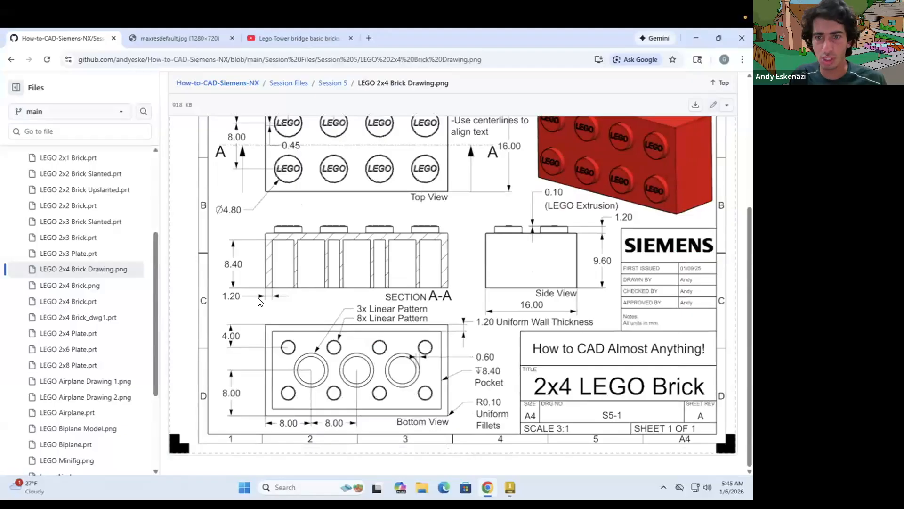
# Examine the views and dimensions of the 2x4 LEGO brick drawing, from the studs to the internal pocket
pyautogui.scroll(1, 256, 321)
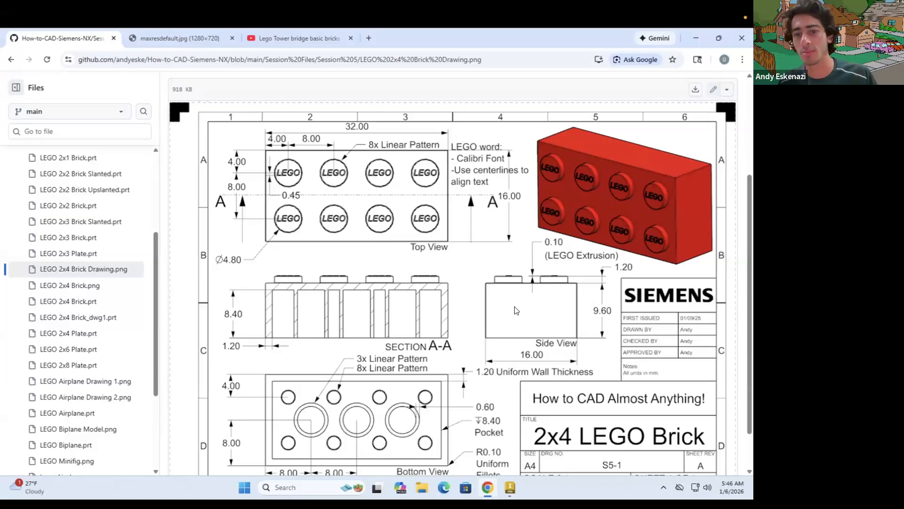
pyautogui.scroll(1, 518, 311)
pyautogui.scroll(-2, 612, 339)
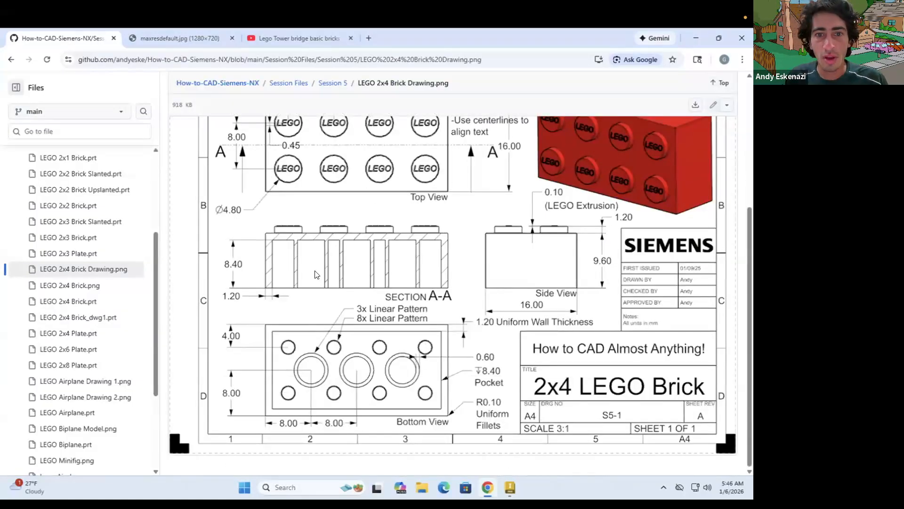
pyautogui.scroll(1, 316, 275)
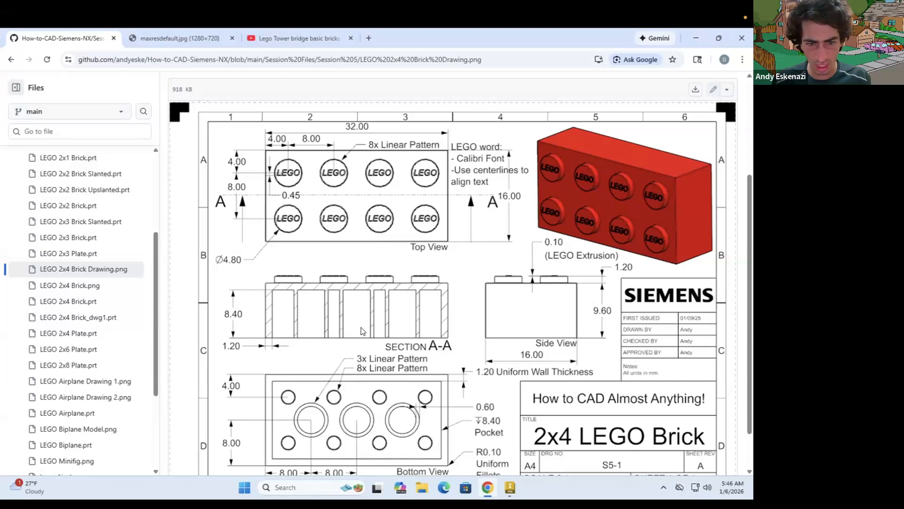
pyautogui.scroll(-1, 362, 330)
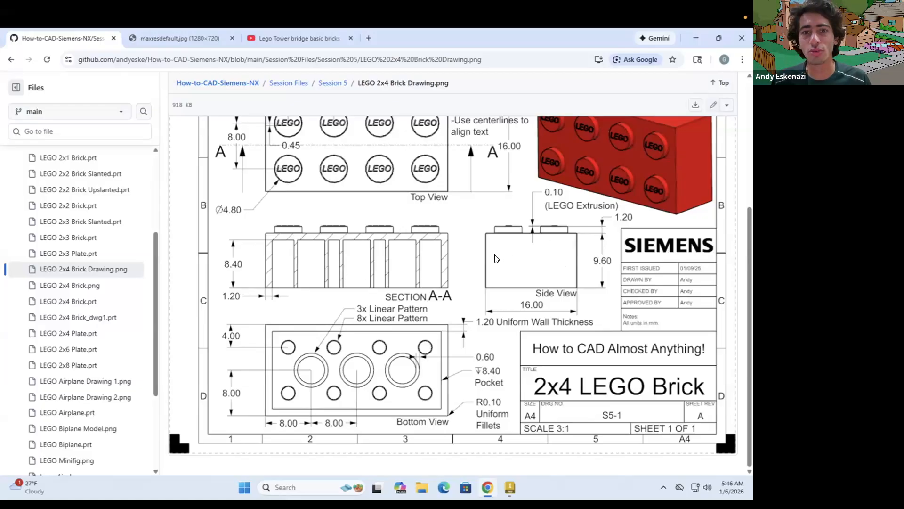
pyautogui.scroll(1, 437, 257)
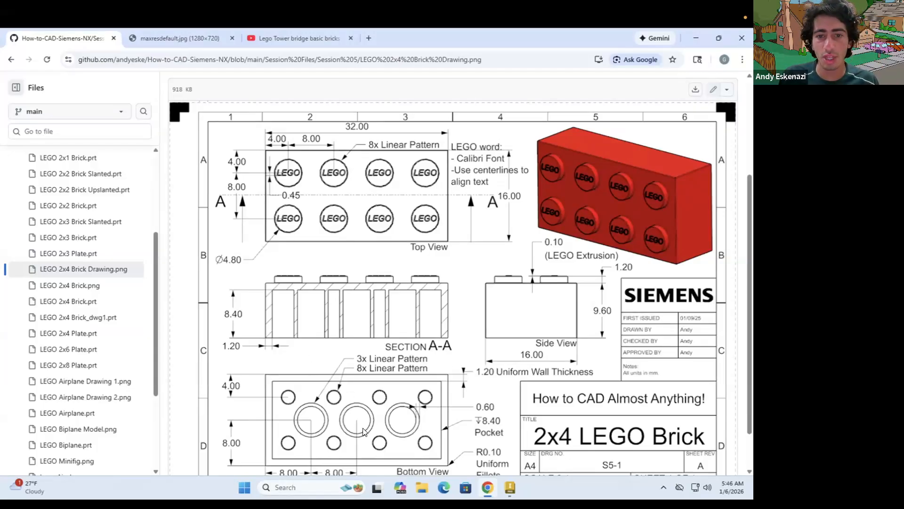
pyautogui.scroll(-1, 363, 431)
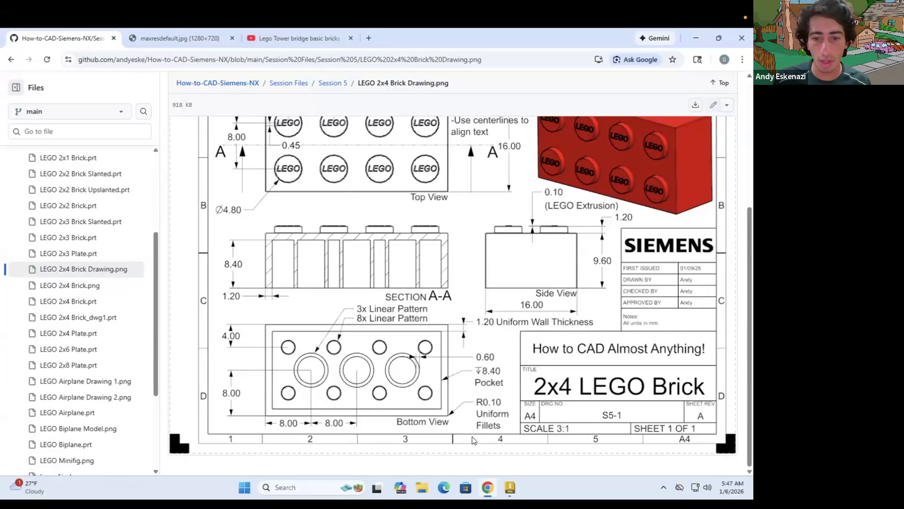
# Switch to Inventor, create a new part and begin a 2D sketch on the XY plane
pyautogui.click(510, 487)
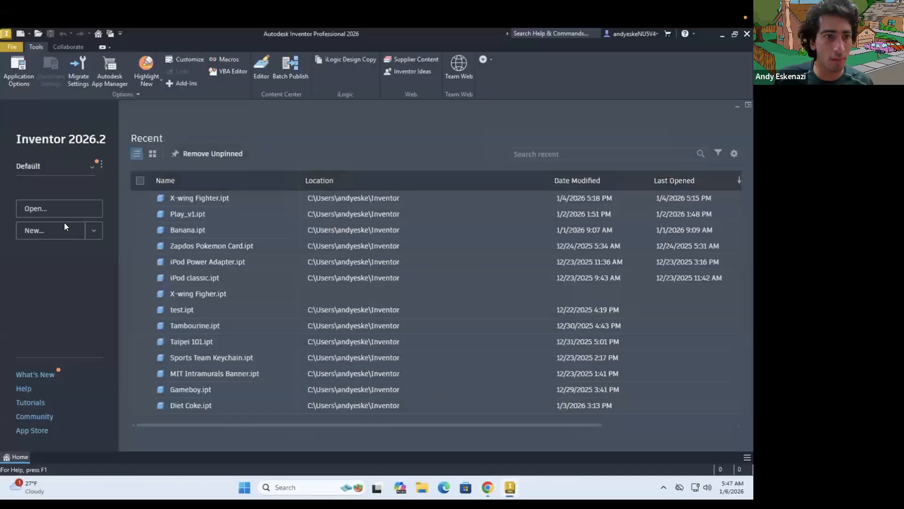
pyautogui.click(92, 236)
pyautogui.click(72, 251)
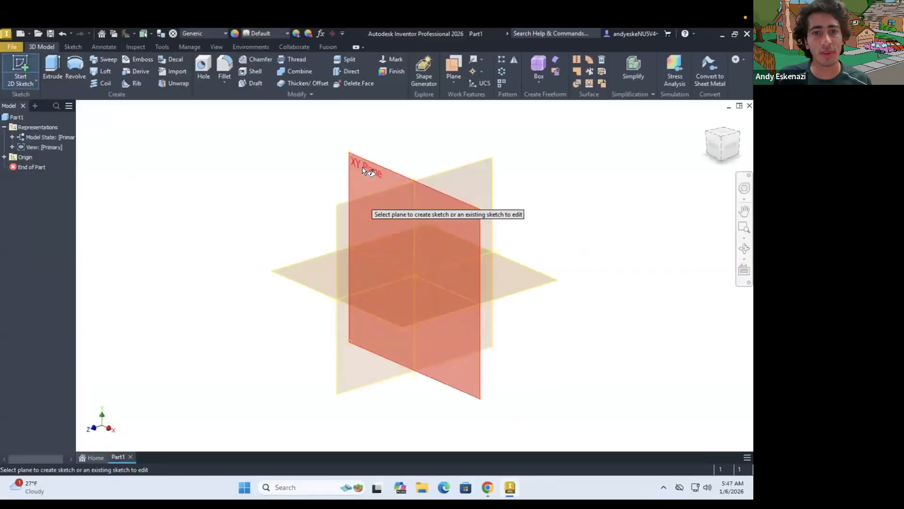
pyautogui.click(367, 178)
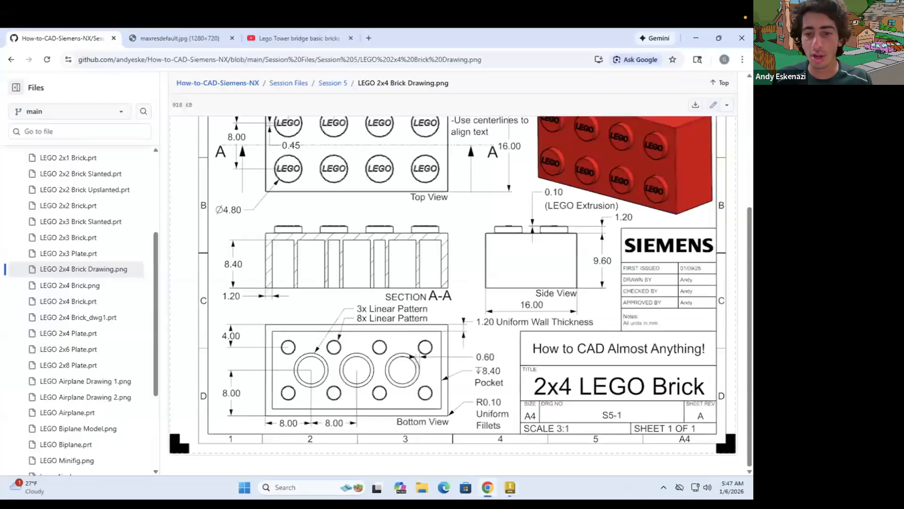
# Check the units note on the brick drawing in the browser and set the Inventor part's units to millimeter for length and gram for mass
pyautogui.click(487, 486)
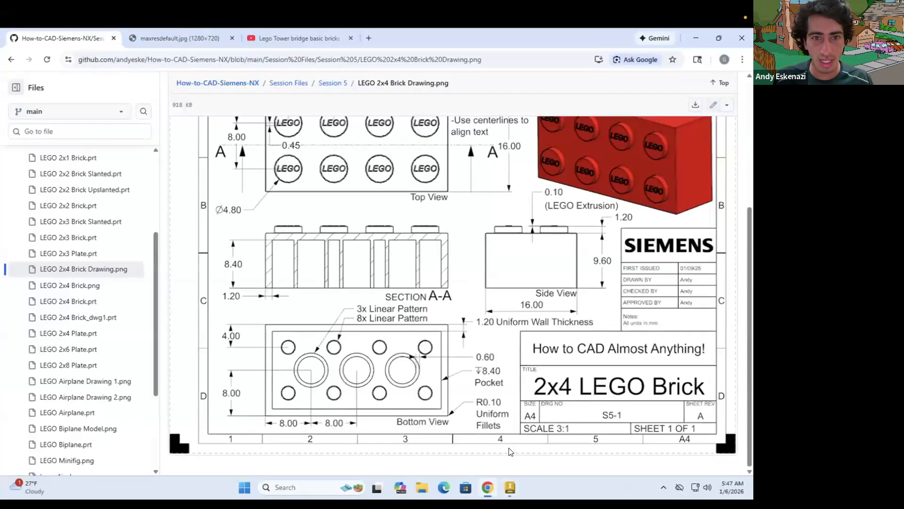
pyautogui.scroll(3, 529, 380)
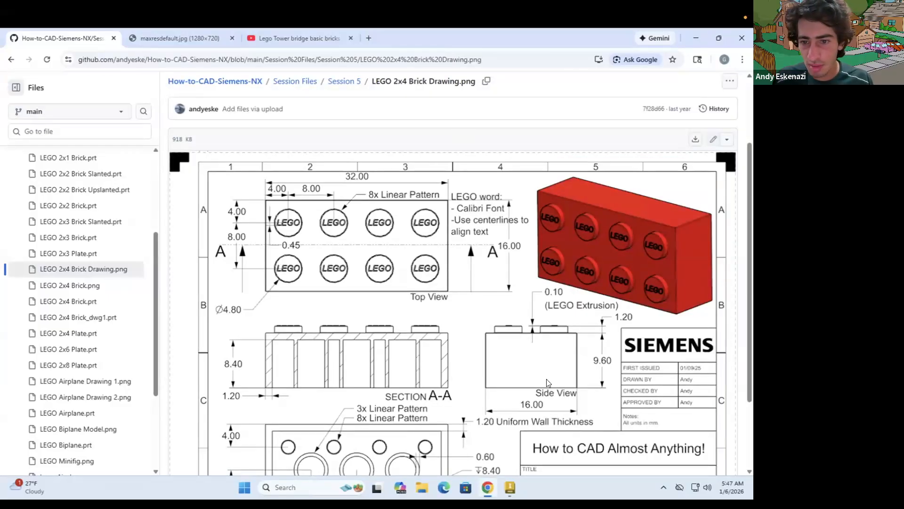
pyautogui.scroll(-1, 546, 380)
pyautogui.scroll(-1, 547, 382)
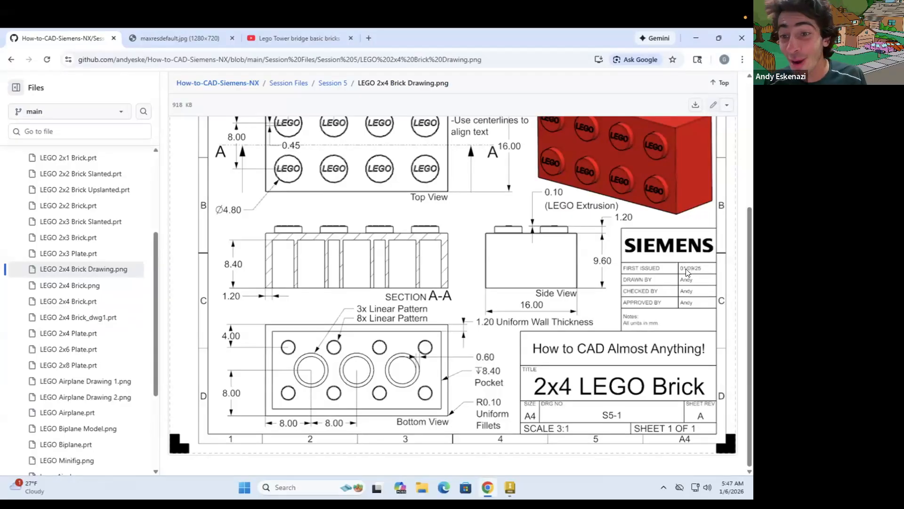
pyautogui.click(509, 487)
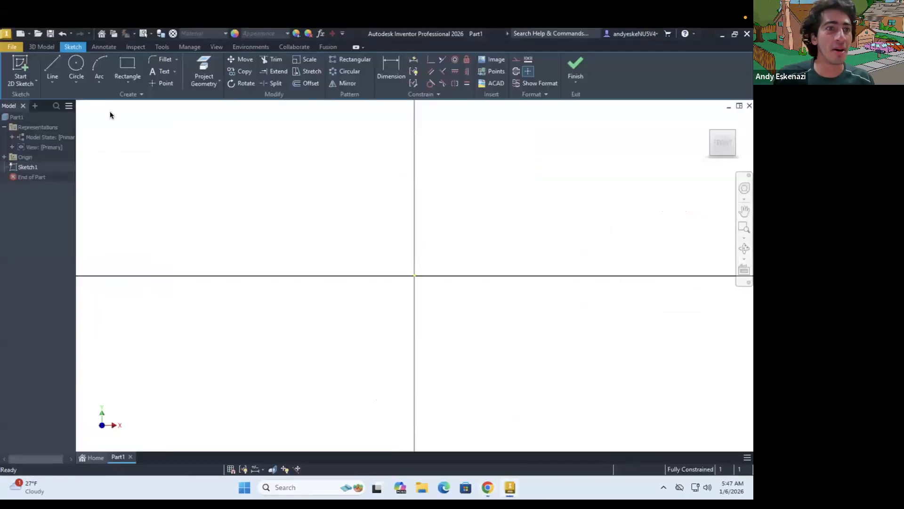
pyautogui.click(162, 47)
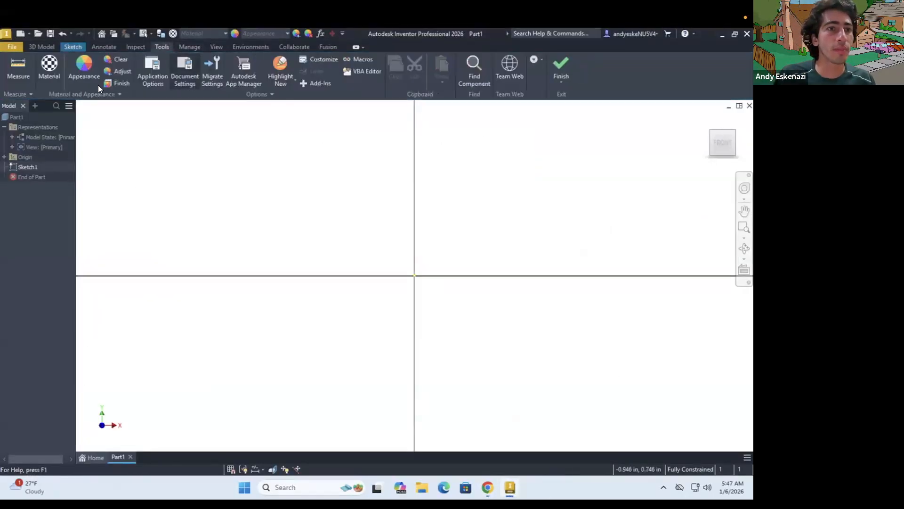
pyautogui.click(184, 72)
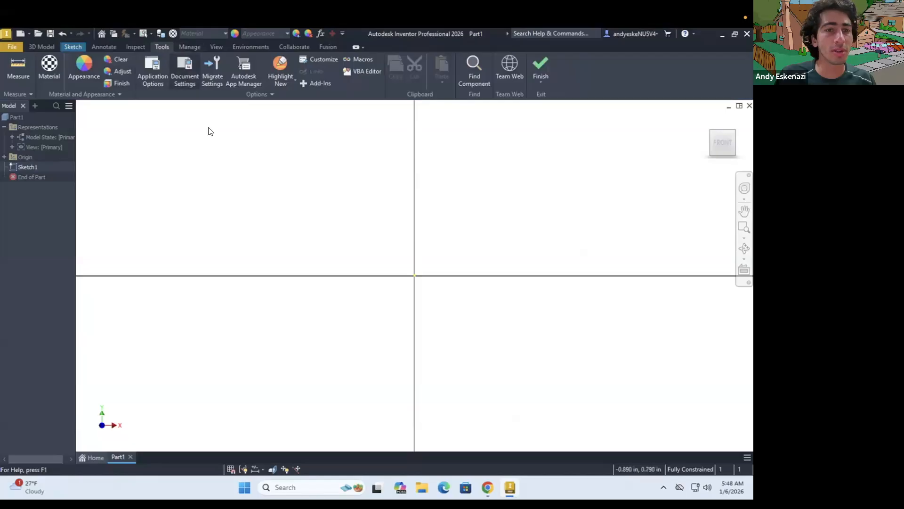
pyautogui.click(287, 123)
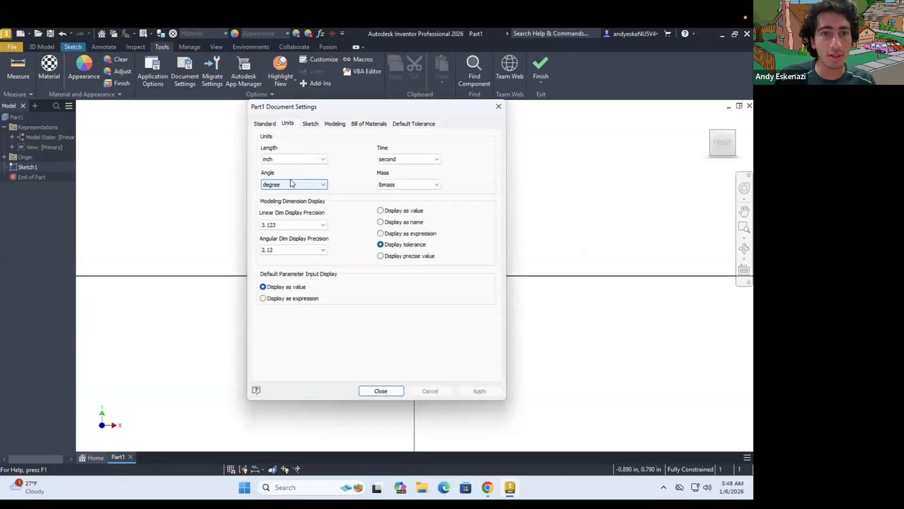
pyautogui.click(283, 162)
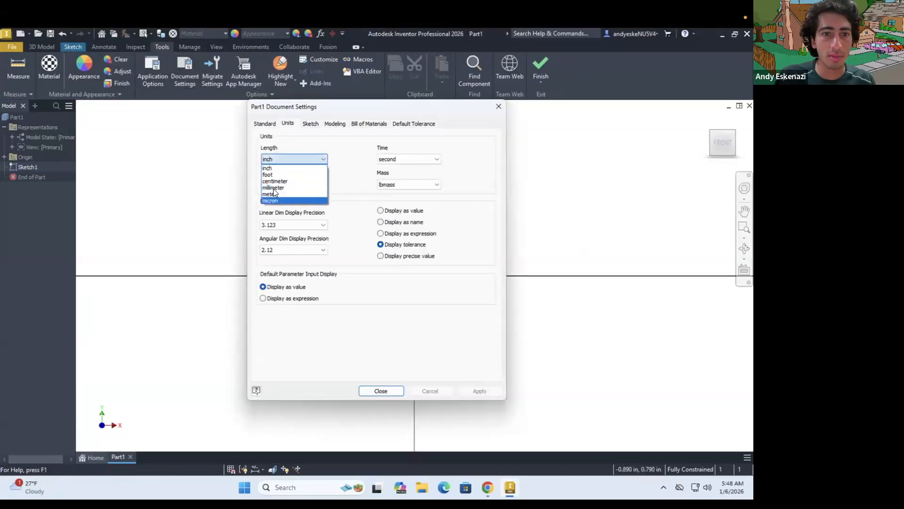
pyautogui.click(401, 194)
pyautogui.click(408, 184)
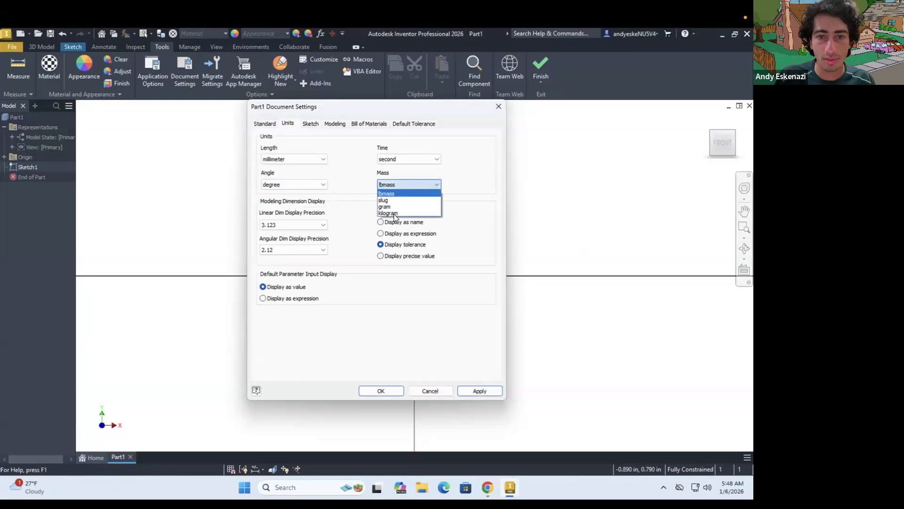
pyautogui.click(384, 206)
pyautogui.click(383, 391)
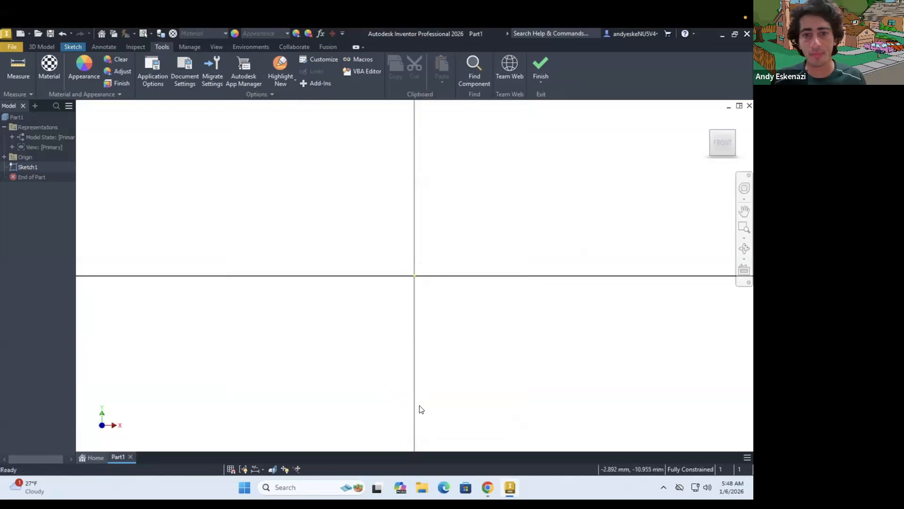
# Sketch a two-point center rectangle about 30 mm wide, centered on the origin
pyautogui.click(73, 46)
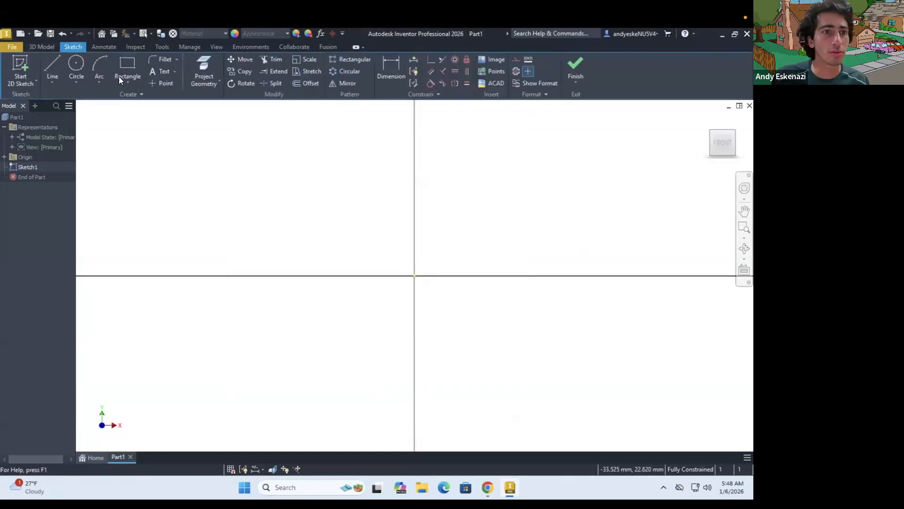
pyautogui.click(123, 80)
pyautogui.click(139, 137)
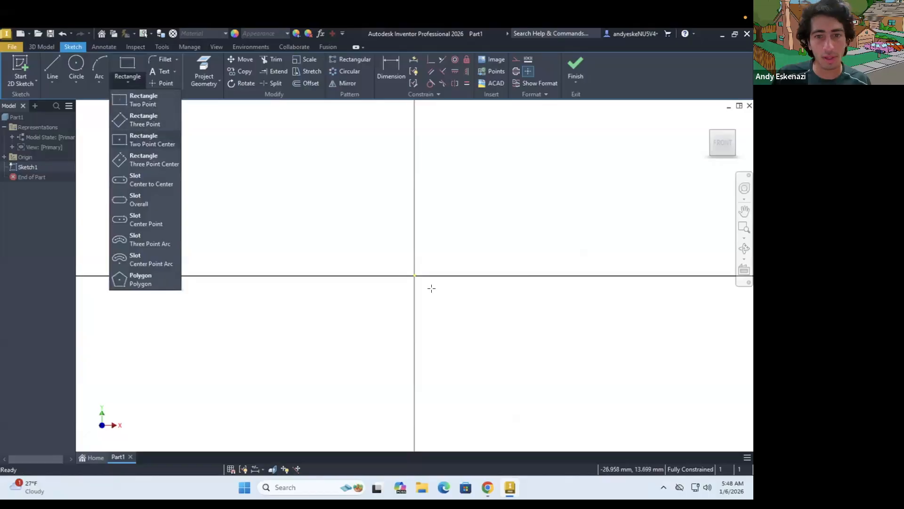
pyautogui.click(415, 276)
pyautogui.click(569, 204)
pyautogui.press('Escape')
# Dimension the rectangle to 32 mm wide and 16 mm high
pyautogui.press('d')
pyautogui.click(449, 202)
pyautogui.click(449, 164)
pyautogui.write('32')
pyautogui.press('Return')
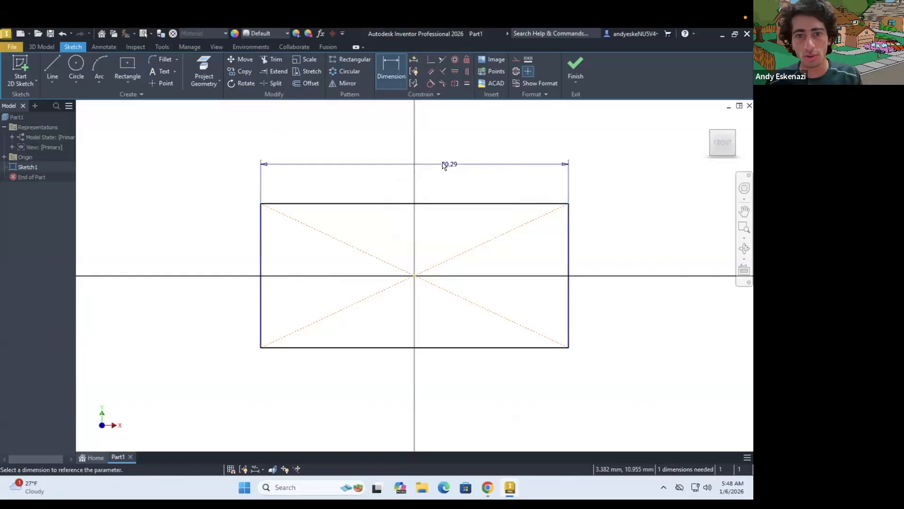
pyautogui.click(577, 244)
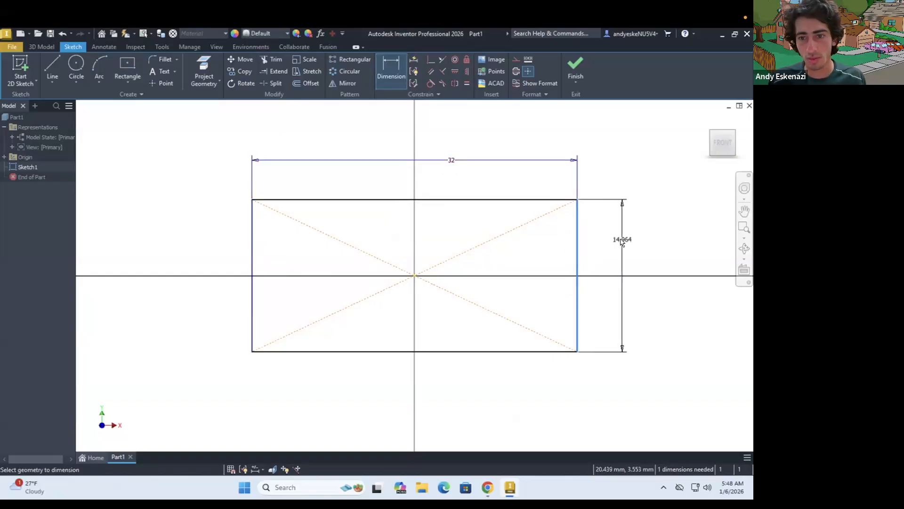
pyautogui.click(621, 241)
pyautogui.write('16')
pyautogui.press('Return')
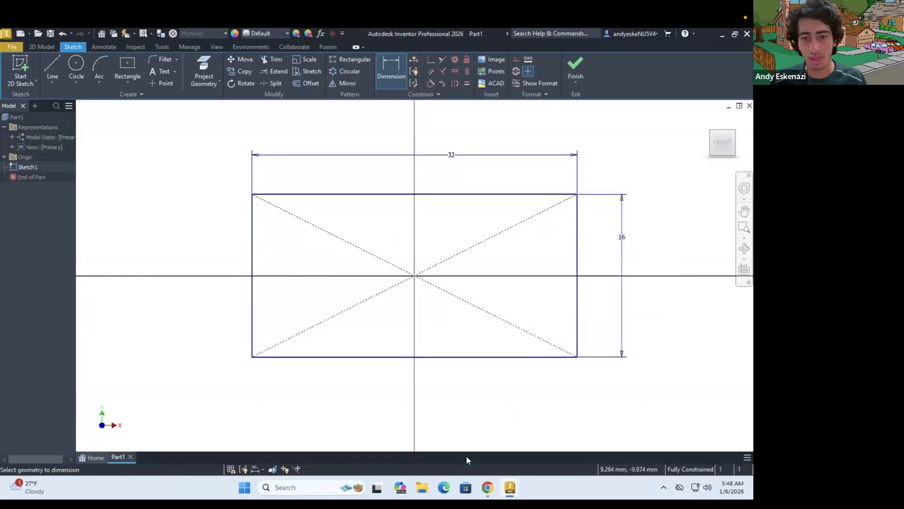
# Extrude the rectangle 9.6 mm into a solid block, taking the height from the brick drawing
pyautogui.click(41, 46)
pyautogui.click(52, 68)
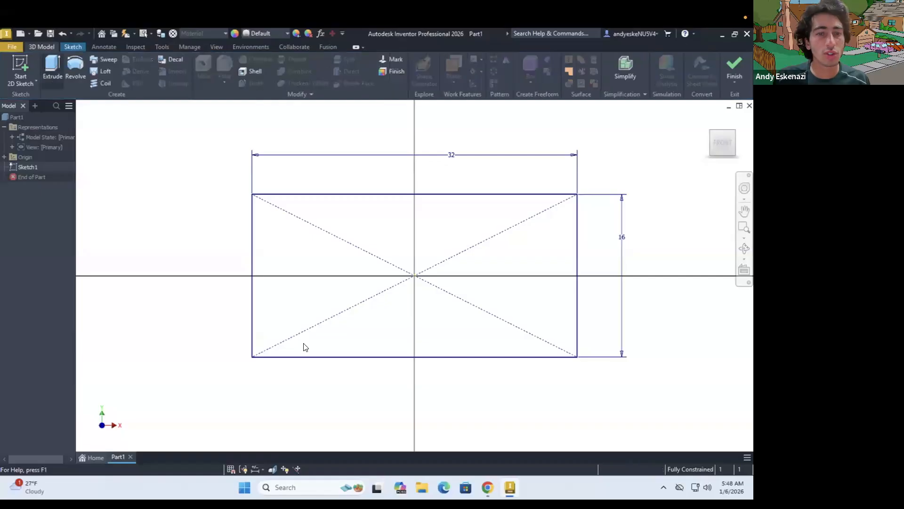
pyautogui.click(488, 487)
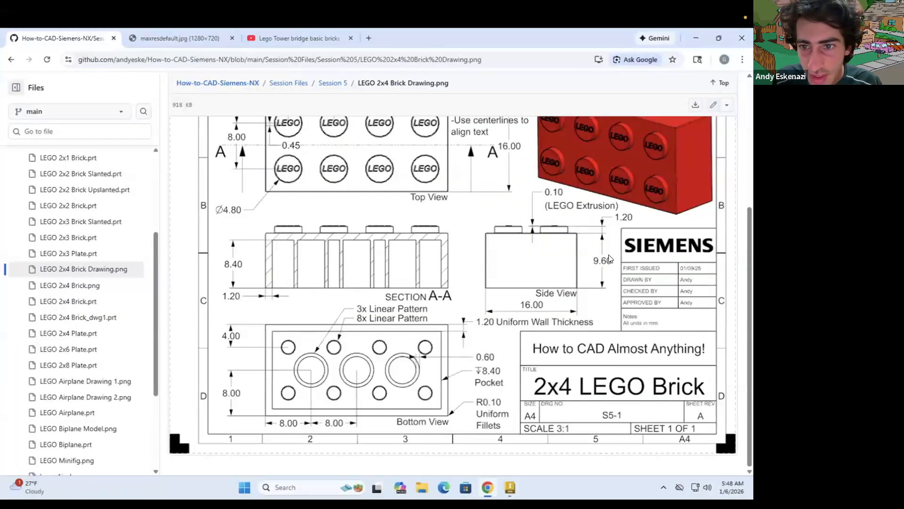
pyautogui.click(492, 490)
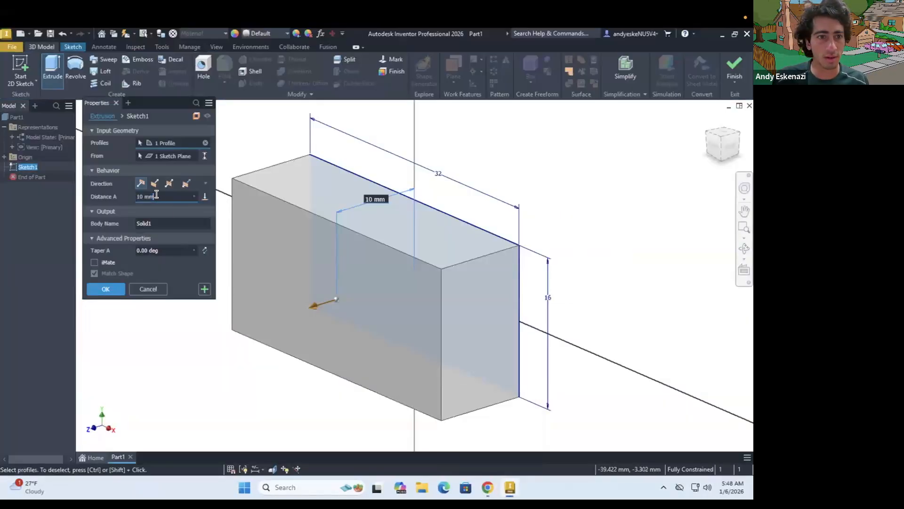
pyautogui.write('9')
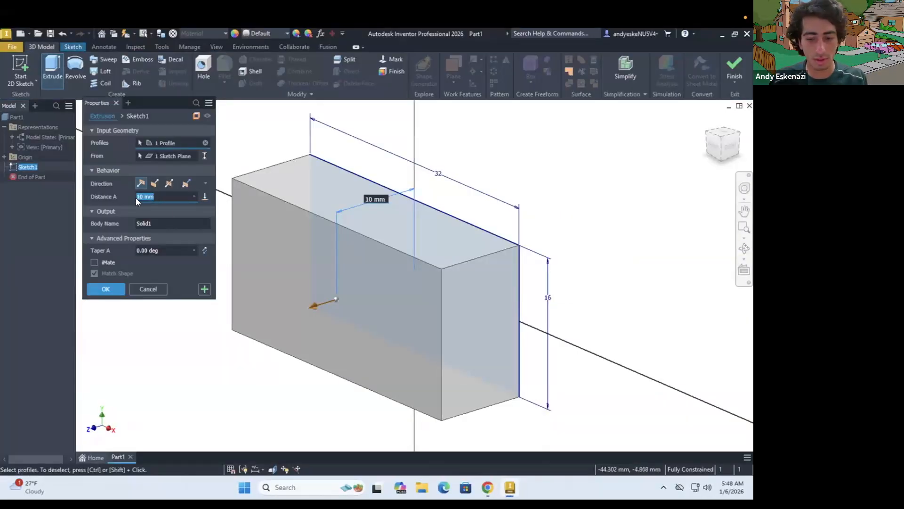
pyautogui.write('.6')
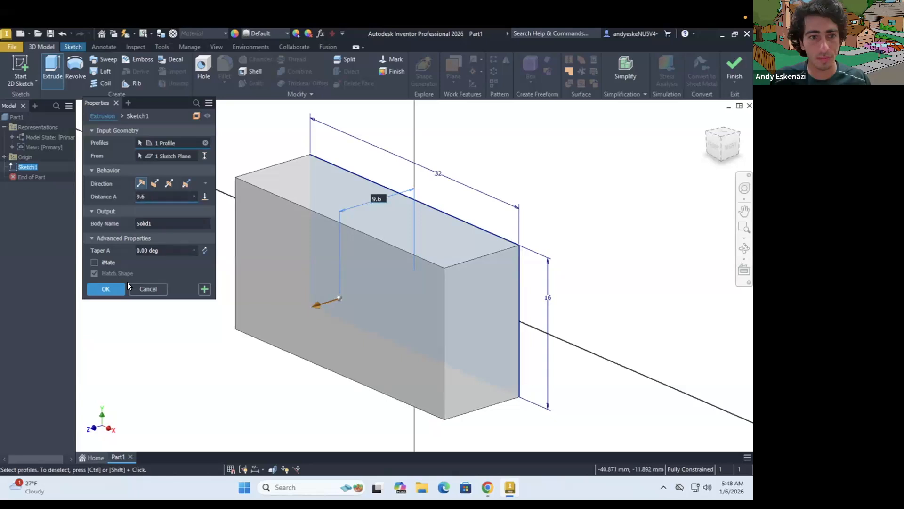
pyautogui.press('Return')
# Start a Shell on the solid block and choose its large bottom face as the face to remove
pyautogui.keyDown('shift'); pyautogui.moveTo(350, 283); pyautogui.dragTo(403, 266, button='middle'); pyautogui.keyUp('shift')
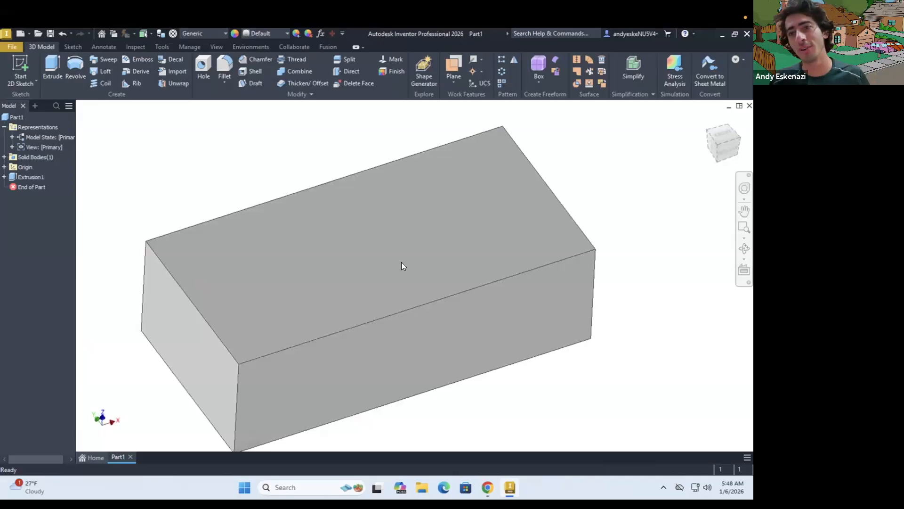
pyautogui.moveTo(402, 262)
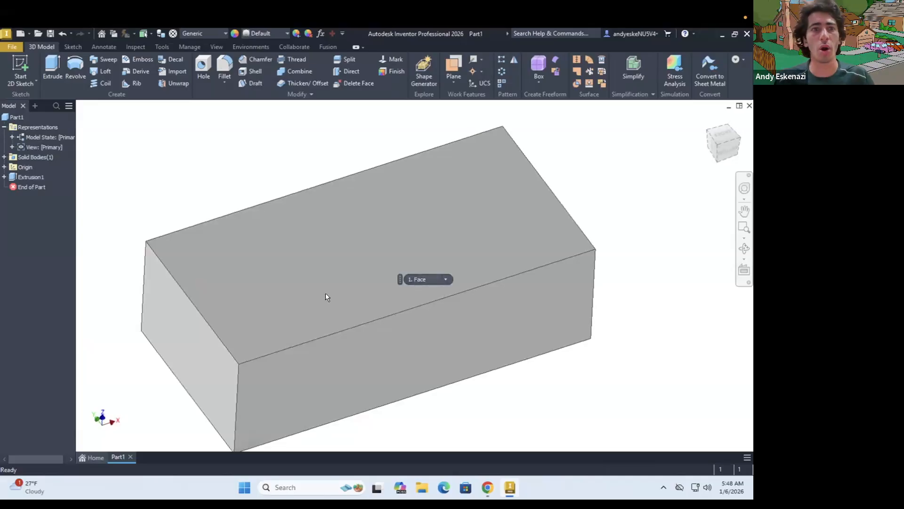
pyautogui.moveTo(306, 221)
pyautogui.keyDown('shift'); pyautogui.mouseDown(button='middle')
pyautogui.moveTo(299, 216)
pyautogui.moveTo(308, 244)
pyautogui.moveTo(306, 229)
pyautogui.mouseUp(button='middle'); pyautogui.keyUp('shift')
pyautogui.scroll(-3, 306, 228)
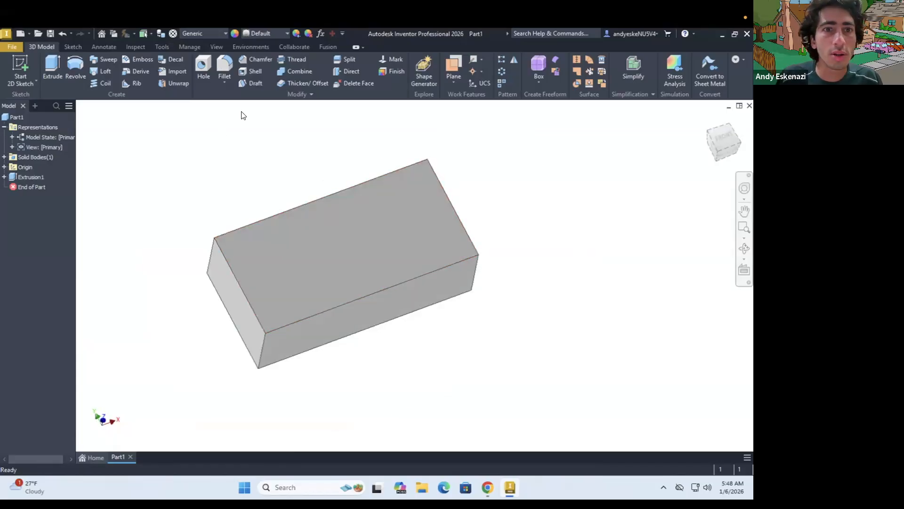
pyautogui.click(251, 69)
pyautogui.keyDown('shift'); pyautogui.moveTo(380, 250); pyautogui.dragTo(307, 274, button='middle'); pyautogui.keyUp('shift')
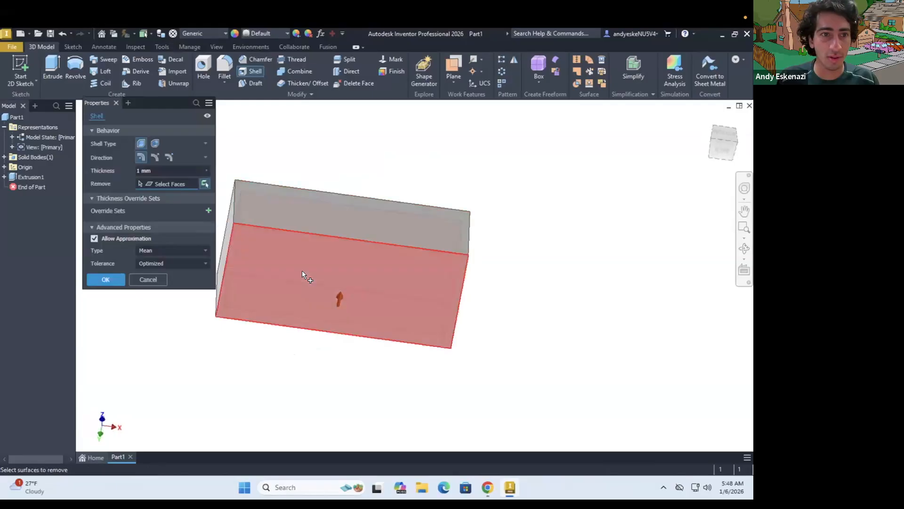
pyautogui.click(290, 220)
pyautogui.moveTo(290, 221)
pyautogui.keyDown('shift'); pyautogui.mouseDown(button='middle')
pyautogui.moveTo(317, 262)
pyautogui.moveTo(327, 317)
pyautogui.moveTo(362, 216)
pyautogui.moveTo(313, 226)
pyautogui.mouseUp(button='middle'); pyautogui.keyUp('shift')
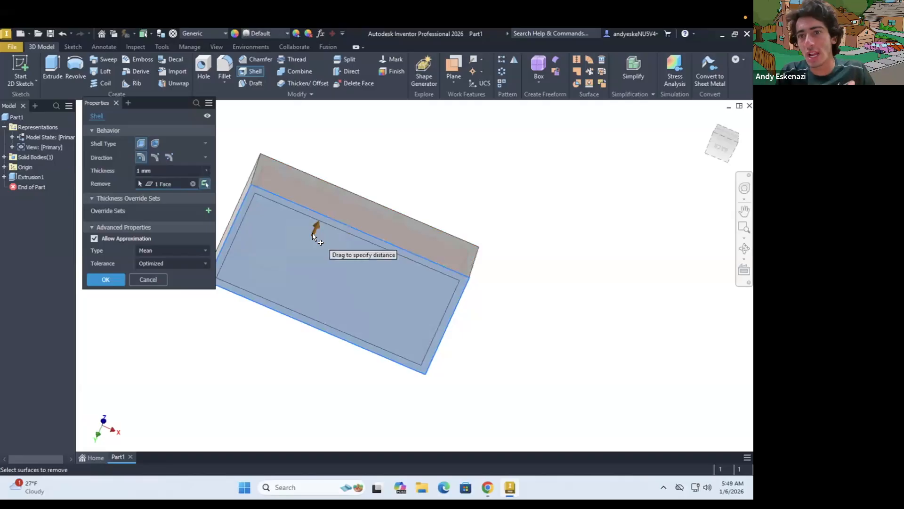
# Look up the uniform wall thickness in the brick drawing and complete the shell with a 1.2 mm thickness
pyautogui.click(483, 490)
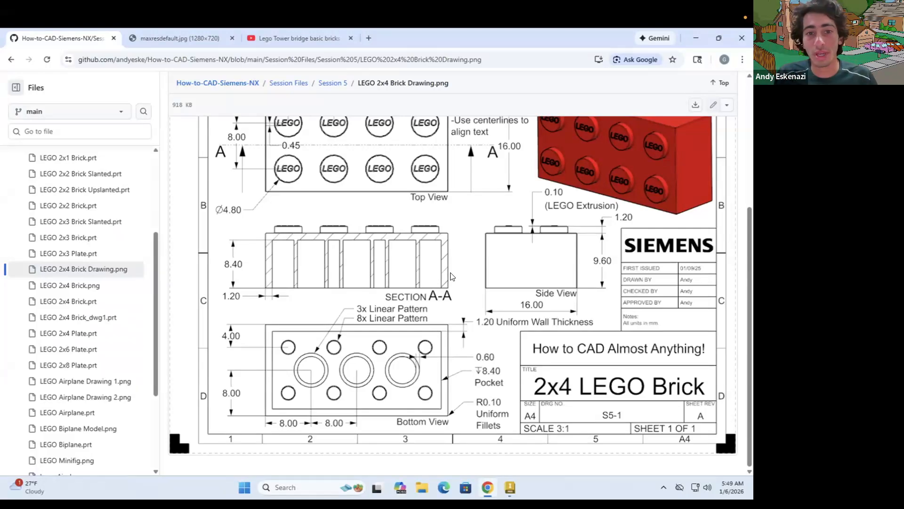
pyautogui.click(482, 480)
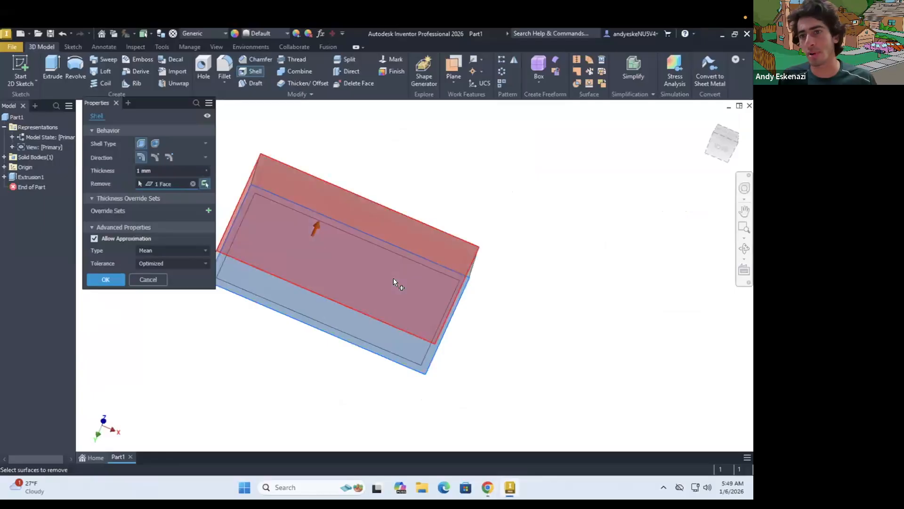
pyautogui.click(487, 485)
pyautogui.click(487, 486)
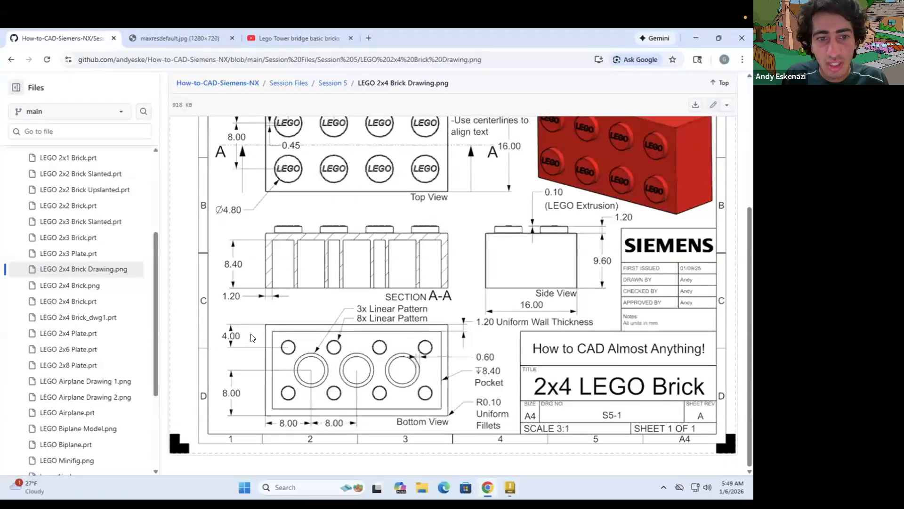
pyautogui.click(142, 171)
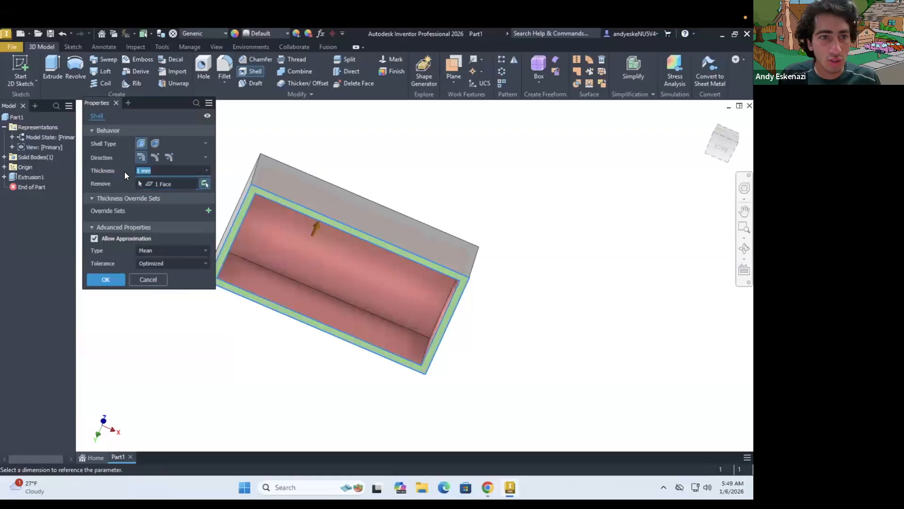
pyautogui.write('1.2')
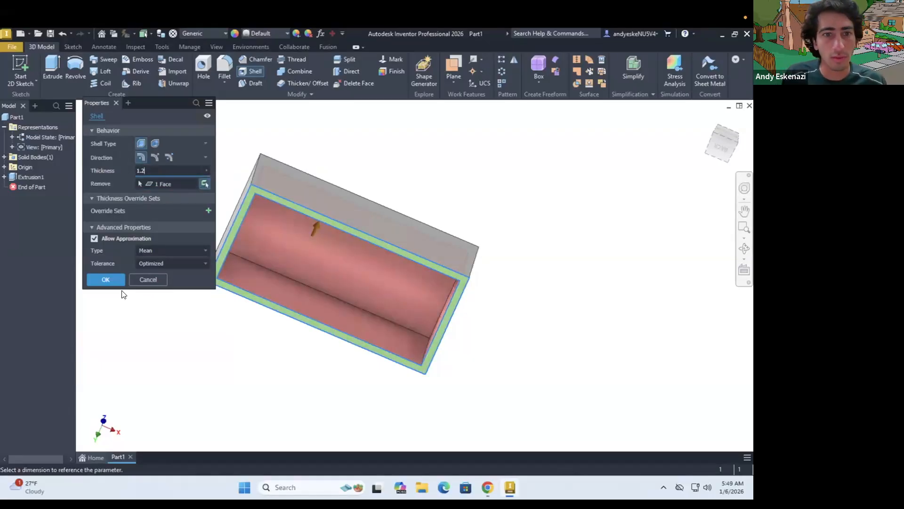
pyautogui.moveTo(341, 301)
pyautogui.keyDown('shift'); pyautogui.mouseDown(button='middle')
pyautogui.moveTo(349, 288)
pyautogui.moveTo(366, 353)
pyautogui.moveTo(377, 361)
pyautogui.moveTo(368, 357)
pyautogui.mouseUp(button='middle'); pyautogui.keyUp('shift')
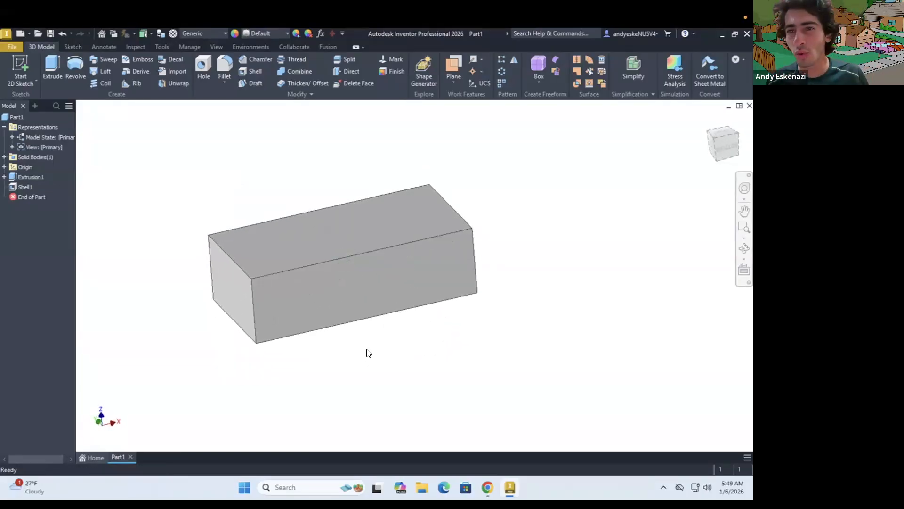
pyautogui.keyDown('shift'); pyautogui.moveTo(272, 294); pyautogui.dragTo(255, 263, button='middle'); pyautogui.keyUp('shift')
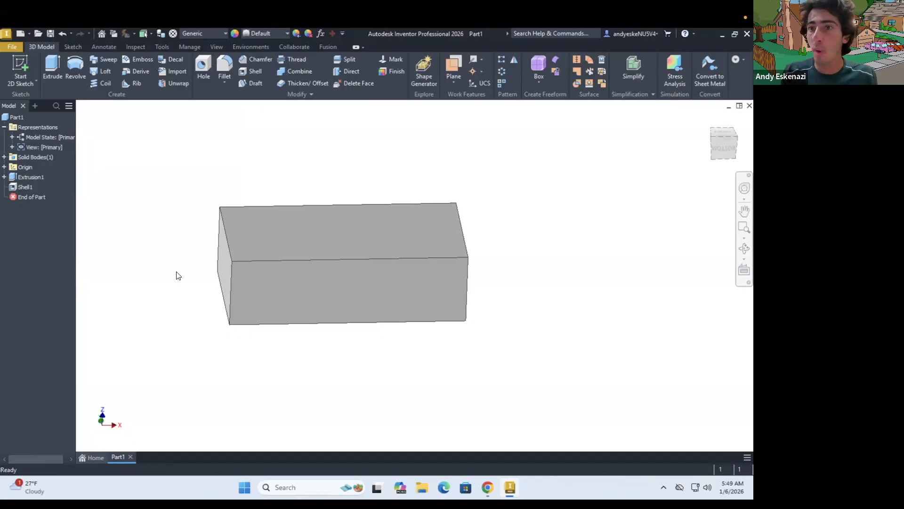
pyautogui.keyDown('shift'); pyautogui.moveTo(292, 344); pyautogui.dragTo(261, 219, button='middle'); pyautogui.keyUp('shift')
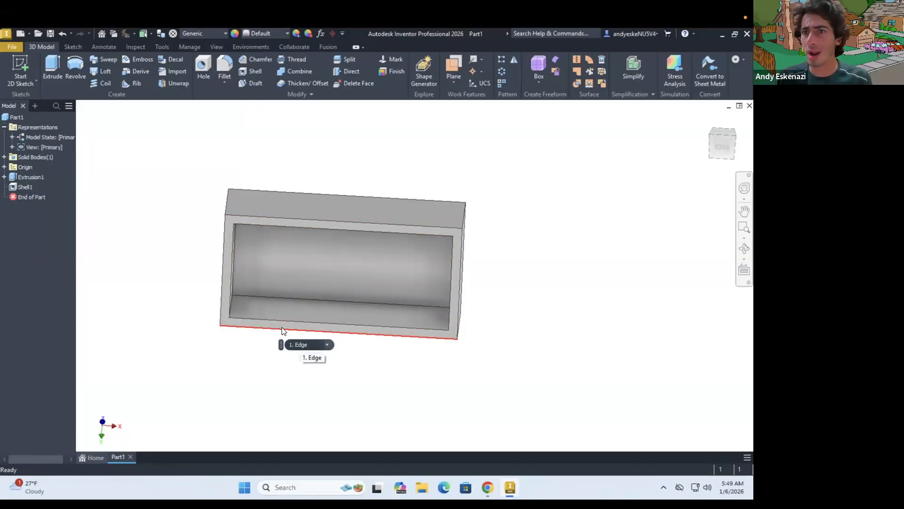
pyautogui.keyDown('shift'); pyautogui.moveTo(255, 233); pyautogui.dragTo(255, 284, button='middle'); pyautogui.keyUp('shift')
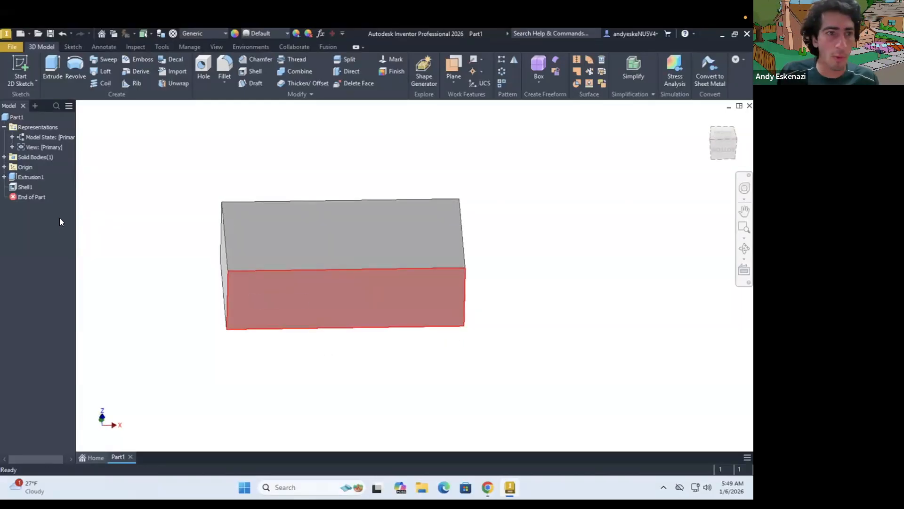
# Try taper angles of 1 and -1 degree on the block's base extrusion, discarding the edit
pyautogui.rightClick(27, 177)
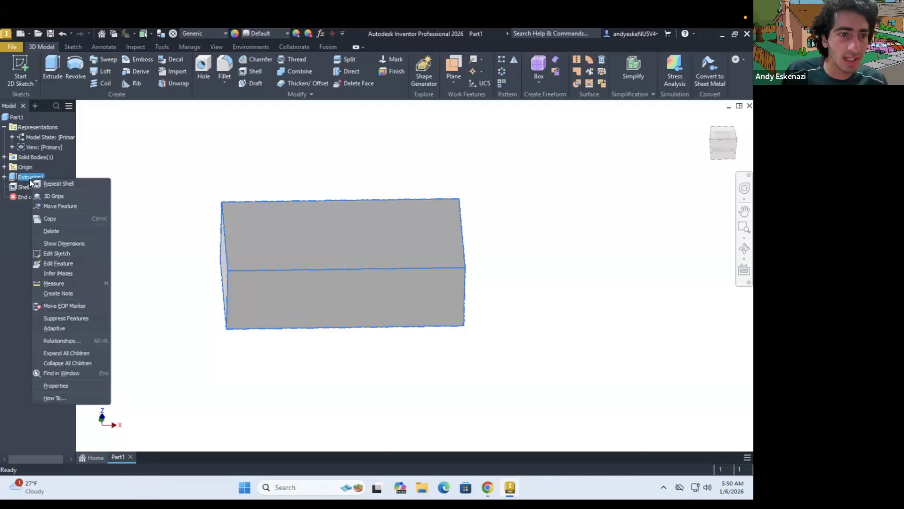
pyautogui.click(65, 263)
pyautogui.click(156, 253)
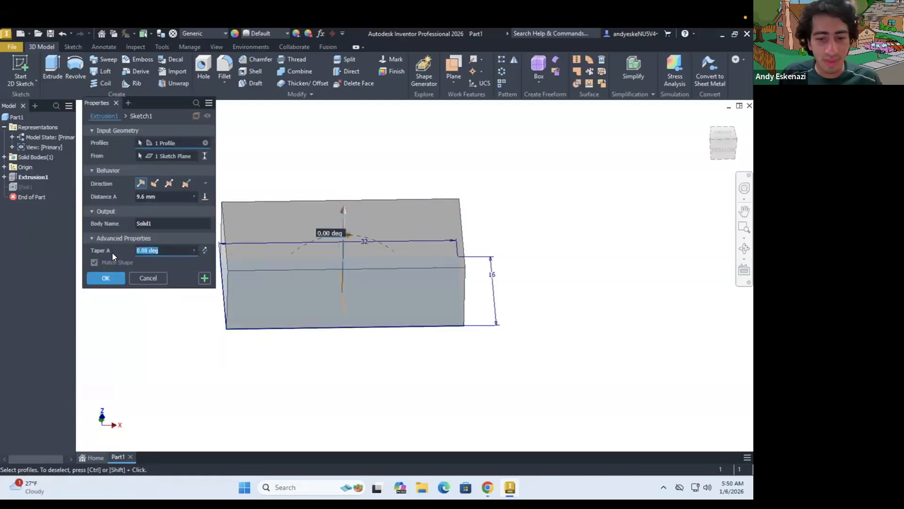
pyautogui.write('1')
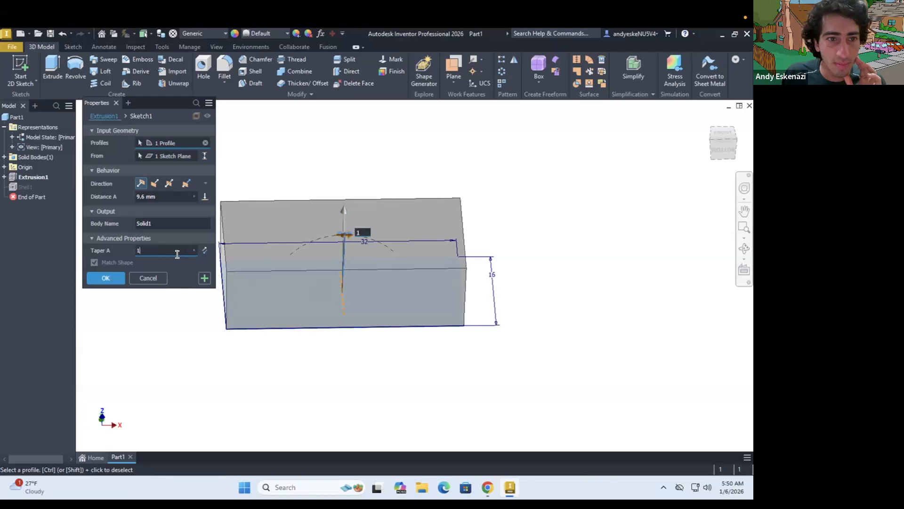
pyautogui.press('BackSpace')
pyautogui.write('-1')
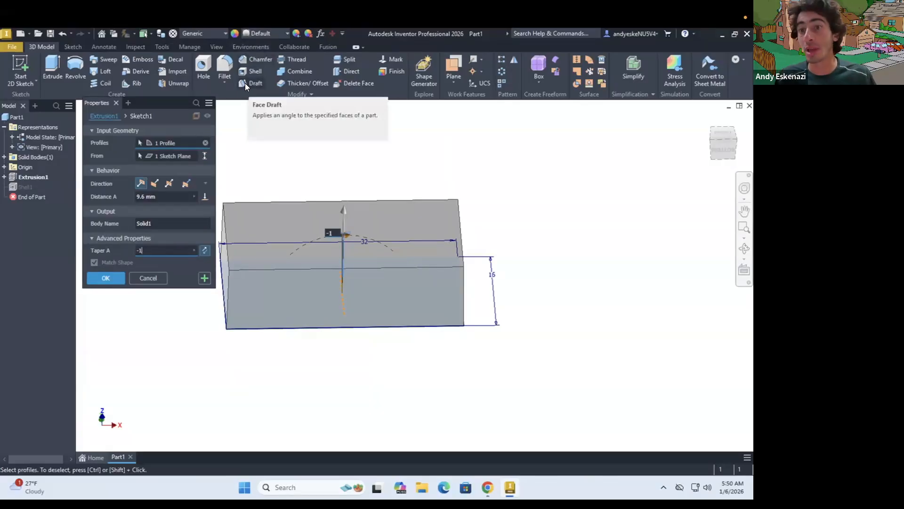
pyautogui.click(148, 278)
# Sketch connected horizontal and vertical construction lines on the block's top face, linking its left and upper edges, the vertical one about 4.6 mm long
pyautogui.click(21, 70)
pyautogui.click(296, 219)
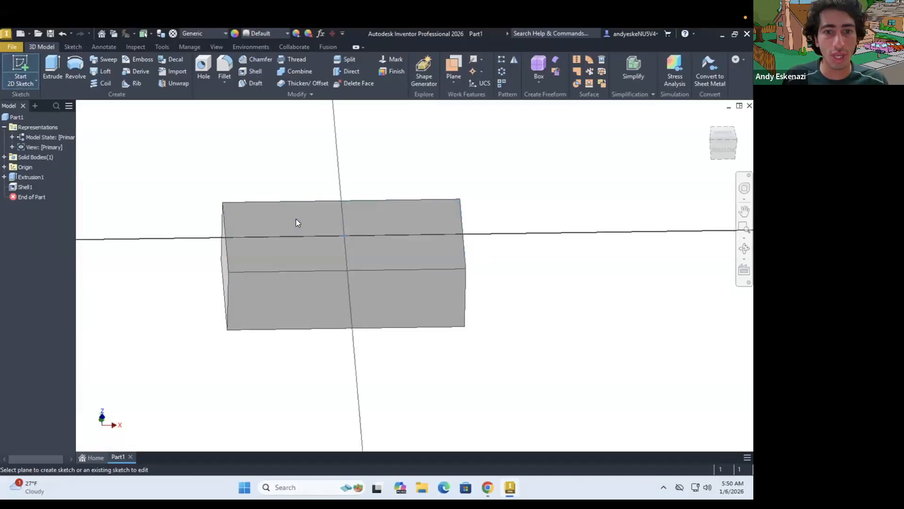
pyautogui.click(53, 63)
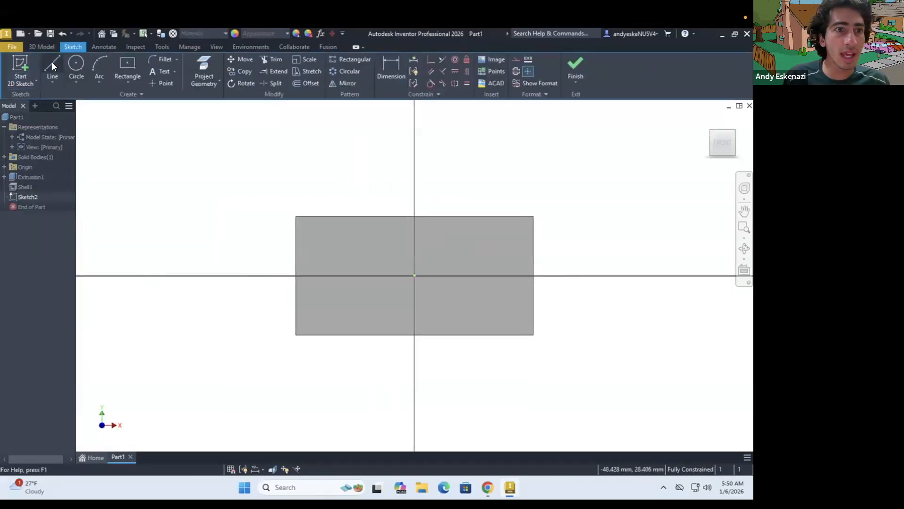
pyautogui.click(298, 249)
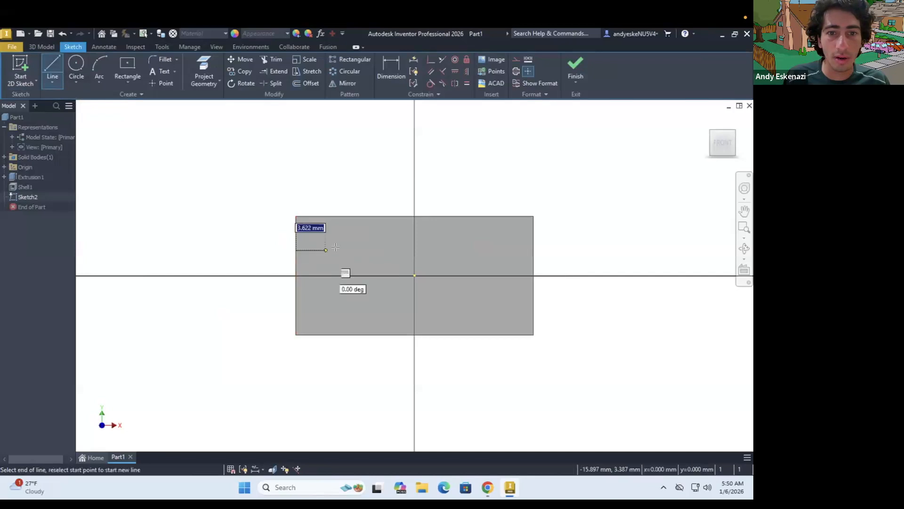
pyautogui.click(336, 249)
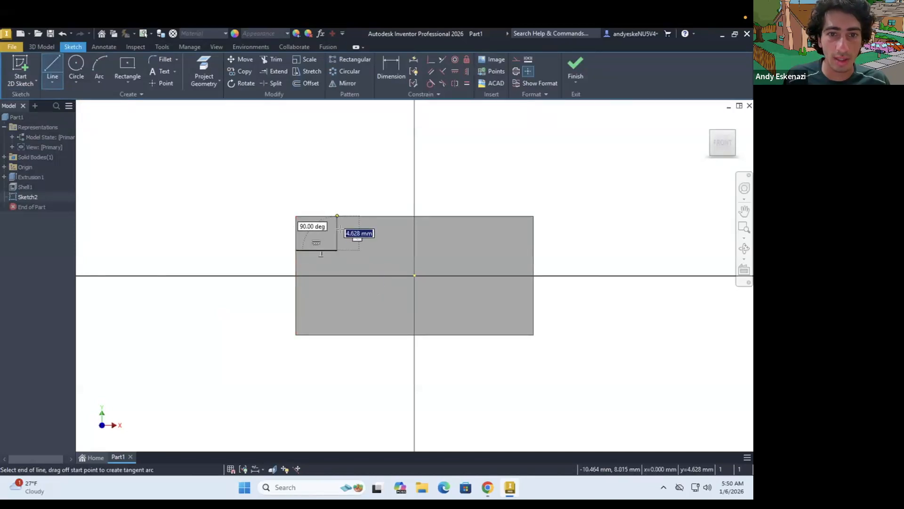
pyautogui.click(336, 216)
pyautogui.press('Escape')
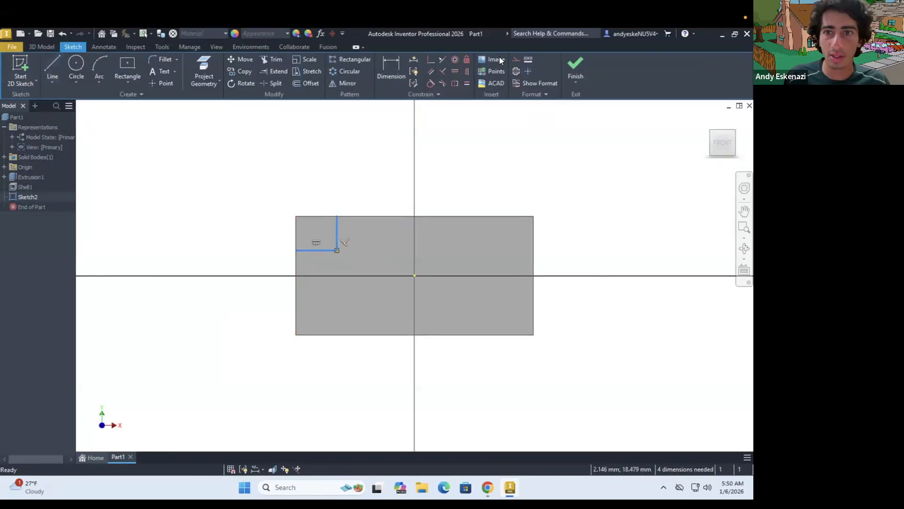
pyautogui.click(517, 59)
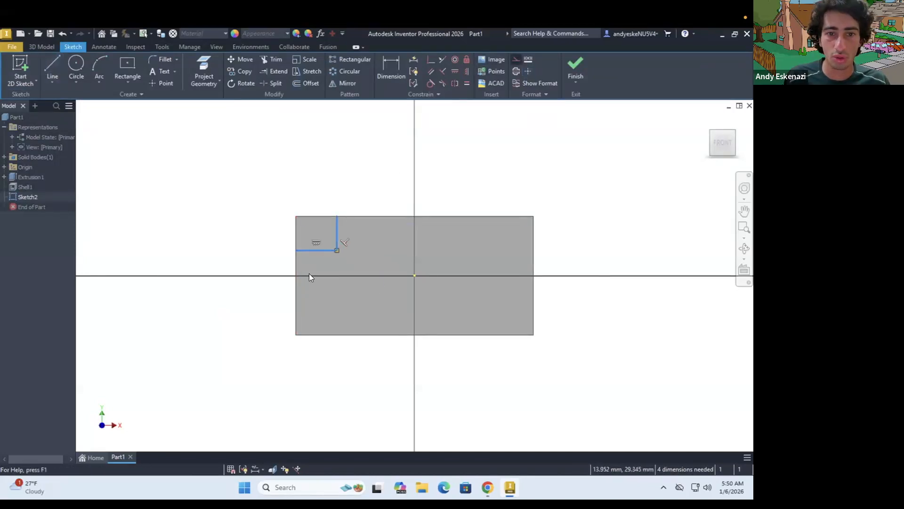
# Check the stud offsets in the brick drawing and dimension both construction lines to 4 mm
pyautogui.click(485, 485)
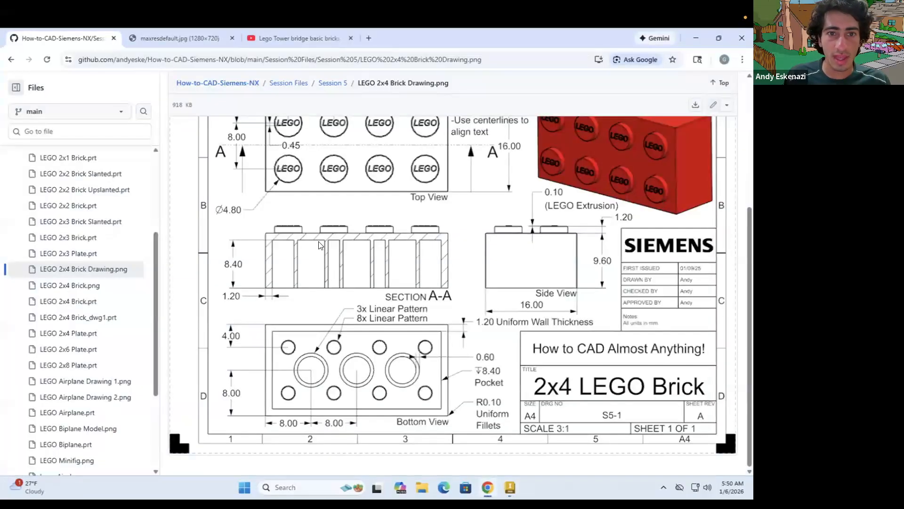
pyautogui.scroll(2, 306, 198)
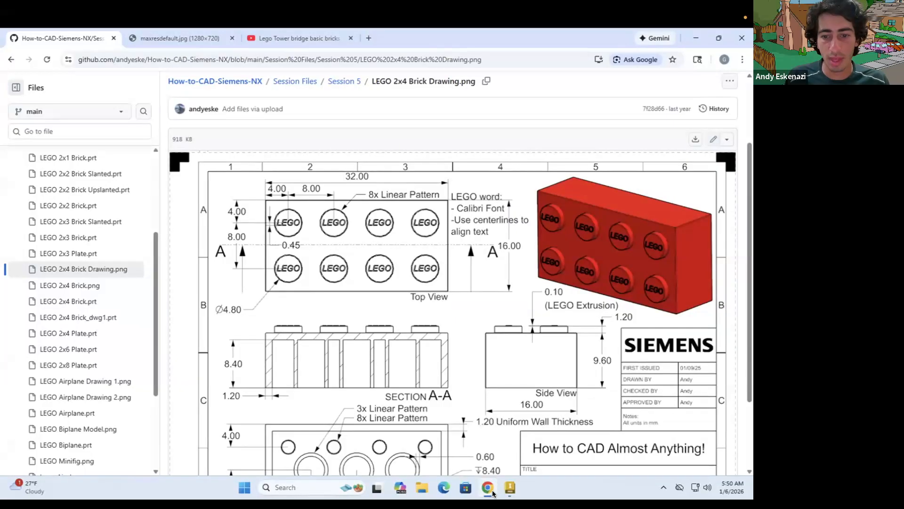
pyautogui.hotkey('alt', 'Tab')
pyautogui.press('d')
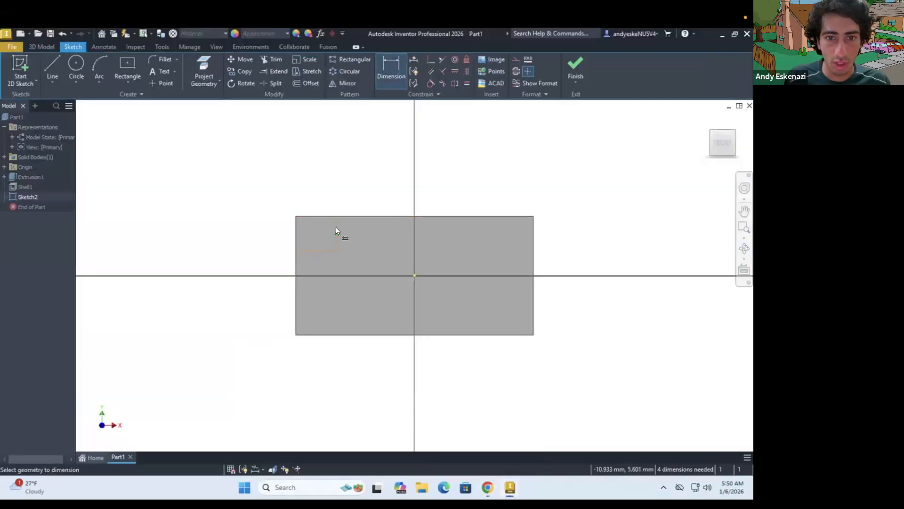
pyautogui.click(243, 225)
pyautogui.write('4')
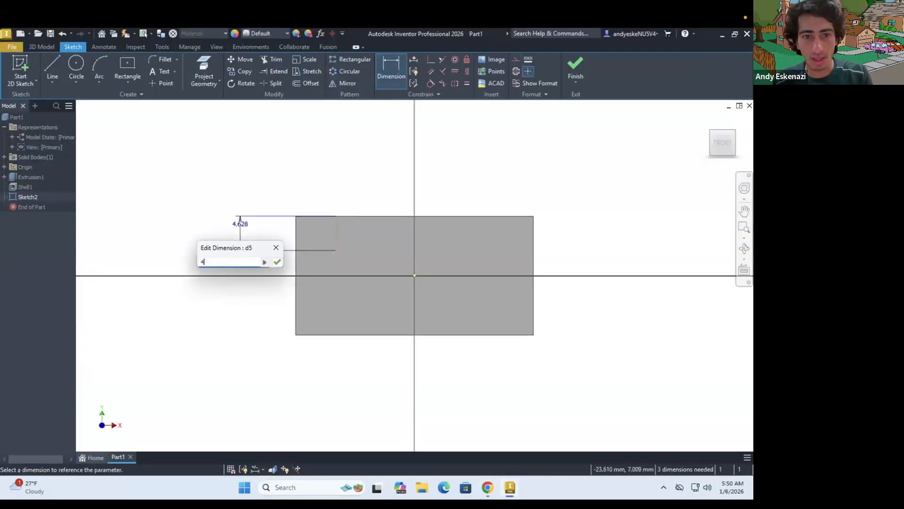
pyautogui.press('Return')
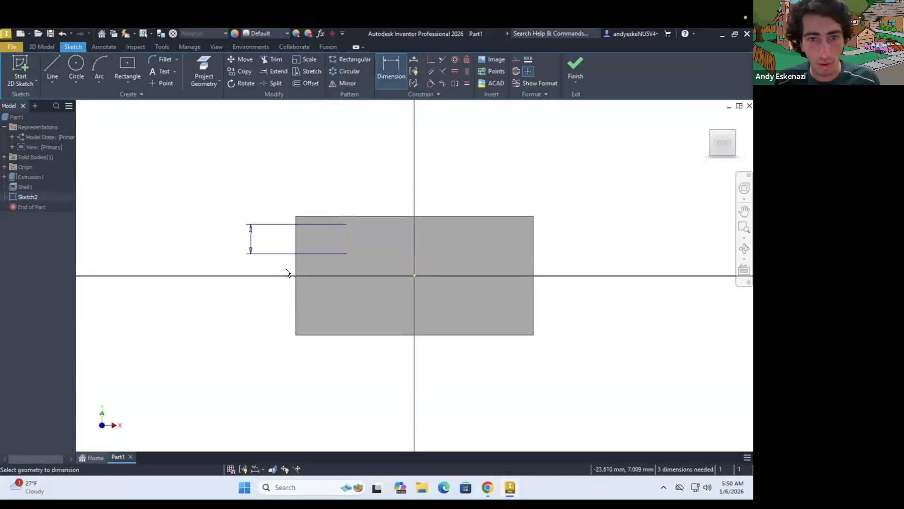
pyautogui.click(337, 254)
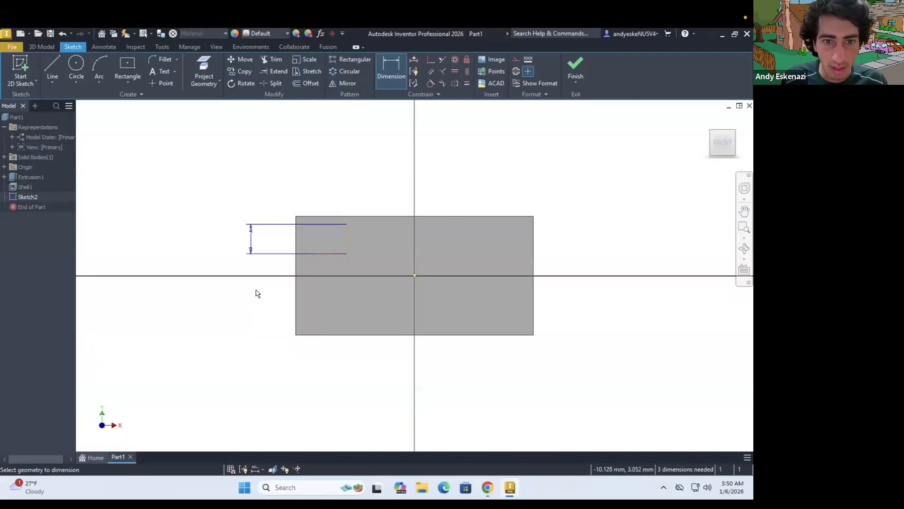
pyautogui.click(243, 298)
pyautogui.write('4')
pyautogui.press('Return')
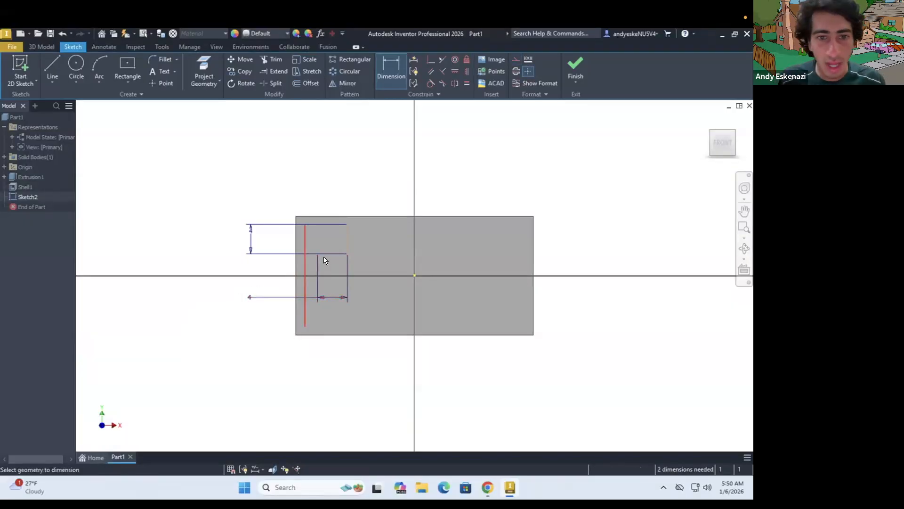
pyautogui.press('Escape')
# Make the free ends of the construction lines coincident with the block's left and upper edges
pyautogui.click(296, 260)
pyautogui.click(324, 223)
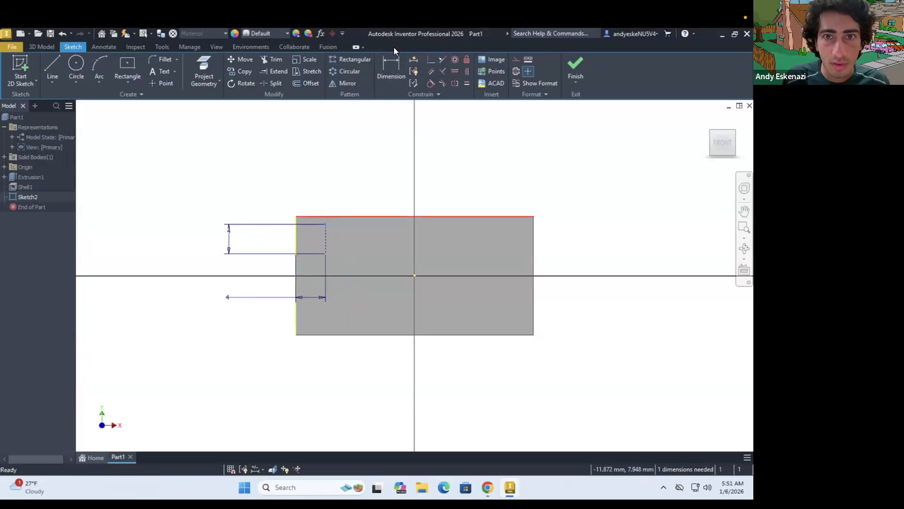
pyautogui.click(428, 57)
pyautogui.press('Escape')
# Sketch the first stud's circle centered where the construction lines meet and look up its diameter in the brick drawing
pyautogui.click(80, 62)
pyautogui.click(324, 245)
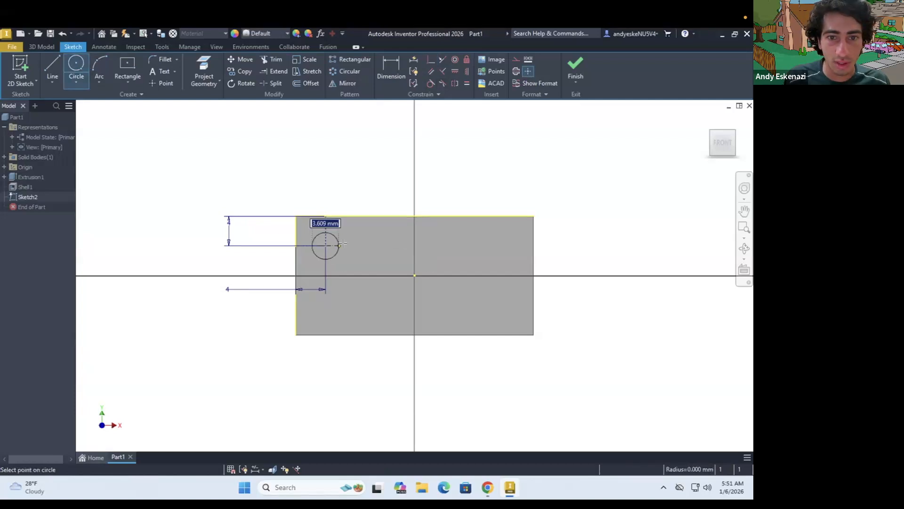
pyautogui.click(344, 245)
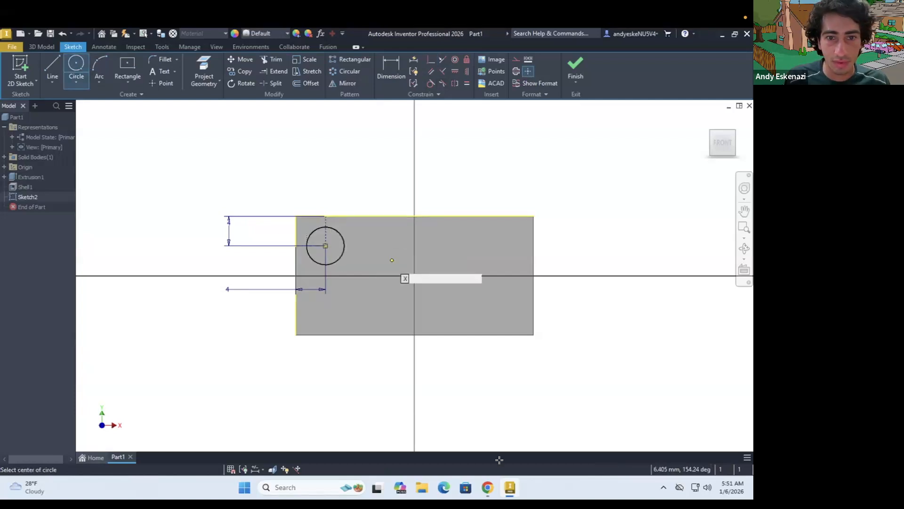
pyautogui.click(488, 487)
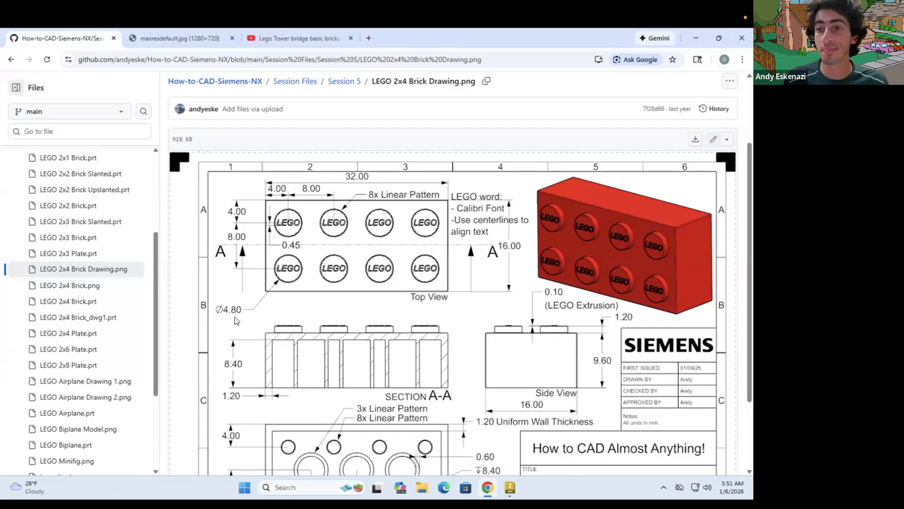
# Return to Inventor and dimension the first stud circle's diameter to 4.8 mm
pyautogui.click(510, 487)
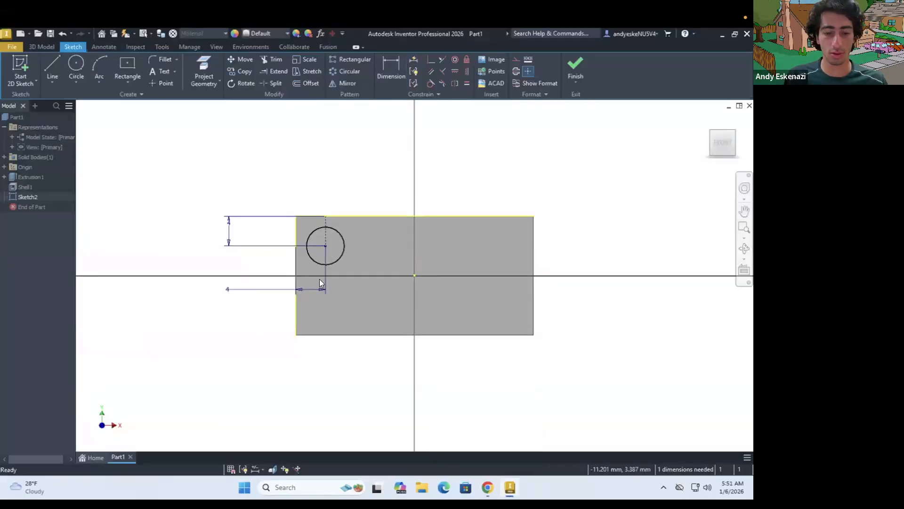
pyautogui.press('d')
pyautogui.click(308, 255)
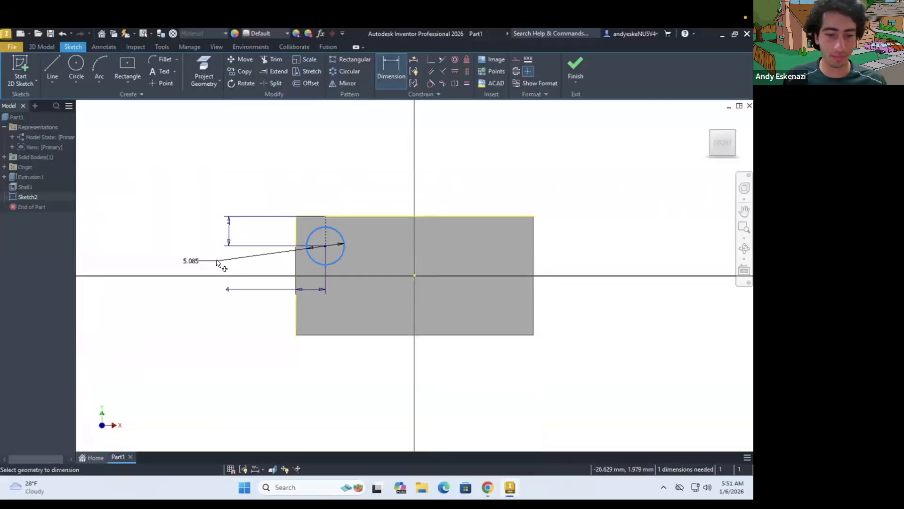
pyautogui.click(216, 263)
pyautogui.write('4.8')
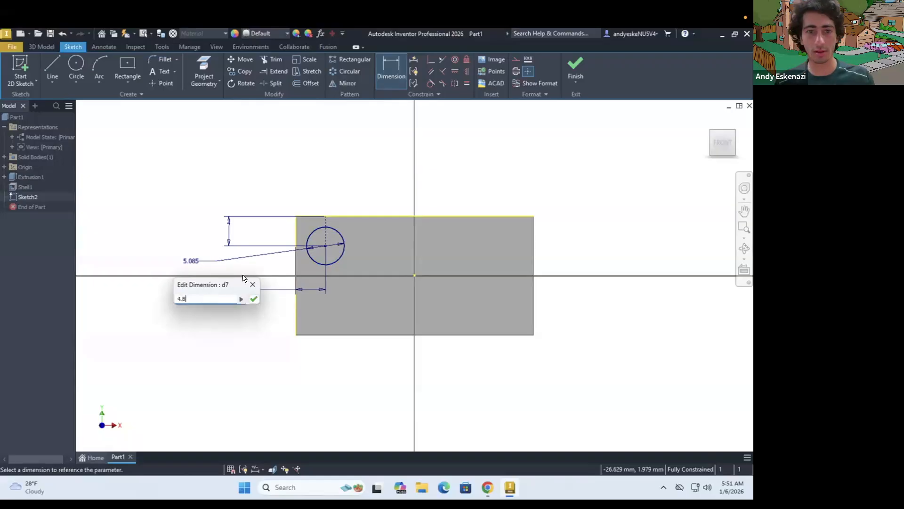
pyautogui.press('Return')
# Extrude the stud circle upward by 1.2 mm, taking the stud height from the brick drawing
pyautogui.press('e')
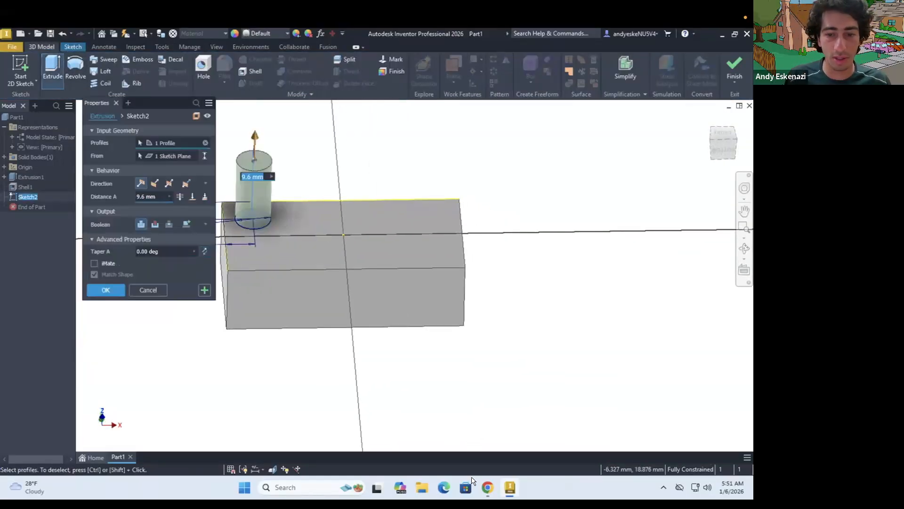
pyautogui.click(489, 488)
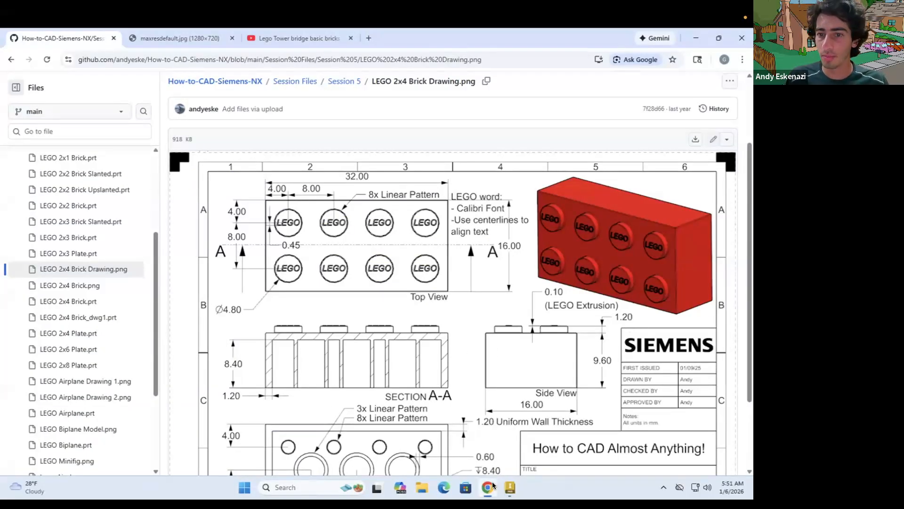
pyautogui.moveTo(493, 485)
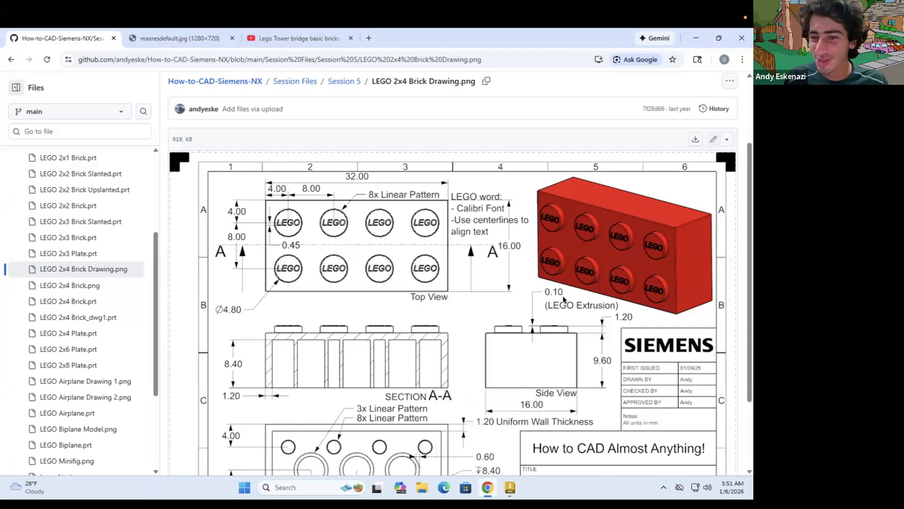
pyautogui.click(509, 487)
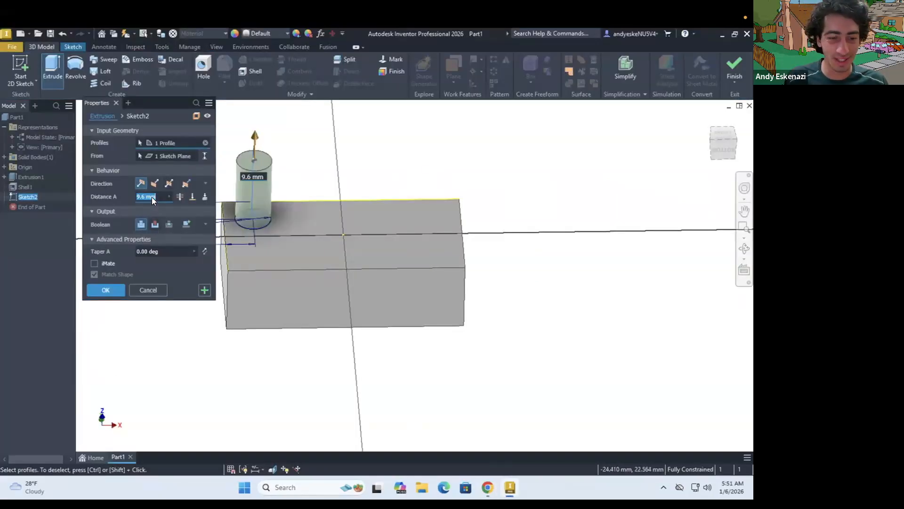
pyautogui.write('1.2')
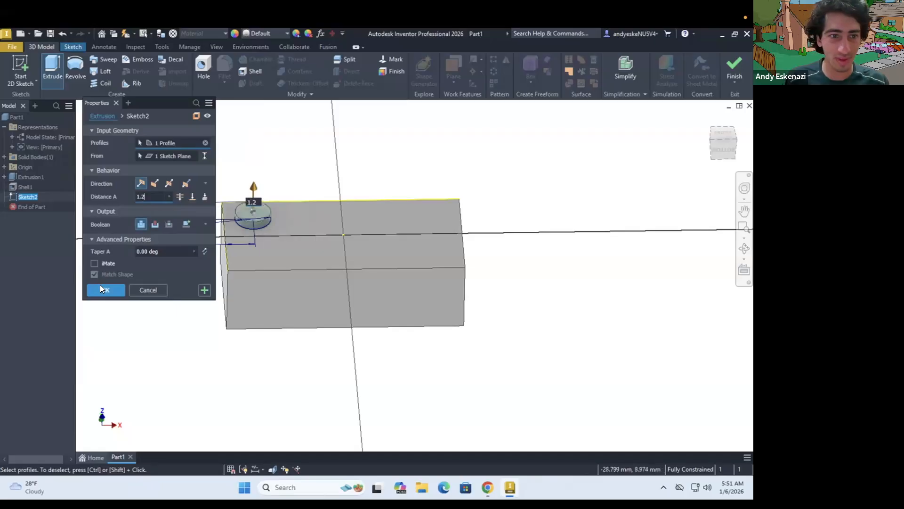
pyautogui.press('Return')
# Review the brick drawing's stud lettering details, return to Inventor and start a sketch on the stud's top face
pyautogui.click(487, 487)
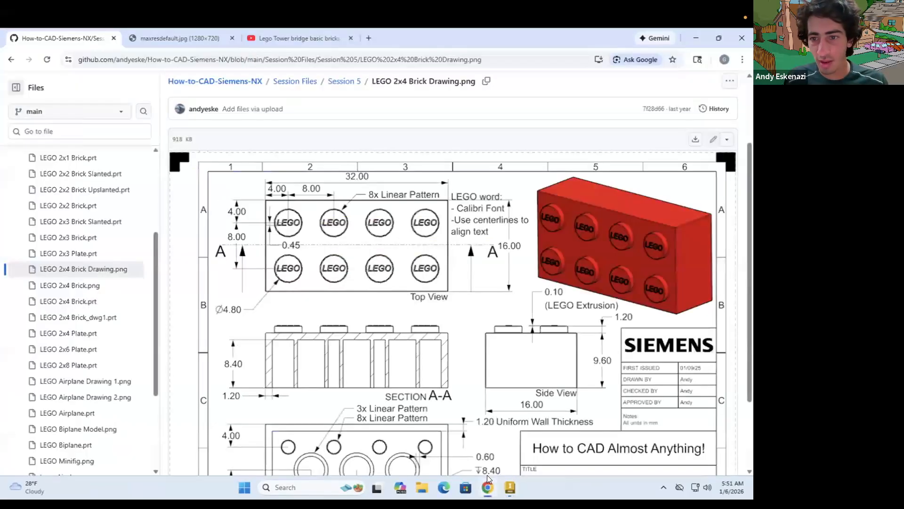
pyautogui.scroll(-2, 595, 320)
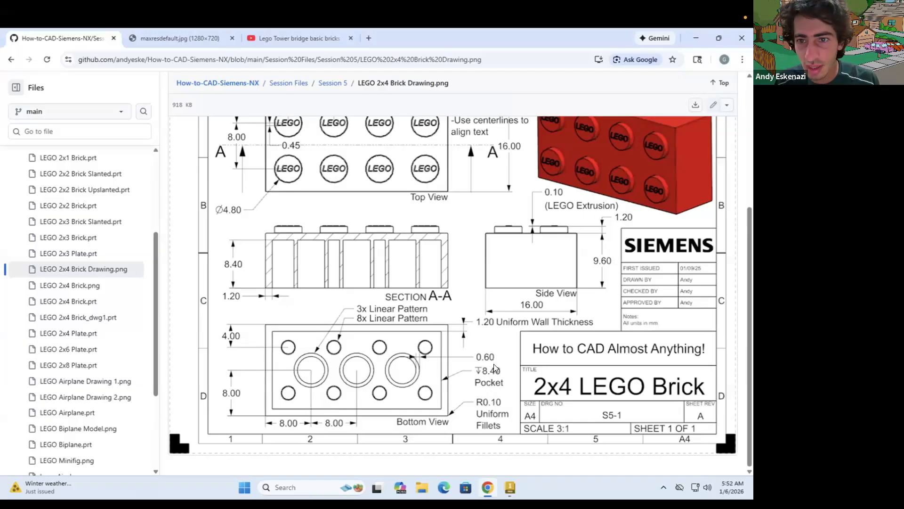
pyautogui.scroll(1, 580, 217)
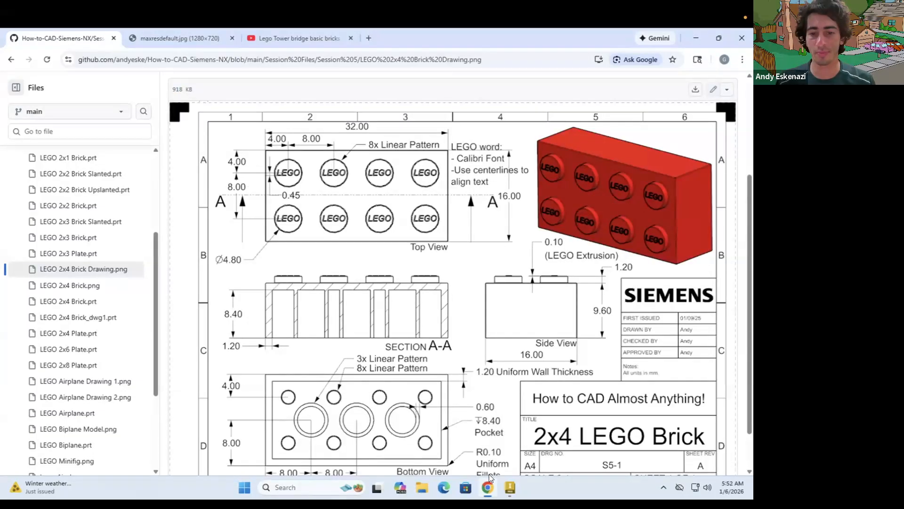
pyautogui.click(487, 488)
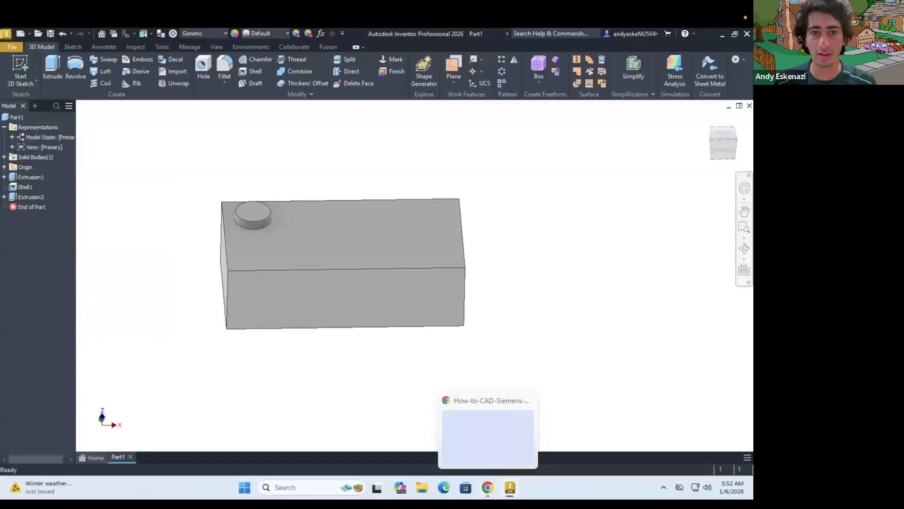
pyautogui.click(18, 64)
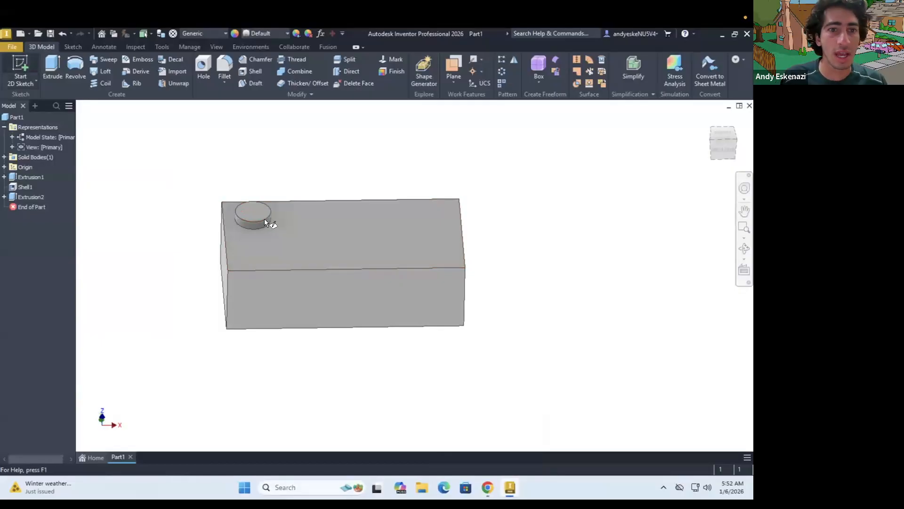
pyautogui.click(260, 215)
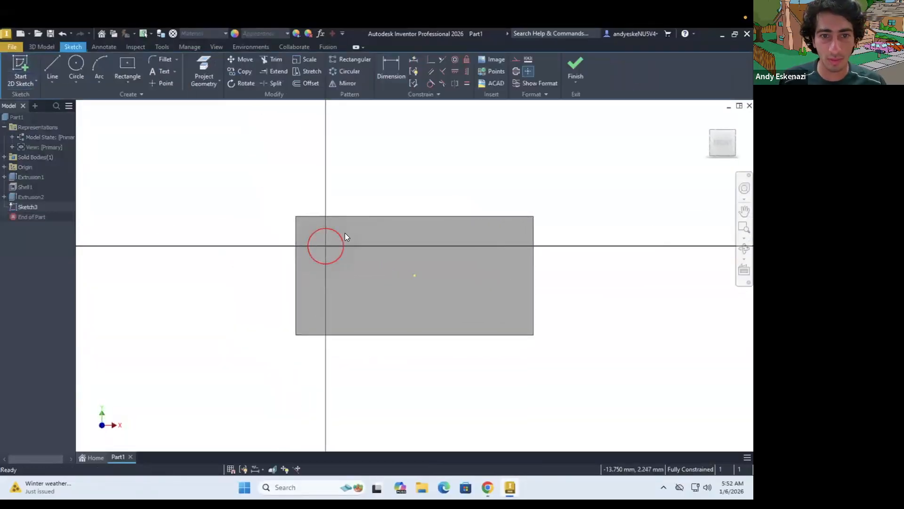
# Sketch a horizontal line about 4.3 mm long across the stud below its center and make it a construction line
pyautogui.press('l')
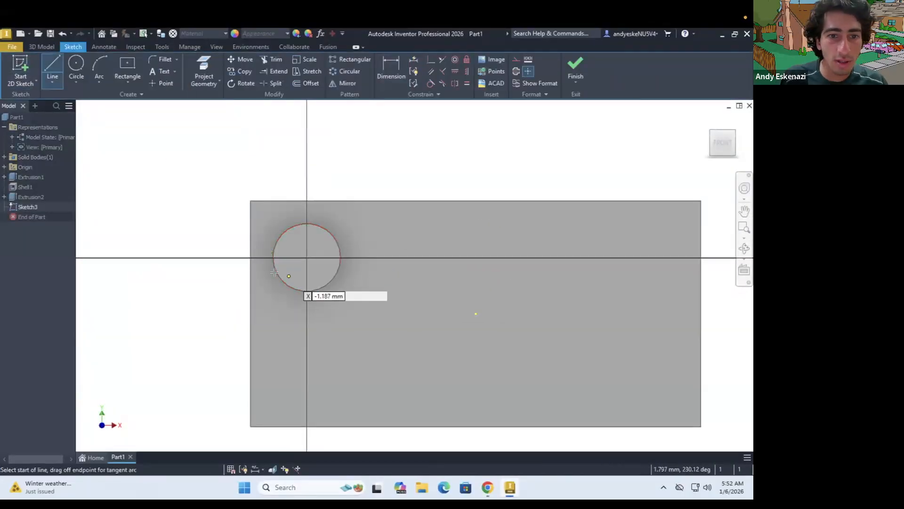
pyautogui.click(332, 273)
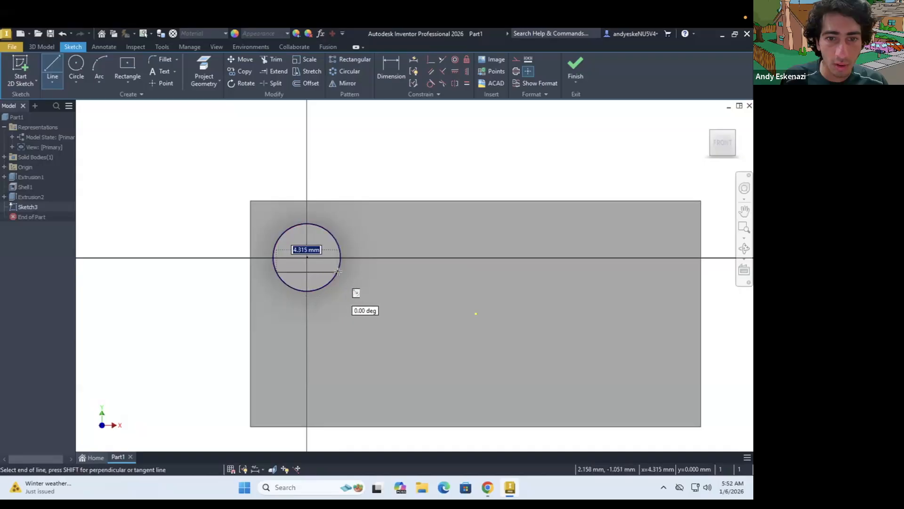
pyautogui.click(276, 272)
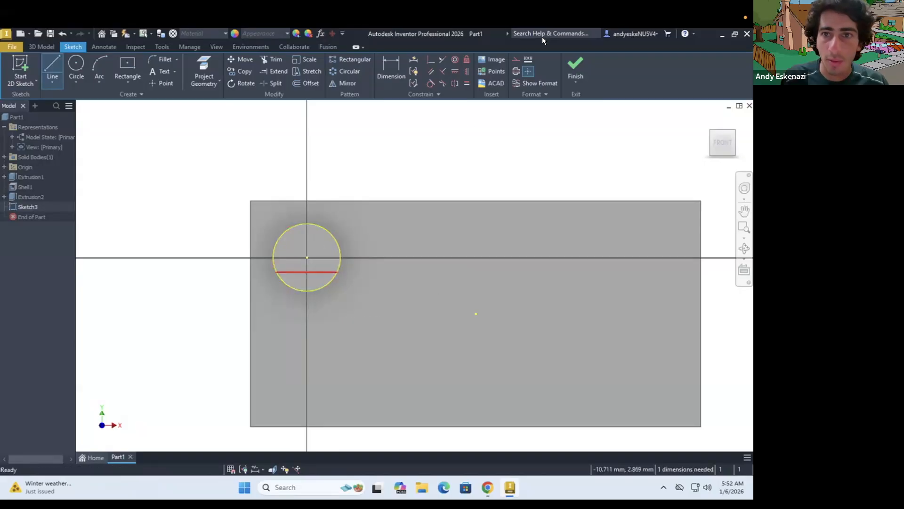
pyautogui.press('Escape')
pyautogui.click(154, 147)
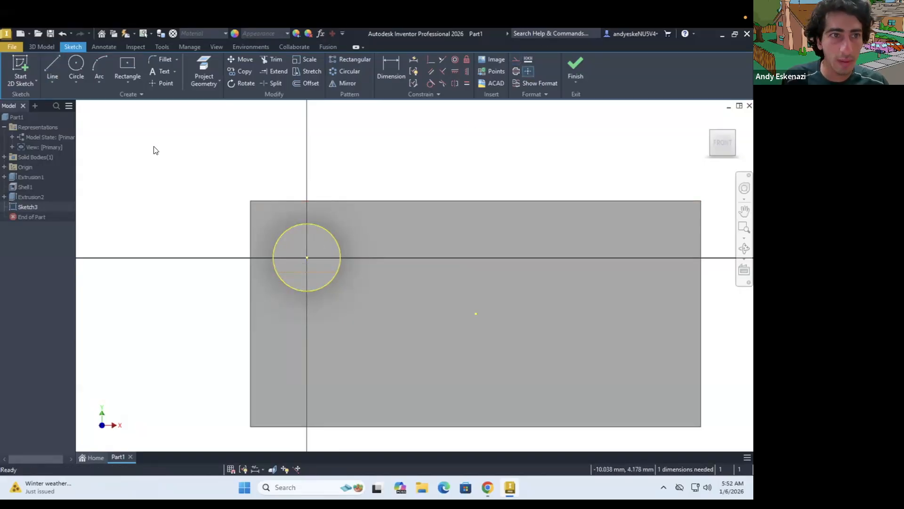
# Sketch a vertical line about 1.05 mm long from the stud's center down to the horizontal line and make it a construction line
pyautogui.click(52, 63)
pyautogui.click(307, 258)
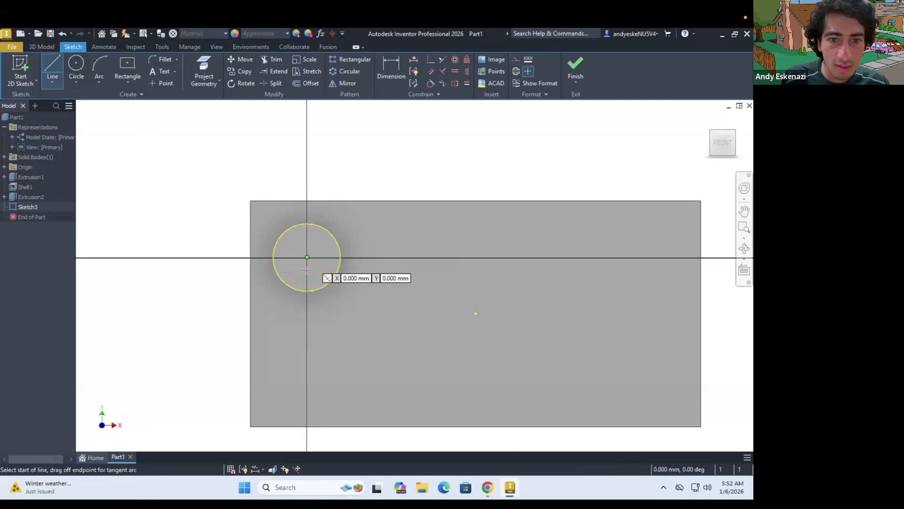
pyautogui.click(307, 272)
pyautogui.scroll(5, 307, 264)
pyautogui.press('Escape')
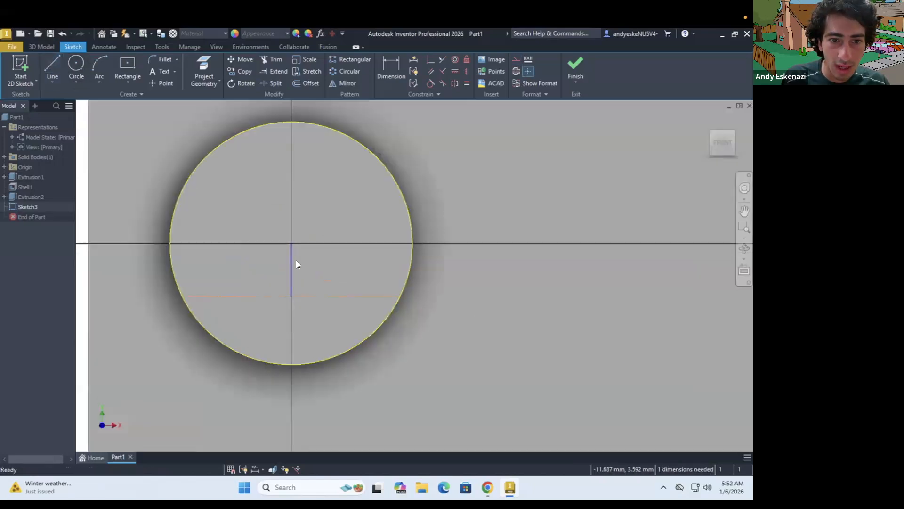
pyautogui.click(290, 262)
pyautogui.click(515, 58)
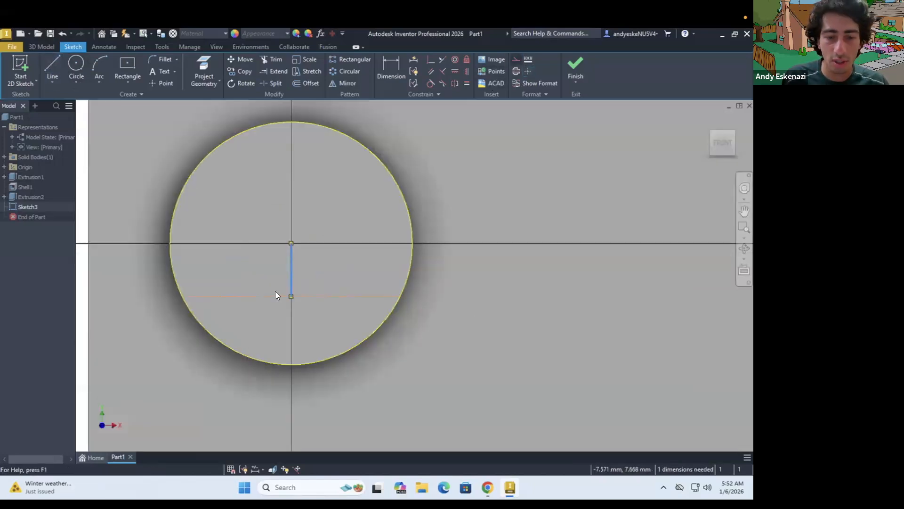
# Dimension the vertical construction line to 0.45 mm, checking the lettering offset in the brick drawing
pyautogui.press('d')
pyautogui.click(291, 256)
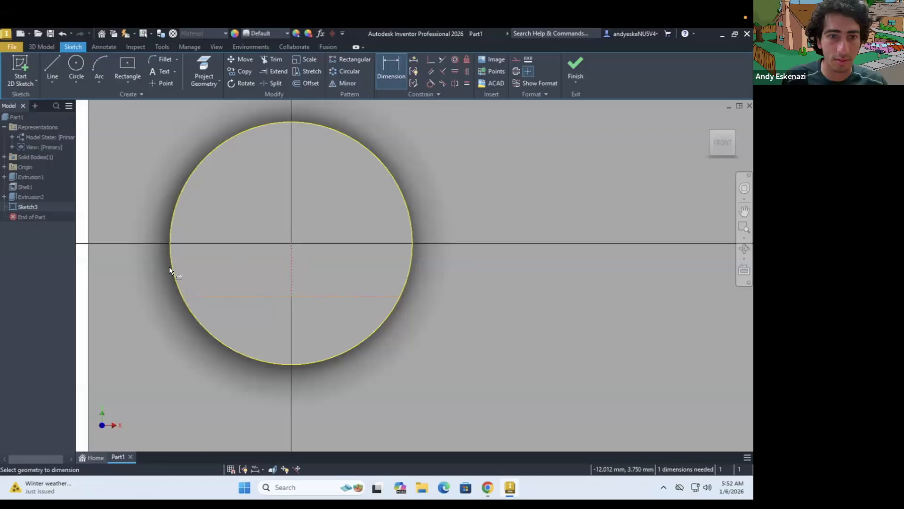
pyautogui.click(128, 274)
pyautogui.write('2')
pyautogui.press('Return')
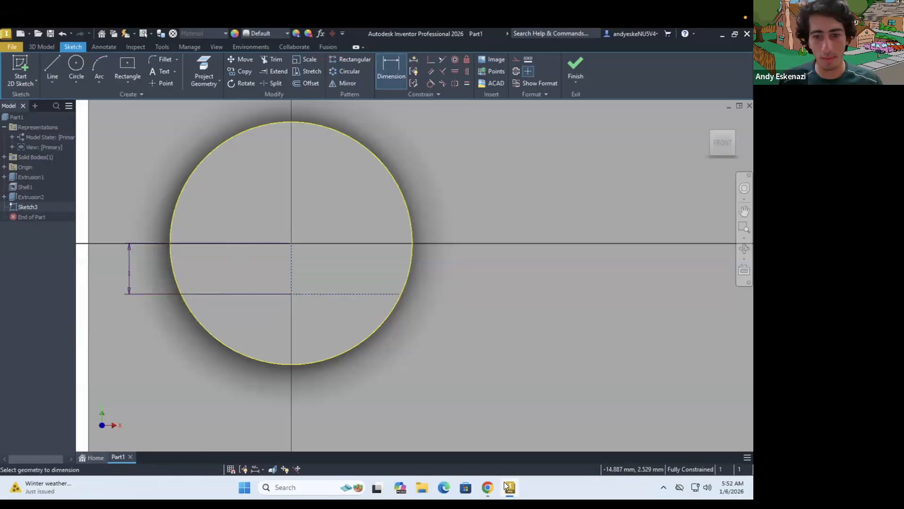
pyautogui.click(488, 487)
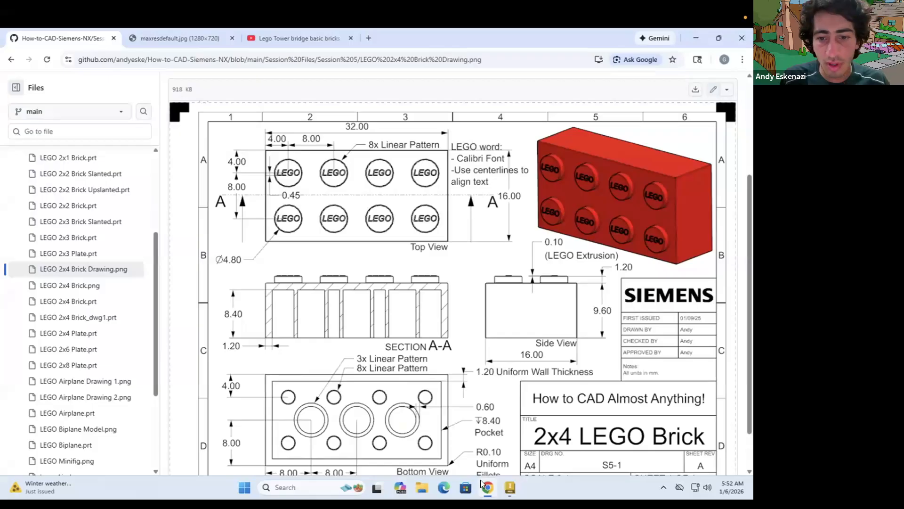
pyautogui.click(484, 482)
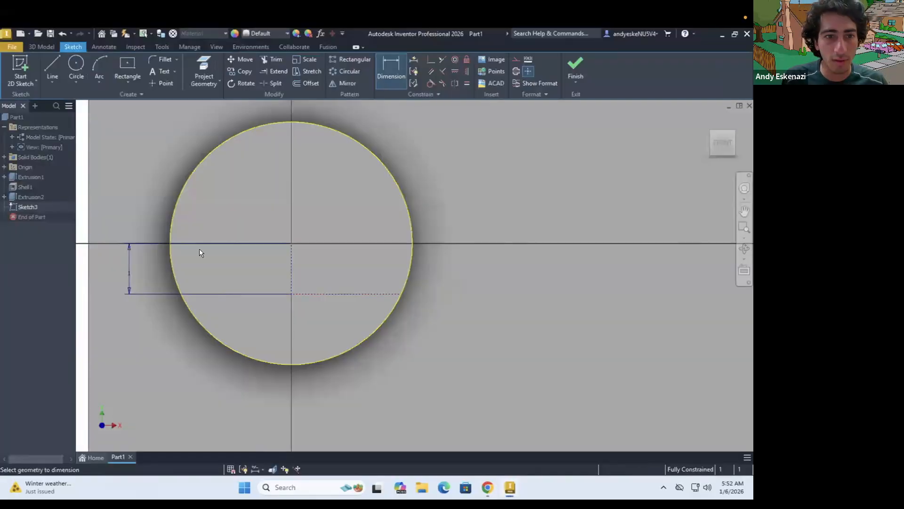
pyautogui.click(128, 273)
pyautogui.write('0.45')
pyautogui.press('Return')
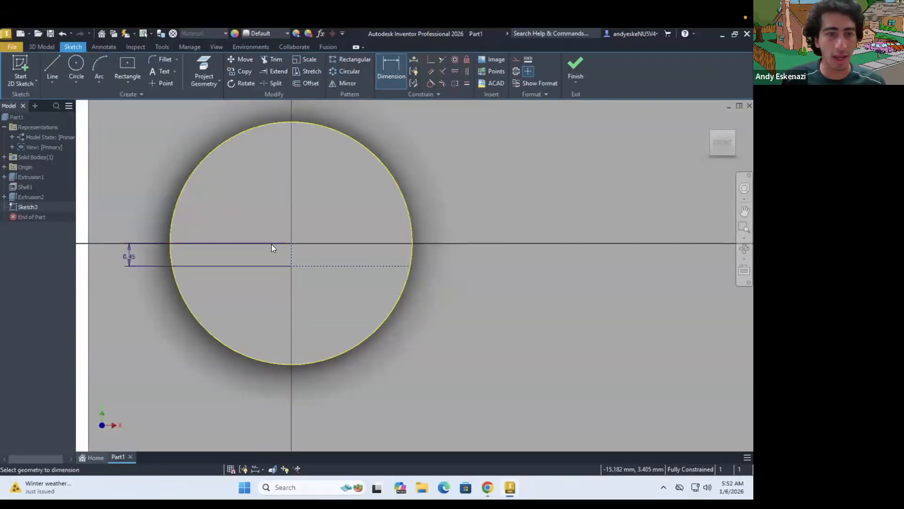
# Start geometry text along the horizontal construction line with the word LEGO
pyautogui.click(174, 72)
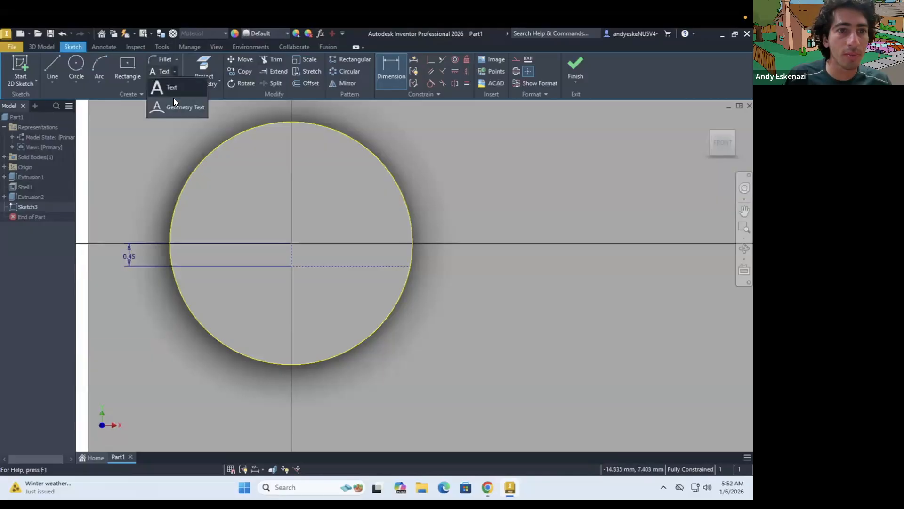
pyautogui.click(261, 265)
pyautogui.write('LEGO')
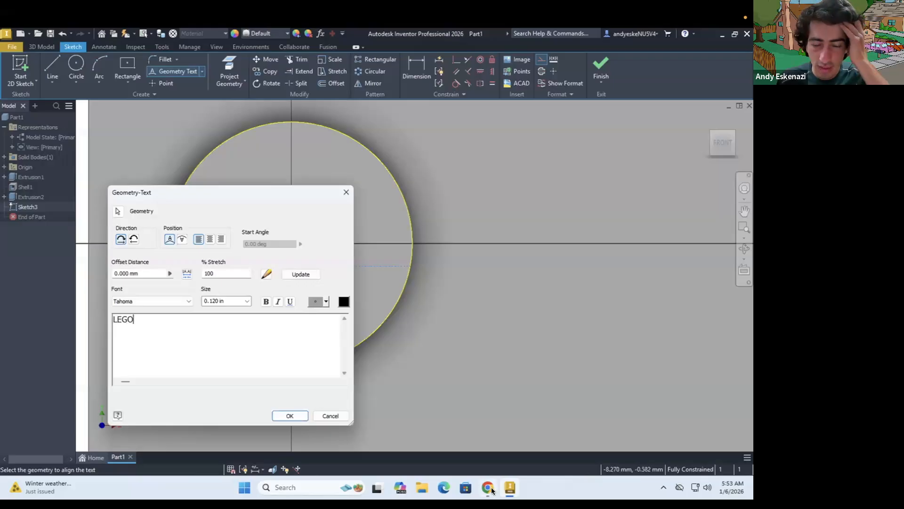
# Check the lettering font in the brick drawing and format the LEGO text as italic Calibri
pyautogui.click(492, 491)
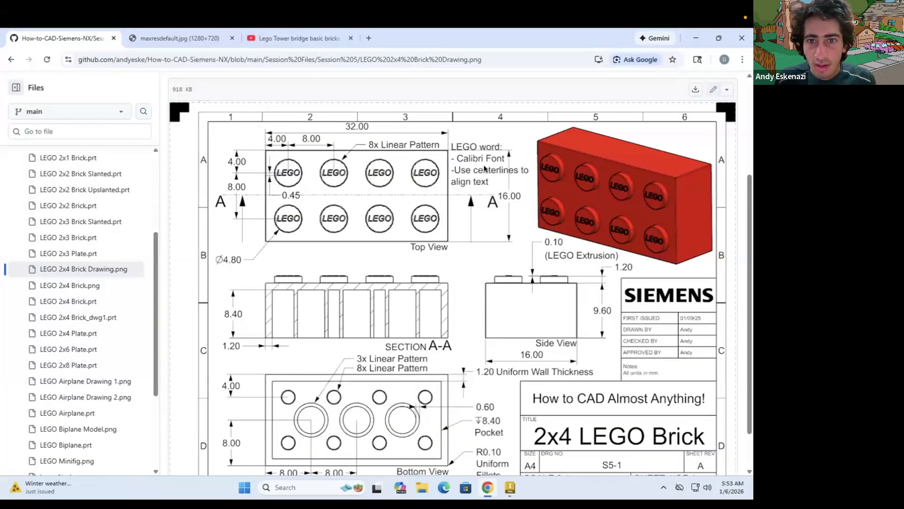
pyautogui.scroll(1, 485, 168)
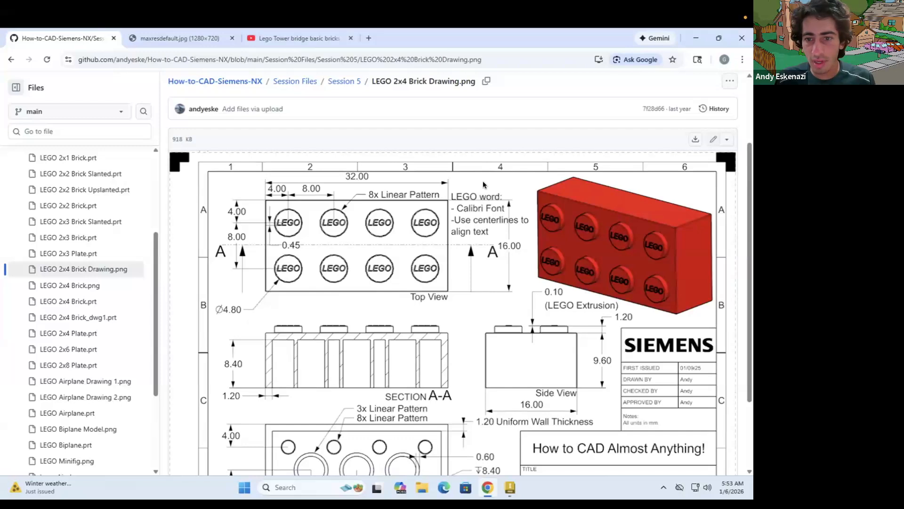
pyautogui.scroll(-2, 482, 182)
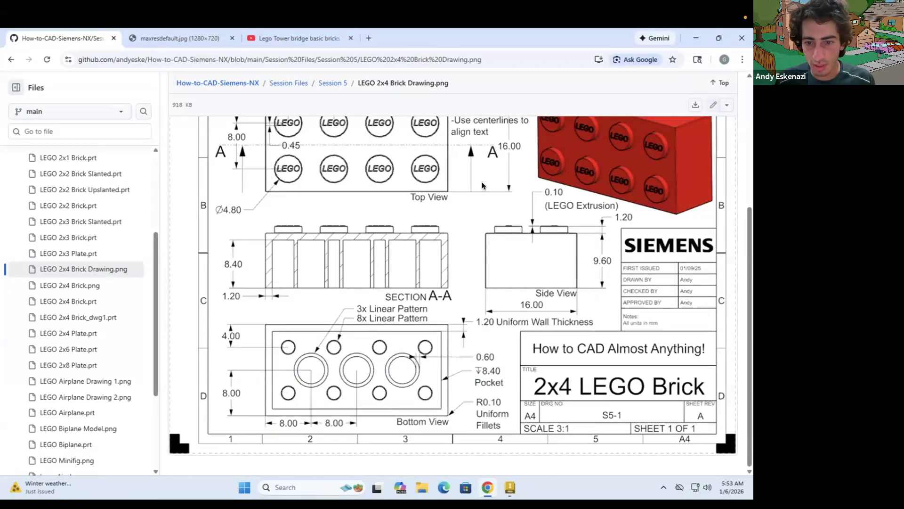
pyautogui.scroll(2, 483, 185)
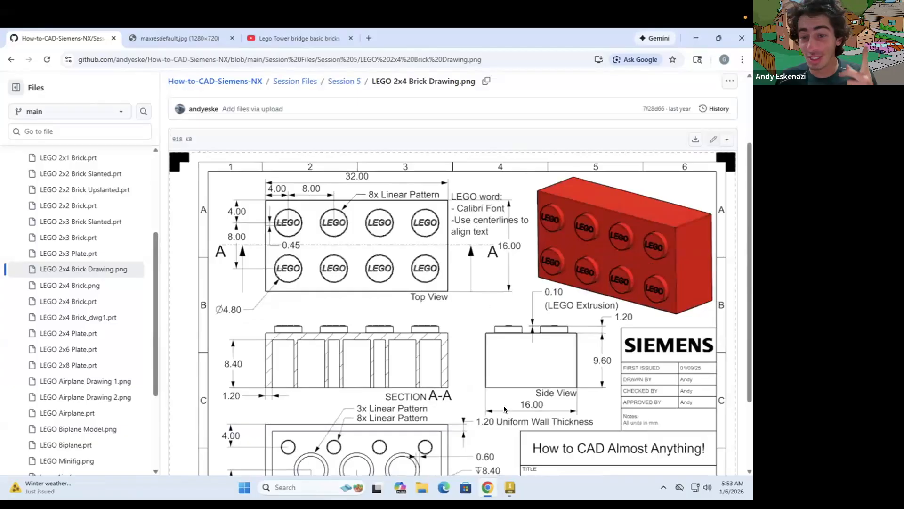
pyautogui.click(509, 487)
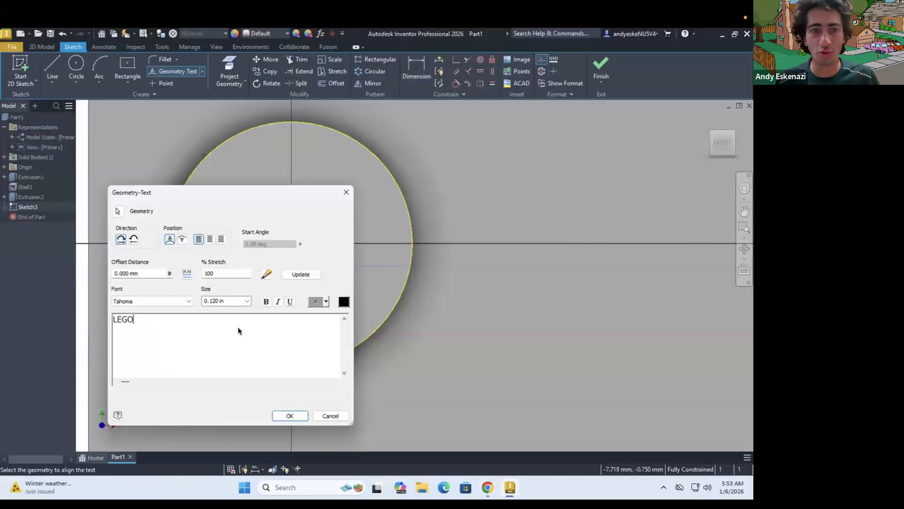
pyautogui.moveTo(135, 320); pyautogui.dragTo(88, 318)
pyautogui.click(182, 239)
pyautogui.click(278, 301)
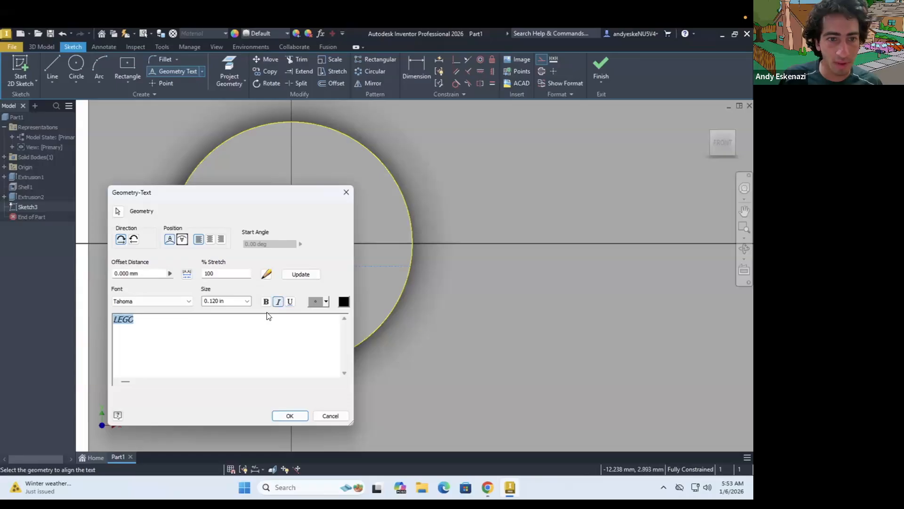
pyautogui.click(188, 301)
pyautogui.press('c')
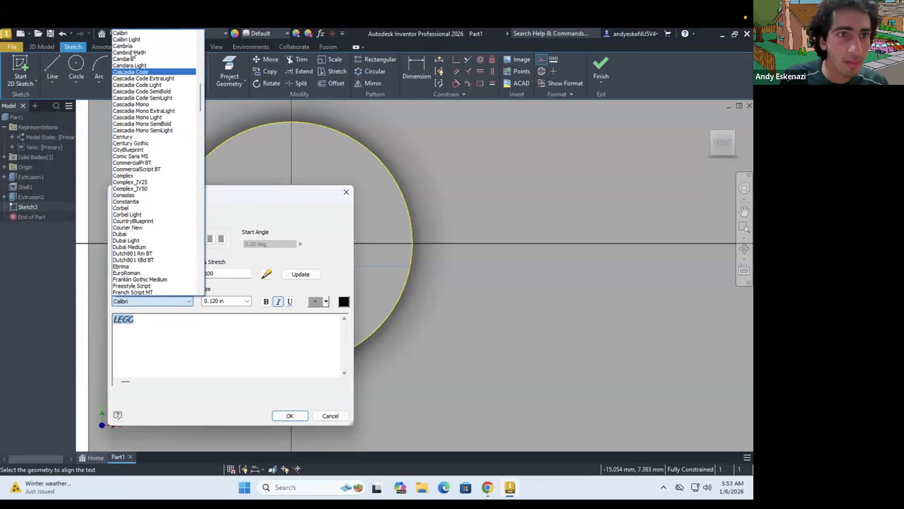
pyautogui.click(125, 34)
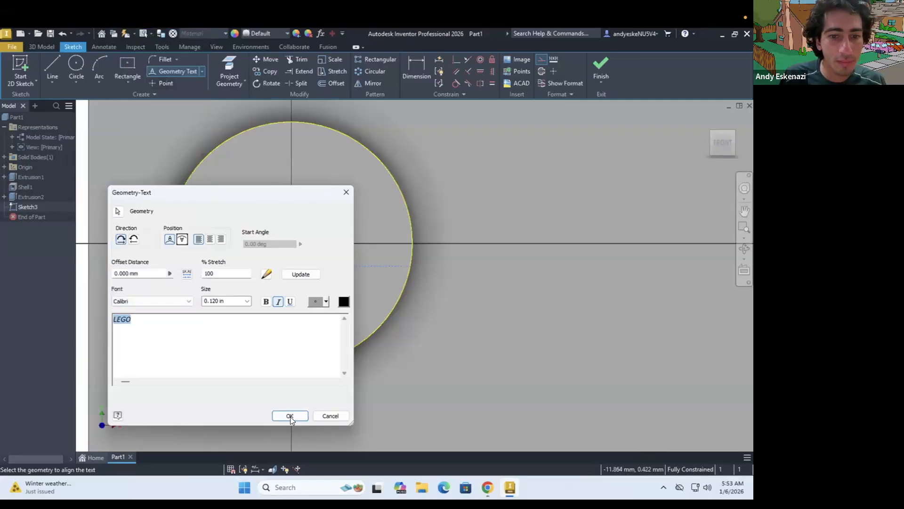
pyautogui.click(289, 416)
pyautogui.scroll(-2, 299, 293)
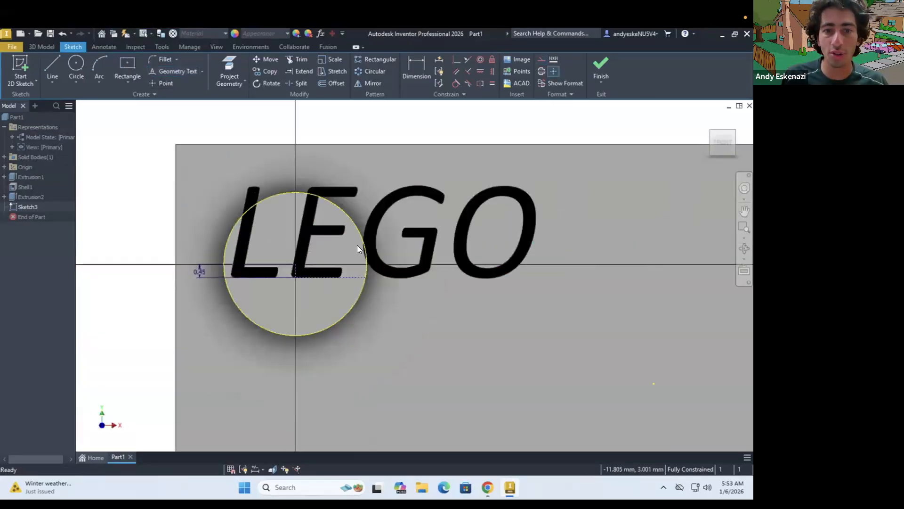
# Center-align the LEGO text along the construction line and reduce its font size to fit inside the stud
pyautogui.doubleClick(374, 225)
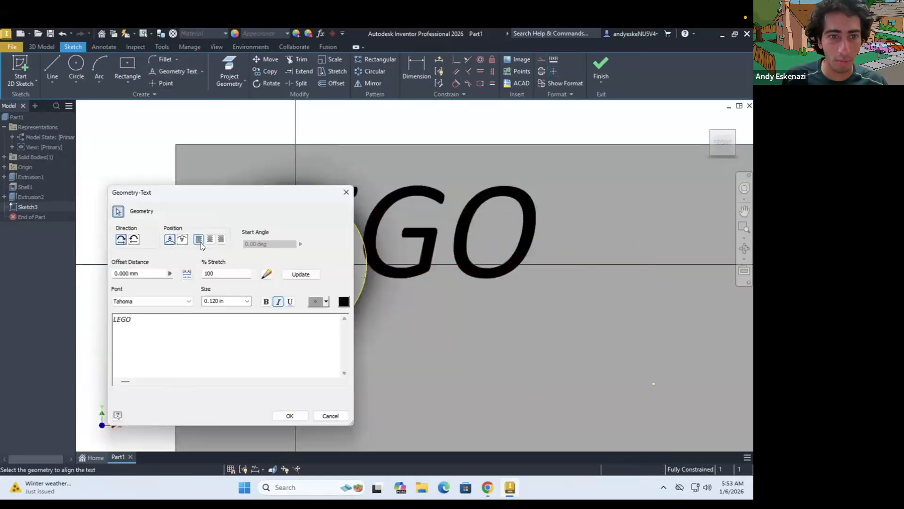
pyautogui.click(224, 302)
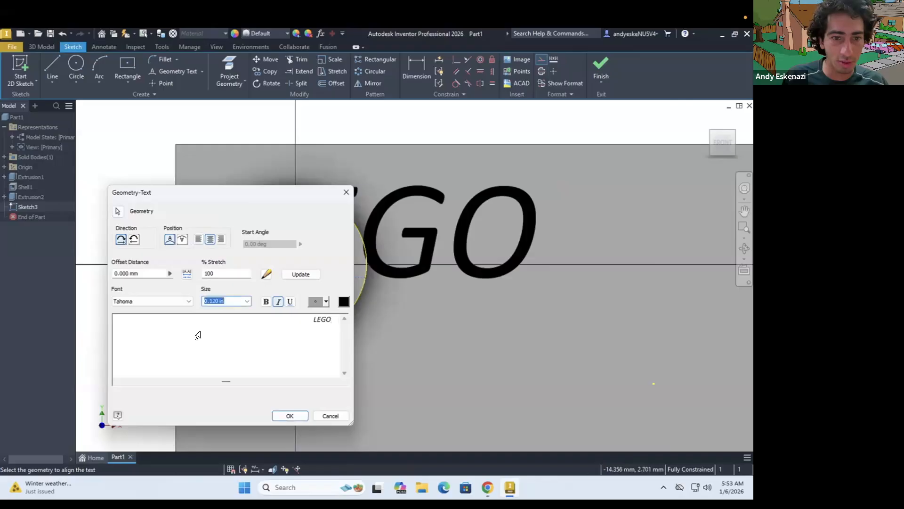
pyautogui.doubleClick(326, 318)
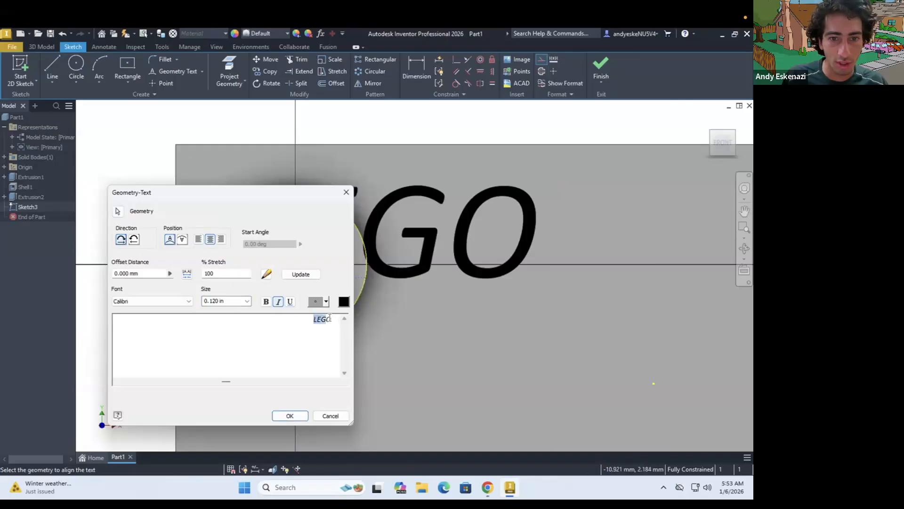
pyautogui.click(224, 301)
pyautogui.write('0.0')
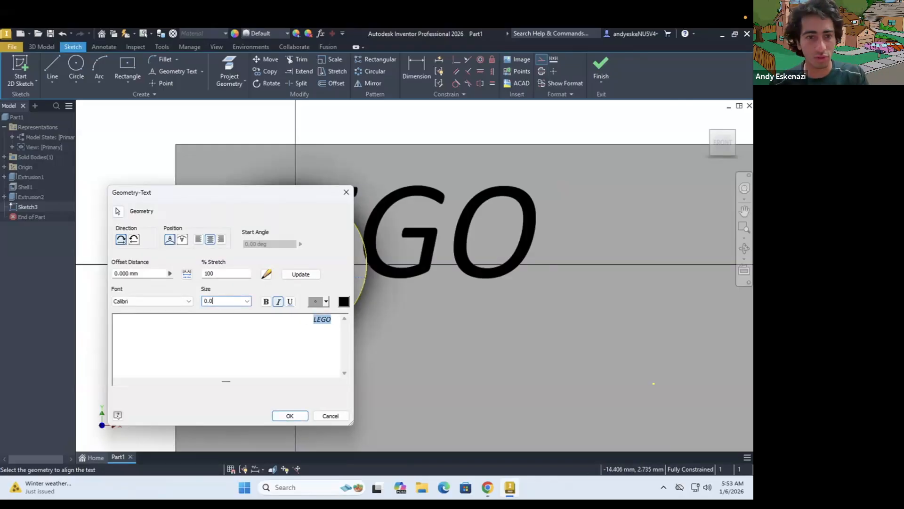
pyautogui.click(300, 415)
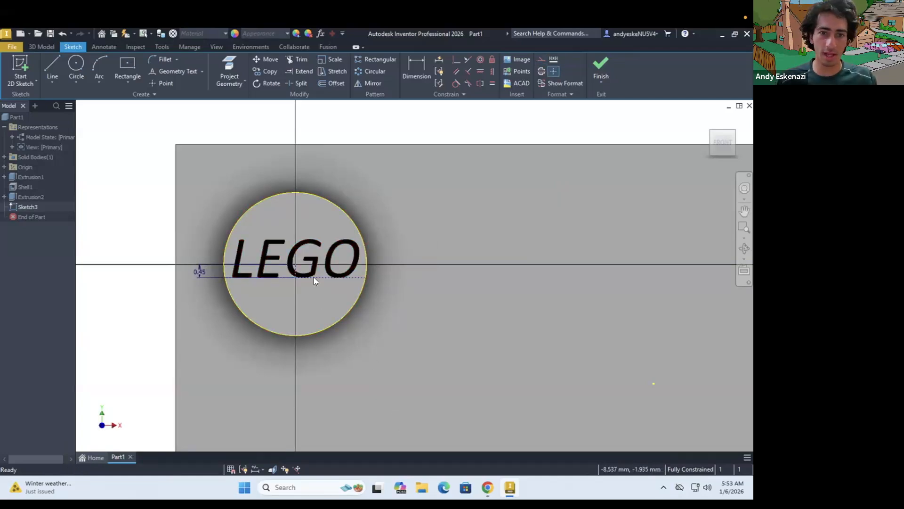
# Set the lettering line's offset below the stud center to 0.6 mm
pyautogui.scroll(-3, 345, 363)
pyautogui.scroll(4, 345, 363)
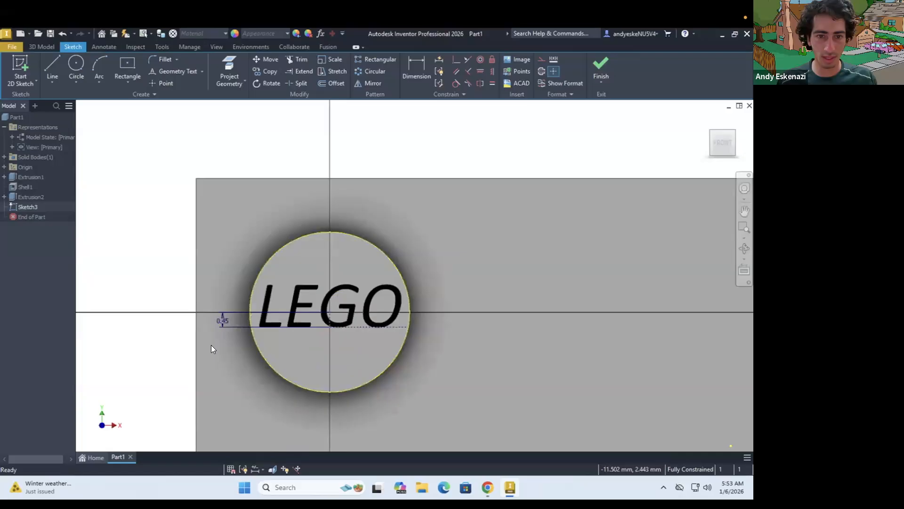
pyautogui.doubleClick(222, 319)
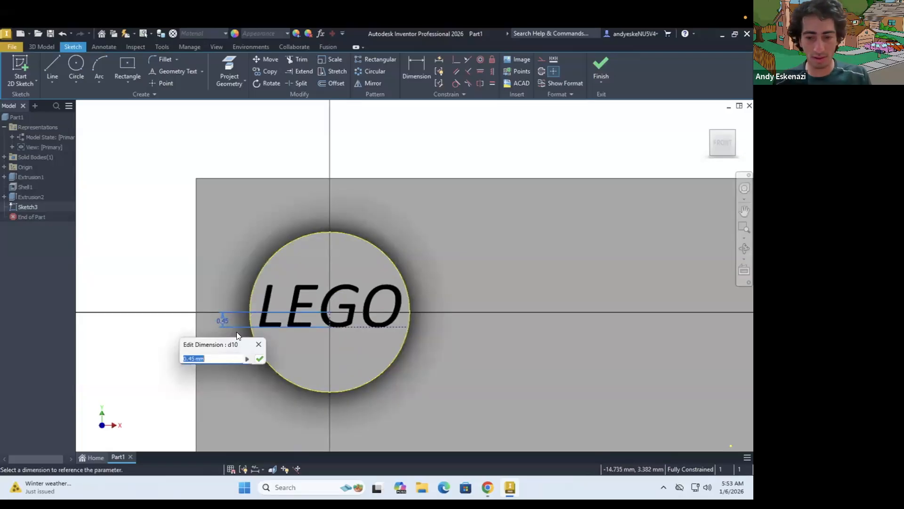
pyautogui.write('0.6')
pyautogui.press('Return')
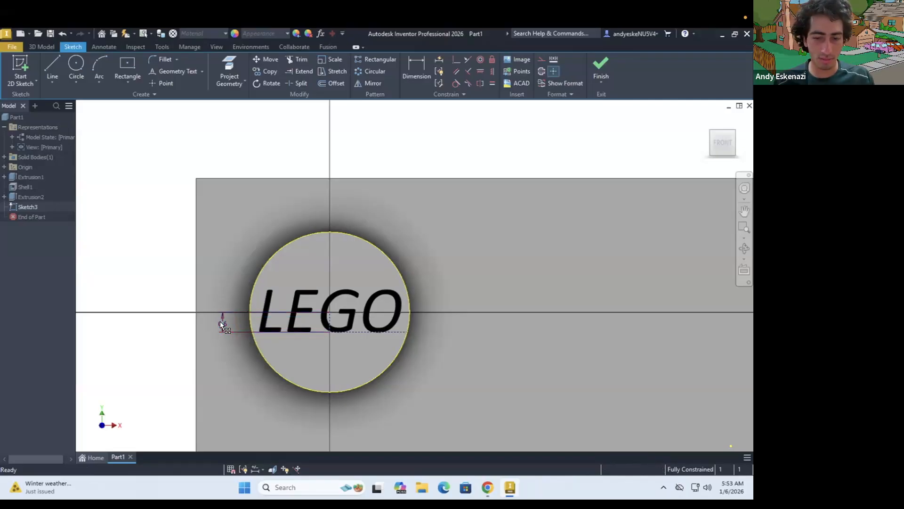
# Set the vertical offset between the stud center and the lettering line to 0.65 mm
pyautogui.doubleClick(219, 322)
pyautogui.write('0.0')
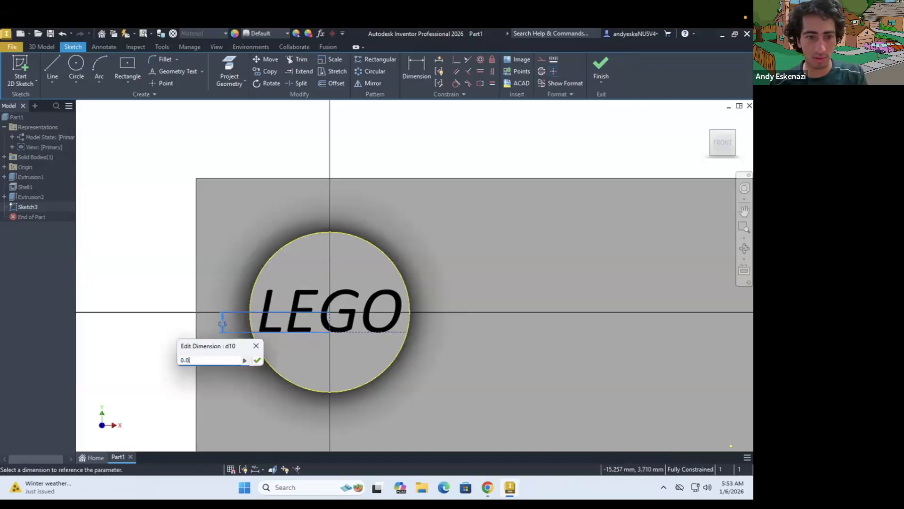
pyautogui.press('BackSpace')
pyautogui.write('55')
pyautogui.press('Return')
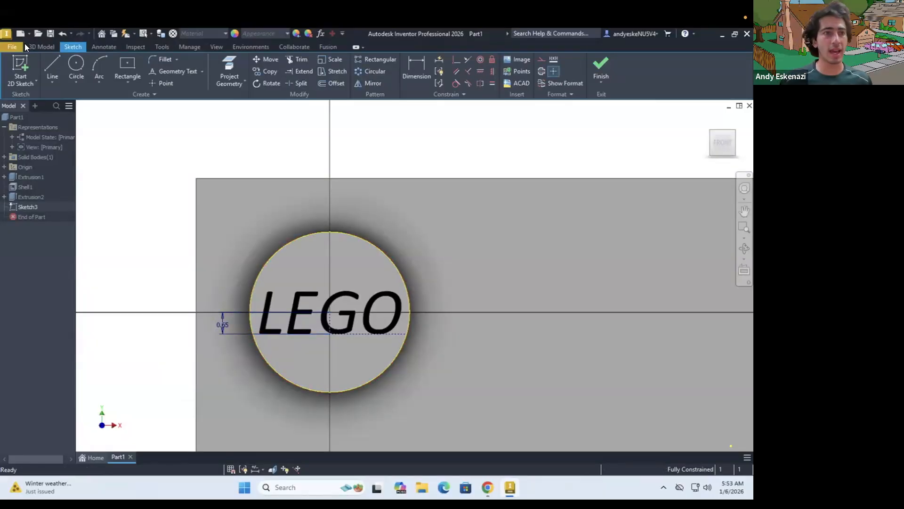
pyautogui.click(42, 46)
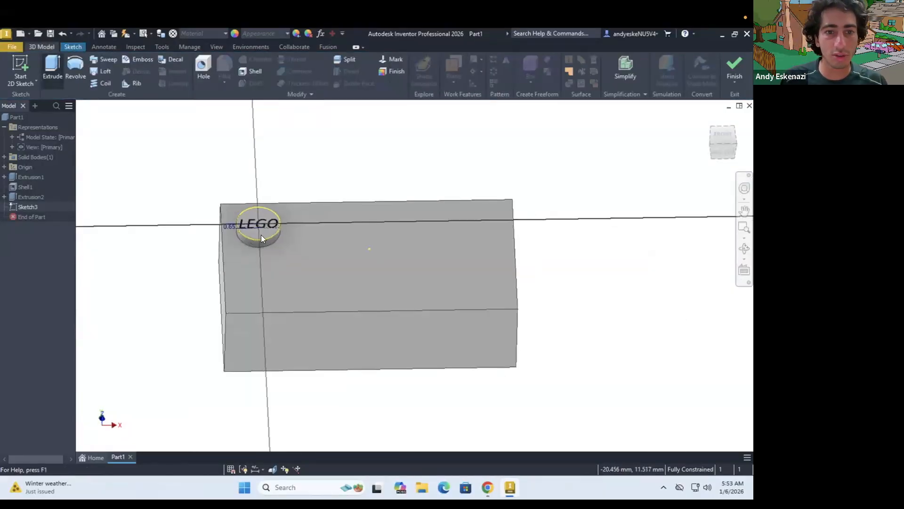
pyautogui.scroll(8, 246, 207)
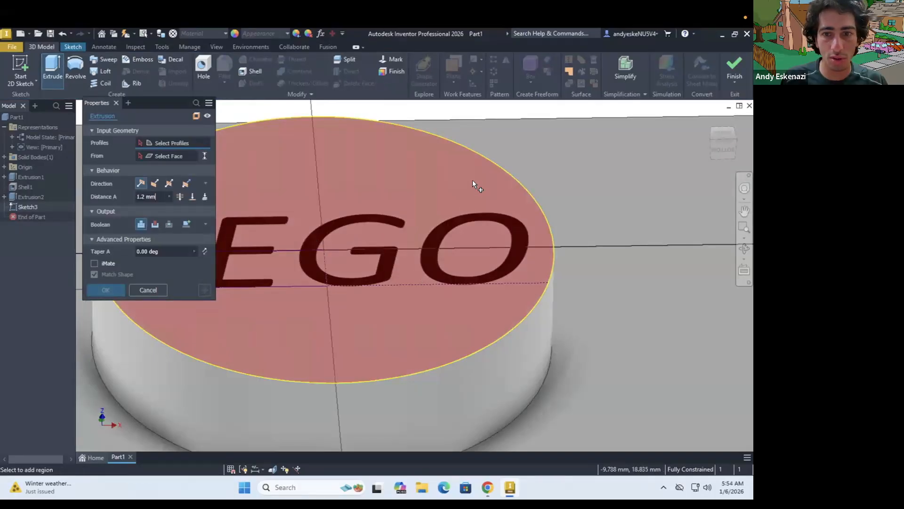
pyautogui.scroll(-6, 234, 240)
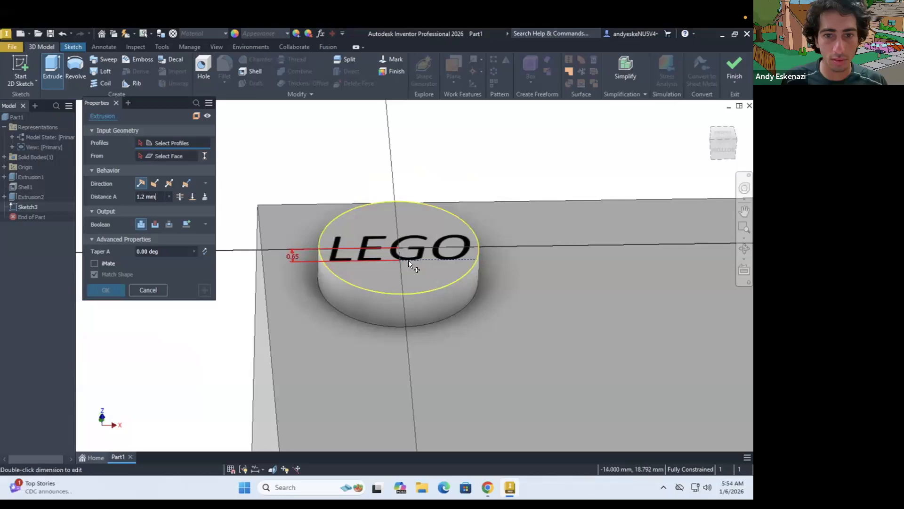
pyautogui.click(456, 255)
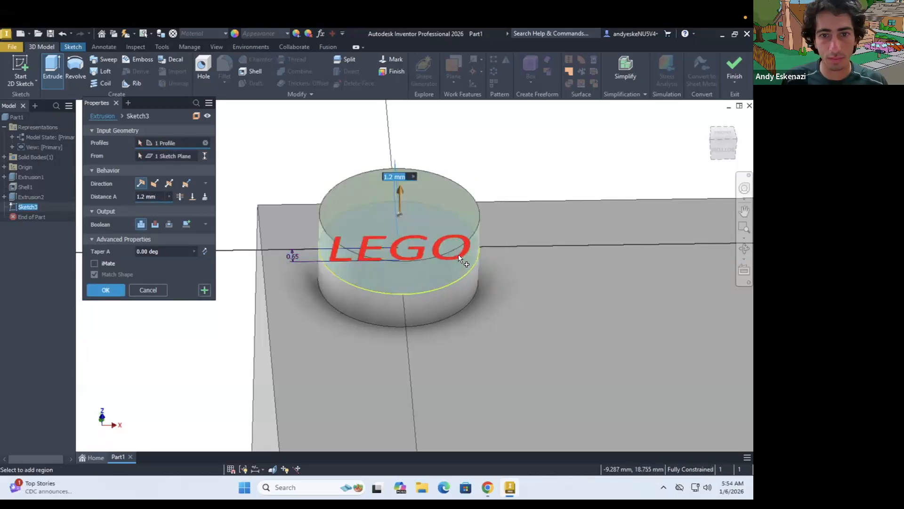
pyautogui.press('Escape')
pyautogui.scroll(3, 444, 244)
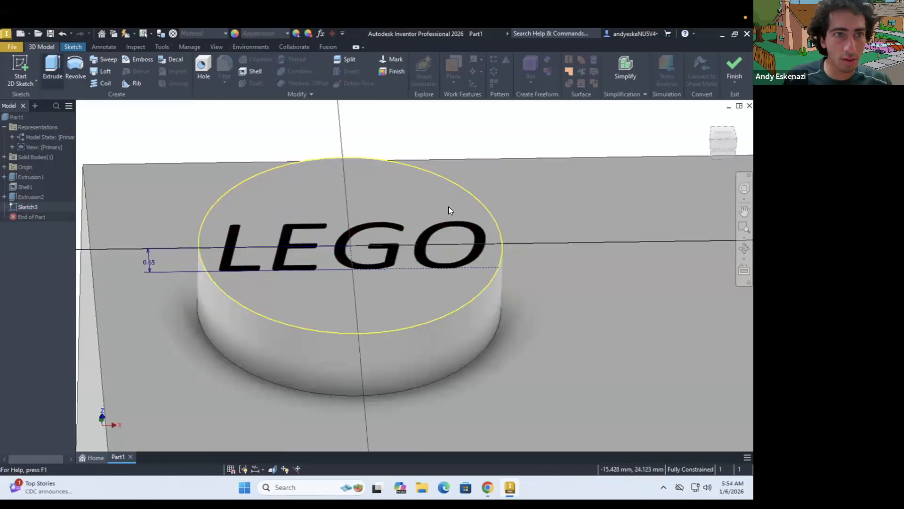
pyautogui.press('e')
pyautogui.press('Escape')
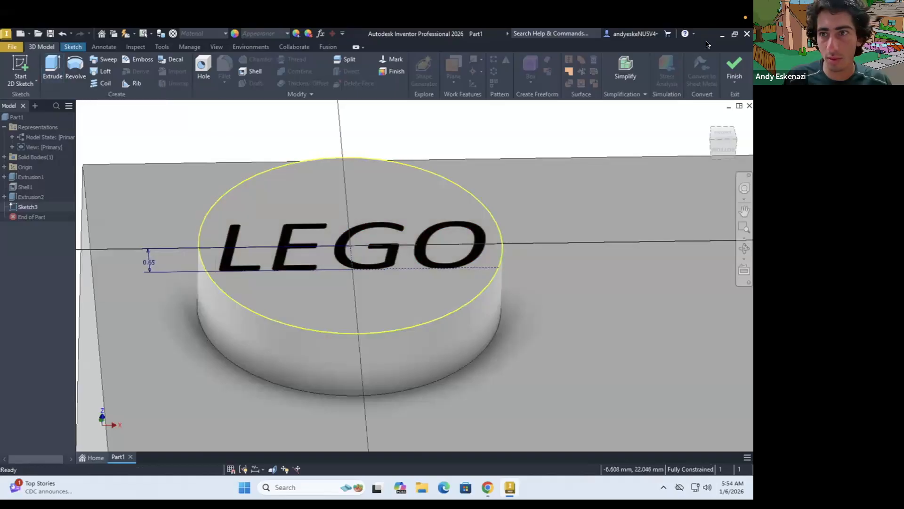
# Finish the lettering sketch and extrude the LEGO text 0.1 mm above the top of the stud
pyautogui.click(736, 65)
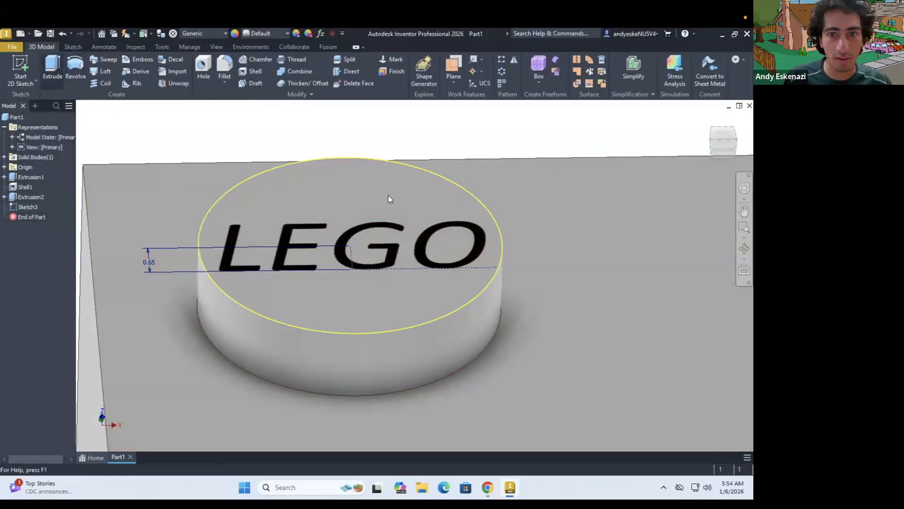
pyautogui.press('e')
pyautogui.click(476, 230)
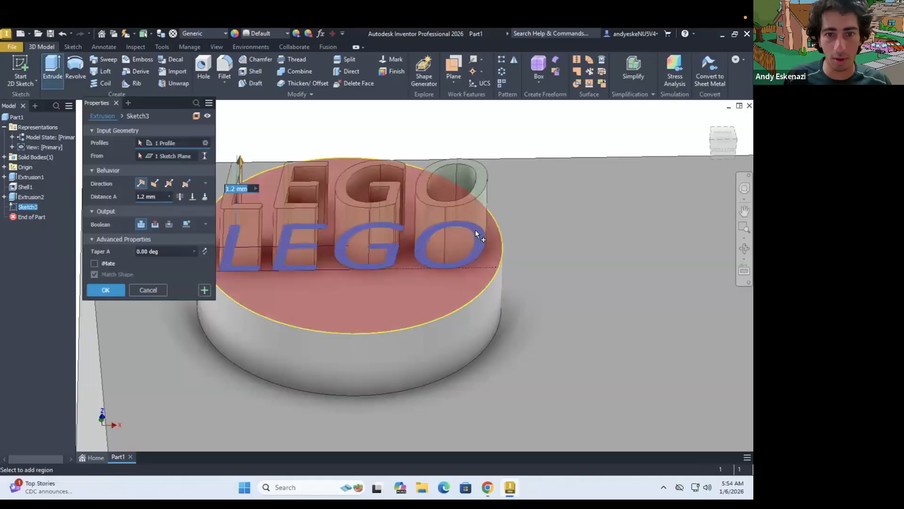
pyautogui.doubleClick(154, 252)
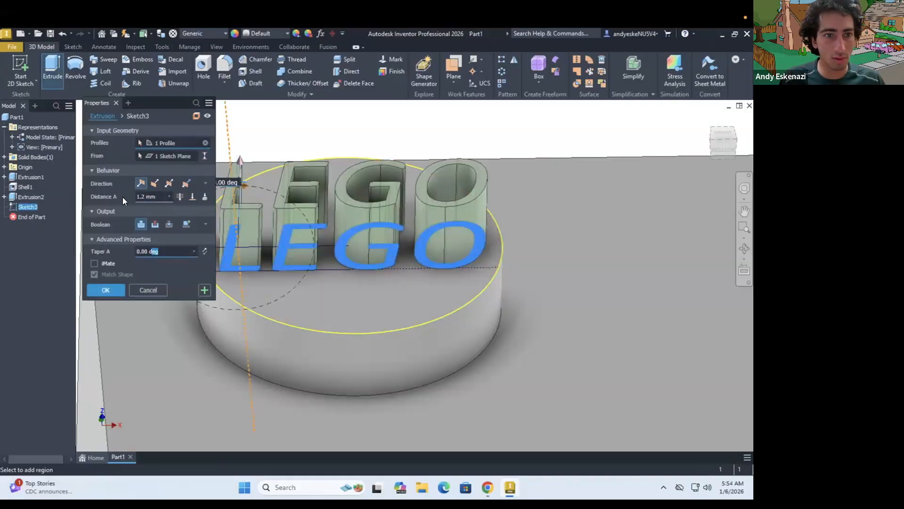
pyautogui.moveTo(157, 197); pyautogui.dragTo(121, 197)
pyautogui.write('.1')
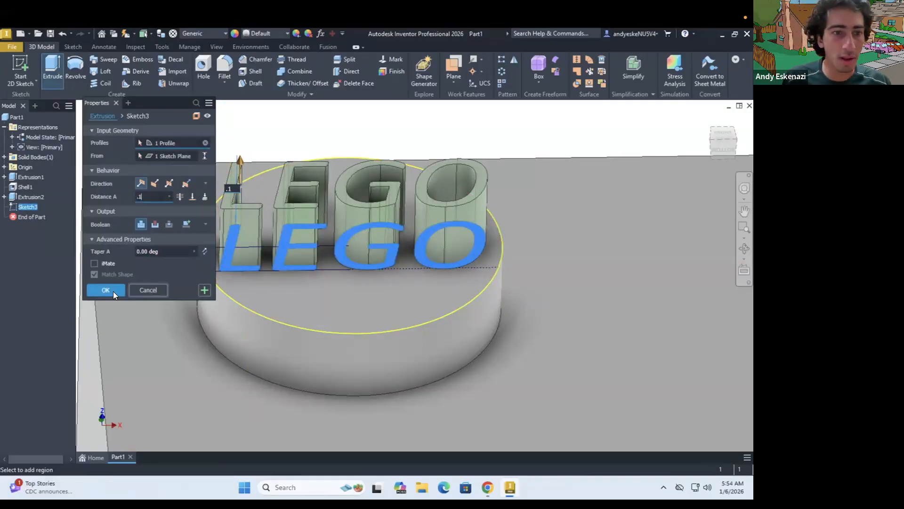
pyautogui.click(109, 289)
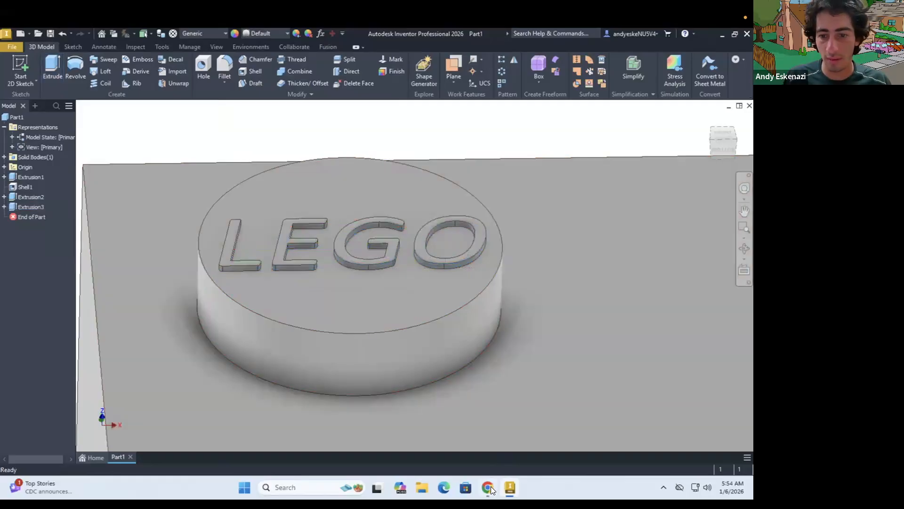
# Check the brick drawing and start a sketch on the inner floor face of the hollow underside
pyautogui.click(491, 486)
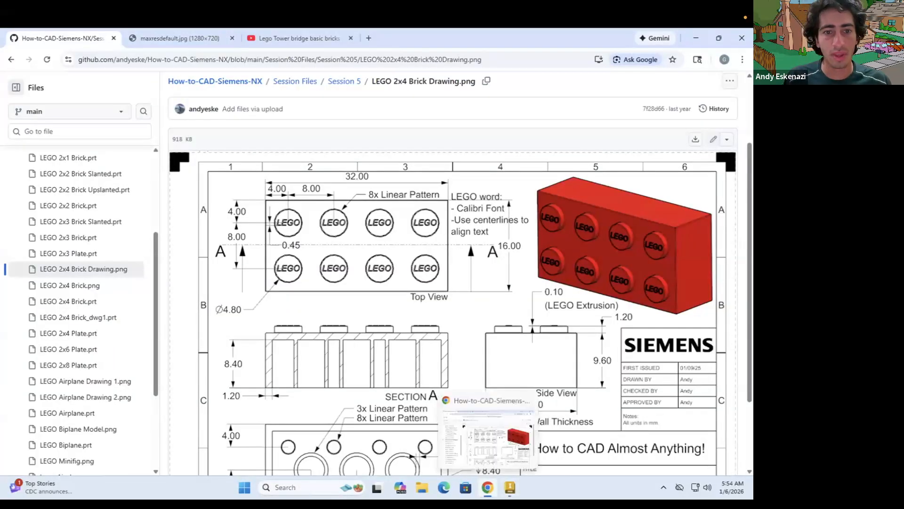
pyautogui.click(488, 487)
pyautogui.scroll(6, 382, 349)
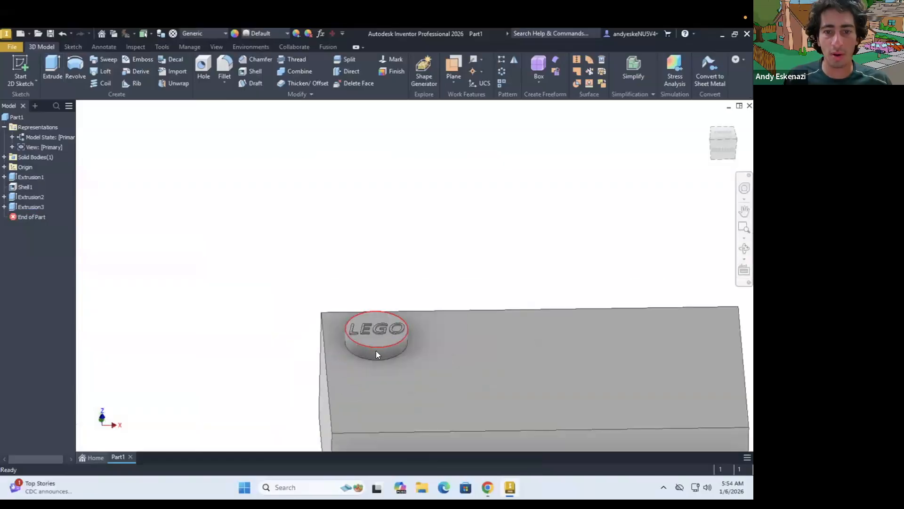
pyautogui.keyDown('shift'); pyautogui.moveTo(372, 283); pyautogui.dragTo(382, 310, button='middle'); pyautogui.keyUp('shift')
pyautogui.scroll(5, 414, 332)
pyautogui.keyDown('shift'); pyautogui.moveTo(457, 329); pyautogui.dragTo(558, 346, button='middle'); pyautogui.keyUp('shift')
pyautogui.click(24, 59)
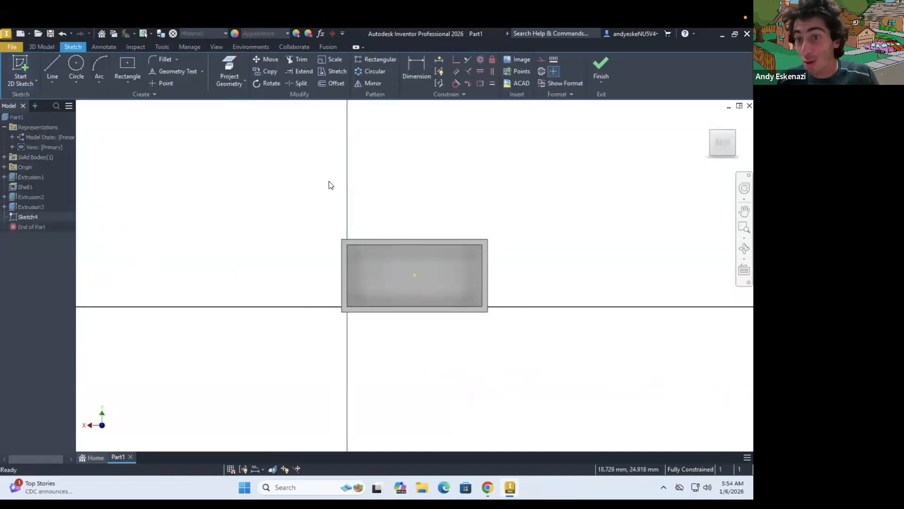
# Project the stud's circular base edge into the underside sketch
pyautogui.keyDown('shift'); pyautogui.moveTo(450, 277); pyautogui.dragTo(426, 273, button='middle'); pyautogui.keyUp('shift')
pyautogui.scroll(-4, 425, 274)
pyautogui.scroll(-2, 426, 273)
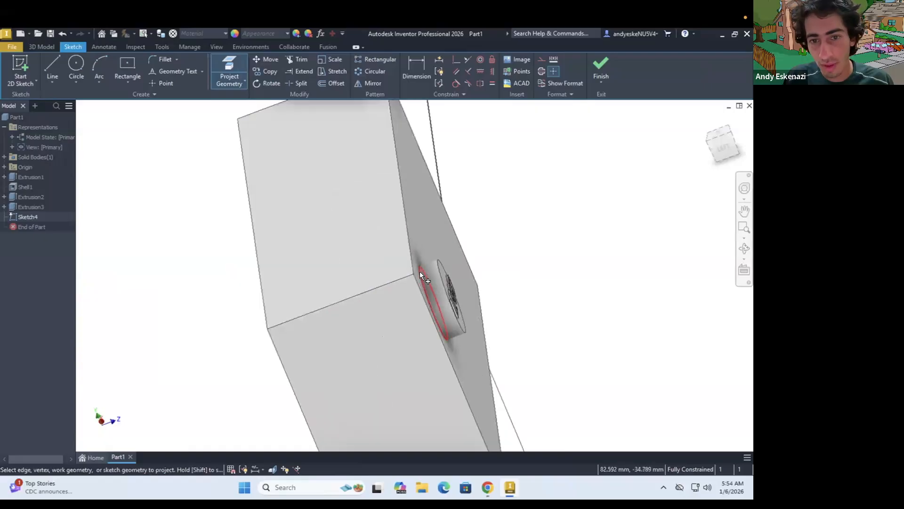
pyautogui.scroll(5, 438, 266)
pyautogui.moveTo(440, 264)
pyautogui.keyDown('shift'); pyautogui.mouseDown(button='middle')
pyautogui.moveTo(473, 258)
pyautogui.moveTo(457, 264)
pyautogui.mouseUp(button='middle'); pyautogui.keyUp('shift')
pyautogui.scroll(-5, 456, 264)
pyautogui.press('Escape')
pyautogui.click(426, 297)
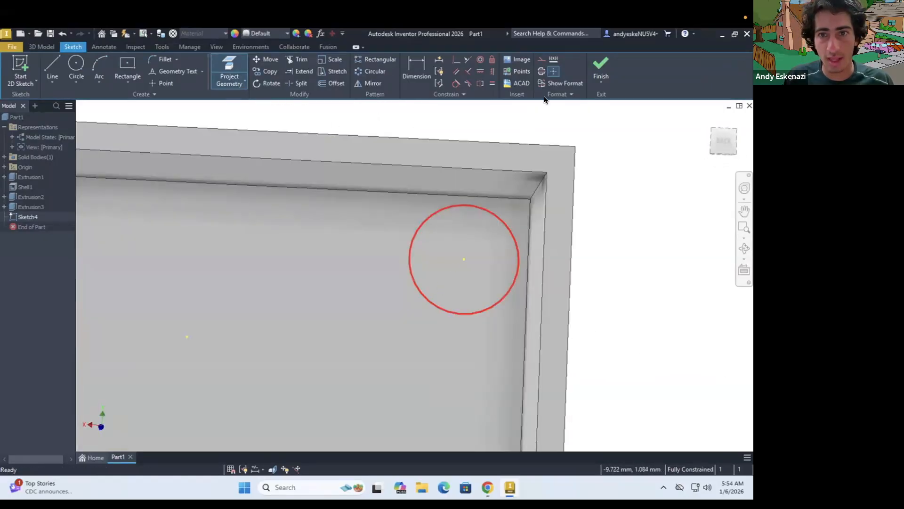
# Convert the projected stud circle to construction geometry and draw a concentric circle about 1.36 mm inside it
pyautogui.click(542, 59)
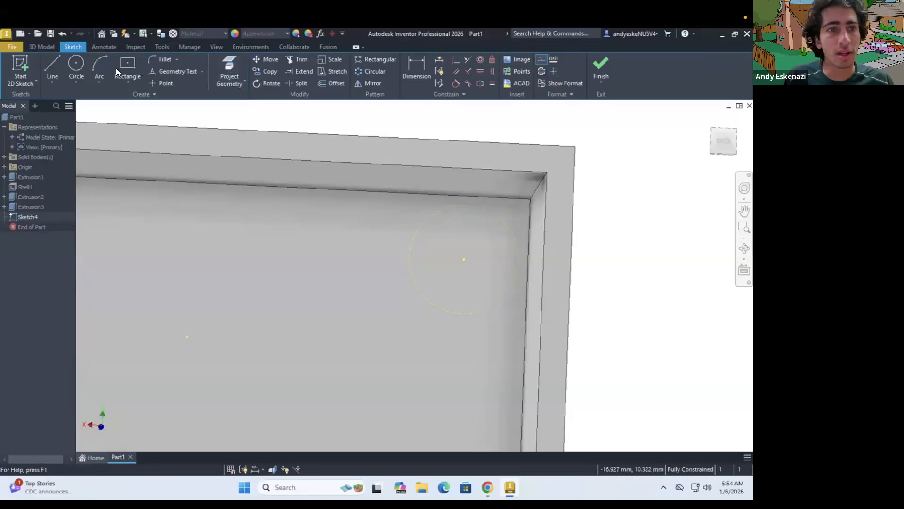
pyautogui.click(76, 66)
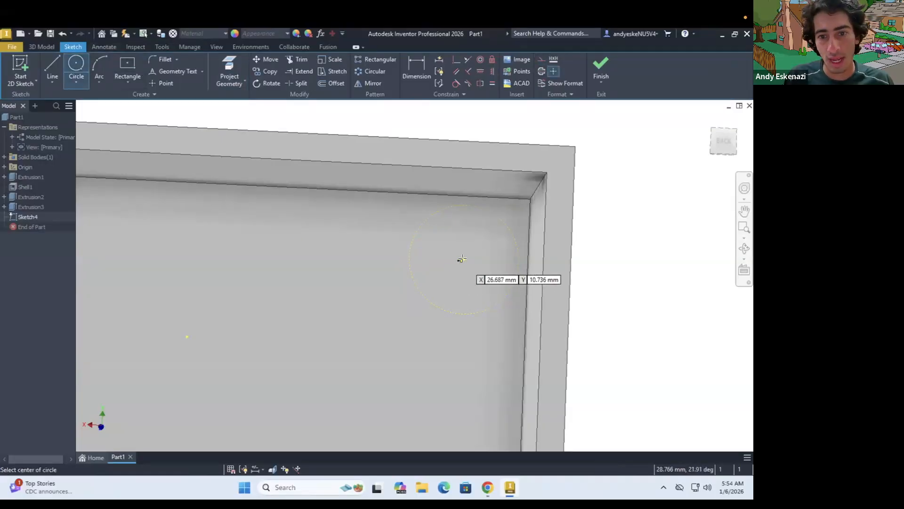
pyautogui.click(464, 259)
pyautogui.click(474, 281)
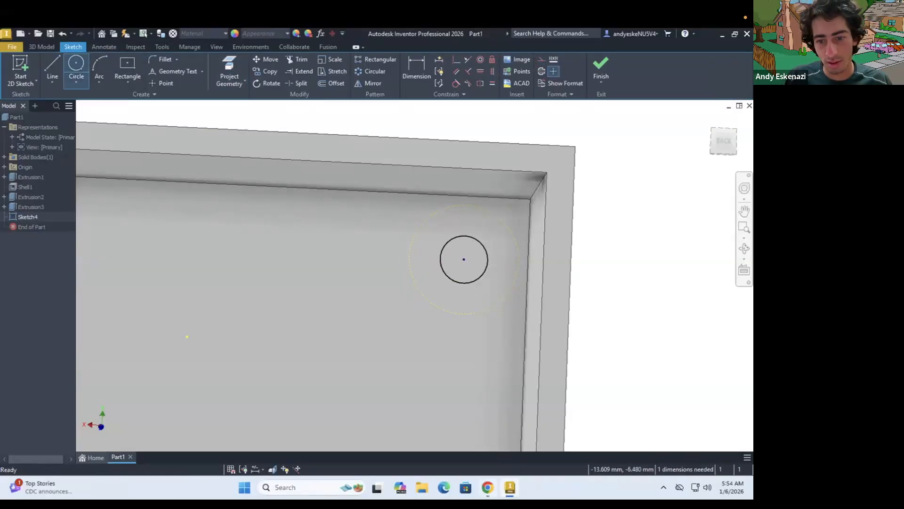
# Examine the LEGO brick drawing in the browser for the dimensions of the small underside circles and the section depths
pyautogui.click(487, 487)
pyautogui.scroll(-2, 458, 359)
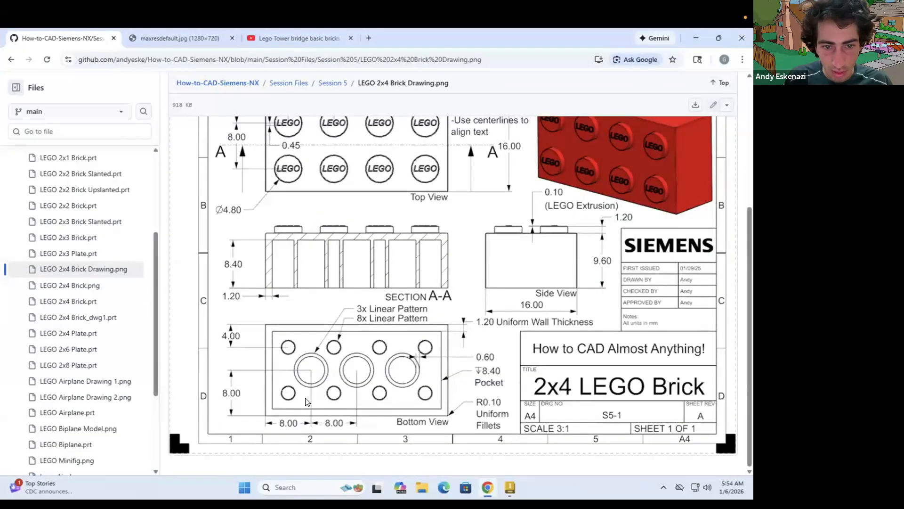
pyautogui.scroll(2, 340, 344)
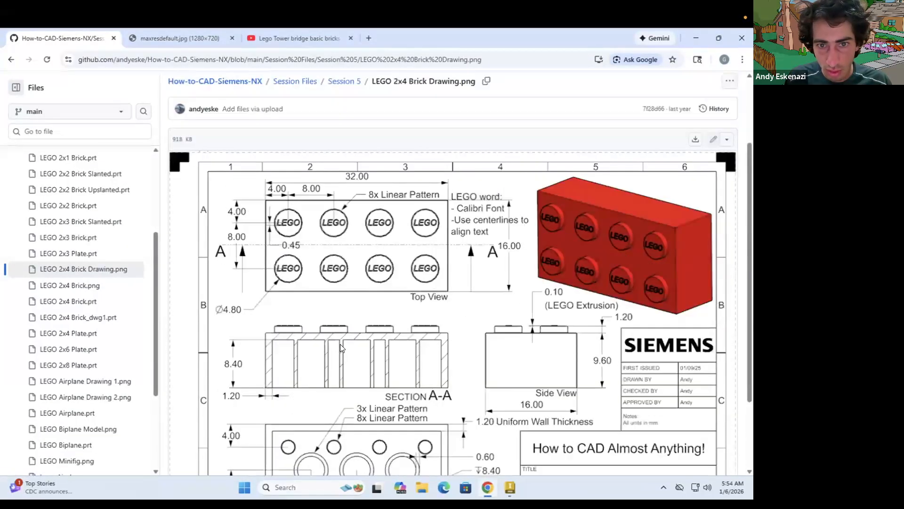
pyautogui.scroll(-2, 340, 343)
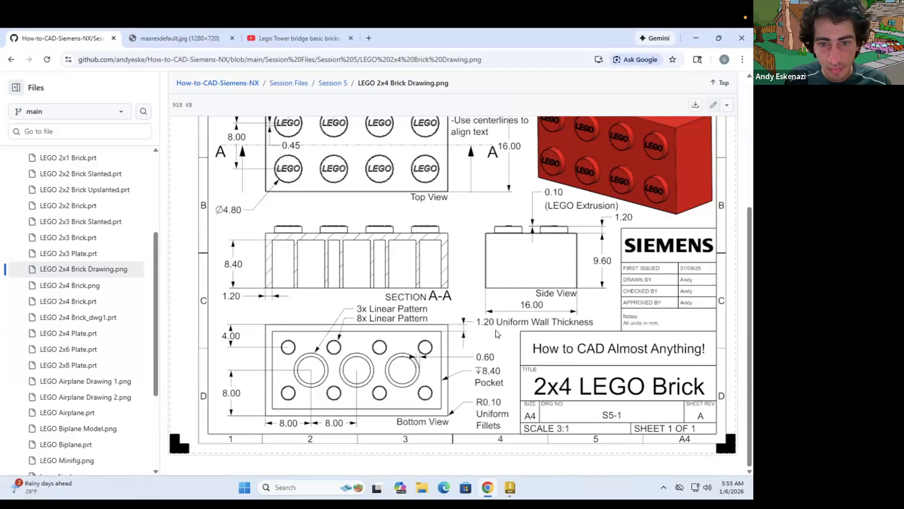
pyautogui.scroll(3, 495, 334)
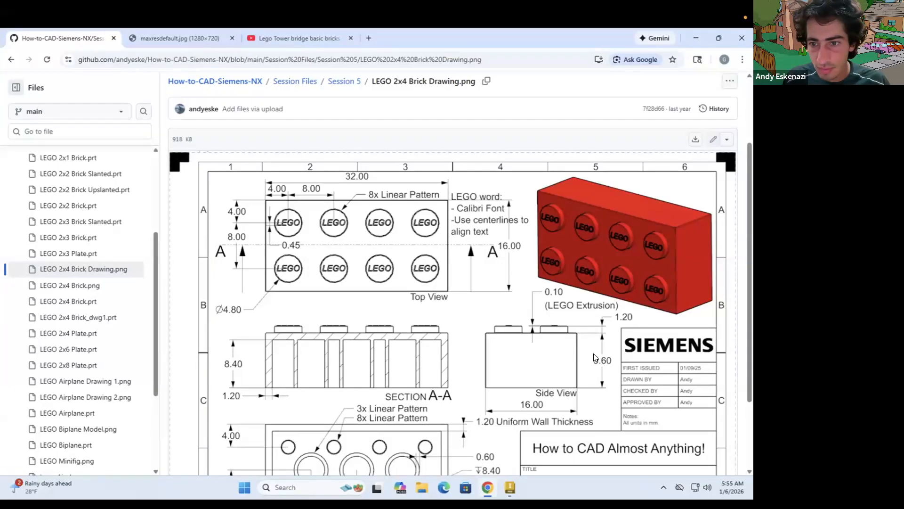
pyautogui.scroll(-1, 615, 357)
pyautogui.scroll(-1, 614, 356)
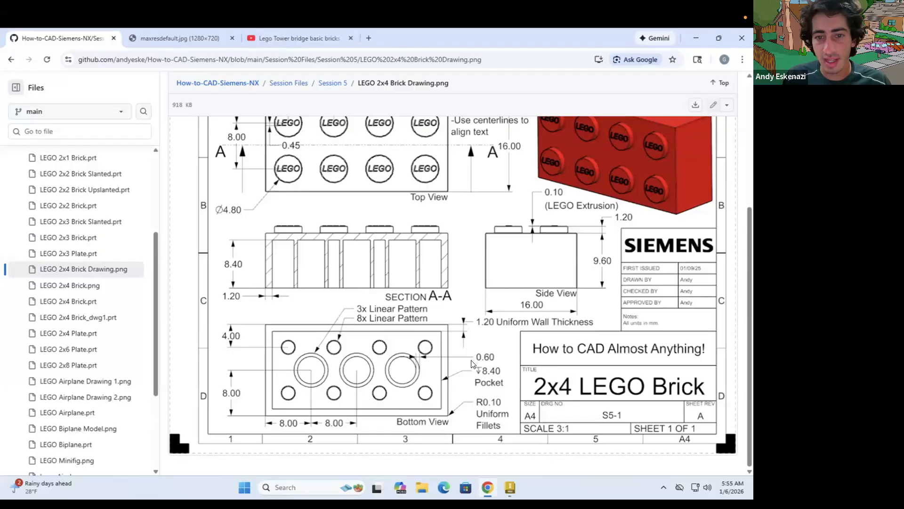
pyautogui.click(487, 479)
# Dimension the gap between the small circle and the construction circle as 1.2 mm
pyautogui.press('d')
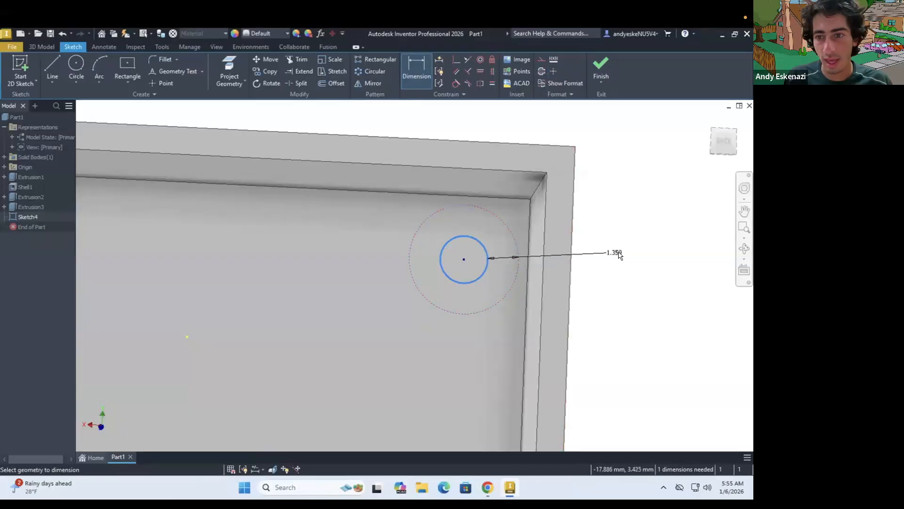
pyautogui.click(621, 253)
pyautogui.write('1.2')
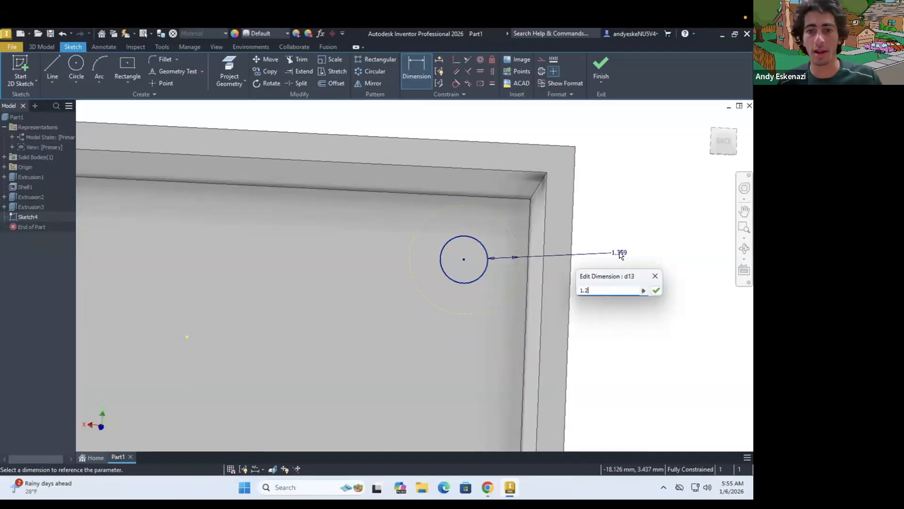
pyautogui.press('Return')
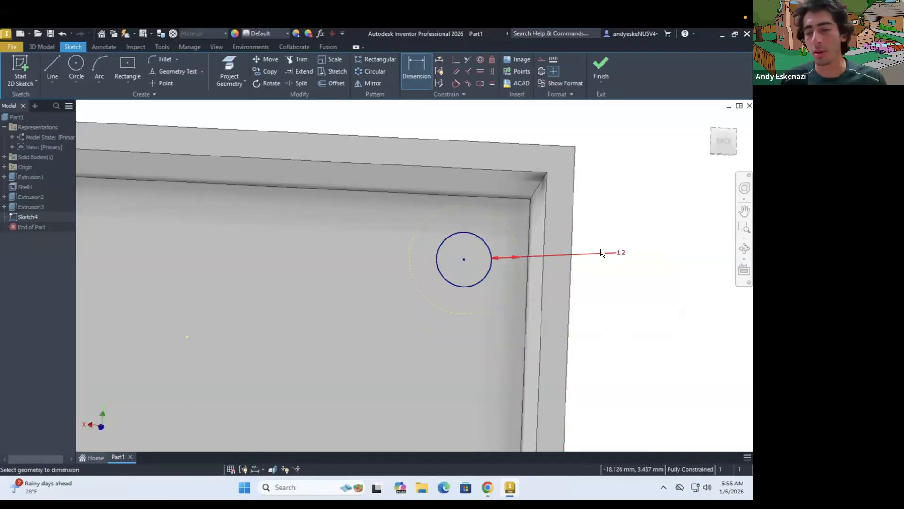
# Extrude the small circle as a 1.2 mm cut from the inner floor toward the stud
pyautogui.click(40, 46)
pyautogui.click(52, 68)
pyautogui.keyDown('shift'); pyautogui.moveTo(435, 258); pyautogui.dragTo(349, 264, button='middle'); pyautogui.keyUp('shift')
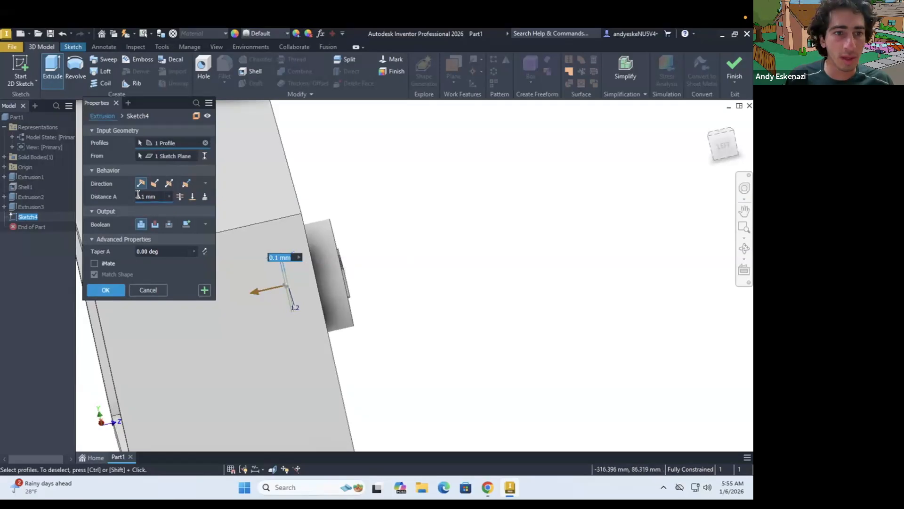
pyautogui.click(132, 194)
pyautogui.click(155, 224)
pyautogui.moveTo(157, 197); pyautogui.dragTo(107, 197)
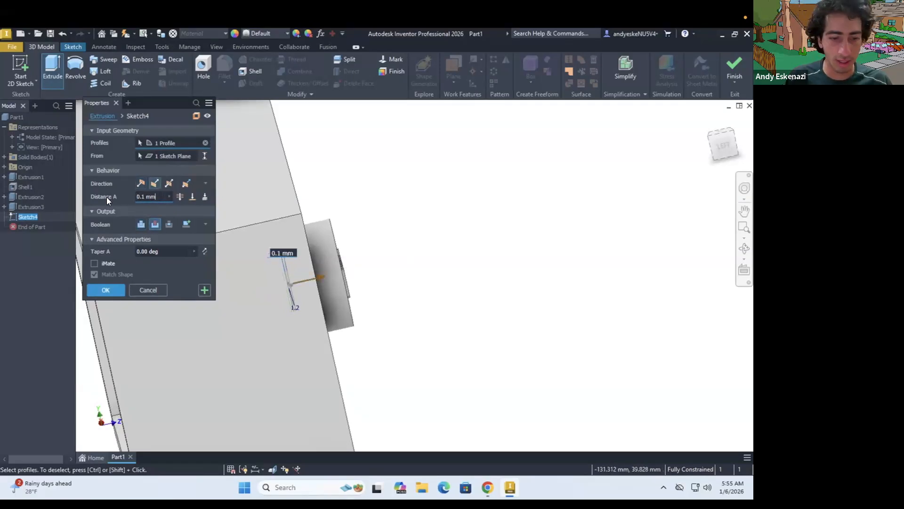
pyautogui.write('1.2')
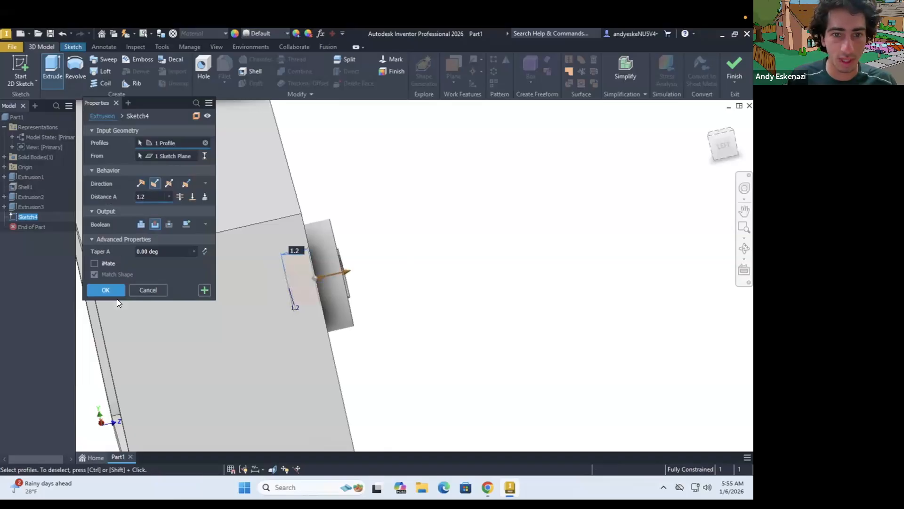
pyautogui.click(108, 291)
# Start a rectangular pattern with the LEGO lettering, the stud and the small underside hole as its features
pyautogui.keyDown('shift'); pyautogui.moveTo(281, 294); pyautogui.dragTo(380, 272, button='middle'); pyautogui.keyUp('shift')
pyautogui.scroll(-5, 348, 232)
pyautogui.keyDown('shift'); pyautogui.moveTo(394, 242); pyautogui.dragTo(494, 243, button='middle'); pyautogui.keyUp('shift')
pyautogui.moveTo(401, 228); pyautogui.dragTo(284, 256)
pyautogui.press('Escape')
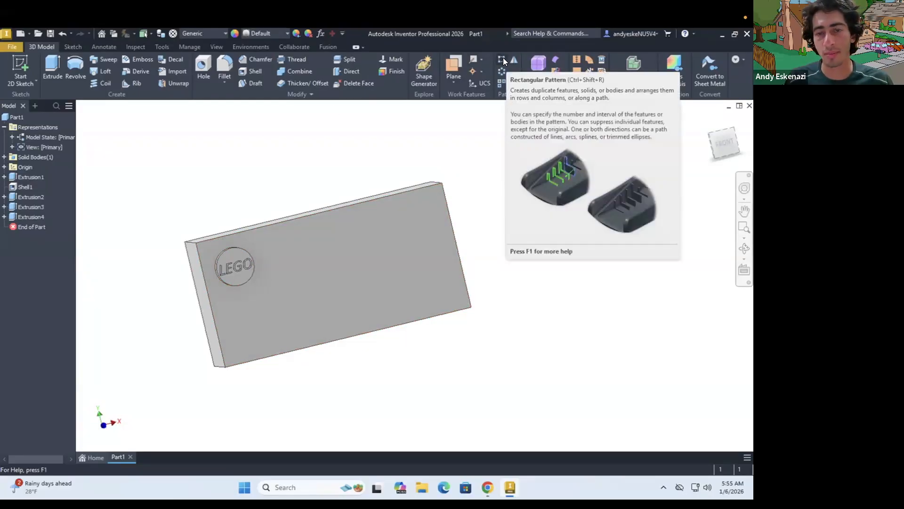
pyautogui.keyDown('shift'); pyautogui.moveTo(194, 232); pyautogui.dragTo(194, 219, button='middle'); pyautogui.keyUp('shift')
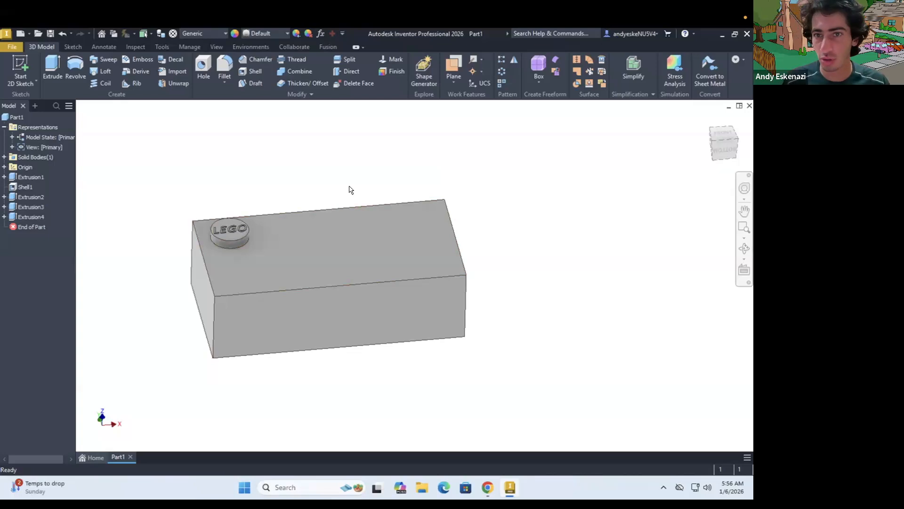
pyautogui.click(501, 60)
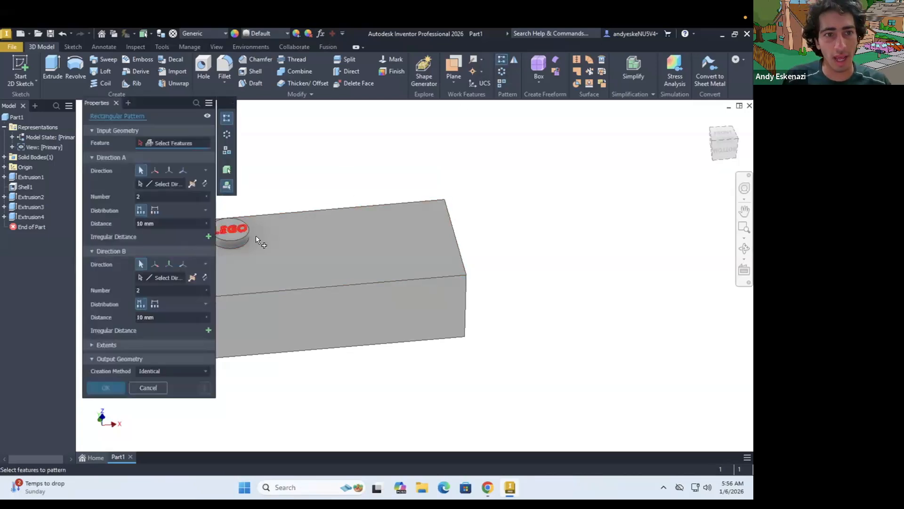
pyautogui.scroll(3, 255, 236)
pyautogui.click(251, 228)
pyautogui.click(277, 257)
pyautogui.scroll(-5, 308, 267)
pyautogui.keyDown('shift'); pyautogui.moveTo(303, 178); pyautogui.dragTo(296, 292, button='middle'); pyautogui.keyUp('shift')
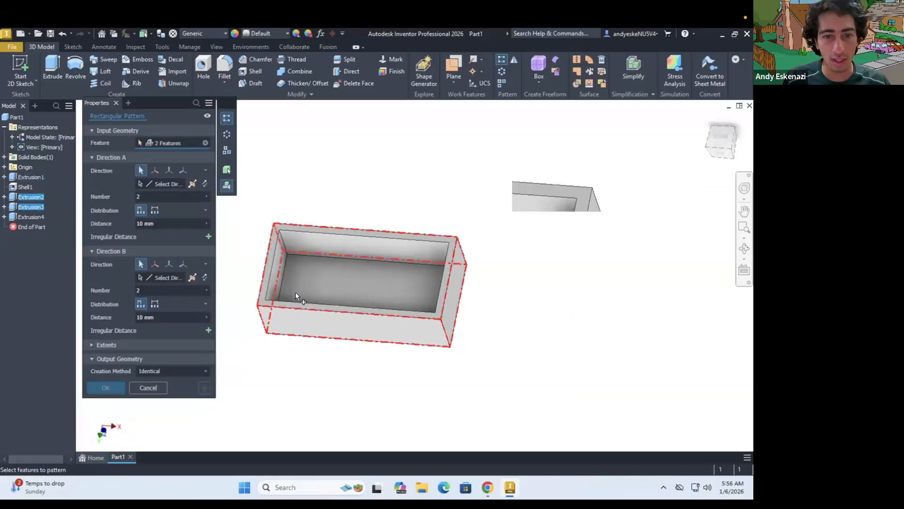
pyautogui.scroll(5, 295, 292)
pyautogui.click(253, 309)
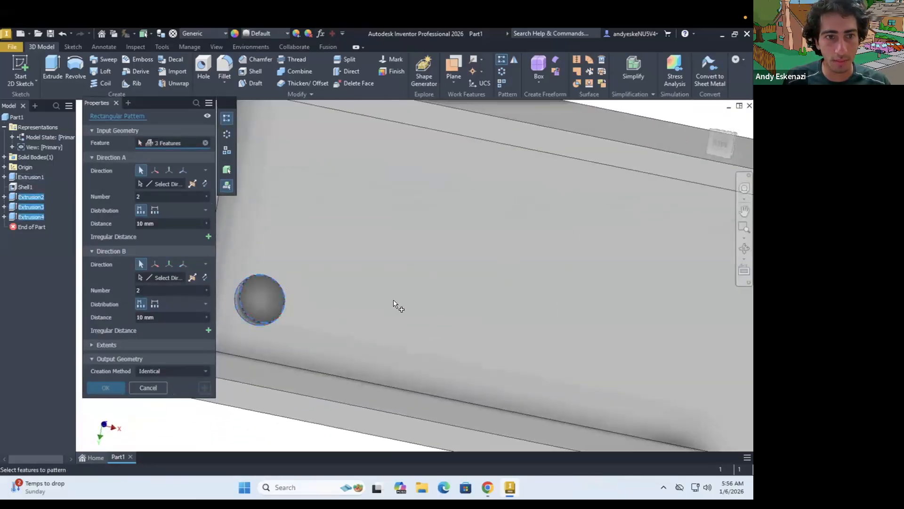
pyautogui.scroll(-5, 394, 304)
pyautogui.keyDown('shift'); pyautogui.moveTo(376, 264); pyautogui.dragTo(416, 294, button='middle'); pyautogui.keyUp('shift')
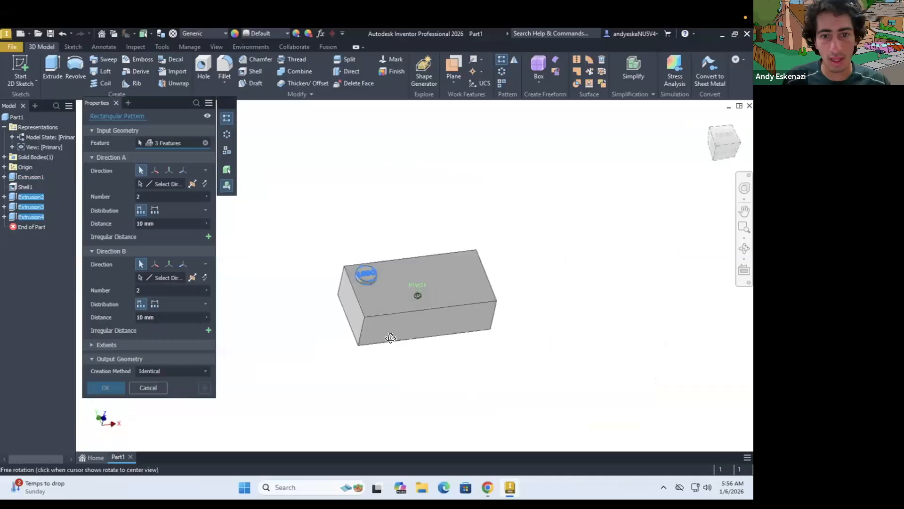
# Set the pattern's first direction along the long top edge, reversed to run across the brick, with 4 instances spaced 8 mm
pyautogui.click(151, 184)
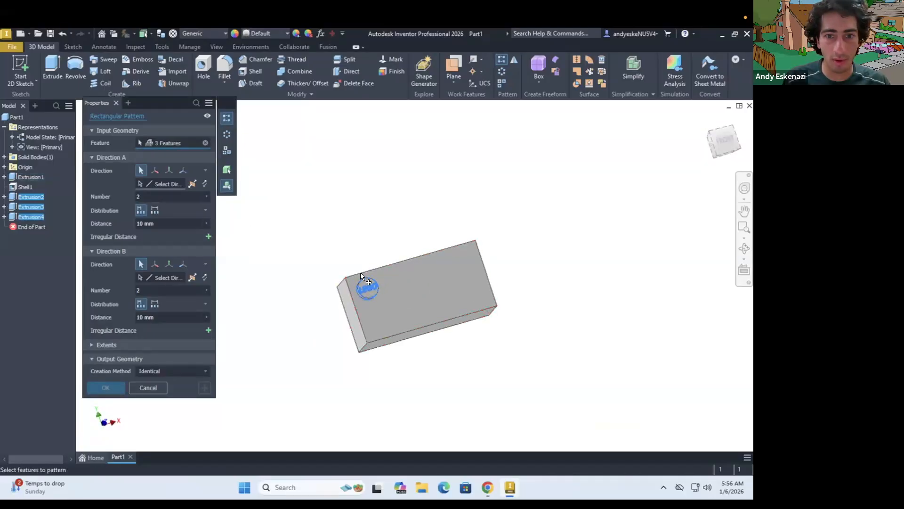
pyautogui.click(389, 270)
pyautogui.scroll(3, 388, 274)
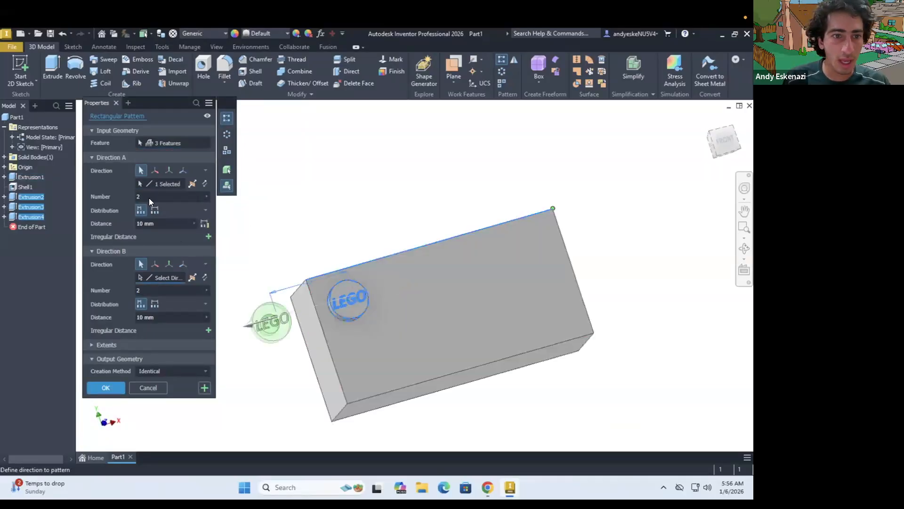
pyautogui.click(204, 184)
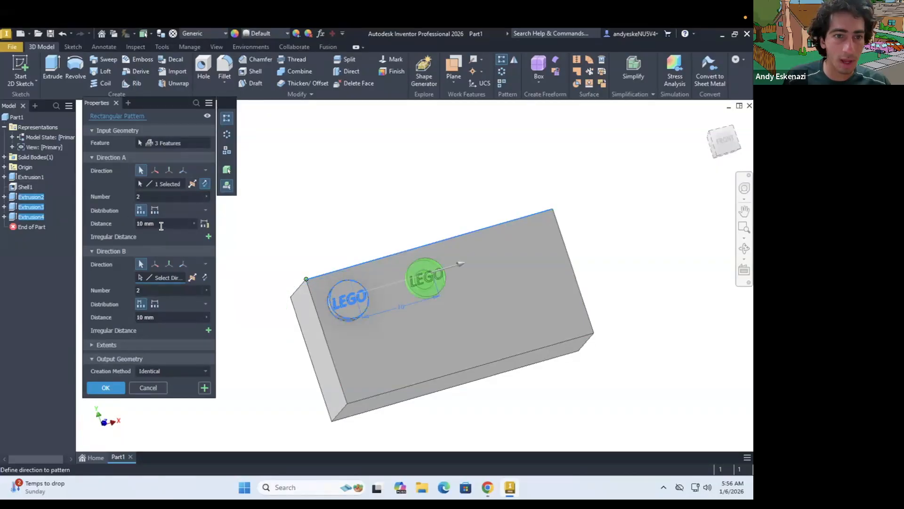
pyautogui.moveTo(161, 226); pyautogui.dragTo(128, 228)
pyautogui.write('8')
pyautogui.moveTo(145, 198); pyautogui.dragTo(127, 197)
pyautogui.write('4')
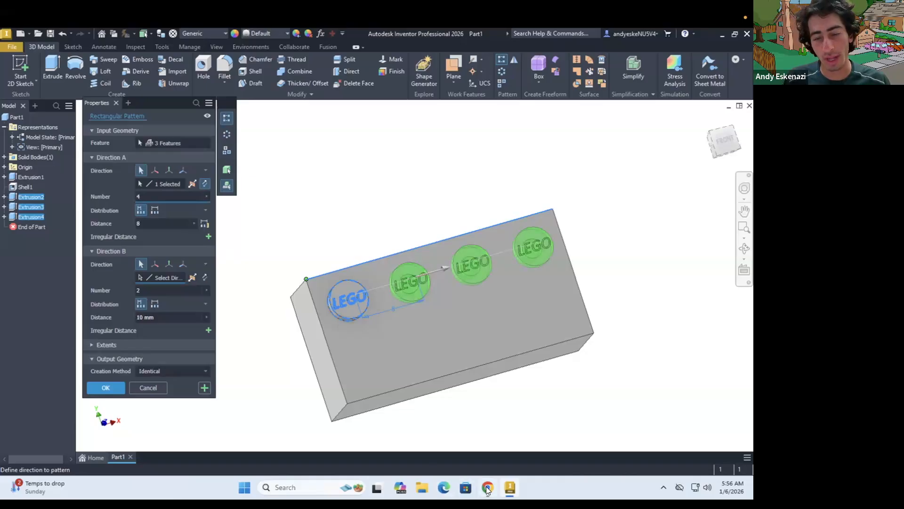
# Check the stud layout in the drawing and complete the pattern with 2 rows spaced 8 mm along the short top edge
pyautogui.click(487, 488)
pyautogui.scroll(2, 383, 315)
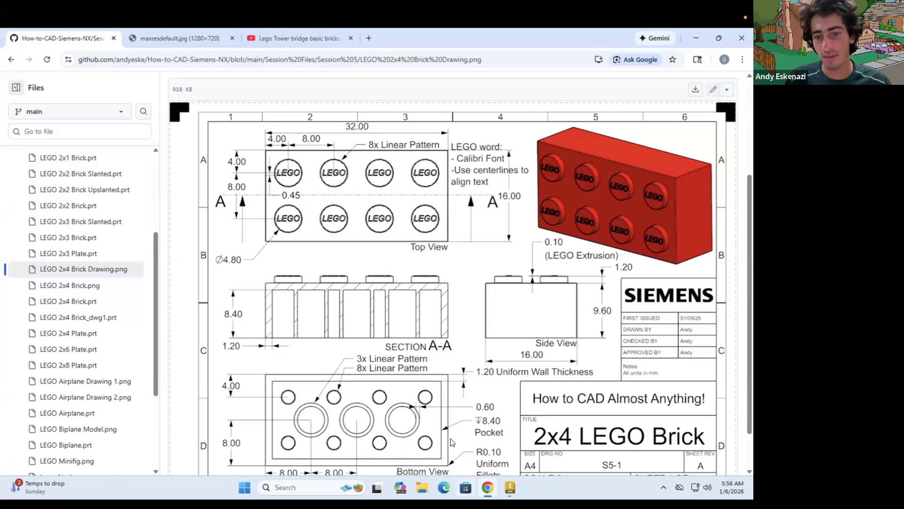
pyautogui.click(487, 487)
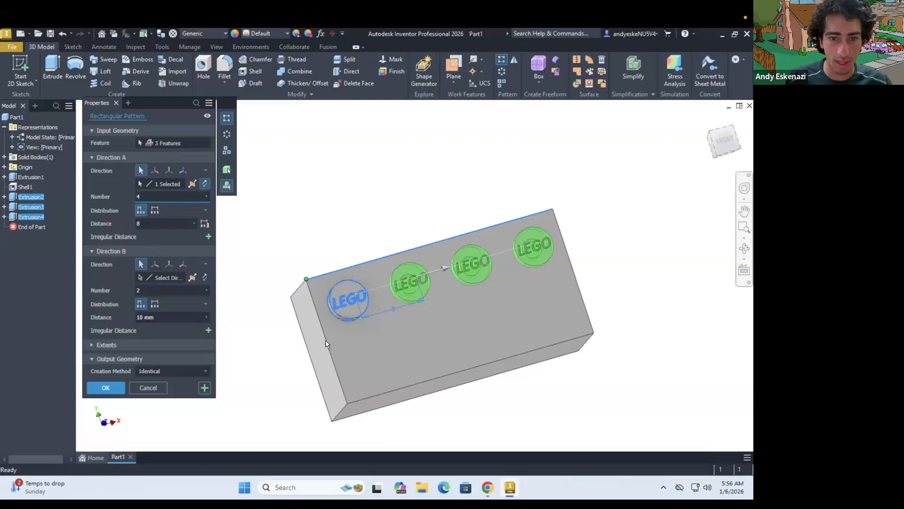
pyautogui.click(161, 276)
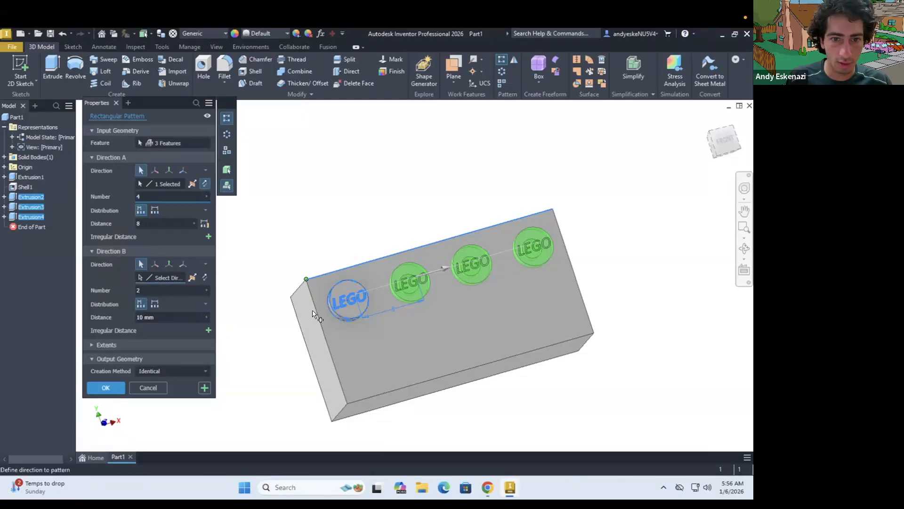
pyautogui.click(314, 313)
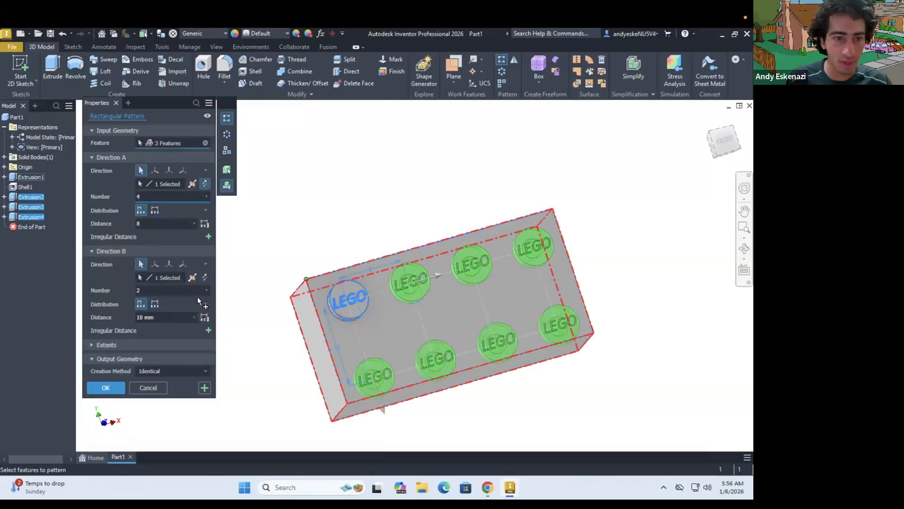
pyautogui.click(109, 317)
pyautogui.write('8')
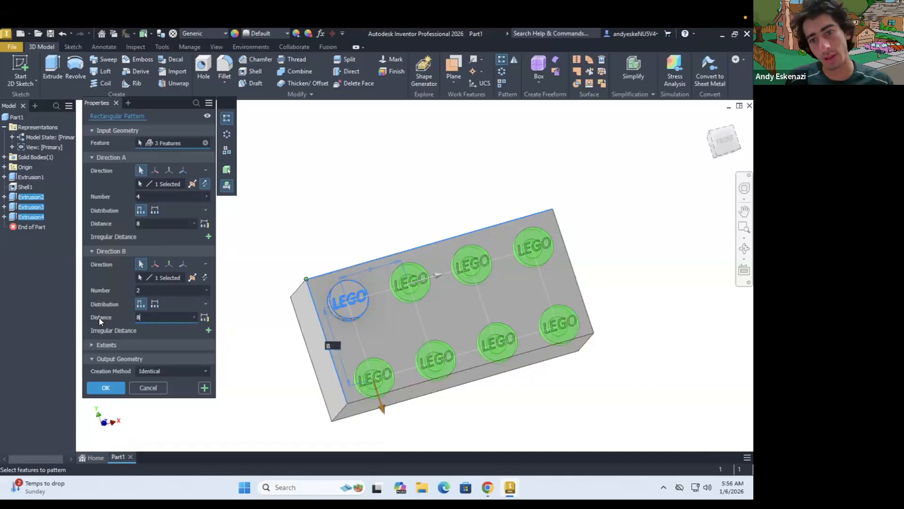
pyautogui.click(111, 386)
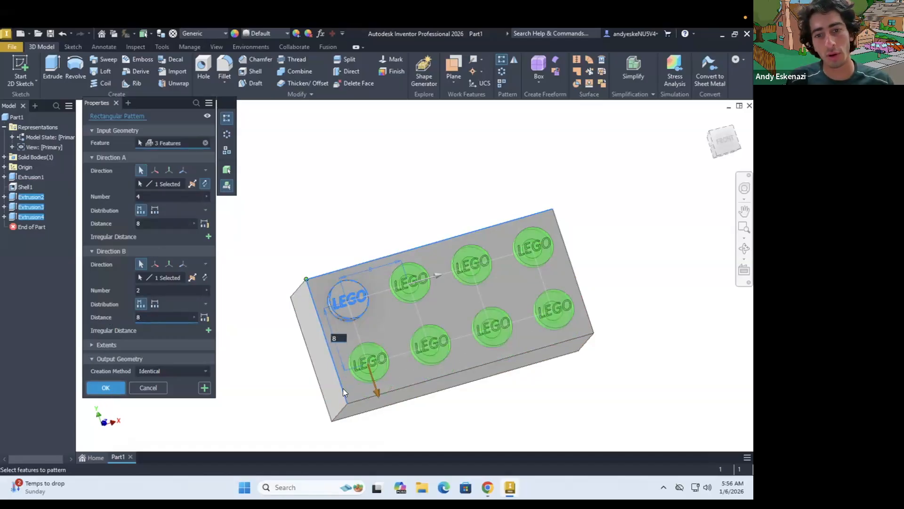
pyautogui.keyDown('shift'); pyautogui.moveTo(419, 349); pyautogui.dragTo(400, 343, button='middle'); pyautogui.keyUp('shift')
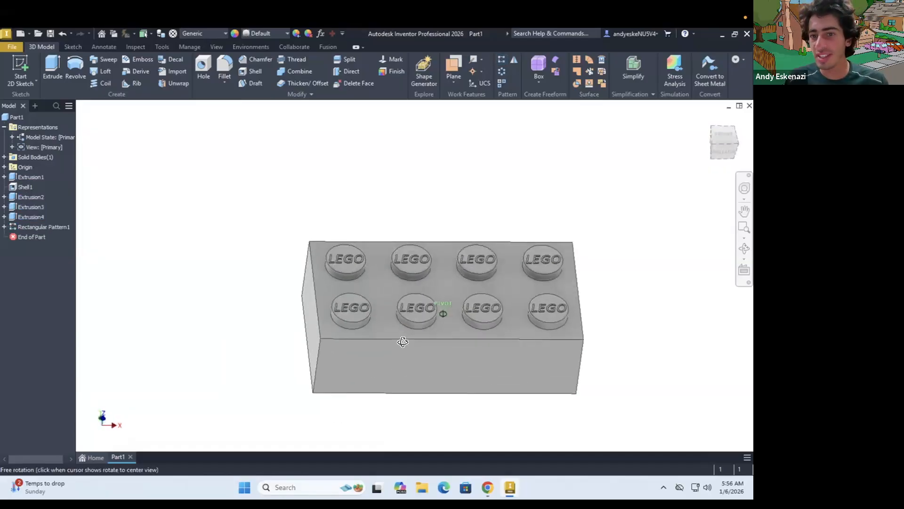
pyautogui.keyDown('shift'); pyautogui.moveTo(470, 318); pyautogui.dragTo(476, 314, button='middle'); pyautogui.keyUp('shift')
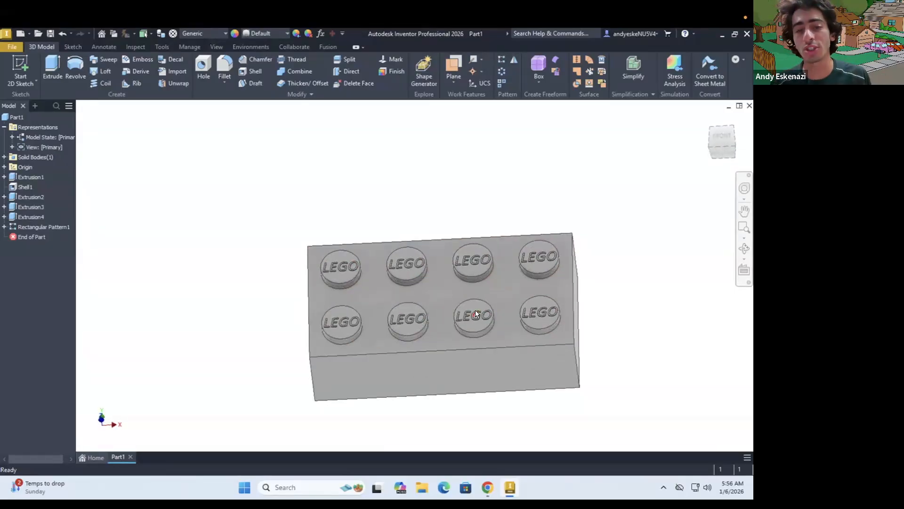
pyautogui.moveTo(474, 310)
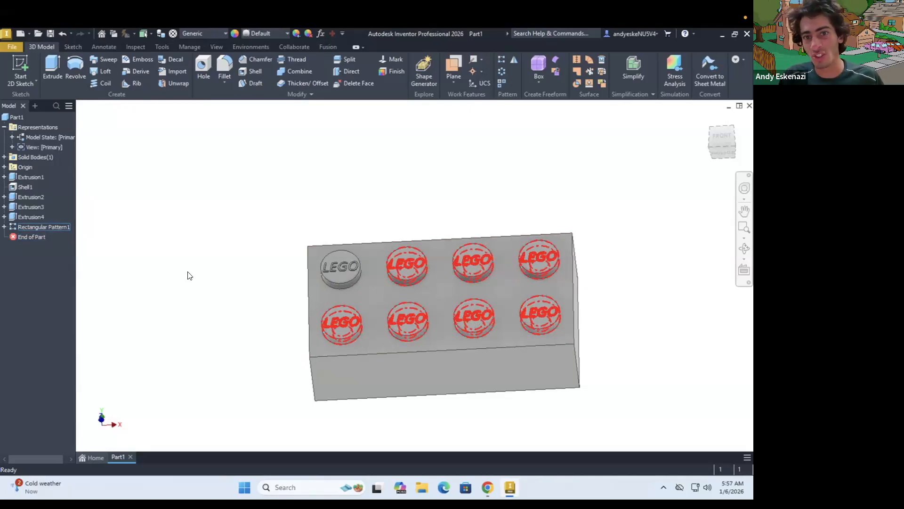
pyautogui.moveTo(238, 230)
pyautogui.keyDown('shift'); pyautogui.mouseDown(button='middle')
pyautogui.moveTo(242, 200)
pyautogui.moveTo(234, 204)
pyautogui.moveTo(244, 299)
pyautogui.moveTo(320, 308)
pyautogui.moveTo(317, 269)
pyautogui.moveTo(311, 256)
pyautogui.moveTo(299, 263)
pyautogui.moveTo(312, 262)
pyautogui.mouseUp(button='middle'); pyautogui.keyUp('shift')
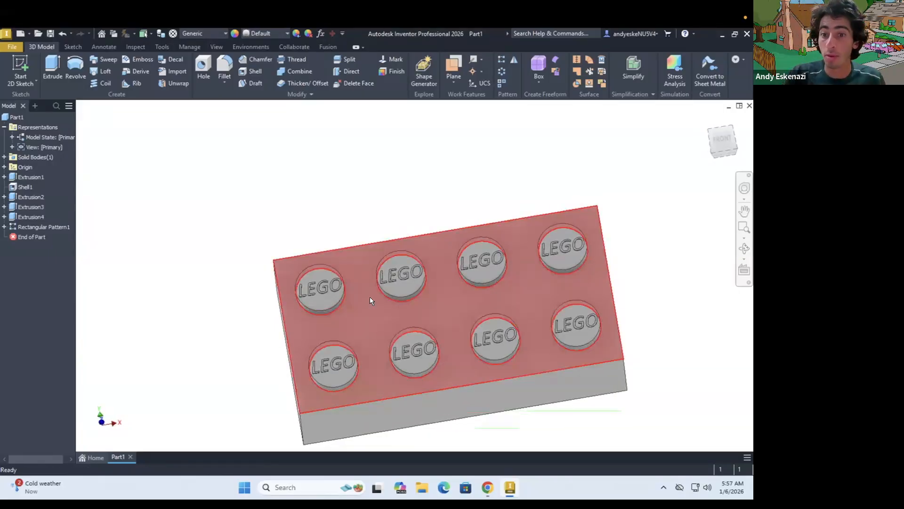
pyautogui.moveTo(369, 300)
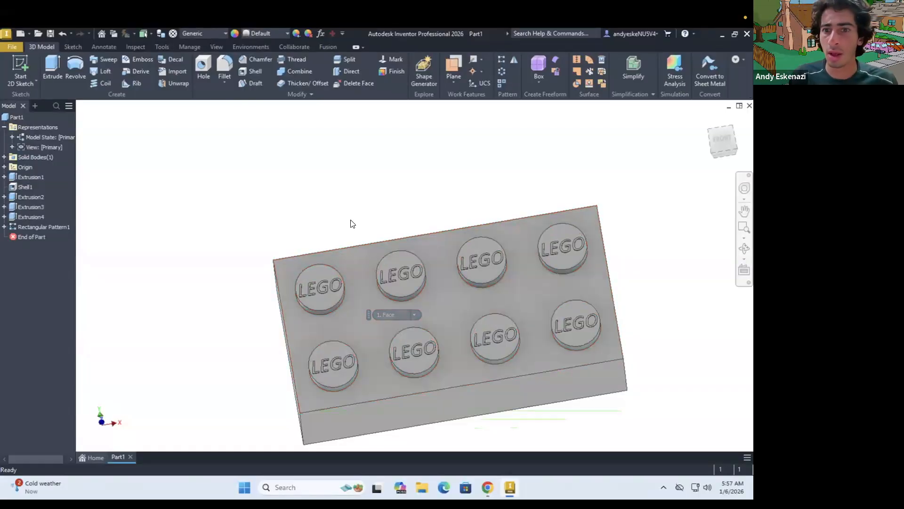
# Start a sketch on the inner floor of the brick's hollow underside
pyautogui.scroll(3, 392, 260)
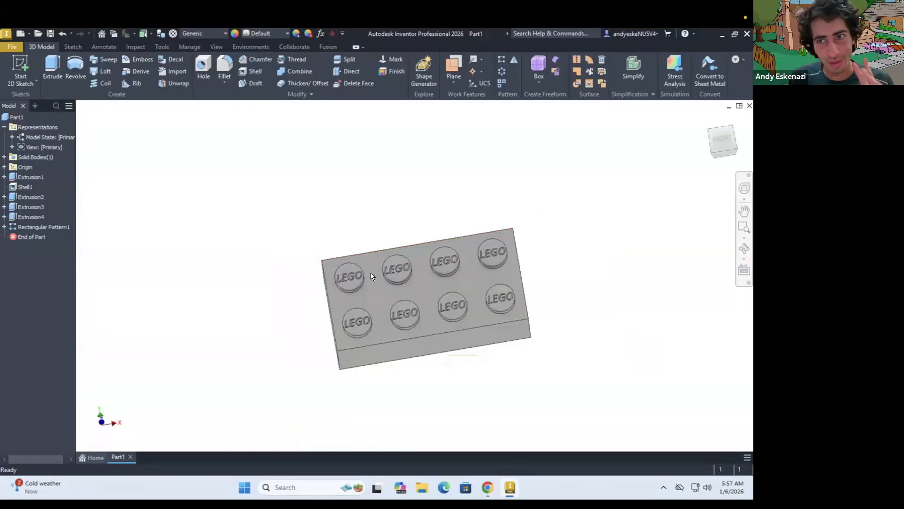
pyautogui.moveTo(405, 305)
pyautogui.keyDown('shift'); pyautogui.mouseDown(button='middle')
pyautogui.moveTo(395, 204)
pyautogui.moveTo(464, 289)
pyautogui.mouseUp(button='middle'); pyautogui.keyUp('shift')
pyautogui.scroll(-3, 464, 289)
pyautogui.click(22, 66)
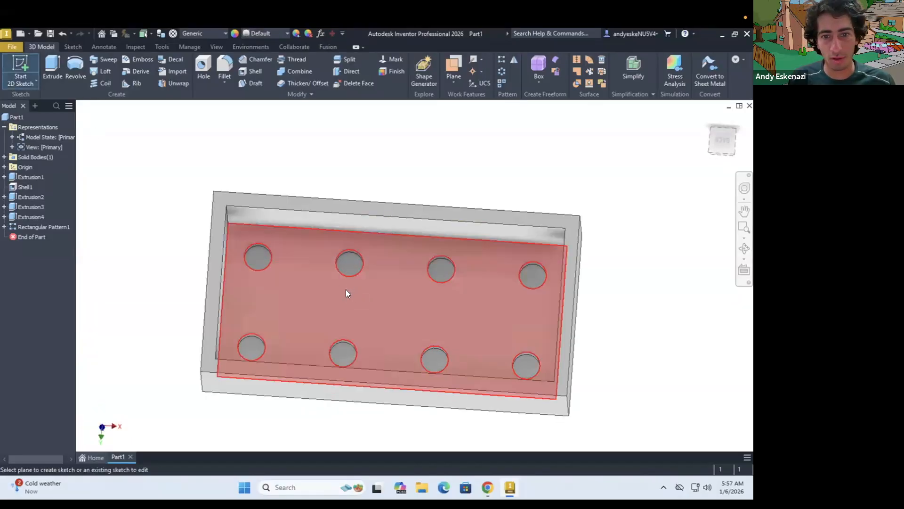
pyautogui.click(345, 289)
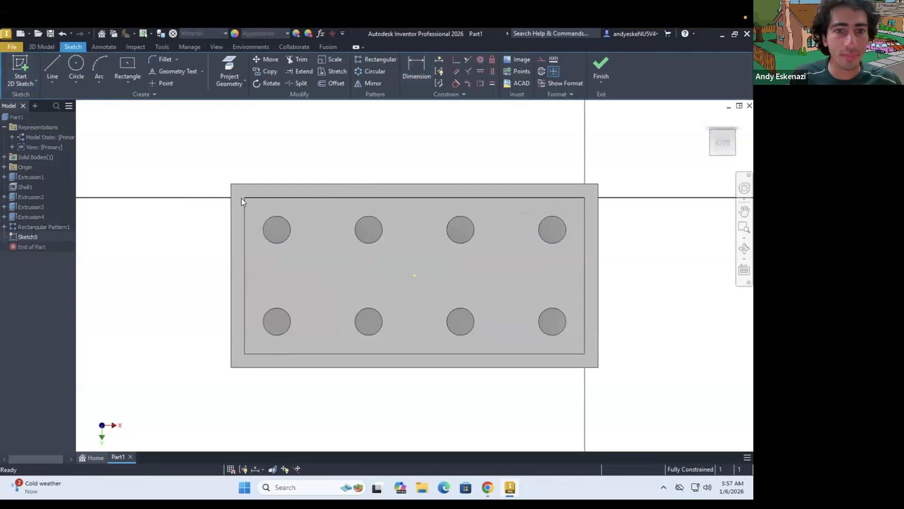
# Reopen the sketch on the brick's inner floor for editing
pyautogui.keyDown('shift'); pyautogui.moveTo(243, 320); pyautogui.dragTo(279, 267, button='middle'); pyautogui.keyUp('shift')
pyautogui.moveTo(280, 196)
pyautogui.keyDown('shift'); pyautogui.mouseDown(button='middle')
pyautogui.moveTo(262, 298)
pyautogui.moveTo(288, 282)
pyautogui.moveTo(302, 183)
pyautogui.moveTo(282, 217)
pyautogui.moveTo(306, 230)
pyautogui.moveTo(310, 131)
pyautogui.moveTo(324, 274)
pyautogui.mouseUp(button='middle'); pyautogui.keyUp('shift')
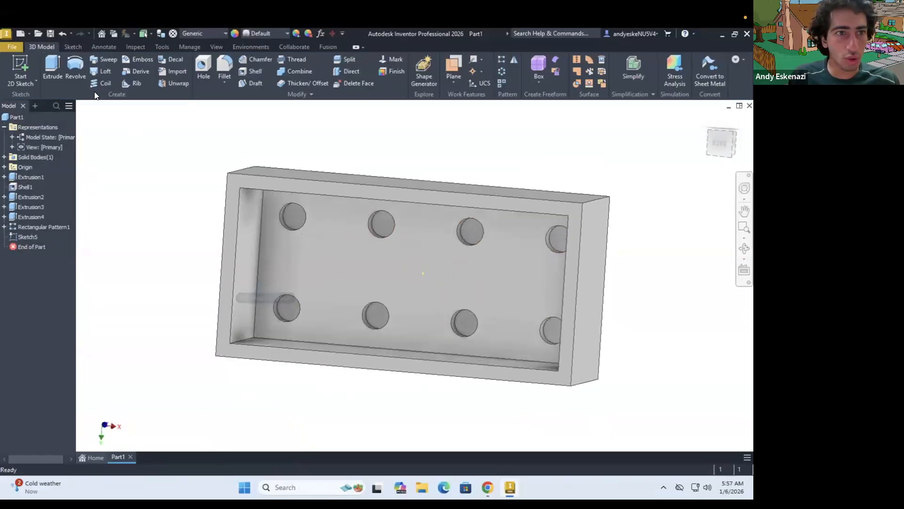
pyautogui.click(21, 61)
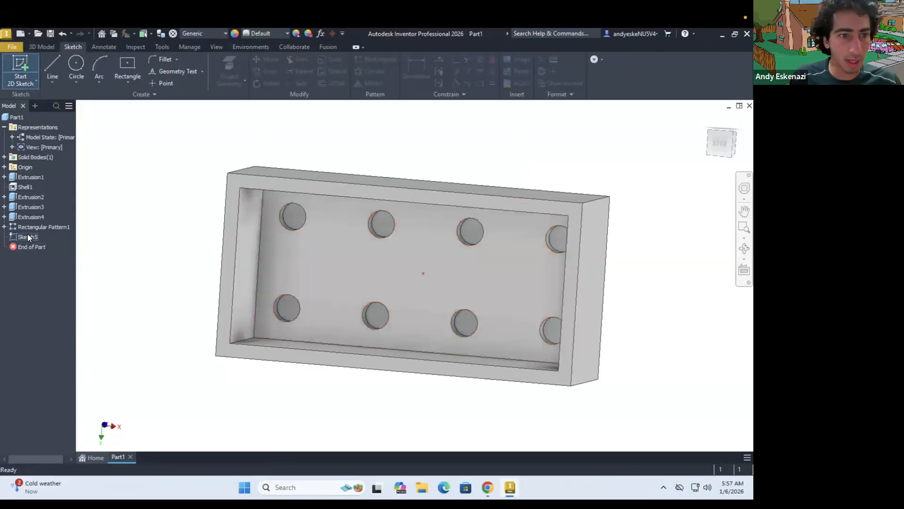
pyautogui.rightClick(27, 235)
pyautogui.click(46, 276)
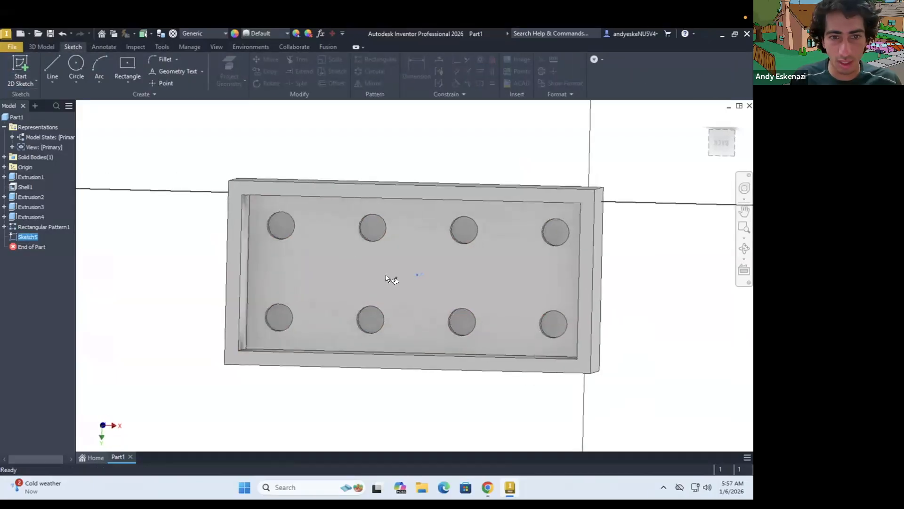
# Draw two connected lines, one from the short inner edge and one to the long inner edge, meeting between four studs' underside holes
pyautogui.press('l')
pyautogui.keyDown('shift'); pyautogui.moveTo(284, 263); pyautogui.dragTo(259, 268, button='middle'); pyautogui.keyUp('shift')
pyautogui.click(255, 258)
pyautogui.click(331, 273)
pyautogui.keyDown('shift'); pyautogui.moveTo(331, 273); pyautogui.dragTo(318, 244, button='middle'); pyautogui.keyUp('shift')
pyautogui.click(314, 233)
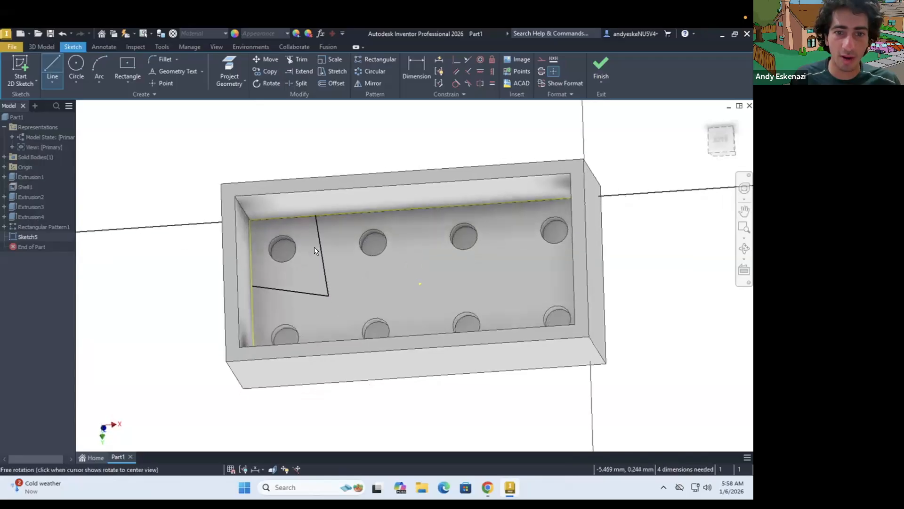
pyautogui.press('Escape')
# Convert the two connected lines to construction geometry
pyautogui.click(317, 243)
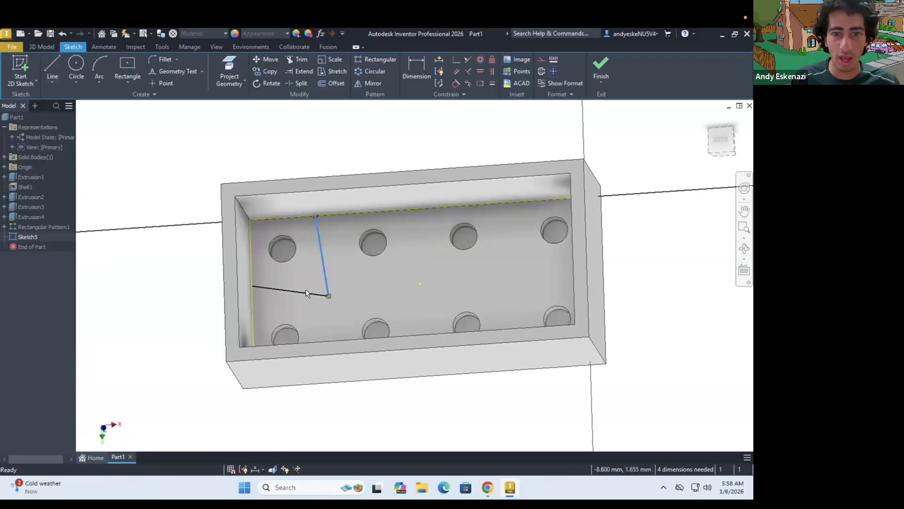
pyautogui.keyDown('ctrl'); pyautogui.click(306, 293); pyautogui.keyUp('ctrl')
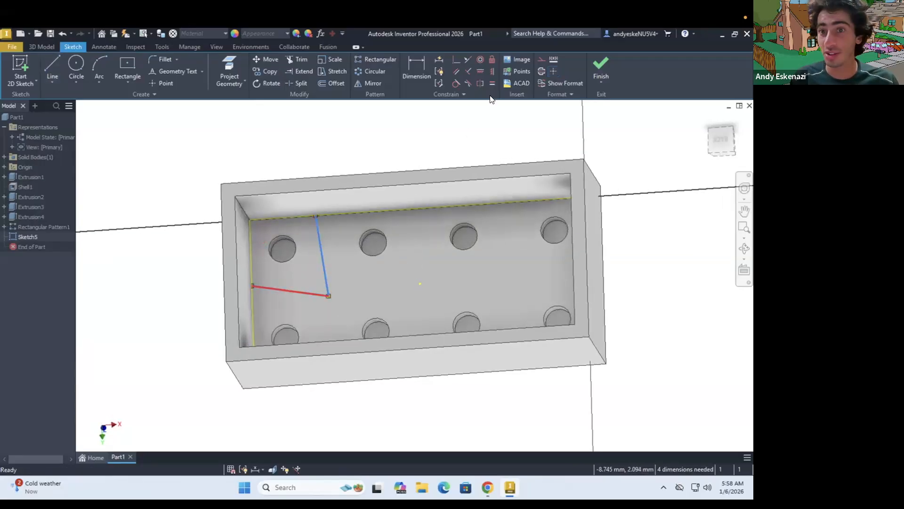
pyautogui.click(535, 60)
pyautogui.click(345, 230)
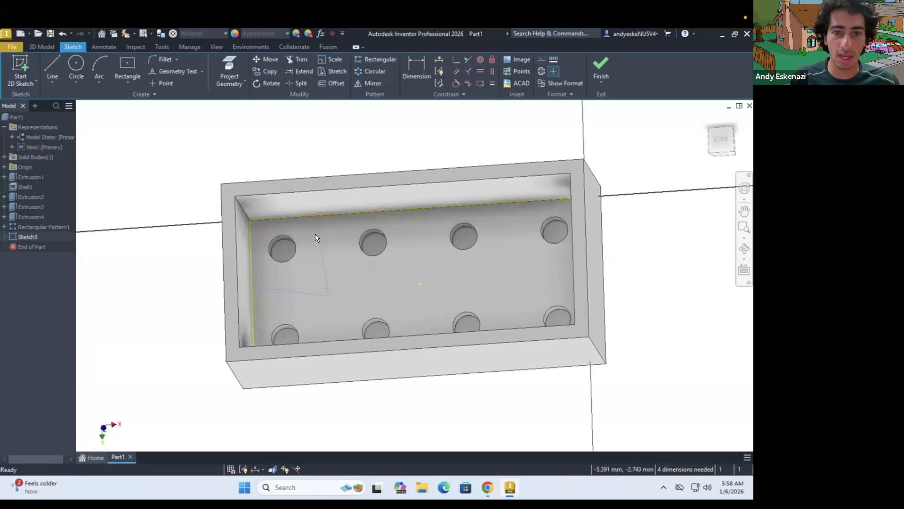
# Constrain each construction line perpendicular to the inner edge it touches and make both lines equal in length
pyautogui.click(326, 214)
pyautogui.click(469, 72)
pyautogui.click(251, 301)
pyautogui.click(467, 69)
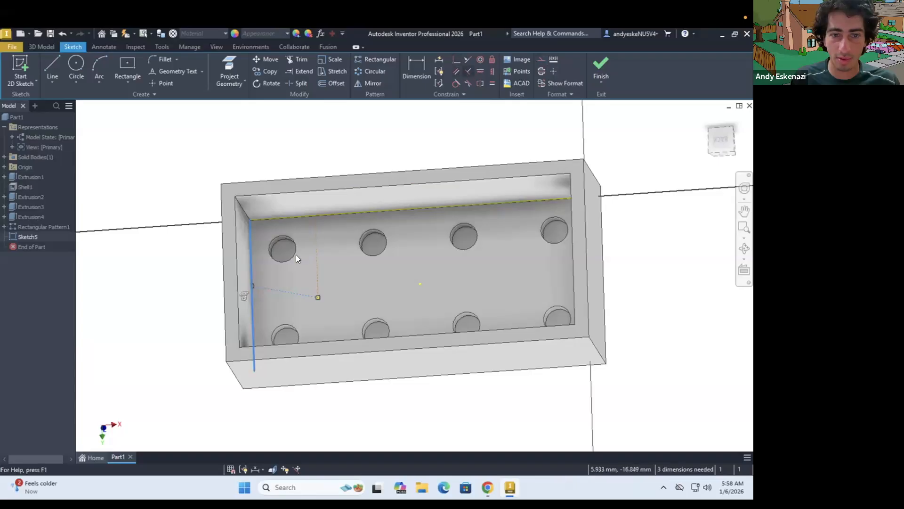
pyautogui.click(301, 294)
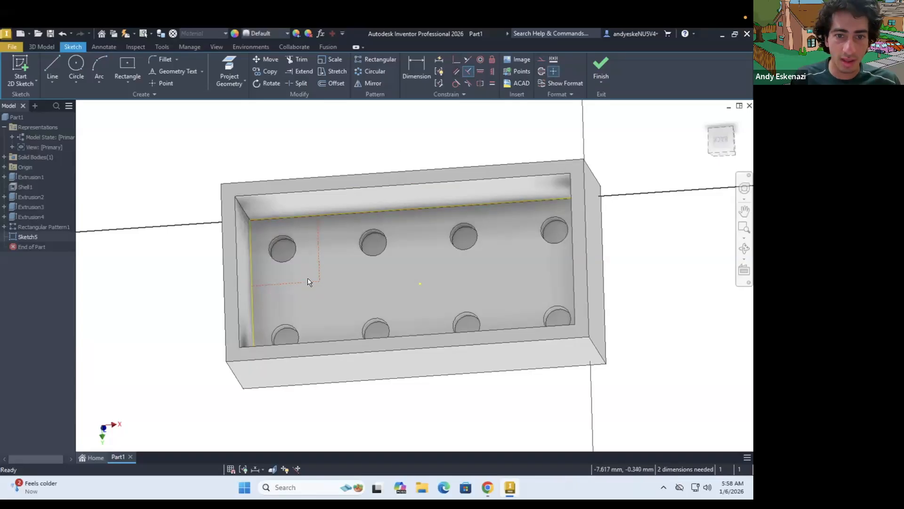
pyautogui.click(491, 83)
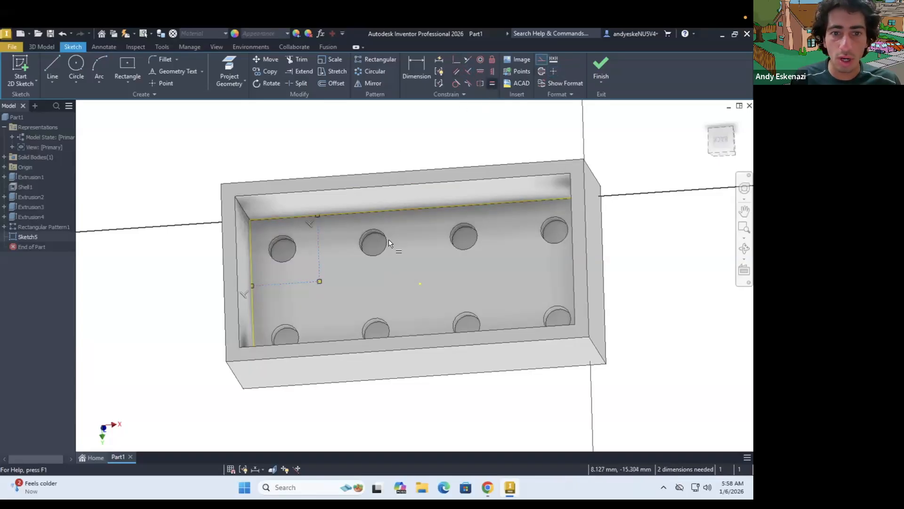
pyautogui.press('Escape')
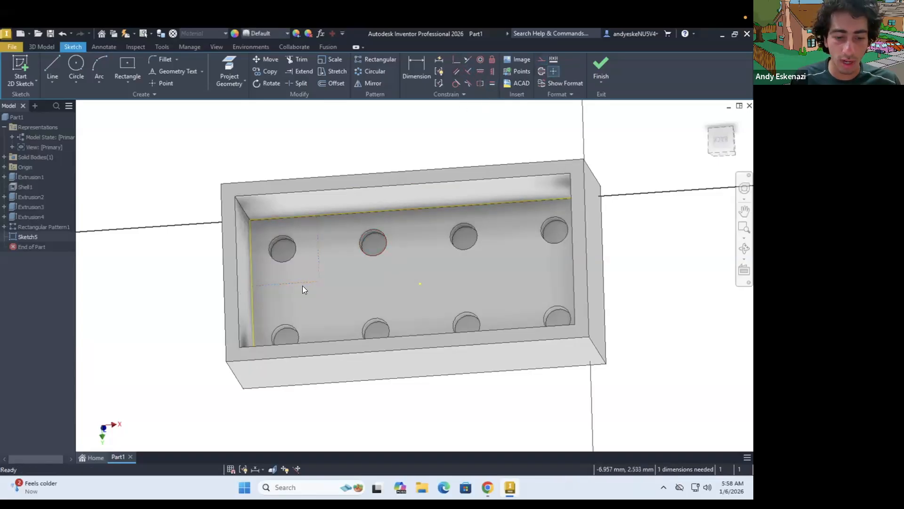
# Switch to the brick drawing in the browser and examine the underside tubes' position and dimensions in the bottom and section views
pyautogui.click(483, 482)
pyautogui.scroll(-2, 340, 361)
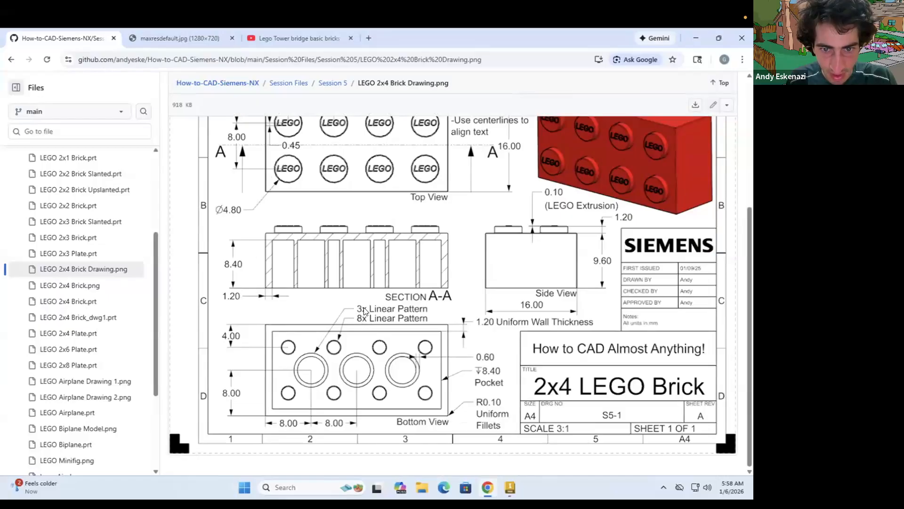
pyautogui.scroll(1, 416, 309)
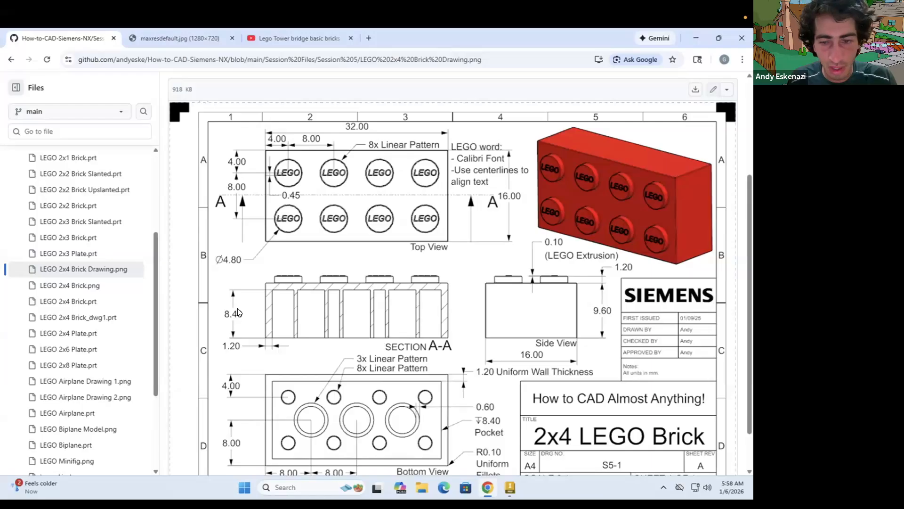
pyautogui.scroll(1, 453, 310)
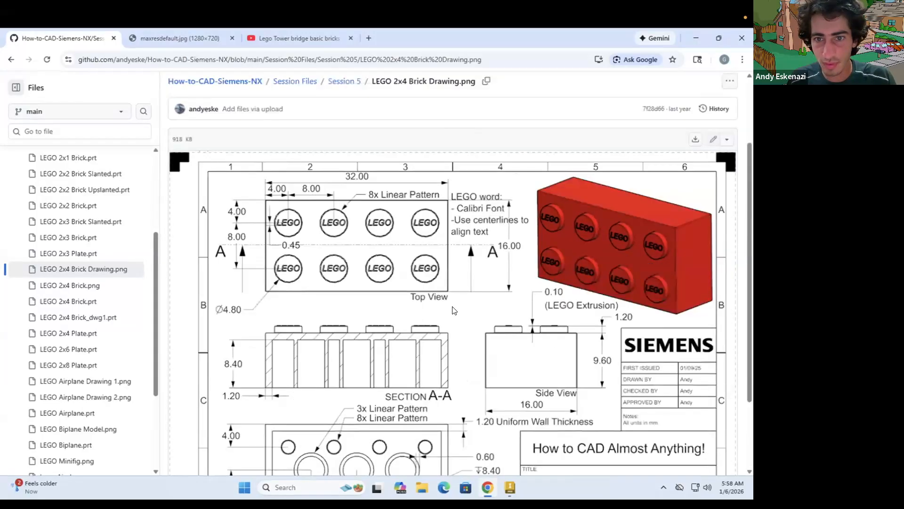
pyautogui.scroll(-2, 453, 310)
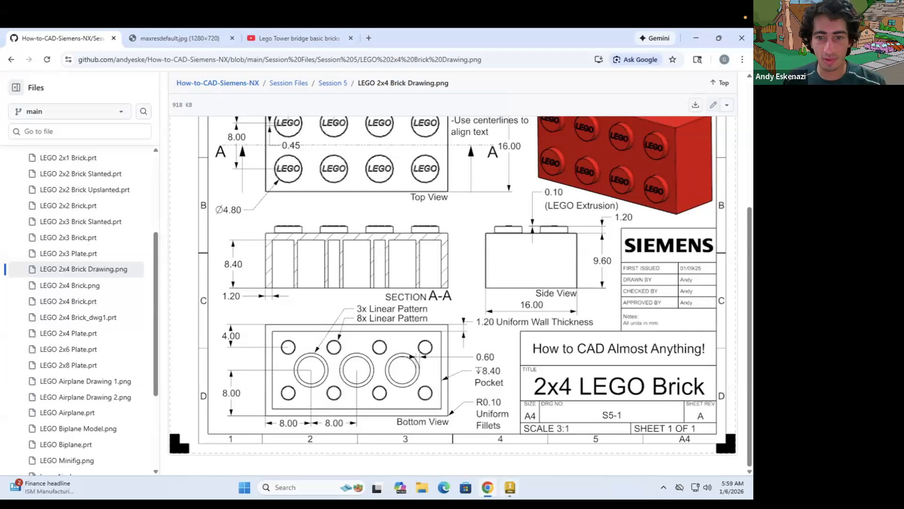
pyautogui.hotkey('alt', 'Tab')
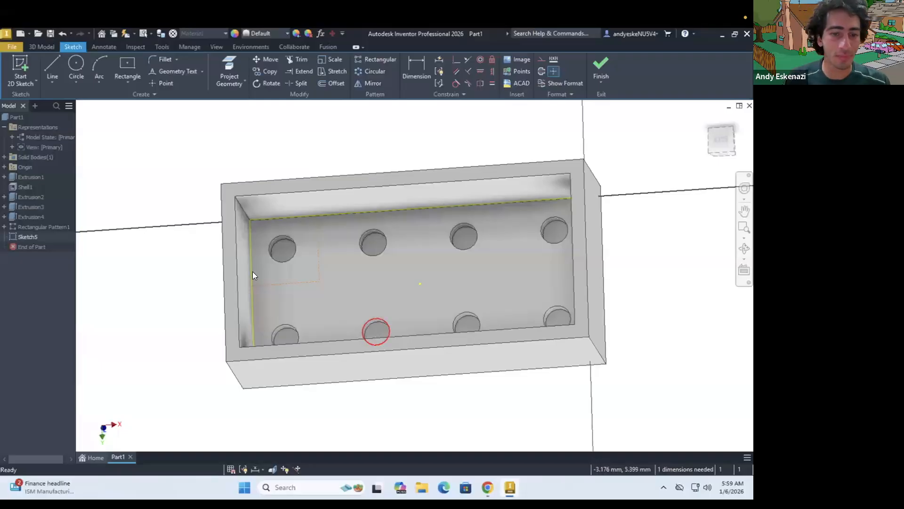
# Dimension the horizontal construction line to 8 mm
pyautogui.press('d')
pyautogui.click(301, 283)
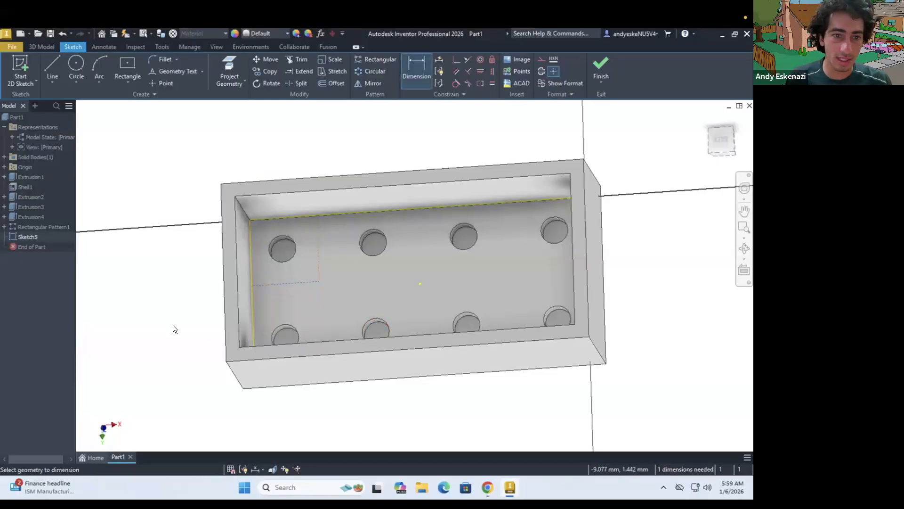
pyautogui.click(173, 325)
pyautogui.write('8')
pyautogui.press('Return')
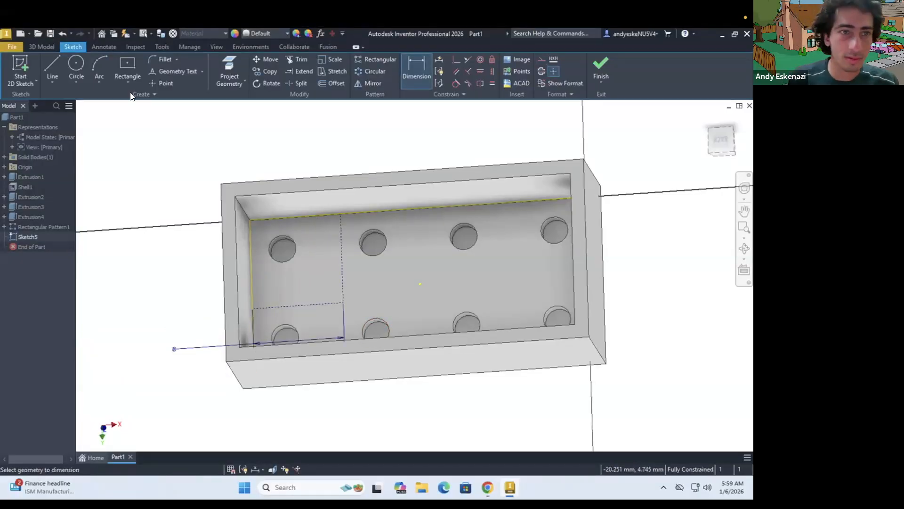
# Set the horizontal construction line's dimension to 6.8 mm
pyautogui.click(77, 63)
pyautogui.keyDown('shift'); pyautogui.moveTo(332, 266); pyautogui.dragTo(330, 304, button='middle'); pyautogui.keyUp('shift')
pyautogui.press('Escape')
pyautogui.doubleClick(170, 329)
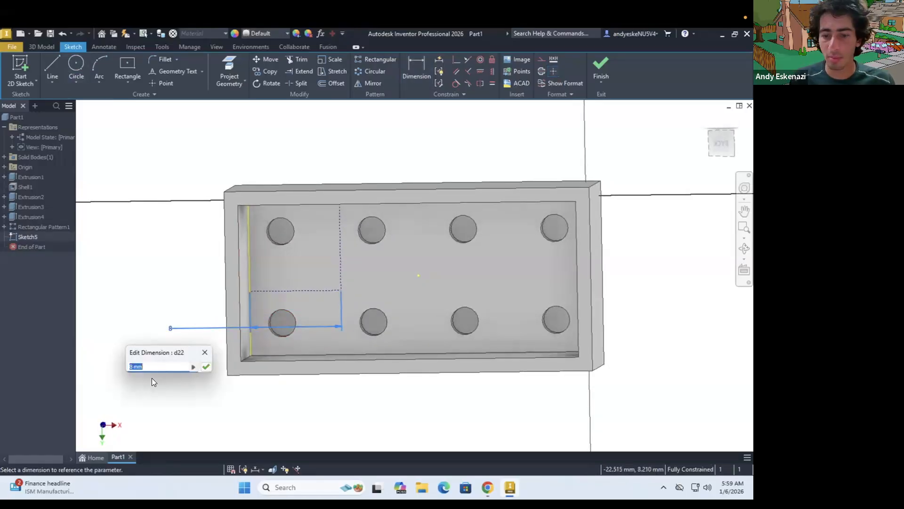
pyautogui.write('6.8')
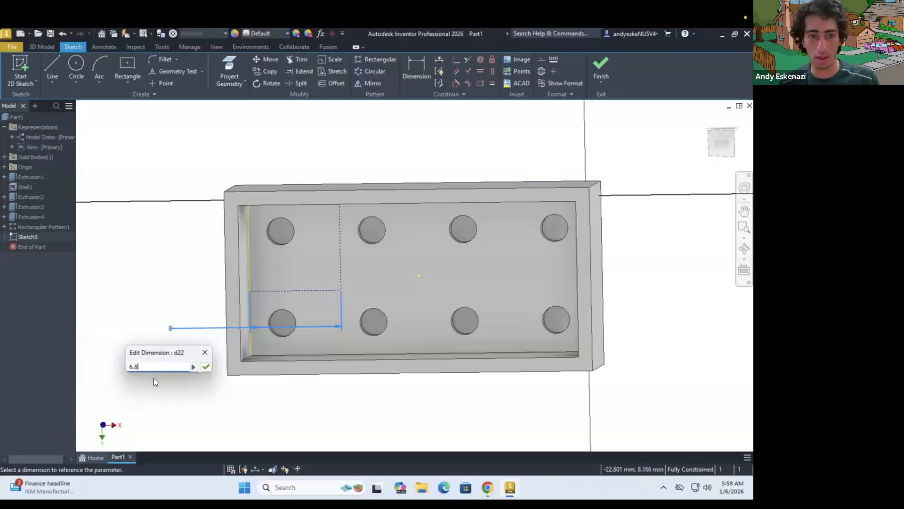
pyautogui.press('Return')
# Sketch a circle about 4.3 mm in diameter centred on the corner where the two construction lines meet
pyautogui.click(81, 70)
pyautogui.click(281, 231)
pyautogui.click(300, 250)
pyautogui.click(327, 276)
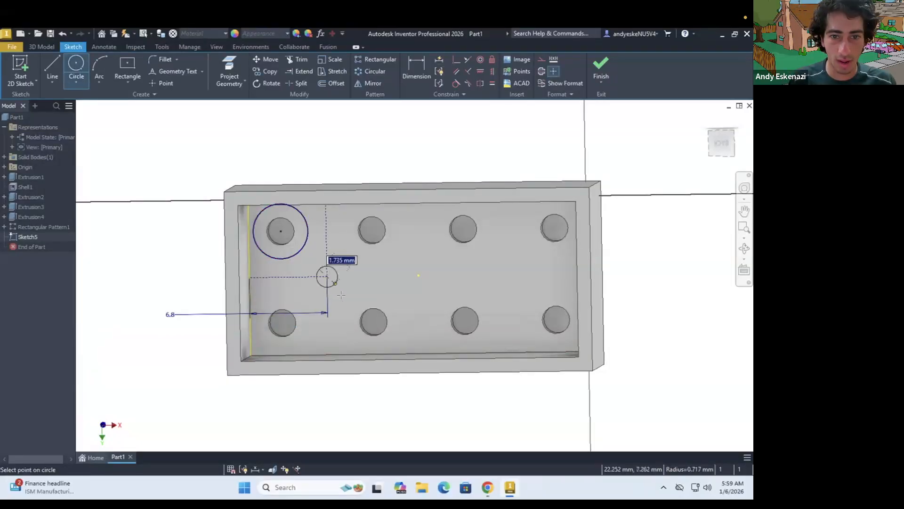
pyautogui.click(310, 293)
# Dimension the tube circle's diameter, enlarging it to nearly reach the neighbouring underside holes
pyautogui.press('d')
pyautogui.click(309, 292)
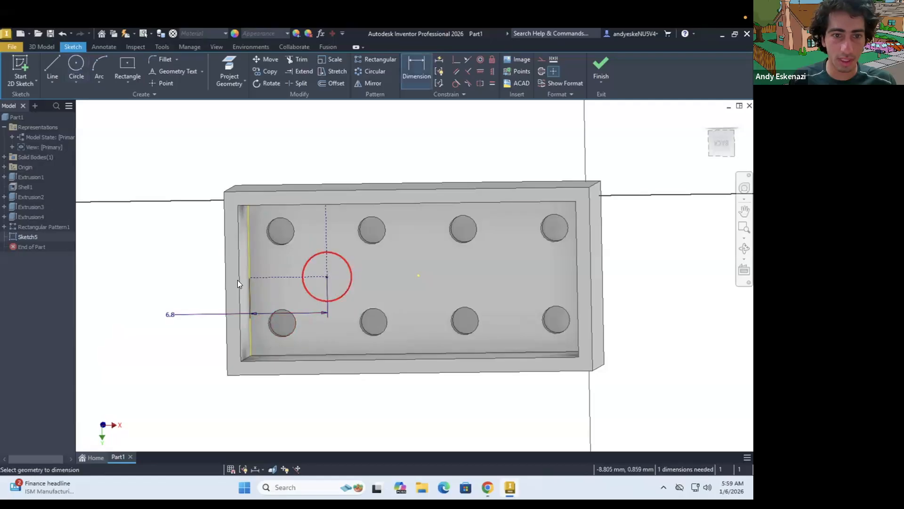
pyautogui.click(178, 285)
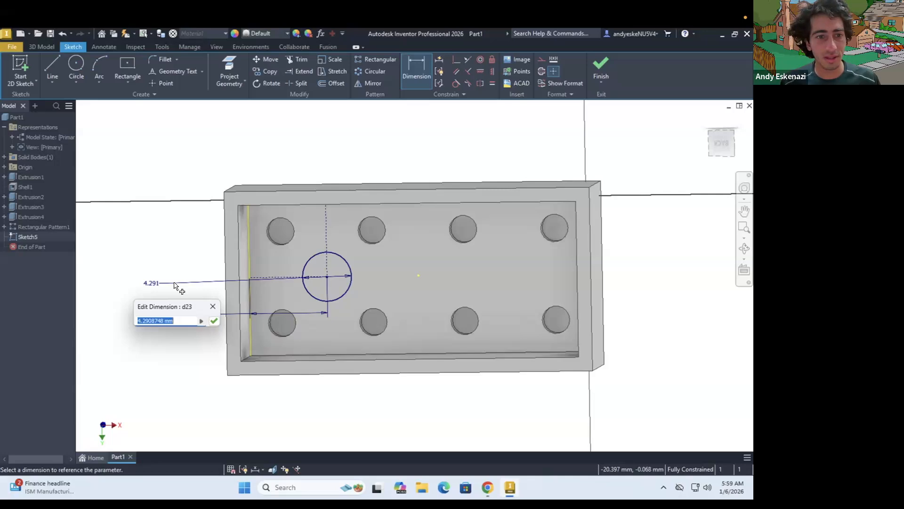
pyautogui.write('6.8')
pyautogui.press('Return')
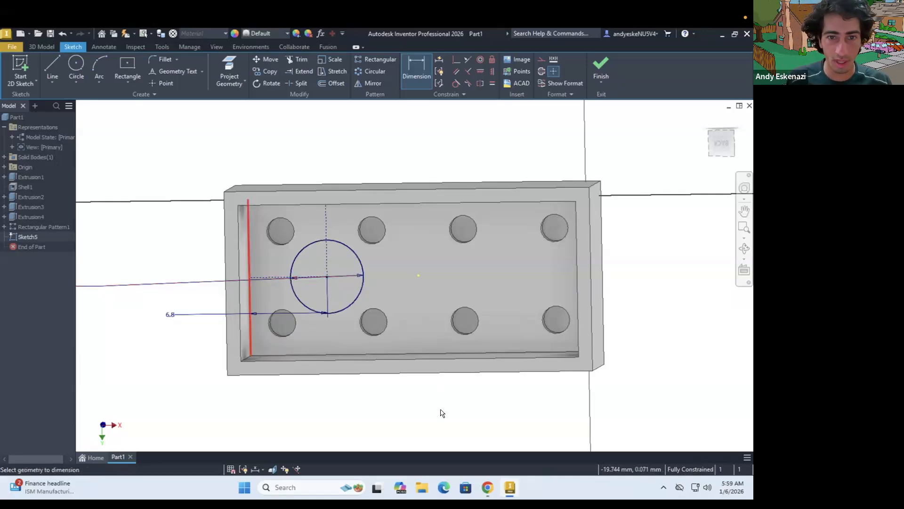
# Offset the tube circle inward and dimension the gap between the two circles to the drawing's 0.6 mm wall thickness
pyautogui.click(343, 254)
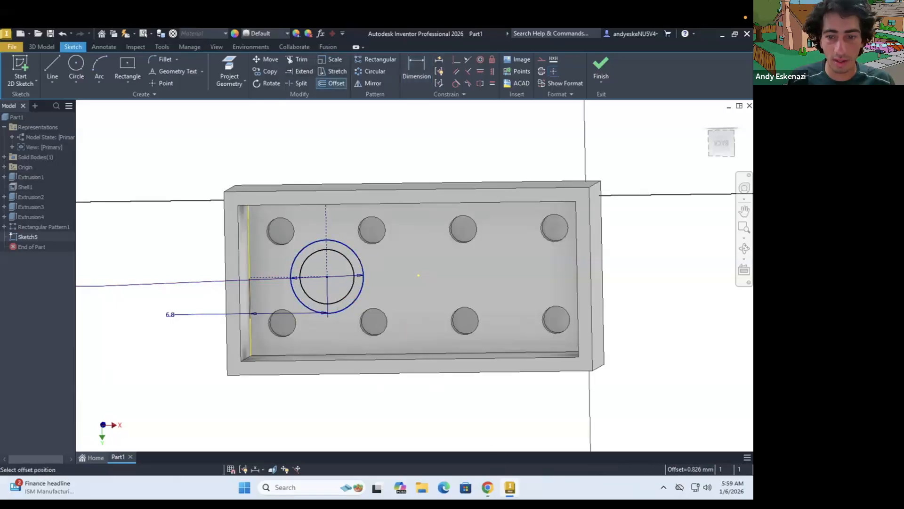
pyautogui.hotkey('alt', 'Tab')
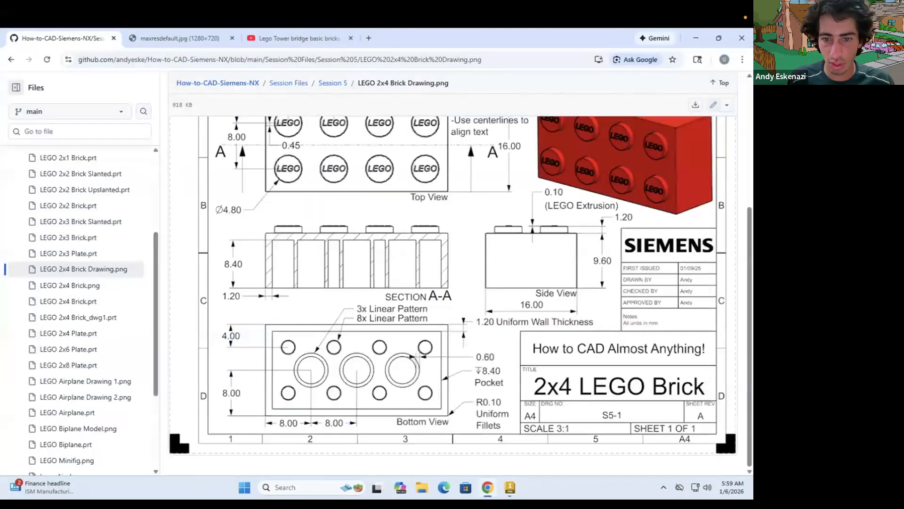
pyautogui.hotkey('alt', 'Tab')
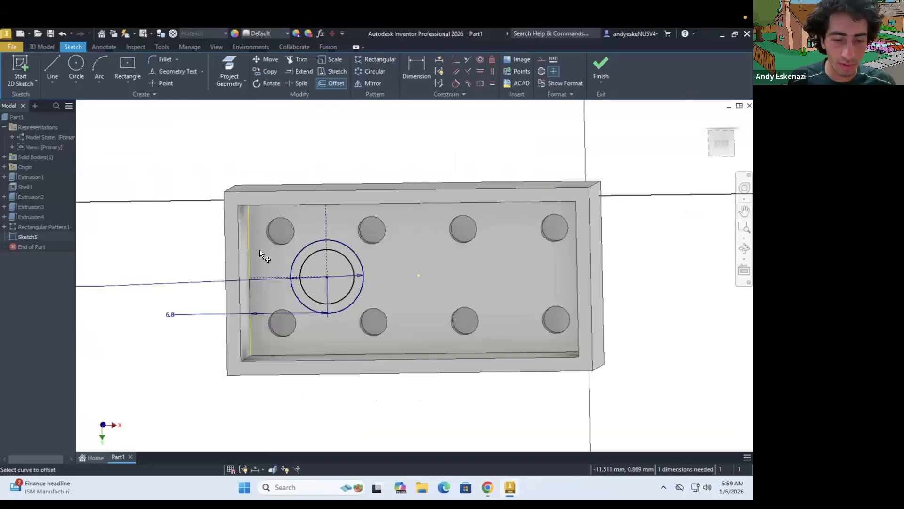
pyautogui.scroll(3, 262, 255)
pyautogui.press('d')
pyautogui.click(338, 276)
pyautogui.click(321, 276)
pyautogui.click(150, 274)
pyautogui.write('0.6')
pyautogui.press('Return')
# Extrude the ring between the two circles from the inner floor up to the brick's open rim face, joined to the body
pyautogui.click(44, 46)
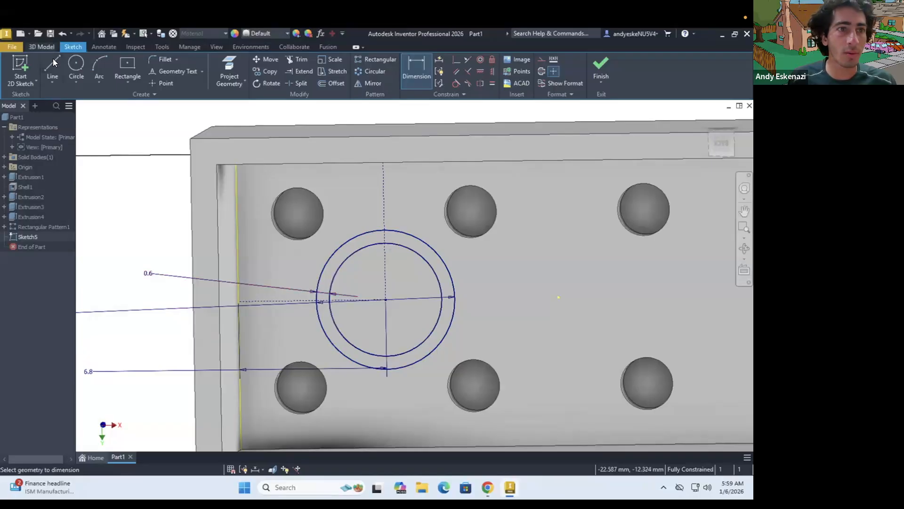
pyautogui.click(52, 66)
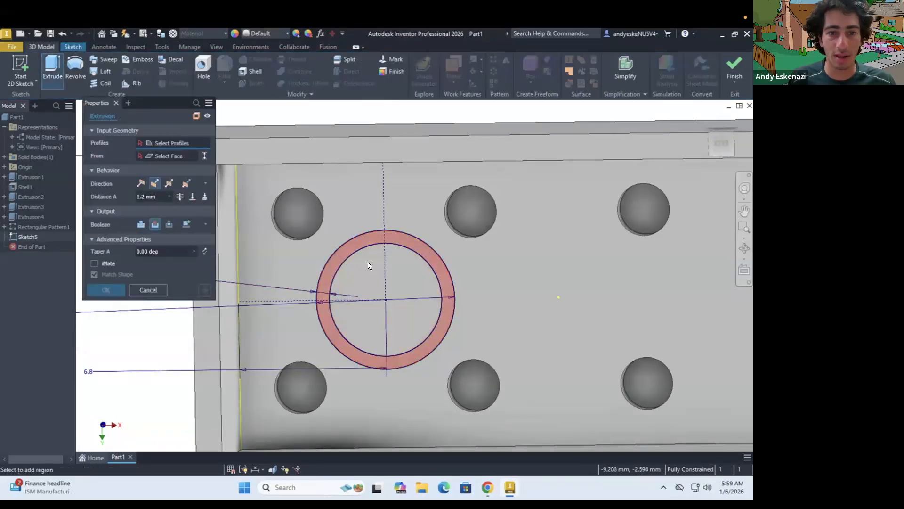
pyautogui.click(338, 253)
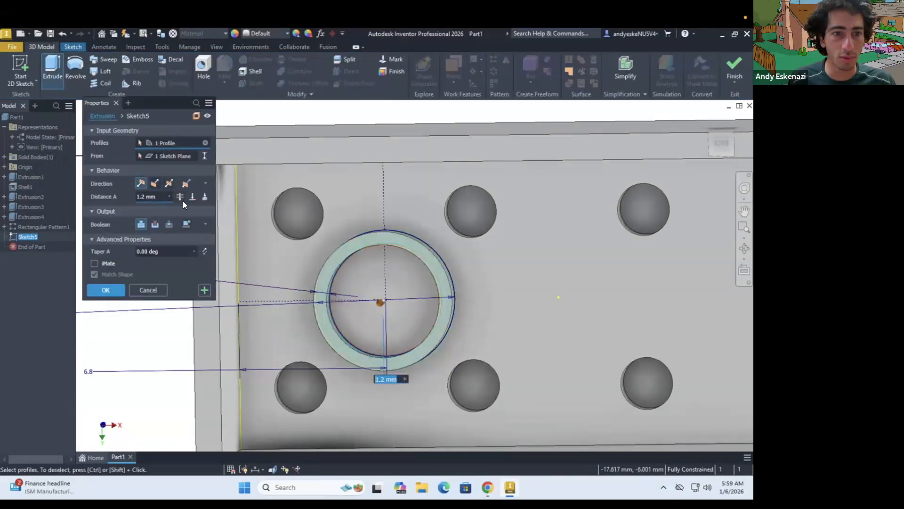
pyautogui.click(247, 157)
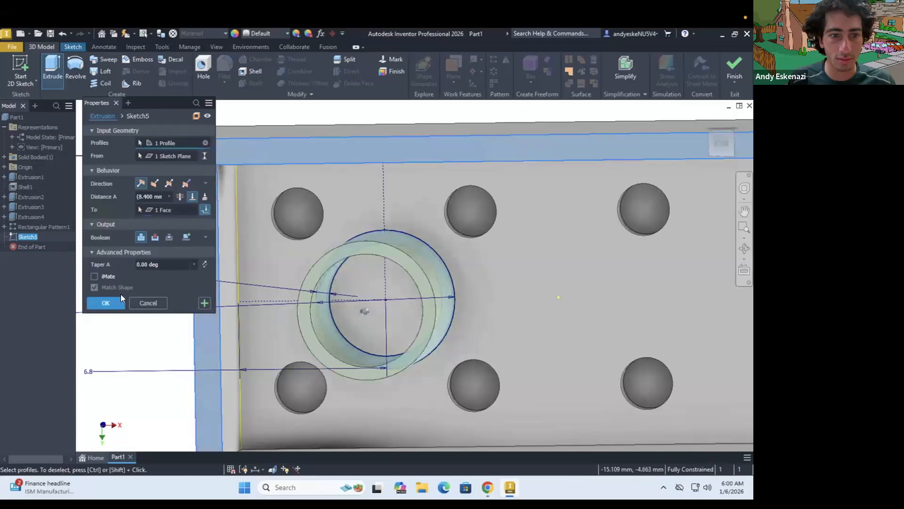
pyautogui.click(113, 305)
pyautogui.scroll(-5, 392, 247)
pyautogui.keyDown('shift'); pyautogui.moveTo(395, 246); pyautogui.dragTo(437, 225, button='middle'); pyautogui.keyUp('shift')
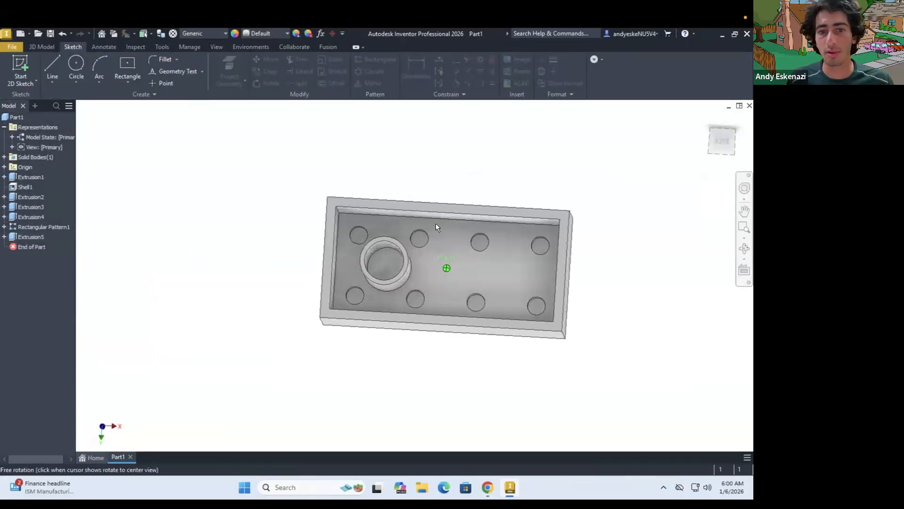
# Check the drawing, then pattern the underside tube along the brick's long inner edge as 3 instances spaced 8 mm apart
pyautogui.scroll(4, 436, 225)
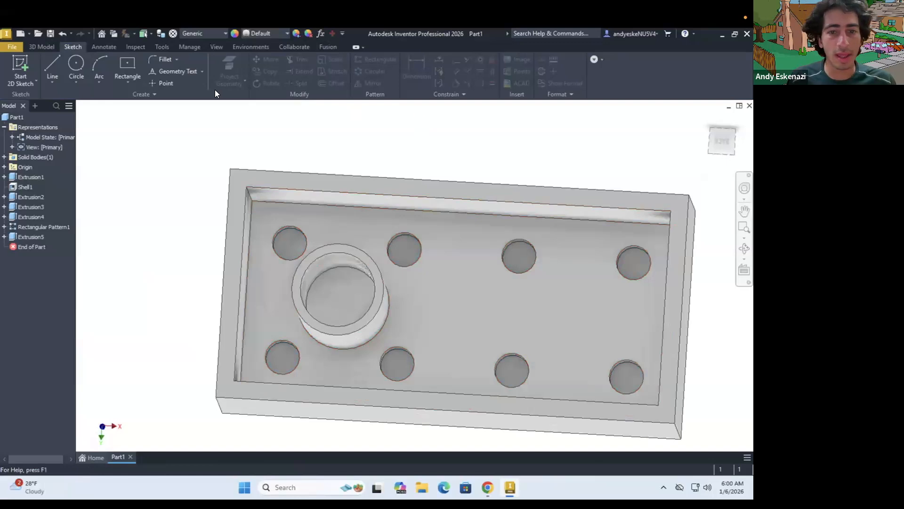
pyautogui.click(489, 488)
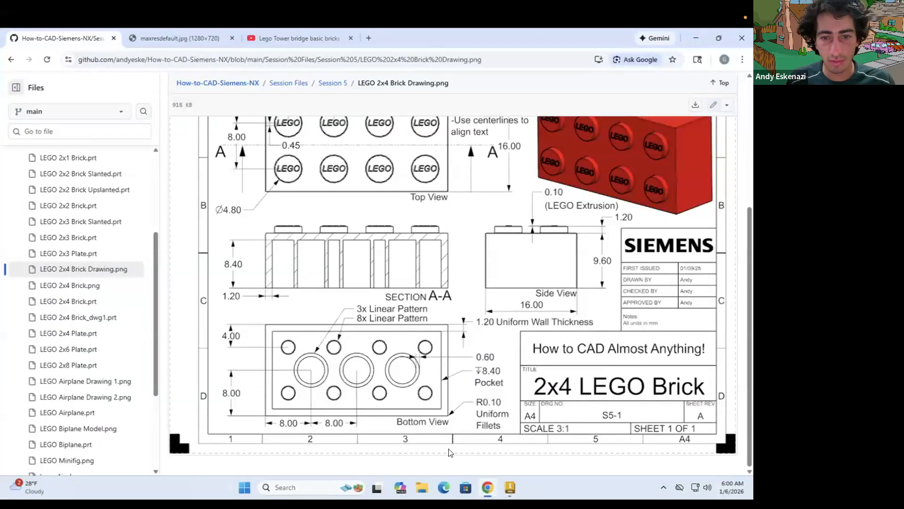
pyautogui.click(482, 481)
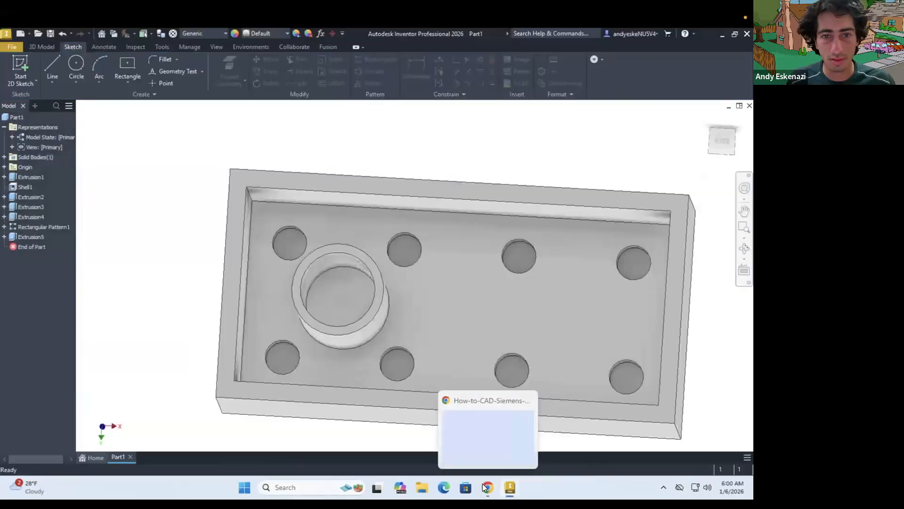
pyautogui.click(53, 46)
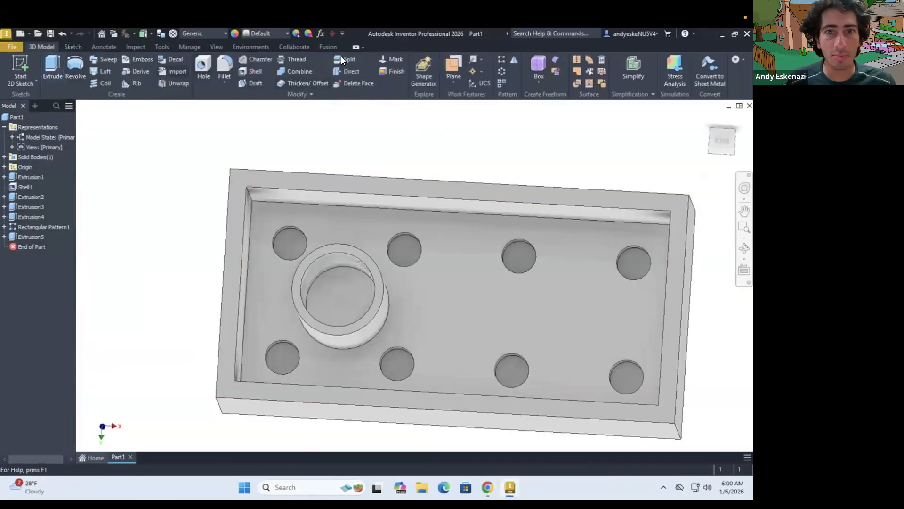
pyautogui.click(502, 58)
pyautogui.click(359, 255)
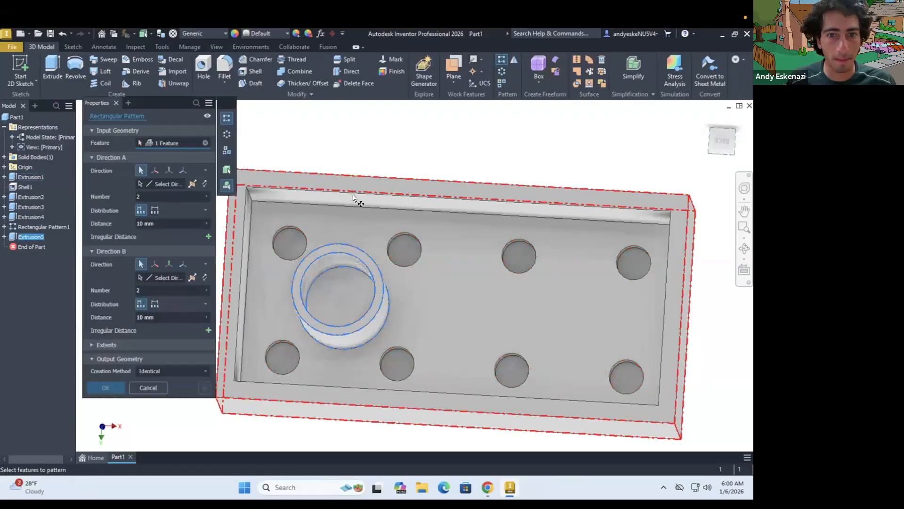
pyautogui.click(141, 183)
pyautogui.click(308, 192)
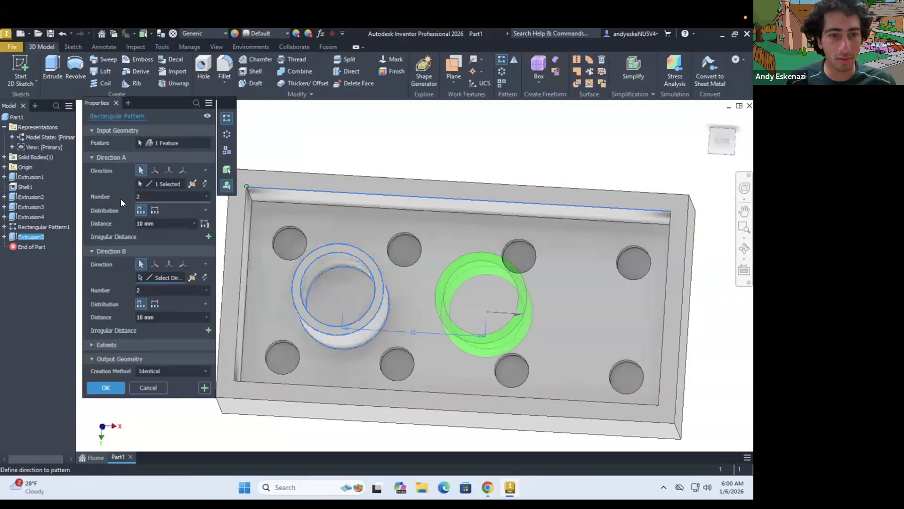
pyautogui.write('3')
pyautogui.click(165, 223)
pyautogui.write('8')
pyautogui.click(105, 387)
# Save the part as "LEGO 2x4 Brick - V2.ipt" in the Inventor folder
pyautogui.keyDown('shift'); pyautogui.moveTo(383, 226); pyautogui.dragTo(349, 312, button='middle'); pyautogui.keyUp('shift')
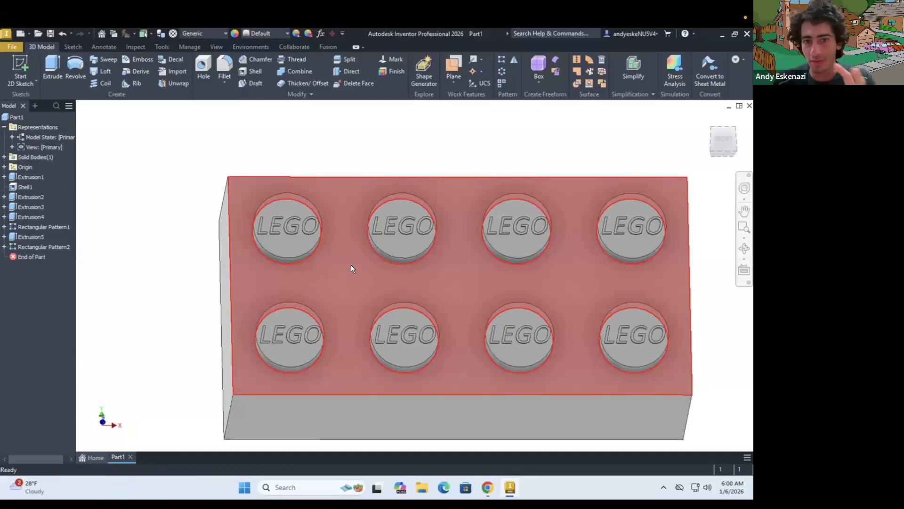
pyautogui.keyDown('shift'); pyautogui.moveTo(465, 296); pyautogui.dragTo(434, 279, button='middle'); pyautogui.keyUp('shift')
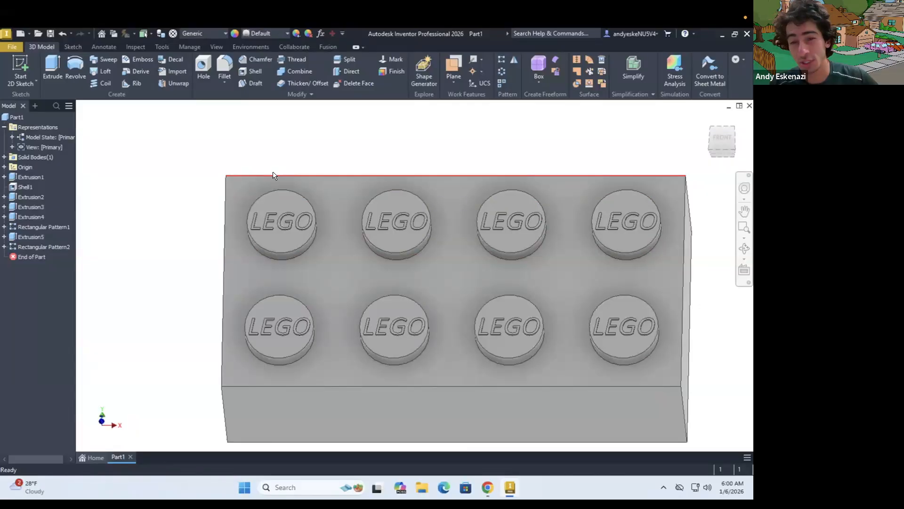
pyautogui.scroll(-3, 696, 255)
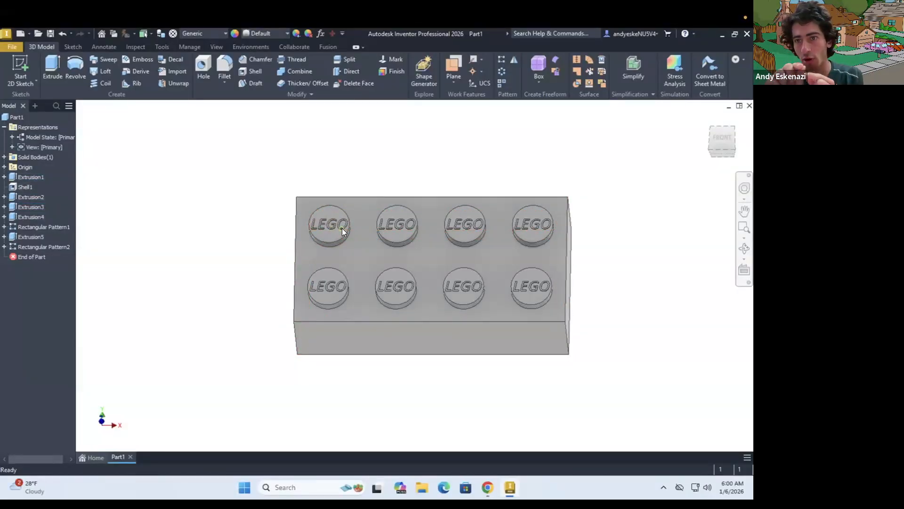
pyautogui.moveTo(342, 228)
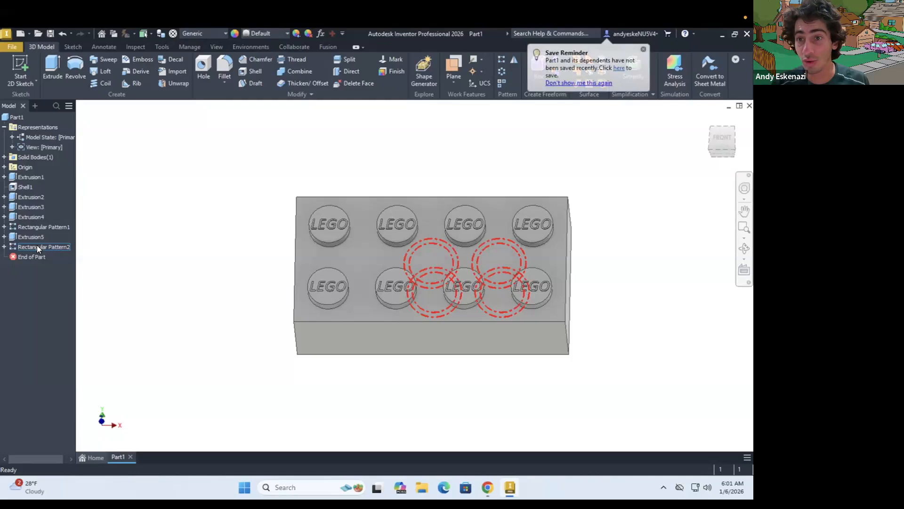
pyautogui.moveTo(282, 283)
pyautogui.keyDown('shift'); pyautogui.mouseDown(button='middle')
pyautogui.moveTo(306, 227)
pyautogui.moveTo(301, 261)
pyautogui.moveTo(276, 231)
pyautogui.moveTo(286, 325)
pyautogui.moveTo(298, 340)
pyautogui.mouseUp(button='middle'); pyautogui.keyUp('shift')
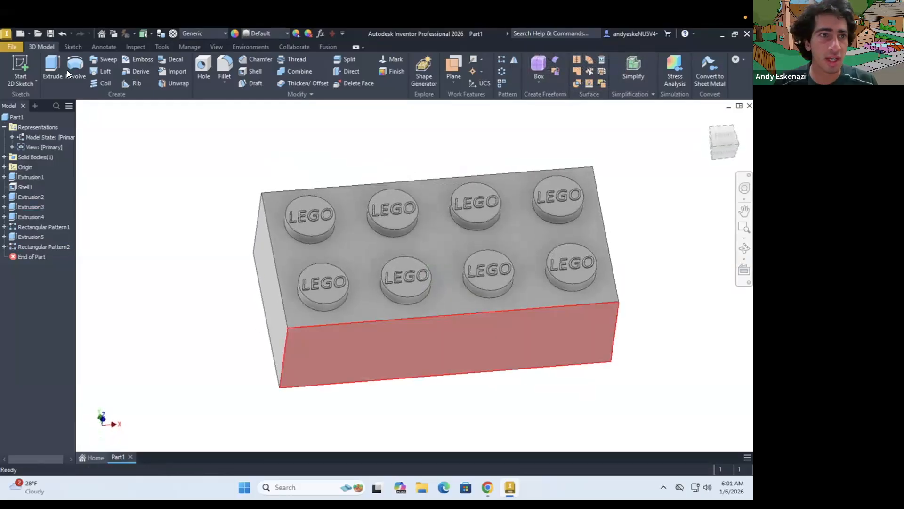
pyautogui.click(50, 34)
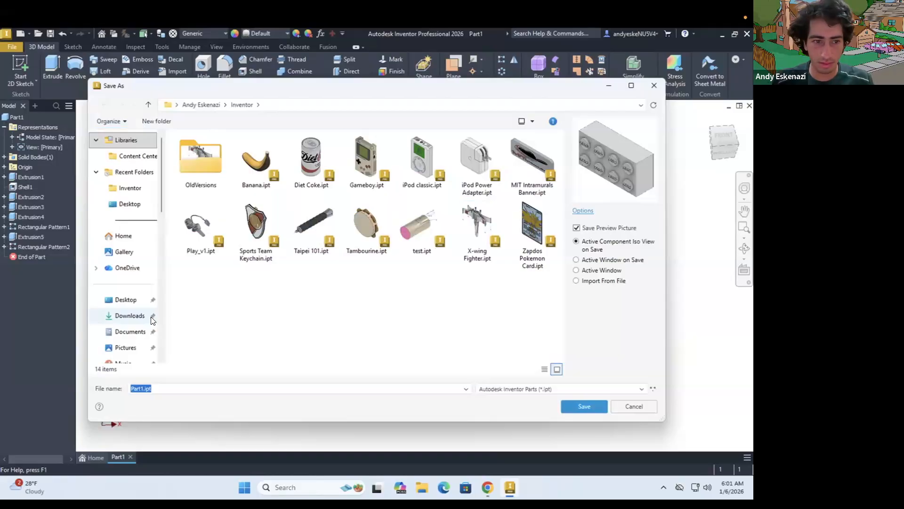
pyautogui.click(143, 392)
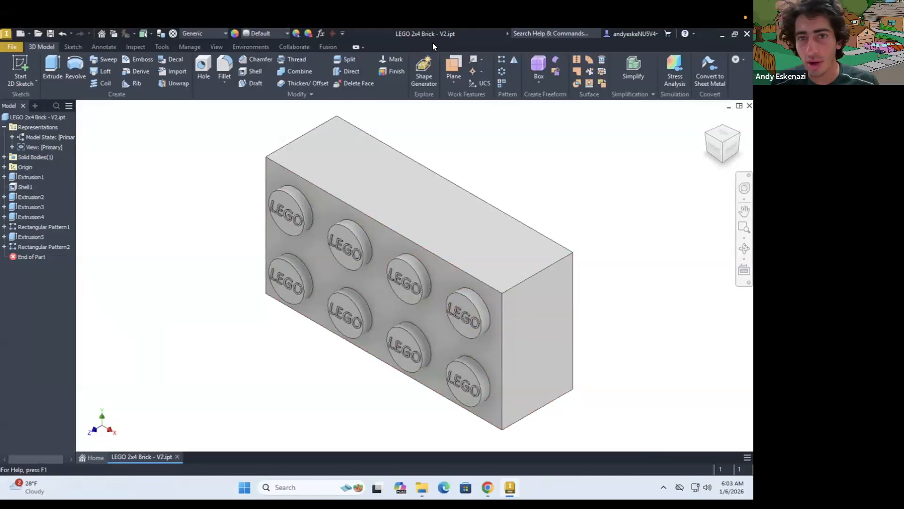
# Fillet the original corner stud's top and base edges and the rim of the hole beneath it with the drawing's 0.1 mm radius
pyautogui.moveTo(363, 192)
pyautogui.keyDown('shift'); pyautogui.mouseDown(button='middle')
pyautogui.moveTo(386, 180)
pyautogui.moveTo(419, 183)
pyautogui.moveTo(358, 179)
pyautogui.mouseUp(button='middle'); pyautogui.keyUp('shift')
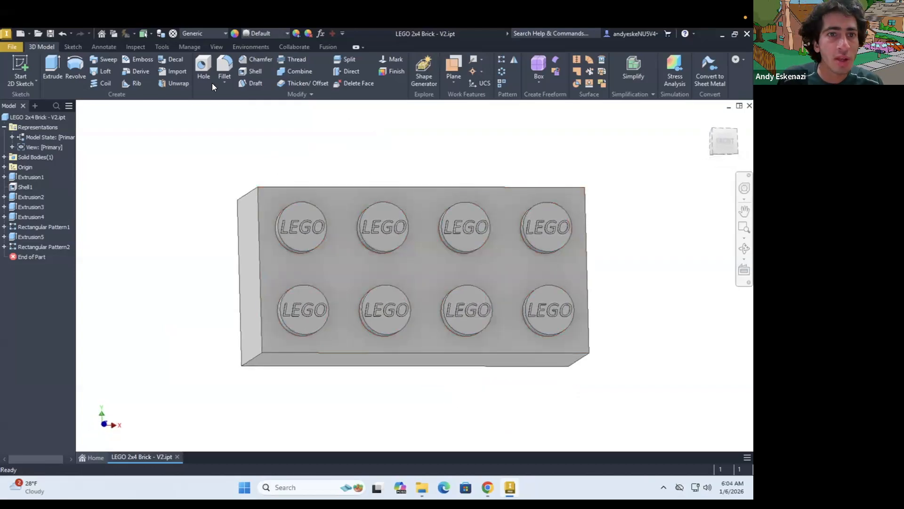
pyautogui.click(222, 65)
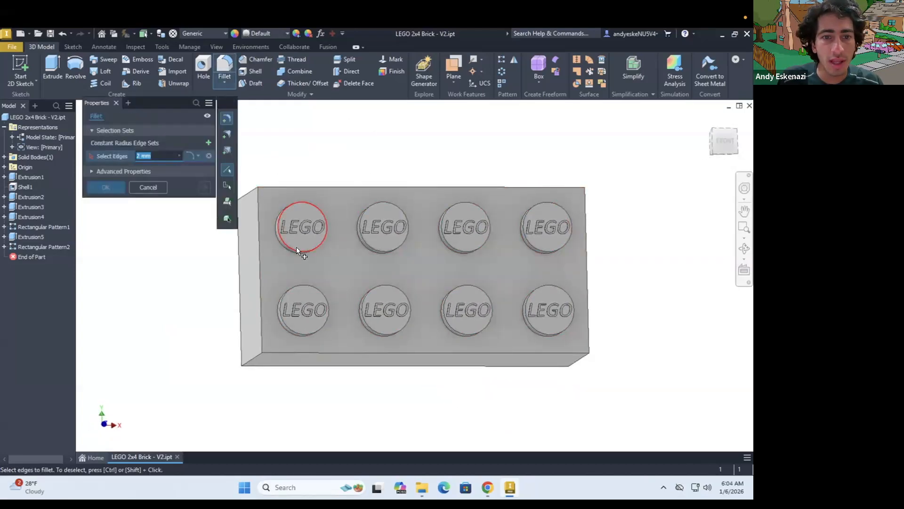
pyautogui.click(281, 244)
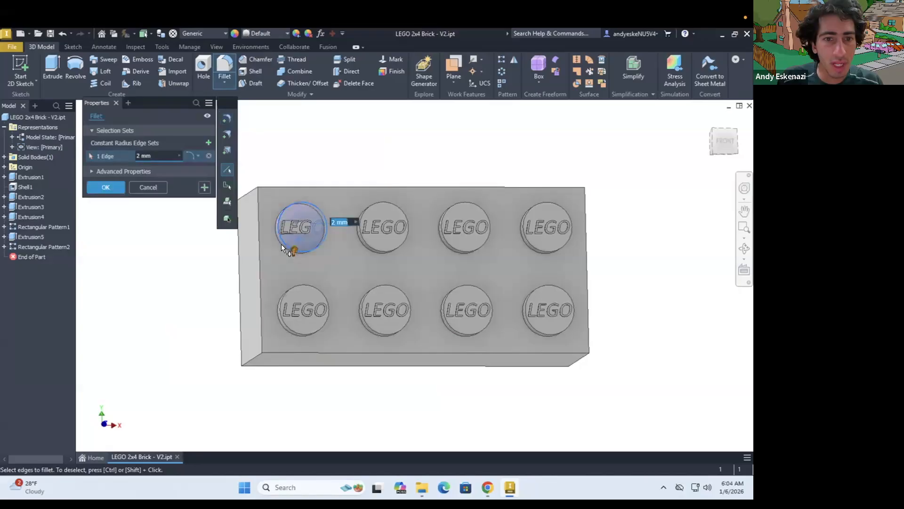
pyautogui.click(284, 244)
pyautogui.keyDown('shift'); pyautogui.moveTo(285, 245); pyautogui.dragTo(519, 243, button='middle'); pyautogui.keyUp('shift')
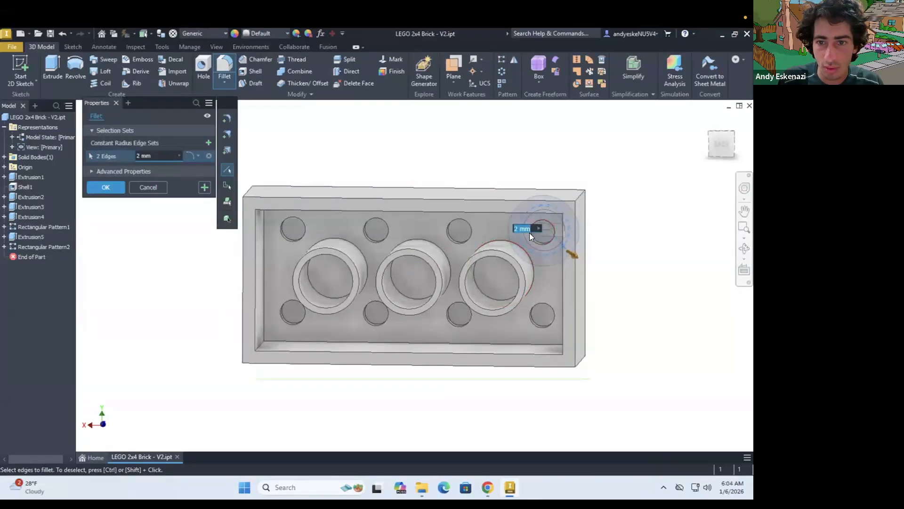
pyautogui.click(534, 236)
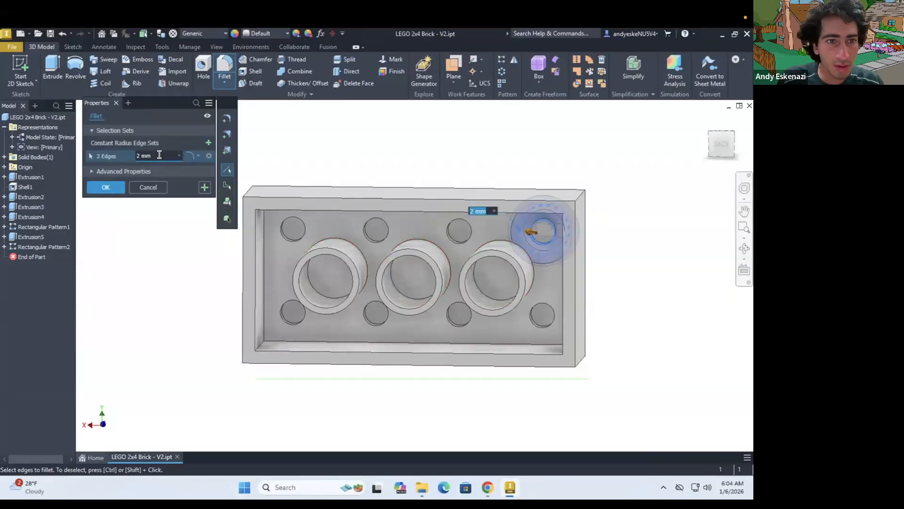
pyautogui.click(487, 486)
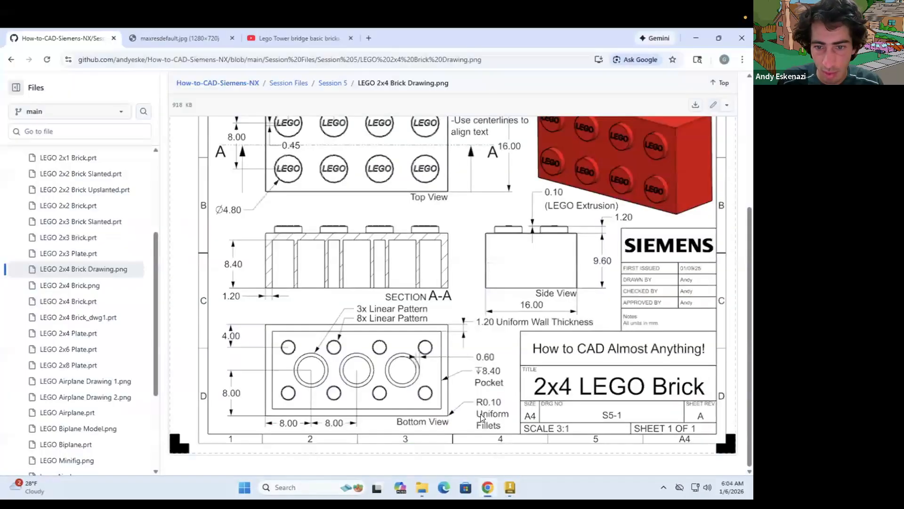
pyautogui.click(490, 488)
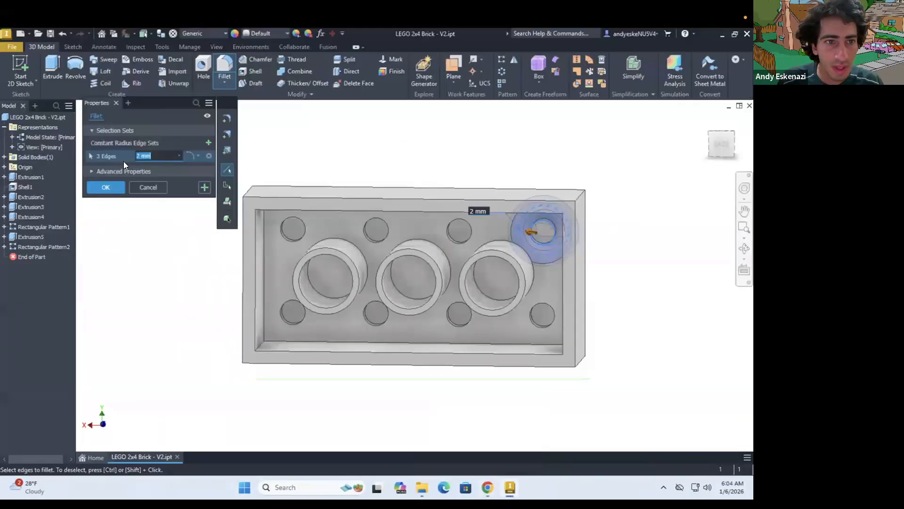
pyautogui.click(111, 187)
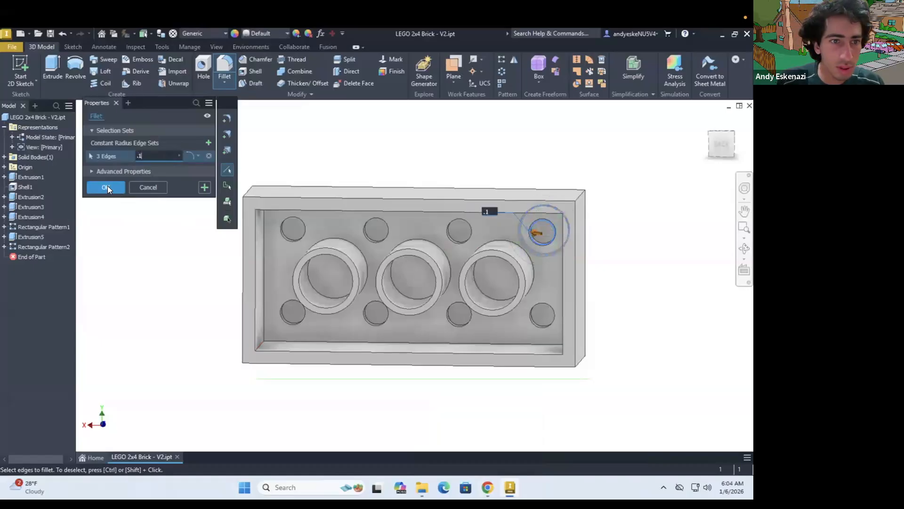
# Reorder the stud's fillet in the feature history to come directly before the stud pattern
pyautogui.keyDown('shift'); pyautogui.moveTo(473, 261); pyautogui.dragTo(270, 189, button='middle'); pyautogui.keyUp('shift')
pyautogui.scroll(3, 271, 189)
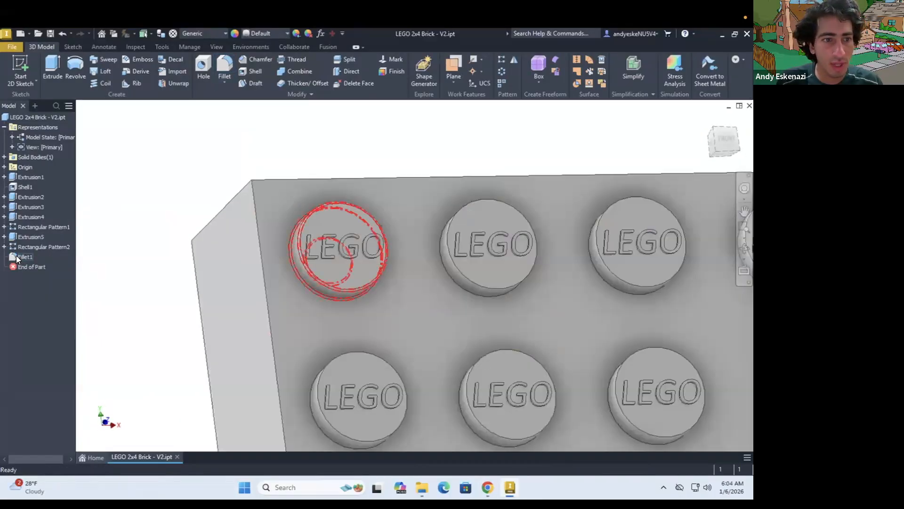
pyautogui.moveTo(16, 256); pyautogui.dragTo(28, 220)
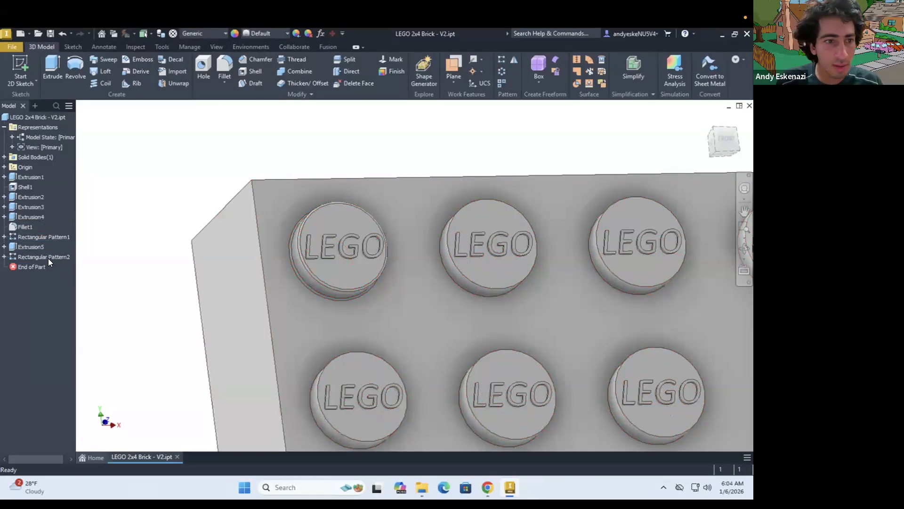
# Edit the stud's rectangular pattern to include the 0.1 mm fillet among its patterned features
pyautogui.scroll(-3, 270, 272)
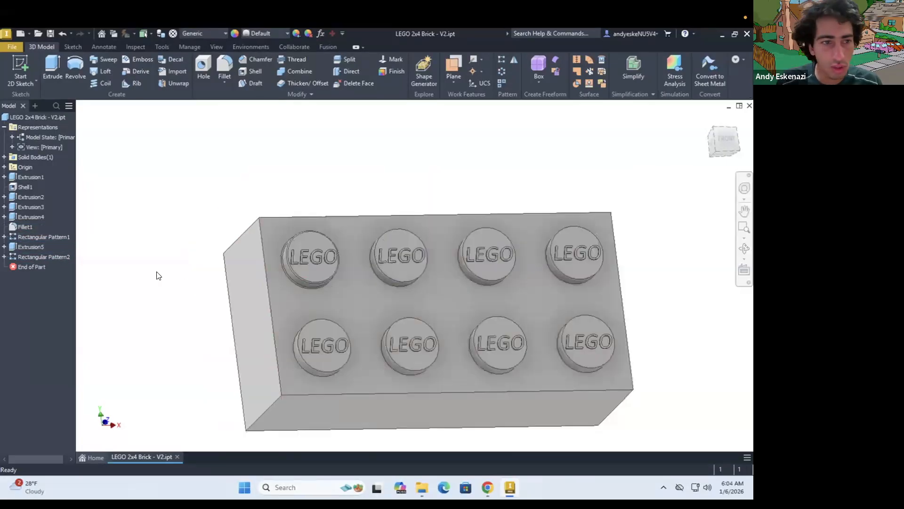
pyautogui.rightClick(36, 237)
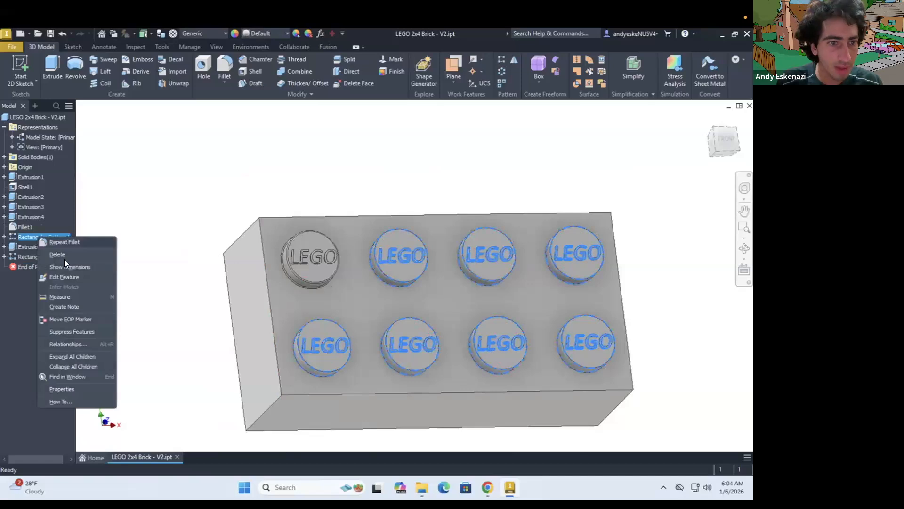
pyautogui.scroll(4, 325, 263)
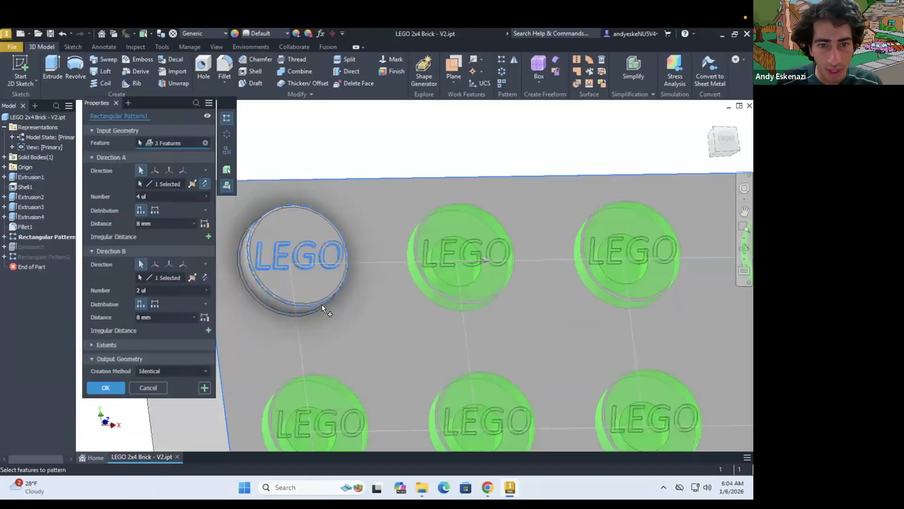
pyautogui.scroll(5, 302, 302)
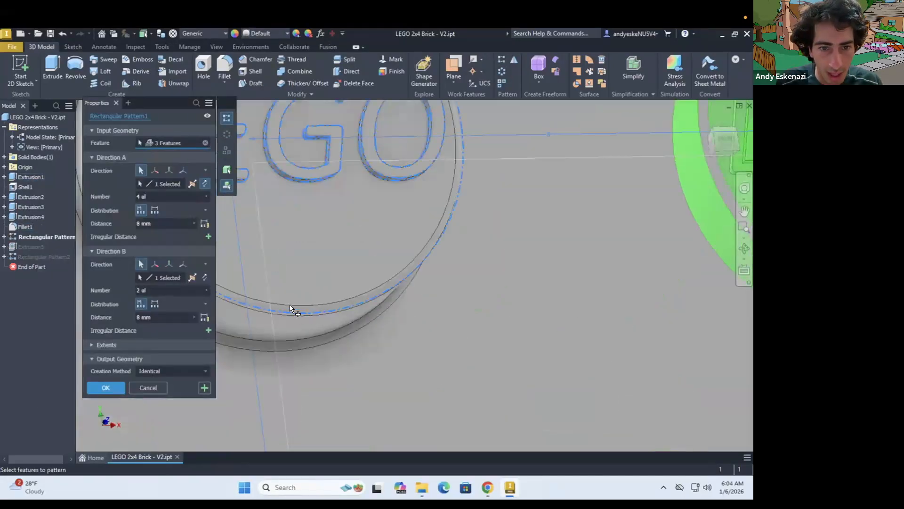
pyautogui.click(23, 227)
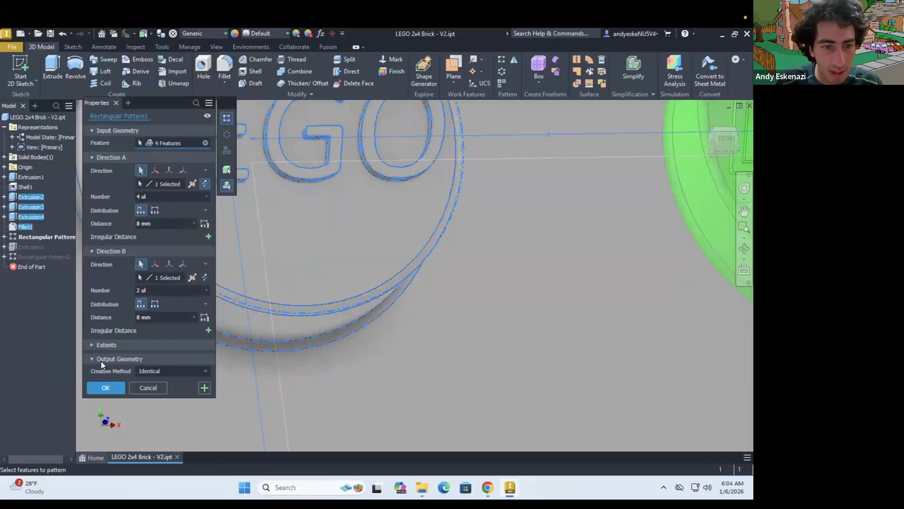
pyautogui.click(117, 388)
pyautogui.scroll(-5, 360, 285)
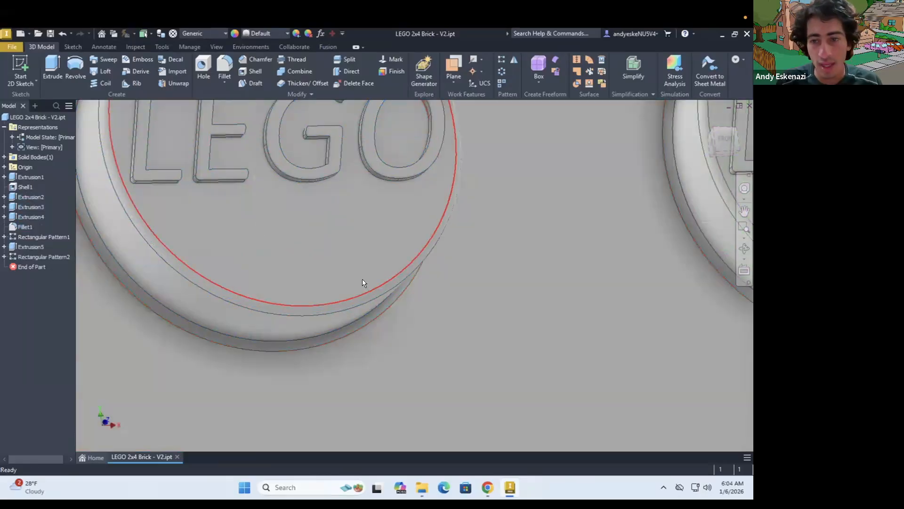
# Fillet the four outer edges of the brick's studded face and the four outer corner edges along its height with a 0.1 mm radius
pyautogui.keyDown('shift'); pyautogui.moveTo(430, 284); pyautogui.dragTo(452, 214, button='middle'); pyautogui.keyUp('shift')
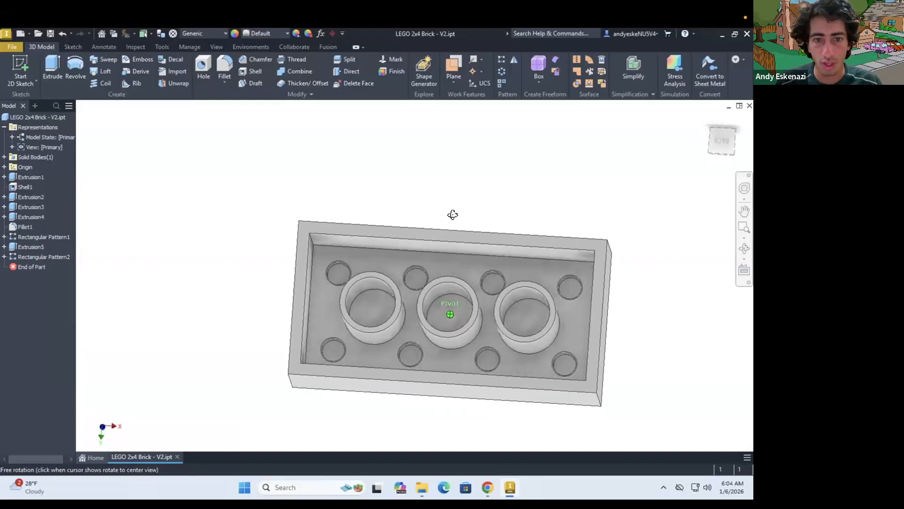
pyautogui.keyDown('shift'); pyautogui.moveTo(414, 314); pyautogui.dragTo(428, 338, button='middle'); pyautogui.keyUp('shift')
pyautogui.click(227, 71)
pyautogui.click(312, 360)
pyautogui.click(332, 373)
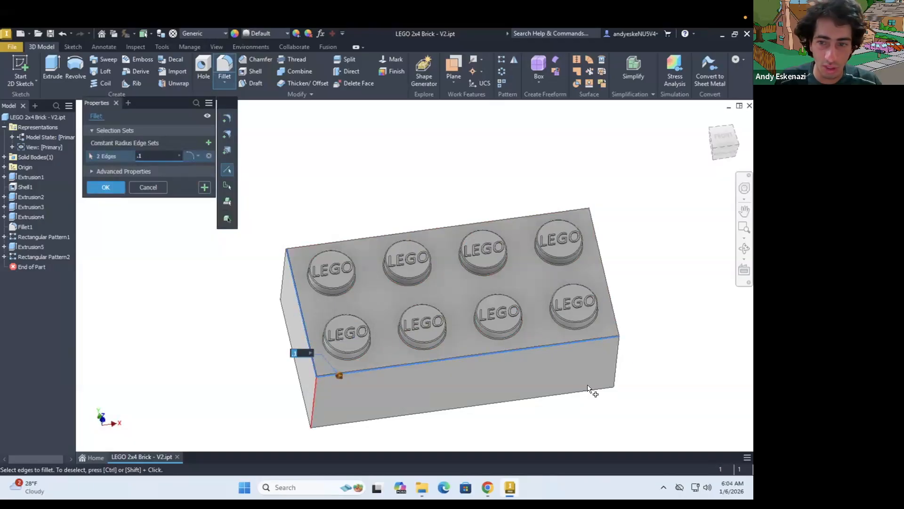
pyautogui.click(575, 210)
pyautogui.keyDown('shift'); pyautogui.moveTo(315, 253); pyautogui.dragTo(354, 266, button='middle'); pyautogui.keyUp('shift')
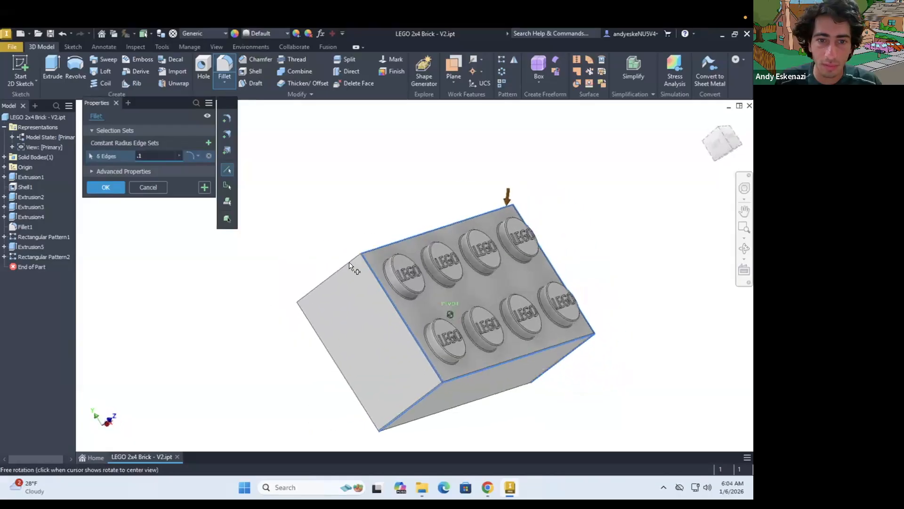
pyautogui.click(358, 262)
pyautogui.keyDown('shift'); pyautogui.moveTo(471, 238); pyautogui.dragTo(499, 212, button='middle'); pyautogui.keyUp('shift')
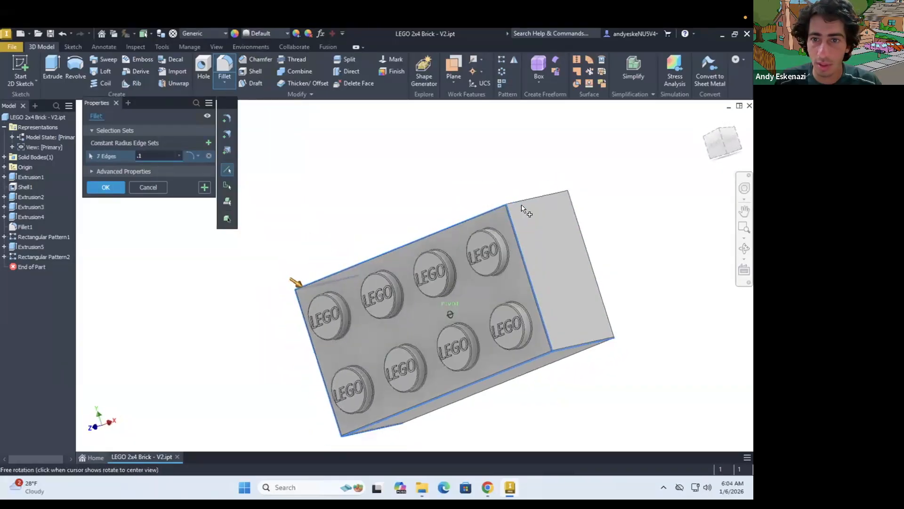
pyautogui.click(518, 202)
pyautogui.click(105, 187)
# Set the brick's solid body appearance to Red in its body properties
pyautogui.keyDown('shift'); pyautogui.moveTo(349, 240); pyautogui.dragTo(415, 252, button='middle'); pyautogui.keyUp('shift')
pyautogui.scroll(3, 445, 228)
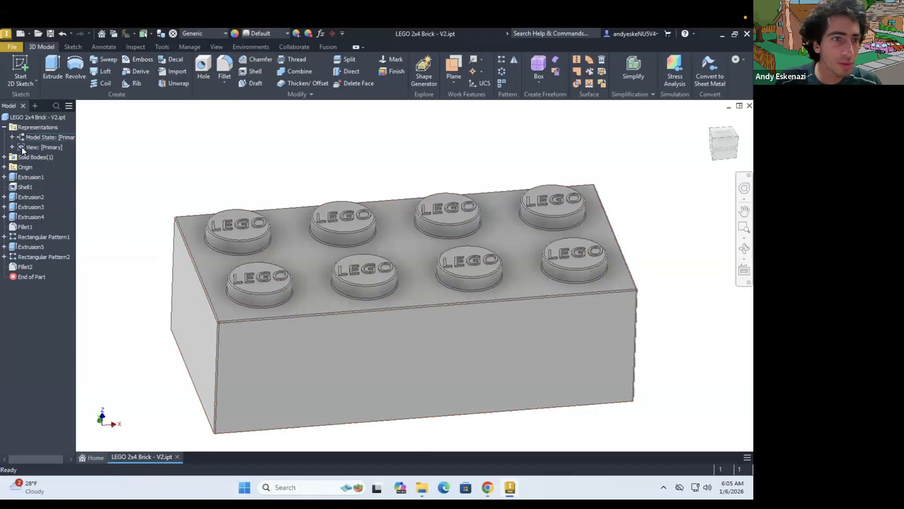
pyautogui.click(4, 157)
pyautogui.rightClick(26, 162)
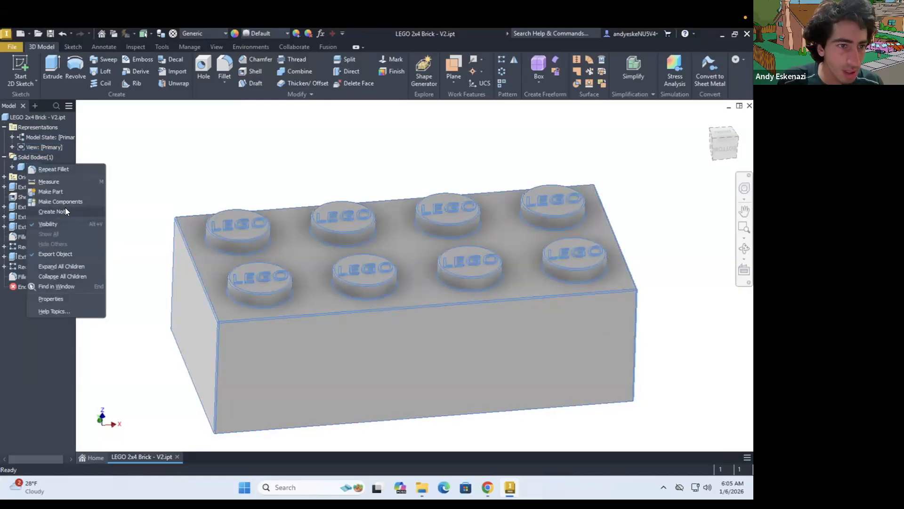
pyautogui.click(64, 299)
pyautogui.click(223, 244)
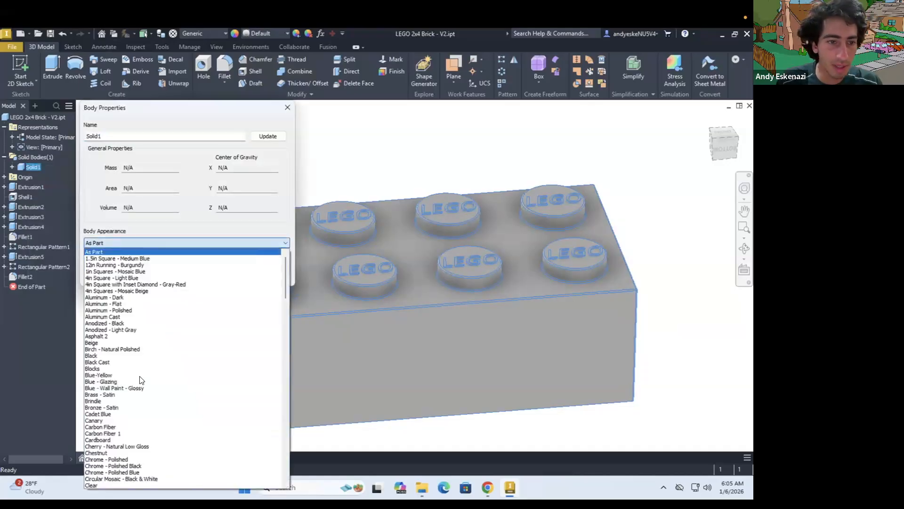
pyautogui.scroll(-3, 141, 391)
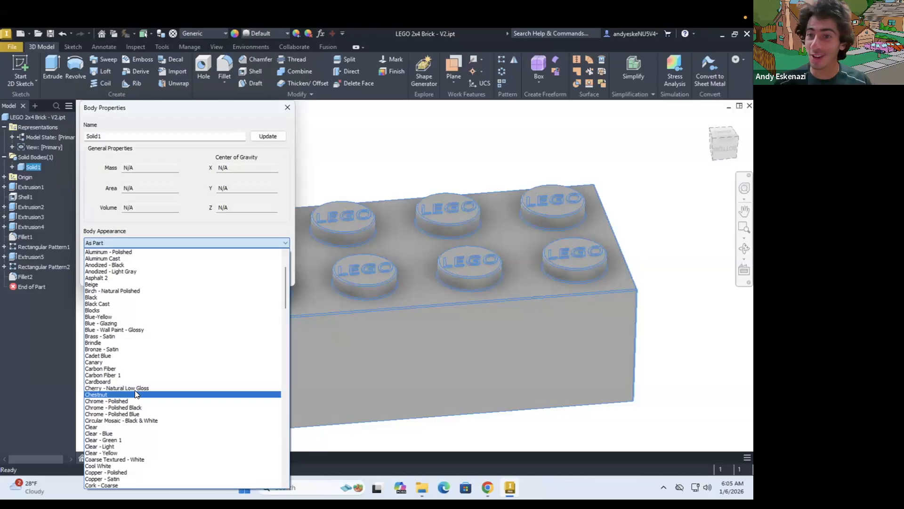
pyautogui.scroll(-2, 136, 445)
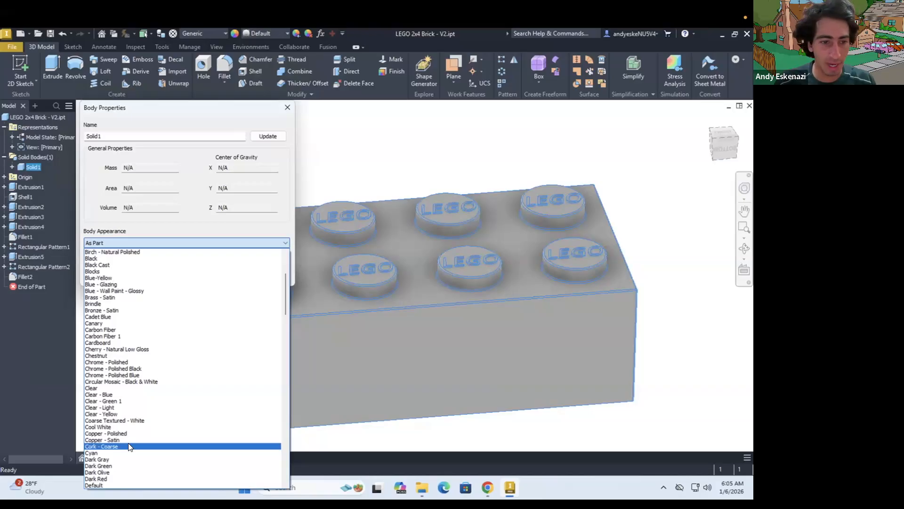
pyautogui.scroll(-12, 128, 443)
pyautogui.scroll(-9, 116, 415)
pyautogui.scroll(-10, 118, 418)
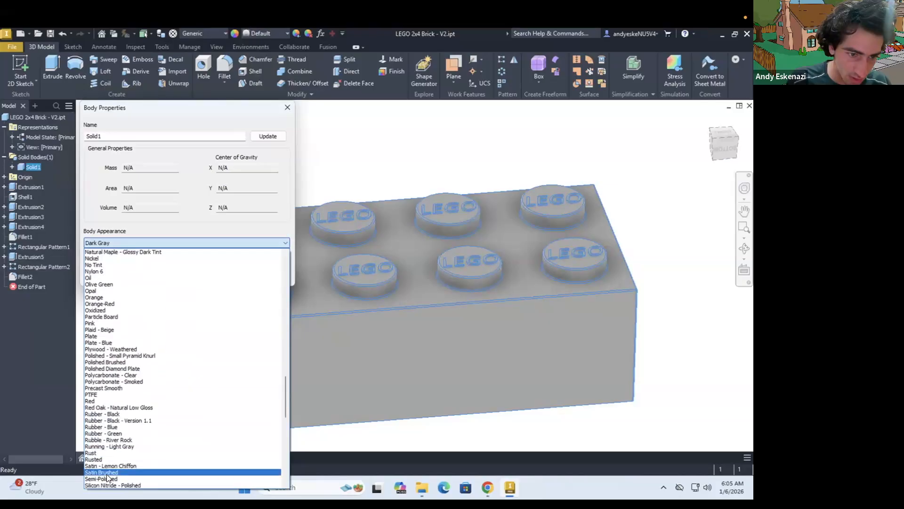
pyautogui.click(113, 400)
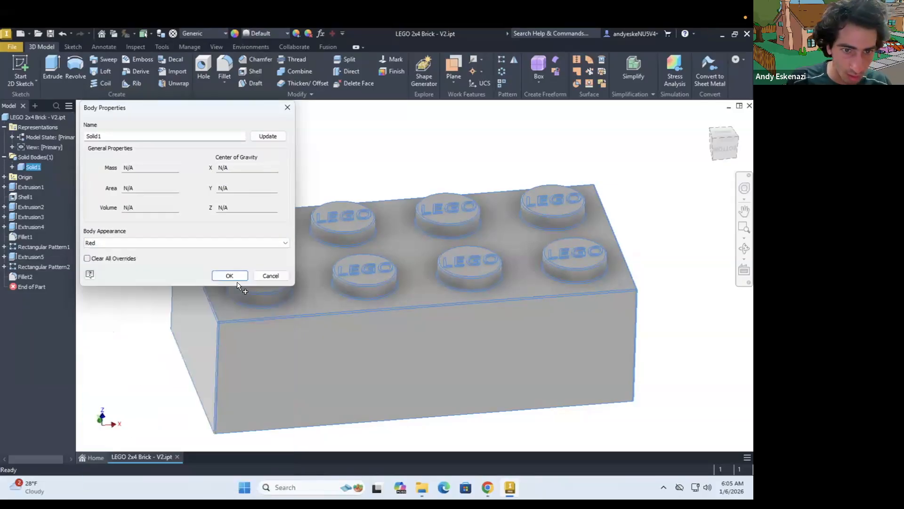
pyautogui.click(229, 276)
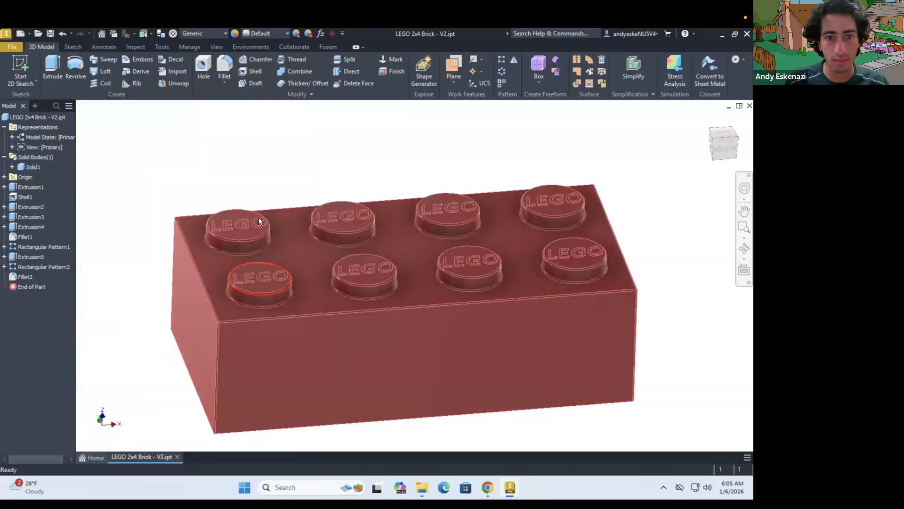
# Inspect the red brick's lettered studs and filleted edges from several angles and distances
pyautogui.scroll(-5, 263, 222)
pyautogui.scroll(4, 312, 308)
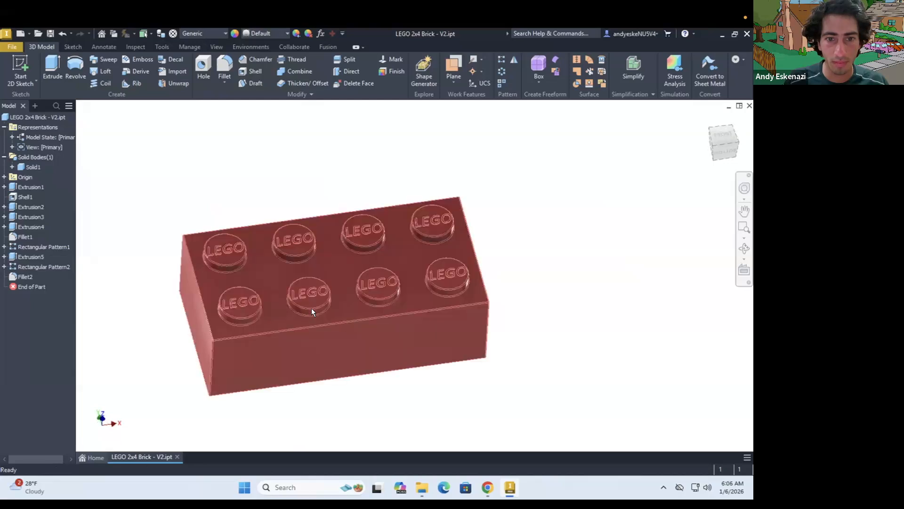
pyautogui.keyDown('shift'); pyautogui.moveTo(311, 296); pyautogui.dragTo(309, 300, button='middle'); pyautogui.keyUp('shift')
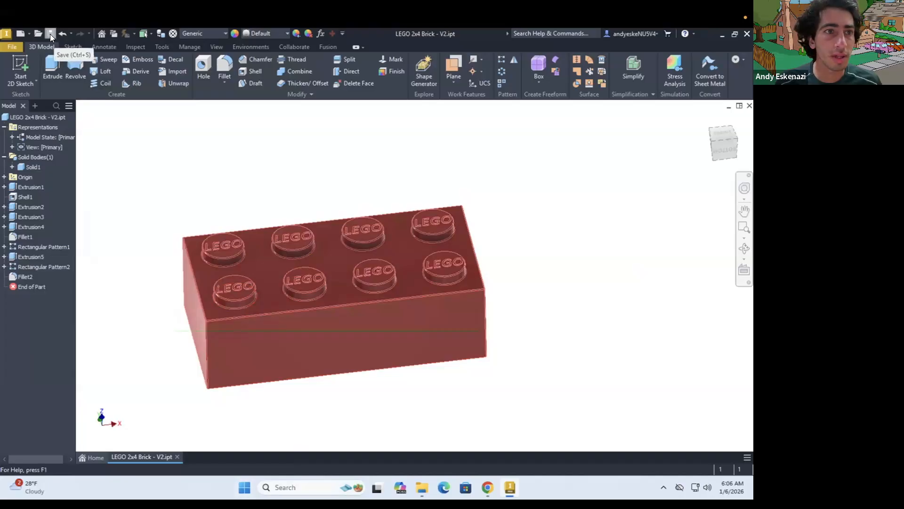
pyautogui.scroll(-3, 289, 223)
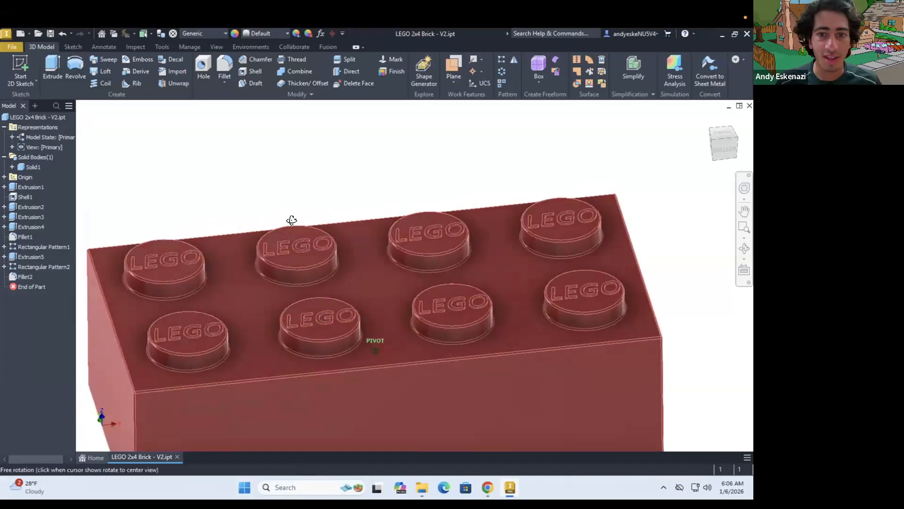
pyautogui.scroll(3, 305, 223)
pyautogui.keyDown('shift'); pyautogui.moveTo(305, 227); pyautogui.dragTo(344, 267, button='middle'); pyautogui.keyUp('shift')
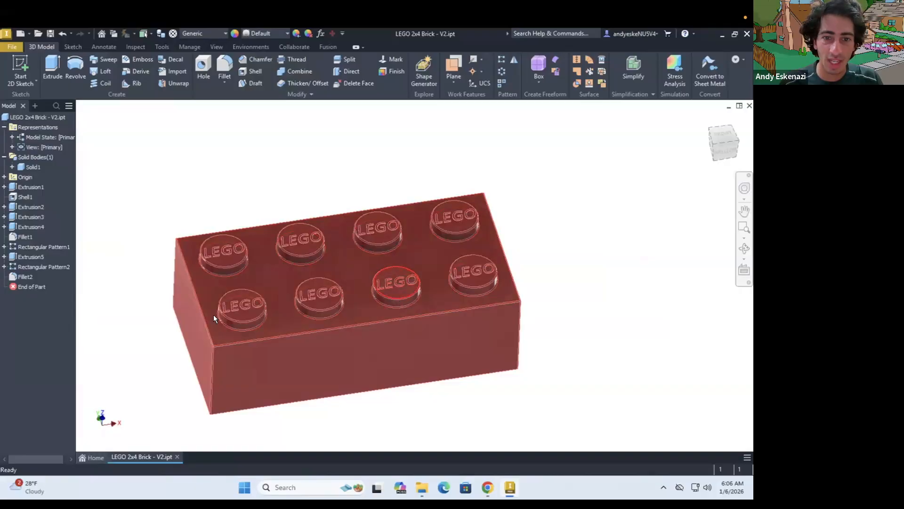
pyautogui.scroll(-3, 155, 318)
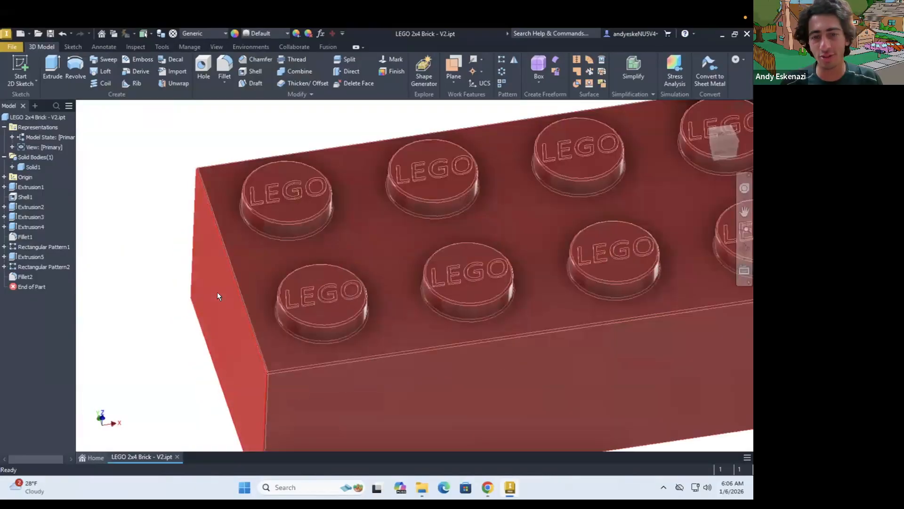
pyautogui.scroll(3, 218, 296)
pyautogui.keyDown('shift'); pyautogui.moveTo(341, 278); pyautogui.dragTo(339, 278, button='middle'); pyautogui.keyUp('shift')
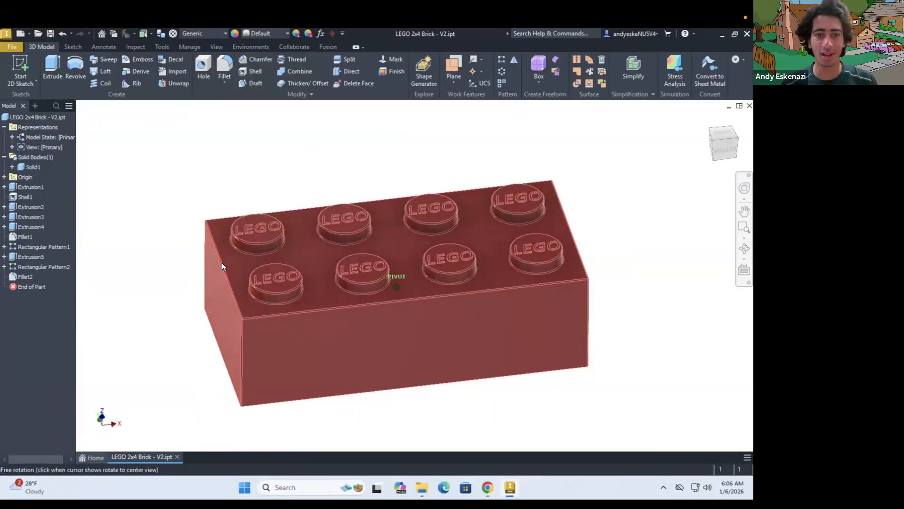
pyautogui.keyDown('shift'); pyautogui.moveTo(201, 207); pyautogui.dragTo(205, 213, button='middle'); pyautogui.keyUp('shift')
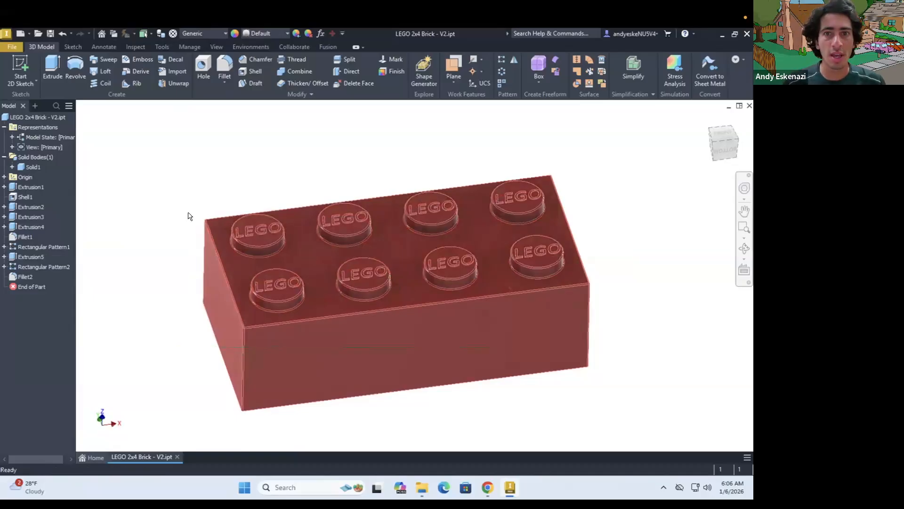
# Create a new assembly file and place one instance of LEGO 2x4 Brick.ipt in it
pyautogui.click(29, 33)
pyautogui.click(45, 51)
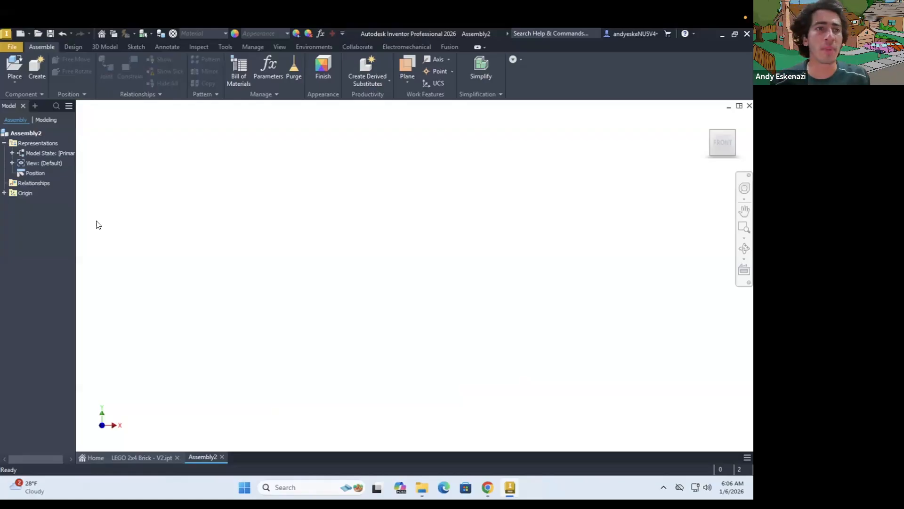
pyautogui.click(13, 80)
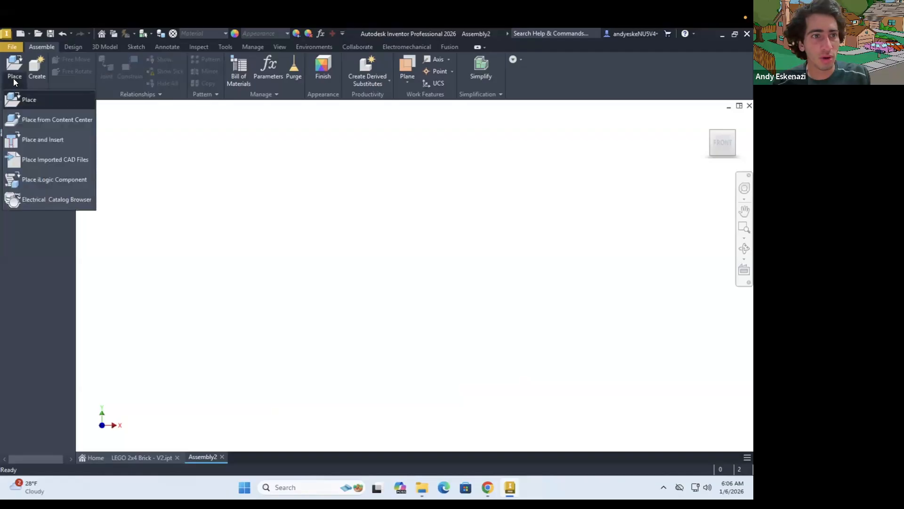
pyautogui.click(29, 100)
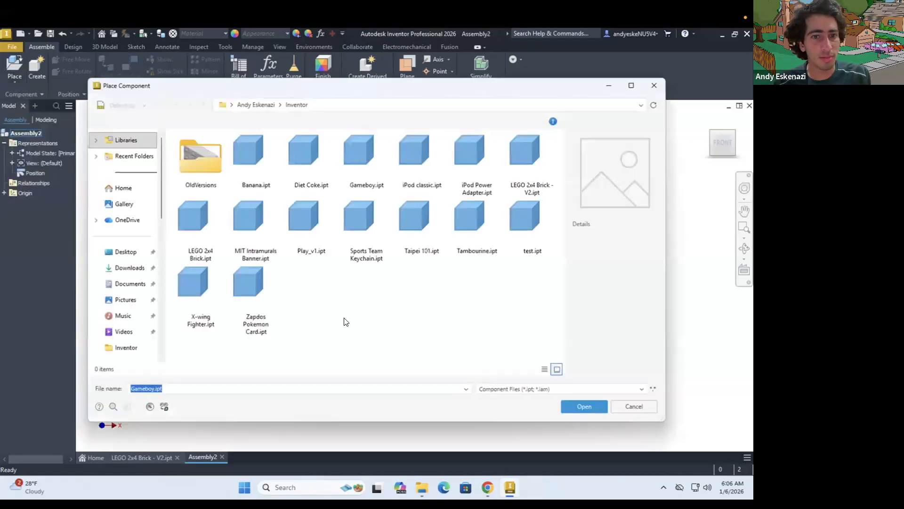
pyautogui.click(200, 229)
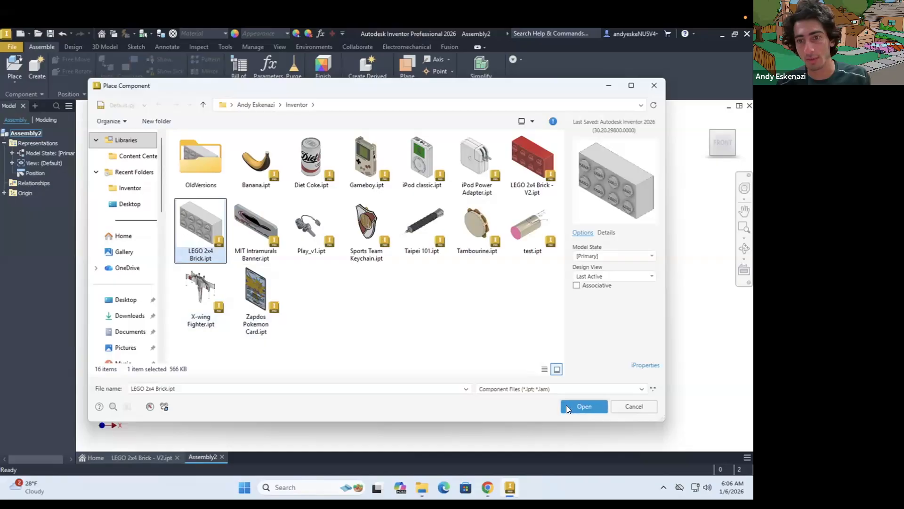
pyautogui.click(568, 406)
pyautogui.click(355, 232)
pyautogui.moveTo(333, 256)
pyautogui.keyDown('shift'); pyautogui.mouseDown(button='middle')
pyautogui.moveTo(376, 204)
pyautogui.moveTo(366, 190)
pyautogui.moveTo(383, 225)
pyautogui.moveTo(392, 218)
pyautogui.mouseUp(button='middle'); pyautogui.keyUp('shift')
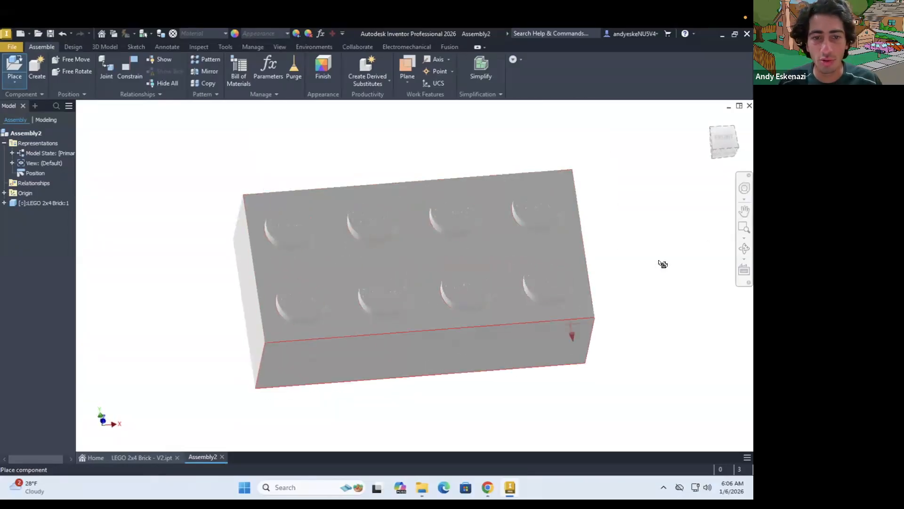
pyautogui.press('Escape')
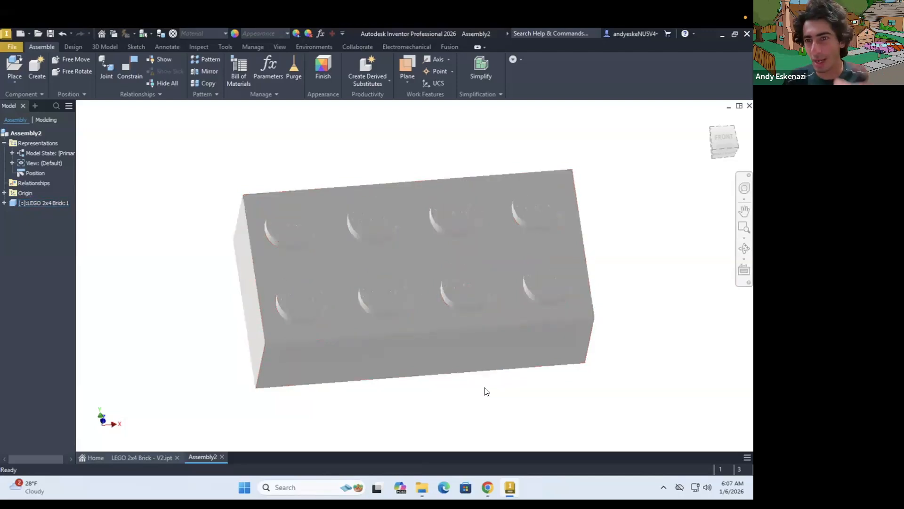
# Change the assembly's visual style to Shaded with Edges and check the placed brick
pyautogui.click(279, 47)
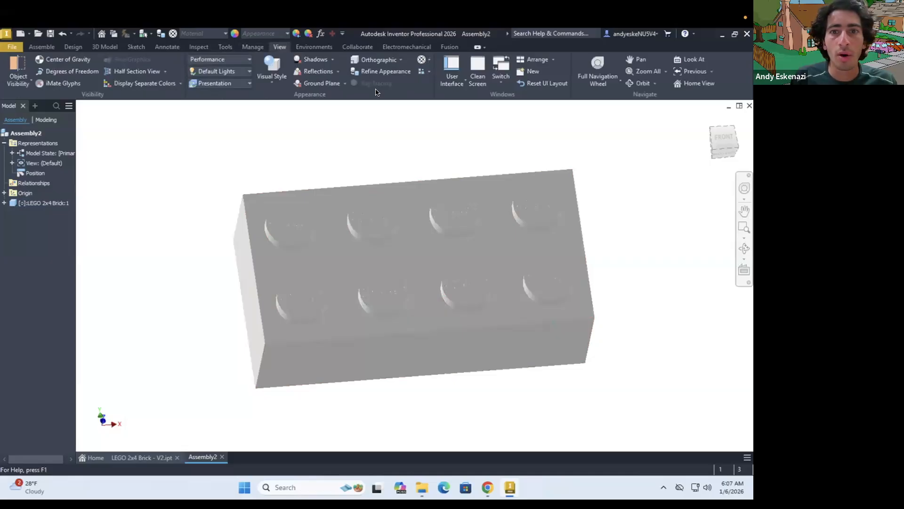
pyautogui.click(263, 84)
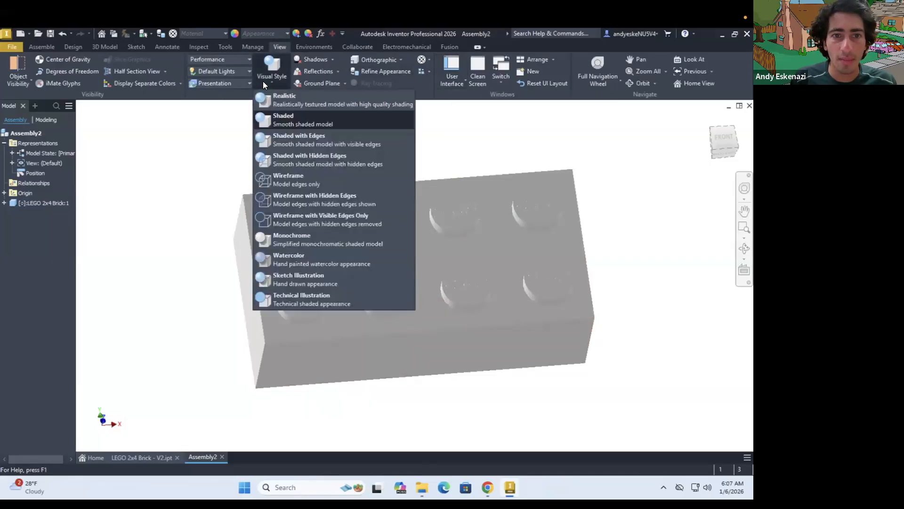
pyautogui.click(293, 137)
pyautogui.keyDown('shift'); pyautogui.moveTo(393, 246); pyautogui.dragTo(417, 225, button='middle'); pyautogui.keyUp('shift')
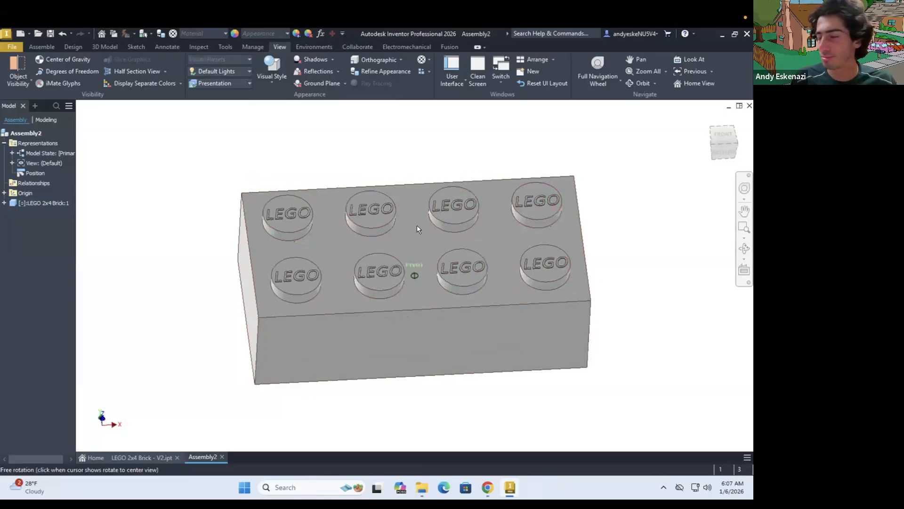
pyautogui.scroll(-5, 403, 210)
pyautogui.scroll(3, 422, 194)
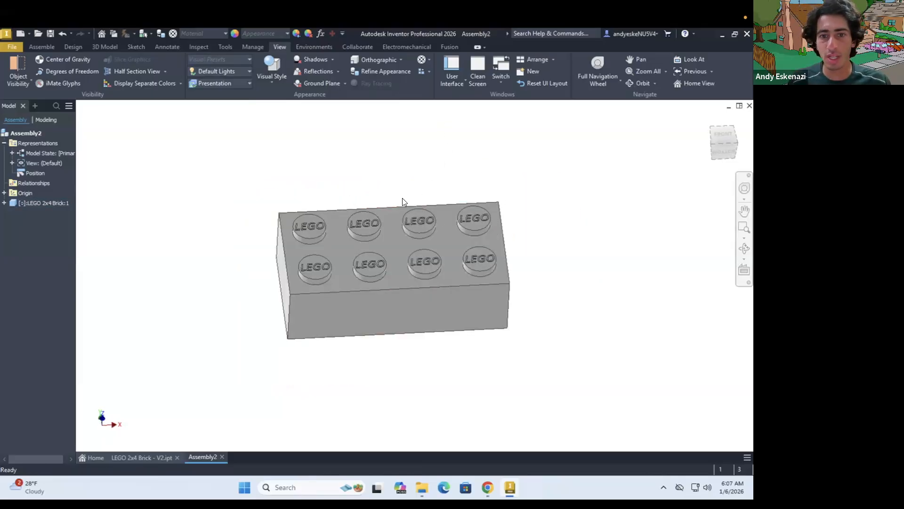
pyautogui.keyDown('shift'); pyautogui.moveTo(400, 193); pyautogui.dragTo(394, 259, button='middle'); pyautogui.keyUp('shift')
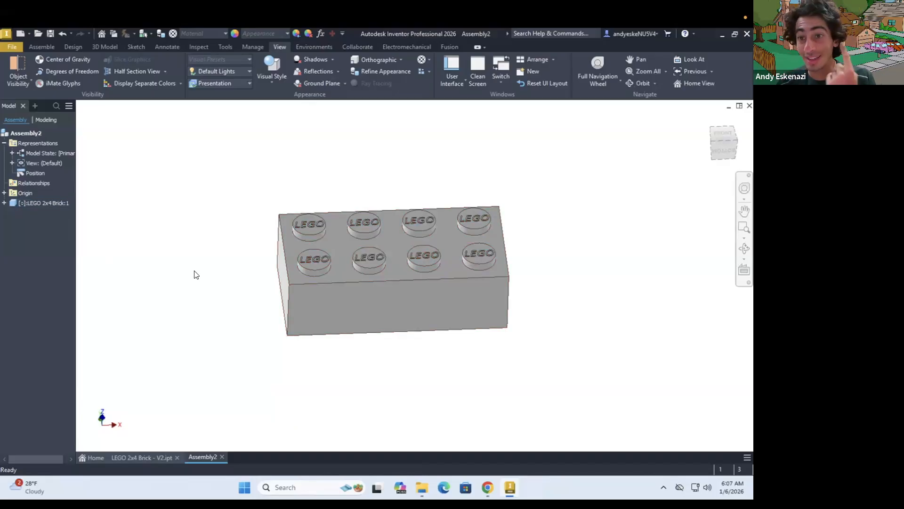
# Ground the placed brick so it stays fixed in the assembly
pyautogui.rightClick(417, 290)
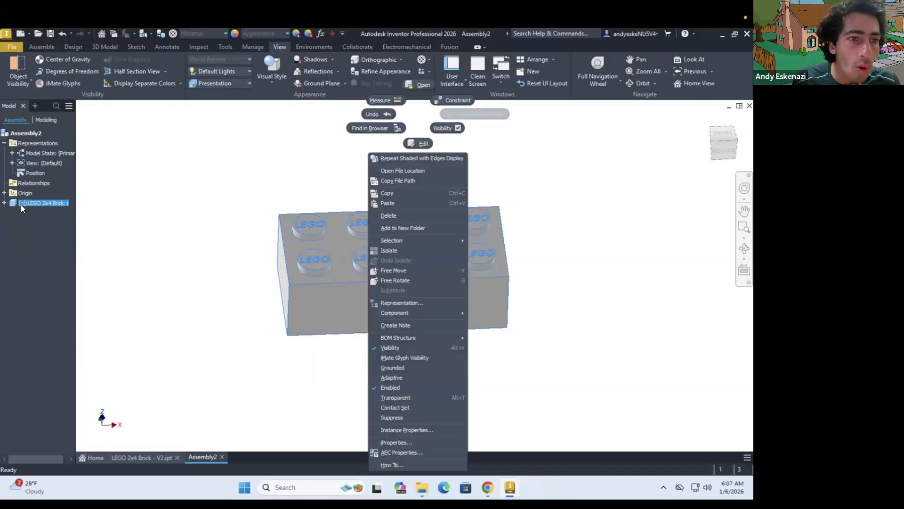
pyautogui.click(400, 368)
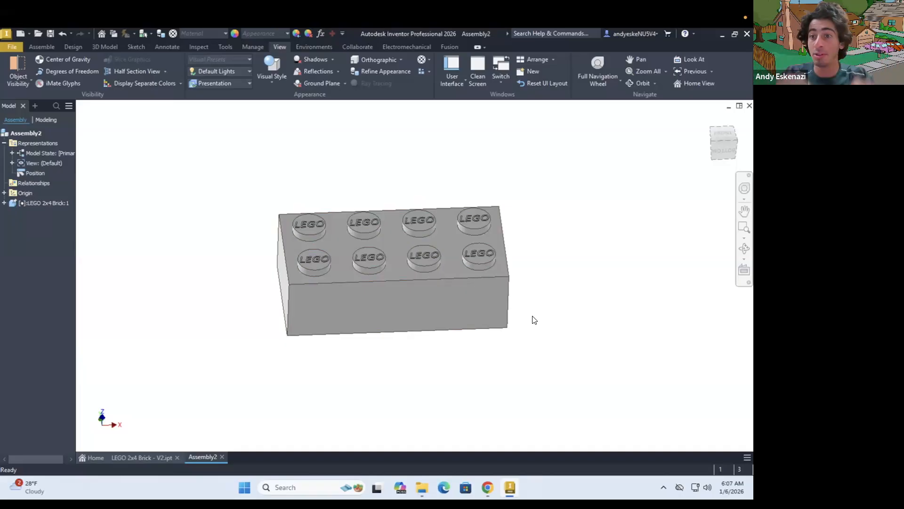
pyautogui.click(442, 235)
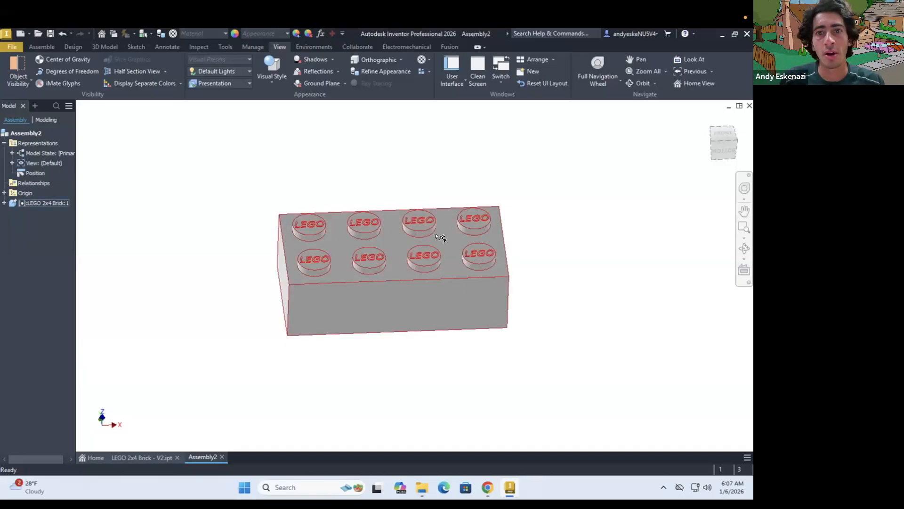
# Place a second instance of LEGO 2x4 Brick.ipt beside the grounded brick
pyautogui.click(40, 46)
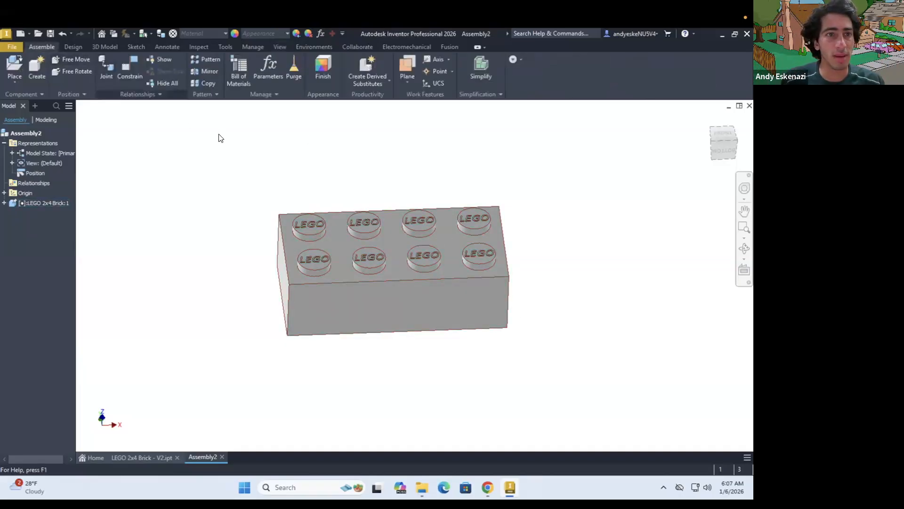
pyautogui.click(13, 68)
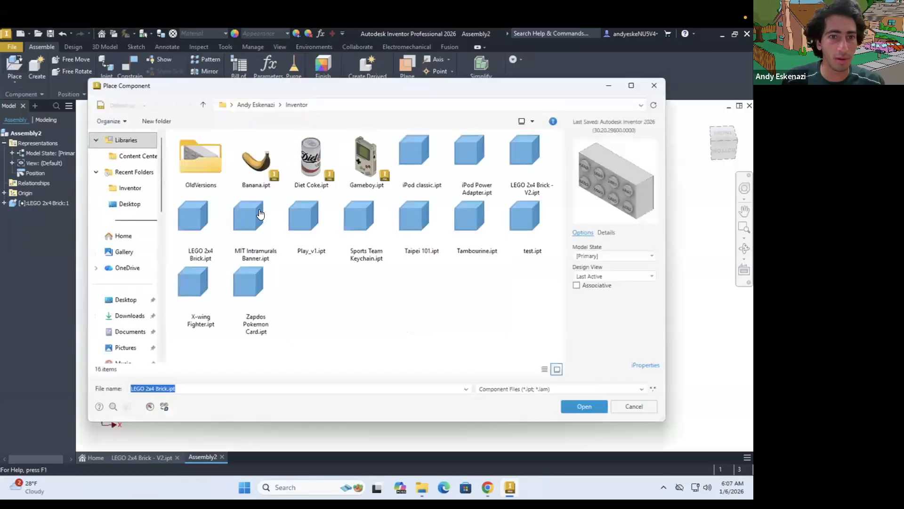
pyautogui.click(201, 227)
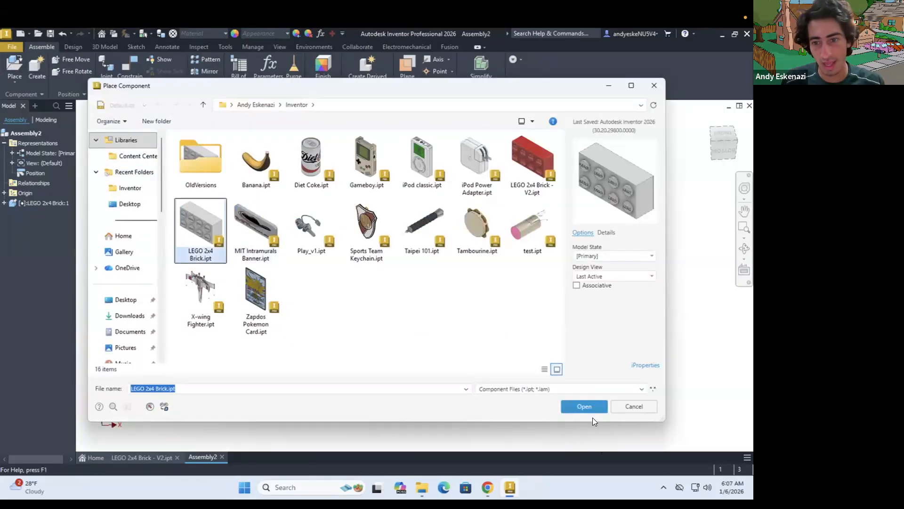
pyautogui.click(590, 406)
pyautogui.scroll(5, 492, 317)
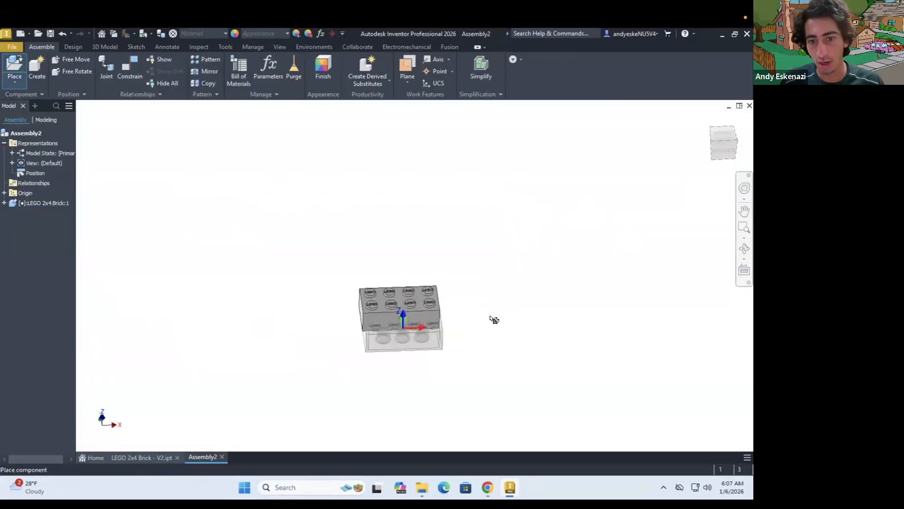
pyautogui.click(494, 313)
pyautogui.press('Escape')
pyautogui.scroll(-3, 482, 327)
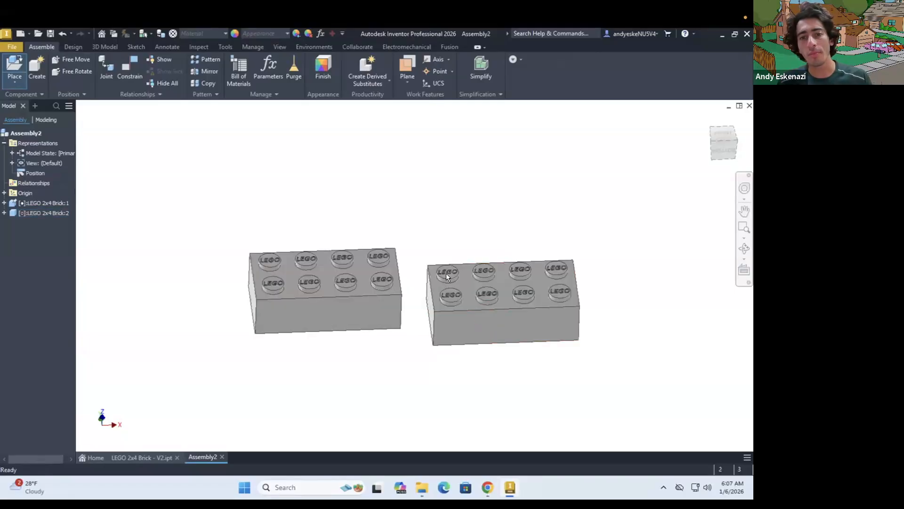
# Start placing an assembly constraint between the grounded brick and the second brick
pyautogui.keyDown('shift'); pyautogui.moveTo(445, 281); pyautogui.dragTo(446, 285, button='middle'); pyautogui.keyUp('shift')
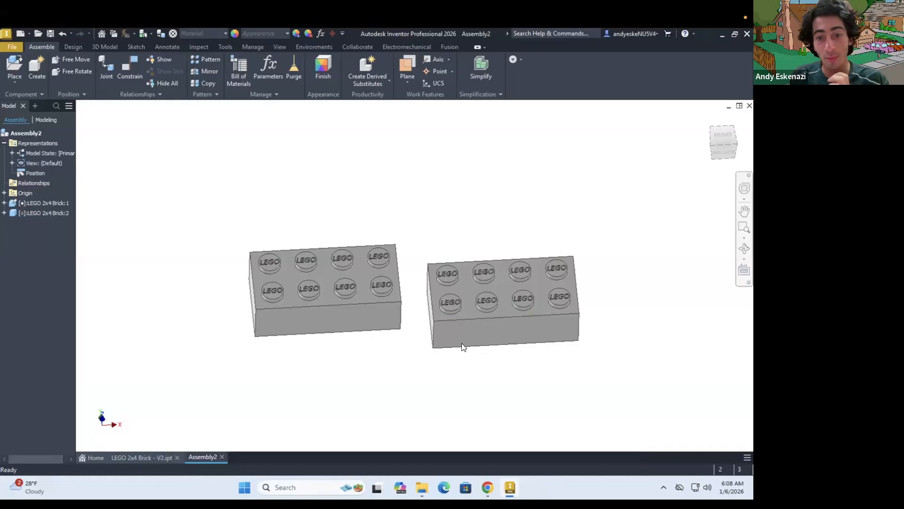
pyautogui.keyDown('shift'); pyautogui.moveTo(472, 335); pyautogui.dragTo(398, 294, button='middle'); pyautogui.keyUp('shift')
pyautogui.scroll(3, 410, 304)
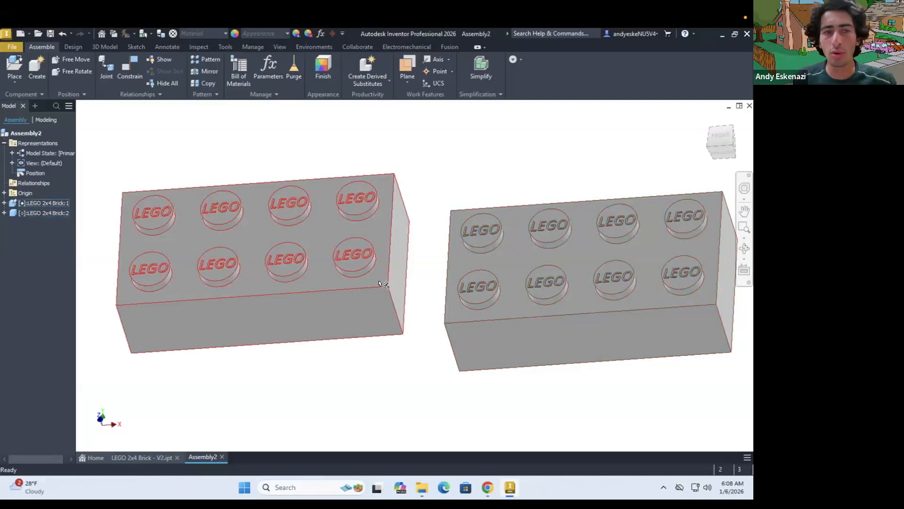
pyautogui.click(125, 65)
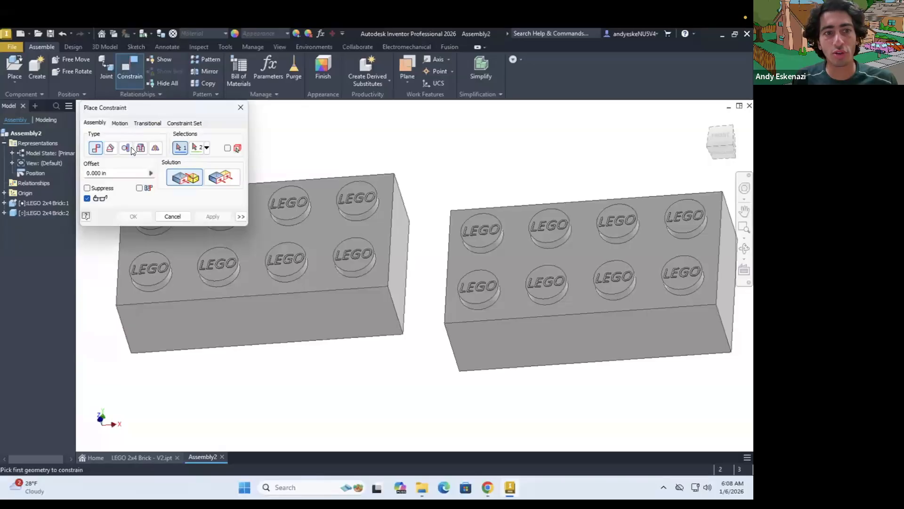
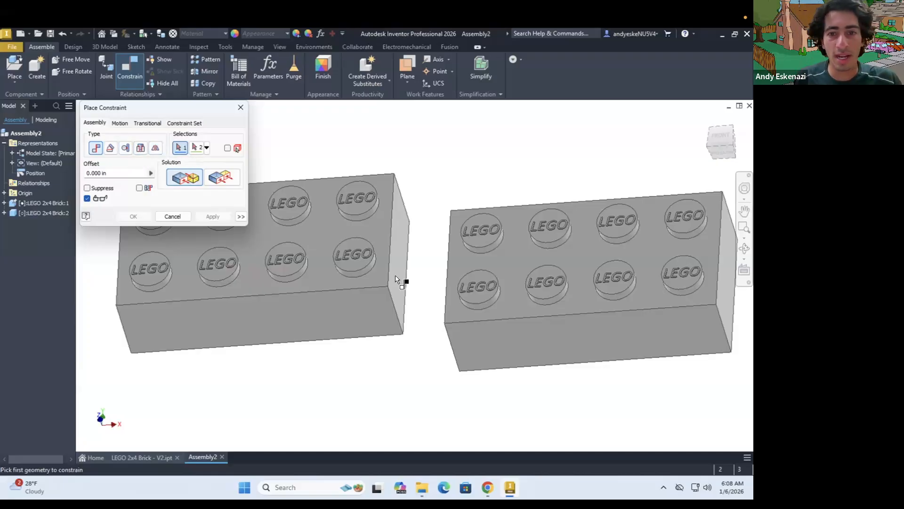
# Mate the grounded brick's end face to the facing end face of the second brick with a 0.000 in offset
pyautogui.click(401, 294)
pyautogui.click(445, 297)
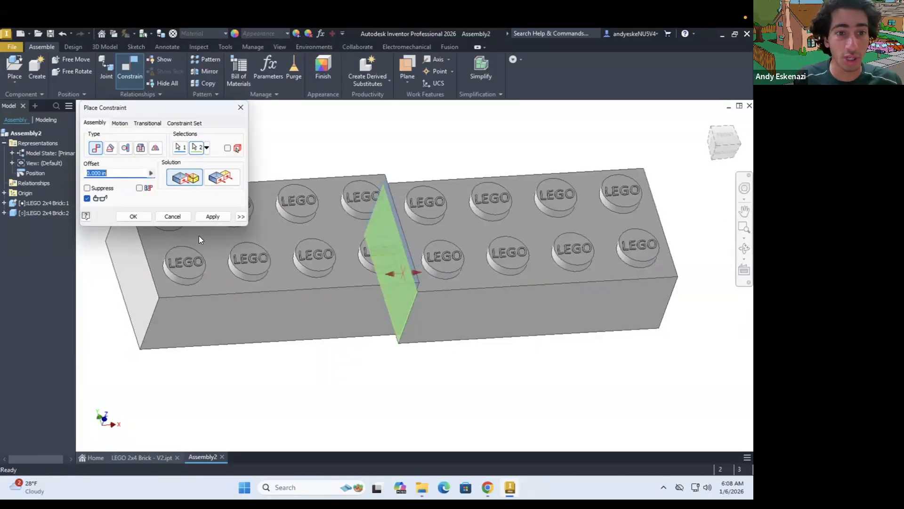
pyautogui.click(209, 213)
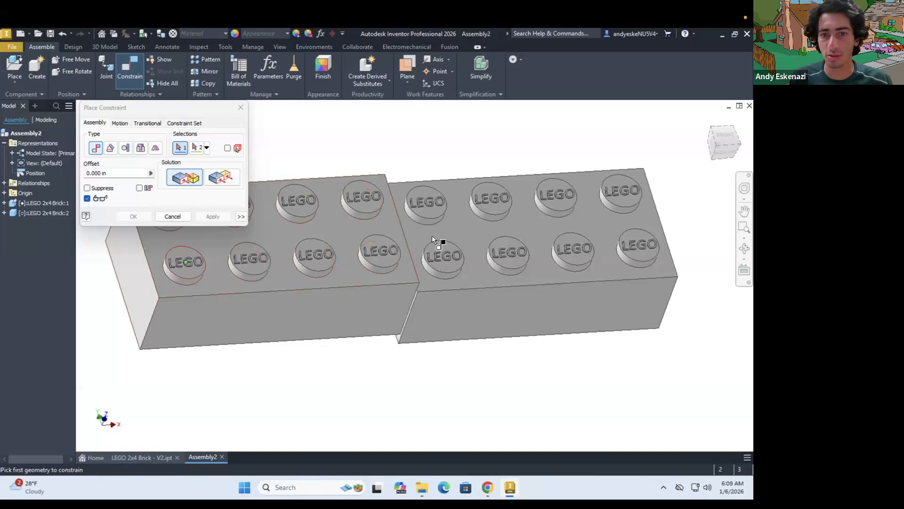
# Constrain the top faces of the two bricks with the Flush solution so their studs face the same way
pyautogui.click(418, 234)
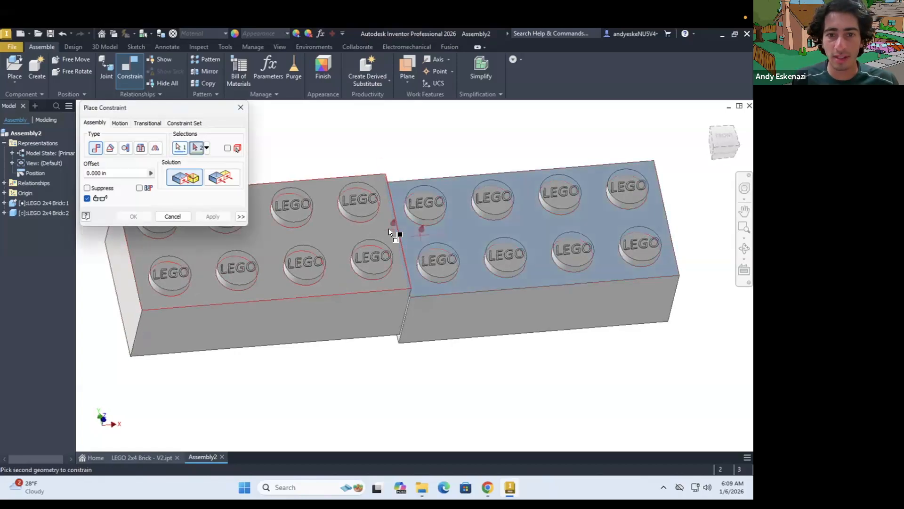
pyautogui.click(388, 230)
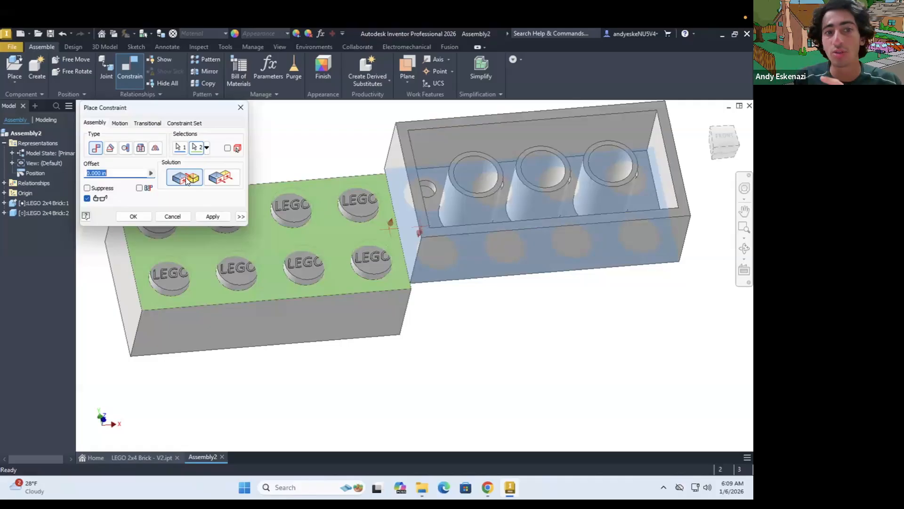
pyautogui.click(221, 178)
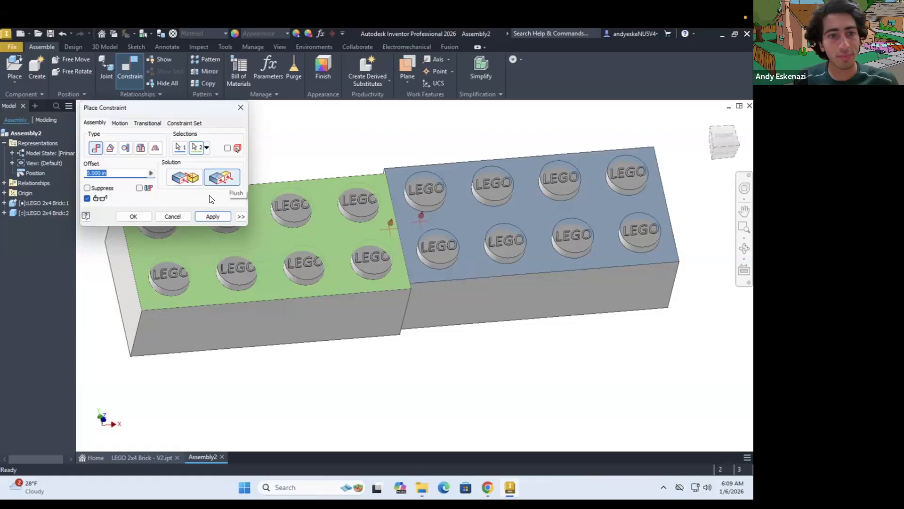
pyautogui.click(210, 215)
# Add a flush constraint between the long front faces of the two bricks and finish placing constraints
pyautogui.click(408, 299)
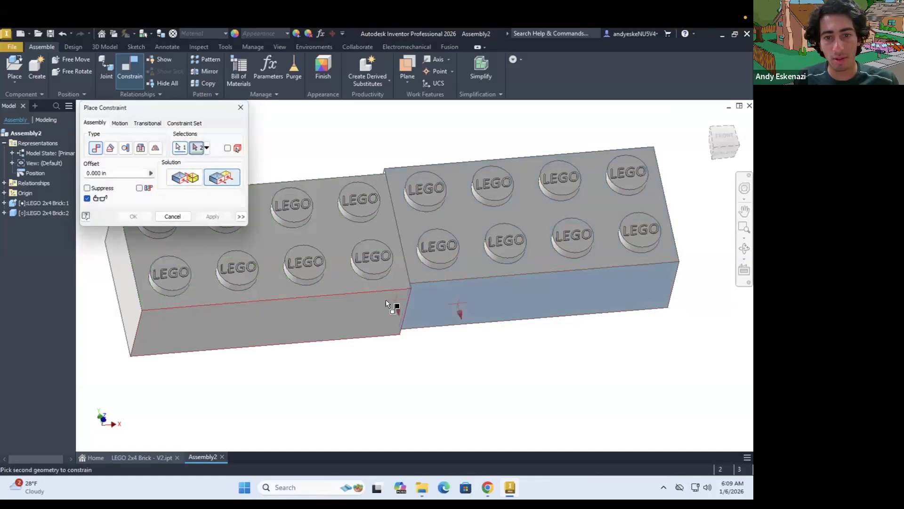
pyautogui.click(385, 299)
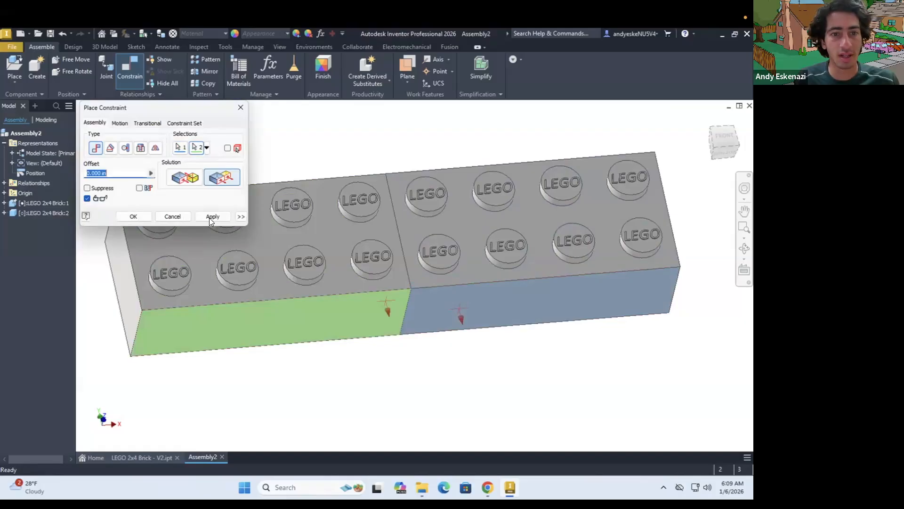
pyautogui.click(137, 216)
# Place a third instance of LEGO 2x4 Brick.ipt above and behind the constrained pair
pyautogui.scroll(-3, 427, 314)
pyautogui.keyDown('shift'); pyautogui.moveTo(422, 307); pyautogui.dragTo(428, 318, button='middle'); pyautogui.keyUp('shift')
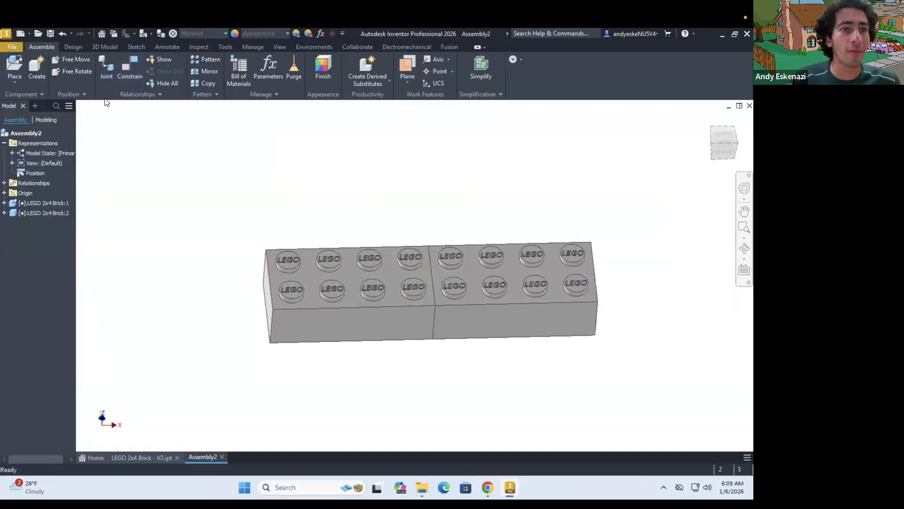
pyautogui.press('p')
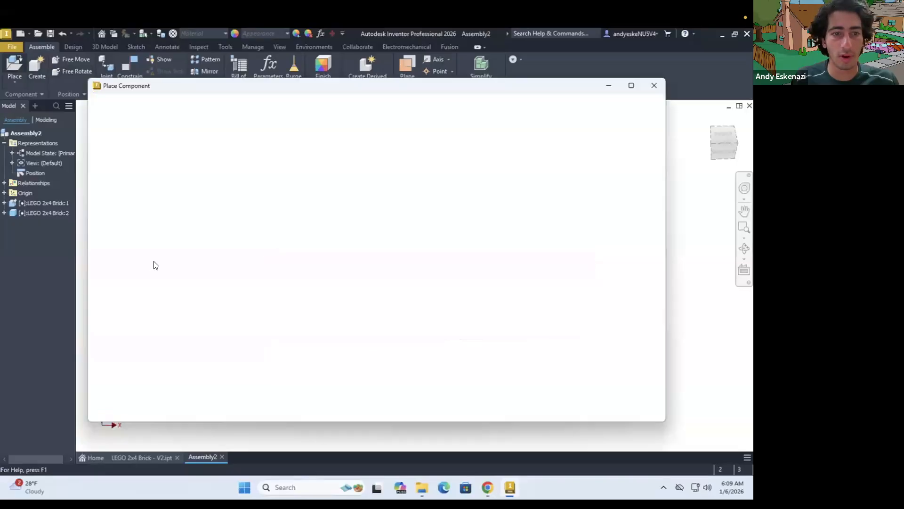
pyautogui.click(197, 219)
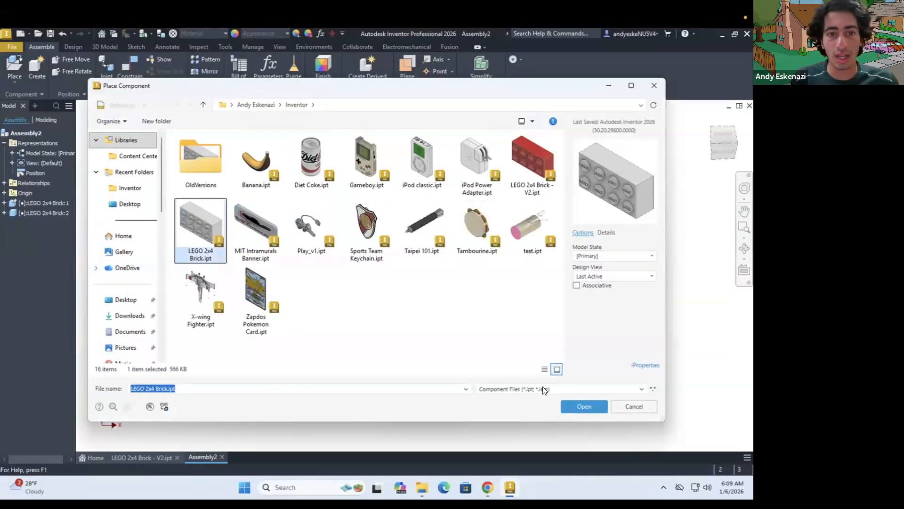
pyautogui.click(590, 406)
pyautogui.scroll(-3, 390, 306)
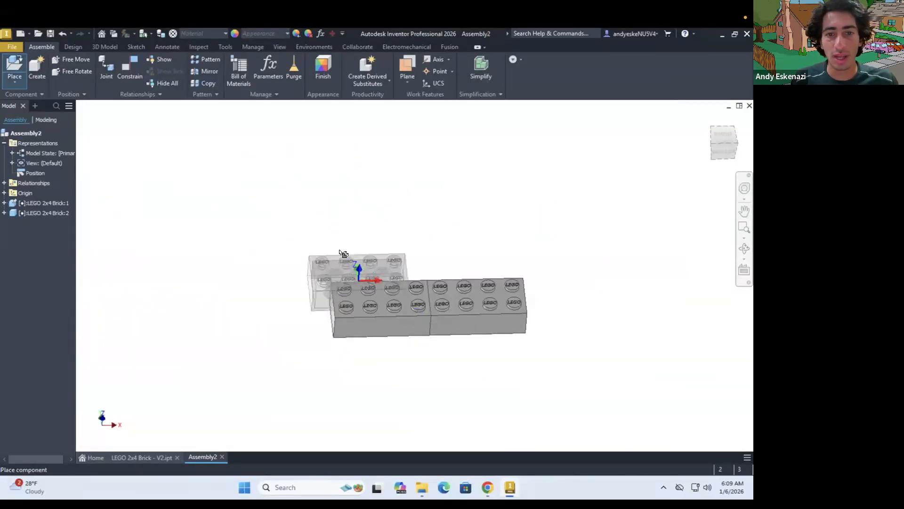
pyautogui.click(341, 228)
pyautogui.press('Escape')
pyautogui.scroll(3, 470, 273)
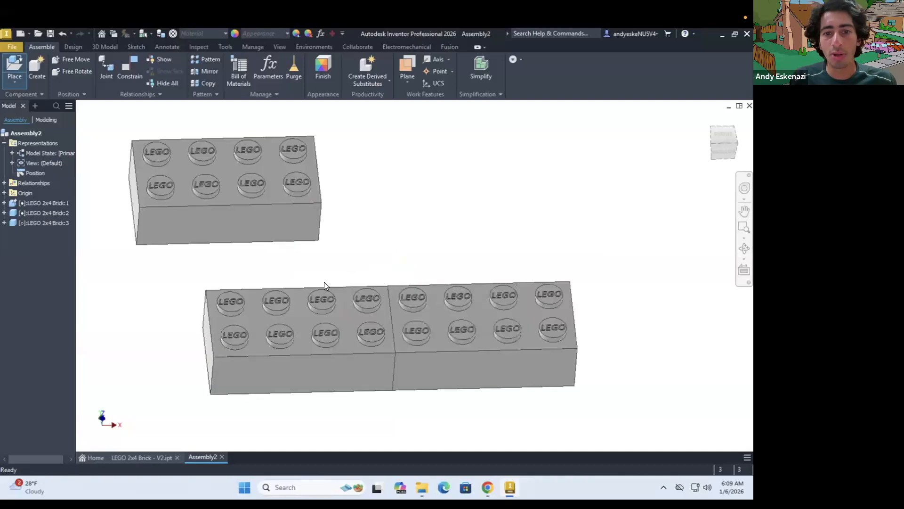
# Try to connect the third brick's front end stud to the grounded brick's front stud beside the seam with a Cylindrical joint
pyautogui.click(168, 190)
pyautogui.click(109, 65)
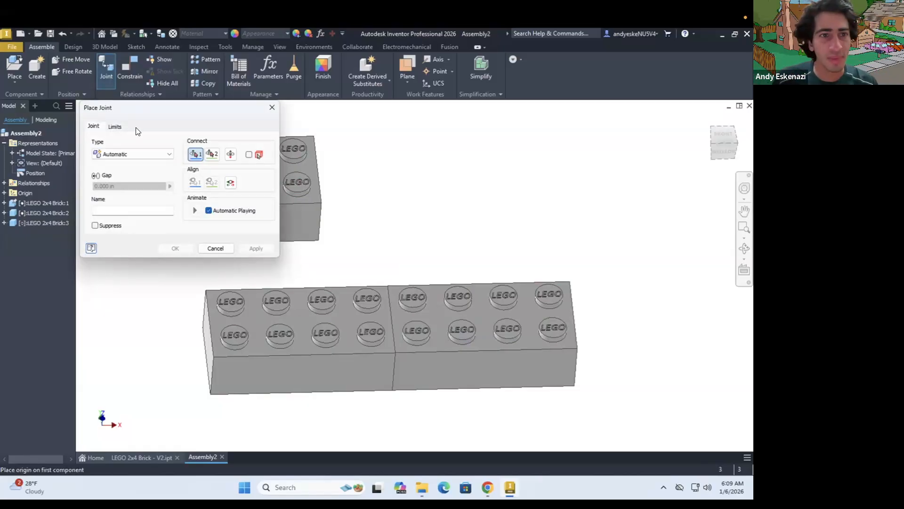
pyautogui.click(131, 154)
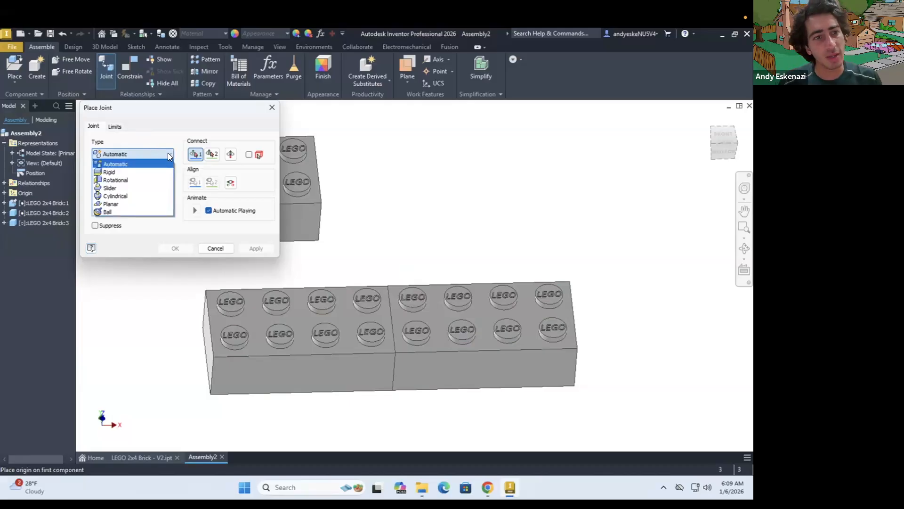
pyautogui.click(117, 196)
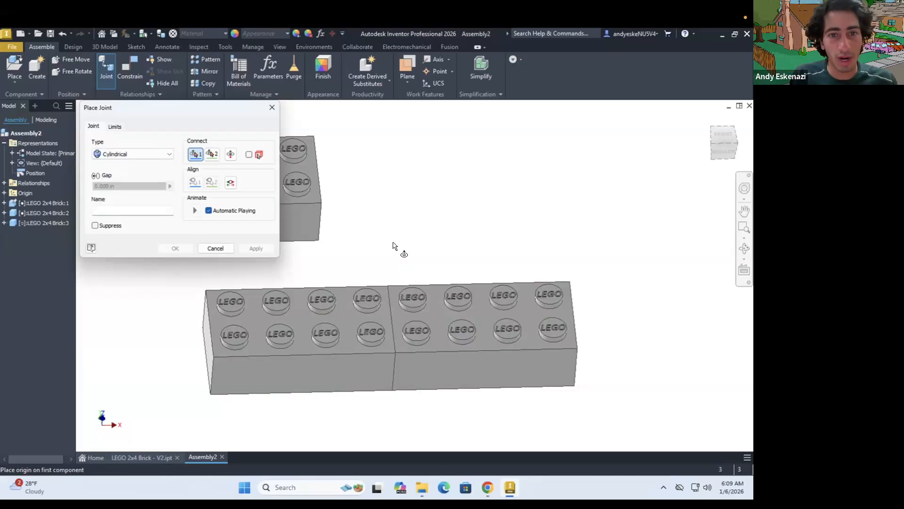
pyautogui.scroll(-1, 338, 214)
pyautogui.scroll(4, 337, 213)
pyautogui.scroll(-5, 339, 194)
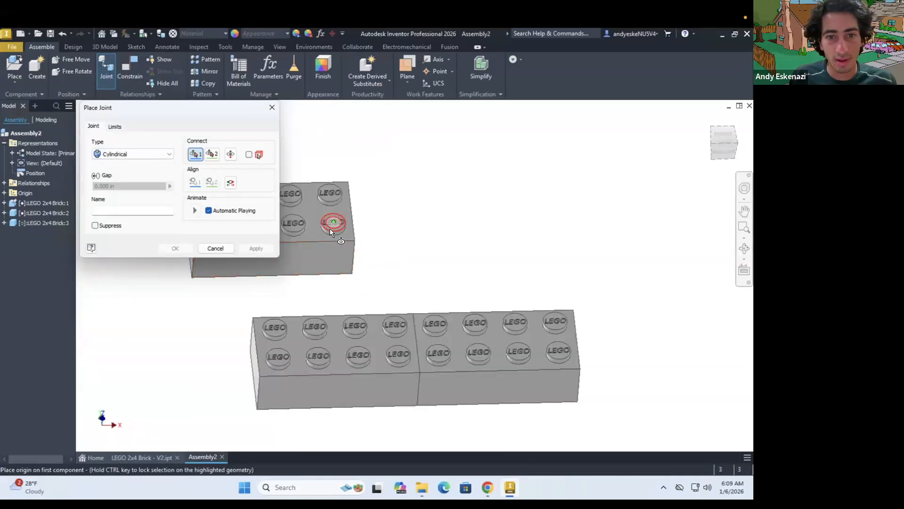
pyautogui.scroll(4, 330, 228)
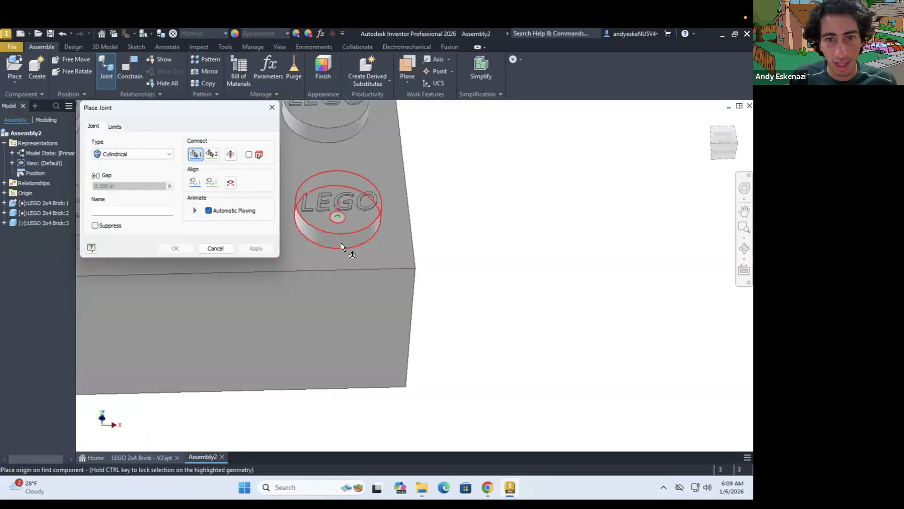
pyautogui.click(341, 242)
pyautogui.scroll(-5, 346, 236)
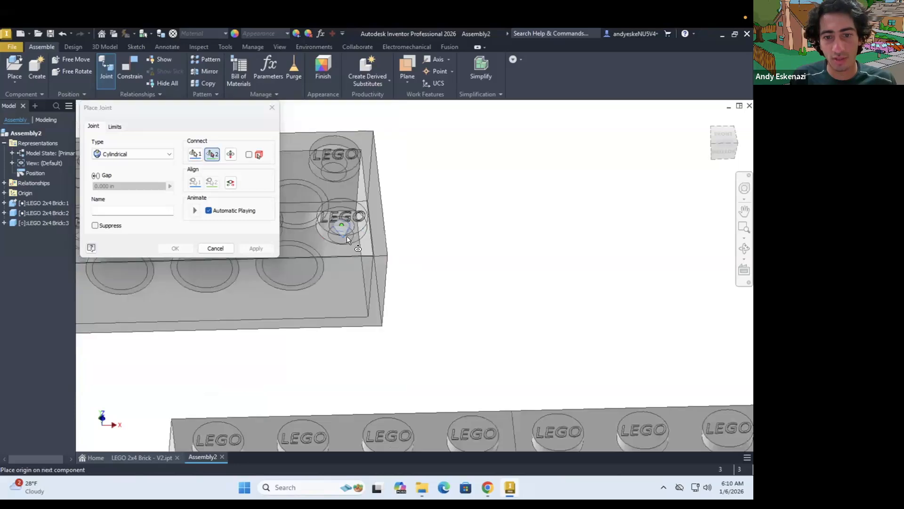
pyautogui.scroll(3, 423, 400)
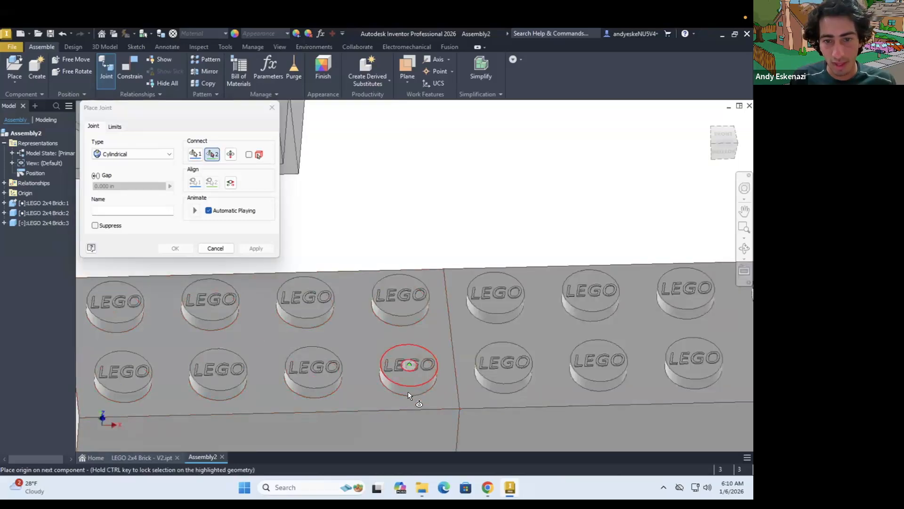
pyautogui.click(407, 391)
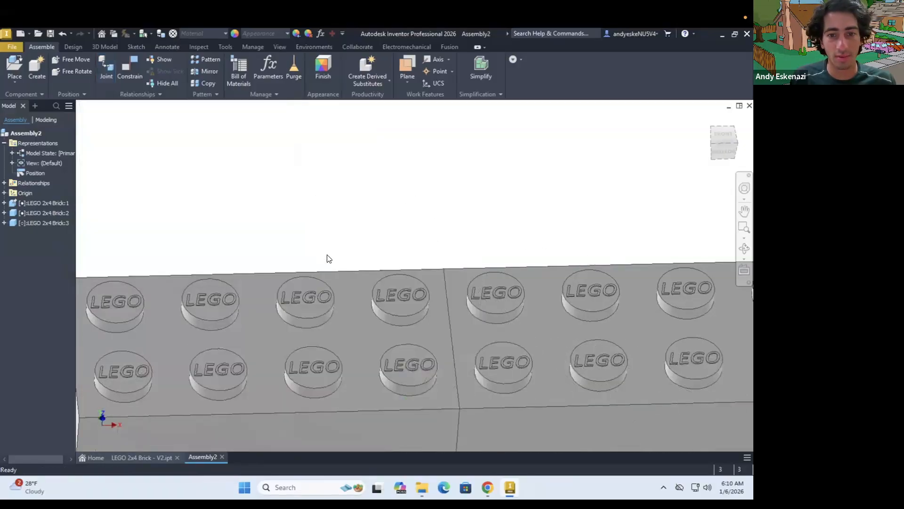
# Check whether the overlapping third brick can be moved, and undo its cylindrical joint
pyautogui.scroll(-5, 328, 256)
pyautogui.keyDown('shift'); pyautogui.moveTo(350, 290); pyautogui.dragTo(344, 267, button='middle'); pyautogui.keyUp('shift')
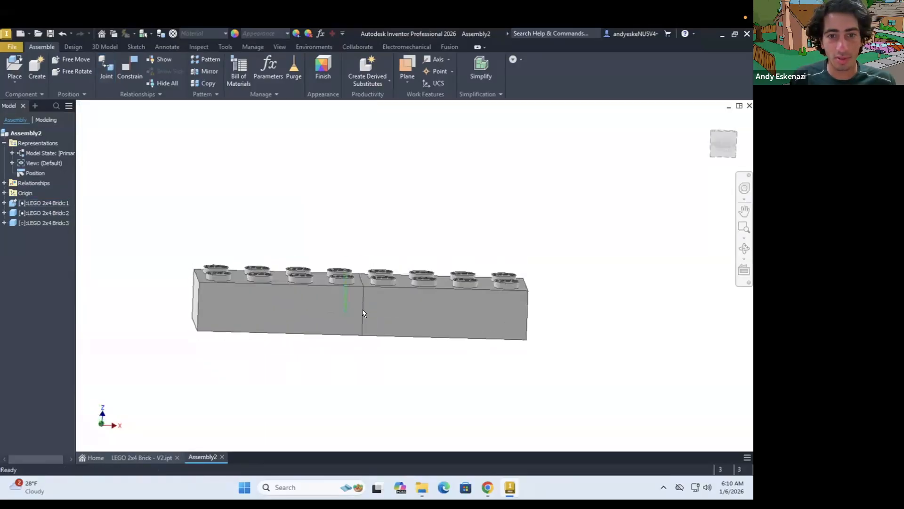
pyautogui.click(32, 222)
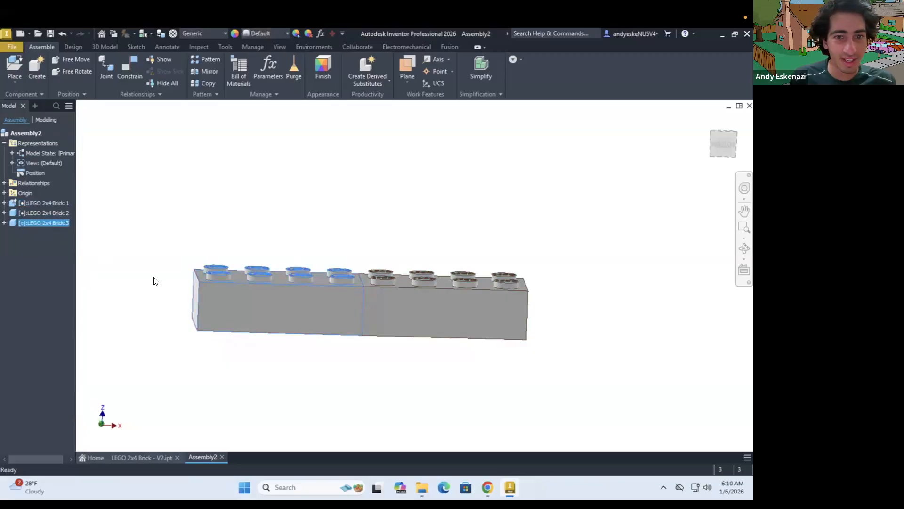
pyautogui.moveTo(240, 300); pyautogui.dragTo(235, 187)
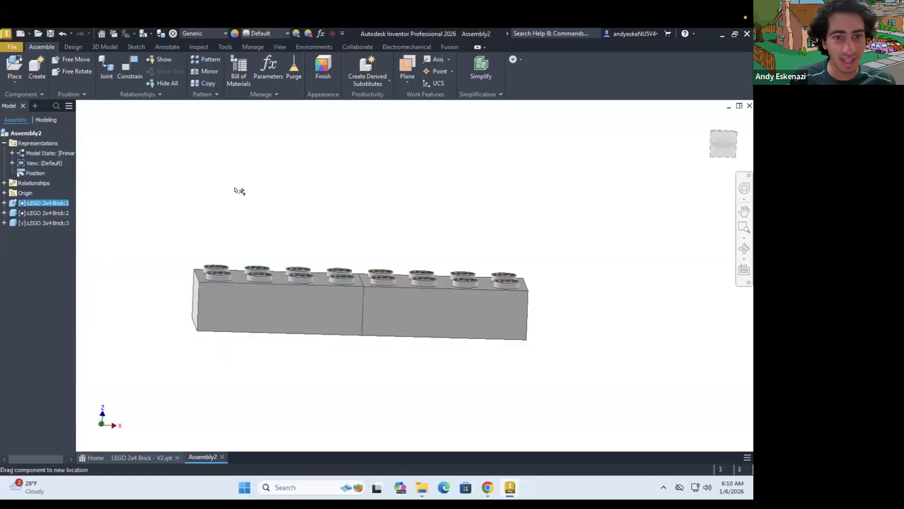
pyautogui.click(64, 238)
pyautogui.click(295, 304)
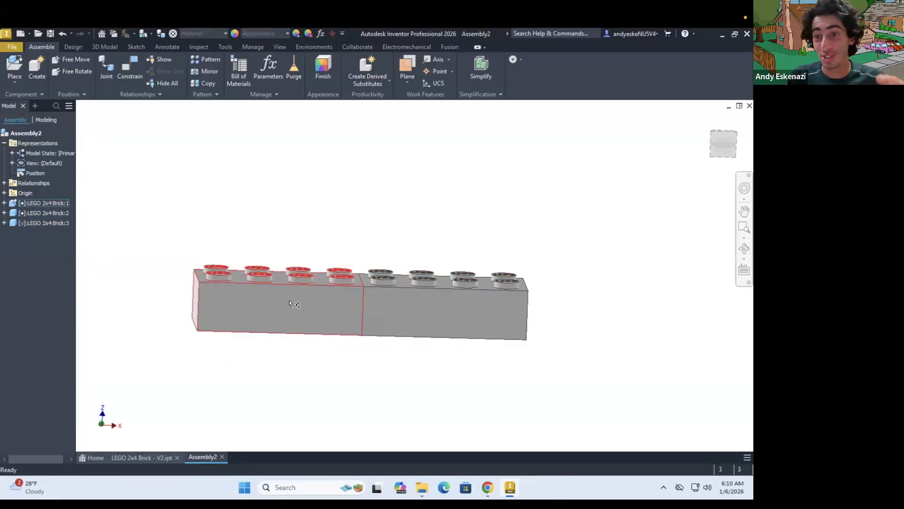
pyautogui.click(404, 325)
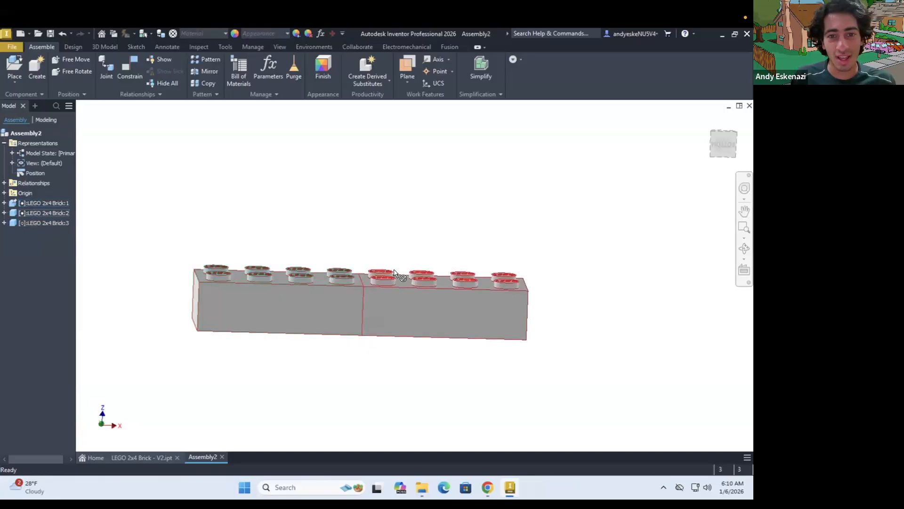
pyautogui.click(152, 272)
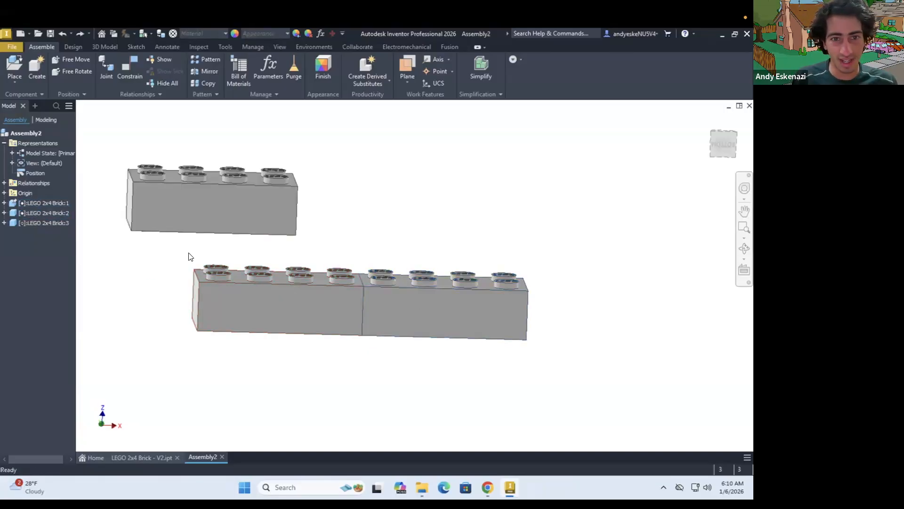
# Reposition the third brick above the pair and join its front end stud to the grounded brick's front stud beside the seam with a Cylindrical joint
pyautogui.moveTo(273, 196); pyautogui.dragTo(335, 190)
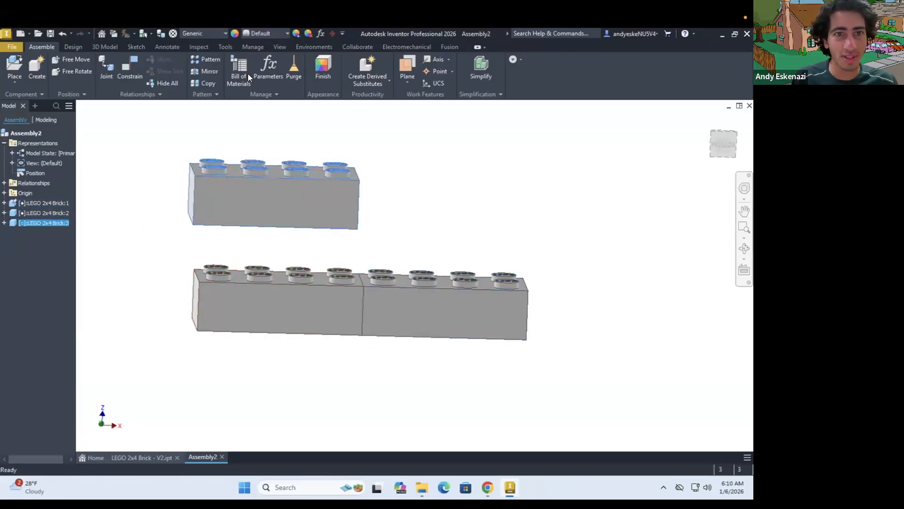
pyautogui.click(108, 70)
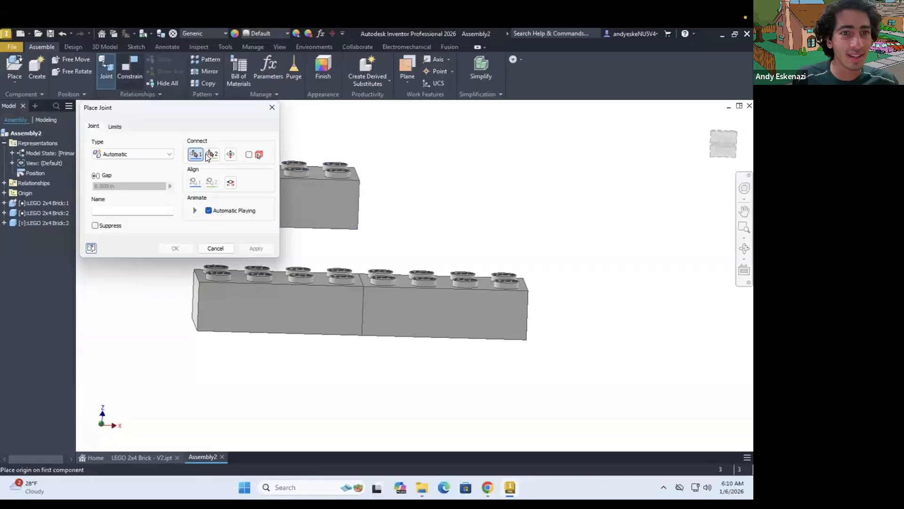
pyautogui.scroll(3, 348, 194)
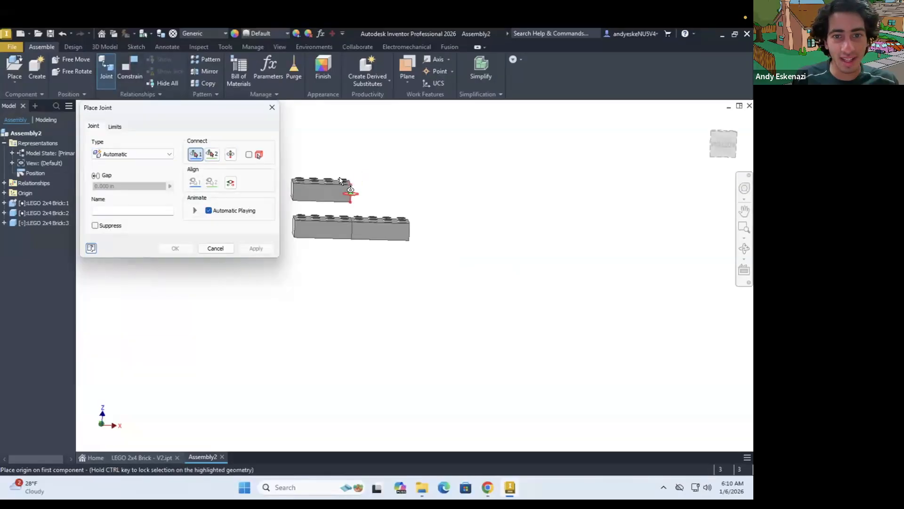
pyautogui.scroll(-4, 339, 177)
pyautogui.click(132, 154)
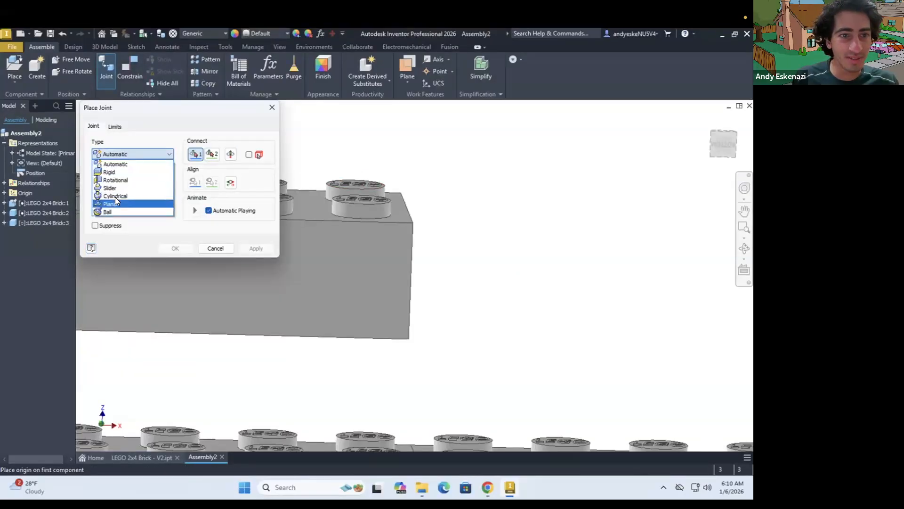
pyautogui.click(115, 196)
pyautogui.click(361, 208)
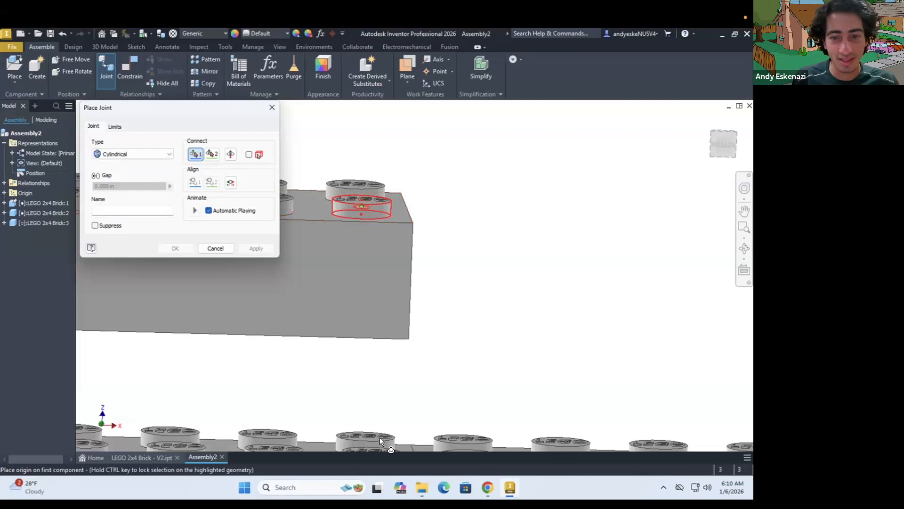
pyautogui.scroll(3, 376, 450)
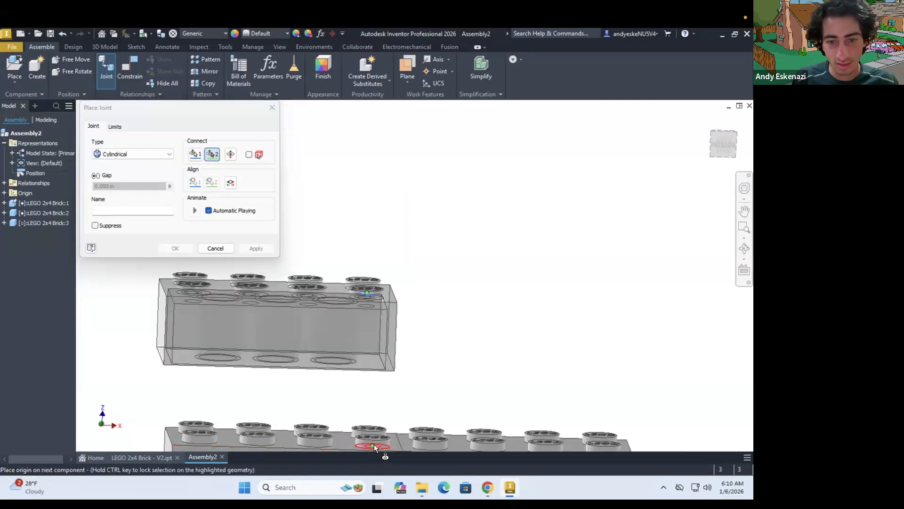
pyautogui.click(373, 445)
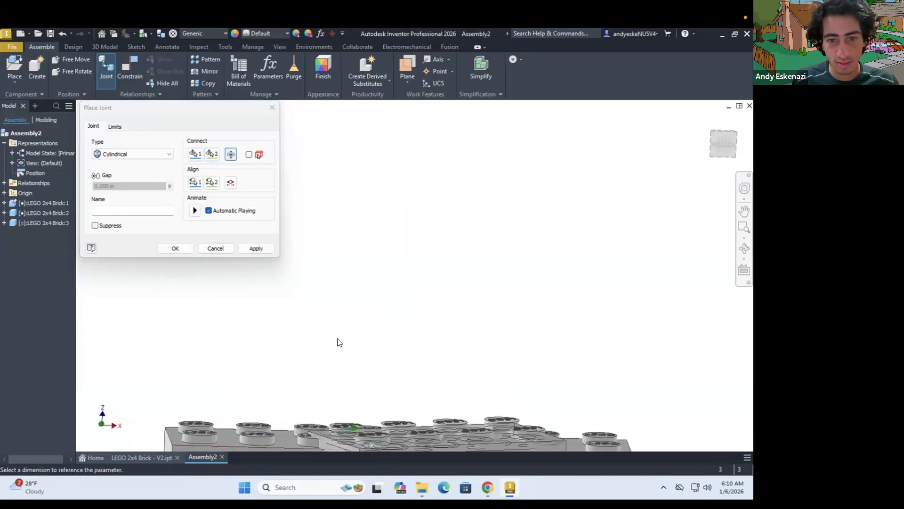
pyautogui.scroll(2, 337, 341)
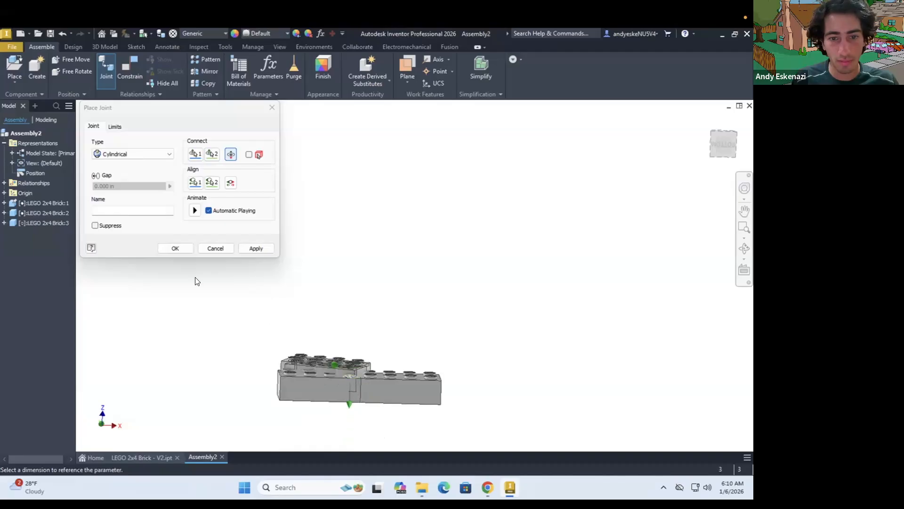
pyautogui.click(175, 248)
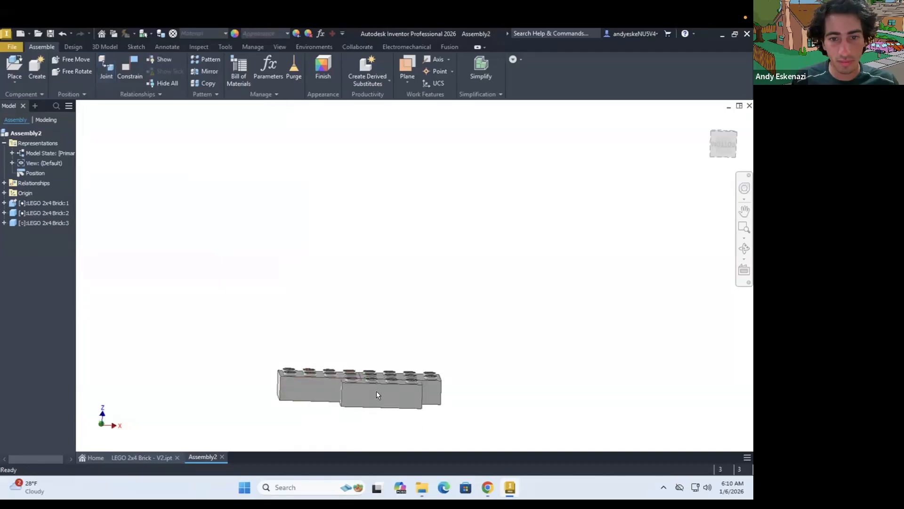
# Move the third brick about its cylindrical joint to test how it rotates and slides relative to the grounded pair
pyautogui.moveTo(373, 312); pyautogui.dragTo(204, 288)
pyautogui.scroll(-3, 486, 389)
pyautogui.keyDown('shift'); pyautogui.moveTo(409, 389); pyautogui.dragTo(410, 388, button='middle'); pyautogui.keyUp('shift')
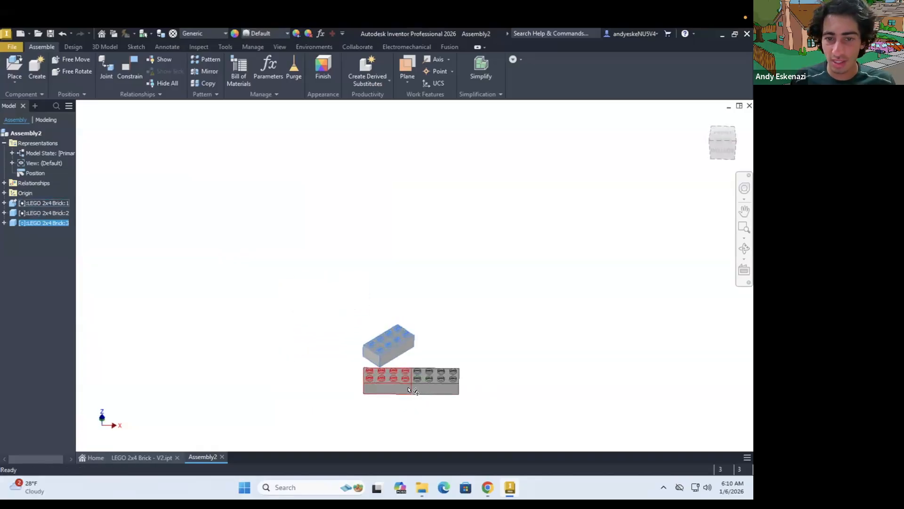
pyautogui.scroll(3, 409, 388)
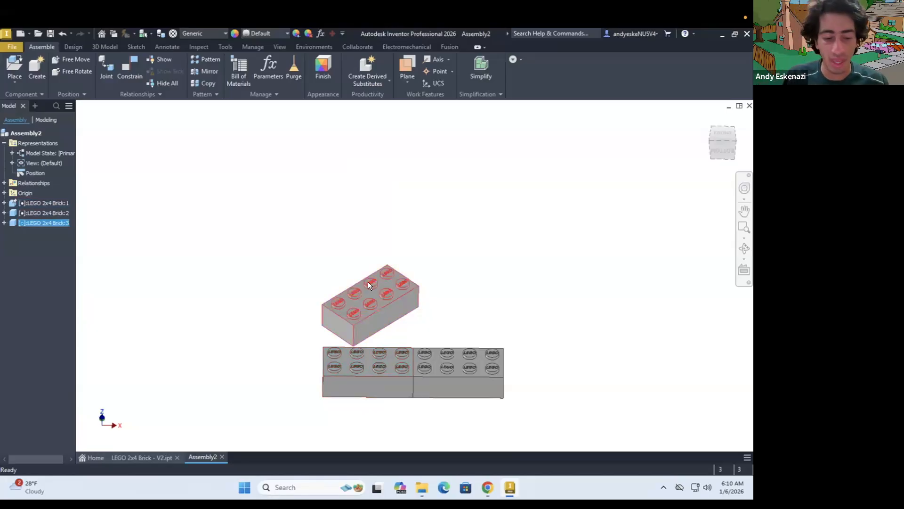
# Undo the third brick's cylindrical joint and its placement, leaving only the constrained pair in the assembly
pyautogui.hotkey('ctrl', 'z')
pyautogui.hotkey('ctrl', 'z')
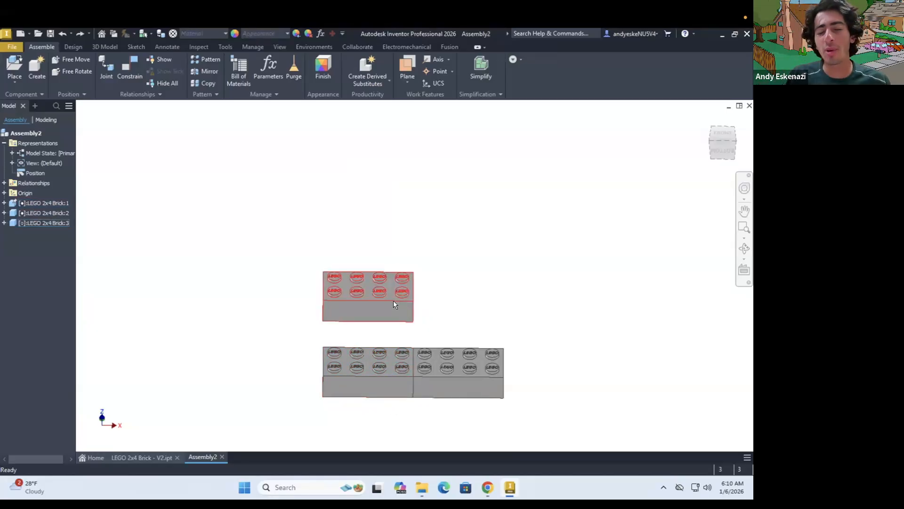
pyautogui.hotkey('ctrl', 'z')
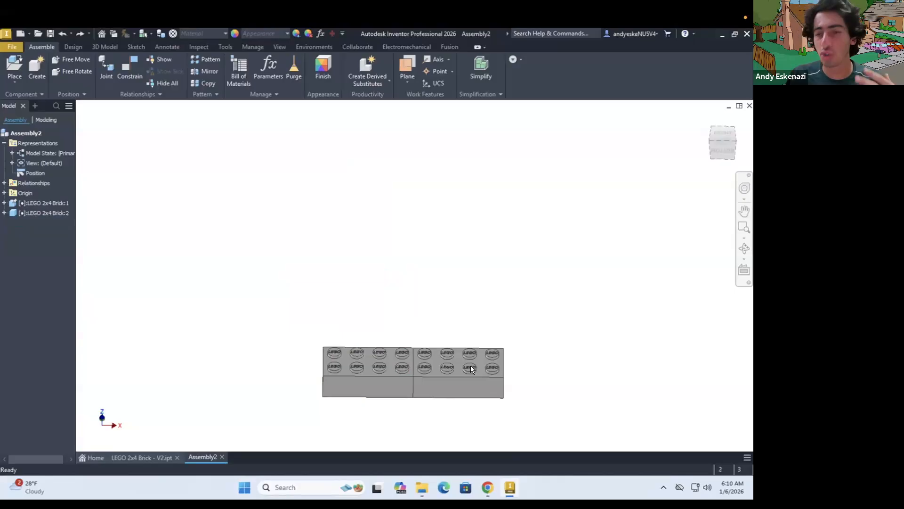
# Switch to the browser, examine the LEGO Tower Bridge reference image, and return to the assembly
pyautogui.click(488, 487)
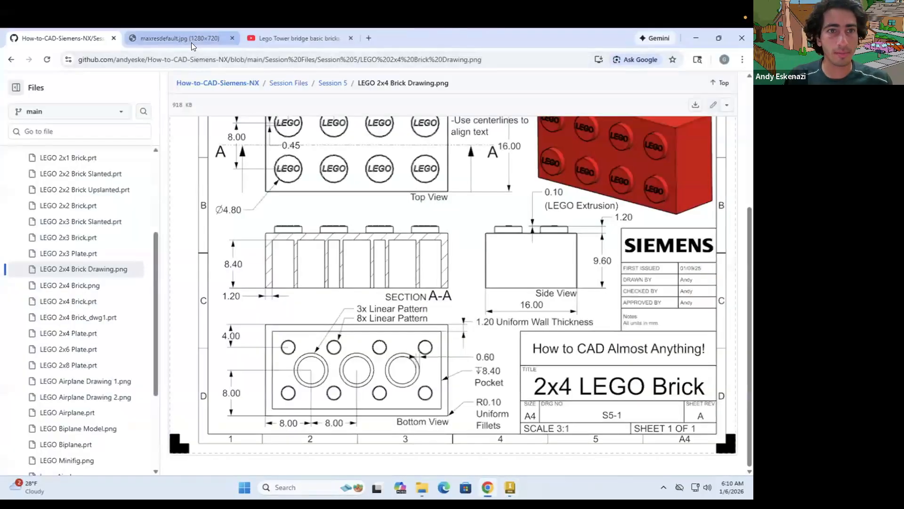
pyautogui.click(192, 43)
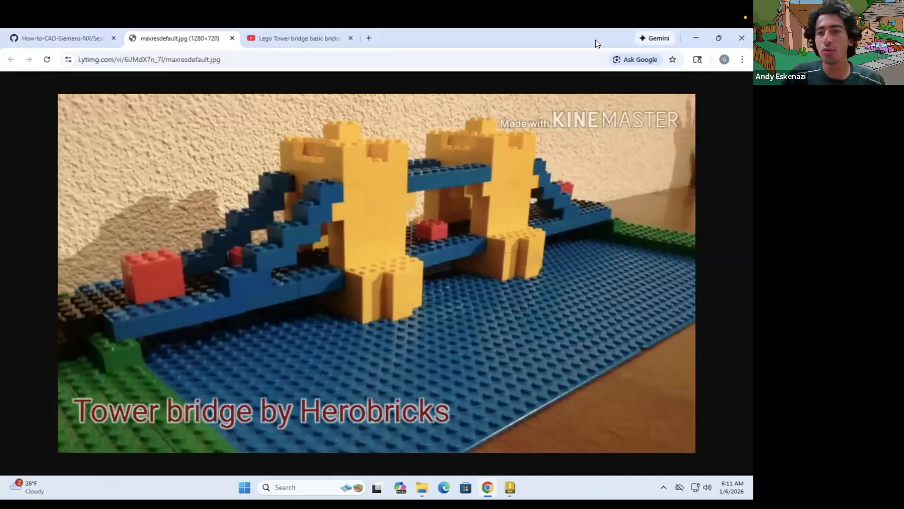
pyautogui.click(702, 38)
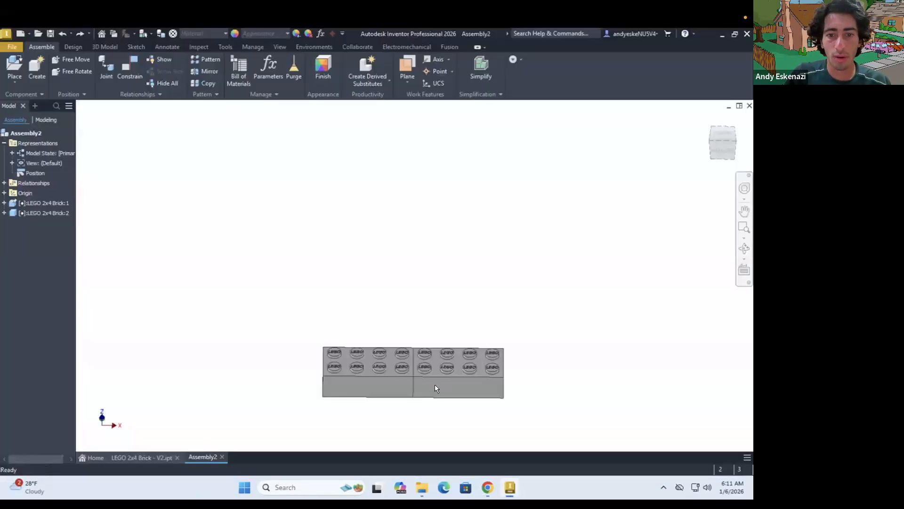
# Copy both constrained bricks and paste the duplicate pair to the right of the original pair
pyautogui.scroll(3, 296, 323)
pyautogui.scroll(-3, 485, 385)
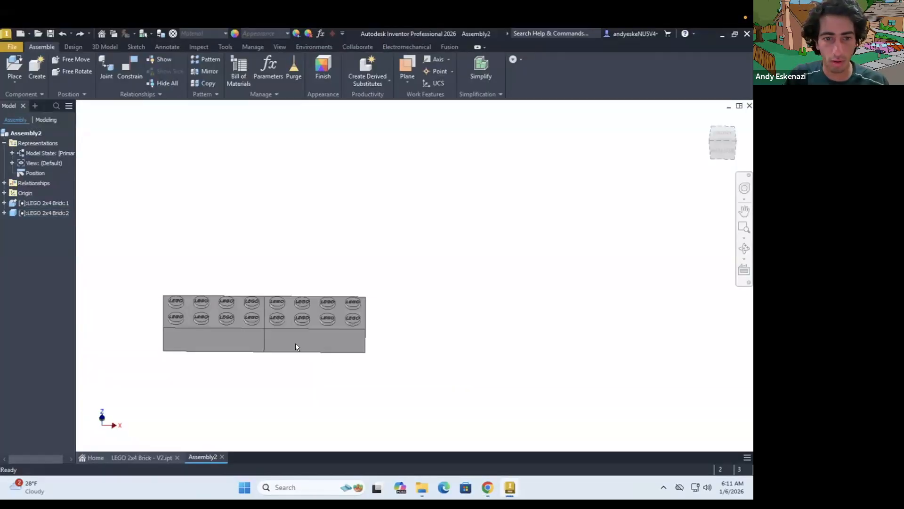
pyautogui.moveTo(137, 263); pyautogui.dragTo(448, 372)
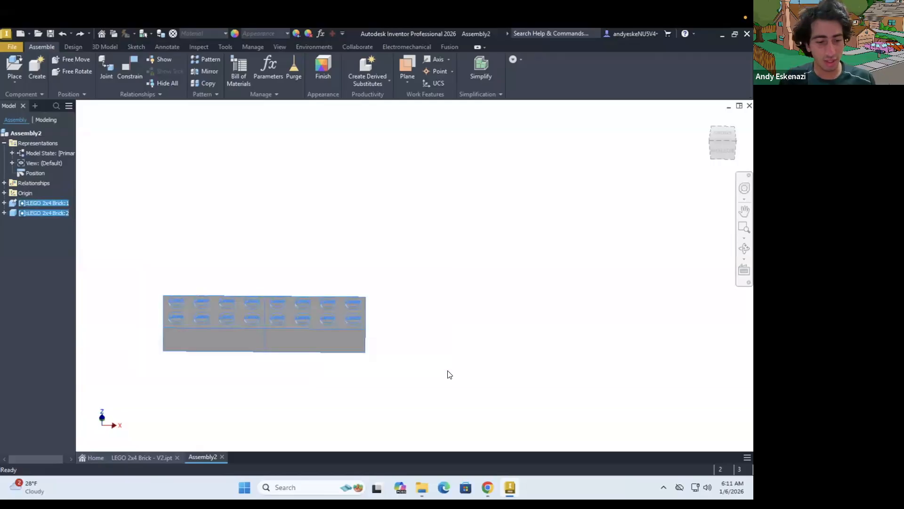
pyautogui.hotkey('ctrl', 'c')
pyautogui.hotkey('ctrl', 'v')
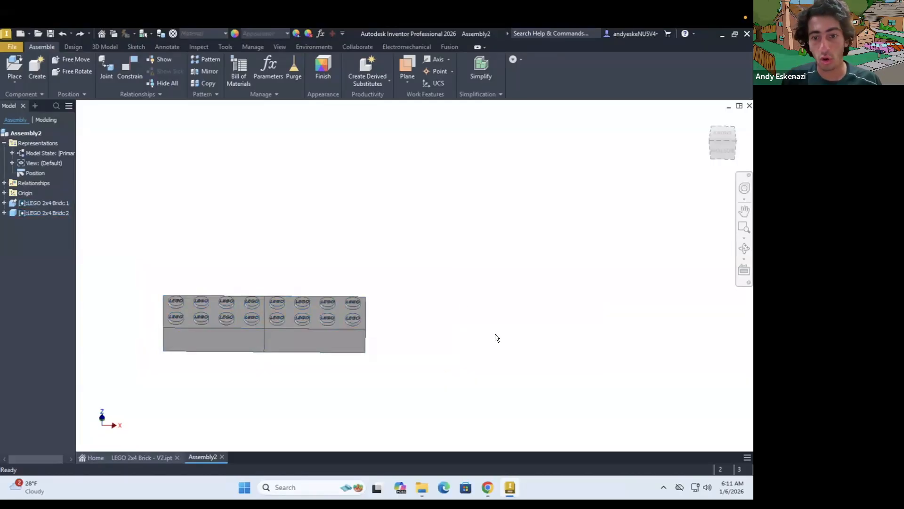
pyautogui.click(431, 352)
pyautogui.moveTo(442, 351); pyautogui.dragTo(530, 317)
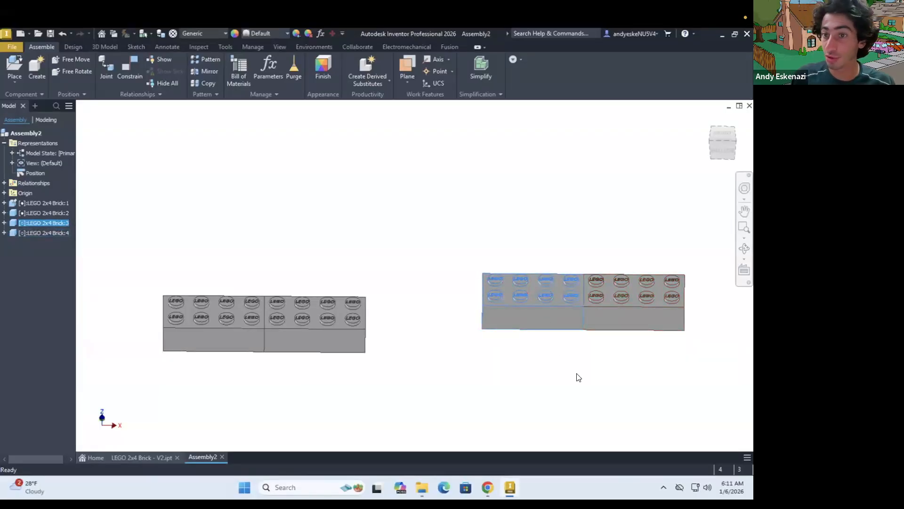
# Mate the copied pair's left end face to the original pair's right end face with zero offset
pyautogui.click(128, 66)
pyautogui.keyDown('shift'); pyautogui.moveTo(422, 313); pyautogui.dragTo(376, 329, button='middle'); pyautogui.keyUp('shift')
pyautogui.click(372, 328)
pyautogui.keyDown('shift'); pyautogui.moveTo(535, 290); pyautogui.dragTo(549, 288, button='middle'); pyautogui.keyUp('shift')
pyautogui.click(497, 314)
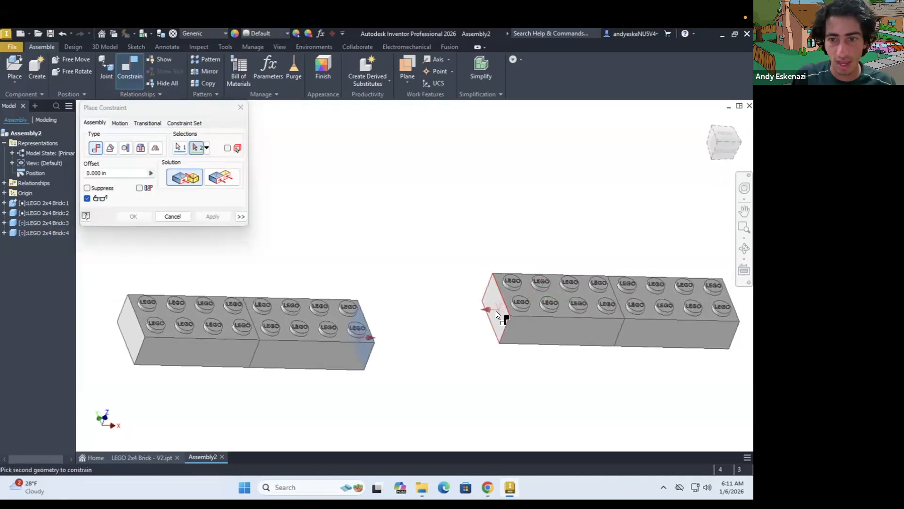
pyautogui.click(195, 218)
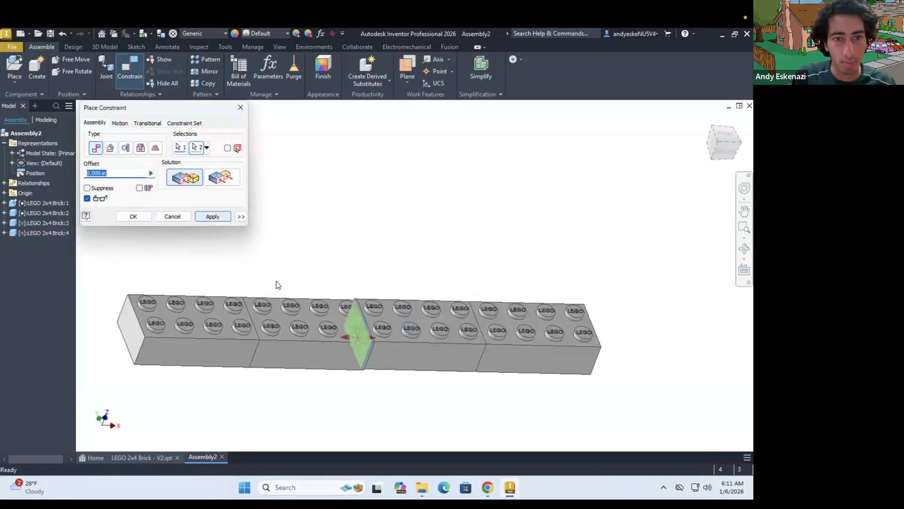
# Constrain the copied pair's long front side face flush with the original pair's front side face
pyautogui.click(411, 348)
pyautogui.click(332, 348)
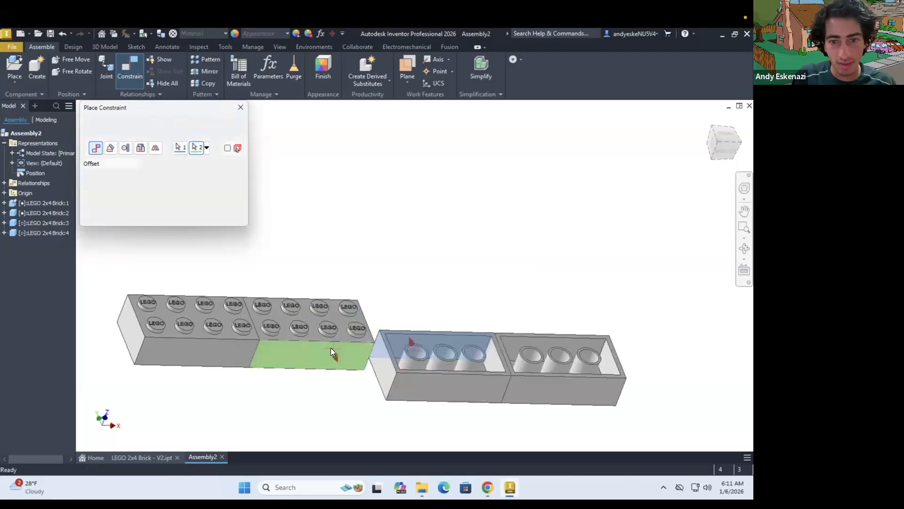
pyautogui.click(226, 177)
pyautogui.click(210, 216)
# Constrain the copied pair's top face flush with the original pair's top face at zero offset
pyautogui.click(383, 316)
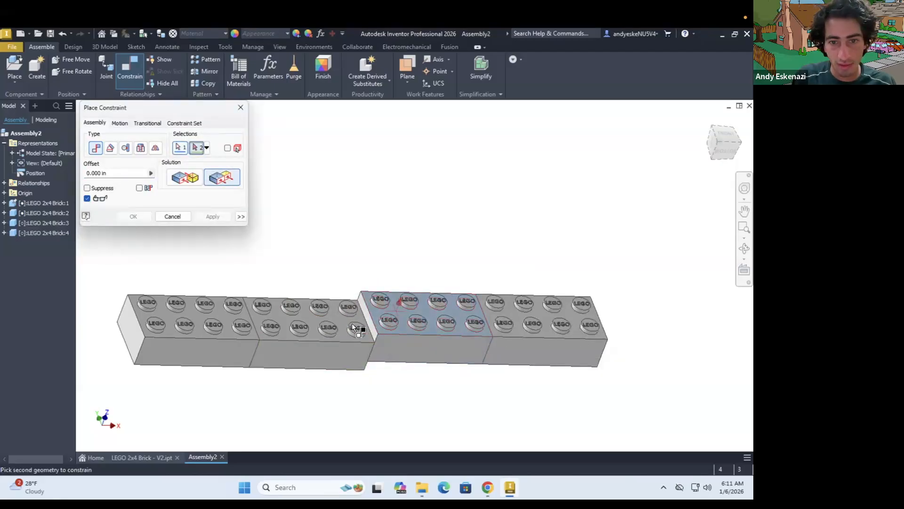
pyautogui.scroll(5, 289, 305)
pyautogui.click(288, 307)
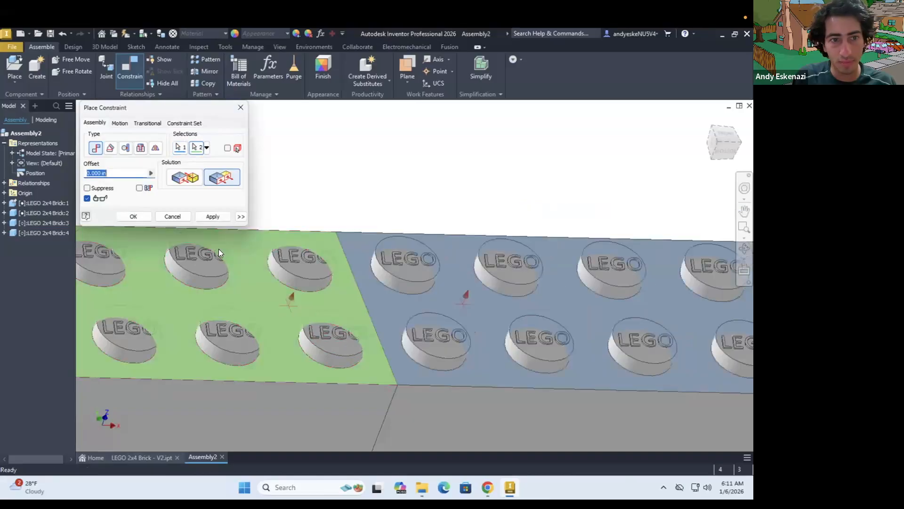
pyautogui.click(132, 217)
pyautogui.scroll(-10, 442, 280)
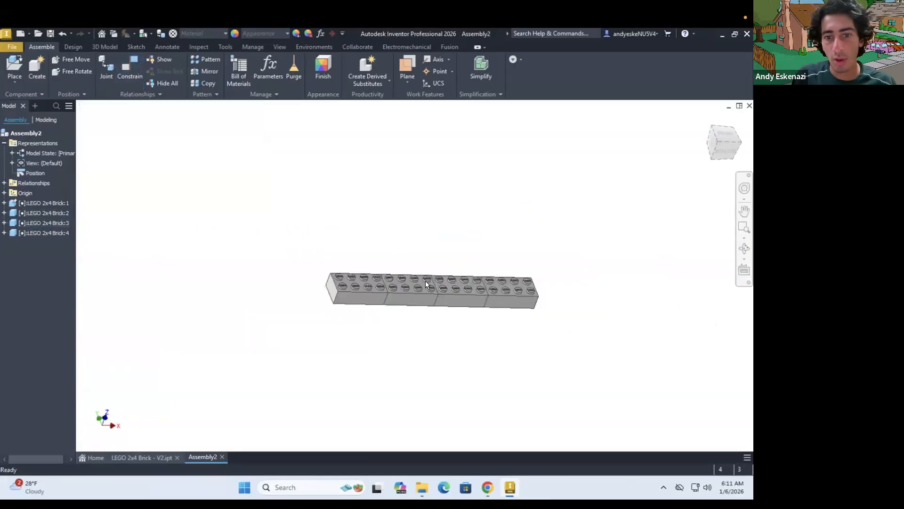
# Compare the four-brick row with the long blue beams in the Tower Bridge reference image
pyautogui.moveTo(303, 248); pyautogui.dragTo(598, 321)
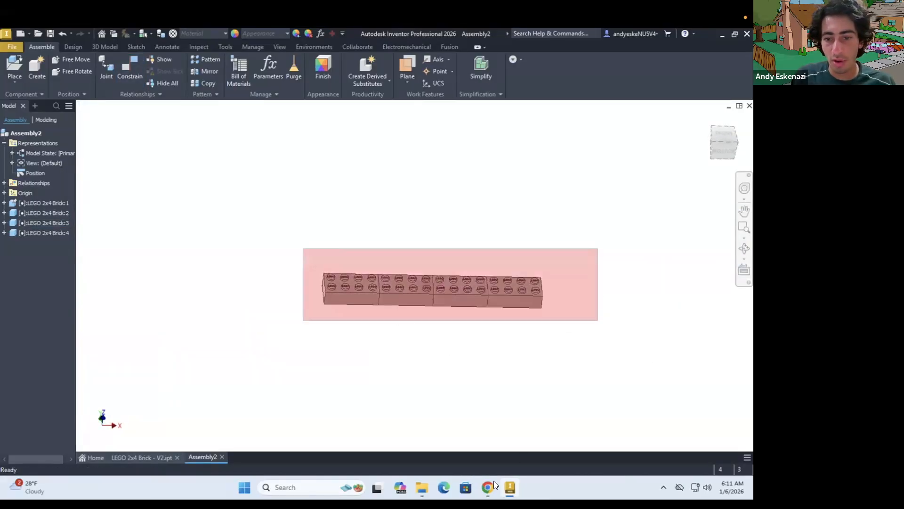
pyautogui.click(491, 483)
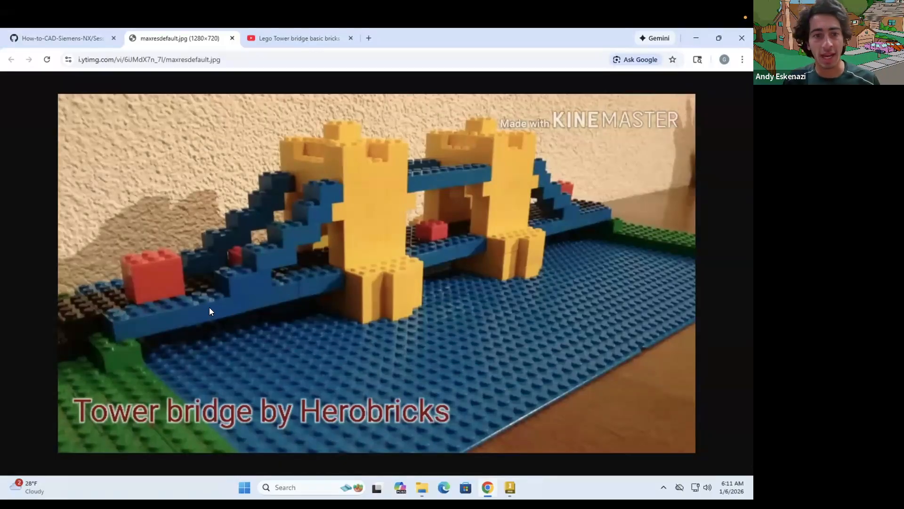
pyautogui.click(696, 38)
pyautogui.moveTo(290, 223); pyautogui.dragTo(588, 326)
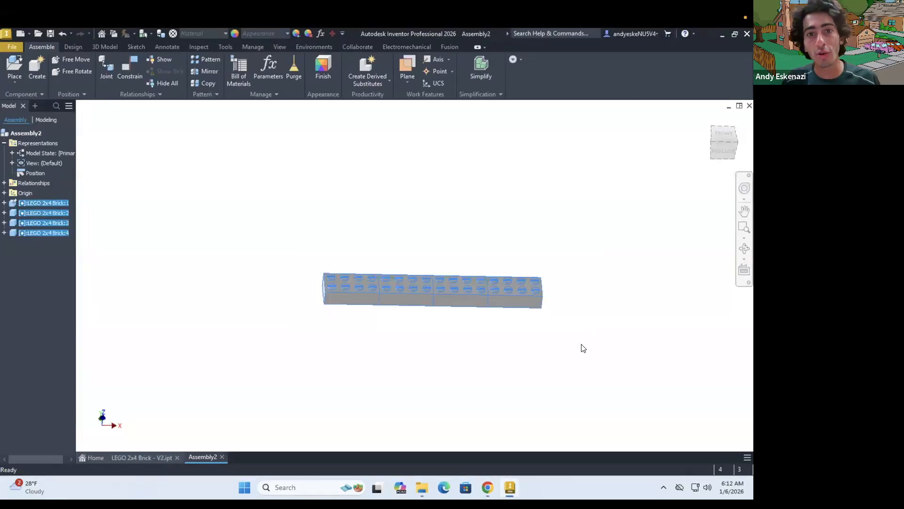
pyautogui.click(197, 58)
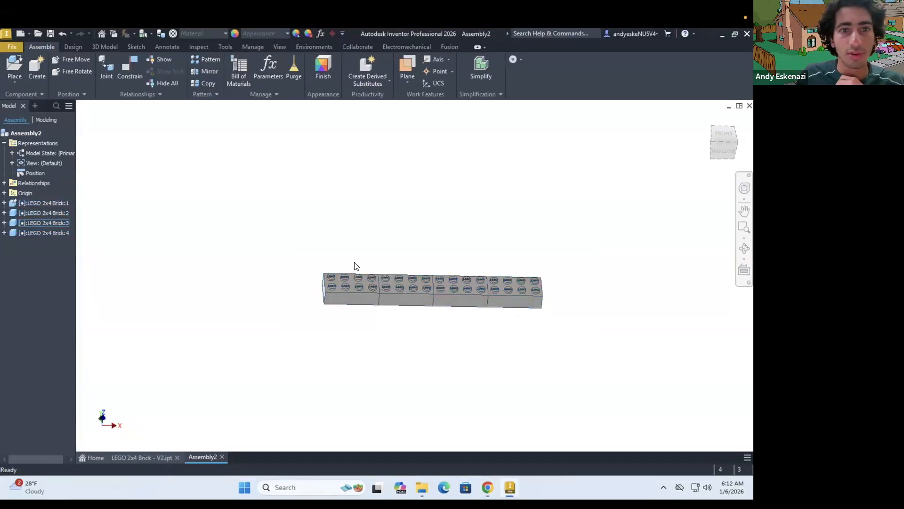
pyautogui.click(342, 290)
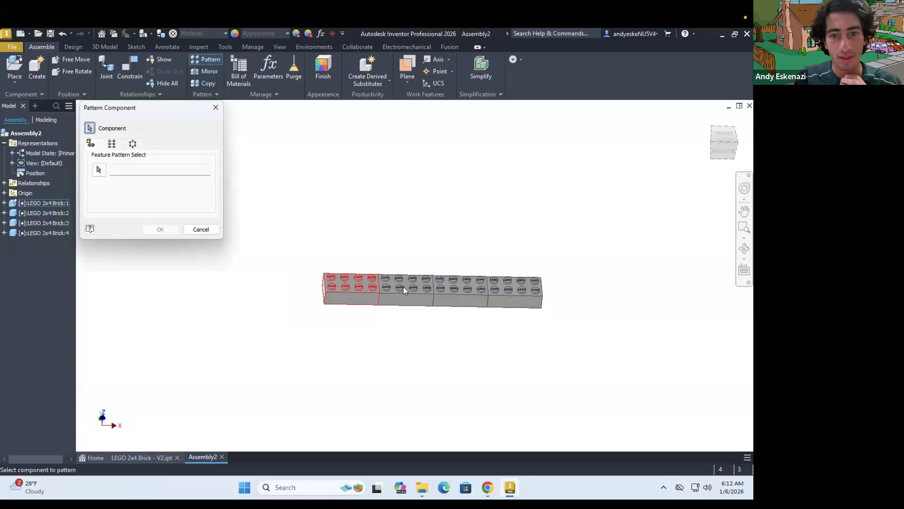
pyautogui.click(514, 291)
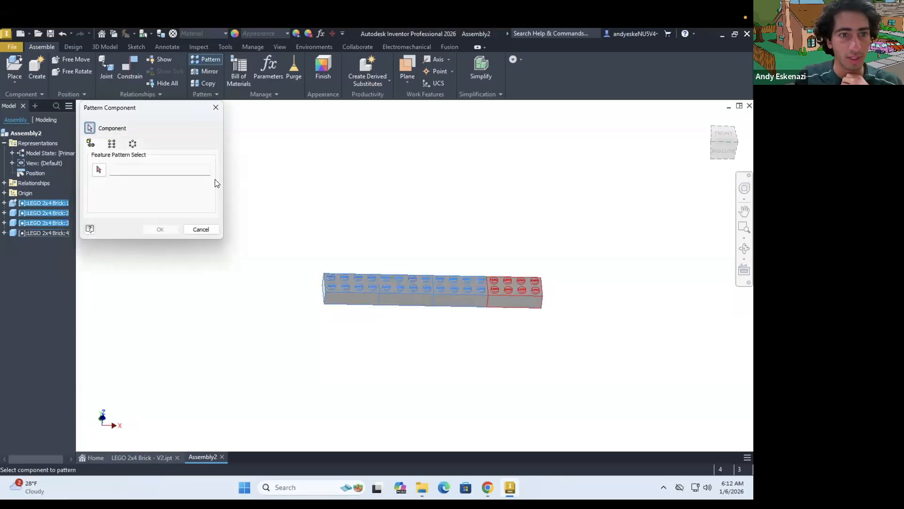
pyautogui.click(99, 172)
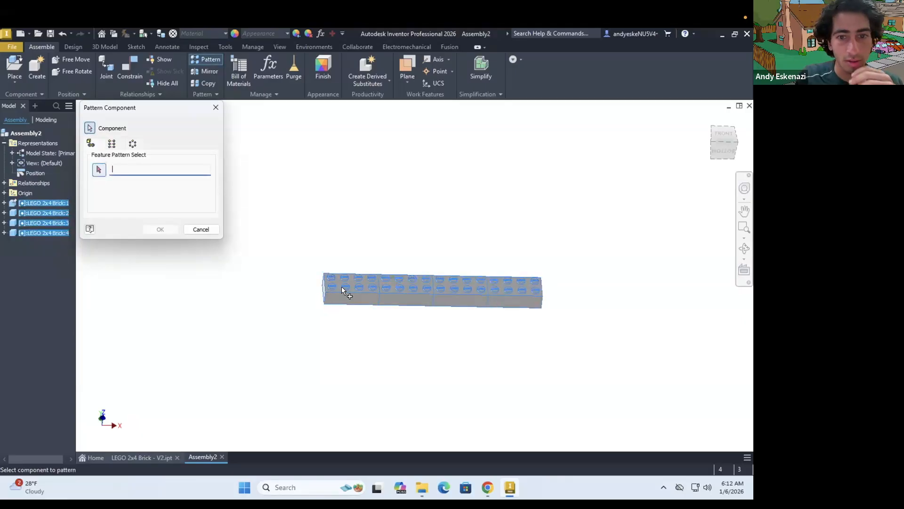
pyautogui.click(440, 297)
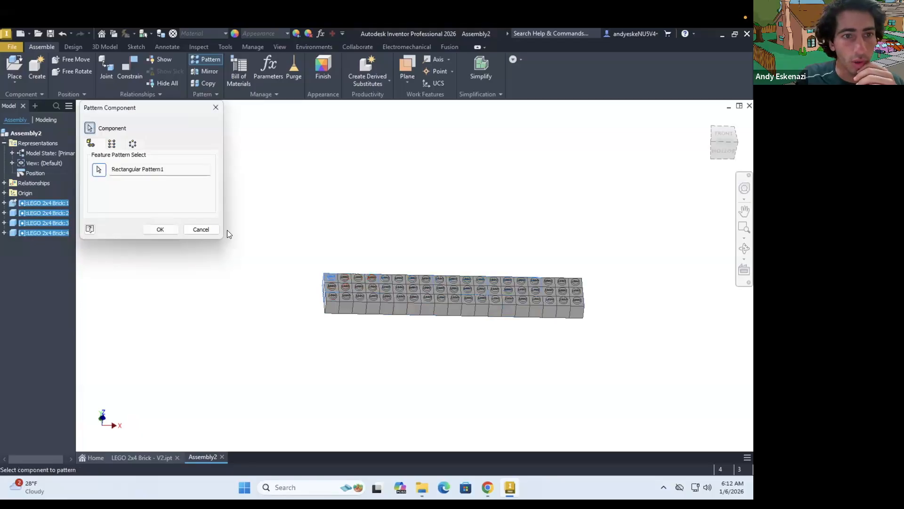
pyautogui.click(112, 144)
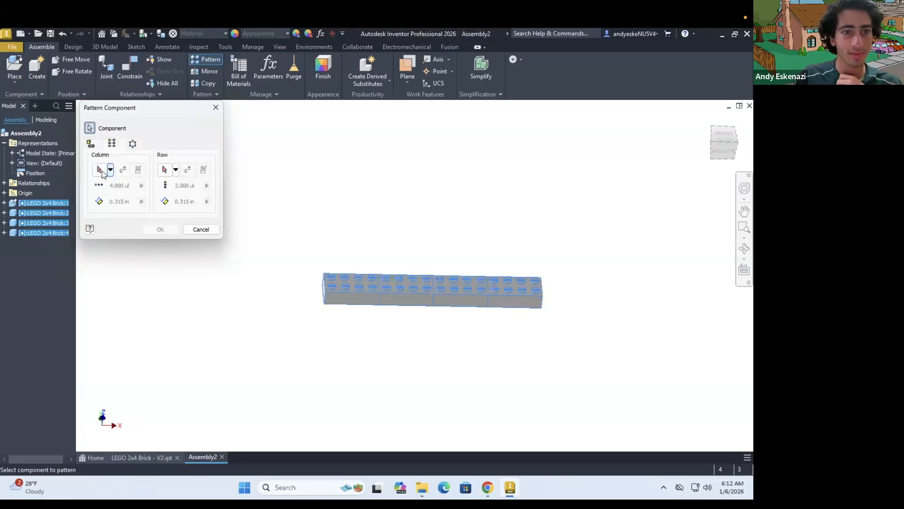
pyautogui.click(102, 173)
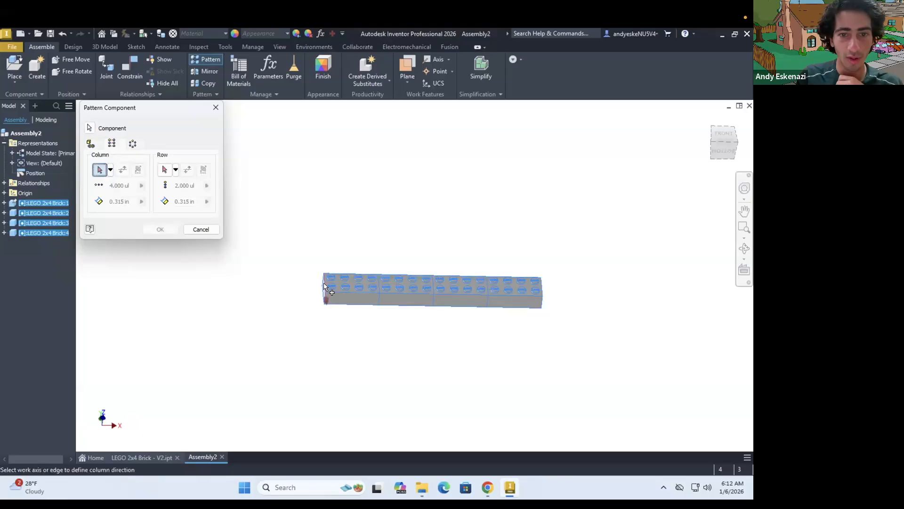
pyautogui.click(324, 285)
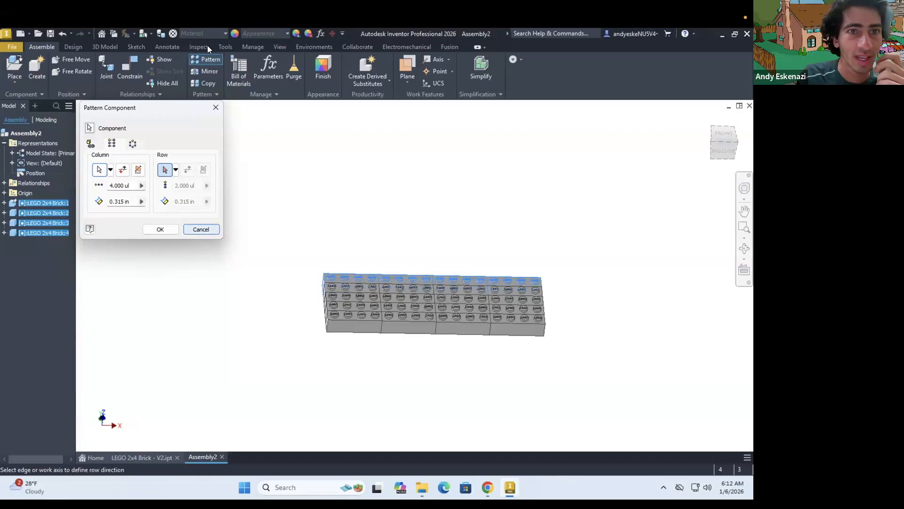
# Set the assembly document's length unit to millimeter and its mass unit to gram
pyautogui.click(225, 46)
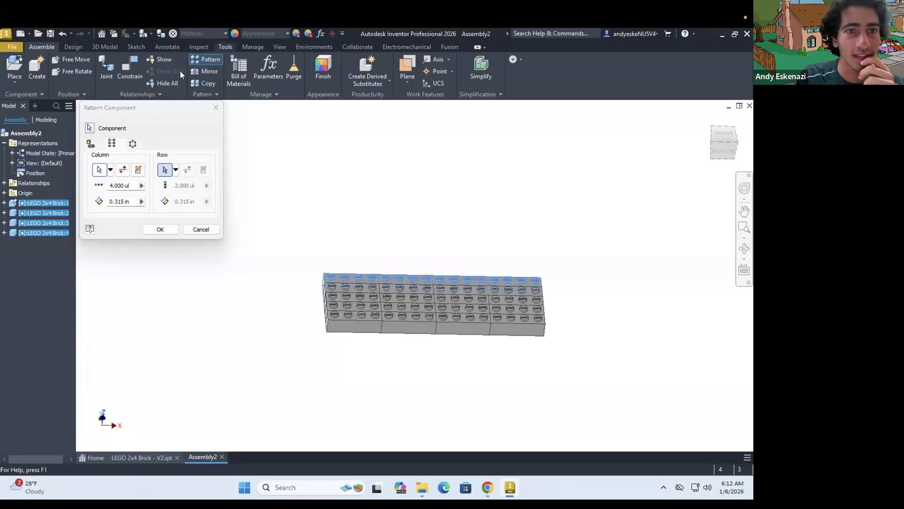
pyautogui.click(184, 83)
pyautogui.click(287, 123)
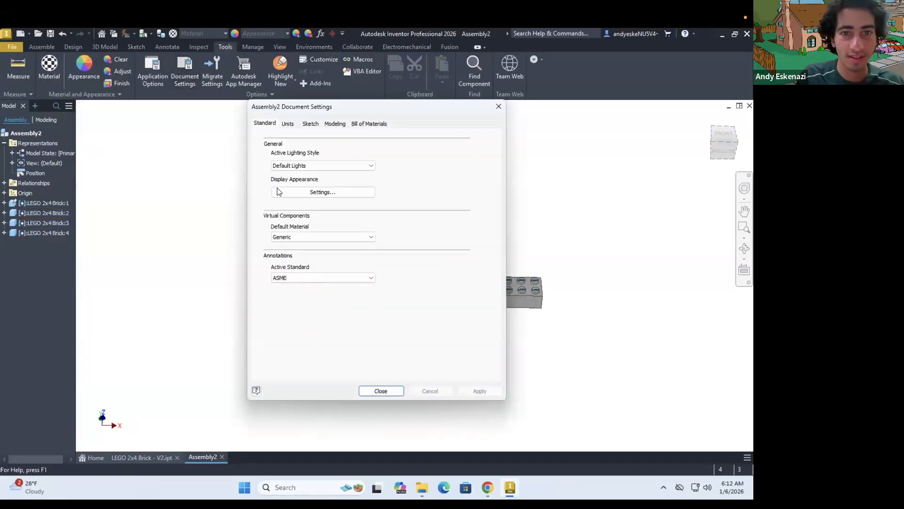
pyautogui.click(275, 161)
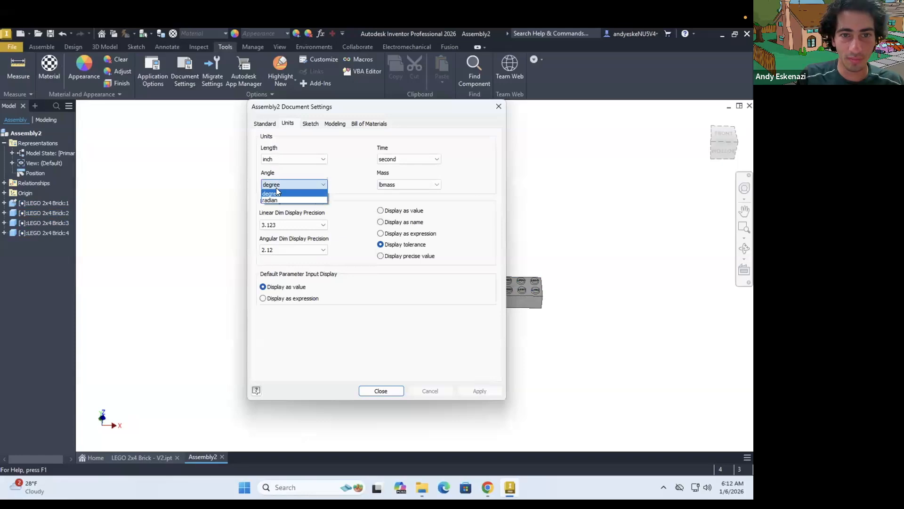
pyautogui.click(394, 185)
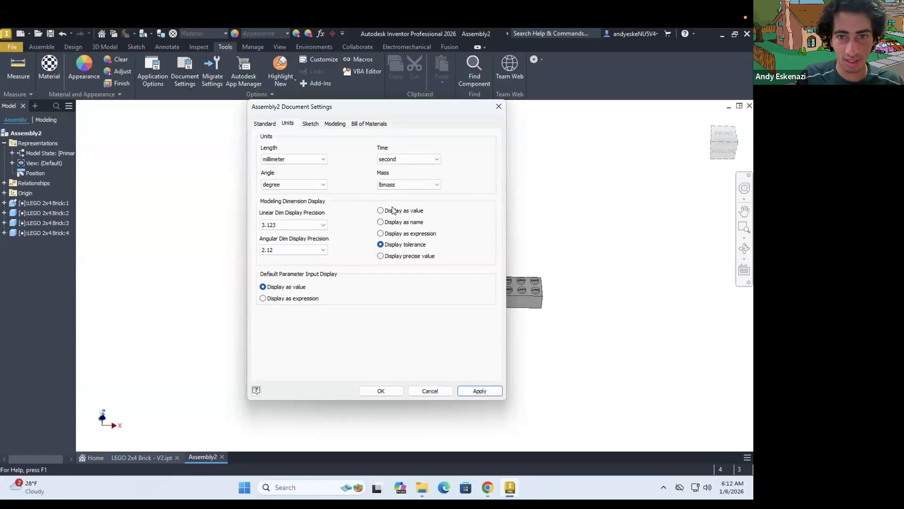
pyautogui.click(408, 185)
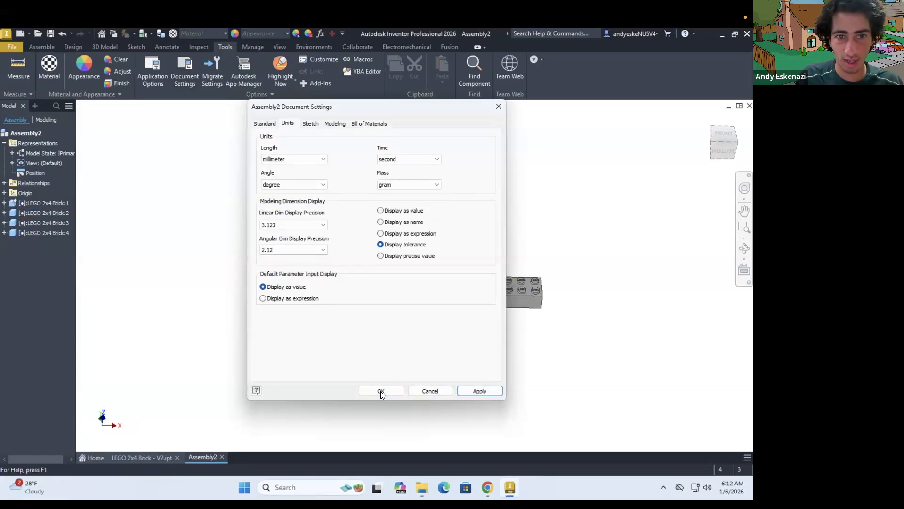
pyautogui.click(380, 391)
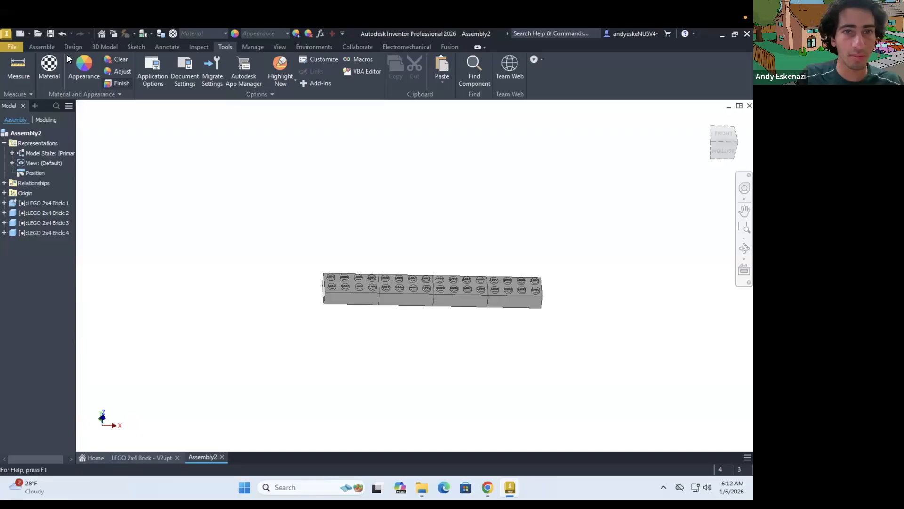
# Start a rectangular component pattern of the four-brick row with its column direction along the bricks' short edge
pyautogui.click(46, 48)
pyautogui.click(206, 60)
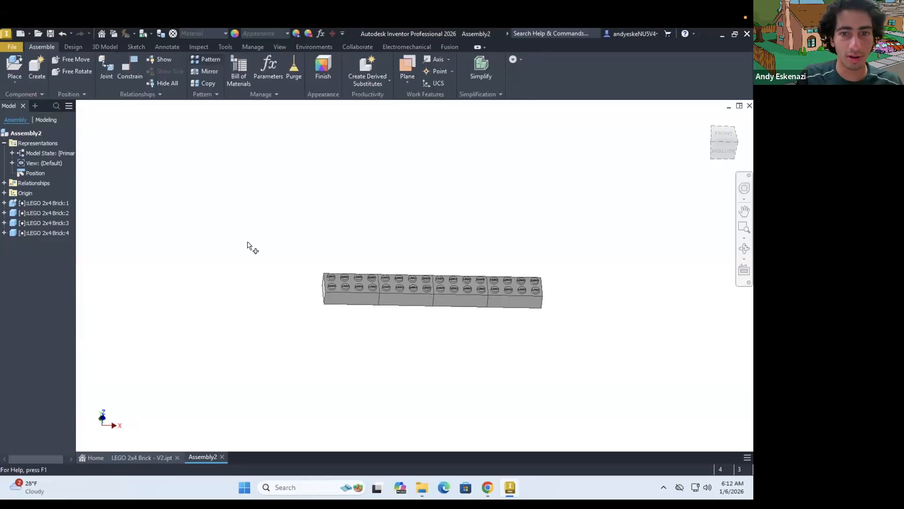
pyautogui.click(111, 144)
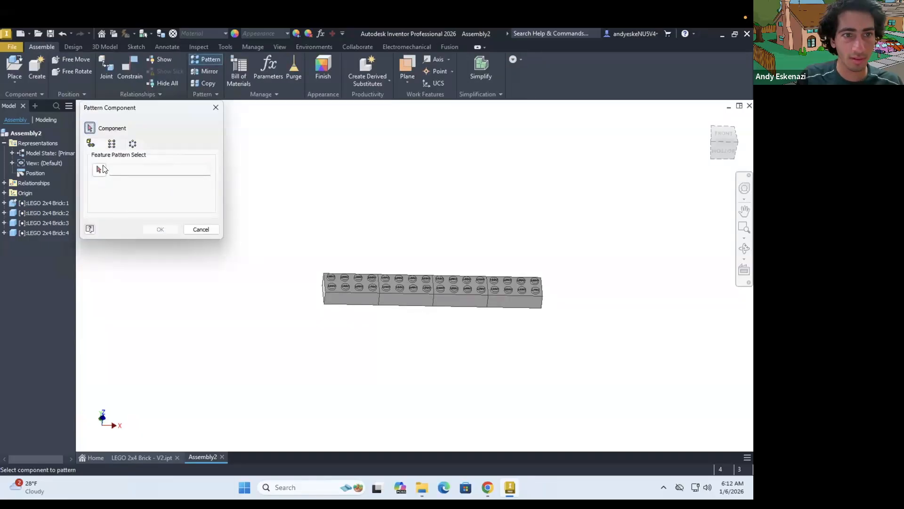
pyautogui.click(324, 282)
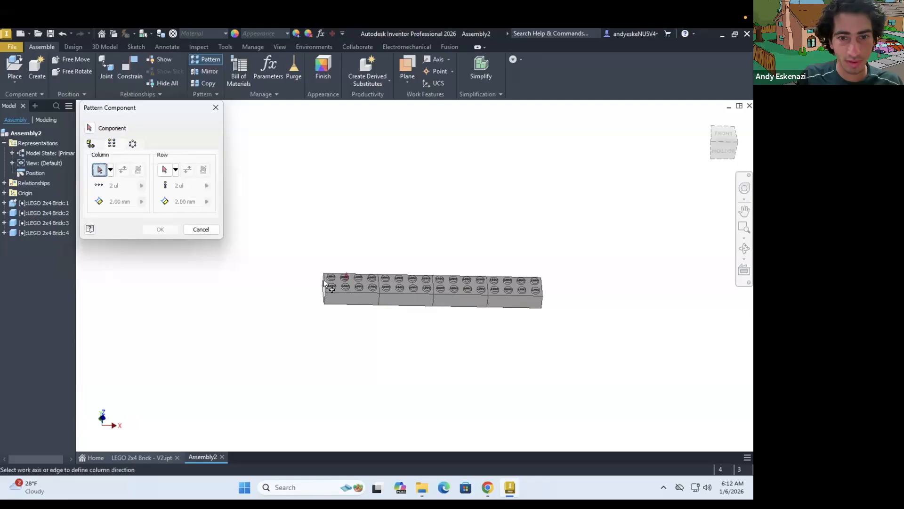
pyautogui.click(324, 283)
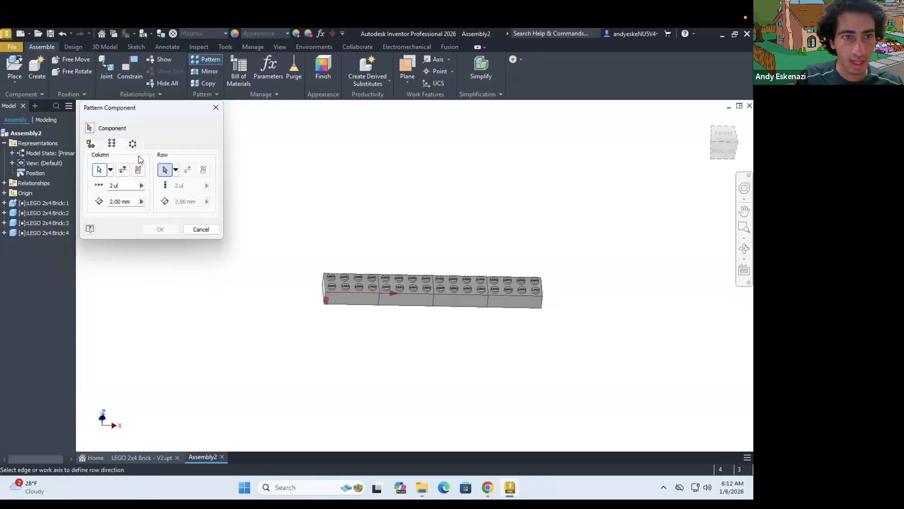
pyautogui.click(365, 298)
pyautogui.click(395, 292)
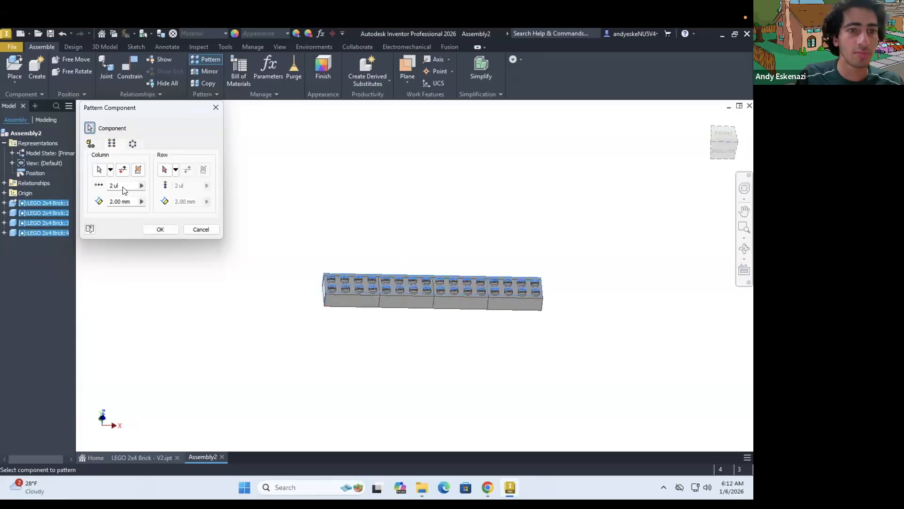
# Set the column pattern to 4 instances spaced 16 mm apart and create it
pyautogui.moveTo(117, 185); pyautogui.dragTo(72, 195)
pyautogui.write('4')
pyautogui.moveTo(128, 202); pyautogui.dragTo(90, 202)
pyautogui.press('Tab')
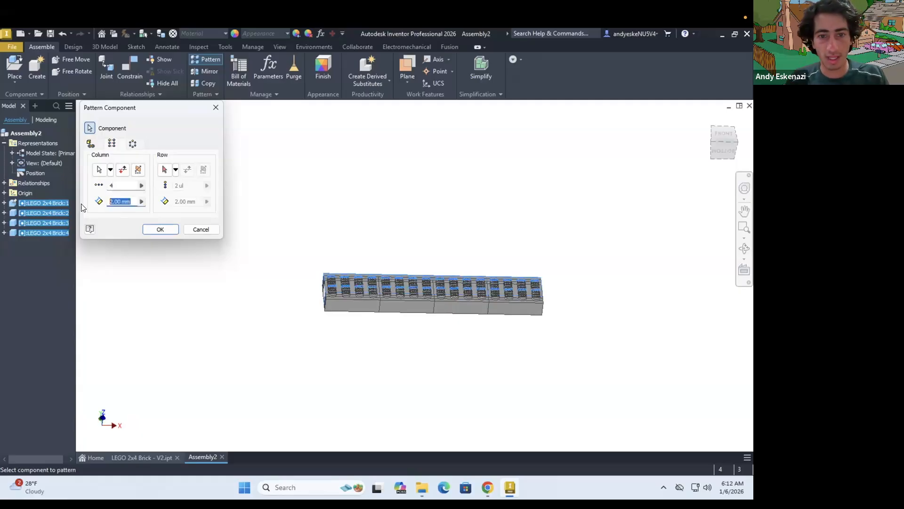
pyautogui.write('16')
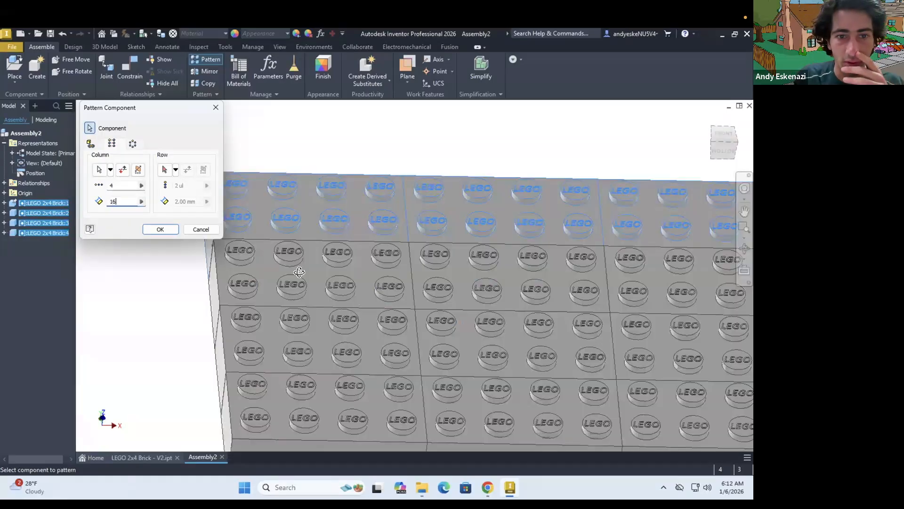
pyautogui.scroll(5, 308, 271)
pyautogui.keyDown('shift'); pyautogui.moveTo(314, 244); pyautogui.dragTo(313, 278, button='middle'); pyautogui.keyUp('shift')
pyautogui.scroll(-5, 317, 250)
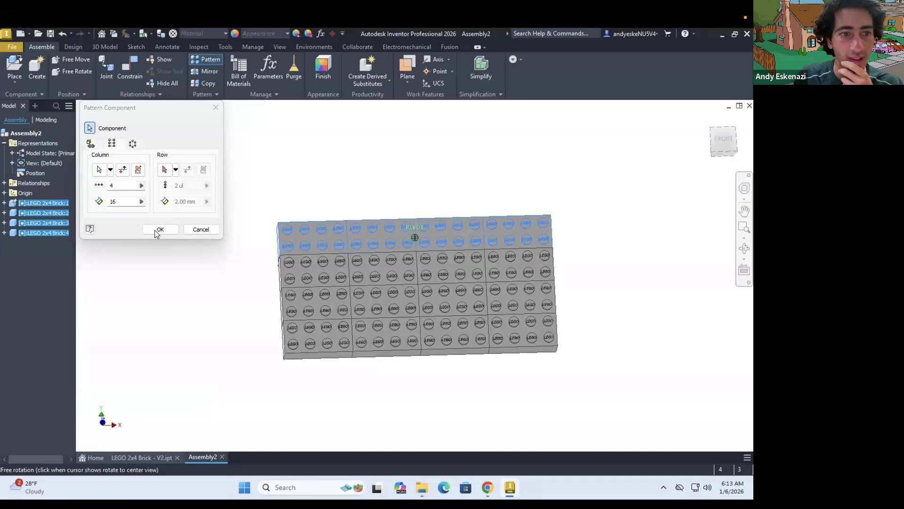
pyautogui.click(156, 230)
# Examine the new component pattern's elements and the bricks inside its second element
pyautogui.moveTo(355, 256)
pyautogui.keyDown('shift'); pyautogui.mouseDown(button='middle')
pyautogui.moveTo(478, 268)
pyautogui.moveTo(393, 261)
pyautogui.moveTo(378, 348)
pyautogui.mouseUp(button='middle'); pyautogui.keyUp('shift')
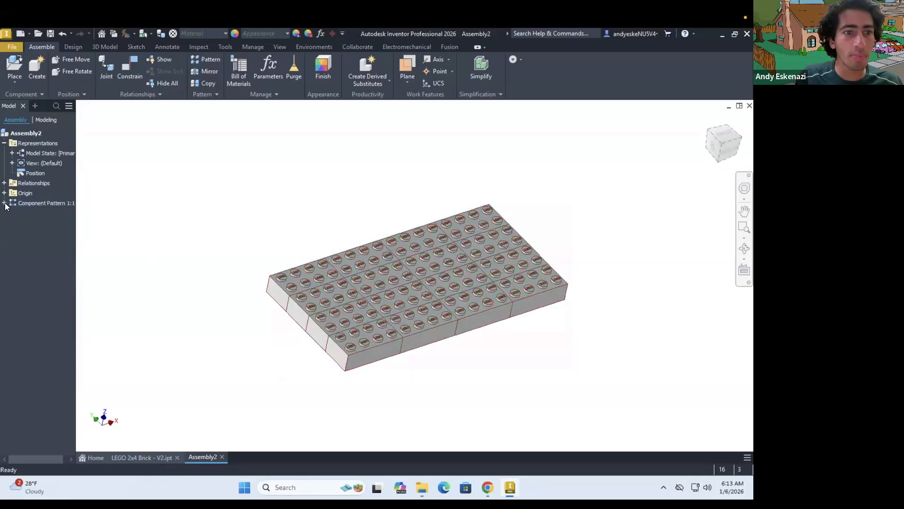
pyautogui.click(28, 214)
pyautogui.click(27, 224)
pyautogui.keyDown('shift'); pyautogui.moveTo(375, 267); pyautogui.dragTo(371, 266, button='middle'); pyautogui.keyUp('shift')
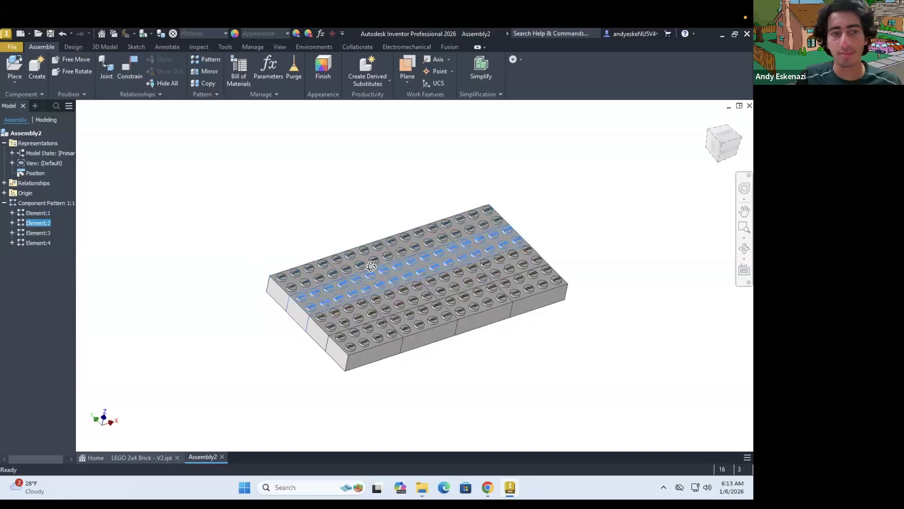
pyautogui.click(12, 223)
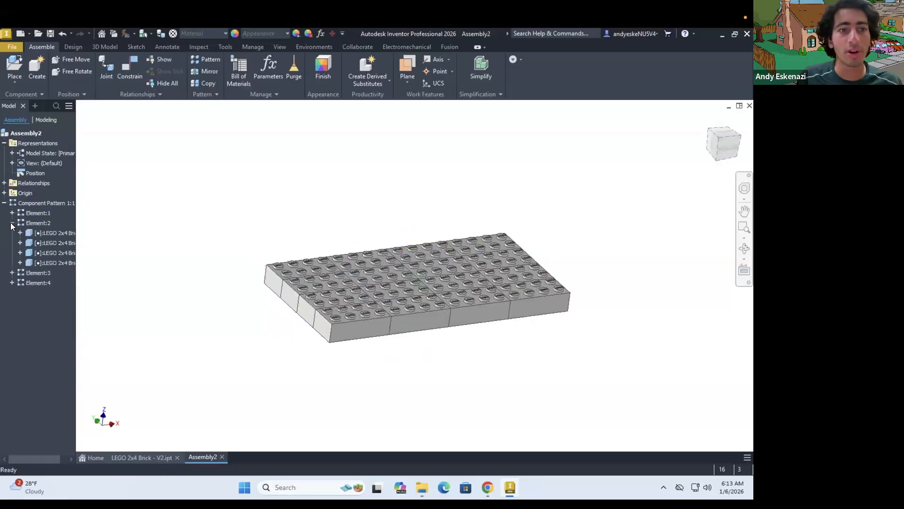
pyautogui.click(12, 222)
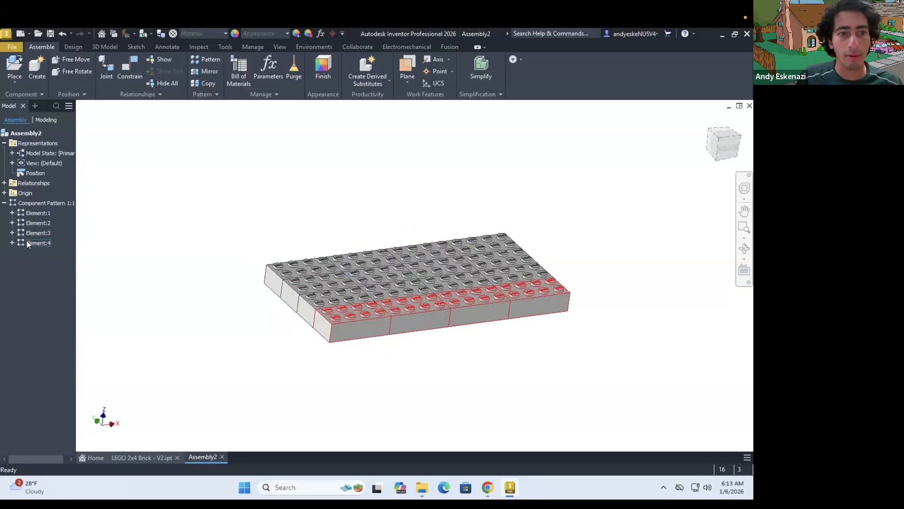
# Check the options of the pattern's fourth element and open the iProperties of its four bricks
pyautogui.click(27, 241)
pyautogui.rightClick(26, 241)
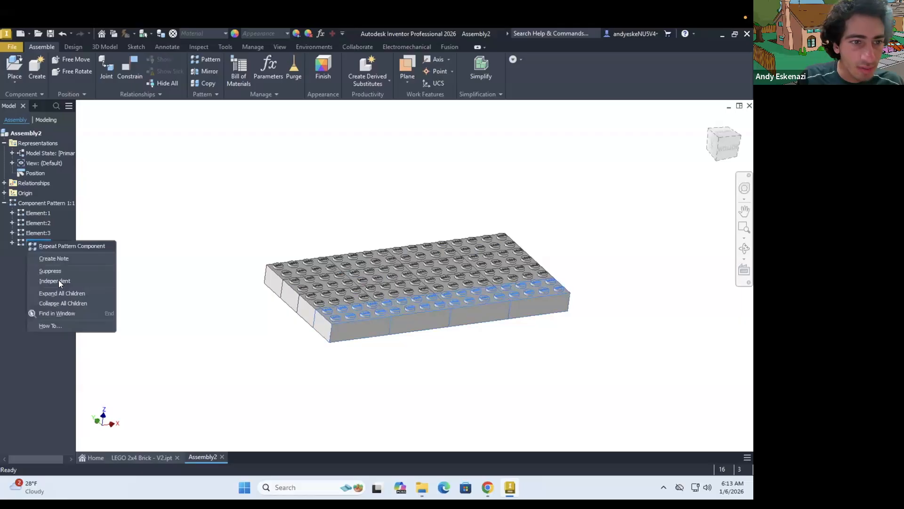
pyautogui.click(12, 243)
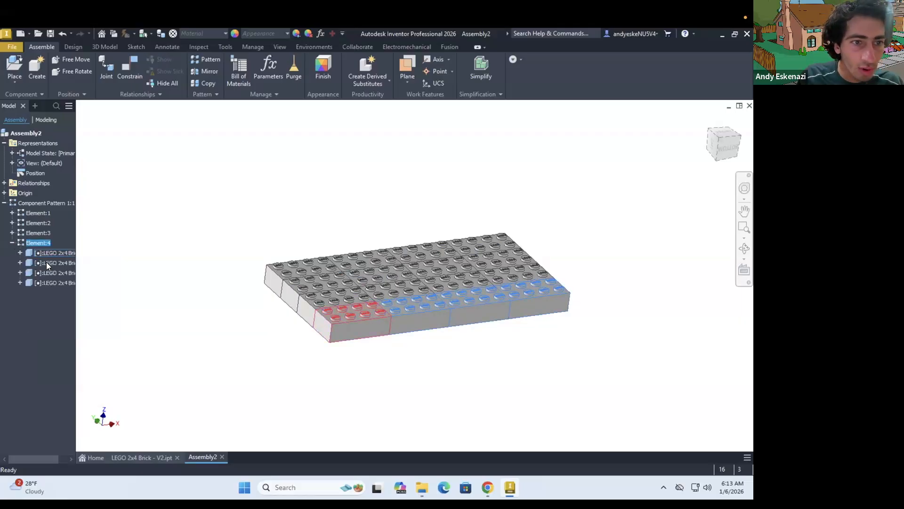
pyautogui.click(51, 254)
pyautogui.keyDown('ctrl'); pyautogui.click(51, 263); pyautogui.keyUp('ctrl')
pyautogui.keyDown('shift'); pyautogui.click(50, 282); pyautogui.keyUp('shift')
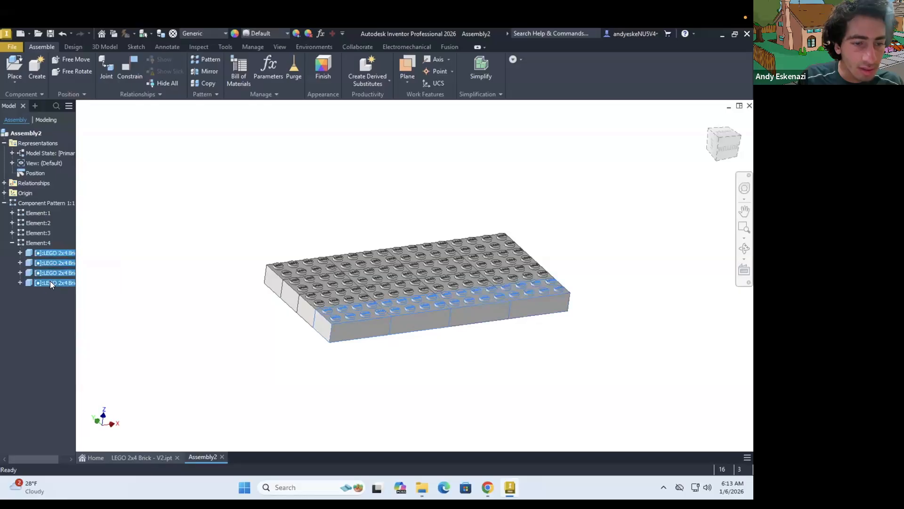
pyautogui.rightClick(50, 282)
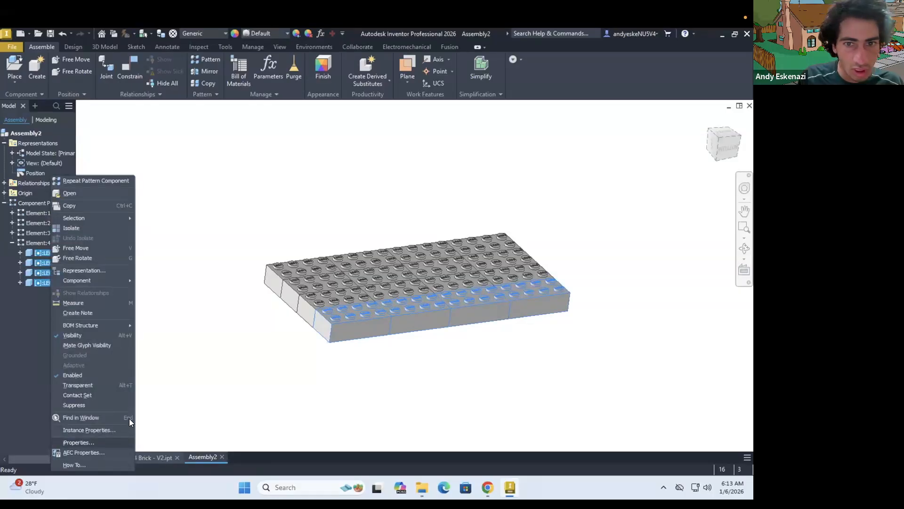
pyautogui.click(74, 443)
pyautogui.moveTo(421, 116); pyautogui.dragTo(247, 134)
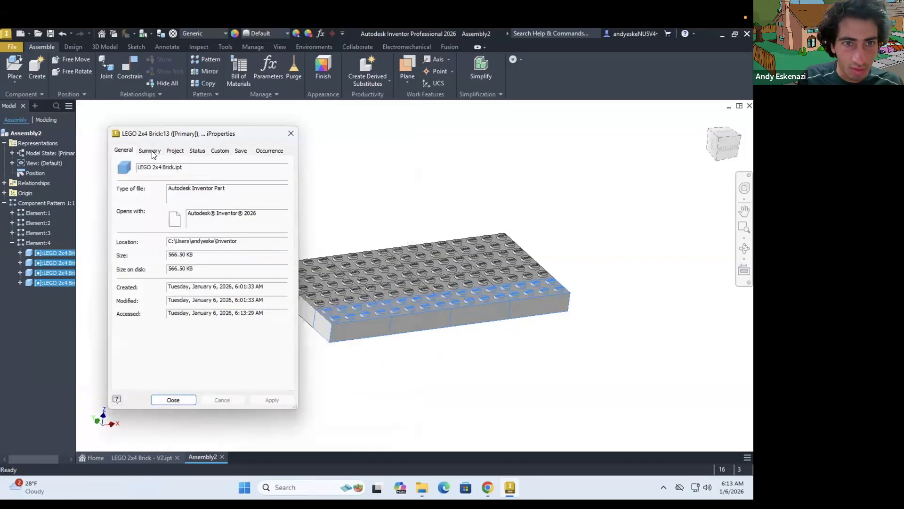
# Start an appearance finish and include the four bricks of the pattern's front row
pyautogui.click(326, 61)
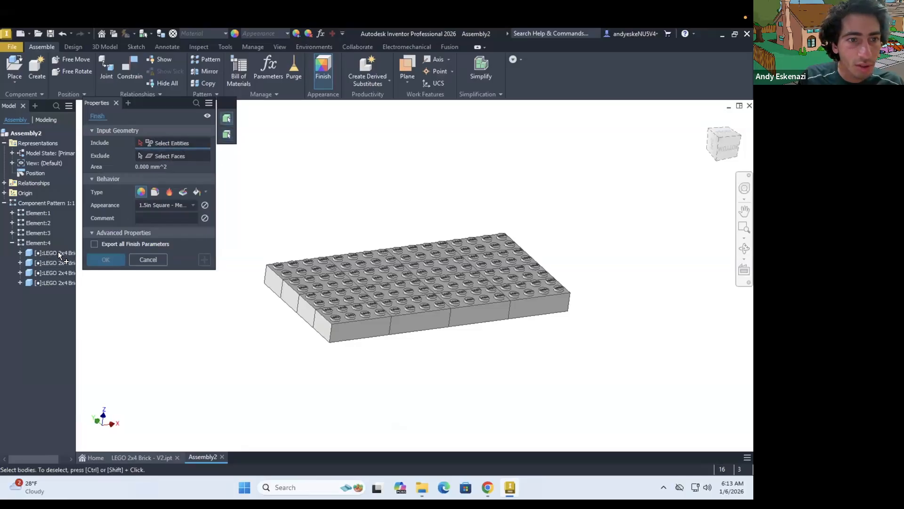
pyautogui.click(372, 321)
pyautogui.click(417, 312)
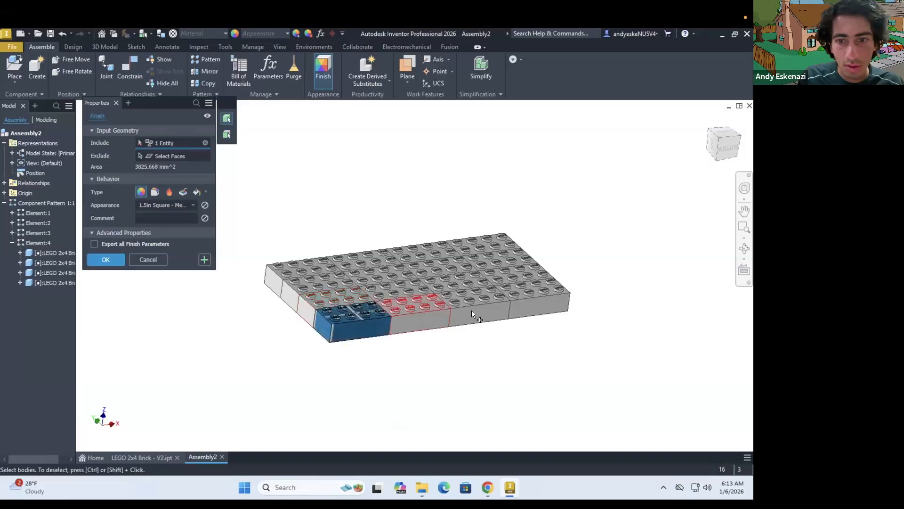
pyautogui.click(532, 295)
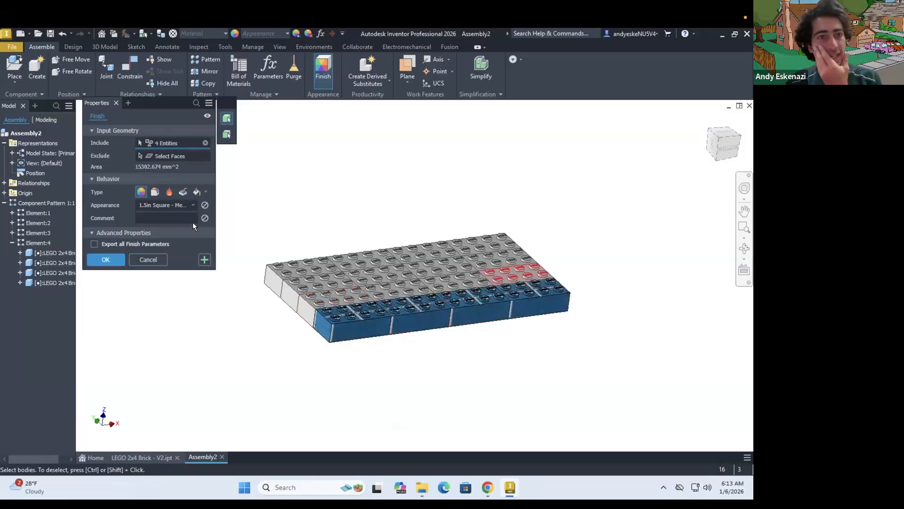
# Try the Blue - Wall Paint - Glossy appearance on the front row and compare it with the Tower Bridge reference image
pyautogui.click(166, 205)
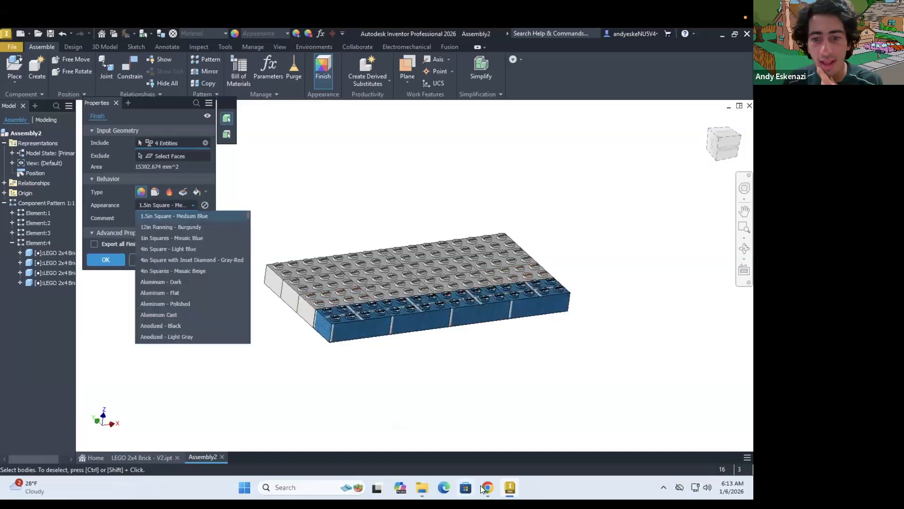
pyautogui.click(485, 489)
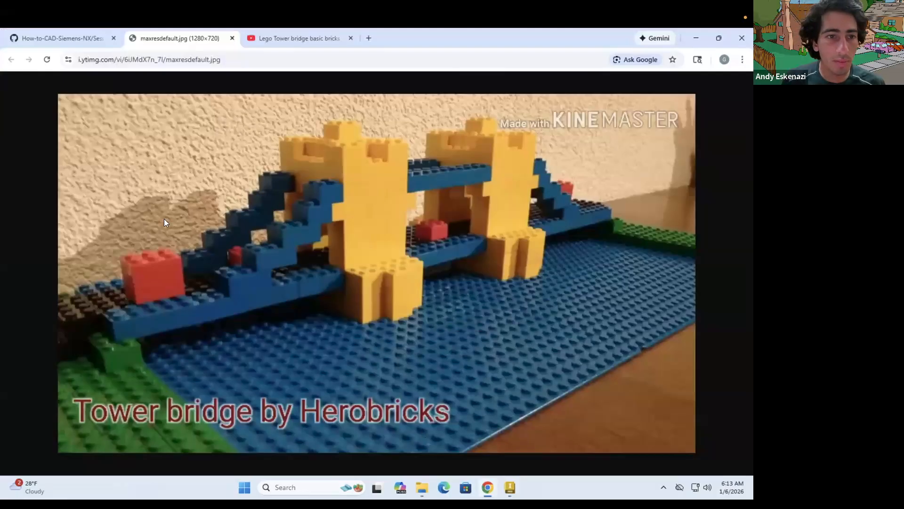
pyautogui.hotkey('alt', 'Tab')
pyautogui.click(161, 205)
pyautogui.write('stbl')
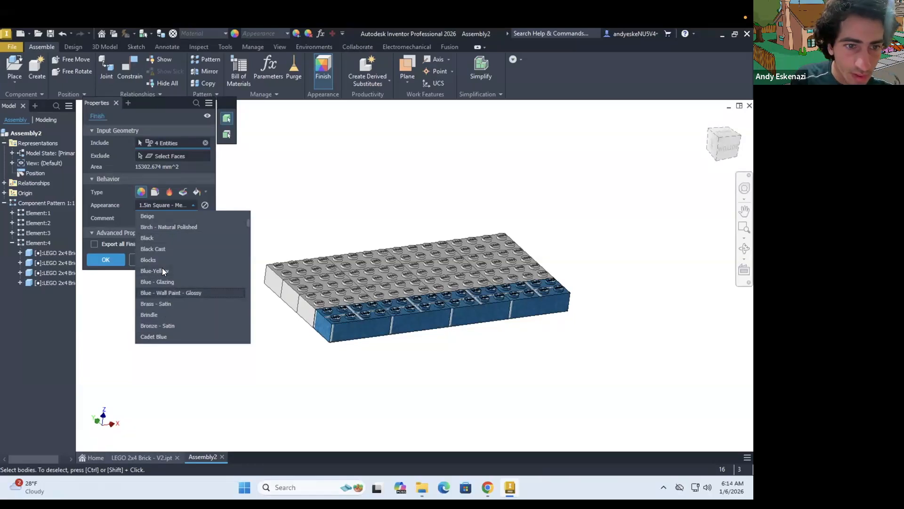
pyautogui.click(179, 293)
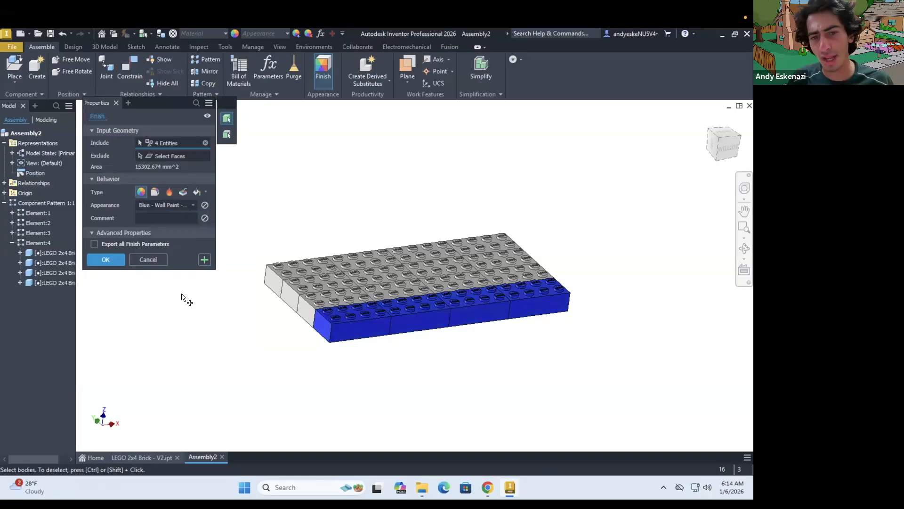
pyautogui.click(480, 481)
pyautogui.hotkey('alt', 'Tab')
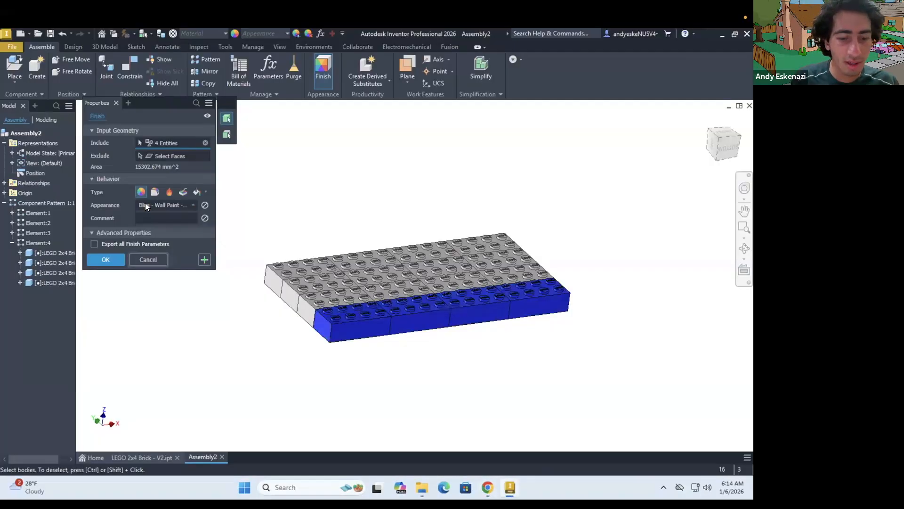
# Set the finish's appearance to Light Steel Blue, add the four back-row bricks and apply it
pyautogui.click(145, 205)
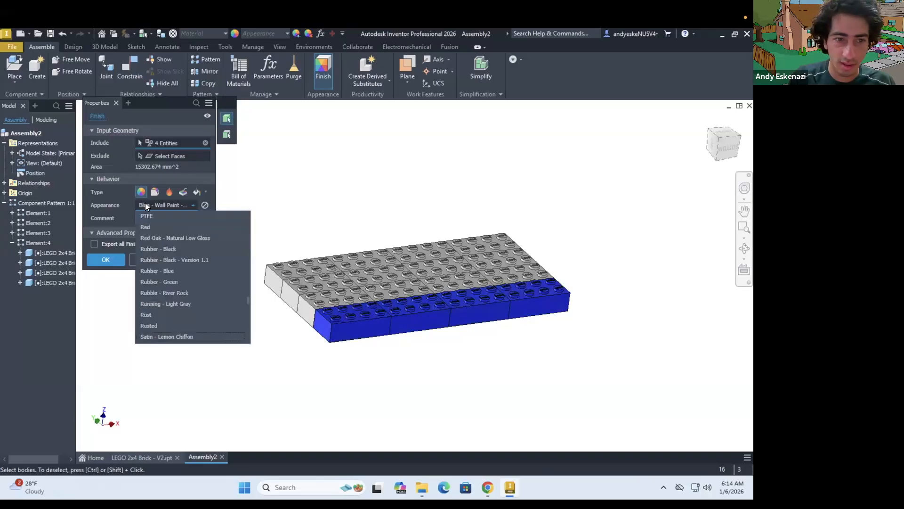
pyautogui.scroll(-2, 149, 211)
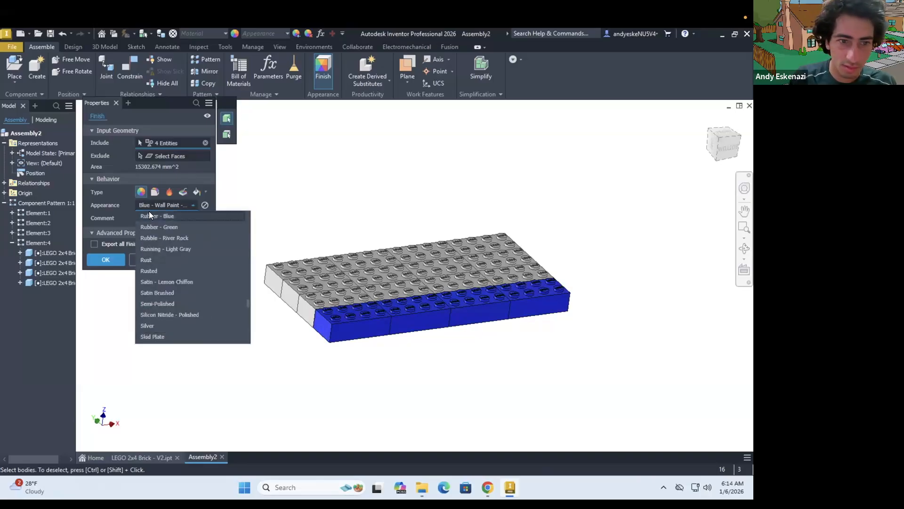
pyautogui.scroll(10, 162, 236)
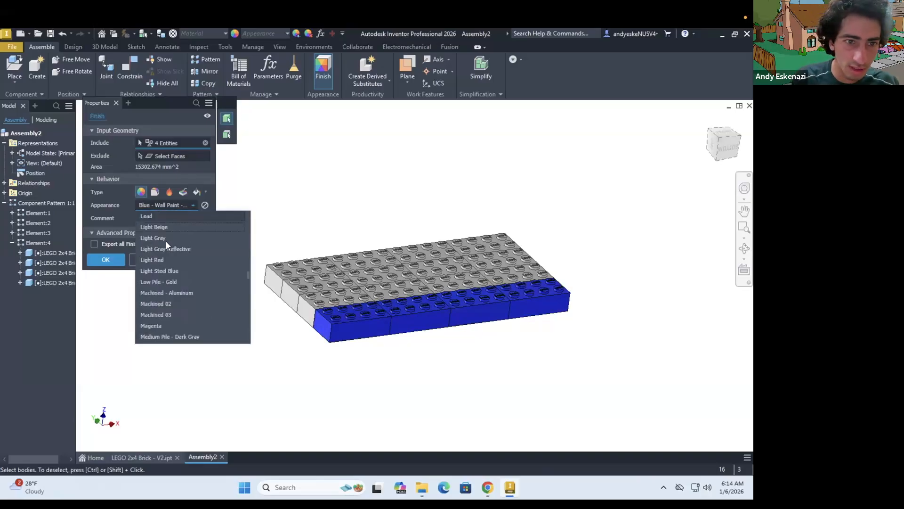
pyautogui.click(174, 271)
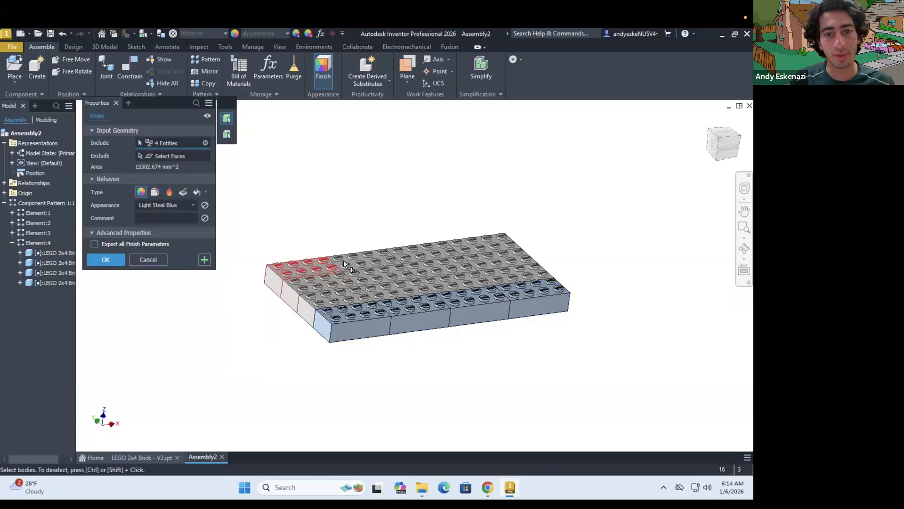
pyautogui.click(397, 262)
pyautogui.click(479, 242)
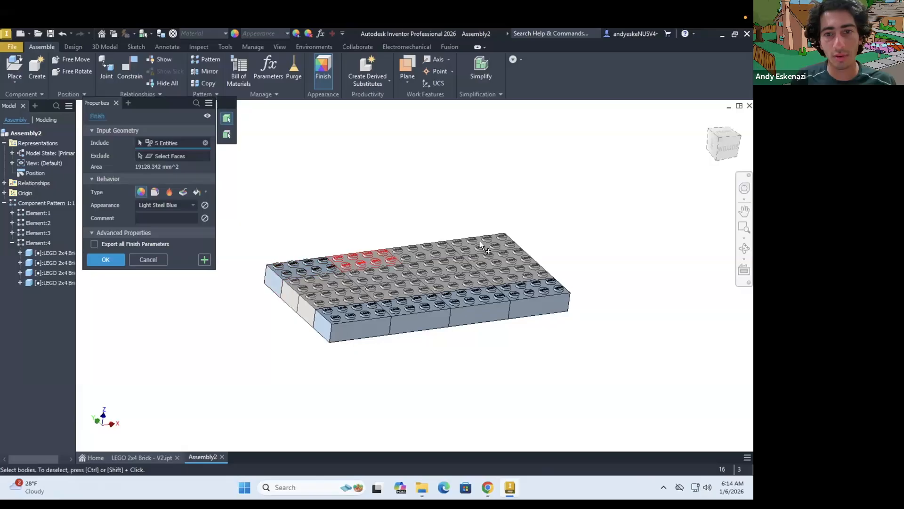
pyautogui.click(112, 259)
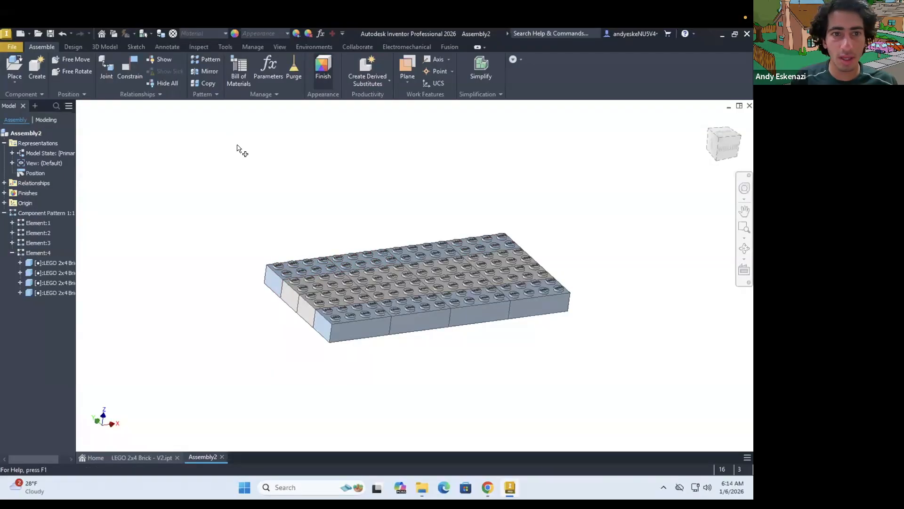
# Include the eight bricks of the pattern's two middle rows in a new appearance finish
pyautogui.click(369, 284)
pyautogui.click(440, 269)
pyautogui.click(494, 266)
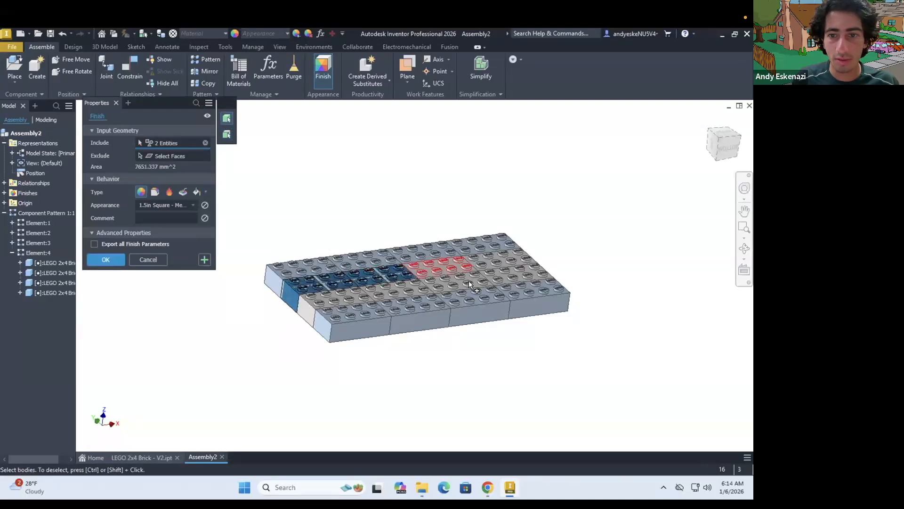
pyautogui.click(338, 299)
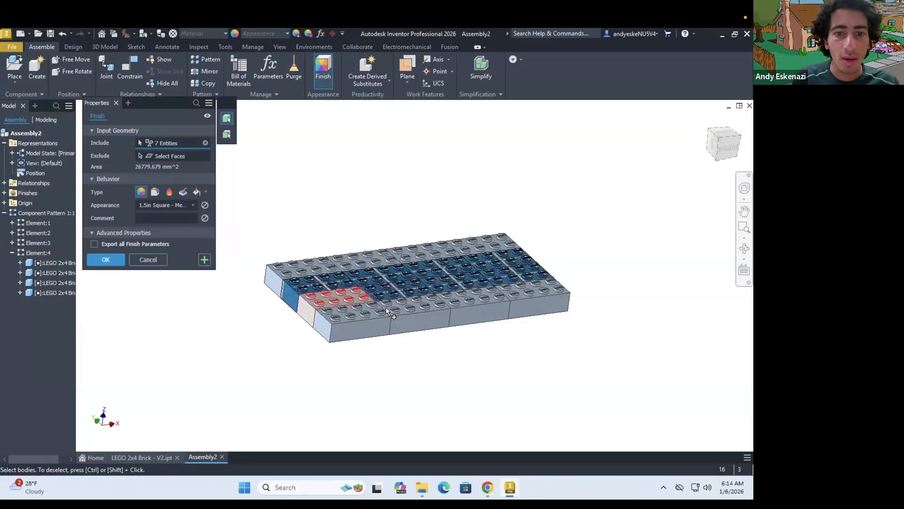
# Try Anodized - Black on the middle rows, settle on the Gray appearance and apply the finish
pyautogui.click(156, 204)
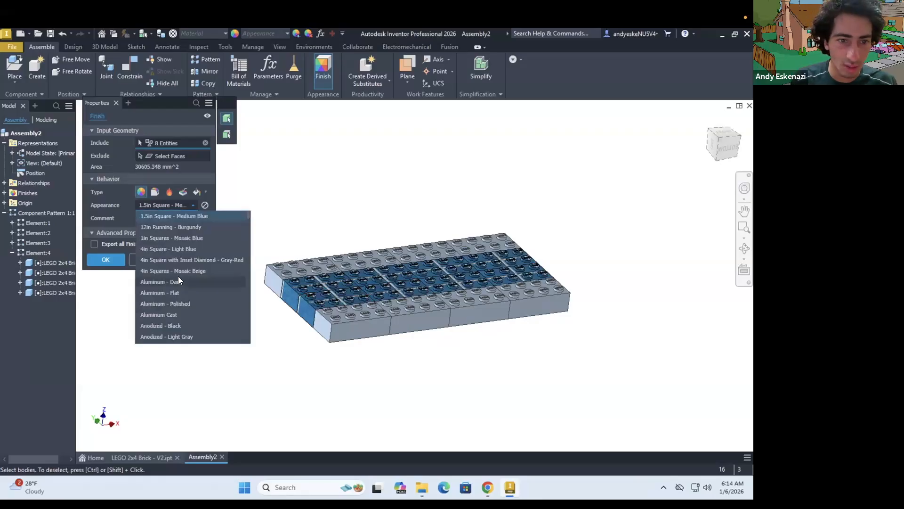
pyautogui.click(157, 324)
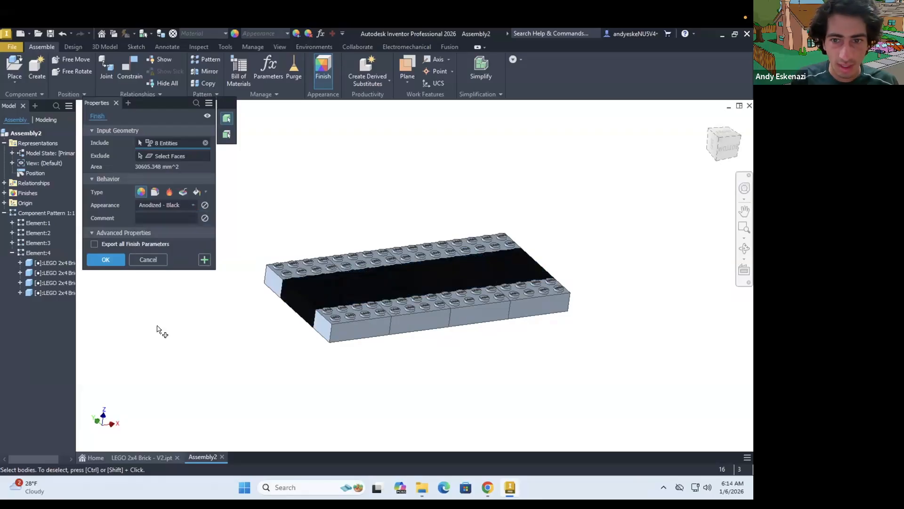
pyautogui.click(151, 205)
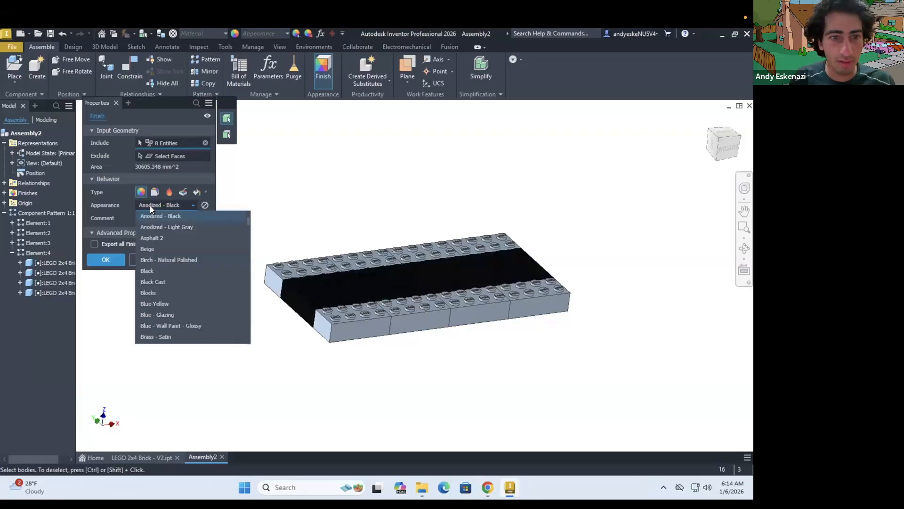
pyautogui.scroll(-5, 159, 314)
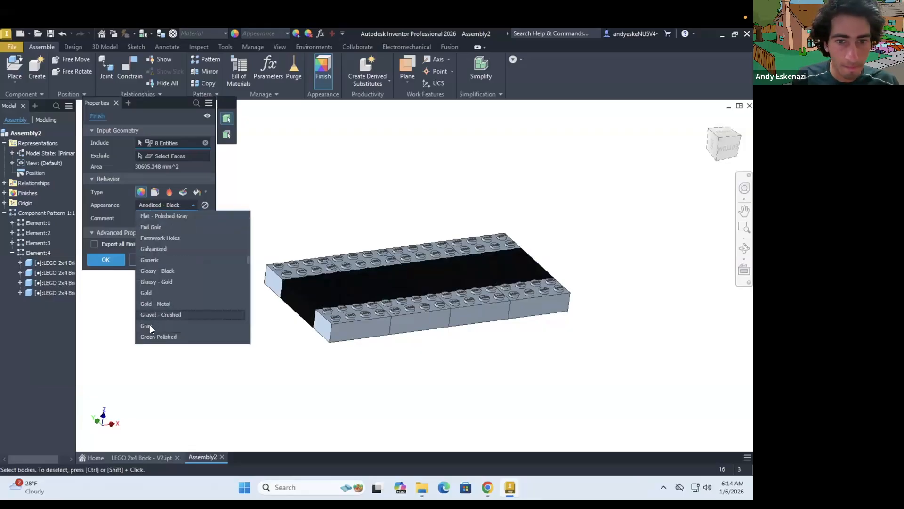
pyautogui.click(151, 324)
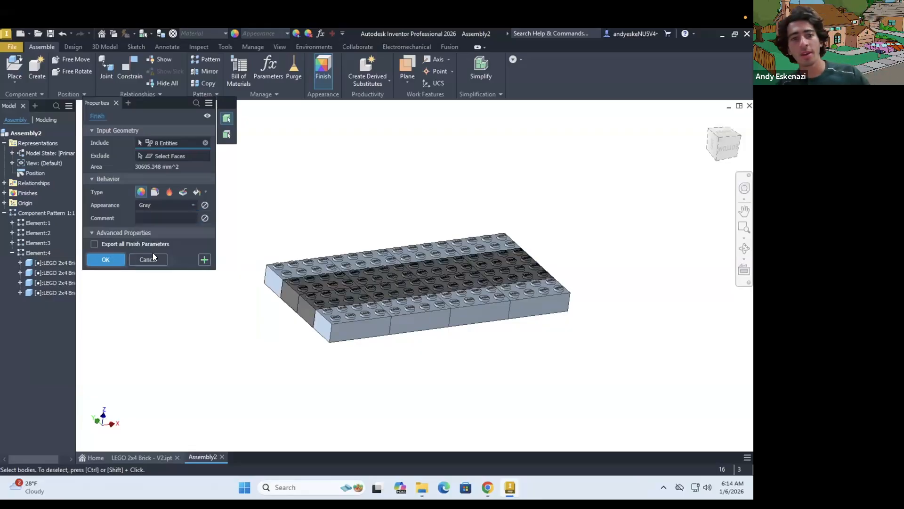
pyautogui.keyDown('shift'); pyautogui.moveTo(400, 322); pyautogui.dragTo(428, 318, button='middle'); pyautogui.keyUp('shift')
pyautogui.scroll(4, 426, 323)
pyautogui.scroll(-3, 428, 318)
pyautogui.press('Escape')
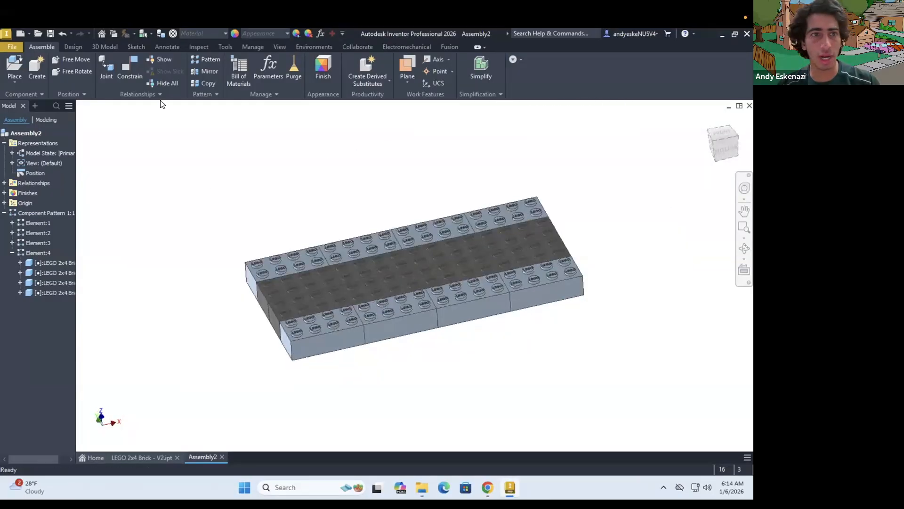
# Save the assembly in the Inventor folder as Tower Bridge Assembly.iam
pyautogui.click(49, 34)
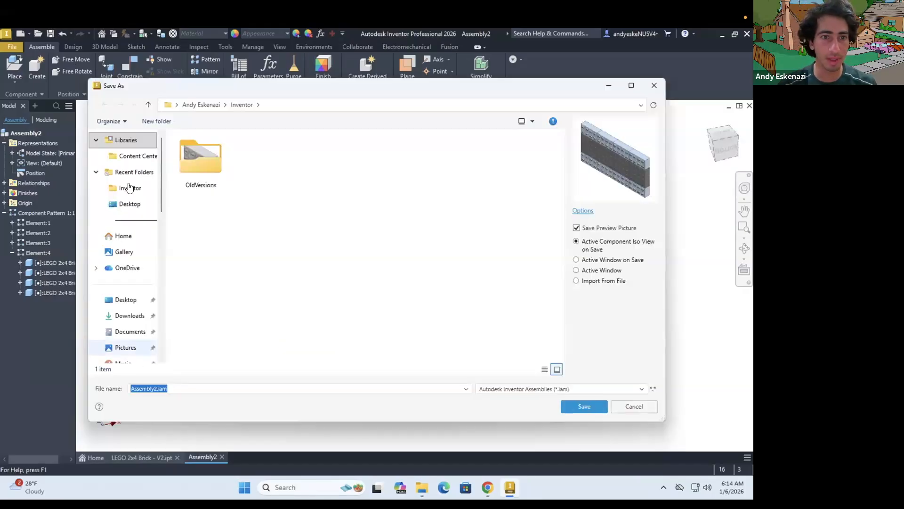
pyautogui.click(130, 188)
pyautogui.click(155, 389)
pyautogui.press('BackSpace')
pyautogui.press('BackSpace')
pyautogui.press('BackSpace')
pyautogui.press('BackSpace')
pyautogui.press('BackSpace')
pyautogui.press('BackSpace')
pyautogui.press('BackSpace')
pyautogui.press('BackSpace')
pyautogui.press('BackSpace')
pyautogui.write('Tower Bridge Assembly')
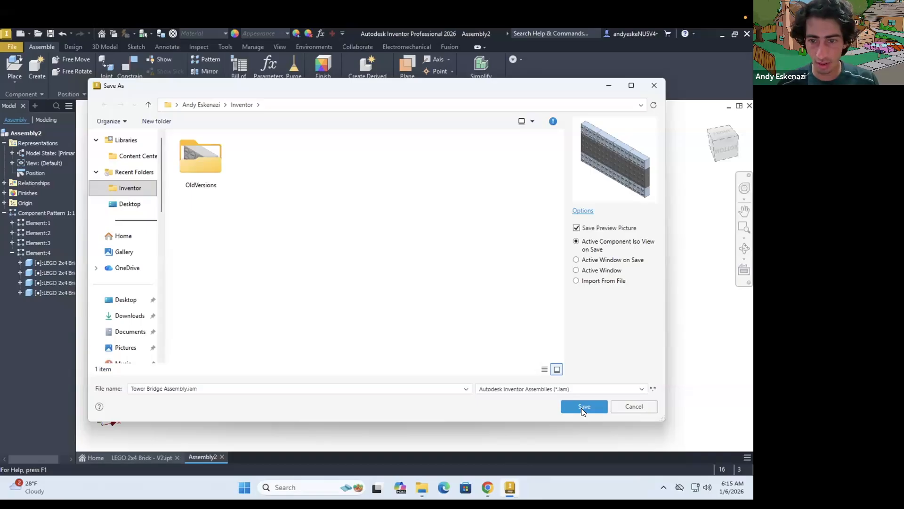
pyautogui.click(583, 407)
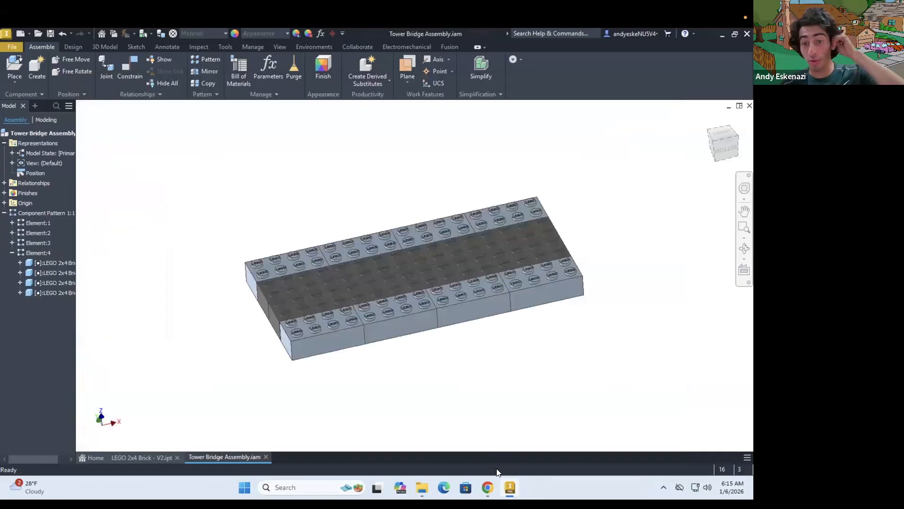
# Examine the Tower Bridge reference image and the build stages in the Lego Tower bridge basic bricks video, and return to the Inventor assembly
pyautogui.click(490, 486)
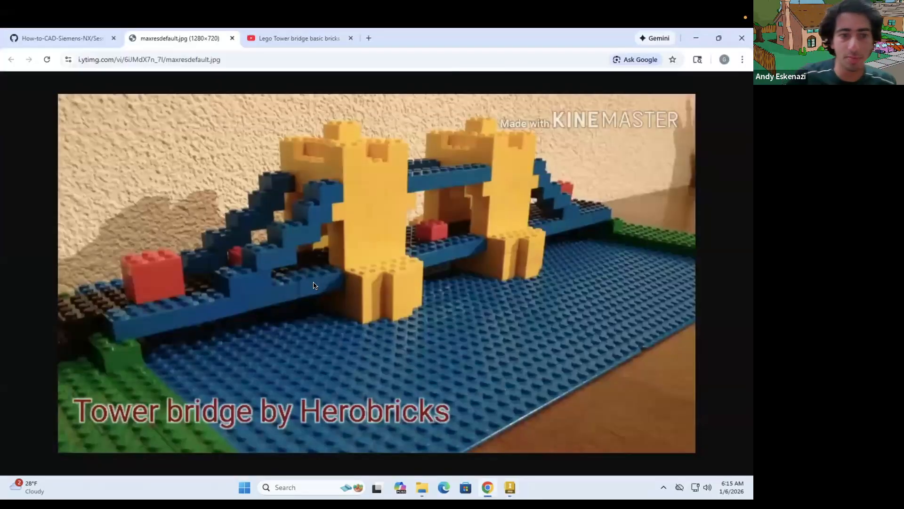
pyautogui.click(286, 39)
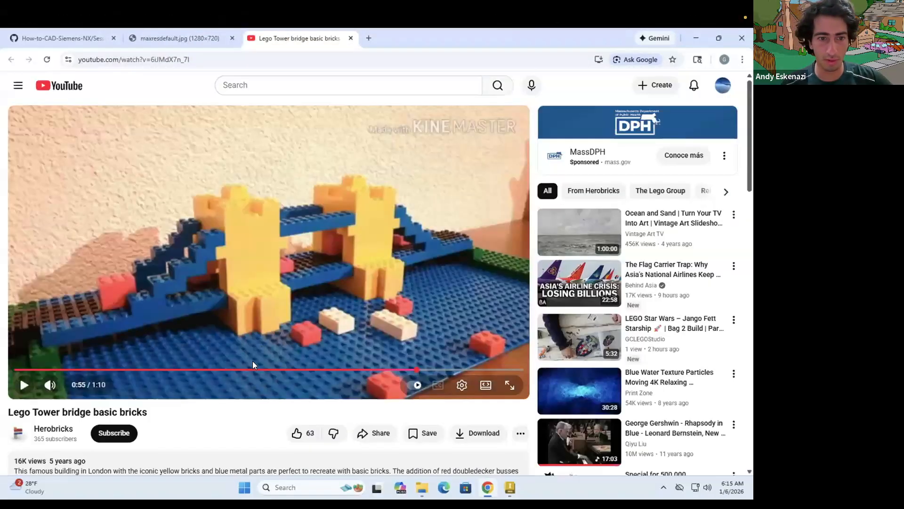
pyautogui.click(248, 370)
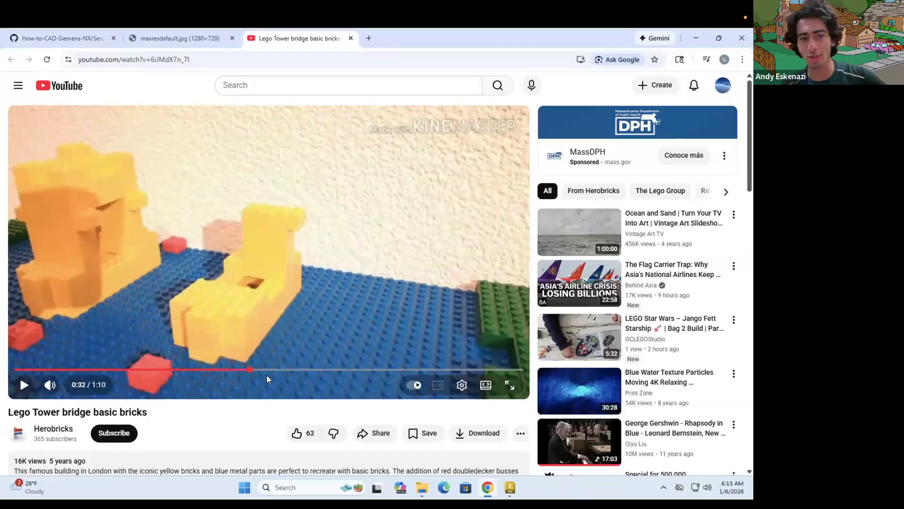
pyautogui.click(280, 371)
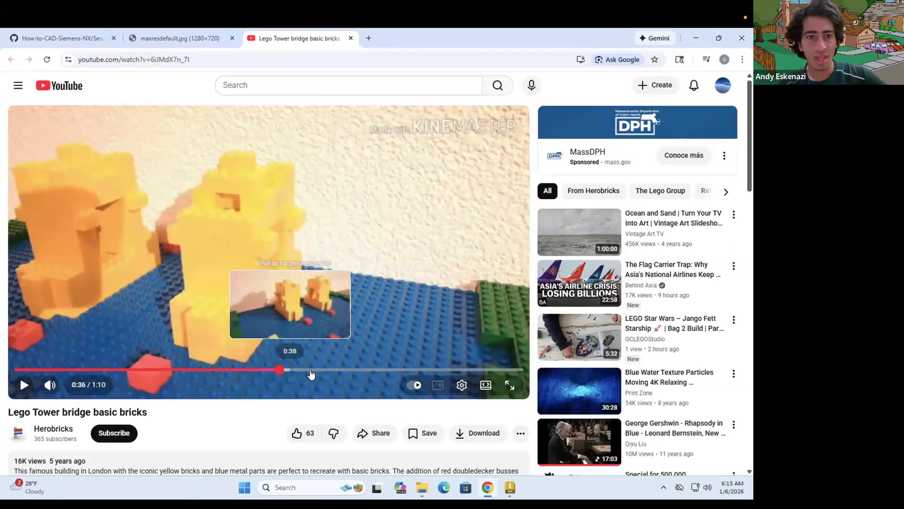
pyautogui.click(312, 370)
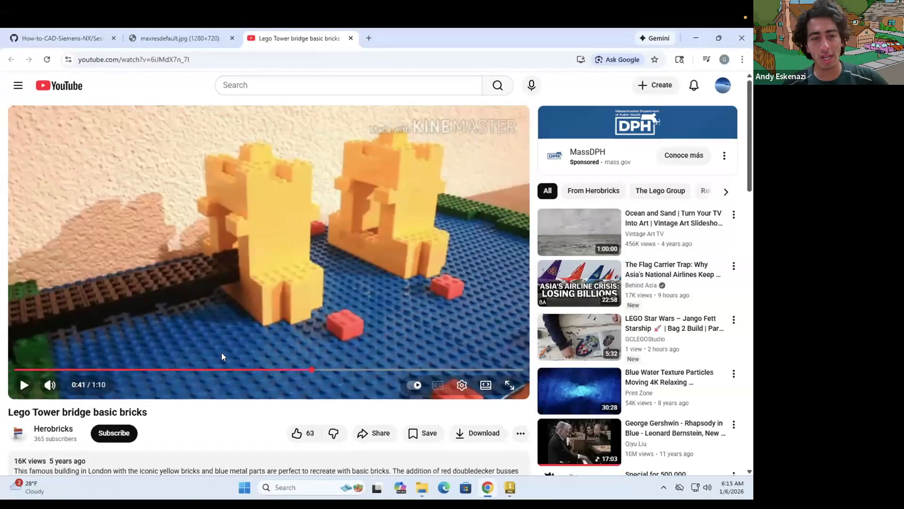
pyautogui.click(696, 38)
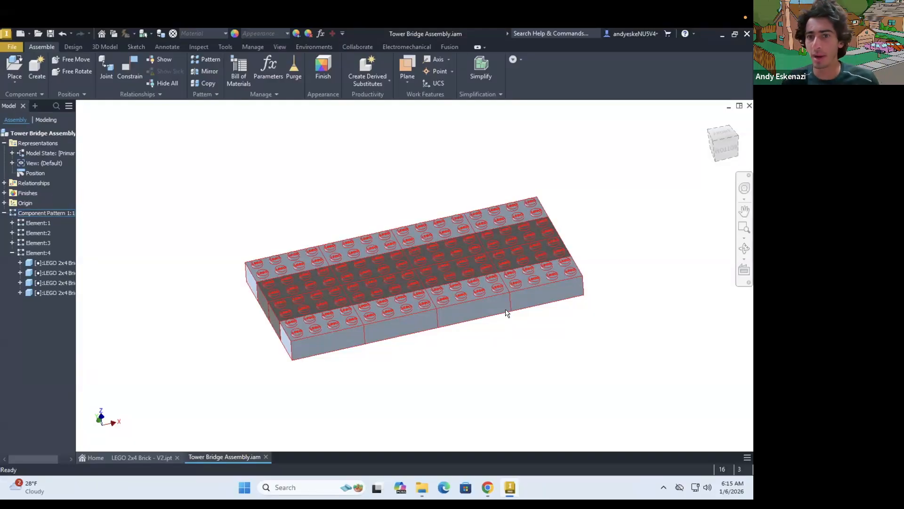
pyautogui.click(517, 404)
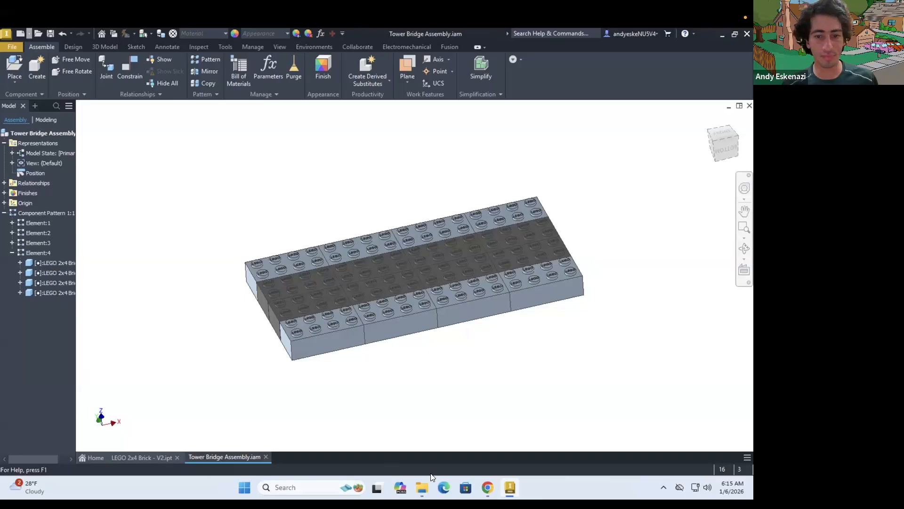
# Switch to File Explorer and make three copies of LEGO 2x4 Brick.ipt in the Inventor folder
pyautogui.click(420, 488)
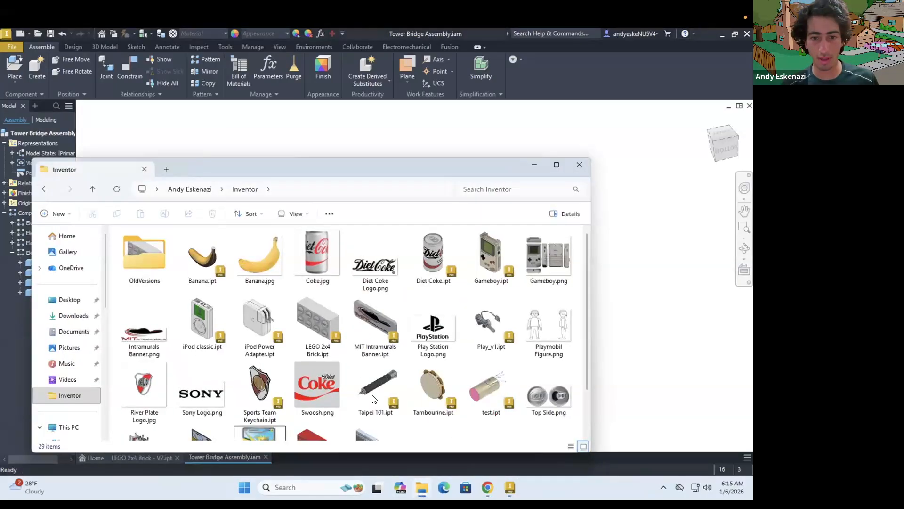
pyautogui.moveTo(371, 395); pyautogui.dragTo(370, 440)
pyautogui.rightClick(313, 269)
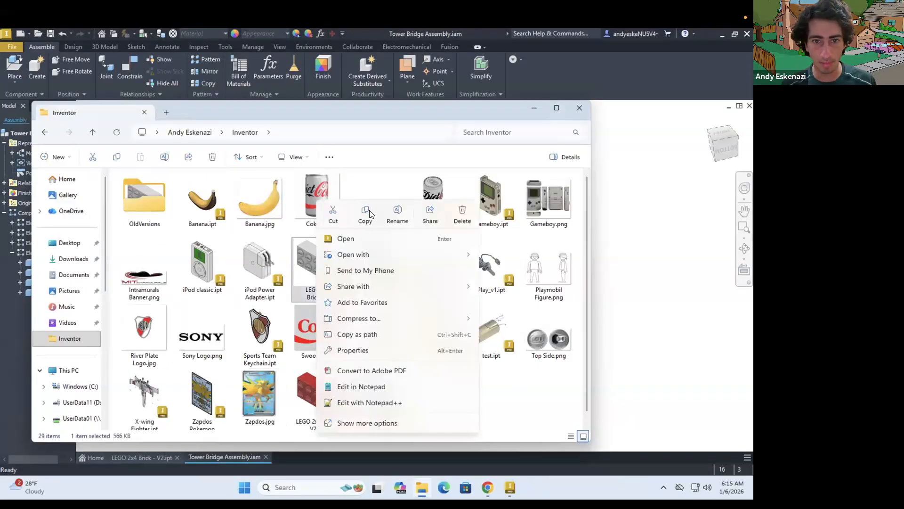
pyautogui.click(488, 404)
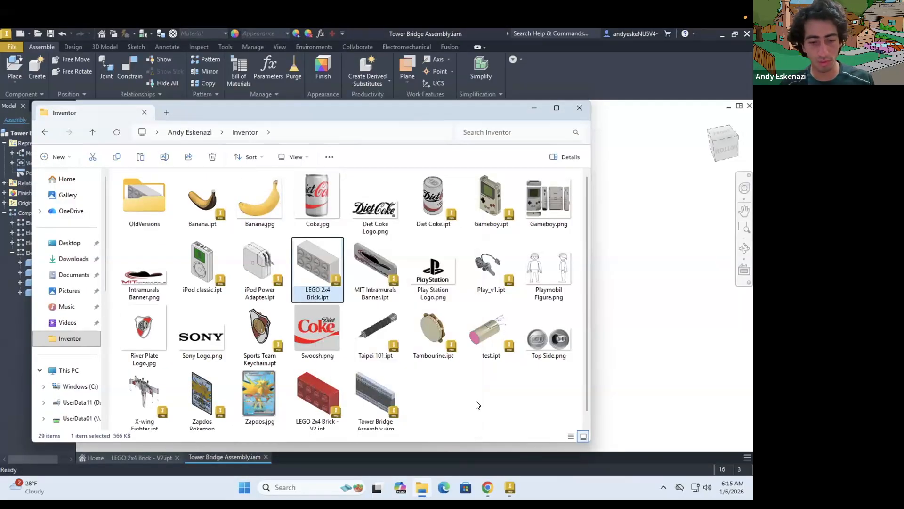
pyautogui.click(478, 405)
pyautogui.hotkey('ctrl', 'v')
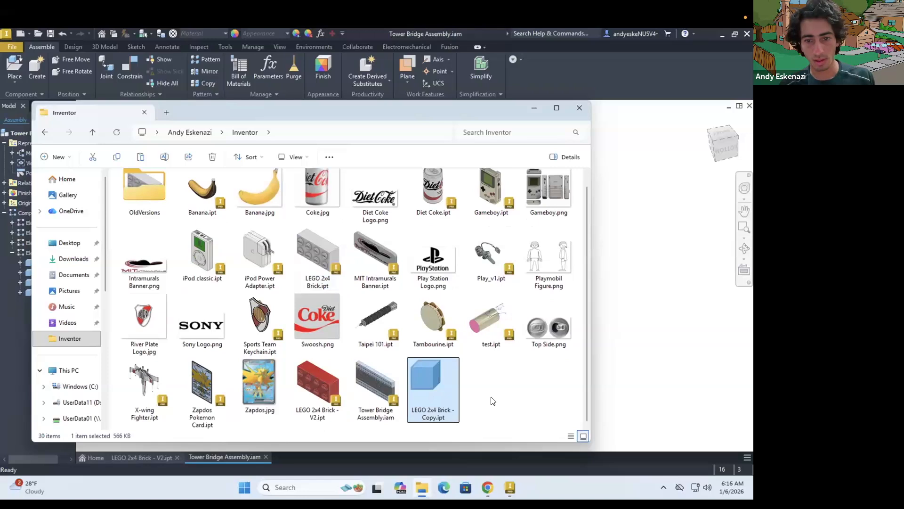
pyautogui.click(492, 400)
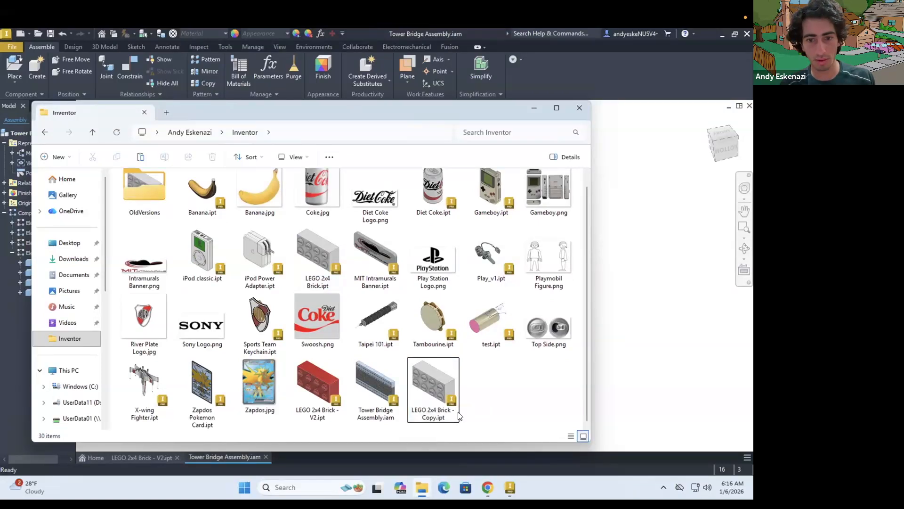
pyautogui.click(437, 418)
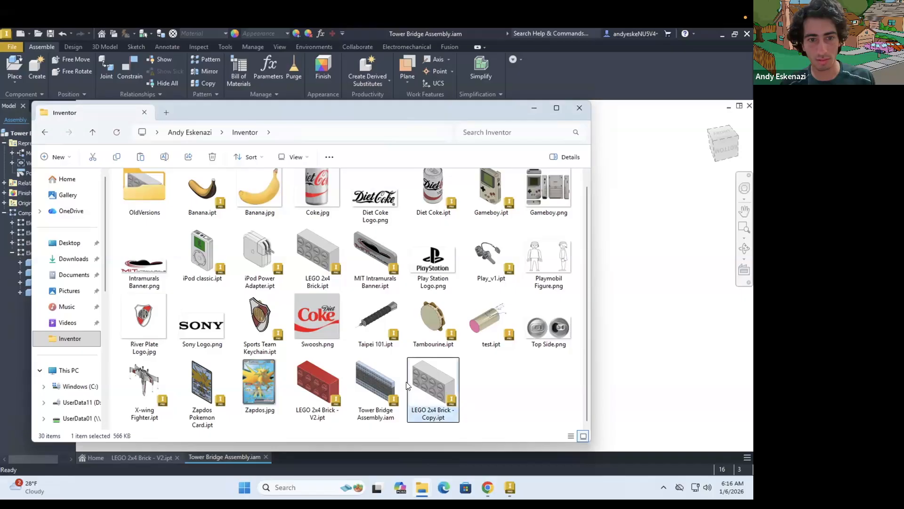
pyautogui.click(66, 343)
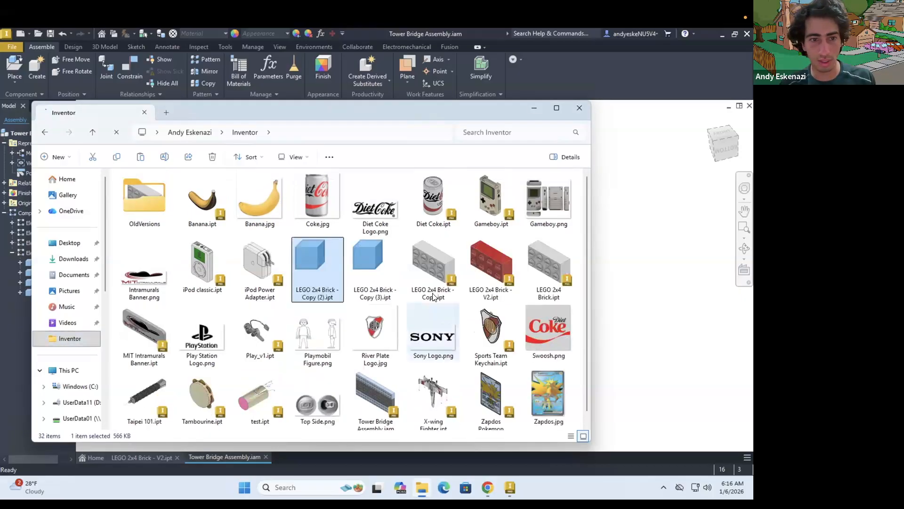
# Rename LEGO 2x4 Brick - Copy.ipt as LEGO 2x2 Brick.ipt
pyautogui.click(433, 296)
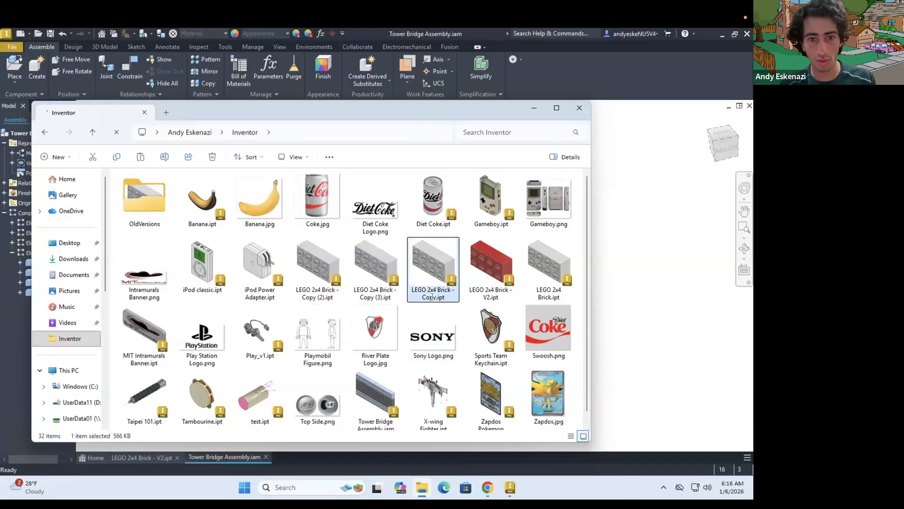
pyautogui.click(434, 297)
pyautogui.press('Escape')
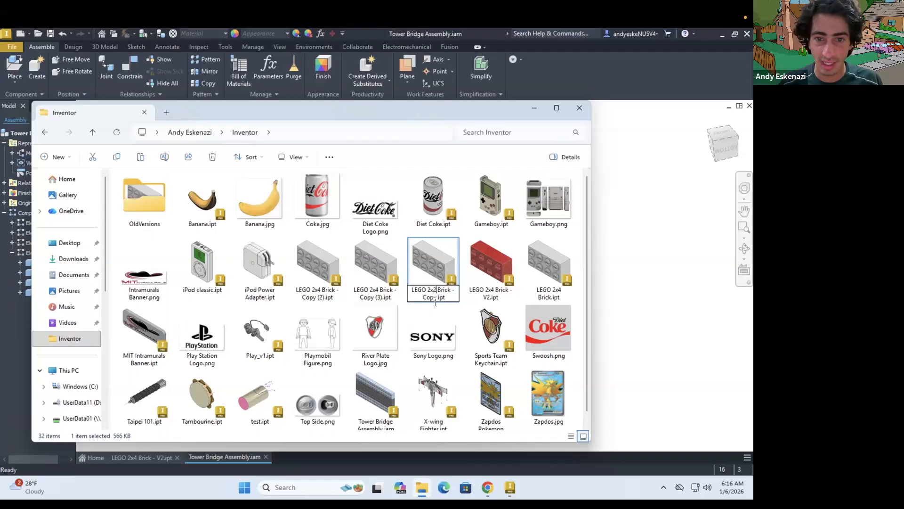
pyautogui.press('BackSpace')
pyautogui.press('BackSpace')
pyautogui.press('BackSpace')
pyautogui.press('BackSpace')
pyautogui.press('BackSpace')
pyautogui.press('BackSpace')
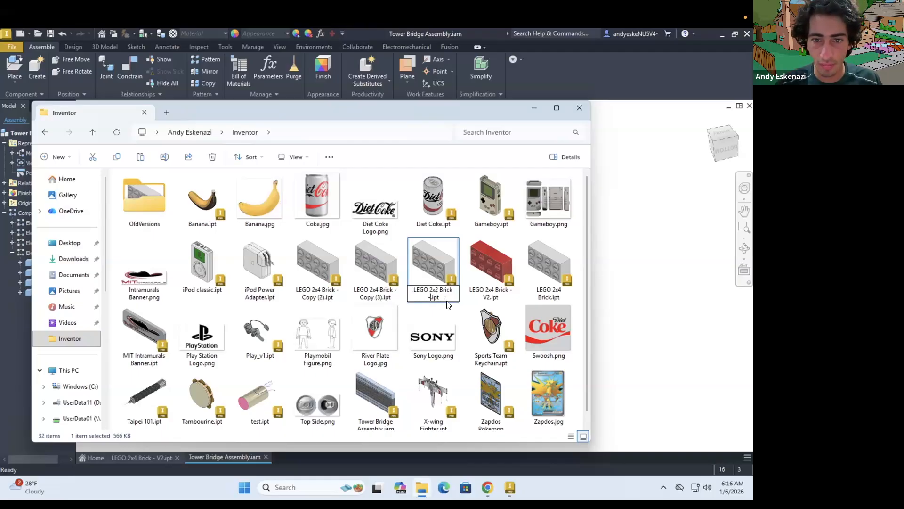
pyautogui.press('BackSpace')
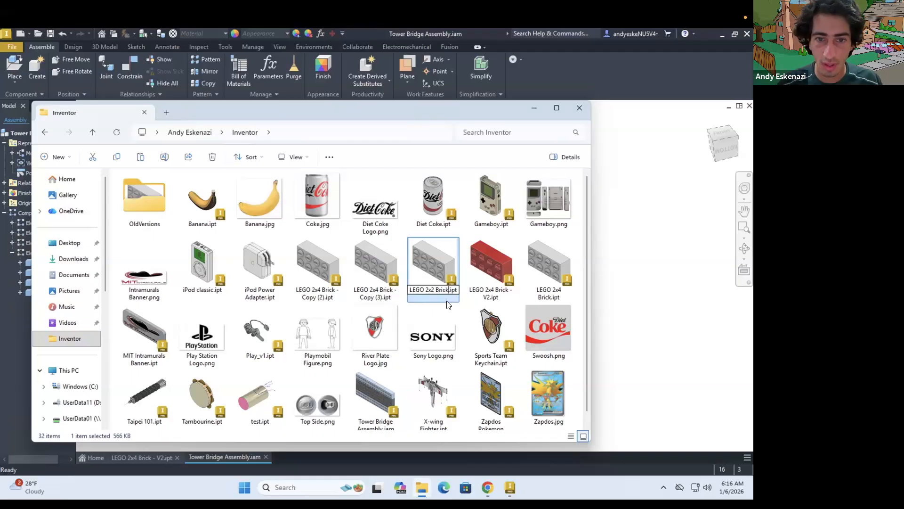
pyautogui.click(322, 296)
# Rename LEGO 2x4 Brick - Copy (2).ipt as LEGO 2x3 Brick.ipt
pyautogui.click(320, 293)
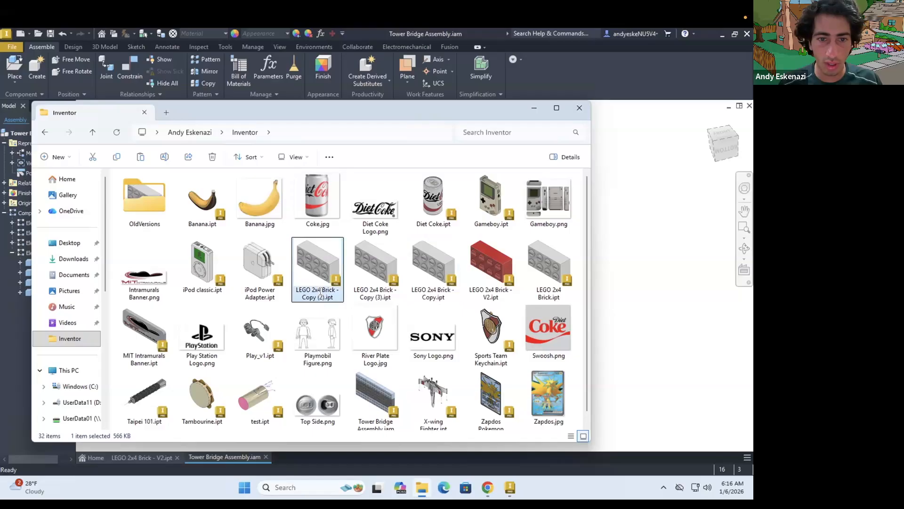
pyautogui.click(322, 291)
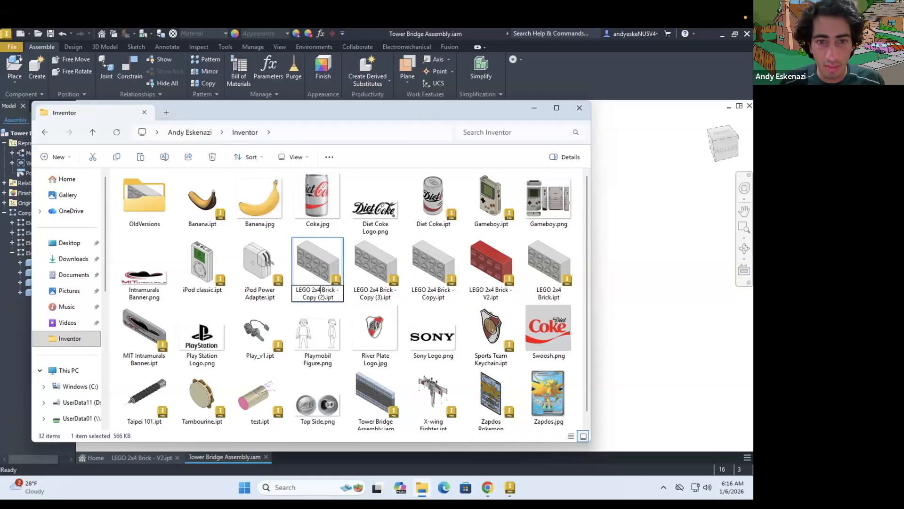
pyautogui.click(325, 297)
pyautogui.press('BackSpace')
pyautogui.press('BackSpace')
pyautogui.press('BackSpace')
pyautogui.press('BackSpace')
pyautogui.press('BackSpace')
pyautogui.press('BackSpace')
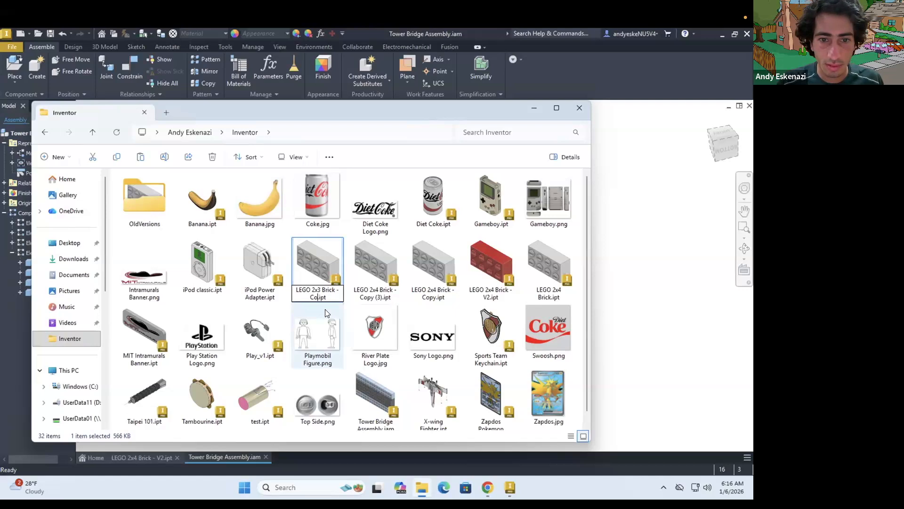
pyautogui.press('BackSpace')
pyautogui.press('BackSpace')
pyautogui.press('BackSpace')
pyautogui.press('BackSpace')
pyautogui.press('BackSpace')
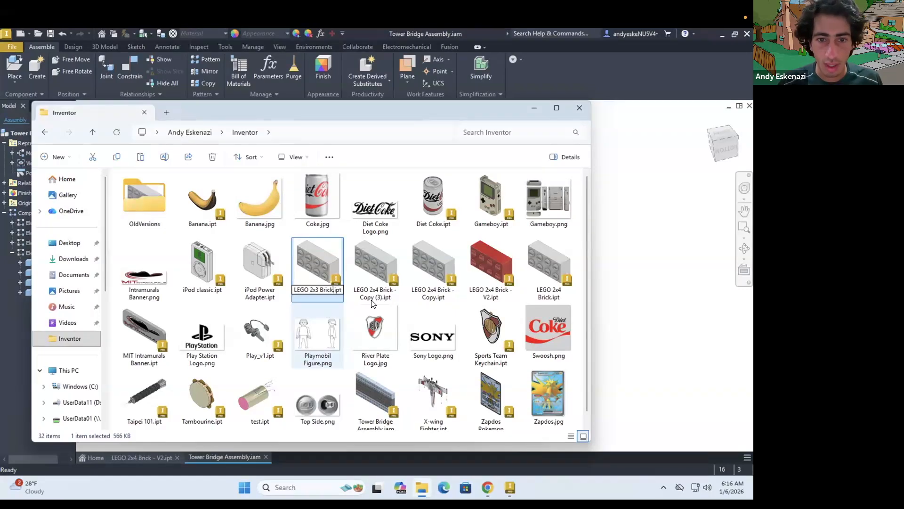
# Rename LEGO 2x4 Brick - Copy (3).ipt as LEGO 2x6 Brick.ipt and reload the Inventor folder
pyautogui.click(370, 297)
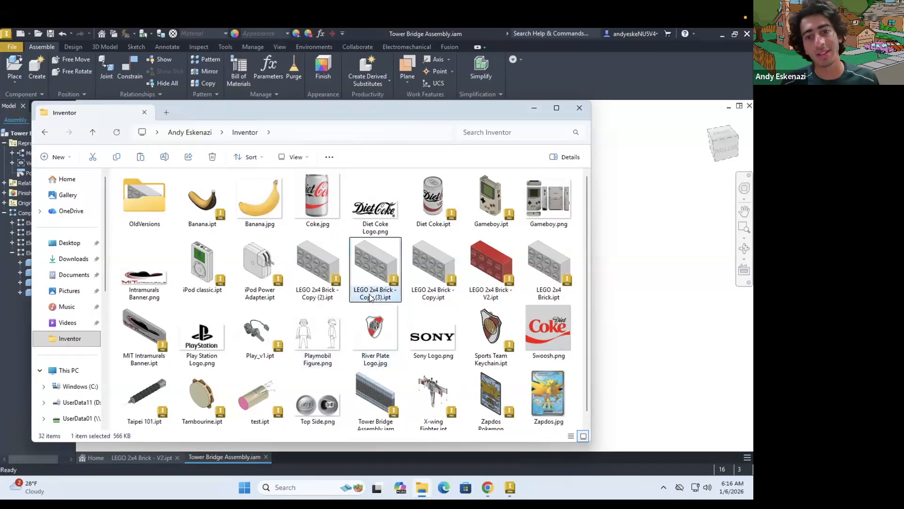
pyautogui.click(372, 295)
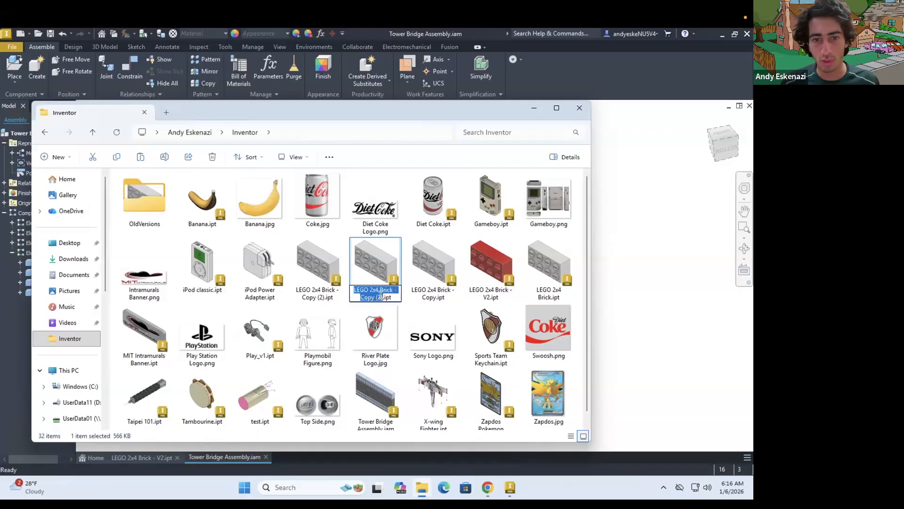
pyautogui.click(380, 298)
pyautogui.press('BackSpace')
pyautogui.press('BackSpace')
pyautogui.press('BackSpace')
pyautogui.press('BackSpace')
pyautogui.press('BackSpace')
pyautogui.press('BackSpace')
pyautogui.press('BackSpace')
pyautogui.press('BackSpace')
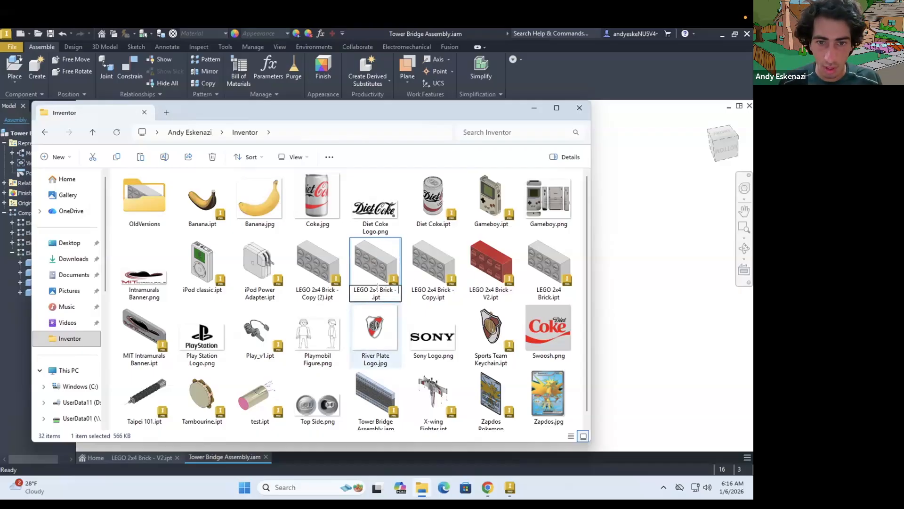
pyautogui.press('BackSpace')
pyautogui.write('6')
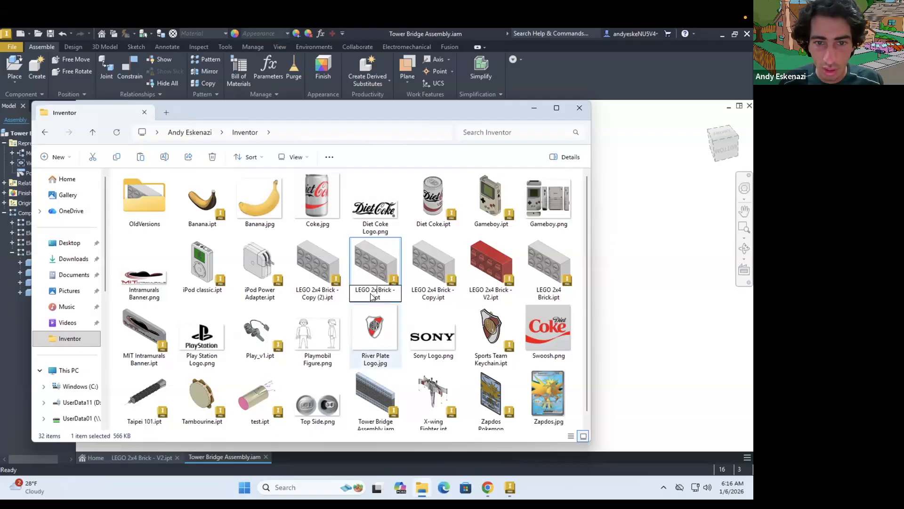
pyautogui.press('Down')
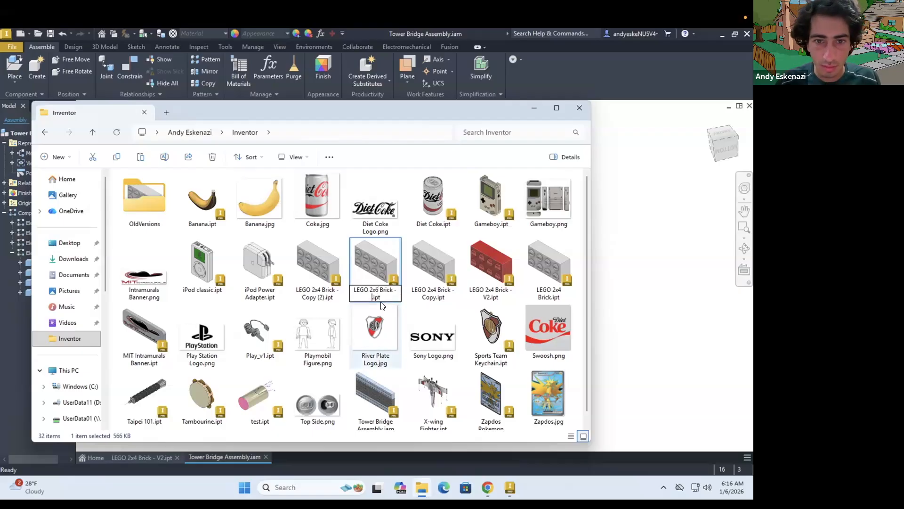
pyautogui.press('BackSpace')
pyautogui.press('BackSpace')
pyautogui.press('BackSpace')
pyautogui.press('BackSpace')
pyautogui.click(448, 310)
pyautogui.click(65, 327)
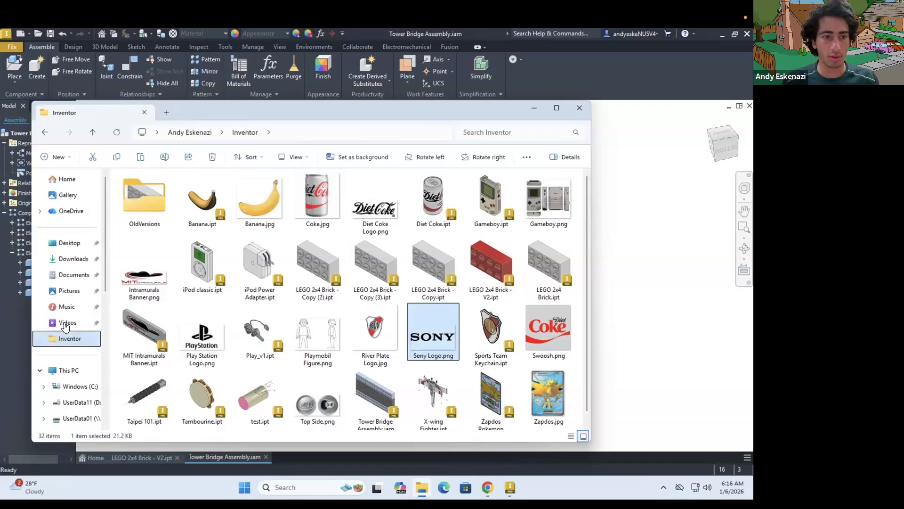
pyautogui.click(69, 338)
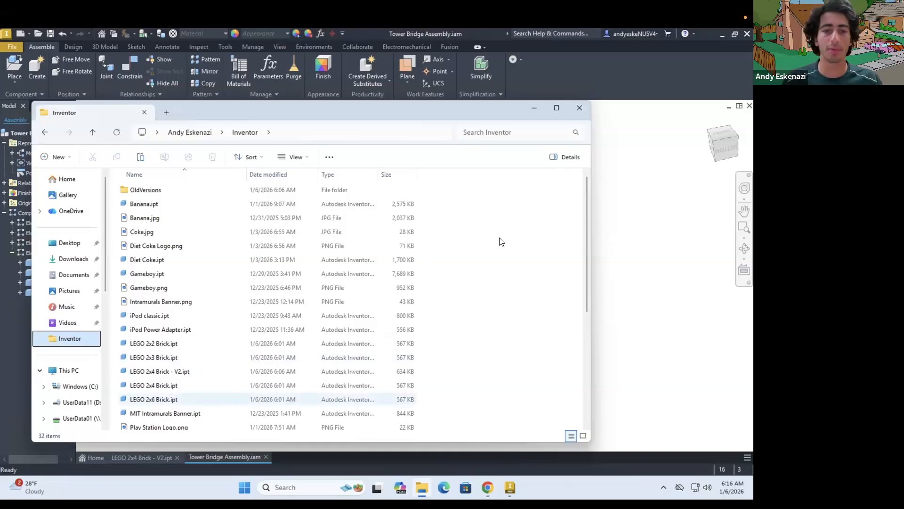
# Switch to Inventor and open LEGO 2x2 Brick.ipt, LEGO 2x3 Brick.ipt and LEGO 2x6 Brick.ipt together
pyautogui.click(38, 33)
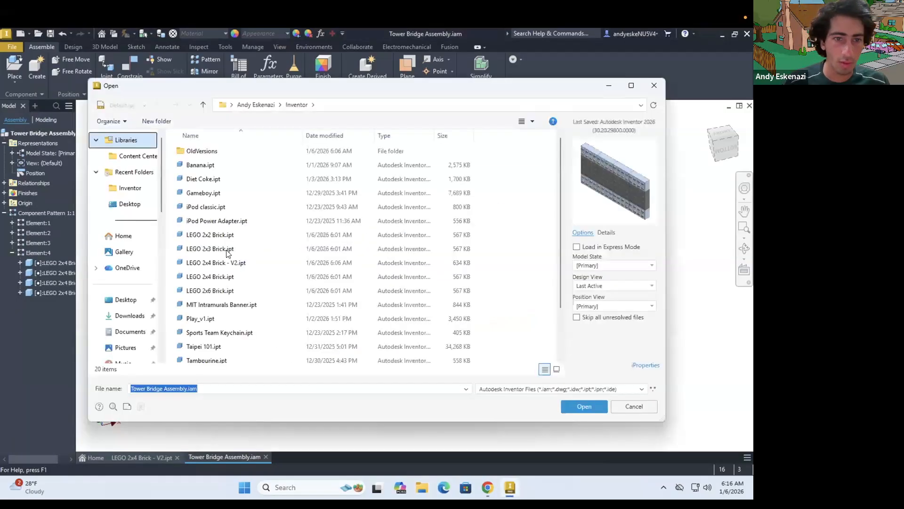
pyautogui.click(225, 237)
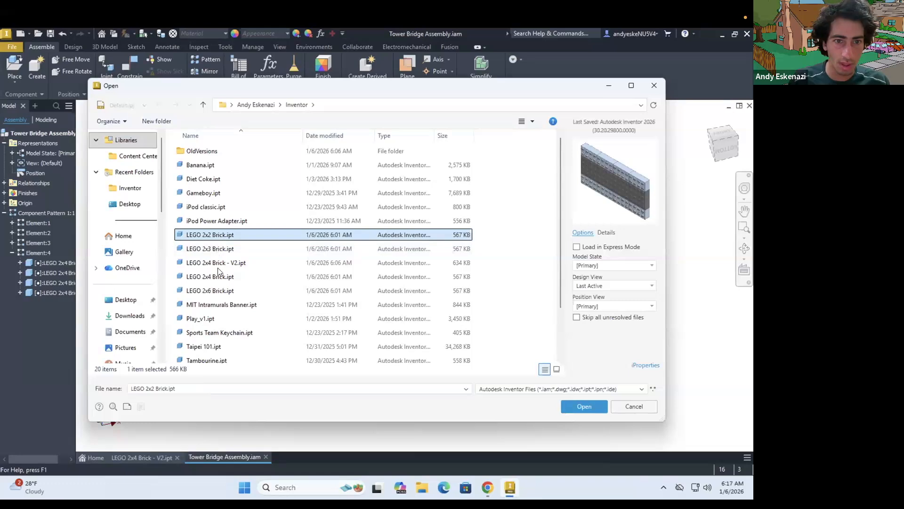
pyautogui.keyDown('ctrl'); pyautogui.click(221, 250); pyautogui.keyUp('ctrl')
pyautogui.keyDown('ctrl'); pyautogui.click(210, 292); pyautogui.keyUp('ctrl')
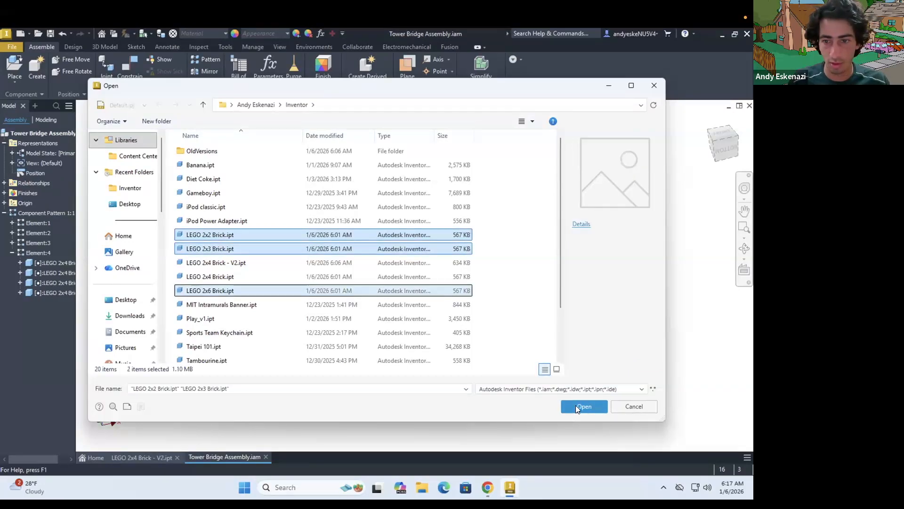
pyautogui.click(580, 406)
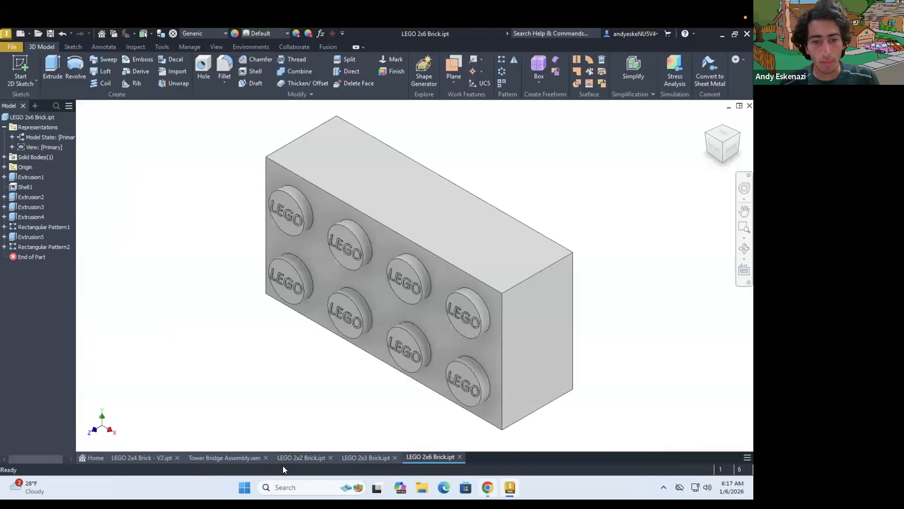
# In LEGO 2x2 Brick.ipt, edit the base extrusion's sketch to set the rectangle's horizontal length to 16 mm, and finish the sketch
pyautogui.click(299, 457)
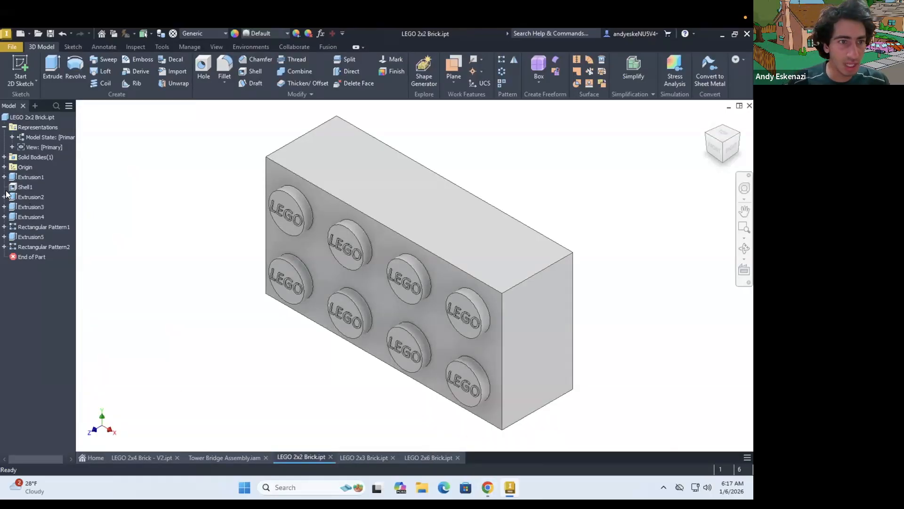
pyautogui.rightClick(24, 187)
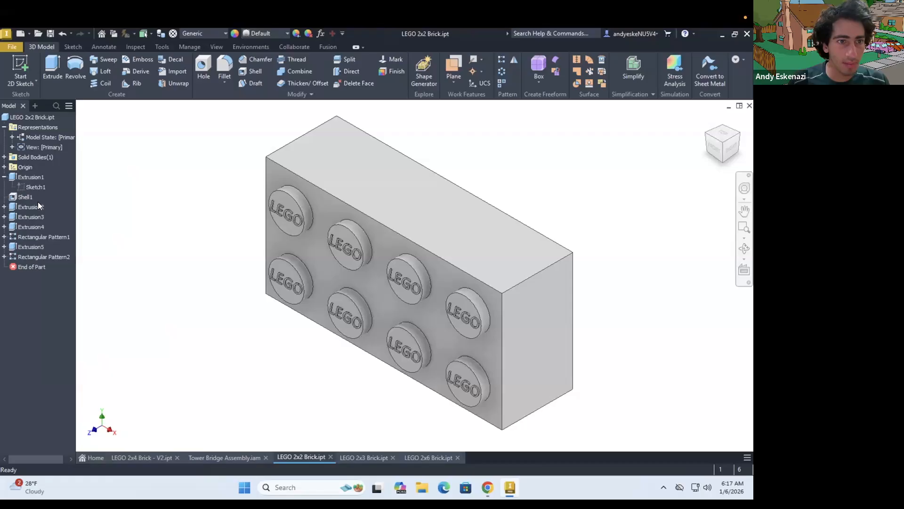
pyautogui.click(44, 214)
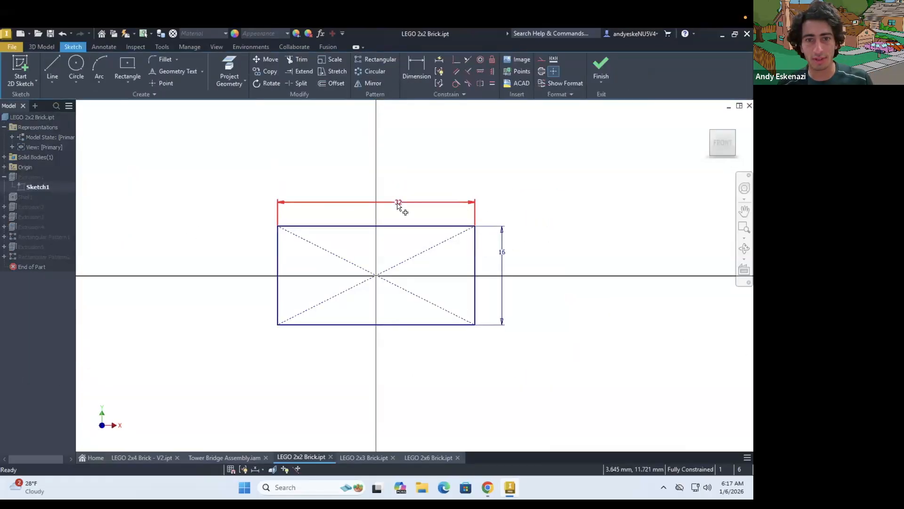
pyautogui.doubleClick(398, 202)
pyautogui.write('16')
pyautogui.press('Return')
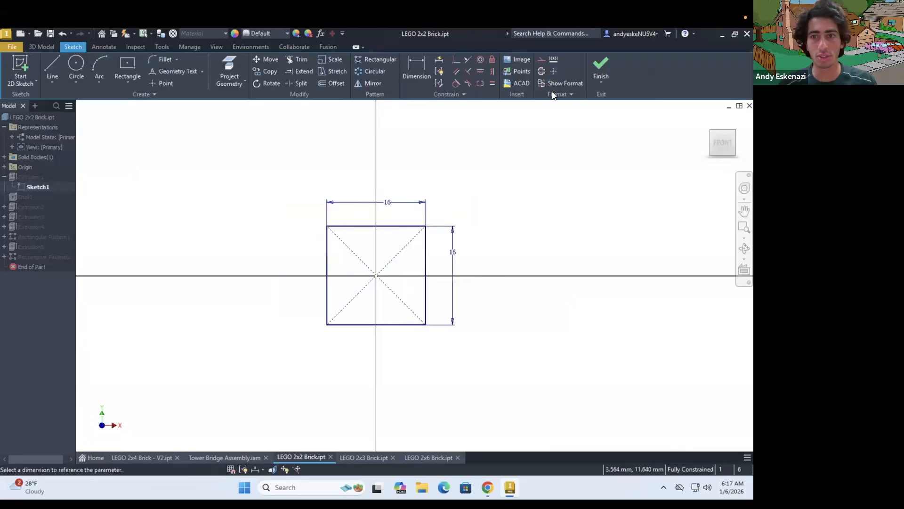
pyautogui.click(601, 63)
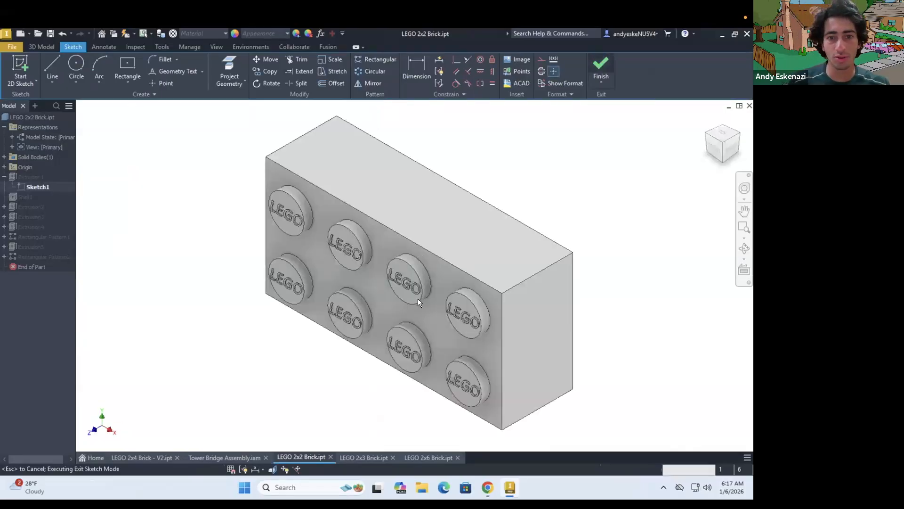
# Edit the 2x2 brick's stud pattern so that it has 2 studs along Direction A
pyautogui.moveTo(556, 296)
pyautogui.keyDown('shift'); pyautogui.mouseDown(button='middle')
pyautogui.moveTo(585, 291)
pyautogui.moveTo(555, 293)
pyautogui.mouseUp(button='middle'); pyautogui.keyUp('shift')
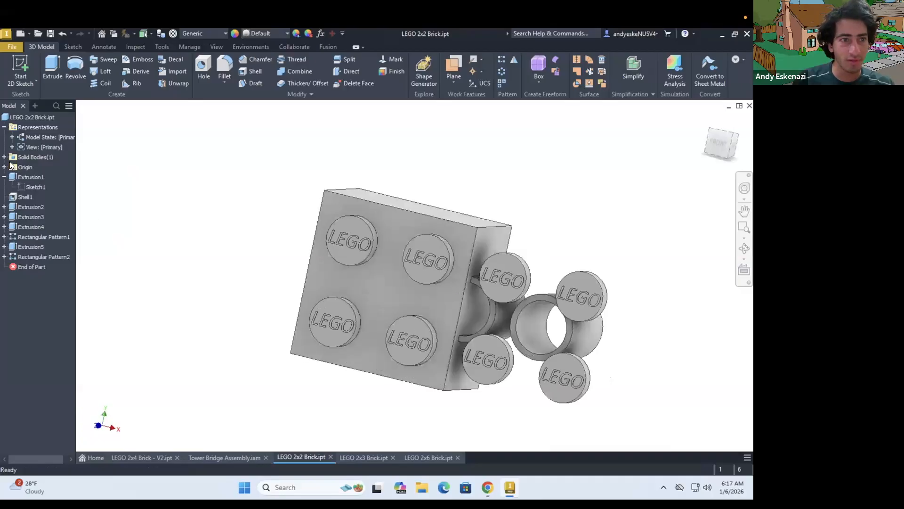
pyautogui.keyDown('shift'); pyautogui.moveTo(437, 307); pyautogui.dragTo(541, 307, button='middle'); pyautogui.keyUp('shift')
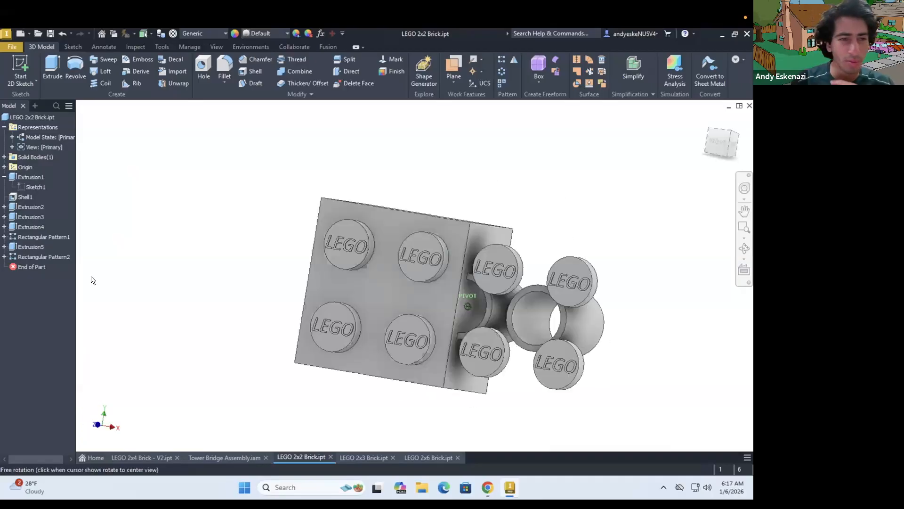
pyautogui.click(16, 235)
pyautogui.rightClick(40, 274)
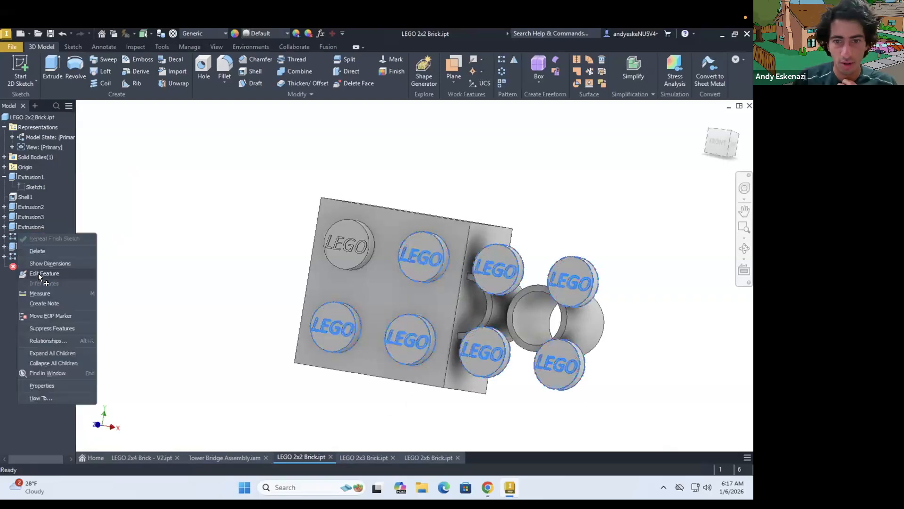
pyautogui.click(38, 273)
pyautogui.write('2')
pyautogui.click(104, 387)
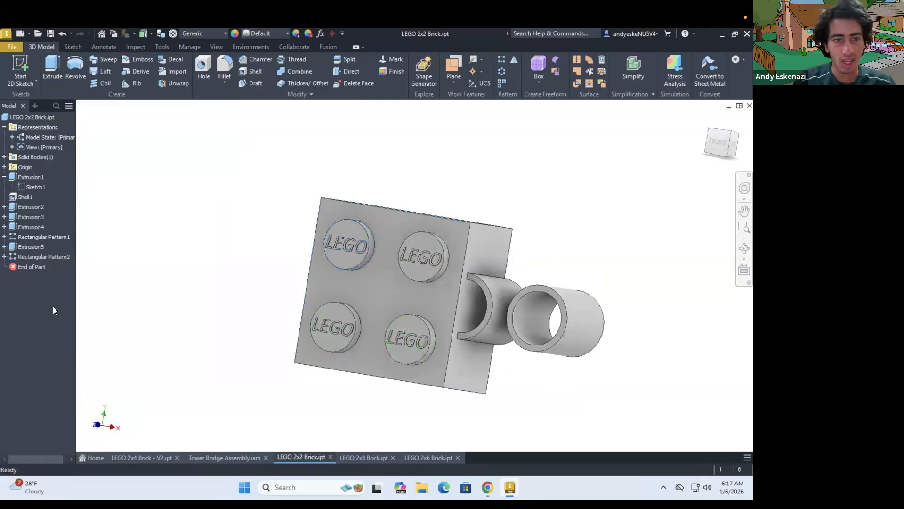
# Set the 2x2 brick's inner tube pattern to 1 instance along Direction A
pyautogui.rightClick(29, 254)
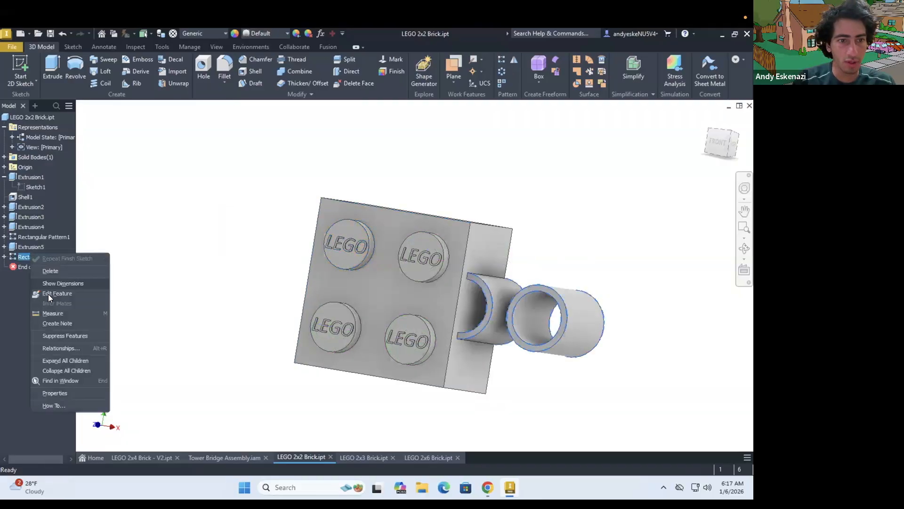
pyautogui.click(48, 294)
pyautogui.doubleClick(141, 196)
pyautogui.write('1')
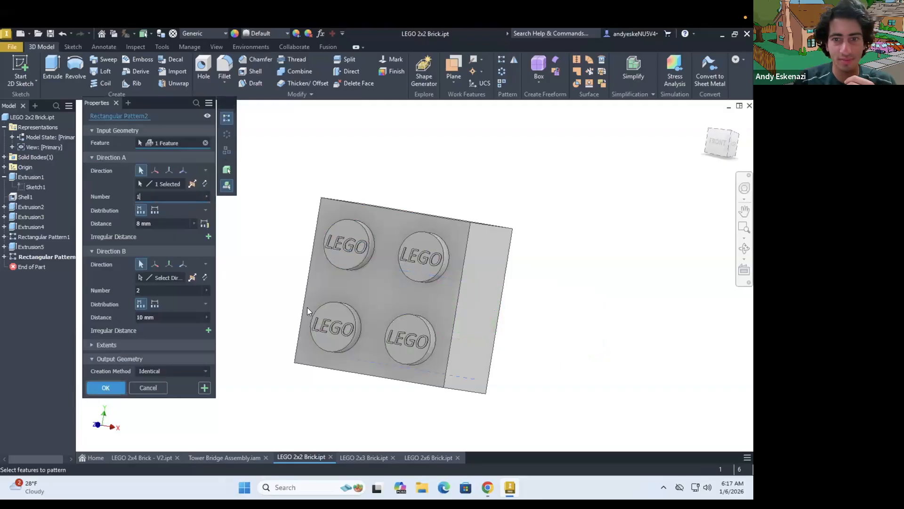
pyautogui.press('Return')
# Check the underside of the 2x2 brick and delete the rectangular pattern of the inner tube
pyautogui.keyDown('shift'); pyautogui.moveTo(338, 320); pyautogui.dragTo(203, 320, button='middle'); pyautogui.keyUp('shift')
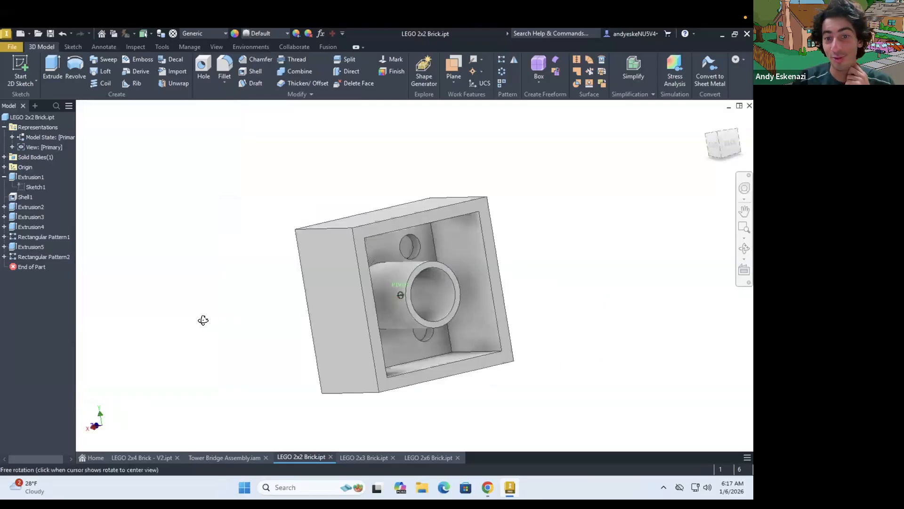
pyautogui.keyDown('shift'); pyautogui.moveTo(283, 323); pyautogui.dragTo(136, 317, button='middle'); pyautogui.keyUp('shift')
pyautogui.rightClick(41, 255)
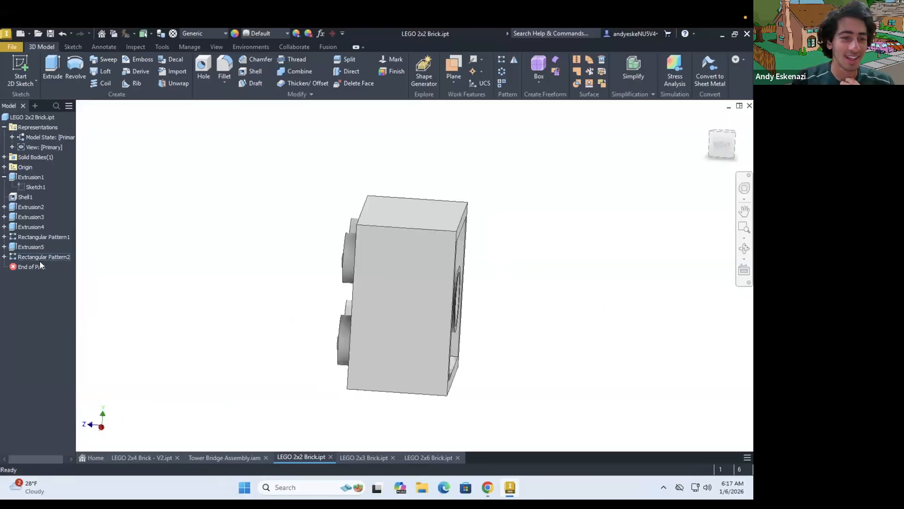
pyautogui.click(63, 273)
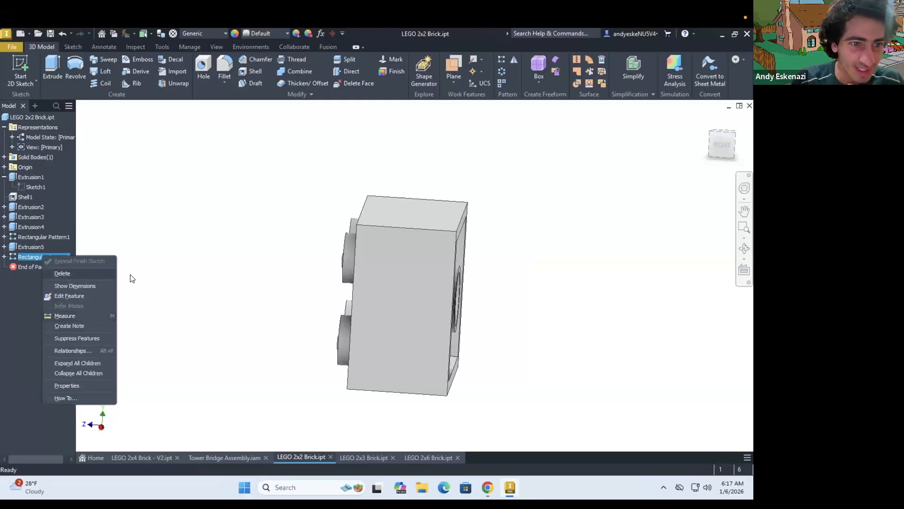
pyautogui.keyDown('shift'); pyautogui.moveTo(518, 269); pyautogui.dragTo(395, 375, button='middle'); pyautogui.keyUp('shift')
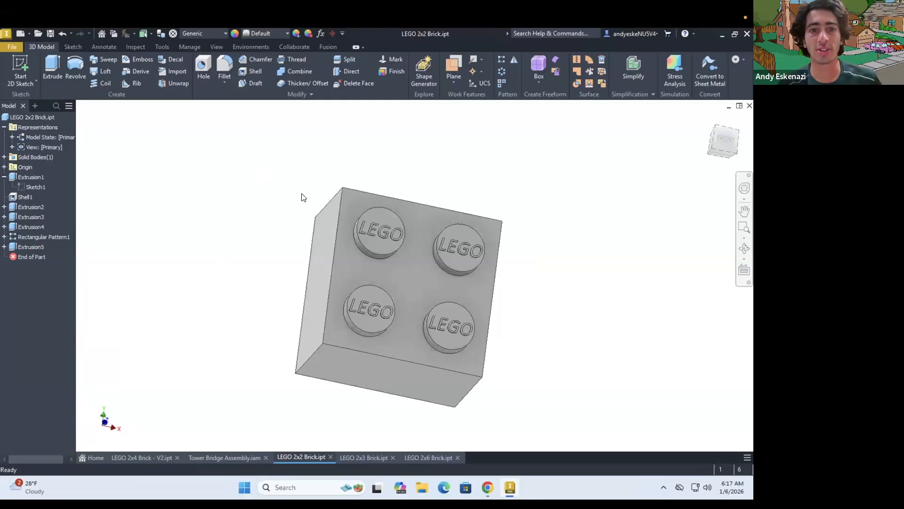
# In LEGO 2x3 Brick.ipt, edit the base extrusion's sketch to set the rectangle's horizontal length to 24 mm
pyautogui.click(378, 456)
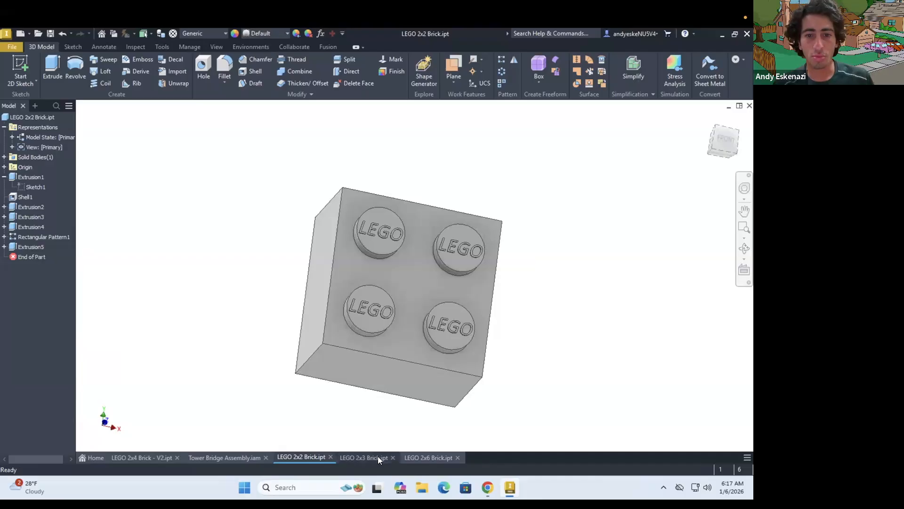
pyautogui.click(4, 177)
pyautogui.click(34, 186)
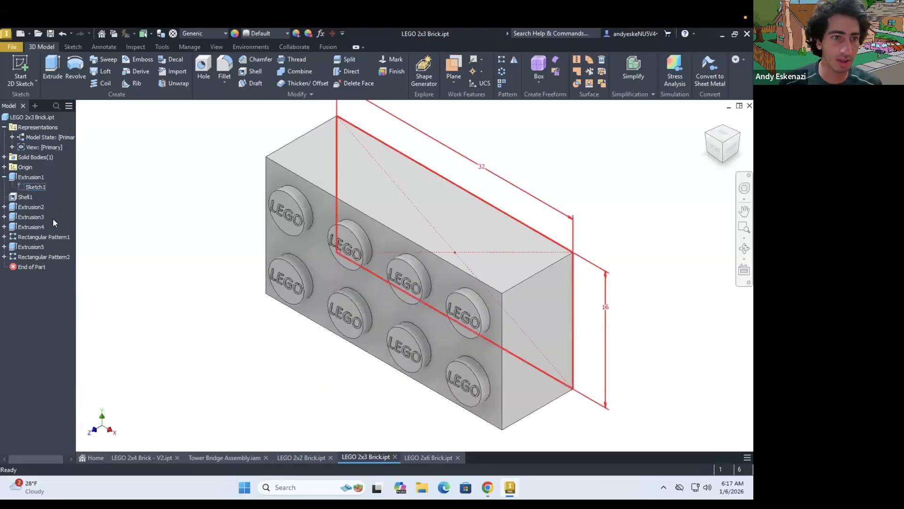
pyautogui.rightClick(33, 186)
pyautogui.click(53, 219)
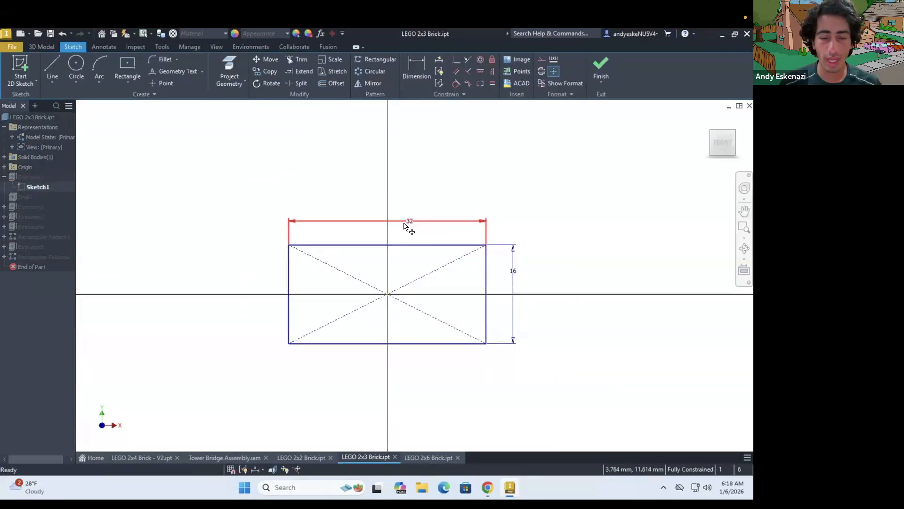
pyautogui.doubleClick(404, 225)
pyautogui.write('24')
pyautogui.press('Return')
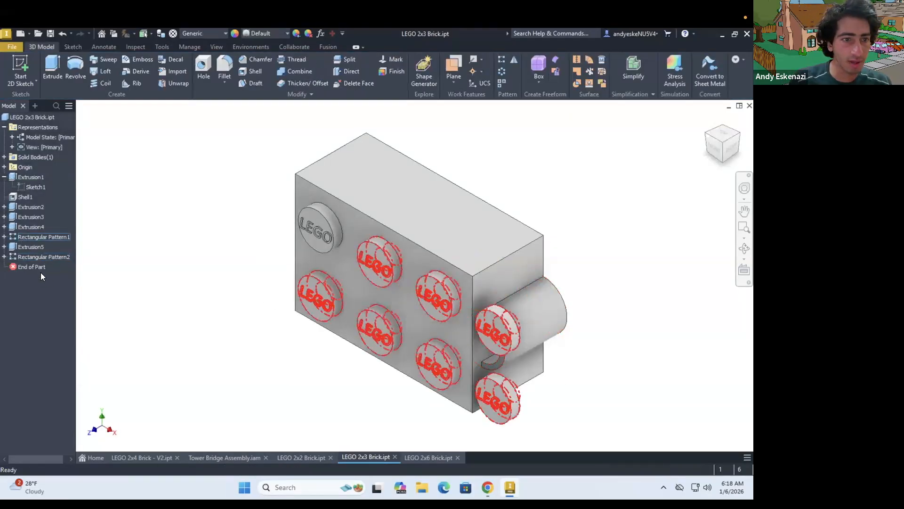
# Edit the 2x3 brick's stud pattern so that it has 3 studs along Direction A
pyautogui.rightClick(42, 237)
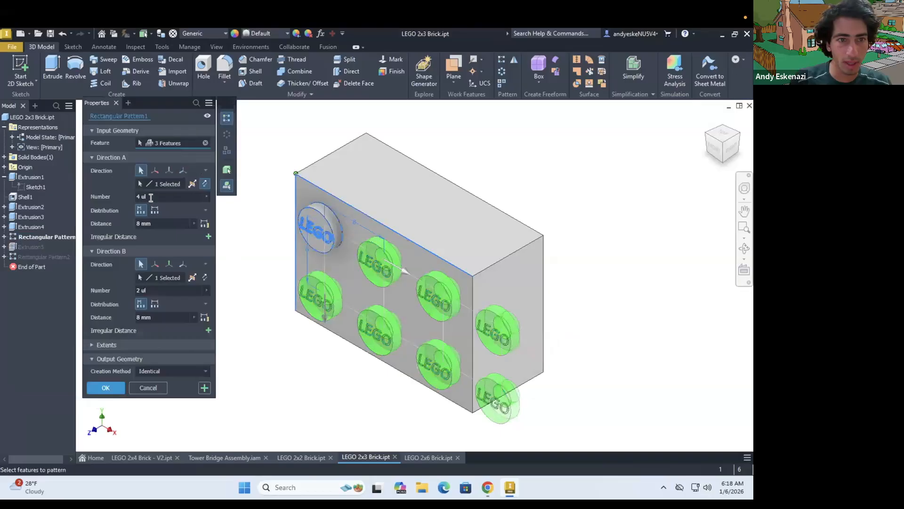
pyautogui.write('3')
pyautogui.click(106, 388)
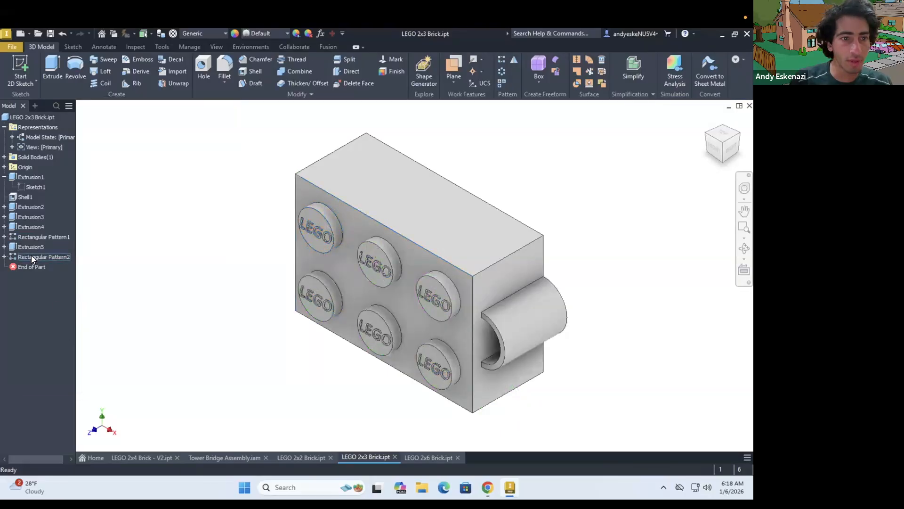
# Set the 2x3 brick's inner tube pattern to 2 instances along Direction A and save the part
pyautogui.rightClick(58, 298)
pyautogui.click(59, 285)
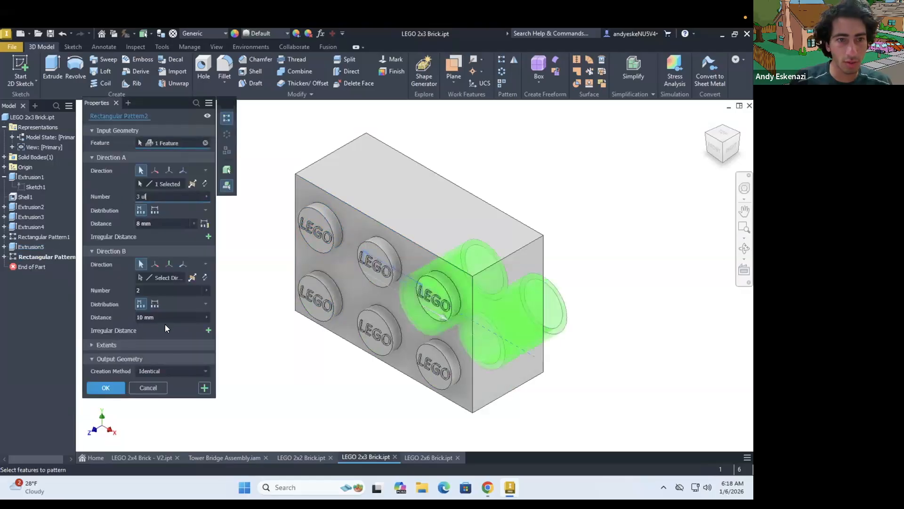
pyautogui.press('BackSpace')
pyautogui.press('BackSpace')
pyautogui.press('BackSpace')
pyautogui.press('BackSpace')
pyautogui.write('1')
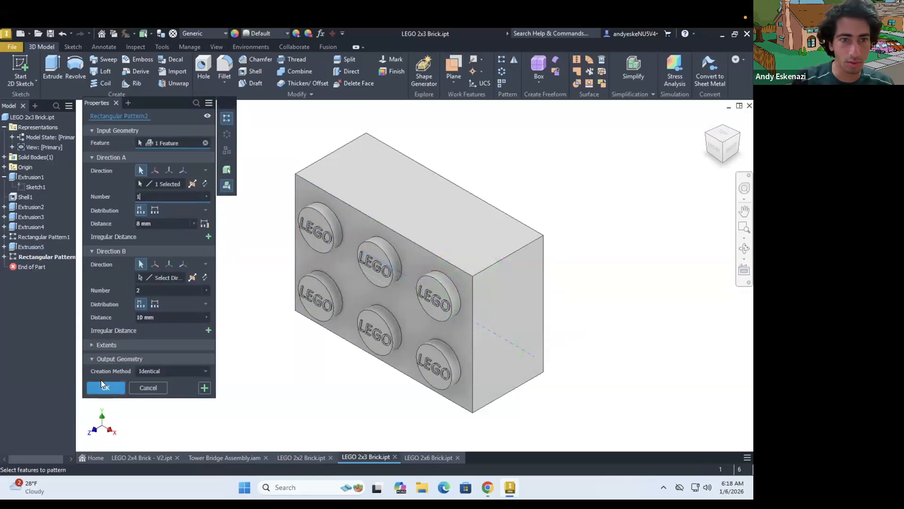
pyautogui.press('BackSpace')
pyautogui.write('2')
pyautogui.press('Return')
pyautogui.keyDown('shift'); pyautogui.moveTo(324, 312); pyautogui.dragTo(361, 292, button='middle'); pyautogui.keyUp('shift')
pyautogui.click(47, 34)
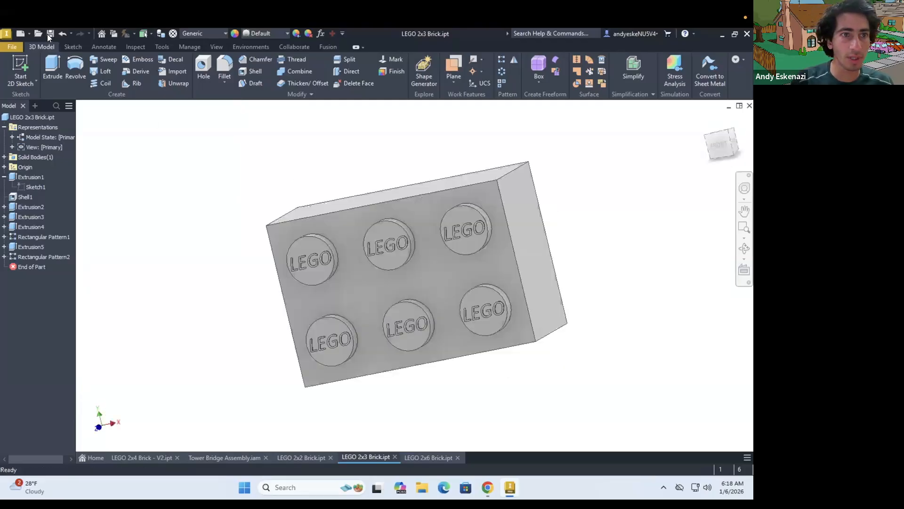
# In LEGO 2x6 Brick.ipt, edit the base extrusion's sketch to set the rectangle's horizontal length to 48 mm
pyautogui.click(436, 457)
pyautogui.click(4, 177)
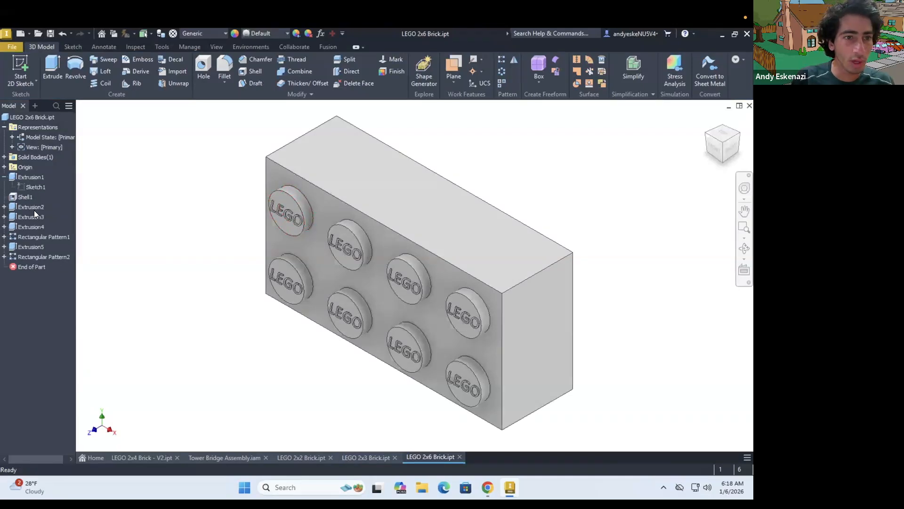
pyautogui.rightClick(30, 186)
pyautogui.click(46, 216)
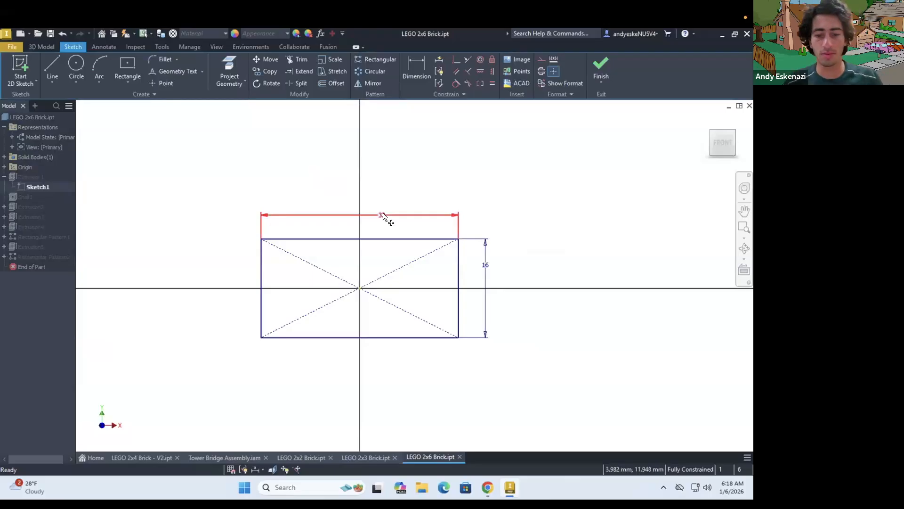
pyautogui.doubleClick(383, 215)
pyautogui.write('48')
pyautogui.press('Return')
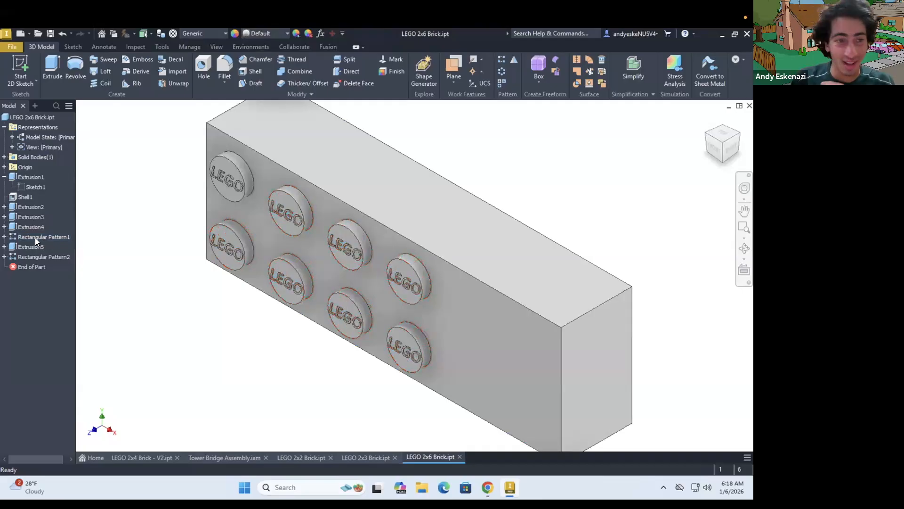
# Edit the 2x6 brick's stud pattern so that it has 6 studs along Direction A
pyautogui.click(34, 238)
pyautogui.rightClick(56, 278)
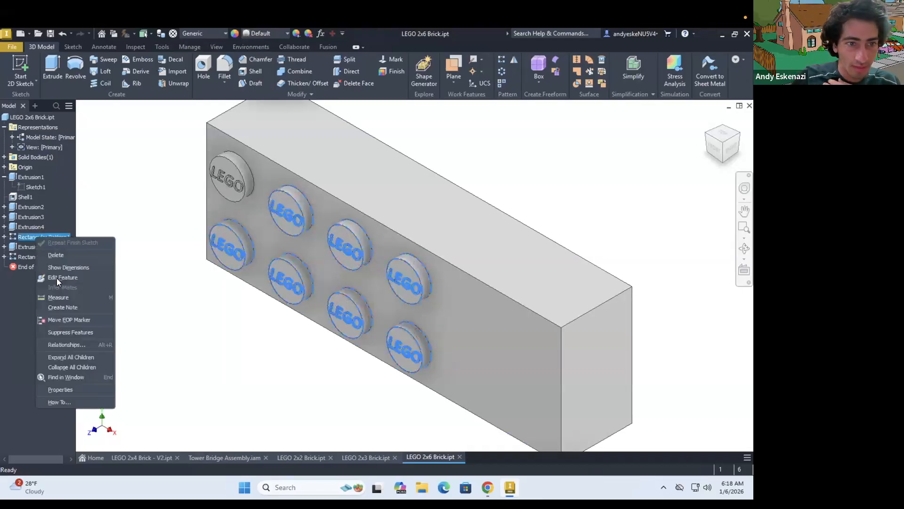
pyautogui.click(130, 247)
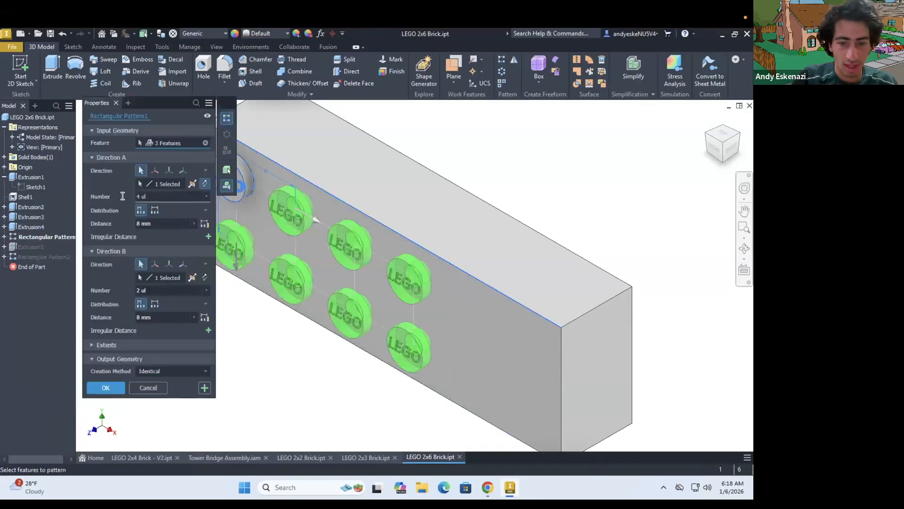
pyautogui.click(107, 387)
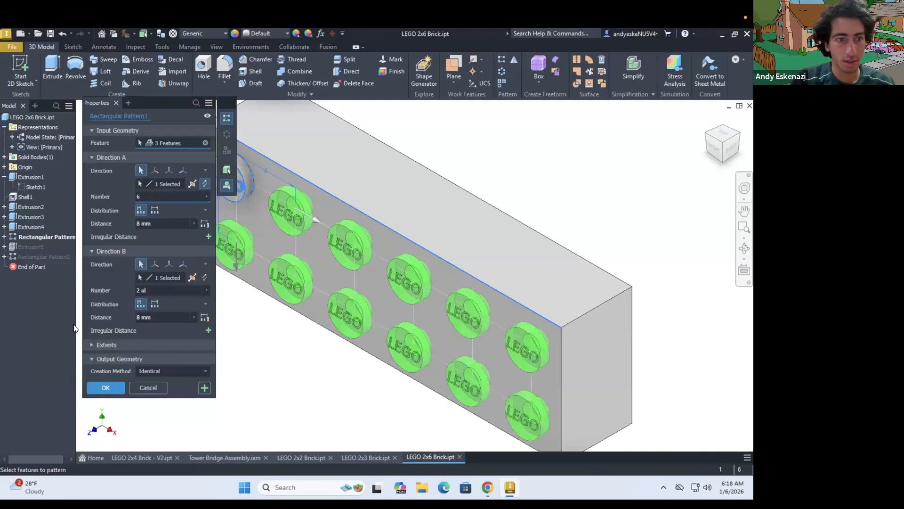
# Set the 2x6 brick's inner tube pattern to 5 instances along Direction A and save the part
pyautogui.rightClick(31, 257)
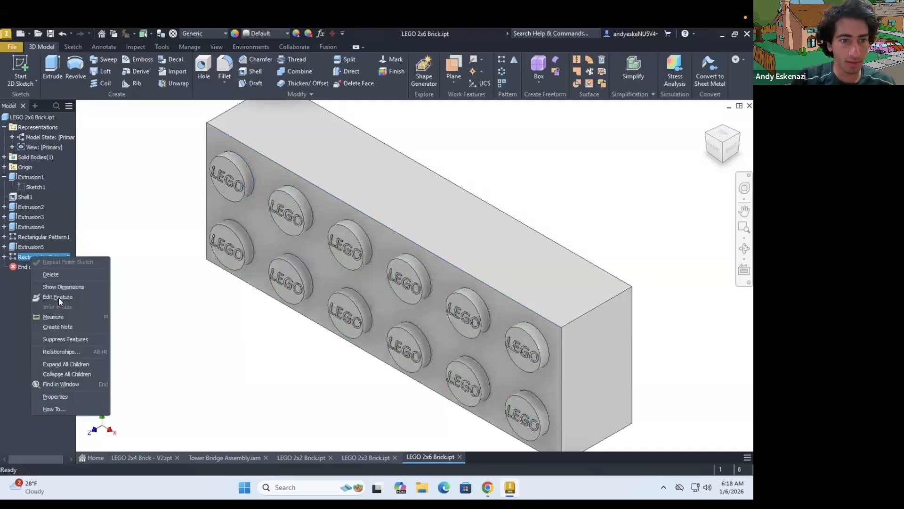
pyautogui.moveTo(156, 195); pyautogui.dragTo(117, 196)
pyautogui.write('5')
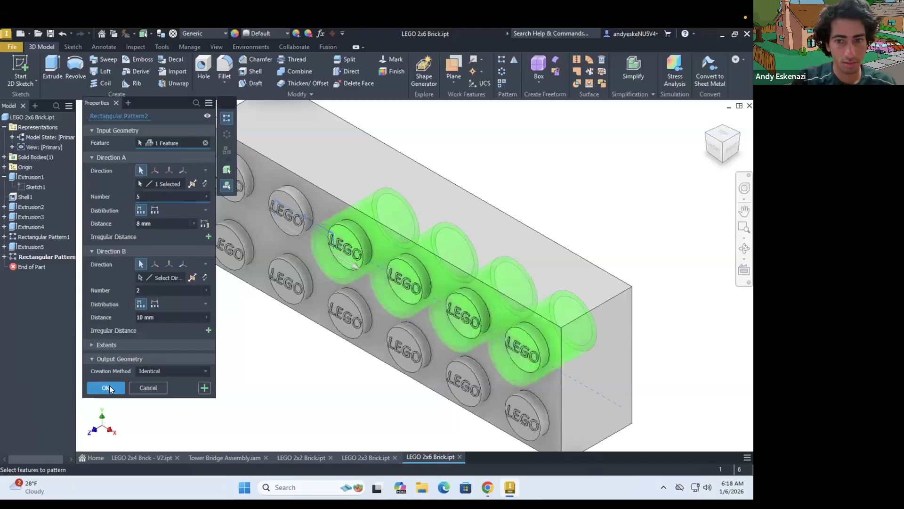
pyautogui.click(109, 385)
pyautogui.keyDown('shift'); pyautogui.moveTo(351, 283); pyautogui.dragTo(369, 267, button='middle'); pyautogui.keyUp('shift')
pyautogui.click(49, 35)
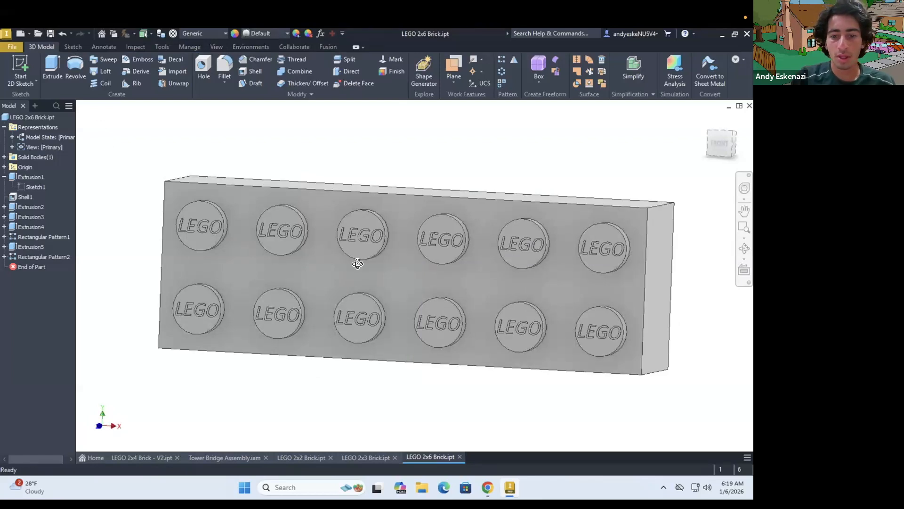
pyautogui.scroll(-3, 357, 263)
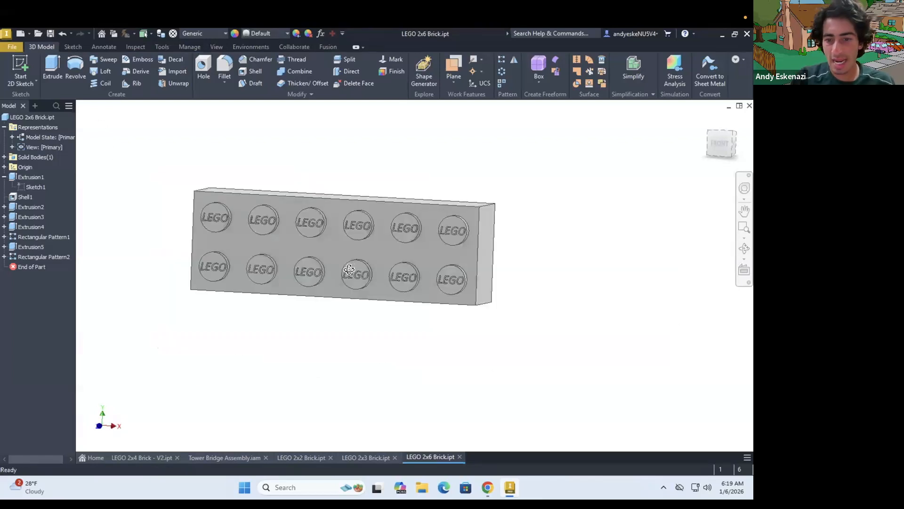
# Check the Lego Tower bridge reference video in Chrome and duplicate LEGO 2x4 Brick.ipt in File Explorer's Inventor folder
pyautogui.click(490, 481)
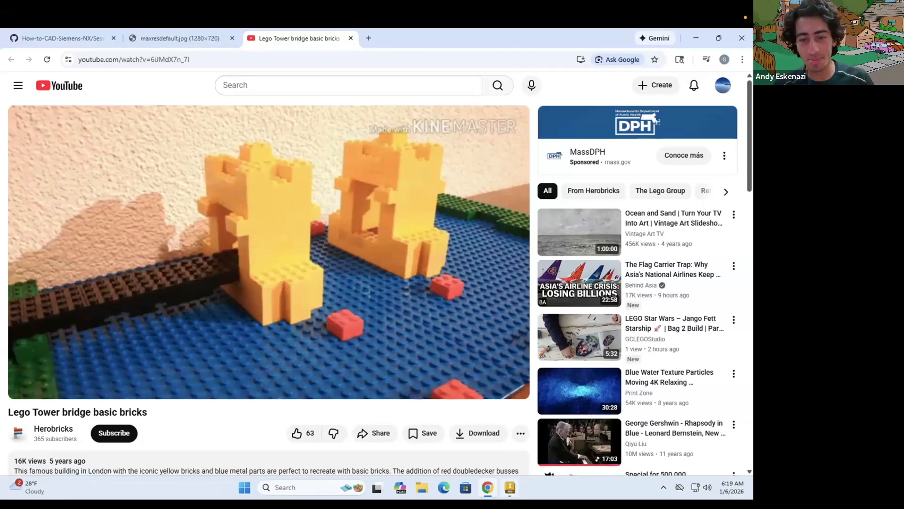
pyautogui.click(422, 488)
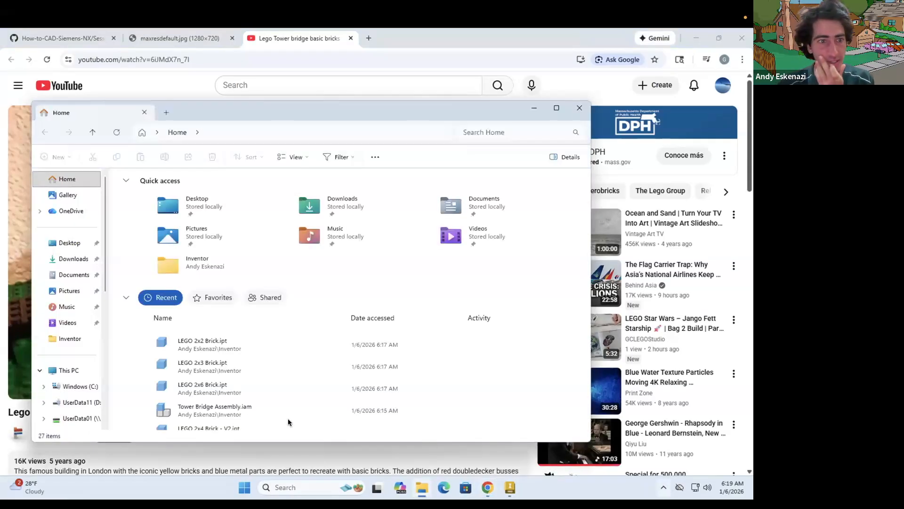
pyautogui.click(59, 344)
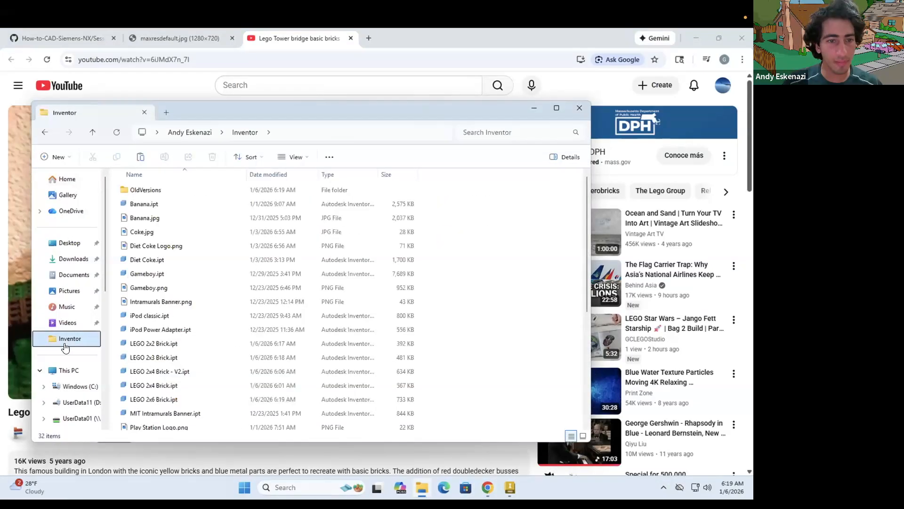
pyautogui.click(160, 385)
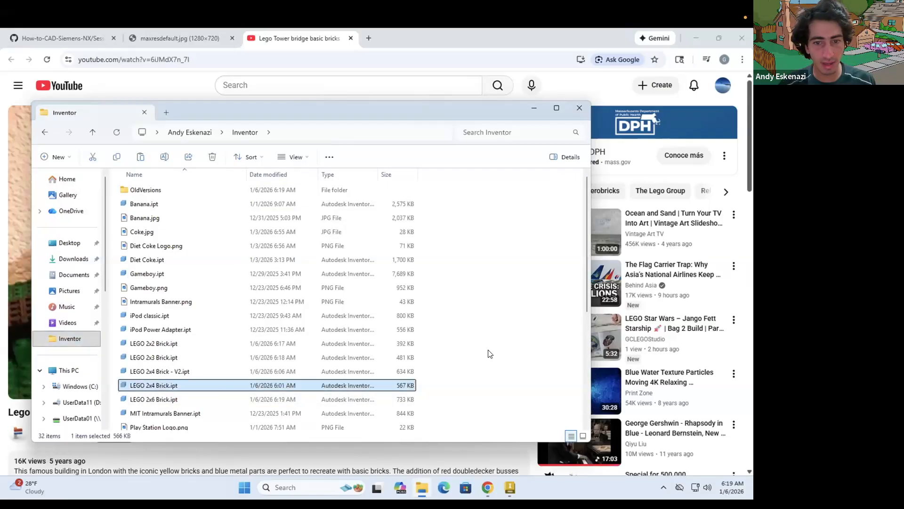
pyautogui.hotkey('ctrl', 'v')
# Rename the copied 2x4 brick file as LEGO 20x64 Plate.ipt
pyautogui.rightClick(191, 424)
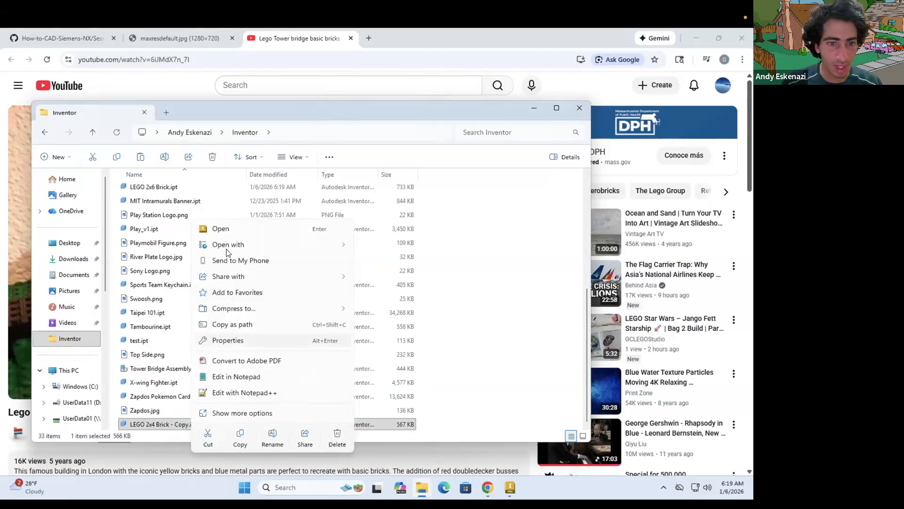
pyautogui.click(167, 424)
pyautogui.click(167, 424)
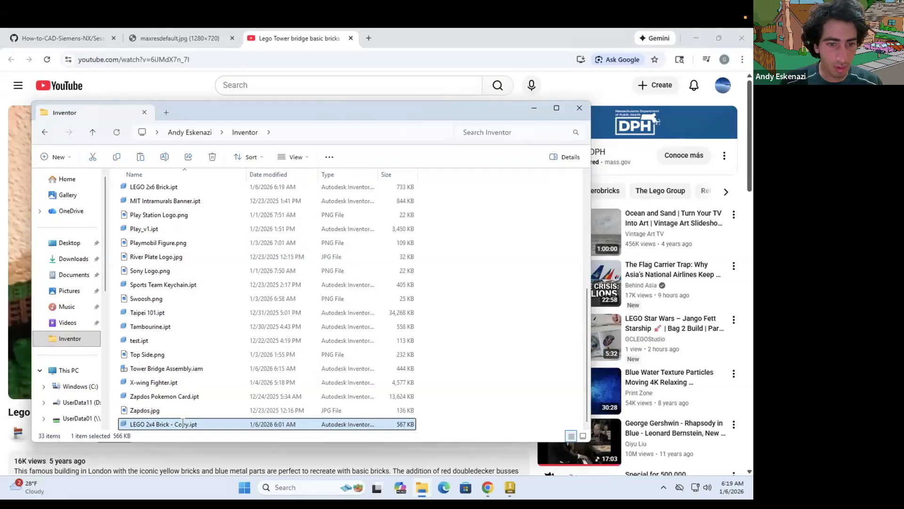
pyautogui.moveTo(189, 423); pyautogui.dragTo(154, 433)
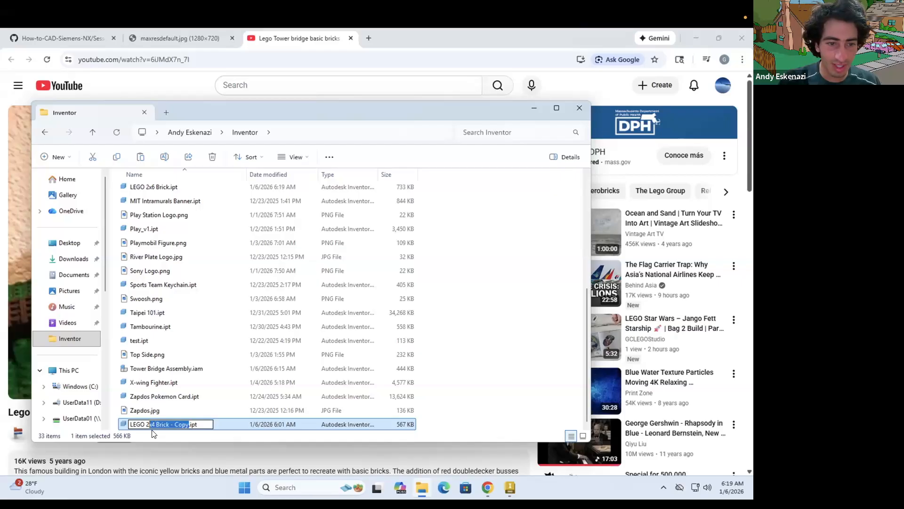
pyautogui.write('0x6')
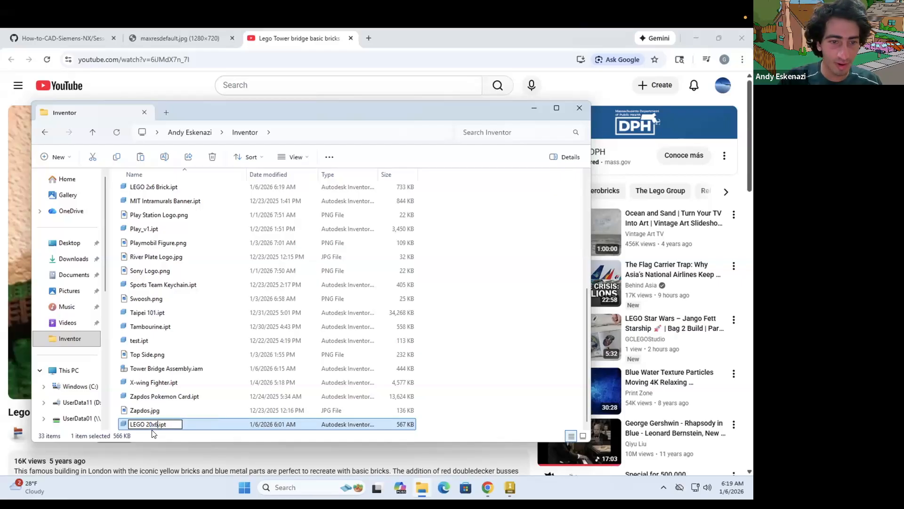
pyautogui.write('4 P')
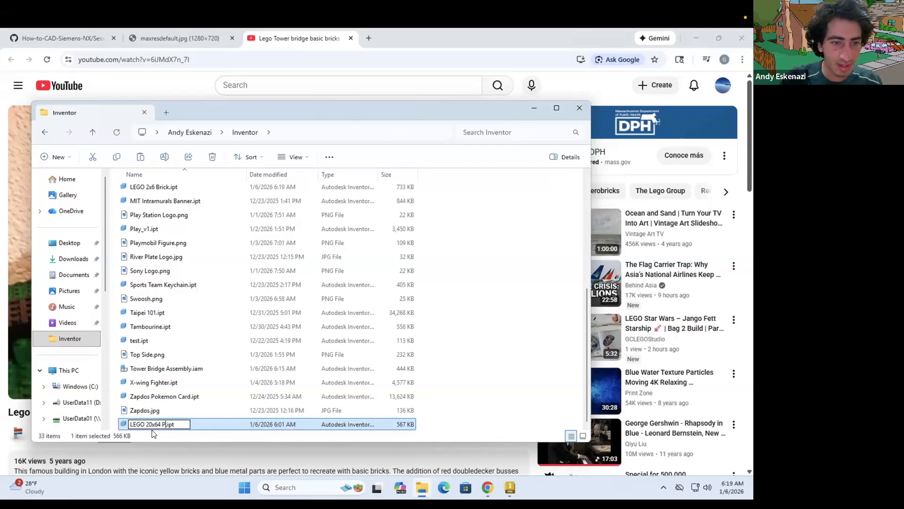
pyautogui.write('late')
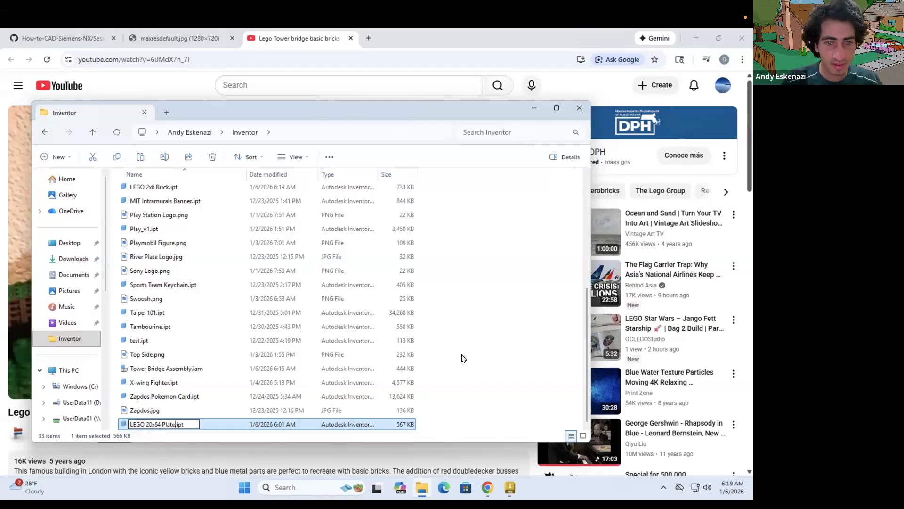
pyautogui.press('Return')
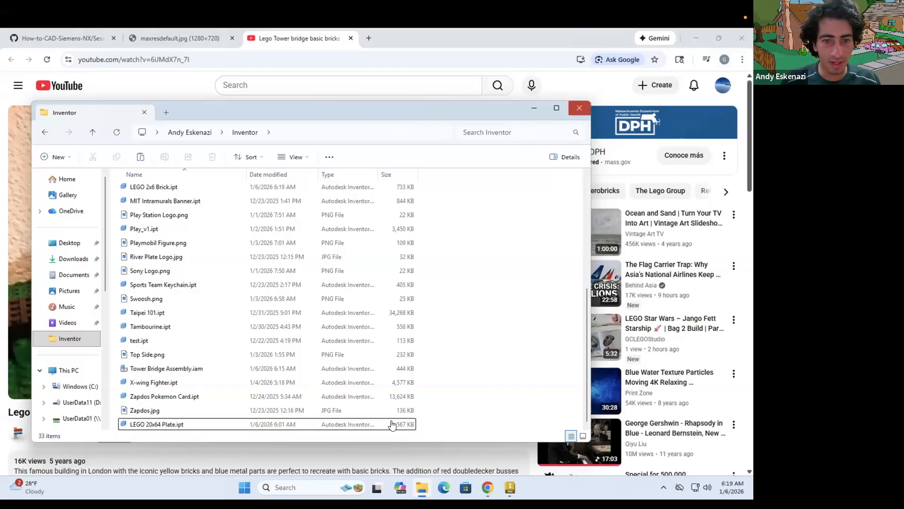
# Switch back to Inventor and open LEGO 20x64 Plate.ipt
pyautogui.click(485, 485)
pyautogui.click(510, 487)
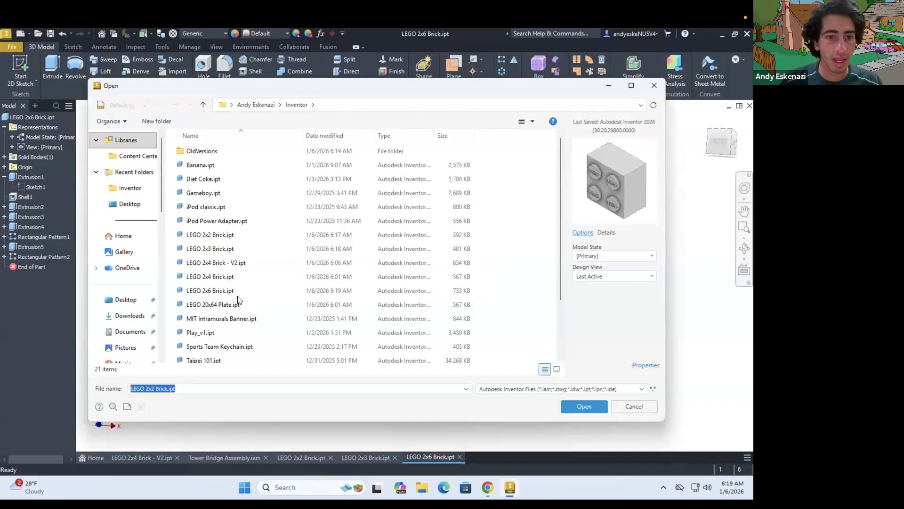
pyautogui.click(218, 306)
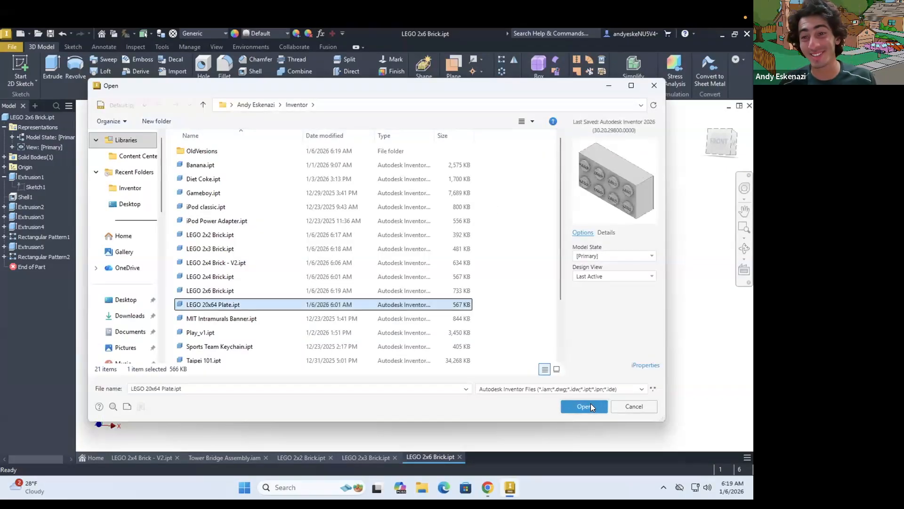
pyautogui.click(595, 404)
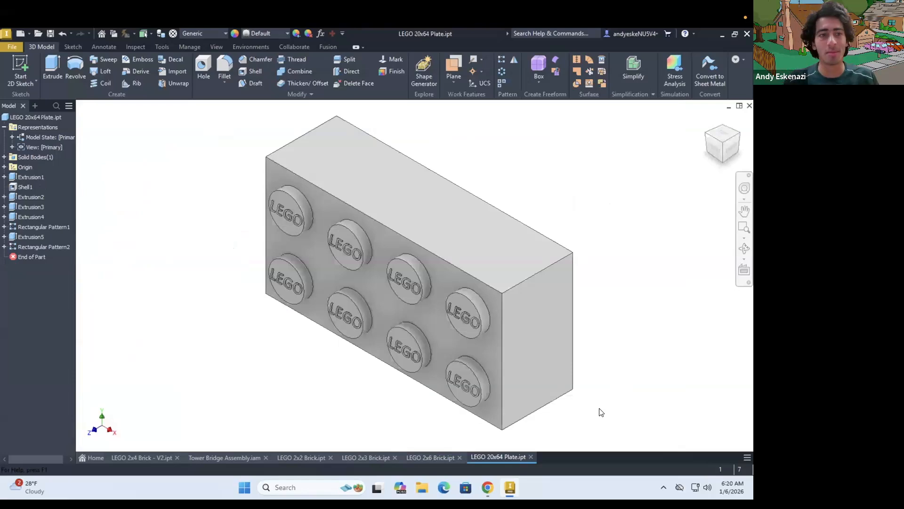
# Delete the inner tube extrusion and its rectangular pattern from the plate part
pyautogui.click(22, 246)
pyautogui.rightClick(25, 245)
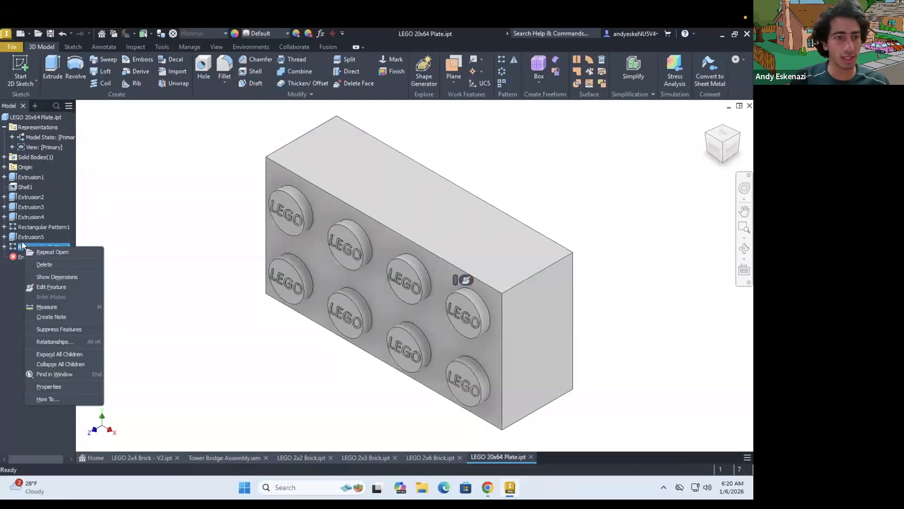
pyautogui.click(24, 236)
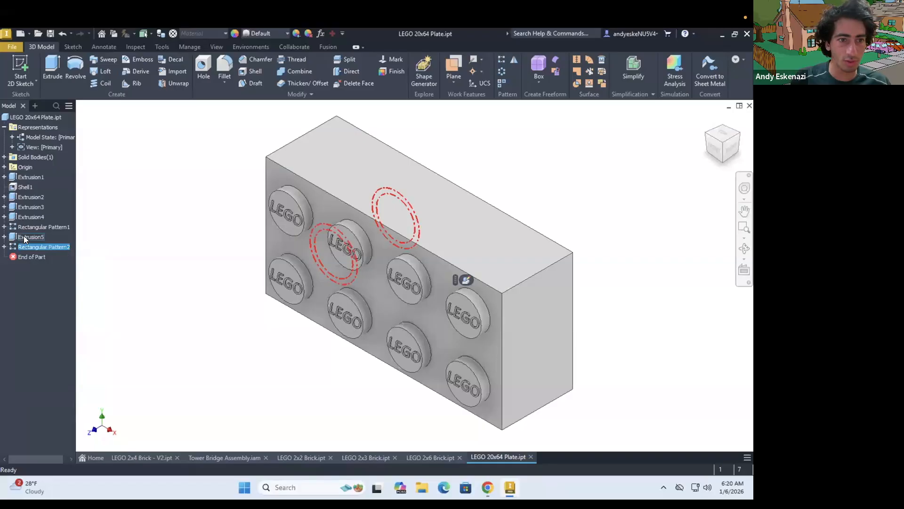
pyautogui.keyDown('ctrl'); pyautogui.click(25, 237); pyautogui.keyUp('ctrl')
pyautogui.rightClick(25, 237)
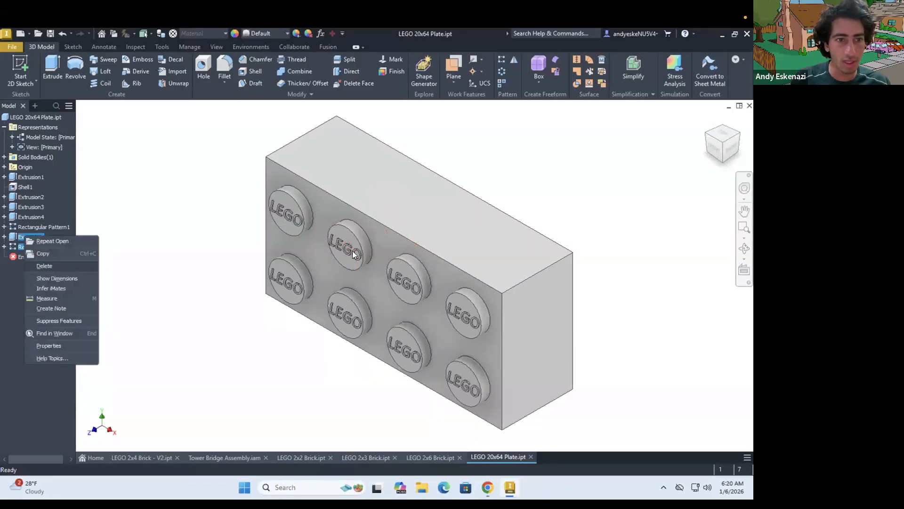
pyautogui.press('Delete')
pyautogui.press('Return')
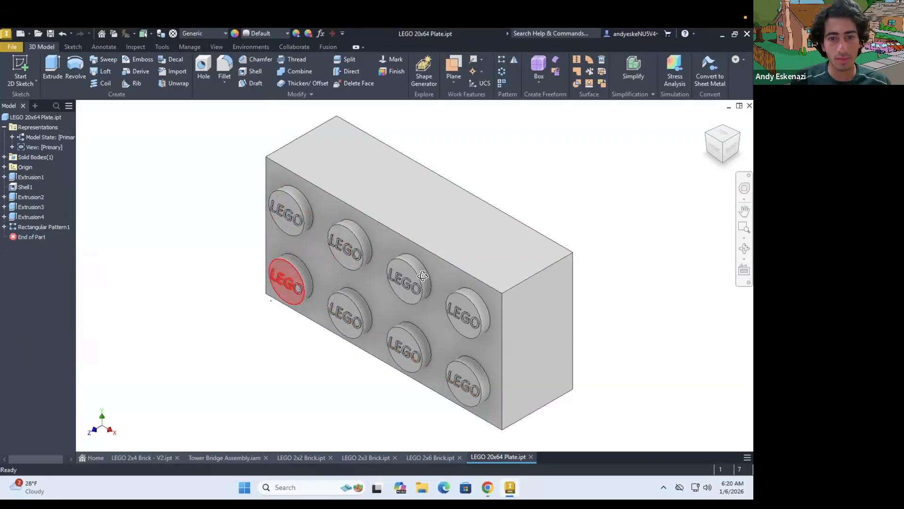
# Delete the shell feature from the plate part together with its dependent extrusion, Extrusion4
pyautogui.keyDown('shift'); pyautogui.moveTo(423, 276); pyautogui.dragTo(497, 280, button='middle'); pyautogui.keyUp('shift')
pyautogui.keyDown('shift'); pyautogui.moveTo(428, 285); pyautogui.dragTo(347, 230, button='middle'); pyautogui.keyUp('shift')
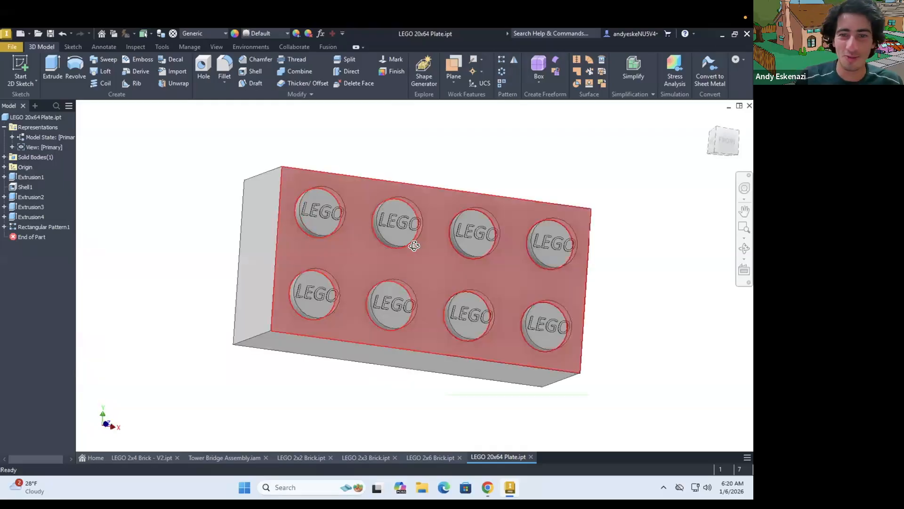
pyautogui.keyDown('shift'); pyautogui.moveTo(417, 247); pyautogui.dragTo(141, 263, button='middle'); pyautogui.keyUp('shift')
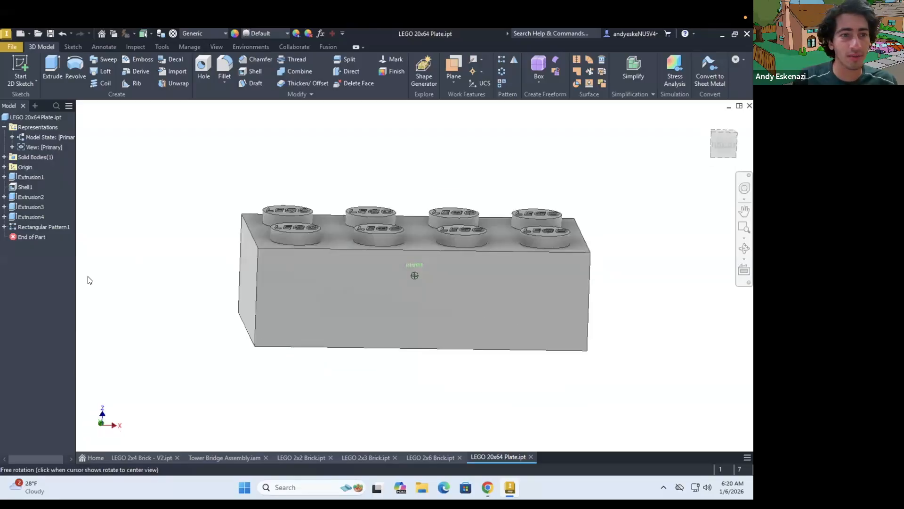
pyautogui.rightClick(20, 187)
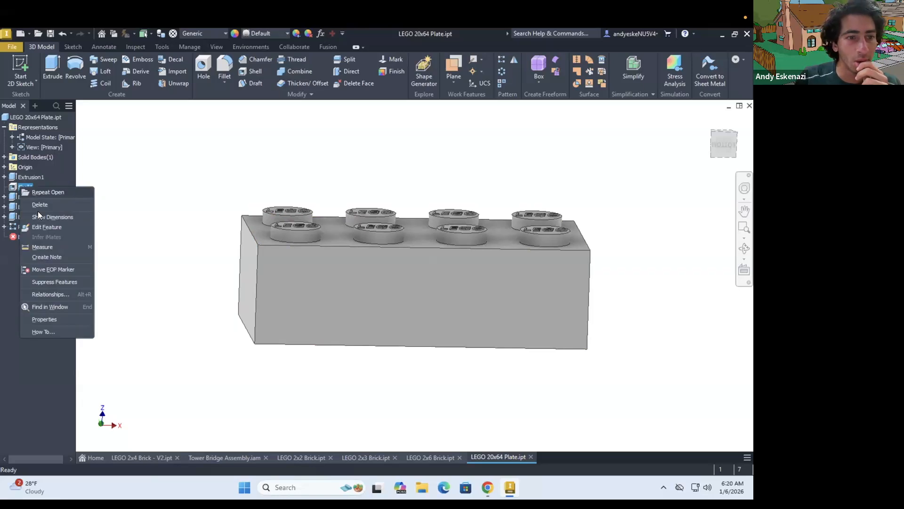
pyautogui.click(35, 227)
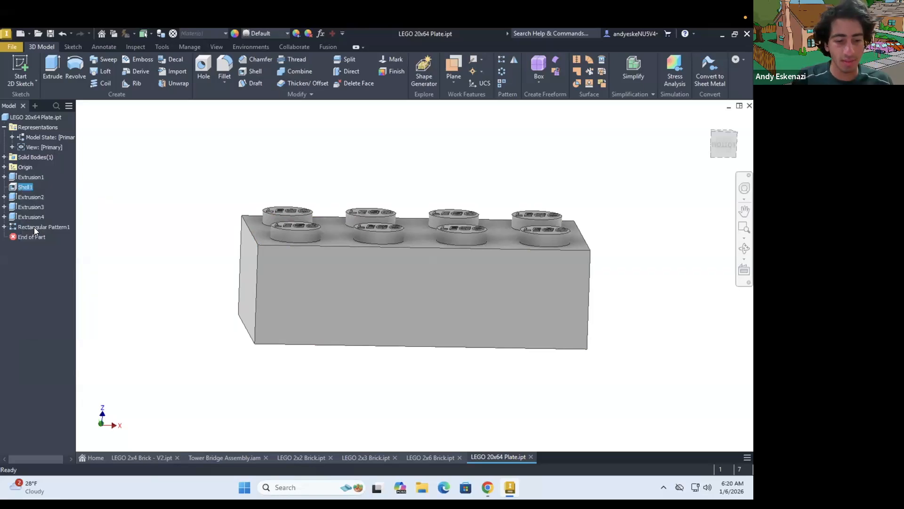
pyautogui.click(34, 227)
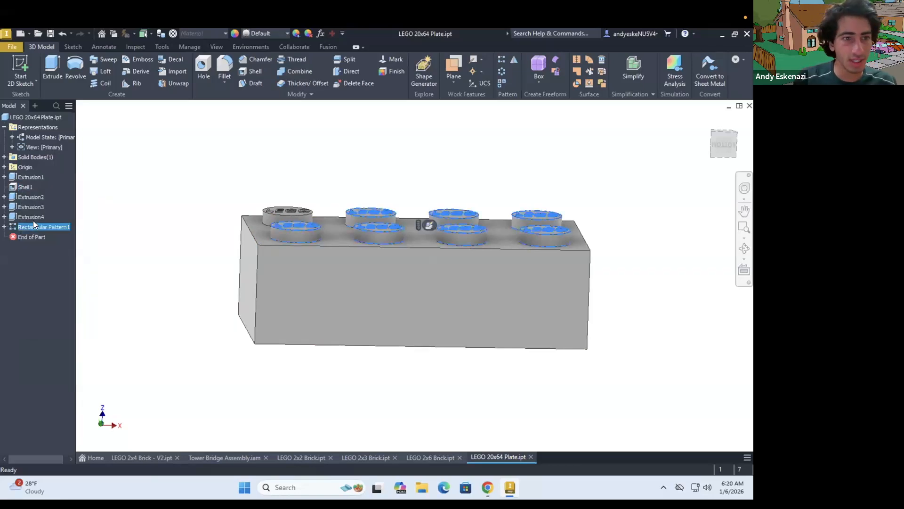
pyautogui.rightClick(22, 187)
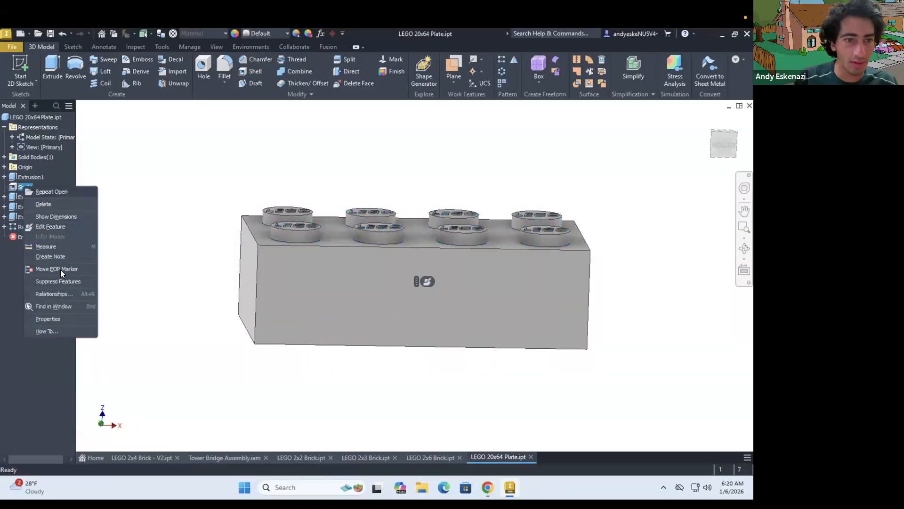
pyautogui.click(46, 204)
pyautogui.click(185, 214)
pyautogui.moveTo(325, 232)
pyautogui.keyDown('shift'); pyautogui.mouseDown(button='middle')
pyautogui.moveTo(368, 206)
pyautogui.moveTo(250, 245)
pyautogui.moveTo(213, 231)
pyautogui.moveTo(188, 249)
pyautogui.mouseUp(button='middle'); pyautogui.keyUp('shift')
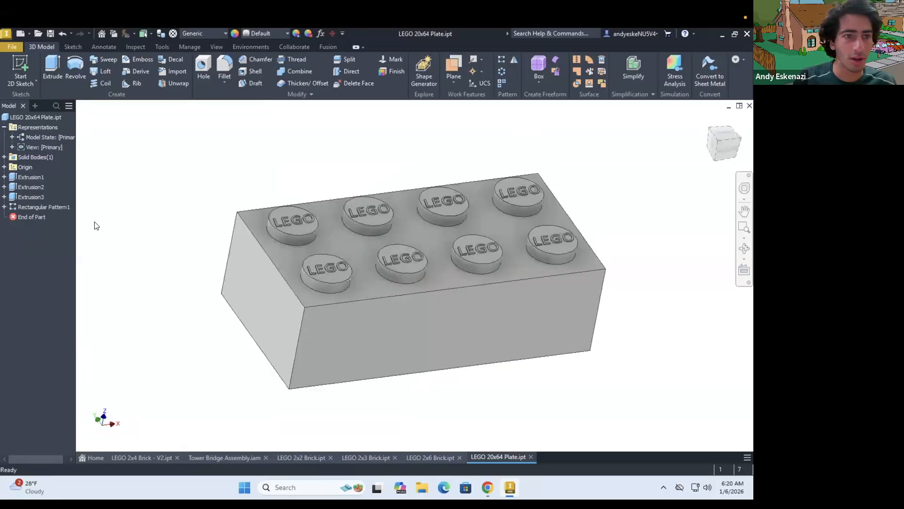
# Edit the base block's extrusion, Extrusion1, to a distance of 0.5 mm
pyautogui.click(22, 196)
pyautogui.press('Up')
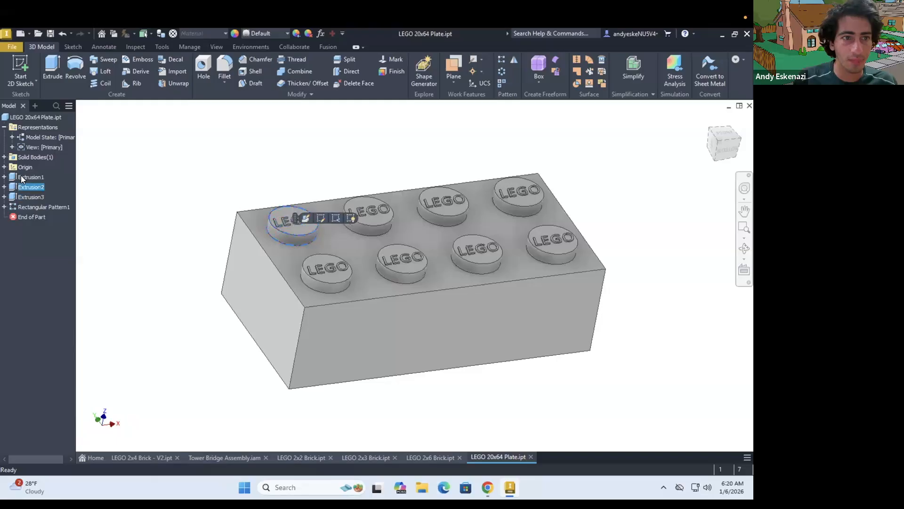
pyautogui.rightClick(20, 177)
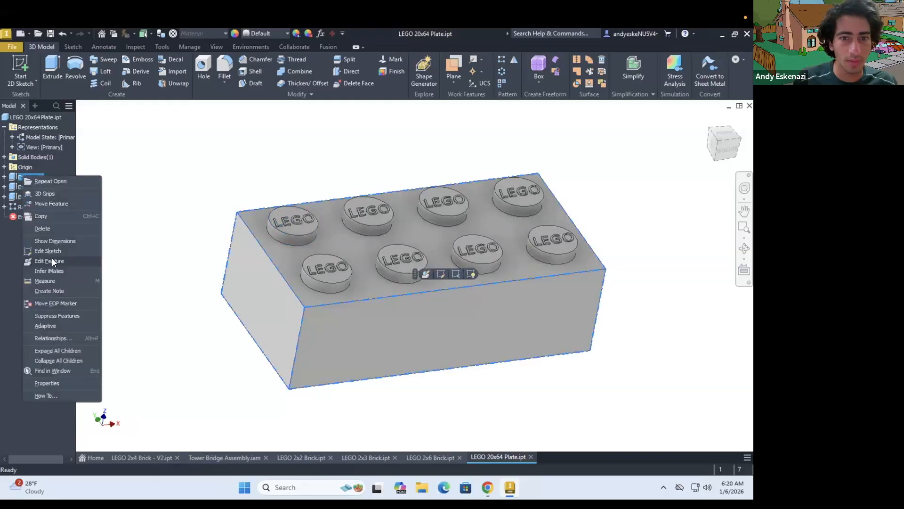
pyautogui.click(70, 260)
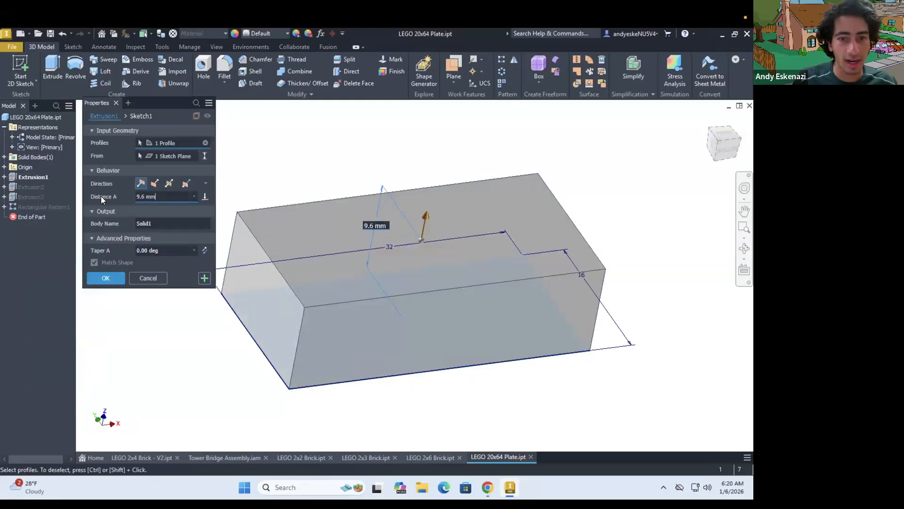
pyautogui.write('1')
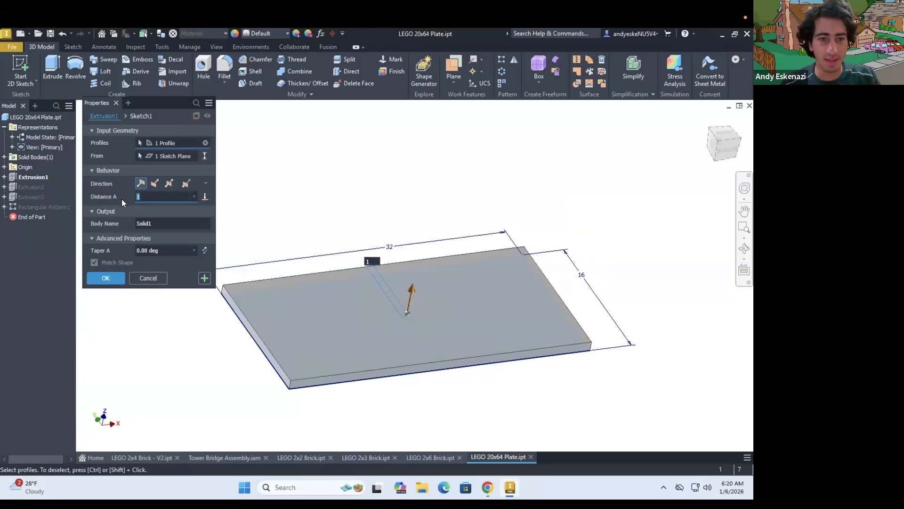
pyautogui.write('.5')
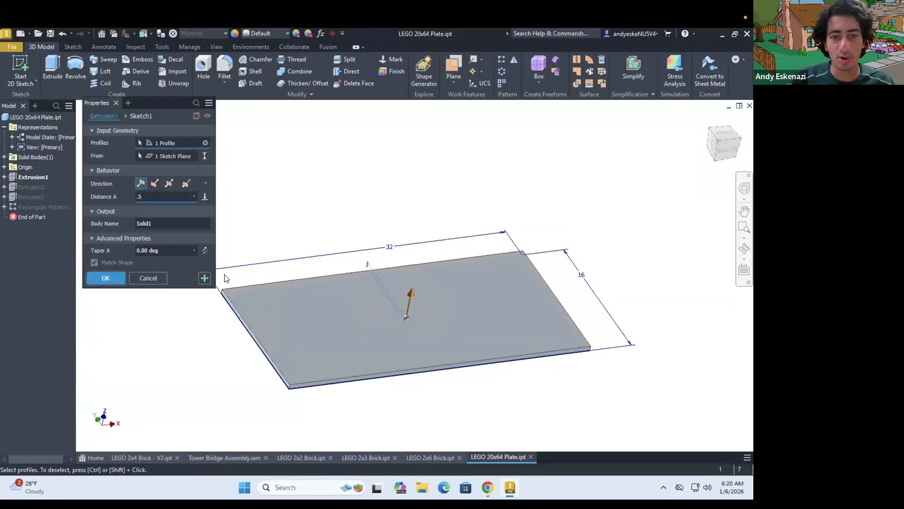
pyautogui.moveTo(299, 290)
pyautogui.keyDown('shift'); pyautogui.mouseDown(button='middle')
pyautogui.moveTo(297, 282)
pyautogui.moveTo(278, 287)
pyautogui.moveTo(329, 310)
pyautogui.mouseUp(button='middle'); pyautogui.keyUp('shift')
pyautogui.scroll(-3, 295, 261)
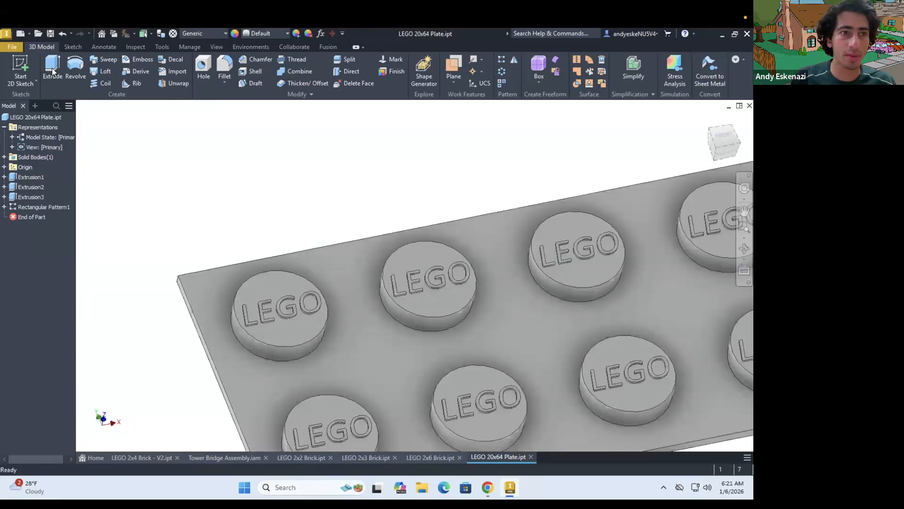
# Start a sketch on the plate's underside and project the circular edge of the corner stud into it
pyautogui.click(22, 63)
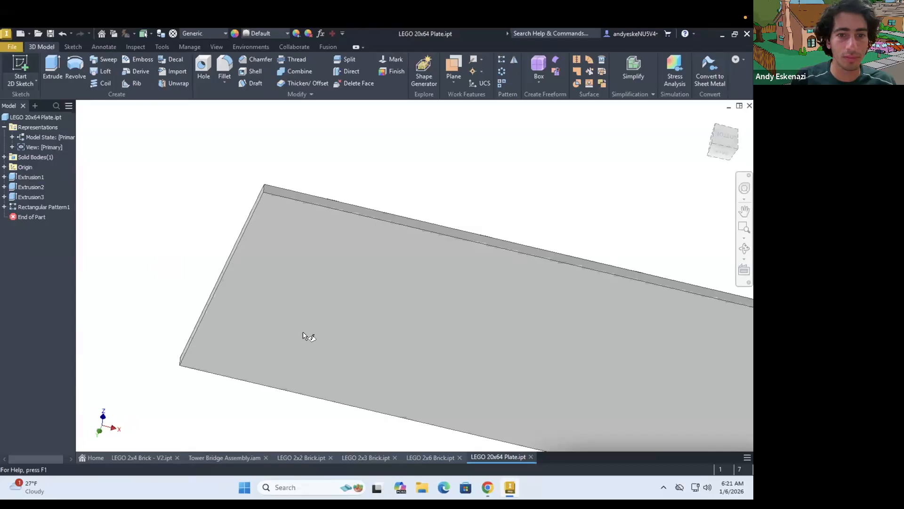
pyautogui.click(324, 339)
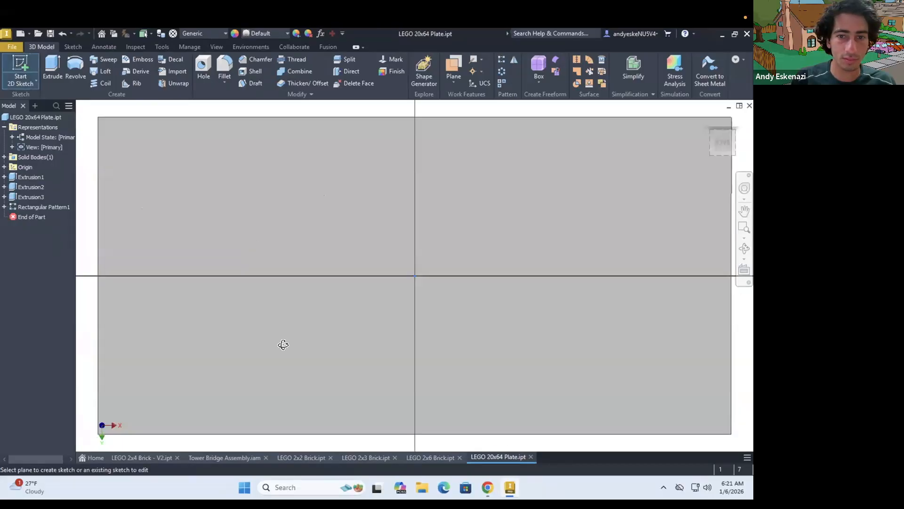
pyautogui.keyDown('shift'); pyautogui.moveTo(323, 335); pyautogui.dragTo(376, 363, button='middle'); pyautogui.keyUp('shift')
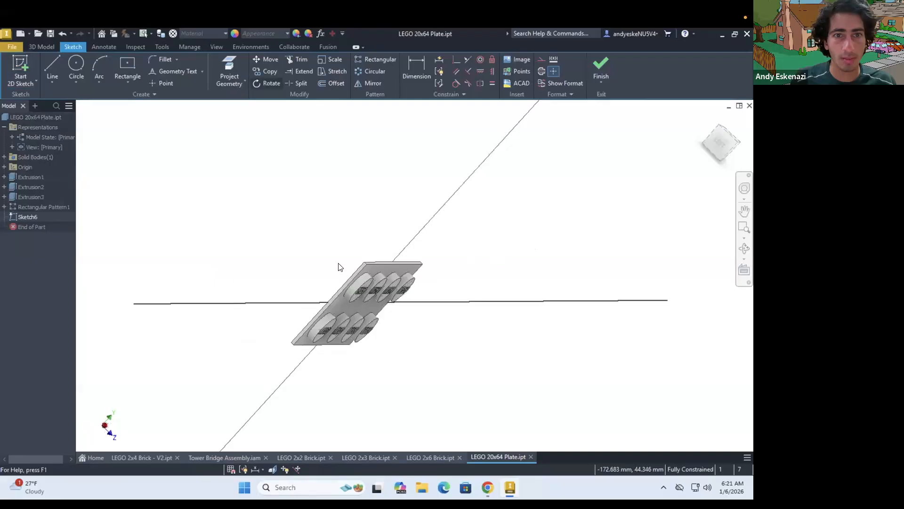
pyautogui.press('p')
pyautogui.scroll(-5, 358, 273)
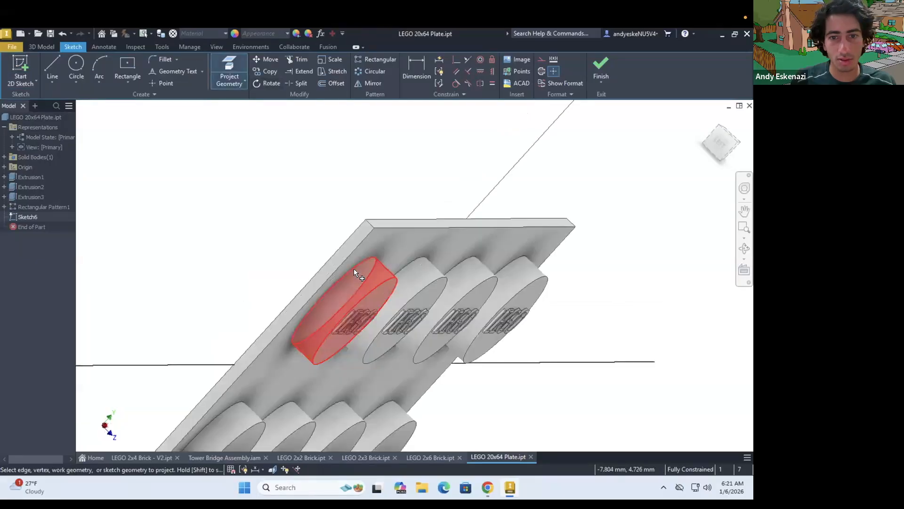
pyautogui.click(358, 274)
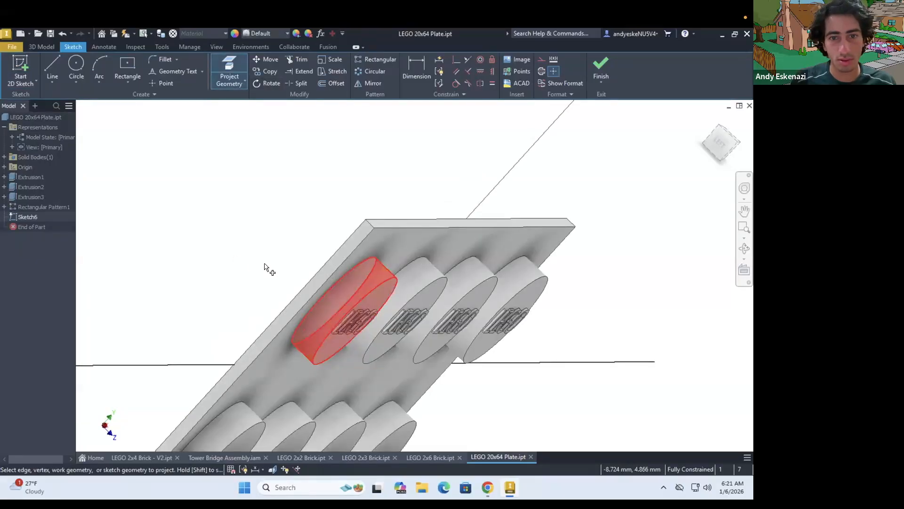
pyautogui.keyDown('shift'); pyautogui.moveTo(292, 269); pyautogui.dragTo(524, 332, button='middle'); pyautogui.keyUp('shift')
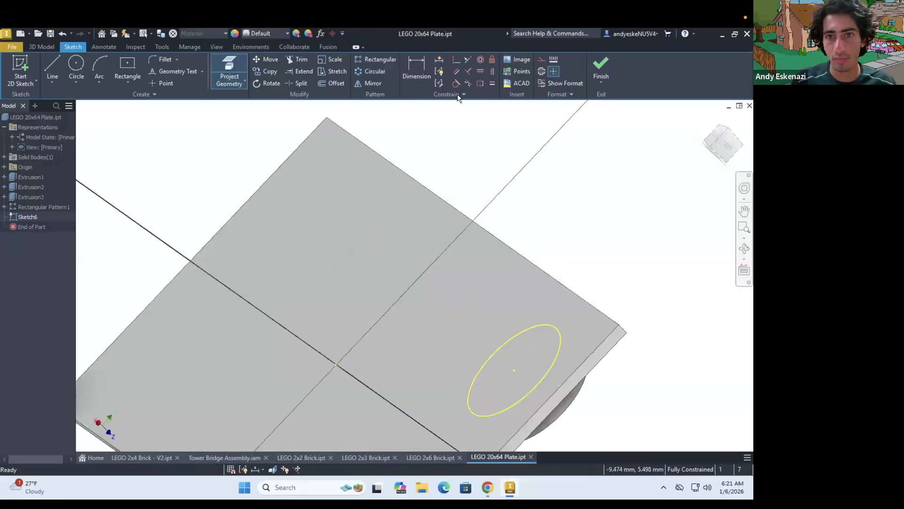
# Convert the projected stud circle to construction geometry
pyautogui.press('Escape')
pyautogui.click(373, 85)
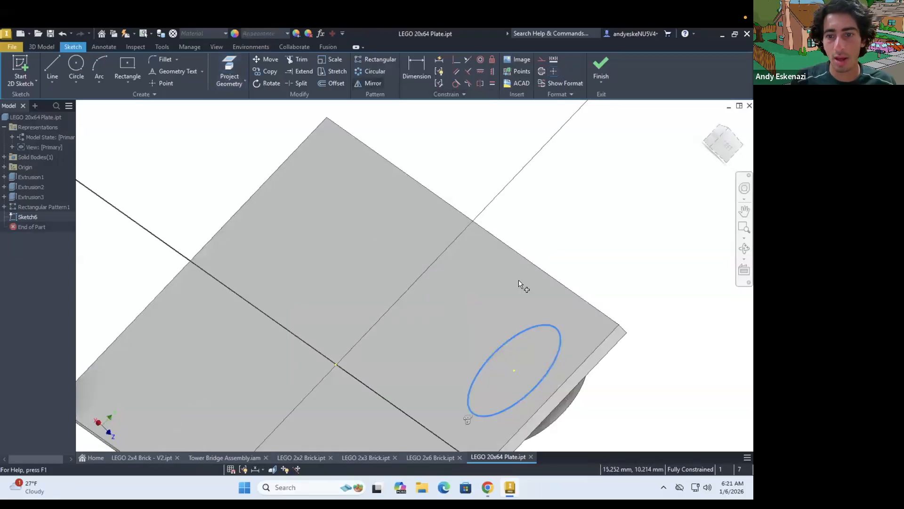
pyautogui.click(542, 59)
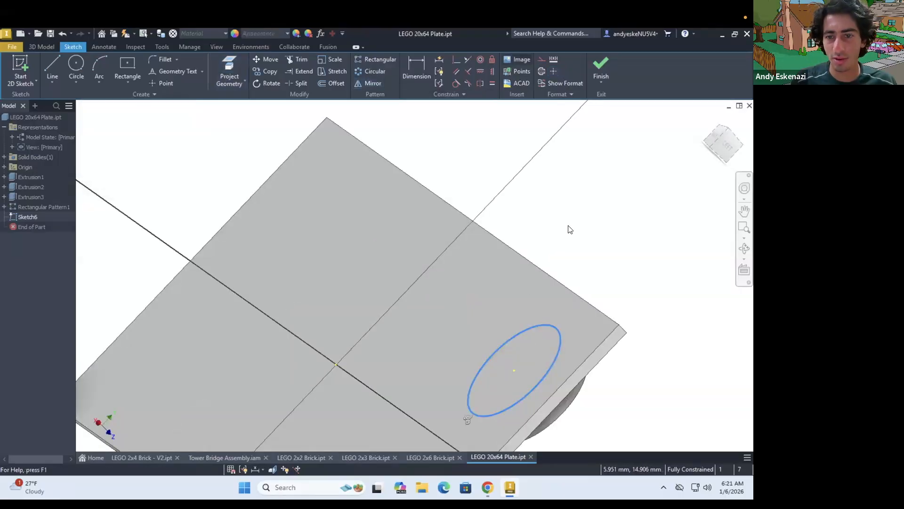
# Draw a smaller circle concentric with the projected stud circle and dimension the gap between the two circles as 1.2 mm
pyautogui.press('c')
pyautogui.click(514, 370)
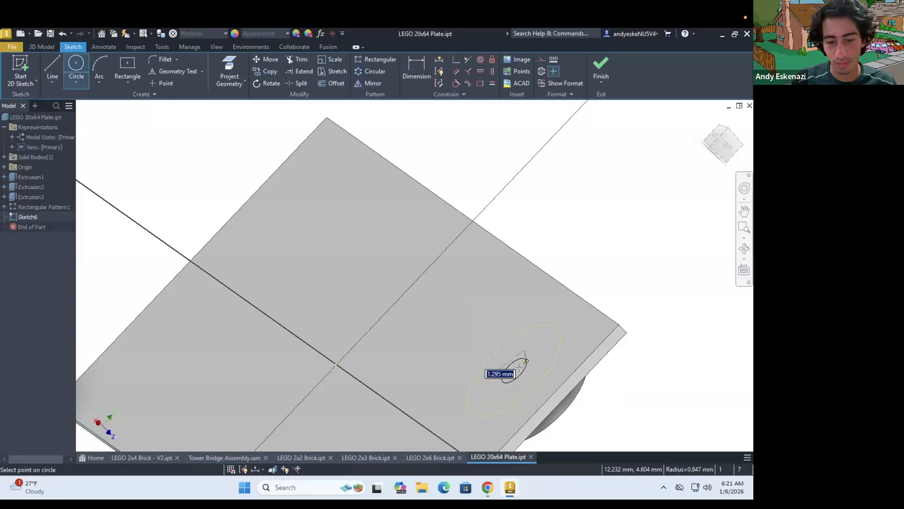
pyautogui.click(524, 376)
pyautogui.press('d')
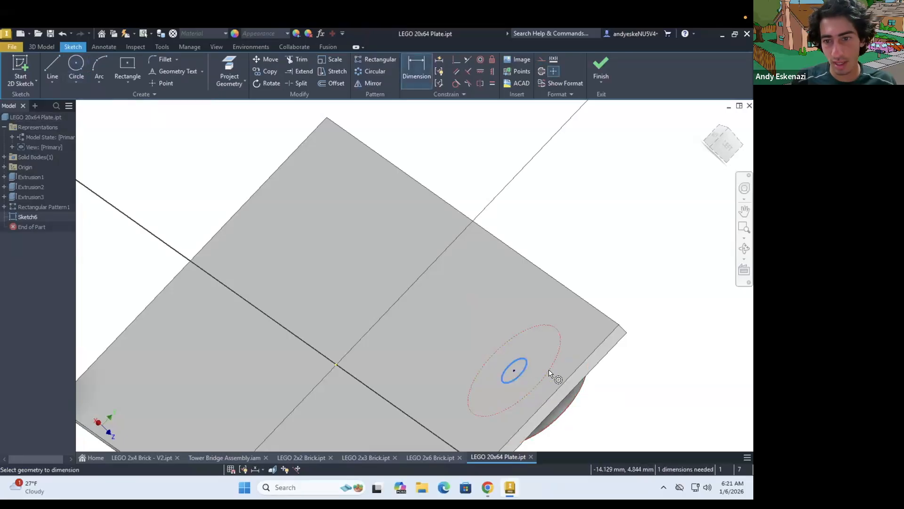
pyautogui.click(642, 404)
pyautogui.write('1')
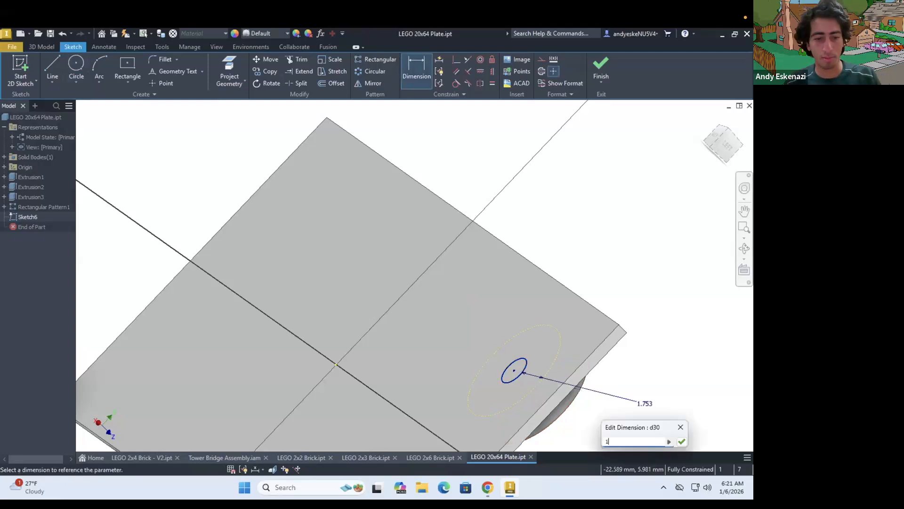
pyautogui.write('.2')
pyautogui.press('Return')
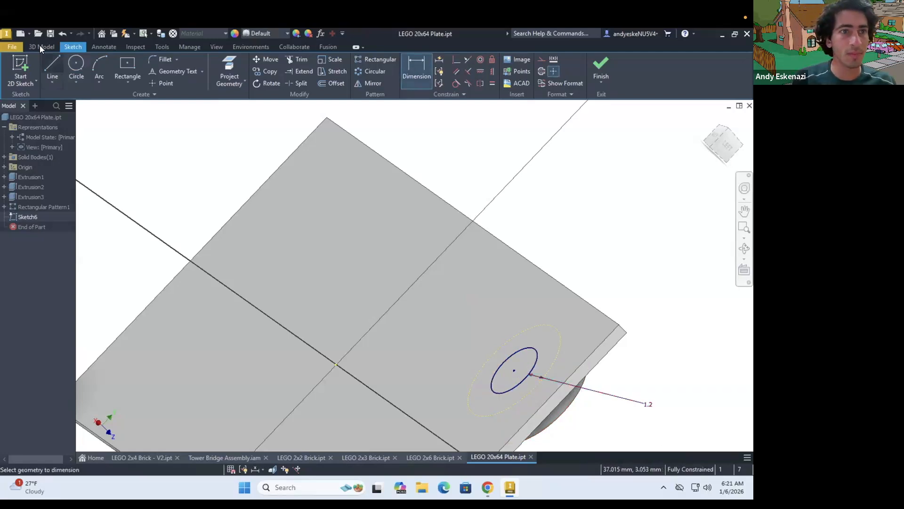
# Extrude the small circle as a 0.5 mm cut into the plate's underside
pyautogui.press('e')
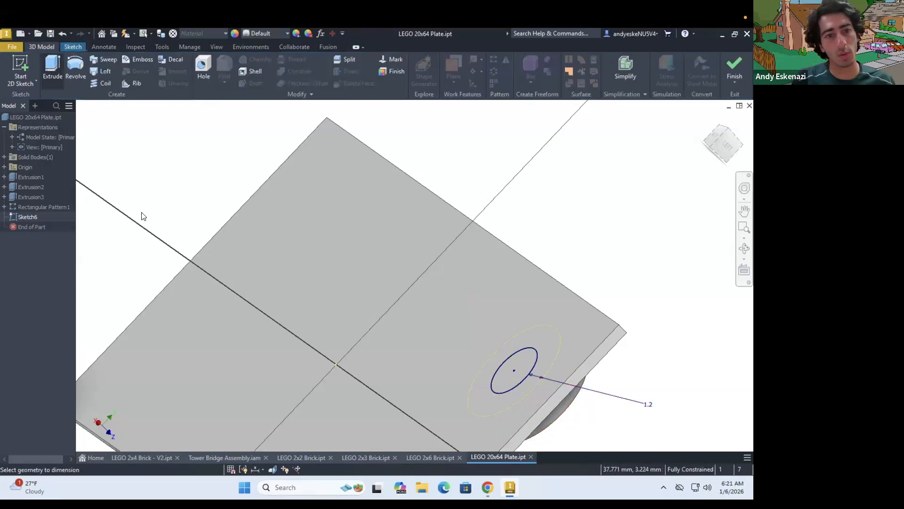
pyautogui.click(155, 225)
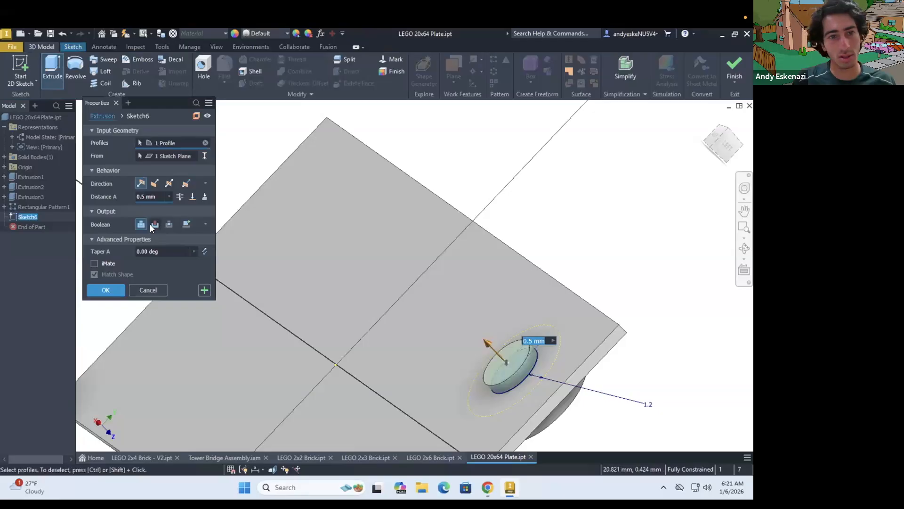
pyautogui.click(107, 289)
pyautogui.moveTo(573, 376)
pyautogui.keyDown('shift'); pyautogui.mouseDown(button='middle')
pyautogui.moveTo(452, 344)
pyautogui.moveTo(461, 342)
pyautogui.mouseUp(button='middle'); pyautogui.keyUp('shift')
pyautogui.keyDown('shift'); pyautogui.moveTo(266, 199); pyautogui.dragTo(336, 261, button='middle'); pyautogui.keyUp('shift')
pyautogui.keyDown('shift'); pyautogui.moveTo(265, 244); pyautogui.dragTo(274, 244, button='middle'); pyautogui.keyUp('shift')
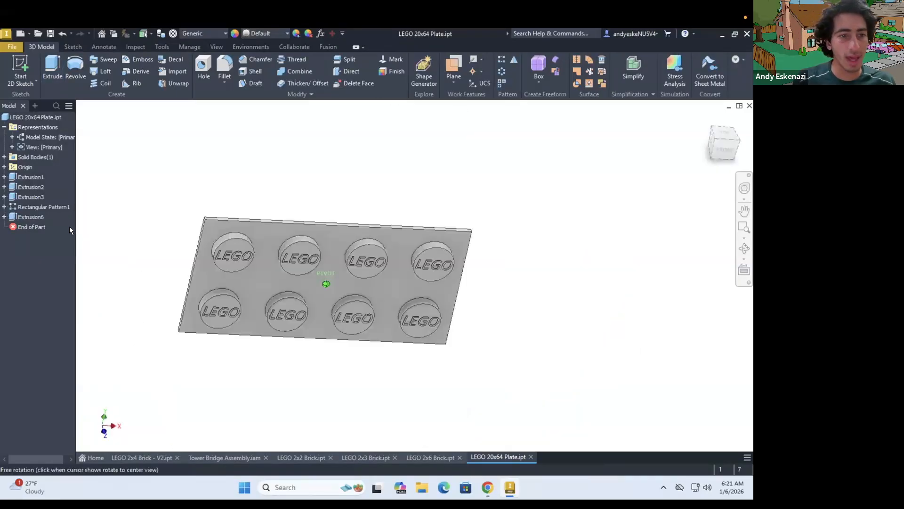
# Reorder the underside cut, Extrusion6, ahead of Rectangular Pattern1 and add it to the pattern's features
pyautogui.keyDown('shift'); pyautogui.moveTo(69, 227); pyautogui.dragTo(64, 211, button='middle'); pyautogui.keyUp('shift')
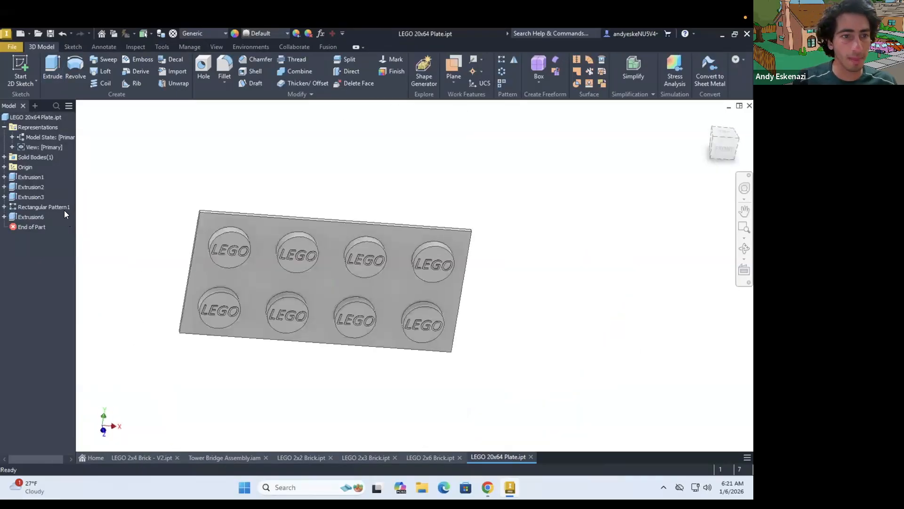
pyautogui.rightClick(29, 206)
pyautogui.moveTo(21, 206)
pyautogui.mouseDown()
pyautogui.moveTo(32, 214)
pyautogui.moveTo(27, 208)
pyautogui.mouseUp()
pyautogui.rightClick(32, 214)
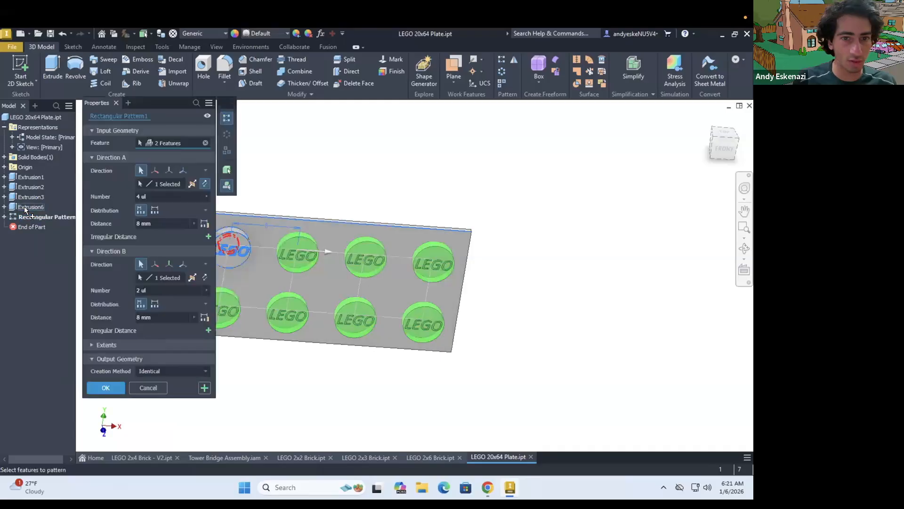
pyautogui.click(105, 388)
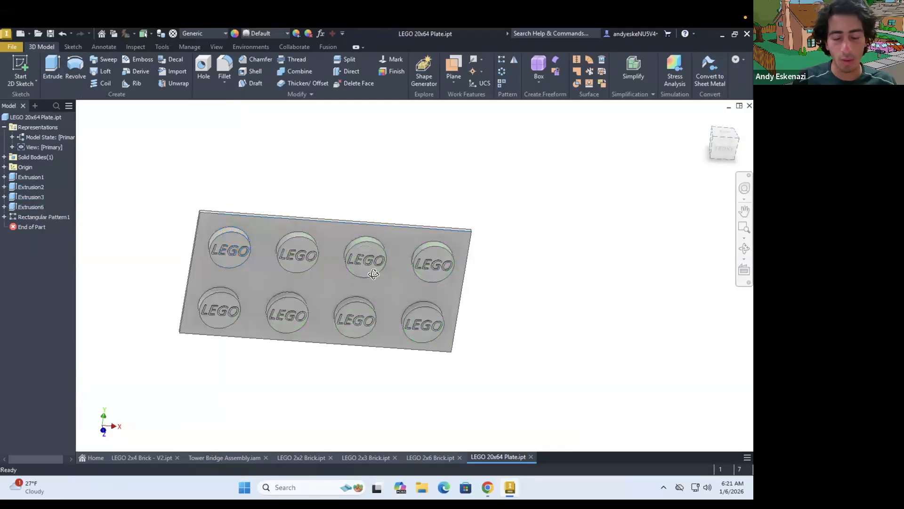
pyautogui.keyDown('shift'); pyautogui.moveTo(391, 278); pyautogui.dragTo(229, 247, button='middle'); pyautogui.keyUp('shift')
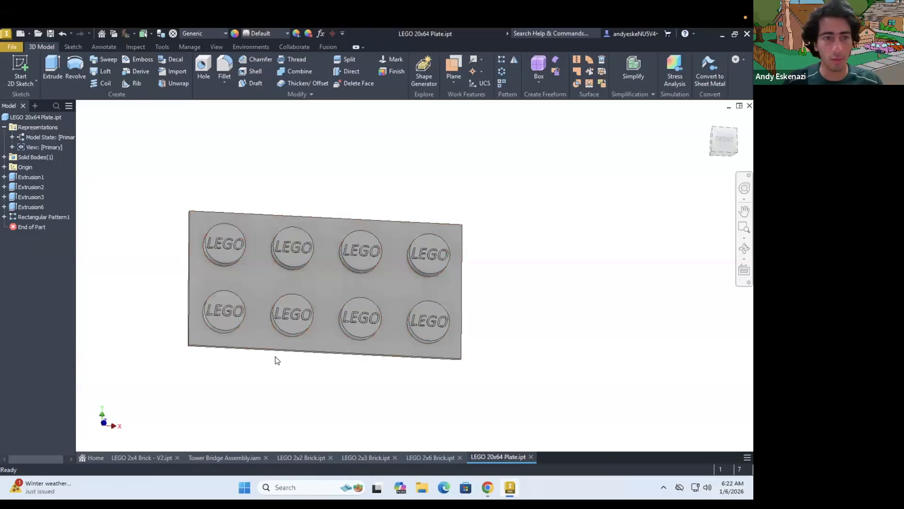
# Edit the base sketch, Sketch1, and set the rectangle's length to 8*64 mm
pyautogui.click(4, 177)
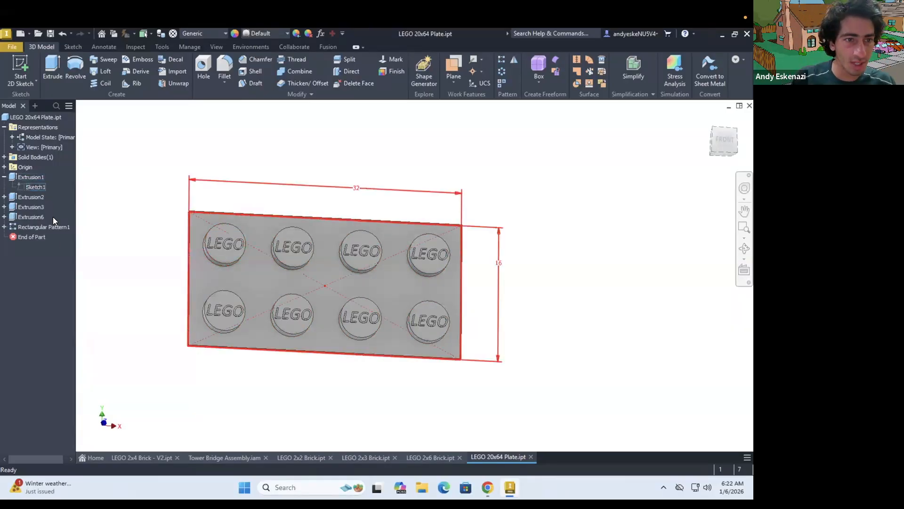
pyautogui.rightClick(36, 187)
pyautogui.click(53, 217)
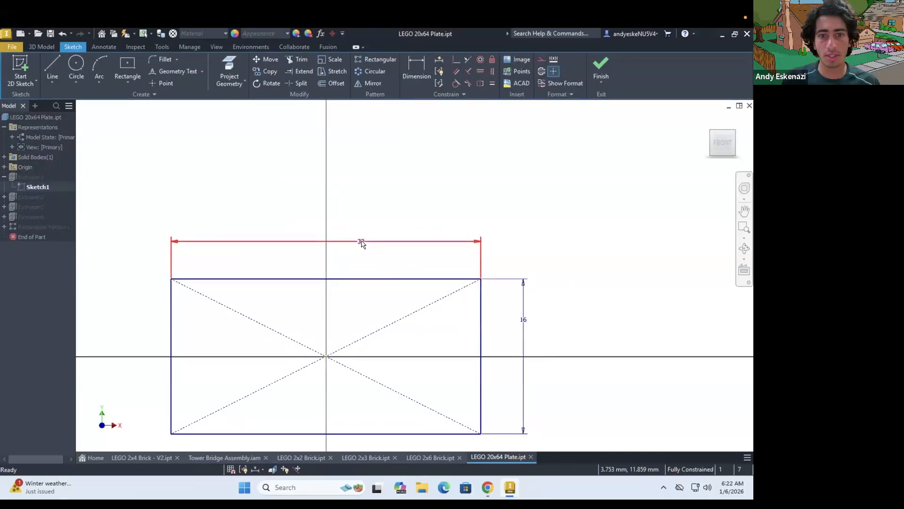
pyautogui.doubleClick(361, 242)
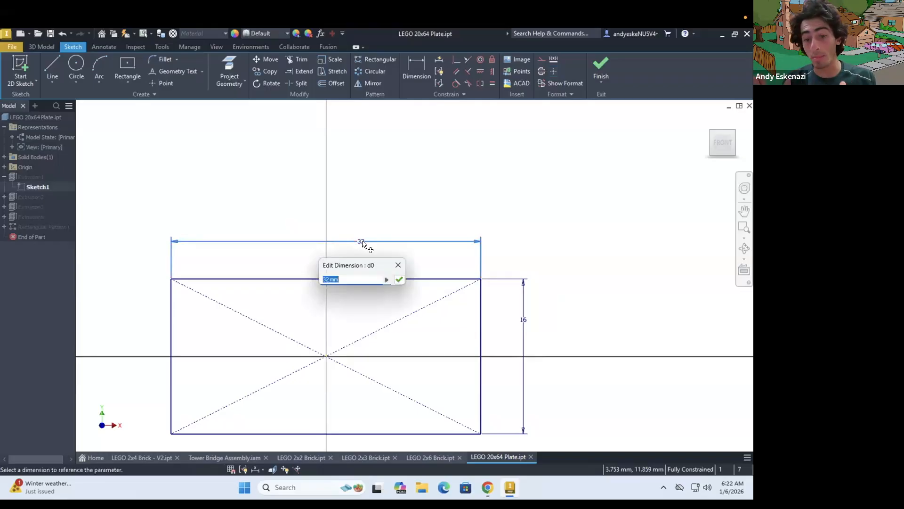
pyautogui.write('8')
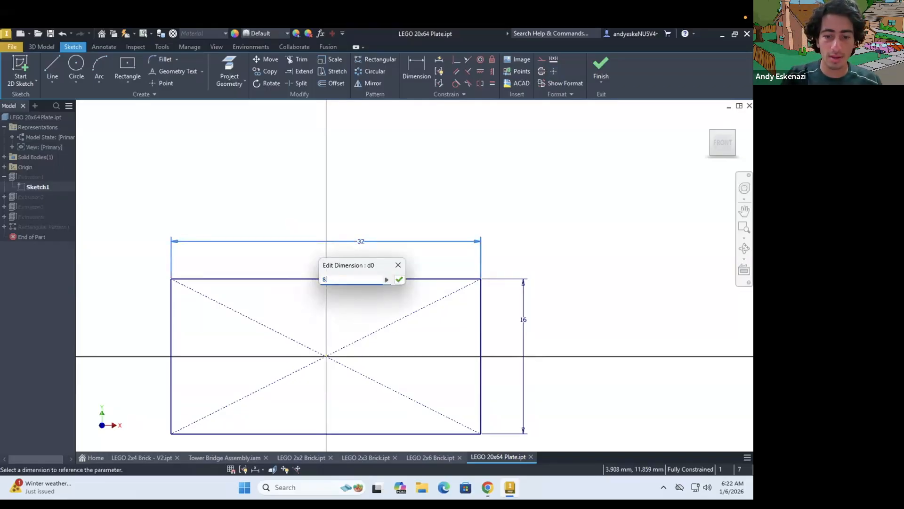
pyautogui.write('*64')
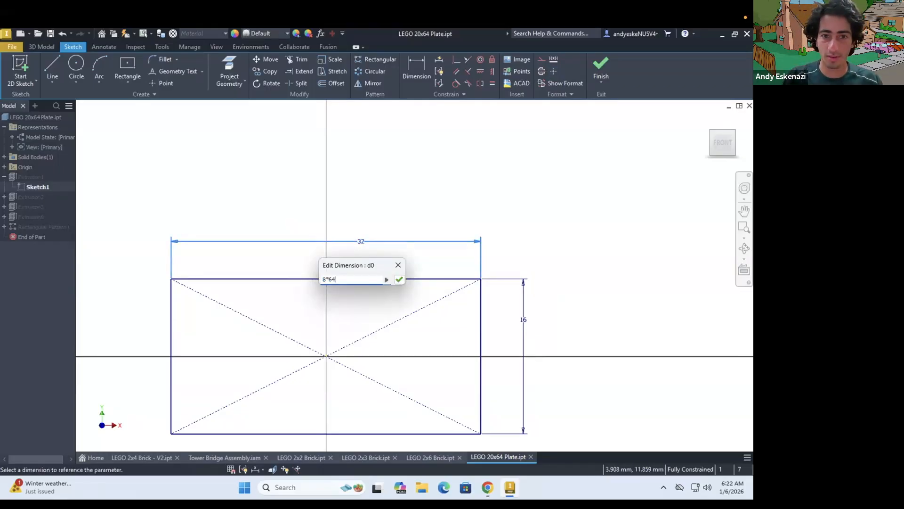
pyautogui.press('Return')
# Set the base rectangle's width to 8*20 mm and finish the sketch
pyautogui.scroll(-5, 575, 270)
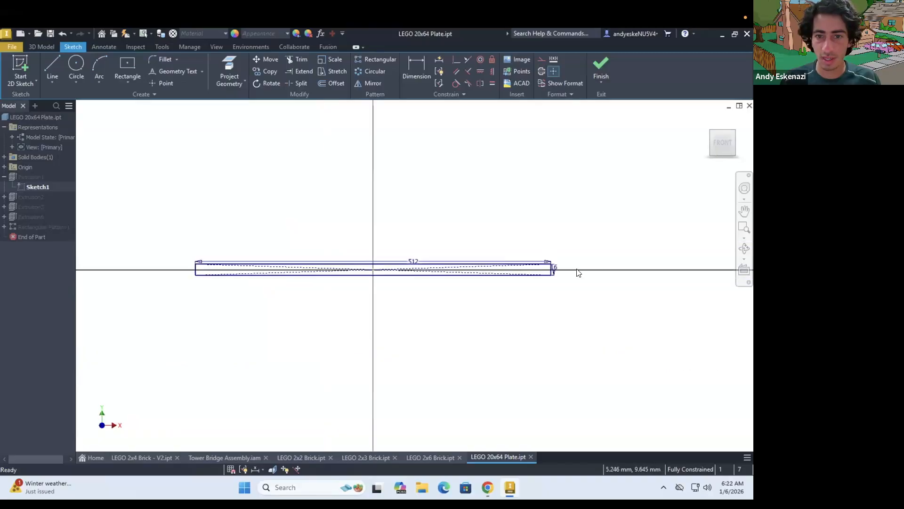
pyautogui.scroll(3, 525, 273)
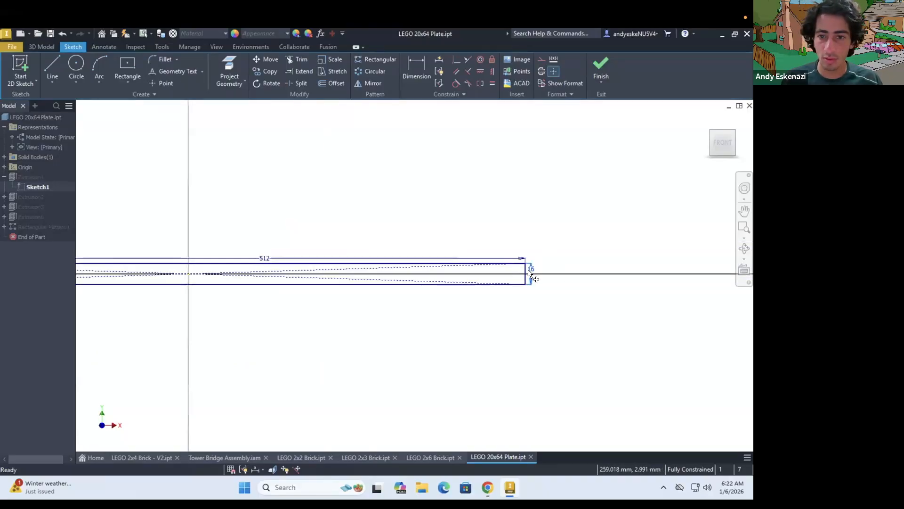
pyautogui.doubleClick(530, 269)
pyautogui.write('8*')
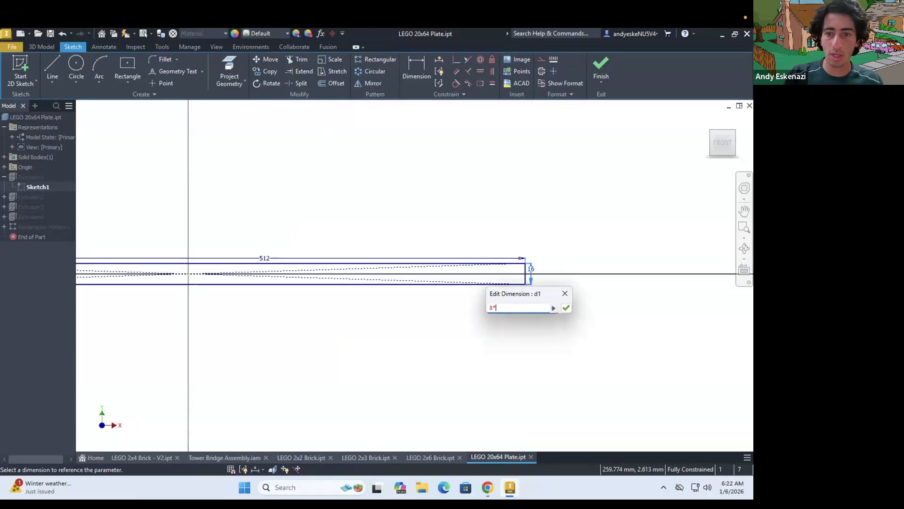
pyautogui.write('20')
pyautogui.press('Return')
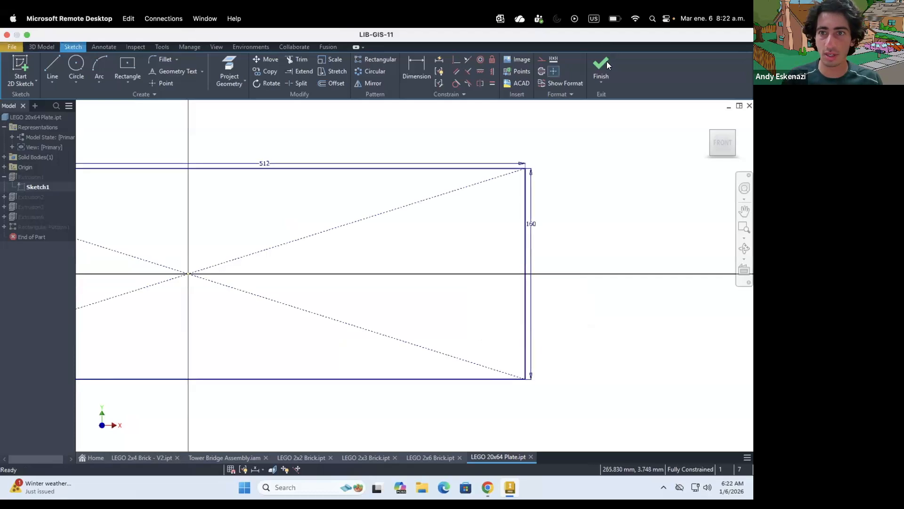
pyautogui.click(600, 69)
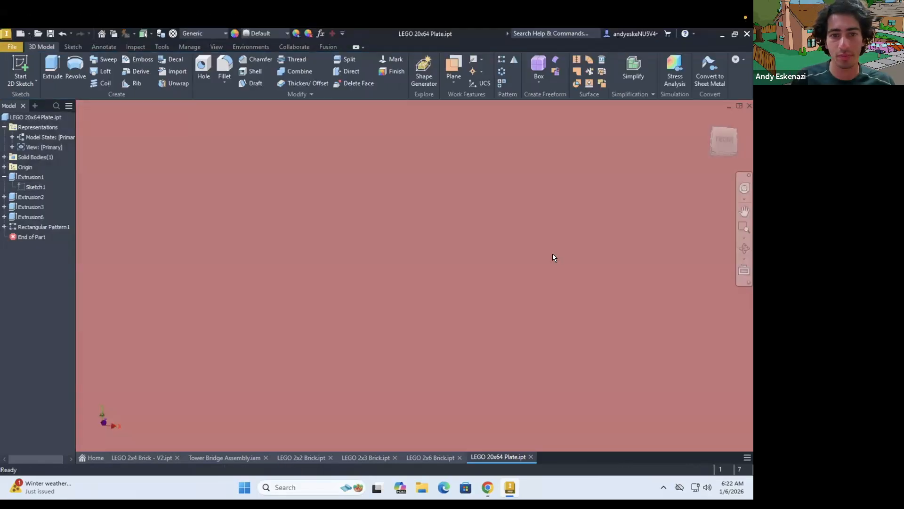
# Edit Rectangular Pattern1, setting Direction A's distance to 64 and Direction B's number to 20
pyautogui.scroll(-2, 447, 219)
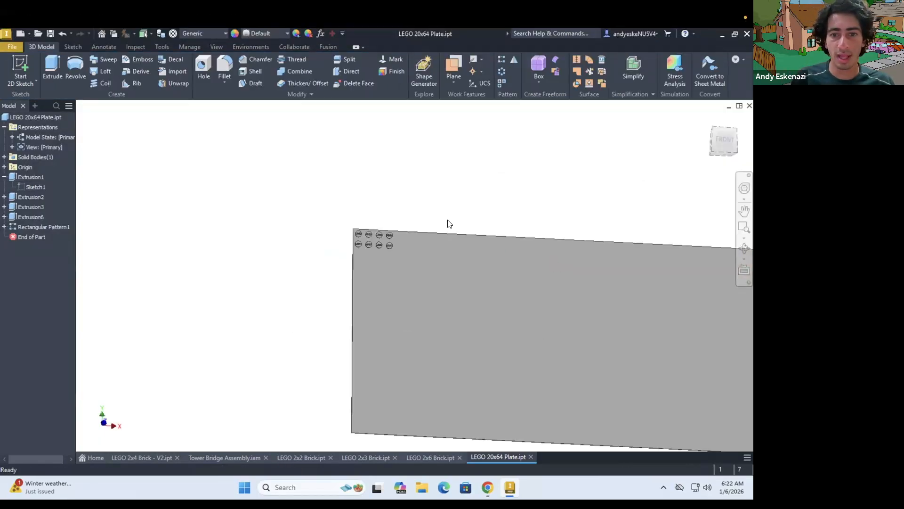
pyautogui.rightClick(46, 227)
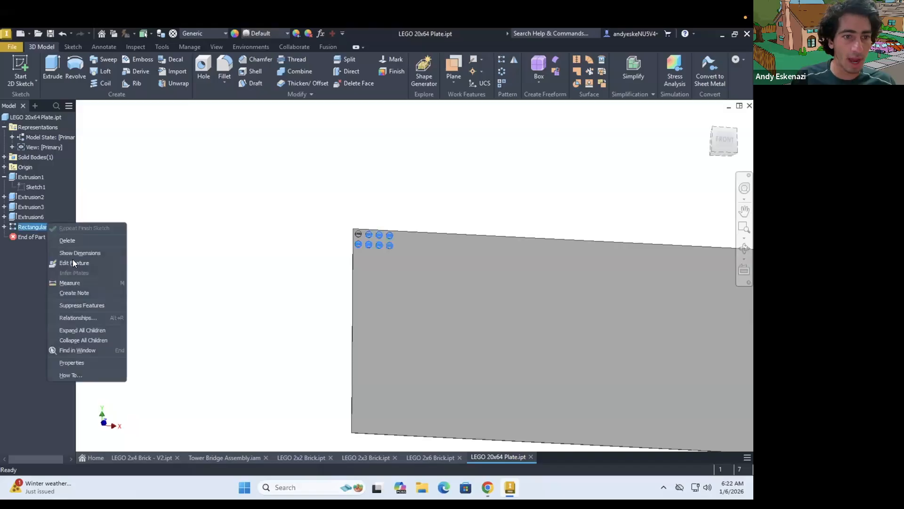
pyautogui.click(72, 252)
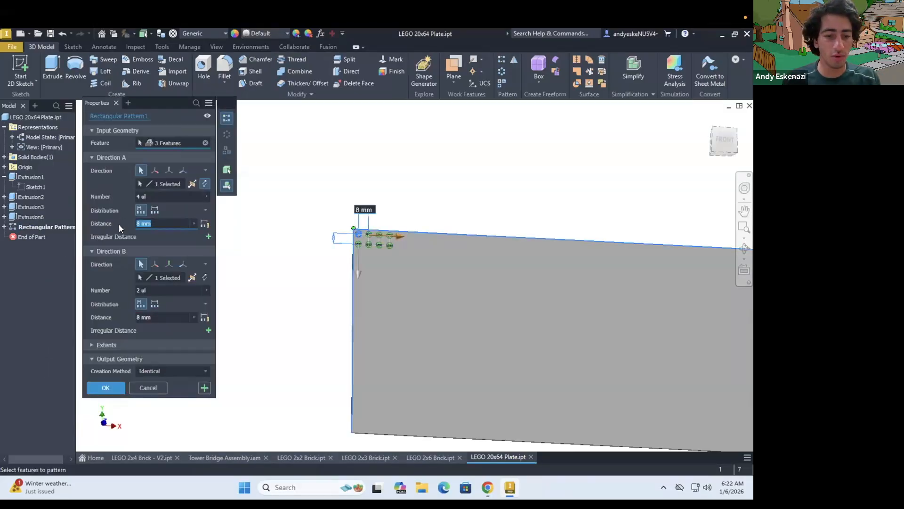
pyautogui.write('64')
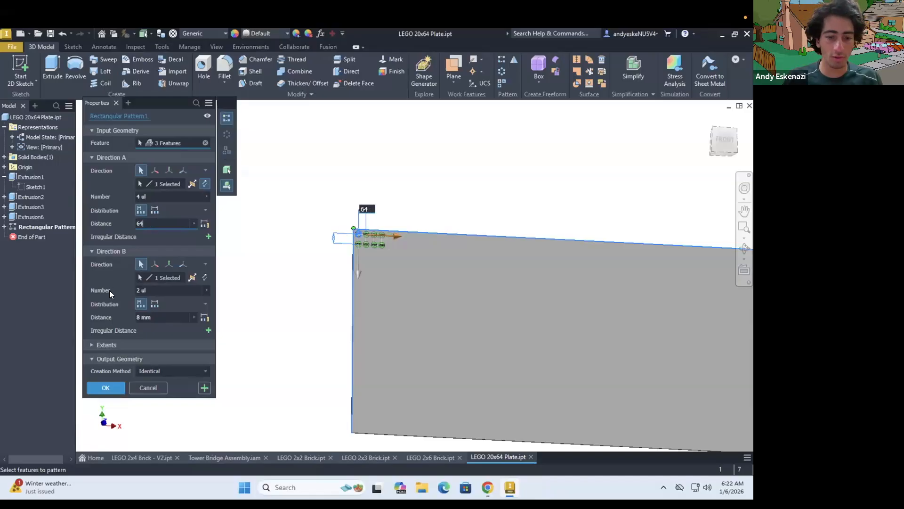
pyautogui.press('Tab')
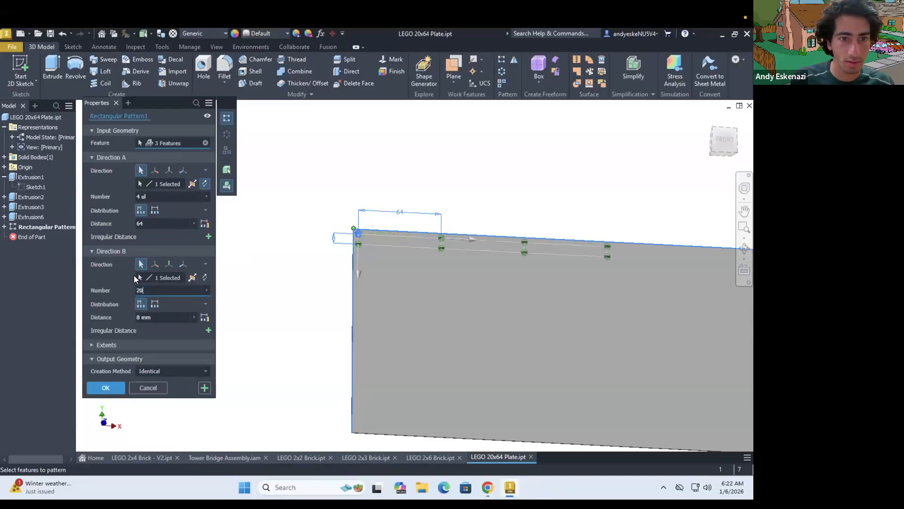
# Set the pattern's Direction A distance to 8 mm and its number to 64, and apply the edit
pyautogui.click(151, 222)
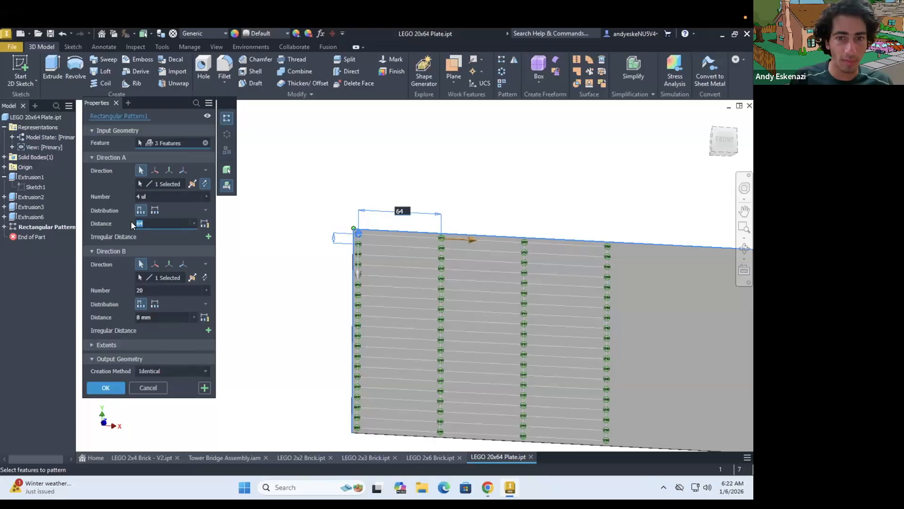
pyautogui.write('8')
pyautogui.click(119, 196)
pyautogui.write('64')
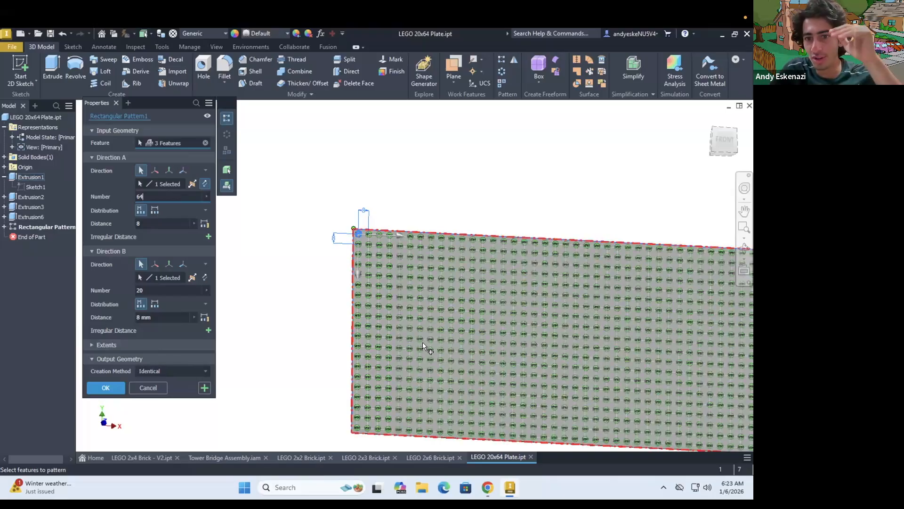
pyautogui.click(104, 389)
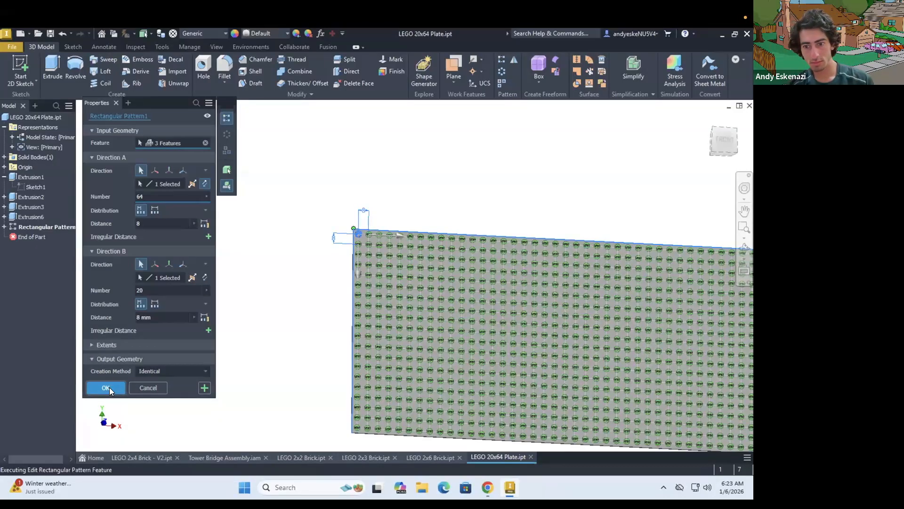
# Begin a 2 mm fillet on the vertical corner edge beside the plate's original first stud
pyautogui.press('F6')
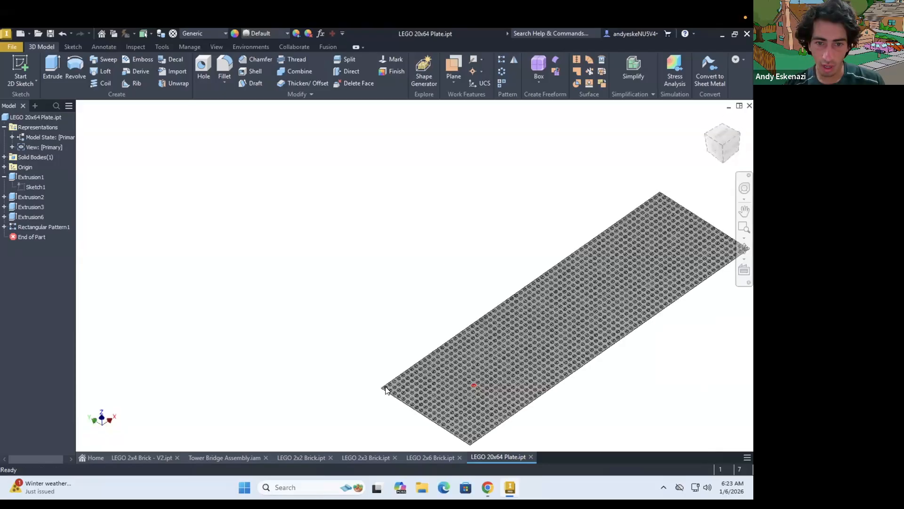
pyautogui.scroll(3, 365, 367)
pyautogui.scroll(5, 369, 362)
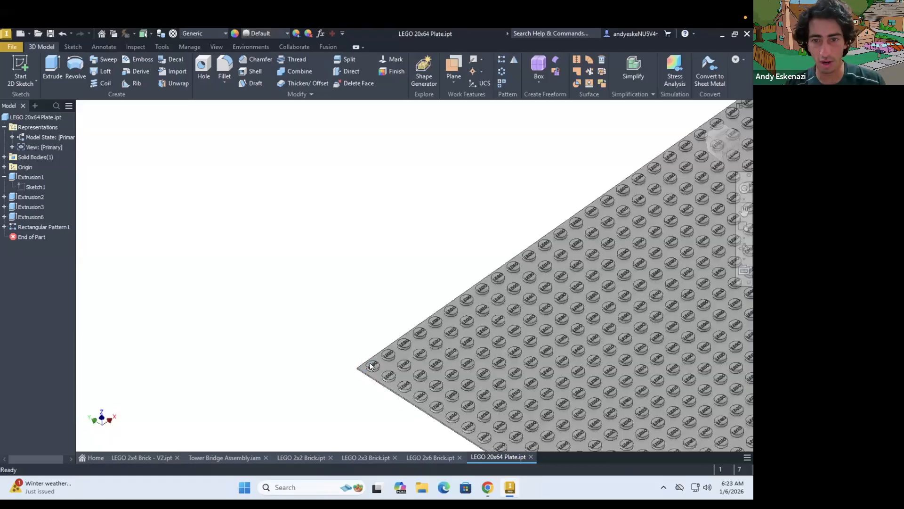
pyautogui.scroll(-5, 352, 294)
pyautogui.scroll(5, 344, 339)
pyautogui.click(224, 68)
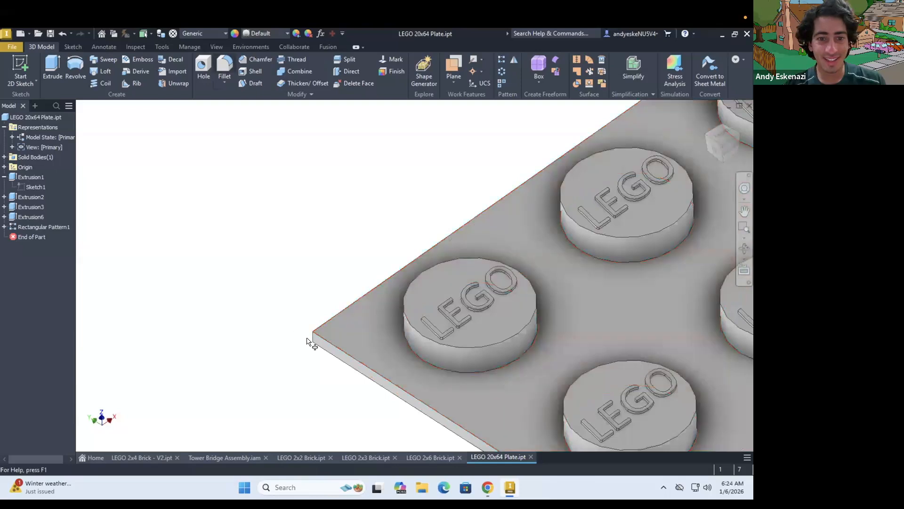
pyautogui.click(312, 337)
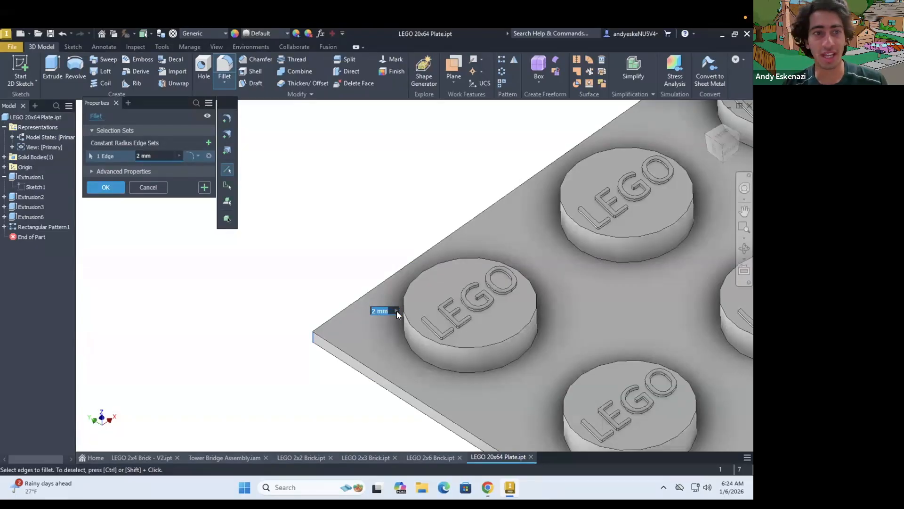
# Add the vertical corner edge at the other end of the same short side to the 2 mm fillet
pyautogui.scroll(-3, 334, 266)
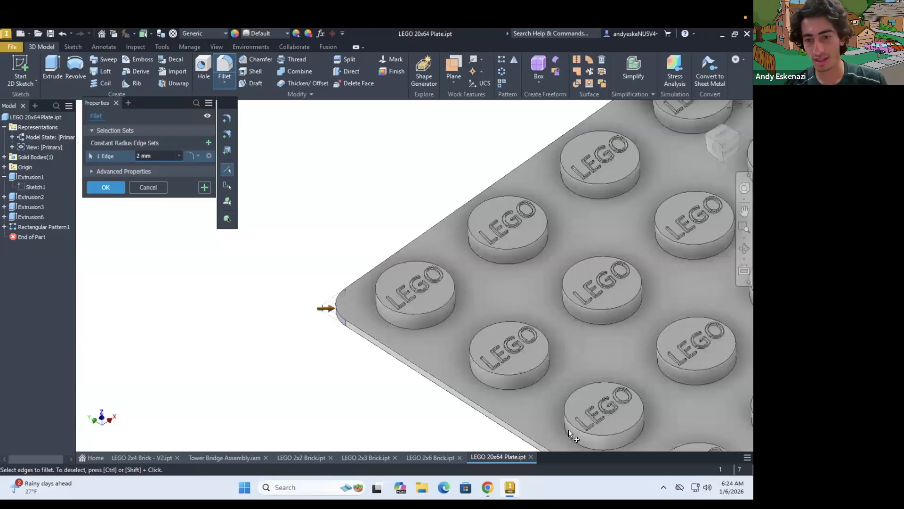
pyautogui.scroll(-6, 569, 430)
pyautogui.scroll(10, 519, 380)
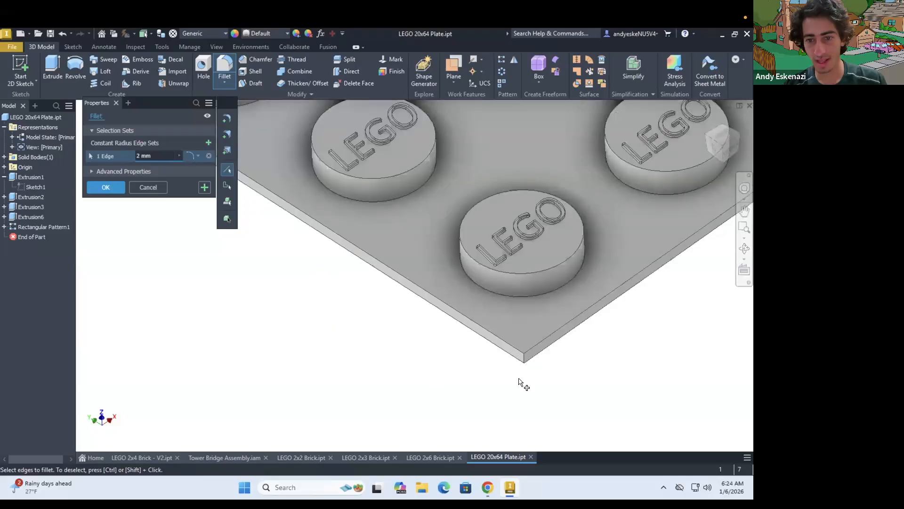
pyautogui.scroll(4, 520, 382)
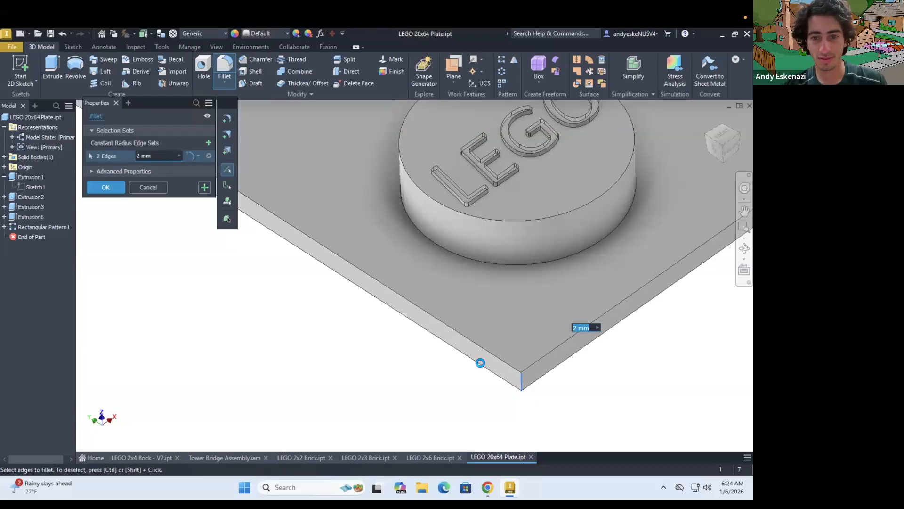
# Add the corner edge diagonally opposite the first filleted corner to the 2 mm edge set
pyautogui.scroll(-6, 367, 294)
pyautogui.scroll(-3, 485, 223)
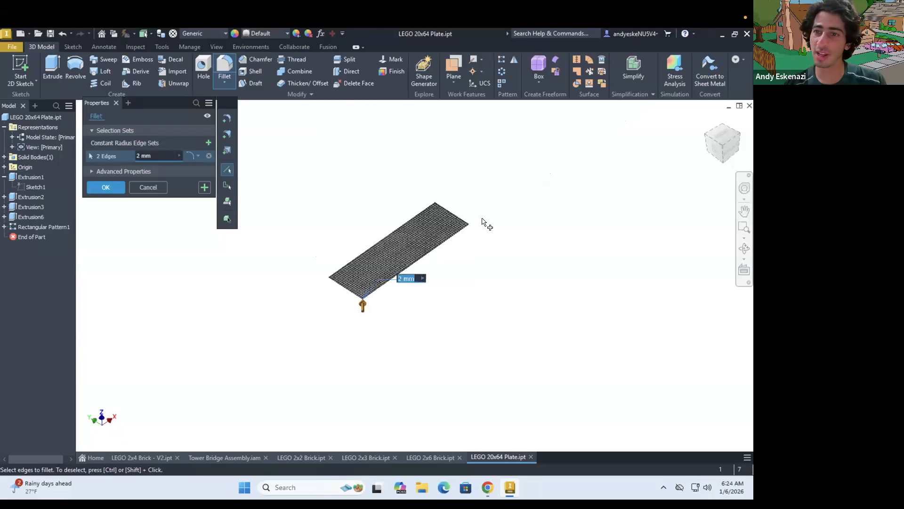
pyautogui.scroll(5, 258, 276)
pyautogui.scroll(5, 579, 301)
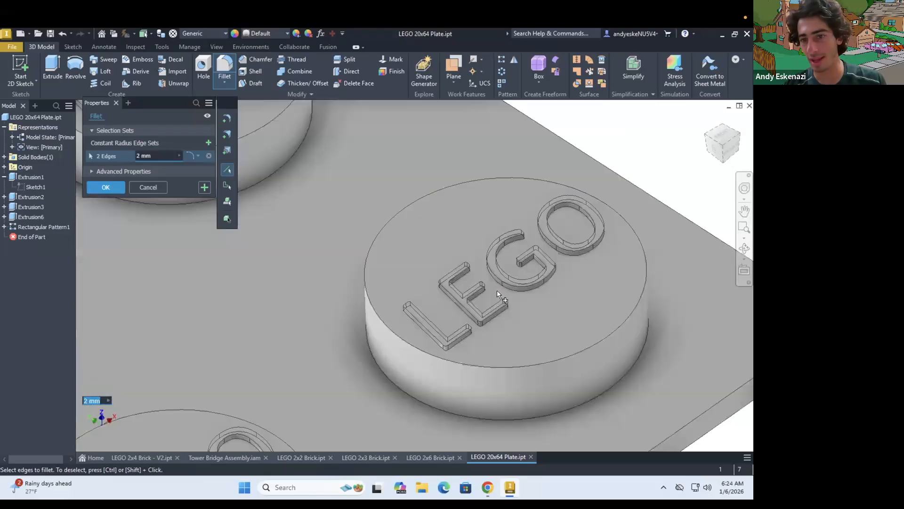
pyautogui.scroll(-4, 617, 311)
pyautogui.scroll(3, 615, 299)
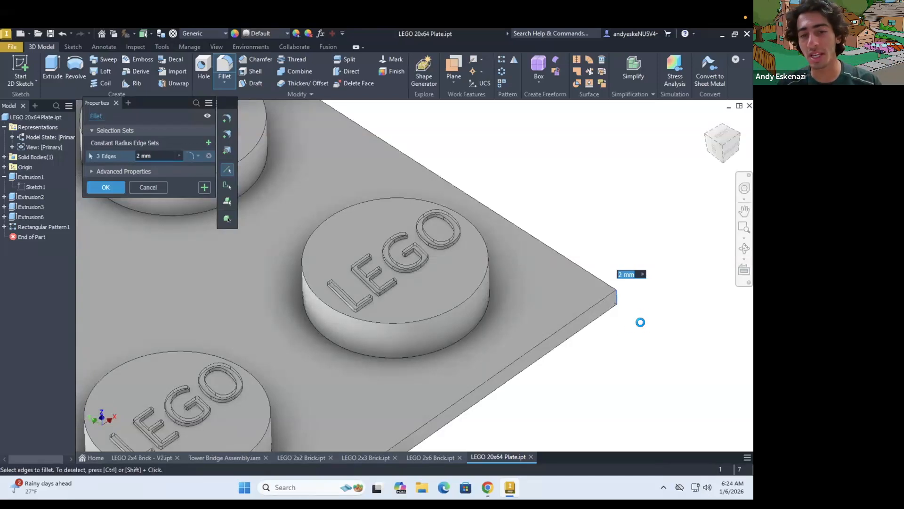
# Add the plate's remaining fourth vertical corner edge to the 2 mm fillet
pyautogui.scroll(-5, 535, 289)
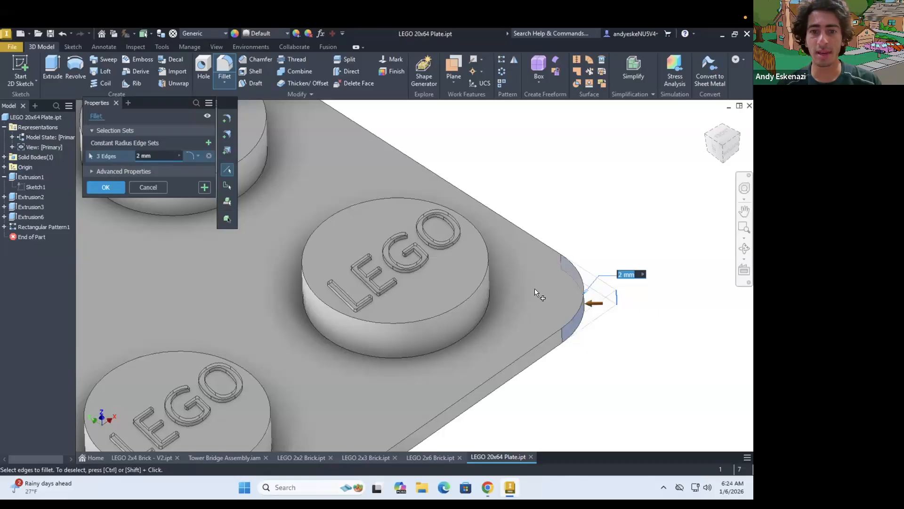
pyautogui.scroll(-3, 351, 186)
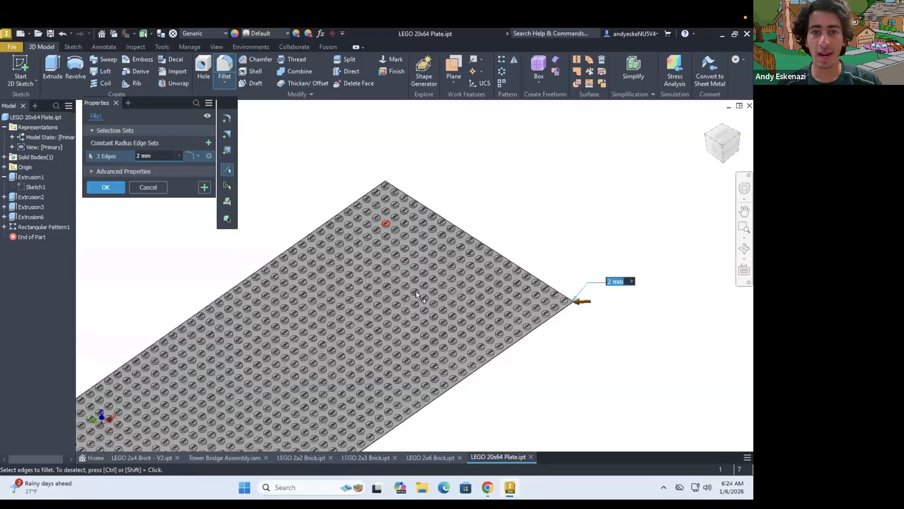
pyautogui.keyDown('shift'); pyautogui.moveTo(416, 291); pyautogui.dragTo(420, 265, button='middle'); pyautogui.keyUp('shift')
pyautogui.scroll(-5, 452, 259)
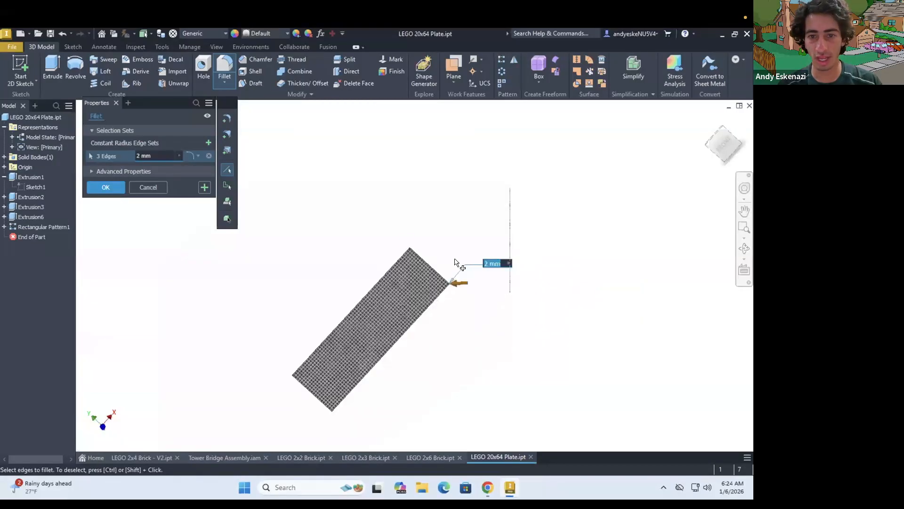
pyautogui.scroll(6, 454, 263)
pyautogui.scroll(5, 377, 238)
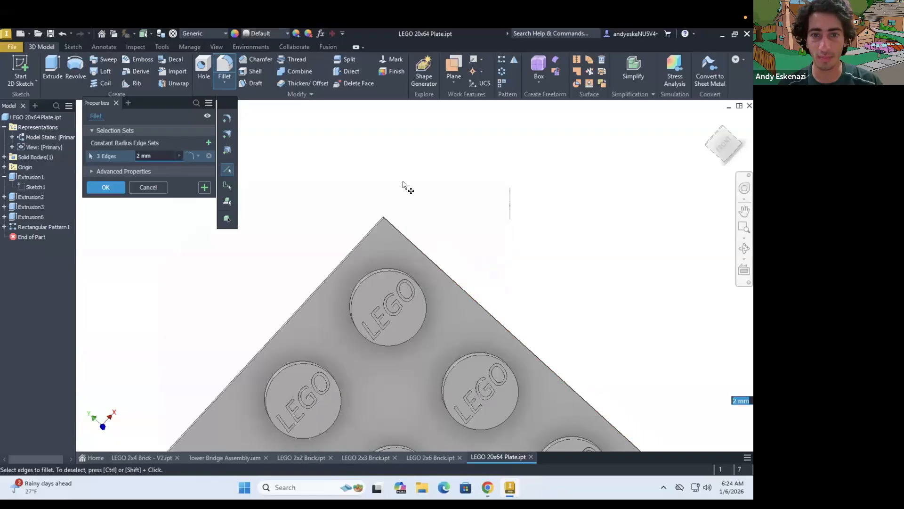
pyautogui.scroll(3, 416, 236)
pyautogui.scroll(1, 408, 181)
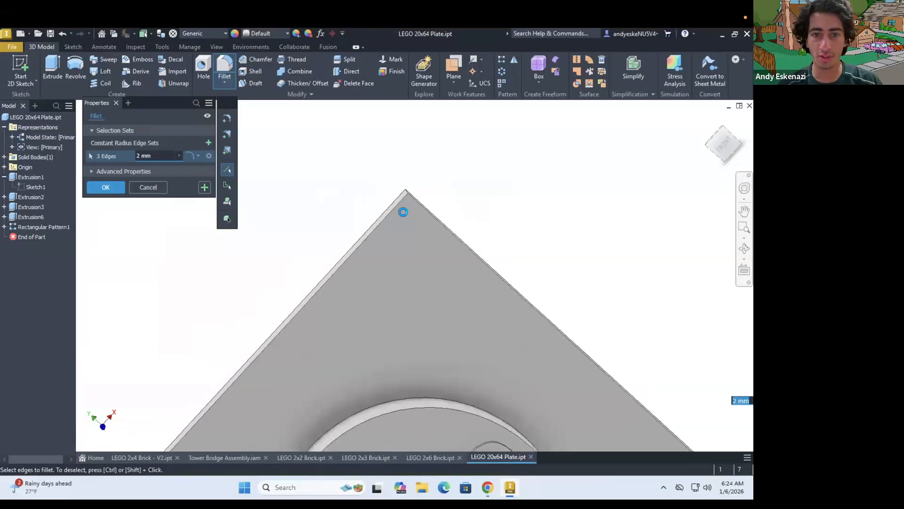
pyautogui.scroll(3, 402, 212)
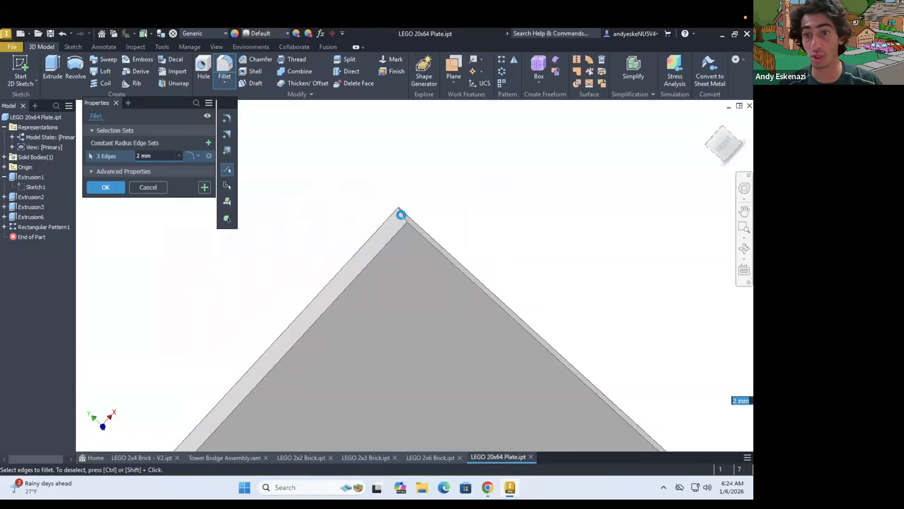
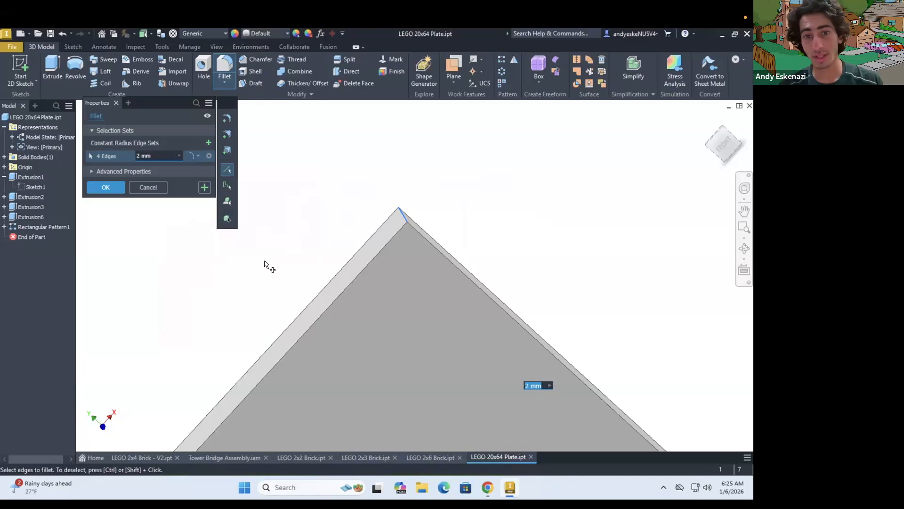
# Apply the 2 mm fillet to the plate's four vertical corner edges and save the part
pyautogui.click(114, 187)
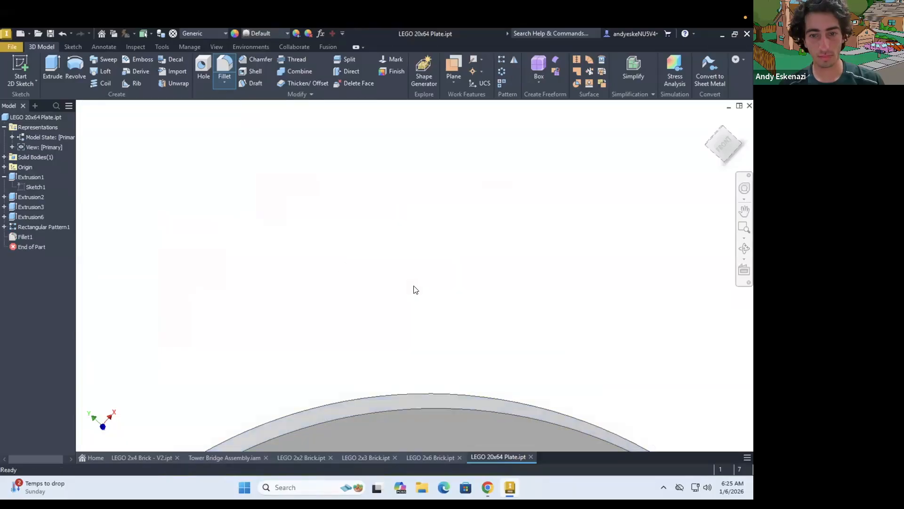
pyautogui.scroll(-10, 415, 310)
pyautogui.moveTo(419, 286)
pyautogui.keyDown('shift'); pyautogui.mouseDown(button='middle')
pyautogui.moveTo(406, 284)
pyautogui.moveTo(392, 340)
pyautogui.mouseUp(button='middle'); pyautogui.keyUp('shift')
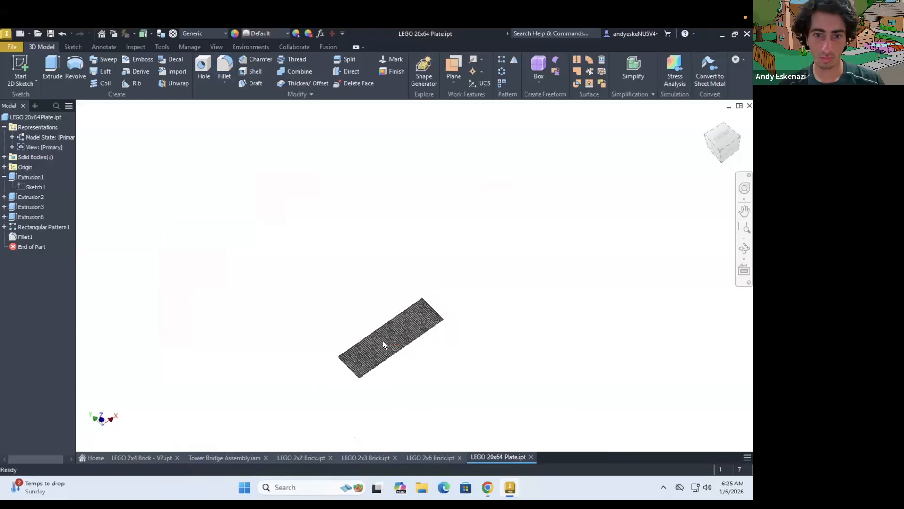
pyautogui.scroll(5, 382, 341)
pyautogui.moveTo(371, 322)
pyautogui.keyDown('shift'); pyautogui.mouseDown(button='middle')
pyautogui.moveTo(383, 329)
pyautogui.moveTo(455, 316)
pyautogui.moveTo(447, 311)
pyautogui.mouseUp(button='middle'); pyautogui.keyUp('shift')
pyautogui.scroll(-3, 383, 324)
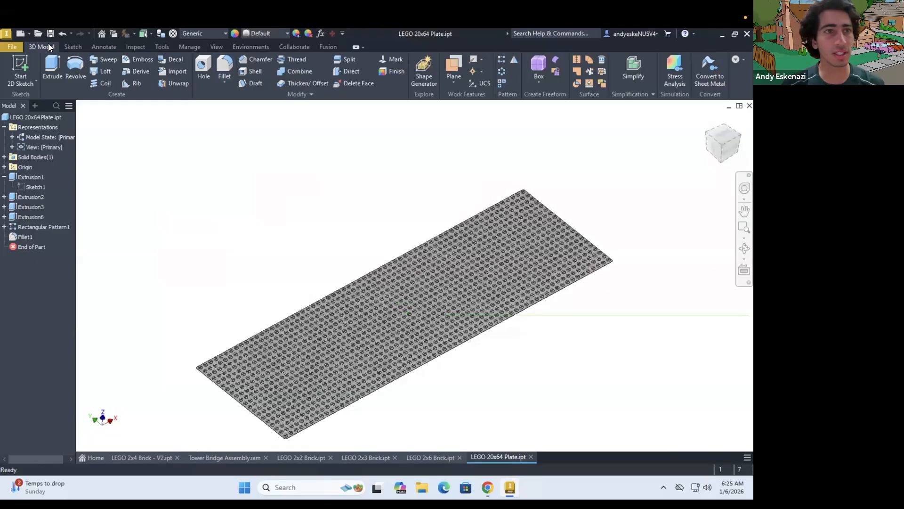
pyautogui.click(50, 33)
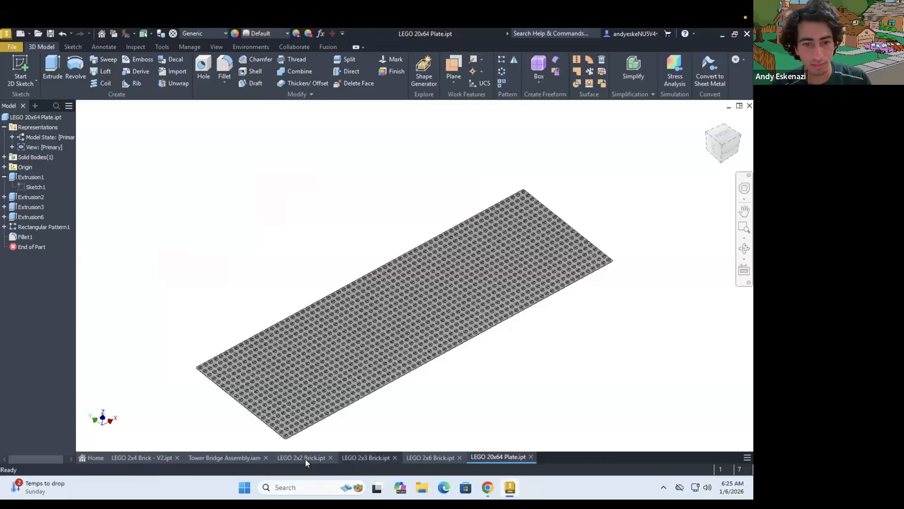
# Place one LEGO 2x6 Brick.ipt into the Tower Bridge Assembly, behind the deck and off its end
pyautogui.click(243, 452)
pyautogui.scroll(3, 354, 330)
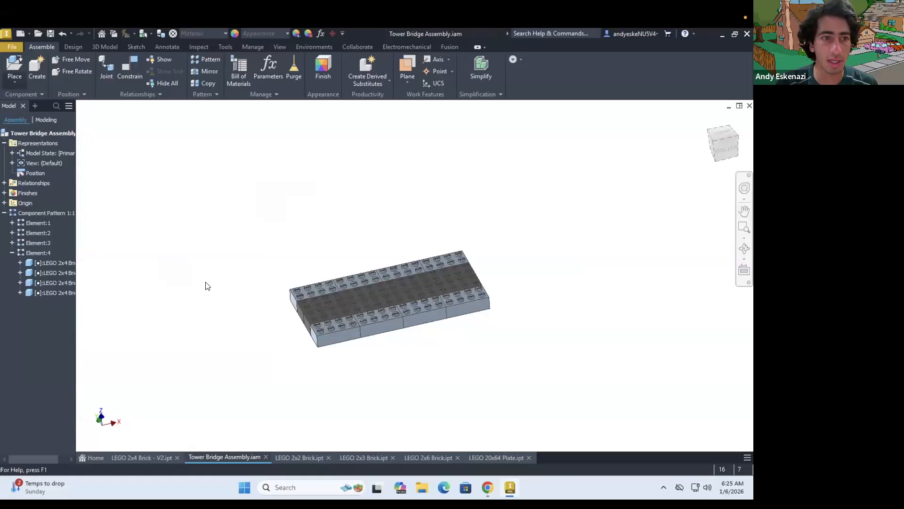
pyautogui.click(15, 82)
pyautogui.click(33, 99)
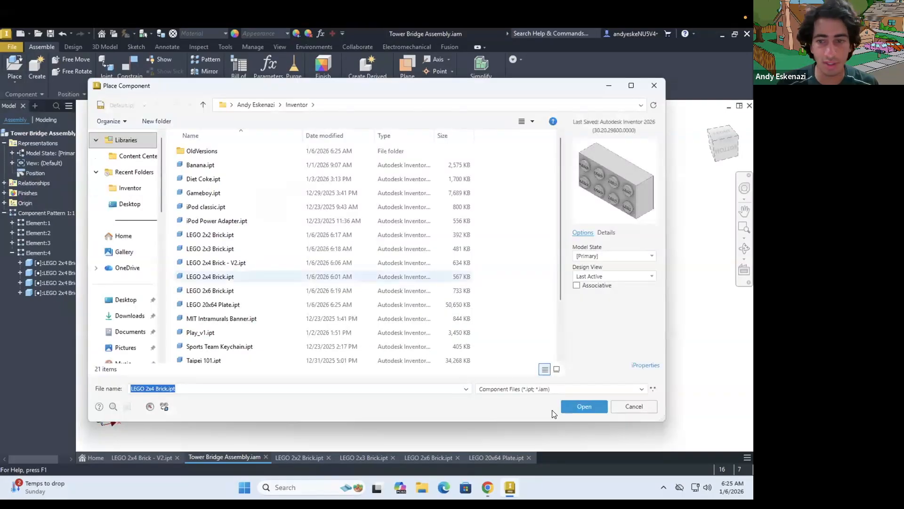
pyautogui.click(220, 291)
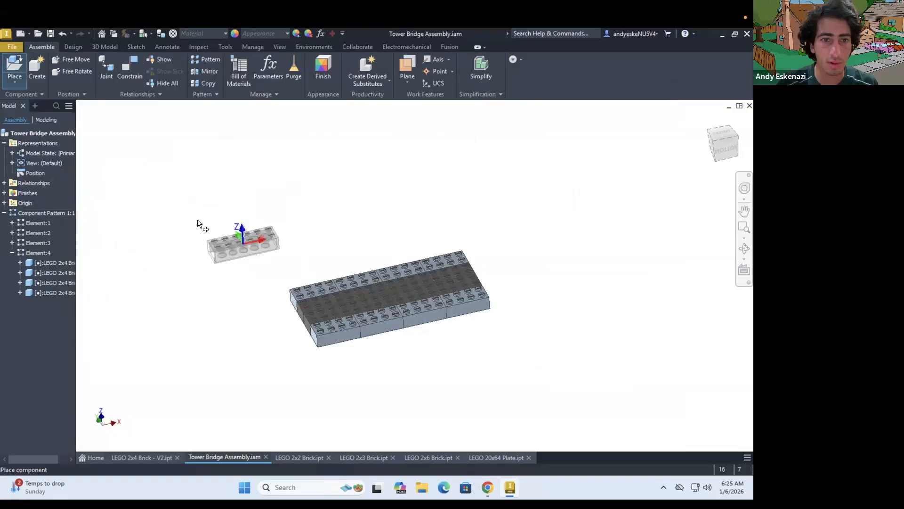
pyautogui.click(242, 239)
pyautogui.press('Escape')
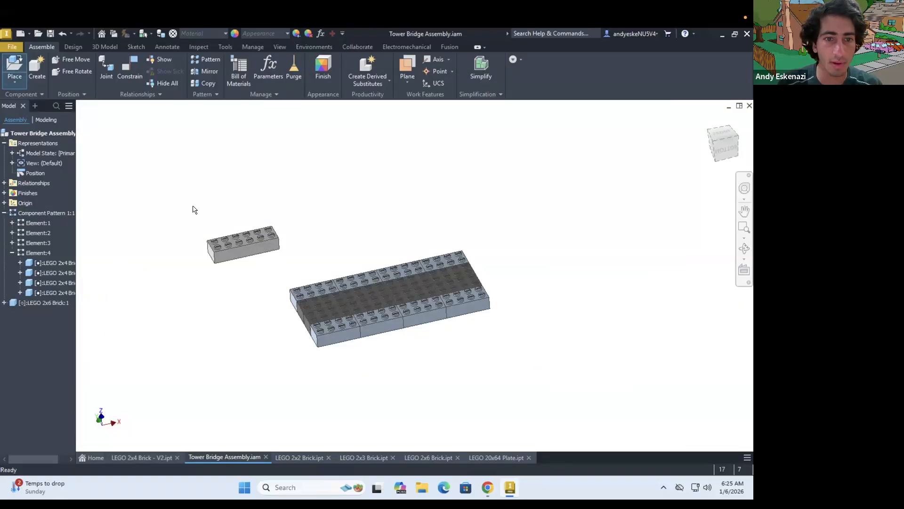
# Free-rotate the new 2x6 brick so its studs face the viewer and its length runs diagonally to the deck
pyautogui.click(70, 71)
pyautogui.click(245, 248)
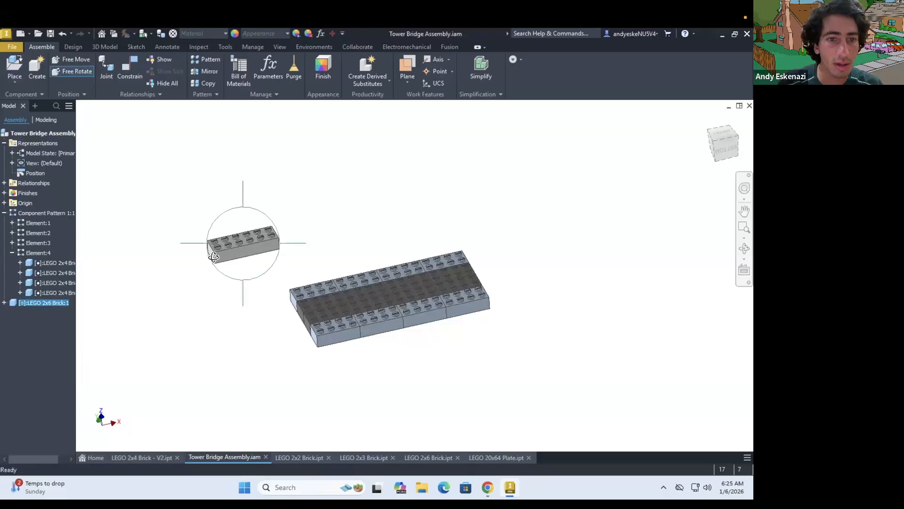
pyautogui.moveTo(257, 260); pyautogui.dragTo(254, 134)
pyautogui.moveTo(225, 178); pyautogui.dragTo(193, 115)
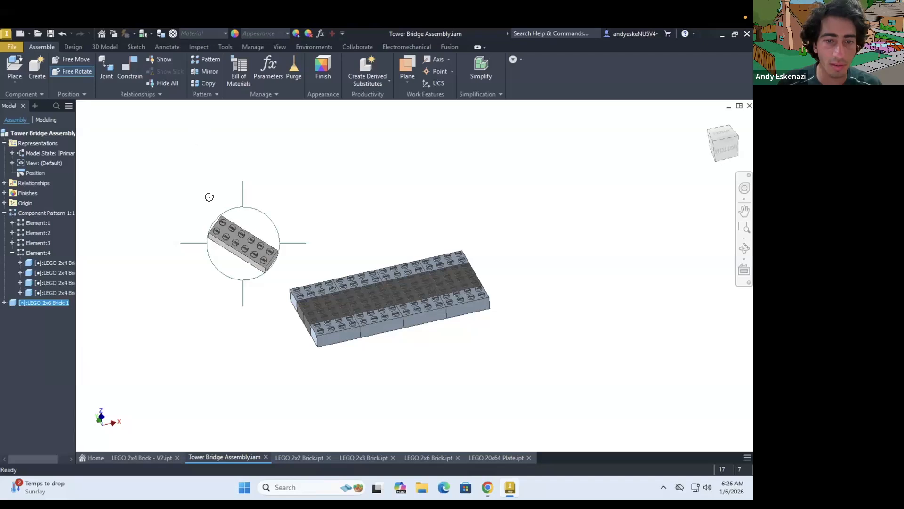
pyautogui.moveTo(208, 196); pyautogui.dragTo(273, 254)
pyautogui.press('Escape')
# Connect the 2x6 brick's corner stud to the fourth inner stud of the deck's front-row end brick with a cylindrical joint
pyautogui.scroll(4, 272, 253)
pyautogui.click(106, 65)
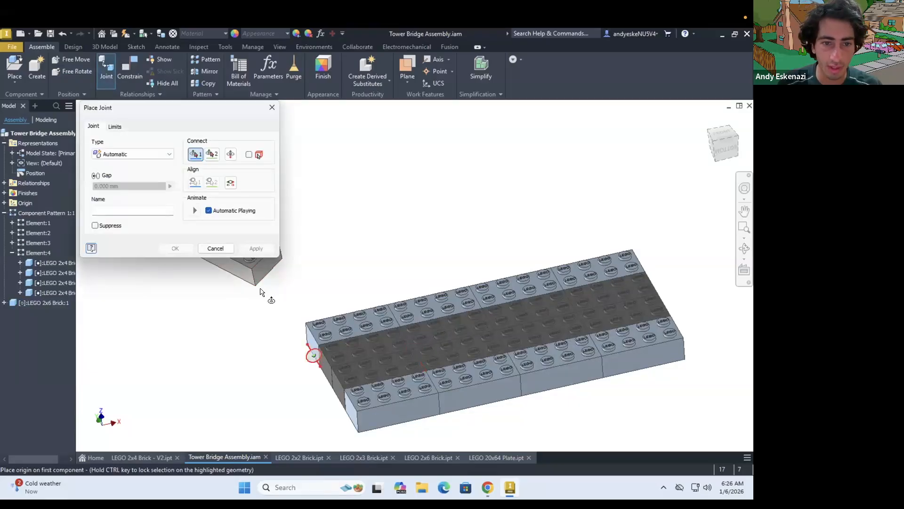
pyautogui.scroll(3, 283, 306)
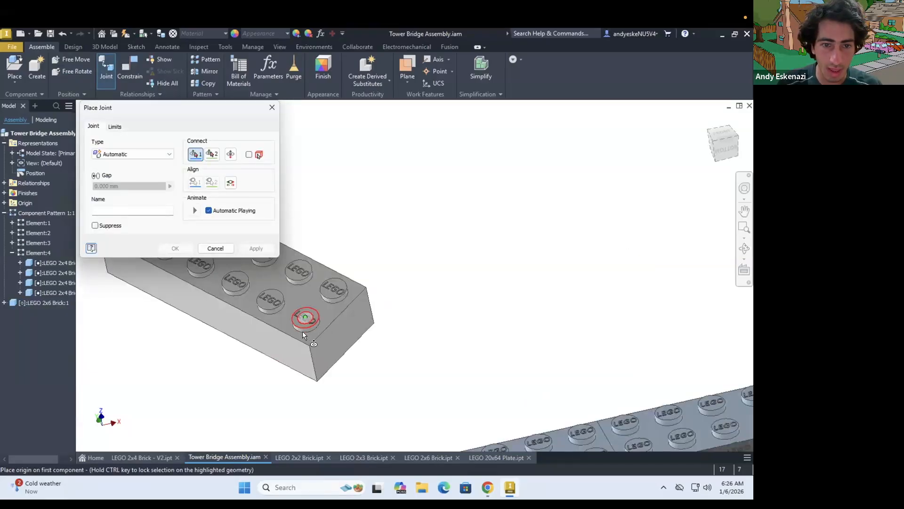
pyautogui.scroll(4, 302, 334)
pyautogui.click(359, 308)
pyautogui.scroll(-2, 400, 339)
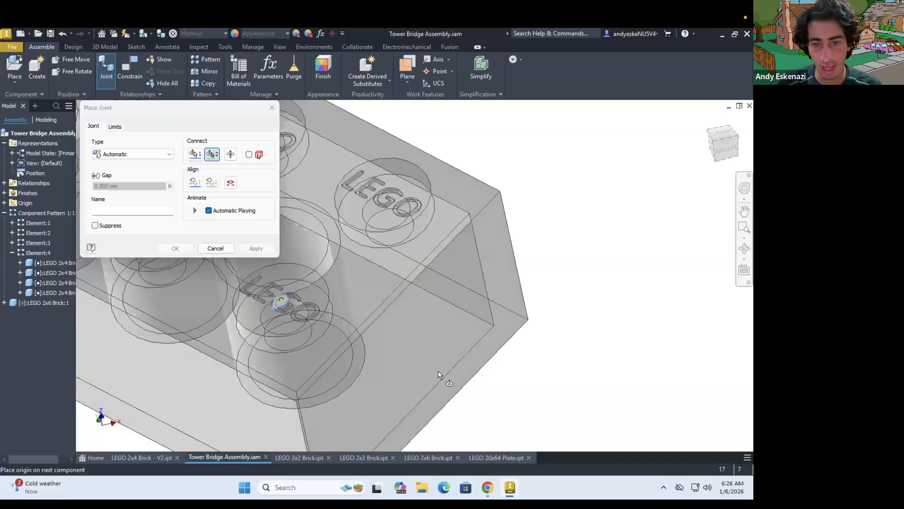
pyautogui.scroll(-4, 438, 372)
pyautogui.scroll(2, 447, 366)
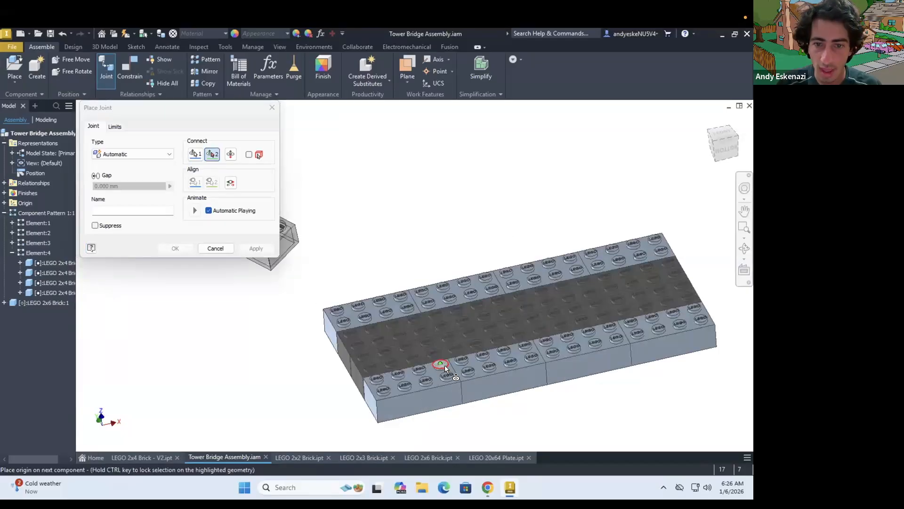
pyautogui.scroll(2, 444, 367)
pyautogui.click(443, 369)
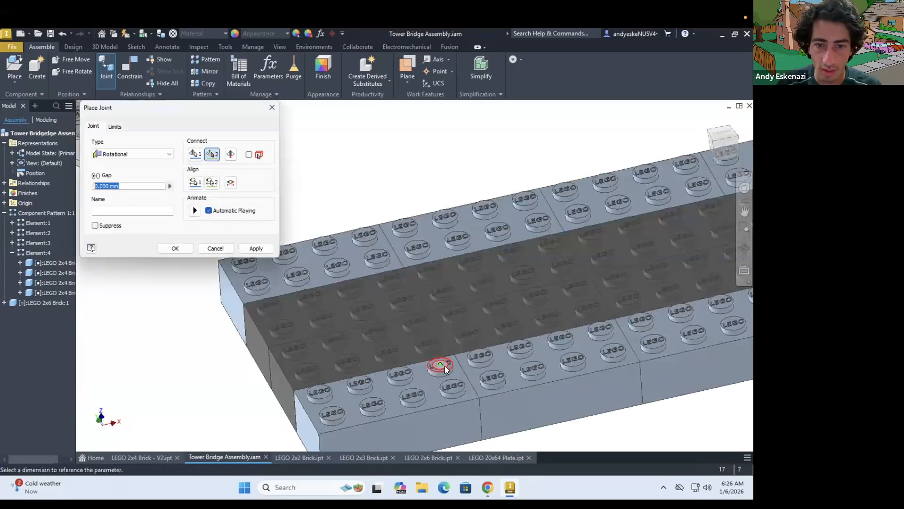
pyautogui.click(132, 152)
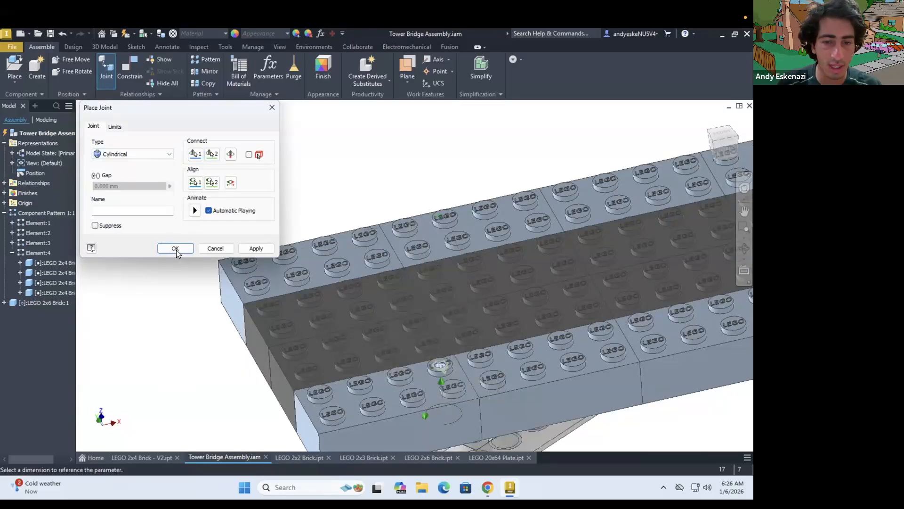
pyautogui.press('Escape')
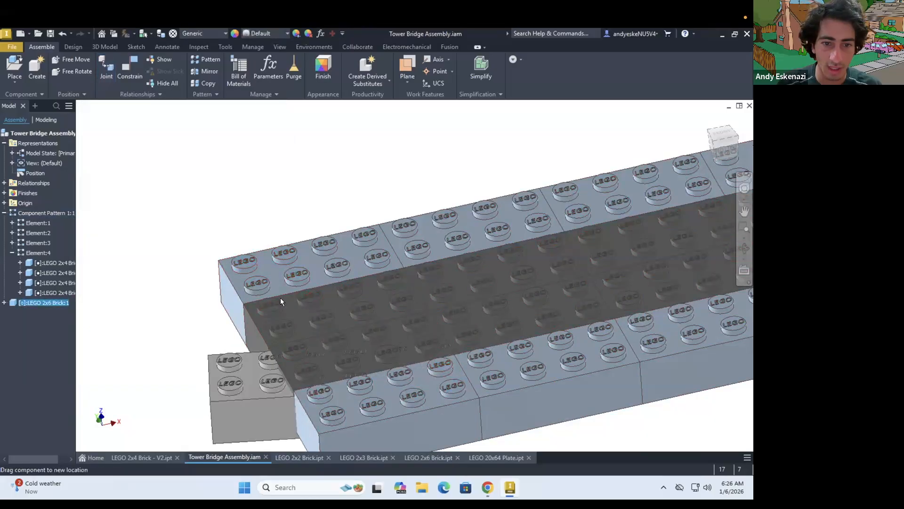
# Swing the 2x6 brick crosswise to the deck and mate its top face to the underside of the 2x4 bricks at 0 mm offset
pyautogui.moveTo(301, 261); pyautogui.dragTo(383, 248)
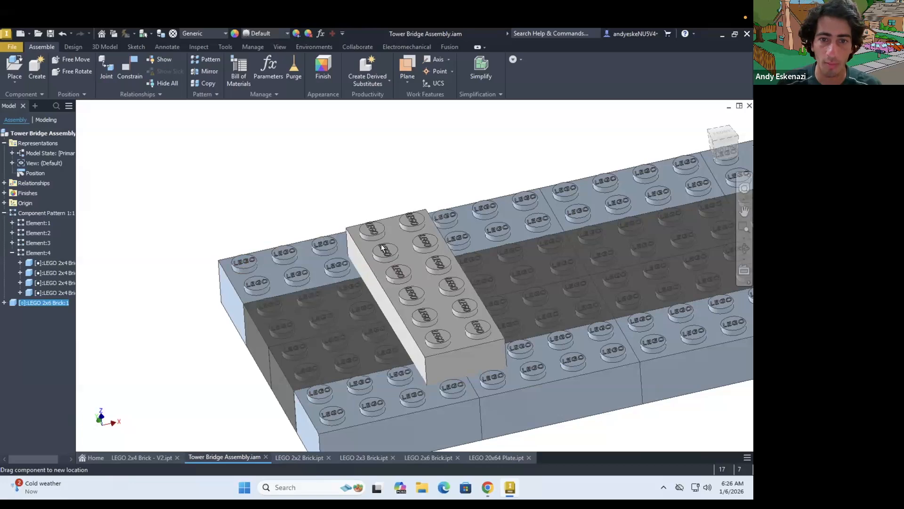
pyautogui.scroll(-3, 405, 312)
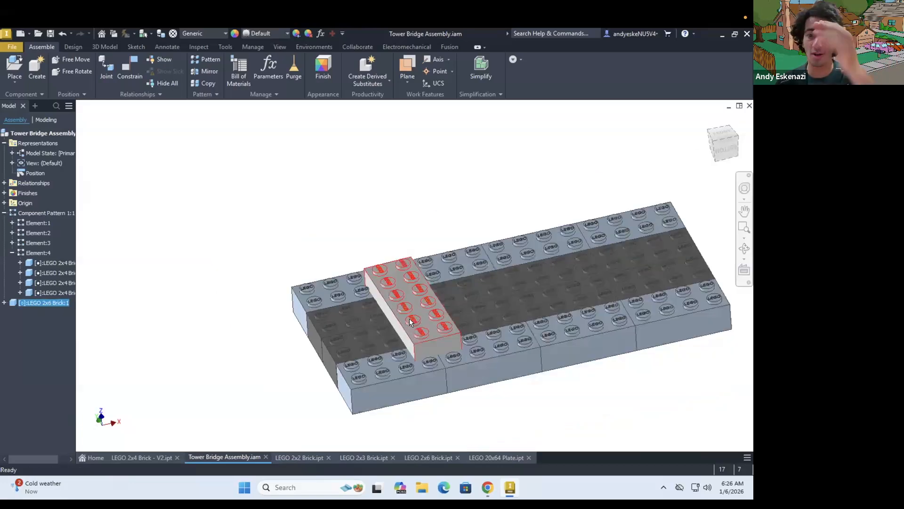
pyautogui.click(130, 69)
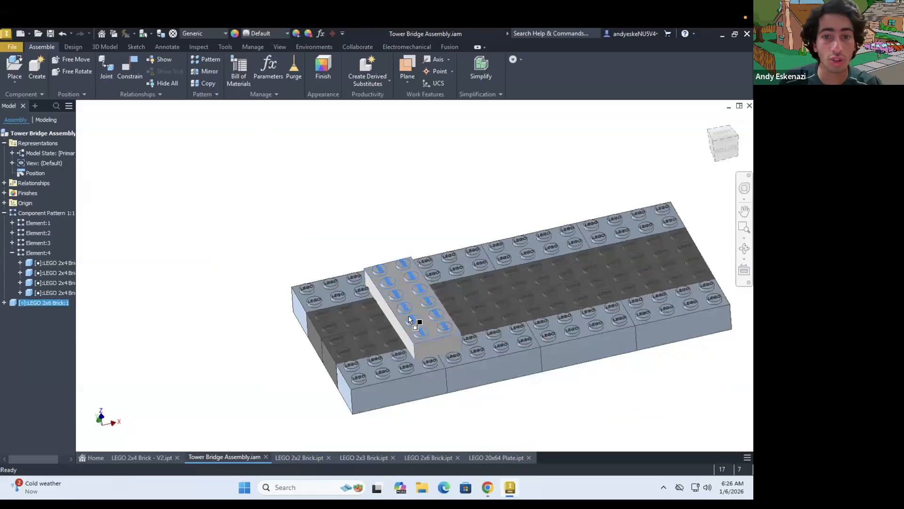
pyautogui.scroll(3, 440, 344)
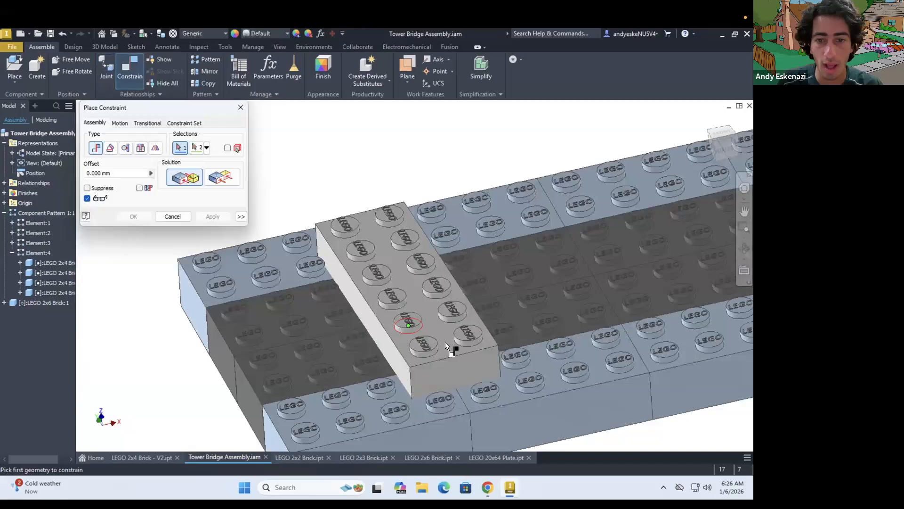
pyautogui.click(424, 309)
pyautogui.keyDown('shift'); pyautogui.moveTo(433, 325); pyautogui.dragTo(421, 298, button='middle'); pyautogui.keyUp('shift')
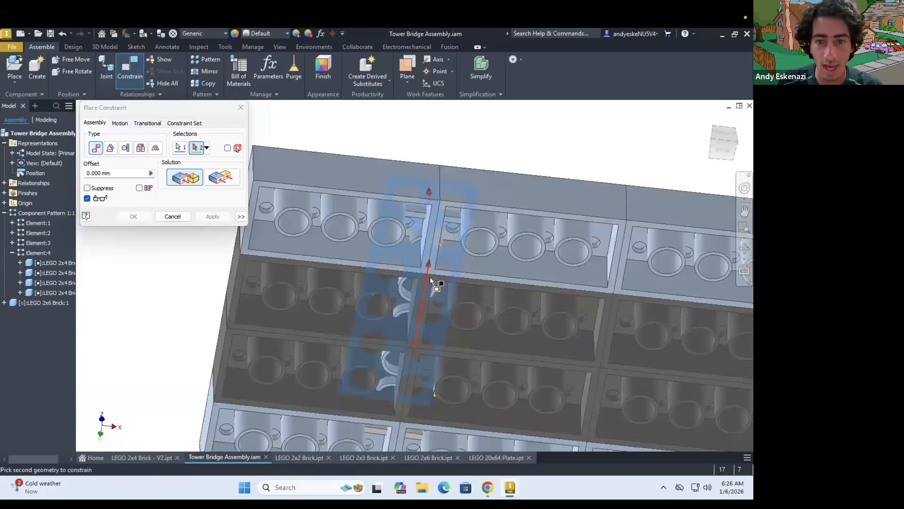
pyautogui.scroll(3, 431, 276)
pyautogui.click(431, 276)
pyautogui.click(433, 291)
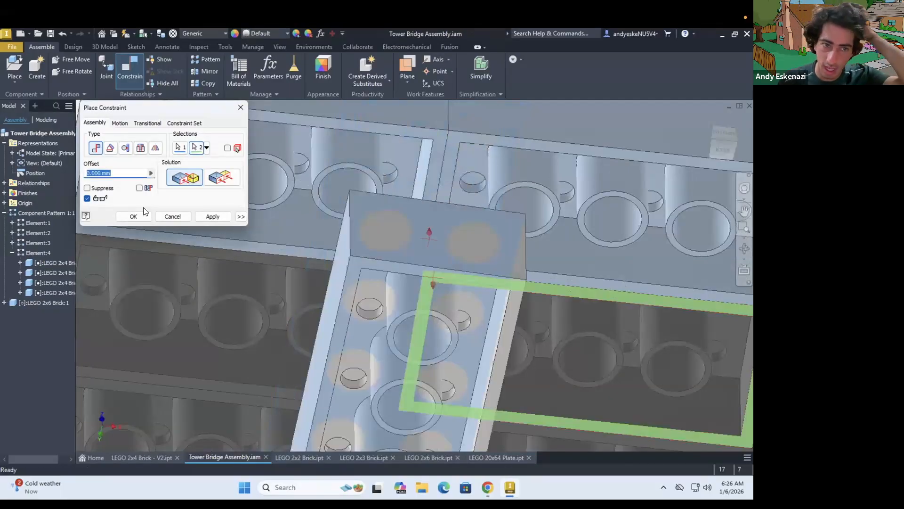
pyautogui.scroll(-4, 432, 293)
pyautogui.press('Return')
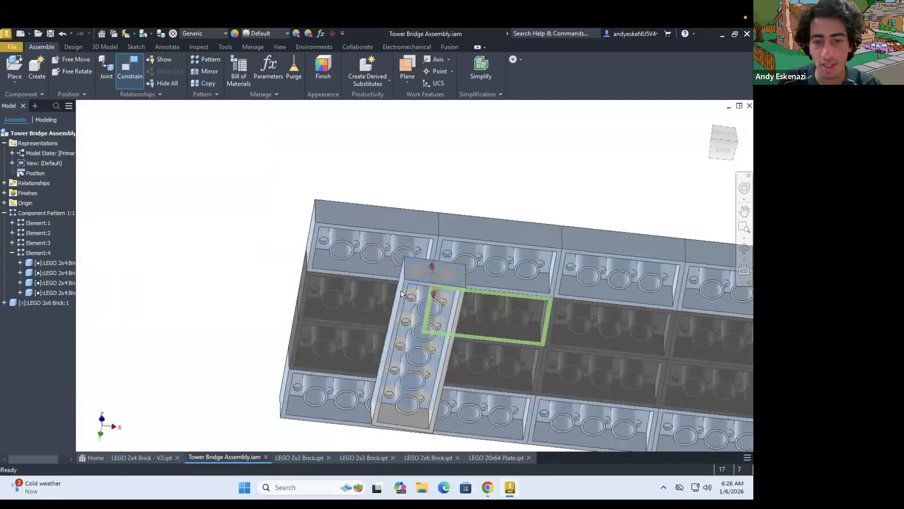
# Try to mate the deck's short end face with the 2x6 brick's long side face at 0 mm offset
pyautogui.keyDown('shift'); pyautogui.moveTo(430, 310); pyautogui.dragTo(448, 276, button='middle'); pyautogui.keyUp('shift')
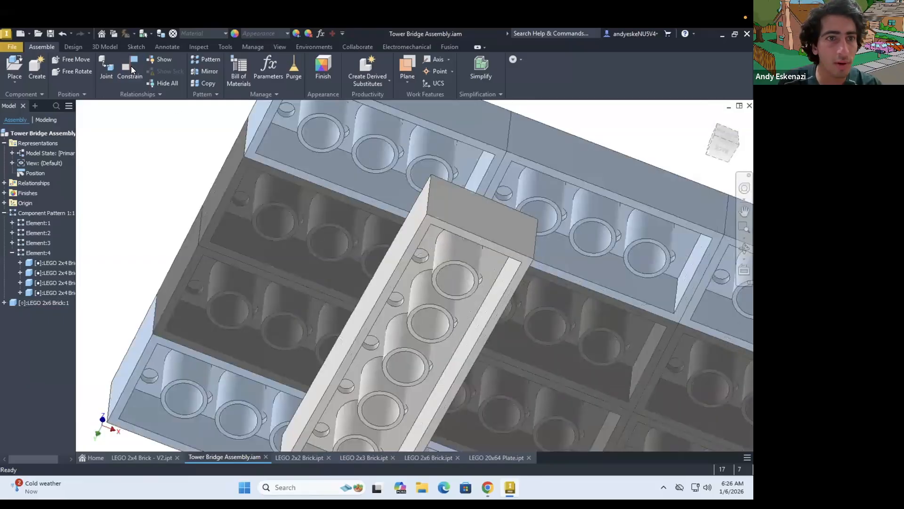
pyautogui.click(131, 68)
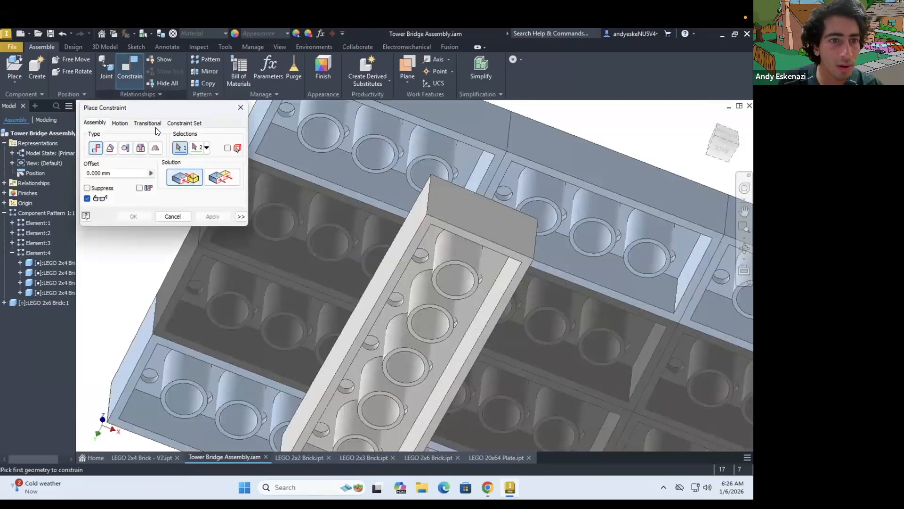
pyautogui.click(120, 125)
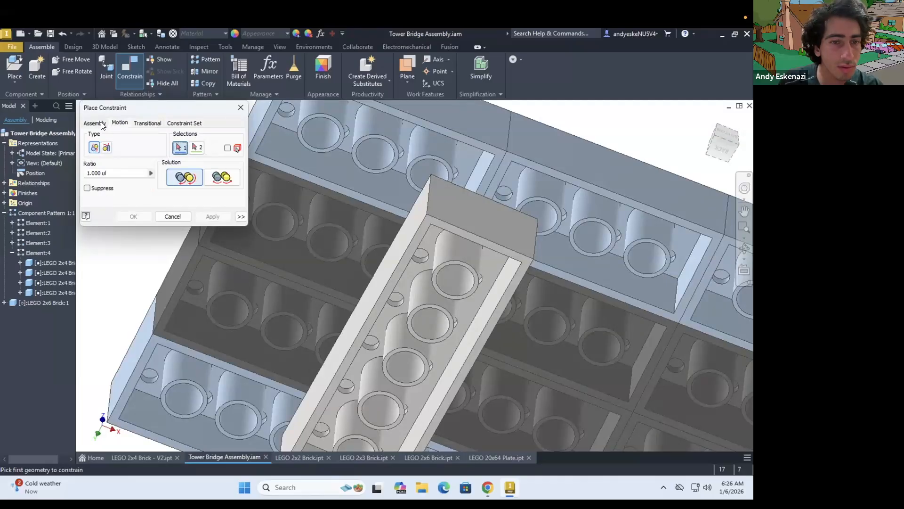
pyautogui.click(101, 124)
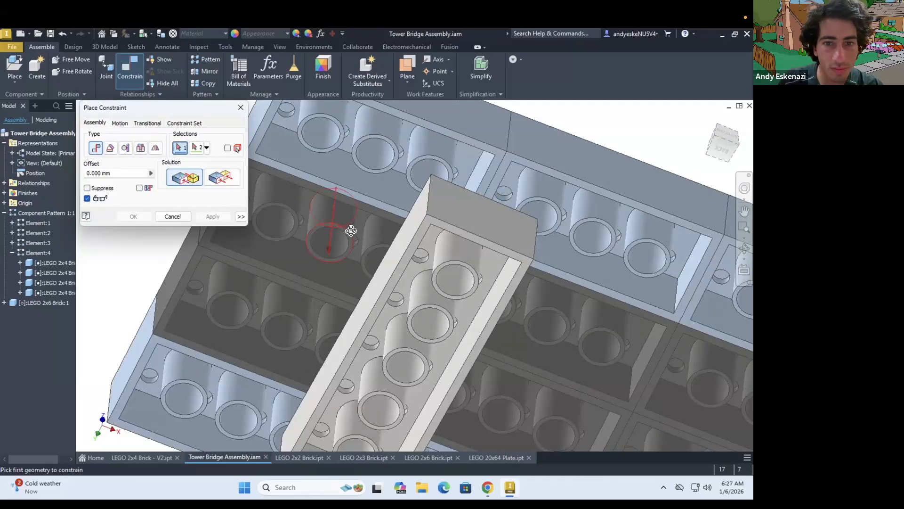
pyautogui.keyDown('shift'); pyautogui.moveTo(359, 238); pyautogui.dragTo(378, 202, button='middle'); pyautogui.keyUp('shift')
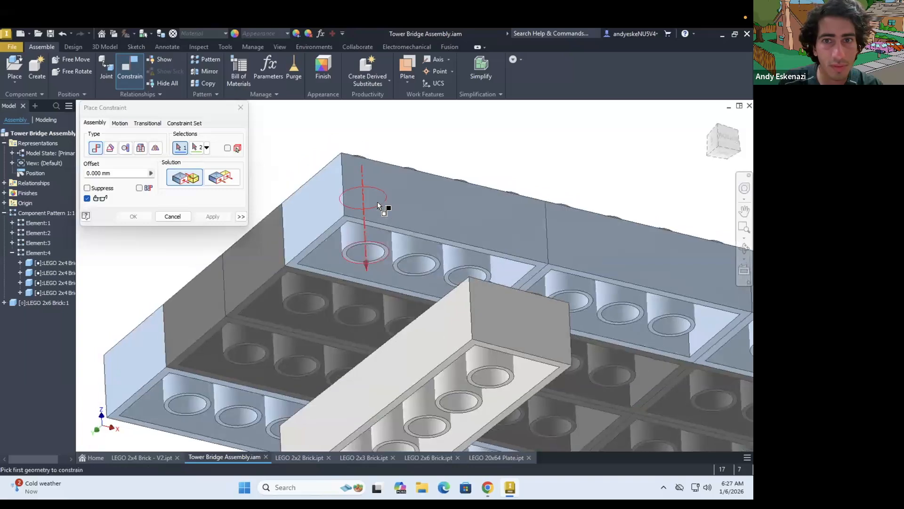
pyautogui.scroll(-3, 402, 271)
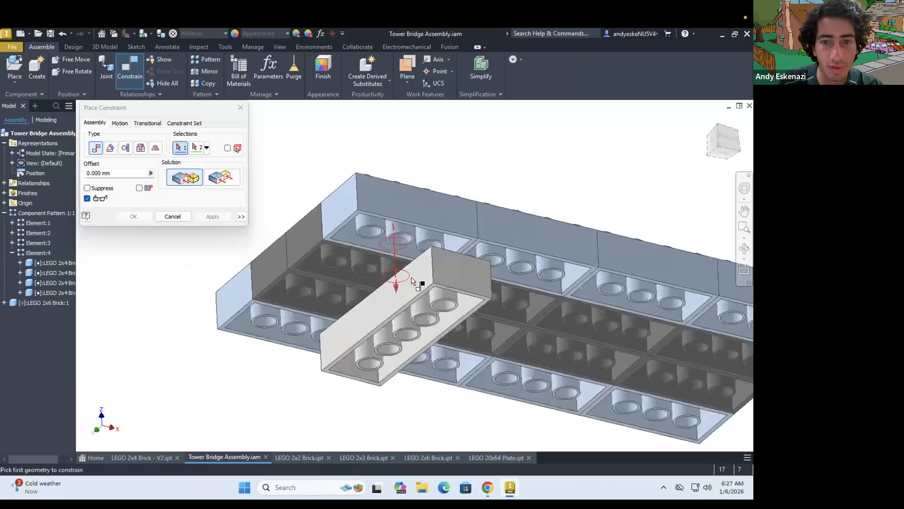
pyautogui.click(333, 206)
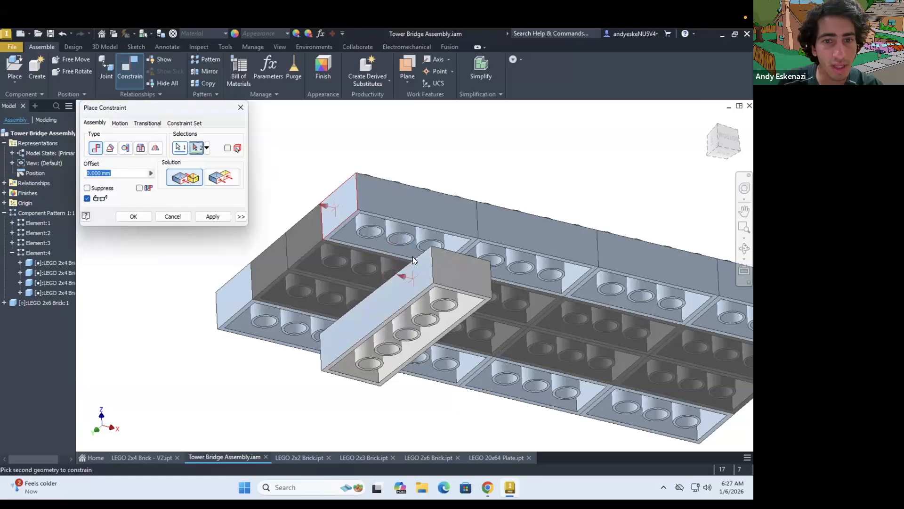
pyautogui.click(137, 215)
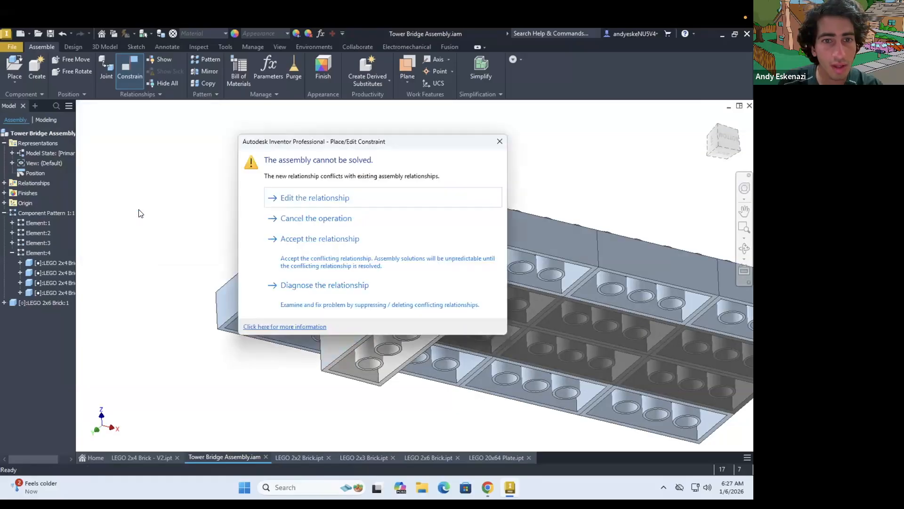
pyautogui.press('Escape')
# Connect the 2x6 brick's underside corner recess to the fourth inner recess of the deck's light-blue end brick with a cylindrical joint
pyautogui.moveTo(320, 291); pyautogui.dragTo(358, 268)
pyautogui.keyDown('shift'); pyautogui.moveTo(357, 268); pyautogui.dragTo(349, 390, button='middle'); pyautogui.keyUp('shift')
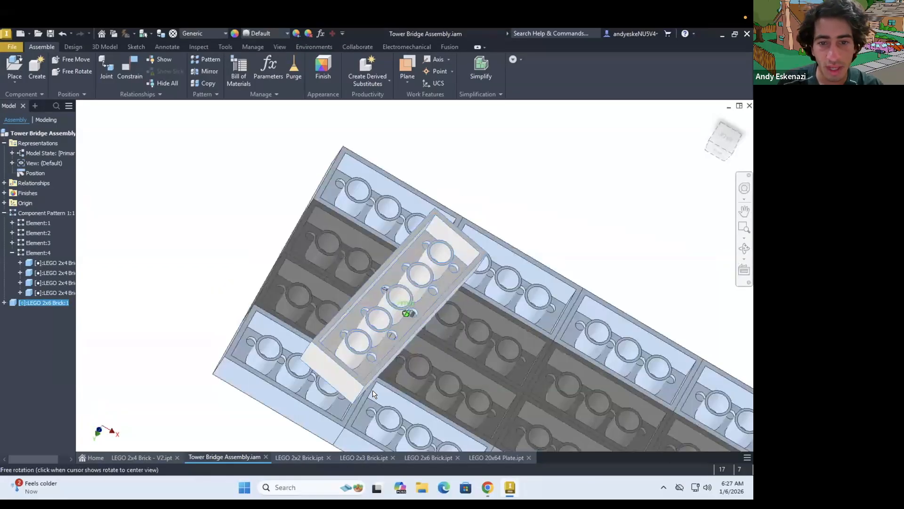
pyautogui.moveTo(357, 391)
pyautogui.mouseDown()
pyautogui.moveTo(393, 400)
pyautogui.moveTo(360, 379)
pyautogui.moveTo(349, 393)
pyautogui.mouseUp()
pyautogui.scroll(3, 349, 393)
pyautogui.keyDown('shift'); pyautogui.moveTo(349, 394); pyautogui.dragTo(353, 381, button='middle'); pyautogui.keyUp('shift')
pyautogui.scroll(3, 168, 136)
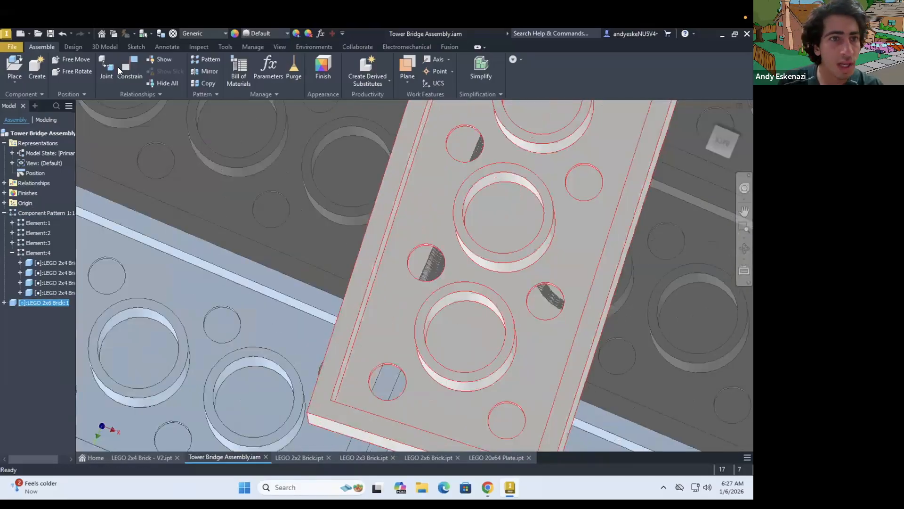
pyautogui.click(107, 63)
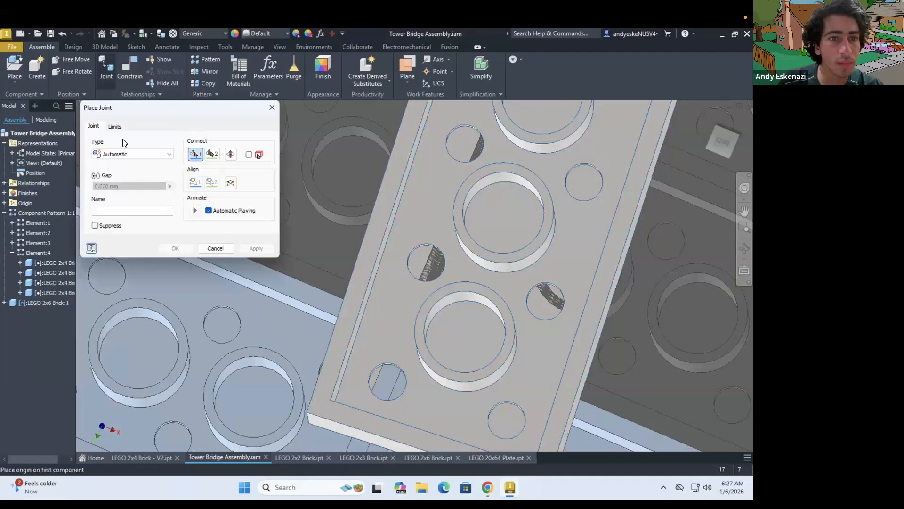
pyautogui.click(121, 155)
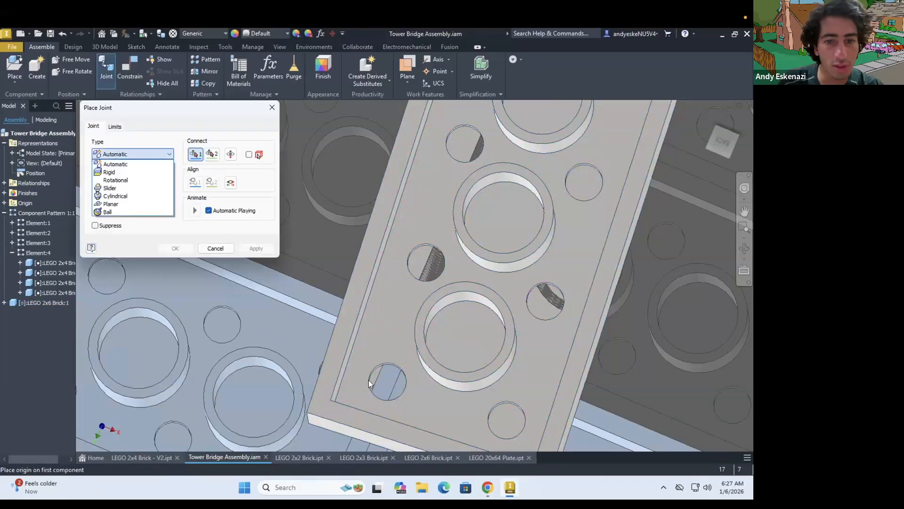
pyautogui.click(404, 369)
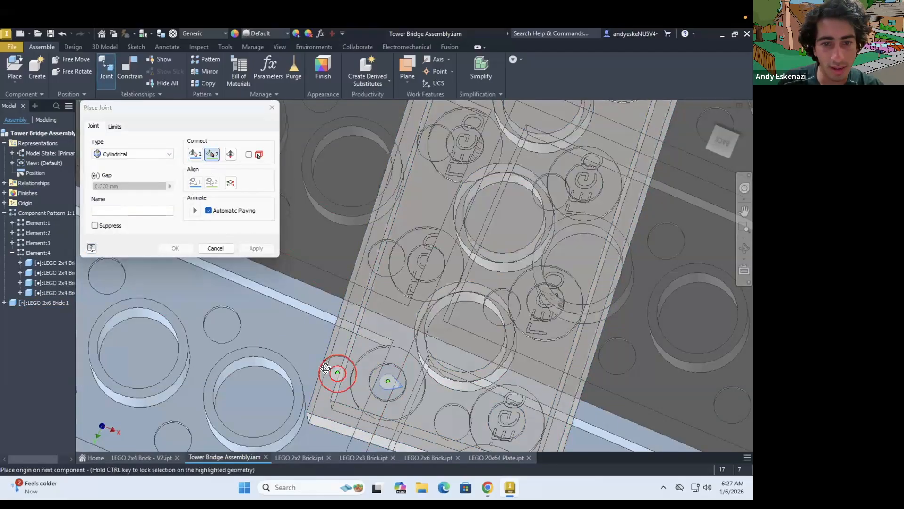
pyautogui.keyDown('shift'); pyautogui.moveTo(327, 367); pyautogui.dragTo(309, 338, button='middle'); pyautogui.keyUp('shift')
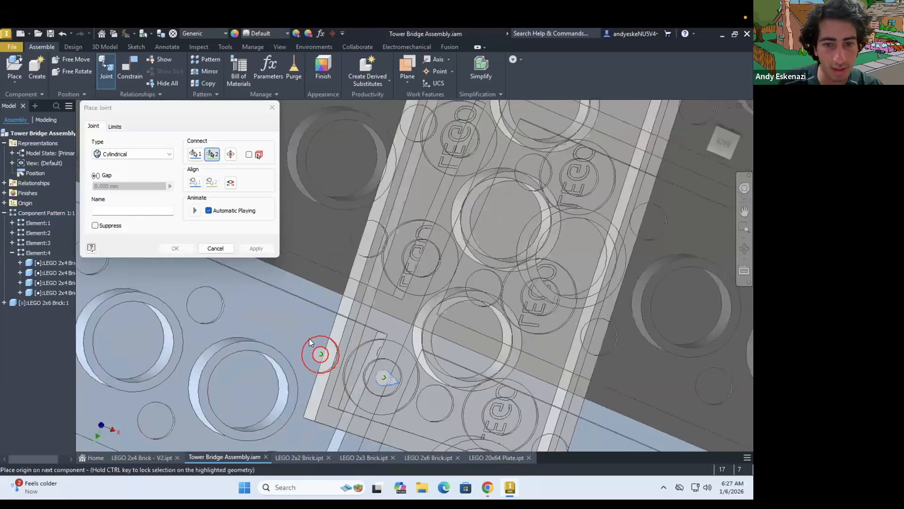
pyautogui.click(309, 338)
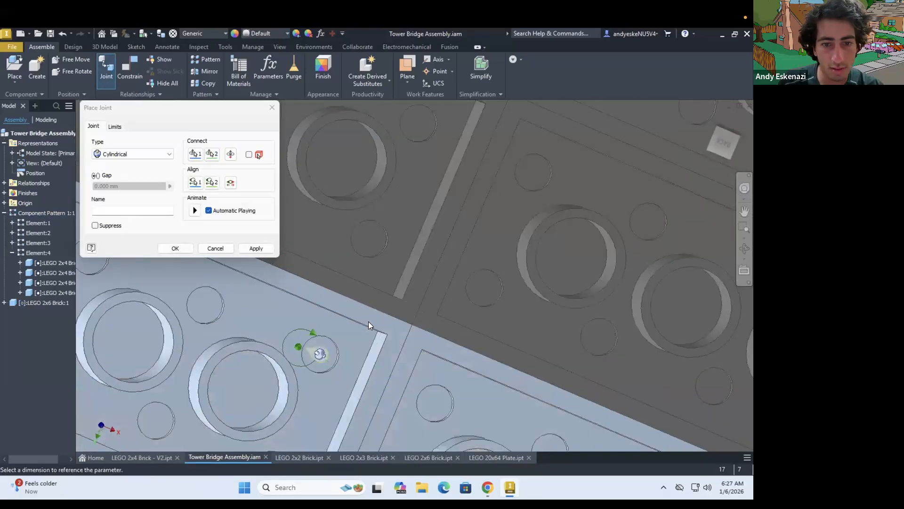
pyautogui.scroll(5, 368, 321)
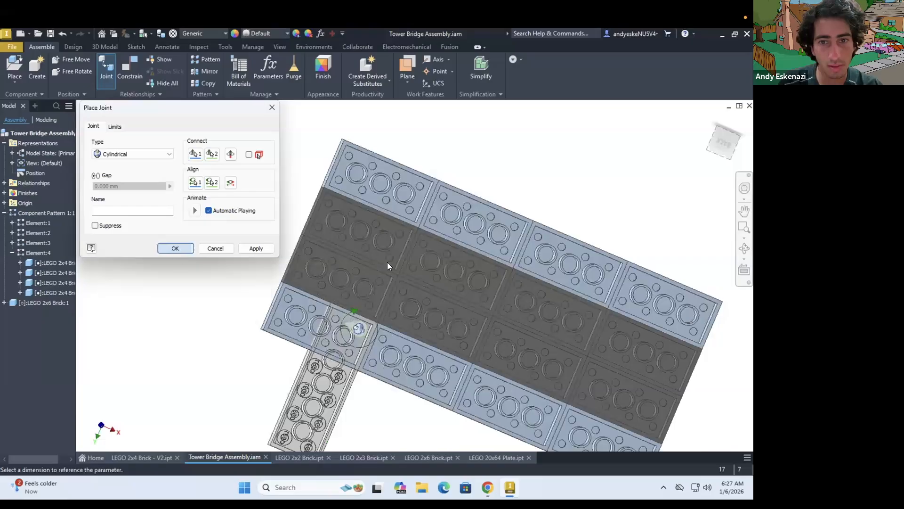
pyautogui.scroll(3, 399, 322)
# Pattern the 2x6 brick along the deck's length into 3 instances spaced 32 mm apart
pyautogui.keyDown('shift'); pyautogui.moveTo(398, 322); pyautogui.dragTo(433, 273, button='middle'); pyautogui.keyUp('shift')
pyautogui.scroll(-4, 433, 287)
pyautogui.click(213, 59)
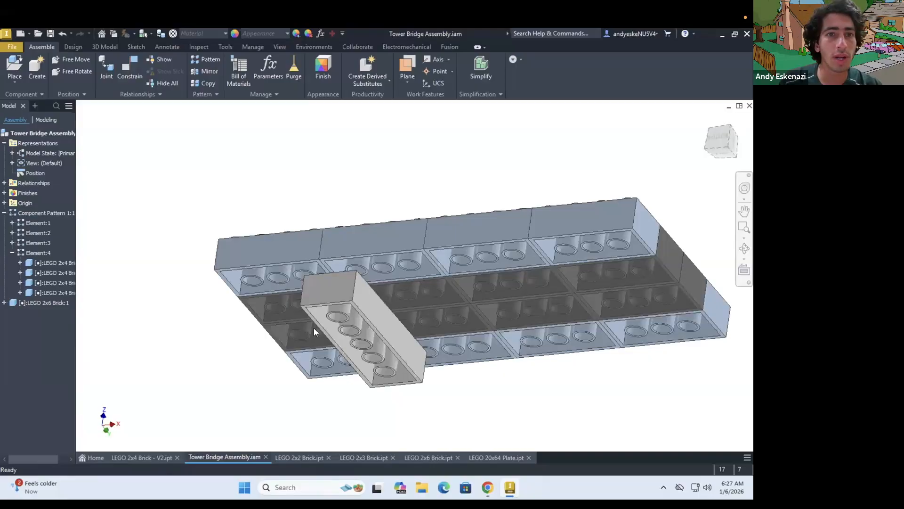
pyautogui.click(99, 169)
pyautogui.click(111, 145)
pyautogui.click(100, 171)
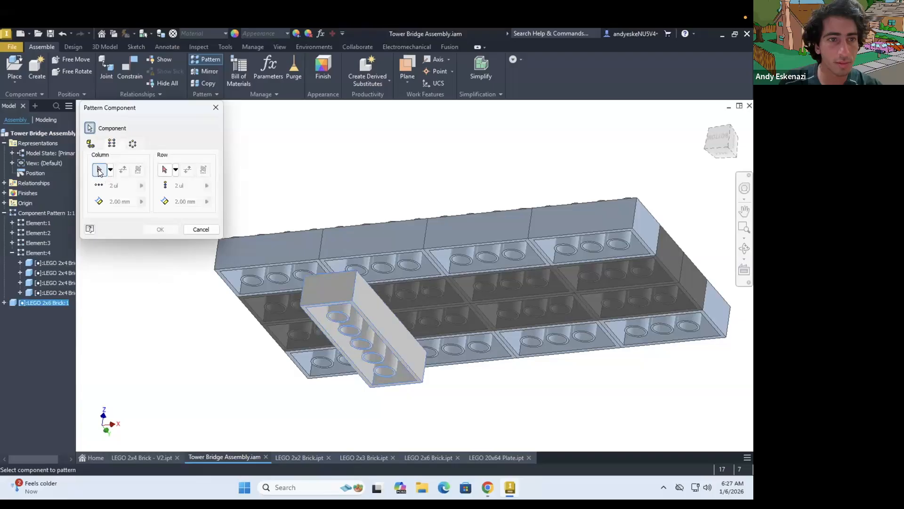
pyautogui.click(334, 259)
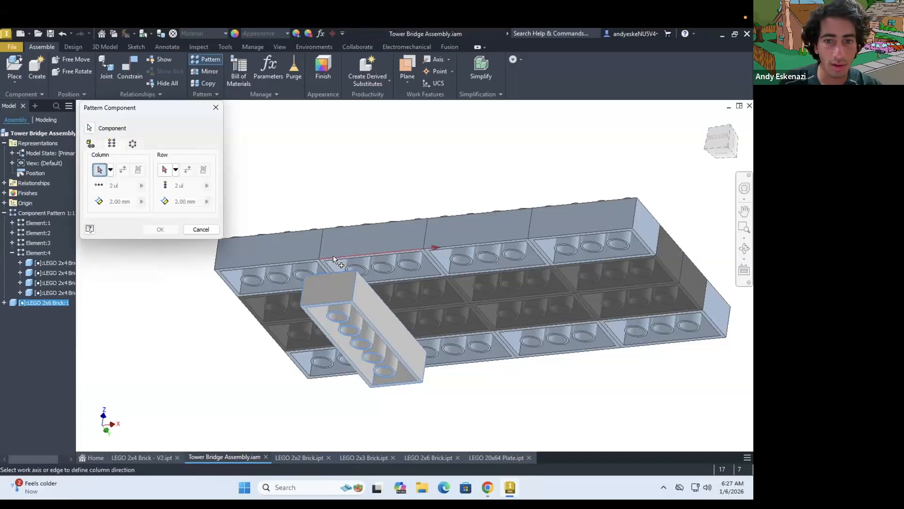
pyautogui.moveTo(123, 187); pyautogui.dragTo(86, 191)
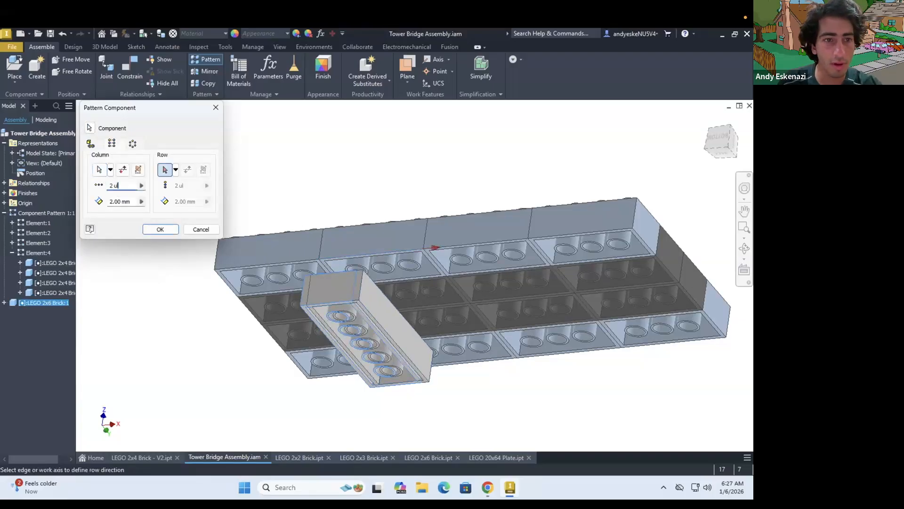
pyautogui.write('3')
pyautogui.press('Tab')
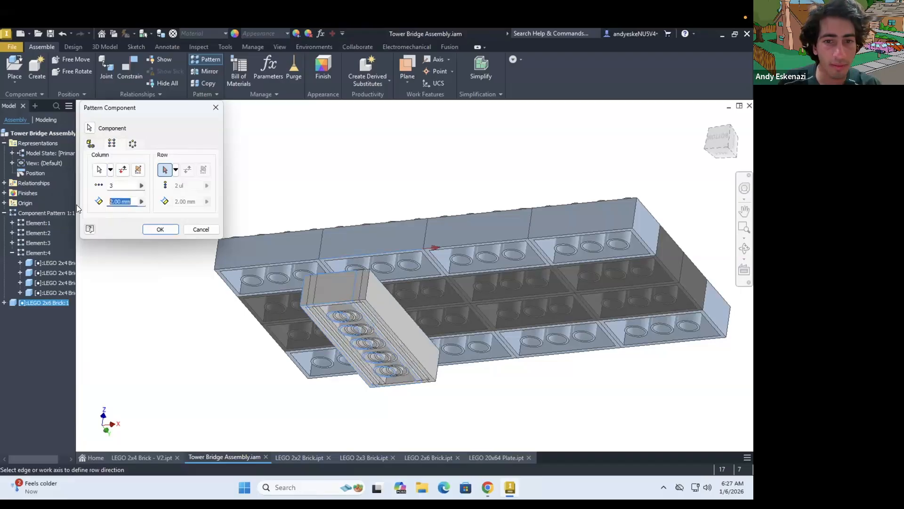
pyautogui.write('32')
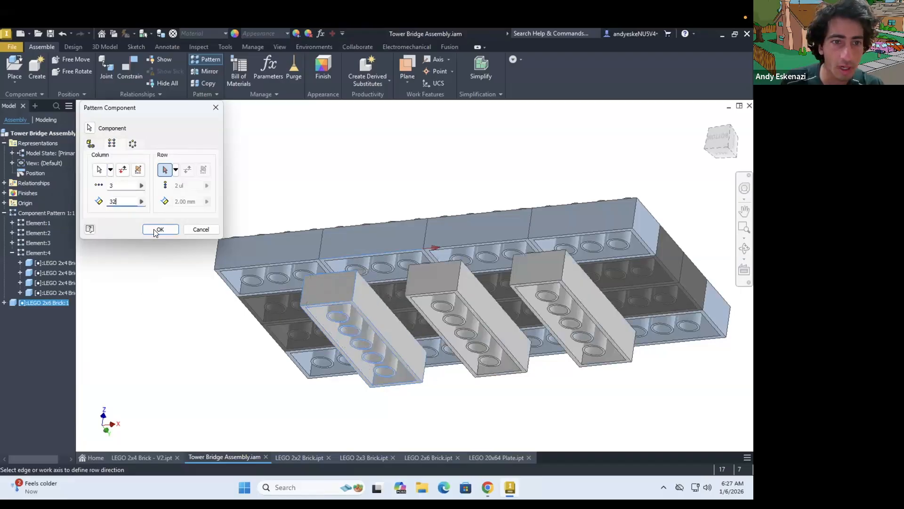
pyautogui.click(157, 229)
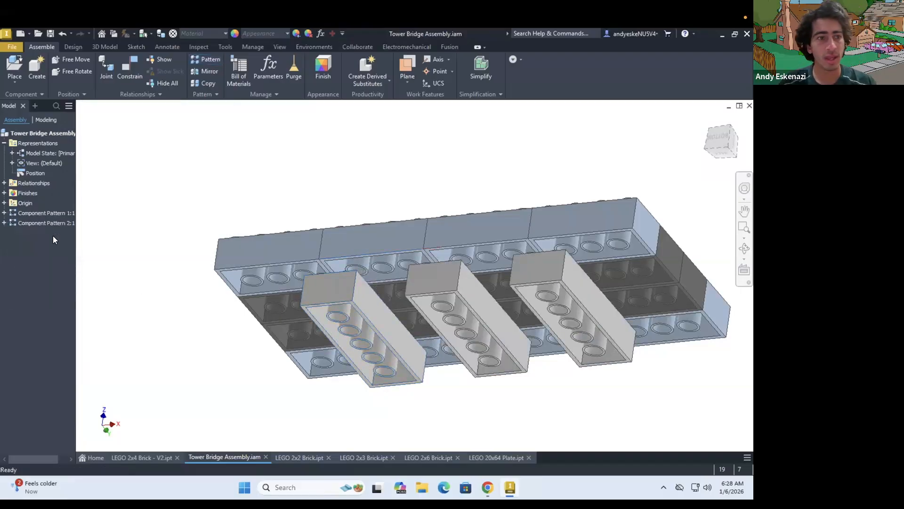
pyautogui.click(4, 223)
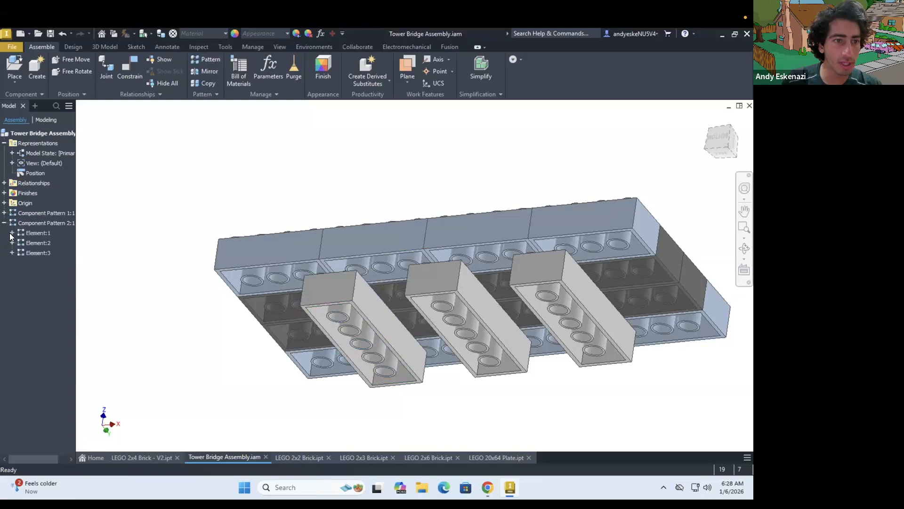
pyautogui.click(34, 242)
pyautogui.click(325, 75)
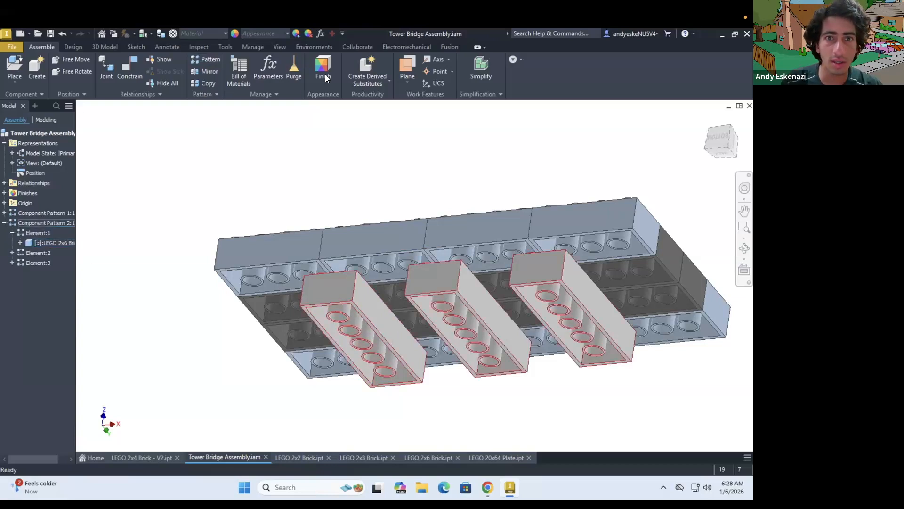
pyautogui.click(151, 208)
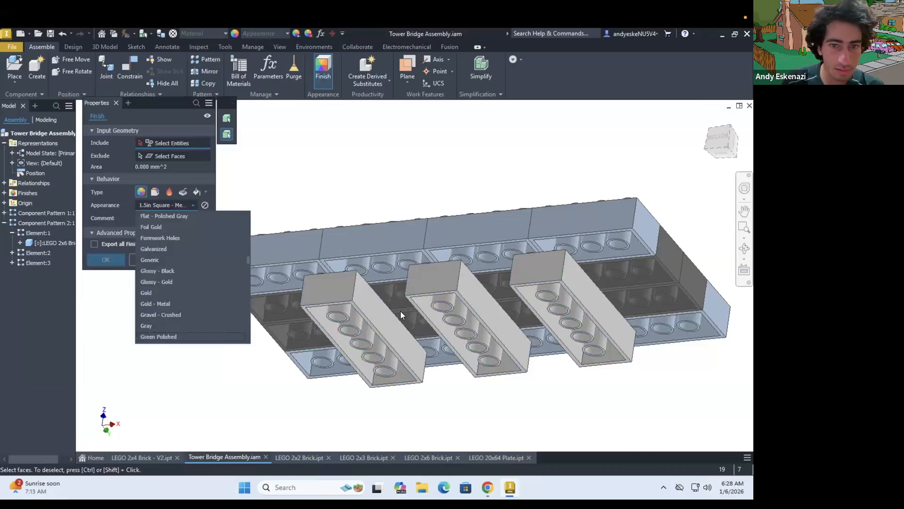
pyautogui.click(434, 286)
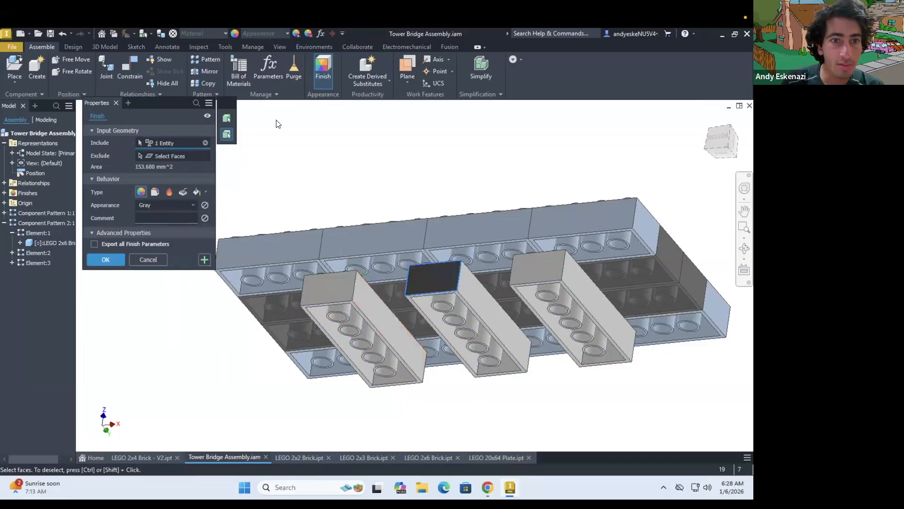
# Apply a Gray appearance finish to all three patterned 2x6 bricks beneath the deck
pyautogui.click(321, 58)
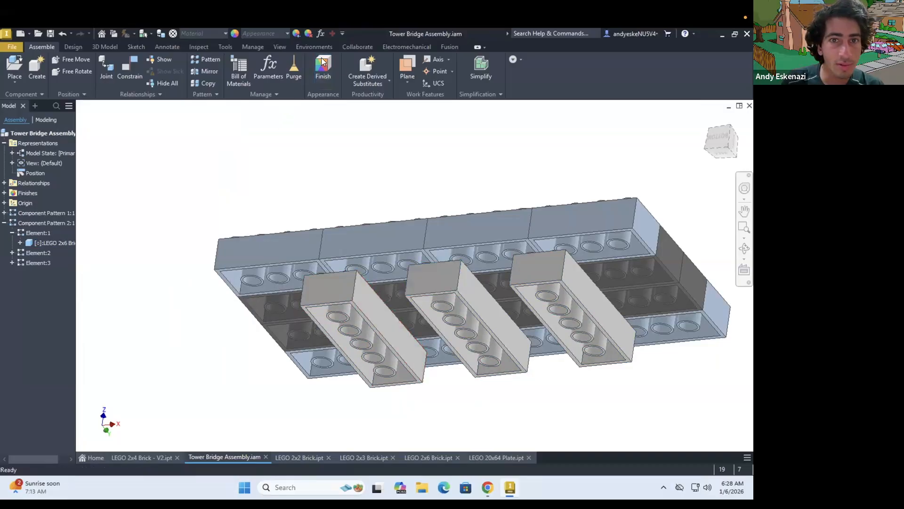
pyautogui.click(226, 118)
pyautogui.click(331, 293)
pyautogui.click(435, 289)
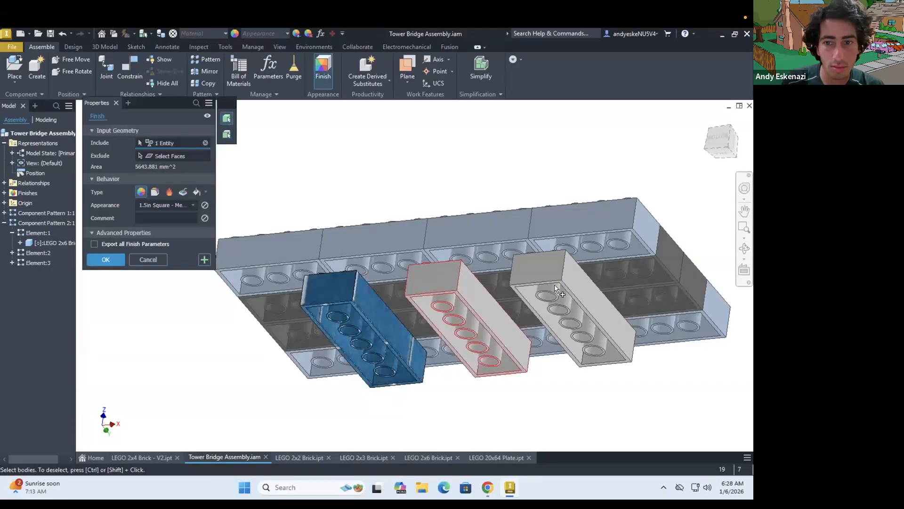
pyautogui.click(168, 204)
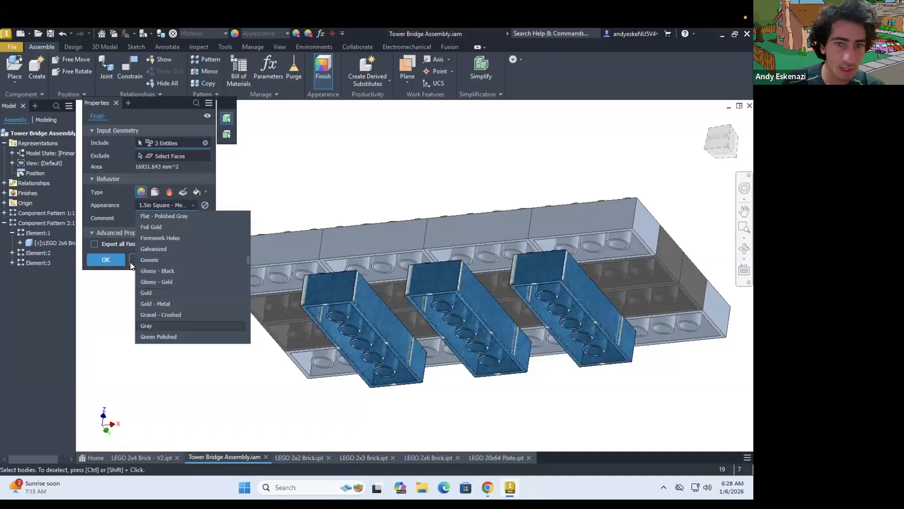
pyautogui.click(157, 325)
pyautogui.press('Return')
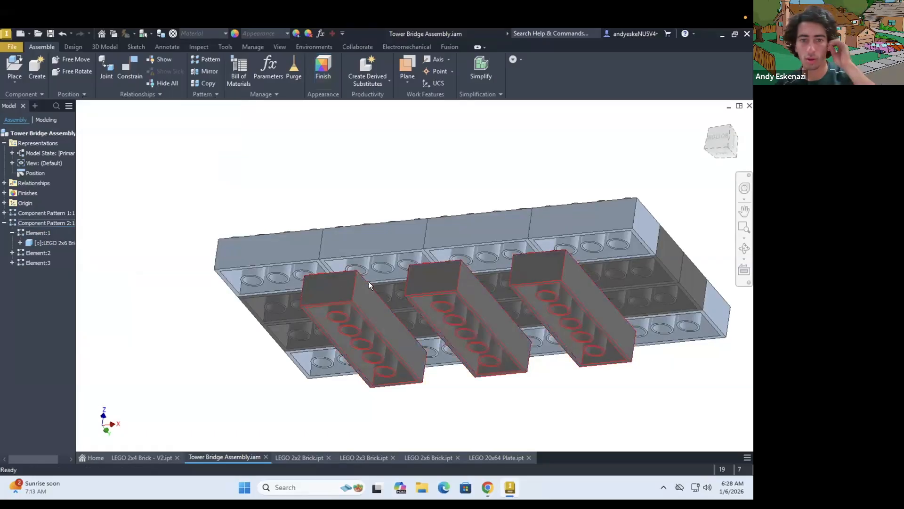
pyautogui.scroll(-5, 389, 294)
pyautogui.moveTo(389, 293)
pyautogui.keyDown('shift'); pyautogui.mouseDown(button='middle')
pyautogui.moveTo(380, 308)
pyautogui.moveTo(375, 290)
pyautogui.moveTo(386, 290)
pyautogui.moveTo(384, 302)
pyautogui.mouseUp(button='middle'); pyautogui.keyUp('shift')
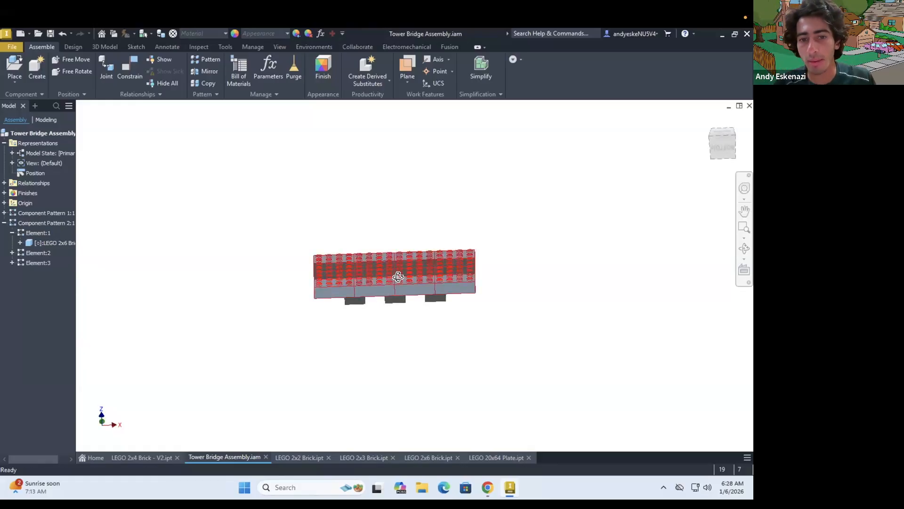
pyautogui.keyDown('shift'); pyautogui.moveTo(402, 275); pyautogui.dragTo(403, 277, button='middle'); pyautogui.keyUp('shift')
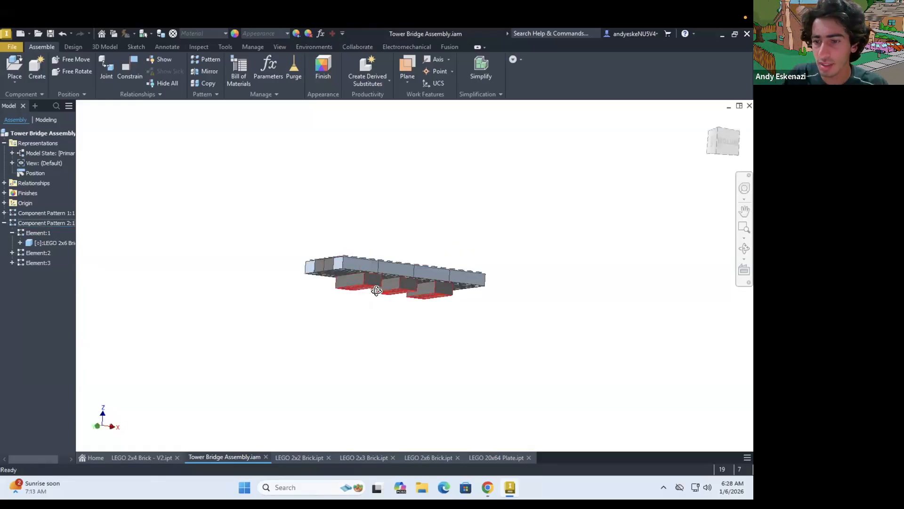
pyautogui.keyDown('shift'); pyautogui.moveTo(371, 303); pyautogui.dragTo(396, 325, button='middle'); pyautogui.keyUp('shift')
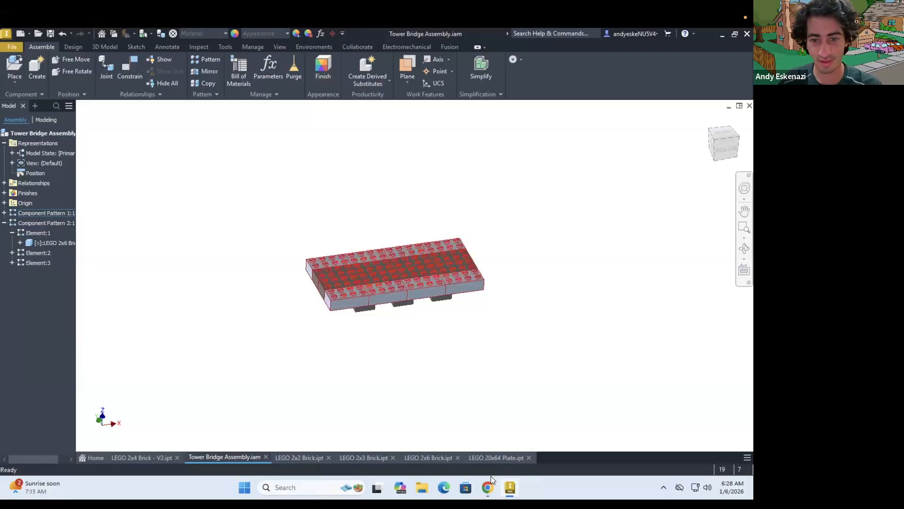
# Place two more 2x6 bricks in the open space beside the deck
pyautogui.click(488, 486)
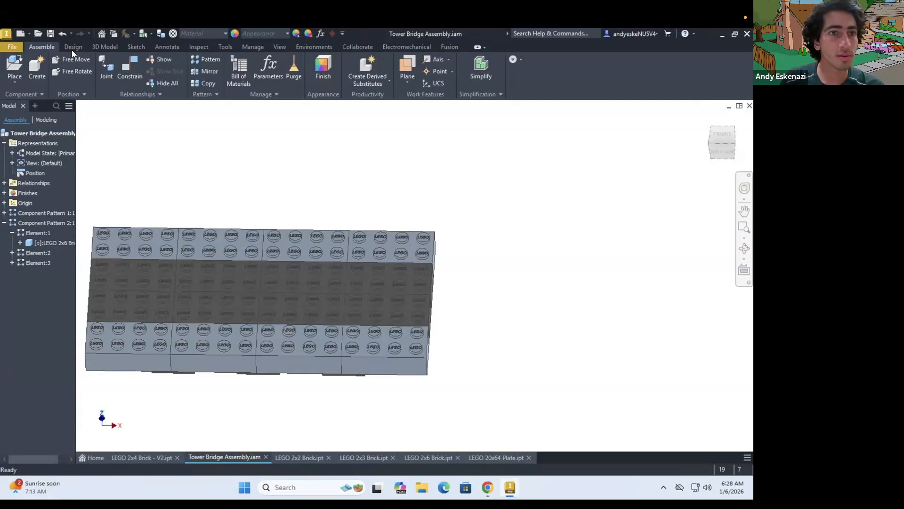
pyautogui.click(14, 66)
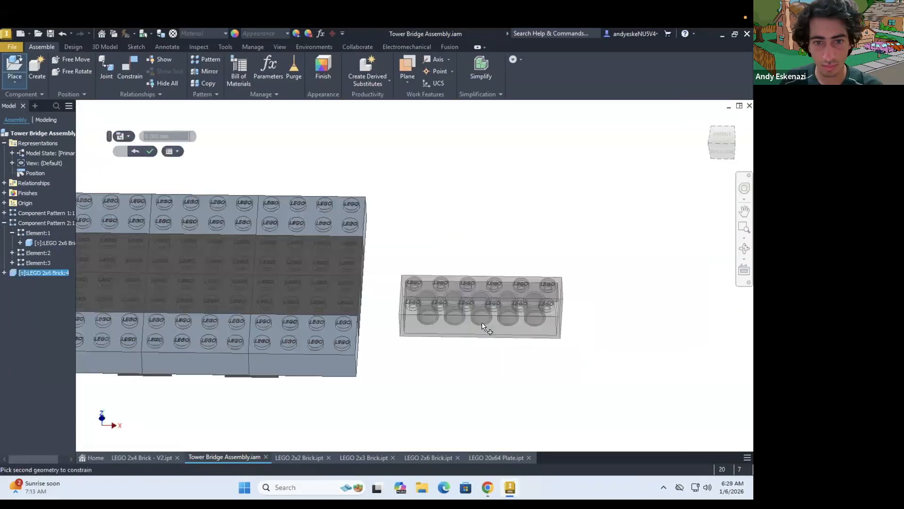
pyautogui.press('Escape')
pyautogui.press('p')
pyautogui.click(583, 406)
pyautogui.click(527, 271)
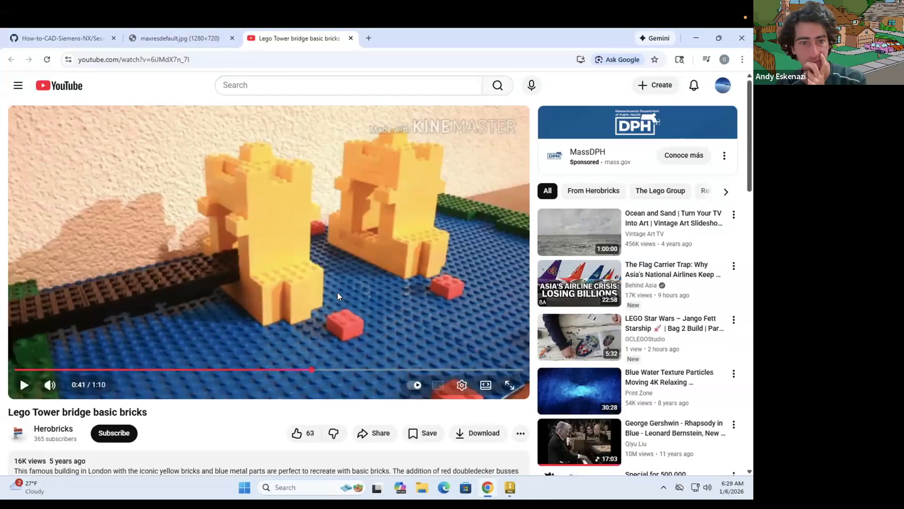
# Play the LEGO Tower Bridge reference video in the Chrome browser to examine the bridge's towers and deck
pyautogui.click(326, 279)
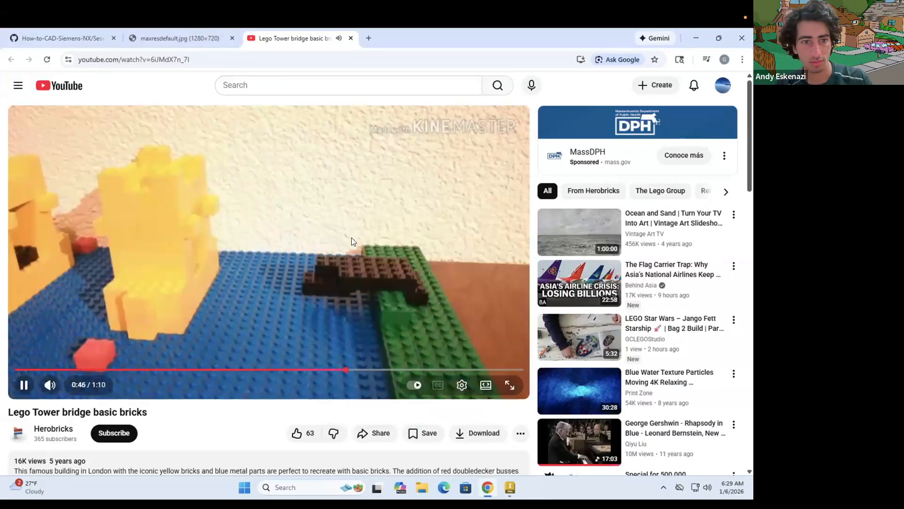
pyautogui.click(326, 256)
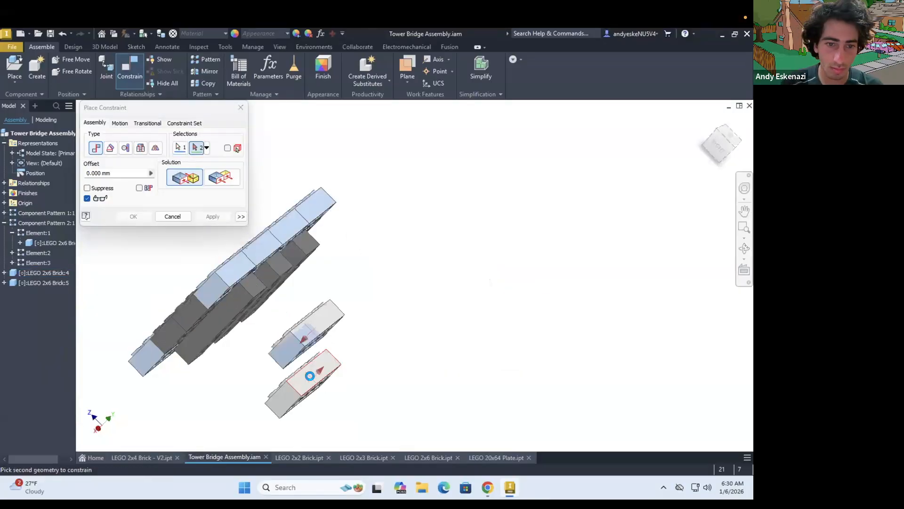
# Align the end faces of the two new side-by-side 2x6 bricks with a flush constraint at 0 mm offset
pyautogui.keyDown('shift'); pyautogui.moveTo(258, 345); pyautogui.dragTo(188, 185, button='middle'); pyautogui.keyUp('shift')
pyautogui.click(531, 404)
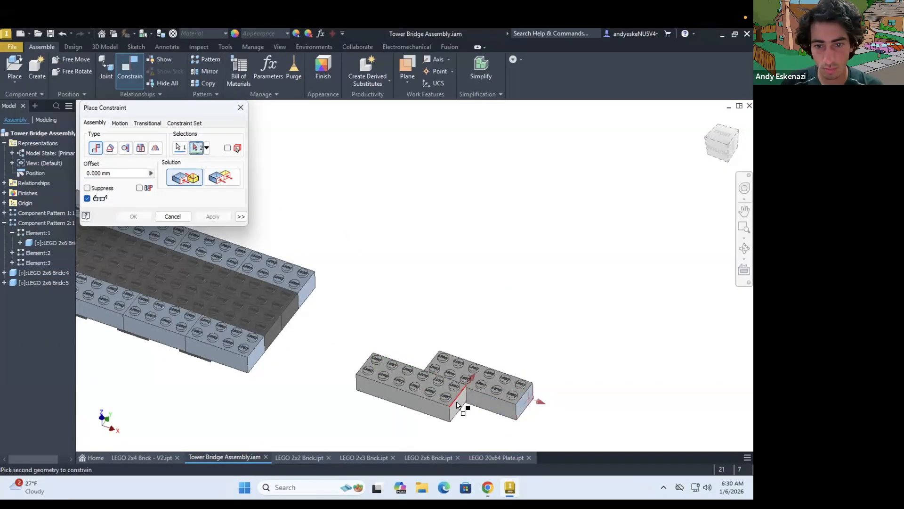
pyautogui.click(212, 216)
pyautogui.scroll(5, 466, 383)
pyautogui.click(435, 351)
pyautogui.click(369, 396)
pyautogui.click(212, 216)
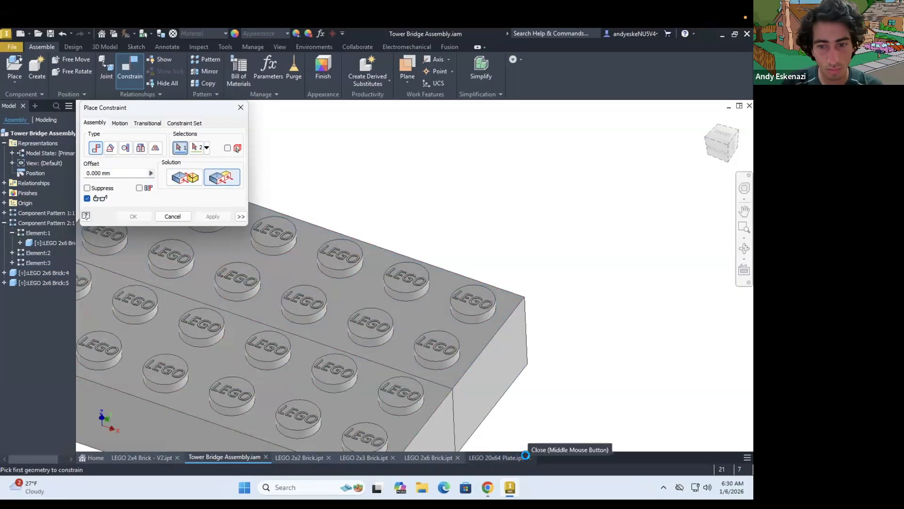
# Close the LEGO 20x64 Plate file and mate the 2x6 brick pair's end face to the deck's end face at 0 mm offset
pyautogui.click(529, 458)
pyautogui.click(146, 270)
pyautogui.keyDown('shift'); pyautogui.moveTo(161, 269); pyautogui.dragTo(244, 263, button='middle'); pyautogui.keyUp('shift')
pyautogui.click(232, 323)
pyautogui.click(212, 217)
pyautogui.keyDown('shift'); pyautogui.moveTo(264, 330); pyautogui.dragTo(264, 282, button='middle'); pyautogui.keyUp('shift')
pyautogui.click(242, 316)
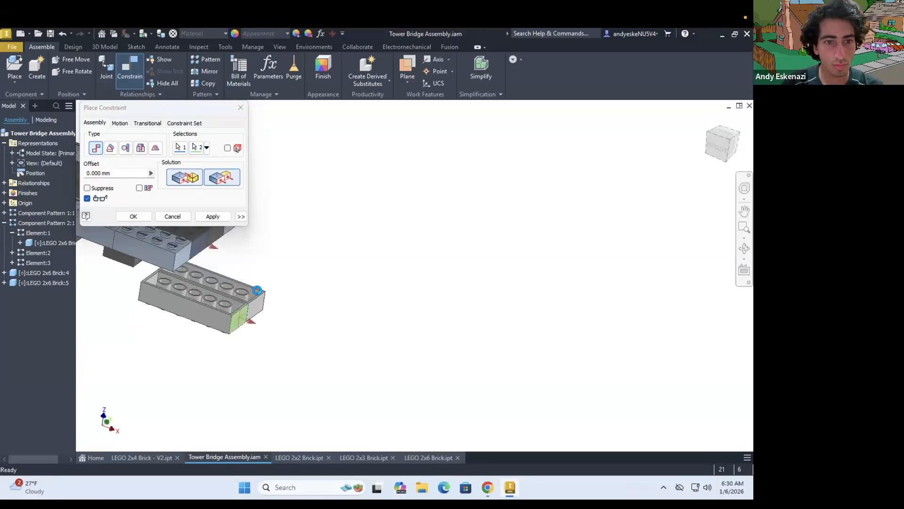
pyautogui.click(185, 177)
pyautogui.click(212, 217)
# Constrain the 2x6 bricks at the deck's end at 0 mm offset, comparing the flush and mate solutions
pyautogui.scroll(-5, 292, 310)
pyautogui.scroll(5, 299, 304)
pyautogui.click(527, 405)
pyautogui.click(274, 304)
pyautogui.click(221, 177)
pyautogui.click(184, 177)
pyautogui.click(226, 215)
pyautogui.press('Escape')
# Free-rotate the second new 2x6 brick at the deck's end
pyautogui.click(402, 302)
pyautogui.press('g')
pyautogui.scroll(-3, 402, 300)
pyautogui.moveTo(403, 311); pyautogui.dragTo(424, 251)
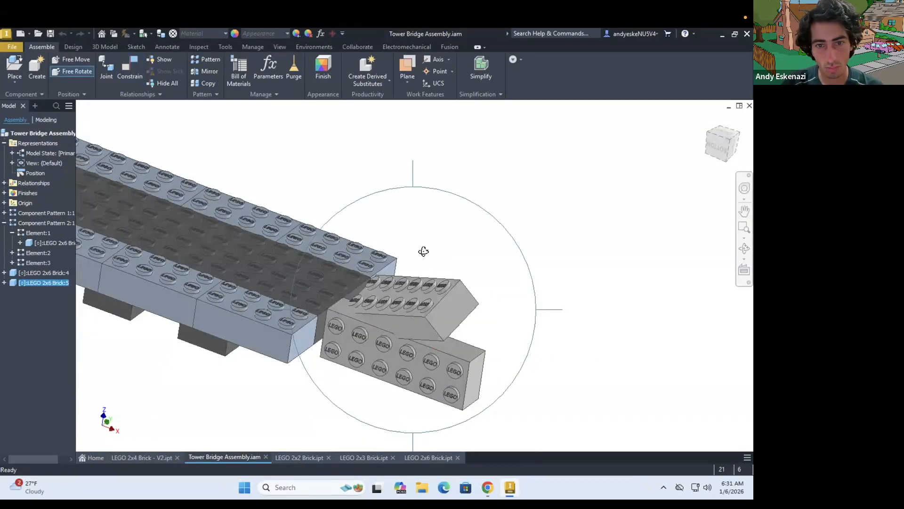
pyautogui.moveTo(375, 360); pyautogui.dragTo(410, 333)
pyautogui.click(130, 69)
pyautogui.click(254, 330)
pyautogui.keyDown('shift'); pyautogui.moveTo(409, 300); pyautogui.dragTo(400, 264, button='middle'); pyautogui.keyUp('shift')
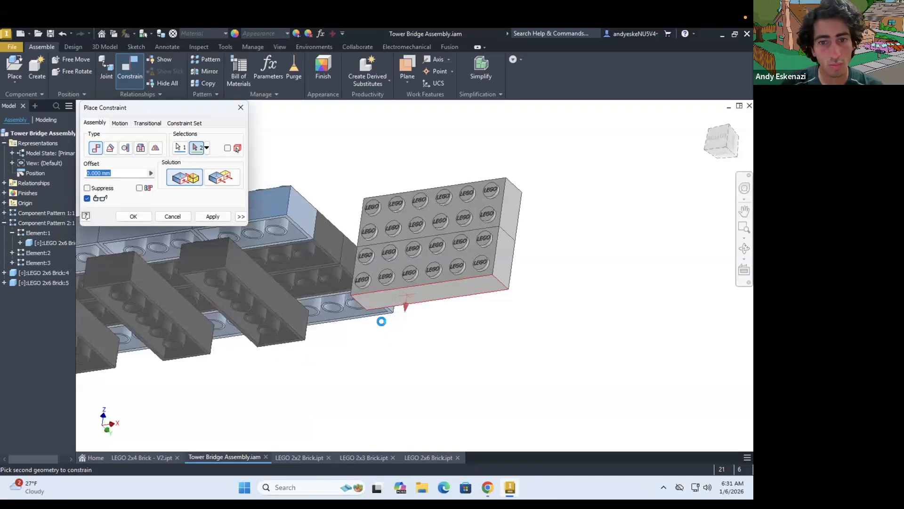
pyautogui.keyDown('shift'); pyautogui.moveTo(376, 333); pyautogui.dragTo(336, 366, button='middle'); pyautogui.keyUp('shift')
pyautogui.click(223, 176)
pyautogui.press('Escape')
# Free-rotate the first of the two upright 2x6 bricks at the deck's end
pyautogui.moveTo(513, 386); pyautogui.dragTo(304, 239)
pyautogui.keyDown('shift'); pyautogui.moveTo(304, 238); pyautogui.dragTo(334, 288, button='middle'); pyautogui.keyUp('shift')
pyautogui.moveTo(361, 176); pyautogui.dragTo(526, 401)
pyautogui.click(73, 71)
pyautogui.click(408, 296)
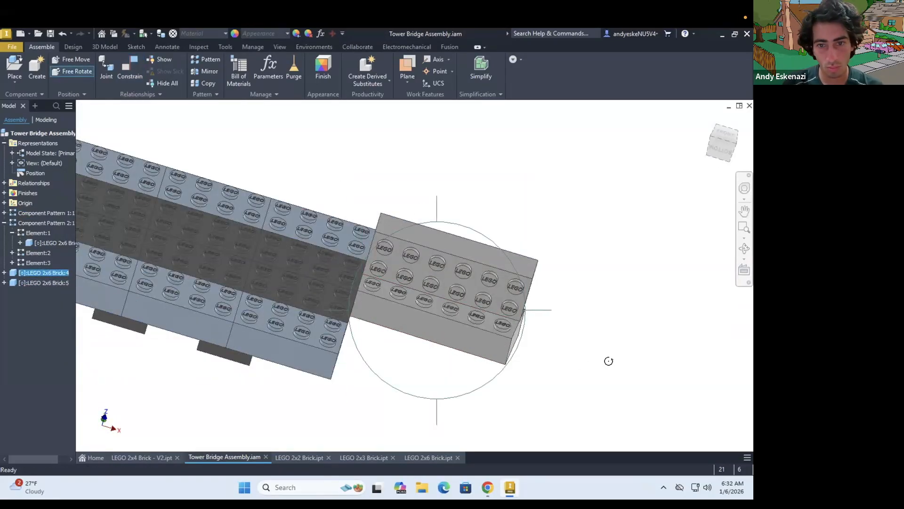
pyautogui.press('Escape')
pyautogui.scroll(-5, 608, 361)
pyautogui.keyDown('shift'); pyautogui.moveTo(608, 360); pyautogui.dragTo(470, 310, button='middle'); pyautogui.keyUp('shift')
pyautogui.scroll(3, 419, 319)
pyautogui.click(455, 325)
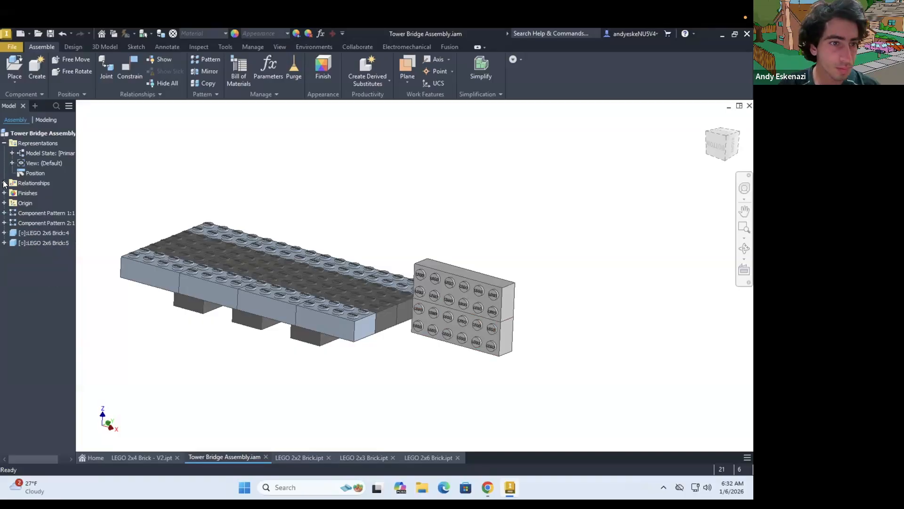
# Apply a flush constraint at 0 mm offset between the upright 2x6 pair's studded face and the deck's top face
pyautogui.click(4, 183)
pyautogui.click(106, 68)
pyautogui.scroll(3, 414, 294)
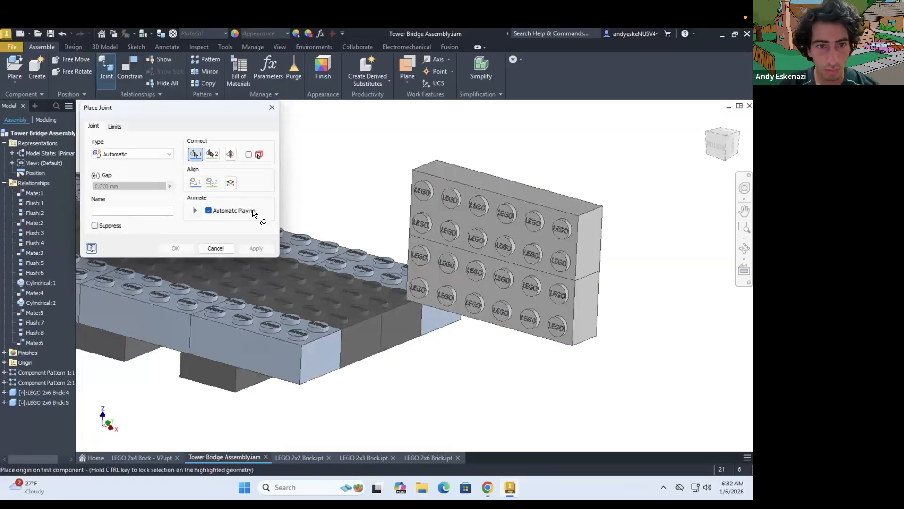
pyautogui.click(130, 69)
pyautogui.click(486, 287)
pyautogui.click(350, 317)
pyautogui.click(222, 178)
pyautogui.click(213, 216)
# Constrain the 2x6 pair's long side face flush with the deck's side face at a 16 mm offset to centre it
pyautogui.click(353, 359)
pyautogui.click(270, 357)
pyautogui.doubleClick(115, 174)
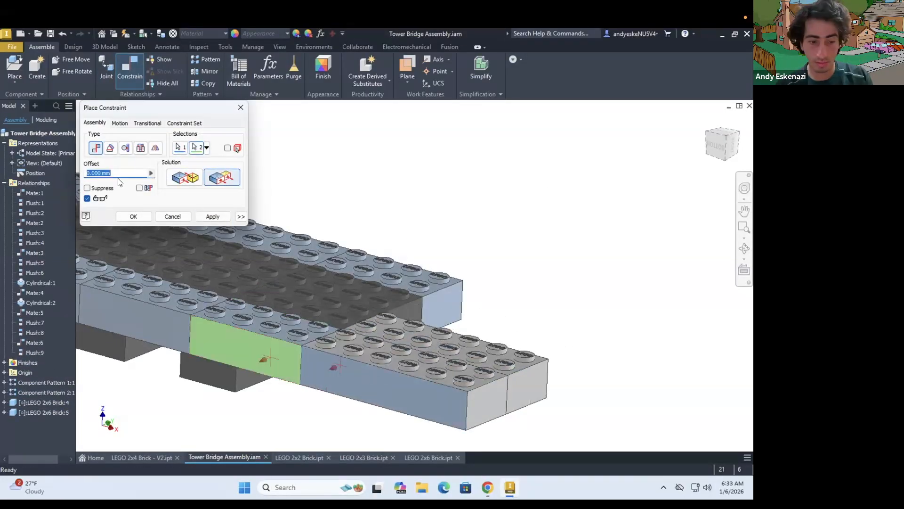
pyautogui.write('-16')
pyautogui.click(135, 216)
pyautogui.scroll(-5, 497, 324)
pyautogui.keyDown('shift'); pyautogui.moveTo(497, 324); pyautogui.dragTo(499, 346, button='middle'); pyautogui.keyUp('shift')
pyautogui.click(4, 183)
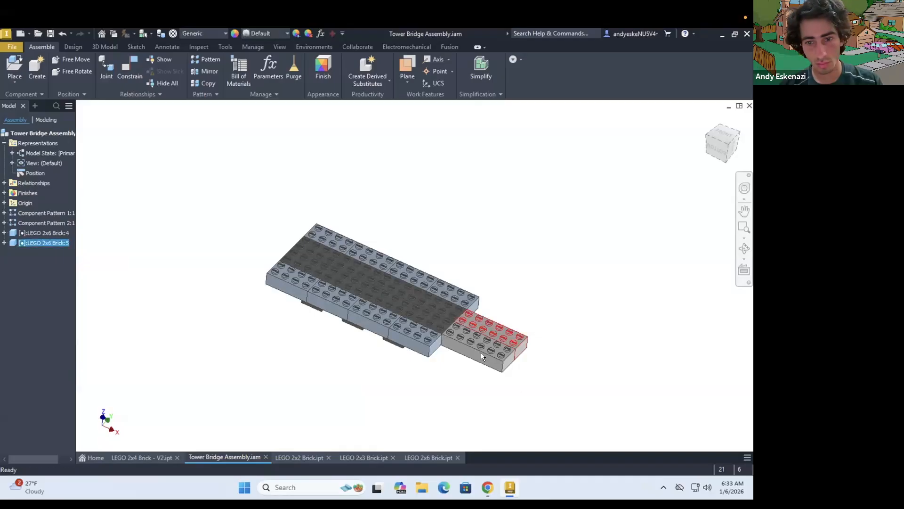
# Make the upside-down second 2x6 pair's studded face flush with the first pair's top face at 0 mm offset
pyautogui.click(121, 76)
pyautogui.scroll(5, 529, 343)
pyautogui.scroll(-6, 501, 344)
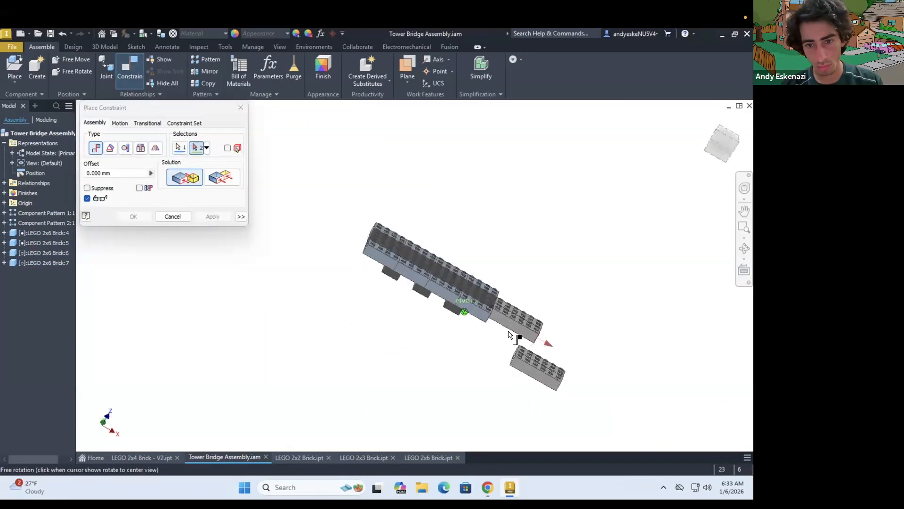
pyautogui.scroll(6, 511, 339)
pyautogui.click(491, 259)
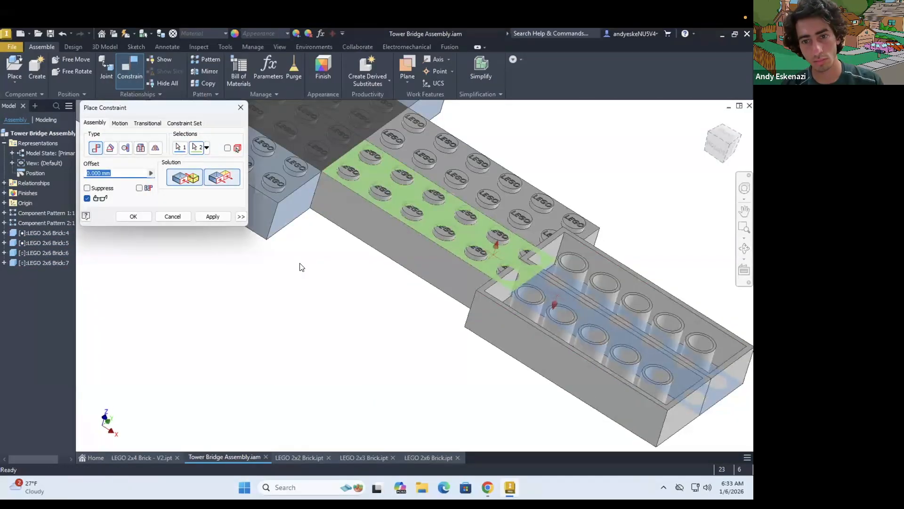
pyautogui.click(222, 178)
pyautogui.click(213, 217)
# Constrain the second 2x6 pair end to end with the first pair beyond the deck
pyautogui.click(520, 324)
pyautogui.click(477, 290)
pyautogui.click(213, 217)
pyautogui.click(179, 216)
pyautogui.scroll(-6, 365, 273)
# Check the LEGO Tower Bridge reference video in the browser against the extended deck
pyautogui.click(19, 73)
pyautogui.click(633, 406)
pyautogui.scroll(-4, 381, 236)
pyautogui.keyDown('shift'); pyautogui.moveTo(379, 193); pyautogui.dragTo(365, 245, button='middle'); pyautogui.keyUp('shift')
pyautogui.scroll(5, 363, 242)
pyautogui.click(488, 484)
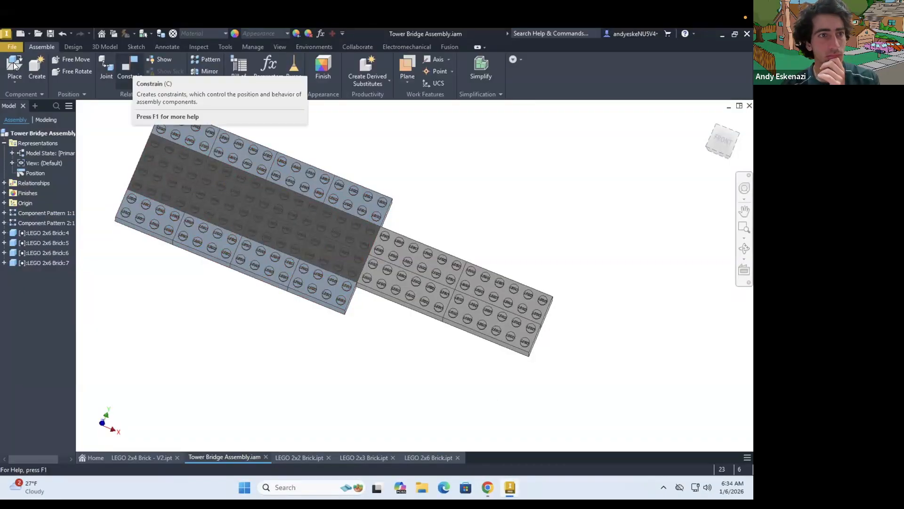
# Place one more LEGO 2x6 Brick.ipt in the open space beside the deck extension
pyautogui.click(14, 65)
pyautogui.click(212, 289)
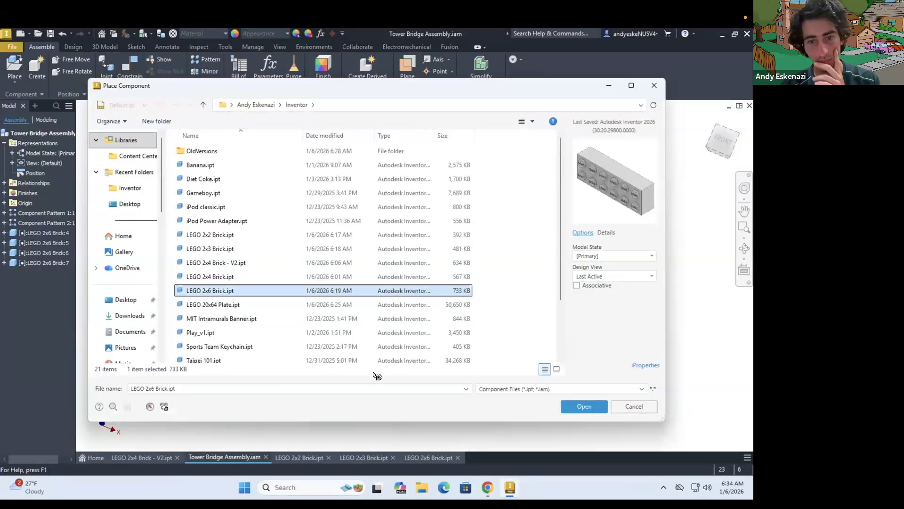
pyautogui.click(584, 406)
pyautogui.click(357, 390)
pyautogui.press('Escape')
# Add a cylindrical joint linking a stud of the new 2x6 brick to the corner stud position of the deck-end brick
pyautogui.click(105, 66)
pyautogui.click(116, 154)
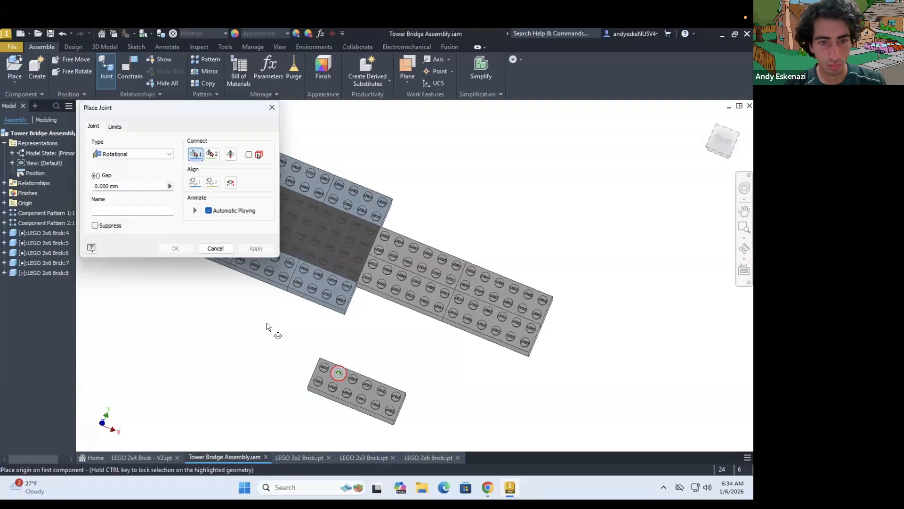
pyautogui.scroll(8, 335, 376)
pyautogui.click(132, 154)
pyautogui.click(115, 196)
pyautogui.click(267, 309)
pyautogui.scroll(-8, 350, 308)
pyautogui.scroll(6, 409, 249)
pyautogui.click(448, 267)
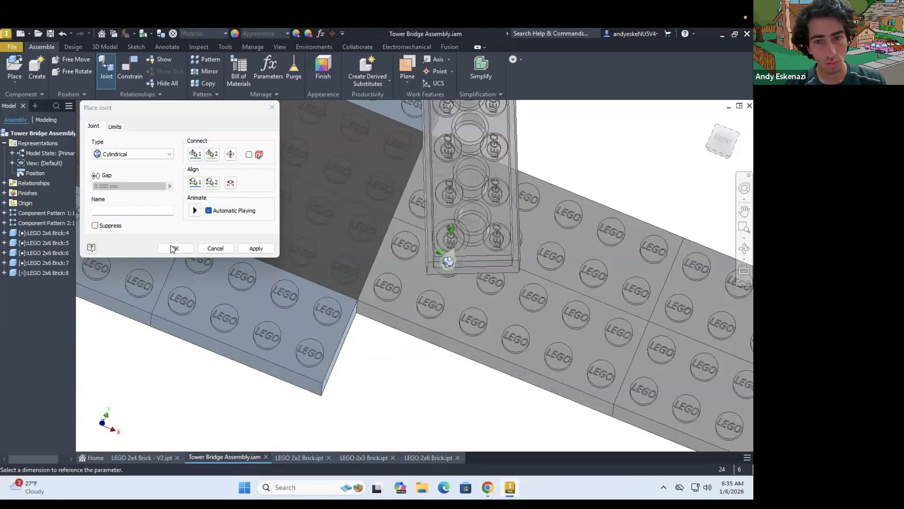
pyautogui.click(173, 249)
# Reposition the jointed 2x6 brick about its cylindrical axis so it points outward from the deck's end
pyautogui.scroll(-6, 424, 235)
pyautogui.keyDown('shift'); pyautogui.moveTo(405, 301); pyautogui.dragTo(441, 205, button='middle'); pyautogui.keyUp('shift')
pyautogui.click(416, 294)
pyautogui.scroll(8, 251, 226)
pyautogui.click(250, 176)
pyautogui.scroll(-8, 251, 198)
pyautogui.moveTo(245, 250); pyautogui.dragTo(188, 293)
pyautogui.keyDown('shift'); pyautogui.moveTo(189, 282); pyautogui.dragTo(207, 273, button='middle'); pyautogui.keyUp('shift')
# Mate the jointed 2x6 brick's top face to the underside of the deck-end brick at 0 mm offset
pyautogui.click(130, 68)
pyautogui.click(225, 257)
pyautogui.keyDown('shift'); pyautogui.moveTo(292, 340); pyautogui.dragTo(317, 260, button='middle'); pyautogui.keyUp('shift')
pyautogui.scroll(8, 280, 272)
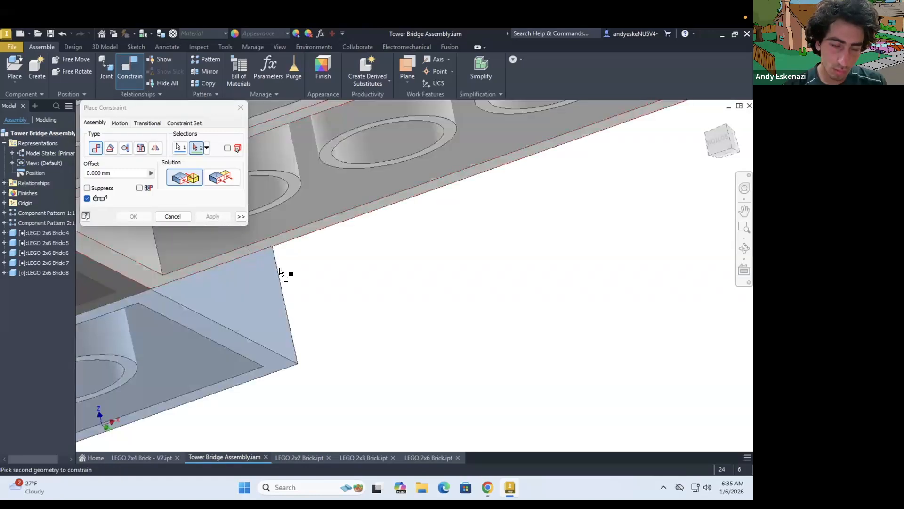
pyautogui.click(280, 240)
pyautogui.scroll(-8, 283, 251)
pyautogui.click(213, 216)
pyautogui.keyDown('shift'); pyautogui.moveTo(292, 203); pyautogui.dragTo(282, 264, button='middle'); pyautogui.keyUp('shift')
pyautogui.click(173, 216)
# Inspect the settings of the jointed brick's latest mate constraint
pyautogui.click(4, 183)
pyautogui.rightClick(32, 392)
pyautogui.click(52, 377)
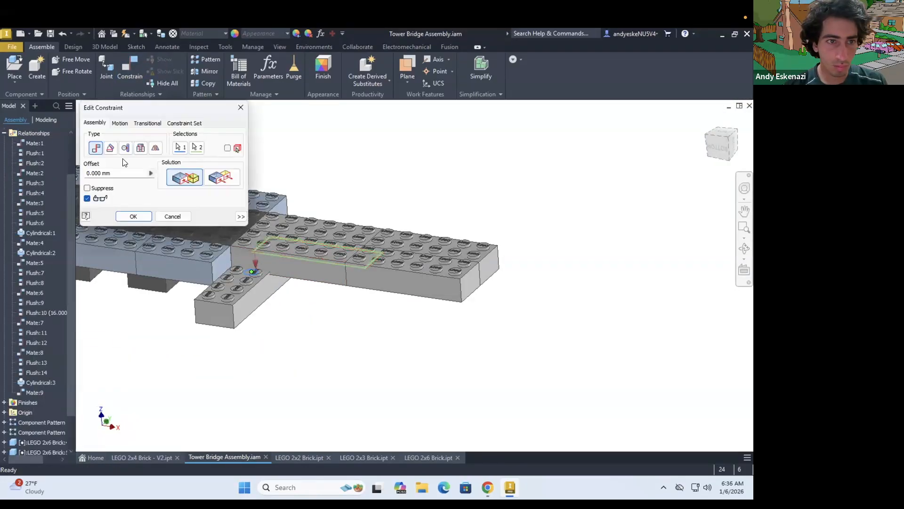
pyautogui.scroll(4, 208, 265)
pyautogui.click(173, 216)
# Mate the lower 2x6 brick's long side face to the blue deck's end face
pyautogui.keyDown('shift'); pyautogui.moveTo(276, 321); pyautogui.dragTo(244, 330, button='middle'); pyautogui.keyUp('shift')
pyautogui.click(128, 69)
pyautogui.click(252, 284)
pyautogui.click(208, 265)
pyautogui.click(134, 216)
pyautogui.scroll(-4, 283, 348)
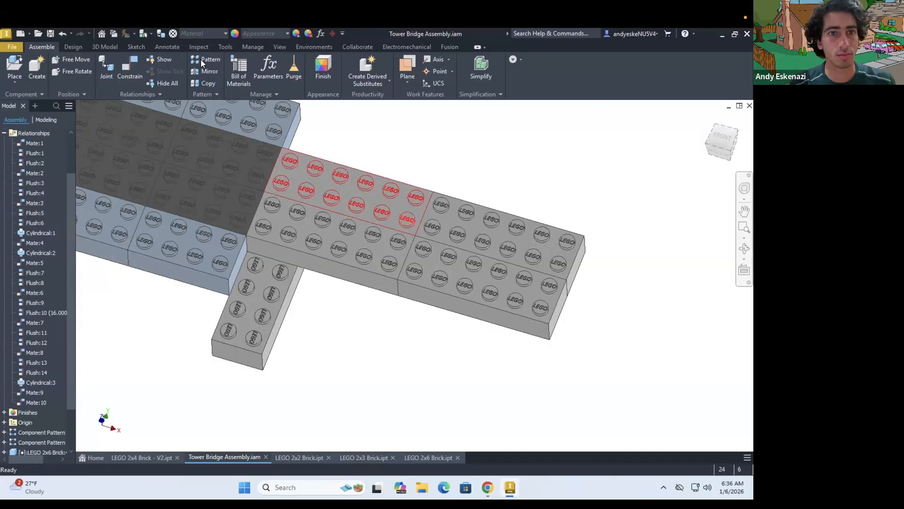
# Pattern the lower 2x6 brick in 3 columns at 16 mm and 2 rows at 48 mm, reversing the row direction
pyautogui.click(206, 59)
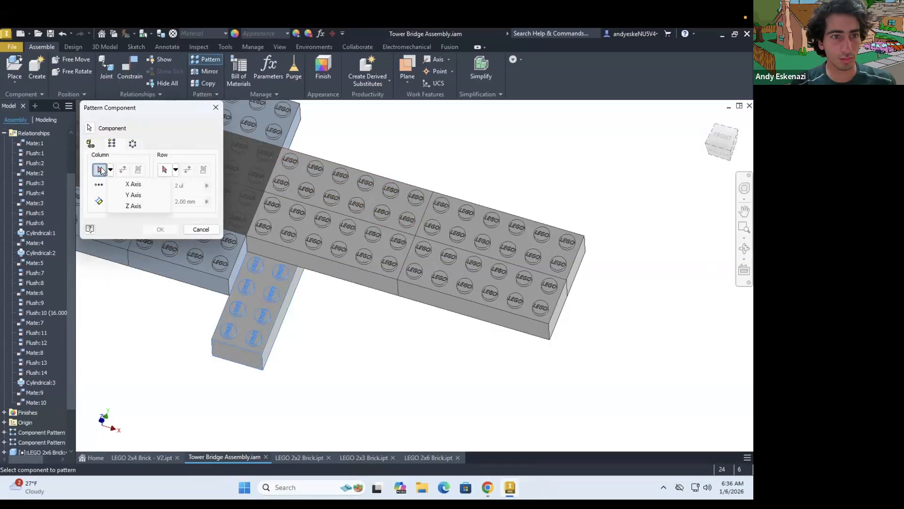
pyautogui.moveTo(120, 185); pyautogui.dragTo(95, 190)
pyautogui.write('3')
pyautogui.press('Tab')
pyautogui.write('16')
pyautogui.moveTo(195, 202); pyautogui.dragTo(173, 201)
pyautogui.write('48')
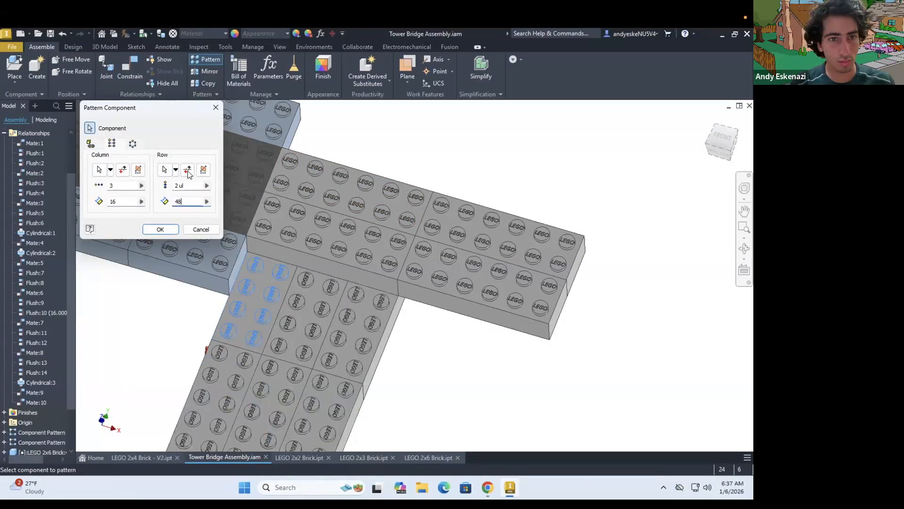
pyautogui.click(187, 170)
pyautogui.click(160, 230)
# Compare the patterned bricks under the deck's end with the Tower Bridge reference video
pyautogui.scroll(-3, 412, 349)
pyautogui.moveTo(354, 311)
pyautogui.keyDown('shift'); pyautogui.mouseDown(button='middle')
pyautogui.moveTo(347, 277)
pyautogui.moveTo(353, 293)
pyautogui.mouseUp(button='middle'); pyautogui.keyUp('shift')
pyautogui.click(487, 488)
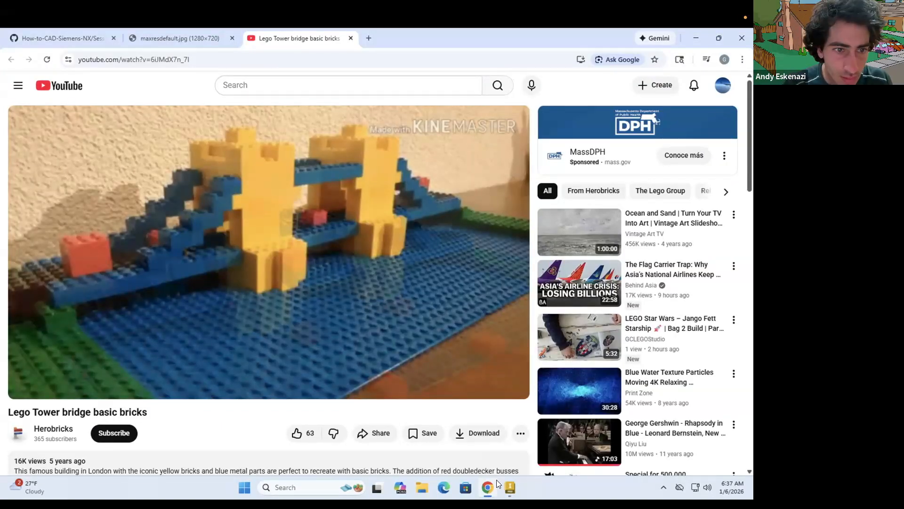
pyautogui.click(509, 487)
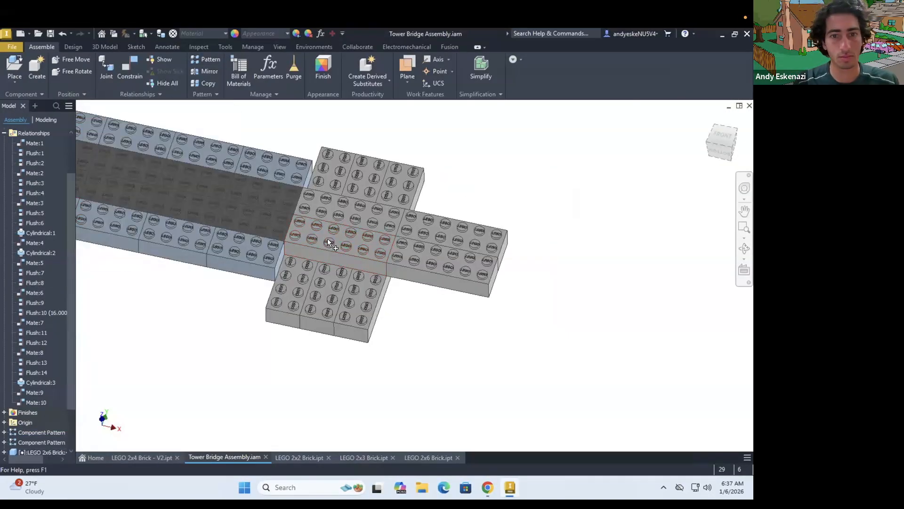
# Pattern the near 2x6 brick at the deck's end outward over the near lower bricks
pyautogui.click(329, 242)
pyautogui.click(205, 59)
pyautogui.click(112, 143)
pyautogui.click(100, 170)
pyautogui.click(160, 229)
pyautogui.scroll(-1, 330, 245)
# Pattern the other deck-end 2x6 brick at 16 mm spacing over the lower bricks on the deck's far side
pyautogui.moveTo(330, 245); pyautogui.dragTo(305, 257, button='middle')
pyautogui.click(206, 59)
pyautogui.click(390, 282)
pyautogui.press('Tab')
pyautogui.write('16')
pyautogui.click(160, 229)
pyautogui.scroll(-3, 304, 279)
pyautogui.click(487, 488)
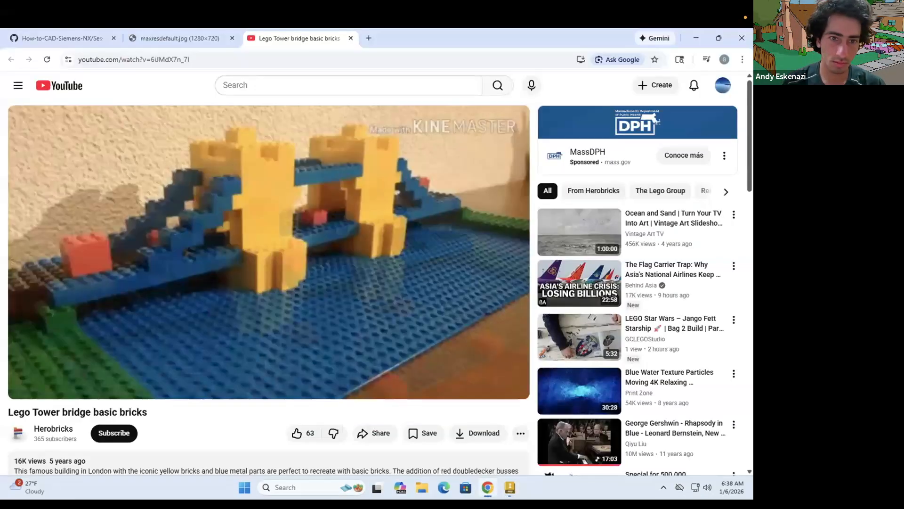
pyautogui.click(510, 487)
pyautogui.click(206, 60)
pyautogui.click(99, 170)
pyautogui.scroll(3, 358, 302)
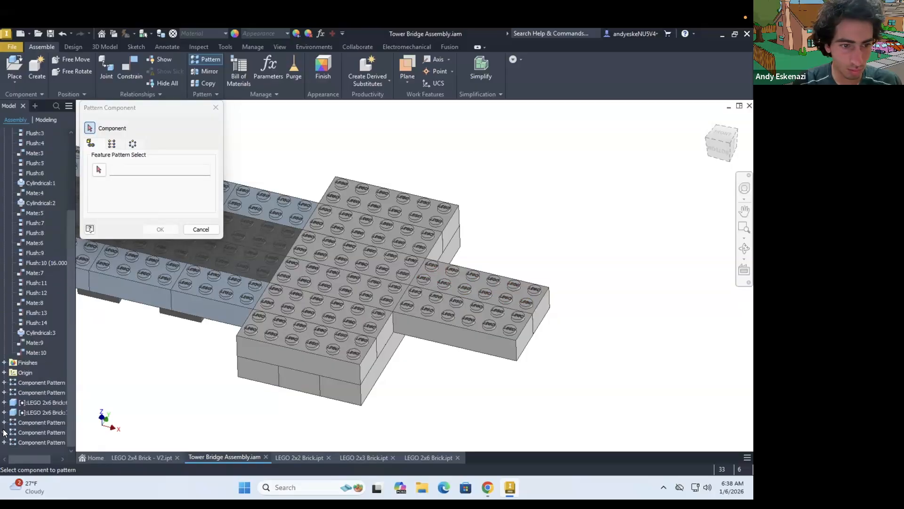
pyautogui.click(201, 230)
# Place another LEGO 2x6 Brick.ipt near the two-layer pier at the deck's end
pyautogui.click(14, 66)
pyautogui.doubleClick(226, 290)
pyautogui.click(321, 362)
pyautogui.scroll(5, 369, 363)
pyautogui.click(130, 67)
pyautogui.click(280, 383)
pyautogui.click(393, 198)
pyautogui.click(220, 179)
pyautogui.click(173, 216)
# Mate the new 2x6 brick's underside to the top face of the pier's upper layer at 0 mm offset
pyautogui.click(130, 67)
pyautogui.click(361, 190)
pyautogui.keyDown('shift'); pyautogui.moveTo(301, 382); pyautogui.dragTo(288, 310, button='middle'); pyautogui.keyUp('shift')
pyautogui.scroll(5, 297, 351)
pyautogui.click(300, 356)
pyautogui.keyDown('shift'); pyautogui.moveTo(368, 275); pyautogui.dragTo(372, 325, button='middle'); pyautogui.keyUp('shift')
pyautogui.click(212, 217)
# Make the new 2x6 brick's end face flush with the pier brick's end face below at 0 mm offset
pyautogui.click(398, 239)
pyautogui.click(418, 286)
pyautogui.click(221, 178)
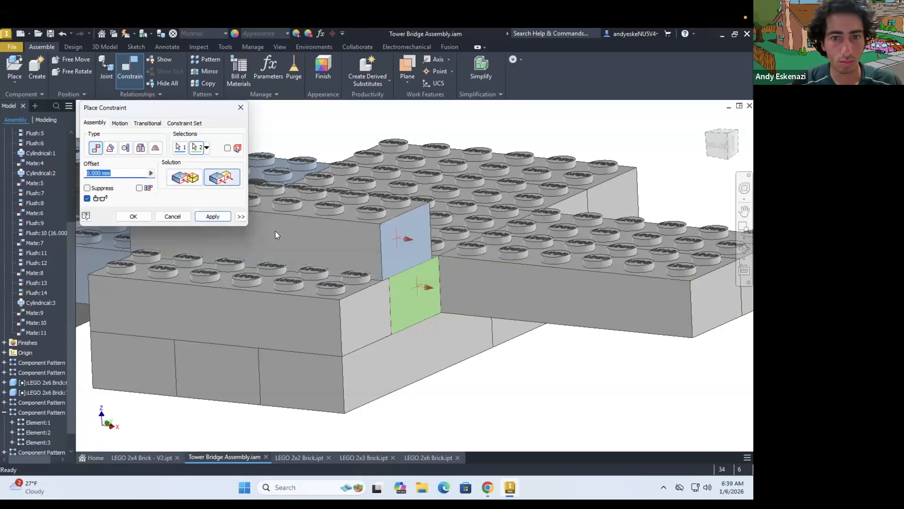
pyautogui.click(212, 217)
# Constrain the new 2x6 brick's long side face flush with the pier's outer side at a 16 mm offset
pyautogui.click(356, 244)
pyautogui.click(309, 328)
pyautogui.write('16')
pyautogui.click(214, 217)
pyautogui.click(175, 217)
# Pattern the new 2x6 brick upward into a stack three bricks high on the pier
pyautogui.scroll(-5, 377, 306)
pyautogui.keyDown('shift'); pyautogui.moveTo(414, 244); pyautogui.dragTo(420, 266, button='middle'); pyautogui.keyUp('shift')
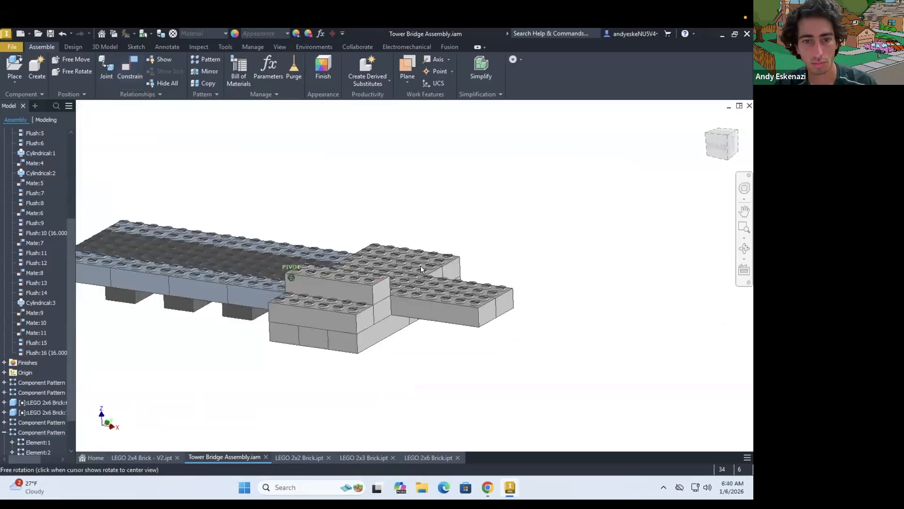
pyautogui.scroll(4, 419, 259)
pyautogui.click(206, 60)
pyautogui.write('6')
pyautogui.click(160, 230)
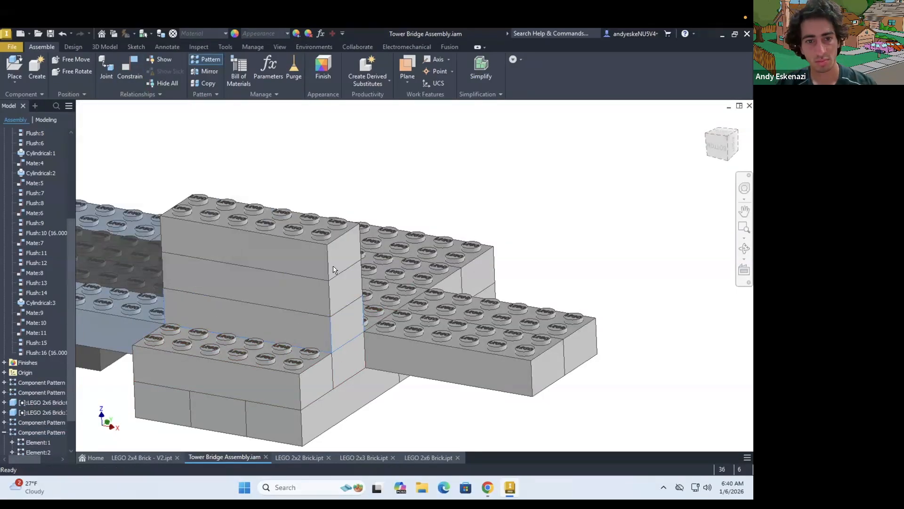
# Place two LEGO 2x4 bricks roughly end to end above the pier
pyautogui.scroll(-5, 337, 268)
pyautogui.keyDown('shift'); pyautogui.moveTo(349, 264); pyautogui.dragTo(408, 255, button='middle'); pyautogui.keyUp('shift')
pyautogui.scroll(4, 406, 250)
pyautogui.click(14, 68)
pyautogui.doubleClick(360, 220)
pyautogui.keyDown('shift'); pyautogui.moveTo(399, 219); pyautogui.dragTo(411, 202, button='middle'); pyautogui.keyUp('shift')
pyautogui.click(377, 198)
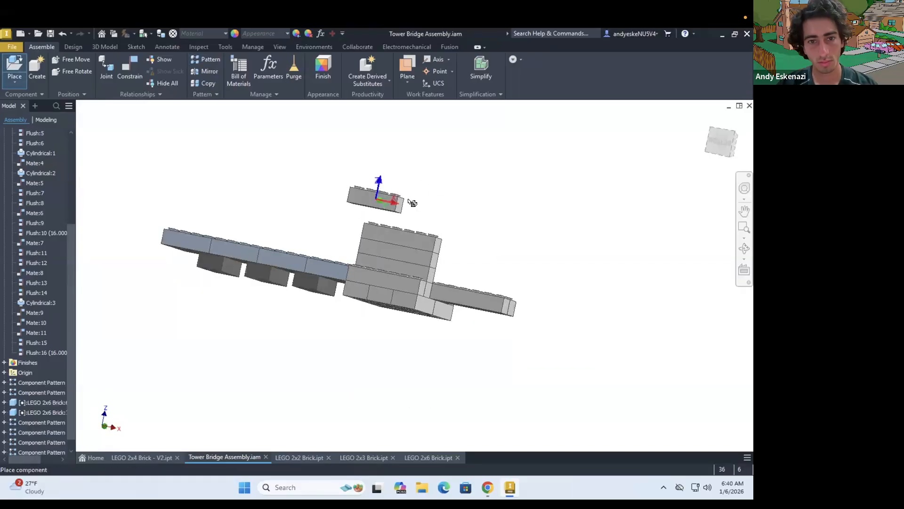
pyautogui.click(441, 208)
pyautogui.press('Escape')
pyautogui.scroll(5, 428, 208)
pyautogui.keyDown('shift'); pyautogui.moveTo(364, 230); pyautogui.dragTo(371, 246, button='middle'); pyautogui.keyUp('shift')
# Mate the facing end faces of the two new 2x4 bricks at 0 mm offset
pyautogui.press('c')
pyautogui.click(371, 235)
pyautogui.click(424, 229)
pyautogui.click(212, 216)
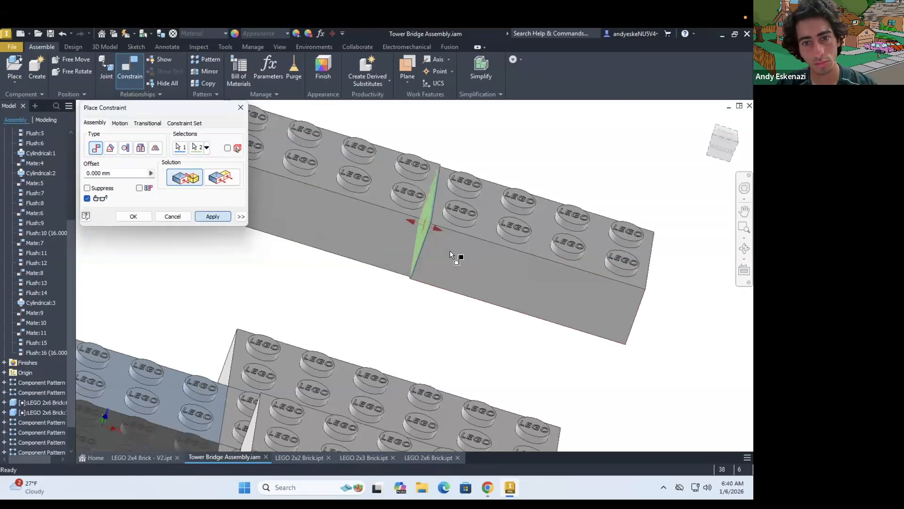
# Make the long side faces and the top faces of the two 2x4 bricks flush at 0 mm offset
pyautogui.click(450, 251)
pyautogui.click(379, 245)
pyautogui.click(222, 177)
pyautogui.click(205, 220)
pyautogui.click(486, 225)
pyautogui.click(381, 198)
pyautogui.click(213, 217)
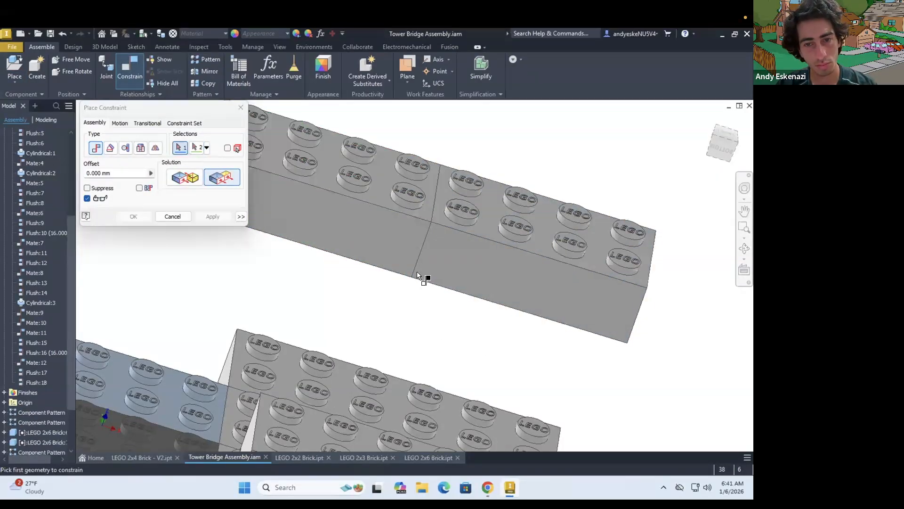
# Mate the underside of the 2x4 brick row to the pier stack's top face at 0 mm offset
pyautogui.scroll(5, 422, 277)
pyautogui.keyDown('shift'); pyautogui.moveTo(422, 287); pyautogui.dragTo(424, 257, button='middle'); pyautogui.keyUp('shift')
pyautogui.click(425, 328)
pyautogui.scroll(-6, 426, 329)
pyautogui.keyDown('shift'); pyautogui.moveTo(424, 325); pyautogui.dragTo(422, 353, button='middle'); pyautogui.keyUp('shift')
pyautogui.click(422, 409)
pyautogui.click(185, 177)
pyautogui.click(212, 217)
# Try to mate the 2x4 row's long side face to the pier's long side face at 0 mm offset
pyautogui.scroll(-4, 356, 287)
pyautogui.click(448, 325)
pyautogui.click(384, 371)
pyautogui.click(213, 217)
# Make the 2x4 row's end face flush with the pier's end face at a -8 mm offset
pyautogui.keyDown('shift'); pyautogui.moveTo(280, 357); pyautogui.dragTo(231, 398, button='middle'); pyautogui.keyUp('shift')
pyautogui.click(207, 371)
pyautogui.keyDown('shift'); pyautogui.moveTo(238, 291); pyautogui.dragTo(294, 262, button='middle'); pyautogui.keyUp('shift')
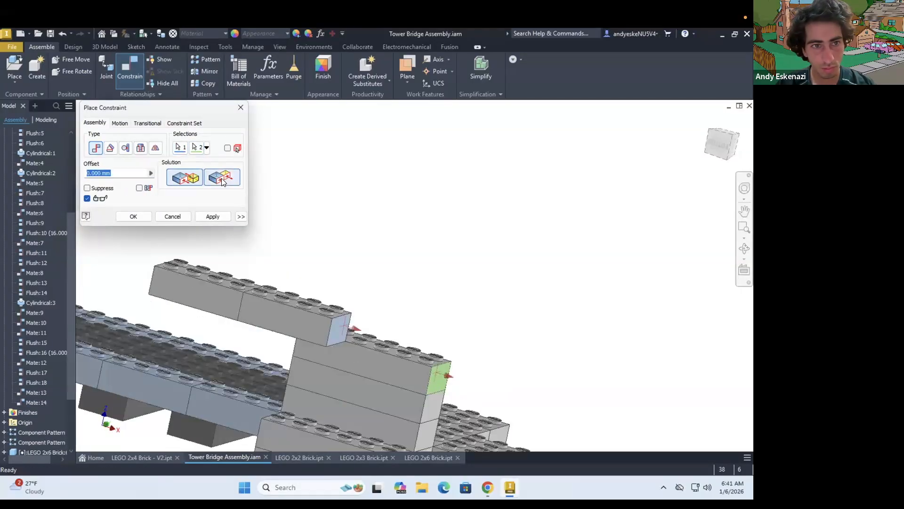
# Delete the mate between the 2x4 row's long side face and the pier's long side face
pyautogui.doubleClick(35, 401)
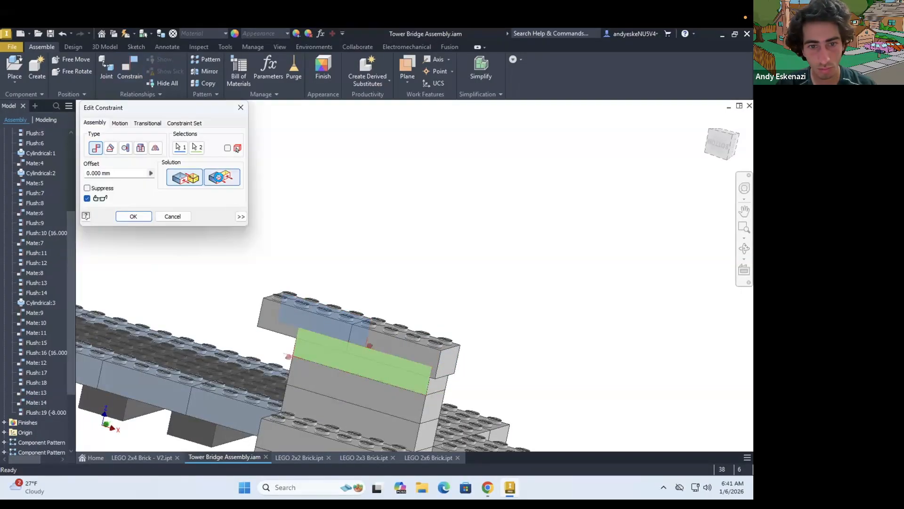
pyautogui.keyDown('shift'); pyautogui.moveTo(311, 309); pyautogui.dragTo(245, 330, button='middle'); pyautogui.keyUp('shift')
pyautogui.scroll(-3, 211, 236)
pyautogui.click(185, 177)
pyautogui.click(172, 217)
pyautogui.rightClick(35, 402)
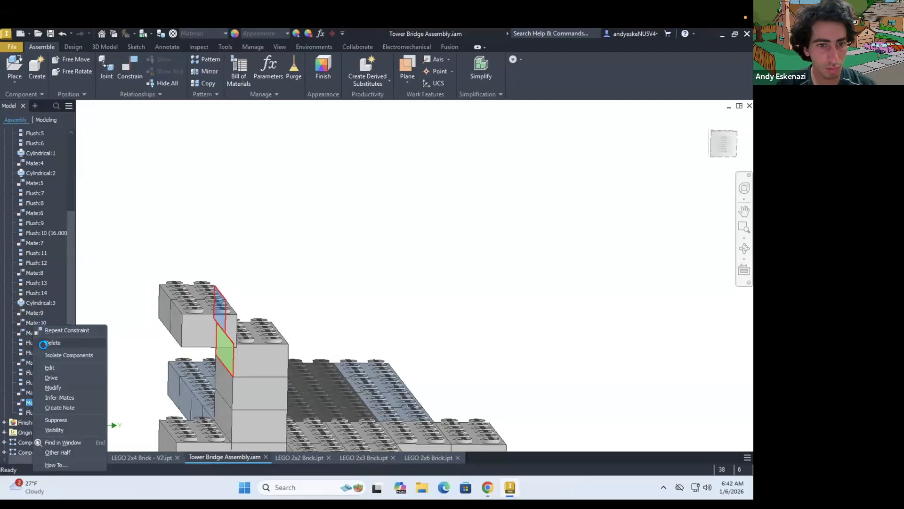
pyautogui.click(53, 343)
# Make the 2x4 row's long side face flush with the pier's long side face at 0 mm offset
pyautogui.keyDown('shift'); pyautogui.moveTo(306, 301); pyautogui.dragTo(245, 304, button='middle'); pyautogui.keyUp('shift')
pyautogui.scroll(3, 245, 304)
pyautogui.click(130, 70)
pyautogui.click(186, 352)
pyautogui.click(217, 174)
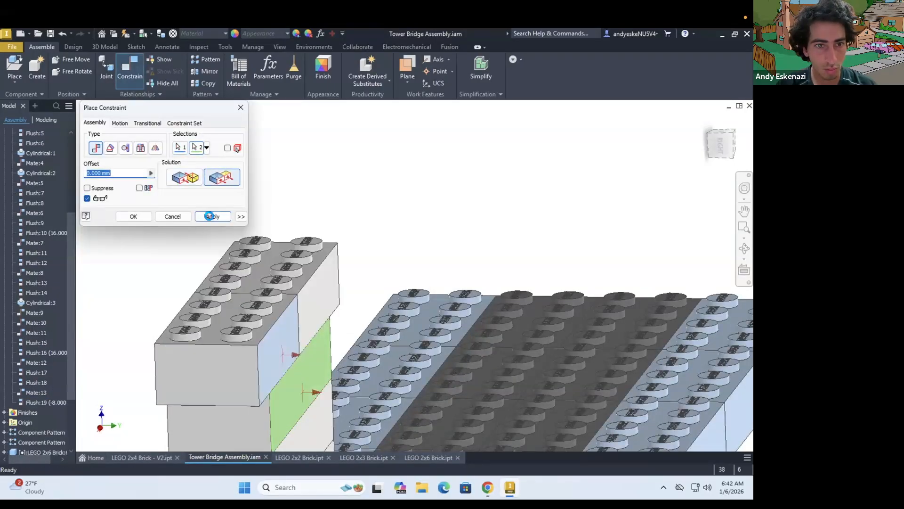
pyautogui.click(213, 217)
pyautogui.press('Escape')
# Check the reference photo of the bridge and place another LEGO 2x4 brick above the pier
pyautogui.scroll(-5, 335, 260)
pyautogui.keyDown('shift'); pyautogui.moveTo(334, 260); pyautogui.dragTo(405, 277, button='middle'); pyautogui.keyUp('shift')
pyautogui.click(483, 479)
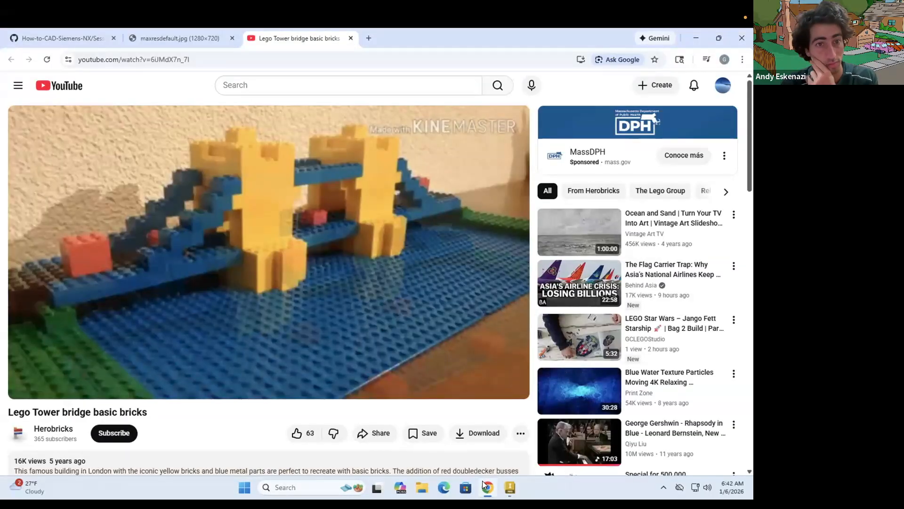
pyautogui.click(482, 480)
pyautogui.click(483, 484)
pyautogui.click(485, 487)
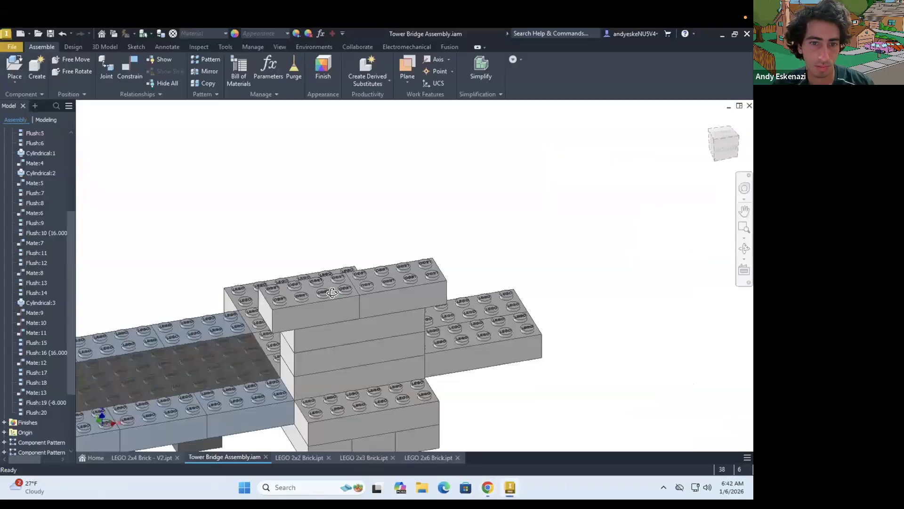
pyautogui.keyDown('shift'); pyautogui.moveTo(333, 291); pyautogui.dragTo(347, 307, button='middle'); pyautogui.keyUp('shift')
pyautogui.click(128, 71)
pyautogui.click(15, 68)
pyautogui.click(584, 407)
pyautogui.click(327, 251)
pyautogui.press('Escape')
# Join the new 2x4 brick's underside to a stud of the 2x4 row with a Cylindrical joint
pyautogui.scroll(5, 356, 276)
pyautogui.click(107, 69)
pyautogui.scroll(-5, 356, 245)
pyautogui.click(133, 154)
pyautogui.click(116, 195)
pyautogui.click(336, 233)
pyautogui.scroll(-5, 422, 281)
pyautogui.click(380, 334)
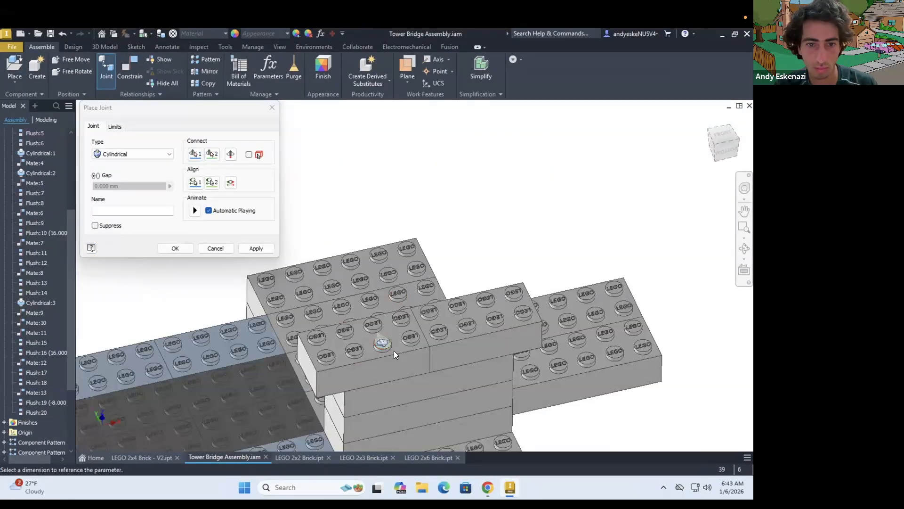
pyautogui.click(175, 248)
pyautogui.moveTo(317, 386); pyautogui.dragTo(310, 290)
pyautogui.click(130, 70)
pyautogui.click(393, 290)
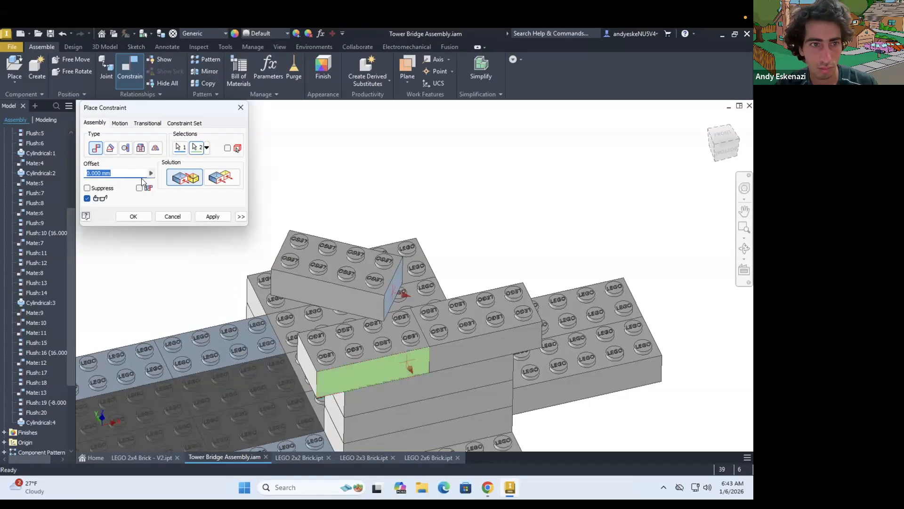
pyautogui.press('Escape')
# Turn the new 2x4 brick crosswise and mate its underside to the 2x4 row's top face at 0 mm offset
pyautogui.moveTo(377, 298); pyautogui.dragTo(366, 340)
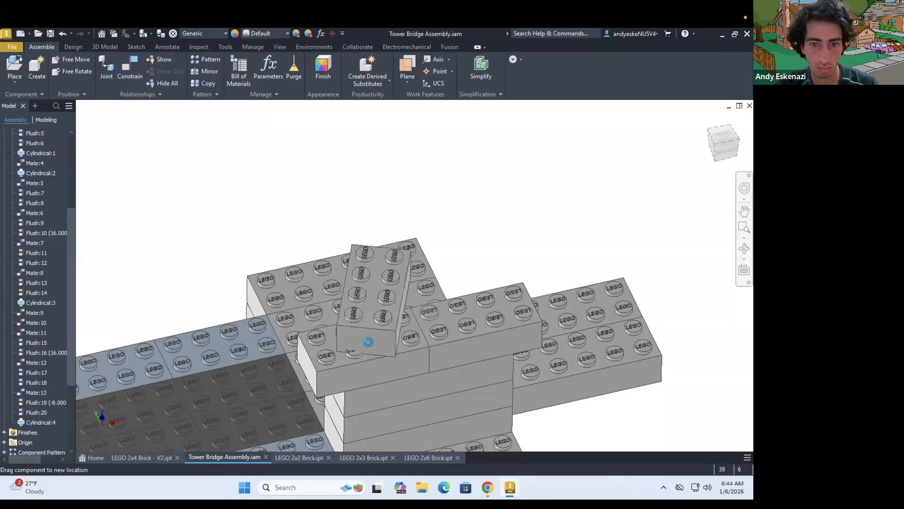
pyautogui.keyDown('shift'); pyautogui.moveTo(379, 368); pyautogui.dragTo(365, 325, button='middle'); pyautogui.keyUp('shift')
pyautogui.click(127, 69)
pyautogui.click(302, 188)
pyautogui.press('Escape')
pyautogui.click(129, 70)
pyautogui.click(323, 184)
pyautogui.click(371, 302)
pyautogui.click(213, 216)
# Make the crosswise 2x4 brick's end face flush with the 2x4 row's long side face at 0 mm offset
pyautogui.click(439, 340)
pyautogui.click(223, 177)
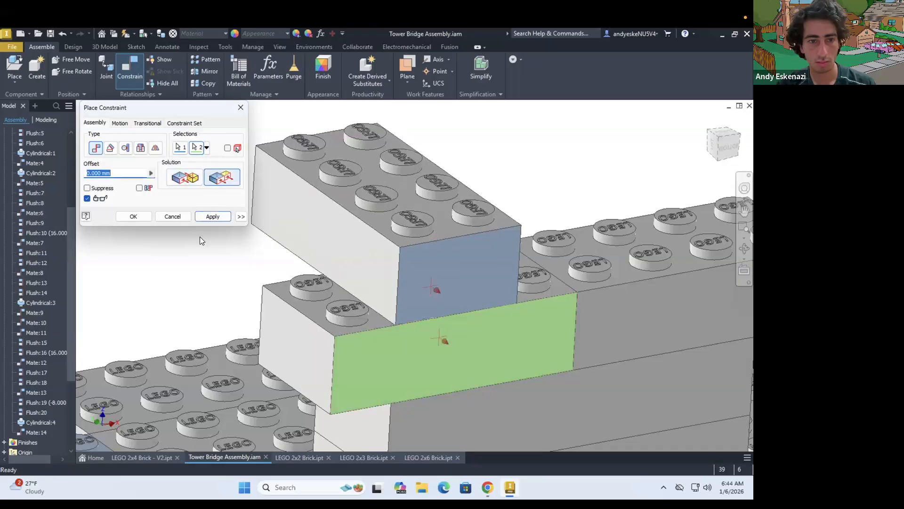
pyautogui.click(212, 216)
pyautogui.press('Escape')
# Pattern the crosswise 2x4 brick into three bricks side by side along the row
pyautogui.scroll(-5, 379, 330)
pyautogui.click(210, 59)
pyautogui.click(400, 304)
pyautogui.click(112, 143)
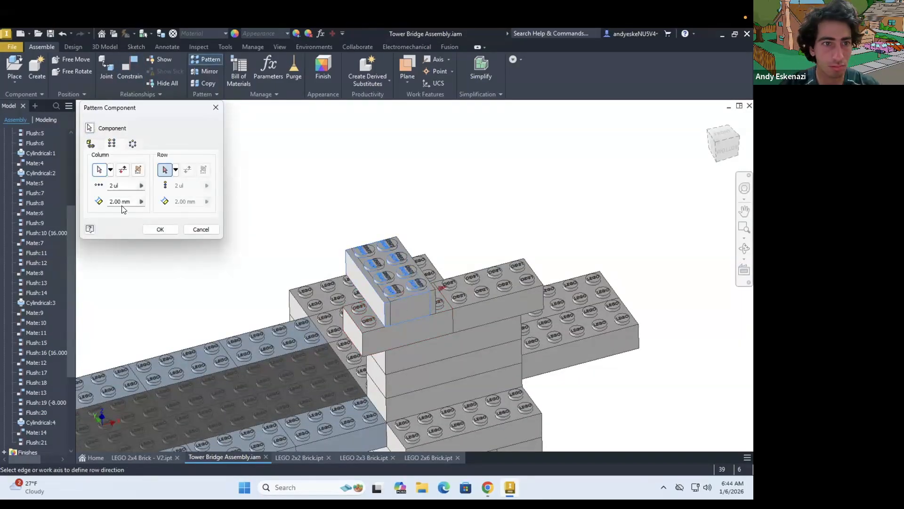
pyautogui.click(488, 488)
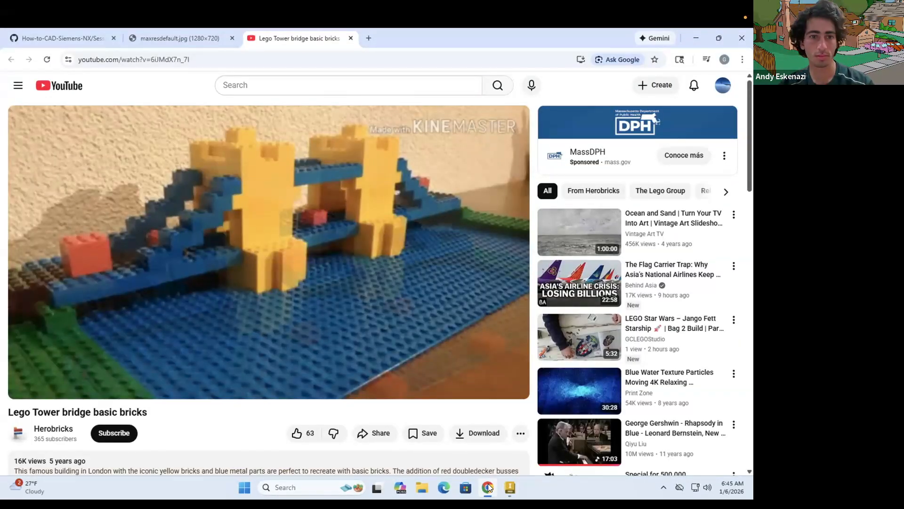
pyautogui.click(488, 487)
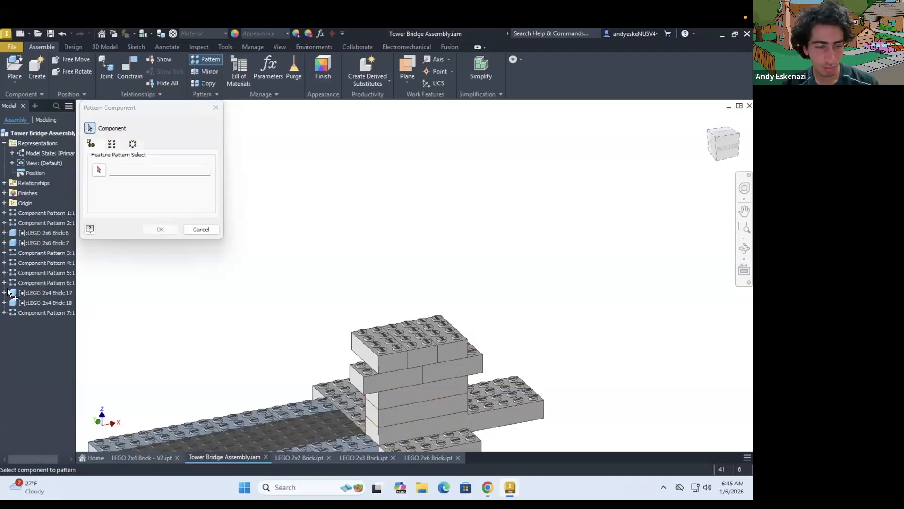
# Place a LEGO 2x6 brick above the three crosswise 2x4 bricks
pyautogui.click(4, 282)
pyautogui.click(12, 292)
pyautogui.click(15, 80)
pyautogui.click(26, 99)
pyautogui.doubleClick(282, 290)
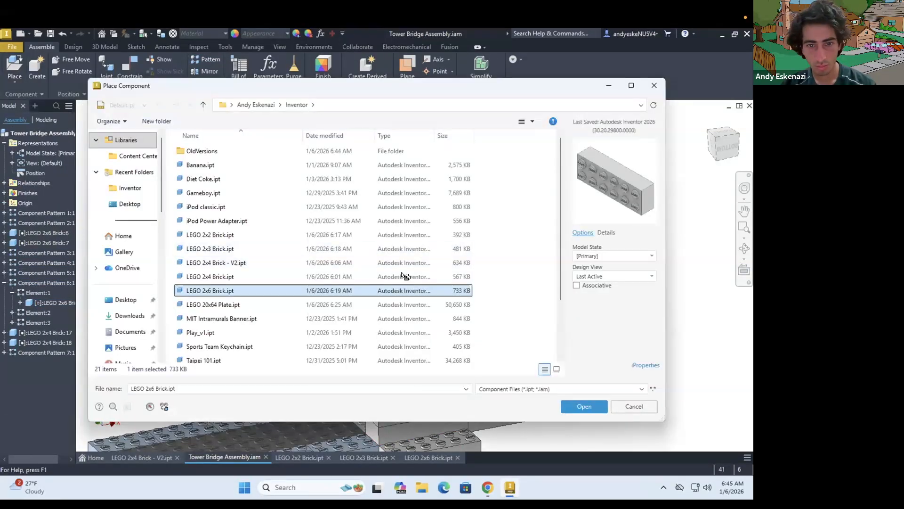
pyautogui.click(401, 273)
pyautogui.keyDown('shift'); pyautogui.moveTo(332, 259); pyautogui.dragTo(165, 139, button='middle'); pyautogui.keyUp('shift')
# Mate the new 2x6 brick's underside to the top face of a crosswise 2x4 brick at 0 mm offset
pyautogui.click(129, 71)
pyautogui.scroll(5, 329, 302)
pyautogui.click(342, 298)
pyautogui.scroll(-5, 343, 299)
pyautogui.keyDown('shift'); pyautogui.moveTo(344, 298); pyautogui.dragTo(282, 377, button='middle'); pyautogui.keyUp('shift')
pyautogui.click(238, 278)
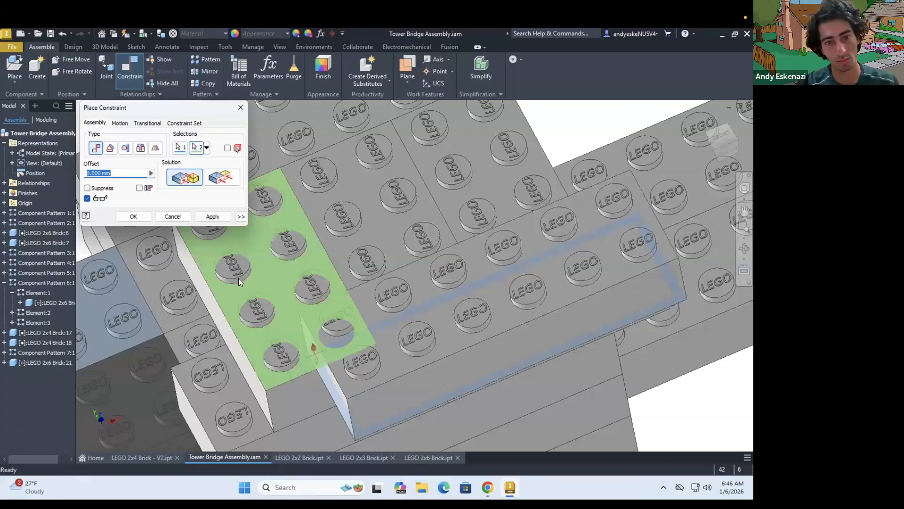
# Make the 2x6 brick's long side face flush with the end face of the crosswise 2x4 brick at 0 mm offset
pyautogui.click(377, 401)
pyautogui.click(303, 406)
pyautogui.click(222, 177)
pyautogui.click(212, 217)
# Make the 2x6 brick's end face flush with the outermost crosswise 2x4 brick's long side at 0 mm offset
pyautogui.scroll(-2, 292, 325)
pyautogui.keyDown('shift'); pyautogui.moveTo(292, 325); pyautogui.dragTo(207, 254, button='middle'); pyautogui.keyUp('shift')
pyautogui.click(150, 334)
pyautogui.click(356, 293)
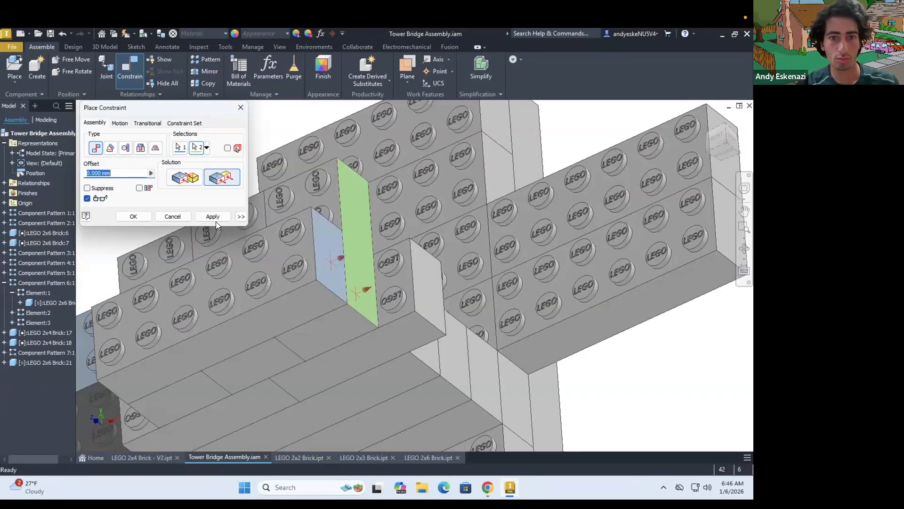
pyautogui.click(134, 217)
# Place a LEGO 2x2 brick near the tower's top
pyautogui.scroll(-5, 282, 294)
pyautogui.keyDown('shift'); pyautogui.moveTo(281, 294); pyautogui.dragTo(264, 377, button='middle'); pyautogui.keyUp('shift')
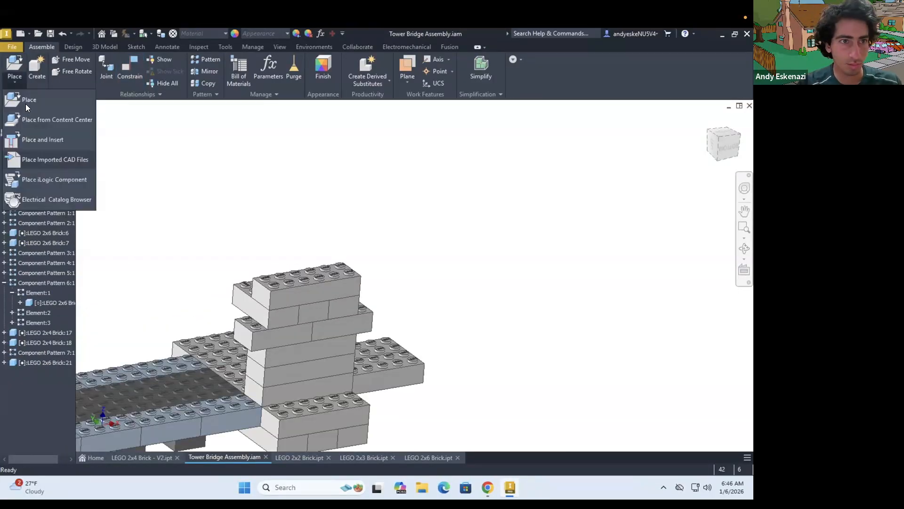
pyautogui.click(26, 105)
pyautogui.click(277, 231)
pyautogui.click(584, 406)
pyautogui.click(268, 264)
pyautogui.press('Escape')
# Constrain the 2x2 brick onto one end of the top 2x6 brick, flush with its end face at 0 mm offset
pyautogui.keyDown('shift'); pyautogui.moveTo(119, 351); pyautogui.dragTo(155, 245, button='middle'); pyautogui.keyUp('shift')
pyautogui.click(129, 70)
pyautogui.click(212, 327)
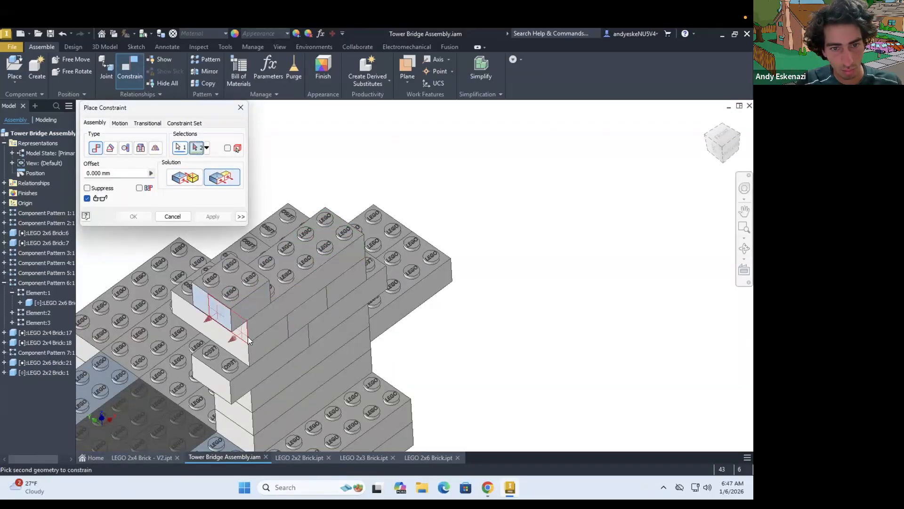
pyautogui.click(176, 218)
# Pattern the 2x2 brick into two along the top 2x6 brick with 32 mm spacing
pyautogui.click(244, 279)
pyautogui.click(206, 59)
pyautogui.click(112, 144)
pyautogui.click(99, 169)
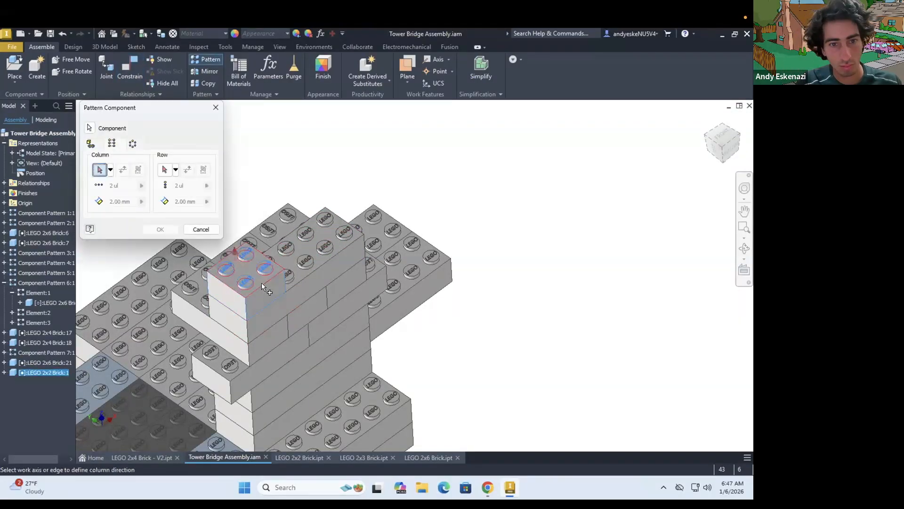
pyautogui.write('32')
pyautogui.click(159, 229)
# Pattern the pier's base bricks and the deck's support bricks one layer downward with 9.6 mm spacing
pyautogui.scroll(-8, 243, 324)
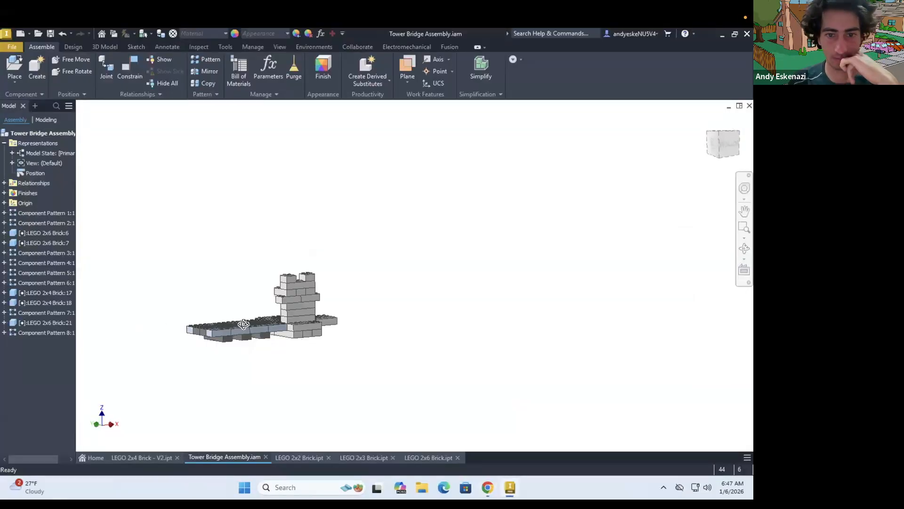
pyautogui.keyDown('shift'); pyautogui.moveTo(244, 324); pyautogui.dragTo(240, 287, button='middle'); pyautogui.keyUp('shift')
pyautogui.scroll(4, 221, 301)
pyautogui.click(205, 59)
pyautogui.scroll(3, 207, 274)
pyautogui.click(99, 170)
pyautogui.click(112, 143)
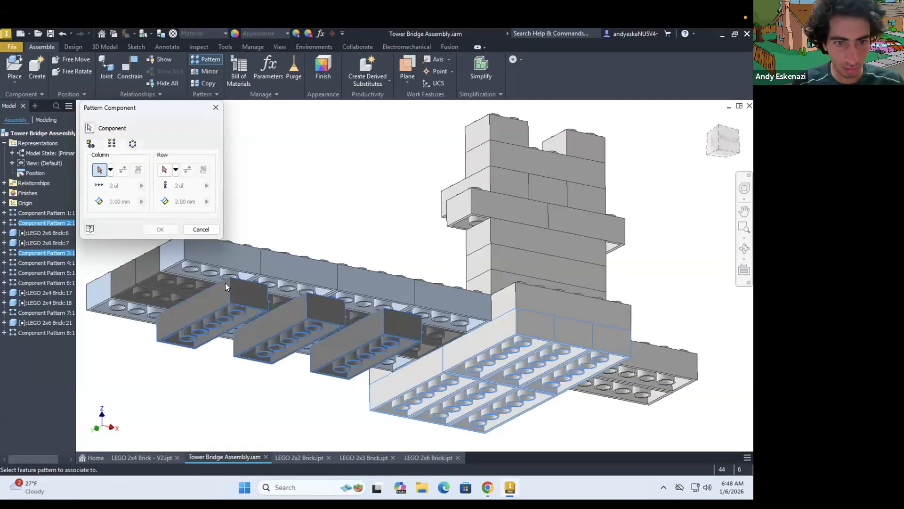
pyautogui.click(123, 173)
pyautogui.doubleClick(120, 201)
pyautogui.write('9.6')
pyautogui.click(161, 229)
# Recheck the bridge reference photo and place a LEGO 2x2 brick beside the pier's base
pyautogui.scroll(-4, 275, 230)
pyautogui.keyDown('shift'); pyautogui.moveTo(274, 230); pyautogui.dragTo(317, 245, button='middle'); pyautogui.keyUp('shift')
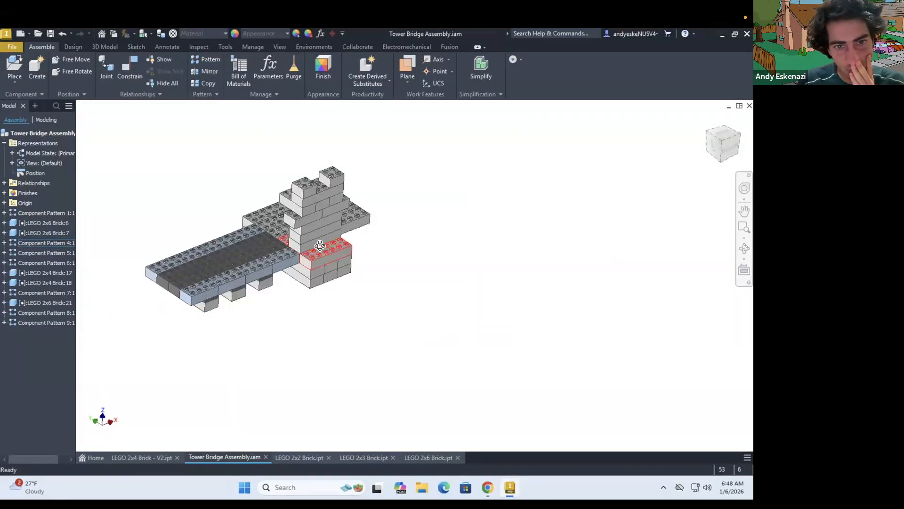
pyautogui.scroll(3, 283, 237)
pyautogui.click(489, 487)
pyautogui.click(489, 487)
pyautogui.click(14, 67)
pyautogui.doubleClick(214, 237)
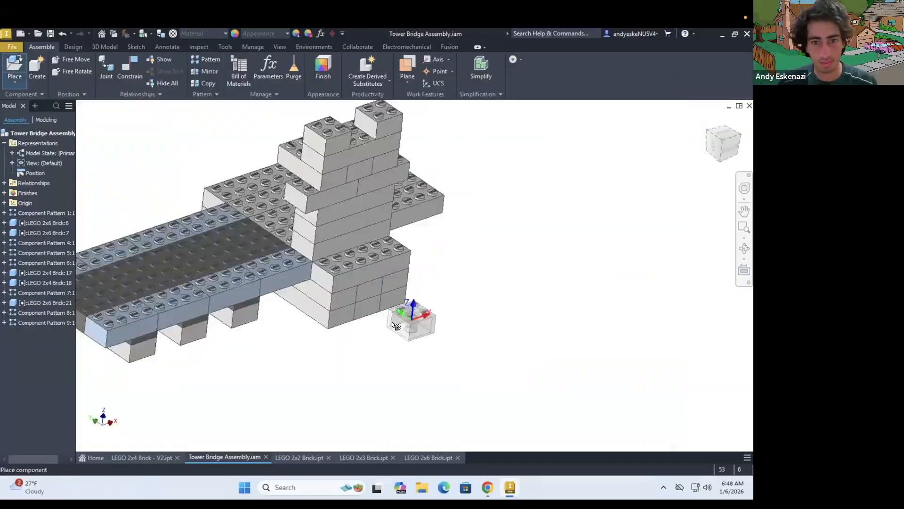
# Constrain the new 2x2 brick against the pier's base, aligned flush with its bottom layer at 0 mm offset
pyautogui.click(131, 65)
pyautogui.keyDown('shift'); pyautogui.moveTo(415, 410); pyautogui.dragTo(307, 386, button='middle'); pyautogui.keyUp('shift')
pyautogui.click(290, 382)
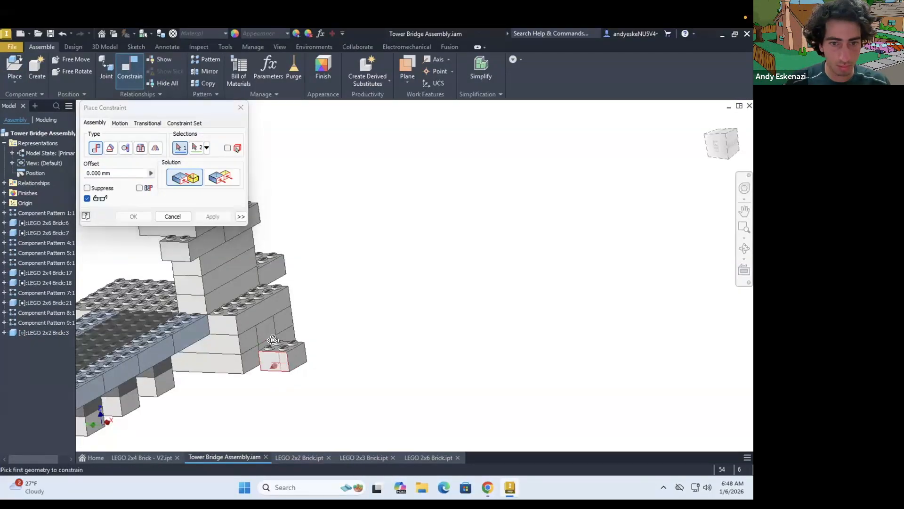
pyautogui.keyDown('shift'); pyautogui.moveTo(272, 339); pyautogui.dragTo(235, 309, button='middle'); pyautogui.keyUp('shift')
pyautogui.scroll(5, 231, 318)
pyautogui.click(228, 322)
pyautogui.click(200, 338)
pyautogui.click(222, 177)
pyautogui.click(212, 217)
# Constrain the 2x2 brick's side flush to the pier base's deck-facing side with a 16 mm offset
pyautogui.scroll(-4, 217, 274)
pyautogui.click(245, 257)
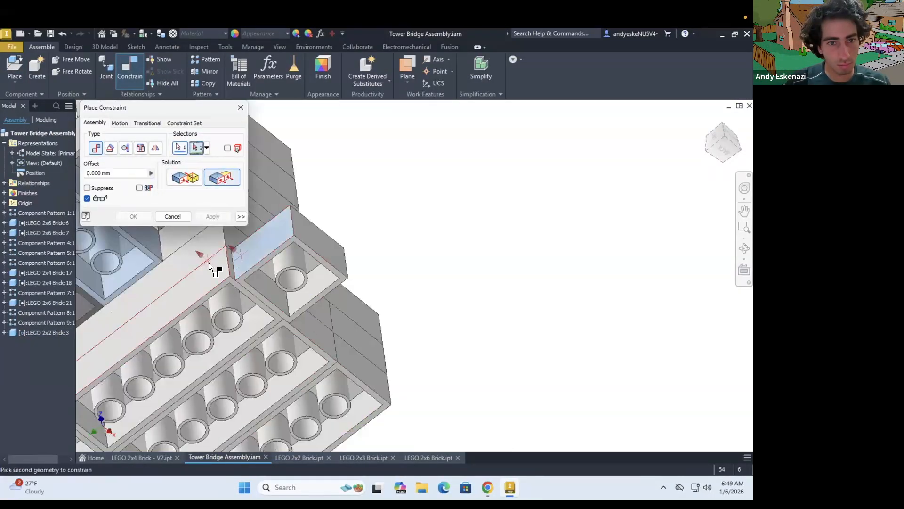
pyautogui.click(210, 265)
pyautogui.write('16')
pyautogui.click(209, 217)
# Pattern the 2x2 brick into three stacked layers with 9.6 mm spacing and two rows 112 mm apart
pyautogui.click(206, 60)
pyautogui.click(311, 280)
pyautogui.click(112, 144)
pyautogui.keyDown('shift'); pyautogui.moveTo(325, 236); pyautogui.dragTo(345, 298, button='middle'); pyautogui.keyUp('shift')
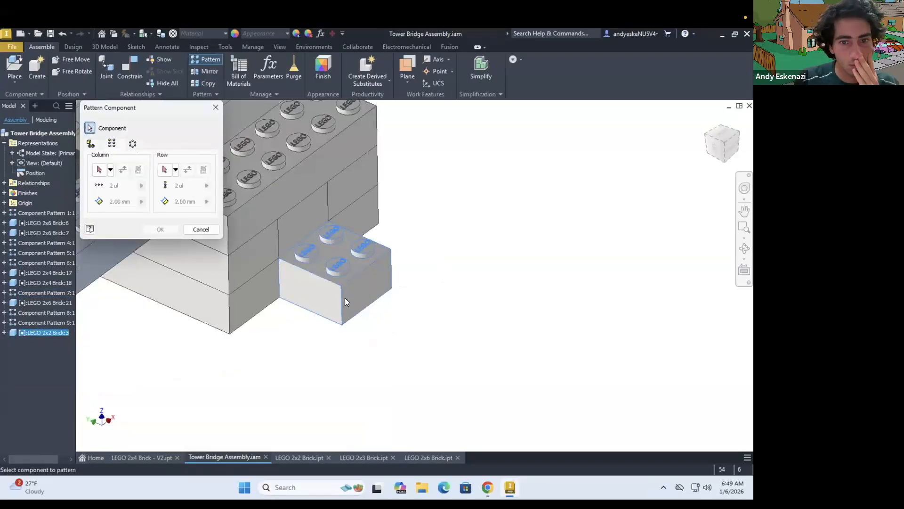
pyautogui.click(372, 302)
pyautogui.scroll(-3, 394, 315)
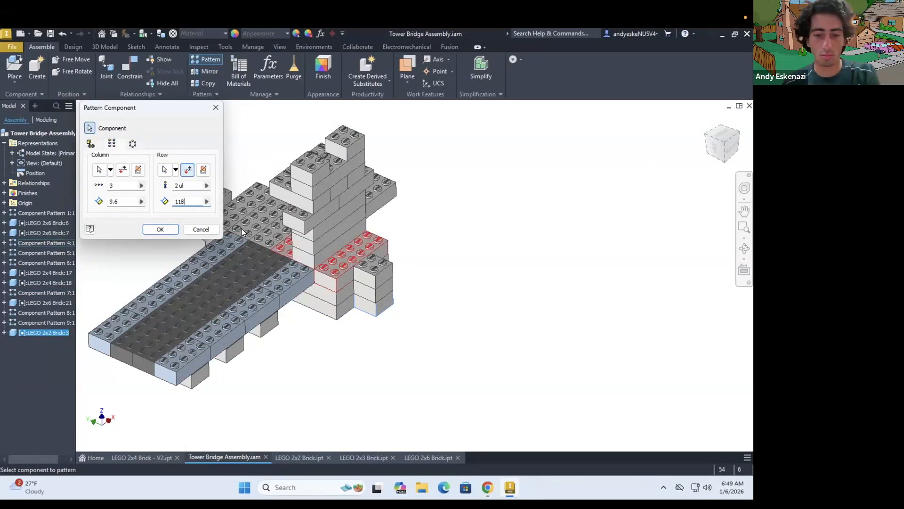
pyautogui.scroll(2, 297, 271)
pyautogui.keyDown('shift'); pyautogui.moveTo(297, 271); pyautogui.dragTo(315, 307, button='middle'); pyautogui.keyUp('shift')
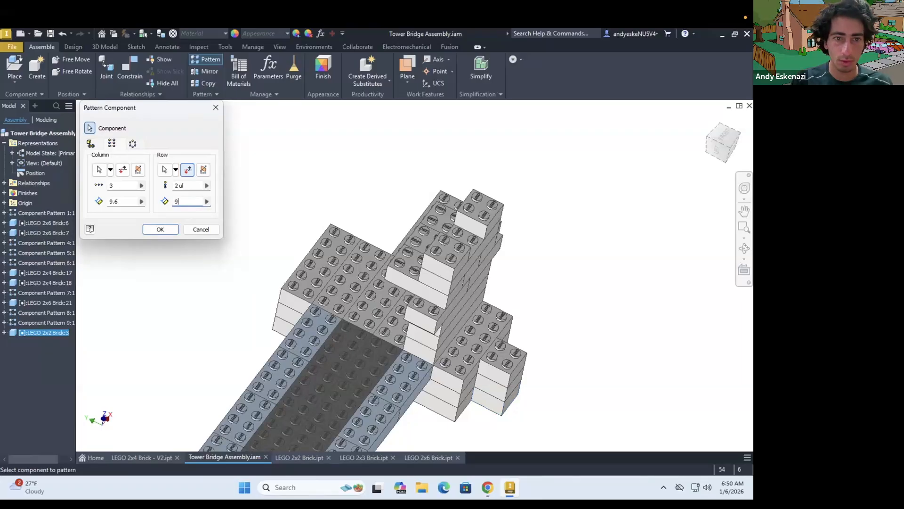
pyautogui.write('112')
pyautogui.click(159, 227)
# Try to mirror the tower's bricks and brick patterns to the opposite side of the deck as new _MIR parts
pyautogui.scroll(-3, 347, 277)
pyautogui.keyDown('shift'); pyautogui.moveTo(353, 342); pyautogui.dragTo(368, 313, button='middle'); pyautogui.keyUp('shift')
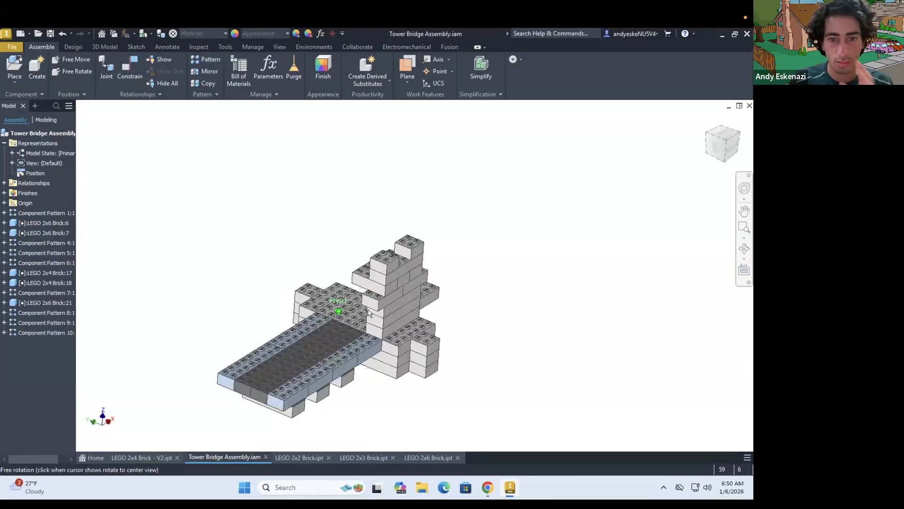
pyautogui.click(205, 73)
pyautogui.click(393, 296)
pyautogui.click(397, 312)
pyautogui.scroll(3, 410, 315)
pyautogui.click(416, 242)
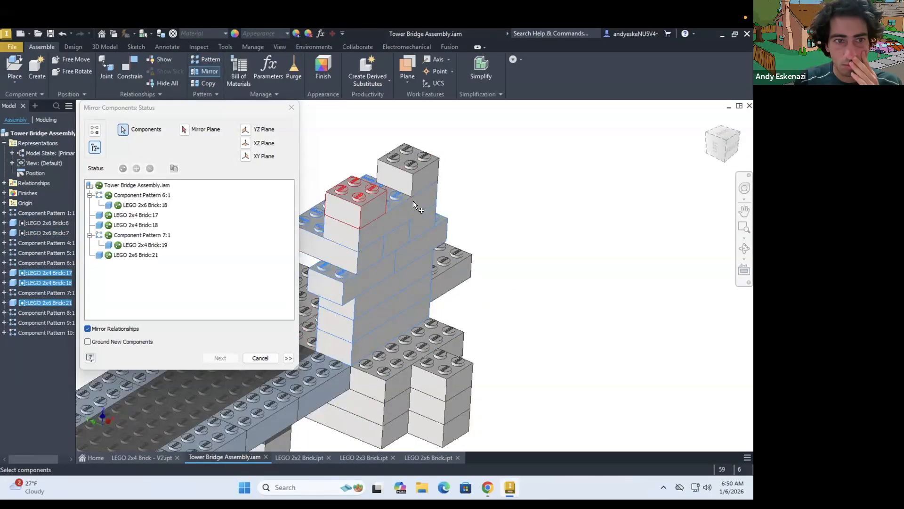
pyautogui.click(409, 184)
pyautogui.click(184, 129)
pyautogui.scroll(-4, 400, 235)
pyautogui.keyDown('shift'); pyautogui.moveTo(367, 325); pyautogui.dragTo(400, 235, button='middle'); pyautogui.keyUp('shift')
pyautogui.scroll(4, 405, 255)
pyautogui.click(401, 234)
pyautogui.click(220, 358)
pyautogui.click(524, 257)
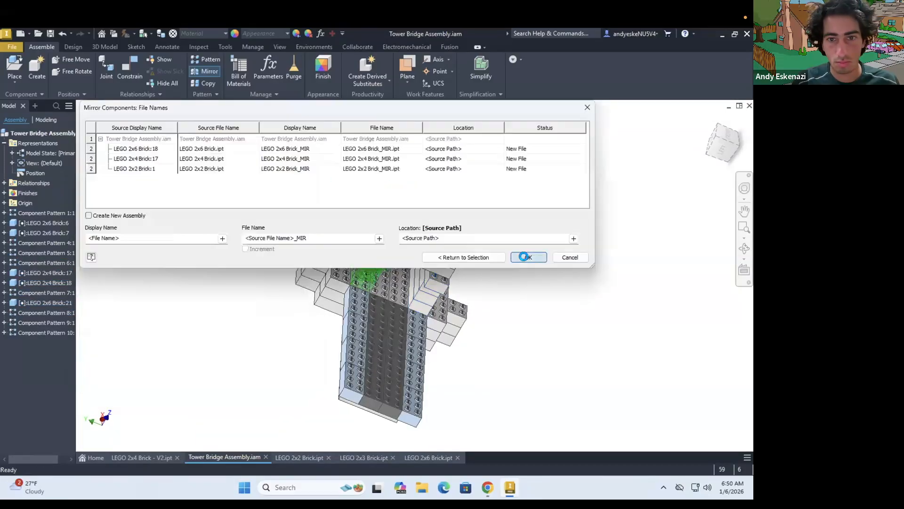
# Check the lettering on the mirrored bricks' studs and undo the tower mirror
pyautogui.scroll(10, 313, 210)
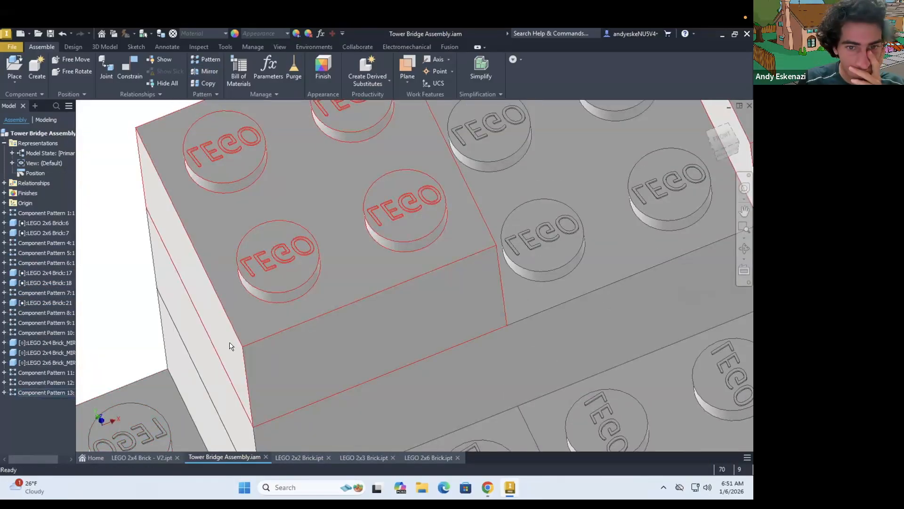
pyautogui.click(230, 346)
pyautogui.scroll(-10, 231, 346)
pyautogui.hotkey('ctrl', 'z')
# Repeat the mirror of the tower's bricks across the deck, using the default _MIR part file names
pyautogui.scroll(-3, 266, 360)
pyautogui.click(210, 73)
pyautogui.click(330, 362)
pyautogui.keyDown('shift'); pyautogui.moveTo(331, 363); pyautogui.dragTo(372, 330, button='middle'); pyautogui.keyUp('shift')
pyautogui.click(400, 408)
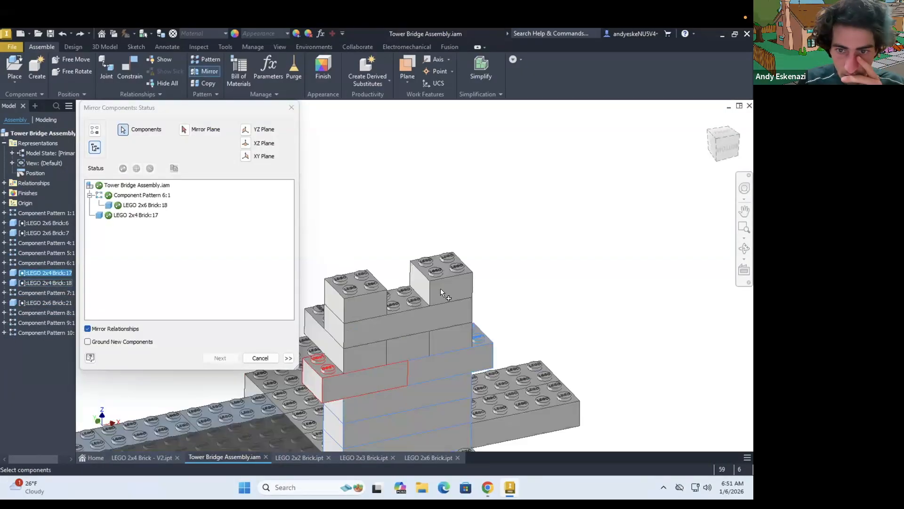
pyautogui.click(201, 136)
pyautogui.scroll(-3, 352, 300)
pyautogui.click(353, 301)
pyautogui.scroll(-3, 352, 301)
pyautogui.click(220, 357)
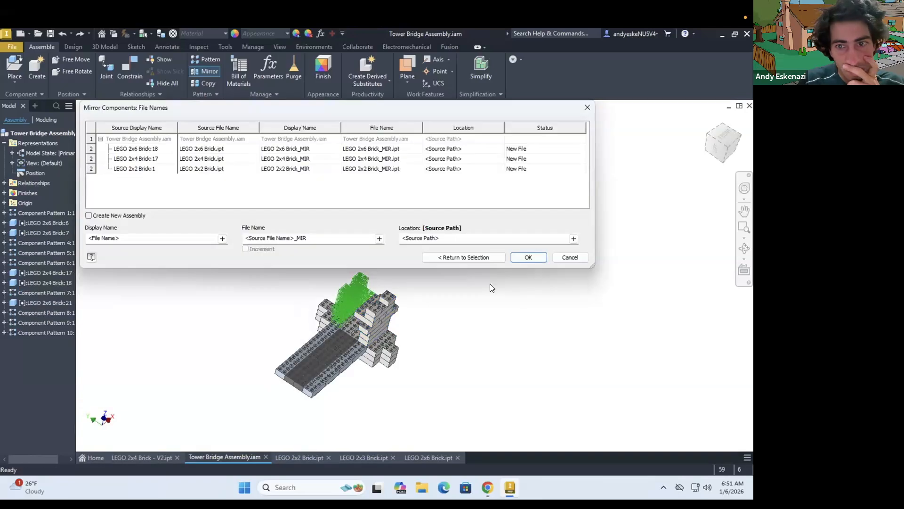
pyautogui.click(523, 257)
pyautogui.scroll(5, 343, 306)
pyautogui.moveTo(343, 306)
pyautogui.keyDown('shift'); pyautogui.mouseDown(button='middle')
pyautogui.moveTo(404, 266)
pyautogui.moveTo(349, 301)
pyautogui.mouseUp(button='middle'); pyautogui.keyUp('shift')
# Place a LEGO 2x4 brick beside the towers, and undo both this placement and the repeated mirror
pyautogui.click(15, 80)
pyautogui.click(29, 103)
pyautogui.doubleClick(217, 278)
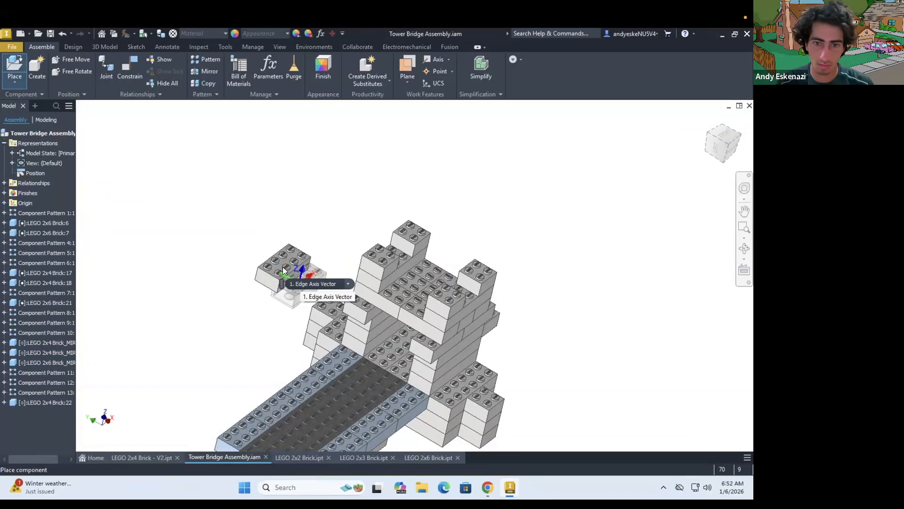
pyautogui.press('Escape')
pyautogui.hotkey('ctrl', 'z')
pyautogui.hotkey('ctrl', 'z')
# Pattern the tower's bricks into two across the deck with 48 mm spacing, leaving out the layer of 2x4 bricks
pyautogui.click(206, 60)
pyautogui.click(440, 350)
pyautogui.click(441, 330)
pyautogui.keyDown('shift'); pyautogui.moveTo(442, 330); pyautogui.dragTo(445, 307, button='middle'); pyautogui.keyUp('shift')
pyautogui.scroll(4, 446, 307)
pyautogui.click(499, 296)
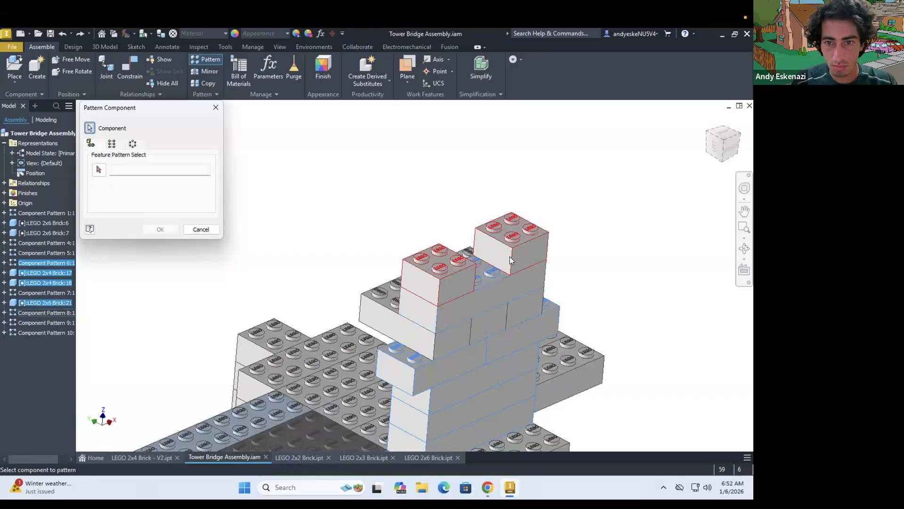
pyautogui.write('48')
pyautogui.scroll(-3, 260, 311)
pyautogui.moveTo(133, 202); pyautogui.dragTo(72, 201)
pyautogui.click(123, 170)
pyautogui.click(151, 229)
# Pattern the tower's layer of 2x4 bricks across the deck with 32 mm spacing to bridge both sides
pyautogui.scroll(4, 372, 308)
pyautogui.click(206, 59)
pyautogui.click(394, 339)
pyautogui.write('32')
pyautogui.click(123, 170)
pyautogui.click(160, 229)
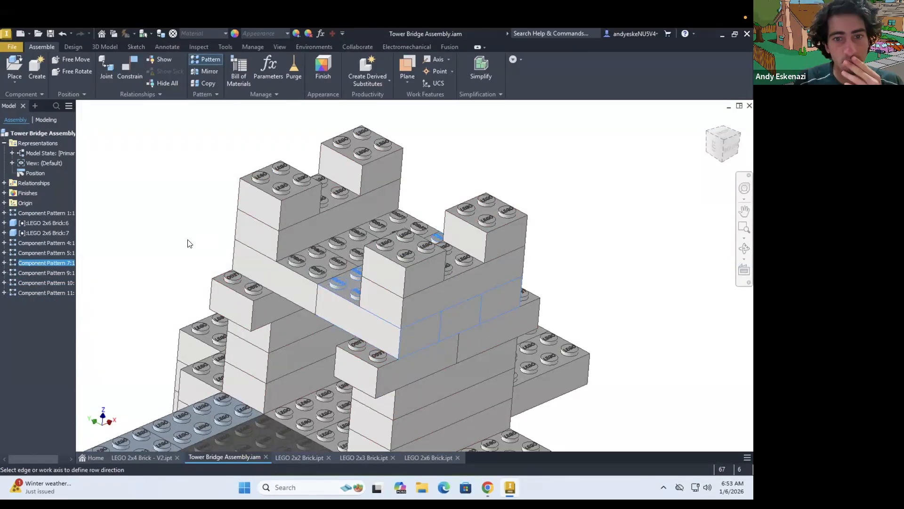
# Examine both tower sides, the pier's base and the underside of the overhanging bricks from several angles
pyautogui.scroll(-3, 268, 235)
pyautogui.scroll(-3, 287, 268)
pyautogui.keyDown('shift'); pyautogui.moveTo(279, 297); pyautogui.dragTo(311, 283, button='middle'); pyautogui.keyUp('shift')
pyautogui.scroll(-3, 407, 314)
pyautogui.scroll(4, 408, 317)
pyautogui.keyDown('shift'); pyautogui.moveTo(408, 317); pyautogui.dragTo(336, 278, button='middle'); pyautogui.keyUp('shift')
pyautogui.scroll(3, 394, 315)
pyautogui.scroll(-3, 393, 315)
pyautogui.keyDown('shift'); pyautogui.moveTo(436, 308); pyautogui.dragTo(415, 304, button='middle'); pyautogui.keyUp('shift')
pyautogui.scroll(3, 358, 304)
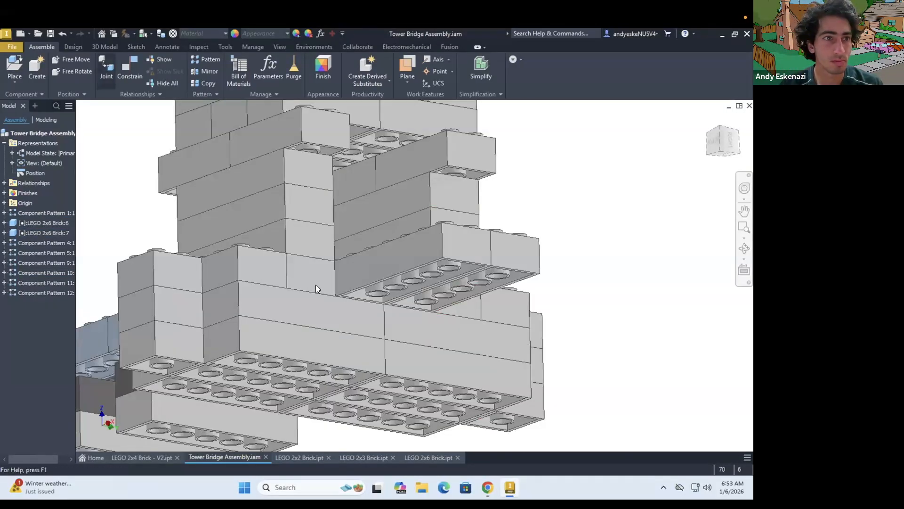
# Place one LEGO 2x2 brick beside the pier, near the overhanging bricks at the rear
pyautogui.click(14, 67)
pyautogui.click(208, 235)
pyautogui.click(585, 407)
pyautogui.click(608, 339)
pyautogui.press('Escape')
pyautogui.keyDown('shift'); pyautogui.moveTo(608, 349); pyautogui.dragTo(598, 419, button='middle'); pyautogui.keyUp('shift')
# Mate the 2x2 brick's top face to the underside of the overhanging 2x6 brick at 0 mm offset
pyautogui.click(127, 67)
pyautogui.scroll(3, 549, 250)
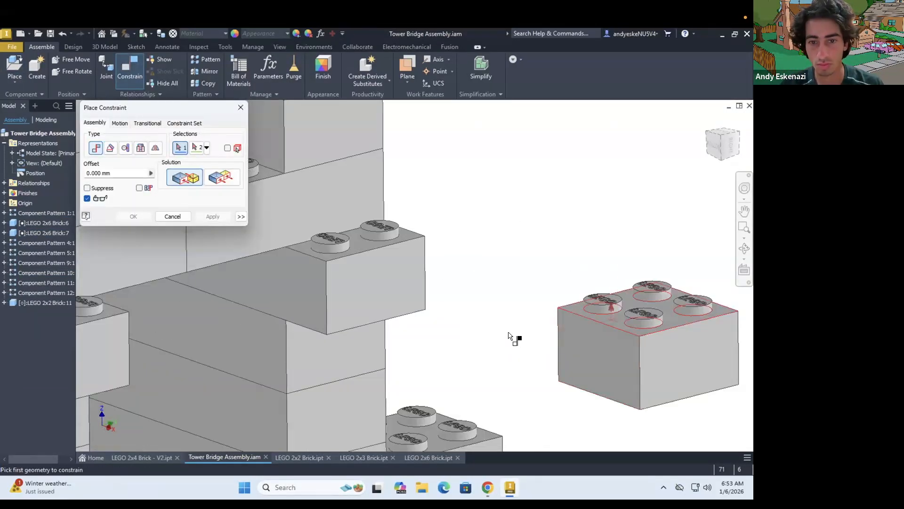
pyautogui.click(610, 304)
pyautogui.keyDown('shift'); pyautogui.moveTo(508, 339); pyautogui.dragTo(527, 264, button='middle'); pyautogui.keyUp('shift')
pyautogui.click(550, 287)
pyautogui.click(212, 216)
# Constrain the 2x2 brick flush with the overhanging brick's side at 0 mm and 32 mm from its end face
pyautogui.click(561, 265)
pyautogui.click(484, 203)
pyautogui.click(222, 177)
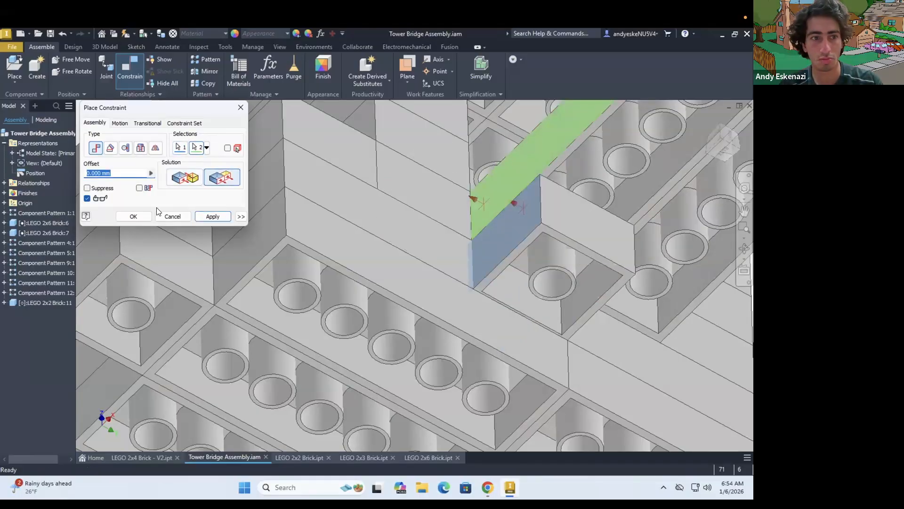
pyautogui.scroll(-5, 619, 248)
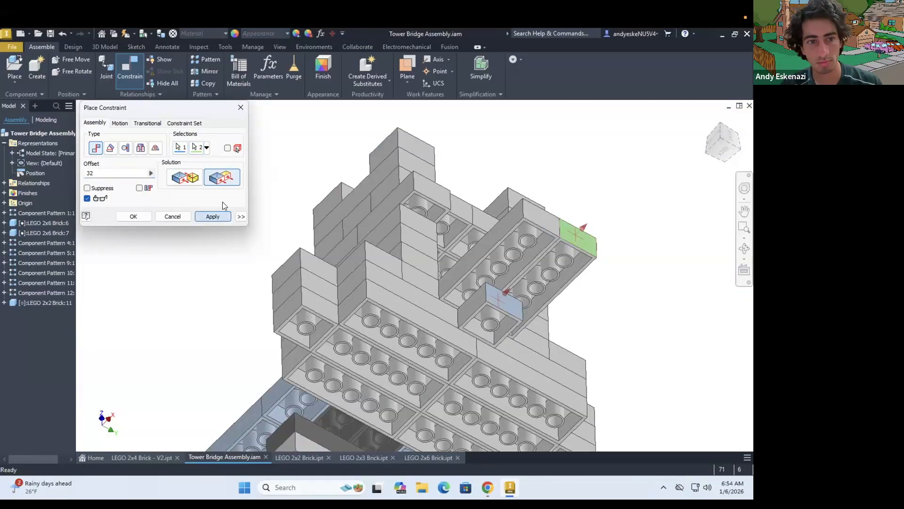
pyautogui.click(213, 216)
pyautogui.click(241, 107)
# Pattern the 2x2 brick under the overhang into two, one layer downward, with 9.6 mm spacing
pyautogui.click(206, 60)
pyautogui.click(490, 306)
pyautogui.click(112, 143)
pyautogui.click(99, 169)
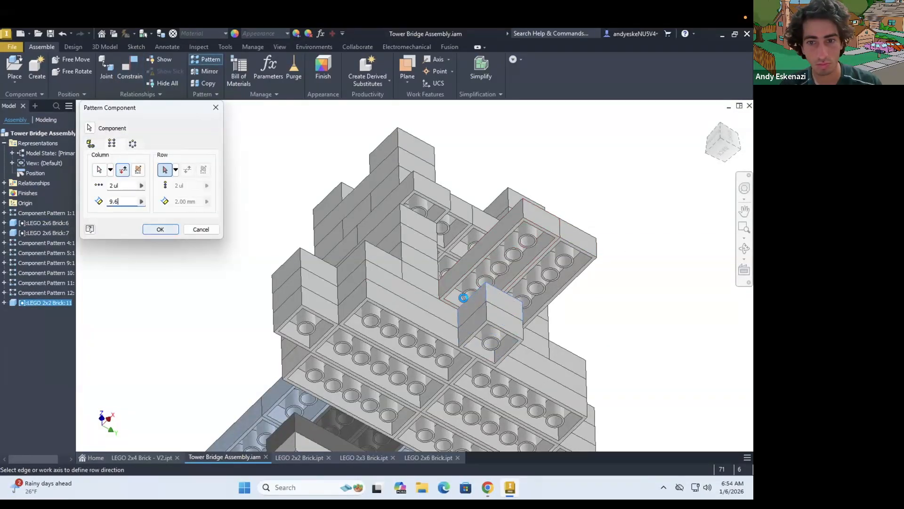
pyautogui.write('9.6')
pyautogui.press('Return')
pyautogui.scroll(-5, 463, 297)
# Place a LEGO 2x4 brick beside the tower and try a cylindrical joint to position it on top
pyautogui.click(487, 487)
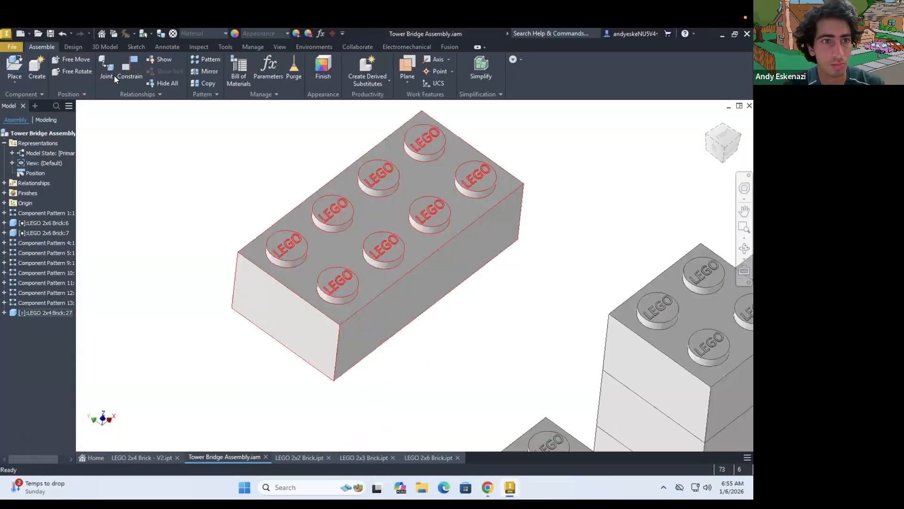
pyautogui.click(106, 68)
pyautogui.click(169, 154)
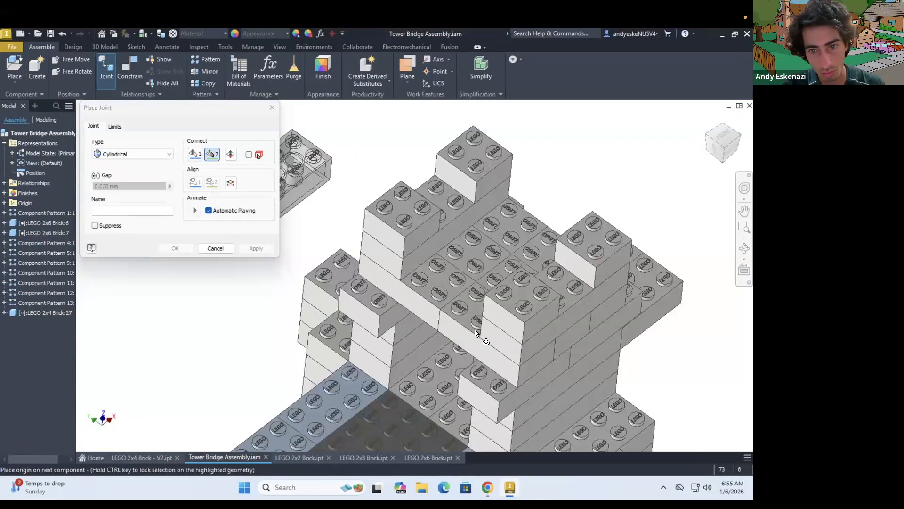
# Constrain the 2x4 brick flush with the tower's front face between the 2x2 corners and pattern it with 16 mm spacing
pyautogui.click(128, 65)
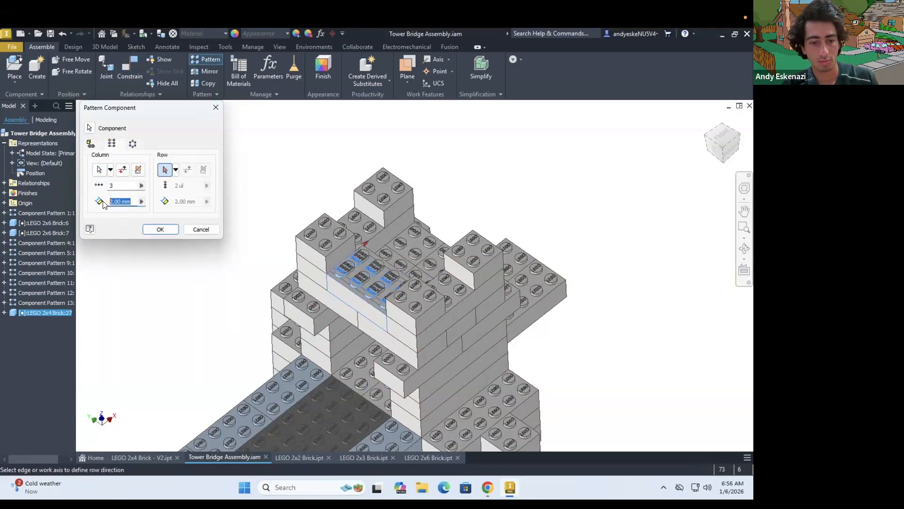
pyautogui.write('32')
pyautogui.press('BackSpace')
pyautogui.press('BackSpace')
pyautogui.write('16')
pyautogui.click(161, 229)
pyautogui.keyDown('shift'); pyautogui.moveTo(162, 215); pyautogui.dragTo(132, 106, button='middle'); pyautogui.keyUp('shift')
# Place another single LEGO 2x4 brick beside the top of the tower
pyautogui.click(15, 67)
pyautogui.doubleClick(222, 278)
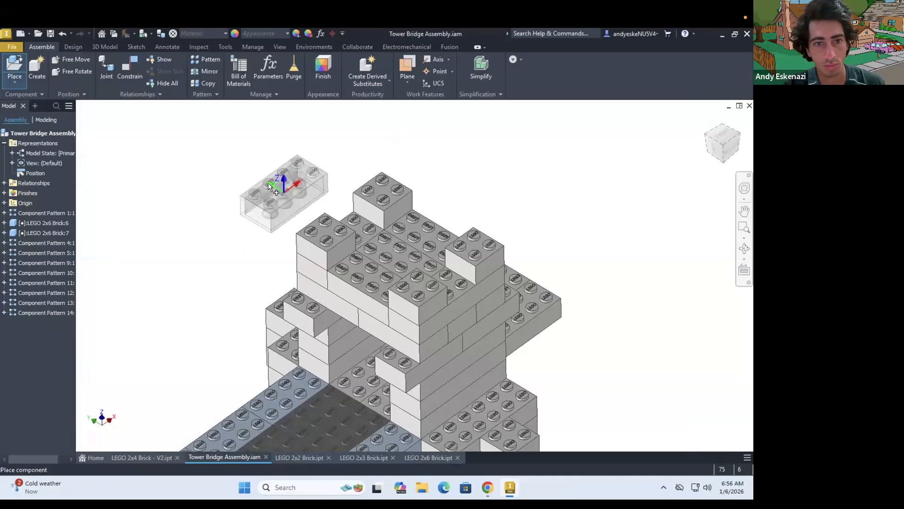
pyautogui.click(268, 187)
pyautogui.press('Escape')
# Mate the underside of the new 2x4 brick onto the patterned 2x4 layer between the tower's corner bricks
pyautogui.click(130, 68)
pyautogui.scroll(8, 264, 198)
pyautogui.click(273, 433)
pyautogui.scroll(-6, 306, 348)
pyautogui.click(454, 296)
pyautogui.click(213, 216)
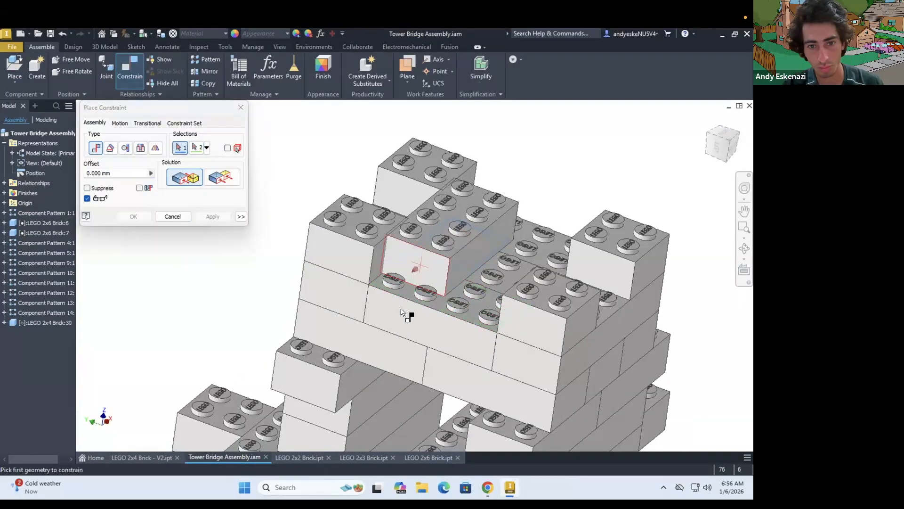
# Constrain the 2x4 brick's end face flush to the tower's front face with an 8 mm offset
pyautogui.click(414, 269)
pyautogui.click(400, 312)
pyautogui.click(218, 180)
pyautogui.write('8')
pyautogui.click(202, 218)
# Align the 2x4 brick's side with the inner side of the corner 2x2 brick at 0 mm offset
pyautogui.keyDown('shift'); pyautogui.moveTo(357, 264); pyautogui.dragTo(413, 228, button='middle'); pyautogui.keyUp('shift')
pyautogui.click(414, 228)
pyautogui.click(362, 283)
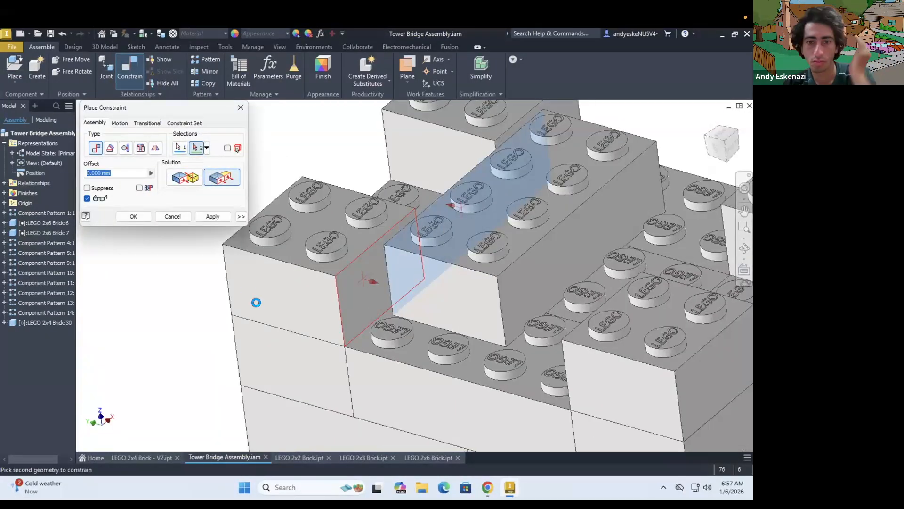
pyautogui.keyDown('shift'); pyautogui.moveTo(283, 226); pyautogui.dragTo(325, 222, button='middle'); pyautogui.keyUp('shift')
pyautogui.click(213, 216)
pyautogui.click(240, 107)
# Pattern the uppermost 2x4 brick across the top of the tower with a 16 mm spacing
pyautogui.click(206, 59)
pyautogui.click(436, 256)
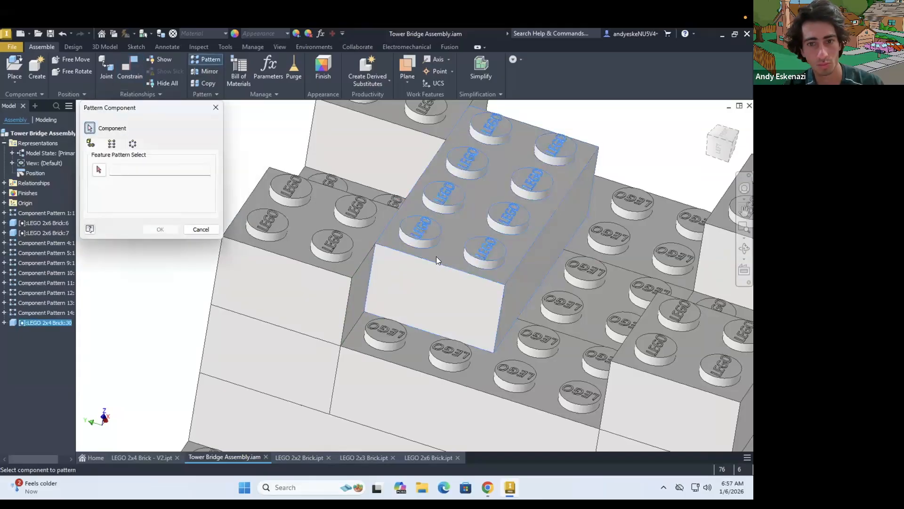
pyautogui.click(111, 143)
pyautogui.click(99, 170)
pyautogui.click(414, 255)
pyautogui.moveTo(131, 201); pyautogui.dragTo(94, 196)
pyautogui.write('16')
pyautogui.click(160, 230)
# Place a single LEGO 2x2 brick above the top of the tower
pyautogui.scroll(-10, 242, 269)
pyautogui.keyDown('shift'); pyautogui.moveTo(441, 286); pyautogui.dragTo(348, 268, button='middle'); pyautogui.keyUp('shift')
pyautogui.scroll(5, 348, 268)
pyautogui.click(14, 67)
pyautogui.click(210, 234)
pyautogui.click(579, 410)
pyautogui.click(378, 207)
pyautogui.click(106, 68)
pyautogui.scroll(5, 349, 323)
pyautogui.scroll(-8, 349, 323)
pyautogui.keyDown('shift'); pyautogui.moveTo(311, 330); pyautogui.dragTo(275, 281, button='middle'); pyautogui.keyUp('shift')
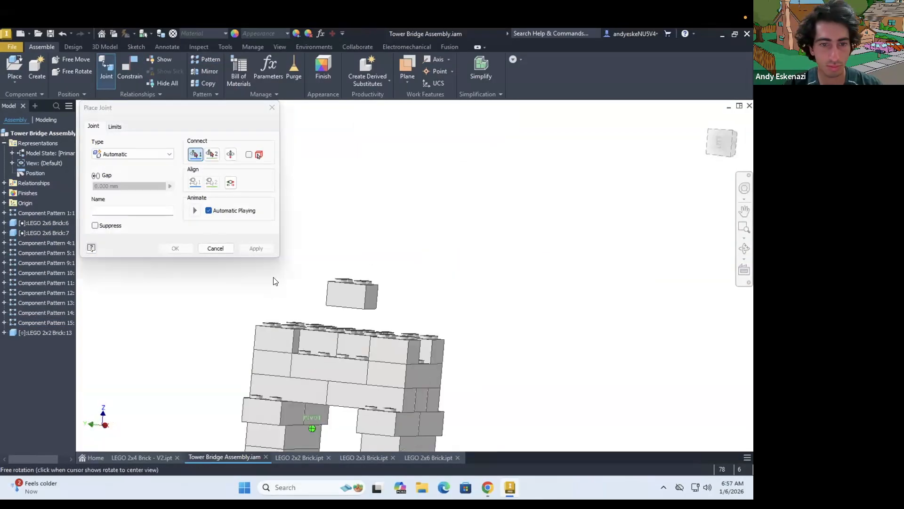
pyautogui.scroll(10, 340, 301)
pyautogui.click(133, 325)
pyautogui.scroll(-10, 386, 283)
pyautogui.keyDown('shift'); pyautogui.moveTo(424, 339); pyautogui.dragTo(460, 428, button='middle'); pyautogui.keyUp('shift')
pyautogui.click(409, 287)
pyautogui.click(216, 248)
# Mate the underside of the new 2x2 brick onto the top of the patterned 2x4 bricks
pyautogui.click(130, 68)
pyautogui.click(405, 270)
pyautogui.keyDown('shift'); pyautogui.moveTo(404, 282); pyautogui.dragTo(504, 294, button='middle'); pyautogui.keyUp('shift')
pyautogui.click(494, 412)
pyautogui.click(212, 216)
# Constrain the 2x2 brick's front and side faces to the 2x4 layer beneath it, using an 8 mm flush offset
pyautogui.scroll(-8, 471, 282)
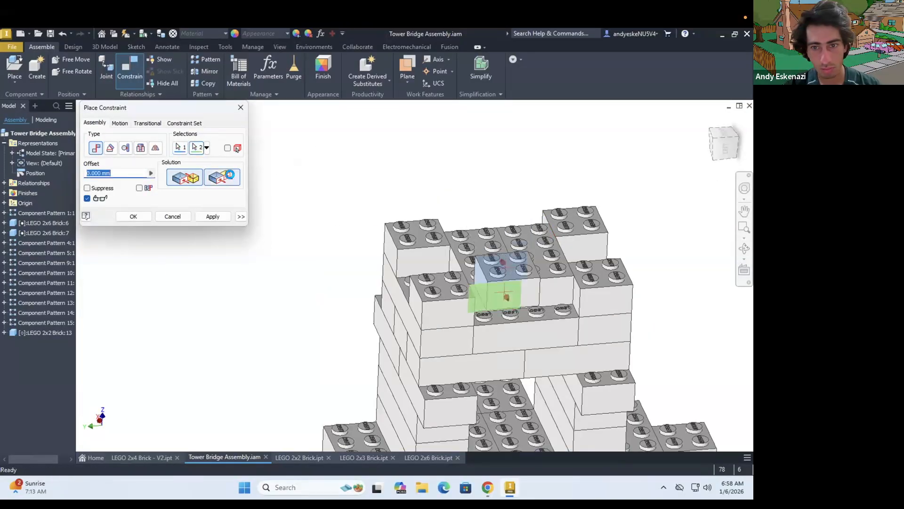
pyautogui.click(464, 255)
pyautogui.click(442, 292)
pyautogui.doubleClick(115, 172)
pyautogui.write('8')
pyautogui.click(210, 216)
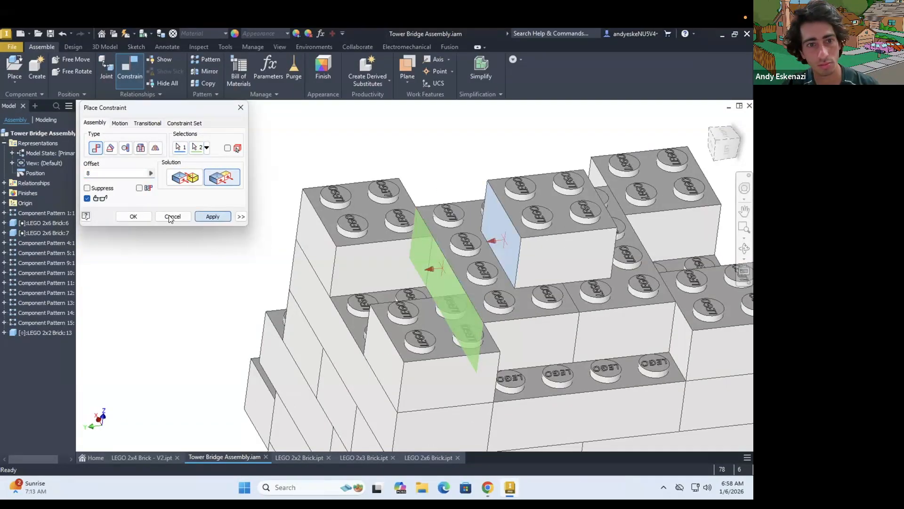
pyautogui.click(170, 217)
# Place two LEGO 2x2 bricks above the deck beside the tower
pyautogui.scroll(-10, 330, 282)
pyautogui.keyDown('shift'); pyautogui.moveTo(254, 289); pyautogui.dragTo(349, 301, button='middle'); pyautogui.keyUp('shift')
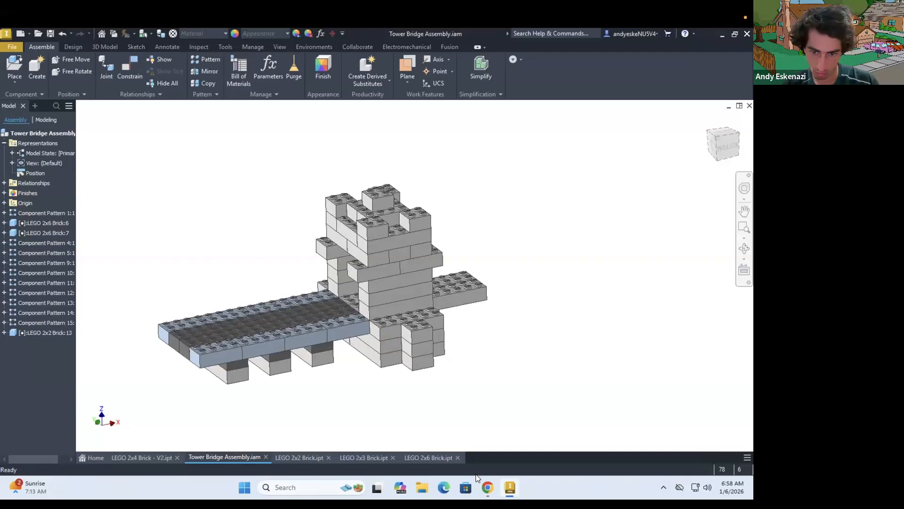
pyautogui.click(487, 487)
pyautogui.click(510, 487)
pyautogui.scroll(4, 400, 301)
pyautogui.click(15, 66)
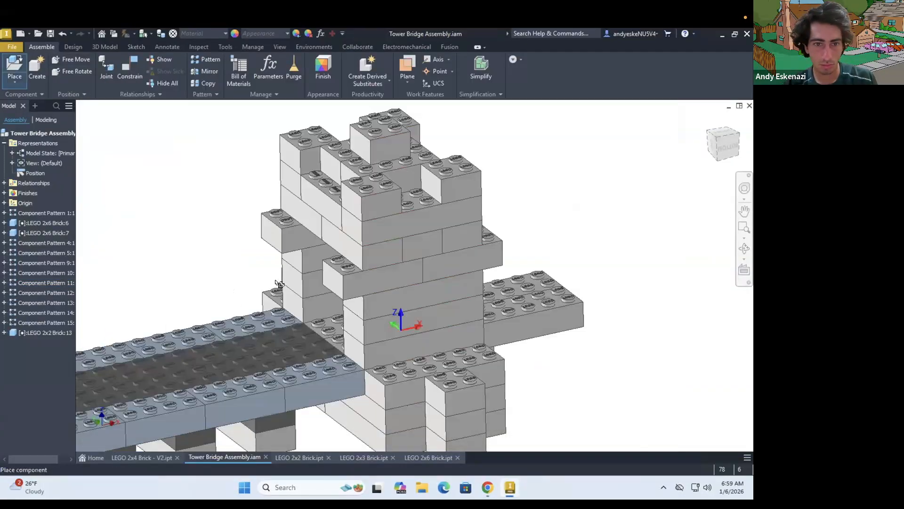
pyautogui.scroll(-4, 400, 323)
pyautogui.click(277, 282)
pyautogui.click(243, 303)
pyautogui.scroll(4, 260, 308)
pyautogui.click(106, 71)
pyautogui.click(273, 270)
pyautogui.keyDown('shift'); pyautogui.moveTo(394, 297); pyautogui.dragTo(373, 298, button='middle'); pyautogui.keyUp('shift')
# Constrain the end faces of the two loose 2x2 bricks with a -8 mm offset
pyautogui.click(130, 70)
pyautogui.scroll(5, 304, 297)
pyautogui.click(239, 257)
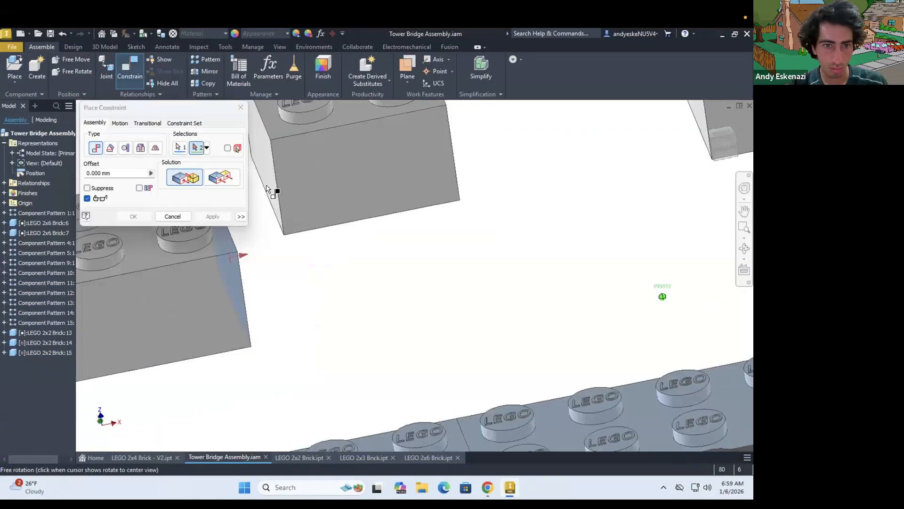
pyautogui.click(273, 189)
pyautogui.doubleClick(118, 172)
pyautogui.write('8')
pyautogui.press('BackSpace')
pyautogui.write('-8')
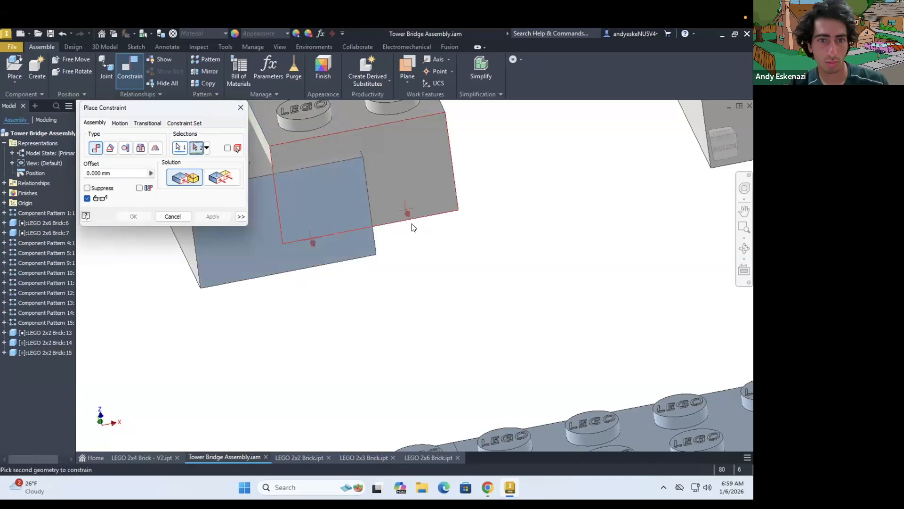
# Align the sides of the two loose 2x2 bricks flush and mate the upper brick's underside onto the lower brick's top
pyautogui.click(408, 213)
pyautogui.click(222, 178)
pyautogui.click(213, 216)
pyautogui.click(266, 205)
pyautogui.keyDown('shift'); pyautogui.moveTo(400, 301); pyautogui.dragTo(416, 250, button='middle'); pyautogui.keyUp('shift')
pyautogui.click(504, 317)
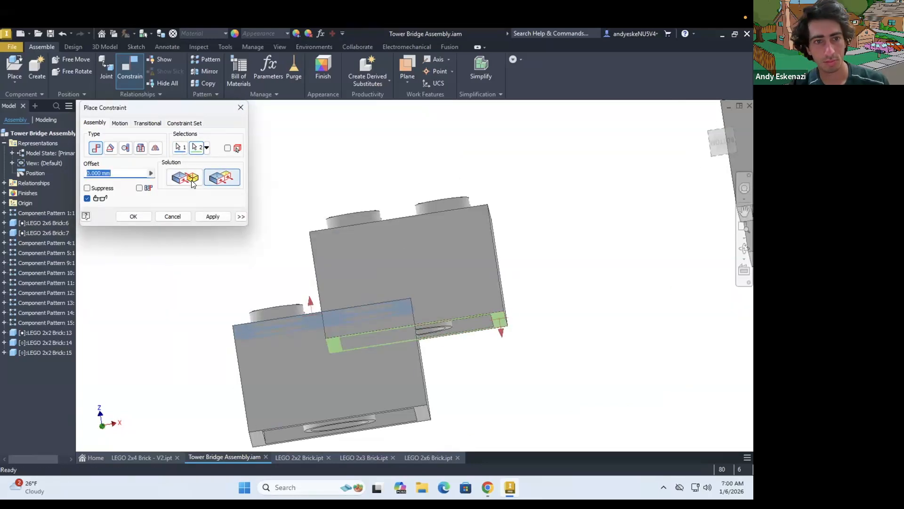
pyautogui.click(191, 183)
pyautogui.click(213, 216)
# Mate the underside of the upper 2x2 brick onto the top of the tower's protruding brick above the deck
pyautogui.scroll(3, 476, 312)
pyautogui.keyDown('shift'); pyautogui.moveTo(470, 310); pyautogui.dragTo(430, 289, button='middle'); pyautogui.keyUp('shift')
pyautogui.click(222, 177)
pyautogui.click(500, 315)
pyautogui.scroll(-6, 480, 290)
pyautogui.keyDown('shift'); pyautogui.moveTo(516, 266); pyautogui.dragTo(530, 297, button='middle'); pyautogui.keyUp('shift')
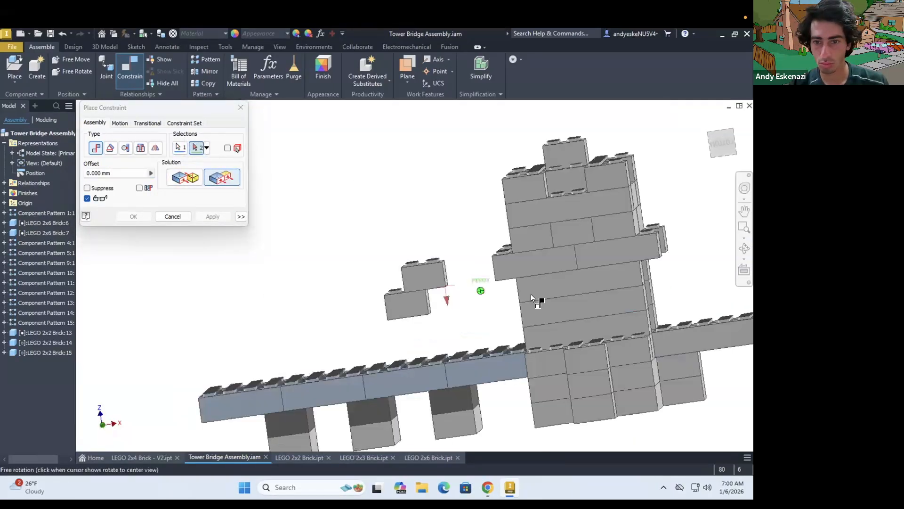
pyautogui.scroll(5, 516, 283)
pyautogui.click(514, 254)
pyautogui.scroll(-5, 510, 286)
pyautogui.click(185, 177)
pyautogui.click(213, 216)
# Constrain the 2x2 brick's side face flush with the side of the tower's protruding brick
pyautogui.scroll(3, 513, 275)
pyautogui.click(484, 276)
pyautogui.click(498, 311)
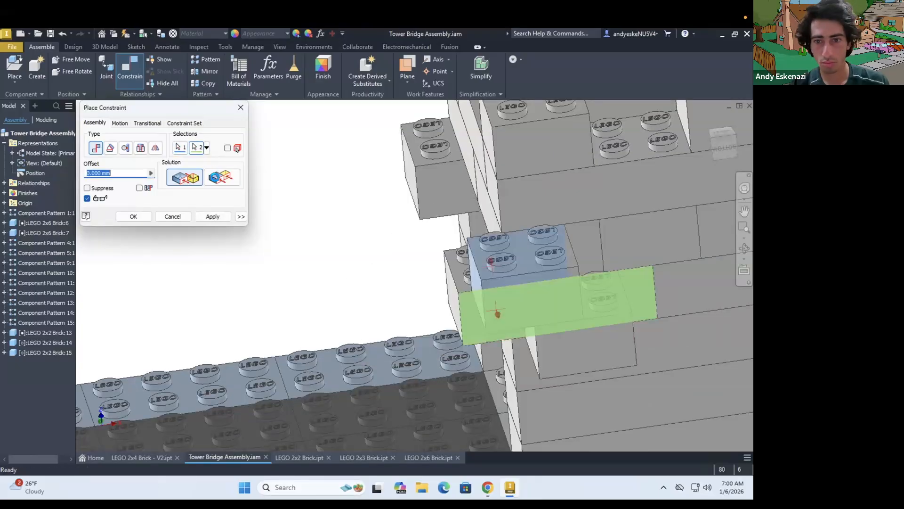
pyautogui.click(215, 177)
pyautogui.click(212, 216)
# Constrain the upper 2x2 brick's end face flush to the tower's deck-side face with a -16 mm offset
pyautogui.click(469, 255)
pyautogui.scroll(-5, 470, 256)
pyautogui.keyDown('shift'); pyautogui.moveTo(476, 257); pyautogui.dragTo(508, 236, button='middle'); pyautogui.keyUp('shift')
pyautogui.scroll(4, 508, 236)
pyautogui.click(501, 231)
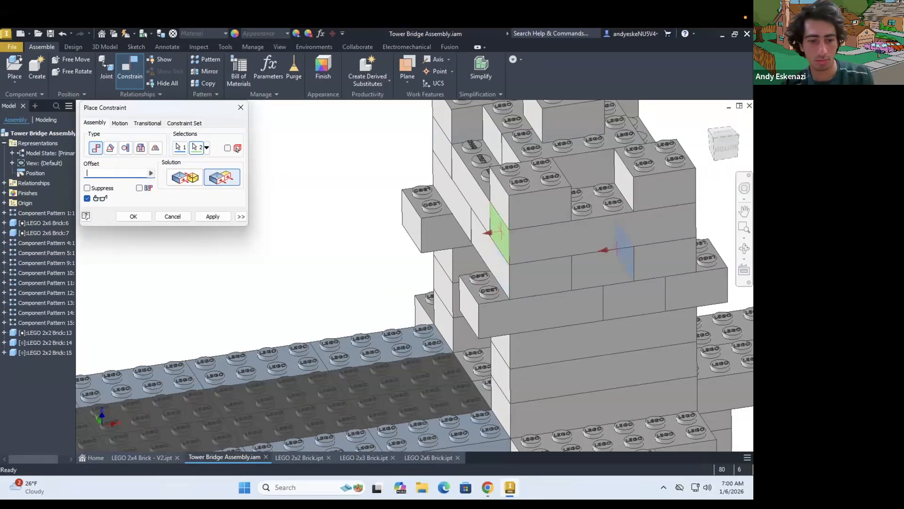
pyautogui.write('-16')
pyautogui.click(131, 214)
# Place three LEGO 2x3 bricks in a row above the deck
pyautogui.scroll(-4, 342, 237)
pyautogui.click(15, 65)
pyautogui.doubleClick(245, 183)
pyautogui.click(285, 230)
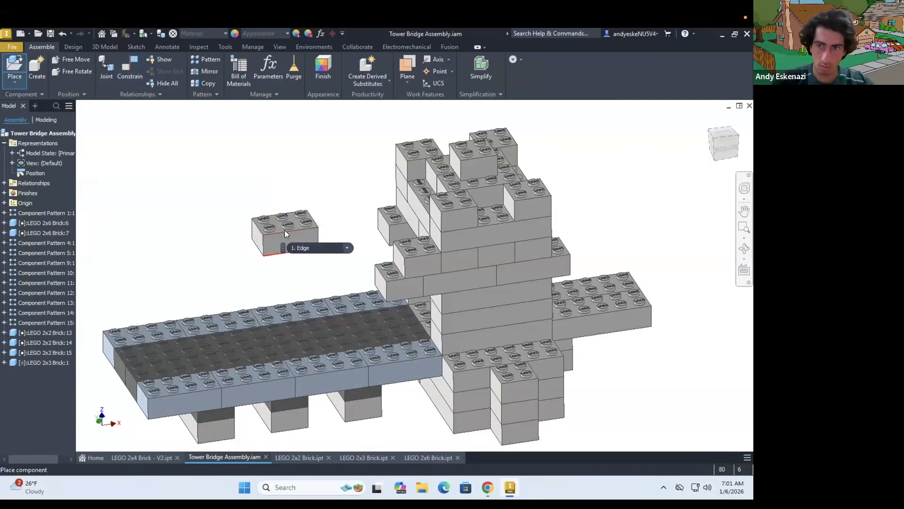
pyautogui.click(206, 253)
pyautogui.click(137, 285)
pyautogui.press('Escape')
# Constrain the long side faces of the first two 2x3 bricks flush with each other
pyautogui.scroll(-4, 274, 209)
pyautogui.moveTo(315, 248); pyautogui.dragTo(121, 135)
pyautogui.click(121, 135)
pyautogui.scroll(4, 273, 216)
pyautogui.click(129, 68)
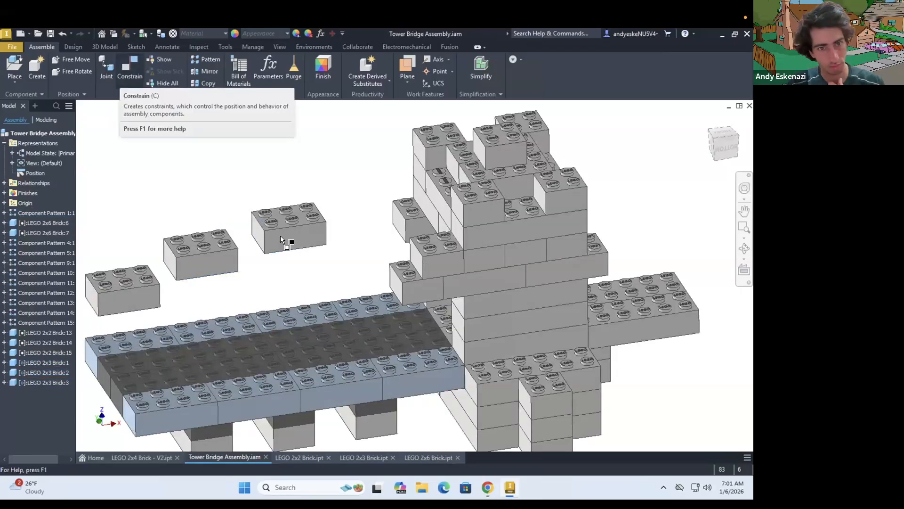
pyautogui.click(281, 237)
pyautogui.click(228, 264)
pyautogui.scroll(4, 257, 217)
pyautogui.moveTo(256, 217); pyautogui.dragTo(333, 244, button='middle')
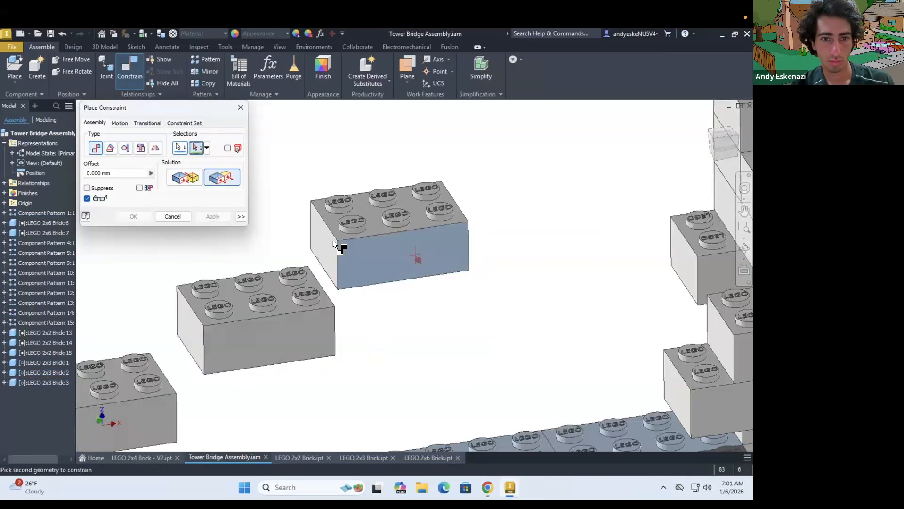
# Offset the end faces of the first two 2x3 bricks by 16 mm and mate one brick's underside onto the other's top
pyautogui.click(324, 239)
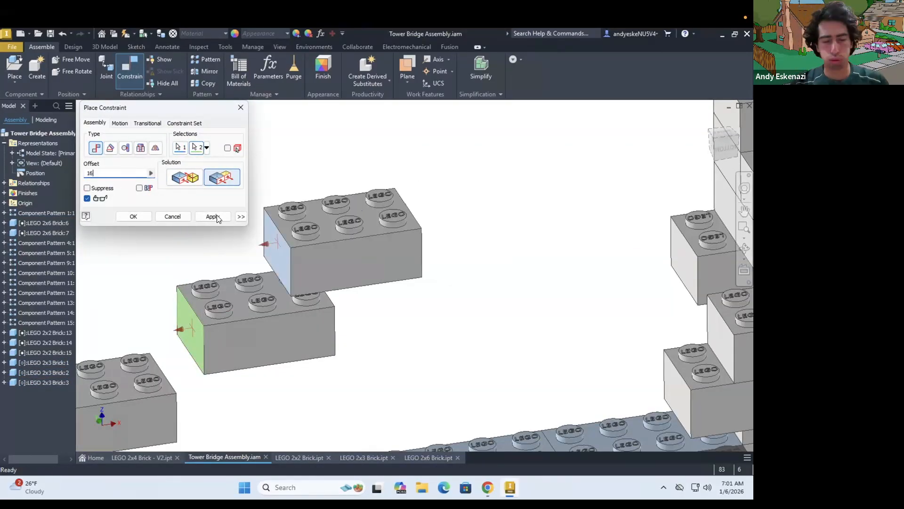
pyautogui.click(213, 217)
pyautogui.scroll(5, 428, 351)
pyautogui.click(184, 177)
pyautogui.click(213, 216)
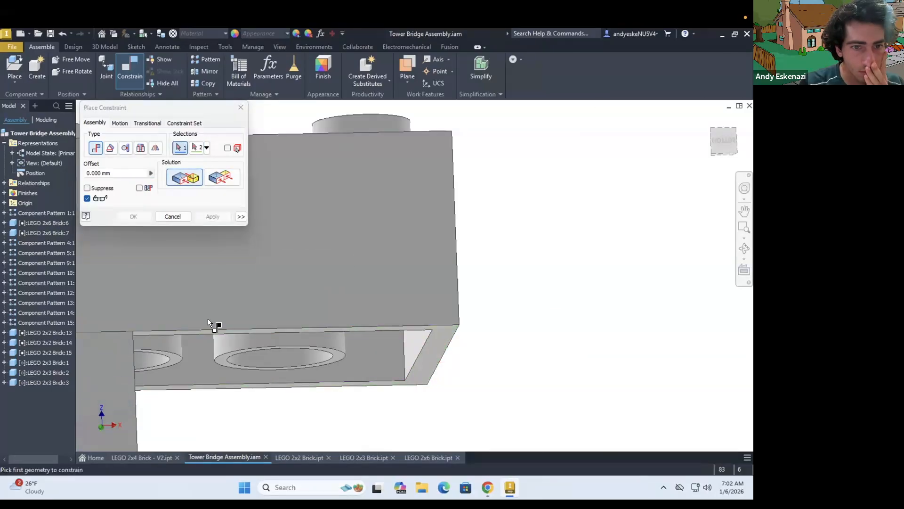
# Constrain the side face of the third 2x3 brick flush with the stacked 2x3 pair
pyautogui.scroll(-5, 207, 318)
pyautogui.click(210, 312)
pyautogui.click(154, 355)
pyautogui.click(222, 177)
pyautogui.click(213, 216)
# Mate the underside of the stacked 2x3 pair onto the top of the third 2x3 brick
pyautogui.click(207, 331)
pyautogui.keyDown('shift'); pyautogui.moveTo(222, 294); pyautogui.dragTo(224, 339, button='middle'); pyautogui.keyUp('shift')
pyautogui.click(180, 262)
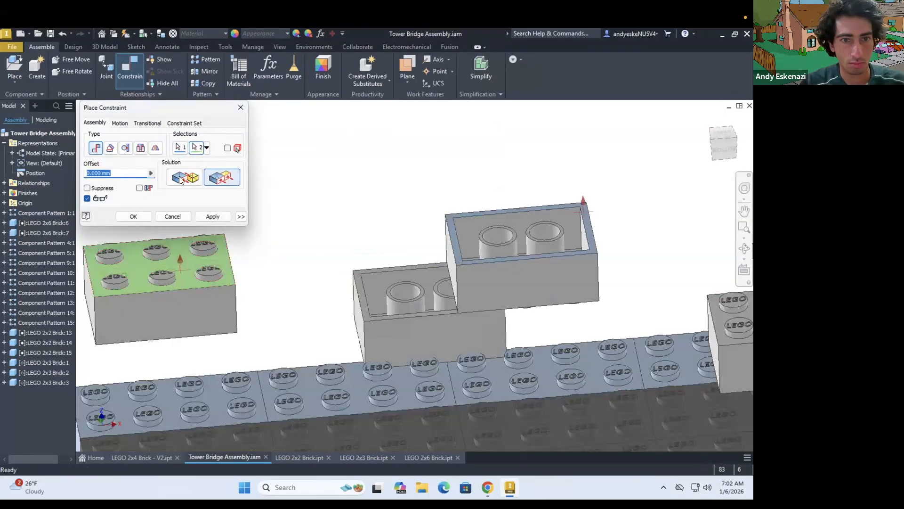
pyautogui.click(184, 177)
pyautogui.click(212, 216)
# Constrain the end faces of the lower two 2x3 bricks to each other with a flush constraint
pyautogui.scroll(-5, 252, 250)
pyautogui.click(283, 250)
pyautogui.keyDown('shift'); pyautogui.moveTo(212, 273); pyautogui.dragTo(230, 276, button='middle'); pyautogui.keyUp('shift')
pyautogui.click(222, 271)
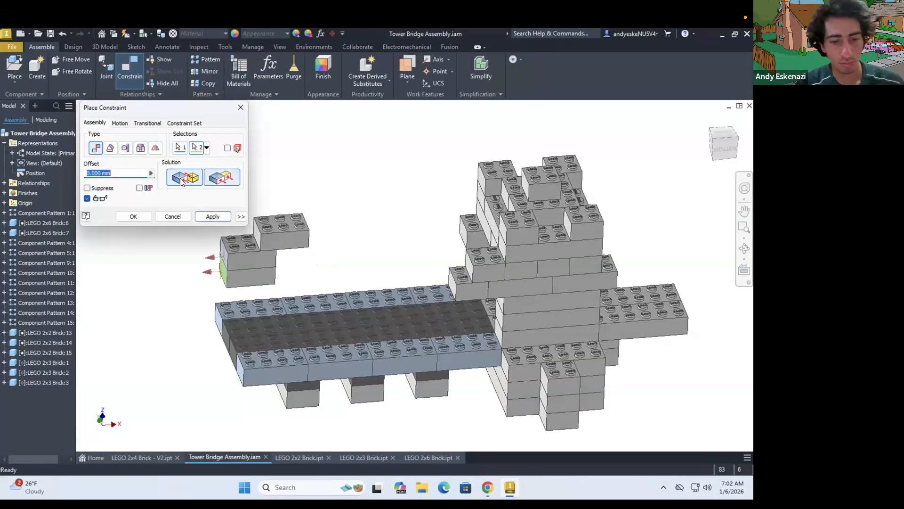
pyautogui.click(207, 215)
# Mate the top of the 2x3 brick stack against the underside of the lower 2x2 brick on the tower
pyautogui.click(329, 217)
pyautogui.keyDown('shift'); pyautogui.moveTo(438, 320); pyautogui.dragTo(419, 302, button='middle'); pyautogui.keyUp('shift')
pyautogui.scroll(5, 453, 264)
pyautogui.click(433, 284)
pyautogui.scroll(-4, 399, 268)
pyautogui.click(184, 177)
pyautogui.scroll(-5, 468, 268)
pyautogui.click(213, 217)
# Constrain the uppermost 2x3 brick's end face flush to the lower 2x2 brick's end face with a 16 mm offset
pyautogui.click(472, 263)
pyautogui.keyDown('shift'); pyautogui.moveTo(427, 258); pyautogui.dragTo(445, 254, button='middle'); pyautogui.keyUp('shift')
pyautogui.click(180, 148)
pyautogui.click(222, 178)
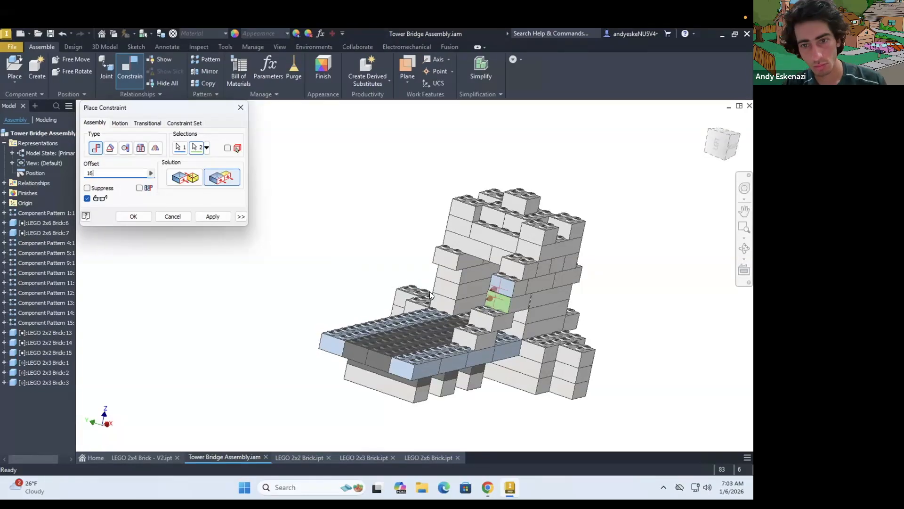
pyautogui.click(217, 217)
pyautogui.press('Escape')
# Pattern the two 2x2 and three 2x3 stepped bricks as 2 instances across the deck
pyautogui.keyDown('shift'); pyautogui.moveTo(307, 153); pyautogui.dragTo(207, 137, button='middle'); pyautogui.keyUp('shift')
pyautogui.click(205, 59)
pyautogui.click(428, 352)
pyautogui.click(453, 331)
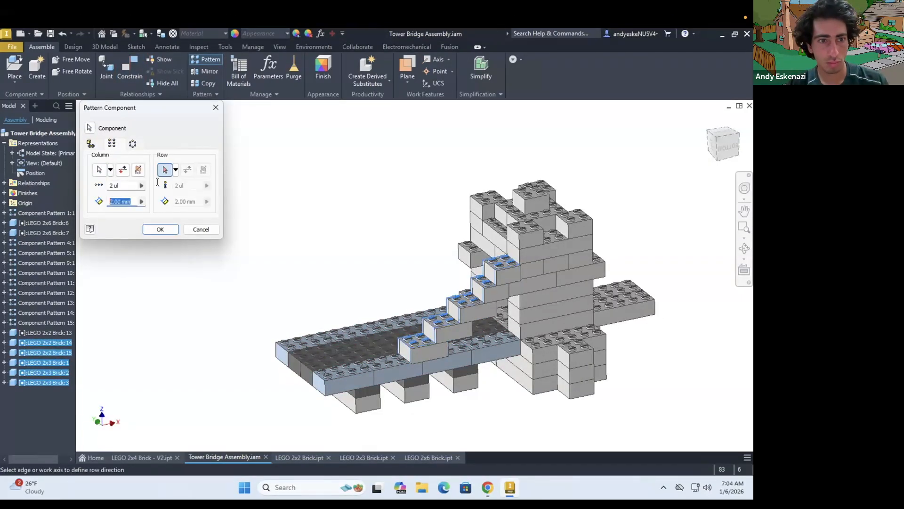
pyautogui.click(160, 228)
pyautogui.keyDown('shift'); pyautogui.moveTo(424, 306); pyautogui.dragTo(535, 358, button='middle'); pyautogui.keyUp('shift')
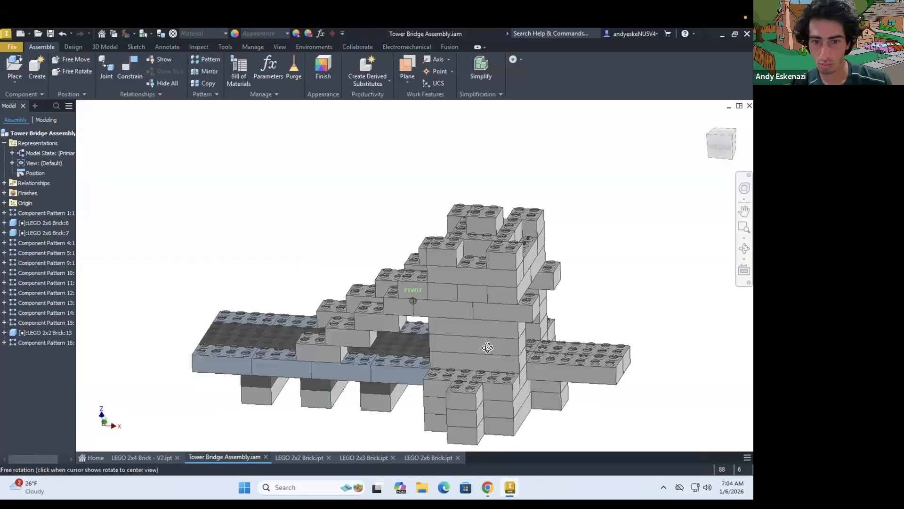
# Delete Component Pattern 13 from the assembly
pyautogui.rightClick(482, 284)
pyautogui.rightClick(52, 303)
pyautogui.click(68, 324)
pyautogui.rightClick(479, 282)
pyautogui.click(475, 217)
# Place a single LEGO 2x6 brick beside the tower
pyautogui.press('p')
pyautogui.click(198, 289)
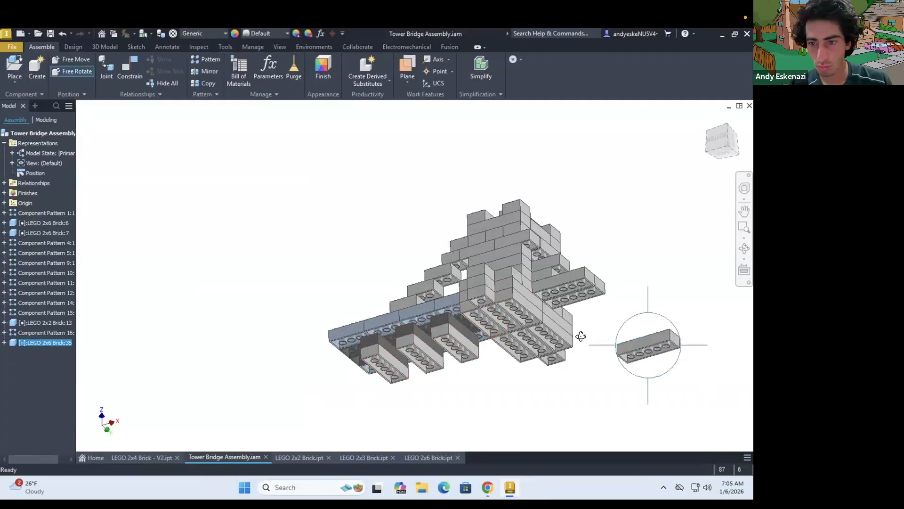
# Constrain the new 2x6 brick flush with the side face of the 2x6 deck brick extending beyond the tower
pyautogui.moveTo(609, 263); pyautogui.dragTo(607, 245)
pyautogui.click(130, 68)
pyautogui.scroll(-4, 649, 339)
pyautogui.click(648, 340)
pyautogui.click(430, 237)
pyautogui.click(214, 182)
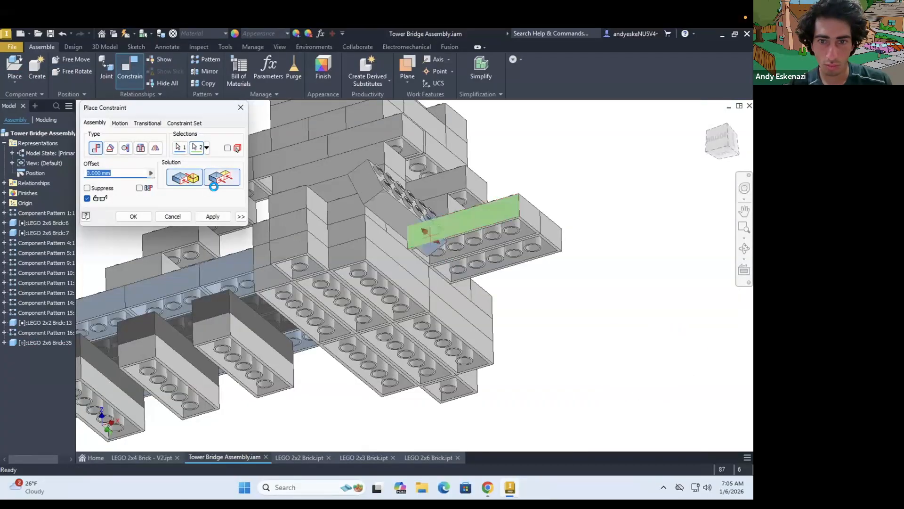
pyautogui.click(212, 217)
# Fix the new 2x6 brick beneath the deck extension and beside the tower base with two further face constraints
pyautogui.scroll(-5, 496, 226)
pyautogui.click(264, 349)
pyautogui.click(527, 212)
pyautogui.click(186, 178)
pyautogui.click(212, 217)
pyautogui.keyDown('shift'); pyautogui.moveTo(500, 273); pyautogui.dragTo(541, 282, button='middle'); pyautogui.keyUp('shift')
pyautogui.click(356, 289)
pyautogui.keyDown('shift'); pyautogui.moveTo(355, 290); pyautogui.dragTo(307, 301, button='middle'); pyautogui.keyUp('shift')
pyautogui.scroll(5, 306, 301)
pyautogui.click(257, 303)
pyautogui.click(211, 218)
pyautogui.press('Escape')
# Pattern the 2x6 brick beneath the deck extension as 2 vertically stacked instances spaced 9.6 mm, with the direction flipped
pyautogui.click(304, 293)
pyautogui.click(205, 60)
pyautogui.click(99, 170)
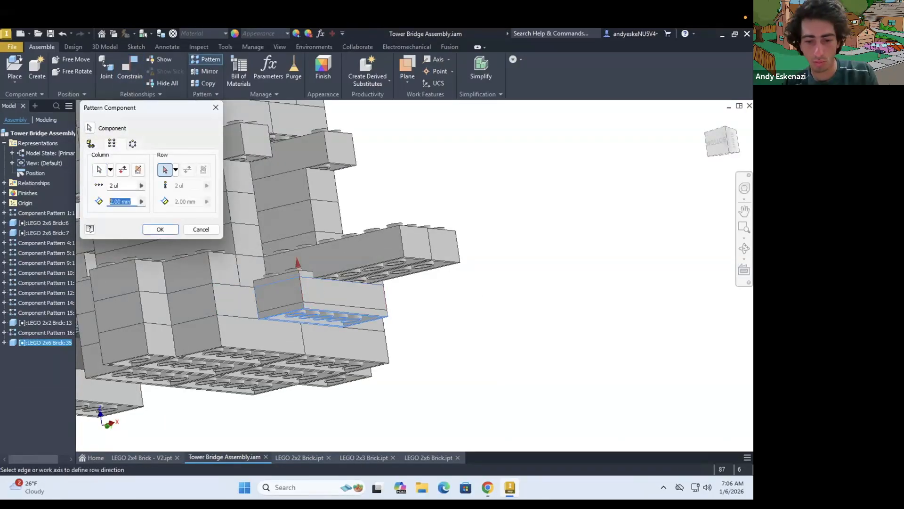
pyautogui.write('9.6')
pyautogui.click(123, 170)
pyautogui.click(160, 229)
# Pattern each of the two 2x6 deck bricks beyond the tower as 2 instances across the deck, using 16 mm spacing
pyautogui.keyDown('shift'); pyautogui.moveTo(357, 277); pyautogui.dragTo(360, 329, button='middle'); pyautogui.keyUp('shift')
pyautogui.click(206, 59)
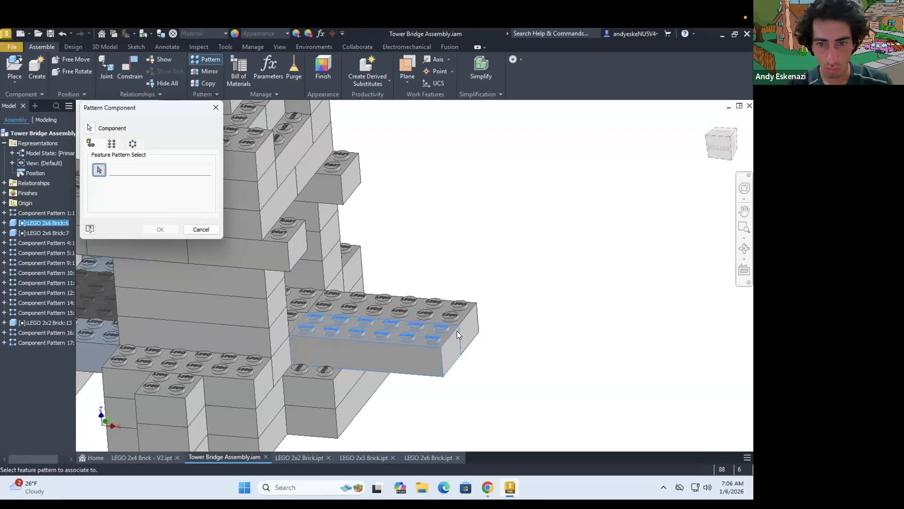
pyautogui.click(160, 230)
pyautogui.press('Return')
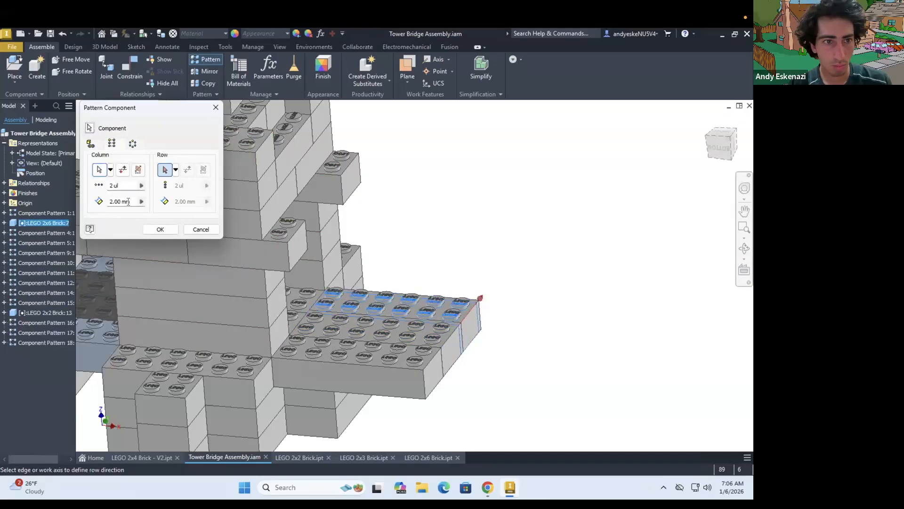
pyautogui.press('Return')
pyautogui.rightClick(31, 343)
pyautogui.click(46, 368)
pyautogui.write('16')
pyautogui.press('Return')
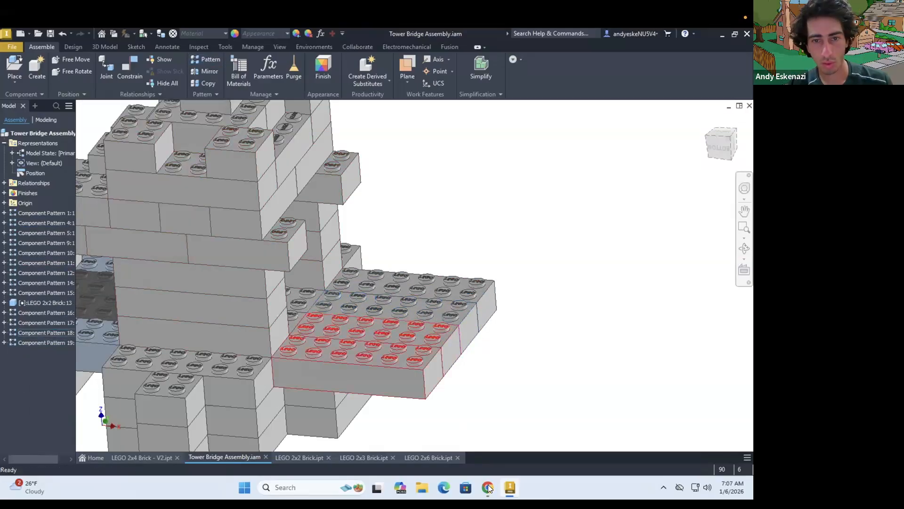
pyautogui.click(487, 487)
pyautogui.click(510, 487)
pyautogui.click(206, 60)
pyautogui.click(20, 333)
pyautogui.click(202, 229)
# Place another 2x6 brick and constrain its long side flush with the side of the protruding brick on the tower's upper wall
pyautogui.click(14, 66)
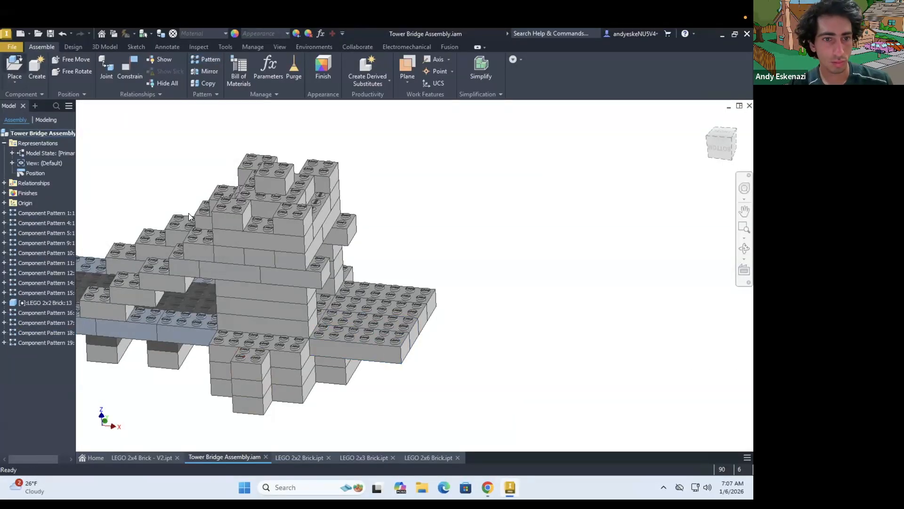
pyautogui.click(520, 235)
pyautogui.click(130, 77)
pyautogui.click(484, 242)
pyautogui.click(310, 283)
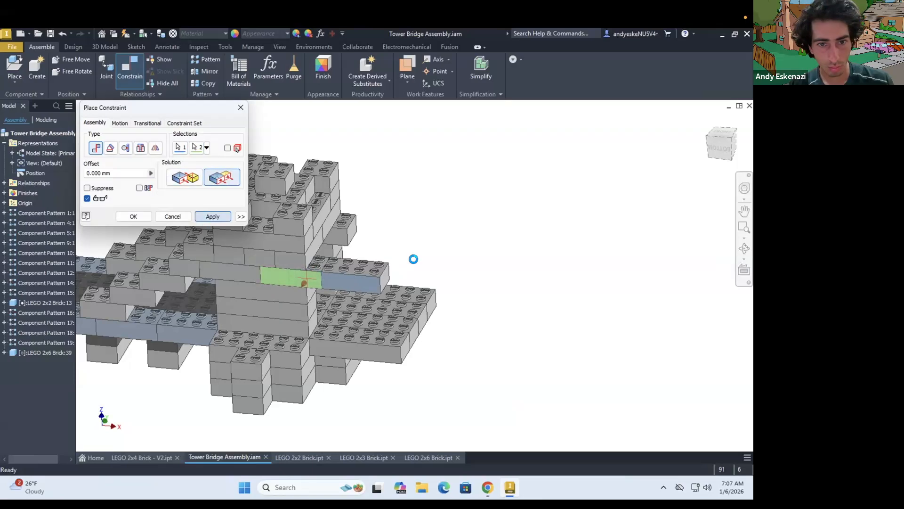
# Mate the new 2x6 brick's end face to the end face of the adjoining upper tower brick
pyautogui.click(315, 250)
pyautogui.scroll(4, 313, 245)
pyautogui.keyDown('shift'); pyautogui.moveTo(358, 264); pyautogui.dragTo(405, 283, button='middle'); pyautogui.keyUp('shift')
pyautogui.click(432, 264)
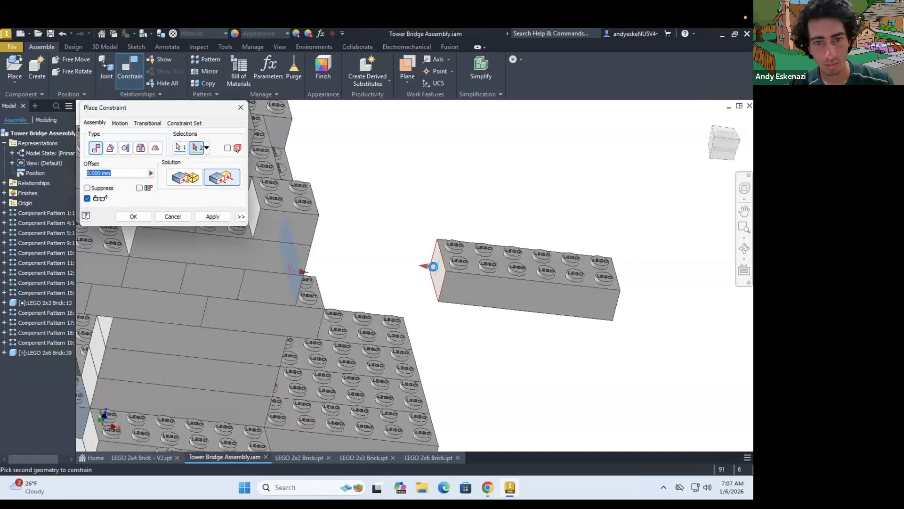
pyautogui.click(185, 177)
# Constrain the new 2x6 brick's underside flush to the neighbouring tower brick's underside with a 9.6 mm offset
pyautogui.keyDown('shift'); pyautogui.moveTo(455, 340); pyautogui.dragTo(398, 314, button='middle'); pyautogui.keyUp('shift')
pyautogui.scroll(5, 398, 315)
pyautogui.click(221, 178)
pyautogui.click(466, 318)
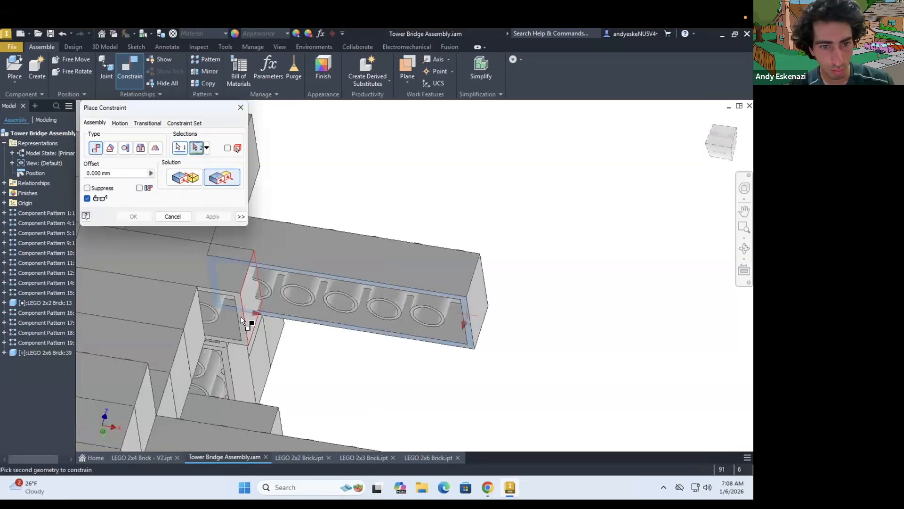
pyautogui.scroll(5, 245, 318)
pyautogui.click(267, 318)
pyautogui.doubleClick(116, 173)
pyautogui.write('9.6')
pyautogui.press('Return')
# Pattern the upper 2x6 arm brick as 2 instances across the tower with 48 mm spacing
pyautogui.scroll(-8, 288, 270)
pyautogui.keyDown('shift'); pyautogui.moveTo(288, 270); pyautogui.dragTo(338, 336, button='middle'); pyautogui.keyUp('shift')
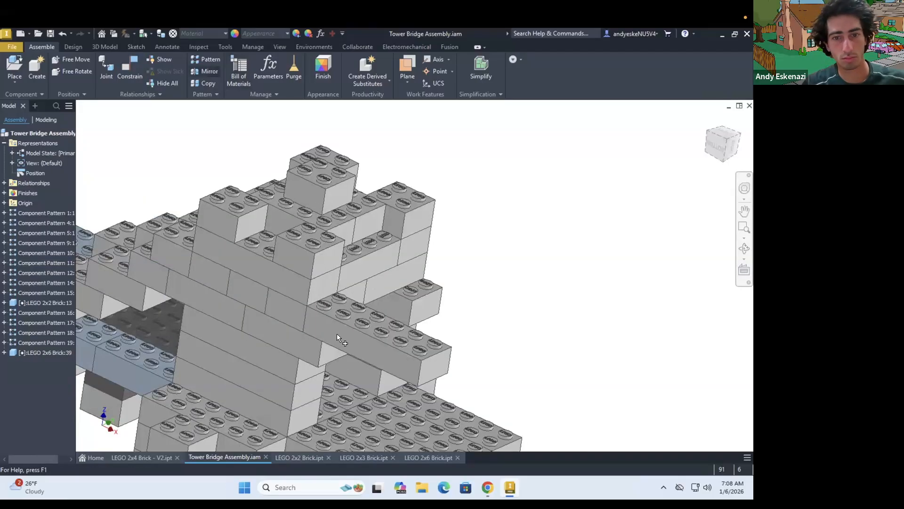
pyautogui.click(206, 60)
pyautogui.click(372, 340)
pyautogui.click(99, 170)
pyautogui.click(436, 354)
pyautogui.write('48')
pyautogui.press('Return')
pyautogui.scroll(-6, 368, 249)
pyautogui.keyDown('shift'); pyautogui.moveTo(367, 249); pyautogui.dragTo(448, 244, button='middle'); pyautogui.keyUp('shift')
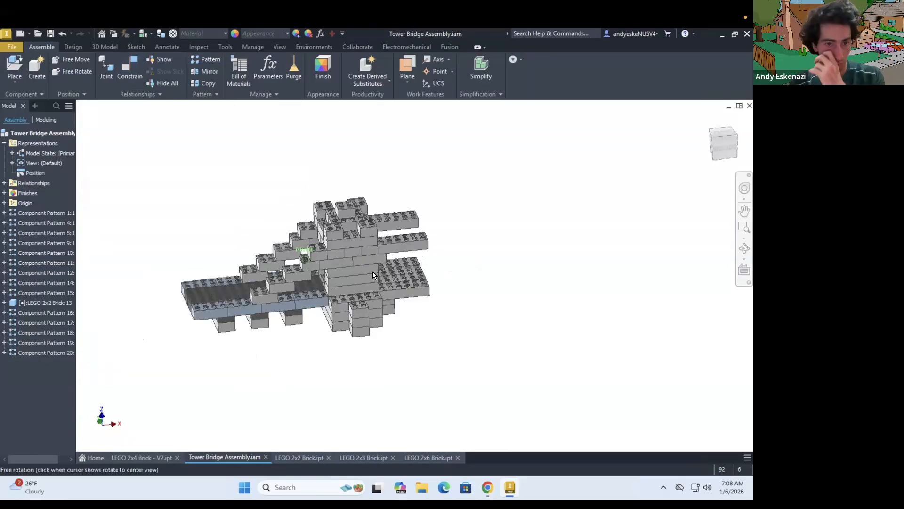
pyautogui.click(207, 60)
pyautogui.press('Escape')
# Apply a light blue finish to the stepped supports, the two upper arms and the outer deck bricks beyond the tower
pyautogui.moveTo(358, 278)
pyautogui.keyDown('shift'); pyautogui.mouseDown(button='middle')
pyautogui.moveTo(306, 287)
pyautogui.moveTo(356, 277)
pyautogui.mouseUp(button='middle'); pyautogui.keyUp('shift')
pyautogui.scroll(5, 273, 302)
pyautogui.click(322, 68)
pyautogui.click(266, 308)
pyautogui.click(297, 286)
pyautogui.click(326, 264)
pyautogui.click(352, 243)
pyautogui.click(362, 221)
pyautogui.scroll(-4, 352, 246)
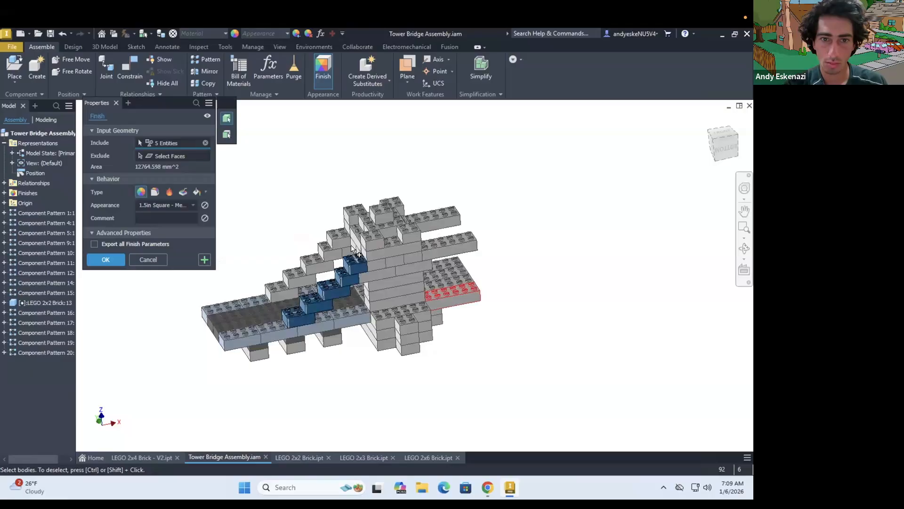
pyautogui.click(281, 294)
pyautogui.keyDown('shift'); pyautogui.moveTo(283, 301); pyautogui.dragTo(344, 292, button='middle'); pyautogui.keyUp('shift')
pyautogui.click(444, 267)
pyautogui.click(162, 205)
pyautogui.scroll(-8, 181, 324)
pyautogui.click(170, 282)
pyautogui.click(106, 260)
# Apply the Gray finish to the support bricks under the deck and the middle deck bricks beyond the tower
pyautogui.keyDown('shift'); pyautogui.moveTo(301, 330); pyautogui.dragTo(260, 332, button='middle'); pyautogui.keyUp('shift')
pyautogui.click(323, 69)
pyautogui.click(257, 354)
pyautogui.click(165, 205)
pyautogui.scroll(-6, 150, 324)
pyautogui.click(150, 324)
pyautogui.click(294, 344)
pyautogui.click(331, 337)
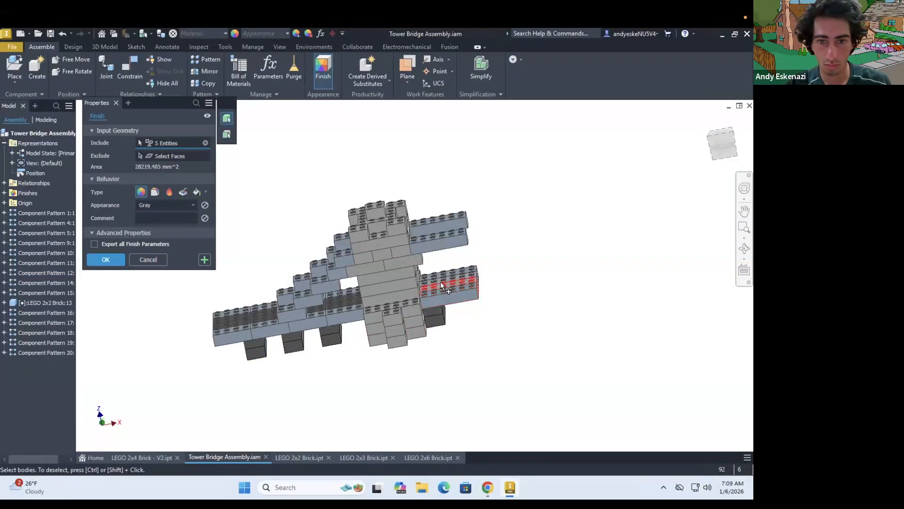
pyautogui.scroll(5, 441, 281)
pyautogui.click(447, 287)
pyautogui.click(446, 303)
pyautogui.click(105, 259)
# Start a finish on the tower's front wall and choose the Smooth - Yellow appearance
pyautogui.keyDown('shift'); pyautogui.moveTo(443, 344); pyautogui.dragTo(405, 313, button='middle'); pyautogui.keyUp('shift')
pyautogui.click(323, 68)
pyautogui.click(227, 134)
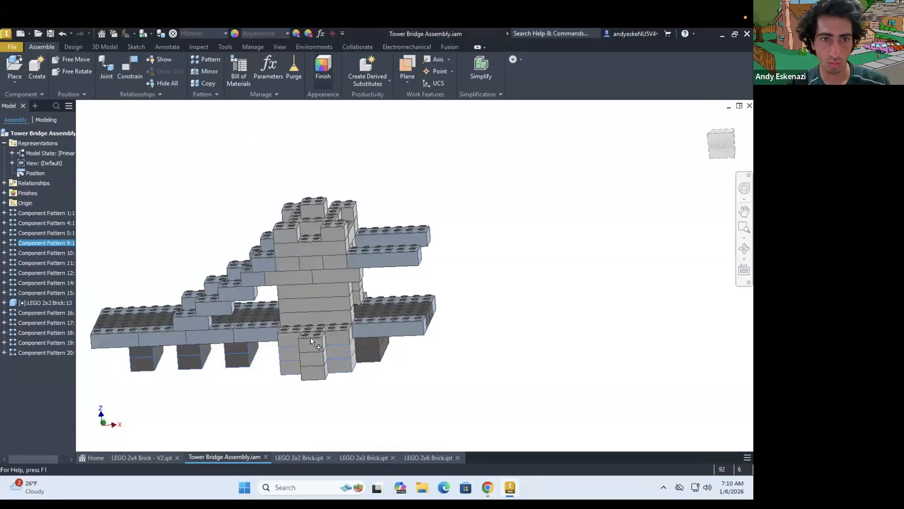
pyautogui.click(323, 68)
pyautogui.click(336, 276)
pyautogui.click(154, 205)
pyautogui.press('z')
pyautogui.click(160, 304)
pyautogui.click(488, 488)
pyautogui.click(510, 487)
pyautogui.click(170, 206)
pyautogui.scroll(15, 180, 263)
pyautogui.click(180, 261)
# Include the front wall bricks and the stepped base bricks of the tower in the yellow finish
pyautogui.click(289, 278)
pyautogui.scroll(4, 291, 339)
pyautogui.click(311, 247)
pyautogui.click(311, 272)
pyautogui.click(311, 299)
pyautogui.click(291, 339)
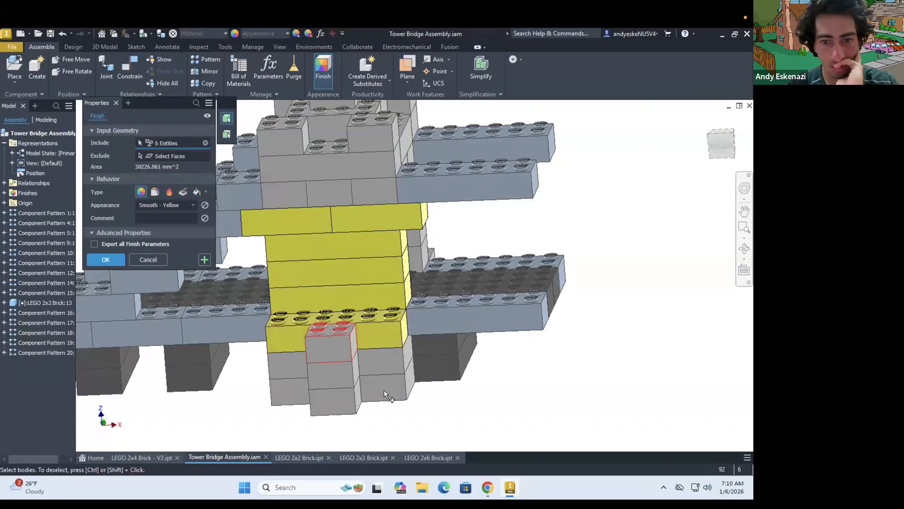
pyautogui.scroll(-5, 341, 398)
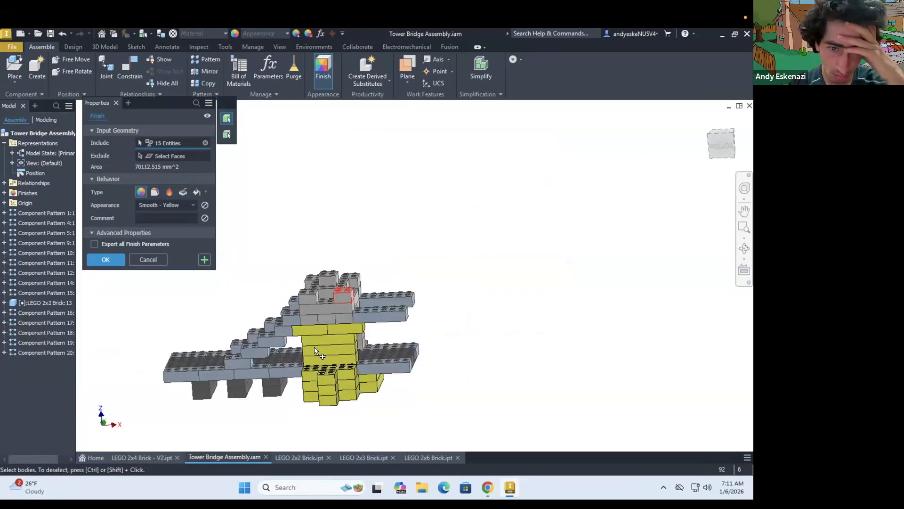
# Add the bricks of the tower's upper front section to the Smooth - Yellow finish and apply it
pyautogui.scroll(6, 347, 303)
pyautogui.click(236, 326)
pyautogui.click(301, 361)
pyautogui.click(352, 395)
pyautogui.click(302, 397)
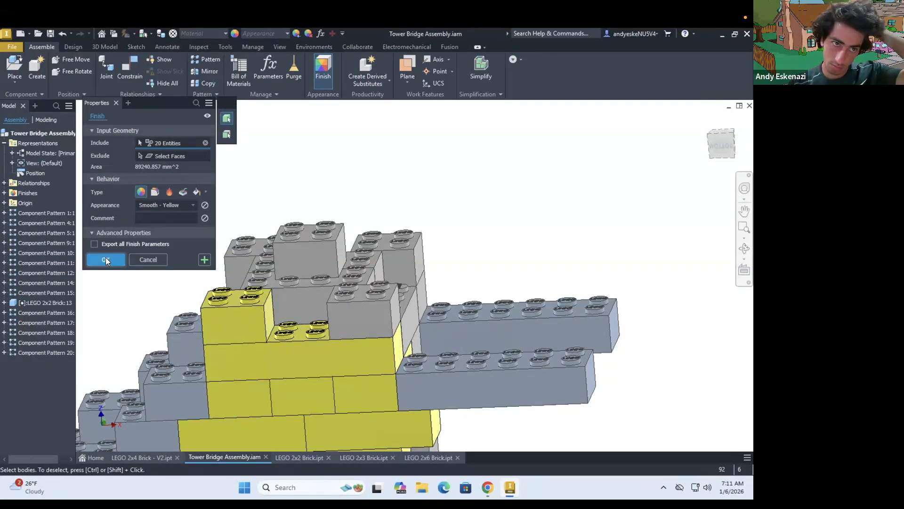
pyautogui.click(105, 260)
# Start another Smooth - Yellow finish and include the remaining gray bricks around the tower's top
pyautogui.scroll(-6, 248, 302)
pyautogui.keyDown('shift'); pyautogui.moveTo(248, 305); pyautogui.dragTo(263, 297, button='middle'); pyautogui.keyUp('shift')
pyautogui.scroll(5, 245, 264)
pyautogui.click(323, 69)
pyautogui.scroll(-3, 298, 340)
pyautogui.click(165, 206)
pyautogui.press('s')
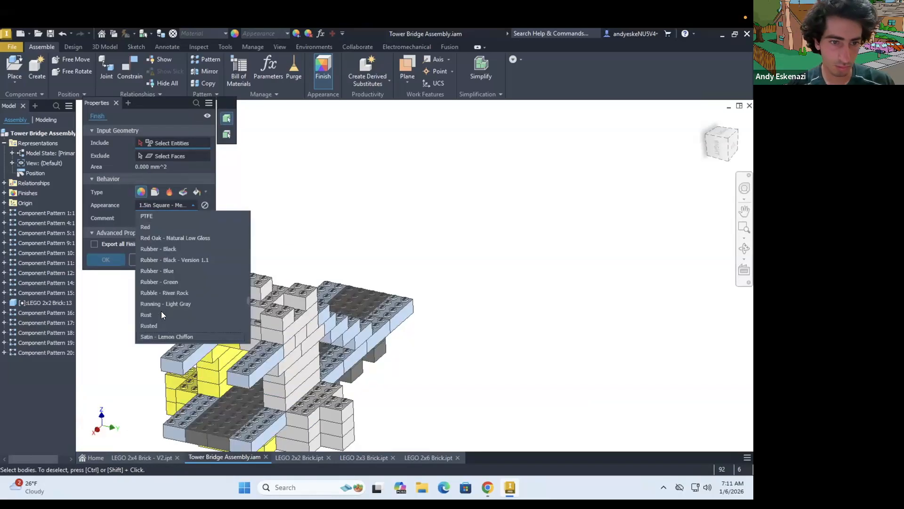
pyautogui.scroll(-2, 176, 327)
pyautogui.click(175, 326)
# Add the opposite side wall and base bricks of the tower to the yellow finish and apply it
pyautogui.scroll(-3, 405, 356)
pyautogui.scroll(4, 262, 341)
pyautogui.click(324, 360)
pyautogui.click(327, 322)
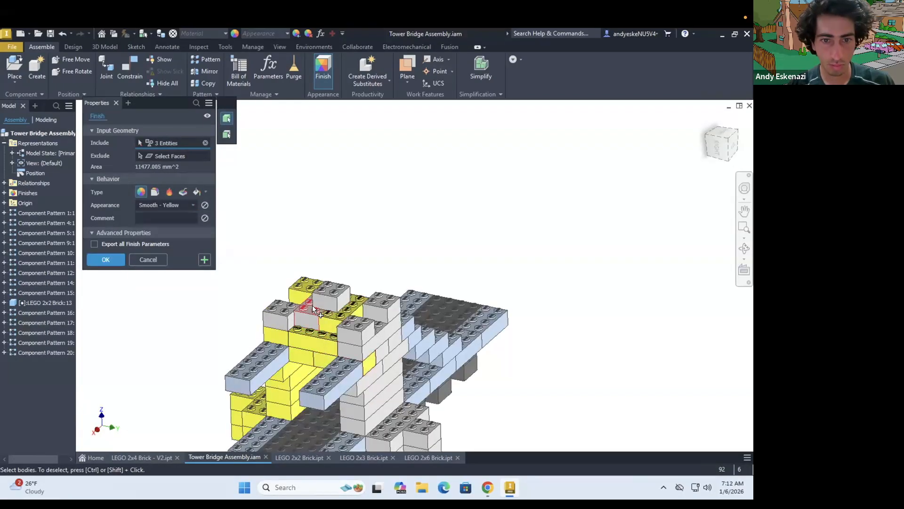
pyautogui.click(304, 319)
pyautogui.scroll(4, 367, 337)
pyautogui.click(366, 406)
# Apply the Smooth - Yellow finish to four remaining uncoloured tower bricks
pyautogui.scroll(-3, 365, 406)
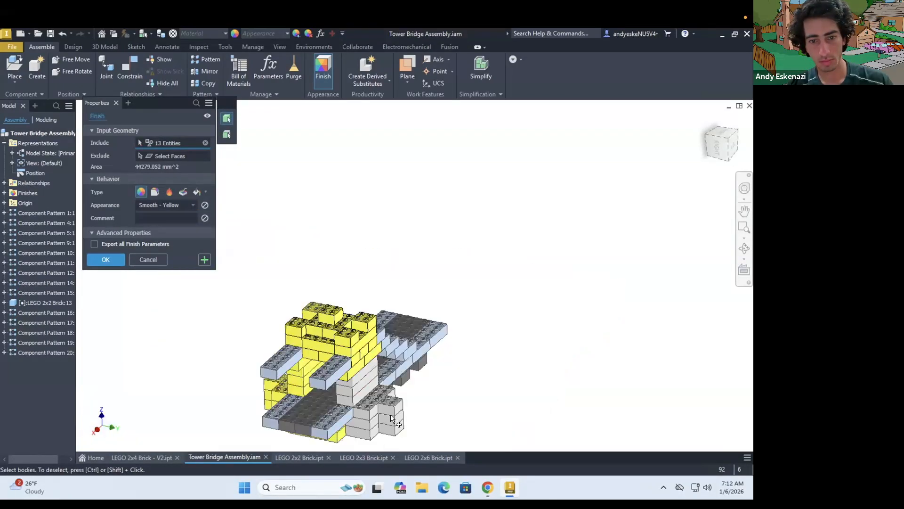
pyautogui.scroll(3, 371, 386)
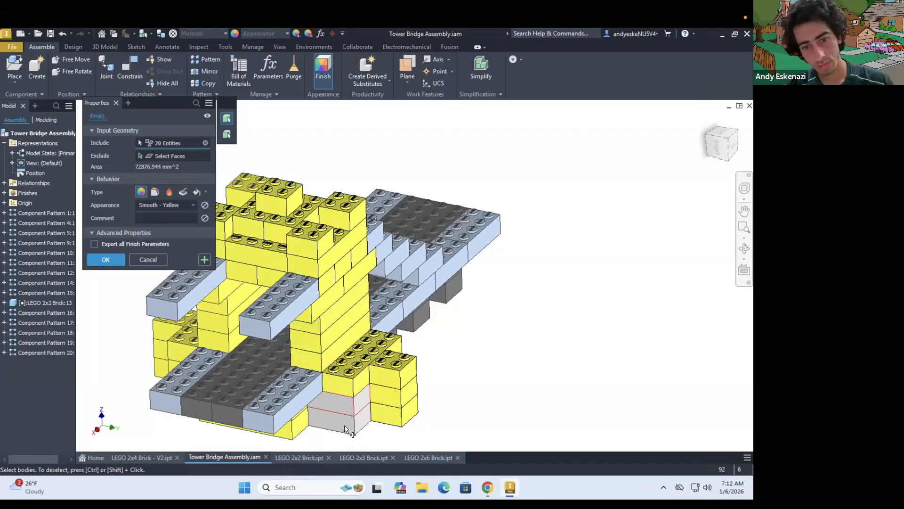
pyautogui.click(113, 265)
pyautogui.keyDown('shift'); pyautogui.moveTo(235, 271); pyautogui.dragTo(329, 208, button='middle'); pyautogui.keyUp('shift')
pyautogui.click(323, 69)
pyautogui.click(151, 206)
# Apply a yellow finish to the last gray brick between the studs near the tower's top
pyautogui.scroll(-2, 172, 324)
pyautogui.click(171, 324)
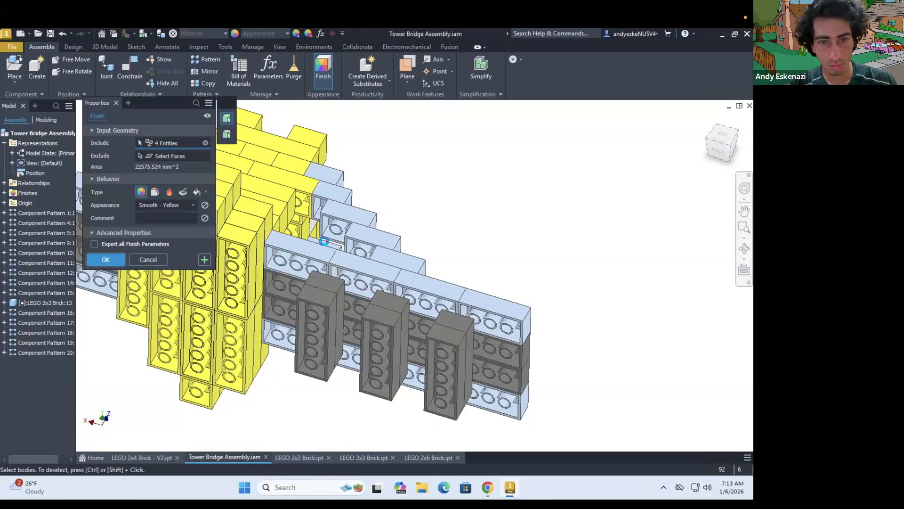
pyautogui.click(107, 260)
pyautogui.keyDown('shift'); pyautogui.moveTo(273, 257); pyautogui.dragTo(375, 215, button='middle'); pyautogui.keyUp('shift')
pyautogui.click(323, 68)
pyautogui.click(156, 206)
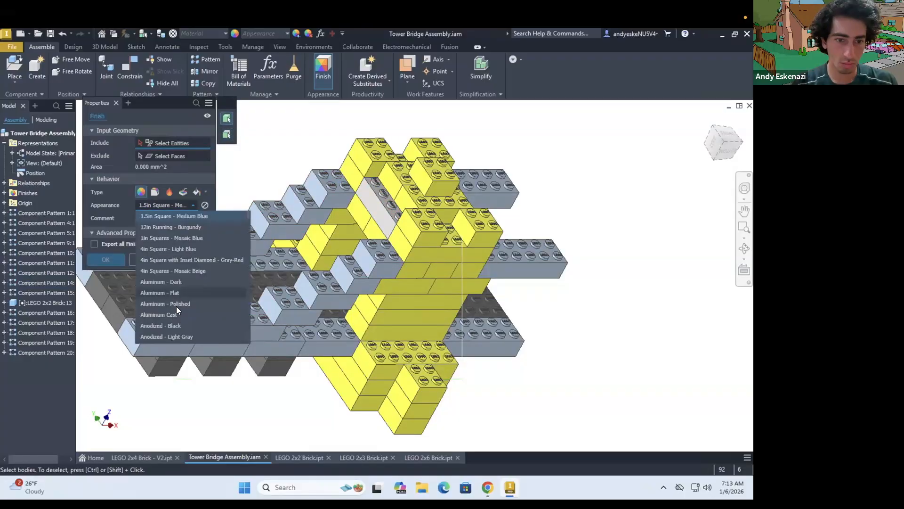
pyautogui.click(388, 204)
pyautogui.click(106, 260)
pyautogui.keyDown('shift'); pyautogui.moveTo(376, 286); pyautogui.dragTo(464, 263, button='middle'); pyautogui.keyUp('shift')
# Save the Tower Bridge assembly
pyautogui.scroll(-3, 464, 262)
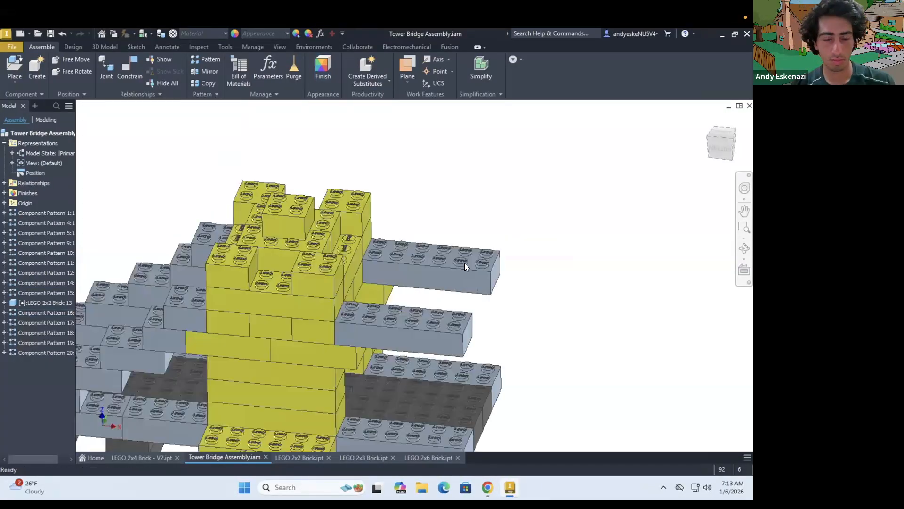
pyautogui.scroll(3, 464, 263)
pyautogui.click(50, 34)
pyautogui.keyDown('shift'); pyautogui.moveTo(188, 281); pyautogui.dragTo(179, 300, button='middle'); pyautogui.keyUp('shift')
pyautogui.scroll(4, 305, 291)
pyautogui.keyDown('shift'); pyautogui.moveTo(304, 292); pyautogui.dragTo(293, 310, button='middle'); pyautogui.keyUp('shift')
# Create a vertical work axis at the free end of the deck beyond the tower
pyautogui.scroll(-3, 362, 311)
pyautogui.keyDown('shift'); pyautogui.moveTo(370, 312); pyautogui.dragTo(343, 320, button='middle'); pyautogui.keyUp('shift')
pyautogui.click(407, 81)
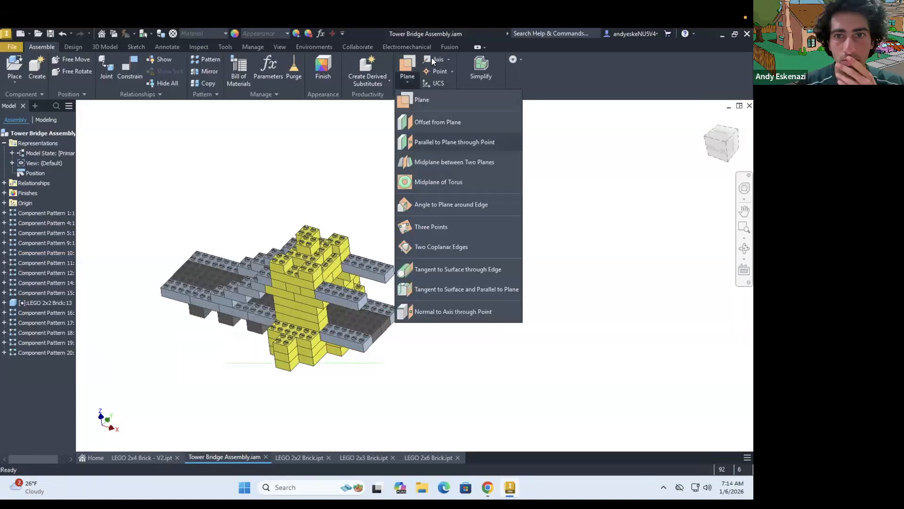
pyautogui.click(434, 60)
# Start a circular component pattern and select all the tower, deck and arm bricks as its components
pyautogui.scroll(-4, 383, 325)
pyautogui.click(373, 374)
pyautogui.scroll(5, 414, 365)
pyautogui.click(206, 59)
pyautogui.click(132, 143)
pyautogui.click(99, 170)
pyautogui.scroll(5, 349, 249)
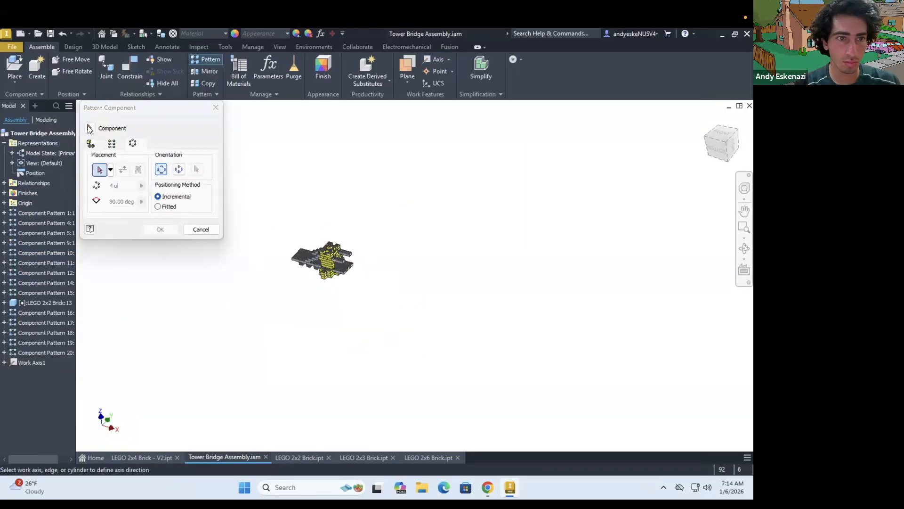
pyautogui.click(90, 128)
pyautogui.scroll(-4, 325, 255)
pyautogui.click(439, 337)
pyautogui.click(462, 272)
pyautogui.scroll(-5, 433, 298)
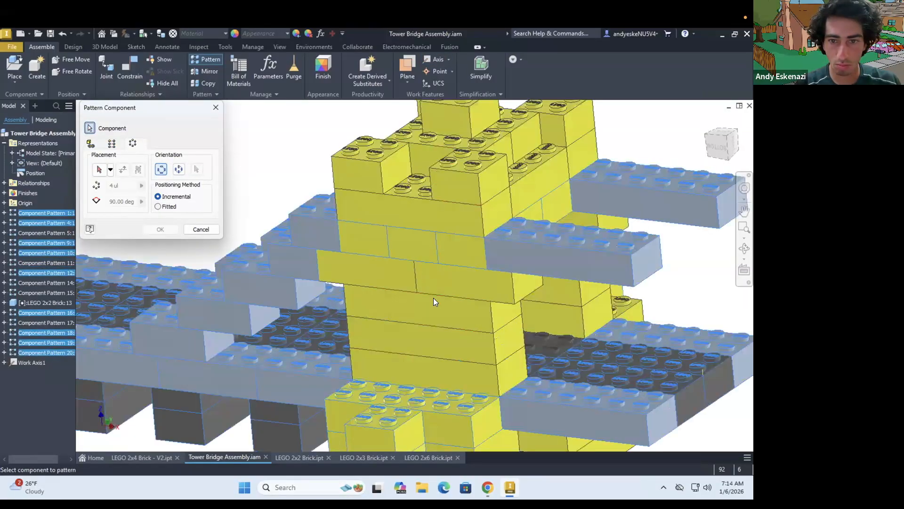
pyautogui.click(433, 298)
pyautogui.scroll(2, 433, 298)
pyautogui.click(441, 210)
pyautogui.scroll(3, 442, 283)
pyautogui.keyDown('shift'); pyautogui.moveTo(475, 330); pyautogui.dragTo(471, 264, button='middle'); pyautogui.keyUp('shift')
pyautogui.click(423, 348)
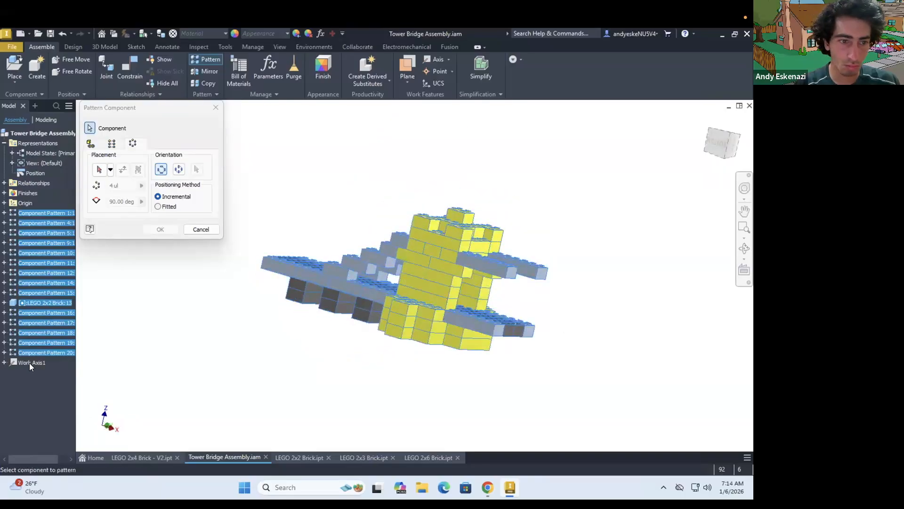
# Pattern the selected bricks around the work axis with a count of 2 at 180 degrees
pyautogui.click(99, 170)
pyautogui.click(30, 363)
pyautogui.click(89, 128)
pyautogui.keyDown('shift'); pyautogui.moveTo(372, 249); pyautogui.dragTo(452, 278, button='middle'); pyautogui.keyUp('shift')
pyautogui.write('2')
pyautogui.moveTo(122, 185); pyautogui.dragTo(108, 201)
pyautogui.write('180')
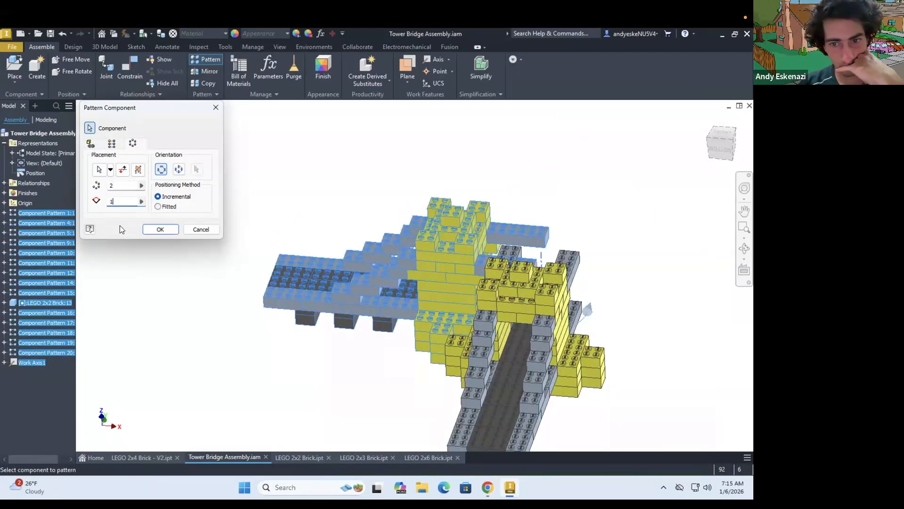
pyautogui.click(165, 229)
pyautogui.scroll(3, 289, 244)
pyautogui.keyDown('shift'); pyautogui.moveTo(289, 244); pyautogui.dragTo(394, 243, button='middle'); pyautogui.keyUp('shift')
pyautogui.scroll(-3, 394, 243)
pyautogui.scroll(3, 392, 236)
# Review the circular component pattern's settings and close them without changes
pyautogui.rightClick(40, 222)
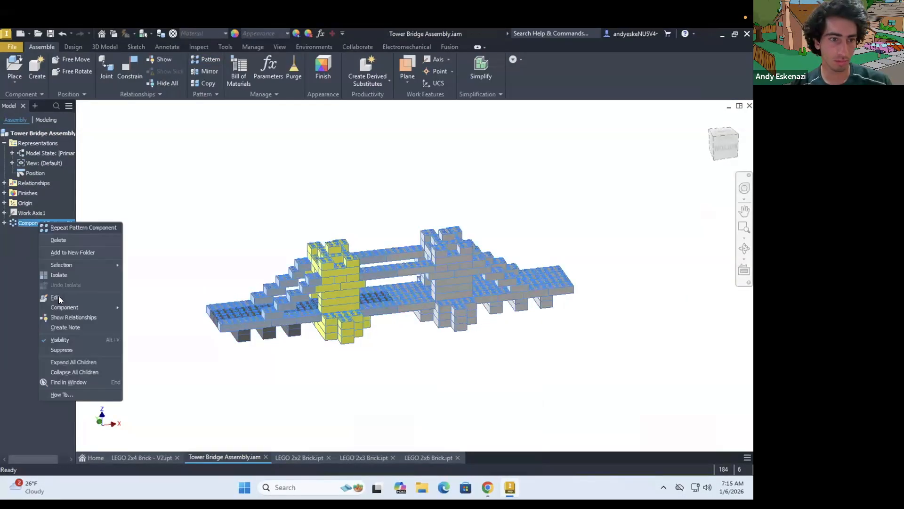
pyautogui.click(58, 295)
pyautogui.click(200, 228)
pyautogui.rightClick(48, 221)
pyautogui.click(236, 445)
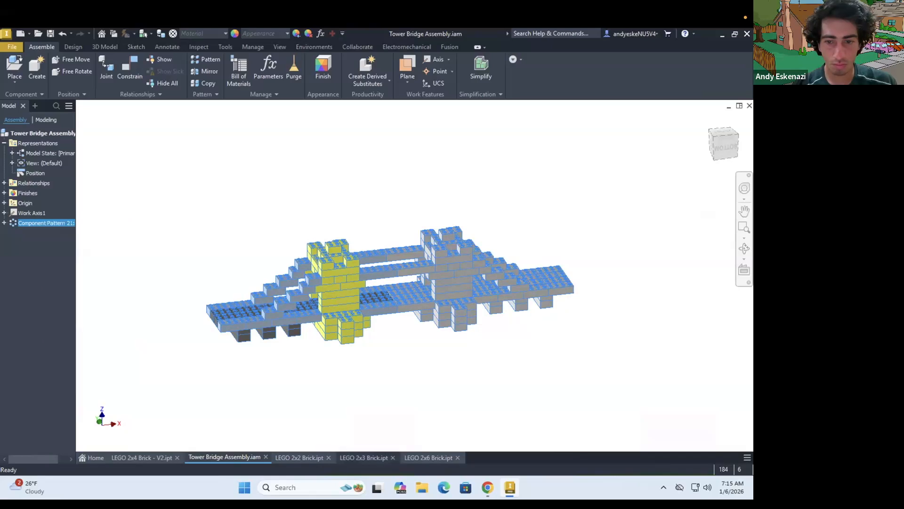
# Switch to Chrome and search the web for "inventor assembly pattern preserve color"
pyautogui.click(488, 487)
pyautogui.click(368, 39)
pyautogui.write('inventor assembly pattern preserve color')
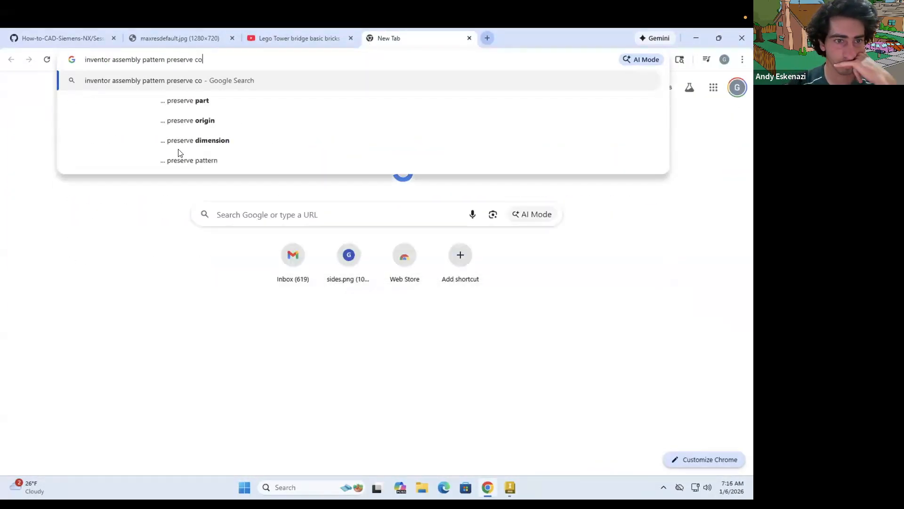
pyautogui.press('Return')
pyautogui.scroll(-6, 265, 354)
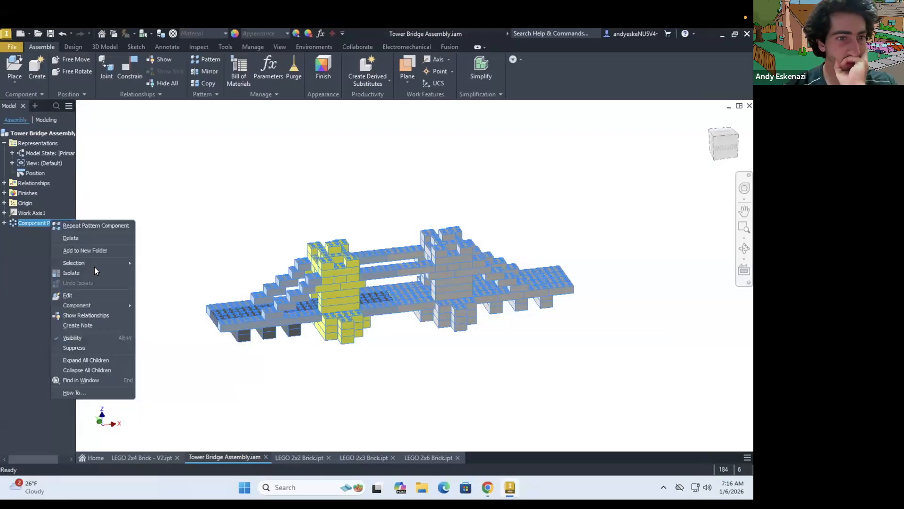
# Return to Inventor and reopen the circular pattern for editing, accepting its existing settings
pyautogui.moveTo(94, 265)
pyautogui.click(68, 295)
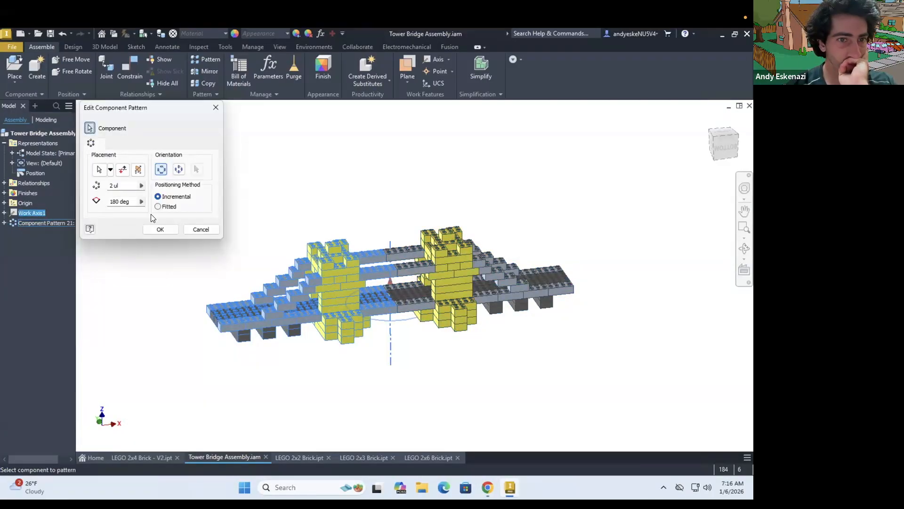
pyautogui.click(159, 228)
pyautogui.scroll(3, 340, 305)
pyautogui.click(323, 69)
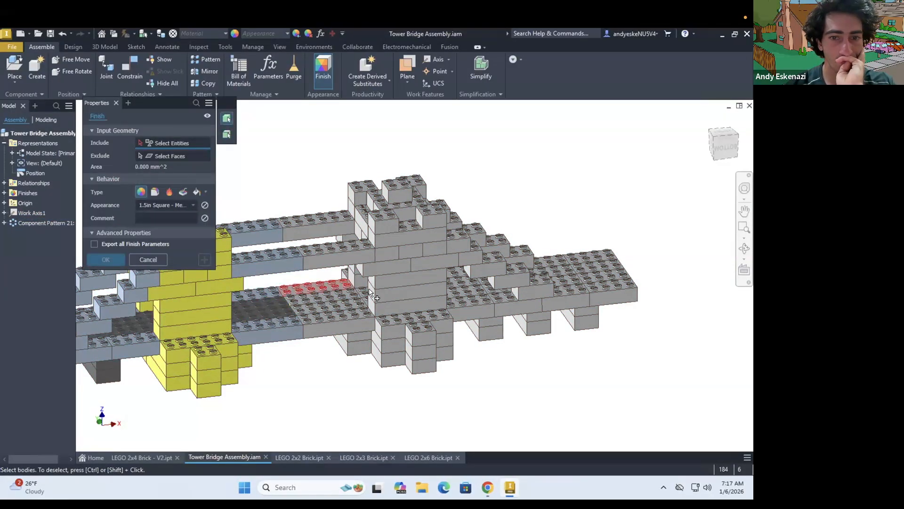
pyautogui.click(370, 293)
pyautogui.scroll(3, 423, 320)
pyautogui.click(577, 328)
pyautogui.scroll(-3, 544, 397)
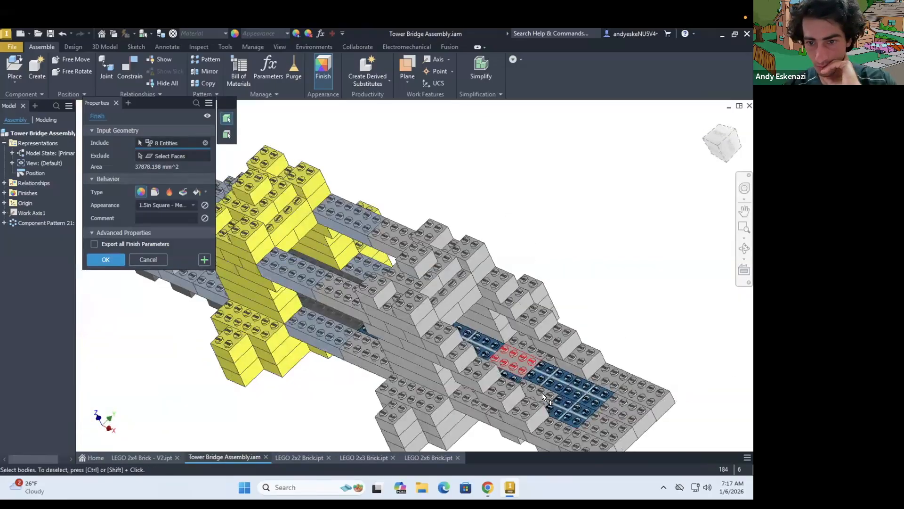
pyautogui.click(614, 422)
pyautogui.click(148, 259)
# Remove the circular component pattern so only the original bridge half is left
pyautogui.rightClick(46, 223)
pyautogui.click(70, 242)
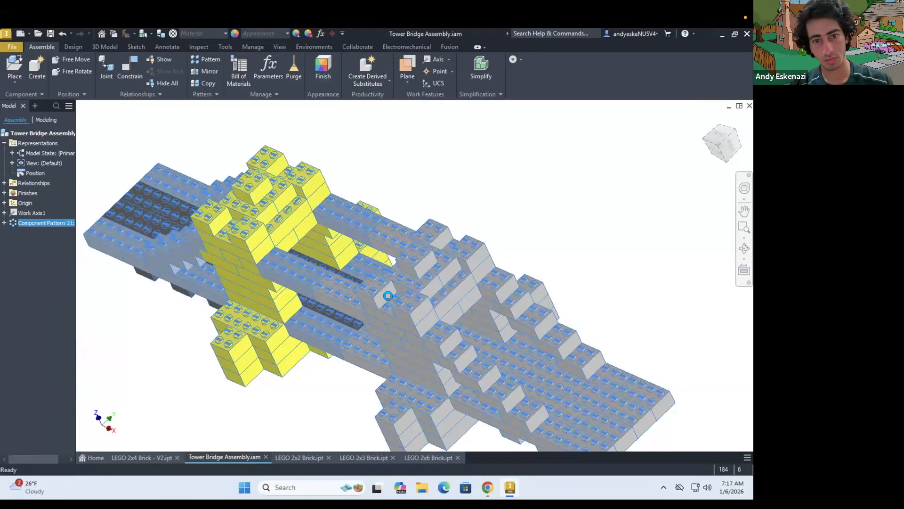
pyautogui.scroll(-5, 391, 297)
pyautogui.keyDown('shift'); pyautogui.moveTo(427, 359); pyautogui.dragTo(528, 304, button='middle'); pyautogui.keyUp('shift')
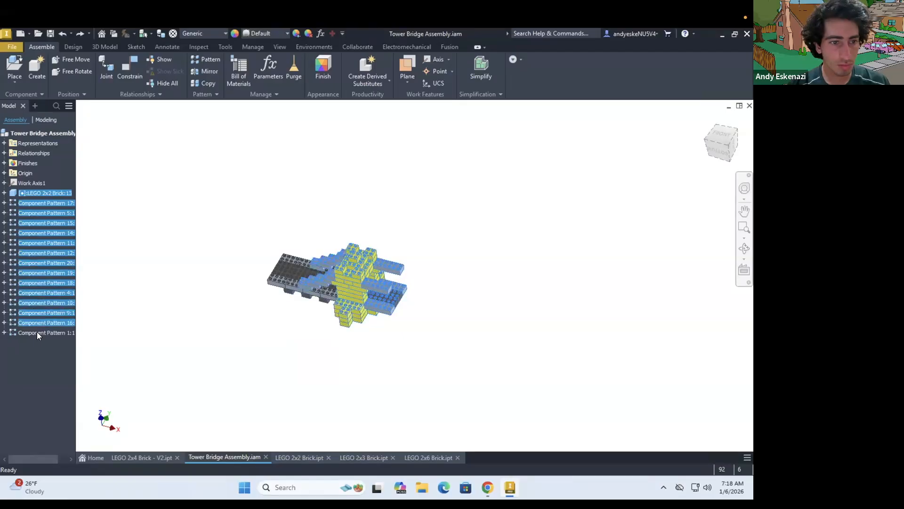
pyautogui.click(487, 279)
pyautogui.hotkey('ctrl', 'z')
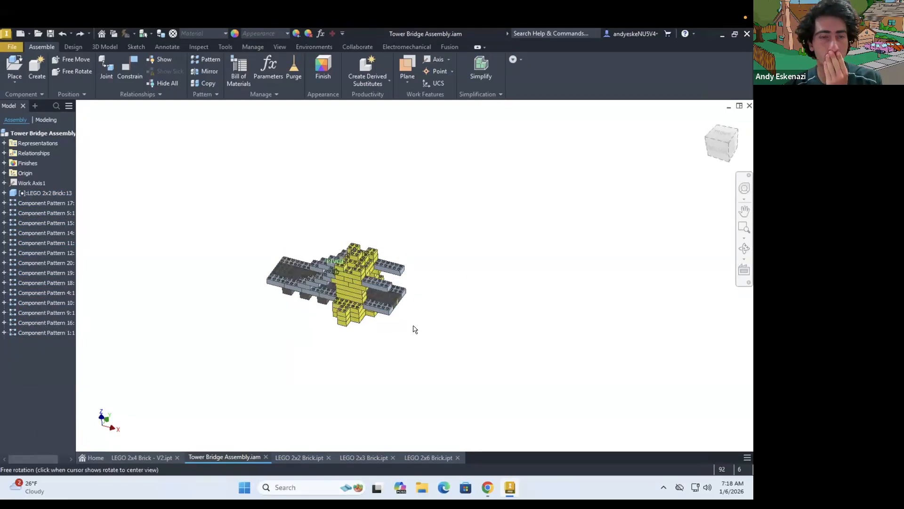
# Start a new component pattern and select all brick patterns of the tower, deck and arms
pyautogui.scroll(-3, 362, 272)
pyautogui.keyDown('shift'); pyautogui.moveTo(363, 272); pyautogui.dragTo(319, 273, button='middle'); pyautogui.keyUp('shift')
pyautogui.click(206, 59)
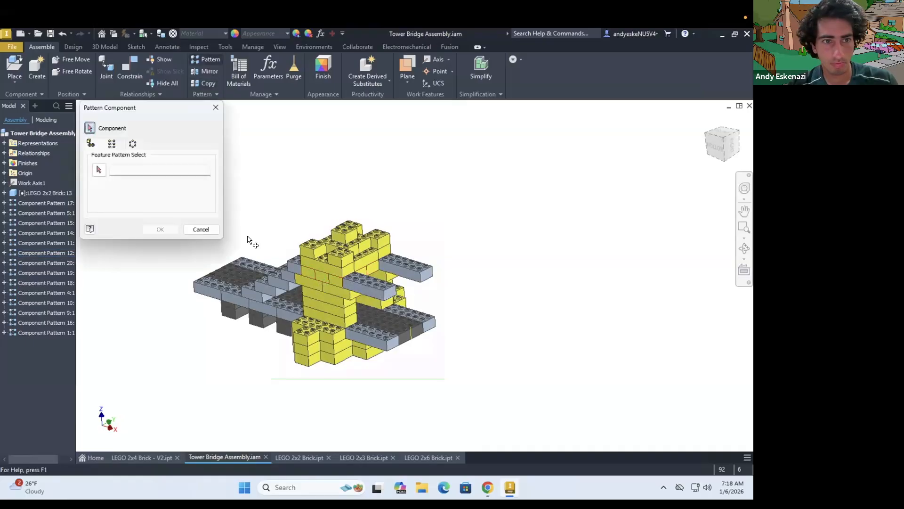
pyautogui.scroll(3, 244, 228)
pyautogui.scroll(-6, 346, 306)
pyautogui.click(348, 301)
pyautogui.click(454, 320)
pyautogui.click(503, 383)
pyautogui.click(335, 377)
pyautogui.scroll(3, 272, 341)
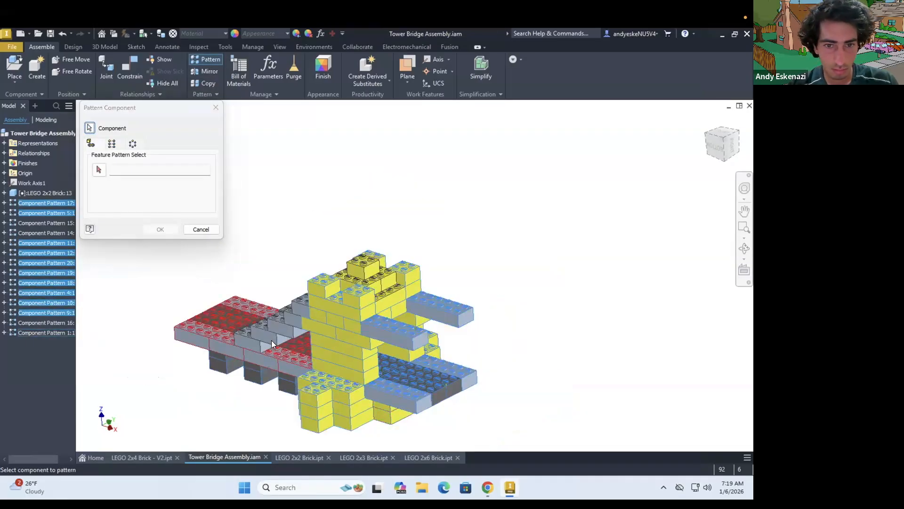
pyautogui.click(271, 340)
pyautogui.click(288, 322)
pyautogui.click(363, 267)
# Make the pattern circular around Work Axis1 with a count of 2 at 180 degrees
pyautogui.click(99, 170)
pyautogui.keyDown('shift'); pyautogui.moveTo(330, 301); pyautogui.dragTo(314, 220, button='middle'); pyautogui.keyUp('shift')
pyautogui.scroll(-5, 438, 226)
pyautogui.click(132, 144)
pyautogui.click(99, 169)
pyautogui.click(32, 183)
pyautogui.moveTo(125, 186); pyautogui.dragTo(105, 202)
pyautogui.write('2180')
pyautogui.click(154, 228)
pyautogui.scroll(8, 340, 256)
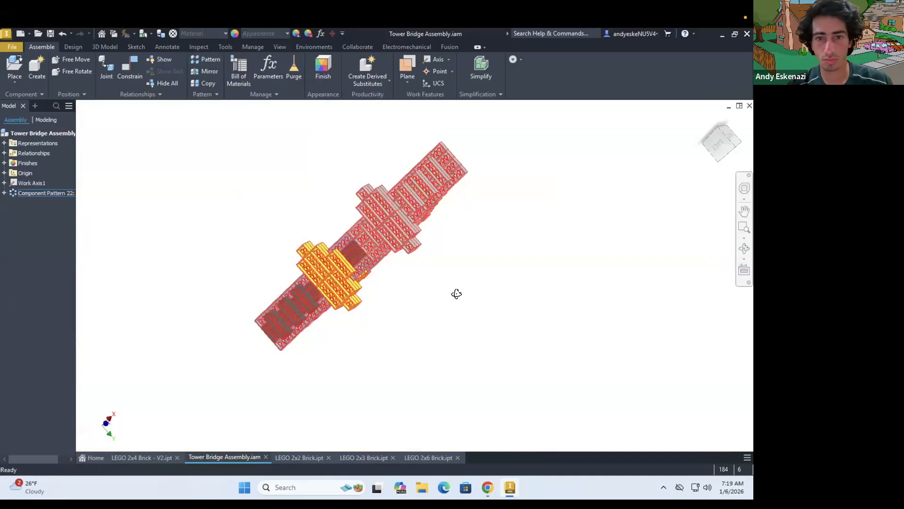
# Start a finish and include the inner deck bricks of the copied bridge half
pyautogui.keyDown('shift'); pyautogui.moveTo(456, 293); pyautogui.dragTo(423, 226, button='middle'); pyautogui.keyUp('shift')
pyautogui.click(471, 301)
pyautogui.scroll(-5, 358, 245)
pyautogui.click(324, 69)
pyautogui.click(349, 235)
pyautogui.click(374, 248)
pyautogui.keyDown('shift'); pyautogui.moveTo(368, 248); pyautogui.dragTo(426, 254, button='middle'); pyautogui.keyUp('shift')
pyautogui.click(551, 356)
pyautogui.click(516, 338)
pyautogui.click(482, 322)
pyautogui.click(452, 307)
pyautogui.click(422, 270)
pyautogui.click(417, 286)
# Add the support bricks beneath the copied deck to the finish and apply the Gray appearance
pyautogui.keyDown('shift'); pyautogui.moveTo(452, 311); pyautogui.dragTo(493, 244, button='middle'); pyautogui.keyUp('shift')
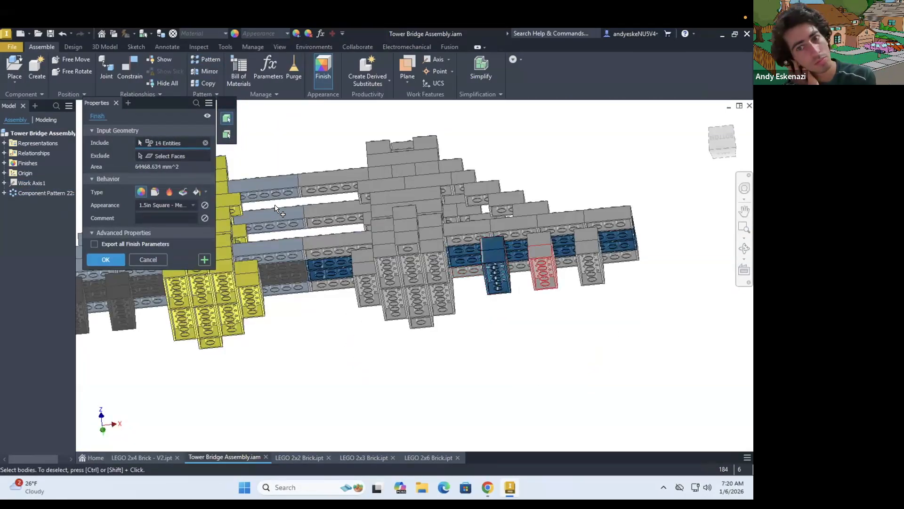
pyautogui.click(167, 205)
pyautogui.click(173, 290)
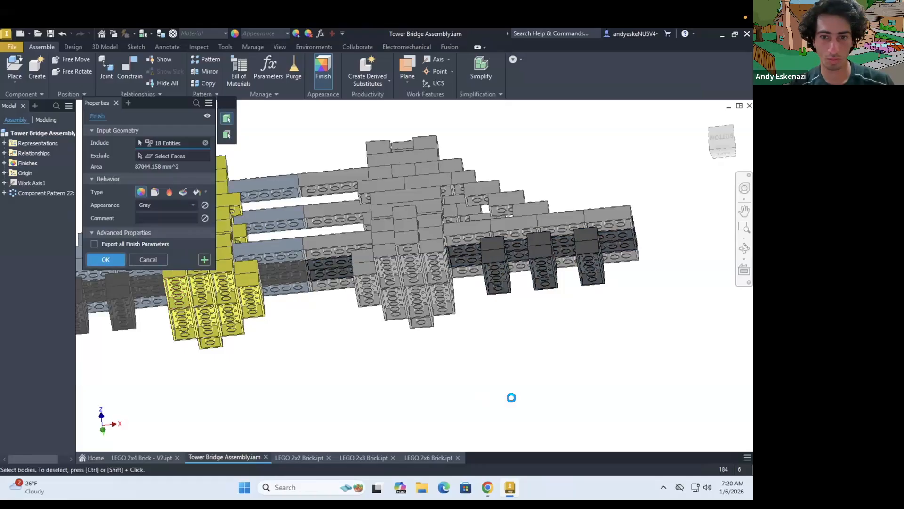
# Apply a Light Steel Blue finish to the copied half's deck edges, upper arms and stepped side bricks
pyautogui.keyDown('shift'); pyautogui.moveTo(511, 397); pyautogui.dragTo(500, 443, button='middle'); pyautogui.keyUp('shift')
pyautogui.click(323, 68)
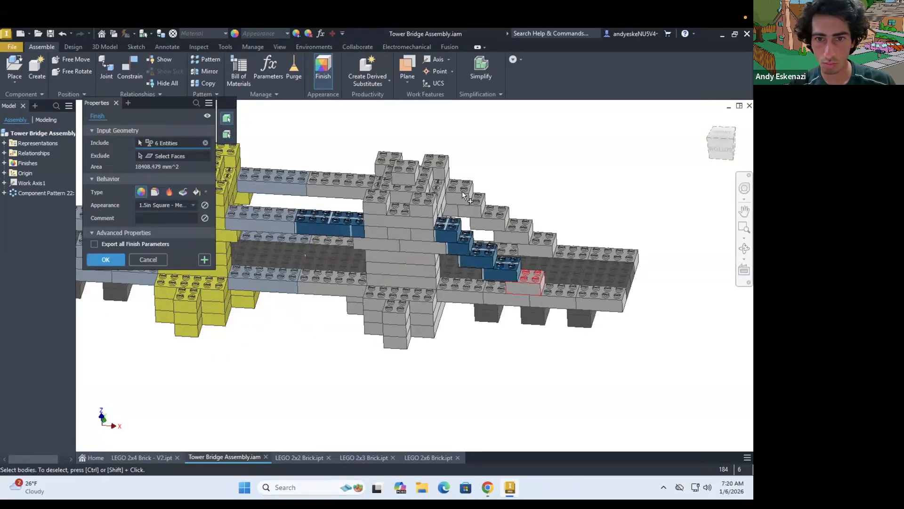
pyautogui.click(167, 205)
pyautogui.scroll(-20, 167, 252)
pyautogui.click(159, 248)
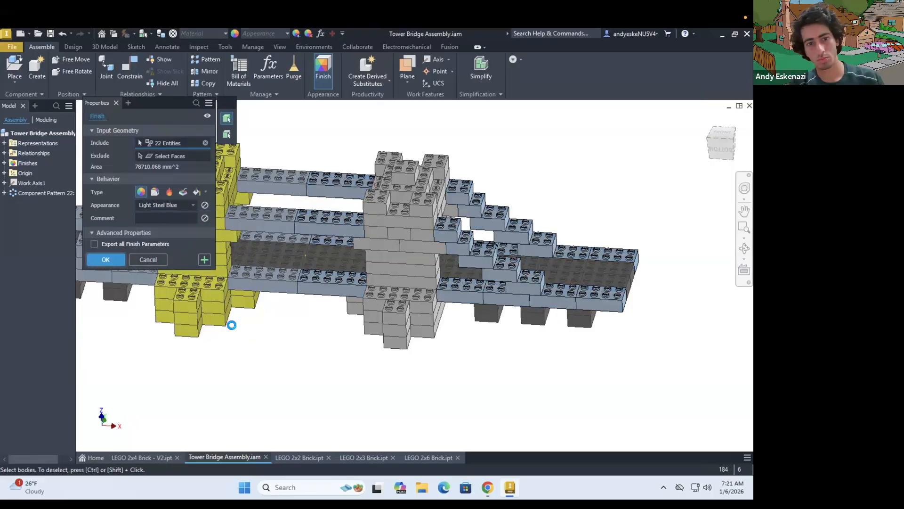
pyautogui.press('Return')
# Open the LEGO 2x2 Brick part and try setting its body appearance to yellow
pyautogui.click(308, 458)
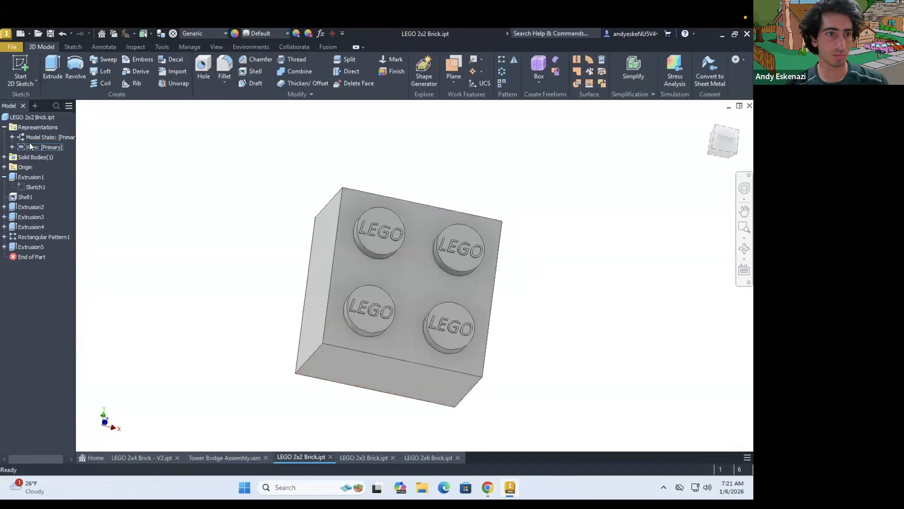
pyautogui.click(137, 242)
pyautogui.scroll(-6, 104, 321)
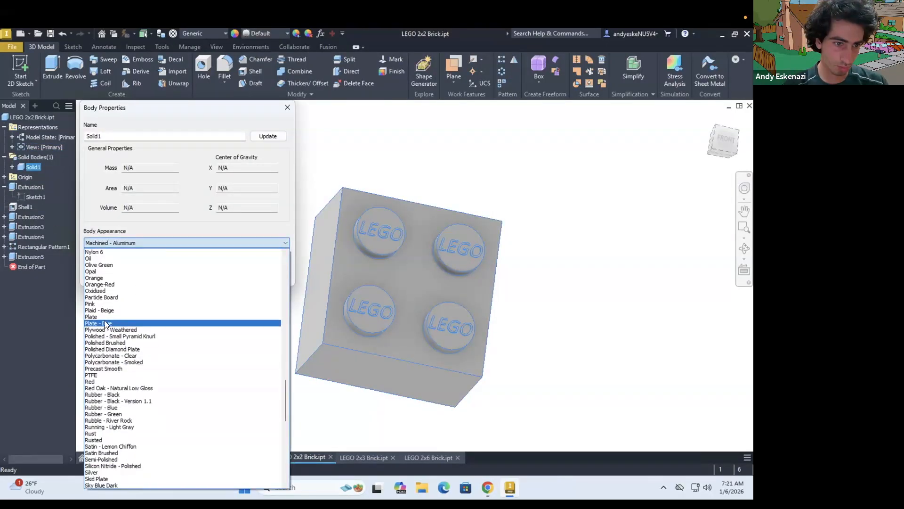
pyautogui.click(114, 466)
pyautogui.click(237, 276)
# Try a yellow body appearance on the LEGO 2x6 Brick part and return to the assembly
pyautogui.click(415, 459)
pyautogui.rightClick(33, 168)
pyautogui.click(57, 254)
pyautogui.click(136, 242)
pyautogui.scroll(-6, 135, 334)
pyautogui.click(220, 463)
pyautogui.press('Return')
pyautogui.click(219, 458)
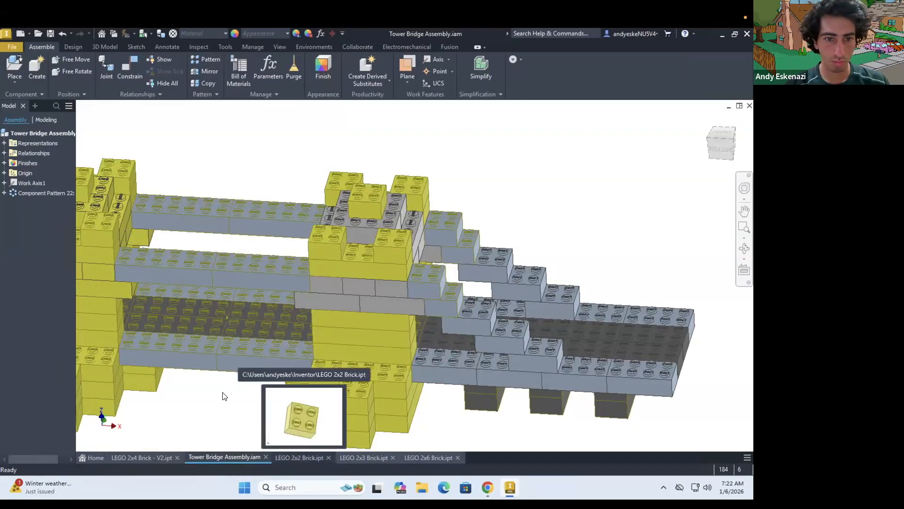
# Undo the yellow body appearances in the brick parts and return to the Tower Bridge assembly
pyautogui.scroll(-3, 224, 396)
pyautogui.keyDown('shift'); pyautogui.moveTo(224, 396); pyautogui.dragTo(277, 368, button='middle'); pyautogui.keyUp('shift')
pyautogui.scroll(1, 277, 367)
pyautogui.click(301, 458)
pyautogui.click(366, 457)
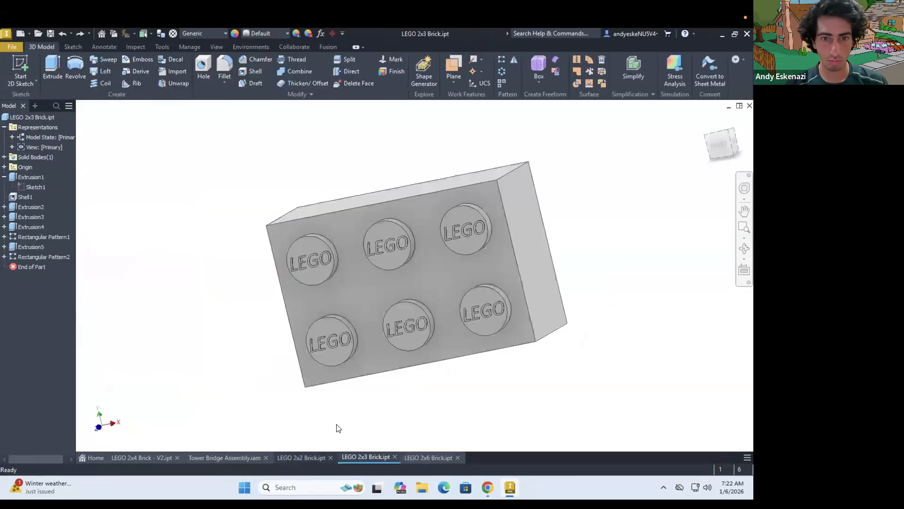
pyautogui.click(226, 457)
# Start a Smooth - Yellow finish and include the base bricks of the copied tower
pyautogui.scroll(-4, 369, 353)
pyautogui.click(323, 71)
pyautogui.click(193, 205)
pyautogui.click(150, 205)
pyautogui.click(150, 205)
pyautogui.scroll(-10, 170, 270)
pyautogui.click(165, 325)
pyautogui.click(440, 372)
pyautogui.click(440, 385)
pyautogui.click(440, 399)
pyautogui.click(462, 361)
pyautogui.click(414, 376)
# Include the front wall bricks of the copied tower's shaft in the Smooth - Yellow finish, working upward from the base
pyautogui.click(433, 336)
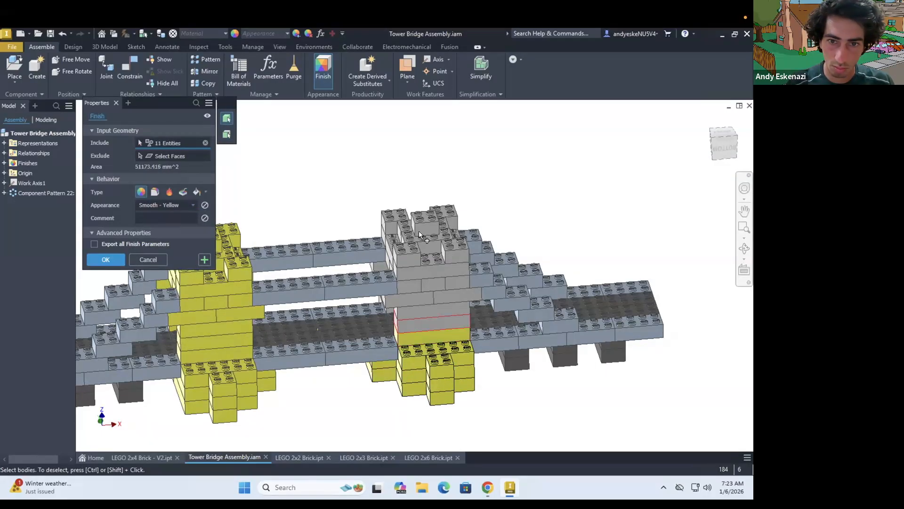
pyautogui.click(433, 324)
pyautogui.click(434, 311)
pyautogui.click(455, 296)
pyautogui.click(415, 300)
pyautogui.click(409, 285)
pyautogui.click(433, 284)
pyautogui.click(456, 283)
pyautogui.click(433, 268)
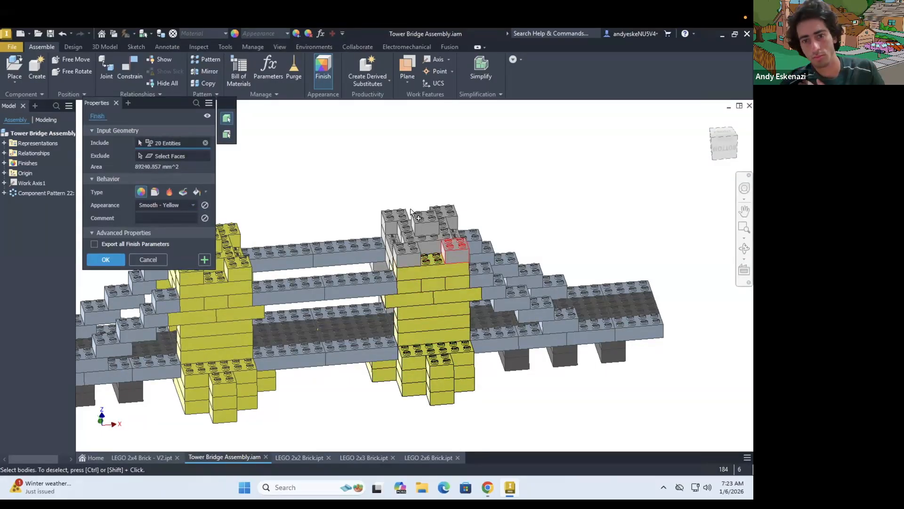
# Include the turret bricks, crown bricks and narrow side bricks atop the copied tower in the yellow finish
pyautogui.click(455, 249)
pyautogui.click(407, 255)
pyautogui.click(427, 240)
pyautogui.click(425, 223)
pyautogui.click(404, 230)
pyautogui.click(394, 219)
pyautogui.click(450, 230)
pyautogui.scroll(4, 450, 231)
pyautogui.keyDown('shift'); pyautogui.moveTo(450, 231); pyautogui.dragTo(464, 255, button='middle'); pyautogui.keyUp('shift')
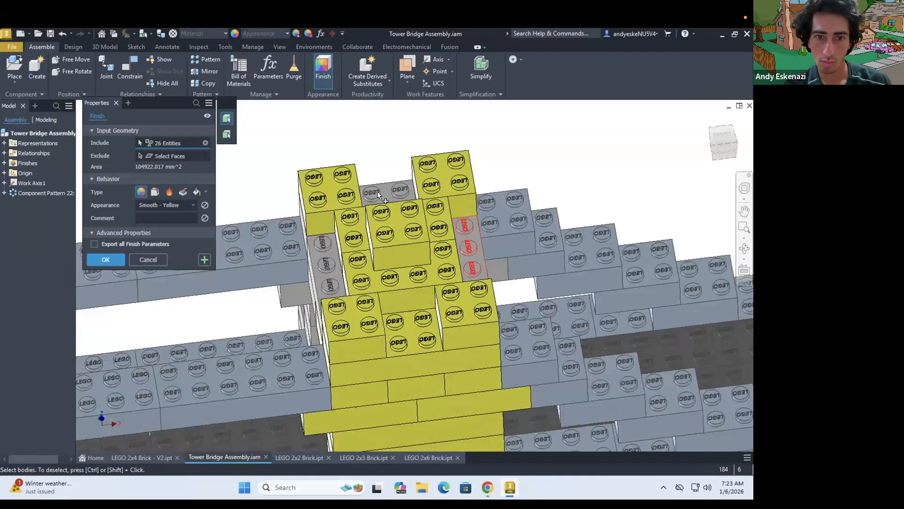
pyautogui.click(468, 248)
pyautogui.click(378, 192)
pyautogui.click(326, 263)
# Include the still uncoloured wall bricks on the rear side of the copied tower in the yellow finish
pyautogui.keyDown('shift'); pyautogui.moveTo(327, 262); pyautogui.dragTo(238, 370, button='middle'); pyautogui.keyUp('shift')
pyautogui.click(317, 309)
pyautogui.click(301, 307)
pyautogui.click(335, 296)
pyautogui.click(283, 285)
pyautogui.click(354, 333)
# Include the remaining grey base bricks on the tower's rear side and apply the Smooth - Yellow finish
pyautogui.scroll(-5, 376, 287)
pyautogui.scroll(5, 238, 370)
pyautogui.click(285, 316)
pyautogui.click(219, 337)
pyautogui.click(224, 376)
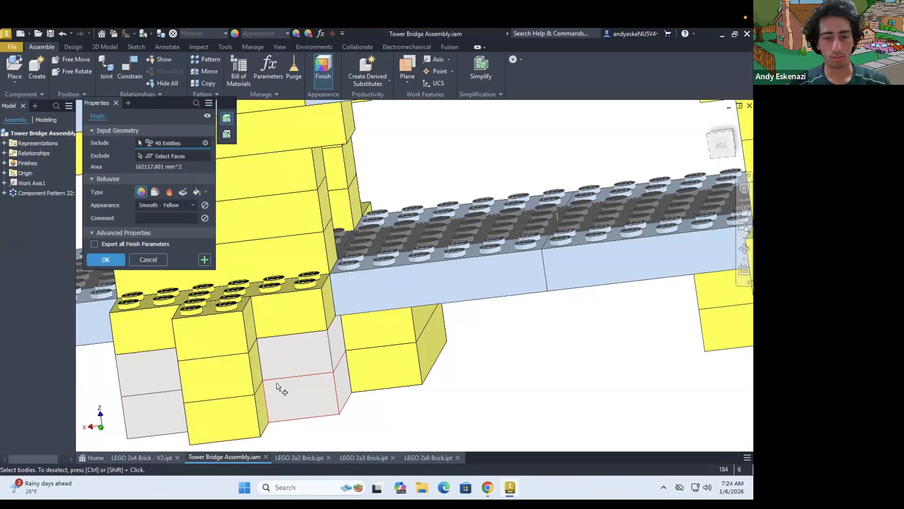
pyautogui.scroll(-5, 278, 389)
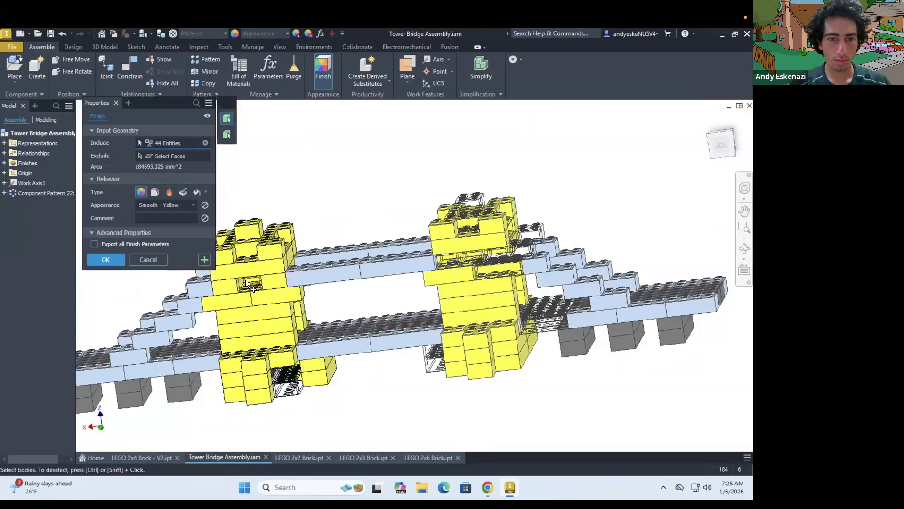
pyautogui.click(107, 259)
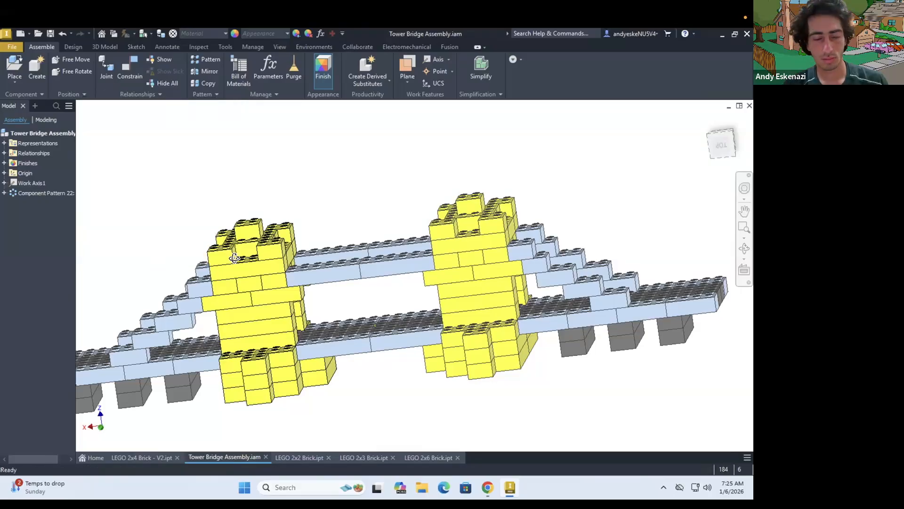
# Place one LEGO 20x64 Plate in the assembly, in front of the bridge
pyautogui.press('F6')
pyautogui.click(15, 68)
pyautogui.click(213, 304)
pyautogui.click(572, 404)
pyautogui.click(259, 331)
pyautogui.press('Escape')
# Apply a Blue - Wall Paint - Glossy appearance finish to the LEGO 20x64 Plate
pyautogui.rightClick(38, 203)
pyautogui.click(326, 83)
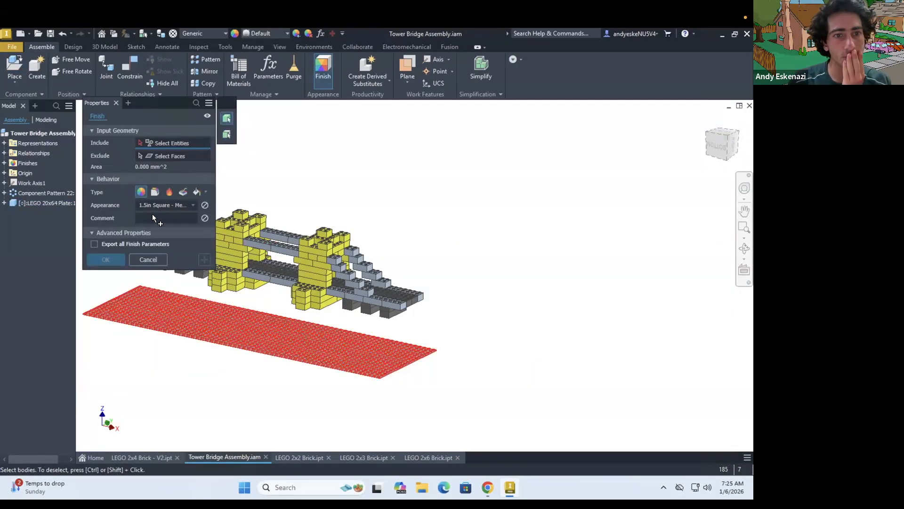
pyautogui.click(161, 206)
pyautogui.scroll(-5, 177, 291)
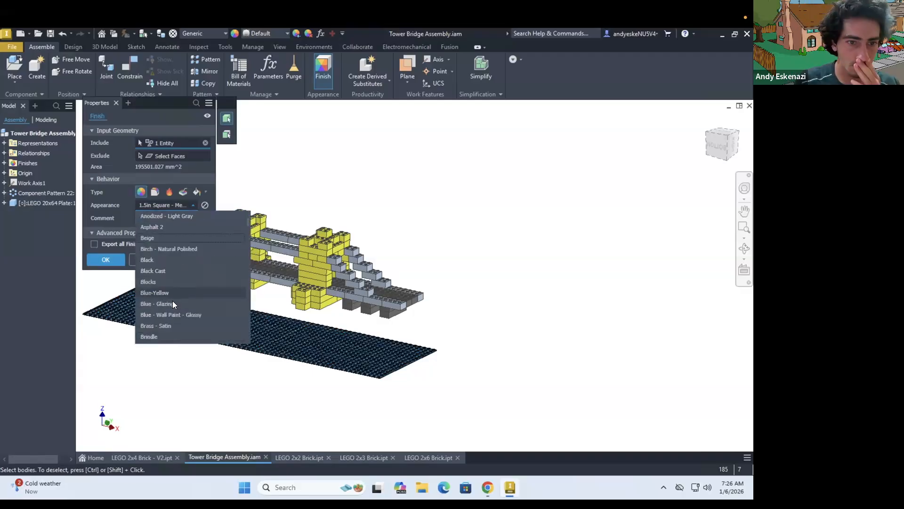
pyautogui.click(173, 304)
pyautogui.click(166, 203)
pyautogui.click(163, 243)
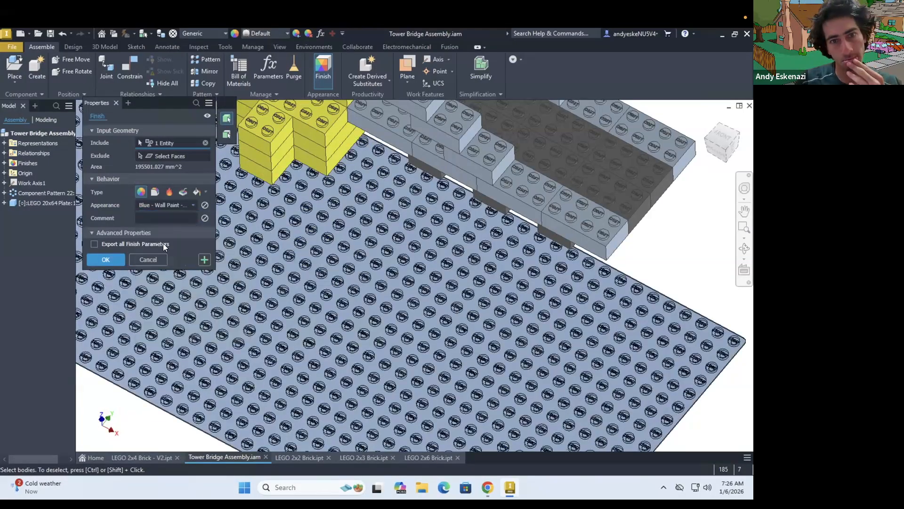
pyautogui.click(105, 260)
# Mate the plate's top face to the underside of a bridge brick with zero offset
pyautogui.keyDown('shift'); pyautogui.moveTo(349, 325); pyautogui.dragTo(344, 259, button='middle'); pyautogui.keyUp('shift')
pyautogui.click(130, 71)
pyautogui.scroll(8, 344, 296)
pyautogui.click(307, 278)
pyautogui.scroll(-8, 307, 279)
pyautogui.keyDown('shift'); pyautogui.moveTo(307, 287); pyautogui.dragTo(302, 409, button='middle'); pyautogui.keyUp('shift')
pyautogui.click(355, 262)
pyautogui.scroll(3, 355, 262)
pyautogui.keyDown('shift'); pyautogui.moveTo(396, 283); pyautogui.dragTo(410, 254, button='middle'); pyautogui.keyUp('shift')
pyautogui.click(223, 220)
pyautogui.scroll(-5, 325, 283)
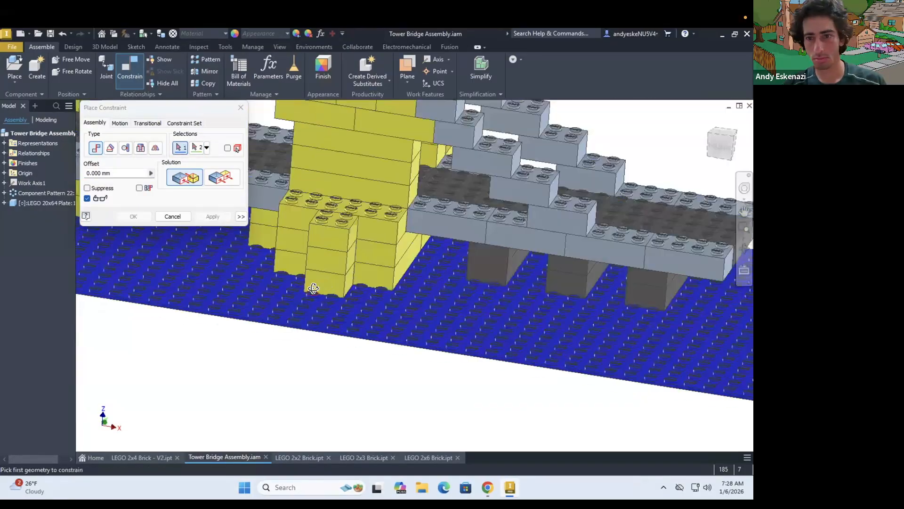
pyautogui.keyDown('shift'); pyautogui.moveTo(301, 264); pyautogui.dragTo(220, 326, button='middle'); pyautogui.keyUp('shift')
pyautogui.press('Escape')
# Move the blue plate beneath the bridge so that it extends beyond the bridge on all sides
pyautogui.moveTo(212, 329); pyautogui.dragTo(299, 335)
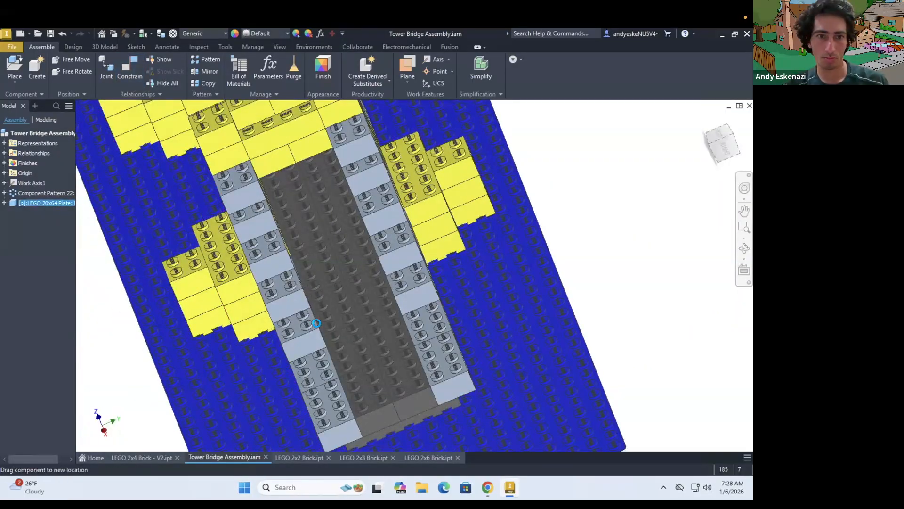
pyautogui.scroll(-5, 257, 331)
pyautogui.keyDown('shift'); pyautogui.moveTo(256, 331); pyautogui.dragTo(236, 315, button='middle'); pyautogui.keyUp('shift')
pyautogui.scroll(1, 242, 276)
pyautogui.moveTo(226, 313); pyautogui.dragTo(188, 273)
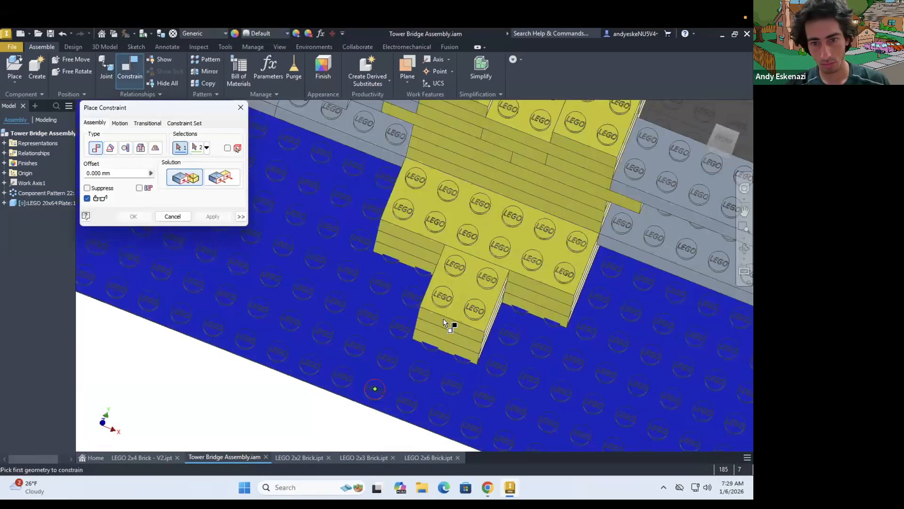
# Constrain the plate's side face relative to the bridge with a mate offset of 16 mm
pyautogui.scroll(5, 448, 323)
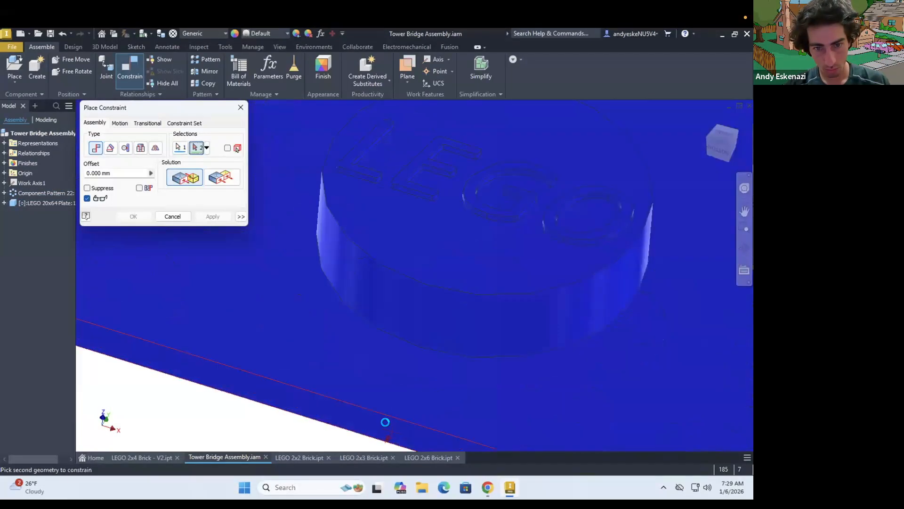
pyautogui.scroll(-10, 402, 279)
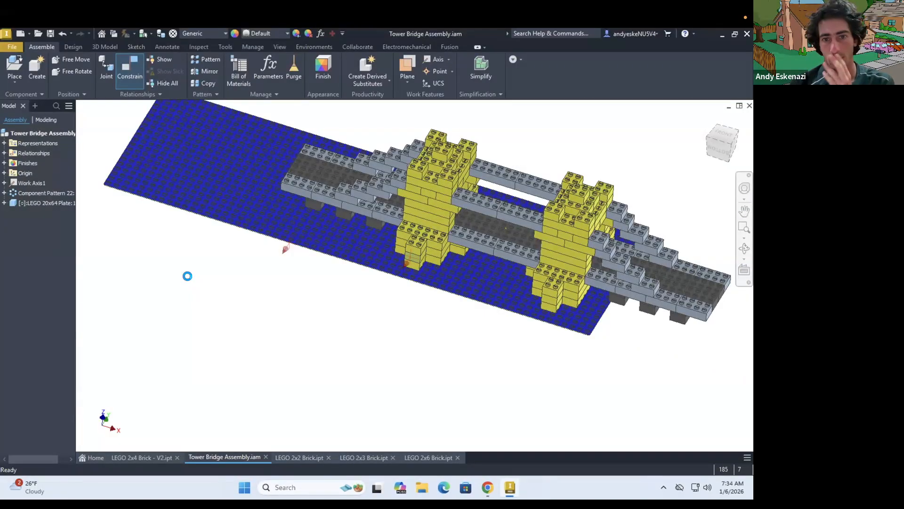
pyautogui.moveTo(186, 274); pyautogui.dragTo(466, 287)
pyautogui.scroll(5, 321, 264)
pyautogui.keyDown('shift'); pyautogui.moveTo(311, 259); pyautogui.dragTo(343, 185, button='middle'); pyautogui.keyUp('shift')
pyautogui.scroll(-4, 265, 295)
pyautogui.scroll(5, 319, 262)
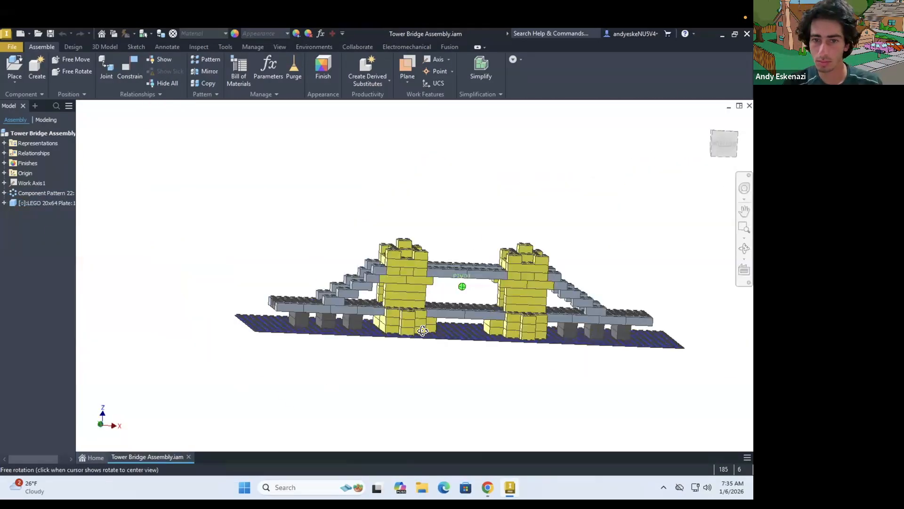
# Hide the work axis and save the Tower Bridge assembly
pyautogui.rightClick(33, 182)
pyautogui.click(744, 227)
pyautogui.moveTo(113, 161); pyautogui.dragTo(734, 388)
pyautogui.click(744, 210)
pyautogui.moveTo(642, 309); pyautogui.dragTo(634, 307)
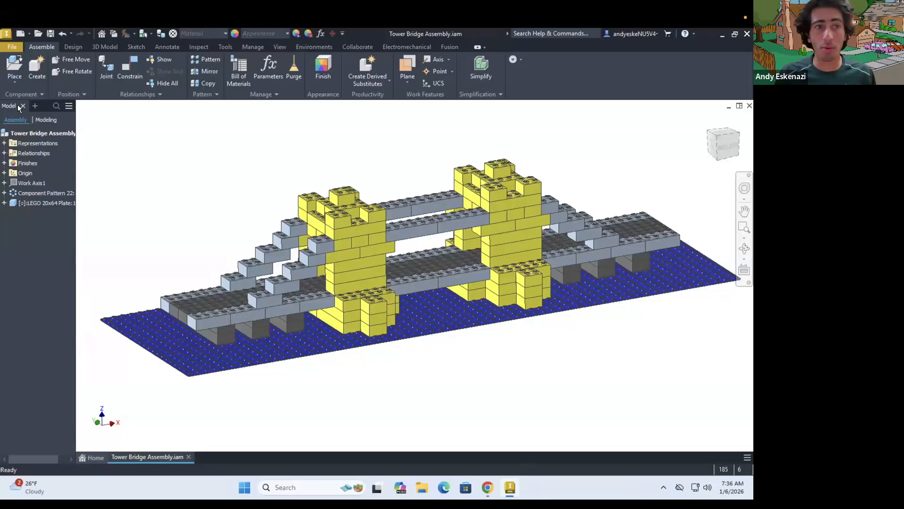
pyautogui.click(50, 33)
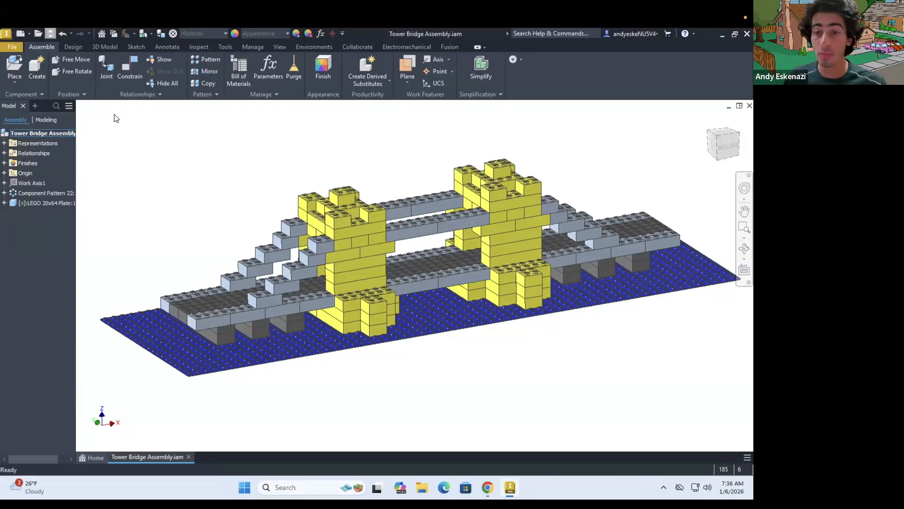
# Start a Pack and Go of the Tower Bridge assembly and accept the notice about component locations
pyautogui.click(12, 47)
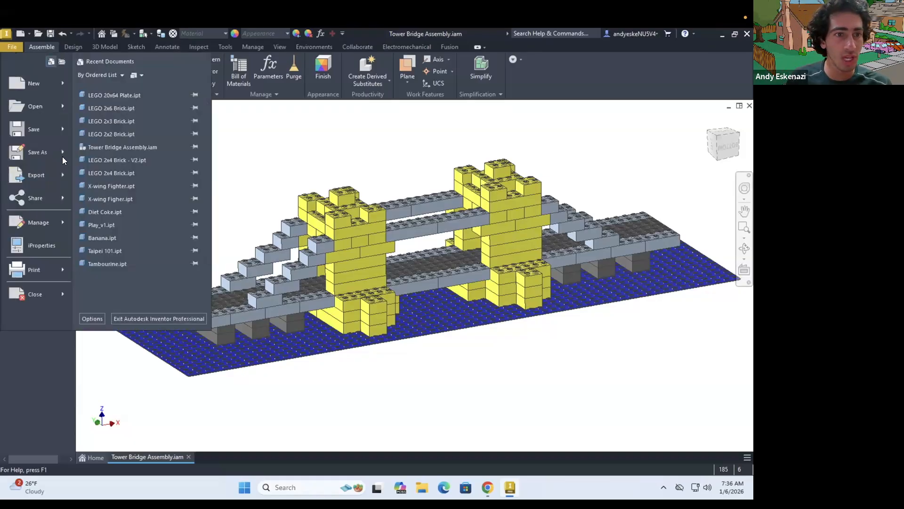
pyautogui.moveTo(63, 156)
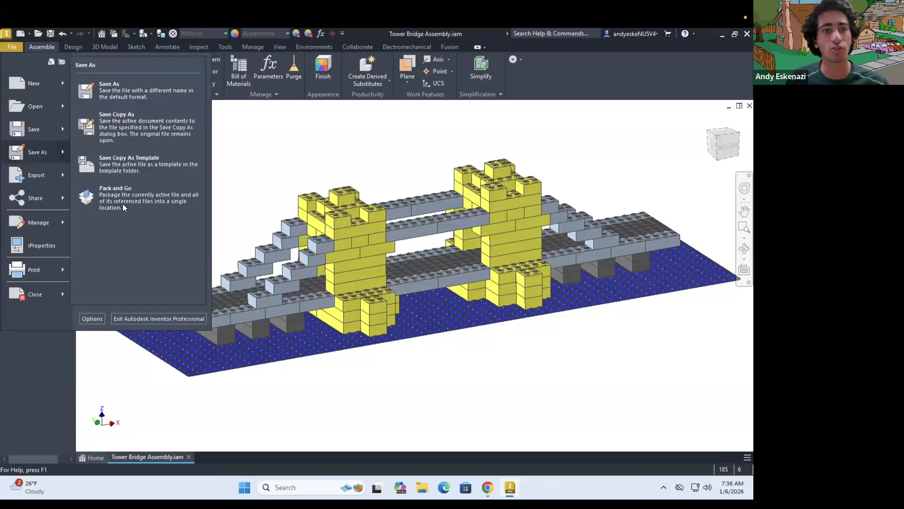
pyautogui.click(140, 191)
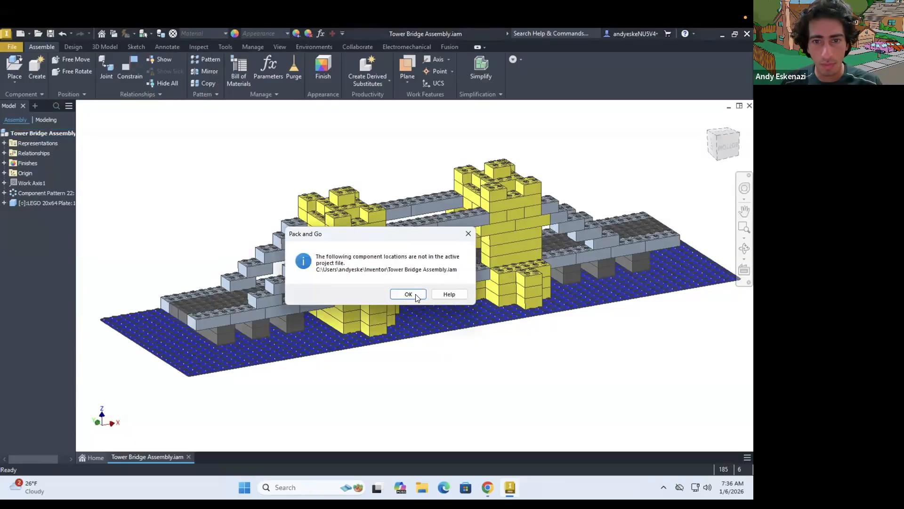
pyautogui.click(408, 294)
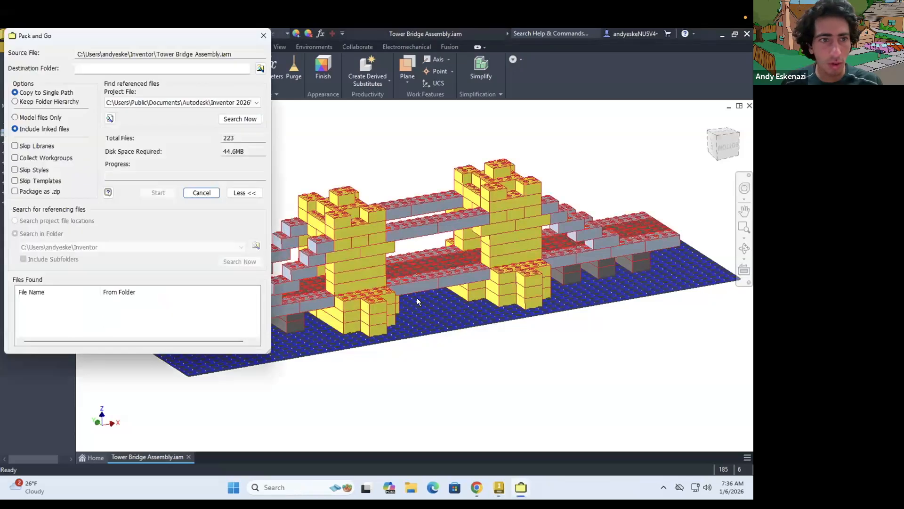
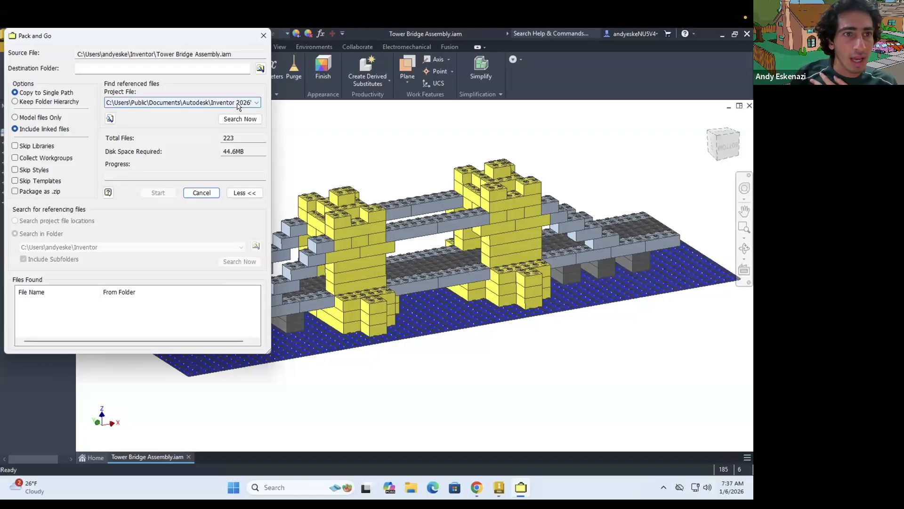
# Set the Pack and Go destination to a new folder named Tower Bridge Assembly inside the Inventor folder
pyautogui.click(259, 69)
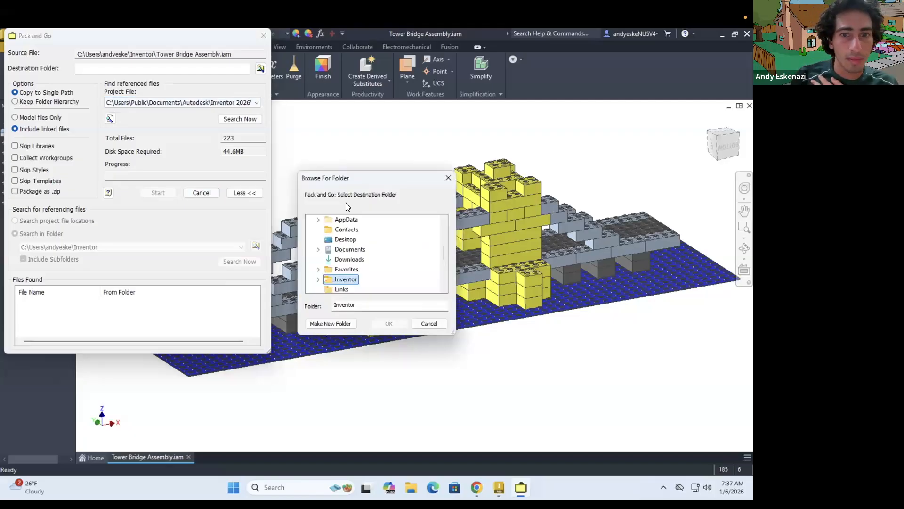
pyautogui.click(346, 279)
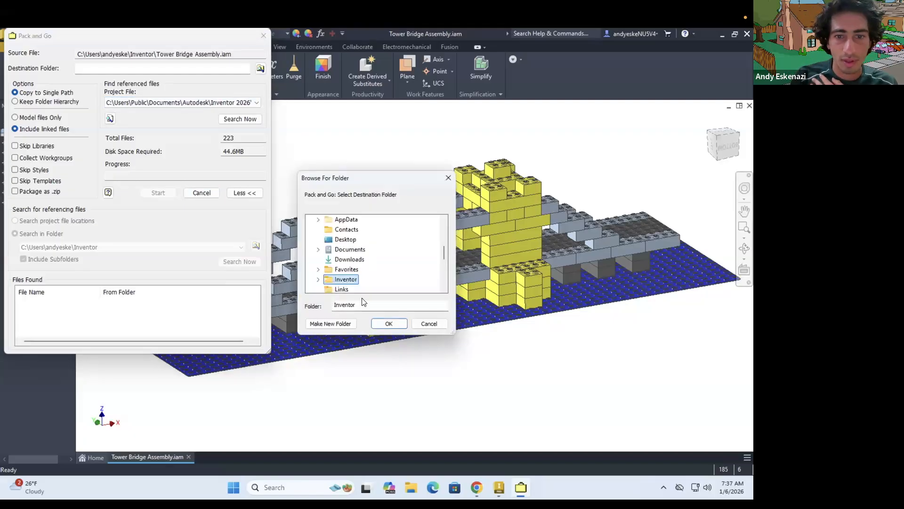
pyautogui.click(388, 324)
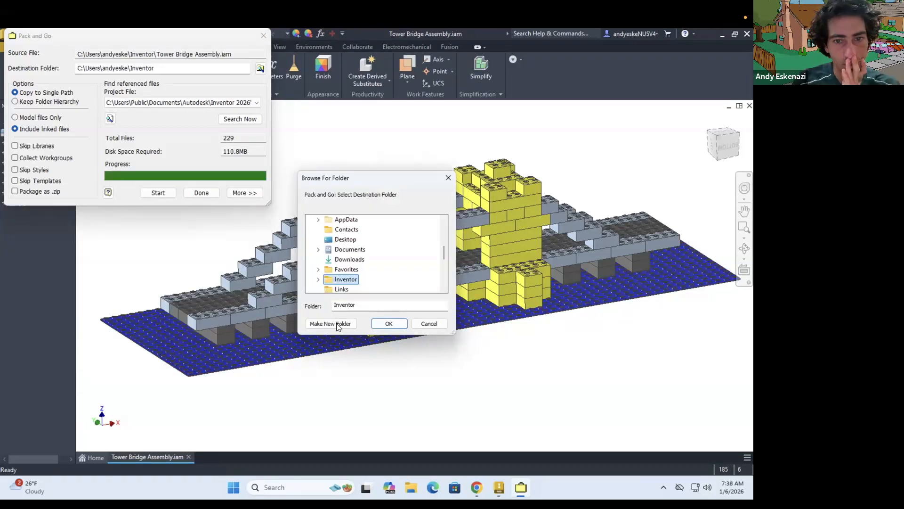
pyautogui.click(330, 323)
pyautogui.write('Tower Bridge Ass')
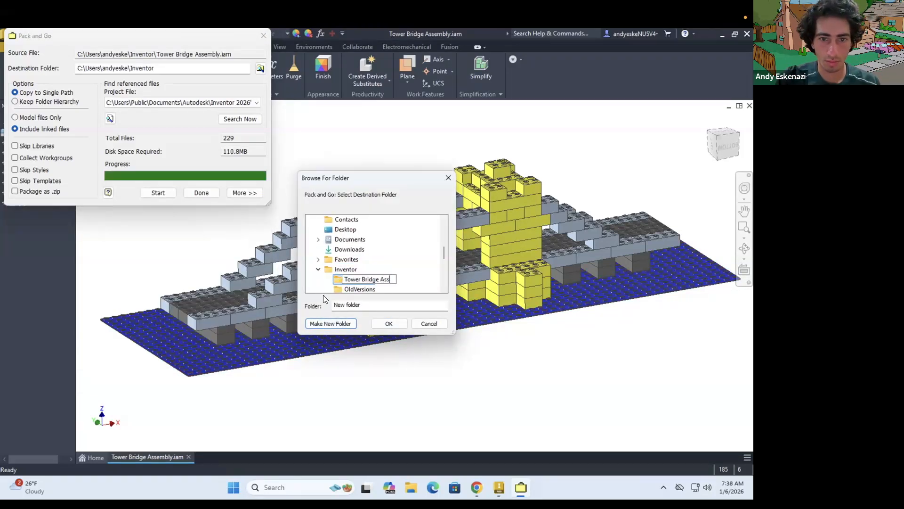
pyautogui.write('embly')
pyautogui.click(388, 323)
# Run the Pack and Go, accept the notice about the file list, and finish the packaging
pyautogui.click(158, 193)
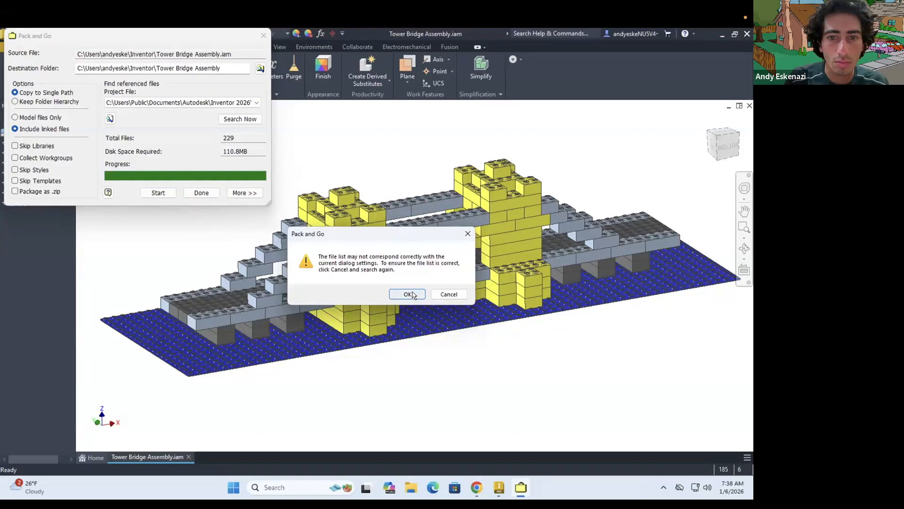
pyautogui.click(408, 293)
pyautogui.click(199, 194)
# Check the contents of the packaged Tower Bridge Assembly folder in File Explorer, and return to Inventor
pyautogui.doubleClick(169, 202)
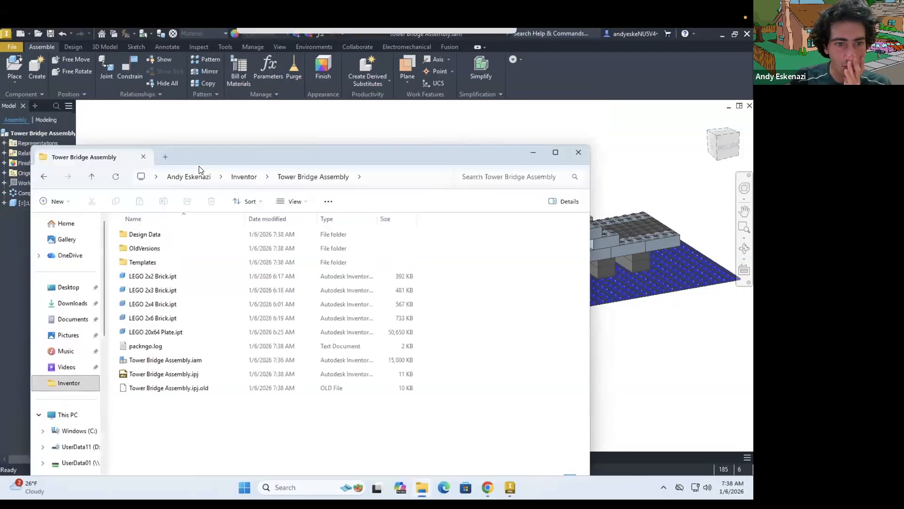
pyautogui.click(245, 189)
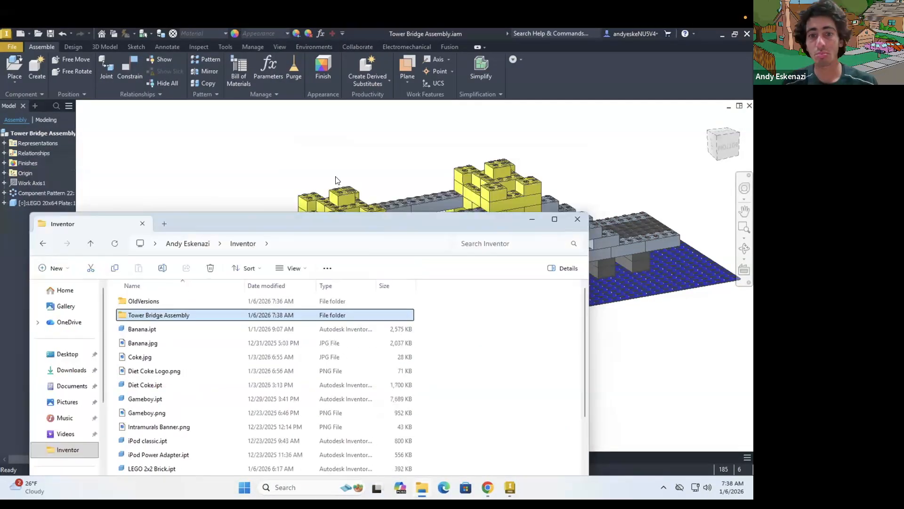
pyautogui.click(335, 179)
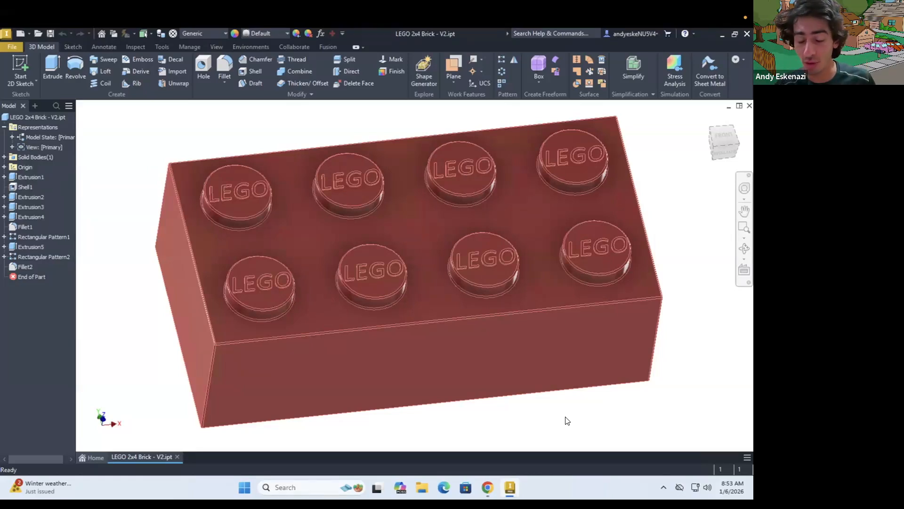
# Switch to Chrome to examine the views and dimensions of the 2x4 LEGO brick reference drawing, and return to Inventor
pyautogui.click(476, 484)
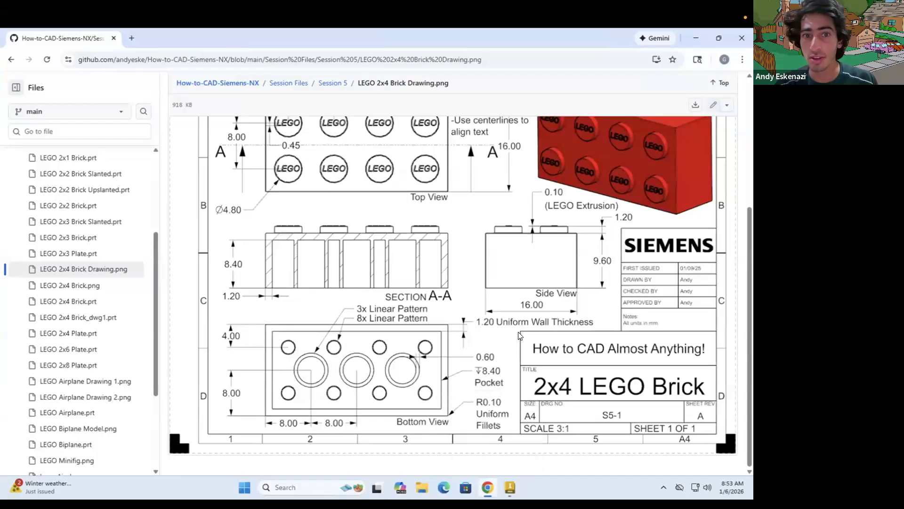
pyautogui.scroll(1, 520, 335)
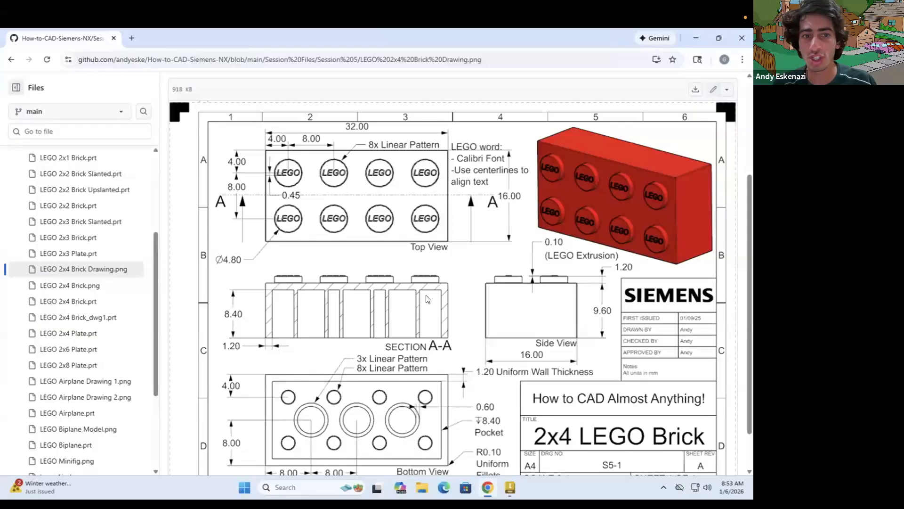
pyautogui.click(509, 488)
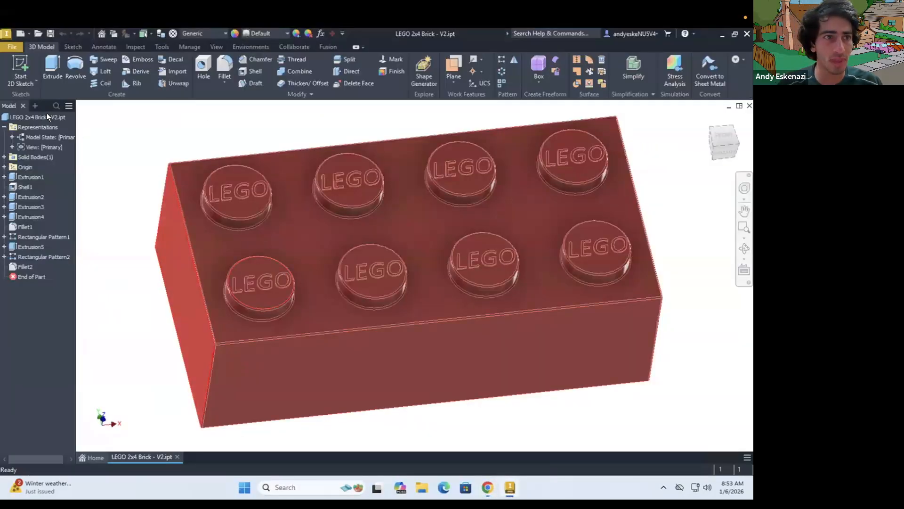
# Create a new drawing file from the open LEGO 2x4 Brick - V2 part
pyautogui.click(10, 46)
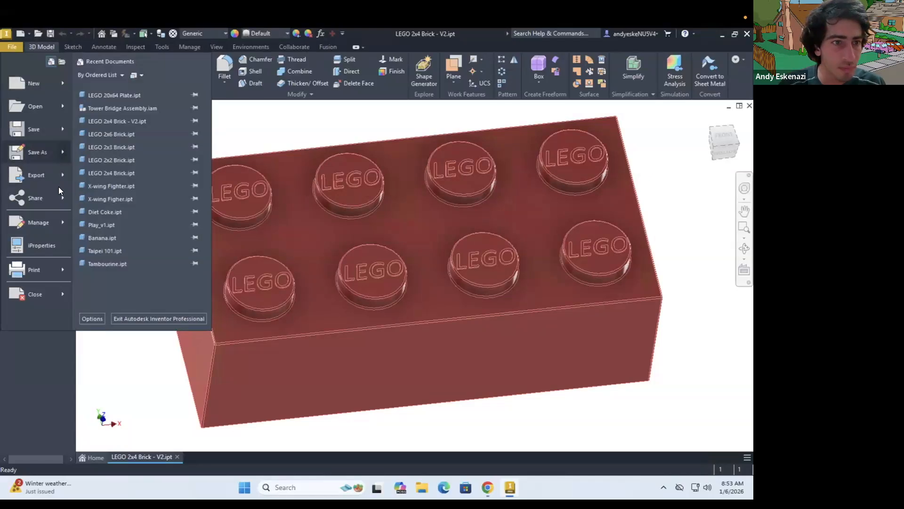
pyautogui.moveTo(61, 82)
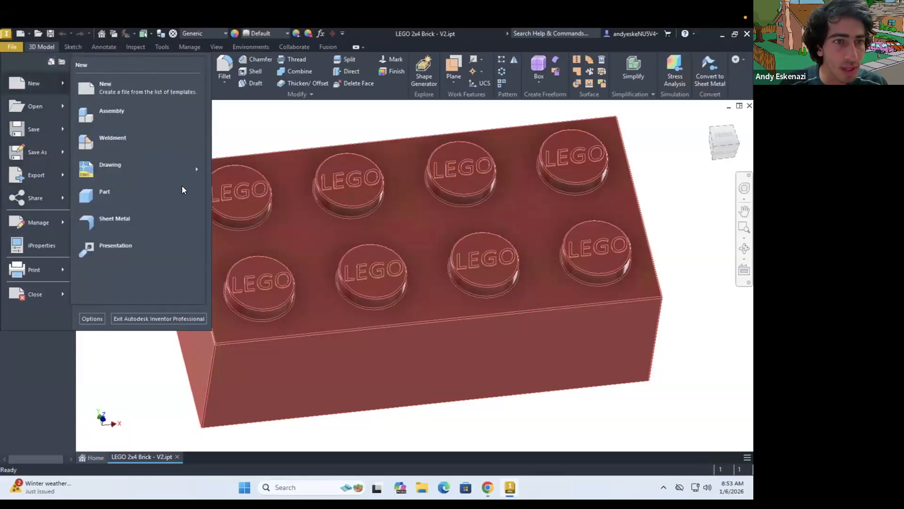
pyautogui.click(171, 165)
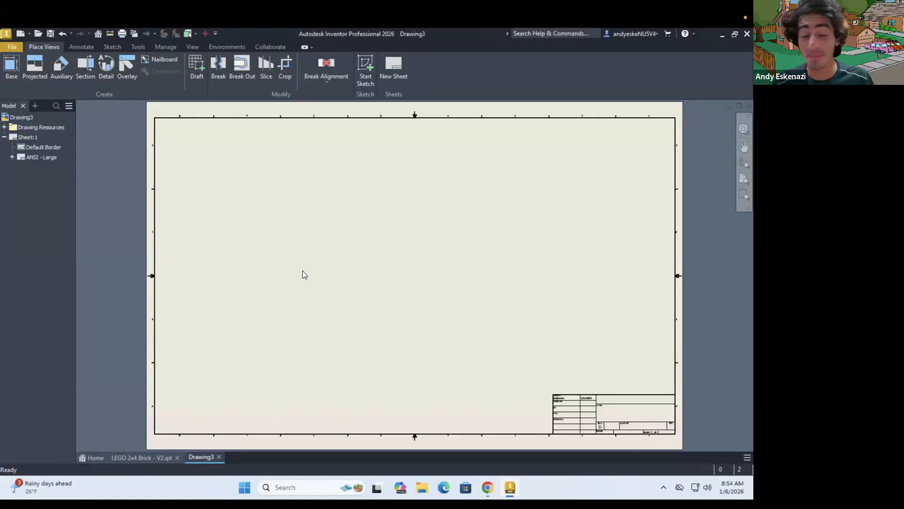
# Change the drawing sheet to A4 in landscape orientation, with the title block in the sheet's lower right corner
pyautogui.rightClick(19, 135)
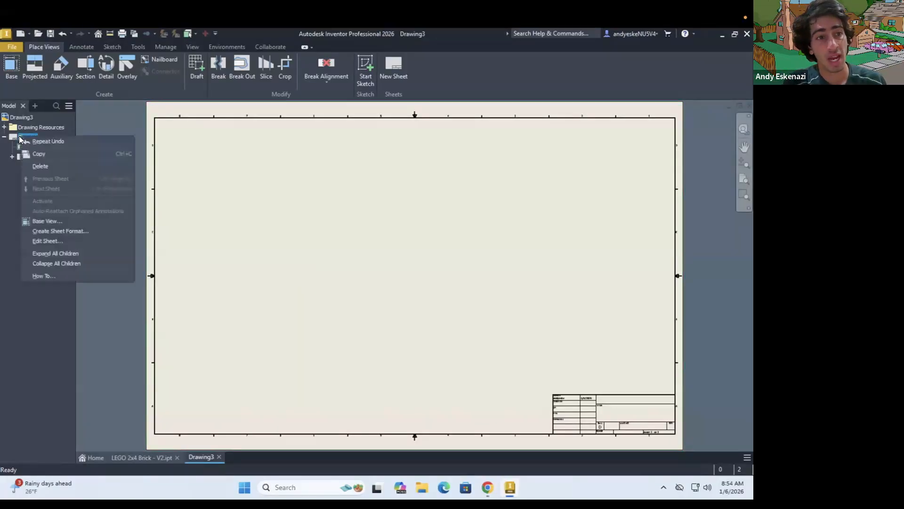
pyautogui.click(62, 241)
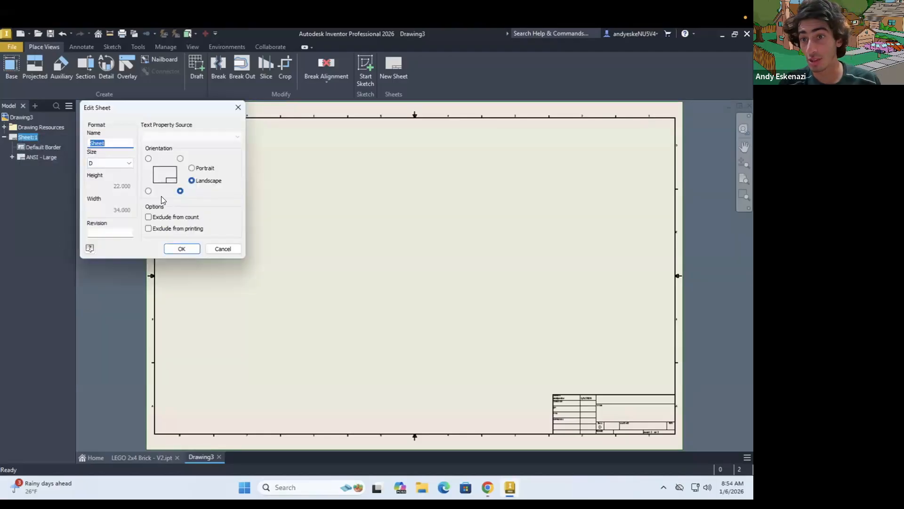
pyautogui.click(148, 191)
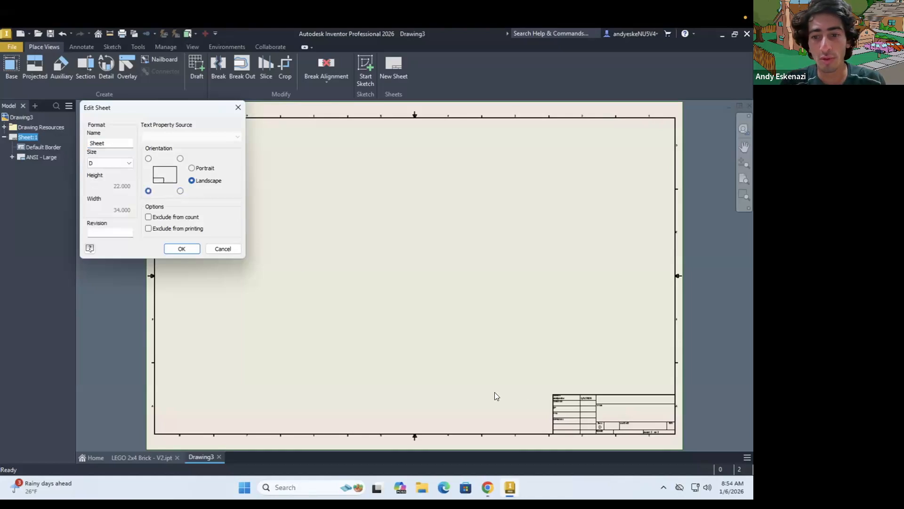
pyautogui.click(180, 191)
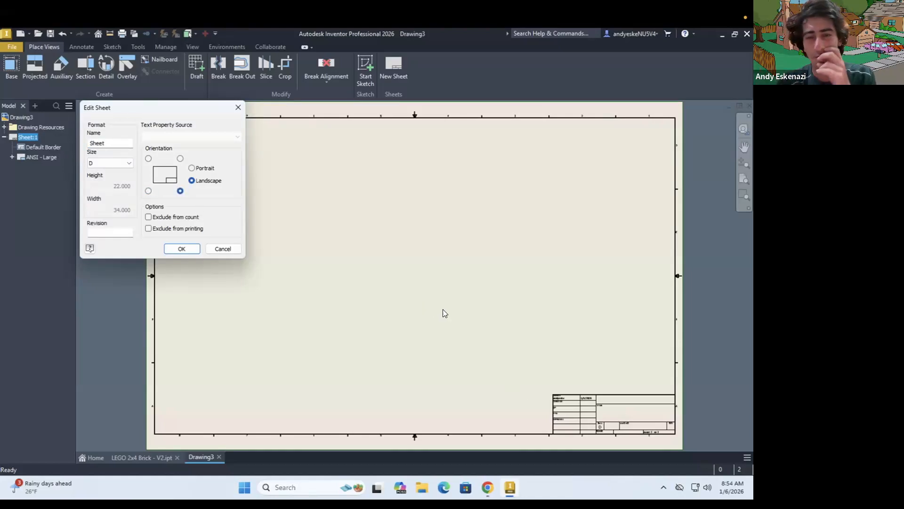
pyautogui.click(116, 163)
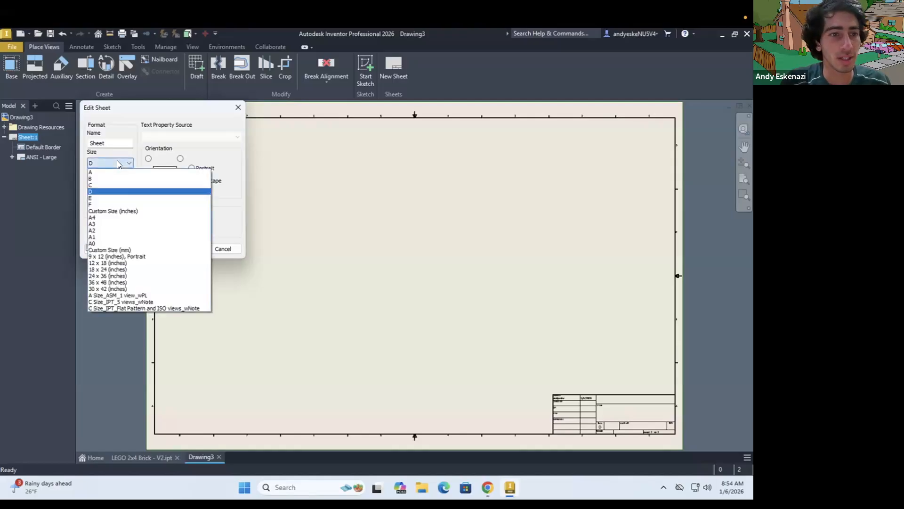
pyautogui.click(98, 218)
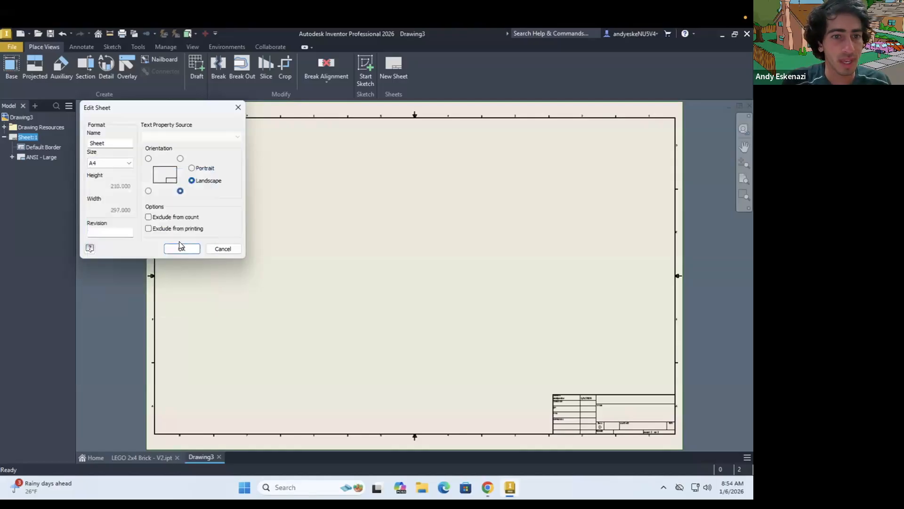
pyautogui.click(179, 245)
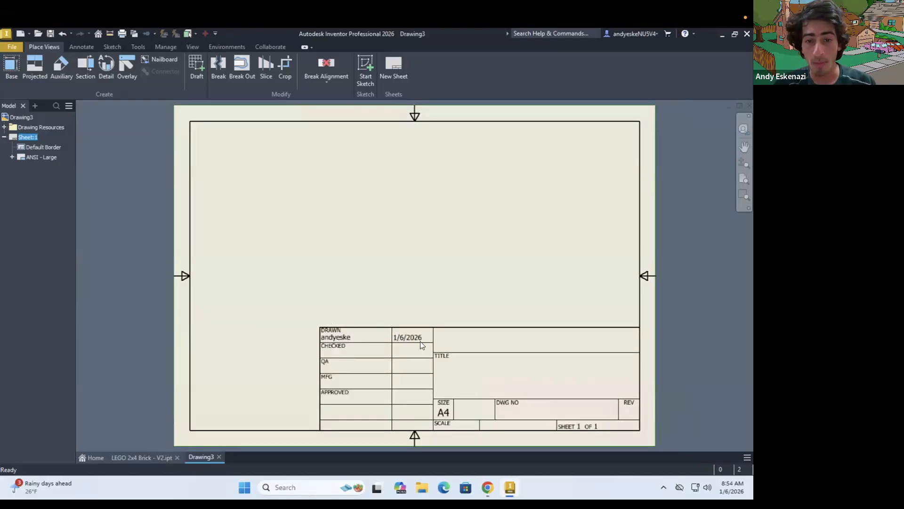
# Replace the sheet's existing title block with the ANSI A title block from the drawing resources
pyautogui.scroll(-3, 420, 341)
pyautogui.scroll(4, 328, 344)
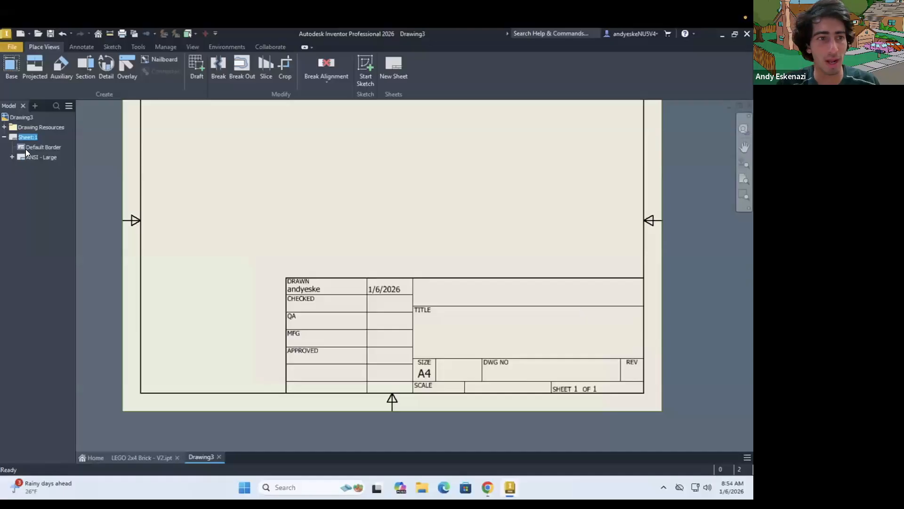
pyautogui.click(12, 158)
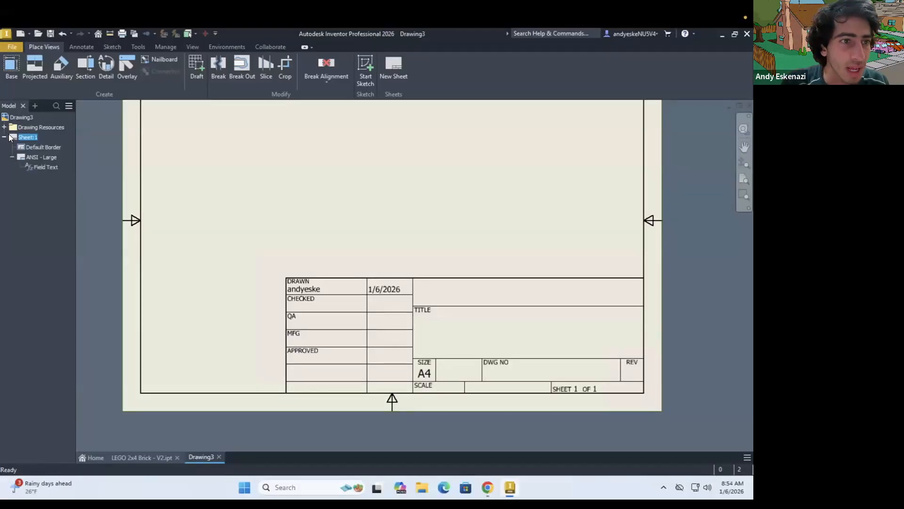
pyautogui.click(5, 128)
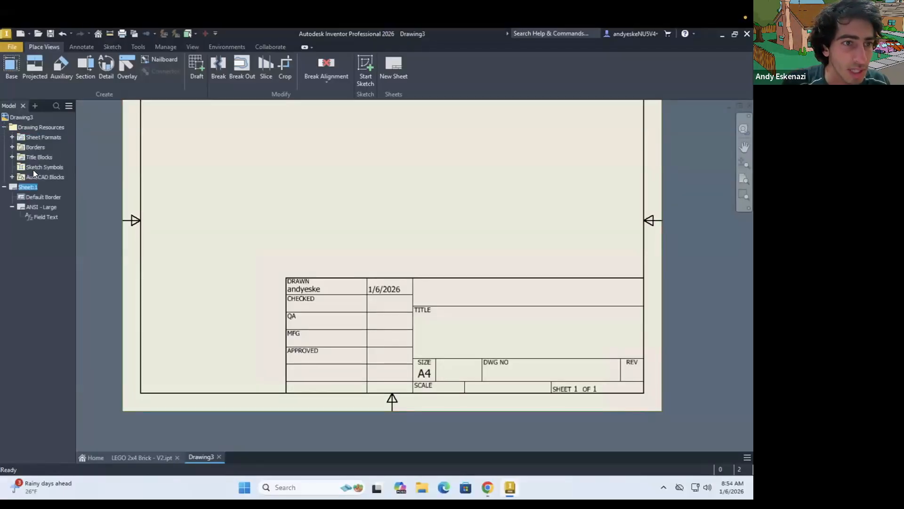
pyautogui.click(12, 157)
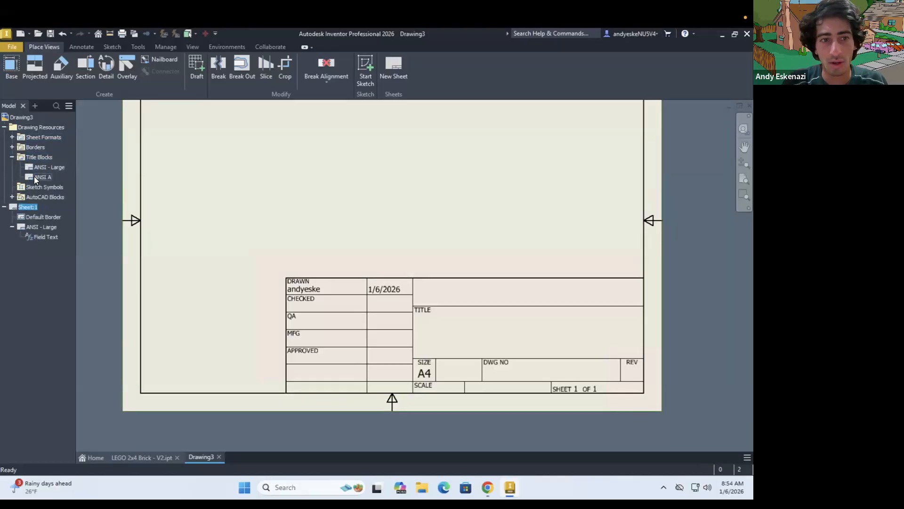
pyautogui.doubleClick(35, 178)
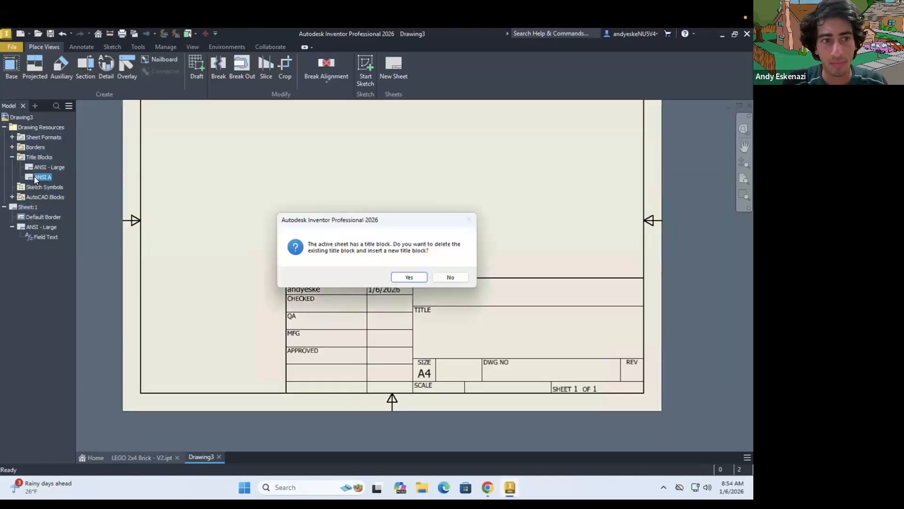
pyautogui.click(406, 277)
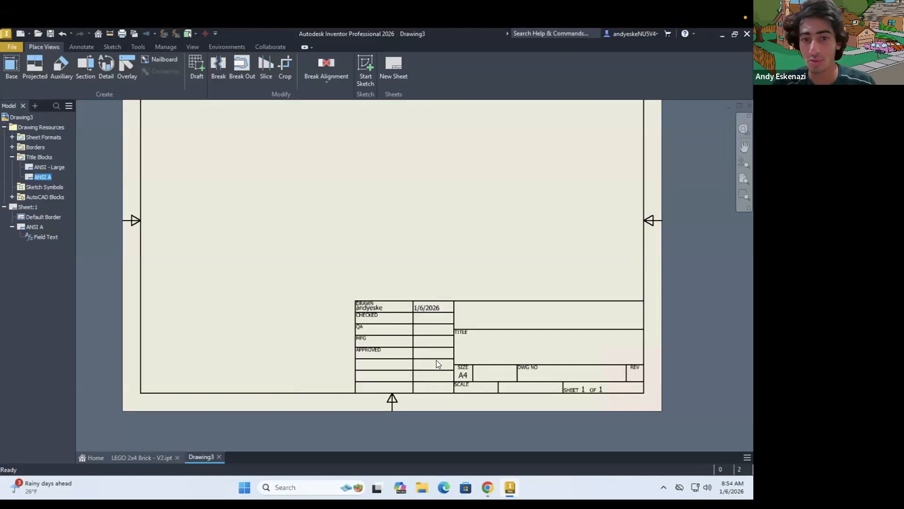
# Open the definition of the sheet's ANSI A title block for editing
pyautogui.scroll(-2, 430, 308)
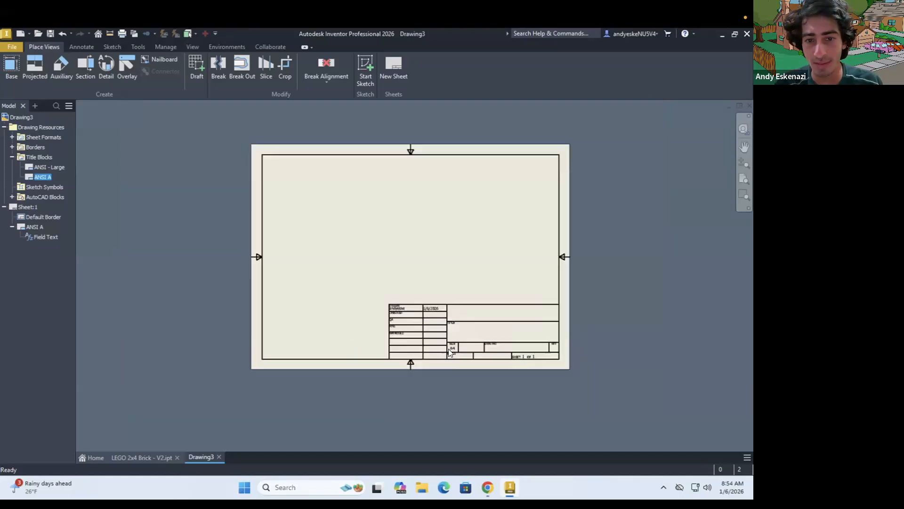
pyautogui.scroll(2, 398, 248)
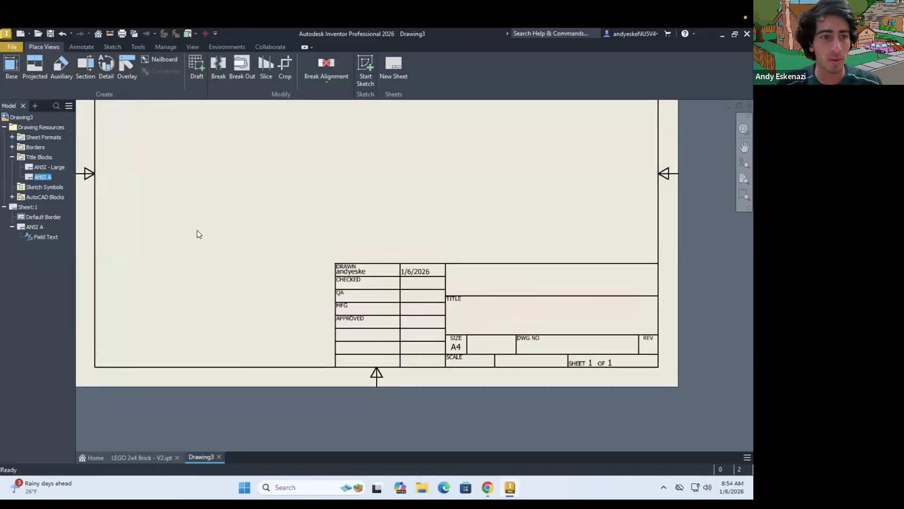
pyautogui.scroll(3, 423, 356)
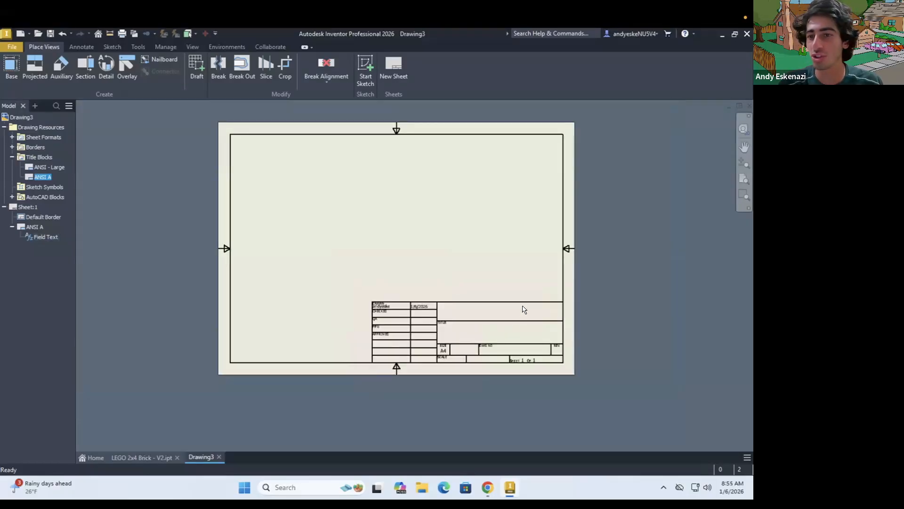
pyautogui.scroll(-3, 538, 341)
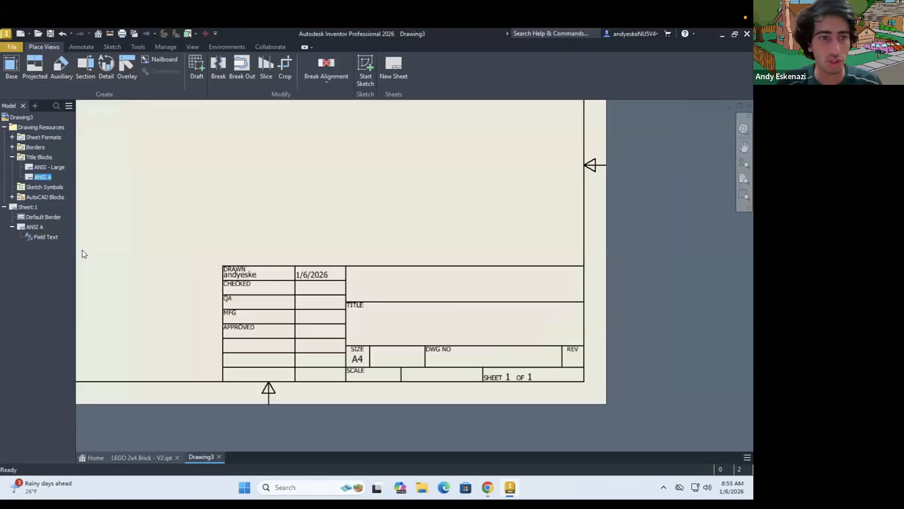
pyautogui.rightClick(33, 226)
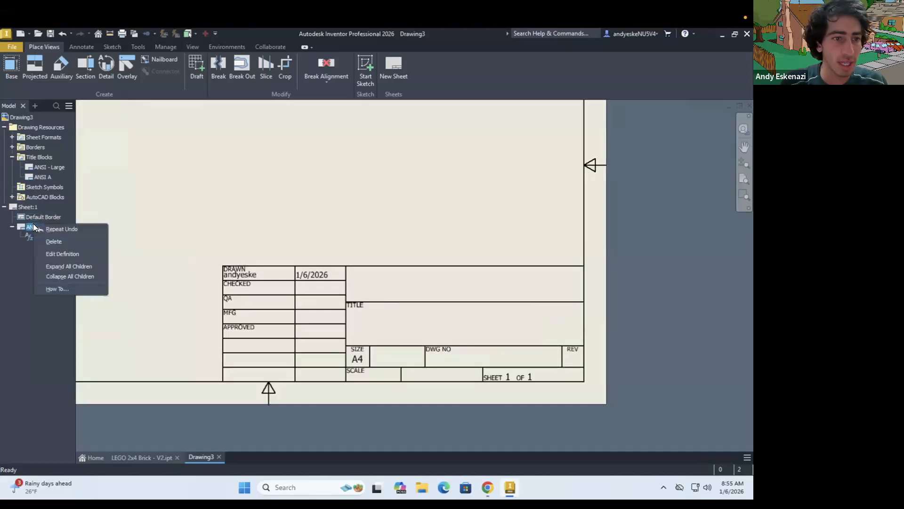
pyautogui.click(94, 259)
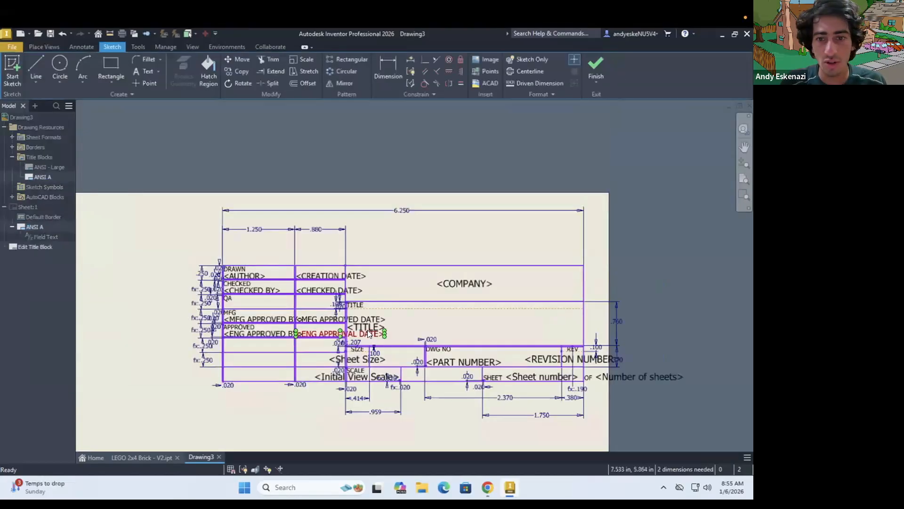
# Open the width dimension of the title block's date column and accept its existing value
pyautogui.scroll(2, 427, 353)
pyautogui.scroll(-2, 427, 357)
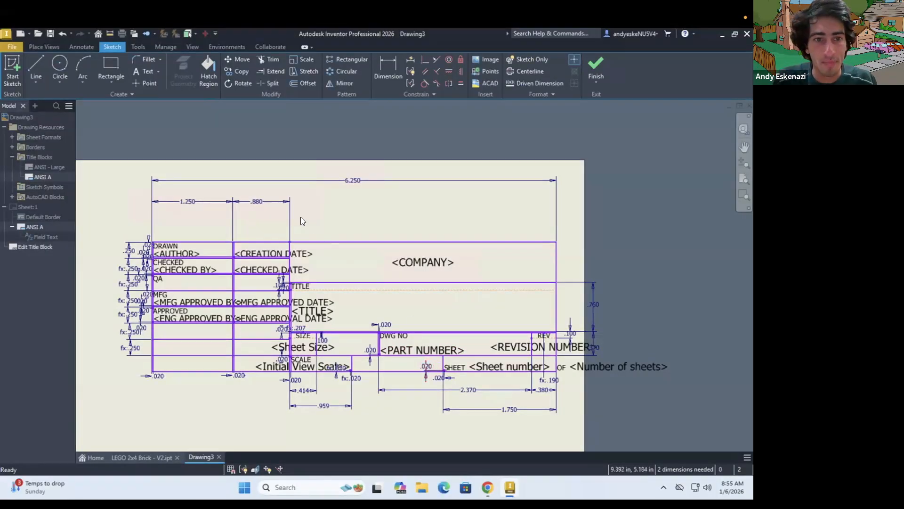
pyautogui.doubleClick(257, 203)
pyautogui.press('Return')
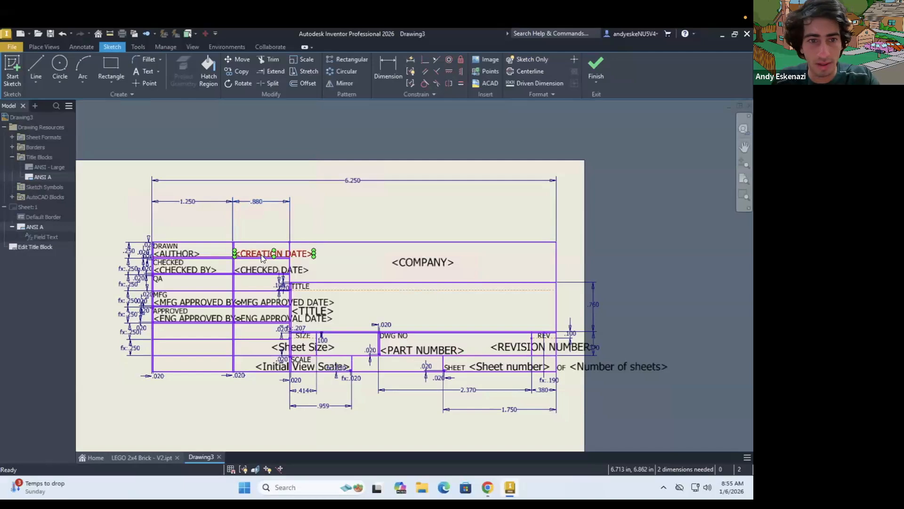
# Delete the creation date and checked date text fields from the title block's date column
pyautogui.rightClick(259, 253)
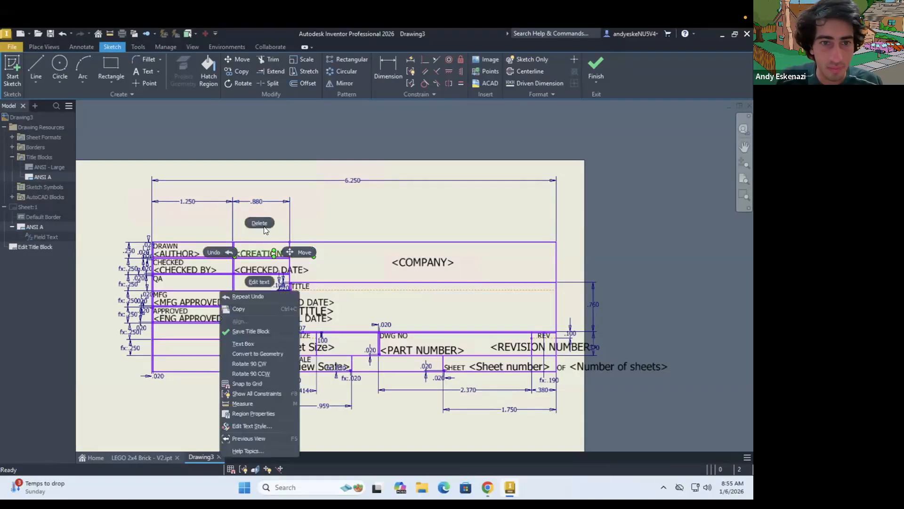
pyautogui.click(261, 270)
pyautogui.rightClick(263, 267)
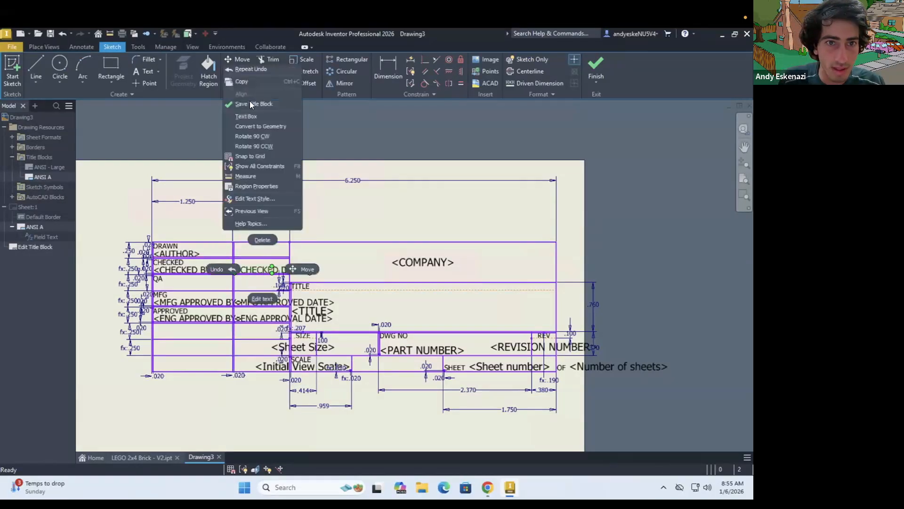
pyautogui.click(257, 237)
# Set the date column's width to 0 in and the adjacent DRAWN/CHECKED column's width to 1 in
pyautogui.doubleClick(256, 200)
pyautogui.write('0.8800561')
pyautogui.press('Return')
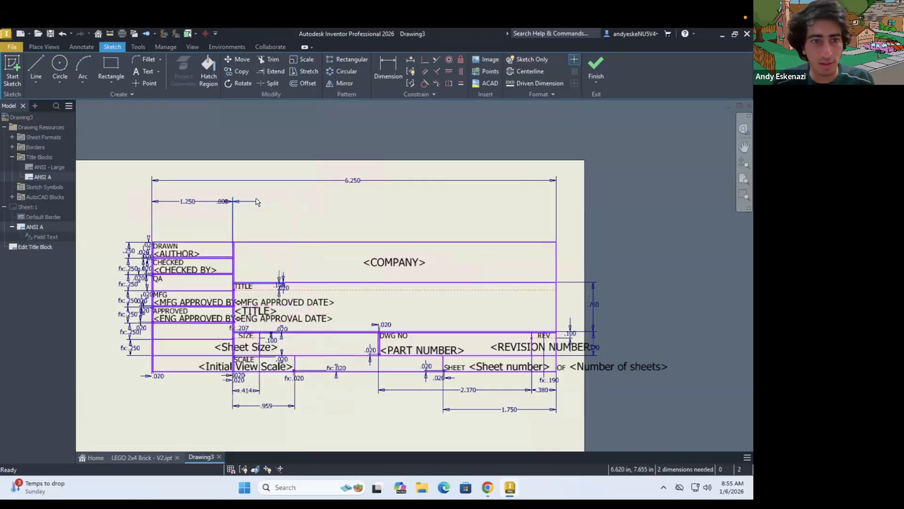
pyautogui.doubleClick(189, 202)
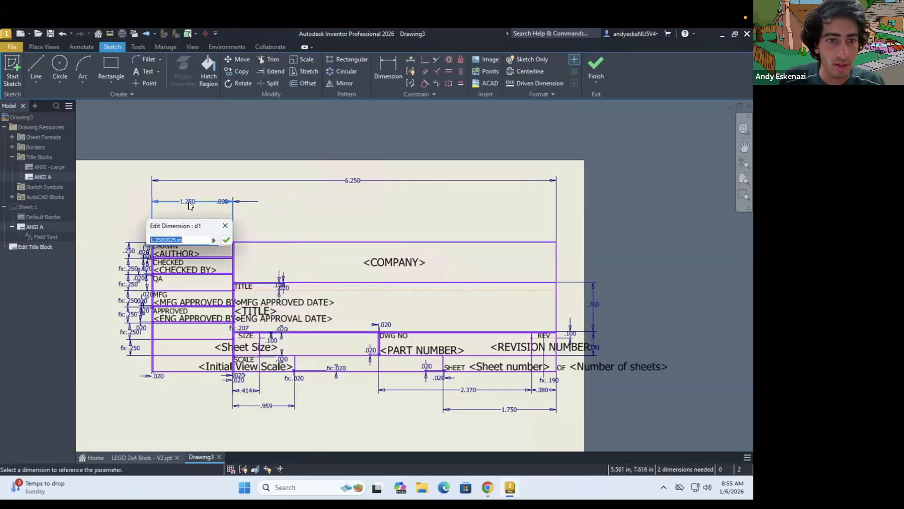
pyautogui.write('1')
pyautogui.press('Return')
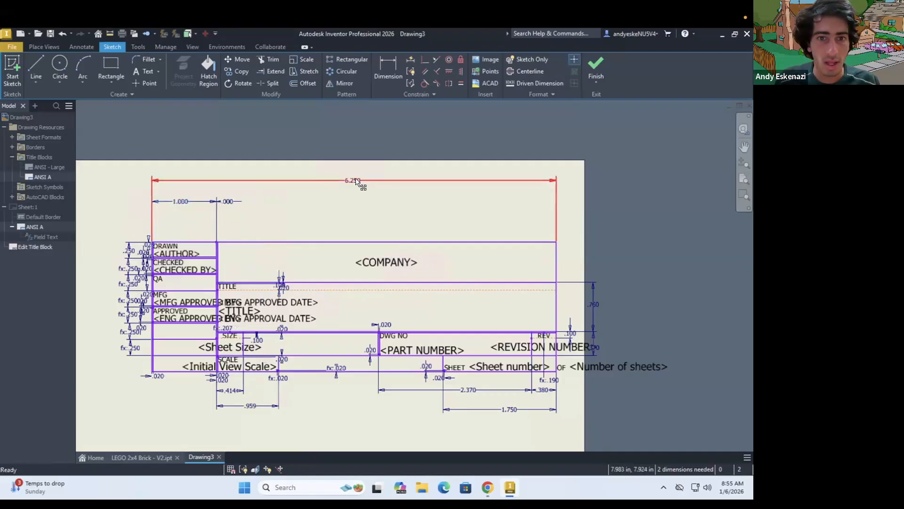
# Set the title block's overall width to 4.5 in and save the edits to ANSI A
pyautogui.doubleClick(354, 180)
pyautogui.write('4.5')
pyautogui.press('Return')
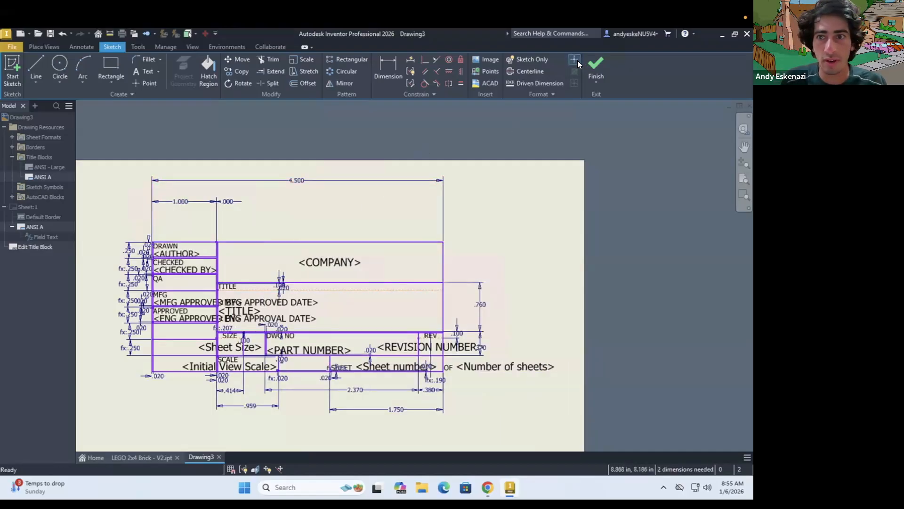
pyautogui.click(596, 62)
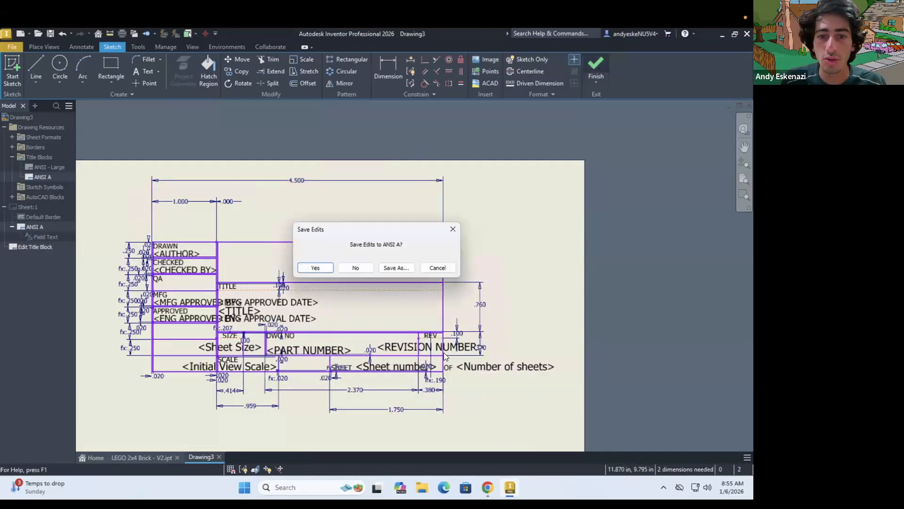
pyautogui.click(316, 266)
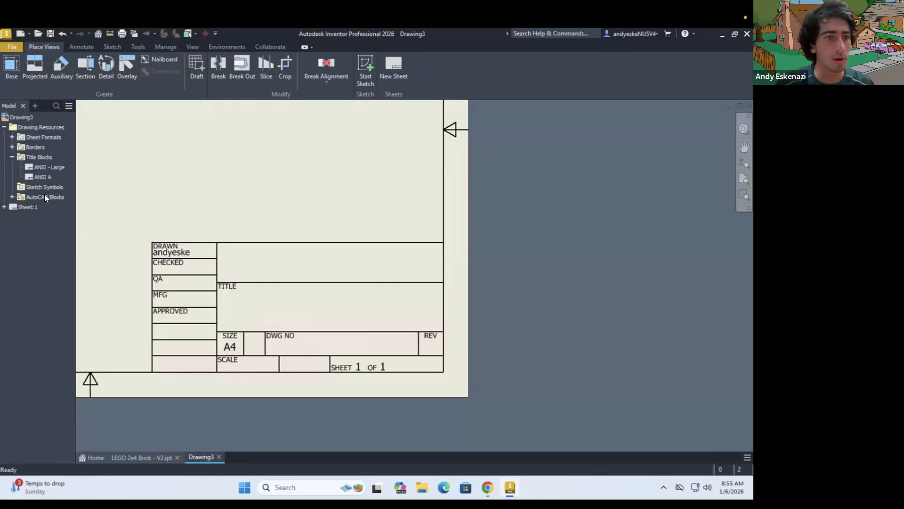
# Reopen the definition of the sheet's ANSI A title block for editing
pyautogui.click(4, 207)
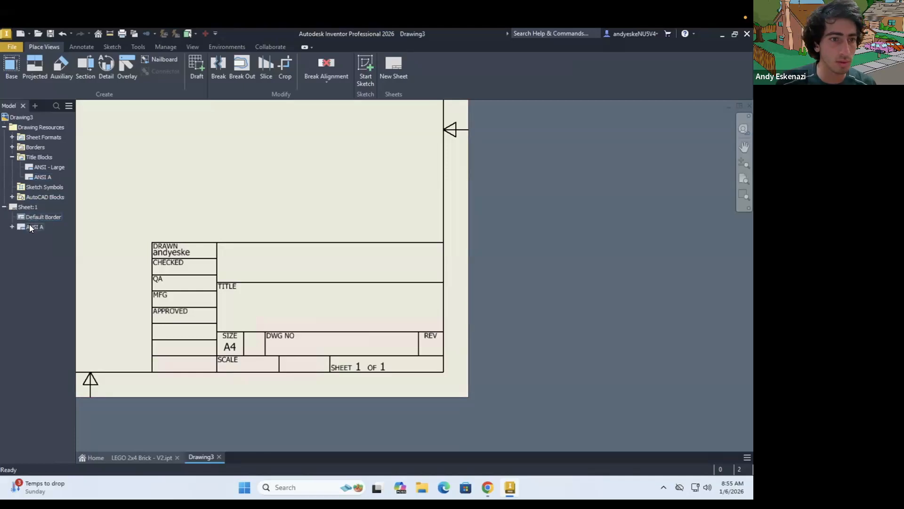
pyautogui.rightClick(29, 226)
pyautogui.click(55, 257)
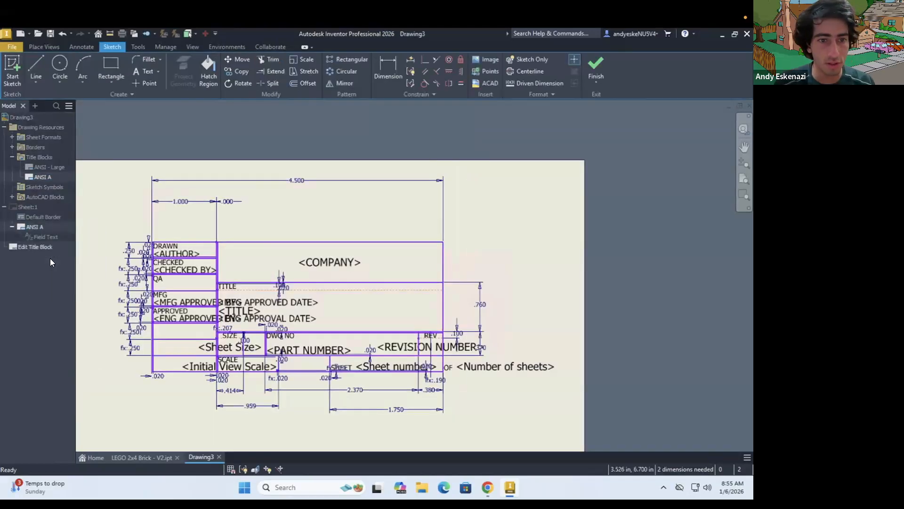
pyautogui.scroll(3, 170, 252)
# Replace the AUTHOR placeholder under DRAWN with the drafter's first name, and save the title block edits
pyautogui.click(185, 242)
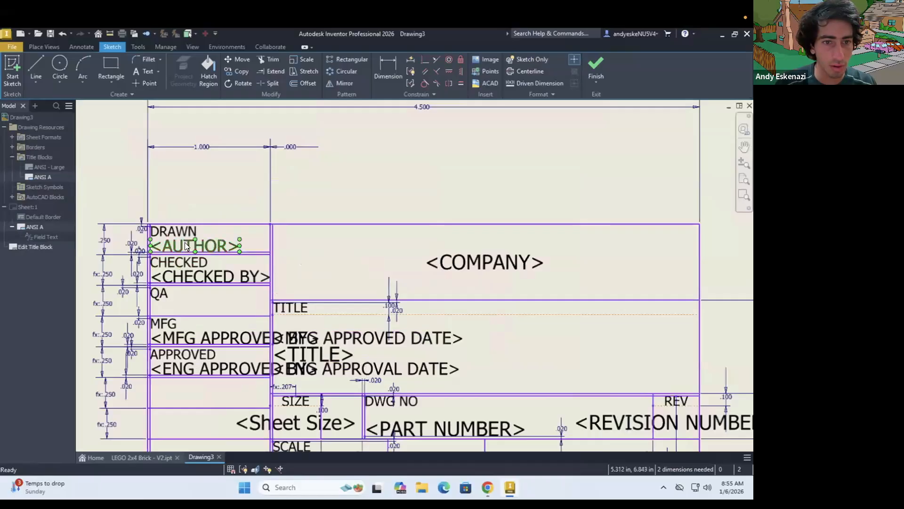
pyautogui.doubleClick(185, 242)
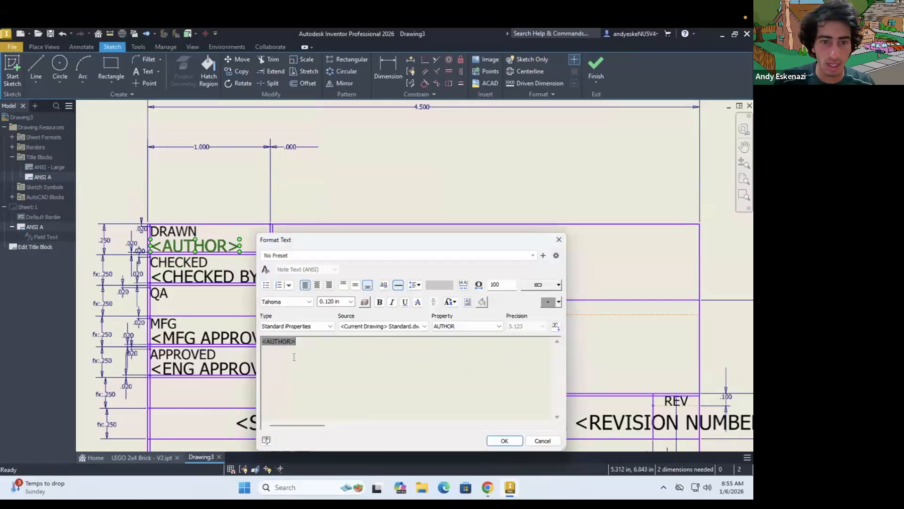
pyautogui.write('And')
pyautogui.moveTo(312, 341); pyautogui.dragTo(258, 341)
pyautogui.write('A')
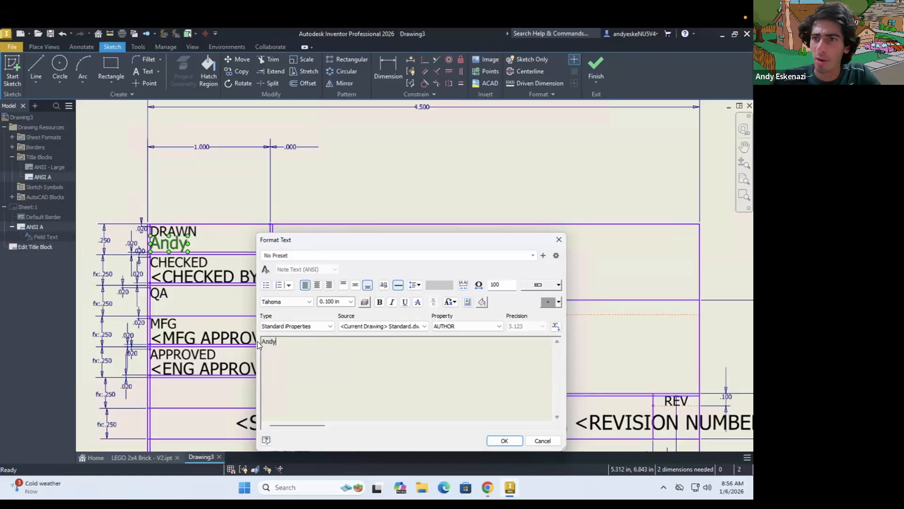
pyautogui.click(502, 441)
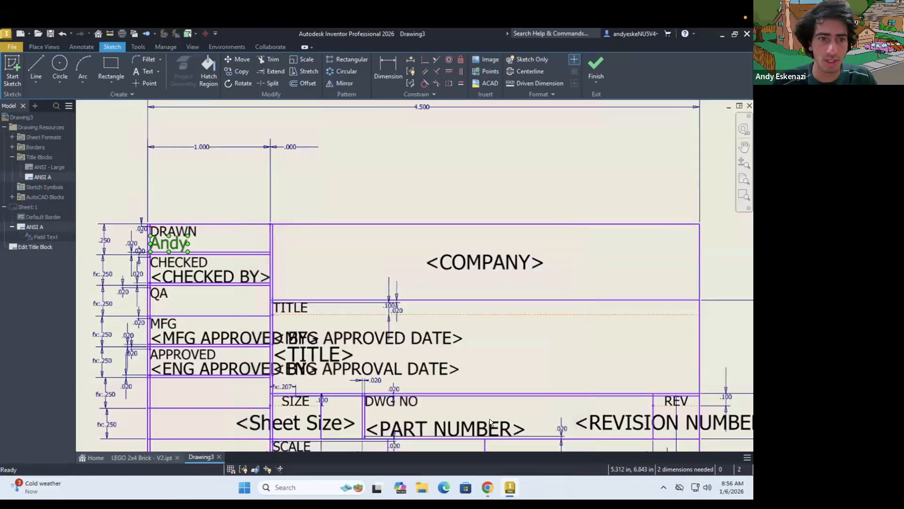
pyautogui.click(597, 66)
pyautogui.click(318, 267)
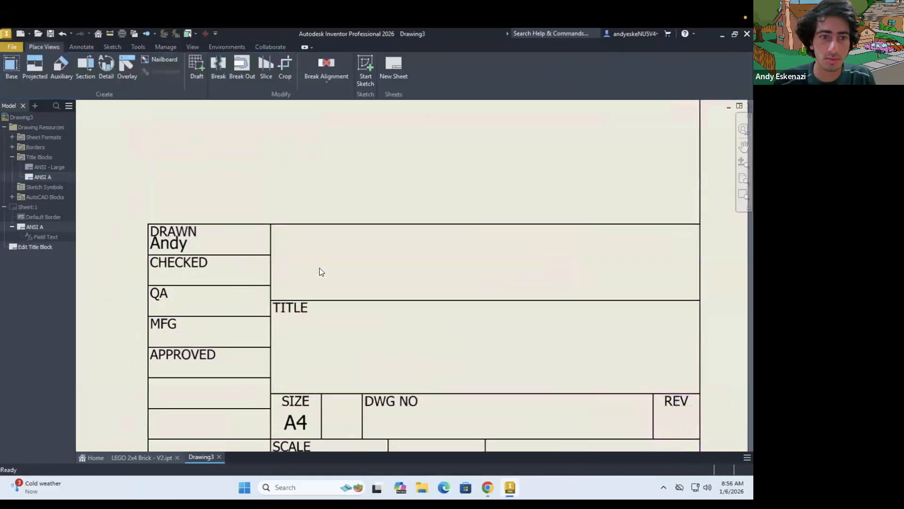
# Open the drawing's iProperties from the field text of the sheet's ANSI A title block
pyautogui.click(5, 207)
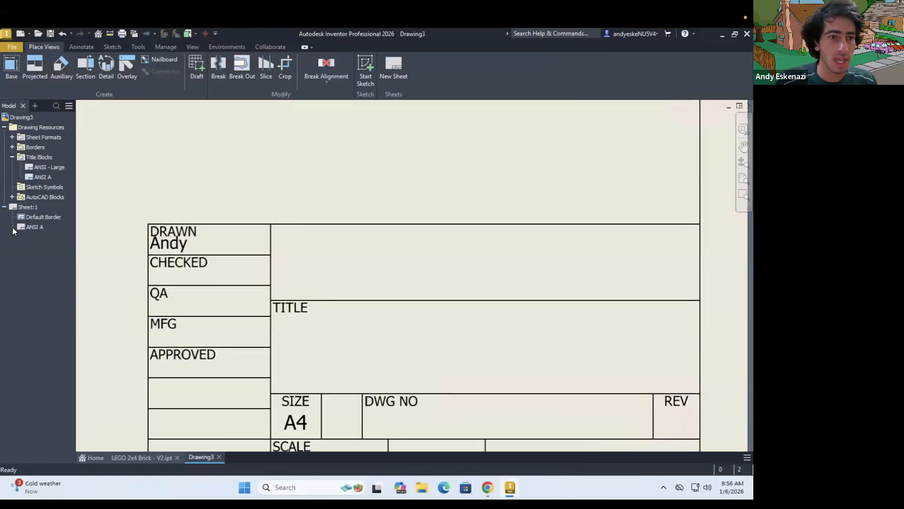
pyautogui.rightClick(33, 235)
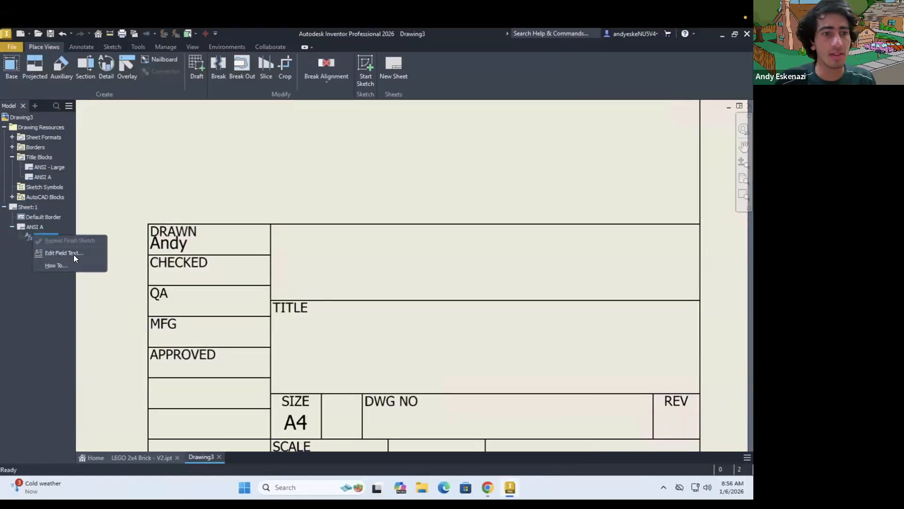
pyautogui.click(70, 254)
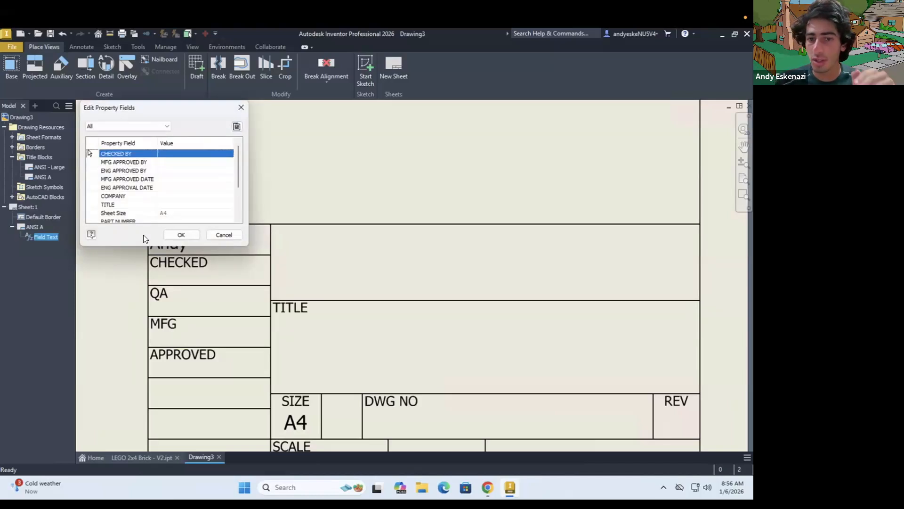
pyautogui.click(237, 127)
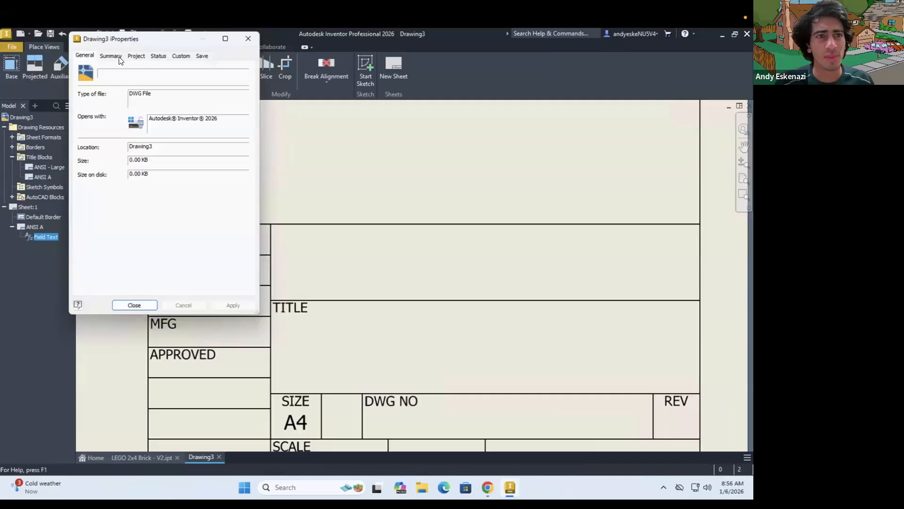
# Set the drawing's Title property to "Hello" and close the property field editing
pyautogui.click(119, 57)
pyautogui.moveTo(157, 97); pyautogui.dragTo(113, 97)
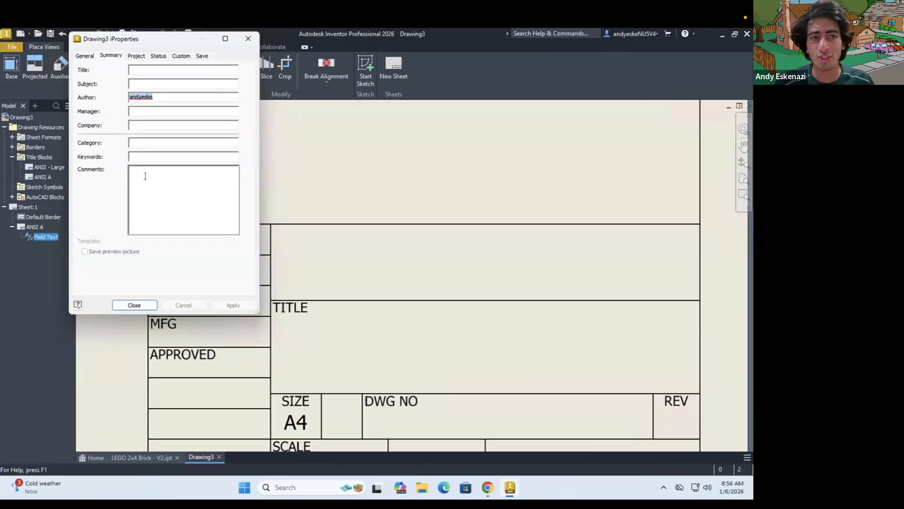
pyautogui.click(144, 70)
pyautogui.write('Hello')
pyautogui.click(121, 304)
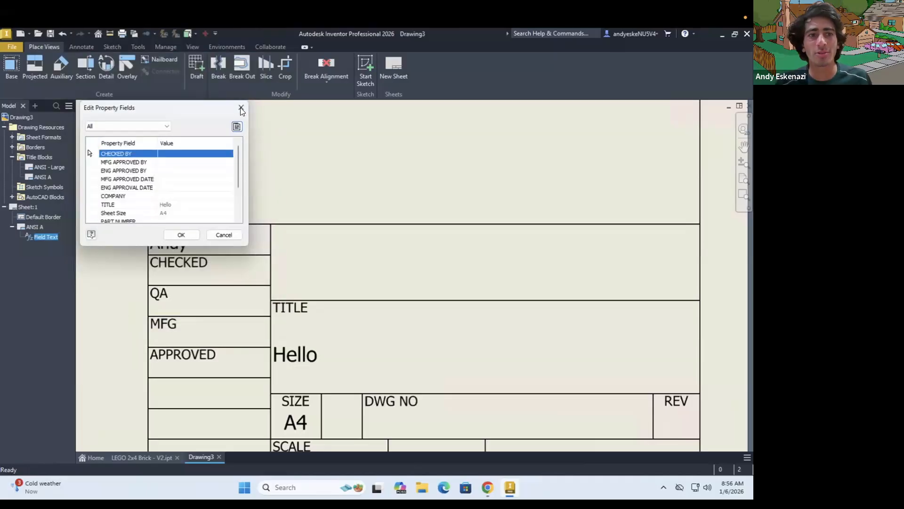
pyautogui.click(199, 236)
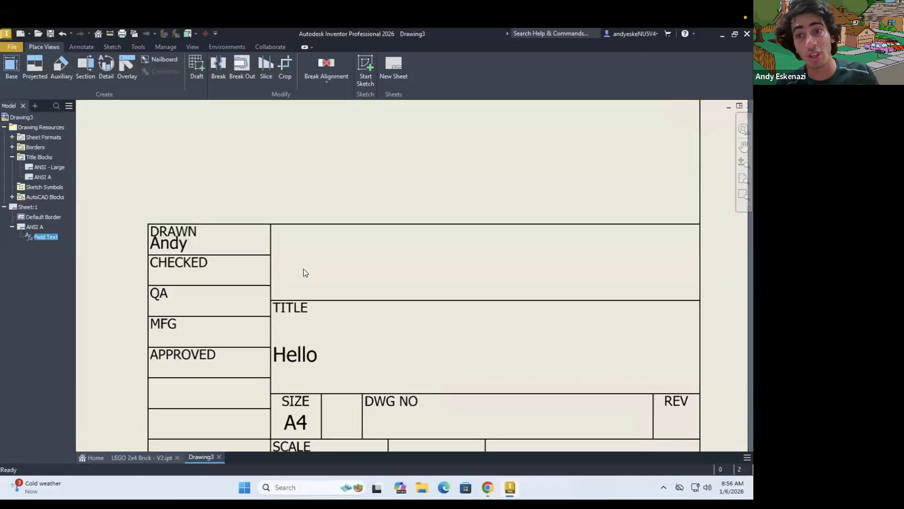
# Reopen the ANSI A title block definition and replace the TITLE placeholder with the text "2x4 LEGO Brick"
pyautogui.rightClick(38, 226)
pyautogui.click(80, 257)
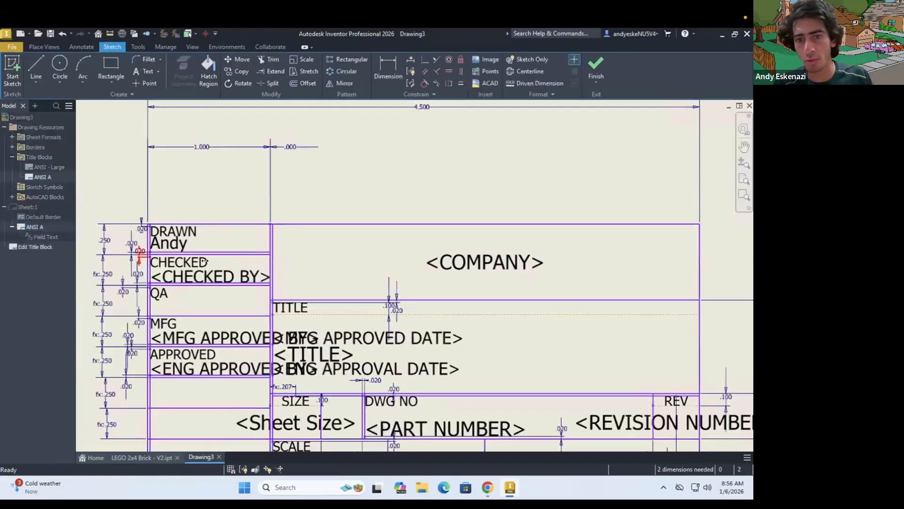
pyautogui.doubleClick(316, 357)
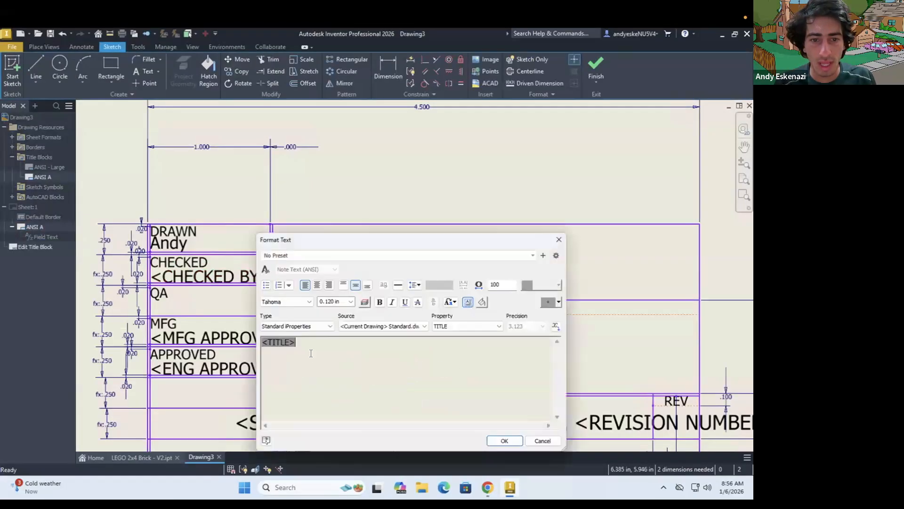
pyautogui.moveTo(297, 341); pyautogui.dragTo(260, 342)
pyautogui.write('Lego')
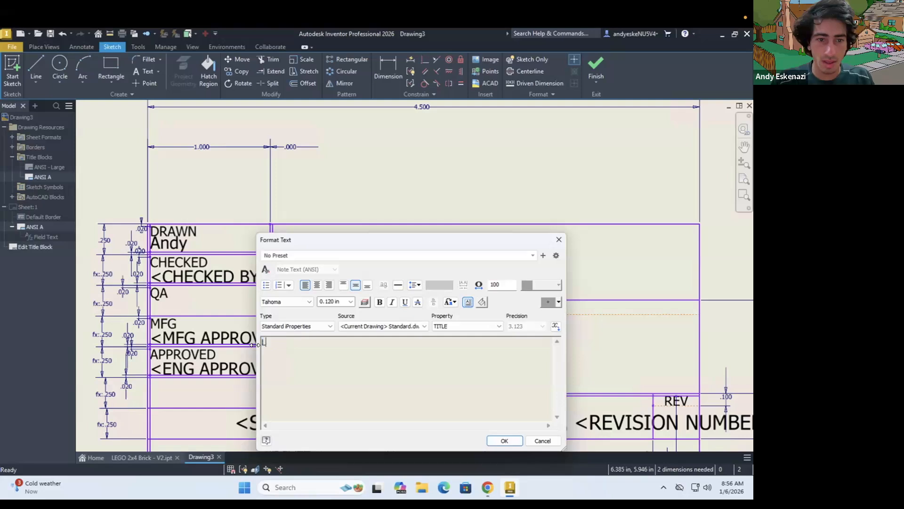
pyautogui.press('BackSpace')
pyautogui.press('BackSpace')
pyautogui.press('BackSpace')
pyautogui.press('BackSpace')
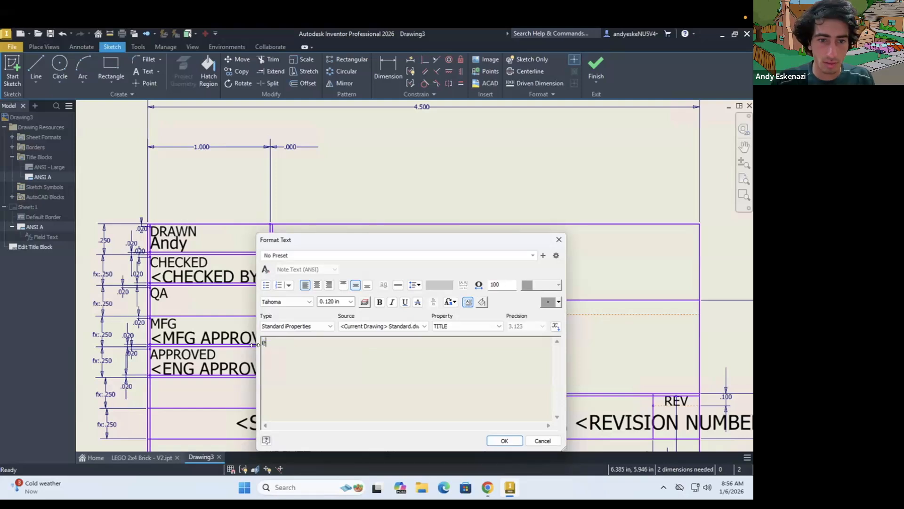
pyautogui.write('2')
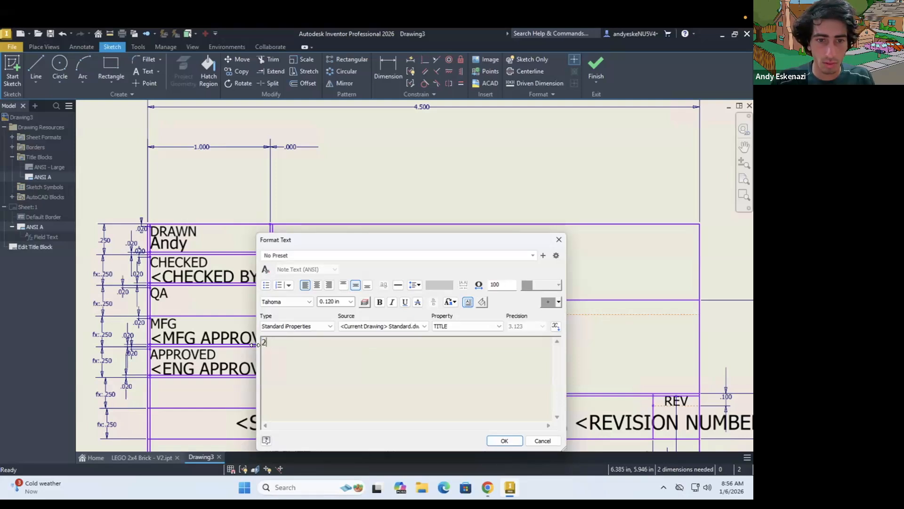
pyautogui.write('x4 L')
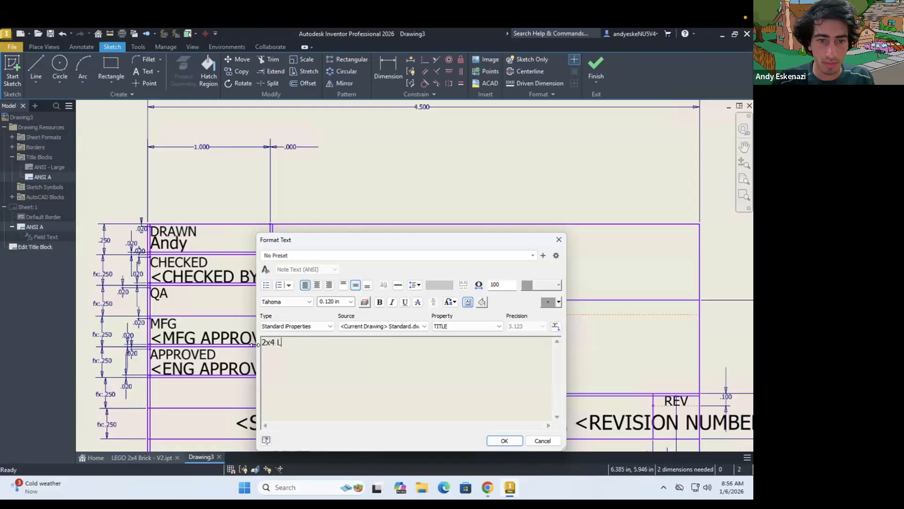
pyautogui.write('EGO Brick')
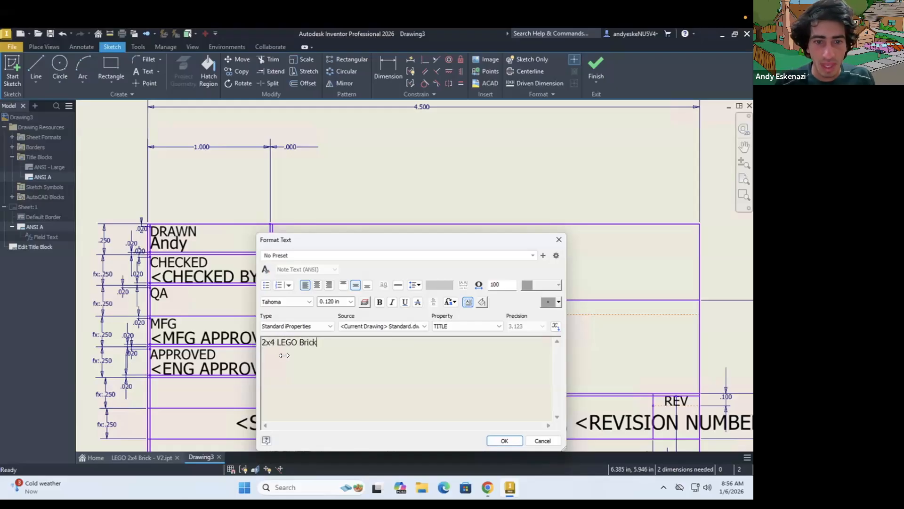
# Set the "2x4 LEGO Brick" title text to a height of 0.2 in and centre it in its cell
pyautogui.hotkey('ctrl', 'a')
pyautogui.click(333, 300)
pyautogui.write('0.2')
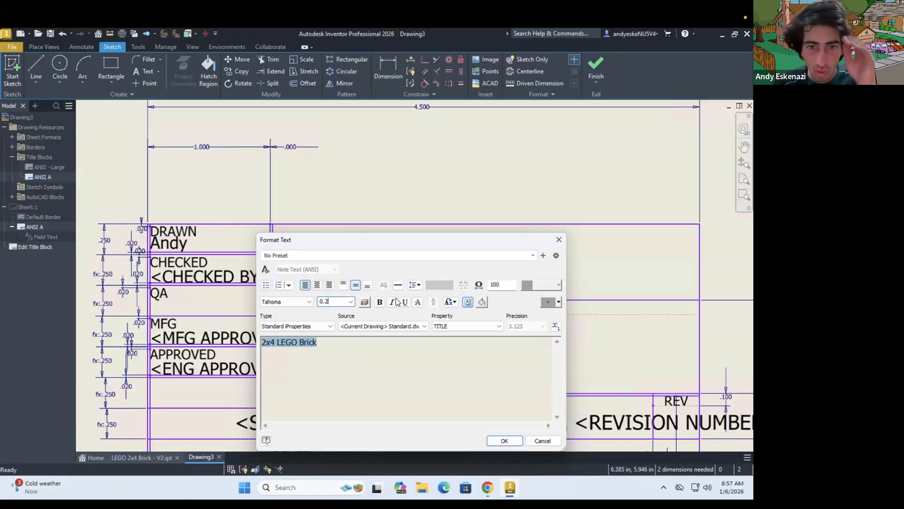
pyautogui.click(505, 441)
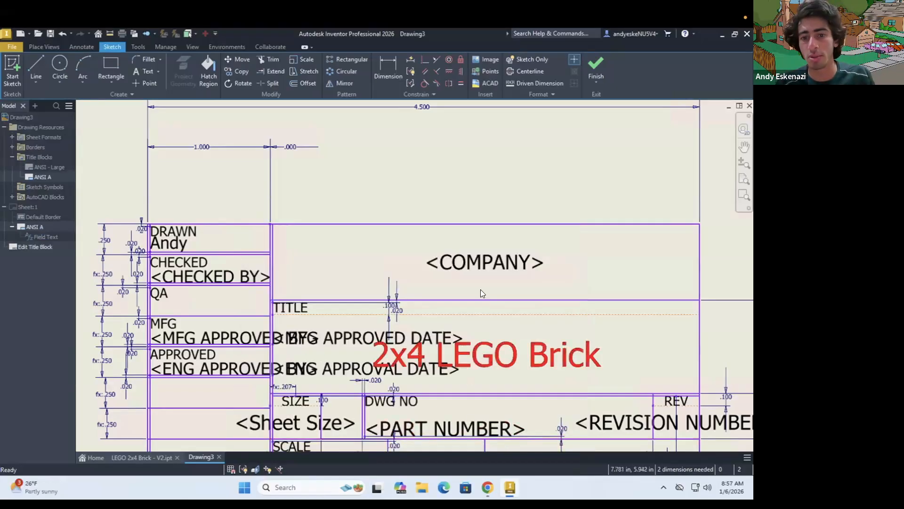
pyautogui.scroll(-3, 482, 297)
pyautogui.scroll(3, 508, 317)
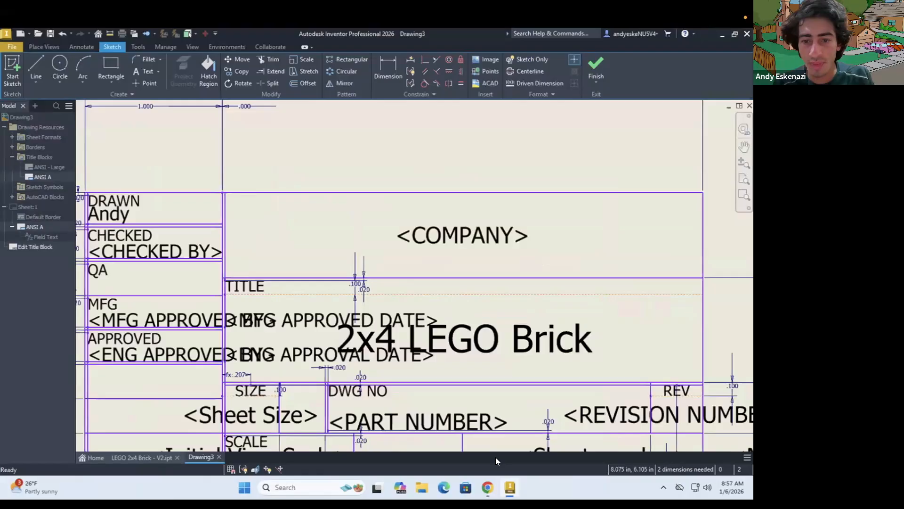
# Check the reference drawing in the browser and replace the title block's COMPANY placeholder with "How to CAD Almost Anything!"
pyautogui.click(487, 487)
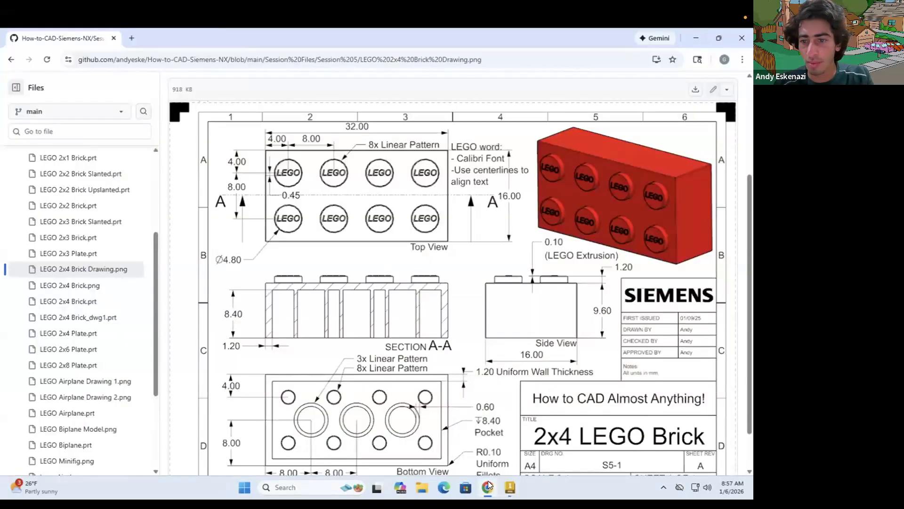
pyautogui.click(489, 485)
pyautogui.doubleClick(456, 235)
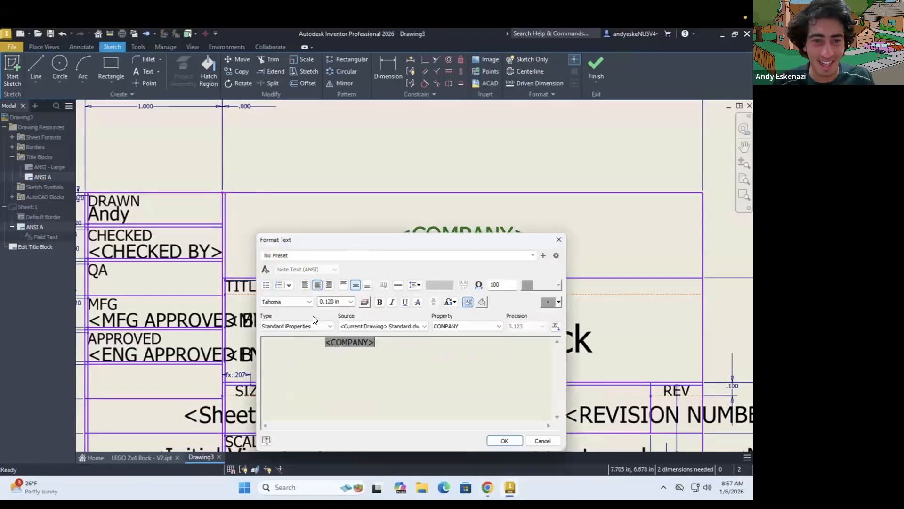
pyautogui.moveTo(383, 343); pyautogui.dragTo(324, 343)
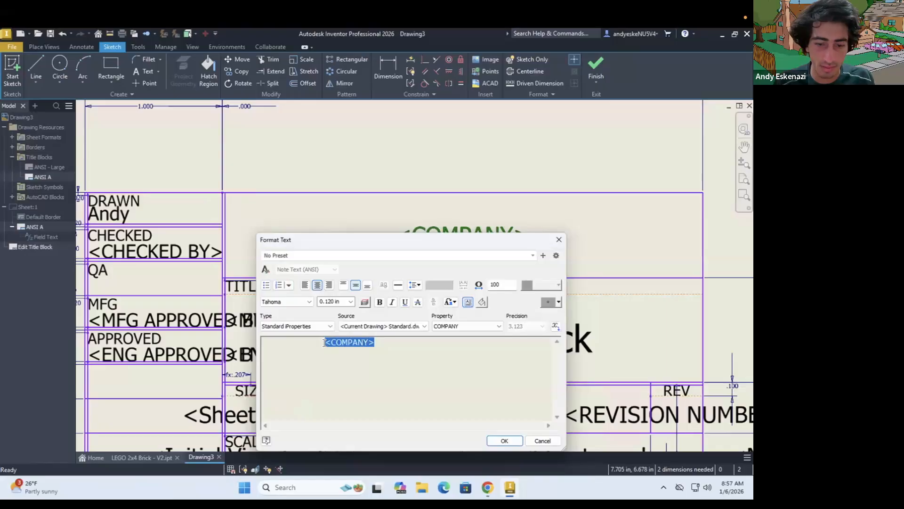
pyautogui.write('how')
pyautogui.press('BackSpace')
pyautogui.press('BackSpace')
pyautogui.press('BackSpace')
pyautogui.press('BackSpace')
pyautogui.write('Howt')
pyautogui.press('BackSpace')
pyautogui.write('to CAD')
pyautogui.write('Almost Anything!')
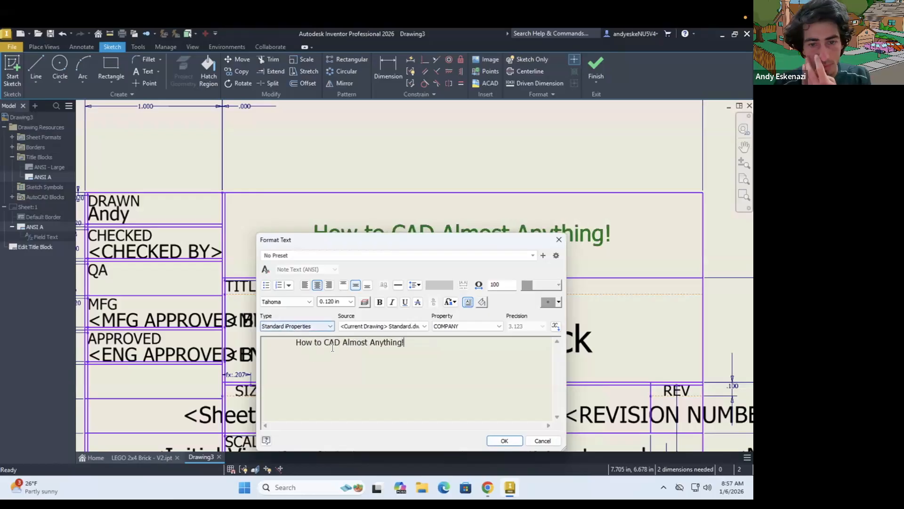
# Set the text height of "How to CAD Almost Anything!" to 0.15 in
pyautogui.moveTo(405, 342); pyautogui.dragTo(329, 306)
pyautogui.click(336, 299)
pyautogui.write('0.15')
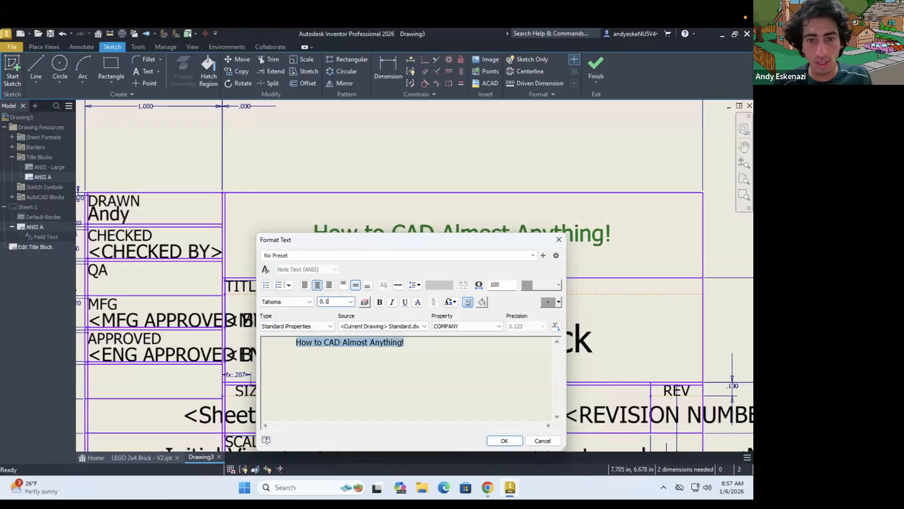
pyautogui.click(504, 440)
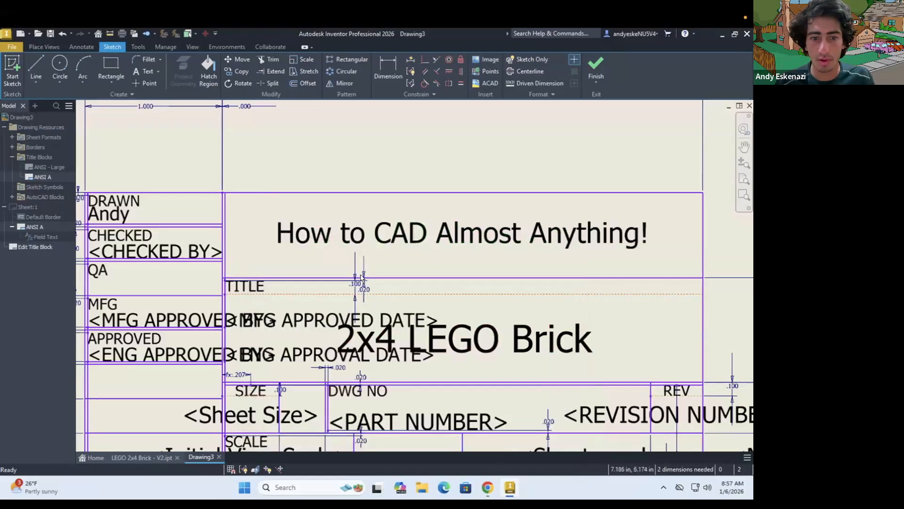
# Try to replace the PART NUMBER placeholder in the DWG NO cell with "S5-1", horizontally centred
pyautogui.scroll(-5, 361, 275)
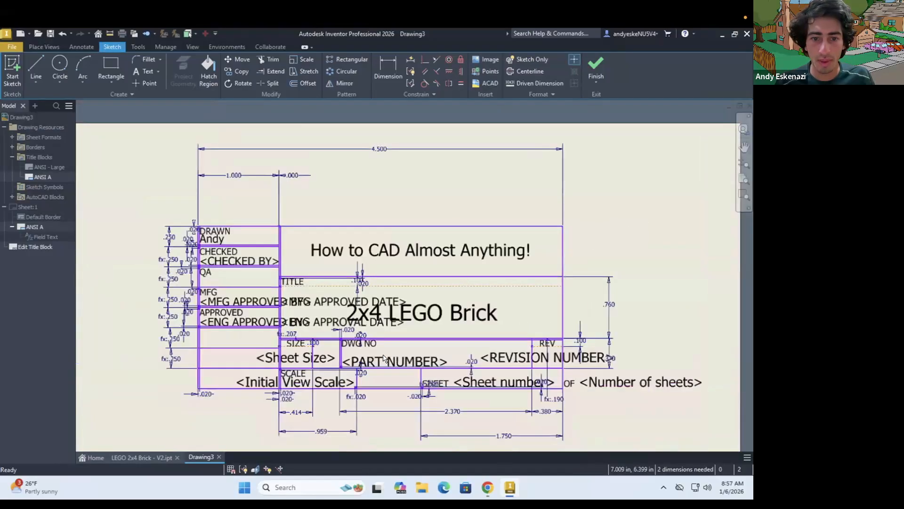
pyautogui.click(483, 490)
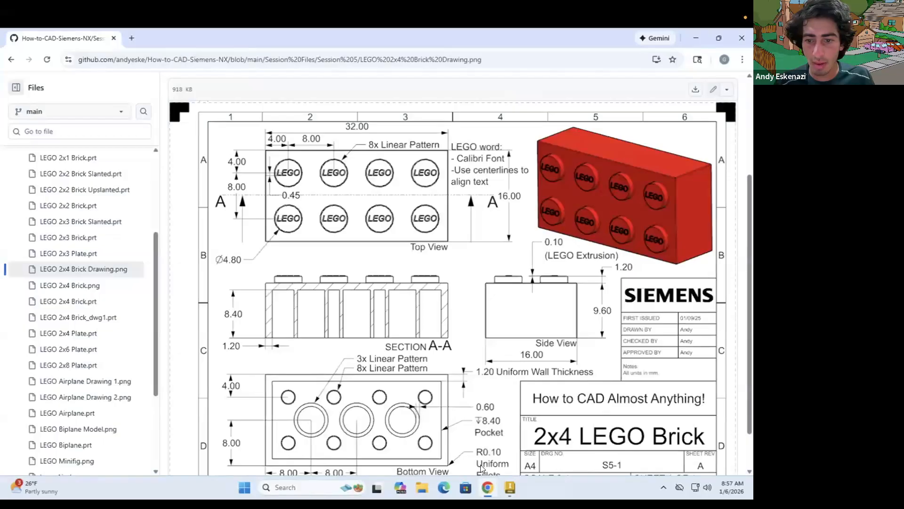
pyautogui.hotkey('alt', 'Tab')
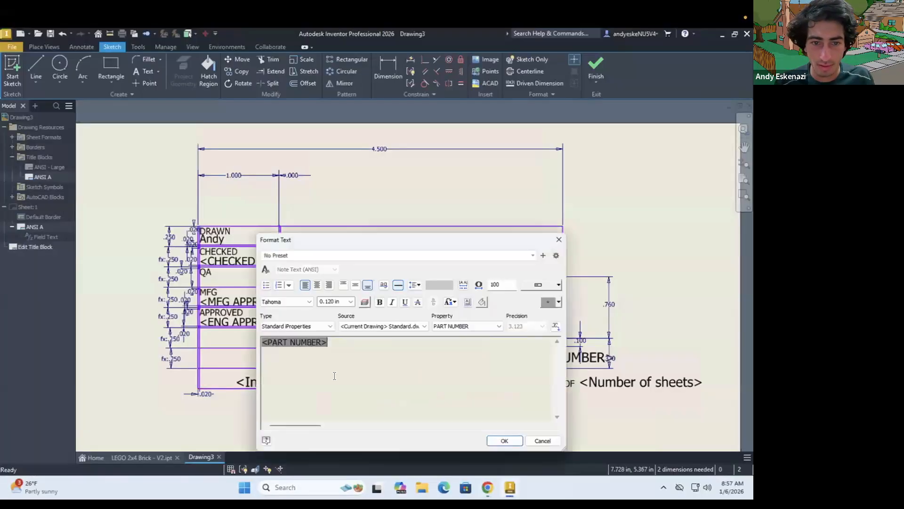
pyautogui.moveTo(344, 343); pyautogui.dragTo(251, 343)
pyautogui.write('S5-1')
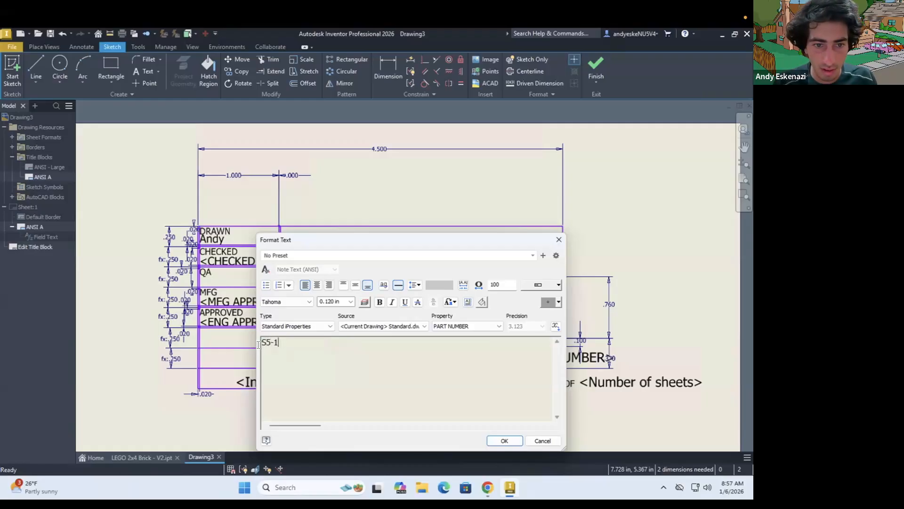
pyautogui.hotkey('ctrl', 'a')
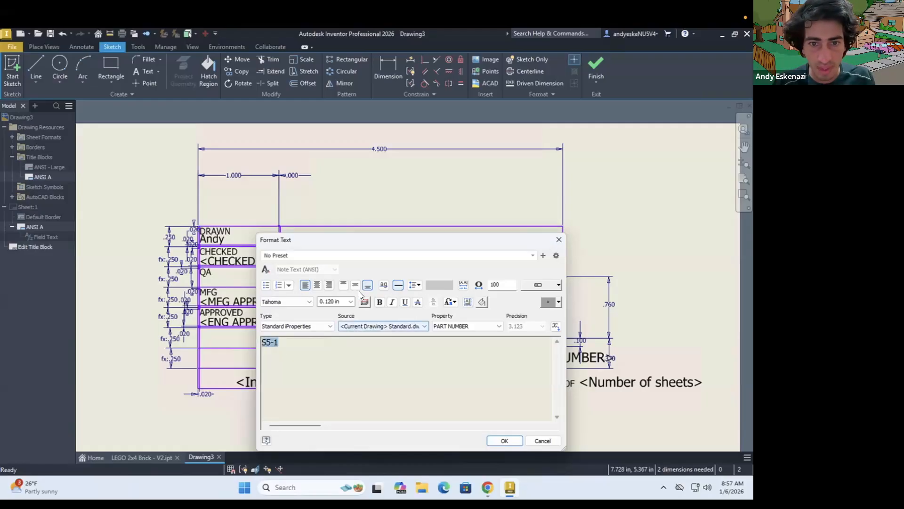
pyautogui.click(317, 284)
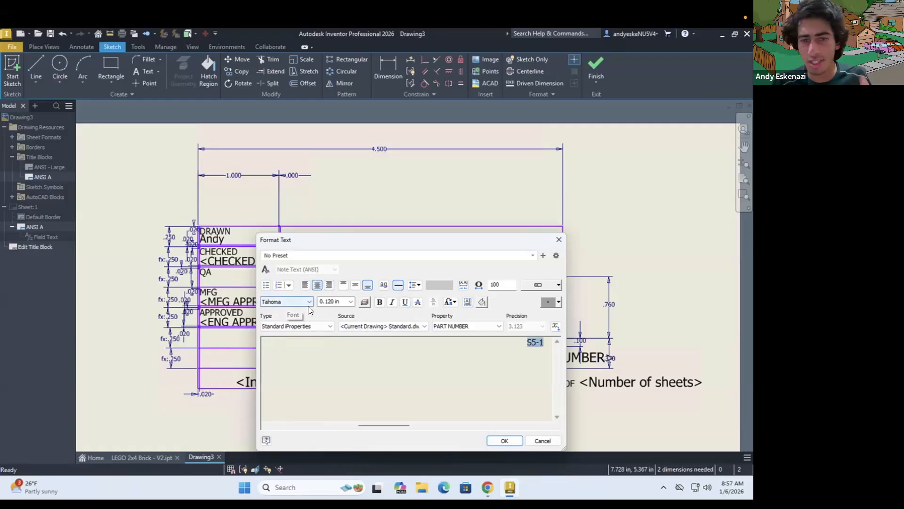
pyautogui.click(504, 441)
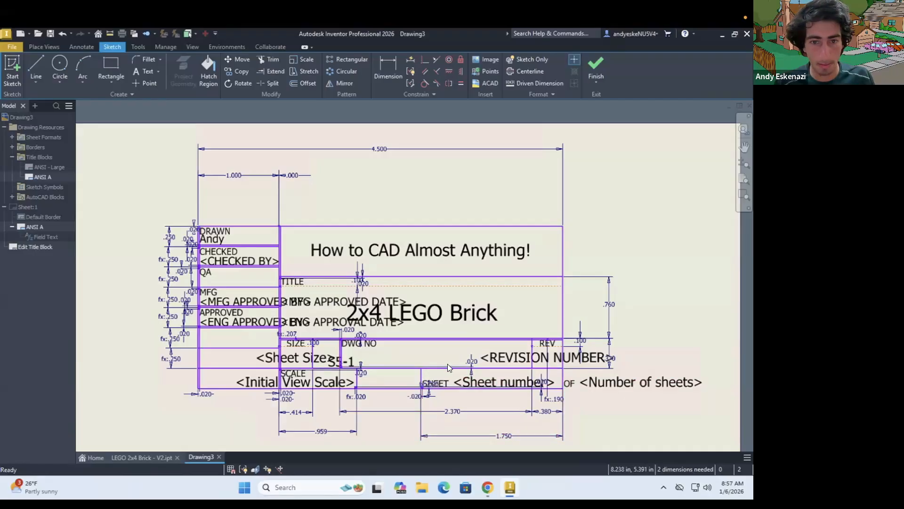
pyautogui.hotkey('ctrl', 'z')
# Replace the PART NUMBER placeholder with "S5-1" and the REVISION NUMBER placeholder with "1", keeping their justification
pyautogui.doubleClick(390, 362)
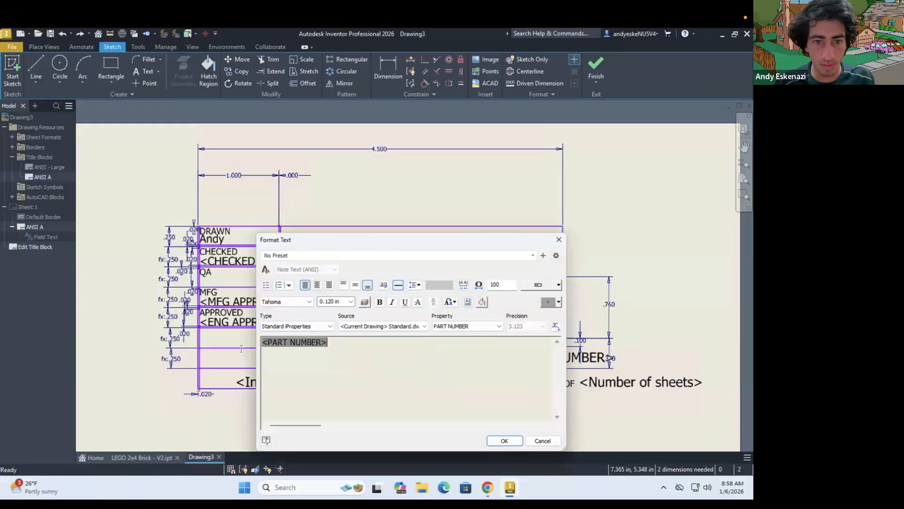
pyautogui.write('S5-1')
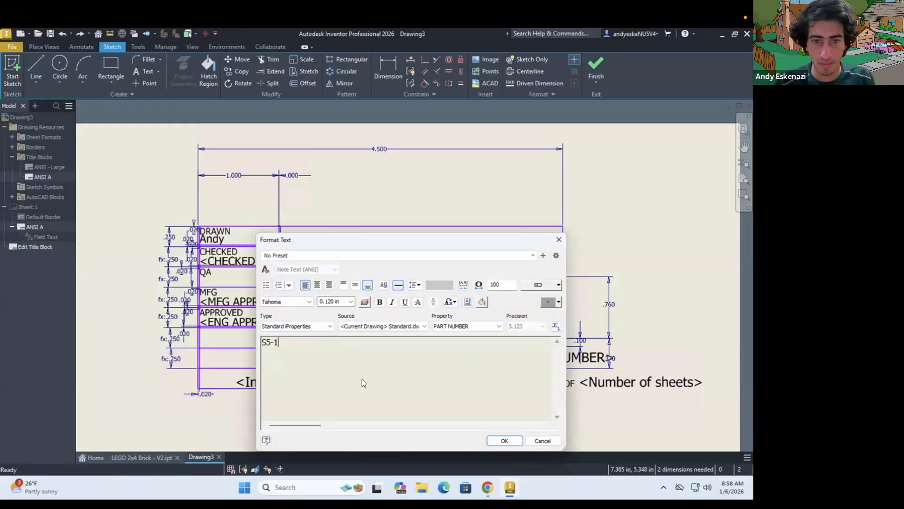
pyautogui.click(494, 439)
pyautogui.doubleClick(519, 355)
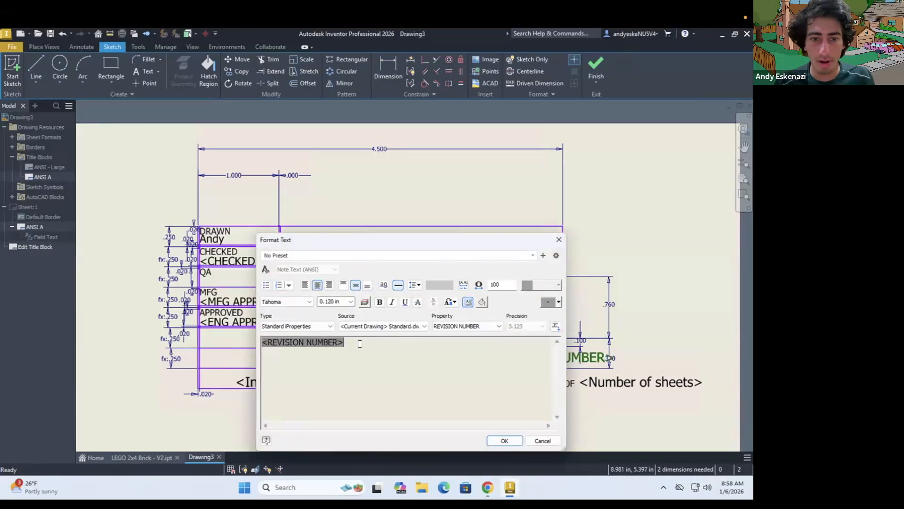
pyautogui.write('1')
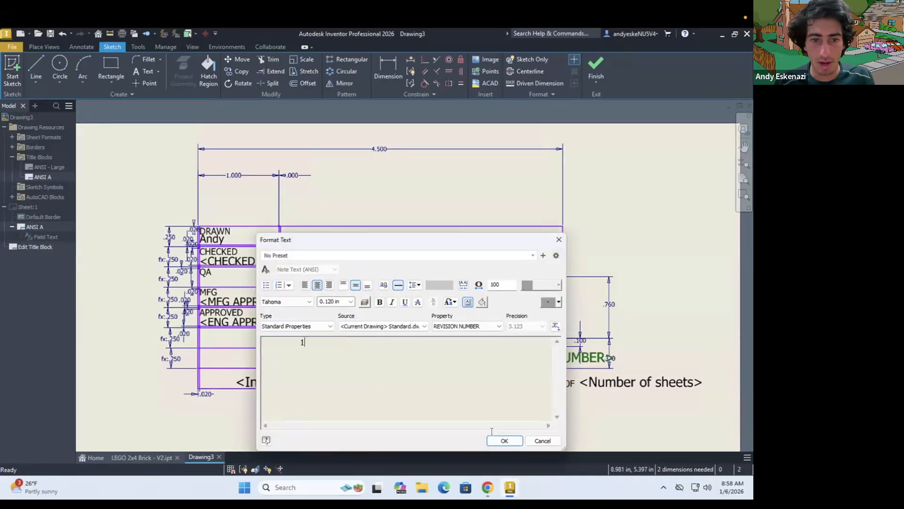
pyautogui.click(508, 439)
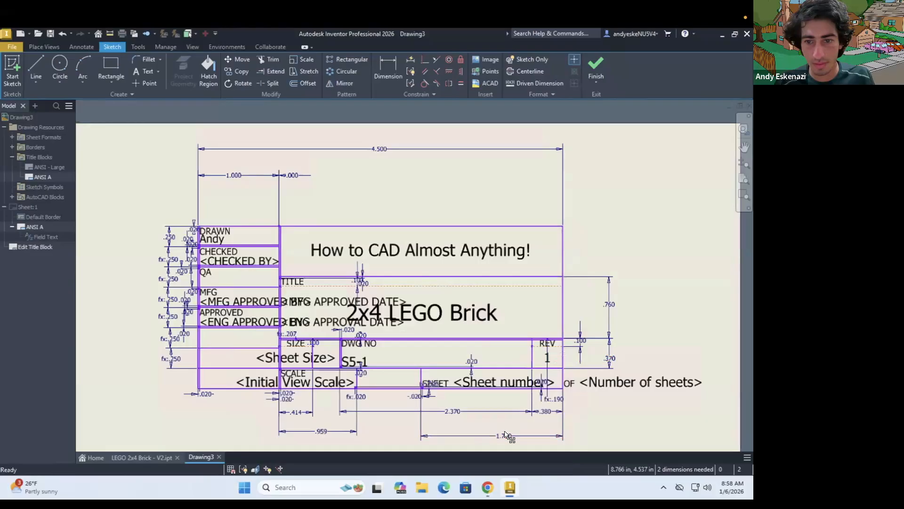
# Replace the sheet number and number of sheets placeholders so the sheet cell reads "SHEET 1 OF 1"
pyautogui.doubleClick(492, 379)
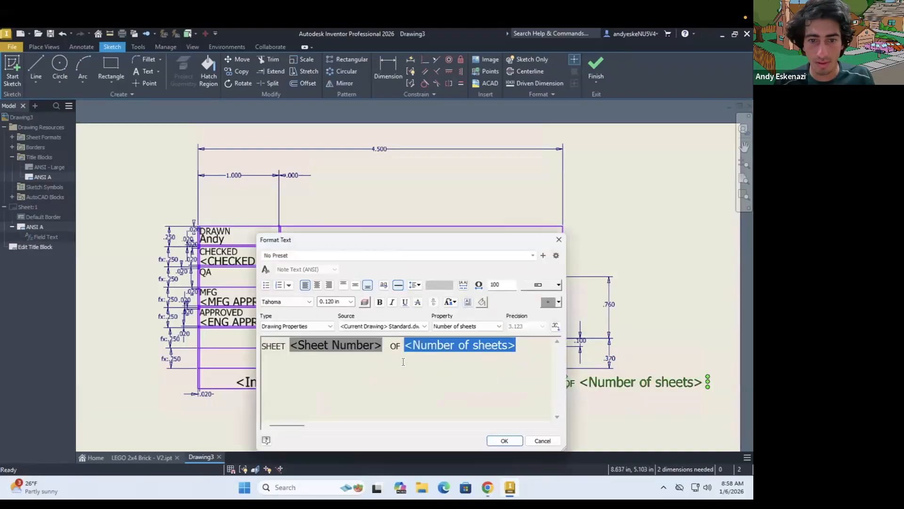
pyautogui.click(403, 361)
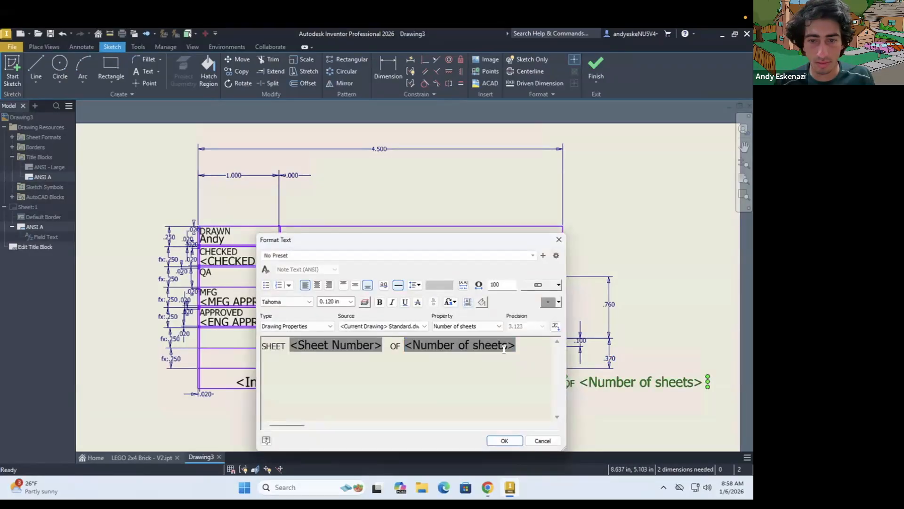
pyautogui.click(382, 345)
pyautogui.click(290, 349)
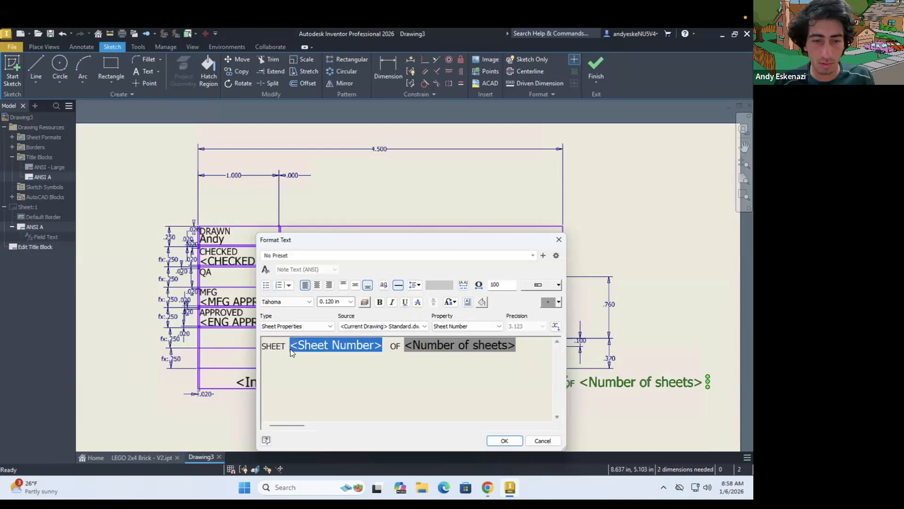
pyautogui.write('1')
pyautogui.click(320, 345)
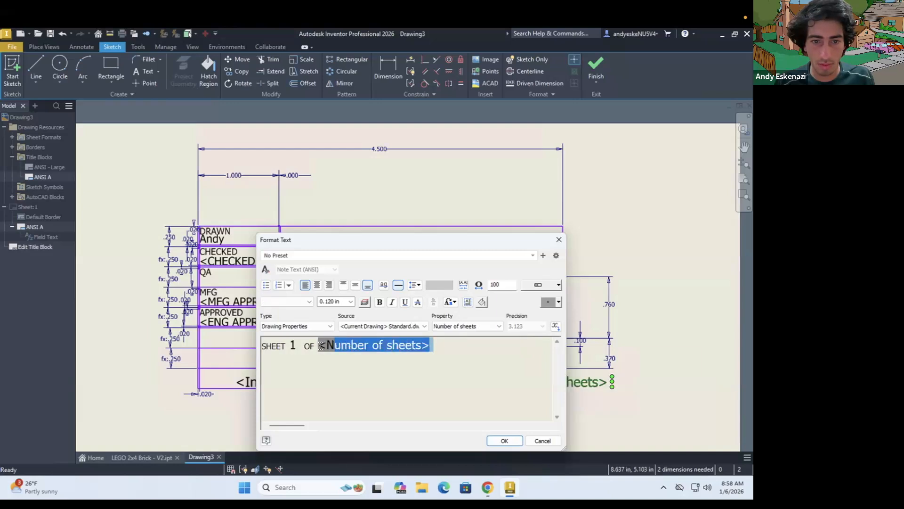
pyautogui.write('1 OF 1')
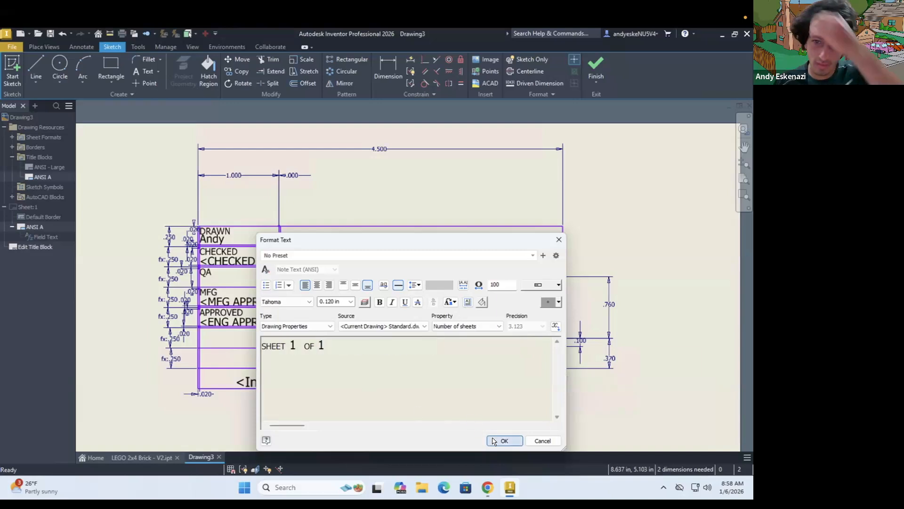
pyautogui.click(494, 441)
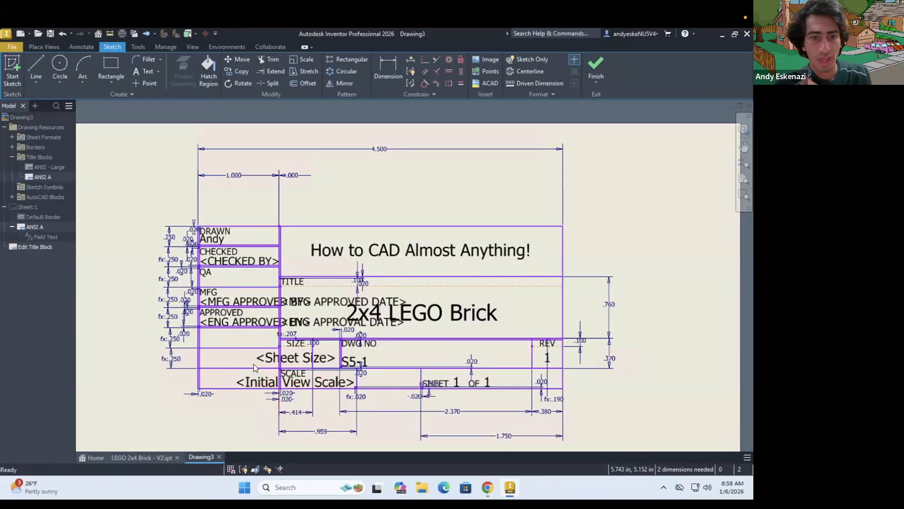
# Replace the CHECKED BY placeholder in the title block with the checker's first name
pyautogui.click(225, 258)
pyautogui.doubleClick(225, 257)
pyautogui.click(317, 341)
pyautogui.write('A')
pyautogui.press('BackSpace')
pyautogui.press('BackSpace')
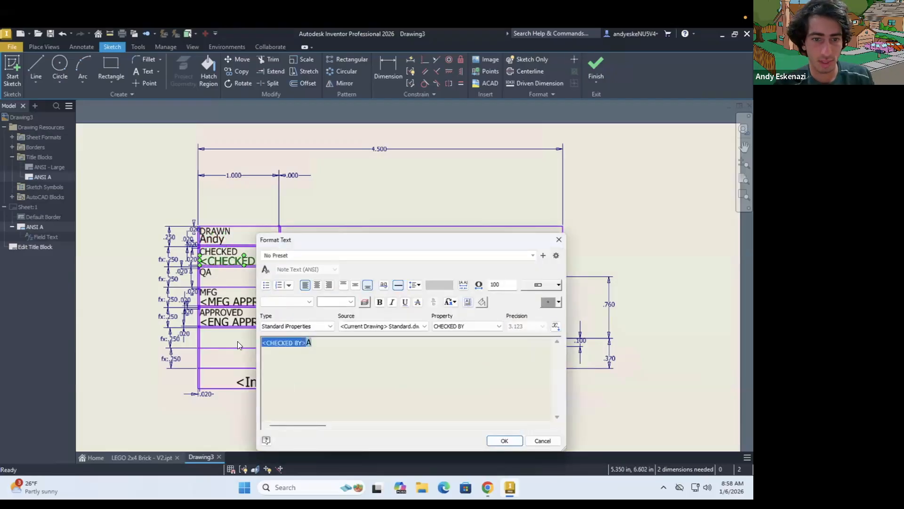
pyautogui.write('Andy')
pyautogui.click(505, 440)
# Replace the MFG APPROVED BY placeholder with the approver's first name in mixed case
pyautogui.doubleClick(226, 298)
pyautogui.moveTo(337, 345); pyautogui.dragTo(230, 341)
pyautogui.write('ANDY')
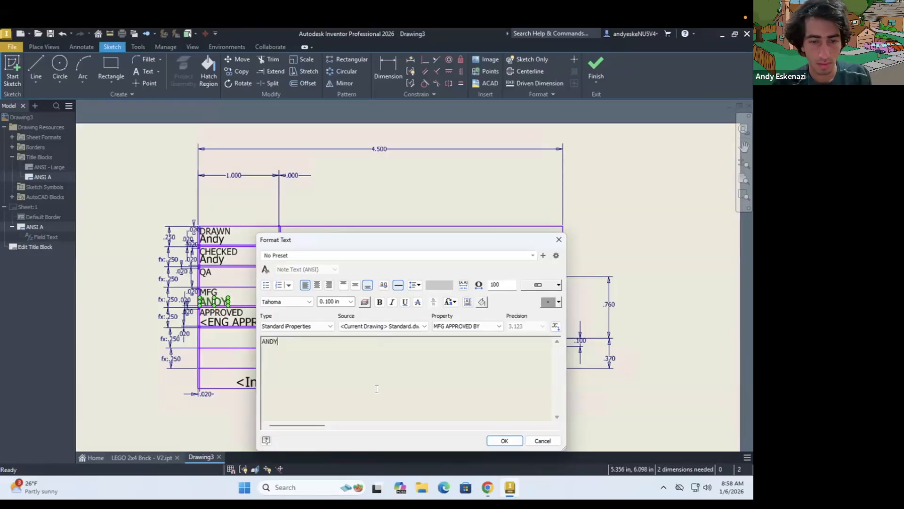
pyautogui.press('BackSpace')
pyautogui.write('n')
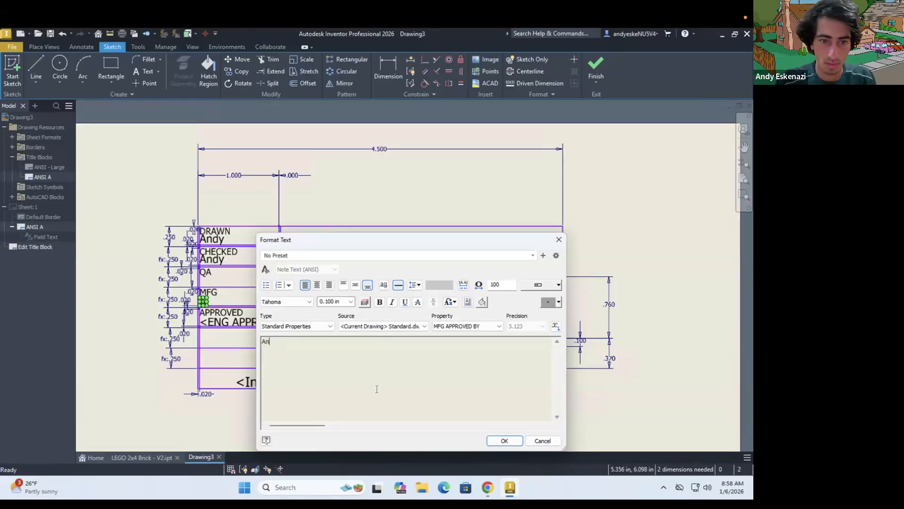
pyautogui.write('dy')
pyautogui.click(512, 441)
# Replace the ENG APPROVED BY placeholder in the APPROVED cell with the approver's first name
pyautogui.doubleClick(224, 320)
pyautogui.moveTo(325, 342); pyautogui.dragTo(260, 342)
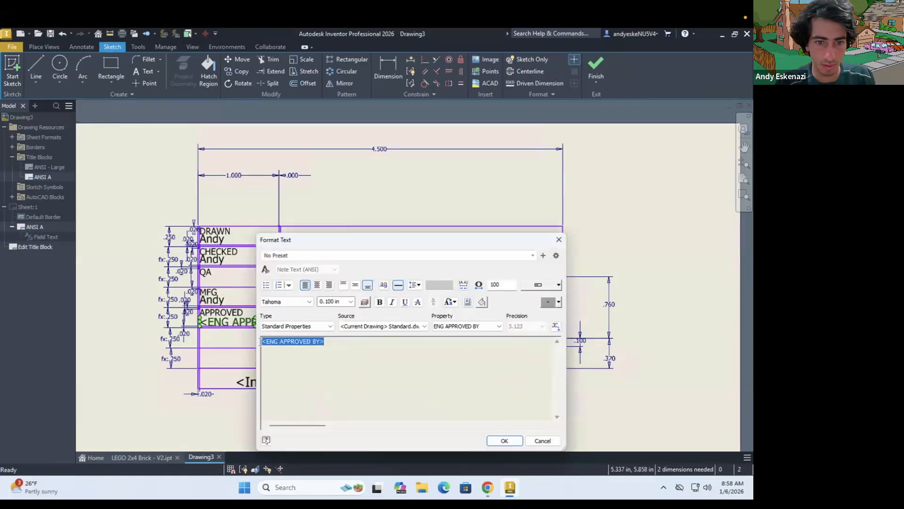
pyautogui.write('Andy')
pyautogui.click(515, 444)
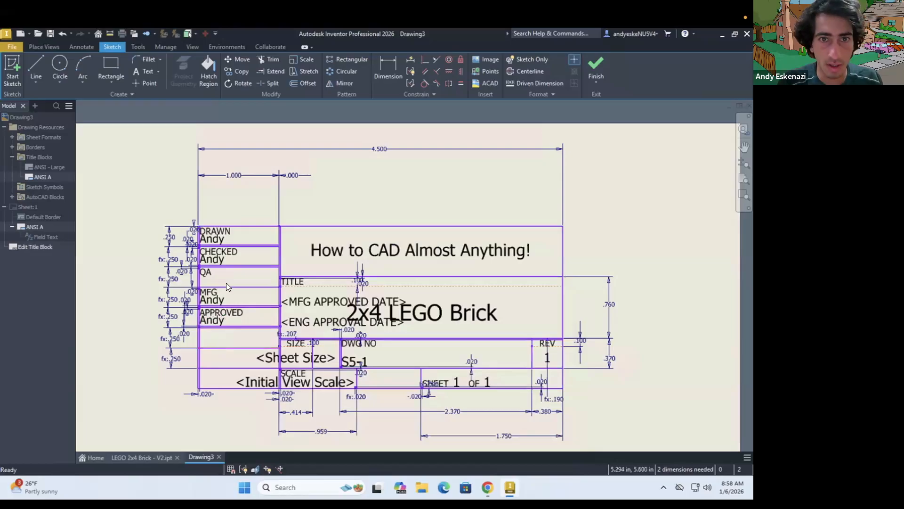
# Add the date text "01/06/25" in the empty cell below APPROVED, without enabling fraction autostacking
pyautogui.press('t')
pyautogui.click(216, 335)
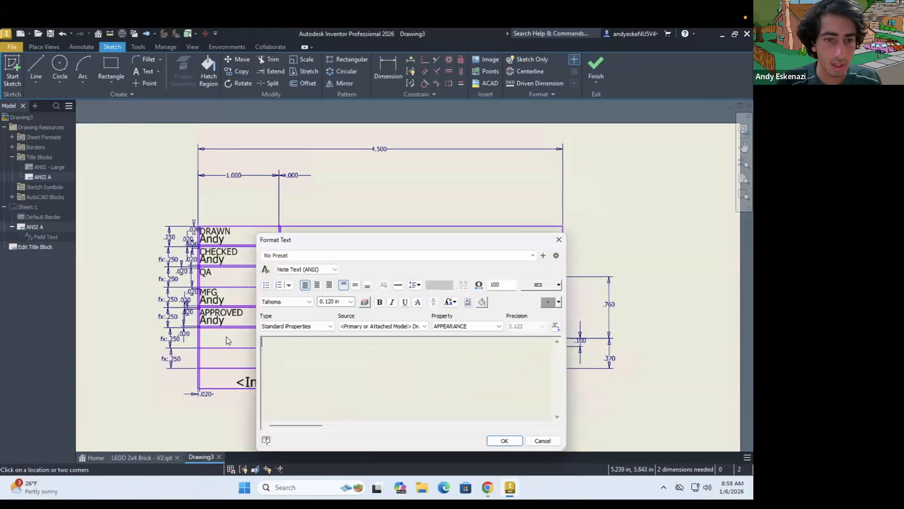
pyautogui.write('01/06/')
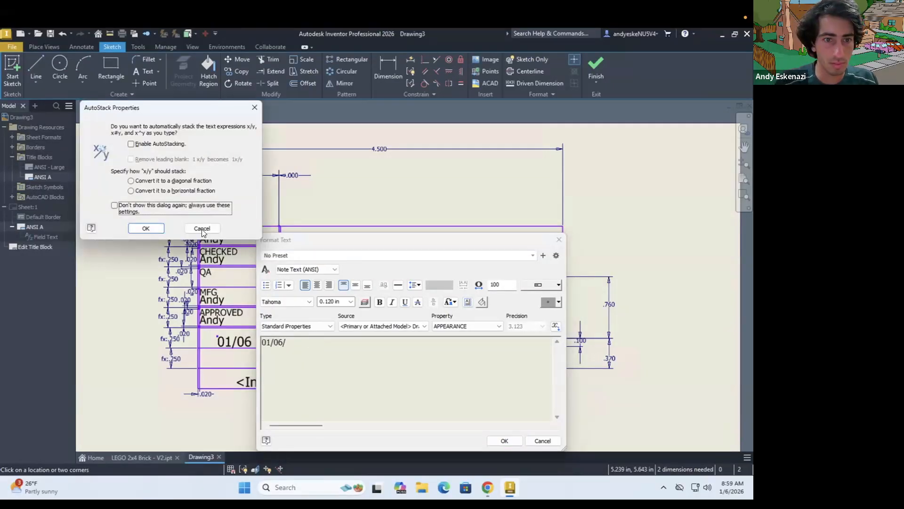
pyautogui.press('Escape')
pyautogui.write('25')
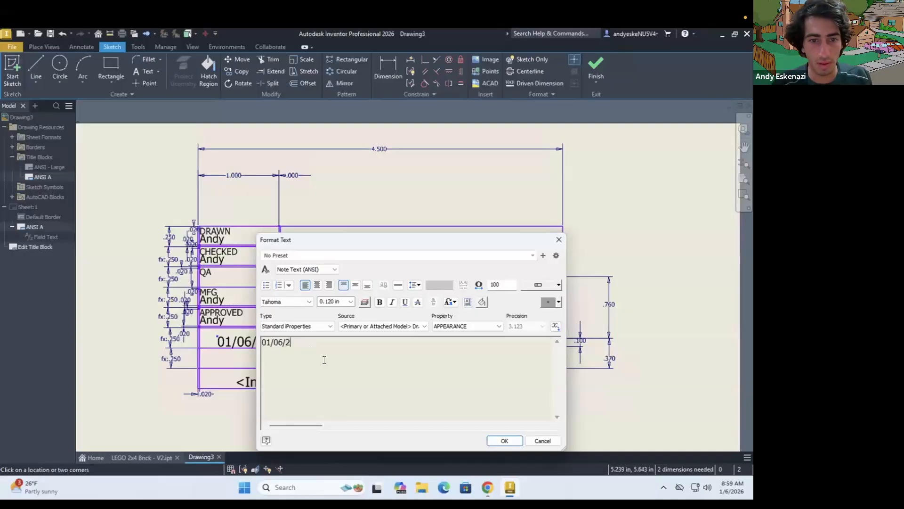
pyautogui.click(504, 441)
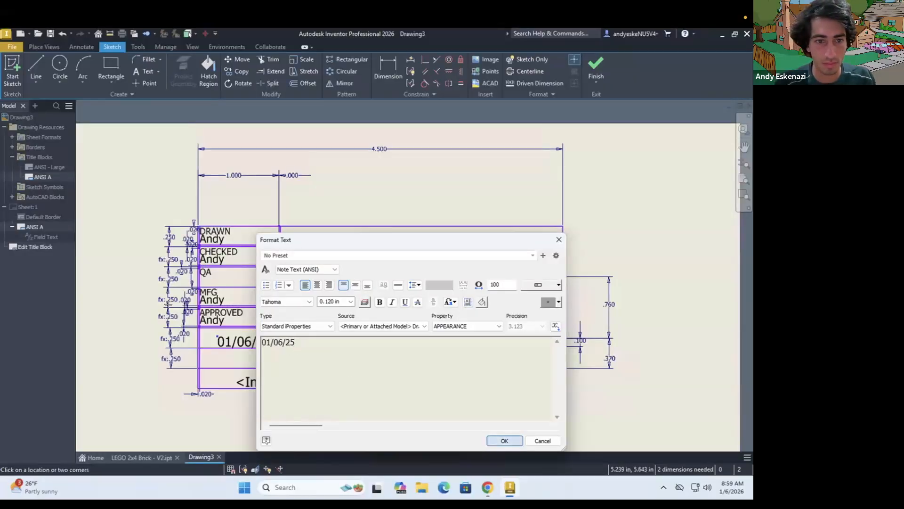
# Reposition the date text within its cell, and finish editing the ANSI A title block, saving the changes
pyautogui.scroll(5, 359, 415)
pyautogui.moveTo(359, 416); pyautogui.dragTo(328, 406)
pyautogui.scroll(-5, 313, 374)
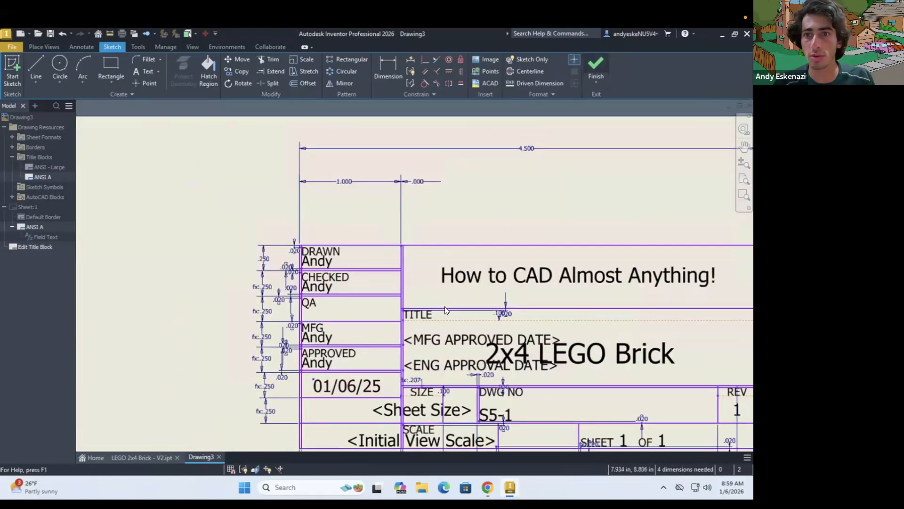
pyautogui.click(596, 68)
pyautogui.click(320, 267)
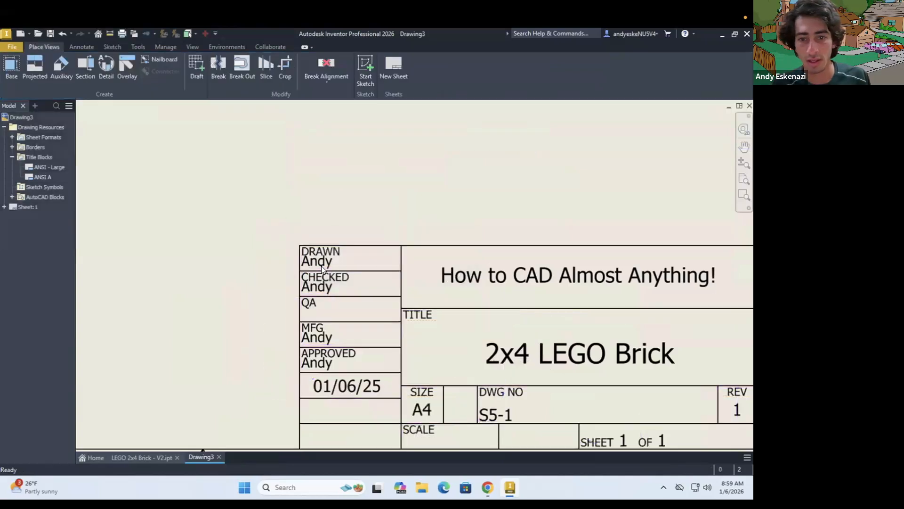
# Open the definition of the sheet's ANSI A title block for editing
pyautogui.scroll(-2, 480, 327)
pyautogui.scroll(3, 482, 327)
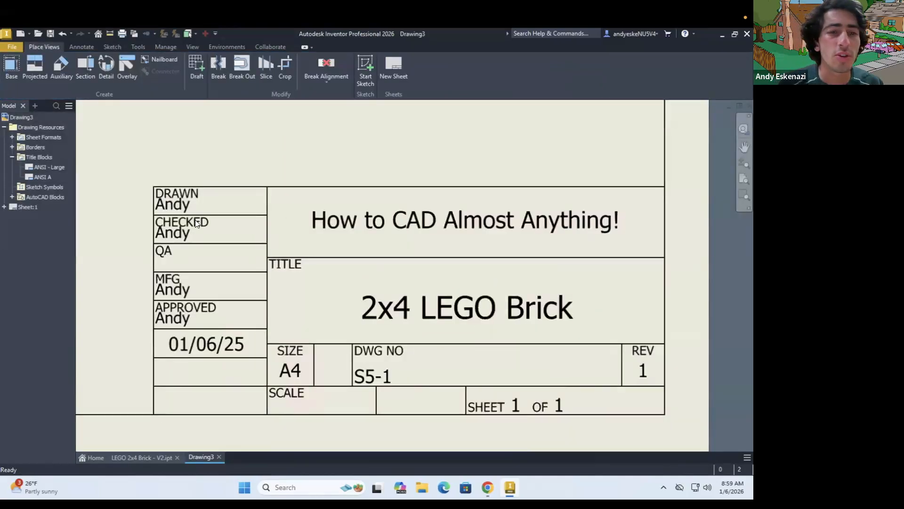
pyautogui.rightClick(219, 166)
pyautogui.click(158, 211)
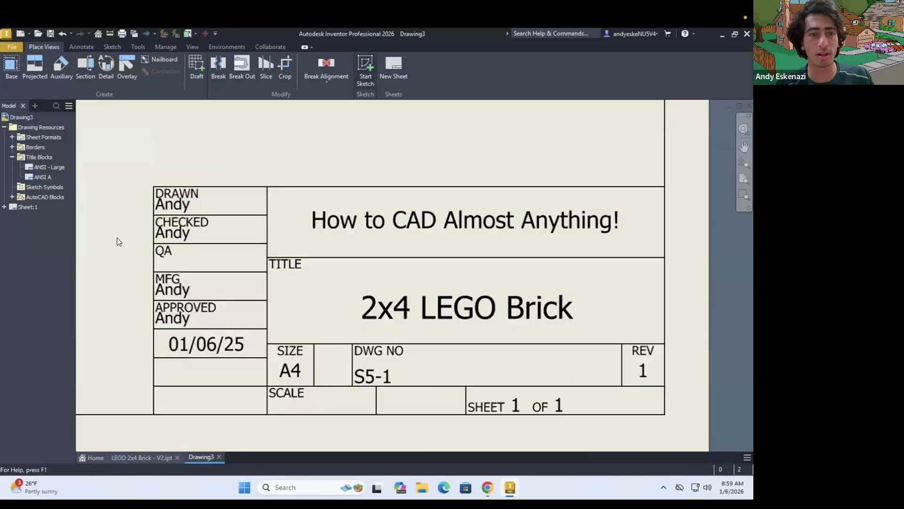
pyautogui.click(4, 207)
pyautogui.click(19, 226)
pyautogui.rightClick(29, 239)
pyautogui.click(43, 257)
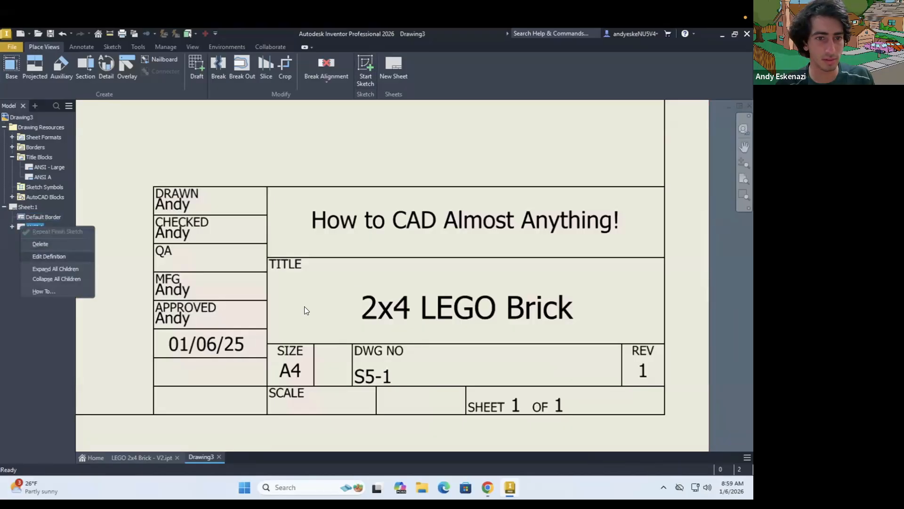
pyautogui.rightClick(190, 220)
pyautogui.click(190, 192)
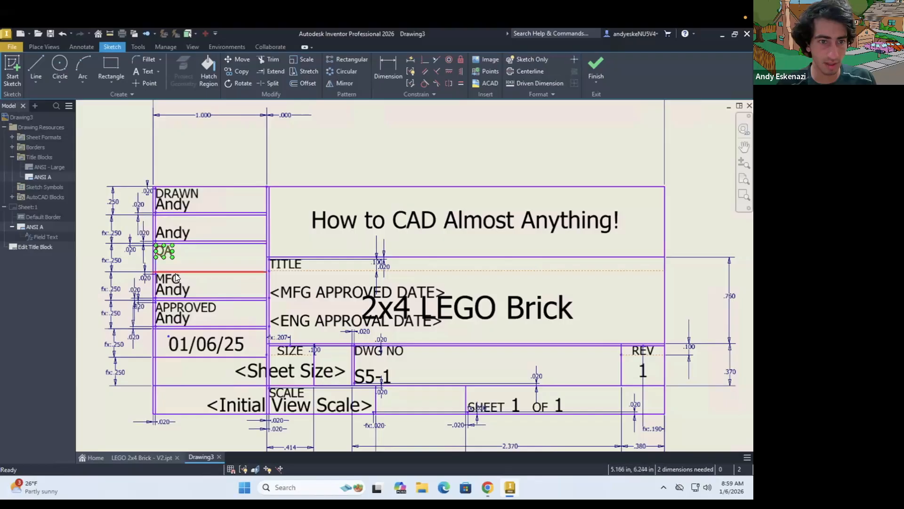
pyautogui.hotkey('ctrl', 'z')
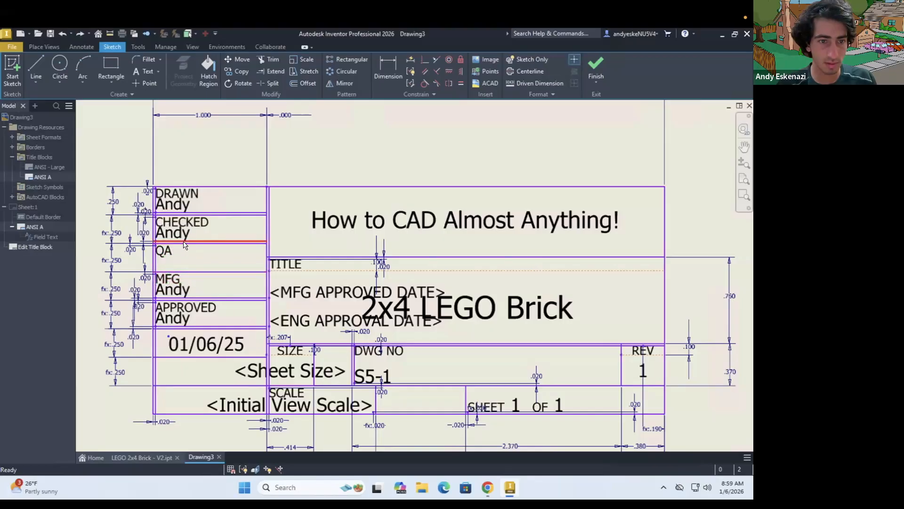
# Copy the checker's first name from the CHECKED cell into the QA cell, and save the edits to the ANSI A title block
pyautogui.click(165, 270)
pyautogui.click(184, 231)
pyautogui.hotkey('ctrl', 'c')
pyautogui.hotkey('ctrl', 'v')
pyautogui.moveTo(191, 229); pyautogui.dragTo(182, 268)
pyautogui.click(595, 66)
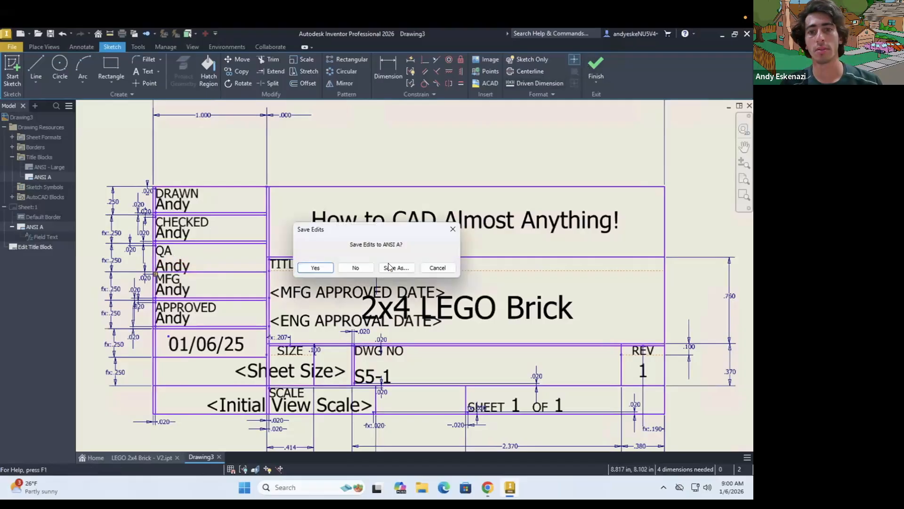
pyautogui.click(329, 271)
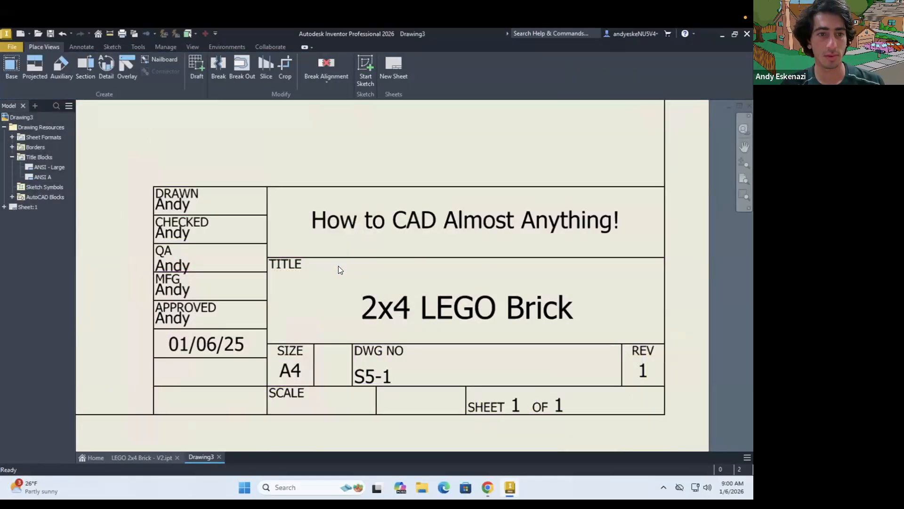
# Compare the completed title block and sheet layout with the reference 2x4 LEGO brick drawing in the browser
pyautogui.scroll(-3, 340, 266)
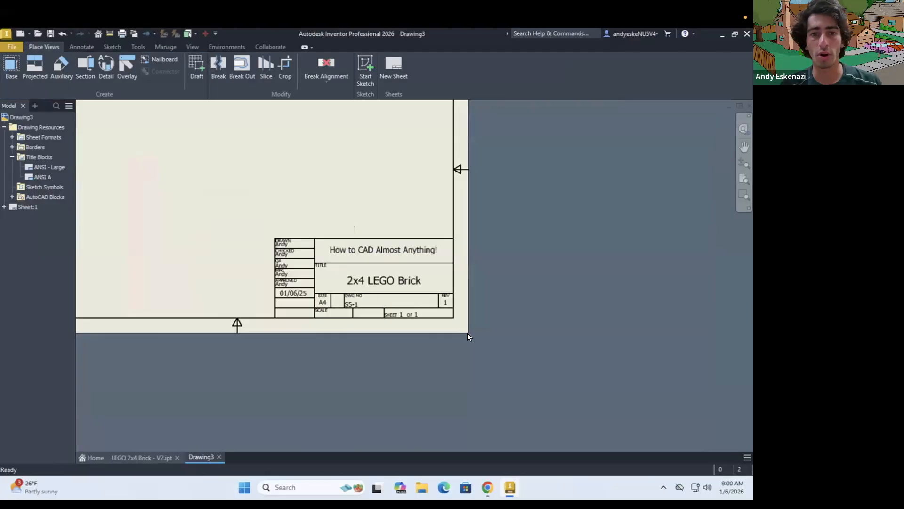
pyautogui.scroll(-3, 468, 332)
pyautogui.scroll(3, 518, 358)
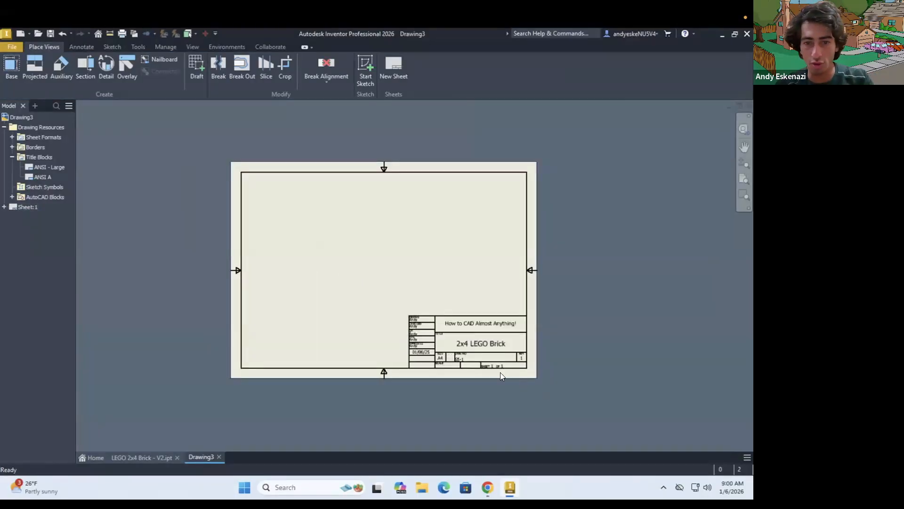
pyautogui.scroll(3, 501, 372)
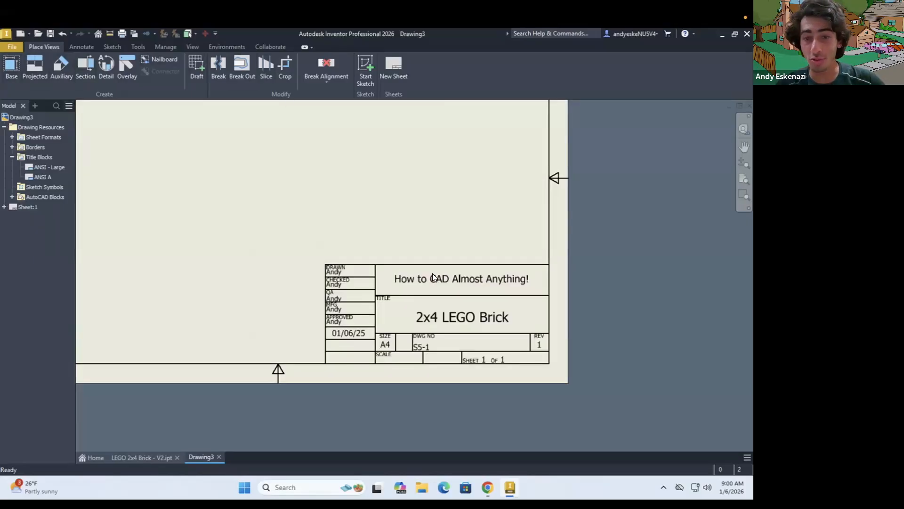
pyautogui.click(485, 487)
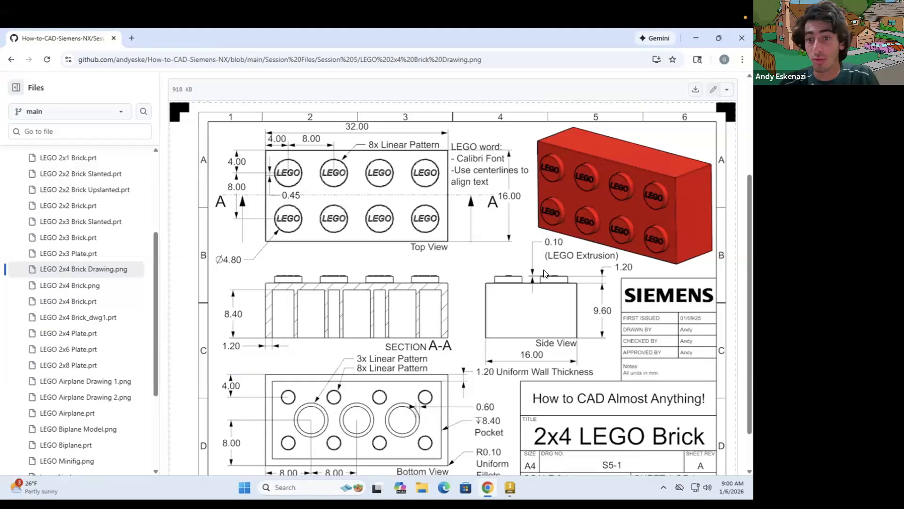
pyautogui.click(485, 485)
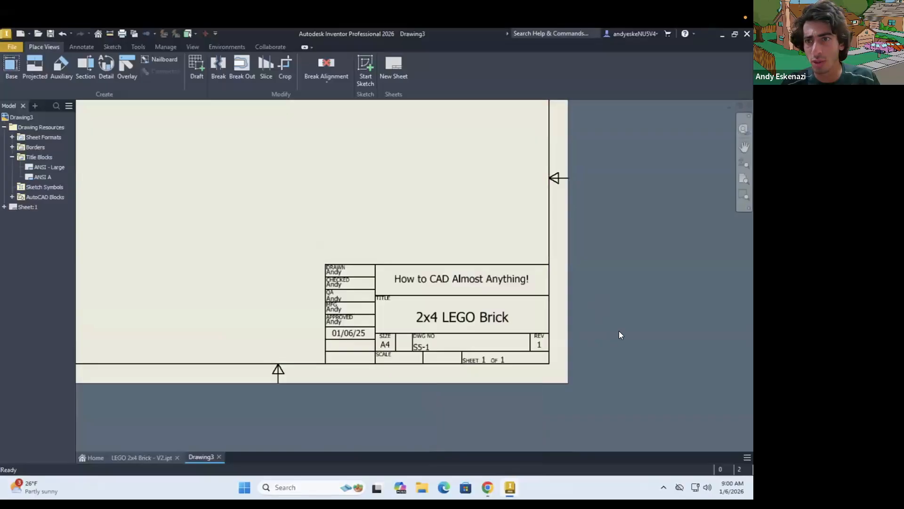
pyautogui.scroll(-3, 619, 334)
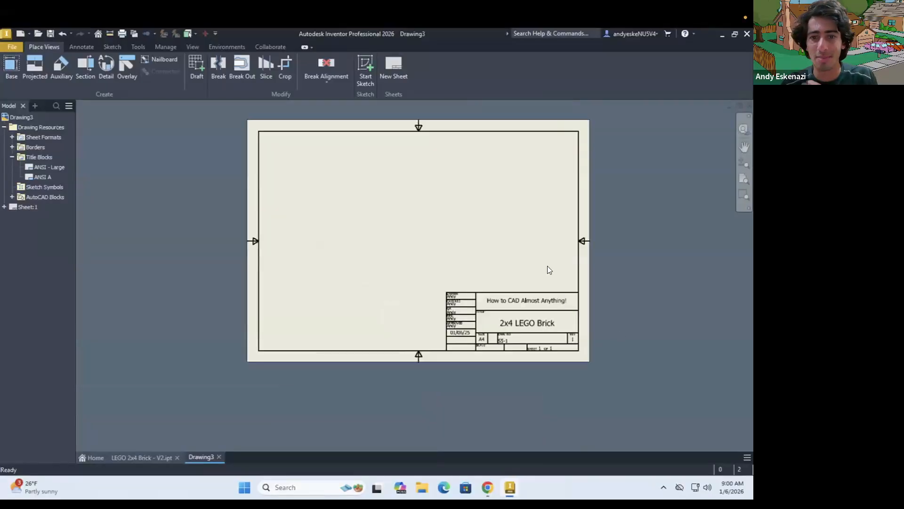
pyautogui.scroll(3, 527, 263)
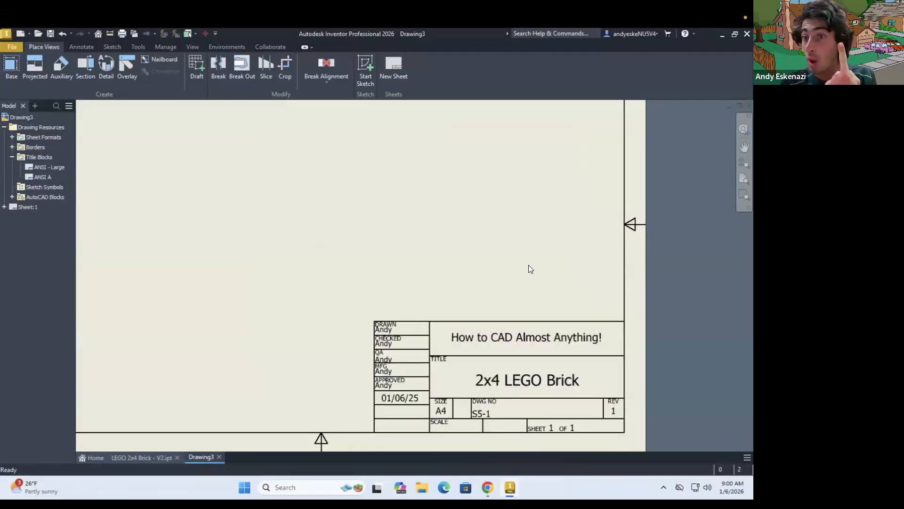
pyautogui.scroll(-3, 528, 264)
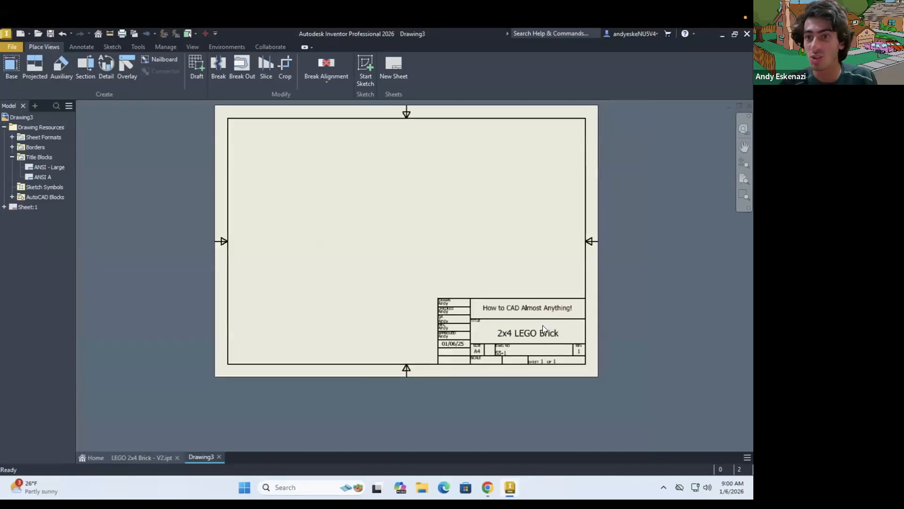
pyautogui.rightClick(12, 208)
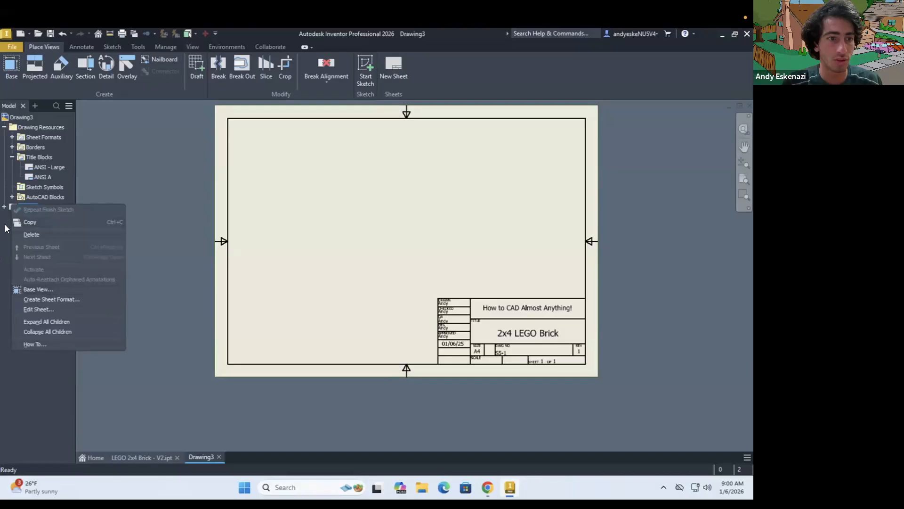
pyautogui.click(4, 207)
pyautogui.scroll(2, 237, 317)
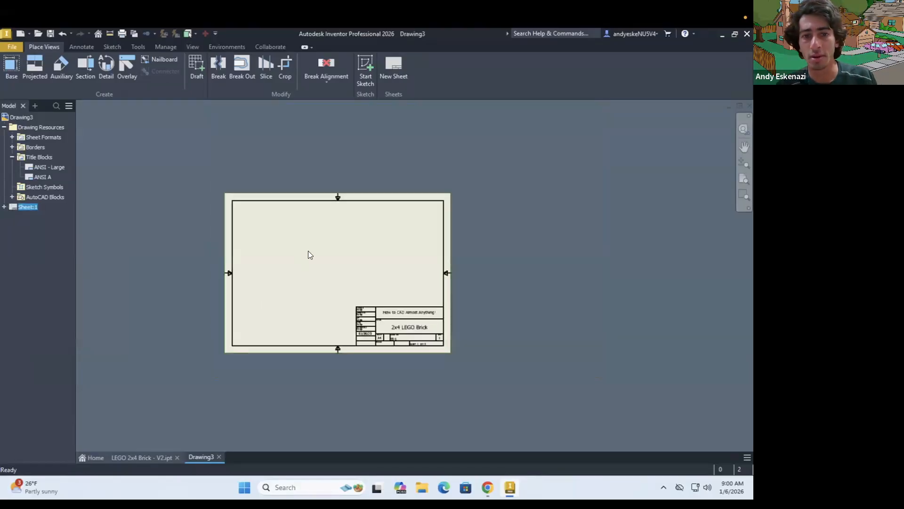
pyautogui.scroll(-3, 308, 251)
# Place a base view of LEGO 2x4 Brick - V2.ipt showing its studs at 4:1 scale, and position it in the sheet's upper-left corner
pyautogui.click(8, 76)
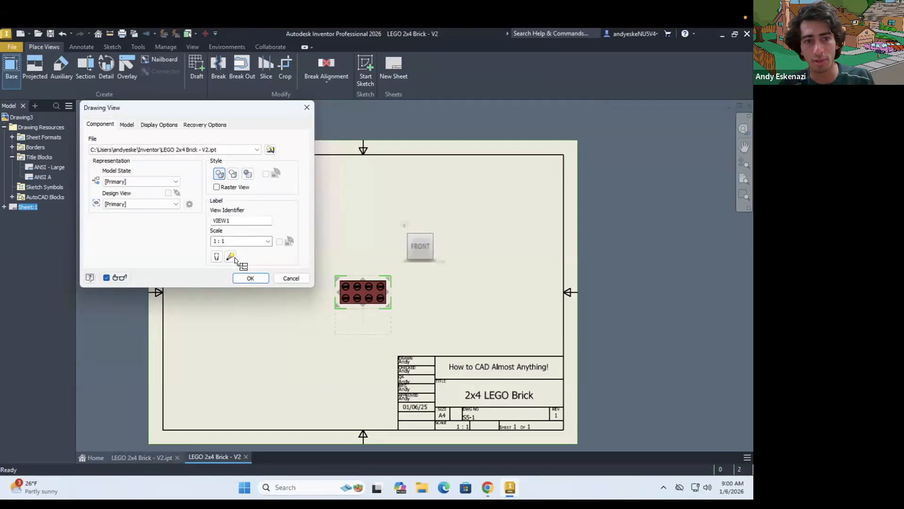
pyautogui.tripleClick(227, 241)
pyautogui.write('3')
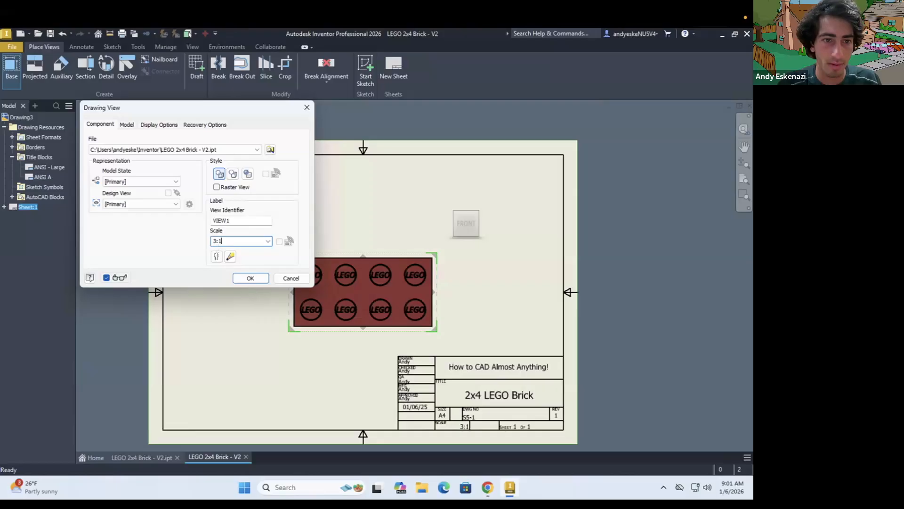
pyautogui.write('.5')
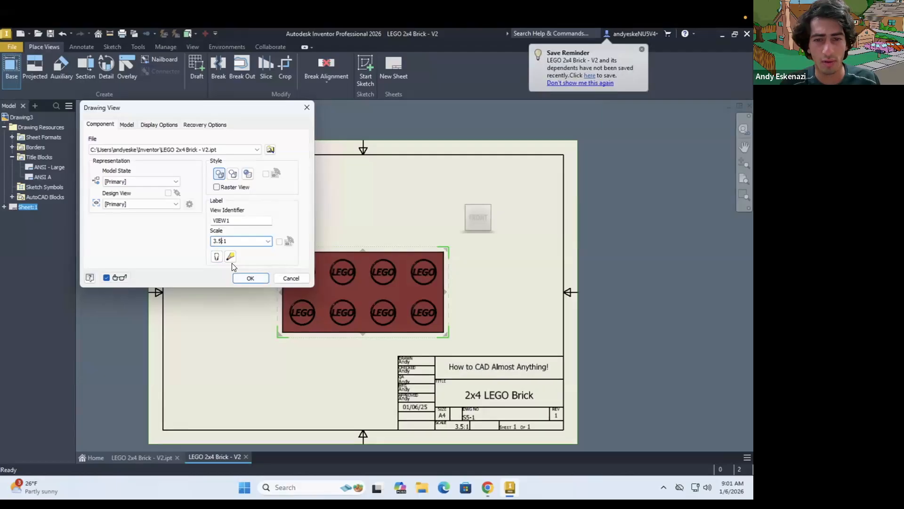
pyautogui.press('BackSpace')
pyautogui.press('BackSpace')
pyautogui.press('BackSpace')
pyautogui.write('4')
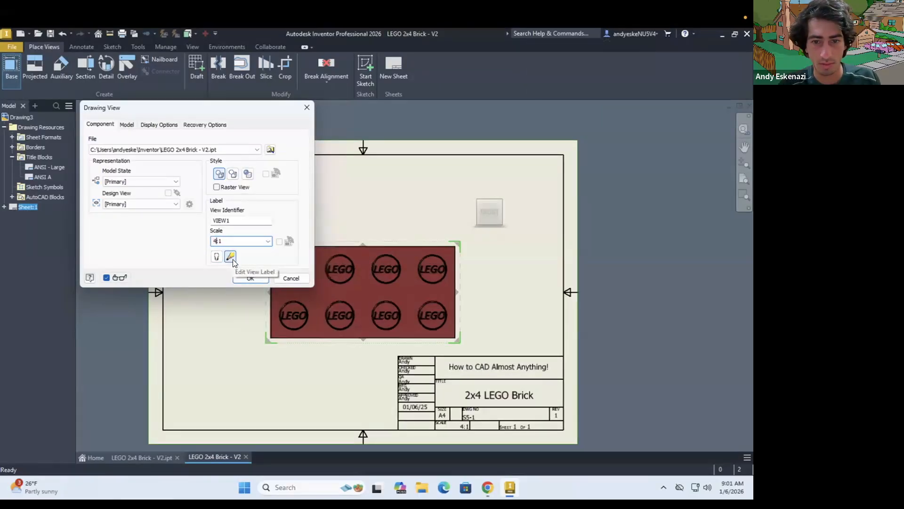
pyautogui.click(252, 276)
pyautogui.moveTo(455, 289); pyautogui.dragTo(380, 213)
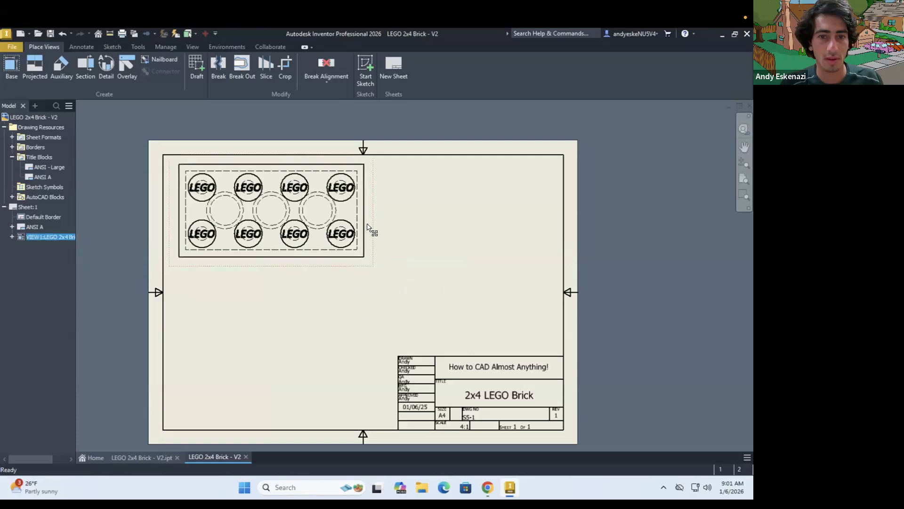
pyautogui.click(296, 247)
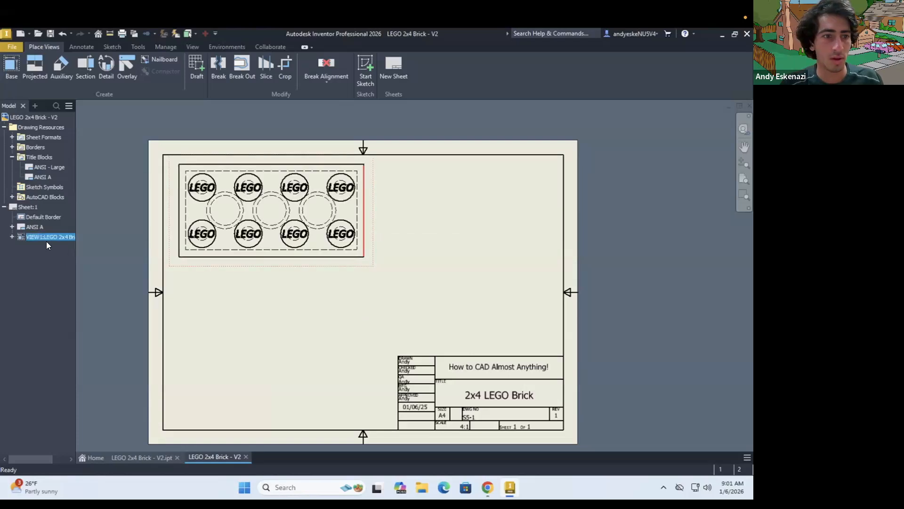
# Set the brick view's scale to 3.5:1 and turn on the shaded style
pyautogui.doubleClick(268, 264)
pyautogui.click(217, 243)
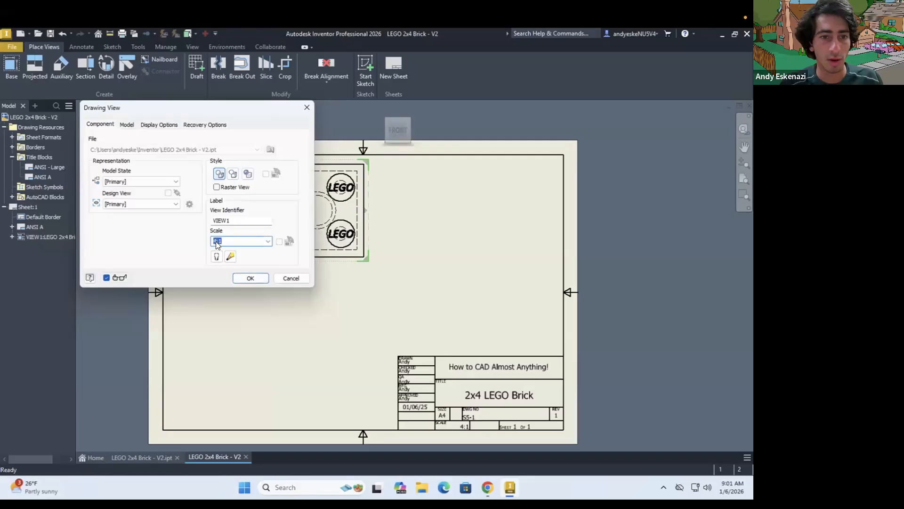
pyautogui.press('BackSpace')
pyautogui.write('3.5')
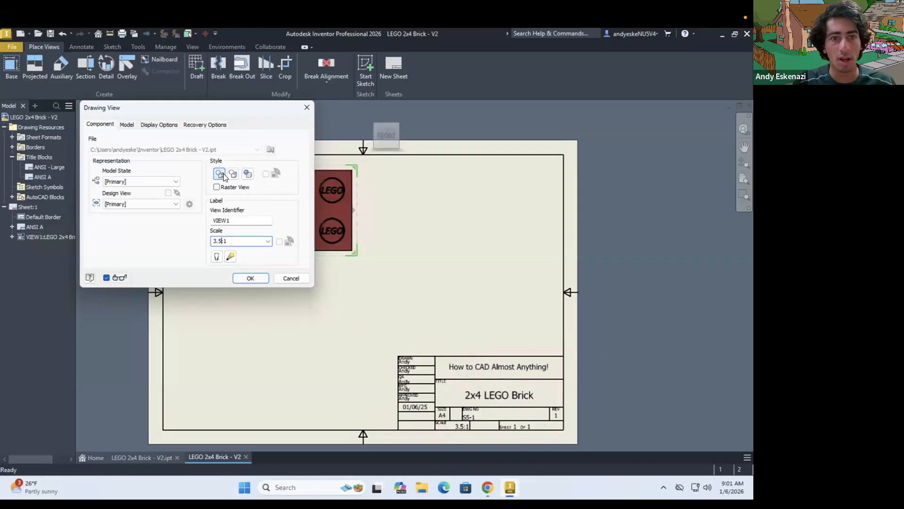
pyautogui.click(245, 172)
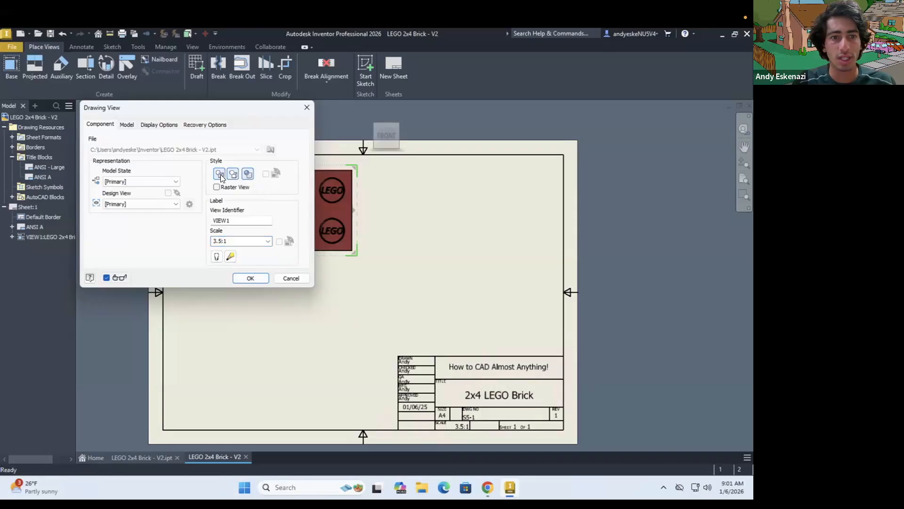
pyautogui.click(250, 278)
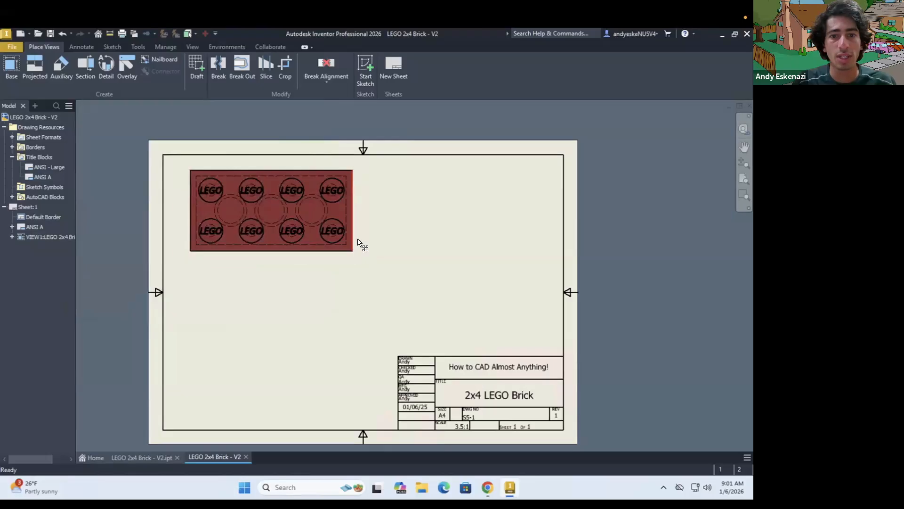
# Examine the brick view's style, model, display and recovery options without changing its settings
pyautogui.click(360, 241)
pyautogui.doubleClick(360, 242)
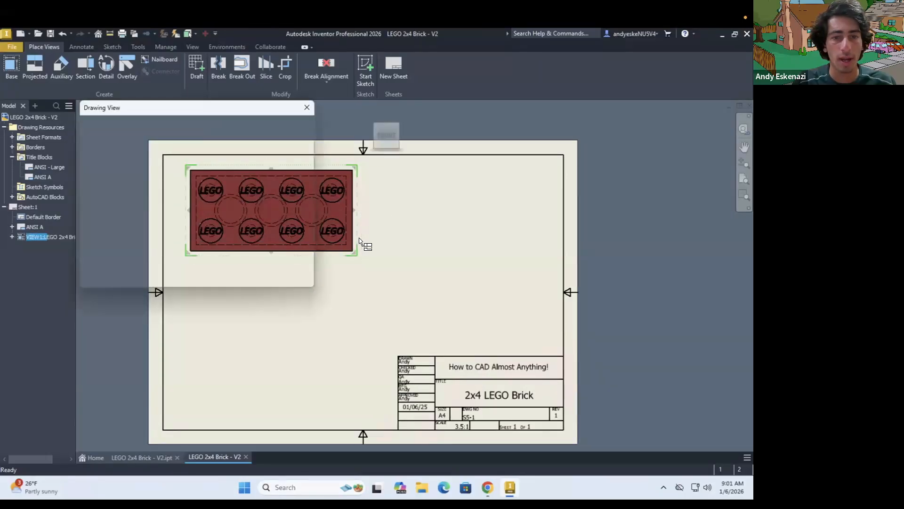
pyautogui.click(223, 189)
pyautogui.click(225, 188)
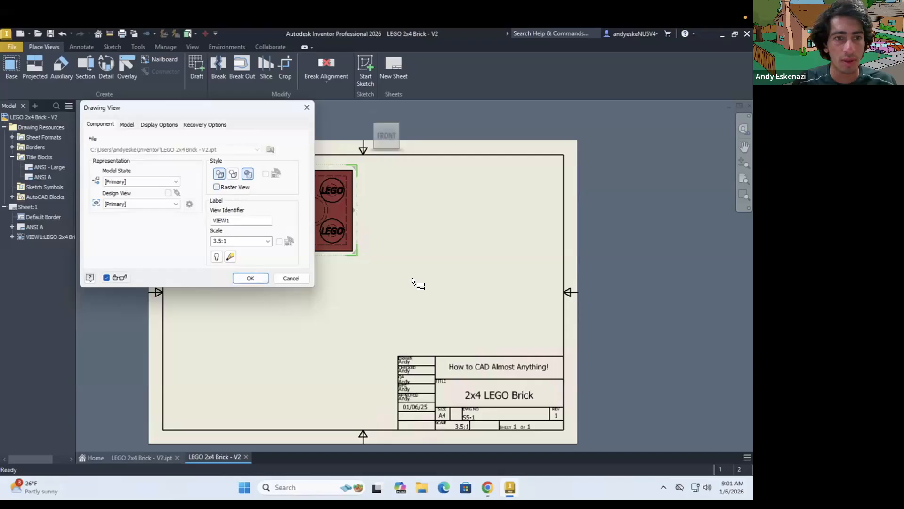
pyautogui.scroll(-2, 420, 285)
pyautogui.click(127, 125)
pyautogui.click(163, 125)
pyautogui.hotkey('ctrl', 'Tab')
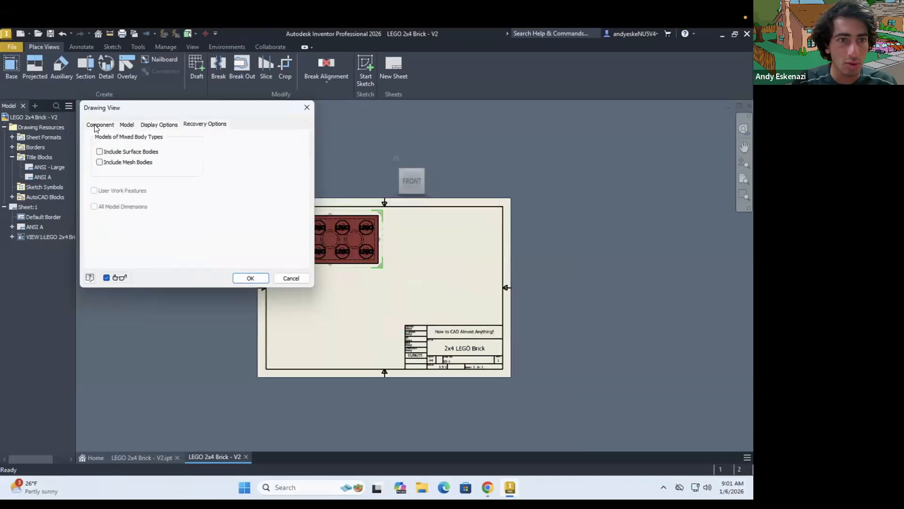
pyautogui.click(97, 127)
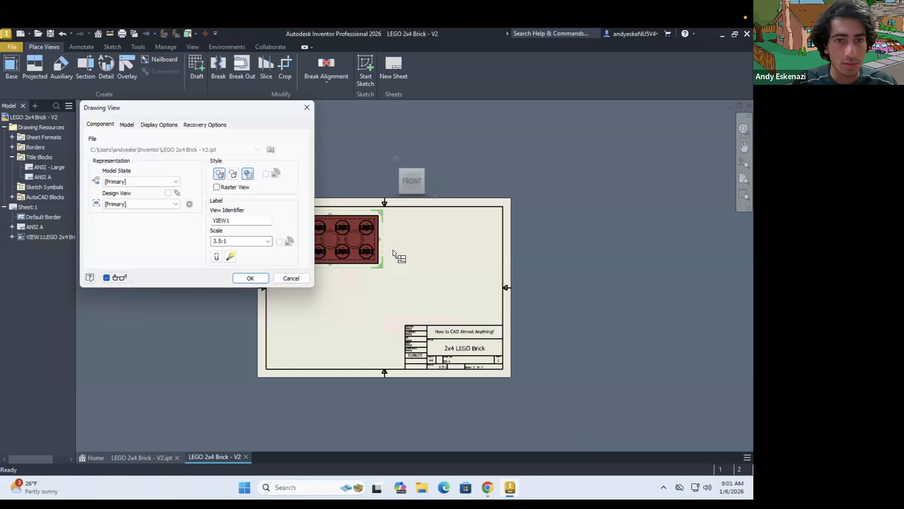
pyautogui.click(250, 277)
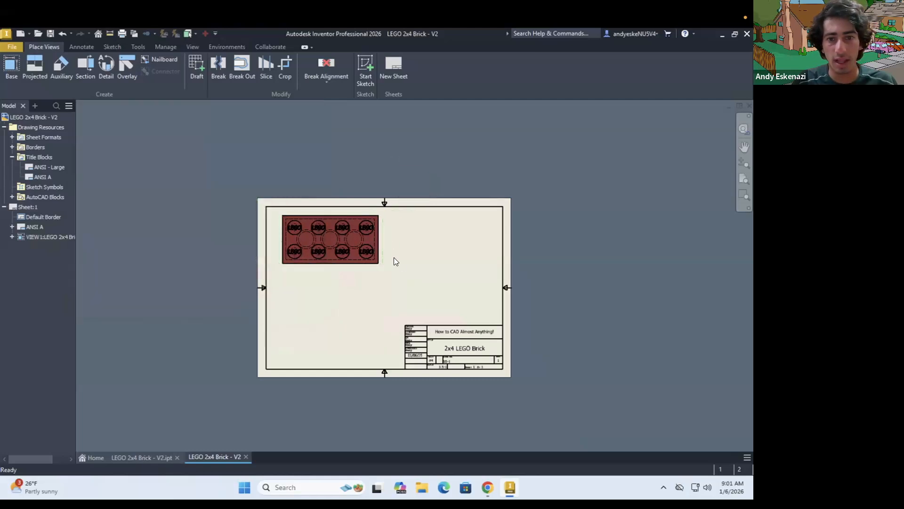
# Set the stud-side brick view's style to Hidden Line Removed, keeping it shaded
pyautogui.scroll(3, 395, 258)
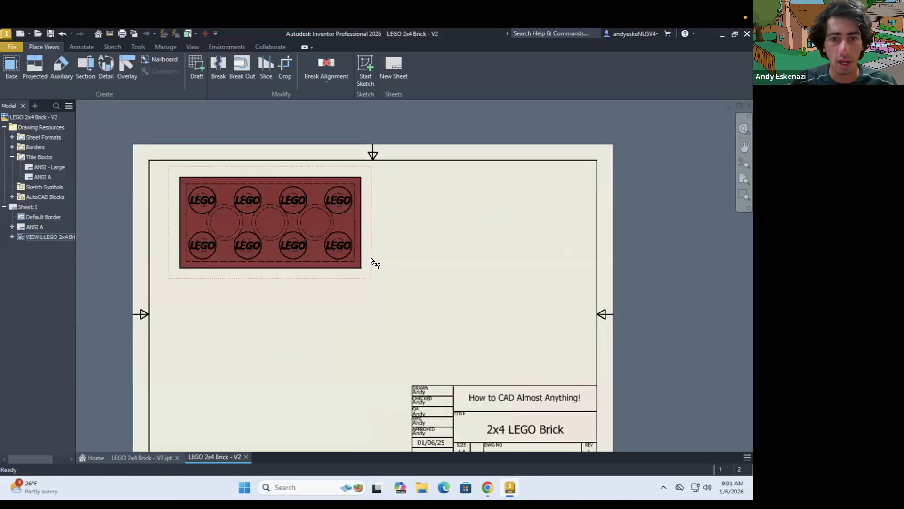
pyautogui.doubleClick(370, 260)
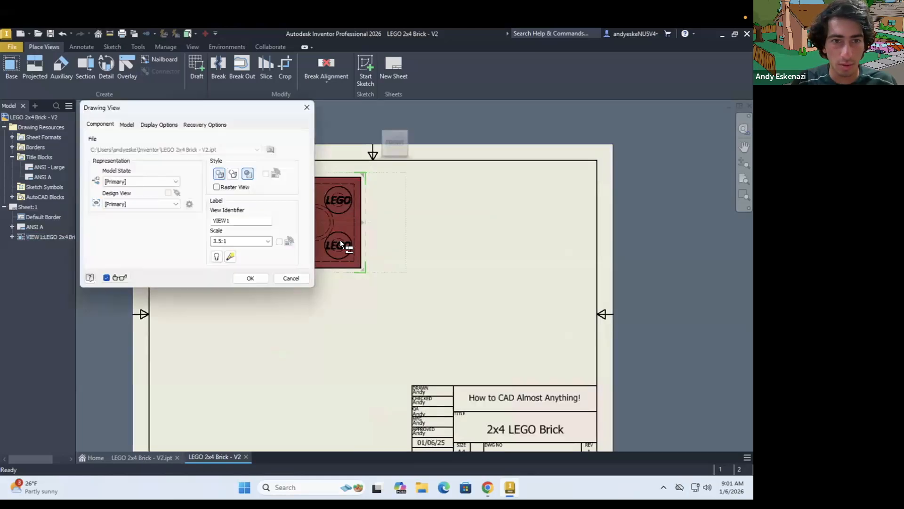
pyautogui.click(234, 174)
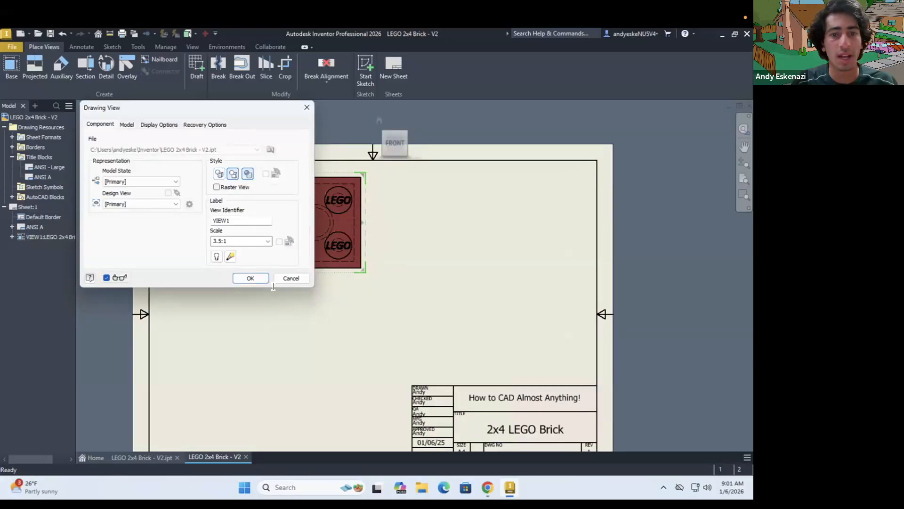
pyautogui.click(250, 277)
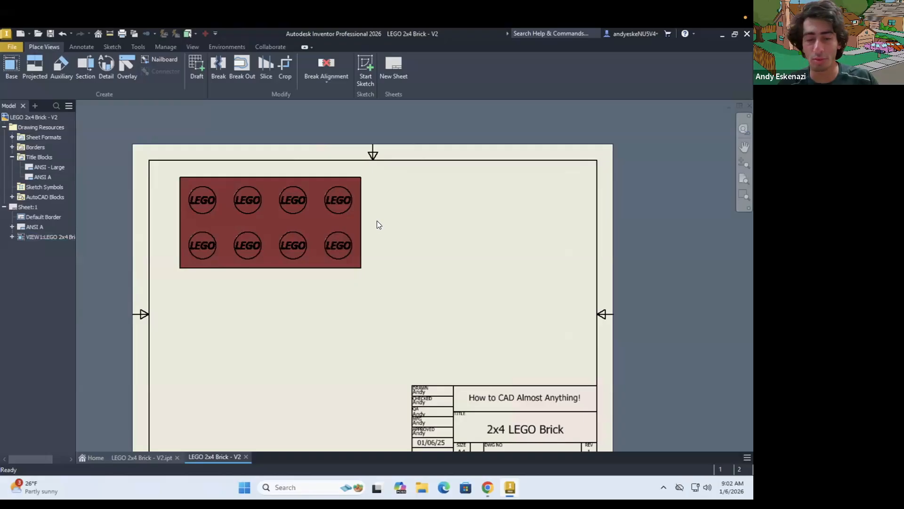
# Check the reference drawing, then sketch a horizontal line about 1.42 in long across the middle of the stud-side view and finish the sketch
pyautogui.scroll(-3, 377, 222)
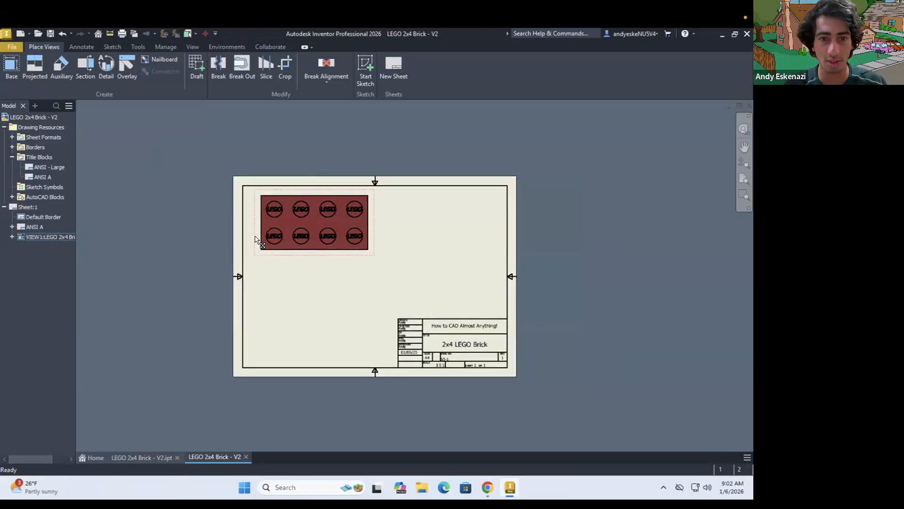
pyautogui.click(487, 487)
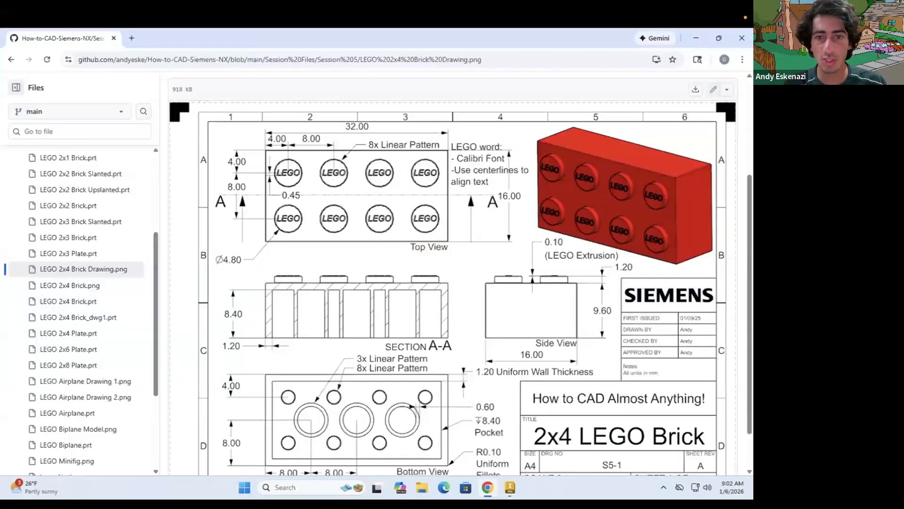
pyautogui.hotkey('alt', 'Tab')
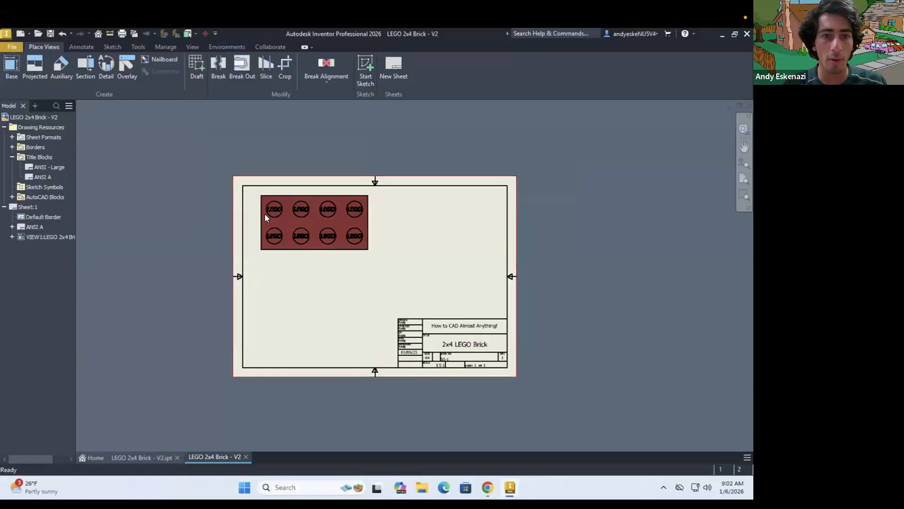
pyautogui.scroll(3, 265, 214)
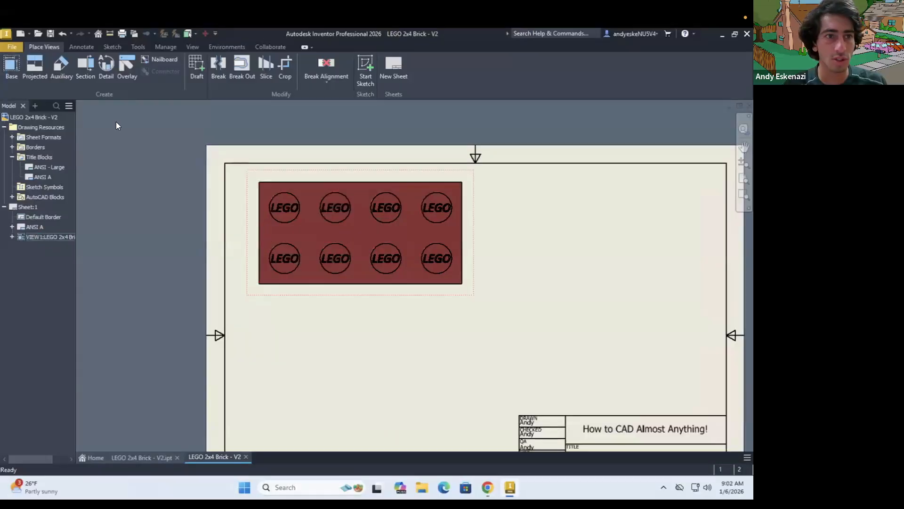
pyautogui.click(108, 45)
pyautogui.press('l')
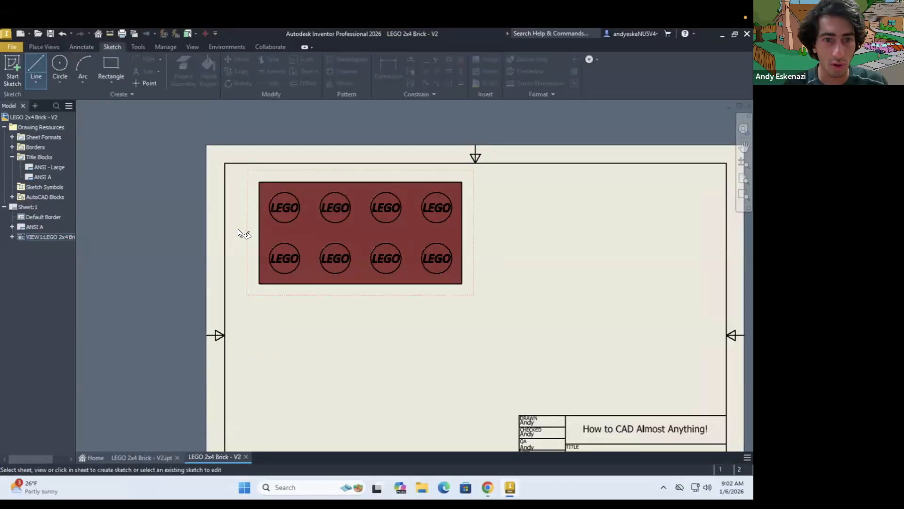
pyautogui.click(236, 226)
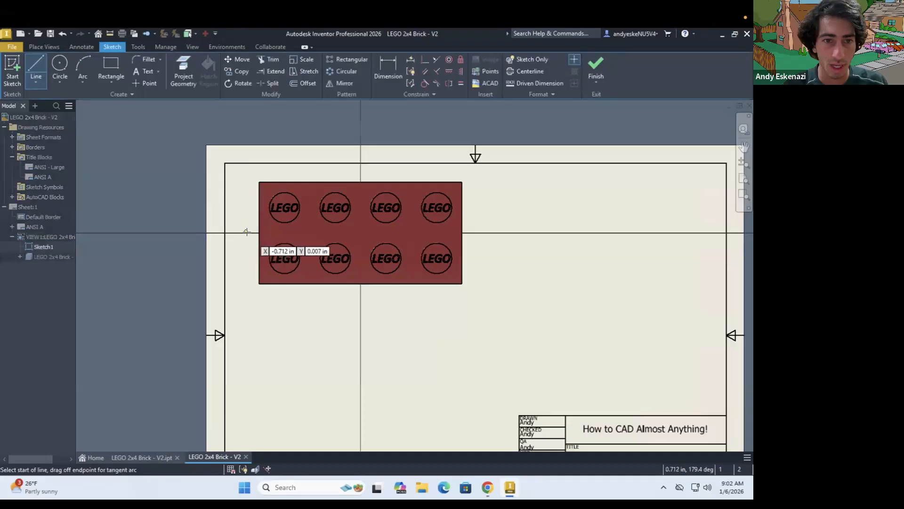
pyautogui.click(249, 233)
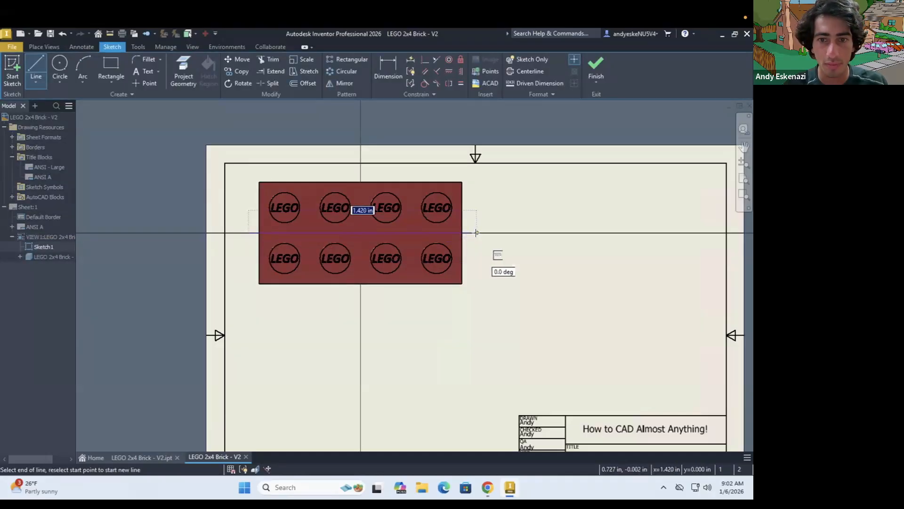
pyautogui.click(476, 232)
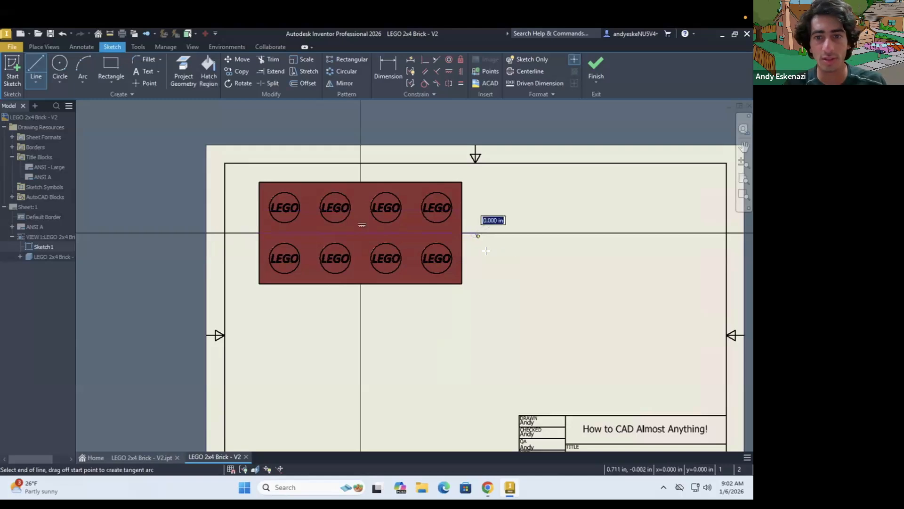
pyautogui.click(597, 65)
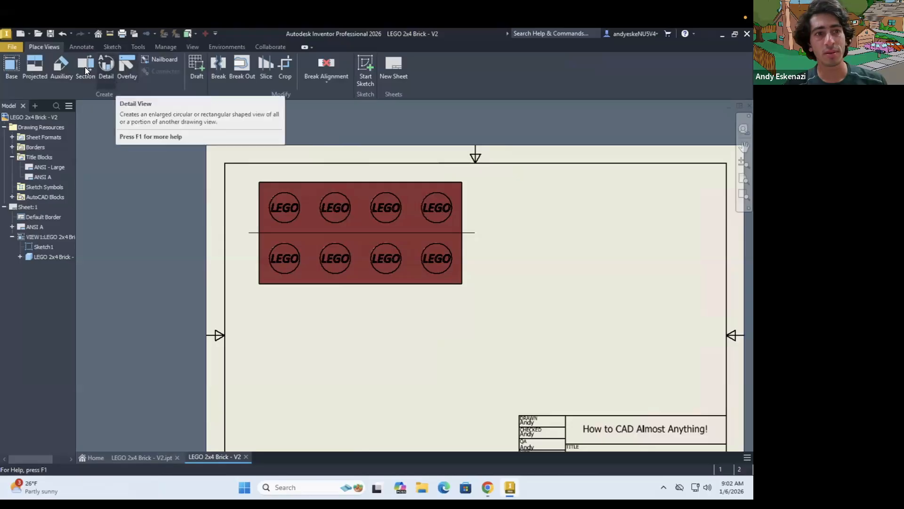
# Create a full-depth section view A at 3.5:1 from the sketched line, and position it just below the stud-side view
pyautogui.click(84, 68)
pyautogui.click(252, 233)
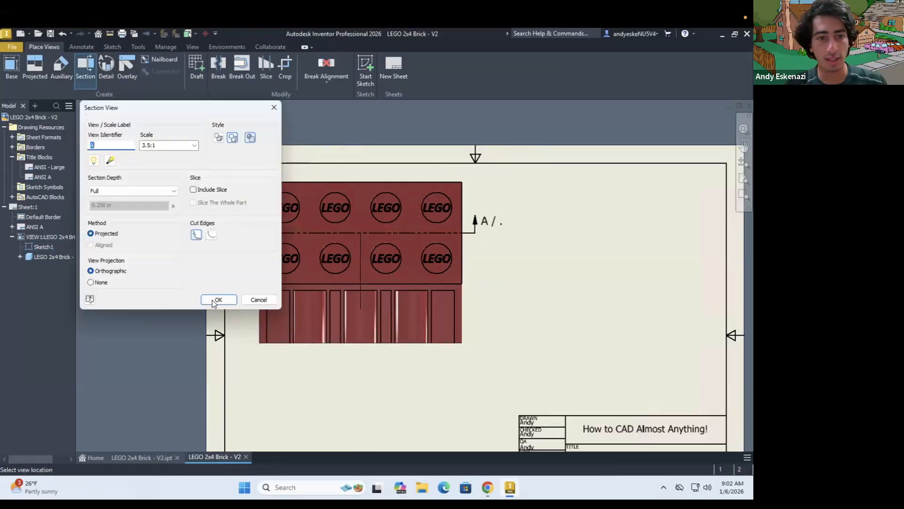
pyautogui.click(211, 298)
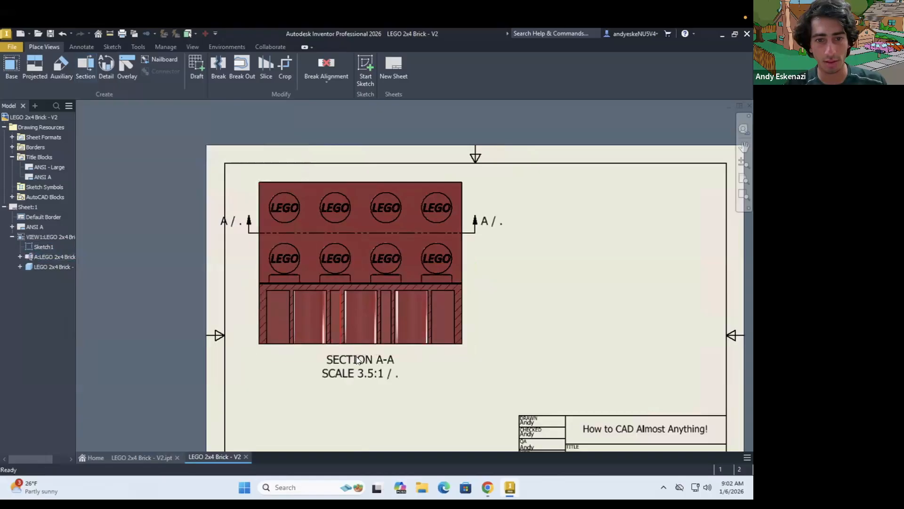
pyautogui.moveTo(473, 343); pyautogui.dragTo(469, 361)
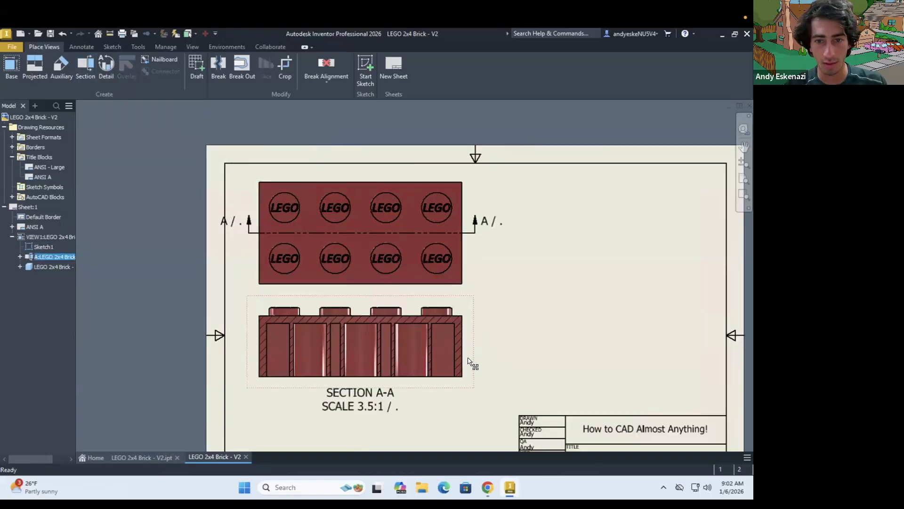
pyautogui.click(456, 297)
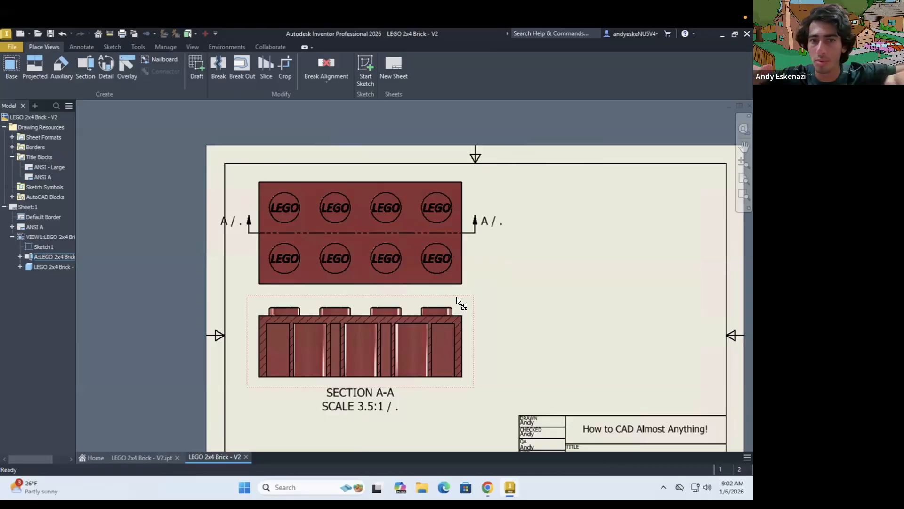
pyautogui.moveTo(412, 232); pyautogui.dragTo(384, 225)
pyautogui.scroll(-2, 385, 225)
pyautogui.moveTo(435, 283); pyautogui.dragTo(435, 277)
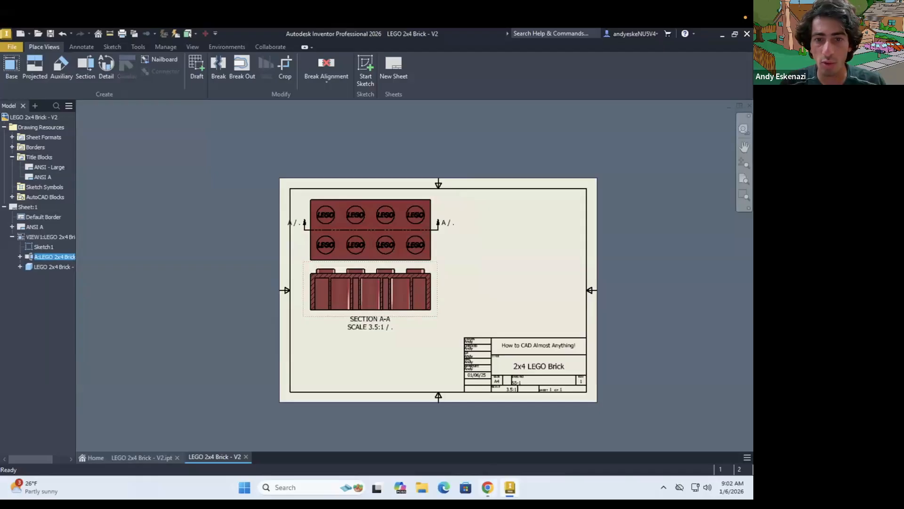
pyautogui.hotkey('alt', 'Tab')
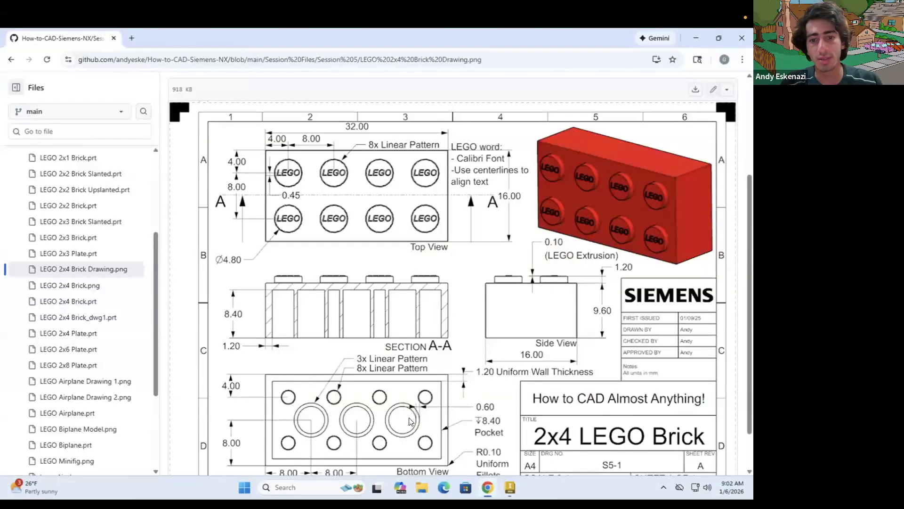
pyautogui.hotkey('alt', 'Tab')
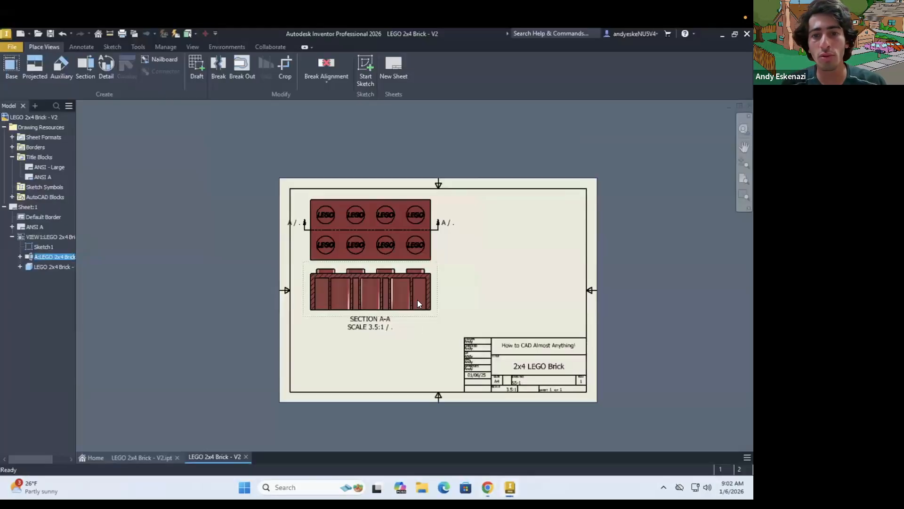
pyautogui.click(12, 64)
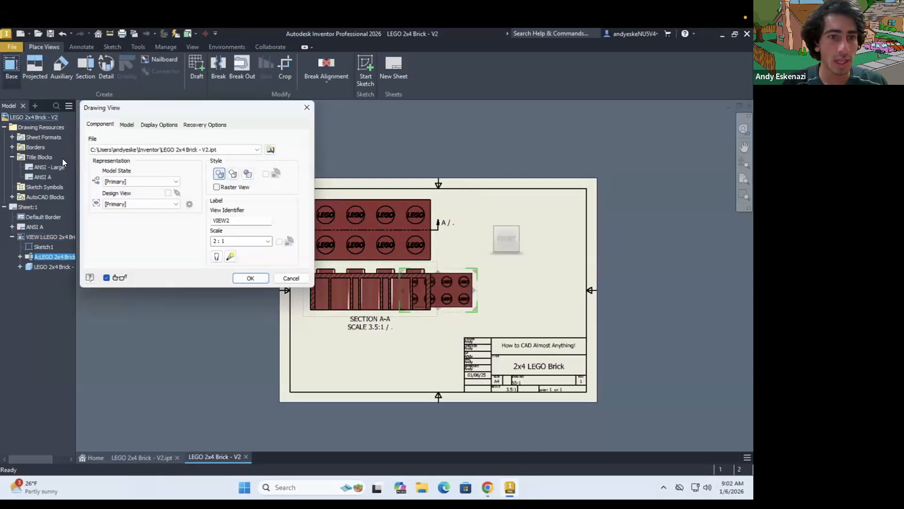
pyautogui.click(128, 180)
pyautogui.click(129, 203)
pyautogui.click(129, 203)
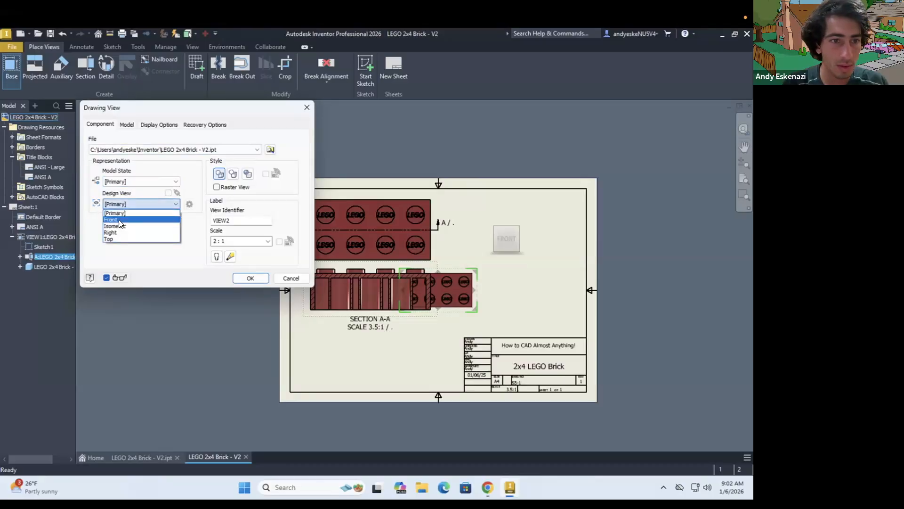
pyautogui.click(117, 219)
pyautogui.click(116, 207)
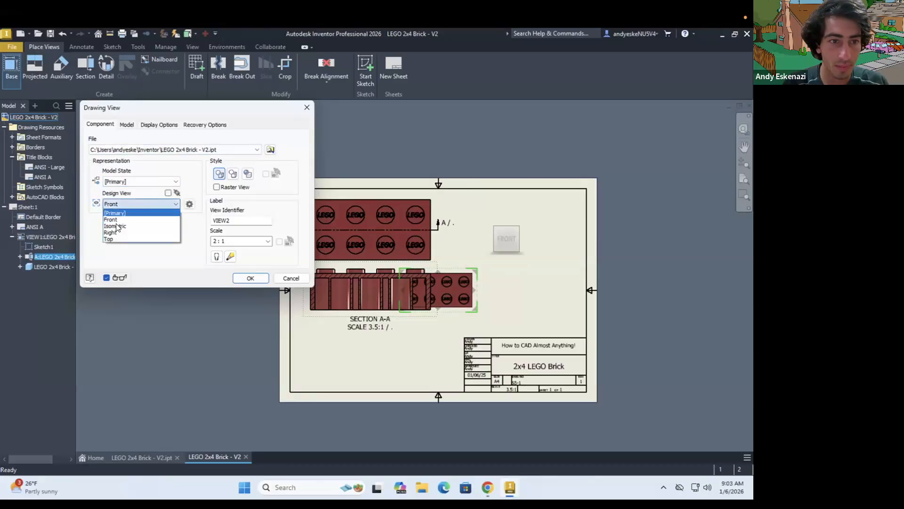
pyautogui.click(118, 226)
pyautogui.click(122, 205)
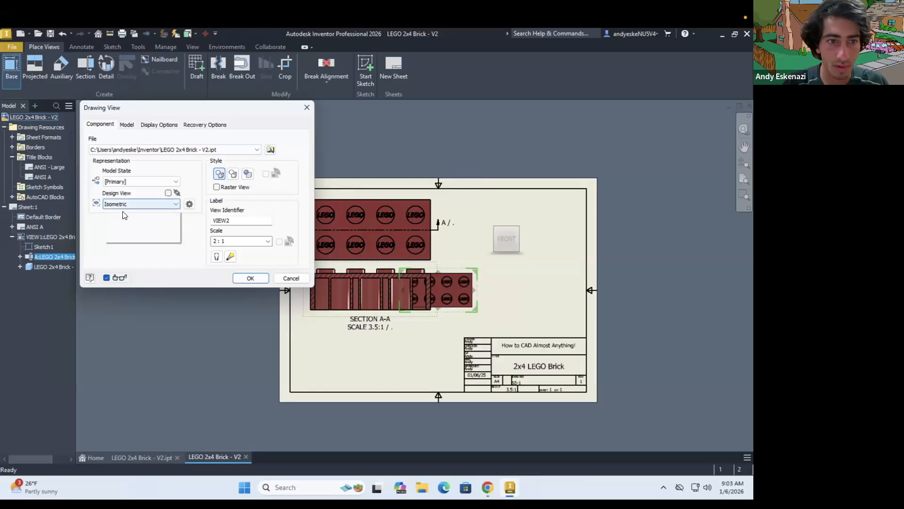
pyautogui.click(298, 276)
pyautogui.click(289, 276)
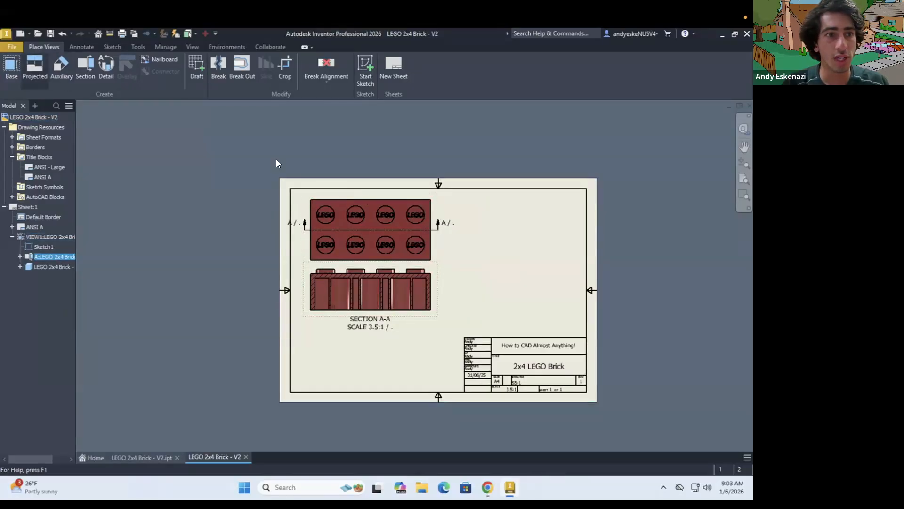
# Project a side view of the brick directly above the stud-side view, extending past the sheet's upper edge
pyautogui.doubleClick(325, 194)
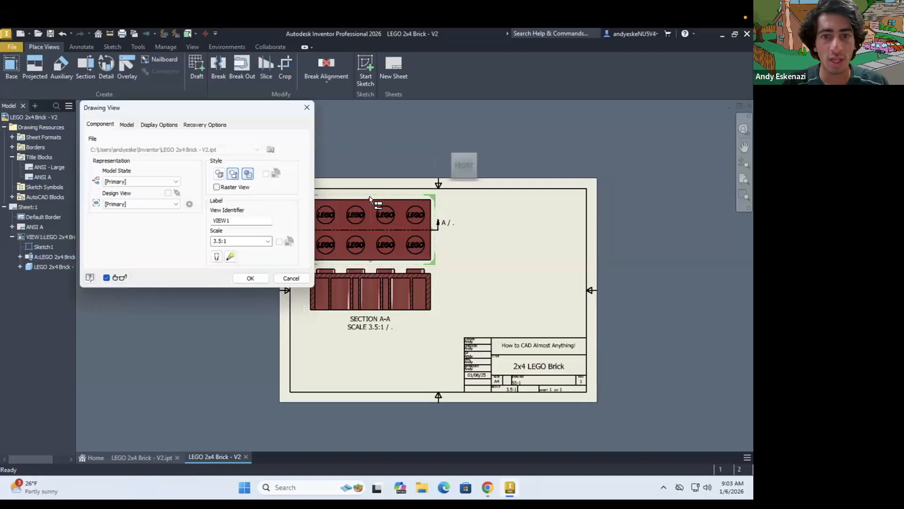
pyautogui.scroll(-2, 375, 195)
pyautogui.scroll(2, 374, 192)
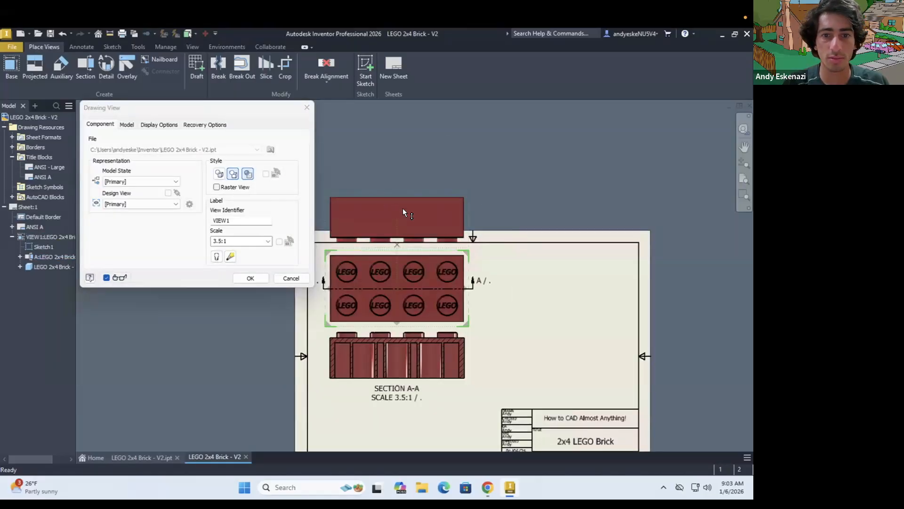
pyautogui.rightClick(408, 185)
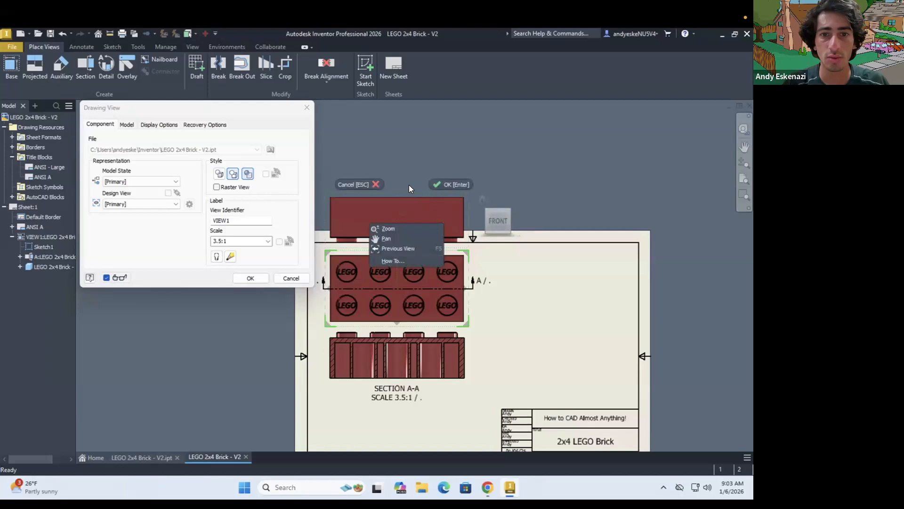
pyautogui.click(450, 184)
pyautogui.scroll(-2, 416, 207)
pyautogui.scroll(2, 417, 206)
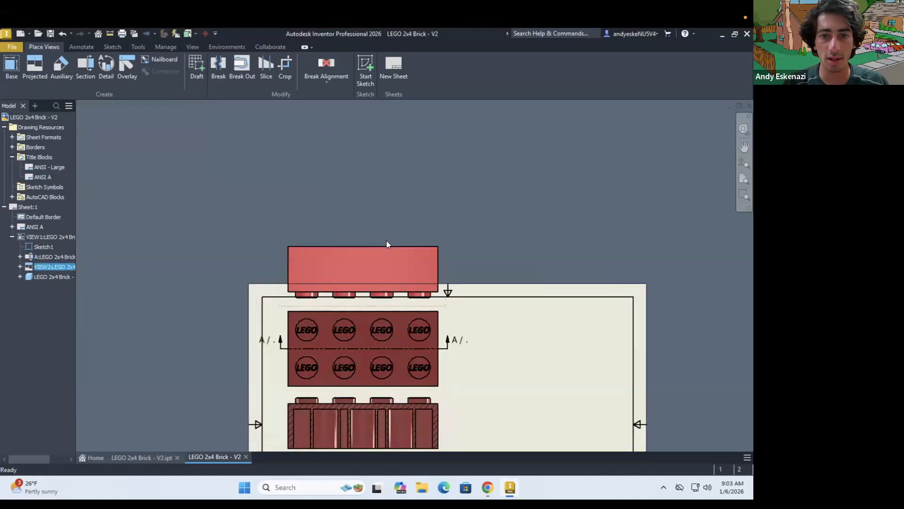
pyautogui.doubleClick(386, 241)
pyautogui.press('Escape')
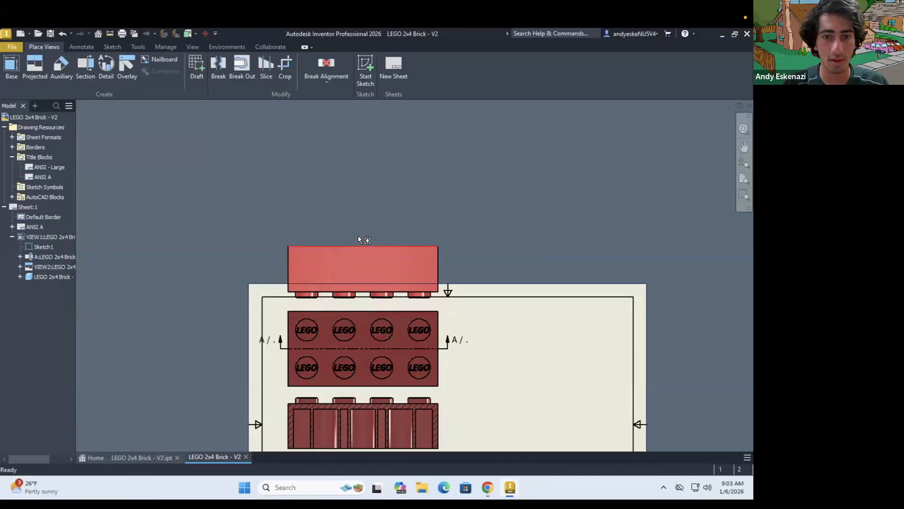
pyautogui.doubleClick(358, 237)
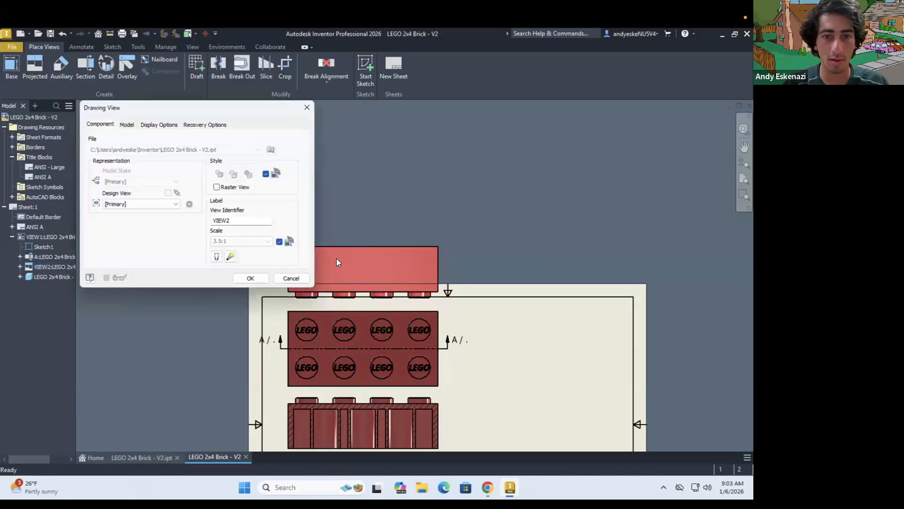
pyautogui.press('Escape')
# Project a bottom view showing the brick's underside tubes directly above the side view
pyautogui.click(32, 68)
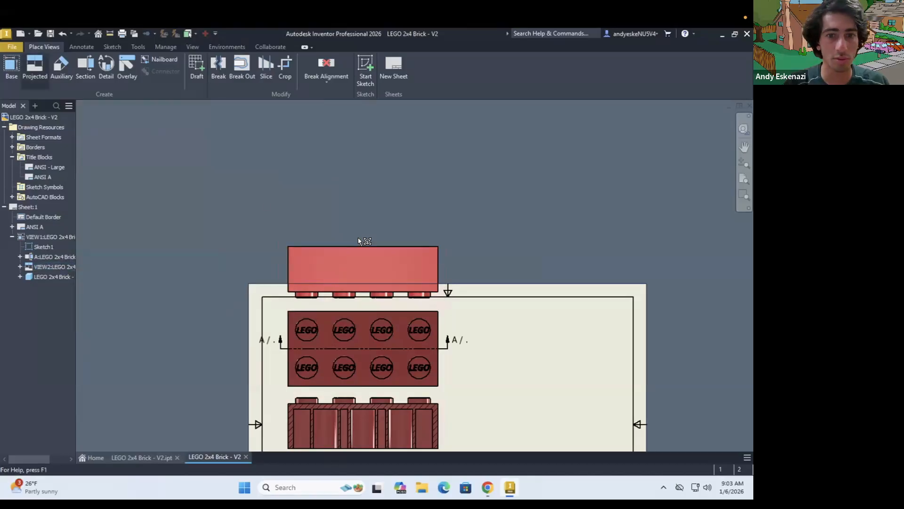
pyautogui.click(360, 243)
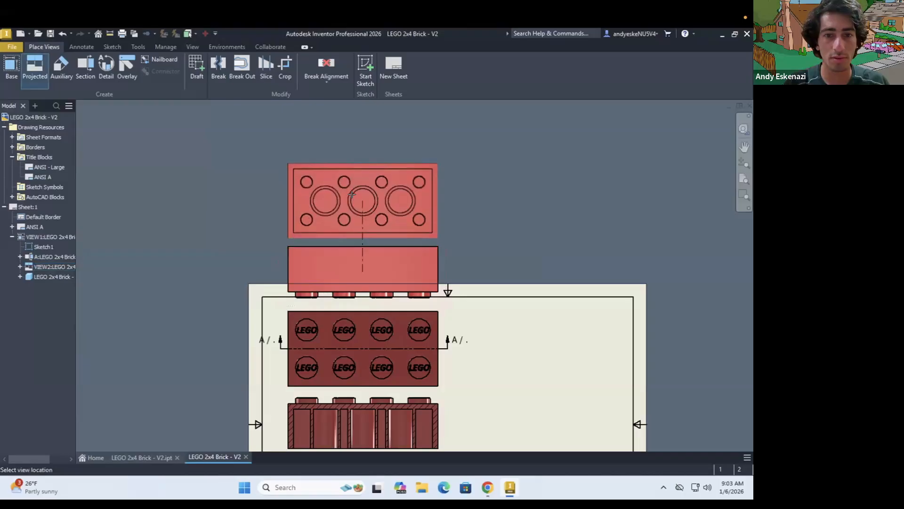
pyautogui.click(351, 194)
pyautogui.rightClick(354, 194)
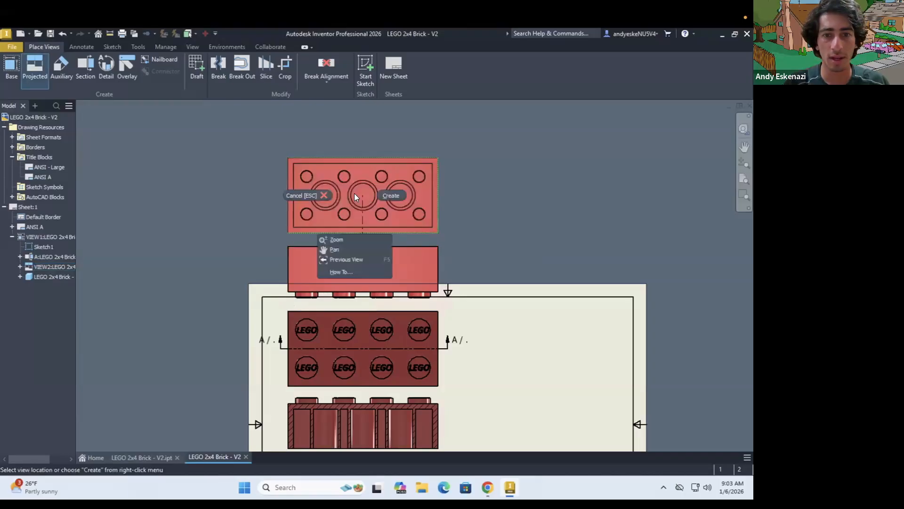
pyautogui.click(390, 195)
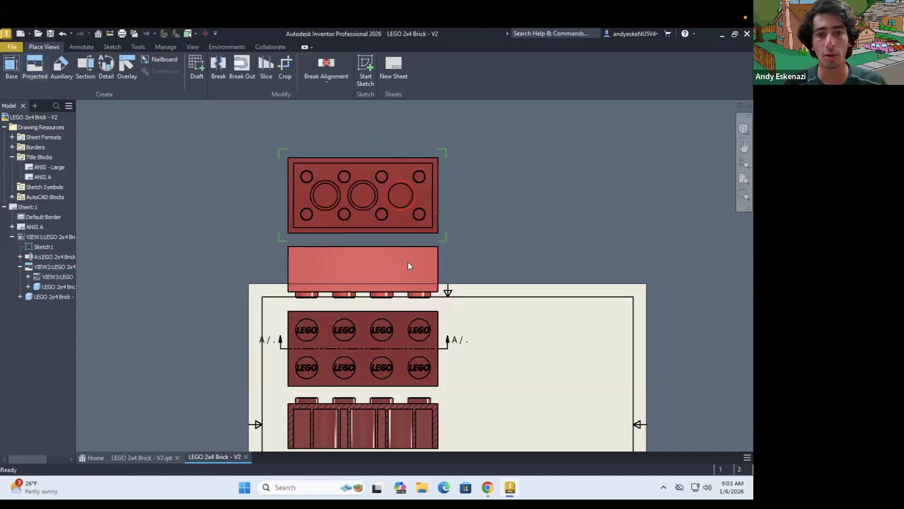
# Delete the side view between the stud-side and bottom views while keeping its dependent bottom view on the drawing
pyautogui.rightClick(443, 258)
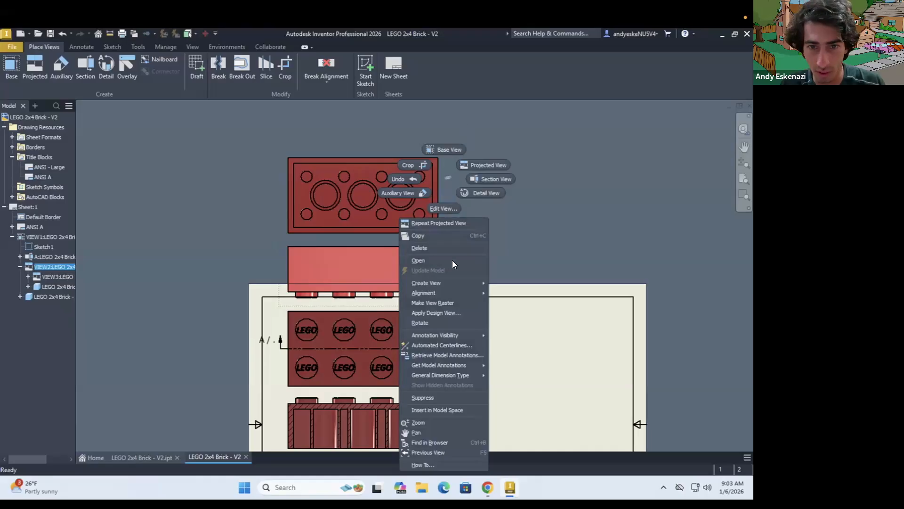
pyautogui.click(418, 248)
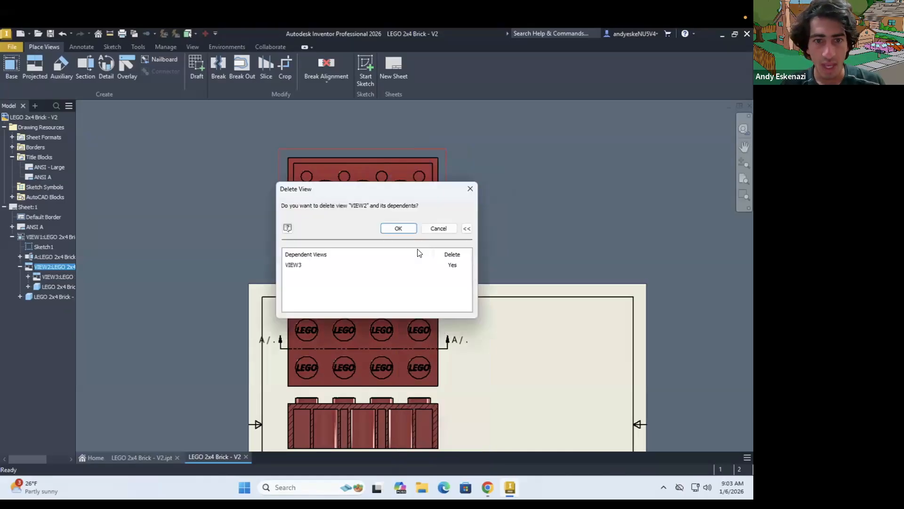
pyautogui.click(453, 265)
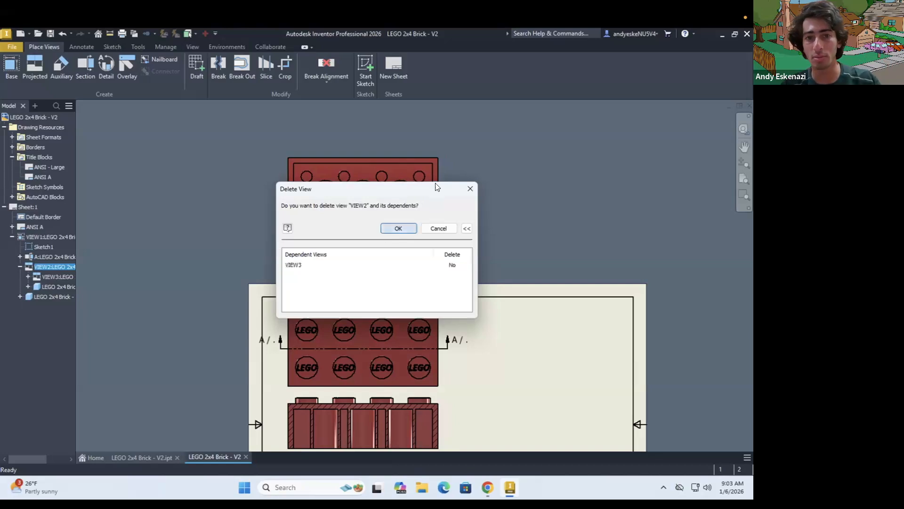
pyautogui.press('Return')
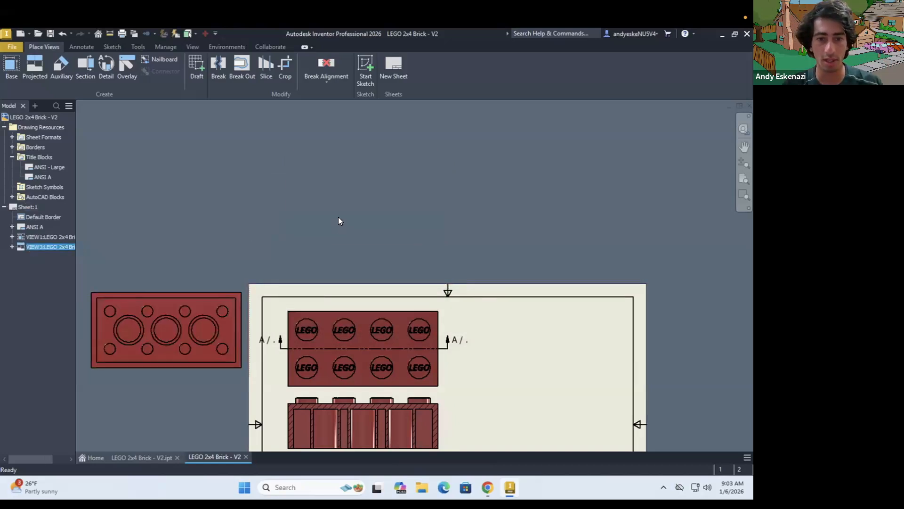
# Move the bottom view onto the sheet directly beneath section view A-A, in line with the views above
pyautogui.scroll(-5, 338, 216)
pyautogui.scroll(3, 321, 302)
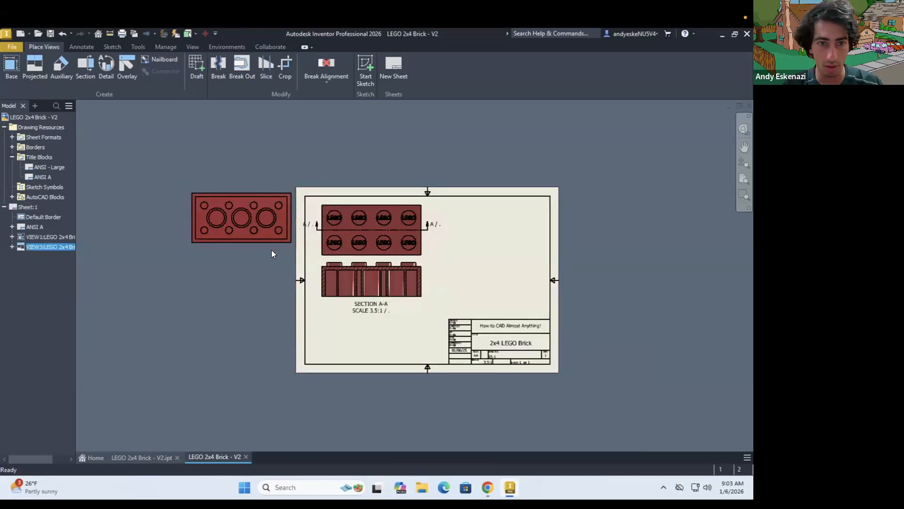
pyautogui.moveTo(270, 247); pyautogui.dragTo(401, 368)
# Keep the section label's text format as it is and move the label up to just beneath the section view
pyautogui.scroll(3, 379, 306)
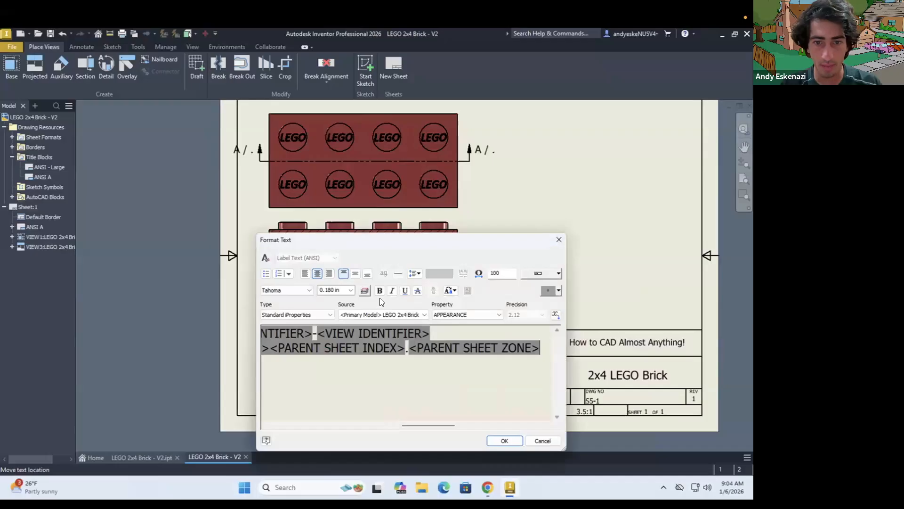
pyautogui.click(336, 289)
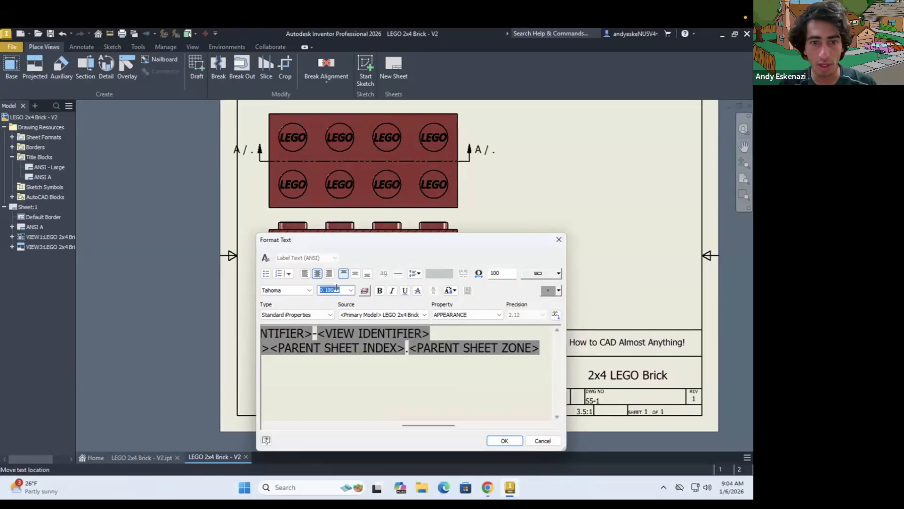
pyautogui.click(504, 441)
pyautogui.scroll(2, 377, 294)
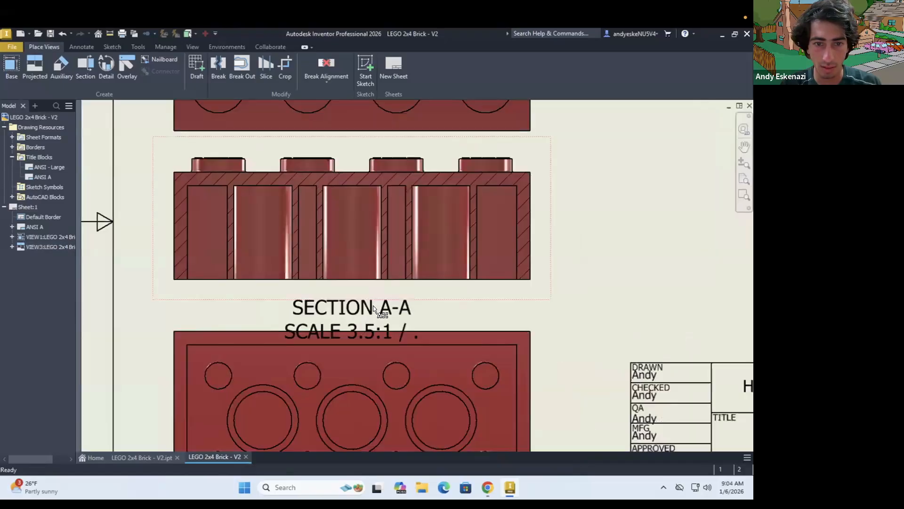
pyautogui.moveTo(364, 305); pyautogui.dragTo(364, 292)
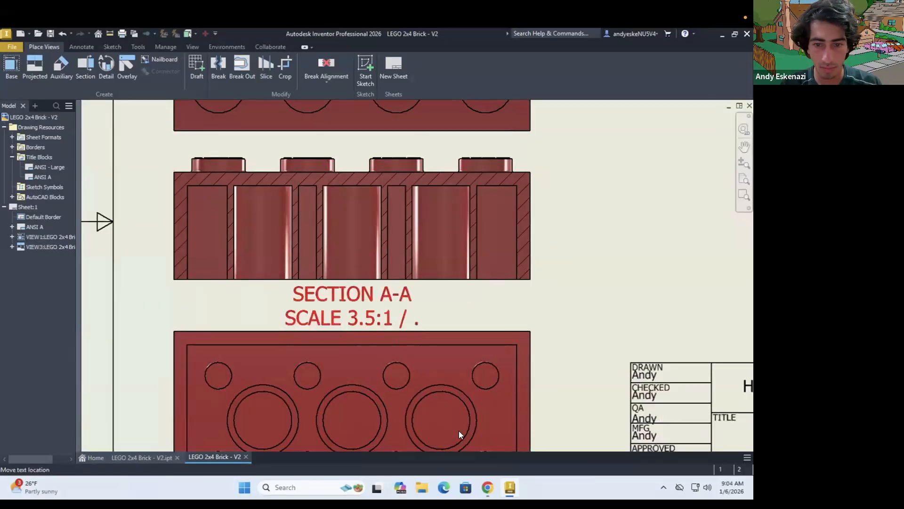
# Check the reference drawing, then remove the scale and parent sheet line from the section label and nudge the remaining SECTION A-A text
pyautogui.hotkey('alt', 'Tab')
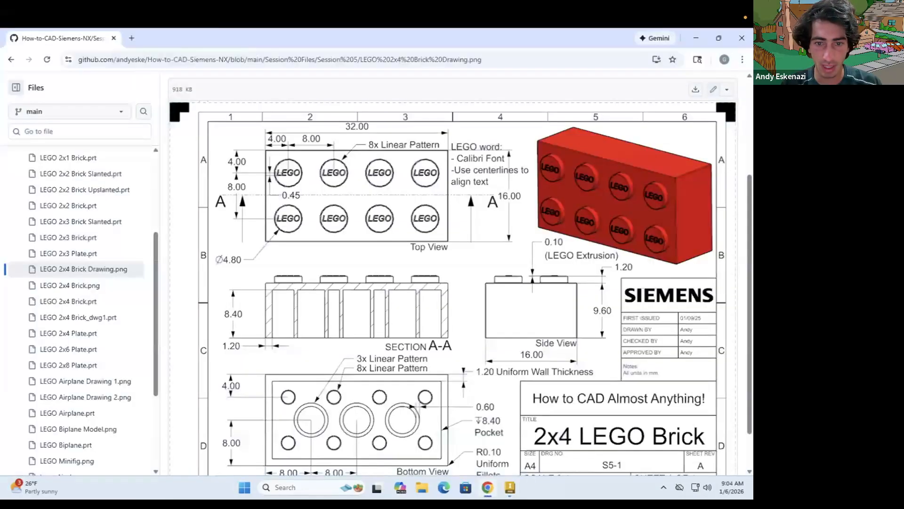
pyautogui.hotkey('alt', 'Tab')
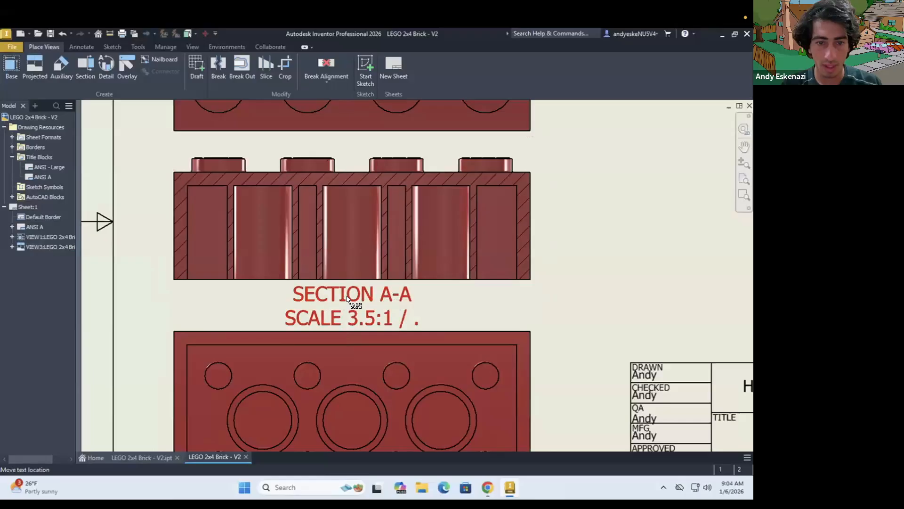
pyautogui.doubleClick(347, 298)
pyautogui.click(407, 351)
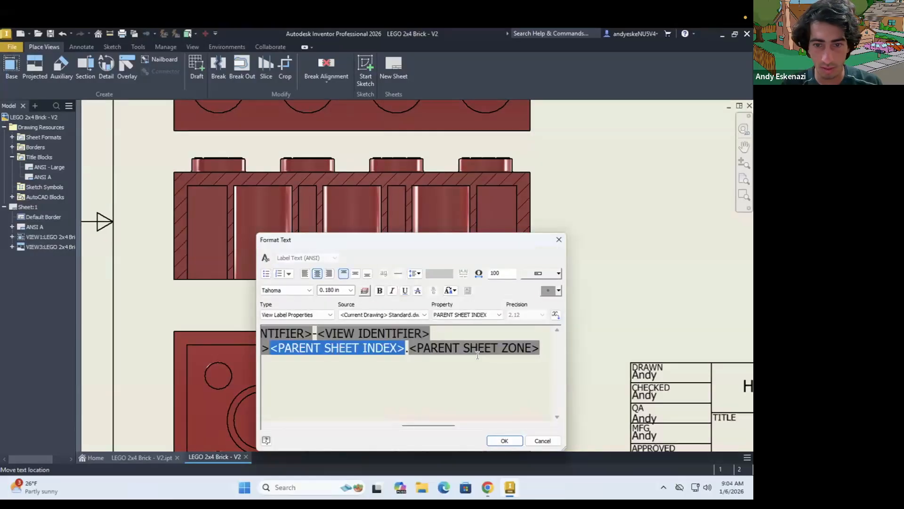
pyautogui.click(477, 353)
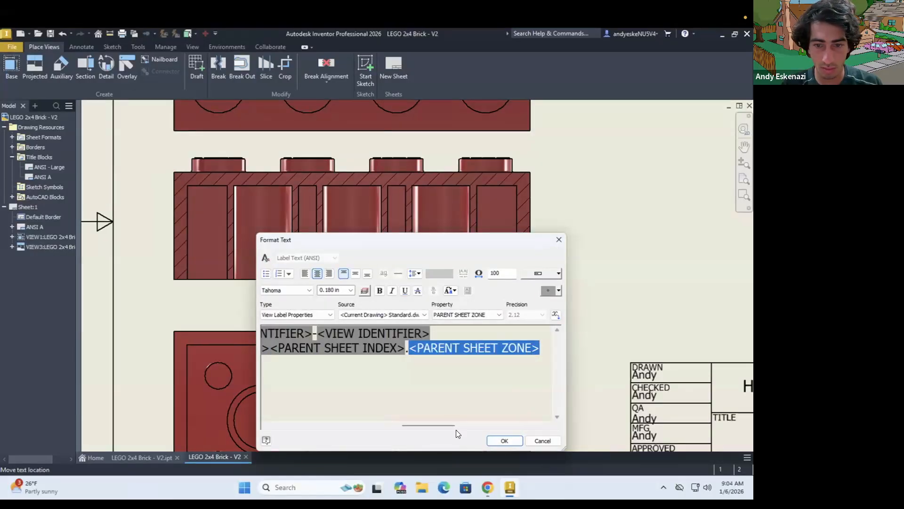
pyautogui.moveTo(384, 424); pyautogui.dragTo(296, 419)
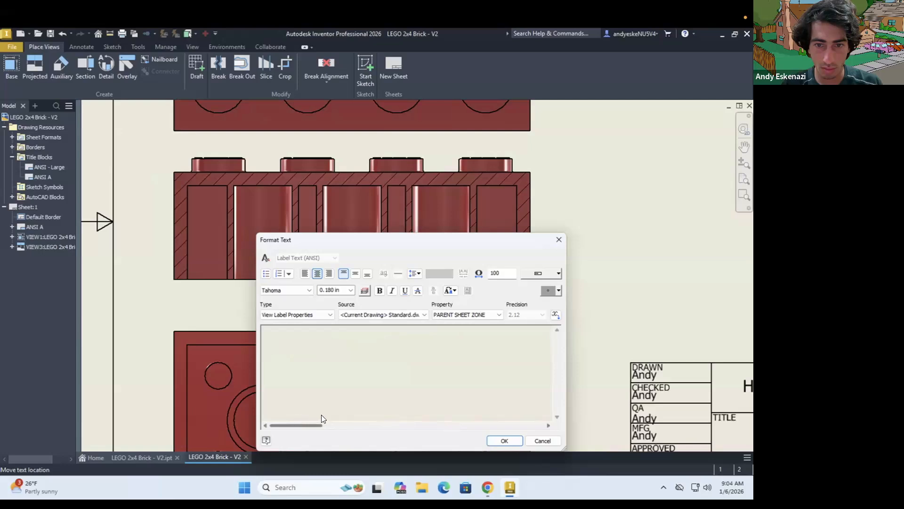
pyautogui.moveTo(360, 413); pyautogui.dragTo(398, 411)
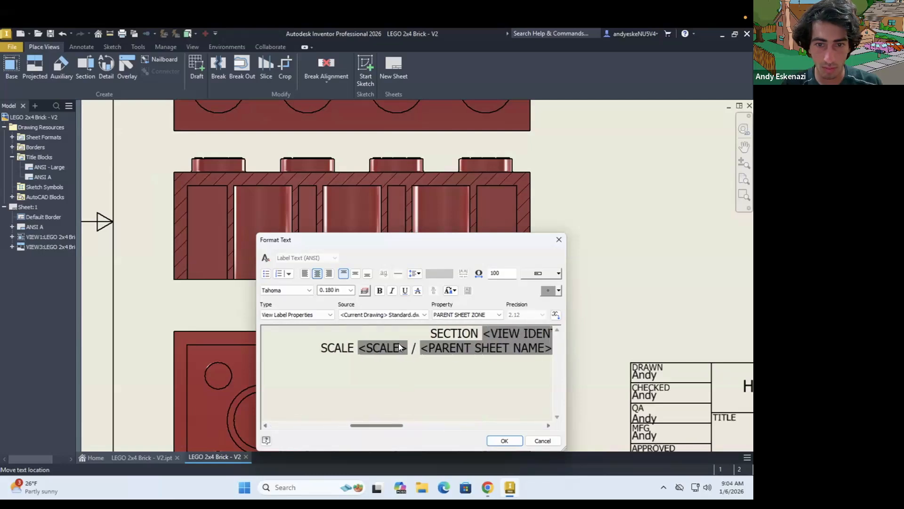
pyautogui.click(396, 353)
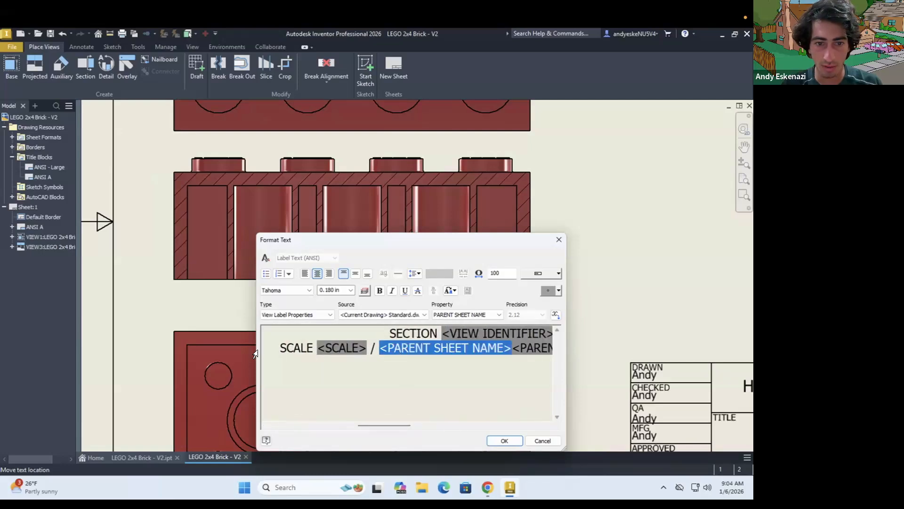
pyautogui.hotkey('shift', 'End')
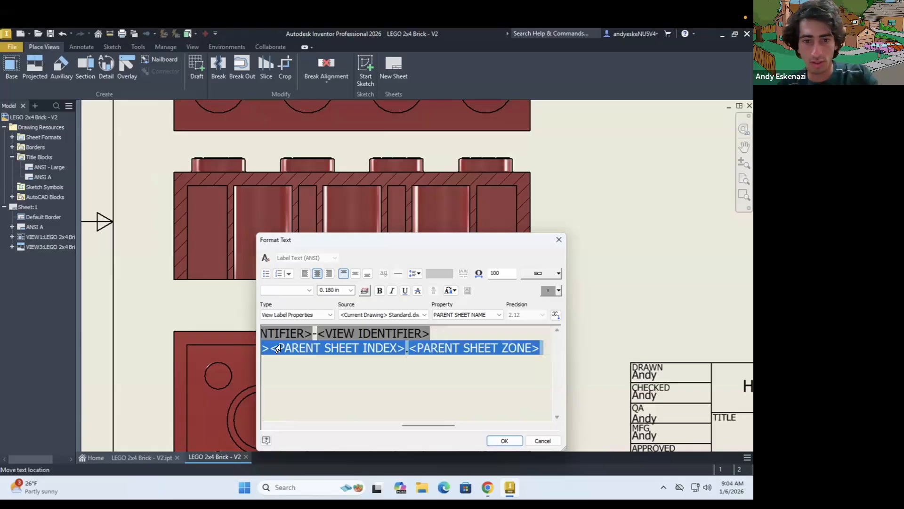
pyautogui.press('Delete')
pyautogui.press('BackSpace')
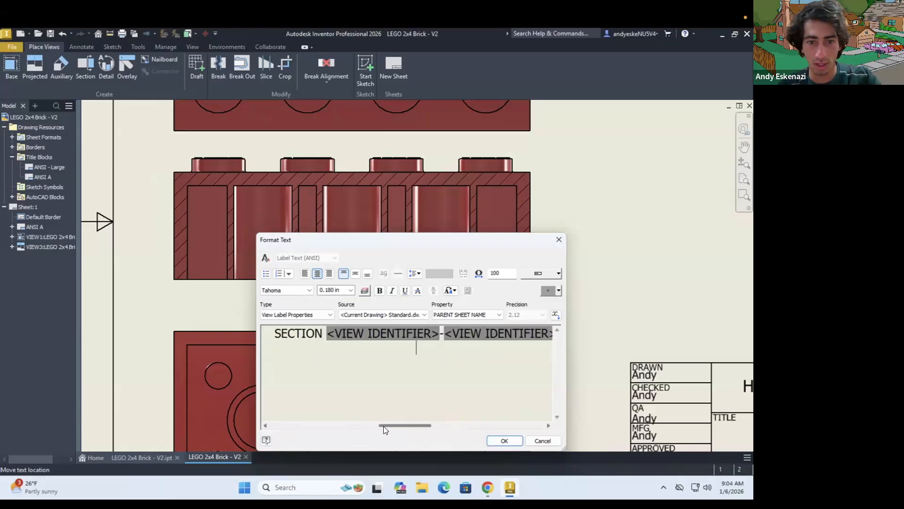
pyautogui.click(504, 440)
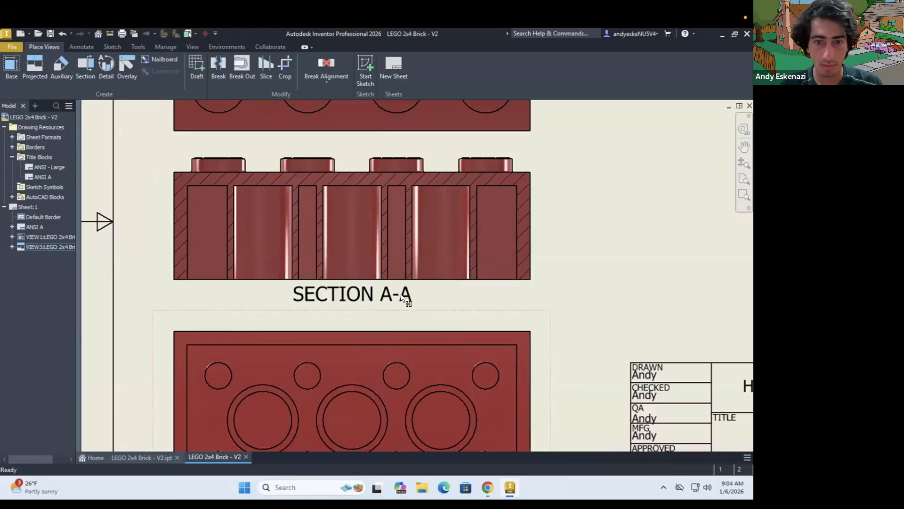
pyautogui.moveTo(404, 301); pyautogui.dragTo(405, 301)
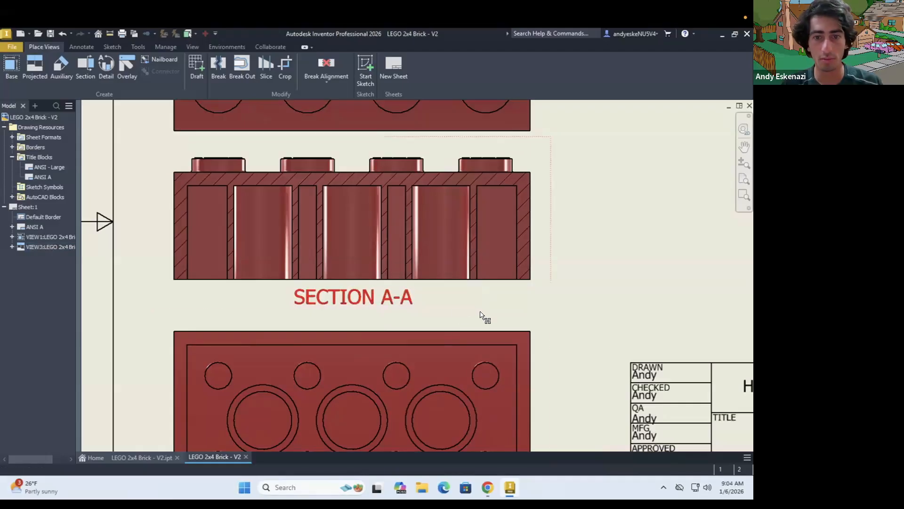
# Try out the hidden-line, hidden-line-removed and shaded display styles on the bottom view
pyautogui.scroll(-3, 511, 338)
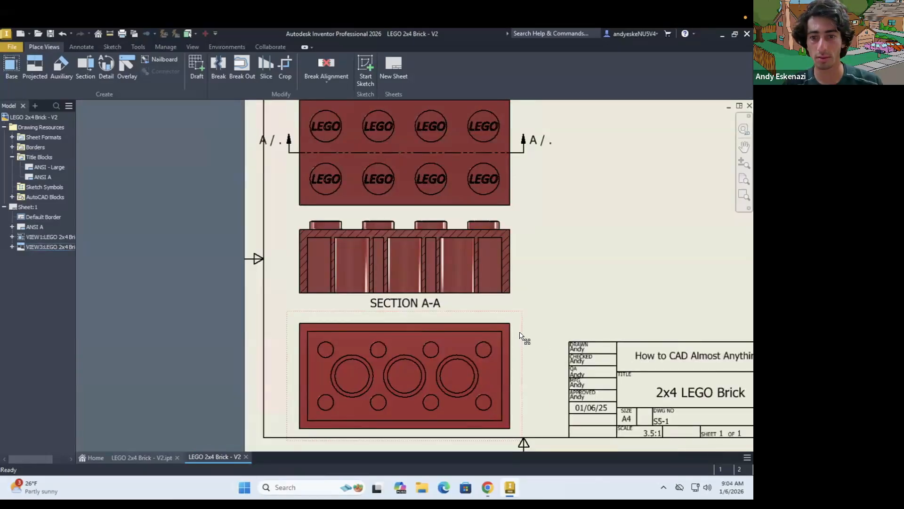
pyautogui.rightClick(520, 335)
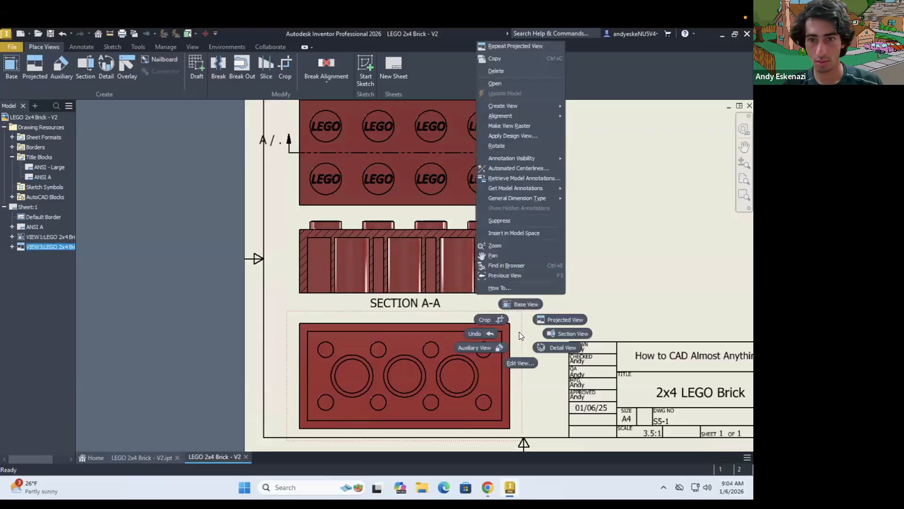
pyautogui.click(520, 363)
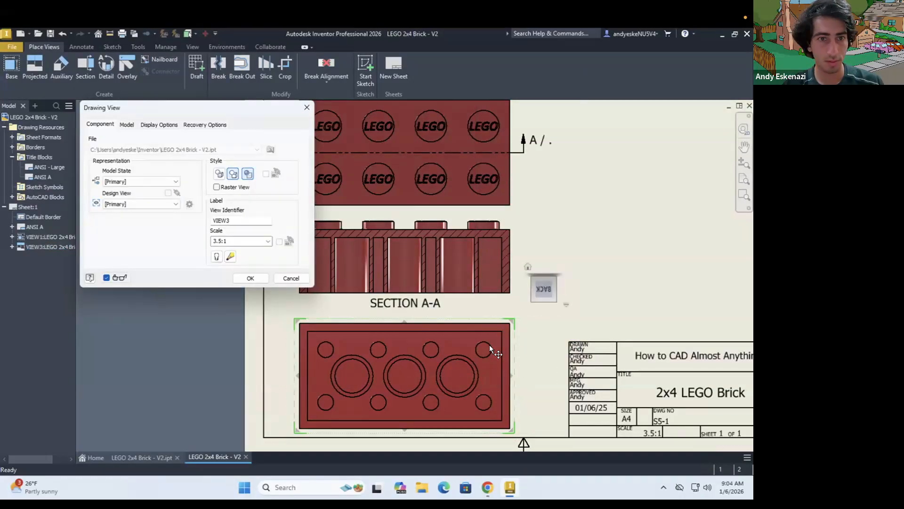
pyautogui.click(247, 175)
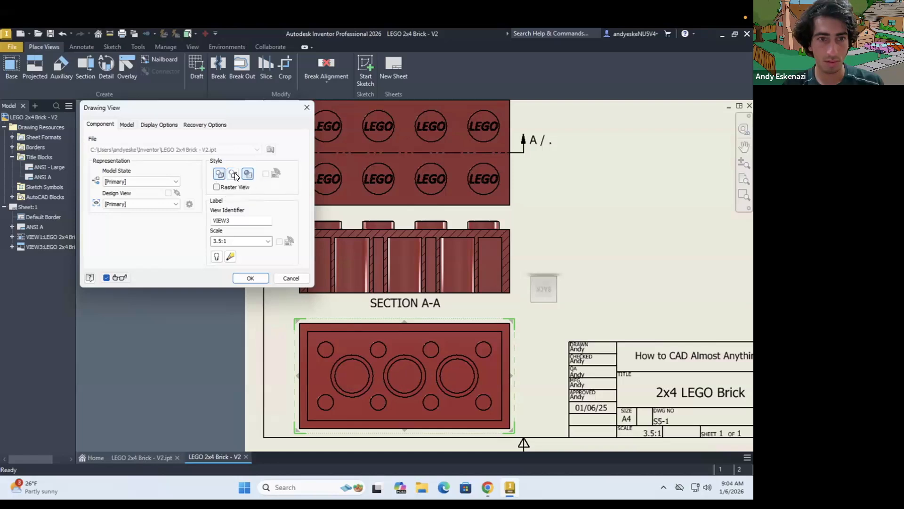
pyautogui.click(250, 278)
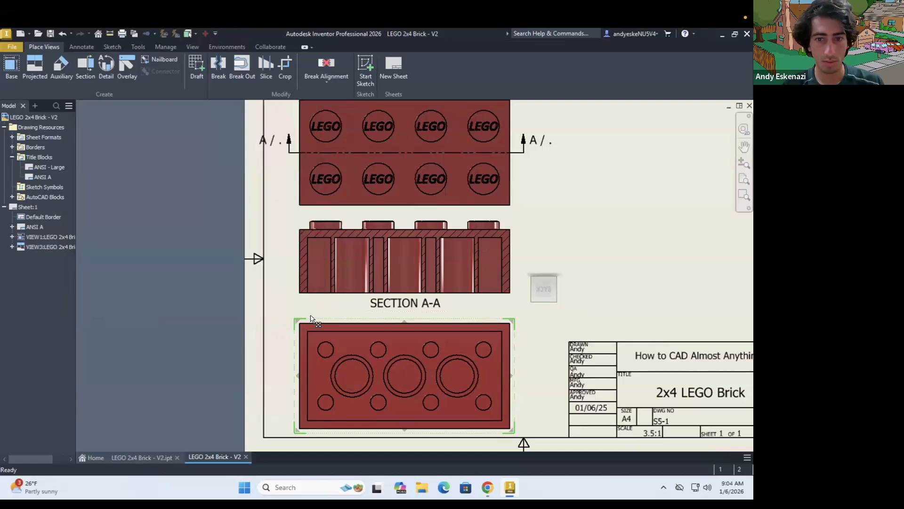
# Turn off shading for the stud-side view so it shows plain black edges with hidden lines removed
pyautogui.scroll(-3, 313, 313)
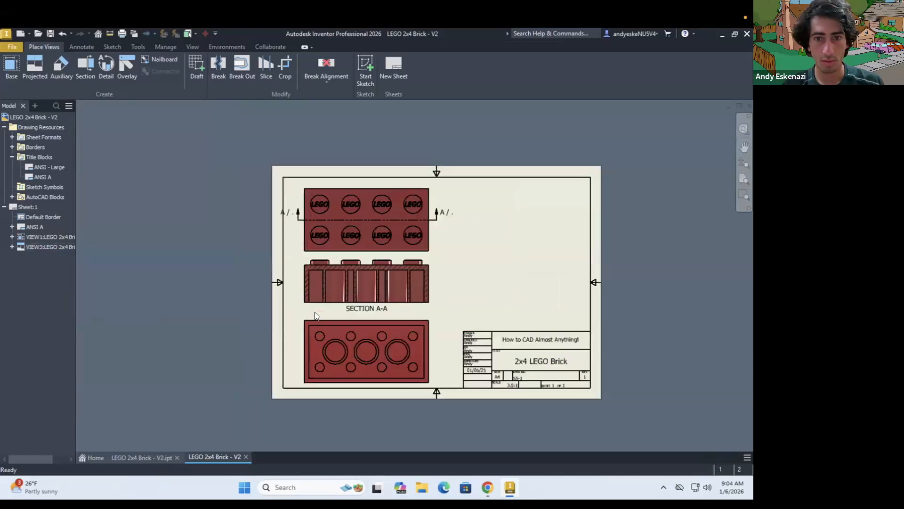
pyautogui.doubleClick(432, 238)
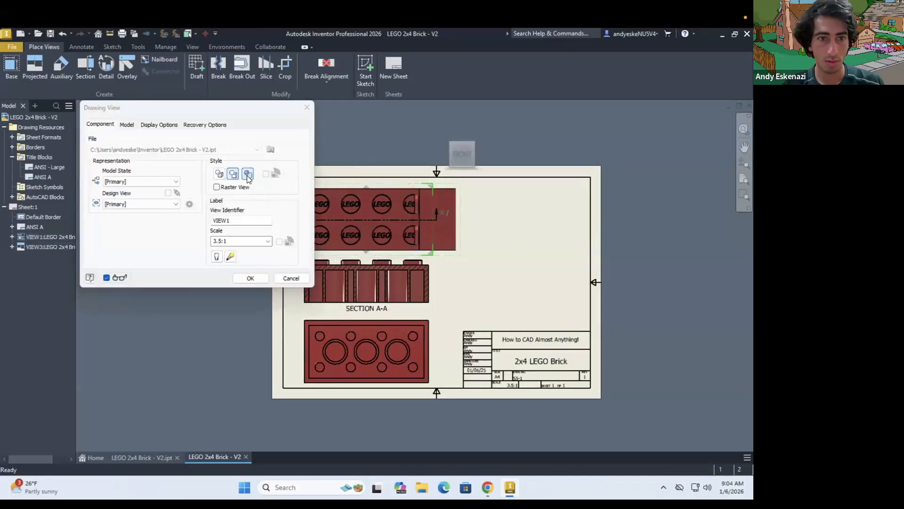
pyautogui.click(248, 278)
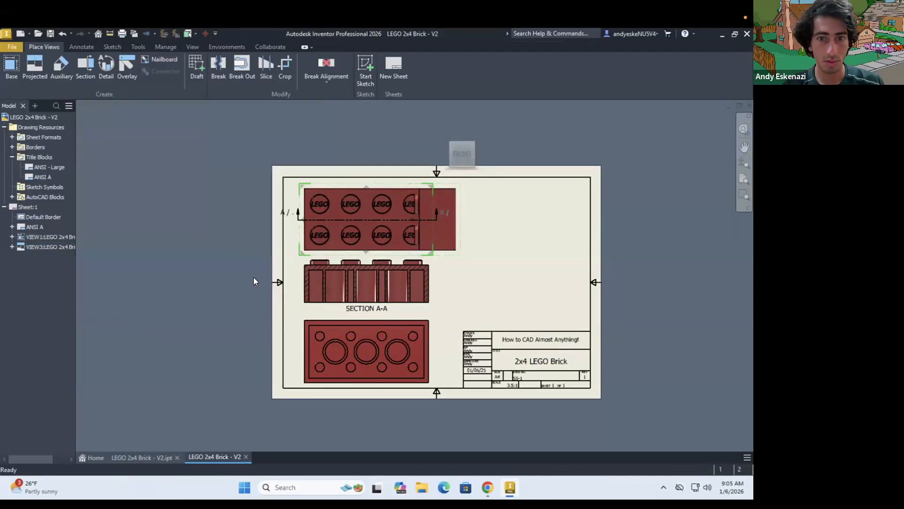
pyautogui.hotkey('ctrl', 'z')
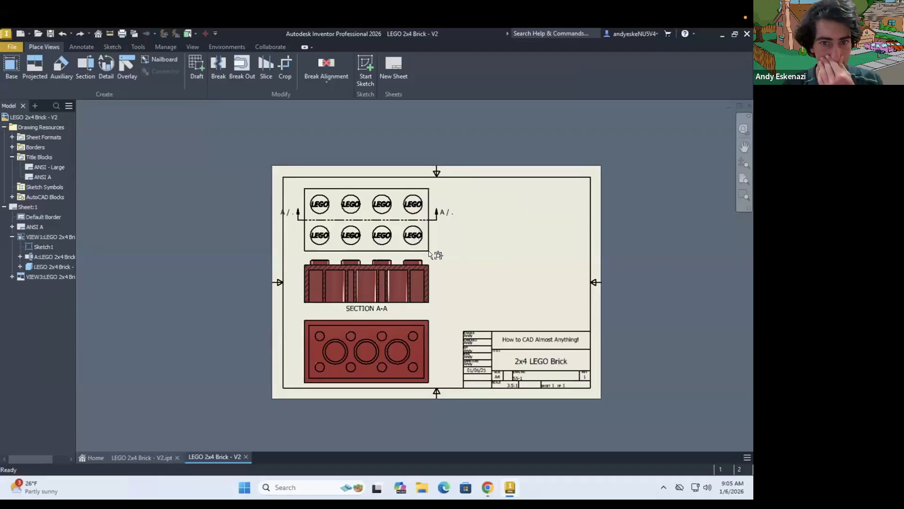
# Turn off shading for the bottom view and section view A-A, keeping hidden lines removed in both
pyautogui.scroll(3, 396, 250)
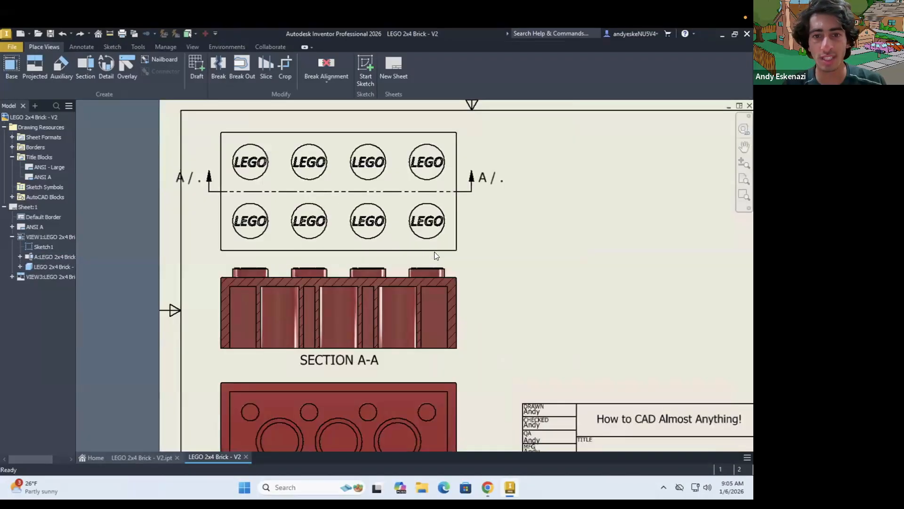
pyautogui.doubleClick(469, 389)
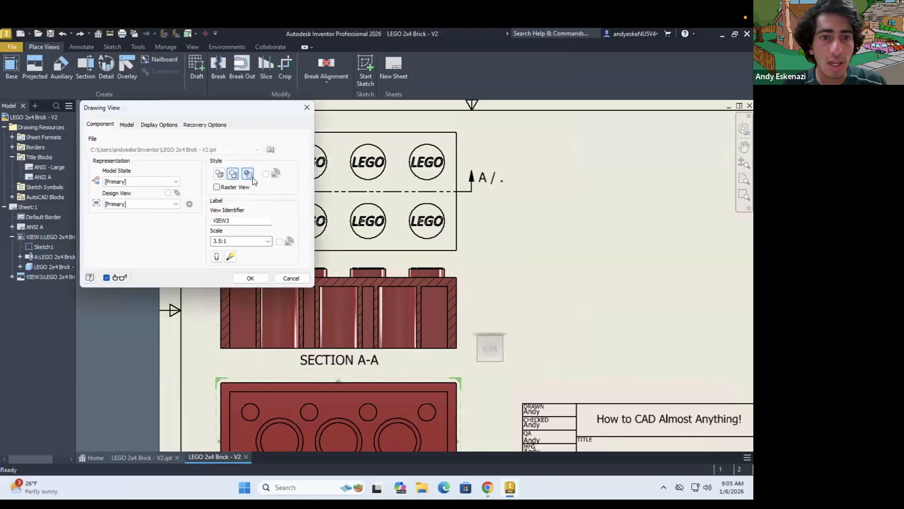
pyautogui.click(250, 278)
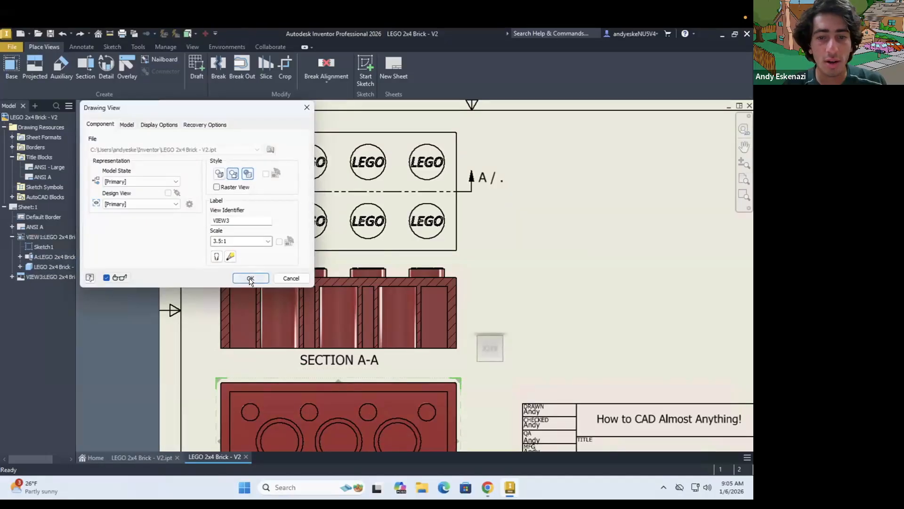
pyautogui.doubleClick(469, 312)
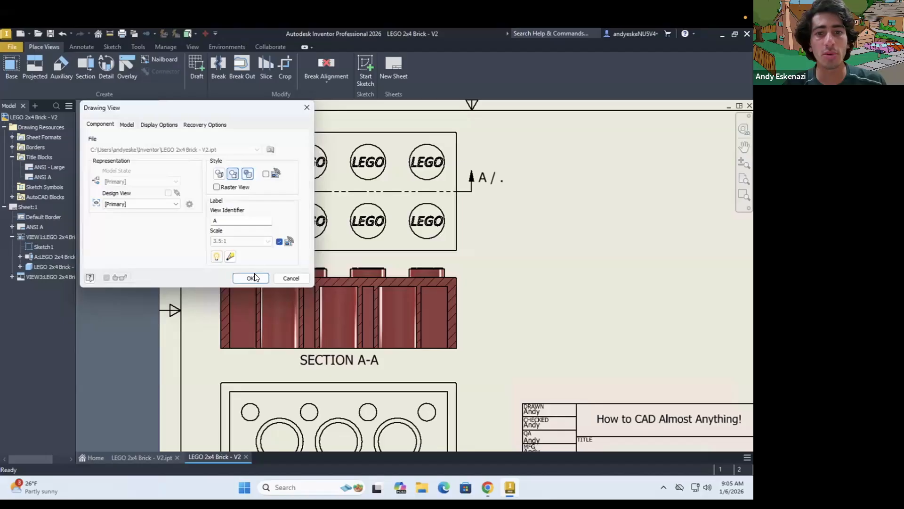
pyautogui.click(255, 278)
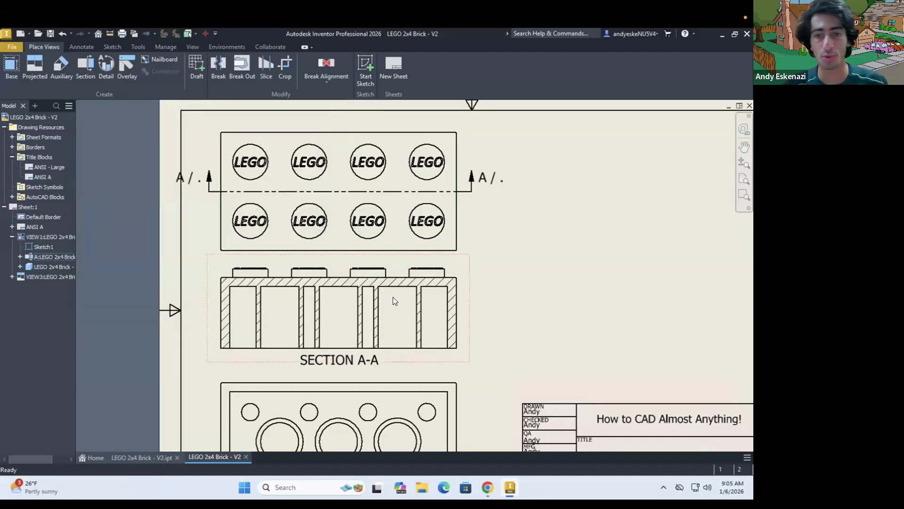
pyautogui.scroll(-3, 393, 297)
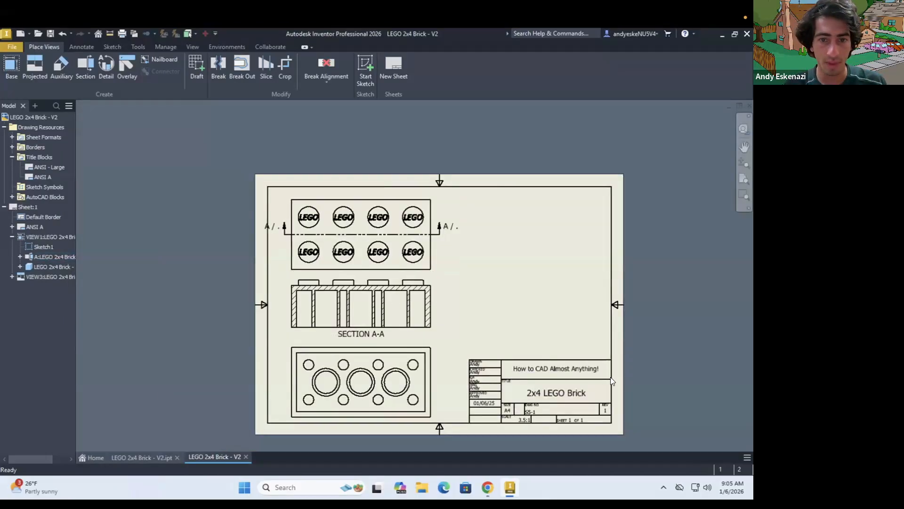
# Project a side view from section view A-A and place it beside the section at the same height
pyautogui.scroll(3, 611, 380)
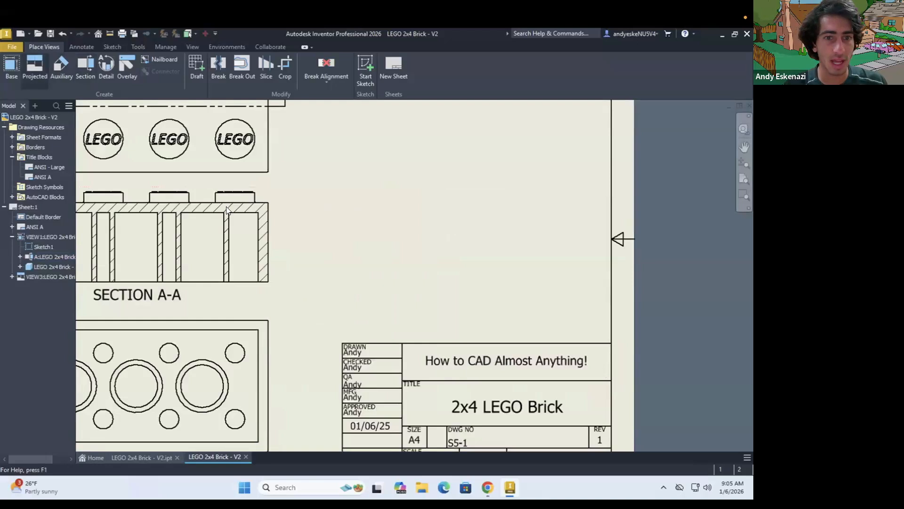
pyautogui.click(34, 68)
pyautogui.click(304, 237)
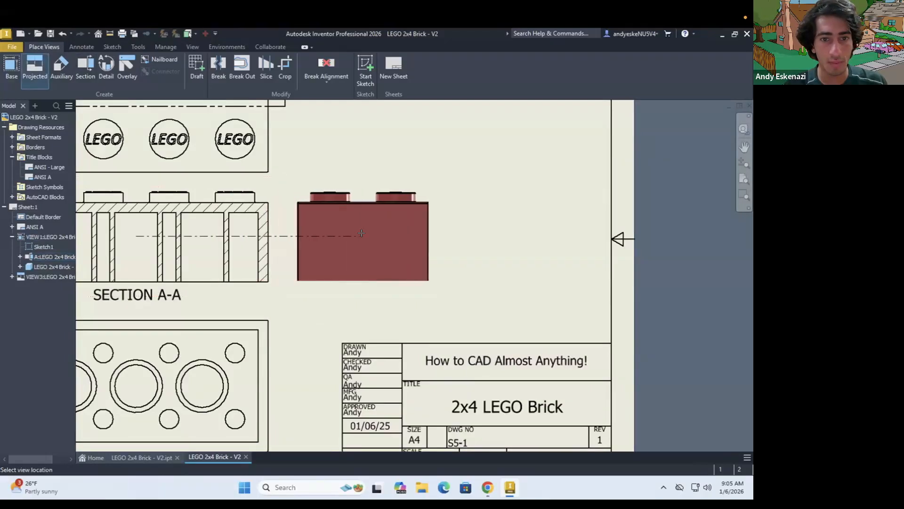
pyautogui.click(368, 234)
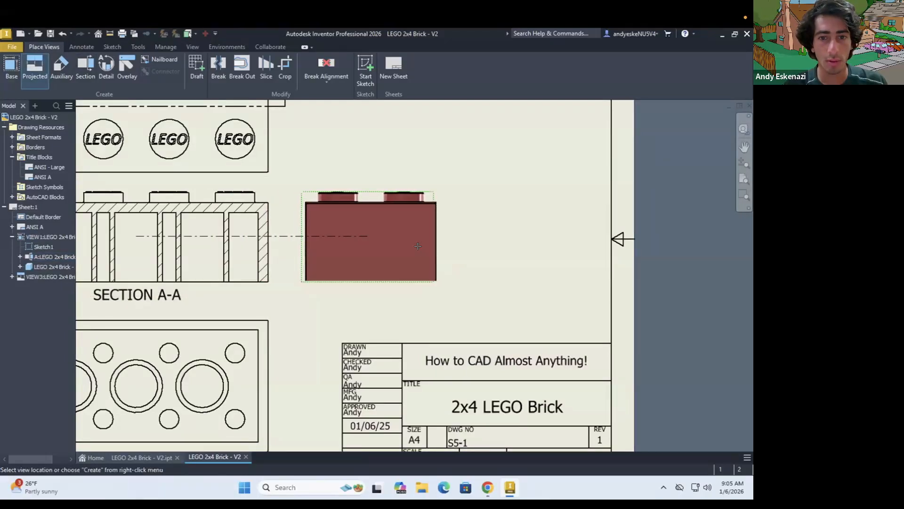
pyautogui.rightClick(409, 234)
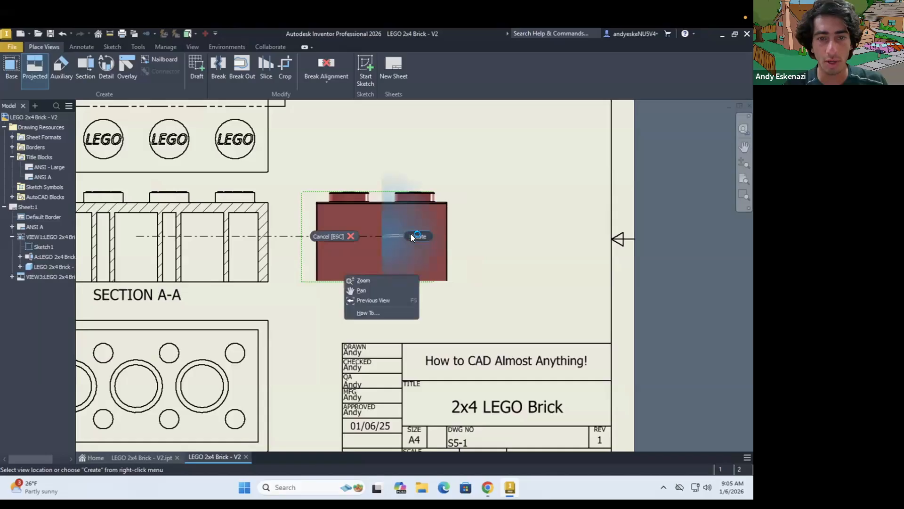
pyautogui.click(400, 283)
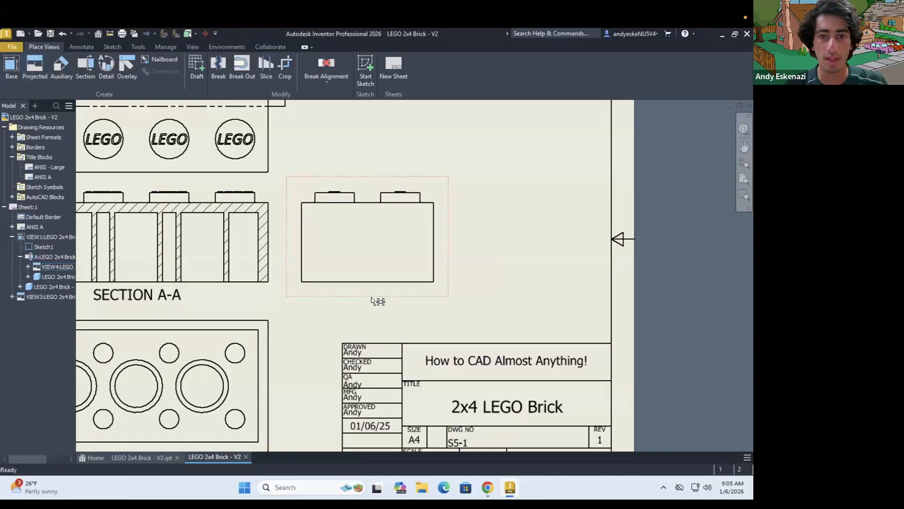
# Project an isometric view diagonally up and to the right from the top view showing the LEGO studs
pyautogui.scroll(-3, 372, 300)
pyautogui.click(41, 70)
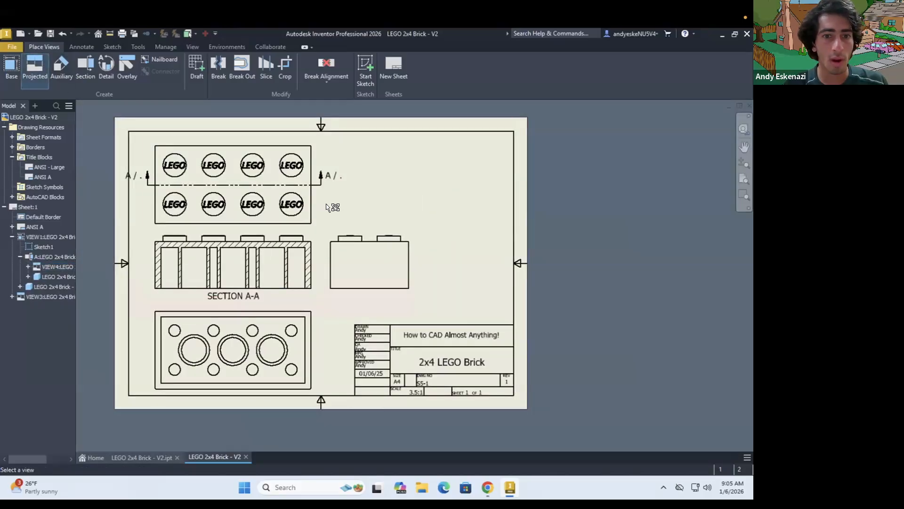
pyautogui.scroll(-5, 330, 238)
pyautogui.scroll(5, 328, 198)
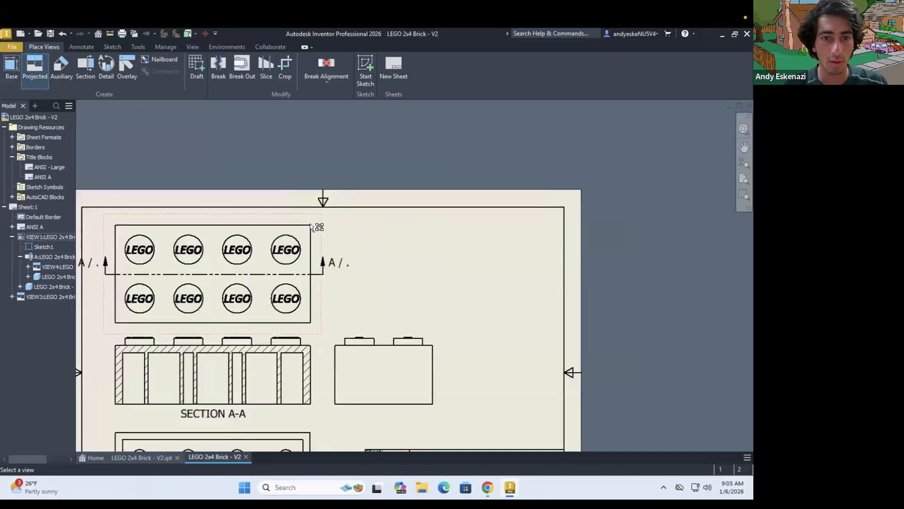
pyautogui.click(315, 227)
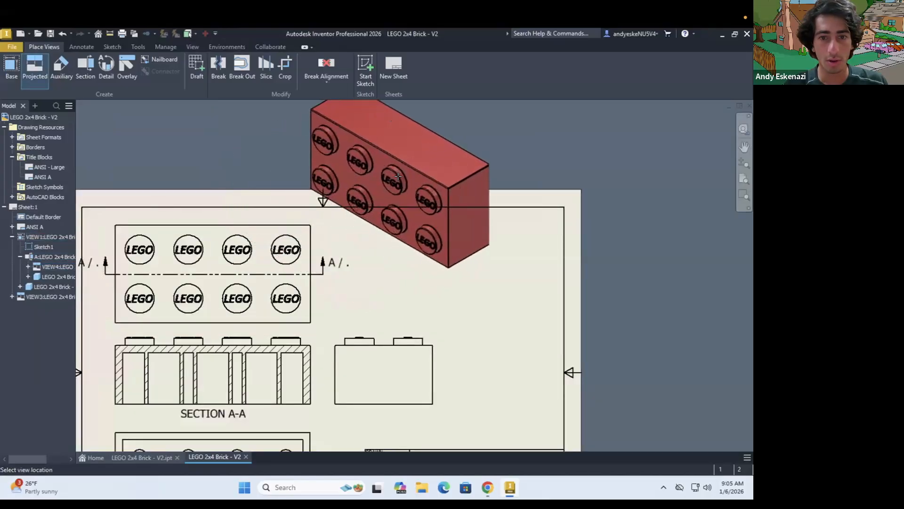
pyautogui.click(410, 189)
pyautogui.rightClick(411, 190)
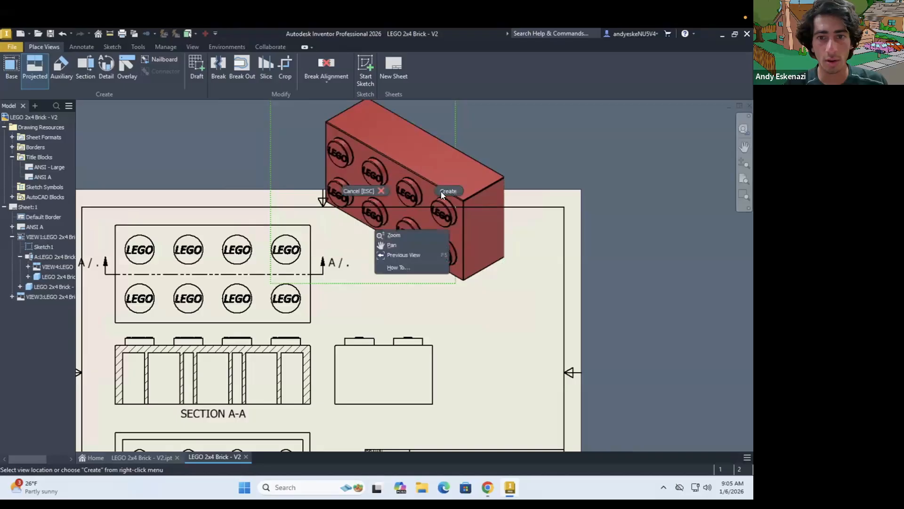
pyautogui.click(441, 195)
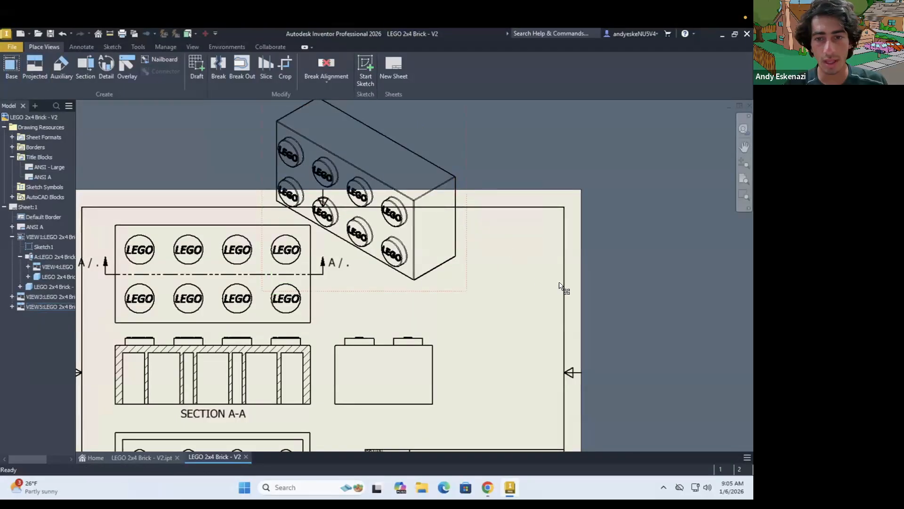
# Move the isometric view onto the upper-right area of the sheet and set its display style to shaded
pyautogui.moveTo(582, 307); pyautogui.dragTo(582, 307)
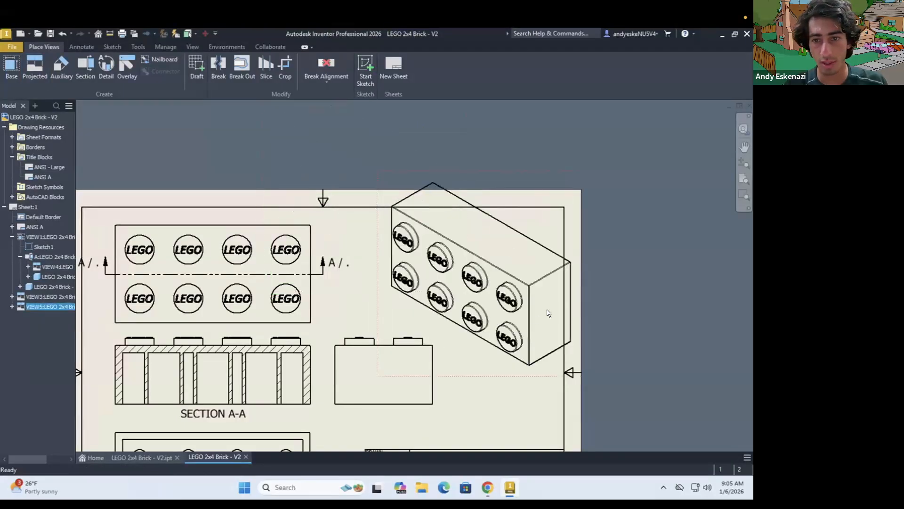
pyautogui.rightClick(525, 376)
pyautogui.click(463, 376)
pyautogui.doubleClick(462, 376)
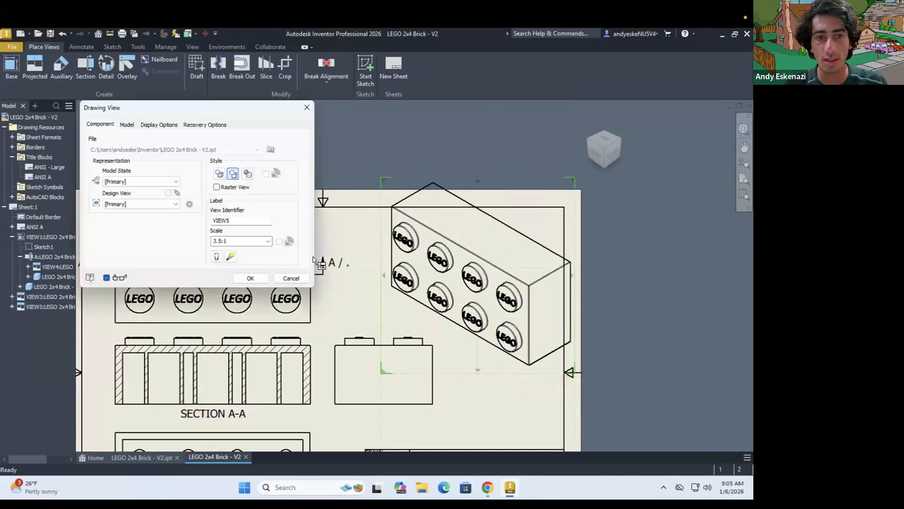
pyautogui.click(247, 174)
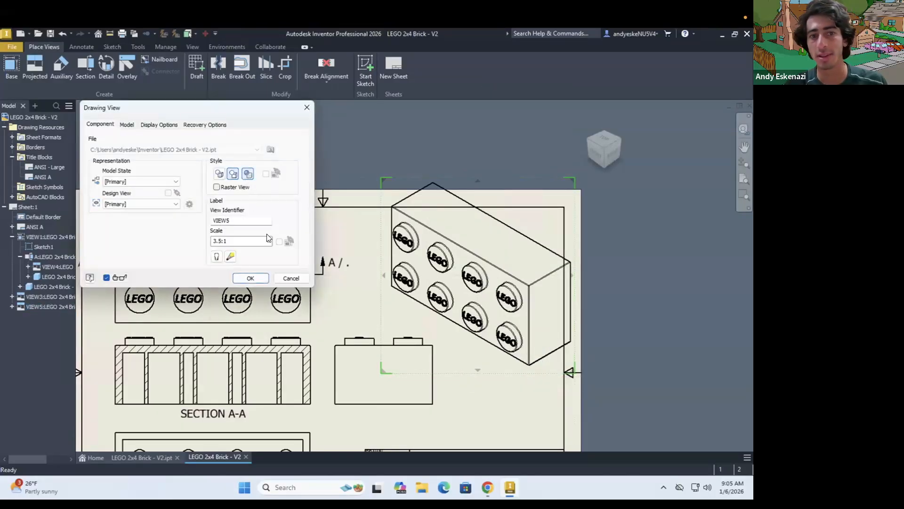
pyautogui.click(252, 278)
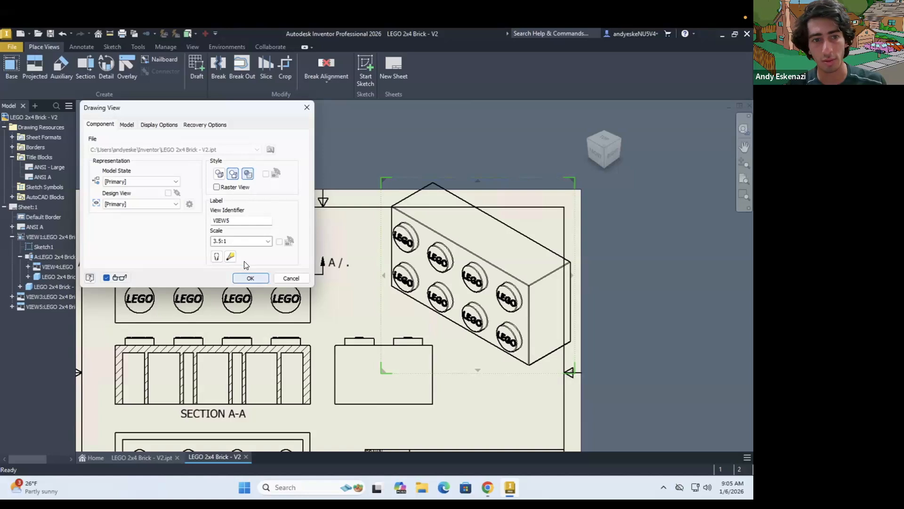
# Reposition the shaded isometric view inside the sheet's upper-right border corner and nudge section view A-A
pyautogui.moveTo(516, 375); pyautogui.dragTo(500, 388)
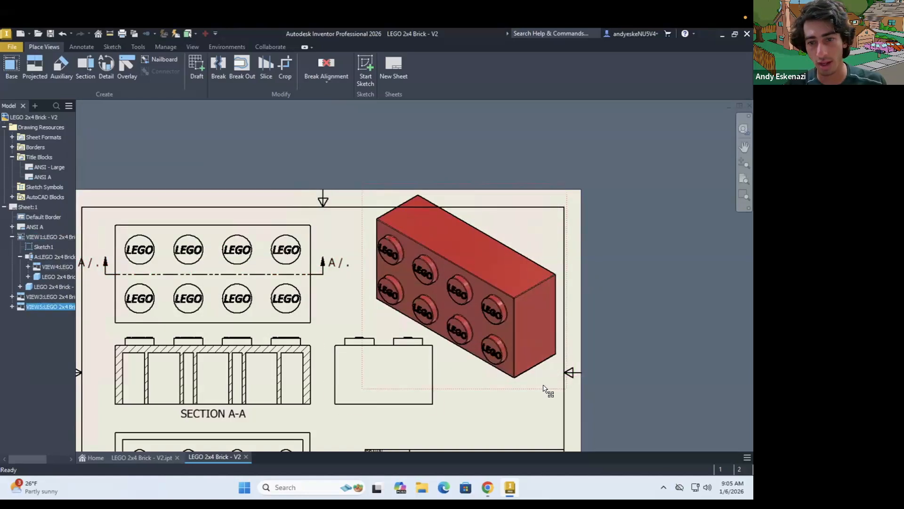
pyautogui.moveTo(545, 404); pyautogui.dragTo(542, 405)
pyautogui.scroll(3, 531, 260)
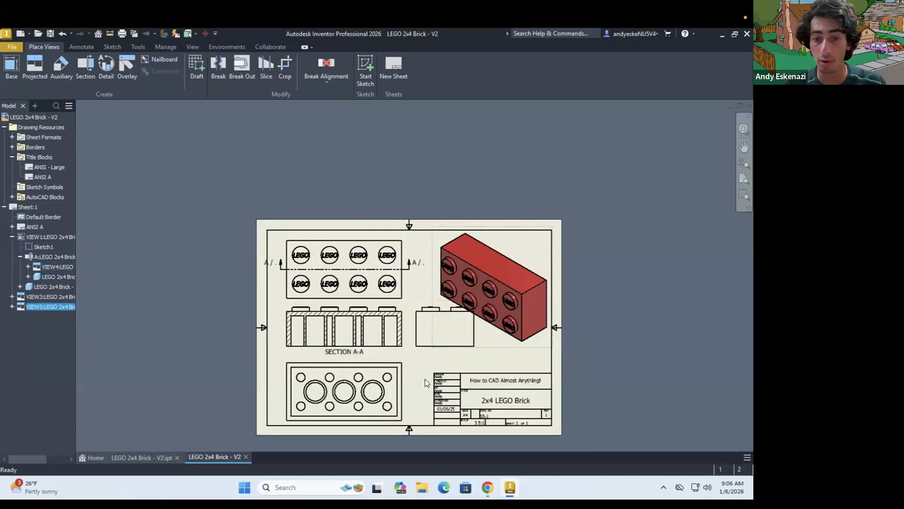
pyautogui.scroll(-3, 425, 379)
pyautogui.scroll(2, 449, 279)
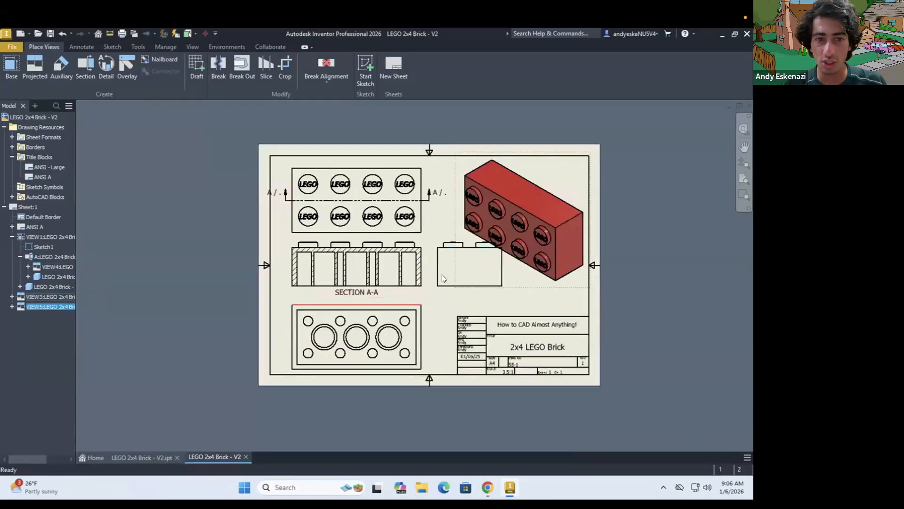
pyautogui.click(288, 289)
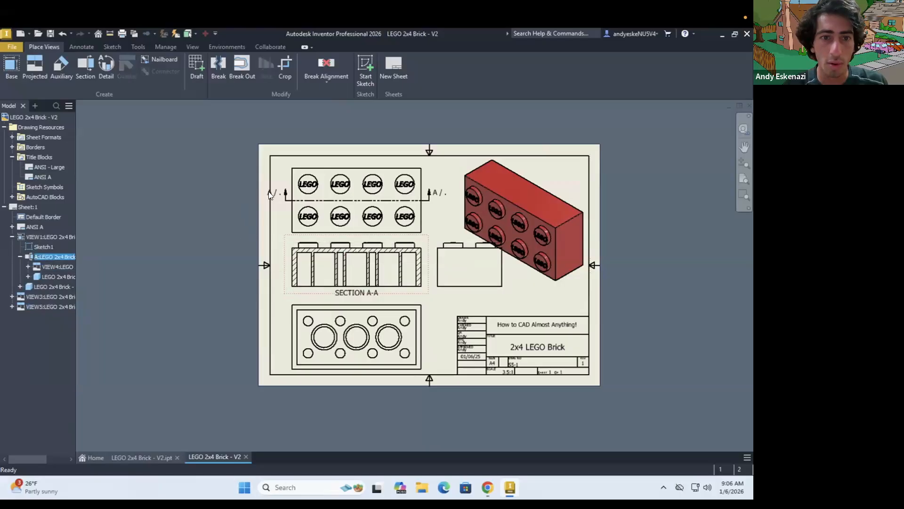
# Strip the slash and the sheet name, index and zone fields from the left section-line label, keeping only the view identifier
pyautogui.scroll(-3, 268, 191)
pyautogui.click(295, 195)
pyautogui.doubleClick(296, 195)
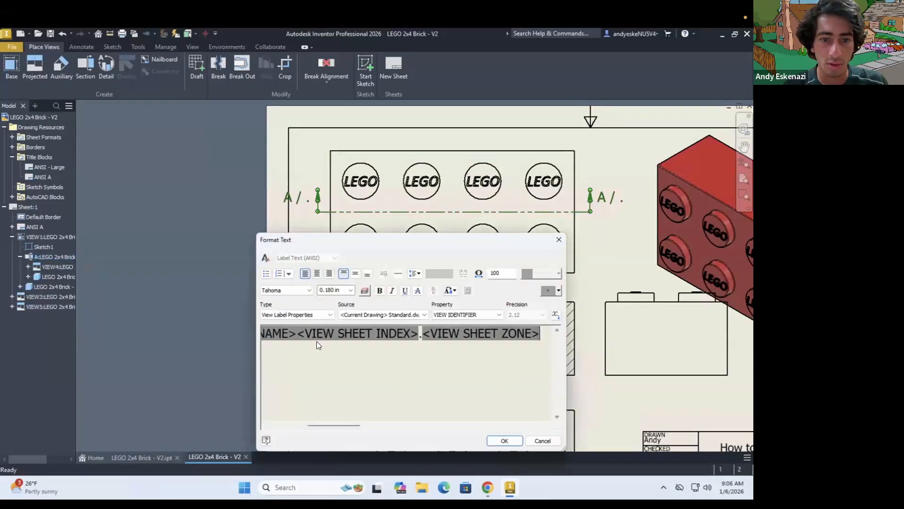
pyautogui.click(425, 334)
pyautogui.moveTo(354, 425); pyautogui.dragTo(280, 417)
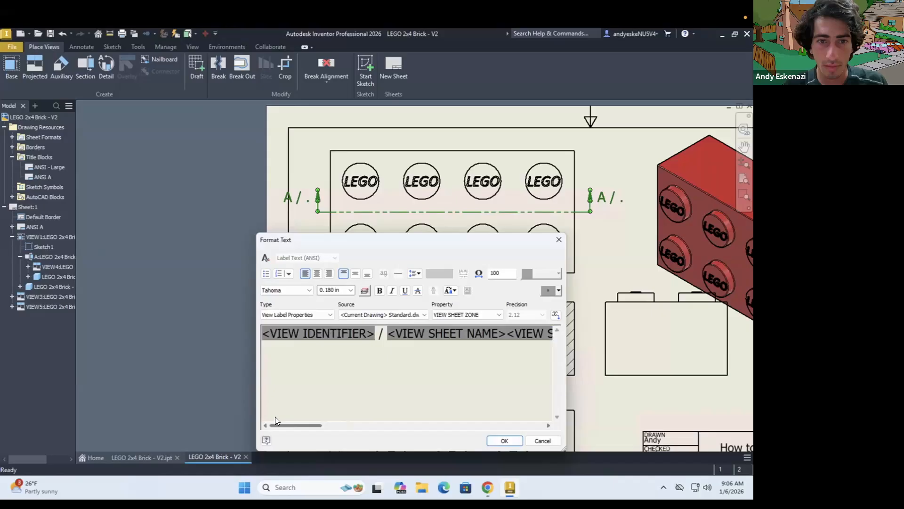
pyautogui.click(383, 337)
pyautogui.moveTo(382, 337); pyautogui.dragTo(581, 363)
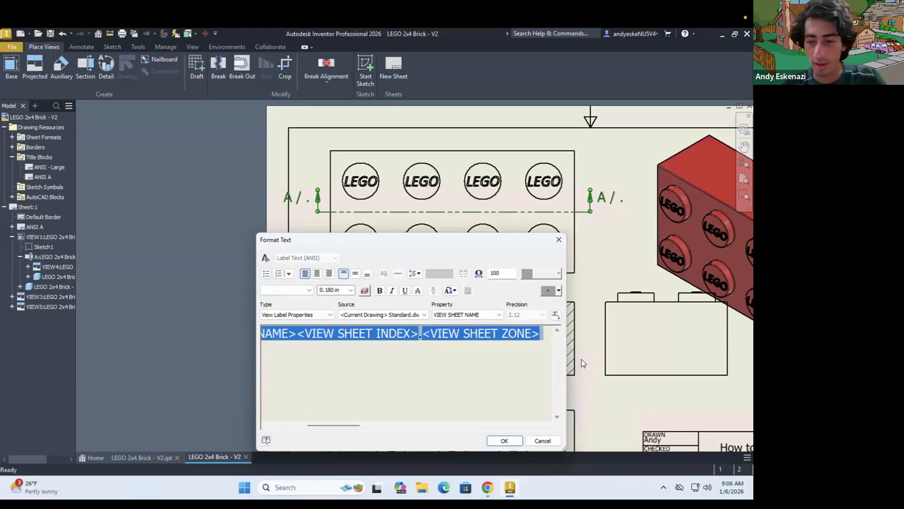
pyautogui.press('Delete')
pyautogui.click(504, 441)
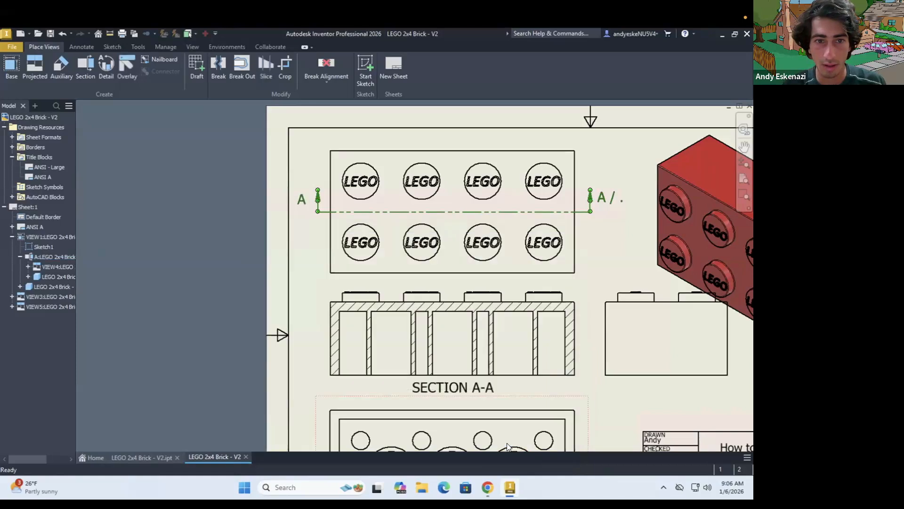
# Nudge section view A-A slightly down and shift the top view left toward the sheet border
pyautogui.click(304, 315)
pyautogui.moveTo(301, 312); pyautogui.dragTo(302, 313)
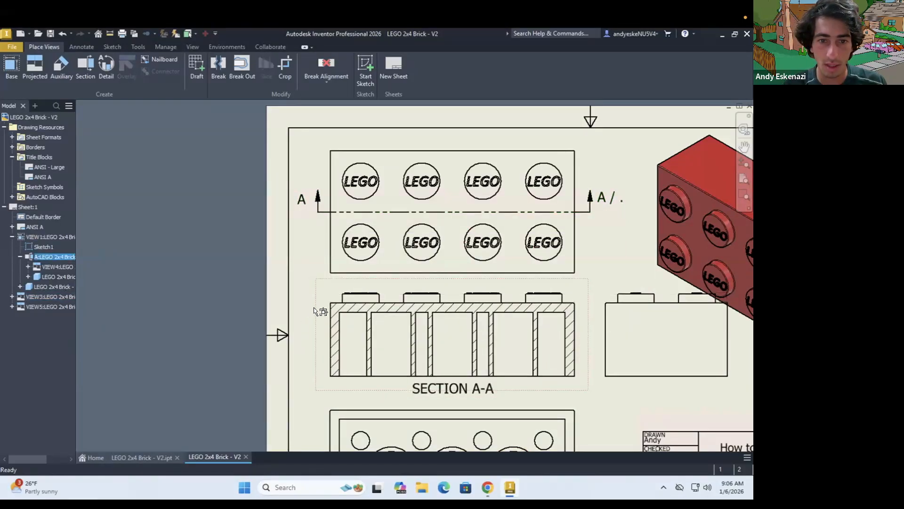
pyautogui.moveTo(308, 255); pyautogui.dragTo(296, 259)
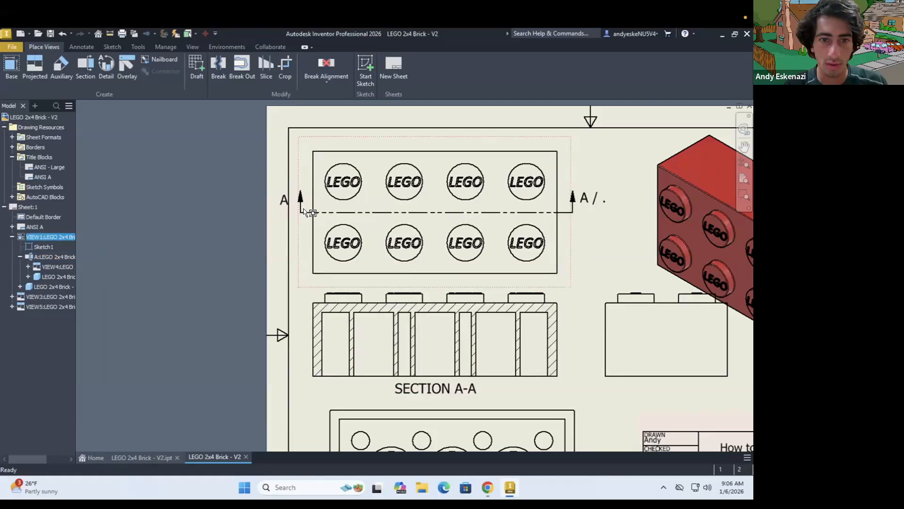
# Move the left and right section-line labels so each sits directly above its arrow
pyautogui.scroll(-5, 279, 201)
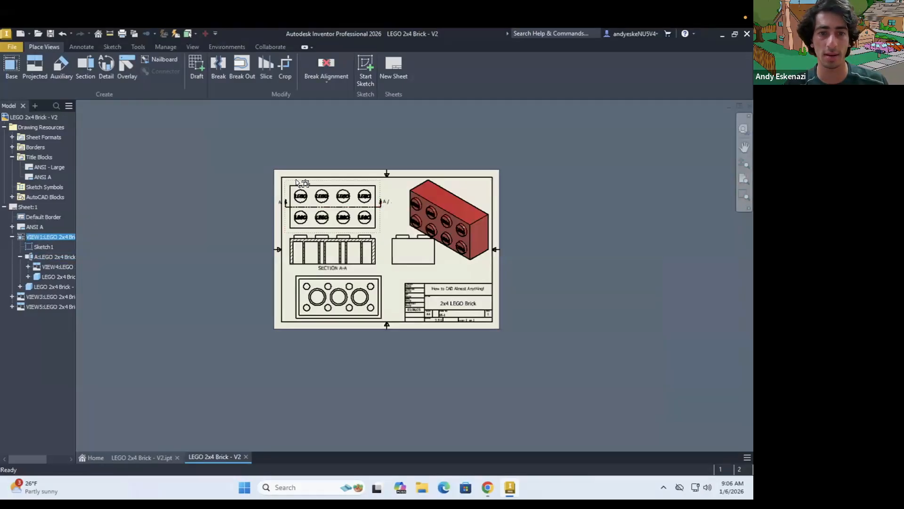
pyautogui.scroll(3, 228, 247)
pyautogui.scroll(5, 265, 219)
pyautogui.moveTo(267, 223)
pyautogui.mouseDown()
pyautogui.moveTo(282, 188)
pyautogui.moveTo(307, 181)
pyautogui.mouseUp()
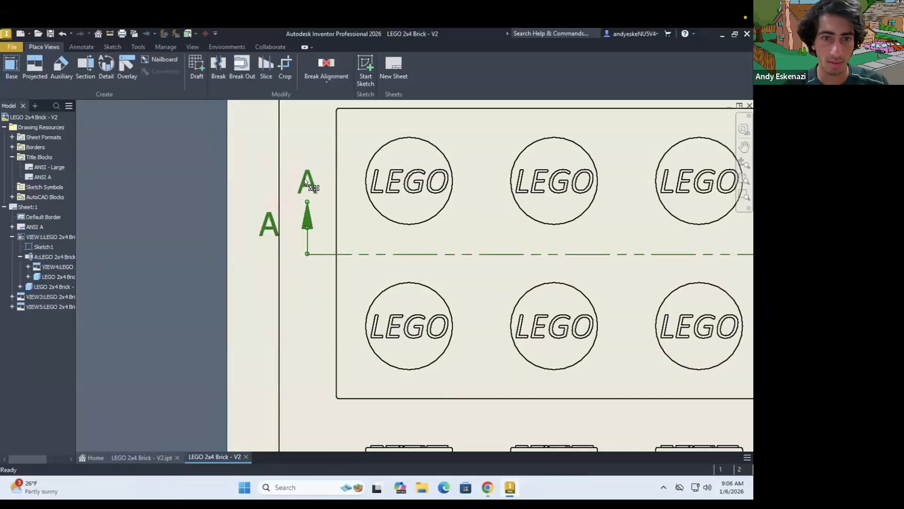
pyautogui.scroll(-4, 235, 230)
pyautogui.scroll(3, 490, 227)
pyautogui.moveTo(489, 225); pyautogui.dragTo(476, 194)
# Remove the slash and the sheet name, index and zone fields from the right section-line label, leaving only the view identifier
pyautogui.doubleClick(475, 194)
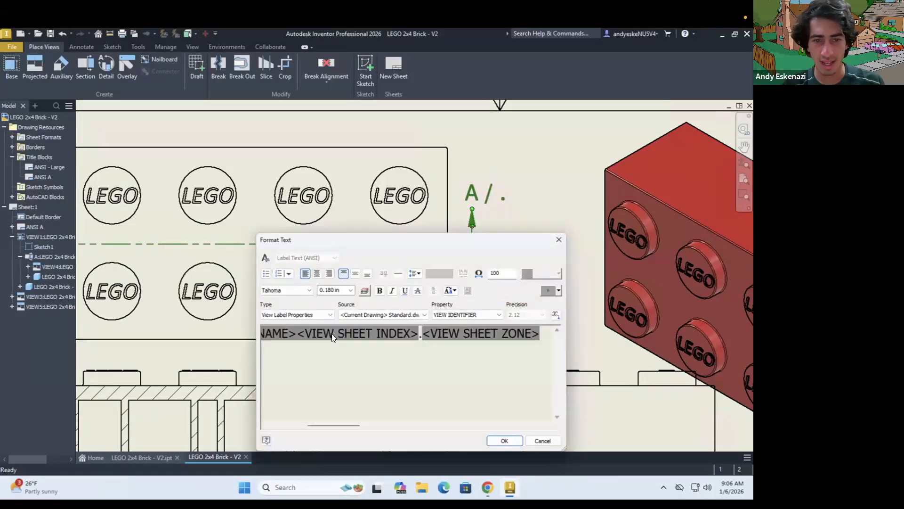
pyautogui.click(332, 334)
pyautogui.moveTo(324, 423); pyautogui.dragTo(292, 423)
pyautogui.click(349, 332)
pyautogui.moveTo(348, 332); pyautogui.dragTo(557, 346)
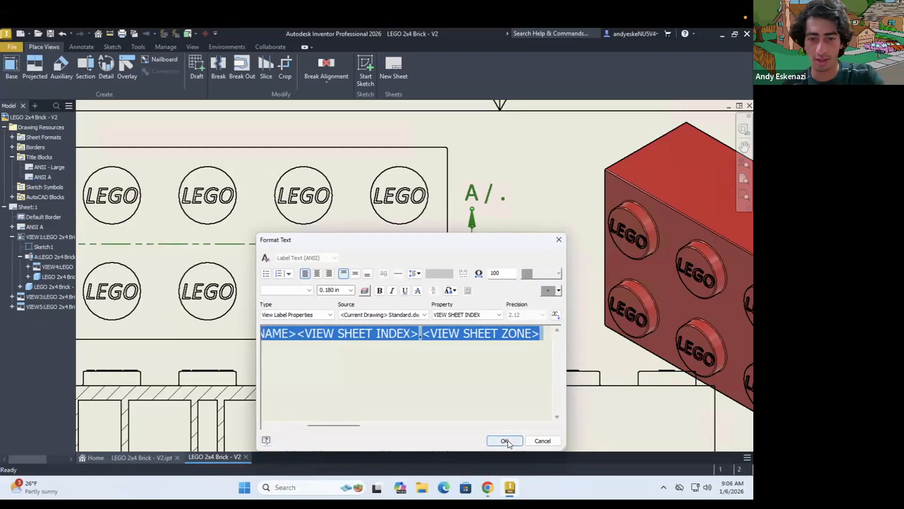
pyautogui.press('Delete')
pyautogui.click(506, 440)
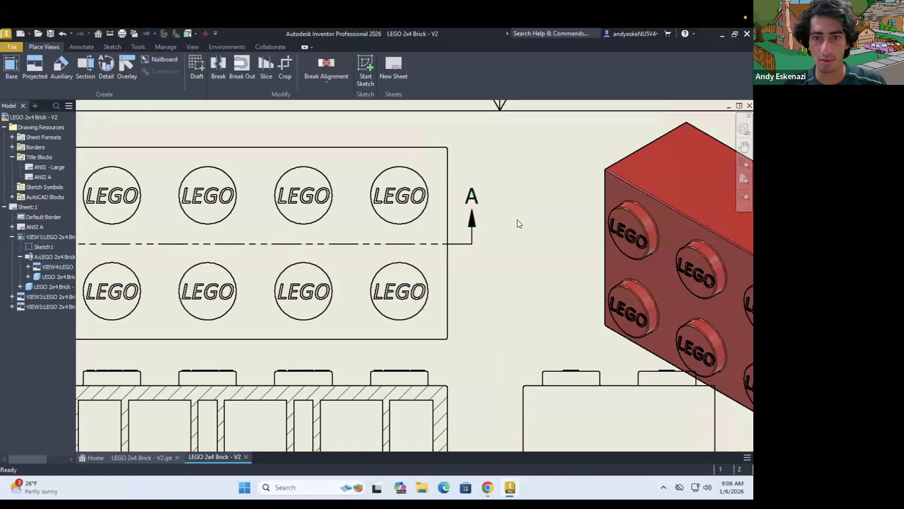
# Shift the bottom view left to line up beneath section view A-A and move the side view closer to the section
pyautogui.press('Home')
pyautogui.moveTo(364, 356); pyautogui.dragTo(355, 357)
pyautogui.rightClick(356, 355)
pyautogui.click(452, 355)
pyautogui.click(506, 352)
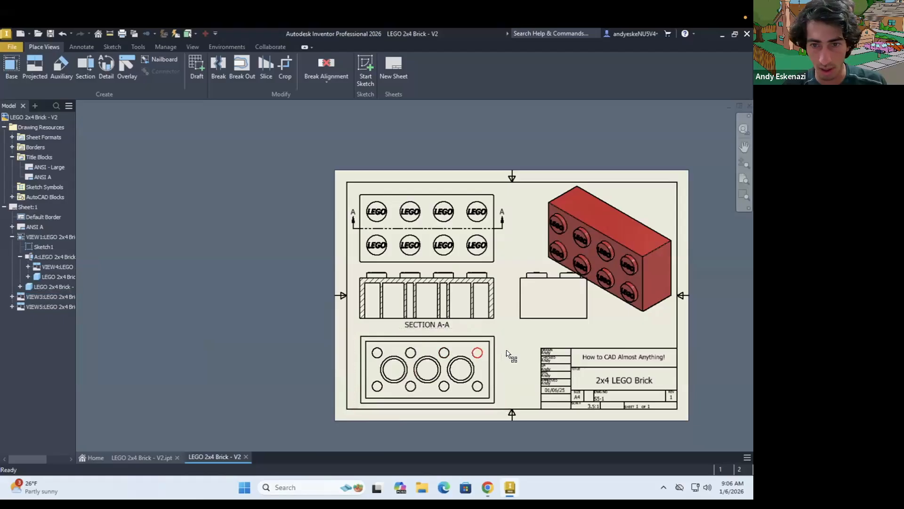
pyautogui.scroll(-3, 507, 353)
pyautogui.moveTo(510, 289); pyautogui.dragTo(495, 289)
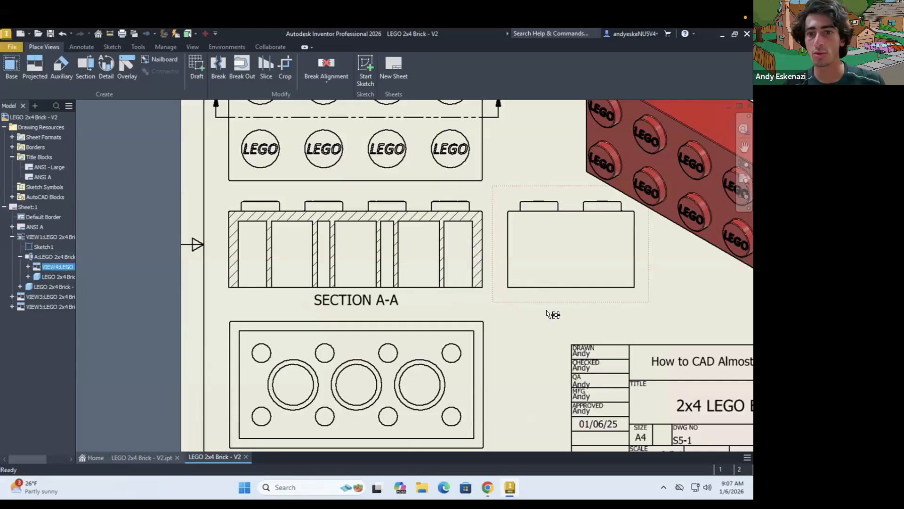
# Nudge the shaded isometric view slightly right toward the sheet border
pyautogui.scroll(3, 507, 301)
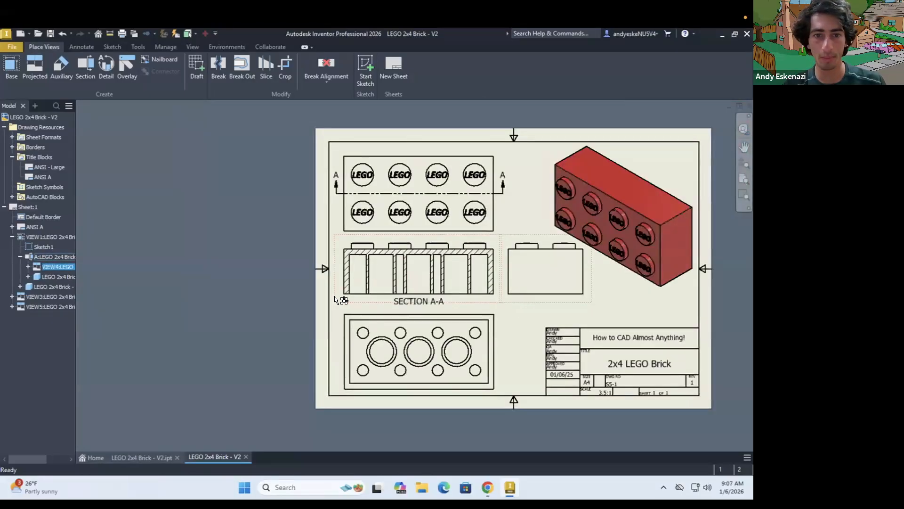
pyautogui.scroll(2, 487, 290)
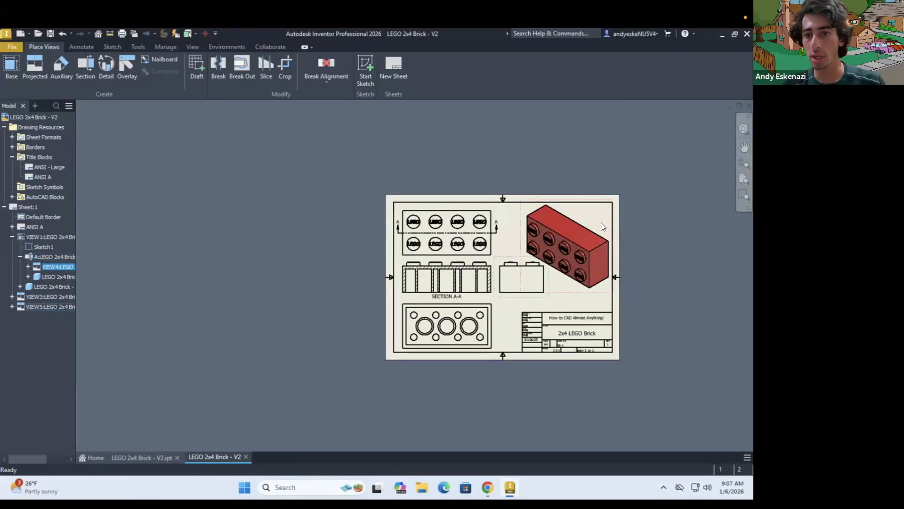
pyautogui.scroll(-2, 601, 222)
pyautogui.scroll(-3, 607, 372)
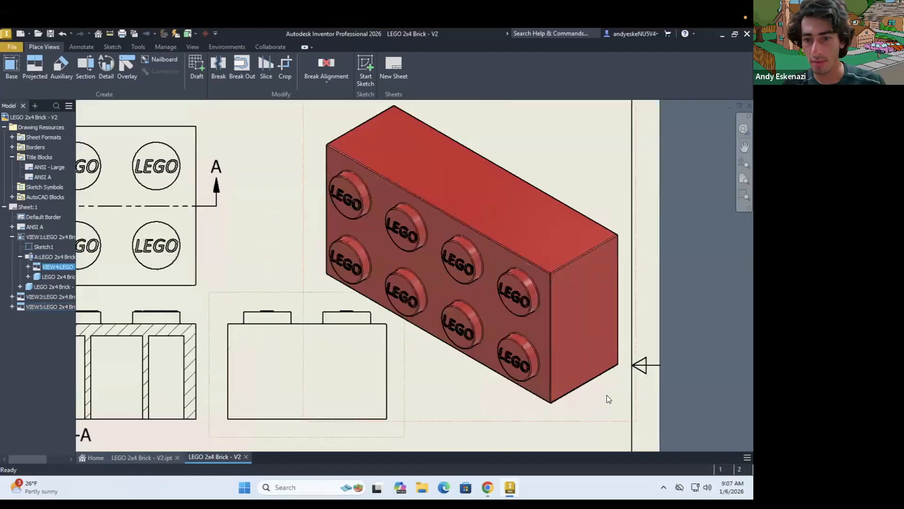
pyautogui.click(609, 420)
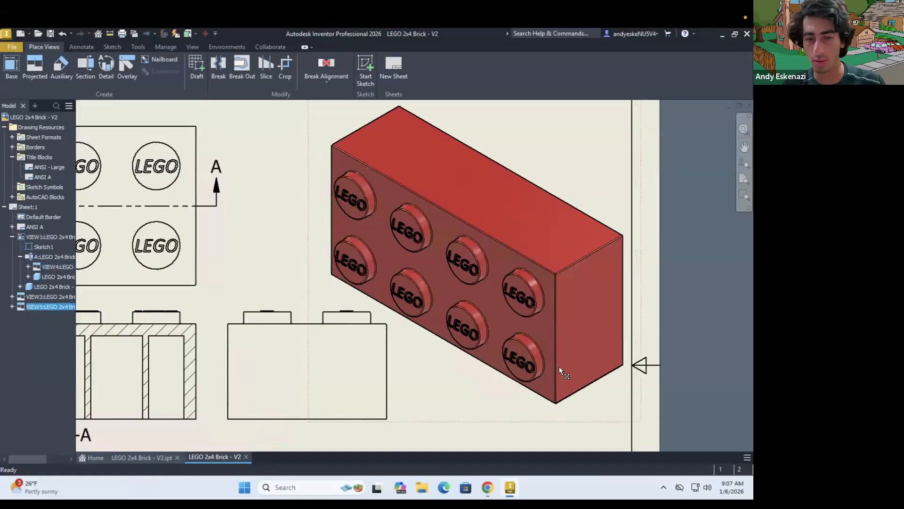
# Check the layout of the reference brick drawing in Chrome, and set the base top view's scale to 3:1 in Inventor
pyautogui.scroll(2, 558, 368)
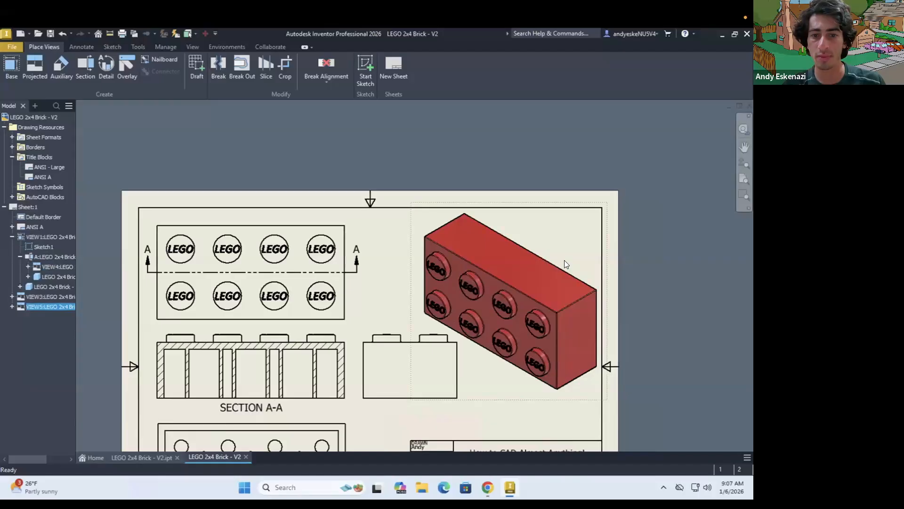
pyautogui.scroll(3, 564, 260)
pyautogui.click(488, 487)
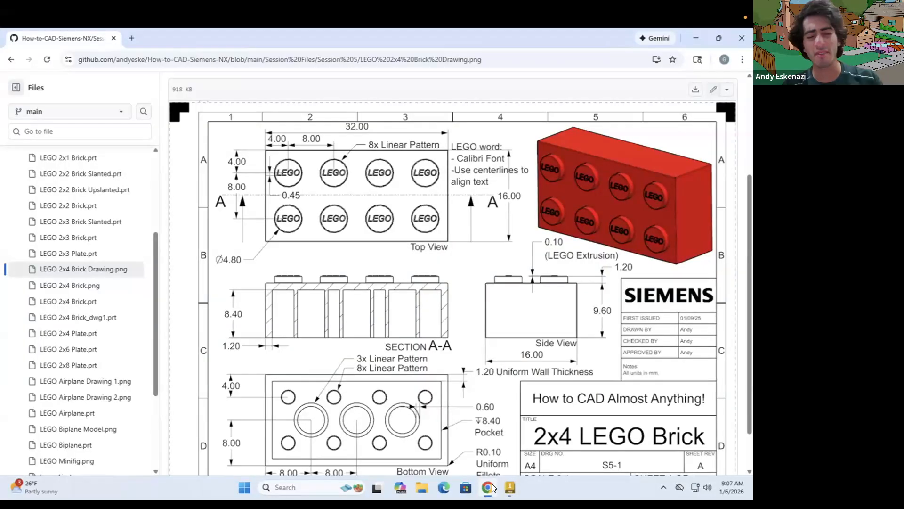
pyautogui.click(490, 487)
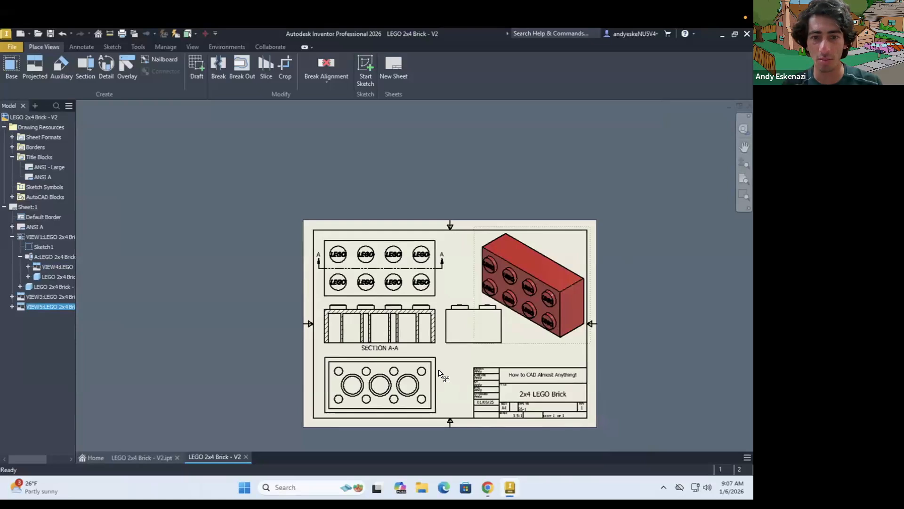
pyautogui.scroll(2, 447, 377)
pyautogui.scroll(-3, 452, 382)
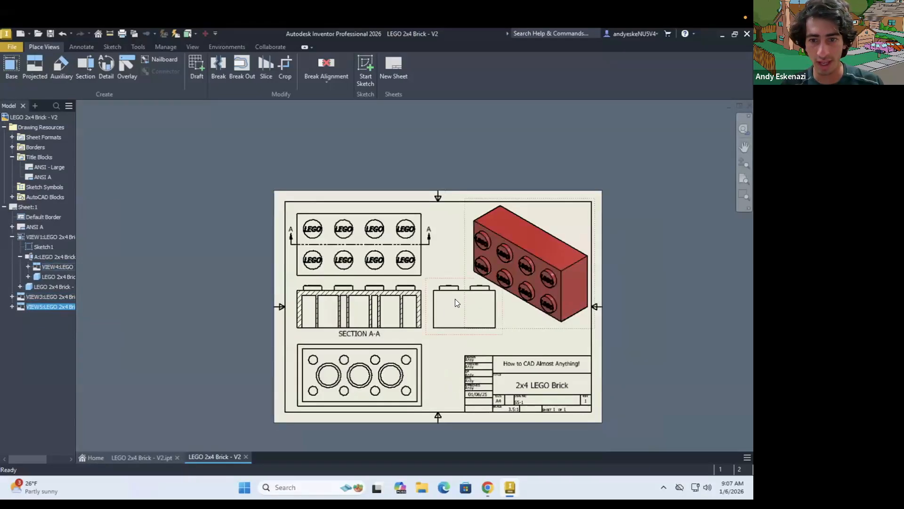
pyautogui.doubleClick(427, 260)
pyautogui.click(237, 239)
pyautogui.write('3')
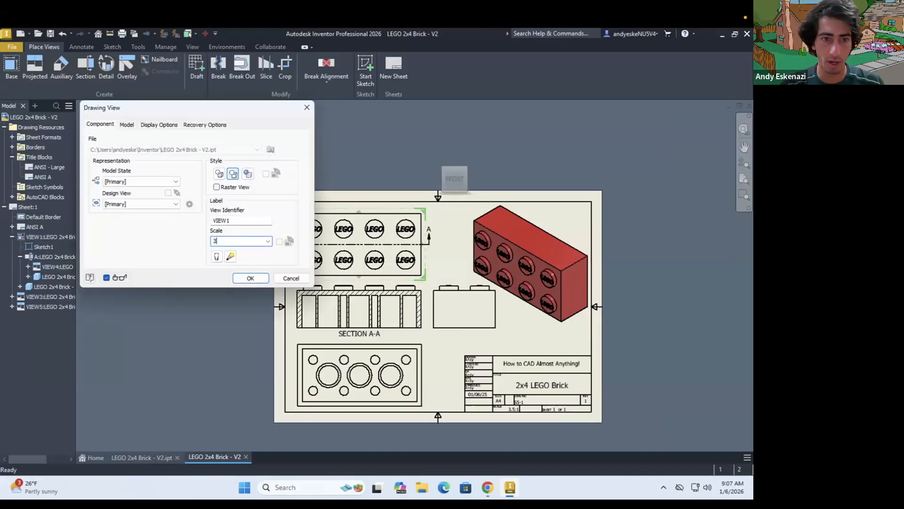
pyautogui.write(':1')
pyautogui.click(249, 277)
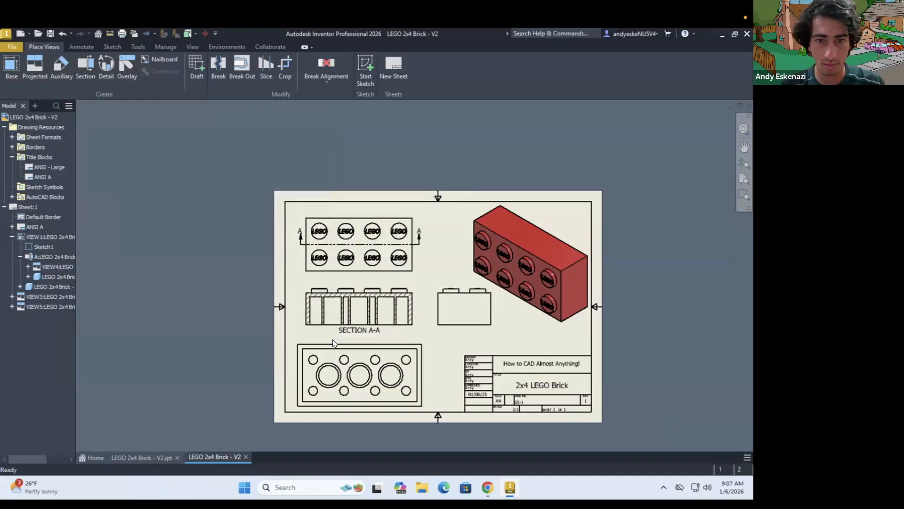
# Set the scale of the bottom view and the shaded isometric view to 3:1
pyautogui.doubleClick(430, 370)
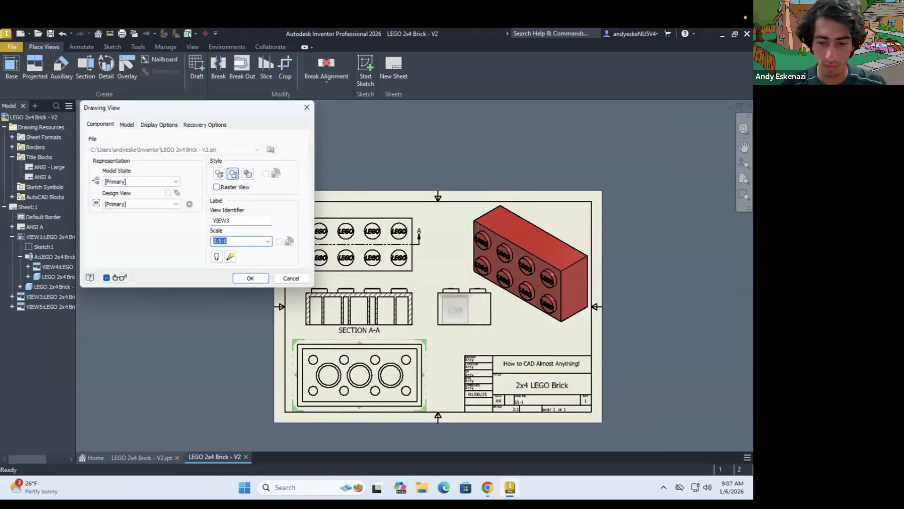
pyautogui.write('3:1')
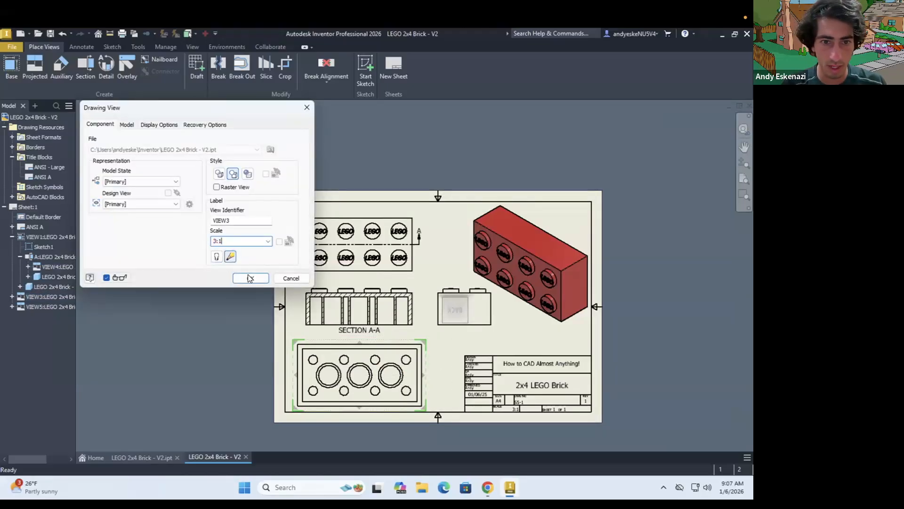
pyautogui.press('Return')
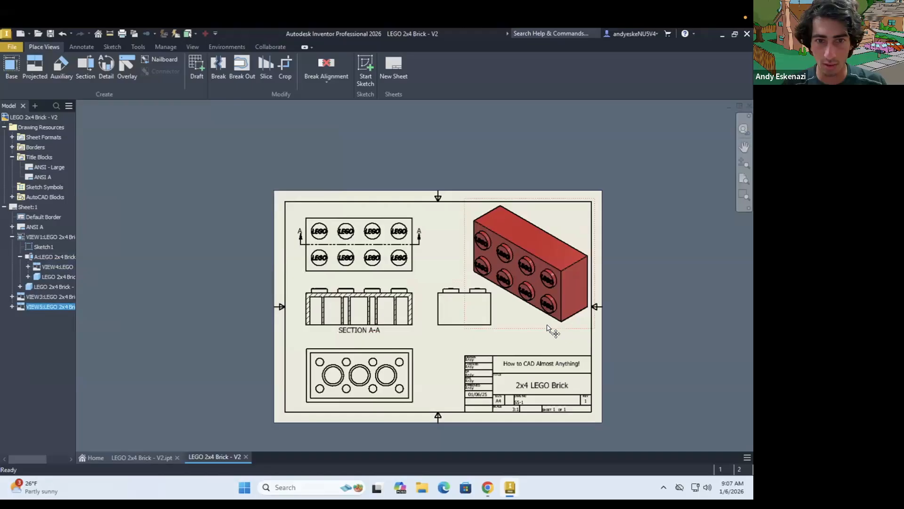
pyautogui.doubleClick(546, 325)
pyautogui.write('3:1')
pyautogui.press('Return')
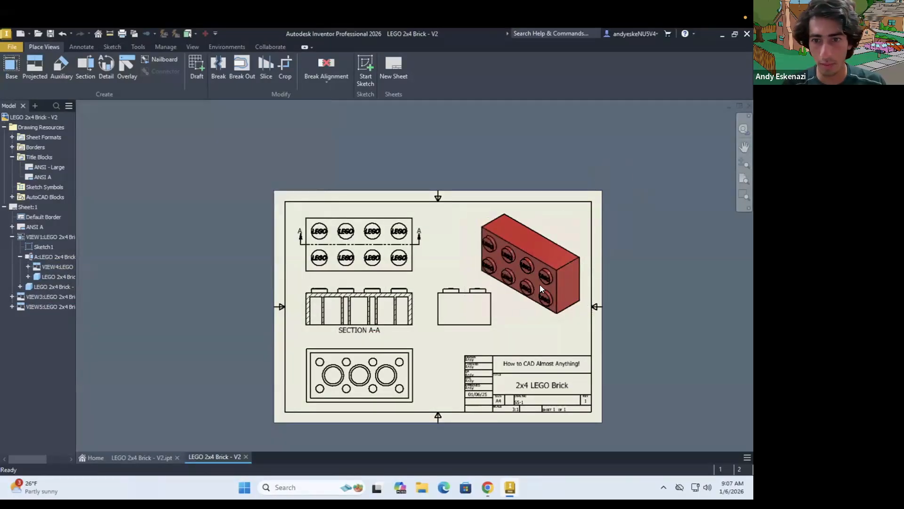
# Move the shaded isometric view up and right, closer to the upper-right corner of the sheet border
pyautogui.scroll(3, 574, 251)
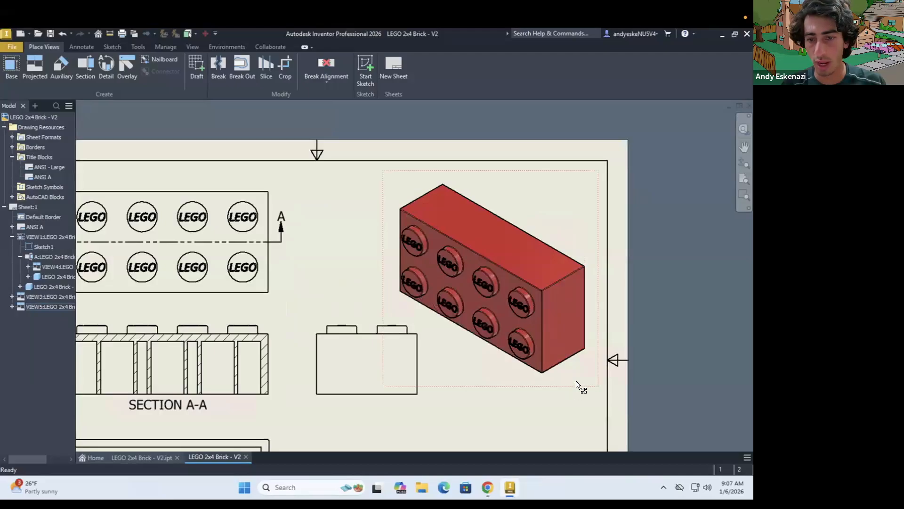
pyautogui.moveTo(579, 371)
pyautogui.mouseDown()
pyautogui.moveTo(582, 363)
pyautogui.moveTo(568, 374)
pyautogui.mouseUp()
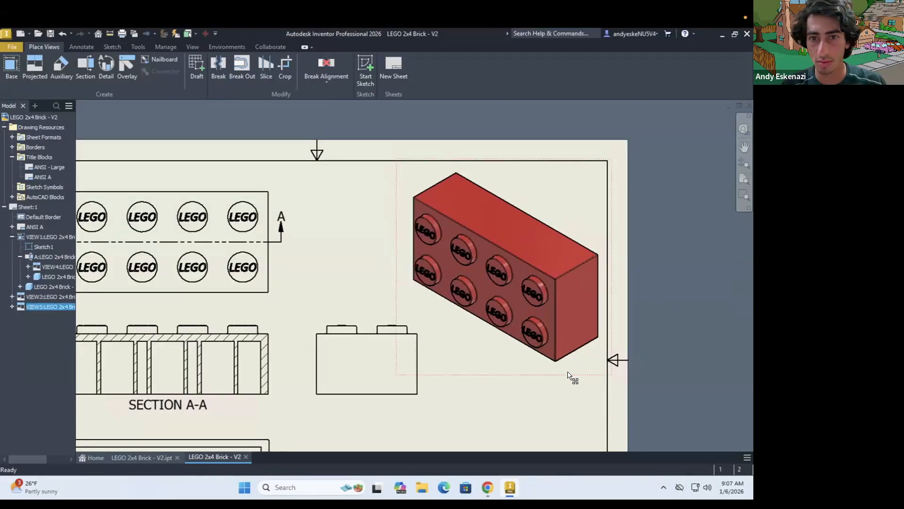
pyautogui.scroll(-3, 440, 313)
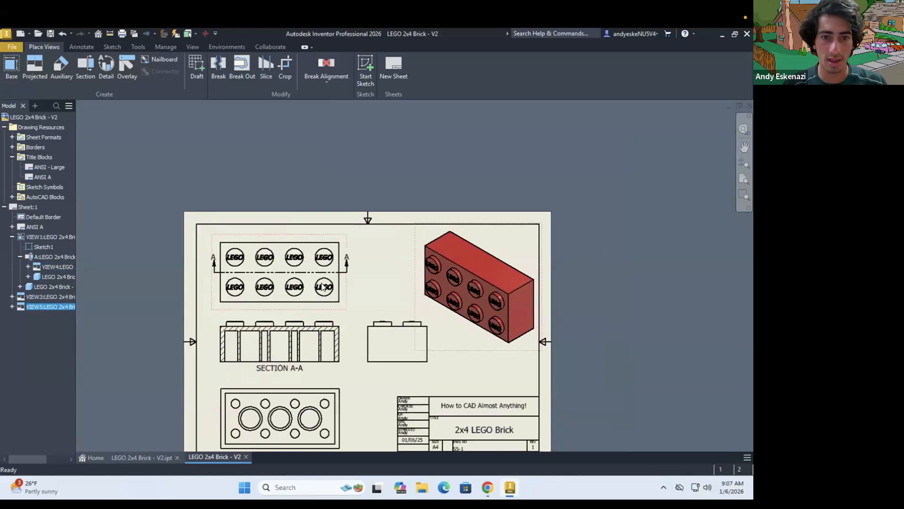
pyautogui.scroll(-2, 322, 391)
pyautogui.scroll(3, 321, 391)
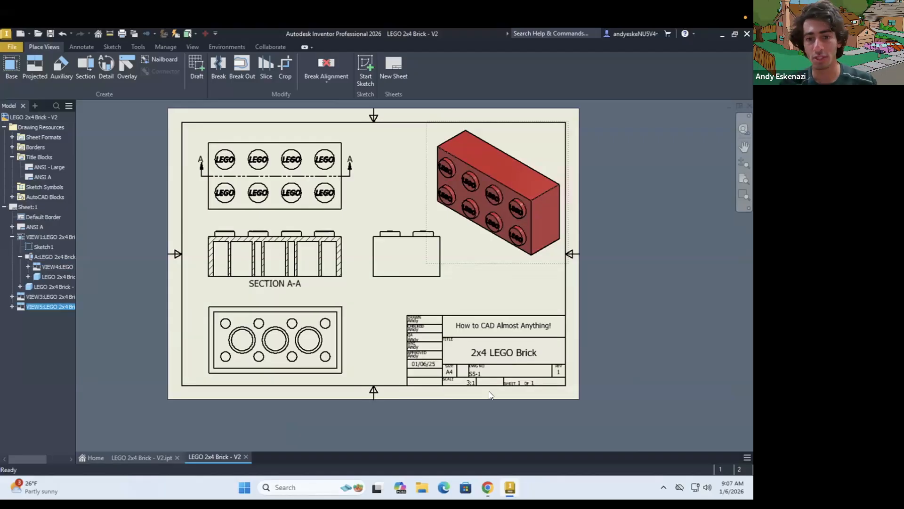
# Check the title block notes on the reference drawing in Chrome, and open the sheet's ANSI A title block for editing in Inventor
pyautogui.click(487, 487)
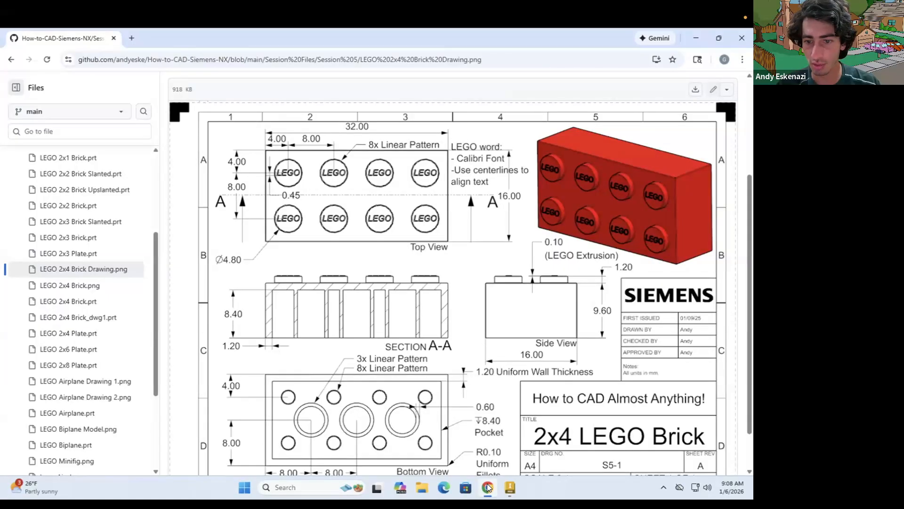
pyautogui.click(487, 487)
pyautogui.scroll(-3, 543, 316)
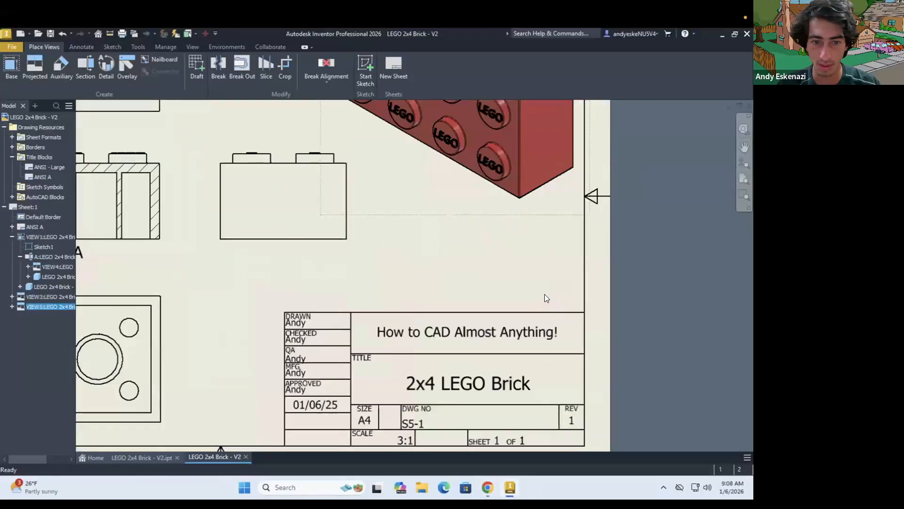
pyautogui.scroll(5, 360, 386)
pyautogui.scroll(-3, 412, 380)
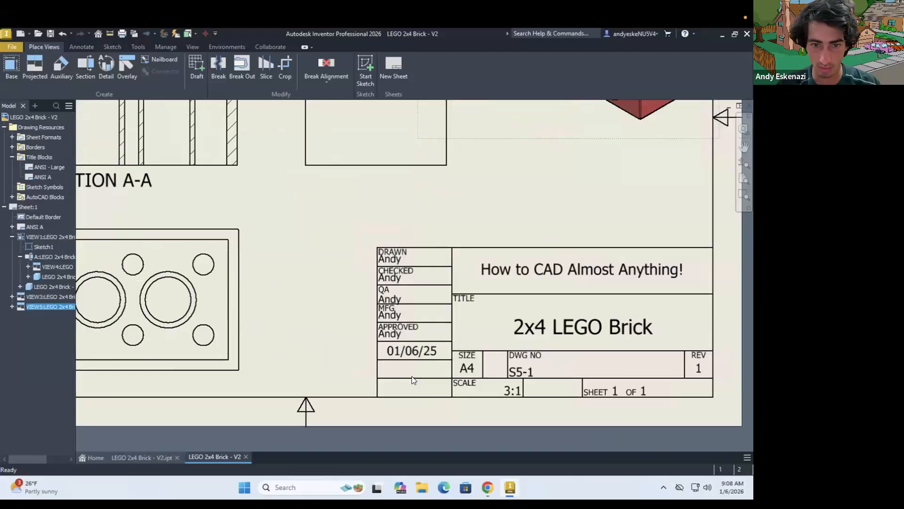
pyautogui.click(12, 307)
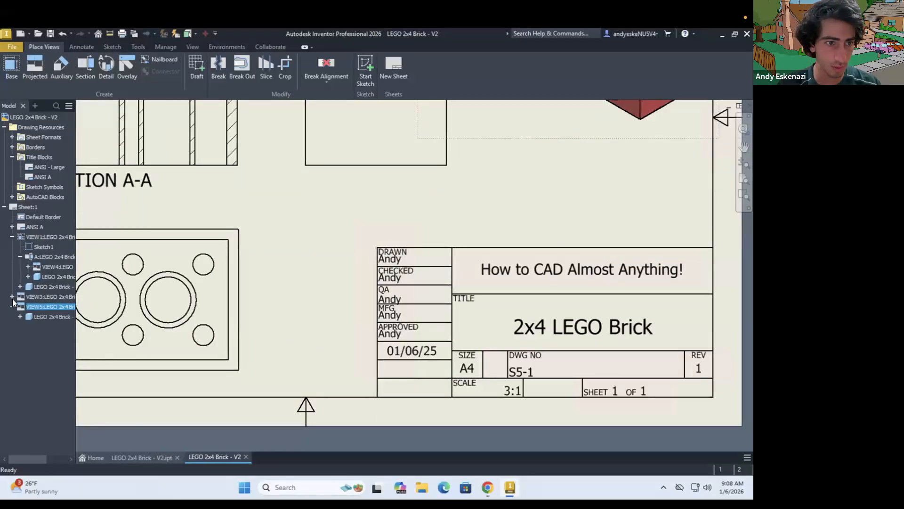
pyautogui.click(11, 234)
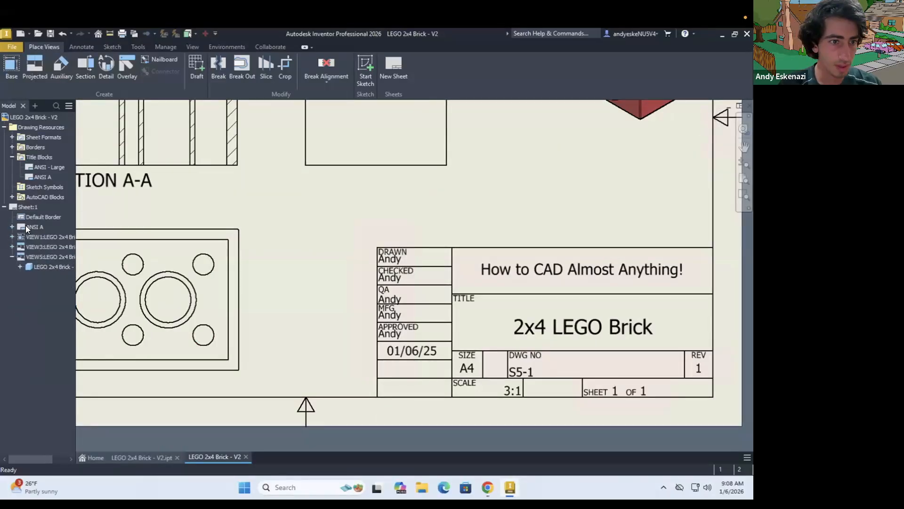
pyautogui.rightClick(26, 225)
pyautogui.click(49, 255)
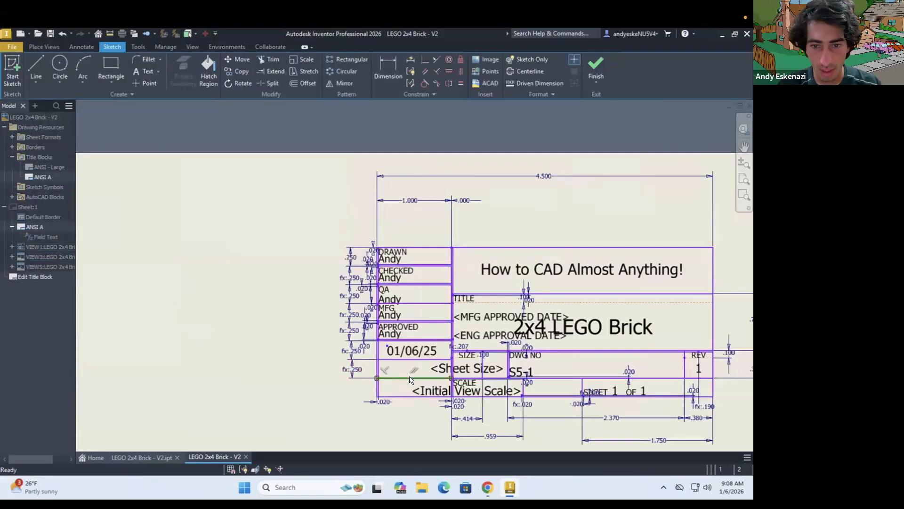
# Delete the horizontal line dividing the two empty title block cells beneath the date
pyautogui.rightClick(408, 375)
pyautogui.click(428, 379)
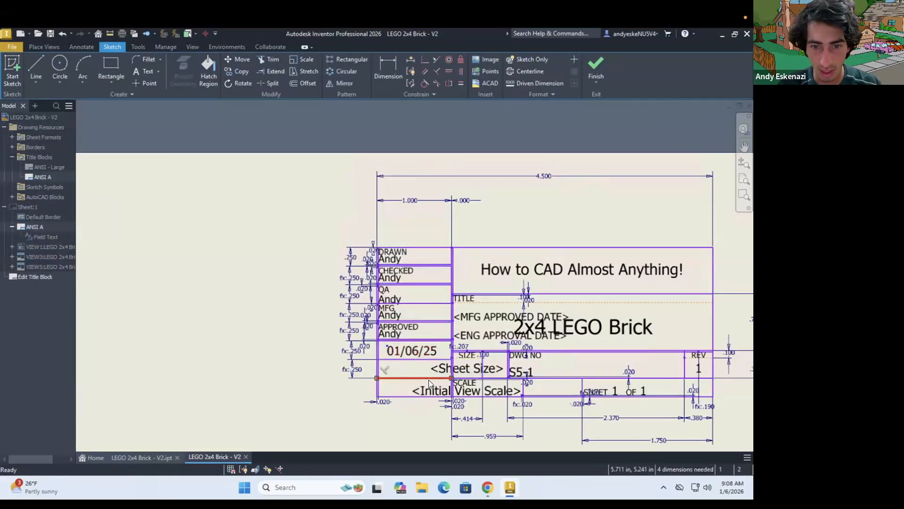
pyautogui.scroll(-3, 429, 380)
pyautogui.rightClick(406, 359)
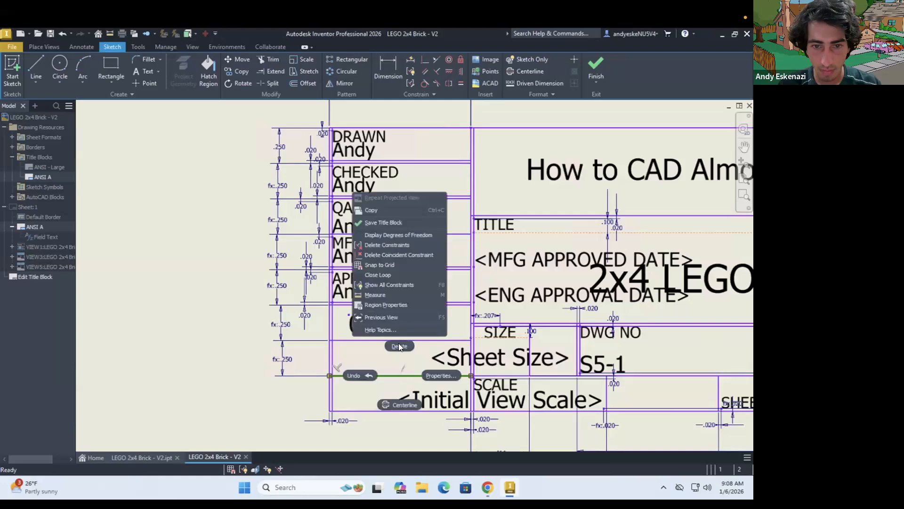
pyautogui.click(398, 343)
# Duplicate the date text into the empty cell below it and change the copy to read "Note: All units in mm."
pyautogui.click(390, 326)
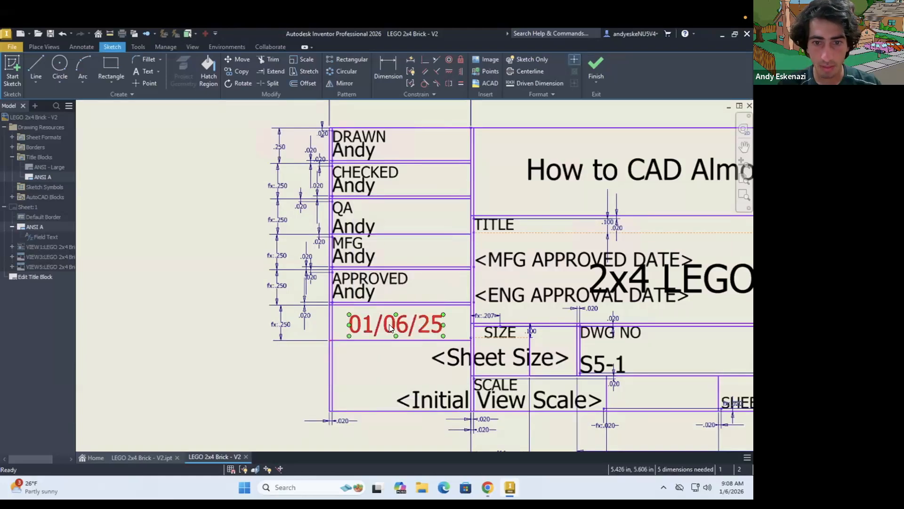
pyautogui.moveTo(389, 326)
pyautogui.mouseDown()
pyautogui.moveTo(402, 346)
pyautogui.moveTo(389, 342)
pyautogui.mouseUp()
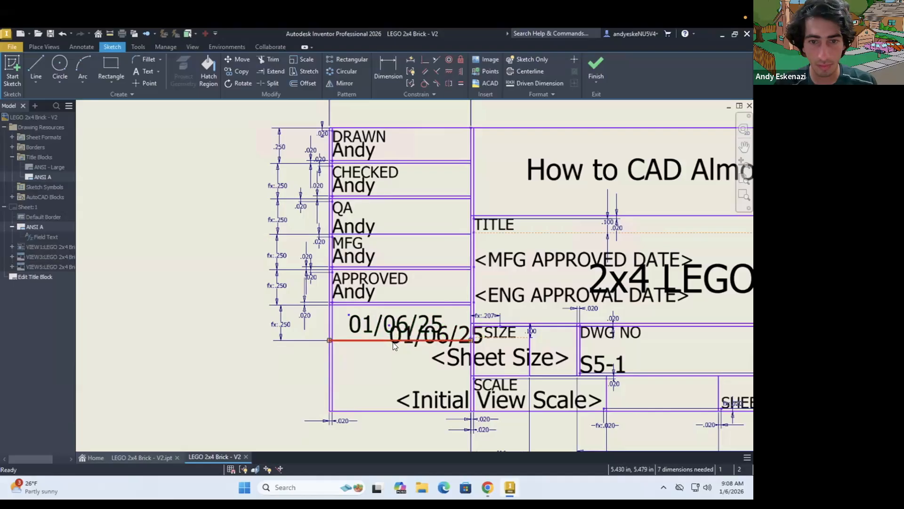
pyautogui.scroll(3, 389, 340)
pyautogui.moveTo(535, 322); pyautogui.dragTo(413, 369)
pyautogui.doubleClick(412, 369)
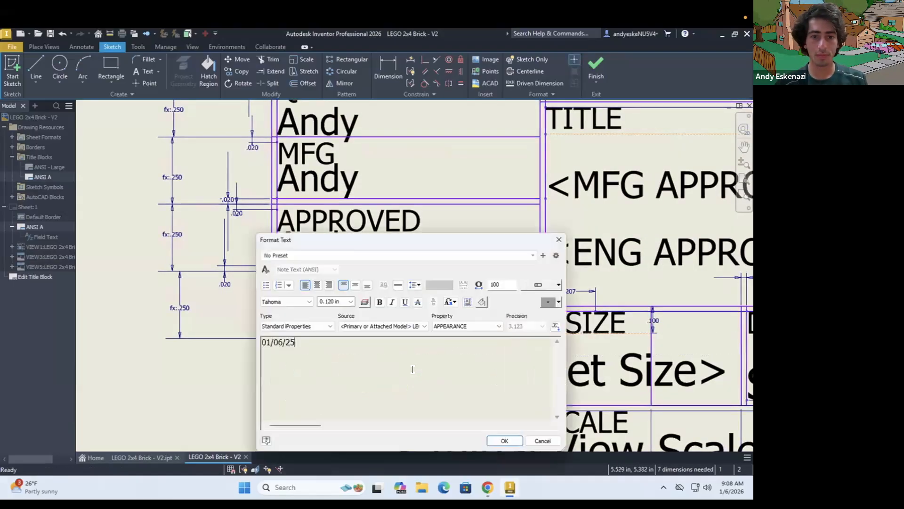
pyautogui.moveTo(291, 343); pyautogui.dragTo(223, 342)
pyautogui.write('Note: All units in mm.')
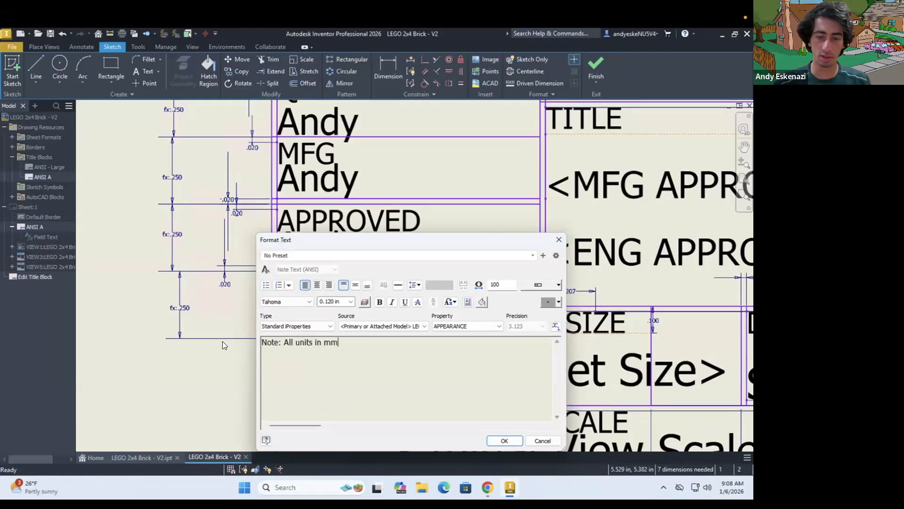
# Set the text height of the units note to 0.1 in
pyautogui.tripleClick(260, 342)
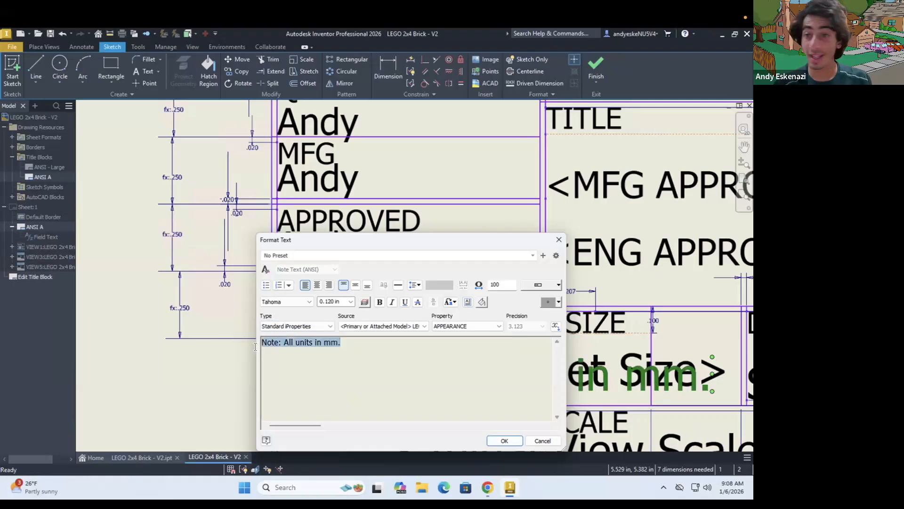
pyautogui.click(341, 300)
pyautogui.write('0.1')
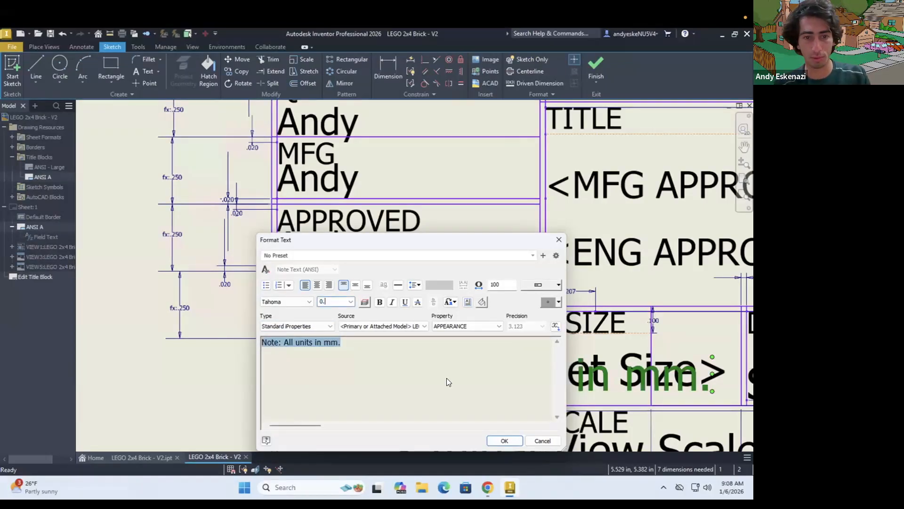
pyautogui.click(490, 437)
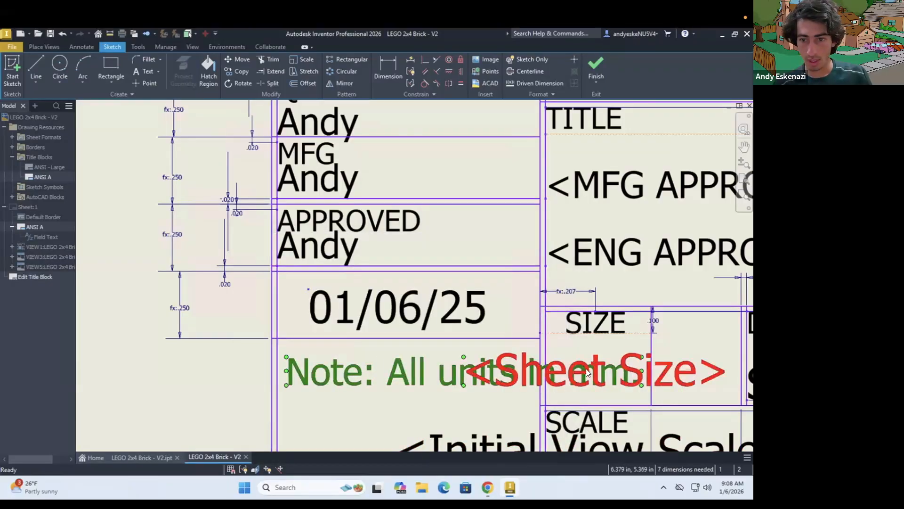
# Resize and reposition the units note so it wraps onto two lines inside the cell beneath the date
pyautogui.moveTo(395, 370); pyautogui.dragTo(459, 371)
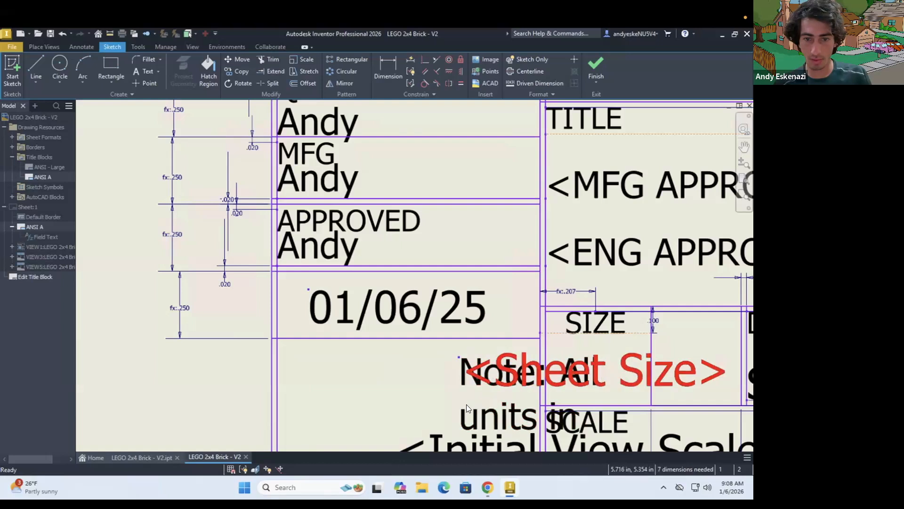
pyautogui.moveTo(459, 407); pyautogui.dragTo(297, 383)
pyautogui.scroll(-3, 296, 383)
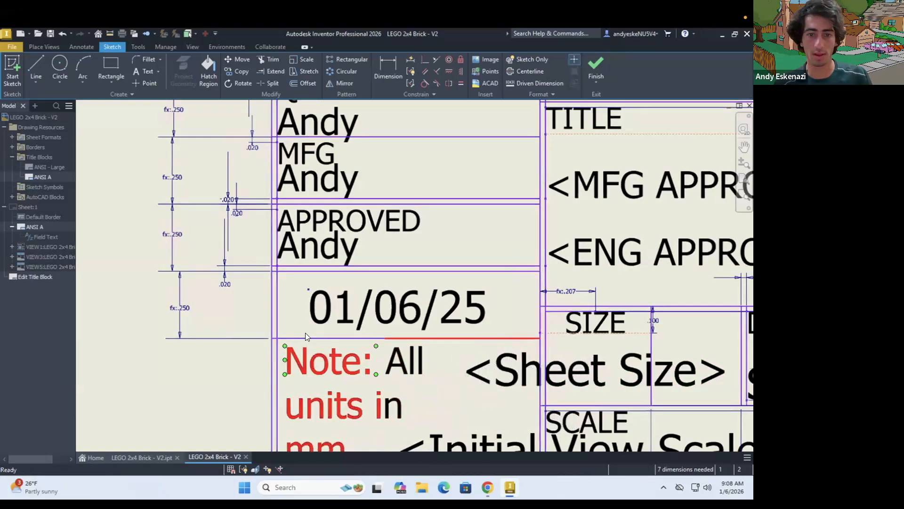
pyautogui.scroll(3, 345, 412)
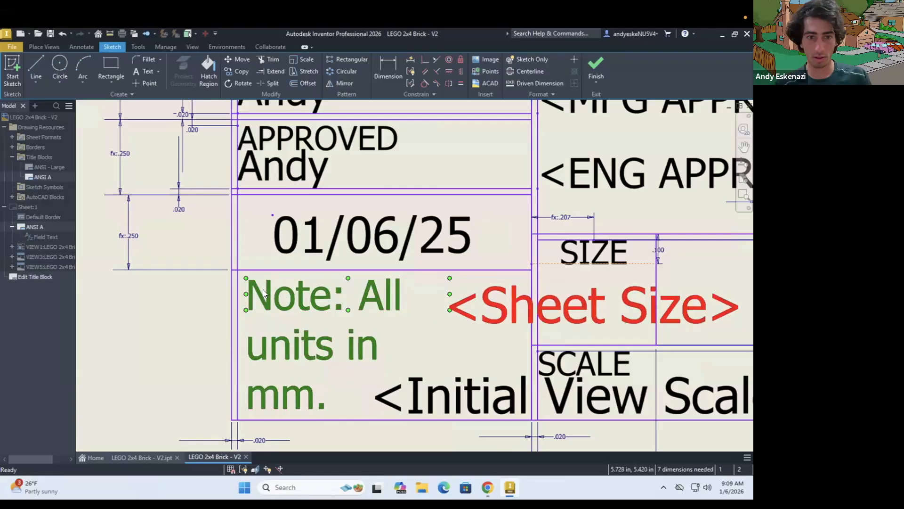
pyautogui.moveTo(245, 292); pyautogui.dragTo(213, 293)
pyautogui.moveTo(273, 299); pyautogui.dragTo(294, 303)
pyautogui.click(333, 254)
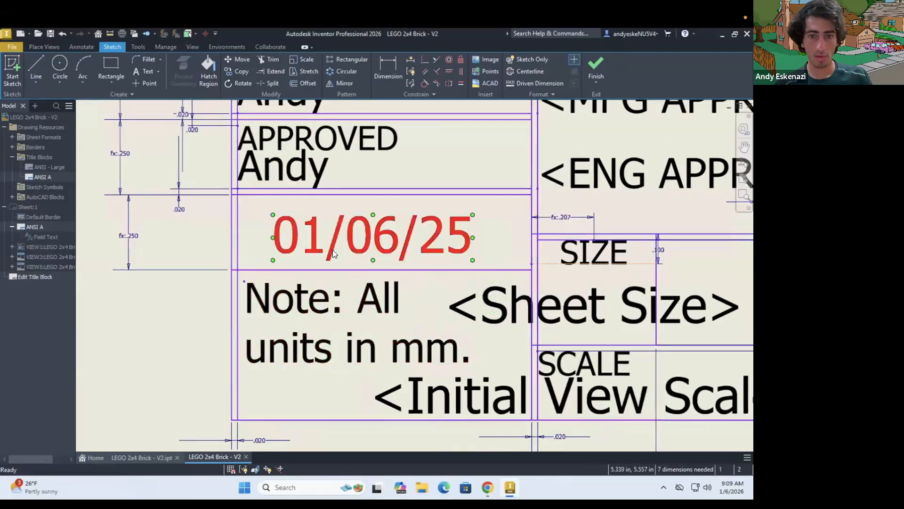
# Finish the title block sketch and save the edits to ANSI A
pyautogui.click(596, 67)
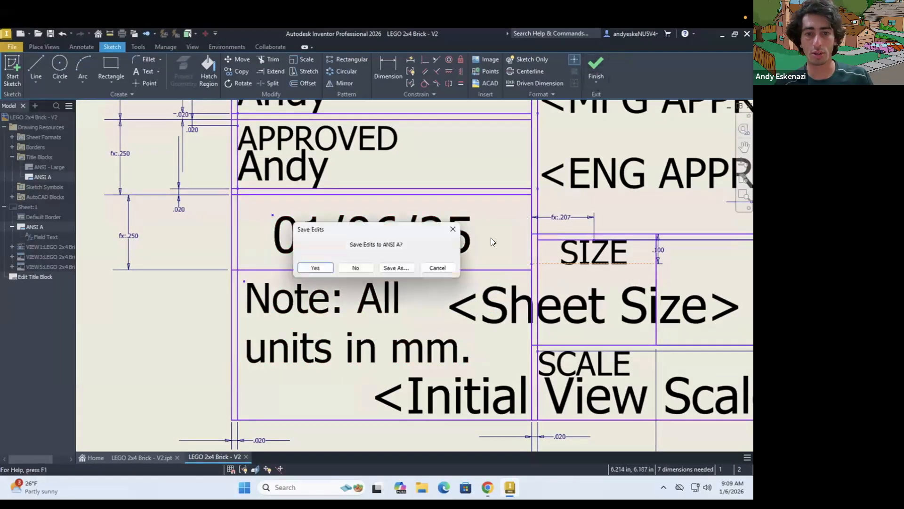
pyautogui.click(320, 269)
pyautogui.scroll(-5, 372, 314)
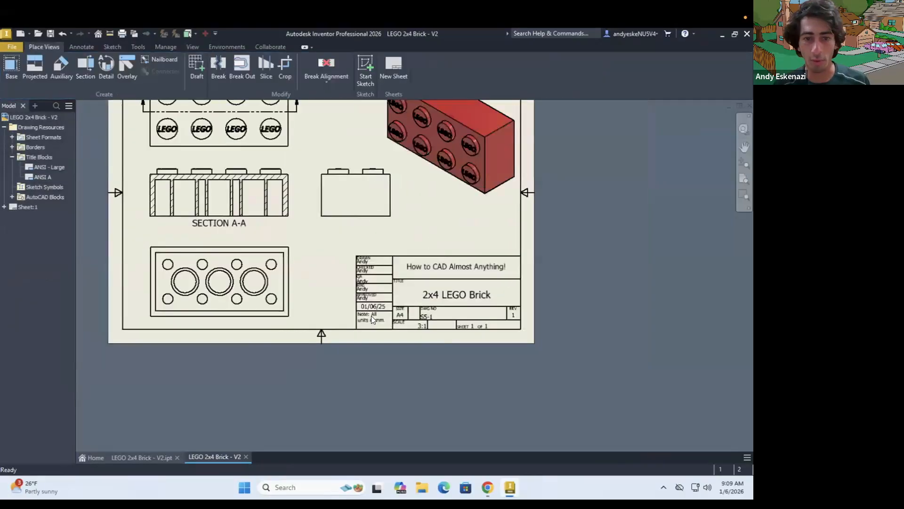
# Dimension the distance between the two long outer edges of the top view, placing the dimension to the right of the view
pyautogui.scroll(4, 425, 341)
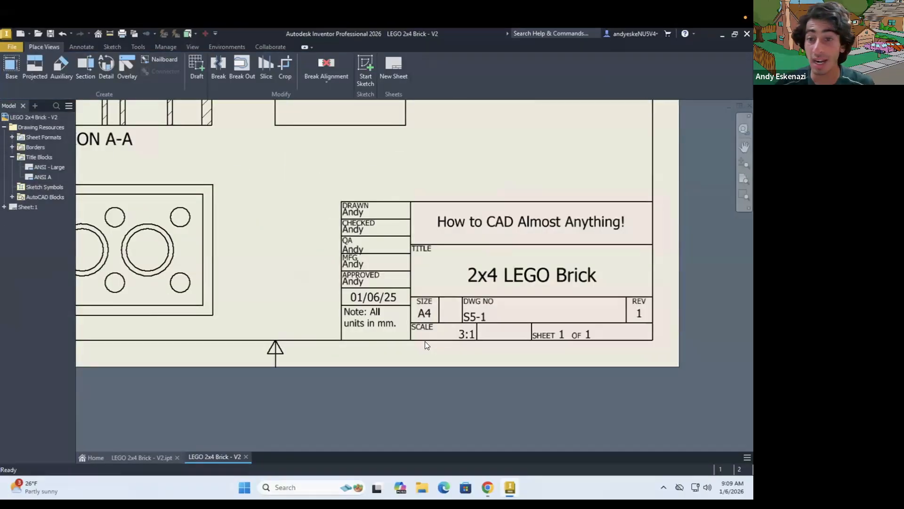
pyautogui.scroll(-6, 442, 358)
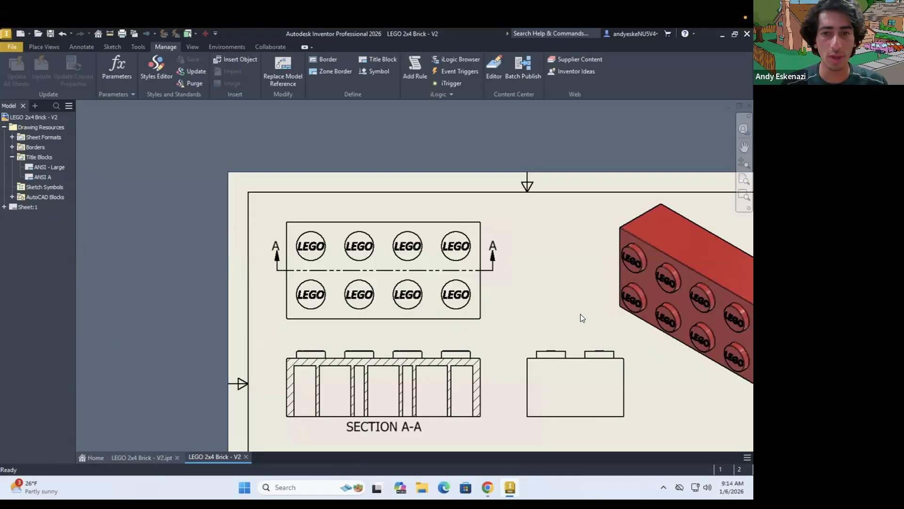
pyautogui.click(441, 228)
pyautogui.click(449, 319)
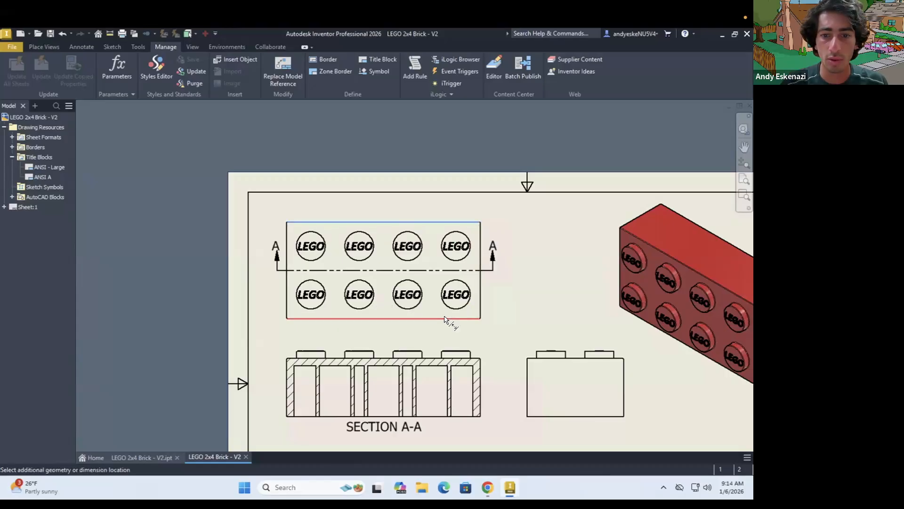
pyautogui.click(522, 281)
pyautogui.press('Escape')
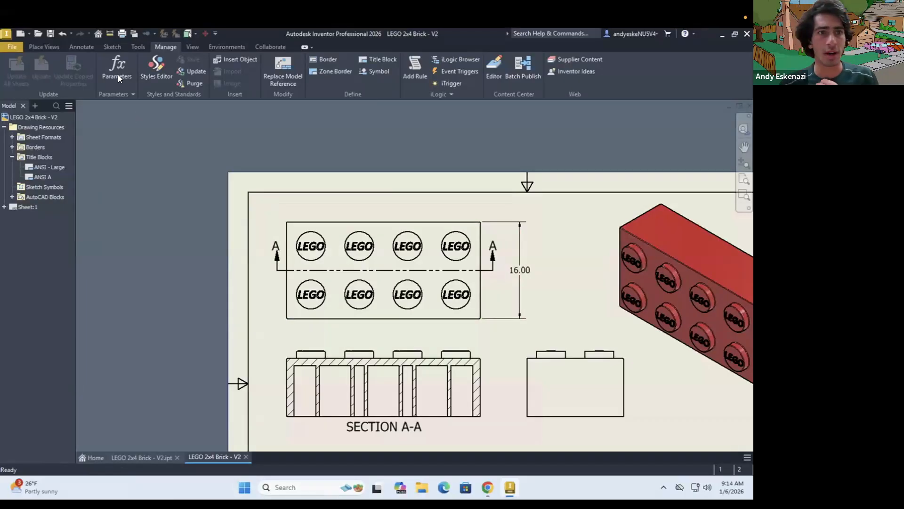
# Bring up the annotation tools for dimensioning the drawing views
pyautogui.click(113, 46)
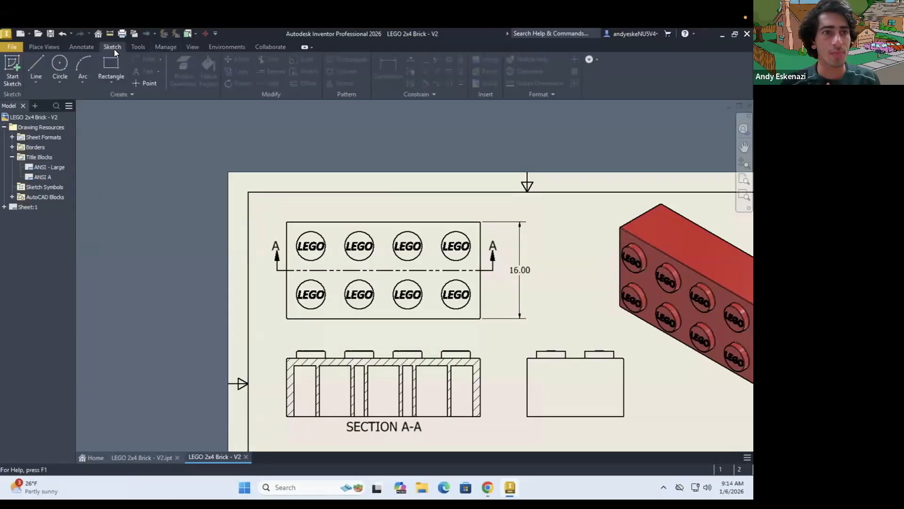
pyautogui.click(85, 47)
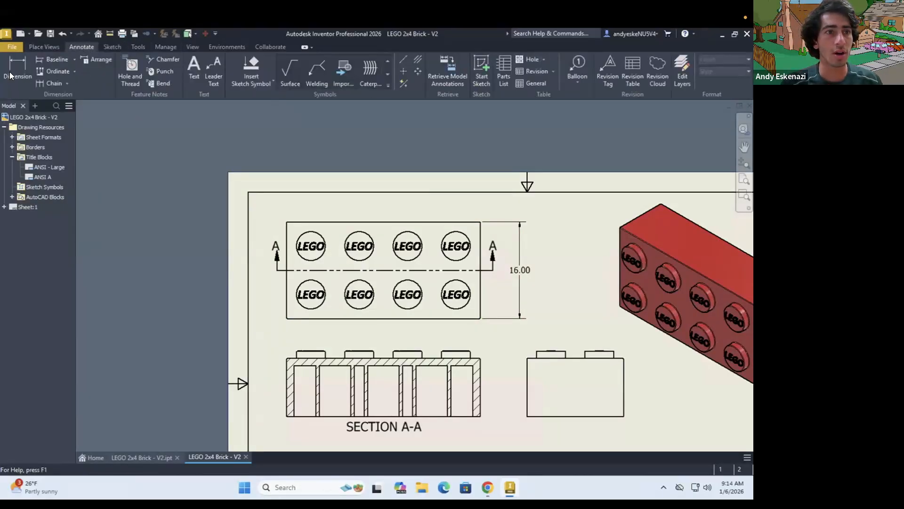
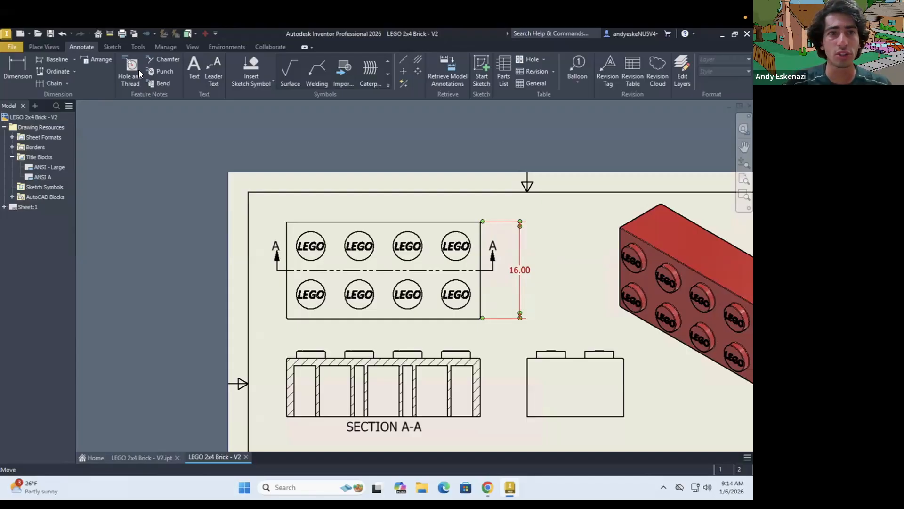
pyautogui.click(142, 47)
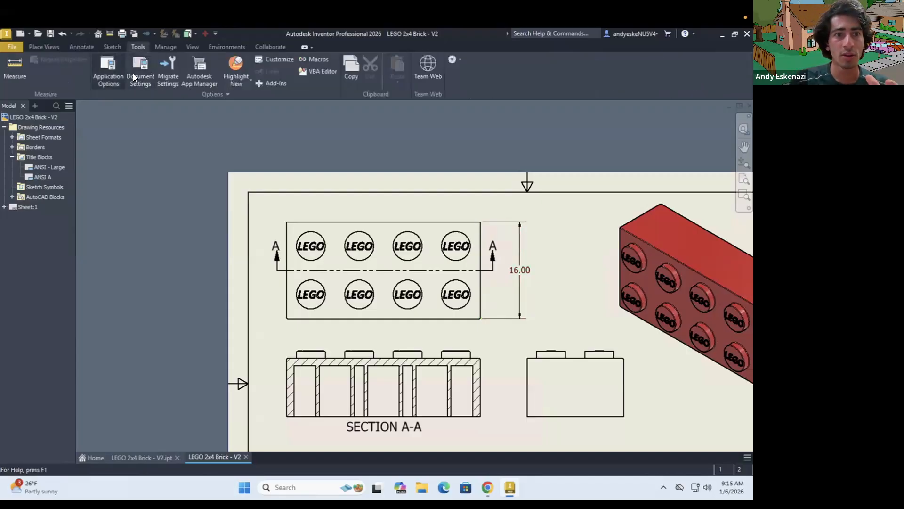
pyautogui.click(133, 74)
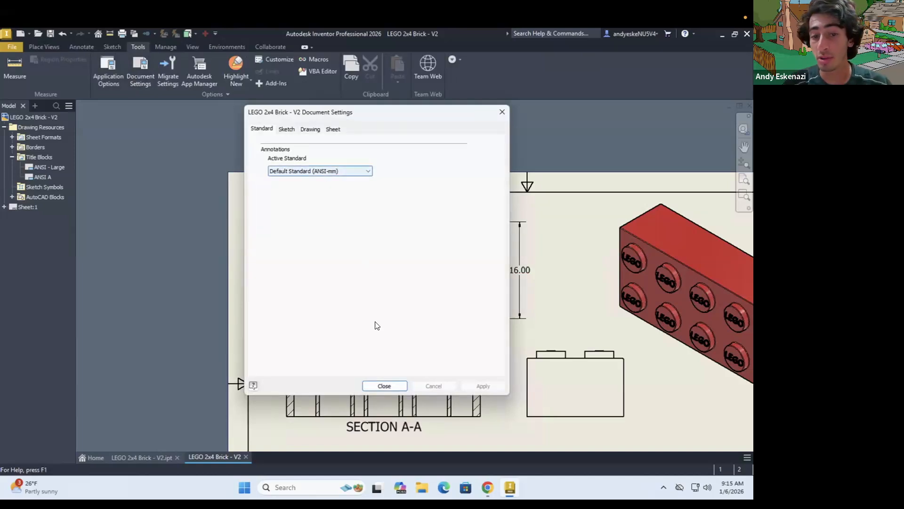
pyautogui.click(392, 385)
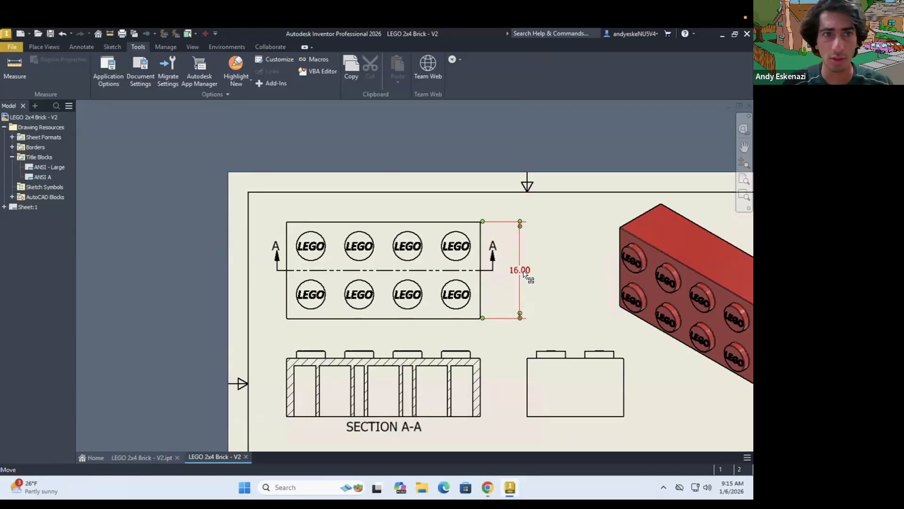
# In the Default - mm (ANSI) dimension style, set diameter and aligned linear dimension text to inline horizontal orientation and save the style
pyautogui.click(158, 47)
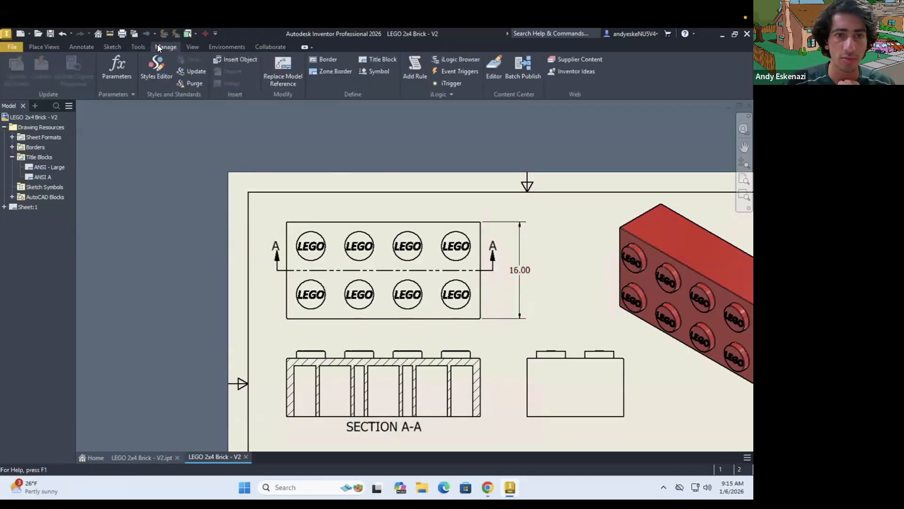
pyautogui.click(159, 71)
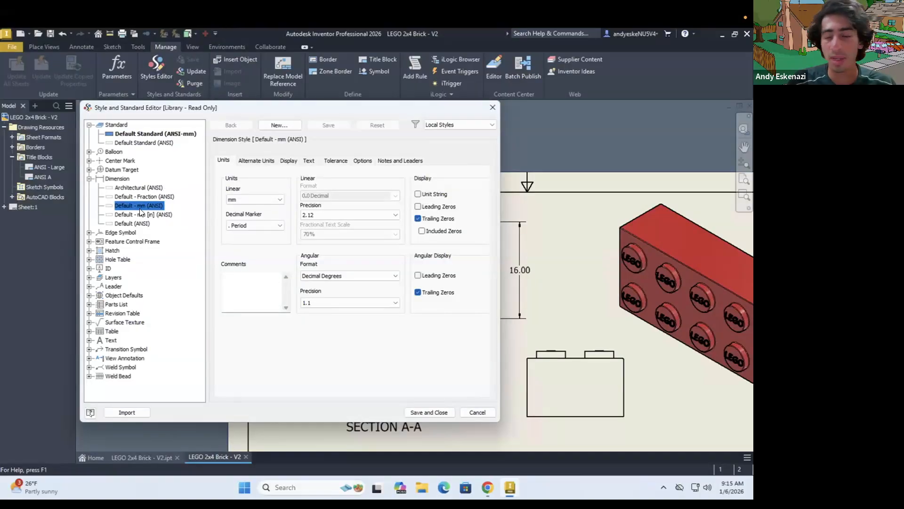
pyautogui.click(309, 161)
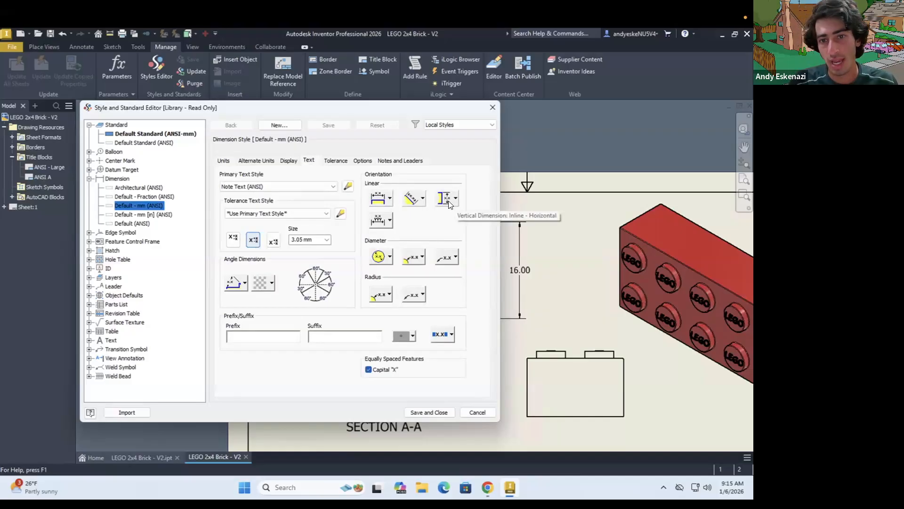
pyautogui.click(450, 201)
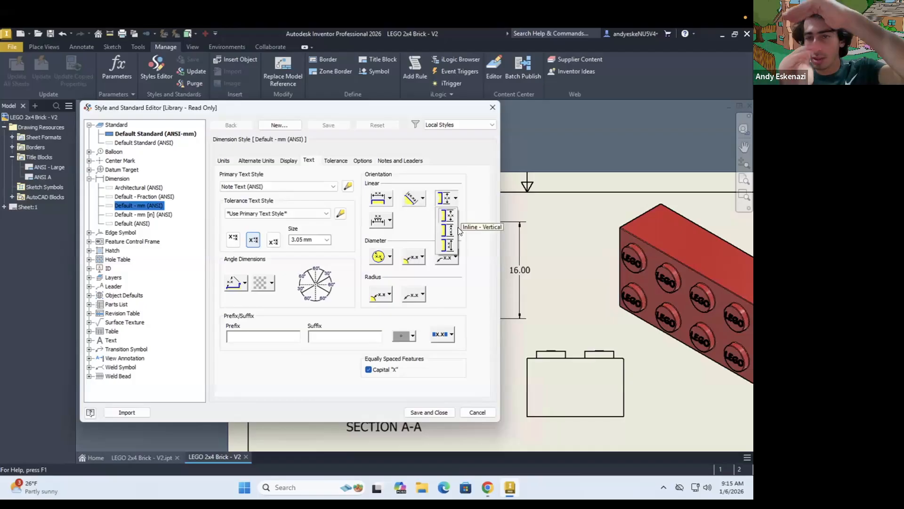
pyautogui.click(411, 212)
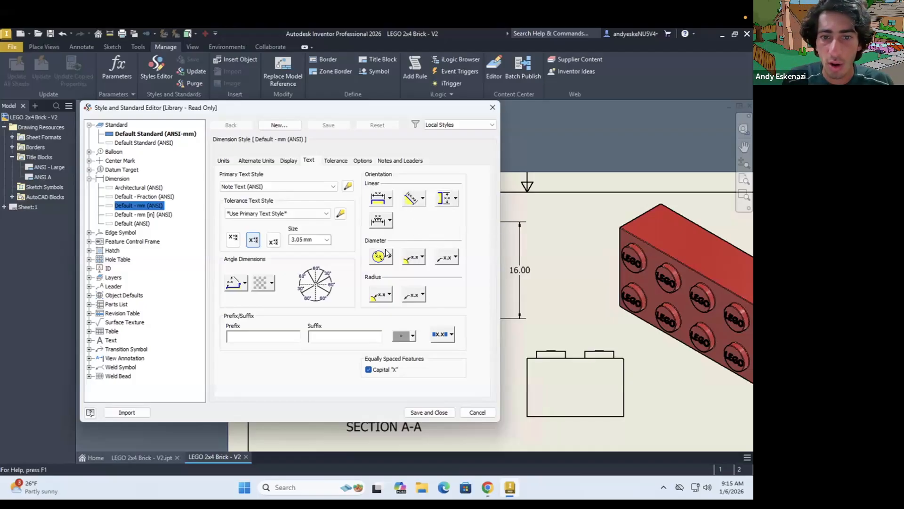
pyautogui.click(385, 257)
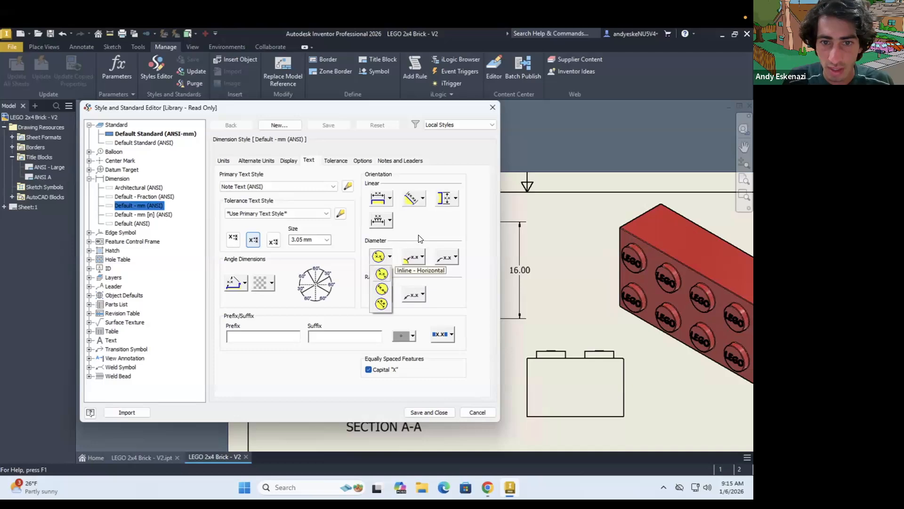
pyautogui.click(382, 275)
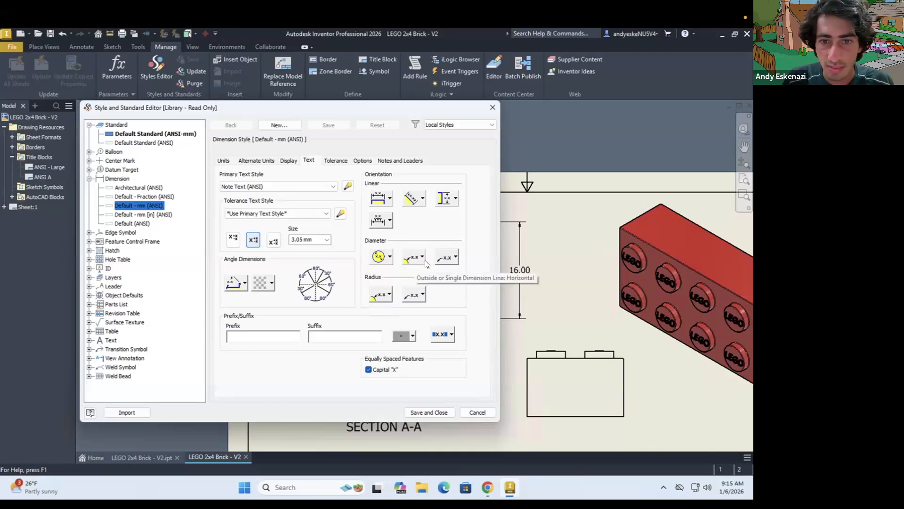
pyautogui.click(421, 202)
pyautogui.click(413, 213)
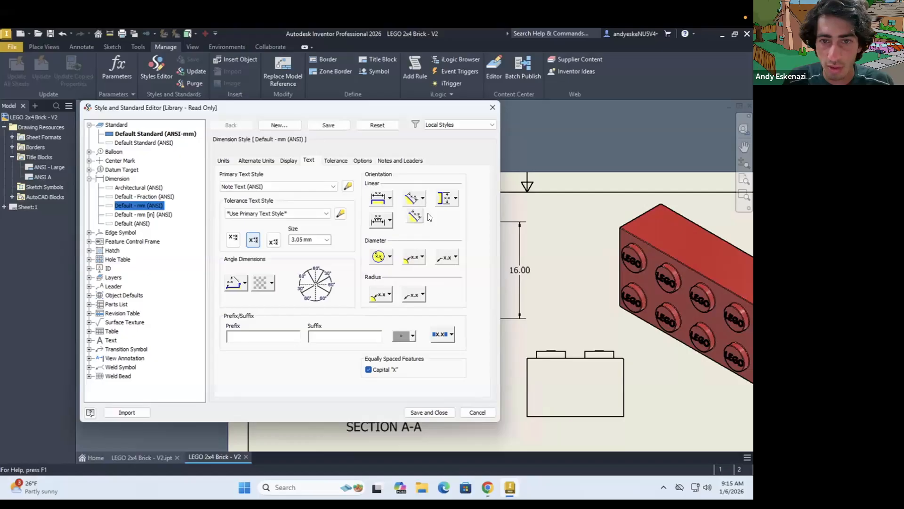
pyautogui.click(438, 413)
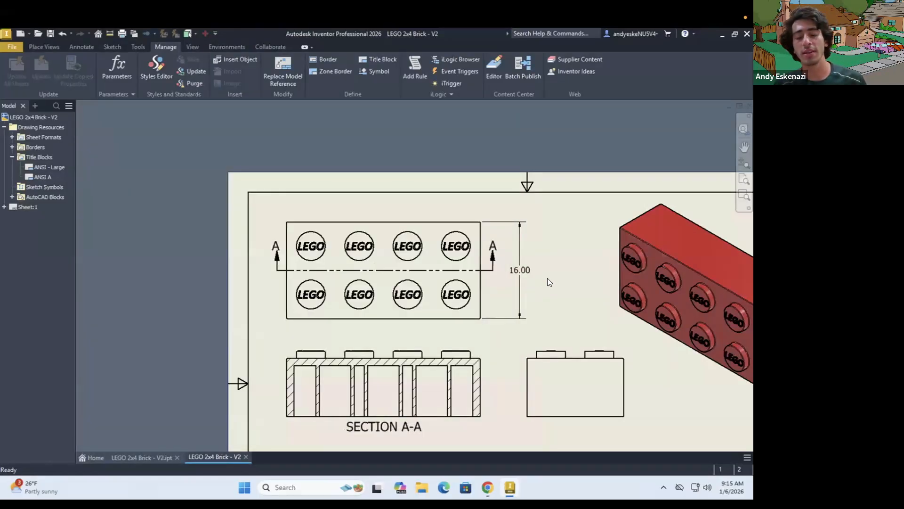
# Dimension the brick's overall length between the left and right edges of the top view, placing the dimension above the view
pyautogui.press('d')
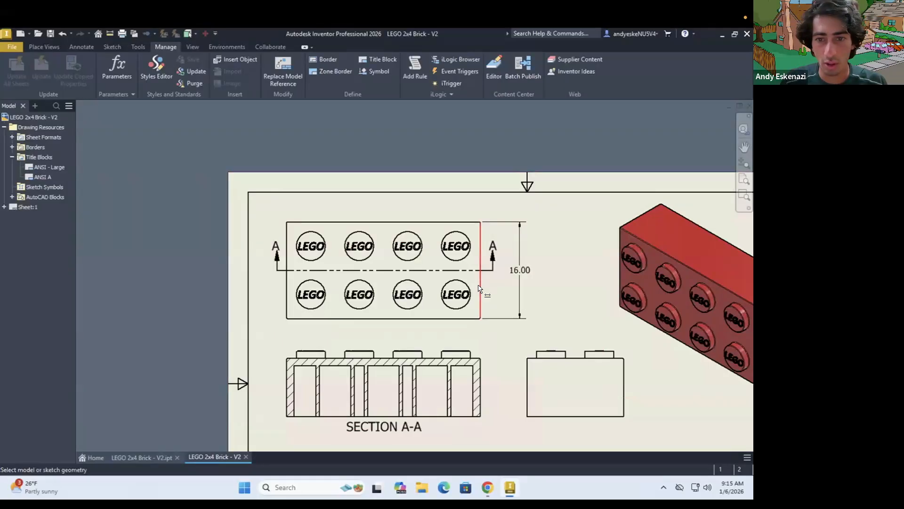
pyautogui.click(480, 293)
pyautogui.click(287, 290)
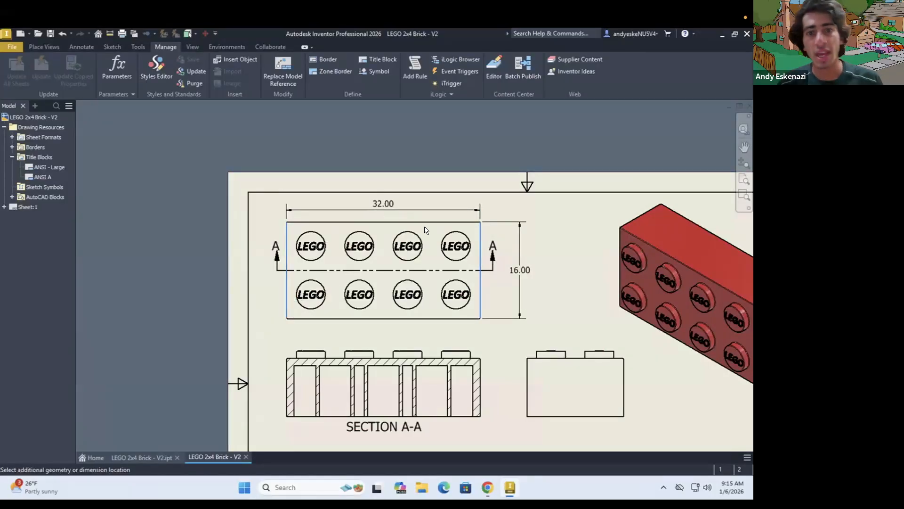
pyautogui.click(377, 213)
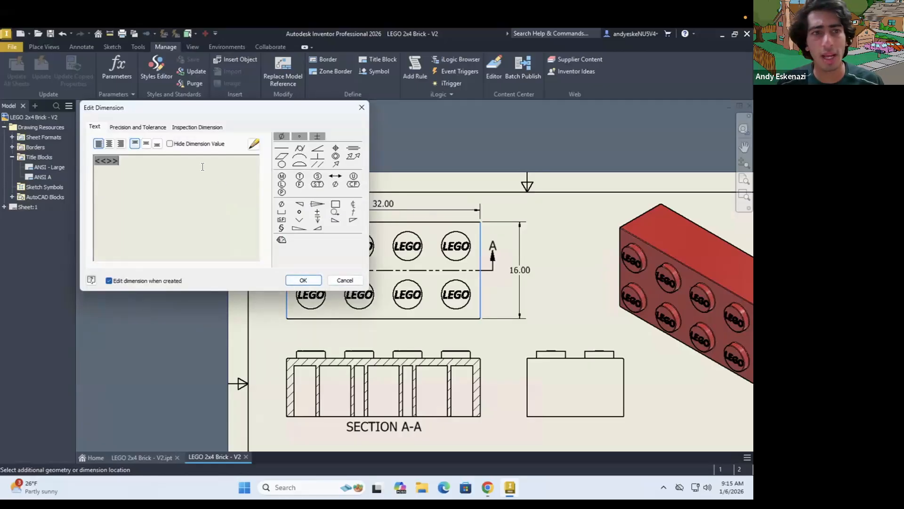
# Try the Symmetric tolerance method on the new overall length dimension and discard the tolerance change
pyautogui.click(146, 127)
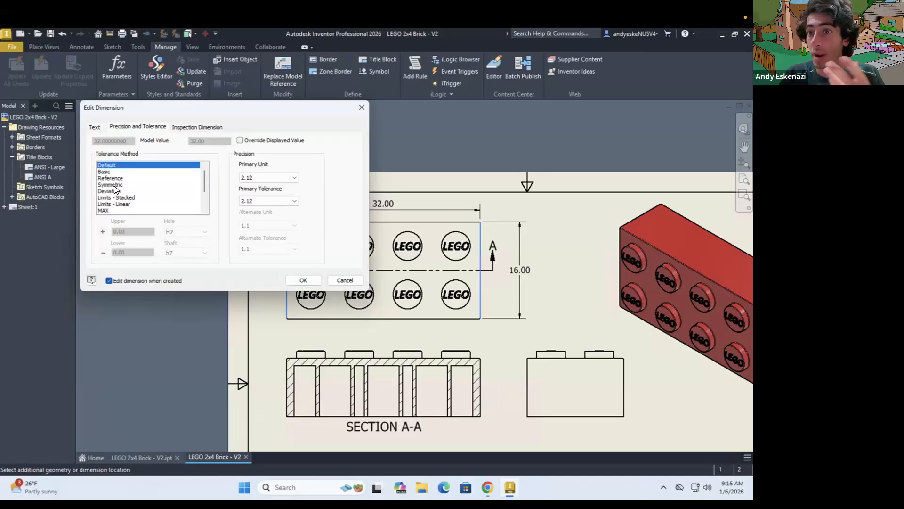
pyautogui.click(112, 184)
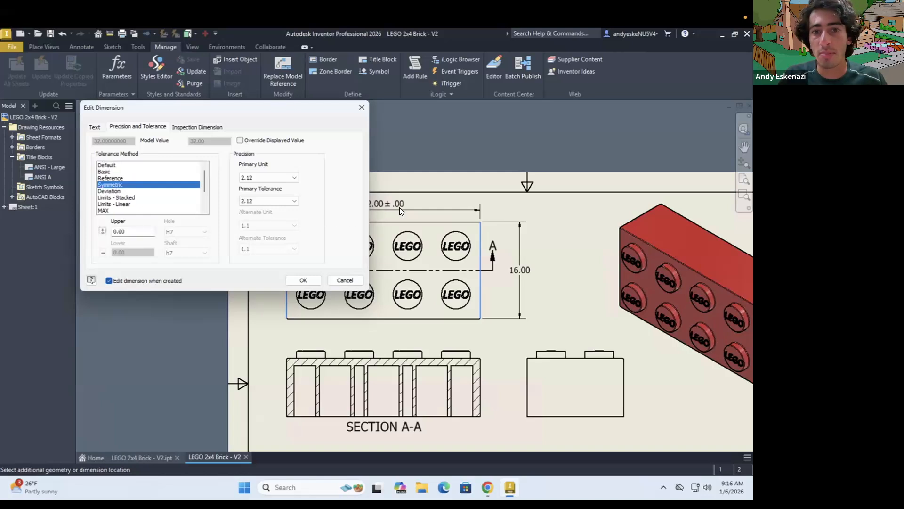
pyautogui.click(347, 281)
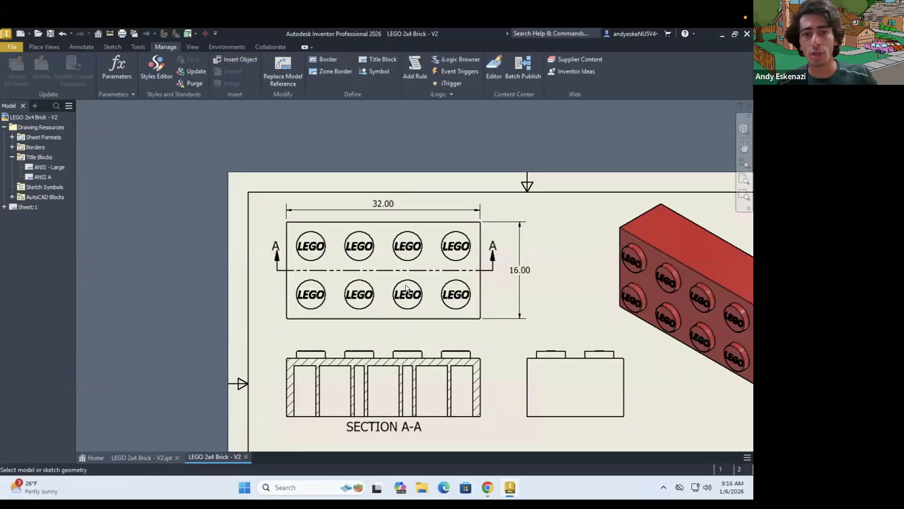
# Dimension the horizontal distance from the top view's left edge to the upper-left stud's centre, placing its text outside the edge above the section letter A
pyautogui.click(487, 491)
pyautogui.click(487, 491)
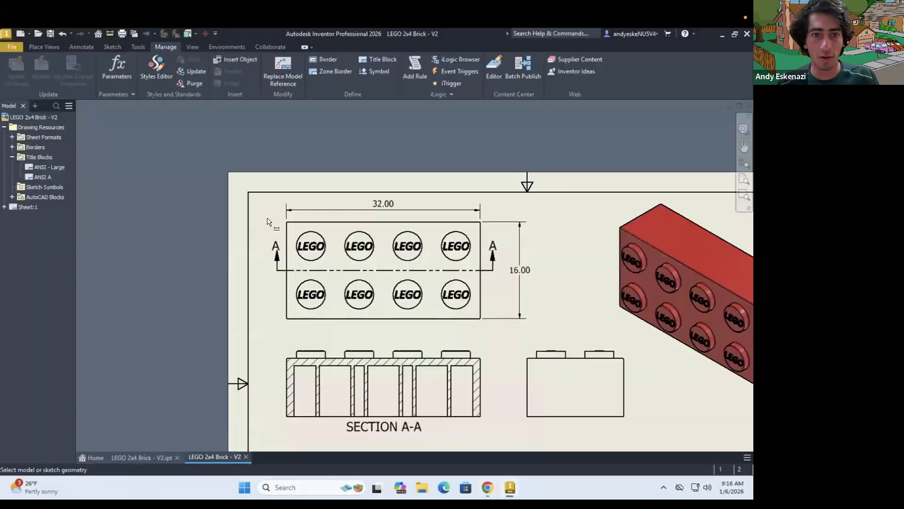
pyautogui.scroll(-5, 284, 239)
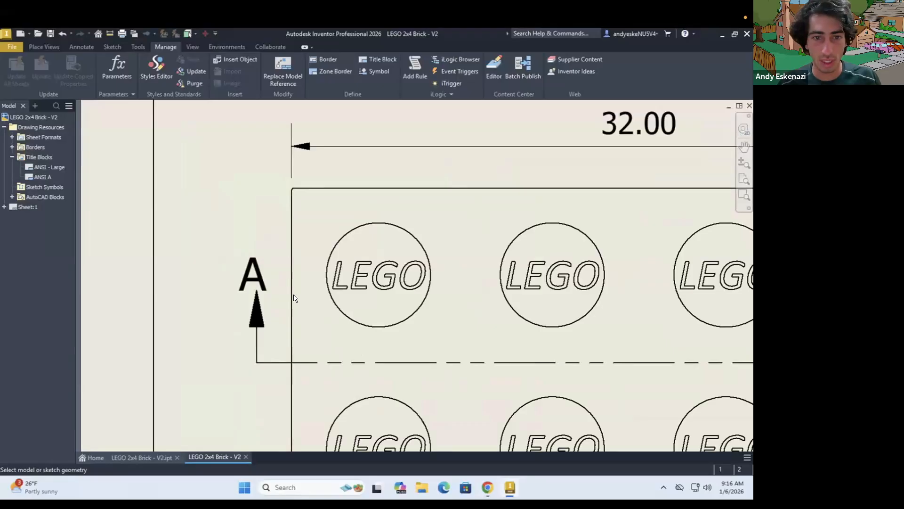
pyautogui.click(373, 326)
pyautogui.click(378, 328)
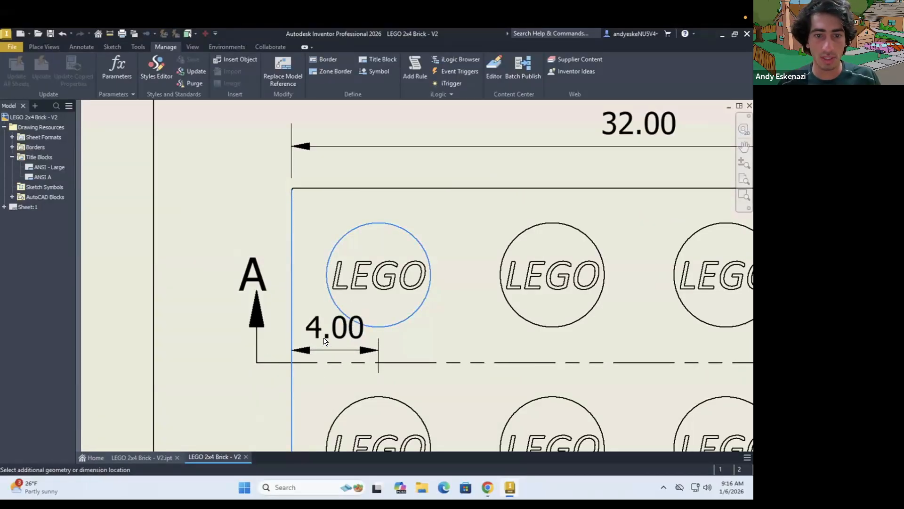
pyautogui.click(337, 342)
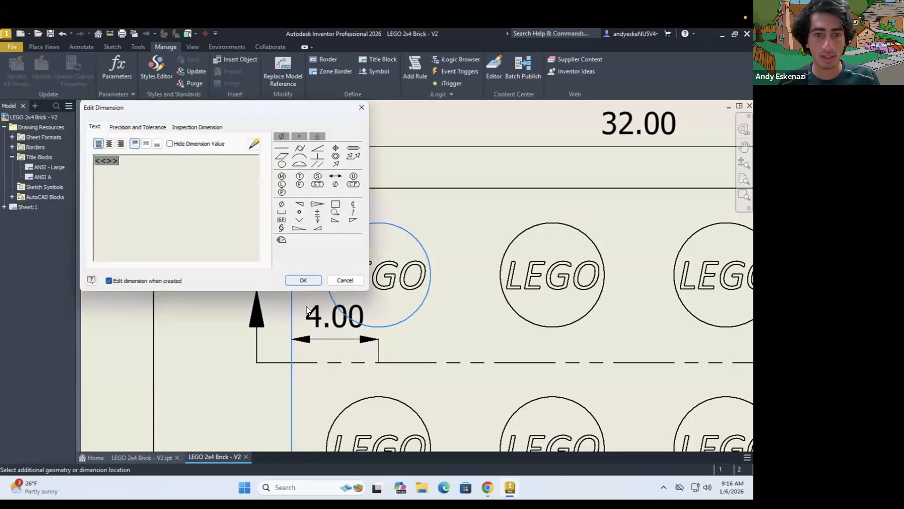
pyautogui.click(303, 280)
pyautogui.moveTo(295, 320); pyautogui.dragTo(200, 344)
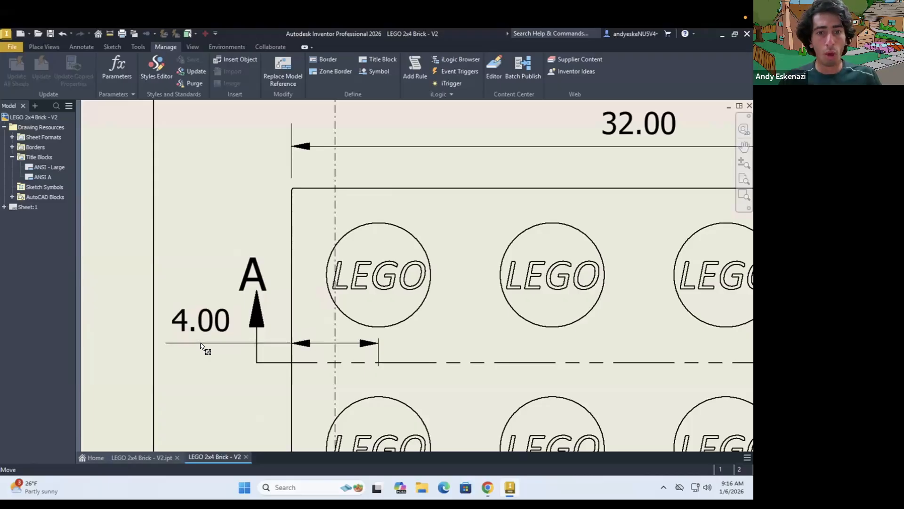
pyautogui.moveTo(220, 234); pyautogui.dragTo(236, 213)
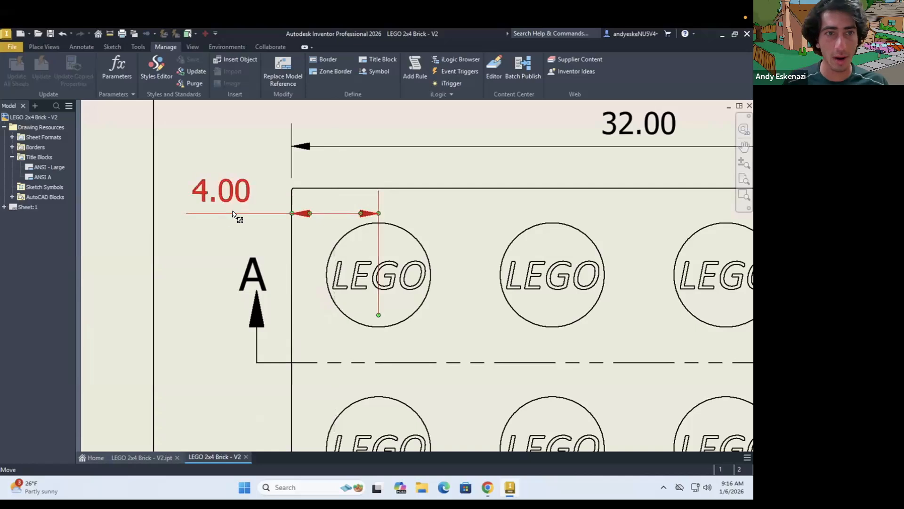
# Dimension the vertical distance from the top view's upper edge to the upper-left stud's centre, placing it between the first two studs
pyautogui.press('d')
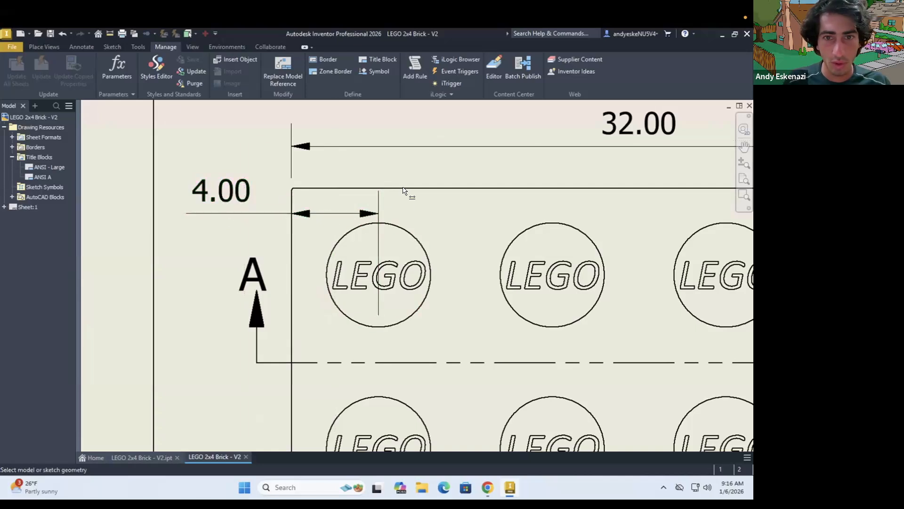
pyautogui.click(403, 188)
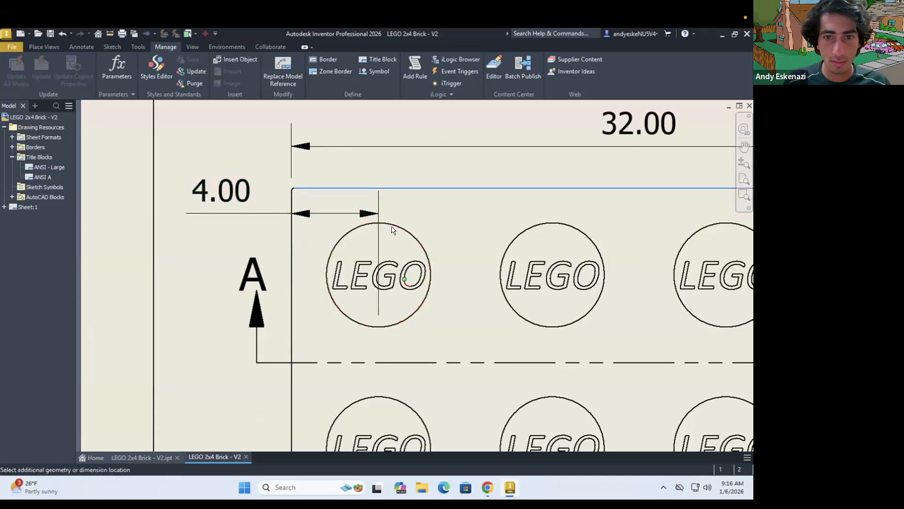
pyautogui.click(298, 253)
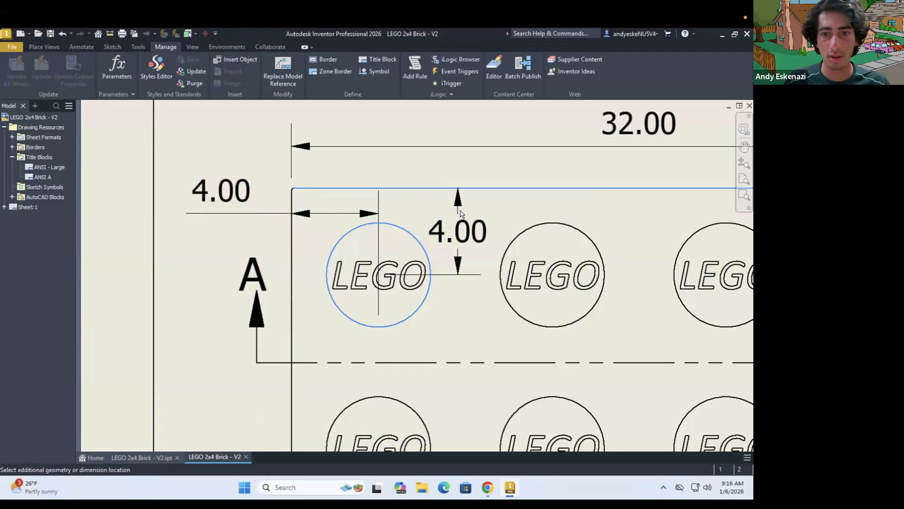
pyautogui.click(462, 214)
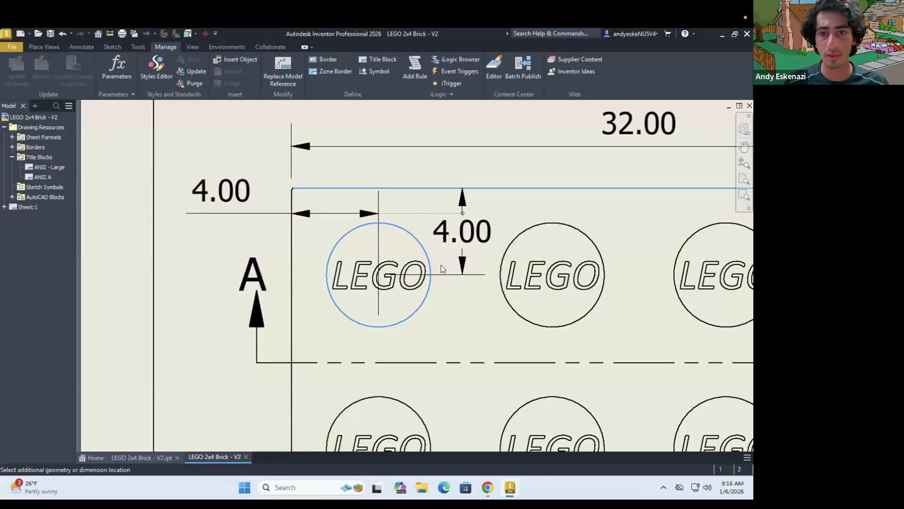
pyautogui.click(299, 280)
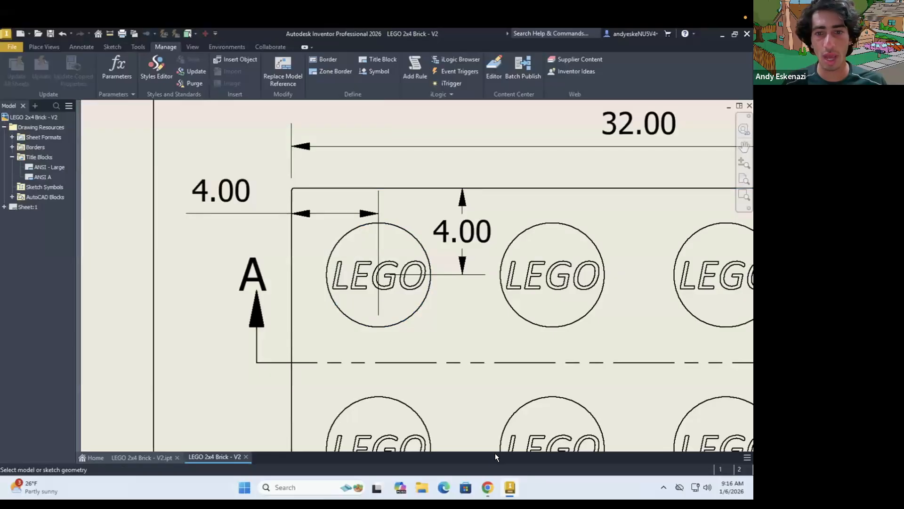
# Check the reference drawing, then dimension the horizontal distance between the first two upper-row studs' centres, placing it below them
pyautogui.click(487, 487)
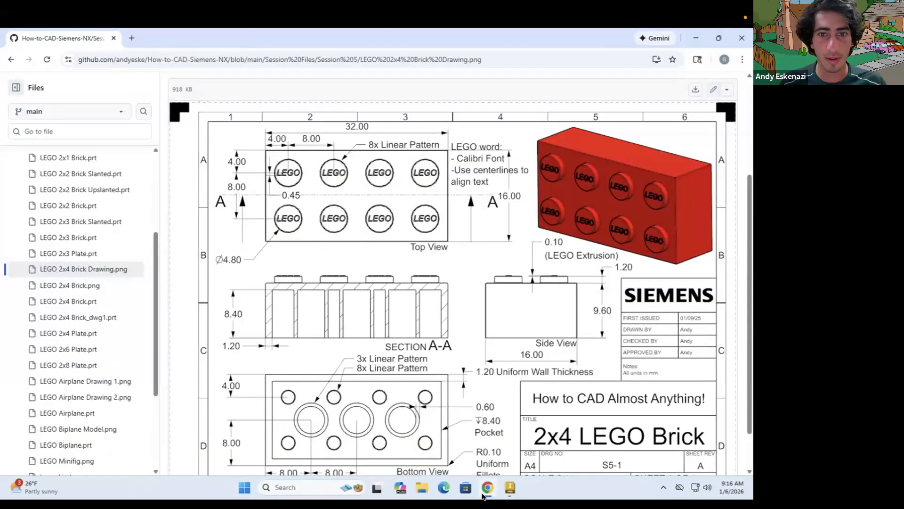
pyautogui.click(484, 493)
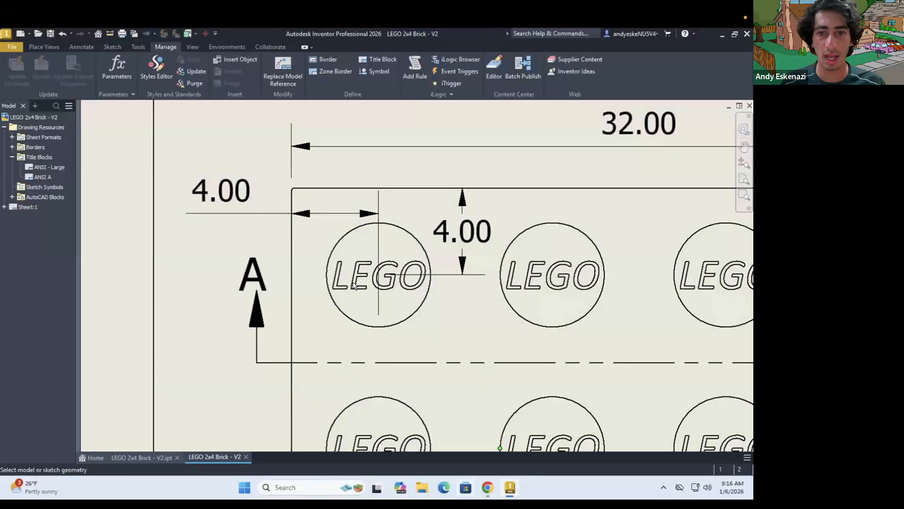
pyautogui.scroll(3, 495, 289)
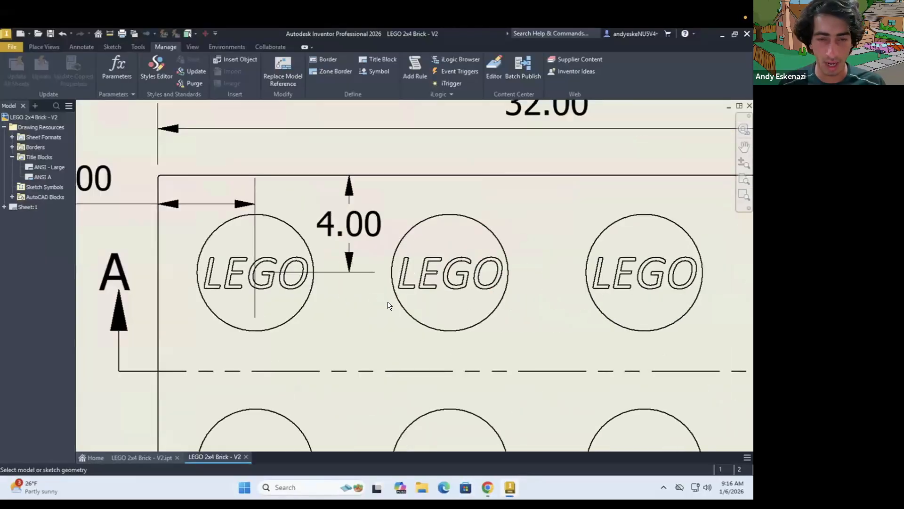
pyautogui.click(274, 330)
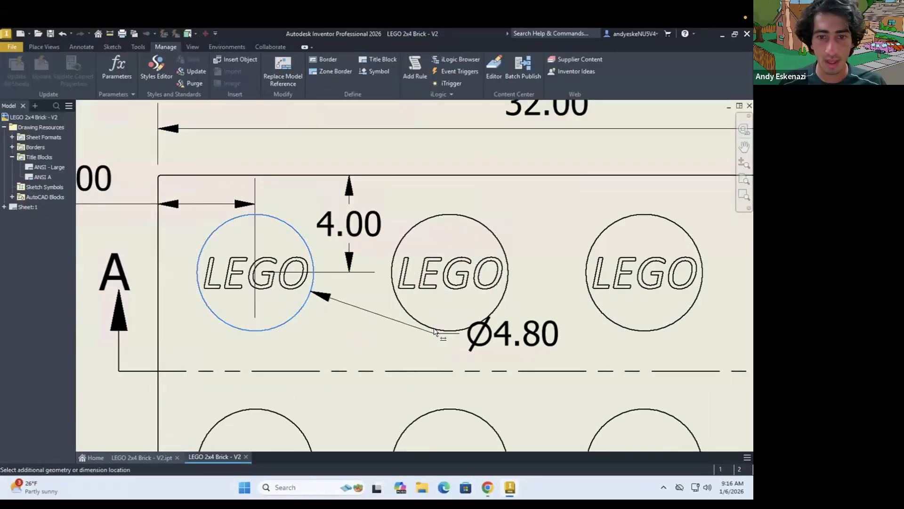
pyautogui.click(354, 344)
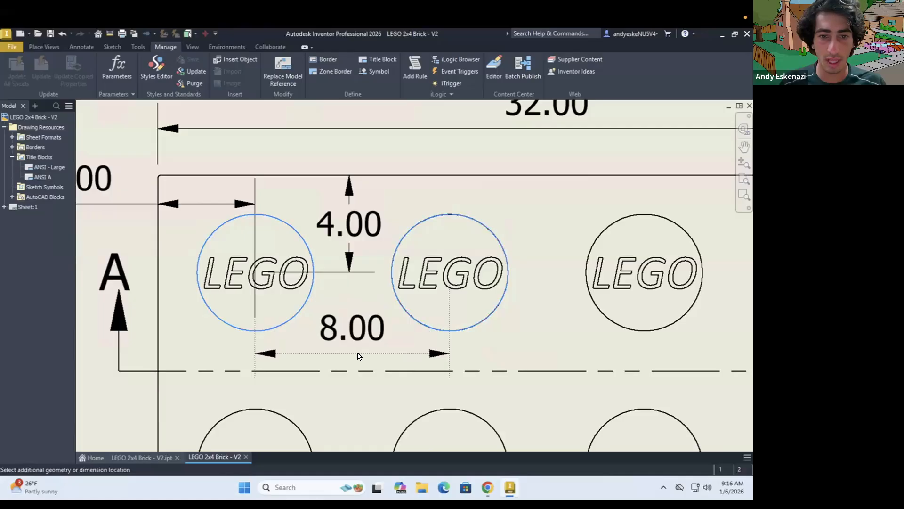
pyautogui.click(355, 350)
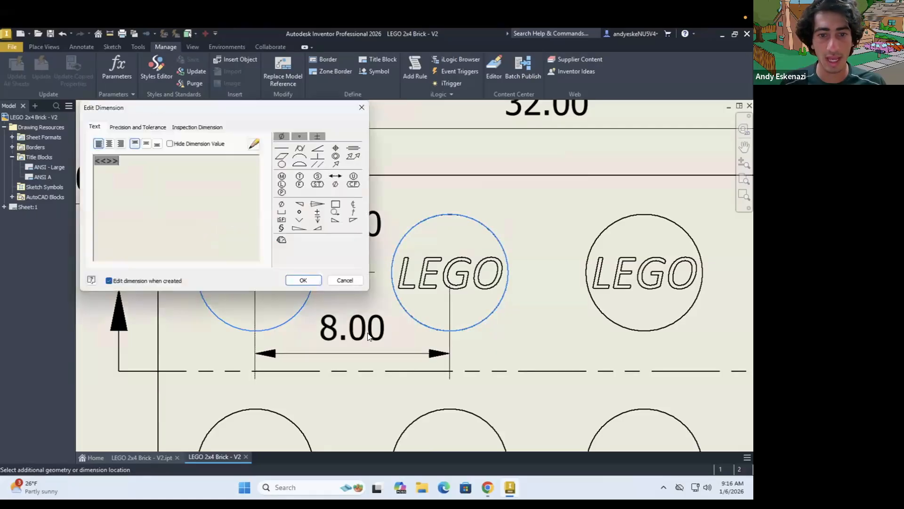
pyautogui.click(303, 281)
# Dimension the vertical distance between the upper-left and lower-left studs' centres, placing it outside the left edge beyond the section letter A
pyautogui.scroll(-3, 371, 276)
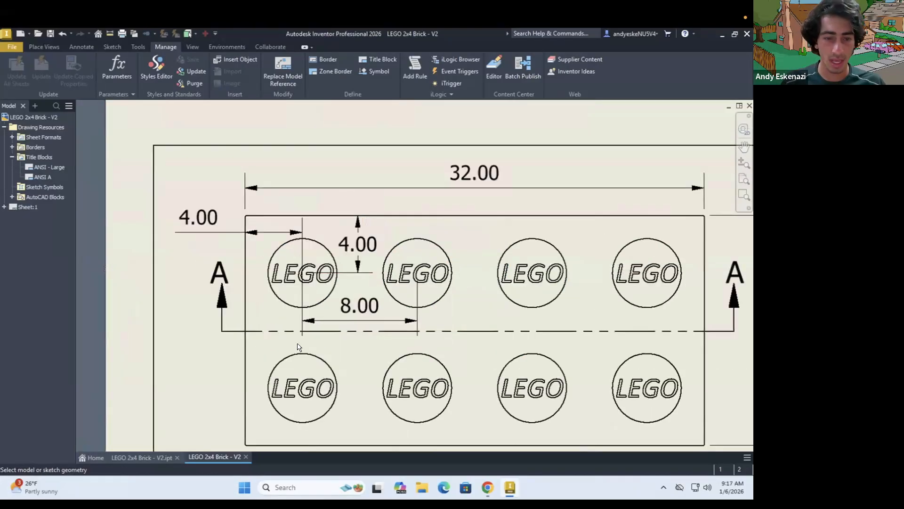
pyautogui.click(293, 306)
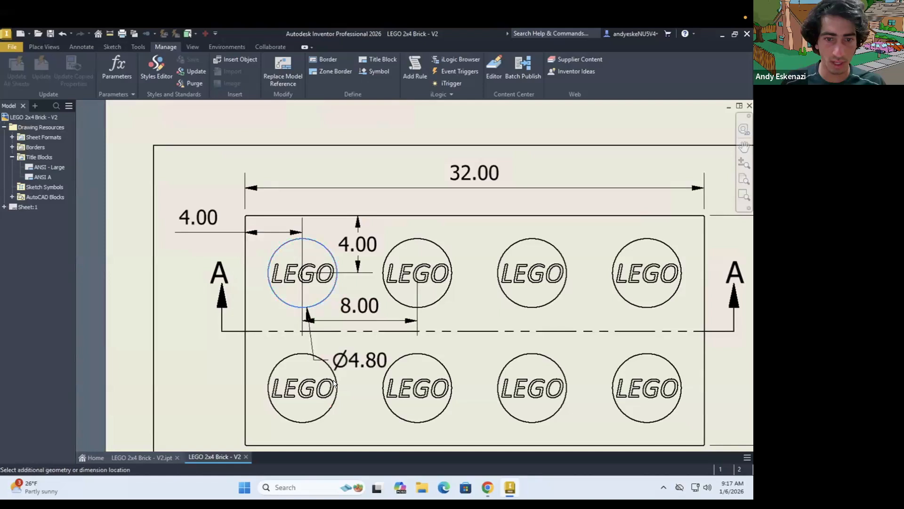
pyautogui.click(337, 382)
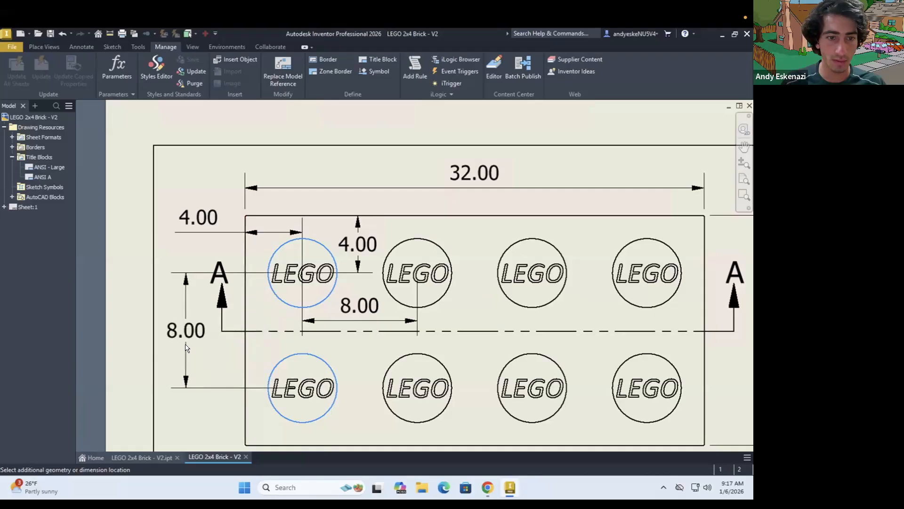
pyautogui.click(189, 346)
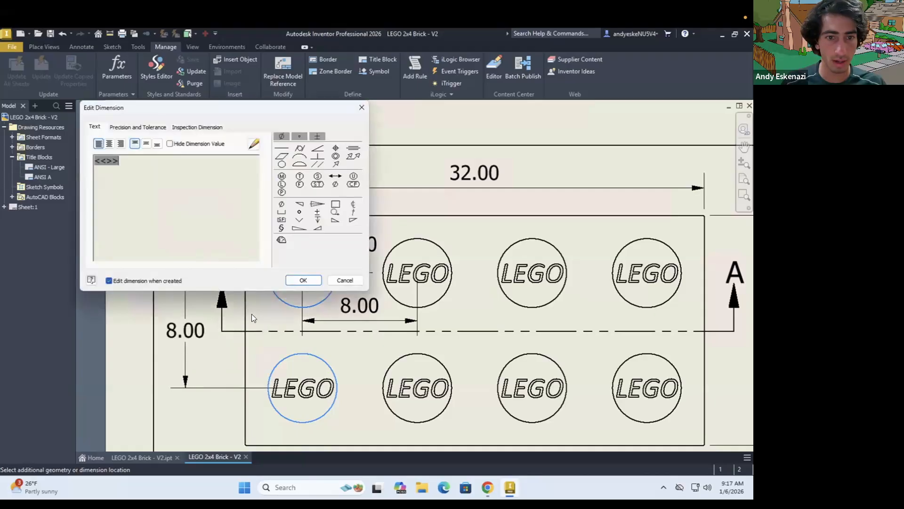
pyautogui.click(303, 280)
pyautogui.moveTo(184, 331)
pyautogui.mouseDown()
pyautogui.moveTo(239, 326)
pyautogui.moveTo(264, 346)
pyautogui.moveTo(236, 368)
pyautogui.moveTo(206, 366)
pyautogui.moveTo(196, 332)
pyautogui.moveTo(269, 333)
pyautogui.moveTo(244, 320)
pyautogui.moveTo(219, 347)
pyautogui.moveTo(189, 340)
pyautogui.moveTo(184, 328)
pyautogui.mouseUp()
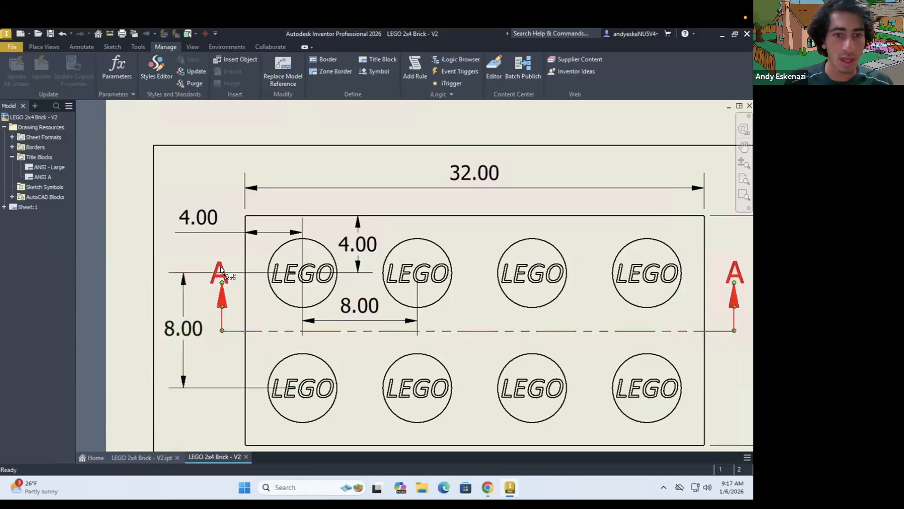
# Move both section letters A downward and outward so they sit beside their section arrows, clear of the new vertical dimension
pyautogui.moveTo(211, 265); pyautogui.dragTo(202, 295)
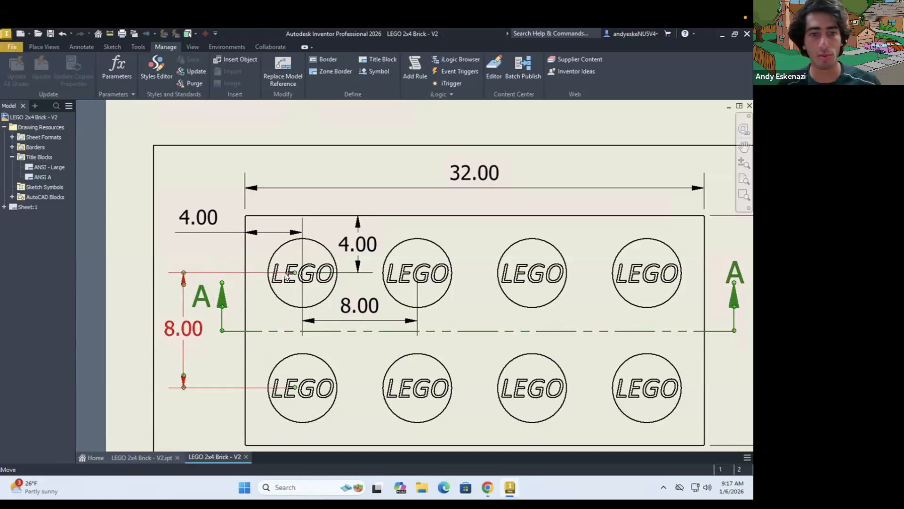
pyautogui.scroll(-2, 287, 276)
pyautogui.scroll(2, 495, 293)
pyautogui.moveTo(628, 272)
pyautogui.mouseDown()
pyautogui.moveTo(632, 284)
pyautogui.moveTo(633, 270)
pyautogui.moveTo(626, 278)
pyautogui.mouseUp()
# Shift the vertical upper-edge-to-stud dimension slightly to the right, centring it between the first two studs
pyautogui.scroll(-2, 610, 250)
pyautogui.click(244, 230)
pyautogui.scroll(2, 244, 229)
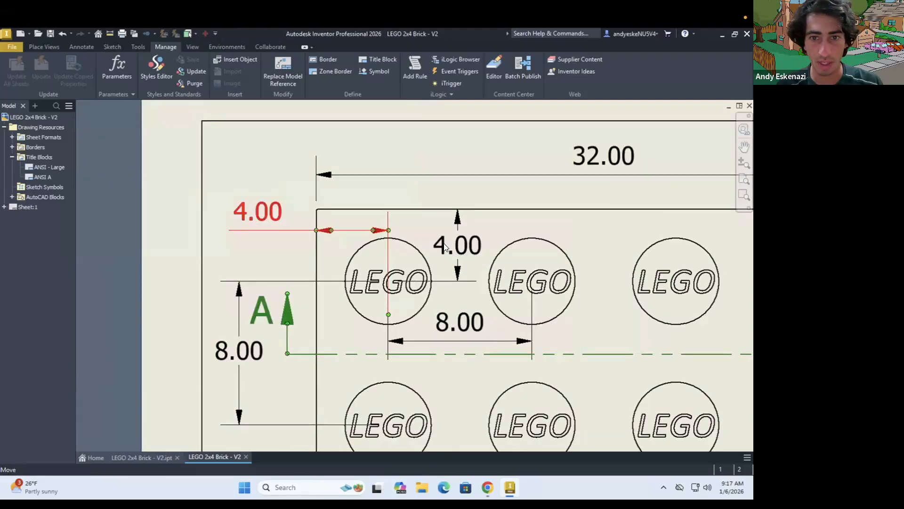
pyautogui.click(466, 253)
pyautogui.moveTo(457, 217)
pyautogui.mouseDown()
pyautogui.moveTo(458, 206)
pyautogui.moveTo(460, 229)
pyautogui.mouseUp()
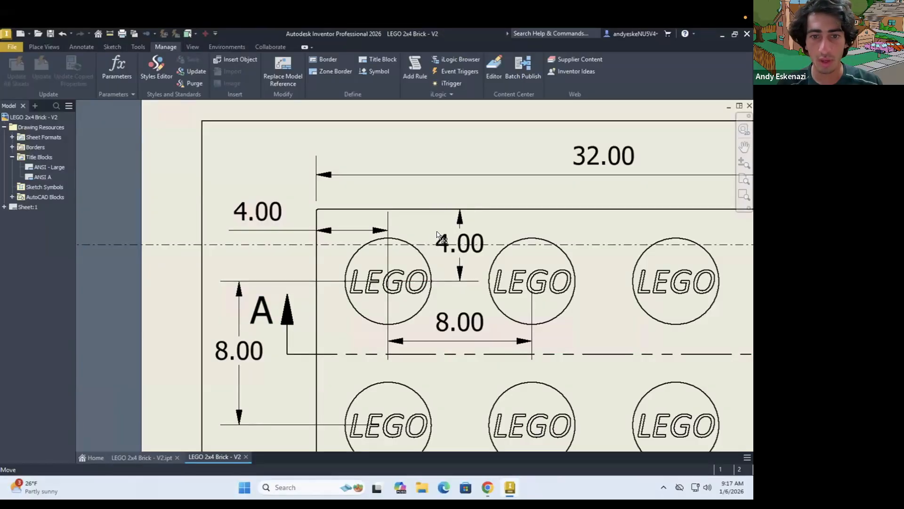
pyautogui.scroll(-3, 433, 231)
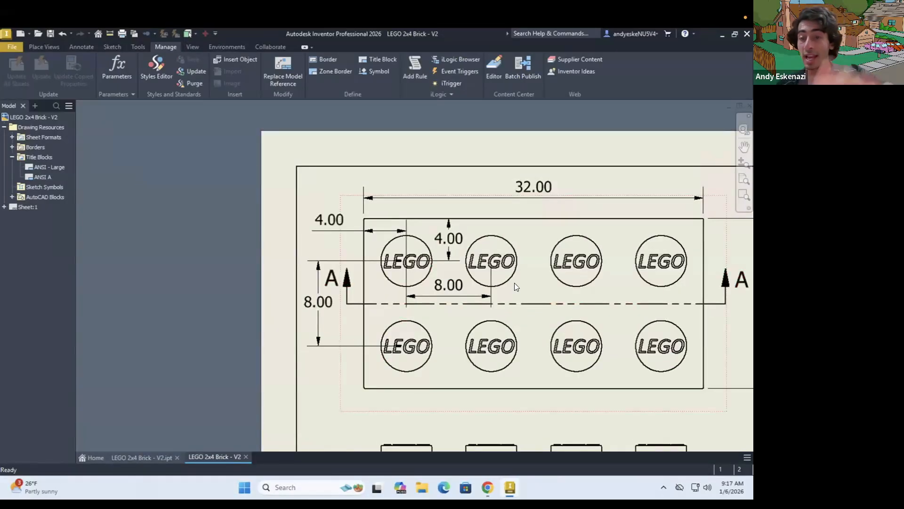
# Add a leader note reading "8x Linear Pattern" from the upper-left stud to outside the top view's lower-left corner
pyautogui.click(75, 45)
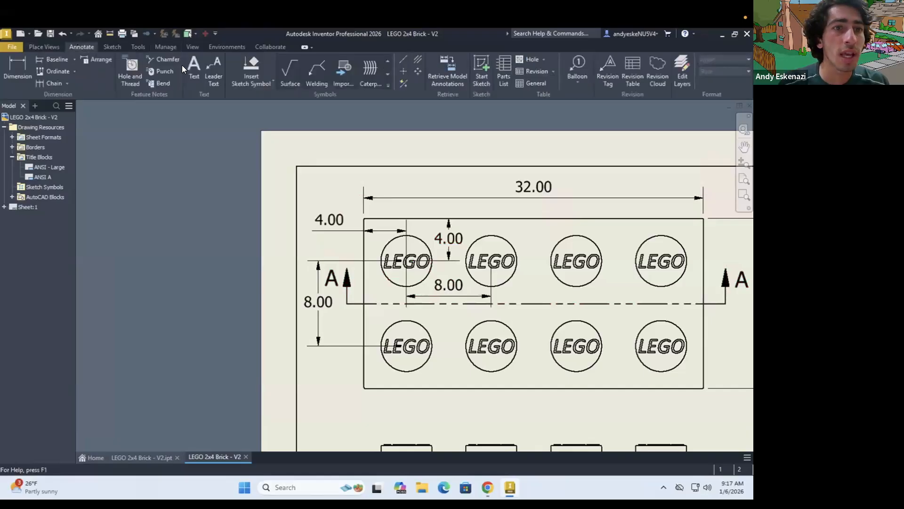
pyautogui.click(213, 67)
pyautogui.scroll(-2, 516, 237)
pyautogui.scroll(2, 508, 232)
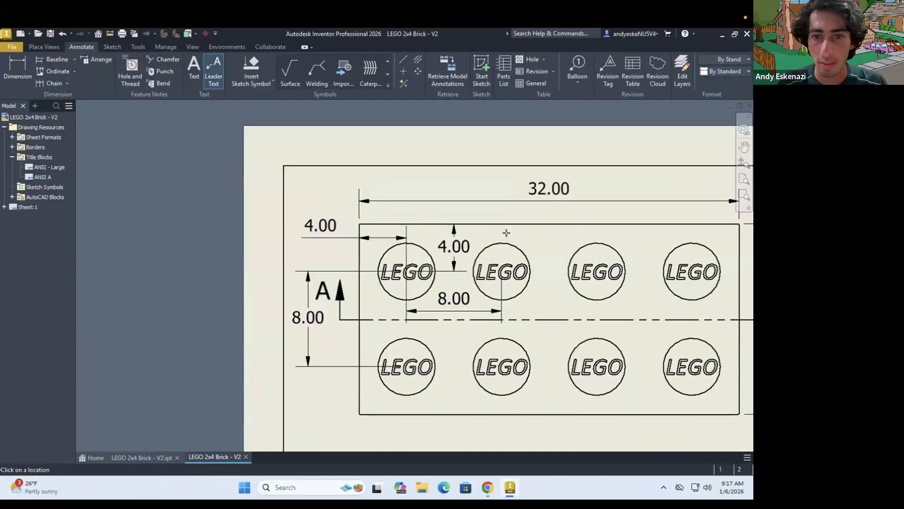
pyautogui.click(388, 293)
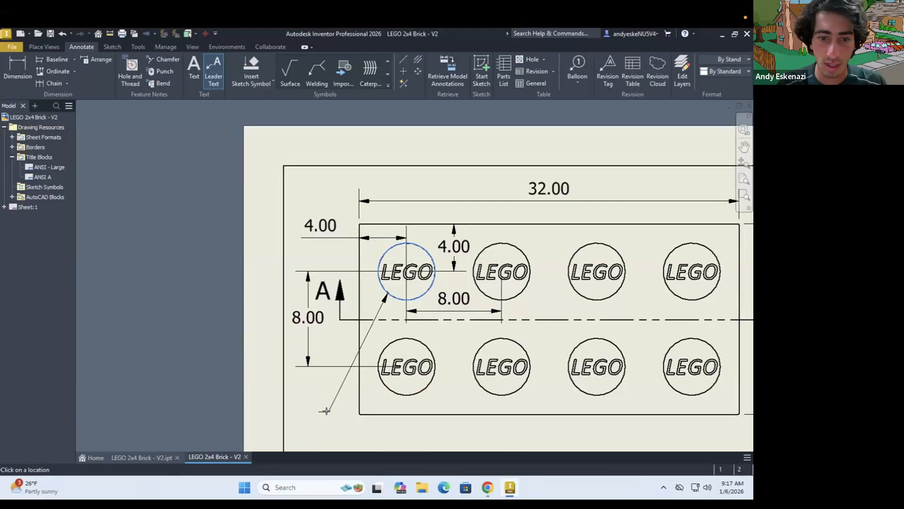
pyautogui.click(329, 412)
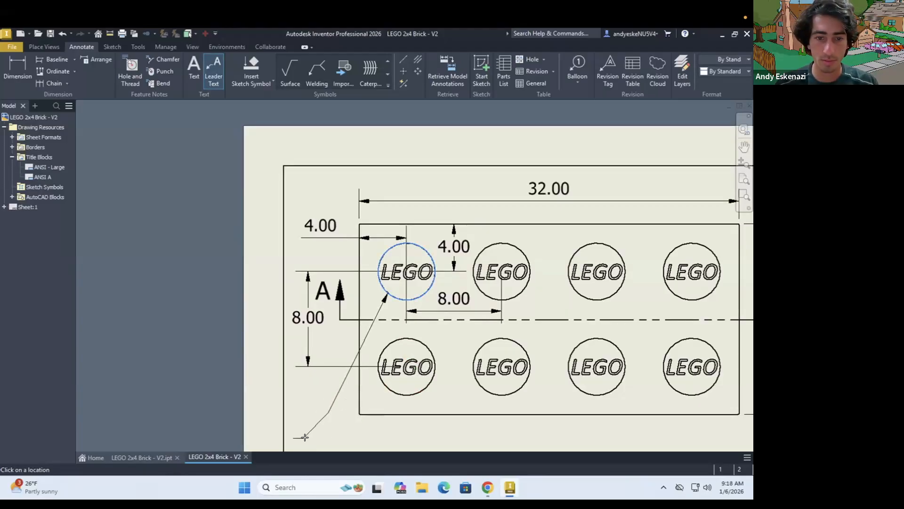
pyautogui.rightClick(342, 434)
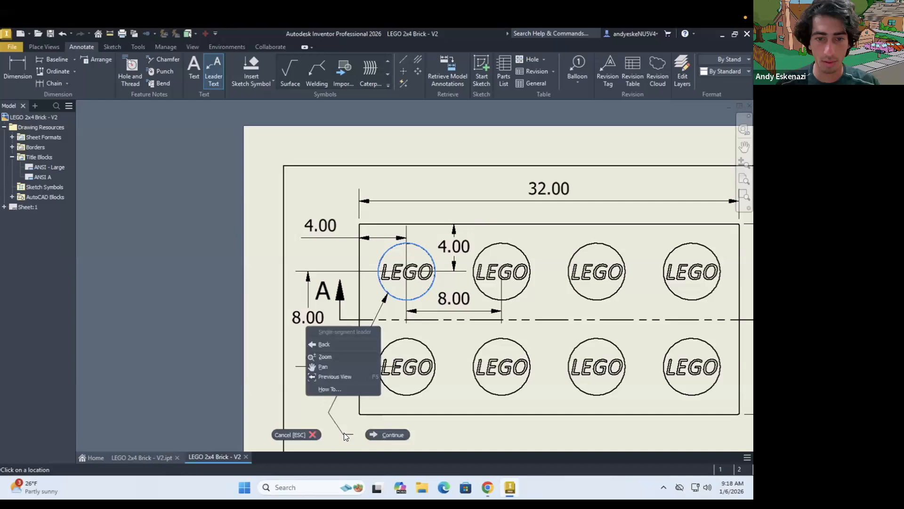
pyautogui.click(386, 431)
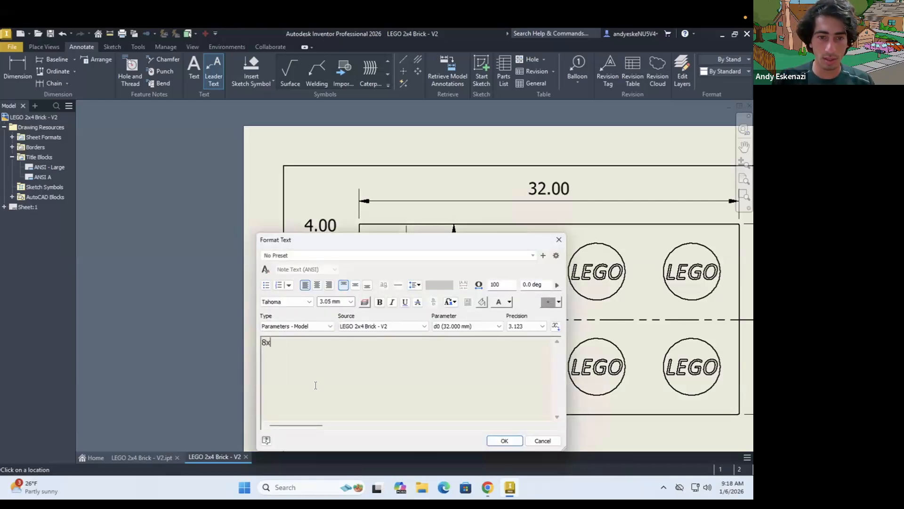
pyautogui.write('8x Linear Patt')
pyautogui.click(513, 441)
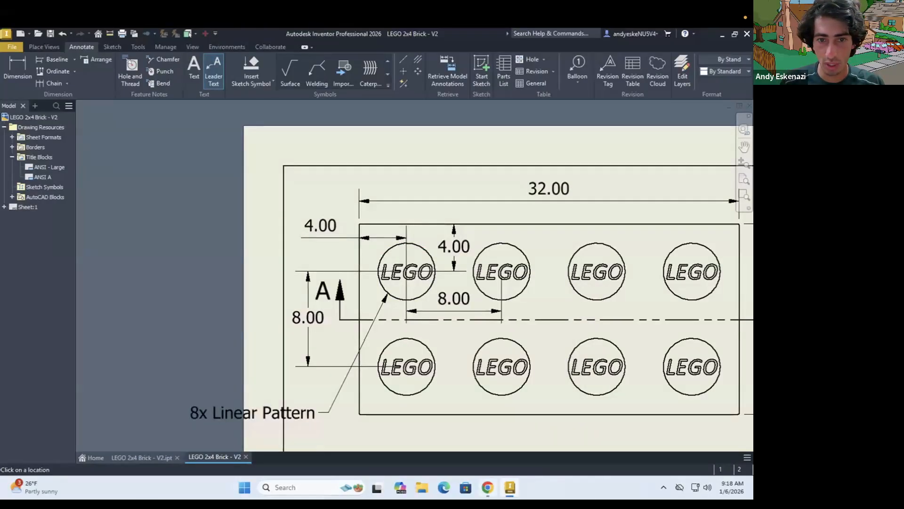
# Compare with the reference drawing and move the "8x Linear Pattern" leader bend so its text sits beneath the top view's lower edge
pyautogui.click(488, 488)
pyautogui.hotkey('alt', 'Tab')
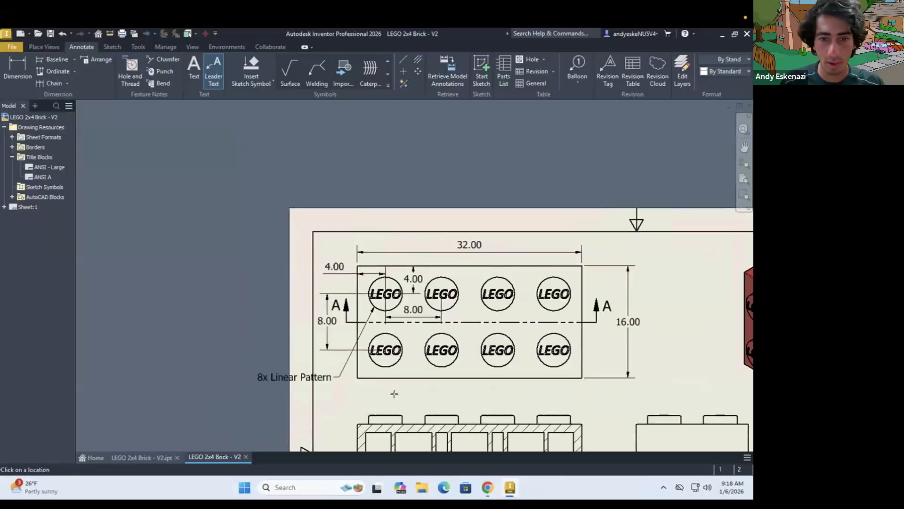
pyautogui.scroll(3, 393, 394)
pyautogui.press('Escape')
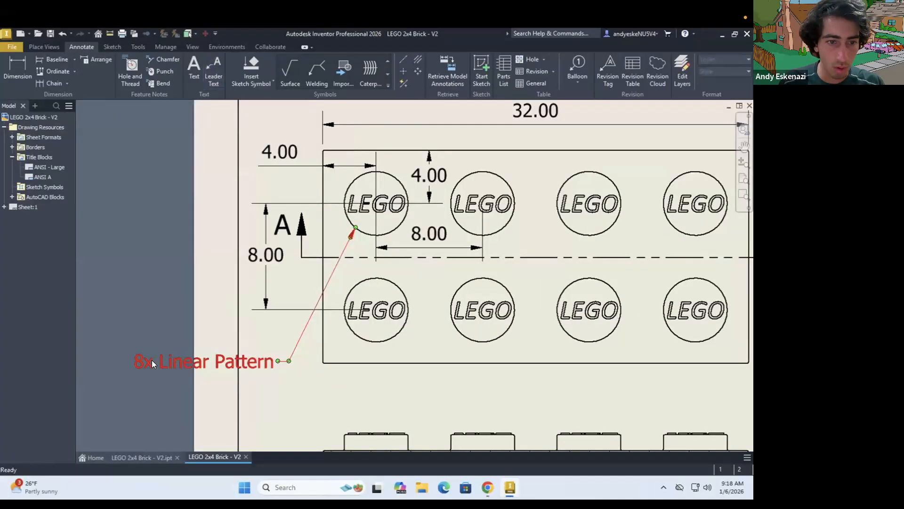
pyautogui.click(282, 380)
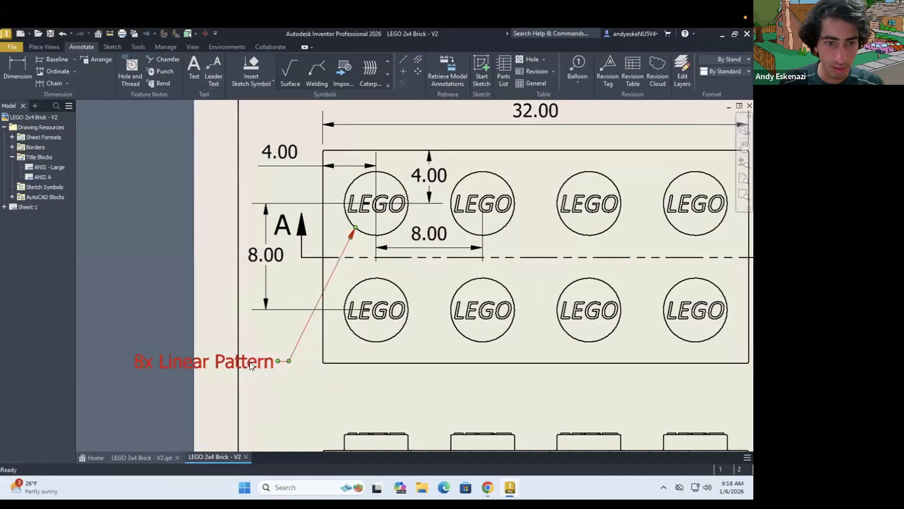
pyautogui.moveTo(289, 364)
pyautogui.mouseDown()
pyautogui.moveTo(378, 383)
pyautogui.moveTo(347, 388)
pyautogui.moveTo(333, 365)
pyautogui.moveTo(248, 375)
pyautogui.moveTo(280, 377)
pyautogui.mouseUp()
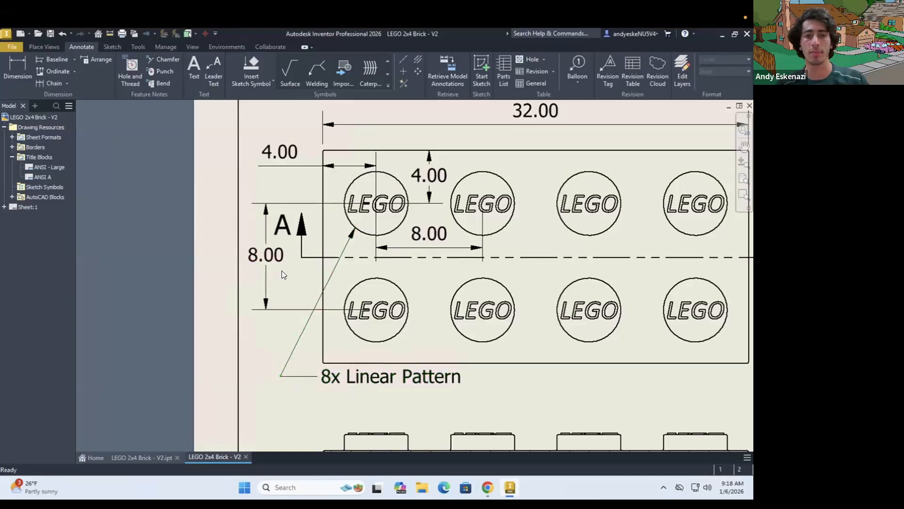
pyautogui.scroll(-3, 282, 271)
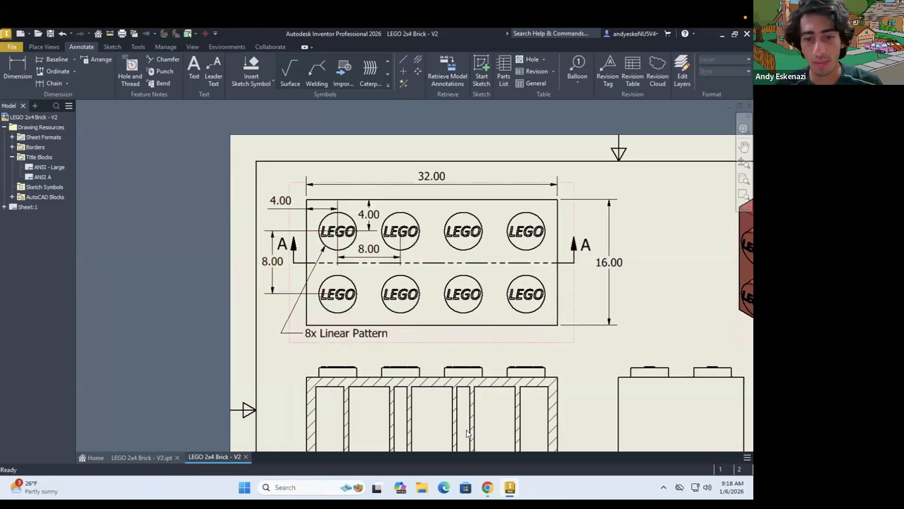
# Add the text label "Top View" beneath the top view's lower-right corner, as in the reference drawing, and align it with the right edge
pyautogui.click(488, 485)
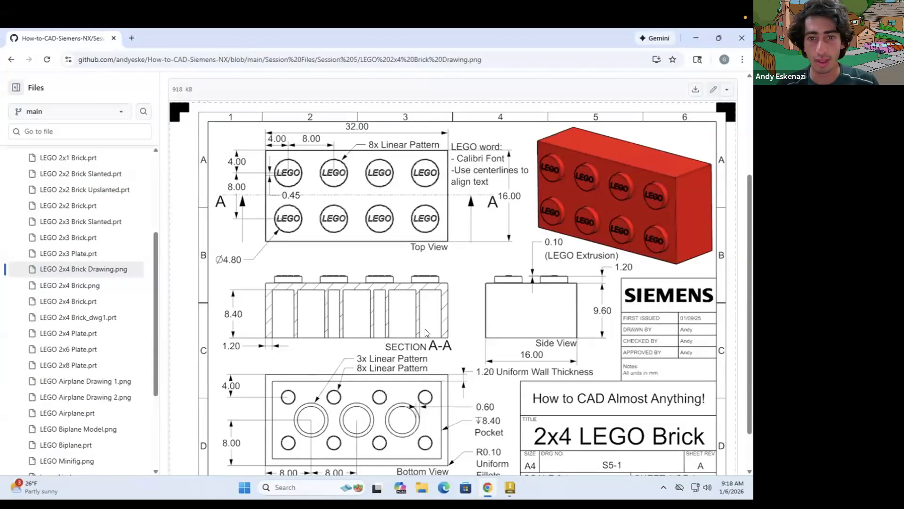
pyautogui.hotkey('alt', 'Tab')
pyautogui.scroll(3, 587, 329)
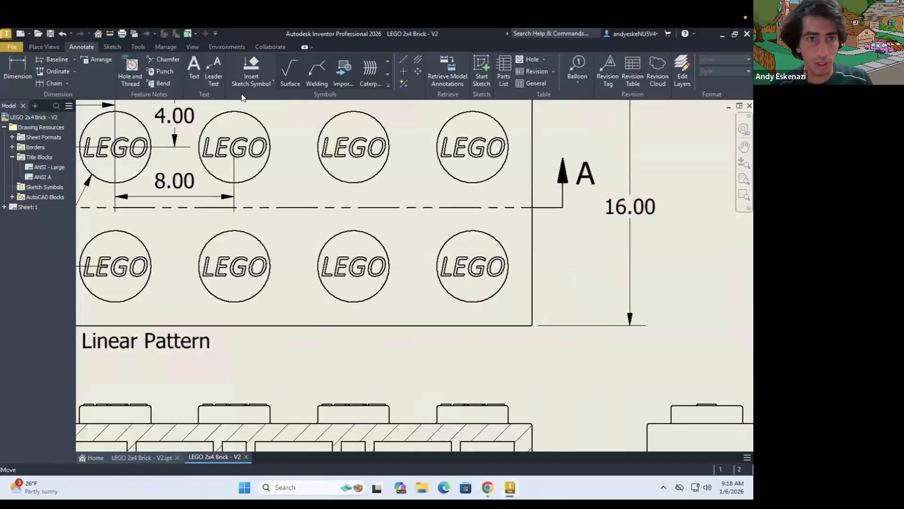
pyautogui.press('t')
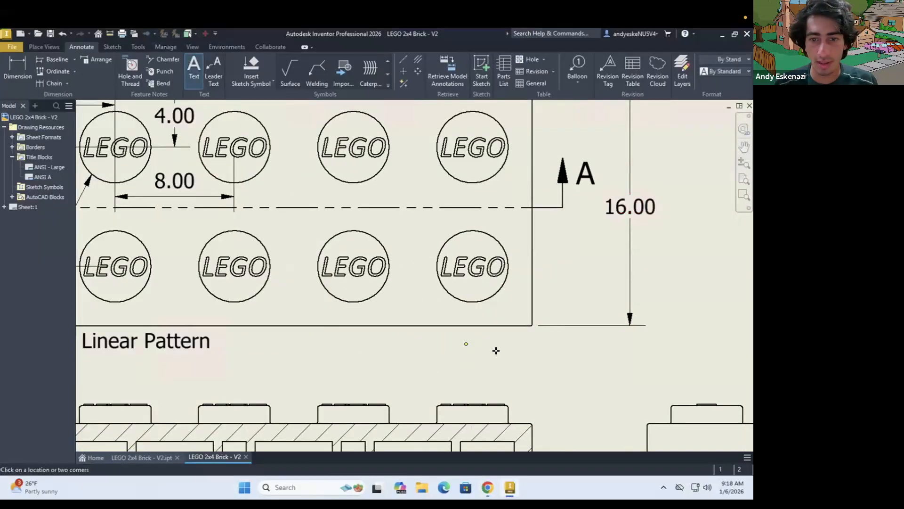
pyautogui.click(495, 351)
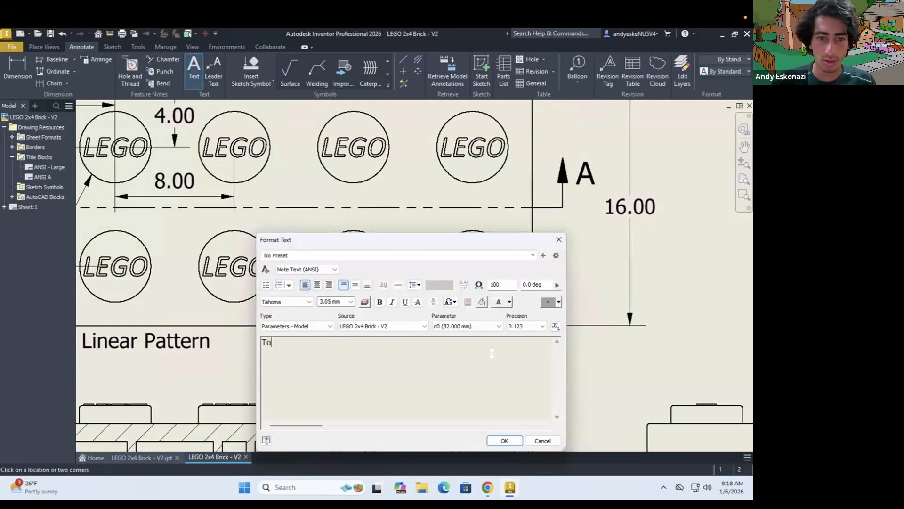
pyautogui.click(506, 440)
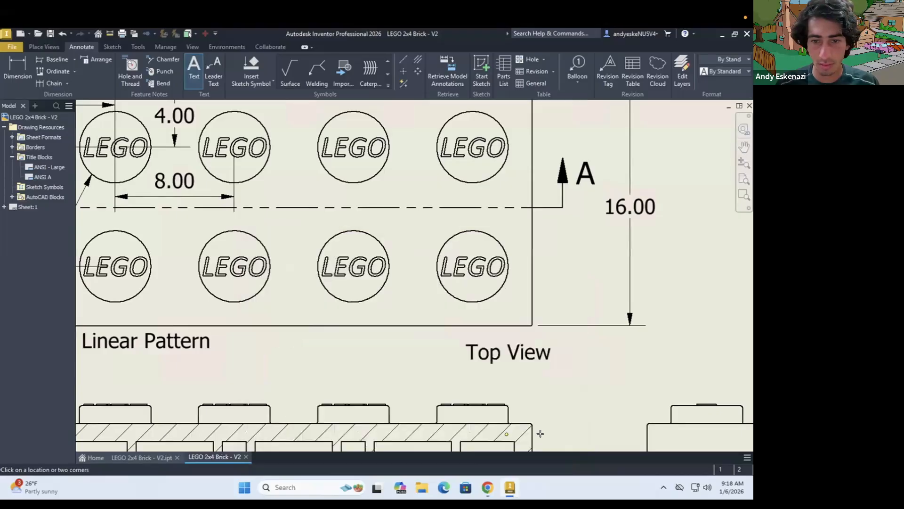
pyautogui.press('Escape')
pyautogui.moveTo(518, 351)
pyautogui.mouseDown()
pyautogui.moveTo(501, 336)
pyautogui.moveTo(465, 335)
pyautogui.moveTo(483, 346)
pyautogui.mouseUp()
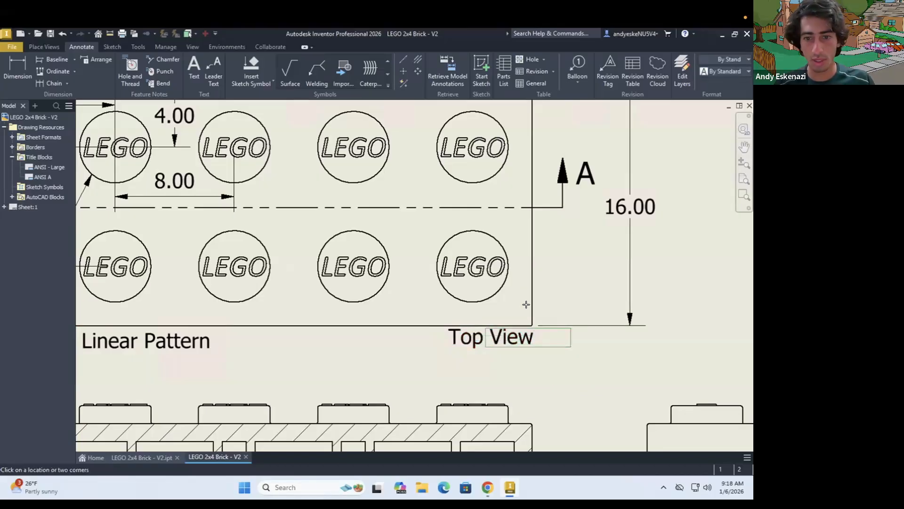
# Place a copy of the "Top View" label beneath the side view's lower-right corner
pyautogui.scroll(-5, 530, 301)
pyautogui.scroll(3, 527, 412)
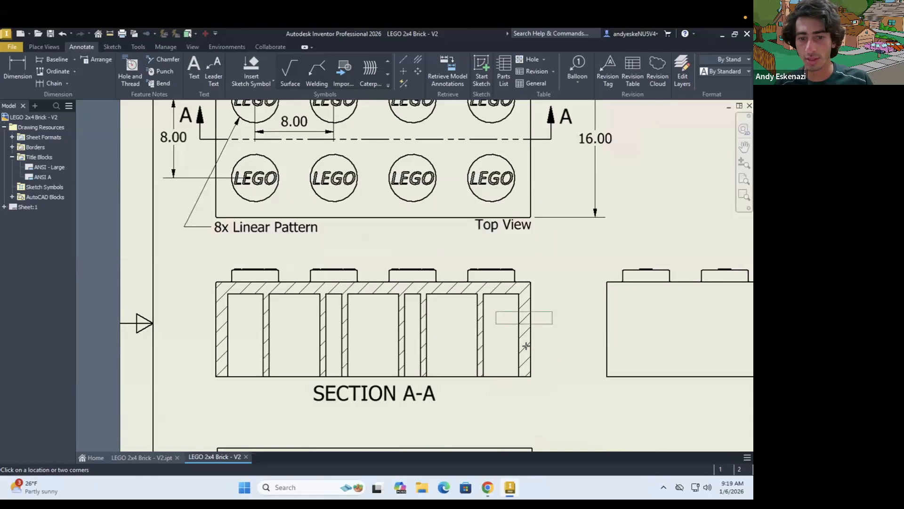
pyautogui.scroll(-4, 560, 358)
pyautogui.scroll(3, 601, 362)
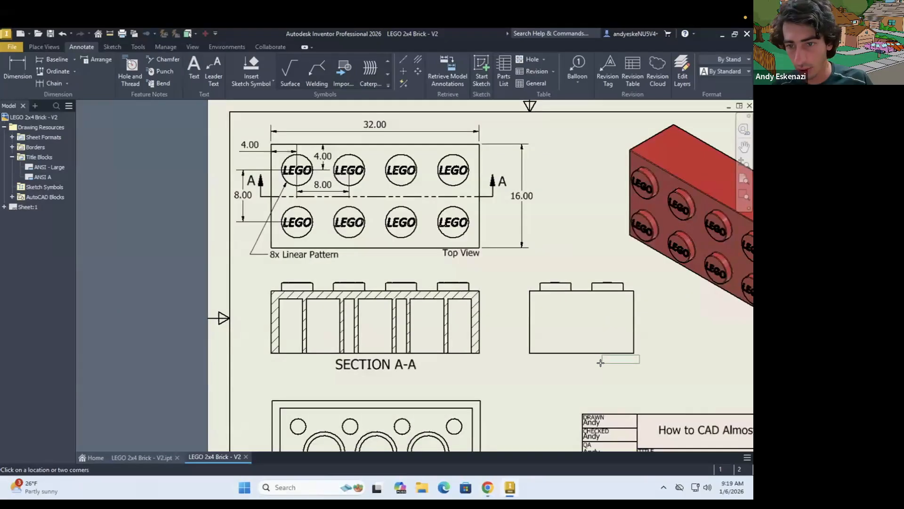
pyautogui.scroll(3, 600, 363)
pyautogui.click(591, 365)
# Change the label copy beneath the side view to "Side View" and align it with the view's right edge
pyautogui.doubleClick(609, 360)
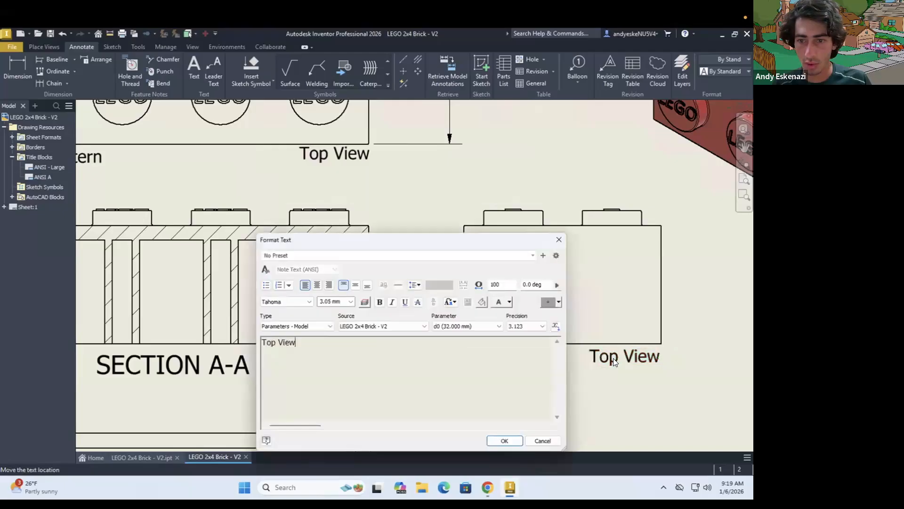
pyautogui.moveTo(276, 342); pyautogui.dragTo(257, 341)
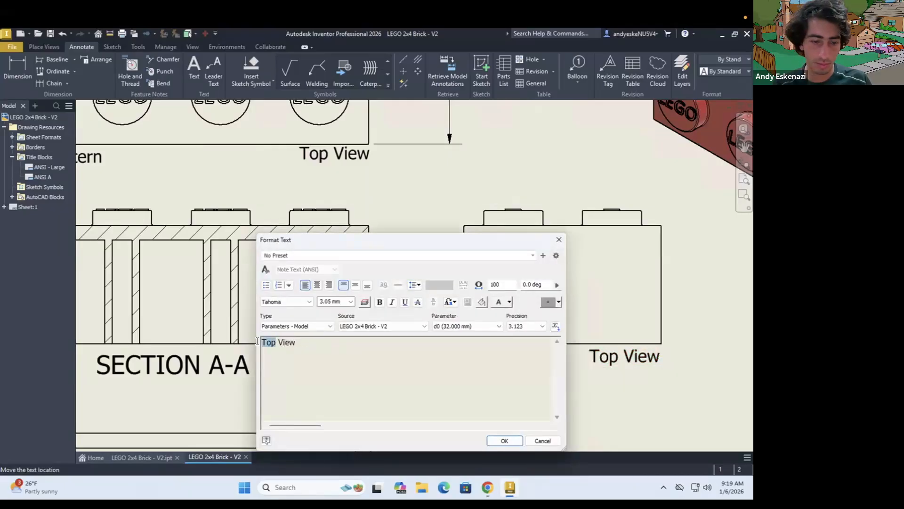
pyautogui.write('Side')
pyautogui.click(501, 439)
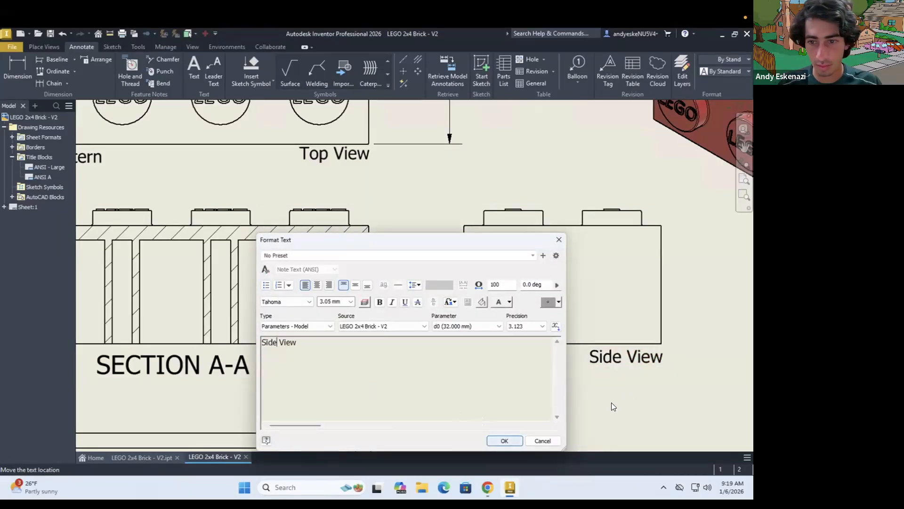
pyautogui.moveTo(641, 359); pyautogui.dragTo(639, 354)
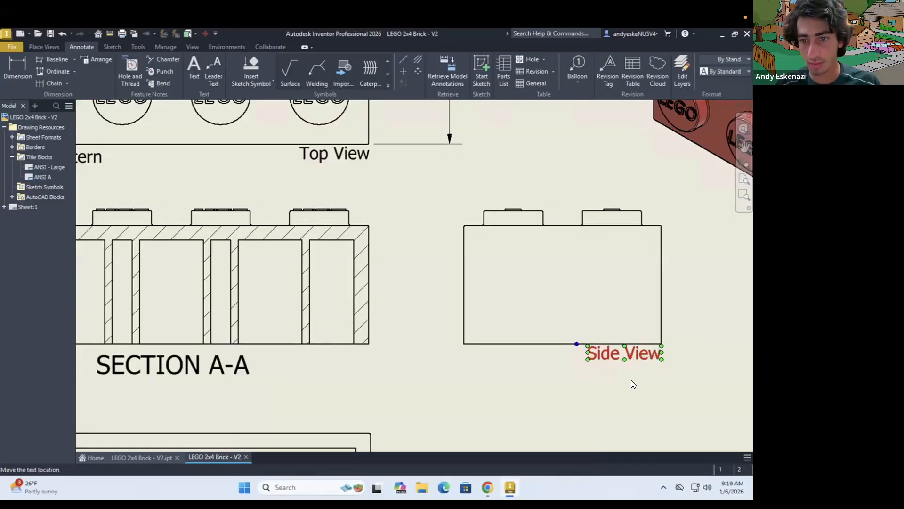
# Place a copy of the "Top View" label beneath the lower-right corner of the underside view showing the tubes
pyautogui.press('t')
pyautogui.scroll(-5, 626, 376)
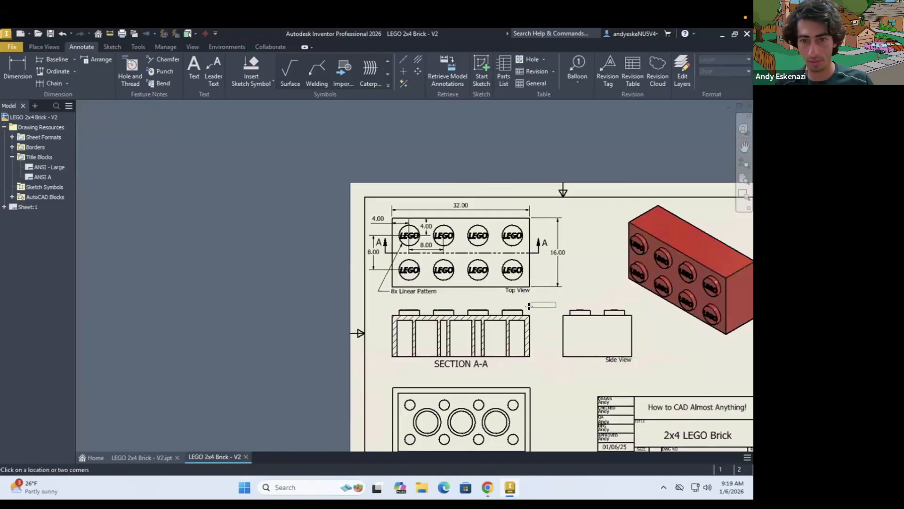
pyautogui.scroll(-5, 525, 330)
pyautogui.scroll(3, 522, 362)
pyautogui.scroll(5, 521, 359)
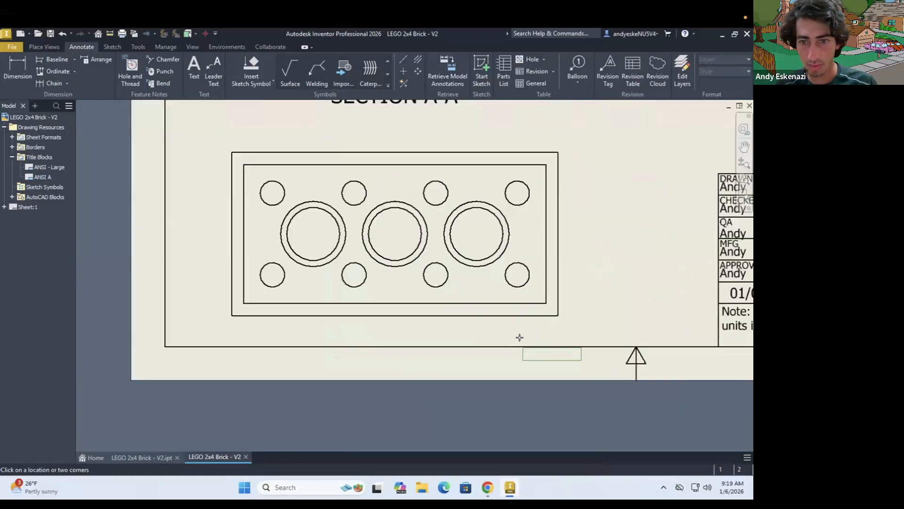
pyautogui.press('Escape')
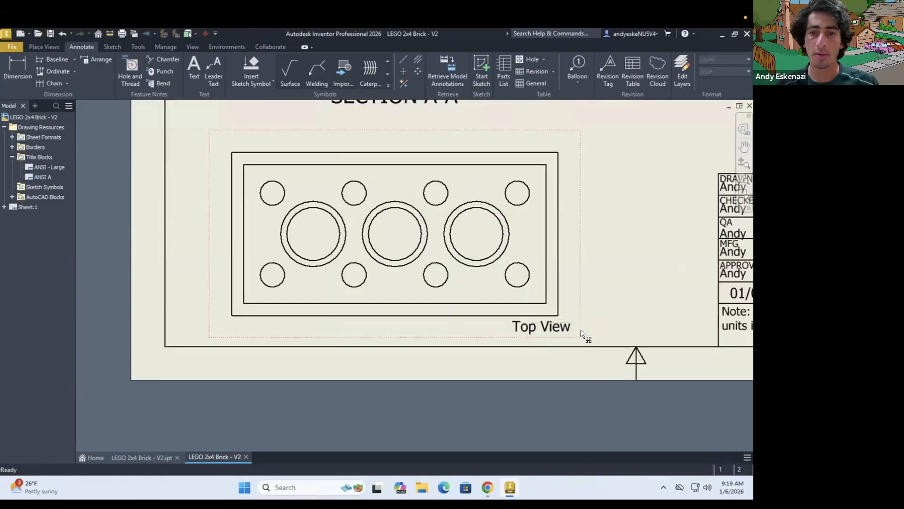
# Move the underside view slightly upward to leave more room above the sheet border
pyautogui.scroll(-3, 583, 336)
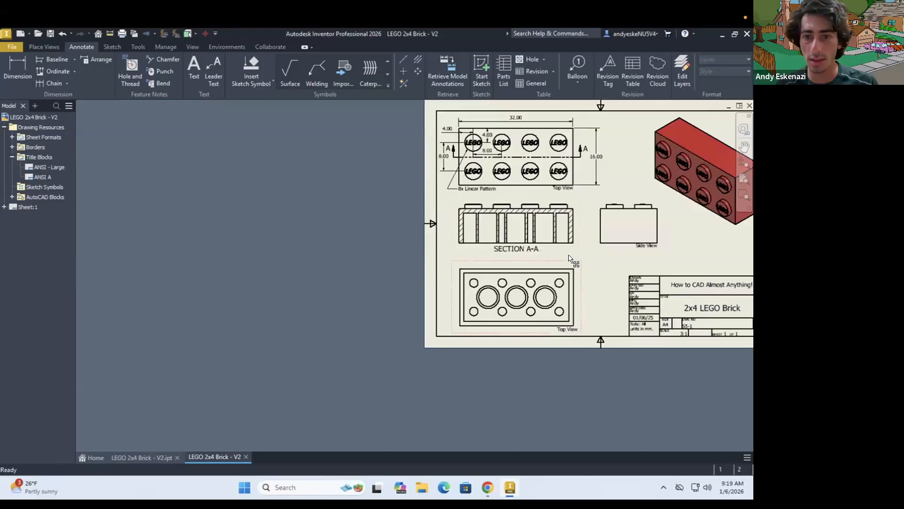
pyautogui.scroll(3, 578, 298)
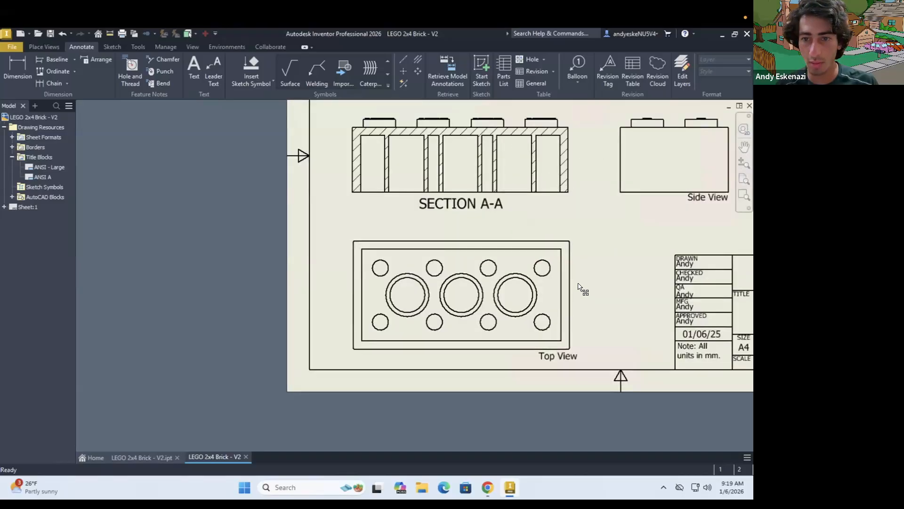
pyautogui.moveTo(577, 266); pyautogui.dragTo(577, 269)
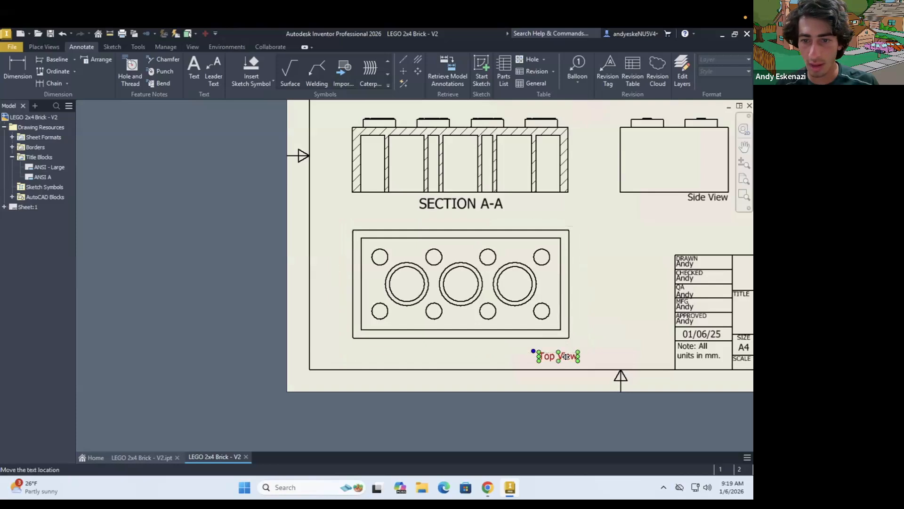
# Change the label beneath the underside view to "Bottom View" and align it under the view's lower-right corner
pyautogui.scroll(3, 566, 356)
pyautogui.doubleClick(539, 354)
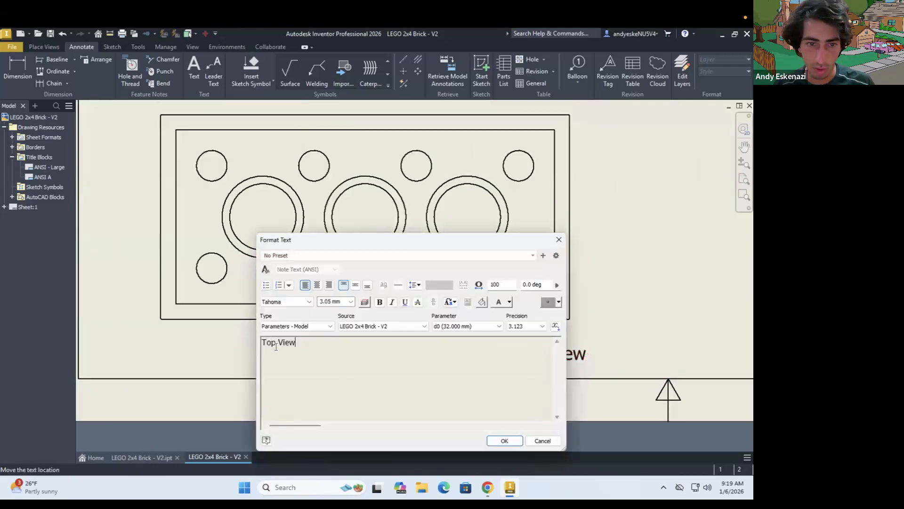
pyautogui.doubleClick(246, 345)
pyautogui.write('B')
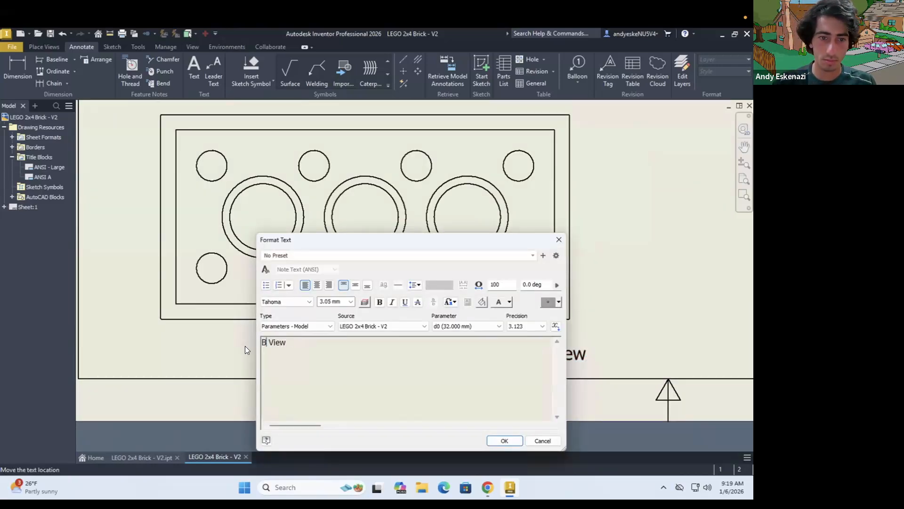
pyautogui.write('ottom')
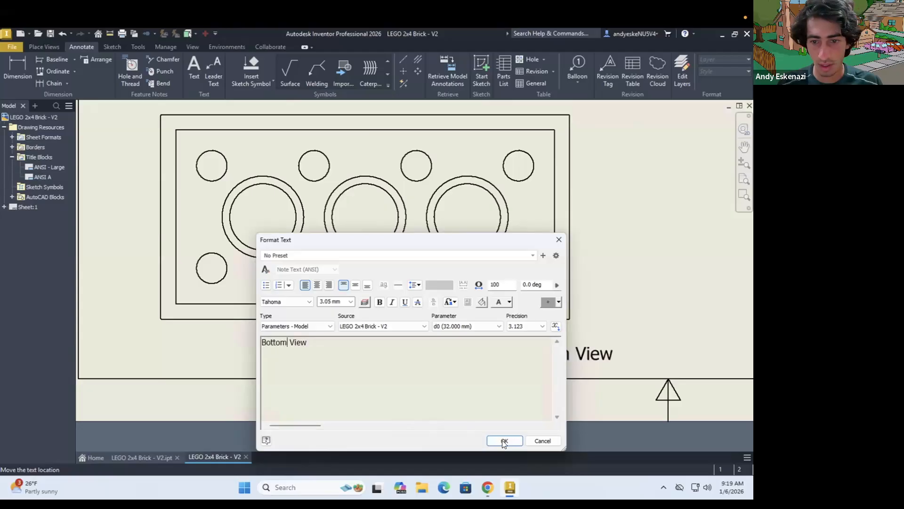
pyautogui.click(504, 444)
pyautogui.click(562, 355)
pyautogui.moveTo(541, 347); pyautogui.dragTo(517, 327)
# Nudge the "Bottom View" label slightly down from the view's lower edge, keeping it aligned with the right edge
pyautogui.scroll(-5, 471, 330)
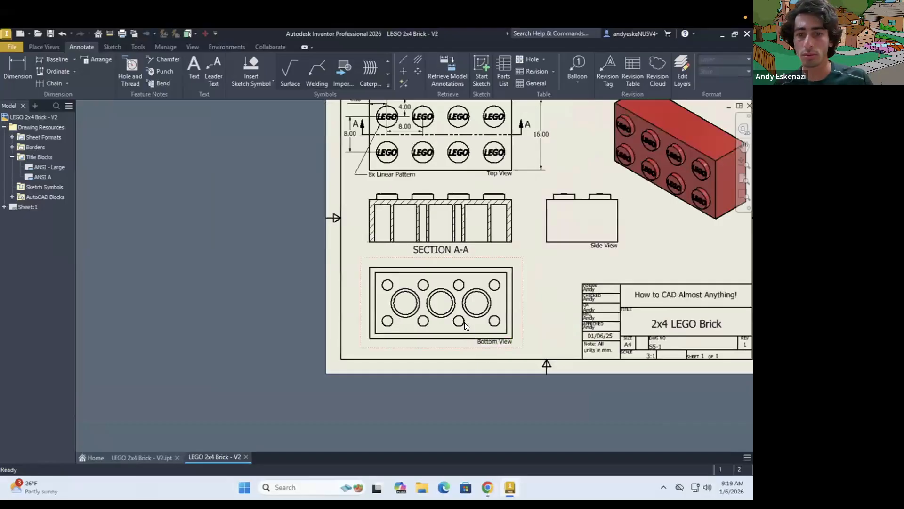
pyautogui.scroll(-2, 459, 320)
pyautogui.scroll(5, 454, 269)
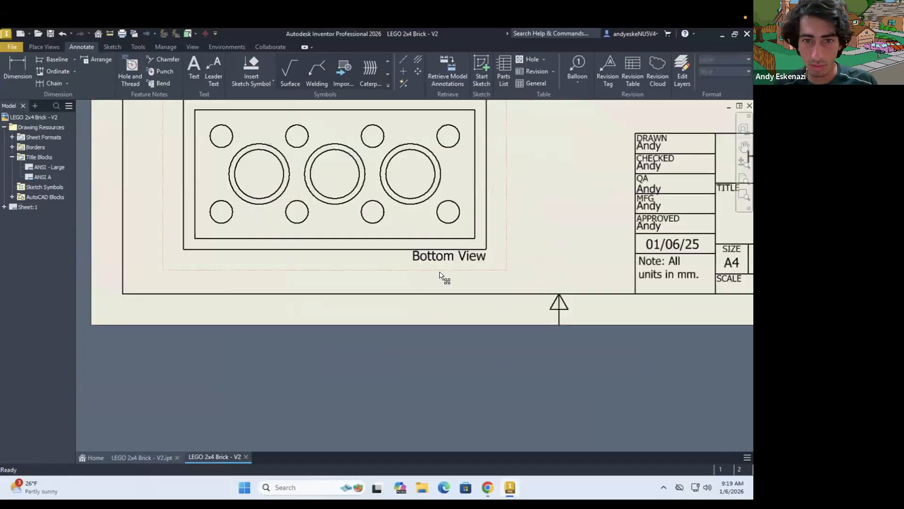
pyautogui.scroll(3, 439, 276)
pyautogui.click(411, 246)
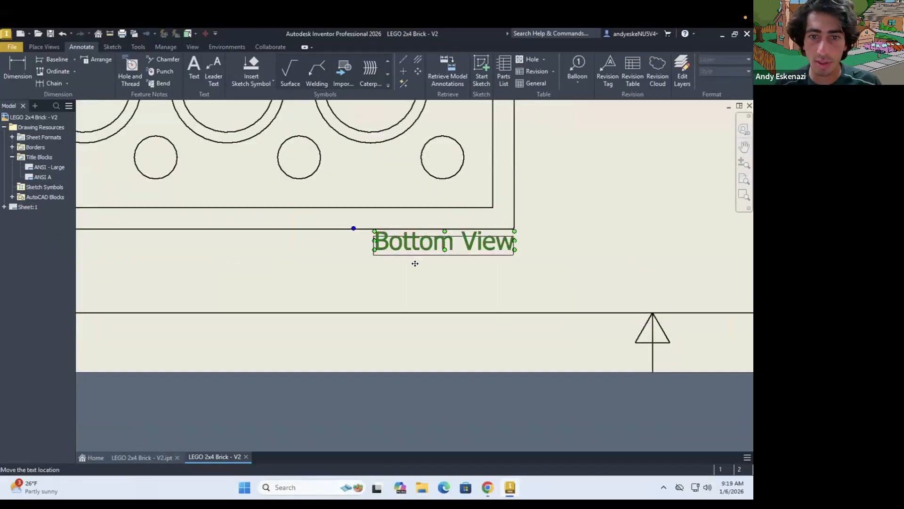
pyautogui.scroll(-2, 471, 264)
pyautogui.scroll(-2, 517, 257)
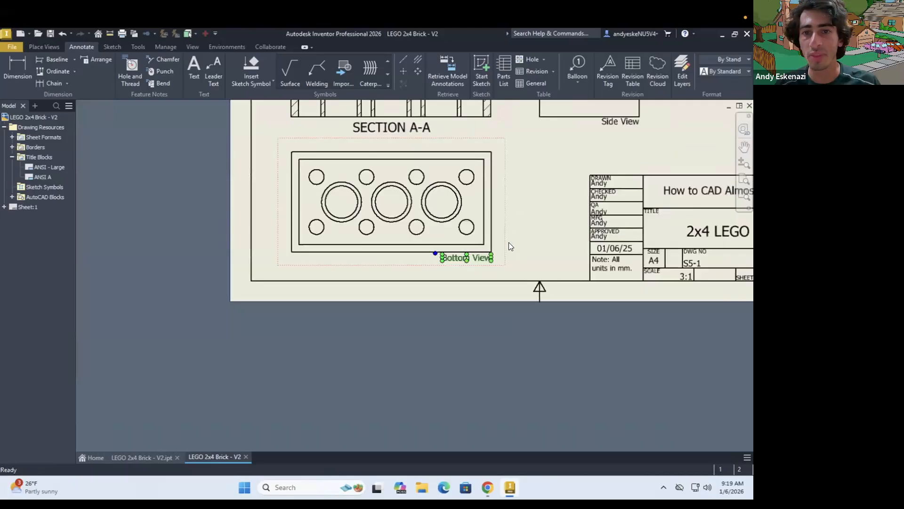
# Nudge the "Side View" and "Top View" labels slightly down from their views' lower edges, keeping them aligned with the right edges
pyautogui.scroll(-3, 518, 226)
pyautogui.scroll(6, 580, 201)
pyautogui.click(578, 210)
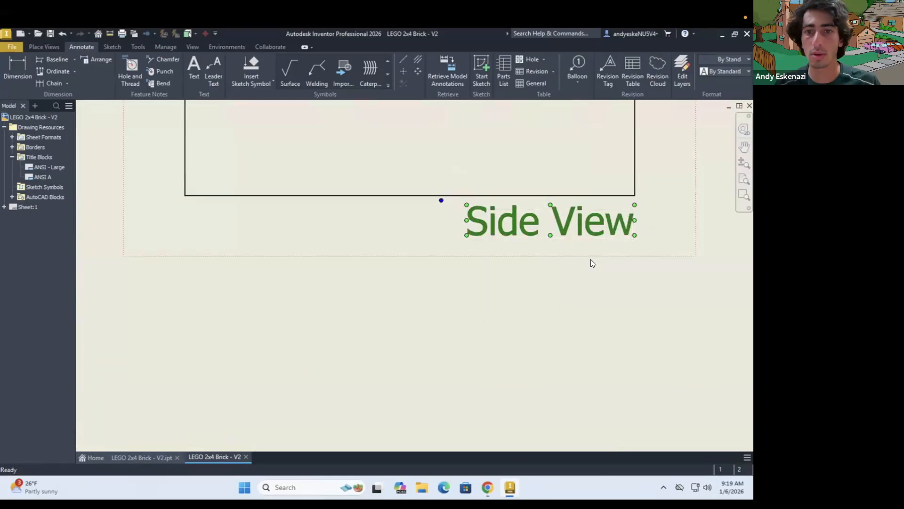
pyautogui.scroll(-5, 592, 260)
pyautogui.scroll(4, 452, 141)
pyautogui.click(451, 190)
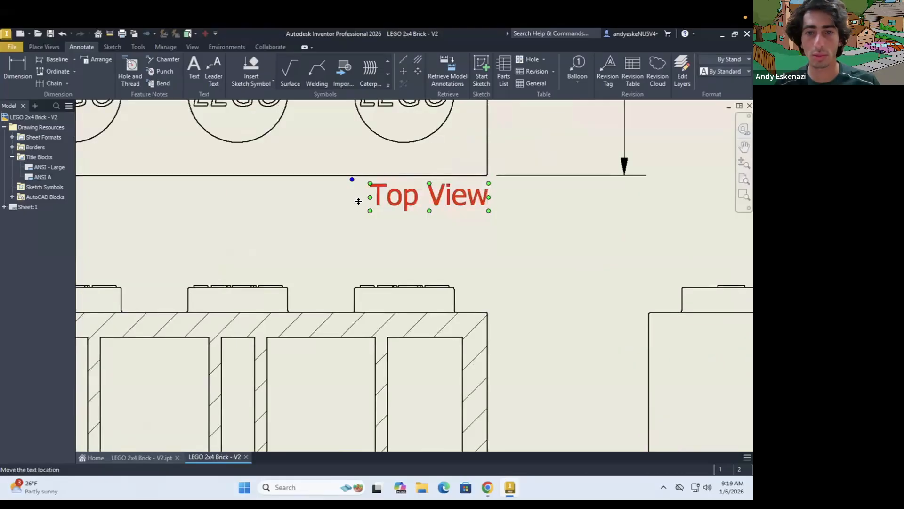
pyautogui.scroll(-2, 359, 198)
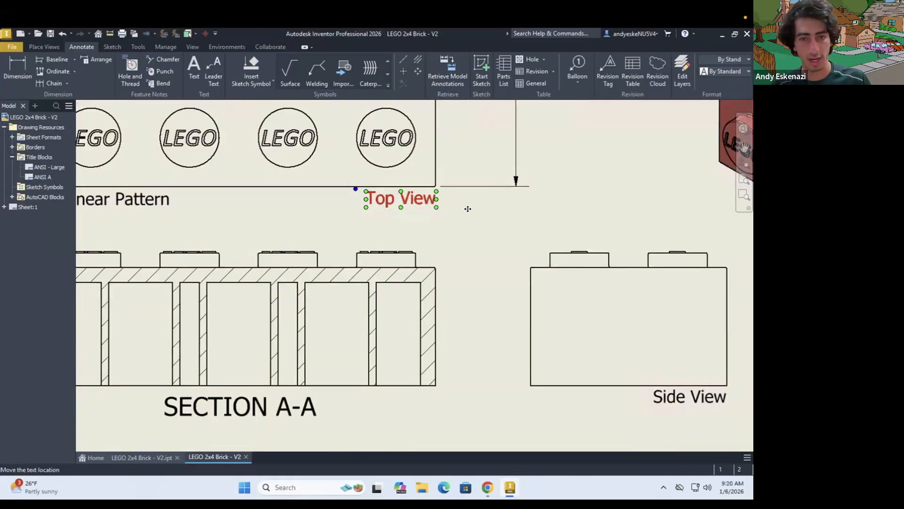
# Place a single copy of the "Top View" label beneath the isometric view's lowest corner, undoing any extra copy
pyautogui.press('t')
pyautogui.scroll(-4, 502, 222)
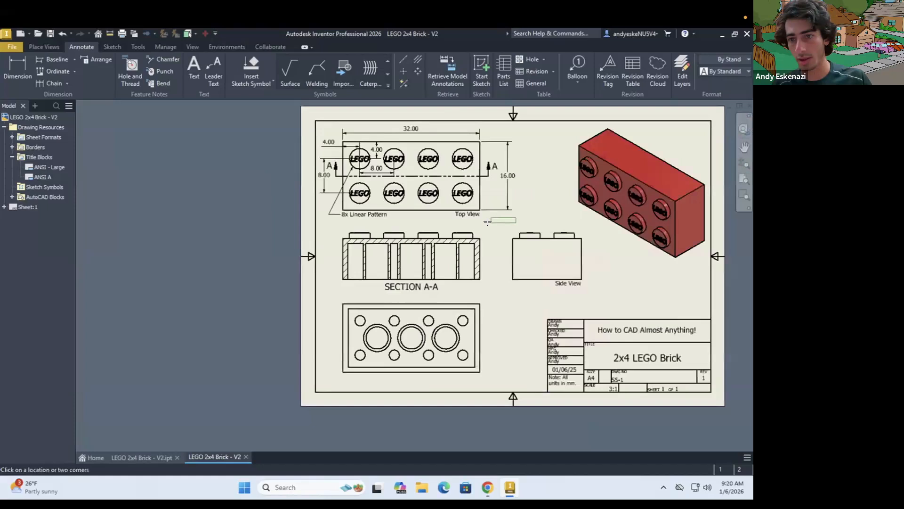
pyautogui.scroll(3, 679, 271)
pyautogui.click(676, 265)
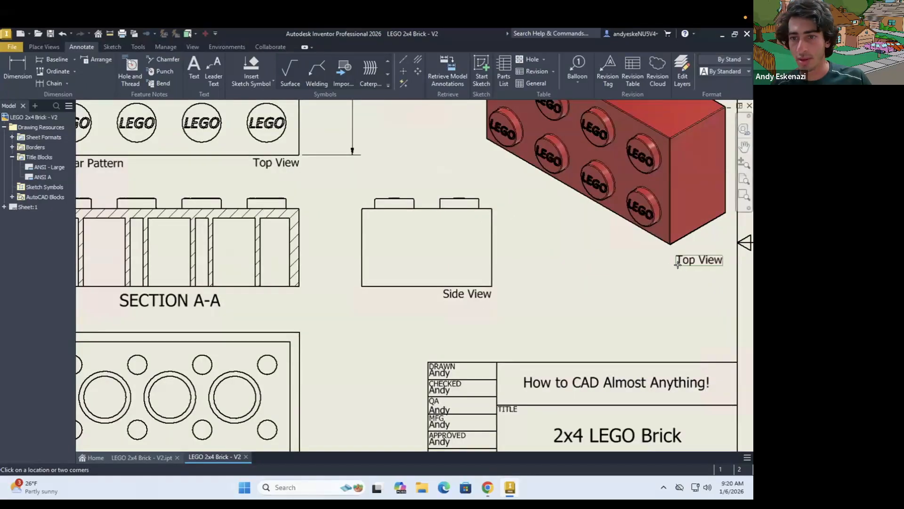
pyautogui.click(691, 260)
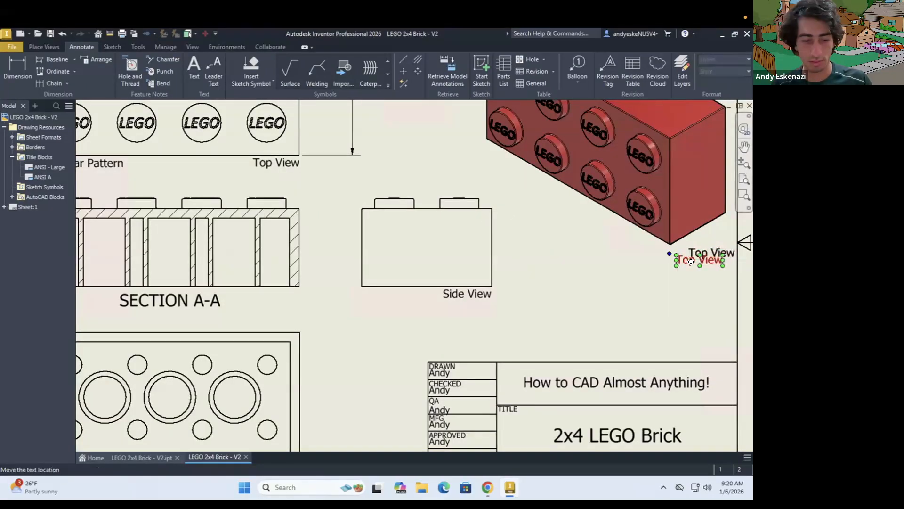
pyautogui.hotkey('ctrl', 'z')
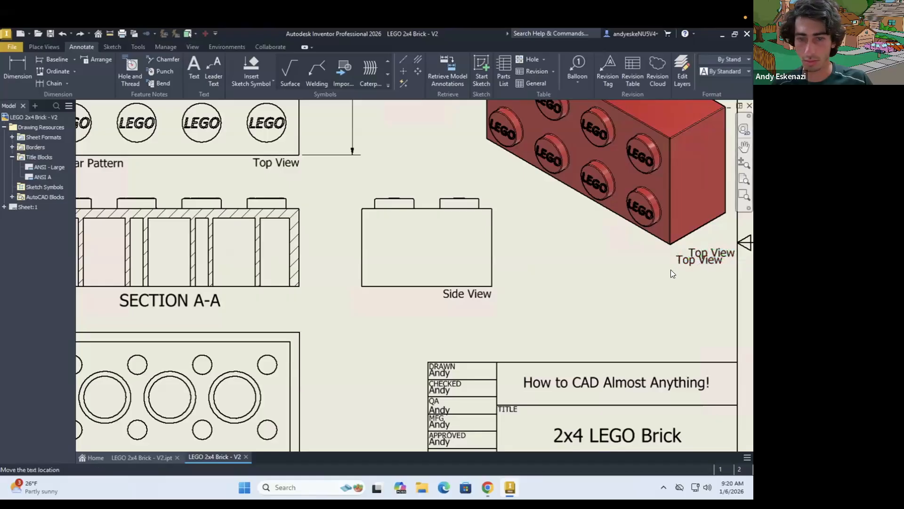
pyautogui.click(690, 259)
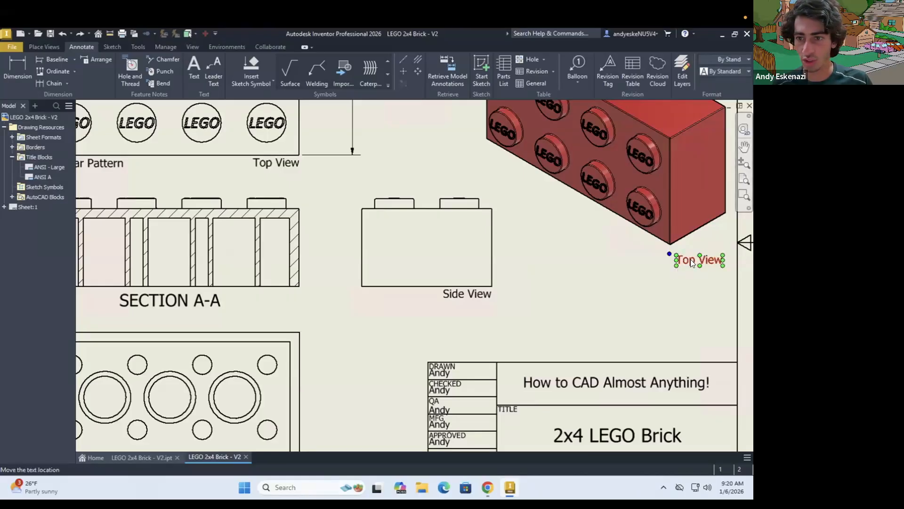
# Change the label beneath the isometric view to "Isometric View", split over two lines
pyautogui.doubleClick(692, 262)
pyautogui.moveTo(276, 343); pyautogui.dragTo(226, 342)
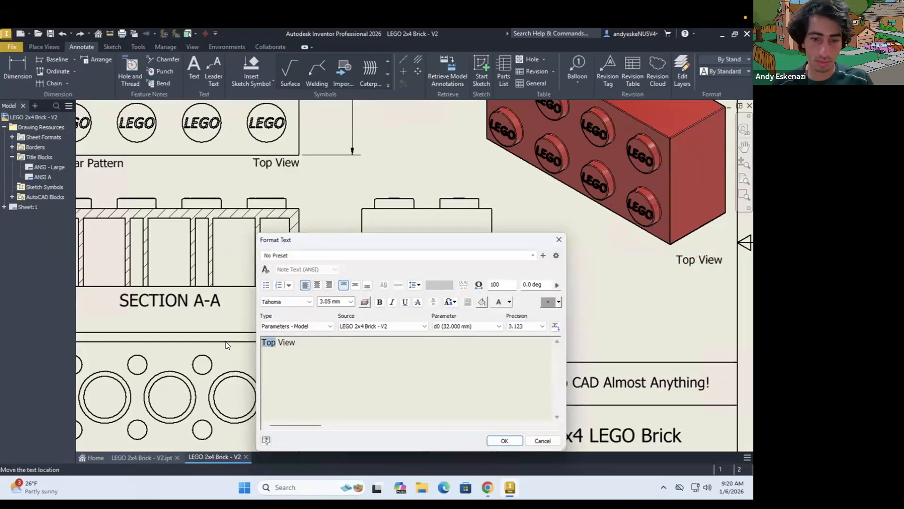
pyautogui.write('Isometric')
pyautogui.press('Return')
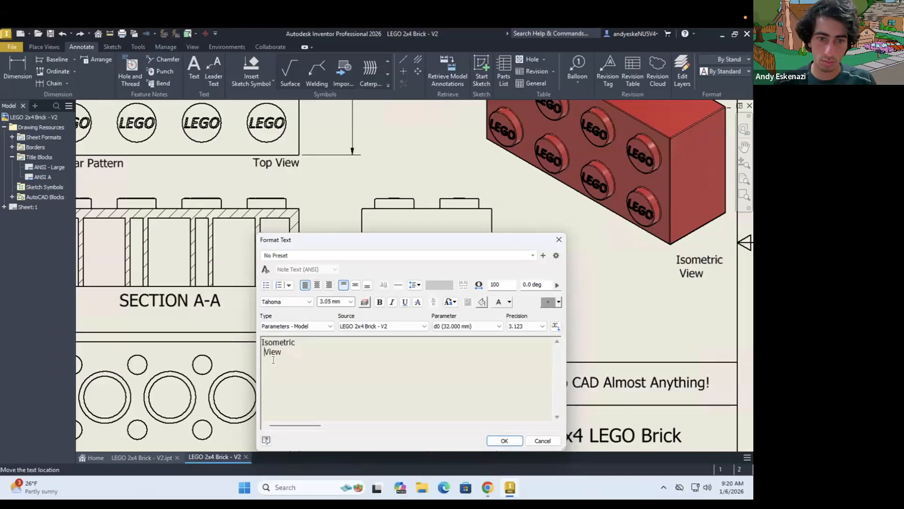
pyautogui.click(504, 440)
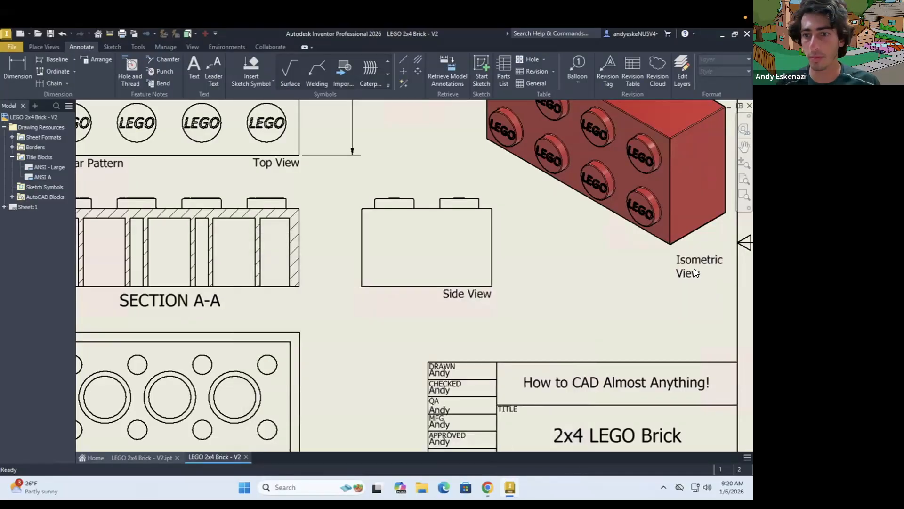
# Check the reference drawing in the browser, then move the "Isometric View" label closer to the isometric brick's lowest corner
pyautogui.click(487, 486)
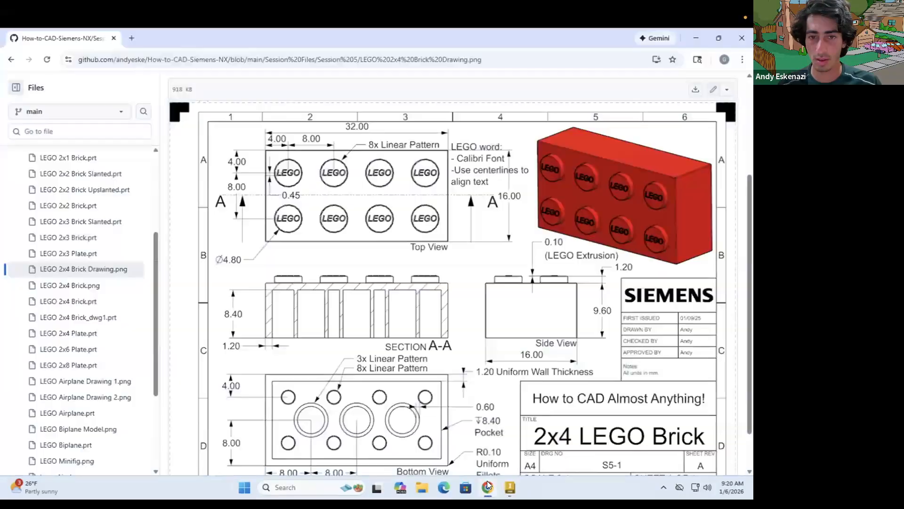
pyautogui.hotkey('alt', 'Tab')
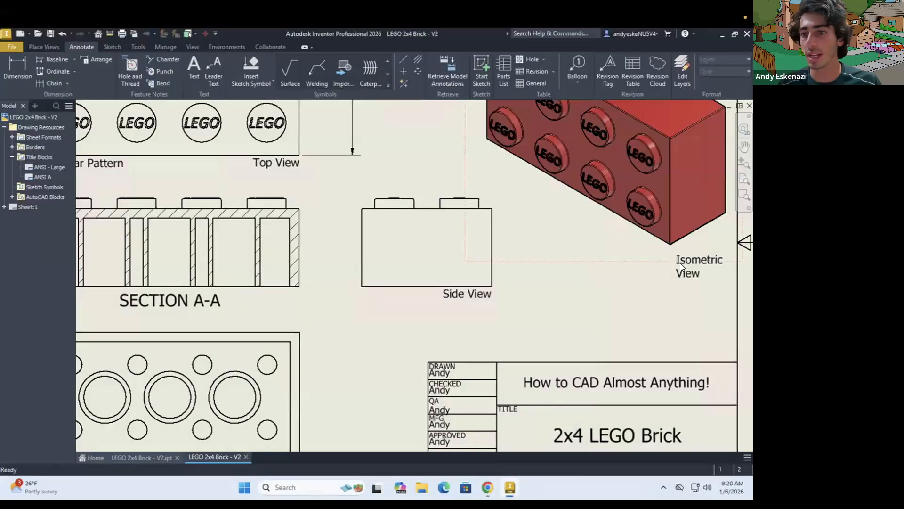
pyautogui.click(685, 250)
pyautogui.moveTo(686, 248); pyautogui.dragTo(690, 233)
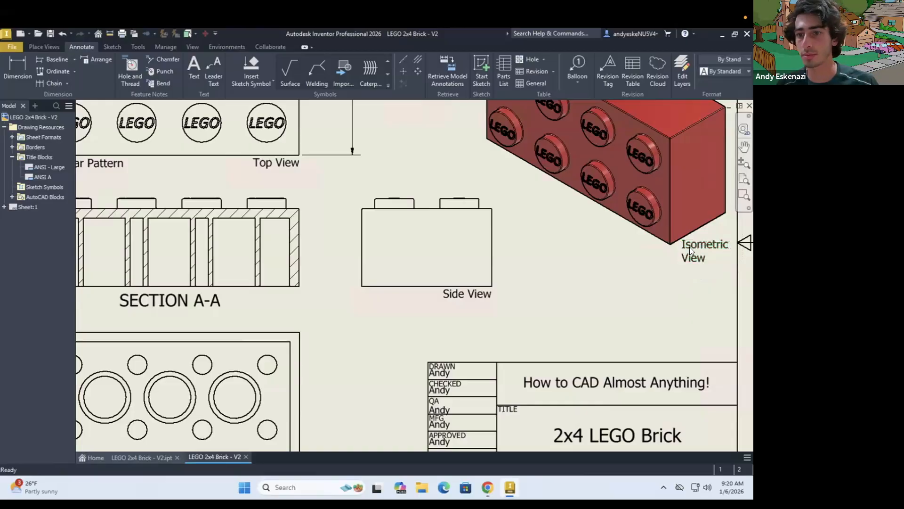
pyautogui.moveTo(689, 253); pyautogui.dragTo(688, 253)
pyautogui.click(592, 284)
pyautogui.scroll(-3, 592, 285)
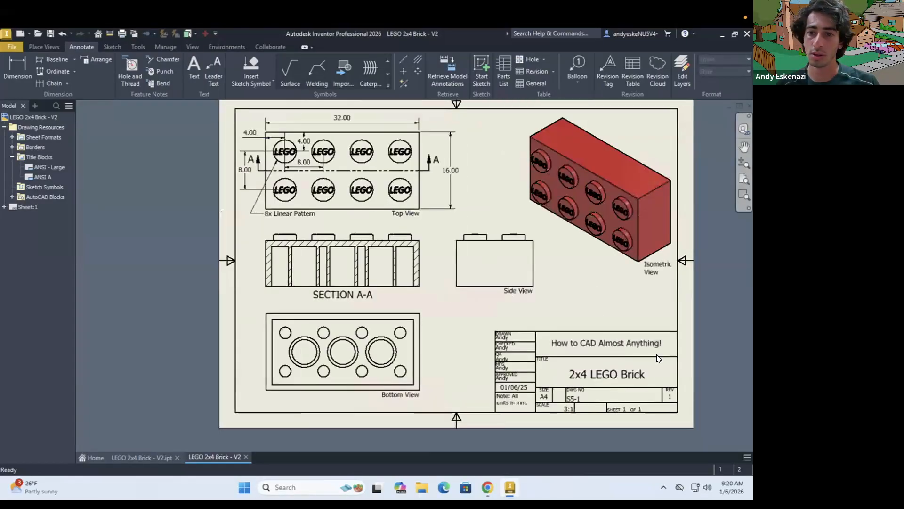
pyautogui.scroll(-3, 643, 281)
pyautogui.scroll(5, 668, 284)
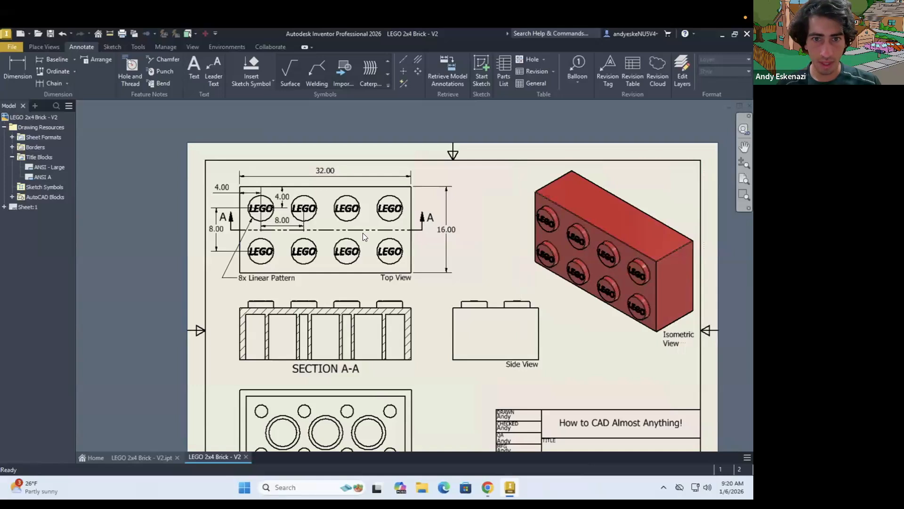
pyautogui.scroll(3, 282, 226)
pyautogui.scroll(2, 531, 205)
pyautogui.scroll(2, 482, 207)
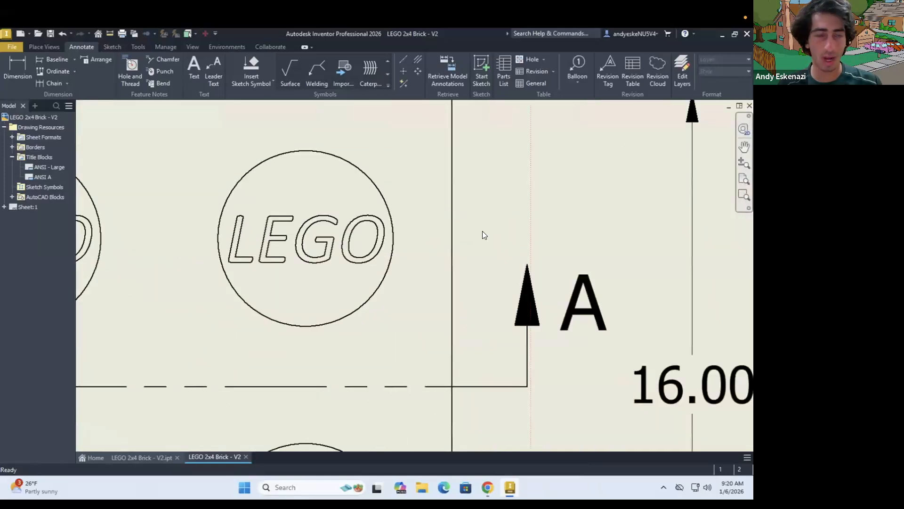
pyautogui.press('d')
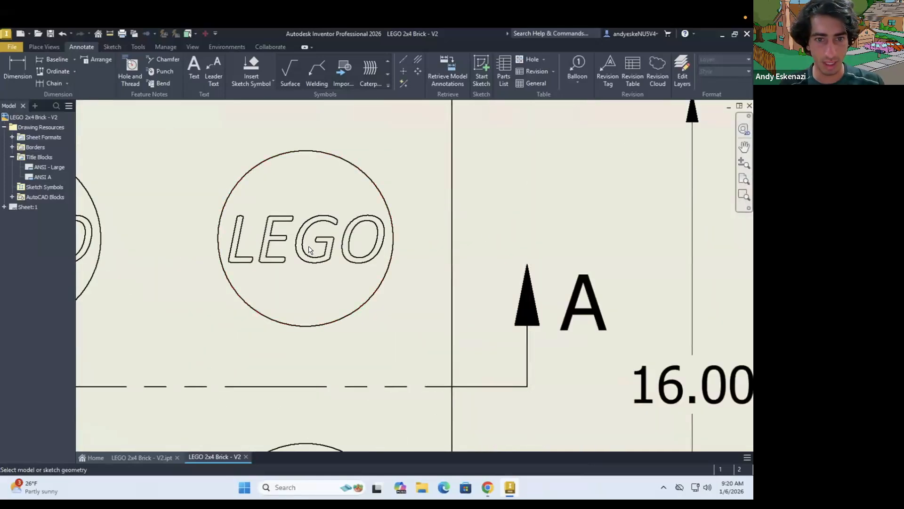
pyautogui.click(273, 263)
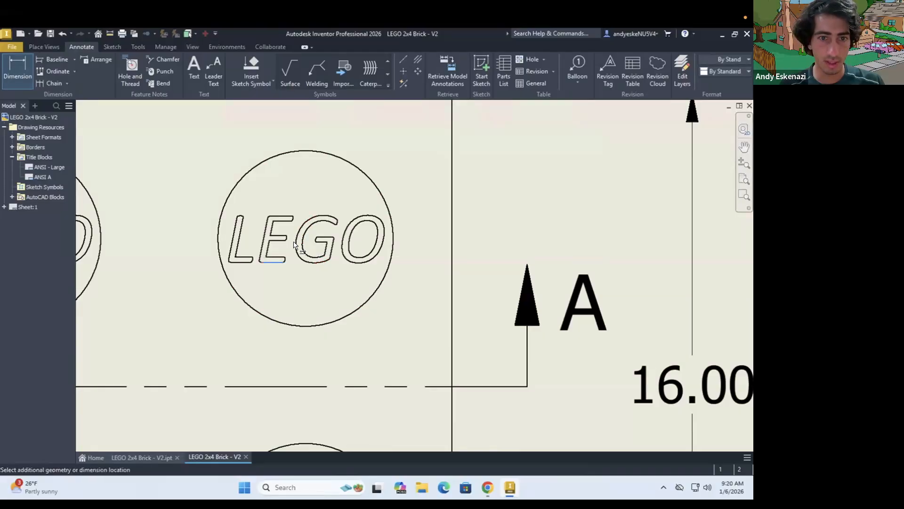
pyautogui.press('Escape')
pyautogui.press('Escape')
# Start a line sketch on the top view at the upper-right stud's LEGO lettering
pyautogui.click(46, 46)
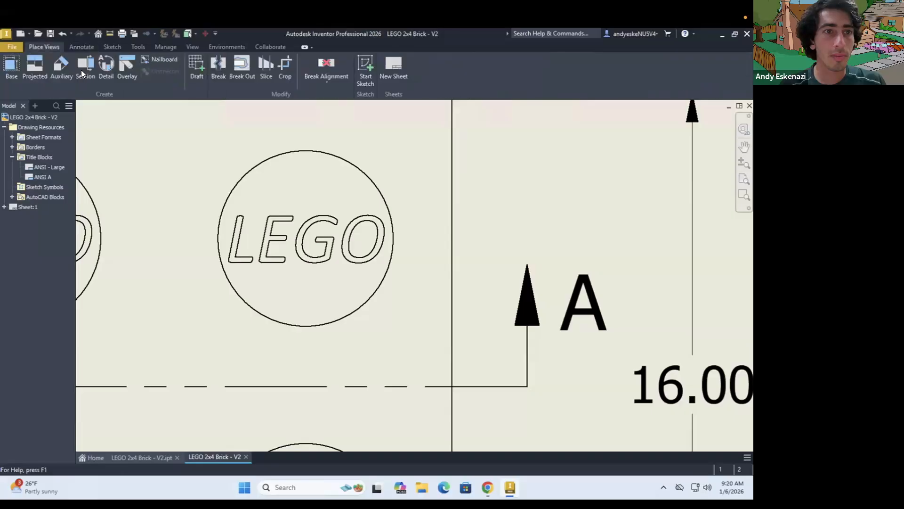
pyautogui.click(113, 45)
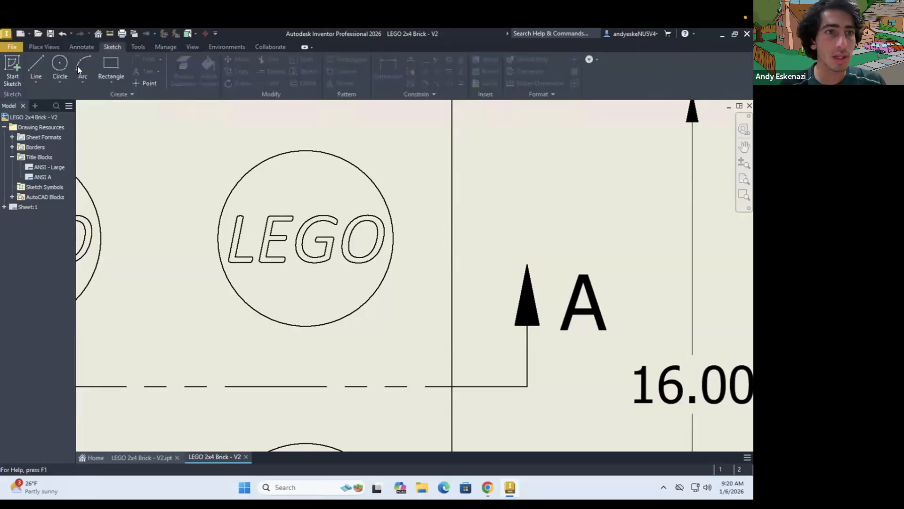
pyautogui.press('l')
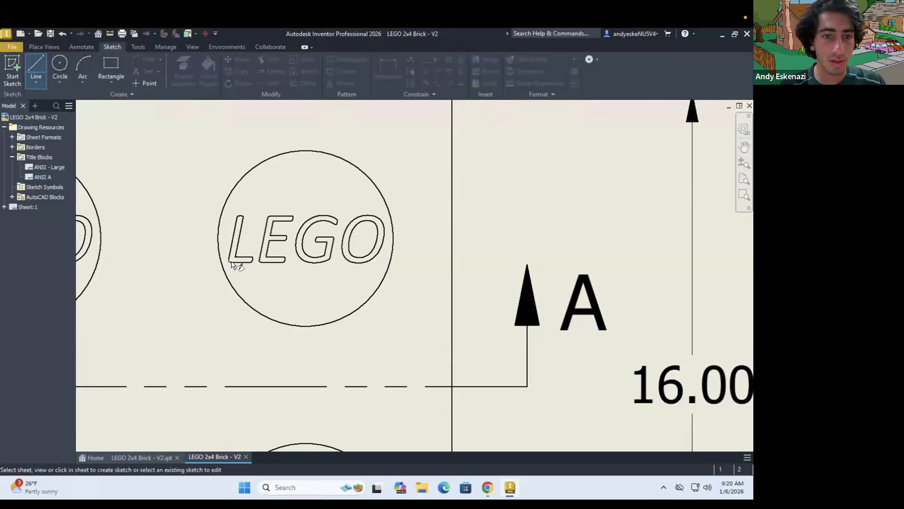
pyautogui.click(232, 264)
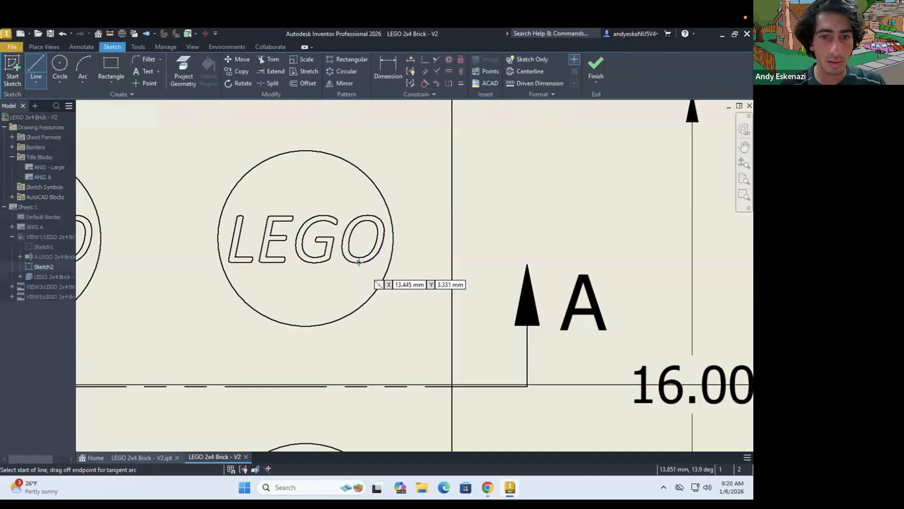
# Sketch a horizontal line about 3.5 mm long along the base of the LEGO lettering and make it a centerline
pyautogui.click(359, 262)
pyautogui.click(230, 262)
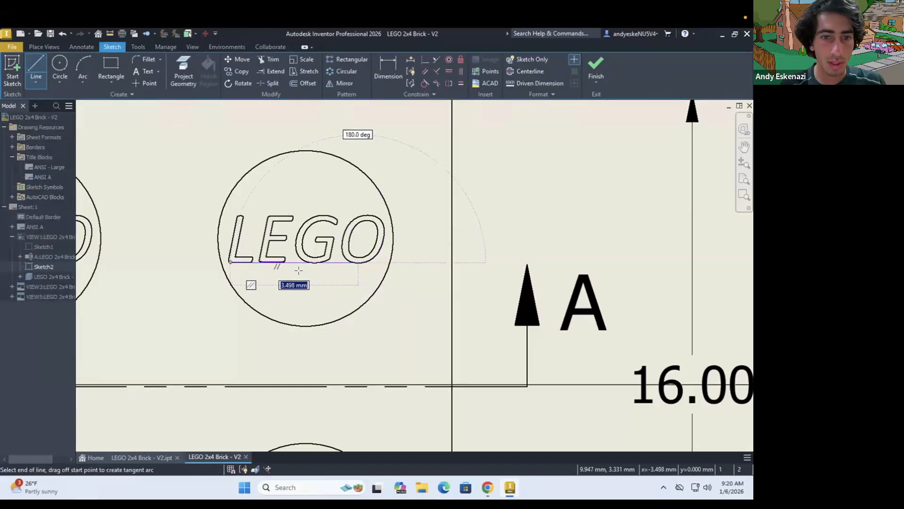
pyautogui.press('Escape')
pyautogui.press('Escape')
pyautogui.click(296, 262)
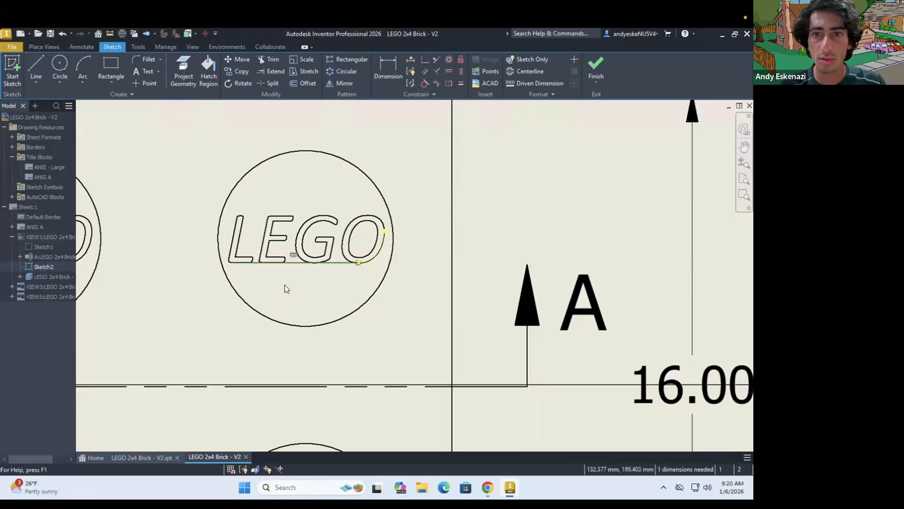
pyautogui.rightClick(334, 261)
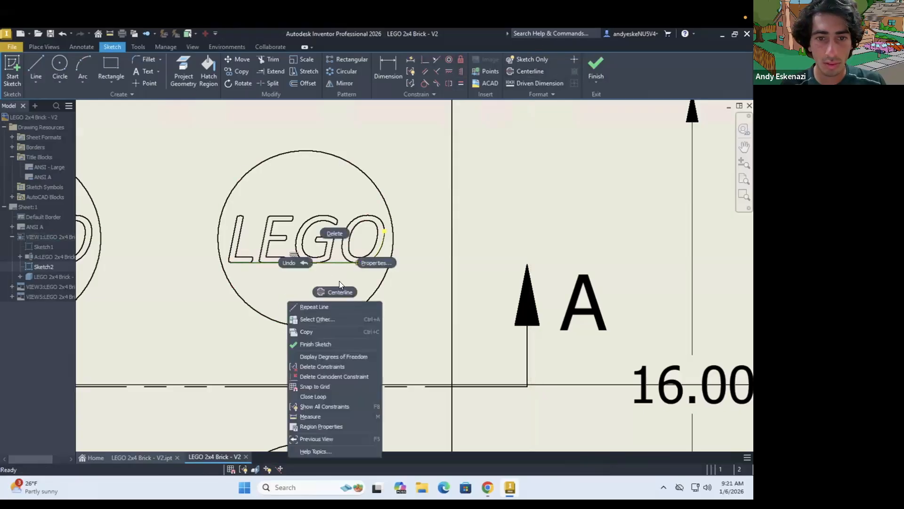
pyautogui.click(339, 291)
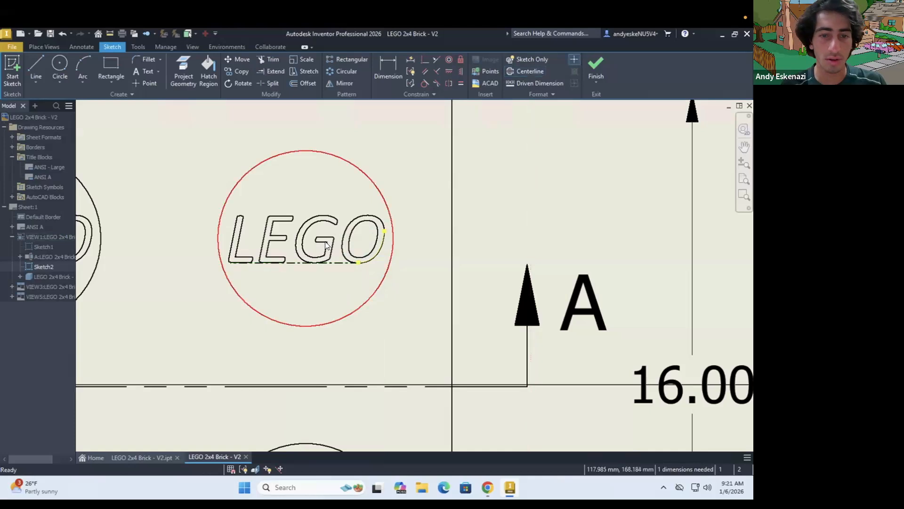
# Sketch a horizontal line across the full width of the upper-right stud circle through its center and make it a centerline
pyautogui.scroll(-3, 330, 240)
pyautogui.scroll(5, 320, 229)
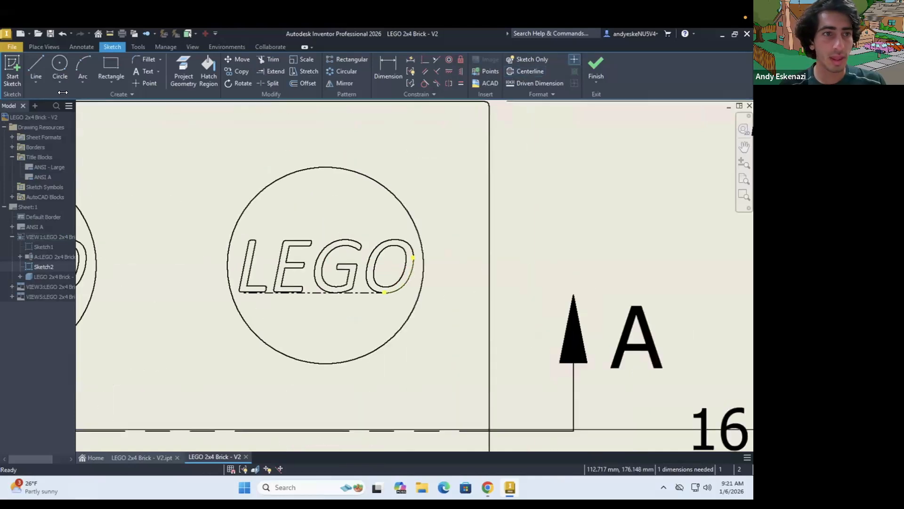
pyautogui.click(36, 67)
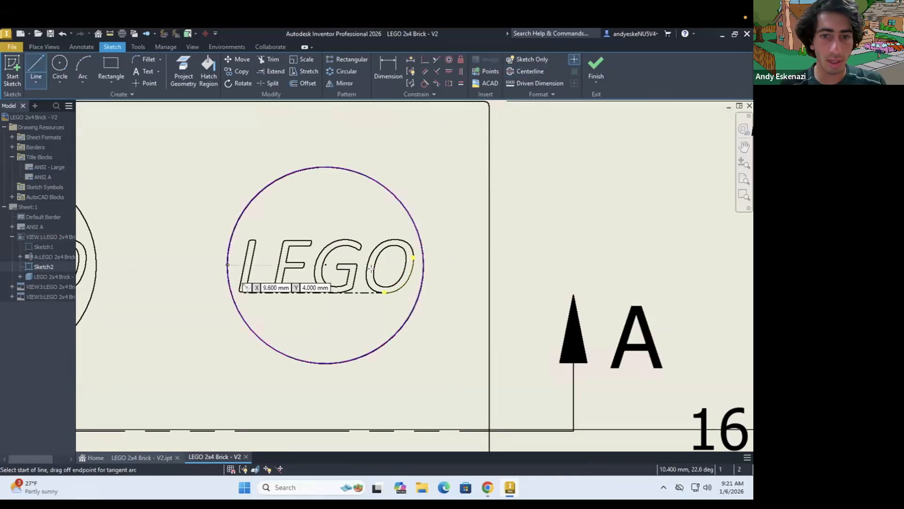
pyautogui.click(227, 265)
pyautogui.click(424, 264)
pyautogui.press('Escape')
pyautogui.click(306, 265)
pyautogui.click(513, 70)
pyautogui.press('Escape')
# Dimension the distance between the stud's middle centerline and the centerline at the lettering's base as 0.65 mm
pyautogui.press('d')
pyautogui.click(416, 266)
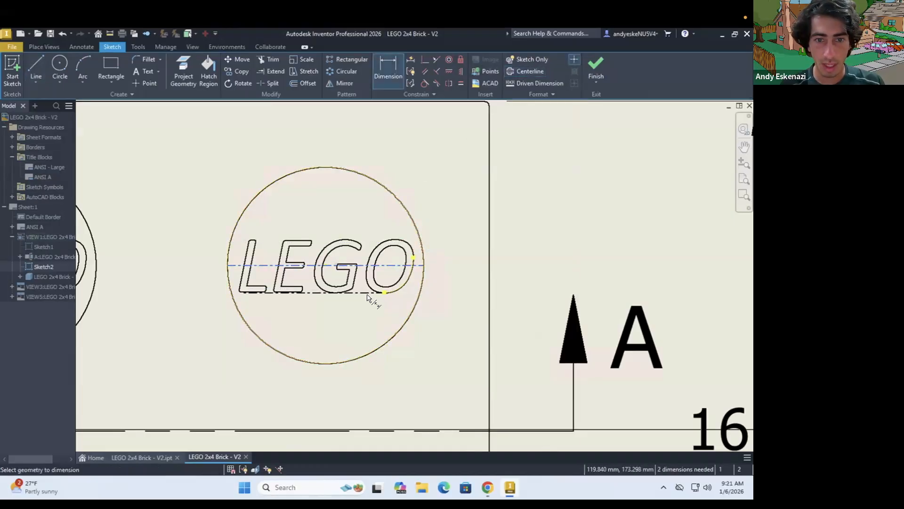
pyautogui.click(399, 292)
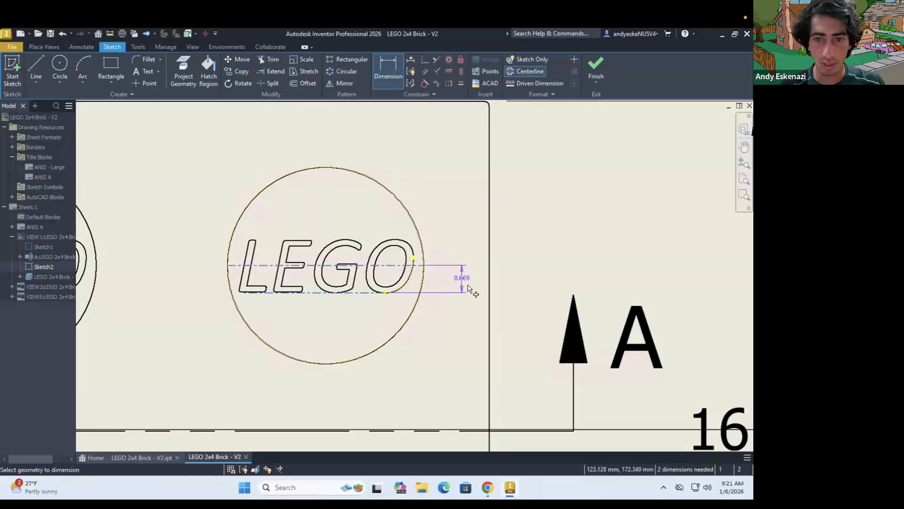
pyautogui.click(470, 287)
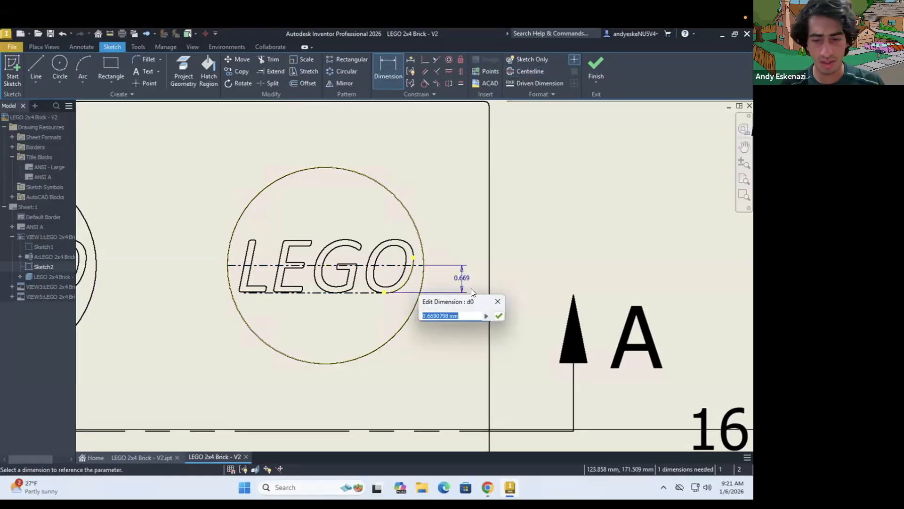
pyautogui.write('0.65')
pyautogui.press('Return')
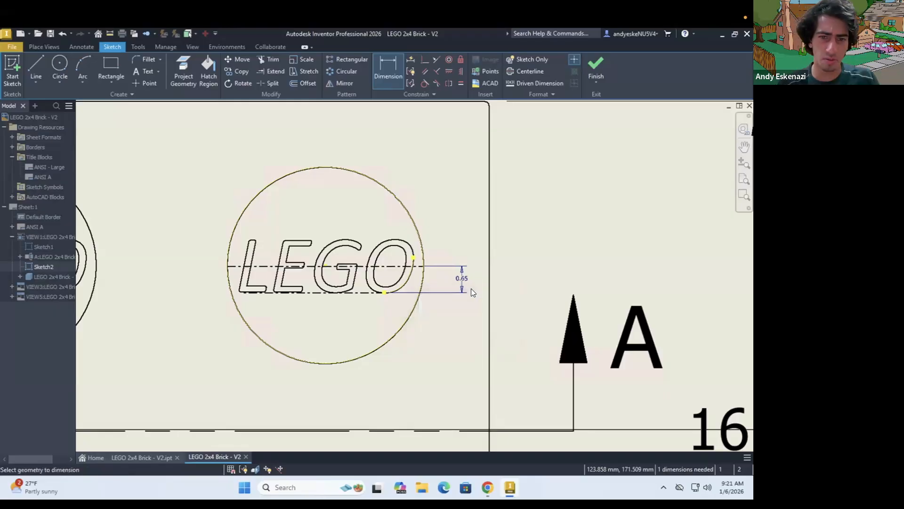
pyautogui.press('Escape')
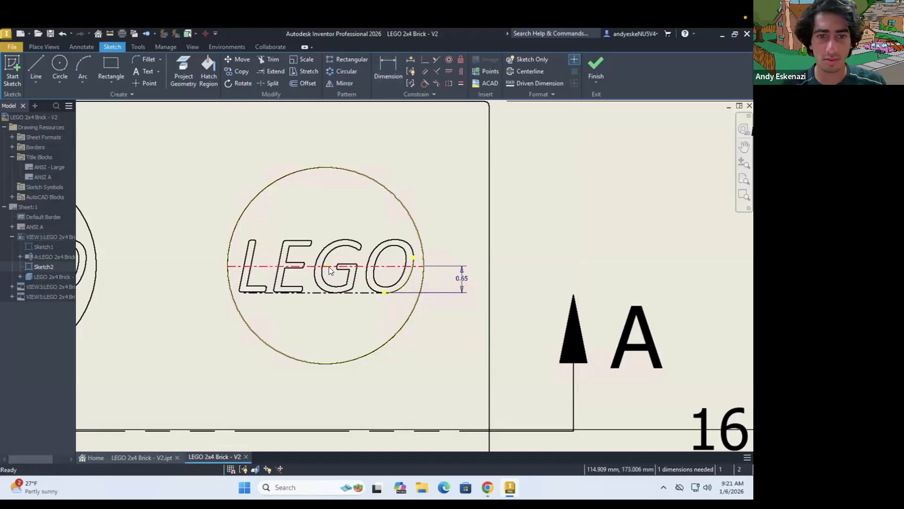
# Try to make the middle centerline coincident with the stud circle's center, and undo the change of its offset dimension to 0.65 mm
pyautogui.scroll(7, 328, 266)
pyautogui.click(301, 266)
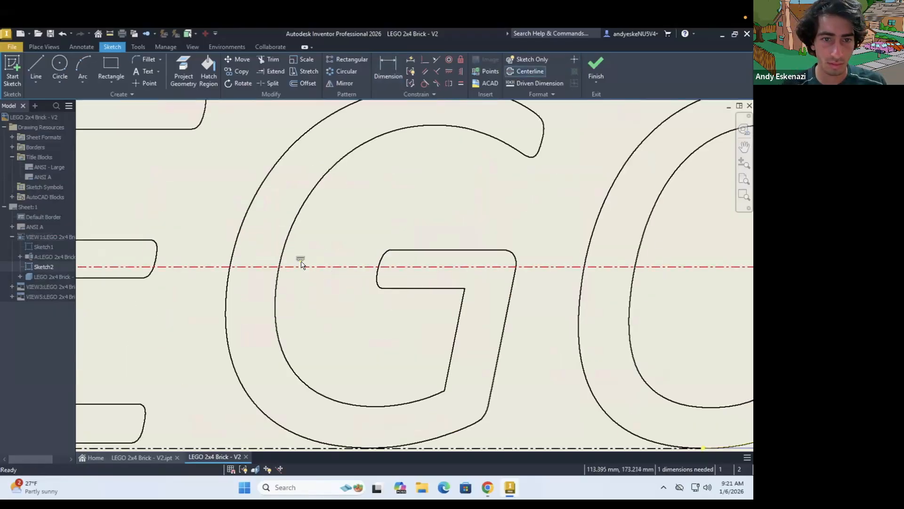
pyautogui.scroll(5, 299, 267)
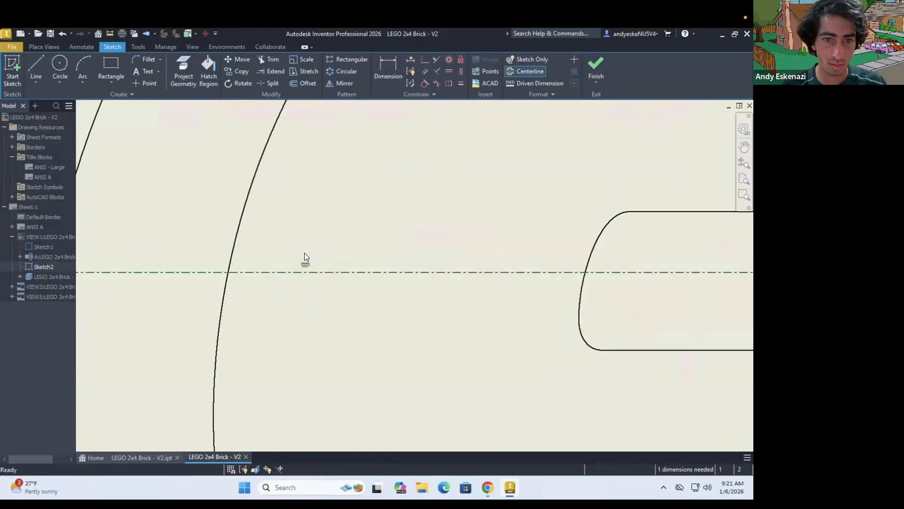
pyautogui.click(305, 252)
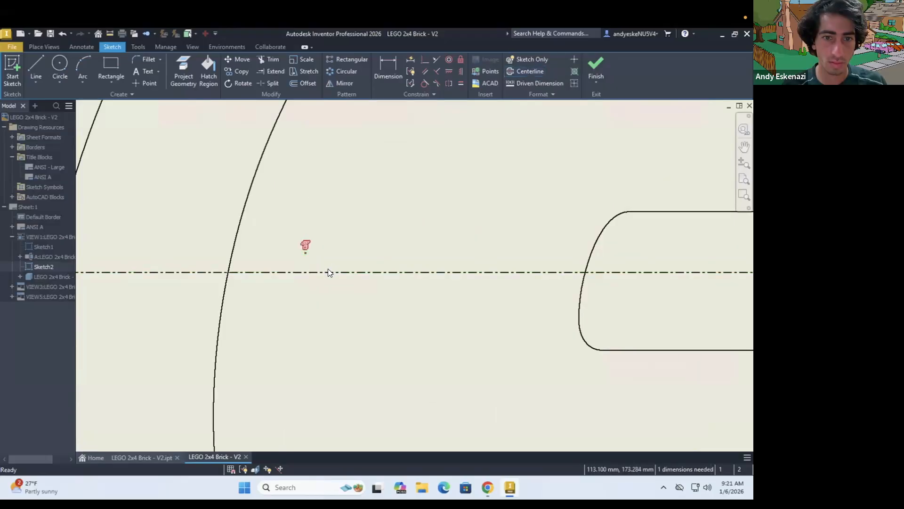
pyautogui.click(421, 61)
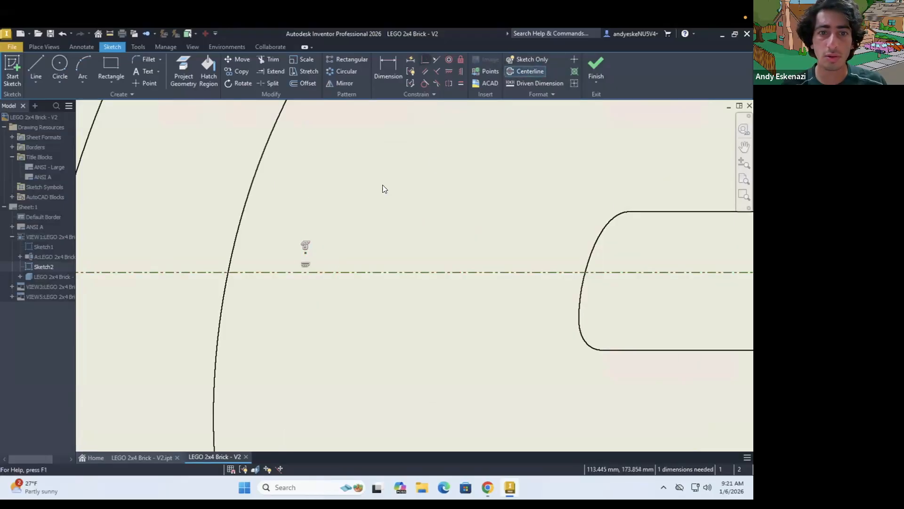
pyautogui.click(217, 121)
pyautogui.scroll(-3, 311, 231)
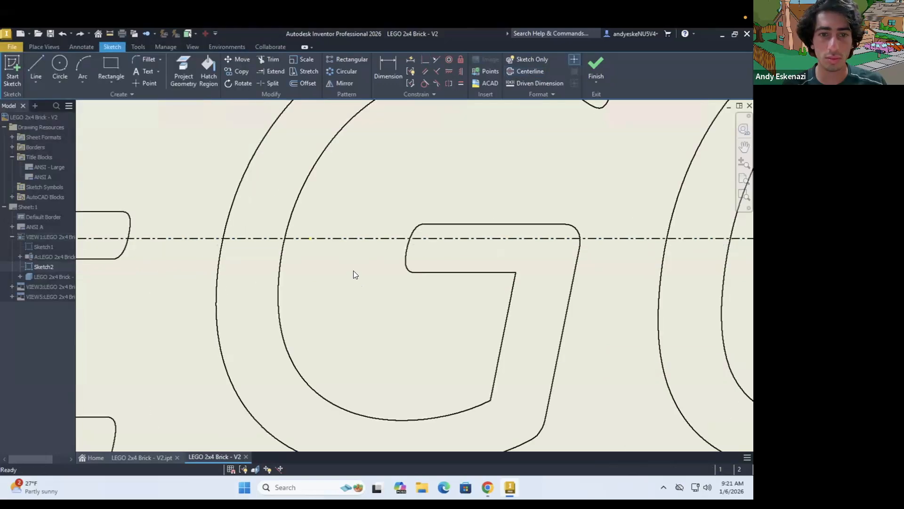
pyautogui.scroll(-5, 338, 244)
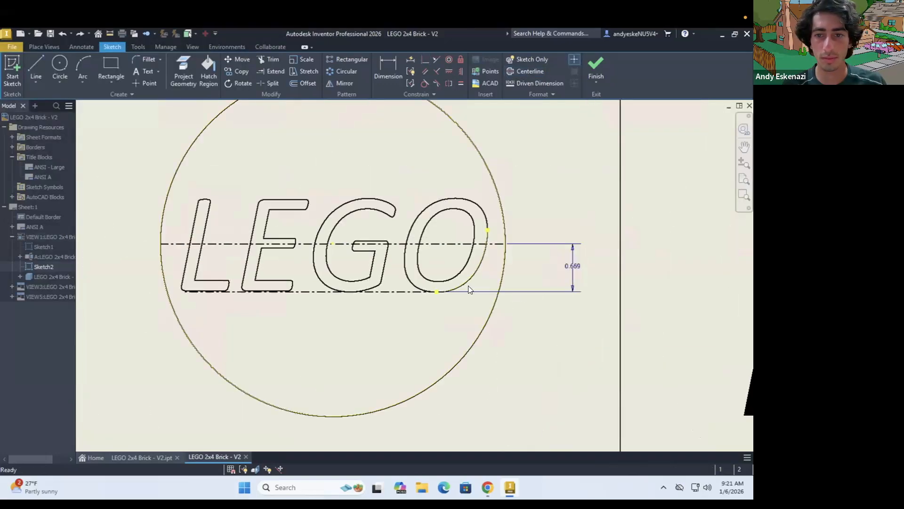
# Open the offset dimension and keep its value, then delete the centerline along the base of the LEGO lettering
pyautogui.rightClick(570, 266)
pyautogui.press('Escape')
pyautogui.click(572, 266)
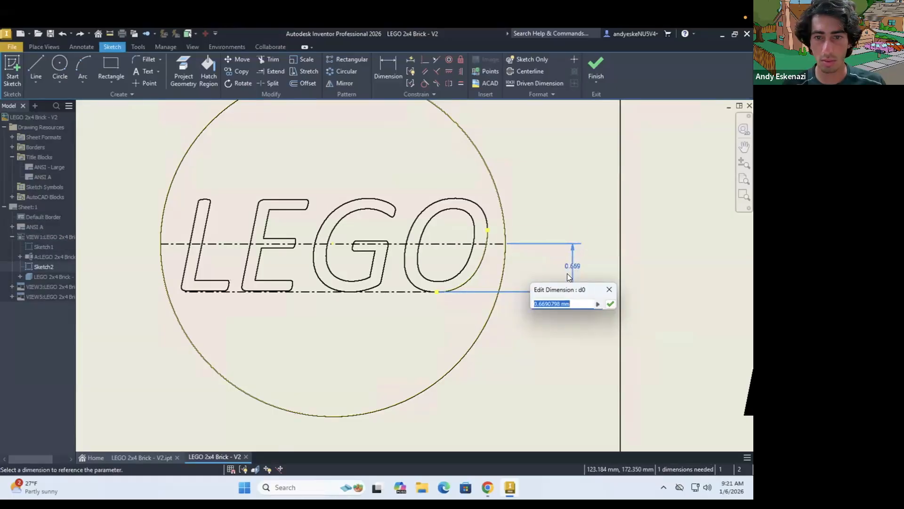
pyautogui.press('Return')
pyautogui.rightClick(399, 290)
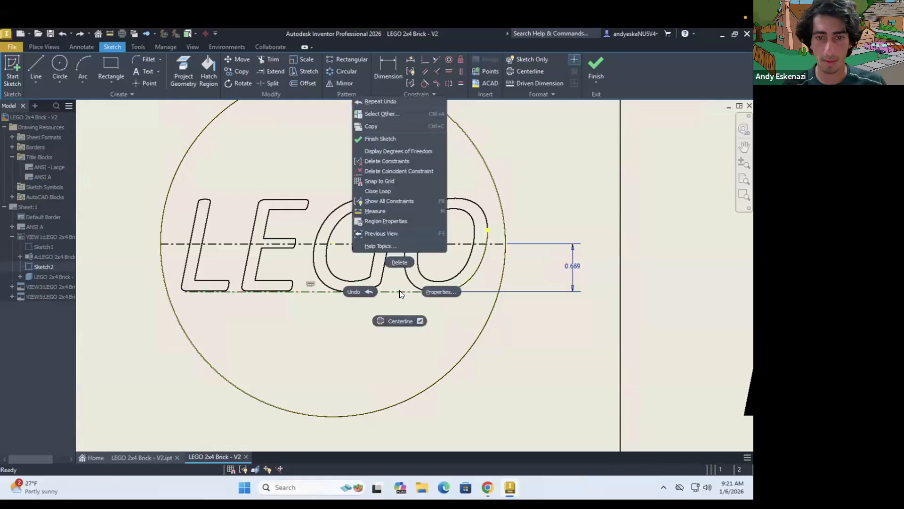
pyautogui.click(398, 262)
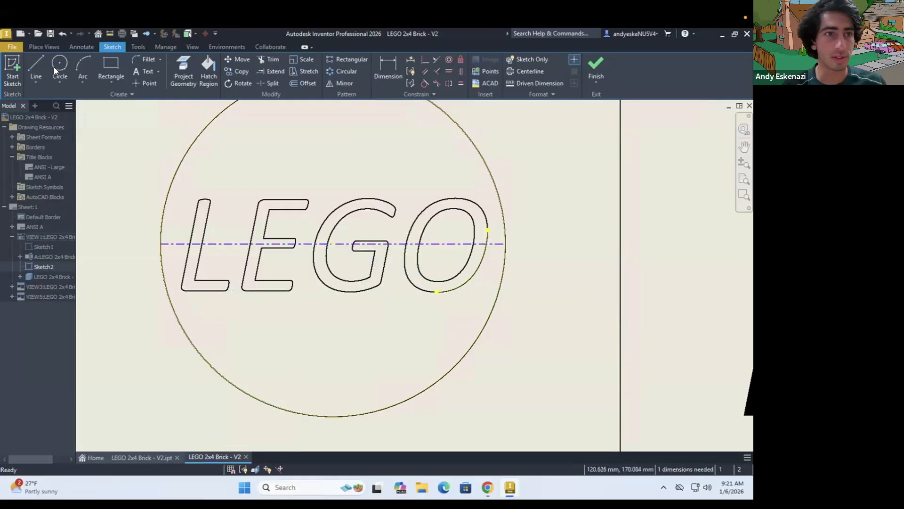
# Sketch a free horizontal line just below the LEGO lettering, about 0.74 mm below the stud's middle centerline, and make it a centerline
pyautogui.press('l')
pyautogui.click(185, 296)
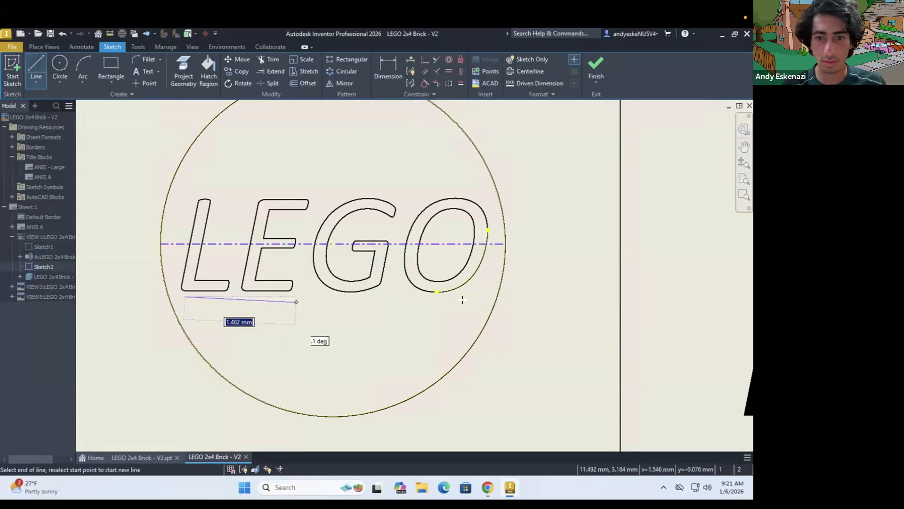
pyautogui.click(470, 297)
pyautogui.press('Escape')
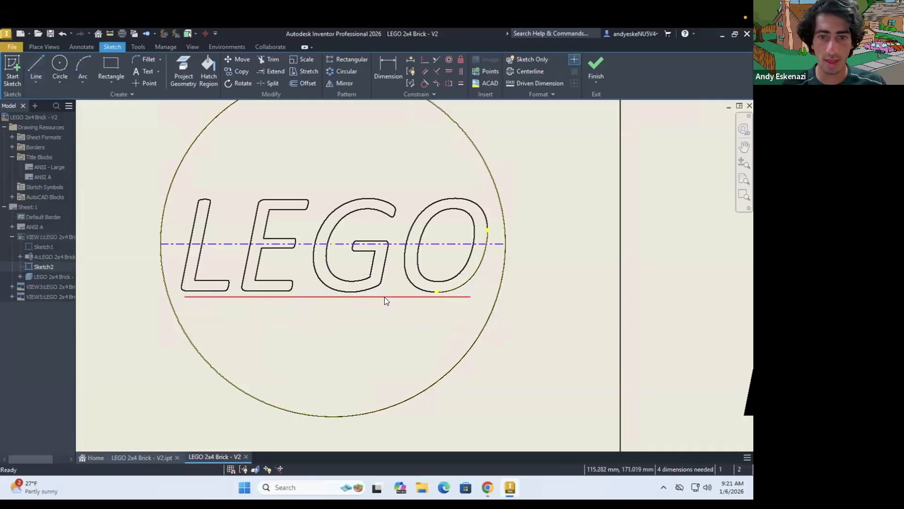
pyautogui.click(520, 71)
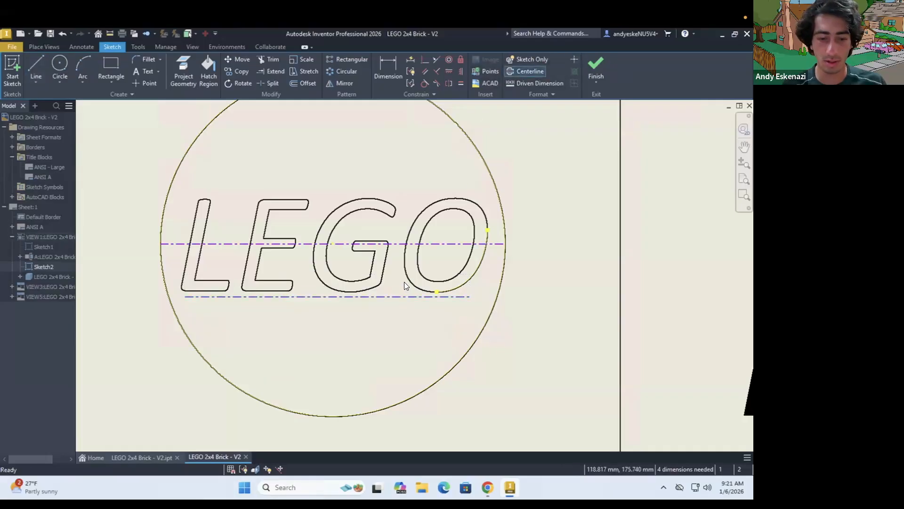
# Dimension the distance between the lower and middle centerlines of the stud and set it to 0.65 mm
pyautogui.press('d')
pyautogui.click(394, 296)
pyautogui.click(406, 243)
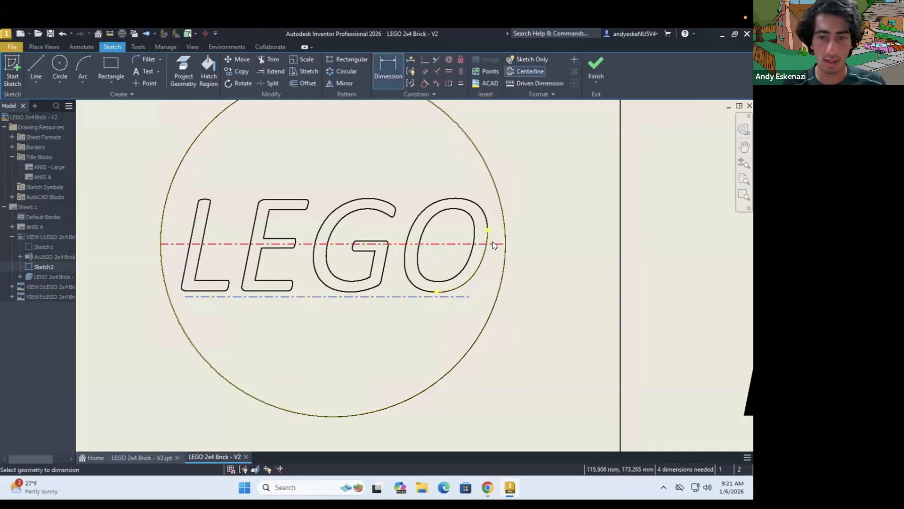
pyautogui.click(534, 257)
pyautogui.write('.')
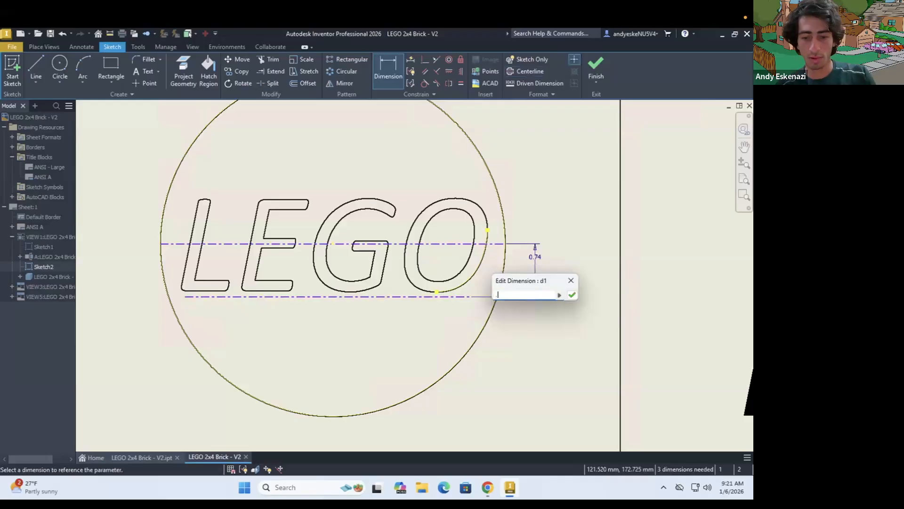
pyautogui.write('6')
pyautogui.press('Return')
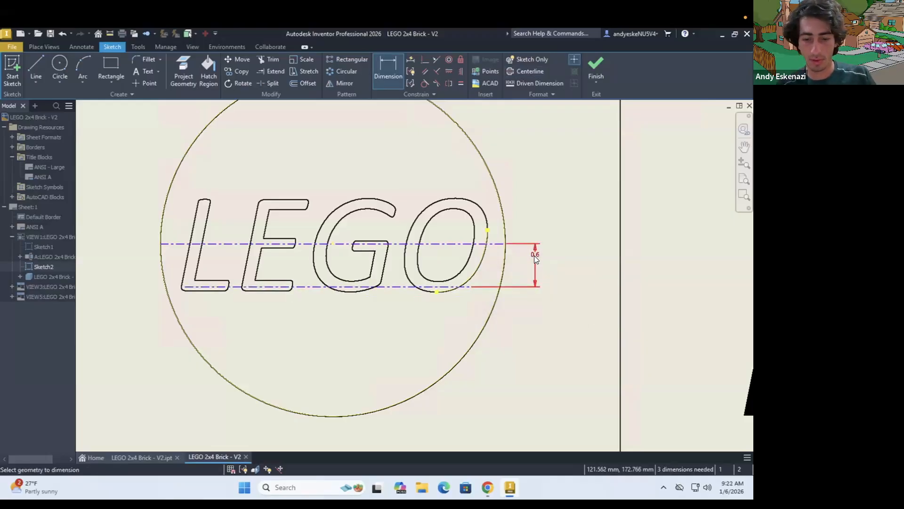
pyautogui.doubleClick(535, 257)
pyautogui.write('.65')
pyautogui.press('Return')
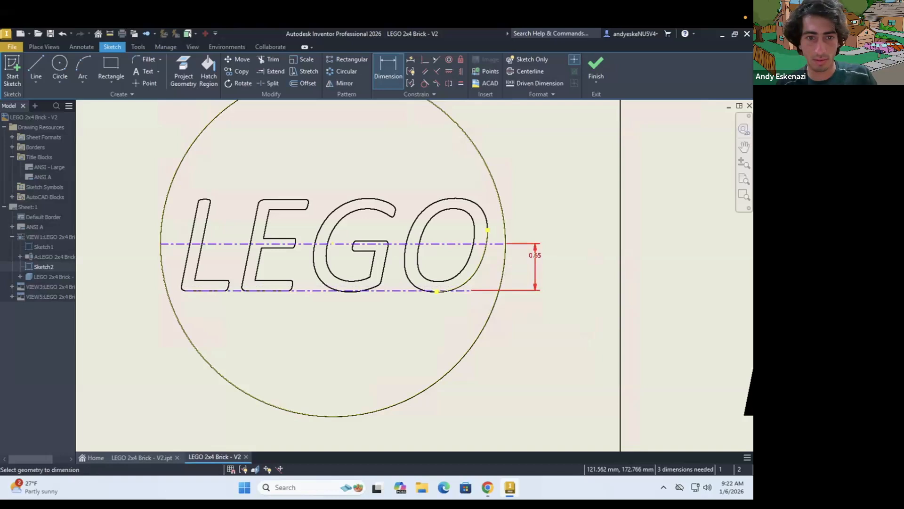
pyautogui.press('Escape')
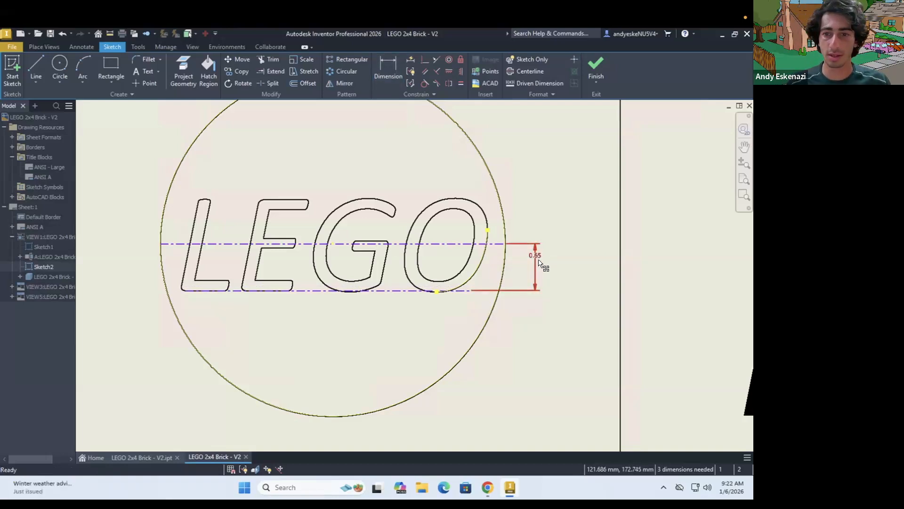
# Move the 0.65 sketch dimension of the stud lettering just outside the brick's edge, with its text above the arrows
pyautogui.scroll(2, 535, 257)
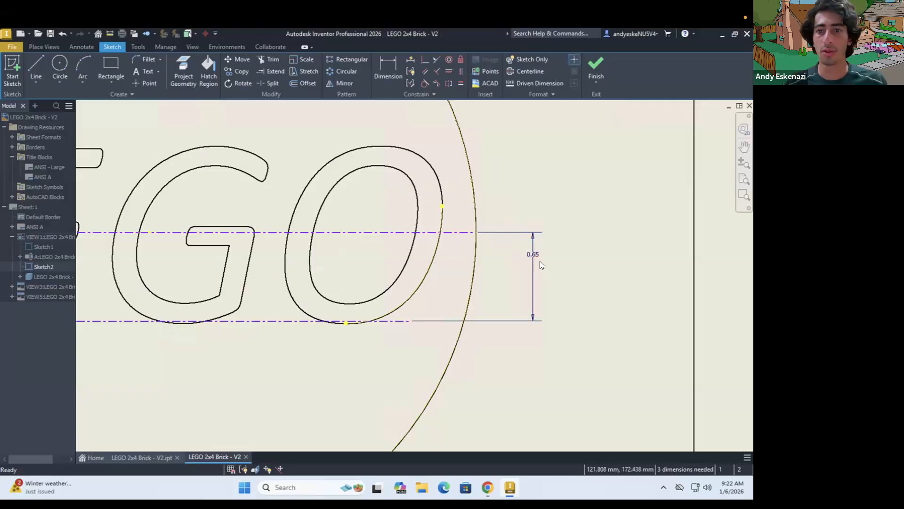
pyautogui.scroll(-5, 539, 261)
pyautogui.scroll(3, 618, 280)
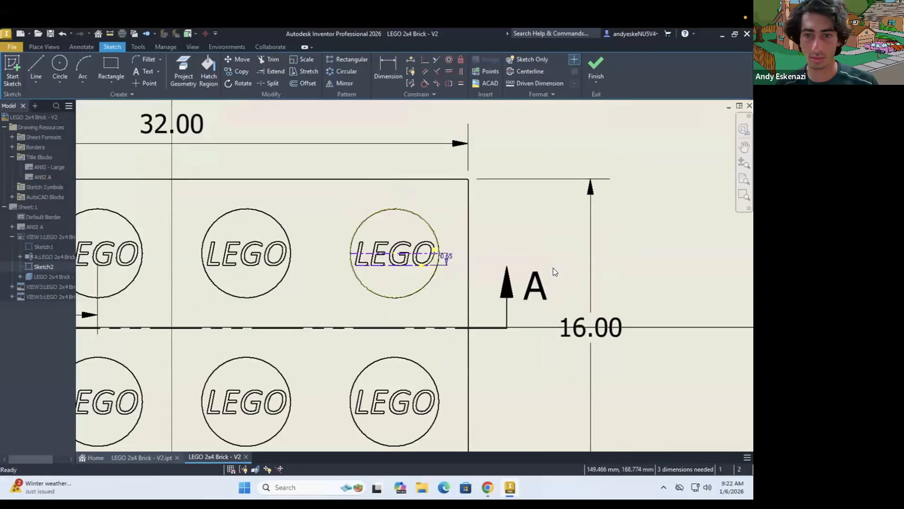
pyautogui.click(488, 260)
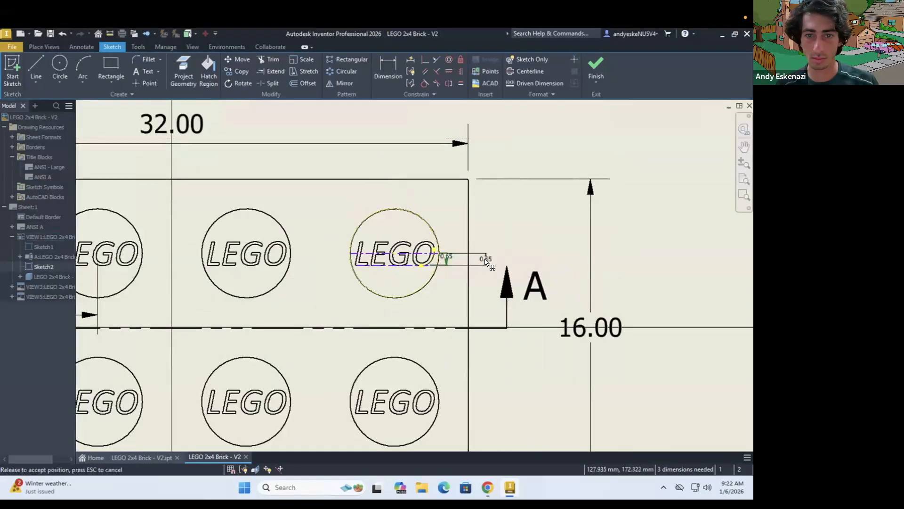
pyautogui.scroll(-2, 513, 261)
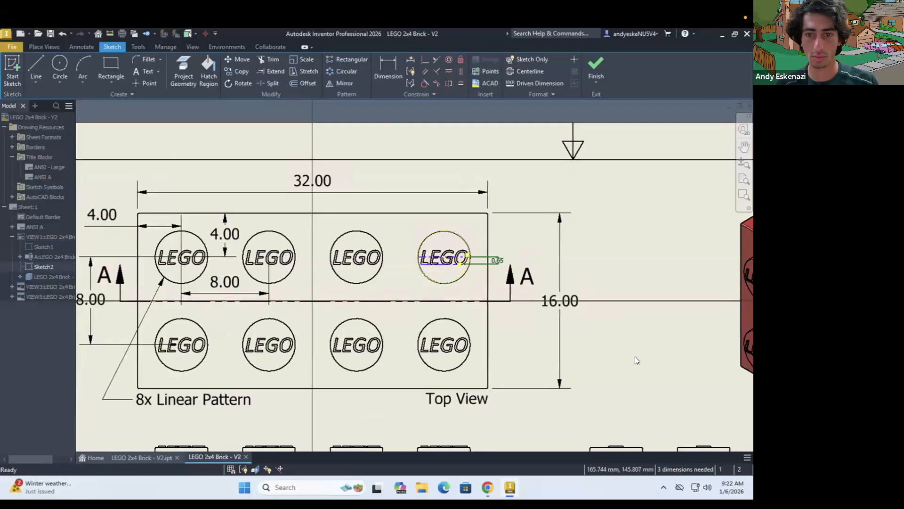
pyautogui.scroll(4, 519, 263)
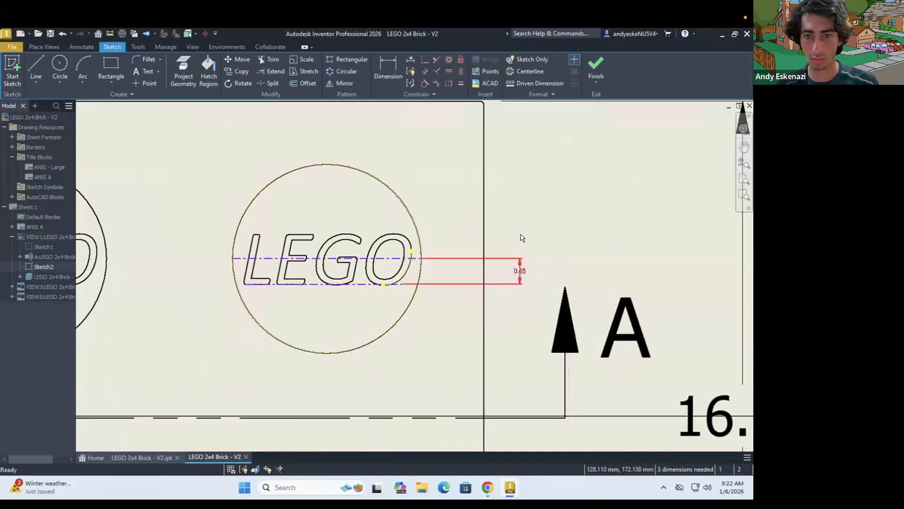
pyautogui.moveTo(517, 272); pyautogui.dragTo(533, 264)
pyautogui.moveTo(533, 263)
pyautogui.mouseDown()
pyautogui.moveTo(526, 219)
pyautogui.moveTo(524, 245)
pyautogui.mouseUp()
pyautogui.scroll(-6, 518, 252)
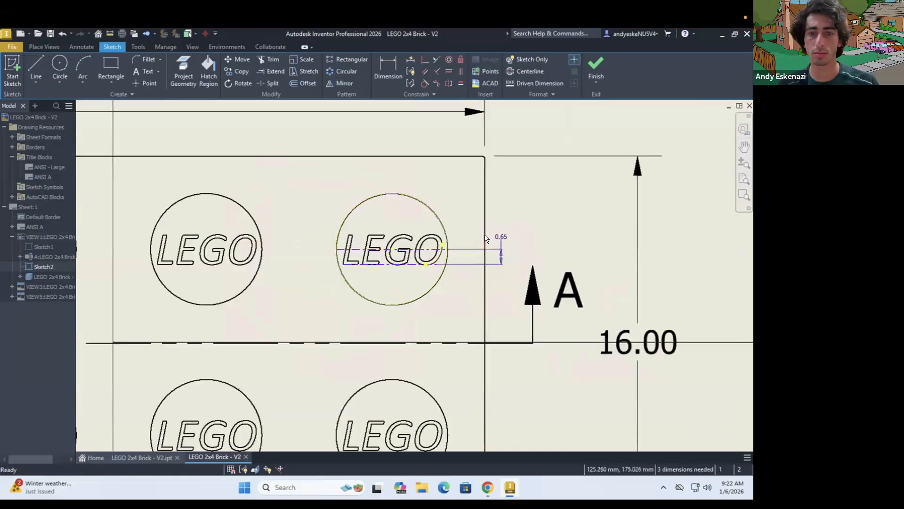
pyautogui.scroll(5, 468, 204)
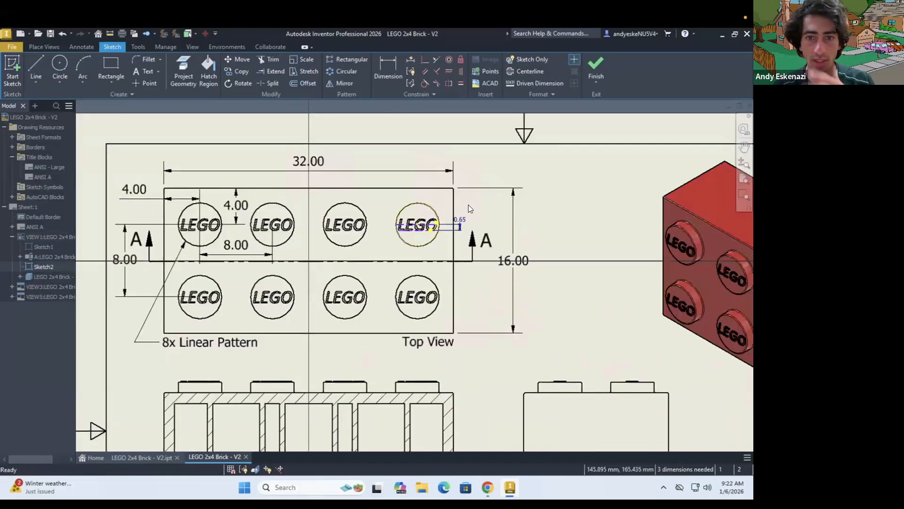
pyautogui.moveTo(454, 235); pyautogui.dragTo(411, 215)
pyautogui.scroll(5, 480, 233)
pyautogui.scroll(-5, 411, 215)
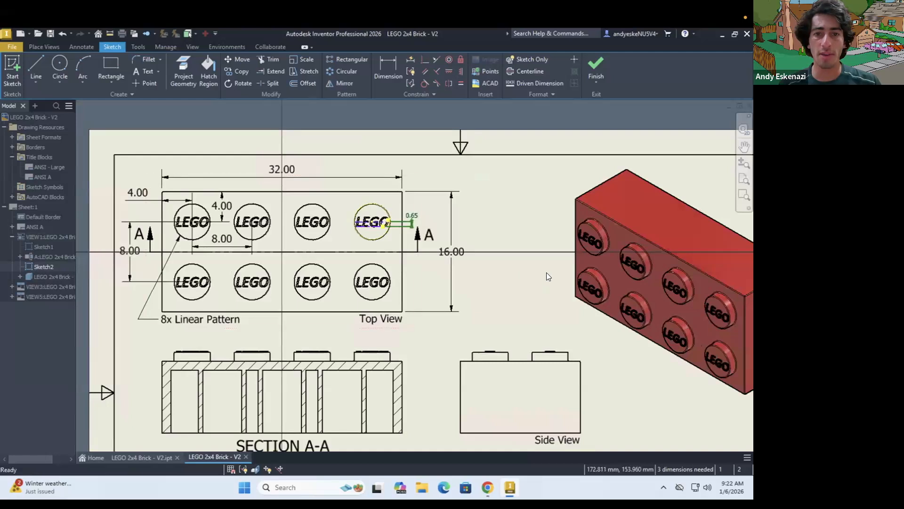
# Check the side view's dimensions in the reference drawing in the browser, and return to the Inventor drawing
pyautogui.scroll(-3, 546, 273)
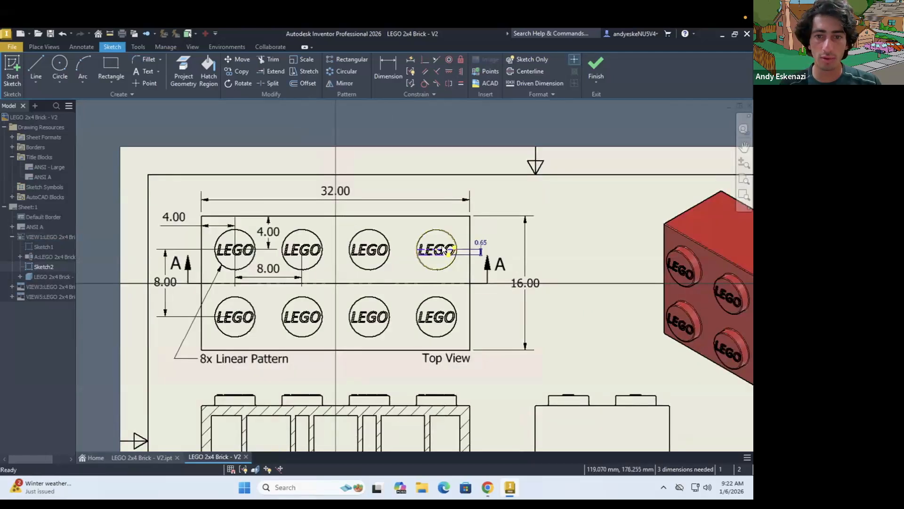
pyautogui.click(488, 487)
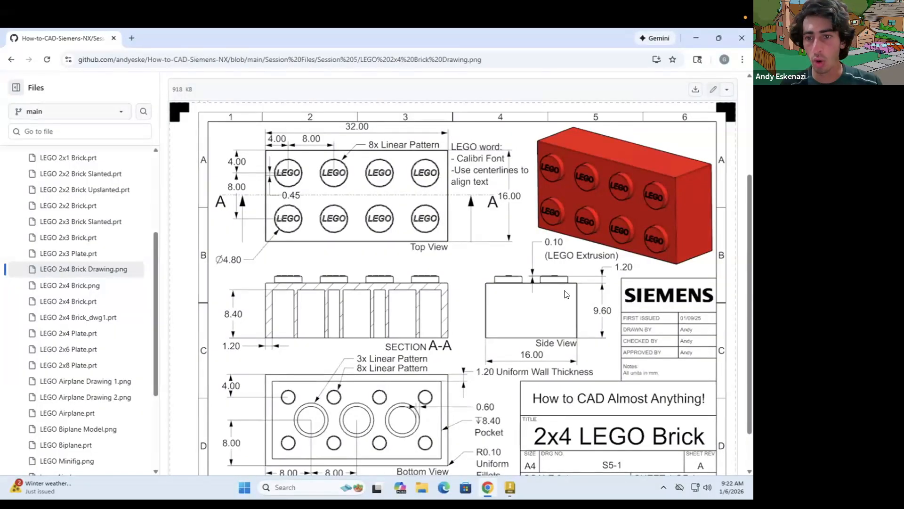
pyautogui.click(488, 484)
pyautogui.scroll(-5, 416, 253)
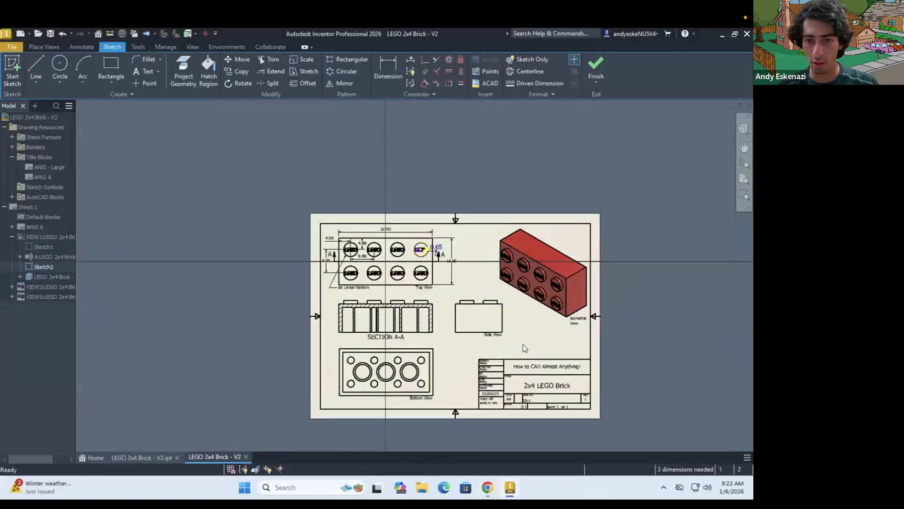
# Finish the stud sketch and place a dimension on the bottom edge of the side view, below the view
pyautogui.scroll(5, 361, 307)
pyautogui.press('d')
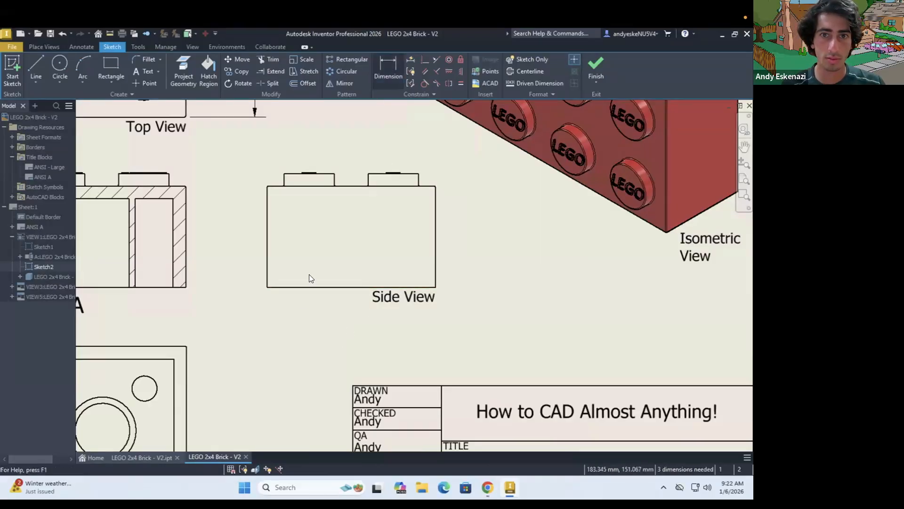
pyautogui.click(80, 47)
pyautogui.press('Escape')
pyautogui.press('d')
pyautogui.click(735, 67)
pyautogui.click(347, 288)
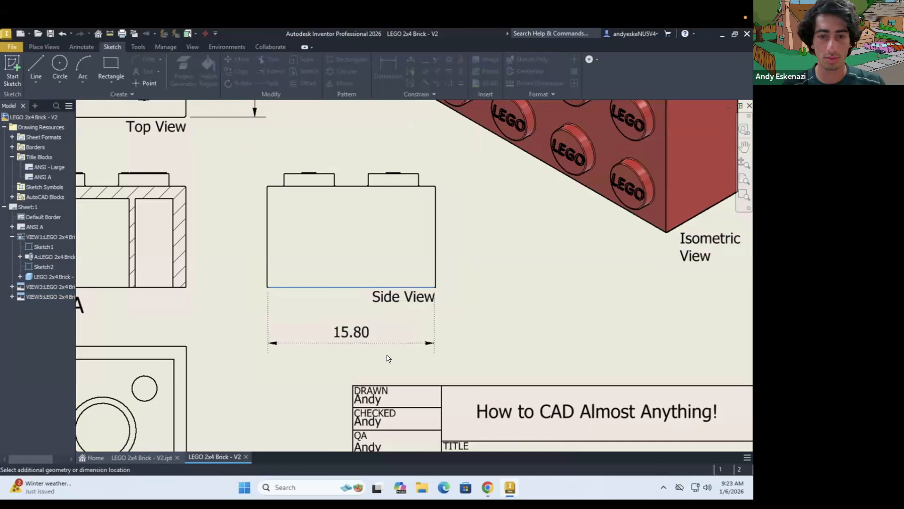
pyautogui.press('Escape')
# Dimension the offset between the two sketched lines on the top view's upper corner stud, placing it beyond the 16.00 dimension
pyautogui.scroll(-4, 467, 303)
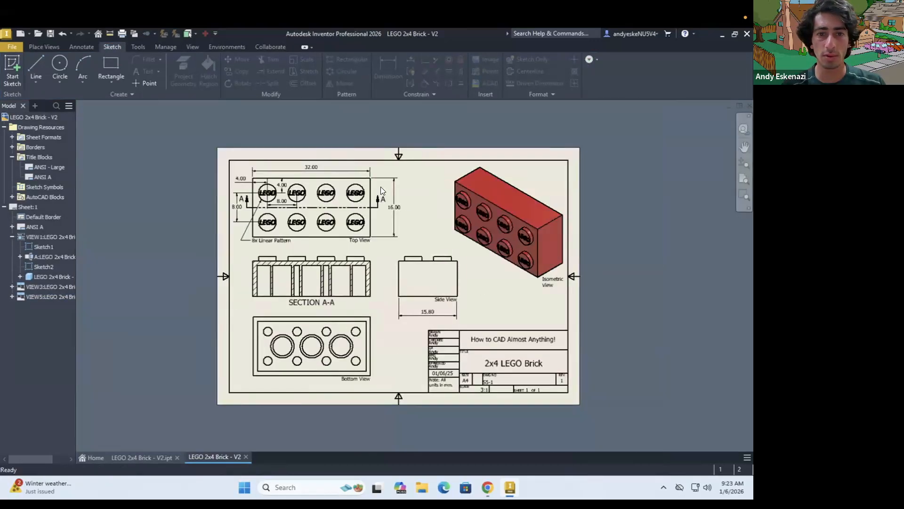
pyautogui.scroll(3, 380, 187)
pyautogui.scroll(3, 328, 197)
pyautogui.scroll(3, 333, 195)
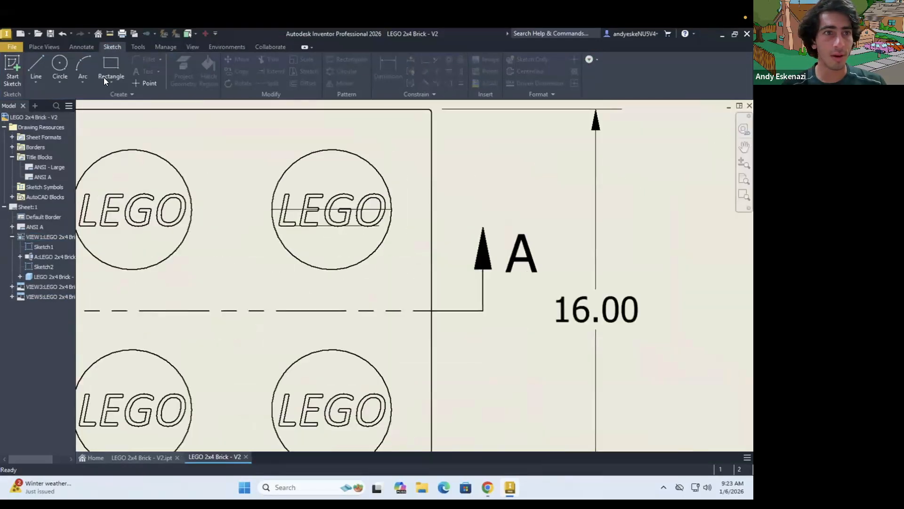
pyautogui.click(82, 46)
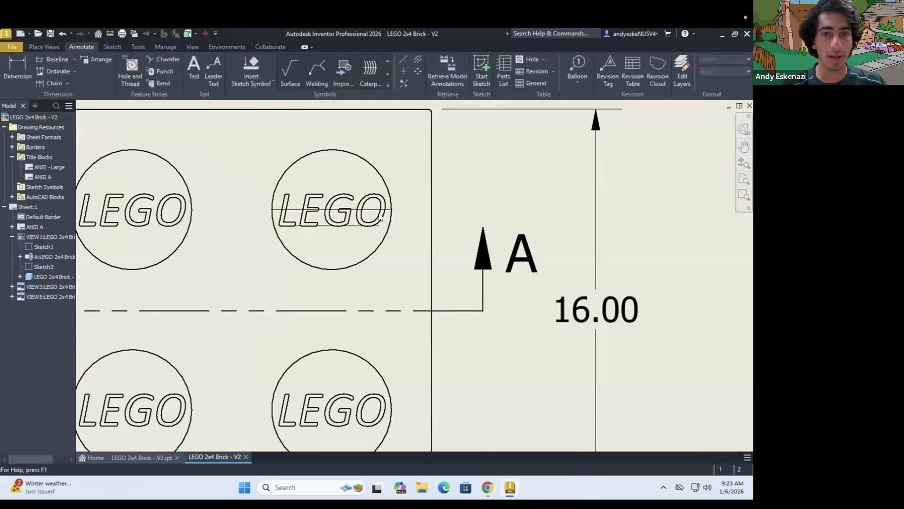
pyautogui.press('d')
pyautogui.scroll(3, 371, 210)
pyautogui.click(340, 241)
pyautogui.scroll(-5, 494, 212)
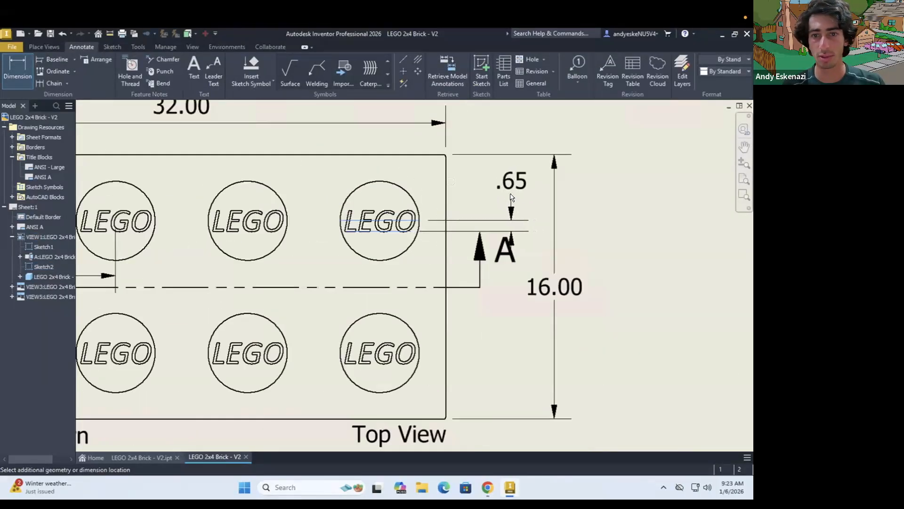
pyautogui.click(586, 217)
pyautogui.press('Return')
pyautogui.scroll(-4, 544, 244)
pyautogui.press('Escape')
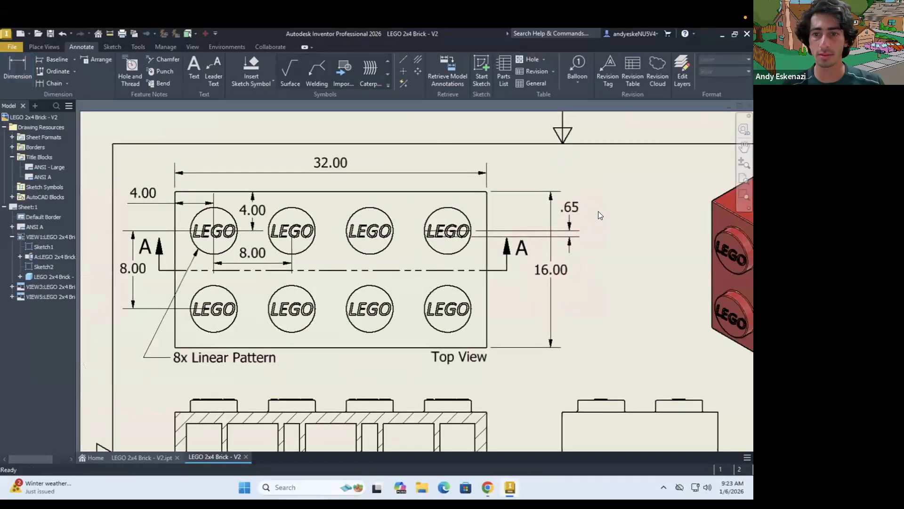
# Delete the 15.80 width dimension below the side view
pyautogui.scroll(3, 552, 214)
pyautogui.scroll(-2, 551, 214)
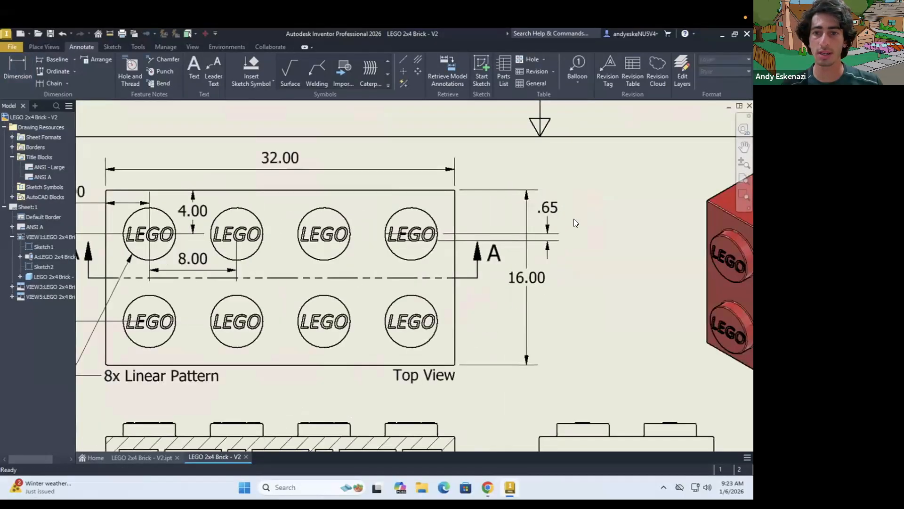
pyautogui.scroll(-2, 573, 219)
pyautogui.scroll(-4, 483, 259)
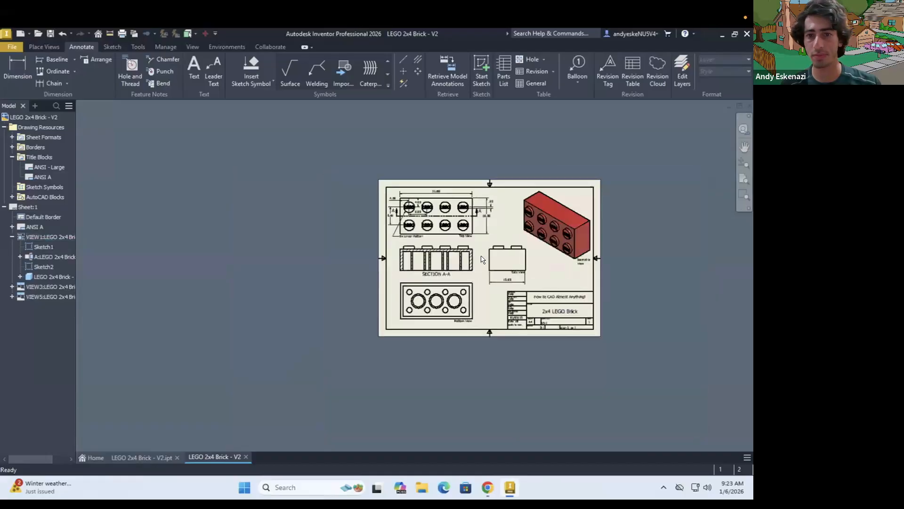
pyautogui.scroll(5, 533, 279)
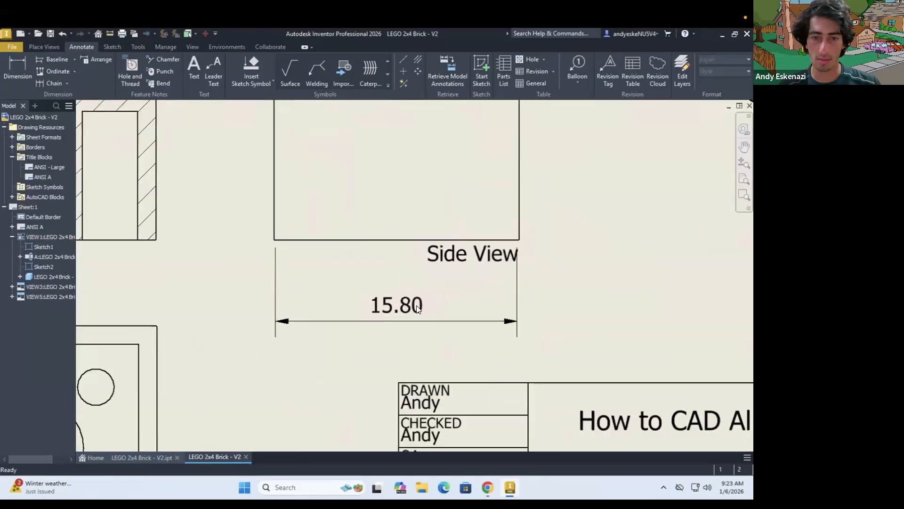
pyautogui.rightClick(416, 305)
pyautogui.click(499, 286)
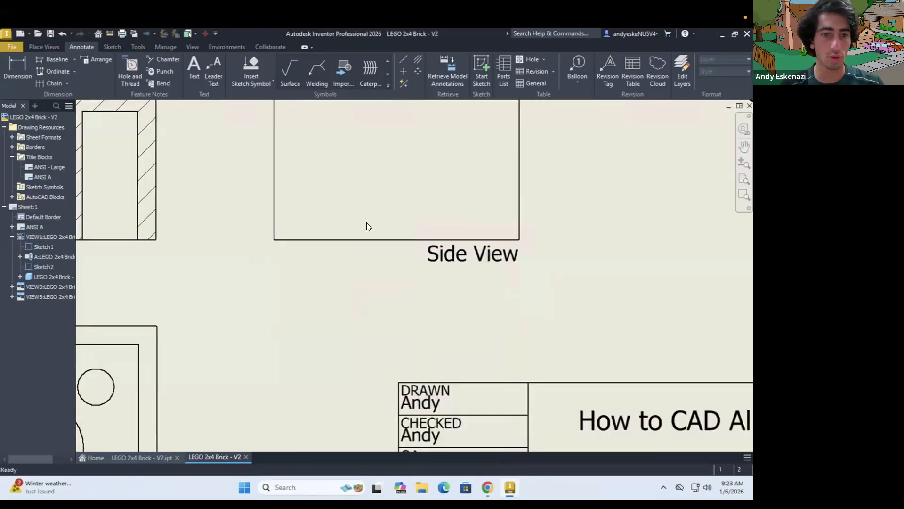
# Dimension the side view's width between its two outer vertical edges, placing it below the view with the default text
pyautogui.press('d')
pyautogui.click(274, 205)
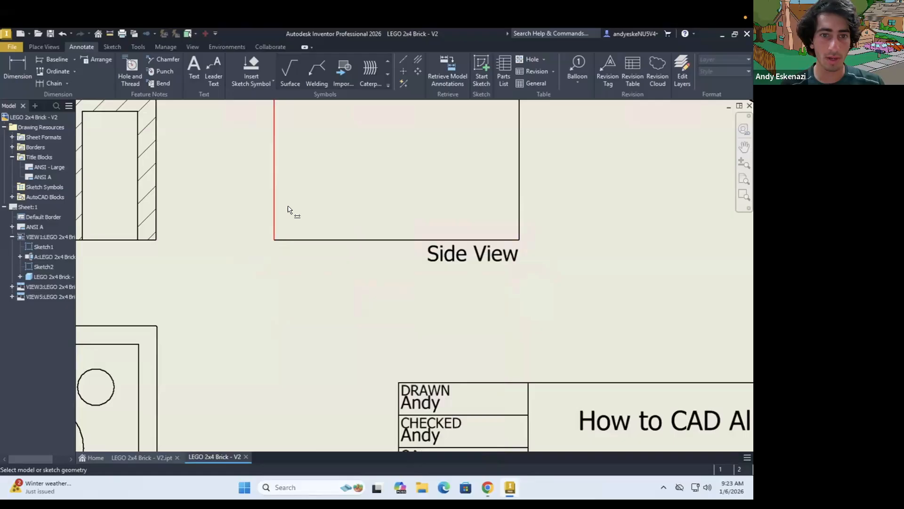
pyautogui.click(518, 206)
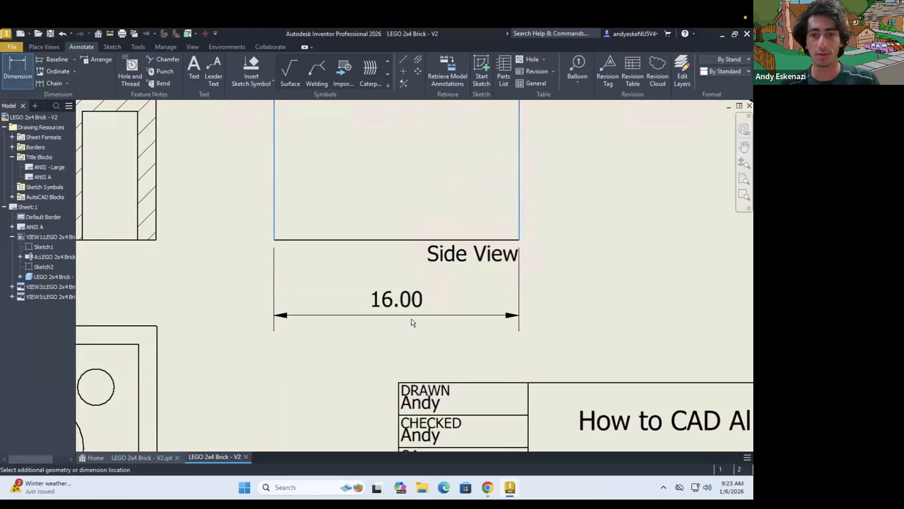
pyautogui.click(416, 322)
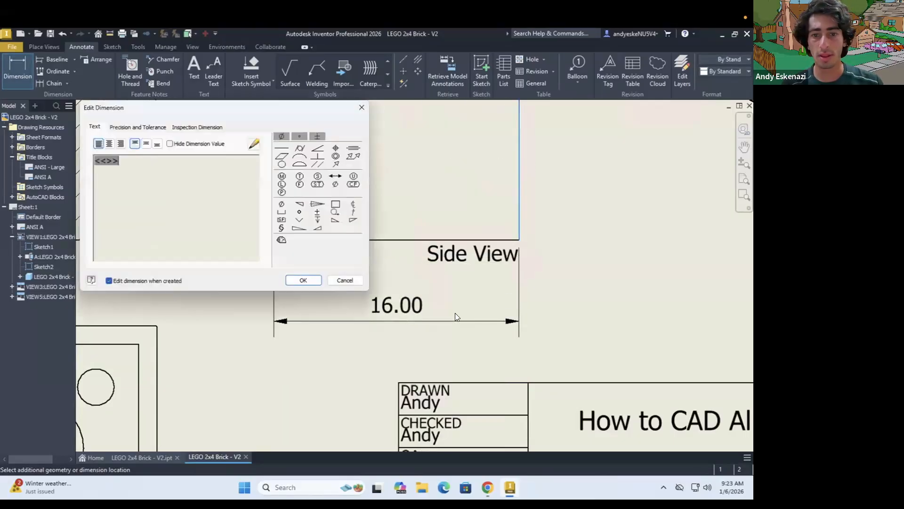
pyautogui.click(304, 281)
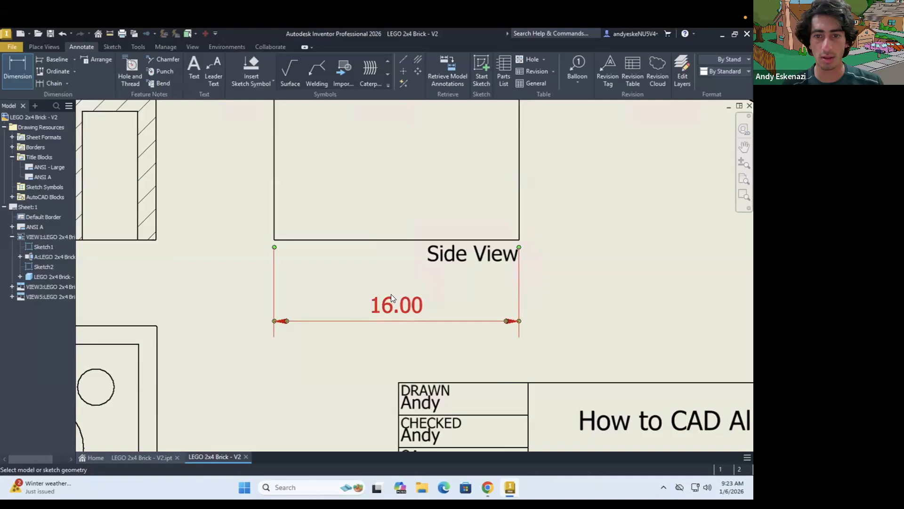
pyautogui.doubleClick(391, 293)
pyautogui.press('Escape')
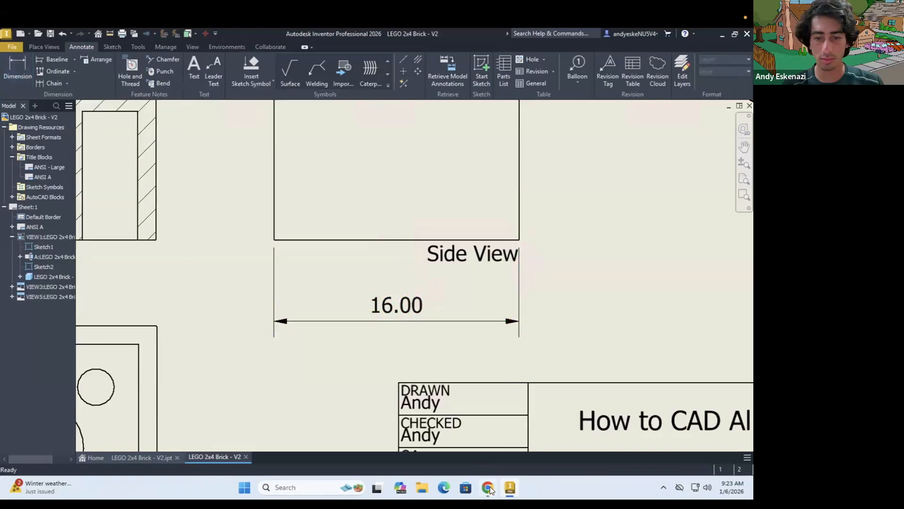
# Check the reference drawing in the browser and move the side view's width dimension closer to the view
pyautogui.click(488, 487)
pyautogui.click(490, 486)
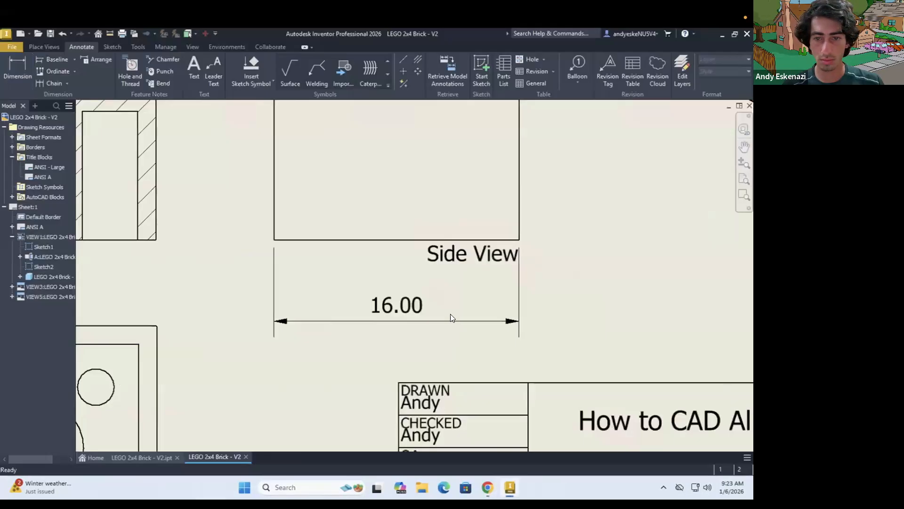
pyautogui.moveTo(405, 298); pyautogui.dragTo(401, 307)
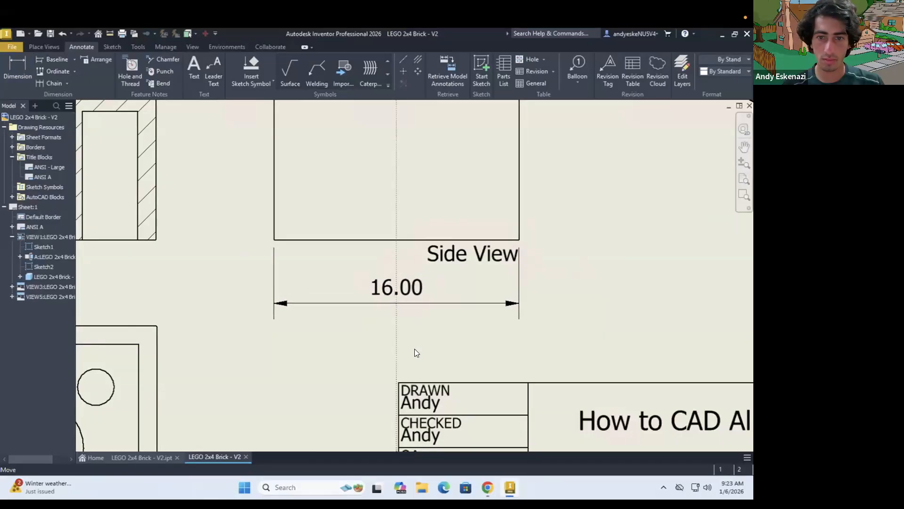
pyautogui.scroll(-5, 377, 346)
pyautogui.scroll(3, 448, 299)
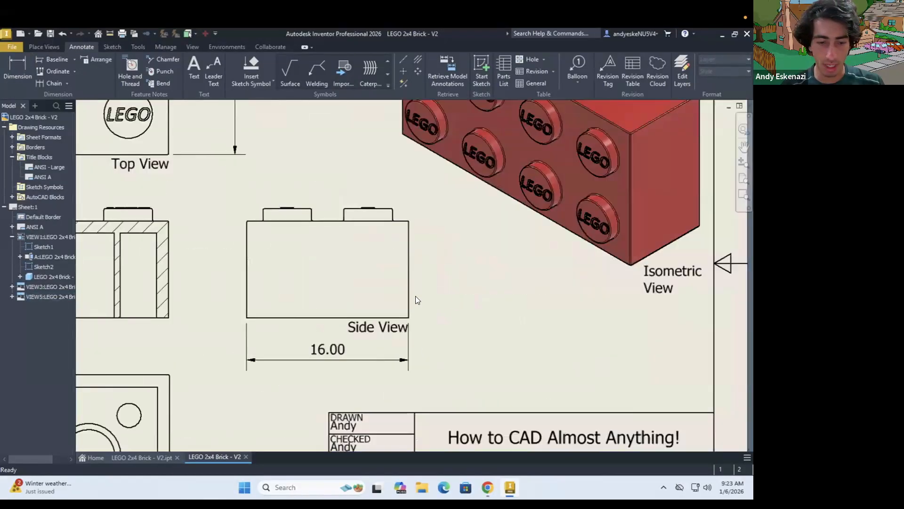
pyautogui.press('d')
pyautogui.click(448, 275)
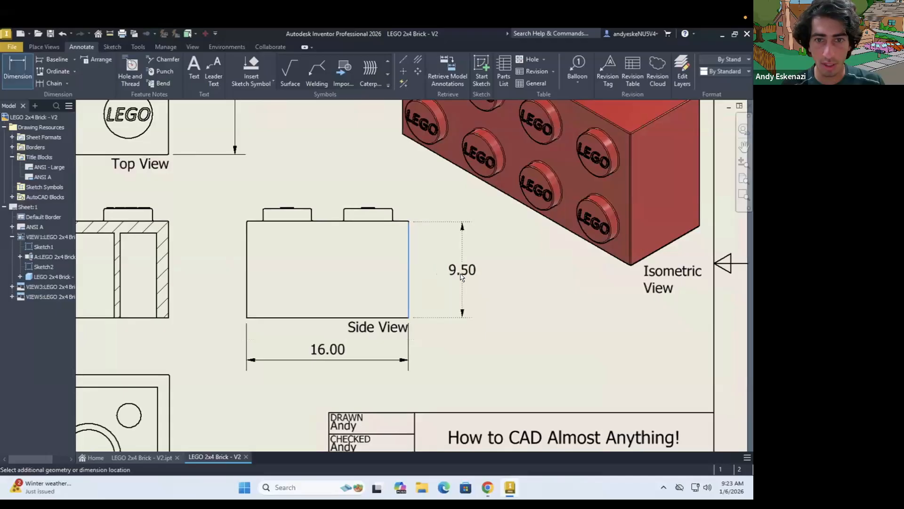
pyautogui.scroll(3, 409, 224)
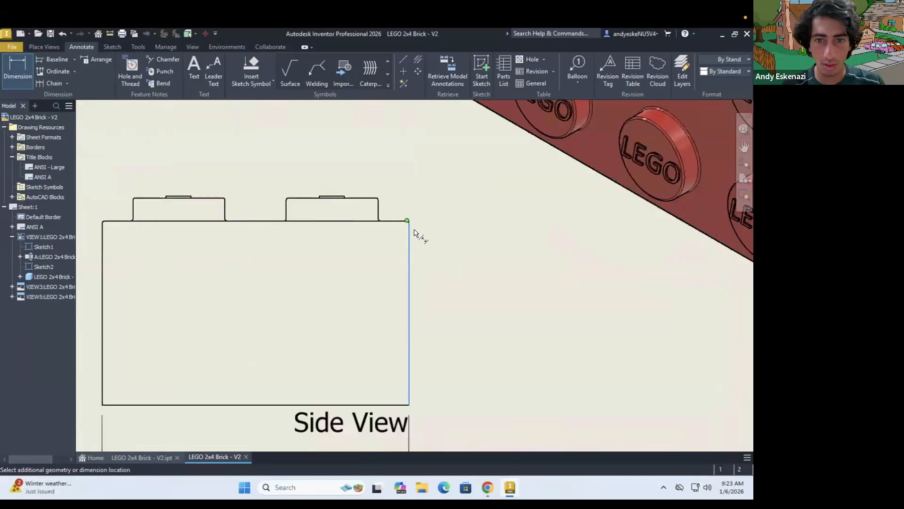
pyautogui.press('Escape')
# Dimension the side view's body height between its top and bottom edges, placing it beside the view with the default text
pyautogui.press('d')
pyautogui.click(390, 405)
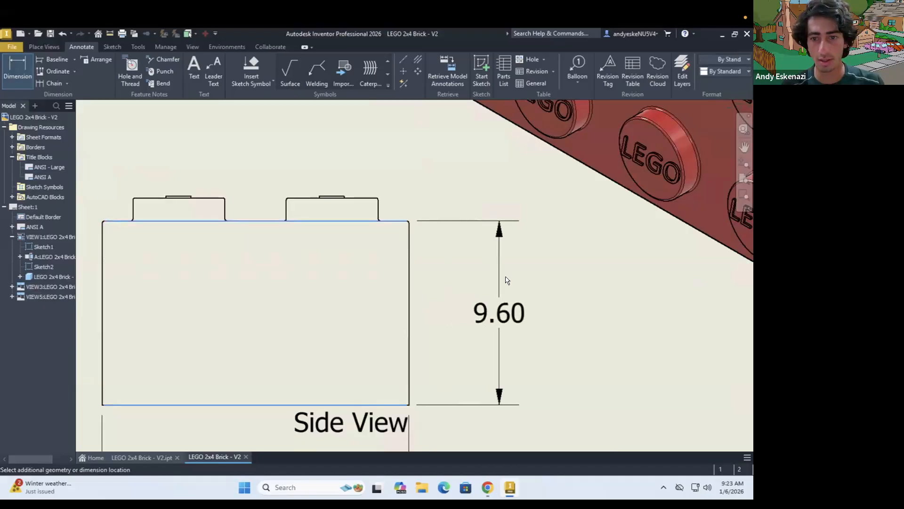
pyautogui.click(540, 288)
pyautogui.click(321, 280)
# Dimension the stud height above the brick's top edge in the side view, lining it up with the body height dimension
pyautogui.click(363, 198)
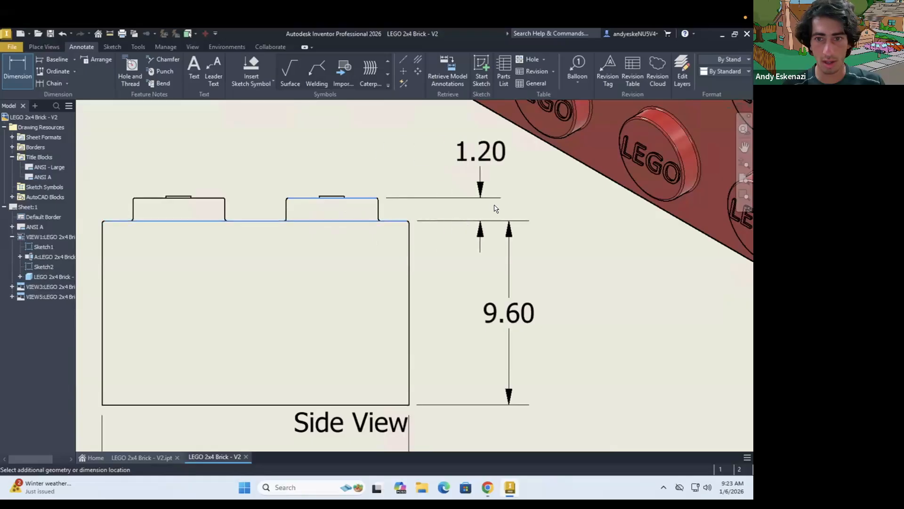
pyautogui.click(530, 231)
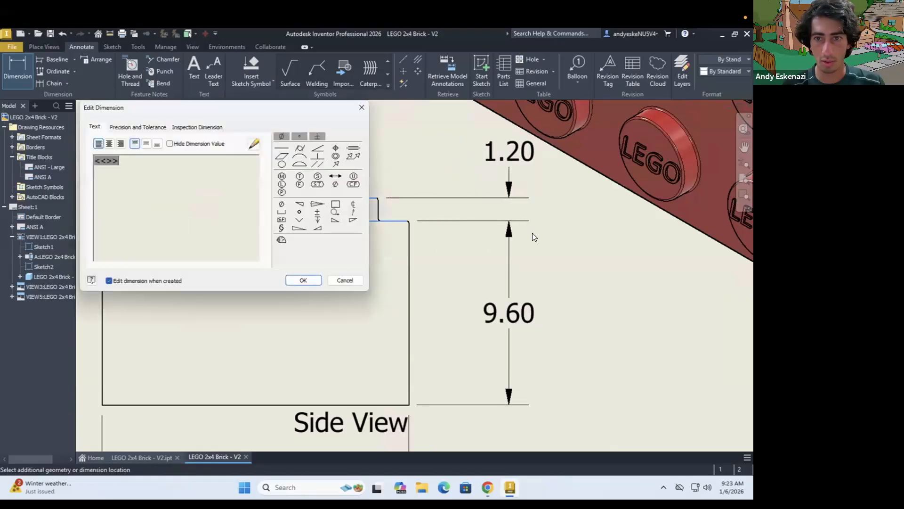
pyautogui.click(303, 281)
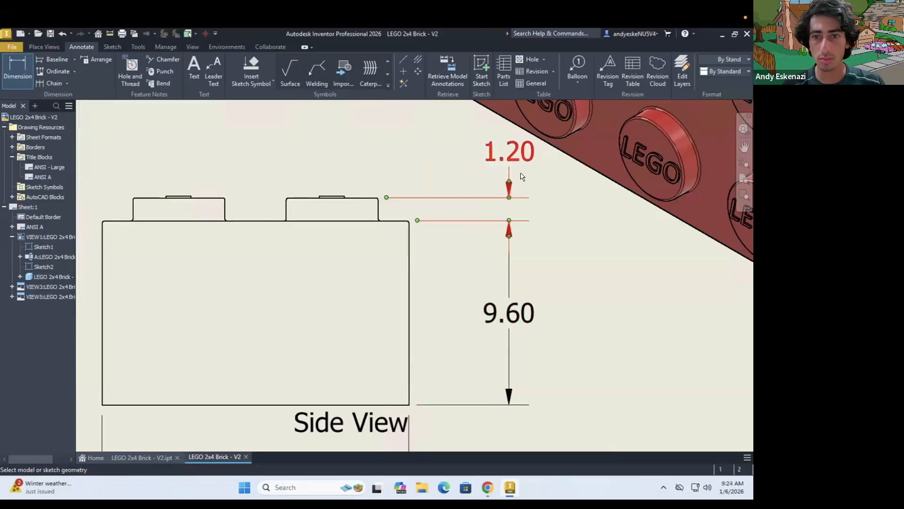
# Dimension the raised lettering's height above the right stud's top edge, placing it between the two studs of the side view
pyautogui.scroll(-5, 515, 297)
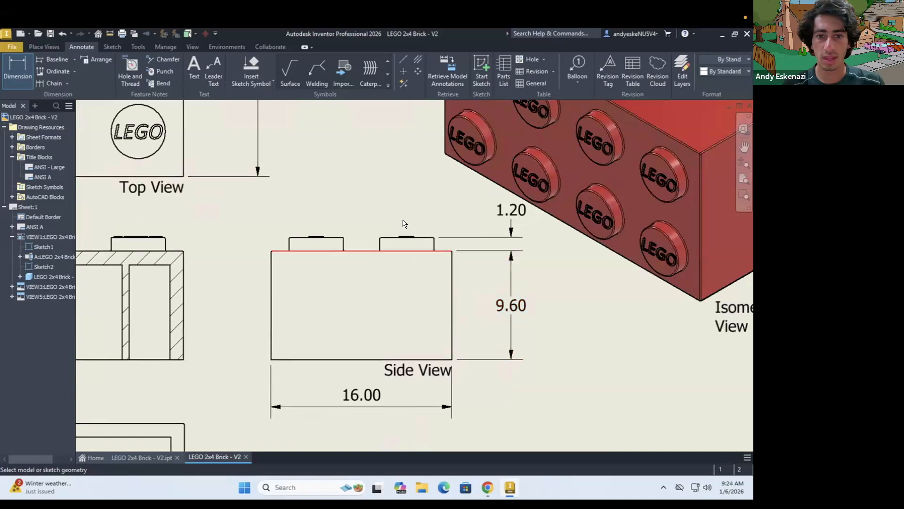
pyautogui.scroll(7, 452, 236)
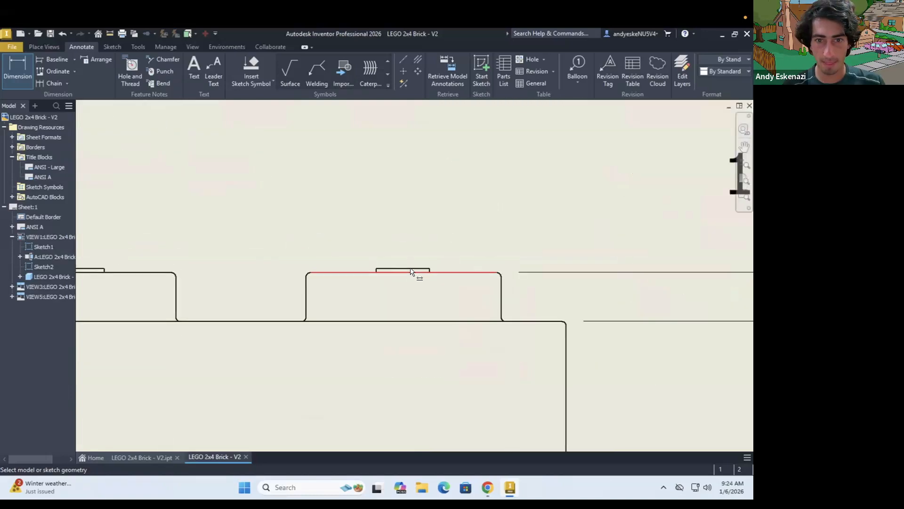
pyautogui.click(420, 272)
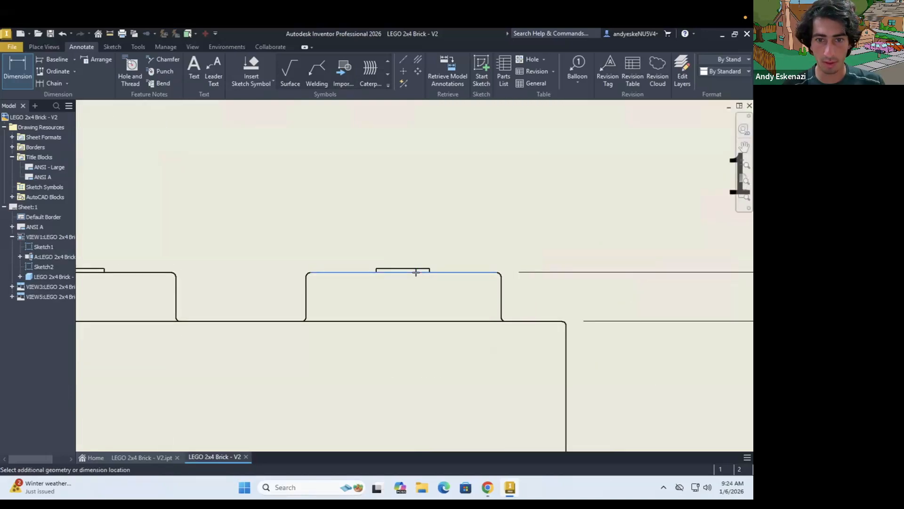
pyautogui.scroll(-3, 363, 227)
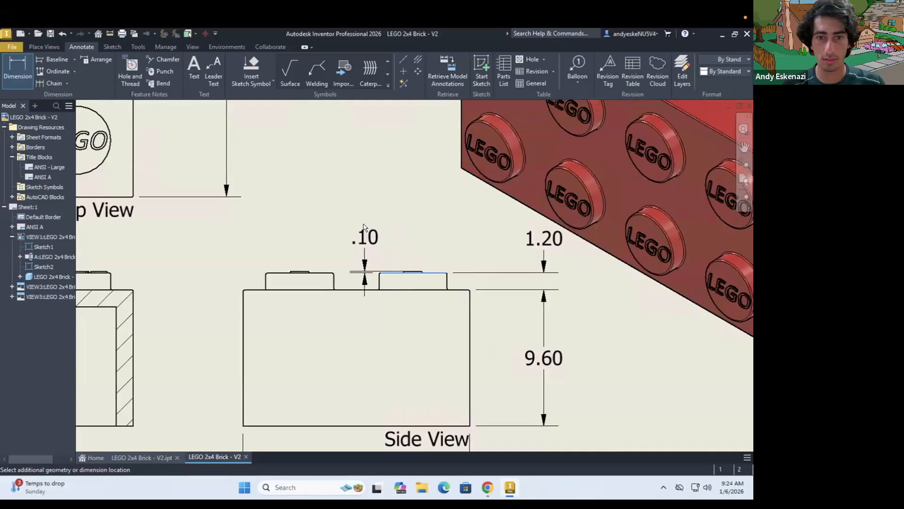
pyautogui.click(399, 240)
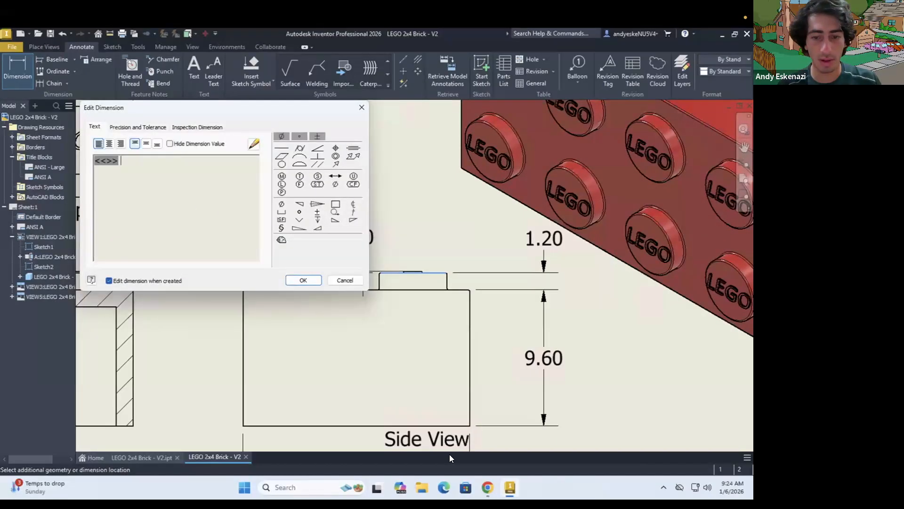
# Check the reference drawing in the browser and add "(LEGO Extrusion)" on a second line below the lettering height value
pyautogui.click(487, 480)
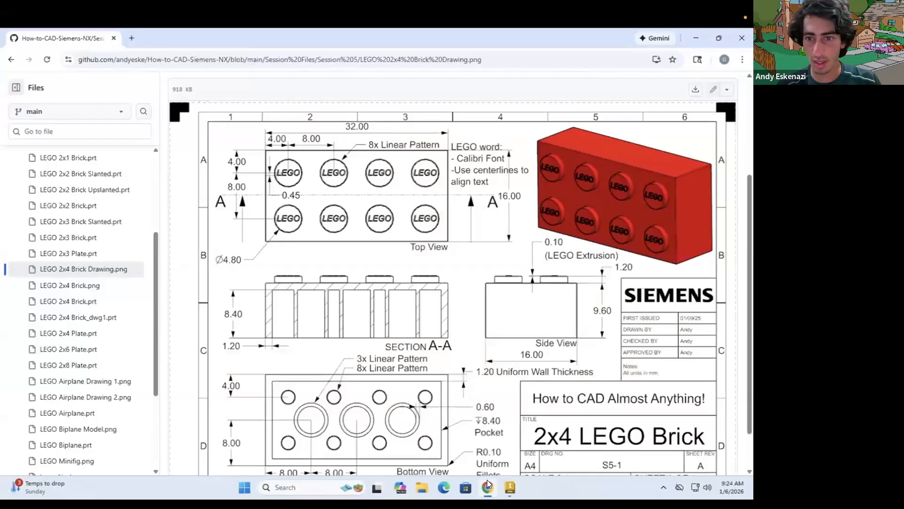
pyautogui.click(486, 481)
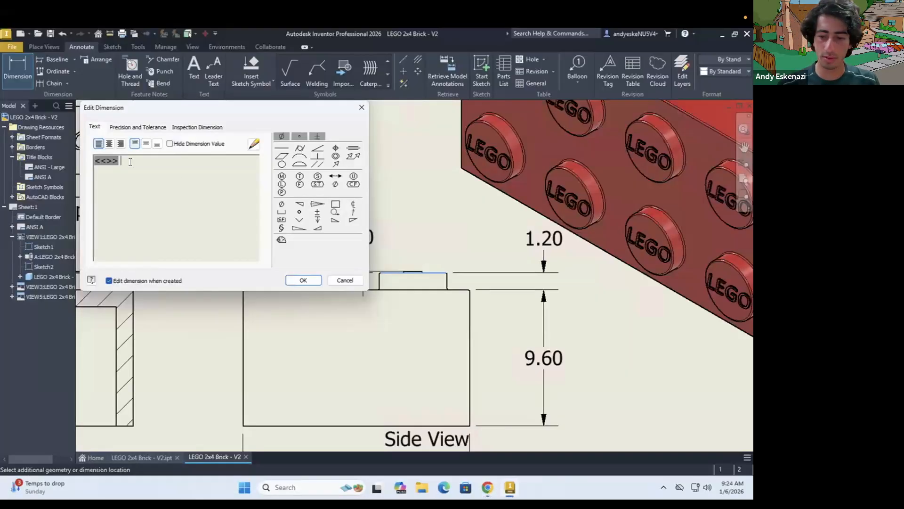
pyautogui.press('Return')
pyautogui.write('(LEGO Extrusion)')
pyautogui.click(303, 280)
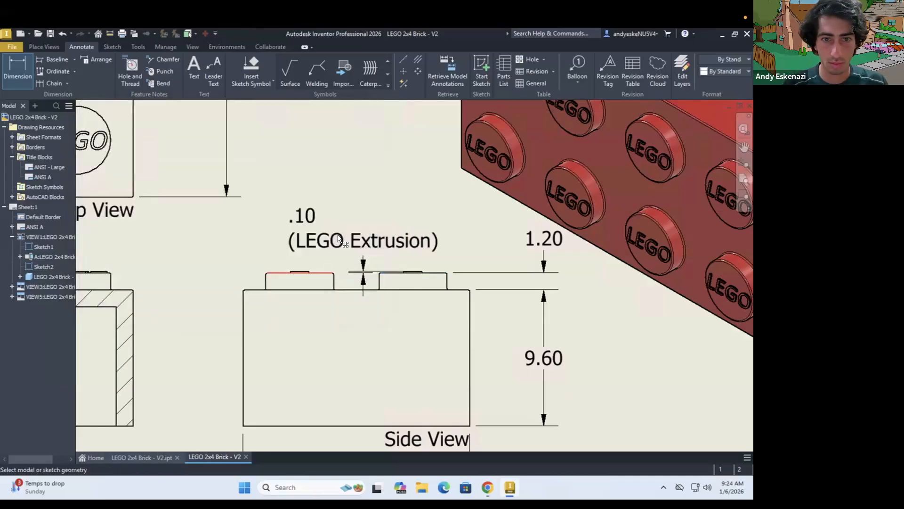
# Reposition the LEGO Extrusion dimension text above the side view's studs
pyautogui.moveTo(376, 214)
pyautogui.mouseDown()
pyautogui.moveTo(378, 204)
pyautogui.moveTo(398, 220)
pyautogui.moveTo(416, 138)
pyautogui.mouseUp()
pyautogui.scroll(3, 401, 255)
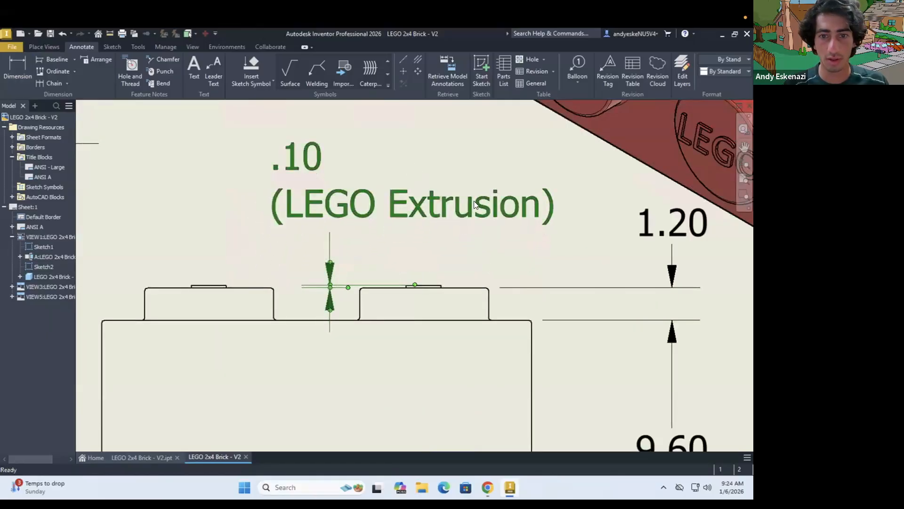
pyautogui.scroll(-2, 474, 202)
pyautogui.scroll(-5, 516, 217)
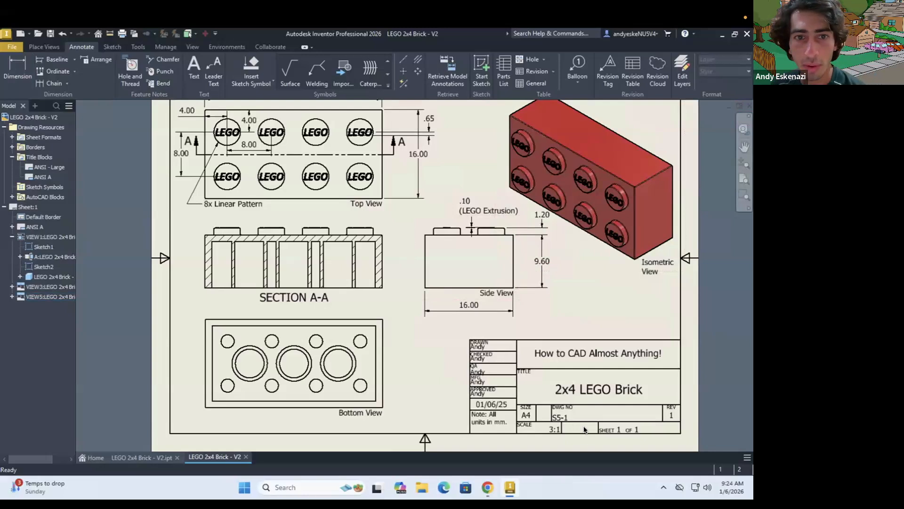
# Check the reference drawing in the browser and start a text note between the top view and the isometric view
pyautogui.click(488, 488)
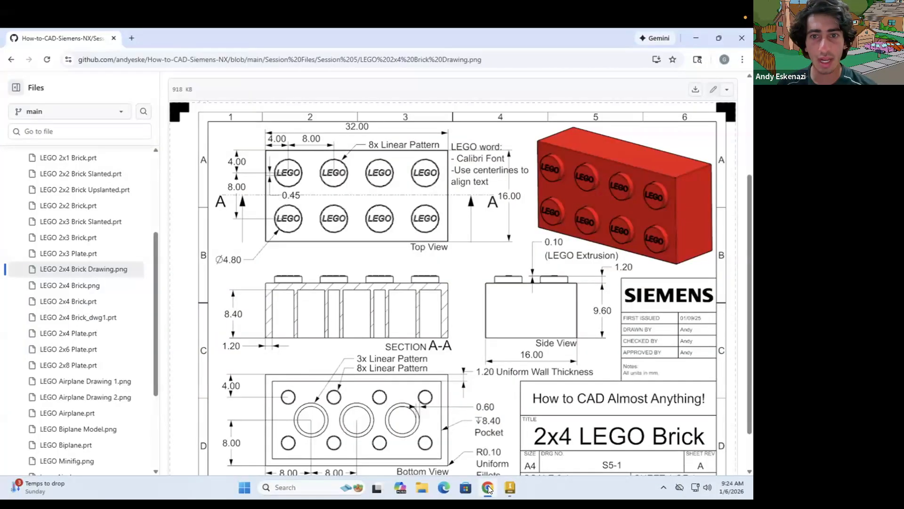
pyautogui.click(488, 488)
pyautogui.scroll(-2, 480, 429)
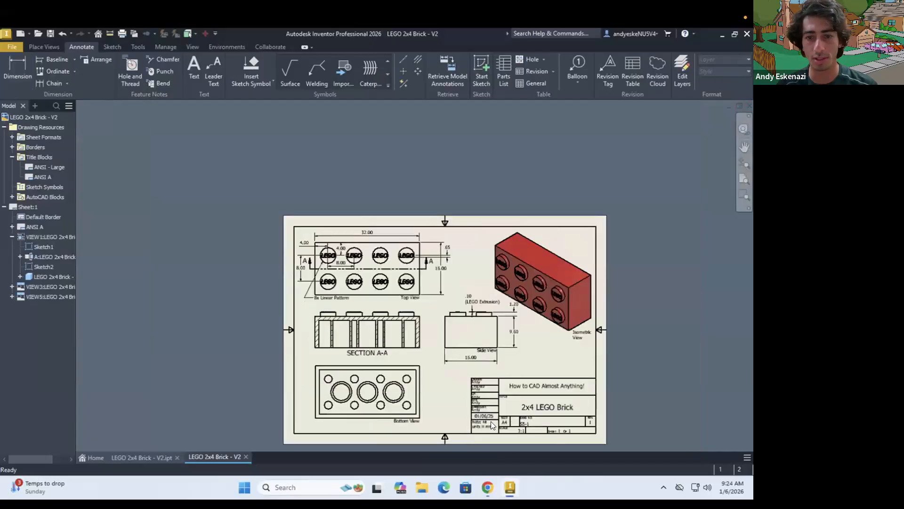
pyautogui.scroll(5, 605, 359)
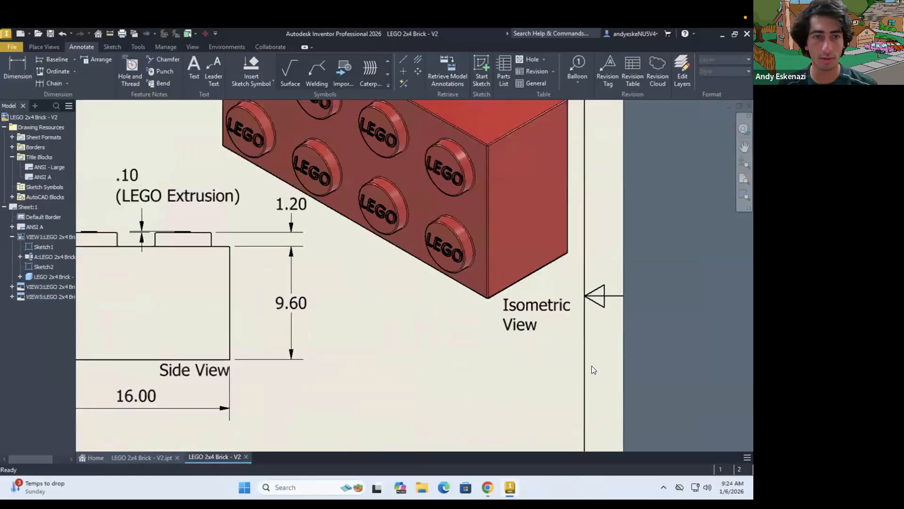
pyautogui.scroll(-4, 591, 365)
pyautogui.scroll(2, 408, 255)
pyautogui.click(194, 70)
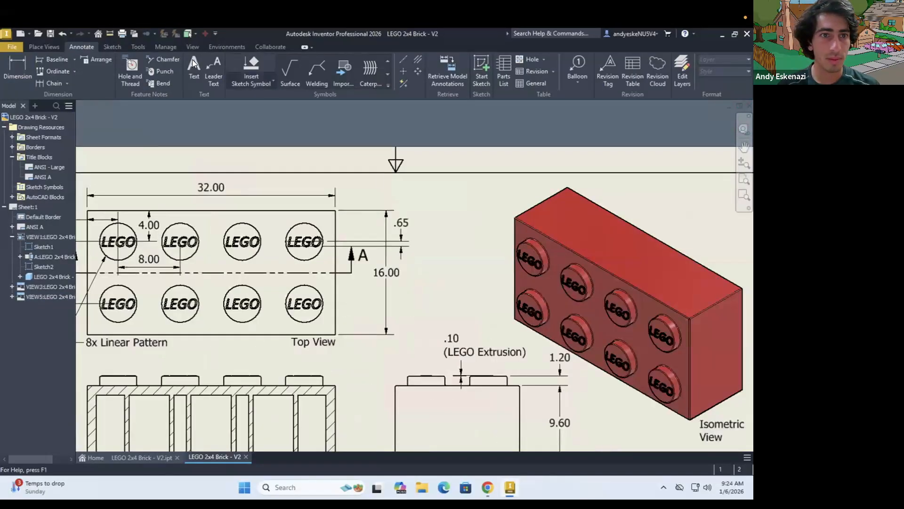
pyautogui.click(430, 206)
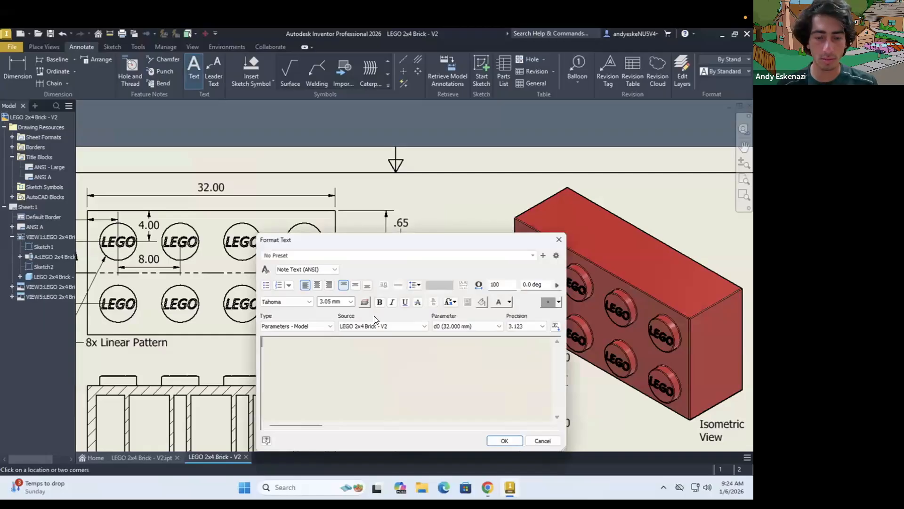
# Enter "LEGO Word:" and "- Calibri Font Type" as the first two lines of the note
pyautogui.write('LEGO Word: - Ca')
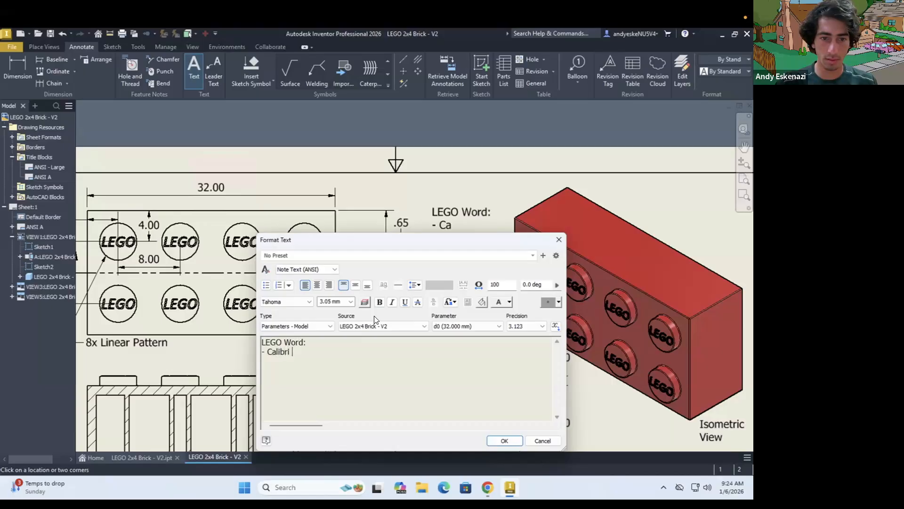
pyautogui.write('libri Font Type')
pyautogui.press('Return')
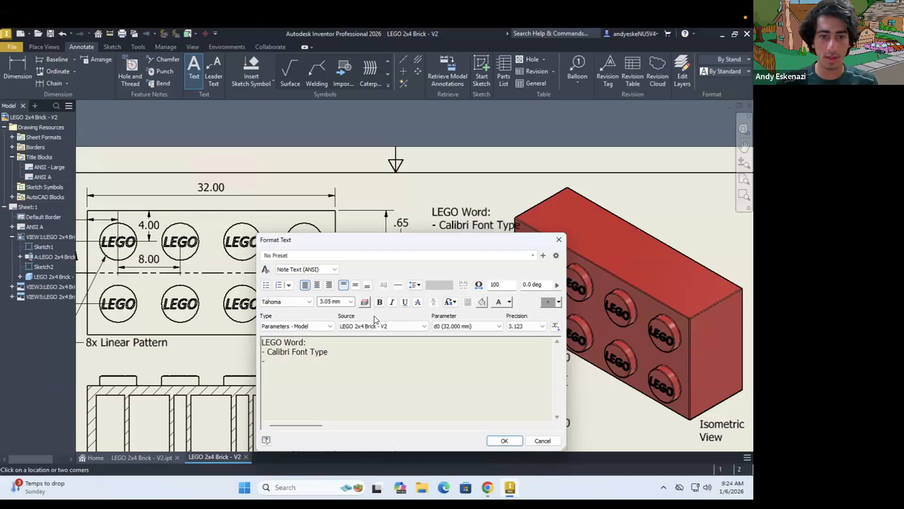
# Check the note's wording in the reference drawing and finish the note with "- Use centerlines to align text."
pyautogui.click(489, 488)
pyautogui.click(490, 488)
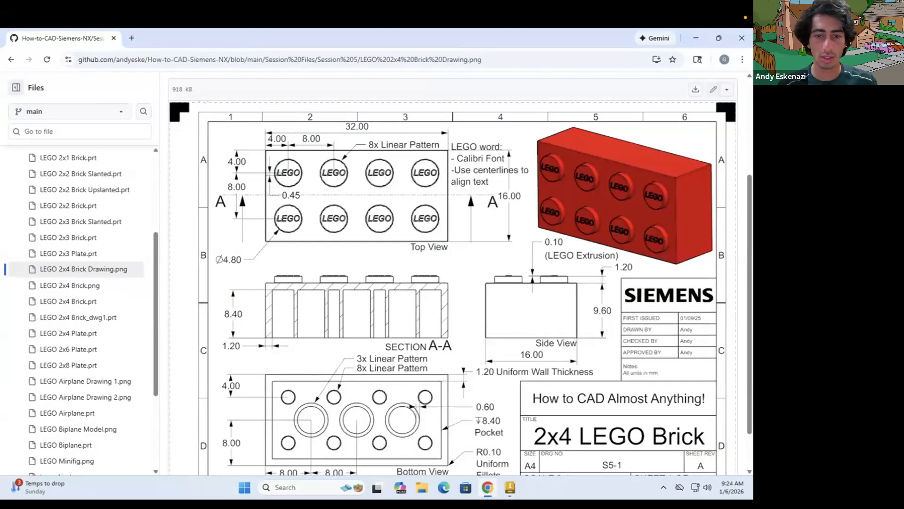
pyautogui.write('- Use cernte')
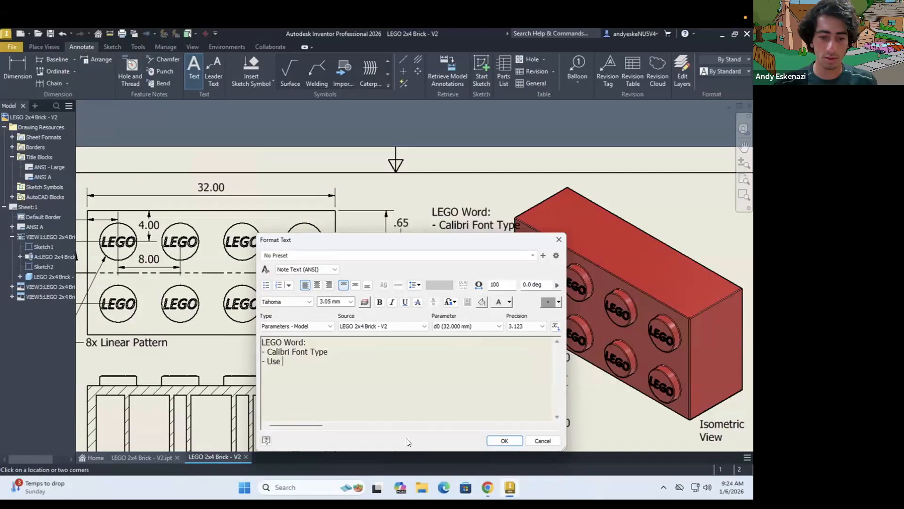
pyautogui.press('BackSpace')
pyautogui.press('BackSpace')
pyautogui.press('BackSpace')
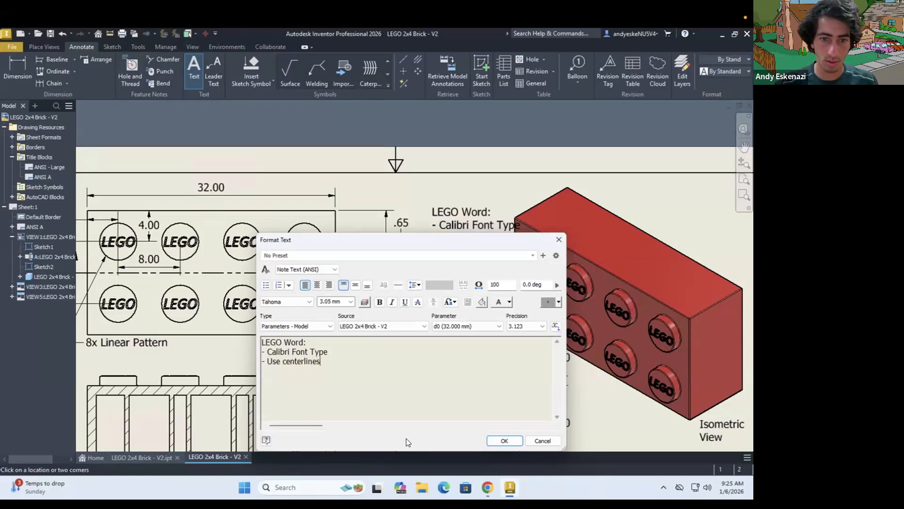
pyautogui.write('text.')
pyautogui.click(503, 440)
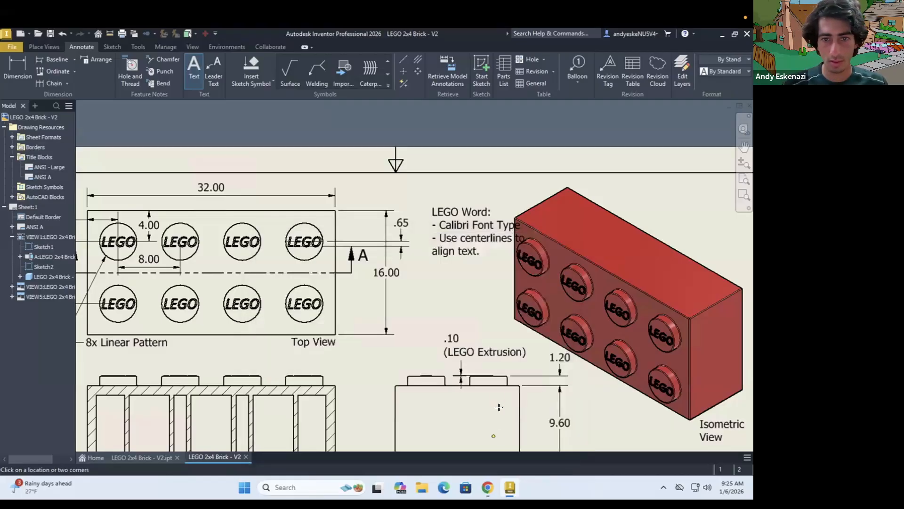
pyautogui.press('Escape')
# Move the LEGO Word note clear of the isometric view and the 16.00 height dimension closer to the top view
pyautogui.click(432, 235)
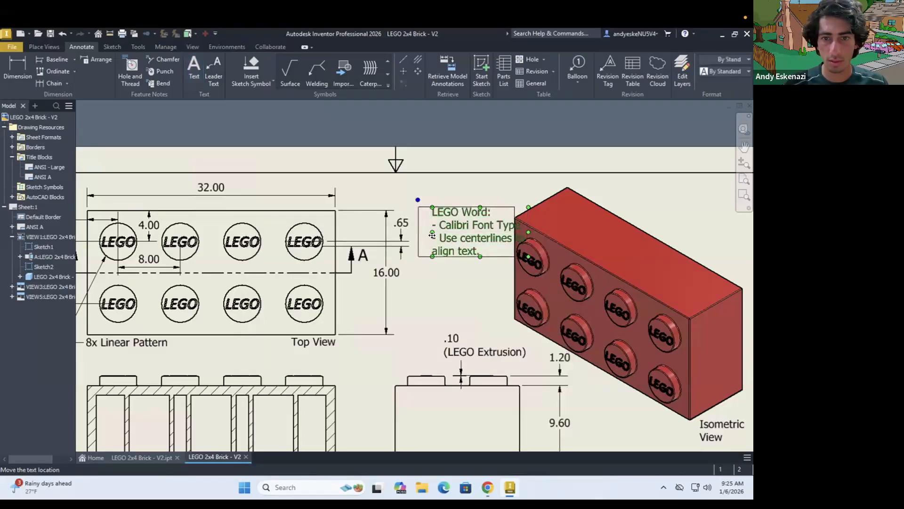
pyautogui.moveTo(431, 235); pyautogui.dragTo(415, 235)
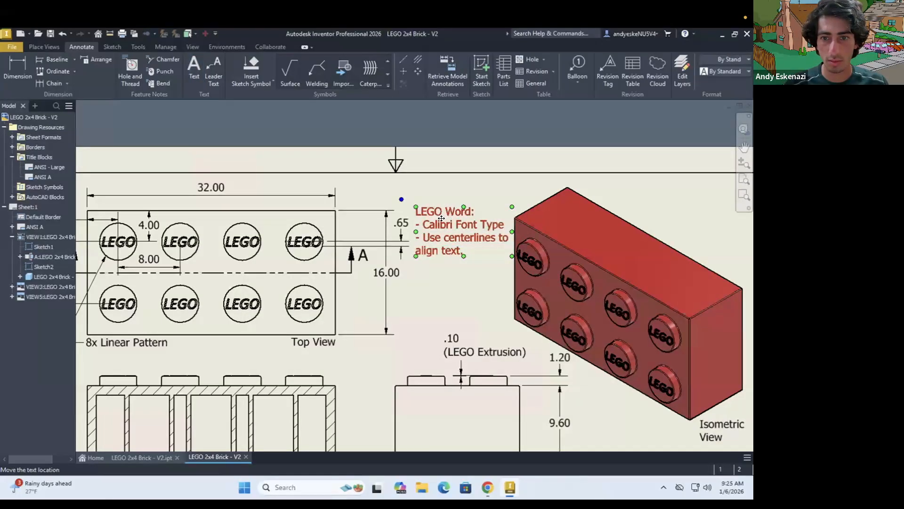
pyautogui.scroll(3, 439, 217)
pyautogui.click(338, 325)
pyautogui.moveTo(338, 325); pyautogui.dragTo(323, 324)
# Try to shift the .65 offset dimension closer to the 16.00 height dimension beside the top view
pyautogui.click(357, 233)
pyautogui.moveTo(356, 233); pyautogui.dragTo(343, 234)
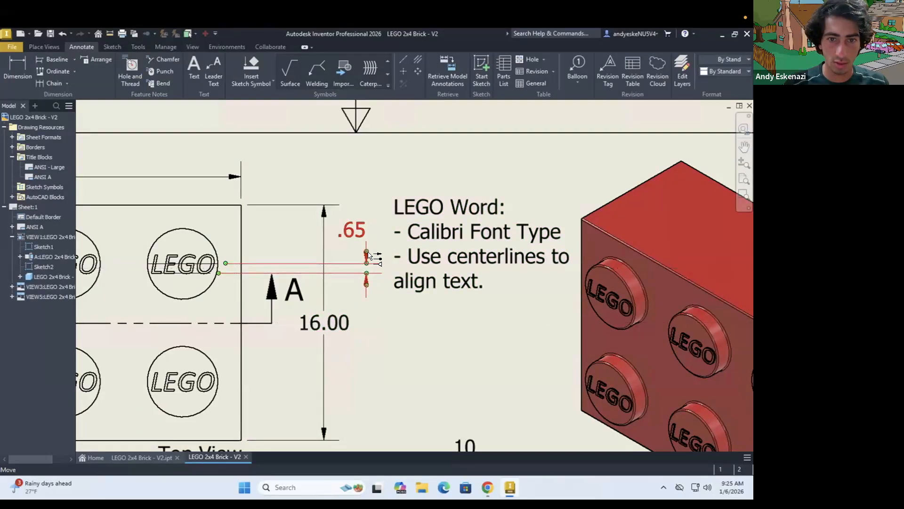
pyautogui.hotkey('ctrl', 'z')
pyautogui.click(354, 259)
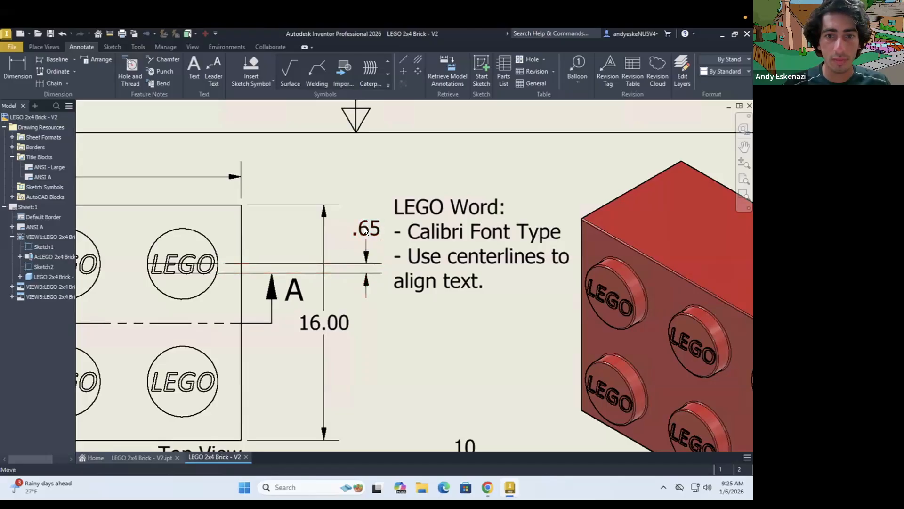
pyautogui.moveTo(357, 231); pyautogui.dragTo(354, 228)
pyautogui.hotkey('ctrl', 'z')
# Try again to reposition the .65 dimension by its arrows and text, and undo the text move
pyautogui.click(362, 275)
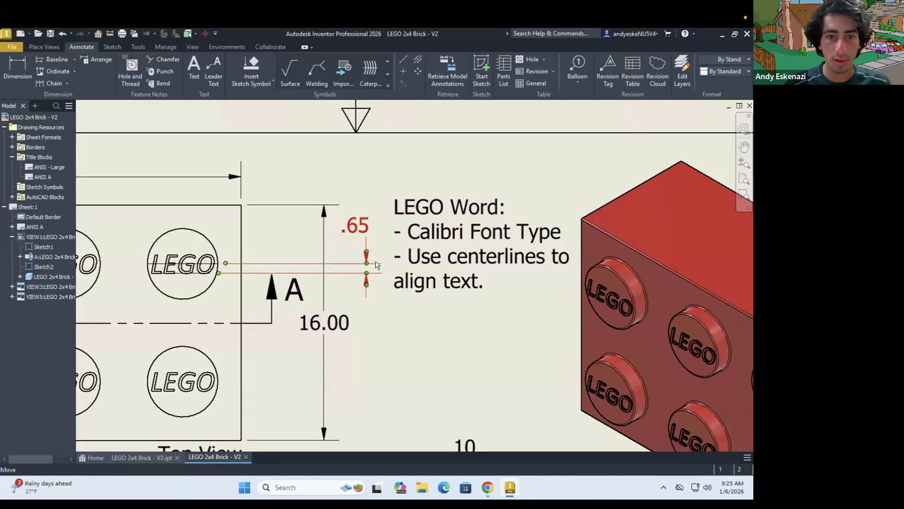
pyautogui.click(354, 286)
pyautogui.click(372, 271)
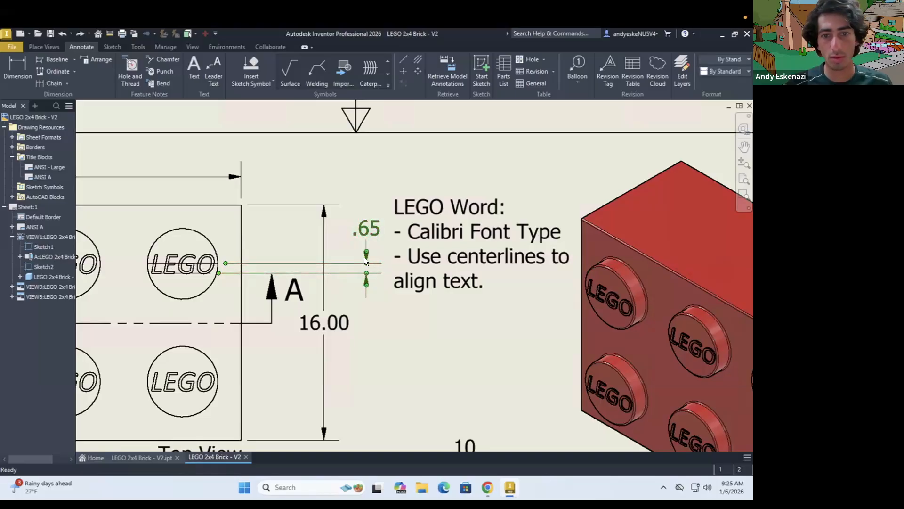
pyautogui.scroll(-5, 363, 256)
pyautogui.scroll(5, 363, 258)
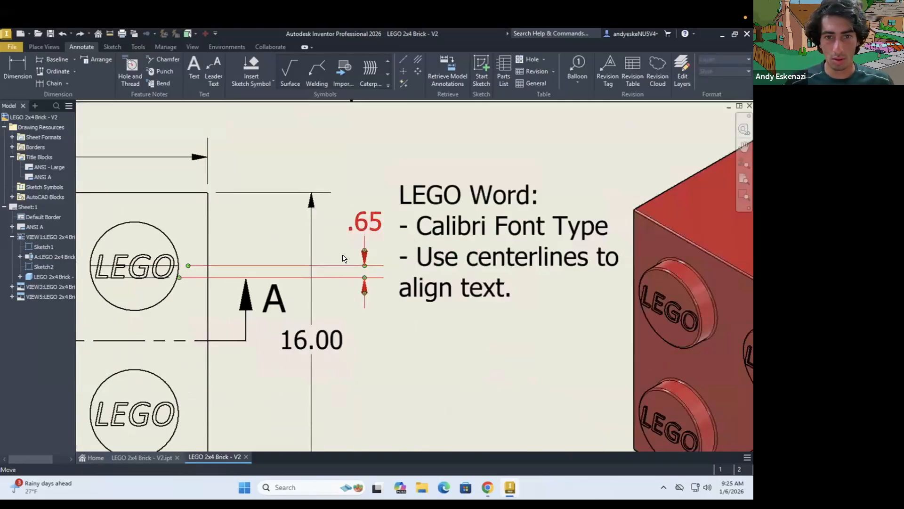
pyautogui.moveTo(359, 221); pyautogui.dragTo(354, 244)
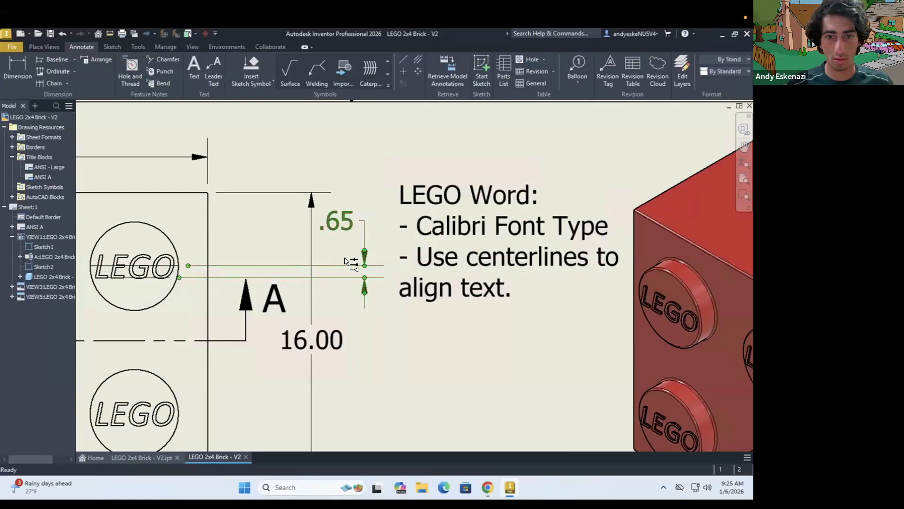
pyautogui.press('Escape')
pyautogui.hotkey('ctrl', 'z')
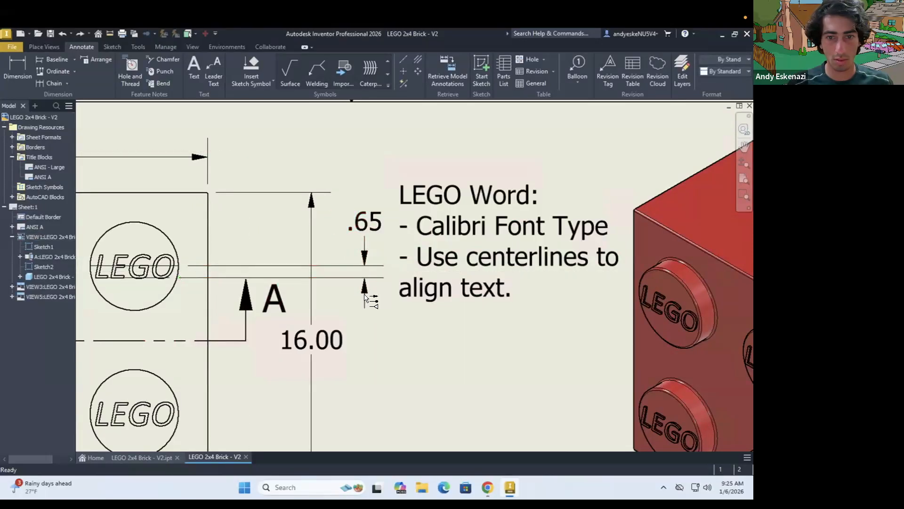
# Delete the .65 offset dimension beside the top view
pyautogui.rightClick(365, 293)
pyautogui.click(409, 293)
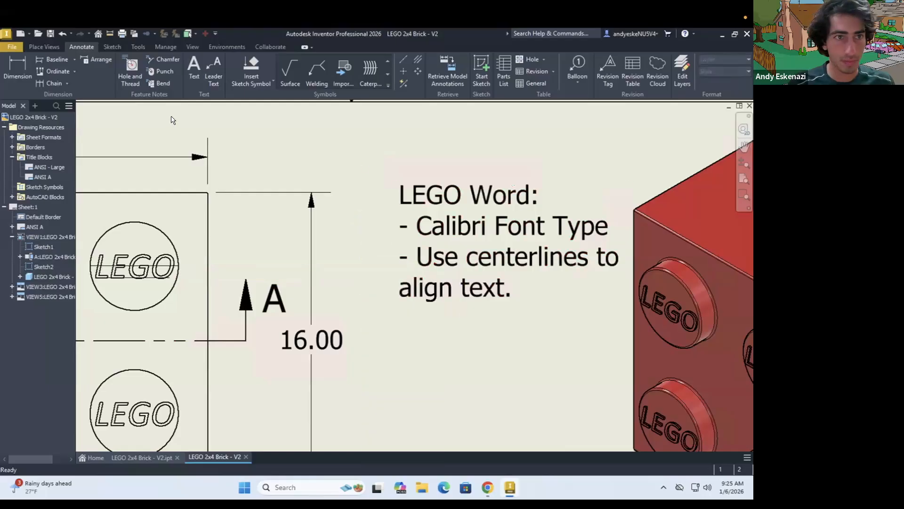
# Dimension the vertical offset between the stud centerline and the bottom of the LEGO text on the top view's upper right stud
pyautogui.click(17, 63)
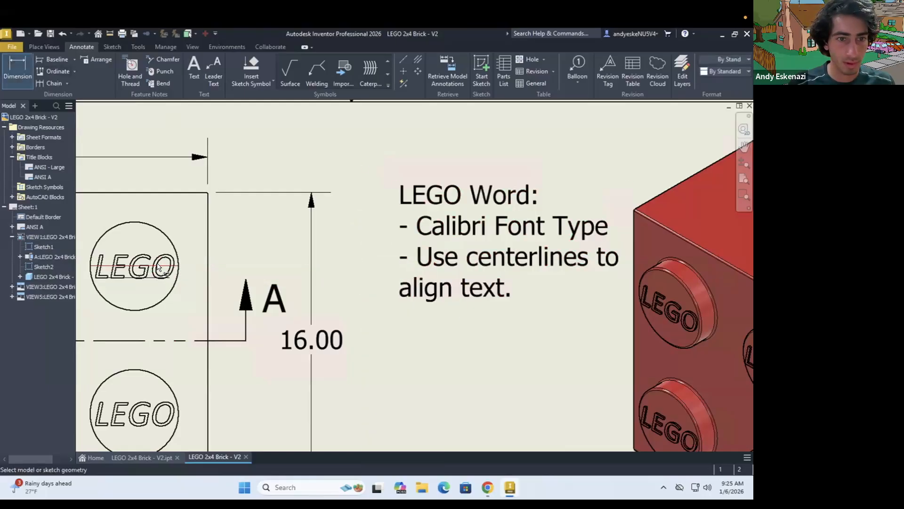
pyautogui.click(150, 266)
pyautogui.click(150, 277)
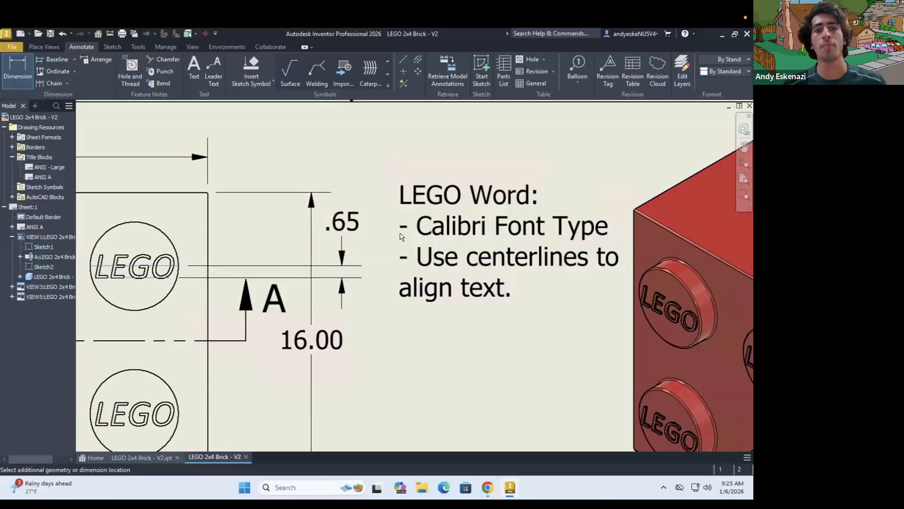
pyautogui.press('Escape')
# Reposition the LEGO Word note just beside the new offset dimension, clear of the isometric view
pyautogui.moveTo(461, 236); pyautogui.dragTo(439, 236)
pyautogui.scroll(-4, 450, 227)
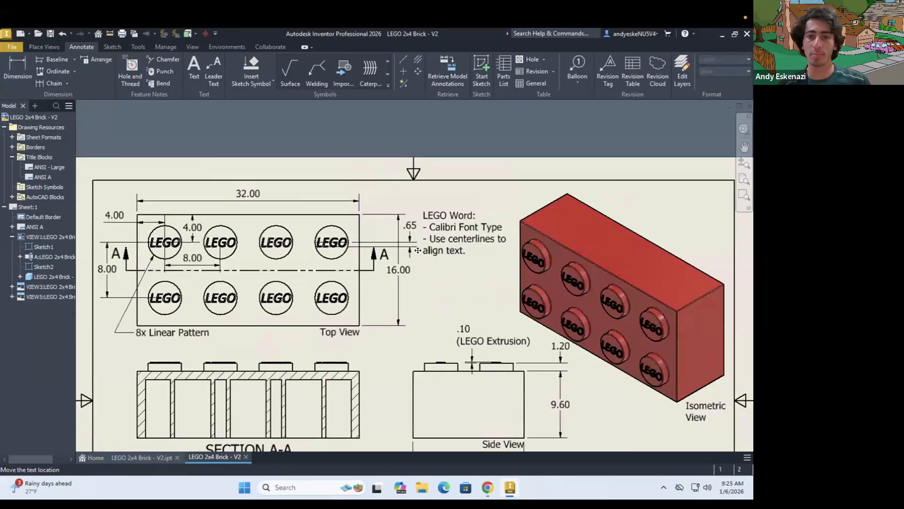
pyautogui.moveTo(450, 230); pyautogui.dragTo(455, 225)
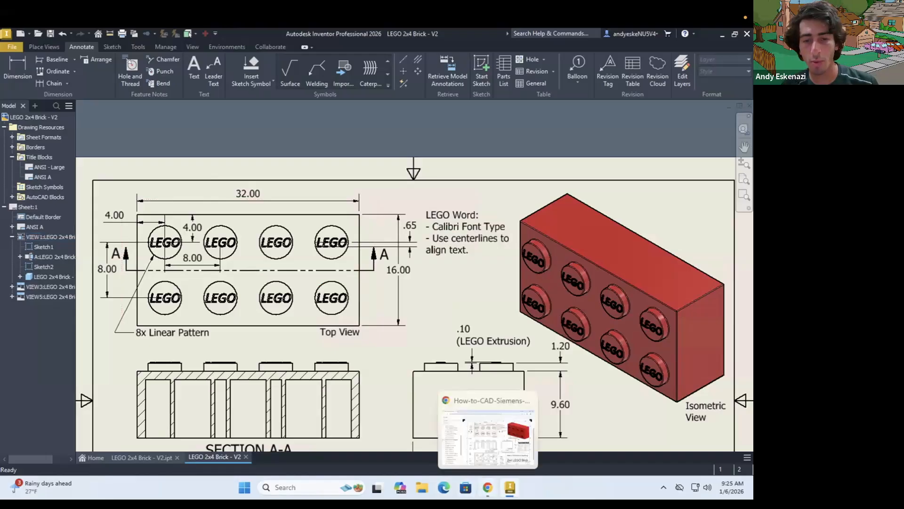
# Switch to Chrome to check the lower half of the reference 2x4 brick drawing, and return to Inventor
pyautogui.click(487, 487)
pyautogui.scroll(-2, 447, 410)
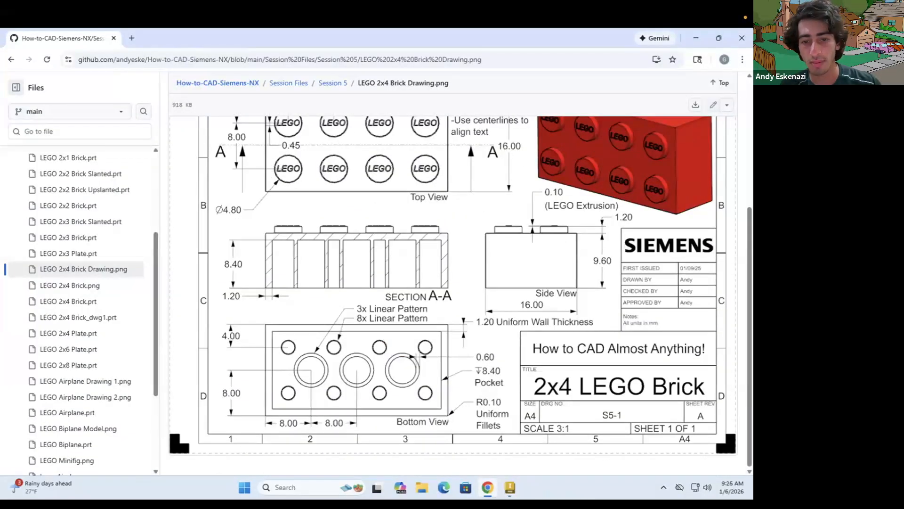
pyautogui.moveTo(487, 487)
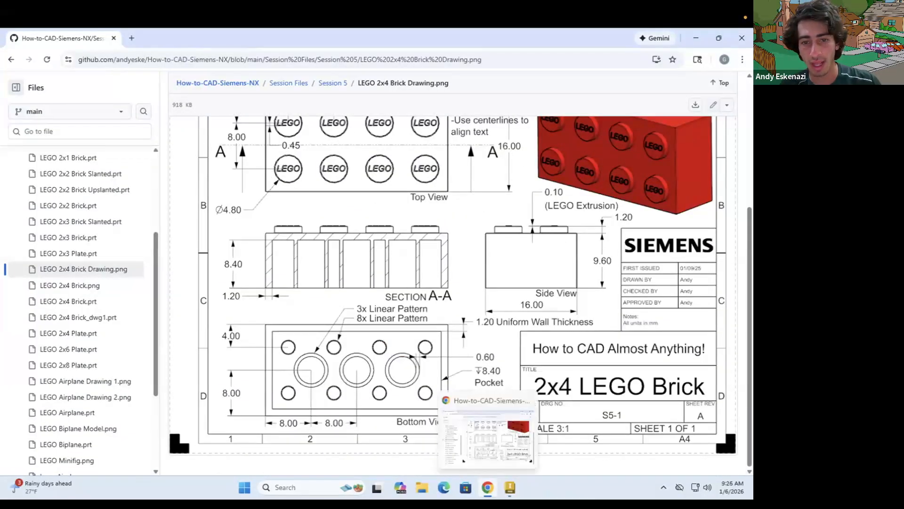
pyautogui.click(486, 489)
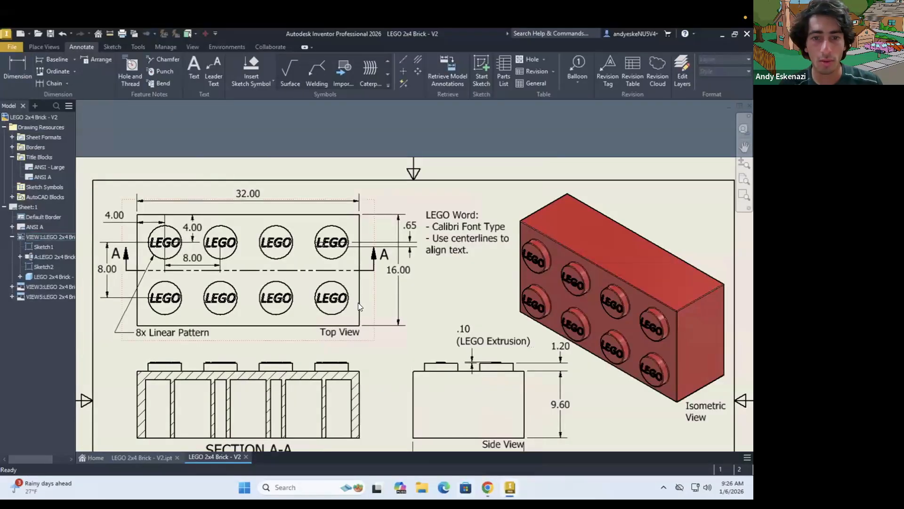
pyautogui.scroll(-3, 360, 307)
pyautogui.click(214, 70)
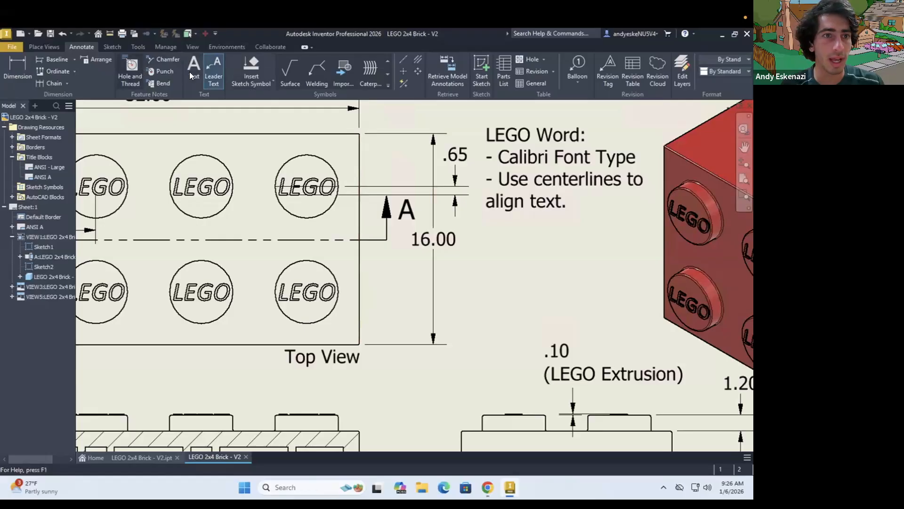
pyautogui.press('Escape')
pyautogui.click(14, 66)
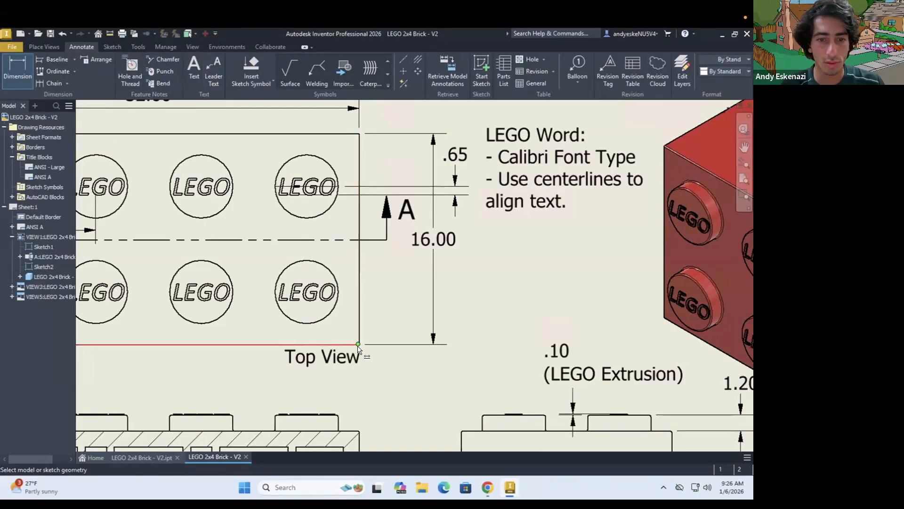
pyautogui.scroll(5, 360, 332)
pyautogui.scroll(3, 358, 324)
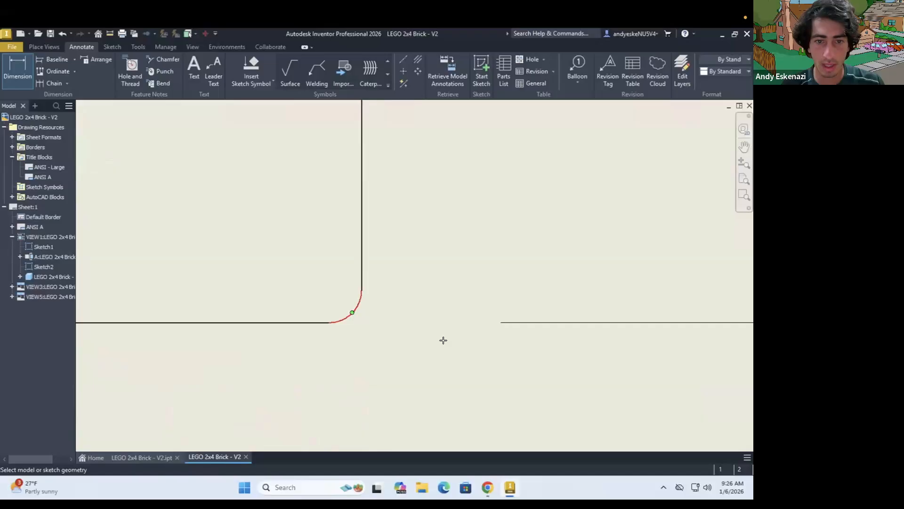
pyautogui.scroll(-6, 445, 343)
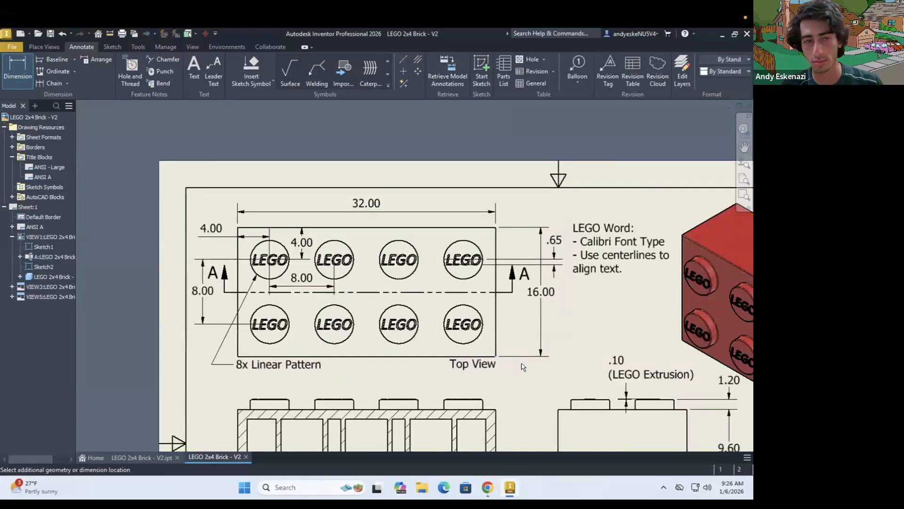
pyautogui.scroll(3, 521, 366)
pyautogui.press('Escape')
# Add a radius dimension to the top view's lower right corner fillet, placing its text below the LEGO Word note
pyautogui.click(18, 73)
pyautogui.scroll(5, 452, 347)
pyautogui.scroll(4, 524, 337)
pyautogui.click(516, 323)
pyautogui.scroll(-6, 518, 329)
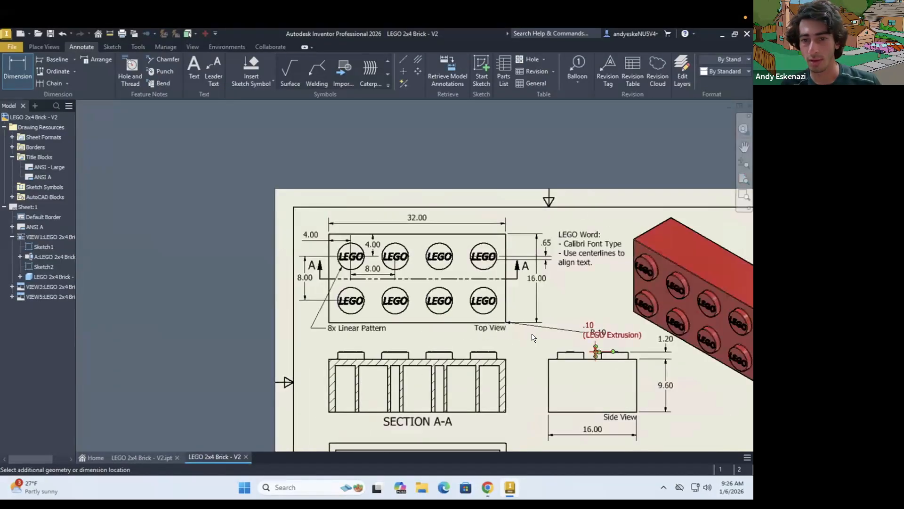
pyautogui.scroll(3, 533, 337)
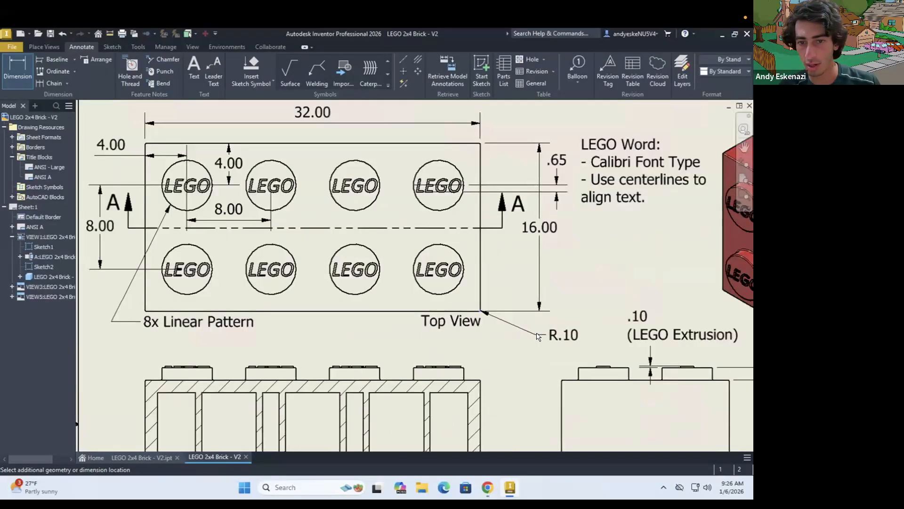
pyautogui.click(594, 235)
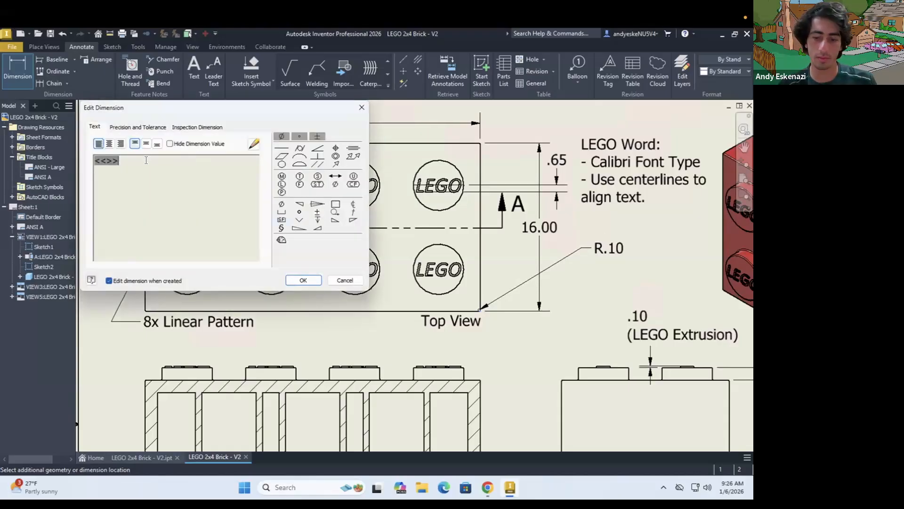
# Append "Uniform" and "Fillets" on two separate lines below the fillet radius value
pyautogui.write('Uniform')
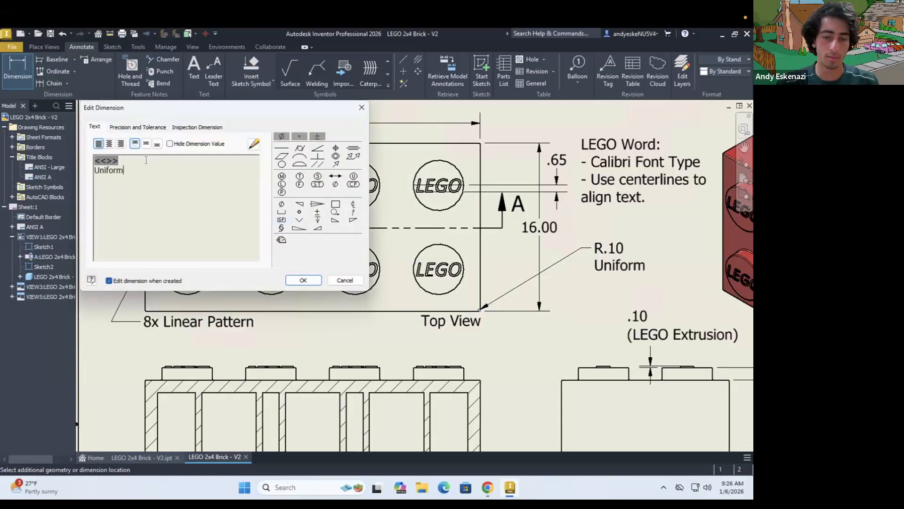
pyautogui.press('Return')
pyautogui.write('Fillets')
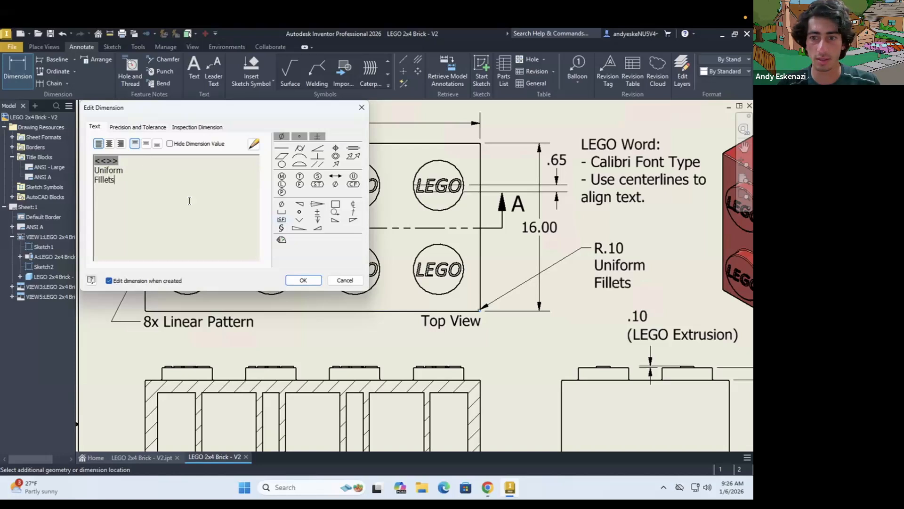
pyautogui.click(303, 280)
pyautogui.press('Escape')
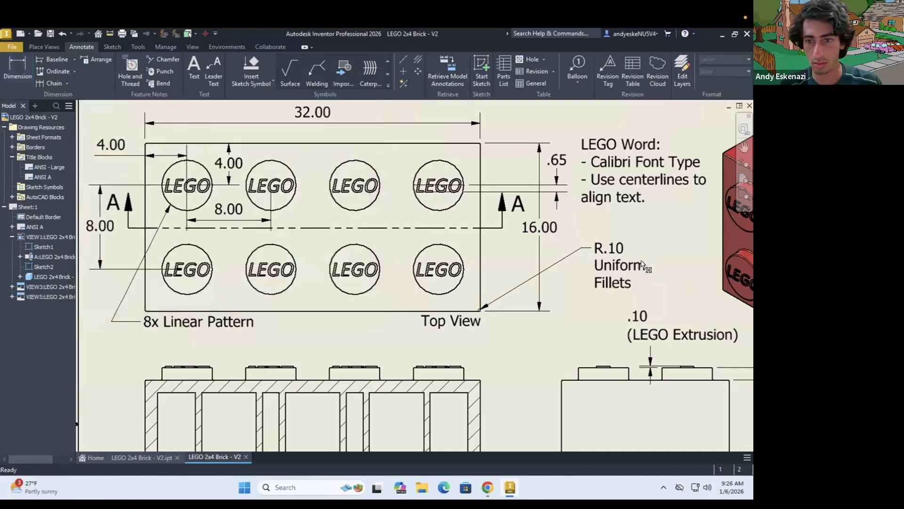
# Adjust the Uniform Fillets radius callout's position so it sits neatly below the LEGO Word note, clear of the 16.00 dimension
pyautogui.scroll(3, 645, 261)
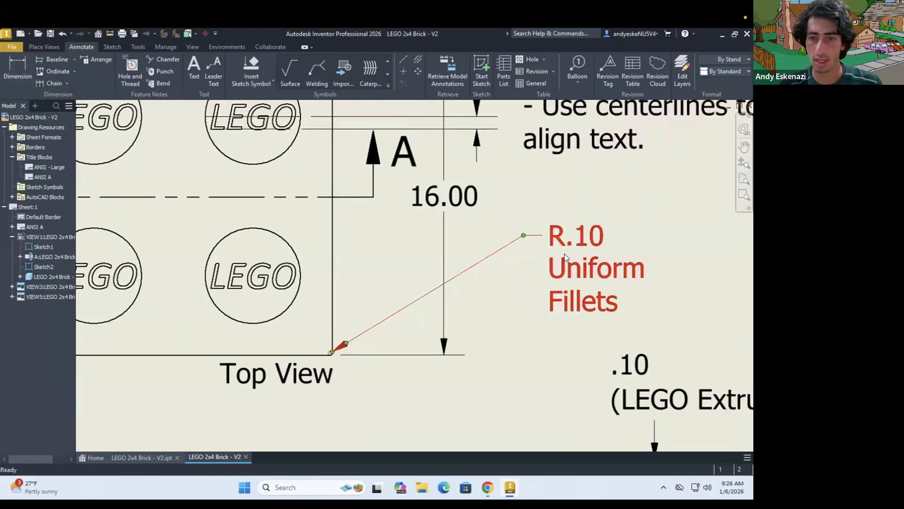
pyautogui.scroll(-3, 517, 261)
pyautogui.scroll(5, 517, 261)
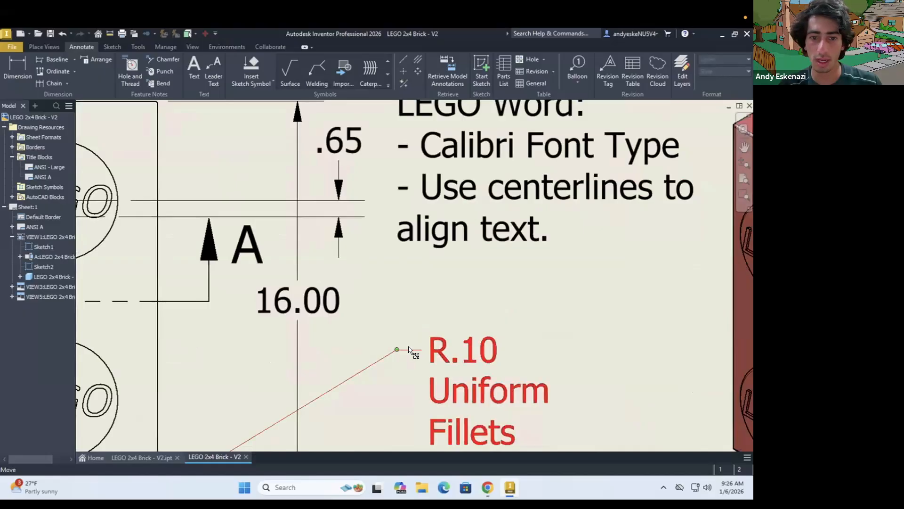
pyautogui.moveTo(397, 349); pyautogui.dragTo(406, 343)
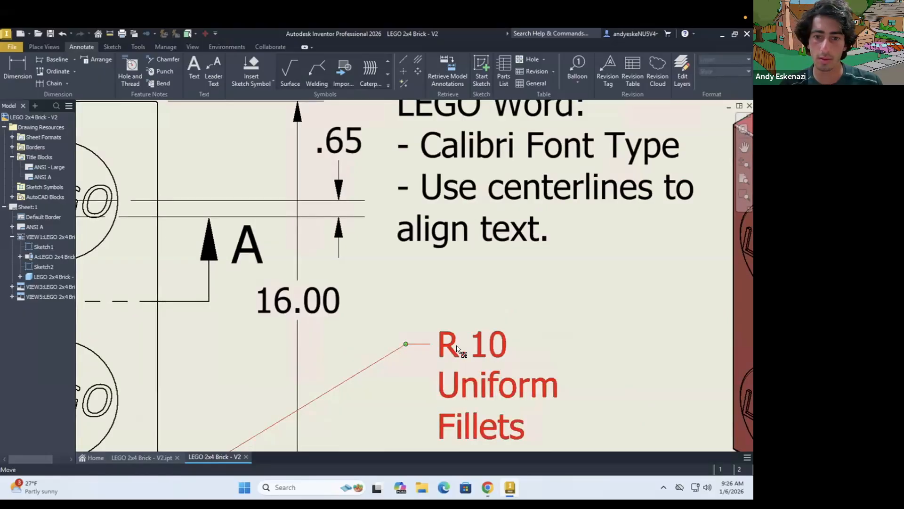
pyautogui.moveTo(449, 370); pyautogui.dragTo(495, 394)
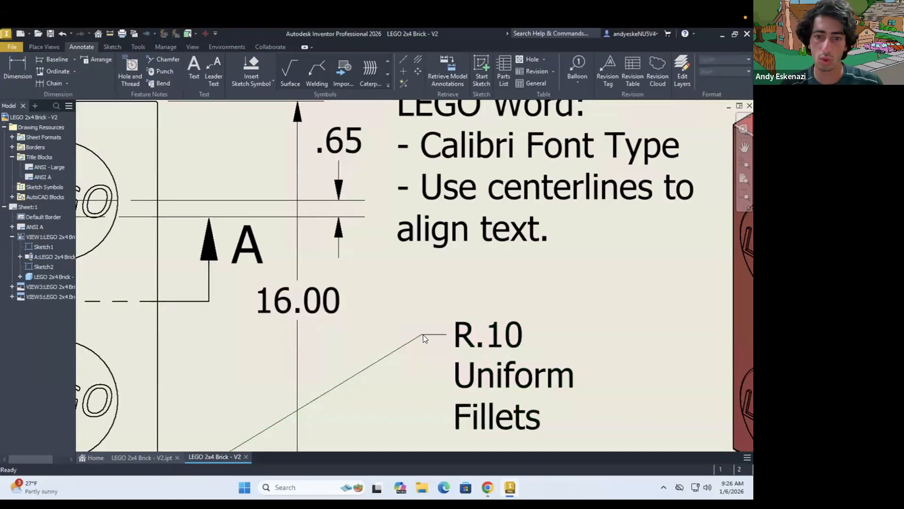
pyautogui.moveTo(401, 338); pyautogui.dragTo(369, 337)
pyautogui.click(460, 274)
# Compare the whole sheet with the reference drawing in Chrome to identify the section view's missing dimensions, and return to Inventor
pyautogui.scroll(-3, 460, 273)
pyautogui.scroll(-2, 559, 271)
pyautogui.scroll(-2, 489, 354)
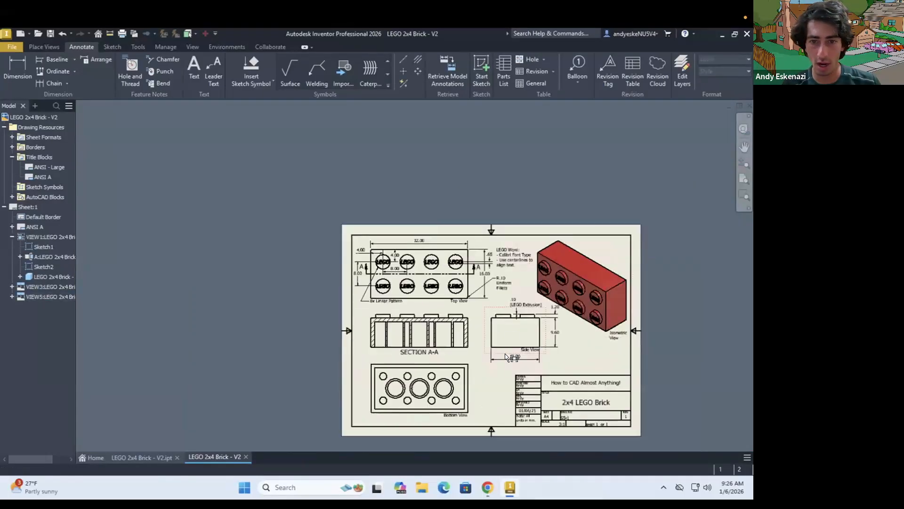
pyautogui.scroll(3, 508, 309)
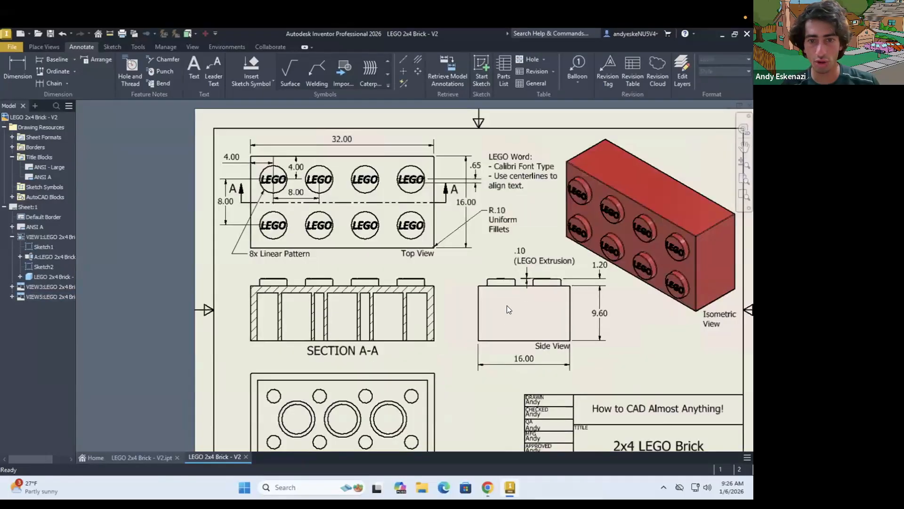
pyautogui.click(488, 487)
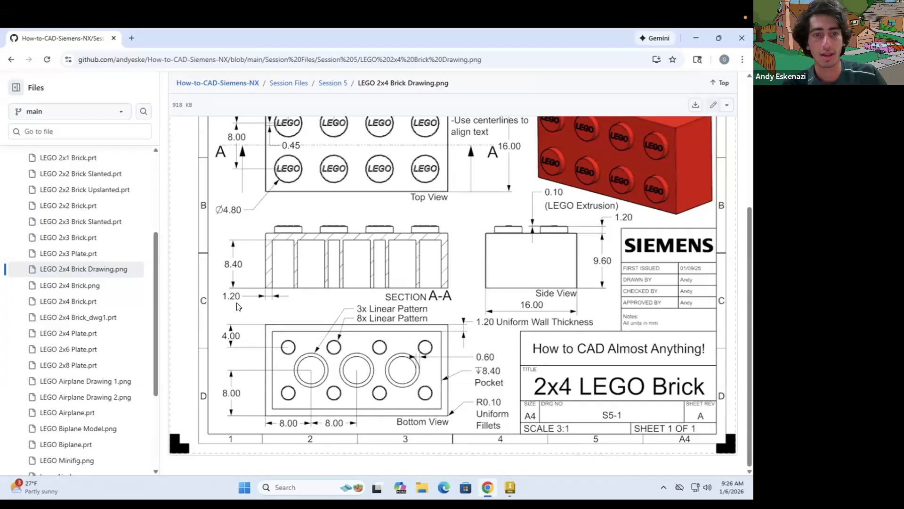
pyautogui.click(488, 488)
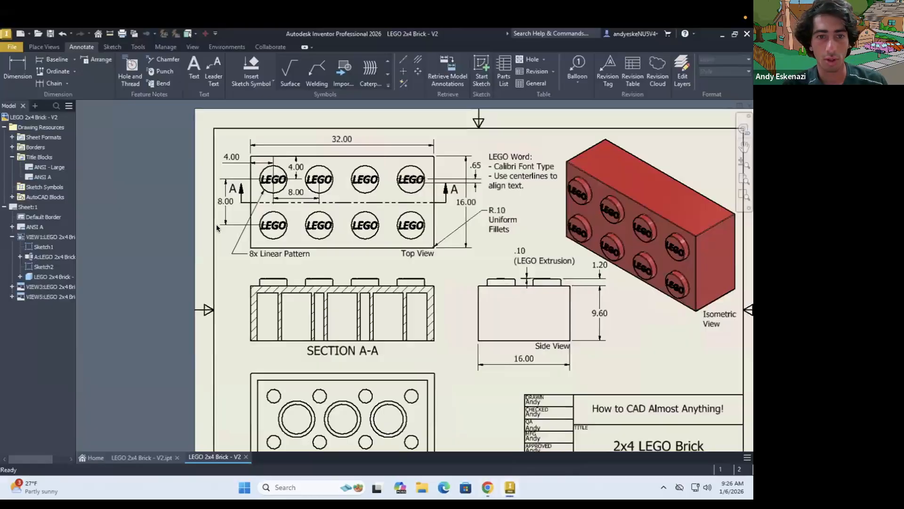
# Dimension the pocket depth in Section A-A from the inner ceiling to the bottom edge, placing it beside the left wall
pyautogui.scroll(3, 251, 320)
pyautogui.press('d')
pyautogui.click(292, 271)
pyautogui.click(284, 361)
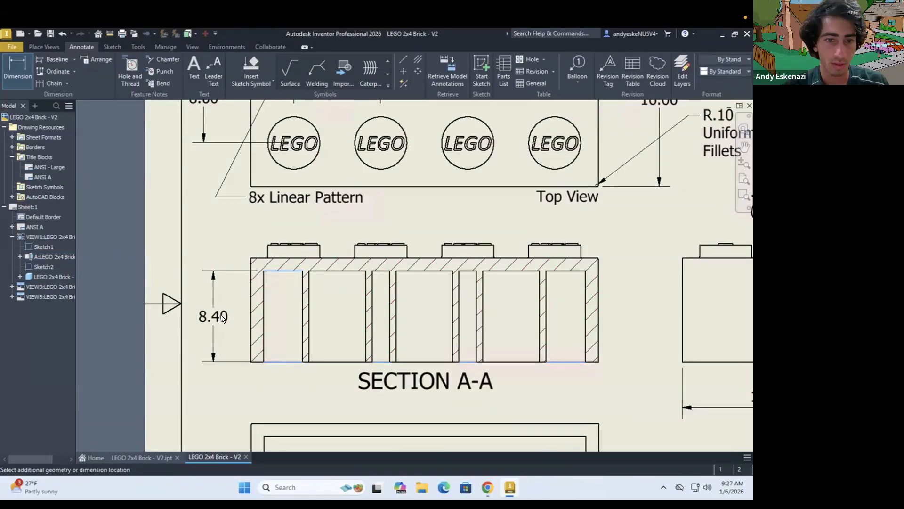
pyautogui.click(223, 324)
pyautogui.click(304, 279)
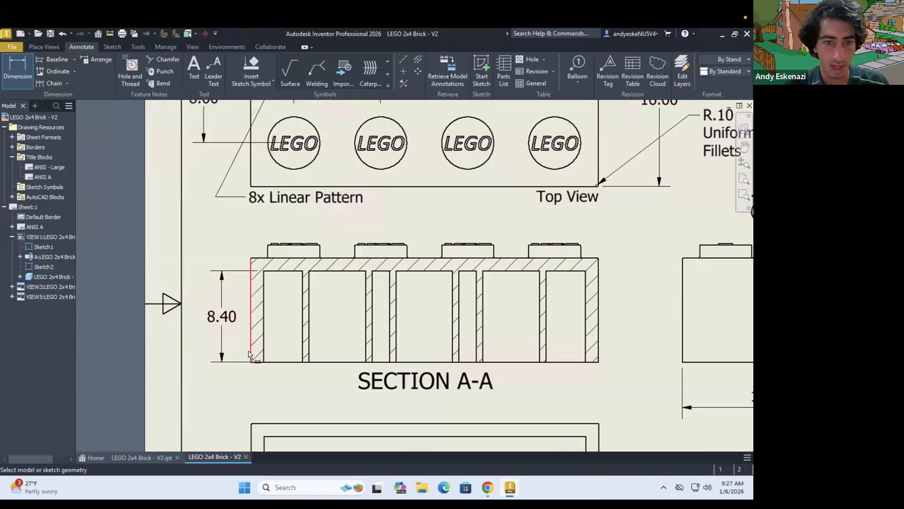
# Dimension the left wall's thickness below Section A-A and shift its text outward beneath the pocket depth dimension
pyautogui.click(251, 349)
pyautogui.click(264, 349)
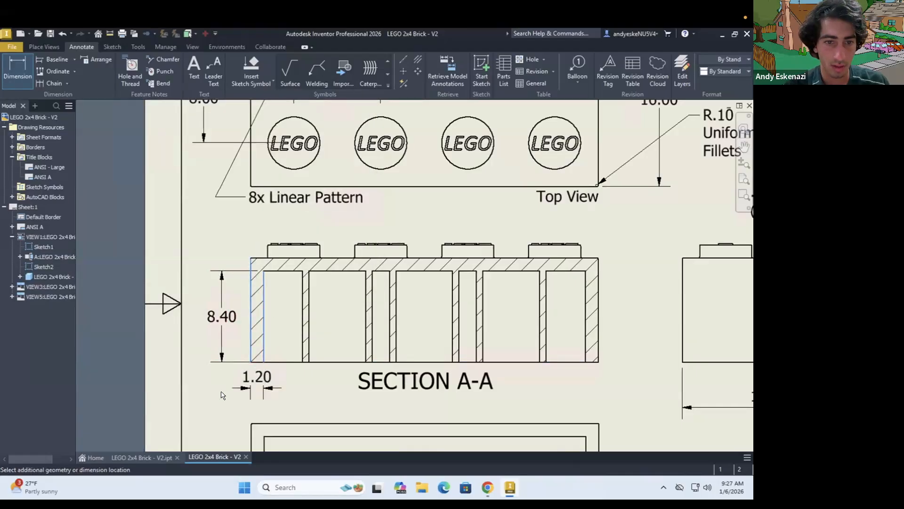
pyautogui.click(264, 392)
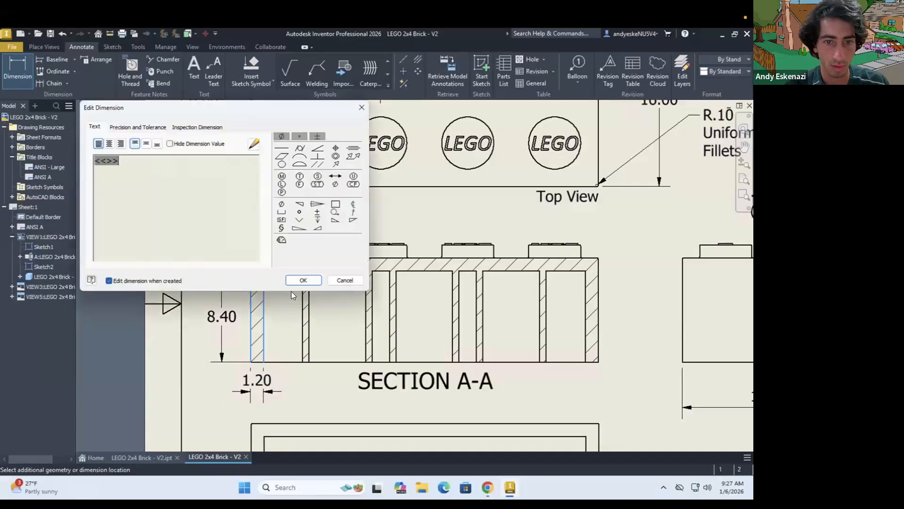
pyautogui.press('Return')
pyautogui.moveTo(256, 391); pyautogui.dragTo(223, 395)
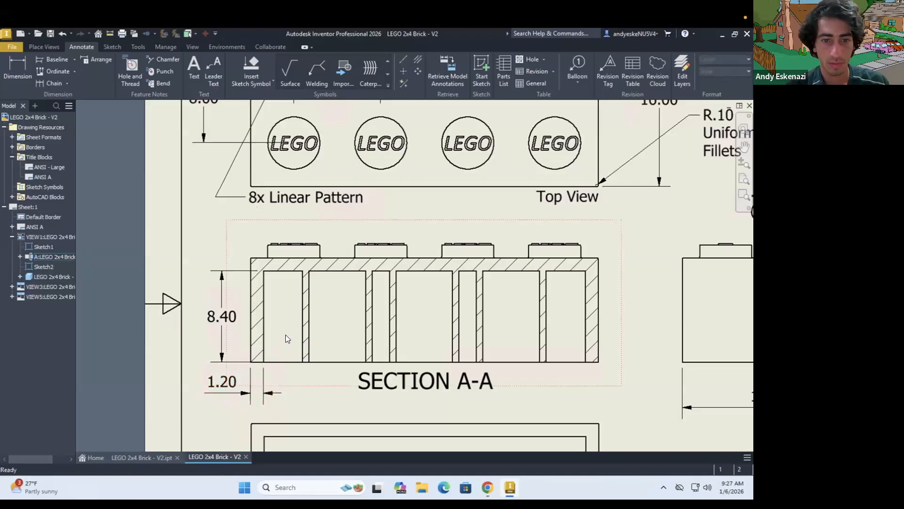
# Dimension the vertical distance from the bottom view's upper outer edge to the upper left small circle's center, placed outside the view
pyautogui.scroll(-5, 285, 334)
pyautogui.scroll(3, 435, 417)
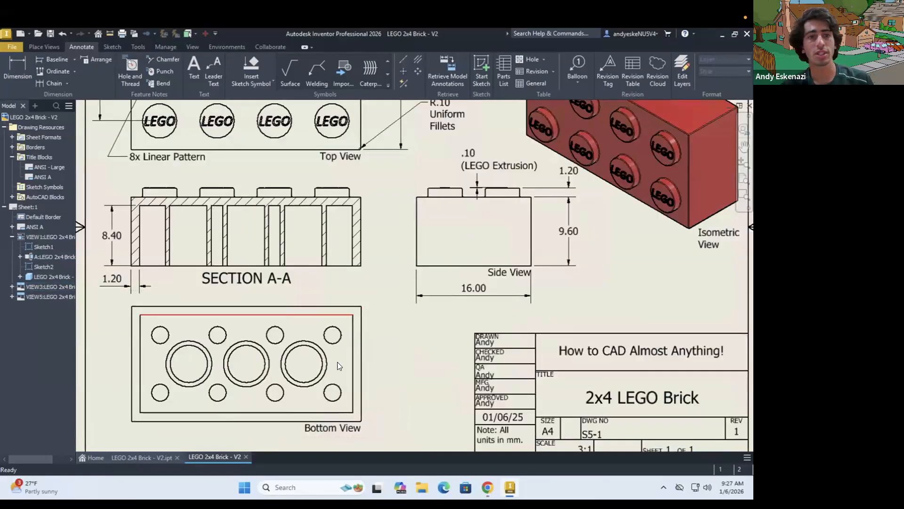
pyautogui.scroll(-3, 335, 358)
pyautogui.scroll(3, 234, 334)
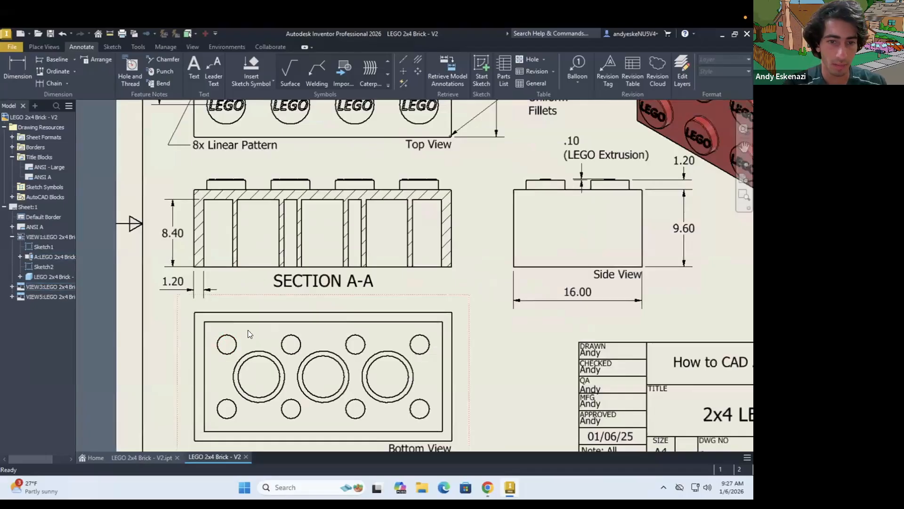
pyautogui.scroll(-3, 248, 329)
pyautogui.scroll(3, 207, 334)
pyautogui.scroll(2, 247, 318)
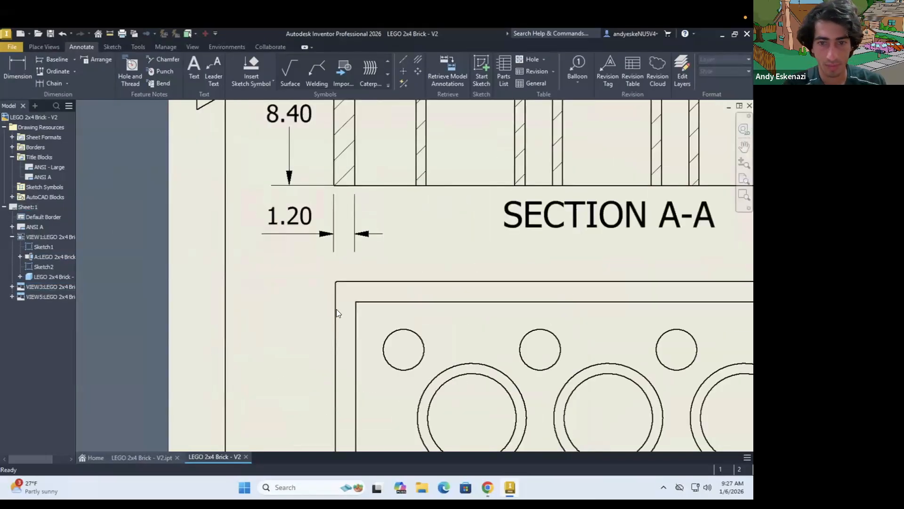
pyautogui.press('d')
pyautogui.click(420, 340)
pyautogui.click(397, 283)
pyautogui.click(285, 315)
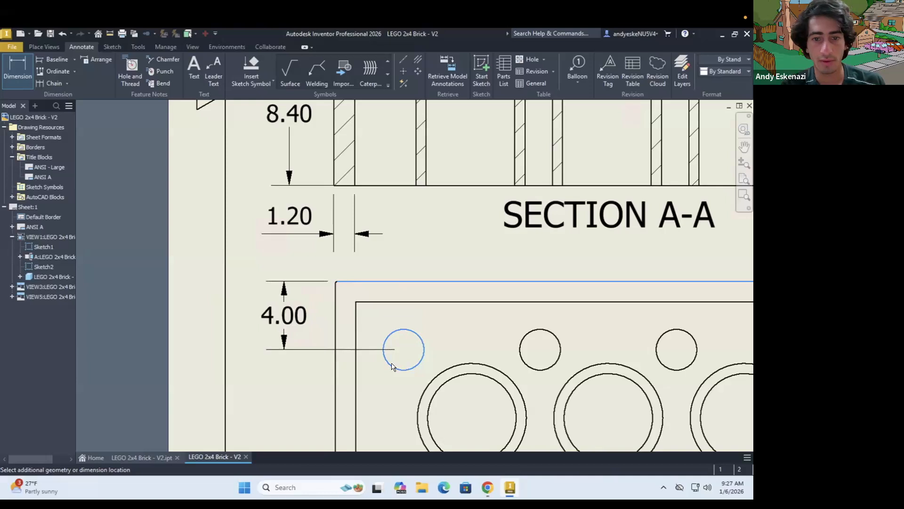
pyautogui.press('Return')
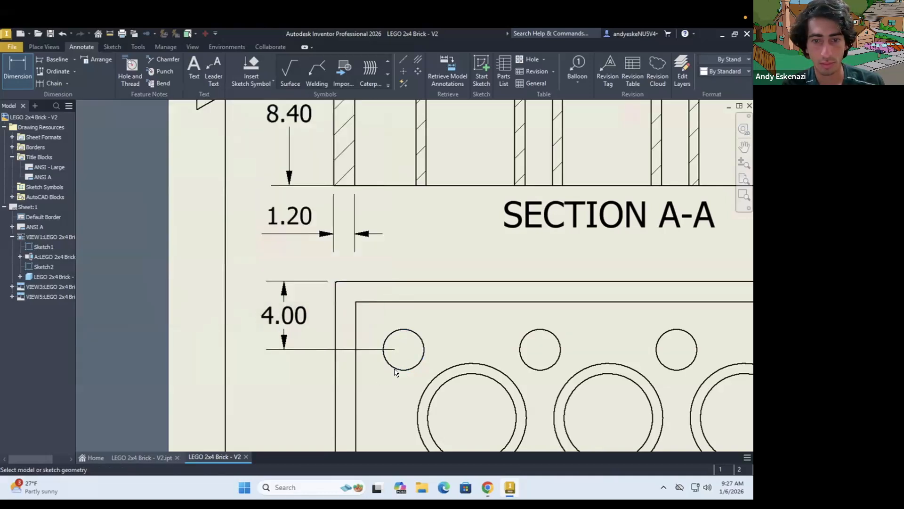
# Dimension the horizontal distance from the bottom view's left outer edge to the upper left small circle's center, shifting its text outside the view
pyautogui.click(400, 370)
pyautogui.click(333, 377)
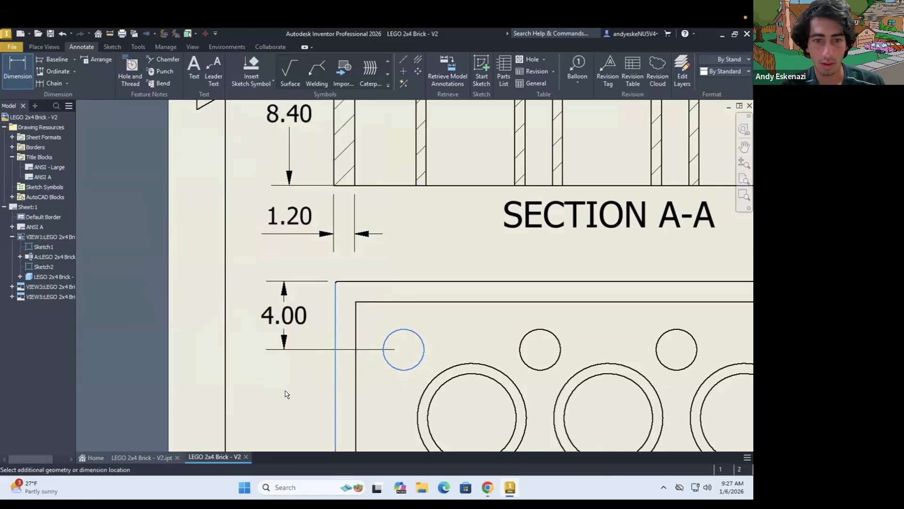
pyautogui.click(324, 392)
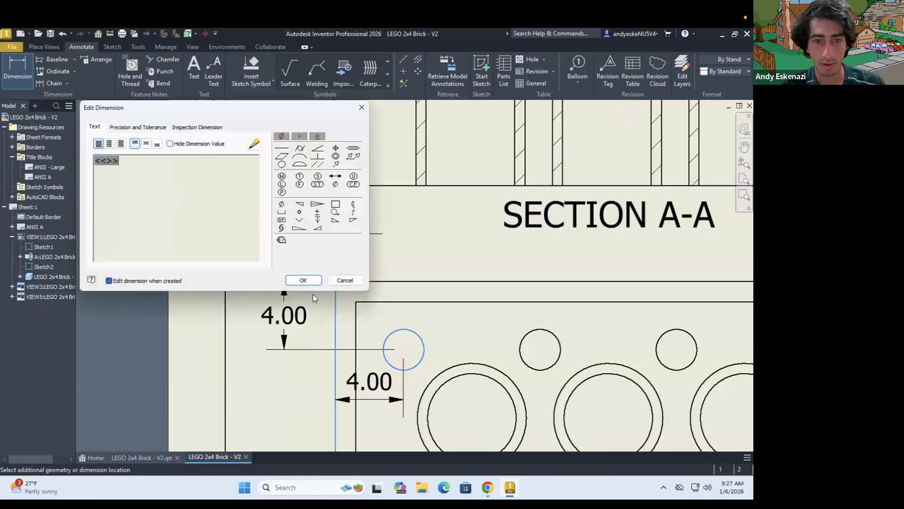
pyautogui.click(302, 280)
pyautogui.moveTo(279, 381); pyautogui.dragTo(288, 401)
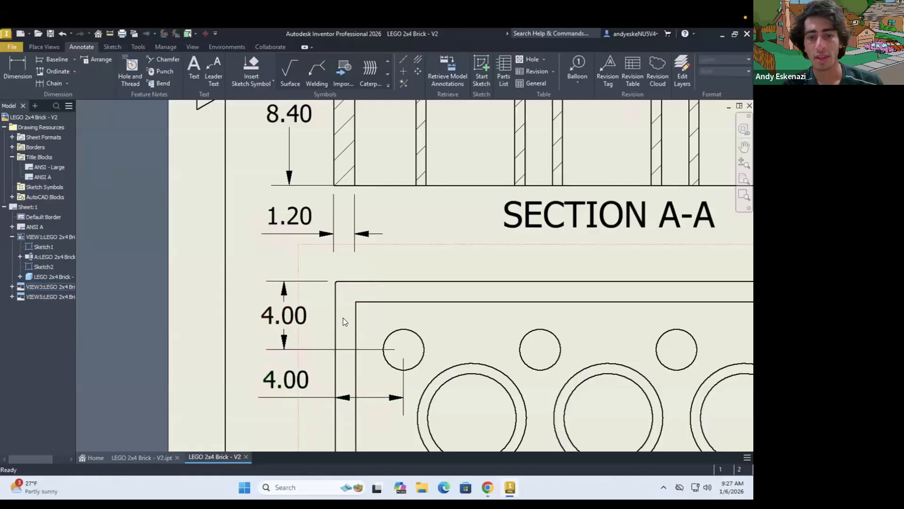
# Add a leader note reading "8x Linear Pattern" to the bottom view's upper left small circle, with its bend below and outside the view
pyautogui.scroll(-5, 343, 318)
pyautogui.scroll(4, 379, 393)
pyautogui.click(214, 70)
pyautogui.click(313, 379)
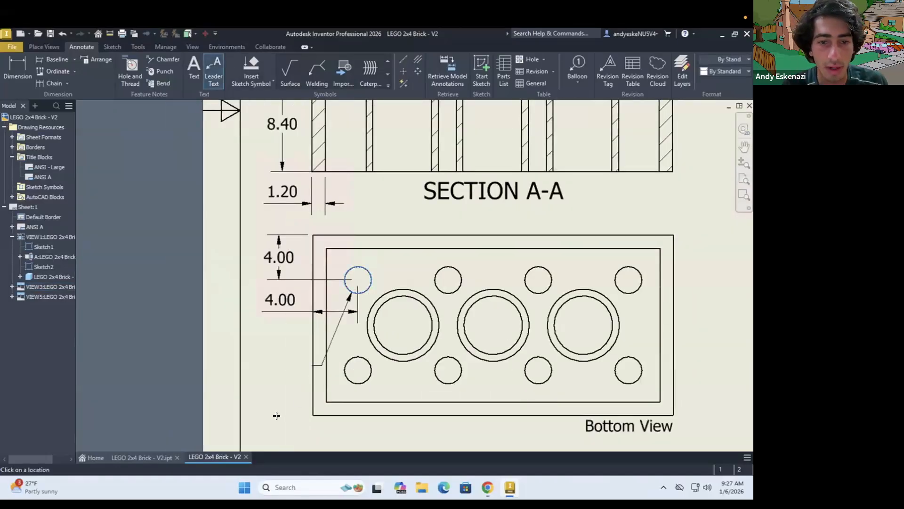
pyautogui.click(267, 434)
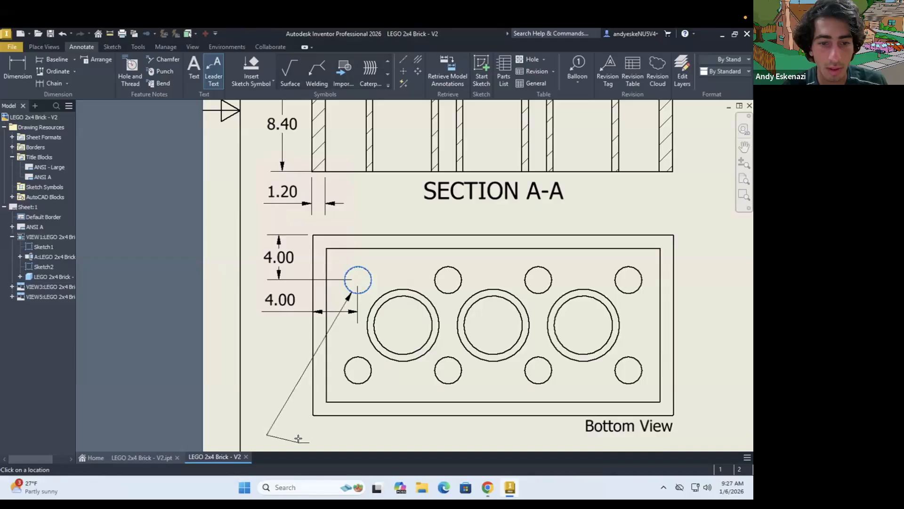
pyautogui.rightClick(293, 440)
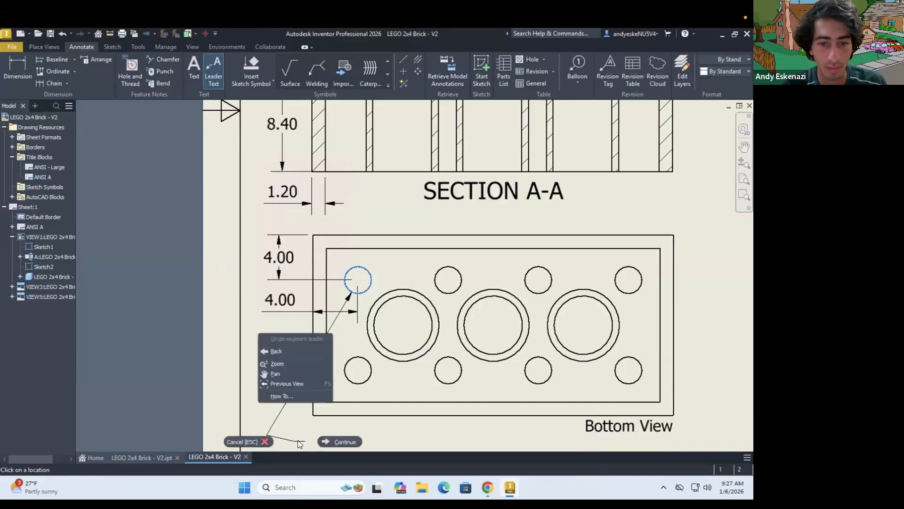
pyautogui.click(290, 398)
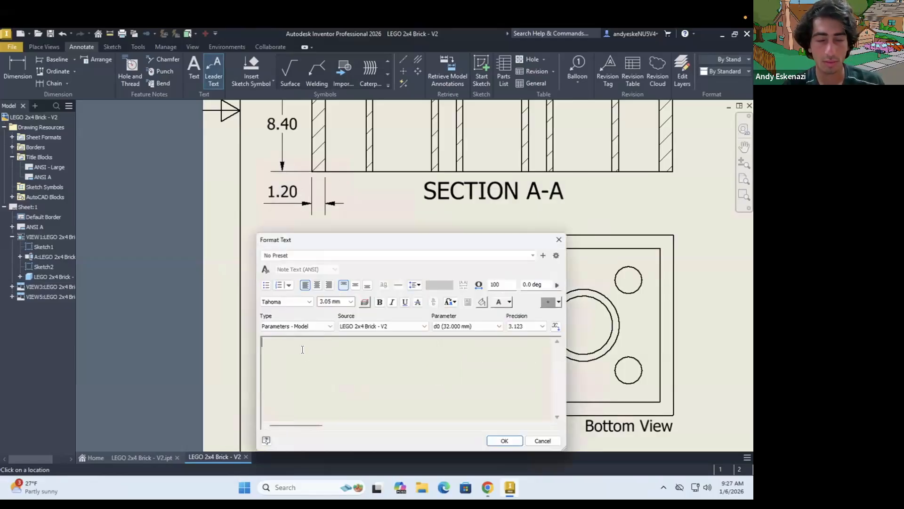
pyautogui.write('8x Linnear')
pyautogui.press('BackSpace')
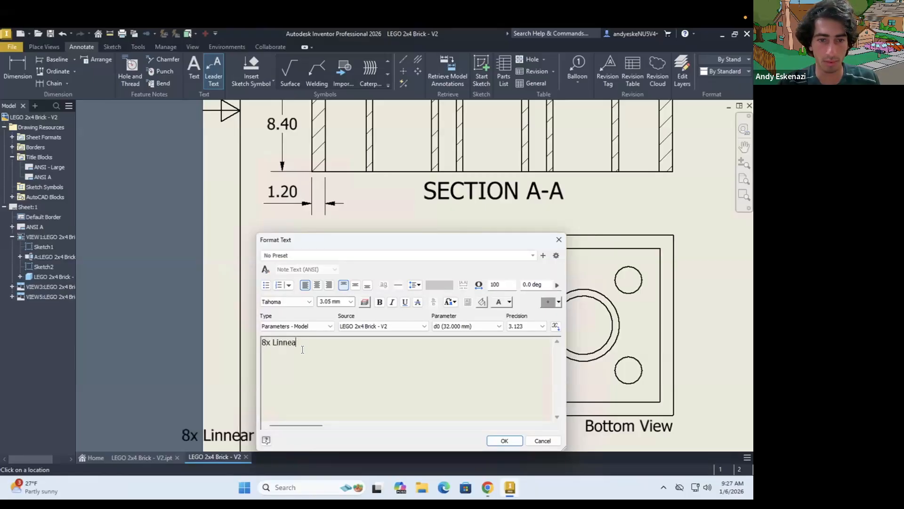
pyautogui.write('ear Pattern')
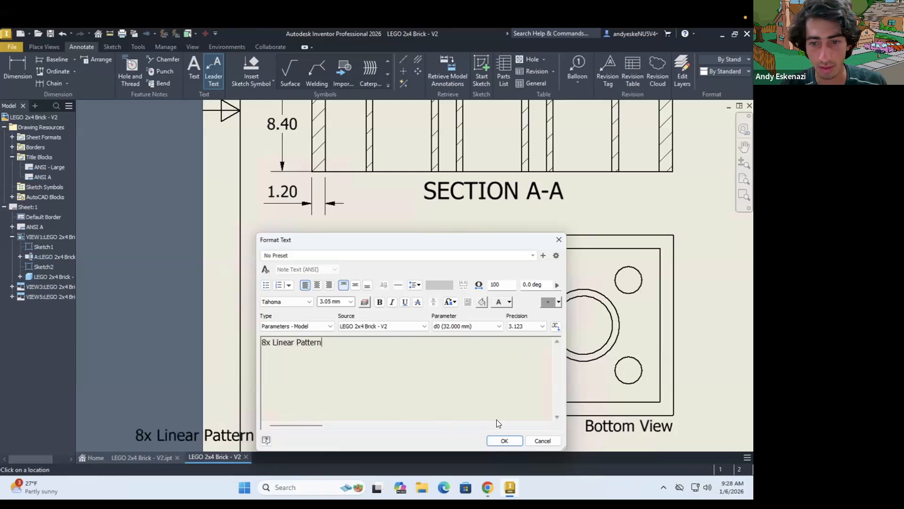
pyautogui.click(504, 441)
# Reposition the bottom view's "8x Linear Pattern" note inside the sheet border, directly below the view's lower left corner, and adjust its leader bend
pyautogui.scroll(-3, 320, 273)
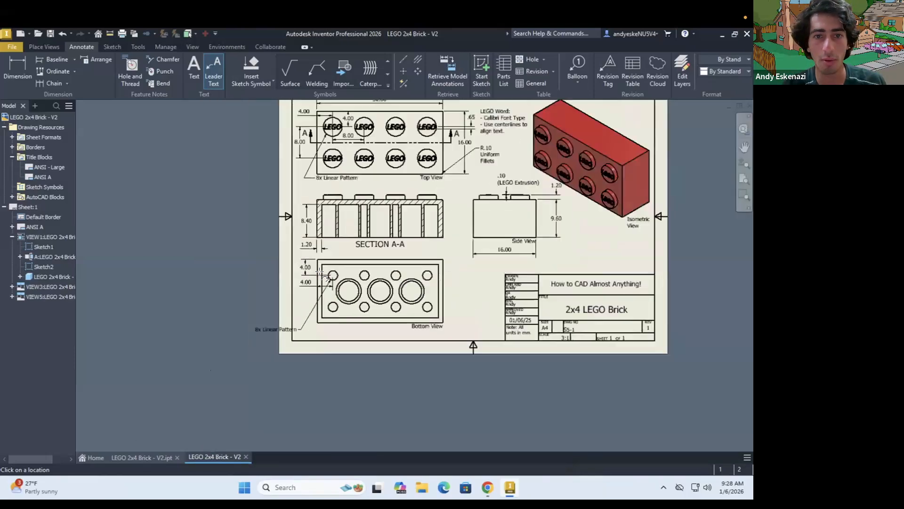
pyautogui.scroll(3, 328, 301)
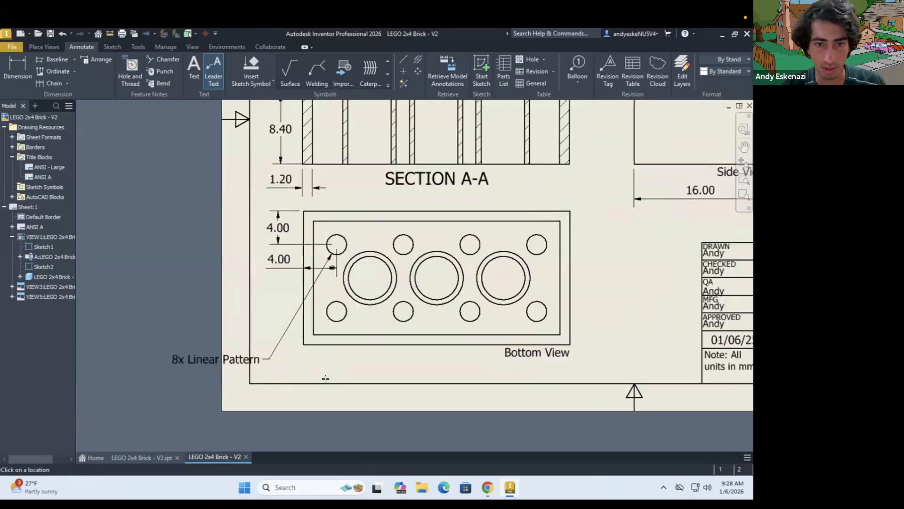
pyautogui.scroll(3, 325, 381)
pyautogui.click(210, 342)
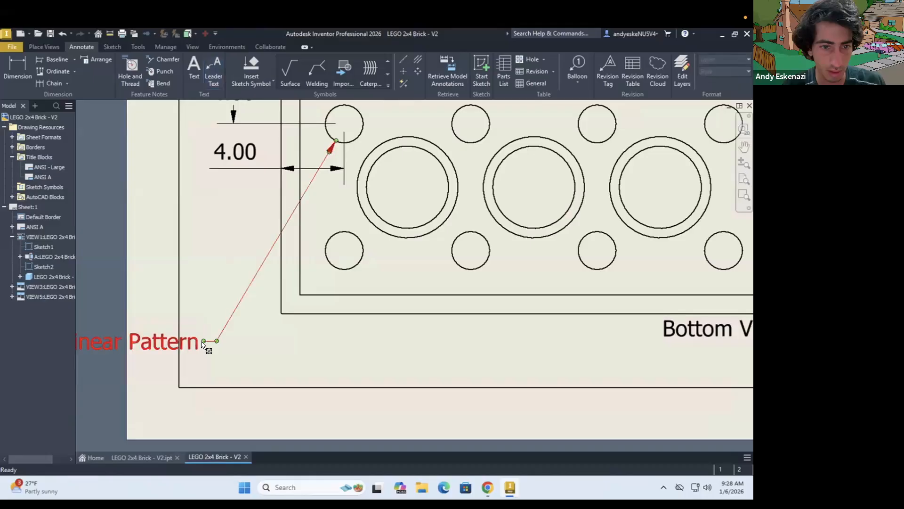
pyautogui.moveTo(273, 342)
pyautogui.mouseDown()
pyautogui.moveTo(299, 341)
pyautogui.moveTo(289, 341)
pyautogui.mouseUp()
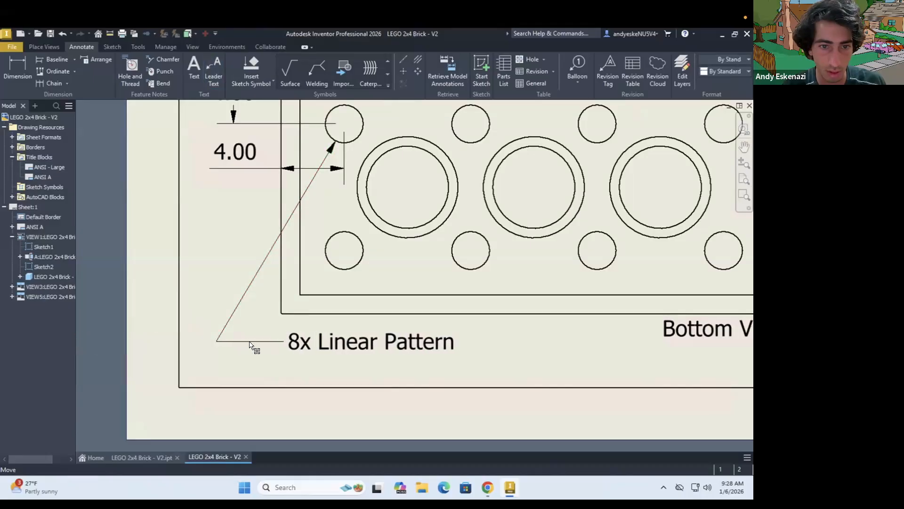
pyautogui.moveTo(217, 341); pyautogui.dragTo(242, 332)
pyautogui.moveTo(299, 331); pyautogui.dragTo(278, 331)
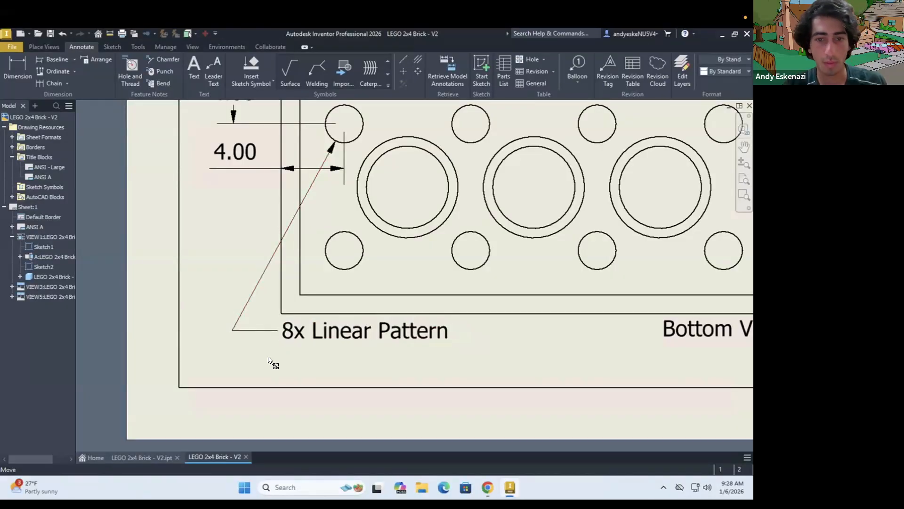
# Dimension the diameter of the bottom view's upper left small circle, placing the text between the view and the Section A-A label
pyautogui.scroll(-3, 268, 360)
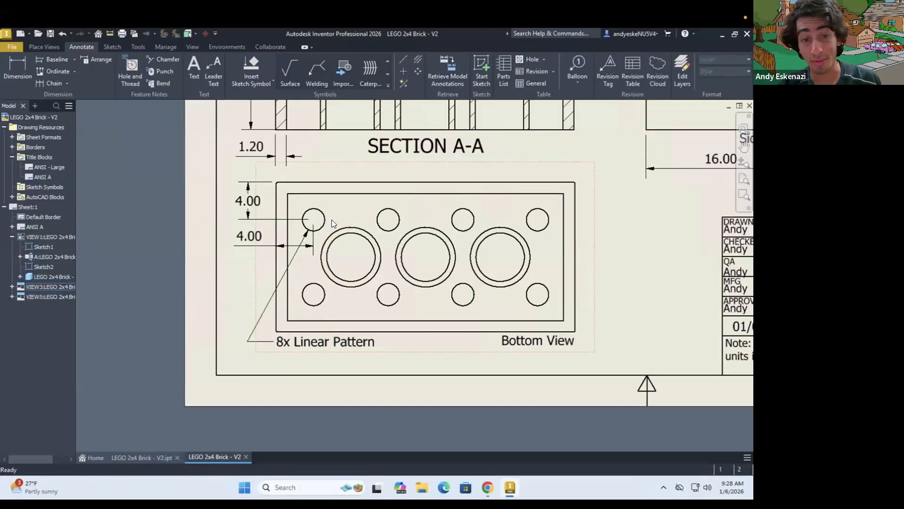
pyautogui.scroll(-3, 374, 314)
pyautogui.scroll(4, 332, 220)
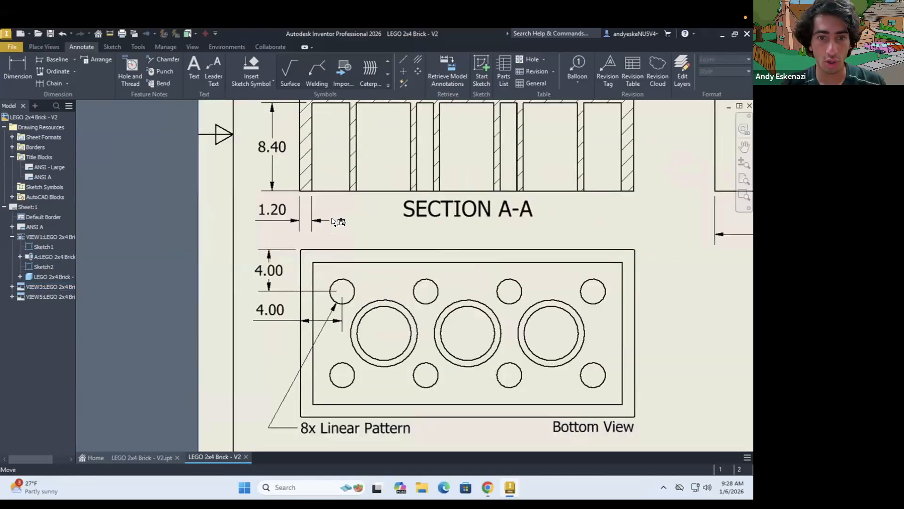
pyautogui.press('d')
pyautogui.click(350, 283)
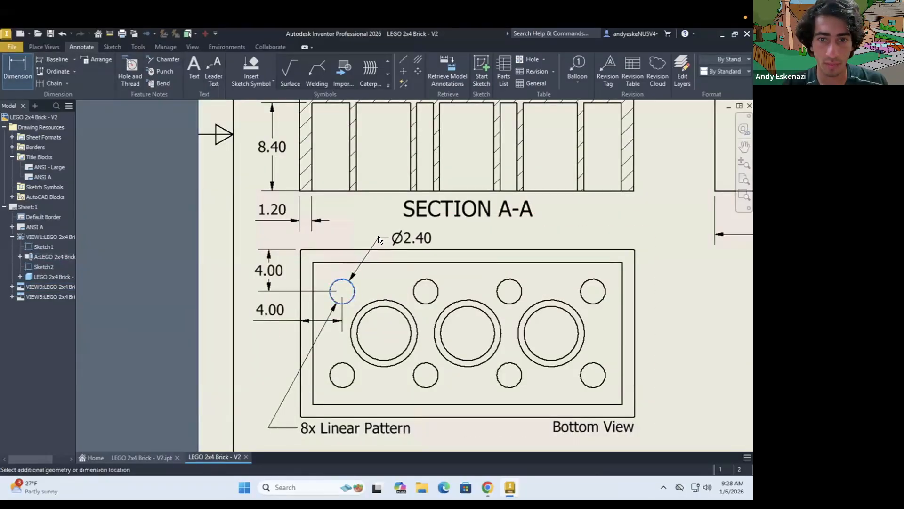
pyautogui.click(396, 234)
pyautogui.click(306, 278)
pyautogui.scroll(3, 412, 239)
pyautogui.press('Escape')
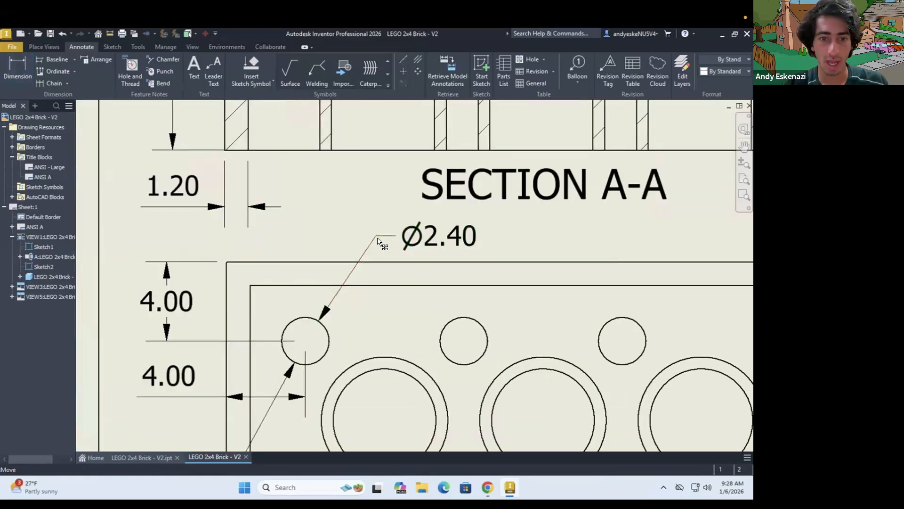
pyautogui.click(398, 248)
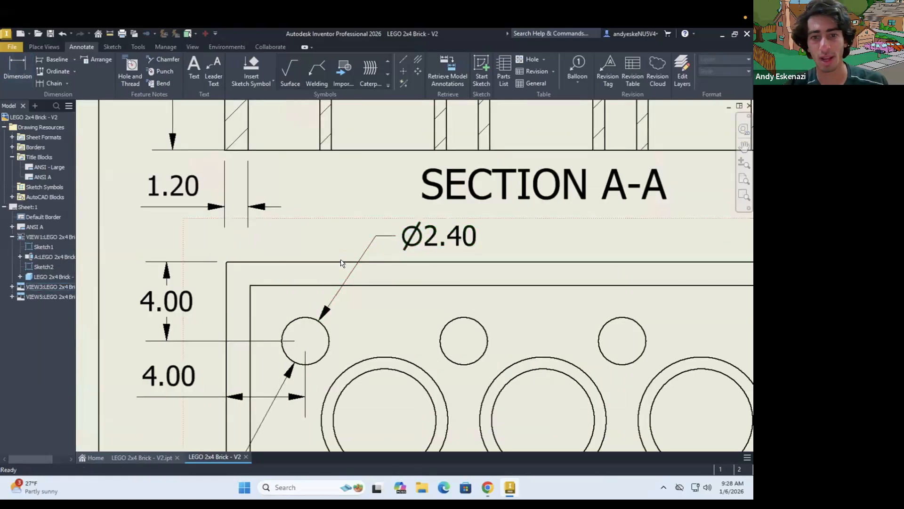
# Start another leader text note for the bottom view's upper left small circle
pyautogui.scroll(-3, 342, 260)
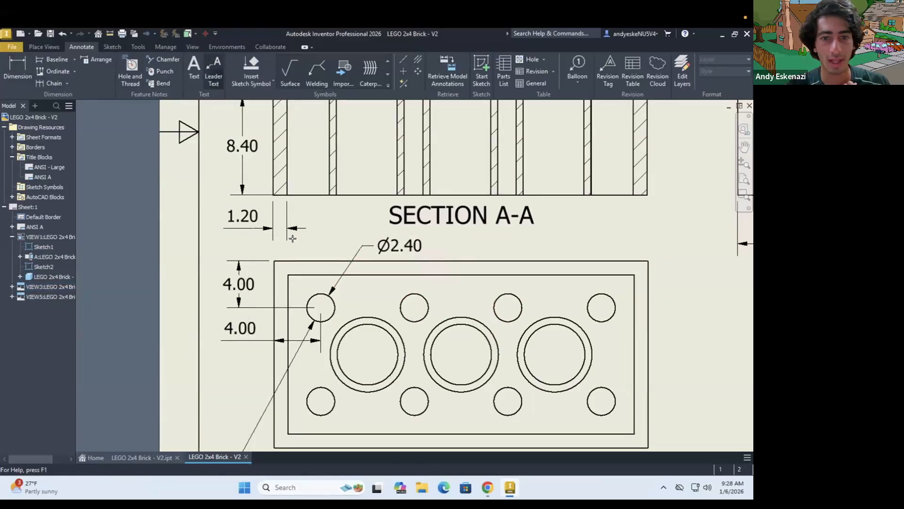
pyautogui.click(213, 72)
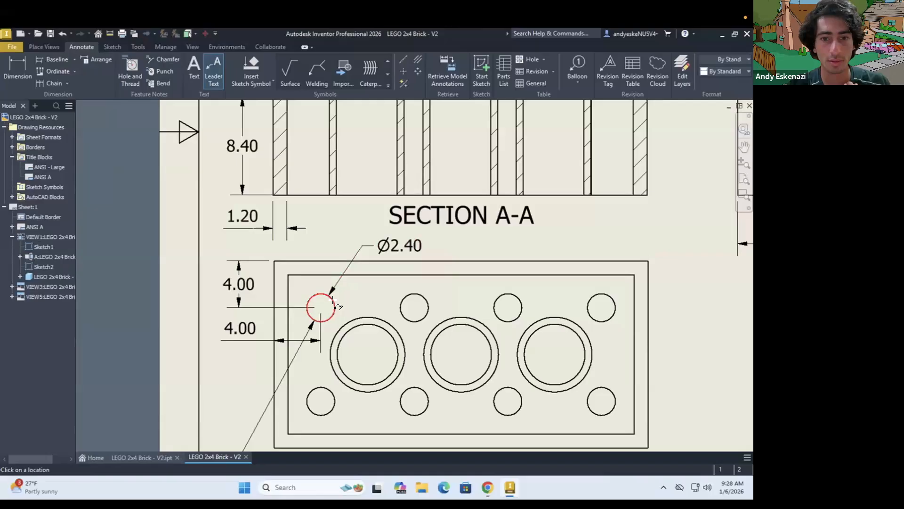
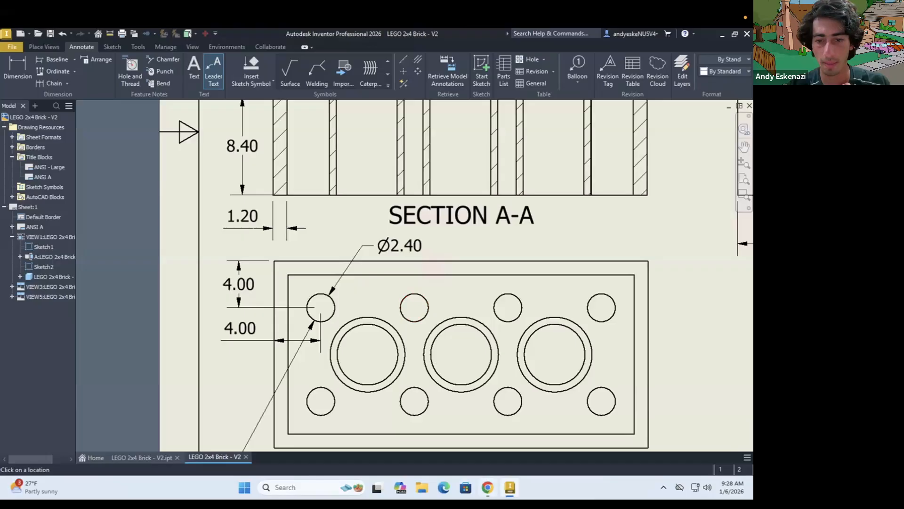
pyautogui.click(488, 487)
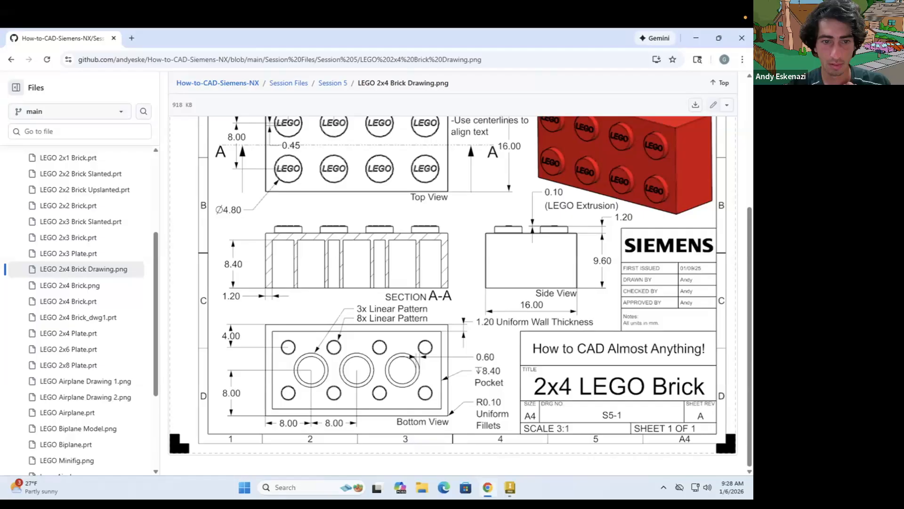
pyautogui.click(510, 487)
pyautogui.click(420, 296)
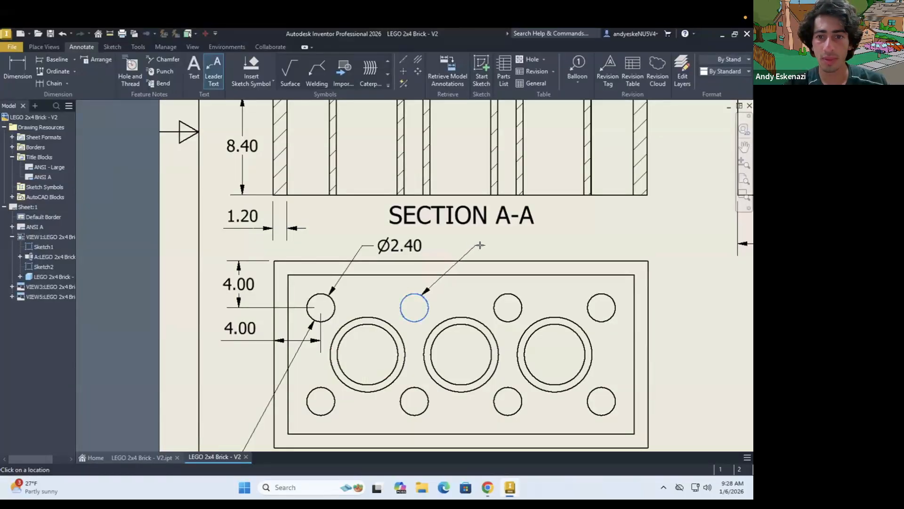
pyautogui.rightClick(505, 244)
pyautogui.click(553, 245)
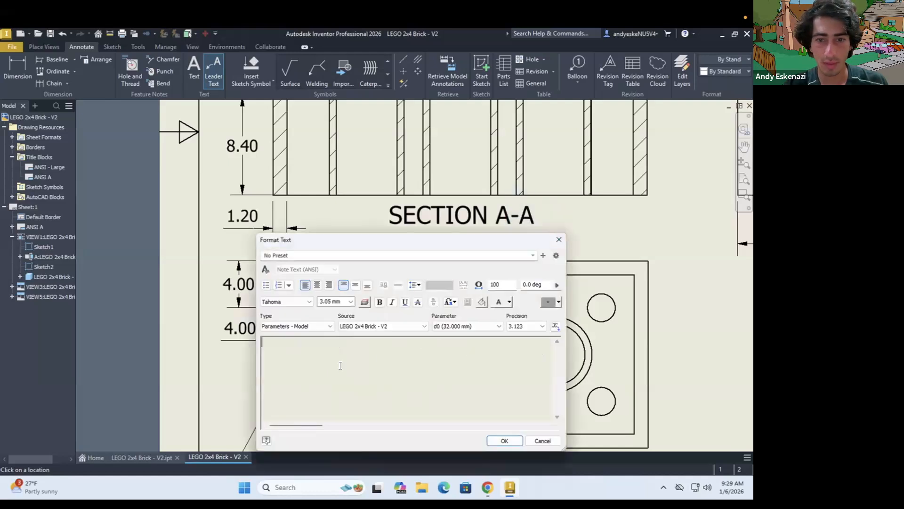
pyautogui.moveTo(351, 246); pyautogui.dragTo(331, 192)
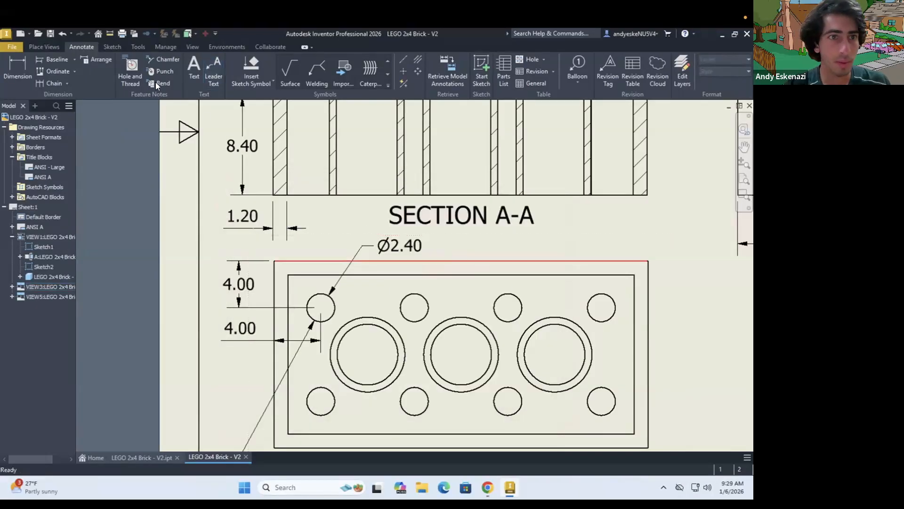
pyautogui.press('Escape')
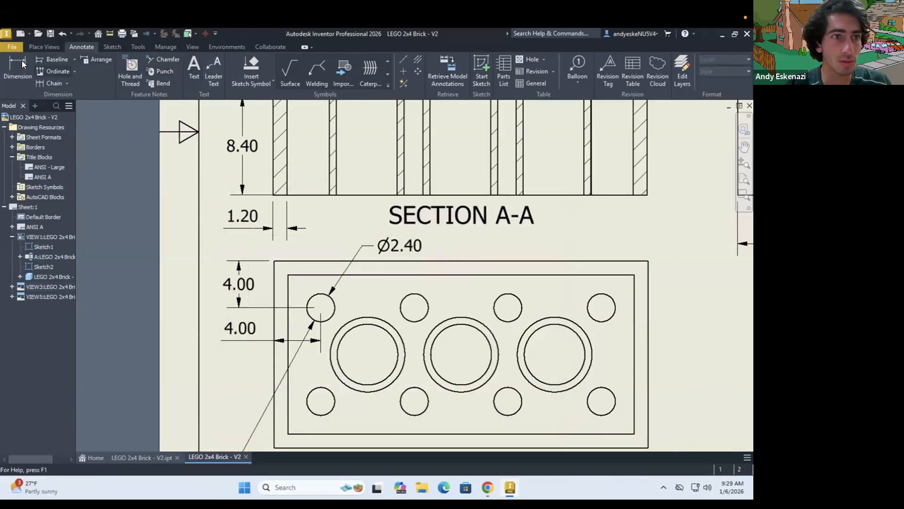
# Dimension the diameter of the second small circle in the bottom view's upper row, placing the text above the view beside the first diameter
pyautogui.click(23, 64)
pyautogui.click(415, 294)
pyautogui.press('Escape')
pyautogui.press('d')
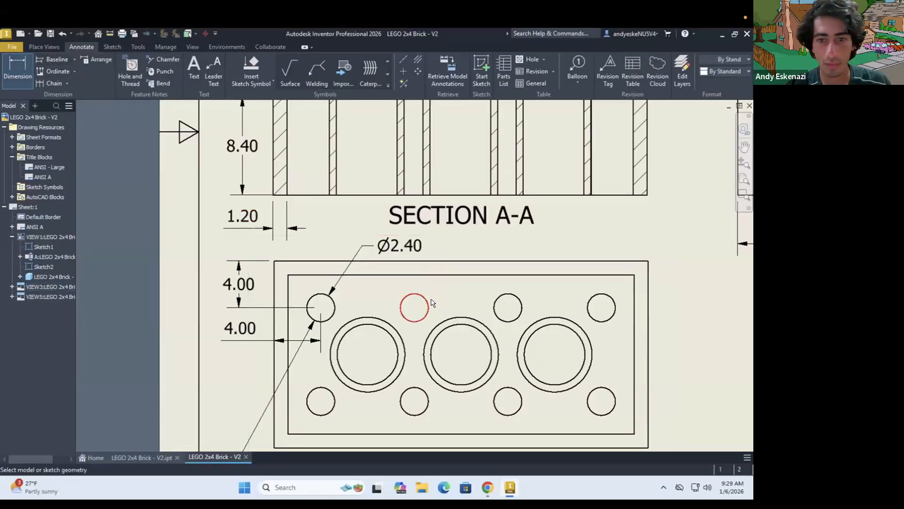
pyautogui.click(428, 305)
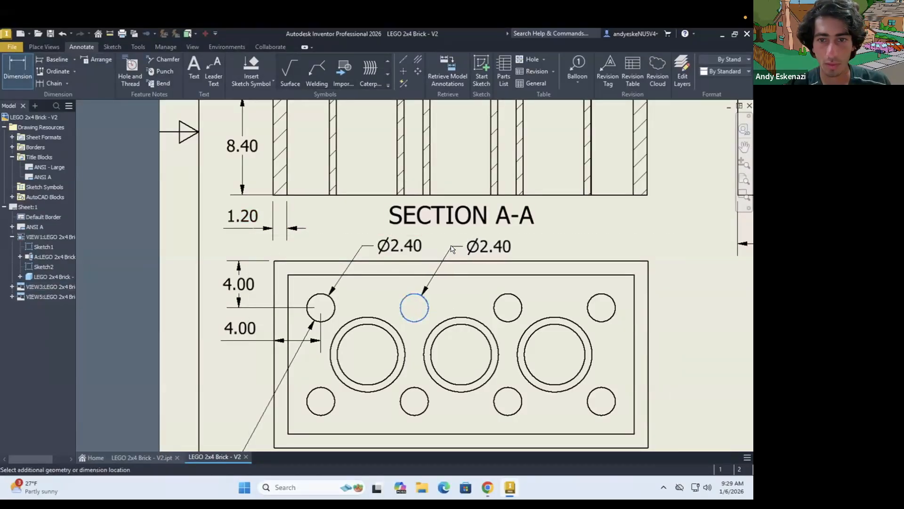
pyautogui.click(439, 238)
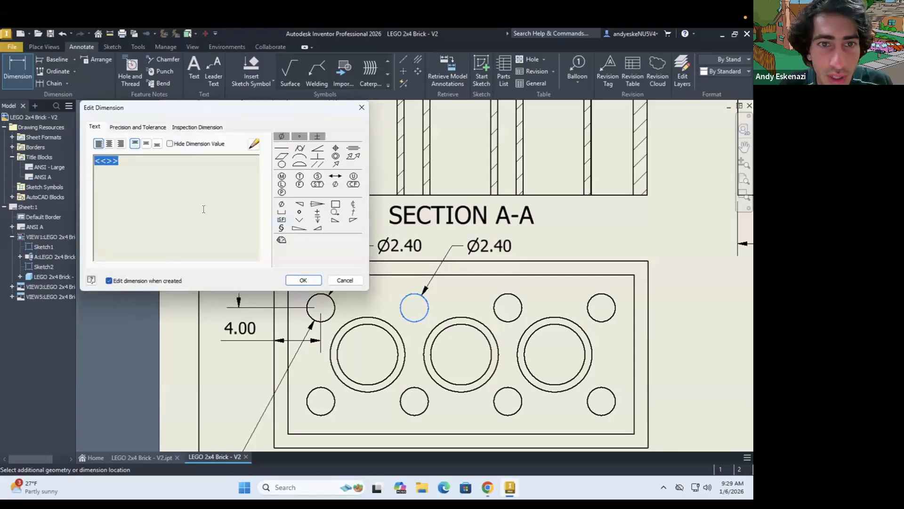
# Turn off editing dimensions when created and close the dimension editor, leaving the diameter text as it is
pyautogui.click(127, 162)
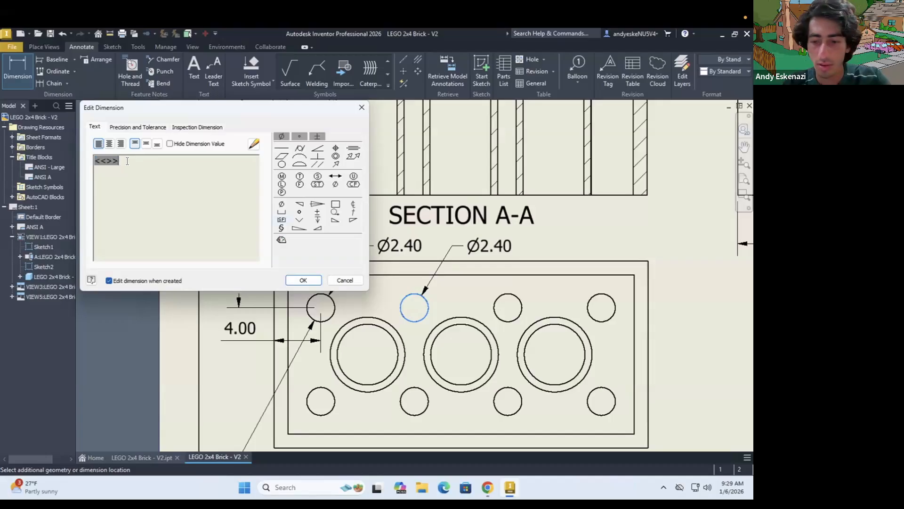
pyautogui.click(108, 278)
pyautogui.click(107, 278)
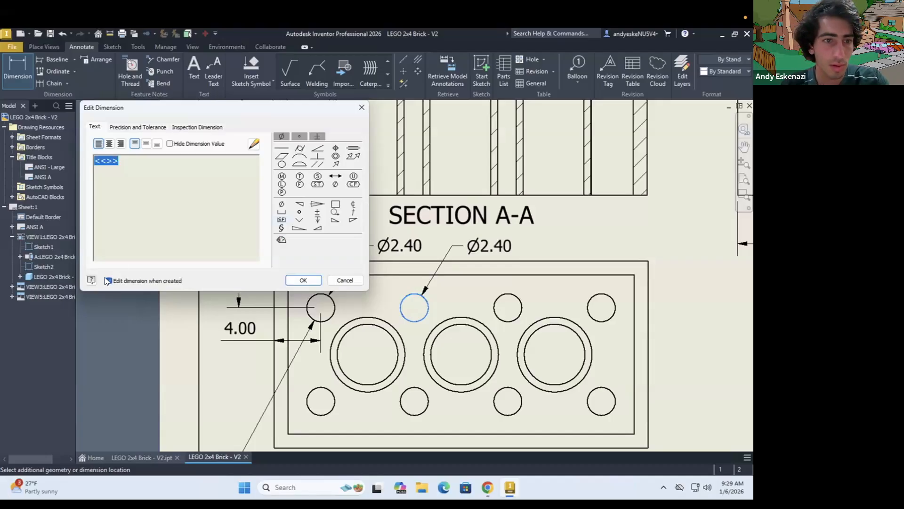
pyautogui.click(129, 167)
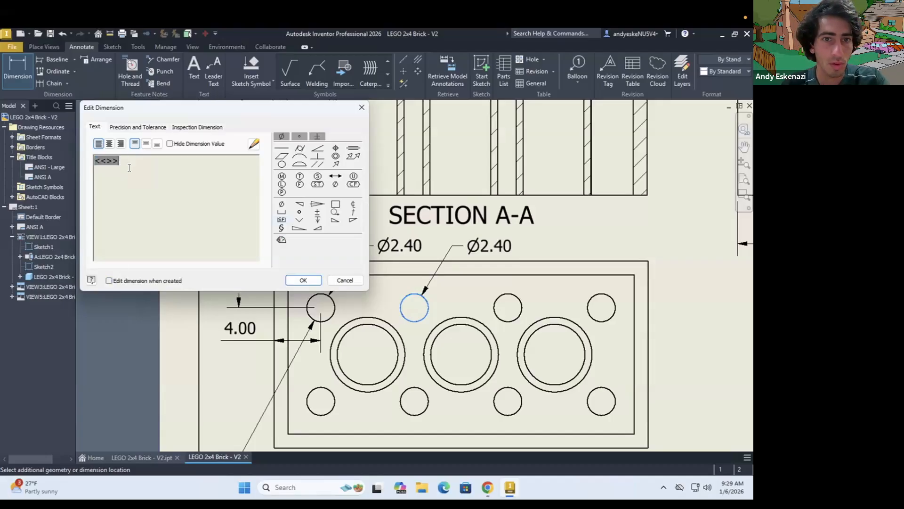
pyautogui.click(336, 281)
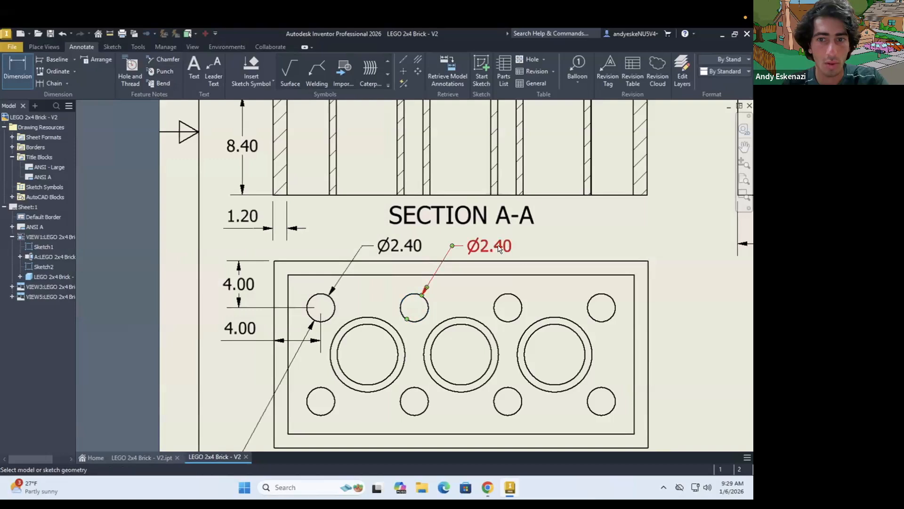
# Hide the second small circle's dimension value and replace it with a depth symbol followed by "1.20 Pocket"
pyautogui.doubleClick(497, 245)
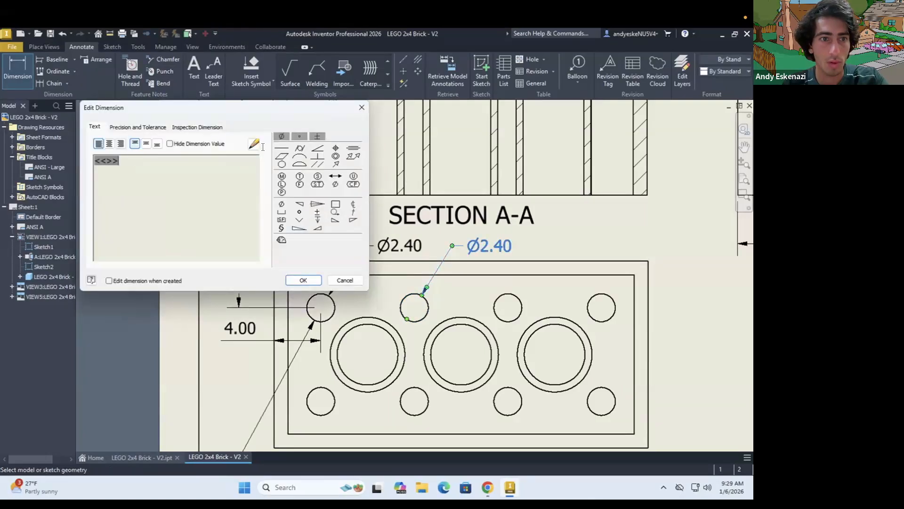
pyautogui.click(169, 143)
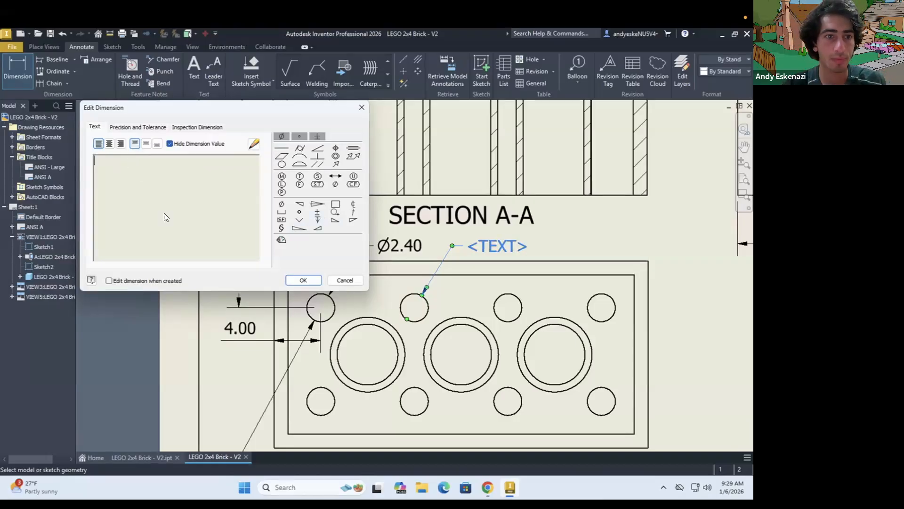
pyautogui.click(318, 219)
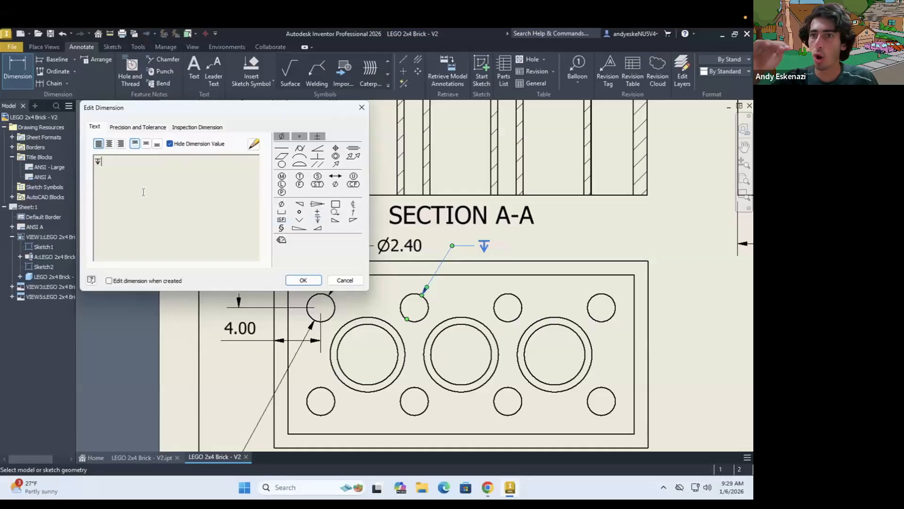
pyautogui.write('1.2')
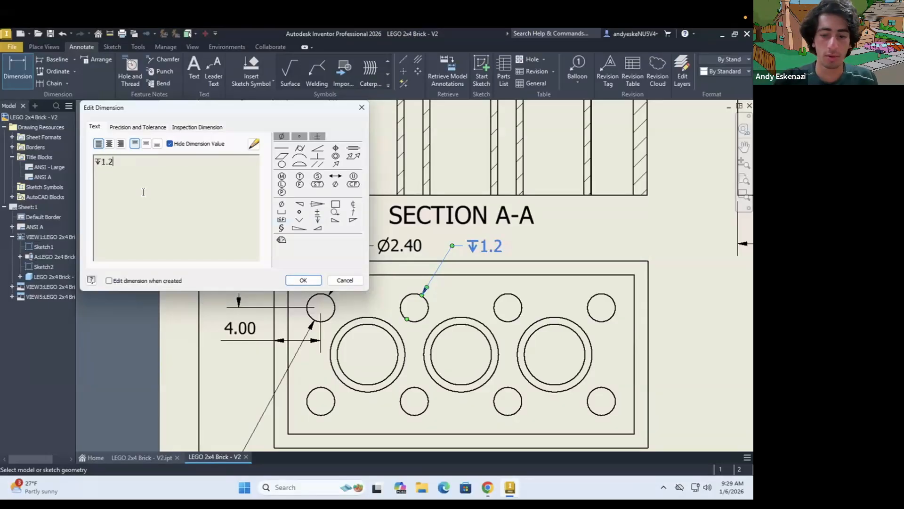
pyautogui.write('0')
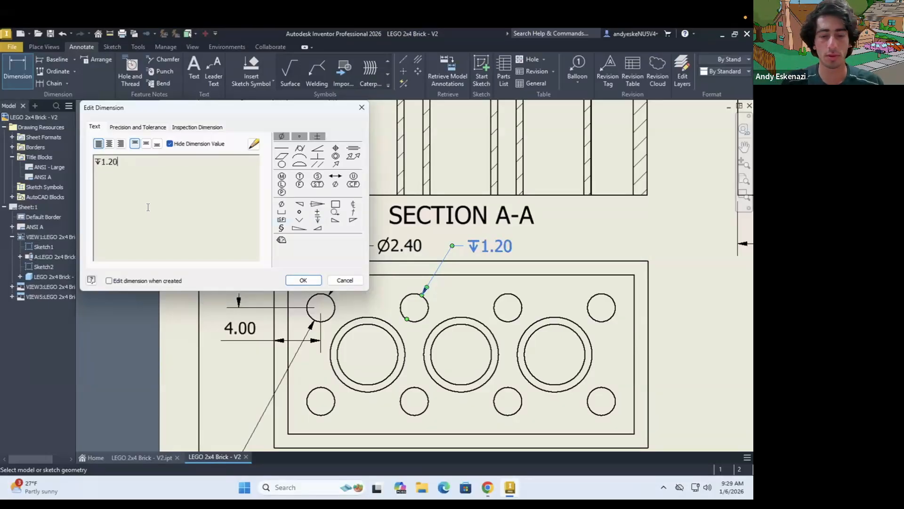
pyautogui.write(' Pocket')
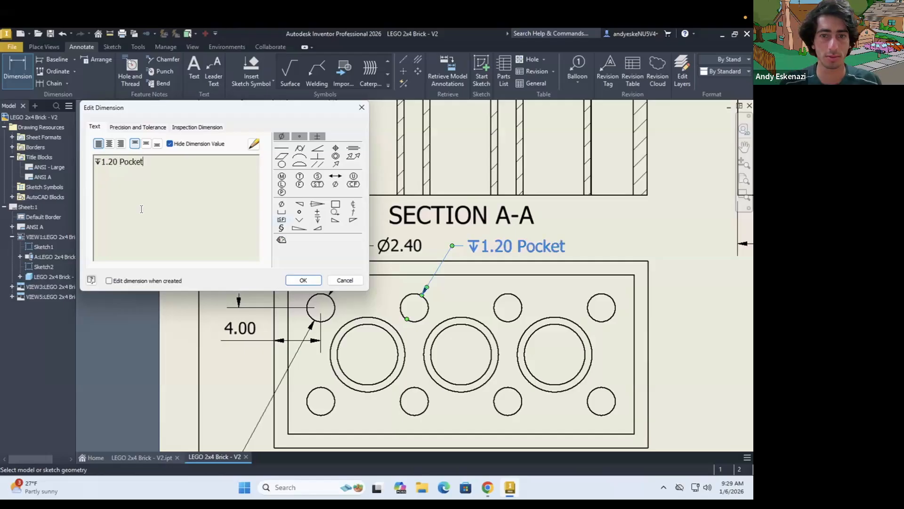
pyautogui.click(302, 280)
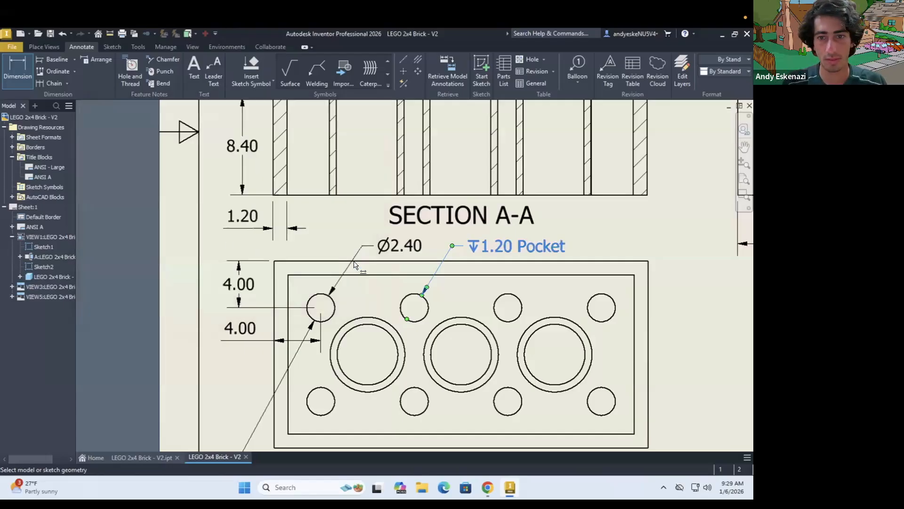
pyautogui.press('Escape')
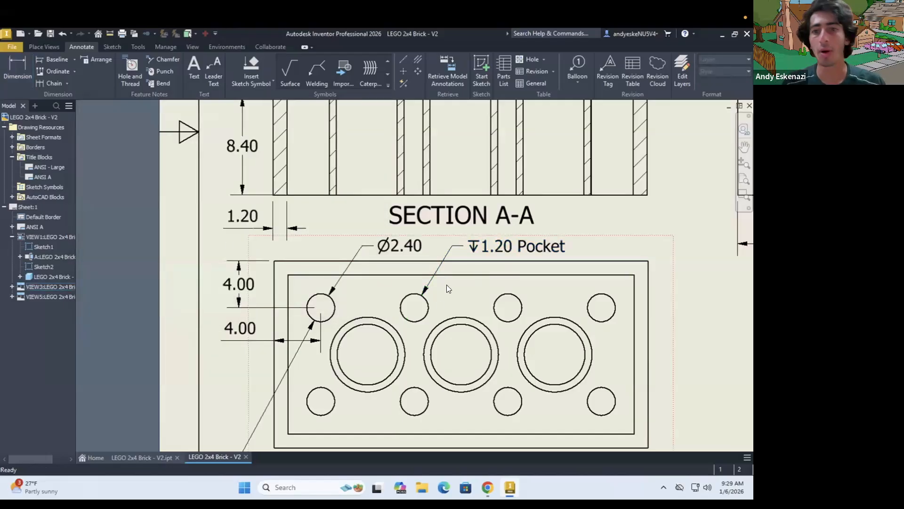
# Compare the reference drawing's bottom view annotations with those on the current sheet
pyautogui.click(480, 482)
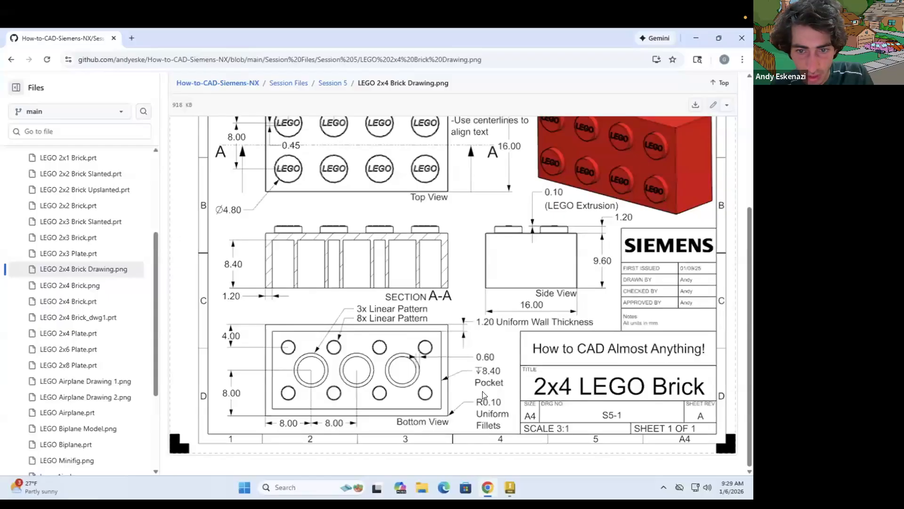
pyautogui.click(493, 488)
pyautogui.click(493, 488)
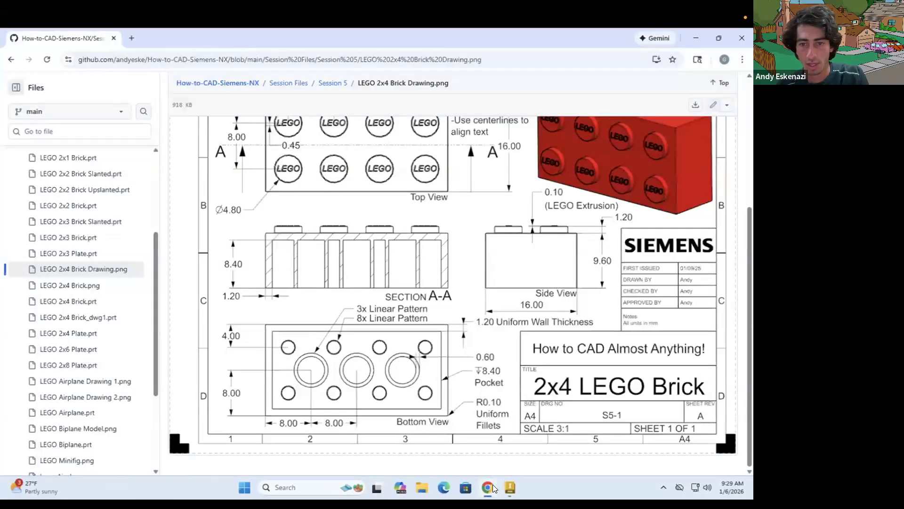
pyautogui.click(488, 487)
pyautogui.scroll(-3, 328, 347)
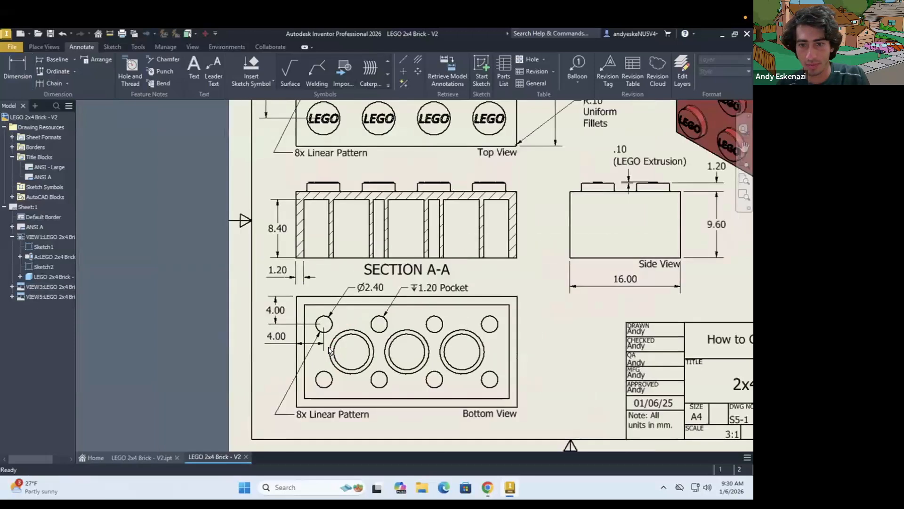
pyautogui.scroll(3, 565, 343)
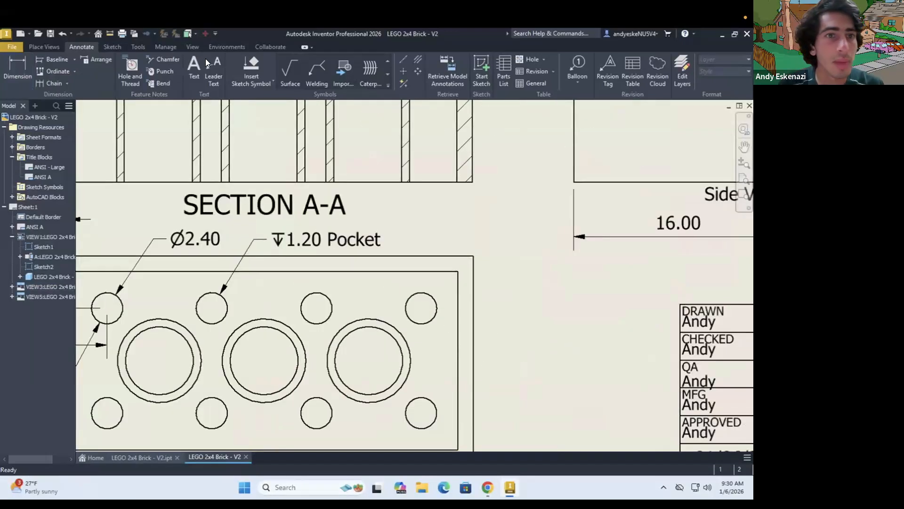
pyautogui.click(18, 70)
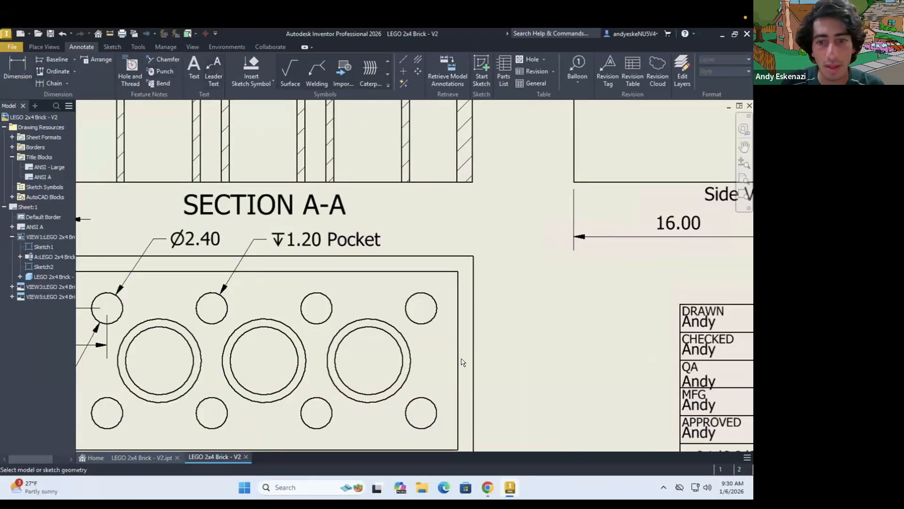
pyautogui.click(459, 360)
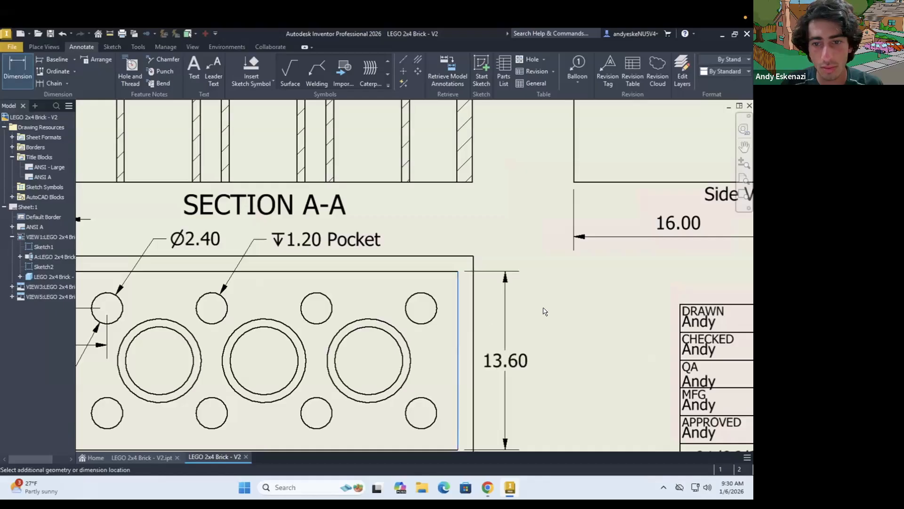
pyautogui.press('Escape')
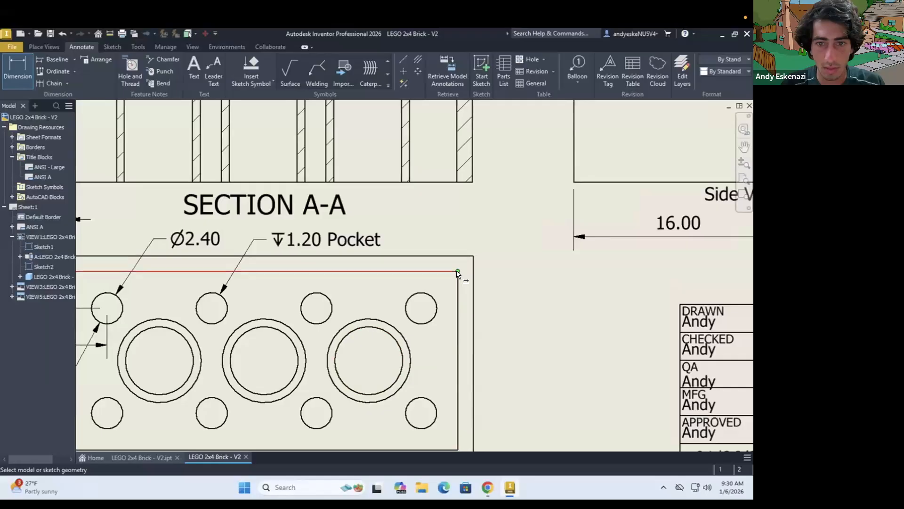
pyautogui.click(560, 292)
pyautogui.press('Escape')
pyautogui.press('Escape')
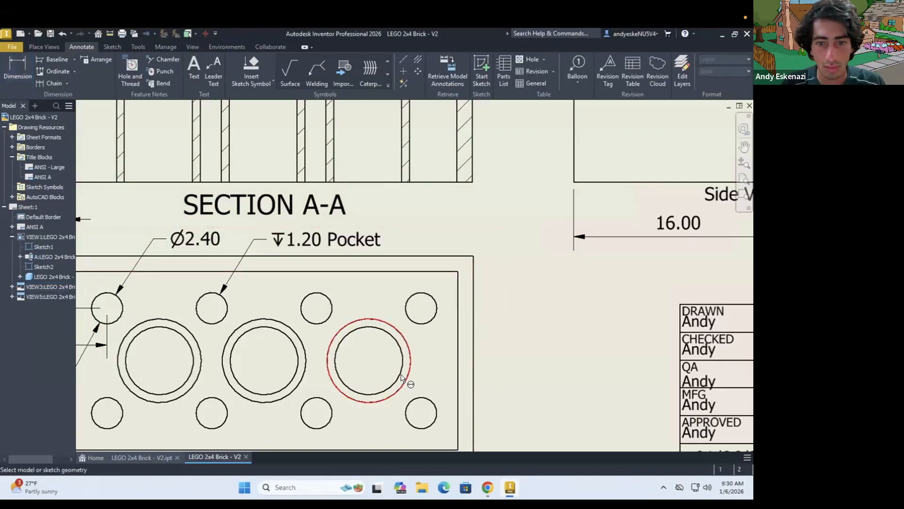
# Dimension the inner diameter of the bottom view's rightmost large tube, placing the text outside the view toward the title block
pyautogui.press('d')
pyautogui.click(402, 348)
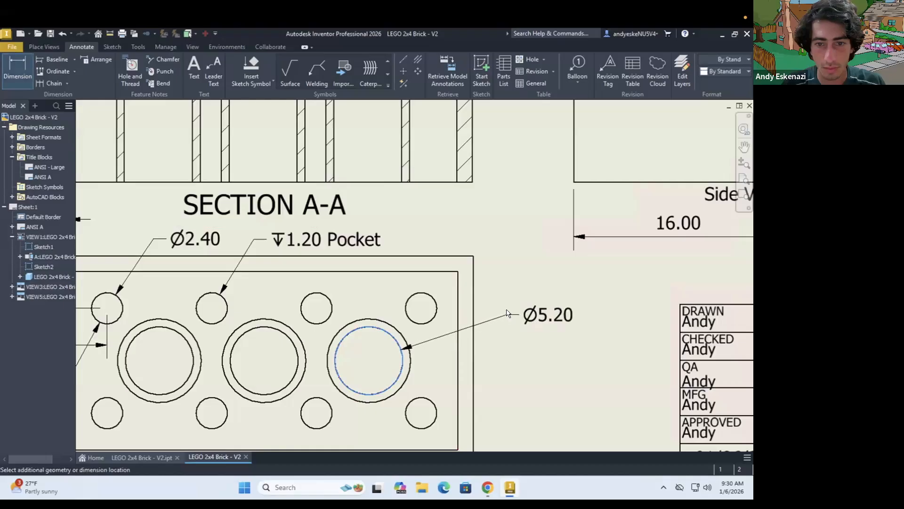
pyautogui.click(542, 311)
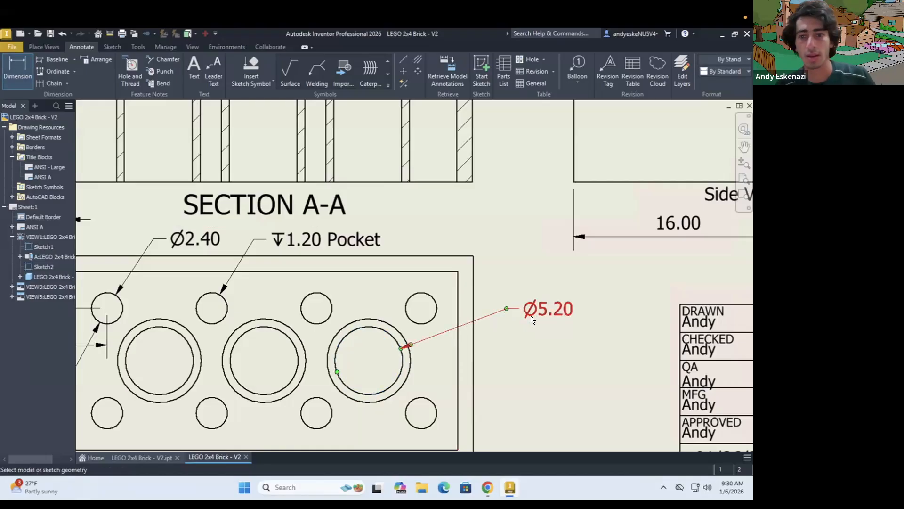
pyautogui.press('Escape')
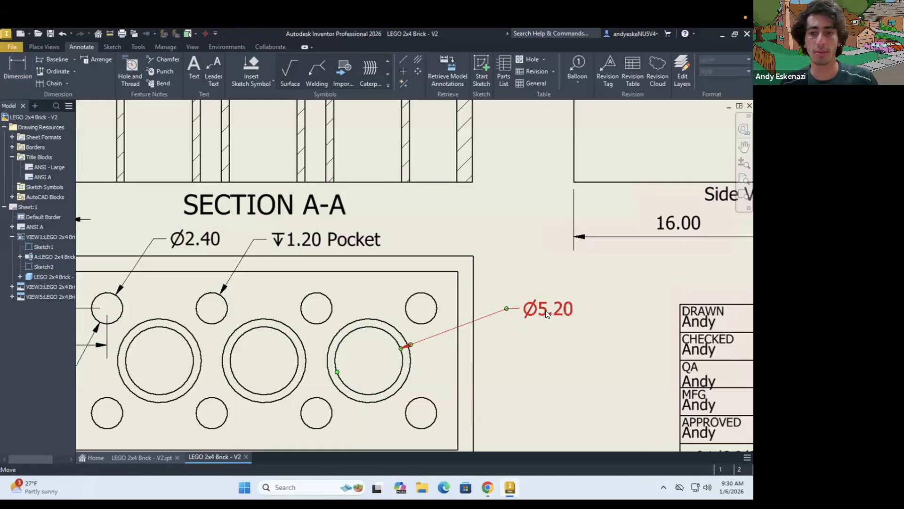
# Hide the large tube's inner diameter value and replace it with a depth symbol followed by "8.40 Pocket"
pyautogui.doubleClick(545, 312)
pyautogui.click(170, 143)
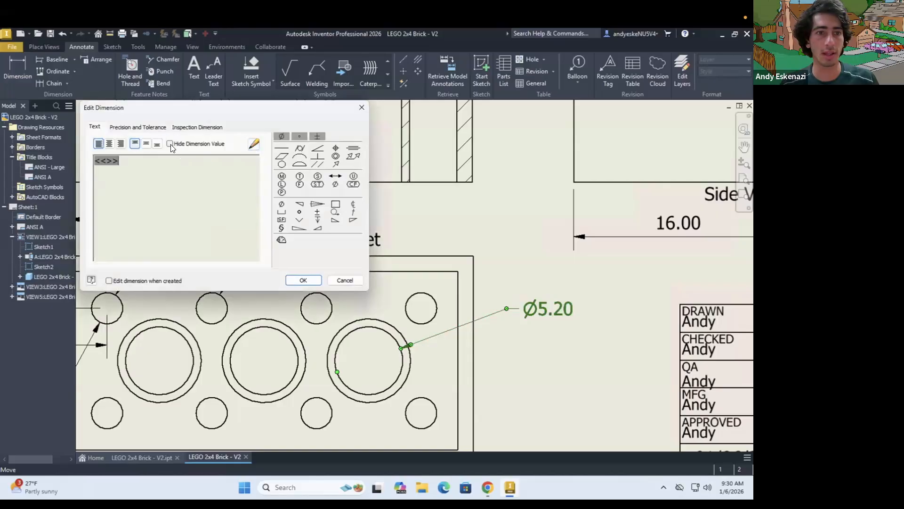
pyautogui.click(317, 220)
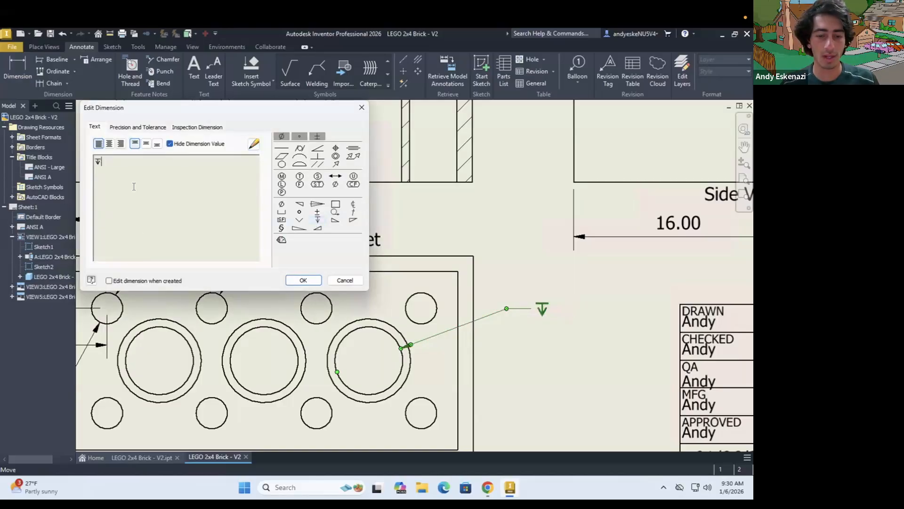
pyautogui.write('8.40 ')
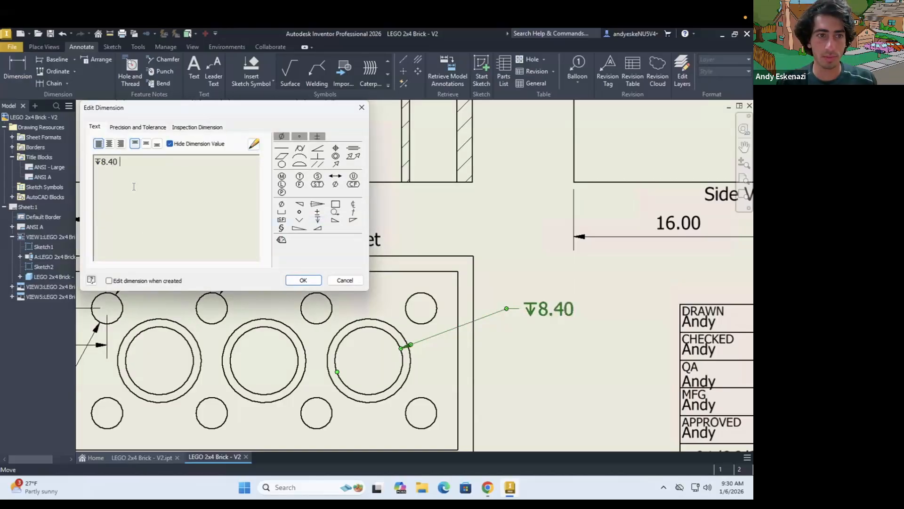
pyautogui.write('Pocle')
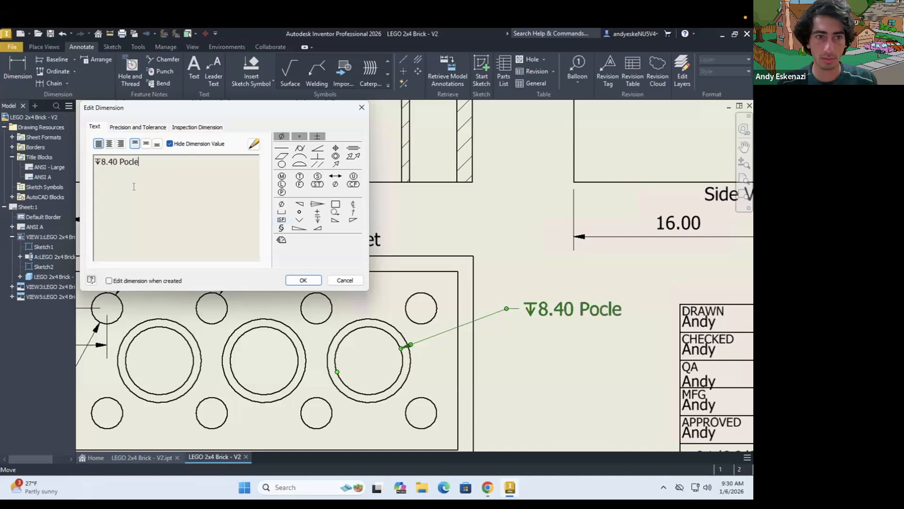
pyautogui.press('BackSpace')
pyautogui.press('BackSpace')
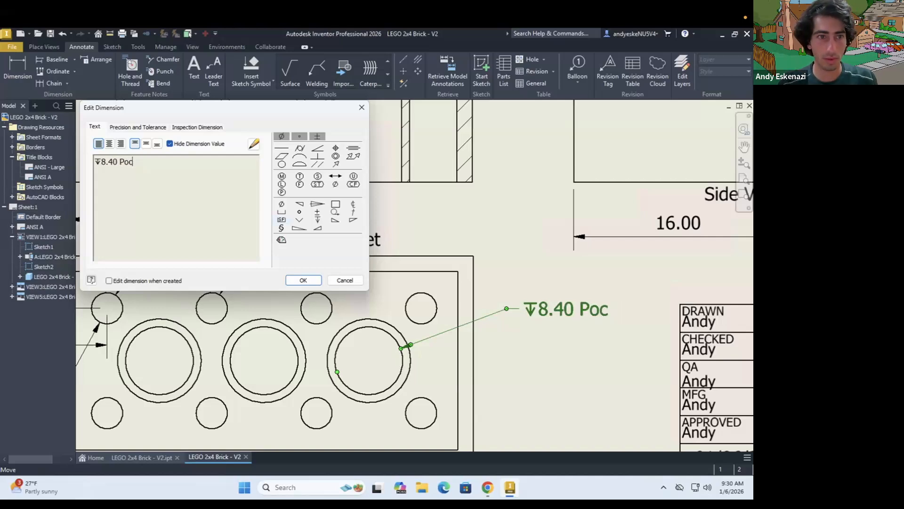
pyautogui.write('ket')
pyautogui.click(304, 280)
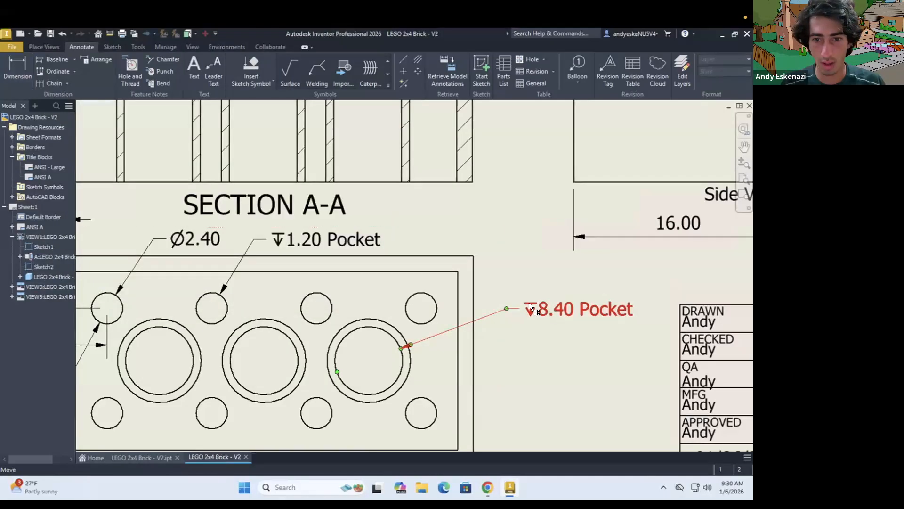
# Move the 8.40 Pocket callout closer to the bottom view's outer edge and slightly higher
pyautogui.moveTo(535, 309); pyautogui.dragTo(480, 301)
pyautogui.rightClick(480, 301)
pyautogui.click(516, 266)
pyautogui.click(516, 265)
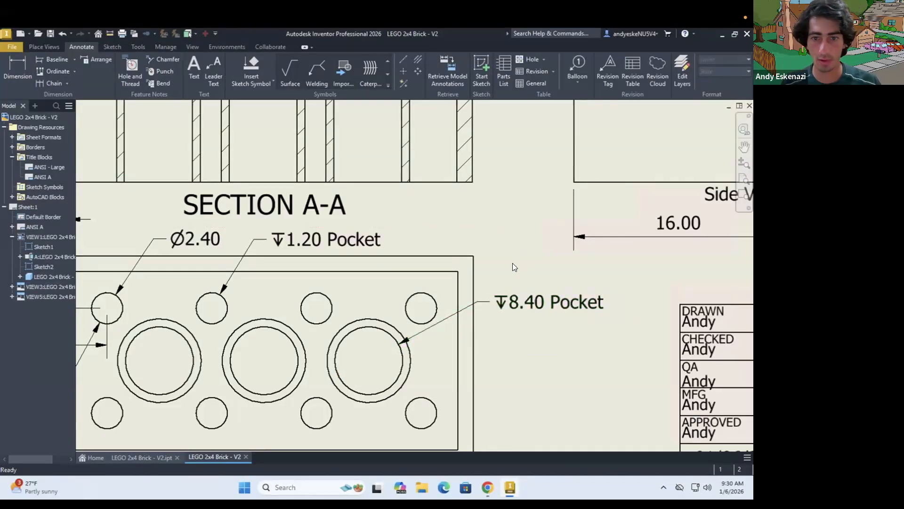
# Dimension the outer diameter of the bottom view's rightmost large tube, placing the text outside the view below the 8.40 Pocket callout
pyautogui.scroll(3, 512, 262)
pyautogui.scroll(-4, 487, 324)
pyautogui.scroll(-2, 487, 324)
pyautogui.press('d')
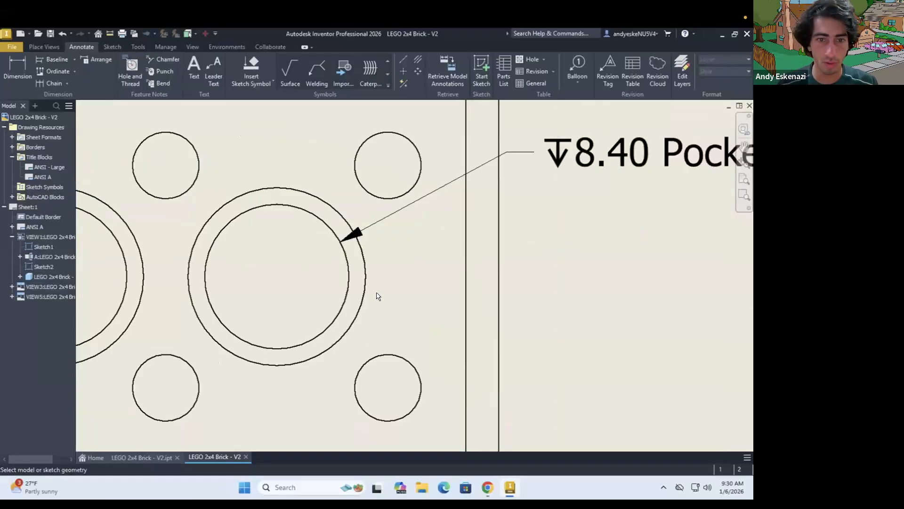
pyautogui.scroll(4, 375, 296)
pyautogui.click(328, 319)
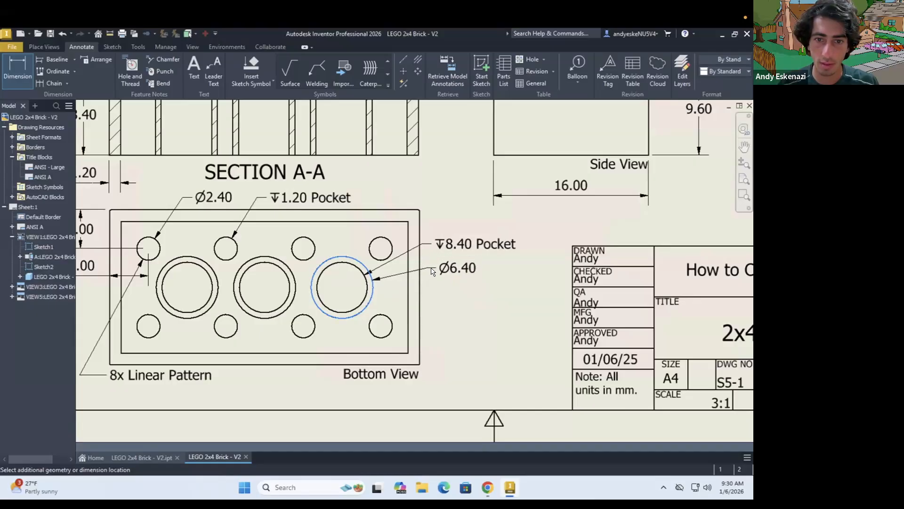
pyautogui.click(434, 277)
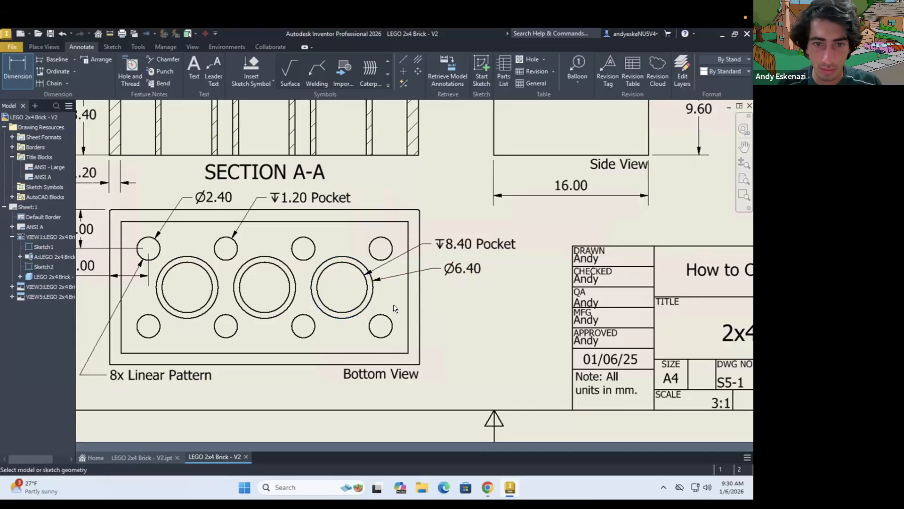
# Dimension the rightmost tube's wall thickness with its text below the outer diameter, and line up the diameter and 8.40 Pocket callouts
pyautogui.click(372, 297)
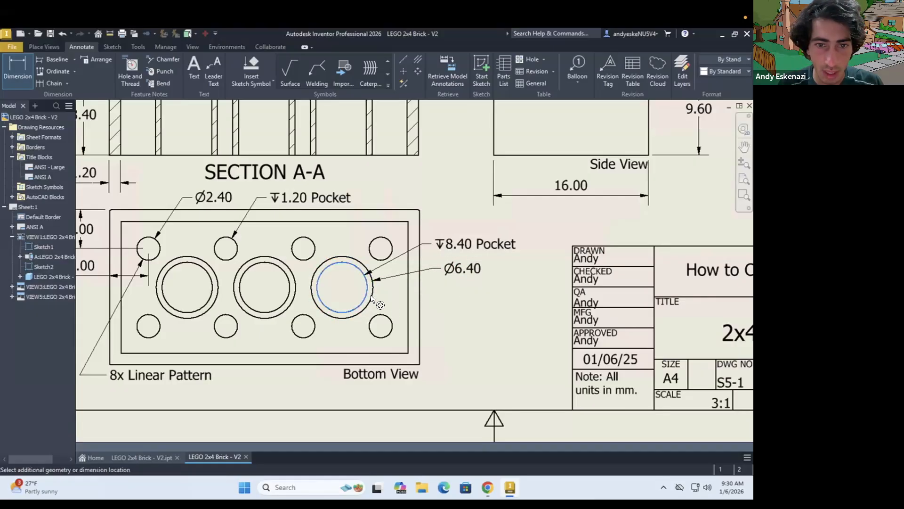
pyautogui.scroll(3, 389, 301)
pyautogui.click(399, 299)
pyautogui.moveTo(286, 277); pyautogui.dragTo(514, 303)
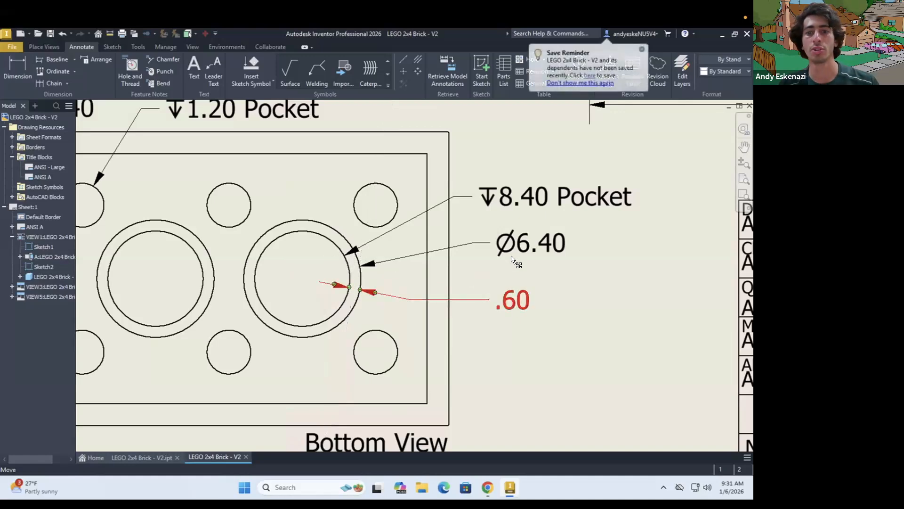
pyautogui.moveTo(468, 246); pyautogui.dragTo(461, 250)
pyautogui.moveTo(454, 195); pyautogui.dragTo(463, 198)
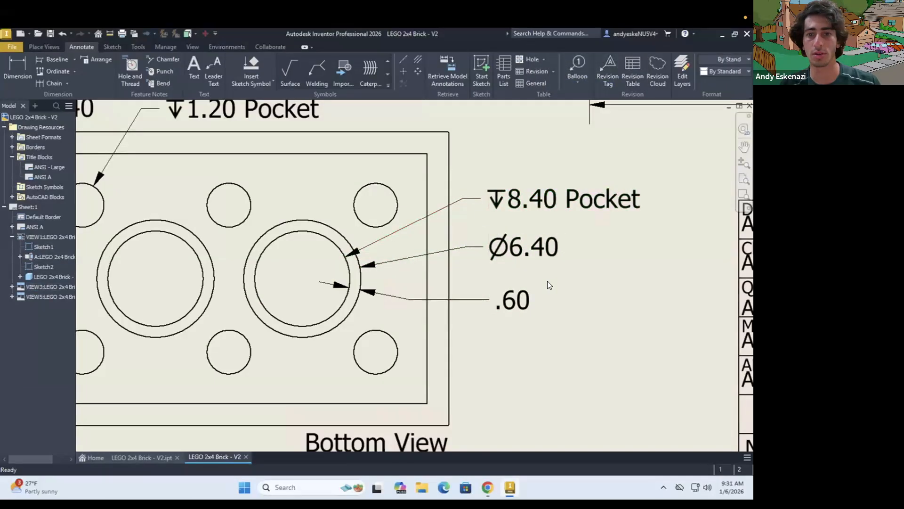
# Save the drawing as LEGO 2x4 Brick - V2.dwg
pyautogui.click(50, 34)
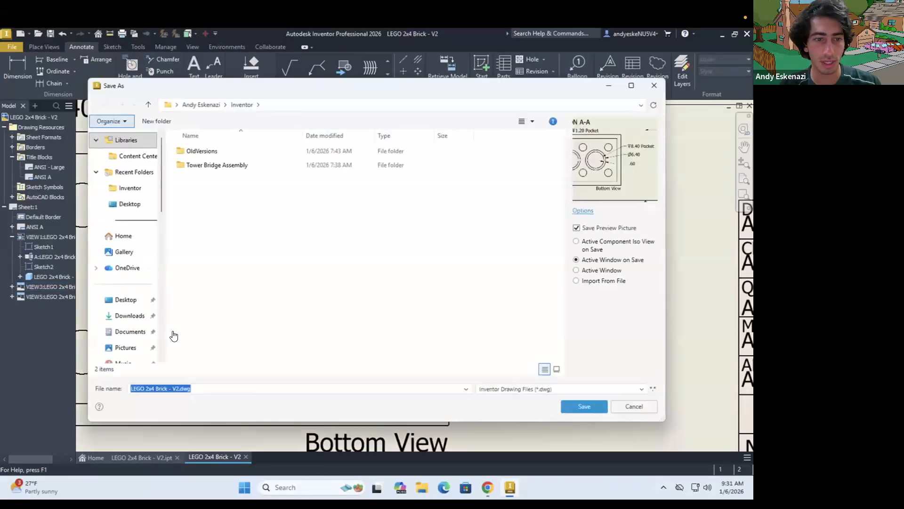
pyautogui.click(138, 195)
pyautogui.click(580, 405)
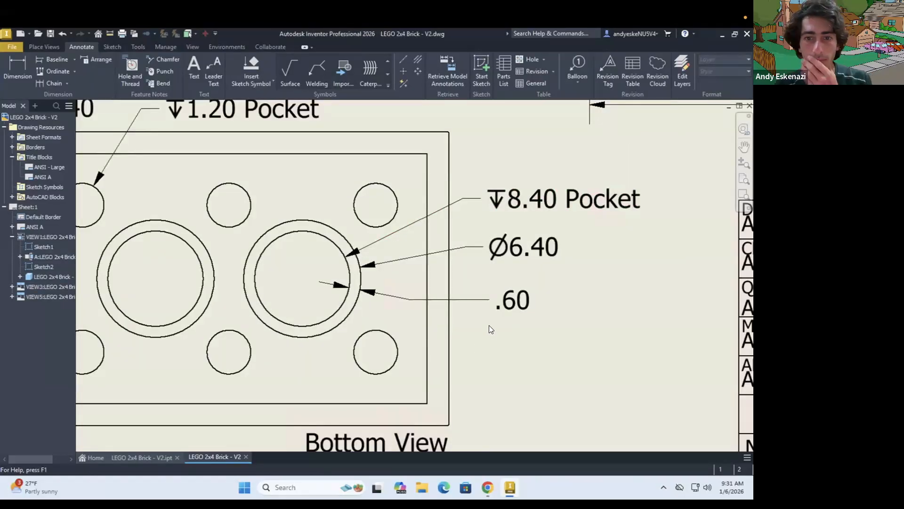
# Dimension the horizontal distance from the bottom view's left outer edge to the center of the leftmost large tube
pyautogui.scroll(5, 489, 325)
pyautogui.scroll(-3, 521, 309)
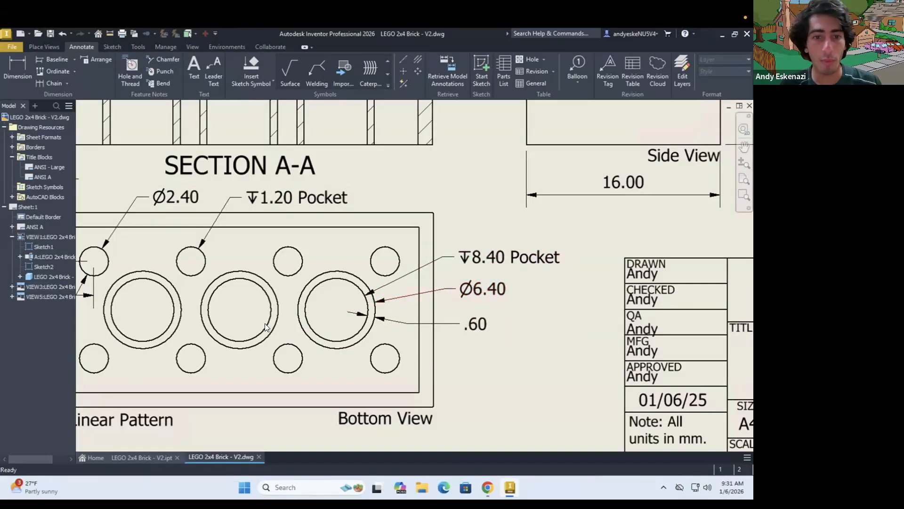
pyautogui.scroll(2, 302, 329)
pyautogui.scroll(3, 283, 327)
pyautogui.scroll(-3, 242, 328)
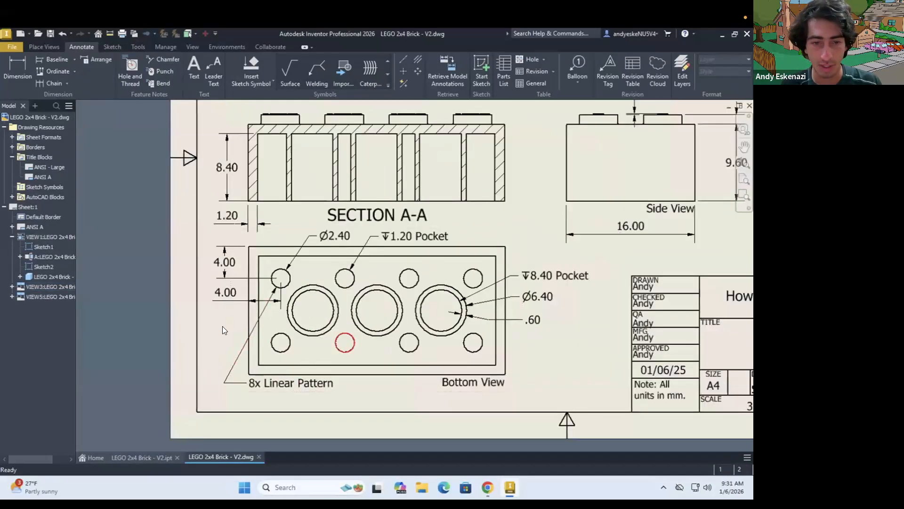
pyautogui.scroll(-2, 222, 330)
pyautogui.press('d')
pyautogui.click(392, 334)
pyautogui.click(271, 317)
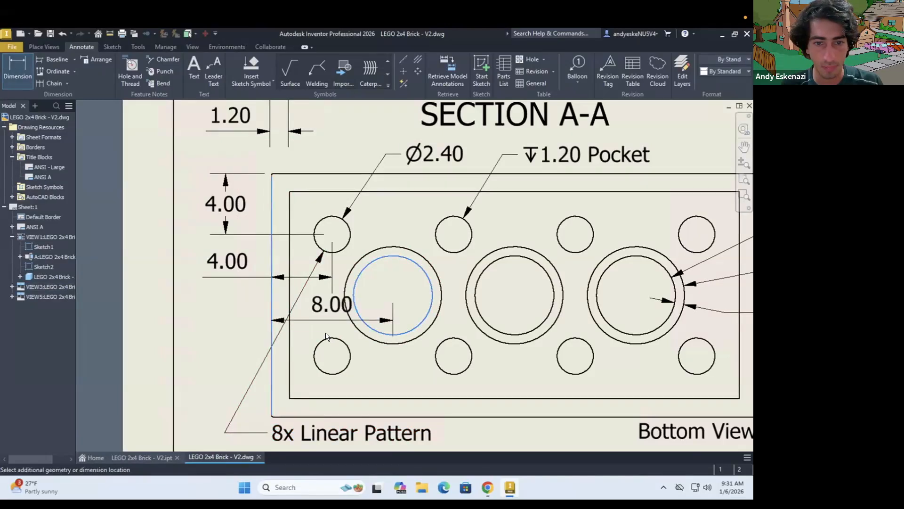
pyautogui.scroll(2, 332, 314)
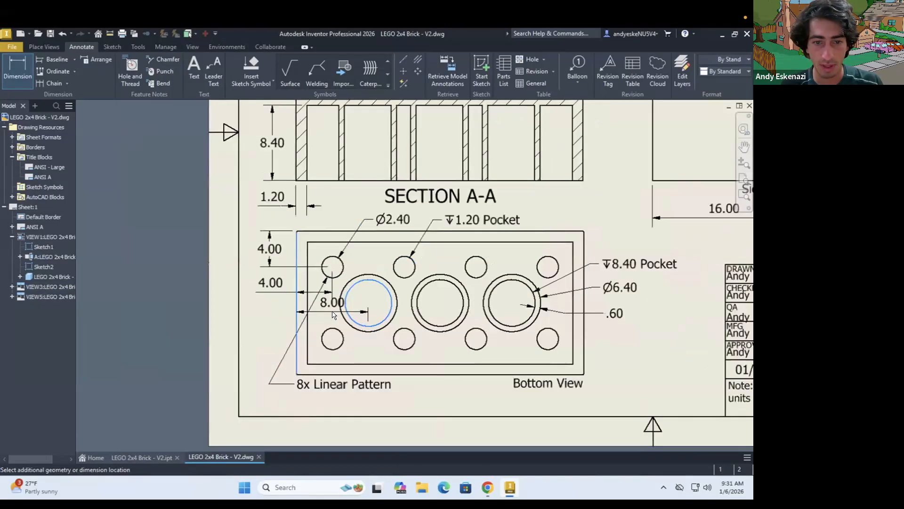
pyautogui.click(250, 316)
pyautogui.scroll(-3, 243, 311)
pyautogui.press('Escape')
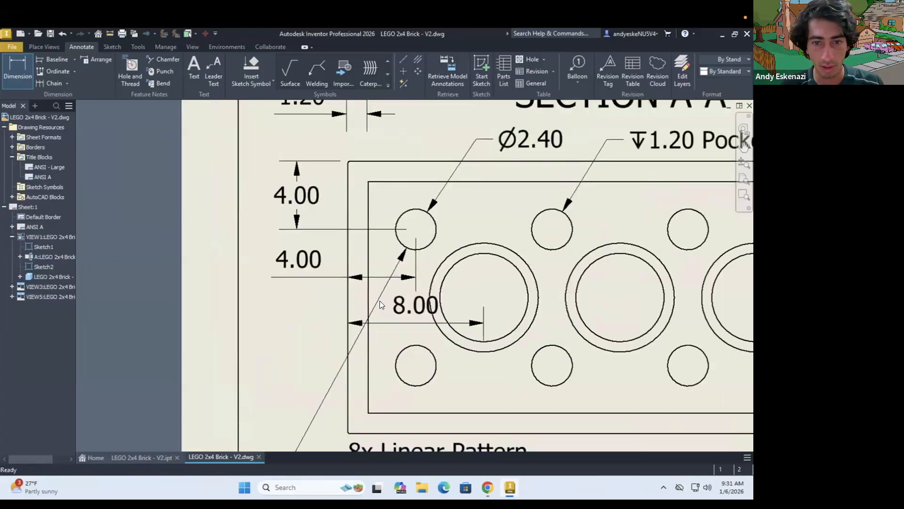
# Move the leftmost tube's horizontal dimension text outside the bottom view, beneath the horizontal 4.00 dimension
pyautogui.moveTo(395, 306); pyautogui.dragTo(301, 332)
pyautogui.press('Escape')
pyautogui.scroll(5, 352, 287)
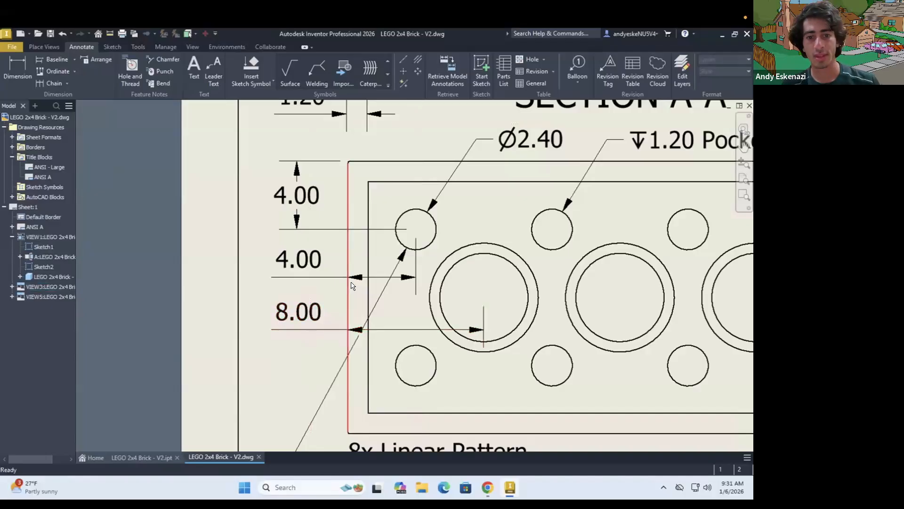
# Shorten the landing of the bottom view's 8x Linear Pattern leader by moving its elbow closer to the note text
pyautogui.scroll(-3, 385, 359)
pyautogui.click(289, 324)
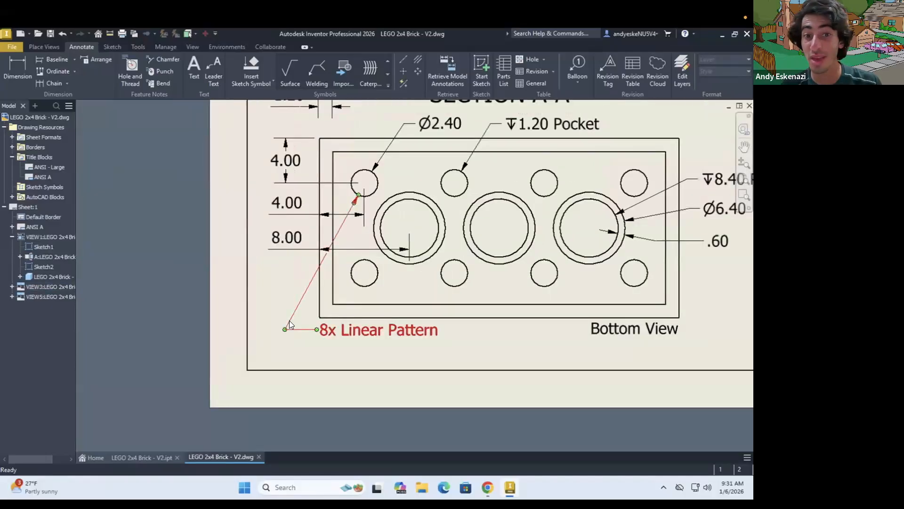
pyautogui.moveTo(286, 329)
pyautogui.mouseDown()
pyautogui.moveTo(327, 333)
pyautogui.moveTo(302, 332)
pyautogui.mouseUp()
pyautogui.click(333, 332)
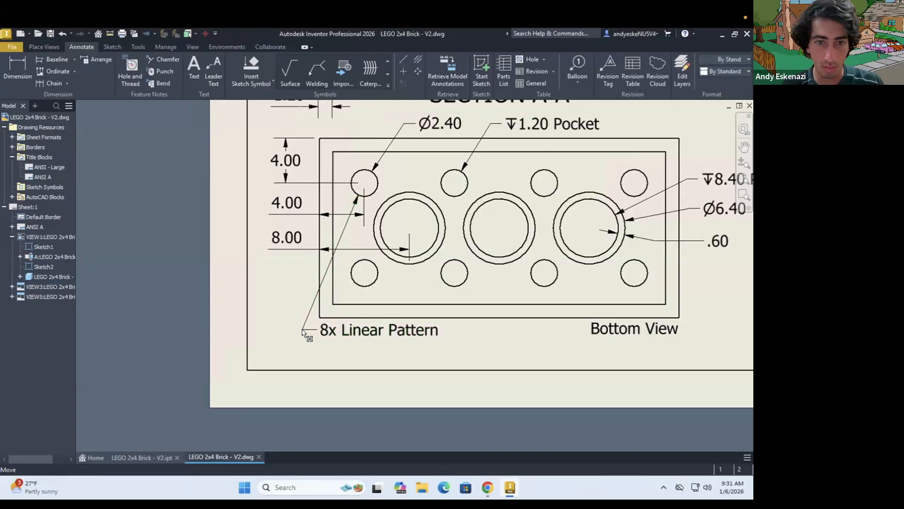
pyautogui.click(346, 331)
pyautogui.scroll(-5, 346, 331)
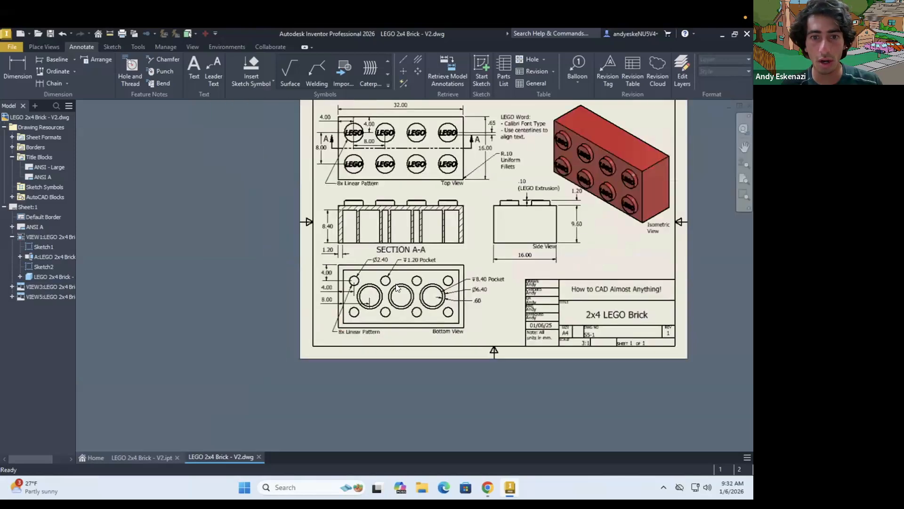
pyautogui.scroll(3, 396, 285)
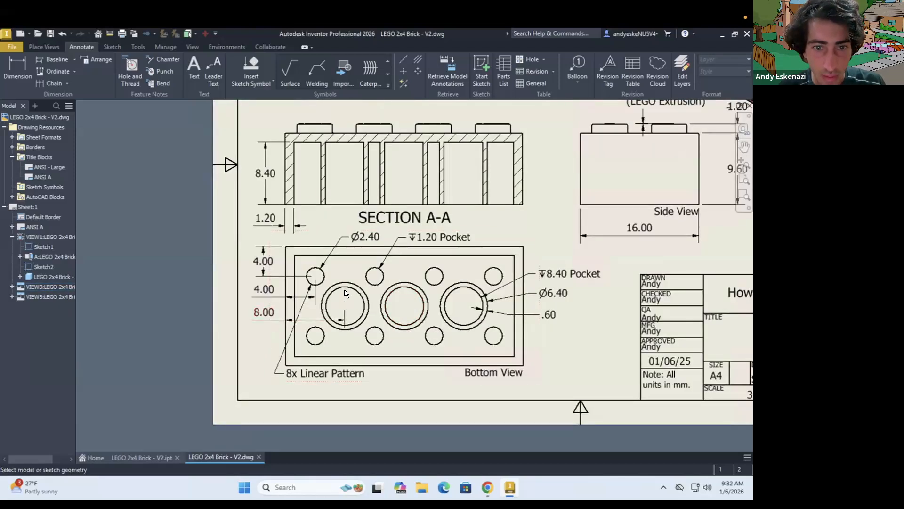
pyautogui.press('d')
pyautogui.click(345, 288)
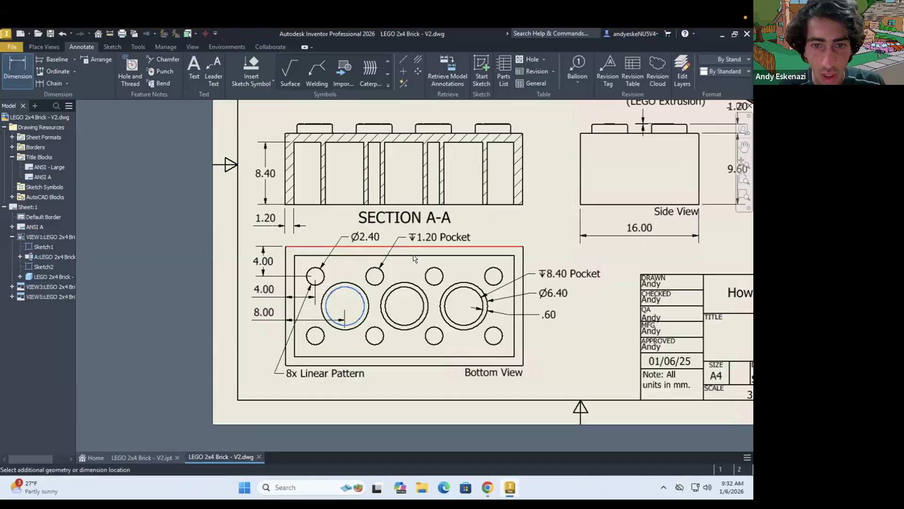
pyautogui.press('Escape')
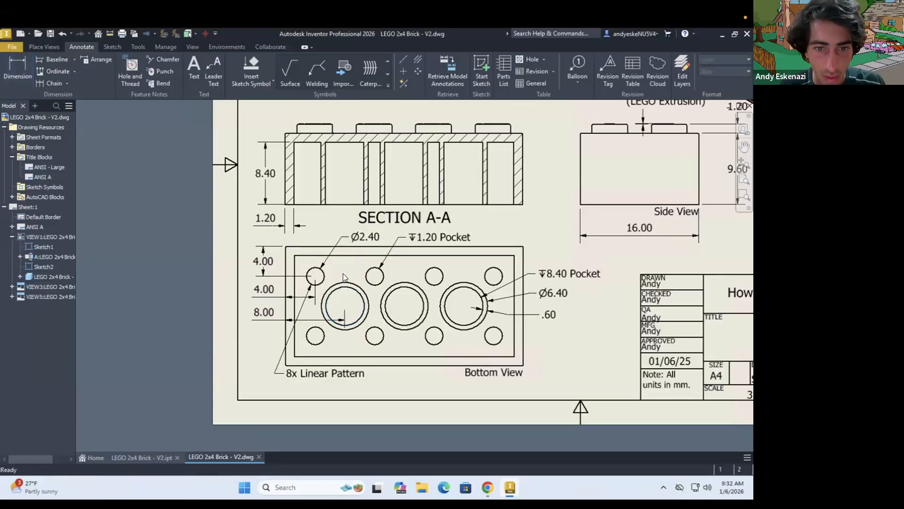
# Dimension the vertical distance from the bottom view's top edge to the leftmost large tube's center, centering the text above the tube
pyautogui.scroll(-3, 343, 273)
pyautogui.press('d')
pyautogui.click(367, 222)
pyautogui.click(352, 379)
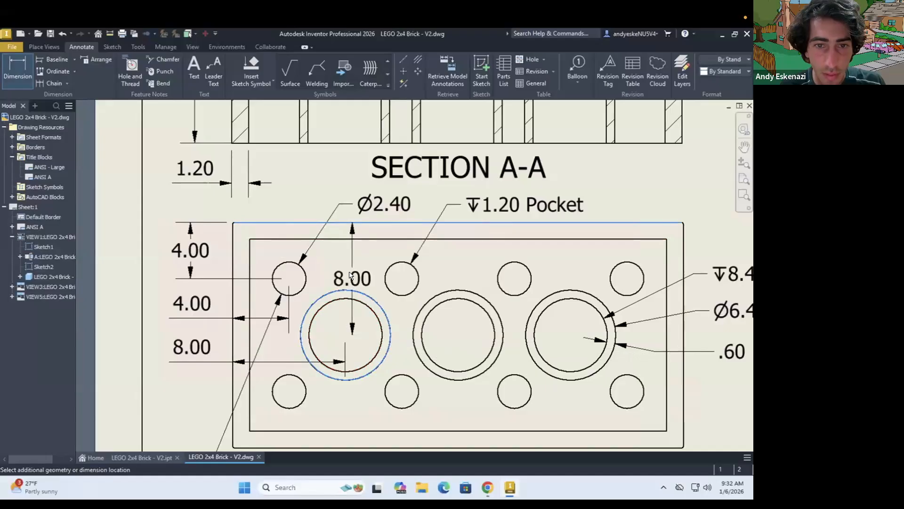
pyautogui.click(351, 278)
pyautogui.moveTo(356, 282); pyautogui.dragTo(345, 273)
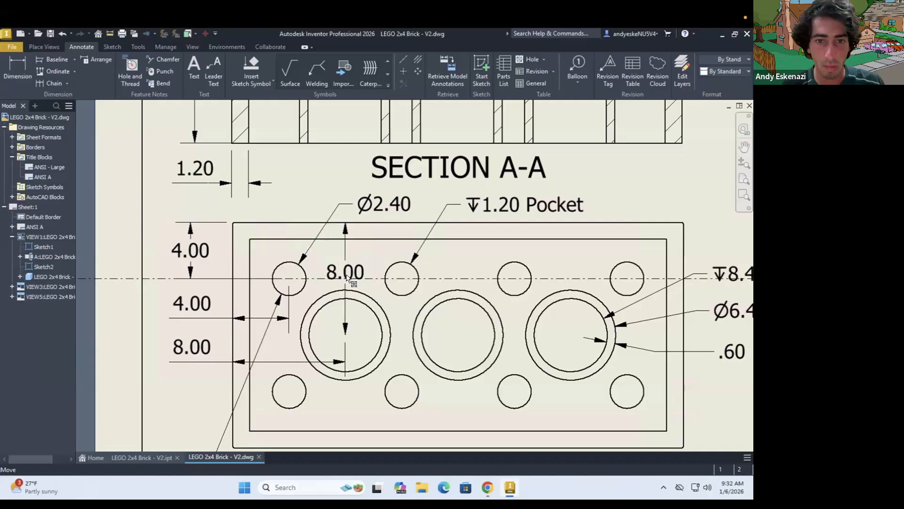
# Try a vertical dimension between the bottom view's inner wall edges with its text above the 8.40 Pocket callout, and undo it
pyautogui.scroll(-3, 352, 282)
pyautogui.click(630, 369)
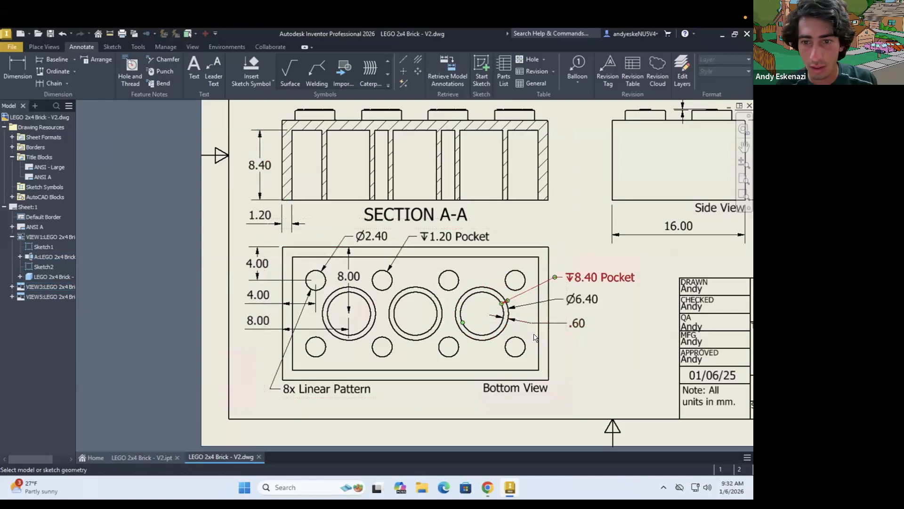
pyautogui.click(571, 246)
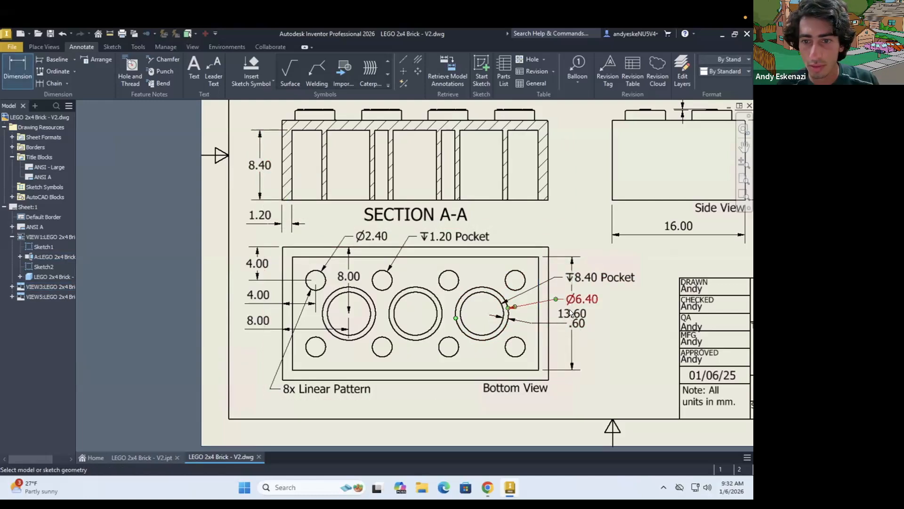
pyautogui.press('Escape')
pyautogui.moveTo(566, 239); pyautogui.dragTo(575, 240)
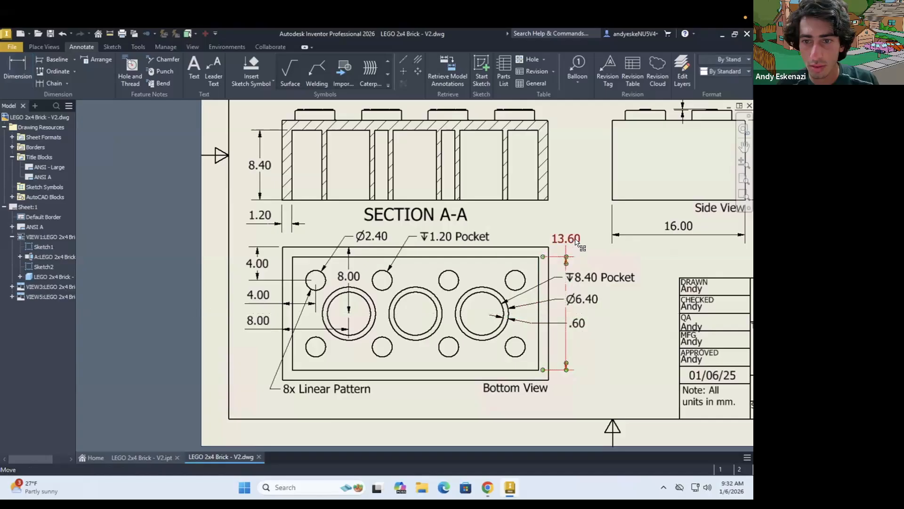
pyautogui.doubleClick(575, 240)
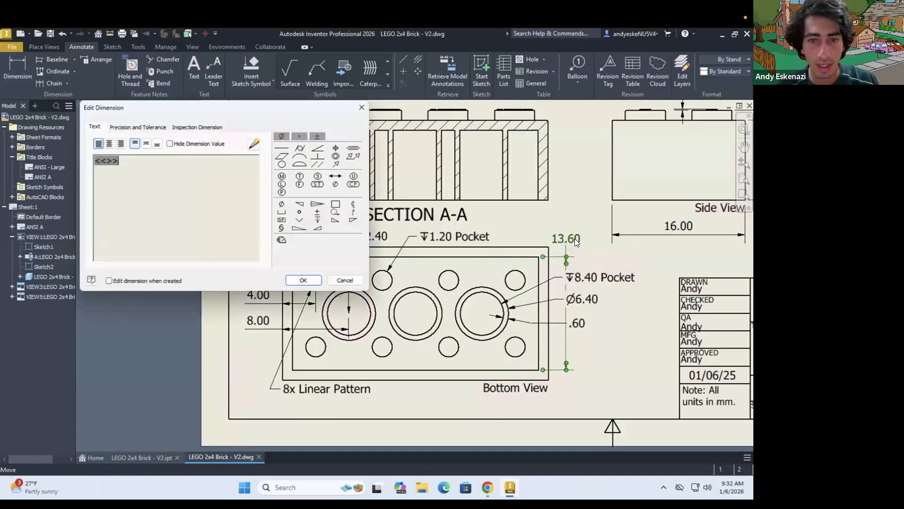
pyautogui.press('Escape')
pyautogui.hotkey('ctrl', 'z')
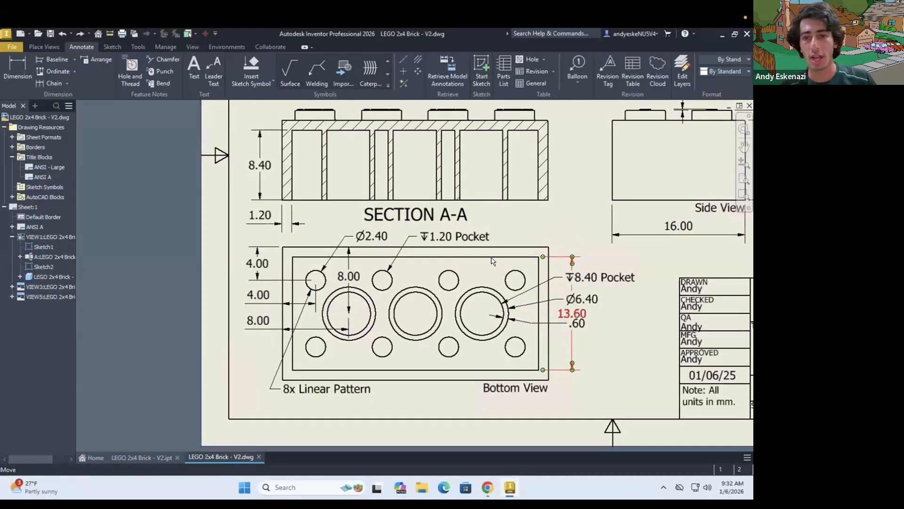
pyautogui.hotkey('ctrl', 'z')
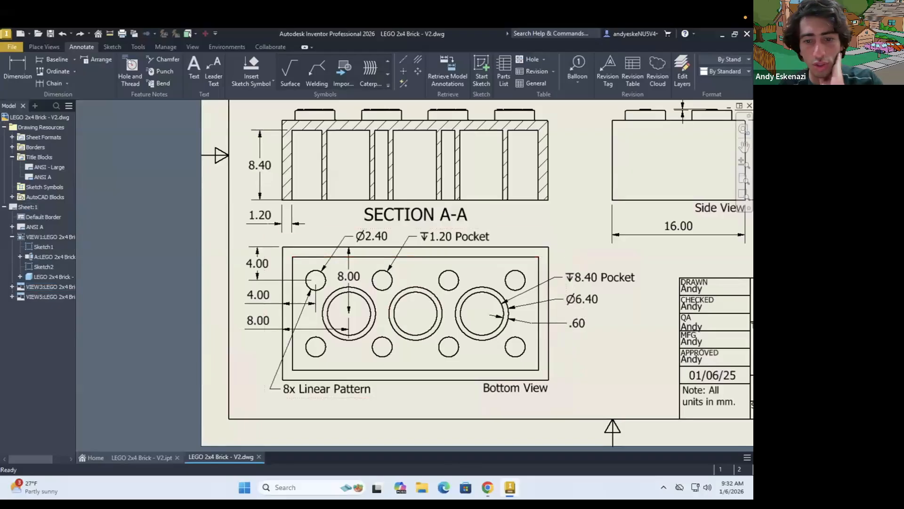
# Check the reference drawing, then attach a "3x Linear Pattern" leader note to the bottom view's leftmost large tube, placing the text below the view
pyautogui.click(487, 488)
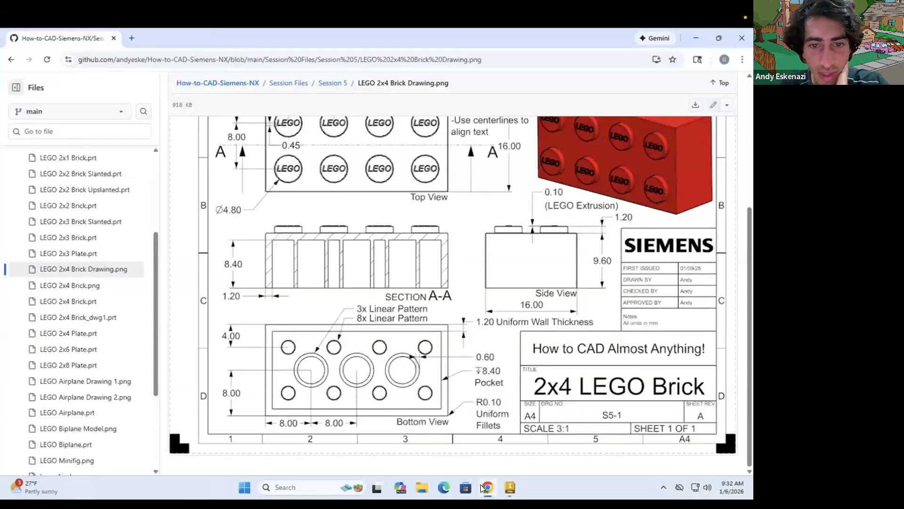
pyautogui.click(485, 488)
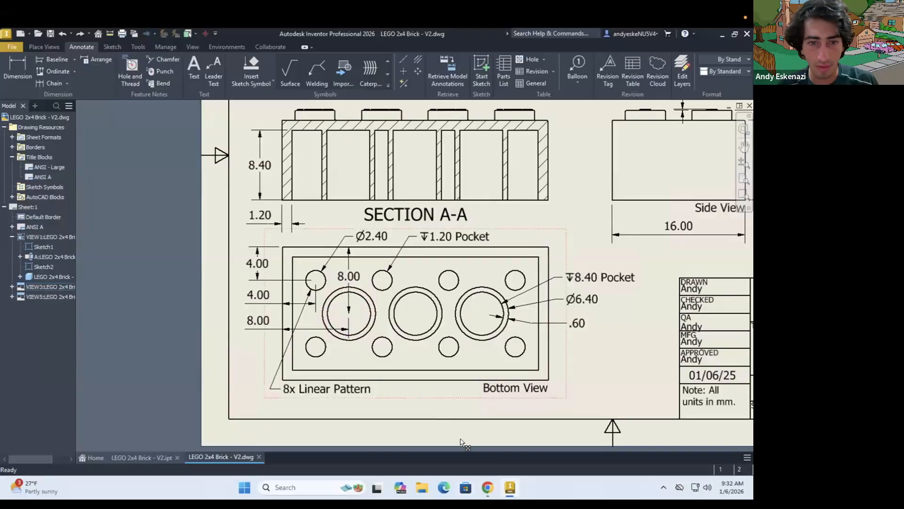
pyautogui.scroll(-5, 405, 383)
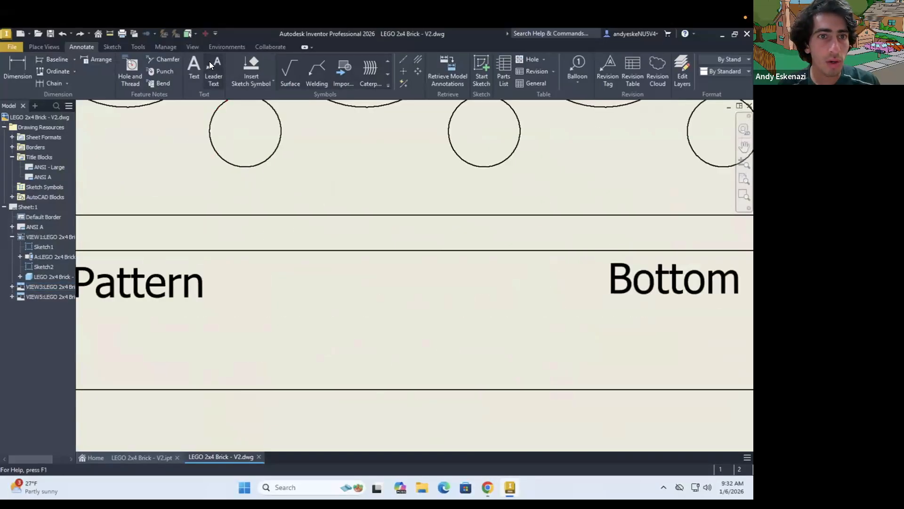
pyautogui.scroll(4, 348, 319)
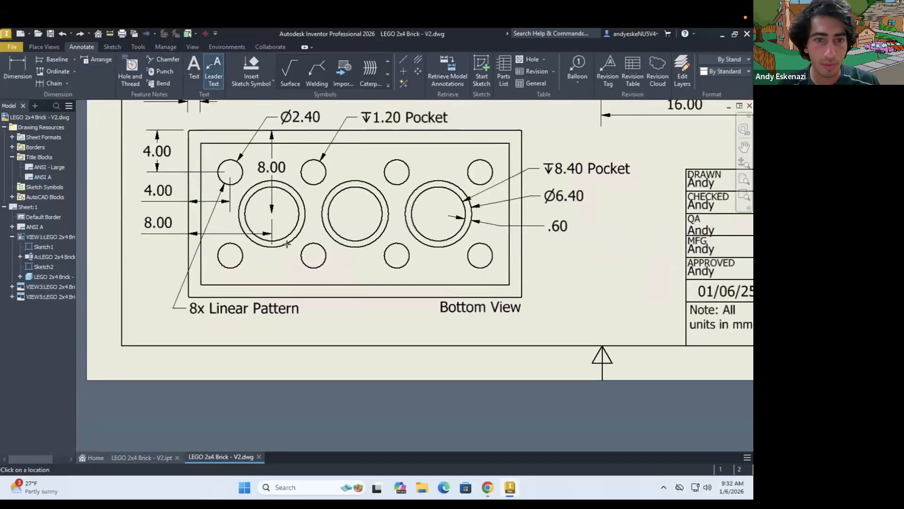
pyautogui.click(288, 243)
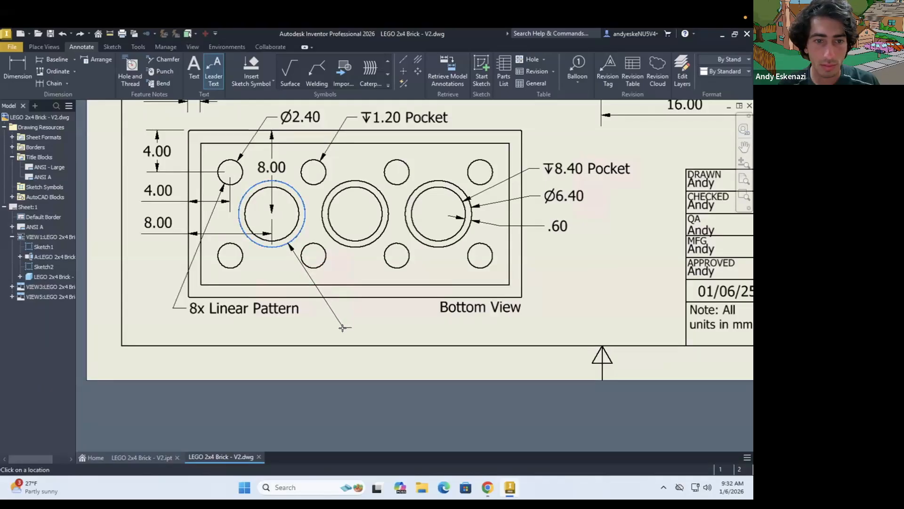
pyautogui.rightClick(352, 328)
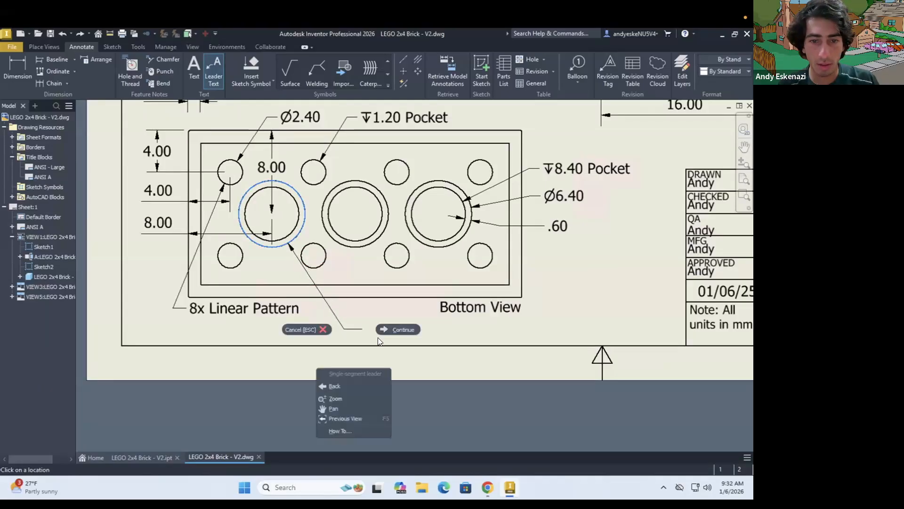
pyautogui.click(395, 328)
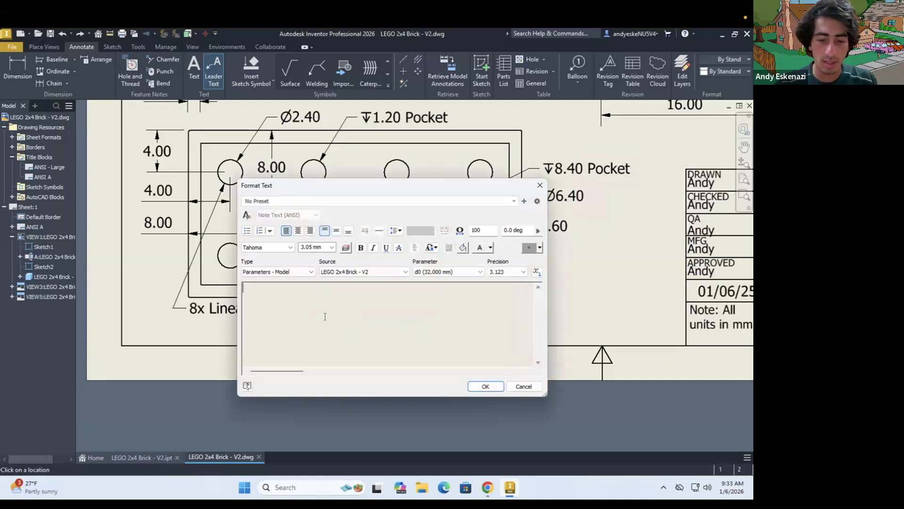
pyautogui.write('3x Linear Pattern')
pyautogui.click(487, 386)
pyautogui.press('Escape')
# Move the 3x Linear Pattern note directly beneath the bottom view's 8x Linear Pattern note, aligning the two texts
pyautogui.click(369, 331)
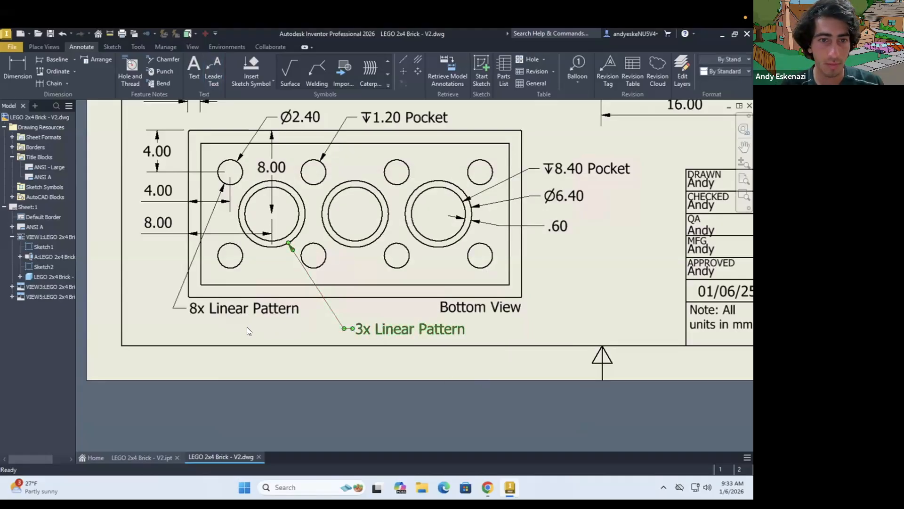
pyautogui.scroll(3, 478, 303)
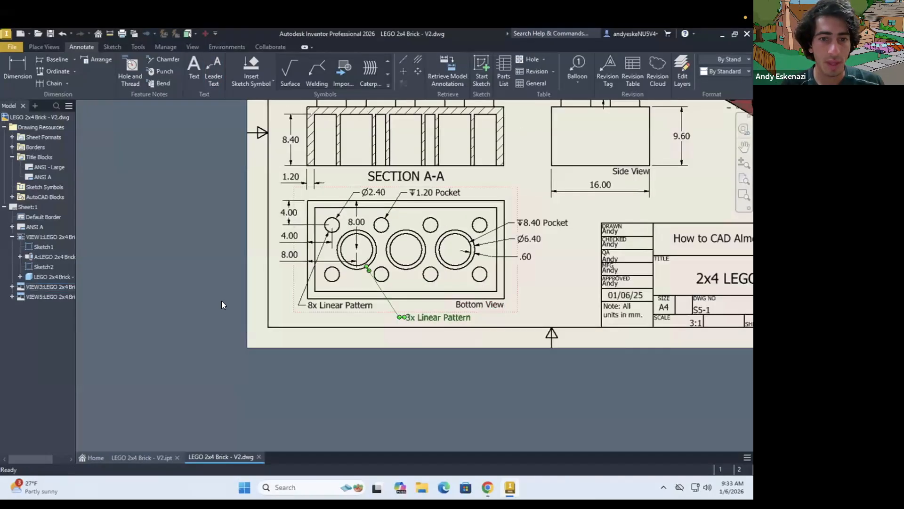
pyautogui.scroll(-4, 222, 304)
pyautogui.click(554, 334)
pyautogui.moveTo(556, 333); pyautogui.dragTo(513, 329)
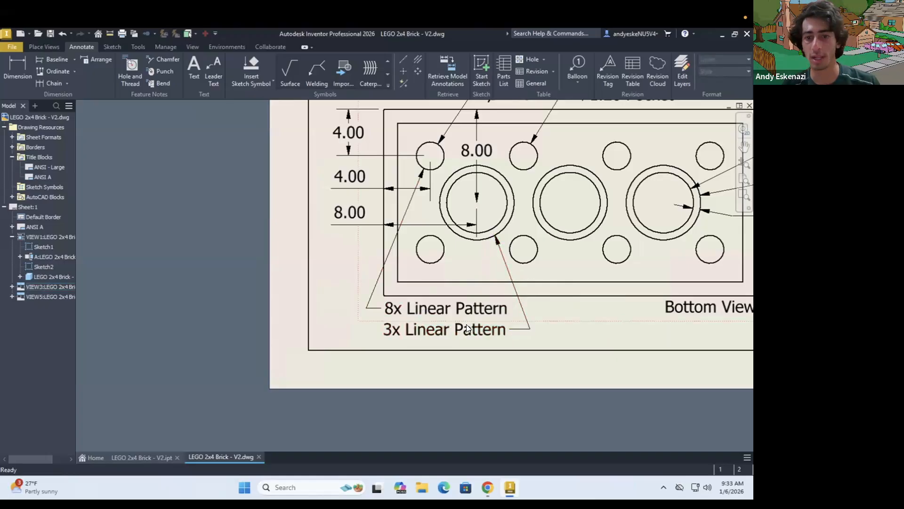
pyautogui.scroll(5, 509, 338)
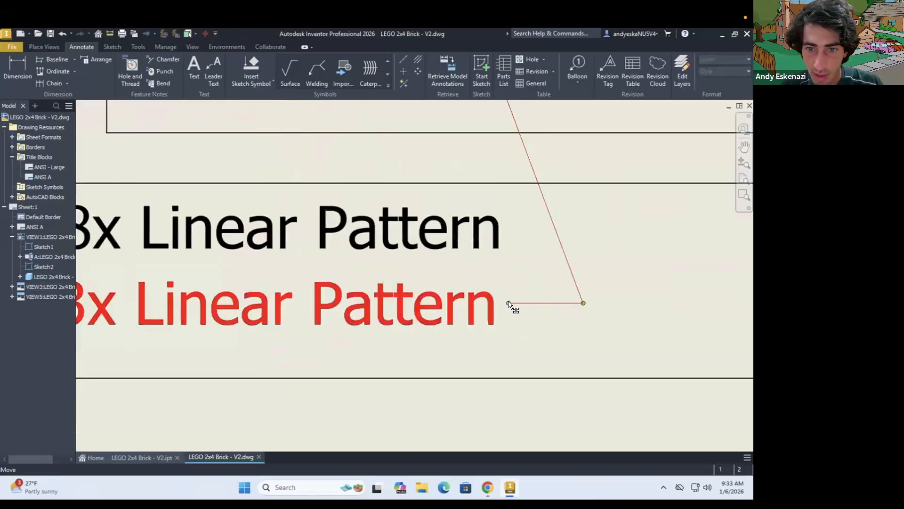
pyautogui.moveTo(512, 302); pyautogui.dragTo(512, 303)
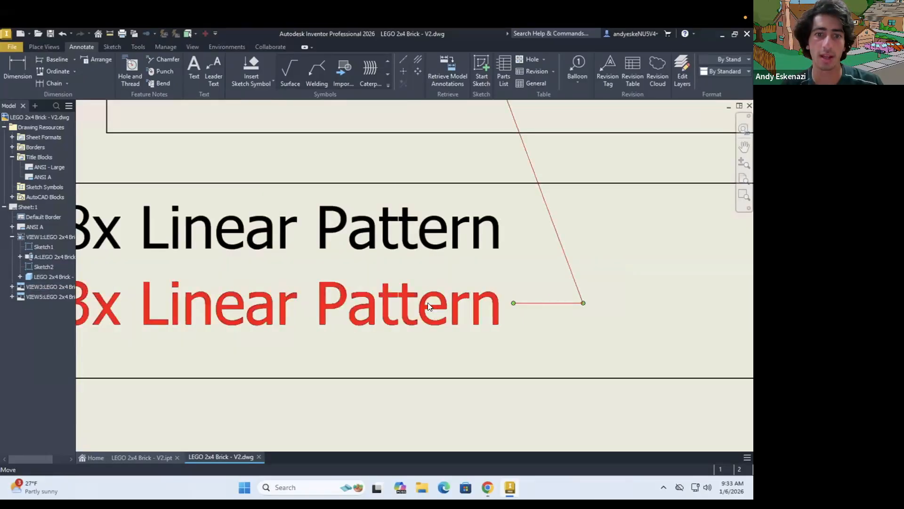
# Compare the whole sheet with the reference drawing in the browser to find annotations still missing from the bottom view
pyautogui.scroll(-5, 337, 310)
pyautogui.scroll(-2, 333, 315)
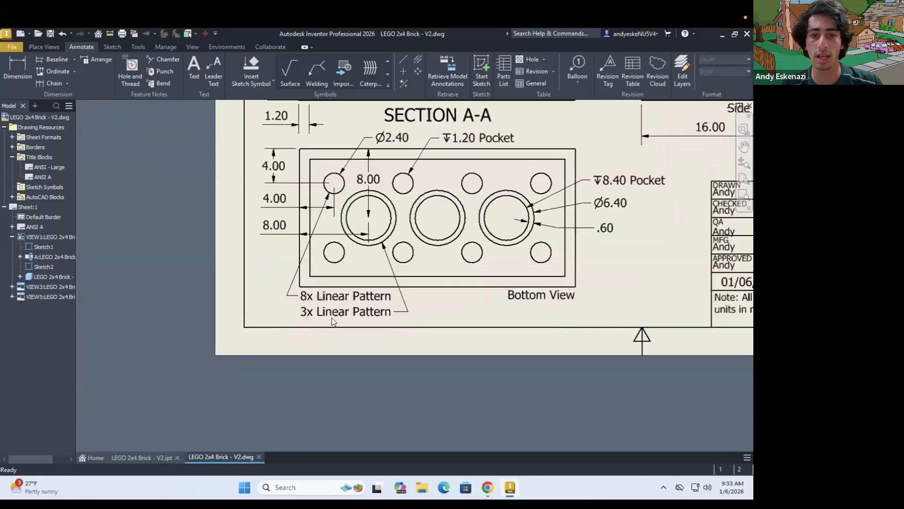
pyautogui.scroll(-2, 330, 322)
pyautogui.scroll(-2, 560, 219)
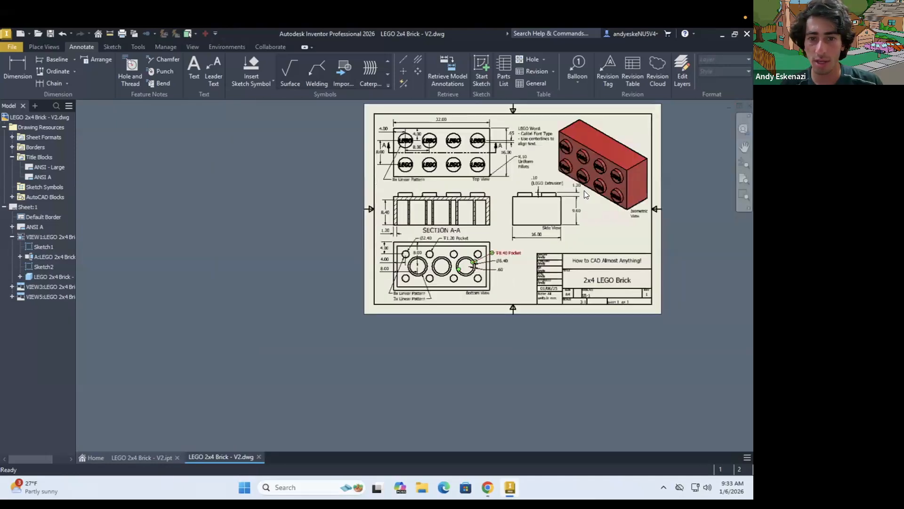
pyautogui.scroll(2, 584, 190)
pyautogui.scroll(-1, 513, 285)
pyautogui.scroll(2, 526, 194)
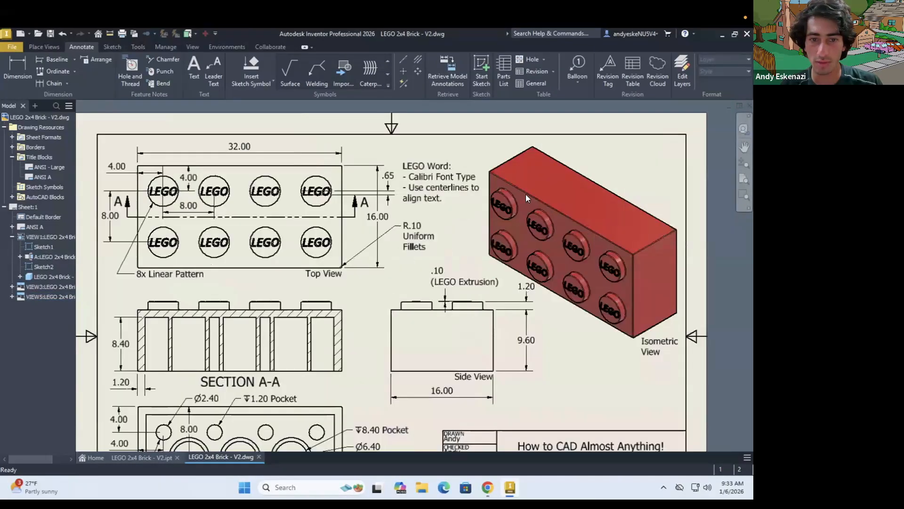
pyautogui.scroll(-2, 516, 198)
pyautogui.click(489, 486)
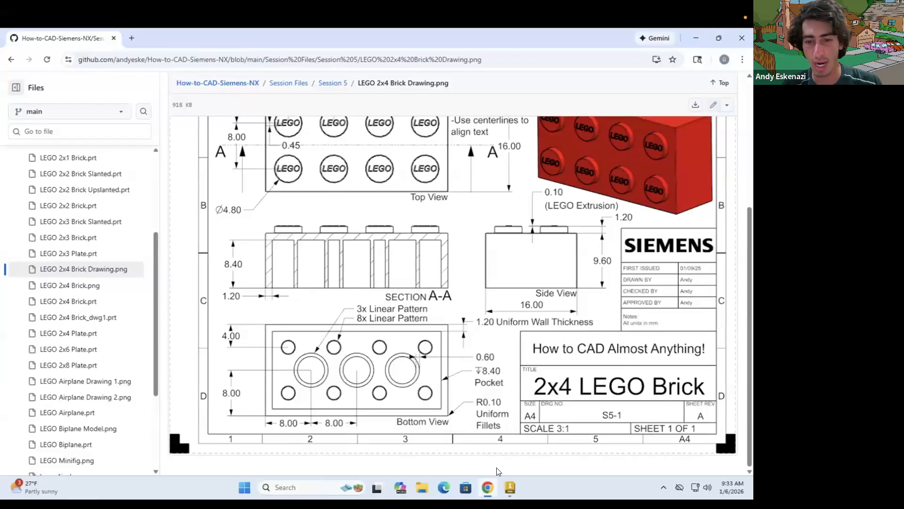
pyautogui.moveTo(488, 486)
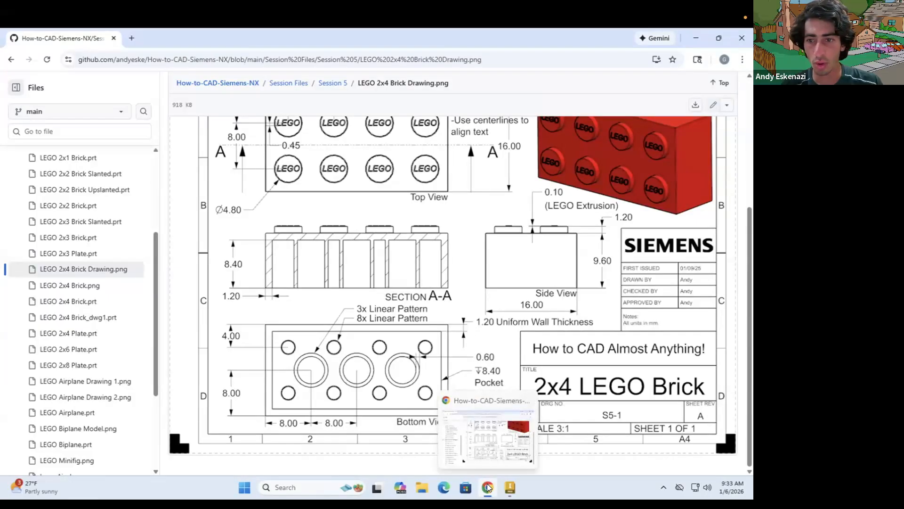
pyautogui.click(487, 488)
pyautogui.scroll(3, 448, 362)
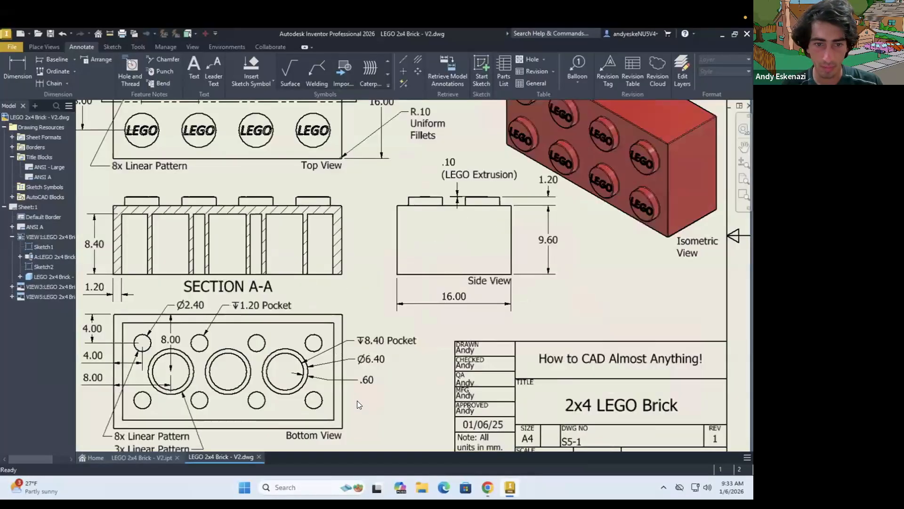
# Dimension the wall thickness between the bottom view's right inner and outer edges, moving the text outside the view beneath the .60 dimension
pyautogui.scroll(3, 358, 434)
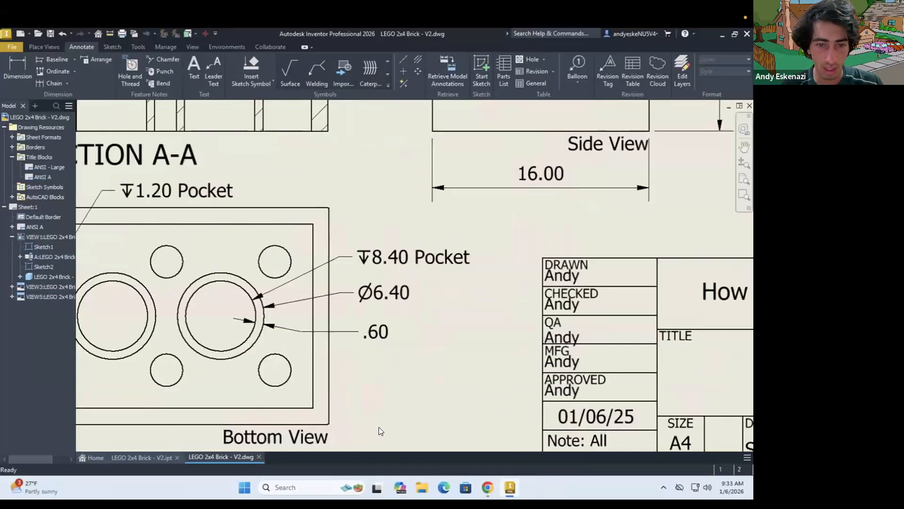
pyautogui.press('d')
pyautogui.click(313, 395)
pyautogui.click(329, 390)
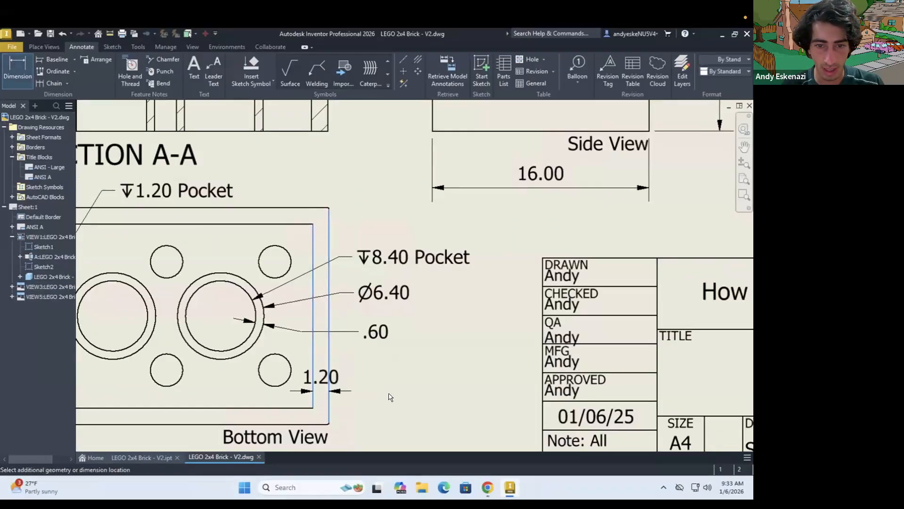
pyautogui.click(386, 395)
pyautogui.press('Escape')
pyautogui.moveTo(332, 395); pyautogui.dragTo(403, 370)
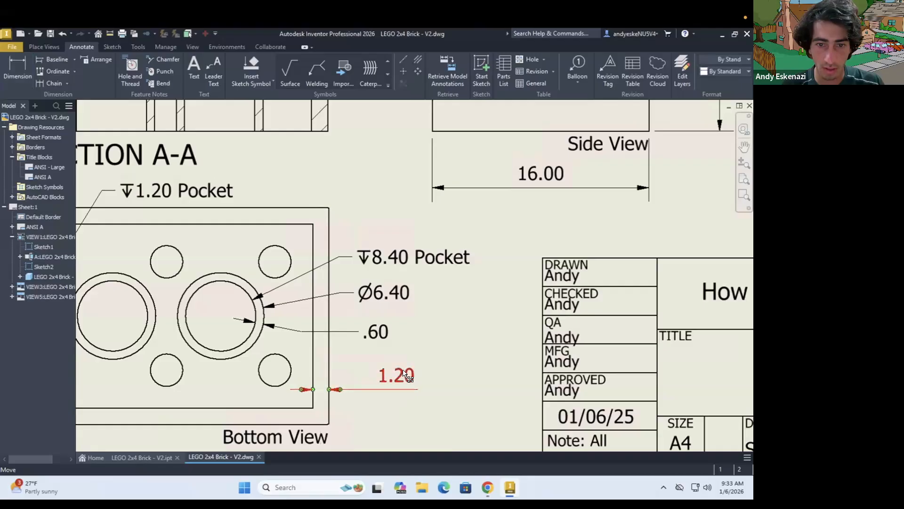
# Add "Uniform Wall Thickness" on a second line of the bottom view's wall dimension and shift the text clear of the view outline
pyautogui.doubleClick(404, 373)
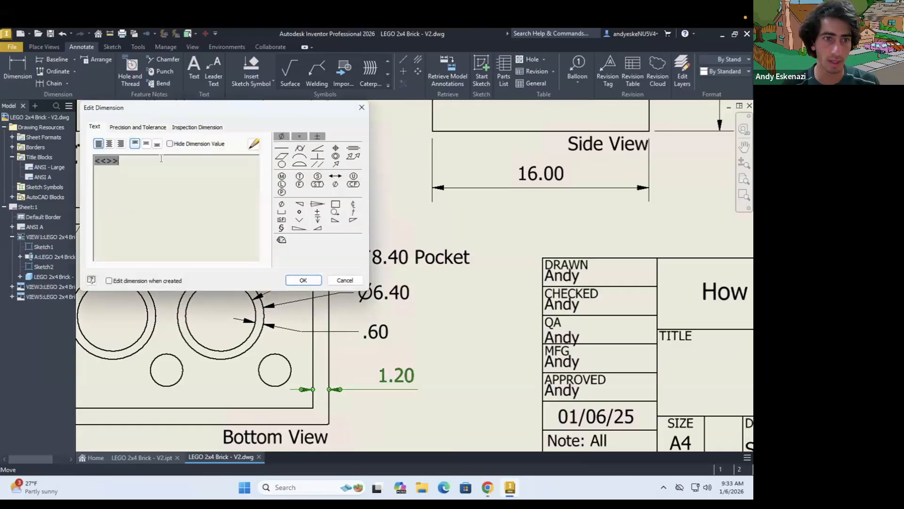
pyautogui.press('Return')
pyautogui.write('Uniform')
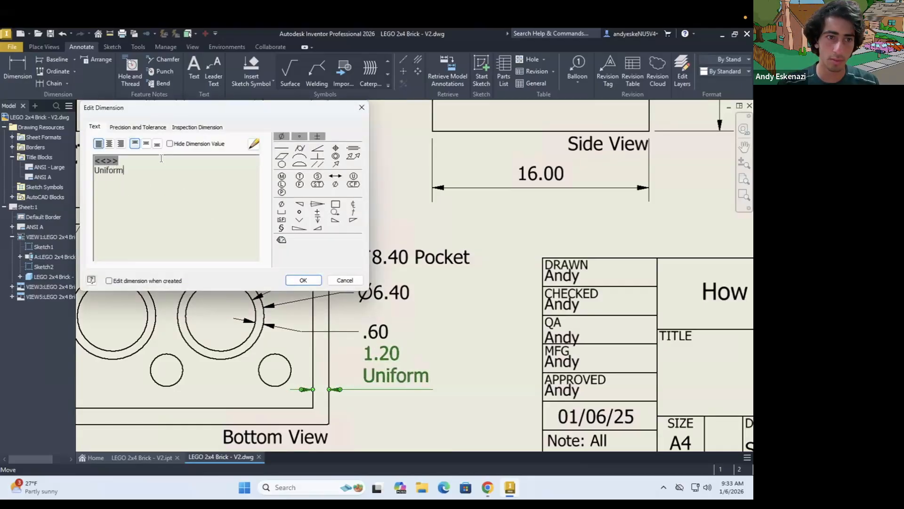
pyautogui.write(' Wall ')
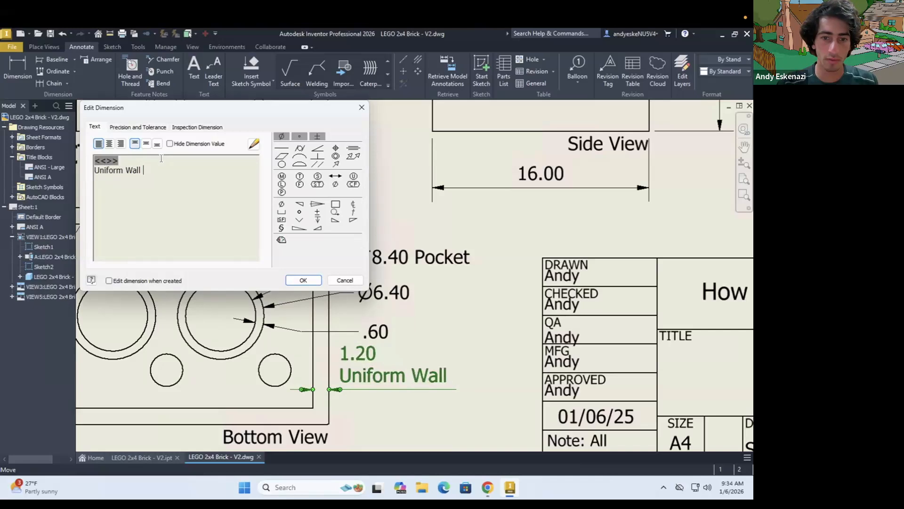
pyautogui.write('Thickness')
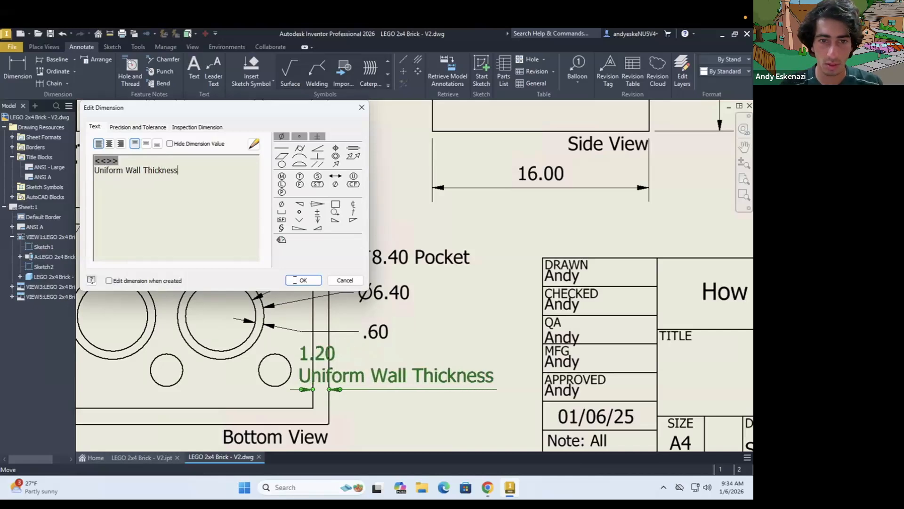
pyautogui.click(303, 280)
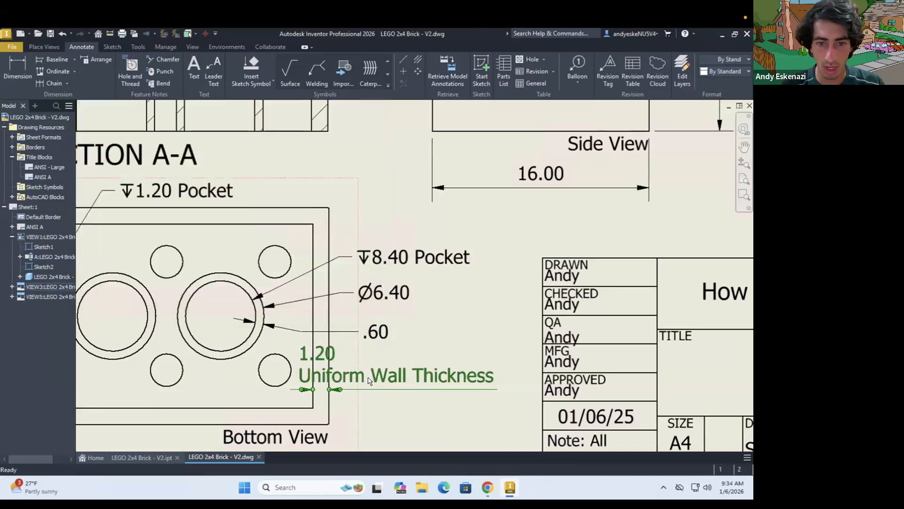
pyautogui.click(431, 398)
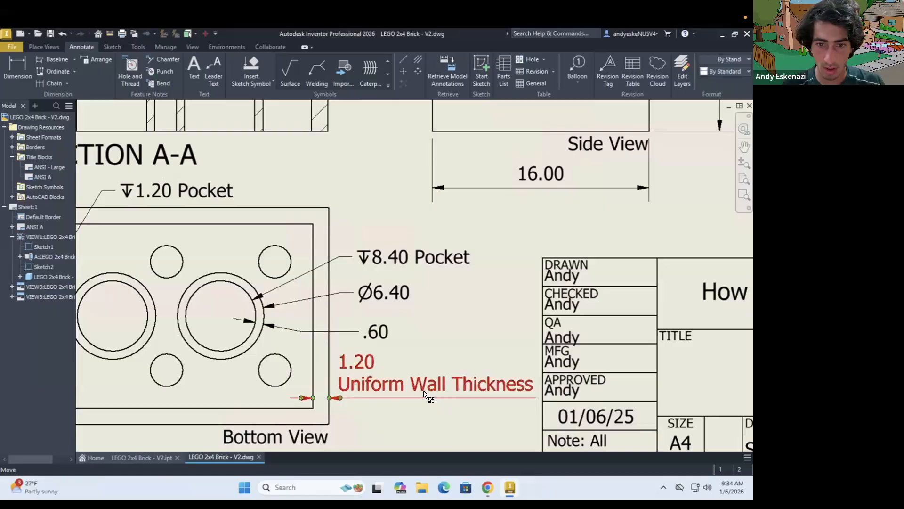
# Break the wall dimension's wording so "Thickness" is on a third line, and lower the dimension text away from the .60 dimension
pyautogui.doubleClick(384, 377)
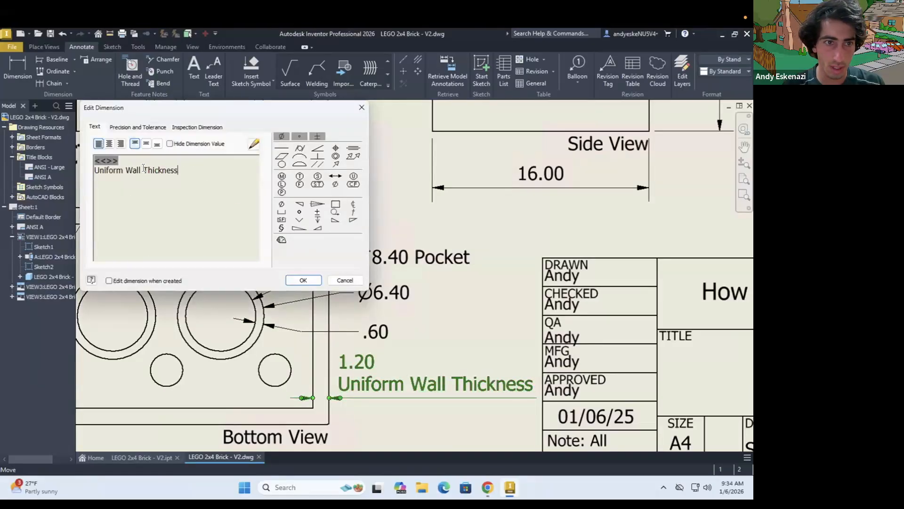
pyautogui.press('Return')
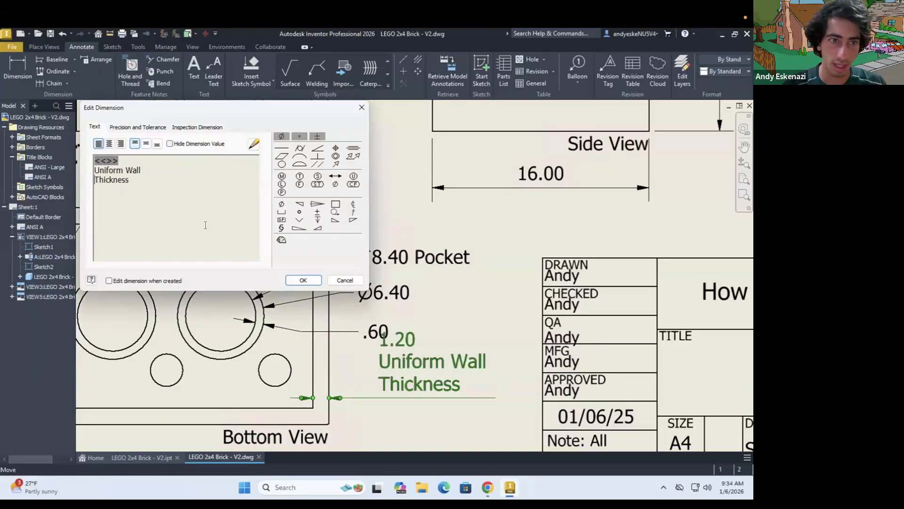
pyautogui.click(304, 281)
pyautogui.moveTo(443, 416); pyautogui.dragTo(445, 420)
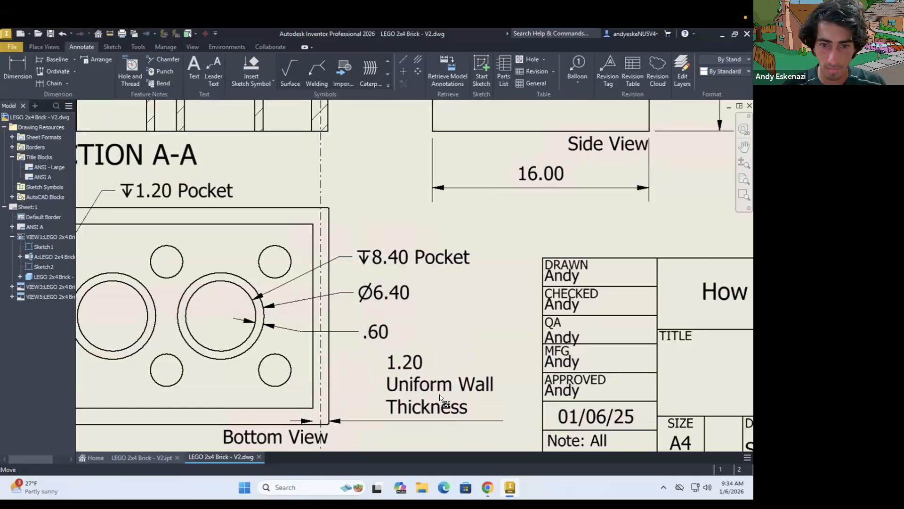
pyautogui.click(420, 394)
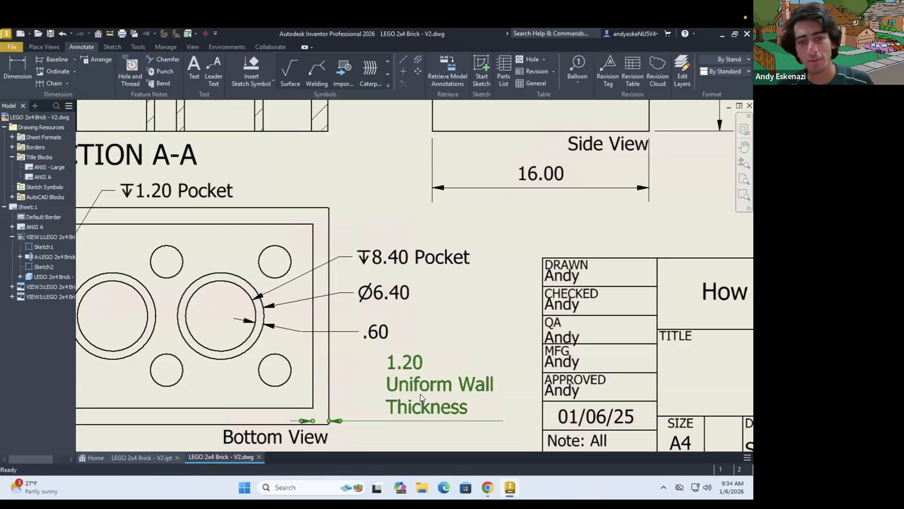
pyautogui.press('Escape')
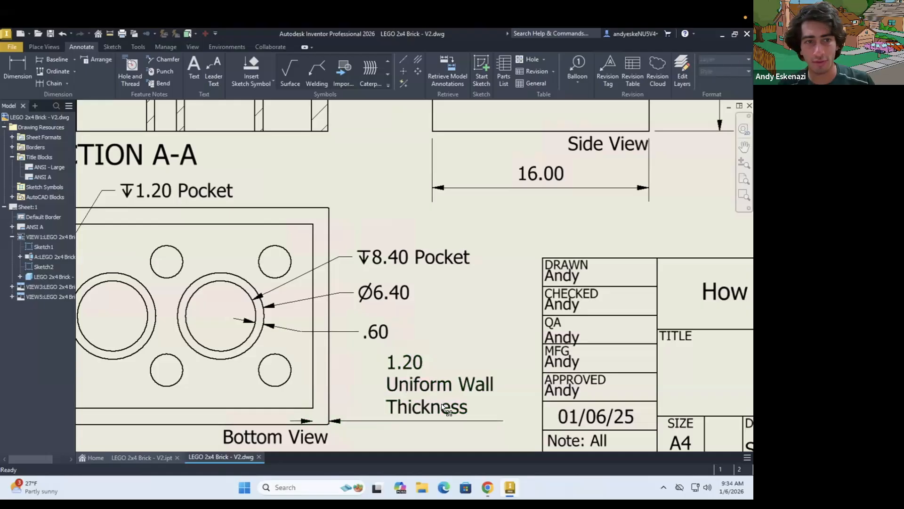
# Delete the "Uniform Wall Thickness" wording from the bottom view's wall dimension, keeping only the dimension value
pyautogui.doubleClick(428, 388)
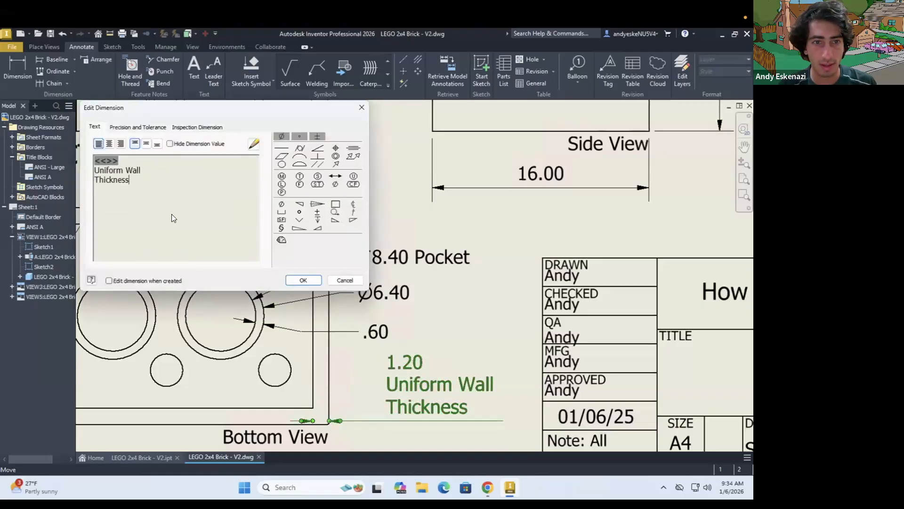
pyautogui.moveTo(130, 180); pyautogui.dragTo(93, 171)
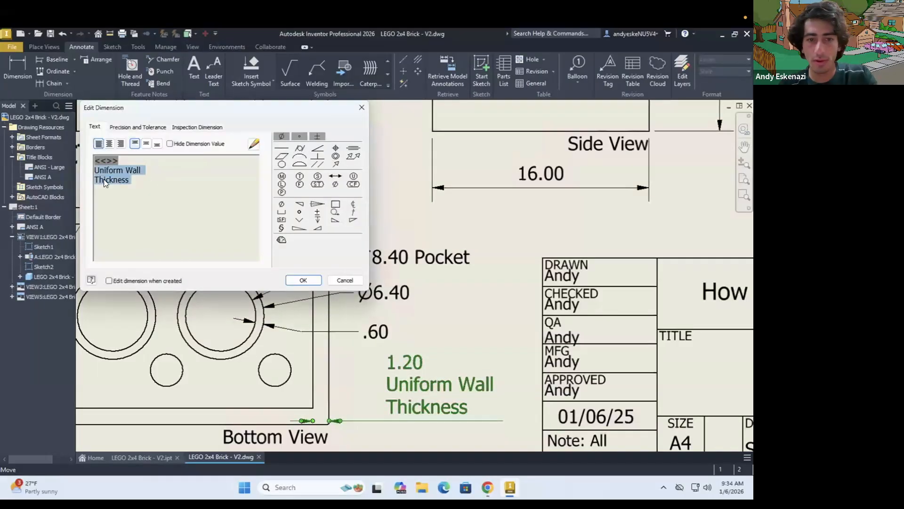
pyautogui.press('Delete')
pyautogui.click(303, 279)
# Move the bottom view's wall dimension closer beneath the .60 dimension, lining its text up with the values above
pyautogui.moveTo(424, 389)
pyautogui.mouseDown()
pyautogui.moveTo(422, 372)
pyautogui.moveTo(396, 365)
pyautogui.mouseUp()
pyautogui.doubleClick(396, 366)
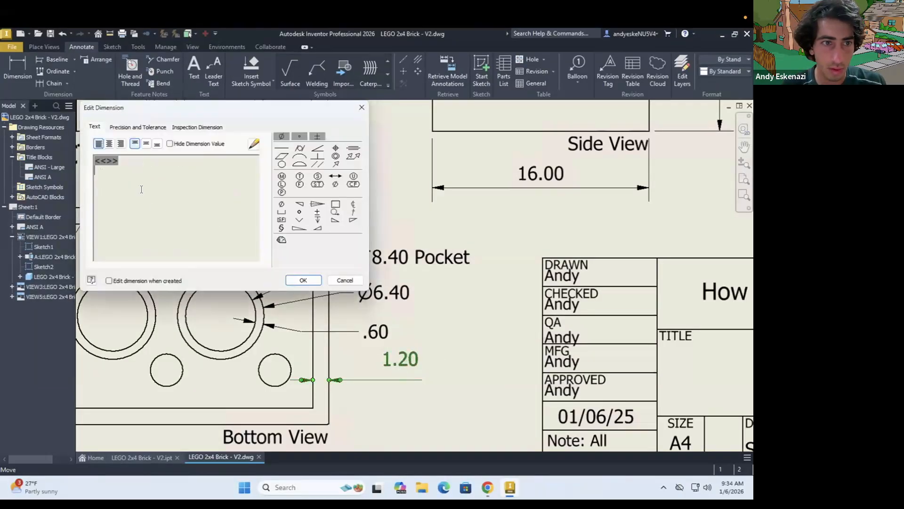
pyautogui.click(303, 280)
pyautogui.moveTo(395, 380)
pyautogui.mouseDown()
pyautogui.moveTo(389, 391)
pyautogui.moveTo(378, 379)
pyautogui.mouseUp()
# Place a copy of the "Bottom View" label just beneath the 1.20 wall dimension
pyautogui.click(288, 433)
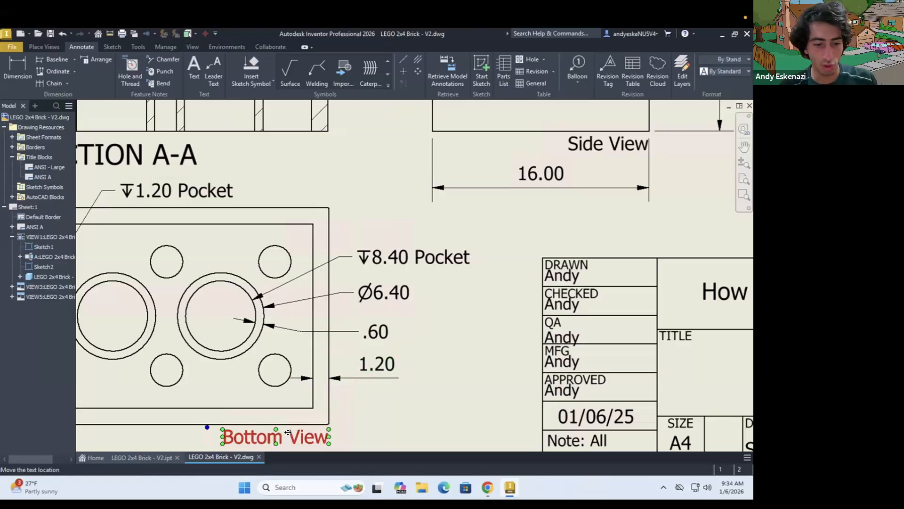
pyautogui.press('t')
pyautogui.scroll(-5, 375, 363)
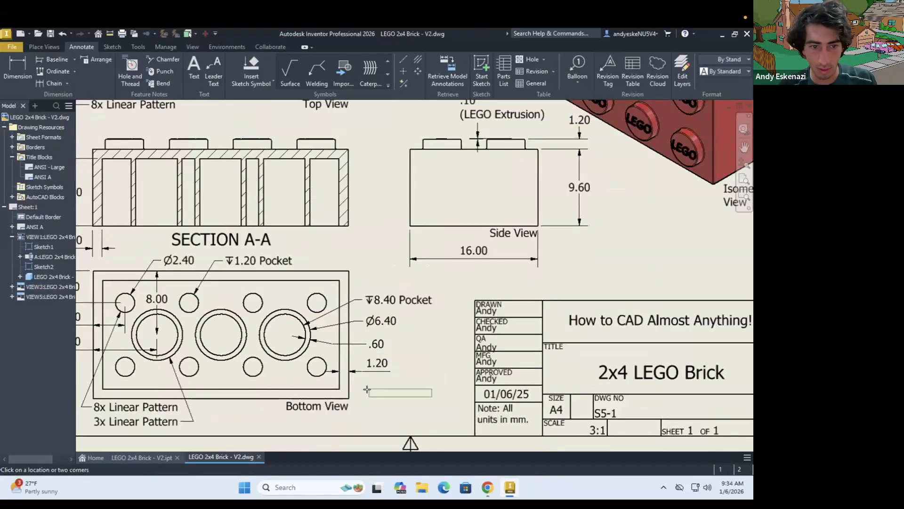
pyautogui.scroll(6, 369, 386)
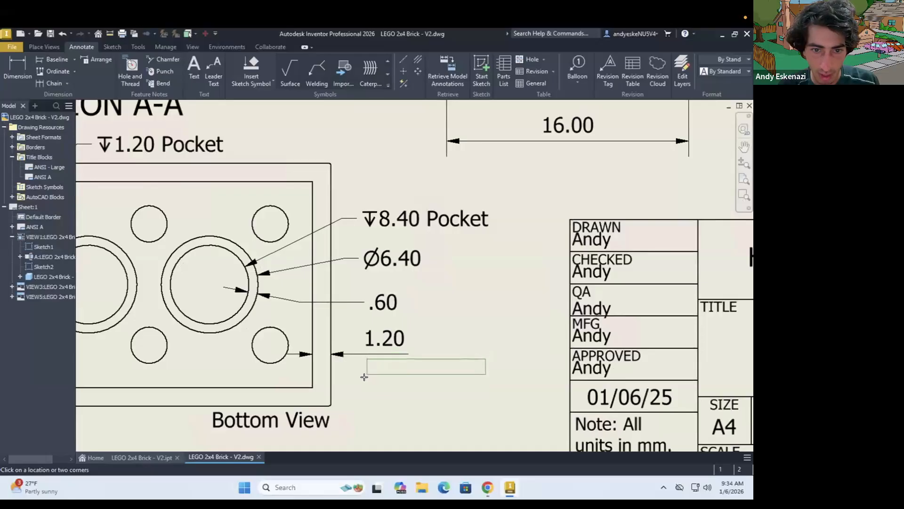
pyautogui.click(375, 373)
pyautogui.press('Escape')
# Replace the copied label's text with "Uniform Wall" and "Thickness" on two lines
pyautogui.doubleClick(398, 370)
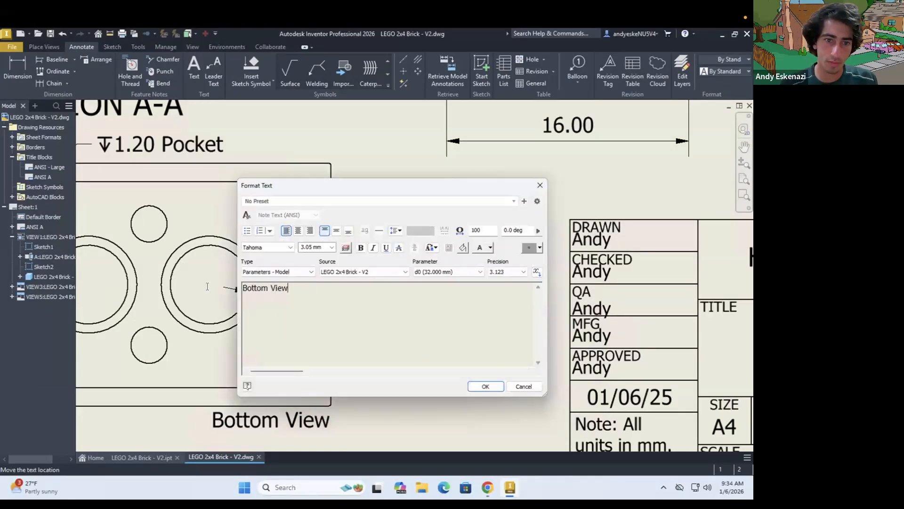
pyautogui.hotkey('ctrl', 'a')
pyautogui.press('BackSpace')
pyautogui.write('Uniform Wall')
pyautogui.press('Return')
pyautogui.write('Thickness')
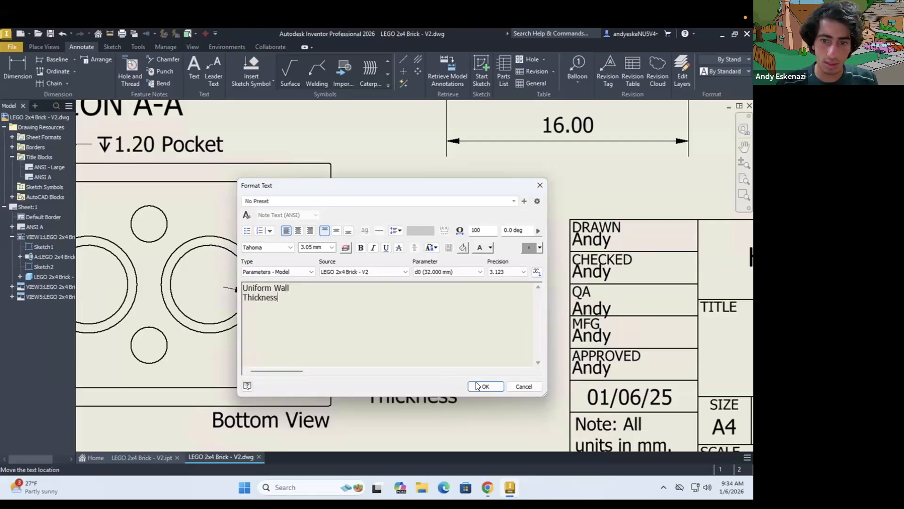
pyautogui.click(480, 386)
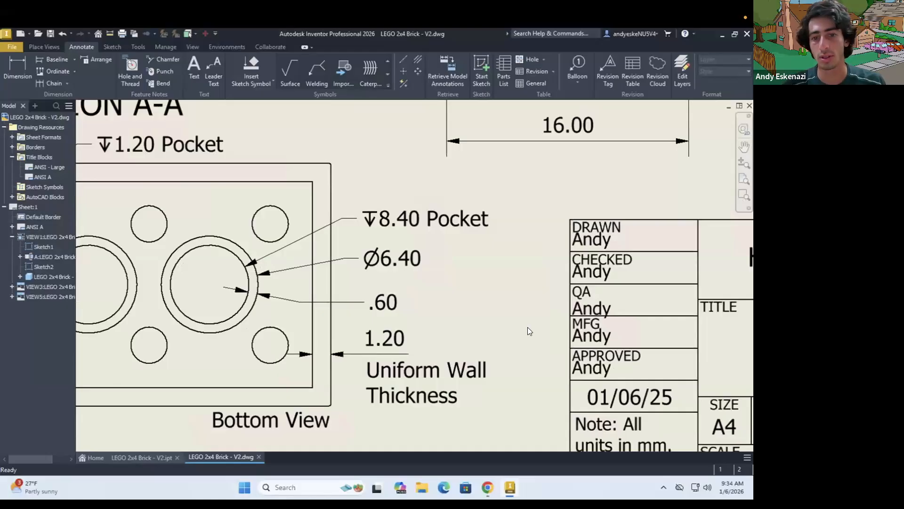
# Move the "Uniform Wall Thickness" note beside the 1.20 wall dimension, aligning its first line with the value
pyautogui.scroll(-2, 527, 327)
pyautogui.click(455, 350)
pyautogui.click(481, 345)
pyautogui.scroll(2, 477, 341)
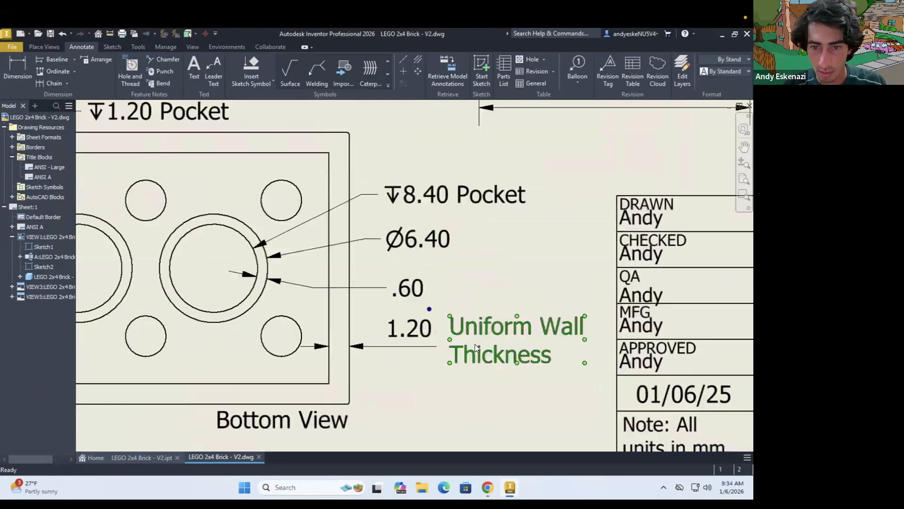
pyautogui.scroll(3, 476, 347)
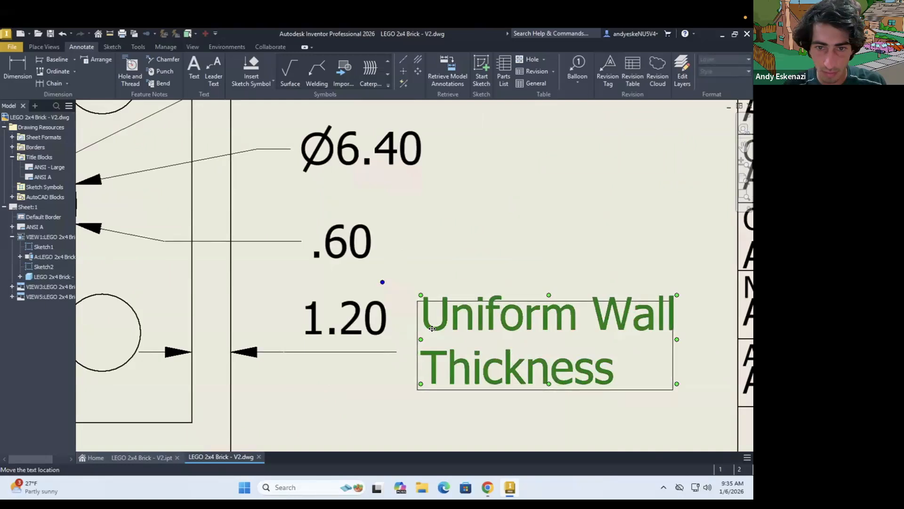
pyautogui.click(431, 328)
pyautogui.scroll(-2, 408, 309)
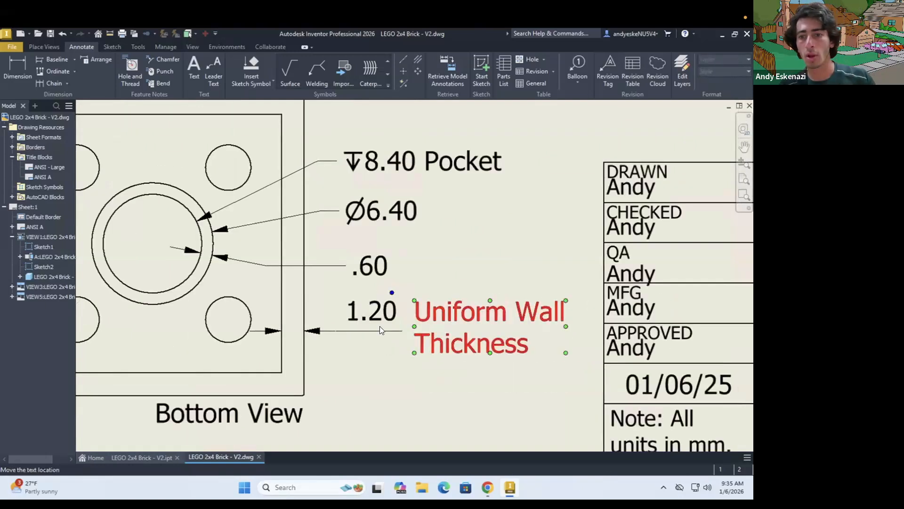
pyautogui.click(380, 328)
# Save the completed LEGO 2x4 Brick - V2 drawing and check the whole sheet
pyautogui.scroll(-2, 381, 328)
pyautogui.scroll(-5, 380, 329)
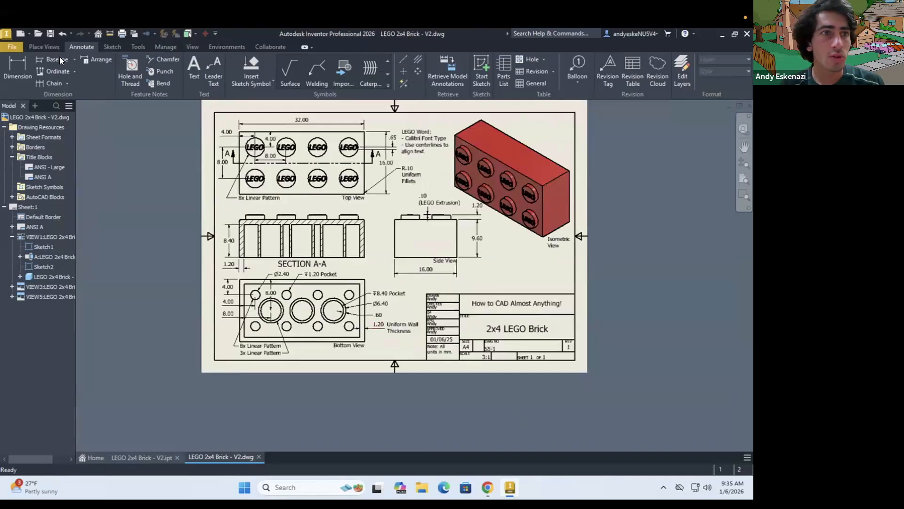
pyautogui.hotkey('ctrl', 's')
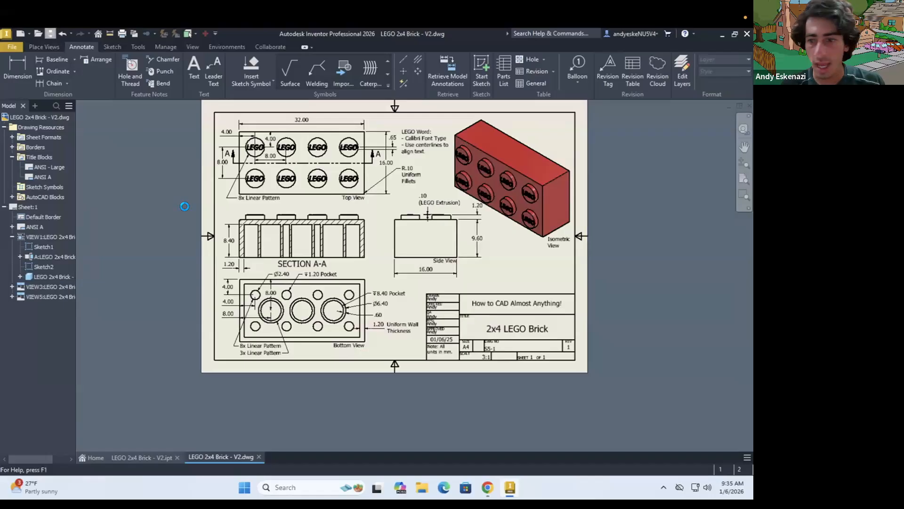
pyautogui.scroll(-5, 380, 280)
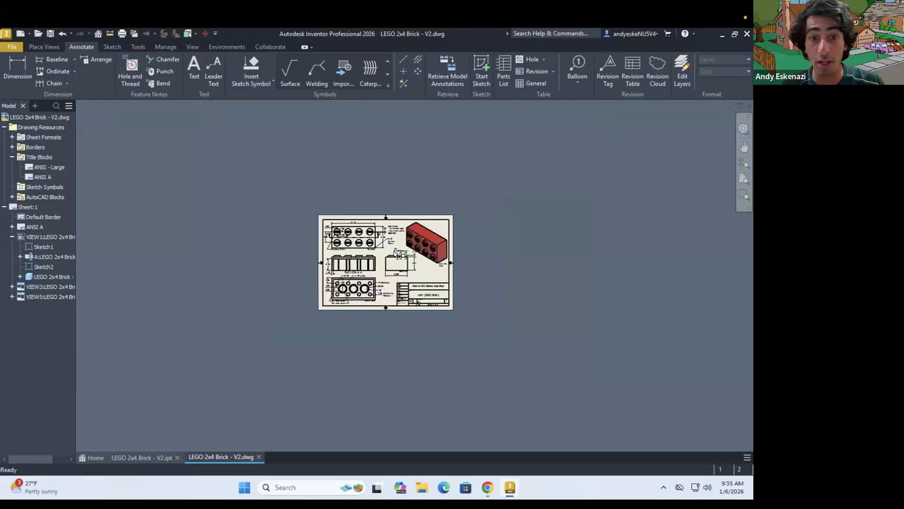
pyautogui.scroll(6, 364, 250)
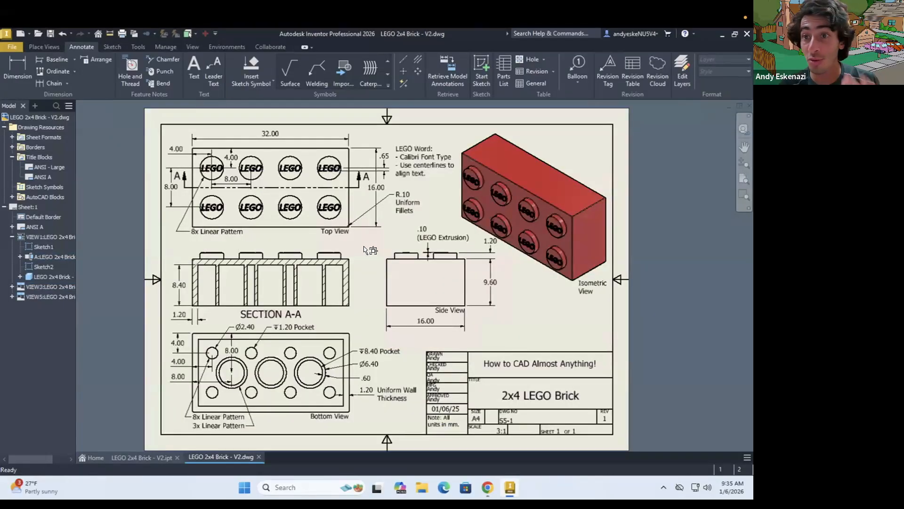
# Export the drawing as a PDF named LEGO 2x4 Brick - V2.pdf in the Inventor folder
pyautogui.click(10, 46)
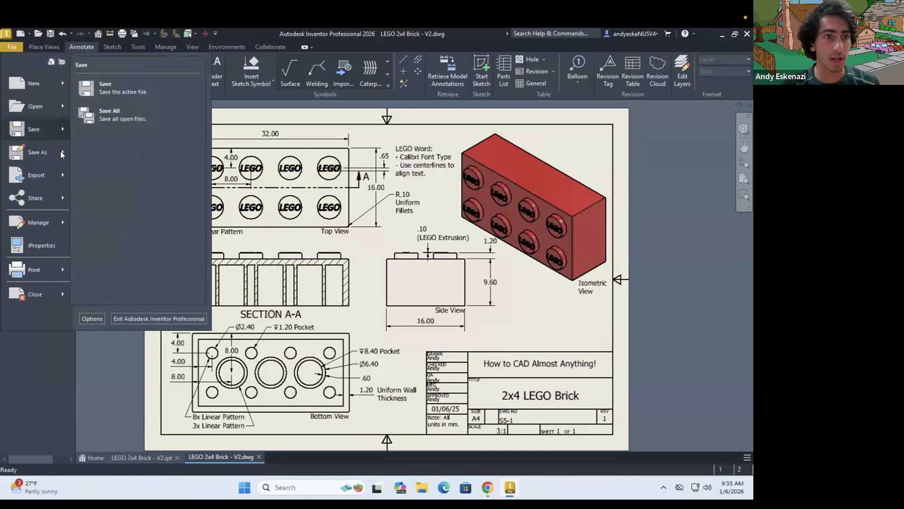
pyautogui.moveTo(60, 150)
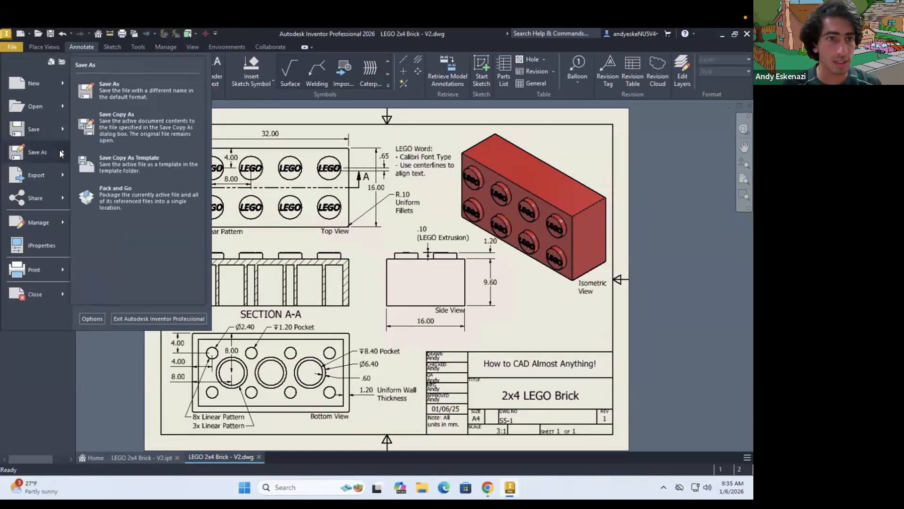
pyautogui.moveTo(64, 177)
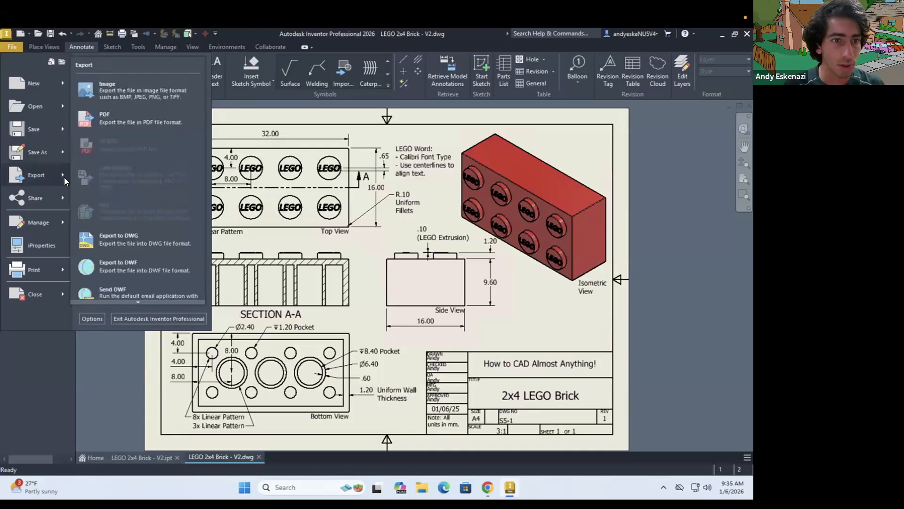
pyautogui.click(112, 118)
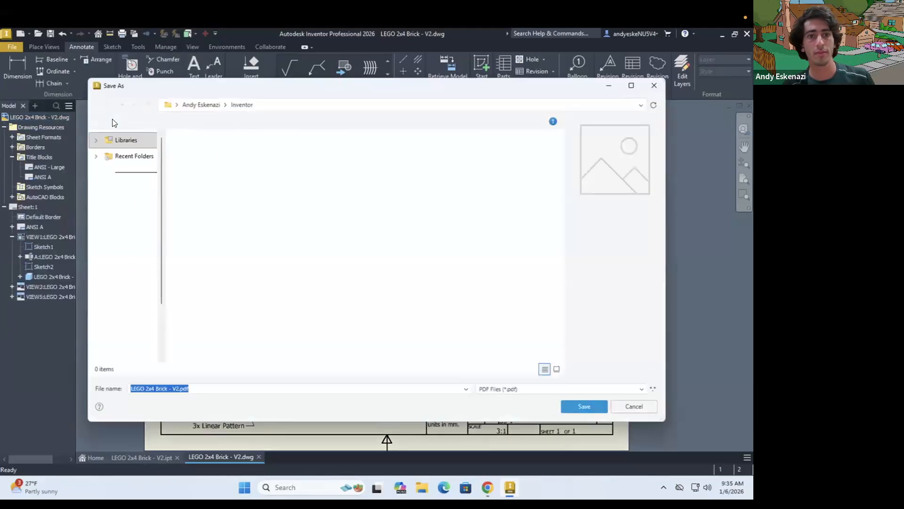
pyautogui.click(181, 388)
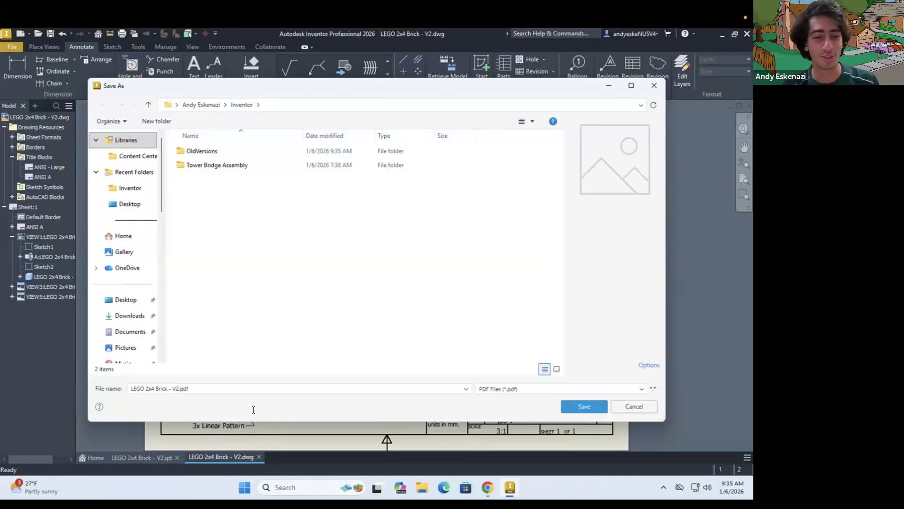
pyautogui.click(580, 403)
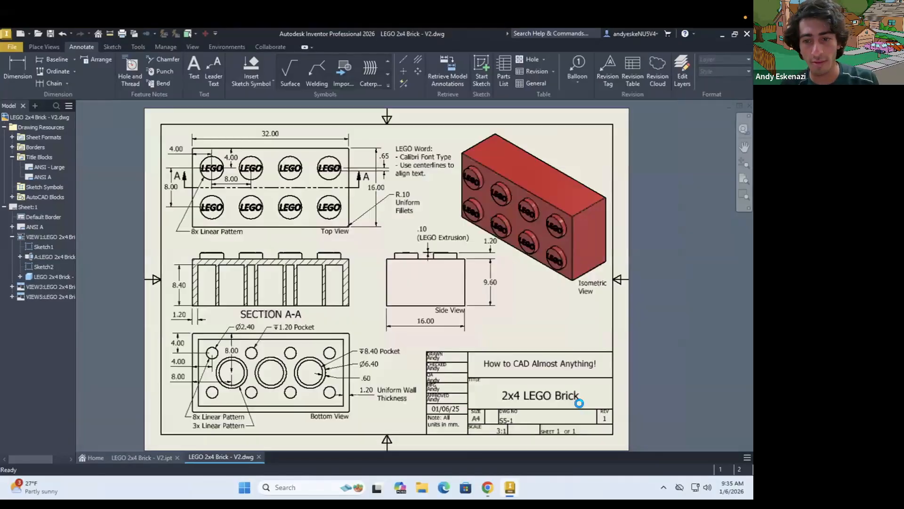
# Switch to File Explorer and open LEGO 2x4 Brick - V2.pdf from the Inventor folder to review the exported sheet
pyautogui.click(421, 487)
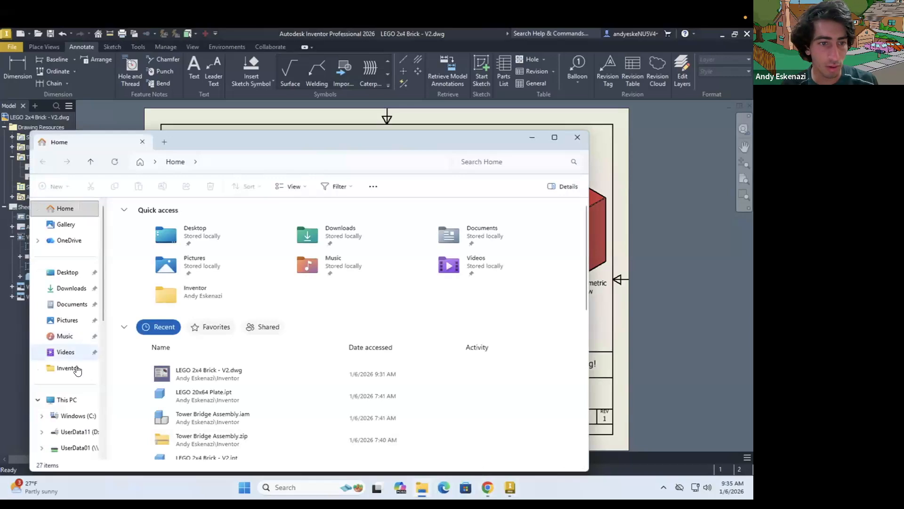
pyautogui.click(75, 367)
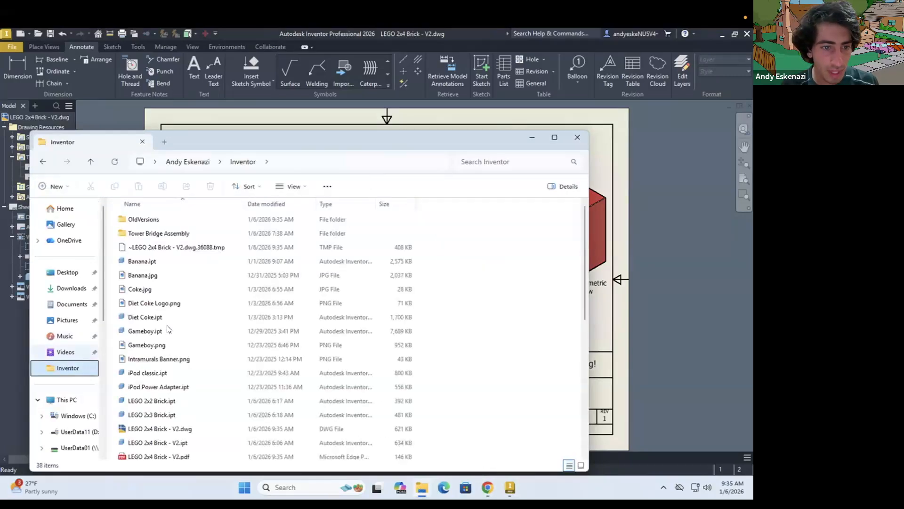
pyautogui.scroll(-3, 179, 372)
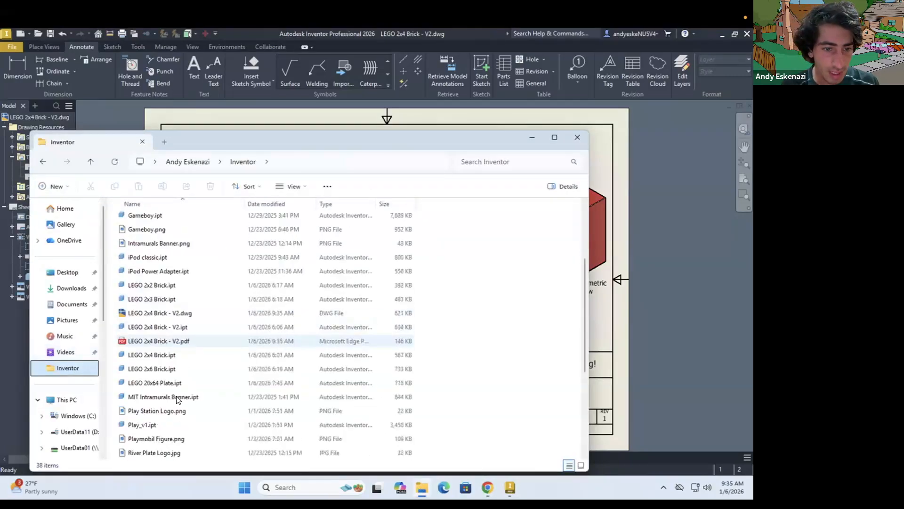
pyautogui.click(163, 340)
pyautogui.doubleClick(163, 341)
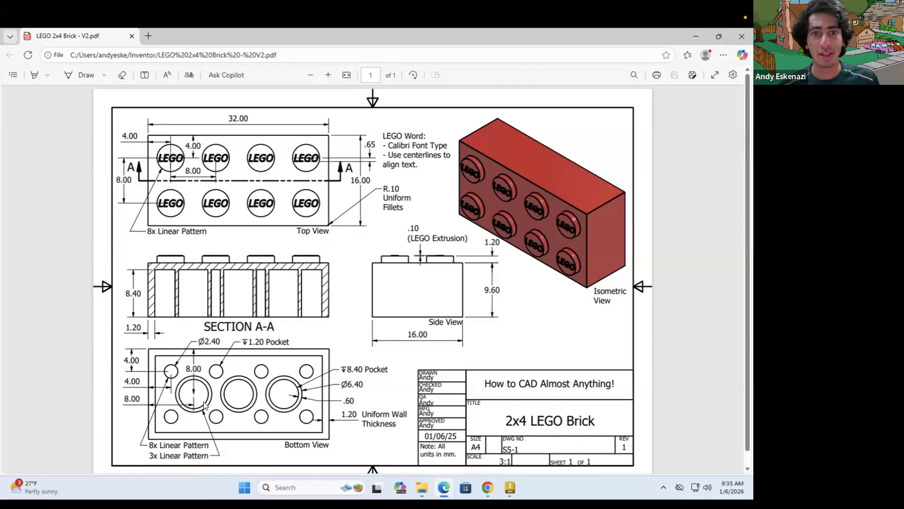
pyautogui.moveTo(332, 38); pyautogui.dragTo(455, 211)
pyautogui.click(600, 208)
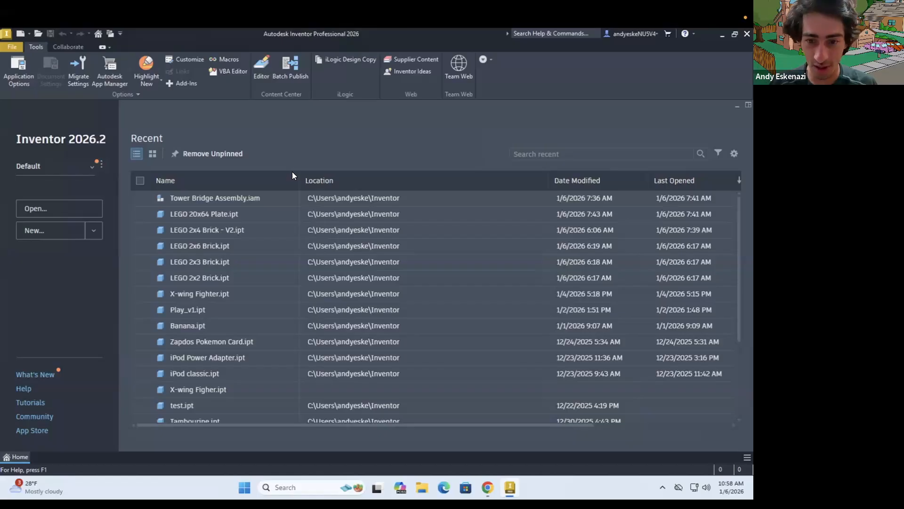
# Switch to Chrome and examine the Playmobil reference images: the line drawing, the figure photo and the wooden figure
pyautogui.click(487, 487)
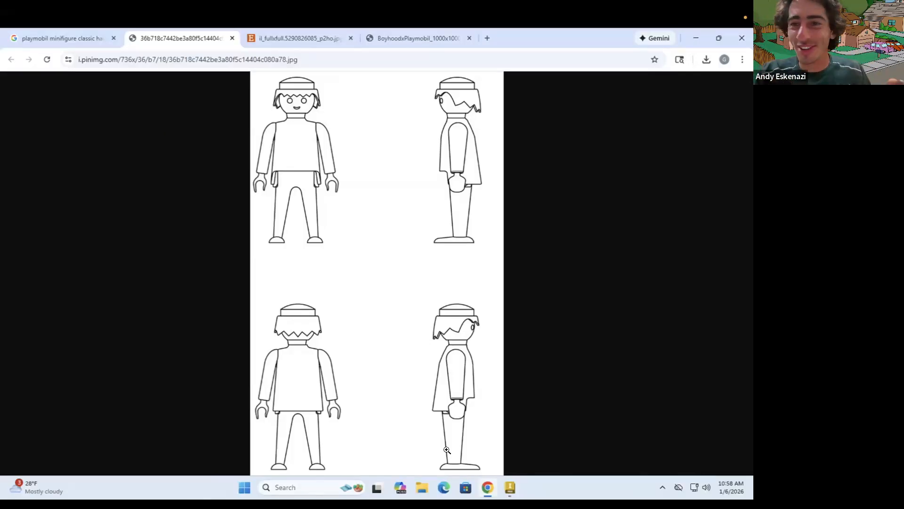
pyautogui.click(300, 38)
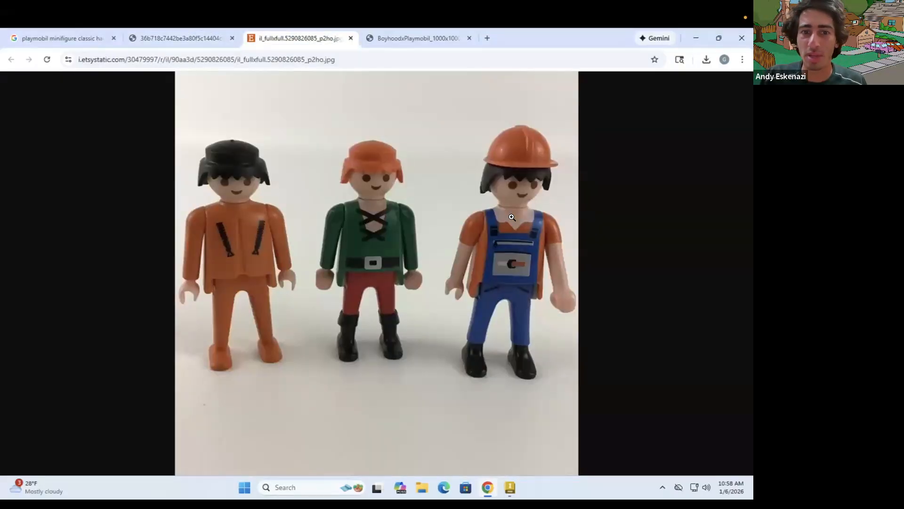
pyautogui.click(440, 34)
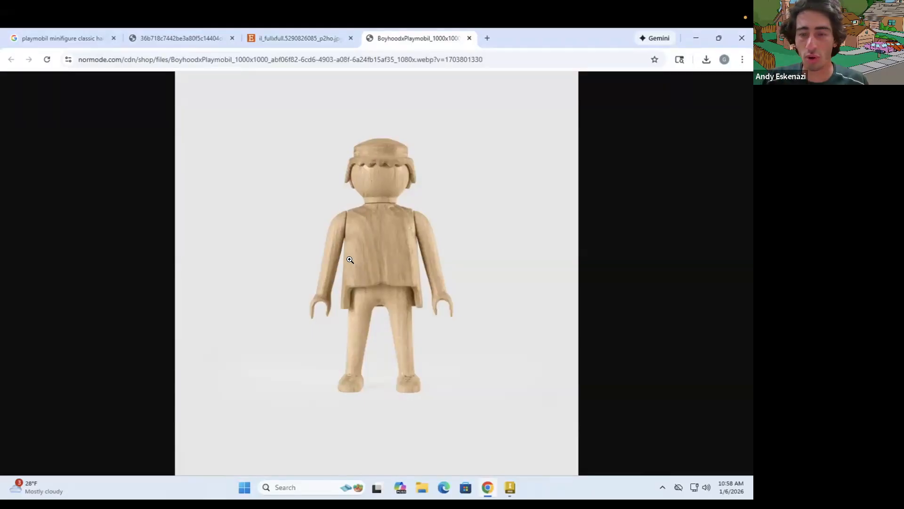
pyautogui.click(184, 41)
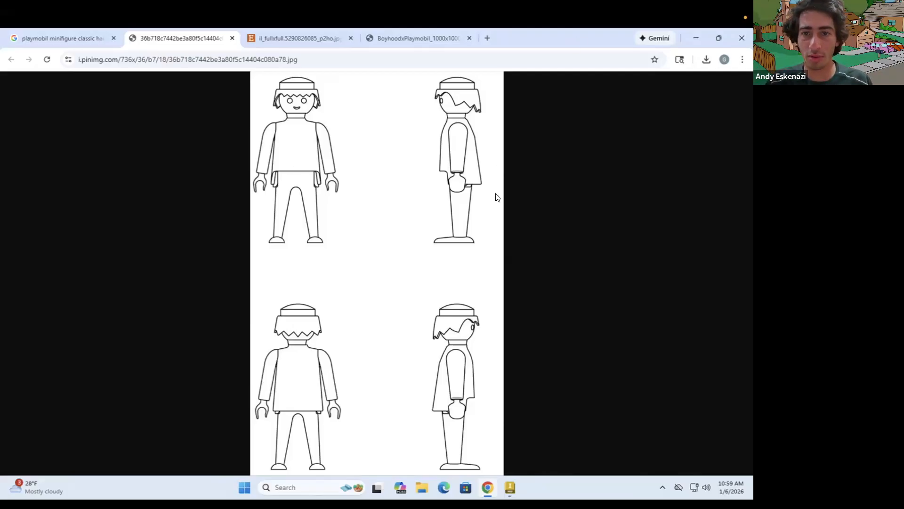
pyautogui.click(718, 39)
pyautogui.click(625, 177)
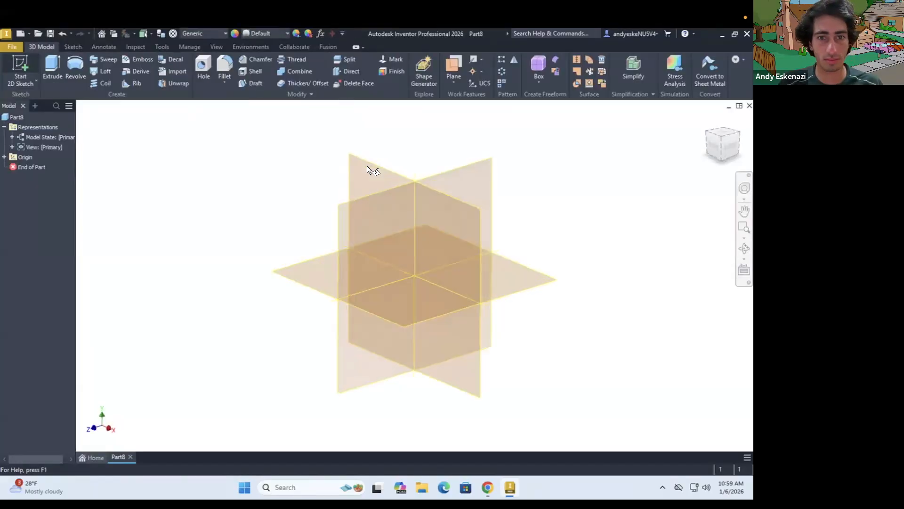
# In Inventor, insert the Playmobil line drawing into the front-plane sketch and position it near the origin
pyautogui.click(518, 59)
pyautogui.click(584, 405)
pyautogui.moveTo(418, 274); pyautogui.dragTo(404, 307)
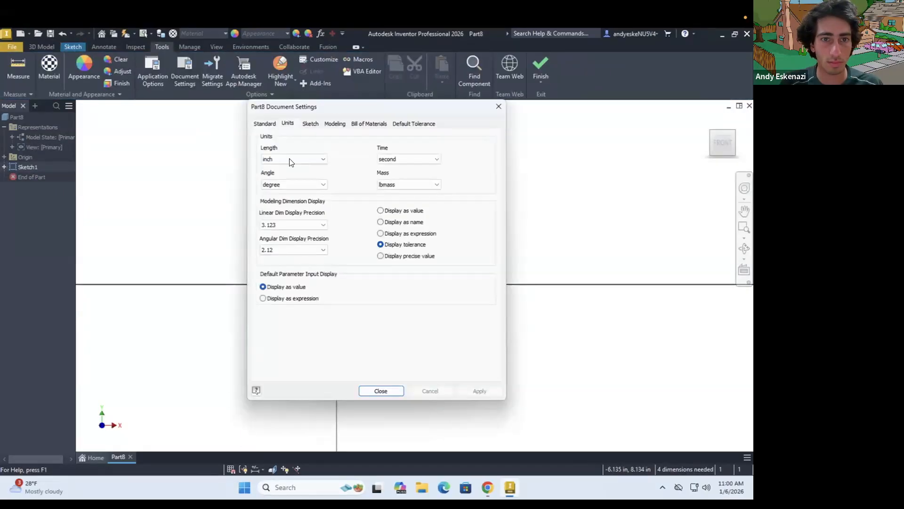
# Set the part's document units to millimeter for length and gram for mass
pyautogui.click(409, 184)
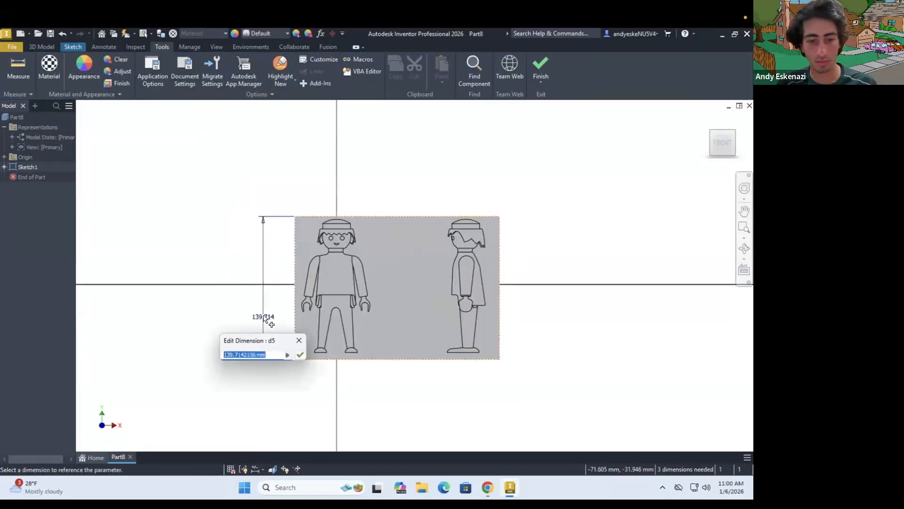
pyautogui.press('Return')
# Trace half of the front figure's neck with lines from the centerline along its base and up its right side
pyautogui.scroll(3, 236, 299)
pyautogui.press('l')
pyautogui.scroll(3, 394, 313)
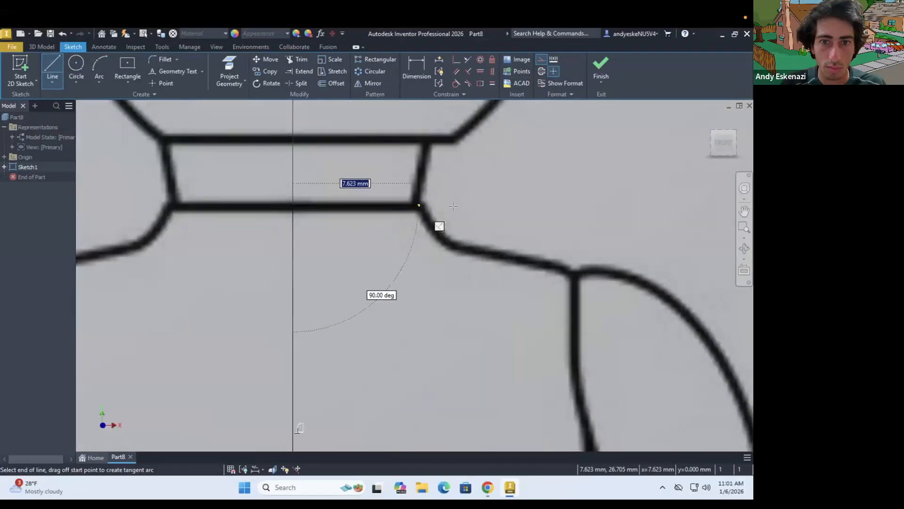
pyautogui.click(421, 203)
pyautogui.press('Escape')
pyautogui.scroll(-2, 408, 252)
pyautogui.click(52, 67)
pyautogui.click(432, 278)
pyautogui.click(431, 243)
pyautogui.press('Escape')
# Trace the curve from the neck's lower right corner with an arc and continue along the shoulder slope with a line
pyautogui.click(53, 66)
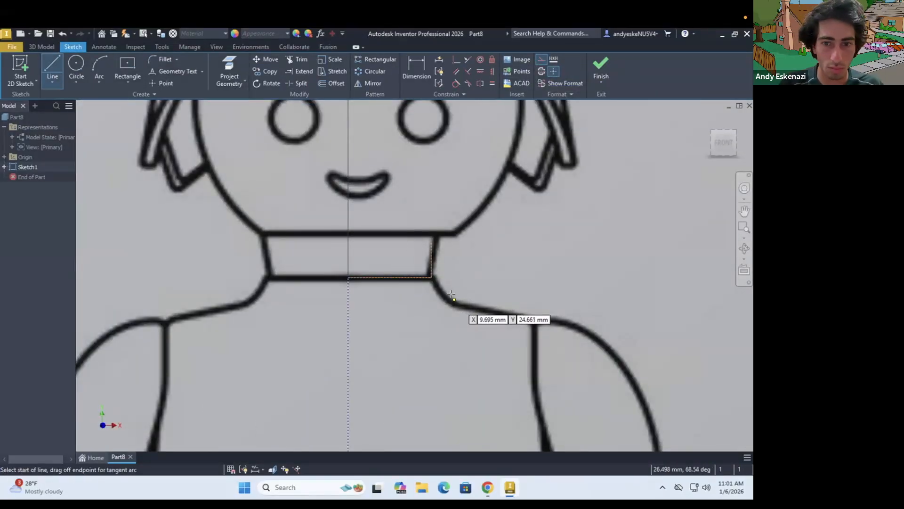
pyautogui.press('a')
pyautogui.click(454, 299)
pyautogui.scroll(-2, 617, 335)
pyautogui.click(52, 67)
pyautogui.click(508, 308)
pyautogui.click(579, 320)
# Draw an arc over the front figure's right-hand shoulder from the slope line's end and adjust its starting point to the image
pyautogui.click(99, 67)
pyautogui.click(579, 320)
pyautogui.click(638, 388)
pyautogui.click(624, 345)
pyautogui.click(456, 83)
pyautogui.press('Escape')
pyautogui.moveTo(579, 320); pyautogui.dragTo(560, 323)
# Trace the outer edge of the front figure's right-hand arm with a line from the shoulder arc's end to the wrist
pyautogui.click(53, 67)
pyautogui.click(638, 389)
pyautogui.scroll(-2, 638, 388)
pyautogui.moveTo(638, 389); pyautogui.dragTo(579, 258, button='middle')
pyautogui.click(607, 414)
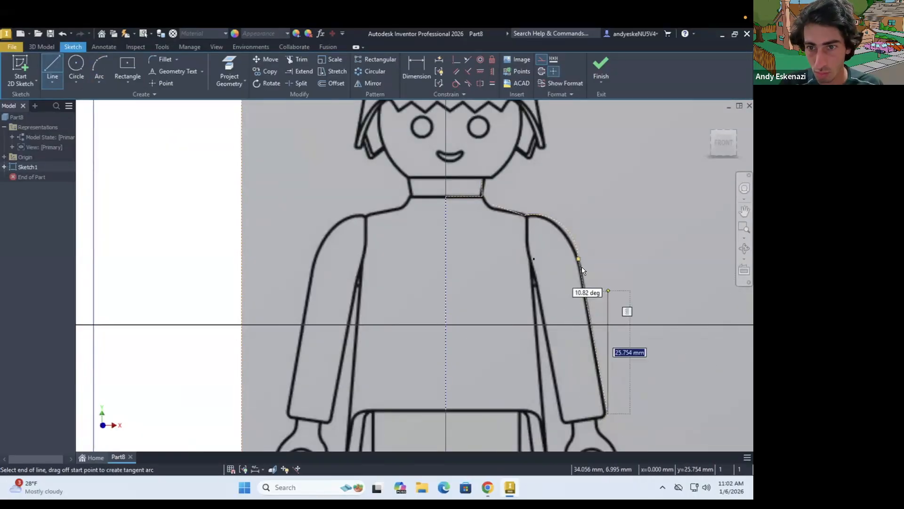
pyautogui.press('Escape')
pyautogui.scroll(3, 551, 234)
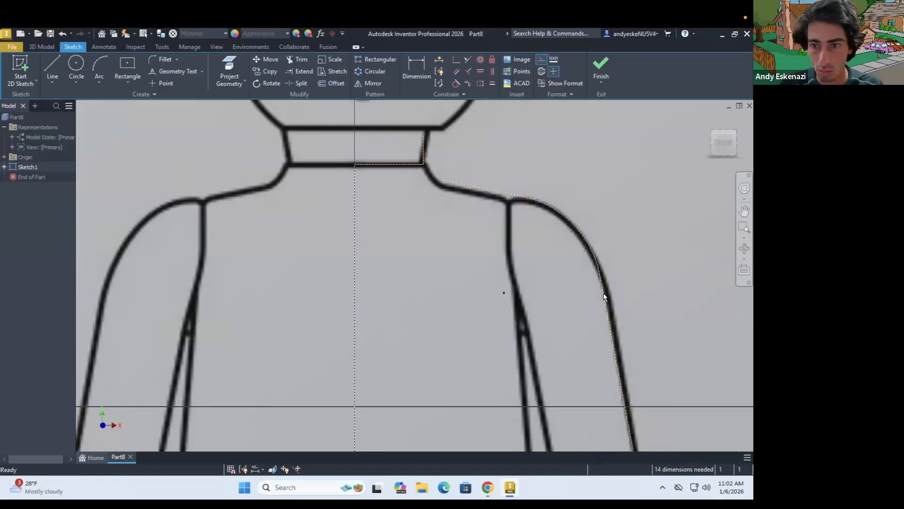
# Connect the neck's lower corner to the start of the shoulder slope with a line
pyautogui.scroll(-2, 604, 294)
pyautogui.scroll(-2, 573, 275)
pyautogui.scroll(9, 541, 242)
pyautogui.click(52, 67)
pyautogui.click(383, 191)
pyautogui.click(469, 255)
pyautogui.press('Escape')
pyautogui.scroll(-2, 467, 249)
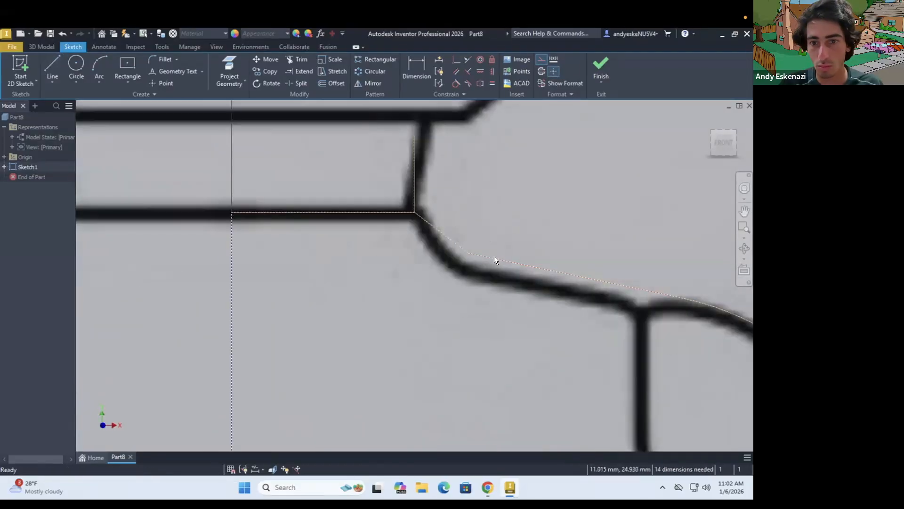
pyautogui.scroll(-10, 418, 210)
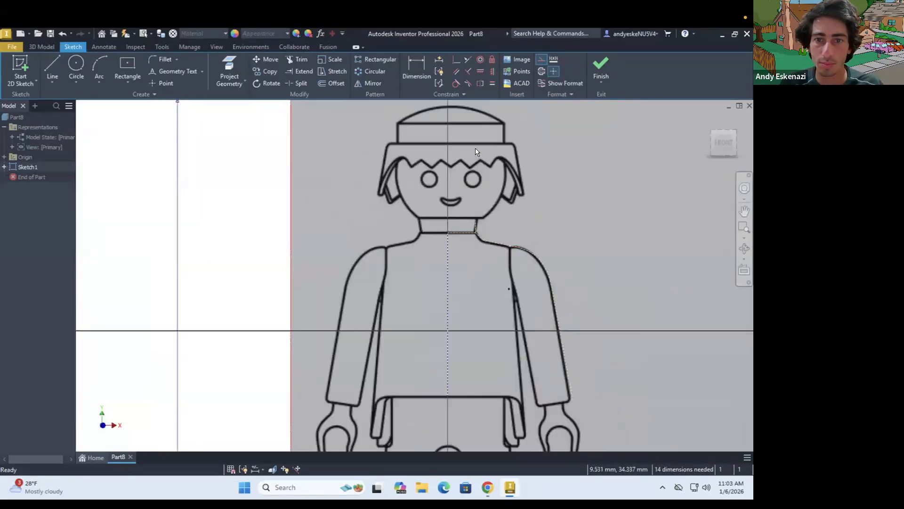
# Trace the right-hand side of the front figure's head with a three-point arc from the neck up to the hair
pyautogui.scroll(4, 476, 149)
pyautogui.click(99, 67)
pyautogui.click(477, 288)
pyautogui.click(532, 176)
pyautogui.click(527, 237)
pyautogui.press('Escape')
pyautogui.scroll(4, 500, 223)
pyautogui.click(98, 66)
pyautogui.press('Escape')
pyautogui.scroll(-4, 377, 266)
# Draw a horizontal line from the head arc's upper end to the centerline and adjust the endpoints to the image
pyautogui.click(52, 66)
pyautogui.click(485, 188)
pyautogui.click(364, 188)
pyautogui.press('Escape')
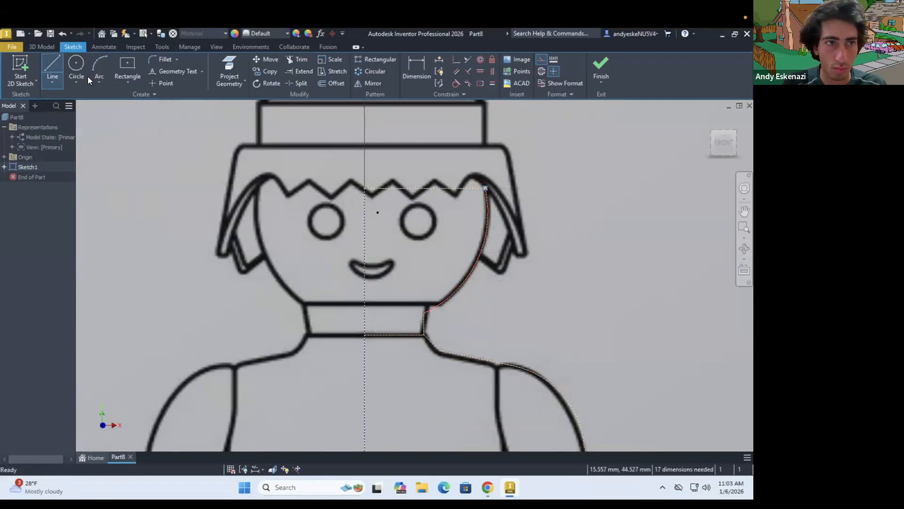
pyautogui.moveTo(485, 189); pyautogui.dragTo(487, 196)
pyautogui.scroll(-4, 418, 196)
pyautogui.scroll(5, 379, 186)
pyautogui.moveTo(380, 205); pyautogui.dragTo(363, 197)
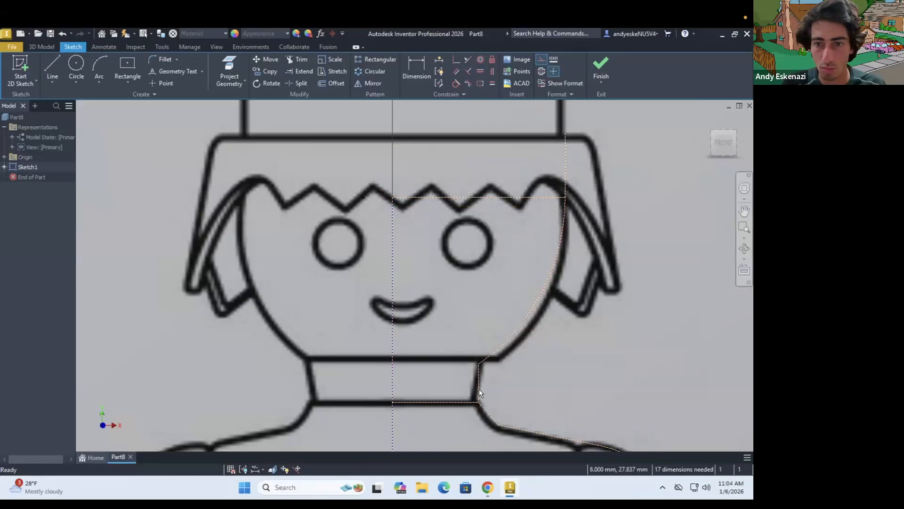
# Try moving a point of the head outline and undo the move
pyautogui.scroll(-1, 479, 389)
pyautogui.scroll(-3, 506, 260)
pyautogui.scroll(6, 505, 269)
pyautogui.moveTo(502, 276); pyautogui.dragTo(496, 309)
pyautogui.hotkey('ctrl', 'z')
pyautogui.scroll(-3, 511, 241)
pyautogui.hotkey('ctrl', 'z')
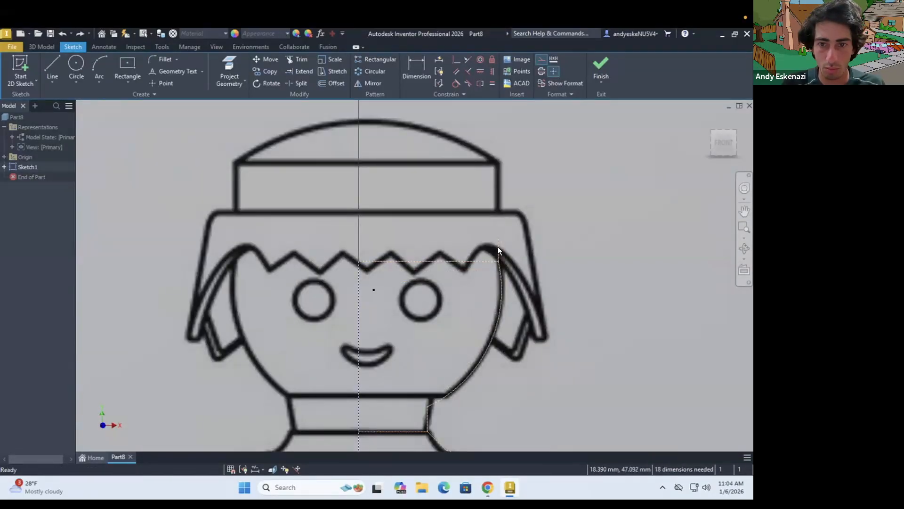
pyautogui.hotkey('ctrl', 'y')
# Trace half of the hair with lines from the centerline along its upper edge, down its outer side, around the tip and back
pyautogui.scroll(-4, 584, 292)
pyautogui.scroll(4, 533, 257)
pyautogui.press('l')
pyautogui.click(426, 222)
pyautogui.click(544, 220)
pyautogui.click(564, 313)
pyautogui.scroll(4, 558, 315)
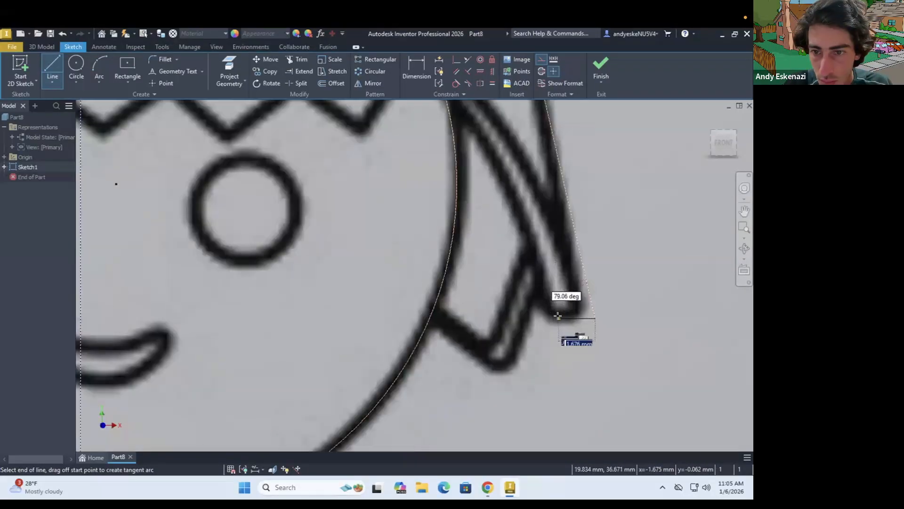
pyautogui.scroll(-2, 558, 315)
pyautogui.press('Escape')
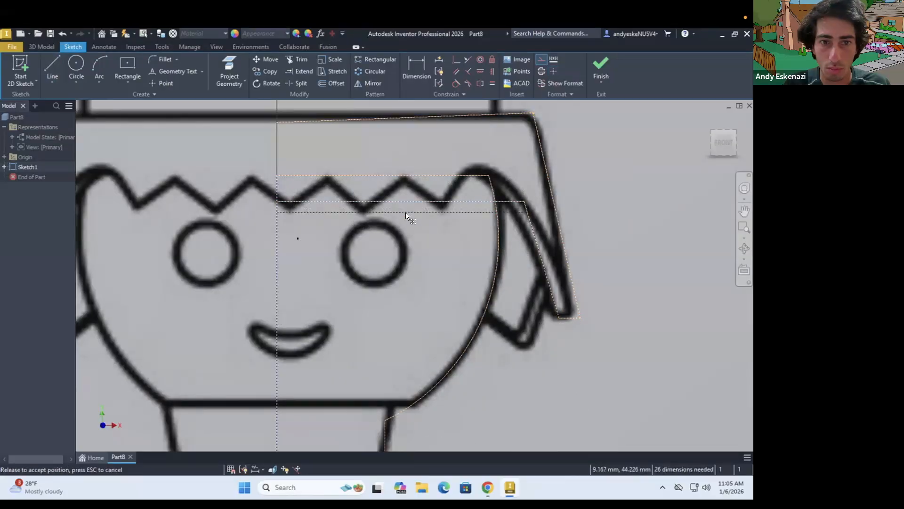
# Constrain the hair's upper edge to horizontal and trace the cap's right-hand side with a vertical line
pyautogui.scroll(-2, 412, 221)
pyautogui.scroll(2, 423, 249)
pyautogui.click(480, 71)
pyautogui.click(471, 233)
pyautogui.press('l')
pyautogui.click(619, 229)
pyautogui.click(619, 160)
pyautogui.press('l')
pyautogui.click(424, 229)
pyautogui.scroll(-2, 425, 221)
# Trace the cap's crown with an arc from its outer corner to the centerline, tangent to a short horizontal line at the peak
pyautogui.press('a')
pyautogui.scroll(3, 546, 205)
pyautogui.click(573, 241)
pyautogui.click(329, 166)
pyautogui.click(468, 190)
pyautogui.press('l')
pyautogui.press('Escape')
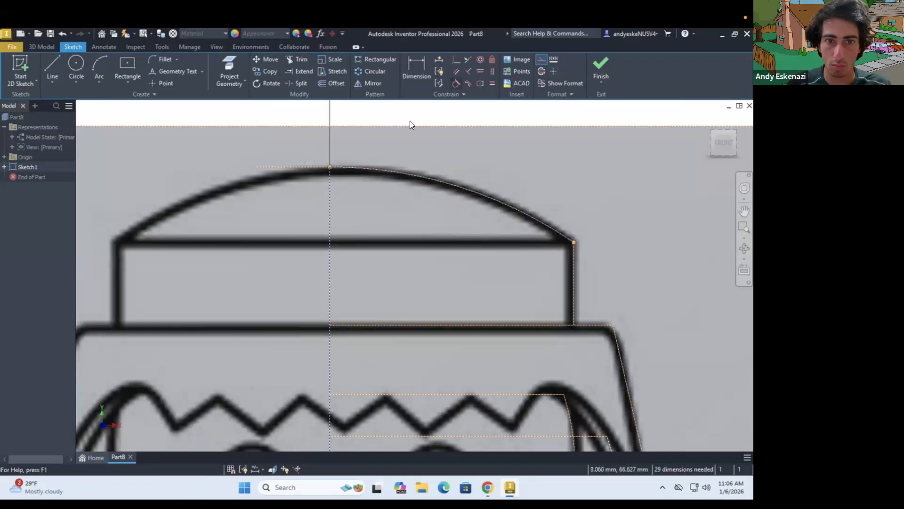
# Trace the arm's wrist and inner edge and the torso's side from the armpit down to the hem with lines
pyautogui.scroll(-1, 405, 137)
pyautogui.scroll(-3, 387, 189)
pyautogui.scroll(4, 466, 205)
pyautogui.press('l')
pyautogui.scroll(-1, 479, 401)
pyautogui.click(440, 214)
pyautogui.scroll(-1, 446, 409)
pyautogui.scroll(2, 447, 408)
pyautogui.click(456, 409)
pyautogui.press('Escape')
pyautogui.scroll(-5, 449, 351)
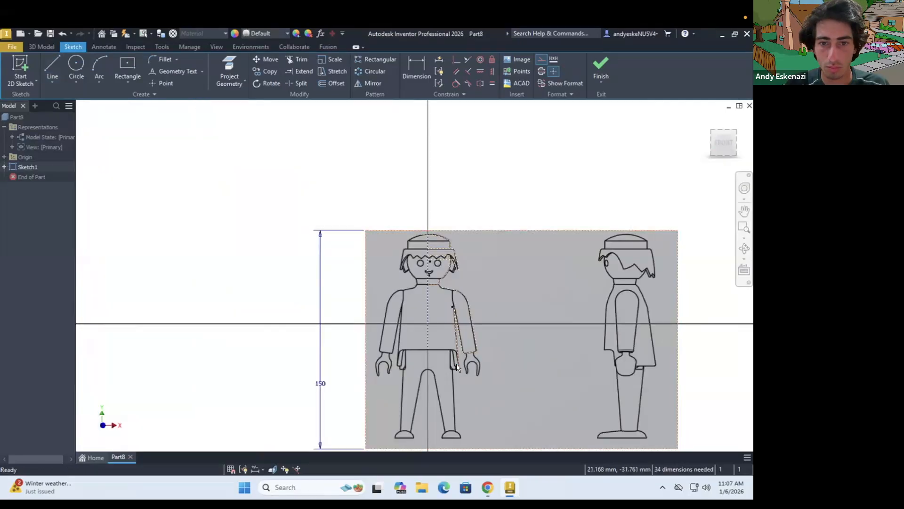
# Trace half of the torso's lower edge with a line from the centerline to the rounded hem corner
pyautogui.scroll(4, 449, 351)
pyautogui.press('l')
pyautogui.click(354, 312)
pyautogui.click(443, 312)
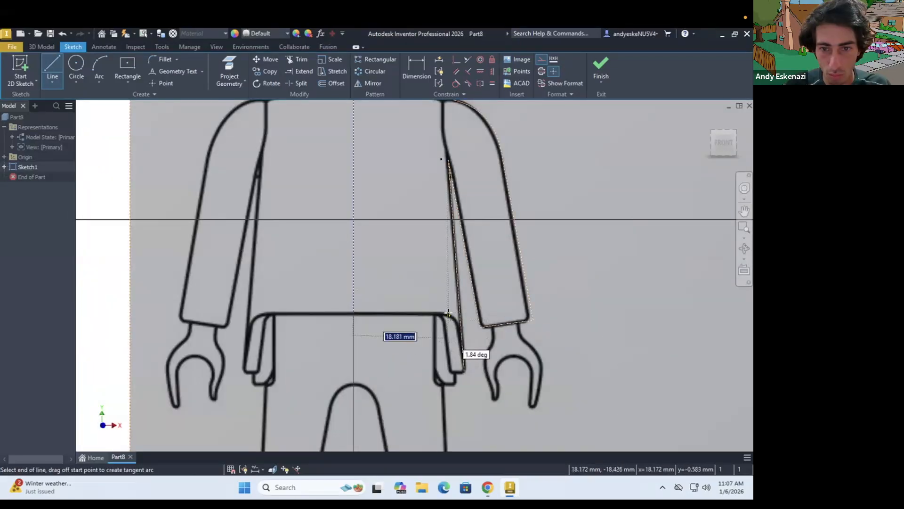
pyautogui.scroll(4, 449, 360)
pyautogui.press('Escape')
pyautogui.scroll(-4, 464, 158)
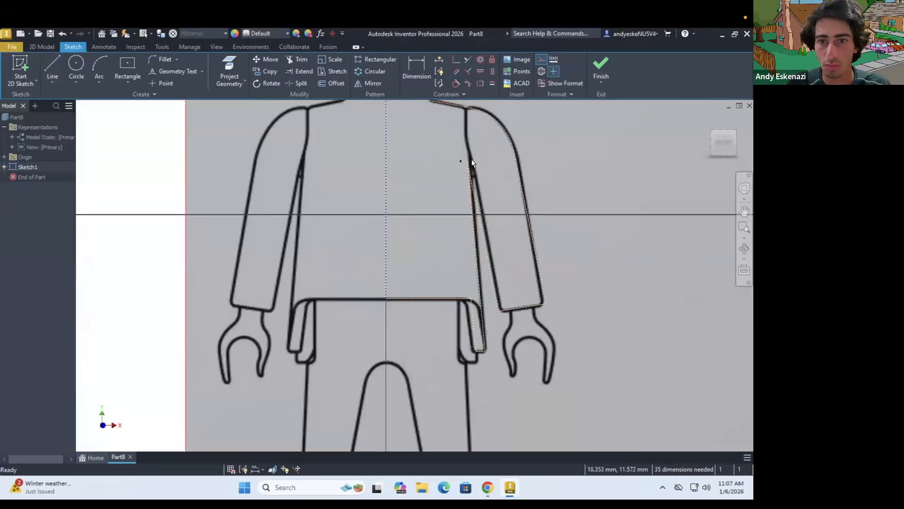
# Move the armpit corner of the traced torso outline onto the reference image
pyautogui.scroll(3, 462, 258)
pyautogui.moveTo(462, 258); pyautogui.dragTo(476, 272)
pyautogui.scroll(-4, 474, 271)
pyautogui.scroll(2, 499, 305)
# Trace the hip edge, outer leg, ankle and inner leg of the front figure's right-hand leg with connected lines
pyautogui.click(52, 66)
pyautogui.scroll(3, 426, 252)
pyautogui.click(435, 220)
pyautogui.click(435, 320)
pyautogui.click(446, 320)
pyautogui.scroll(-4, 445, 302)
pyautogui.scroll(4, 443, 417)
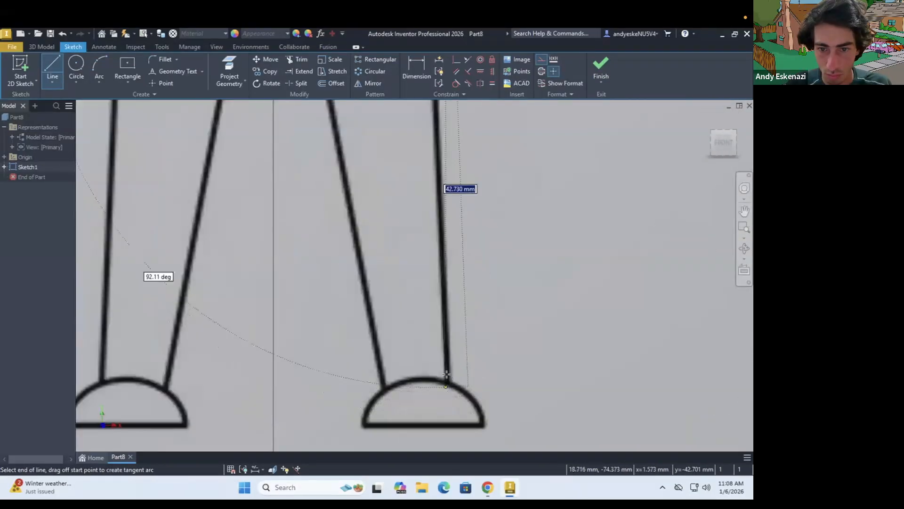
pyautogui.scroll(-2, 445, 375)
pyautogui.click(449, 373)
pyautogui.click(411, 372)
pyautogui.press('Escape')
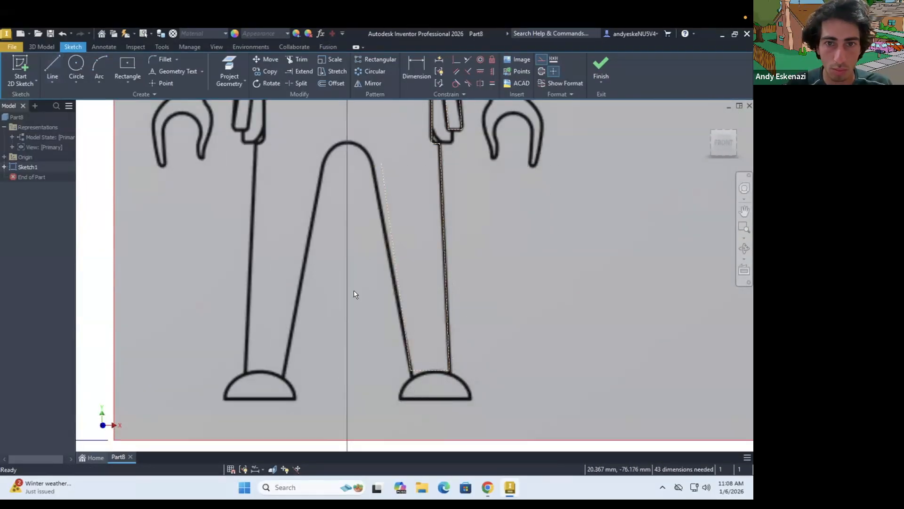
# Draw a vertical line down the centerline to the crotch and an arc from its end to the inner leg line
pyautogui.scroll(-3, 351, 166)
pyautogui.scroll(3, 351, 116)
pyautogui.press('l')
pyautogui.click(342, 145)
pyautogui.click(342, 227)
pyautogui.press('Escape')
pyautogui.click(342, 227)
pyautogui.click(375, 253)
pyautogui.click(365, 231)
# Draw a short horizontal line at the top of the crotch arc and make the arc tangent to it
pyautogui.click(456, 84)
pyautogui.scroll(3, 340, 219)
pyautogui.press('l')
pyautogui.click(342, 233)
pyautogui.click(274, 233)
pyautogui.click(456, 83)
pyautogui.click(309, 233)
pyautogui.click(376, 237)
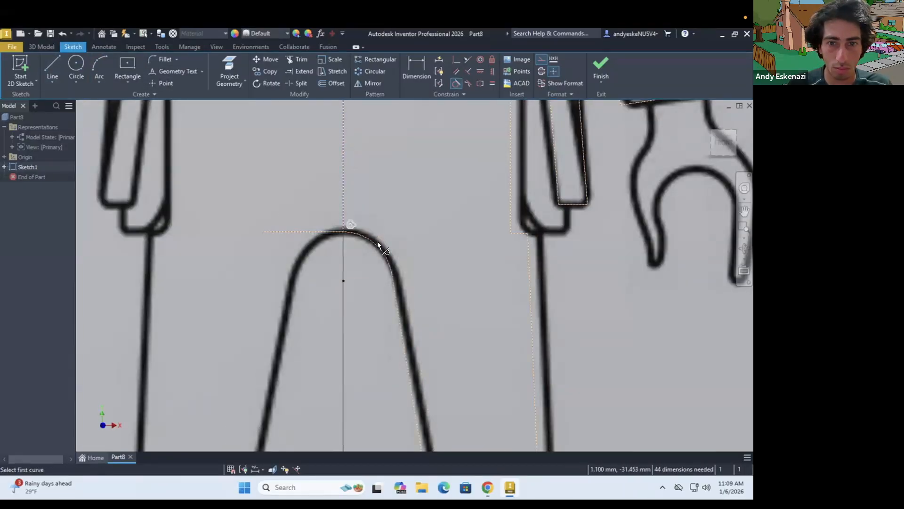
pyautogui.press('Escape')
# Add a horizontal line to the traced half of the front figure
pyautogui.scroll(-4, 377, 241)
pyautogui.scroll(3, 439, 385)
pyautogui.scroll(-3, 438, 381)
pyautogui.scroll(3, 417, 165)
pyautogui.scroll(-4, 397, 185)
pyautogui.scroll(4, 399, 230)
pyautogui.press('l')
pyautogui.click(375, 385)
pyautogui.click(451, 385)
pyautogui.press('Escape')
pyautogui.scroll(-4, 458, 330)
pyautogui.scroll(3, 422, 216)
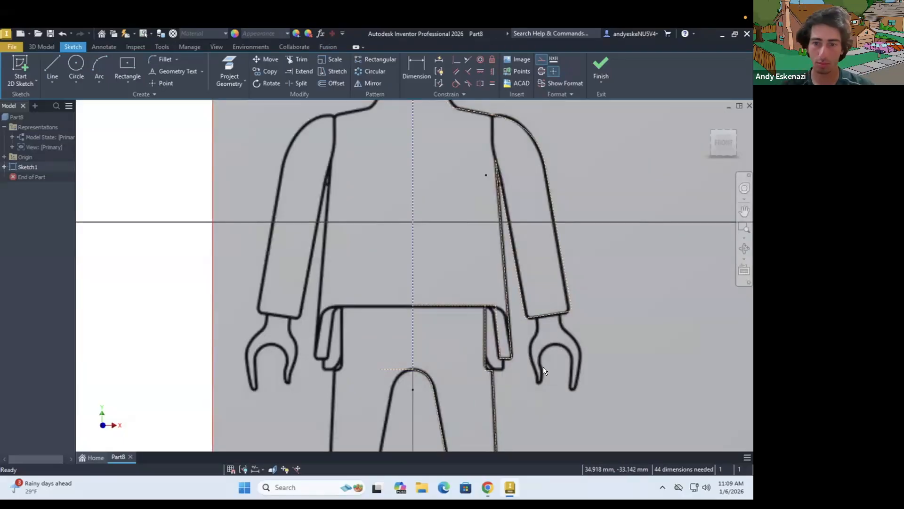
pyautogui.scroll(4, 589, 310)
pyautogui.press('l')
pyautogui.scroll(-4, 573, 272)
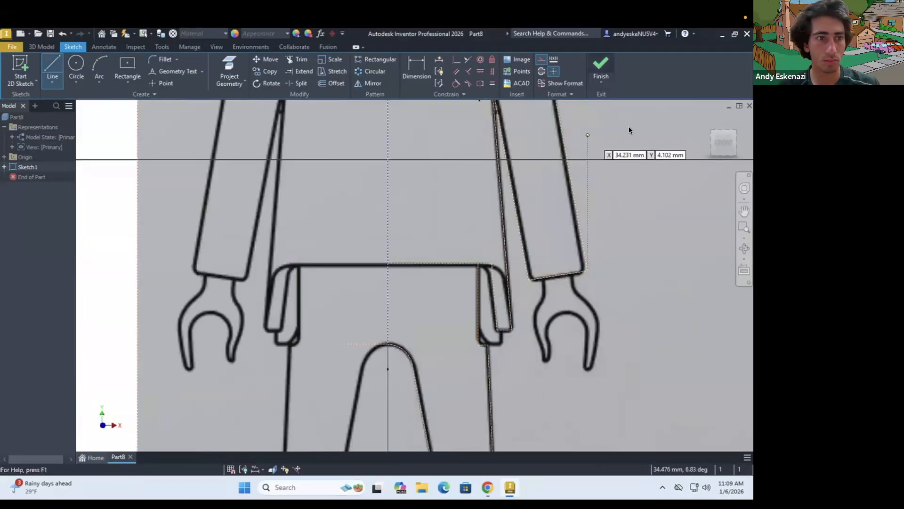
# Save the part as "Playmobil 1"
pyautogui.hotkey('ctrl', 's')
pyautogui.write('Playmobil 1')
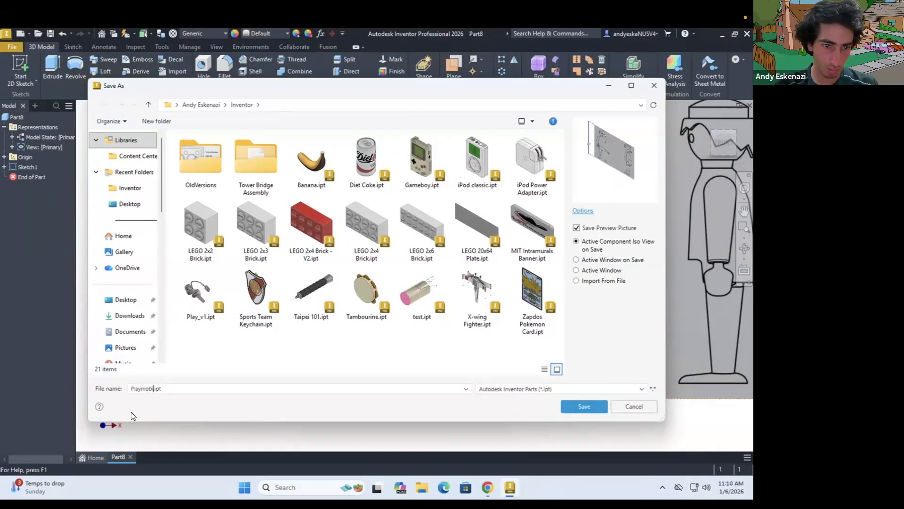
pyautogui.click(571, 409)
# Start a second 2D sketch in the part and orient the view obliquely to the reference image
pyautogui.click(20, 70)
pyautogui.click(275, 236)
pyautogui.keyDown('shift'); pyautogui.moveTo(396, 368); pyautogui.dragTo(357, 302, button='middle'); pyautogui.keyUp('shift')
pyautogui.scroll(6, 351, 242)
pyautogui.keyDown('shift'); pyautogui.moveTo(353, 242); pyautogui.dragTo(372, 226, button='middle'); pyautogui.keyUp('shift')
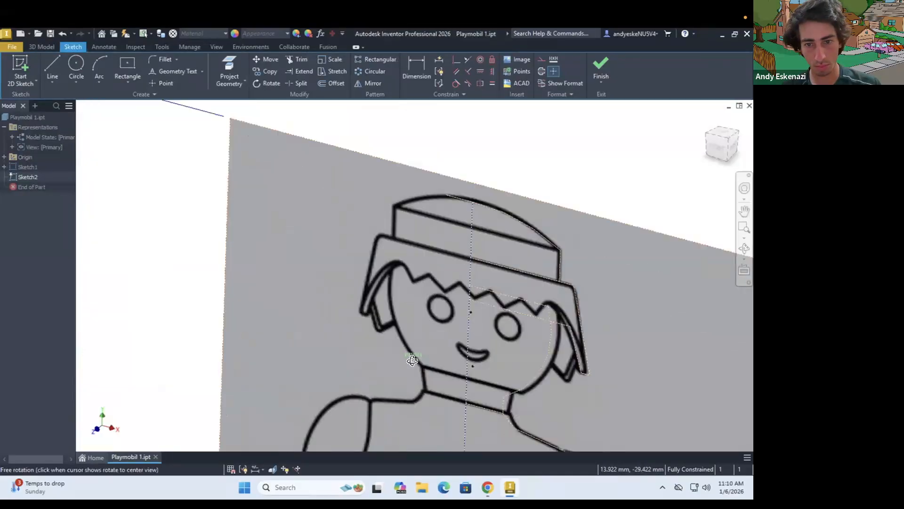
# Finish the second sketch and delete it from the part
pyautogui.scroll(-4, 400, 155)
pyautogui.click(602, 63)
pyautogui.click(33, 178)
pyautogui.press('Delete')
# Try to create a work plane normal to a traced curve at the shirt hem's corner point
pyautogui.scroll(3, 440, 382)
pyautogui.keyDown('shift'); pyautogui.moveTo(441, 382); pyautogui.dragTo(462, 375, button='middle'); pyautogui.keyUp('shift')
pyautogui.click(453, 81)
pyautogui.click(474, 349)
pyautogui.scroll(2, 488, 363)
pyautogui.click(489, 363)
# Create a work plane parallel to the XZ plane through the lower corner point of the traced shirt hem
pyautogui.click(454, 81)
pyautogui.click(490, 145)
pyautogui.click(4, 157)
pyautogui.click(36, 177)
pyautogui.click(489, 362)
# Start a sketch on the hem-level work plane and draw a horizontal line about 19 mm long from the figure's centerline to the opposite hem
pyautogui.click(20, 71)
pyautogui.click(125, 188)
pyautogui.keyDown('shift'); pyautogui.moveTo(398, 281); pyautogui.dragTo(382, 226, button='middle'); pyautogui.keyUp('shift')
pyautogui.press('l')
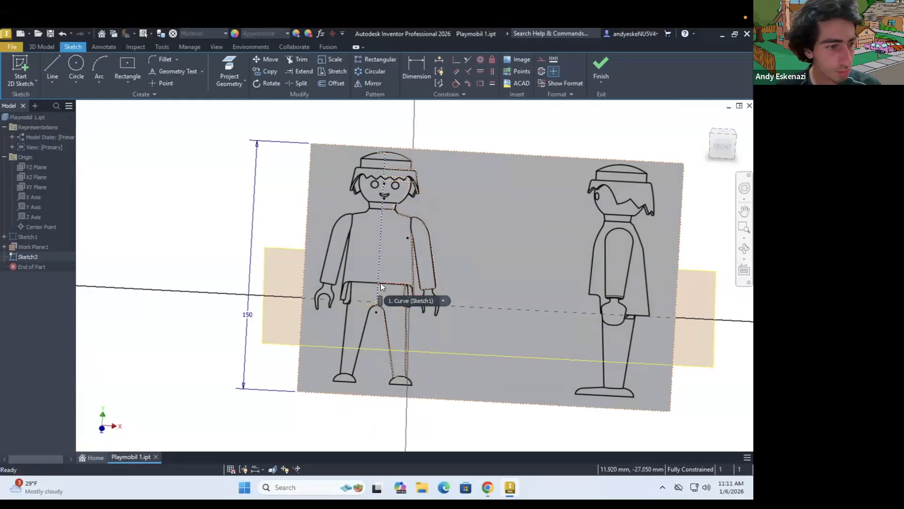
pyautogui.scroll(5, 381, 283)
pyautogui.scroll(3, 513, 328)
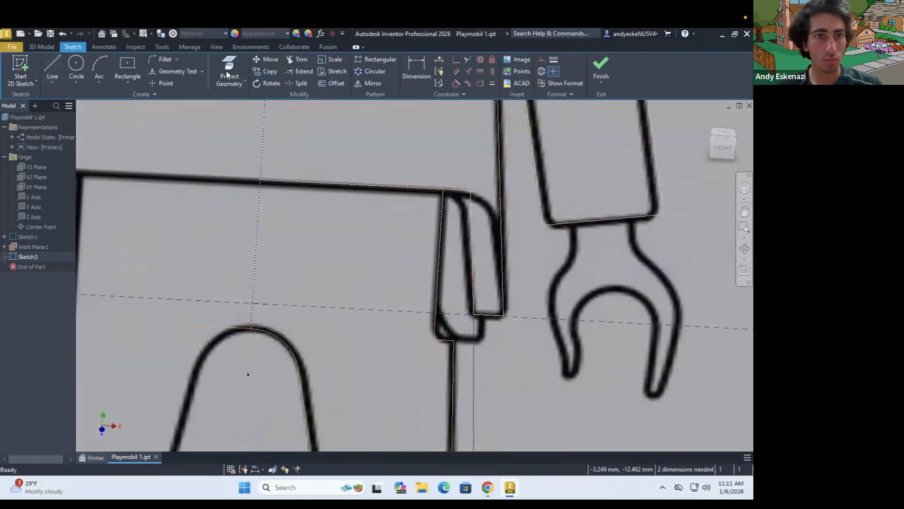
pyautogui.click(251, 303)
pyautogui.scroll(-2, 251, 303)
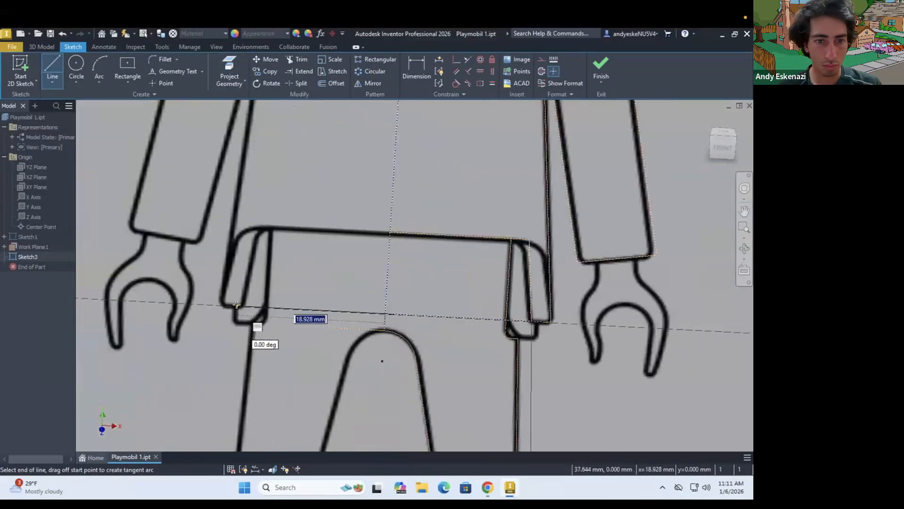
pyautogui.click(256, 323)
pyautogui.press('Escape')
# Draw a short front-to-back construction line from the figure's center point and delete the unneeded line
pyautogui.press('l')
pyautogui.click(384, 317)
pyautogui.scroll(3, 382, 339)
pyautogui.moveTo(383, 338)
pyautogui.keyDown('shift'); pyautogui.mouseDown(button='middle')
pyautogui.moveTo(369, 284)
pyautogui.moveTo(375, 244)
pyautogui.mouseUp(button='middle'); pyautogui.keyUp('shift')
pyautogui.click(332, 281)
pyautogui.press('Delete')
pyautogui.scroll(-3, 387, 280)
pyautogui.press('r')
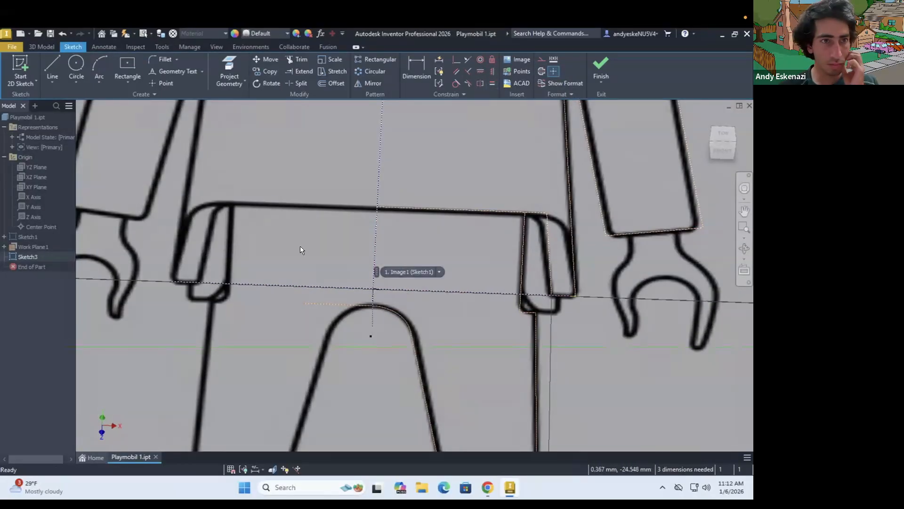
pyautogui.click(373, 288)
pyautogui.click(567, 332)
pyautogui.press('Escape')
pyautogui.hotkey('ctrl', 'z')
# Draw a center rectangle about the figure's centerline and make its side coincident with the end point at the shirt hem
pyautogui.press('r')
pyautogui.click(373, 289)
pyautogui.click(563, 344)
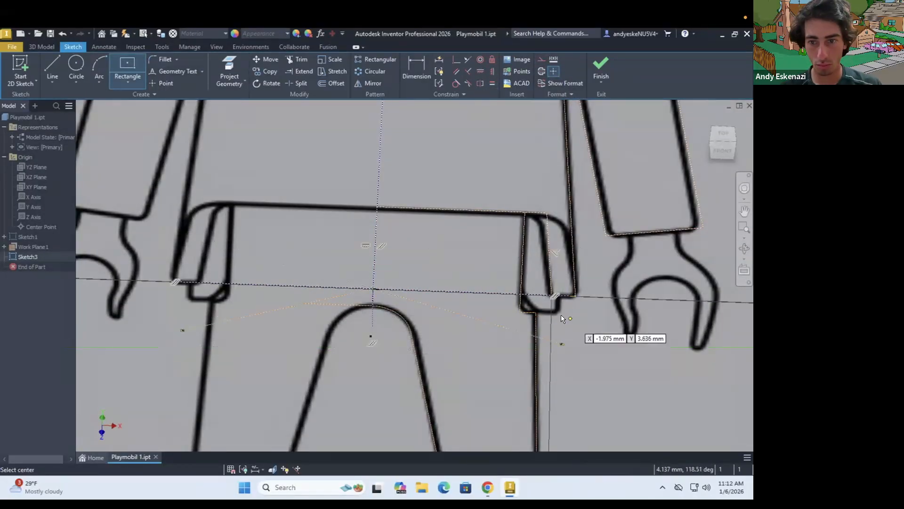
pyautogui.press('Escape')
pyautogui.click(457, 59)
pyautogui.click(563, 282)
pyautogui.click(575, 296)
# Dimension the hem rectangle's front-to-back depth as 25 mm
pyautogui.press('d')
pyautogui.click(576, 308)
pyautogui.scroll(8, 545, 330)
pyautogui.click(542, 337)
pyautogui.write('25')
pyautogui.press('Return')
pyautogui.press('Escape')
# Check the shirt hem's width in the side view with a trial line and set the hem rectangle's depth to 35 mm
pyautogui.scroll(-8, 554, 337)
pyautogui.keyDown('shift'); pyautogui.moveTo(554, 337); pyautogui.dragTo(529, 318, button='middle'); pyautogui.keyUp('shift')
pyautogui.scroll(-5, 529, 317)
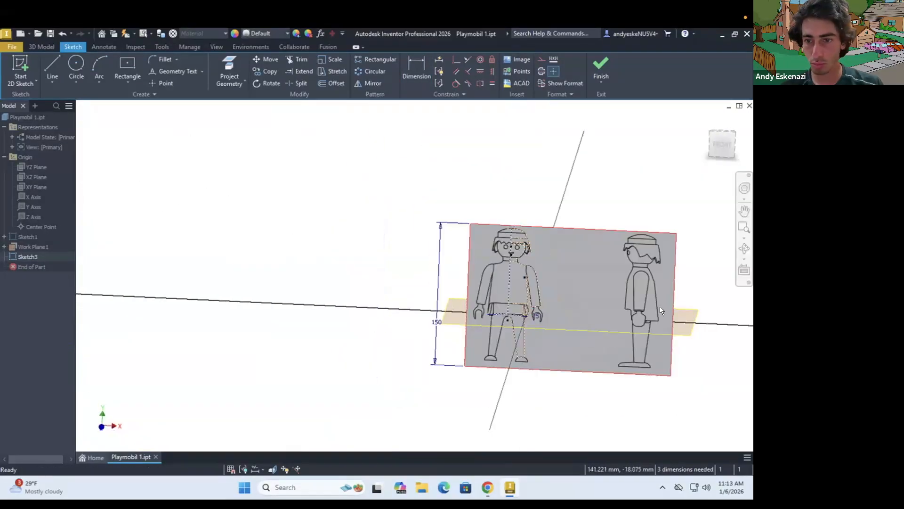
pyautogui.scroll(4, 628, 309)
pyautogui.scroll(4, 653, 332)
pyautogui.press('l')
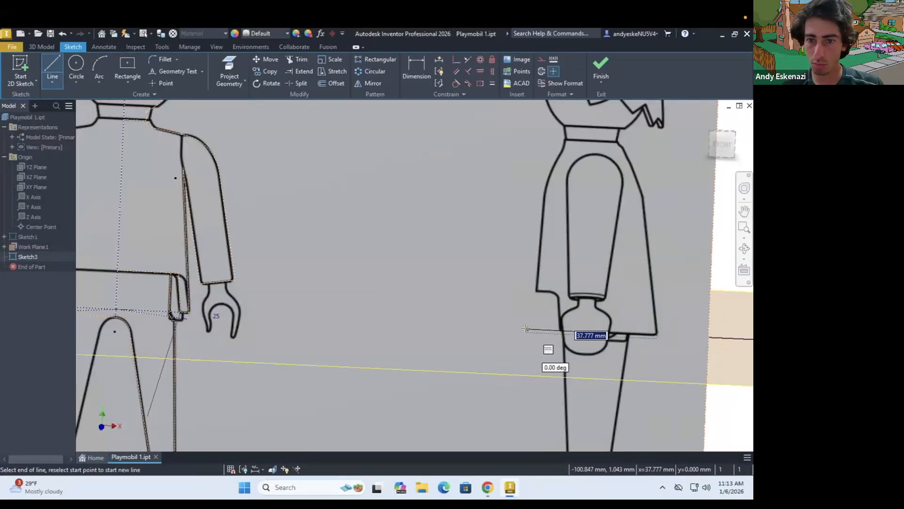
pyautogui.scroll(-3, 244, 315)
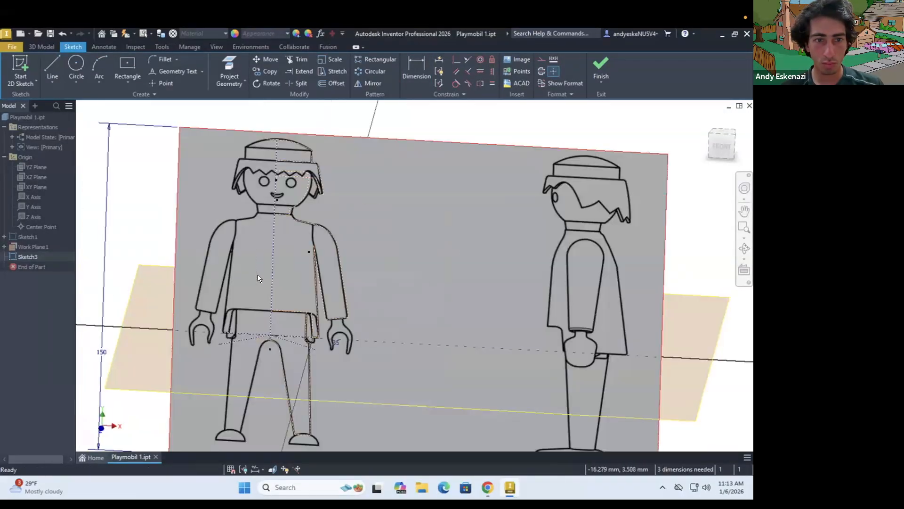
pyautogui.click(601, 63)
# Create a work plane offset from the hem-level plane and adjust its offset to reach the figure's armpits
pyautogui.keyDown('shift'); pyautogui.moveTo(476, 212); pyautogui.dragTo(186, 295, button='middle'); pyautogui.keyUp('shift')
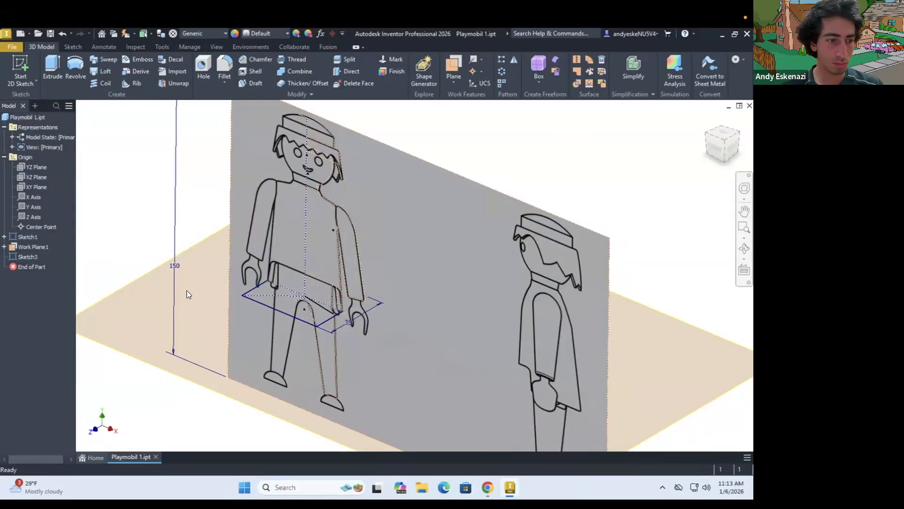
pyautogui.click(453, 82)
pyautogui.click(462, 125)
pyautogui.click(141, 295)
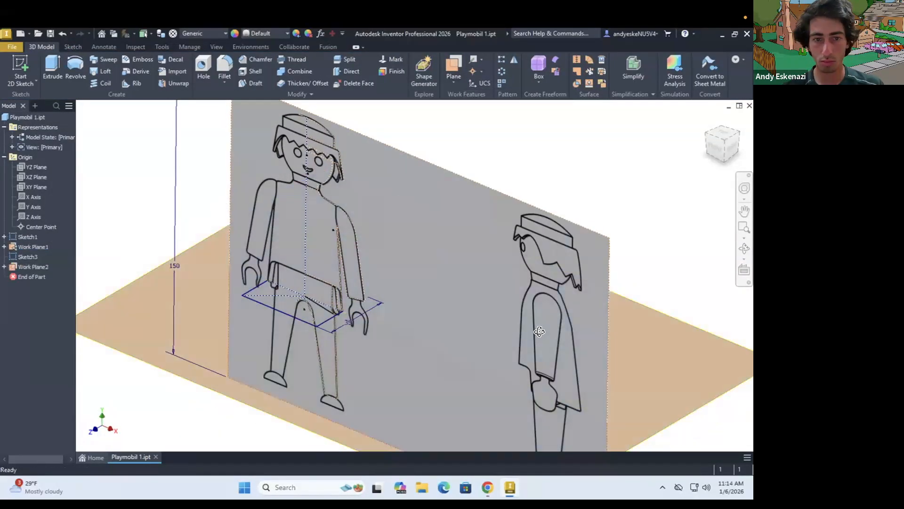
pyautogui.keyDown('shift'); pyautogui.moveTo(536, 329); pyautogui.dragTo(532, 250, button='middle'); pyautogui.keyUp('shift')
pyautogui.scroll(-4, 532, 249)
pyautogui.rightClick(34, 267)
pyautogui.click(62, 303)
pyautogui.scroll(4, 579, 271)
pyautogui.press('Return')
# Create a parallel work plane through the point where the traced neck curve meets the shoulder line
pyautogui.moveTo(578, 274)
pyautogui.keyDown('shift'); pyautogui.mouseDown(button='middle')
pyautogui.moveTo(533, 303)
pyautogui.moveTo(572, 277)
pyautogui.mouseUp(button='middle'); pyautogui.keyUp('shift')
pyautogui.scroll(-4, 572, 277)
pyautogui.keyDown('shift'); pyautogui.moveTo(438, 221); pyautogui.dragTo(329, 245, button='middle'); pyautogui.keyUp('shift')
pyautogui.scroll(4, 339, 245)
pyautogui.click(453, 81)
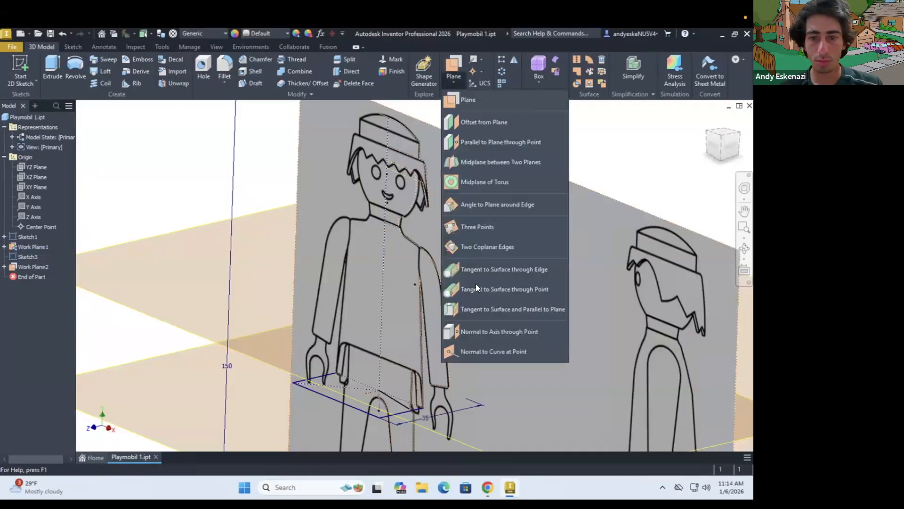
pyautogui.click(470, 143)
pyautogui.scroll(-4, 348, 283)
pyautogui.scroll(4, 351, 254)
pyautogui.click(414, 337)
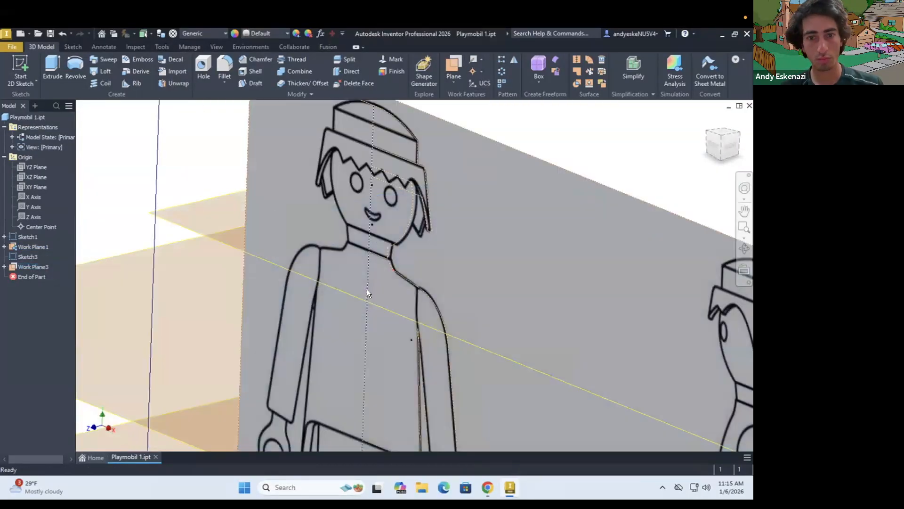
pyautogui.scroll(-4, 366, 290)
pyautogui.click(20, 70)
pyautogui.click(273, 308)
pyautogui.keyDown('shift'); pyautogui.moveTo(275, 307); pyautogui.dragTo(333, 281, button='middle'); pyautogui.keyUp('shift')
pyautogui.scroll(5, 333, 281)
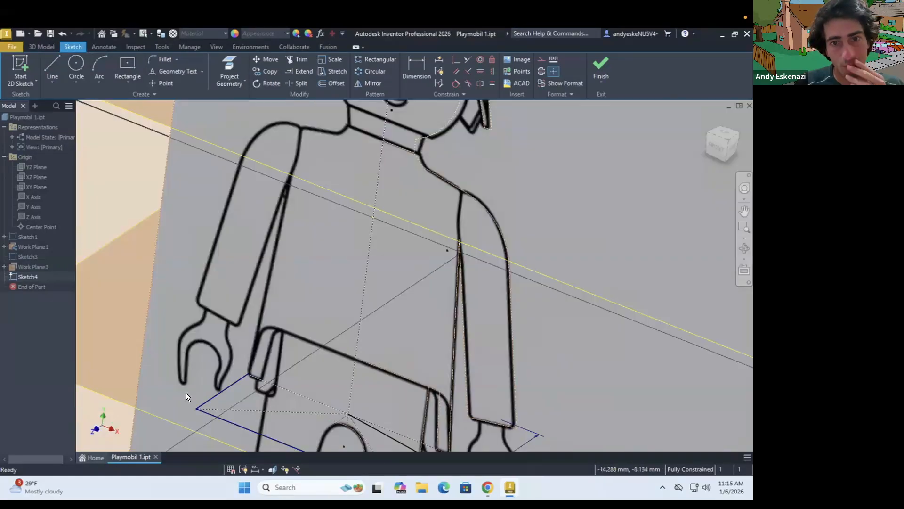
pyautogui.click(475, 248)
pyautogui.scroll(4, 395, 252)
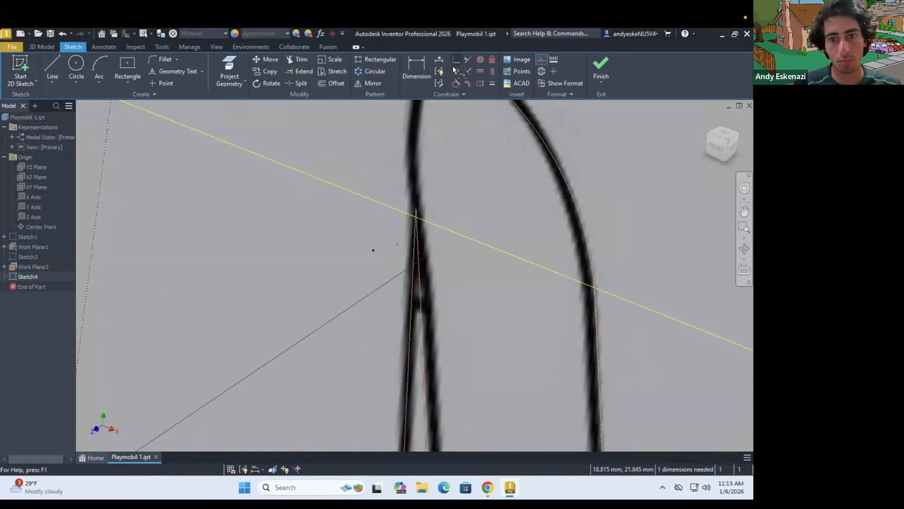
pyautogui.hotkey('ctrl', 'z')
# Start a sketch on the armpit-level work plane and draw a horizontal construction line from the centerline toward the traced armpit
pyautogui.click(20, 70)
pyautogui.scroll(-8, 298, 255)
pyautogui.click(384, 301)
pyautogui.keyDown('shift'); pyautogui.moveTo(383, 302); pyautogui.dragTo(405, 217, button='middle'); pyautogui.keyUp('shift')
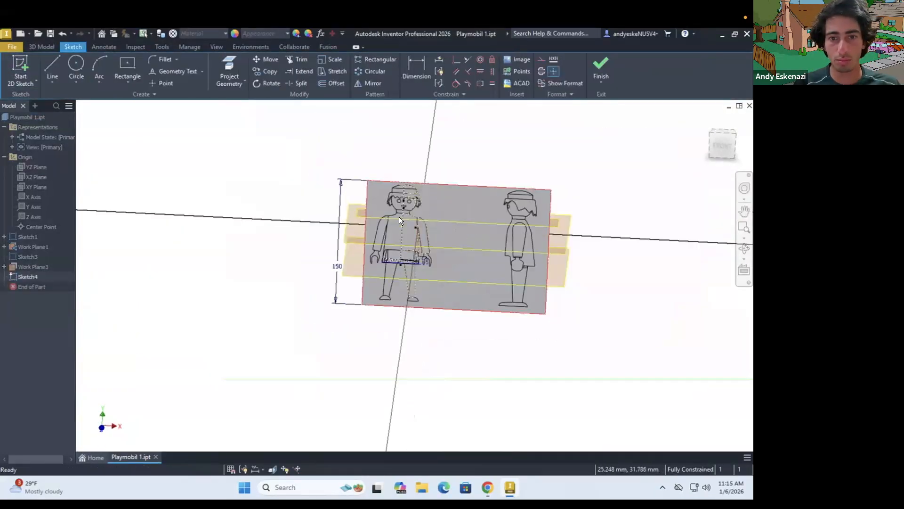
pyautogui.scroll(5, 404, 217)
pyautogui.press('l')
pyautogui.press('Escape')
pyautogui.scroll(5, 400, 264)
pyautogui.scroll(3, 376, 260)
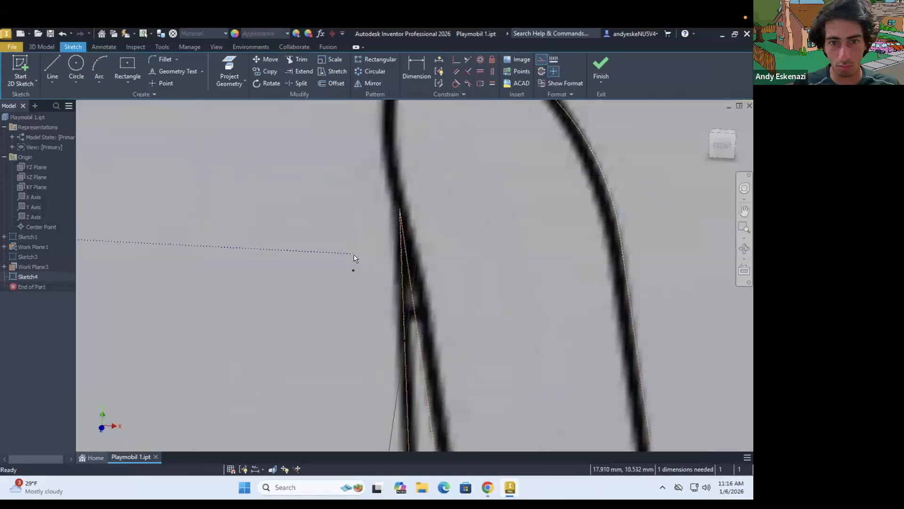
# Dimension the horizontal construction line as 18 mm long
pyautogui.press('d')
pyautogui.click(417, 276)
pyautogui.scroll(-5, 414, 275)
pyautogui.click(303, 318)
pyautogui.write('18')
pyautogui.press('Return')
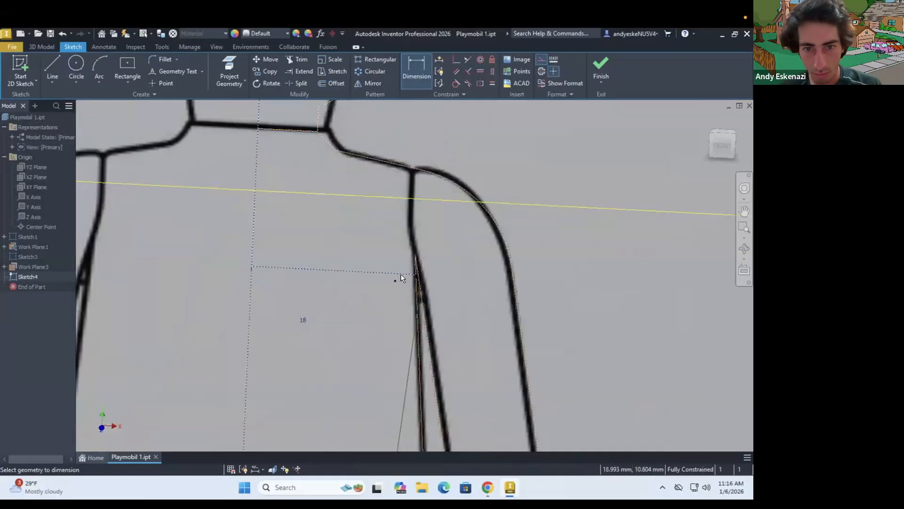
pyautogui.scroll(-2, 400, 275)
pyautogui.press('Escape')
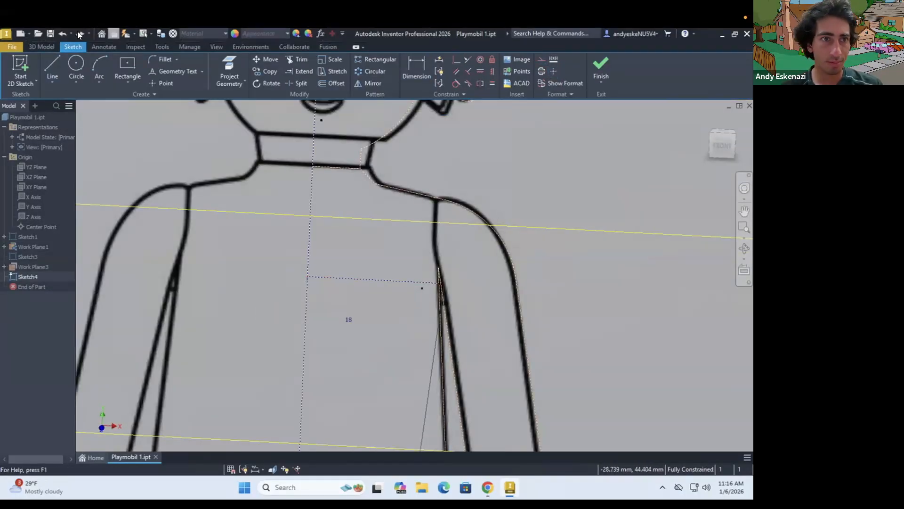
# Make the two half-width construction lines equal and draw a line toward the front from the end at the opposite armpit
pyautogui.click(491, 84)
pyautogui.scroll(-3, 309, 276)
pyautogui.keyDown('shift'); pyautogui.moveTo(308, 276); pyautogui.dragTo(285, 294, button='middle'); pyautogui.keyUp('shift')
pyautogui.press('l')
pyautogui.click(234, 263)
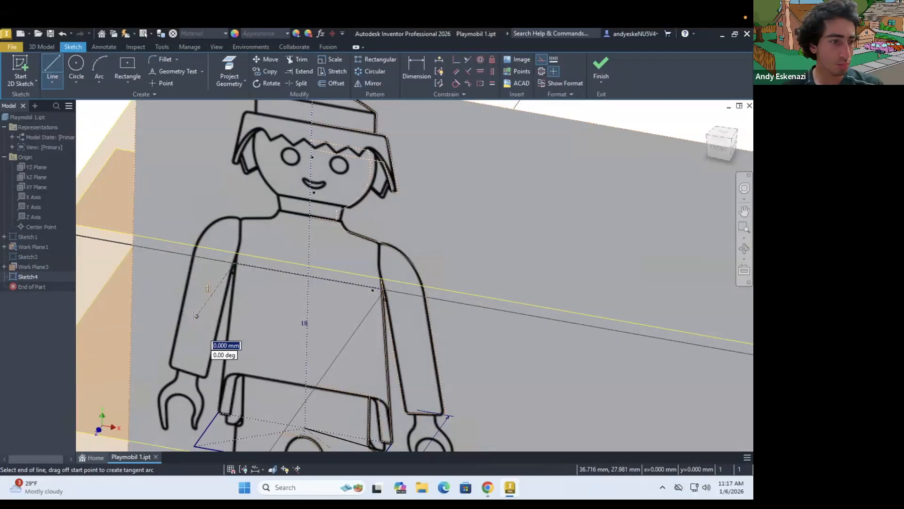
pyautogui.click(332, 342)
pyautogui.scroll(8, 382, 288)
pyautogui.click(376, 277)
pyautogui.scroll(-8, 352, 330)
pyautogui.press('Escape')
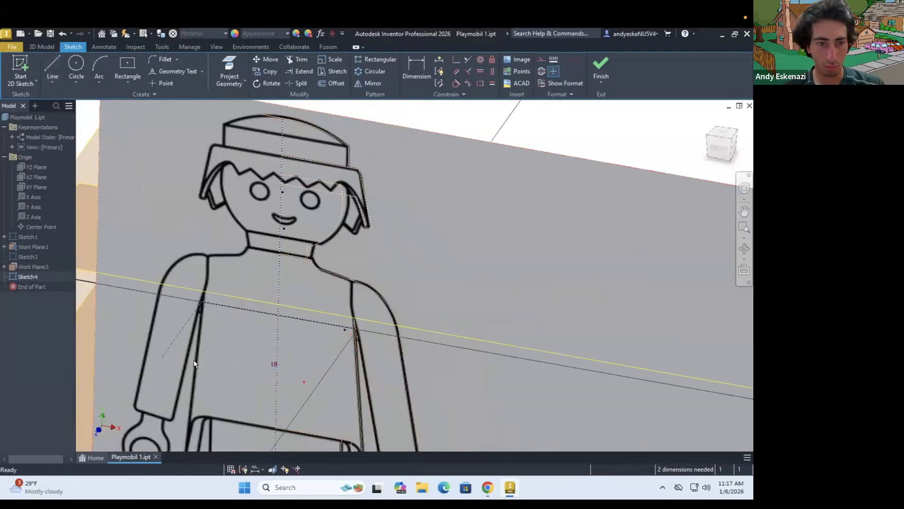
# Dimension the front depth line of the armpit-level sketch and set it to 15 mm
pyautogui.press('d')
pyautogui.click(181, 330)
pyautogui.click(142, 328)
pyautogui.scroll(-4, 298, 295)
pyautogui.scroll(2, 233, 351)
pyautogui.doubleClick(145, 364)
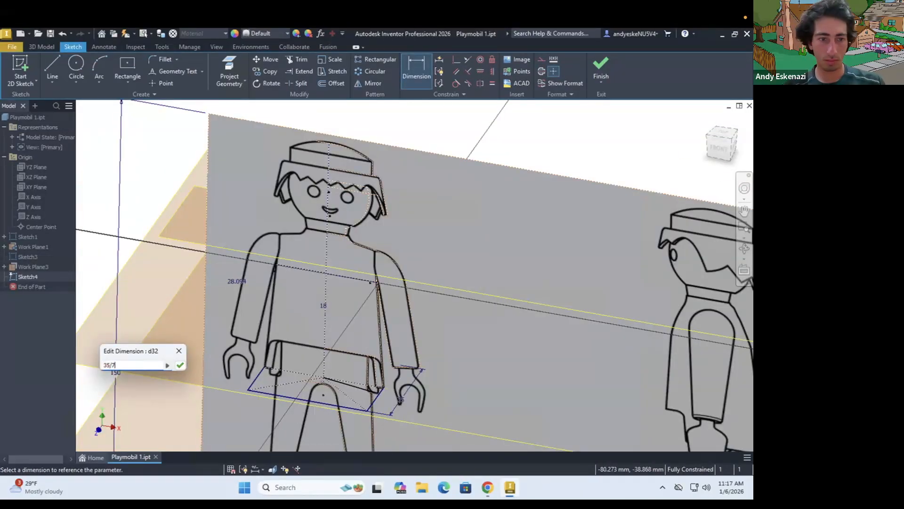
pyautogui.press('Return')
pyautogui.press('Escape')
pyautogui.doubleClick(239, 274)
pyautogui.click(240, 309)
pyautogui.click(276, 312)
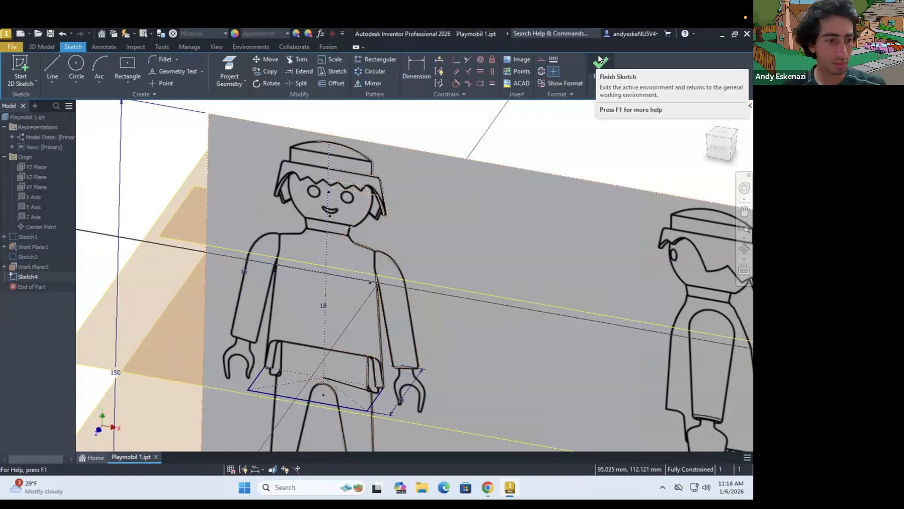
# Draw a matching depth line from the end of the horizontal construction line at the traced armpit
pyautogui.moveTo(361, 254)
pyautogui.keyDown('shift'); pyautogui.mouseDown(button='middle')
pyautogui.moveTo(642, 295)
pyautogui.moveTo(598, 323)
pyautogui.mouseUp(button='middle'); pyautogui.keyUp('shift')
pyautogui.scroll(5, 388, 246)
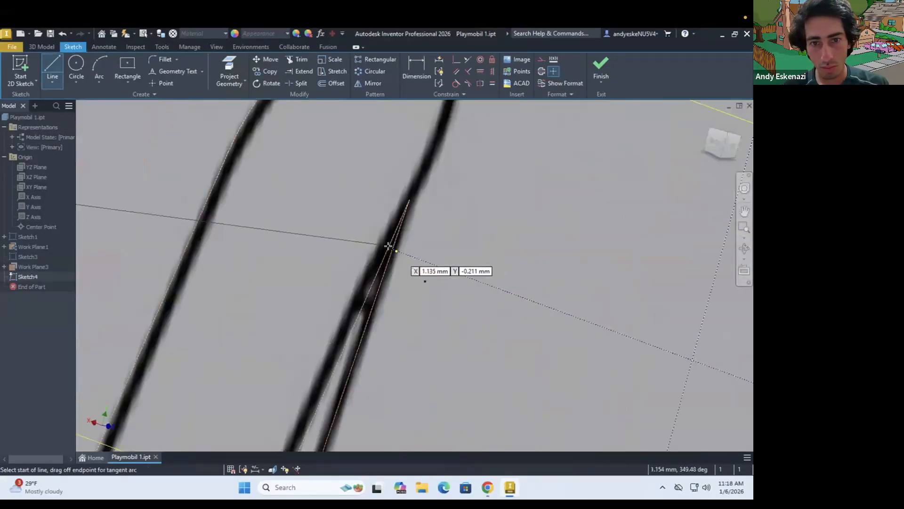
pyautogui.click(393, 248)
pyautogui.scroll(-4, 393, 247)
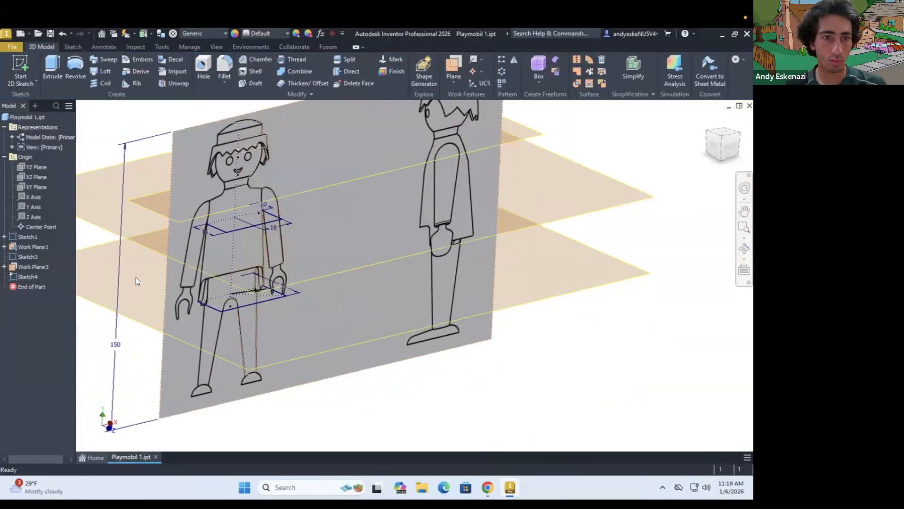
# Try to loft the torso, using the hem-level profile as the first section
pyautogui.click(102, 71)
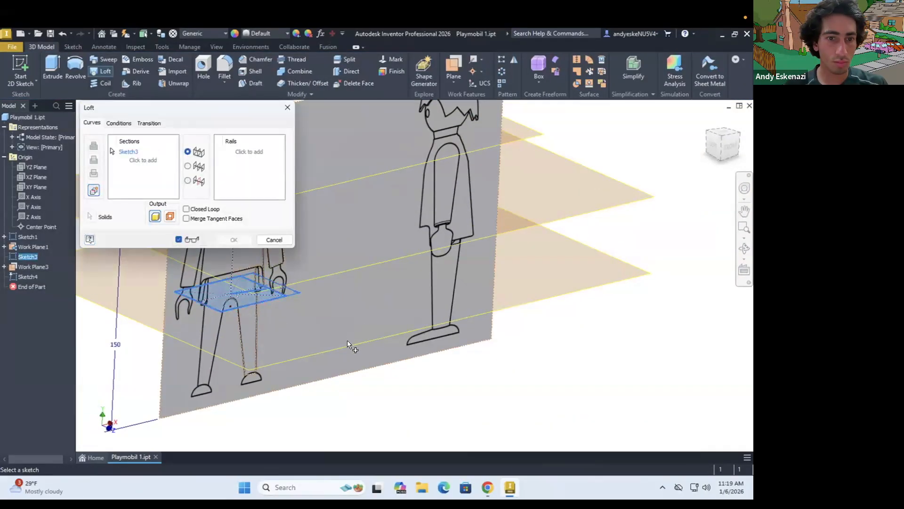
pyautogui.keyDown('shift'); pyautogui.moveTo(358, 339); pyautogui.dragTo(402, 334, button='middle'); pyautogui.keyUp('shift')
pyautogui.scroll(-5, 377, 332)
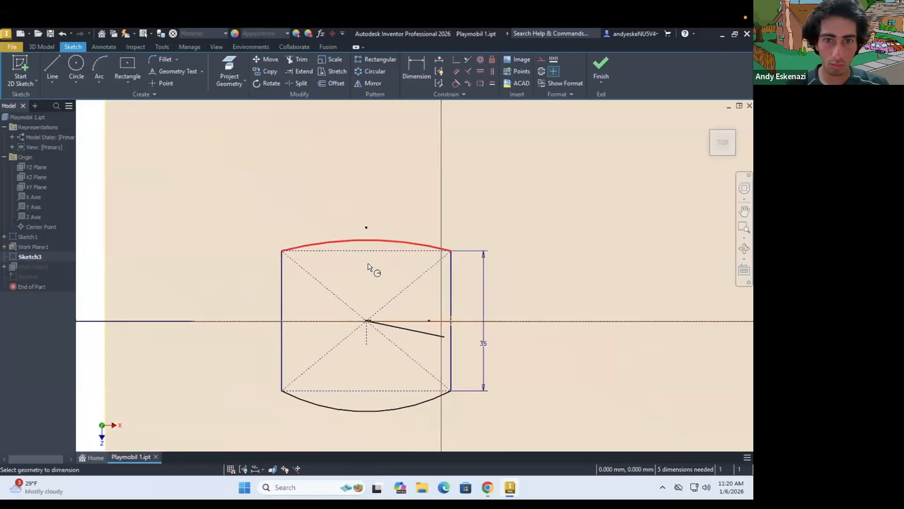
# Dimension the hem profile's curved front and back edges to an 85 mm radius and add dimensioned arcs to the armpit-level profile
pyautogui.press('d')
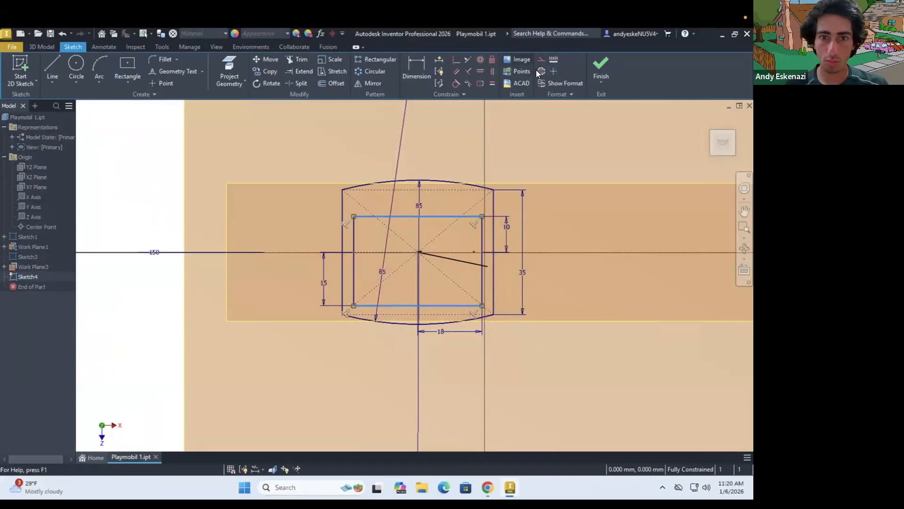
pyautogui.press('a')
pyautogui.press('d')
pyautogui.click(401, 339)
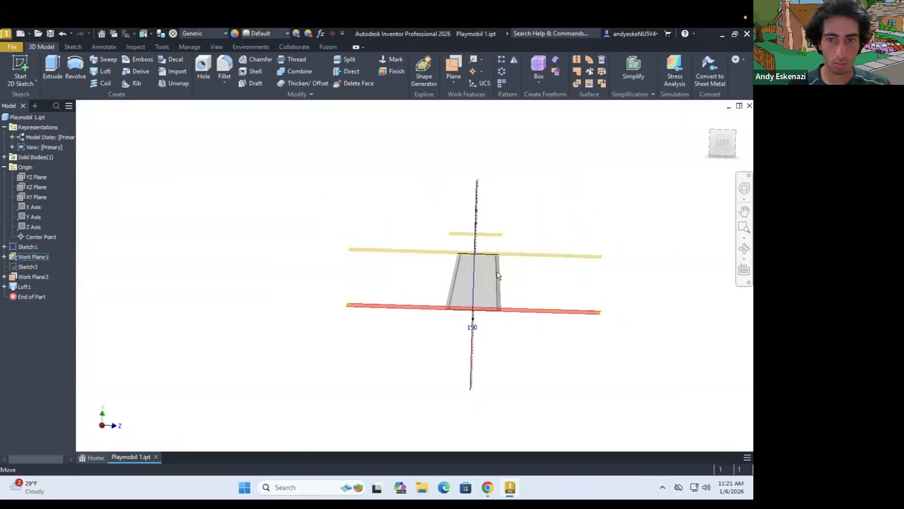
# Reopen the loft's hem-level sketch and set the profile's depth to 30 mm
pyautogui.keyDown('shift'); pyautogui.moveTo(498, 276); pyautogui.dragTo(448, 370, button='middle'); pyautogui.keyUp('shift')
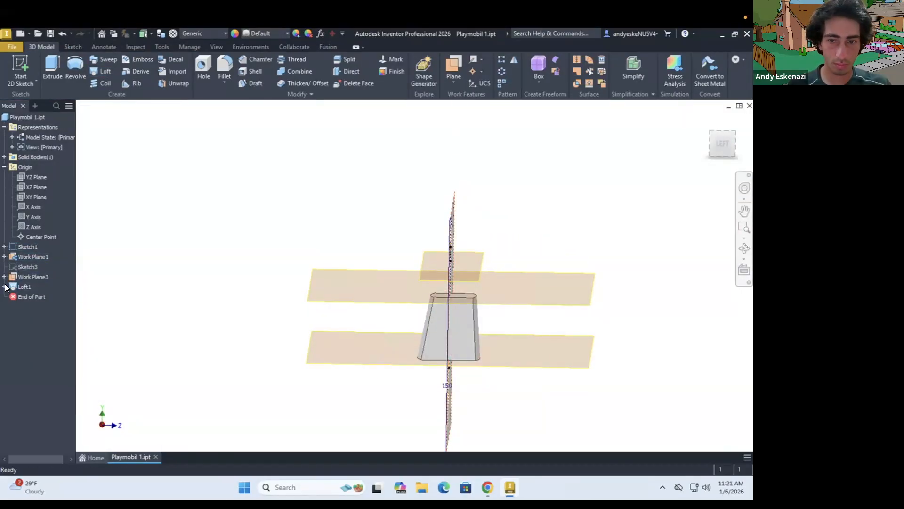
pyautogui.click(4, 287)
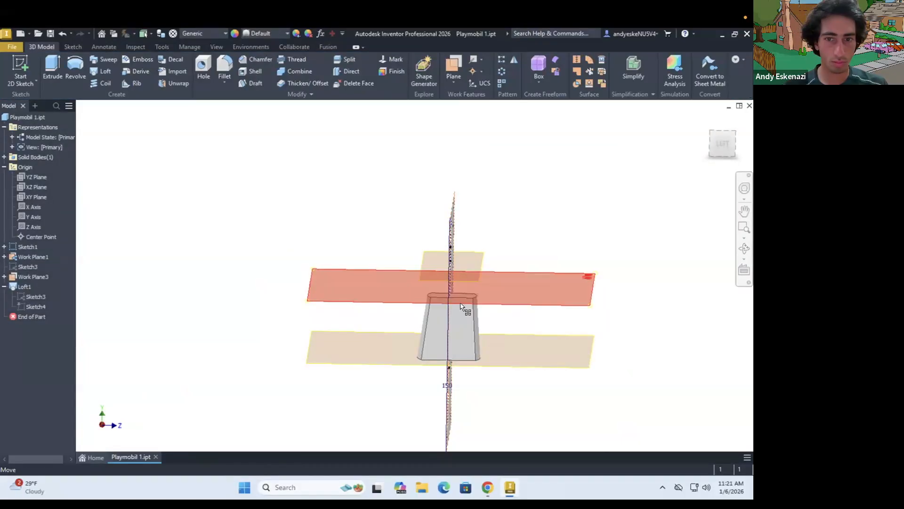
pyautogui.rightClick(33, 298)
pyautogui.click(58, 293)
pyautogui.doubleClick(438, 296)
pyautogui.write('20')
pyautogui.press('Return')
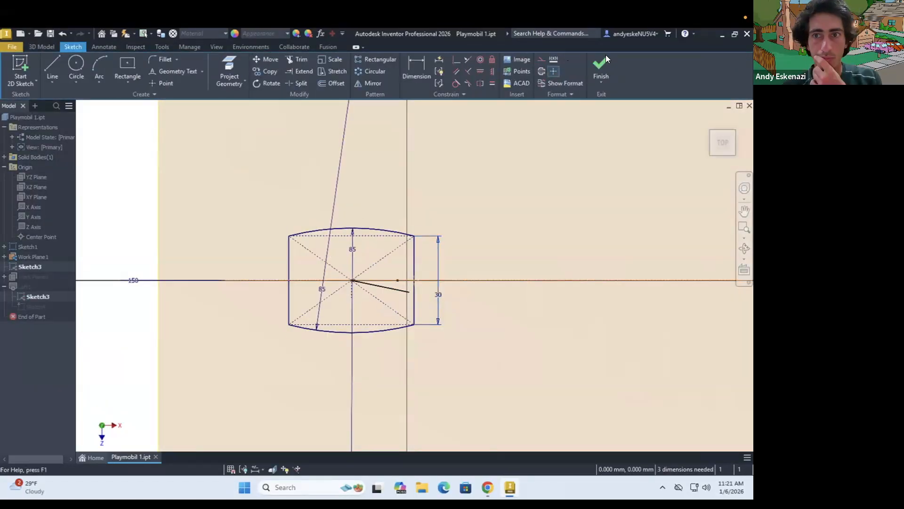
pyautogui.click(604, 65)
# Reopen the loft's armpit-level sketch and set the profile's front depth to 11 mm
pyautogui.doubleClick(38, 307)
pyautogui.doubleClick(375, 285)
pyautogui.write('12')
pyautogui.press('Return')
pyautogui.doubleClick(375, 284)
pyautogui.write('11')
pyautogui.press('Return')
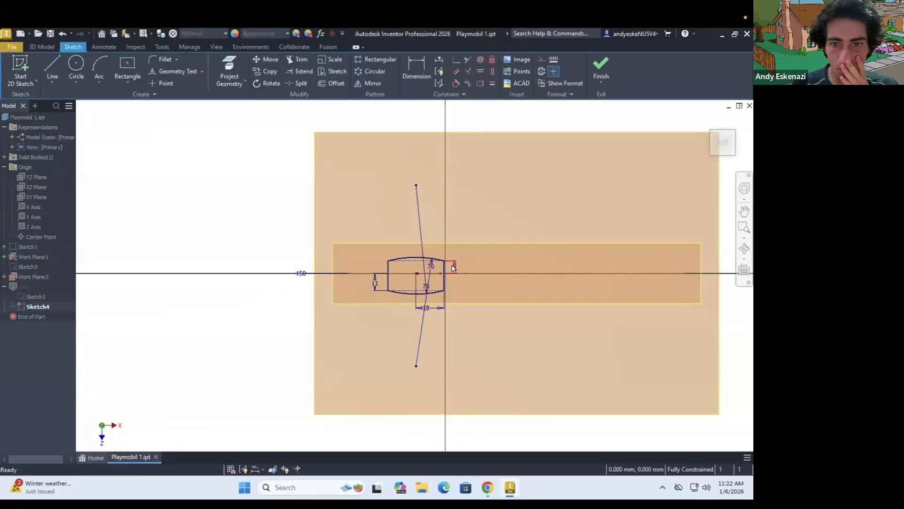
pyautogui.press('F6')
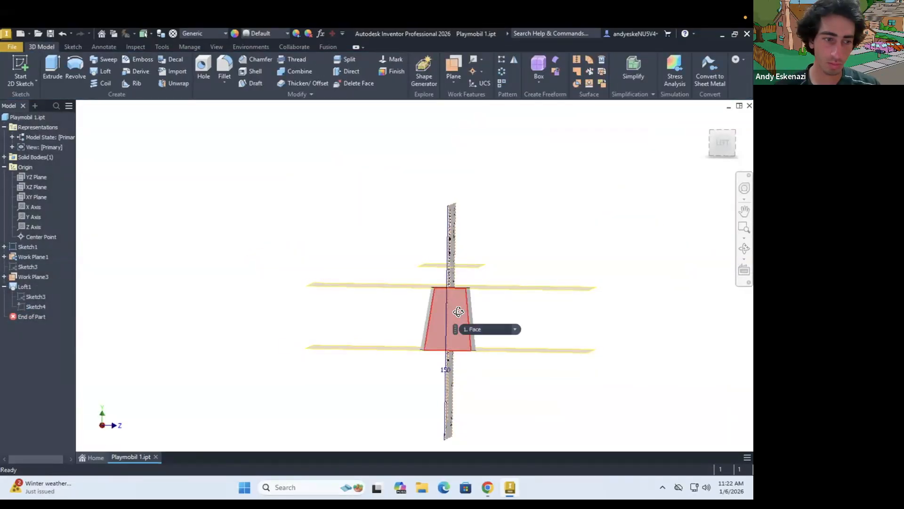
pyautogui.moveTo(458, 311)
pyautogui.keyDown('shift'); pyautogui.mouseDown(button='middle')
pyautogui.moveTo(400, 312)
pyautogui.moveTo(217, 346)
pyautogui.mouseUp(button='middle'); pyautogui.keyUp('shift')
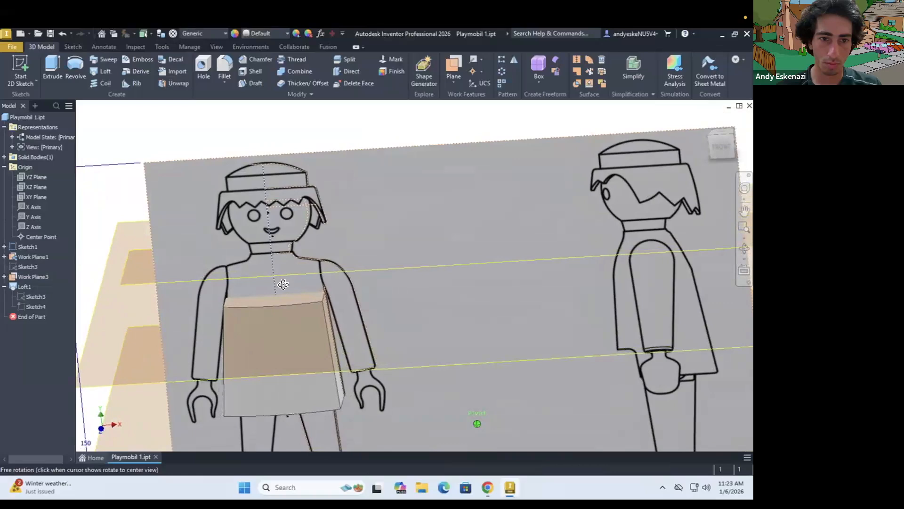
# On the neck-level work plane, sketch a circle centred on the figure's axis and reaching the traced base of the neck
pyautogui.moveTo(283, 284)
pyautogui.keyDown('shift'); pyautogui.mouseDown(button='middle')
pyautogui.moveTo(375, 255)
pyautogui.moveTo(341, 264)
pyautogui.mouseUp(button='middle'); pyautogui.keyUp('shift')
pyautogui.press('s')
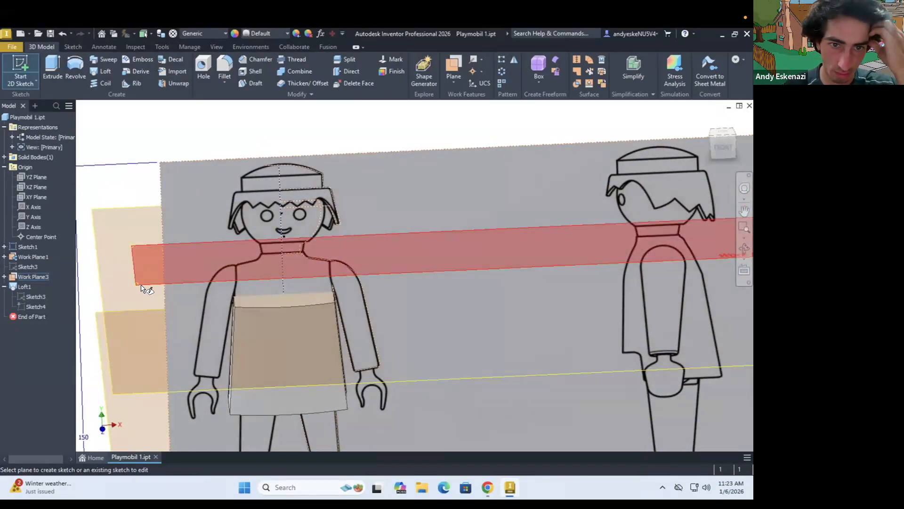
pyautogui.click(138, 283)
pyautogui.scroll(8, 369, 219)
pyautogui.press('c')
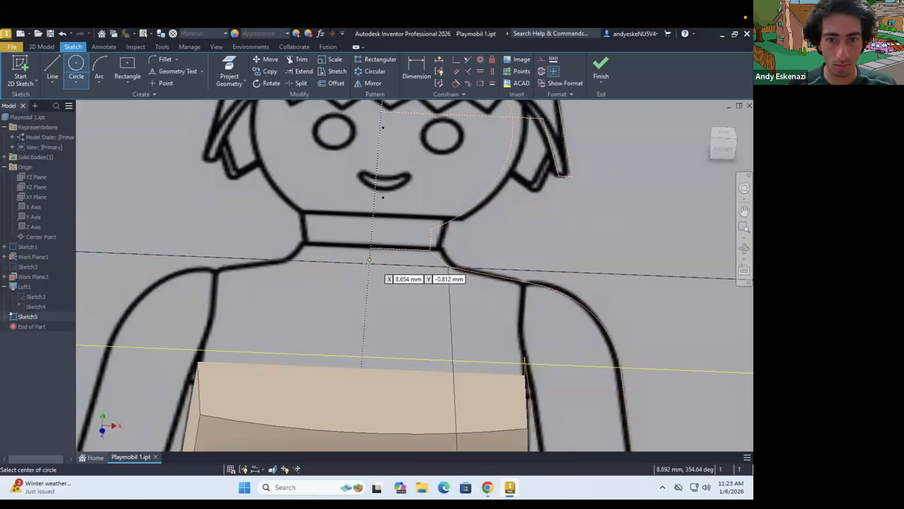
pyautogui.click(369, 264)
pyautogui.click(448, 267)
pyautogui.press('Escape')
pyautogui.press('s')
pyautogui.scroll(-3, 371, 298)
pyautogui.keyDown('shift'); pyautogui.moveTo(371, 298); pyautogui.dragTo(414, 310, button='middle'); pyautogui.keyUp('shift')
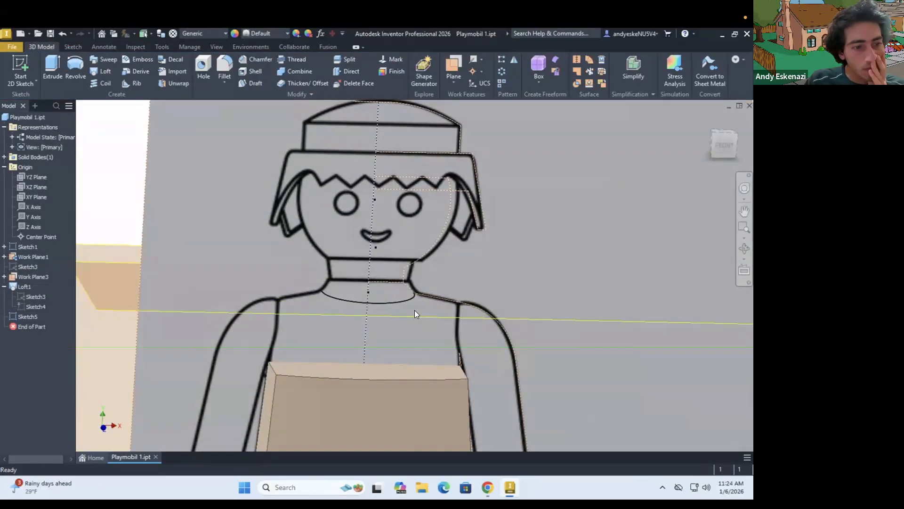
pyautogui.click(99, 71)
pyautogui.press('Escape')
pyautogui.scroll(-5, 283, 354)
pyautogui.keyDown('shift'); pyautogui.moveTo(306, 354); pyautogui.dragTo(326, 369, button='middle'); pyautogui.keyUp('shift')
pyautogui.scroll(5, 319, 350)
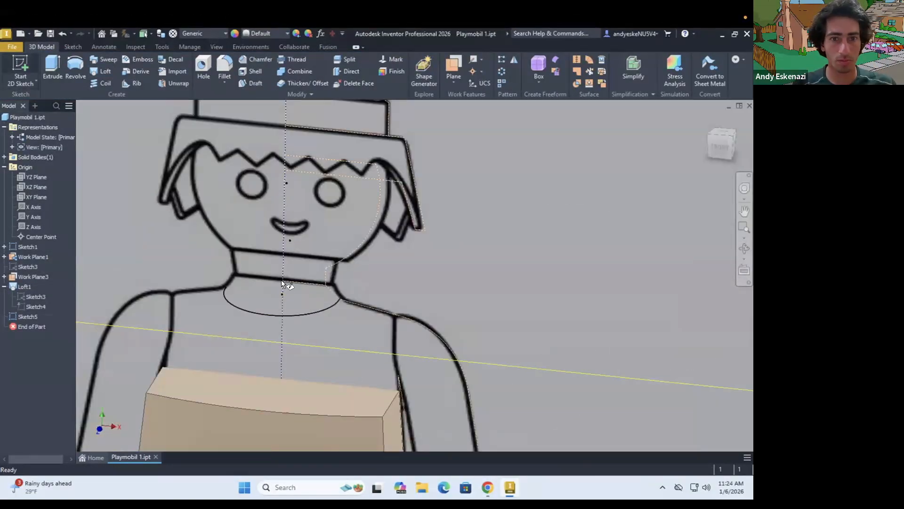
pyautogui.scroll(-6, 283, 279)
# On the XY plane, sketch a guide path along the traced shoulder from the neck circle down to the torso's upper edge
pyautogui.click(23, 69)
pyautogui.click(33, 196)
pyautogui.scroll(4, 405, 255)
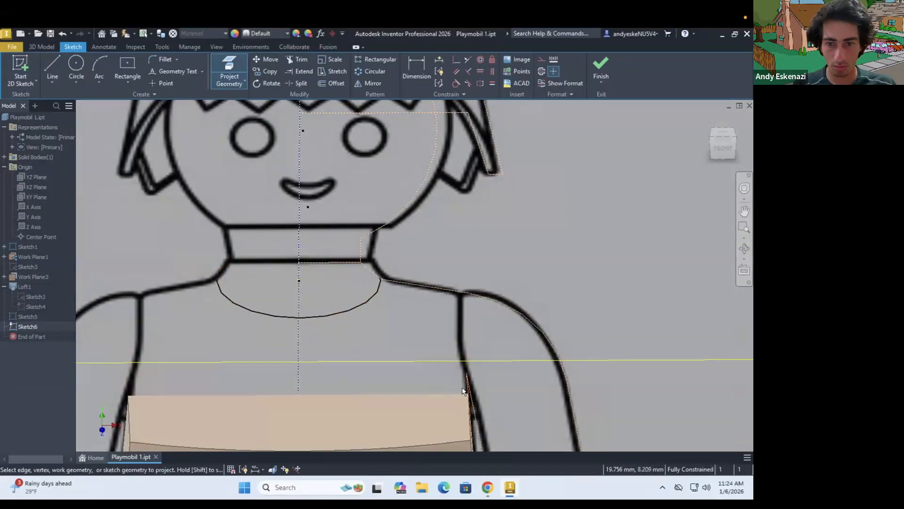
pyautogui.scroll(1, 464, 391)
pyautogui.press('l')
pyautogui.rightClick(357, 258)
pyautogui.click(493, 405)
pyautogui.keyDown('shift'); pyautogui.moveTo(493, 405); pyautogui.dragTo(487, 375, button='middle'); pyautogui.keyUp('shift')
pyautogui.click(601, 68)
# Try to loft from the neck circle to the torso's top face with the shoulder path as a rail
pyautogui.scroll(3, 427, 272)
pyautogui.scroll(-5, 428, 272)
pyautogui.click(104, 72)
pyautogui.click(361, 281)
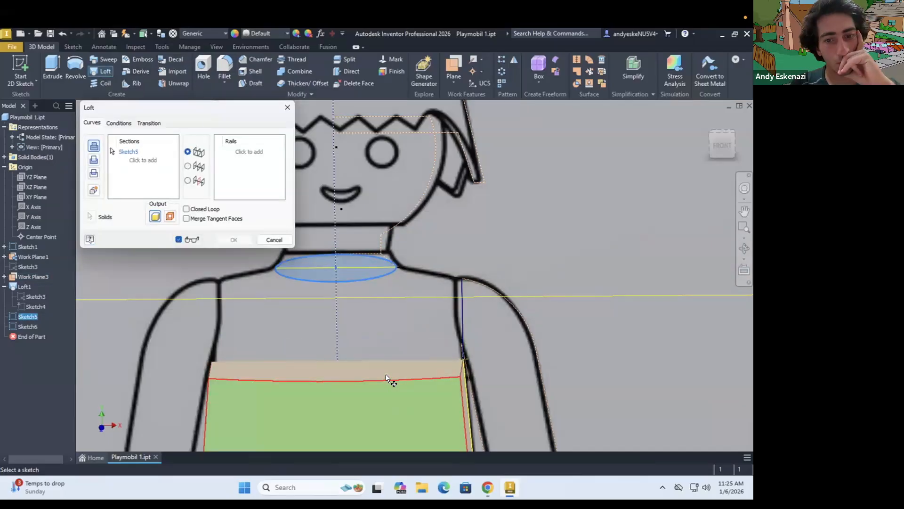
pyautogui.click(386, 375)
pyautogui.click(245, 154)
pyautogui.click(303, 268)
pyautogui.scroll(-3, 300, 277)
pyautogui.keyDown('shift'); pyautogui.moveTo(298, 281); pyautogui.dragTo(286, 271, button='middle'); pyautogui.keyUp('shift')
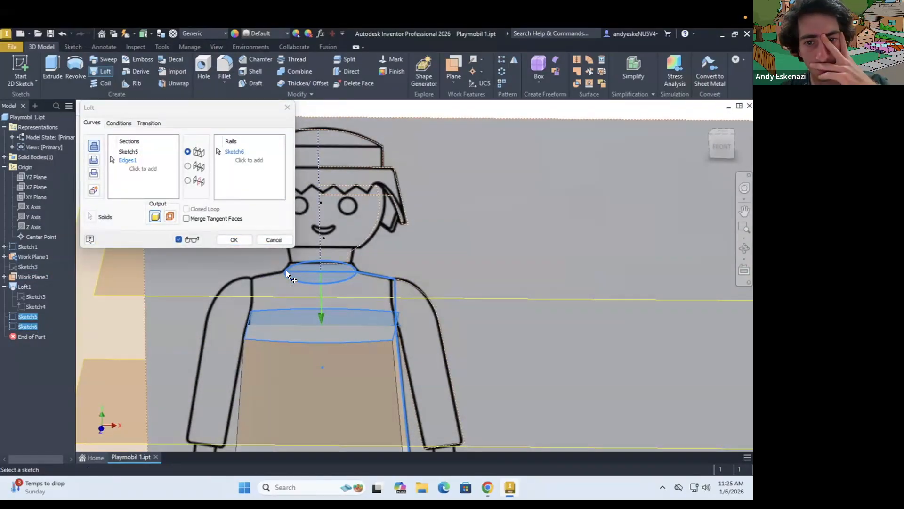
pyautogui.press('Escape')
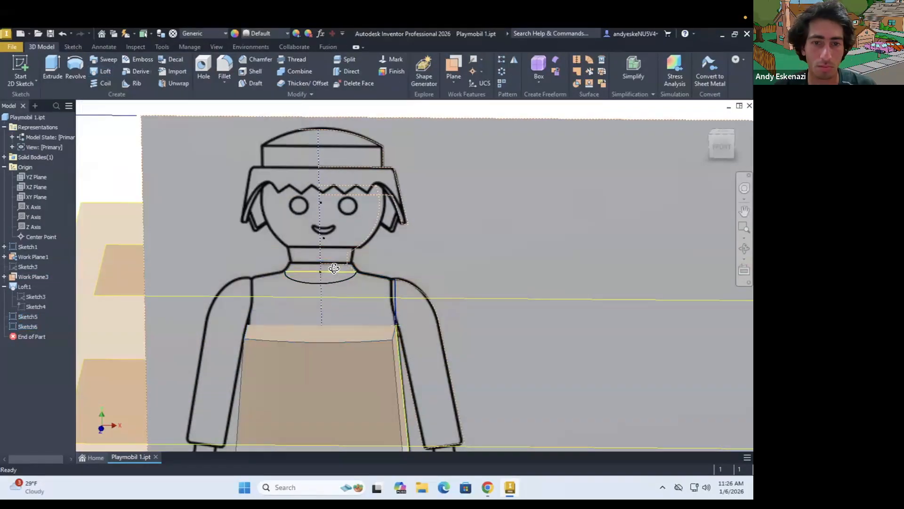
# Reopen the neck-level sketch and replace the circle with a centred rectangular profile that has curved front and back edges
pyautogui.scroll(3, 334, 273)
pyautogui.rightClick(25, 318)
pyautogui.click(50, 292)
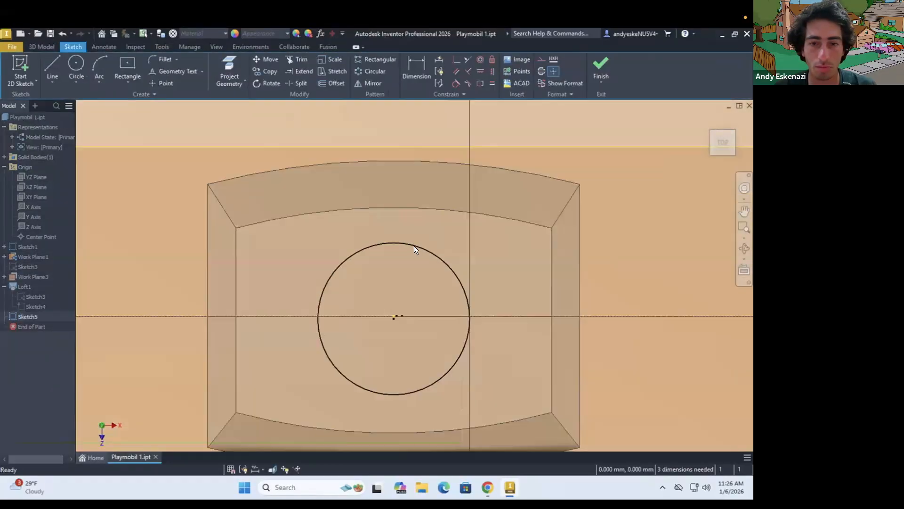
pyautogui.click(229, 71)
pyautogui.keyDown('shift'); pyautogui.moveTo(436, 319); pyautogui.dragTo(433, 279, button='middle'); pyautogui.keyUp('shift')
pyautogui.click(456, 59)
pyautogui.click(432, 330)
pyautogui.click(469, 315)
pyautogui.click(416, 71)
pyautogui.click(455, 271)
pyautogui.press('Escape')
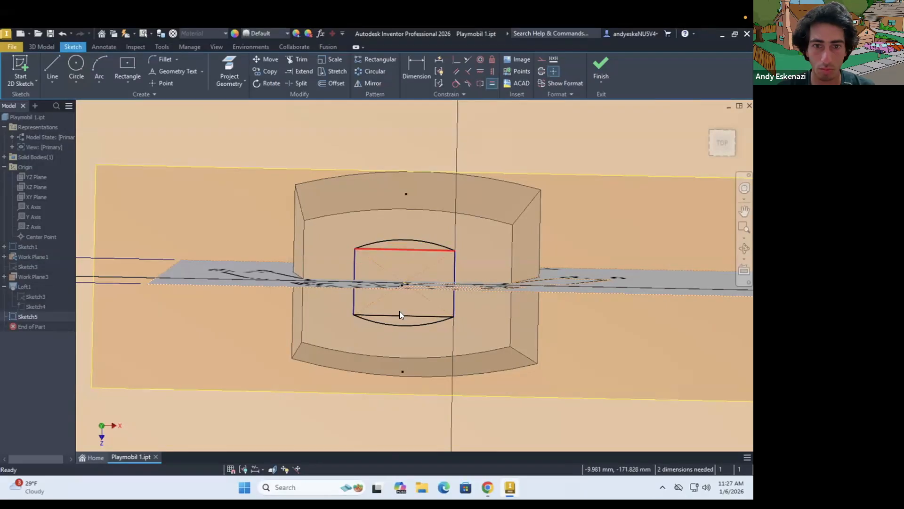
# Constrain the neck profile with equal lengths so its overall depth matches its width, and finish the sketch
pyautogui.click(492, 83)
pyautogui.click(423, 324)
pyautogui.keyDown('shift'); pyautogui.moveTo(432, 309); pyautogui.dragTo(430, 247); pyautogui.keyUp('shift')
pyautogui.keyDown('shift'); pyautogui.moveTo(430, 246); pyautogui.dragTo(395, 296, button='middle'); pyautogui.keyUp('shift')
pyautogui.hotkey('ctrl', 'z')
pyautogui.click(417, 71)
pyautogui.click(425, 225)
pyautogui.keyDown('shift'); pyautogui.moveTo(427, 263); pyautogui.dragTo(403, 278, button='middle'); pyautogui.keyUp('shift')
pyautogui.press('Escape')
pyautogui.click(400, 240)
pyautogui.keyDown('ctrl'); pyautogui.click(422, 228); pyautogui.keyUp('ctrl')
pyautogui.click(492, 84)
pyautogui.moveTo(352, 289)
pyautogui.keyDown('shift'); pyautogui.mouseDown(button='middle')
pyautogui.moveTo(277, 282)
pyautogui.moveTo(294, 271)
pyautogui.mouseUp(button='middle'); pyautogui.keyUp('shift')
pyautogui.click(600, 69)
# In a sketch on the torso's top face, draw a line from the neck profile's corner to the matching torso corner
pyautogui.scroll(-3, 391, 317)
pyautogui.press('s')
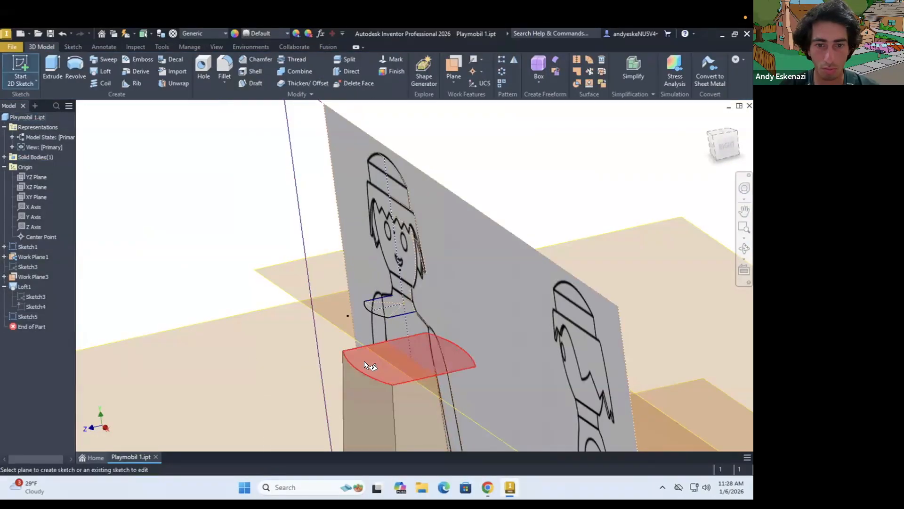
pyautogui.click(363, 360)
pyautogui.press('p')
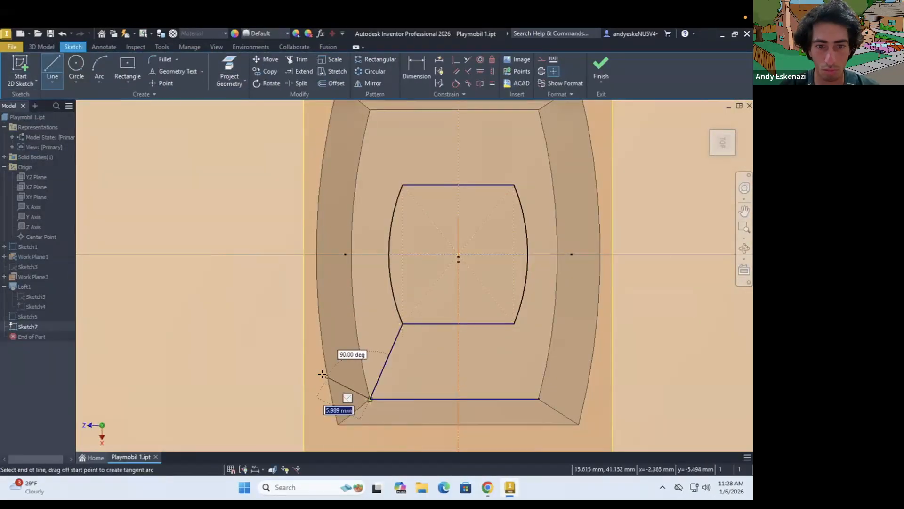
pyautogui.keyDown('shift'); pyautogui.moveTo(396, 297); pyautogui.dragTo(379, 253, button='middle'); pyautogui.keyUp('shift')
pyautogui.click(601, 70)
# Hide Work Plane1 and Work Plane3
pyautogui.click(32, 257)
pyautogui.keyDown('ctrl'); pyautogui.click(31, 276); pyautogui.keyUp('ctrl')
pyautogui.rightClick(31, 275)
pyautogui.click(54, 347)
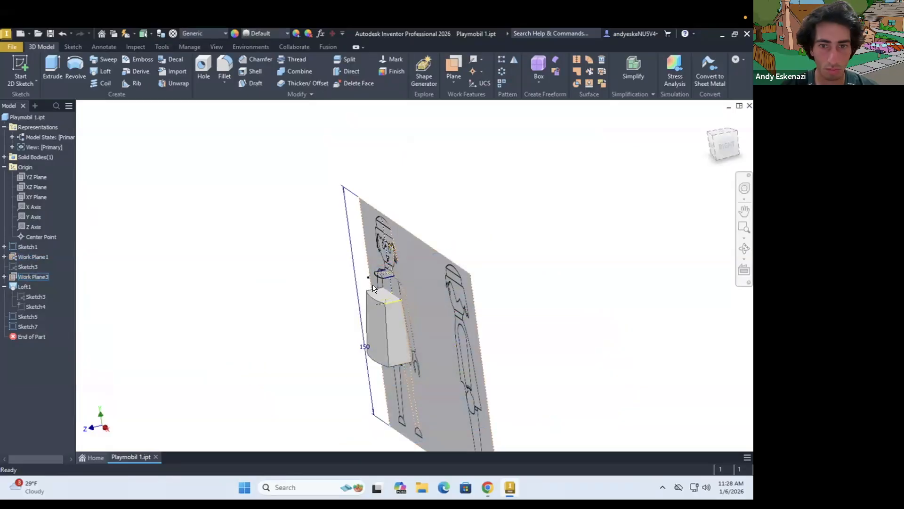
# Create a work plane standing upright on the torso's top face through the diagonal corner-to-corner line
pyautogui.keyDown('shift'); pyautogui.moveTo(365, 346); pyautogui.dragTo(325, 358, button='middle'); pyautogui.keyUp('shift')
pyautogui.click(454, 81)
pyautogui.click(467, 333)
pyautogui.click(337, 347)
pyautogui.click(316, 344)
# Start a sketch on the diagonal work plane and project the torso's upper front corner into it
pyautogui.press('s')
pyautogui.click(316, 333)
pyautogui.moveTo(325, 283)
pyautogui.keyDown('shift'); pyautogui.mouseDown(button='middle')
pyautogui.moveTo(376, 243)
pyautogui.moveTo(390, 247)
pyautogui.mouseUp(button='middle'); pyautogui.keyUp('shift')
pyautogui.scroll(4, 325, 282)
pyautogui.click(103, 65)
pyautogui.scroll(-3, 311, 325)
pyautogui.moveTo(311, 325)
pyautogui.keyDown('shift'); pyautogui.mouseDown(button='middle')
pyautogui.moveTo(330, 302)
pyautogui.moveTo(325, 321)
pyautogui.mouseUp(button='middle'); pyautogui.keyUp('shift')
pyautogui.scroll(4, 324, 321)
pyautogui.press('p')
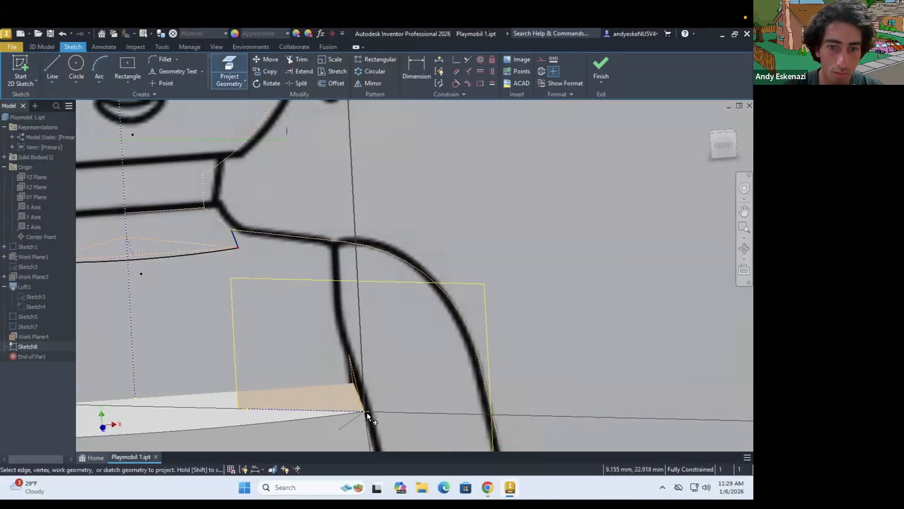
pyautogui.click(364, 411)
# Draw a guide path with an arc from the torso corner up to the neck profile's corner and finish the sketch
pyautogui.press('l')
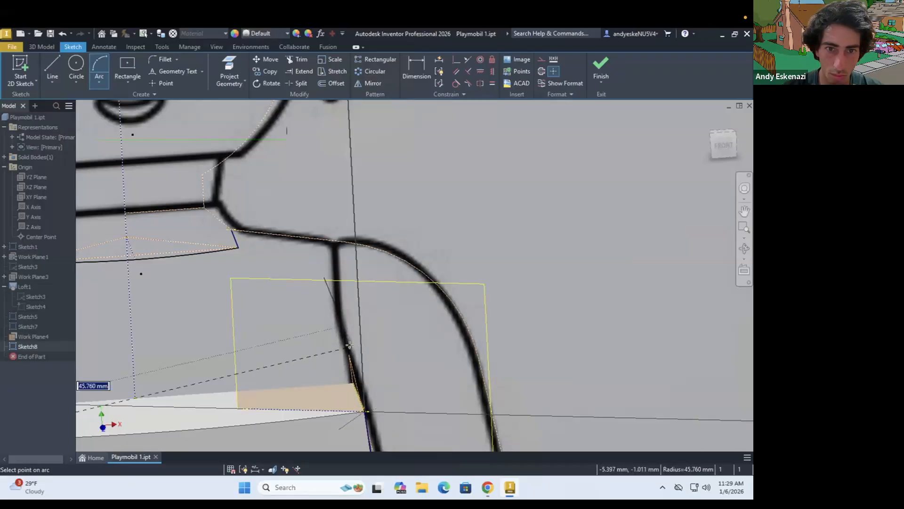
pyautogui.click(349, 345)
pyautogui.press('Escape')
pyautogui.scroll(-3, 349, 345)
pyautogui.hotkey('ctrl', 'z')
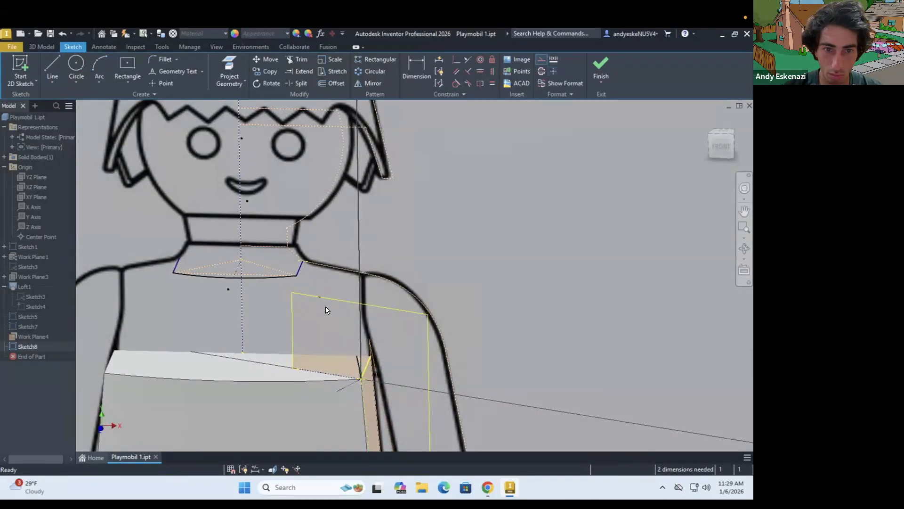
pyautogui.moveTo(330, 285); pyautogui.dragTo(334, 292)
pyautogui.keyDown('shift'); pyautogui.moveTo(309, 285); pyautogui.dragTo(324, 286, button='middle'); pyautogui.keyUp('shift')
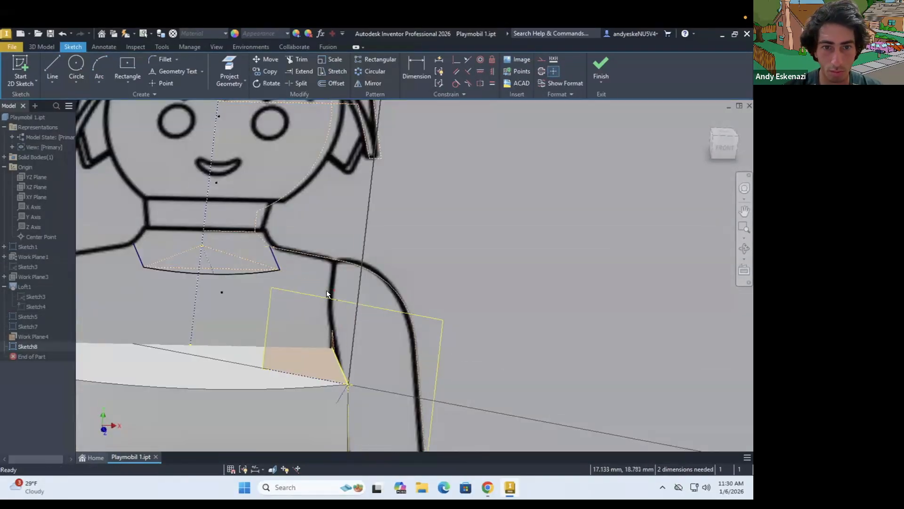
pyautogui.click(600, 68)
# Try to loft from the neck profile to the torso's top face with the diagonal guide path as a rail
pyautogui.click(101, 72)
pyautogui.click(212, 263)
pyautogui.click(260, 390)
pyautogui.scroll(-3, 130, 367)
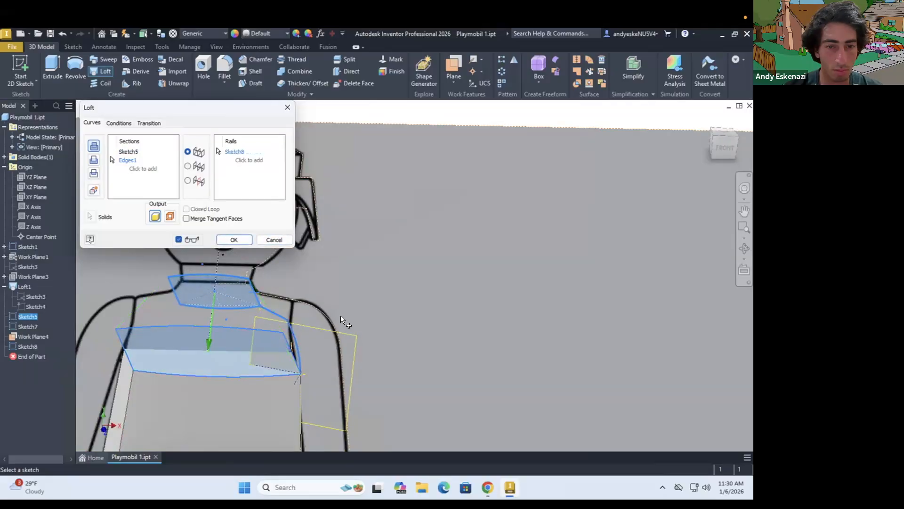
pyautogui.scroll(5, 341, 316)
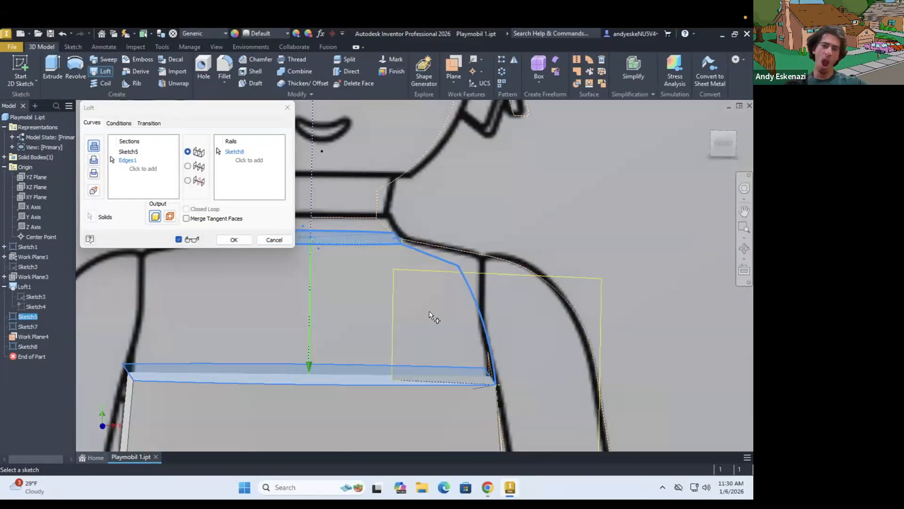
pyautogui.press('Escape')
# Delete the guide sketch on the diagonal work plane
pyautogui.scroll(-6, 437, 291)
pyautogui.moveTo(438, 292)
pyautogui.keyDown('shift'); pyautogui.mouseDown(button='middle')
pyautogui.moveTo(551, 316)
pyautogui.moveTo(504, 320)
pyautogui.mouseUp(button='middle'); pyautogui.keyUp('shift')
pyautogui.scroll(5, 488, 314)
pyautogui.rightClick(32, 348)
pyautogui.click(56, 296)
pyautogui.click(20, 66)
pyautogui.scroll(-5, 303, 361)
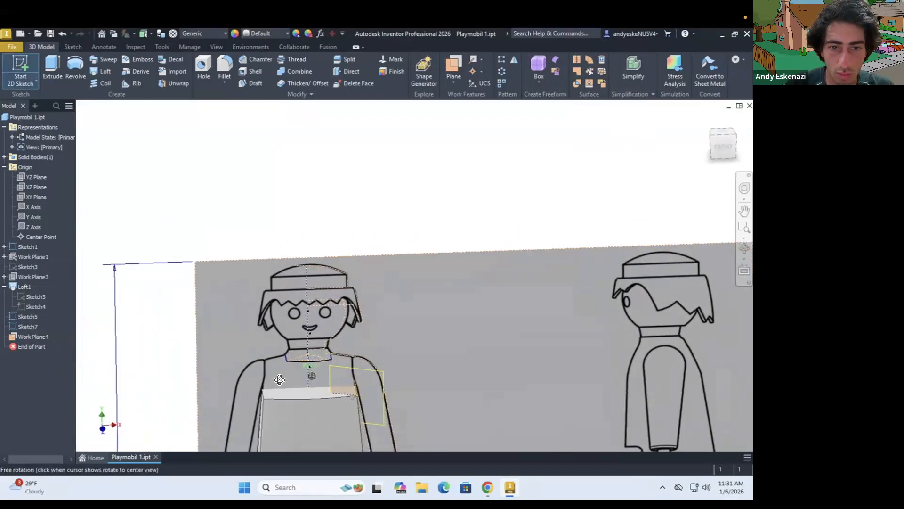
pyautogui.scroll(5, 349, 335)
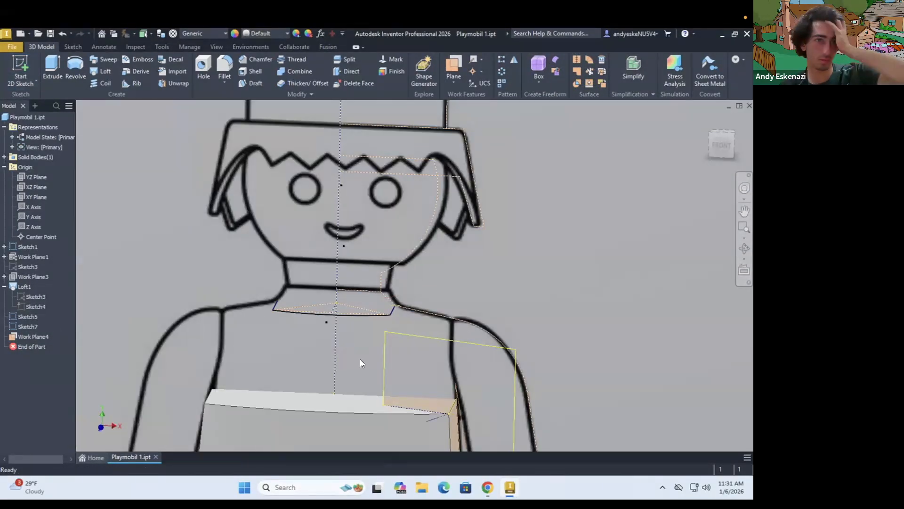
# Create a work plane offset -2 mm from the neck-level Work Plane3
pyautogui.click(28, 278)
pyautogui.keyDown('shift'); pyautogui.moveTo(654, 292); pyautogui.dragTo(666, 258, button='middle'); pyautogui.keyUp('shift')
pyautogui.write('-2')
pyautogui.press('Return')
pyautogui.scroll(-5, 370, 282)
# On the offset plane, sketch a shoulder profile based on the projected torso top face, dimension it at 2.5 mm and finish
pyautogui.click(20, 71)
pyautogui.click(446, 270)
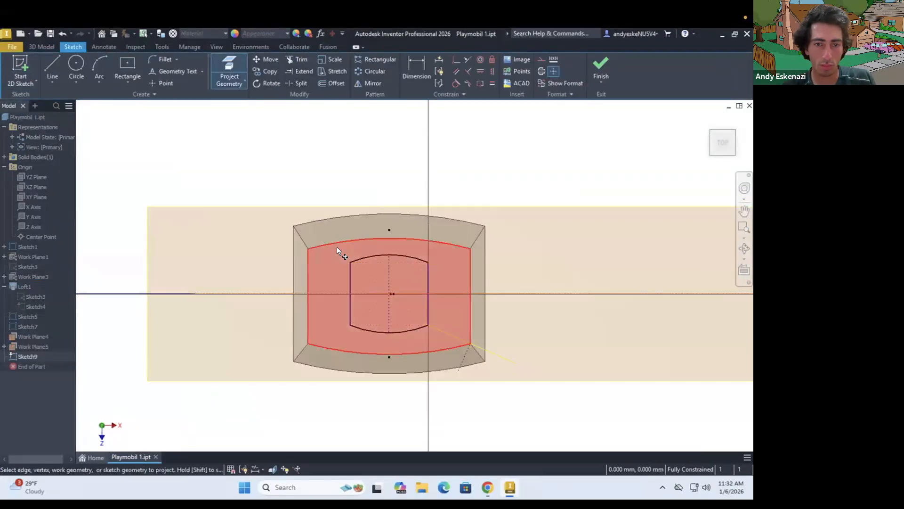
pyautogui.click(338, 258)
pyautogui.scroll(4, 312, 245)
pyautogui.click(416, 68)
pyautogui.write('2.5')
pyautogui.press('Return')
pyautogui.click(601, 68)
# Create a work plane parallel to the XZ plane through the traced neck's lower centre point
pyautogui.moveTo(334, 301)
pyautogui.keyDown('shift'); pyautogui.mouseDown(button='middle')
pyautogui.moveTo(339, 292)
pyautogui.moveTo(339, 317)
pyautogui.moveTo(303, 320)
pyautogui.mouseUp(button='middle'); pyautogui.keyUp('shift')
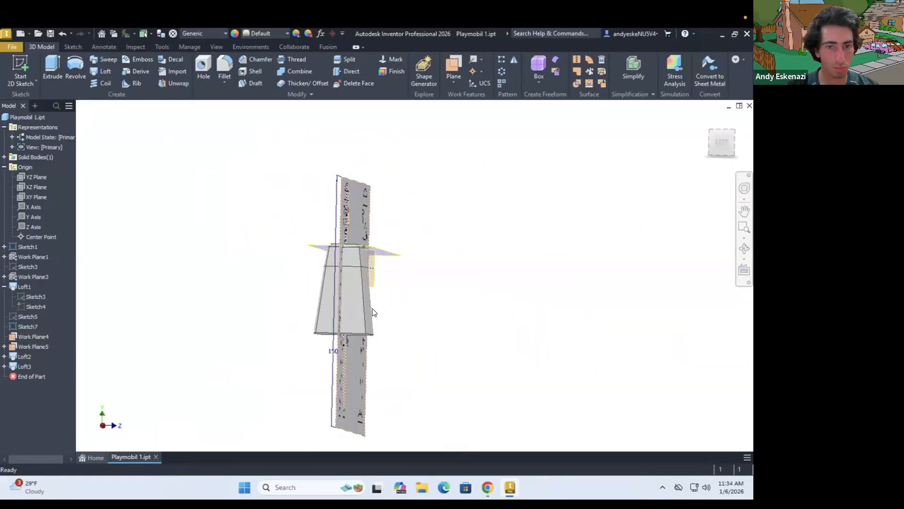
pyautogui.keyDown('shift'); pyautogui.moveTo(373, 313); pyautogui.dragTo(218, 347, button='middle'); pyautogui.keyUp('shift')
pyautogui.scroll(5, 261, 298)
pyautogui.scroll(-5, 275, 303)
pyautogui.scroll(6, 240, 272)
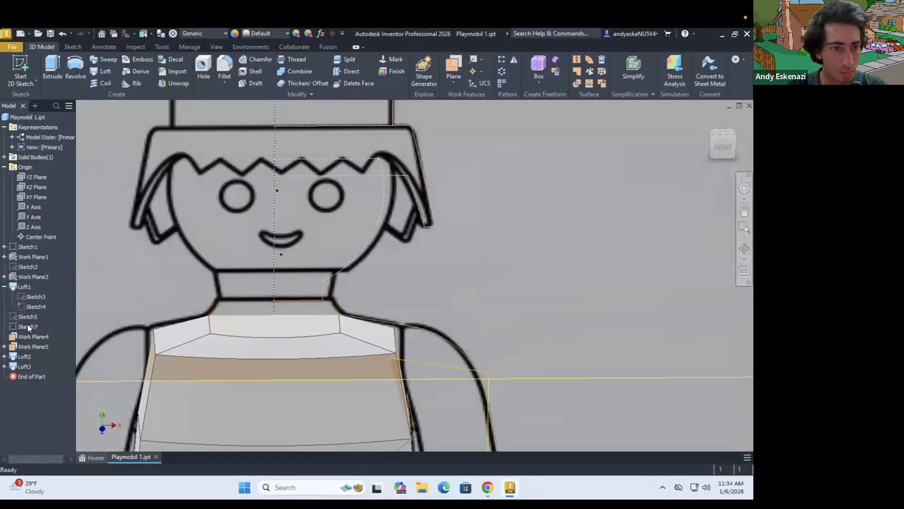
pyautogui.click(454, 81)
pyautogui.click(526, 142)
pyautogui.click(273, 300)
pyautogui.click(36, 187)
# On the new neck plane, sketch a circle centred on the figure's axis for the neck opening
pyautogui.click(21, 72)
pyautogui.click(355, 309)
pyautogui.click(282, 322)
pyautogui.press('c')
pyautogui.click(377, 304)
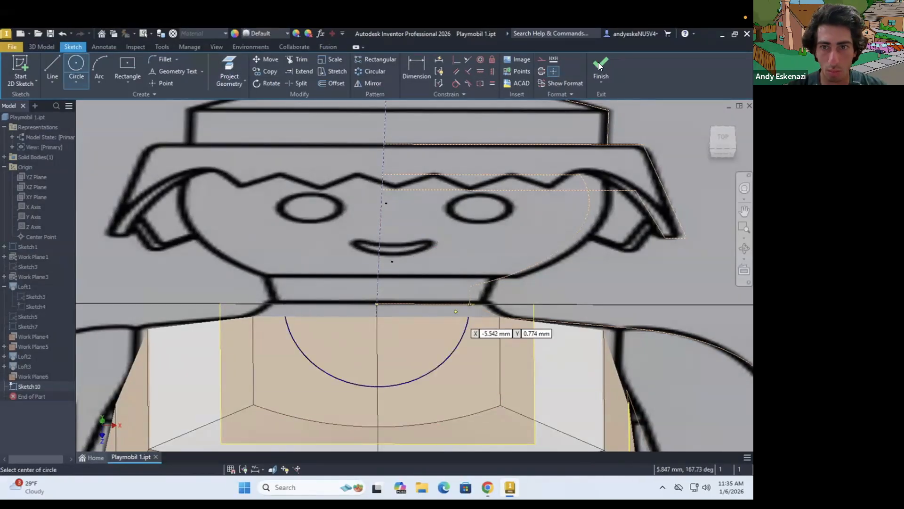
pyautogui.click(598, 66)
# Loft from the neck circle to the top face of the torso
pyautogui.click(105, 72)
pyautogui.click(325, 363)
pyautogui.click(257, 403)
pyautogui.click(234, 239)
pyautogui.keyDown('shift'); pyautogui.moveTo(325, 341); pyautogui.dragTo(324, 268, button='middle'); pyautogui.keyUp('shift')
pyautogui.scroll(-6, 250, 259)
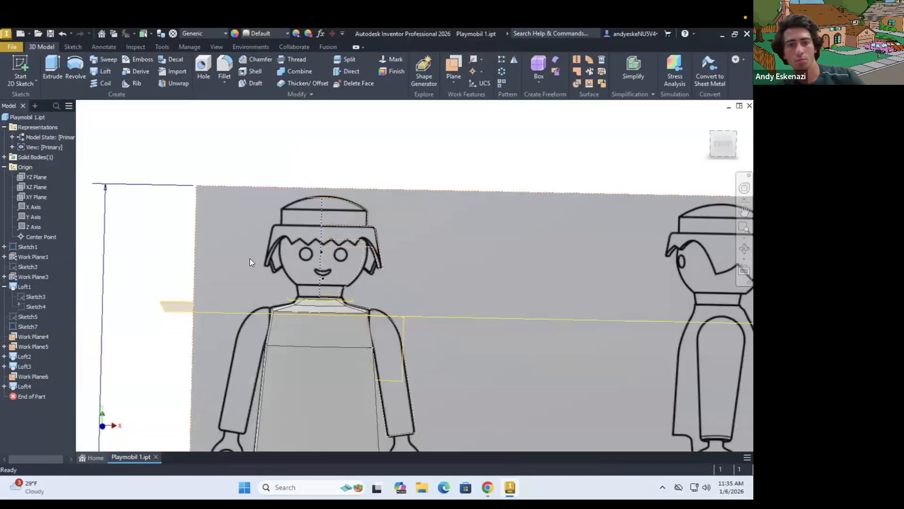
# Reopen the loft's hem-level sketch and add curved side edges with a radius dimension
pyautogui.scroll(-3, 249, 260)
pyautogui.doubleClick(36, 296)
pyautogui.scroll(4, 447, 261)
pyautogui.click(441, 267)
pyautogui.keyDown('ctrl'); pyautogui.click(301, 271); pyautogui.keyUp('ctrl')
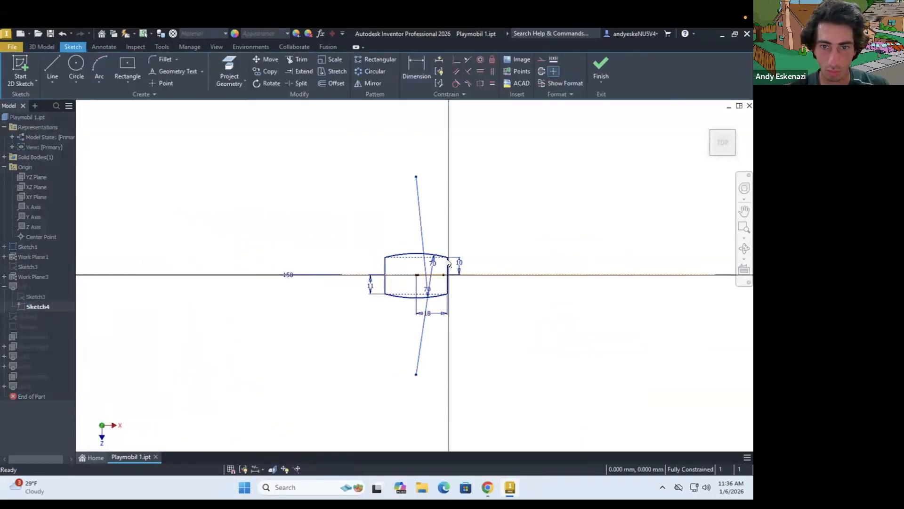
# Give the armpit-level profile curved side edges and set their radius to 65 mm
pyautogui.scroll(5, 452, 288)
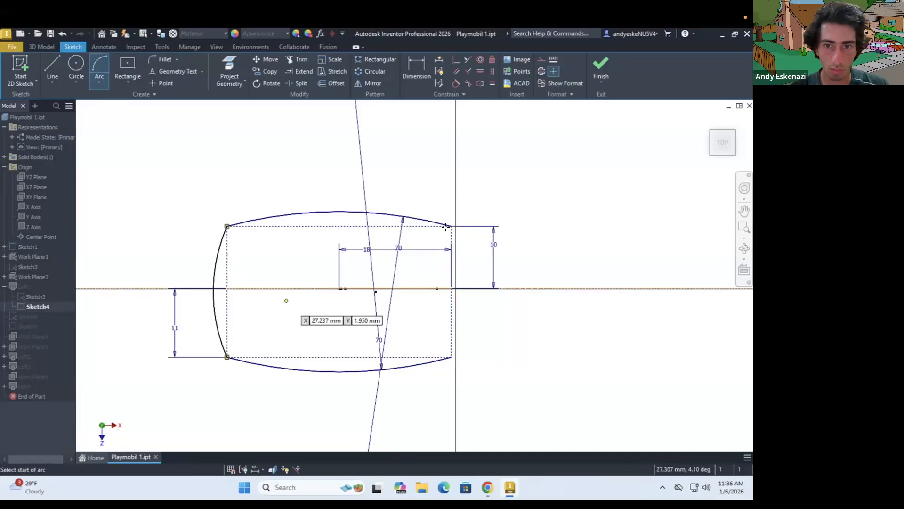
pyautogui.press('d')
pyautogui.click(455, 264)
pyautogui.click(424, 268)
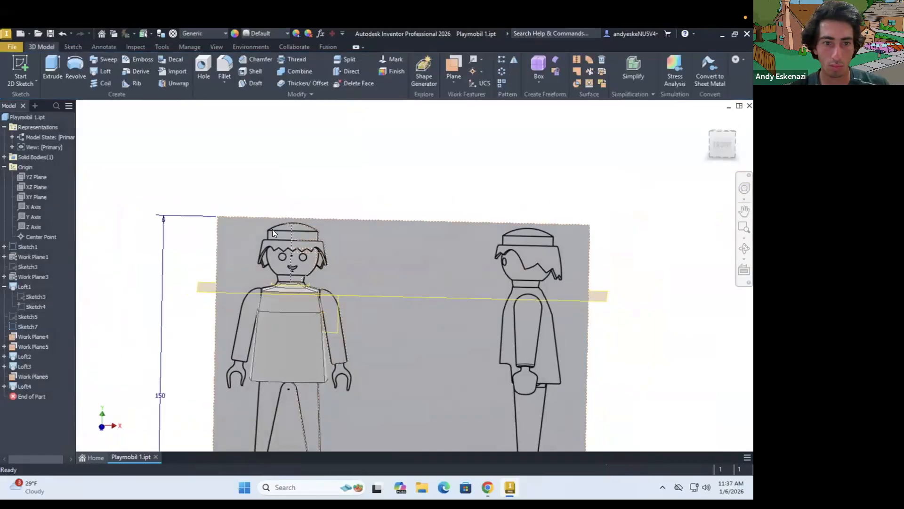
# Reopen the loft's neck-level sketch, add arcs along both sides of the profile and set their radius to 25 mm
pyautogui.rightClick(14, 271)
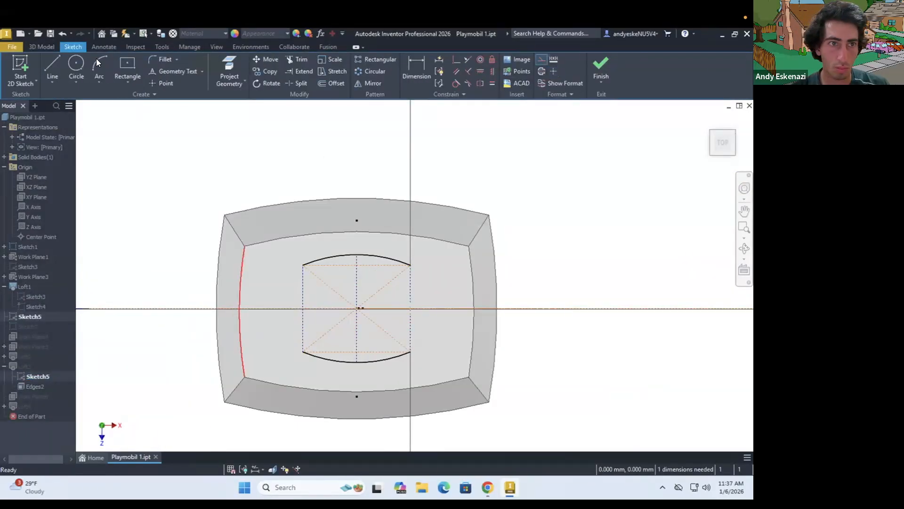
pyautogui.click(296, 312)
pyautogui.scroll(3, 296, 312)
pyautogui.click(411, 351)
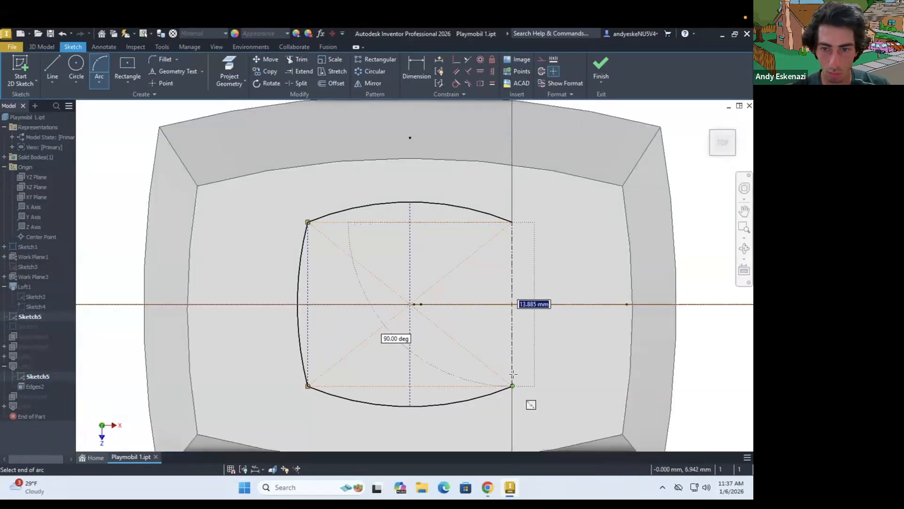
pyautogui.click(488, 290)
pyautogui.write('25')
pyautogui.click(526, 310)
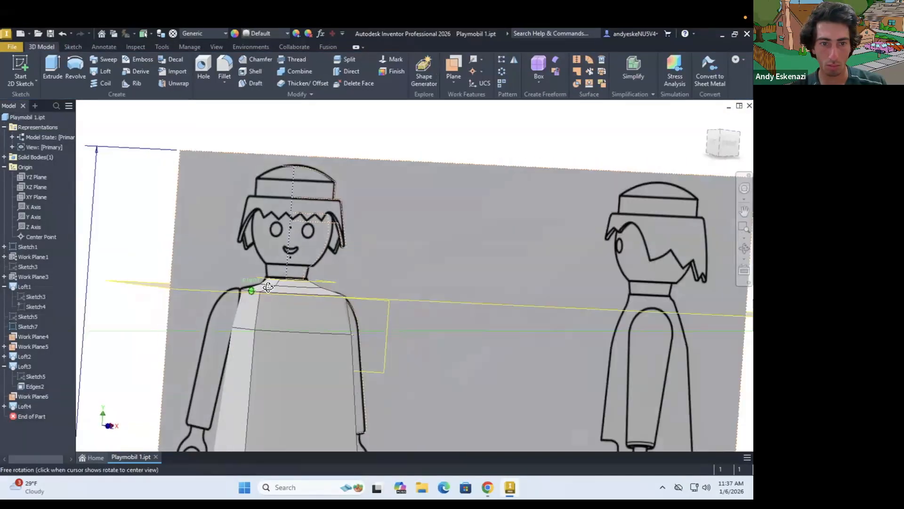
pyautogui.scroll(6, 283, 312)
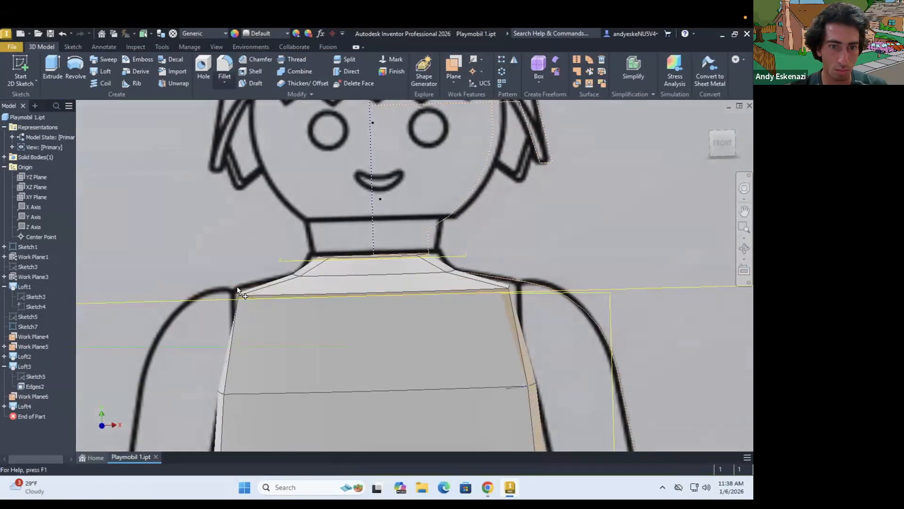
pyautogui.click(251, 295)
pyautogui.click(237, 302)
pyautogui.click(244, 290)
pyautogui.keyDown('shift'); pyautogui.moveTo(242, 288); pyautogui.dragTo(258, 307, button='middle'); pyautogui.keyUp('shift')
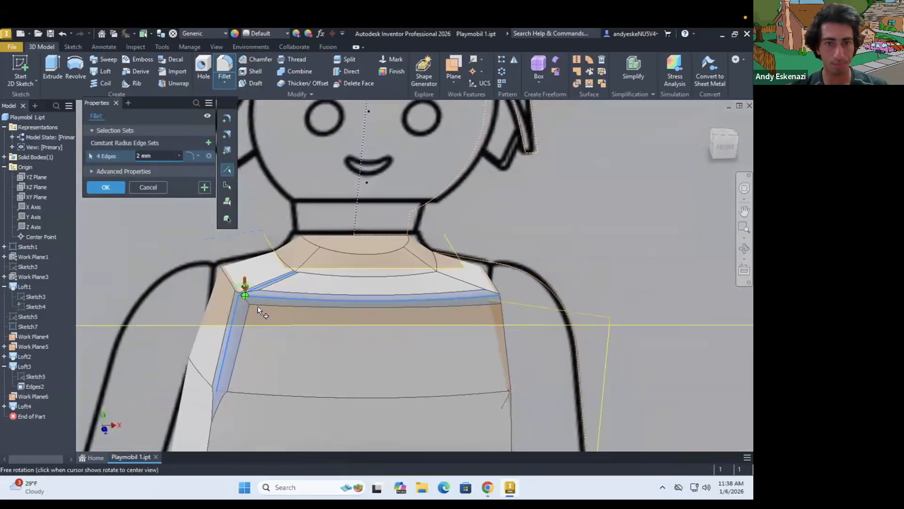
pyautogui.press('Escape')
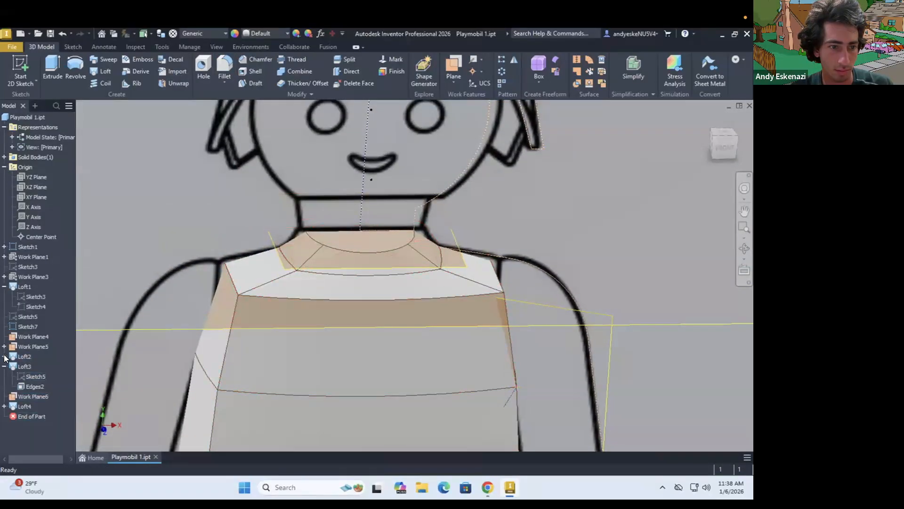
# Review the curves and end conditions of the loft between the shoulder section and the neck-level profile
pyautogui.click(3, 356)
pyautogui.scroll(-4, 311, 339)
pyautogui.moveTo(311, 335)
pyautogui.keyDown('shift'); pyautogui.mouseDown(button='middle')
pyautogui.moveTo(330, 351)
pyautogui.moveTo(283, 335)
pyautogui.moveTo(312, 342)
pyautogui.mouseUp(button='middle'); pyautogui.keyUp('shift')
pyautogui.doubleClick(24, 386)
pyautogui.click(119, 123)
pyautogui.click(92, 123)
pyautogui.click(274, 240)
pyautogui.scroll(4, 307, 345)
pyautogui.moveTo(326, 344)
pyautogui.keyDown('shift'); pyautogui.mouseDown(button='middle')
pyautogui.moveTo(446, 291)
pyautogui.moveTo(313, 337)
pyautogui.mouseUp(button='middle'); pyautogui.keyUp('shift')
pyautogui.keyDown('shift'); pyautogui.moveTo(341, 293); pyautogui.dragTo(282, 292, button='middle'); pyautogui.keyUp('shift')
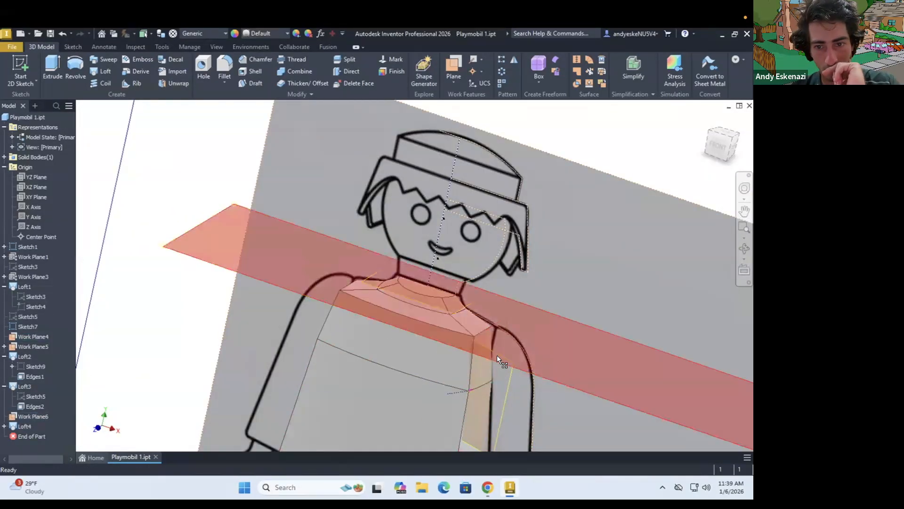
# Start a sketch on the vertical plane at the armpit corner and draw an arc up to the shoulder section's corner
pyautogui.rightClick(27, 336)
pyautogui.click(57, 307)
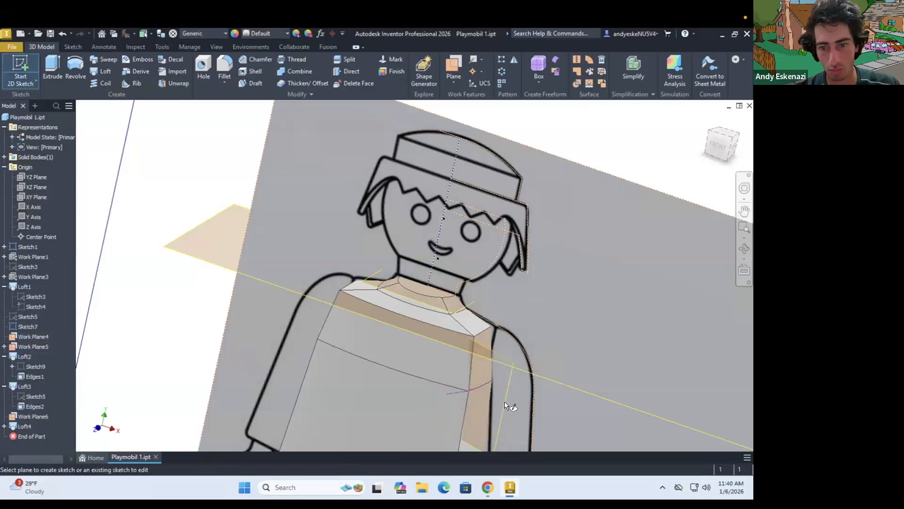
pyautogui.click(505, 403)
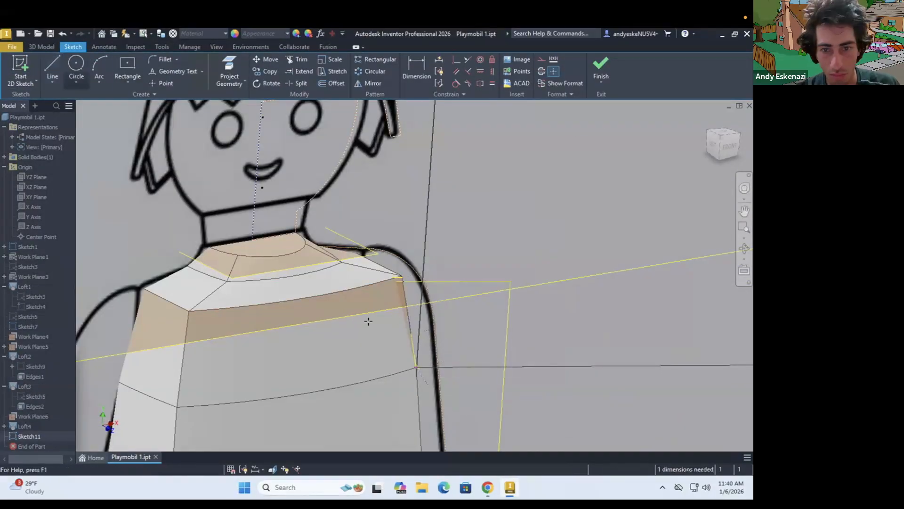
pyautogui.click(99, 64)
pyautogui.click(411, 334)
pyautogui.scroll(8, 416, 367)
pyautogui.click(416, 356)
pyautogui.scroll(-7, 422, 386)
pyautogui.click(229, 70)
pyautogui.click(421, 377)
pyautogui.press('Escape')
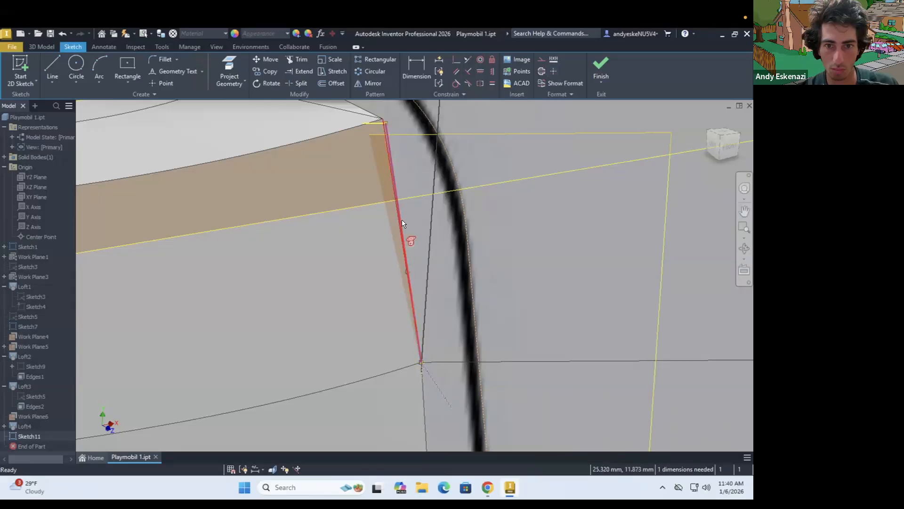
# Make the guide arc tangent to the torso's side edge and finish the sketch
pyautogui.click(455, 84)
pyautogui.click(414, 309)
pyautogui.press('Escape')
pyautogui.scroll(8, 424, 372)
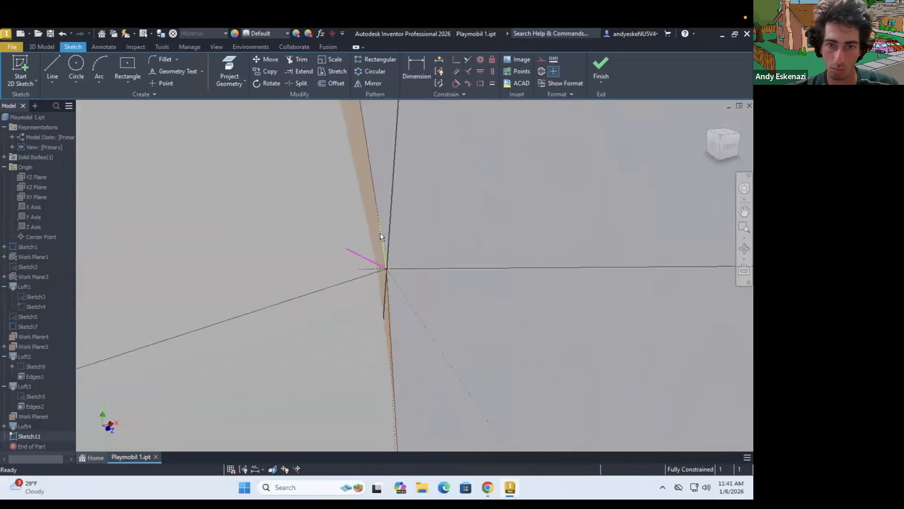
pyautogui.scroll(-10, 403, 277)
pyautogui.click(601, 68)
# Try to move the guide arc sketch ahead of the shoulder loft in the feature order
pyautogui.rightClick(21, 389)
pyautogui.click(41, 446)
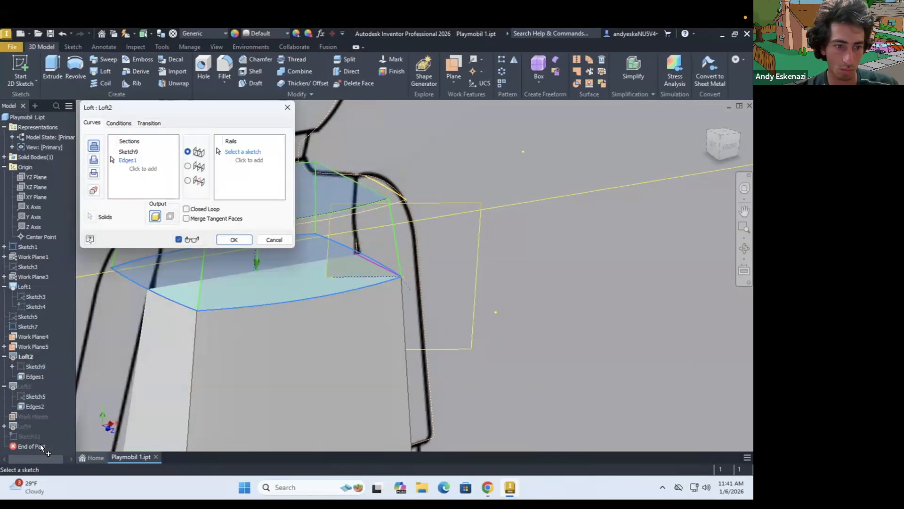
pyautogui.press('Escape')
pyautogui.rightClick(23, 436)
pyautogui.moveTo(27, 436); pyautogui.dragTo(20, 317)
# Delete the guide arc sketch and the lofts above the armpit level, keeping their cross-section sketches
pyautogui.rightClick(25, 436)
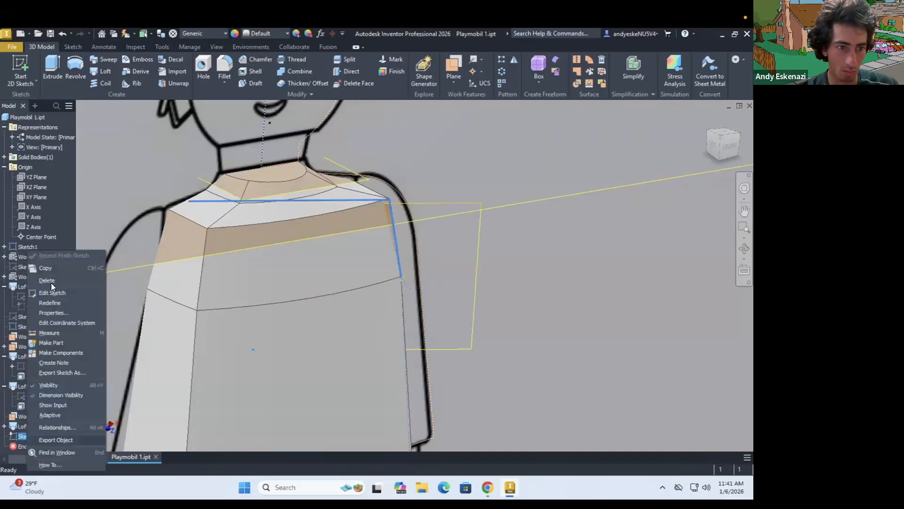
pyautogui.click(52, 280)
pyautogui.click(42, 402)
pyautogui.click(183, 210)
pyautogui.rightClick(22, 357)
pyautogui.click(44, 308)
pyautogui.click(110, 143)
pyautogui.click(193, 211)
# Sketch a guide arc on the vertical plane from the shoulder section's corner to the torso's top corner
pyautogui.scroll(-4, 287, 267)
pyautogui.click(20, 69)
pyautogui.click(377, 266)
pyautogui.moveTo(384, 277)
pyautogui.keyDown('shift'); pyautogui.mouseDown(button='middle')
pyautogui.moveTo(419, 331)
pyautogui.moveTo(452, 348)
pyautogui.mouseUp(button='middle'); pyautogui.keyUp('shift')
pyautogui.scroll(6, 419, 287)
pyautogui.click(76, 64)
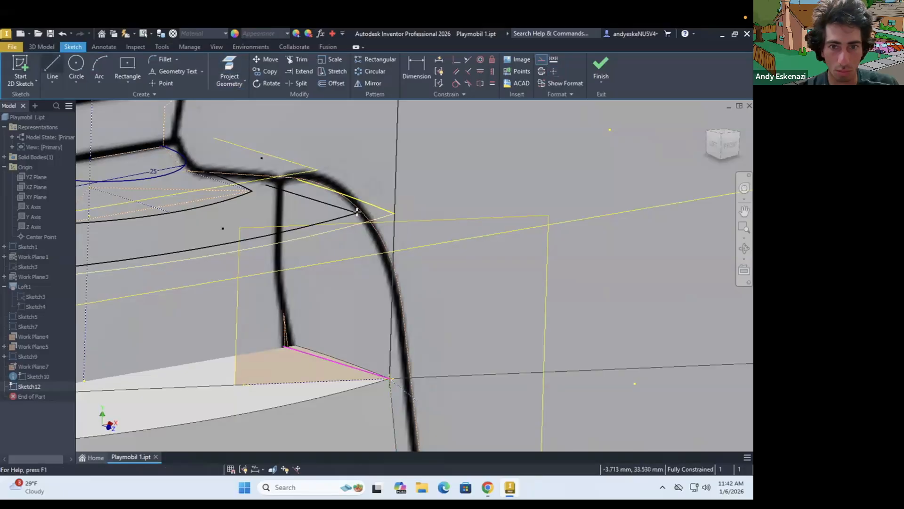
pyautogui.scroll(5, 363, 206)
pyautogui.click(340, 236)
pyautogui.scroll(-5, 365, 207)
pyautogui.scroll(3, 387, 389)
pyautogui.click(394, 363)
pyautogui.press('Escape')
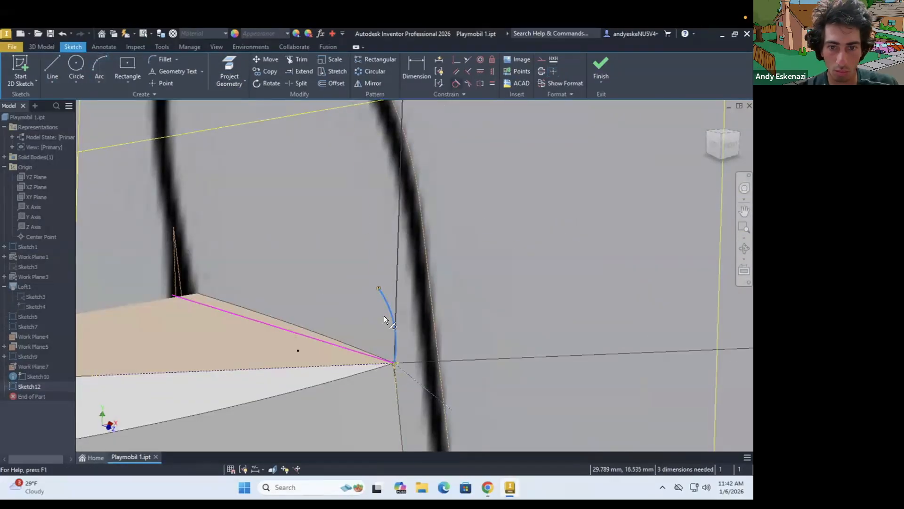
pyautogui.scroll(-5, 476, 207)
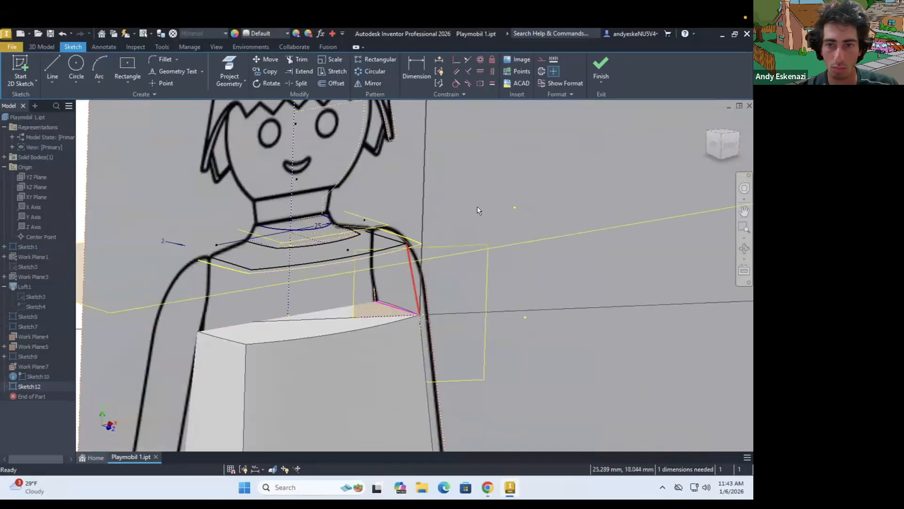
pyautogui.click(601, 66)
pyautogui.click(102, 71)
pyautogui.click(263, 271)
pyautogui.click(229, 337)
pyautogui.scroll(-3, 578, 305)
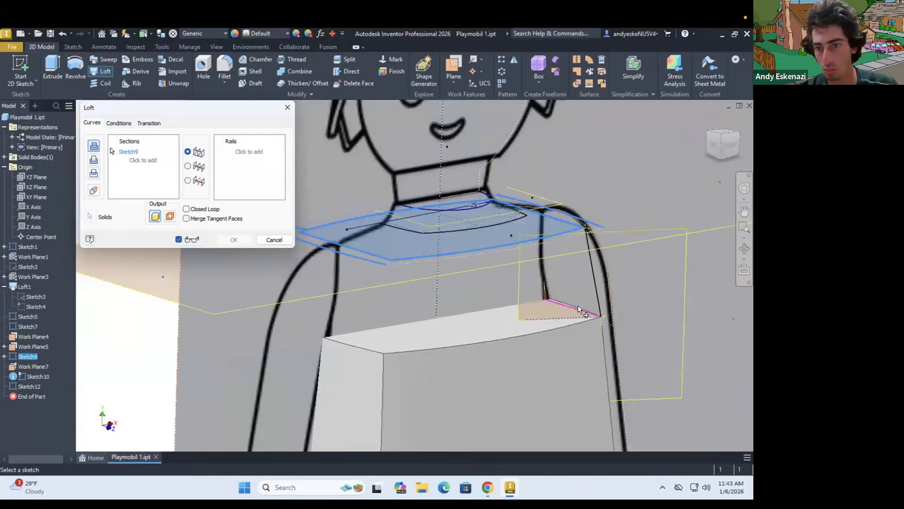
pyautogui.scroll(5, 603, 309)
pyautogui.press('Escape')
# Reopen the guide arc sketch and examine whether its ends meet the shoulder section and torso corners
pyautogui.doubleClick(28, 386)
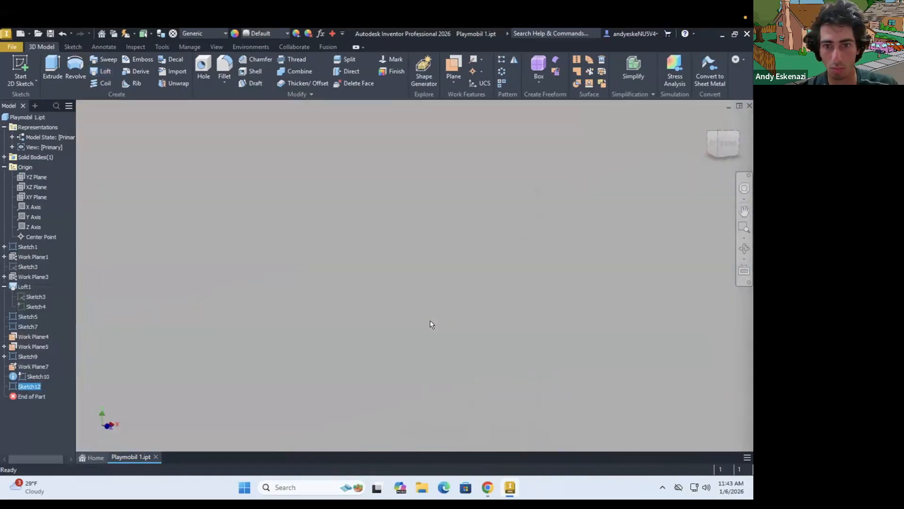
pyautogui.scroll(-8, 430, 323)
pyautogui.scroll(4, 480, 357)
pyautogui.scroll(-3, 430, 267)
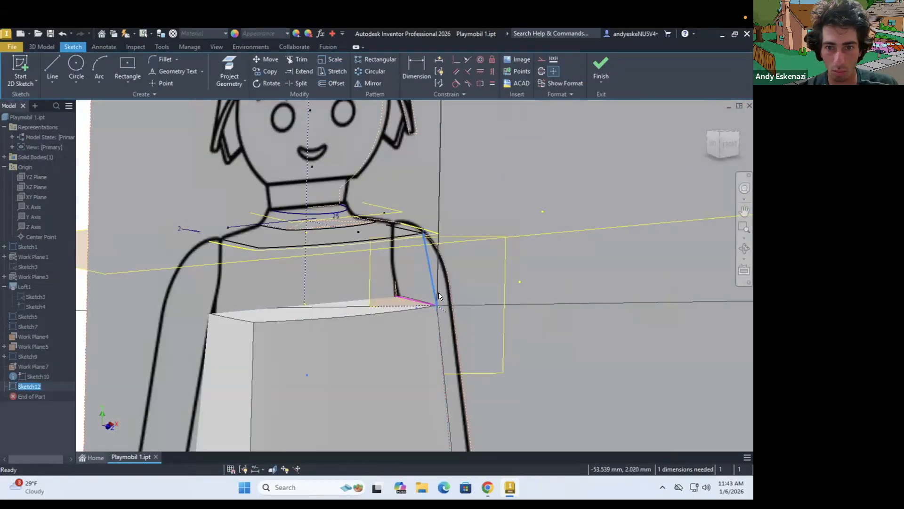
pyautogui.scroll(6, 439, 296)
pyautogui.scroll(-4, 482, 365)
pyautogui.click(600, 69)
pyautogui.scroll(-4, 431, 410)
pyautogui.click(28, 383)
pyautogui.rightClick(28, 383)
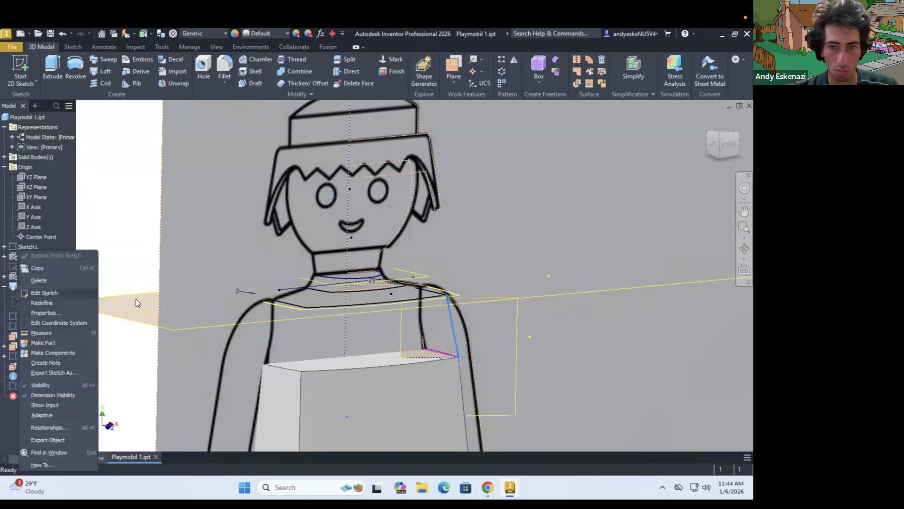
pyautogui.click(44, 293)
pyautogui.scroll(7, 328, 278)
pyautogui.click(601, 69)
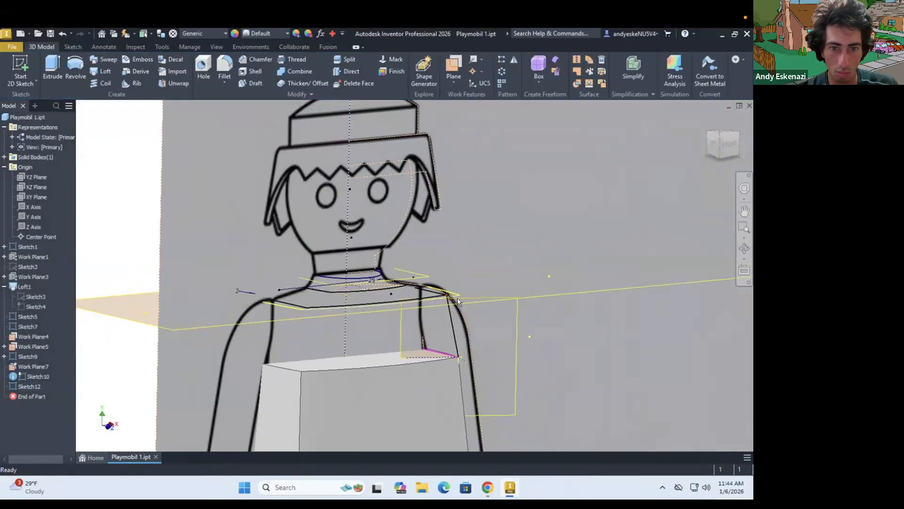
pyautogui.click(105, 72)
pyautogui.press('Escape')
pyautogui.scroll(10, 455, 298)
pyautogui.rightClick(458, 354)
pyautogui.click(389, 280)
pyautogui.scroll(-10, 372, 321)
# Move the guide arc's work plane below the shoulder section sketch, and delete it together with its dependent sketches
pyautogui.rightClick(31, 336)
pyautogui.click(66, 307)
pyautogui.scroll(4, 340, 297)
pyautogui.keyDown('shift'); pyautogui.moveTo(476, 153); pyautogui.dragTo(493, 174, button='middle'); pyautogui.keyUp('shift')
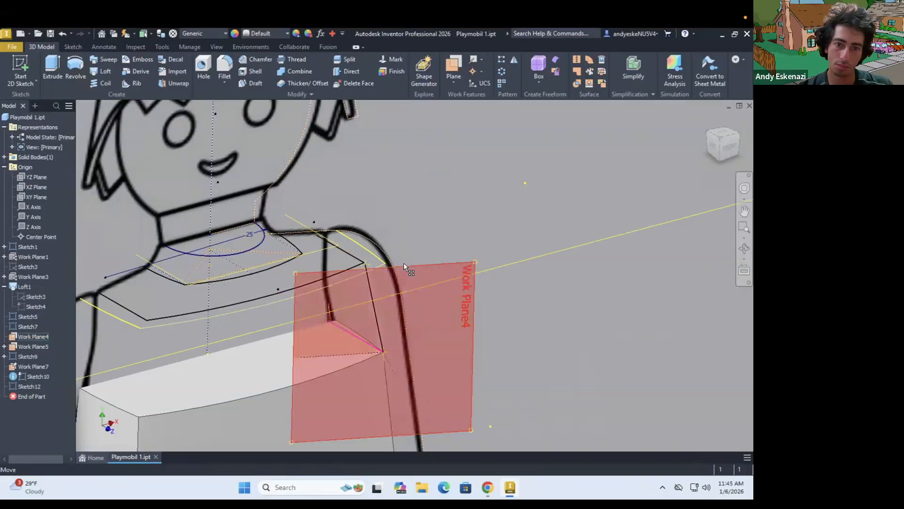
pyautogui.moveTo(37, 355); pyautogui.dragTo(37, 358)
pyautogui.scroll(5, 392, 343)
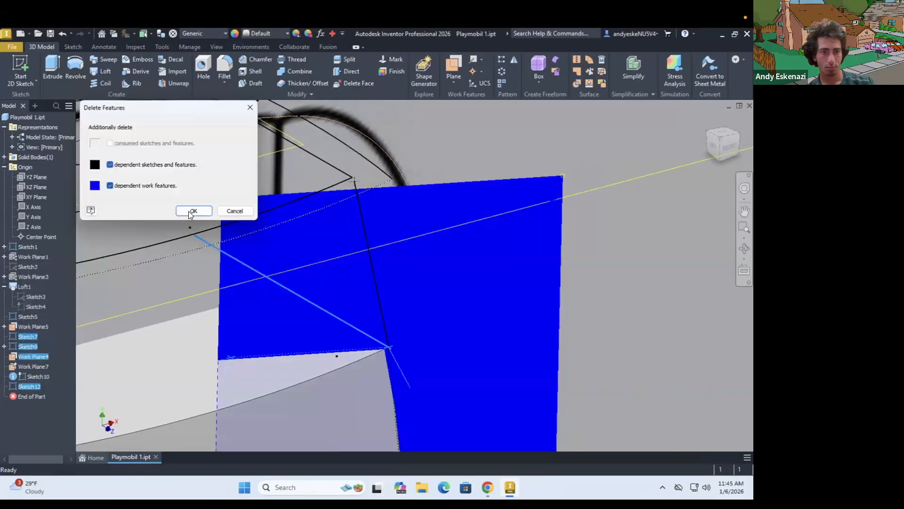
pyautogui.click(192, 210)
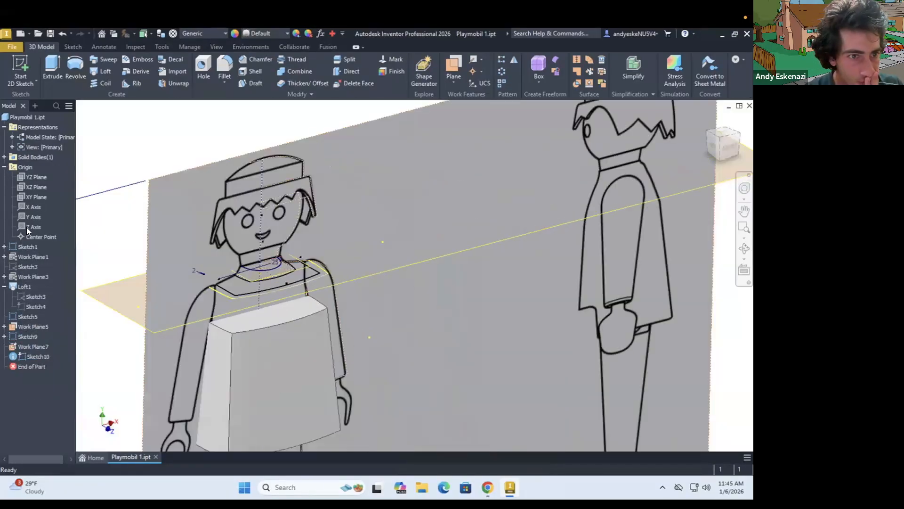
# Hide the reference image and sketch short lines at the top face's front corner to place a diagonal vertical work plane
pyautogui.click(54, 308)
pyautogui.click(293, 313)
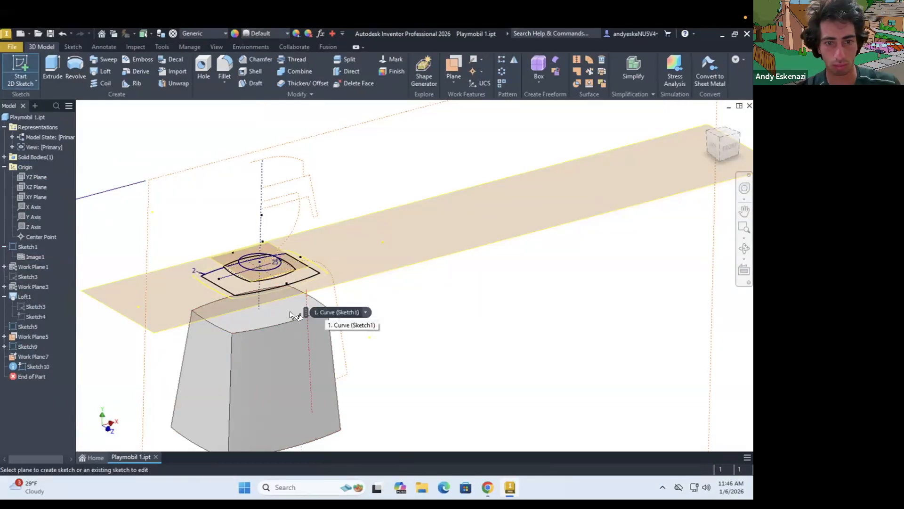
pyautogui.click(325, 307)
pyautogui.scroll(5, 483, 301)
pyautogui.press('p')
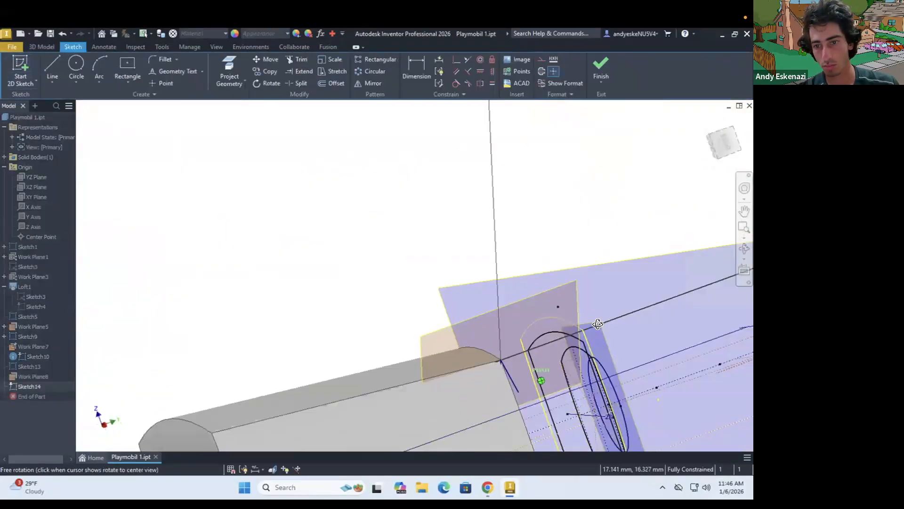
# Sketch a guide arc on the diagonal work plane from the shoulder section's corner to the torso's top corner
pyautogui.keyDown('shift'); pyautogui.moveTo(597, 324); pyautogui.dragTo(353, 216, button='middle'); pyautogui.keyUp('shift')
pyautogui.click(230, 72)
pyautogui.scroll(3, 612, 421)
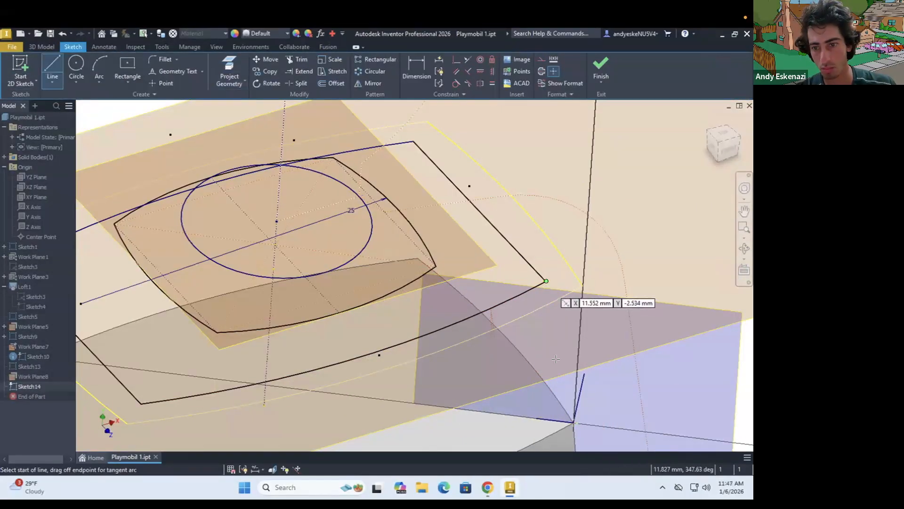
pyautogui.click(546, 281)
pyautogui.scroll(3, 558, 376)
pyautogui.click(552, 279)
pyautogui.click(100, 69)
pyautogui.click(553, 278)
pyautogui.click(587, 430)
pyautogui.click(580, 335)
pyautogui.click(229, 72)
pyautogui.click(540, 60)
pyautogui.click(601, 66)
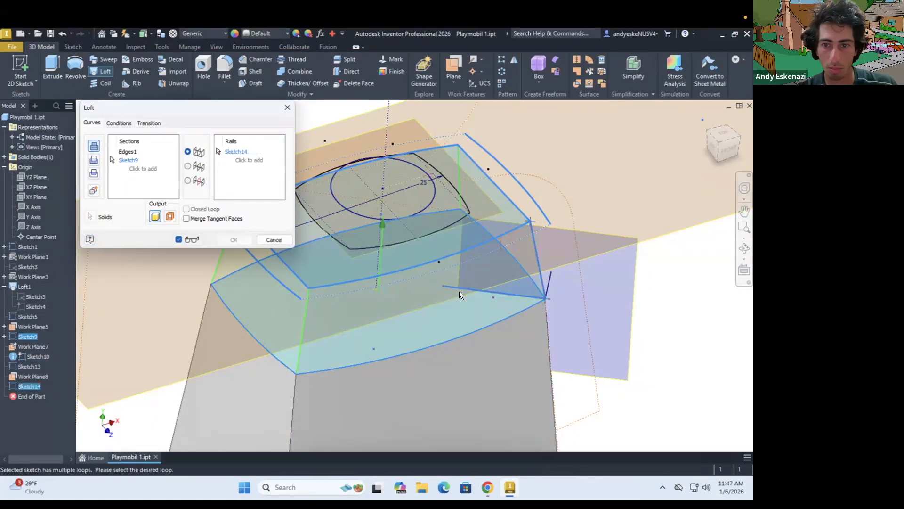
pyautogui.rightClick(520, 276)
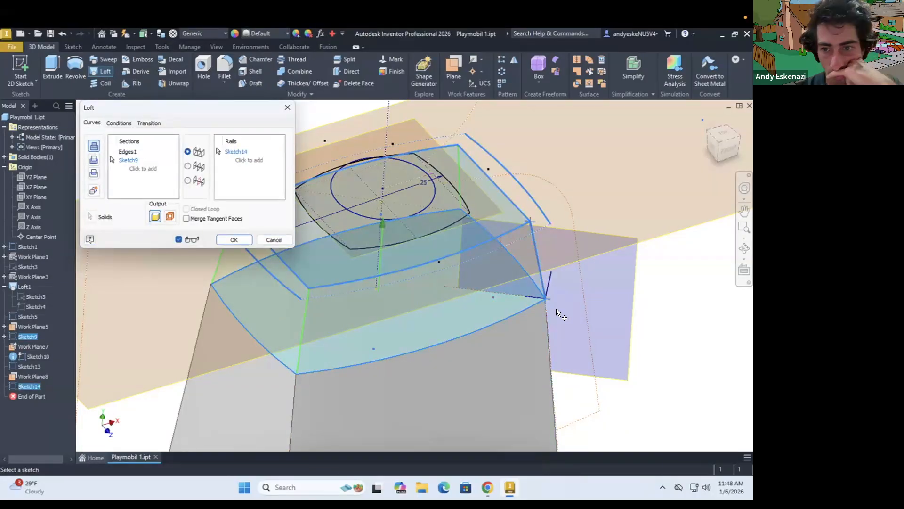
pyautogui.moveTo(292, 221)
pyautogui.keyDown('shift'); pyautogui.mouseDown(button='middle')
pyautogui.moveTo(302, 226)
pyautogui.moveTo(298, 240)
pyautogui.mouseUp(button='middle'); pyautogui.keyUp('shift')
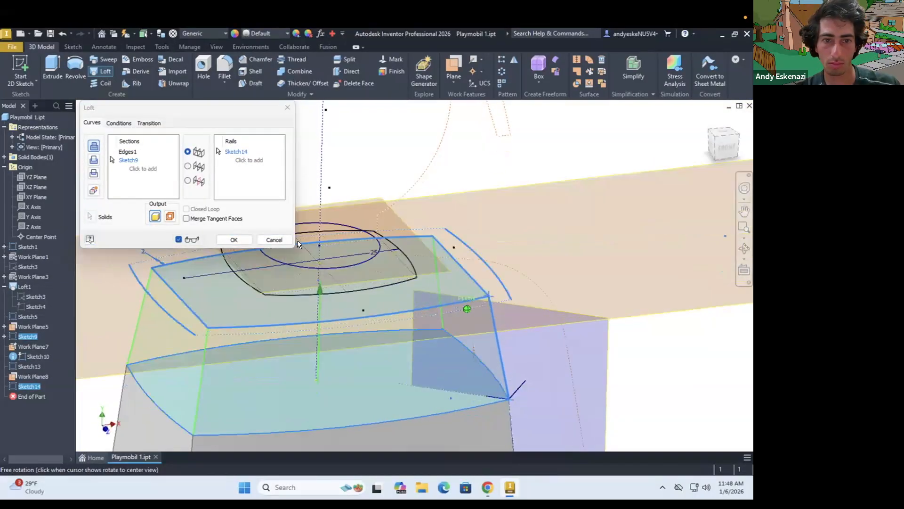
pyautogui.rightClick(416, 292)
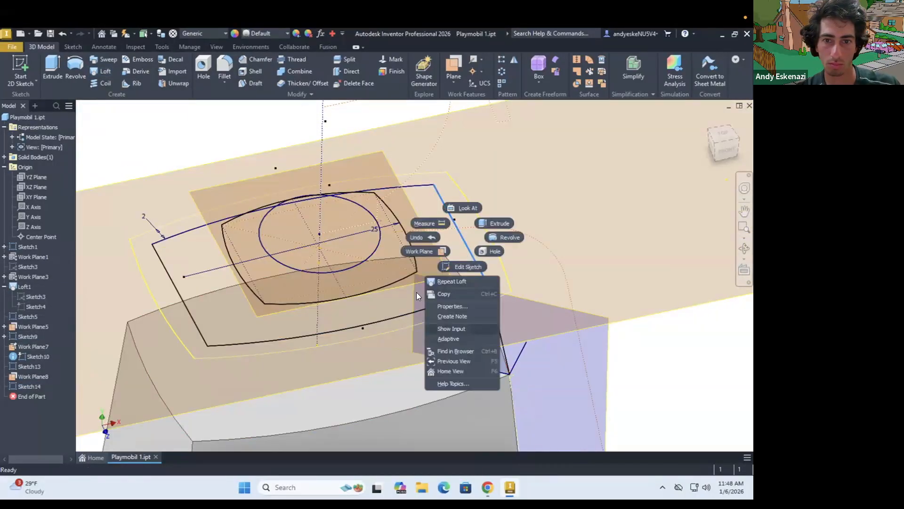
pyautogui.rightClick(39, 297)
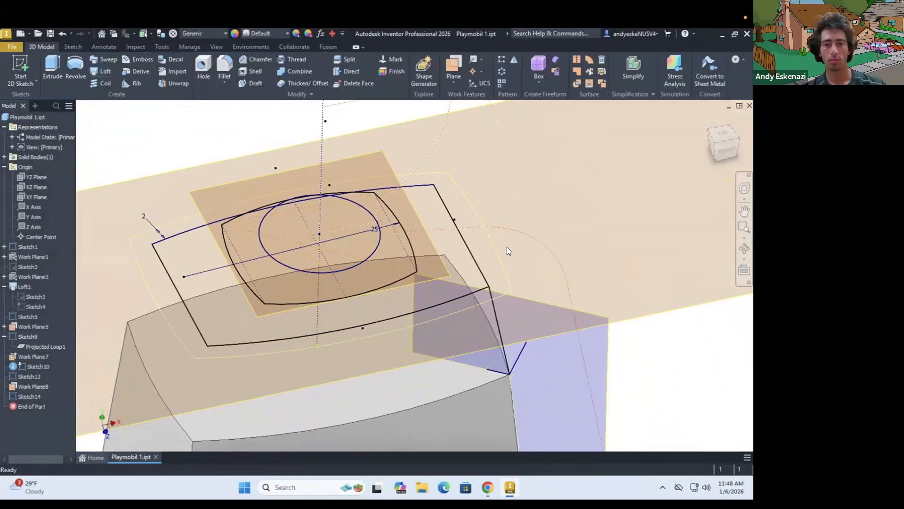
# Loft from the torso's top face to the shoulder section, using the guide arc sketch as a rail
pyautogui.click(112, 74)
pyautogui.click(436, 303)
pyautogui.click(161, 397)
pyautogui.click(249, 151)
pyautogui.click(32, 396)
pyautogui.moveTo(358, 399)
pyautogui.keyDown('shift'); pyautogui.mouseDown(button='middle')
pyautogui.moveTo(392, 372)
pyautogui.moveTo(401, 391)
pyautogui.mouseUp(button='middle'); pyautogui.keyUp('shift')
pyautogui.click(234, 240)
# Examine the lofted shoulder from several sides, comparing the railed corner with the other corners
pyautogui.scroll(-3, 492, 375)
pyautogui.keyDown('shift'); pyautogui.moveTo(493, 375); pyautogui.dragTo(442, 340, button='middle'); pyautogui.keyUp('shift')
pyautogui.scroll(4, 347, 329)
pyautogui.scroll(5, 501, 343)
pyautogui.keyDown('shift'); pyautogui.moveTo(500, 343); pyautogui.dragTo(329, 360, button='middle'); pyautogui.keyUp('shift')
pyautogui.scroll(-4, 549, 362)
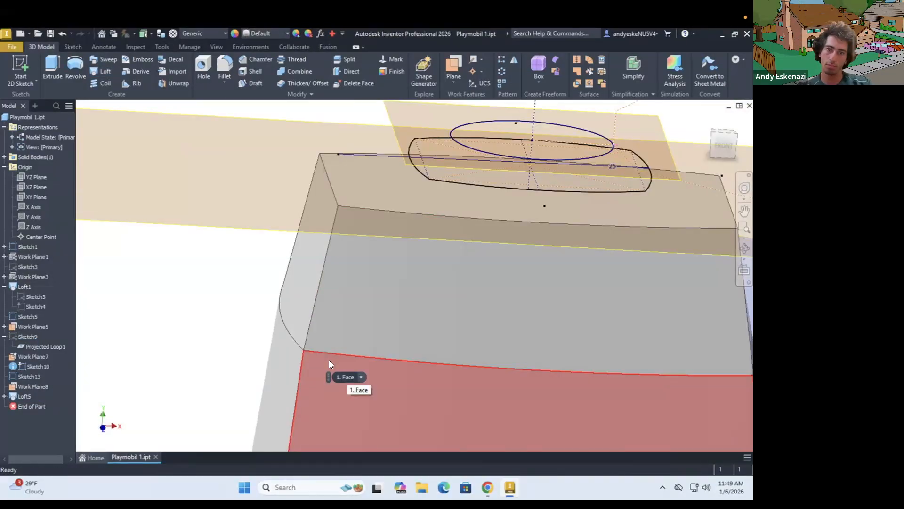
pyautogui.scroll(-5, 363, 355)
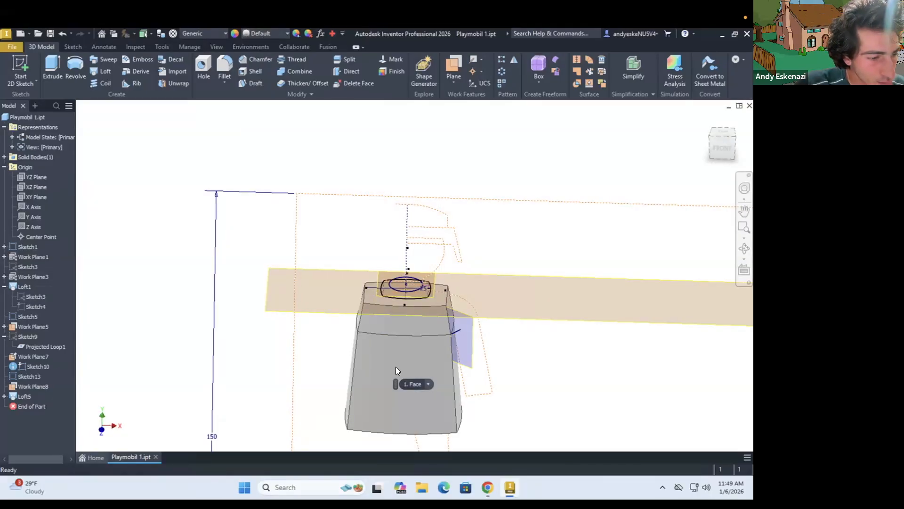
pyautogui.scroll(-3, 395, 366)
pyautogui.keyDown('shift'); pyautogui.moveTo(396, 367); pyautogui.dragTo(360, 338, button='middle'); pyautogui.keyUp('shift')
pyautogui.scroll(3, 404, 266)
pyautogui.scroll(-3, 404, 267)
pyautogui.scroll(3, 360, 338)
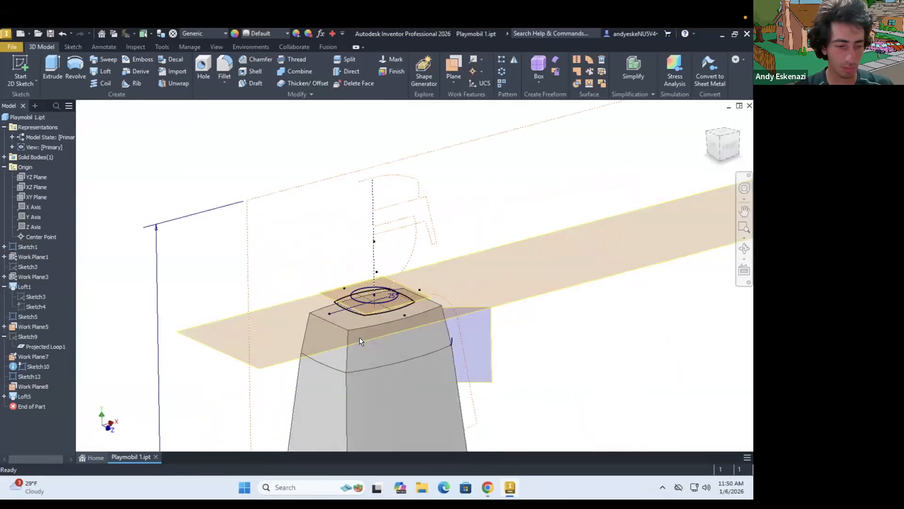
pyautogui.scroll(3, 360, 357)
pyautogui.scroll(-3, 360, 357)
# Delete the hem-to-armpit loft along with the features that depend on it
pyautogui.rightClick(17, 285)
pyautogui.click(40, 317)
pyautogui.scroll(-3, 275, 271)
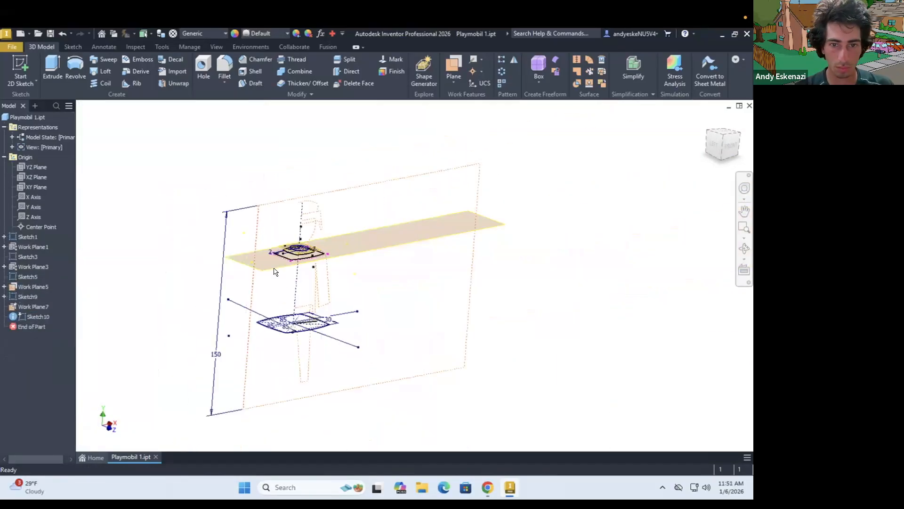
# Loft the torso directly between the shoulder section and the hem profile
pyautogui.scroll(5, 289, 251)
pyautogui.click(104, 72)
pyautogui.click(358, 254)
pyautogui.scroll(-4, 359, 254)
pyautogui.click(343, 342)
pyautogui.click(234, 239)
# Reopen the loft's shoulder section sketch and replace its straight side edges with outward-curving arcs
pyautogui.moveTo(349, 271)
pyautogui.keyDown('shift'); pyautogui.mouseDown(button='middle')
pyautogui.moveTo(474, 230)
pyautogui.moveTo(294, 268)
pyautogui.moveTo(295, 284)
pyautogui.moveTo(408, 215)
pyautogui.mouseUp(button='middle'); pyautogui.keyUp('shift')
pyautogui.scroll(3, 295, 268)
pyautogui.rightClick(29, 307)
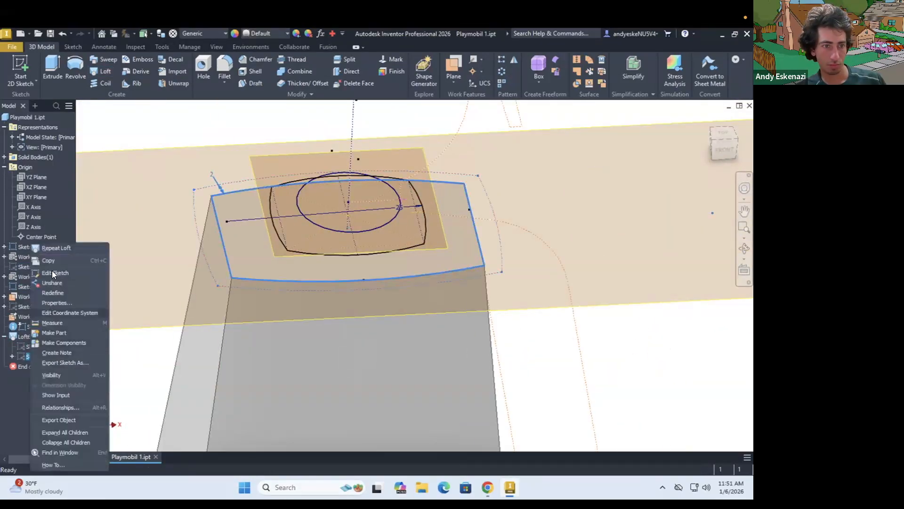
pyautogui.click(53, 272)
pyautogui.click(287, 277)
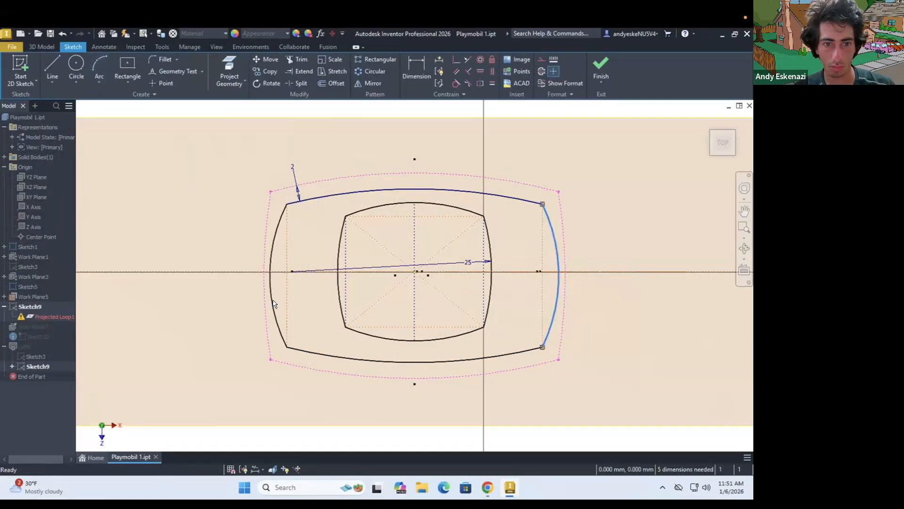
# Undo the section's side arcs and redraw them with a shallower outward bulge, finishing the sketch
pyautogui.scroll(5, 555, 258)
pyautogui.scroll(-4, 557, 298)
pyautogui.click(561, 301)
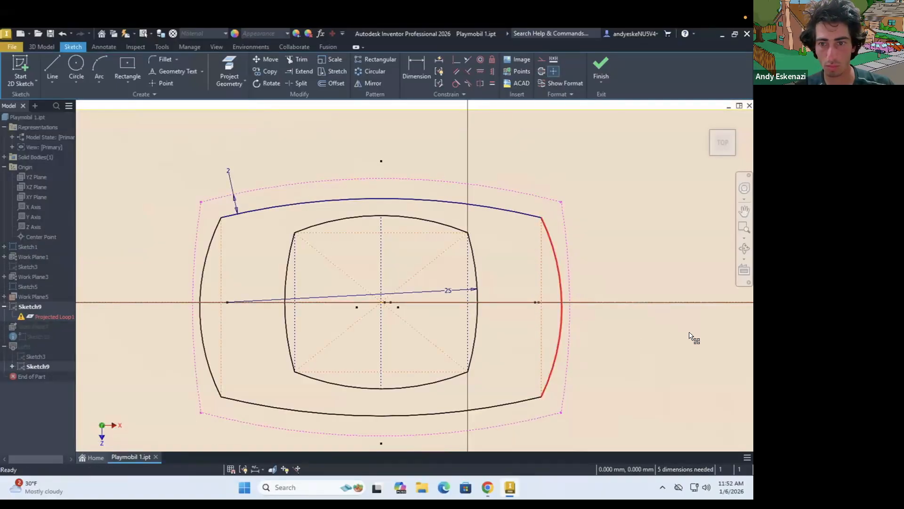
pyautogui.hotkey('ctrl', 'z')
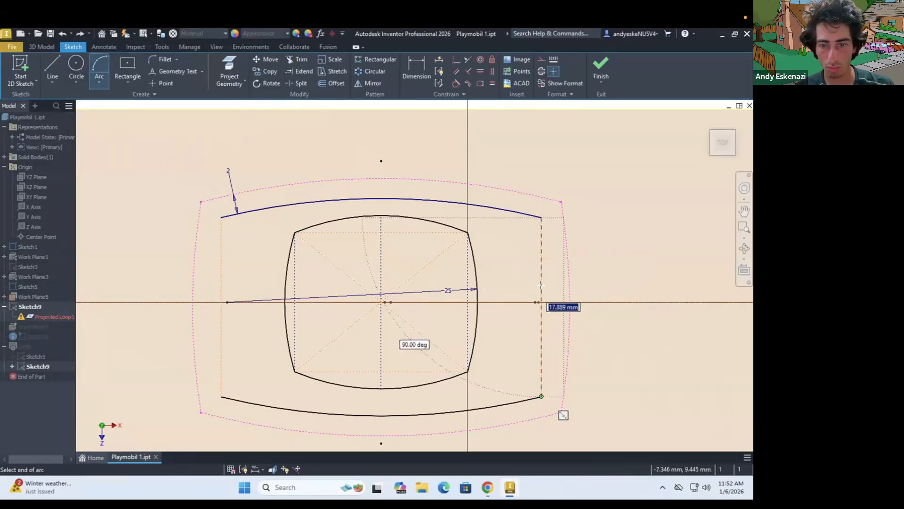
pyautogui.click(541, 288)
pyautogui.scroll(2, 487, 249)
pyautogui.click(600, 69)
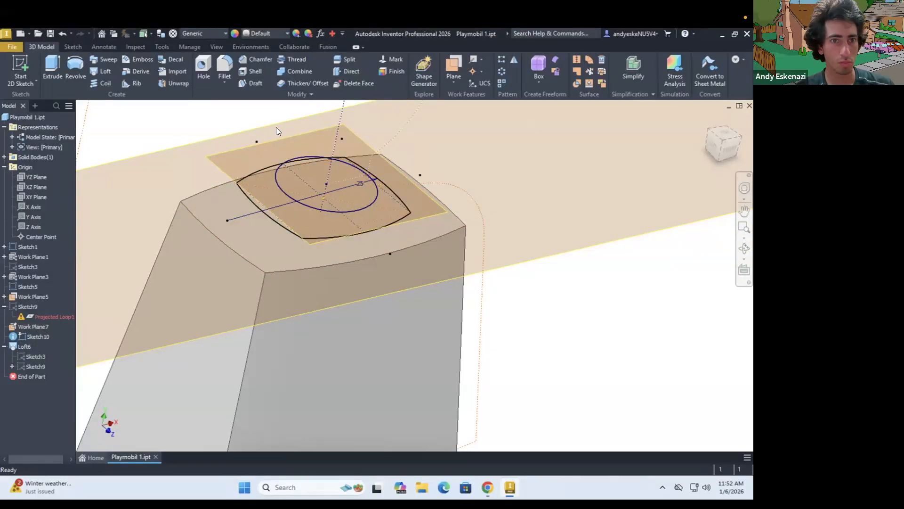
# Loft from the torso's shoulder section up to the neck circle with inward-curving sides
pyautogui.click(101, 71)
pyautogui.click(297, 270)
pyautogui.click(144, 153)
pyautogui.press('Delete')
pyautogui.scroll(2, 323, 309)
pyautogui.click(316, 300)
pyautogui.click(527, 247)
pyautogui.click(546, 303)
pyautogui.moveTo(450, 317)
pyautogui.keyDown('shift'); pyautogui.mouseDown(button='middle')
pyautogui.moveTo(408, 296)
pyautogui.moveTo(414, 325)
pyautogui.mouseUp(button='middle'); pyautogui.keyUp('shift')
pyautogui.click(235, 242)
pyautogui.moveTo(352, 316)
pyautogui.keyDown('shift'); pyautogui.mouseDown(button='middle')
pyautogui.moveTo(326, 299)
pyautogui.moveTo(326, 288)
pyautogui.mouseUp(button='middle'); pyautogui.keyUp('shift')
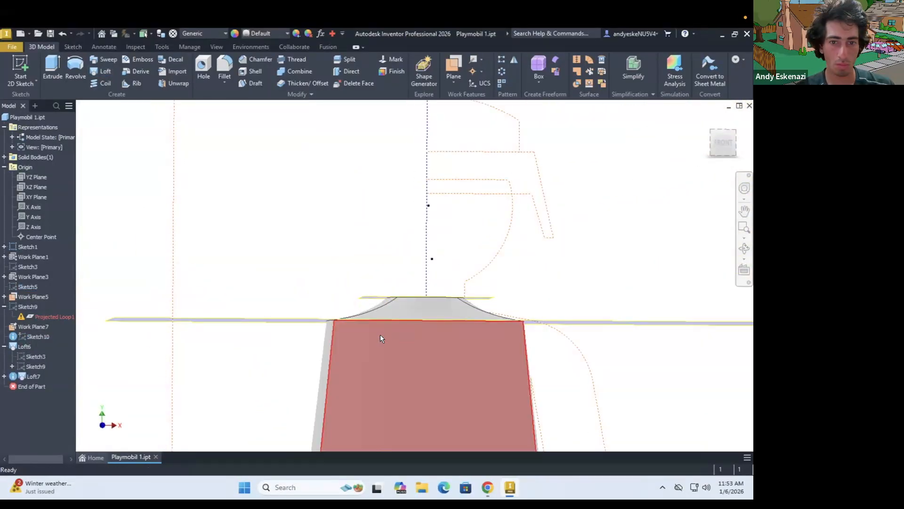
# Fillet the two long edges where the shoulder loft meets the torso with a 4 mm radius
pyautogui.scroll(2, 380, 334)
pyautogui.keyDown('shift'); pyautogui.moveTo(380, 325); pyautogui.dragTo(377, 351, button='middle'); pyautogui.keyUp('shift')
pyautogui.click(225, 69)
pyautogui.click(265, 303)
pyautogui.keyDown('shift'); pyautogui.moveTo(248, 312); pyautogui.dragTo(306, 314, button='middle'); pyautogui.keyUp('shift')
pyautogui.write('4')
pyautogui.scroll(-5, 386, 313)
pyautogui.keyDown('shift'); pyautogui.moveTo(385, 313); pyautogui.dragTo(459, 406, button='middle'); pyautogui.keyUp('shift')
pyautogui.click(473, 388)
pyautogui.scroll(4, 459, 391)
pyautogui.click(111, 189)
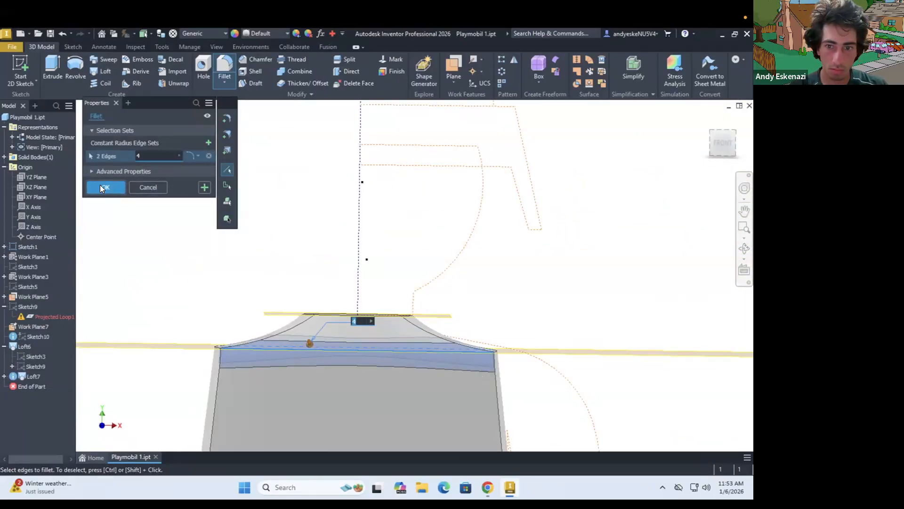
pyautogui.scroll(-3, 295, 274)
pyautogui.keyDown('shift'); pyautogui.moveTo(295, 275); pyautogui.dragTo(320, 263, button='middle'); pyautogui.keyUp('shift')
pyautogui.scroll(4, 253, 275)
pyautogui.keyDown('shift'); pyautogui.moveTo(253, 274); pyautogui.dragTo(579, 335, button='middle'); pyautogui.keyUp('shift')
pyautogui.scroll(-2, 329, 285)
pyautogui.scroll(-3, 509, 301)
pyautogui.scroll(2, 509, 301)
pyautogui.click(224, 67)
pyautogui.click(368, 325)
pyautogui.keyDown('shift'); pyautogui.moveTo(303, 341); pyautogui.dragTo(346, 359, button='middle'); pyautogui.keyUp('shift')
pyautogui.scroll(4, 257, 362)
pyautogui.press('Escape')
# Fillet the torso's vertical corner edges
pyautogui.click(224, 67)
pyautogui.click(372, 390)
pyautogui.click(394, 382)
pyautogui.click(142, 424)
pyautogui.keyDown('shift'); pyautogui.moveTo(164, 411); pyautogui.dragTo(214, 418, button='middle'); pyautogui.keyUp('shift')
pyautogui.press('Return')
# Reopen the shoulder section's sketch and try deleting the constraints on its geometry
pyautogui.scroll(-5, 222, 295)
pyautogui.keyDown('shift'); pyautogui.moveTo(199, 373); pyautogui.dragTo(195, 304, button='middle'); pyautogui.keyUp('shift')
pyautogui.scroll(5, 234, 277)
pyautogui.keyDown('shift'); pyautogui.moveTo(233, 277); pyautogui.dragTo(305, 318, button='middle'); pyautogui.keyUp('shift')
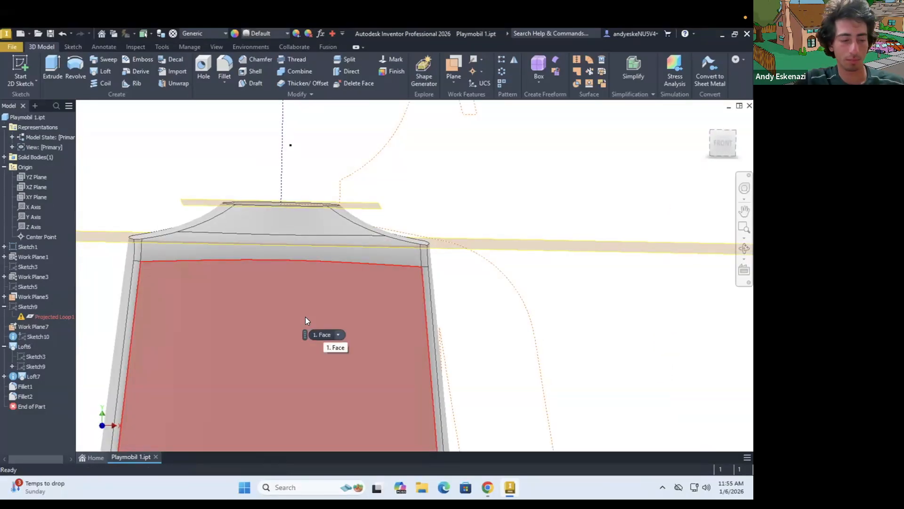
pyautogui.keyDown('shift'); pyautogui.moveTo(403, 288); pyautogui.dragTo(321, 198, button='middle'); pyautogui.keyUp('shift')
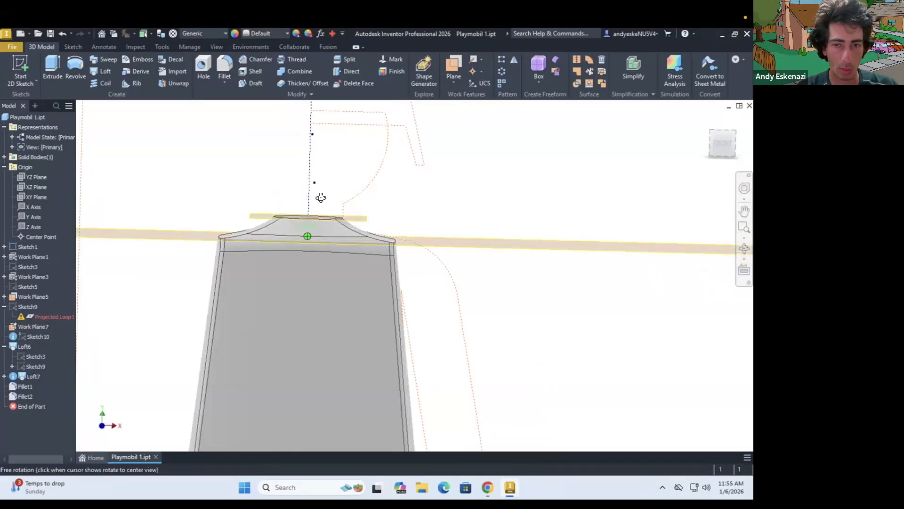
pyautogui.scroll(3, 321, 198)
pyautogui.rightClick(18, 316)
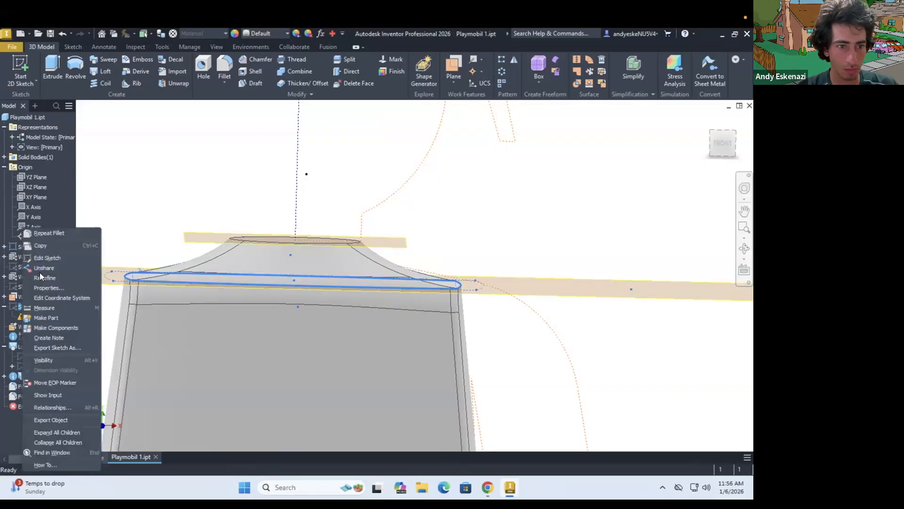
pyautogui.click(49, 259)
pyautogui.rightClick(365, 397)
pyautogui.click(351, 225)
pyautogui.hotkey('ctrl', 'z')
pyautogui.rightClick(362, 394)
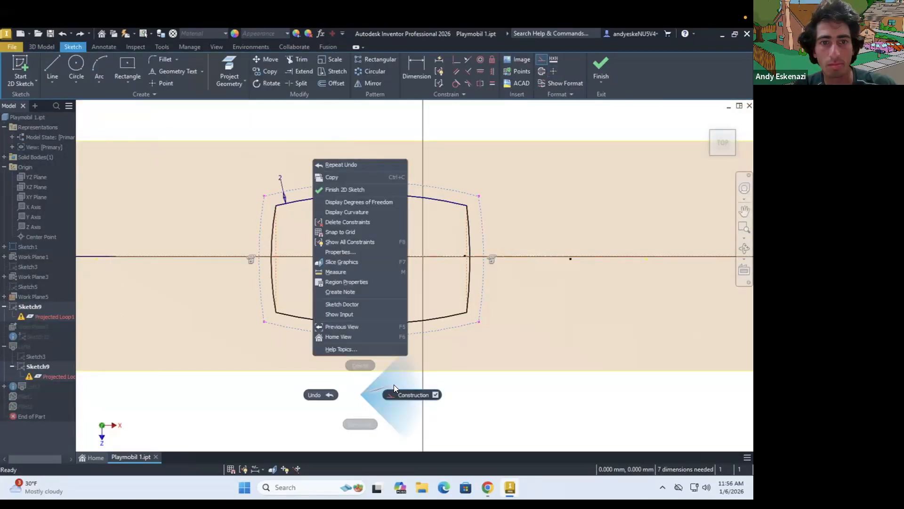
pyautogui.click(264, 207)
pyautogui.rightClick(482, 238)
pyautogui.click(459, 267)
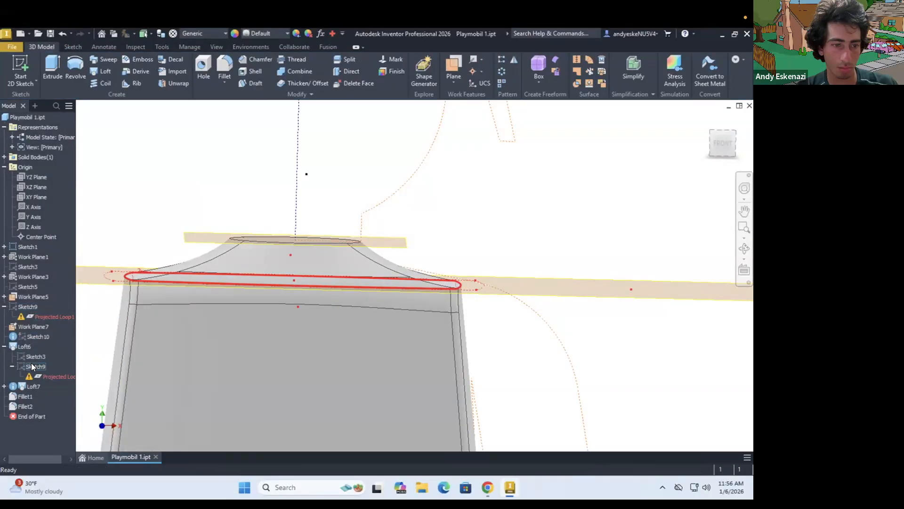
pyautogui.rightClick(28, 308)
pyautogui.click(43, 256)
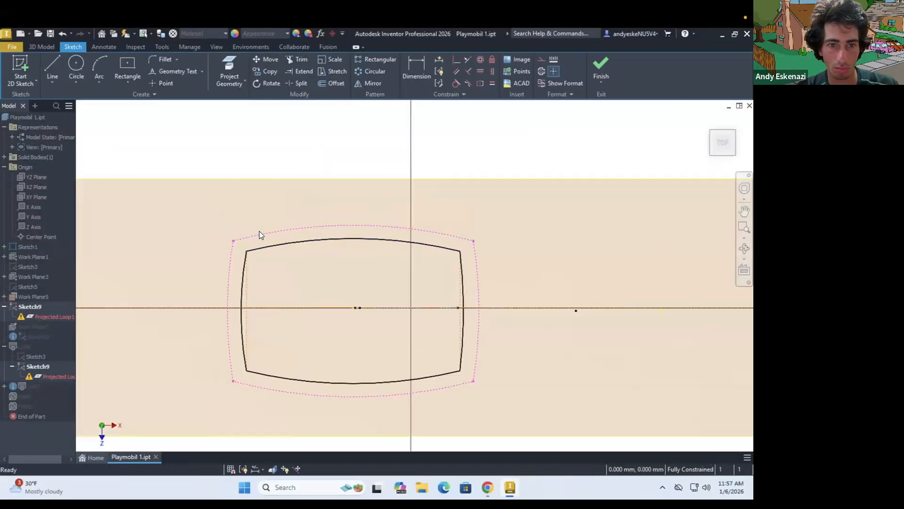
pyautogui.click(601, 68)
# Delete both torso lofts with their fillets, along with the old shoulder section sketch
pyautogui.rightClick(29, 388)
pyautogui.click(47, 379)
pyautogui.rightClick(22, 344)
pyautogui.click(42, 336)
pyautogui.keyDown('shift'); pyautogui.moveTo(303, 297); pyautogui.dragTo(343, 299, button='middle'); pyautogui.keyUp('shift')
pyautogui.scroll(-4, 406, 389)
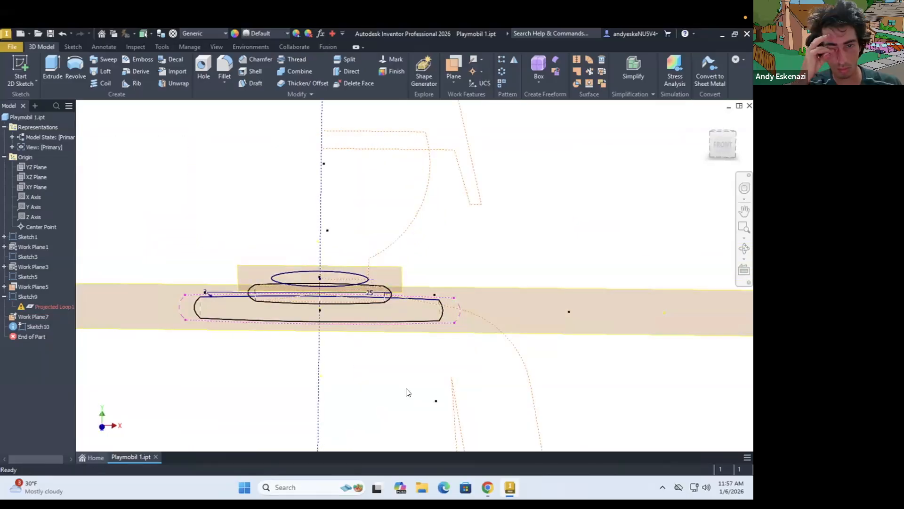
pyautogui.keyDown('shift'); pyautogui.moveTo(408, 393); pyautogui.dragTo(420, 255, button='middle'); pyautogui.keyUp('shift')
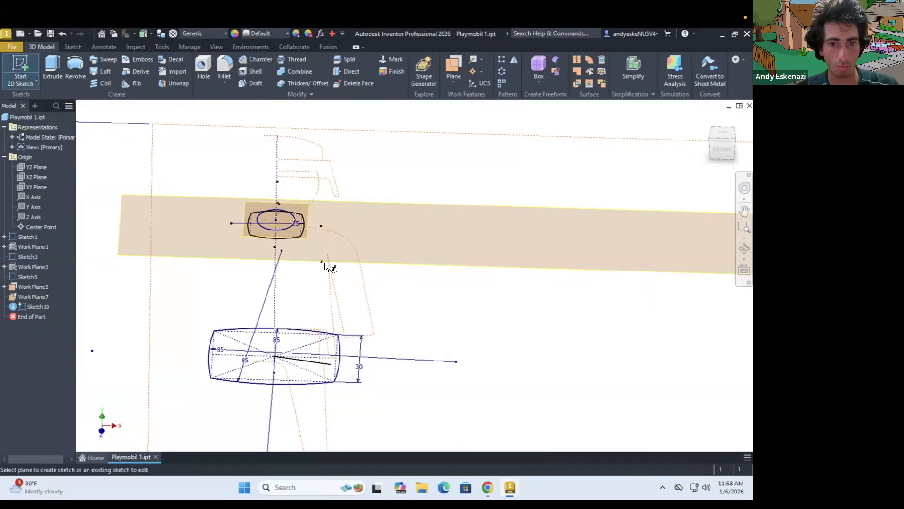
# Start a new sketch on the shoulder work plane and draw a construction rectangle from its centre on the body's axis
pyautogui.click(21, 71)
pyautogui.keyDown('shift'); pyautogui.moveTo(351, 260); pyautogui.dragTo(389, 259, button='middle'); pyautogui.keyUp('shift')
pyautogui.scroll(4, 382, 234)
pyautogui.scroll(-7, 370, 213)
pyautogui.click(128, 66)
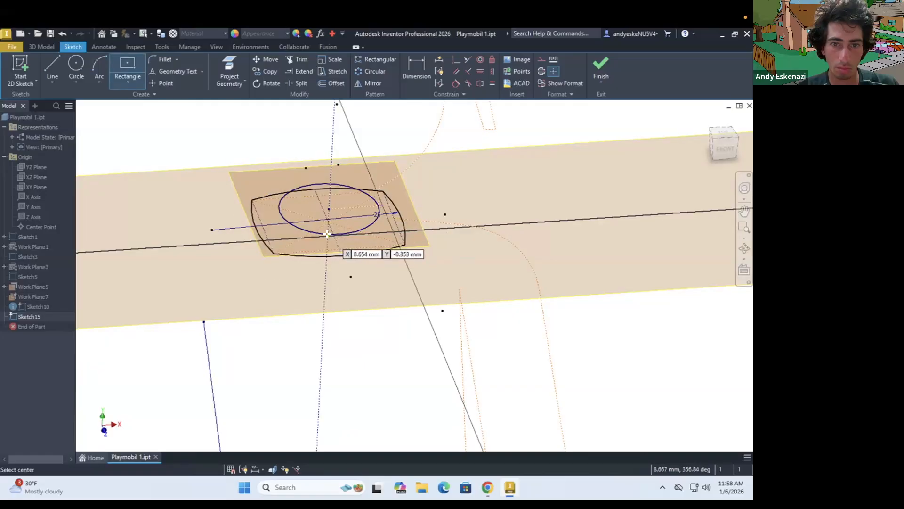
pyautogui.click(327, 234)
pyautogui.click(491, 286)
pyautogui.scroll(5, 420, 223)
pyautogui.press('Escape')
# Dimension the construction rectangle to 35 mm wide, with its long edge 11 mm from the horizontal axis
pyautogui.keyDown('shift'); pyautogui.moveTo(420, 223); pyautogui.dragTo(424, 264, button='middle'); pyautogui.keyUp('shift')
pyautogui.moveTo(537, 244)
pyautogui.keyDown('shift'); pyautogui.mouseDown(button='middle')
pyautogui.moveTo(557, 265)
pyautogui.moveTo(499, 268)
pyautogui.mouseUp(button='middle'); pyautogui.keyUp('shift')
pyautogui.press('d')
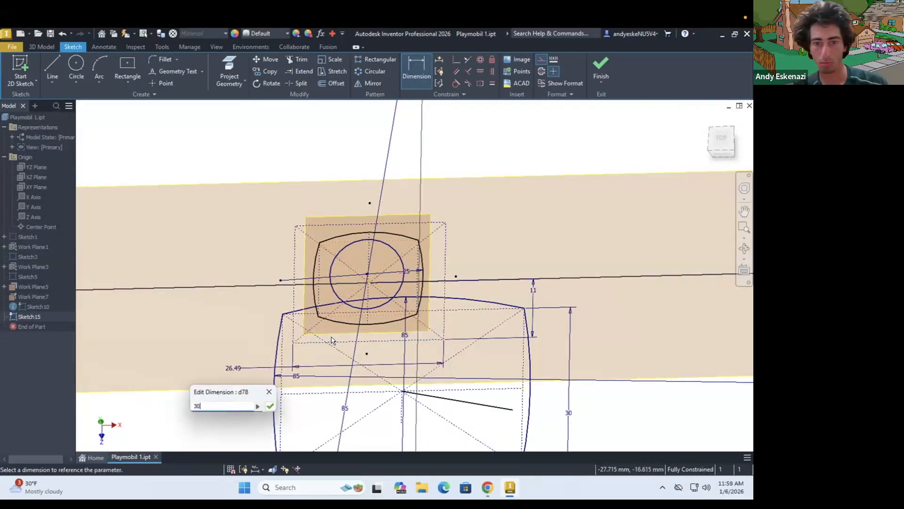
pyautogui.press('Return')
pyautogui.keyDown('shift'); pyautogui.moveTo(332, 340); pyautogui.dragTo(344, 316, button='middle'); pyautogui.keyUp('shift')
pyautogui.write('35')
pyautogui.press('Return')
pyautogui.press('Escape')
# Draw an arc between the two corners of the rectangle's short side
pyautogui.scroll(4, 378, 235)
pyautogui.keyDown('shift'); pyautogui.moveTo(379, 236); pyautogui.dragTo(379, 259, button='middle'); pyautogui.keyUp('shift')
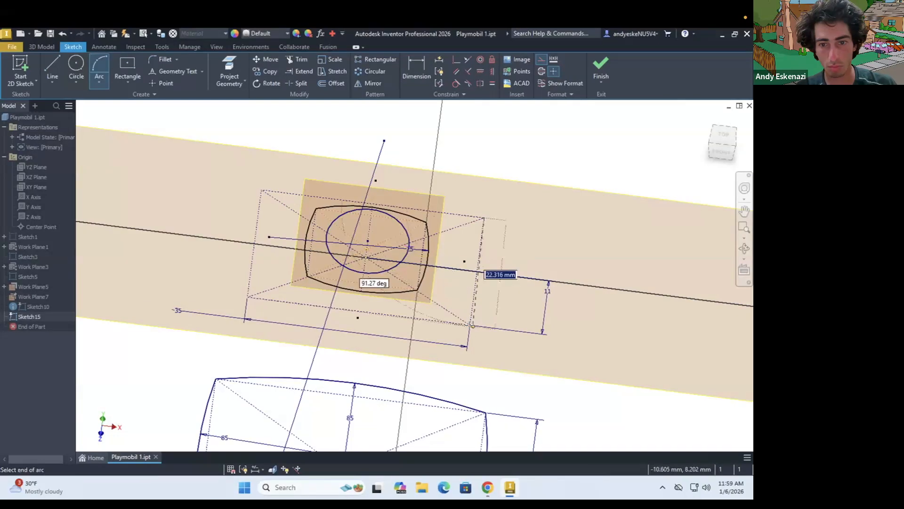
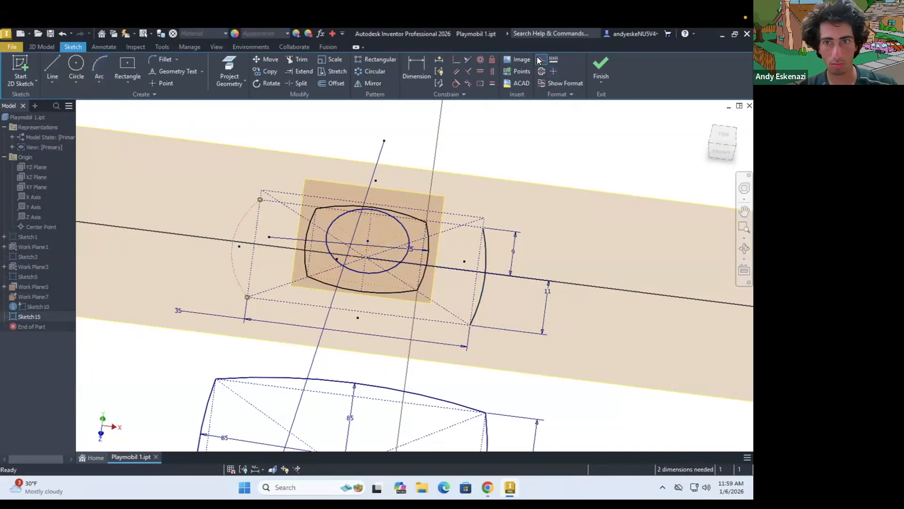
# Close the shoulder section with arcs between the construction rectangle's remaining corners and finish the sketch
pyautogui.scroll(5, 270, 193)
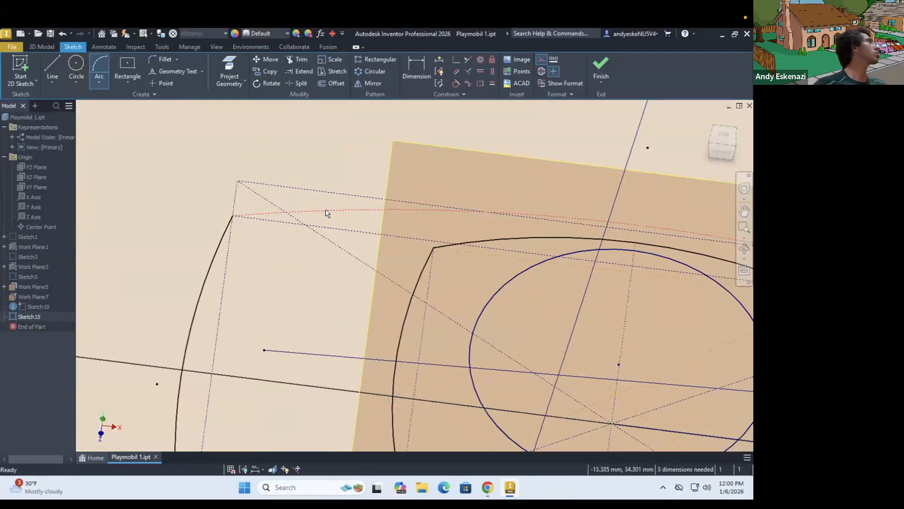
pyautogui.scroll(-5, 325, 292)
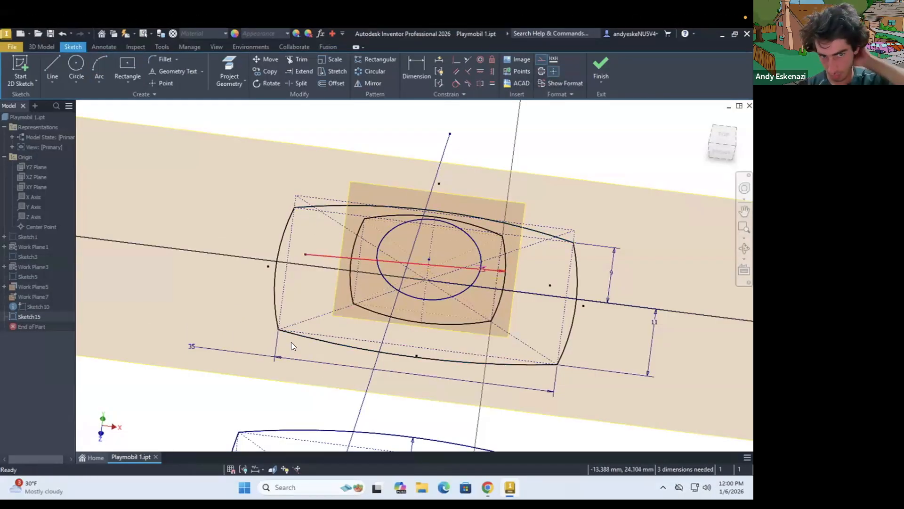
pyautogui.click(601, 64)
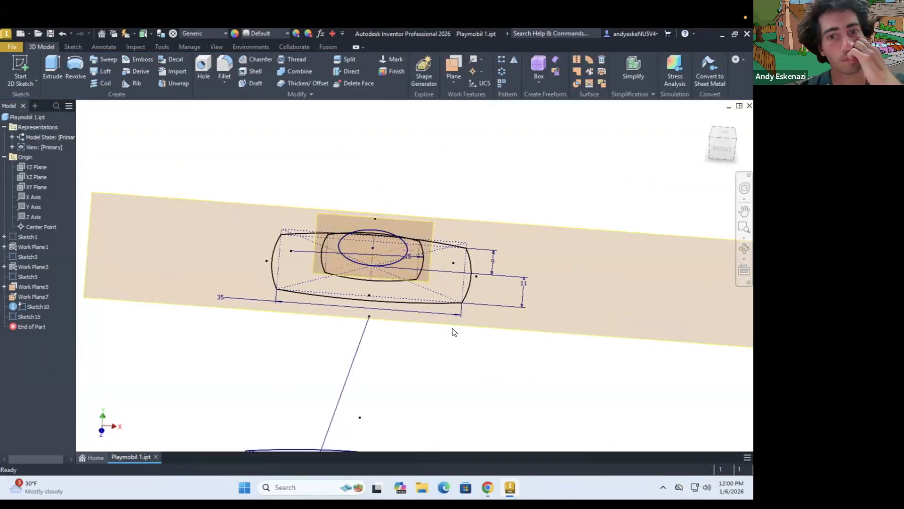
# Try to loft the shoulder section to the neck section and on to the neck circle
pyautogui.click(102, 71)
pyautogui.click(346, 249)
pyautogui.click(344, 248)
pyautogui.click(234, 240)
pyautogui.moveTo(367, 276)
pyautogui.keyDown('shift'); pyautogui.mouseDown(button='middle')
pyautogui.moveTo(368, 262)
pyautogui.moveTo(369, 277)
pyautogui.mouseUp(button='middle'); pyautogui.keyUp('shift')
pyautogui.scroll(-3, 370, 270)
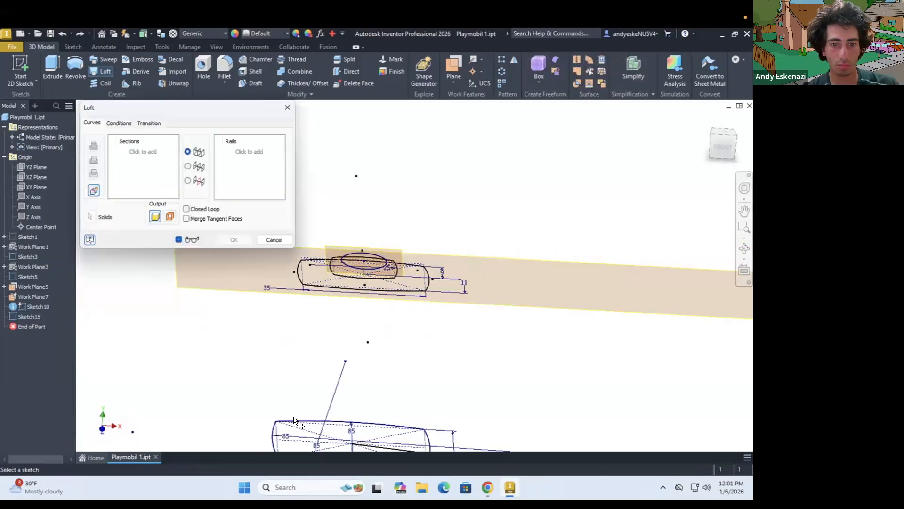
# Try a single loft through the base, shoulder and neck sections up to the neck circle
pyautogui.scroll(3, 375, 282)
pyautogui.scroll(-3, 365, 268)
pyautogui.scroll(3, 398, 297)
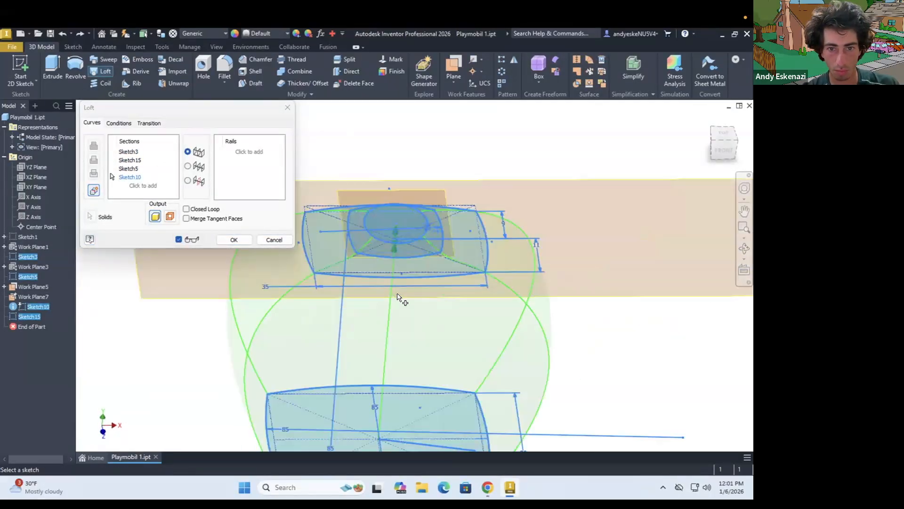
pyautogui.press('Escape')
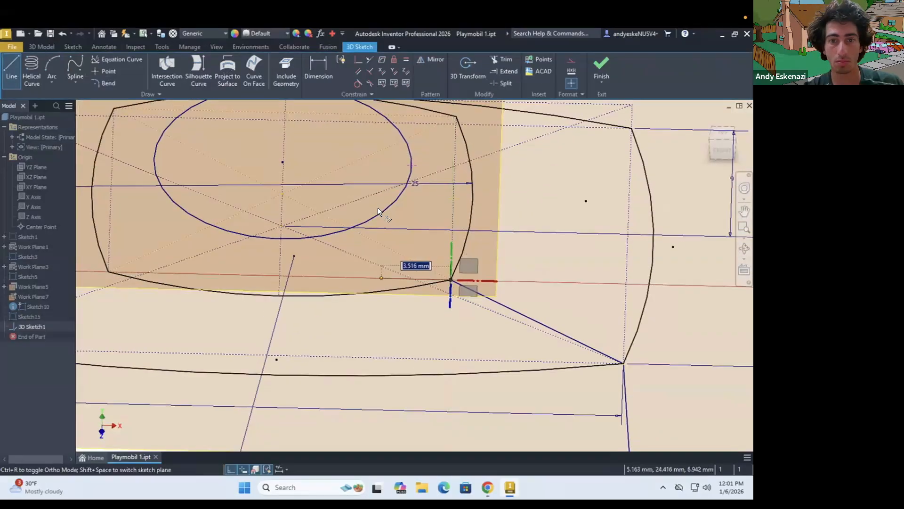
# Draw connected 3D sketch lines linking the base, shoulder and neck section corners to the neck circle
pyautogui.scroll(-4, 398, 221)
pyautogui.moveTo(397, 220)
pyautogui.keyDown('shift'); pyautogui.mouseDown(button='middle')
pyautogui.moveTo(402, 161)
pyautogui.moveTo(397, 212)
pyautogui.mouseUp(button='middle'); pyautogui.keyUp('shift')
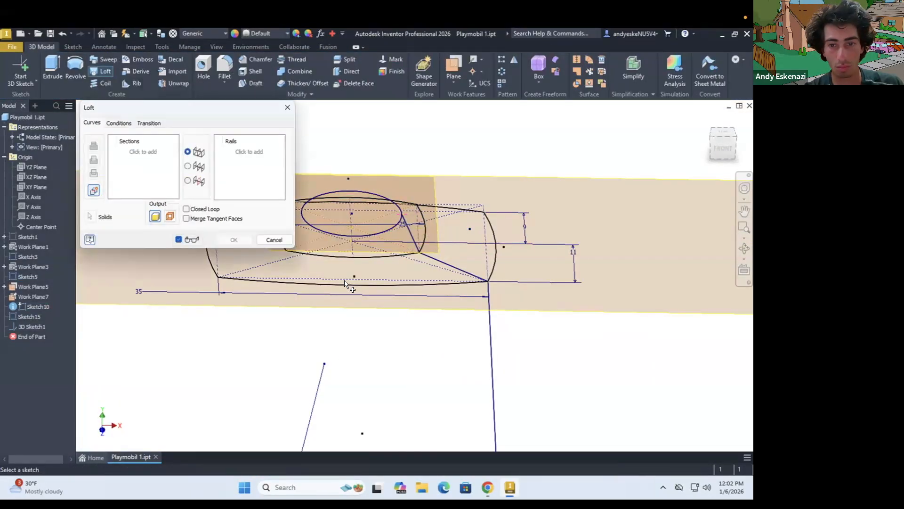
pyautogui.scroll(-5, 346, 284)
# Try to loft the torso sections with the 3D sketch lines as rails, and delete the 3D sketch
pyautogui.click(344, 391)
pyautogui.click(360, 265)
pyautogui.scroll(5, 349, 265)
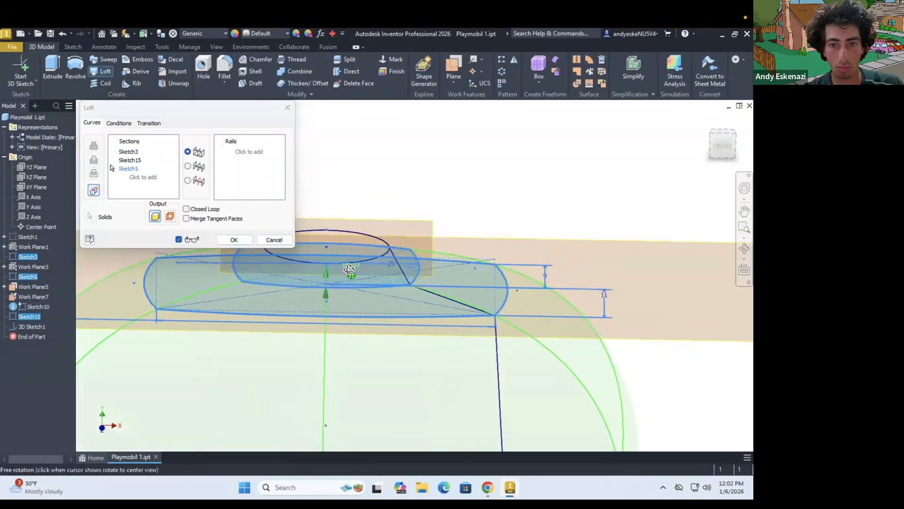
pyautogui.click(347, 259)
pyautogui.click(248, 152)
pyautogui.press('Escape')
pyautogui.rightClick(32, 326)
pyautogui.click(51, 350)
# Try to loft upward from the shoulder section through the neck section, and undo the loft
pyautogui.scroll(-3, 304, 292)
pyautogui.click(101, 72)
pyautogui.click(377, 292)
pyautogui.scroll(4, 362, 280)
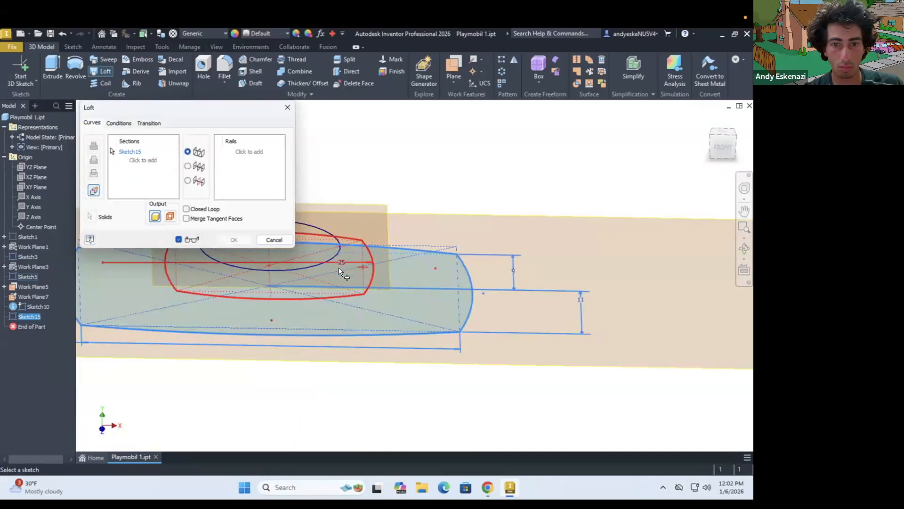
pyautogui.click(338, 267)
pyautogui.click(328, 254)
pyautogui.click(234, 240)
pyautogui.hotkey('ctrl', 'z')
# Loft the torso body from the base section to the shoulder section
pyautogui.click(101, 71)
pyautogui.scroll(-5, 453, 336)
pyautogui.click(451, 398)
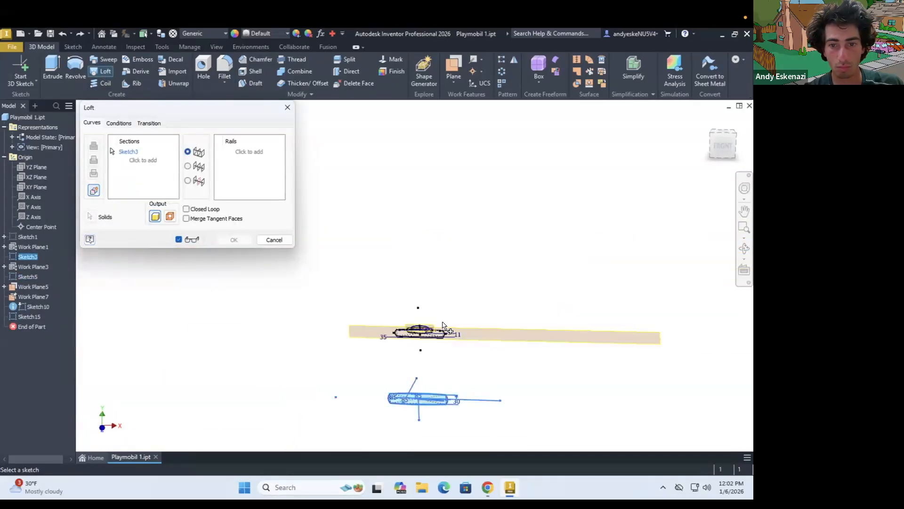
pyautogui.scroll(5, 452, 322)
pyautogui.click(453, 380)
pyautogui.click(234, 239)
# Loft the shoulder section to the neck section, and the neck section to the neck circle
pyautogui.click(101, 71)
pyautogui.click(455, 401)
pyautogui.click(234, 239)
pyautogui.click(100, 71)
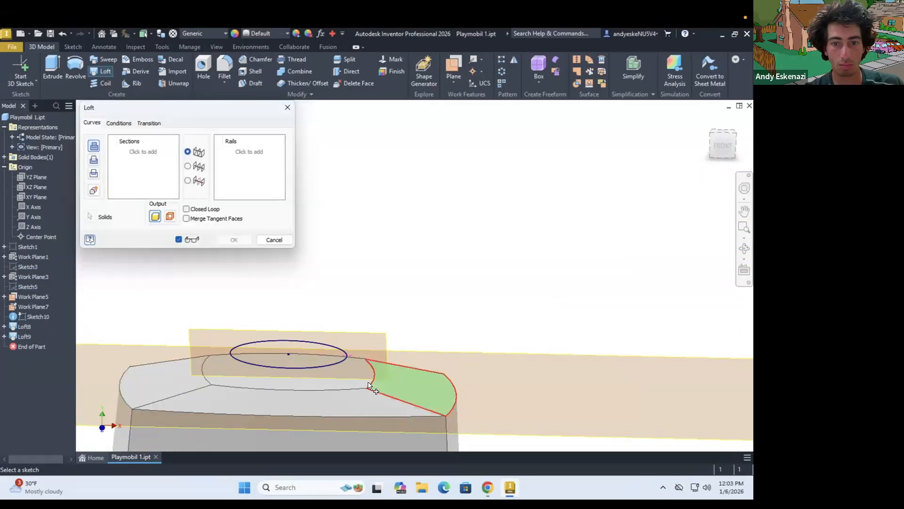
pyautogui.click(346, 356)
pyautogui.click(234, 239)
# Fillet the four edges around the top of the torso at the shoulder with a 4 mm radius
pyautogui.click(224, 66)
pyautogui.click(409, 370)
pyautogui.keyDown('shift'); pyautogui.moveTo(409, 369); pyautogui.dragTo(409, 398, button='middle'); pyautogui.keyUp('shift')
pyautogui.scroll(-5, 420, 362)
pyautogui.click(343, 382)
pyautogui.scroll(4, 390, 377)
pyautogui.moveTo(142, 156); pyautogui.dragTo(123, 156)
pyautogui.write('4')
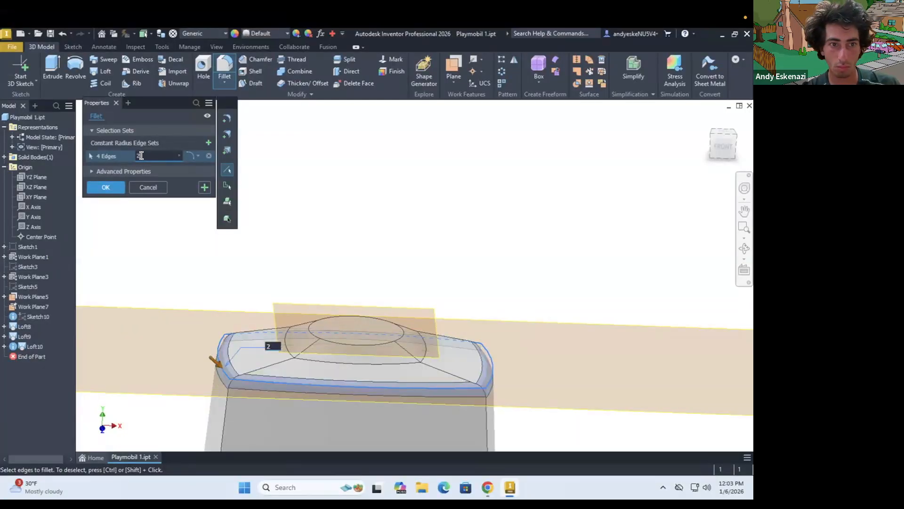
pyautogui.click(105, 187)
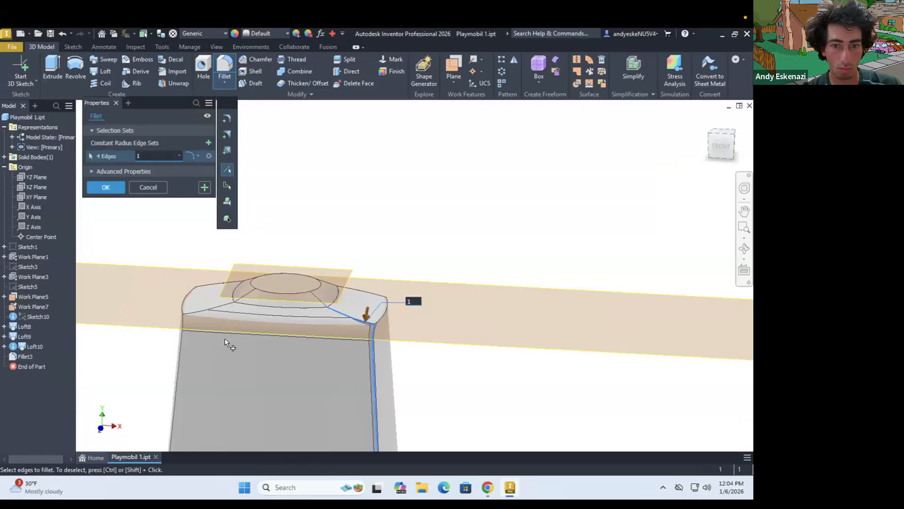
# Fillet the torso's four vertical corner edges with a 2 mm radius
pyautogui.scroll(5, 335, 324)
pyautogui.press('Escape')
pyautogui.click(224, 66)
pyautogui.click(503, 380)
pyautogui.click(346, 401)
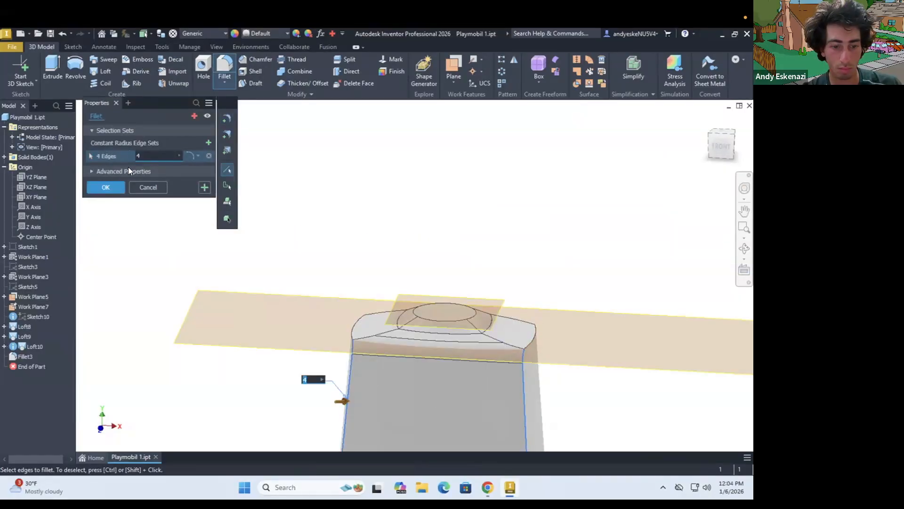
pyautogui.keyDown('shift'); pyautogui.moveTo(329, 301); pyautogui.dragTo(386, 348, button='middle'); pyautogui.keyUp('shift')
pyautogui.moveTo(142, 156); pyautogui.dragTo(135, 154)
pyautogui.write('2')
pyautogui.moveTo(360, 345)
pyautogui.keyDown('shift'); pyautogui.mouseDown(button='middle')
pyautogui.moveTo(329, 333)
pyautogui.moveTo(360, 250)
pyautogui.moveTo(268, 263)
pyautogui.moveTo(295, 221)
pyautogui.moveTo(505, 237)
pyautogui.moveTo(389, 247)
pyautogui.moveTo(382, 271)
pyautogui.moveTo(360, 241)
pyautogui.moveTo(481, 244)
pyautogui.moveTo(469, 260)
pyautogui.moveTo(466, 320)
pyautogui.mouseUp(button='middle'); pyautogui.keyUp('shift')
pyautogui.press('Return')
# Hide the shoulder and neck work planes
pyautogui.scroll(-3, 360, 250)
pyautogui.scroll(4, 296, 249)
pyautogui.scroll(-4, 296, 220)
pyautogui.click(32, 307)
pyautogui.keyDown('ctrl'); pyautogui.click(31, 297); pyautogui.keyUp('ctrl')
pyautogui.rightClick(31, 297)
pyautogui.click(52, 358)
# Create a work plane offset from the YZ plane beyond the torso's side, and add an empty sketch on it
pyautogui.click(28, 88)
pyautogui.click(454, 81)
pyautogui.click(488, 122)
pyautogui.click(36, 177)
pyautogui.scroll(-3, 340, 257)
pyautogui.write('15')
pyautogui.press('Return')
pyautogui.click(25, 78)
pyautogui.scroll(4, 387, 231)
pyautogui.click(599, 78)
# Sketch a centre rectangle on the neck's top plane, straddling the torso's side on the X axis, with its long side 12 mm
pyautogui.click(21, 71)
pyautogui.click(367, 342)
pyautogui.click(127, 72)
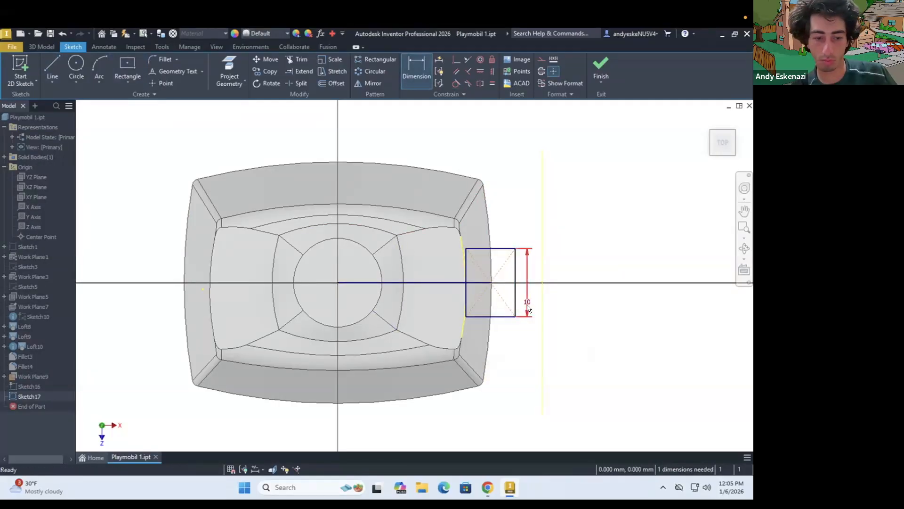
pyautogui.scroll(-4, 497, 241)
pyautogui.keyDown('shift'); pyautogui.moveTo(485, 341); pyautogui.dragTo(496, 260, button='middle'); pyautogui.keyUp('shift')
pyautogui.hotkey('ctrl', 'z')
pyautogui.hotkey('ctrl', 'z')
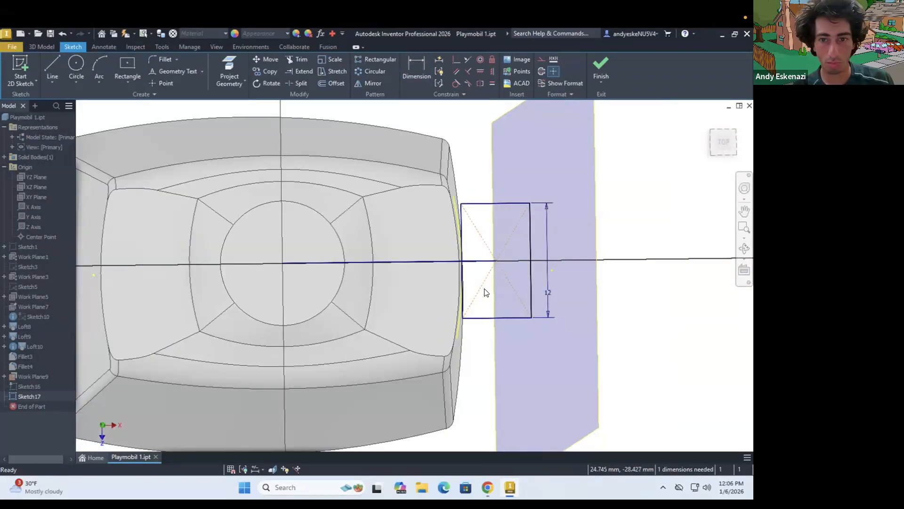
pyautogui.write('12')
pyautogui.press('Return')
pyautogui.press('Escape')
# Cut the rectangle 15 mm down into the torso's side to form the arm recess
pyautogui.moveTo(523, 330); pyautogui.dragTo(456, 320)
pyautogui.press('e')
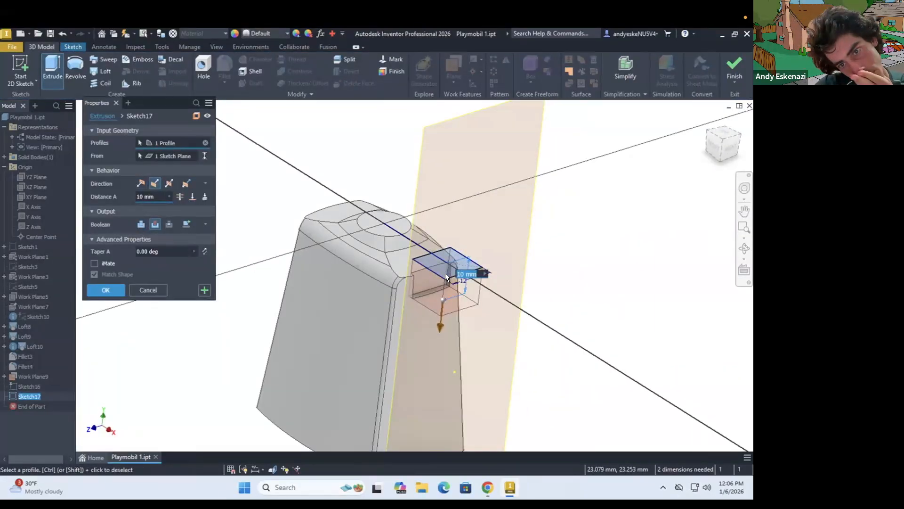
pyautogui.write('12')
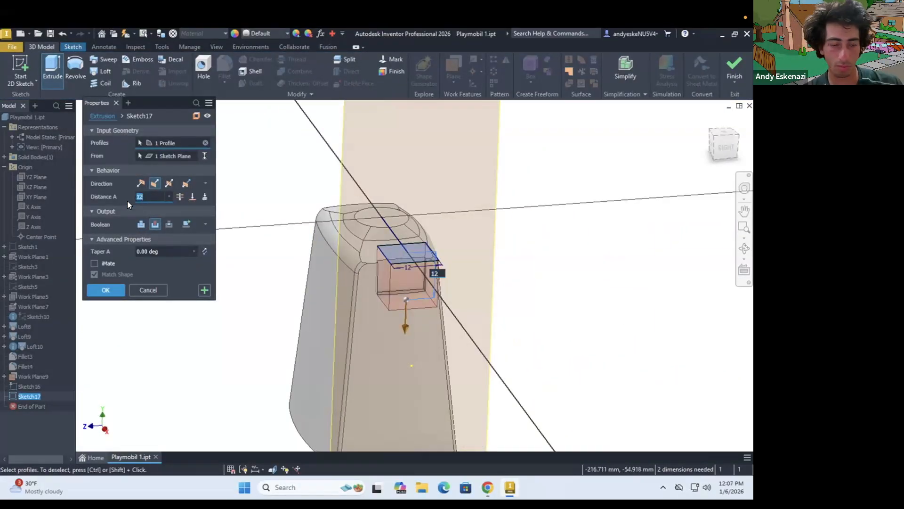
pyautogui.write('15')
pyautogui.press('Return')
# Delete the offset work plane beside the torso
pyautogui.moveTo(301, 283)
pyautogui.keyDown('shift'); pyautogui.mouseDown(button='middle')
pyautogui.moveTo(377, 287)
pyautogui.moveTo(311, 287)
pyautogui.mouseUp(button='middle'); pyautogui.keyUp('shift')
pyautogui.rightClick(20, 376)
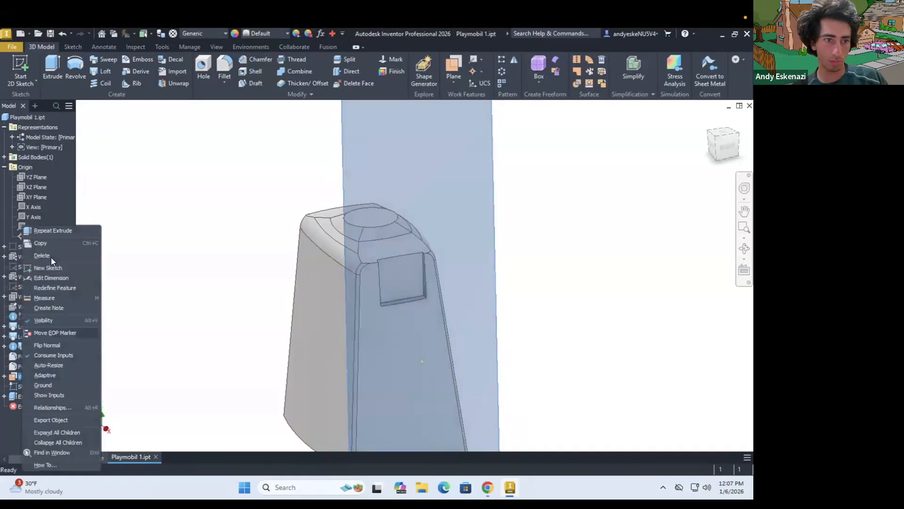
pyautogui.click(51, 257)
# Start a sketch on the arm recess's inner face and finish it without drawing anything
pyautogui.click(21, 67)
pyautogui.click(411, 277)
pyautogui.keyDown('shift'); pyautogui.moveTo(471, 256); pyautogui.dragTo(424, 269, button='middle'); pyautogui.keyUp('shift')
pyautogui.scroll(-3, 425, 269)
pyautogui.click(601, 68)
# Edit the recess cut's sketch, adding a line from the rectangle's inner corner to the nearby shoulder corner
pyautogui.rightClick(34, 377)
pyautogui.click(58, 325)
pyautogui.scroll(-3, 426, 376)
pyautogui.rightClick(420, 301)
pyautogui.click(418, 187)
pyautogui.moveTo(438, 332); pyautogui.dragTo(432, 331)
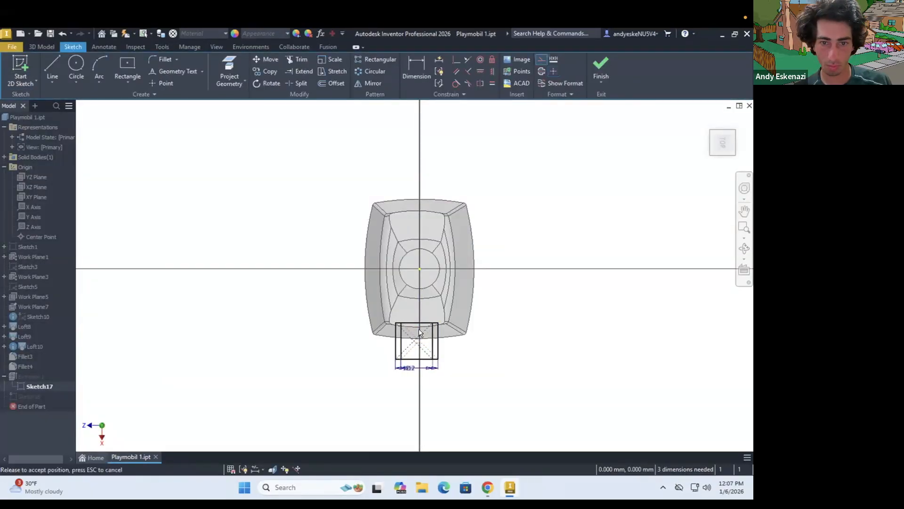
pyautogui.scroll(6, 430, 330)
pyautogui.click(52, 67)
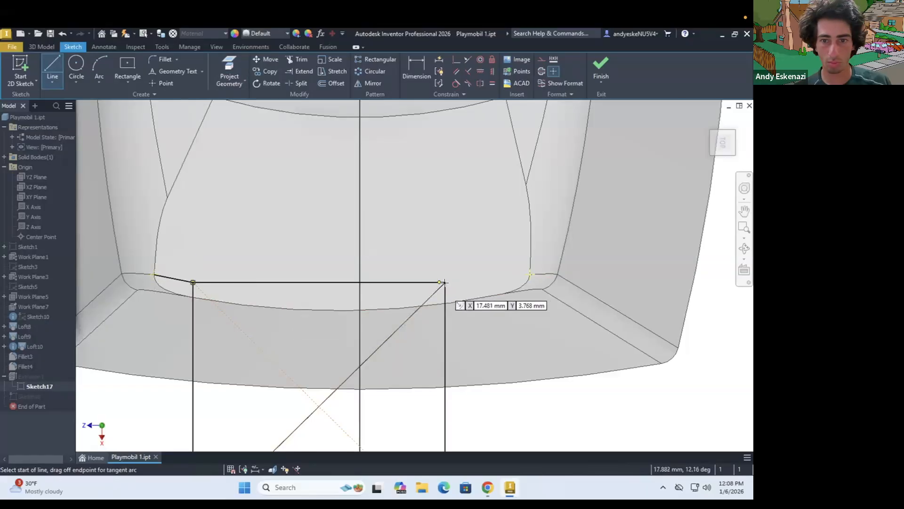
pyautogui.click(601, 69)
# Start a new sketch on the recess's inner face and draw a vertical construction line down its middle
pyautogui.click(21, 67)
pyautogui.click(422, 297)
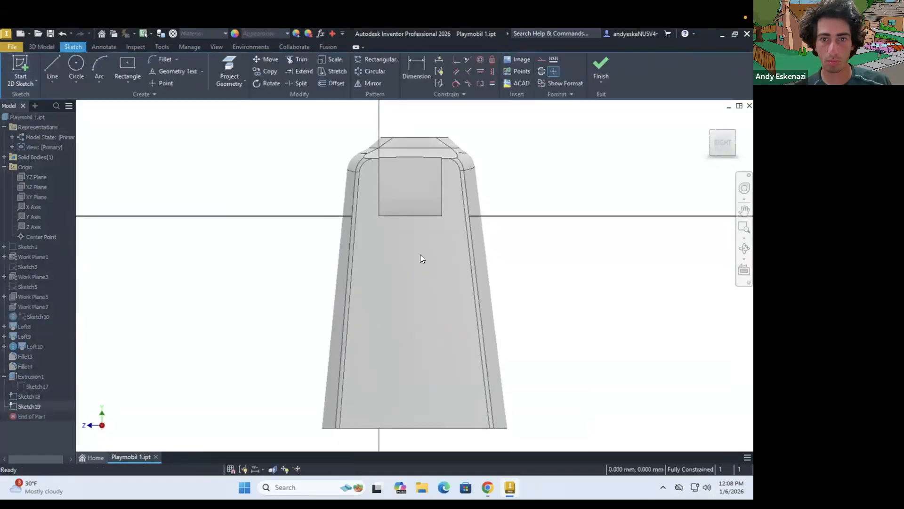
pyautogui.scroll(2, 420, 257)
pyautogui.click(53, 67)
pyautogui.keyDown('shift'); pyautogui.moveTo(414, 220); pyautogui.dragTo(414, 247, button='middle'); pyautogui.keyUp('shift')
pyautogui.click(415, 243)
pyautogui.hotkey('ctrl', 'z')
pyautogui.scroll(4, 414, 278)
pyautogui.keyDown('shift'); pyautogui.moveTo(346, 255); pyautogui.dragTo(341, 352, button='middle'); pyautogui.keyUp('shift')
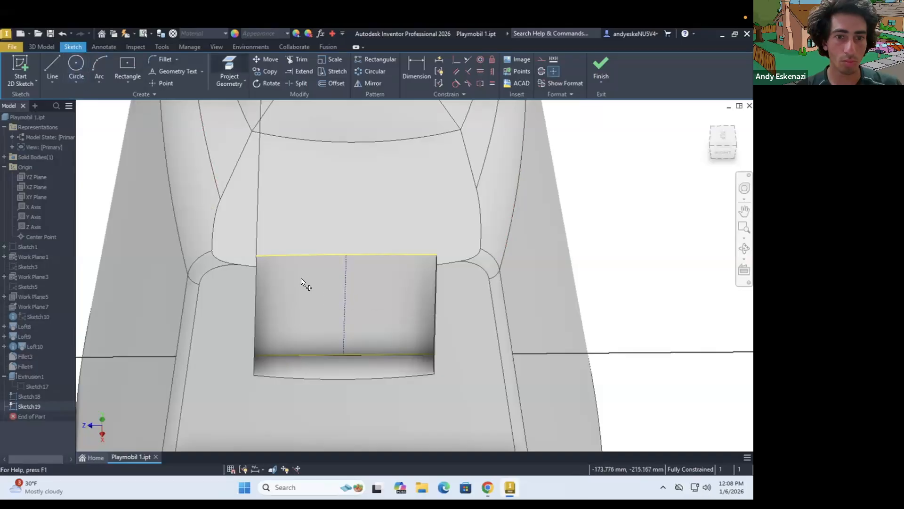
# Draw a circle centred on the construction line's midpoint in the recess and set its diameter to 10 mm
pyautogui.click(356, 272)
pyautogui.press('Escape')
pyautogui.scroll(-3, 355, 272)
pyautogui.keyDown('shift'); pyautogui.moveTo(355, 283); pyautogui.dragTo(363, 260, button='middle'); pyautogui.keyUp('shift')
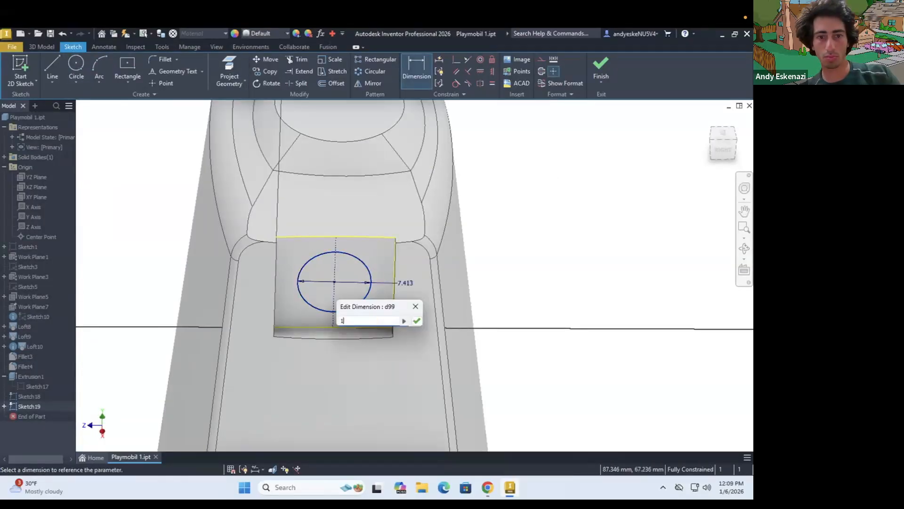
pyautogui.write('0')
pyautogui.press('Return')
# Try to extrude the recess area as a join up to the next surface
pyautogui.scroll(-3, 358, 320)
pyautogui.keyDown('shift'); pyautogui.moveTo(359, 342); pyautogui.dragTo(351, 313, button='middle'); pyautogui.keyUp('shift')
pyautogui.scroll(4, 377, 221)
pyautogui.press('e')
pyautogui.click(323, 228)
pyautogui.click(205, 197)
pyautogui.click(141, 237)
pyautogui.click(141, 184)
pyautogui.press('Escape')
# Try to extrude the area around the circle as a join up to the torso's outer side face
pyautogui.press('e')
pyautogui.click(309, 314)
pyautogui.click(192, 197)
pyautogui.click(280, 287)
pyautogui.keyDown('shift'); pyautogui.moveTo(288, 283); pyautogui.dragTo(474, 285, button='middle'); pyautogui.keyUp('shift')
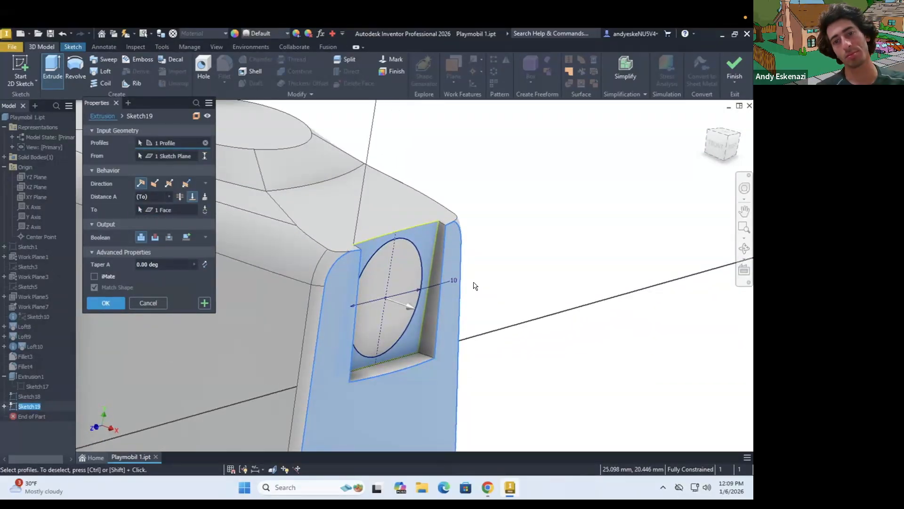
pyautogui.click(105, 303)
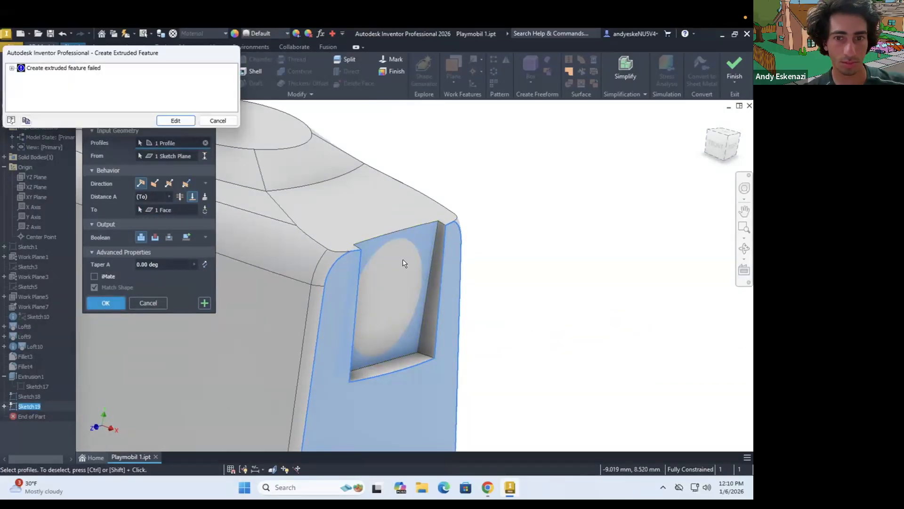
pyautogui.press('Escape')
pyautogui.press('Escape')
# Try to extrude the area around the circle outward with distances of 2 mm and 1.5 mm
pyautogui.scroll(-3, 403, 262)
pyautogui.keyDown('shift'); pyautogui.moveTo(377, 330); pyautogui.dragTo(256, 369, button='middle'); pyautogui.keyUp('shift')
pyautogui.press('e')
pyautogui.click(301, 297)
pyautogui.keyDown('shift'); pyautogui.moveTo(283, 301); pyautogui.dragTo(325, 374, button='middle'); pyautogui.keyUp('shift')
pyautogui.scroll(4, 325, 374)
pyautogui.write('2')
pyautogui.moveTo(157, 197); pyautogui.dragTo(123, 198)
pyautogui.write('1.5')
pyautogui.keyDown('shift'); pyautogui.moveTo(415, 334); pyautogui.dragTo(552, 419, button='middle'); pyautogui.keyUp('shift')
pyautogui.press('Escape')
# Reopen the circle sketch and project the torso edges at the recess's two upper corners into it
pyautogui.keyDown('shift'); pyautogui.moveTo(471, 358); pyautogui.dragTo(305, 289, button='middle'); pyautogui.keyUp('shift')
pyautogui.scroll(-3, 305, 288)
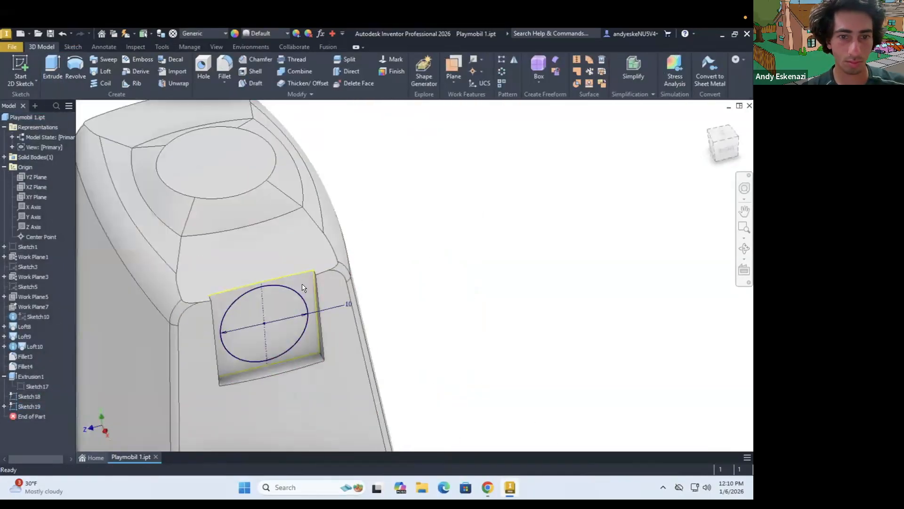
pyautogui.doubleClick(29, 405)
pyautogui.scroll(5, 358, 238)
pyautogui.press('p')
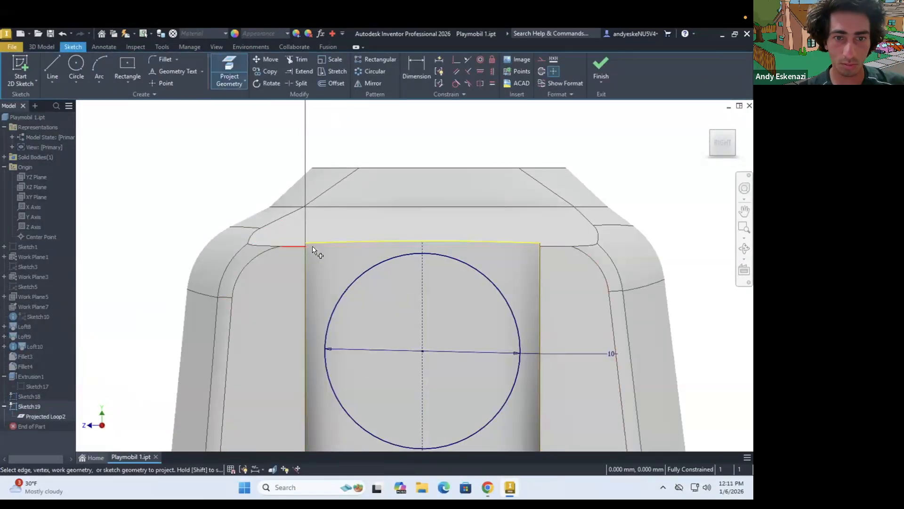
pyautogui.click(540, 246)
pyautogui.click(306, 246)
pyautogui.press('Escape')
# Try to extrude the area around the circle as a join up to the torso's outer side face
pyautogui.press('e')
pyautogui.click(304, 290)
pyautogui.click(192, 197)
pyautogui.click(341, 310)
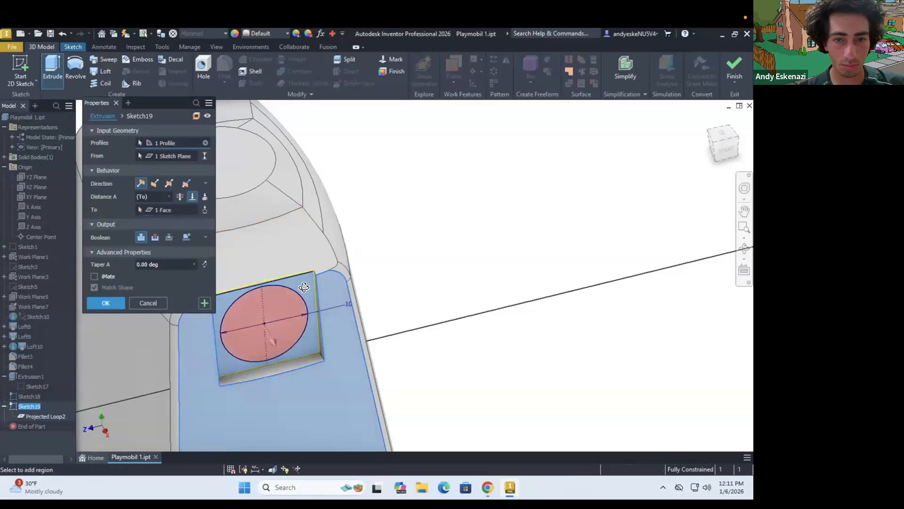
# Try to extrude the area around the circle as a join up to the next surface, in the default direction
pyautogui.scroll(3, 243, 327)
pyautogui.click(204, 197)
pyautogui.scroll(-4, 329, 236)
pyautogui.keyDown('shift'); pyautogui.moveTo(329, 231); pyautogui.dragTo(361, 241, button='middle'); pyautogui.keyUp('shift')
pyautogui.scroll(4, 363, 254)
pyautogui.click(141, 236)
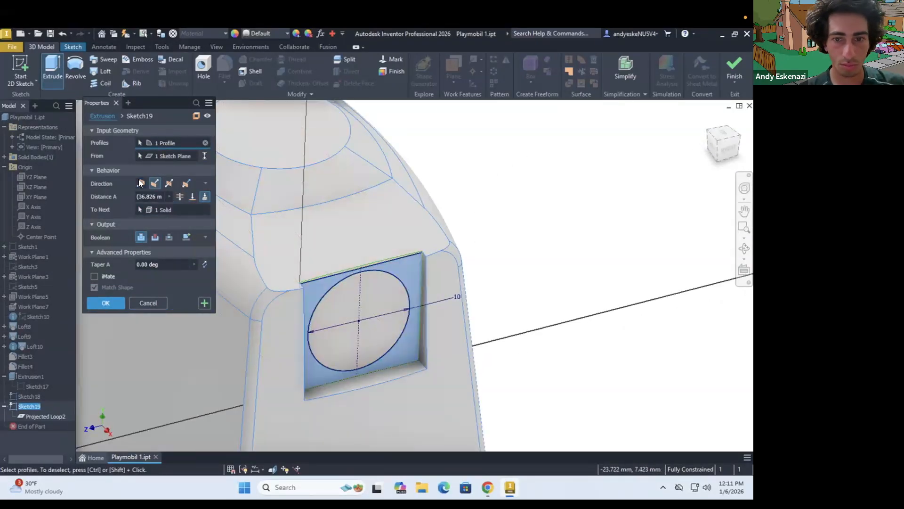
pyautogui.click(141, 183)
pyautogui.keyDown('shift'); pyautogui.moveTo(403, 283); pyautogui.dragTo(418, 257, button='middle'); pyautogui.keyUp('shift')
pyautogui.press('Escape')
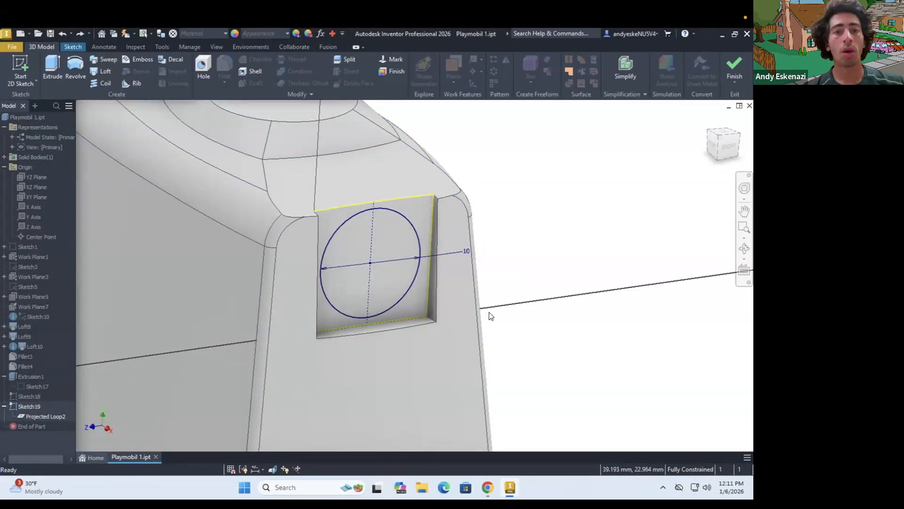
# Try to extrude the area around the circle with distances of 1.5 mm, 2.0 mm and 1.8 mm
pyautogui.keyDown('shift'); pyautogui.moveTo(264, 397); pyautogui.dragTo(377, 391, button='middle'); pyautogui.keyUp('shift')
pyautogui.scroll(3, 386, 330)
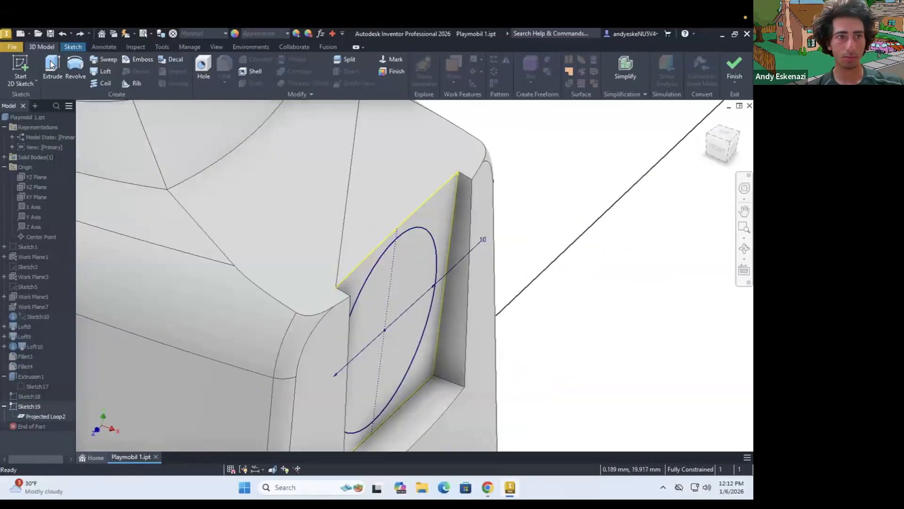
pyautogui.press('e')
pyautogui.click(447, 306)
pyautogui.moveTo(157, 197); pyautogui.dragTo(99, 202)
pyautogui.write('1.5')
pyautogui.scroll(-3, 343, 332)
pyautogui.scroll(3, 345, 333)
pyautogui.moveTo(156, 197); pyautogui.dragTo(117, 199)
pyautogui.write('2.0')
pyautogui.keyDown('shift'); pyautogui.moveTo(337, 300); pyautogui.dragTo(407, 285, button='middle'); pyautogui.keyUp('shift')
pyautogui.moveTo(136, 197); pyautogui.dragTo(168, 208)
pyautogui.write('1.8')
pyautogui.scroll(-5, 428, 318)
pyautogui.press('Escape')
pyautogui.keyDown('shift'); pyautogui.moveTo(375, 315); pyautogui.dragTo(314, 313, button='middle'); pyautogui.keyUp('shift')
pyautogui.scroll(-3, 315, 314)
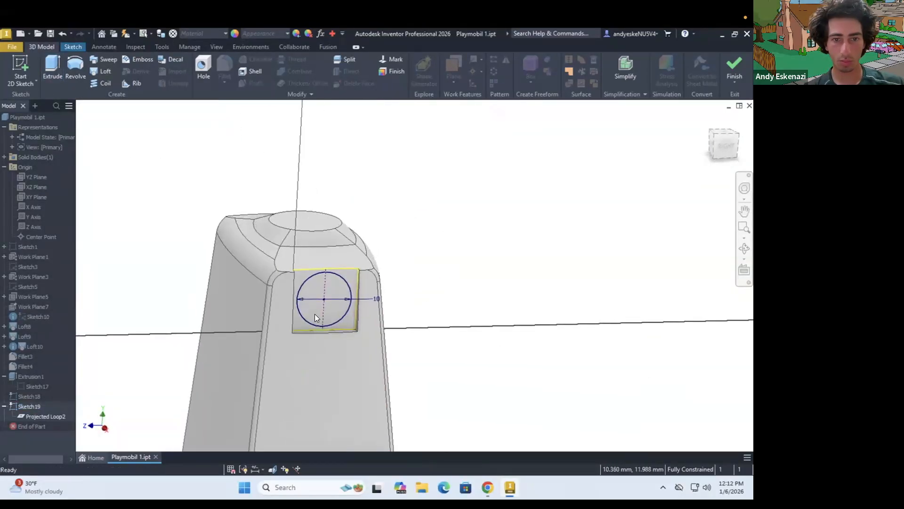
pyautogui.scroll(4, 315, 313)
pyautogui.doubleClick(28, 397)
pyautogui.doubleClick(26, 384)
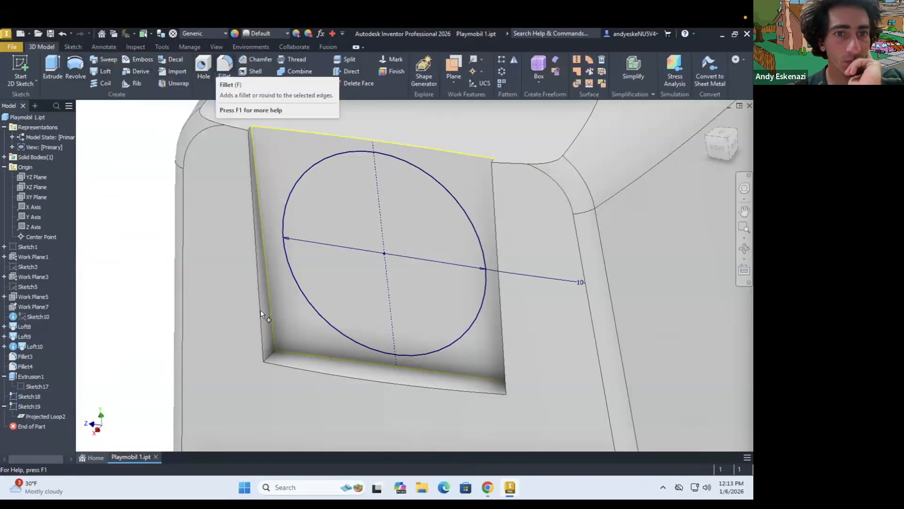
# Fillet the two lower corner edges of the arm recess with a radius of 6 mm
pyautogui.click(270, 356)
pyautogui.keyDown('shift'); pyautogui.moveTo(283, 349); pyautogui.dragTo(549, 343, button='middle'); pyautogui.keyUp('shift')
pyautogui.scroll(-4, 549, 343)
pyautogui.scroll(5, 549, 339)
pyautogui.click(523, 383)
pyautogui.write('6')
pyautogui.scroll(-4, 384, 308)
pyautogui.keyDown('shift'); pyautogui.moveTo(376, 302); pyautogui.dragTo(306, 245, button='middle'); pyautogui.keyUp('shift')
pyautogui.click(106, 187)
# Delete the unused circle sketch in the arm recess
pyautogui.moveTo(367, 241)
pyautogui.keyDown('shift'); pyautogui.mouseDown(button='middle')
pyautogui.moveTo(305, 231)
pyautogui.moveTo(424, 221)
pyautogui.moveTo(367, 241)
pyautogui.moveTo(414, 212)
pyautogui.moveTo(365, 289)
pyautogui.mouseUp(button='middle'); pyautogui.keyUp('shift')
pyautogui.keyDown('shift'); pyautogui.click(28, 406); pyautogui.keyUp('shift')
pyautogui.rightClick(28, 405)
pyautogui.click(42, 362)
# Create a work plane offset from the XY plane in front of the torso
pyautogui.scroll(-3, 400, 237)
pyautogui.scroll(4, 365, 289)
pyautogui.scroll(-5, 366, 289)
pyautogui.click(29, 196)
pyautogui.click(453, 81)
pyautogui.click(485, 122)
pyautogui.scroll(-5, 307, 231)
pyautogui.moveTo(309, 292)
pyautogui.keyDown('shift'); pyautogui.mouseDown(button='middle')
pyautogui.moveTo(331, 346)
pyautogui.moveTo(330, 391)
pyautogui.mouseUp(button='middle'); pyautogui.keyUp('shift')
pyautogui.click(472, 422)
# Start a sketch on the offset work plane and project the outline of the torso's front face
pyautogui.click(20, 71)
pyautogui.click(363, 306)
pyautogui.scroll(4, 356, 312)
pyautogui.click(229, 63)
pyautogui.click(377, 355)
pyautogui.scroll(-5, 398, 290)
pyautogui.moveTo(398, 289)
pyautogui.keyDown('shift'); pyautogui.mouseDown(button='middle')
pyautogui.moveTo(379, 339)
pyautogui.moveTo(385, 293)
pyautogui.mouseUp(button='middle'); pyautogui.keyUp('shift')
pyautogui.scroll(5, 385, 293)
# Sketch a trapezoidal leg opening at the torso's bottom edge, 2 mm in from each side and 13 mm high
pyautogui.click(53, 69)
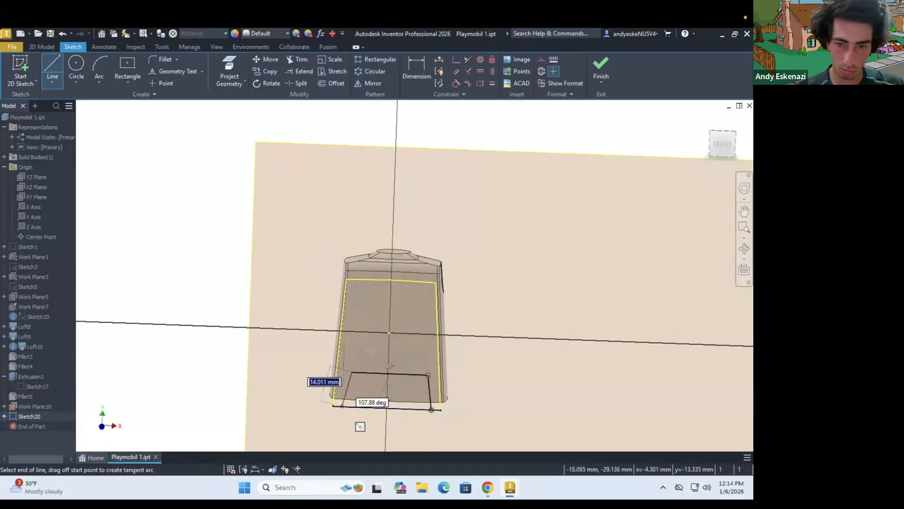
pyautogui.click(342, 406)
pyautogui.press('Escape')
pyautogui.scroll(3, 383, 400)
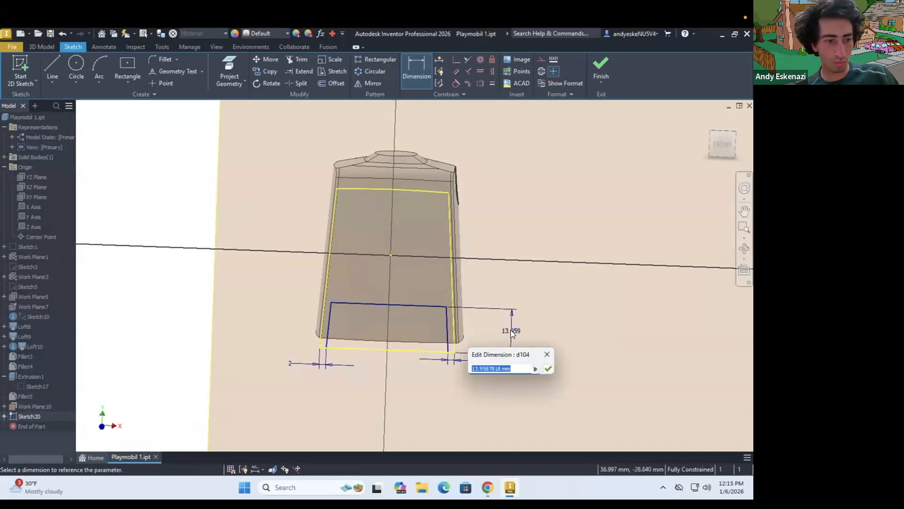
pyautogui.write('13')
pyautogui.press('Return')
# Try to cut the leg opening 40 mm through the torso
pyautogui.press('e')
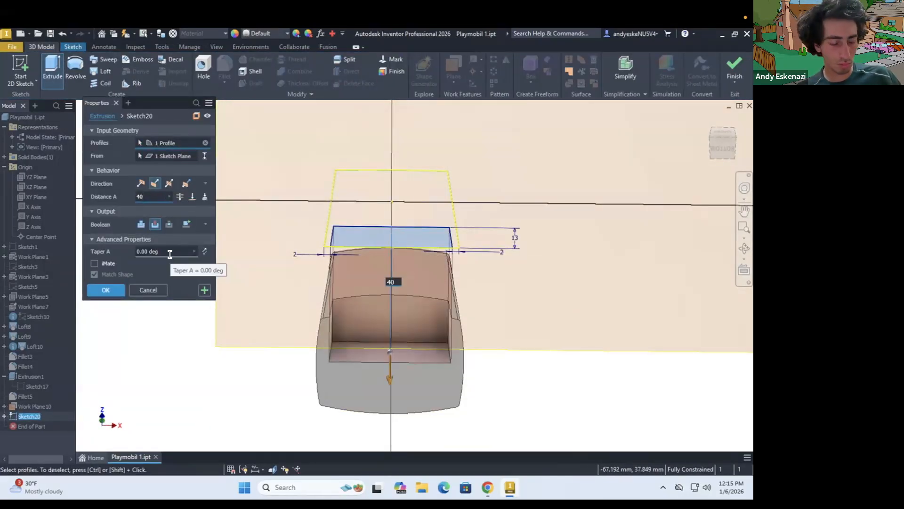
pyautogui.press('Escape')
pyautogui.click(255, 71)
pyautogui.keyDown('shift'); pyautogui.moveTo(451, 370); pyautogui.dragTo(370, 280, button='middle'); pyautogui.keyUp('shift')
pyautogui.press('Escape')
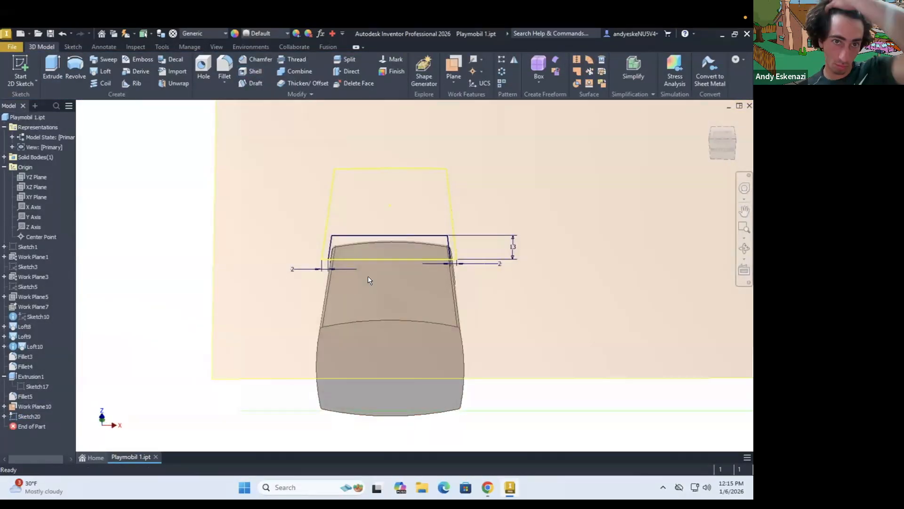
# Mirror the arm recess extrusion and its corner fillet across the YZ plane
pyautogui.click(514, 60)
pyautogui.keyDown('shift'); pyautogui.moveTo(438, 212); pyautogui.dragTo(405, 287, button='middle'); pyautogui.keyUp('shift')
pyautogui.click(112, 145)
pyautogui.scroll(3, 301, 264)
pyautogui.keyDown('shift'); pyautogui.moveTo(325, 221); pyautogui.dragTo(329, 263, button='middle'); pyautogui.keyUp('shift')
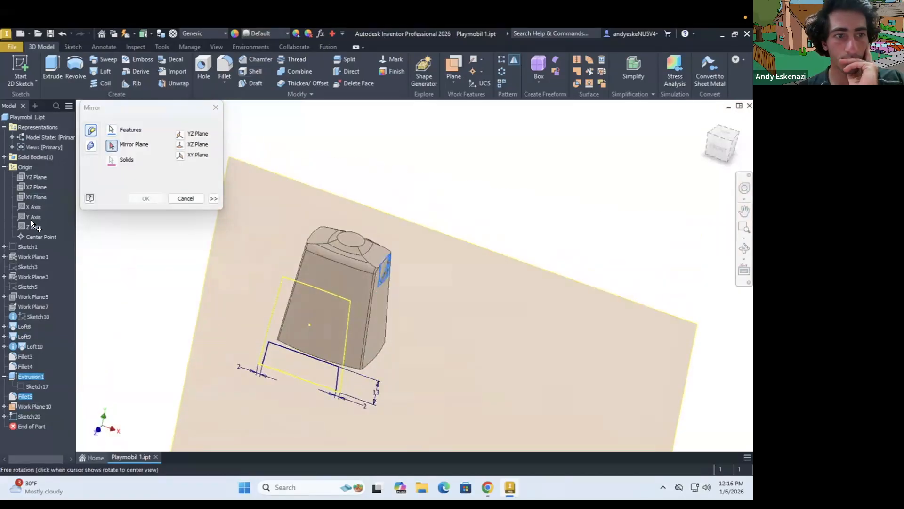
pyautogui.click(32, 176)
pyautogui.click(146, 199)
# Shell the torso with a 2 mm wall thickness, removing its bottom face
pyautogui.keyDown('shift'); pyautogui.moveTo(339, 325); pyautogui.dragTo(322, 203, button='middle'); pyautogui.keyUp('shift')
pyautogui.click(244, 72)
pyautogui.click(296, 399)
pyautogui.moveTo(296, 399)
pyautogui.keyDown('shift'); pyautogui.mouseDown(button='middle')
pyautogui.moveTo(304, 365)
pyautogui.moveTo(327, 340)
pyautogui.moveTo(416, 358)
pyautogui.mouseUp(button='middle'); pyautogui.keyUp('shift')
pyautogui.click(140, 173)
pyautogui.write('2')
pyautogui.click(106, 280)
# Move the leg opening sketch after the shell feature in the model history and open it for editing
pyautogui.scroll(-5, 302, 381)
pyautogui.scroll(5, 327, 340)
pyautogui.moveTo(30, 417); pyautogui.dragTo(29, 439)
pyautogui.rightClick(28, 436)
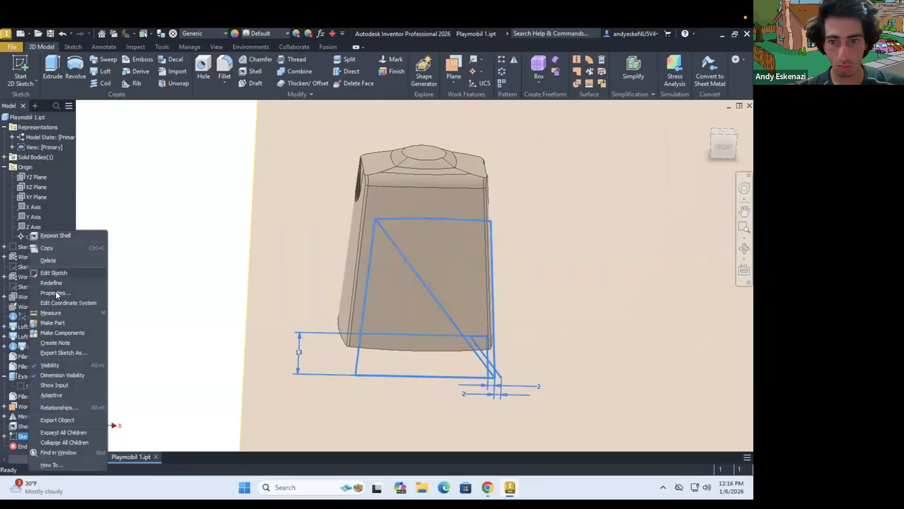
pyautogui.click(54, 273)
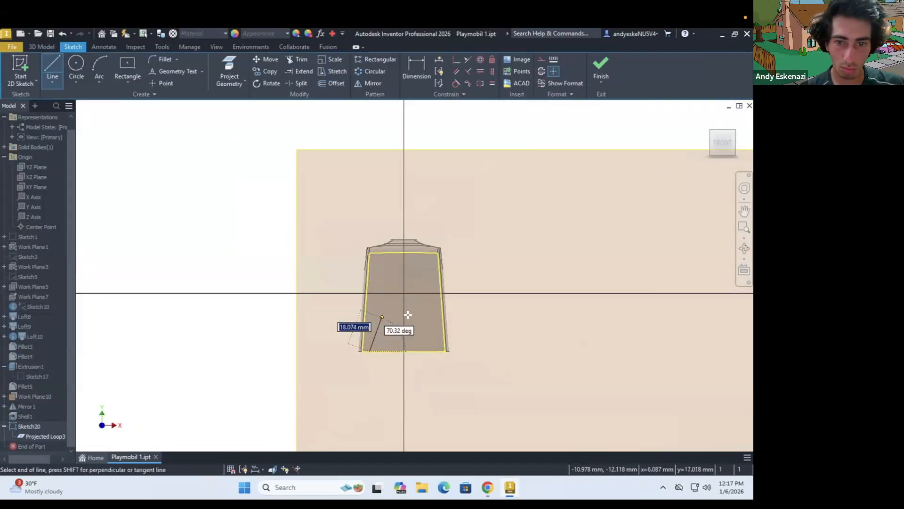
# Draw a new trapezoidal leg opening rising from the torso's bottom edge
pyautogui.click(445, 343)
pyautogui.click(434, 342)
pyautogui.scroll(-1, 445, 343)
pyautogui.press('Escape')
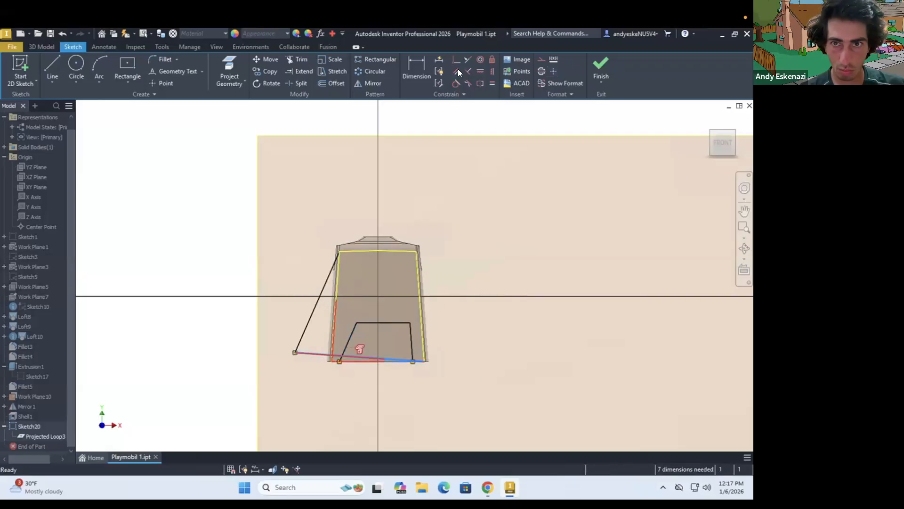
# Try to fix the displaced outline by applying a coincident constraint to its stray lower corner point
pyautogui.press('Escape')
pyautogui.scroll(-3, 356, 376)
pyautogui.rightClick(284, 332)
pyautogui.click(249, 332)
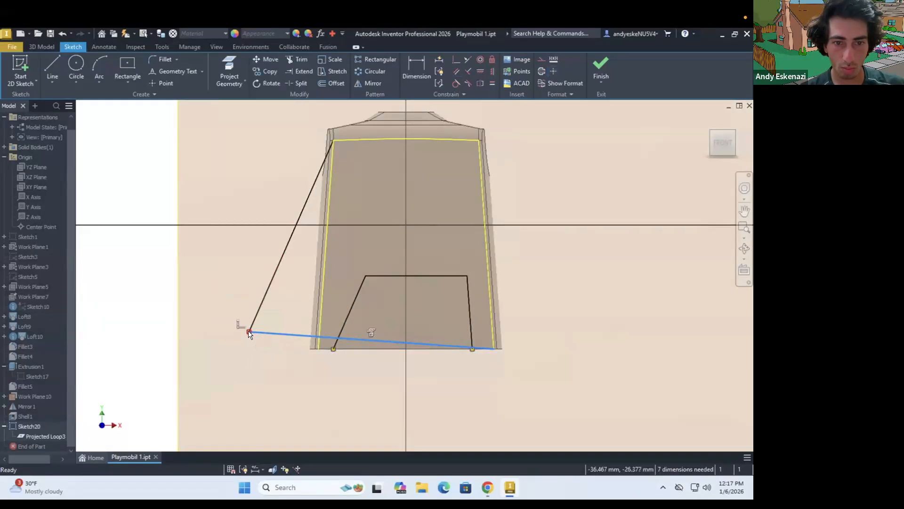
pyautogui.click(453, 61)
pyautogui.rightClick(285, 334)
pyautogui.click(250, 336)
# Delete all the geometry in the leg opening sketch
pyautogui.scroll(3, 327, 351)
pyautogui.moveTo(163, 188); pyautogui.dragTo(471, 381)
pyautogui.press('Delete')
pyautogui.moveTo(157, 125); pyautogui.dragTo(478, 387)
# Sketch lines along the torso's front side edges and a trapezoidal leg opening between them, offset 1.5 mm at each side
pyautogui.click(53, 69)
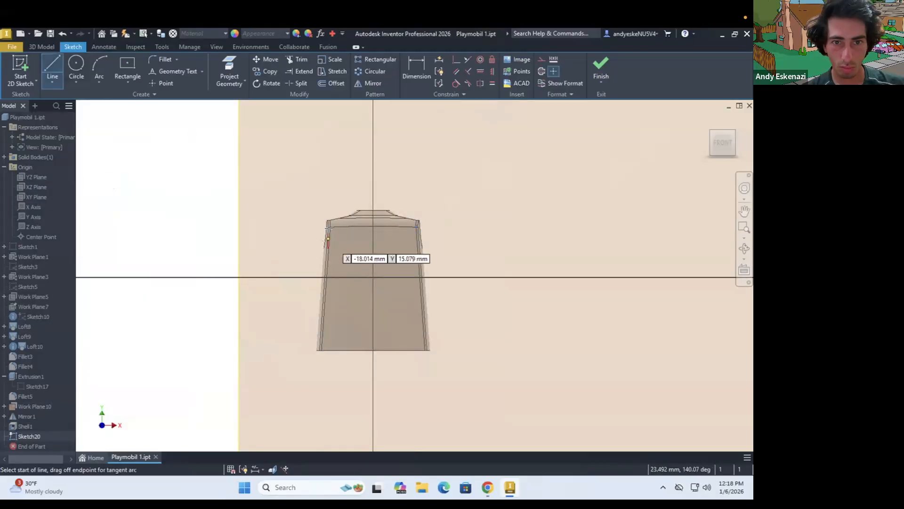
pyautogui.click(329, 227)
pyautogui.scroll(-5, 294, 287)
pyautogui.scroll(5, 360, 316)
pyautogui.scroll(-3, 402, 257)
pyautogui.scroll(3, 288, 408)
pyautogui.scroll(-3, 264, 293)
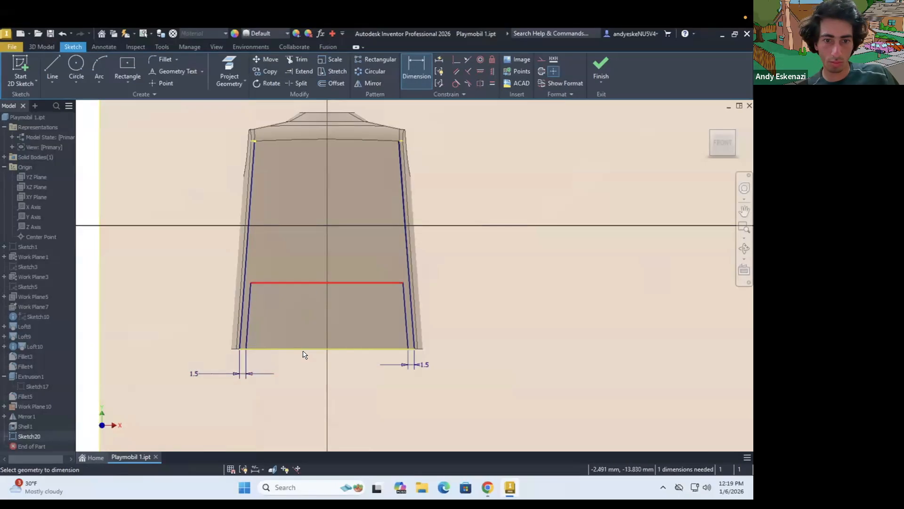
# Dimension the leg opening's height above the torso's bottom edge as 13 mm
pyautogui.click(477, 332)
pyautogui.write('12')
pyautogui.press('Return')
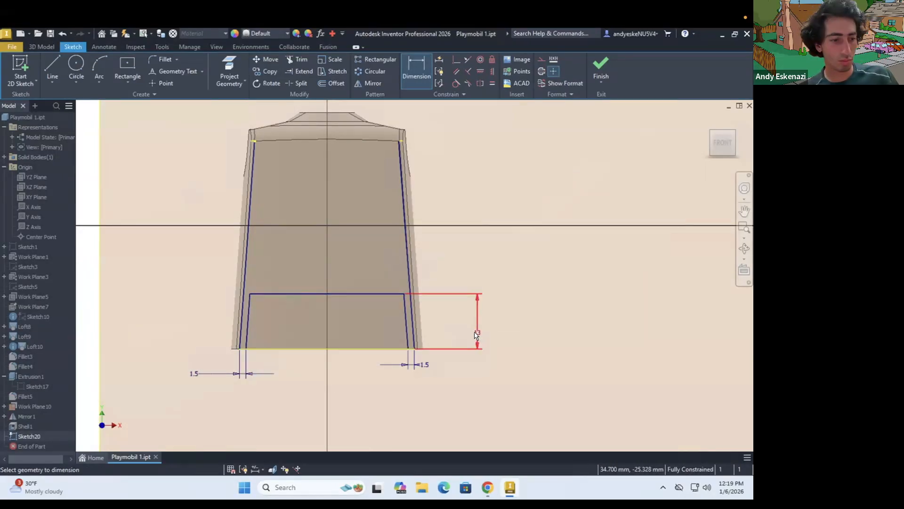
# Cut the leg opening profile 50 mm through the torso and hide the sketch's work plane
pyautogui.press('e')
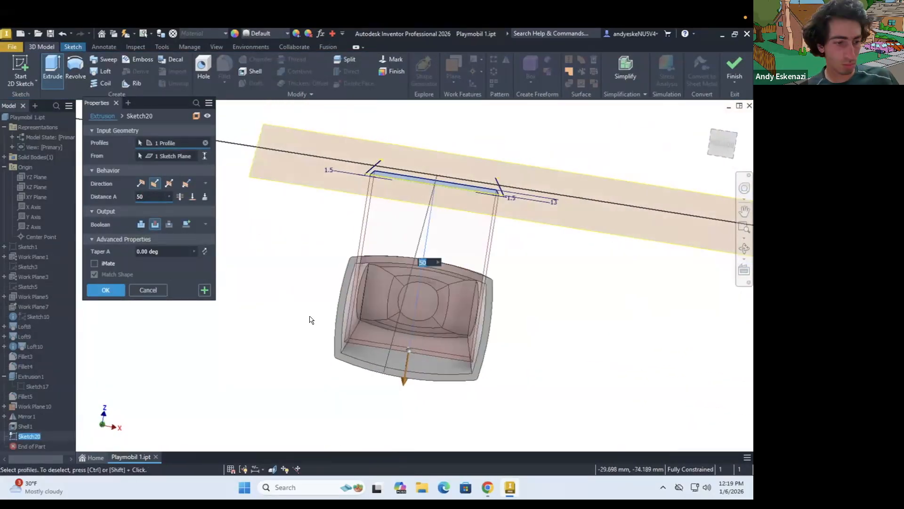
pyautogui.press('Return')
pyautogui.keyDown('shift'); pyautogui.moveTo(484, 301); pyautogui.dragTo(466, 352, button='middle'); pyautogui.keyUp('shift')
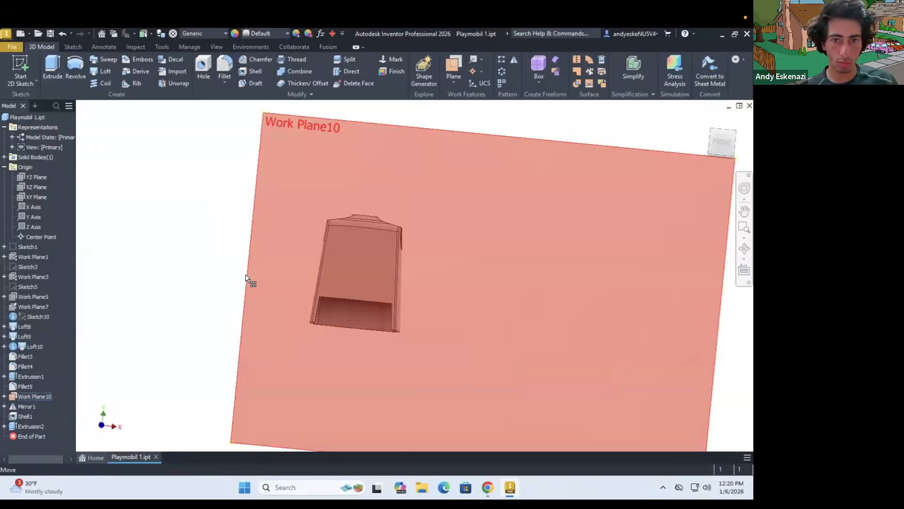
pyautogui.keyDown('shift'); pyautogui.moveTo(386, 242); pyautogui.dragTo(166, 202, button='middle'); pyautogui.keyUp('shift')
# Create a work plane offset 20 mm from the YZ plane
pyautogui.click(454, 82)
pyautogui.click(484, 122)
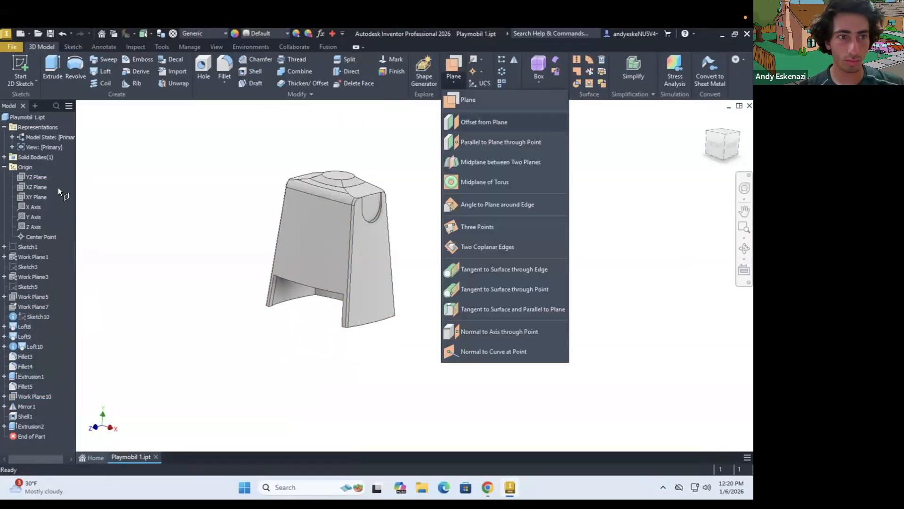
pyautogui.click(36, 177)
pyautogui.write('20')
pyautogui.press('Return')
# Sketch a closed cutout profile with a rounded upper corner along one lower side edge of the torso on the new work plane
pyautogui.press('s')
pyautogui.click(404, 351)
pyautogui.scroll(4, 382, 326)
pyautogui.press('l')
pyautogui.click(356, 377)
pyautogui.click(356, 260)
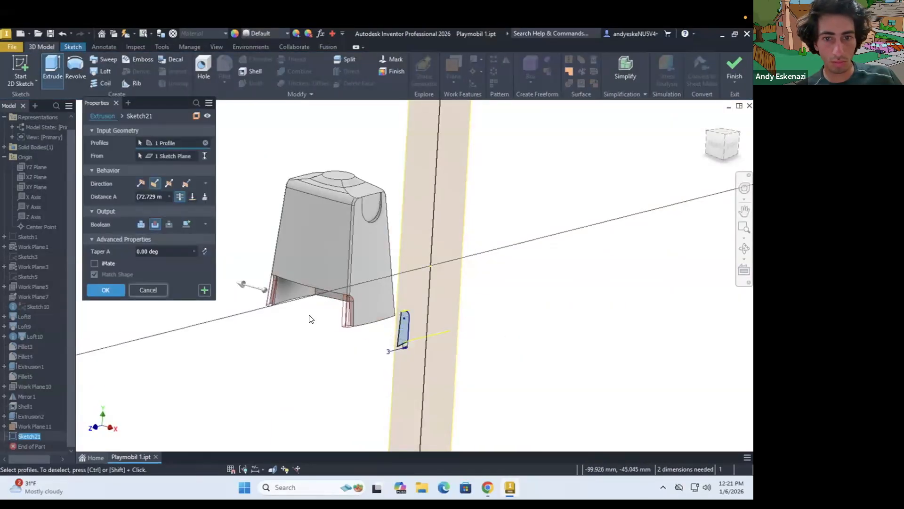
pyautogui.press('Return')
# Cut the rounded side profile through the torso and hide its work plane
pyautogui.keyDown('shift'); pyautogui.moveTo(309, 318); pyautogui.dragTo(302, 294, button='middle'); pyautogui.keyUp('shift')
pyautogui.keyDown('shift'); pyautogui.moveTo(322, 249); pyautogui.dragTo(325, 336, button='middle'); pyautogui.keyUp('shift')
pyautogui.rightClick(34, 426)
pyautogui.click(59, 354)
pyautogui.click(338, 351)
# Create a work plane offset 17 mm from the YZ plane, inside the torso's side wall
pyautogui.click(454, 82)
pyautogui.click(471, 123)
pyautogui.click(26, 163)
pyautogui.keyDown('shift'); pyautogui.moveTo(354, 274); pyautogui.dragTo(442, 336, button='middle'); pyautogui.keyUp('shift')
pyautogui.write('17')
pyautogui.click(427, 317)
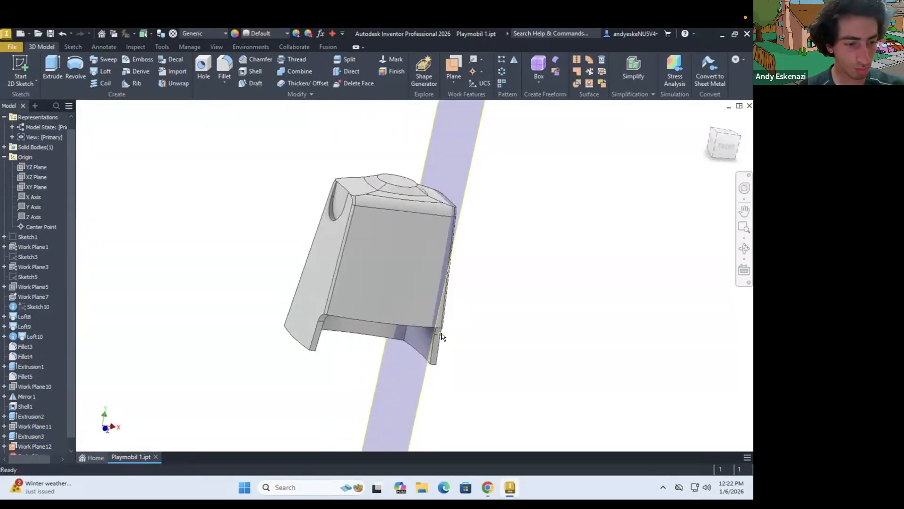
# Sketch a vertical slot about 12.5 mm wide on the new work plane, centred in the torso's lower side area
pyautogui.click(21, 73)
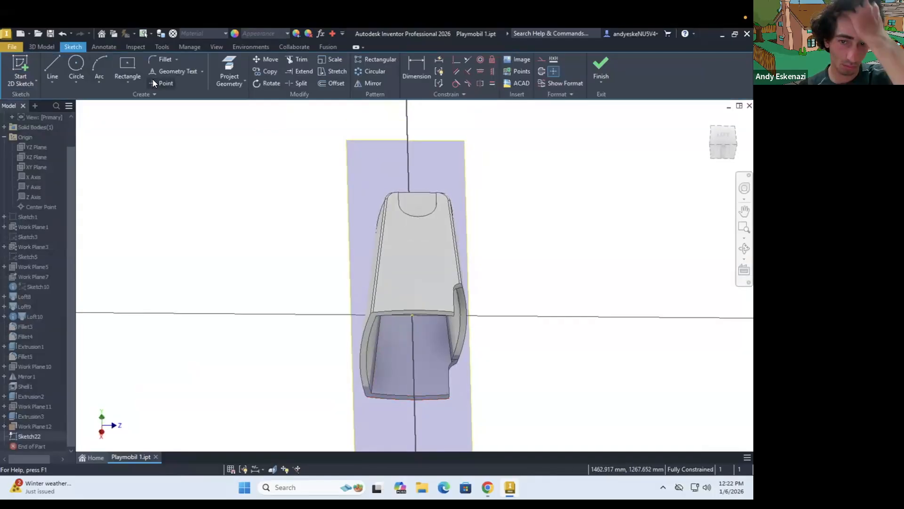
pyautogui.click(128, 82)
pyautogui.click(141, 180)
pyautogui.click(413, 330)
pyautogui.click(414, 410)
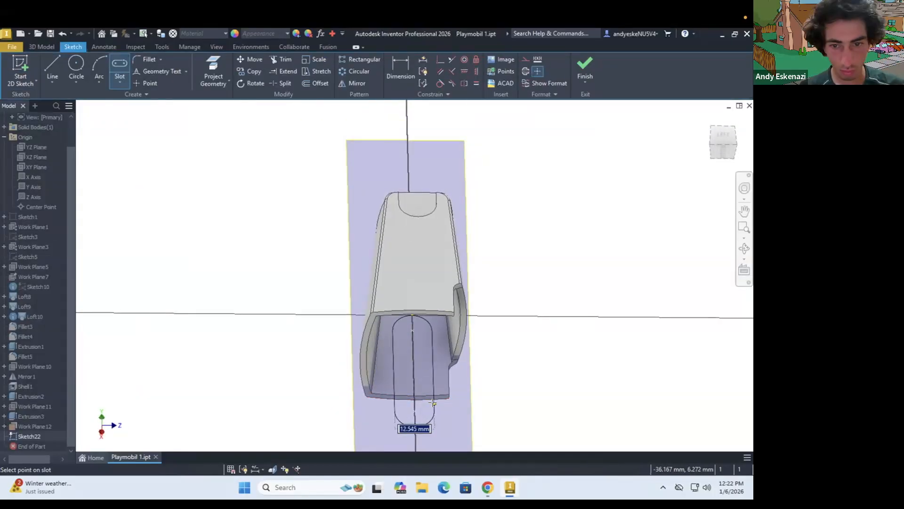
pyautogui.click(413, 392)
pyautogui.scroll(2, 409, 400)
# Dimension the slot's centre height and set its horizontal distance from the torso's side edge to 13 mm
pyautogui.press('d')
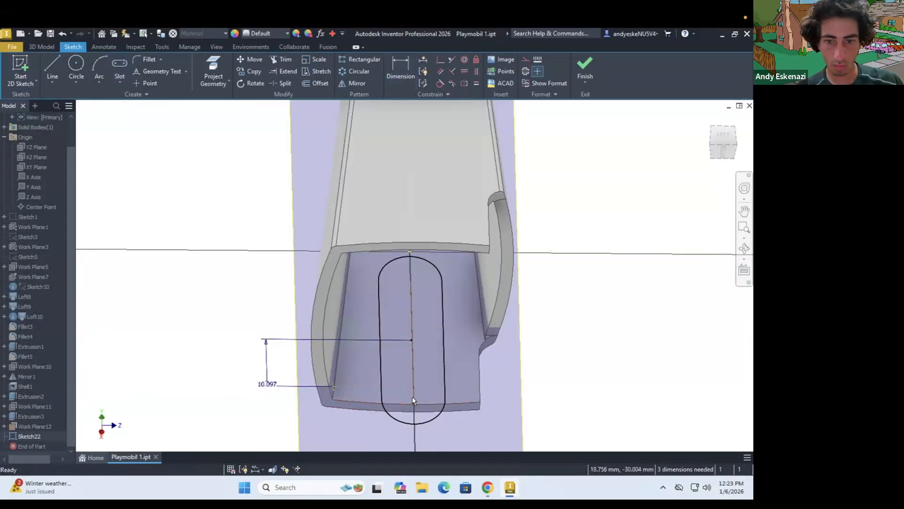
pyautogui.moveTo(425, 396); pyautogui.dragTo(425, 395)
pyautogui.keyDown('shift'); pyautogui.moveTo(425, 394); pyautogui.dragTo(405, 338, button='middle'); pyautogui.keyUp('shift')
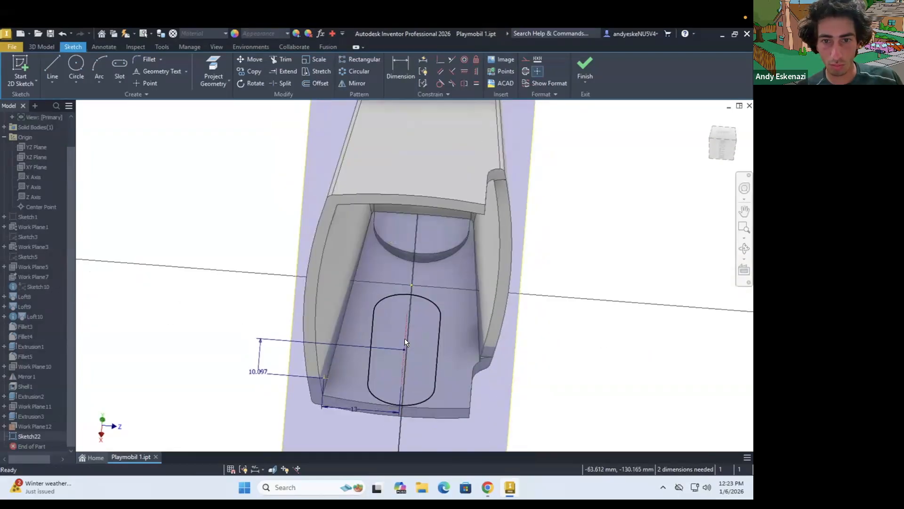
# Extrude the slot profile 4.4 mm outward so it joins the torso's side wall
pyautogui.click(41, 47)
pyautogui.click(52, 71)
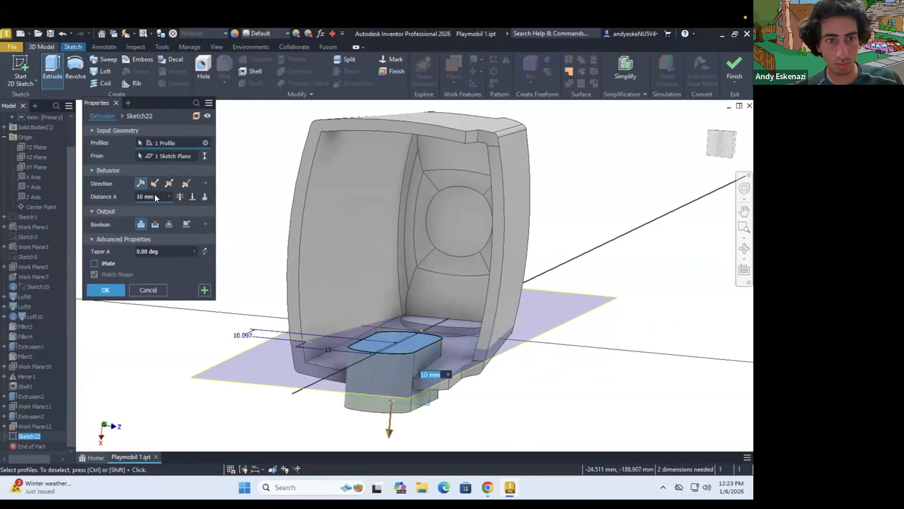
pyautogui.press('BackSpace')
pyautogui.write('5')
pyautogui.keyDown('shift'); pyautogui.moveTo(226, 263); pyautogui.dragTo(142, 208, button='middle'); pyautogui.keyUp('shift')
pyautogui.scroll(3, 396, 353)
pyautogui.keyDown('shift'); pyautogui.moveTo(396, 354); pyautogui.dragTo(222, 270, button='middle'); pyautogui.keyUp('shift')
pyautogui.write('4')
pyautogui.moveTo(405, 353)
pyautogui.keyDown('shift'); pyautogui.mouseDown(button='middle')
pyautogui.moveTo(468, 354)
pyautogui.moveTo(419, 356)
pyautogui.mouseUp(button='middle'); pyautogui.keyUp('shift')
pyautogui.moveTo(145, 197); pyautogui.dragTo(132, 201)
pyautogui.write('4.2')
pyautogui.keyDown('shift'); pyautogui.moveTo(400, 339); pyautogui.dragTo(414, 358, button='middle'); pyautogui.keyUp('shift')
pyautogui.moveTo(147, 197); pyautogui.dragTo(133, 195)
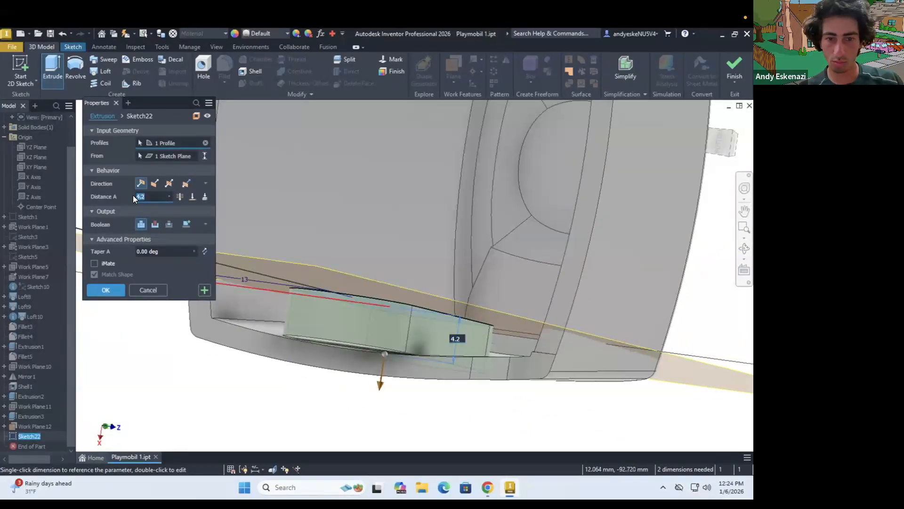
pyautogui.write('4.4')
pyautogui.press('Return')
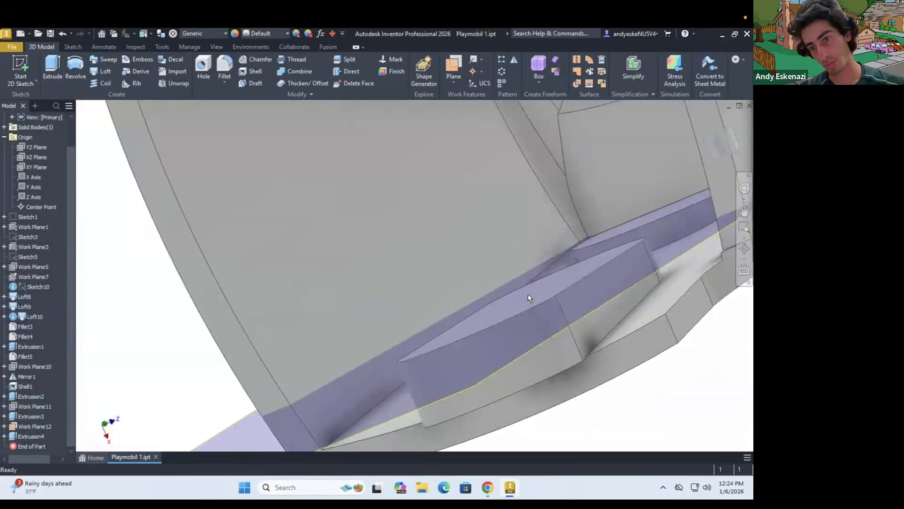
# Set the offset of the slot's work plane from the YZ plane to 15 mm
pyautogui.rightClick(35, 427)
pyautogui.click(66, 278)
pyautogui.write('15')
pyautogui.click(622, 300)
# Set the slot extrusion's distance to 3 mm and inspect the pad against the torso wall
pyautogui.rightClick(31, 436)
pyautogui.click(111, 344)
pyautogui.write('3')
pyautogui.press('Return')
pyautogui.scroll(3, 568, 351)
pyautogui.scroll(-3, 568, 350)
pyautogui.keyDown('shift'); pyautogui.moveTo(508, 264); pyautogui.dragTo(391, 278, button='middle'); pyautogui.keyUp('shift')
# Reopen the slot's sketch, check the slot's position against the torso wall, and close the sketch
pyautogui.click(4, 436)
pyautogui.rightClick(32, 446)
pyautogui.click(52, 312)
pyautogui.moveTo(362, 280); pyautogui.dragTo(361, 250)
pyautogui.keyDown('shift'); pyautogui.moveTo(372, 283); pyautogui.dragTo(424, 263, button='middle'); pyautogui.keyUp('shift')
pyautogui.scroll(-3, 424, 263)
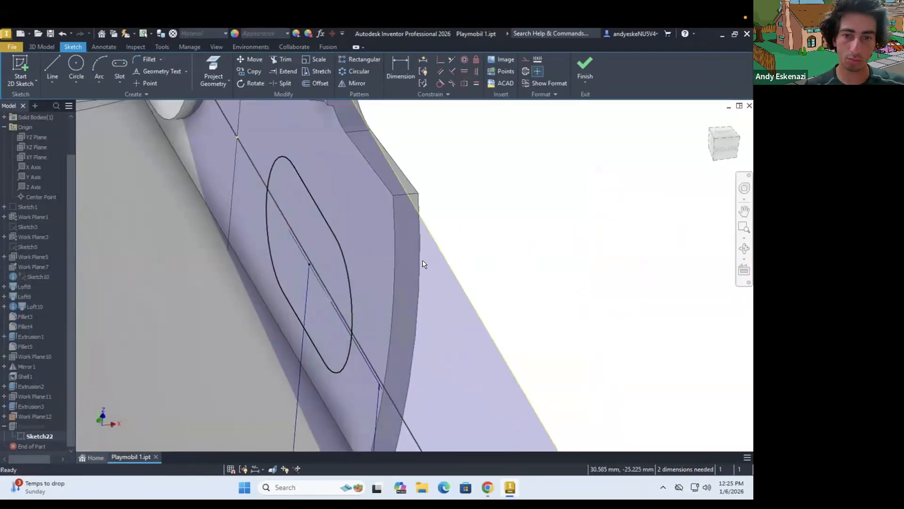
pyautogui.scroll(2, 568, 330)
pyautogui.click(585, 68)
# Adjust the offset of the slot's work plane and update the slot extrusion to match
pyautogui.rightClick(17, 417)
pyautogui.click(43, 277)
pyautogui.click(474, 284)
pyautogui.keyDown('shift'); pyautogui.moveTo(509, 294); pyautogui.dragTo(473, 315, button='middle'); pyautogui.keyUp('shift')
pyautogui.rightClick(31, 426)
pyautogui.click(112, 237)
pyautogui.click(106, 279)
# Hide the slot's work plane and inspect the pad inside the torso
pyautogui.scroll(-5, 417, 290)
pyautogui.keyDown('shift'); pyautogui.moveTo(417, 290); pyautogui.dragTo(410, 372, button='middle'); pyautogui.keyUp('shift')
pyautogui.click(20, 416)
pyautogui.rightClick(20, 417)
pyautogui.click(41, 347)
pyautogui.keyDown('shift'); pyautogui.moveTo(365, 339); pyautogui.dragTo(369, 299, button='middle'); pyautogui.keyUp('shift')
pyautogui.scroll(4, 464, 347)
# Revise the slot work plane's offset again and reapply the slot extrusion
pyautogui.doubleClick(24, 416)
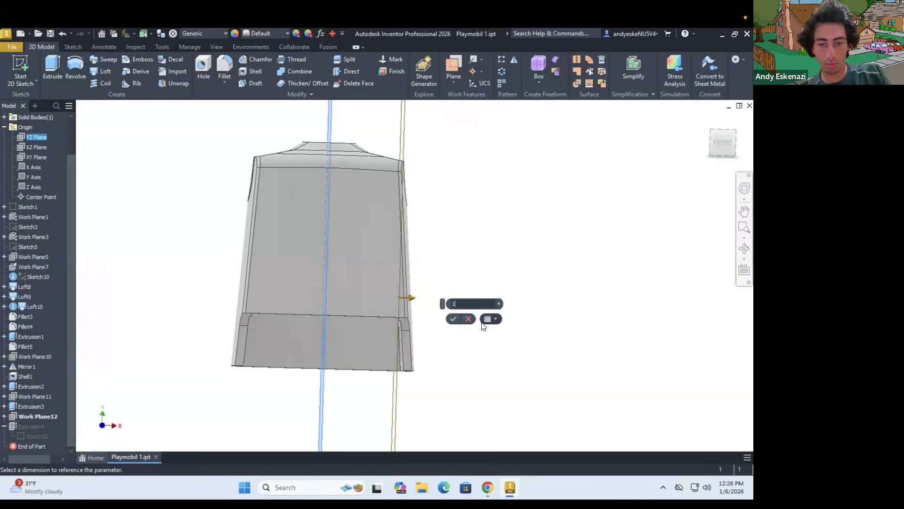
pyautogui.doubleClick(25, 427)
pyautogui.click(105, 279)
pyautogui.scroll(-4, 452, 236)
pyautogui.keyDown('shift'); pyautogui.moveTo(424, 221); pyautogui.dragTo(398, 230, button='middle'); pyautogui.keyUp('shift')
# Mirror the slot extrusion about the YZ plane to the torso's opposite side wall
pyautogui.click(514, 60)
pyautogui.click(29, 427)
pyautogui.click(181, 134)
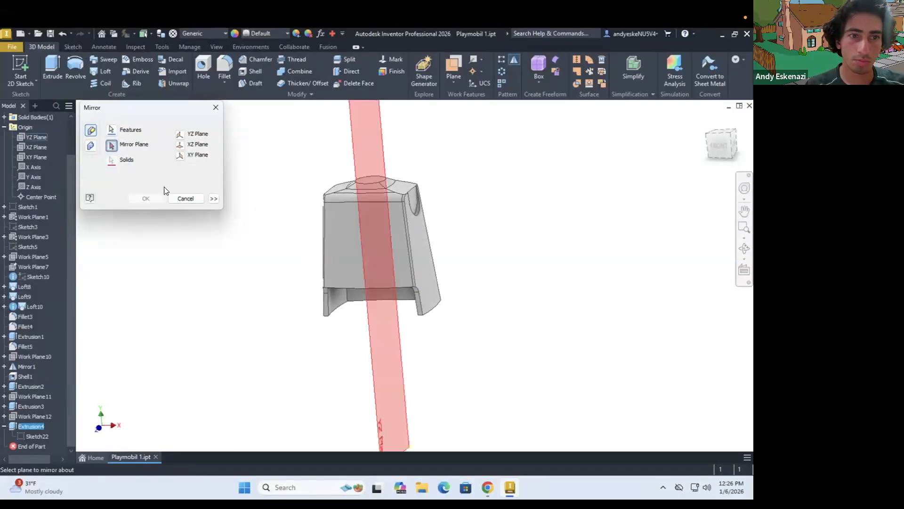
pyautogui.click(146, 198)
pyautogui.keyDown('shift'); pyautogui.moveTo(453, 278); pyautogui.dragTo(435, 280, button='middle'); pyautogui.keyUp('shift')
pyautogui.scroll(-3, 436, 279)
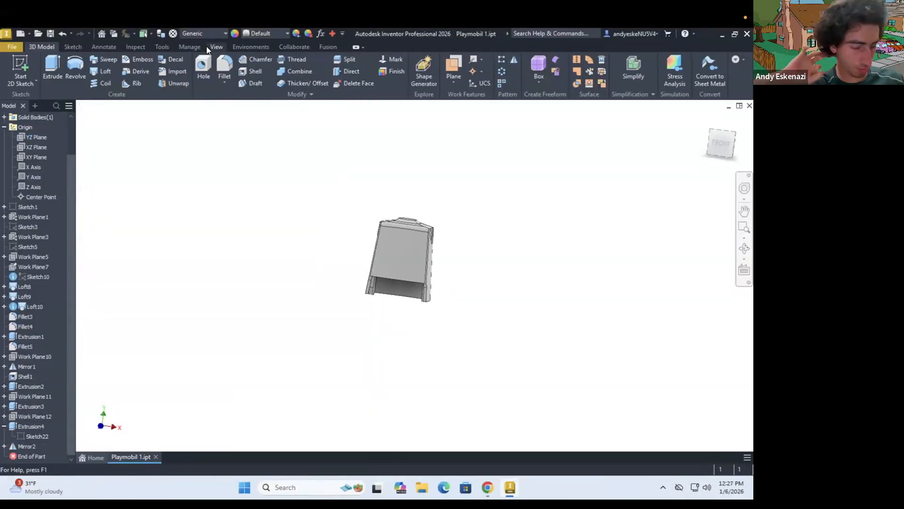
# Try to fillet the leg opening's outer edges together with the torso's bottom edges at a 0.5 mm radius
pyautogui.keyDown('shift'); pyautogui.moveTo(490, 302); pyautogui.dragTo(539, 306, button='middle'); pyautogui.keyUp('shift')
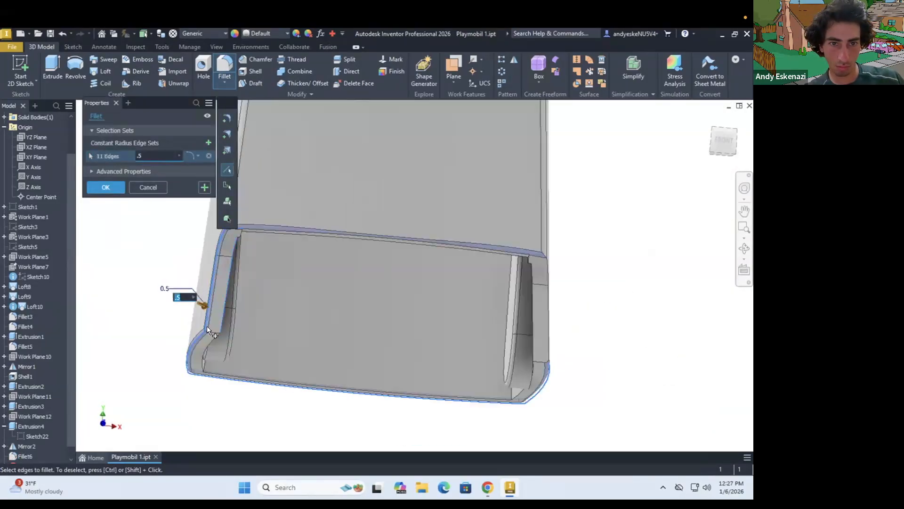
pyautogui.moveTo(398, 263)
pyautogui.keyDown('shift'); pyautogui.mouseDown(button='middle')
pyautogui.moveTo(424, 283)
pyautogui.moveTo(404, 272)
pyautogui.mouseUp(button='middle'); pyautogui.keyUp('shift')
pyautogui.press('Return')
# Fillet the leg opening's outer edges and the torso's bottom edges with a 0.5 mm radius
pyautogui.keyDown('shift'); pyautogui.moveTo(422, 232); pyautogui.dragTo(448, 241, button='middle'); pyautogui.keyUp('shift')
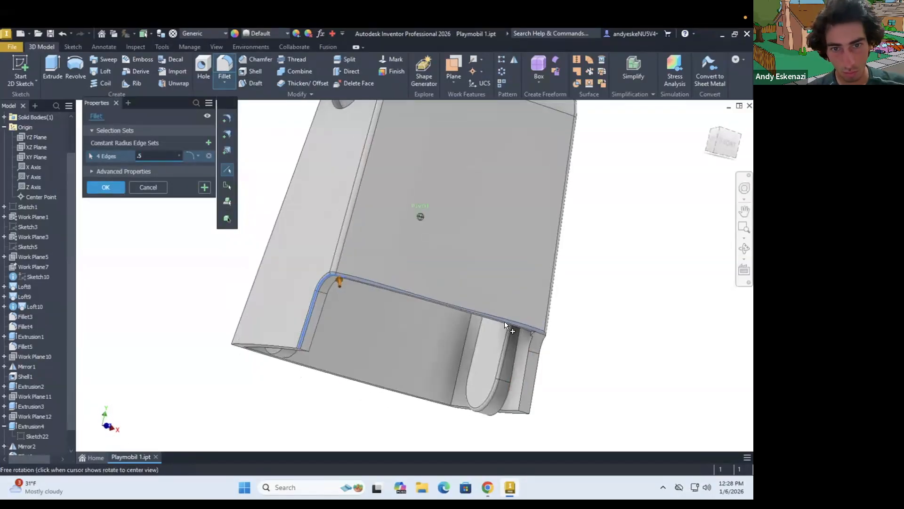
pyautogui.keyDown('shift'); pyautogui.moveTo(504, 321); pyautogui.dragTo(476, 288, button='middle'); pyautogui.keyUp('shift')
pyautogui.click(475, 287)
pyautogui.scroll(-4, 223, 285)
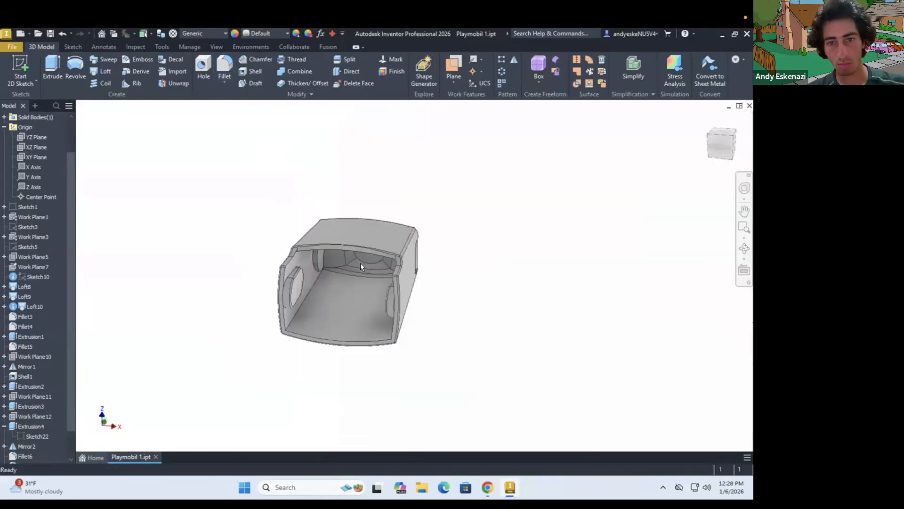
pyautogui.moveTo(360, 263); pyautogui.dragTo(327, 312)
pyautogui.keyDown('shift'); pyautogui.moveTo(327, 312); pyautogui.dragTo(319, 288, button='middle'); pyautogui.keyUp('shift')
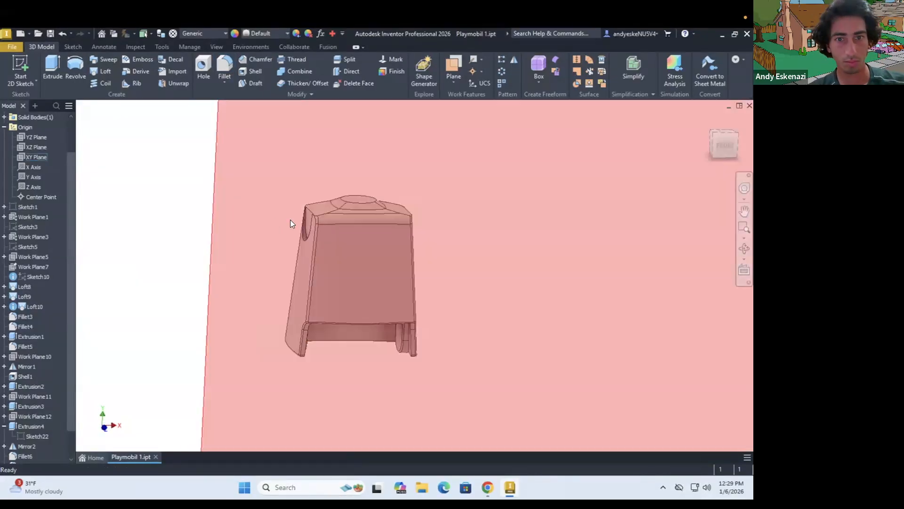
# Start a sketch on a plane parallel to the torso's front and insert the MIT logo image
pyautogui.scroll(-8, 290, 219)
pyautogui.keyDown('shift'); pyautogui.moveTo(290, 219); pyautogui.dragTo(532, 289, button='middle'); pyautogui.keyUp('shift')
pyautogui.click(34, 356)
pyautogui.click(371, 234)
pyautogui.click(501, 60)
pyautogui.click(476, 224)
pyautogui.click(607, 438)
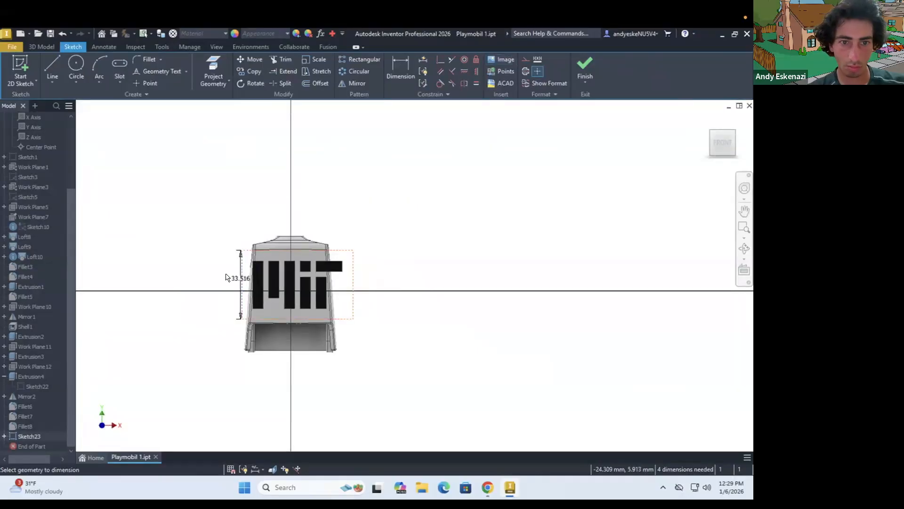
# Set the logo image's height to 20 mm and move it to the middle of the torso's chest
pyautogui.click(226, 275)
pyautogui.write('25')
pyautogui.press('Return')
pyautogui.scroll(4, 267, 262)
pyautogui.press('Escape')
pyautogui.moveTo(304, 287)
pyautogui.mouseDown()
pyautogui.moveTo(296, 274)
pyautogui.moveTo(264, 287)
pyautogui.mouseUp()
pyautogui.scroll(3, 298, 304)
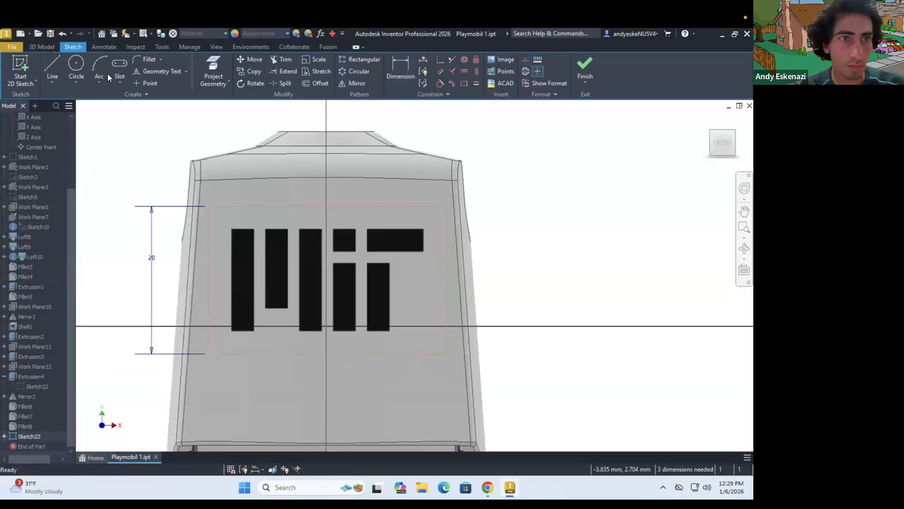
# Trace every bar of the MIT logo with rectangles matching the image
pyautogui.click(231, 229)
pyautogui.click(254, 331)
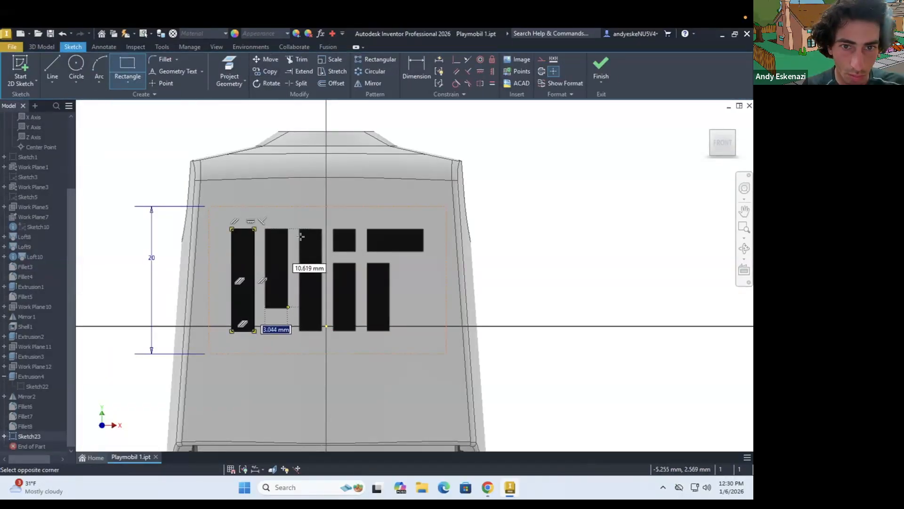
pyautogui.scroll(5, 347, 247)
pyautogui.click(295, 175)
pyautogui.click(376, 256)
pyautogui.scroll(-3, 361, 308)
pyautogui.click(321, 301)
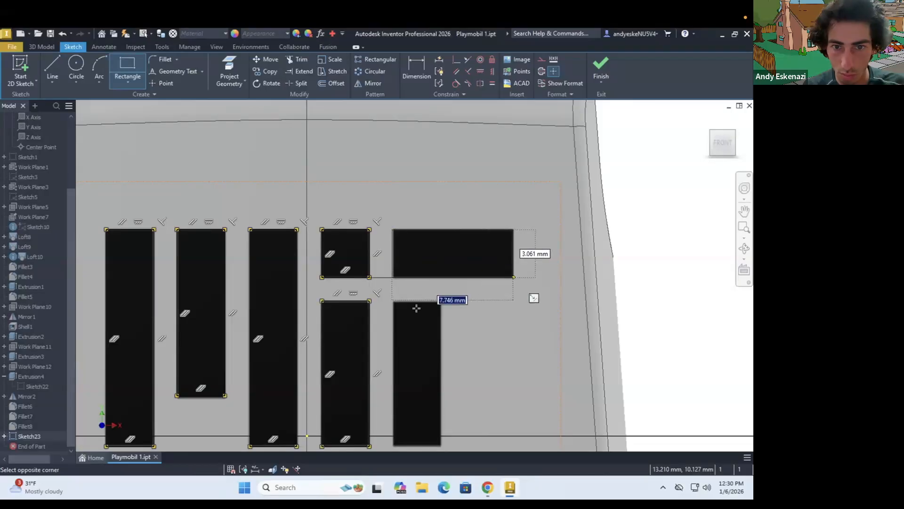
# Emboss the logo rectangles onto the torso's front face with a depth of 1 mm
pyautogui.scroll(-3, 416, 308)
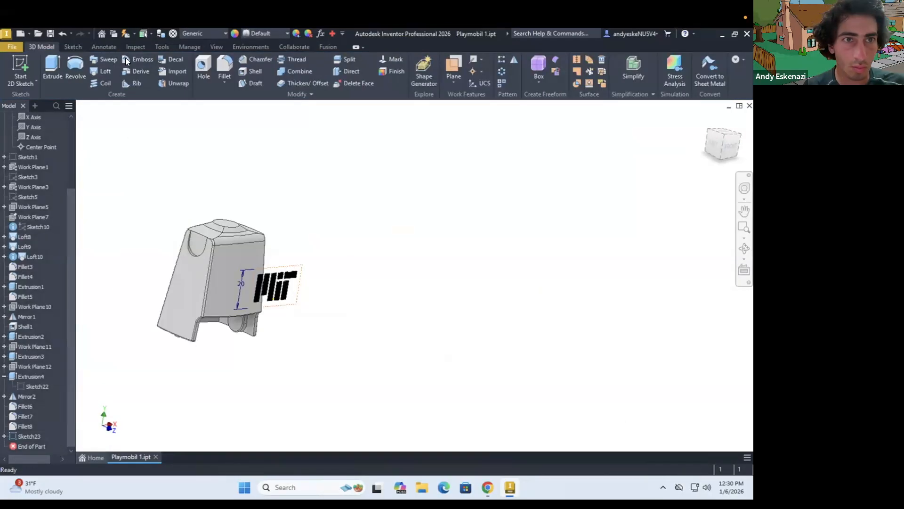
pyautogui.click(137, 59)
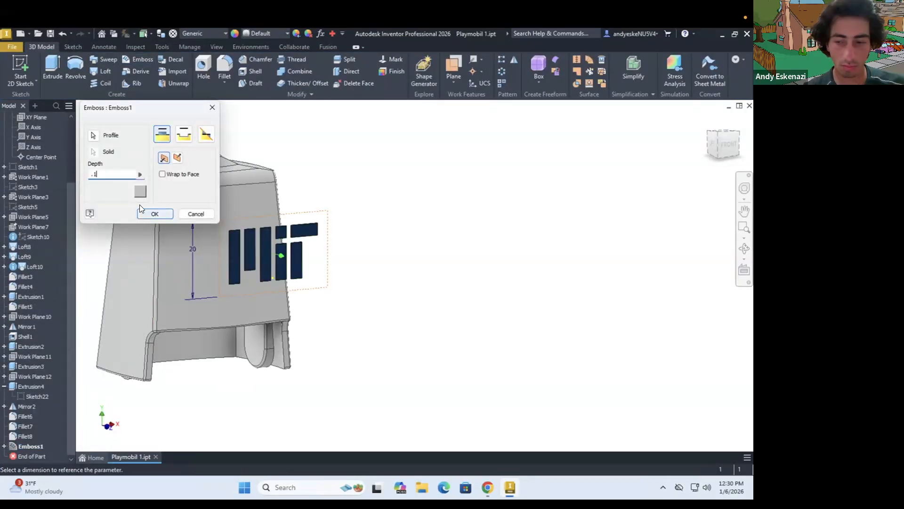
pyautogui.click(154, 213)
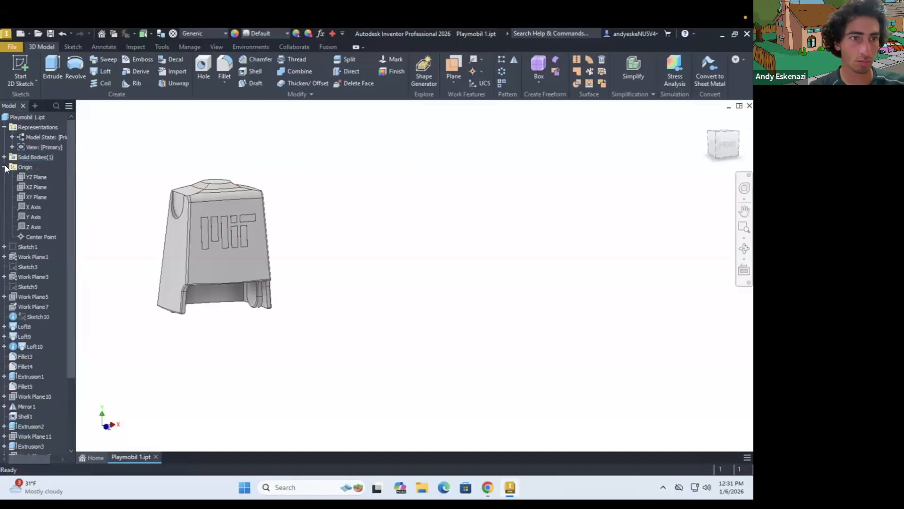
# Change the solid body's appearance to red in its properties
pyautogui.rightClick(33, 166)
pyautogui.click(94, 197)
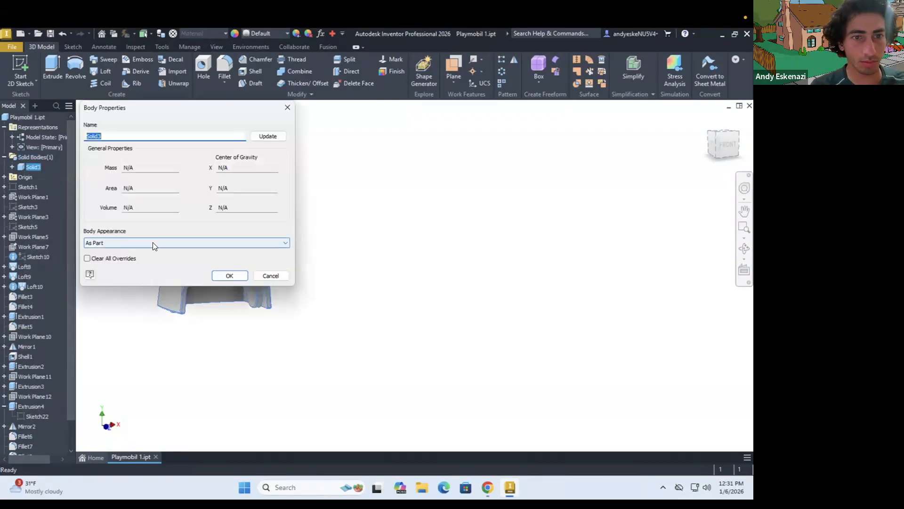
pyautogui.click(153, 242)
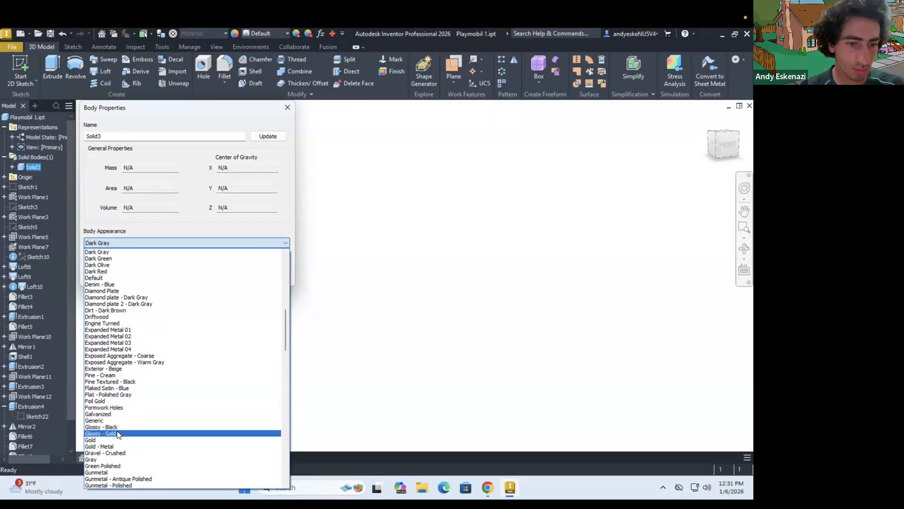
pyautogui.press('e')
pyautogui.scroll(-14, 117, 446)
pyautogui.click(118, 446)
pyautogui.click(221, 272)
# Set the embossed logo's appearance to dark gray and return the solid body's appearance to gray
pyautogui.scroll(-2, 28, 431)
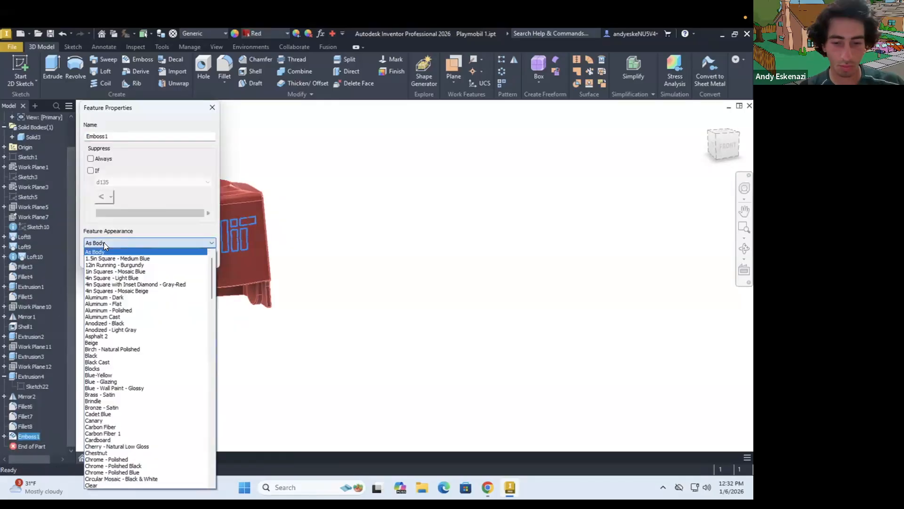
pyautogui.scroll(-10, 141, 353)
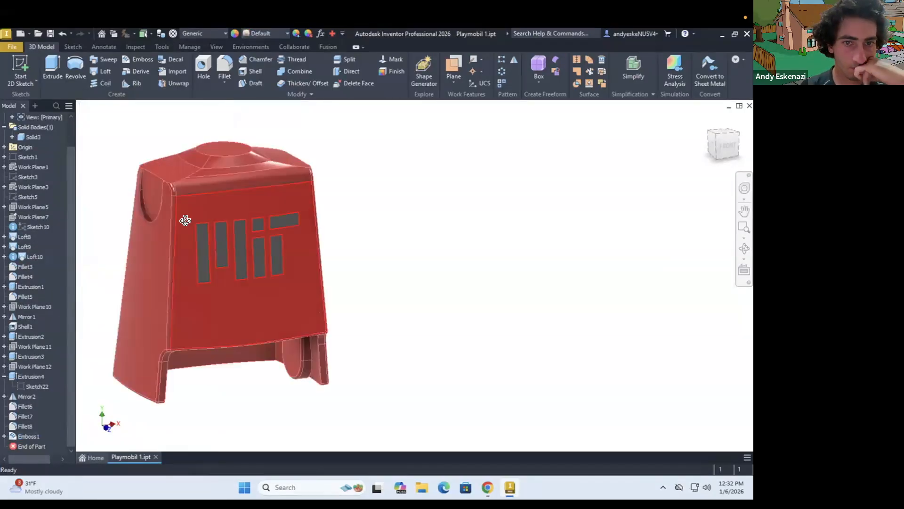
pyautogui.keyDown('shift'); pyautogui.moveTo(181, 218); pyautogui.dragTo(298, 270, button='middle'); pyautogui.keyUp('shift')
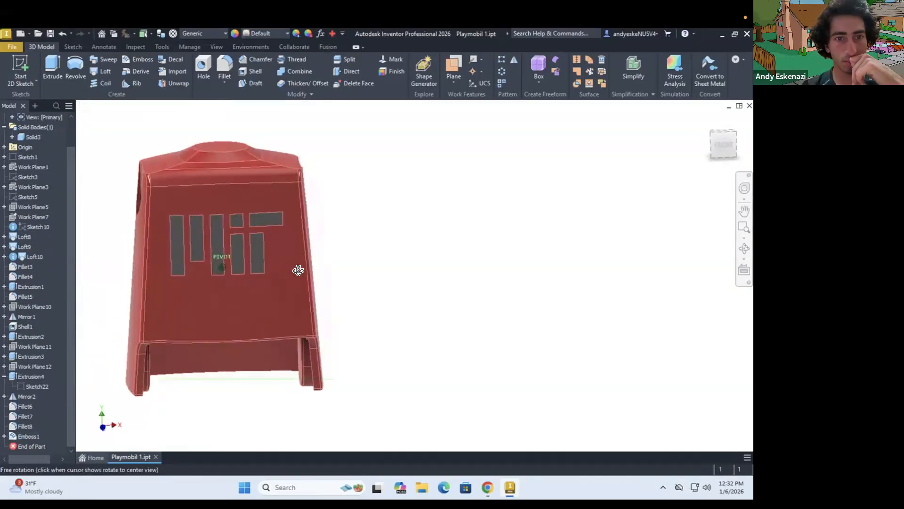
pyautogui.scroll(-3, 422, 294)
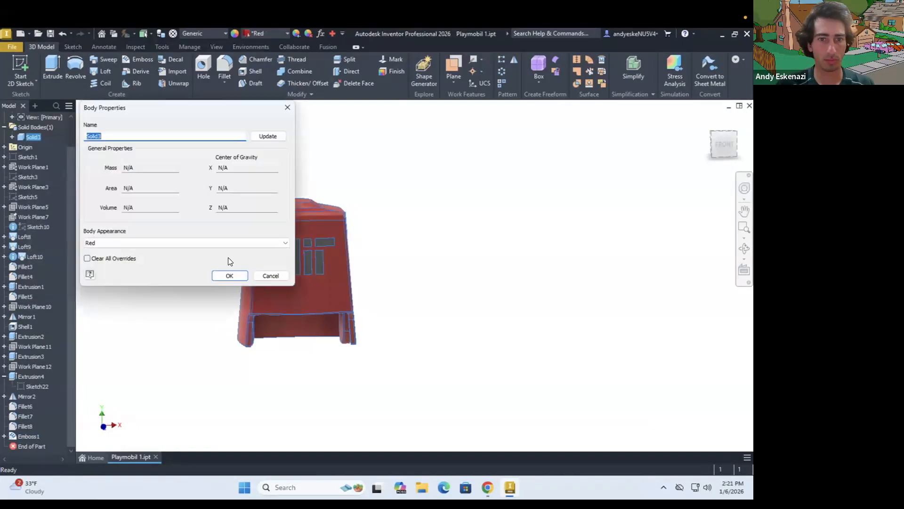
pyautogui.click(110, 243)
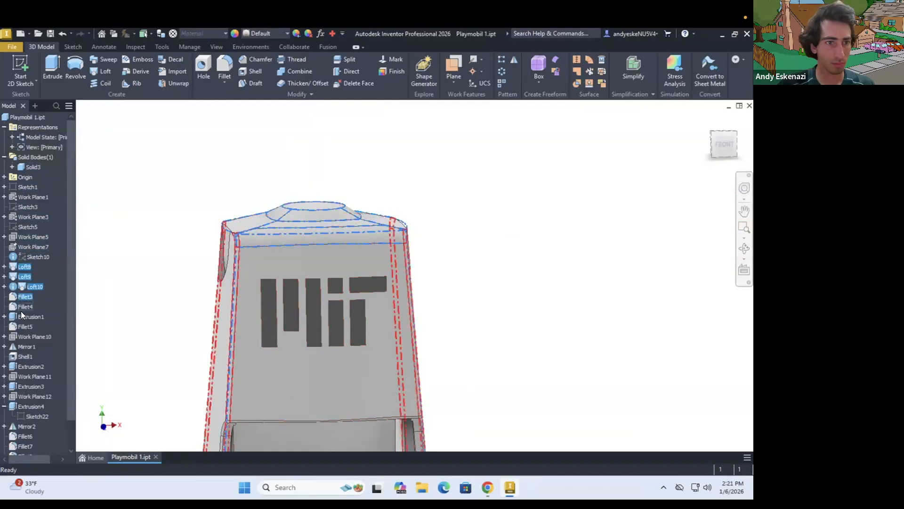
# Set the appearance of the three loft features and the fillets directly below them to Red
pyautogui.keyDown('ctrl'); pyautogui.click(20, 310); pyautogui.keyUp('ctrl')
pyautogui.keyDown('ctrl'); pyautogui.click(21, 314); pyautogui.keyUp('ctrl')
pyautogui.rightClick(21, 315)
pyautogui.click(45, 409)
pyautogui.click(103, 142)
pyautogui.click(147, 158)
pyautogui.scroll(-3, 146, 159)
pyautogui.scroll(-1, 17, 265)
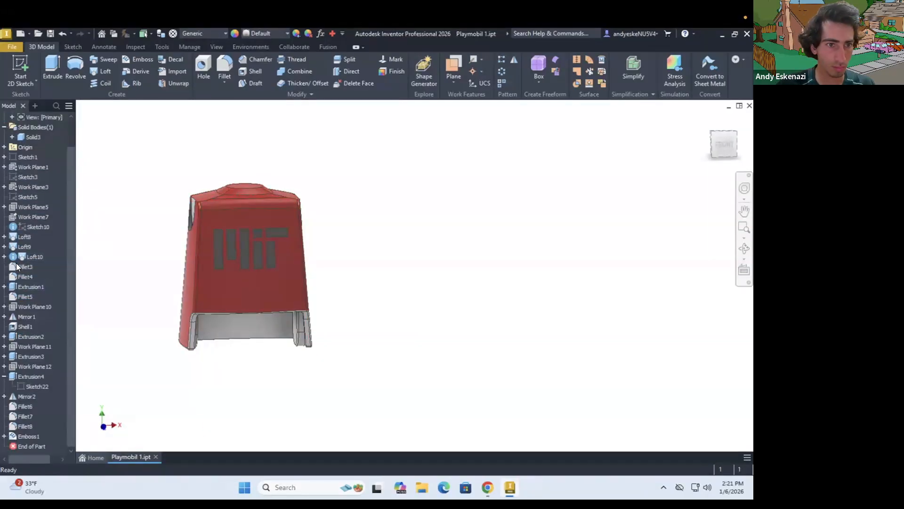
# Set the appearance of all extrusions, mirrors, the shell and the remaining fillets to Red, leaving out the logo emboss
pyautogui.keyDown('ctrl'); pyautogui.click(20, 297); pyautogui.keyUp('ctrl')
pyautogui.keyDown('ctrl'); pyautogui.click(22, 317); pyautogui.keyUp('ctrl')
pyautogui.keyDown('ctrl'); pyautogui.click(22, 327); pyautogui.keyUp('ctrl')
pyautogui.keyDown('ctrl'); pyautogui.click(24, 337); pyautogui.keyUp('ctrl')
pyautogui.keyDown('ctrl'); pyautogui.click(24, 356); pyautogui.keyUp('ctrl')
pyautogui.keyDown('ctrl'); pyautogui.click(24, 376); pyautogui.keyUp('ctrl')
pyautogui.keyDown('ctrl'); pyautogui.click(22, 396); pyautogui.keyUp('ctrl')
pyautogui.click(59, 451)
pyautogui.click(115, 141)
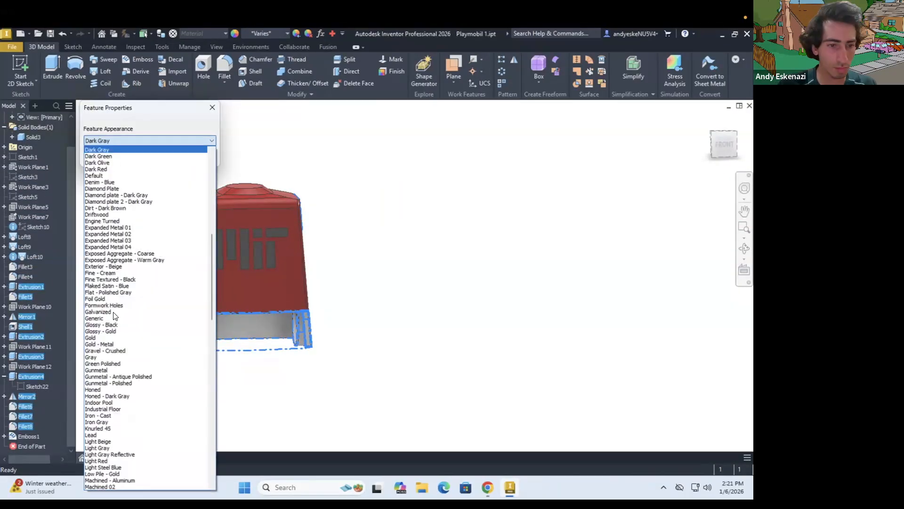
pyautogui.scroll(-8, 115, 317)
pyautogui.click(115, 447)
pyautogui.click(161, 157)
pyautogui.keyDown('shift'); pyautogui.moveTo(161, 238); pyautogui.dragTo(385, 250, button='middle'); pyautogui.keyUp('shift')
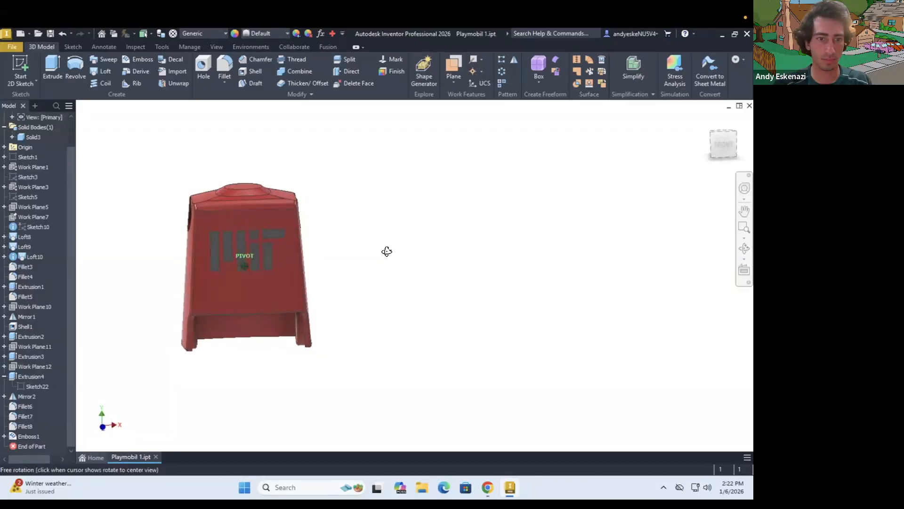
# Make the reference image sketch, Sketch1, visible in the torso part
pyautogui.rightClick(22, 157)
pyautogui.click(58, 291)
pyautogui.scroll(-5, 384, 319)
pyautogui.moveTo(383, 319)
pyautogui.keyDown('shift'); pyautogui.mouseDown(button='middle')
pyautogui.moveTo(291, 290)
pyautogui.moveTo(309, 292)
pyautogui.mouseUp(button='middle'); pyautogui.keyUp('shift')
pyautogui.scroll(8, 330, 290)
pyautogui.scroll(-7, 342, 276)
# Save a copy of the torso part as Playmobil 2.ipt and open that copy
pyautogui.click(12, 46)
pyautogui.moveTo(28, 83)
pyautogui.click(116, 115)
pyautogui.click(500, 389)
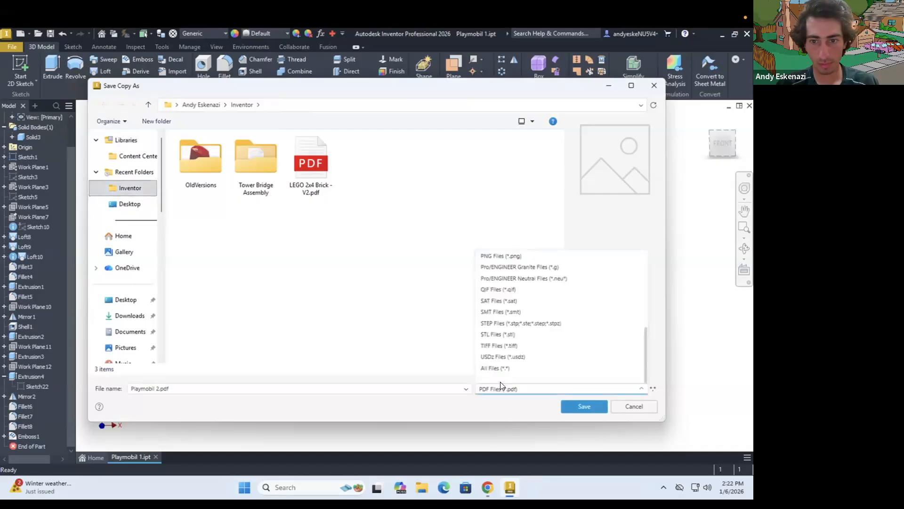
pyautogui.click(558, 324)
pyautogui.click(570, 408)
pyautogui.click(16, 49)
pyautogui.click(28, 96)
pyautogui.doubleClick(367, 289)
# Start a sketch on the XY plane and project the reference leg outline into it
pyautogui.keyDown('shift'); pyautogui.moveTo(415, 274); pyautogui.dragTo(367, 235, button='middle'); pyautogui.keyUp('shift')
pyautogui.scroll(5, 387, 245)
pyautogui.click(21, 70)
pyautogui.click(307, 311)
pyautogui.scroll(5, 306, 310)
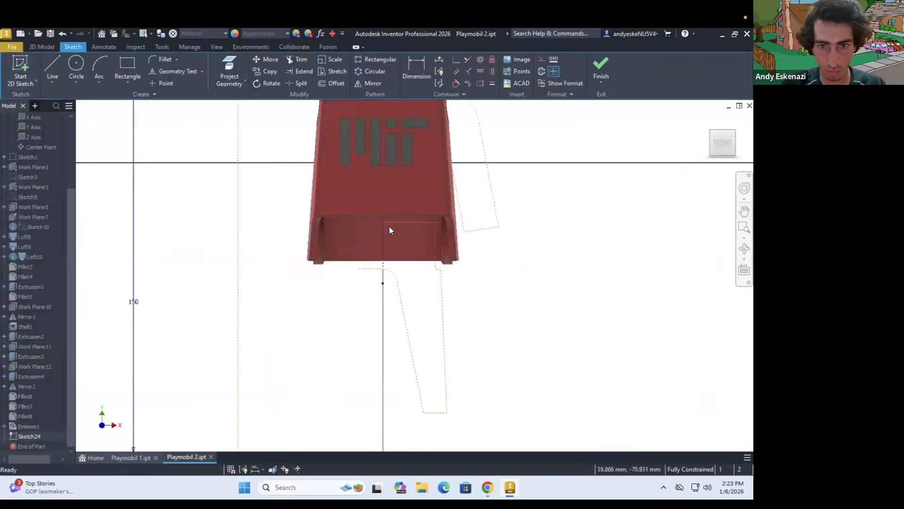
pyautogui.press('p')
pyautogui.click(475, 310)
pyautogui.scroll(-3, 475, 313)
pyautogui.scroll(3, 471, 311)
# Draw the leg's outer side as a line from the hip to the outer foot corner of the reference outline
pyautogui.click(410, 287)
pyautogui.scroll(5, 479, 216)
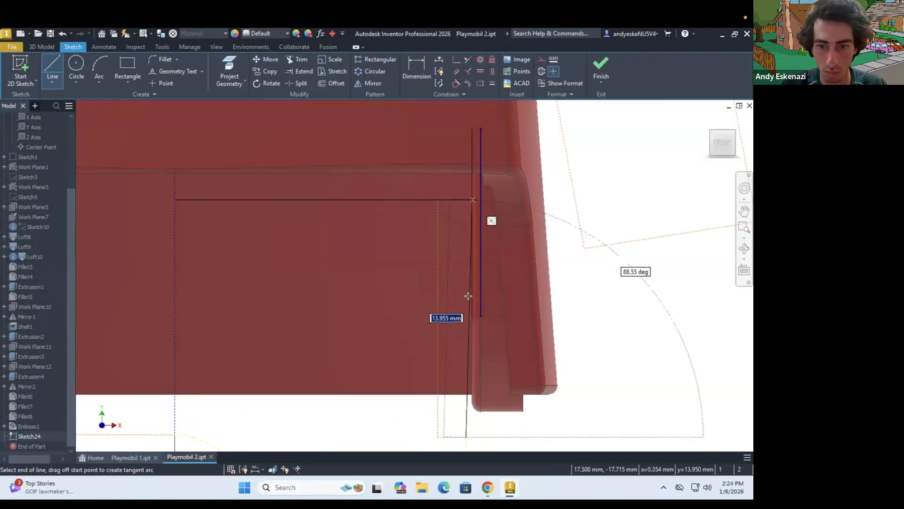
pyautogui.click(471, 437)
pyautogui.scroll(-5, 471, 436)
pyautogui.scroll(5, 471, 387)
pyautogui.doubleClick(433, 337)
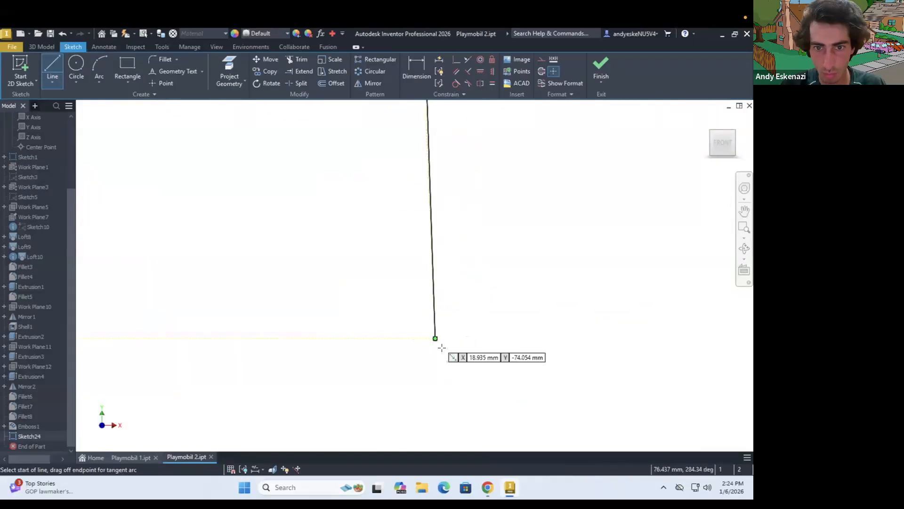
pyautogui.scroll(-6, 433, 337)
pyautogui.scroll(4, 420, 330)
pyautogui.scroll(-2, 422, 265)
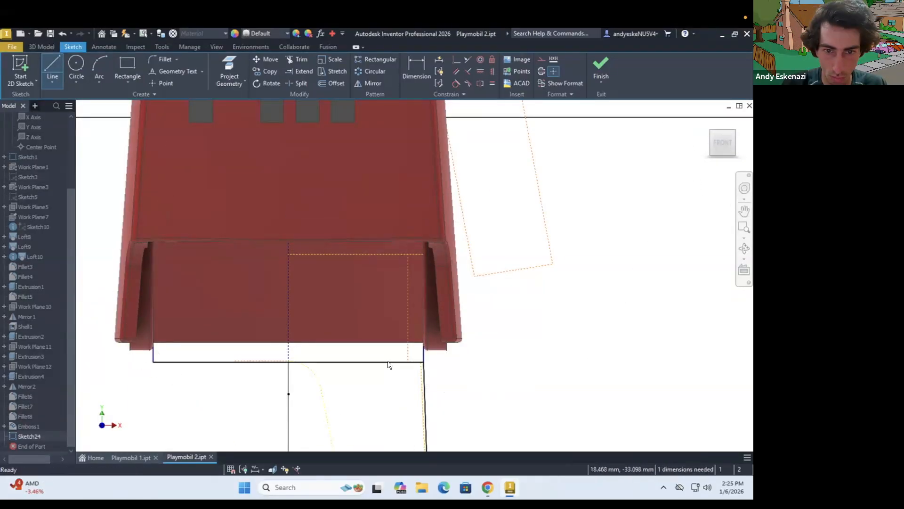
pyautogui.scroll(-2, 311, 249)
pyautogui.click(369, 83)
pyautogui.click(395, 305)
pyautogui.scroll(-3, 359, 304)
pyautogui.press('Escape')
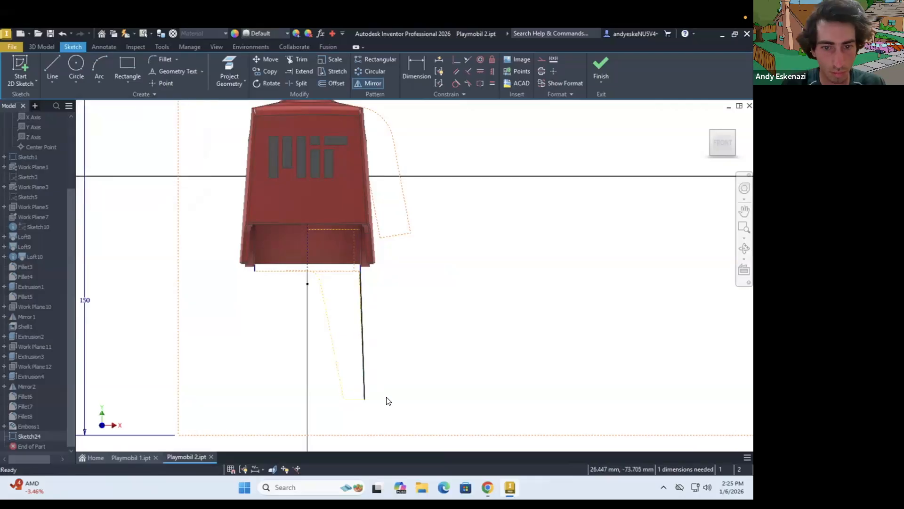
pyautogui.click(375, 84)
pyautogui.press('Escape')
# Draw the foot's bottom edge between the leg outline's lower corners and dimension its length as 9 mm
pyautogui.rightClick(363, 384)
pyautogui.click(363, 356)
pyautogui.press('l')
pyautogui.click(361, 270)
pyautogui.scroll(5, 375, 401)
pyautogui.click(354, 389)
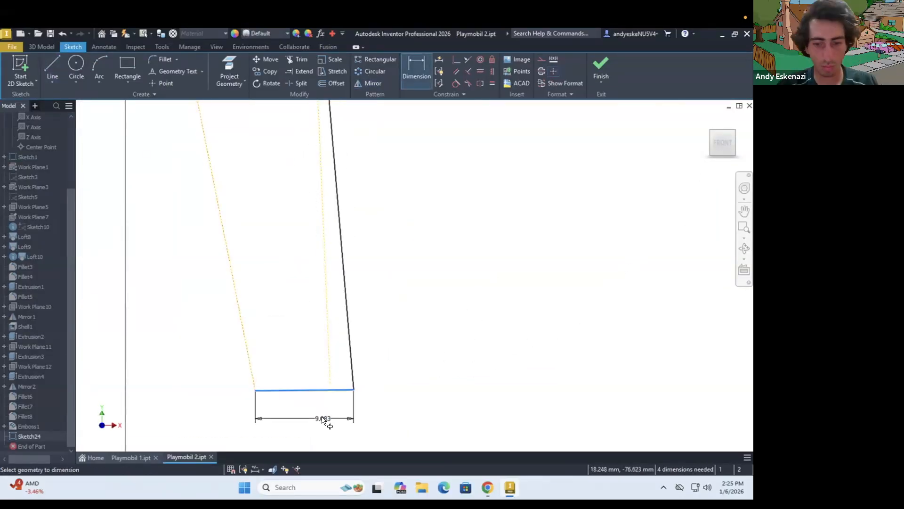
pyautogui.click(322, 419)
pyautogui.write('9')
pyautogui.press('Return')
pyautogui.scroll(-4, 453, 334)
# Draw a vertical centre line down from the middle of the torso's leg opening
pyautogui.click(372, 83)
pyautogui.click(52, 67)
pyautogui.click(311, 176)
pyautogui.scroll(-5, 320, 172)
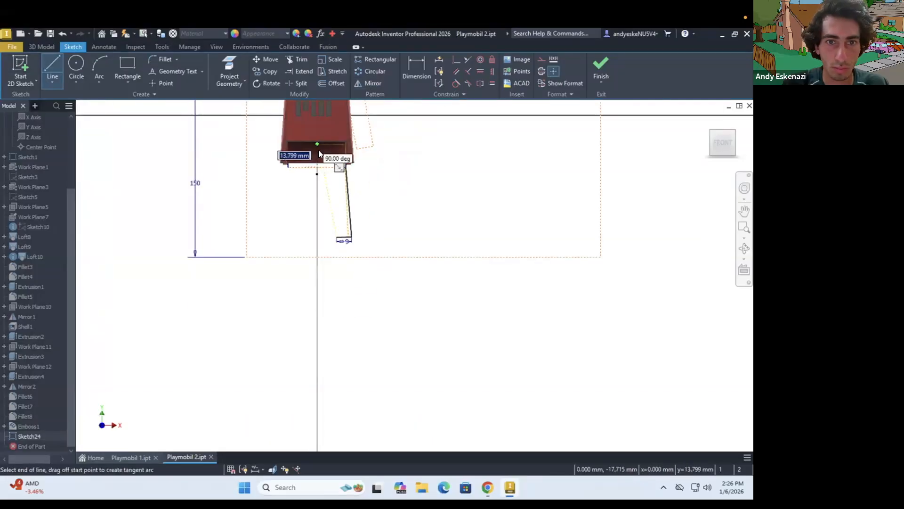
# Mirror the leg's outer side line and foot bottom edge across the vertical centre line
pyautogui.click(373, 83)
pyautogui.click(349, 208)
pyautogui.click(344, 237)
pyautogui.click(151, 127)
pyautogui.click(317, 156)
pyautogui.click(123, 159)
pyautogui.click(164, 159)
pyautogui.scroll(4, 260, 256)
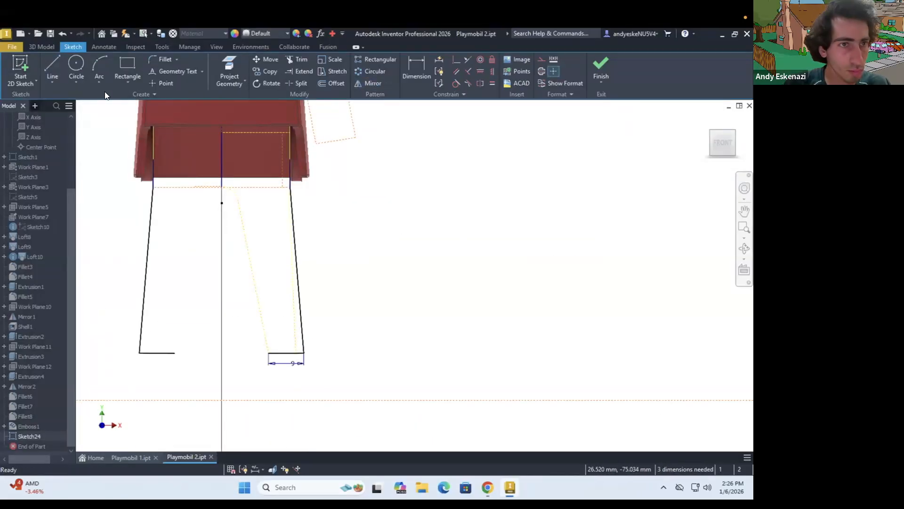
# Extend the centre line with a vertical line from the hip down to foot level and finish the sketch
pyautogui.keyDown('shift'); pyautogui.moveTo(337, 318); pyautogui.dragTo(297, 281, button='middle'); pyautogui.keyUp('shift')
pyautogui.scroll(-5, 389, 254)
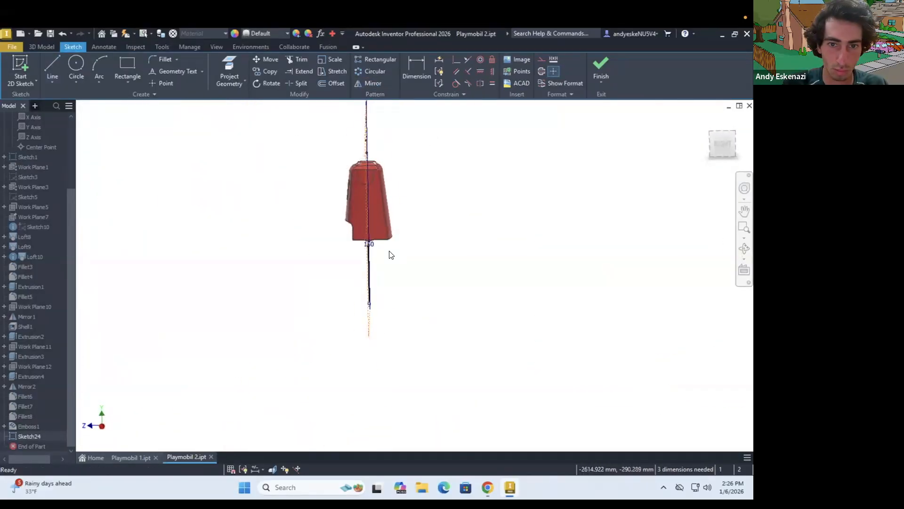
pyautogui.keyDown('shift'); pyautogui.moveTo(389, 255); pyautogui.dragTo(466, 266, button='middle'); pyautogui.keyUp('shift')
pyautogui.scroll(5, 396, 297)
pyautogui.press('l')
pyautogui.click(306, 320)
pyautogui.scroll(-3, 302, 206)
pyautogui.keyDown('shift'); pyautogui.moveTo(289, 153); pyautogui.dragTo(276, 132, button='middle'); pyautogui.keyUp('shift')
pyautogui.click(277, 134)
pyautogui.click(601, 68)
# Create work planes normal to the vertical centre line at its hip and foot ends
pyautogui.click(453, 82)
pyautogui.click(485, 351)
pyautogui.click(274, 265)
pyautogui.click(273, 275)
pyautogui.keyDown('shift'); pyautogui.moveTo(268, 301); pyautogui.dragTo(249, 271, button='middle'); pyautogui.keyUp('shift')
# Start a sketch on the foot-level work plane and draw a short construction line from the centre line's lower end
pyautogui.click(20, 70)
pyautogui.click(228, 338)
pyautogui.moveTo(283, 301)
pyautogui.keyDown('shift'); pyautogui.mouseDown(button='middle')
pyautogui.moveTo(310, 228)
pyautogui.moveTo(511, 269)
pyautogui.moveTo(404, 349)
pyautogui.moveTo(395, 252)
pyautogui.moveTo(458, 372)
pyautogui.moveTo(438, 401)
pyautogui.mouseUp(button='middle'); pyautogui.keyUp('shift')
pyautogui.press('l')
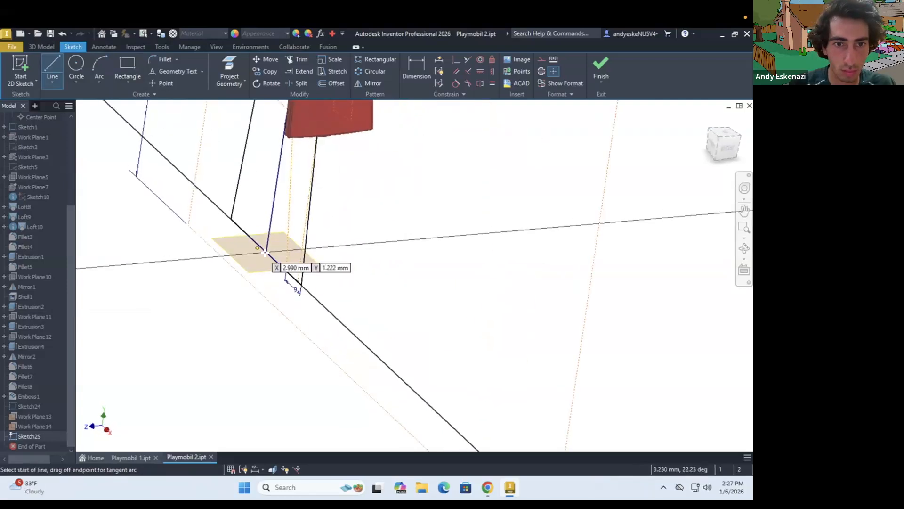
pyautogui.click(269, 253)
pyautogui.click(250, 254)
pyautogui.click(542, 59)
# Draw a centre rectangle out to the foot's outer corner and set its front-to-back size to 20 mm
pyautogui.click(127, 82)
pyautogui.click(150, 141)
pyautogui.click(236, 285)
pyautogui.click(373, 322)
pyautogui.keyDown('shift'); pyautogui.moveTo(342, 347); pyautogui.dragTo(349, 265, button='middle'); pyautogui.keyUp('shift')
pyautogui.scroll(-3, 349, 264)
pyautogui.press('d')
pyautogui.click(373, 303)
pyautogui.click(387, 336)
pyautogui.write('20')
pyautogui.press('Return')
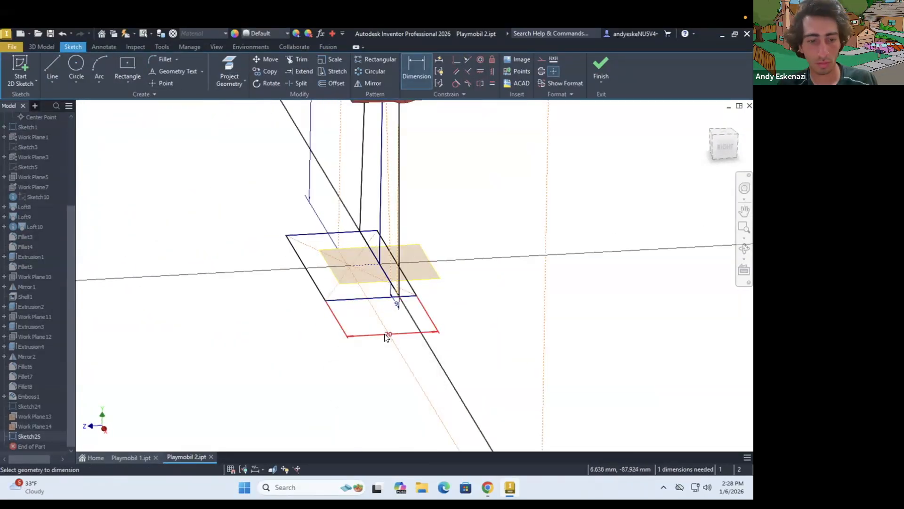
# Undo the last dimension edit on the foot rectangle
pyautogui.keyDown('shift'); pyautogui.moveTo(406, 303); pyautogui.dragTo(437, 397, button='middle'); pyautogui.keyUp('shift')
pyautogui.scroll(-4, 427, 386)
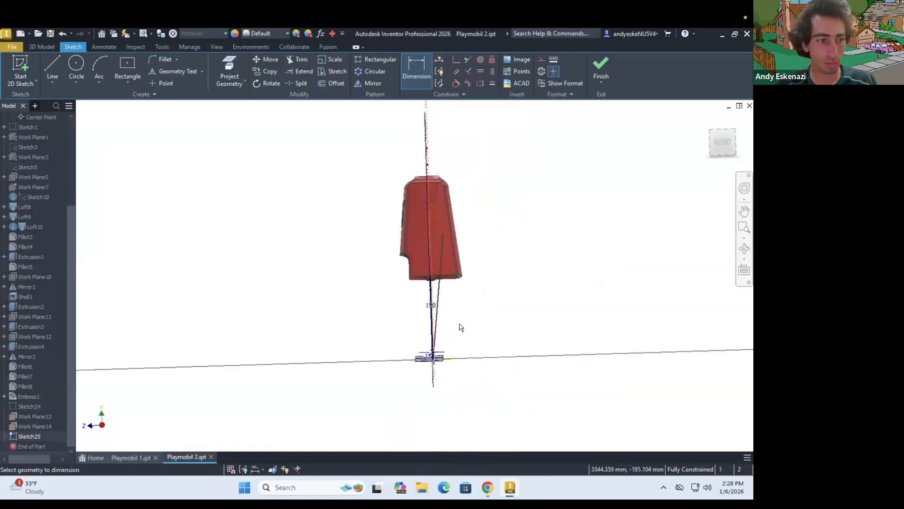
pyautogui.scroll(3, 429, 391)
pyautogui.rightClick(428, 385)
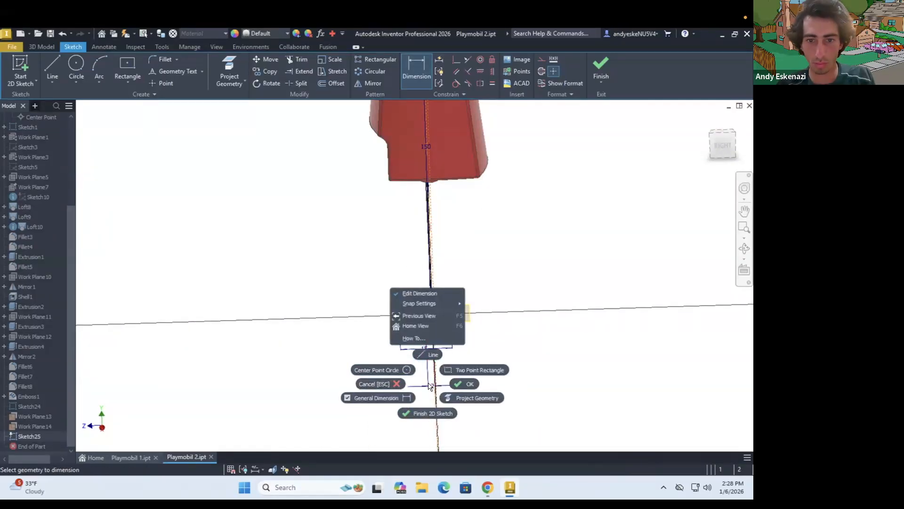
pyautogui.click(443, 384)
pyautogui.hotkey('ctrl', 'z')
# Dimension the foot rectangle's front-to-back offset from the leg centre line as 1 mm and finish the sketch
pyautogui.scroll(3, 442, 316)
pyautogui.click(443, 315)
pyautogui.click(485, 418)
pyautogui.write('2')
pyautogui.press('Return')
pyautogui.moveTo(462, 391)
pyautogui.keyDown('shift'); pyautogui.mouseDown(button='middle')
pyautogui.moveTo(448, 292)
pyautogui.moveTo(453, 384)
pyautogui.mouseUp(button='middle'); pyautogui.keyUp('shift')
pyautogui.click(455, 392)
pyautogui.click(601, 69)
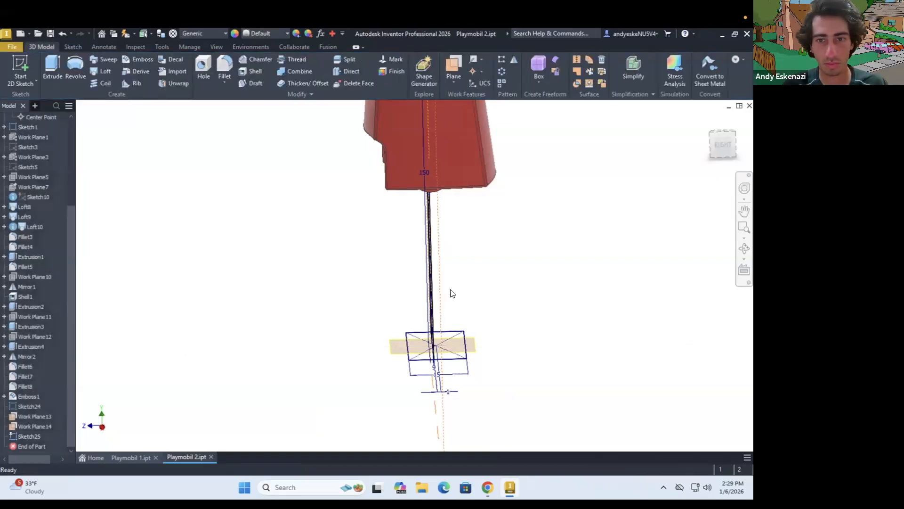
# Start a sketch on the hip-level work plane inside the torso opening
pyautogui.click(20, 70)
pyautogui.keyDown('shift'); pyautogui.moveTo(450, 292); pyautogui.dragTo(332, 314, button='middle'); pyautogui.keyUp('shift')
pyautogui.click(37, 417)
pyautogui.keyDown('shift'); pyautogui.moveTo(403, 276); pyautogui.dragTo(320, 252, button='middle'); pyautogui.keyUp('shift')
pyautogui.scroll(5, 398, 287)
pyautogui.press('r')
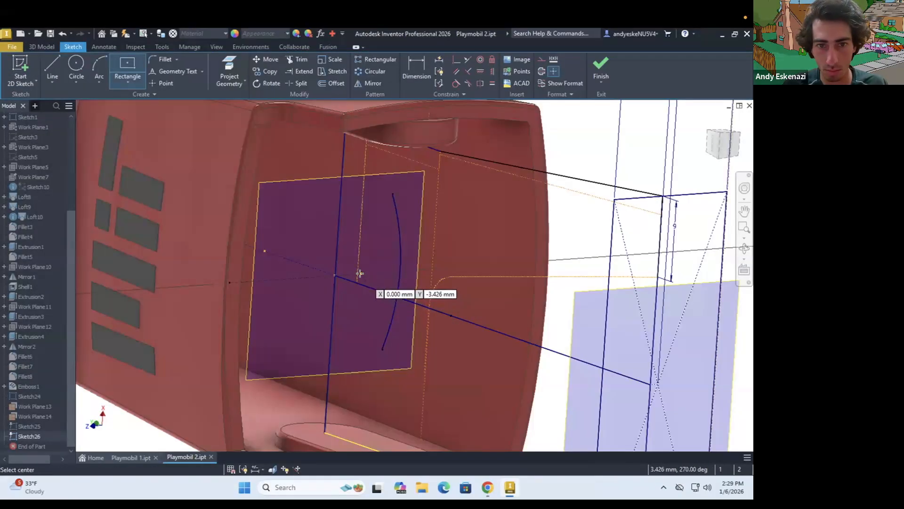
pyautogui.press('Escape')
pyautogui.keyDown('shift'); pyautogui.moveTo(345, 156); pyautogui.dragTo(327, 110, button='middle'); pyautogui.keyUp('shift')
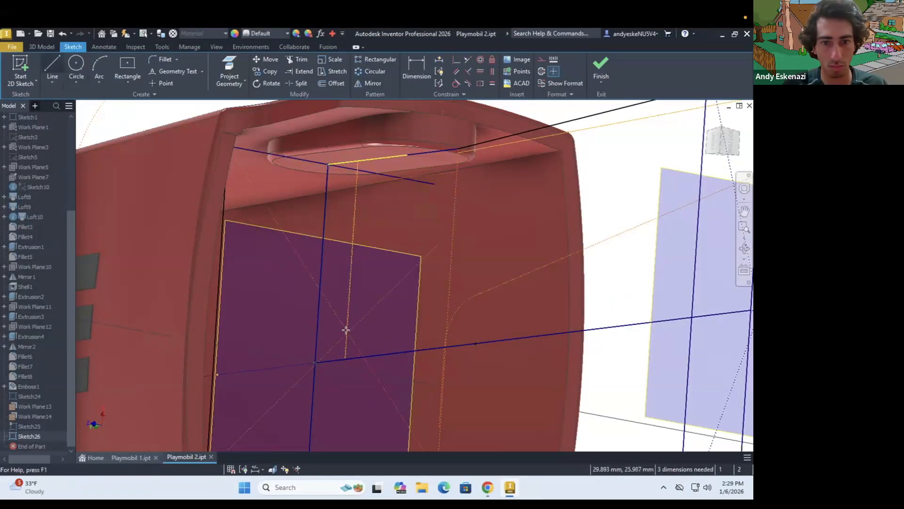
pyautogui.scroll(-5, 316, 345)
pyautogui.keyDown('shift'); pyautogui.moveTo(317, 345); pyautogui.dragTo(347, 323, button='middle'); pyautogui.keyUp('shift')
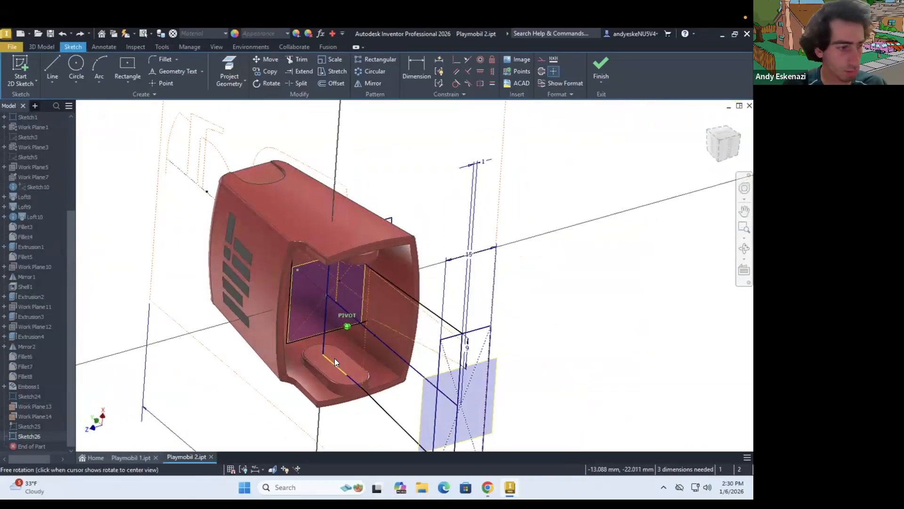
# Add a guide line to the hip sketch and constrain it to the leg guide lines
pyautogui.scroll(5, 329, 358)
pyautogui.click(456, 59)
pyautogui.click(309, 382)
pyautogui.scroll(-4, 310, 367)
pyautogui.press('l')
pyautogui.keyDown('shift'); pyautogui.moveTo(310, 354); pyautogui.dragTo(260, 182, button='middle'); pyautogui.keyUp('shift')
pyautogui.click(465, 72)
pyautogui.click(293, 297)
# Draw a centre rectangle spanning the hip width and dimension its front-to-back size as 28 mm
pyautogui.scroll(-5, 283, 282)
pyautogui.keyDown('shift'); pyautogui.moveTo(297, 266); pyautogui.dragTo(293, 301, button='middle'); pyautogui.keyUp('shift')
pyautogui.scroll(5, 287, 278)
pyautogui.click(292, 278)
pyautogui.scroll(-5, 355, 301)
pyautogui.moveTo(354, 302)
pyautogui.keyDown('shift'); pyautogui.mouseDown(button='middle')
pyautogui.moveTo(236, 125)
pyautogui.moveTo(326, 185)
pyautogui.mouseUp(button='middle'); pyautogui.keyUp('shift')
pyautogui.scroll(-3, 326, 186)
pyautogui.click(222, 249)
pyautogui.click(333, 136)
pyautogui.write('28')
pyautogui.press('Return')
pyautogui.press('Escape')
# Try front-to-back sizes of 27, 26, 24 and 22 mm for the hip rectangle
pyautogui.moveTo(256, 191)
pyautogui.keyDown('shift'); pyautogui.mouseDown(button='middle')
pyautogui.moveTo(244, 177)
pyautogui.moveTo(280, 173)
pyautogui.mouseUp(button='middle'); pyautogui.keyUp('shift')
pyautogui.doubleClick(330, 135)
pyautogui.write('27')
pyautogui.press('Return')
pyautogui.write('26')
pyautogui.press('Return')
pyautogui.scroll(-3, 254, 189)
pyautogui.scroll(-8, 232, 166)
pyautogui.scroll(10, 232, 167)
pyautogui.doubleClick(293, 124)
pyautogui.write('24')
pyautogui.press('Return')
pyautogui.scroll(6, 278, 193)
pyautogui.doubleClick(285, 129)
pyautogui.write('22')
pyautogui.press('Return')
# Set the hip rectangle's front-to-back size to 20 mm and finish the sketch
pyautogui.doubleClick(293, 117)
pyautogui.write('20')
pyautogui.press('Return')
pyautogui.moveTo(250, 264)
pyautogui.keyDown('shift'); pyautogui.mouseDown(button='middle')
pyautogui.moveTo(217, 259)
pyautogui.moveTo(217, 238)
pyautogui.mouseUp(button='middle'); pyautogui.keyUp('shift')
pyautogui.scroll(-2, 233, 267)
pyautogui.click(601, 68)
# Loft a solid between the foot and hip rectangle profiles to form the legs
pyautogui.click(101, 72)
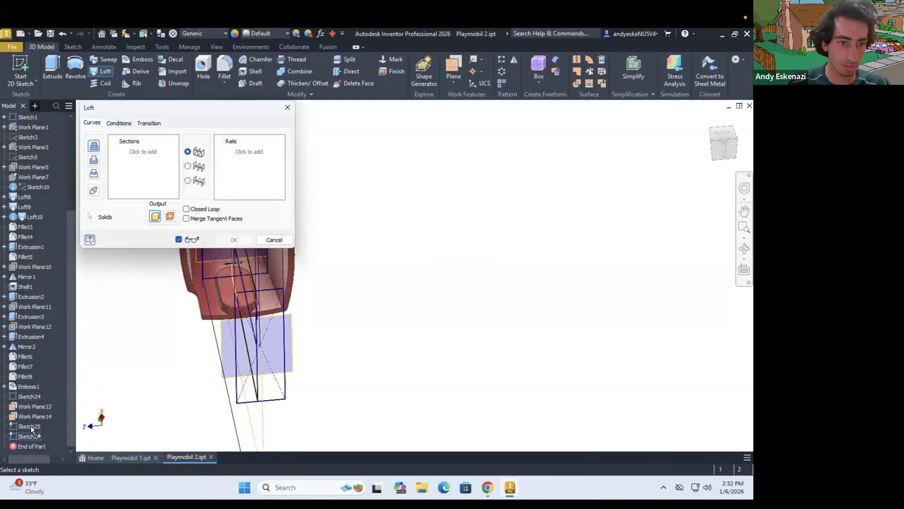
pyautogui.click(242, 243)
pyautogui.scroll(-5, 274, 233)
pyautogui.scroll(5, 279, 228)
pyautogui.scroll(-5, 279, 230)
pyautogui.keyDown('shift'); pyautogui.moveTo(280, 232); pyautogui.dragTo(240, 216, button='middle'); pyautogui.keyUp('shift')
pyautogui.scroll(3, 238, 214)
pyautogui.keyDown('shift'); pyautogui.moveTo(314, 254); pyautogui.dragTo(287, 263, button='middle'); pyautogui.keyUp('shift')
pyautogui.scroll(3, 297, 292)
# Reopen the loft's hip sketch, dimension the rectangle's front-to-back offset as 2 mm and finish the sketch
pyautogui.click(5, 446)
pyautogui.click(41, 435)
pyautogui.doubleClick(35, 446)
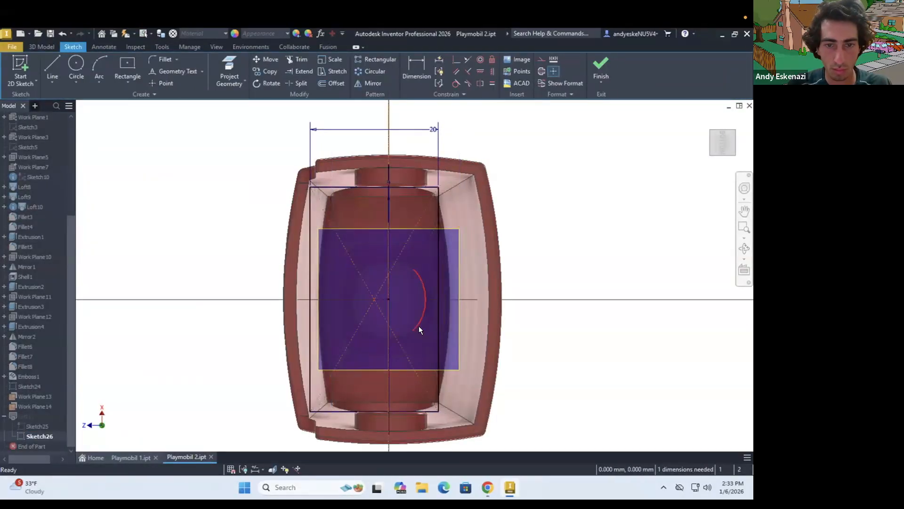
pyautogui.press('d')
pyautogui.click(150, 346)
pyautogui.write('2')
pyautogui.press('Return')
pyautogui.click(601, 68)
# Try a front-to-back size of 20 mm for the foot rectangle in the loft's foot sketch
pyautogui.keyDown('shift'); pyautogui.moveTo(372, 301); pyautogui.dragTo(327, 253, button='middle'); pyautogui.keyUp('shift')
pyautogui.scroll(-4, 315, 176)
pyautogui.scroll(4, 309, 151)
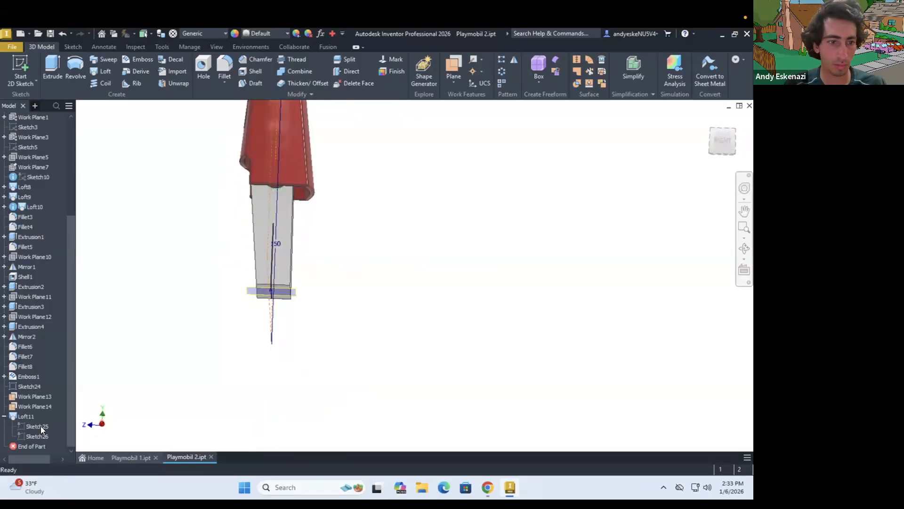
pyautogui.doubleClick(41, 429)
pyautogui.scroll(2, 472, 268)
pyautogui.moveTo(473, 268); pyautogui.dragTo(406, 315, button='middle')
pyautogui.doubleClick(371, 268)
pyautogui.write('20')
pyautogui.press('Return')
pyautogui.scroll(4, 348, 336)
pyautogui.click(601, 66)
# Reopen the loft's foot sketch and turn the rectangle's edges into construction lines
pyautogui.scroll(-3, 306, 253)
pyautogui.keyDown('shift'); pyautogui.moveTo(287, 226); pyautogui.dragTo(276, 205, button='middle'); pyautogui.keyUp('shift')
pyautogui.scroll(3, 283, 226)
pyautogui.keyDown('shift'); pyautogui.moveTo(291, 252); pyautogui.dragTo(245, 213, button='middle'); pyautogui.keyUp('shift')
pyautogui.doubleClick(38, 427)
pyautogui.keyDown('shift'); pyautogui.moveTo(315, 364); pyautogui.dragTo(329, 234, button='middle'); pyautogui.keyUp('shift')
pyautogui.scroll(4, 329, 234)
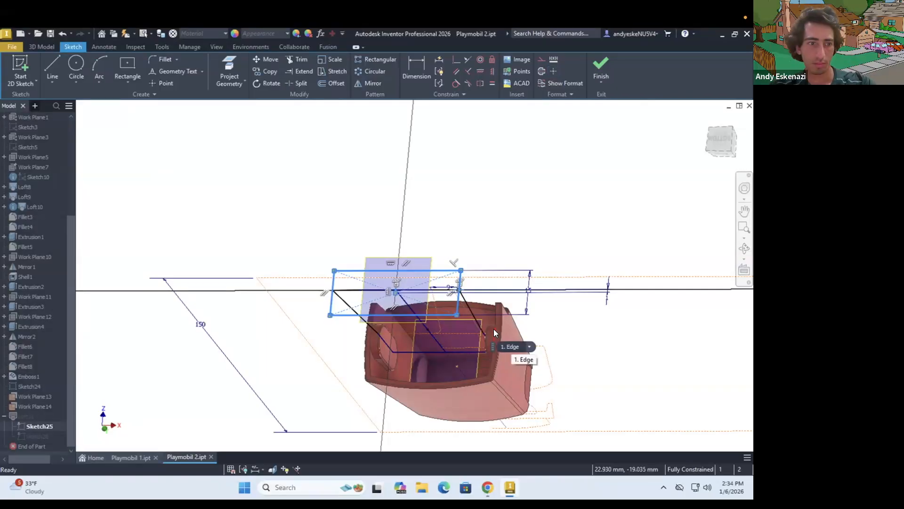
# Draw outward-bulging three-point arcs over all four sides of the foot rectangle and finish the sketch
pyautogui.press('a')
pyautogui.scroll(3, 399, 265)
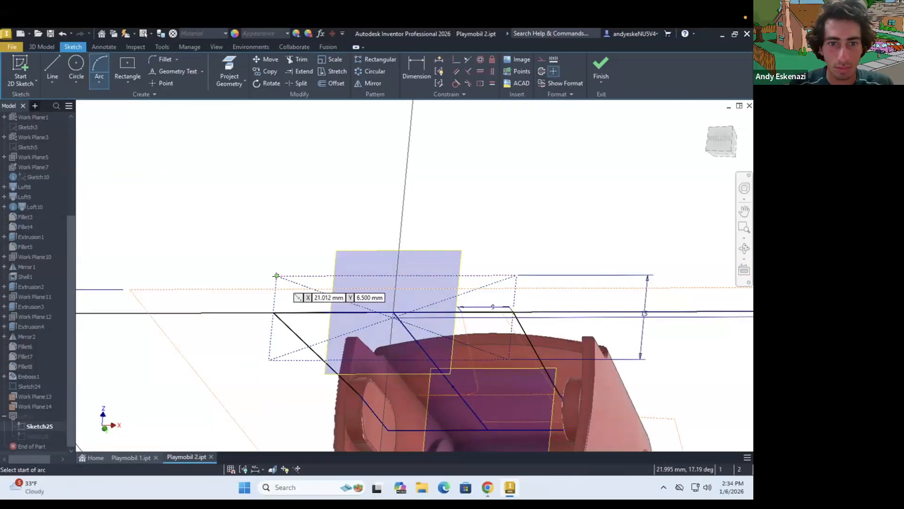
pyautogui.click(508, 359)
pyautogui.scroll(5, 304, 370)
pyautogui.click(302, 353)
pyautogui.click(193, 232)
pyautogui.click(182, 279)
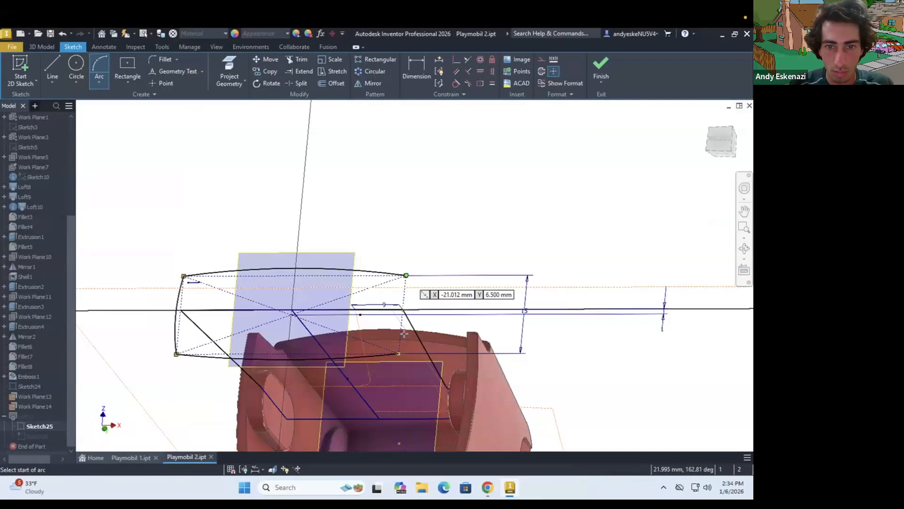
pyautogui.scroll(5, 409, 294)
pyautogui.click(404, 311)
pyautogui.press('Escape')
pyautogui.scroll(-5, 440, 311)
pyautogui.click(601, 69)
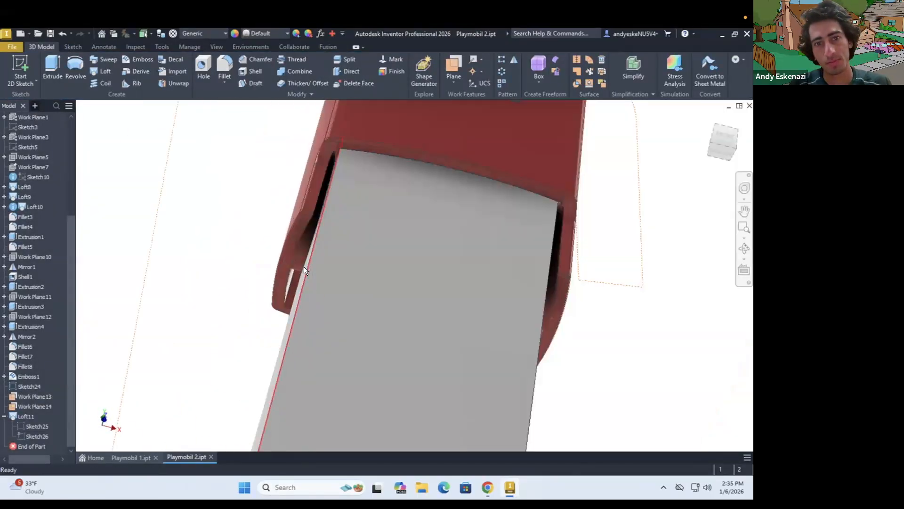
# Reopen the hip sketch, convert its rectangle to construction lines and draw bulging arcs over the front and back edges
pyautogui.scroll(-5, 305, 271)
pyautogui.moveTo(404, 264)
pyautogui.keyDown('shift'); pyautogui.mouseDown(button='middle')
pyautogui.moveTo(400, 282)
pyautogui.moveTo(309, 277)
pyautogui.moveTo(302, 288)
pyautogui.mouseUp(button='middle'); pyautogui.keyUp('shift')
pyautogui.doubleClick(35, 436)
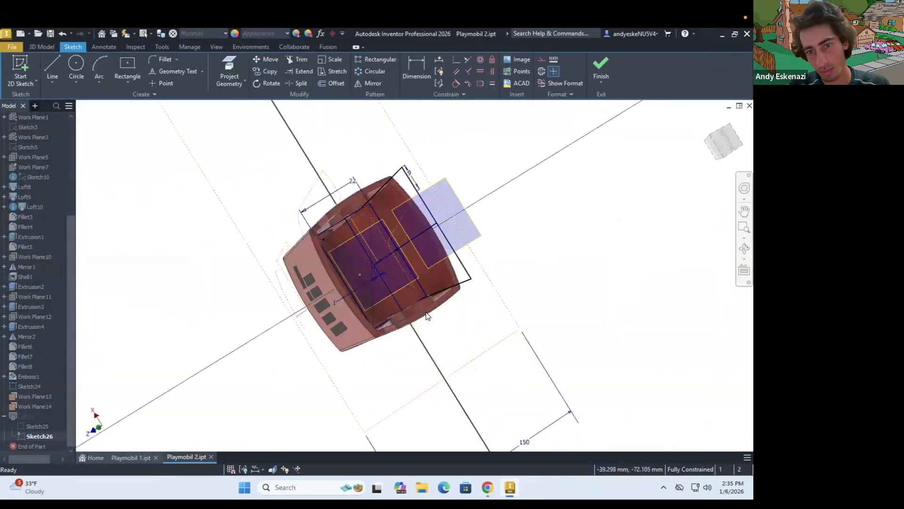
pyautogui.click(528, 311)
pyautogui.scroll(5, 528, 311)
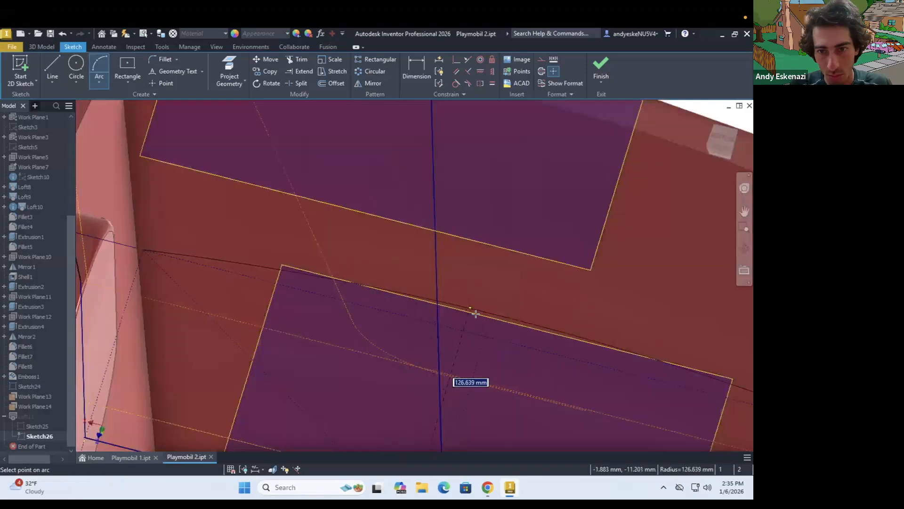
pyautogui.scroll(-8, 330, 306)
pyautogui.scroll(8, 204, 393)
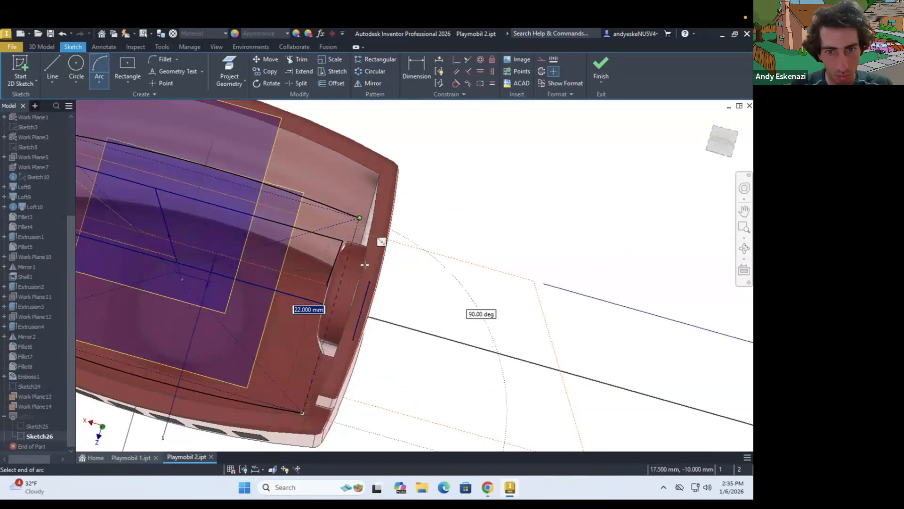
# Draw outward-bulging three-point arcs over the hip rectangle's two short side edges and finish the sketch
pyautogui.click(303, 413)
pyautogui.scroll(6, 351, 271)
pyautogui.click(341, 274)
pyautogui.scroll(-8, 341, 274)
pyautogui.click(140, 165)
pyautogui.click(97, 317)
pyautogui.scroll(4, 97, 221)
pyautogui.click(139, 221)
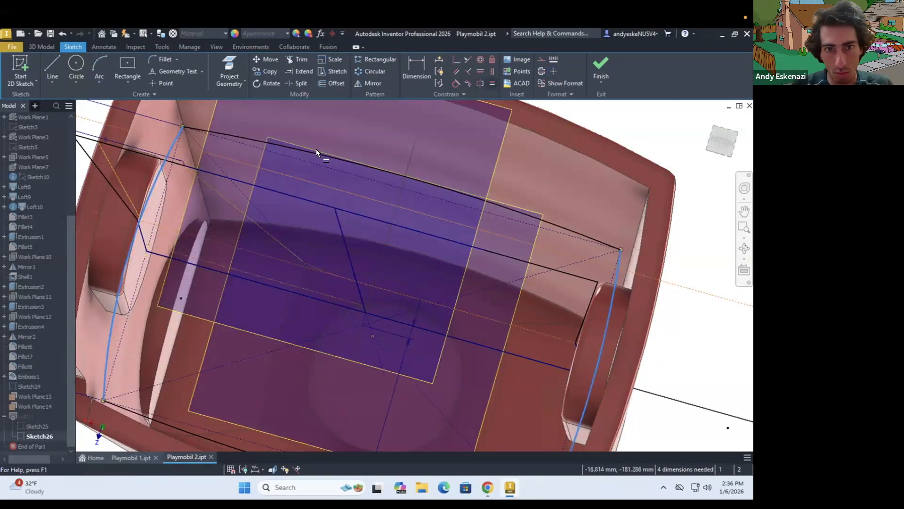
pyautogui.click(601, 68)
# Create a sketch on Work Plane13 and close it
pyautogui.click(21, 65)
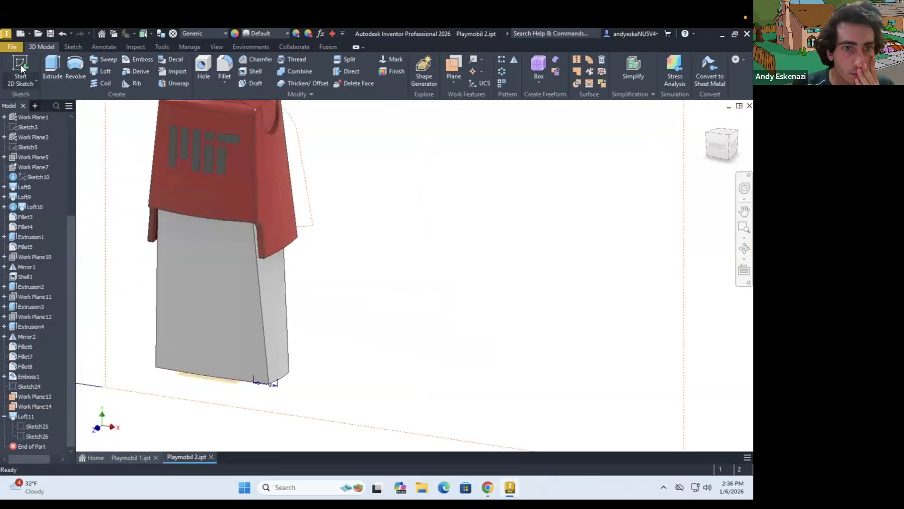
pyautogui.click(36, 396)
pyautogui.click(601, 68)
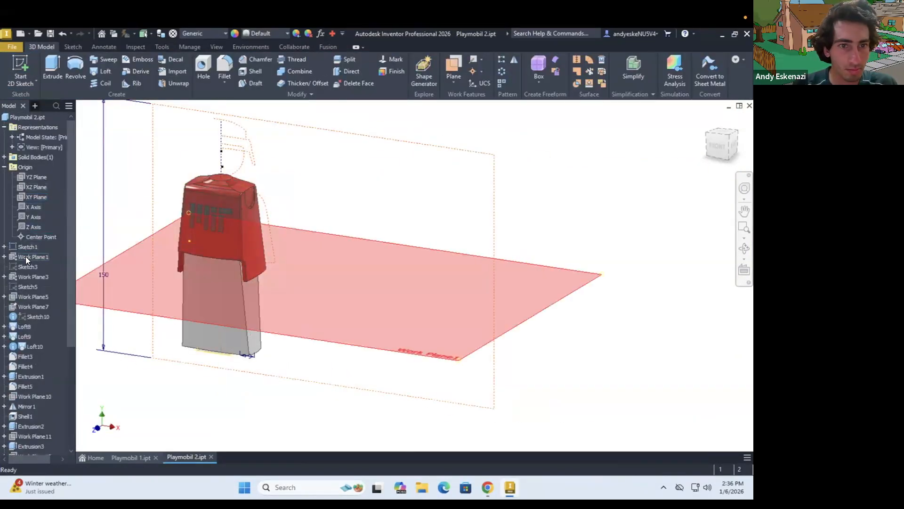
# Suppress the torso features Loft8, Loft9 and Loft10
pyautogui.click(25, 326)
pyautogui.keyDown('shift'); pyautogui.click(30, 346); pyautogui.keyUp('shift')
pyautogui.rightClick(30, 346)
pyautogui.click(65, 420)
pyautogui.click(217, 121)
pyautogui.scroll(-4, 28, 308)
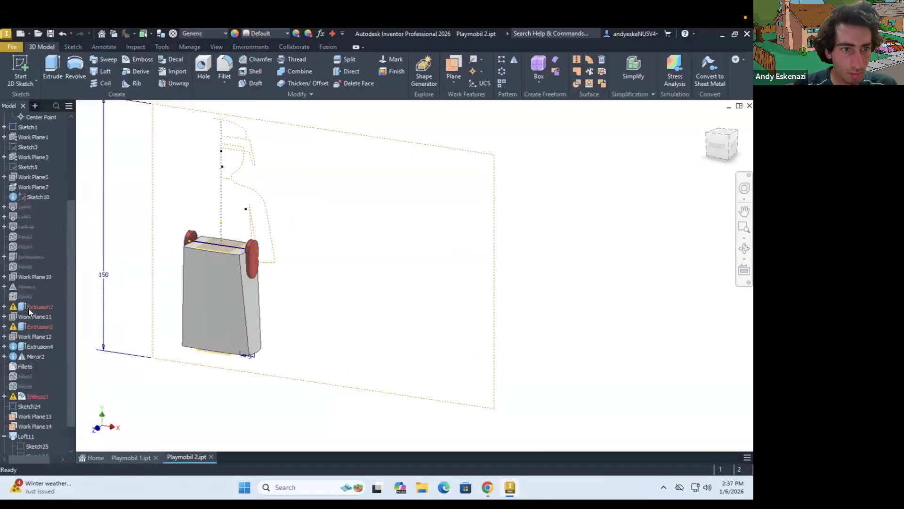
# Suppress the failing torso features Extrusion2, Extrusion3 and Emboss1
pyautogui.click(68, 408)
pyautogui.click(218, 121)
pyautogui.scroll(-1, 33, 349)
pyautogui.rightClick(29, 367)
pyautogui.click(61, 394)
# Create a front-facing sketch over the leg loft near the hip discs
pyautogui.keyDown('shift'); pyautogui.moveTo(151, 282); pyautogui.dragTo(176, 298, button='middle'); pyautogui.keyUp('shift')
pyautogui.scroll(-3, 155, 300)
pyautogui.scroll(-4, 157, 161)
pyautogui.keyDown('shift'); pyautogui.moveTo(159, 151); pyautogui.dragTo(163, 157, button='middle'); pyautogui.keyUp('shift')
pyautogui.scroll(4, 167, 188)
pyautogui.keyDown('shift'); pyautogui.moveTo(179, 211); pyautogui.dragTo(168, 259, button='middle'); pyautogui.keyUp('shift')
pyautogui.click(20, 70)
pyautogui.scroll(3, 170, 205)
pyautogui.click(212, 226)
pyautogui.click(28, 75)
pyautogui.scroll(-8, 187, 200)
pyautogui.scroll(5, 176, 230)
pyautogui.scroll(-5, 169, 259)
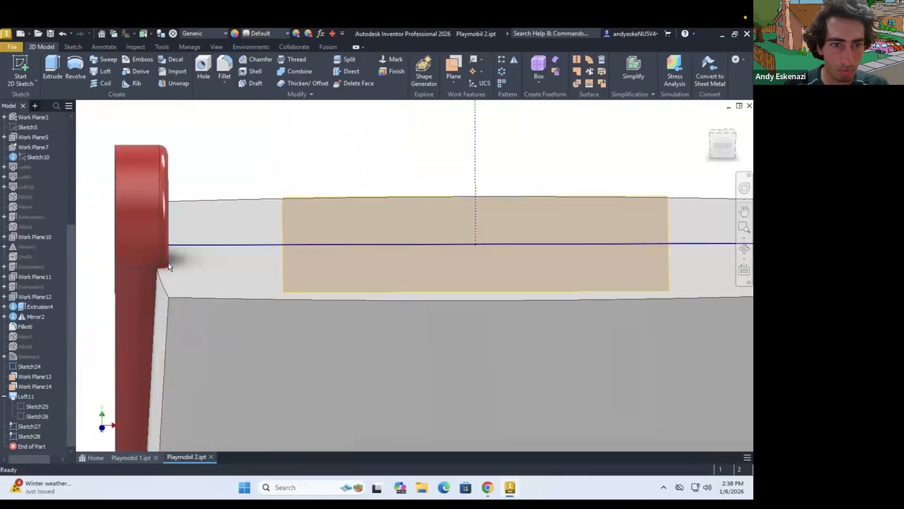
# Reopen the front-facing Sketch28 and project the legs' upper edge into it
pyautogui.click(168, 258)
pyautogui.keyDown('shift'); pyautogui.moveTo(235, 278); pyautogui.dragTo(264, 281, button='middle'); pyautogui.keyUp('shift')
pyautogui.scroll(3, 267, 281)
pyautogui.keyDown('shift'); pyautogui.moveTo(543, 275); pyautogui.dragTo(551, 284, button='middle'); pyautogui.keyUp('shift')
pyautogui.click(571, 264)
pyautogui.click(20, 71)
pyautogui.click(29, 436)
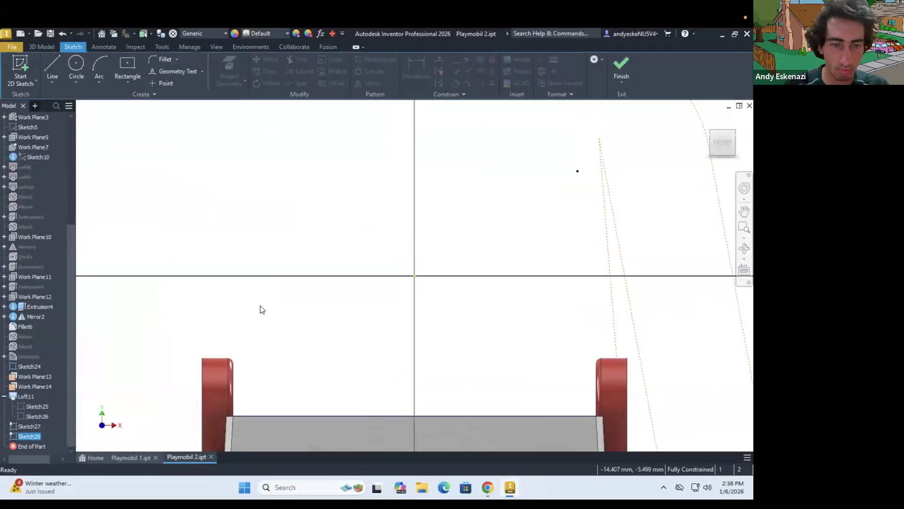
pyautogui.click(230, 71)
# Draw vertical lines about 16.6 mm long down from both ends of the legs' upper edge
pyautogui.click(53, 73)
pyautogui.scroll(5, 259, 356)
pyautogui.click(250, 378)
pyautogui.scroll(-6, 251, 431)
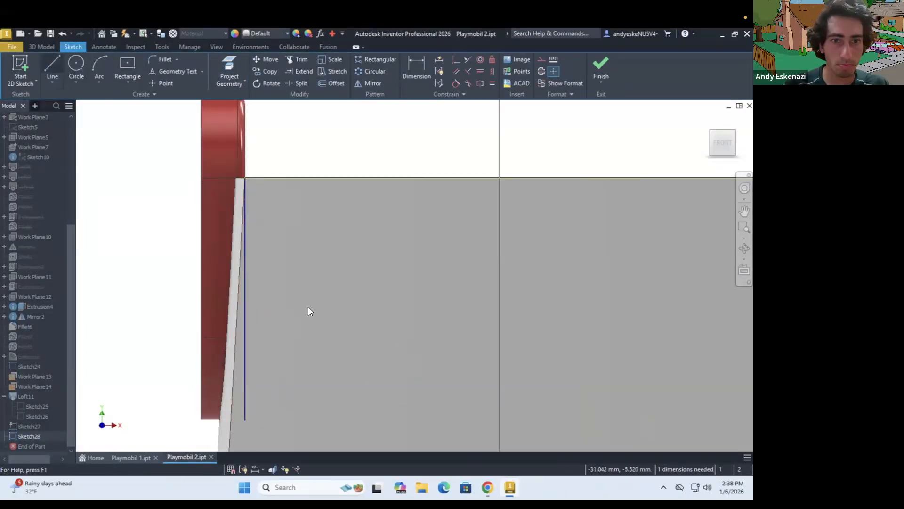
pyautogui.scroll(5, 308, 308)
pyautogui.click(52, 70)
pyautogui.click(465, 263)
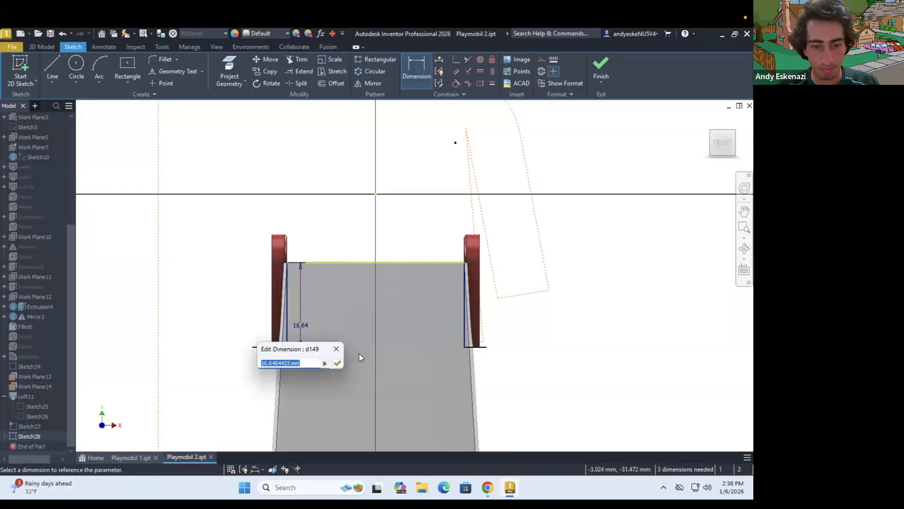
# Undo the vertical side lines and draw rectangles over both hip discs from the ends of the legs' upper edge
pyautogui.hotkey('ctrl', 'z')
pyautogui.hotkey('ctrl', 'z')
pyautogui.hotkey('ctrl', 'z')
pyautogui.hotkey('ctrl', 'z')
pyautogui.hotkey('ctrl', 'z')
pyautogui.hotkey('ctrl', 'z')
pyautogui.click(128, 82)
pyautogui.click(150, 100)
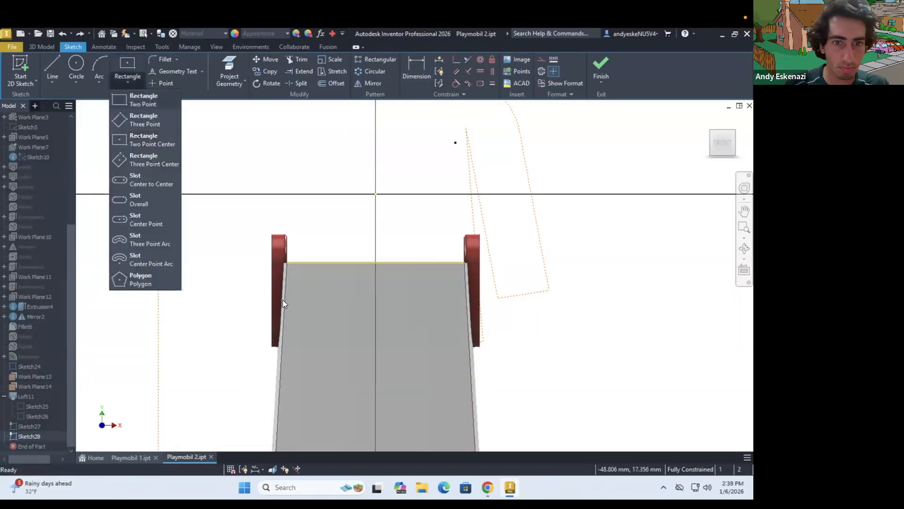
pyautogui.click(287, 262)
pyautogui.click(246, 359)
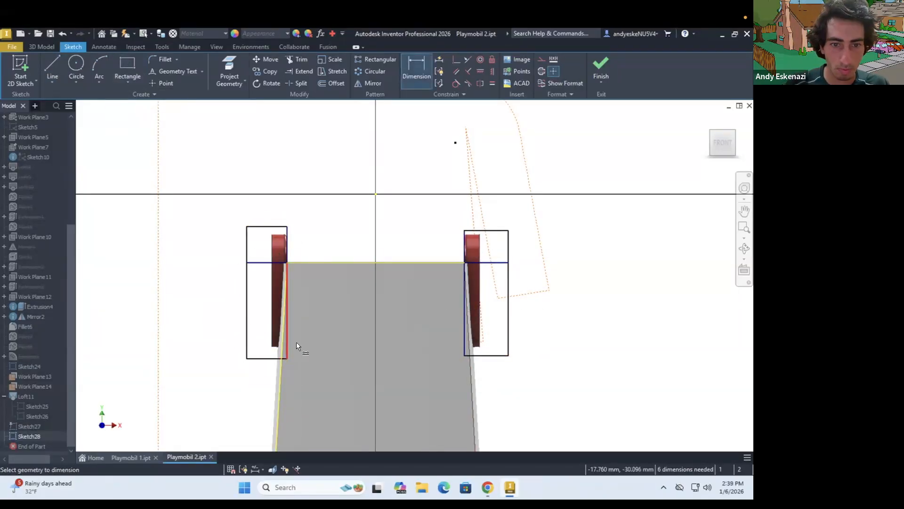
# Dimension the lower edges of the side rectangles 17 mm below the legs' upper edge
pyautogui.click(445, 335)
pyautogui.write('17')
pyautogui.press('Return')
# Try to extrude the rectangle profiles on both sides of the legs
pyautogui.press('e')
pyautogui.click(276, 309)
pyautogui.click(489, 309)
pyautogui.click(105, 289)
pyautogui.keyDown('shift'); pyautogui.moveTo(198, 302); pyautogui.dragTo(165, 298, button='middle'); pyautogui.keyUp('shift')
pyautogui.scroll(5, 300, 299)
pyautogui.keyDown('shift'); pyautogui.moveTo(300, 299); pyautogui.dragTo(329, 292, button='middle'); pyautogui.keyUp('shift')
pyautogui.moveTo(283, 325)
pyautogui.keyDown('shift'); pyautogui.mouseDown(button='middle')
pyautogui.moveTo(313, 307)
pyautogui.moveTo(272, 309)
pyautogui.moveTo(269, 331)
pyautogui.mouseUp(button='middle'); pyautogui.keyUp('shift')
pyautogui.scroll(-5, 272, 309)
pyautogui.scroll(3, 292, 301)
# Reopen the sketch with the side rectangles, check it against the hip discs, and finish it
pyautogui.doubleClick(16, 438)
pyautogui.scroll(-4, 235, 331)
pyautogui.scroll(6, 302, 295)
pyautogui.click(601, 67)
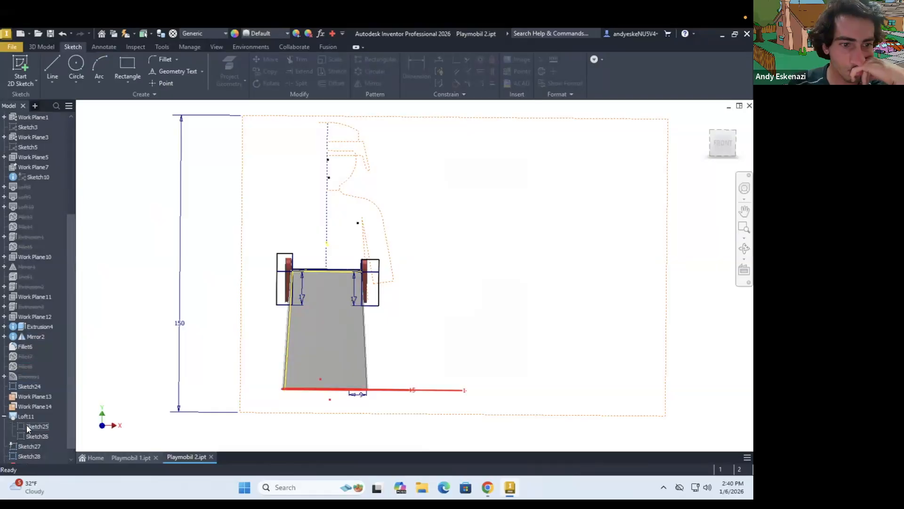
# Open Sketch25 and examine the foot profile against the leg outline and hip discs, then close it
pyautogui.doubleClick(26, 424)
pyautogui.scroll(-3, 392, 366)
pyautogui.keyDown('shift'); pyautogui.moveTo(392, 365); pyautogui.dragTo(367, 365, button='middle'); pyautogui.keyUp('shift')
pyautogui.scroll(3, 358, 329)
pyautogui.moveTo(355, 283)
pyautogui.keyDown('shift'); pyautogui.mouseDown(button='middle')
pyautogui.moveTo(343, 253)
pyautogui.moveTo(302, 244)
pyautogui.moveTo(282, 355)
pyautogui.mouseUp(button='middle'); pyautogui.keyUp('shift')
pyautogui.scroll(-3, 234, 269)
pyautogui.scroll(3, 351, 301)
pyautogui.rightClick(254, 310)
pyautogui.click(420, 140)
pyautogui.scroll(3, 419, 139)
pyautogui.click(291, 257)
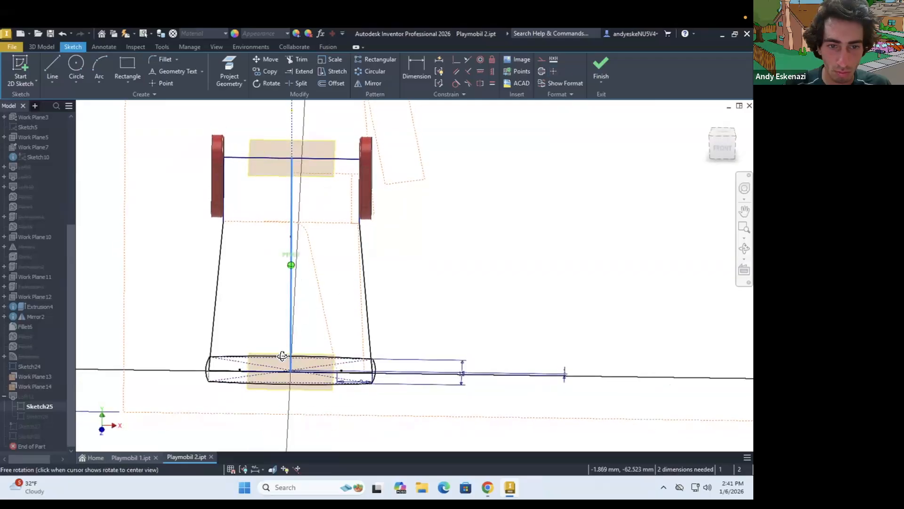
pyautogui.scroll(-6, 212, 359)
pyautogui.scroll(4, 190, 361)
pyautogui.click(236, 382)
pyautogui.scroll(4, 236, 382)
pyautogui.keyDown('shift'); pyautogui.moveTo(236, 382); pyautogui.dragTo(218, 330, button='middle'); pyautogui.keyUp('shift')
pyautogui.click(606, 61)
# Edit Sketch24, set a 14 mm vertical dimension down to the horizontal hip construction line, and finish the sketch
pyautogui.rightClick(22, 367)
pyautogui.click(43, 276)
pyautogui.scroll(4, 325, 306)
pyautogui.scroll(-8, 359, 251)
pyautogui.press('d')
pyautogui.click(405, 283)
pyautogui.click(483, 306)
pyautogui.write('14')
pyautogui.press('Return')
pyautogui.click(107, 287)
pyautogui.scroll(2, 140, 341)
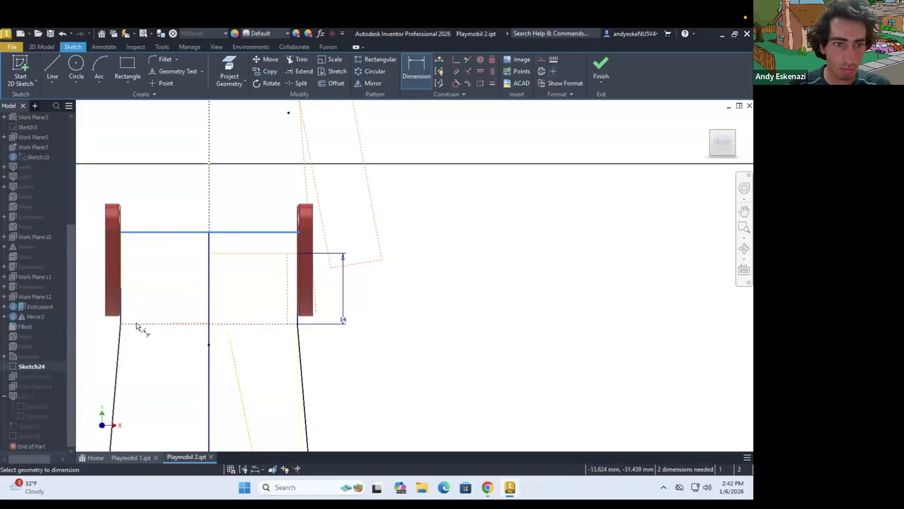
pyautogui.scroll(3, 208, 398)
pyautogui.scroll(-6, 174, 376)
pyautogui.press('d')
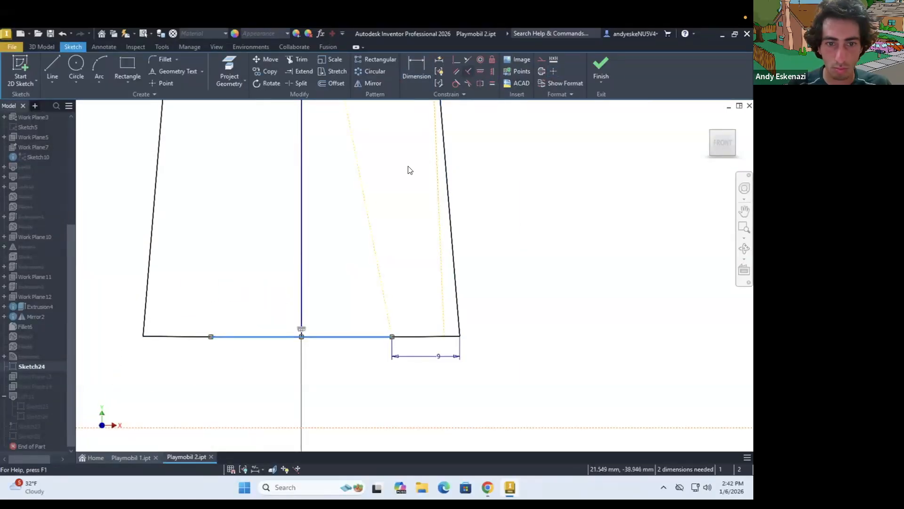
pyautogui.scroll(3, 307, 328)
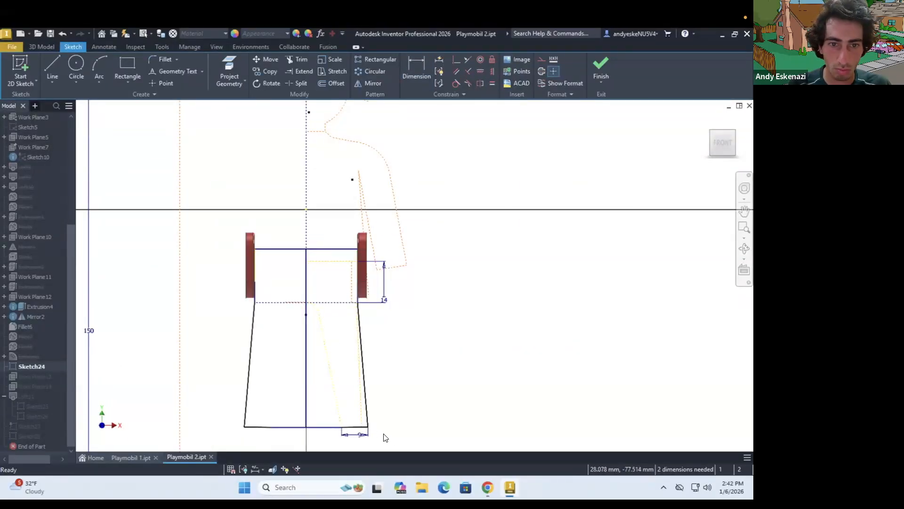
pyautogui.click(468, 60)
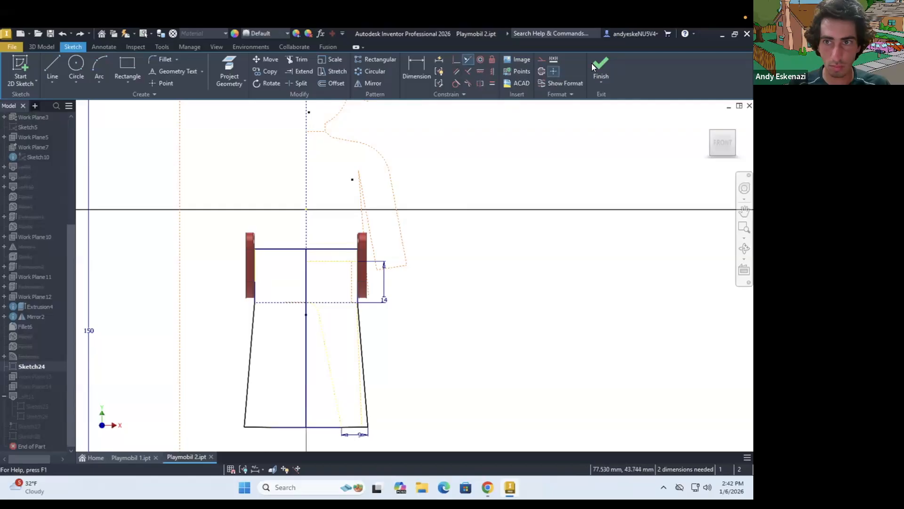
pyautogui.click(601, 68)
# Cut the five profiles of Sketch28 through all with Extrude in the flipped direction to clear the legs' upper sides
pyautogui.keyDown('shift'); pyautogui.moveTo(264, 236); pyautogui.dragTo(261, 202, button='middle'); pyautogui.keyUp('shift')
pyautogui.scroll(-4, 261, 309)
pyautogui.scroll(4, 262, 309)
pyautogui.moveTo(261, 309)
pyautogui.keyDown('shift'); pyautogui.mouseDown(button='middle')
pyautogui.moveTo(266, 361)
pyautogui.moveTo(260, 311)
pyautogui.mouseUp(button='middle'); pyautogui.keyUp('shift')
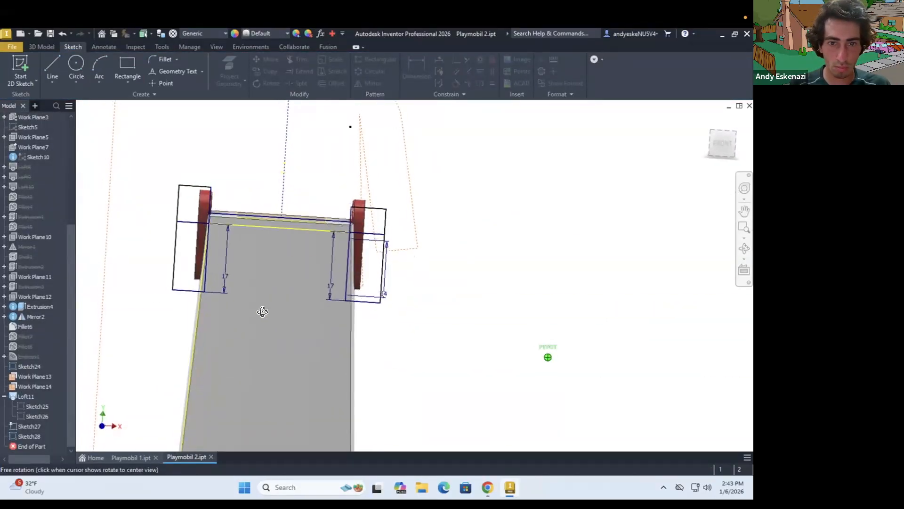
pyautogui.doubleClick(30, 435)
pyautogui.scroll(4, 288, 317)
pyautogui.scroll(-5, 397, 246)
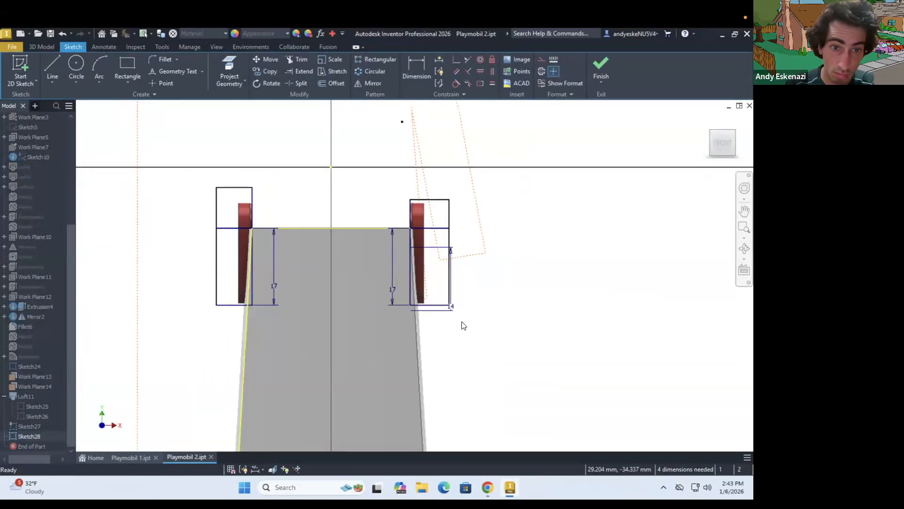
pyautogui.click(42, 46)
pyautogui.click(52, 67)
pyautogui.scroll(-5, 273, 310)
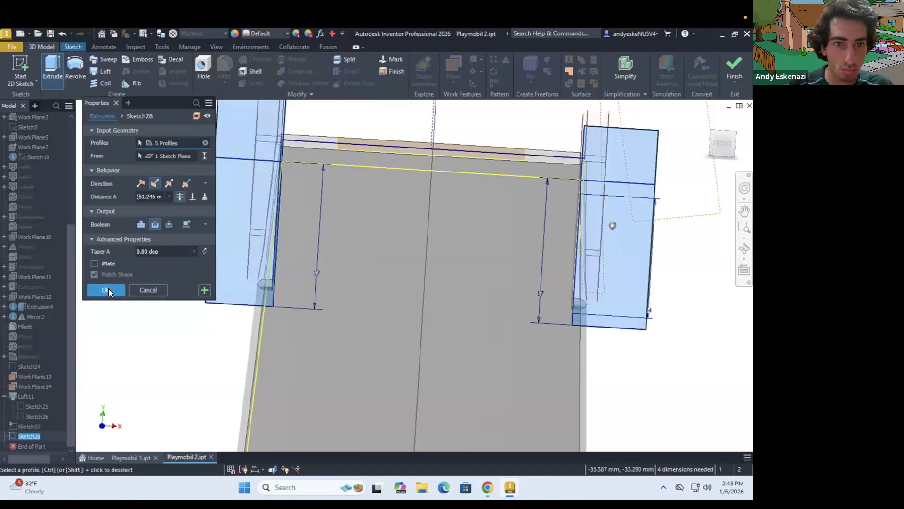
pyautogui.click(105, 289)
# Create a front-facing sketch on Work Plane10 over the trimmed legs
pyautogui.click(25, 70)
pyautogui.click(34, 256)
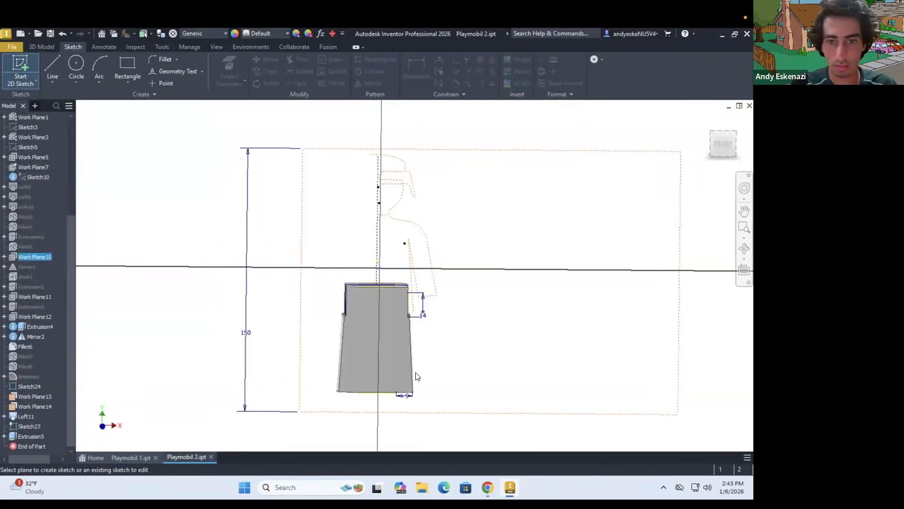
pyautogui.click(52, 67)
pyautogui.scroll(-5, 455, 409)
pyautogui.click(451, 397)
pyautogui.click(378, 396)
pyautogui.scroll(5, 388, 381)
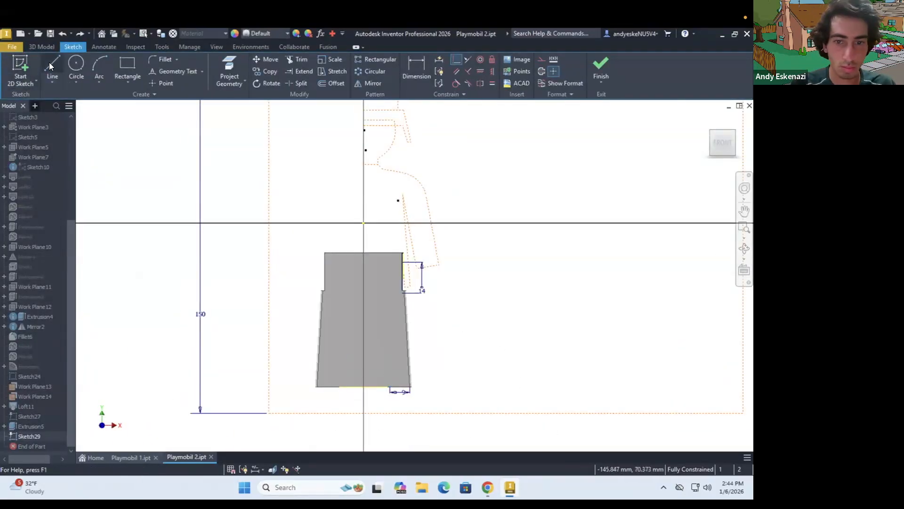
# Sketch a slanted inner leg line up from the legs' bottom edge with an arc curving to the vertical centreline
pyautogui.click(51, 64)
pyautogui.scroll(-5, 414, 399)
pyautogui.click(52, 66)
pyautogui.click(324, 351)
pyautogui.scroll(5, 324, 352)
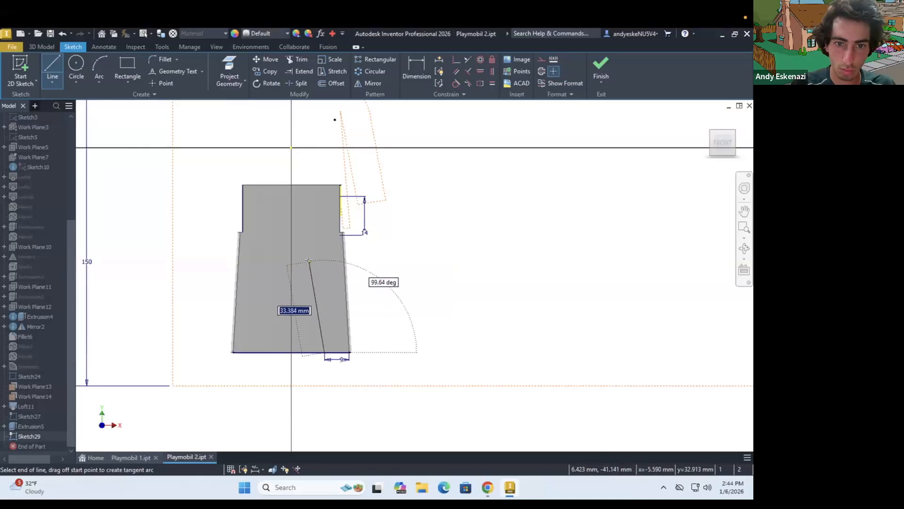
pyautogui.click(52, 67)
pyautogui.scroll(-5, 325, 352)
pyautogui.click(324, 352)
pyautogui.scroll(5, 324, 352)
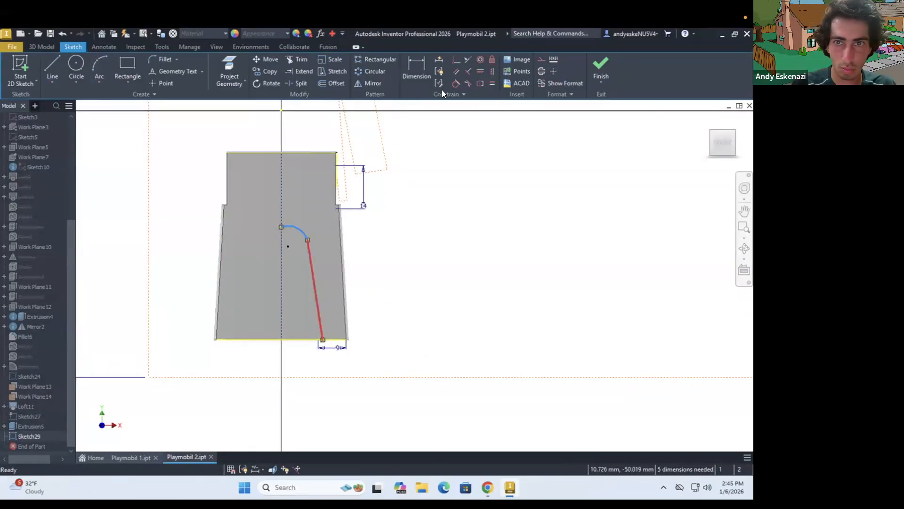
# Add a horizontal line at the arc's upper end and reshape the leg opening curve towards the outer side
pyautogui.scroll(-5, 281, 222)
pyautogui.press('l')
pyautogui.press('Escape')
pyautogui.scroll(3, 370, 214)
pyautogui.scroll(-4, 377, 354)
pyautogui.moveTo(323, 275); pyautogui.dragTo(331, 275)
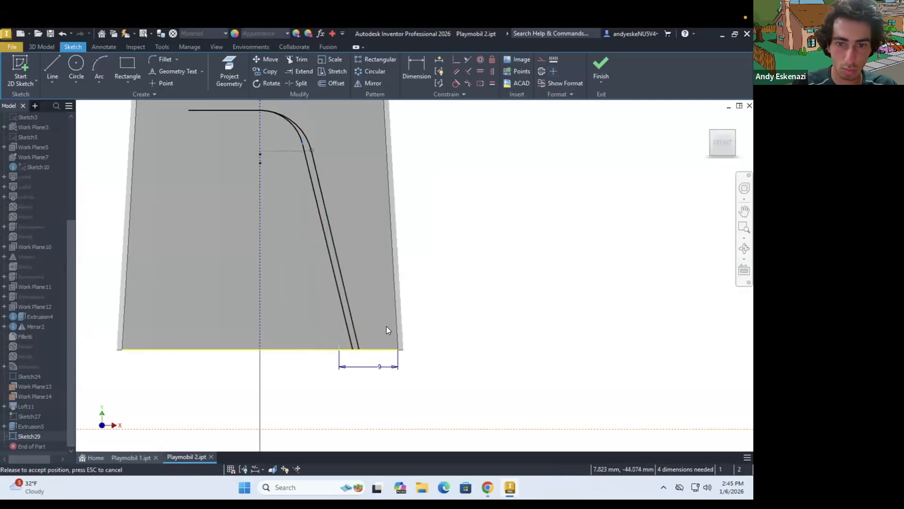
# Dimension the slanted line's foot 7 mm from the outer leg corner and the leg opening 43 mm high
pyautogui.write('7')
pyautogui.press('Return')
pyautogui.scroll(3, 349, 391)
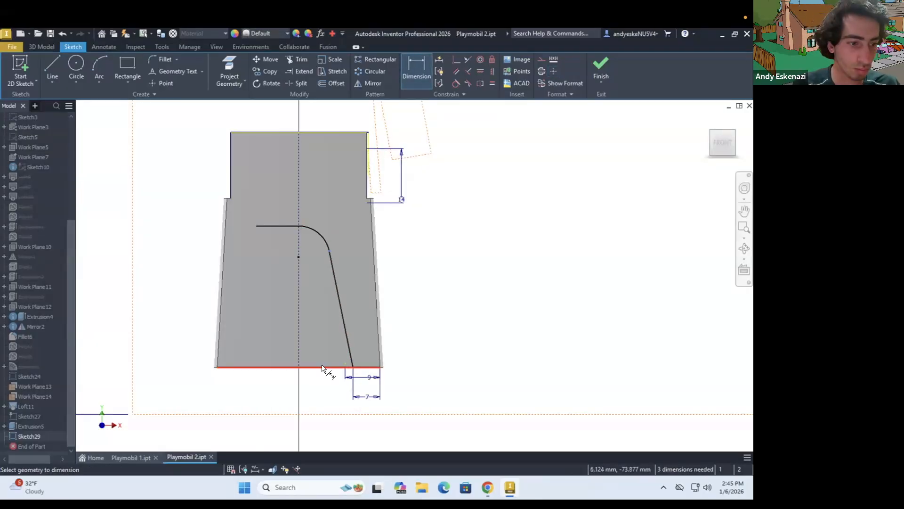
pyautogui.moveTo(259, 336); pyautogui.dragTo(259, 309)
pyautogui.press('d')
pyautogui.click(288, 301)
pyautogui.click(283, 412)
pyautogui.click(201, 363)
pyautogui.write('43')
pyautogui.press('Return')
pyautogui.scroll(-3, 221, 369)
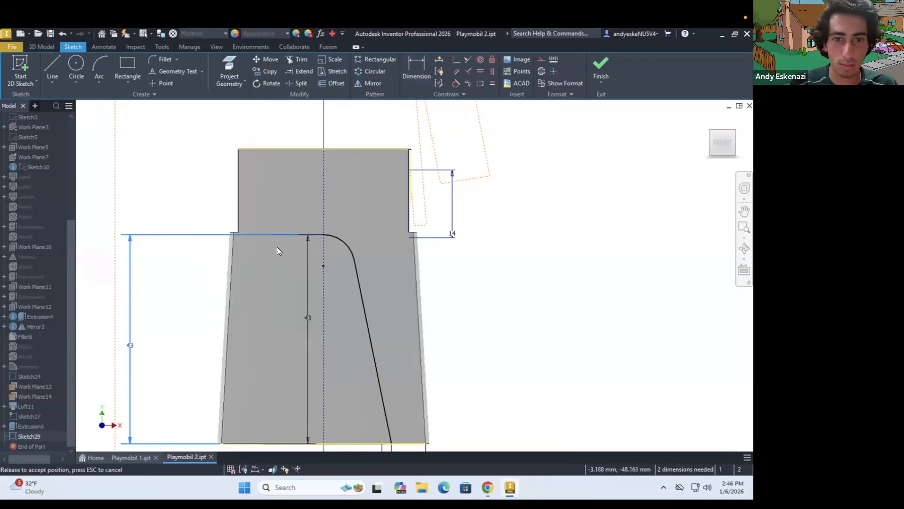
# Mirror the arc and slanted line about the vertical centreline
pyautogui.click(372, 83)
pyautogui.click(347, 246)
pyautogui.click(368, 325)
pyautogui.click(156, 127)
pyautogui.click(324, 197)
pyautogui.click(121, 160)
pyautogui.click(165, 159)
# Close the leg opening profile along the bottom edge and cut it through all of the legs with Extrude
pyautogui.click(53, 66)
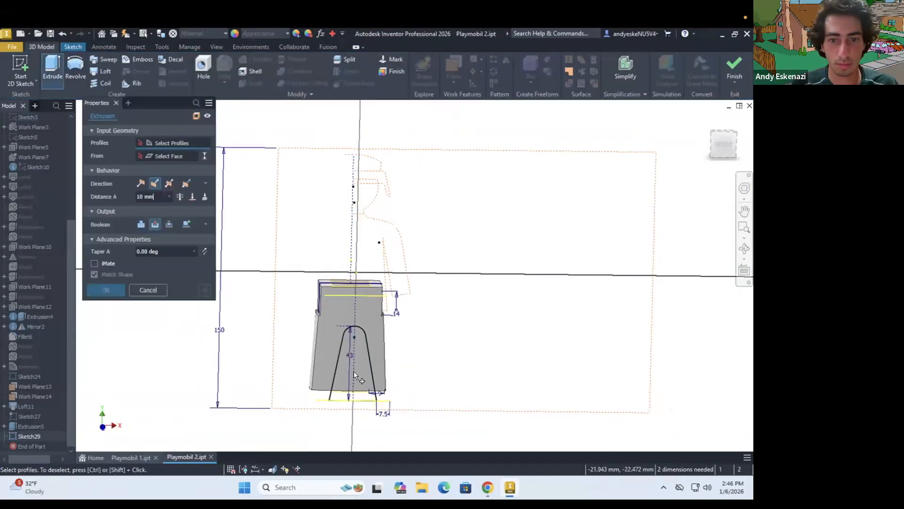
pyautogui.click(354, 371)
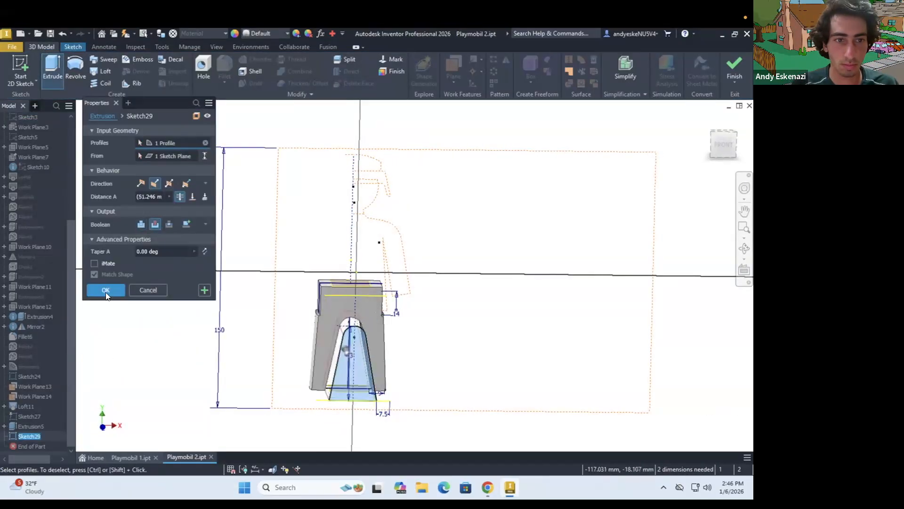
pyautogui.click(105, 292)
# Fillet the two outer side edges of the legs with a 2 mm radius
pyautogui.click(41, 47)
pyautogui.click(225, 66)
pyautogui.click(310, 348)
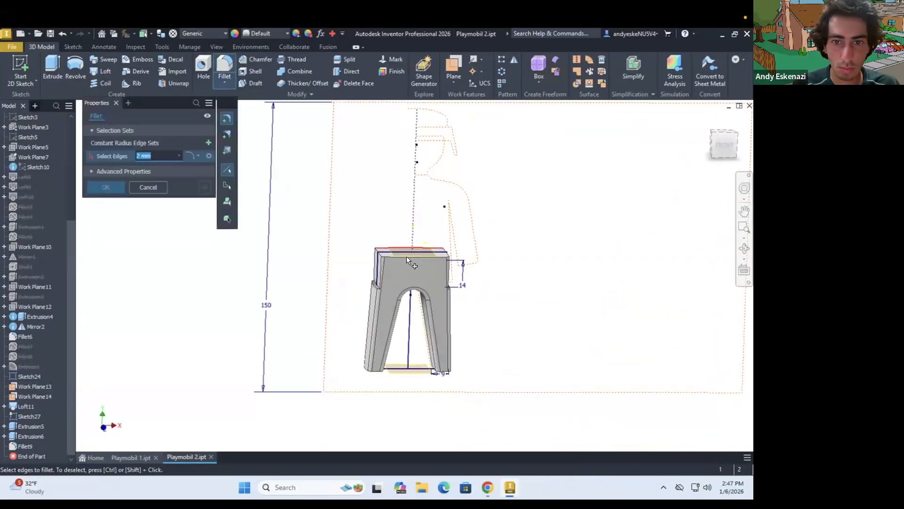
pyautogui.write('3')
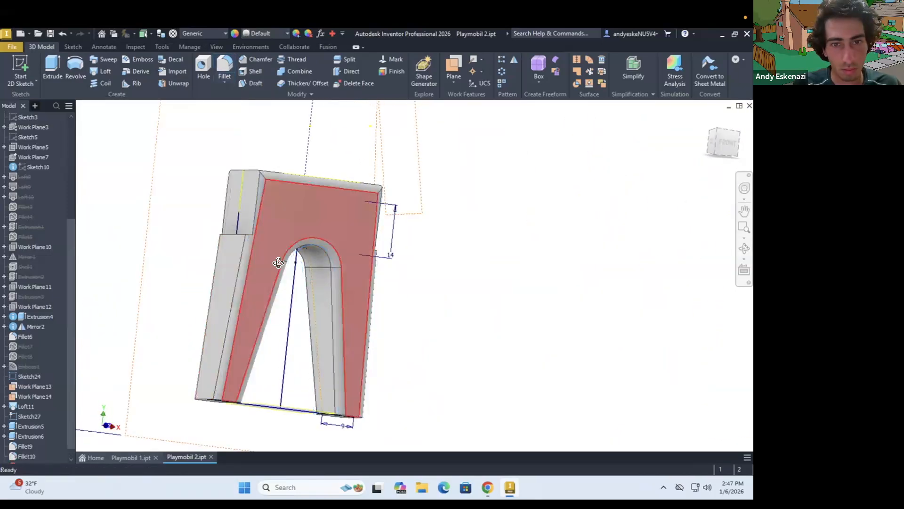
pyautogui.scroll(-4, 278, 262)
pyautogui.keyDown('shift'); pyautogui.moveTo(405, 269); pyautogui.dragTo(355, 262, button='middle'); pyautogui.keyUp('shift')
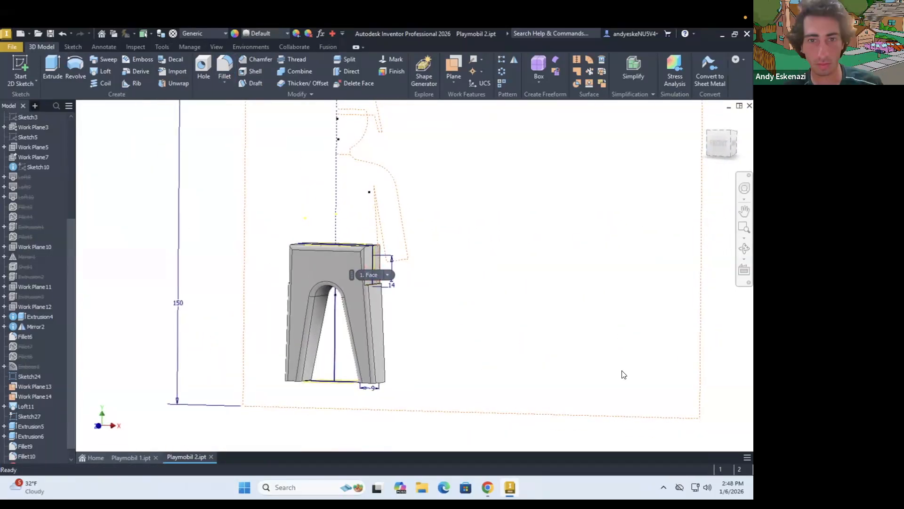
# Using Extrusion4's sketch, start a sketch at the hip disc's side and extrude the hip profile in the flipped direction
pyautogui.click(5, 317)
pyautogui.rightClick(36, 327)
pyautogui.click(58, 407)
pyautogui.press('s')
pyautogui.click(374, 273)
pyautogui.keyDown('shift'); pyautogui.moveTo(403, 305); pyautogui.dragTo(448, 332, button='middle'); pyautogui.keyUp('shift')
pyautogui.press('e')
pyautogui.click(414, 320)
pyautogui.click(155, 183)
pyautogui.click(107, 290)
# Create another sketch at the hip, project the existing geometry into it, and cut the profile with Extrude
pyautogui.rightClick(21, 346)
pyautogui.click(37, 372)
pyautogui.click(4, 287)
pyautogui.rightClick(37, 297)
pyautogui.click(61, 407)
pyautogui.scroll(-4, 377, 292)
pyautogui.moveTo(362, 387)
pyautogui.keyDown('shift'); pyautogui.mouseDown(button='middle')
pyautogui.moveTo(386, 416)
pyautogui.moveTo(377, 321)
pyautogui.moveTo(438, 325)
pyautogui.moveTo(358, 330)
pyautogui.moveTo(452, 339)
pyautogui.mouseUp(button='middle'); pyautogui.keyUp('shift')
pyautogui.scroll(-4, 244, 296)
pyautogui.scroll(4, 243, 293)
pyautogui.click(33, 85)
pyautogui.click(200, 278)
pyautogui.click(237, 75)
pyautogui.click(372, 343)
pyautogui.press('e')
pyautogui.click(155, 224)
pyautogui.click(107, 290)
# Create a new assembly file and place the torso part Playmobil 1 in it
pyautogui.click(12, 47)
pyautogui.click(35, 84)
pyautogui.click(589, 113)
pyautogui.click(12, 47)
pyautogui.moveTo(35, 85)
pyautogui.click(110, 117)
pyautogui.click(14, 66)
pyautogui.doubleClick(254, 348)
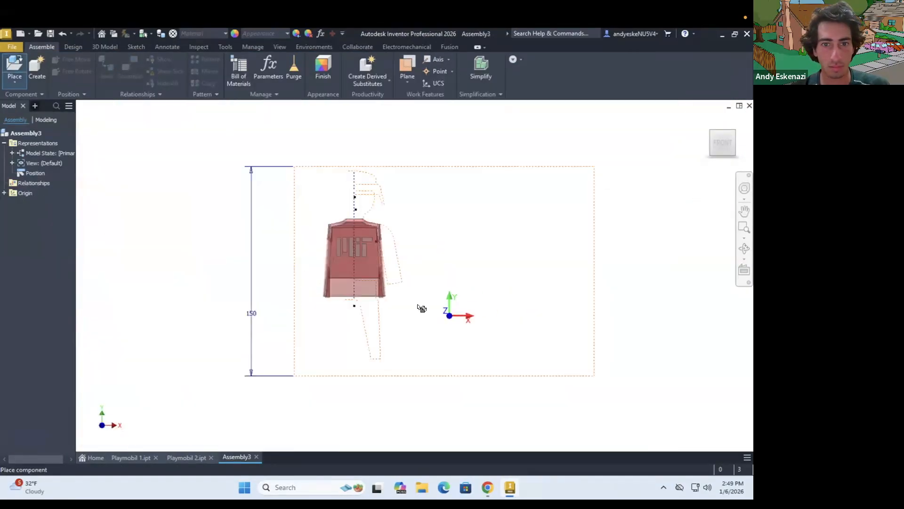
# Set the assembly view's visual style to shaded with edges
pyautogui.click(279, 47)
pyautogui.click(272, 70)
pyautogui.click(297, 140)
pyautogui.keyDown('shift'); pyautogui.moveTo(283, 259); pyautogui.dragTo(303, 241, button='middle'); pyautogui.keyUp('shift')
pyautogui.scroll(-1, 302, 241)
# Place one instance of the legs part Playmobil 2 below the torso in the assembly
pyautogui.click(22, 65)
pyautogui.doubleClick(307, 283)
pyautogui.click(255, 325)
pyautogui.press('Escape')
pyautogui.click(130, 69)
pyautogui.scroll(-5, 291, 306)
pyautogui.click(291, 317)
pyautogui.keyDown('shift'); pyautogui.moveTo(353, 310); pyautogui.dragTo(447, 314, button='middle'); pyautogui.keyUp('shift')
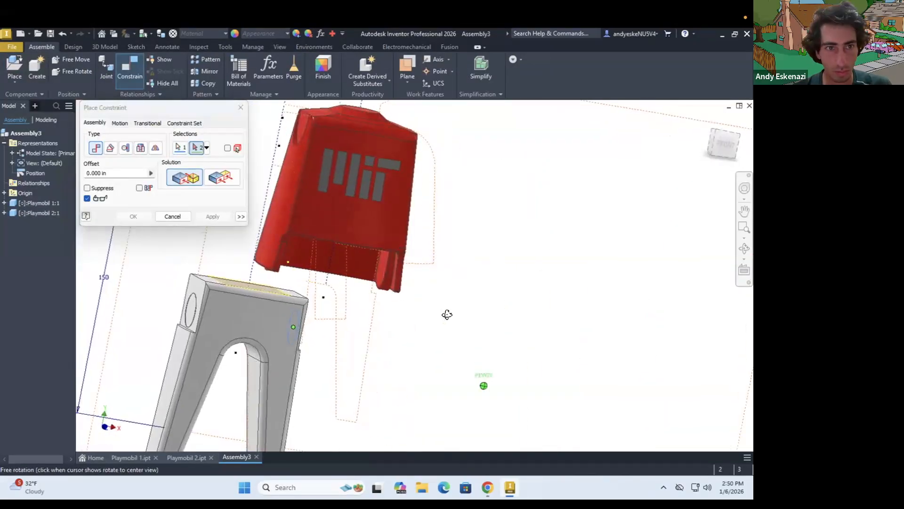
pyautogui.click(106, 68)
pyautogui.click(132, 154)
pyautogui.click(115, 181)
pyautogui.scroll(-3, 391, 285)
pyautogui.click(387, 285)
pyautogui.keyDown('shift'); pyautogui.moveTo(391, 301); pyautogui.dragTo(269, 330, button='middle'); pyautogui.keyUp('shift')
pyautogui.click(301, 343)
pyautogui.click(215, 248)
# Mate the legs' hip side face to the torso's inner disc face with an offset of 0 in
pyautogui.click(129, 69)
pyautogui.click(297, 309)
pyautogui.keyDown('shift'); pyautogui.moveTo(403, 277); pyautogui.dragTo(401, 320, button='middle'); pyautogui.keyUp('shift')
pyautogui.click(433, 293)
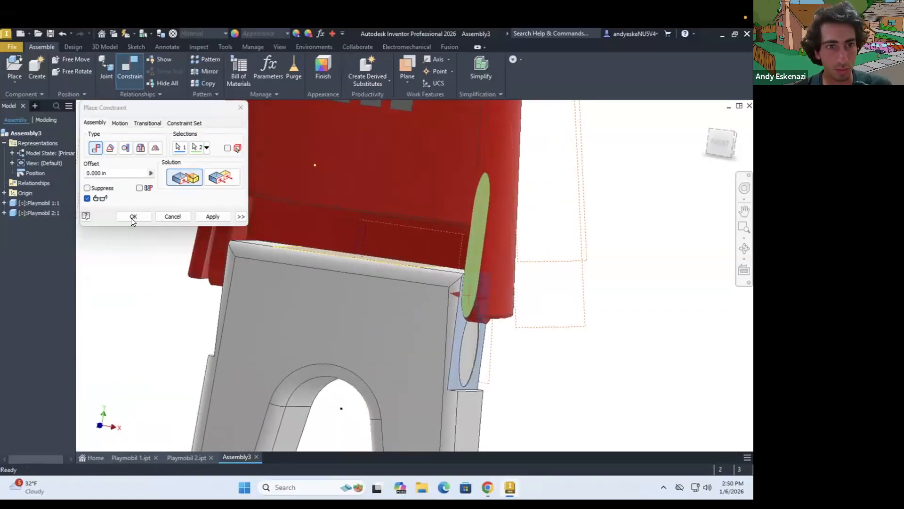
pyautogui.click(133, 217)
# Add a rotational joint between the circle on the legs' hip side and the matching disc inside the torso
pyautogui.click(106, 68)
pyautogui.click(132, 154)
pyautogui.click(115, 181)
pyautogui.click(471, 348)
pyautogui.keyDown('shift'); pyautogui.moveTo(463, 325); pyautogui.dragTo(478, 344, button='middle'); pyautogui.keyUp('shift')
pyautogui.scroll(-4, 473, 306)
pyautogui.click(470, 301)
pyautogui.click(179, 249)
# Test the hip joint's motion and ground the torso component Playmobil 1 in the assembly
pyautogui.scroll(5, 400, 292)
pyautogui.keyDown('shift'); pyautogui.moveTo(393, 283); pyautogui.dragTo(379, 298, button='middle'); pyautogui.keyUp('shift')
pyautogui.moveTo(379, 297); pyautogui.dragTo(372, 346)
pyautogui.rightClick(33, 202)
pyautogui.click(56, 325)
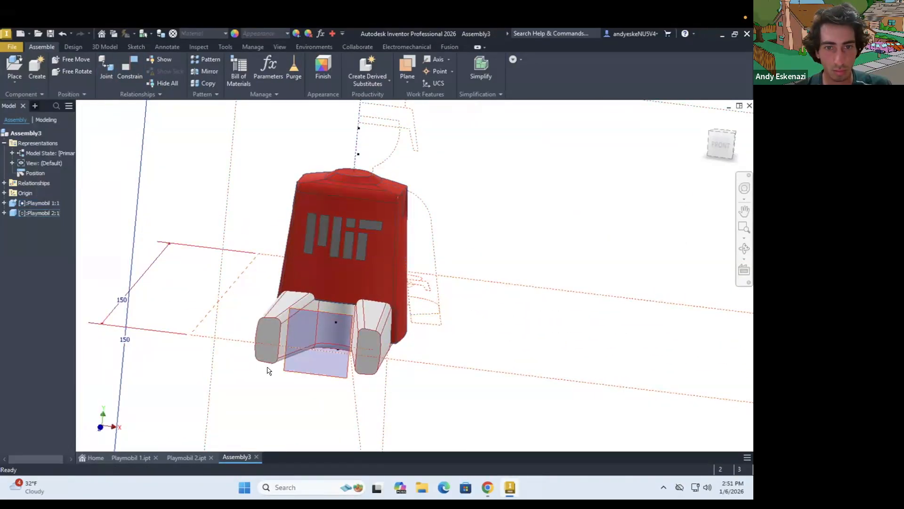
# Swing the legs about the hip joint and examine their fit and clearance against the torso from several sides
pyautogui.moveTo(267, 367); pyautogui.dragTo(309, 302)
pyautogui.keyDown('shift'); pyautogui.moveTo(309, 301); pyautogui.dragTo(468, 317, button='middle'); pyautogui.keyUp('shift')
pyautogui.click(427, 360)
pyautogui.scroll(-5, 227, 220)
pyautogui.scroll(5, 227, 220)
pyautogui.moveTo(468, 317); pyautogui.dragTo(547, 211)
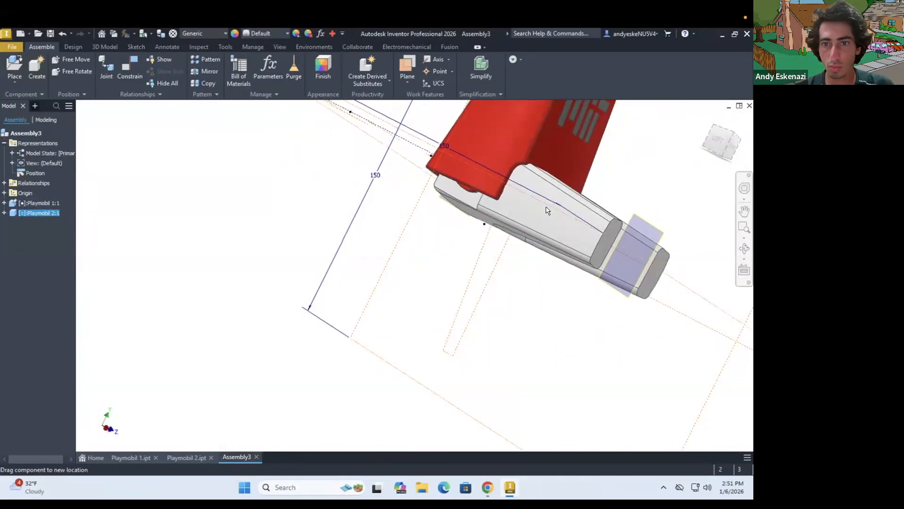
pyautogui.scroll(5, 548, 211)
pyautogui.keyDown('shift'); pyautogui.moveTo(548, 211); pyautogui.dragTo(496, 195, button='middle'); pyautogui.keyUp('shift')
pyautogui.scroll(-5, 546, 237)
pyautogui.keyDown('shift'); pyautogui.moveTo(546, 237); pyautogui.dragTo(420, 231, button='middle'); pyautogui.keyUp('shift')
pyautogui.keyDown('shift'); pyautogui.moveTo(304, 204); pyautogui.dragTo(263, 254, button='middle'); pyautogui.keyUp('shift')
pyautogui.scroll(-2, 264, 255)
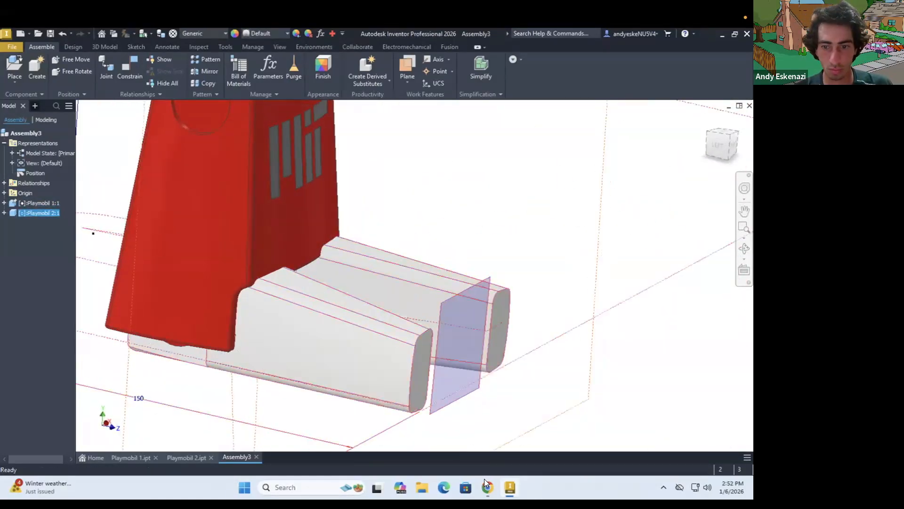
# In the Playmobil 1 part, open Sketch20 for editing, finish it and return to the assembly
pyautogui.click(130, 458)
pyautogui.click(4, 336)
pyautogui.doubleClick(36, 346)
pyautogui.click(603, 66)
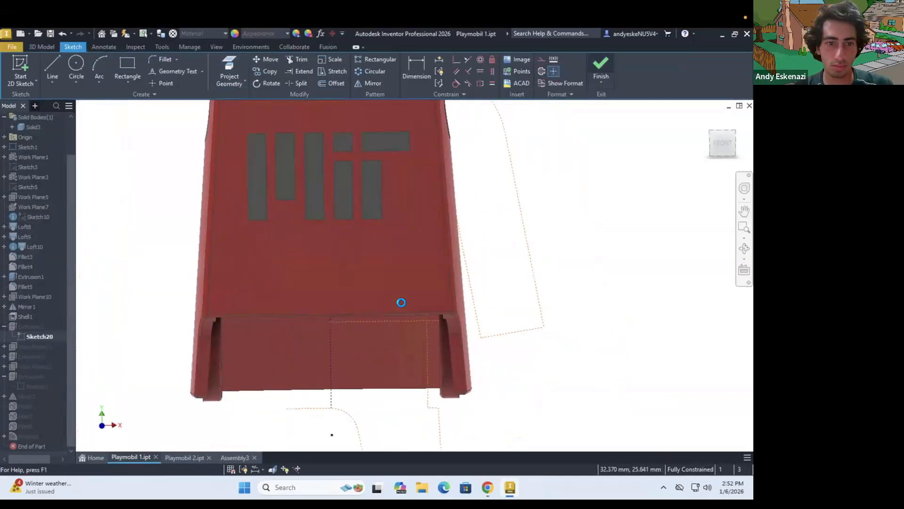
pyautogui.keyDown('shift'); pyautogui.moveTo(400, 303); pyautogui.dragTo(499, 294, button='middle'); pyautogui.keyUp('shift')
pyautogui.click(235, 457)
# Rotate the legs about the hip joint into a standing pose beneath the torso and inspect the assembly
pyautogui.moveTo(264, 235)
pyautogui.keyDown('shift'); pyautogui.mouseDown(button='middle')
pyautogui.moveTo(323, 154)
pyautogui.moveTo(240, 153)
pyautogui.mouseUp(button='middle'); pyautogui.keyUp('shift')
pyautogui.scroll(-4, 267, 268)
pyautogui.keyDown('shift'); pyautogui.moveTo(267, 268); pyautogui.dragTo(273, 230, button='middle'); pyautogui.keyUp('shift')
pyautogui.scroll(4, 285, 331)
pyautogui.keyDown('shift'); pyautogui.moveTo(285, 331); pyautogui.dragTo(355, 358, button='middle'); pyautogui.keyUp('shift')
pyautogui.scroll(-5, 354, 358)
pyautogui.moveTo(354, 358); pyautogui.dragTo(313, 394)
pyautogui.scroll(4, 278, 286)
pyautogui.scroll(-4, 268, 300)
pyautogui.keyDown('shift'); pyautogui.moveTo(301, 277); pyautogui.dragTo(231, 275, button='middle'); pyautogui.keyUp('shift')
pyautogui.scroll(-3, 357, 314)
pyautogui.scroll(3, 339, 189)
pyautogui.keyDown('shift'); pyautogui.moveTo(330, 197); pyautogui.dragTo(339, 210, button='middle'); pyautogui.keyUp('shift')
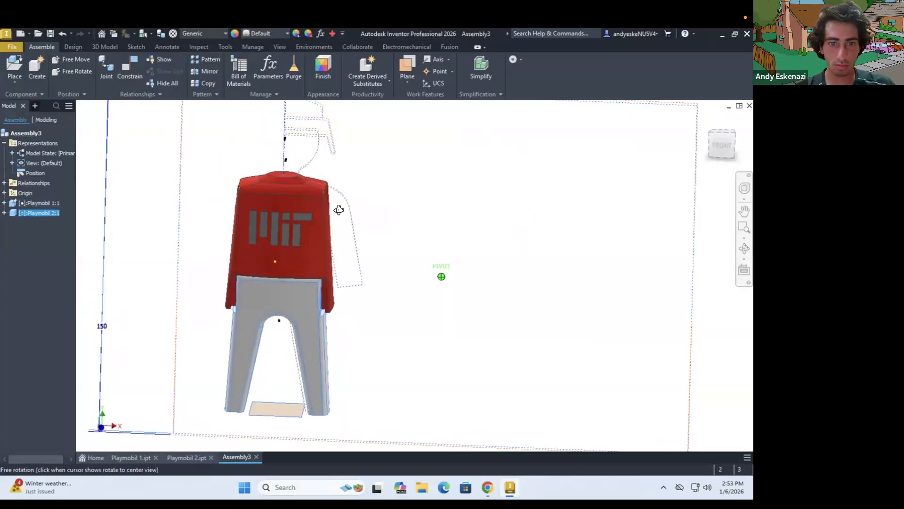
# Save the assembly as Playmobil Assembly together with its changed Playmobil 1 part
pyautogui.hotkey('ctrl', 's')
pyautogui.click(156, 388)
pyautogui.write('Assembly')
pyautogui.press('Return')
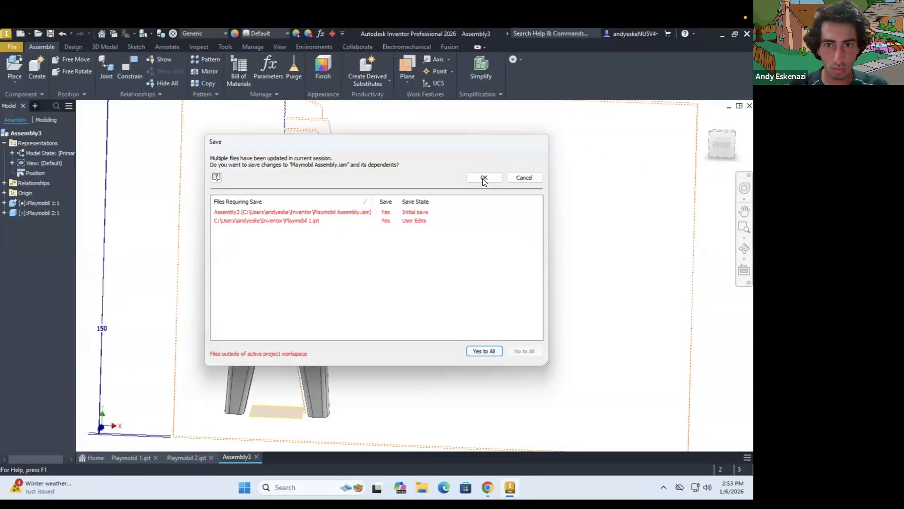
pyautogui.click(484, 177)
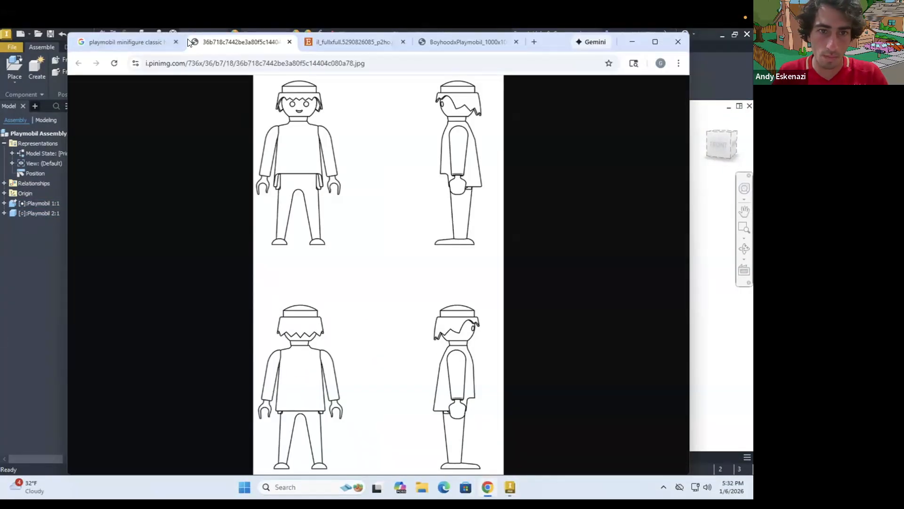
# Examine the feet in the Playmobil reference photo in Chrome and return to Inventor with the Playmobil 2 part open
pyautogui.click(360, 42)
pyautogui.click(631, 42)
pyautogui.keyDown('shift'); pyautogui.moveTo(315, 378); pyautogui.dragTo(335, 365, button='middle'); pyautogui.keyUp('shift')
pyautogui.click(185, 456)
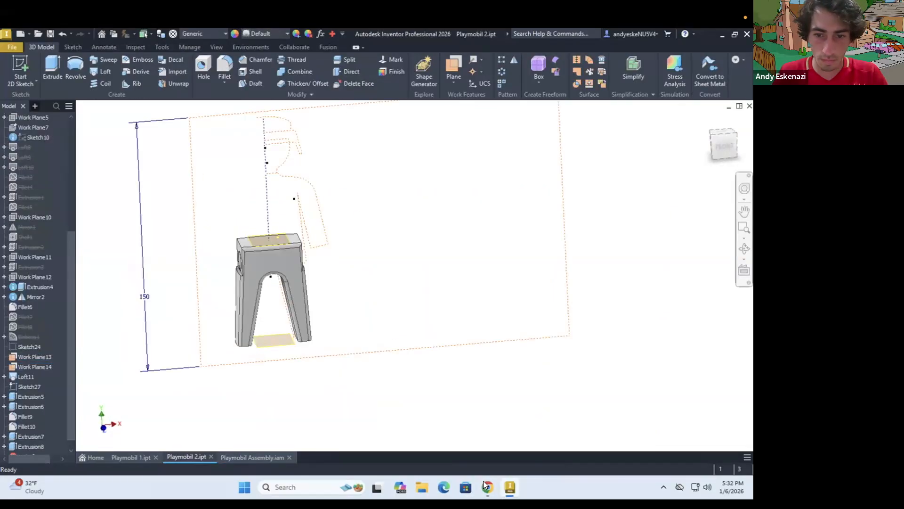
pyautogui.click(488, 484)
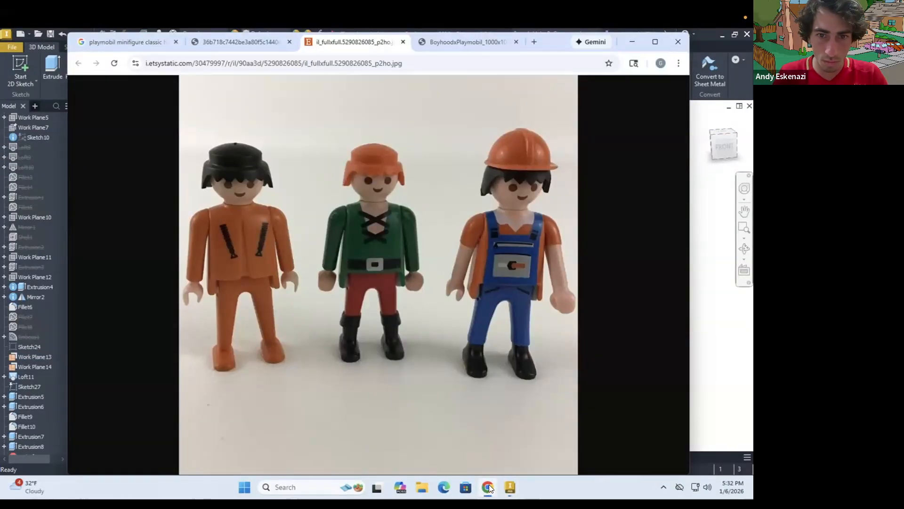
pyautogui.click(489, 484)
# Start a sketch on Work Plane 10 and draw a horizontal 12 mm line just below the right-hand leg
pyautogui.click(30, 218)
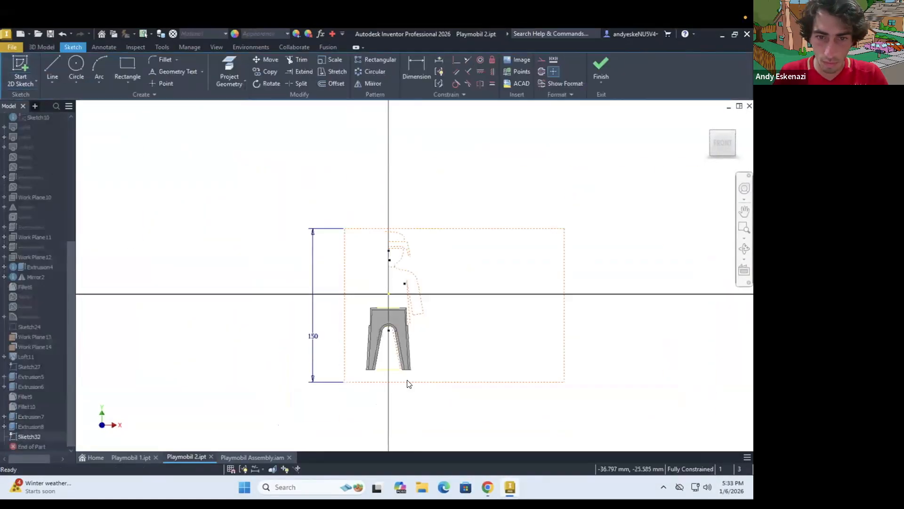
pyautogui.scroll(6, 408, 381)
pyautogui.press('l')
pyautogui.press('Return')
pyautogui.scroll(4, 407, 344)
pyautogui.press('Escape')
pyautogui.moveTo(385, 287); pyautogui.dragTo(405, 377)
pyautogui.click(488, 487)
pyautogui.click(488, 487)
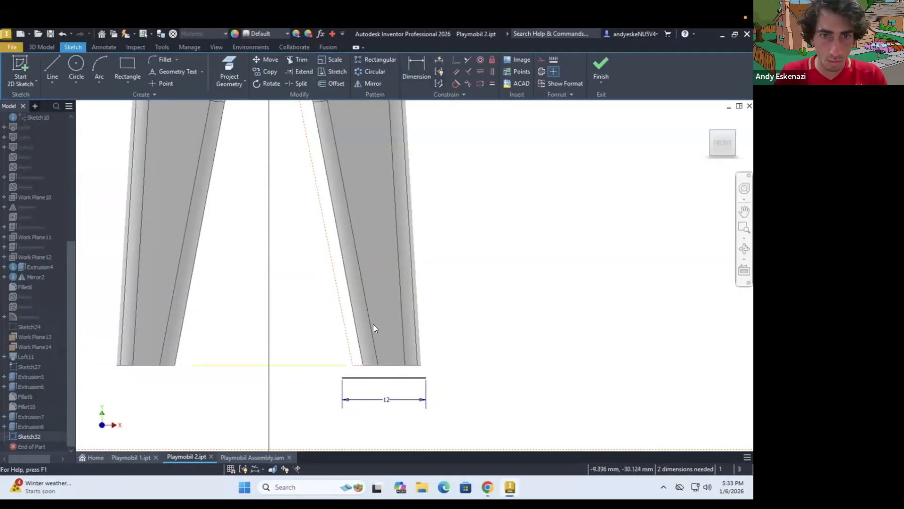
# Dimension the line 1 mm below the bottom of the leg
pyautogui.scroll(4, 392, 374)
pyautogui.click(392, 372)
pyautogui.click(254, 370)
pyautogui.write('1')
pyautogui.press('Return')
# Check the reference photo and close the foot profile with a three-point arc between the line's endpoints
pyautogui.scroll(-3, 442, 375)
pyautogui.scroll(4, 442, 374)
pyautogui.click(488, 486)
pyautogui.click(488, 486)
pyautogui.click(334, 374)
pyautogui.click(510, 374)
pyautogui.click(481, 339)
pyautogui.scroll(-4, 412, 407)
pyautogui.press('Escape')
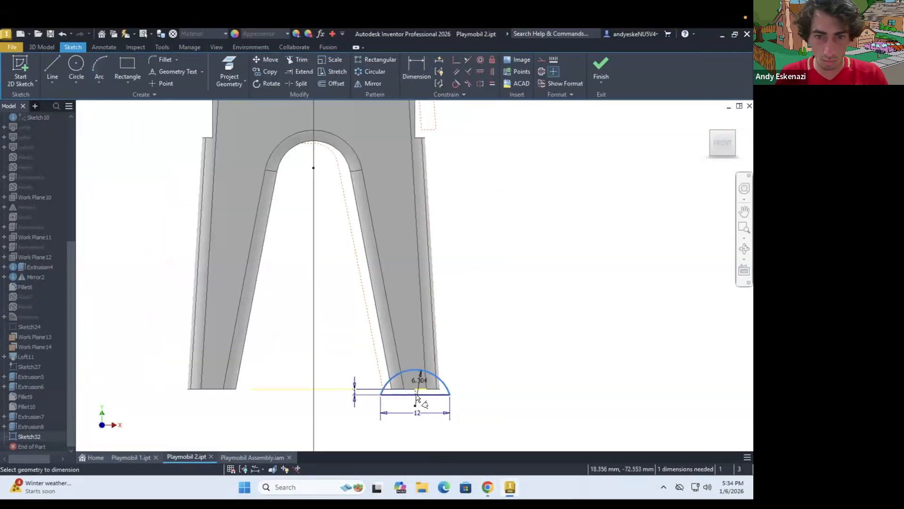
# Set the arc's radius to 6.5 mm and finish the foot sketch
pyautogui.keyDown('shift'); pyautogui.moveTo(482, 375); pyautogui.dragTo(490, 339, button='middle'); pyautogui.keyUp('shift')
pyautogui.scroll(-3, 491, 336)
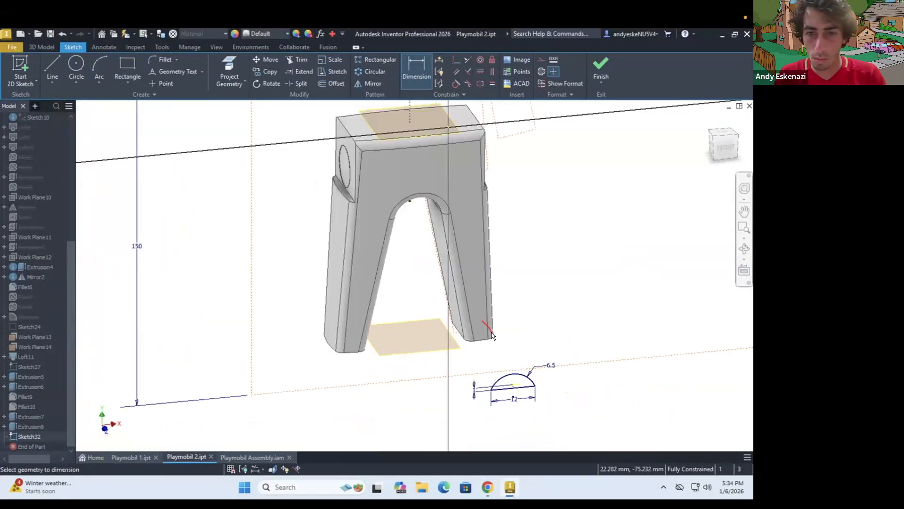
pyautogui.click(488, 487)
pyautogui.click(488, 486)
pyautogui.click(601, 66)
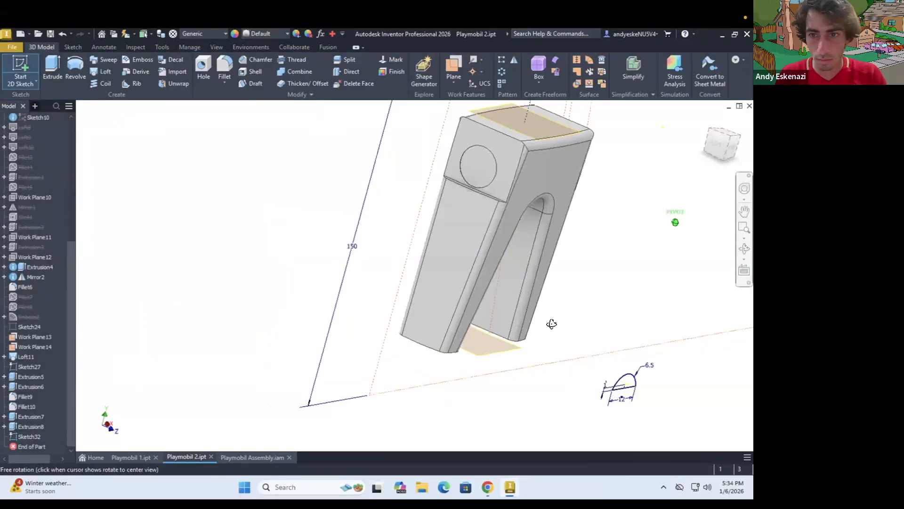
# Create a work plane parallel to Work Plane 10 through a point at the bottom of the leg
pyautogui.click(455, 86)
pyautogui.click(501, 143)
pyautogui.click(480, 364)
pyautogui.click(36, 198)
# Sketch on the new work plane, project the foot profile into it, finish the sketch and hide Sketch32
pyautogui.click(20, 70)
pyautogui.scroll(-3, 403, 337)
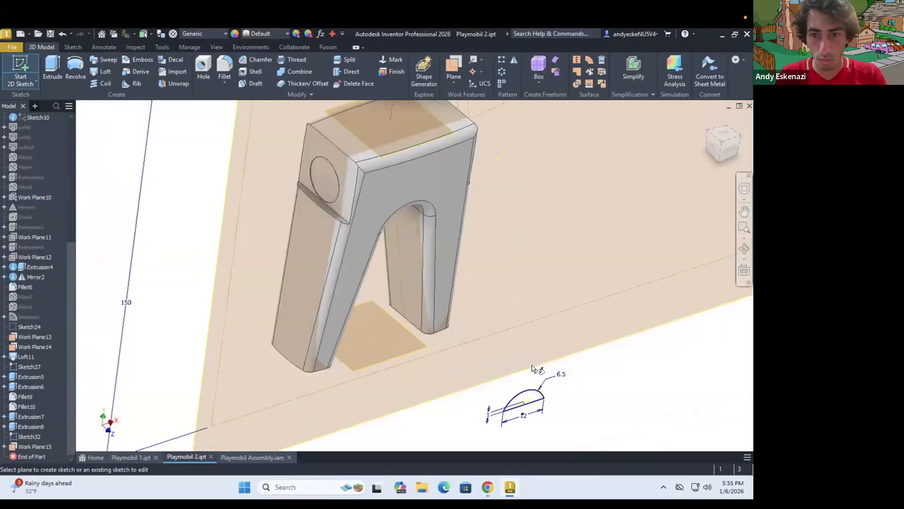
pyautogui.click(471, 312)
pyautogui.click(601, 67)
pyautogui.rightClick(31, 417)
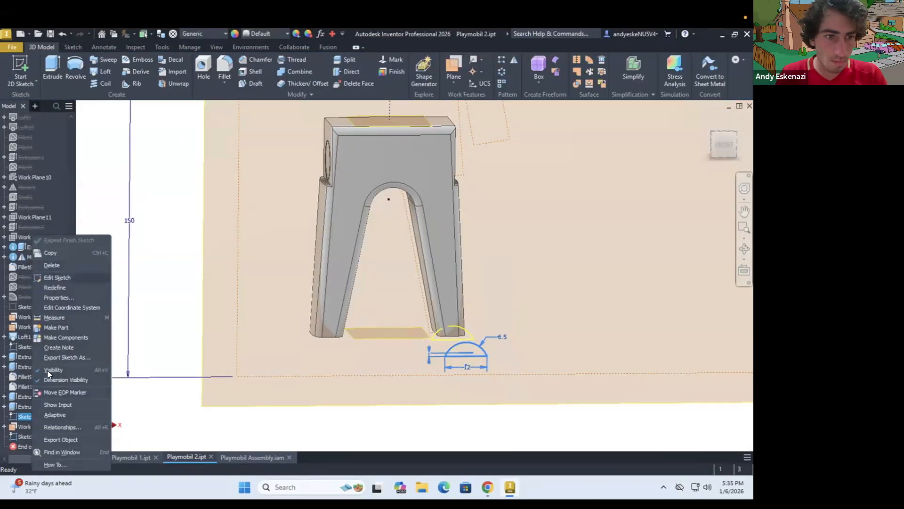
pyautogui.click(49, 371)
# Create a horizontal work plane through the projected foot profile's base and start a sketch on it
pyautogui.scroll(-3, 473, 347)
pyautogui.scroll(4, 478, 323)
pyautogui.click(454, 84)
pyautogui.click(499, 142)
pyautogui.click(473, 370)
pyautogui.press('s')
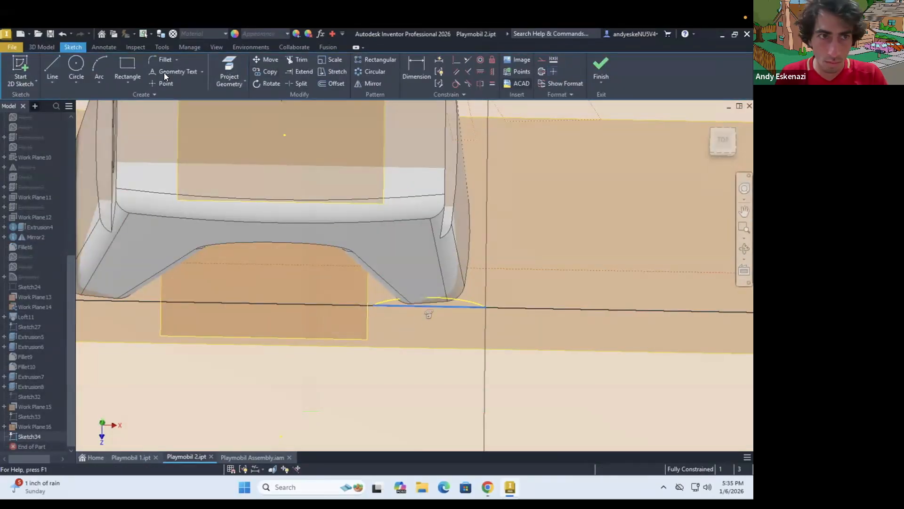
# Dimension the foot outline's straight side lines to 10 mm
pyautogui.press('d')
pyautogui.click(371, 362)
pyautogui.click(335, 373)
pyautogui.write('10')
pyautogui.press('Return')
# Close the front of the foot outline with an arc between the free ends of the two side lines and finish the sketch
pyautogui.keyDown('shift'); pyautogui.moveTo(423, 276); pyautogui.dragTo(422, 290, button='middle'); pyautogui.keyUp('shift')
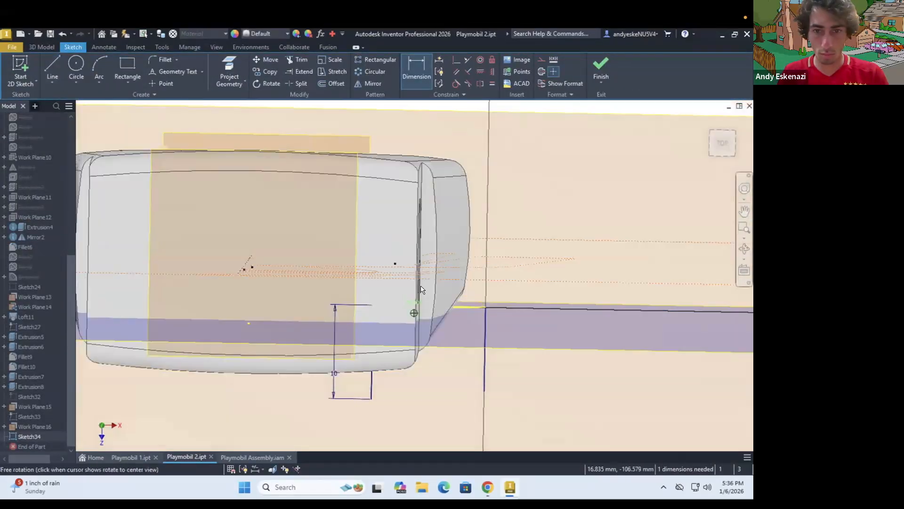
pyautogui.scroll(-4, 441, 318)
pyautogui.keyDown('shift'); pyautogui.moveTo(434, 341); pyautogui.dragTo(434, 333, button='middle'); pyautogui.keyUp('shift')
pyautogui.scroll(5, 438, 324)
pyautogui.click(99, 66)
pyautogui.click(317, 338)
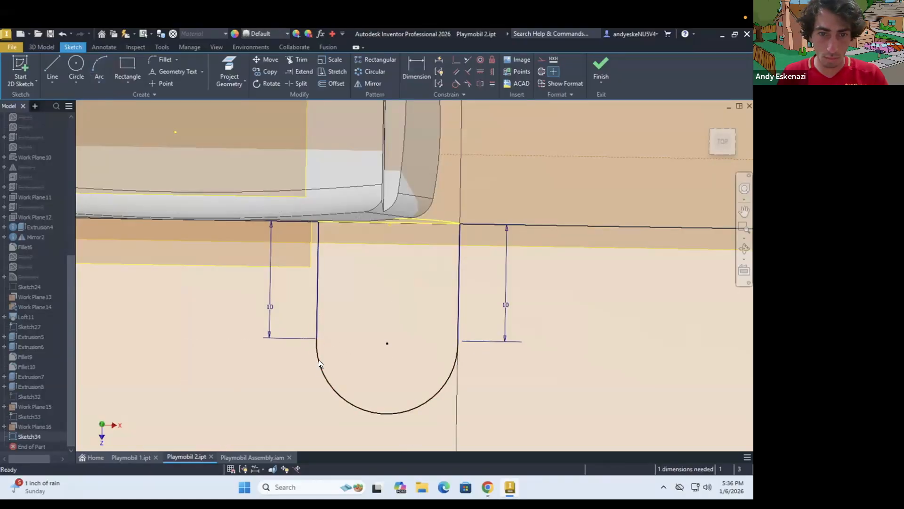
pyautogui.click(488, 487)
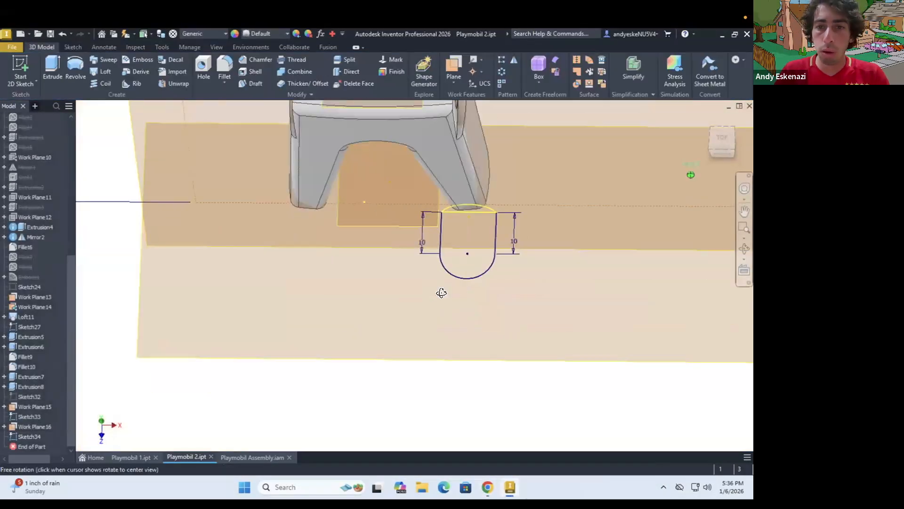
# Create a work plane parallel to the YZ Plane through the centre point of the foot outline's front arc
pyautogui.scroll(3, 459, 302)
pyautogui.scroll(-3, 490, 285)
pyautogui.click(454, 82)
pyautogui.click(463, 141)
pyautogui.scroll(4, 484, 290)
pyautogui.click(464, 295)
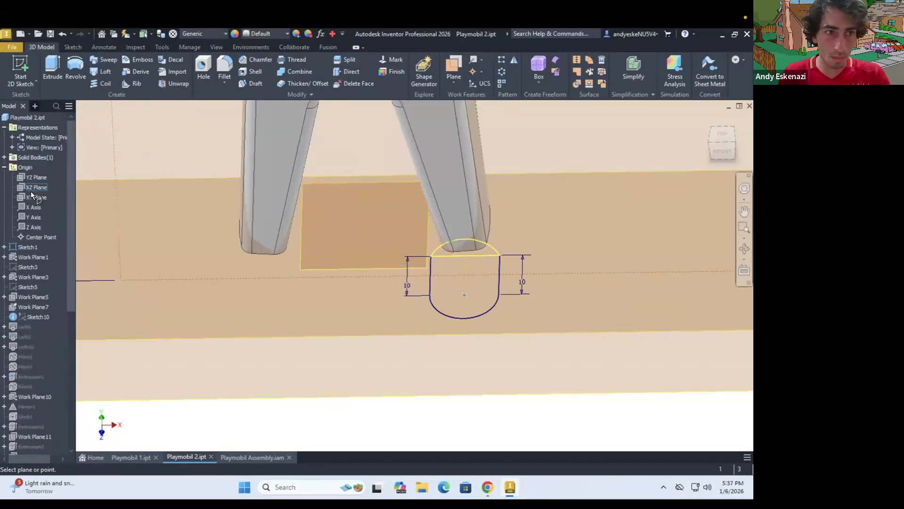
pyautogui.scroll(-5, 120, 230)
pyautogui.click(31, 179)
# Sketch on the new work plane a line and arc running from the top of the upright foot profile down to the toe tip
pyautogui.scroll(5, 184, 241)
pyautogui.moveTo(181, 254)
pyautogui.keyDown('shift'); pyautogui.mouseDown(button='middle')
pyautogui.moveTo(218, 260)
pyautogui.moveTo(229, 285)
pyautogui.mouseUp(button='middle'); pyautogui.keyUp('shift')
pyautogui.click(21, 70)
pyautogui.click(215, 301)
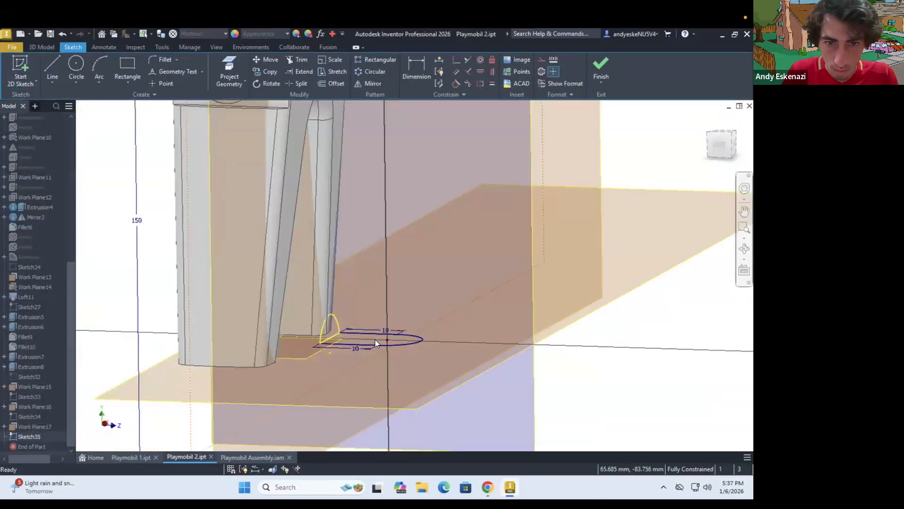
pyautogui.scroll(2, 376, 342)
pyautogui.press('l')
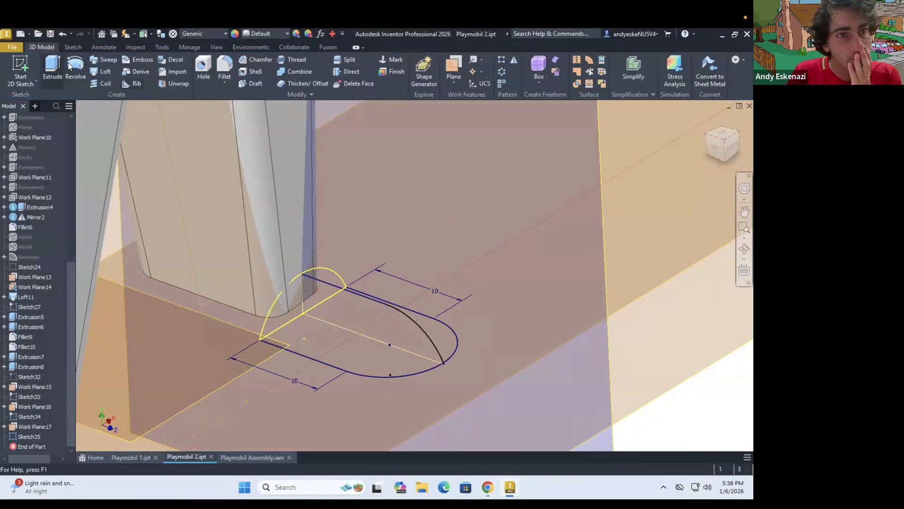
# Try to loft the foot between the upright profile in Sketch33 and the flat outline in Sketch34
pyautogui.click(101, 71)
pyautogui.click(278, 331)
pyautogui.click(234, 240)
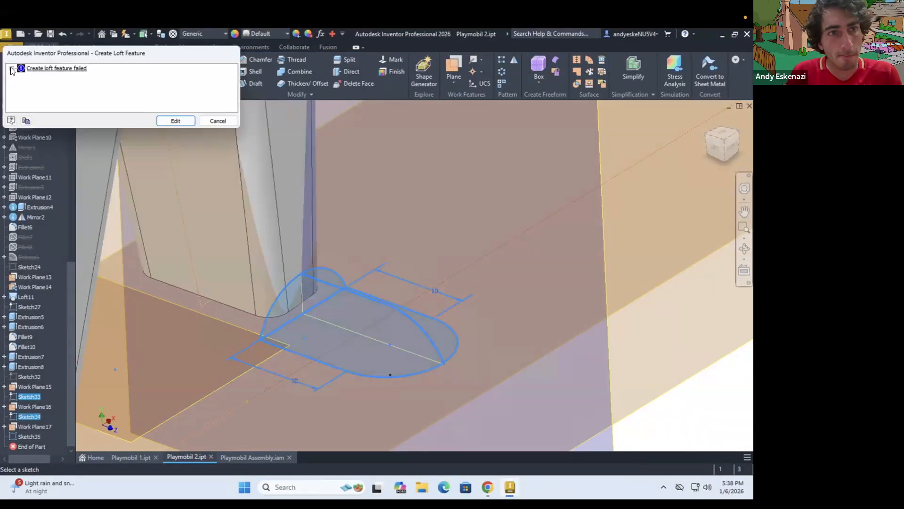
pyautogui.click(218, 121)
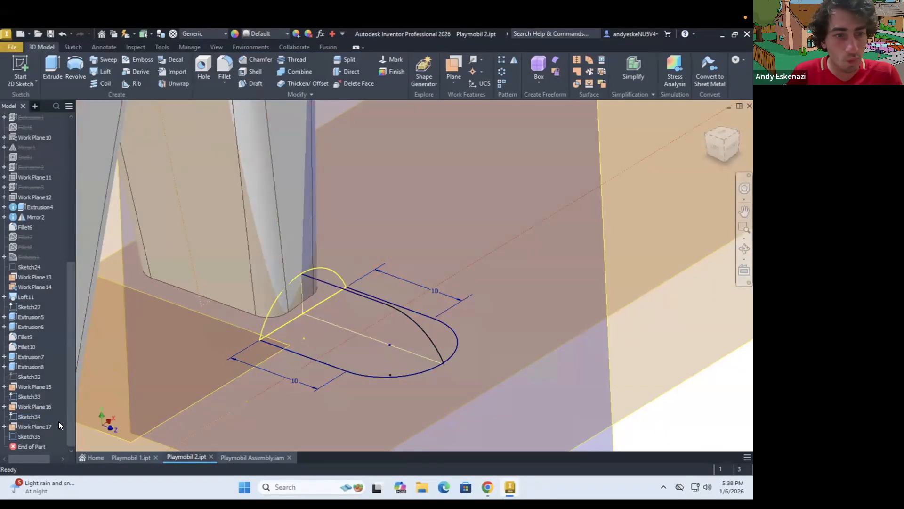
# Re-edit Sketch35 and loft the front of the foot from the upright profile to the flat outline with Sketch35 as the rail
pyautogui.doubleClick(29, 436)
pyautogui.scroll(-5, 397, 313)
pyautogui.click(601, 68)
pyautogui.moveTo(351, 236)
pyautogui.keyDown('shift'); pyautogui.mouseDown(button='middle')
pyautogui.moveTo(337, 269)
pyautogui.moveTo(221, 272)
pyautogui.moveTo(337, 242)
pyautogui.mouseUp(button='middle'); pyautogui.keyUp('shift')
pyautogui.click(101, 71)
pyautogui.click(274, 240)
pyautogui.click(101, 71)
pyautogui.click(322, 199)
pyautogui.click(234, 240)
# Inspect the lofted foot, then switch to the browser and compare it with the Playmobil reference photos and line drawings
pyautogui.scroll(5, 333, 242)
pyautogui.scroll(4, 369, 214)
pyautogui.keyDown('shift'); pyautogui.moveTo(369, 214); pyautogui.dragTo(268, 224, button='middle'); pyautogui.keyUp('shift')
pyautogui.scroll(-5, 362, 212)
pyautogui.hotkey('alt', 'Tab')
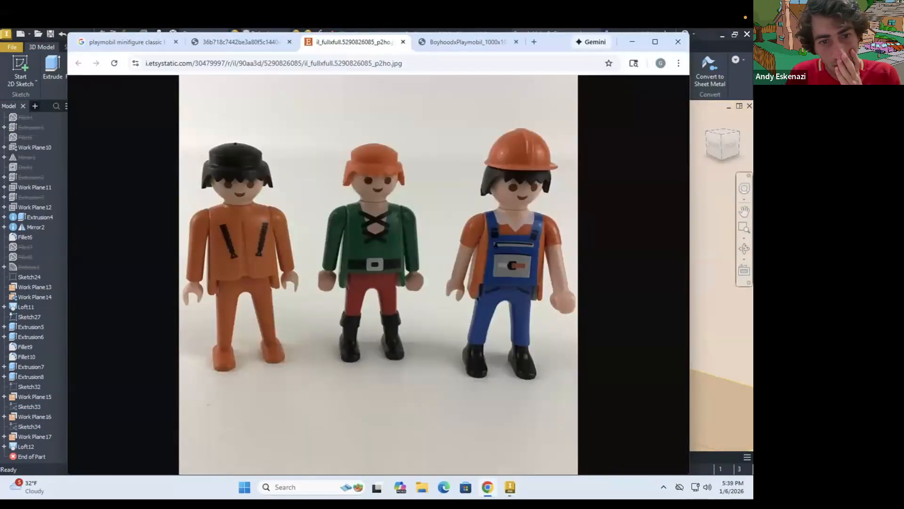
pyautogui.click(245, 42)
pyautogui.click(153, 43)
pyautogui.click(438, 44)
pyautogui.click(353, 42)
pyautogui.click(258, 42)
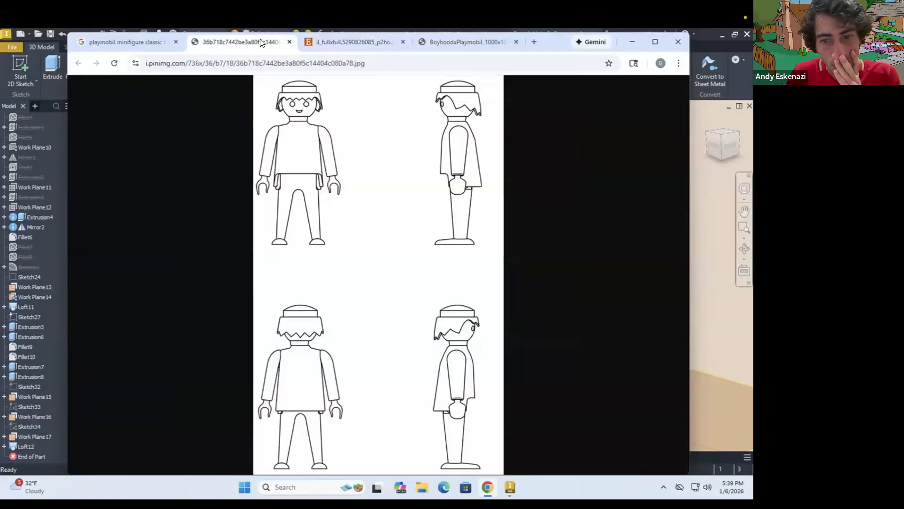
# Return to Inventor, edit the foot loft's rail sketch and set its straight line's angle to the vertical to 85 degrees
pyautogui.click(61, 442)
pyautogui.click(66, 305)
pyautogui.scroll(5, 385, 380)
pyautogui.keyDown('shift'); pyautogui.moveTo(560, 330); pyautogui.dragTo(339, 301, button='middle'); pyautogui.keyUp('shift')
pyautogui.scroll(-5, 326, 291)
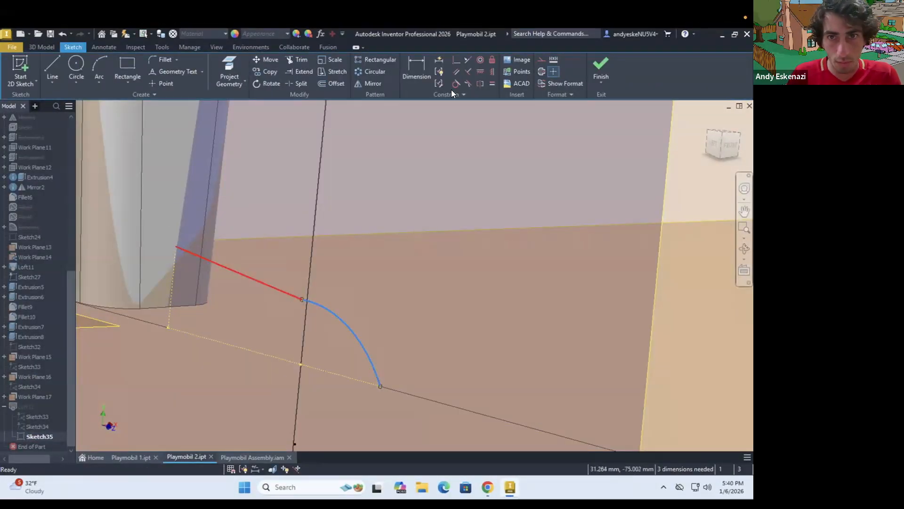
pyautogui.click(173, 266)
pyautogui.click(177, 278)
pyautogui.write('85')
pyautogui.press('Return')
# Check the browser's reference images, set the rail line's angle to 87 degrees and finish the sketch
pyautogui.click(487, 481)
pyautogui.click(509, 485)
pyautogui.click(181, 270)
pyautogui.write('87')
pyautogui.click(604, 72)
pyautogui.scroll(3, 250, 299)
pyautogui.keyDown('shift'); pyautogui.moveTo(248, 297); pyautogui.dragTo(264, 327, button='middle'); pyautogui.keyUp('shift')
pyautogui.scroll(3, 264, 326)
pyautogui.click(20, 71)
pyautogui.moveTo(303, 305)
pyautogui.keyDown('shift'); pyautogui.mouseDown(button='middle')
pyautogui.moveTo(347, 282)
pyautogui.moveTo(279, 291)
pyautogui.mouseUp(button='middle'); pyautogui.keyUp('shift')
pyautogui.scroll(-3, 277, 290)
pyautogui.press('Escape')
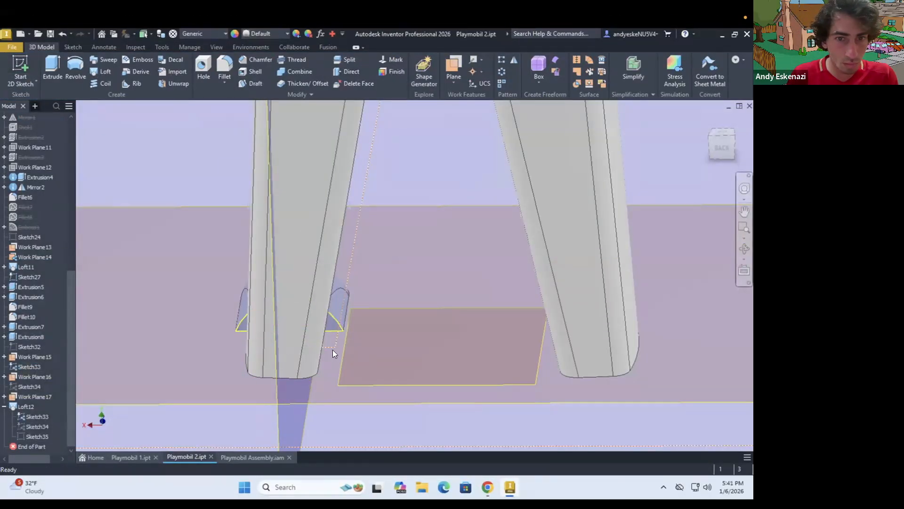
# Extrude the upright foot profile in Sketch33 backwards by 16 mm to form the rear of the foot under the leg
pyautogui.write('e16')
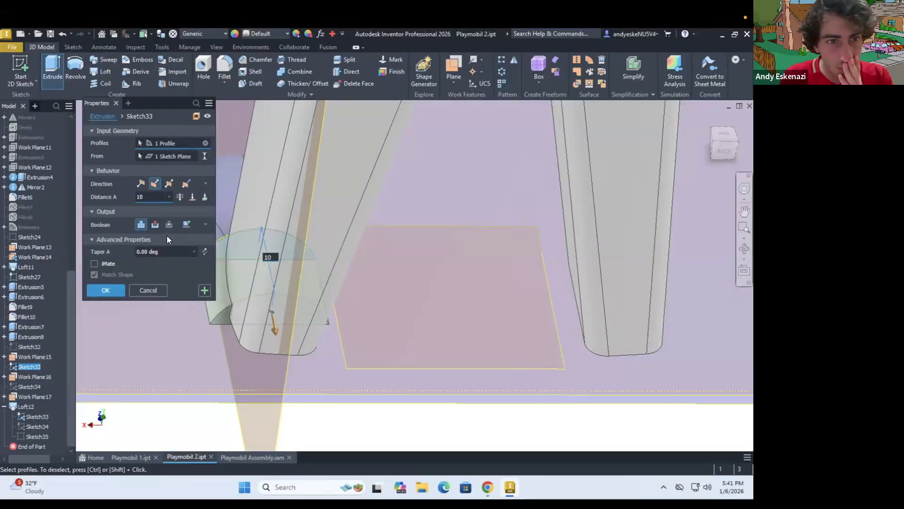
pyautogui.scroll(-5, 302, 343)
pyautogui.press('Return')
# Inspect the extruded rear of the foot and reopen its extrusion to review the settings
pyautogui.scroll(5, 332, 304)
pyautogui.keyDown('shift'); pyautogui.moveTo(332, 304); pyautogui.dragTo(376, 325, button='middle'); pyautogui.keyUp('shift')
pyautogui.rightClick(38, 445)
pyautogui.click(59, 340)
pyautogui.click(113, 278)
pyautogui.scroll(3, 241, 284)
pyautogui.scroll(-2, 242, 284)
# Open the upright foot profile sketch for review, finish it and inspect the foot from the side
pyautogui.rightClick(26, 276)
pyautogui.rightClick(22, 366)
pyautogui.click(49, 276)
pyautogui.click(603, 69)
pyautogui.scroll(4, 387, 292)
pyautogui.moveTo(387, 292)
pyautogui.keyDown('shift'); pyautogui.mouseDown(button='middle')
pyautogui.moveTo(187, 305)
pyautogui.moveTo(189, 326)
pyautogui.mouseUp(button='middle'); pyautogui.keyUp('shift')
pyautogui.scroll(-3, 360, 344)
# Reopen Sketch35, compare the foot's rail curve with the browser's reference image and finish the sketch
pyautogui.rightClick(27, 427)
pyautogui.click(49, 304)
pyautogui.moveTo(422, 346); pyautogui.dragTo(423, 403, button='right')
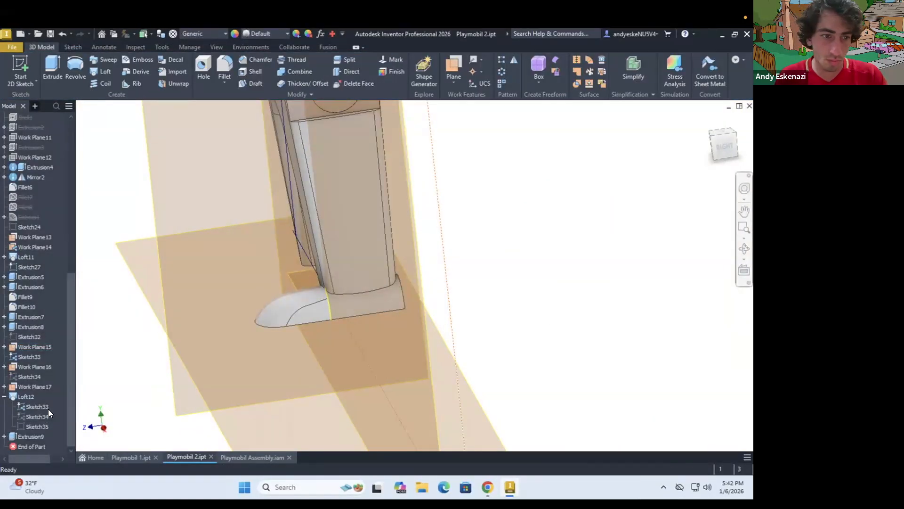
pyautogui.click(62, 304)
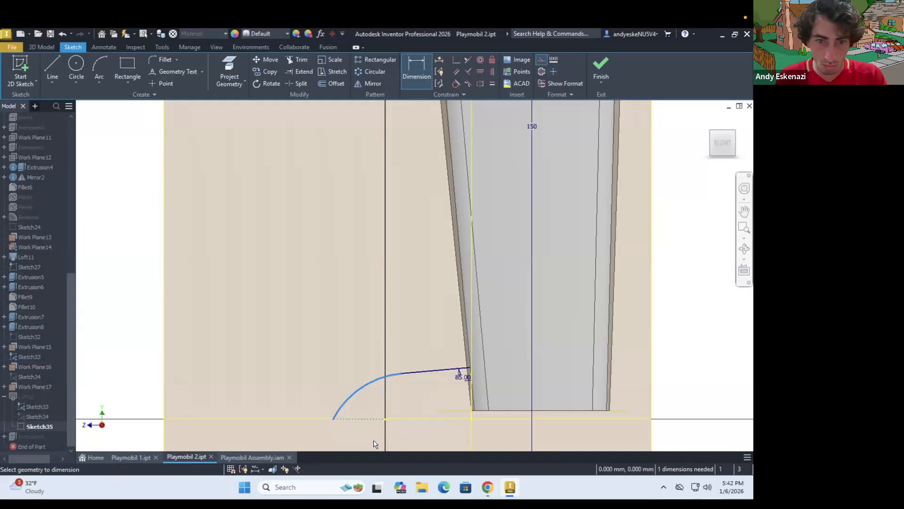
pyautogui.scroll(-3, 338, 425)
pyautogui.moveTo(338, 425)
pyautogui.keyDown('shift'); pyautogui.mouseDown(button='middle')
pyautogui.moveTo(353, 375)
pyautogui.moveTo(340, 358)
pyautogui.mouseUp(button='middle'); pyautogui.keyUp('shift')
pyautogui.scroll(4, 340, 358)
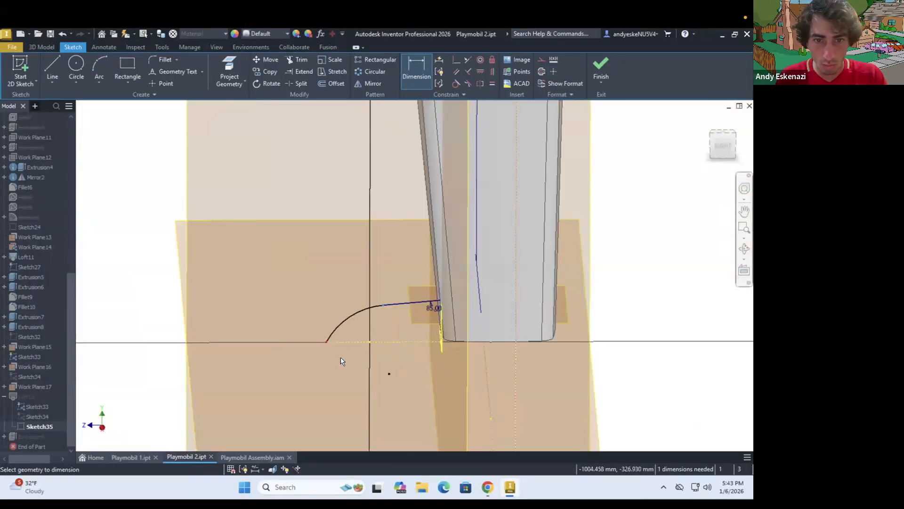
pyautogui.click(341, 363)
pyautogui.click(488, 486)
pyautogui.click(510, 487)
pyautogui.click(601, 69)
# Sketch on the foot's underside a semicircle extending behind the heel, closed by a line along the heel edge, and finish the sketch
pyautogui.moveTo(309, 332)
pyautogui.keyDown('shift'); pyautogui.mouseDown(button='middle')
pyautogui.moveTo(420, 322)
pyautogui.moveTo(438, 337)
pyautogui.mouseUp(button='middle'); pyautogui.keyUp('shift')
pyautogui.scroll(-4, 438, 337)
pyautogui.click(21, 68)
pyautogui.click(449, 333)
pyautogui.scroll(-3, 391, 274)
pyautogui.click(98, 65)
pyautogui.click(299, 280)
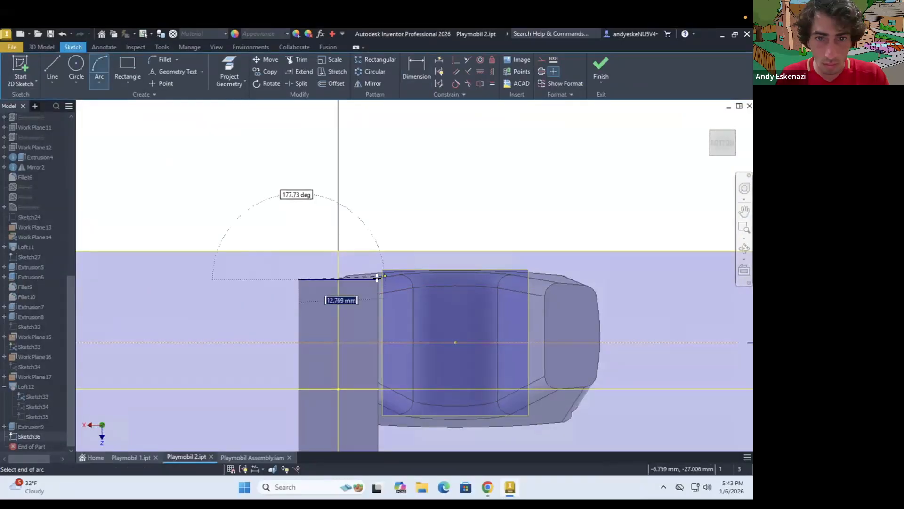
pyautogui.scroll(-3, 376, 275)
pyautogui.click(380, 292)
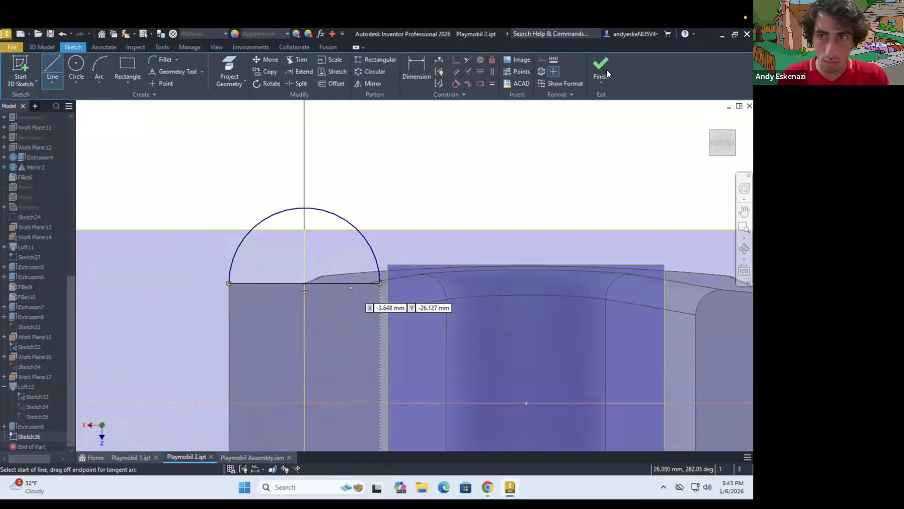
pyautogui.click(606, 73)
# Hide the large leg sketch with the 150 mm dimension and Sketch33
pyautogui.rightClick(17, 342)
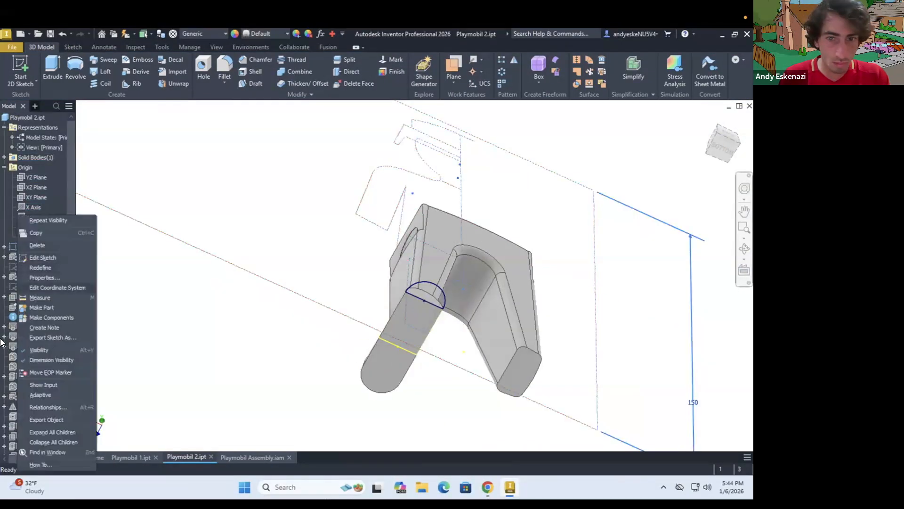
pyautogui.click(38, 350)
pyautogui.scroll(-10, 32, 305)
pyautogui.rightClick(30, 347)
pyautogui.click(51, 352)
pyautogui.keyDown('shift'); pyautogui.moveTo(420, 303); pyautogui.dragTo(408, 330, button='middle'); pyautogui.keyUp('shift')
pyautogui.scroll(-4, 408, 330)
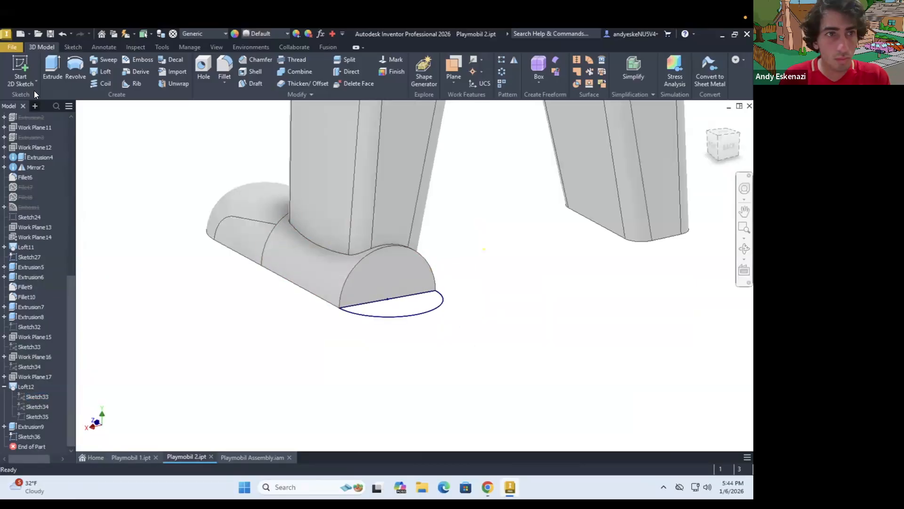
# Sketch on Work Plane17 a rail arc from the top of the heel face to the rear point of the semicircle
pyautogui.click(26, 78)
pyautogui.click(34, 376)
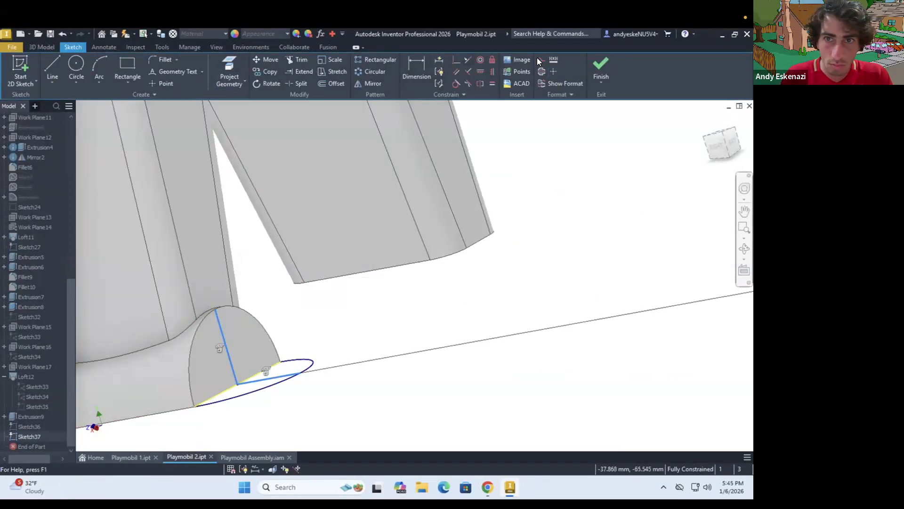
pyautogui.keyDown('shift'); pyautogui.moveTo(235, 325); pyautogui.dragTo(252, 325, button='middle'); pyautogui.keyUp('shift')
pyautogui.click(456, 60)
pyautogui.click(254, 370)
pyautogui.click(278, 379)
pyautogui.moveTo(278, 372)
pyautogui.keyDown('shift'); pyautogui.mouseDown(button='middle')
pyautogui.moveTo(269, 333)
pyautogui.moveTo(254, 362)
pyautogui.mouseUp(button='middle'); pyautogui.keyUp('shift')
# Loft the rounded heel from the heel face's edges to the semicircle in Sketch36, using the new arc as the rail
pyautogui.click(42, 47)
pyautogui.click(101, 72)
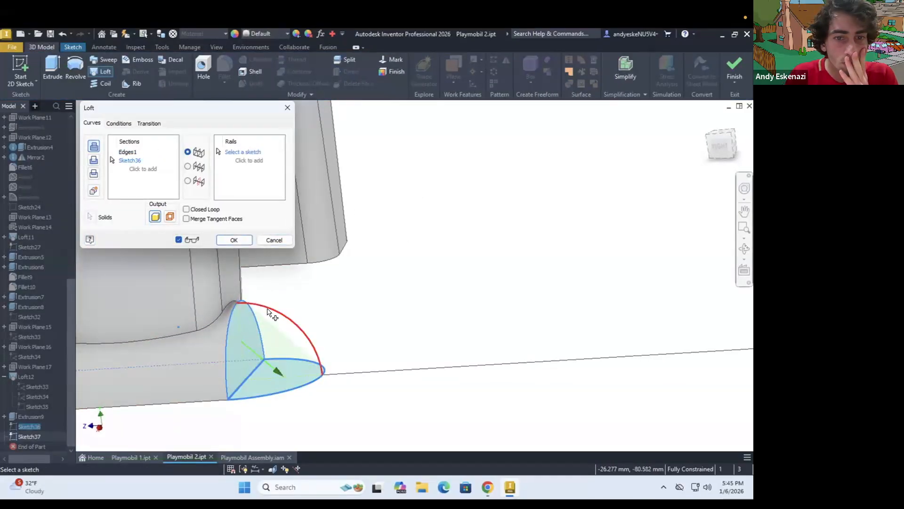
pyautogui.press('Return')
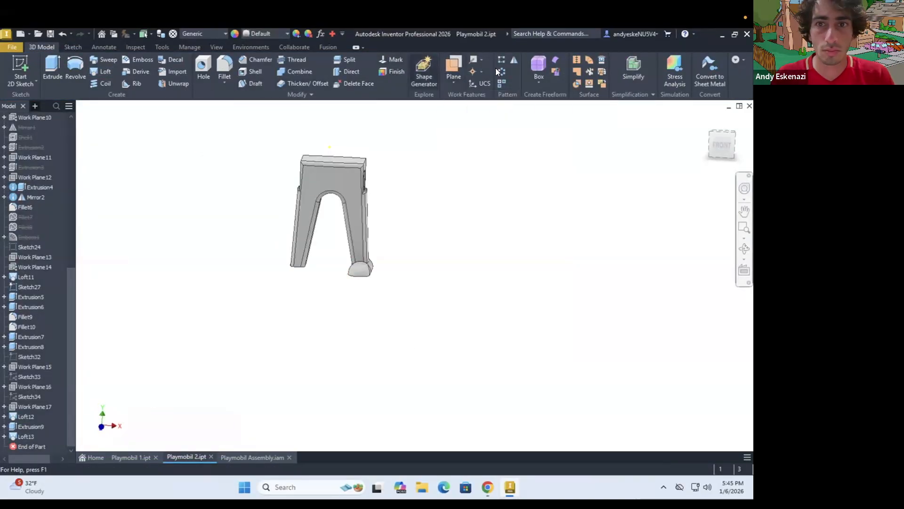
# Mirror the finished foot onto the other leg
pyautogui.click(514, 60)
pyautogui.click(197, 134)
pyautogui.click(144, 198)
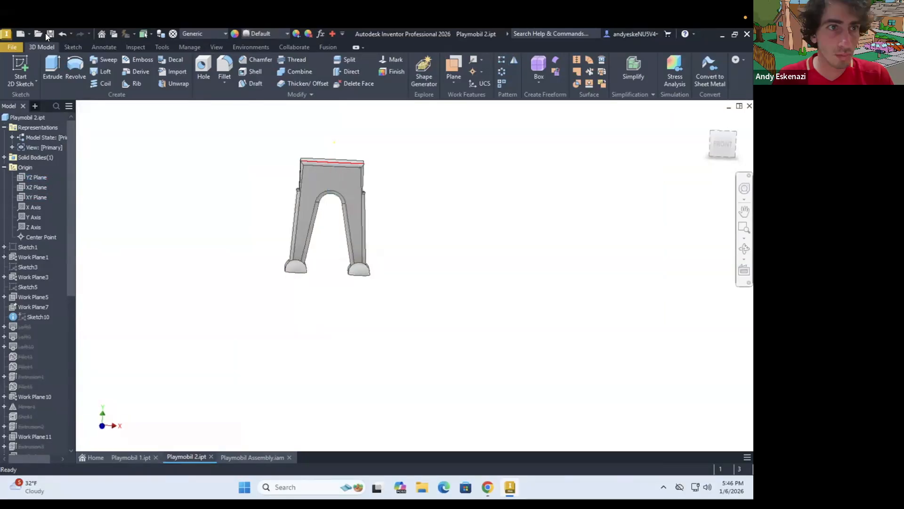
# Set the body appearance of Solid3 to Gray
pyautogui.click(123, 242)
pyautogui.press('g')
pyautogui.click(118, 417)
pyautogui.click(208, 277)
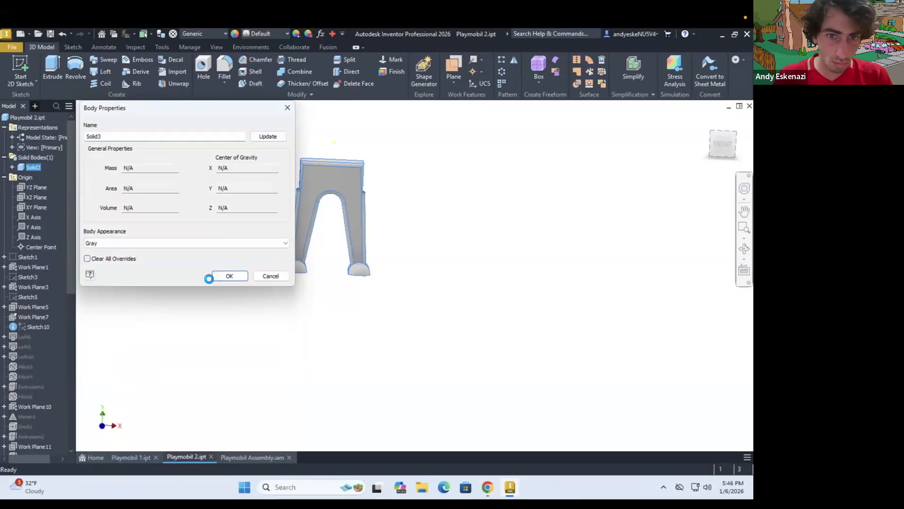
# Add Loft11 to the selected leg and foot features and give them all a dark grey appearance through their properties
pyautogui.click(26, 317)
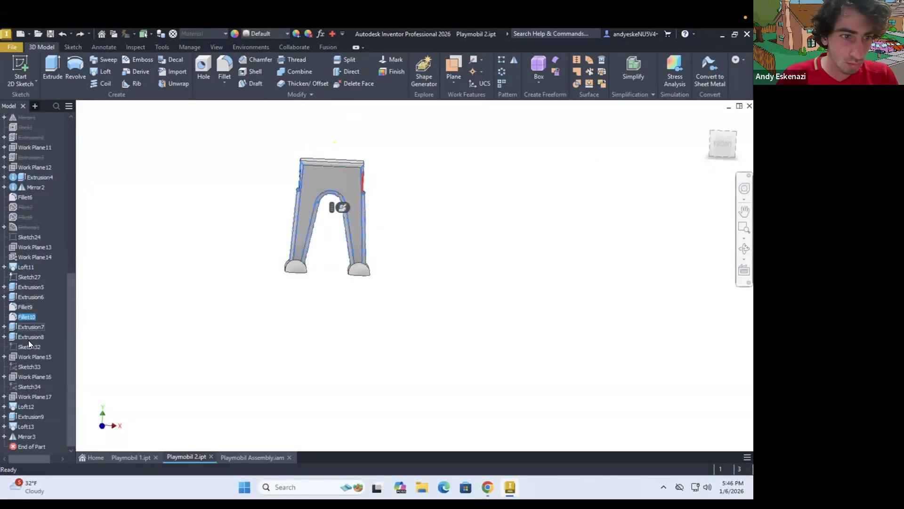
pyautogui.keyDown('ctrl'); pyautogui.click(25, 268); pyautogui.keyUp('ctrl')
pyautogui.rightClick(25, 268)
pyautogui.click(47, 361)
pyautogui.click(211, 142)
pyautogui.scroll(-17, 122, 264)
pyautogui.click(113, 182)
pyautogui.click(156, 177)
# Fillet the small ledge edges at the outer sides of the hips, just above the legs
pyautogui.keyDown('shift'); pyautogui.moveTo(358, 203); pyautogui.dragTo(430, 198, button='middle'); pyautogui.keyUp('shift')
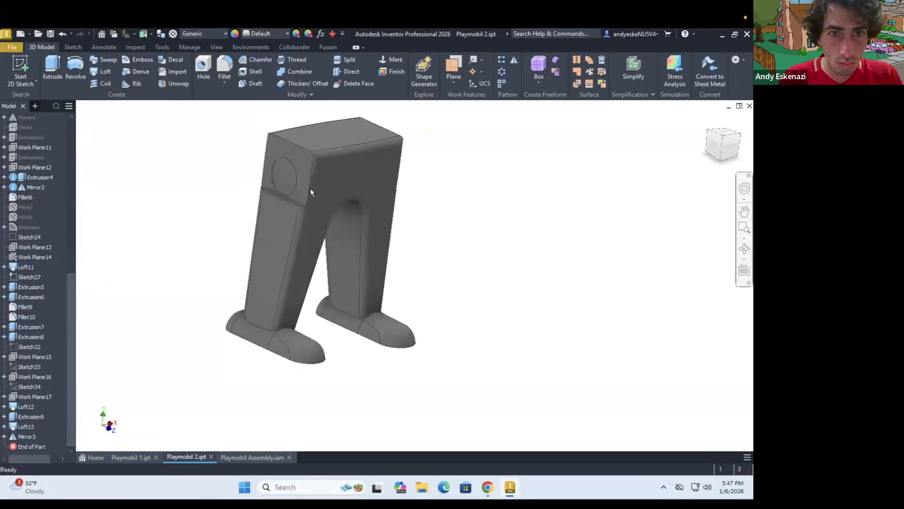
pyautogui.scroll(-5, 311, 192)
pyautogui.click(225, 67)
pyautogui.keyDown('shift'); pyautogui.moveTo(244, 287); pyautogui.dragTo(117, 256, button='middle'); pyautogui.keyUp('shift')
pyautogui.click(106, 188)
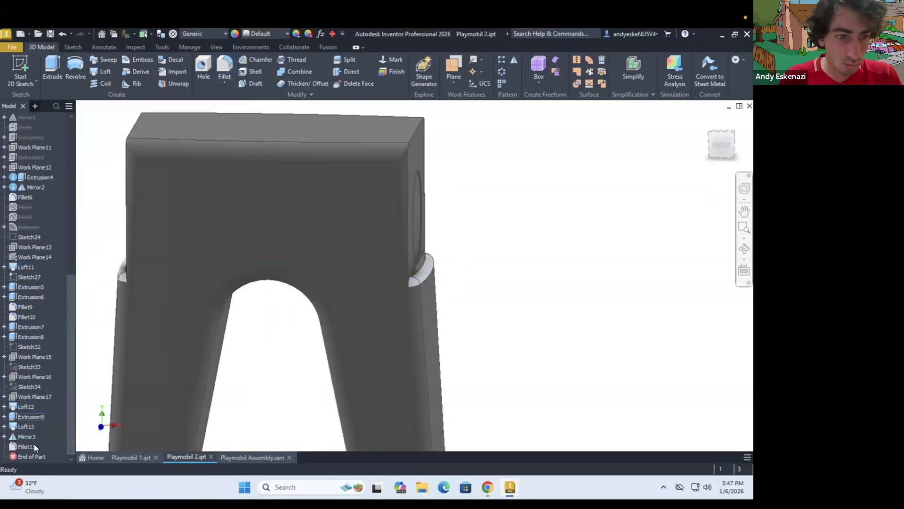
# Set the appearance of the hip ledge fillet, Fillet11, to dark grey through its properties
pyautogui.rightClick(35, 446)
pyautogui.click(52, 456)
pyautogui.click(133, 245)
pyautogui.press('g')
pyautogui.scroll(-2, 99, 472)
pyautogui.click(99, 472)
pyautogui.click(157, 259)
pyautogui.scroll(3, 494, 261)
# Switch to the Playmobil assembly and examine how the legs fit against the torso at the hips
pyautogui.click(253, 457)
pyautogui.keyDown('shift'); pyautogui.moveTo(348, 330); pyautogui.dragTo(396, 341, button='middle'); pyautogui.keyUp('shift')
pyautogui.scroll(-3, 395, 341)
pyautogui.keyDown('shift'); pyautogui.moveTo(490, 282); pyautogui.dragTo(522, 221, button='middle'); pyautogui.keyUp('shift')
pyautogui.scroll(3, 523, 221)
pyautogui.moveTo(516, 297); pyautogui.dragTo(584, 200)
pyautogui.keyDown('shift'); pyautogui.moveTo(489, 202); pyautogui.dragTo(516, 206, button='middle'); pyautogui.keyUp('shift')
pyautogui.press('Escape')
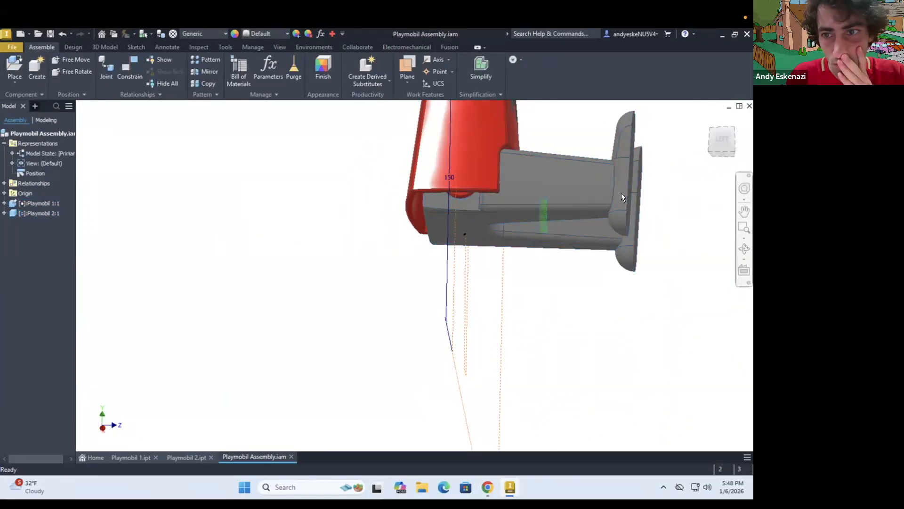
pyautogui.moveTo(622, 197); pyautogui.dragTo(475, 325)
pyautogui.keyDown('shift'); pyautogui.moveTo(473, 255); pyautogui.dragTo(562, 306, button='middle'); pyautogui.keyUp('shift')
pyautogui.scroll(-5, 563, 306)
pyautogui.scroll(6, 517, 247)
pyautogui.keyDown('shift'); pyautogui.moveTo(517, 247); pyautogui.dragTo(485, 348, button='middle'); pyautogui.keyUp('shift')
pyautogui.scroll(-3, 499, 249)
# Edit Sketch22 of Extrusion4 in Playmobil 1 to adjust the vertical placement of the hip slot profile
pyautogui.click(131, 457)
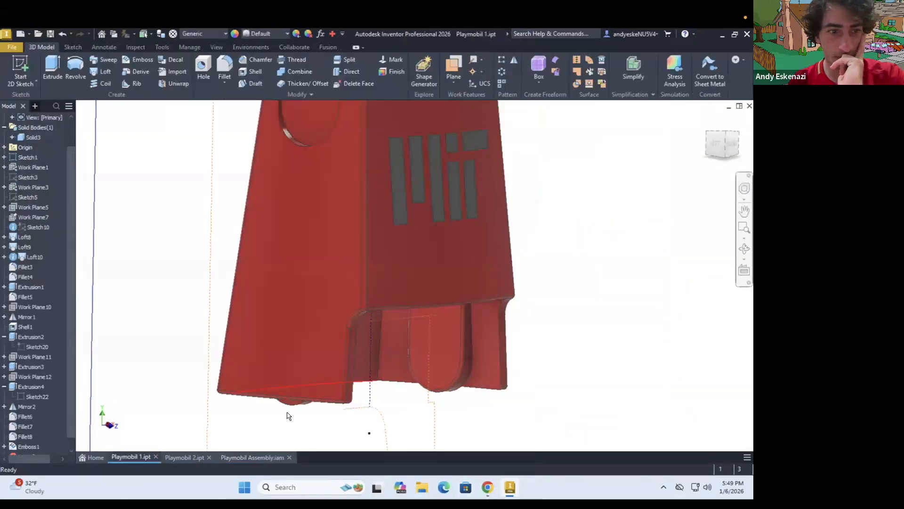
pyautogui.doubleClick(36, 388)
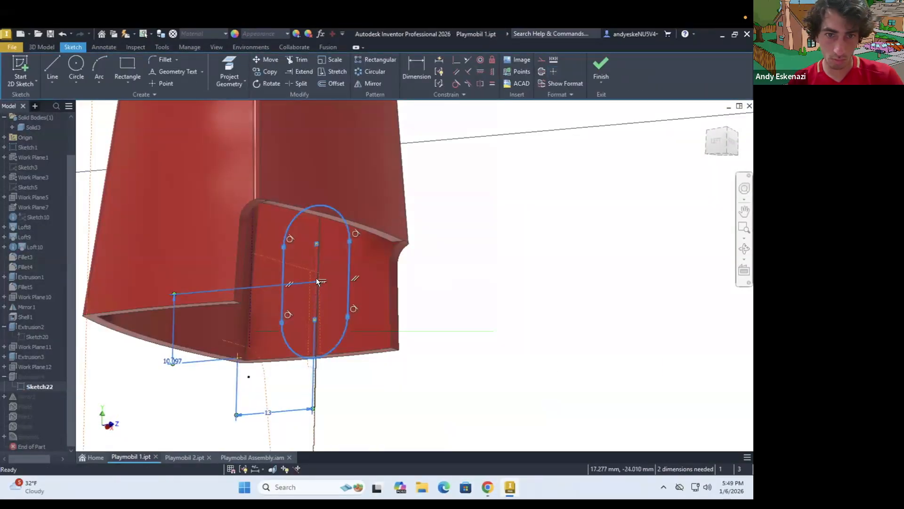
pyautogui.press('Return')
pyautogui.click(601, 68)
pyautogui.keyDown('shift'); pyautogui.moveTo(226, 325); pyautogui.dragTo(293, 332, button='middle'); pyautogui.keyUp('shift')
pyautogui.scroll(3, 292, 332)
# Examine the adjusted hip connection between torso and legs in the assembly from several sides
pyautogui.click(252, 457)
pyautogui.moveTo(431, 225)
pyautogui.keyDown('shift'); pyautogui.mouseDown(button='middle')
pyautogui.moveTo(441, 218)
pyautogui.moveTo(321, 253)
pyautogui.moveTo(417, 175)
pyautogui.moveTo(419, 243)
pyautogui.mouseUp(button='middle'); pyautogui.keyUp('shift')
pyautogui.scroll(-3, 321, 253)
pyautogui.scroll(4, 322, 253)
pyautogui.scroll(4, 419, 243)
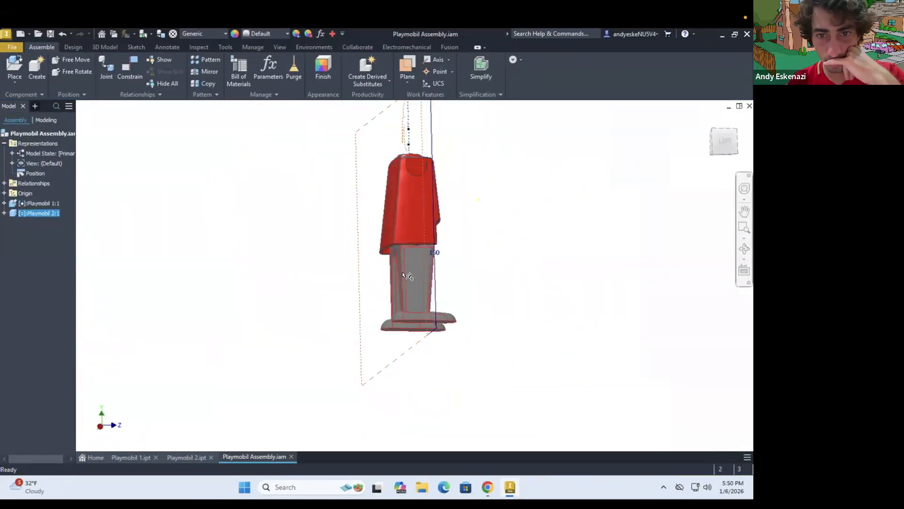
pyautogui.scroll(-3, 403, 274)
pyautogui.moveTo(389, 282)
pyautogui.keyDown('shift'); pyautogui.mouseDown(button='middle')
pyautogui.moveTo(531, 295)
pyautogui.moveTo(410, 306)
pyautogui.moveTo(392, 275)
pyautogui.moveTo(499, 269)
pyautogui.mouseUp(button='middle'); pyautogui.keyUp('shift')
pyautogui.scroll(-5, 410, 306)
# Edit Sketch22 in Playmobil 1 and set the radius of the slot's lower arc to 7.5 mm
pyautogui.click(131, 457)
pyautogui.rightClick(31, 396)
pyautogui.click(53, 303)
pyautogui.keyDown('shift'); pyautogui.moveTo(438, 220); pyautogui.dragTo(471, 210, button='middle'); pyautogui.keyUp('shift')
pyautogui.scroll(-5, 471, 210)
pyautogui.moveTo(517, 248); pyautogui.dragTo(537, 249)
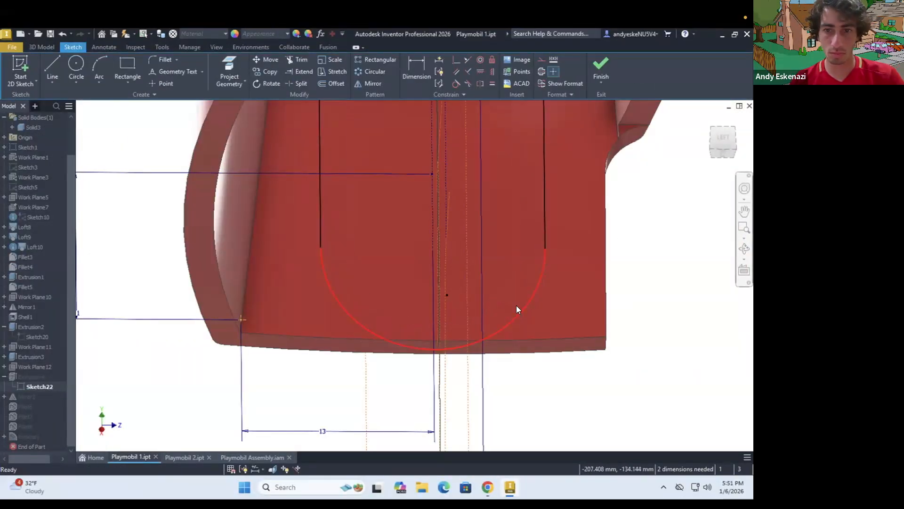
pyautogui.write('7.5')
pyautogui.press('Return')
pyautogui.click(515, 277)
pyautogui.press('Return')
pyautogui.click(601, 68)
pyautogui.moveTo(438, 301)
pyautogui.keyDown('shift'); pyautogui.mouseDown(button='middle')
pyautogui.moveTo(377, 310)
pyautogui.moveTo(436, 306)
pyautogui.moveTo(414, 330)
pyautogui.mouseUp(button='middle'); pyautogui.keyUp('shift')
# Switch to Playmobil 2 and open Sketch30, the hip circle sketch of Extrusion7, for editing
pyautogui.click(186, 457)
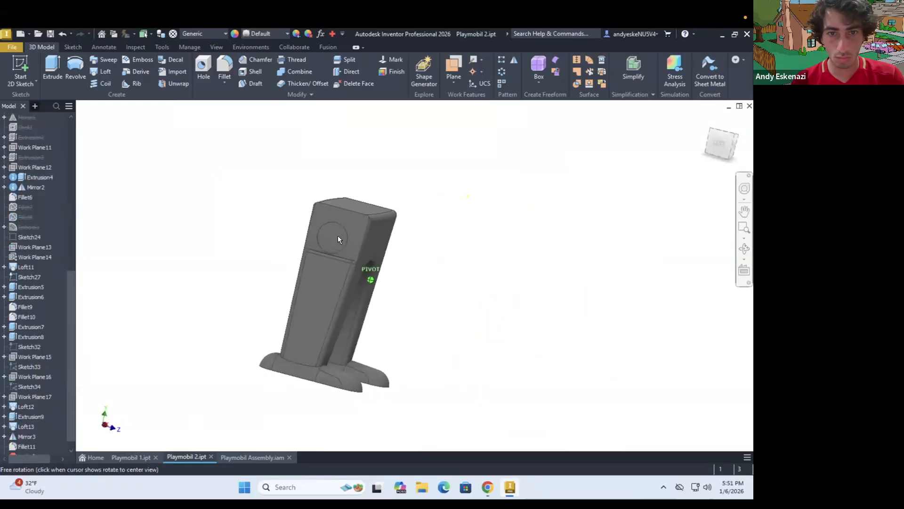
pyautogui.scroll(-5, 340, 237)
pyautogui.click(479, 225)
pyautogui.scroll(3, 23, 386)
pyautogui.scroll(-2, 23, 384)
pyautogui.click(24, 370)
pyautogui.rightClick(24, 369)
pyautogui.click(52, 309)
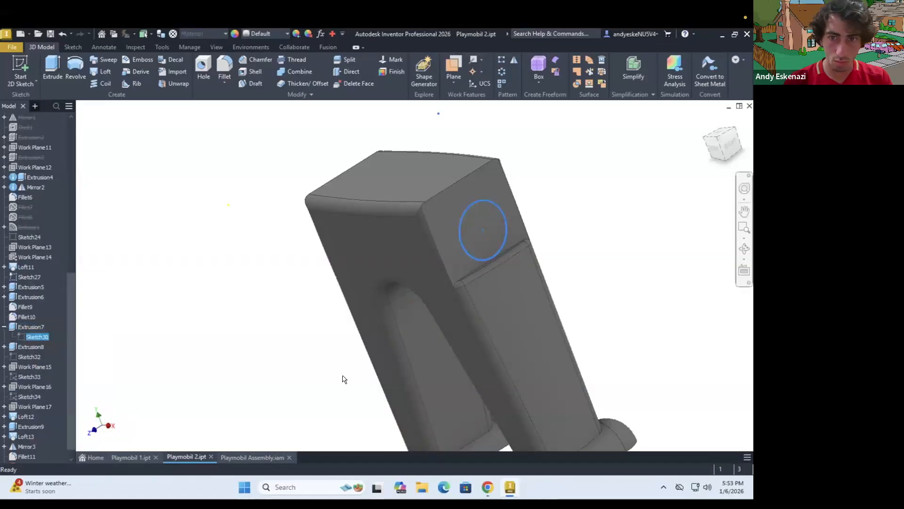
pyautogui.rightClick(29, 277)
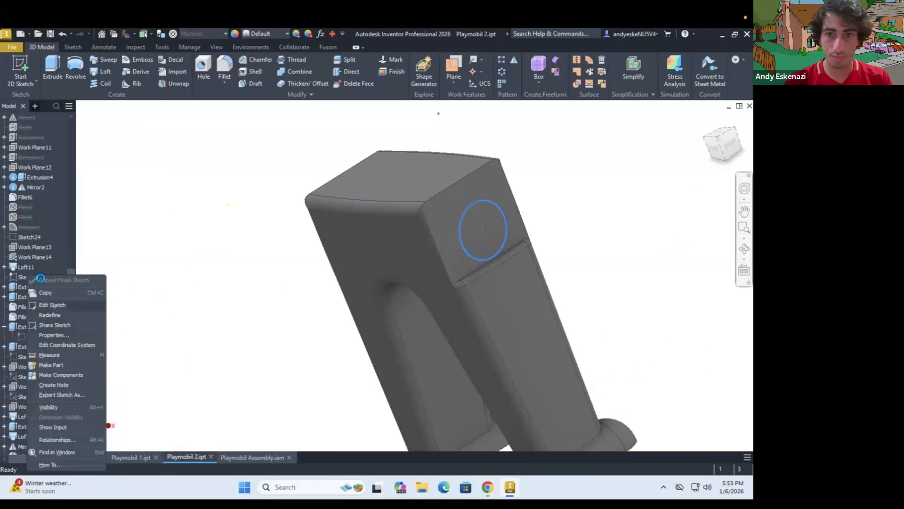
pyautogui.click(52, 305)
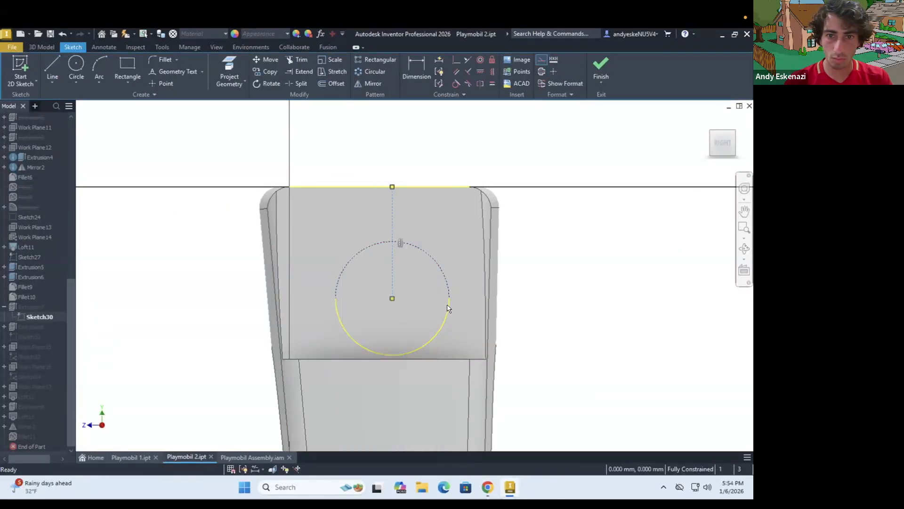
# Make the hip circle in Sketch30 smaller, dimension its size and centre position, and accept the sketch update
pyautogui.click(391, 326)
pyautogui.click(417, 68)
pyautogui.click(356, 297)
pyautogui.click(146, 299)
pyautogui.press('Return')
pyautogui.click(392, 298)
pyautogui.click(200, 282)
pyautogui.click(601, 68)
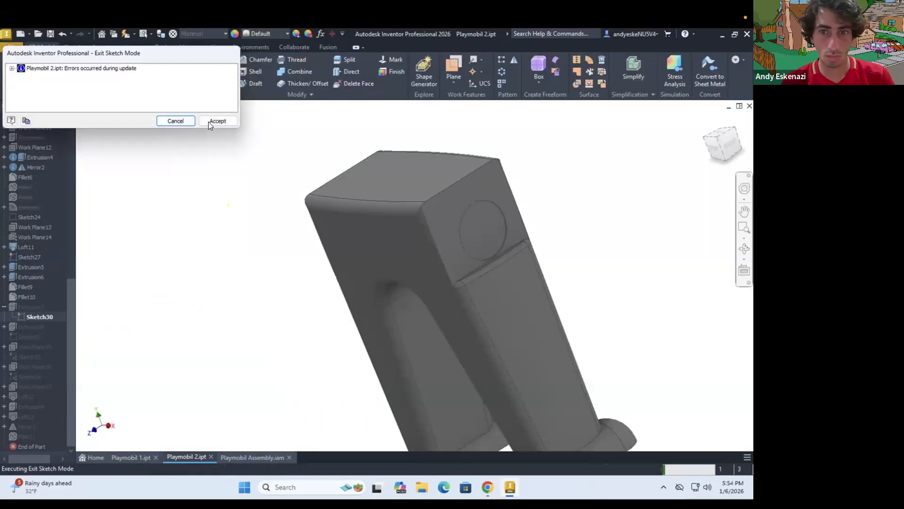
pyautogui.click(210, 122)
# Edit Extrusion7 and reselect the resized hip circle as its profile
pyautogui.rightClick(40, 307)
pyautogui.click(52, 317)
pyautogui.click(172, 143)
pyautogui.moveTo(518, 264)
pyautogui.keyDown('shift'); pyautogui.mouseDown(button='middle')
pyautogui.moveTo(377, 254)
pyautogui.moveTo(518, 264)
pyautogui.mouseUp(button='middle'); pyautogui.keyUp('shift')
pyautogui.click(650, 250)
pyautogui.click(104, 279)
# Project the resized hip circle into Sketch31 and reselect it as the profile of Extrusion8
pyautogui.click(5, 327)
pyautogui.rightClick(33, 337)
pyautogui.click(52, 284)
pyautogui.click(445, 347)
pyautogui.click(229, 71)
pyautogui.click(578, 288)
pyautogui.moveTo(400, 264)
pyautogui.keyDown('shift'); pyautogui.mouseDown(button='middle')
pyautogui.moveTo(527, 273)
pyautogui.moveTo(317, 248)
pyautogui.moveTo(325, 212)
pyautogui.mouseUp(button='middle'); pyautogui.keyUp('shift')
pyautogui.click(601, 69)
pyautogui.click(215, 121)
pyautogui.rightClick(38, 307)
pyautogui.click(65, 320)
pyautogui.click(427, 285)
pyautogui.click(107, 278)
# Save Playmobil 2 and return to the assembly, accepting the update of the changed part
pyautogui.click(252, 457)
pyautogui.click(186, 457)
pyautogui.click(50, 34)
pyautogui.click(252, 457)
pyautogui.moveTo(380, 329); pyautogui.dragTo(330, 325)
pyautogui.click(216, 121)
# Redefine the rotational joint between the torso and the legs on the changed hip geometry
pyautogui.click(4, 184)
pyautogui.rightClick(45, 203)
pyautogui.click(62, 254)
pyautogui.keyDown('shift'); pyautogui.moveTo(311, 222); pyautogui.dragTo(358, 155, button='middle'); pyautogui.keyUp('shift')
pyautogui.click(377, 219)
pyautogui.click(403, 201)
pyautogui.click(175, 248)
# Change the vertical dimension of the 7.5 mm hip arc in Sketch22 of Playmobil 1 and save the part
pyautogui.scroll(5, 363, 261)
pyautogui.moveTo(518, 363); pyautogui.dragTo(541, 367)
pyautogui.moveTo(522, 283)
pyautogui.keyDown('shift'); pyautogui.mouseDown(button='middle')
pyautogui.moveTo(485, 267)
pyautogui.moveTo(567, 165)
pyautogui.mouseUp(button='middle'); pyautogui.keyUp('shift')
pyautogui.scroll(5, 523, 282)
pyautogui.click(138, 456)
pyautogui.click(4, 385)
pyautogui.doubleClick(28, 396)
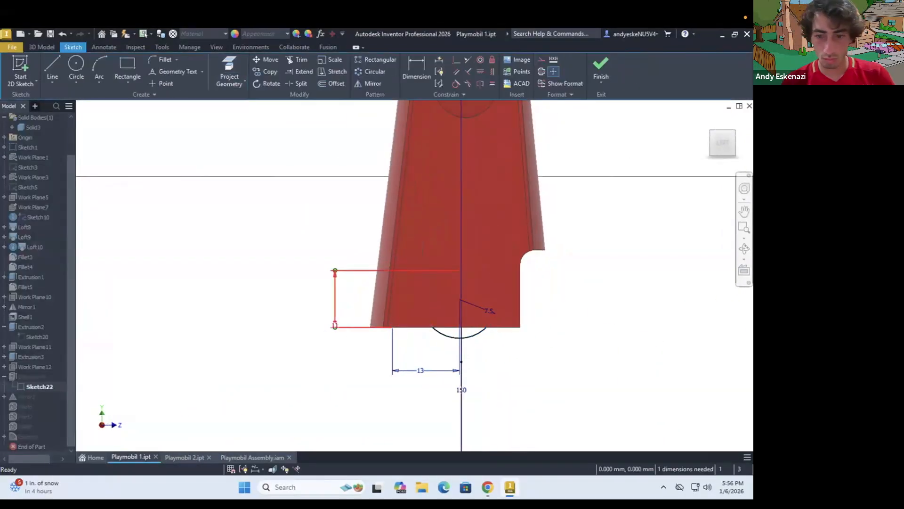
pyautogui.press('Return')
pyautogui.click(601, 67)
pyautogui.click(51, 34)
# Remove Extrusion8 and its faulty Sketch31 from Playmobil 2 and start a new 2D sketch for its replacement
pyautogui.click(184, 457)
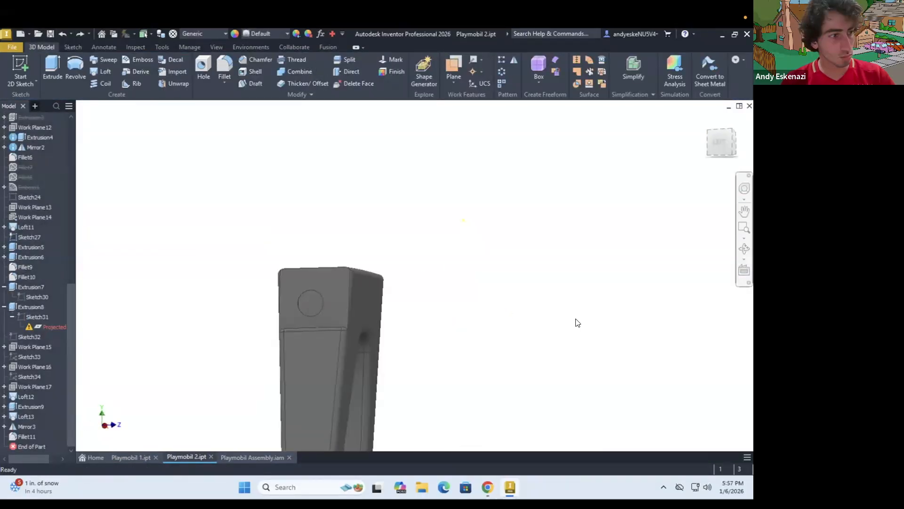
pyautogui.doubleClick(21, 319)
pyautogui.scroll(4, 446, 305)
pyautogui.rightClick(31, 305)
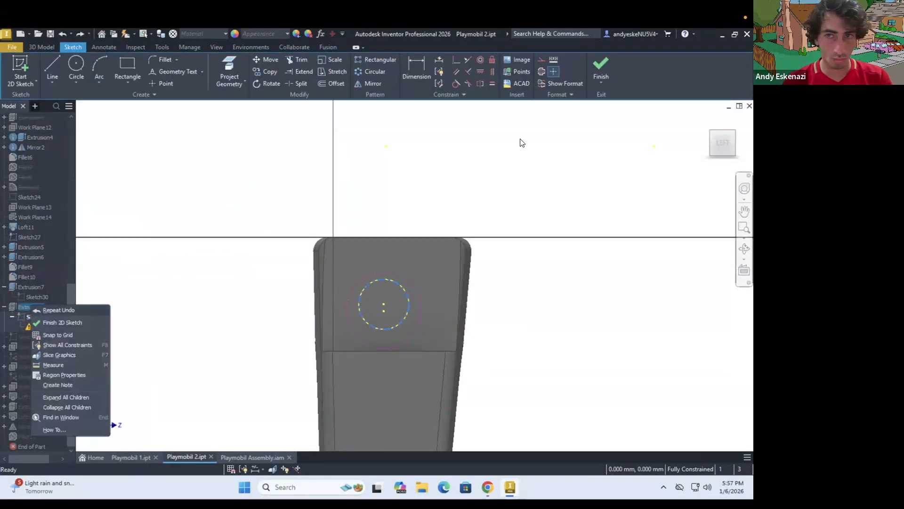
pyautogui.click(518, 141)
pyautogui.click(601, 67)
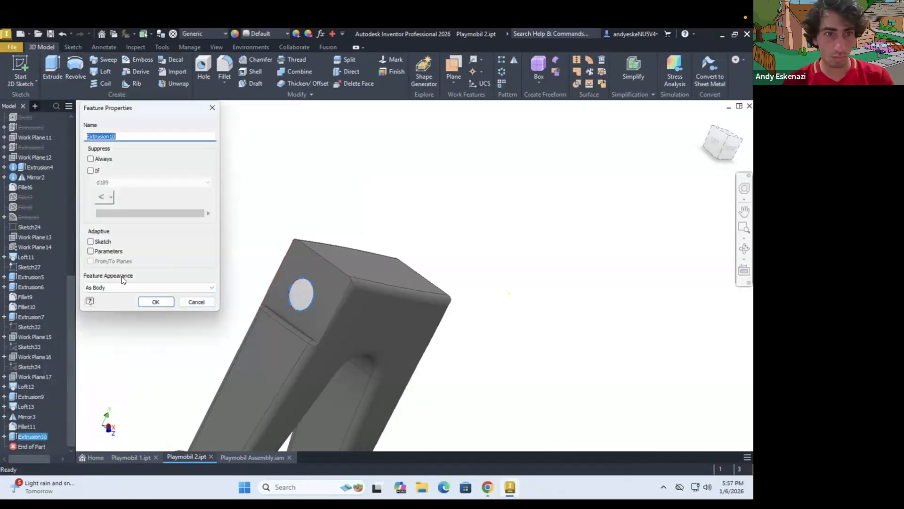
pyautogui.click(141, 287)
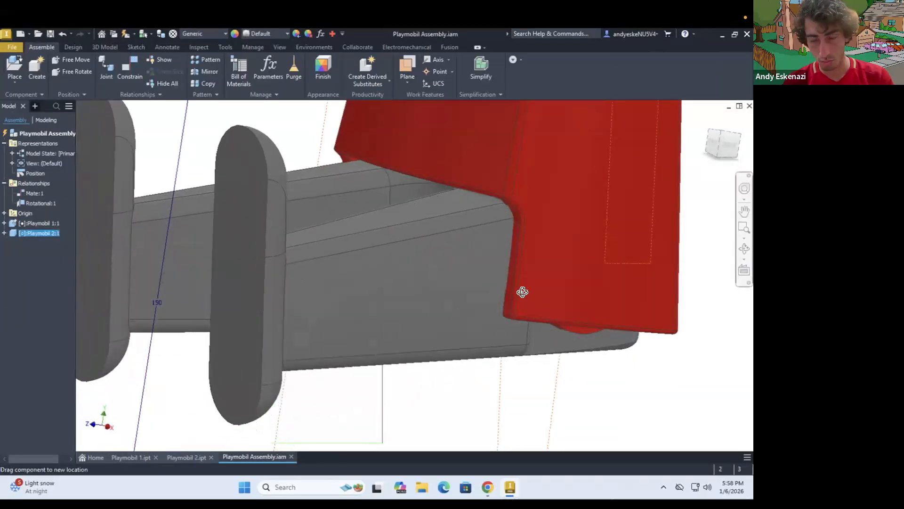
# Rotate the legs about the hips in the assembly and examine their fit inside the torso
pyautogui.moveTo(387, 264); pyautogui.dragTo(386, 274)
pyautogui.keyDown('shift'); pyautogui.moveTo(448, 236); pyautogui.dragTo(479, 275, button='middle'); pyautogui.keyUp('shift')
pyautogui.moveTo(414, 268); pyautogui.dragTo(537, 366)
pyautogui.scroll(-3, 562, 322)
pyautogui.click(562, 322)
pyautogui.keyDown('shift'); pyautogui.moveTo(562, 322); pyautogui.dragTo(381, 296, button='middle'); pyautogui.keyUp('shift')
pyautogui.scroll(2, 400, 297)
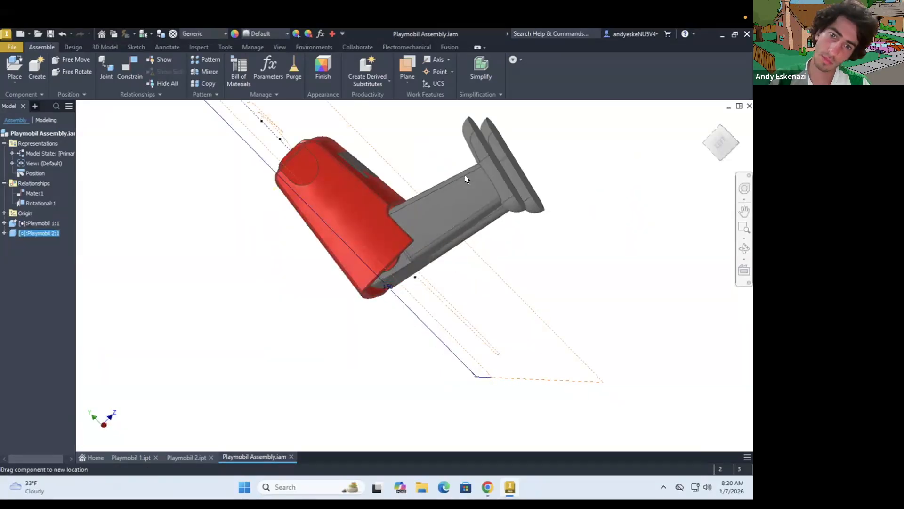
pyautogui.keyDown('shift'); pyautogui.moveTo(465, 175); pyautogui.dragTo(263, 227, button='middle'); pyautogui.keyUp('shift')
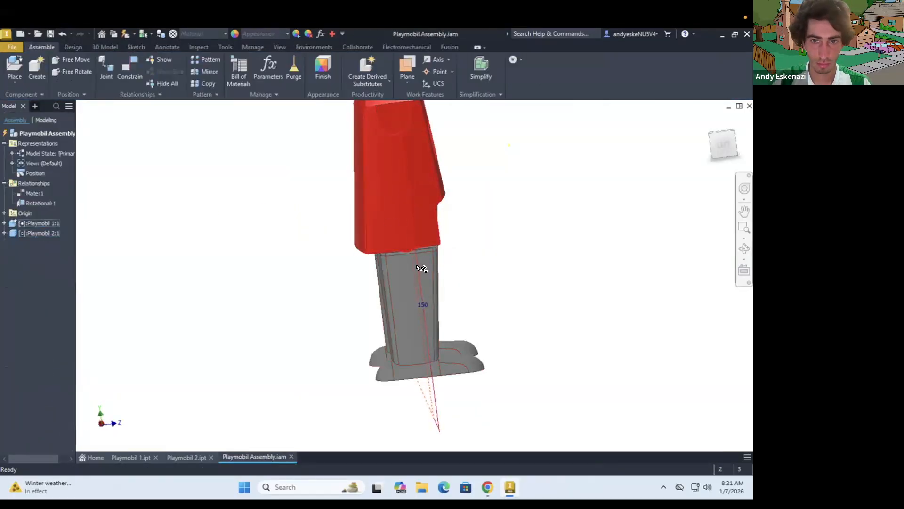
# Examine the hip circle and surrounding leg geometry in Playmobil 2 from several sides
pyautogui.moveTo(422, 269); pyautogui.dragTo(485, 245)
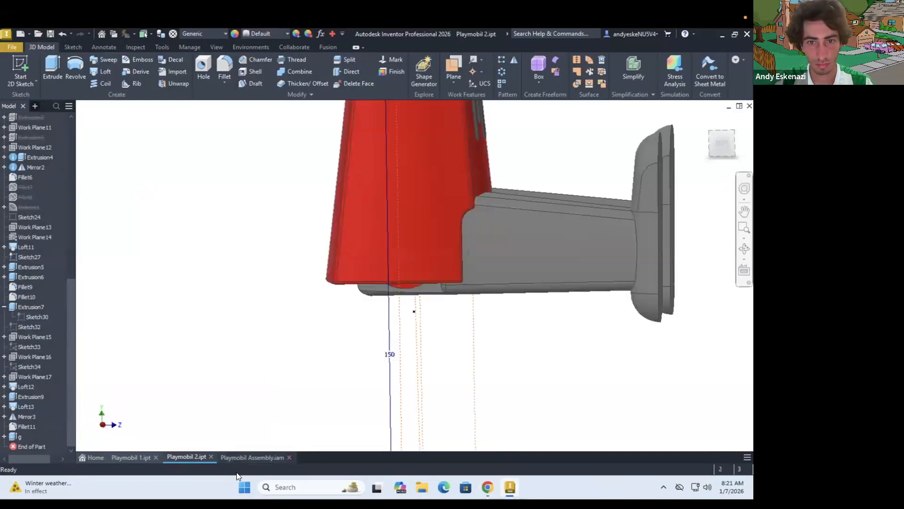
pyautogui.moveTo(576, 214); pyautogui.dragTo(578, 249)
pyautogui.keyDown('shift'); pyautogui.moveTo(577, 250); pyautogui.dragTo(555, 259, button='middle'); pyautogui.keyUp('shift')
pyautogui.scroll(-5, 554, 259)
pyautogui.scroll(4, 489, 240)
pyautogui.keyDown('shift'); pyautogui.moveTo(424, 278); pyautogui.dragTo(471, 273, button='middle'); pyautogui.keyUp('shift')
pyautogui.scroll(-5, 504, 261)
pyautogui.scroll(5, 511, 194)
pyautogui.scroll(2, 511, 195)
pyautogui.keyDown('shift'); pyautogui.moveTo(511, 195); pyautogui.dragTo(489, 174, button='middle'); pyautogui.keyUp('shift')
# Save a copy of Playmobil 1 as Playmobil 3.ipt and open the copy
pyautogui.click(131, 457)
pyautogui.keyDown('shift'); pyautogui.moveTo(464, 266); pyautogui.dragTo(442, 193, button='middle'); pyautogui.keyUp('shift')
pyautogui.click(11, 47)
pyautogui.moveTo(38, 153)
pyautogui.click(125, 126)
pyautogui.click(587, 411)
pyautogui.click(12, 47)
pyautogui.click(37, 106)
pyautogui.doubleClick(418, 288)
# Inspect the torso from several sides and measure the rounded shoulder recess on its side
pyautogui.keyDown('shift'); pyautogui.moveTo(419, 226); pyautogui.dragTo(396, 211, button='middle'); pyautogui.keyUp('shift')
pyautogui.scroll(4, 316, 222)
pyautogui.moveTo(315, 222)
pyautogui.keyDown('shift'); pyautogui.mouseDown(button='middle')
pyautogui.moveTo(393, 233)
pyautogui.moveTo(409, 257)
pyautogui.moveTo(375, 236)
pyautogui.mouseUp(button='middle'); pyautogui.keyUp('shift')
pyautogui.scroll(4, 414, 245)
pyautogui.moveTo(398, 299)
pyautogui.keyDown('shift'); pyautogui.mouseDown(button='middle')
pyautogui.moveTo(414, 295)
pyautogui.moveTo(428, 253)
pyautogui.mouseUp(button='middle'); pyautogui.keyUp('shift')
pyautogui.keyDown('shift'); pyautogui.moveTo(406, 218); pyautogui.dragTo(283, 218, button='middle'); pyautogui.keyUp('shift')
pyautogui.click(162, 47)
pyautogui.click(18, 69)
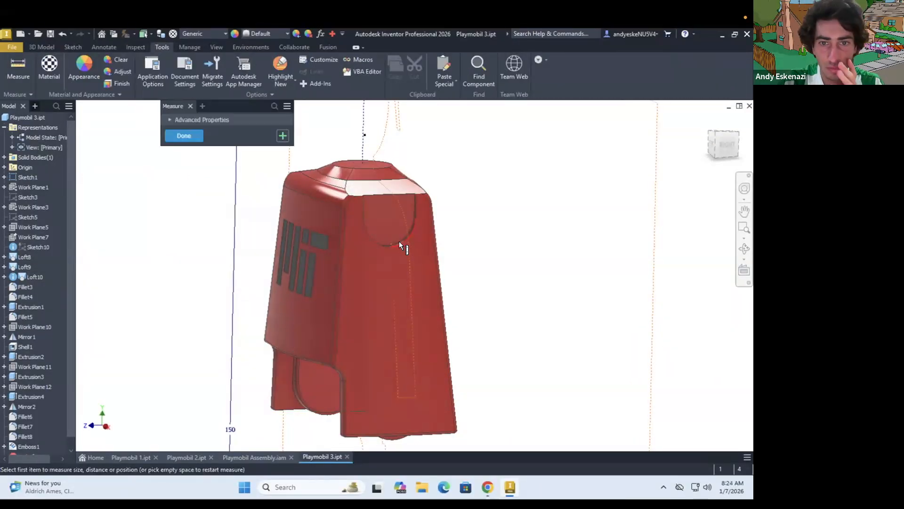
pyautogui.click(399, 241)
pyautogui.scroll(4, 395, 240)
pyautogui.keyDown('shift'); pyautogui.moveTo(387, 236); pyautogui.dragTo(390, 275, button='middle'); pyautogui.keyUp('shift')
pyautogui.press('Escape')
pyautogui.press('m')
pyautogui.click(423, 266)
pyautogui.scroll(-4, 416, 237)
pyautogui.keyDown('shift'); pyautogui.moveTo(418, 238); pyautogui.dragTo(372, 211, button='middle'); pyautogui.keyUp('shift')
pyautogui.press('Escape')
# Delete all the copied torso features, work planes and later sketches from Playmobil 3, keeping only the base outline Sketch1
pyautogui.scroll(-4, 396, 231)
pyautogui.click(20, 257)
pyautogui.keyDown('ctrl'); pyautogui.click(20, 266); pyautogui.keyUp('ctrl')
pyautogui.keyDown('ctrl'); pyautogui.click(22, 287); pyautogui.keyUp('ctrl')
pyautogui.keyDown('ctrl'); pyautogui.click(22, 297); pyautogui.keyUp('ctrl')
pyautogui.keyDown('ctrl'); pyautogui.click(21, 307); pyautogui.keyUp('ctrl')
pyautogui.keyDown('ctrl'); pyautogui.click(22, 317); pyautogui.keyUp('ctrl')
pyautogui.keyDown('ctrl'); pyautogui.click(22, 327); pyautogui.keyUp('ctrl')
pyautogui.keyDown('ctrl'); pyautogui.click(22, 337); pyautogui.keyUp('ctrl')
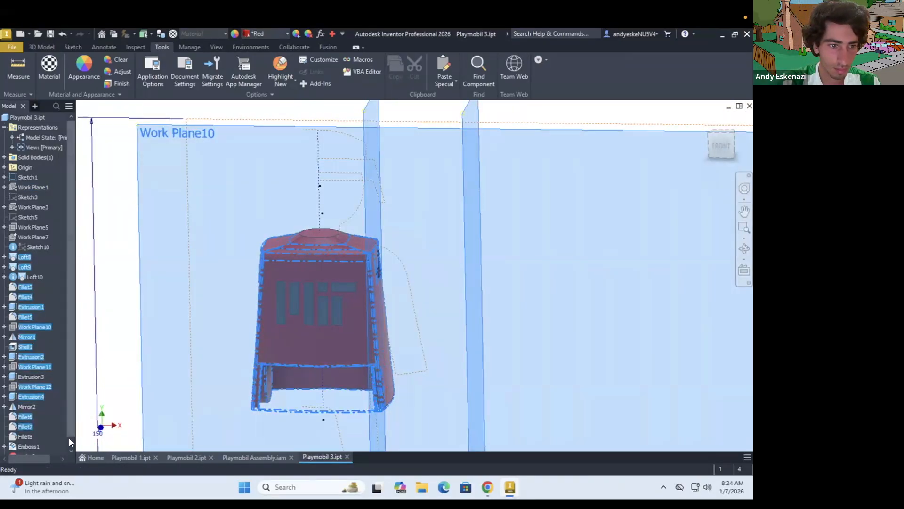
pyautogui.press('Delete')
pyautogui.press('Return')
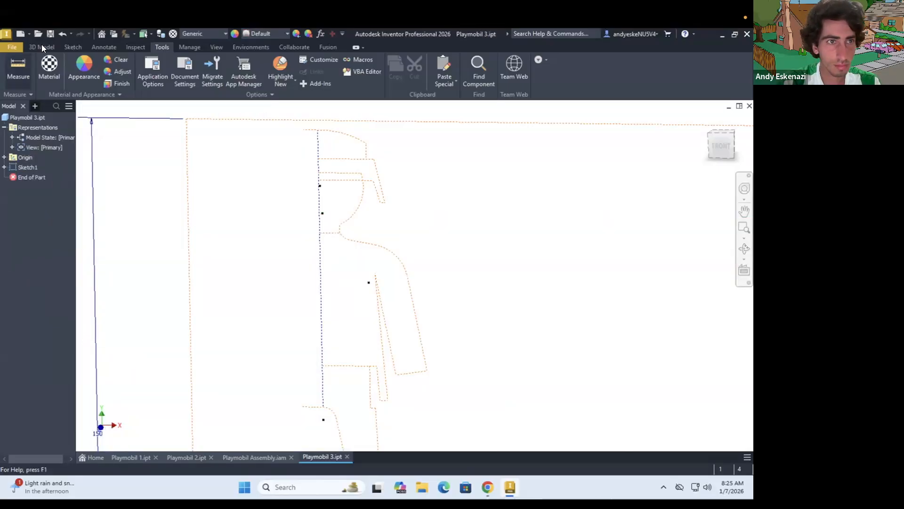
# Start a sketch on the front plane and project the shoulder arc and the arm's outline from the base sketch
pyautogui.click(73, 47)
pyautogui.click(20, 72)
pyautogui.click(345, 148)
pyautogui.scroll(5, 439, 261)
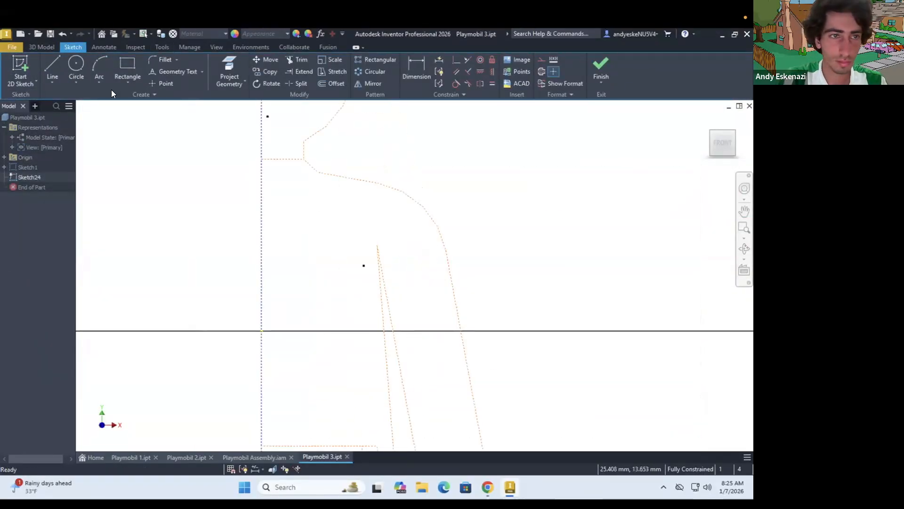
pyautogui.click(20, 72)
pyautogui.click(229, 72)
pyautogui.scroll(5, 408, 271)
pyautogui.click(408, 271)
pyautogui.scroll(3, 428, 316)
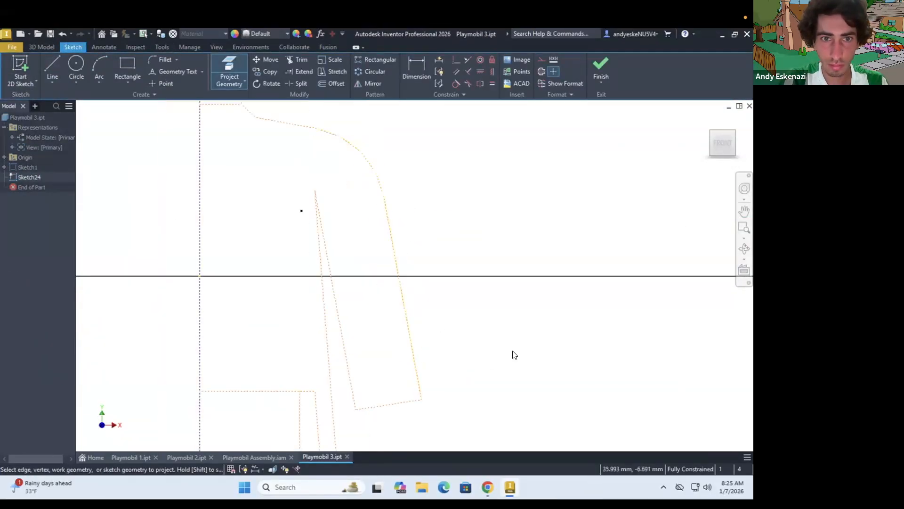
pyautogui.click(316, 181)
pyautogui.press('Escape')
# Draw a vertical line from the inner end of the shoulder arc down to the armpit corner of the arm
pyautogui.scroll(-2, 331, 178)
pyautogui.scroll(6, 329, 148)
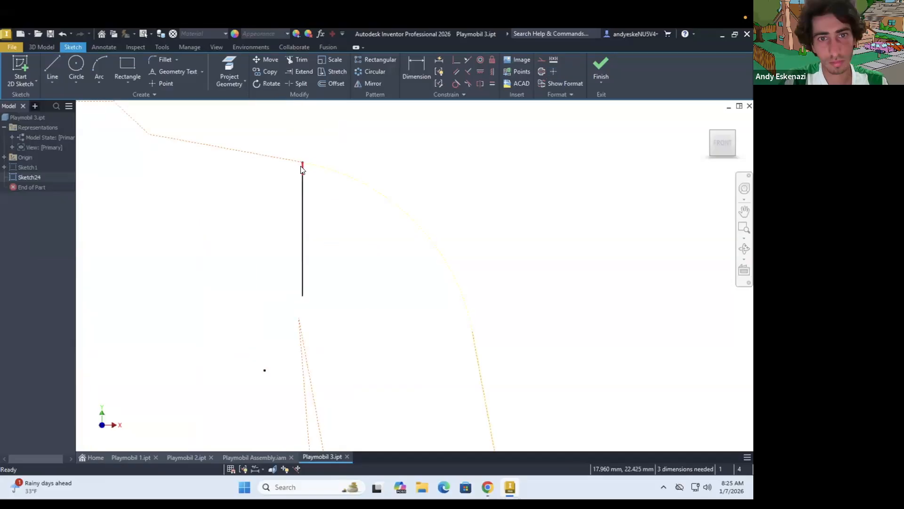
pyautogui.scroll(-3, 339, 383)
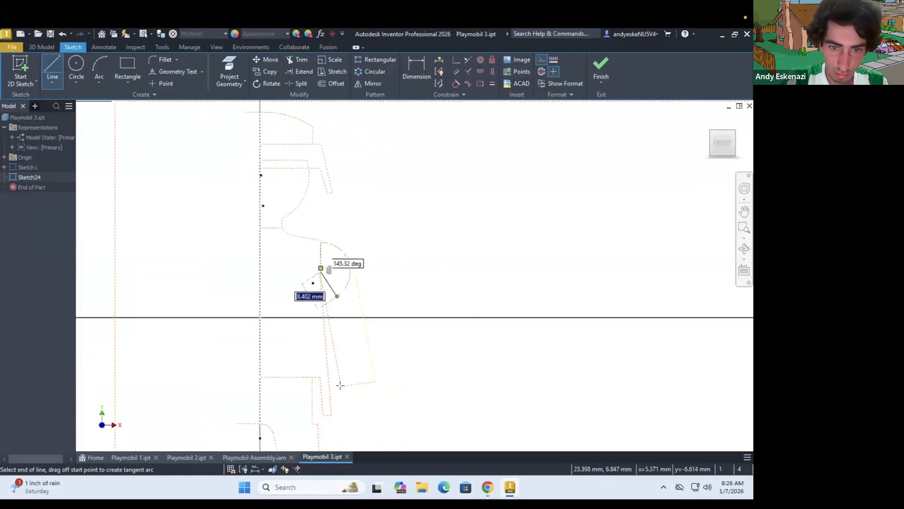
pyautogui.press('Escape')
pyautogui.press('Escape')
pyautogui.scroll(1, 417, 366)
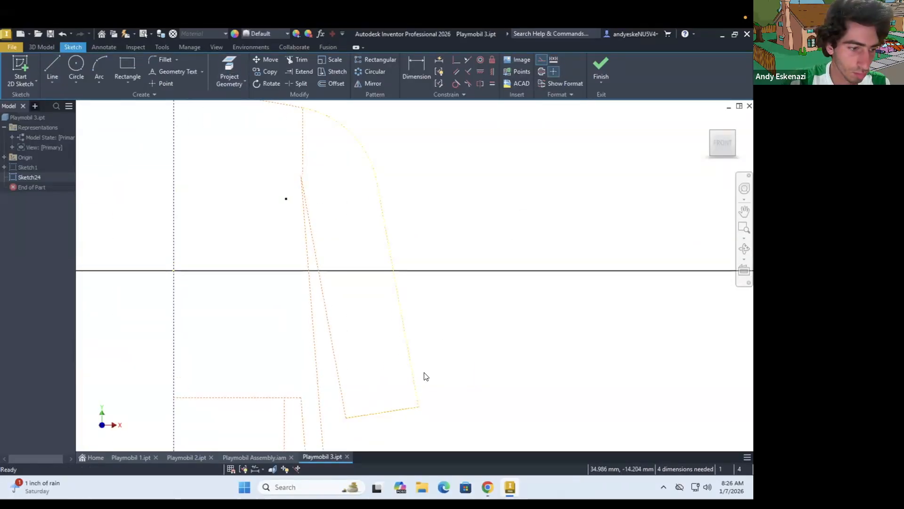
pyautogui.scroll(2, 348, 417)
# Switch to Chrome to check the arm's shape in the Playmobil reference pictures, and return to Inventor
pyautogui.click(487, 486)
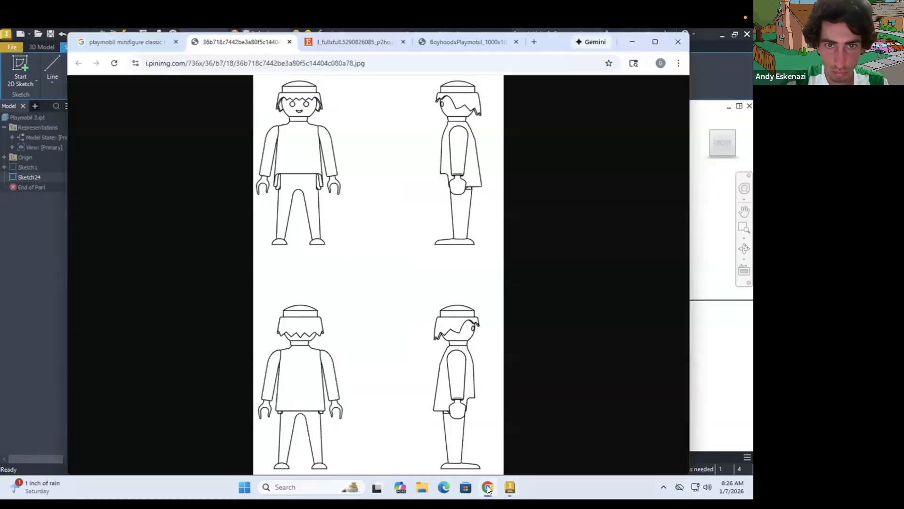
pyautogui.click(363, 45)
pyautogui.click(464, 45)
pyautogui.click(510, 487)
# Set the horizontal width of the line along the arm's lower edge to 9 mm
pyautogui.scroll(3, 421, 394)
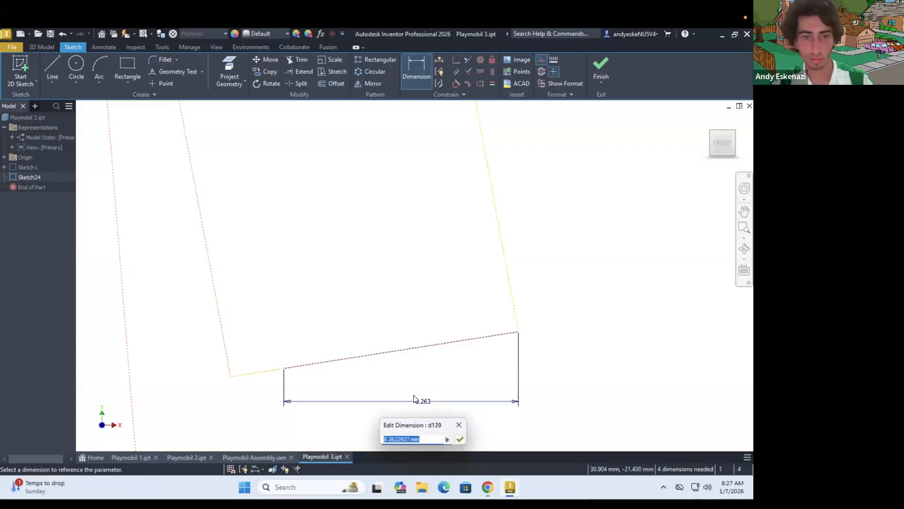
pyautogui.write('9')
pyautogui.press('Return')
pyautogui.scroll(-3, 486, 352)
# Draw the inner arm edge up to the armpit and dimension the vertical shoulder line 10 mm with a 6 mm segment
pyautogui.press('l')
pyautogui.scroll(-4, 372, 212)
pyautogui.press('Escape')
pyautogui.scroll(6, 367, 188)
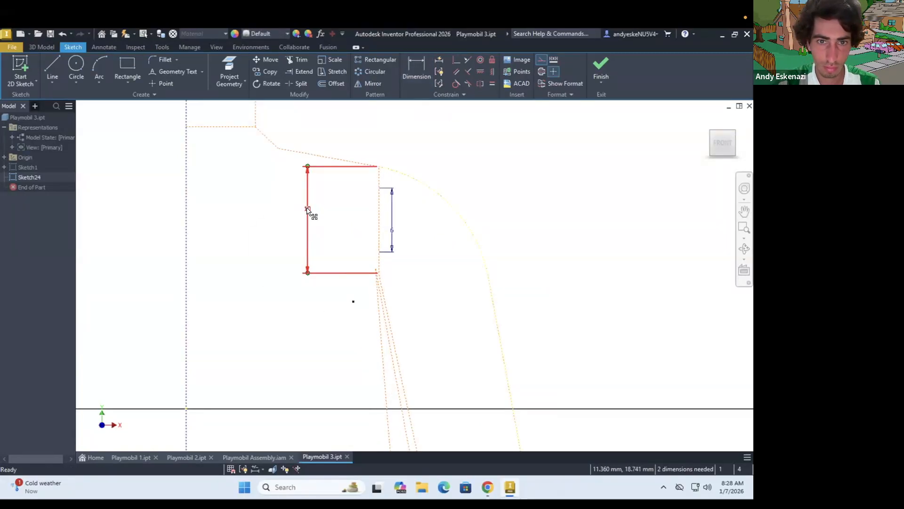
# Dimension the gap between the 6 mm shoulder segment and the armpit corner as 1 mm
pyautogui.rightClick(377, 261)
pyautogui.click(377, 337)
pyautogui.press('d')
pyautogui.click(379, 262)
pyautogui.scroll(2, 456, 200)
pyautogui.moveTo(456, 200); pyautogui.dragTo(367, 140, button='middle')
# Draw a line across the upper arm from the armpit corner to the lower end of the shoulder arc
pyautogui.click(53, 64)
pyautogui.press('Escape')
pyautogui.scroll(-2, 401, 254)
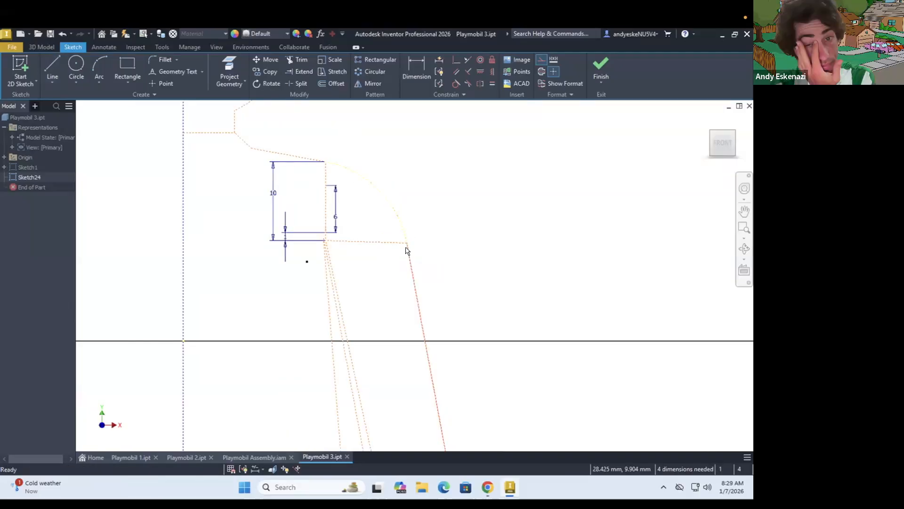
pyautogui.scroll(-2, 308, 205)
pyautogui.scroll(5, 400, 384)
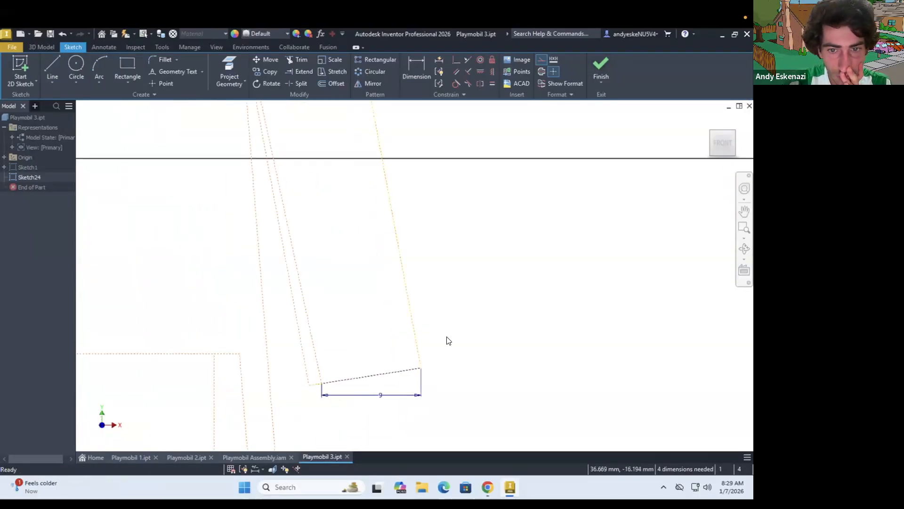
# Delete the 9 mm dimension of the arm's lower edge and draw a short construction line up from its outer corner
pyautogui.press('Escape')
pyautogui.rightClick(369, 396)
pyautogui.click(370, 368)
pyautogui.click(467, 72)
pyautogui.press('l')
pyautogui.scroll(2, 421, 350)
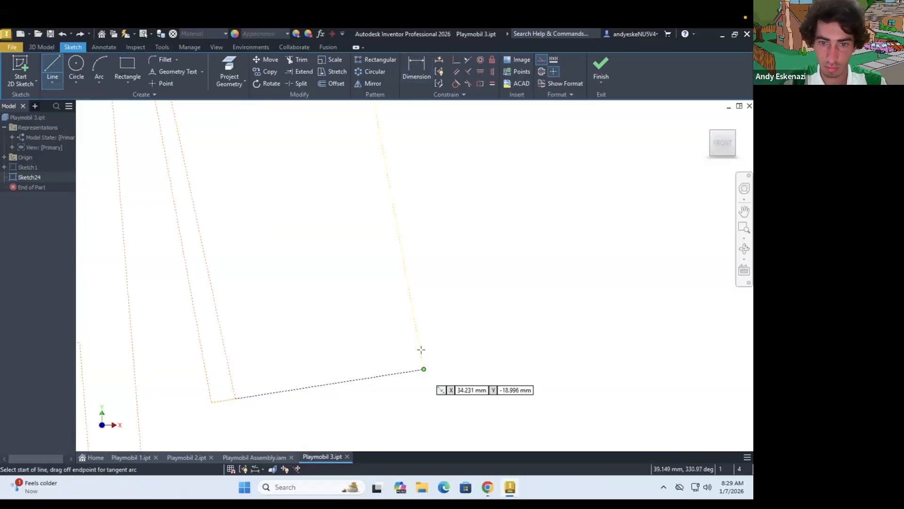
pyautogui.press('Escape')
# Finish the sketch and create two work planes, one across the upper arm and one along the arm's lower edge
pyautogui.click(601, 68)
pyautogui.click(42, 47)
pyautogui.click(454, 81)
pyautogui.click(493, 351)
pyautogui.scroll(10, 393, 251)
pyautogui.click(429, 182)
pyautogui.click(440, 284)
pyautogui.click(454, 81)
pyautogui.click(493, 351)
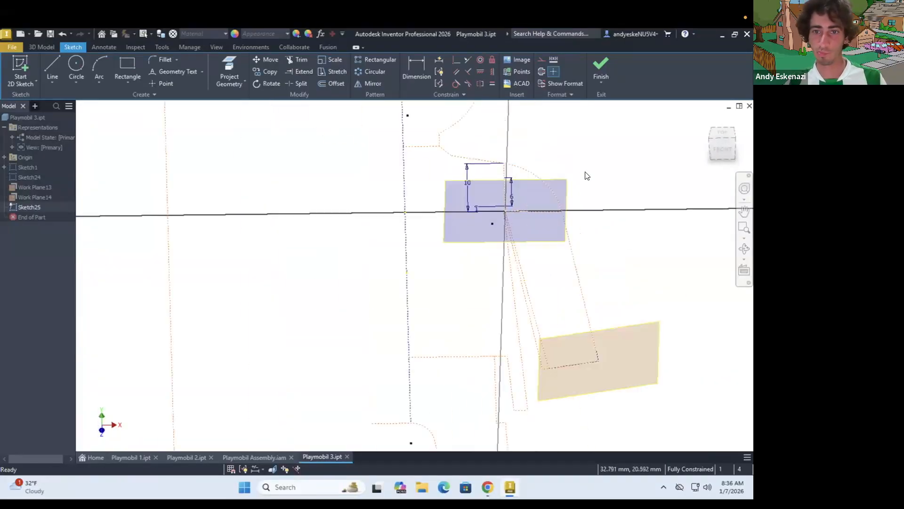
# Project the arm outline geometry into a new sketch on the upper work plane and finish that sketch
pyautogui.scroll(4, 585, 172)
pyautogui.scroll(3, 509, 223)
pyautogui.keyDown('shift'); pyautogui.moveTo(508, 222); pyautogui.dragTo(507, 239, button='middle'); pyautogui.keyUp('shift')
pyautogui.click(229, 72)
pyautogui.click(506, 327)
pyautogui.press('Escape')
pyautogui.scroll(4, 508, 333)
pyautogui.moveTo(508, 339)
pyautogui.keyDown('shift'); pyautogui.mouseDown(button='middle')
pyautogui.moveTo(509, 320)
pyautogui.moveTo(530, 348)
pyautogui.mouseUp(button='middle'); pyautogui.keyUp('shift')
pyautogui.click(601, 70)
# Delete the upper work plane with its sketch and reopen Sketch24 to draw a short line at the shoulder arc's lower end
pyautogui.rightClick(532, 342)
pyautogui.click(517, 133)
pyautogui.click(193, 210)
pyautogui.rightClick(20, 175)
pyautogui.click(41, 215)
pyautogui.scroll(3, 467, 290)
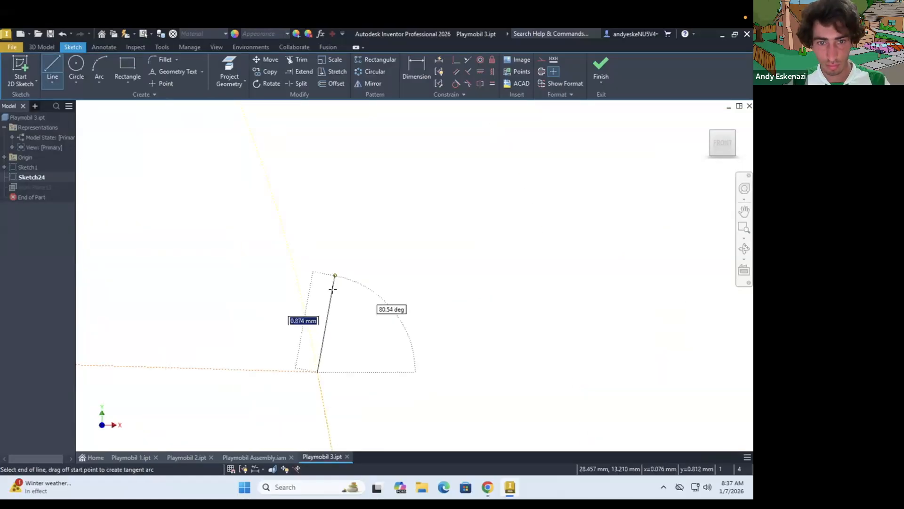
pyautogui.click(601, 69)
# Create a new work plane across the upper arm at the shoulder arc's lower end and start a sketch on it
pyautogui.click(454, 84)
pyautogui.click(507, 335)
pyautogui.click(521, 336)
pyautogui.click(520, 347)
pyautogui.click(21, 70)
pyautogui.click(588, 347)
pyautogui.moveTo(591, 320)
pyautogui.keyDown('shift'); pyautogui.mouseDown(button='middle')
pyautogui.moveTo(592, 286)
pyautogui.moveTo(592, 335)
pyautogui.mouseUp(button='middle'); pyautogui.keyUp('shift')
pyautogui.scroll(8, 594, 325)
pyautogui.scroll(-3, 393, 249)
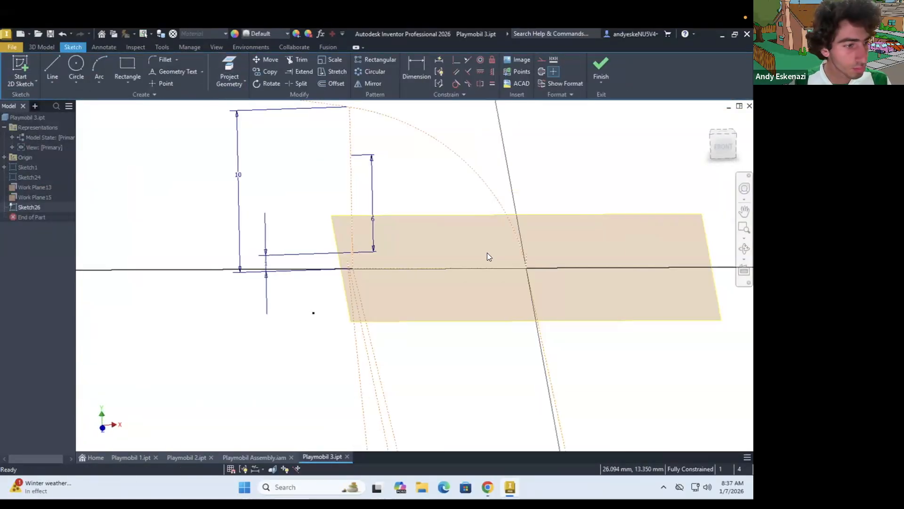
# Draw a construction line across the upper arm's depth and dimension it 2 mm from the armpit end
pyautogui.scroll(-3, 487, 253)
pyautogui.keyDown('shift'); pyautogui.moveTo(468, 253); pyautogui.dragTo(474, 295, button='middle'); pyautogui.keyUp('shift')
pyautogui.scroll(4, 474, 296)
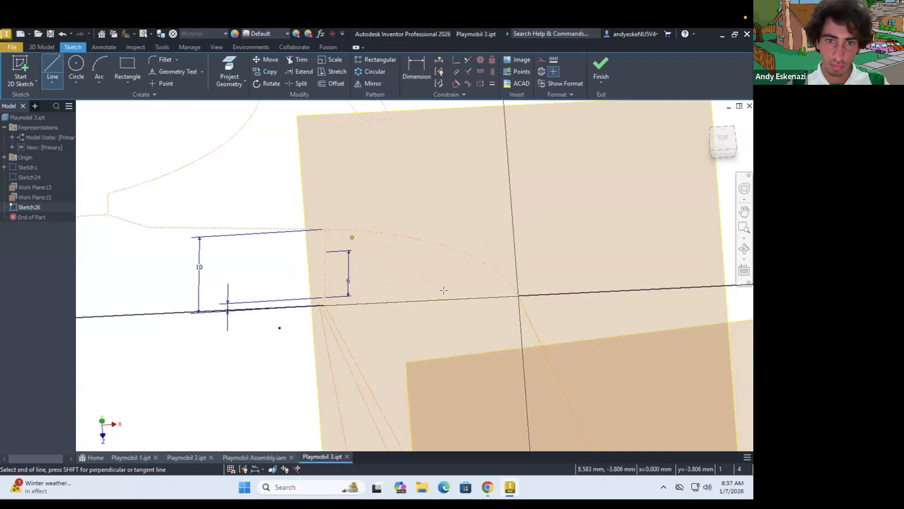
pyautogui.click(264, 343)
pyautogui.write('2')
pyautogui.press('Return')
pyautogui.press('Escape')
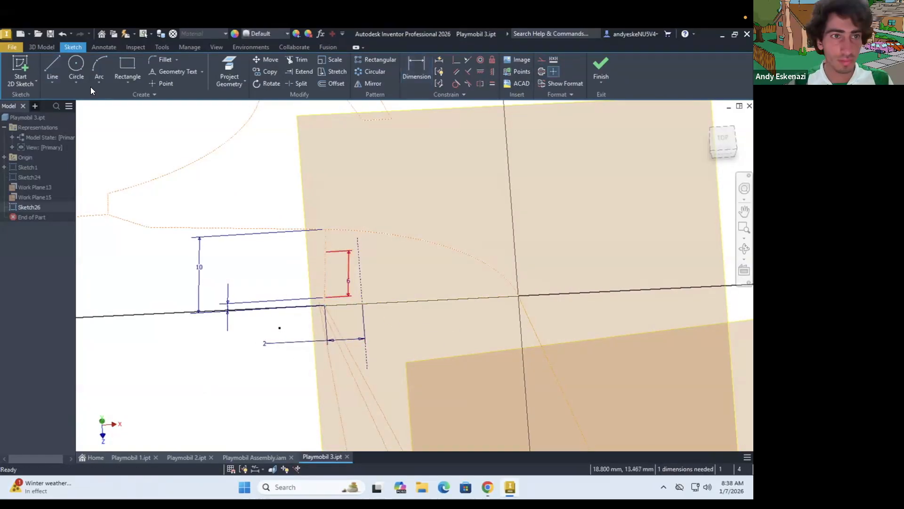
# Try a closed interpolation spline through the upper arm's two end points and the ends of the single construction line
pyautogui.click(128, 83)
pyautogui.click(53, 82)
pyautogui.click(71, 152)
pyautogui.click(519, 296)
pyautogui.click(358, 237)
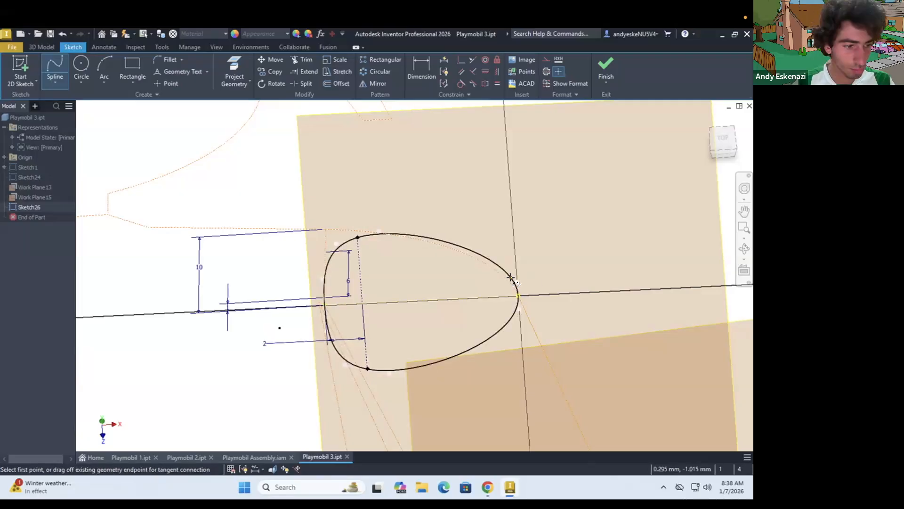
pyautogui.hotkey('ctrl', 'z')
# Add a construction line 2 mm from the arm's outer end and draw a closed interpolation spline through all the guide points
pyautogui.press('l')
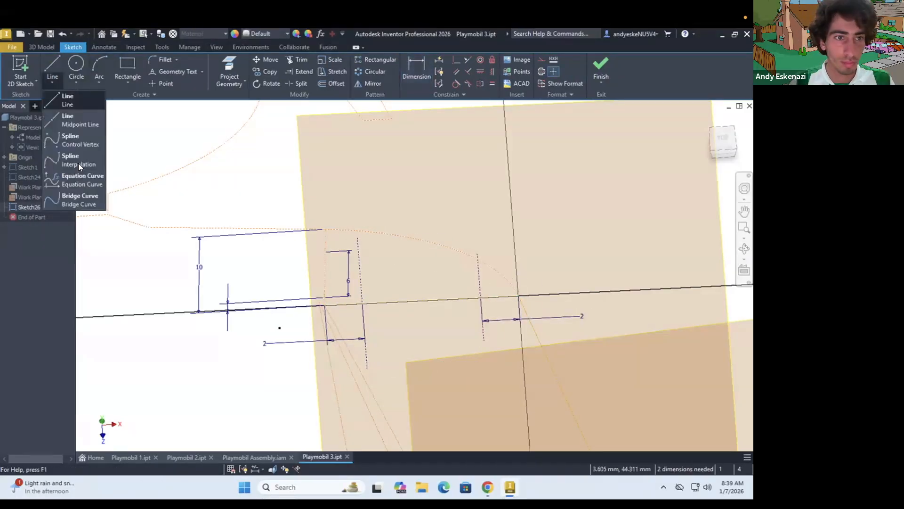
pyautogui.click(78, 163)
pyautogui.click(324, 305)
pyautogui.click(358, 238)
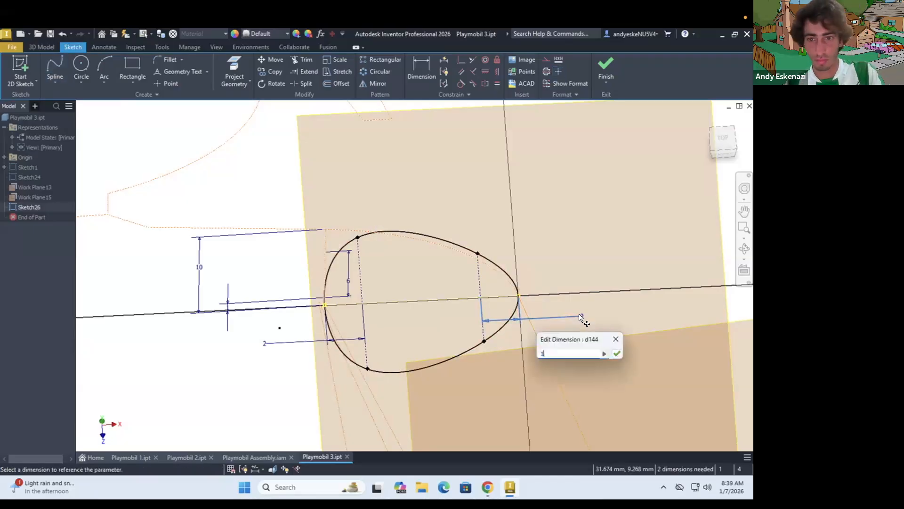
# Set the outer construction line's offset to 1 mm and finish the upper arm profile sketch
pyautogui.press('Return')
pyautogui.scroll(-5, 456, 284)
pyautogui.scroll(2, 447, 285)
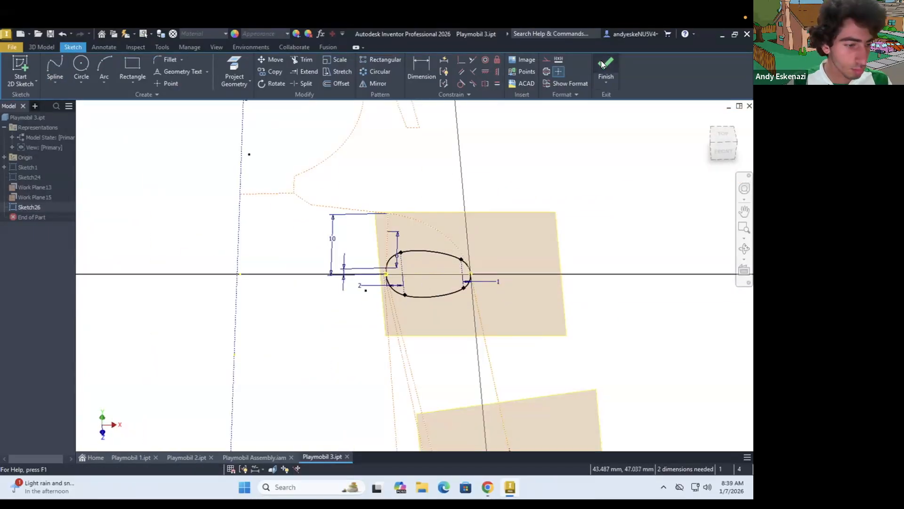
pyautogui.click(603, 64)
# Start a sketch on the wrist work plane and draw a construction line between the wrist's two end points
pyautogui.press('s')
pyautogui.click(520, 356)
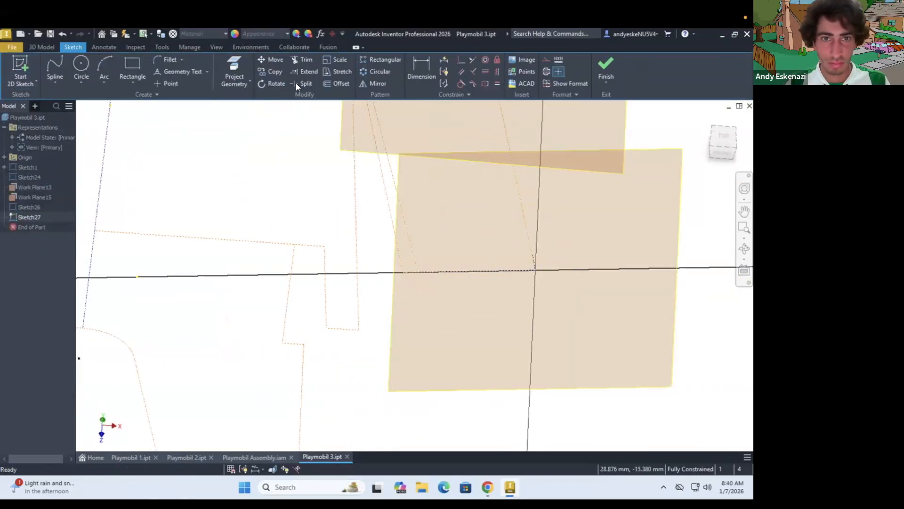
pyautogui.click(55, 82)
pyautogui.click(61, 104)
pyautogui.click(418, 271)
pyautogui.click(535, 270)
pyautogui.press('Escape')
# Try a slot along the wrist line as the cross-section profile, and undo it
pyautogui.keyDown('shift'); pyautogui.moveTo(437, 225); pyautogui.dragTo(456, 218, button='middle'); pyautogui.keyUp('shift')
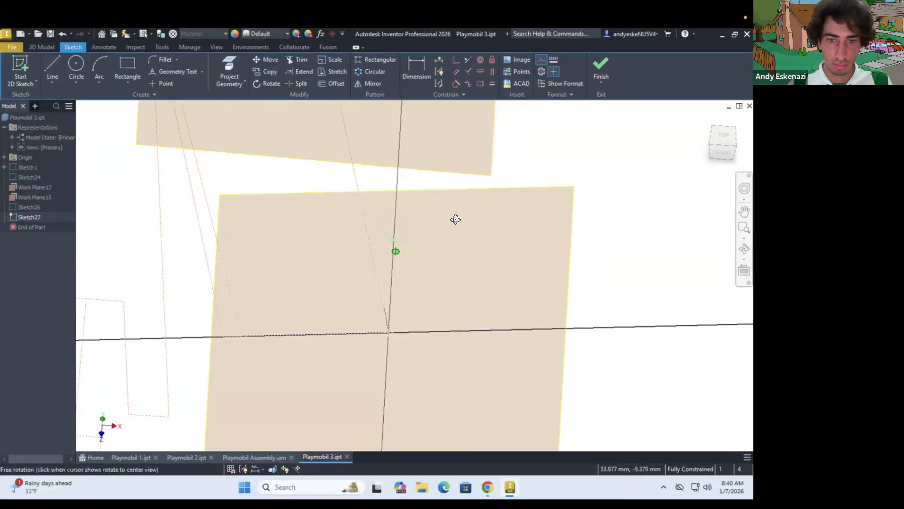
pyautogui.scroll(-3, 499, 200)
pyautogui.click(128, 82)
pyautogui.click(134, 180)
pyautogui.click(369, 279)
pyautogui.click(417, 278)
pyautogui.click(412, 294)
pyautogui.press('Escape')
pyautogui.scroll(3, 370, 288)
pyautogui.hotkey('ctrl', 'z')
# Draw a construction guide line across the wrist line for the wrist profile
pyautogui.press('l')
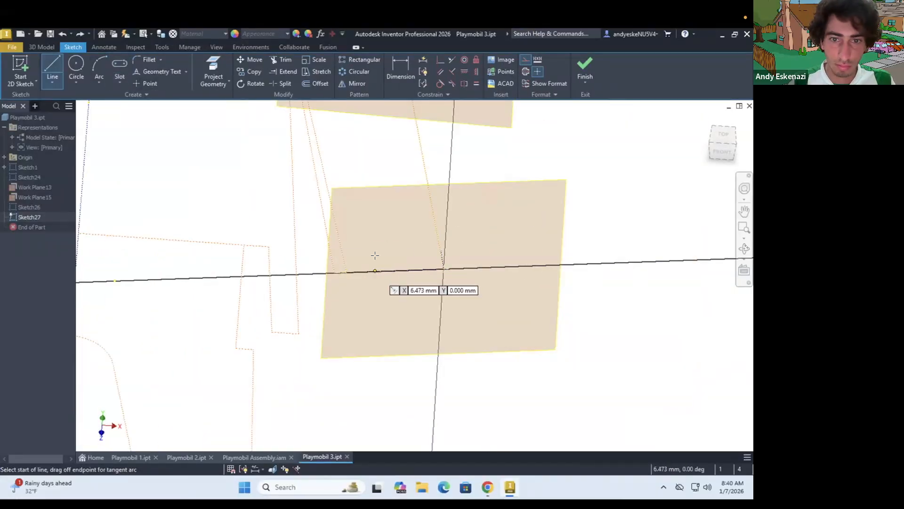
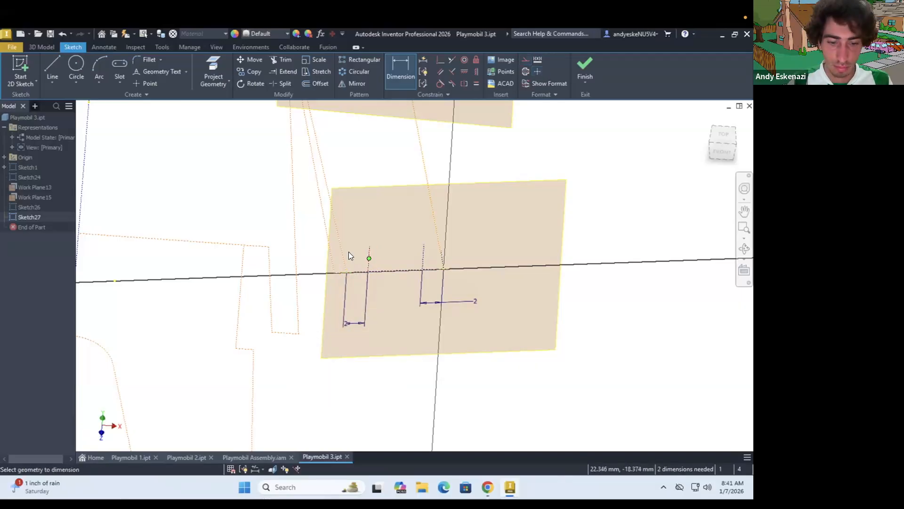
# Dimension the half-lengths of both wrist construction guide lines to 3 mm
pyautogui.moveTo(474, 329)
pyautogui.keyDown('shift'); pyautogui.mouseDown(button='middle')
pyautogui.moveTo(426, 198)
pyautogui.moveTo(438, 330)
pyautogui.moveTo(528, 372)
pyautogui.mouseUp(button='middle'); pyautogui.keyUp('shift')
pyautogui.scroll(3, 440, 380)
pyautogui.click(52, 82)
pyautogui.click(68, 153)
pyautogui.press('Escape')
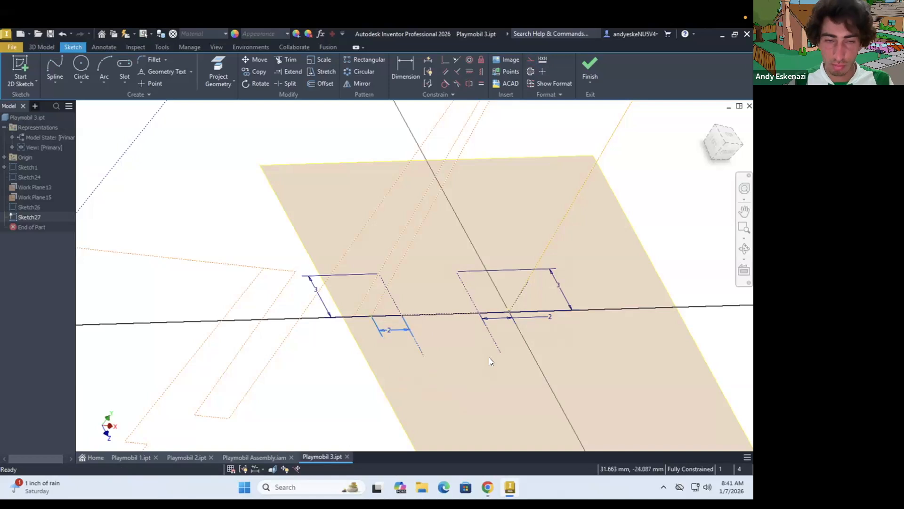
# Draw a closed spline through the wrist line's ends and the guide line ends as the wrist profile, and finish the sketch
pyautogui.click(530, 60)
pyautogui.scroll(-6, 414, 314)
pyautogui.keyDown('shift'); pyautogui.moveTo(476, 330); pyautogui.dragTo(414, 261, button='middle'); pyautogui.keyUp('shift')
pyautogui.scroll(2, 414, 261)
pyautogui.scroll(3, 363, 339)
pyautogui.scroll(-2, 580, 404)
pyautogui.keyDown('shift'); pyautogui.moveTo(642, 439); pyautogui.dragTo(474, 245, button='middle'); pyautogui.keyUp('shift')
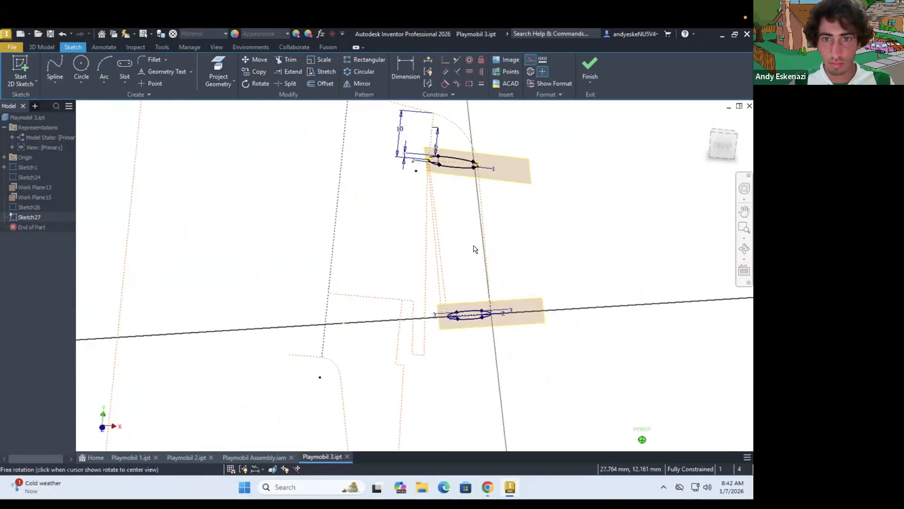
pyautogui.scroll(-3, 474, 246)
pyautogui.click(590, 71)
# Edit the upper arm profile sketch, setting its guide line half-lengths to 5 mm on the inner side and 3.5 mm on the outer side
pyautogui.rightClick(40, 199)
pyautogui.doubleClick(26, 208)
pyautogui.scroll(4, 438, 261)
pyautogui.click(405, 70)
pyautogui.click(310, 258)
pyautogui.write('5')
pyautogui.press('Return')
pyautogui.click(542, 248)
pyautogui.click(510, 259)
pyautogui.write('3.5')
pyautogui.press('Return')
pyautogui.scroll(-3, 512, 245)
pyautogui.click(590, 73)
# Reduce the upper arm profile's guide line half-lengths to 4 mm on the inner side and 2.5 mm on the outer side
pyautogui.keyDown('shift'); pyautogui.moveTo(454, 215); pyautogui.dragTo(444, 242, button='middle'); pyautogui.keyUp('shift')
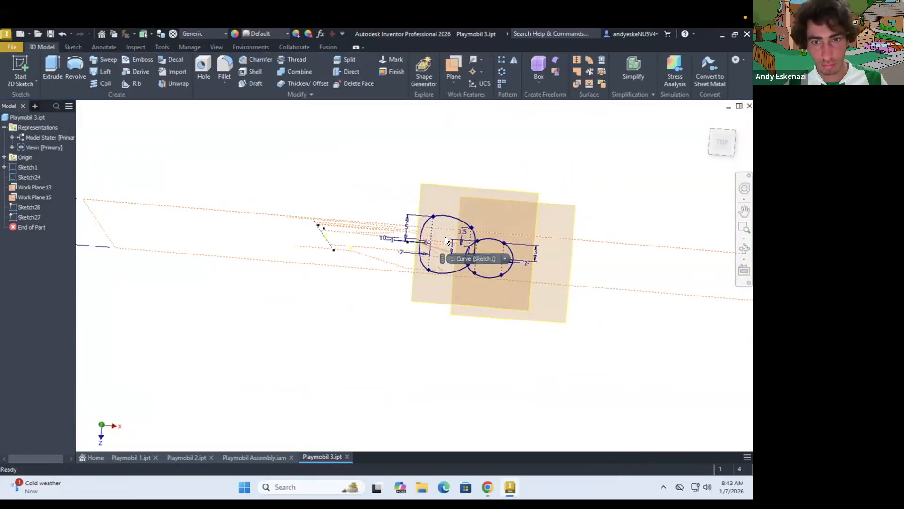
pyautogui.doubleClick(472, 269)
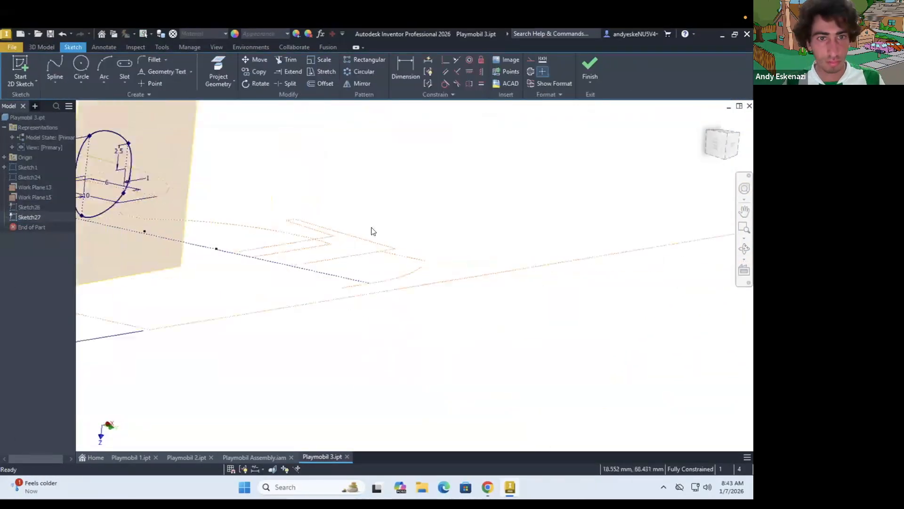
pyautogui.moveTo(371, 232)
pyautogui.keyDown('shift'); pyautogui.mouseDown(button='middle')
pyautogui.moveTo(346, 259)
pyautogui.moveTo(447, 194)
pyautogui.moveTo(460, 244)
pyautogui.mouseUp(button='middle'); pyautogui.keyUp('shift')
pyautogui.scroll(-6, 436, 215)
pyautogui.scroll(4, 414, 239)
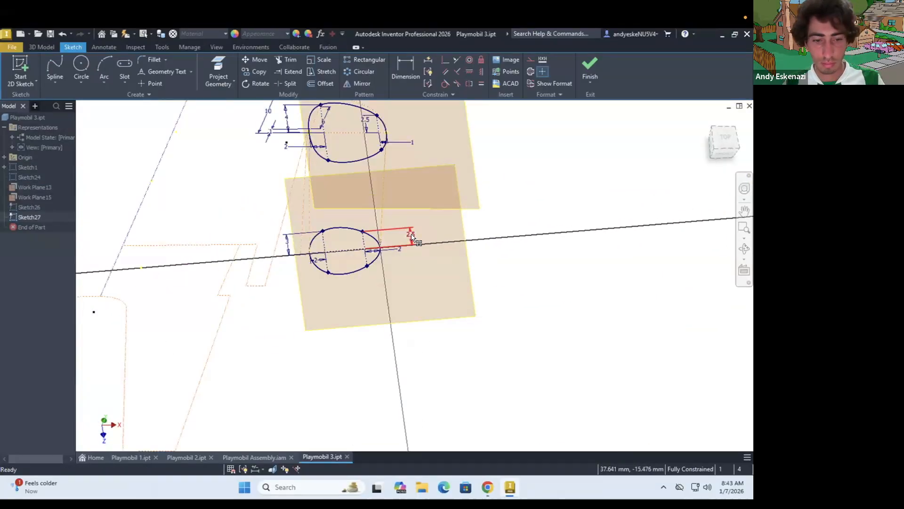
# Set the wrist profile's outer guide line half-length to 1 mm, after trying 2 mm
pyautogui.doubleClick(414, 239)
pyautogui.write('2')
pyautogui.press('Return')
pyautogui.doubleClick(415, 244)
pyautogui.write('1')
pyautogui.press('Return')
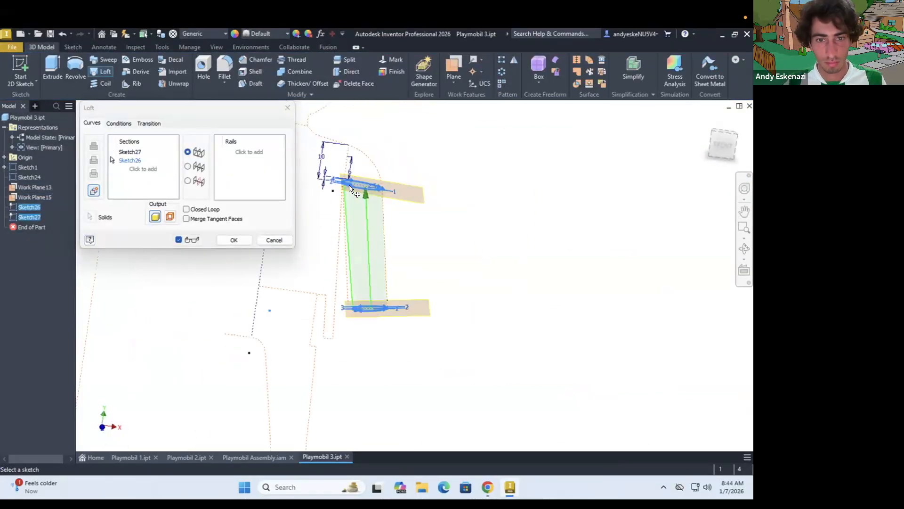
# Create a work plane parallel to the YZ plane through the shoulder point
pyautogui.scroll(3, 398, 221)
pyautogui.click(453, 76)
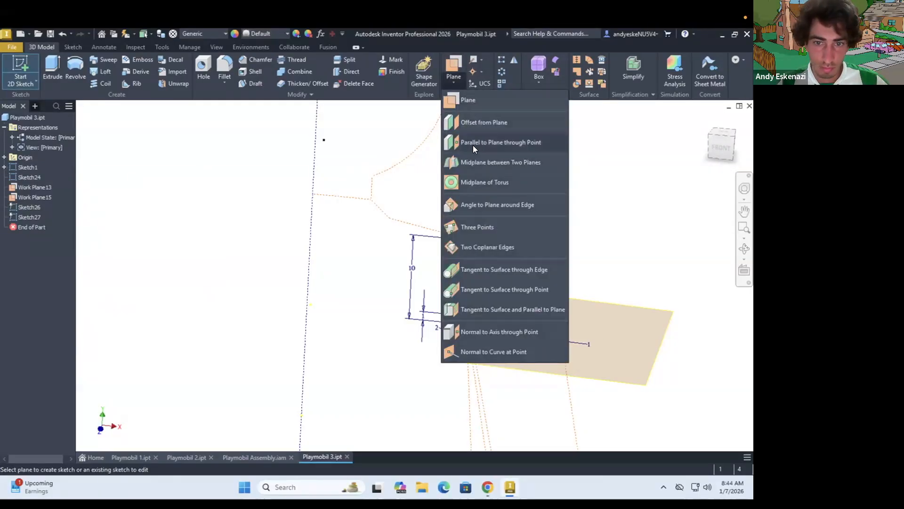
pyautogui.click(472, 145)
pyautogui.click(4, 157)
pyautogui.click(34, 167)
pyautogui.scroll(-4, 198, 250)
pyautogui.scroll(2, 300, 247)
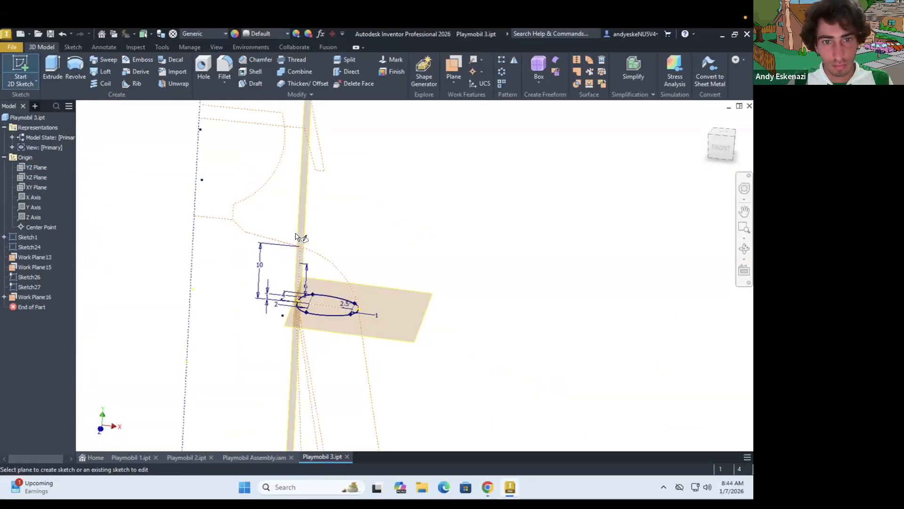
# Start a sketch on the vertical shoulder work plane to project geometry, and delete that sketch
pyautogui.click(296, 235)
pyautogui.moveTo(456, 261)
pyautogui.keyDown('shift'); pyautogui.mouseDown(button='middle')
pyautogui.moveTo(422, 214)
pyautogui.moveTo(468, 259)
pyautogui.mouseUp(button='middle'); pyautogui.keyUp('shift')
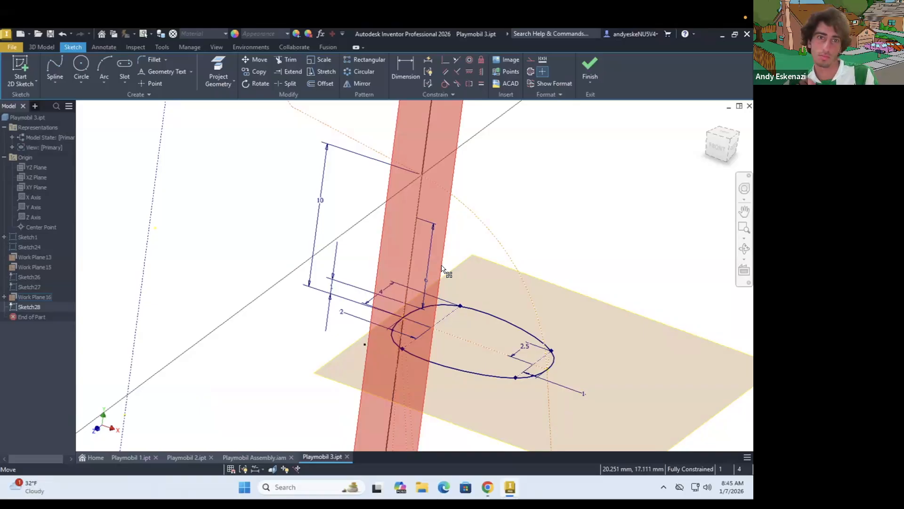
pyautogui.keyDown('shift'); pyautogui.moveTo(533, 305); pyautogui.dragTo(385, 298, button='middle'); pyautogui.keyUp('shift')
pyautogui.click(221, 65)
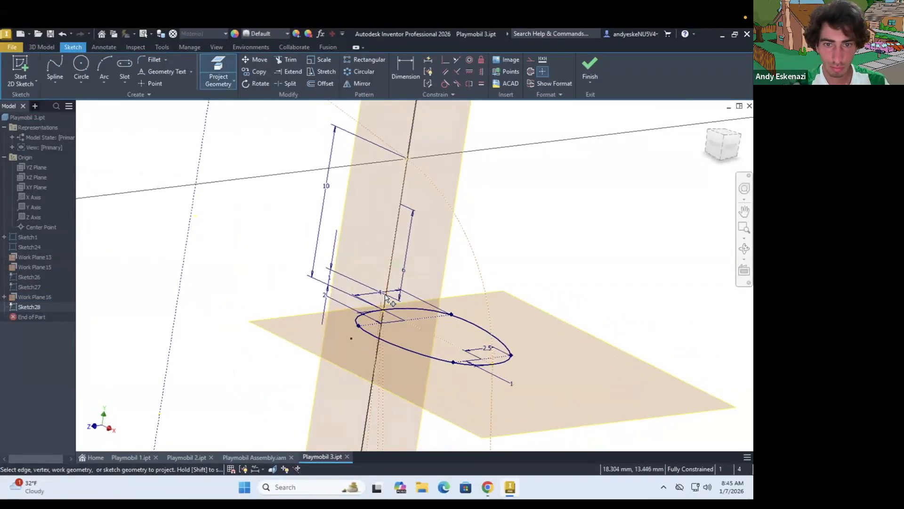
pyautogui.click(589, 69)
pyautogui.rightClick(28, 307)
pyautogui.click(45, 293)
pyautogui.click(453, 82)
pyautogui.click(494, 125)
pyautogui.click(363, 358)
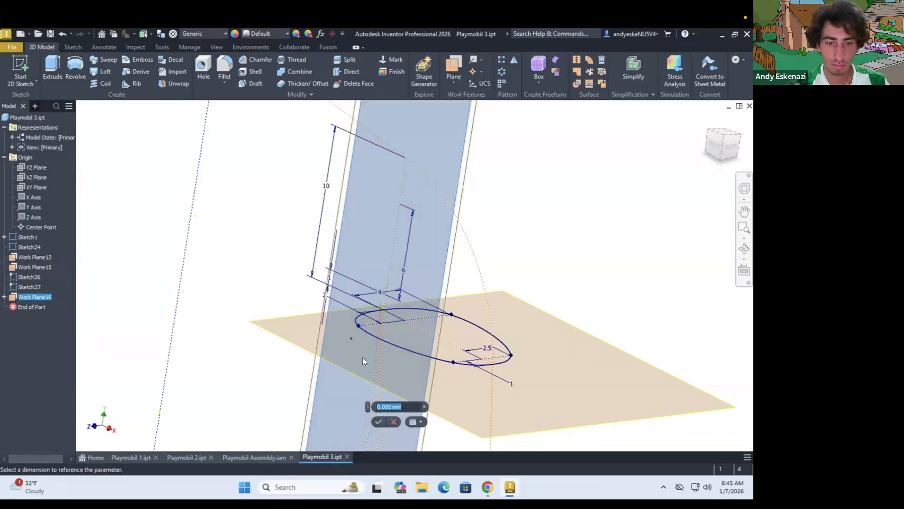
pyautogui.scroll(-3, 377, 318)
pyautogui.write('-')
pyautogui.scroll(3, 337, 303)
pyautogui.moveTo(371, 341)
pyautogui.keyDown('shift'); pyautogui.mouseDown(button='middle')
pyautogui.moveTo(338, 302)
pyautogui.moveTo(356, 346)
pyautogui.mouseUp(button='middle'); pyautogui.keyUp('shift')
pyautogui.press('Escape')
# Create a work plane offset -1 mm from the vertical shoulder work plane
pyautogui.click(456, 89)
pyautogui.click(493, 124)
pyautogui.click(321, 398)
pyautogui.write('-1')
pyautogui.click(356, 421)
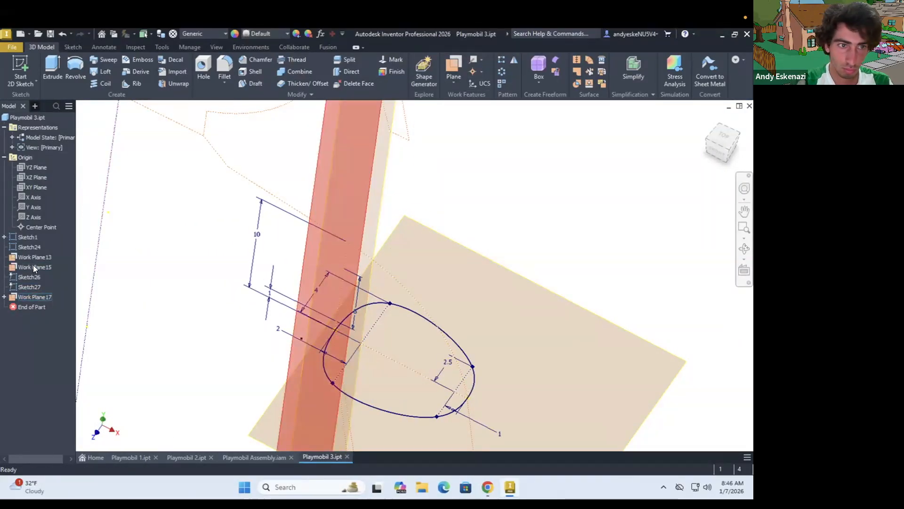
# Start a sketch on the offset work plane, project the shoulder geometry and draw a vertical construction centre line
pyautogui.click(14, 61)
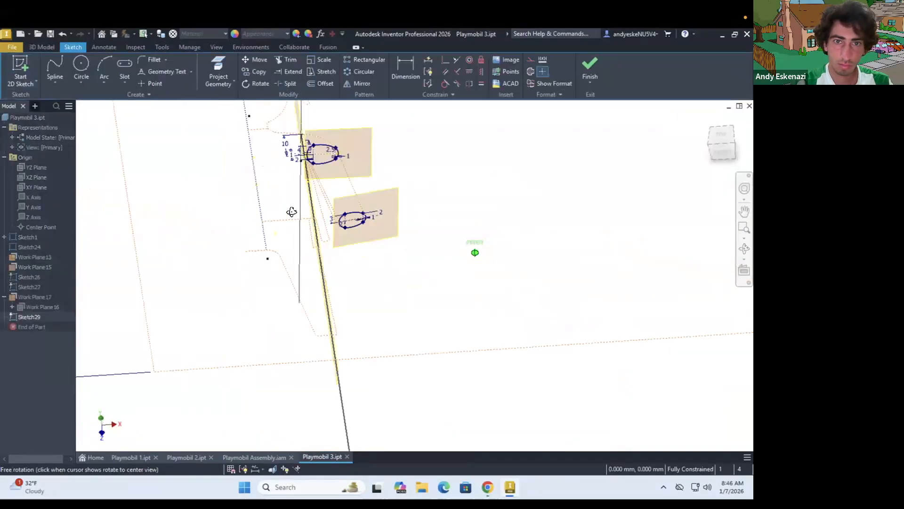
pyautogui.click(226, 67)
pyautogui.scroll(3, 277, 401)
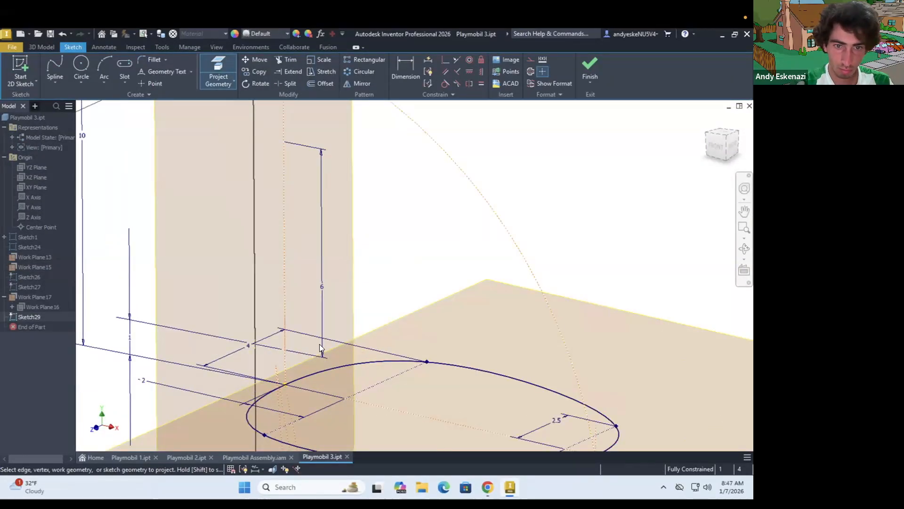
pyautogui.press('l')
pyautogui.scroll(-2, 324, 339)
pyautogui.scroll(-3, 342, 204)
pyautogui.click(335, 315)
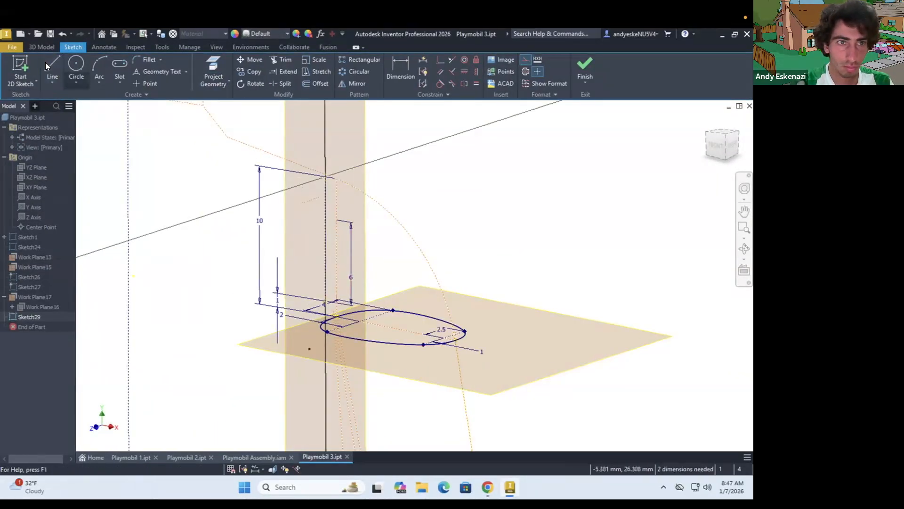
# Draw an upper and a lower horizontal construction guide line across the shoulder's vertical centre line
pyautogui.scroll(3, 363, 185)
pyautogui.hotkey('ctrl', 'z')
pyautogui.scroll(-3, 303, 336)
pyautogui.click(296, 357)
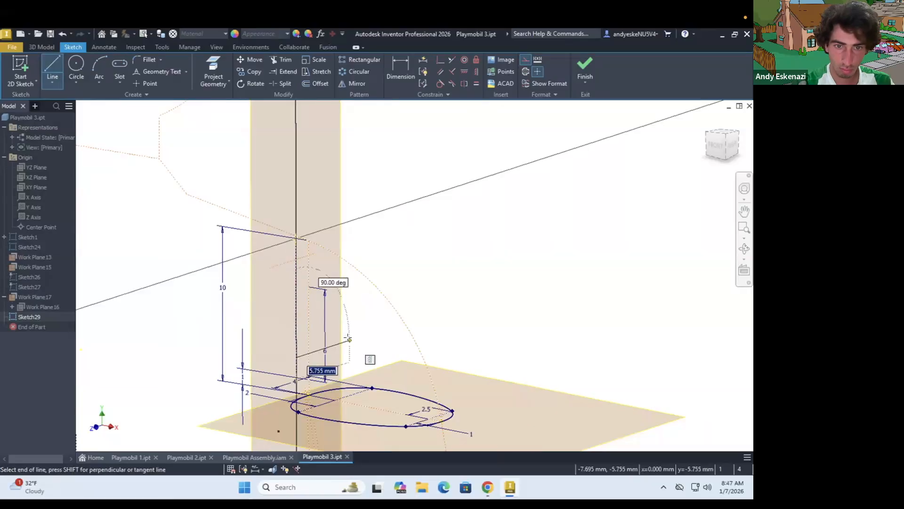
pyautogui.scroll(3, 304, 264)
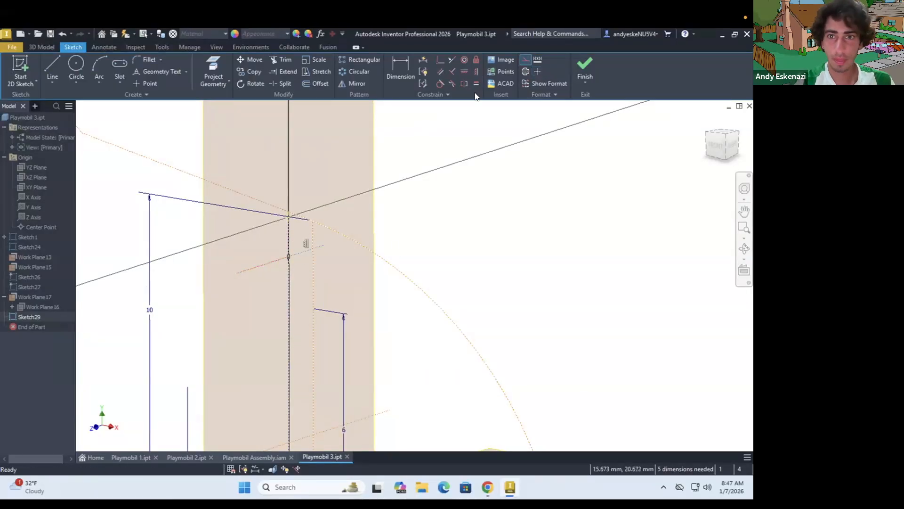
# Dimension both shoulder guide lines to 4 mm half-length and place each 2 mm from the centre line's nearest end
pyautogui.scroll(-3, 373, 363)
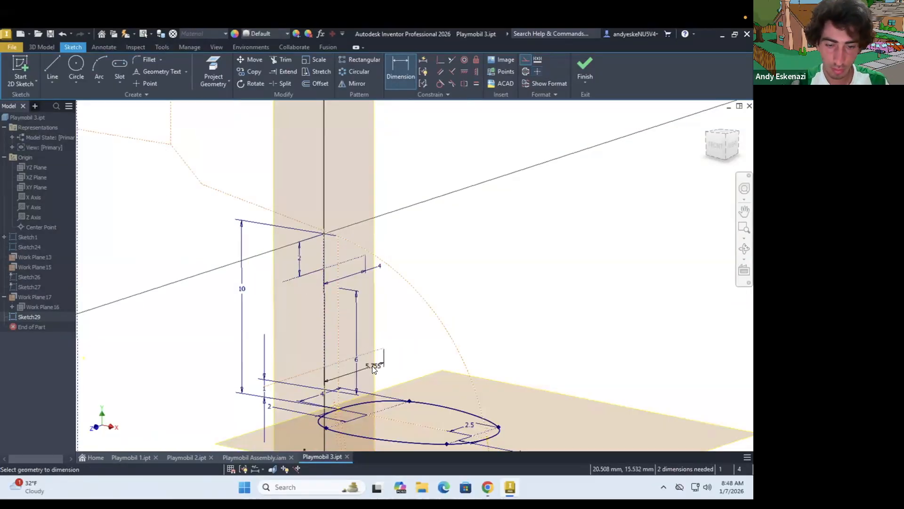
pyautogui.scroll(5, 347, 357)
pyautogui.press('Escape')
pyautogui.scroll(-2, 267, 385)
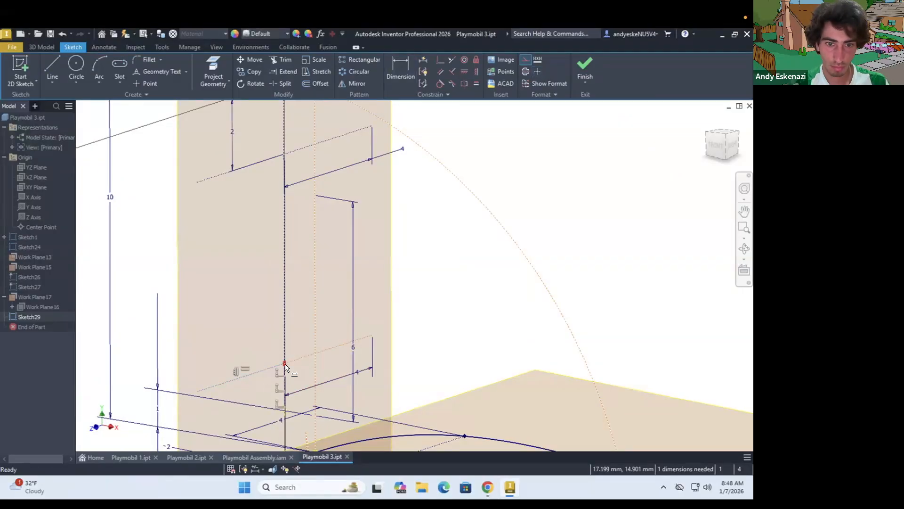
pyautogui.press('d')
pyautogui.scroll(-1, 286, 366)
pyautogui.scroll(2, 237, 430)
# Draw a closed spline through the centre line's ends and the guide line ends as the shoulder profile, and finish the sketch
pyautogui.click(56, 85)
pyautogui.click(71, 152)
pyautogui.click(320, 171)
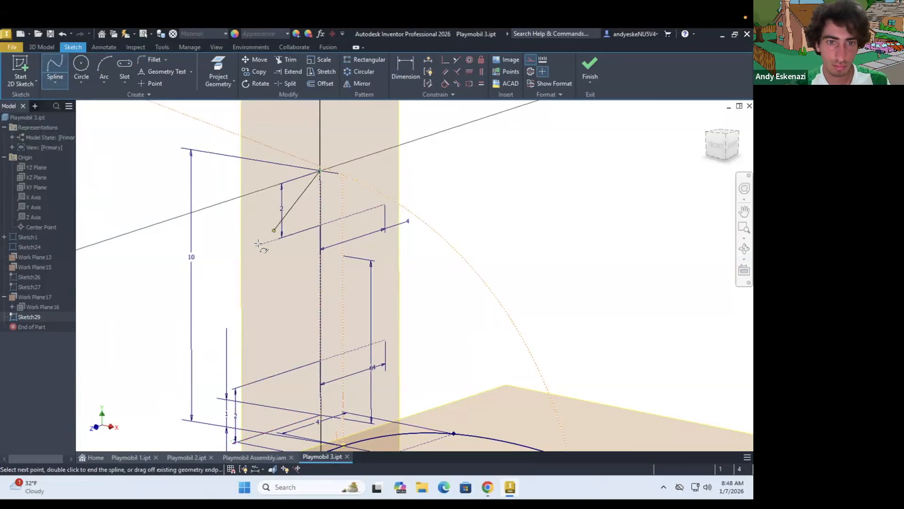
pyautogui.scroll(-2, 263, 324)
pyautogui.scroll(3, 275, 384)
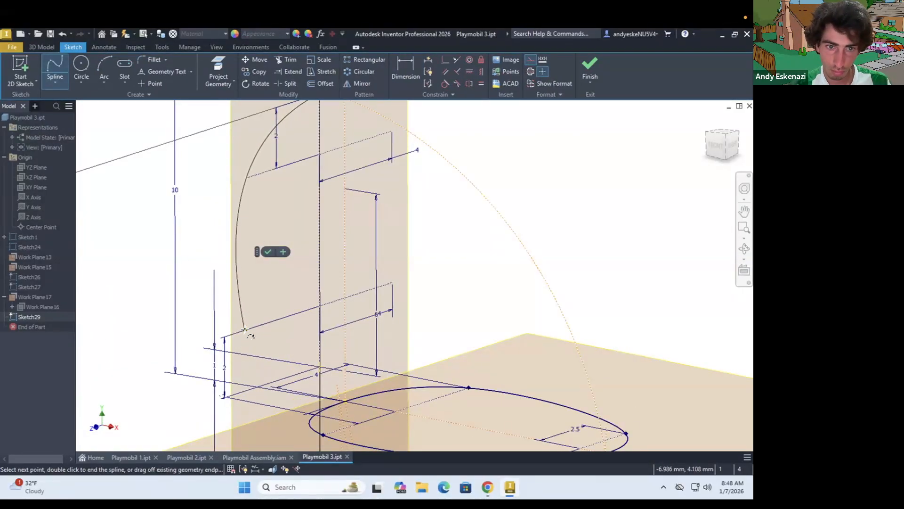
pyautogui.scroll(-3, 392, 281)
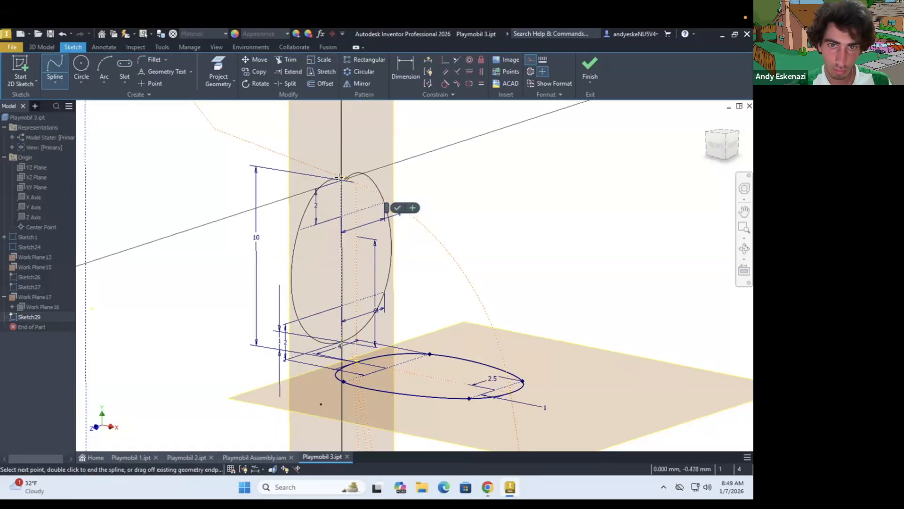
pyautogui.scroll(-5, 420, 229)
pyautogui.moveTo(417, 235)
pyautogui.keyDown('shift'); pyautogui.mouseDown(button='middle')
pyautogui.moveTo(390, 249)
pyautogui.moveTo(375, 320)
pyautogui.mouseUp(button='middle'); pyautogui.keyUp('shift')
pyautogui.scroll(4, 396, 248)
pyautogui.click(590, 69)
# Start a front-facing sketch with projected geometry and draw a horizontal construction line from the shoulder profile's upper end
pyautogui.scroll(-5, 293, 200)
pyautogui.click(18, 66)
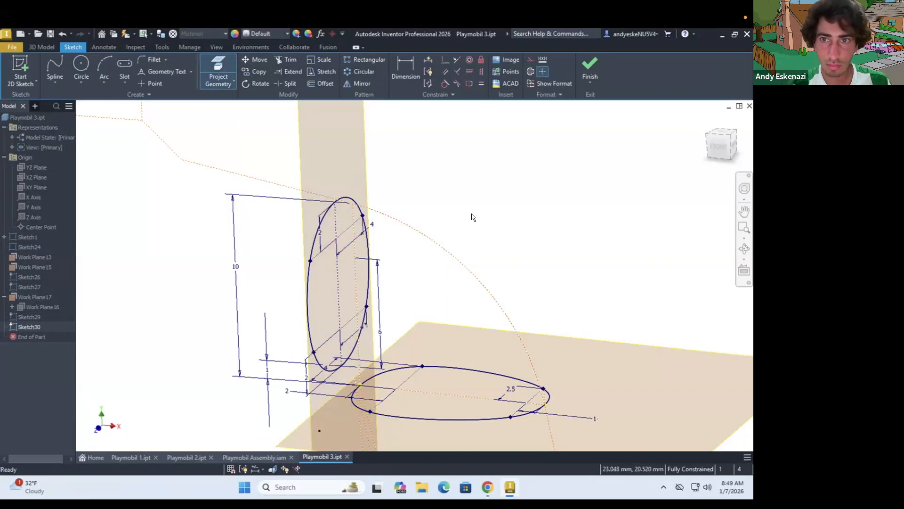
pyautogui.scroll(5, 340, 180)
pyautogui.press('Escape')
pyautogui.rightClick(396, 250)
pyautogui.click(392, 152)
pyautogui.press('l')
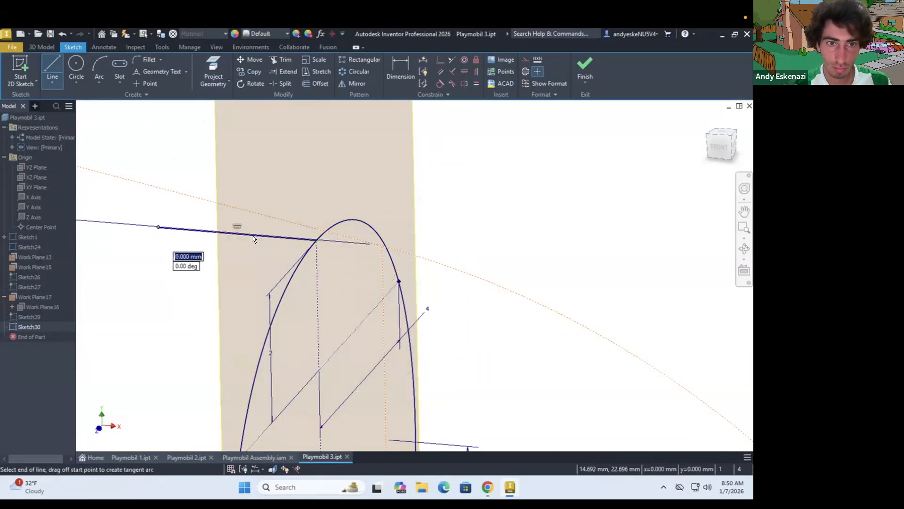
pyautogui.scroll(-7, 447, 159)
pyautogui.keyDown('shift'); pyautogui.moveTo(447, 159); pyautogui.dragTo(467, 161, button='middle'); pyautogui.keyUp('shift')
pyautogui.scroll(3, 559, 345)
# Draw an arc from the shoulder profile's upper end to the upper arm profile's outer end, tangent to the construction line, and finish the sketch
pyautogui.click(213, 68)
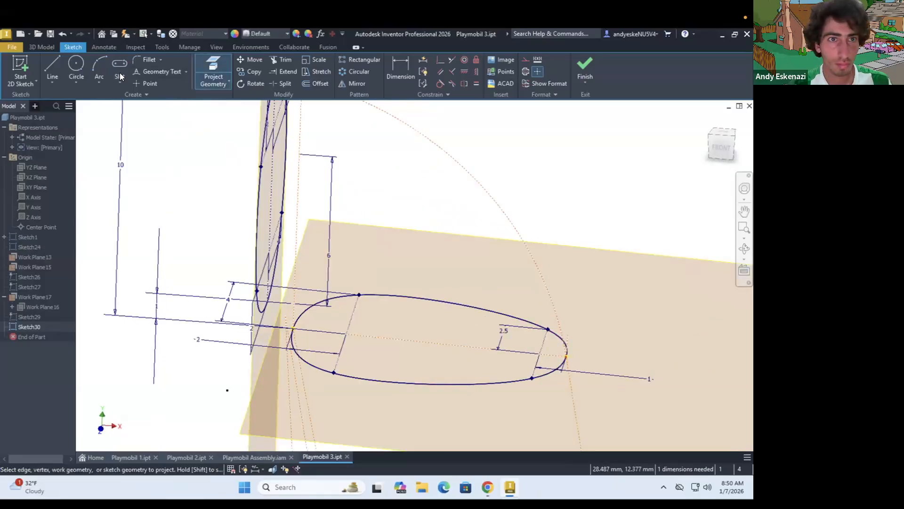
pyautogui.click(555, 348)
pyautogui.click(99, 66)
pyautogui.click(555, 347)
pyautogui.scroll(3, 351, 198)
pyautogui.click(381, 206)
pyautogui.scroll(-3, 381, 206)
pyautogui.press('Escape')
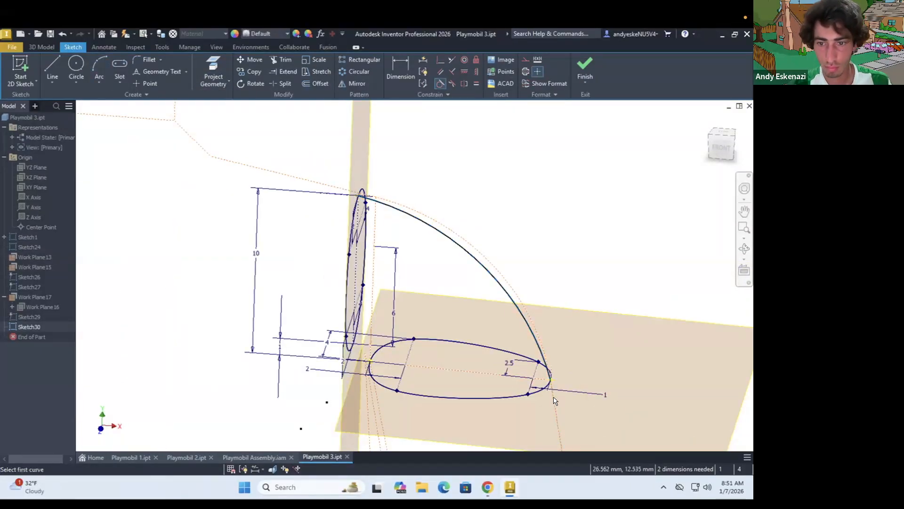
pyautogui.scroll(3, 361, 193)
pyautogui.keyDown('shift'); pyautogui.moveTo(361, 193); pyautogui.dragTo(372, 182, button='middle'); pyautogui.keyUp('shift')
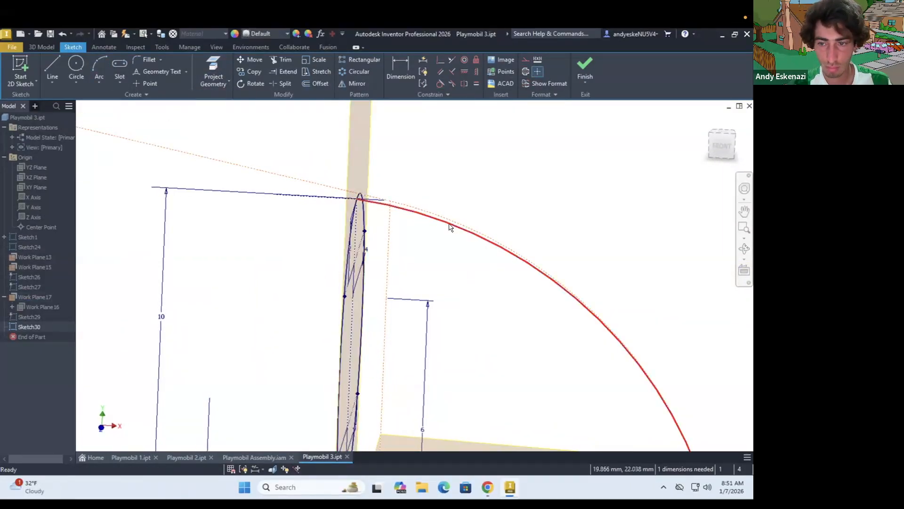
pyautogui.click(585, 69)
# Reopen the arc's sketch and draw a straight line from the upper arm profile's outer end to the wrist profile's outer end
pyautogui.scroll(-5, 387, 230)
pyautogui.keyDown('shift'); pyautogui.moveTo(387, 231); pyautogui.dragTo(361, 242, button='middle'); pyautogui.keyUp('shift')
pyautogui.doubleClick(29, 326)
pyautogui.click(53, 68)
pyautogui.scroll(7, 420, 209)
pyautogui.click(416, 207)
pyautogui.scroll(-5, 418, 207)
pyautogui.keyDown('shift'); pyautogui.moveTo(420, 209); pyautogui.dragTo(462, 234, button='middle'); pyautogui.keyUp('shift')
pyautogui.scroll(-4, 518, 264)
pyautogui.scroll(4, 551, 376)
pyautogui.scroll(3, 499, 375)
pyautogui.click(496, 373)
pyautogui.press('Escape')
pyautogui.scroll(-8, 527, 317)
pyautogui.click(585, 69)
# Reopen the rail sketch and draw a straight line from the upper arm profile's inner end to the wrist profile's inner end
pyautogui.doubleClick(29, 327)
pyautogui.click(53, 68)
pyautogui.scroll(10, 438, 324)
pyautogui.click(52, 69)
pyautogui.click(458, 371)
pyautogui.scroll(-6, 458, 372)
pyautogui.click(213, 71)
pyautogui.click(52, 69)
pyautogui.scroll(-6, 424, 198)
pyautogui.click(462, 373)
# Draw a tangent arc from the shoulder profile's lower end to the upper arm profile's inner end, and finish the sketch
pyautogui.moveTo(400, 245)
pyautogui.keyDown('shift'); pyautogui.mouseDown(button='middle')
pyautogui.moveTo(384, 244)
pyautogui.moveTo(391, 246)
pyautogui.mouseUp(button='middle'); pyautogui.keyUp('shift')
pyautogui.scroll(10, 445, 293)
pyautogui.moveTo(410, 283)
pyautogui.keyDown('shift'); pyautogui.mouseDown(button='middle')
pyautogui.moveTo(391, 287)
pyautogui.moveTo(424, 273)
pyautogui.mouseUp(button='middle'); pyautogui.keyUp('shift')
pyautogui.scroll(3, 375, 289)
pyautogui.click(213, 70)
pyautogui.click(356, 261)
pyautogui.click(439, 84)
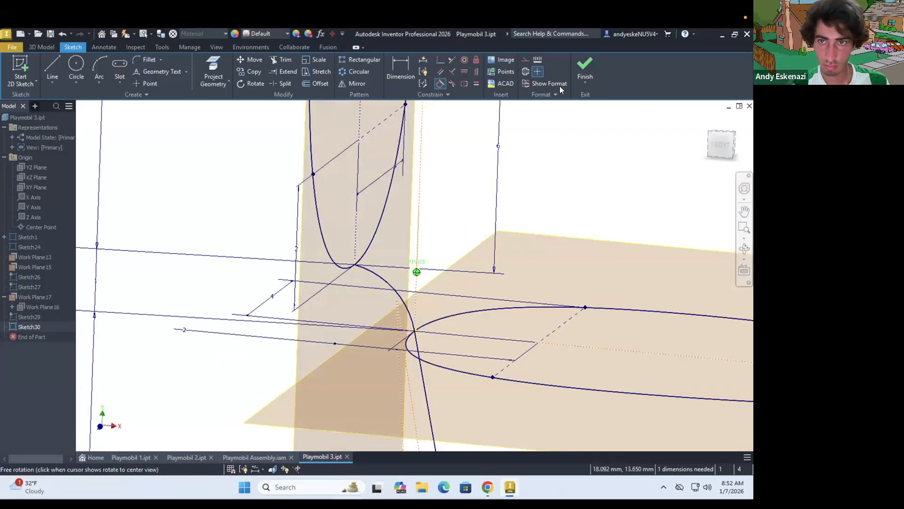
pyautogui.click(585, 69)
pyautogui.scroll(-10, 478, 200)
pyautogui.scroll(4, 518, 165)
pyautogui.click(101, 72)
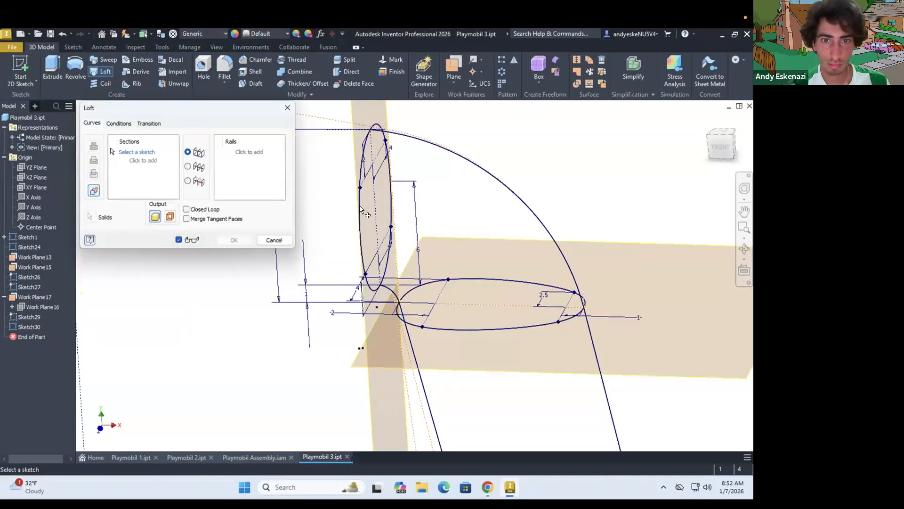
pyautogui.click(22, 315)
pyautogui.click(426, 283)
pyautogui.scroll(-5, 377, 222)
pyautogui.click(474, 447)
pyautogui.click(236, 152)
pyautogui.scroll(6, 426, 147)
pyautogui.click(417, 154)
pyautogui.scroll(-3, 375, 136)
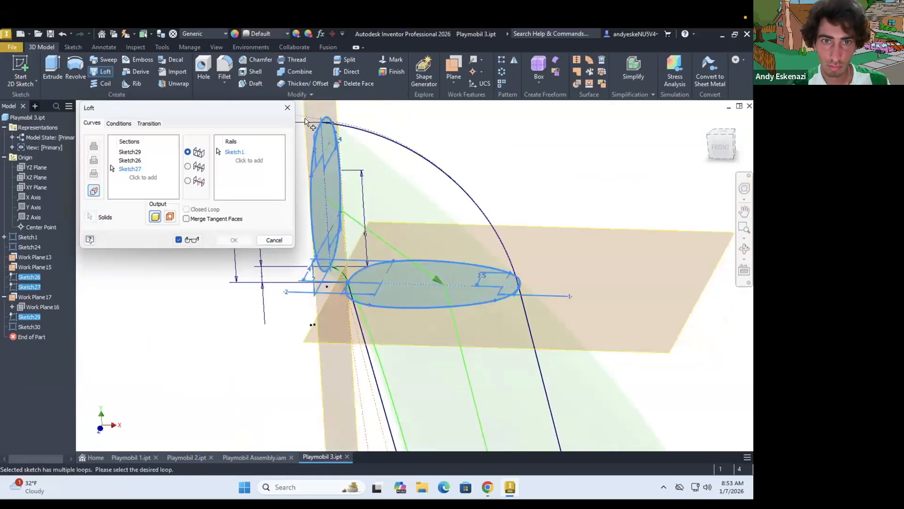
pyautogui.scroll(8, 305, 122)
pyautogui.click(235, 152)
pyautogui.click(274, 241)
# Start a new solid loft with the shoulder, upper arm and wrist profiles selected in that order as sections
pyautogui.click(101, 72)
pyautogui.click(231, 314)
pyautogui.scroll(-10, 353, 219)
pyautogui.click(416, 302)
pyautogui.scroll(3, 435, 356)
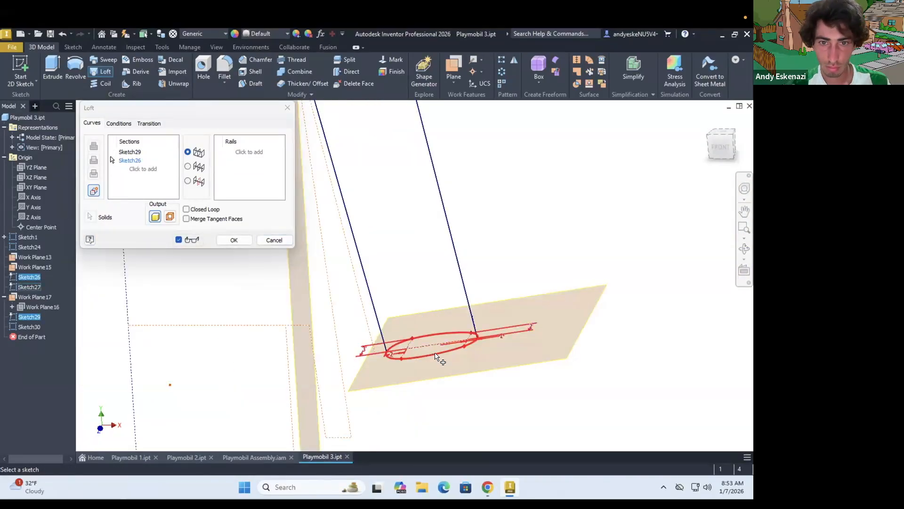
pyautogui.click(436, 354)
# Add the outer and inner arm curves as the loft's rails and create the solid arm
pyautogui.click(248, 152)
pyautogui.scroll(5, 367, 236)
pyautogui.click(437, 247)
pyautogui.scroll(6, 490, 158)
pyautogui.click(416, 192)
pyautogui.scroll(-10, 416, 203)
pyautogui.keyDown('shift'); pyautogui.moveTo(417, 263); pyautogui.dragTo(454, 280, button='middle'); pyautogui.keyUp('shift')
pyautogui.keyDown('shift'); pyautogui.moveTo(455, 281); pyautogui.dragTo(436, 263); pyautogui.keyUp('shift')
pyautogui.click(234, 240)
# Start a sketch on the arm's flat shoulder face and check the torso's shoulder socket in the assembly
pyautogui.keyDown('shift'); pyautogui.moveTo(405, 207); pyautogui.dragTo(672, 240, button='middle'); pyautogui.keyUp('shift')
pyautogui.scroll(5, 523, 179)
pyautogui.moveTo(545, 184)
pyautogui.keyDown('shift'); pyautogui.mouseDown(button='middle')
pyautogui.moveTo(576, 201)
pyautogui.moveTo(561, 212)
pyautogui.mouseUp(button='middle'); pyautogui.keyUp('shift')
pyautogui.click(21, 70)
pyautogui.click(522, 167)
pyautogui.click(254, 457)
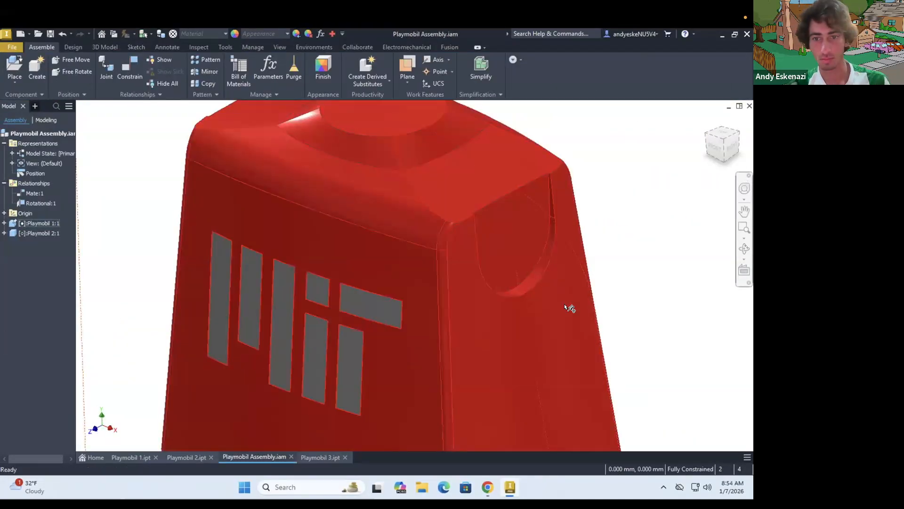
pyautogui.click(322, 457)
# Reopen the shoulder face sketch and draw a circle centred on the face with a 6 mm diameter
pyautogui.rightClick(24, 337)
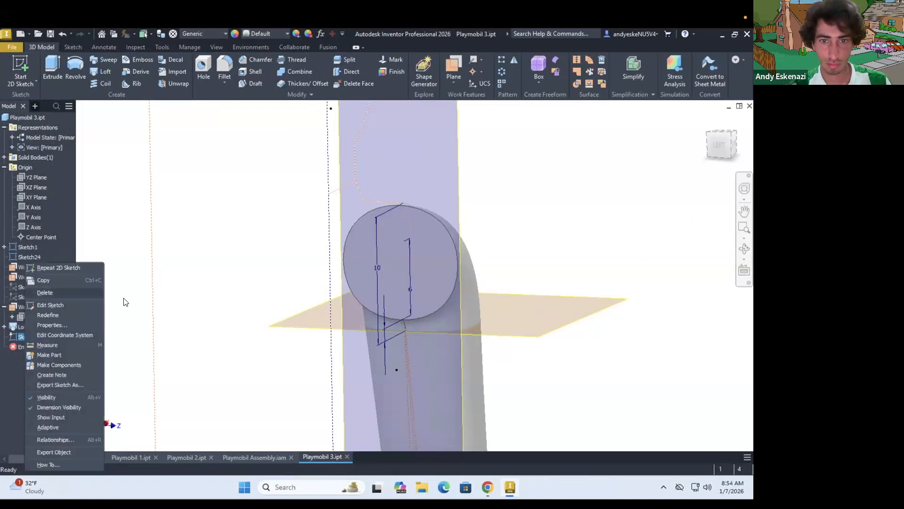
pyautogui.click(50, 305)
pyautogui.click(52, 68)
pyautogui.keyDown('shift'); pyautogui.moveTo(421, 175); pyautogui.dragTo(396, 207, button='middle'); pyautogui.keyUp('shift')
pyautogui.click(213, 71)
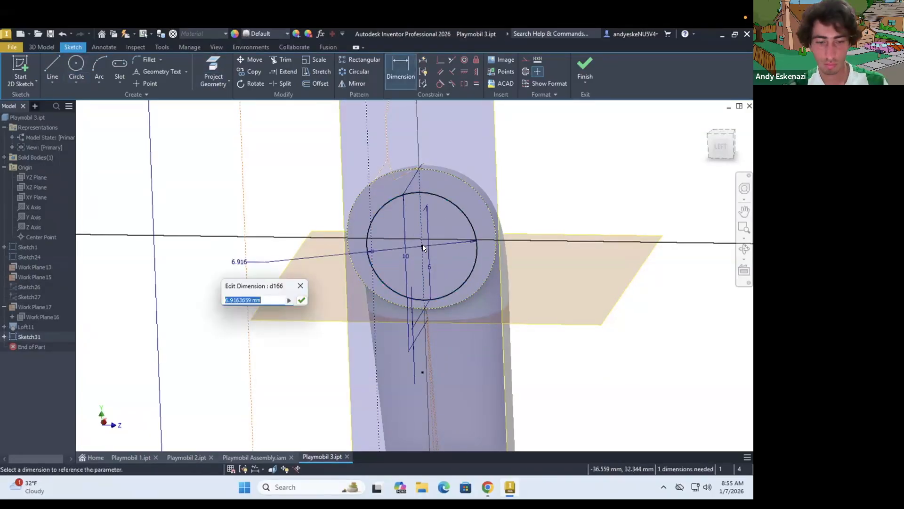
pyautogui.press('Return')
# Extrude the circle 1 mm outward from the shoulder face as a joined peg
pyautogui.press('e')
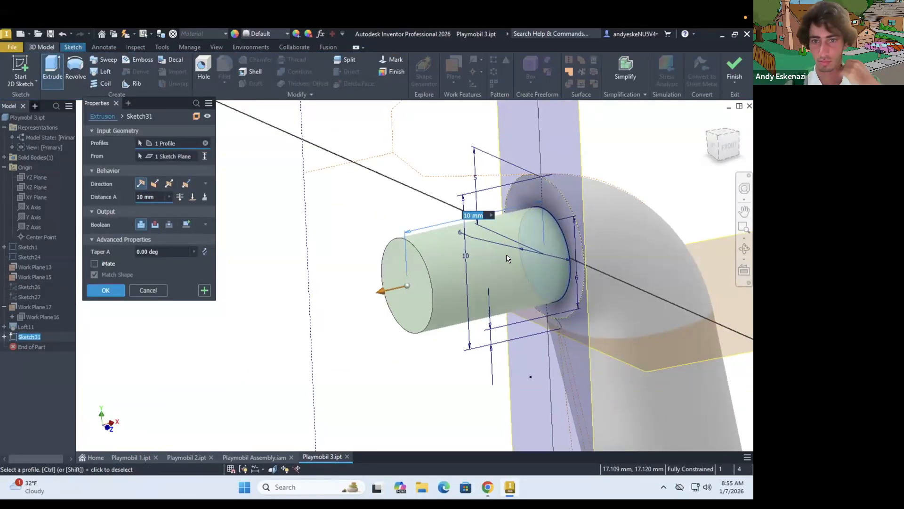
pyautogui.write('1')
pyautogui.press('Return')
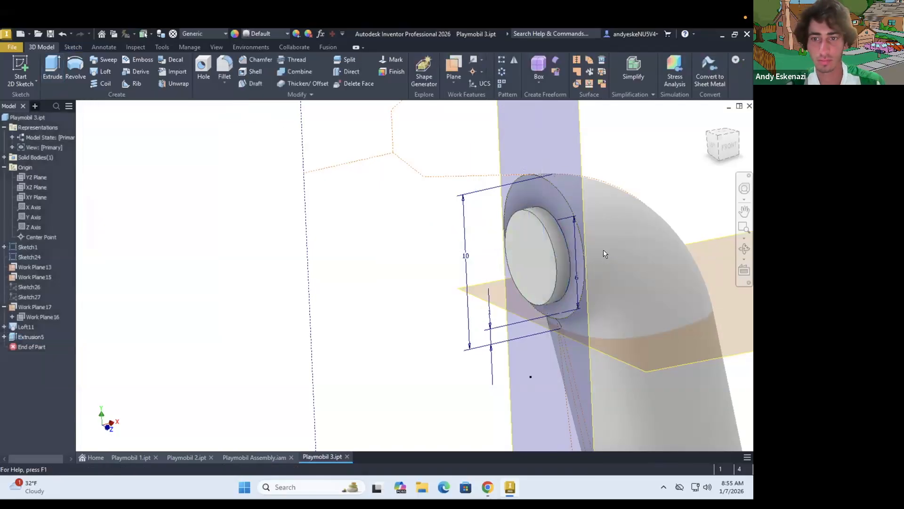
# Hide the remaining sketches and work planes in the arm part
pyautogui.scroll(-5, 606, 254)
pyautogui.click(29, 257)
pyautogui.rightClick(35, 277)
pyautogui.click(63, 364)
pyautogui.scroll(-5, 188, 292)
pyautogui.keyDown('shift'); pyautogui.moveTo(188, 292); pyautogui.dragTo(260, 287, button='middle'); pyautogui.keyUp('shift')
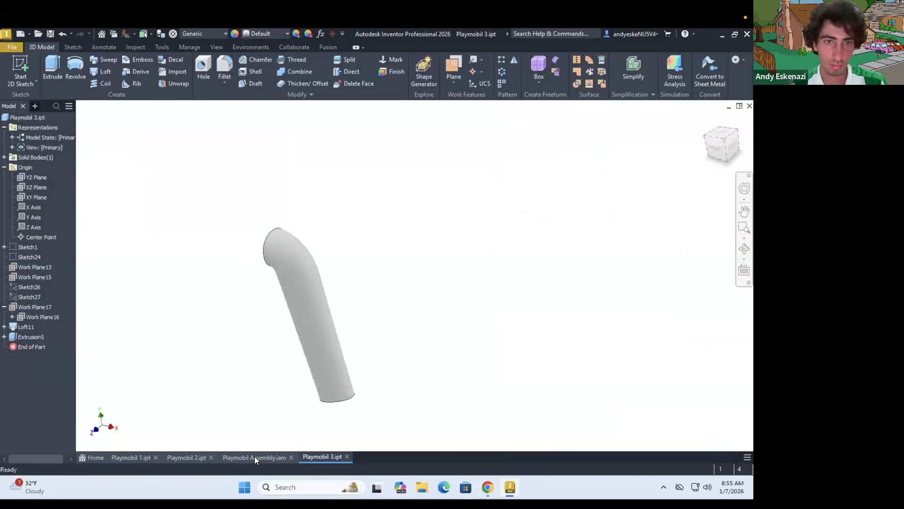
# Switch to Playmobil Assembly and place one Playmobil 3 arm beside the torso
pyautogui.click(254, 459)
pyautogui.click(14, 67)
pyautogui.doubleClick(362, 287)
pyautogui.click(426, 297)
pyautogui.press('Escape')
pyautogui.keyDown('shift'); pyautogui.moveTo(426, 298); pyautogui.dragTo(339, 320, button='middle'); pyautogui.keyUp('shift')
pyautogui.moveTo(190, 320); pyautogui.dragTo(527, 333)
pyautogui.keyDown('shift'); pyautogui.moveTo(418, 284); pyautogui.dragTo(471, 287, button='middle'); pyautogui.keyUp('shift')
pyautogui.press('Escape')
# Connect the arm's shoulder peg to the torso's shoulder socket with a Cylindrical joint
pyautogui.scroll(5, 542, 238)
pyautogui.click(73, 47)
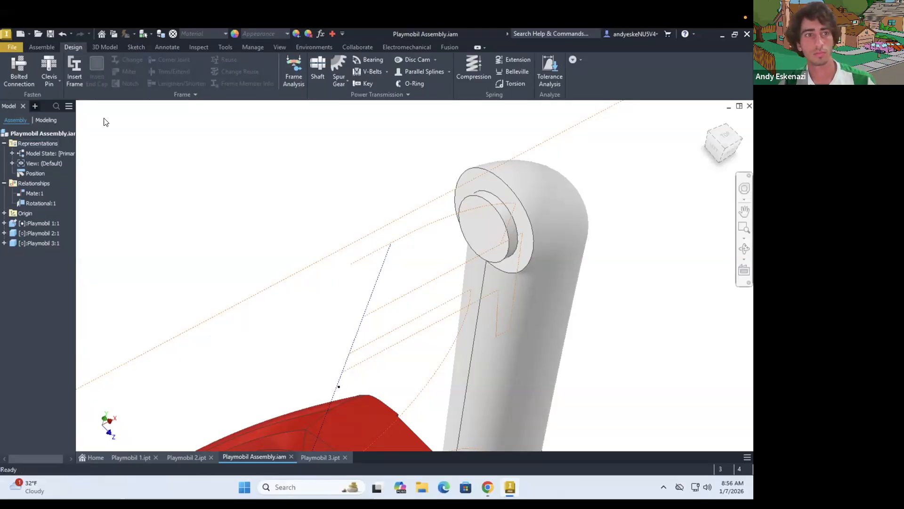
pyautogui.click(41, 47)
pyautogui.click(107, 69)
pyautogui.click(116, 197)
pyautogui.click(492, 229)
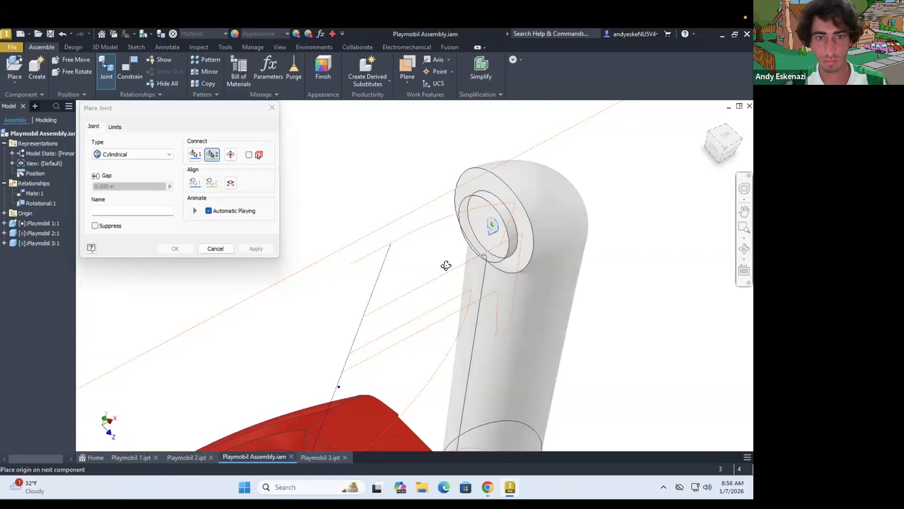
pyautogui.keyDown('shift'); pyautogui.moveTo(446, 264); pyautogui.dragTo(339, 271, button='middle'); pyautogui.keyUp('shift')
pyautogui.click(309, 276)
pyautogui.click(175, 249)
pyautogui.moveTo(346, 349); pyautogui.dragTo(395, 283)
pyautogui.keyDown('shift'); pyautogui.moveTo(395, 282); pyautogui.dragTo(313, 189, button='middle'); pyautogui.keyUp('shift')
pyautogui.scroll(-5, 236, 204)
# Return to Playmobil 3 and delete the shoulder peg extrusion together with its sketch
pyautogui.click(320, 457)
pyautogui.rightClick(31, 337)
pyautogui.click(49, 311)
pyautogui.click(257, 456)
pyautogui.click(314, 456)
pyautogui.rightClick(24, 308)
pyautogui.click(51, 276)
pyautogui.press('Return')
# Review the loft's upper arm and wrist profile sketches
pyautogui.rightClick(26, 336)
pyautogui.click(50, 304)
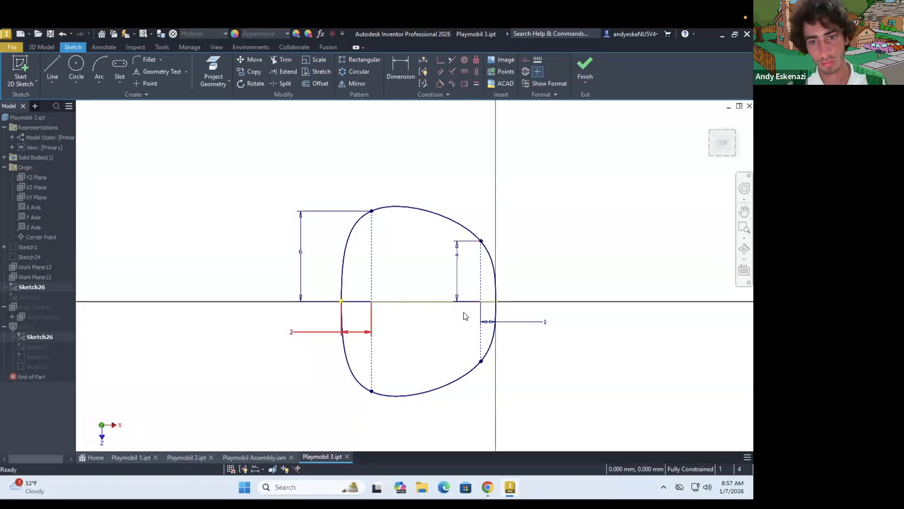
pyautogui.click(586, 66)
pyautogui.rightClick(34, 347)
pyautogui.click(65, 291)
pyautogui.doubleClick(428, 245)
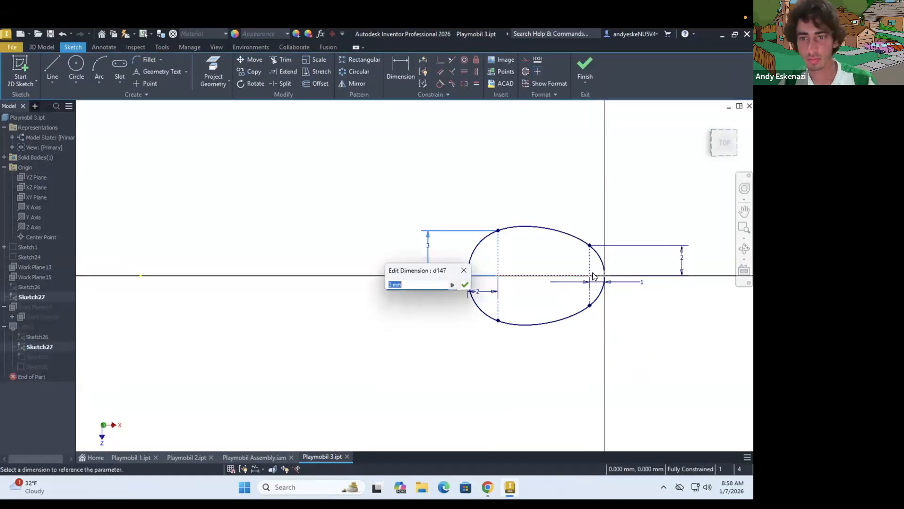
# Open the shoulder profile sketch and delete its spline outline
pyautogui.rightClick(41, 357)
pyautogui.click(66, 302)
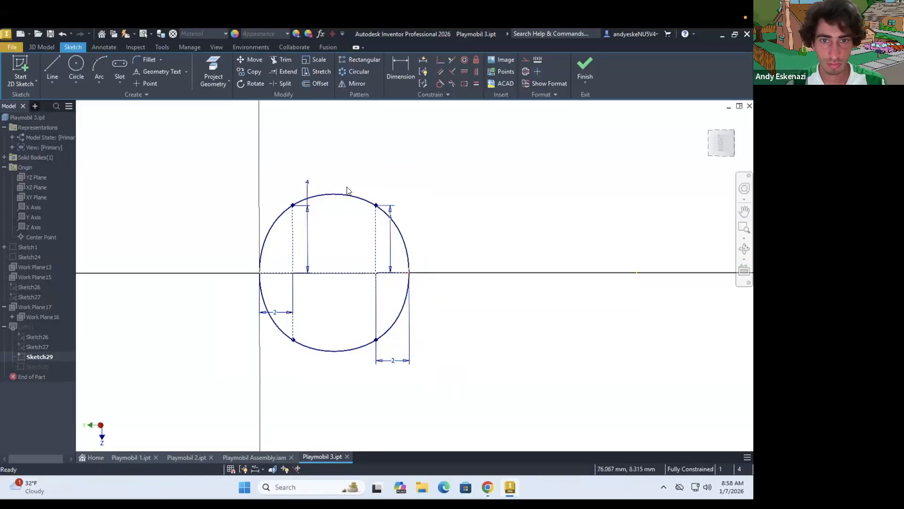
pyautogui.click(345, 194)
pyautogui.press('Delete')
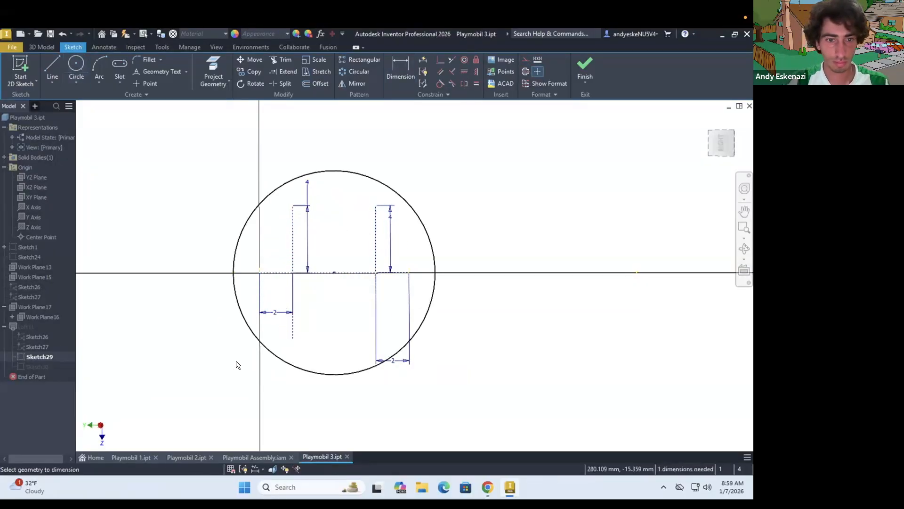
# Draw a circle centred on the shoulder profile's construction line, set its diameter to 12 mm, and finish the sketch
pyautogui.click(262, 343)
pyautogui.click(218, 360)
pyautogui.write('12')
pyautogui.press('Return')
pyautogui.click(585, 66)
# Delete the arm loft while keeping its profile and rail sketches
pyautogui.rightClick(27, 327)
pyautogui.click(48, 319)
pyautogui.keyDown('shift'); pyautogui.moveTo(325, 271); pyautogui.dragTo(349, 290, button='middle'); pyautogui.keyUp('shift')
pyautogui.click(37, 320)
# Examine in the assembly how the arm's shoulder circle and rails line up with the torso's shoulder socket
pyautogui.click(254, 457)
pyautogui.scroll(5, 264, 219)
pyautogui.keyDown('shift'); pyautogui.moveTo(301, 214); pyautogui.dragTo(256, 217, button='middle'); pyautogui.keyUp('shift')
pyautogui.scroll(-6, 250, 209)
pyautogui.scroll(3, 252, 209)
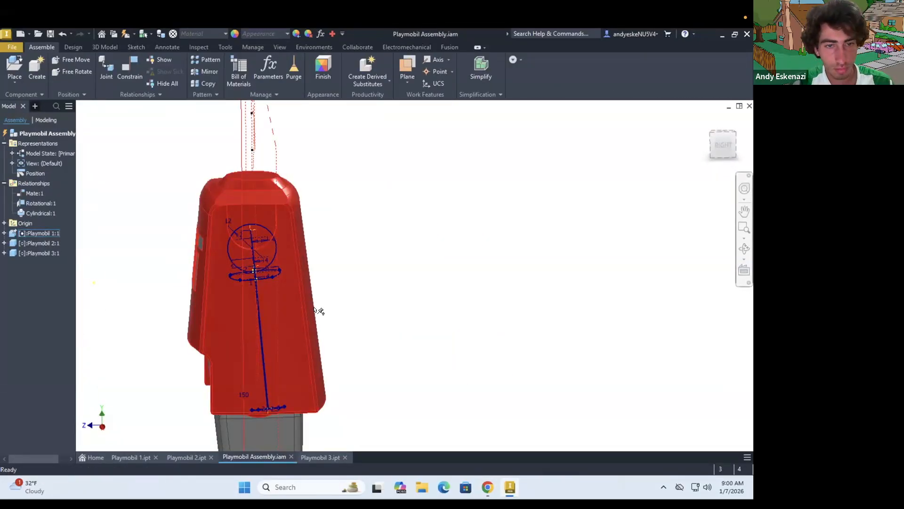
pyautogui.keyDown('shift'); pyautogui.moveTo(314, 311); pyautogui.dragTo(344, 283, button='middle'); pyautogui.keyUp('shift')
pyautogui.scroll(-5, 408, 310)
pyautogui.click(320, 457)
pyautogui.click(27, 316)
pyautogui.click(254, 457)
pyautogui.moveTo(272, 228)
pyautogui.keyDown('shift'); pyautogui.mouseDown(button='middle')
pyautogui.moveTo(308, 207)
pyautogui.moveTo(317, 240)
pyautogui.mouseUp(button='middle'); pyautogui.keyUp('shift')
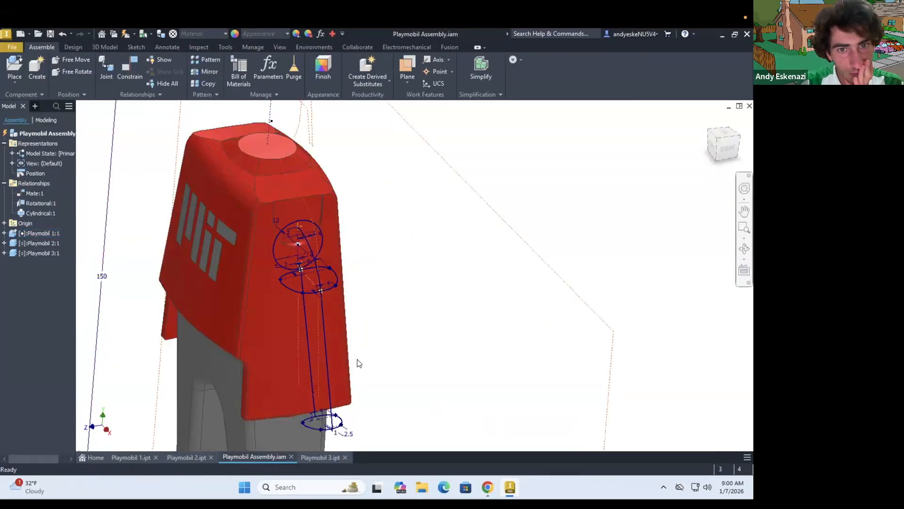
# Switch to Playmobil 1 and inspect the settings of the torso's shoulder socket cut and the later extrusion
pyautogui.click(131, 457)
pyautogui.scroll(8, 443, 214)
pyautogui.click(427, 258)
pyautogui.scroll(-7, 428, 258)
pyautogui.scroll(-1, 26, 418)
pyautogui.rightClick(19, 278)
pyautogui.click(39, 329)
pyautogui.scroll(7, 455, 194)
# Edit the fillet that follows the shoulder socket cut and pick the socket's lower edge again
pyautogui.scroll(-5, 486, 272)
pyautogui.click(148, 279)
pyautogui.rightClick(34, 378)
pyautogui.click(37, 327)
pyautogui.click(147, 279)
# Set the torso's shoulder socket cut distance to 18 and accept the edit
pyautogui.rightClick(34, 277)
pyautogui.click(39, 328)
pyautogui.write('18')
pyautogui.click(107, 278)
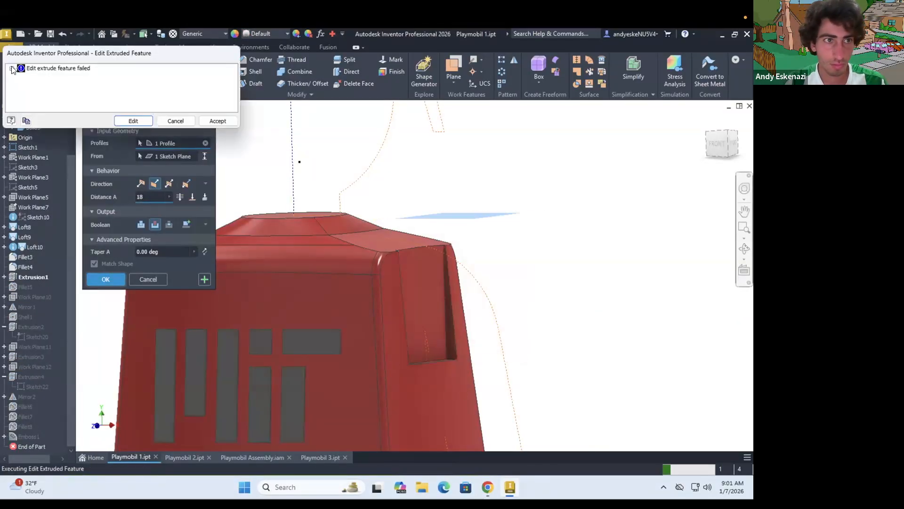
pyautogui.click(217, 121)
pyautogui.rightClick(28, 287)
pyautogui.click(45, 330)
pyautogui.scroll(5, 464, 353)
pyautogui.click(105, 188)
# Set the shoulder socket fillet's radius to 5.9 mm and apply it
pyautogui.scroll(-5, 405, 301)
pyautogui.keyDown('shift'); pyautogui.moveTo(405, 301); pyautogui.dragTo(372, 308, button='middle'); pyautogui.keyUp('shift')
pyautogui.rightClick(21, 288)
pyautogui.click(40, 330)
pyautogui.keyDown('shift'); pyautogui.moveTo(436, 342); pyautogui.dragTo(372, 386, button='middle'); pyautogui.keyUp('shift')
pyautogui.scroll(4, 414, 363)
pyautogui.click(509, 362)
pyautogui.click(107, 187)
pyautogui.click(158, 131)
pyautogui.moveTo(154, 156); pyautogui.dragTo(129, 154)
pyautogui.write('5.99')
pyautogui.press('BackSpace')
pyautogui.click(106, 187)
# Check the reworked torso socket against the arm sketches in Playmobil Assembly
pyautogui.scroll(-5, 464, 300)
pyautogui.keyDown('shift'); pyautogui.moveTo(429, 301); pyautogui.dragTo(476, 317, button='middle'); pyautogui.keyUp('shift')
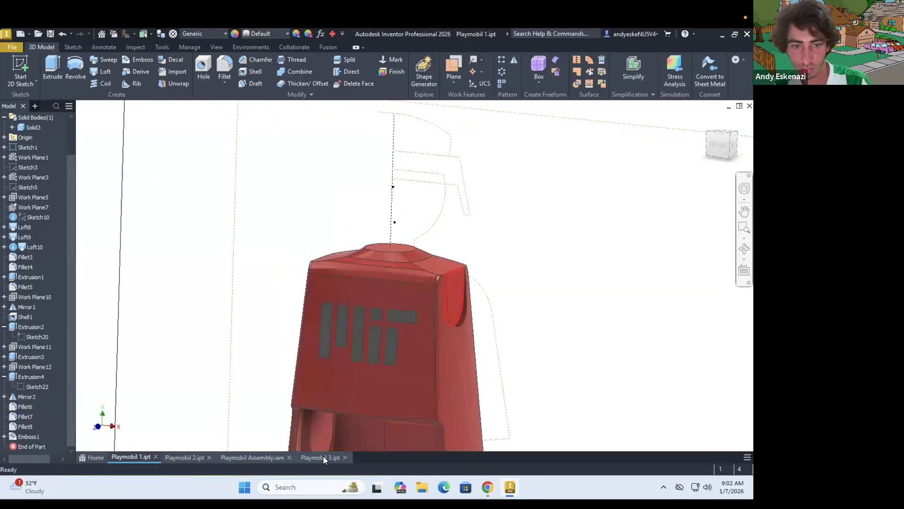
pyautogui.click(318, 457)
pyautogui.click(271, 457)
pyautogui.scroll(-4, 419, 360)
pyautogui.keyDown('shift'); pyautogui.moveTo(419, 365); pyautogui.dragTo(348, 386, button='middle'); pyautogui.keyUp('shift')
pyautogui.moveTo(344, 333); pyautogui.dragTo(236, 313)
pyautogui.click(183, 121)
pyautogui.scroll(4, 332, 331)
pyautogui.keyDown('shift'); pyautogui.moveTo(351, 337); pyautogui.dragTo(363, 335, button='middle'); pyautogui.keyUp('shift')
# Review the arm's profile sketch Sketch29 in Playmobil 3.ipt and close it
pyautogui.click(321, 457)
pyautogui.scroll(4, 325, 124)
pyautogui.rightClick(403, 179)
pyautogui.click(278, 259)
pyautogui.doubleClick(26, 316)
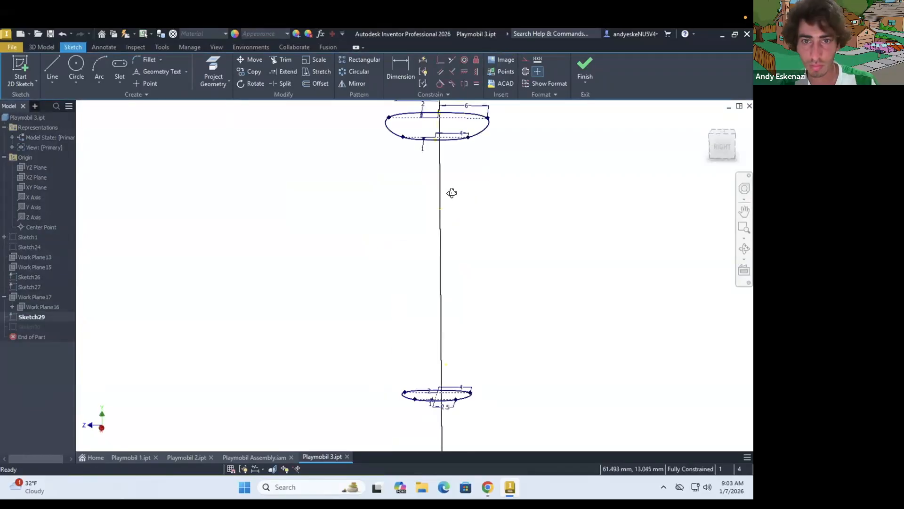
pyautogui.click(585, 70)
# Edit Sketch30 and draw the outer rail arc from the top of the shoulder circle to the outer edge of the upper arm profile
pyautogui.rightClick(31, 326)
pyautogui.click(57, 293)
pyautogui.keyDown('shift'); pyautogui.moveTo(396, 301); pyautogui.dragTo(372, 304, button='middle'); pyautogui.keyUp('shift')
pyautogui.click(52, 66)
pyautogui.scroll(5, 396, 234)
pyautogui.click(339, 261)
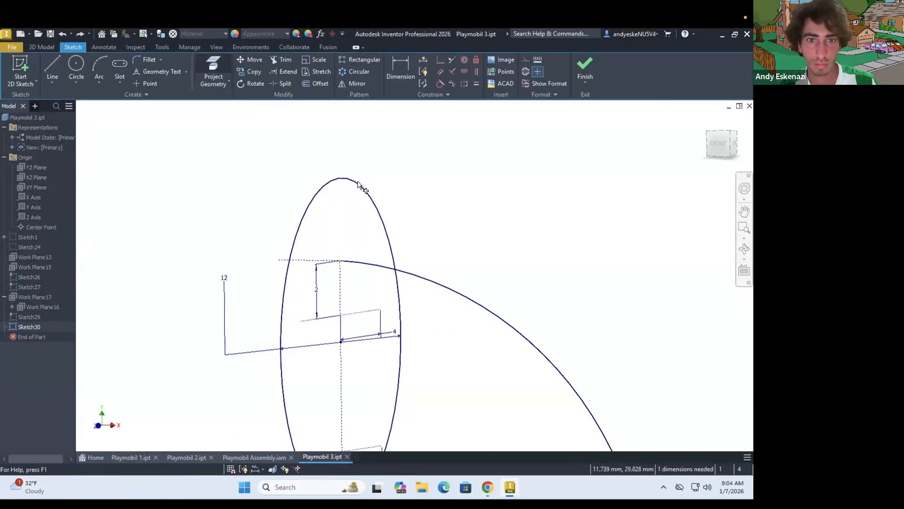
pyautogui.click(98, 66)
pyautogui.click(340, 178)
pyautogui.scroll(-5, 369, 206)
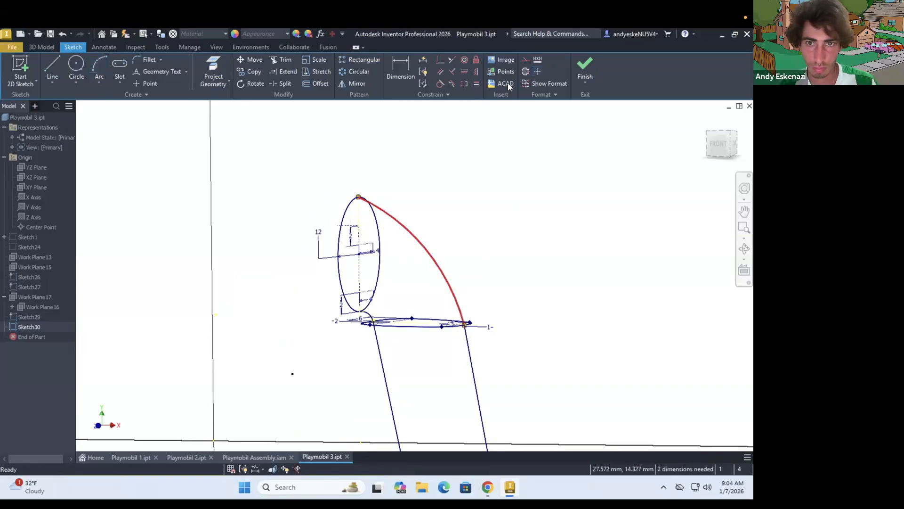
pyautogui.click(419, 230)
pyautogui.scroll(-3, 421, 230)
# Finish the rail sketch and loft the arm through the shoulder circle and arm profiles along the rails
pyautogui.click(585, 71)
pyautogui.click(102, 71)
pyautogui.click(381, 307)
pyautogui.click(431, 237)
pyautogui.click(252, 155)
pyautogui.click(375, 166)
pyautogui.scroll(3, 404, 151)
pyautogui.click(454, 203)
pyautogui.click(234, 240)
# Edit the loft's upper arm profile sketch and set its half-widths to 5.5 mm and 3.5 mm
pyautogui.keyDown('shift'); pyautogui.moveTo(330, 250); pyautogui.dragTo(237, 254, button='middle'); pyautogui.keyUp('shift')
pyautogui.click(4, 326)
pyautogui.rightClick(29, 337)
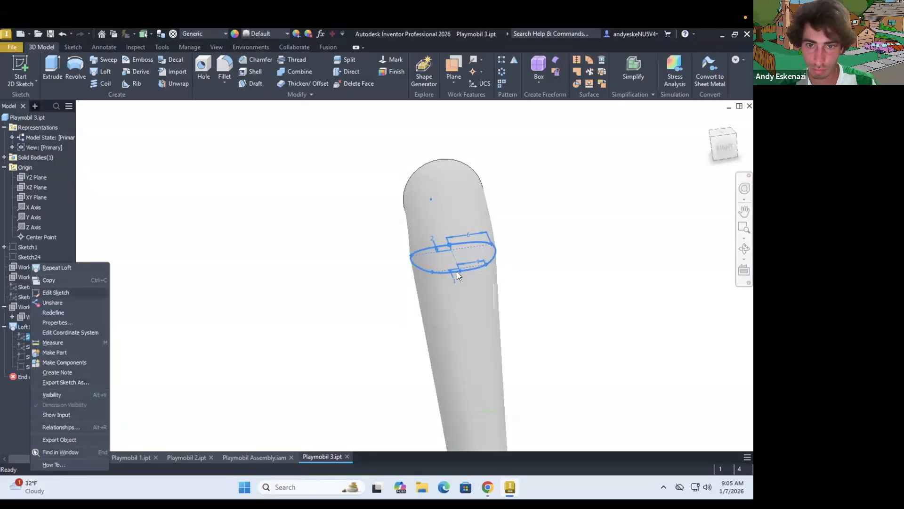
pyautogui.click(58, 293)
pyautogui.doubleClick(476, 328)
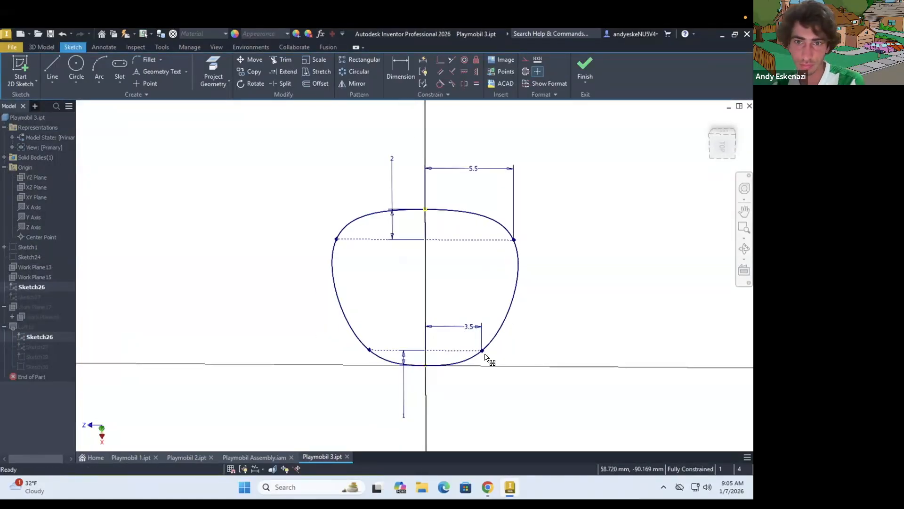
pyautogui.keyDown('shift'); pyautogui.moveTo(490, 239); pyautogui.dragTo(486, 212, button='middle'); pyautogui.keyUp('shift')
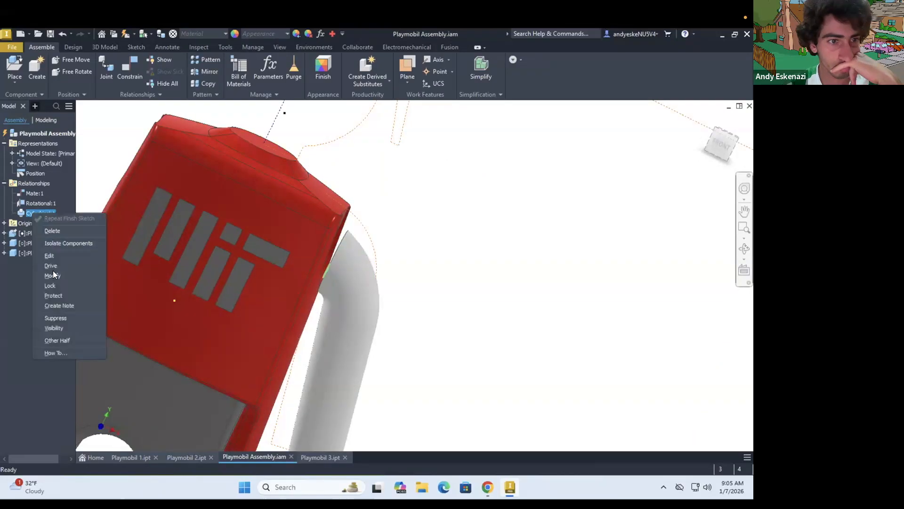
# Replace the arm's cylindrical joint in Playmobil Assembly with an automatic joint between the arm's shoulder face and the torso socket
pyautogui.click(52, 231)
pyautogui.moveTo(356, 267); pyautogui.dragTo(376, 252)
pyautogui.keyDown('shift'); pyautogui.moveTo(377, 252); pyautogui.dragTo(306, 247, button='middle'); pyautogui.keyUp('shift')
pyautogui.click(106, 68)
pyautogui.click(355, 211)
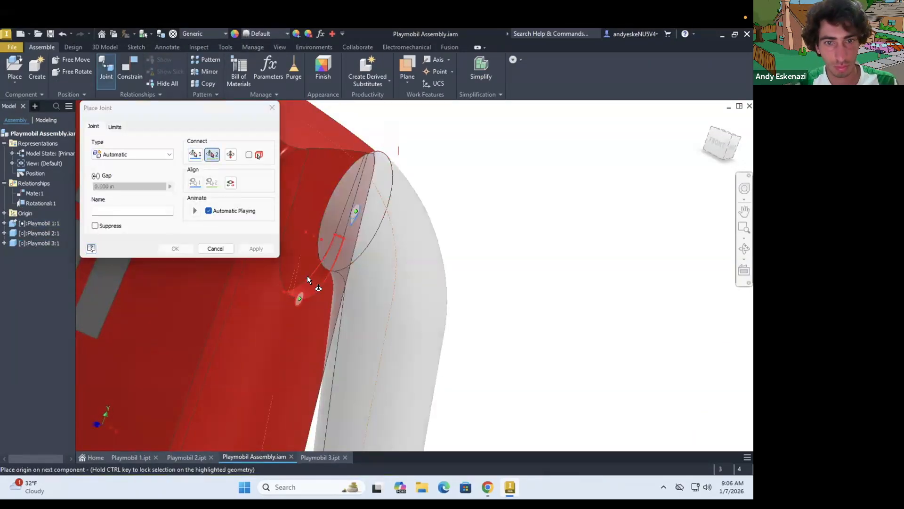
pyautogui.click(307, 277)
pyautogui.click(175, 248)
# Swing the arm about its new joint and examine how it sits in the torso socket
pyautogui.moveTo(269, 290); pyautogui.dragTo(292, 339)
pyautogui.keyDown('shift'); pyautogui.moveTo(405, 254); pyautogui.dragTo(325, 245, button='middle'); pyautogui.keyUp('shift')
pyautogui.scroll(-3, 533, 246)
pyautogui.keyDown('shift'); pyautogui.moveTo(532, 246); pyautogui.dragTo(593, 264, button='middle'); pyautogui.keyUp('shift')
pyautogui.moveTo(444, 421); pyautogui.dragTo(454, 418)
pyautogui.keyDown('shift'); pyautogui.moveTo(527, 282); pyautogui.dragTo(434, 216, button='middle'); pyautogui.keyUp('shift')
pyautogui.scroll(5, 434, 216)
pyautogui.scroll(-5, 433, 216)
# Shorten the torso's shoulder socket cut in Playmobil 1.ipt and accept the edit
pyautogui.click(186, 457)
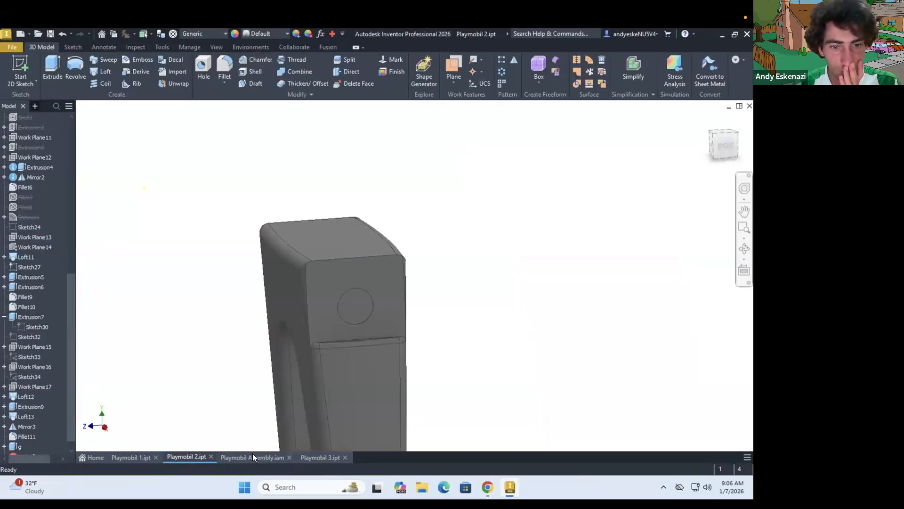
pyautogui.click(254, 456)
pyautogui.click(131, 457)
pyautogui.doubleClick(31, 287)
pyautogui.click(105, 279)
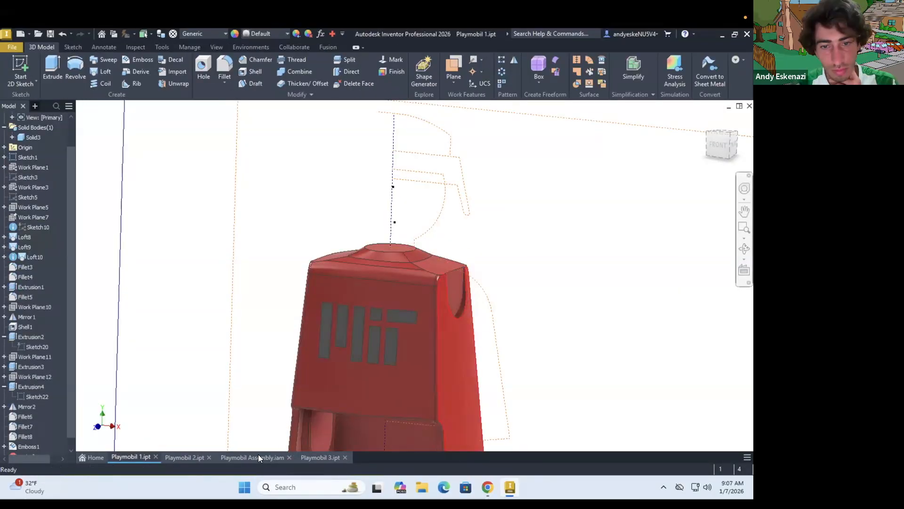
# Check the arm's fit and swing against the revised torso socket in Playmobil Assembly
pyautogui.click(254, 457)
pyautogui.keyDown('shift'); pyautogui.moveTo(372, 264); pyautogui.dragTo(411, 359, button='middle'); pyautogui.keyUp('shift')
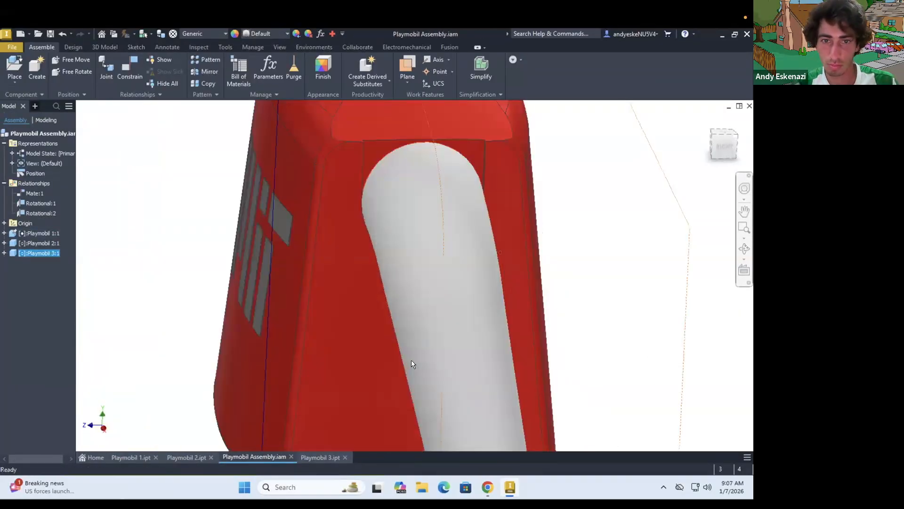
pyautogui.scroll(-3, 426, 253)
pyautogui.scroll(-5, 410, 234)
pyautogui.keyDown('shift'); pyautogui.moveTo(428, 253); pyautogui.dragTo(466, 316, button='middle'); pyautogui.keyUp('shift')
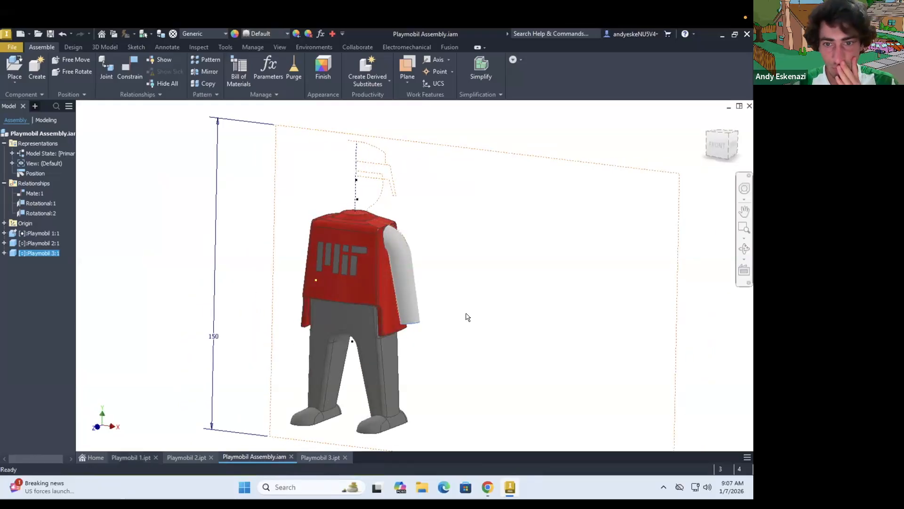
# Try a 0.5 mm fillet on the five edges around the torso's shoulder socket in Playmobil 1.ipt
pyautogui.click(131, 457)
pyautogui.scroll(3, 447, 318)
pyautogui.click(224, 67)
pyautogui.click(447, 318)
pyautogui.scroll(2, 424, 314)
pyautogui.moveTo(145, 156); pyautogui.dragTo(124, 156)
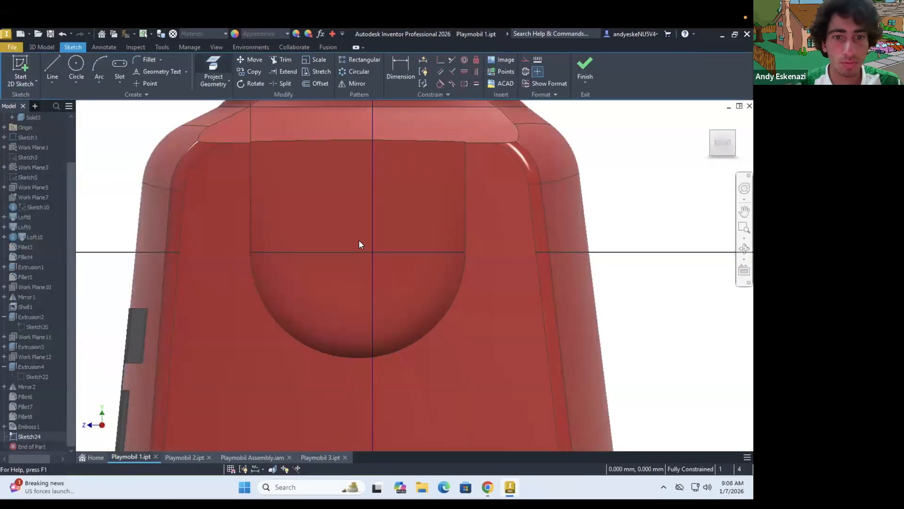
pyautogui.scroll(-6, 359, 240)
pyautogui.keyDown('shift'); pyautogui.moveTo(359, 240); pyautogui.dragTo(344, 256, button='middle'); pyautogui.keyUp('shift')
pyautogui.click(585, 68)
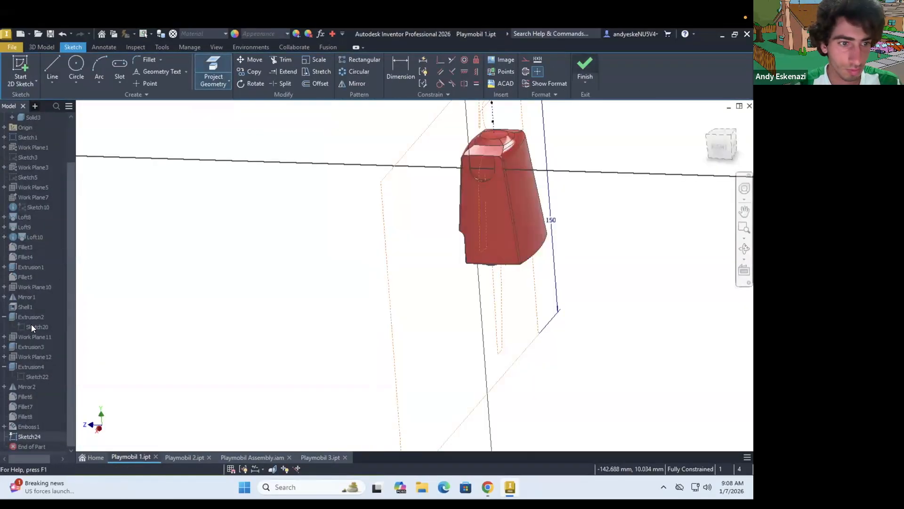
pyautogui.rightClick(24, 275)
pyautogui.click(45, 313)
pyautogui.scroll(5, 489, 156)
pyautogui.press('Escape')
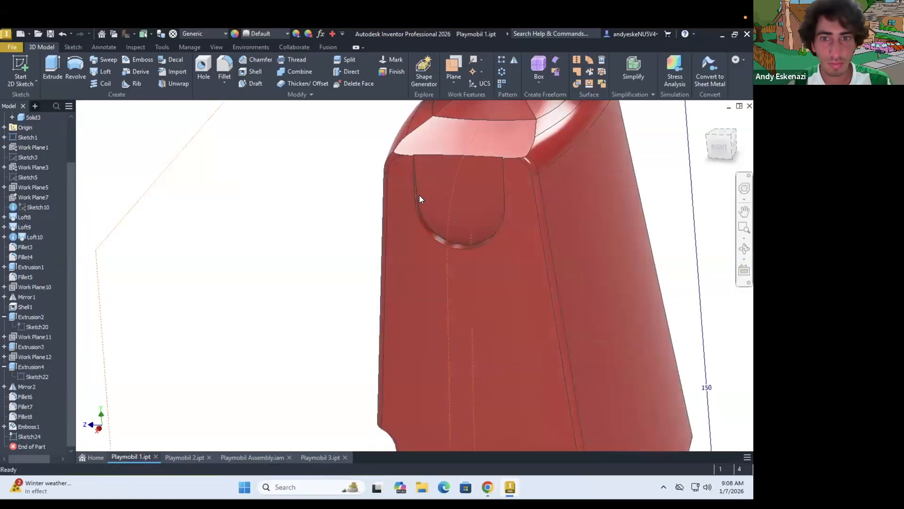
# Start a sketch on the shoulder socket's flat inner face and project the socket's edges into it
pyautogui.click(21, 70)
pyautogui.click(471, 188)
pyautogui.scroll(-2, 491, 140)
pyautogui.click(213, 71)
pyautogui.scroll(5, 419, 328)
pyautogui.click(380, 213)
# Draw a 6 mm radius arc that closes the socket's rounded lower end into a full circle
pyautogui.scroll(-4, 445, 189)
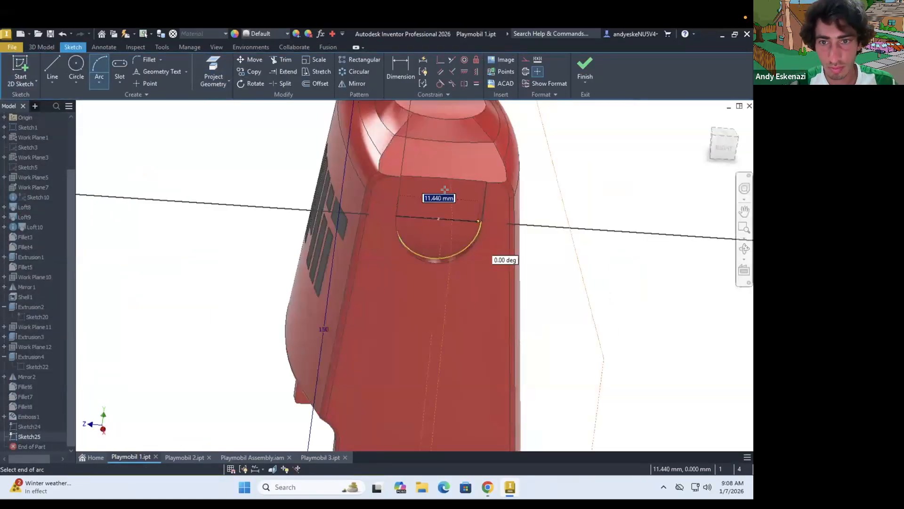
pyautogui.click(420, 194)
pyautogui.write('6')
pyautogui.press('Return')
pyautogui.scroll(5, 445, 184)
pyautogui.keyDown('shift'); pyautogui.moveTo(245, 264); pyautogui.dragTo(219, 252, button='middle'); pyautogui.keyUp('shift')
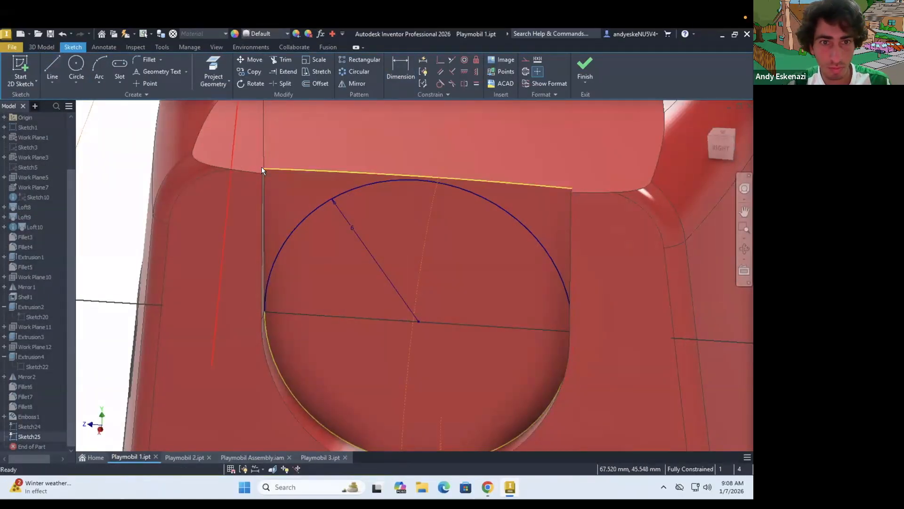
# Extrude the corner region between the arc and the socket's upper edge by 2 mm, joined to the torso
pyautogui.press('e')
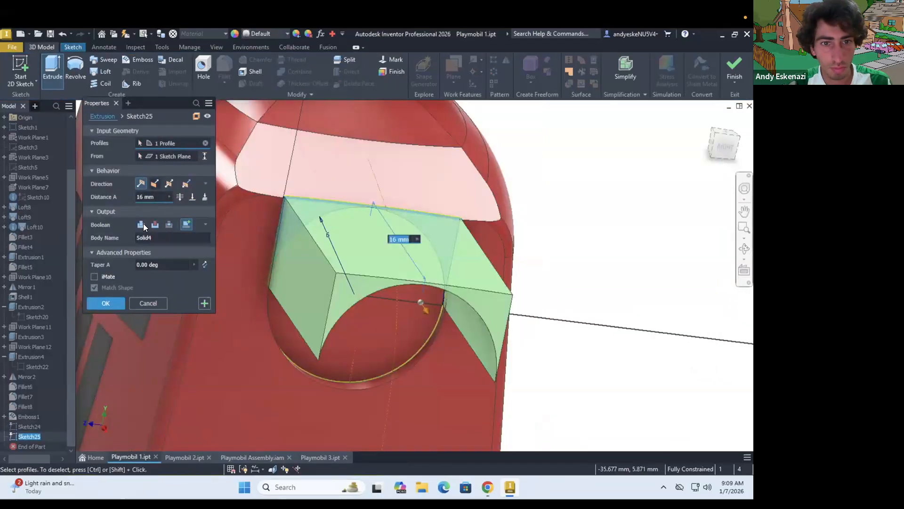
pyautogui.click(143, 226)
pyautogui.click(192, 197)
pyautogui.click(267, 214)
pyautogui.scroll(4, 265, 218)
pyautogui.keyDown('shift'); pyautogui.moveTo(269, 240); pyautogui.dragTo(238, 248, button='middle'); pyautogui.keyUp('shift')
pyautogui.scroll(-3, 250, 247)
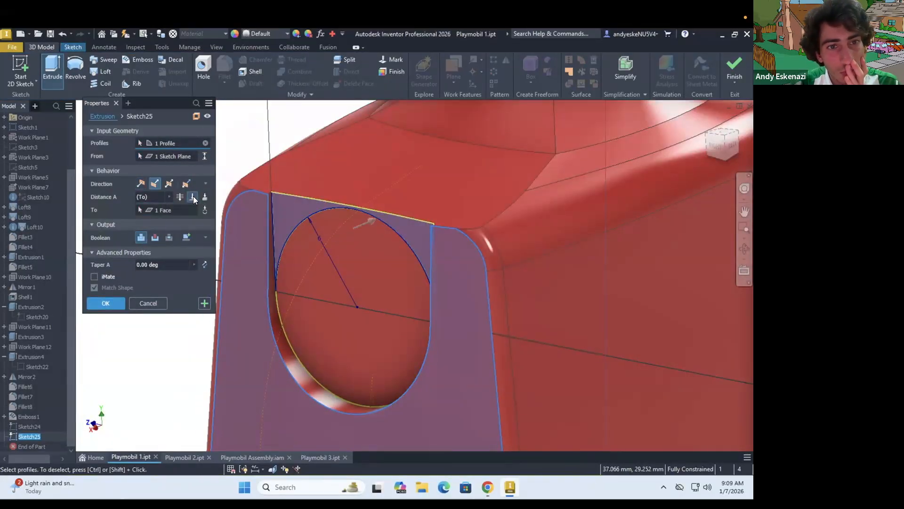
pyautogui.click(193, 197)
pyautogui.moveTo(155, 197); pyautogui.dragTo(111, 198)
pyautogui.write('2')
pyautogui.press('Return')
# Start a sketch on the side of the new filler block above the socket and project its outline
pyautogui.keyDown('shift'); pyautogui.moveTo(279, 254); pyautogui.dragTo(323, 251, button='middle'); pyautogui.keyUp('shift')
pyautogui.click(20, 71)
pyautogui.click(323, 251)
pyautogui.scroll(8, 256, 141)
pyautogui.click(53, 68)
pyautogui.press('Escape')
pyautogui.scroll(4, 258, 134)
pyautogui.click(213, 71)
pyautogui.click(288, 227)
# Try extruding the filler block's projected side profile through all
pyautogui.click(42, 47)
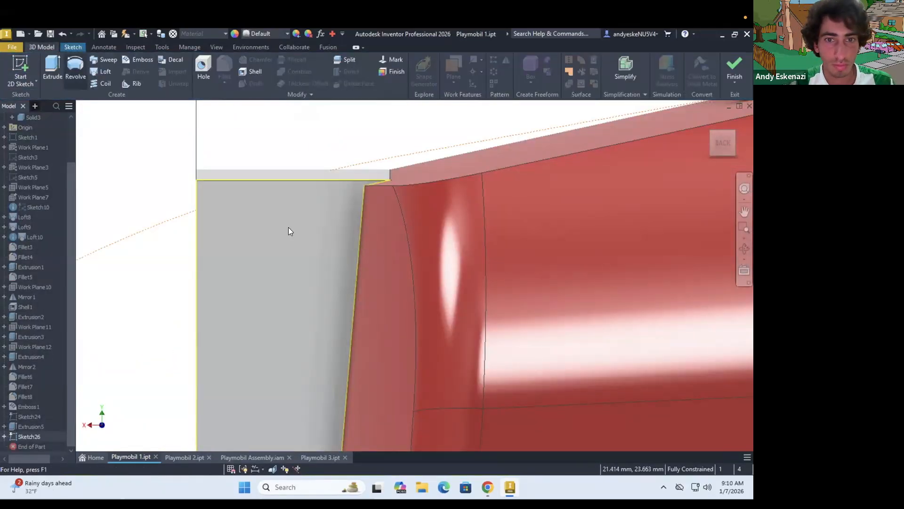
pyautogui.click(52, 69)
pyautogui.scroll(-8, 338, 219)
pyautogui.click(330, 255)
pyautogui.click(180, 196)
pyautogui.press('Return')
# Try a further extrusion in the flipped direction from a new sketch on the filler block's face
pyautogui.keyDown('shift'); pyautogui.moveTo(359, 200); pyautogui.dragTo(224, 183, button='middle'); pyautogui.keyUp('shift')
pyautogui.scroll(4, 224, 183)
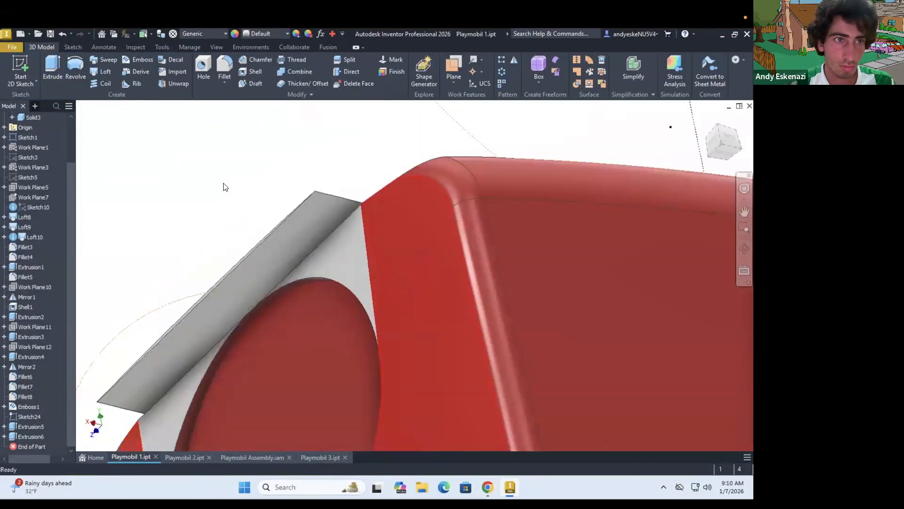
pyautogui.click(20, 71)
pyautogui.click(239, 283)
pyautogui.scroll(8, 238, 242)
pyautogui.click(207, 66)
pyautogui.click(217, 188)
pyautogui.click(42, 47)
pyautogui.click(53, 68)
pyautogui.click(155, 184)
pyautogui.click(109, 293)
pyautogui.scroll(-8, 242, 228)
# Try a fillet on the filler block's edge, cancel it and undo the last two changes
pyautogui.moveTo(242, 228)
pyautogui.keyDown('shift'); pyautogui.mouseDown(button='middle')
pyautogui.moveTo(191, 162)
pyautogui.moveTo(207, 137)
pyautogui.moveTo(168, 157)
pyautogui.moveTo(202, 163)
pyautogui.mouseUp(button='middle'); pyautogui.keyUp('shift')
pyautogui.scroll(8, 218, 124)
pyautogui.scroll(4, 167, 158)
pyautogui.click(224, 66)
pyautogui.scroll(-4, 317, 214)
pyautogui.click(303, 213)
pyautogui.press('Escape')
pyautogui.hotkey('ctrl', 'z')
pyautogui.scroll(6, 224, 228)
pyautogui.moveTo(224, 228)
pyautogui.keyDown('shift'); pyautogui.mouseDown(button='middle')
pyautogui.moveTo(258, 226)
pyautogui.moveTo(279, 252)
pyautogui.moveTo(264, 236)
pyautogui.moveTo(297, 189)
pyautogui.mouseUp(button='middle'); pyautogui.keyUp('shift')
pyautogui.hotkey('ctrl', 'z')
# Try trimming the filler block with an arc over its projected top edge and an extrusion
pyautogui.click(99, 66)
pyautogui.scroll(5, 306, 246)
pyautogui.click(298, 189)
pyautogui.press('e')
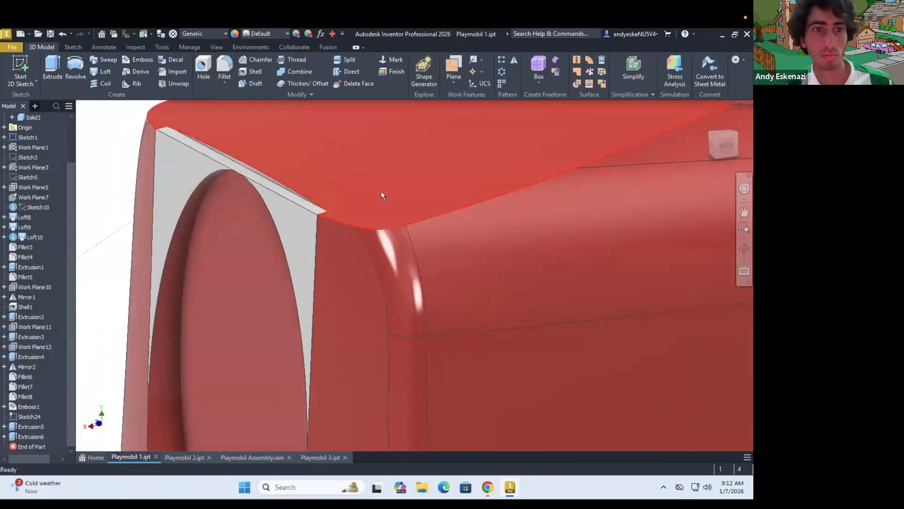
pyautogui.keyDown('shift'); pyautogui.moveTo(278, 183); pyautogui.dragTo(303, 171, button='middle'); pyautogui.keyUp('shift')
pyautogui.scroll(3, 303, 171)
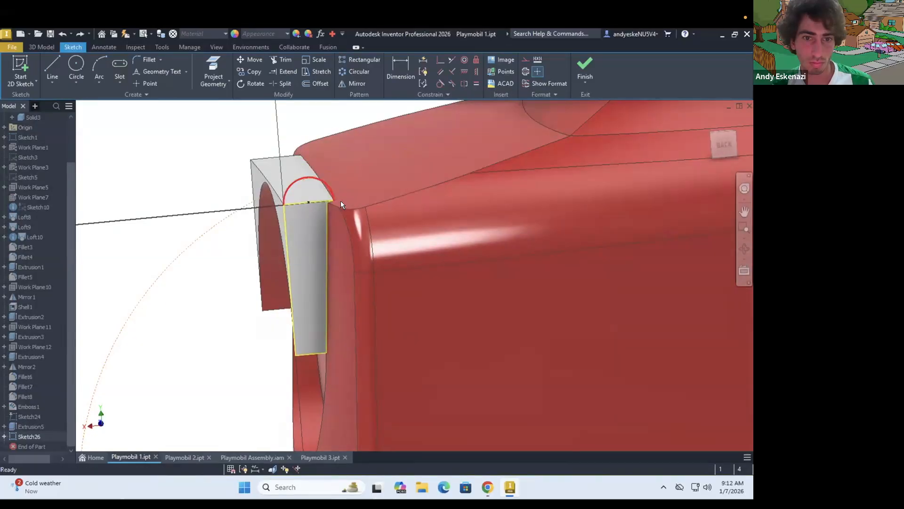
# Draw a closed four-sided line outline above the filler block's top edge in its side sketch
pyautogui.scroll(-6, 320, 189)
pyautogui.click(52, 66)
pyautogui.click(341, 238)
pyautogui.scroll(-4, 334, 234)
pyautogui.click(351, 237)
pyautogui.press('Escape')
pyautogui.press('l')
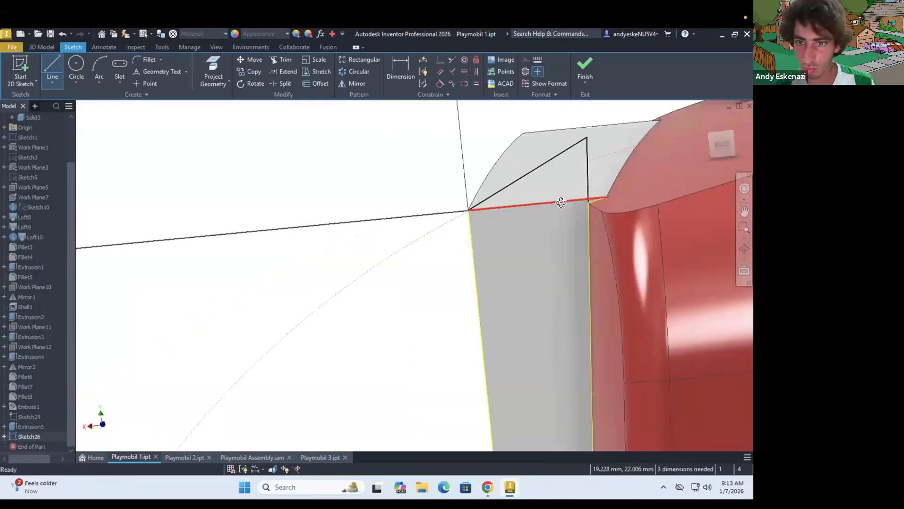
pyautogui.press('e')
pyautogui.rightClick(424, 210)
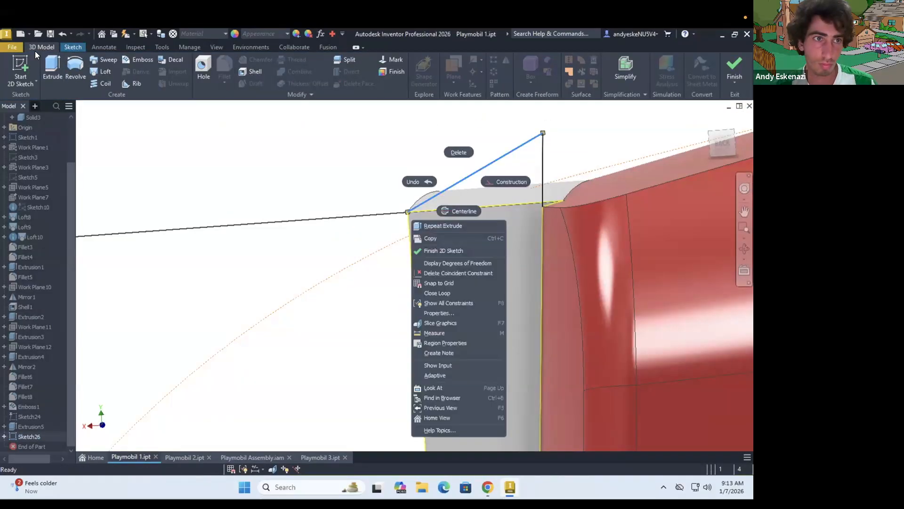
pyautogui.click(419, 180)
pyautogui.click(404, 212)
# Extrude the two side sketch profiles as a flipped cut through all to trim the filler block
pyautogui.press('e')
pyautogui.click(460, 262)
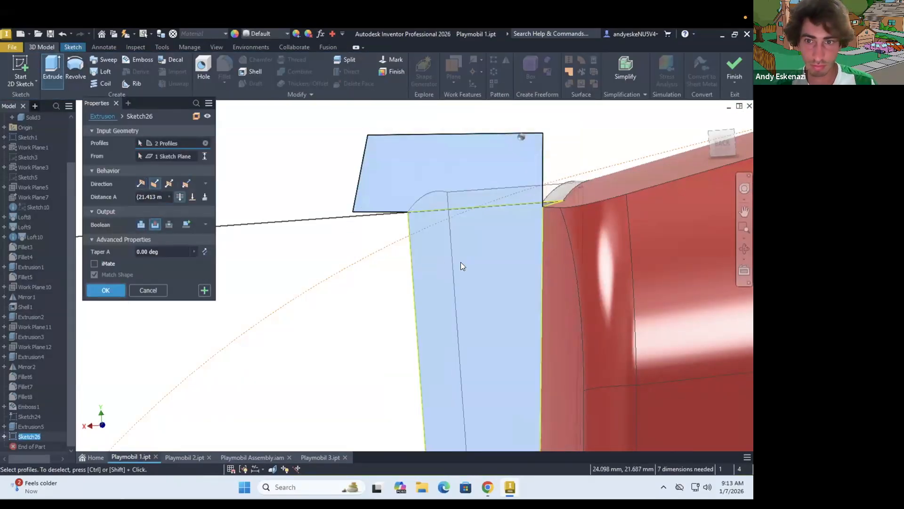
pyautogui.press('Return')
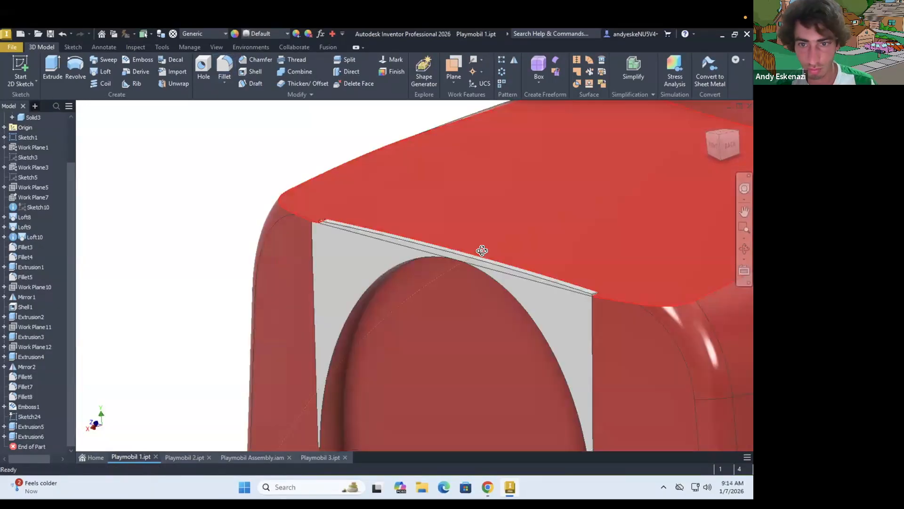
pyautogui.keyDown('shift'); pyautogui.moveTo(480, 248); pyautogui.dragTo(280, 112, button='middle'); pyautogui.keyUp('shift')
pyautogui.scroll(-3, 506, 265)
pyautogui.moveTo(615, 274)
pyautogui.keyDown('shift'); pyautogui.mouseDown(button='middle')
pyautogui.moveTo(447, 242)
pyautogui.moveTo(242, 250)
pyautogui.moveTo(300, 196)
pyautogui.moveTo(569, 304)
pyautogui.mouseUp(button='middle'); pyautogui.keyUp('shift')
pyautogui.scroll(-3, 265, 243)
pyautogui.press('Escape')
# Sketch on the filler block's end face, projecting its edges and drawing a closed line outline over the protruding upper strip
pyautogui.press('s')
pyautogui.scroll(-3, 242, 251)
pyautogui.click(571, 305)
pyautogui.scroll(-5, 545, 245)
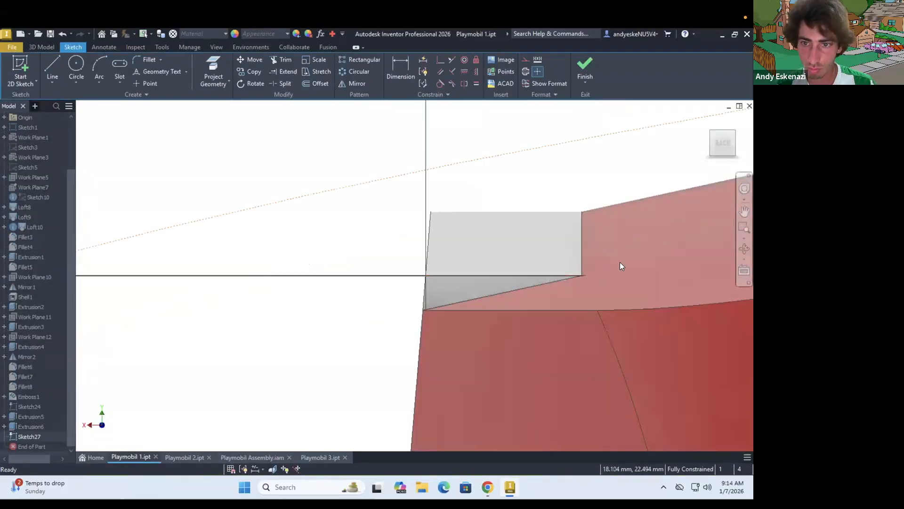
pyautogui.click(483, 306)
pyautogui.press('a')
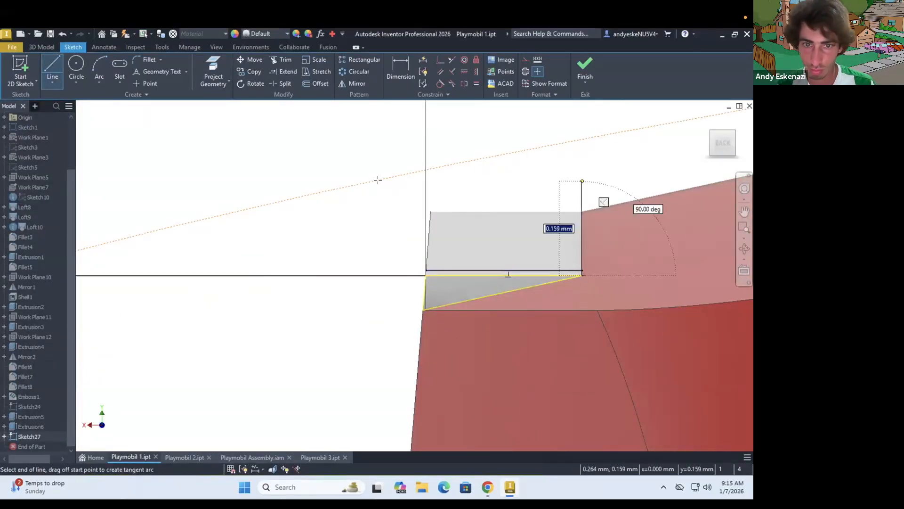
# Try to extrude the outline over the filler block's upper strip, cancel the extrusion and finish the sketch
pyautogui.click(42, 47)
pyautogui.click(52, 67)
pyautogui.click(568, 284)
pyautogui.click(568, 299)
pyautogui.scroll(4, 518, 220)
pyautogui.moveTo(519, 220)
pyautogui.keyDown('shift'); pyautogui.mouseDown(button='middle')
pyautogui.moveTo(382, 192)
pyautogui.moveTo(381, 181)
pyautogui.moveTo(485, 244)
pyautogui.mouseUp(button='middle'); pyautogui.keyUp('shift')
pyautogui.scroll(3, 485, 244)
pyautogui.press('Escape')
pyautogui.rightClick(41, 222)
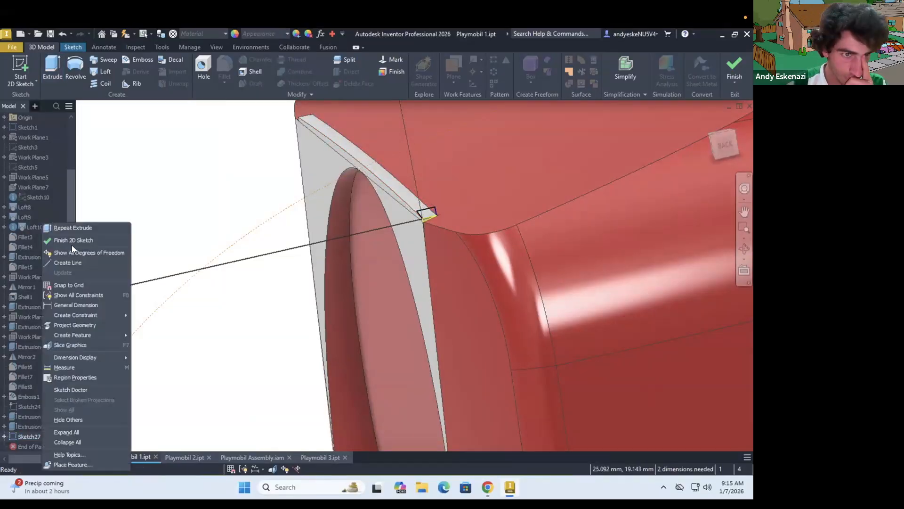
pyautogui.click(72, 242)
# Delete the filler block extrusion together with its trimming extrusion and the unused end-face sketch
pyautogui.scroll(-2, 587, 283)
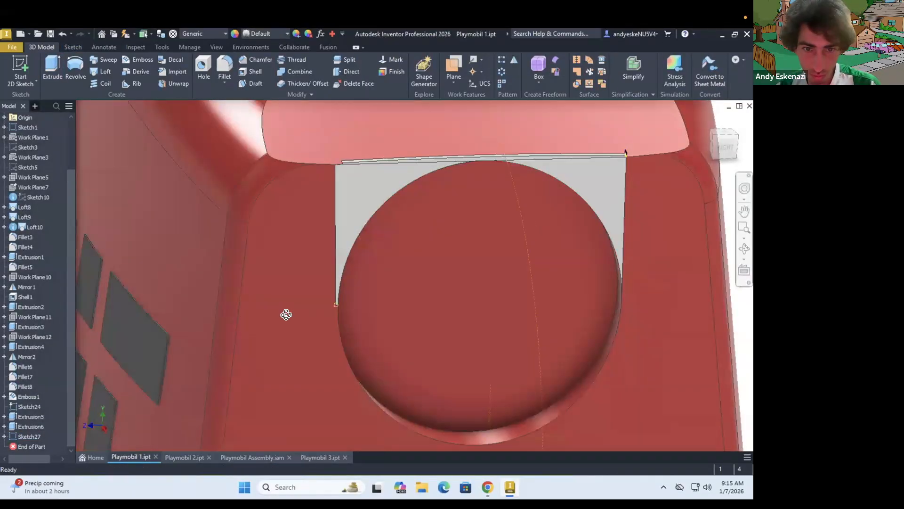
pyautogui.keyDown('shift'); pyautogui.moveTo(287, 315); pyautogui.dragTo(357, 312, button='middle'); pyautogui.keyUp('shift')
pyautogui.rightClick(27, 426)
pyautogui.click(47, 293)
pyautogui.click(193, 211)
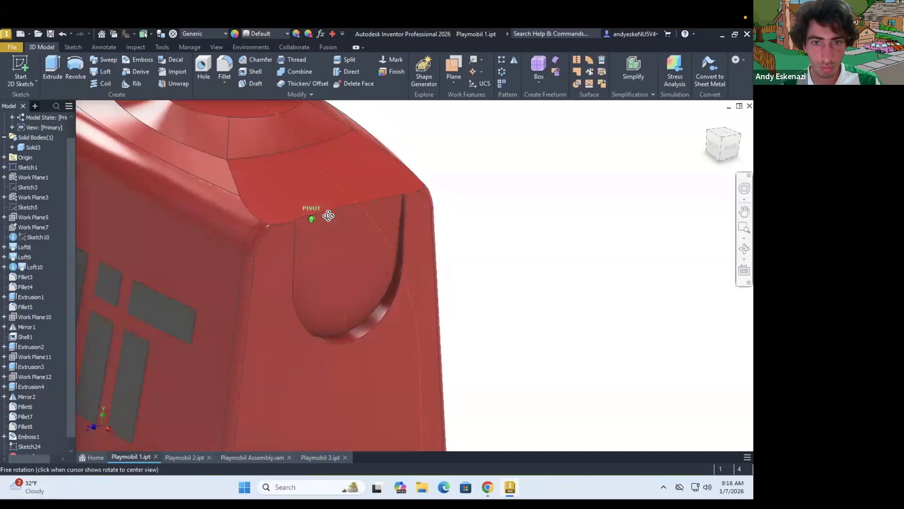
pyautogui.keyDown('shift'); pyautogui.moveTo(328, 215); pyautogui.dragTo(338, 217, button='middle'); pyautogui.keyUp('shift')
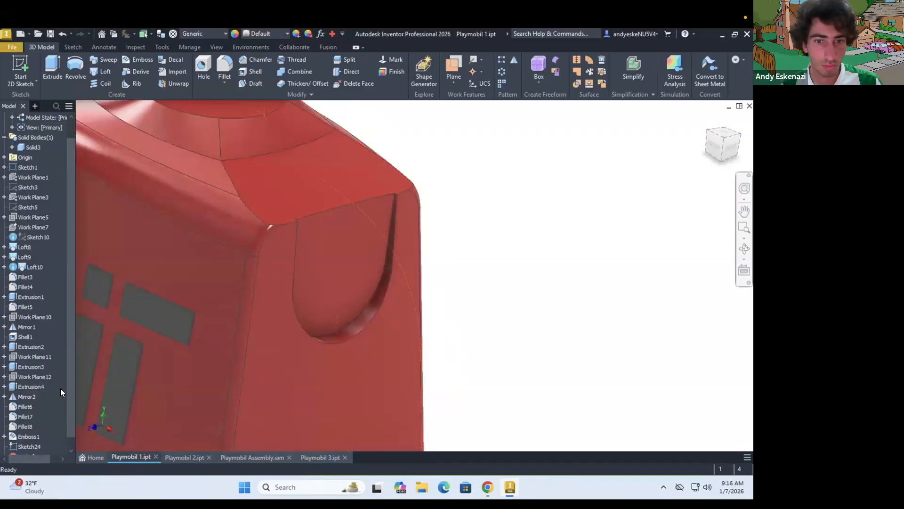
# Edit the first slot cut's sketch, try moving the rectangle's edge near the shoulder line, and finish the sketch
pyautogui.scroll(1, 64, 323)
pyautogui.click(4, 317)
pyautogui.doubleClick(38, 327)
pyautogui.scroll(-3, 527, 296)
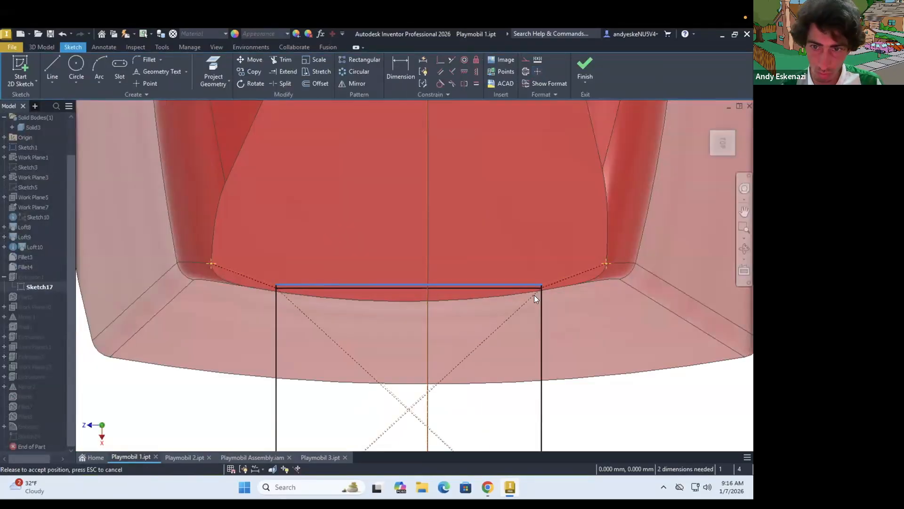
pyautogui.scroll(-5, 541, 282)
pyautogui.click(585, 70)
pyautogui.keyDown('shift'); pyautogui.moveTo(329, 210); pyautogui.dragTo(351, 207, button='middle'); pyautogui.keyUp('shift')
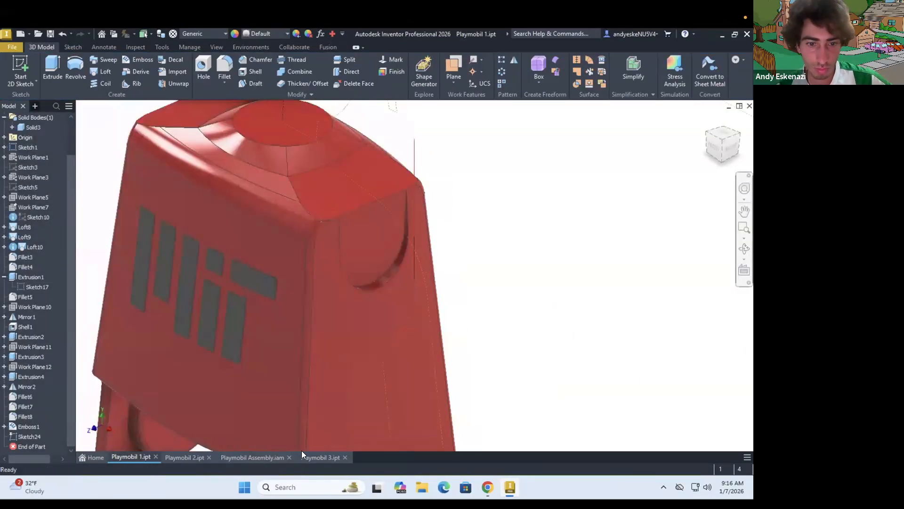
# Switch to the Playmobil assembly and join the arm to the torso's shoulder socket with a new joint
pyautogui.click(258, 457)
pyautogui.rightClick(43, 206)
pyautogui.click(106, 68)
pyautogui.click(443, 270)
pyautogui.click(384, 273)
pyautogui.click(175, 248)
pyautogui.moveTo(348, 315); pyautogui.dragTo(400, 387)
pyautogui.scroll(-4, 400, 283)
pyautogui.keyDown('shift'); pyautogui.moveTo(426, 377); pyautogui.dragTo(377, 325, button='middle'); pyautogui.keyUp('shift')
pyautogui.scroll(4, 376, 325)
# Return to the Playmobil 1 part and try a fillet on the shoulder socket's edge
pyautogui.click(131, 457)
pyautogui.click(224, 68)
pyautogui.click(381, 278)
pyautogui.scroll(4, 380, 278)
pyautogui.moveTo(380, 279)
pyautogui.keyDown('shift'); pyautogui.mouseDown(button='middle')
pyautogui.moveTo(365, 234)
pyautogui.moveTo(335, 264)
pyautogui.moveTo(330, 296)
pyautogui.moveTo(341, 339)
pyautogui.moveTo(263, 317)
pyautogui.moveTo(257, 238)
pyautogui.moveTo(345, 277)
pyautogui.moveTo(590, 298)
pyautogui.mouseUp(button='middle'); pyautogui.keyUp('shift')
pyautogui.scroll(-6, 419, 244)
pyautogui.scroll(3, 343, 250)
pyautogui.click(105, 187)
pyautogui.scroll(-5, 257, 235)
pyautogui.scroll(3, 590, 298)
pyautogui.scroll(-1, 590, 297)
# Sketch on the socket's floor face, projecting its outline and completing the lower curve with an arc reaching the shoulder edge
pyautogui.click(20, 69)
pyautogui.click(335, 275)
pyautogui.scroll(-3, 335, 275)
pyautogui.press('g')
pyautogui.scroll(-3, 315, 277)
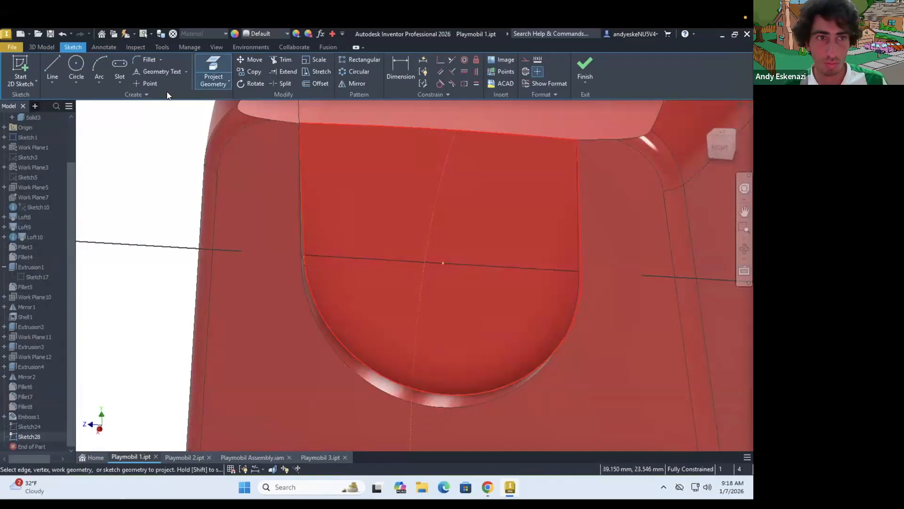
pyautogui.scroll(-5, 316, 127)
pyautogui.click(311, 158)
pyautogui.scroll(5, 311, 157)
pyautogui.keyDown('shift'); pyautogui.moveTo(584, 170); pyautogui.dragTo(633, 182, button='middle'); pyautogui.keyUp('shift')
pyautogui.scroll(-3, 651, 182)
pyautogui.click(655, 178)
pyautogui.press('Escape')
pyautogui.scroll(3, 288, 220)
pyautogui.scroll(5, 288, 219)
pyautogui.keyDown('shift'); pyautogui.moveTo(288, 219); pyautogui.dragTo(242, 207, button='middle'); pyautogui.keyUp('shift')
pyautogui.press('e')
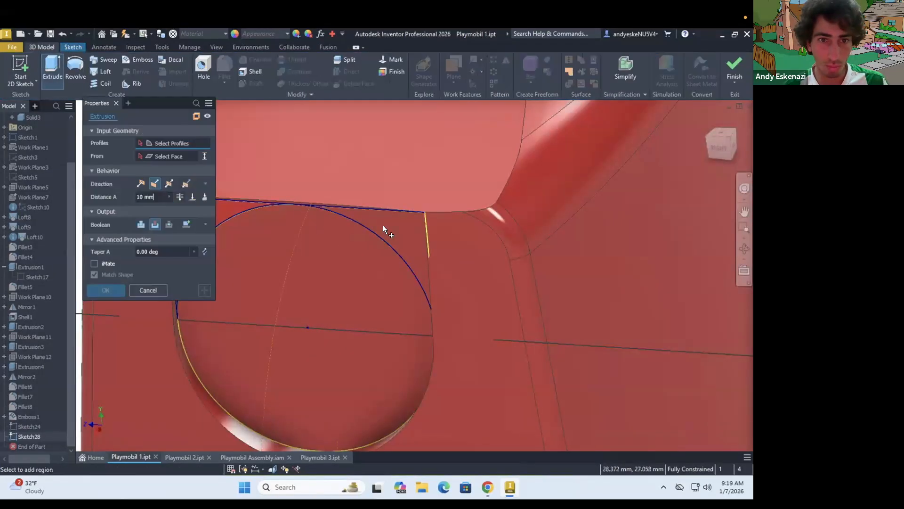
pyautogui.click(383, 228)
pyautogui.click(225, 210)
pyautogui.click(187, 224)
pyautogui.click(193, 197)
pyautogui.click(457, 249)
pyautogui.press('Escape')
# Try to extrude the corner profile as a join up to the torso's side face, cancel it and finish the sketch
pyautogui.scroll(3, 380, 235)
pyautogui.press('e')
pyautogui.click(395, 235)
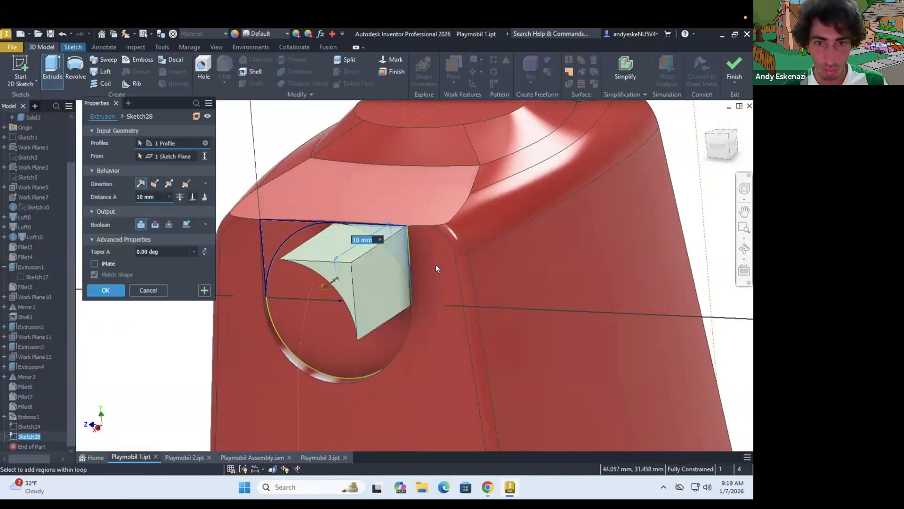
pyautogui.click(192, 197)
pyautogui.click(426, 262)
pyautogui.scroll(-4, 424, 259)
pyautogui.moveTo(432, 260)
pyautogui.keyDown('shift'); pyautogui.mouseDown(button='middle')
pyautogui.moveTo(464, 282)
pyautogui.moveTo(418, 218)
pyautogui.mouseUp(button='middle'); pyautogui.keyUp('shift')
pyautogui.scroll(-3, 417, 219)
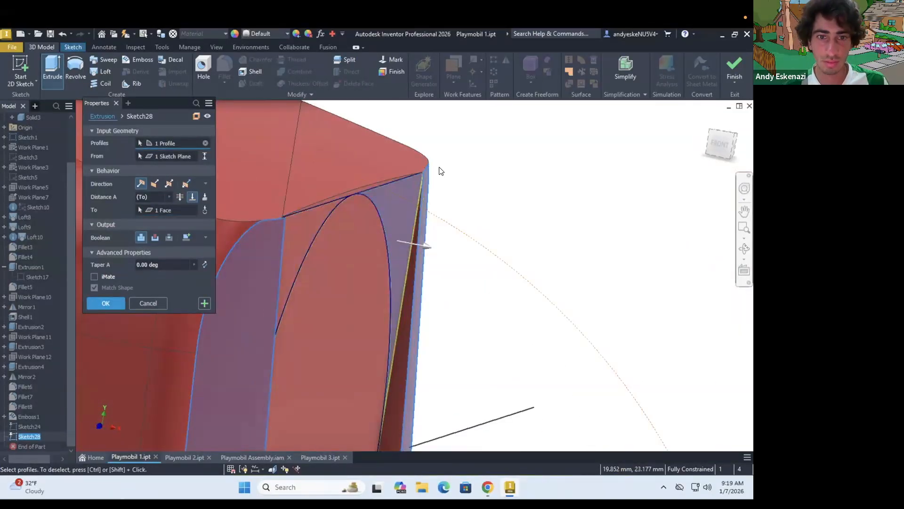
pyautogui.press('Escape')
pyautogui.press('c')
pyautogui.scroll(3, 350, 215)
pyautogui.scroll(3, 348, 225)
pyautogui.click(735, 66)
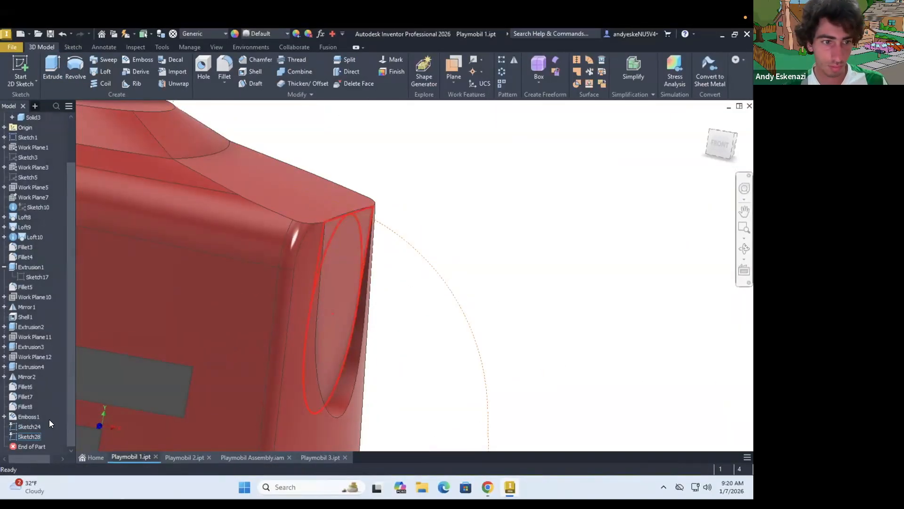
# Delete the old shoulder slot features Extrusion1, Fillet5 and Mirror1, along with Sketch24 and Sketch28
pyautogui.click(36, 297)
pyautogui.press('Return')
pyautogui.scroll(6, 414, 255)
pyautogui.keyDown('shift'); pyautogui.moveTo(455, 264); pyautogui.dragTo(425, 270, button='middle'); pyautogui.keyUp('shift')
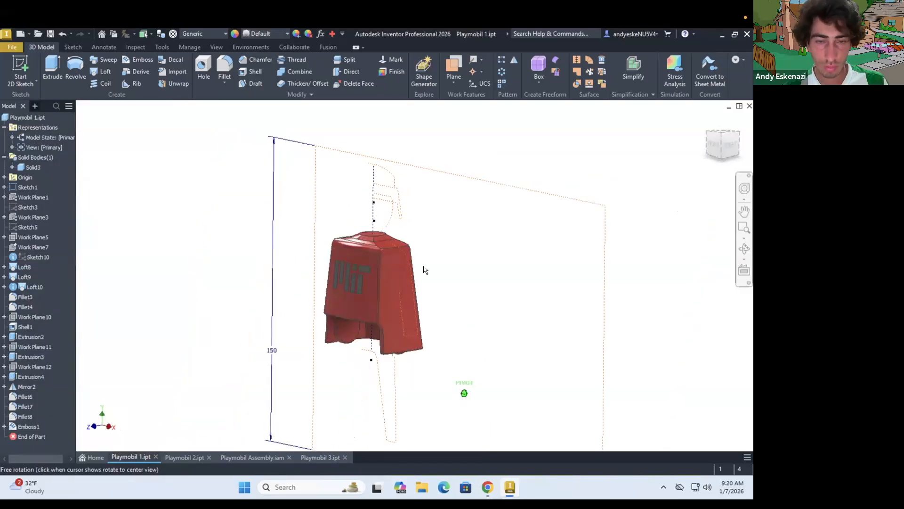
pyautogui.press('Escape')
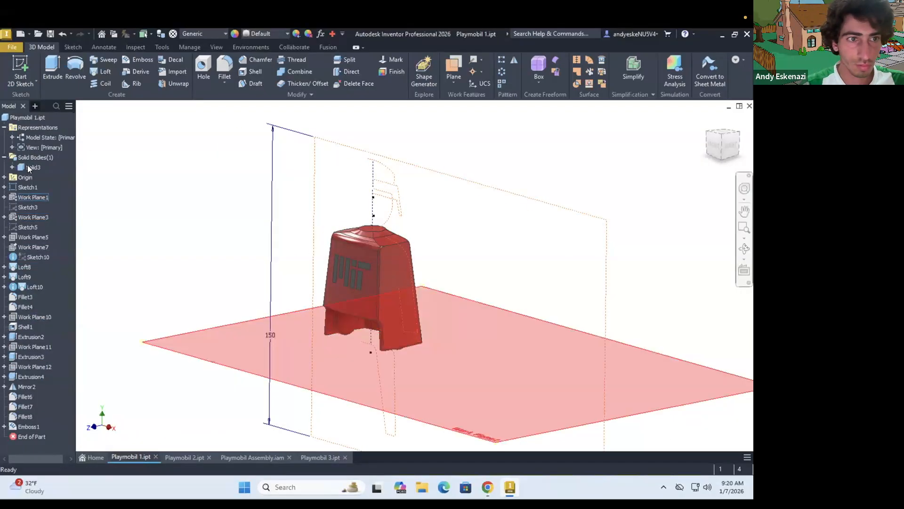
# Create a work plane offset 30 mm from the YZ plane, beside the torso's shoulder
pyautogui.click(454, 82)
pyautogui.click(484, 122)
pyautogui.click(4, 178)
pyautogui.click(33, 188)
pyautogui.write('30')
pyautogui.press('Return')
pyautogui.keyDown('shift'); pyautogui.moveTo(424, 283); pyautogui.dragTo(471, 283, button='middle'); pyautogui.keyUp('shift')
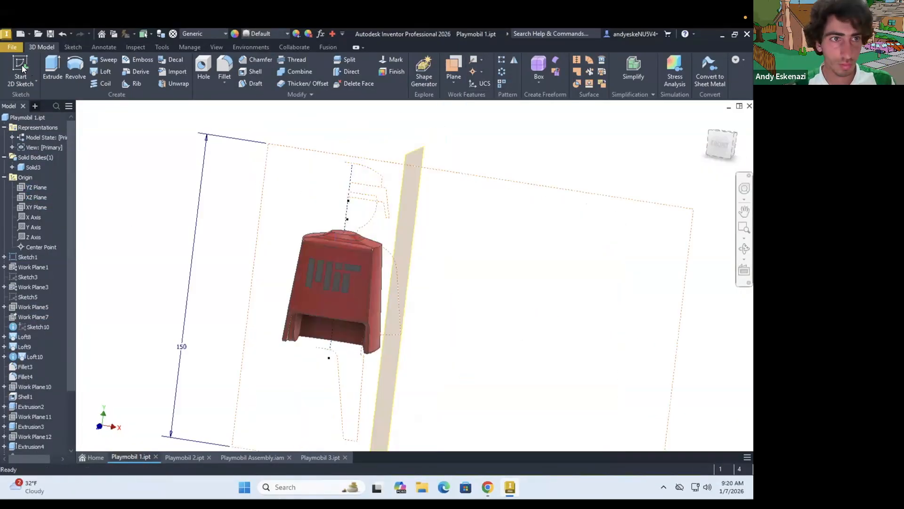
# Sketch a 12 mm circle on the offset plane, centred 6.5 mm below the projected shoulder edge on a vertical construction line
pyautogui.click(21, 68)
pyautogui.click(410, 228)
pyautogui.scroll(-4, 426, 231)
pyautogui.click(214, 69)
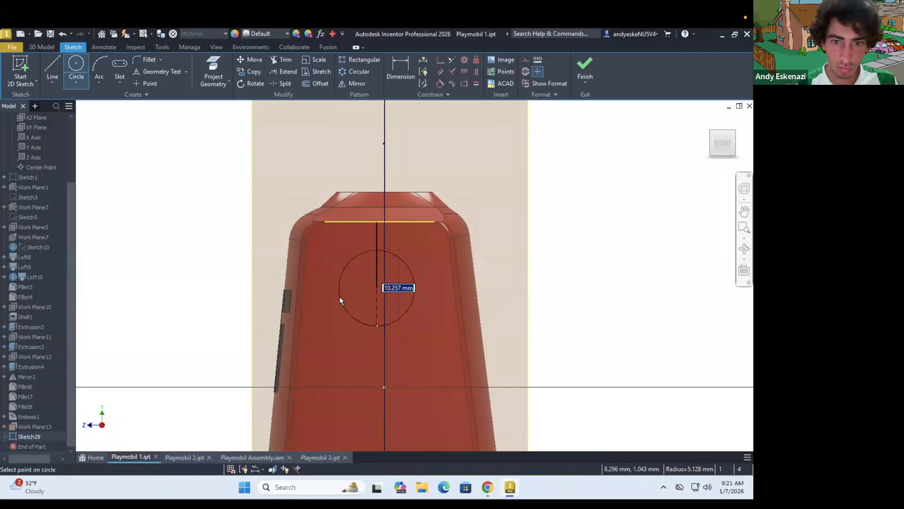
pyautogui.scroll(-3, 354, 214)
pyautogui.click(395, 278)
pyautogui.click(213, 271)
pyautogui.scroll(-3, 368, 219)
pyautogui.click(420, 283)
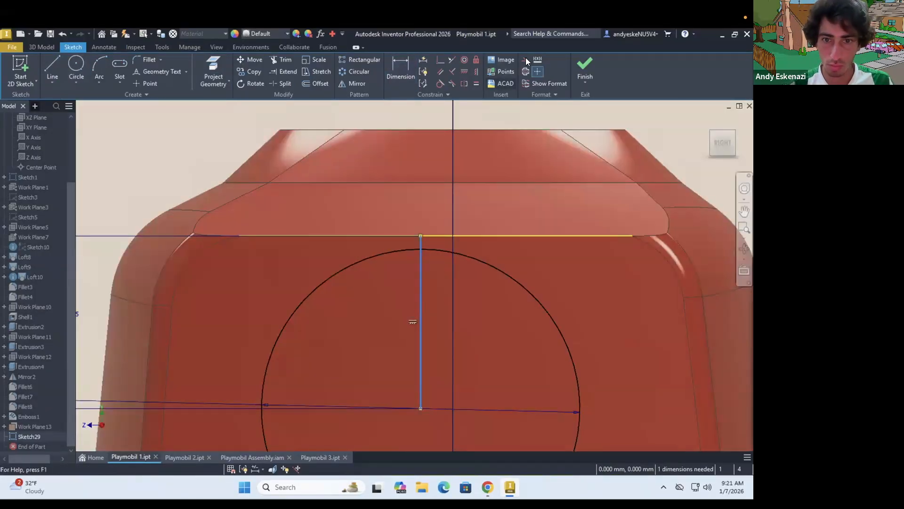
# Finish the circle sketch, cut it into the torso's side as a circular recess and fillet the recess rim
pyautogui.scroll(5, 360, 239)
pyautogui.click(210, 220)
pyautogui.press('e')
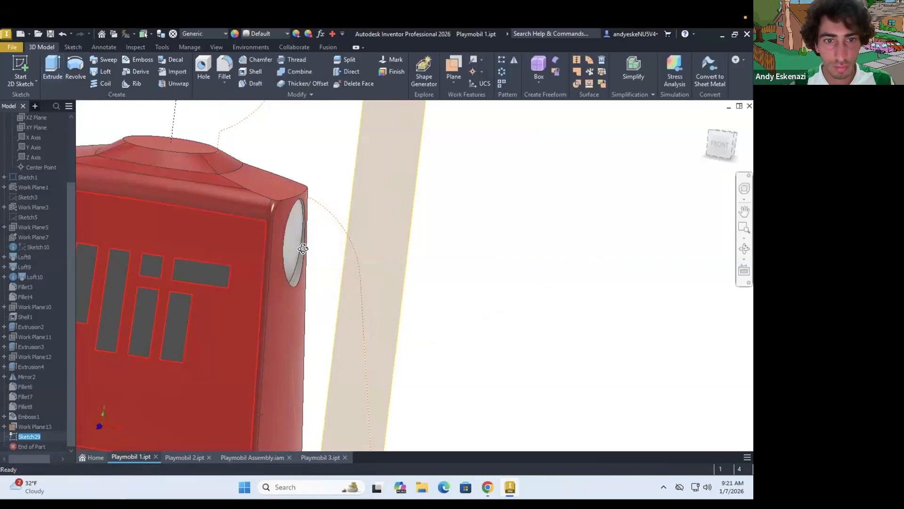
pyautogui.scroll(-3, 326, 314)
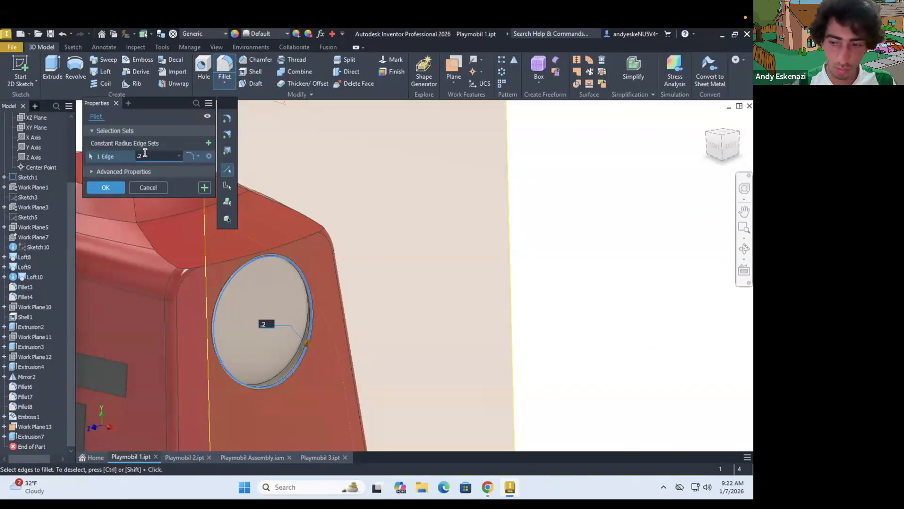
pyautogui.press('Return')
pyautogui.scroll(5, 313, 249)
pyautogui.keyDown('shift'); pyautogui.moveTo(314, 250); pyautogui.dragTo(268, 236, button='middle'); pyautogui.keyUp('shift')
# Hide the offset work plane beside the torso
pyautogui.rightClick(34, 426)
pyautogui.click(67, 319)
pyautogui.scroll(2, 329, 292)
# Mirror the circular recess cut and its rim fillet about the YZ plane to the opposite shoulder
pyautogui.keyDown('shift'); pyautogui.moveTo(330, 292); pyautogui.dragTo(372, 325, button='middle'); pyautogui.keyUp('shift')
pyautogui.click(513, 61)
pyautogui.click(31, 436)
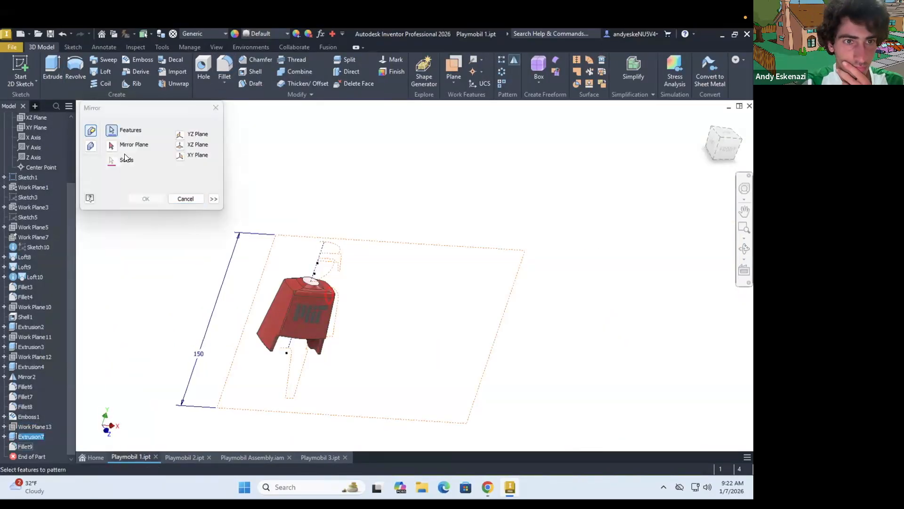
pyautogui.click(113, 145)
pyautogui.scroll(3, 36, 170)
pyautogui.click(36, 168)
pyautogui.click(145, 198)
# Change the feature appearance of the recess cut, its fillet and the mirror to the torso's red
pyautogui.scroll(-5, 276, 291)
pyautogui.click(33, 426)
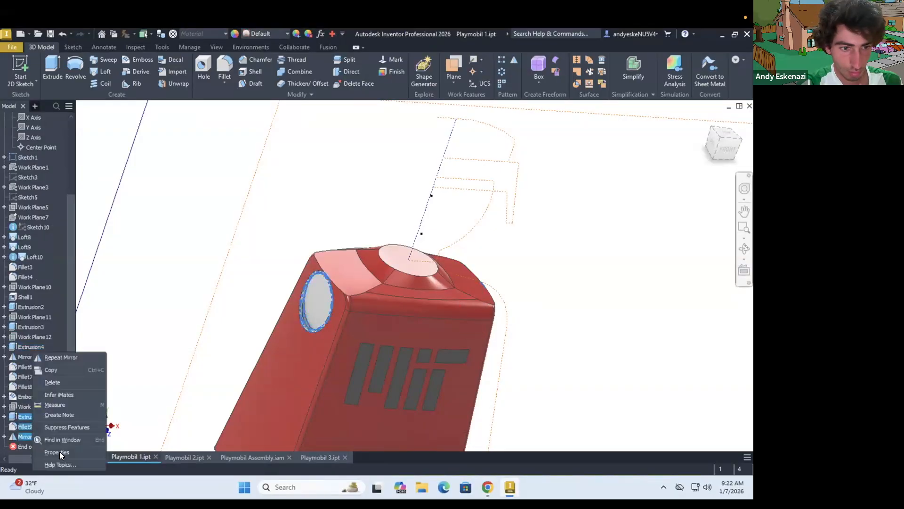
pyautogui.click(57, 451)
pyautogui.scroll(-5, 155, 306)
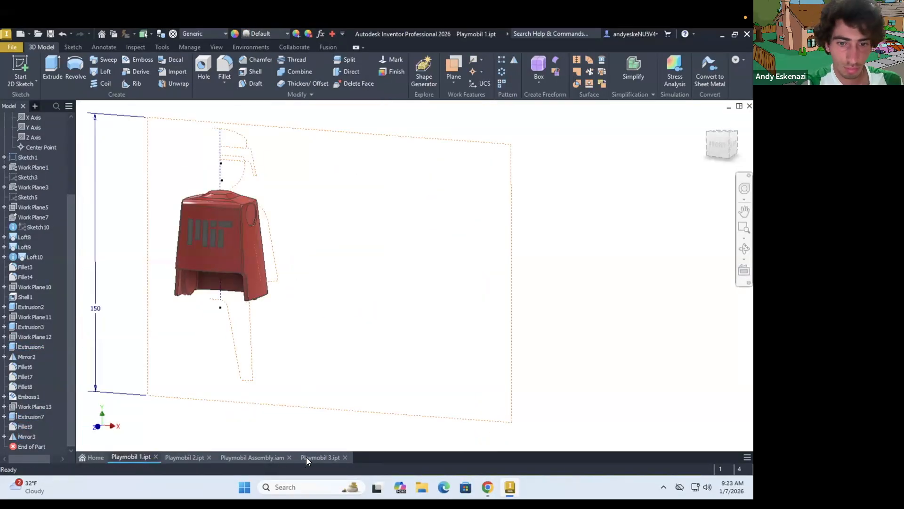
# Switch to the Playmobil assembly and remove the arm's existing joint to the torso
pyautogui.click(252, 457)
pyautogui.rightClick(39, 212)
pyautogui.click(58, 235)
pyautogui.moveTo(442, 306); pyautogui.dragTo(506, 332)
# Add a rotational joint between the arm's round shoulder end and the torso's circular recess
pyautogui.click(106, 70)
pyautogui.click(447, 247)
pyautogui.click(463, 269)
pyautogui.click(105, 71)
pyautogui.click(443, 271)
pyautogui.click(464, 292)
pyautogui.click(106, 71)
pyautogui.click(512, 269)
pyautogui.click(447, 257)
pyautogui.click(175, 249)
# Return to the Playmobil 1 part and set the recess rim fillet's radius to 0.5 mm
pyautogui.scroll(-4, 414, 271)
pyautogui.keyDown('shift'); pyautogui.moveTo(401, 273); pyautogui.dragTo(380, 281, button='middle'); pyautogui.keyUp('shift')
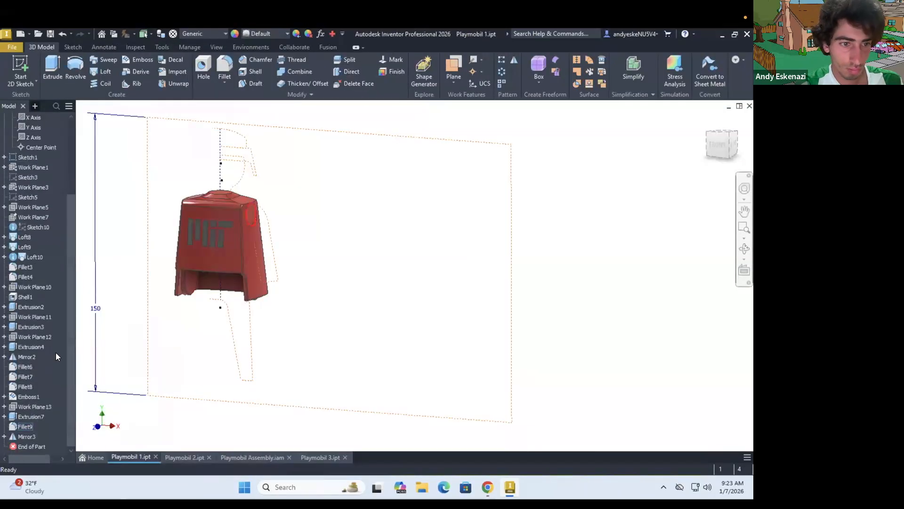
pyautogui.write('f.')
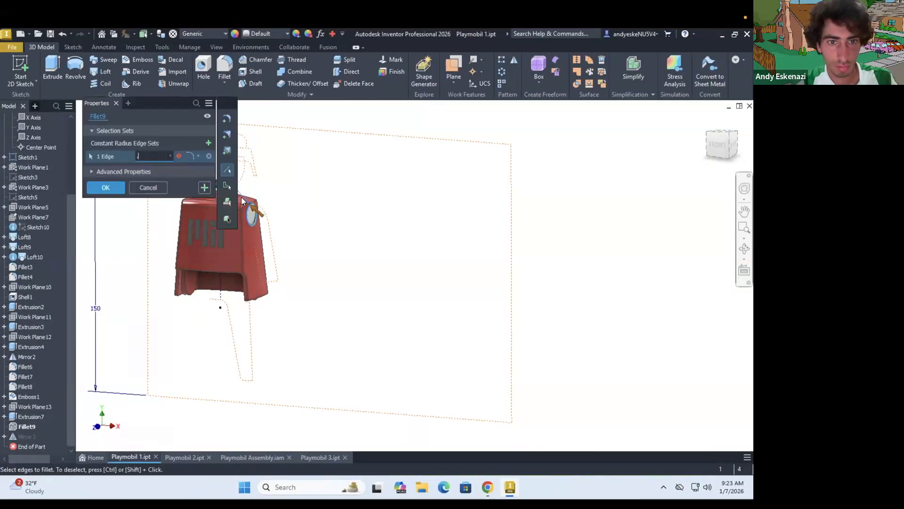
pyautogui.write('5')
pyautogui.press('Return')
# Check the arm's fit in the assembly and edit the circle's distance from the shoulder edge in the recess sketch
pyautogui.scroll(-8, 243, 199)
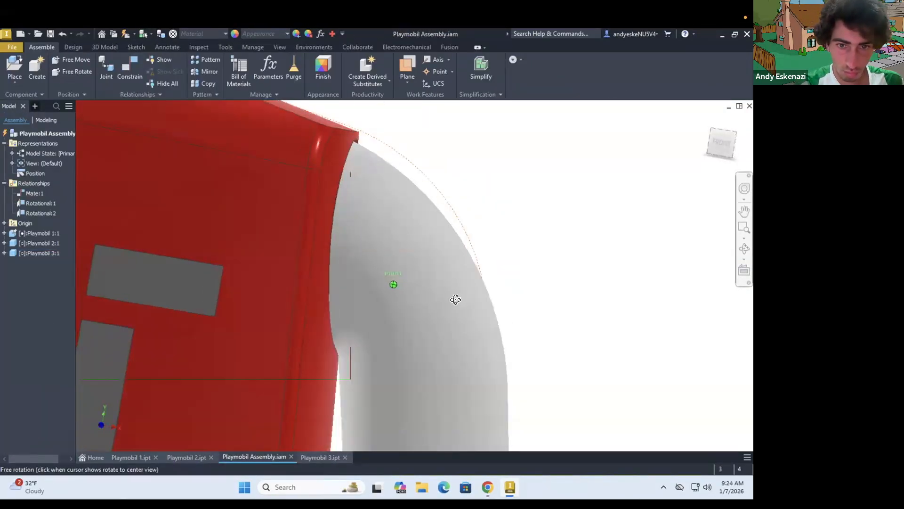
pyautogui.scroll(6, 414, 306)
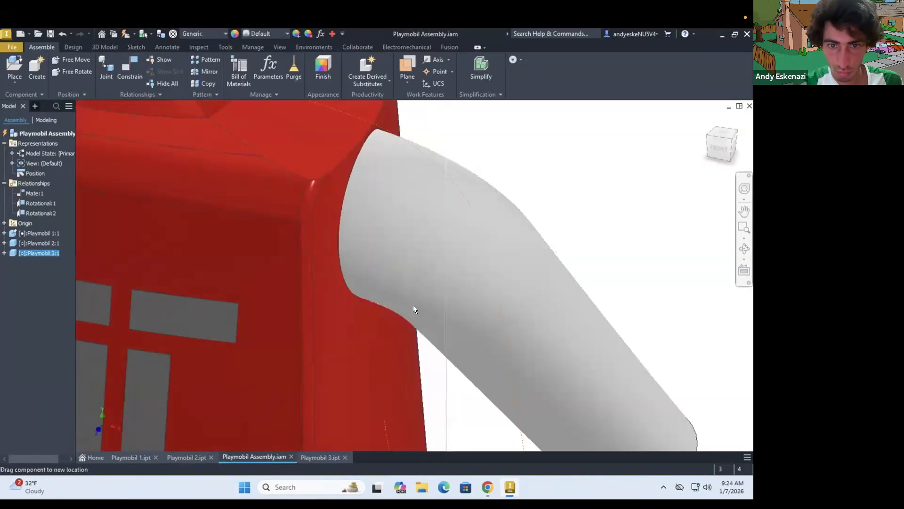
pyautogui.scroll(-6, 334, 210)
pyautogui.keyDown('shift'); pyautogui.moveTo(377, 217); pyautogui.dragTo(288, 214, button='middle'); pyautogui.keyUp('shift')
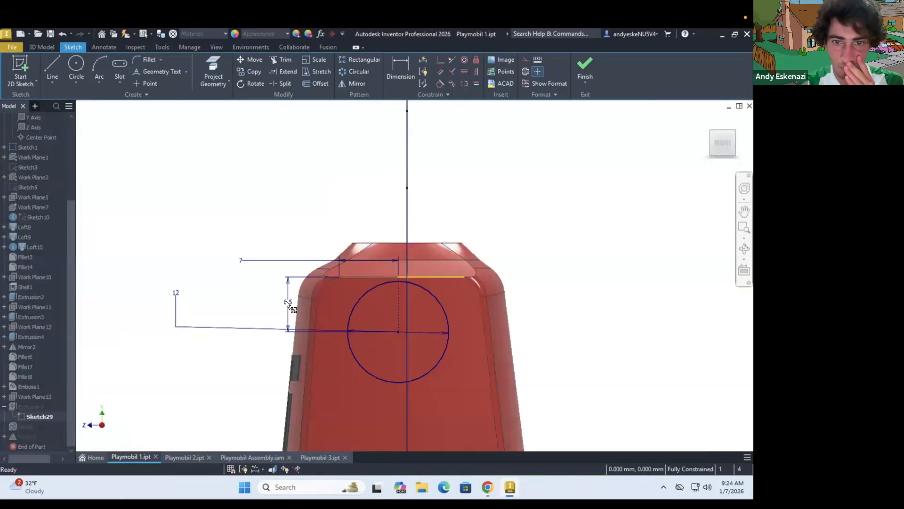
pyautogui.click(591, 67)
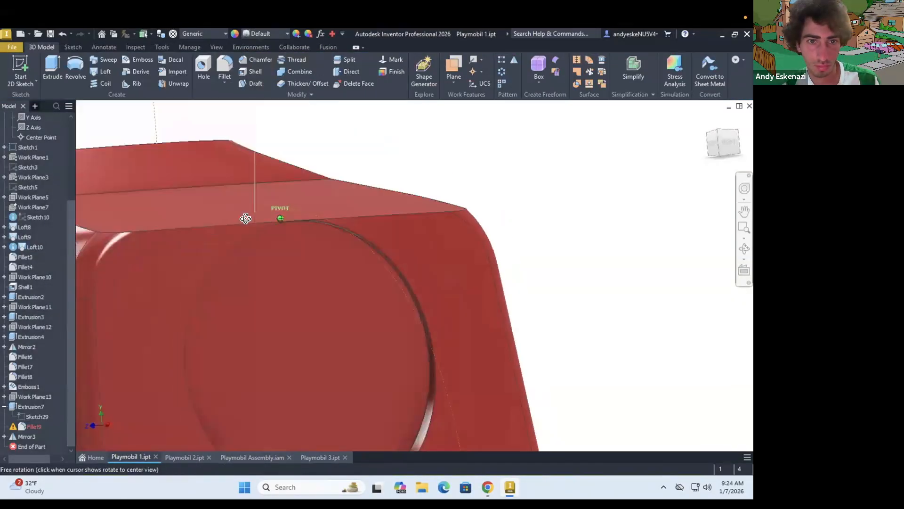
# Reopen the recess sketch and readjust the circle's distance below the shoulder edge
pyautogui.rightClick(37, 416)
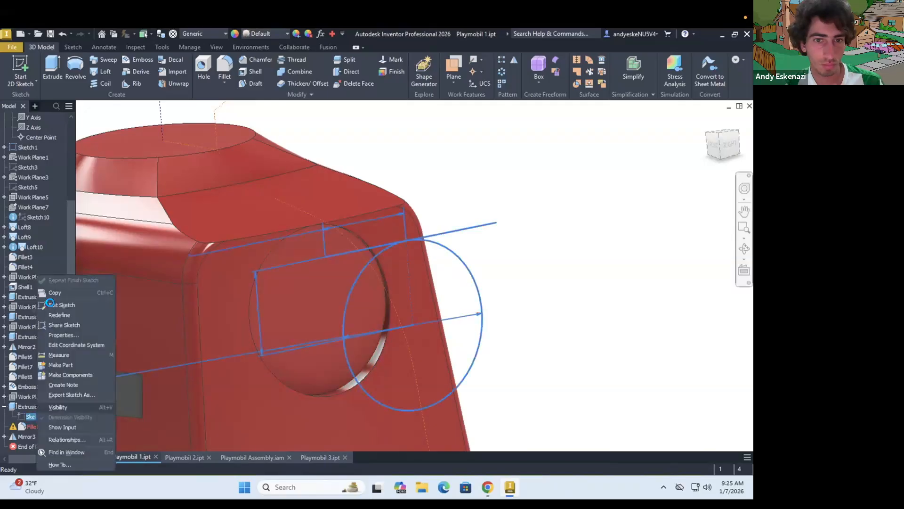
pyautogui.click(56, 302)
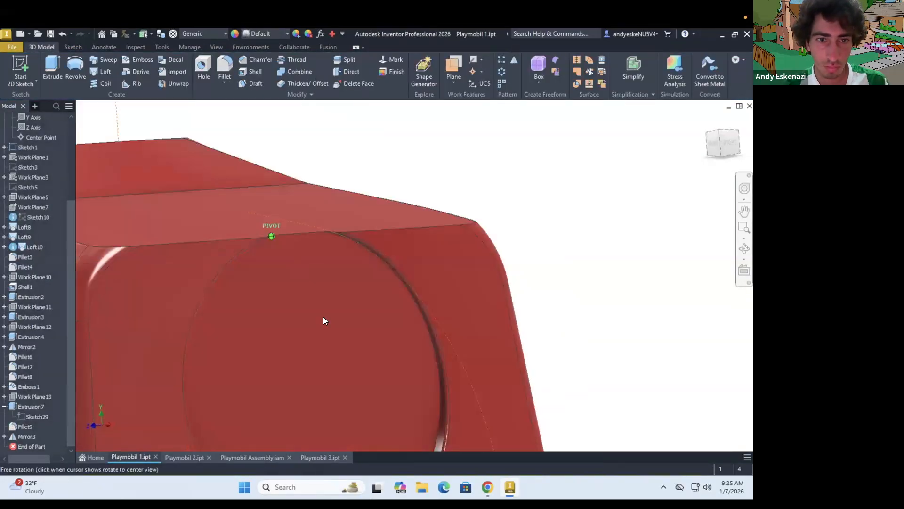
pyautogui.moveTo(323, 317); pyautogui.dragTo(346, 291)
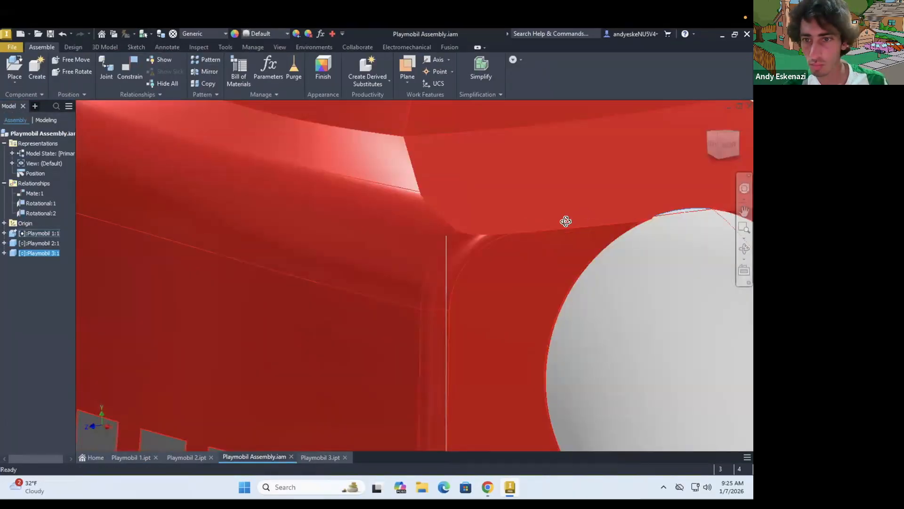
# Move the recess circle slightly farther down from the torso's shoulder edge by editing its sketch, and save the part
pyautogui.keyDown('shift'); pyautogui.moveTo(566, 221); pyautogui.dragTo(429, 219, button='middle'); pyautogui.keyUp('shift')
pyautogui.scroll(-5, 388, 346)
pyautogui.scroll(3, 388, 347)
pyautogui.keyDown('shift'); pyautogui.moveTo(388, 302); pyautogui.dragTo(325, 301, button='middle'); pyautogui.keyUp('shift')
pyautogui.scroll(-2, 325, 301)
pyautogui.click(131, 457)
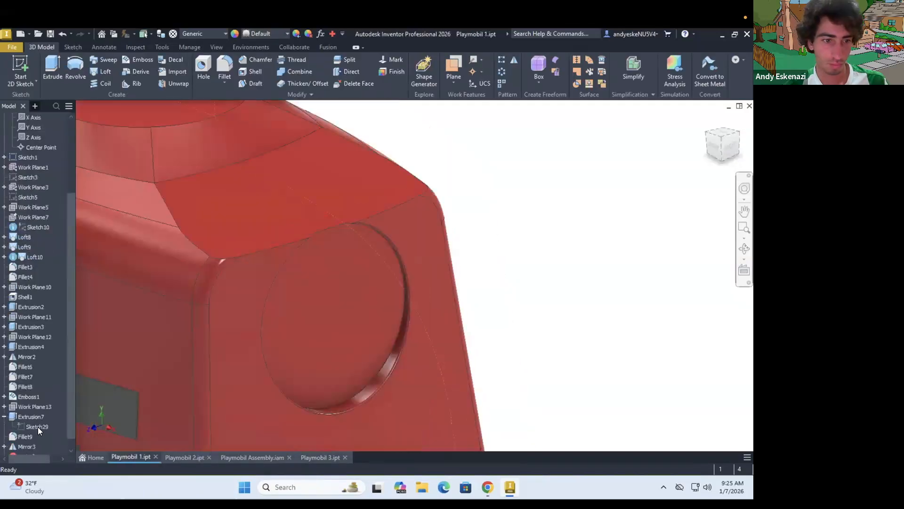
pyautogui.rightClick(29, 413)
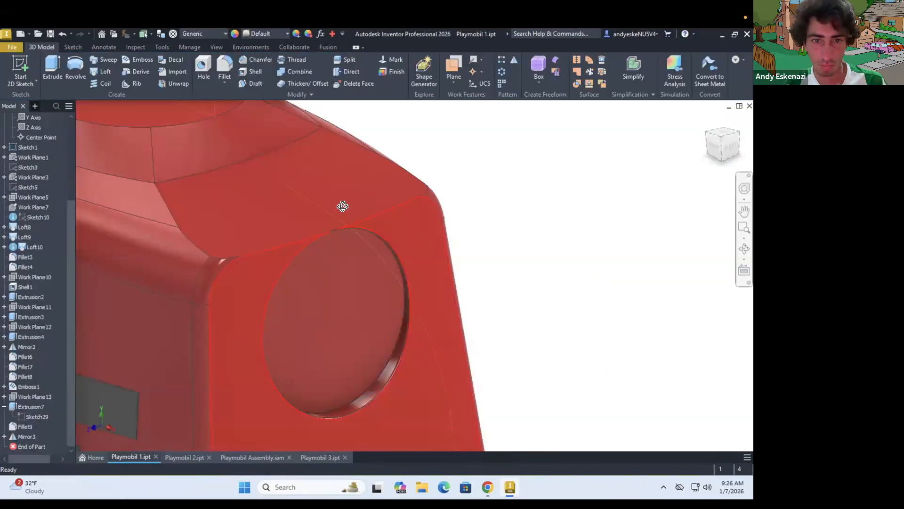
pyautogui.hotkey('ctrl', 's')
# Check the arm's fit against the lowered shoulder recess in the assembly
pyautogui.click(485, 179)
pyautogui.scroll(3, 399, 235)
pyautogui.keyDown('shift'); pyautogui.moveTo(381, 219); pyautogui.dragTo(406, 210, button='middle'); pyautogui.keyUp('shift')
pyautogui.scroll(-8, 419, 222)
pyautogui.scroll(3, 428, 227)
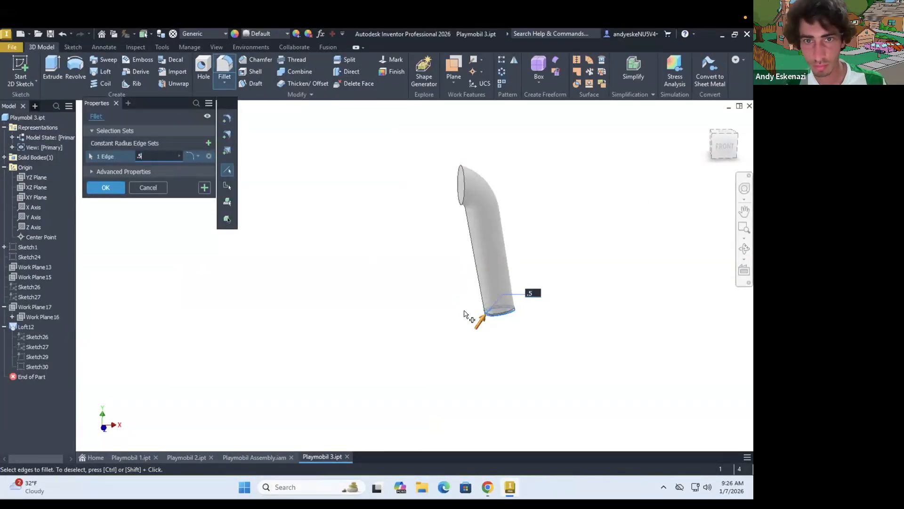
# Set the circle on the arm's wrist face to a 4 mm diameter and extrude it
pyautogui.press('Return')
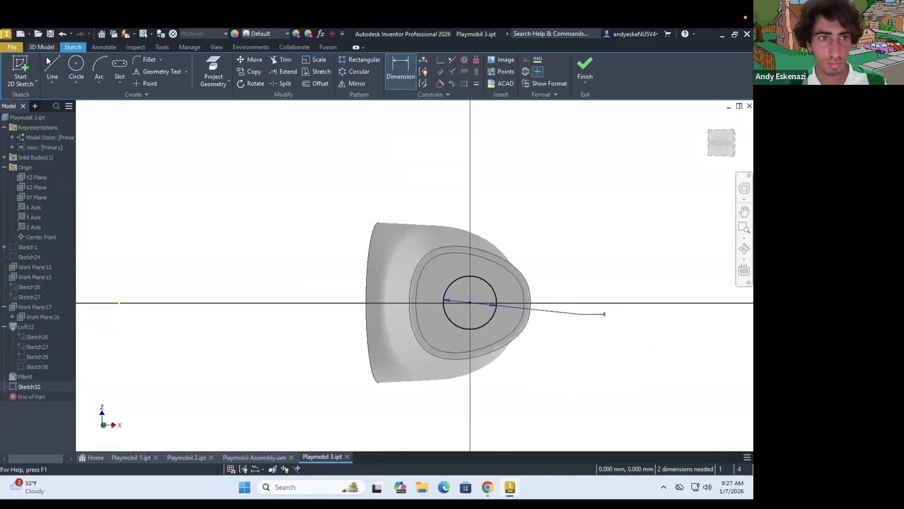
pyautogui.press('e')
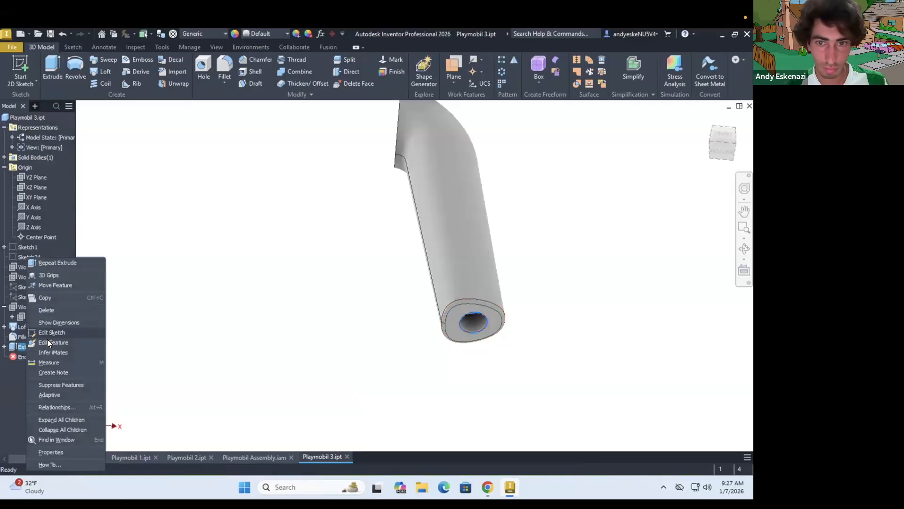
pyautogui.click(47, 339)
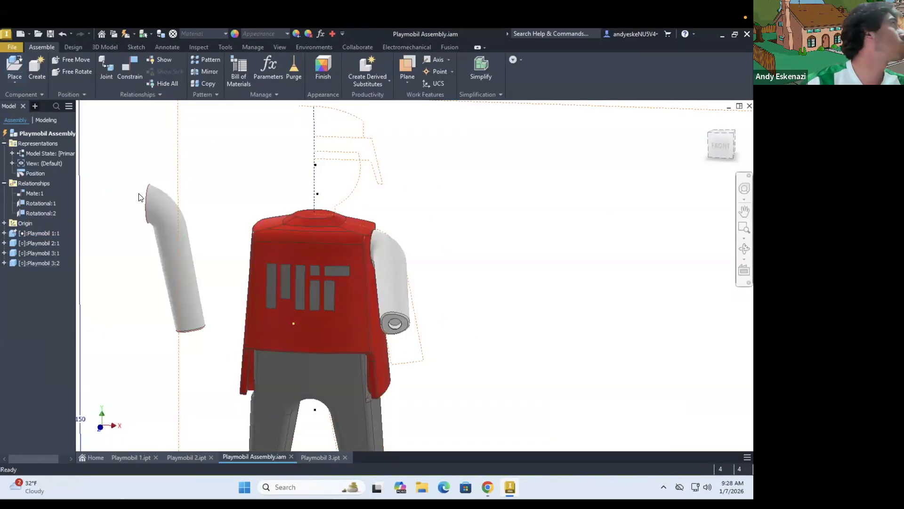
pyautogui.click(139, 197)
pyautogui.press('Escape')
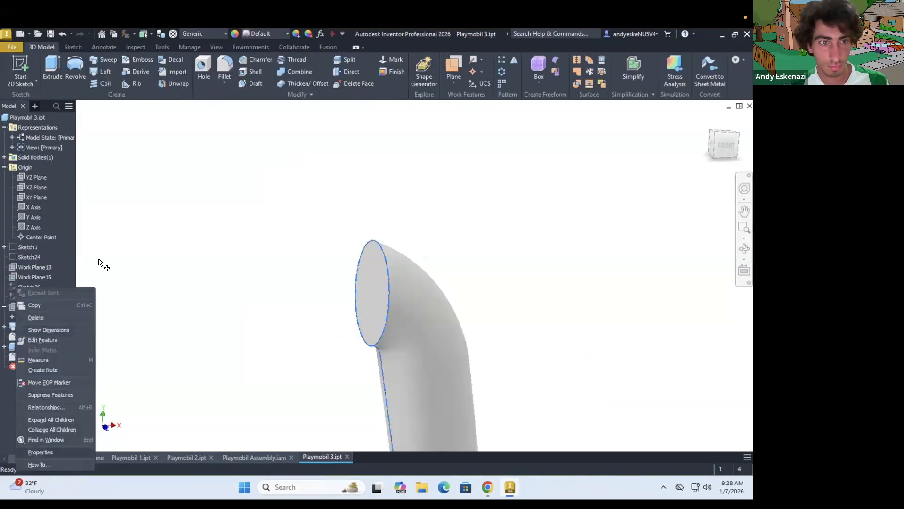
# Open the Playmobil 3 arm part and give it a gray appearance
pyautogui.click(28, 424)
pyautogui.click(141, 240)
pyautogui.click(116, 449)
pyautogui.click(150, 257)
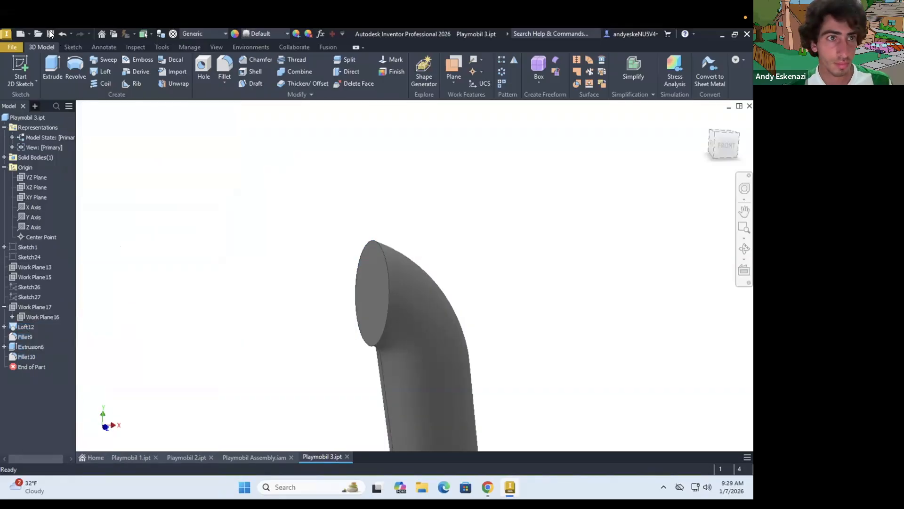
# Inspect both arms on the torso in the assembly and return to the Playmobil 3 part
pyautogui.click(255, 457)
pyautogui.scroll(3, 386, 327)
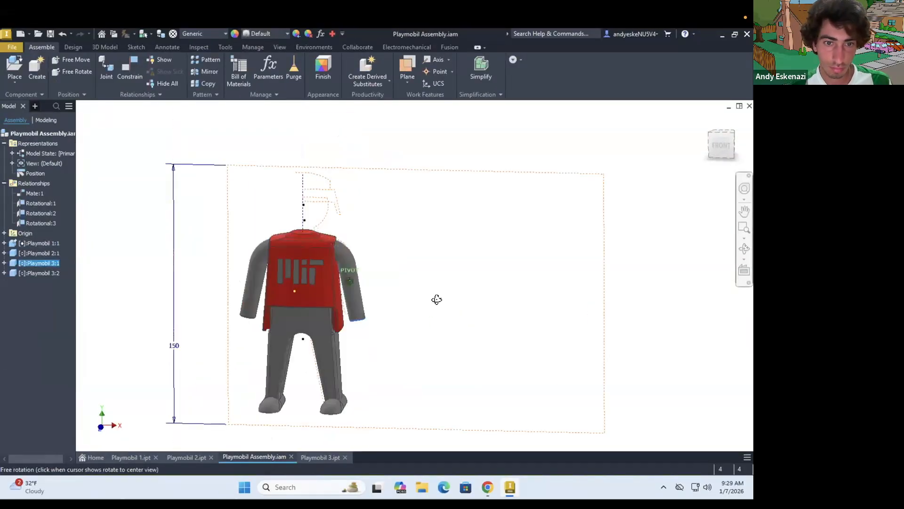
pyautogui.moveTo(436, 299)
pyautogui.mouseDown()
pyautogui.moveTo(329, 329)
pyautogui.moveTo(292, 363)
pyautogui.mouseUp()
pyautogui.keyDown('shift'); pyautogui.moveTo(293, 363); pyautogui.dragTo(282, 375, button='middle'); pyautogui.keyUp('shift')
pyautogui.click(325, 456)
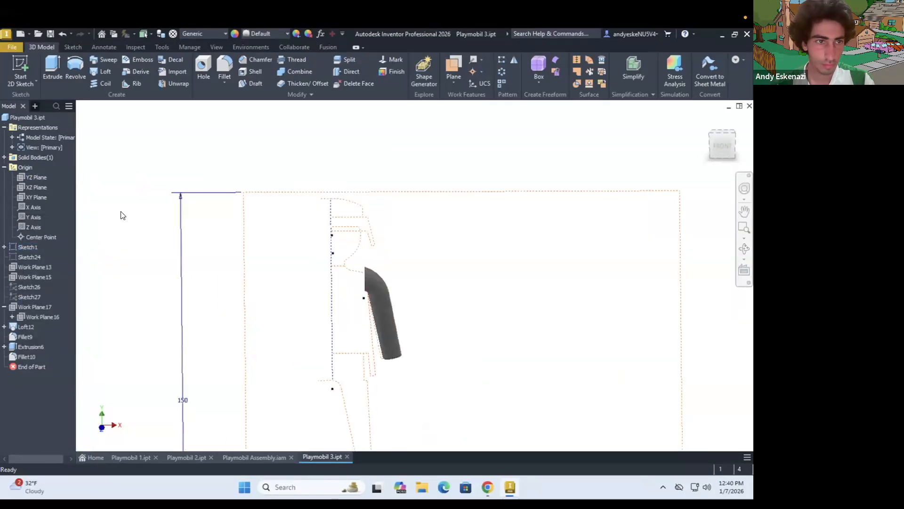
# Show the reference image in the arm part, then hide the image and its sketch
pyautogui.click(53, 308)
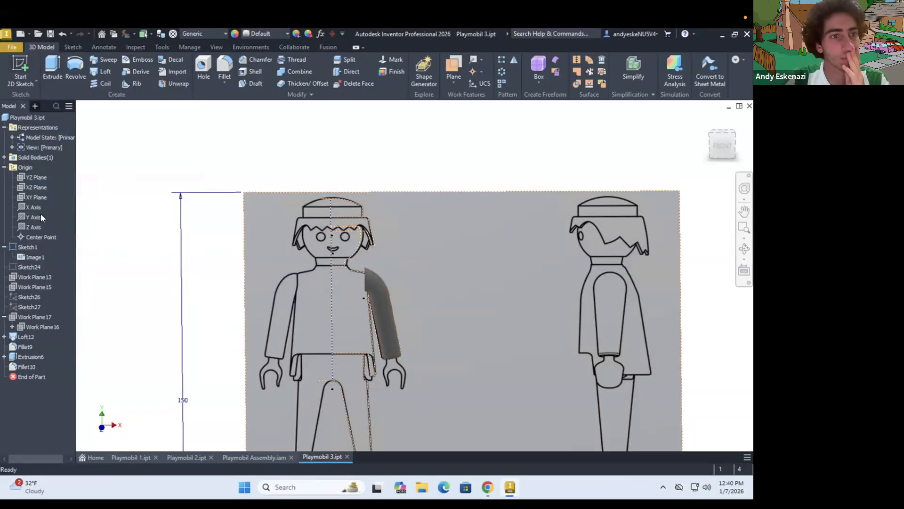
pyautogui.rightClick(21, 248)
pyautogui.click(52, 400)
pyautogui.rightClick(29, 256)
pyautogui.click(51, 307)
# Save a copy of the arm part as Playmobil 4.ipt and open the copy
pyautogui.click(11, 47)
pyautogui.click(130, 111)
pyautogui.click(158, 389)
pyautogui.click(585, 406)
pyautogui.click(12, 47)
pyautogui.click(19, 108)
pyautogui.click(586, 404)
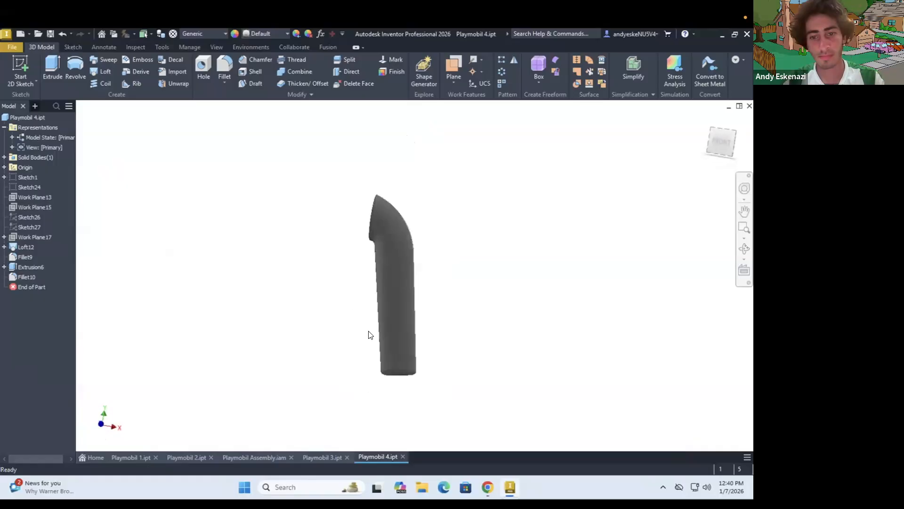
# Delete the arm's loft, extrusion and both fillets from the Playmobil 4 part
pyautogui.click(28, 178)
pyautogui.scroll(-3, 433, 404)
pyautogui.scroll(3, 404, 378)
pyautogui.keyDown('shift'); pyautogui.moveTo(404, 379); pyautogui.dragTo(399, 380, button='middle'); pyautogui.keyUp('shift')
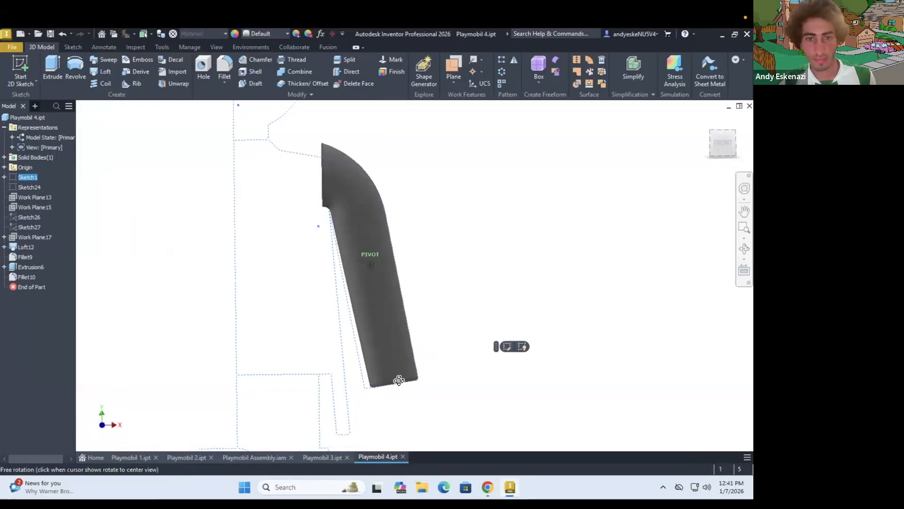
pyautogui.rightClick(26, 273)
pyautogui.click(46, 305)
pyautogui.click(194, 210)
# Delete Work Planes 13, 15 and 17 together with Sketch26 and Sketch27, keeping Sketch1 and Sketch24
pyautogui.rightClick(28, 215)
pyautogui.click(49, 245)
pyautogui.rightClick(28, 215)
pyautogui.click(48, 246)
pyautogui.click(193, 210)
pyautogui.rightClick(29, 177)
pyautogui.click(217, 210)
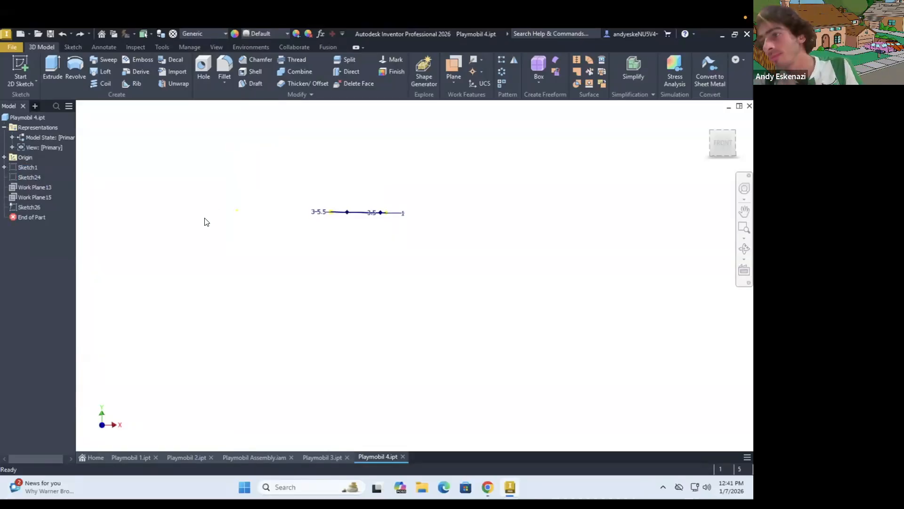
pyautogui.click(28, 206)
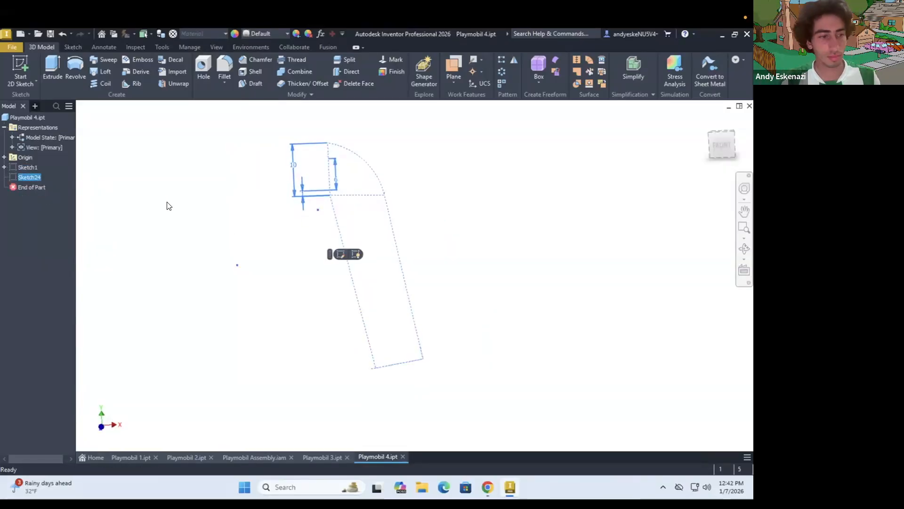
# Make Sketch24 and the reference Sketch1 with its figure image visible
pyautogui.click(49, 230)
pyautogui.rightClick(30, 185)
pyautogui.click(49, 318)
pyautogui.rightClick(30, 164)
pyautogui.click(49, 297)
# Edit Sketch24 and clear the old arm outline with its dimensions
pyautogui.rightClick(31, 185)
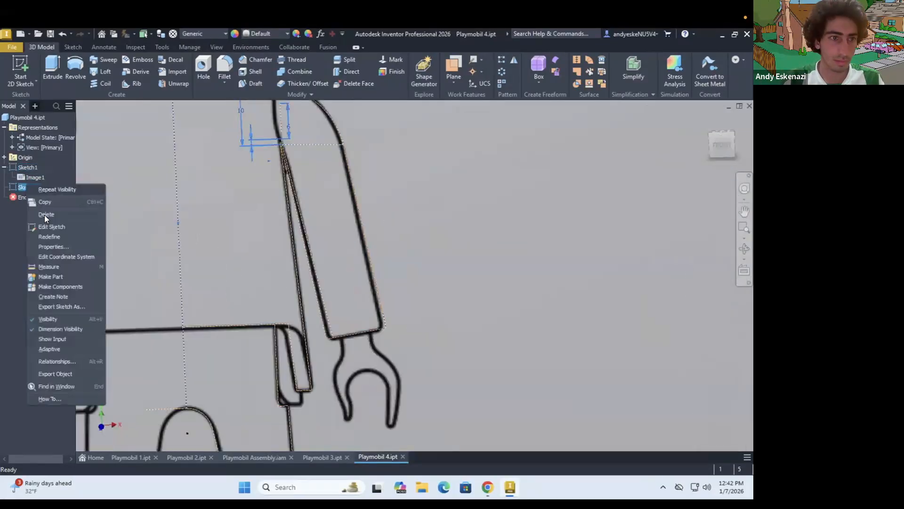
pyautogui.click(46, 226)
pyautogui.moveTo(212, 125); pyautogui.dragTo(485, 386)
# Draw two short wrist lines perpendicular to the sleeve's lower edge and make them equal in length
pyautogui.scroll(5, 418, 350)
pyautogui.press('l')
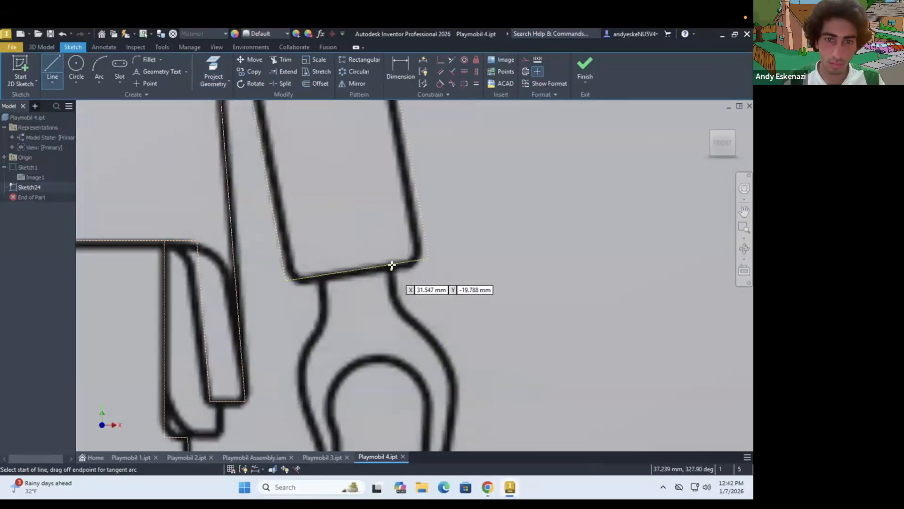
pyautogui.scroll(3, 397, 279)
pyautogui.press('Escape')
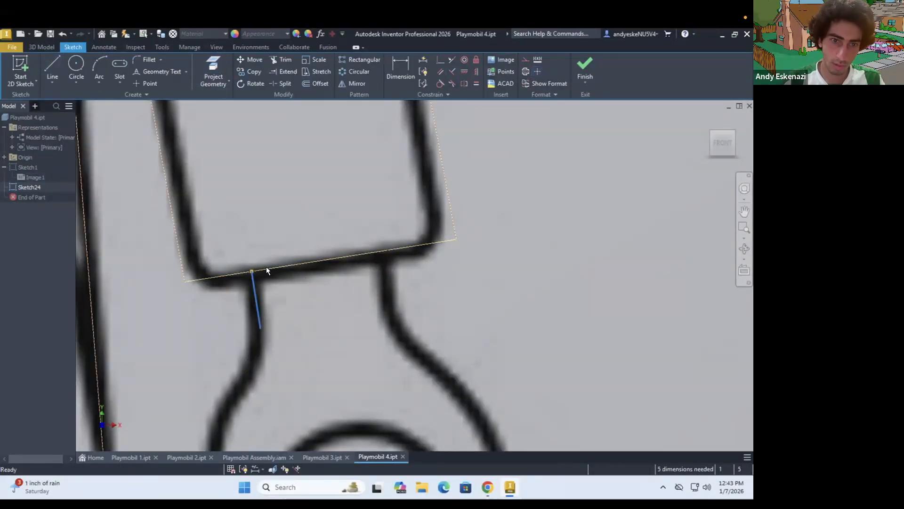
pyautogui.click(476, 83)
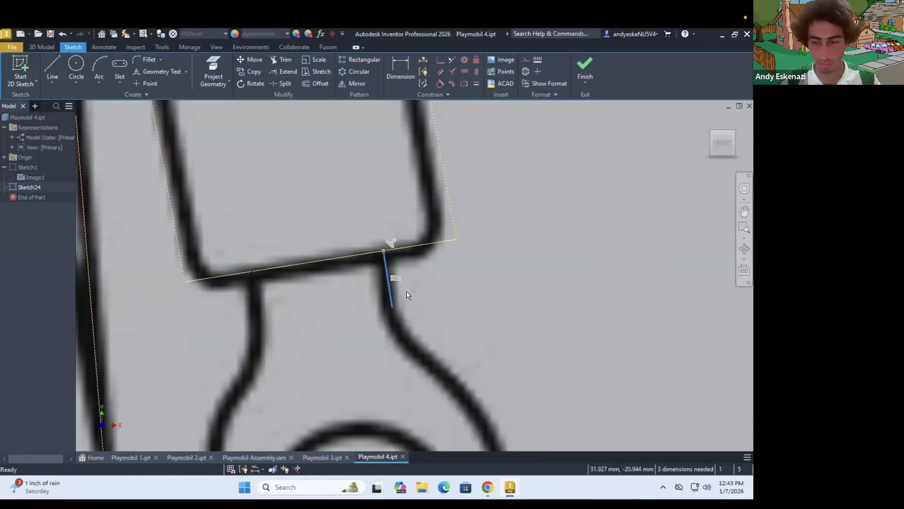
# Dimension the distance between the two wrist lines as 5 mm
pyautogui.press('d')
pyautogui.click(386, 266)
pyautogui.click(255, 289)
pyautogui.click(277, 223)
pyautogui.write('5')
pyautogui.press('Return')
pyautogui.press('Escape')
# Start a spline at the outer wrist line's end and trace the hand's outer contour toward the outer fingertip
pyautogui.click(52, 82)
pyautogui.click(78, 160)
pyautogui.click(394, 309)
pyautogui.click(424, 349)
pyautogui.scroll(1, 471, 401)
pyautogui.moveTo(485, 419); pyautogui.dragTo(437, 288, button='middle')
pyautogui.click(479, 408)
pyautogui.scroll(2, 479, 407)
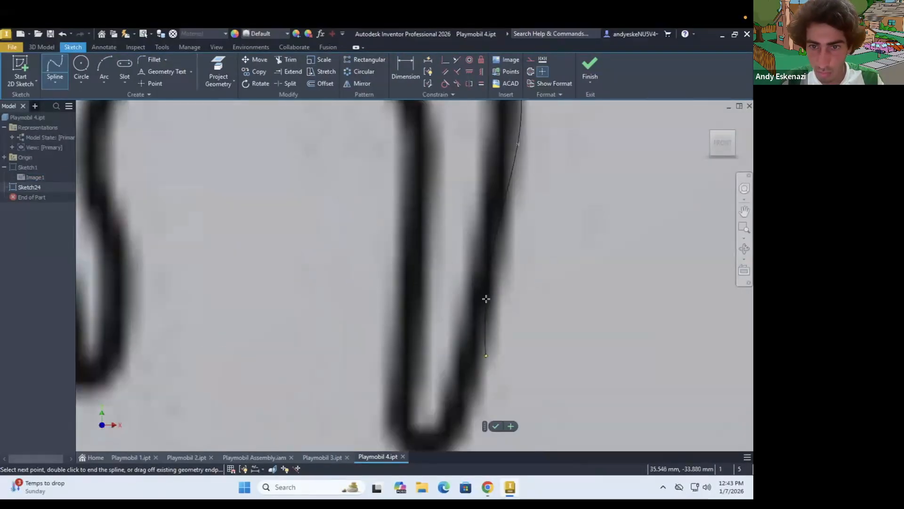
# Continue the spline around the outer fingertip and up the inside of the hand's grip opening
pyautogui.click(414, 249)
pyautogui.scroll(-1, 415, 250)
pyautogui.moveTo(415, 248); pyautogui.dragTo(395, 348, button='middle')
pyautogui.click(397, 266)
pyautogui.scroll(1, 381, 207)
pyautogui.moveTo(381, 207); pyautogui.dragTo(415, 276, button='middle')
pyautogui.click(415, 277)
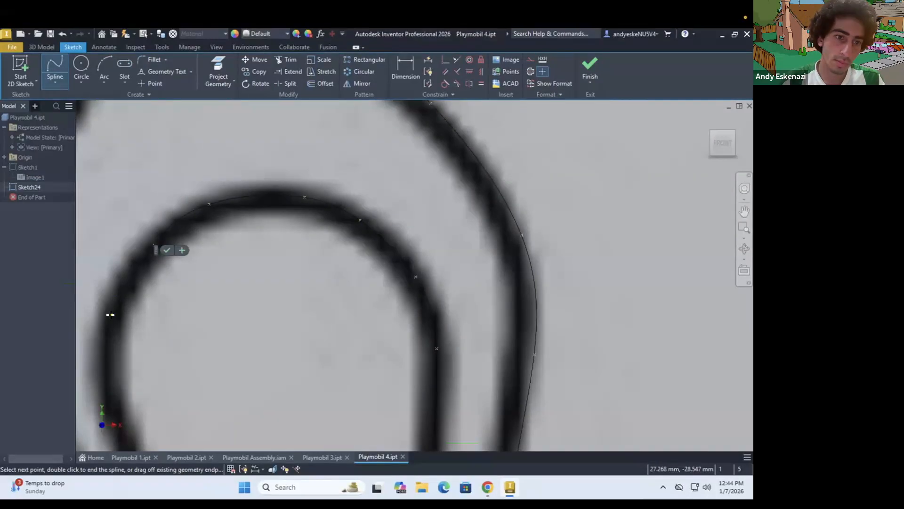
# Carry the spline over the grip opening's arch and down to the fingertip nearest the body
pyautogui.click(109, 314)
pyautogui.click(112, 389)
pyautogui.click(170, 280)
pyautogui.click(159, 363)
pyautogui.click(125, 385)
pyautogui.click(126, 344)
pyautogui.click(125, 200)
# Trace the body-side contour of the hand up to the inner wrist line and end the spline
pyautogui.scroll(-5, 163, 287)
pyautogui.click(155, 255)
pyautogui.scroll(4, 155, 255)
pyautogui.click(168, 176)
pyautogui.scroll(-3, 170, 193)
pyautogui.scroll(4, 170, 162)
pyautogui.click(211, 246)
pyautogui.scroll(-3, 230, 220)
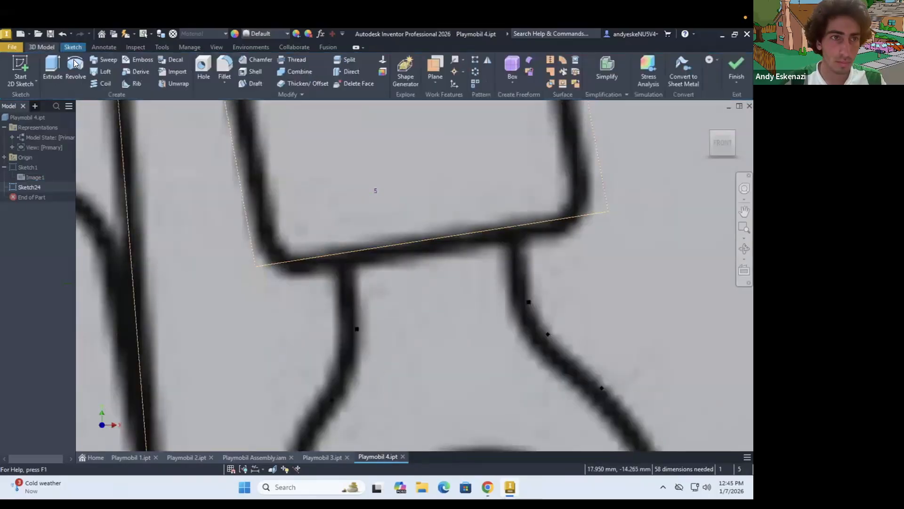
# Draw a line across the wrist along the sleeve's lower edge to close the hand profile
pyautogui.click(73, 47)
pyautogui.click(52, 82)
pyautogui.click(71, 100)
pyautogui.click(345, 253)
pyautogui.click(517, 226)
pyautogui.press('Escape')
pyautogui.scroll(-5, 499, 260)
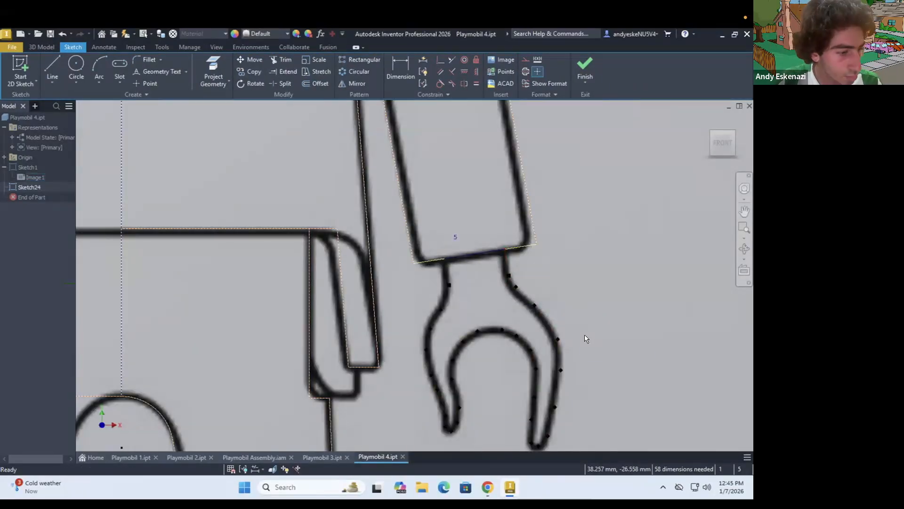
# Extrude the hand profile 7 mm, check the wrist circle sketch in Playmobil 3 and return to Playmobil 4
pyautogui.press('e')
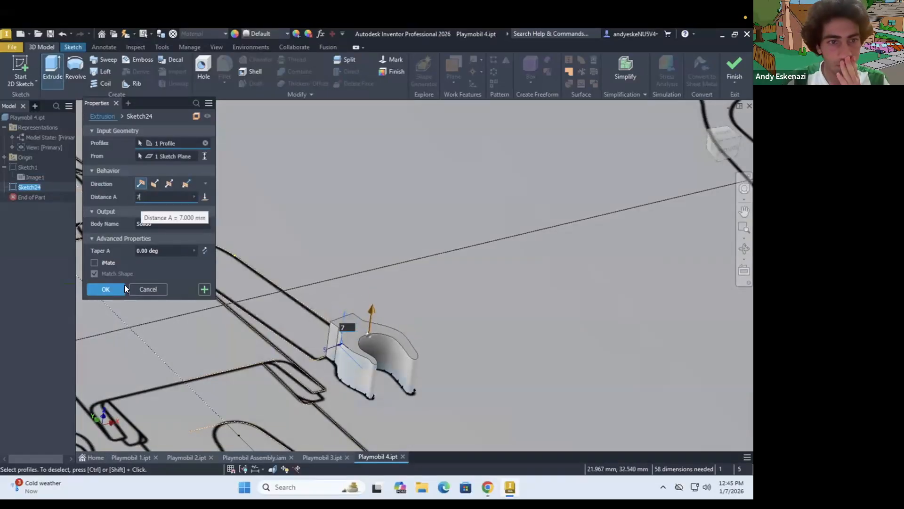
pyautogui.write('7')
pyautogui.click(124, 288)
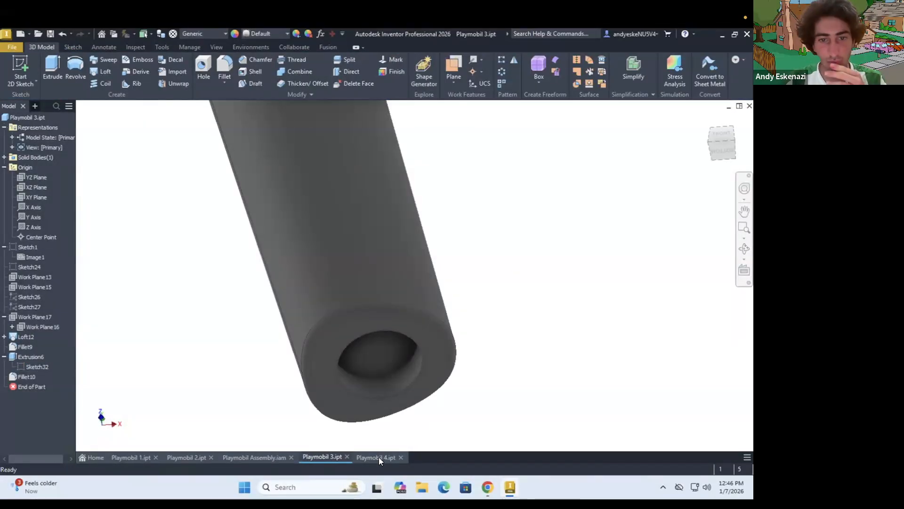
pyautogui.click(378, 457)
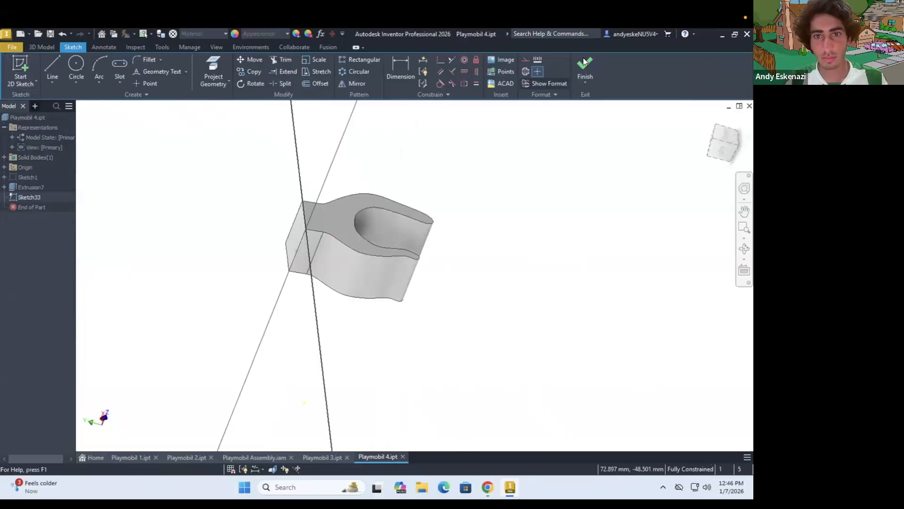
# In a sketch along the hand's side, draw a 7 mm vertical line at the finger end
pyautogui.click(583, 66)
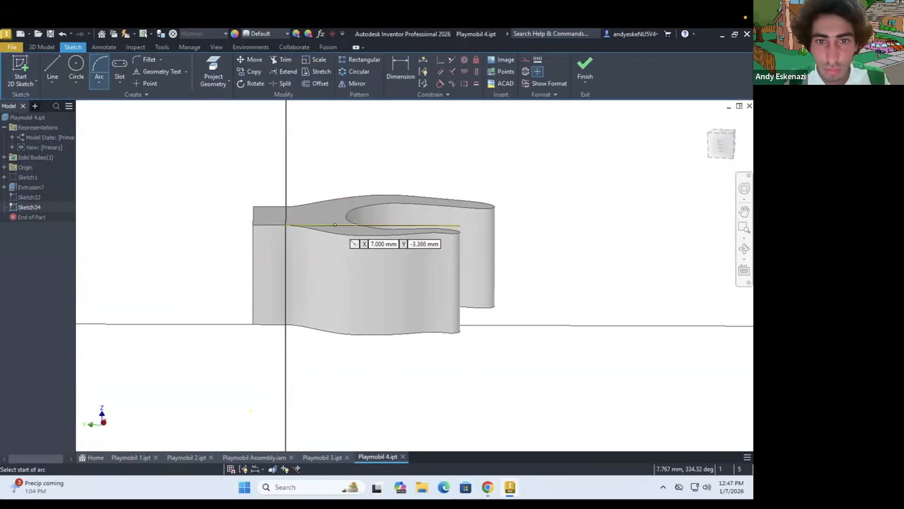
pyautogui.press('Escape')
pyautogui.scroll(2, 452, 240)
pyautogui.press('l')
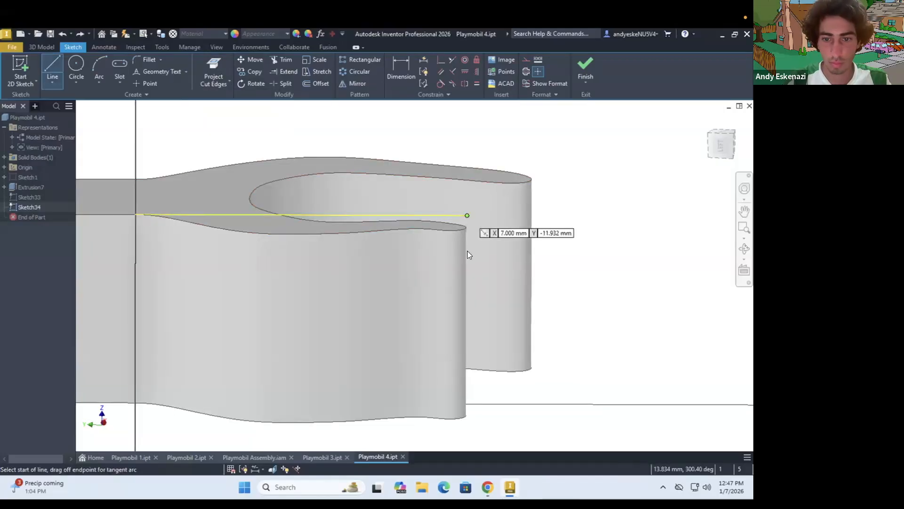
pyautogui.scroll(-3, 464, 366)
# Draw an arc between the sketch's top edge and the vertical line, make it tangent, and dimension its start at 5 mm
pyautogui.press('a')
pyautogui.scroll(4, 415, 280)
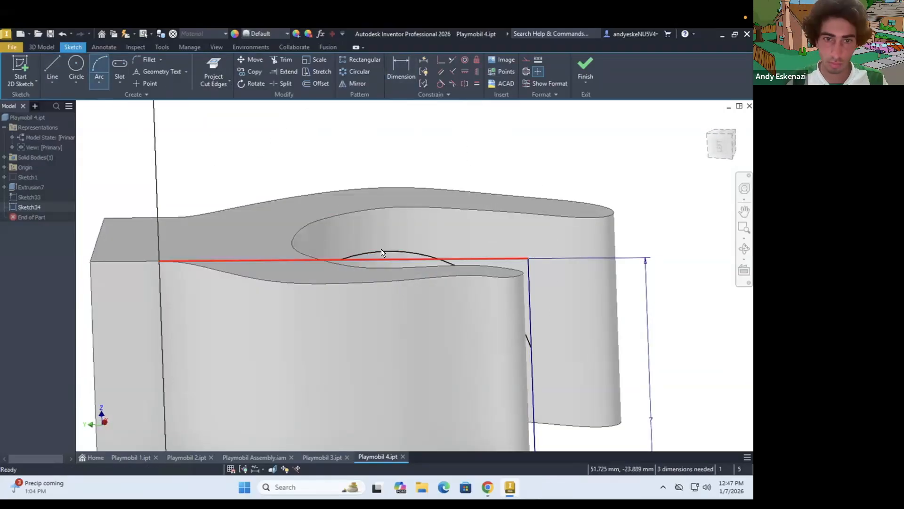
pyautogui.click(441, 84)
pyautogui.press('p')
pyautogui.press('d')
pyautogui.click(393, 259)
pyautogui.click(159, 238)
pyautogui.click(212, 180)
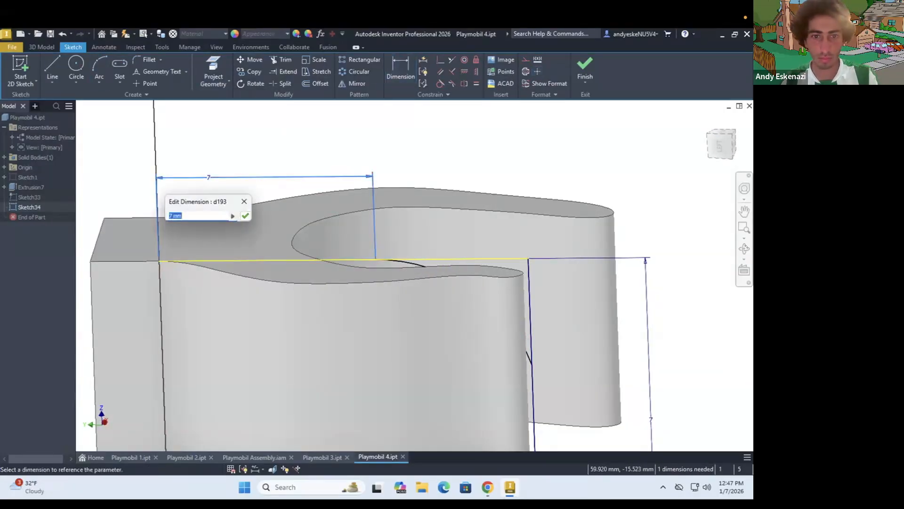
pyautogui.write('5')
pyautogui.press('Return')
# Delete the arc from the hand's side sketch
pyautogui.scroll(-3, 402, 305)
pyautogui.press('Escape')
pyautogui.rightClick(399, 293)
pyautogui.click(397, 297)
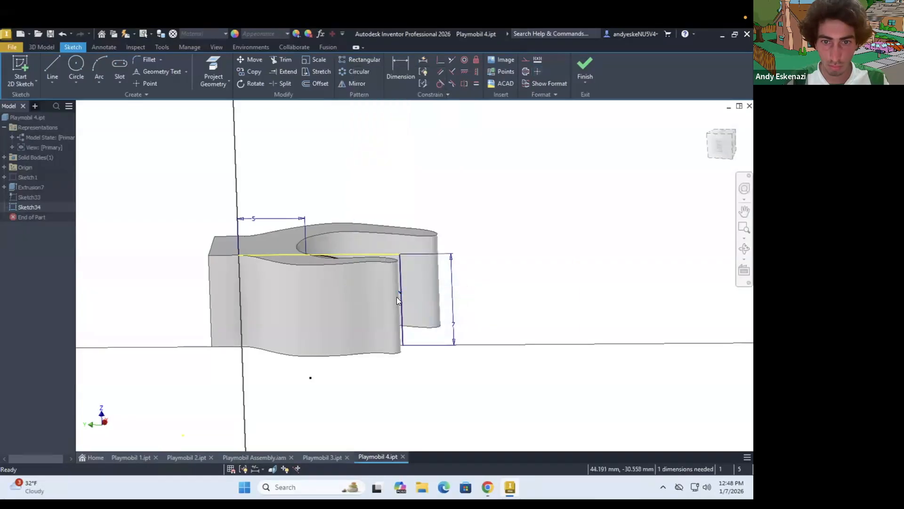
pyautogui.press('Delete')
# Draw a new three-point arc from the top edge to the vertical line at the finger end
pyautogui.scroll(1, 449, 285)
pyautogui.press('a')
pyautogui.scroll(3, 306, 222)
pyautogui.click(270, 266)
pyautogui.click(431, 335)
pyautogui.click(377, 301)
pyautogui.scroll(-4, 421, 262)
pyautogui.scroll(3, 426, 342)
pyautogui.press('Escape')
# Draw a horizontal base line from the vertical line's lower end toward the wrist
pyautogui.click(52, 68)
pyautogui.click(449, 335)
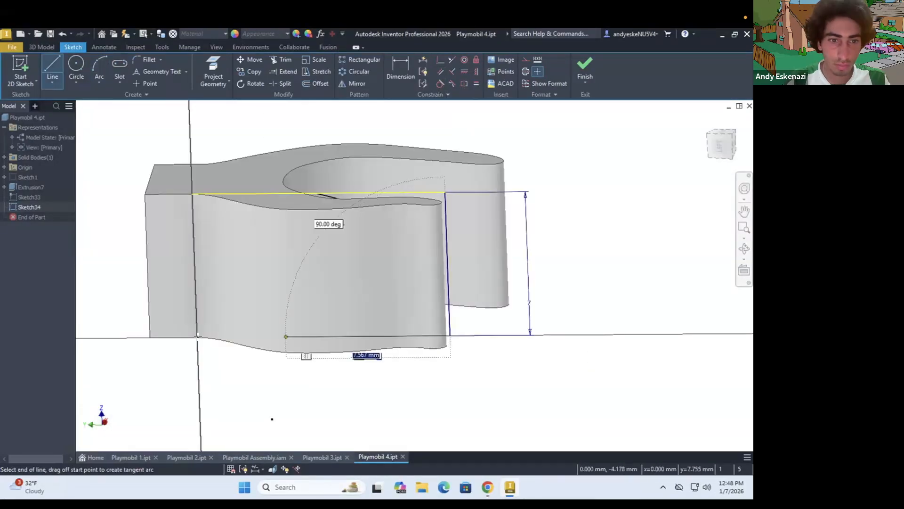
pyautogui.click(315, 337)
# Complete the base line between the finger end and the wrist in the hand's side sketch
pyautogui.click(426, 245)
pyautogui.click(366, 327)
pyautogui.press('Escape')
pyautogui.click(343, 324)
pyautogui.click(427, 246)
pyautogui.click(405, 315)
pyautogui.keyDown('shift'); pyautogui.moveTo(399, 255); pyautogui.dragTo(393, 235, button='middle'); pyautogui.keyUp('shift')
# Try to draw a three-point arc against the vertical line at the finger end
pyautogui.click(96, 65)
pyautogui.press('Escape')
pyautogui.keyDown('shift'); pyautogui.moveTo(411, 343); pyautogui.dragTo(285, 318, button='middle'); pyautogui.keyUp('shift')
pyautogui.click(372, 316)
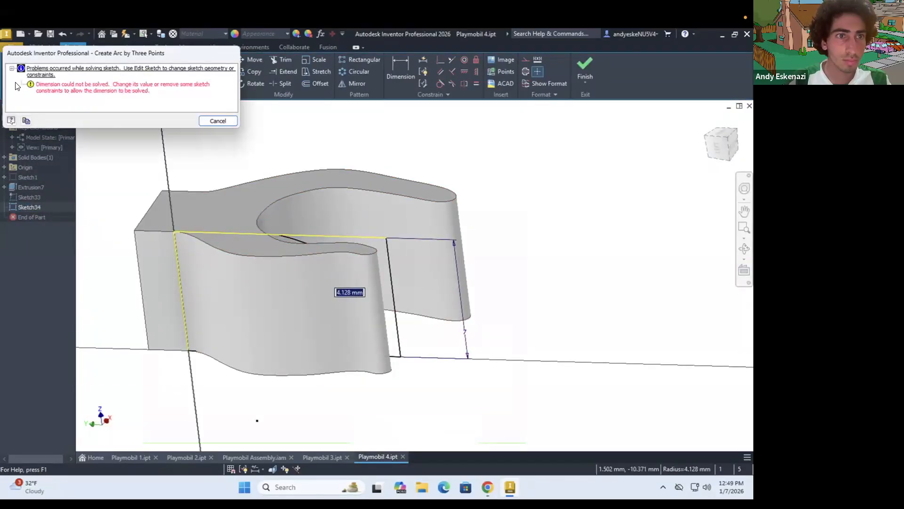
pyautogui.press('Escape')
pyautogui.keyDown('shift'); pyautogui.moveTo(372, 316); pyautogui.dragTo(280, 424, button='middle'); pyautogui.keyUp('shift')
pyautogui.press('Escape')
pyautogui.keyDown('shift'); pyautogui.moveTo(380, 337); pyautogui.dragTo(266, 199, button='middle'); pyautogui.keyUp('shift')
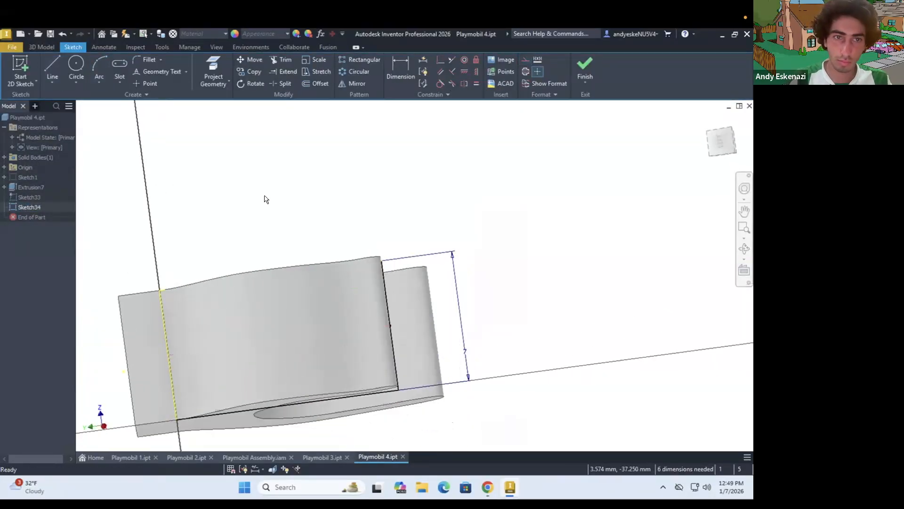
# Draw a three-point arc from the sketch's top edge curving down against the vertical line at the finger end
pyautogui.click(245, 277)
pyautogui.moveTo(245, 277)
pyautogui.keyDown('shift'); pyautogui.mouseDown(button='middle')
pyautogui.moveTo(238, 357)
pyautogui.moveTo(372, 339)
pyautogui.mouseUp(button='middle'); pyautogui.keyUp('shift')
pyautogui.click(99, 67)
pyautogui.click(388, 316)
pyautogui.click(99, 67)
pyautogui.press('Escape')
pyautogui.moveTo(283, 293); pyautogui.dragTo(271, 274)
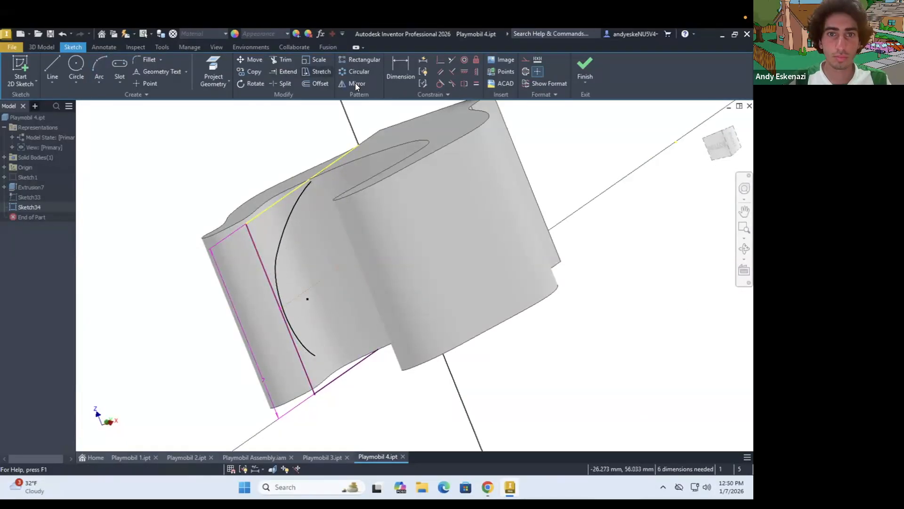
# Draw a second three-point arc from the vertical line curving back toward the wrist along the lower half
pyautogui.click(133, 161)
pyautogui.press('Escape')
pyautogui.keyDown('shift'); pyautogui.moveTo(311, 301); pyautogui.dragTo(471, 344, button='middle'); pyautogui.keyUp('shift')
pyautogui.doubleClick(485, 309)
pyautogui.press('Escape')
pyautogui.rightClick(163, 183)
pyautogui.rightClick(480, 309)
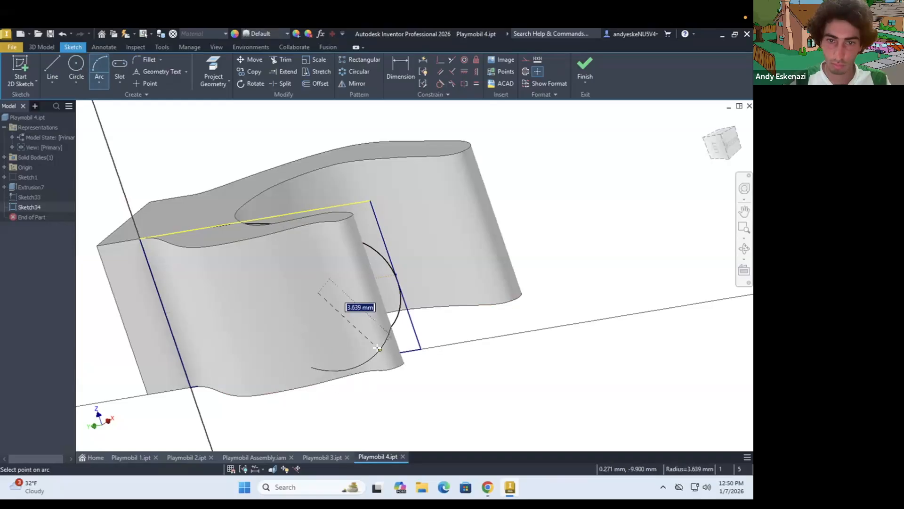
pyautogui.keyDown('shift'); pyautogui.moveTo(372, 362); pyautogui.dragTo(471, 330, button='middle'); pyautogui.keyUp('shift')
pyautogui.press('Escape')
# Add a 3 mm dimension to the arc geometry at the finger end
pyautogui.click(483, 342)
pyautogui.keyDown('shift'); pyautogui.moveTo(426, 313); pyautogui.dragTo(427, 327, button='middle'); pyautogui.keyUp('shift')
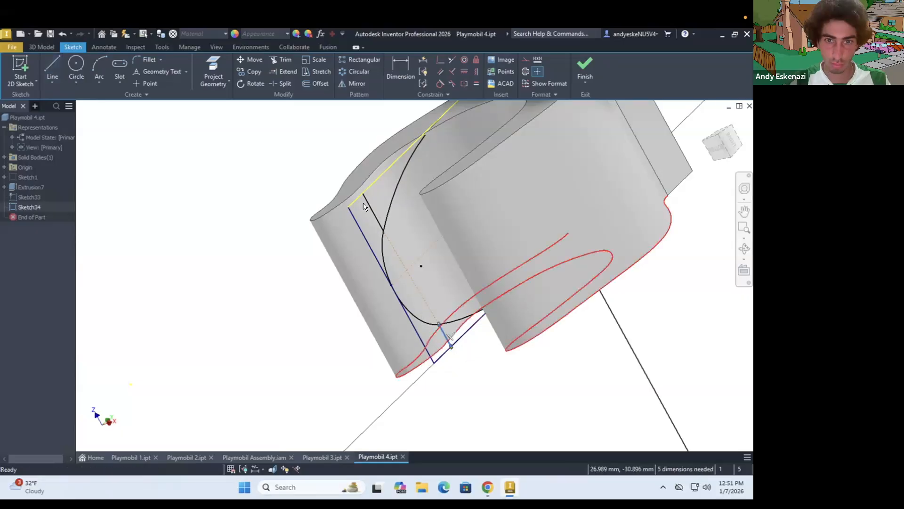
pyautogui.moveTo(394, 235)
pyautogui.keyDown('shift'); pyautogui.mouseDown(button='middle')
pyautogui.moveTo(377, 264)
pyautogui.moveTo(405, 245)
pyautogui.mouseUp(button='middle'); pyautogui.keyUp('shift')
pyautogui.press('d')
pyautogui.click(320, 314)
pyautogui.click(353, 285)
pyautogui.click(264, 186)
pyautogui.write('3')
pyautogui.press('Return')
# Extrude the two corner profiles outside the arcs as a cut to round off the finger end
pyautogui.scroll(-5, 322, 207)
pyautogui.click(42, 47)
pyautogui.click(52, 68)
pyautogui.click(407, 245)
pyautogui.click(413, 391)
pyautogui.click(154, 222)
pyautogui.click(105, 290)
pyautogui.moveTo(288, 274)
pyautogui.keyDown('shift'); pyautogui.mouseDown(button='middle')
pyautogui.moveTo(328, 285)
pyautogui.moveTo(328, 297)
pyautogui.moveTo(290, 333)
pyautogui.moveTo(337, 347)
pyautogui.mouseUp(button='middle'); pyautogui.keyUp('shift')
pyautogui.click(225, 68)
pyautogui.press('Escape')
pyautogui.scroll(4, 363, 313)
pyautogui.scroll(-5, 363, 313)
pyautogui.moveTo(363, 313)
pyautogui.keyDown('shift'); pyautogui.mouseDown(button='middle')
pyautogui.moveTo(331, 303)
pyautogui.moveTo(376, 306)
pyautogui.moveTo(309, 236)
pyautogui.moveTo(302, 203)
pyautogui.mouseUp(button='middle'); pyautogui.keyUp('shift')
# Reopen the finger cut's sketch and open its 5 mm dimension for editing
pyautogui.click(4, 208)
pyautogui.doubleClick(36, 215)
pyautogui.moveTo(520, 311)
pyautogui.keyDown('shift'); pyautogui.mouseDown(button='middle')
pyautogui.moveTo(593, 302)
pyautogui.moveTo(554, 291)
pyautogui.mouseUp(button='middle'); pyautogui.keyUp('shift')
pyautogui.scroll(5, 593, 302)
pyautogui.click(569, 314)
pyautogui.click(569, 247)
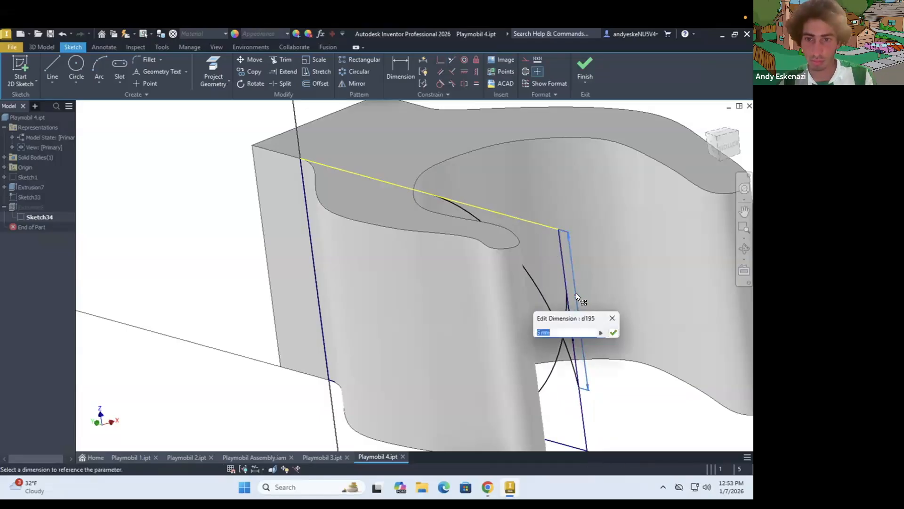
pyautogui.click(585, 70)
# Edit the finger cut extrusion and update its selected profiles
pyautogui.moveTo(453, 286)
pyautogui.keyDown('shift'); pyautogui.mouseDown(button='middle')
pyautogui.moveTo(377, 285)
pyautogui.moveTo(457, 284)
pyautogui.moveTo(373, 296)
pyautogui.moveTo(379, 280)
pyautogui.moveTo(454, 299)
pyautogui.moveTo(458, 309)
pyautogui.mouseUp(button='middle'); pyautogui.keyUp('shift')
pyautogui.rightClick(31, 208)
pyautogui.click(55, 294)
pyautogui.scroll(4, 472, 270)
pyautogui.click(472, 271)
pyautogui.click(106, 278)
# Start a sketch at the still-square finger and draw an arc from its top edge to the vertical end line
pyautogui.click(21, 71)
pyautogui.scroll(4, 490, 301)
pyautogui.click(474, 289)
pyautogui.scroll(3, 490, 315)
pyautogui.press('Escape')
pyautogui.scroll(-4, 208, 390)
pyautogui.keyDown('shift'); pyautogui.moveTo(266, 184); pyautogui.dragTo(158, 284, button='middle'); pyautogui.keyUp('shift')
pyautogui.scroll(3, 310, 264)
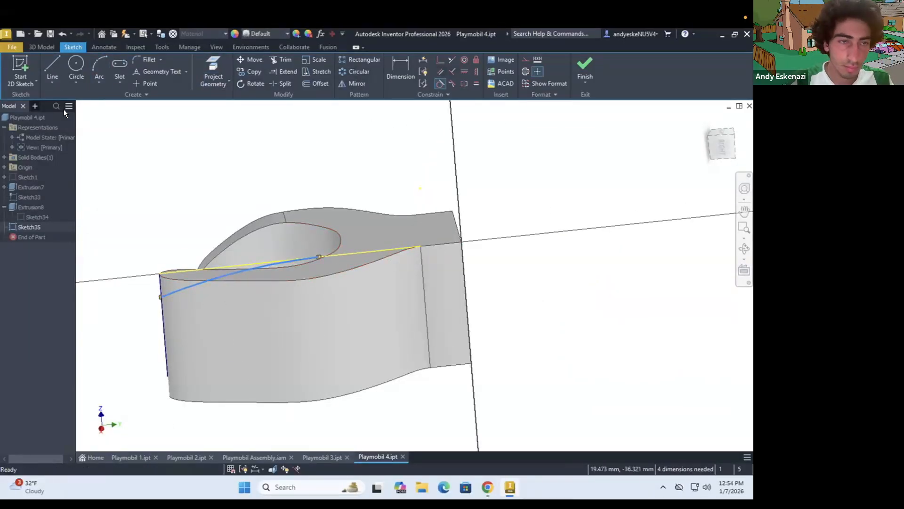
# Dimension the arc's start at 8 mm from the finger's end
pyautogui.press('d')
pyautogui.click(165, 347)
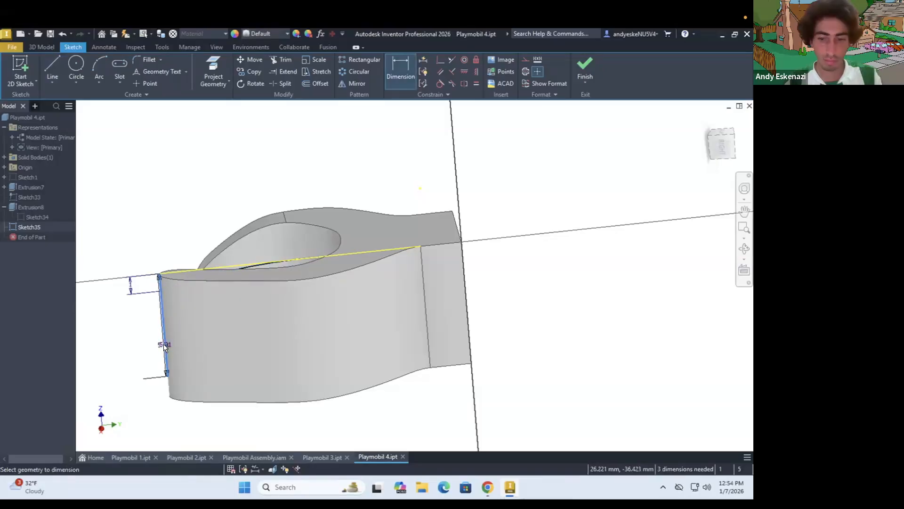
pyautogui.write('8')
pyautogui.press('Return')
# Mirror the arc about the horizontal midline of the finger
pyautogui.click(352, 83)
pyautogui.click(212, 279)
pyautogui.click(151, 127)
pyautogui.click(212, 330)
pyautogui.click(121, 159)
pyautogui.click(165, 159)
pyautogui.scroll(-4, 241, 269)
pyautogui.scroll(4, 306, 270)
pyautogui.press('d')
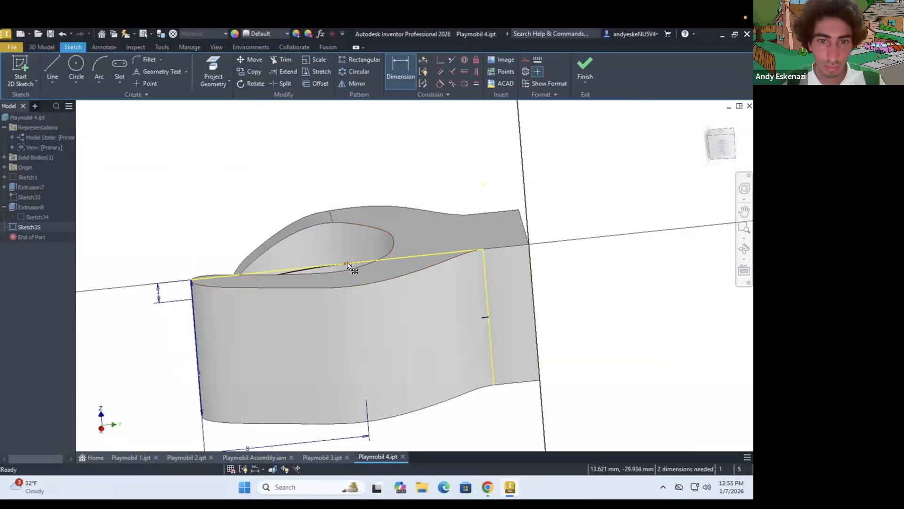
pyautogui.press('Escape')
# Extrude the end region of the second finger as a cut, entering a distance of 3 mm
pyautogui.scroll(3, 354, 270)
pyautogui.keyDown('shift'); pyautogui.moveTo(354, 270); pyautogui.dragTo(370, 273, button='middle'); pyautogui.keyUp('shift')
pyautogui.click(41, 47)
pyautogui.click(53, 71)
pyautogui.click(281, 353)
pyautogui.keyDown('shift'); pyautogui.moveTo(283, 354); pyautogui.dragTo(284, 377, button='middle'); pyautogui.keyUp('shift')
pyautogui.click(155, 184)
pyautogui.click(186, 184)
pyautogui.click(169, 183)
pyautogui.write('3')
pyautogui.click(186, 184)
pyautogui.scroll(3, 211, 266)
pyautogui.click(106, 316)
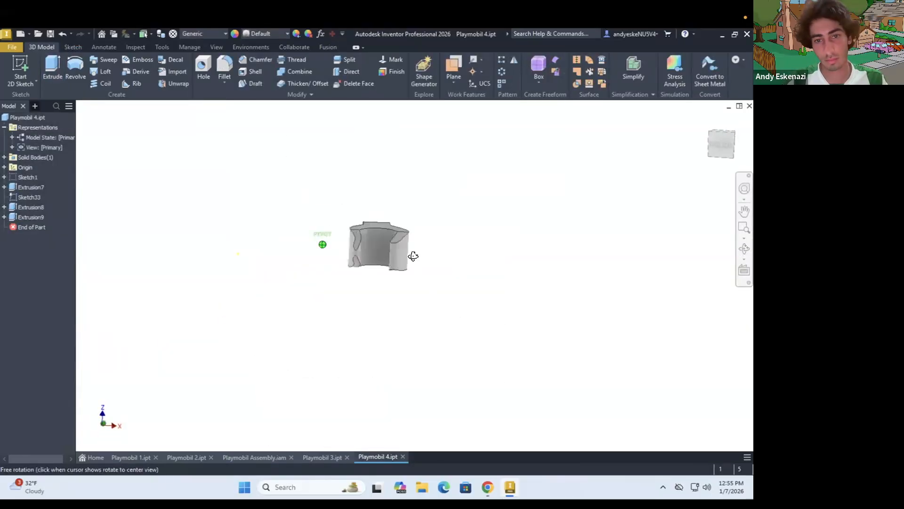
# Try to fillet the edge of the hand's inner opening with a 0.1 mm radius
pyautogui.scroll(-3, 374, 285)
pyautogui.keyDown('shift'); pyautogui.moveTo(343, 248); pyautogui.dragTo(330, 275, button='middle'); pyautogui.keyUp('shift')
pyautogui.scroll(3, 329, 275)
pyautogui.scroll(-3, 375, 216)
pyautogui.keyDown('shift'); pyautogui.moveTo(375, 215); pyautogui.dragTo(307, 228, button='middle'); pyautogui.keyUp('shift')
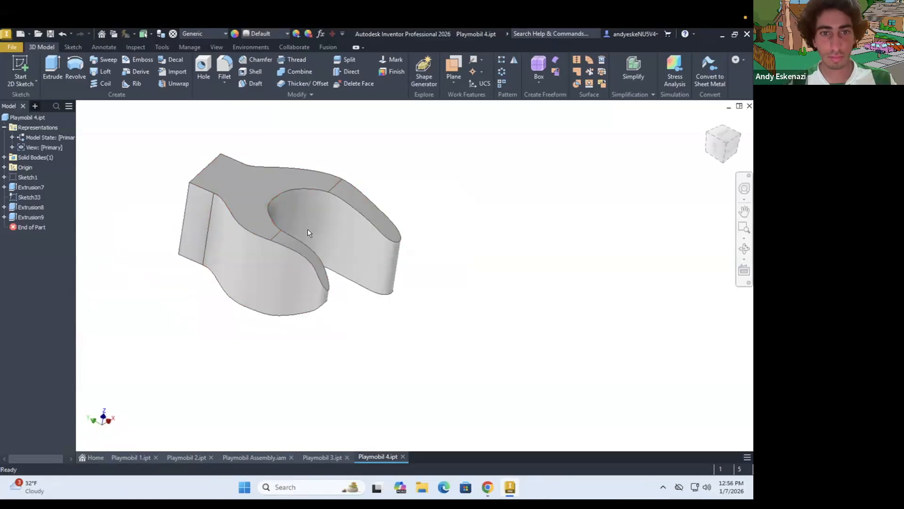
pyautogui.press('f')
pyautogui.click(288, 194)
pyautogui.click(145, 156)
pyautogui.write('.1')
pyautogui.scroll(3, 307, 232)
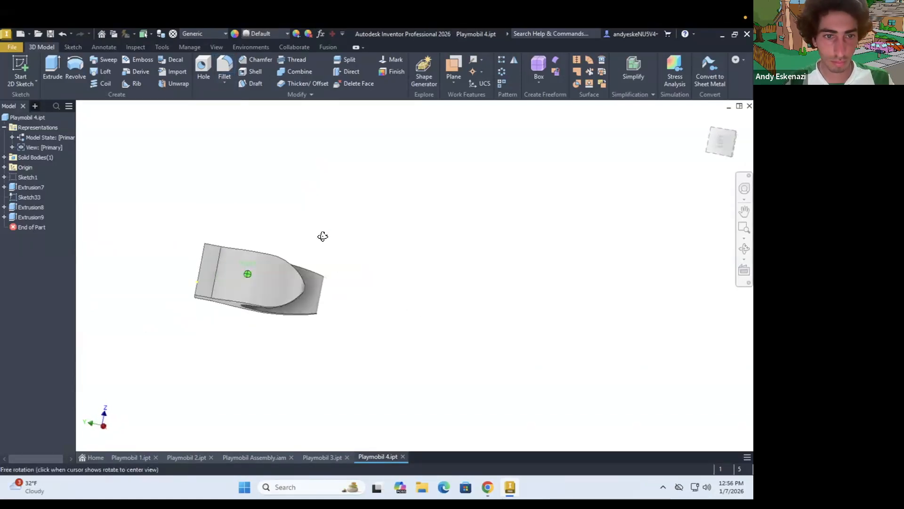
# Try to sketch a vertical centre line on the wrist's end face
pyautogui.click(234, 303)
pyautogui.keyDown('shift'); pyautogui.moveTo(259, 188); pyautogui.dragTo(221, 220, button='middle'); pyautogui.keyUp('shift')
pyautogui.press('Escape')
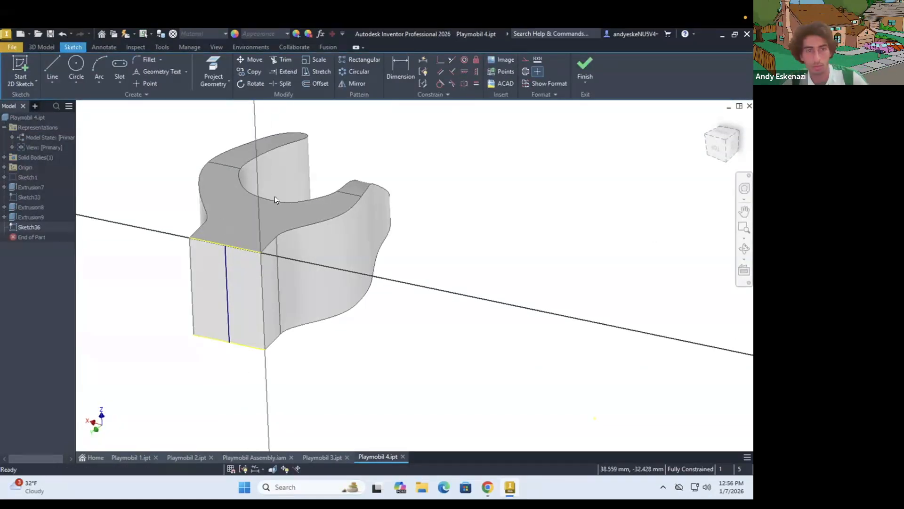
pyautogui.keyDown('shift'); pyautogui.moveTo(407, 229); pyautogui.dragTo(265, 266, button='middle'); pyautogui.keyUp('shift')
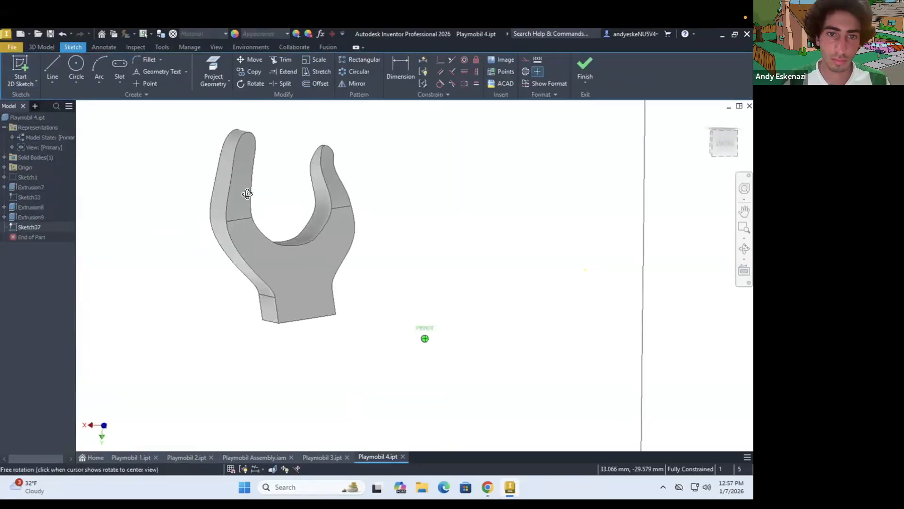
pyautogui.moveTo(292, 188)
pyautogui.keyDown('shift'); pyautogui.mouseDown(button='middle')
pyautogui.moveTo(258, 212)
pyautogui.moveTo(359, 175)
pyautogui.moveTo(392, 262)
pyautogui.mouseUp(button='middle'); pyautogui.keyUp('shift')
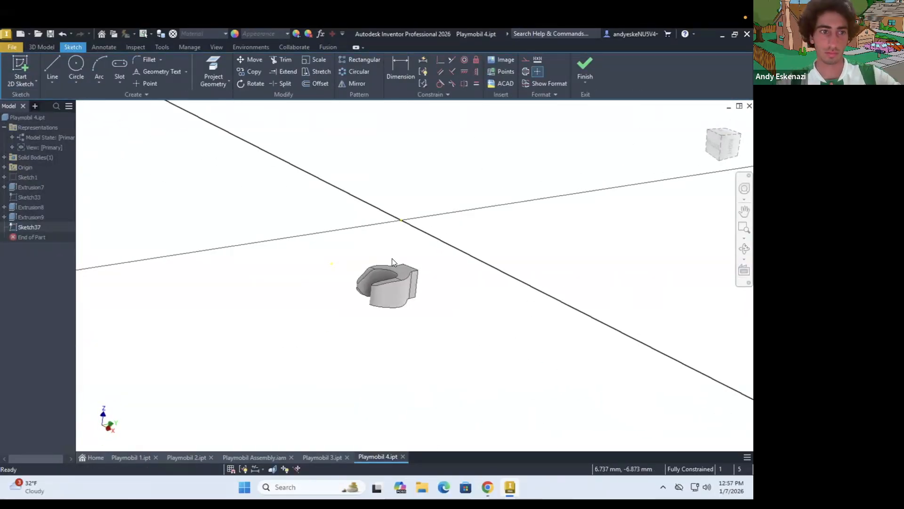
# Delete the unwanted sketch below the second finger cut in the model history
pyautogui.scroll(5, 398, 274)
pyautogui.moveTo(358, 200)
pyautogui.keyDown('shift'); pyautogui.mouseDown(button='middle')
pyautogui.moveTo(313, 262)
pyautogui.moveTo(325, 278)
pyautogui.moveTo(293, 303)
pyautogui.moveTo(295, 282)
pyautogui.moveTo(264, 236)
pyautogui.mouseUp(button='middle'); pyautogui.keyUp('shift')
pyautogui.click(20, 70)
pyautogui.click(255, 248)
pyautogui.click(29, 227)
pyautogui.press('Delete')
# Sketch a three-point arc across the hand's flat face near the wrist, using the projected face outline
pyautogui.click(12, 66)
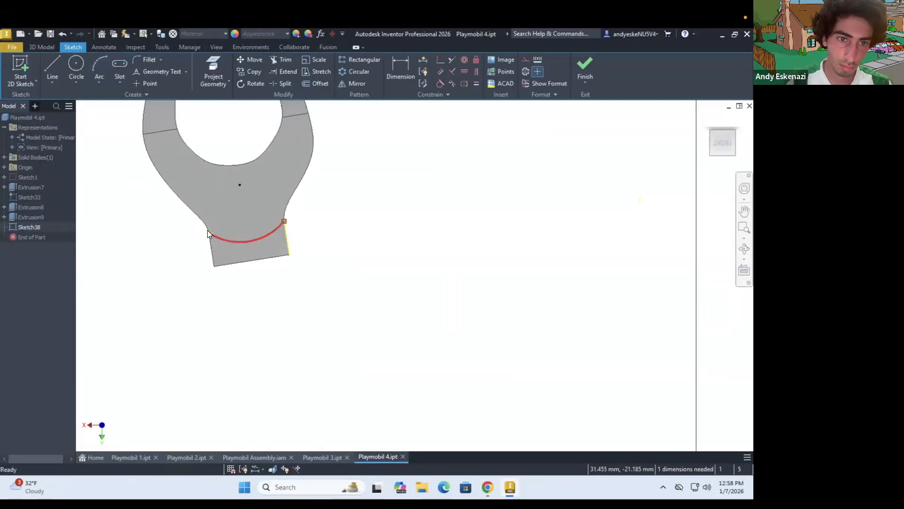
pyautogui.hotkey('ctrl', 'z')
pyautogui.scroll(8, 214, 235)
pyautogui.click(213, 71)
pyautogui.click(236, 171)
pyautogui.click(99, 66)
pyautogui.click(212, 200)
pyautogui.click(269, 198)
pyautogui.click(237, 205)
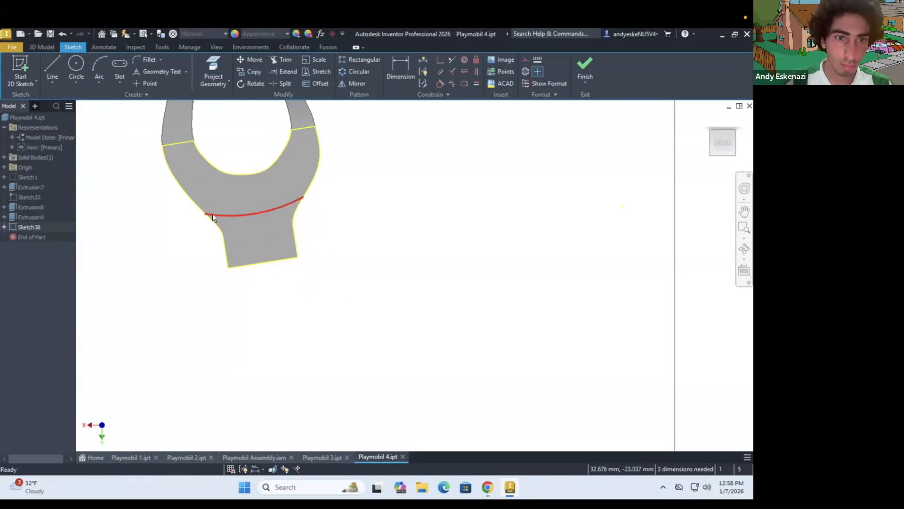
# Make the arc tangent to the projected outer curves of the hand
pyautogui.click(440, 83)
pyautogui.click(313, 179)
pyautogui.scroll(1, 178, 202)
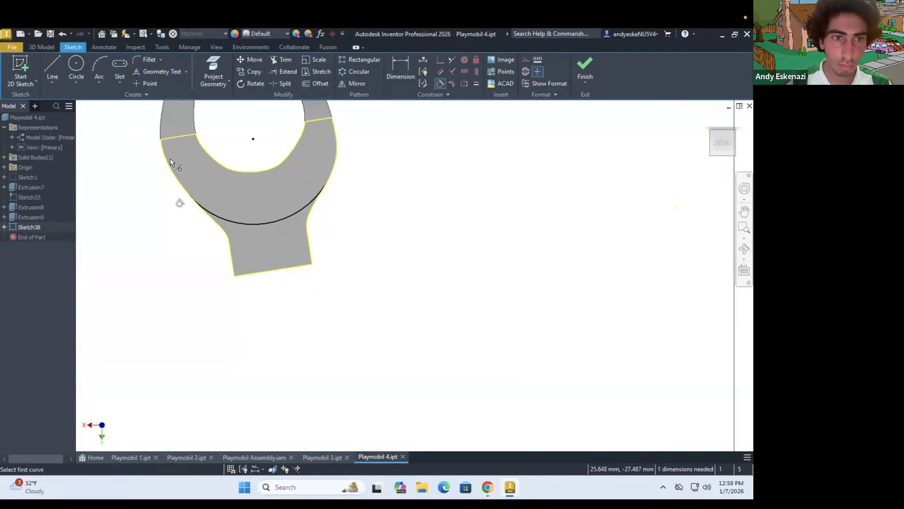
pyautogui.press('Escape')
# Extrude the wrist-side profile below the arc as a cut with a distance of 5 mm
pyautogui.scroll(-3, 201, 217)
pyautogui.moveTo(239, 222); pyautogui.dragTo(247, 199)
pyautogui.scroll(3, 238, 200)
pyautogui.click(41, 47)
pyautogui.click(52, 66)
pyautogui.click(261, 273)
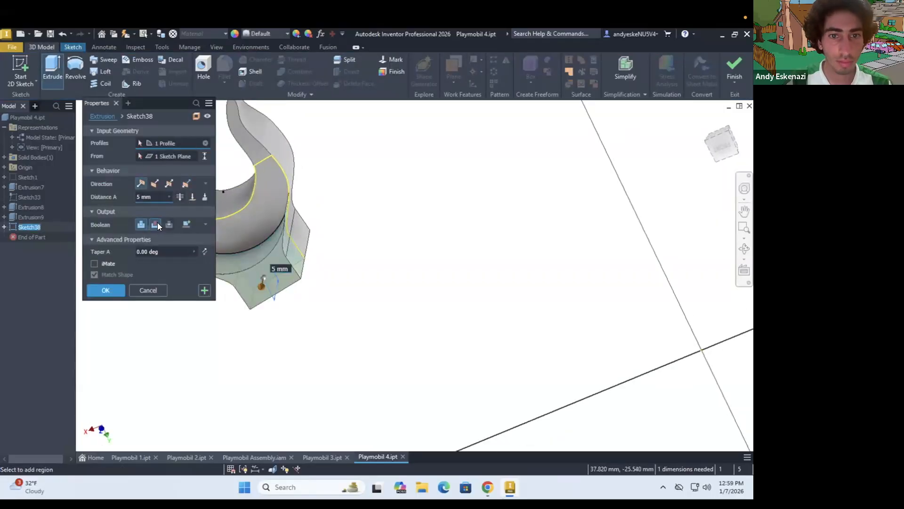
pyautogui.click(156, 223)
pyautogui.click(106, 291)
# Delete the wrist cut extrusion while keeping its sketch
pyautogui.keyDown('shift'); pyautogui.moveTo(234, 212); pyautogui.dragTo(231, 174, button='middle'); pyautogui.keyUp('shift')
pyautogui.scroll(-3, 231, 207)
pyautogui.rightClick(19, 227)
pyautogui.click(38, 267)
pyautogui.click(110, 144)
pyautogui.click(193, 210)
# Sketch a vertical centre line and a centred circle on the wrist's end face, and finish the sketch
pyautogui.click(21, 70)
pyautogui.click(241, 224)
pyautogui.click(52, 66)
pyautogui.click(220, 267)
pyautogui.click(255, 267)
pyautogui.click(584, 69)
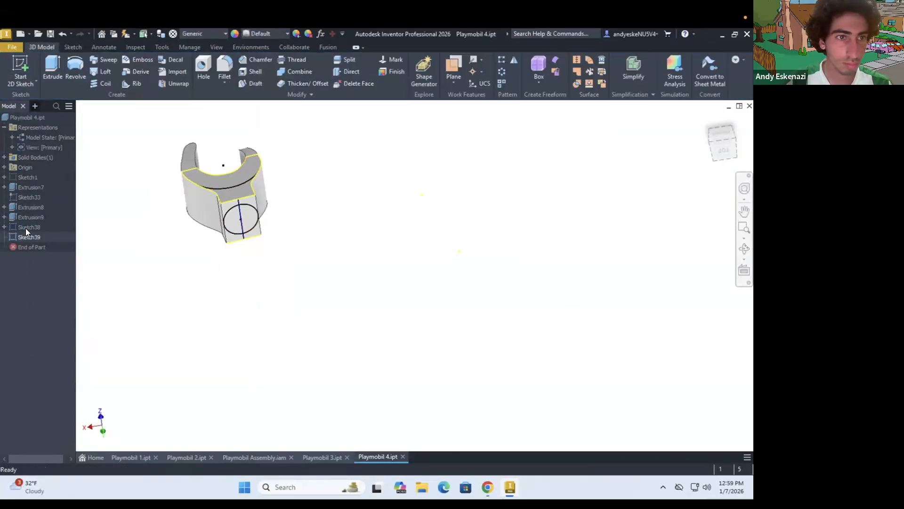
# Cut the wrist block back along the arc and extrude the circle on the wrist's end face into a round wrist
pyautogui.click(52, 69)
pyautogui.click(153, 224)
pyautogui.click(106, 290)
pyautogui.click(52, 69)
pyautogui.click(265, 211)
pyautogui.click(245, 216)
pyautogui.click(205, 197)
pyautogui.click(106, 303)
pyautogui.scroll(2, 247, 198)
pyautogui.moveTo(268, 189)
pyautogui.keyDown('shift'); pyautogui.mouseDown(button='middle')
pyautogui.moveTo(329, 149)
pyautogui.moveTo(282, 188)
pyautogui.mouseUp(button='middle'); pyautogui.keyUp('shift')
# Check one of the last features in the arm part Playmobil 3, and return to the Playmobil 4 part
pyautogui.click(322, 457)
pyautogui.rightClick(28, 357)
pyautogui.click(47, 330)
pyautogui.click(380, 456)
# Start a sketch on the wrist's end face, project its round edge, and extrude it 3 mm to lengthen the wrist
pyautogui.click(21, 69)
pyautogui.click(258, 273)
pyautogui.click(210, 71)
pyautogui.click(188, 249)
pyautogui.click(41, 47)
pyautogui.click(52, 68)
pyautogui.write('3')
pyautogui.click(106, 290)
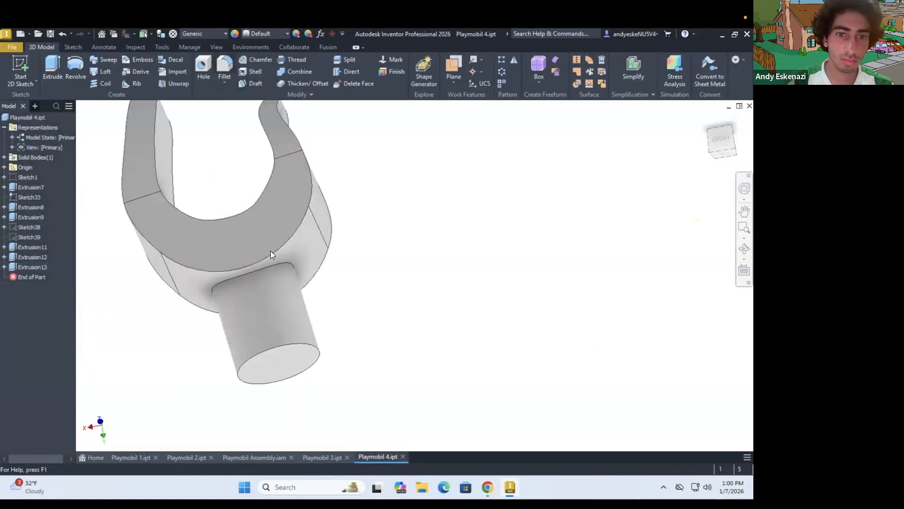
# Fillet the edge where the round wrist meets the body of the hand
pyautogui.click(224, 68)
pyautogui.click(271, 251)
pyautogui.keyDown('shift'); pyautogui.moveTo(270, 251); pyautogui.dragTo(287, 280, button='middle'); pyautogui.keyUp('shift')
pyautogui.click(106, 188)
# Fillet the inner and outer outline edges of the hand's flat faces with a radius of 0.1 mm
pyautogui.click(224, 67)
pyautogui.click(198, 309)
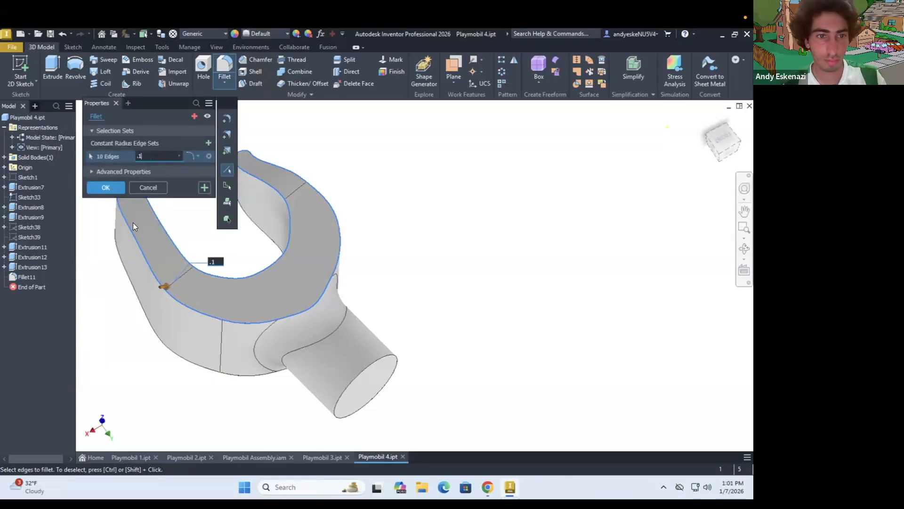
pyautogui.scroll(5, 180, 293)
pyautogui.click(153, 156)
pyautogui.scroll(-5, 367, 267)
pyautogui.click(367, 267)
pyautogui.keyDown('shift'); pyautogui.moveTo(589, 151); pyautogui.dragTo(365, 280, button='middle'); pyautogui.keyUp('shift')
pyautogui.scroll(-3, 427, 231)
pyautogui.keyDown('shift'); pyautogui.moveTo(427, 231); pyautogui.dragTo(481, 258, button='middle'); pyautogui.keyUp('shift')
pyautogui.scroll(5, 482, 258)
pyautogui.keyDown('shift'); pyautogui.moveTo(396, 199); pyautogui.dragTo(509, 300, button='middle'); pyautogui.keyUp('shift')
pyautogui.scroll(-5, 509, 301)
pyautogui.scroll(5, 535, 234)
pyautogui.keyDown('shift'); pyautogui.moveTo(293, 308); pyautogui.dragTo(452, 254, button='middle'); pyautogui.keyUp('shift')
pyautogui.click(106, 188)
# Examine the hand from several sides, look at the browser, and open and close the main extrusion's outline sketch
pyautogui.scroll(-5, 348, 236)
pyautogui.keyDown('shift'); pyautogui.moveTo(349, 236); pyautogui.dragTo(400, 264, button='middle'); pyautogui.keyUp('shift')
pyautogui.click(488, 487)
pyautogui.click(487, 487)
pyautogui.moveTo(333, 282)
pyautogui.keyDown('shift'); pyautogui.mouseDown(button='middle')
pyautogui.moveTo(414, 279)
pyautogui.moveTo(419, 251)
pyautogui.moveTo(421, 279)
pyautogui.moveTo(377, 212)
pyautogui.moveTo(366, 278)
pyautogui.moveTo(367, 269)
pyautogui.mouseUp(button='middle'); pyautogui.keyUp('shift')
pyautogui.scroll(4, 423, 278)
pyautogui.click(4, 187)
pyautogui.doubleClick(35, 196)
pyautogui.scroll(-5, 380, 353)
pyautogui.scroll(4, 380, 353)
pyautogui.click(585, 67)
pyautogui.scroll(3, 367, 269)
pyautogui.moveTo(368, 269)
pyautogui.keyDown('shift'); pyautogui.mouseDown(button='middle')
pyautogui.moveTo(372, 252)
pyautogui.moveTo(347, 287)
pyautogui.moveTo(389, 329)
pyautogui.moveTo(382, 325)
pyautogui.mouseUp(button='middle'); pyautogui.keyUp('shift')
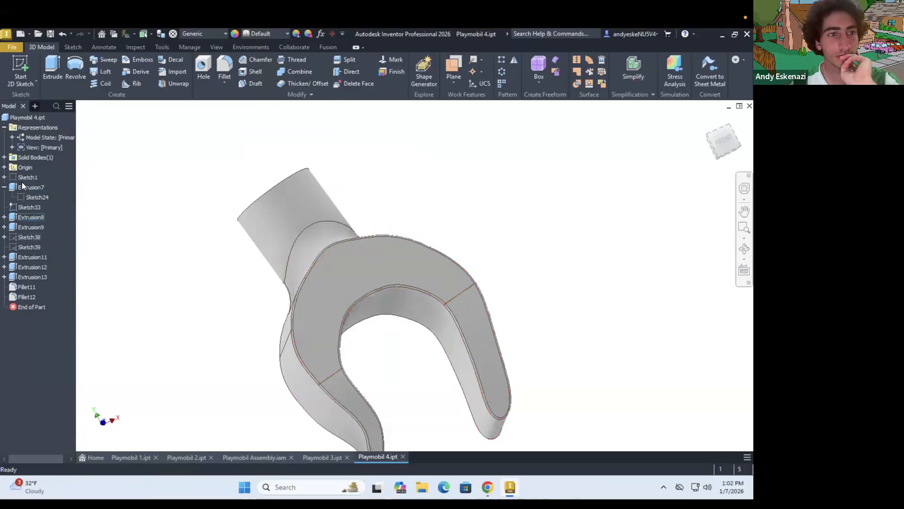
# Set the feature appearance of the hand's main extrusion to pink
pyautogui.rightClick(33, 187)
pyautogui.click(61, 362)
pyautogui.click(108, 286)
pyautogui.click(106, 236)
pyautogui.click(154, 302)
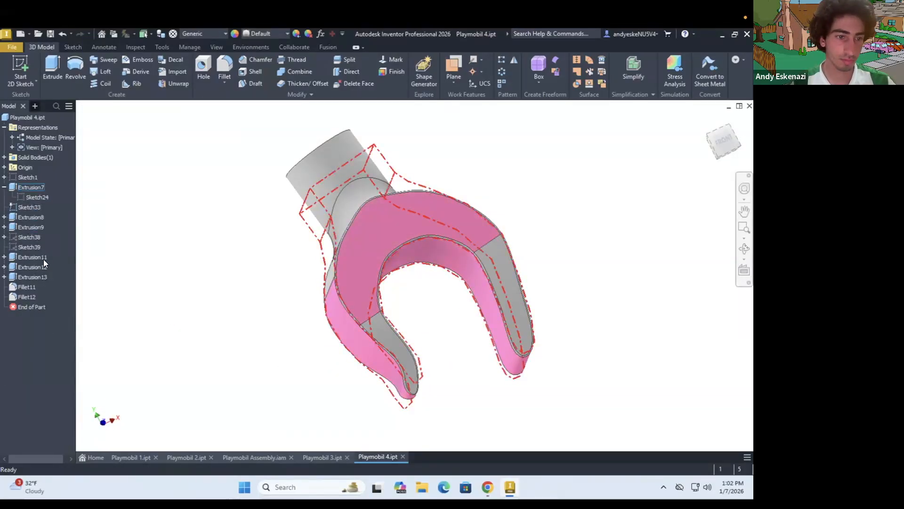
# Set the feature appearance of the hand's main extrusion to a light beige colour
pyautogui.rightClick(33, 187)
pyautogui.click(61, 362)
pyautogui.click(124, 287)
pyautogui.scroll(-2, 124, 254)
pyautogui.click(123, 259)
pyautogui.click(155, 302)
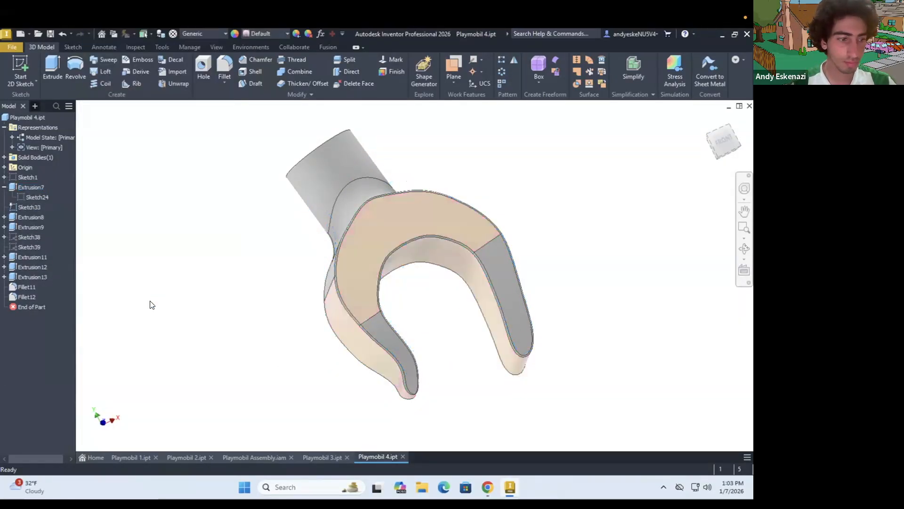
# Apply the same light beige appearance to all the remaining extrusions and fillets of the hand
pyautogui.rightClick(25, 291)
pyautogui.click(54, 419)
pyautogui.click(149, 141)
pyautogui.scroll(-20, 118, 363)
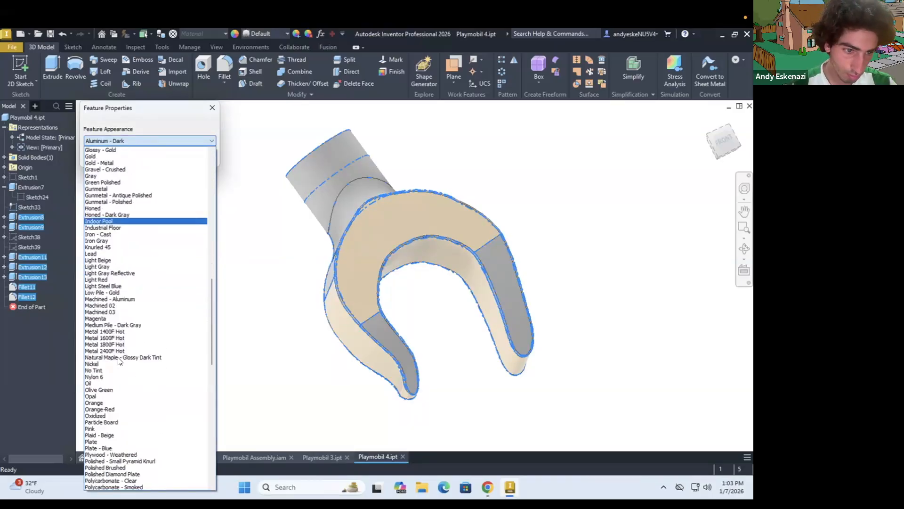
pyautogui.click(115, 337)
pyautogui.click(156, 157)
# Delete the fillet along the hand's outline edges
pyautogui.scroll(3, 280, 323)
pyautogui.keyDown('shift'); pyautogui.moveTo(281, 323); pyautogui.dragTo(287, 259, button='middle'); pyautogui.keyUp('shift')
pyautogui.scroll(-4, 367, 314)
pyautogui.rightClick(18, 295)
pyautogui.click(40, 330)
# Fillet the inner and outer outline edges on both flat faces of the hand with a radius of 0.28 mm
pyautogui.click(226, 84)
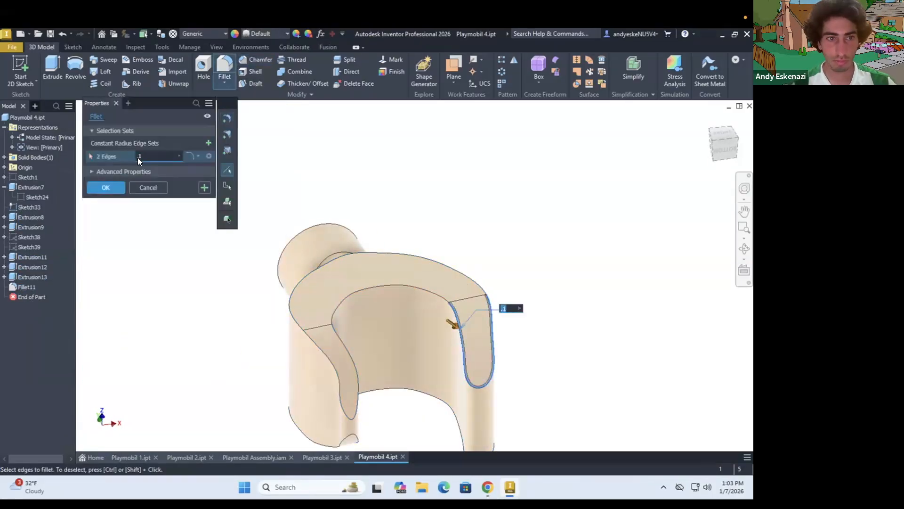
pyautogui.click(464, 361)
pyautogui.moveTo(149, 157); pyautogui.dragTo(113, 169)
pyautogui.write('.2')
pyautogui.keyDown('shift'); pyautogui.moveTo(442, 337); pyautogui.dragTo(444, 269, button='middle'); pyautogui.keyUp('shift')
pyautogui.click(445, 417)
pyautogui.click(355, 370)
pyautogui.moveTo(263, 325)
pyautogui.keyDown('shift'); pyautogui.mouseDown(button='middle')
pyautogui.moveTo(358, 320)
pyautogui.moveTo(369, 337)
pyautogui.moveTo(393, 325)
pyautogui.moveTo(313, 305)
pyautogui.moveTo(394, 315)
pyautogui.moveTo(235, 250)
pyautogui.mouseUp(button='middle'); pyautogui.keyUp('shift')
pyautogui.click(157, 155)
pyautogui.write('5')
pyautogui.scroll(3, 436, 332)
pyautogui.keyDown('shift'); pyautogui.moveTo(424, 336); pyautogui.dragTo(435, 320, button='middle'); pyautogui.keyUp('shift')
pyautogui.scroll(-3, 435, 325)
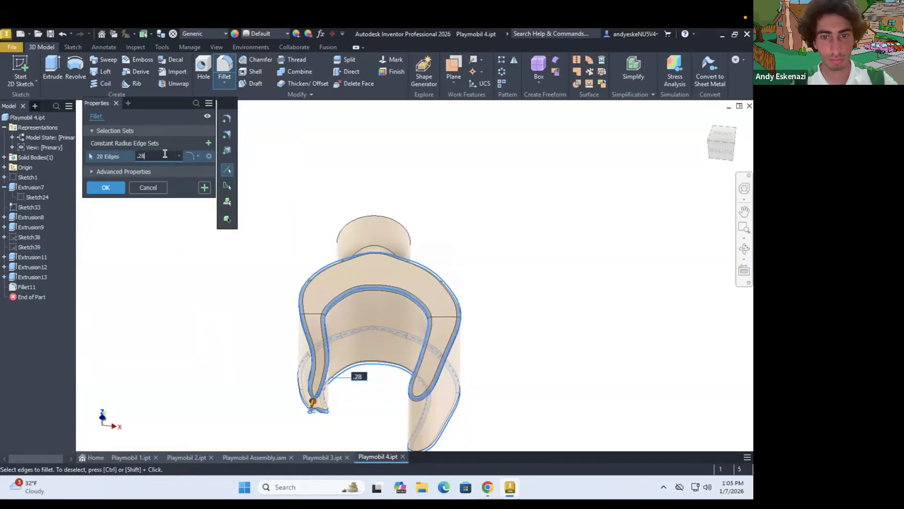
# Give the new outline fillet the same light beige feature appearance as the rest of the hand
pyautogui.rightClick(24, 297)
pyautogui.click(48, 419)
pyautogui.click(137, 243)
pyautogui.scroll(-15, 132, 417)
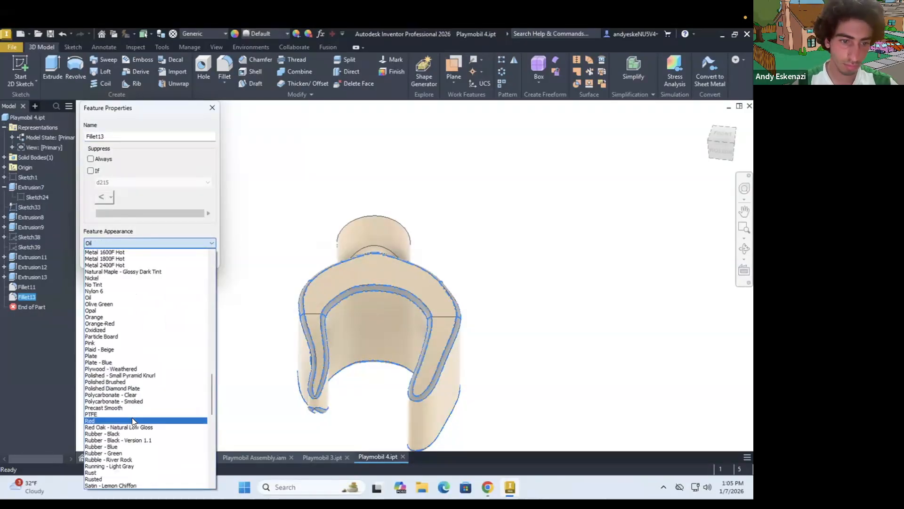
pyautogui.click(131, 457)
pyautogui.click(156, 258)
# Open the wrist arc's sketch, try to reshape the arc along the hand's outline, and undo the change
pyautogui.rightClick(19, 278)
pyautogui.click(66, 246)
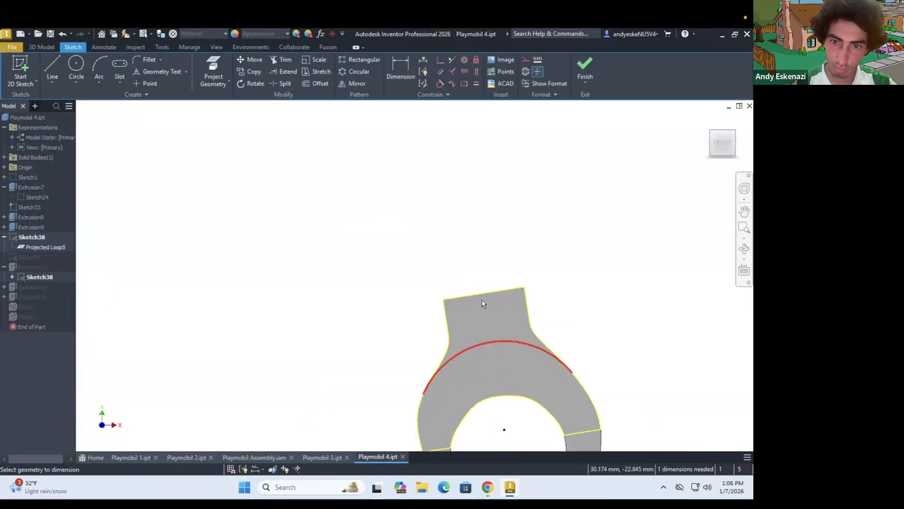
pyautogui.moveTo(505, 422); pyautogui.dragTo(507, 422)
pyautogui.scroll(3, 471, 379)
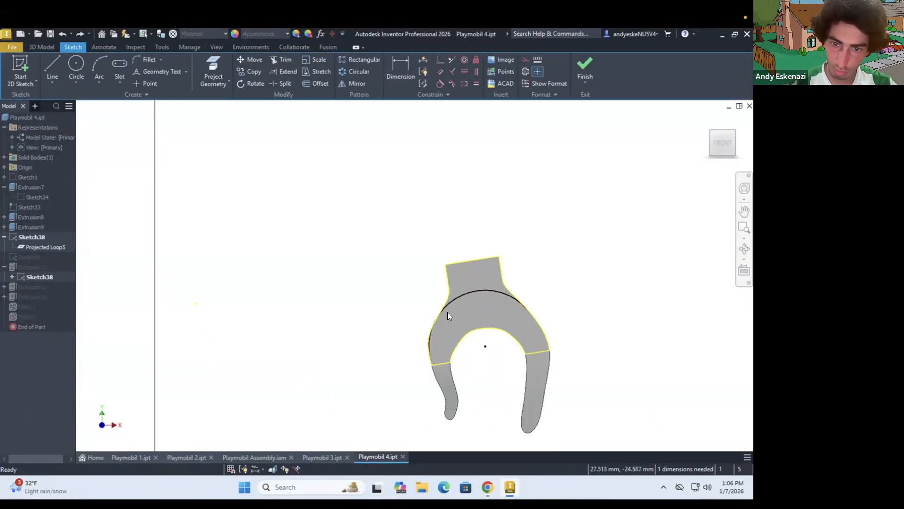
pyautogui.keyDown('shift'); pyautogui.moveTo(458, 331); pyautogui.dragTo(465, 333, button='middle'); pyautogui.keyUp('shift')
pyautogui.scroll(-3, 465, 334)
pyautogui.moveTo(449, 285); pyautogui.dragTo(450, 285)
pyautogui.hotkey('ctrl', 'z')
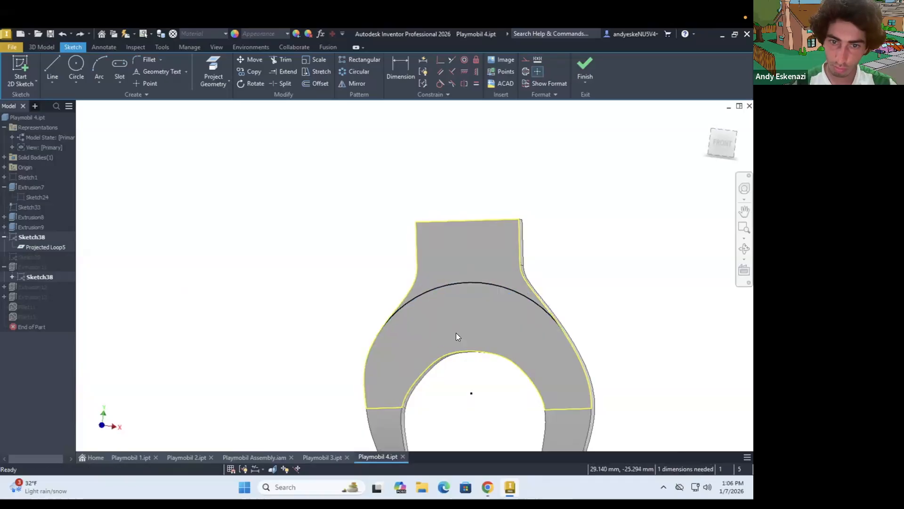
# Try to replace the wrist arc with a new one starting on the hand's outer curve, undo it, and finish the sketch
pyautogui.click(410, 301)
pyautogui.press('Delete')
pyautogui.press('a')
pyautogui.click(371, 364)
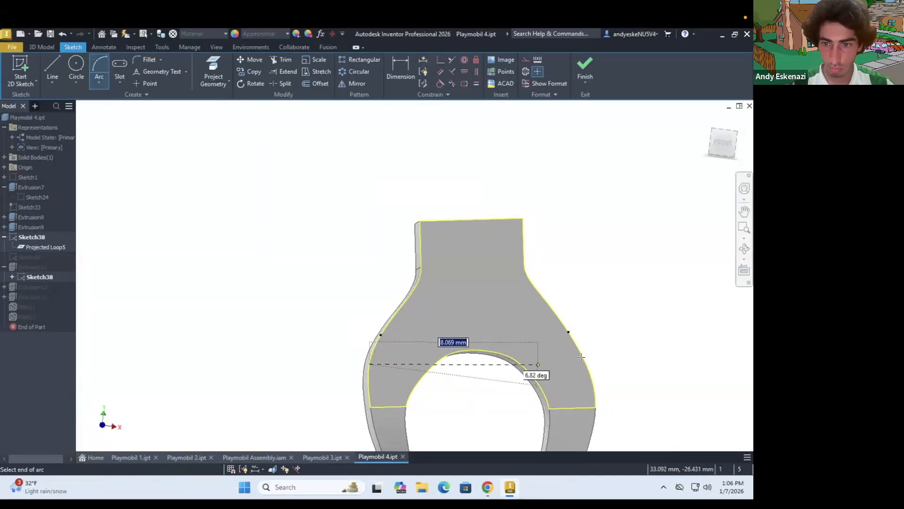
pyautogui.hotkey('ctrl', 'z')
pyautogui.moveTo(476, 304)
pyautogui.keyDown('shift'); pyautogui.mouseDown(button='middle')
pyautogui.moveTo(454, 301)
pyautogui.moveTo(449, 285)
pyautogui.mouseUp(button='middle'); pyautogui.keyUp('shift')
pyautogui.click(585, 68)
# Open the main extrusion's outline sketch, examine the shape of its splines, and close the sketch
pyautogui.rightClick(24, 197)
pyautogui.click(47, 235)
pyautogui.scroll(-4, 382, 401)
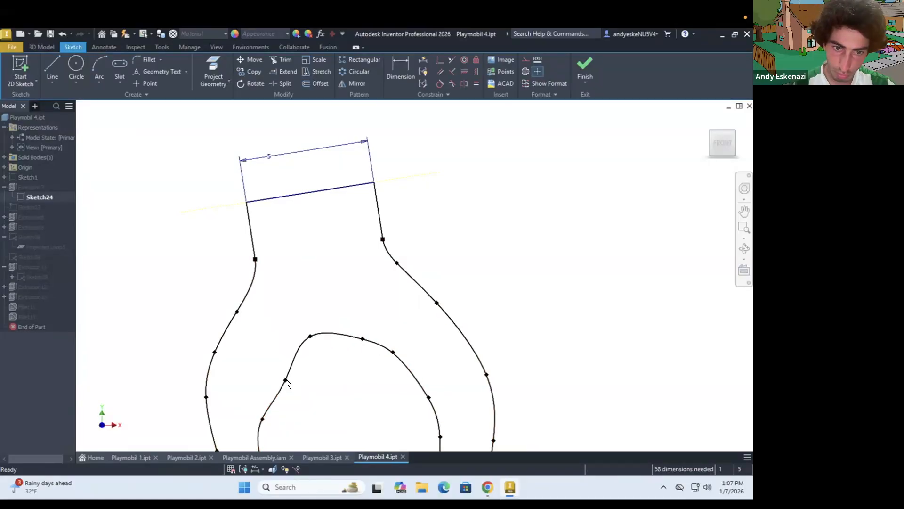
pyautogui.scroll(5, 329, 325)
pyautogui.scroll(-5, 329, 368)
pyautogui.scroll(4, 329, 330)
pyautogui.click(585, 65)
pyautogui.scroll(4, 483, 256)
pyautogui.scroll(-3, 462, 269)
pyautogui.scroll(3, 473, 267)
pyautogui.keyDown('shift'); pyautogui.moveTo(473, 266); pyautogui.dragTo(459, 231, button='middle'); pyautogui.keyUp('shift')
# Switch to Playmobil Assembly.iam and place Playmobil 4.ipt below the end of the arm
pyautogui.click(254, 458)
pyautogui.click(14, 66)
pyautogui.click(420, 297)
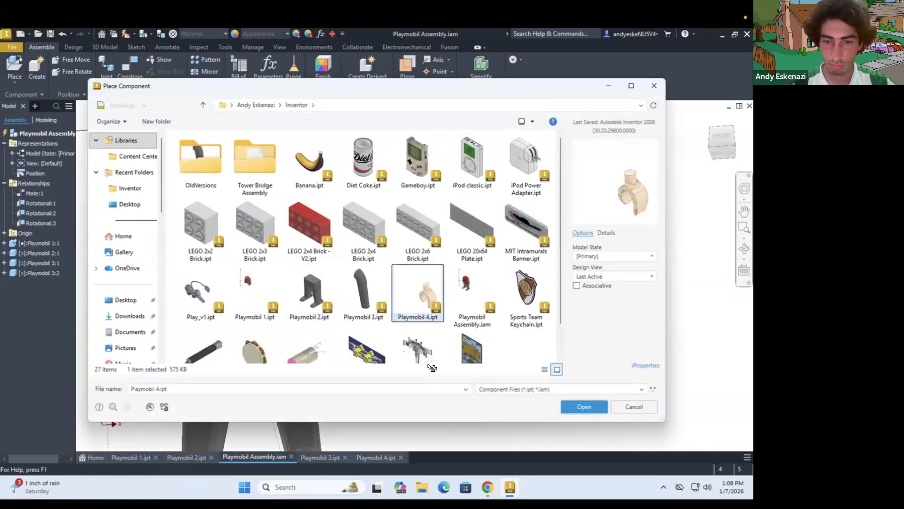
pyautogui.click(584, 405)
pyautogui.click(372, 396)
# Connect the hand's wrist to the lower end of the arm with a rotational joint
pyautogui.scroll(-5, 348, 377)
pyautogui.click(106, 68)
pyautogui.click(343, 291)
pyautogui.click(385, 376)
pyautogui.click(175, 249)
# Turn the hand to test its movement at the arm, and undo the rotational joint
pyautogui.scroll(5, 361, 323)
pyautogui.keyDown('shift'); pyautogui.moveTo(361, 323); pyautogui.dragTo(365, 337, button='middle'); pyautogui.keyUp('shift')
pyautogui.moveTo(367, 324); pyautogui.dragTo(380, 327)
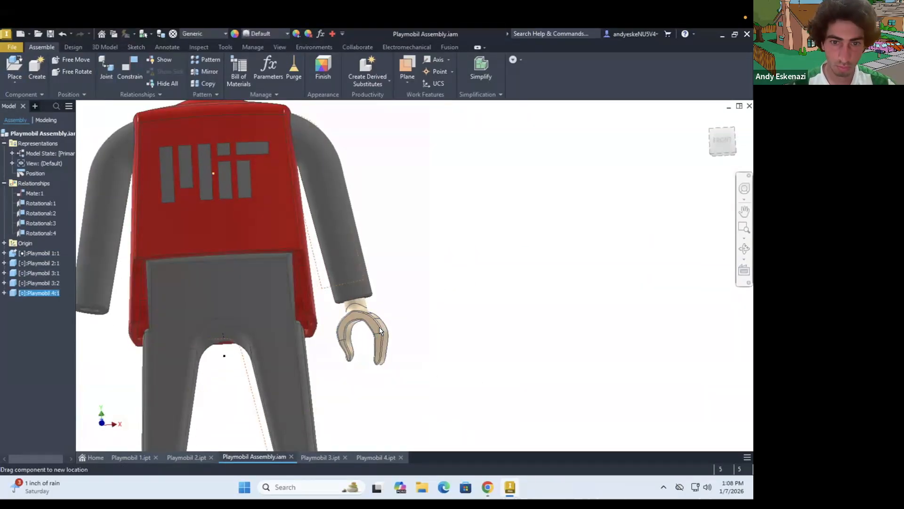
pyautogui.hotkey('ctrl', 'z')
# Connect the hand's wrist to the round recess inside the arm's lower end with a rotational joint
pyautogui.scroll(-4, 365, 301)
pyautogui.keyDown('shift'); pyautogui.moveTo(372, 320); pyautogui.dragTo(363, 304, button='middle'); pyautogui.keyUp('shift')
pyautogui.click(106, 68)
pyautogui.click(357, 344)
pyautogui.click(400, 426)
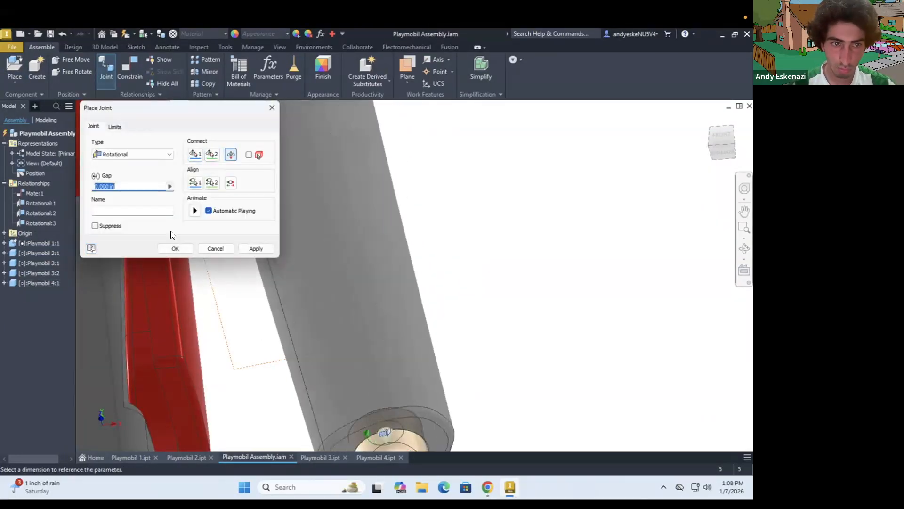
pyautogui.click(175, 248)
pyautogui.scroll(6, 215, 241)
# Place a second Playmobil 4.ipt hand below the end of the opposite arm
pyautogui.click(14, 66)
pyautogui.click(426, 297)
pyautogui.click(565, 405)
pyautogui.click(236, 320)
pyautogui.scroll(-5, 224, 286)
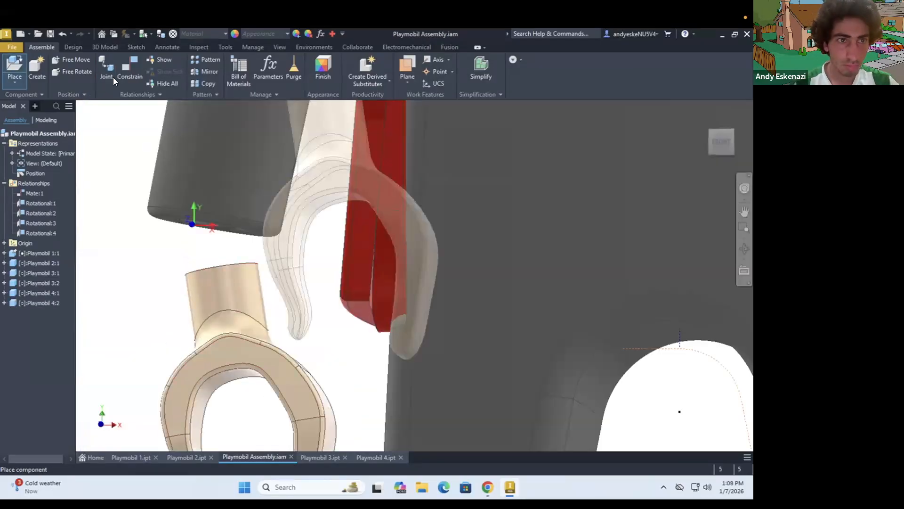
# Connect the second hand's wrist to the recess in the opposite arm's lower end with a rotational joint
pyautogui.click(106, 69)
pyautogui.click(222, 265)
pyautogui.keyDown('shift'); pyautogui.moveTo(236, 377); pyautogui.dragTo(233, 348, button='middle'); pyautogui.keyUp('shift')
pyautogui.scroll(-3, 254, 351)
pyautogui.click(279, 316)
pyautogui.click(175, 250)
pyautogui.scroll(3, 277, 329)
pyautogui.moveTo(278, 358); pyautogui.dragTo(259, 360)
pyautogui.scroll(5, 424, 330)
pyautogui.keyDown('shift'); pyautogui.moveTo(452, 278); pyautogui.dragTo(508, 311, button='middle'); pyautogui.keyUp('shift')
pyautogui.scroll(3, 444, 298)
pyautogui.moveTo(495, 287); pyautogui.dragTo(408, 339)
pyautogui.click(724, 145)
pyautogui.scroll(3, 484, 334)
pyautogui.scroll(-5, 484, 335)
pyautogui.keyDown('shift'); pyautogui.moveTo(522, 329); pyautogui.dragTo(442, 244, button='middle'); pyautogui.keyUp('shift')
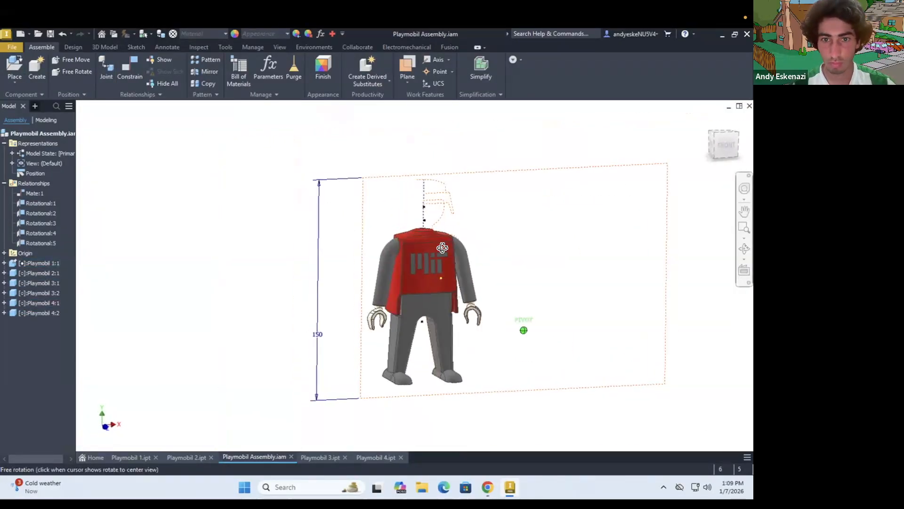
# Save the assembly, then switch to Playmobil 1.ipt and save that part
pyautogui.hotkey('ctrl', 's')
pyautogui.click(484, 177)
pyautogui.click(131, 457)
pyautogui.click(12, 47)
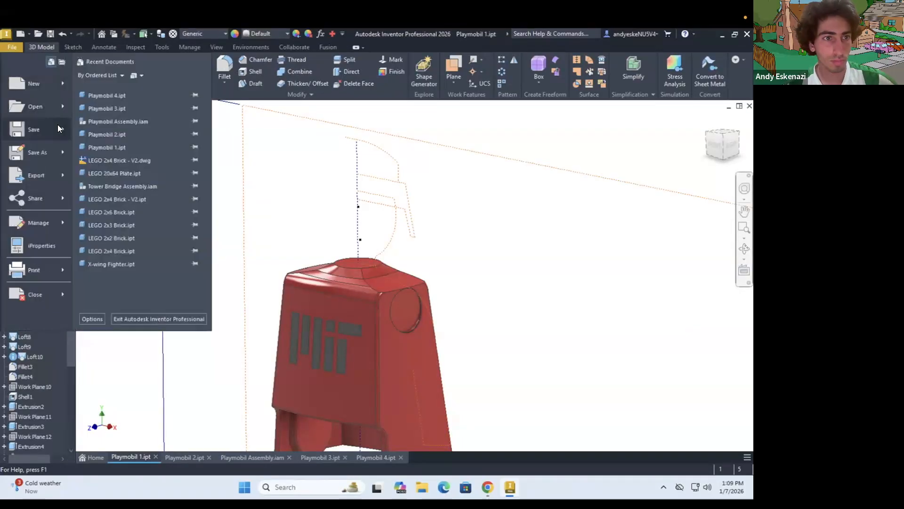
pyautogui.click(56, 127)
# Save a copy of Playmobil 1.ipt as Playmobil 5.ipt and open the copy
pyautogui.click(12, 47)
pyautogui.click(127, 107)
pyautogui.moveTo(155, 389); pyautogui.dragTo(158, 390)
pyautogui.write('5')
pyautogui.click(584, 407)
pyautogui.click(12, 47)
pyautogui.click(40, 109)
pyautogui.click(526, 294)
pyautogui.click(577, 412)
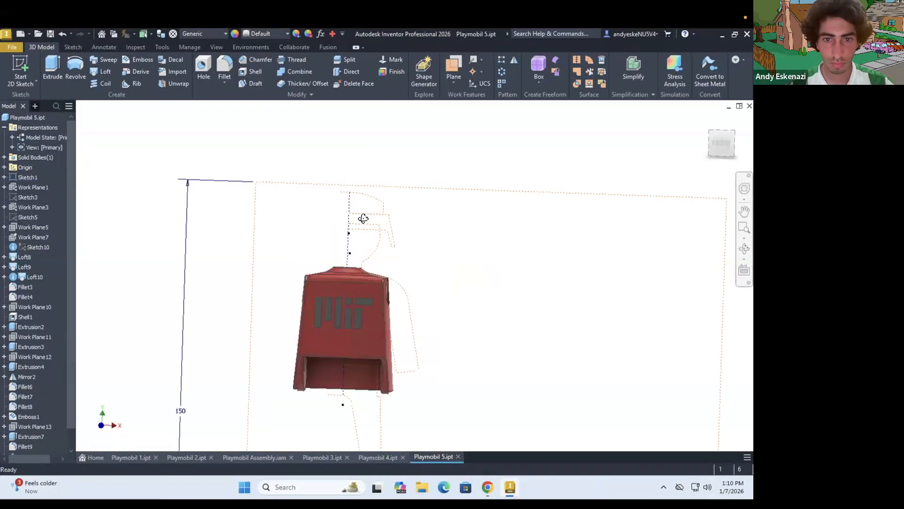
# Delete all torso features with their sketches and work planes, keeping only the origin and Sketch1
pyautogui.click(24, 237)
pyautogui.keyDown('shift'); pyautogui.click(33, 257); pyautogui.keyUp('shift')
pyautogui.rightClick(24, 254)
pyautogui.click(44, 271)
pyautogui.click(193, 210)
pyautogui.keyDown('ctrl'); pyautogui.click(36, 366); pyautogui.keyUp('ctrl')
pyautogui.keyDown('ctrl'); pyautogui.click(39, 266); pyautogui.keyUp('ctrl')
pyautogui.rightClick(23, 196)
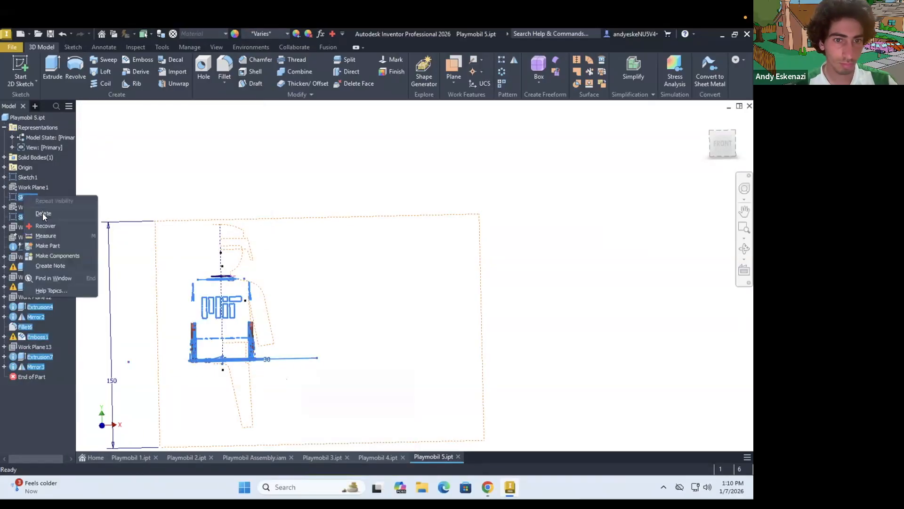
pyautogui.click(44, 213)
pyautogui.click(194, 210)
pyautogui.click(32, 178)
pyautogui.keyDown('shift'); pyautogui.click(36, 257); pyautogui.keyUp('shift')
pyautogui.rightClick(36, 258)
pyautogui.click(54, 275)
# Start a sketch on the front plane, project the head and hair outlines, and make the hair's lower edge construction geometry
pyautogui.click(20, 71)
pyautogui.keyDown('shift'); pyautogui.moveTo(293, 226); pyautogui.dragTo(285, 204, button='middle'); pyautogui.keyUp('shift')
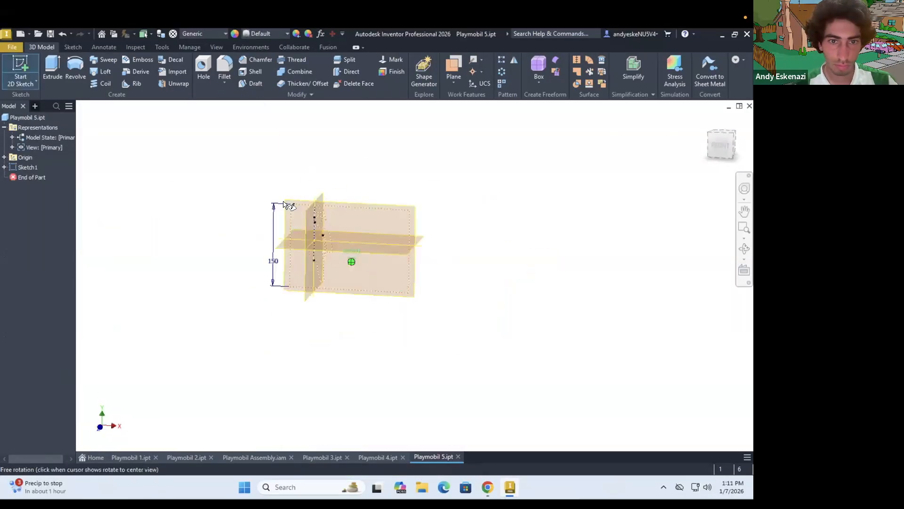
pyautogui.click(285, 205)
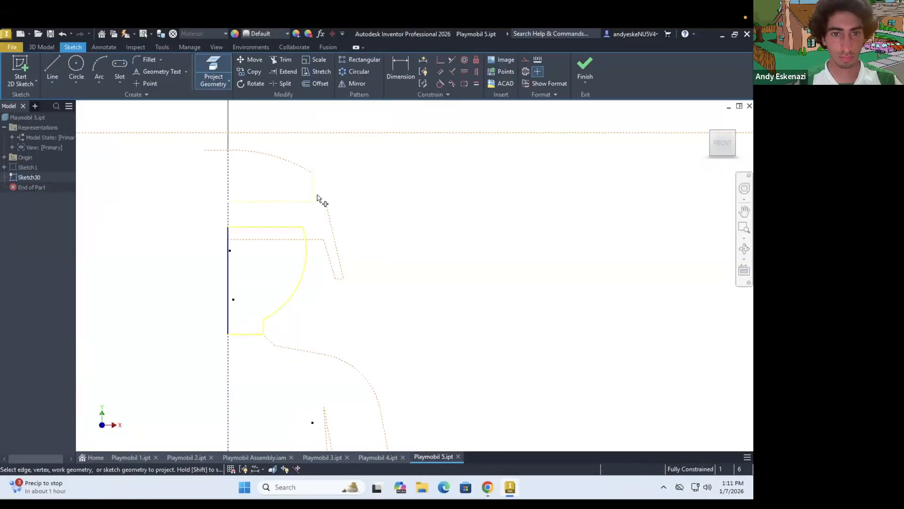
pyautogui.click(526, 60)
pyautogui.rightClick(272, 183)
pyautogui.click(378, 257)
pyautogui.scroll(-3, 349, 229)
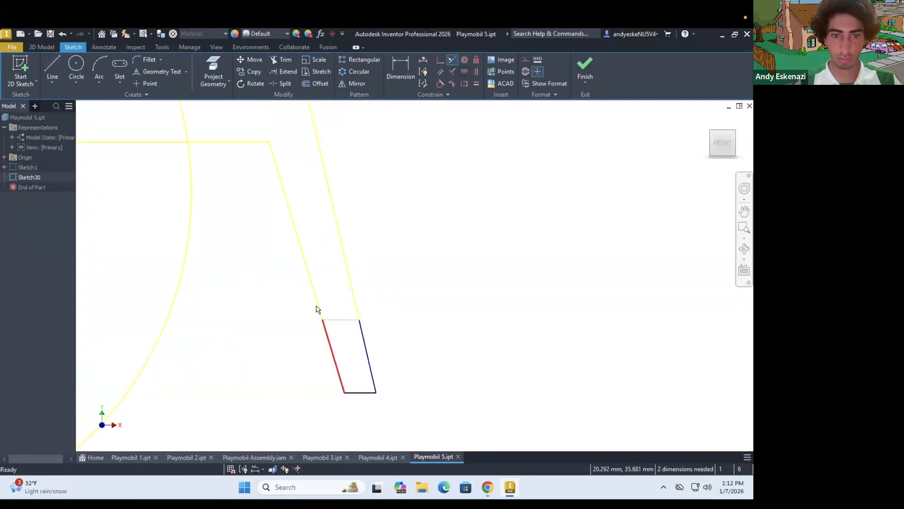
# Dimension the closed extension below the projected hair outline to a height of 3 mm
pyautogui.click(358, 320)
pyautogui.click(376, 391)
pyautogui.click(410, 353)
pyautogui.write('3')
pyautogui.press('Return')
pyautogui.press('Escape')
pyautogui.scroll(-5, 466, 346)
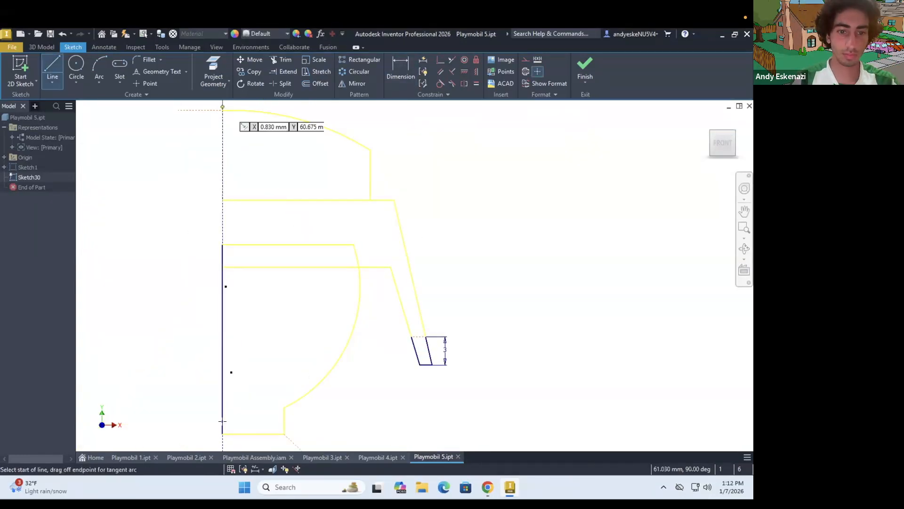
# Revolve the head and hair profiles a full turn about the vertical centre line
pyautogui.click(42, 47)
pyautogui.click(75, 70)
pyautogui.click(269, 278)
pyautogui.click(336, 213)
pyautogui.scroll(-3, 367, 330)
pyautogui.click(306, 224)
pyautogui.click(277, 216)
pyautogui.moveTo(287, 325)
pyautogui.keyDown('shift'); pyautogui.mouseDown(button='middle')
pyautogui.moveTo(293, 251)
pyautogui.moveTo(291, 320)
pyautogui.mouseUp(button='middle'); pyautogui.keyUp('shift')
pyautogui.click(115, 257)
pyautogui.scroll(-4, 335, 268)
pyautogui.keyDown('shift'); pyautogui.moveTo(302, 277); pyautogui.dragTo(291, 281, button='middle'); pyautogui.keyUp('shift')
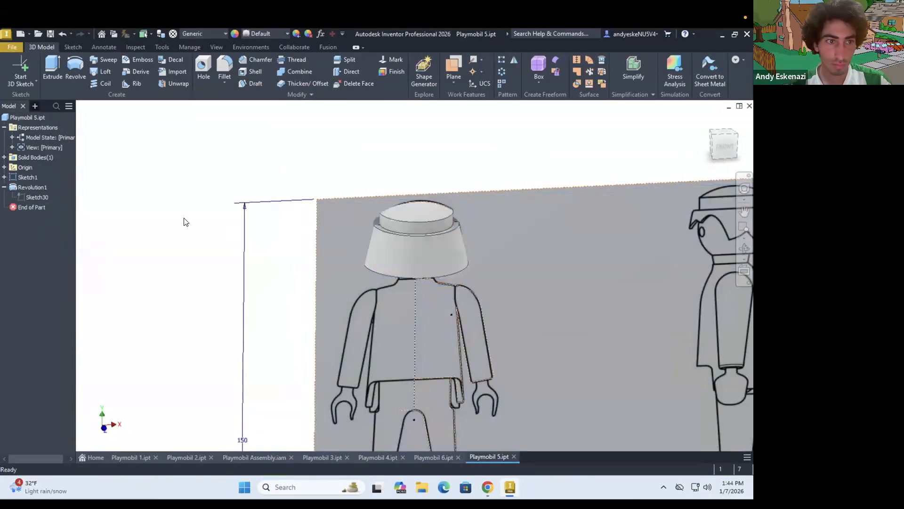
# Show the reference image of the figure stored in Sketch1
pyautogui.rightClick(23, 186)
pyautogui.click(56, 258)
pyautogui.click(584, 69)
# Review the profiles and axis of the hair's revolve feature without changing them
pyautogui.rightClick(27, 186)
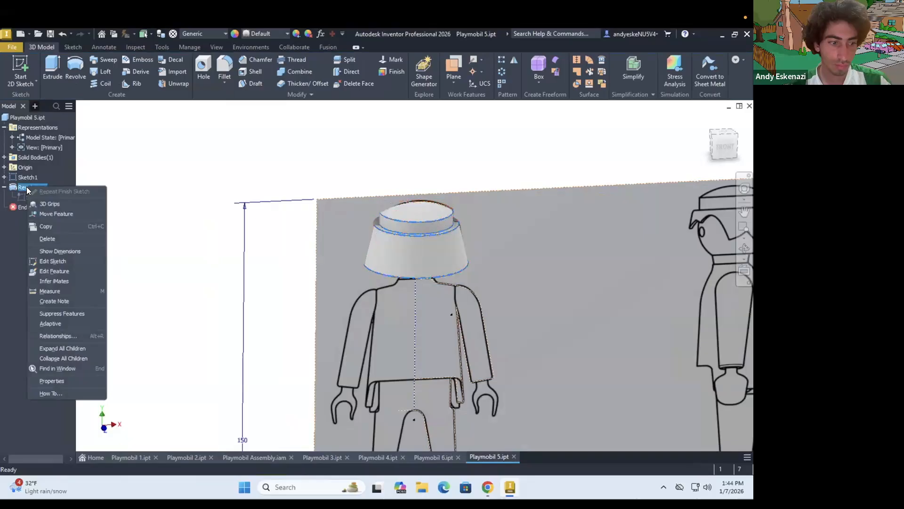
pyautogui.click(54, 271)
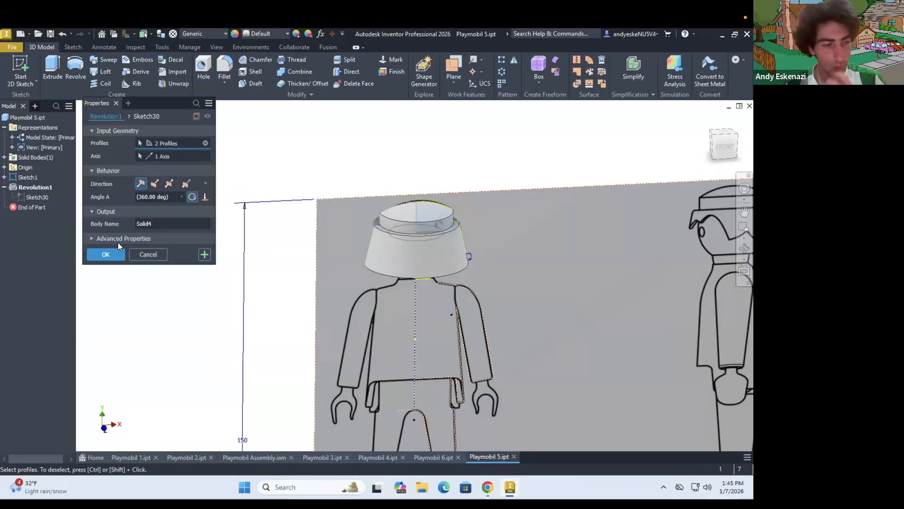
pyautogui.click(115, 254)
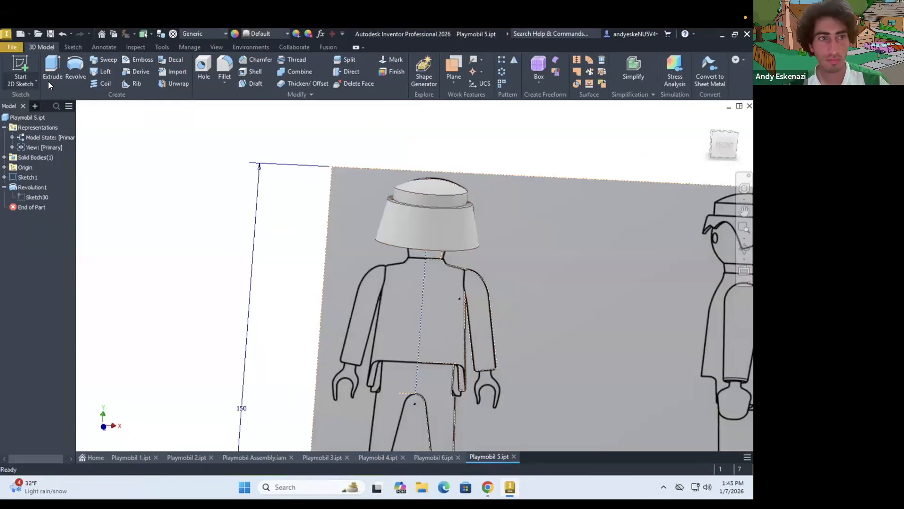
# Try to sketch a line across the hair's upper ledge using its projected edges
pyautogui.click(21, 71)
pyautogui.scroll(5, 400, 207)
pyautogui.keyDown('shift'); pyautogui.moveTo(382, 179); pyautogui.dragTo(377, 212, button='middle'); pyautogui.keyUp('shift')
pyautogui.click(376, 213)
pyautogui.click(52, 70)
pyautogui.keyDown('shift'); pyautogui.moveTo(379, 313); pyautogui.dragTo(382, 278, button='middle'); pyautogui.keyUp('shift')
pyautogui.click(371, 341)
pyautogui.click(214, 70)
pyautogui.click(387, 367)
pyautogui.click(52, 70)
pyautogui.click(372, 341)
pyautogui.click(371, 368)
pyautogui.press('Escape')
pyautogui.moveTo(377, 369)
pyautogui.keyDown('shift'); pyautogui.mouseDown(button='middle')
pyautogui.moveTo(398, 335)
pyautogui.moveTo(379, 353)
pyautogui.mouseUp(button='middle'); pyautogui.keyUp('shift')
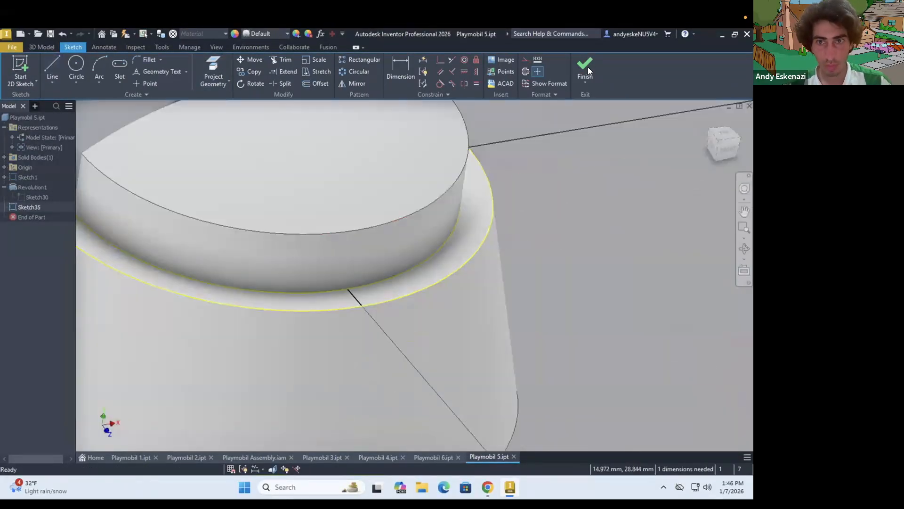
# Undo the last sketch edits on the hair's ledge and delete that sketch
pyautogui.hotkey('ctrl', 'z')
pyautogui.hotkey('ctrl', 'z')
pyautogui.click(586, 66)
pyautogui.rightClick(24, 207)
pyautogui.click(42, 232)
# On the YZ plane, sketch a short line perpendicular to the hair's slanted edge, starting at its upper corner
pyautogui.scroll(-5, 339, 268)
pyautogui.click(21, 71)
pyautogui.click(5, 167)
pyautogui.click(37, 177)
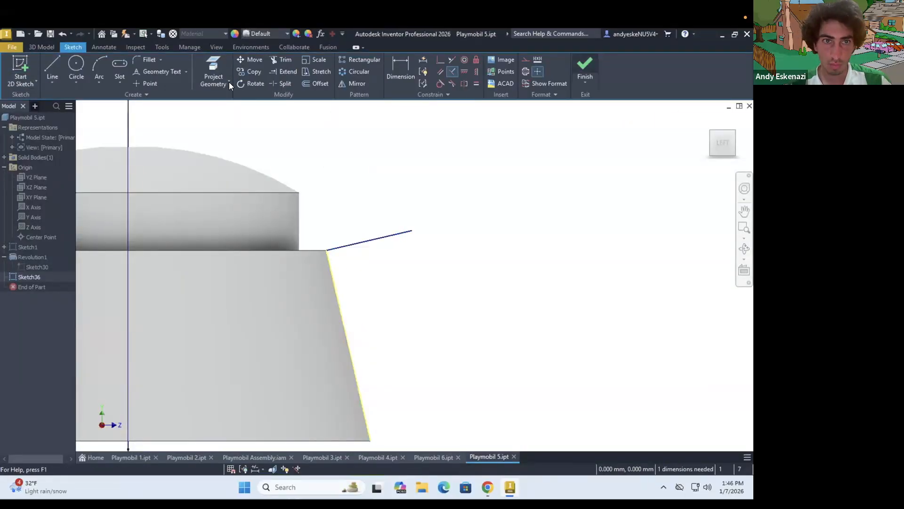
pyautogui.click(584, 68)
# Create a work plane normal to the short sketched line at the upper corner of the hair's slanted front
pyautogui.click(454, 84)
pyautogui.click(512, 331)
pyautogui.click(357, 288)
pyautogui.click(348, 280)
# On the new work plane, sketch a triangular tooth 6 mm wide and 3.5 mm high, its base 6 mm below the ledge
pyautogui.click(21, 71)
pyautogui.click(311, 325)
pyautogui.click(52, 70)
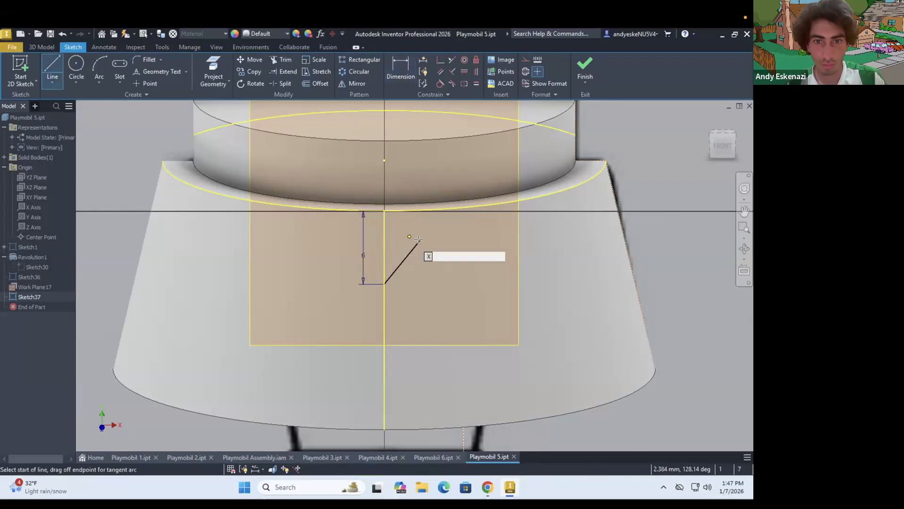
pyautogui.keyDown('shift'); pyautogui.moveTo(356, 258); pyautogui.dragTo(445, 308, button='middle'); pyautogui.keyUp('shift')
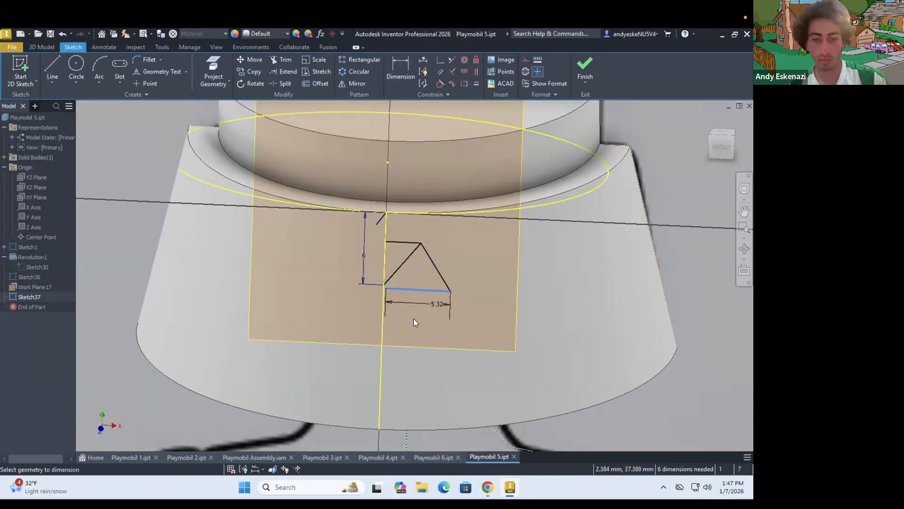
pyautogui.scroll(-3, 381, 290)
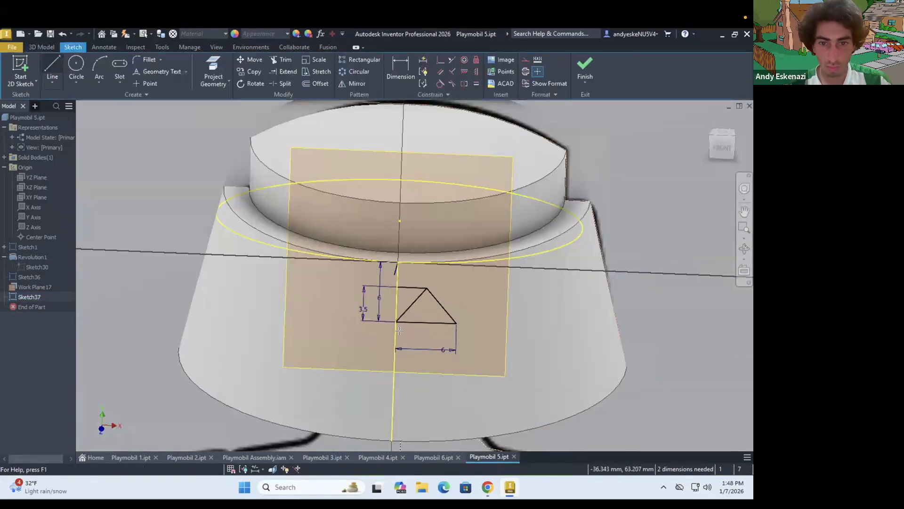
# Extend the tooth profile downward past the hair's lower rim with a rectangle about 6 mm wide
pyautogui.click(396, 323)
pyautogui.scroll(3, 400, 309)
pyautogui.click(394, 409)
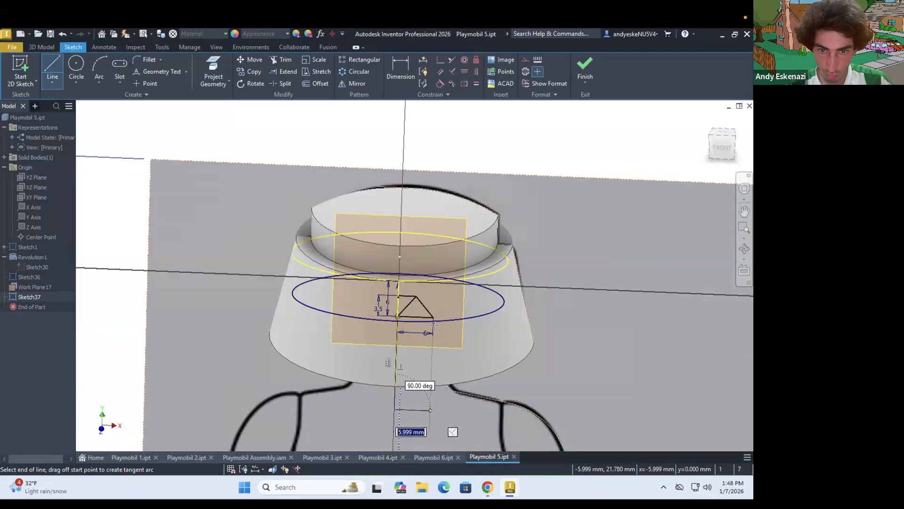
pyautogui.click(430, 410)
pyautogui.click(433, 318)
# Cut the tooth-topped profile through the front of the hair with an asymmetric extrusion, using a distance of 7 mm
pyautogui.press('e')
pyautogui.click(414, 325)
pyautogui.click(415, 309)
pyautogui.keyDown('shift'); pyautogui.moveTo(415, 311); pyautogui.dragTo(427, 357, button='middle'); pyautogui.keyUp('shift')
pyautogui.keyDown('shift'); pyautogui.moveTo(438, 341); pyautogui.dragTo(434, 259, button='middle'); pyautogui.keyUp('shift')
pyautogui.write('2')
pyautogui.keyDown('shift'); pyautogui.moveTo(493, 344); pyautogui.dragTo(418, 390, button='middle'); pyautogui.keyUp('shift')
pyautogui.write('5')
pyautogui.keyDown('shift'); pyautogui.moveTo(396, 330); pyautogui.dragTo(397, 302, button='middle'); pyautogui.keyUp('shift')
pyautogui.scroll(4, 396, 302)
pyautogui.moveTo(153, 197); pyautogui.dragTo(130, 200)
pyautogui.write('7')
pyautogui.keyDown('shift'); pyautogui.moveTo(383, 292); pyautogui.dragTo(379, 376, button='middle'); pyautogui.keyUp('shift')
pyautogui.click(187, 183)
pyautogui.keyDown('shift'); pyautogui.moveTo(377, 329); pyautogui.dragTo(374, 292, button='middle'); pyautogui.keyUp('shift')
pyautogui.click(106, 316)
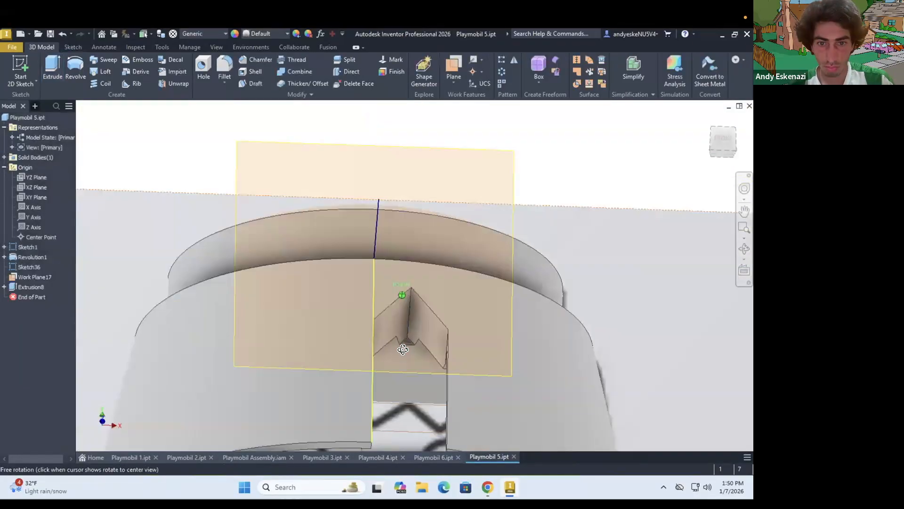
# Create a circular pattern of the tooth cut around the hair's axis with 2 occurrences at an angle of 17 degrees
pyautogui.click(502, 72)
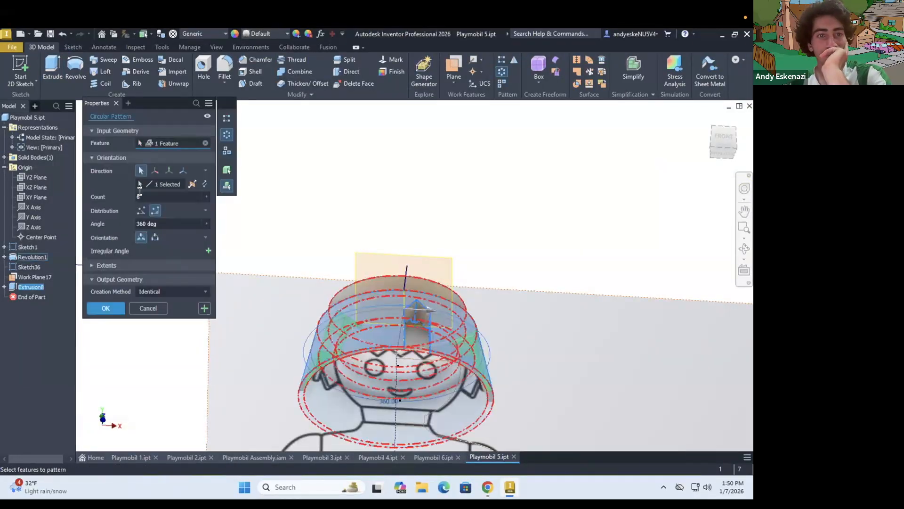
pyautogui.write('10')
pyautogui.press('BackSpace')
pyautogui.write('5')
pyautogui.keyDown('shift'); pyautogui.moveTo(388, 308); pyautogui.dragTo(387, 283, button='middle'); pyautogui.keyUp('shift')
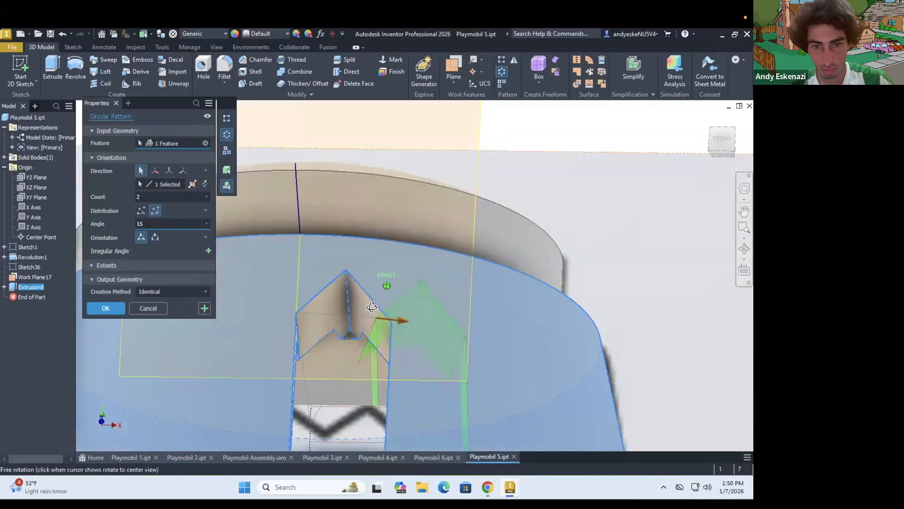
pyautogui.scroll(-5, 391, 301)
pyautogui.press('BackSpace')
pyautogui.write('8')
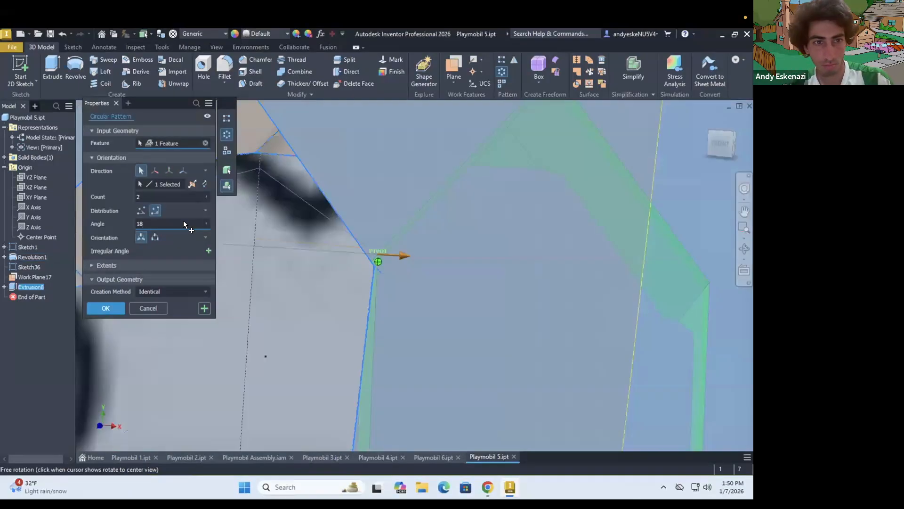
pyautogui.doubleClick(173, 223)
pyautogui.write('7.5')
pyautogui.write('1')
pyautogui.press('Return')
# Change the angle of the tooth cut's circular pattern to 18 degrees
pyautogui.scroll(8, 328, 237)
pyautogui.keyDown('shift'); pyautogui.moveTo(328, 236); pyautogui.dragTo(301, 264, button='middle'); pyautogui.keyUp('shift')
pyautogui.doubleClick(38, 298)
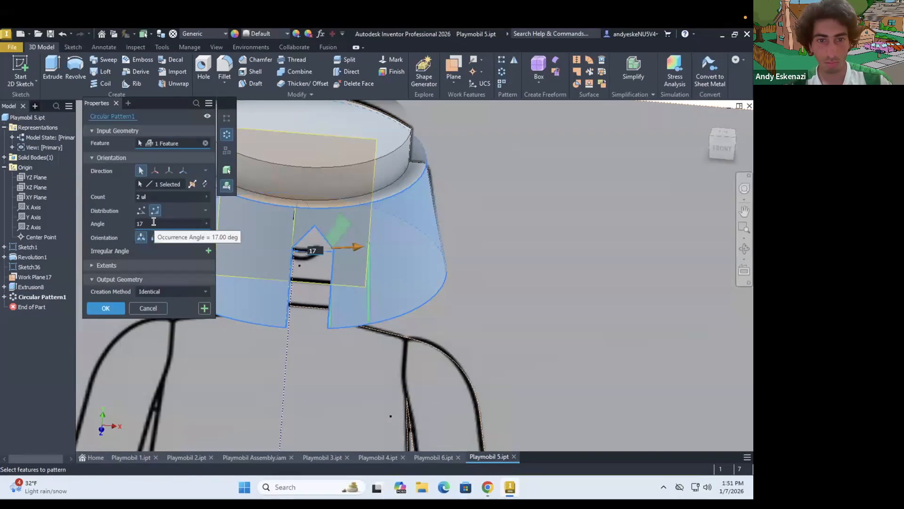
pyautogui.press('BackSpace')
pyautogui.write('8')
pyautogui.press('Return')
# Widen the tooth cut's sketch below the hair's rim with lines closing a sloping area on its outer side
pyautogui.click(4, 287)
pyautogui.rightClick(31, 297)
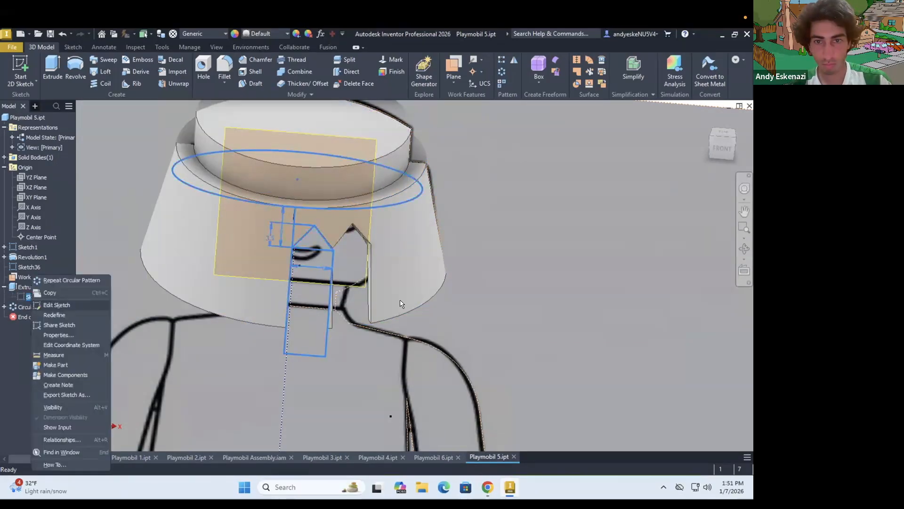
pyautogui.click(54, 302)
pyautogui.press('l')
pyautogui.click(370, 319)
pyautogui.scroll(5, 369, 319)
pyautogui.press('Escape')
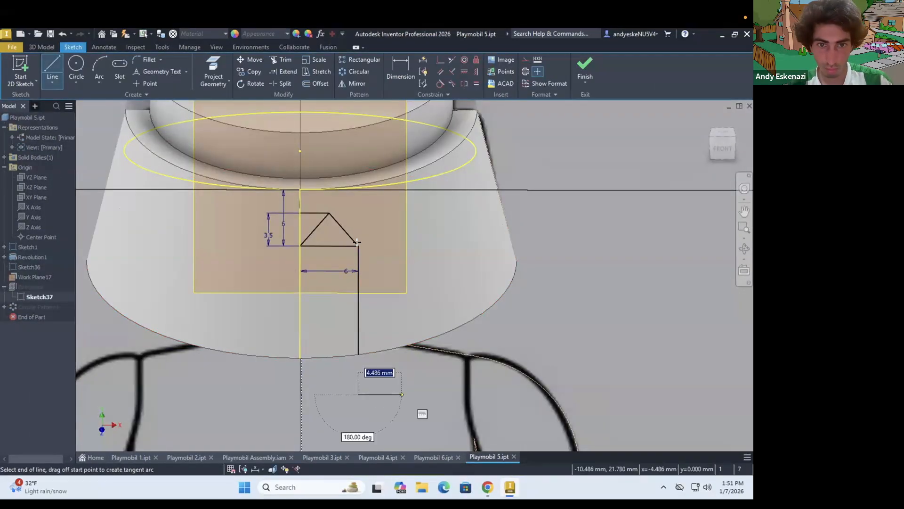
pyautogui.click(584, 69)
# Edit the tooth cut's extrusion to include the sloping area beside the tooth as an additional profile
pyautogui.rightClick(31, 287)
pyautogui.click(58, 330)
pyautogui.click(360, 276)
pyautogui.press('Return')
pyautogui.scroll(-6, 362, 277)
pyautogui.moveTo(363, 278)
pyautogui.keyDown('shift'); pyautogui.mouseDown(button='middle')
pyautogui.moveTo(359, 220)
pyautogui.moveTo(325, 269)
pyautogui.mouseUp(button='middle'); pyautogui.keyUp('shift')
pyautogui.scroll(4, 324, 270)
# Mirror the tooth cut and its circular pattern about the YZ plane
pyautogui.click(514, 60)
pyautogui.click(31, 286)
pyautogui.click(37, 306)
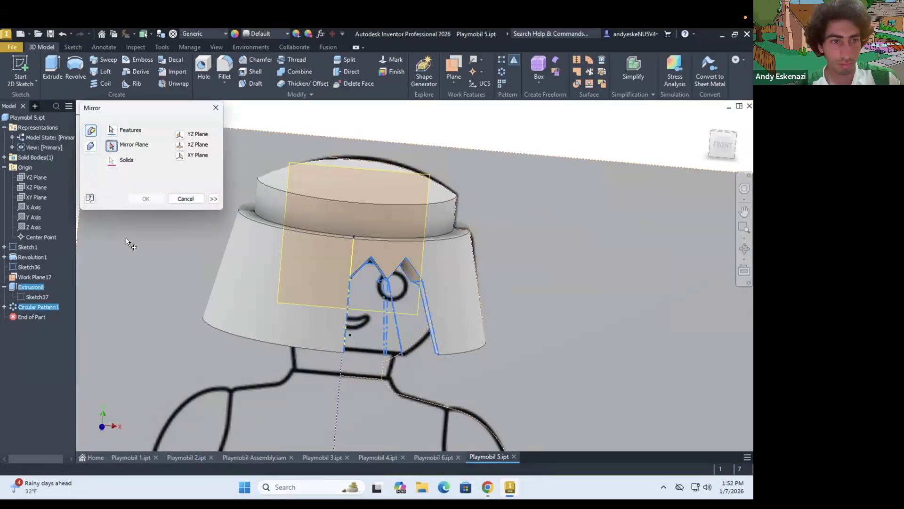
pyautogui.scroll(-4, 125, 240)
pyautogui.click(112, 145)
pyautogui.click(146, 199)
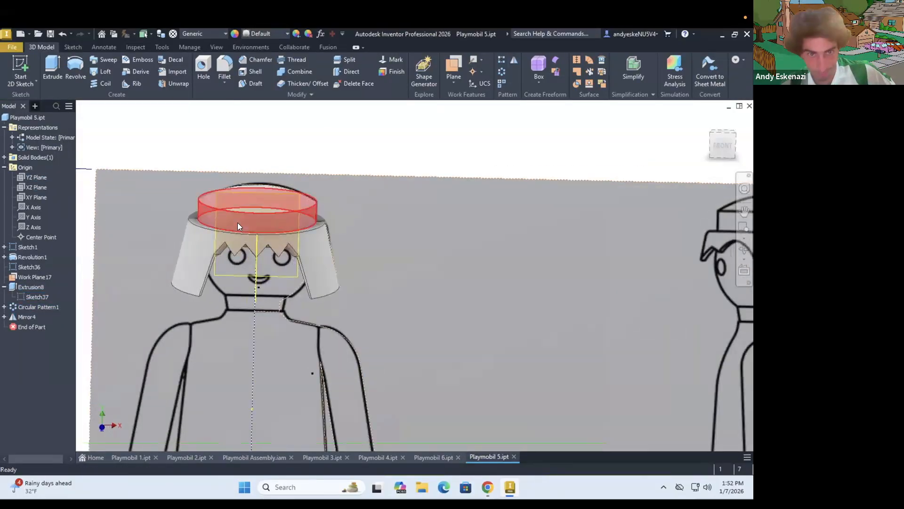
pyautogui.click(331, 270)
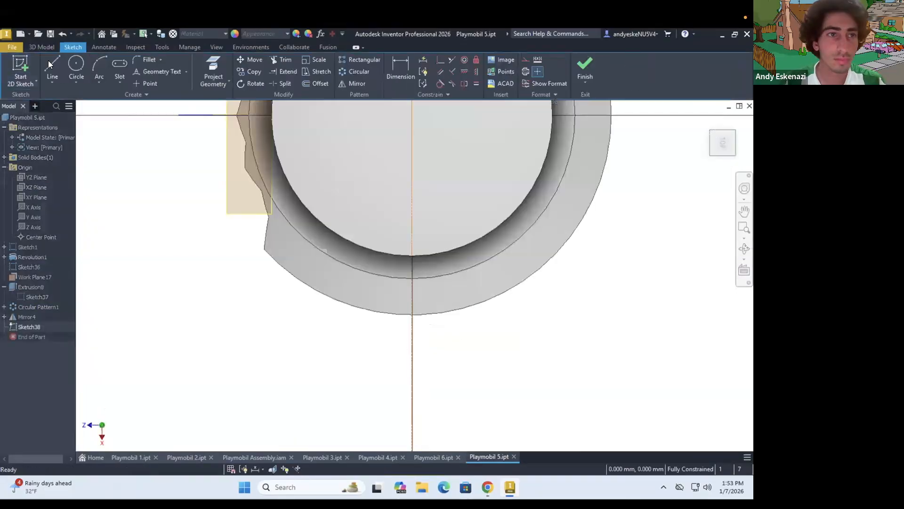
pyautogui.click(420, 276)
pyautogui.press('Escape')
pyautogui.press('F6')
# Sketch a short horizontal line on the XY plane, running outward from the hair's upper side edge
pyautogui.click(21, 71)
pyautogui.click(36, 198)
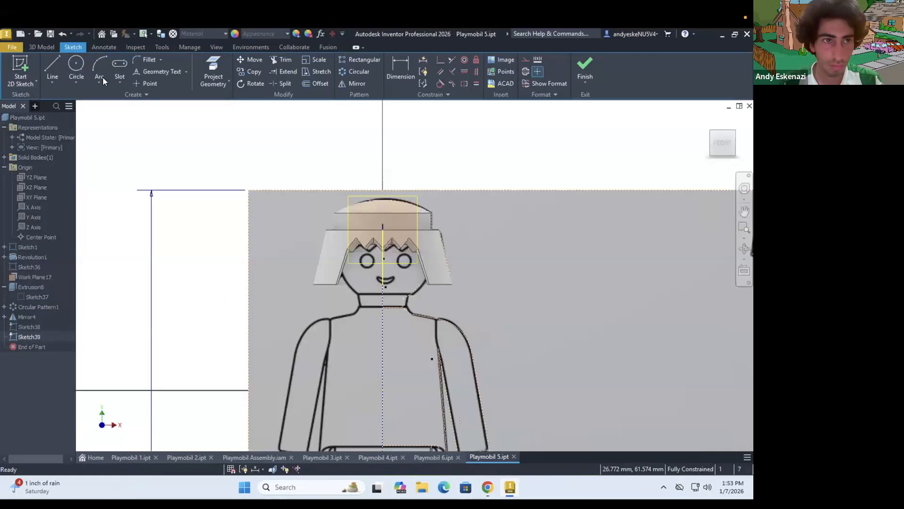
pyautogui.scroll(4, 436, 231)
pyautogui.press('l')
pyautogui.scroll(4, 435, 231)
pyautogui.click(418, 238)
pyautogui.moveTo(499, 195)
pyautogui.keyDown('shift'); pyautogui.mouseDown(button='middle')
pyautogui.moveTo(459, 226)
pyautogui.moveTo(368, 192)
pyautogui.moveTo(377, 221)
pyautogui.mouseUp(button='middle'); pyautogui.keyUp('shift')
pyautogui.click(581, 68)
# Create a work plane at the side of the hair, normal to the short line at its endpoint
pyautogui.scroll(-4, 428, 245)
pyautogui.click(454, 81)
pyautogui.click(498, 330)
pyautogui.scroll(8, 419, 243)
pyautogui.click(418, 241)
pyautogui.click(418, 241)
pyautogui.scroll(-8, 411, 266)
# Start a sketch on the side work plane and draw an interpolation spline from the fringe's corner, arching down to the lower rim
pyautogui.click(20, 69)
pyautogui.click(386, 283)
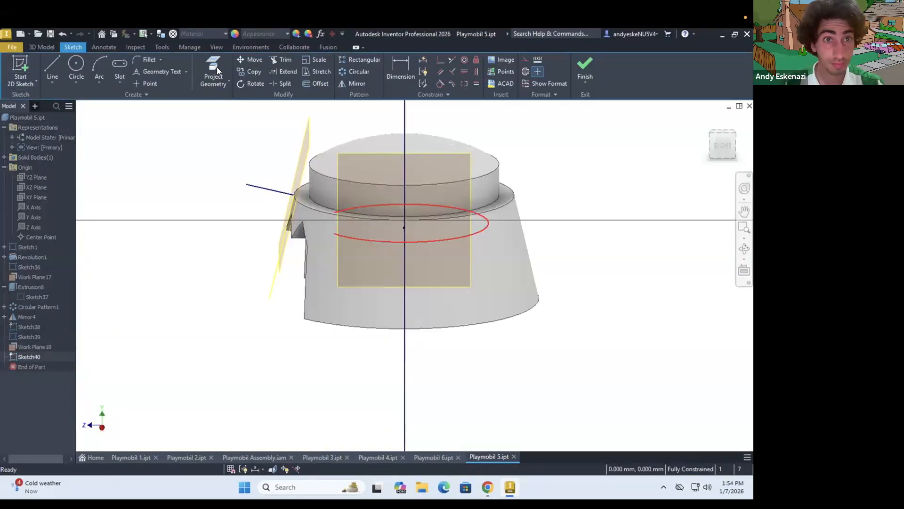
pyautogui.hotkey('ctrl', 'z')
pyautogui.keyDown('shift'); pyautogui.moveTo(424, 333); pyautogui.dragTo(383, 306, button='middle'); pyautogui.keyUp('shift')
pyautogui.click(52, 83)
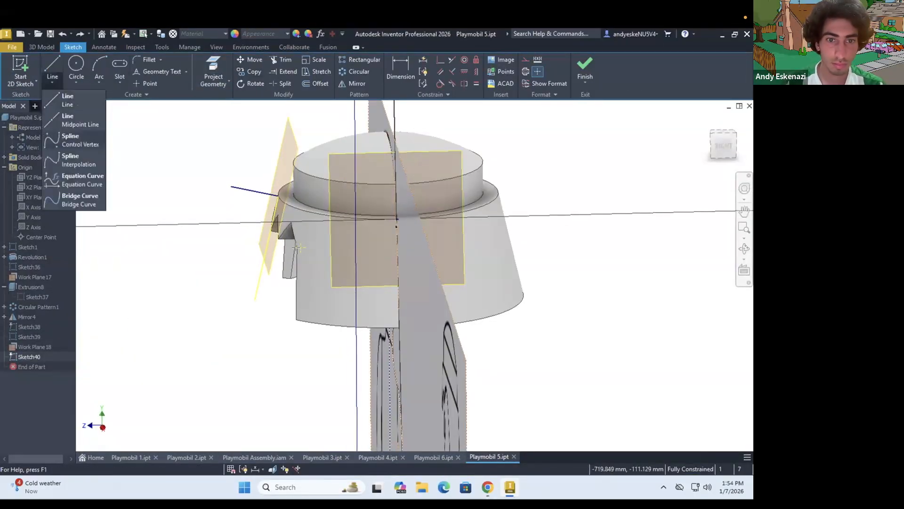
pyautogui.click(75, 161)
pyautogui.click(301, 248)
pyautogui.click(320, 235)
# Close the side profile with lines forming a pointed notch behind the spline and running below the rim back to the fringe's corner
pyautogui.click(54, 82)
pyautogui.click(66, 103)
pyautogui.click(392, 315)
pyautogui.keyDown('shift'); pyautogui.moveTo(433, 296); pyautogui.dragTo(422, 275, button='middle'); pyautogui.keyUp('shift')
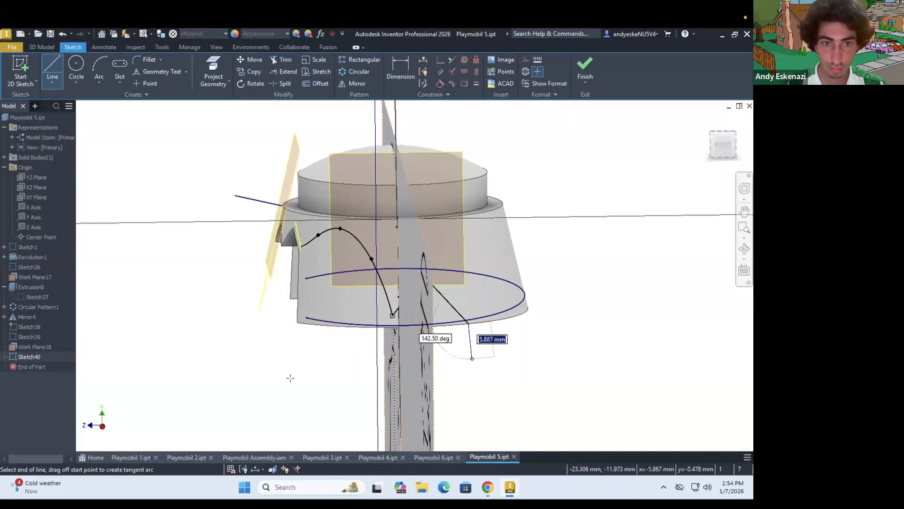
pyautogui.click(299, 363)
pyautogui.click(300, 247)
pyautogui.press('Escape')
pyautogui.keyDown('shift'); pyautogui.moveTo(311, 282); pyautogui.dragTo(367, 297, button='middle'); pyautogui.keyUp('shift')
# Cut the side profile through the hair with a one-directional extrusion, using a distance of 10 mm
pyautogui.press('e')
pyautogui.click(399, 313)
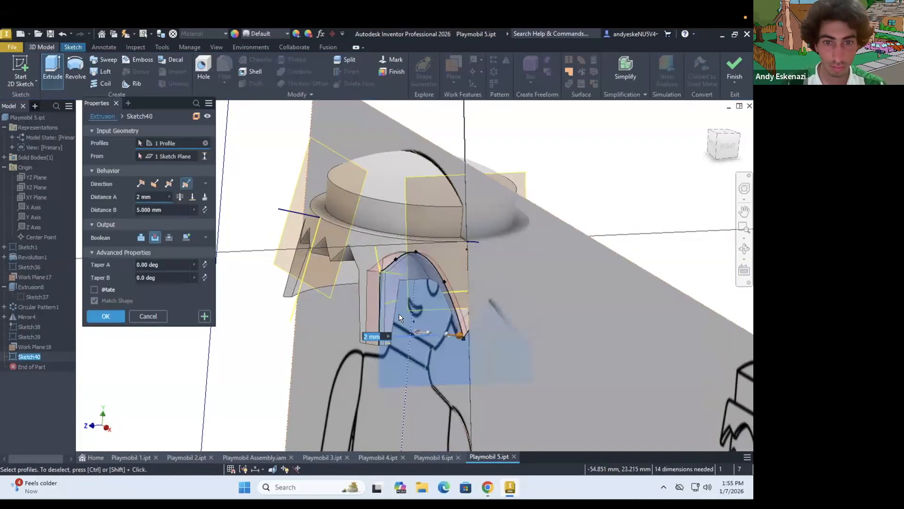
pyautogui.scroll(3, 391, 259)
pyautogui.click(141, 183)
pyautogui.write('6')
pyautogui.keyDown('shift'); pyautogui.moveTo(398, 285); pyautogui.dragTo(386, 241, button='middle'); pyautogui.keyUp('shift')
pyautogui.doubleClick(138, 195)
pyautogui.write('8')
pyautogui.scroll(3, 312, 303)
pyautogui.moveTo(334, 306)
pyautogui.keyDown('shift'); pyautogui.mouseDown(button='middle')
pyautogui.moveTo(311, 320)
pyautogui.moveTo(332, 302)
pyautogui.mouseUp(button='middle'); pyautogui.keyUp('shift')
pyautogui.doubleClick(150, 195)
pyautogui.write('10')
pyautogui.click(105, 290)
pyautogui.scroll(-4, 369, 268)
pyautogui.keyDown('shift'); pyautogui.moveTo(369, 268); pyautogui.dragTo(343, 234, button='middle'); pyautogui.keyUp('shift')
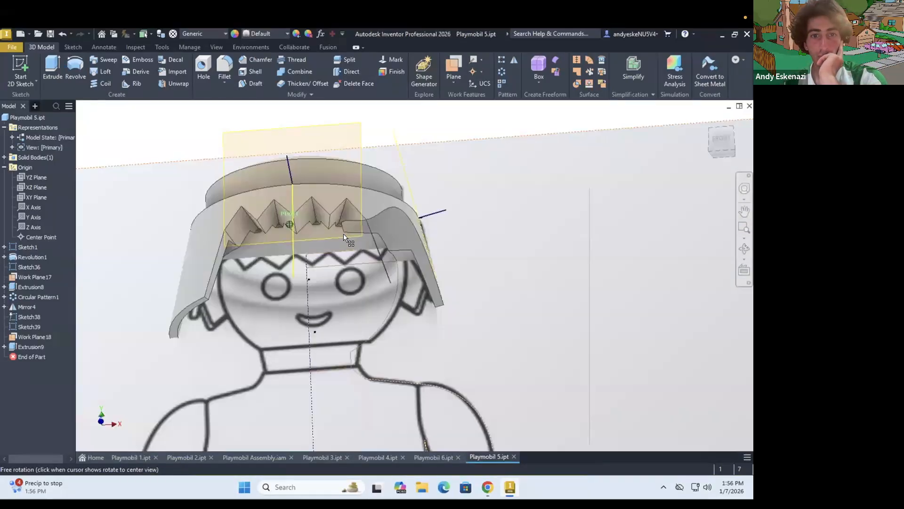
# Reshape the side cut's sketch by moving the spline's lower end and the notch's peak toward the face
pyautogui.doubleClick(37, 356)
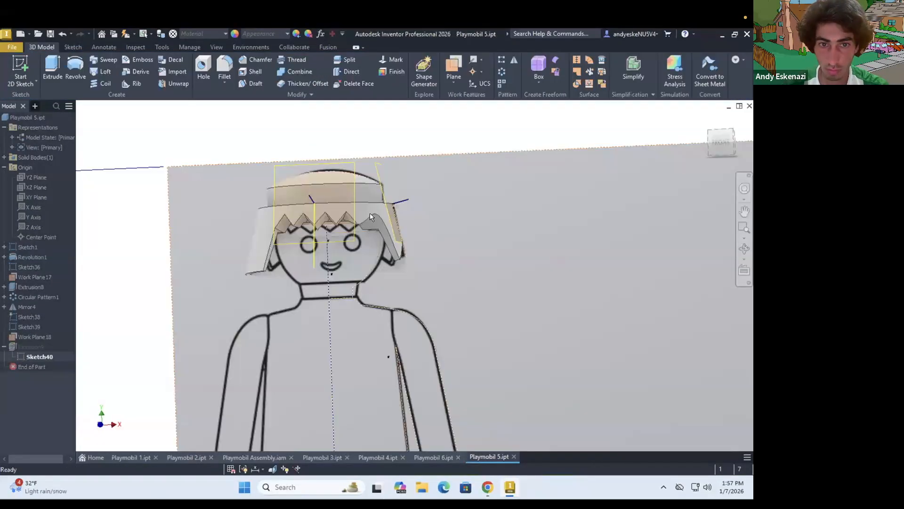
pyautogui.moveTo(370, 213)
pyautogui.keyDown('shift'); pyautogui.mouseDown(button='middle')
pyautogui.moveTo(358, 264)
pyautogui.moveTo(434, 244)
pyautogui.mouseUp(button='middle'); pyautogui.keyUp('shift')
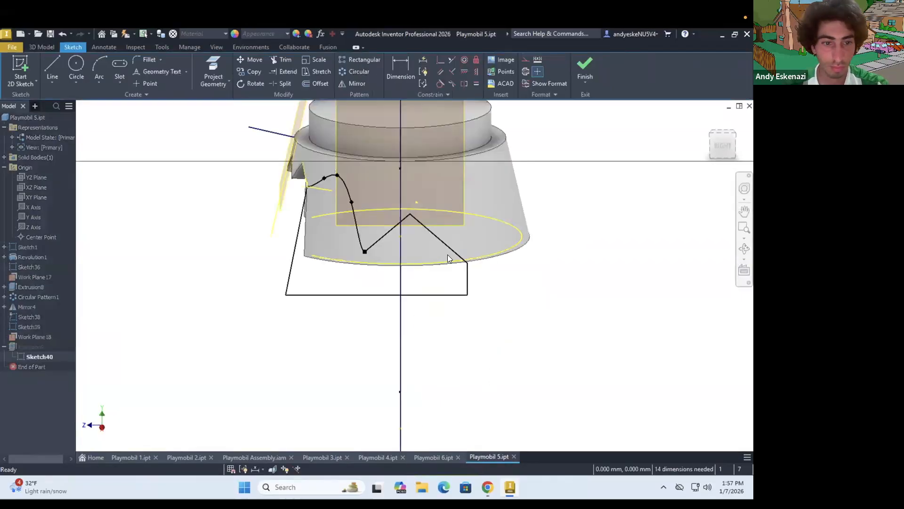
pyautogui.moveTo(447, 257); pyautogui.dragTo(471, 268)
# Mirror the side cut about the YZ plane to the other side of the hair
pyautogui.moveTo(395, 191); pyautogui.dragTo(397, 193)
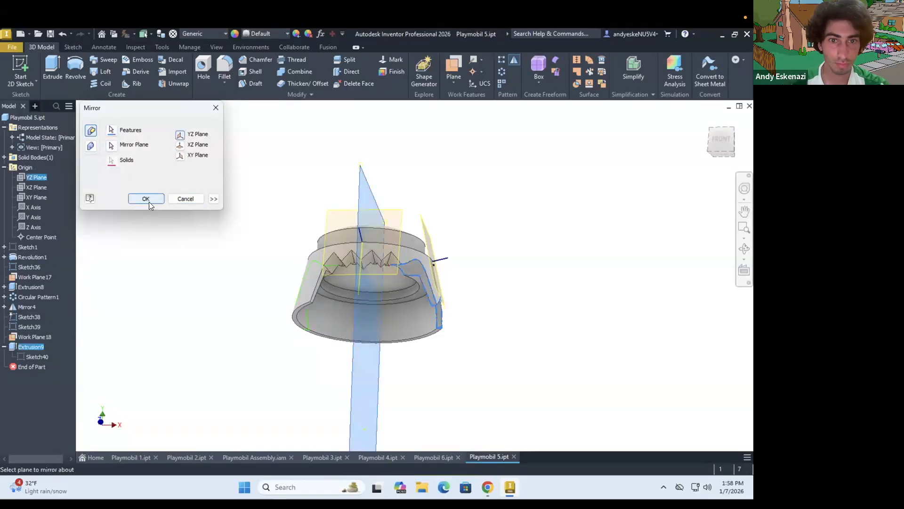
pyautogui.click(148, 201)
pyautogui.click(382, 236)
pyautogui.scroll(-3, 383, 236)
pyautogui.moveTo(380, 377)
pyautogui.keyDown('shift'); pyautogui.mouseDown(button='middle')
pyautogui.moveTo(371, 241)
pyautogui.moveTo(378, 372)
pyautogui.mouseUp(button='middle'); pyautogui.keyUp('shift')
pyautogui.click(41, 47)
pyautogui.click(52, 68)
pyautogui.write('1')
pyautogui.click(155, 183)
pyautogui.moveTo(379, 327)
pyautogui.keyDown('shift'); pyautogui.mouseDown(button='middle')
pyautogui.moveTo(359, 287)
pyautogui.moveTo(359, 306)
pyautogui.mouseUp(button='middle'); pyautogui.keyUp('shift')
pyautogui.click(149, 290)
pyautogui.keyDown('shift'); pyautogui.moveTo(268, 275); pyautogui.dragTo(292, 309, button='middle'); pyautogui.keyUp('shift')
pyautogui.press('Escape')
# Sketch a construction line in the hair's side view, running outward from the upper corner of the sloped back edge
pyautogui.moveTo(219, 283)
pyautogui.keyDown('shift'); pyautogui.mouseDown(button='middle')
pyautogui.moveTo(345, 292)
pyautogui.moveTo(253, 238)
pyautogui.moveTo(233, 247)
pyautogui.moveTo(384, 208)
pyautogui.moveTo(278, 250)
pyautogui.moveTo(348, 222)
pyautogui.mouseUp(button='middle'); pyautogui.keyUp('shift')
pyautogui.scroll(2, 278, 249)
pyautogui.press('s')
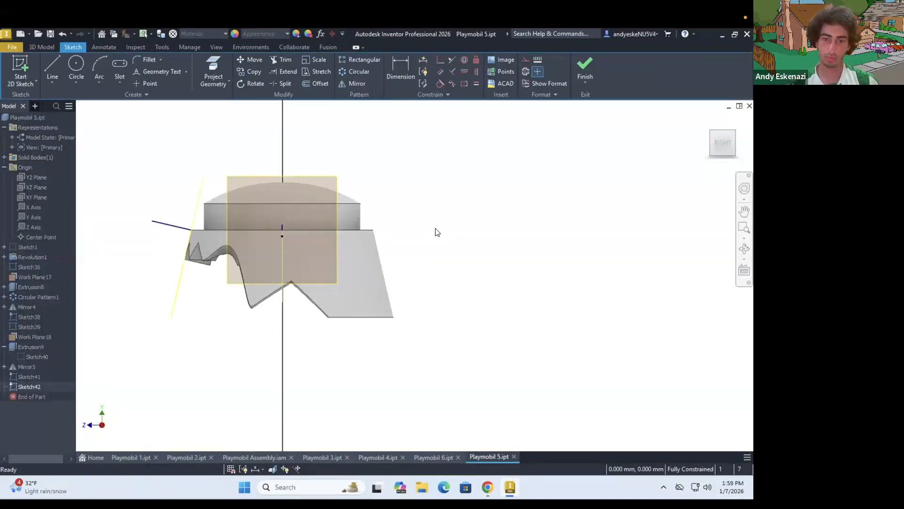
pyautogui.scroll(3, 424, 241)
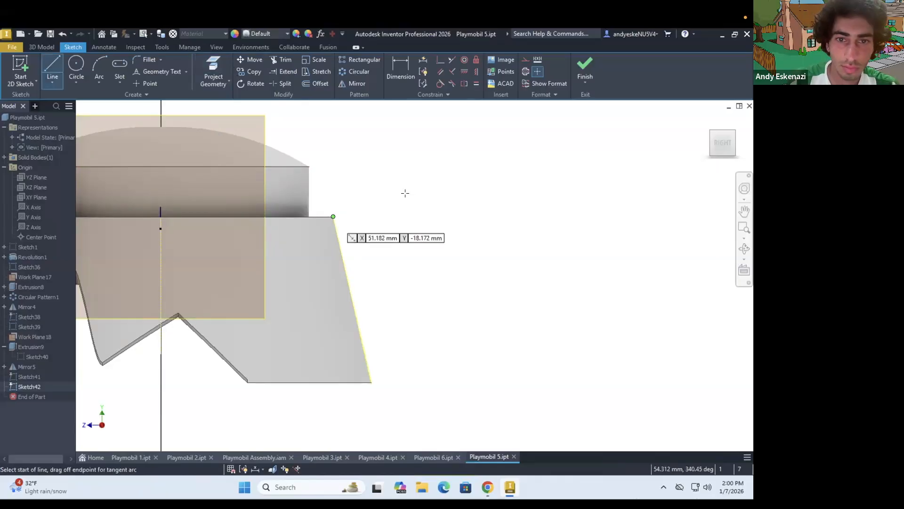
pyautogui.click(526, 61)
pyautogui.click(585, 69)
# Delete the leftover unused sketch and constrain the construction line perpendicular to the hair's sloped back edge
pyautogui.rightClick(19, 376)
pyautogui.click(35, 275)
pyautogui.rightClick(33, 377)
pyautogui.click(58, 293)
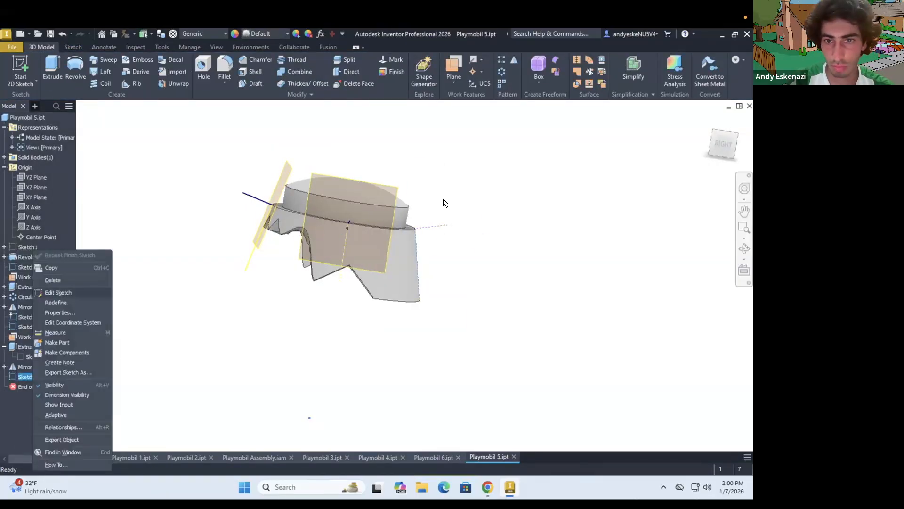
pyautogui.click(452, 71)
pyautogui.click(448, 212)
pyautogui.click(428, 281)
pyautogui.click(585, 68)
# Create a work plane behind the hair, normal to the construction line at its endpoint
pyautogui.click(453, 82)
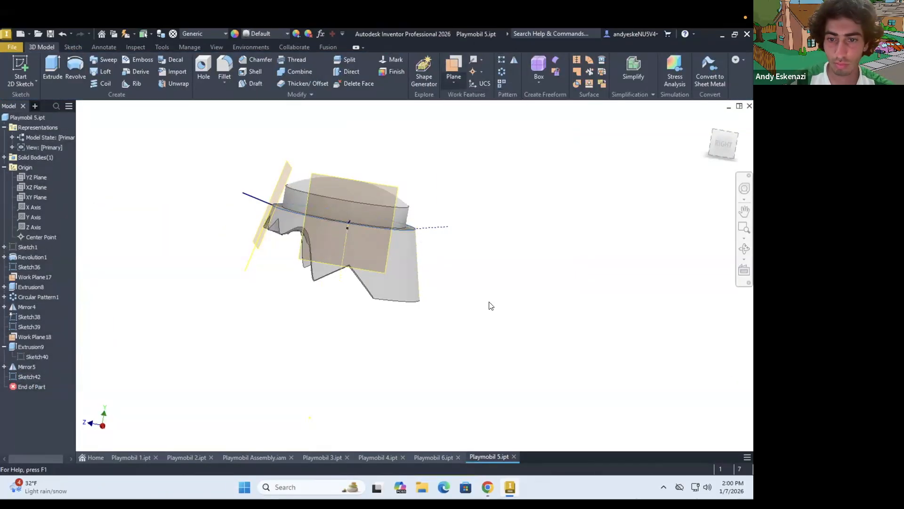
pyautogui.click(454, 81)
pyautogui.click(500, 351)
pyautogui.scroll(5, 431, 208)
pyautogui.click(447, 274)
pyautogui.moveTo(358, 283)
pyautogui.keyDown('shift'); pyautogui.mouseDown(button='middle')
pyautogui.moveTo(405, 278)
pyautogui.moveTo(405, 302)
pyautogui.mouseUp(button='middle'); pyautogui.keyUp('shift')
pyautogui.click(405, 275)
# Start a sketch on the back work plane, project the hair's edges, and draw a vertical center line down to the lower rim
pyautogui.scroll(-5, 405, 272)
pyautogui.click(21, 71)
pyautogui.click(426, 281)
pyautogui.scroll(3, 426, 281)
pyautogui.scroll(-3, 113, 320)
pyautogui.click(214, 70)
pyautogui.click(301, 232)
pyautogui.click(52, 68)
pyautogui.click(324, 234)
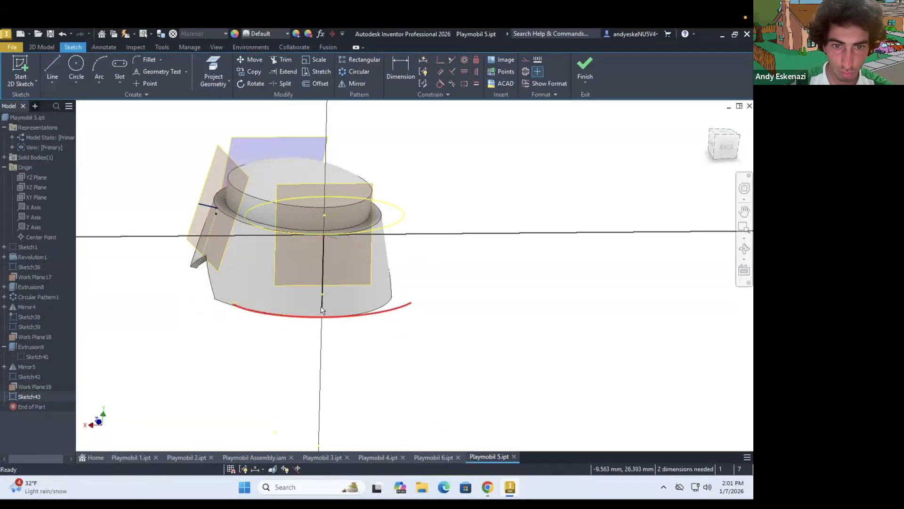
pyautogui.keyDown('shift'); pyautogui.moveTo(304, 306); pyautogui.dragTo(265, 305, button='middle'); pyautogui.keyUp('shift')
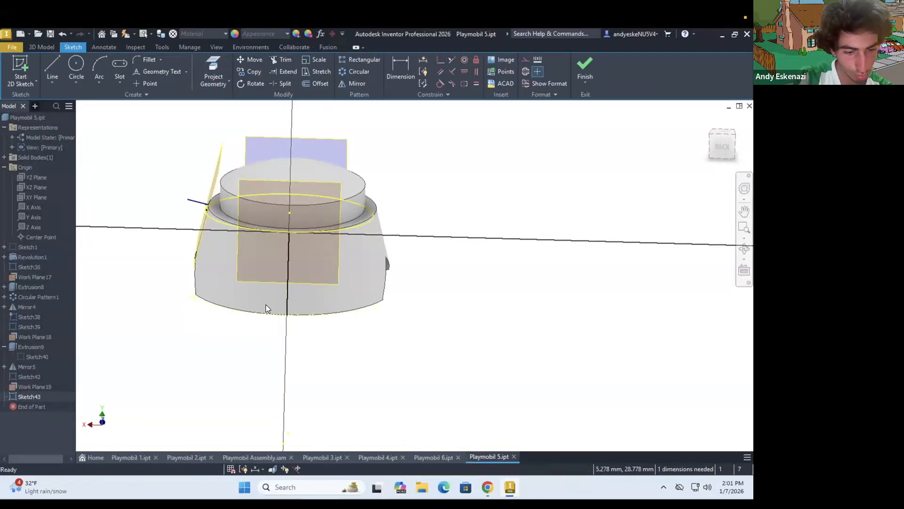
# Draw a two-peaked zigzag line along the lower rim from the center line's bottom end to one side of the hair
pyautogui.click(52, 68)
pyautogui.click(287, 314)
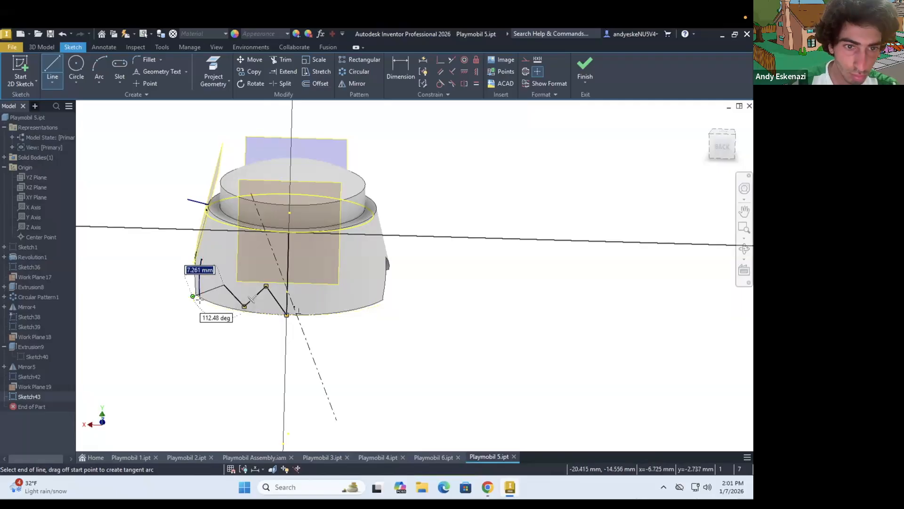
pyautogui.scroll(5, 200, 299)
pyautogui.click(155, 275)
pyautogui.press('Escape')
pyautogui.scroll(-3, 246, 321)
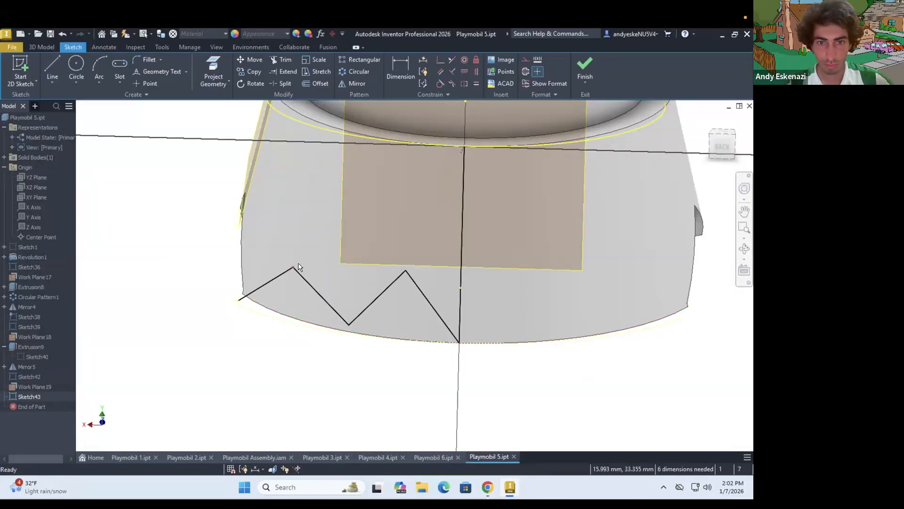
# Mirror the zigzag about the vertical center line and close the profile with lines below the rim
pyautogui.scroll(-2, 298, 267)
pyautogui.moveTo(351, 288); pyautogui.dragTo(351, 289)
pyautogui.click(354, 86)
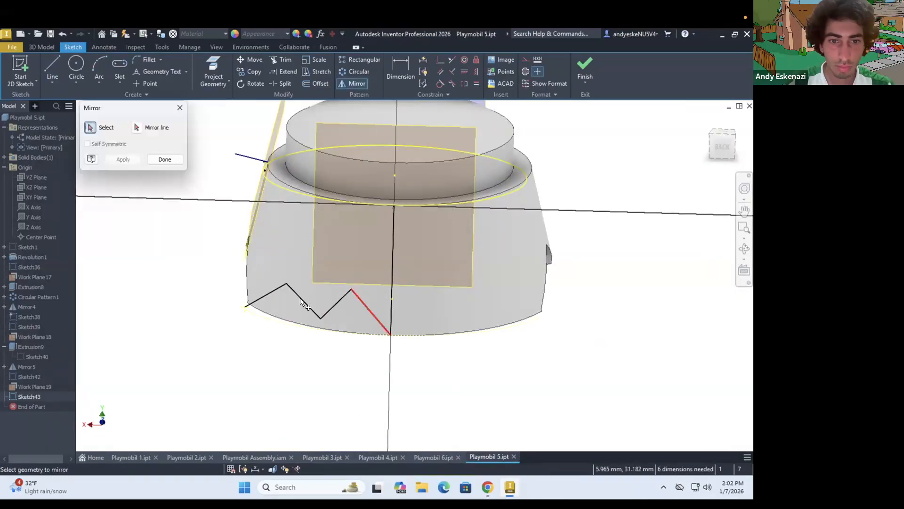
pyautogui.click(118, 159)
pyautogui.click(164, 159)
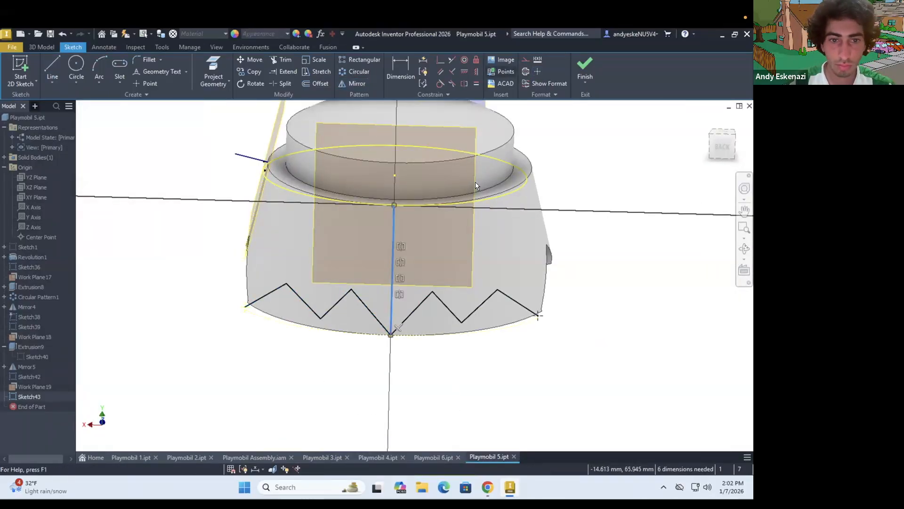
pyautogui.click(47, 50)
pyautogui.click(52, 70)
pyautogui.press('Escape')
pyautogui.scroll(-3, 278, 300)
pyautogui.keyDown('shift'); pyautogui.moveTo(279, 301); pyautogui.dragTo(294, 300, button='middle'); pyautogui.keyUp('shift')
pyautogui.rightClick(311, 183)
pyautogui.click(360, 183)
pyautogui.click(52, 70)
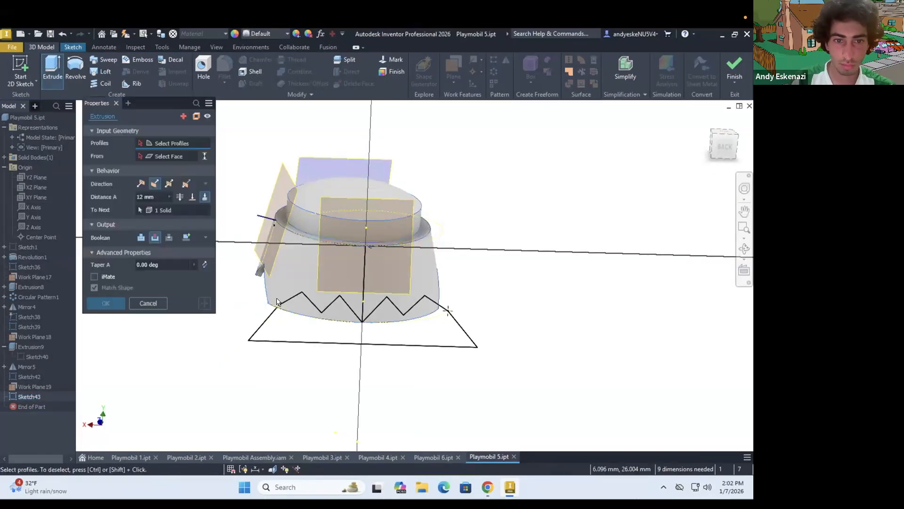
pyautogui.press('Escape')
# Replace the sloping side line of the zigzag profile with a new line joining the zigzag's end to the base line
pyautogui.scroll(8, 277, 302)
pyautogui.press('Delete')
pyautogui.click(53, 70)
pyautogui.click(251, 306)
pyautogui.scroll(-4, 266, 257)
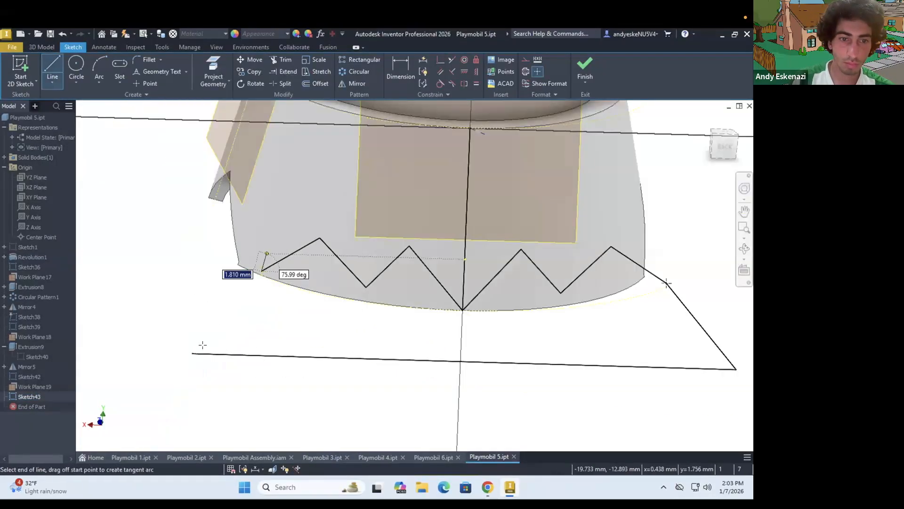
pyautogui.click(203, 352)
# Cut the zigzag profile into the back of the hair with an extrusion distance of 15 mm
pyautogui.click(52, 70)
pyautogui.click(156, 225)
pyautogui.write('15')
pyautogui.click(98, 292)
pyautogui.keyDown('shift'); pyautogui.moveTo(424, 203); pyautogui.dragTo(325, 189, button='middle'); pyautogui.keyUp('shift')
pyautogui.scroll(3, 406, 238)
pyautogui.scroll(-3, 406, 238)
pyautogui.keyDown('shift'); pyautogui.moveTo(415, 254); pyautogui.dragTo(369, 214, button='middle'); pyautogui.keyUp('shift')
pyautogui.moveTo(375, 284)
pyautogui.keyDown('shift'); pyautogui.mouseDown(button='middle')
pyautogui.moveTo(343, 217)
pyautogui.moveTo(198, 244)
pyautogui.moveTo(165, 264)
pyautogui.mouseUp(button='middle'); pyautogui.keyUp('shift')
# Open the sketch of the back zigzag cut for inspection
pyautogui.click(4, 387)
pyautogui.rightClick(30, 396)
pyautogui.click(51, 305)
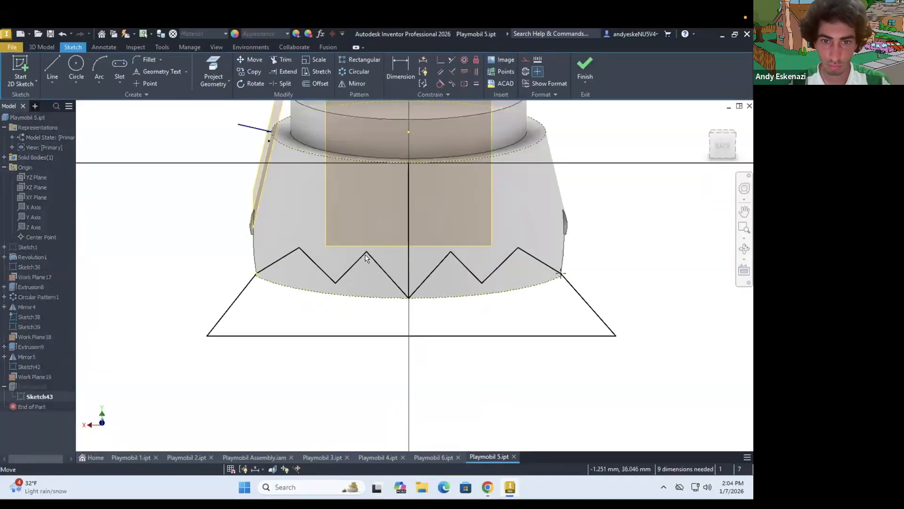
pyautogui.moveTo(386, 266)
pyautogui.keyDown('shift'); pyautogui.mouseDown(button='middle')
pyautogui.moveTo(329, 287)
pyautogui.moveTo(408, 264)
pyautogui.mouseUp(button='middle'); pyautogui.keyUp('shift')
# Edit the side cutout's sketch at the corner joining its zigzag and its vertical line
pyautogui.click(4, 347)
pyautogui.rightClick(30, 356)
pyautogui.click(52, 304)
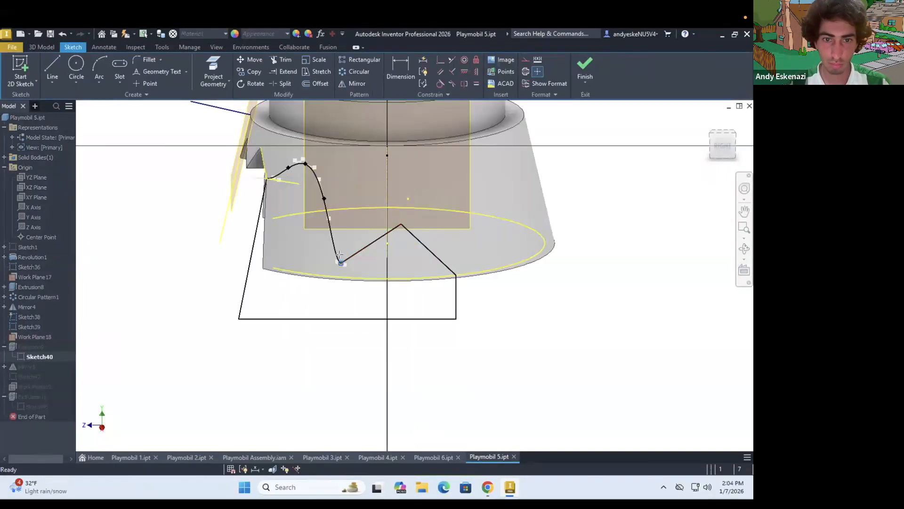
pyautogui.rightClick(461, 273)
pyautogui.rightClick(456, 275)
pyautogui.click(452, 267)
pyautogui.rightClick(456, 275)
pyautogui.click(494, 228)
pyautogui.moveTo(498, 250)
pyautogui.keyDown('shift'); pyautogui.mouseDown(button='middle')
pyautogui.moveTo(388, 251)
pyautogui.moveTo(413, 240)
pyautogui.moveTo(400, 197)
pyautogui.mouseUp(button='middle'); pyautogui.keyUp('shift')
# Hide Work Plane18, Work Plane19, Sketch38 and Sketch39
pyautogui.click(31, 336)
pyautogui.keyDown('ctrl'); pyautogui.click(31, 386); pyautogui.keyUp('ctrl')
pyautogui.rightClick(32, 387)
pyautogui.click(55, 410)
pyautogui.click(30, 326)
pyautogui.rightClick(29, 316)
pyautogui.click(52, 400)
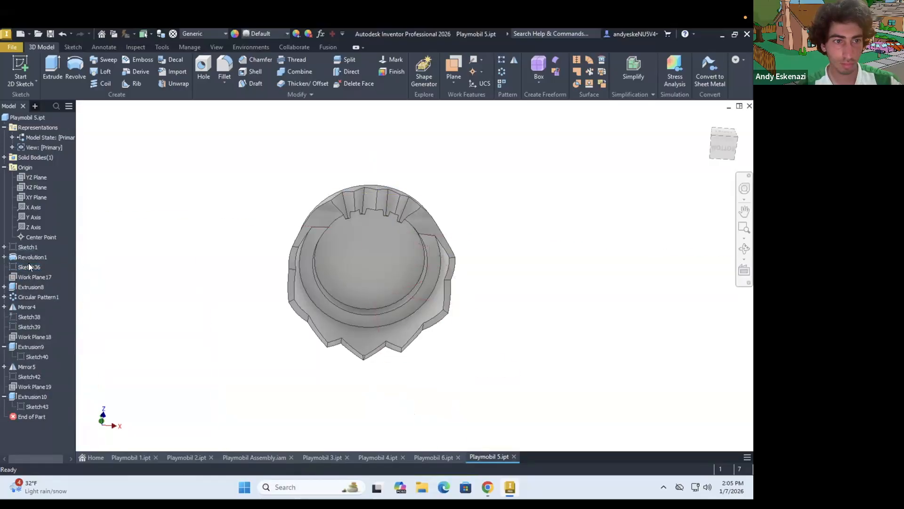
# Make the profile sketch of the hair's revolution visible
pyautogui.click(5, 257)
pyautogui.rightClick(29, 264)
pyautogui.click(53, 395)
pyautogui.click(75, 68)
pyautogui.moveTo(432, 225)
pyautogui.keyDown('shift'); pyautogui.mouseDown(button='middle')
pyautogui.moveTo(431, 243)
pyautogui.moveTo(425, 238)
pyautogui.mouseUp(button='middle'); pyautogui.keyUp('shift')
pyautogui.scroll(3, 431, 264)
pyautogui.click(393, 240)
pyautogui.press('Escape')
pyautogui.keyDown('shift'); pyautogui.moveTo(235, 240); pyautogui.dragTo(228, 206, button='middle'); pyautogui.keyUp('shift')
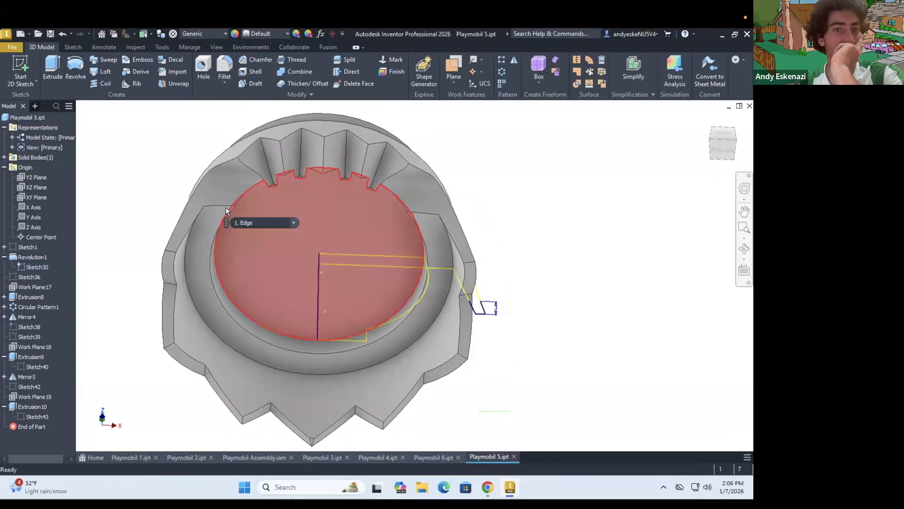
pyautogui.rightClick(24, 256)
pyautogui.click(48, 370)
pyautogui.click(174, 121)
pyautogui.rightClick(13, 247)
pyautogui.click(36, 377)
pyautogui.moveTo(445, 193)
pyautogui.keyDown('shift'); pyautogui.mouseDown(button='middle')
pyautogui.moveTo(448, 223)
pyautogui.moveTo(444, 193)
pyautogui.mouseUp(button='middle'); pyautogui.keyUp('shift')
pyautogui.scroll(3, 444, 241)
pyautogui.doubleClick(27, 247)
pyautogui.click(20, 70)
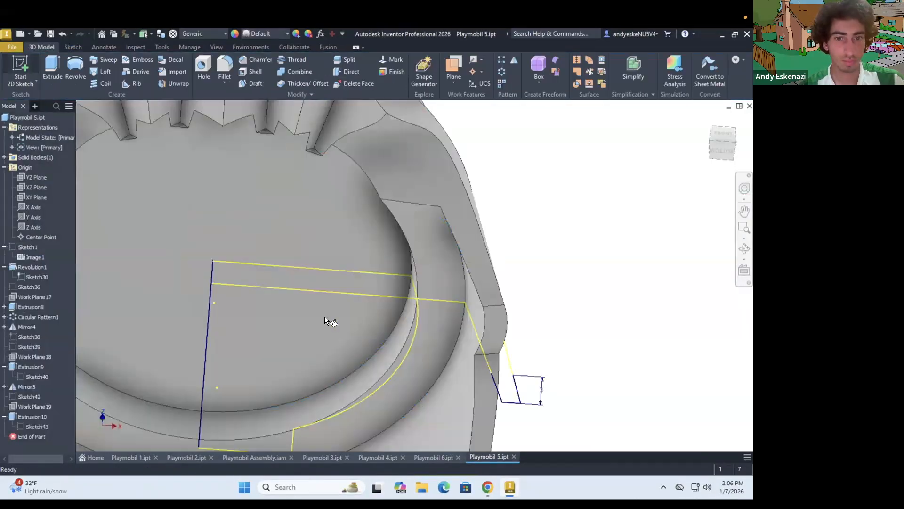
pyautogui.scroll(-4, 325, 318)
pyautogui.click(36, 187)
pyautogui.click(584, 70)
pyautogui.rightClick(35, 426)
pyautogui.click(56, 292)
# Start a sketch on the XY Plane and begin projecting the hair's inner geometry
pyautogui.click(21, 70)
pyautogui.click(37, 197)
pyautogui.keyDown('shift'); pyautogui.moveTo(414, 390); pyautogui.dragTo(418, 365, button='middle'); pyautogui.keyUp('shift')
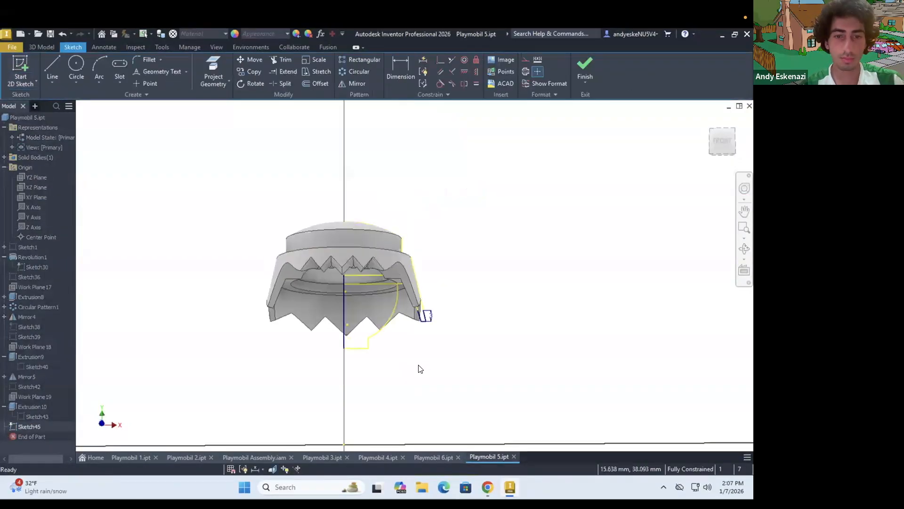
pyautogui.scroll(4, 420, 368)
pyautogui.press('p')
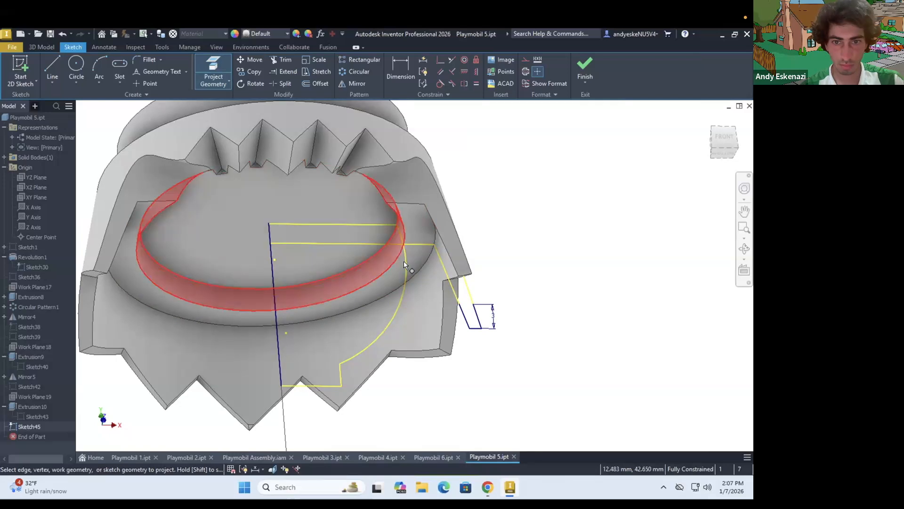
# Try to close the head profile with a line and revolve it about the vertical center line
pyautogui.press('l')
pyautogui.click(426, 225)
pyautogui.press('r')
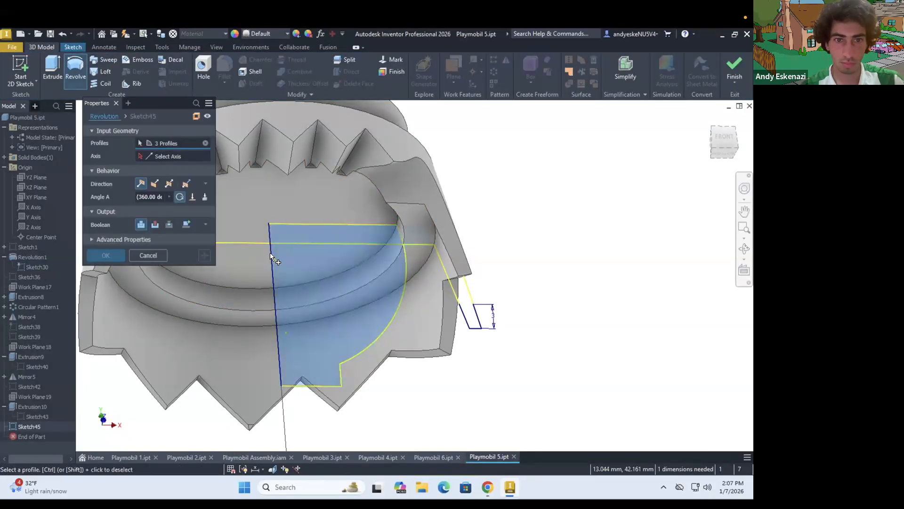
pyautogui.keyDown('shift'); pyautogui.moveTo(287, 186); pyautogui.dragTo(372, 194, button='middle'); pyautogui.keyUp('shift')
pyautogui.moveTo(406, 291)
pyautogui.keyDown('shift'); pyautogui.mouseDown(button='middle')
pyautogui.moveTo(297, 301)
pyautogui.moveTo(306, 323)
pyautogui.moveTo(359, 271)
pyautogui.moveTo(258, 276)
pyautogui.moveTo(324, 240)
pyautogui.mouseUp(button='middle'); pyautogui.keyUp('shift')
pyautogui.press('Escape')
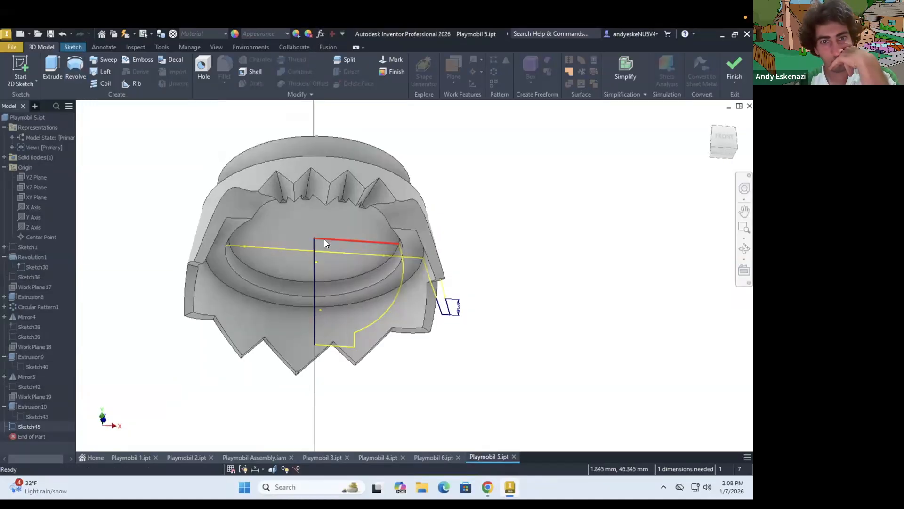
# Try to extend the top edge of the head profile with a line and an arc toward the hair's inner wall
pyautogui.scroll(3, 418, 248)
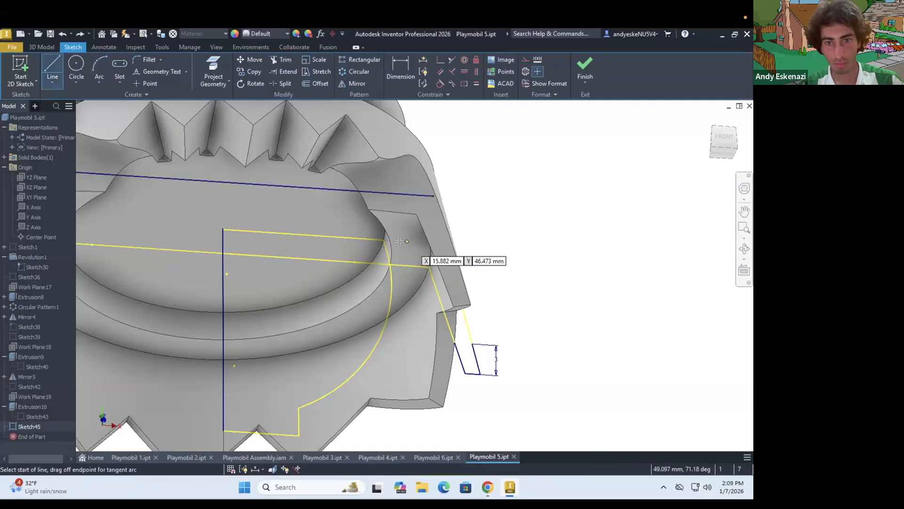
pyautogui.press('Escape')
pyautogui.keyDown('shift'); pyautogui.moveTo(424, 274); pyautogui.dragTo(406, 240, button='middle'); pyautogui.keyUp('shift')
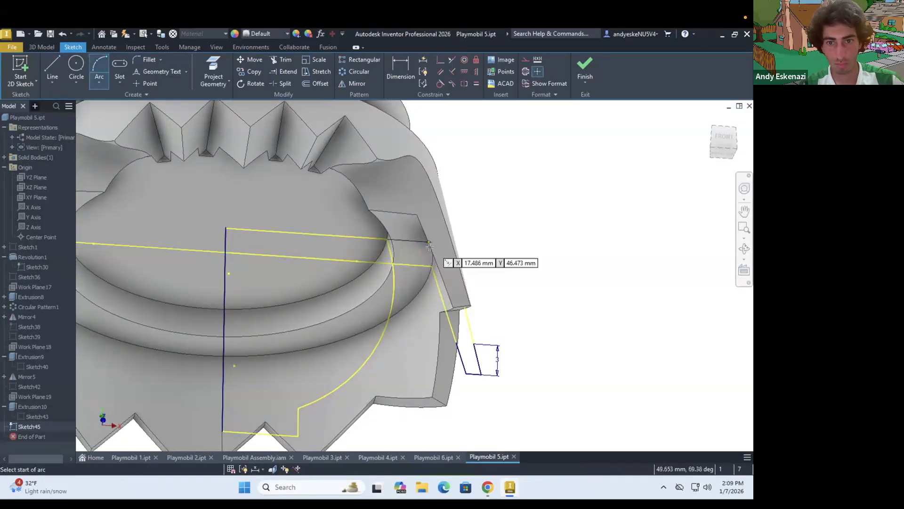
pyautogui.scroll(-4, 346, 382)
pyautogui.keyDown('shift'); pyautogui.moveTo(346, 381); pyautogui.dragTo(310, 352, button='middle'); pyautogui.keyUp('shift')
pyautogui.press('Escape')
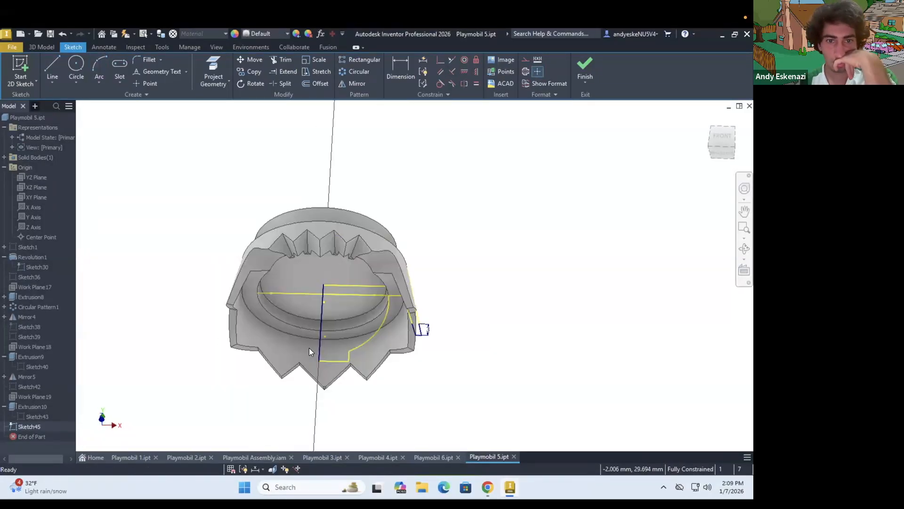
# Check the Playmobil 1 part and the assembly for reference, and return to Playmobil 5
pyautogui.click(130, 455)
pyautogui.click(250, 455)
pyautogui.click(488, 457)
pyautogui.keyDown('shift'); pyautogui.moveTo(351, 332); pyautogui.dragTo(365, 346, button='middle'); pyautogui.keyUp('shift')
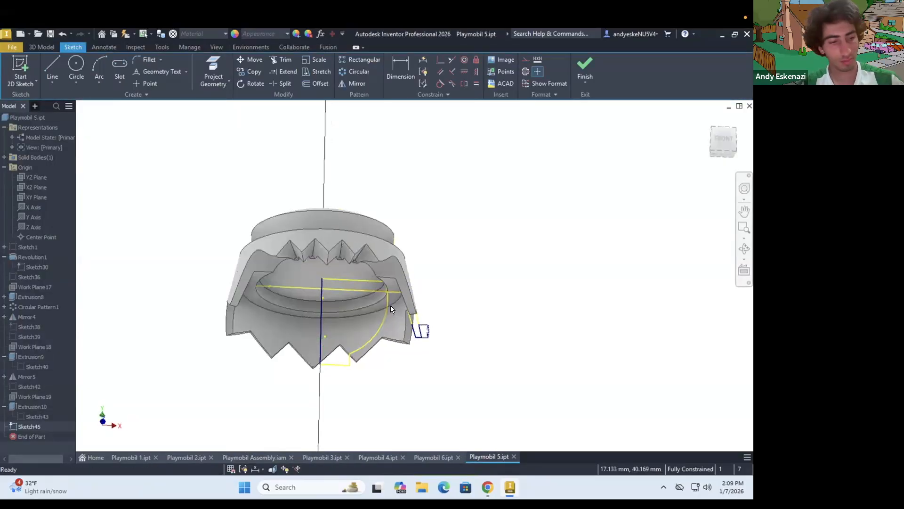
pyautogui.keyDown('shift'); pyautogui.moveTo(389, 305); pyautogui.dragTo(390, 297, button='middle'); pyautogui.keyUp('shift')
# Finish the new XY-plane sketch and delete it
pyautogui.click(585, 69)
pyautogui.rightClick(32, 427)
pyautogui.click(49, 288)
# Search the help and commands for "scale"
pyautogui.click(550, 34)
pyautogui.write('scal')
pyautogui.click(549, 67)
pyautogui.click(529, 33)
pyautogui.write('scale')
pyautogui.click(368, 104)
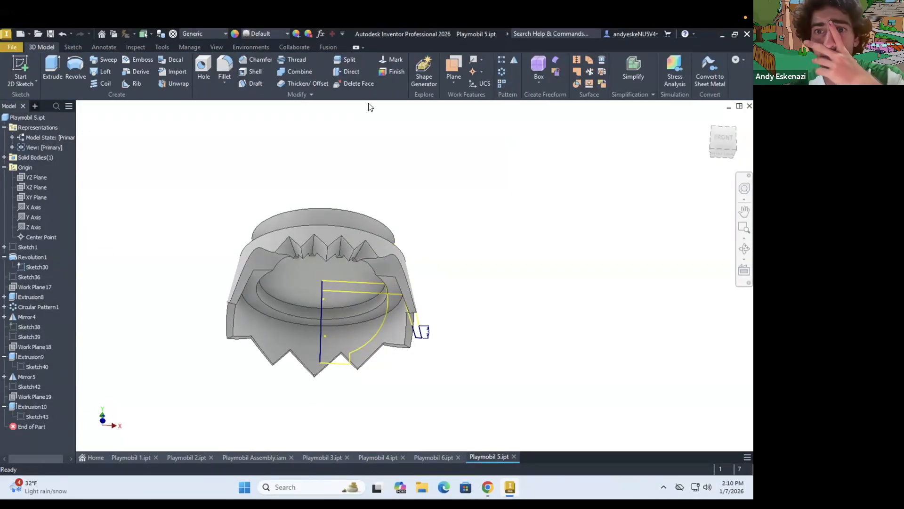
pyautogui.keyDown('shift'); pyautogui.moveTo(332, 269); pyautogui.dragTo(344, 289, button='middle'); pyautogui.keyUp('shift')
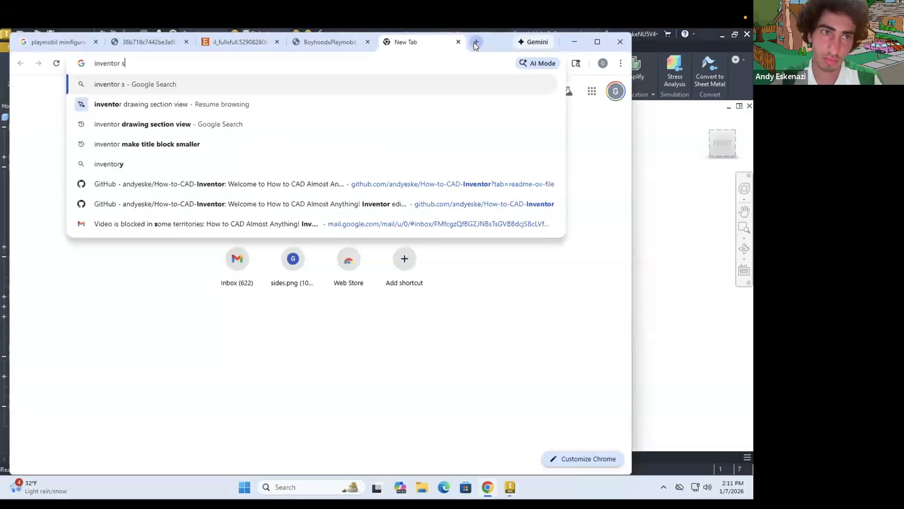
# Search the web for "inventor scale part" and read the Autodesk forum thread on scaling in Inventor
pyautogui.write('cale part')
pyautogui.press('Return')
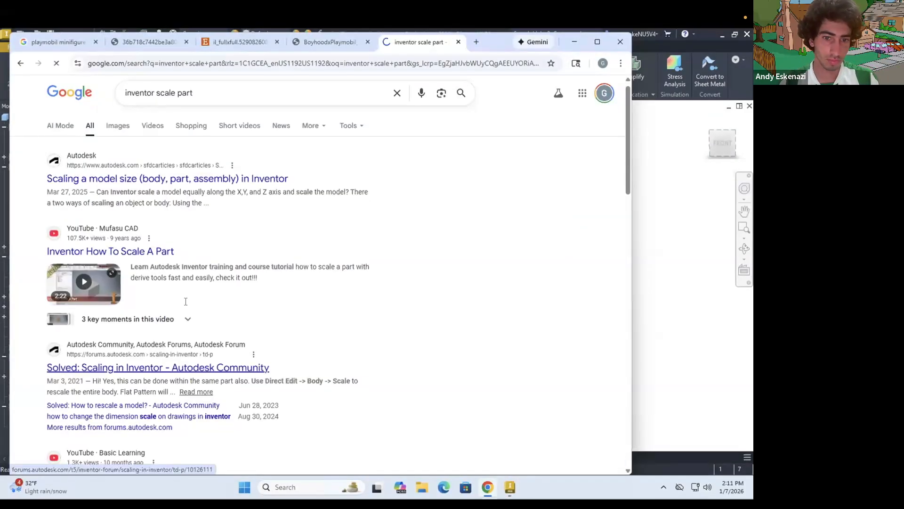
pyautogui.hotkey('alt', 'Tab')
# Switch back to Inventor and look for the command that scales a solid body
pyautogui.hotkey('alt', 'Tab')
pyautogui.scroll(-5, 245, 372)
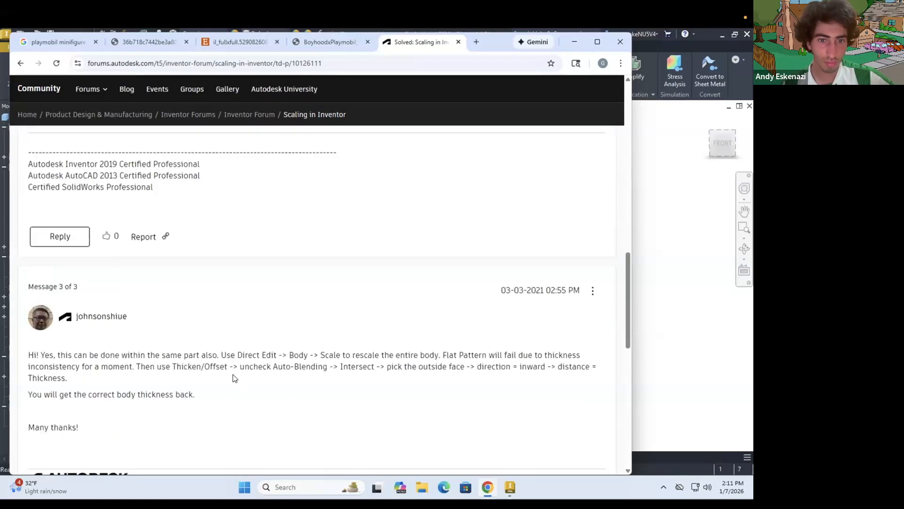
pyautogui.hotkey('alt', 'Tab')
pyautogui.rightClick(30, 167)
pyautogui.click(28, 34)
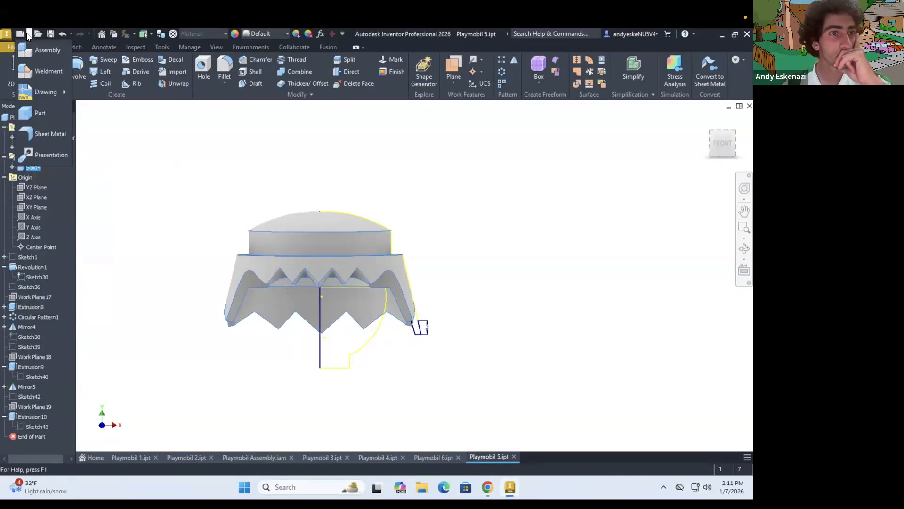
pyautogui.click(156, 47)
pyautogui.click(51, 46)
# Scale the hair body uniformly by 0.9 with Direct Edit
pyautogui.click(348, 71)
pyautogui.write('0.9')
pyautogui.click(367, 405)
pyautogui.keyDown('shift'); pyautogui.moveTo(400, 367); pyautogui.dragTo(443, 296, button='middle'); pyautogui.keyUp('shift')
pyautogui.scroll(-3, 442, 296)
pyautogui.scroll(3, 442, 296)
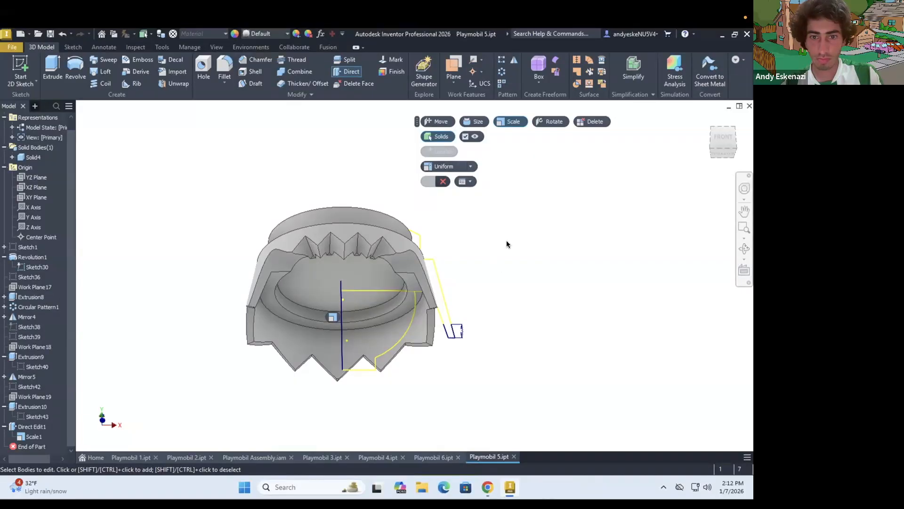
# Reopen the Direct Edit scale of the hair body for editing and undo the scaling
pyautogui.doubleClick(34, 437)
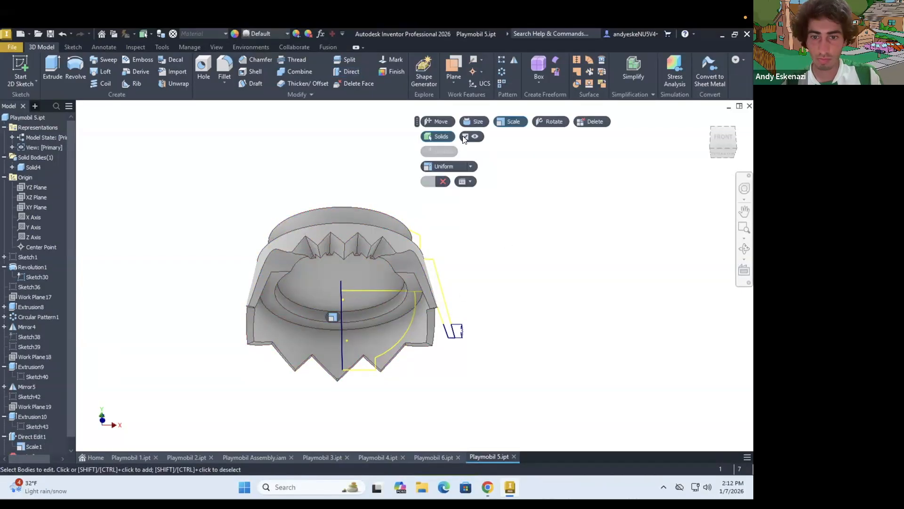
pyautogui.doubleClick(44, 437)
pyautogui.click(443, 166)
pyautogui.scroll(-1, 420, 310)
pyautogui.hotkey('ctrl', 'z')
# Scale the hair body uniformly by 0.8 with Direct Edit
pyautogui.click(347, 71)
pyautogui.click(511, 122)
pyautogui.click(438, 137)
pyautogui.click(373, 344)
pyautogui.press('.')
pyautogui.press('9')
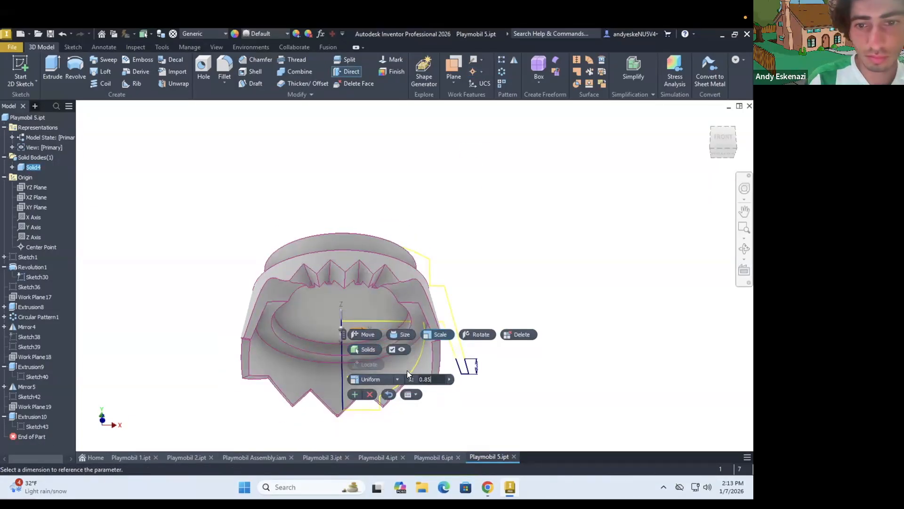
pyautogui.write('0.8')
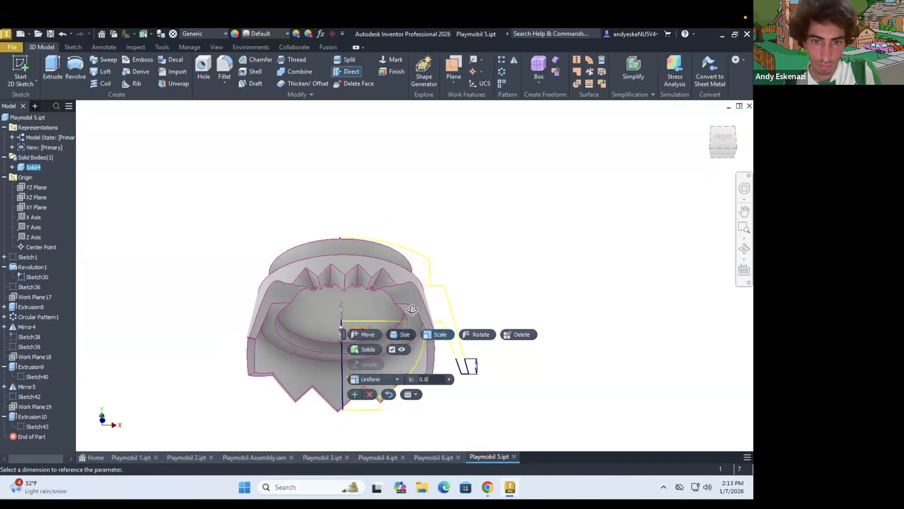
pyautogui.keyDown('shift'); pyautogui.moveTo(412, 310); pyautogui.dragTo(422, 319, button='middle'); pyautogui.keyUp('shift')
pyautogui.click(355, 395)
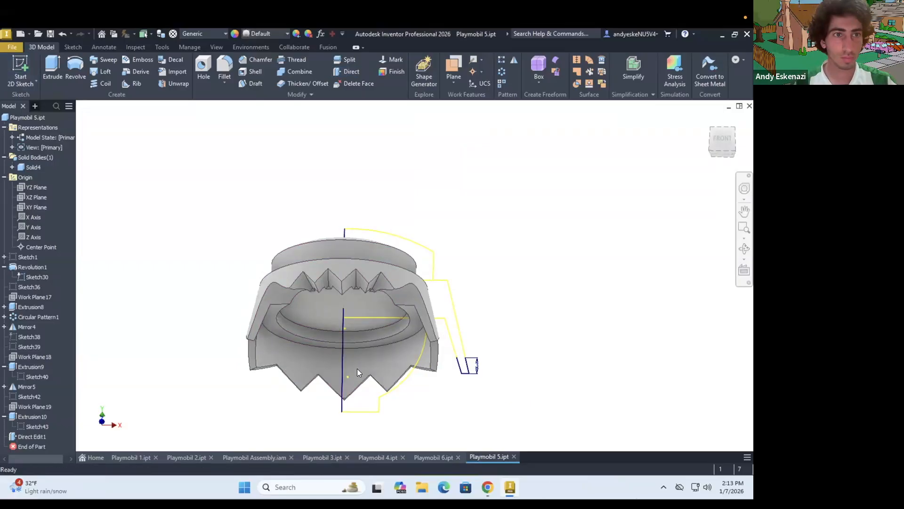
# Revolve the head and neck profiles of the visible sketch about the vertical center line
pyautogui.click(76, 67)
pyautogui.click(376, 351)
pyautogui.click(361, 391)
pyautogui.click(341, 342)
pyautogui.click(105, 255)
pyautogui.scroll(-5, 342, 342)
pyautogui.scroll(3, 367, 313)
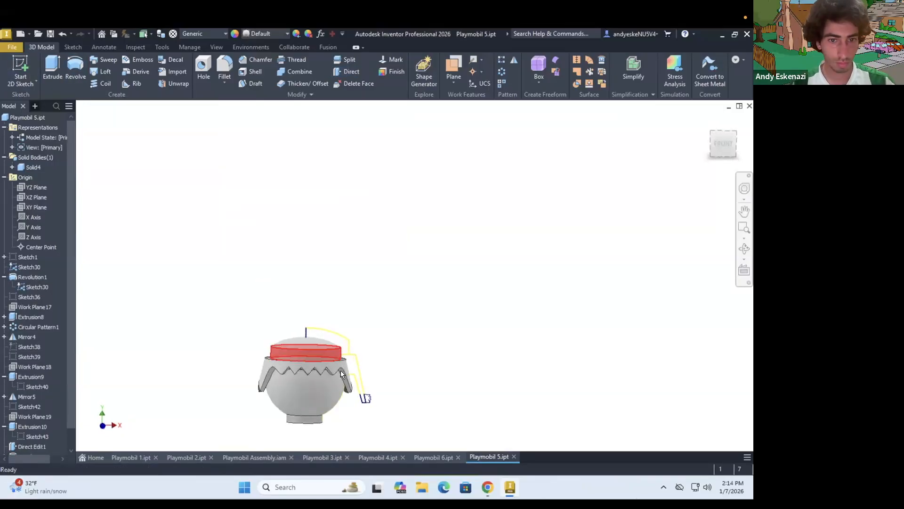
# Collapse the origin geometry and hide the shared profile sketch Sketch30
pyautogui.click(5, 177)
pyautogui.rightClick(19, 186)
pyautogui.rightClick(21, 196)
pyautogui.click(41, 330)
# Switch to the Playmobil assembly and place one Playmobil 5 part in it
pyautogui.click(254, 457)
pyautogui.click(15, 67)
pyautogui.click(584, 406)
pyautogui.scroll(3, 384, 212)
# Connect the head's neck to the top of the torso with an automatic joint
pyautogui.click(104, 71)
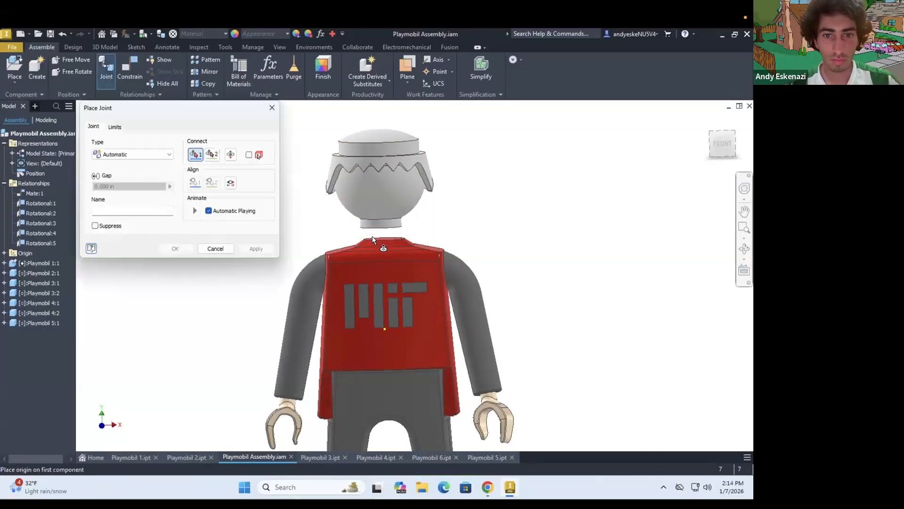
pyautogui.click(385, 241)
pyautogui.click(175, 248)
# Examine from several sides how the head and hair sit on the assembled figure
pyautogui.scroll(-5, 302, 203)
pyautogui.moveTo(302, 196); pyautogui.dragTo(326, 197)
pyautogui.keyDown('shift'); pyautogui.moveTo(354, 226); pyautogui.dragTo(301, 198, button='middle'); pyautogui.keyUp('shift')
pyautogui.scroll(-3, 330, 204)
pyautogui.scroll(3, 342, 197)
pyautogui.scroll(3, 299, 197)
pyautogui.keyDown('shift'); pyautogui.moveTo(277, 257); pyautogui.dragTo(368, 292, button='middle'); pyautogui.keyUp('shift')
# Return to Playmobil 5 and extend the head profile in Sketch30 with a line above its top and an arc
pyautogui.click(439, 456)
pyautogui.scroll(5, 277, 314)
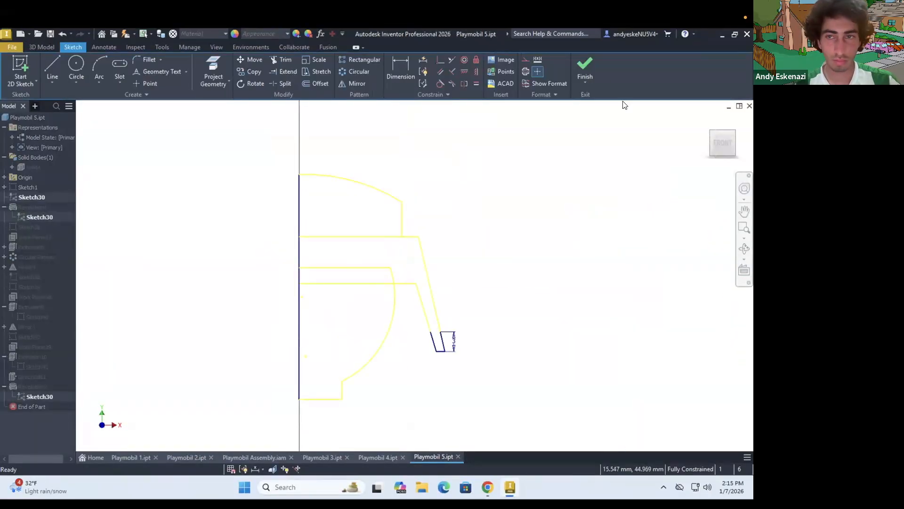
pyautogui.click(52, 68)
pyautogui.click(305, 259)
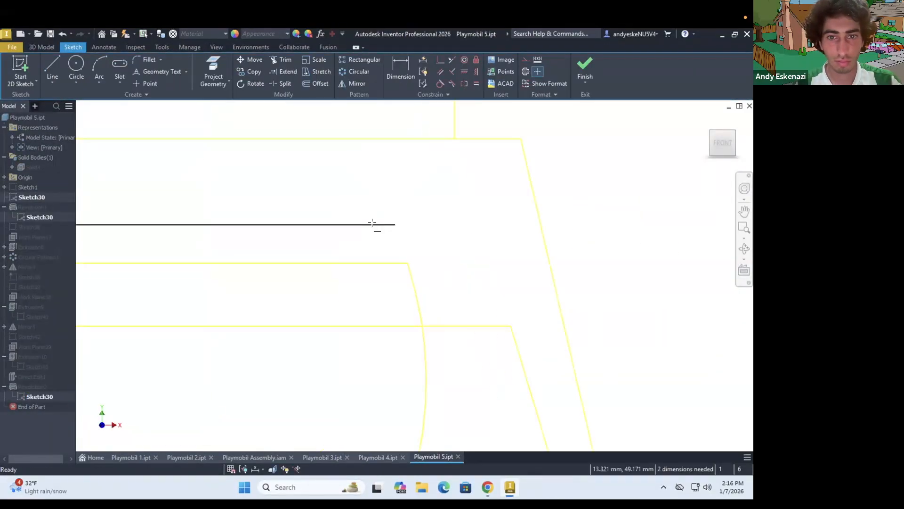
pyautogui.press('a')
pyautogui.click(373, 223)
pyautogui.press('Escape')
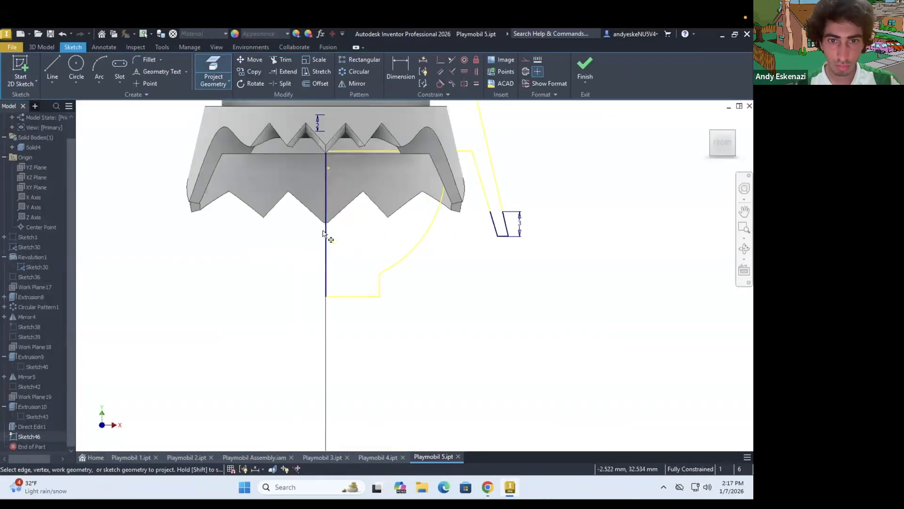
# Trace the head's side curve in a new sketch with a three-point arc starting at the neck's upper corner
pyautogui.scroll(-1, 386, 127)
pyautogui.moveTo(390, 121); pyautogui.dragTo(313, 254, button='middle')
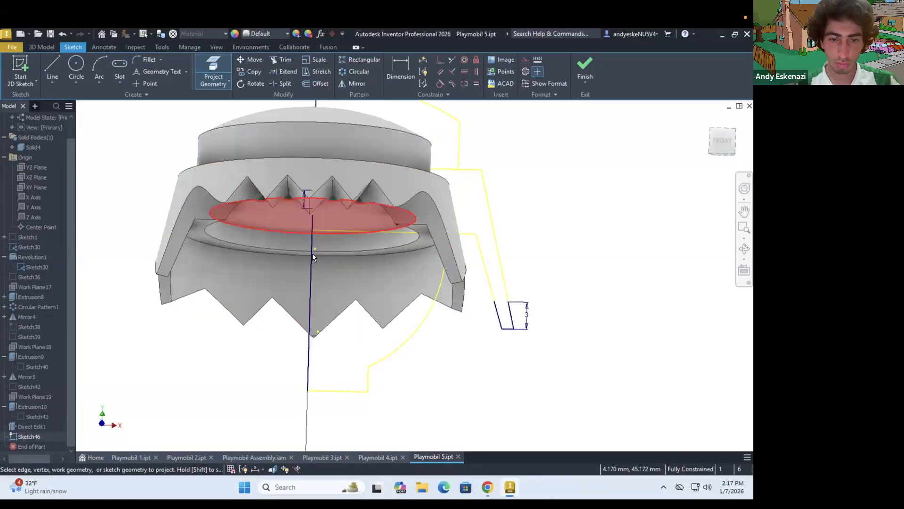
pyautogui.click(52, 71)
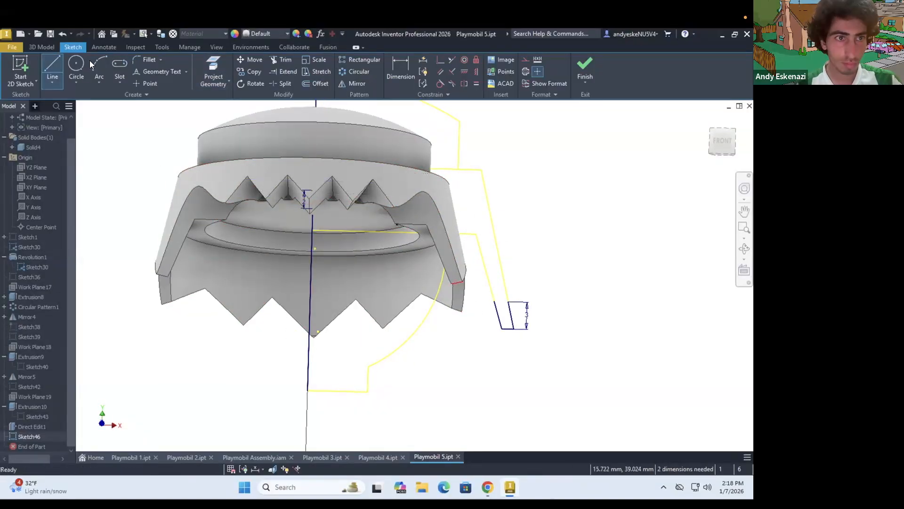
pyautogui.click(96, 68)
pyautogui.click(369, 366)
pyautogui.click(445, 270)
pyautogui.click(424, 308)
pyautogui.keyDown('shift'); pyautogui.moveTo(423, 301); pyautogui.dragTo(419, 393, button='middle'); pyautogui.keyUp('shift')
# Revolve the newly sketched head profile about the vertical center line
pyautogui.click(41, 47)
pyautogui.click(75, 69)
pyautogui.click(330, 293)
pyautogui.click(106, 255)
pyautogui.keyDown('shift'); pyautogui.moveTo(367, 348); pyautogui.dragTo(365, 226, button='middle'); pyautogui.keyUp('shift')
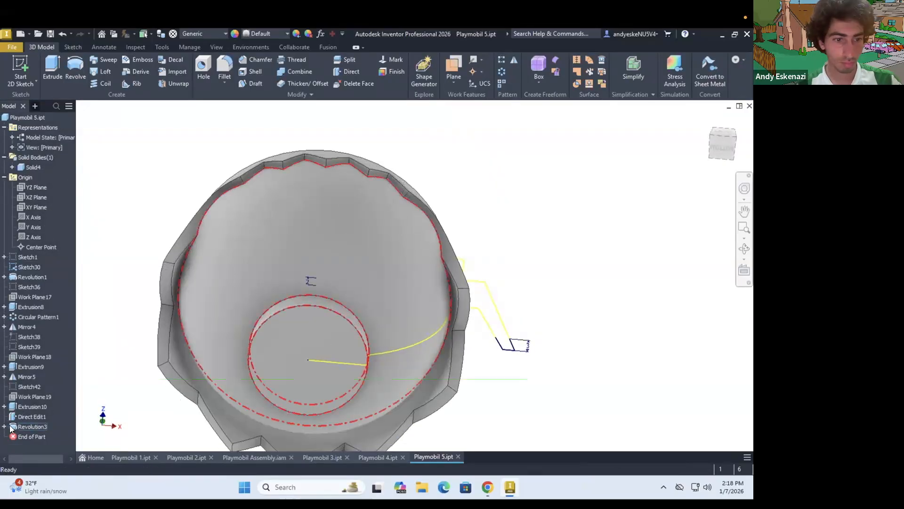
# Edit the revolved head's sketch and reshape its side curve by repositioning the arc freehand
pyautogui.click(5, 426)
pyautogui.doubleClick(39, 436)
pyautogui.moveTo(427, 210); pyautogui.dragTo(425, 208)
pyautogui.scroll(3, 426, 209)
pyautogui.moveTo(426, 209)
pyautogui.keyDown('shift'); pyautogui.mouseDown(button='middle')
pyautogui.moveTo(428, 165)
pyautogui.moveTo(428, 197)
pyautogui.mouseUp(button='middle'); pyautogui.keyUp('shift')
pyautogui.moveTo(434, 203); pyautogui.dragTo(421, 191)
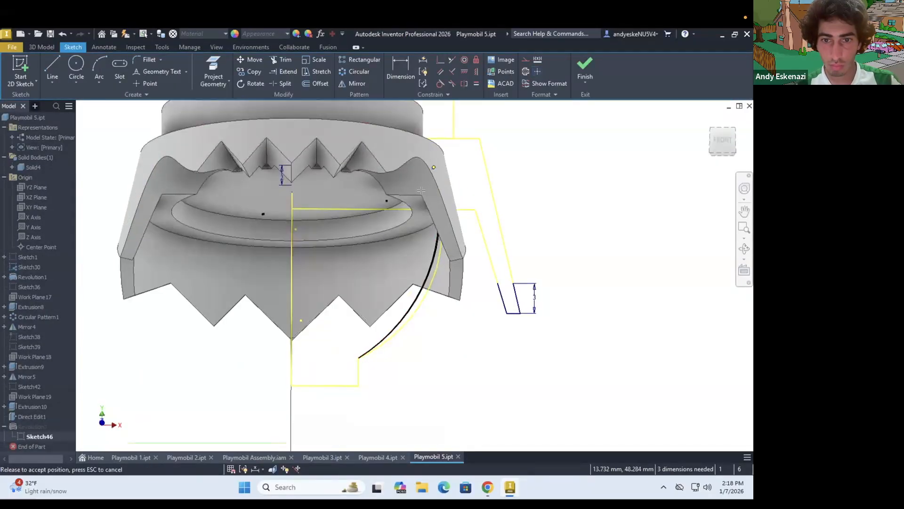
pyautogui.click(584, 62)
pyautogui.moveTo(365, 264)
pyautogui.keyDown('shift'); pyautogui.mouseDown(button='middle')
pyautogui.moveTo(362, 170)
pyautogui.moveTo(312, 260)
pyautogui.moveTo(311, 217)
pyautogui.moveTo(283, 222)
pyautogui.mouseUp(button='middle'); pyautogui.keyUp('shift')
pyautogui.scroll(4, 313, 236)
pyautogui.click(224, 68)
pyautogui.press('Escape')
pyautogui.click(224, 67)
pyautogui.scroll(2, 335, 229)
pyautogui.press('Escape')
pyautogui.scroll(-6, 336, 229)
pyautogui.moveTo(372, 236)
pyautogui.keyDown('shift'); pyautogui.mouseDown(button='middle')
pyautogui.moveTo(456, 233)
pyautogui.moveTo(371, 250)
pyautogui.mouseUp(button='middle'); pyautogui.keyUp('shift')
# Hide Sketch30 so its profile lines no longer show around the head
pyautogui.click(4, 177)
pyautogui.rightClick(27, 197)
pyautogui.click(52, 325)
pyautogui.keyDown('shift'); pyautogui.moveTo(242, 266); pyautogui.dragTo(243, 285, button='middle'); pyautogui.keyUp('shift')
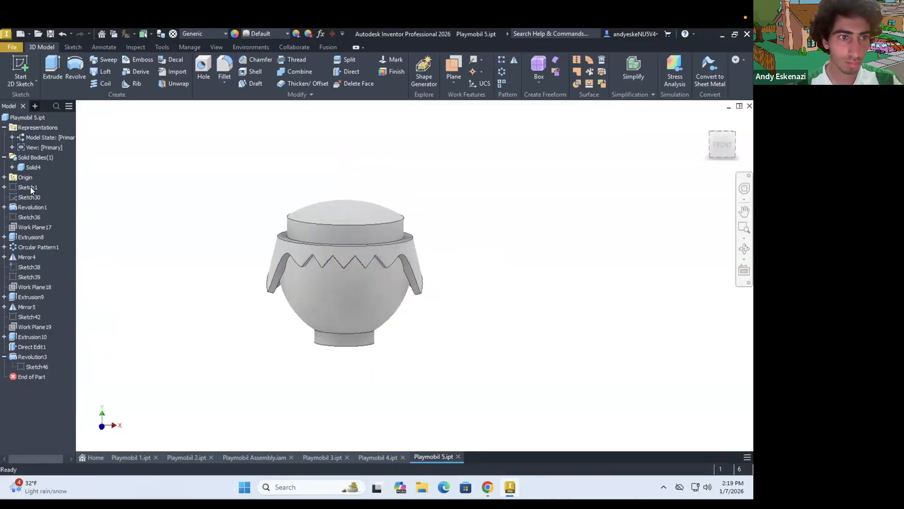
# Create a work plane offset from the XY plane in front of the head
pyautogui.scroll(-3, 274, 247)
pyautogui.click(454, 77)
pyautogui.click(473, 124)
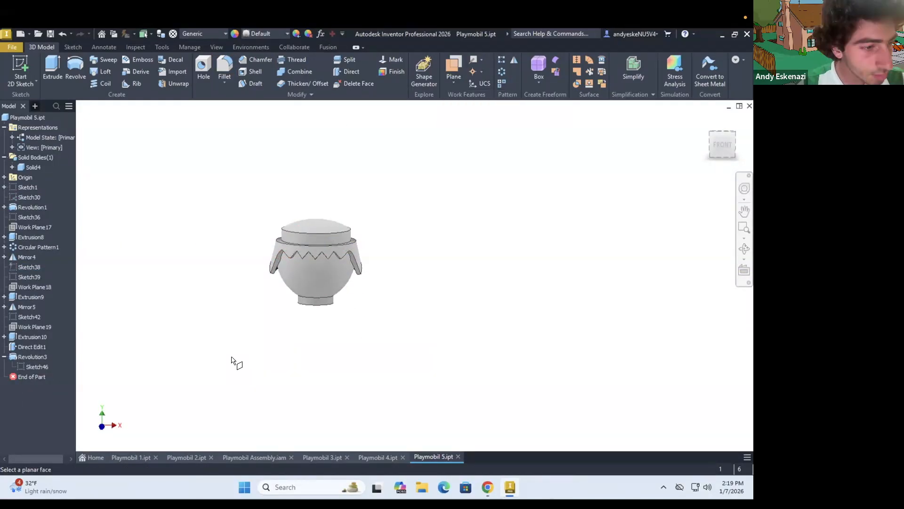
pyautogui.click(4, 177)
pyautogui.click(30, 207)
pyautogui.press('Return')
# Start a sketch on the new work plane and project the hair's rim and the neck's upper edge into it
pyautogui.click(20, 70)
pyautogui.click(317, 221)
pyautogui.scroll(7, 324, 222)
pyautogui.click(214, 69)
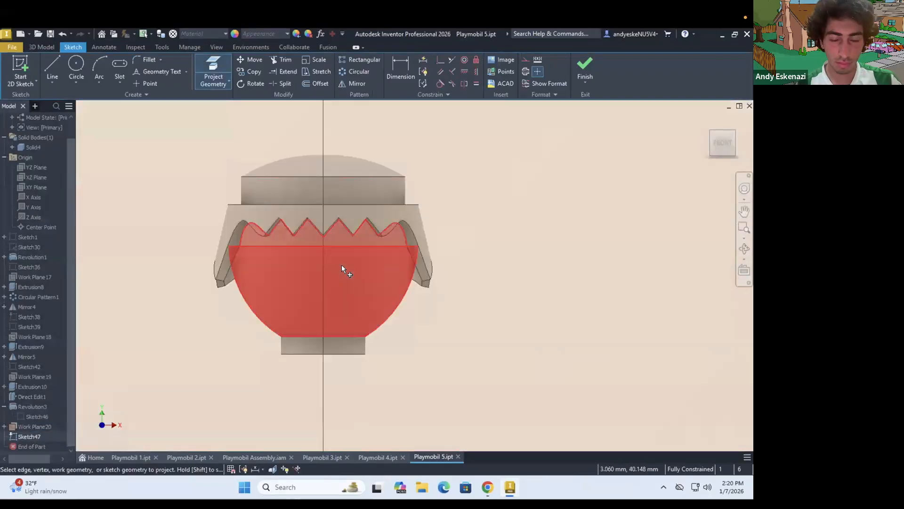
# Draw a circle as one eye beneath the hair's zigzag and set its diameter to 4 mm
pyautogui.click(75, 68)
pyautogui.click(364, 258)
pyautogui.click(368, 264)
pyautogui.click(400, 70)
pyautogui.click(369, 265)
pyautogui.write('4')
pyautogui.press('Return')
pyautogui.press('Escape')
pyautogui.moveTo(364, 260)
pyautogui.mouseDown()
pyautogui.moveTo(384, 123)
pyautogui.moveTo(362, 263)
pyautogui.mouseUp()
# Draw a vertical center line from the hair's rim to the neck and dimension the eye's center 6 mm from it
pyautogui.click(52, 68)
pyautogui.click(323, 204)
pyautogui.click(323, 335)
pyautogui.click(400, 70)
pyautogui.click(363, 259)
pyautogui.click(323, 263)
pyautogui.click(173, 221)
pyautogui.write('6')
pyautogui.press('Return')
pyautogui.press('Escape')
# Draw the smile below the eye as two curved arcs that share their end points
pyautogui.press('a')
pyautogui.click(300, 293)
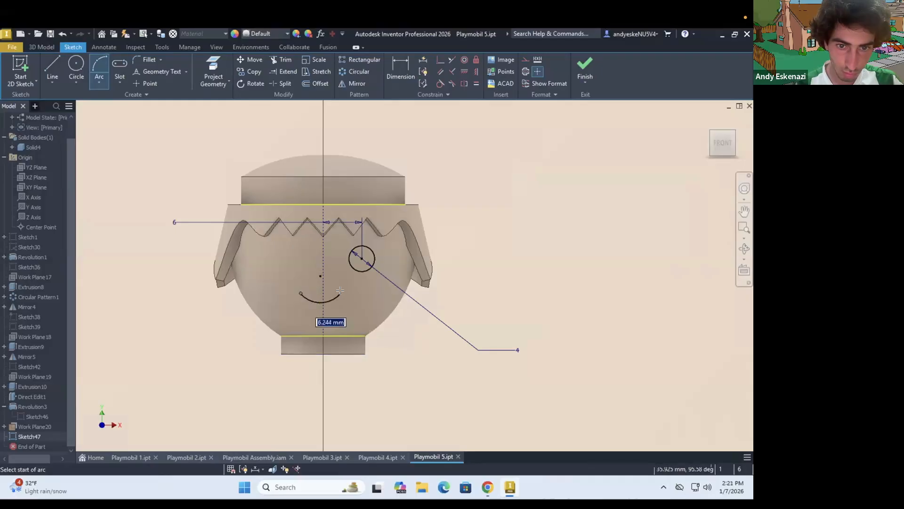
pyautogui.scroll(5, 313, 297)
# Join the smile's corners with two line segments meeting at the center line and make them equal
pyautogui.press('l')
pyautogui.click(272, 283)
pyautogui.click(353, 282)
pyautogui.click(417, 282)
pyautogui.press('=')
pyautogui.click(386, 283)
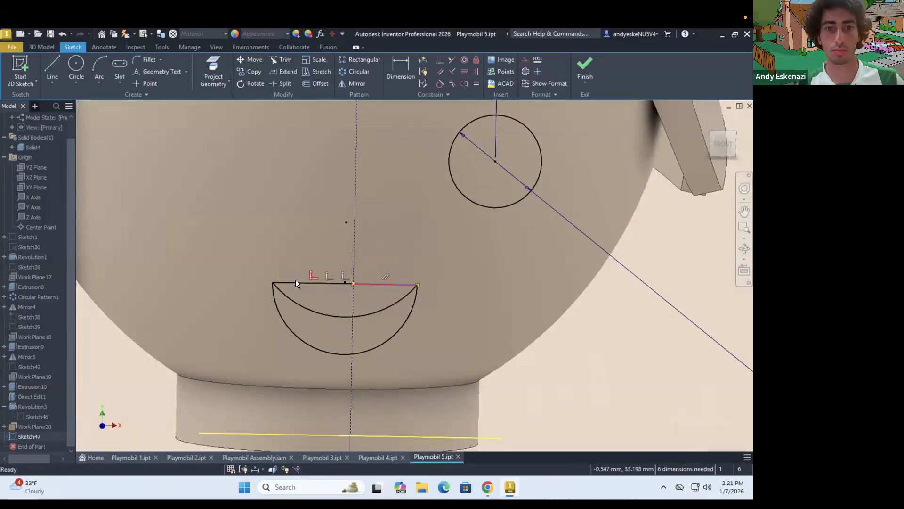
pyautogui.click(296, 282)
pyautogui.press('Escape')
# Try to dimension the smile's upper arc from its center
pyautogui.press('d')
pyautogui.click(367, 308)
pyautogui.click(364, 274)
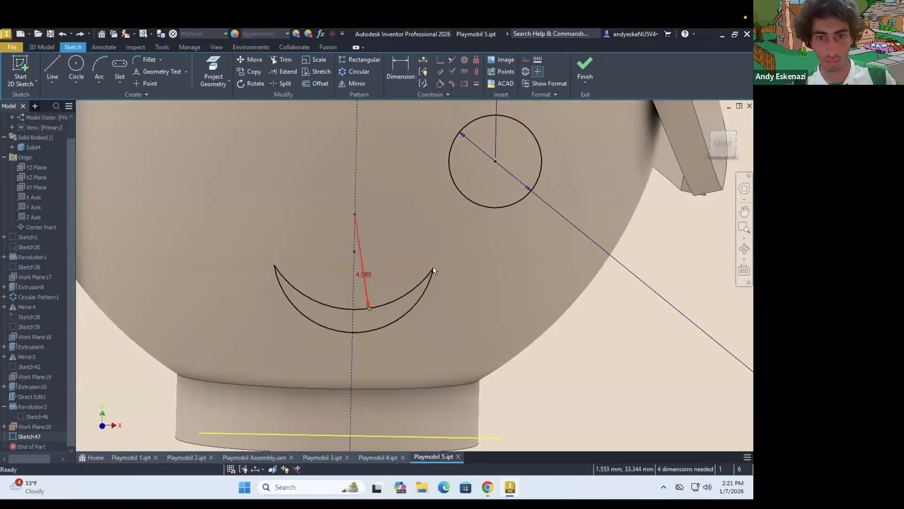
pyautogui.scroll(-3, 442, 278)
pyautogui.hotkey('ctrl', 'z')
# Dimension the vertical distance from the upper arc's center to the level of the smile's corners as 3 mm
pyautogui.press('d')
pyautogui.click(341, 268)
pyautogui.click(354, 258)
pyautogui.click(292, 260)
pyautogui.write('1')
pyautogui.press('Return')
pyautogui.click(293, 260)
pyautogui.write('3')
pyautogui.press('Return')
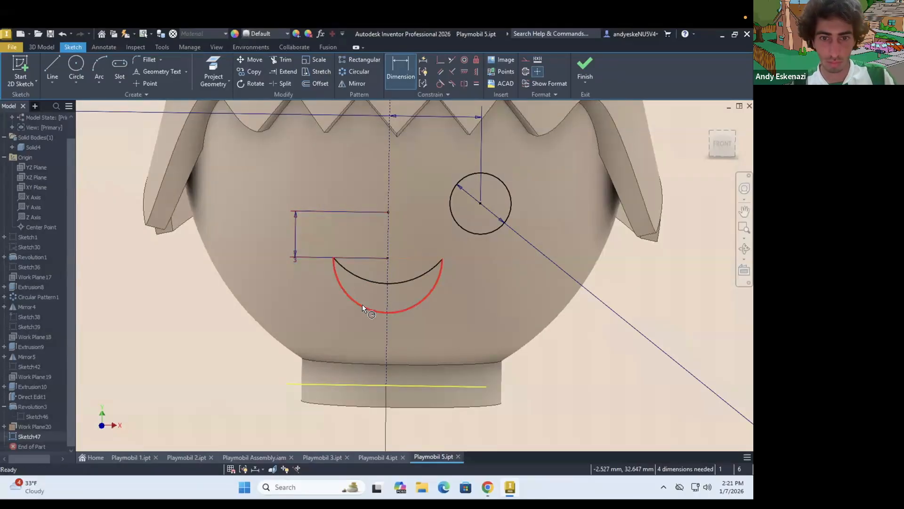
# Dimension the smile's lower arc with a 3 mm radius and the smile's half width as 2.9 mm
pyautogui.click(363, 304)
pyautogui.press('Escape')
pyautogui.press('d')
pyautogui.moveTo(349, 295); pyautogui.dragTo(402, 314)
pyautogui.click(404, 297)
pyautogui.click(478, 315)
pyautogui.write('3')
pyautogui.press('Return')
pyautogui.press('Escape')
pyautogui.moveTo(392, 283)
pyautogui.mouseDown()
pyautogui.moveTo(394, 328)
pyautogui.moveTo(402, 291)
pyautogui.mouseUp()
pyautogui.press('d')
pyautogui.click(417, 298)
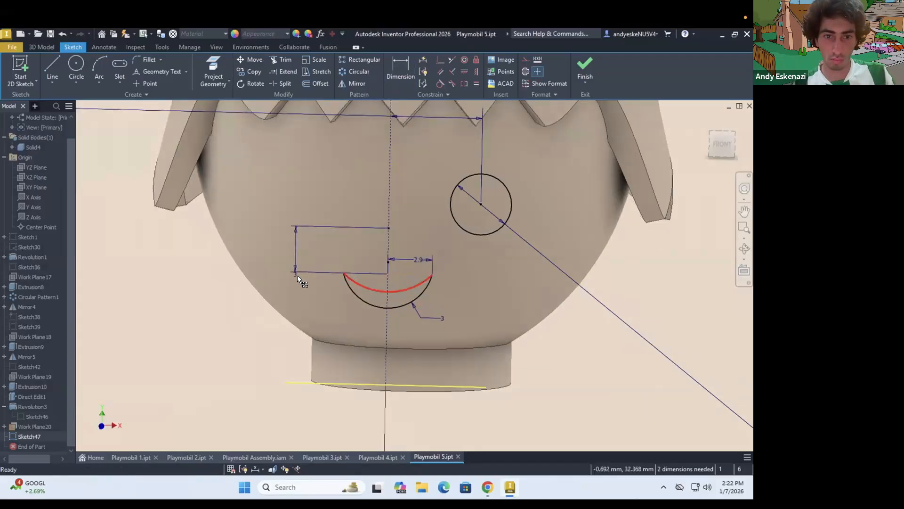
# Set the vertical distance between the upper arc's center and the smile's corners to 4 mm
pyautogui.doubleClick(298, 275)
pyautogui.write('4')
pyautogui.press('Return')
pyautogui.scroll(-3, 425, 277)
pyautogui.scroll(4, 425, 277)
# Adjust the radius of the smile's lower arc to 2.95 mm
pyautogui.doubleClick(493, 344)
pyautogui.write('2.9')
pyautogui.press('Return')
pyautogui.doubleClick(488, 343)
pyautogui.write('2.95')
pyautogui.press('Return')
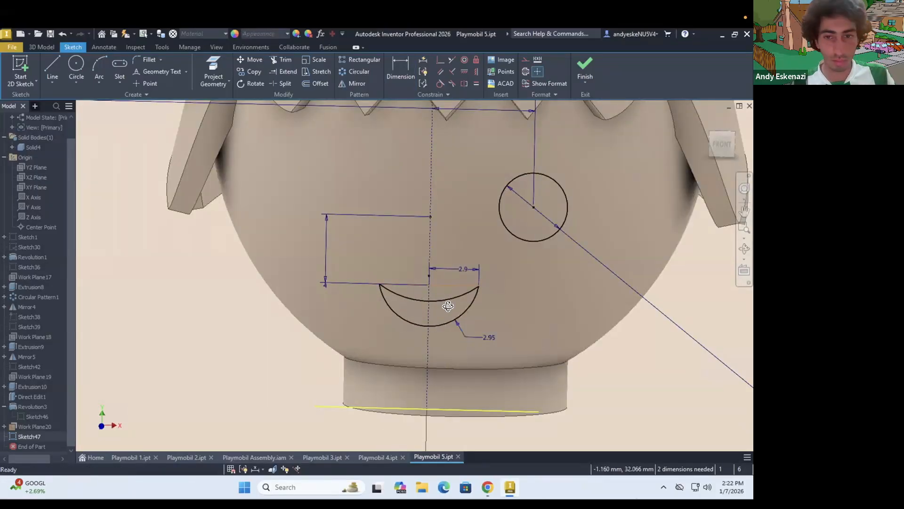
# Mirror the eye circle about the vertical center line to make the second eye
pyautogui.click(356, 83)
pyautogui.click(490, 231)
pyautogui.click(137, 127)
pyautogui.click(444, 228)
pyautogui.click(123, 159)
pyautogui.scroll(4, 436, 226)
pyautogui.press('Escape')
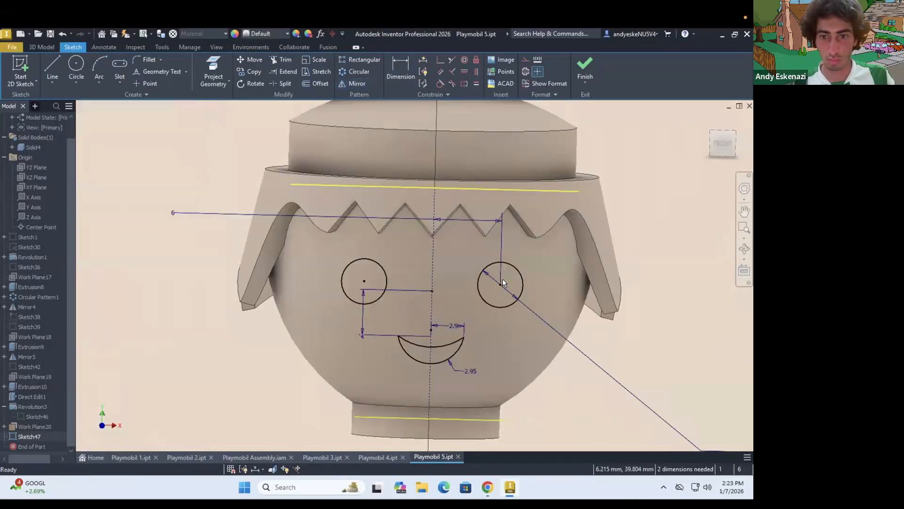
# Move the eyes slightly upward and set the eye's distance from the center line to 5.4 mm
pyautogui.moveTo(502, 282); pyautogui.dragTo(502, 268)
pyautogui.scroll(-3, 474, 294)
pyautogui.doubleClick(295, 247)
pyautogui.write('5.4')
pyautogui.press('Return')
pyautogui.moveTo(448, 294)
pyautogui.keyDown('shift'); pyautogui.mouseDown(button='middle')
pyautogui.moveTo(467, 301)
pyautogui.moveTo(459, 297)
pyautogui.mouseUp(button='middle'); pyautogui.keyUp('shift')
# Emboss the sketched eyes and smile on the head with a depth of 0.1 mm
pyautogui.click(41, 47)
pyautogui.click(139, 59)
pyautogui.click(160, 213)
pyautogui.keyDown('shift'); pyautogui.moveTo(302, 282); pyautogui.dragTo(424, 285, button='middle'); pyautogui.keyUp('shift')
pyautogui.rightClick(40, 437)
pyautogui.click(66, 352)
pyautogui.write('.1')
pyautogui.click(155, 214)
pyautogui.keyDown('shift'); pyautogui.moveTo(238, 234); pyautogui.dragTo(356, 227, button='middle'); pyautogui.keyUp('shift')
pyautogui.scroll(-2, 356, 227)
pyautogui.moveTo(452, 259)
pyautogui.keyDown('shift'); pyautogui.mouseDown(button='middle')
pyautogui.moveTo(462, 260)
pyautogui.moveTo(458, 269)
pyautogui.mouseUp(button='middle'); pyautogui.keyUp('shift')
pyautogui.scroll(1, 457, 269)
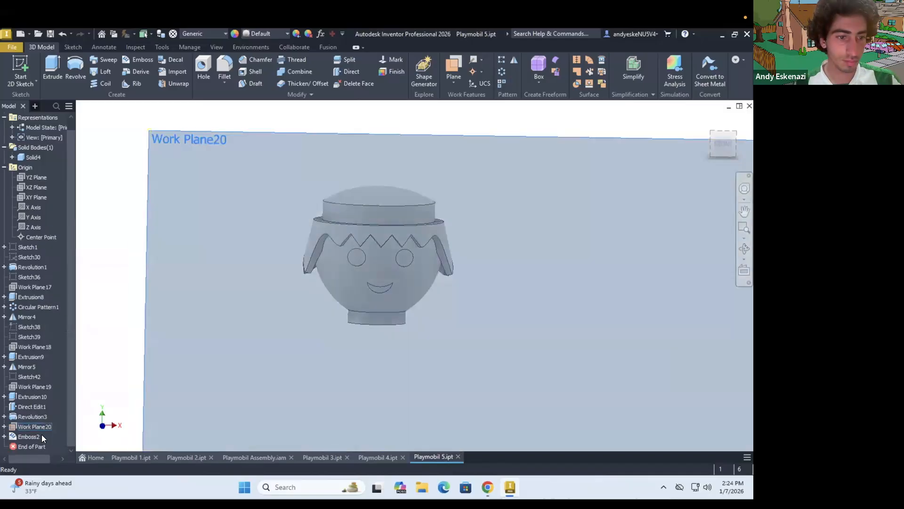
# Edit the embossed face's sketch and shift the smile slightly upward
pyautogui.click(5, 436)
pyautogui.rightClick(44, 446)
pyautogui.click(73, 306)
pyautogui.scroll(5, 380, 287)
pyautogui.moveTo(390, 286); pyautogui.dragTo(390, 279)
pyautogui.click(585, 69)
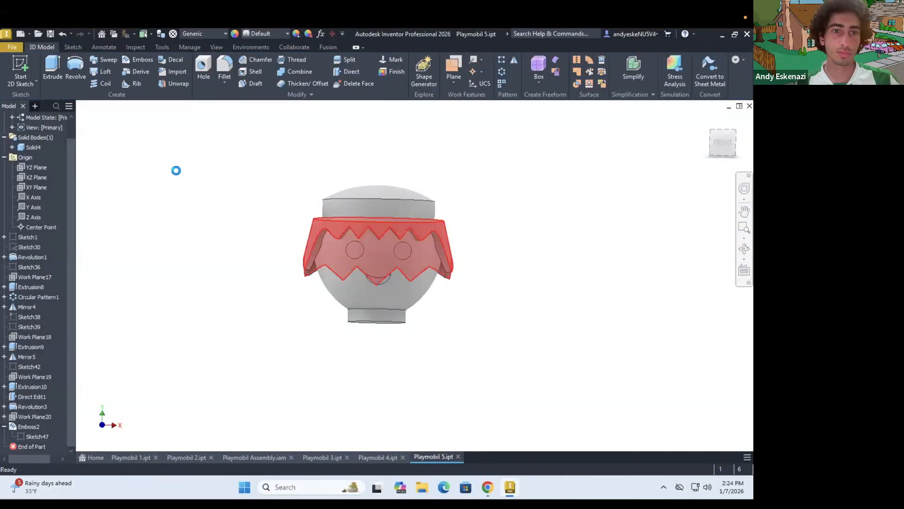
# Give the head's revolved feature a light skin-toned appearance through its feature properties
pyautogui.rightClick(33, 406)
pyautogui.click(53, 436)
pyautogui.click(129, 288)
pyautogui.press('m')
pyautogui.scroll(-3, 128, 266)
pyautogui.scroll(-6, 128, 266)
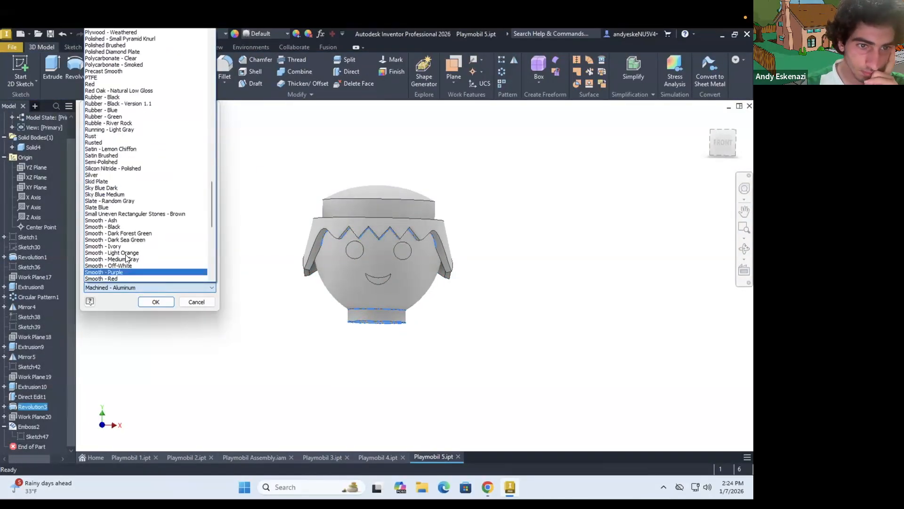
pyautogui.click(128, 264)
pyautogui.click(156, 302)
# Try to open the feature properties for the hair features and the face emboss together
pyautogui.keyDown('shift'); pyautogui.moveTo(337, 221); pyautogui.dragTo(337, 236, button='middle'); pyautogui.keyUp('shift')
pyautogui.click(31, 257)
pyautogui.keyDown('ctrl'); pyautogui.click(30, 286); pyautogui.keyUp('ctrl')
pyautogui.keyDown('ctrl'); pyautogui.click(31, 297); pyautogui.keyUp('ctrl')
pyautogui.keyDown('ctrl'); pyautogui.click(28, 307); pyautogui.keyUp('ctrl')
pyautogui.keyDown('ctrl'); pyautogui.click(32, 387); pyautogui.keyUp('ctrl')
pyautogui.keyDown('ctrl'); pyautogui.click(31, 426); pyautogui.keyUp('ctrl')
pyautogui.rightClick(36, 426)
pyautogui.click(59, 453)
# Set the appearance of the hair's revolved feature to Canary
pyautogui.click(41, 258)
pyautogui.rightClick(42, 258)
pyautogui.click(64, 451)
pyautogui.click(110, 288)
pyautogui.click(100, 201)
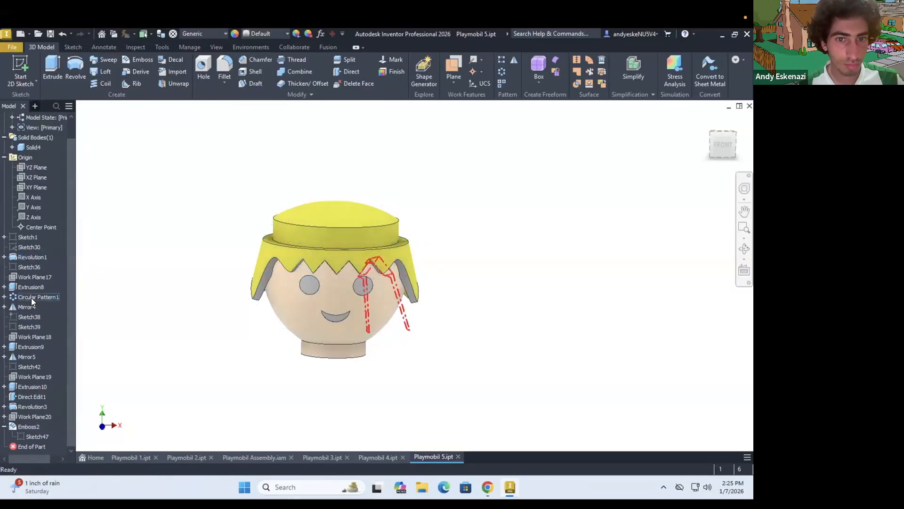
# Change the appearance of the hair's revolved feature to Light Beige
pyautogui.click(142, 288)
pyautogui.scroll(-5, 122, 247)
pyautogui.scroll(-7, 120, 246)
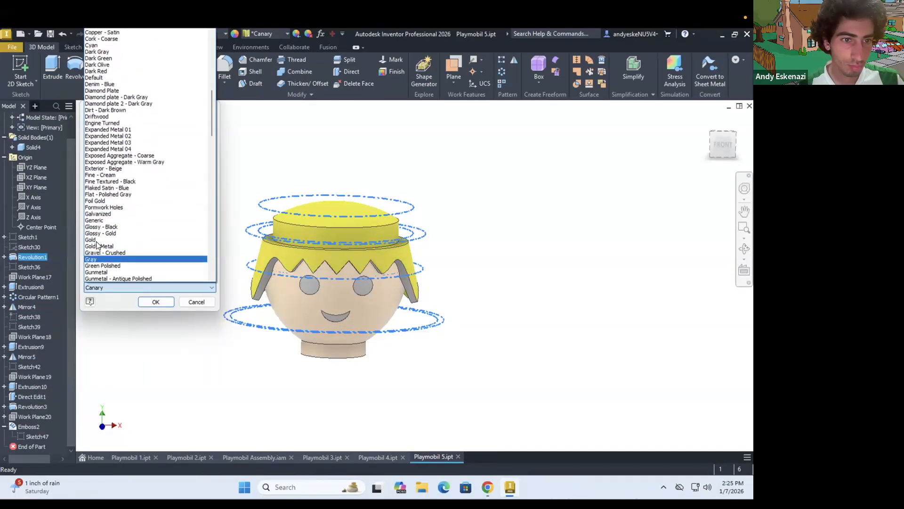
pyautogui.click(113, 265)
pyautogui.click(155, 302)
# Try a different library appearance on the hair's revolved feature
pyautogui.rightClick(31, 257)
pyautogui.click(54, 452)
pyautogui.click(112, 287)
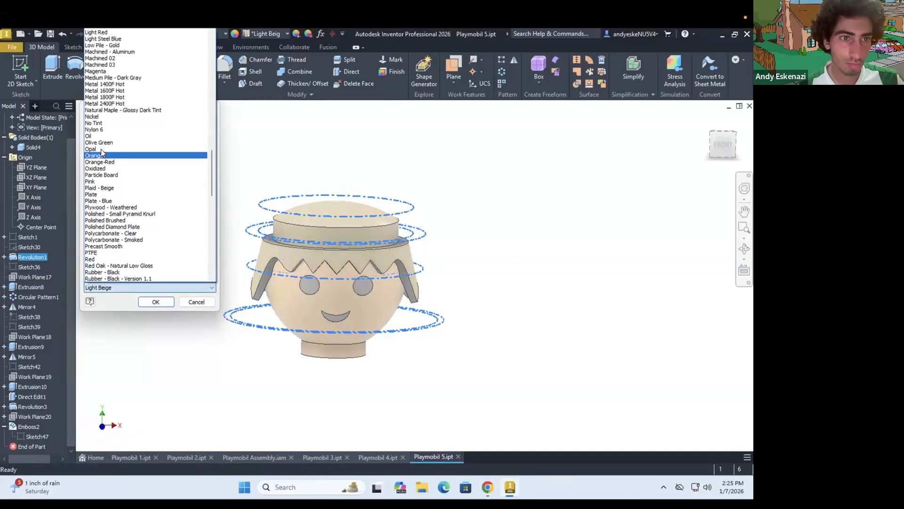
pyautogui.click(100, 150)
pyautogui.click(156, 302)
# Give the hair's revolved feature a dark brown appearance through its feature properties
pyautogui.rightClick(32, 258)
pyautogui.click(67, 449)
pyautogui.click(124, 288)
pyautogui.press('b')
pyautogui.click(116, 91)
pyautogui.click(156, 302)
# Give the fringe's first cut extrusion the dark brown hair appearance through its feature properties
pyautogui.keyDown('shift'); pyautogui.moveTo(310, 203); pyautogui.dragTo(340, 222, button='middle'); pyautogui.keyUp('shift')
pyautogui.rightClick(31, 287)
pyautogui.click(72, 452)
pyautogui.click(127, 288)
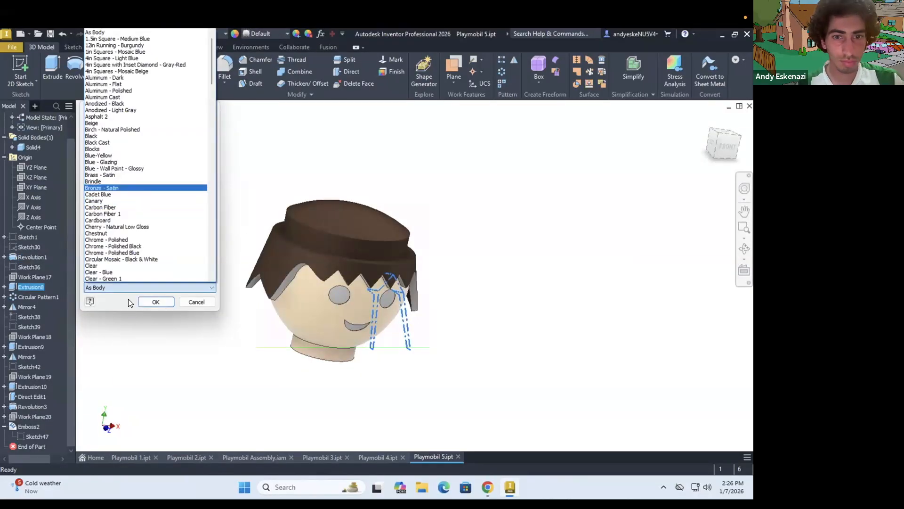
pyautogui.click(156, 301)
# Set one dark brown appearance for the fringe pattern, mirrors, remaining extrusions, head revolution and face emboss together
pyautogui.click(38, 297)
pyautogui.keyDown('ctrl'); pyautogui.click(27, 307); pyautogui.keyUp('ctrl')
pyautogui.keyDown('ctrl'); pyautogui.click(30, 347); pyautogui.keyUp('ctrl')
pyautogui.keyDown('ctrl'); pyautogui.click(26, 357); pyautogui.keyUp('ctrl')
pyautogui.keyDown('ctrl'); pyautogui.click(30, 386); pyautogui.keyUp('ctrl')
pyautogui.keyDown('ctrl'); pyautogui.click(31, 406); pyautogui.keyUp('ctrl')
pyautogui.keyDown('ctrl'); pyautogui.click(28, 427); pyautogui.keyUp('ctrl')
pyautogui.scroll(20, 124, 250)
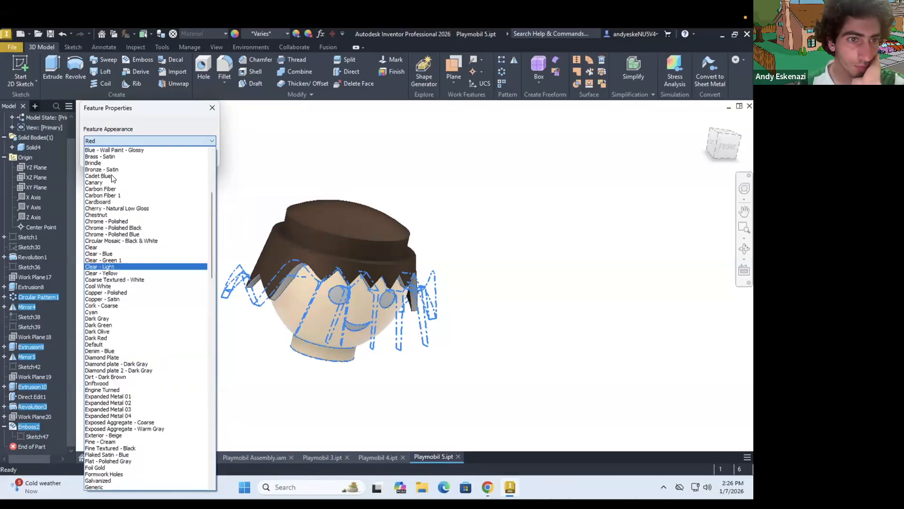
pyautogui.click(121, 189)
pyautogui.click(156, 155)
# Set the head's revolved feature back to a light skin-toned appearance through its feature properties
pyautogui.rightClick(38, 407)
pyautogui.click(70, 452)
pyautogui.click(127, 287)
pyautogui.scroll(-5, 127, 256)
pyautogui.scroll(-20, 128, 256)
pyautogui.click(127, 263)
pyautogui.click(128, 286)
pyautogui.scroll(-10, 132, 275)
pyautogui.click(135, 277)
pyautogui.click(156, 302)
pyautogui.keyDown('shift'); pyautogui.moveTo(302, 292); pyautogui.dragTo(256, 278, button='middle'); pyautogui.keyUp('shift')
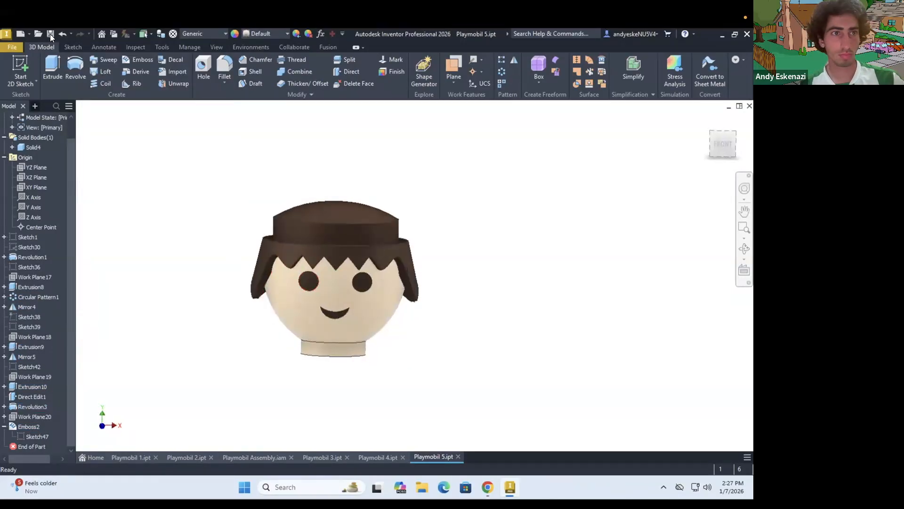
# Look over the Playmobil assembly, and switch to Chrome to check the reference pages
pyautogui.click(255, 457)
pyautogui.scroll(3, 267, 306)
pyautogui.scroll(-4, 267, 329)
pyautogui.click(488, 487)
pyautogui.click(458, 42)
pyautogui.click(459, 42)
pyautogui.click(575, 41)
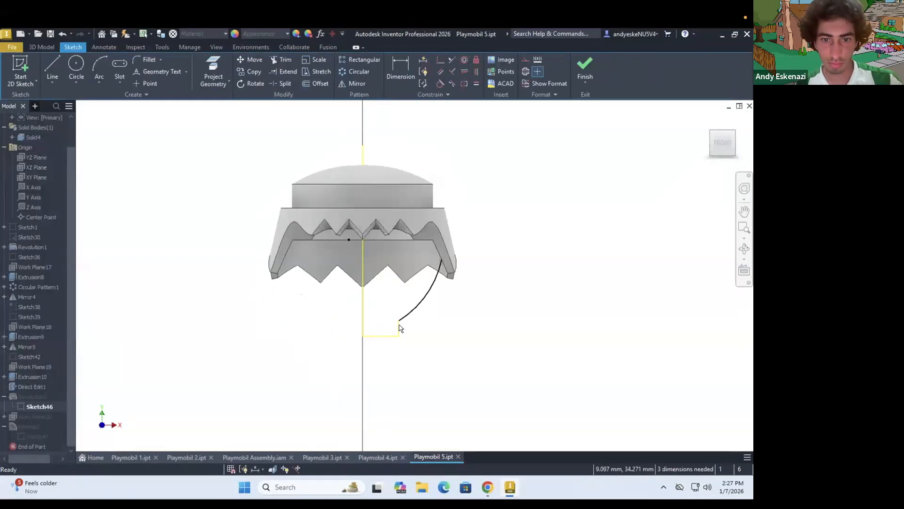
# Delete the selected straight lines of the head's revolve profile in Sketch46 and redraw the vertical axis line
pyautogui.press('Delete')
pyautogui.press('l')
pyautogui.click(363, 208)
pyautogui.click(363, 336)
pyautogui.press('Escape')
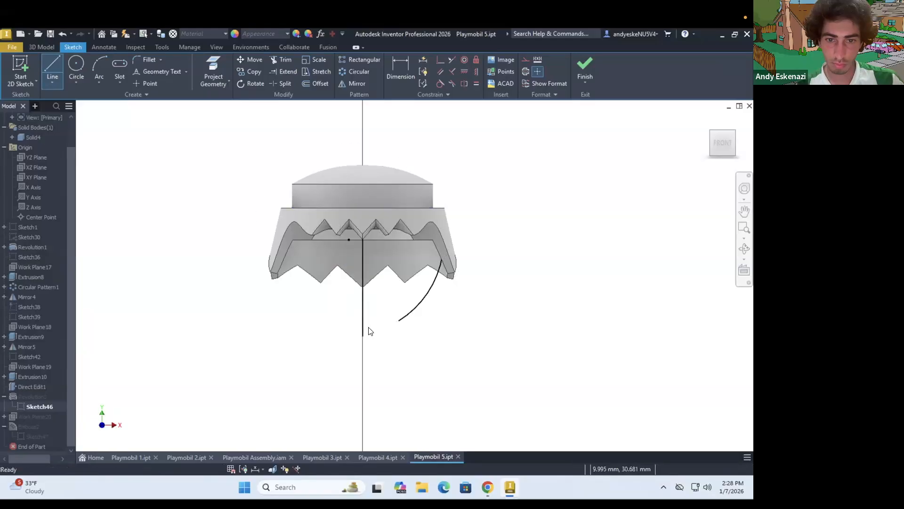
# Sketch the neck outline with a horizontal base line from the axis and a short vertical line up to the arc's lower end
pyautogui.click(363, 328)
pyautogui.click(399, 329)
pyautogui.click(399, 321)
pyautogui.press('Escape')
# Dimension the vertical distance from the neck's base line to the upper end of the axis line at 20 mm
pyautogui.scroll(8, 401, 323)
pyautogui.press('d')
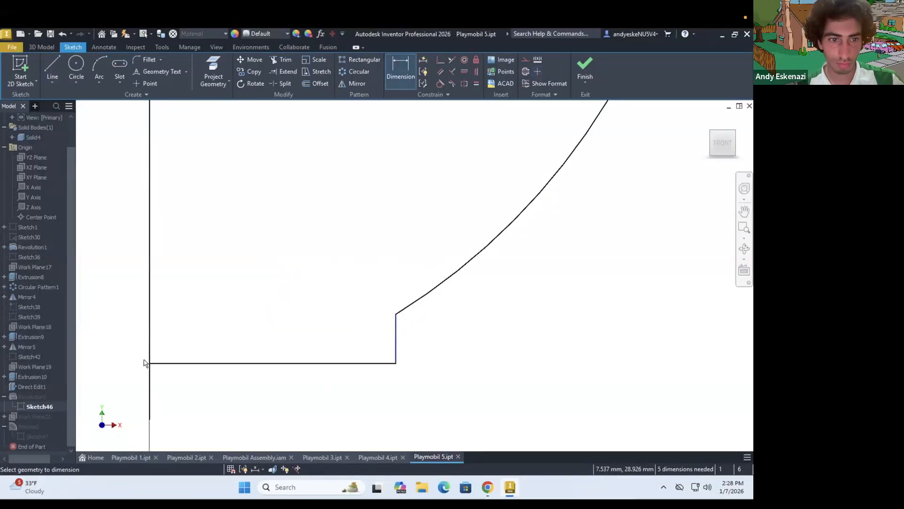
pyautogui.click(148, 363)
pyautogui.scroll(-9, 191, 283)
pyautogui.click(187, 199)
pyautogui.click(148, 276)
pyautogui.write('20')
pyautogui.press('Return')
pyautogui.scroll(4, 181, 266)
pyautogui.press('Escape')
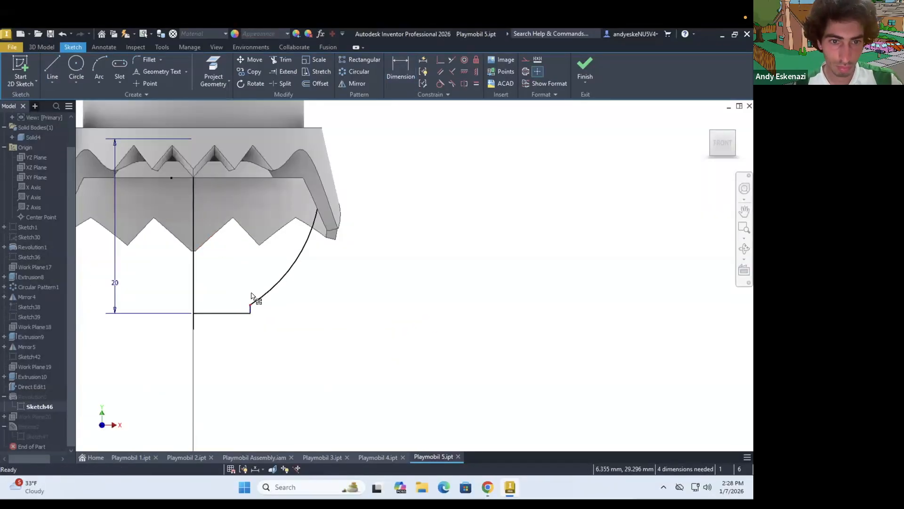
# Delete the short vertical neck line below the arc and drag the profile geometry slightly to adjust it
pyautogui.click(249, 307)
pyautogui.scroll(8, 249, 311)
pyautogui.press('Delete')
pyautogui.scroll(-9, 264, 243)
pyautogui.moveTo(266, 263); pyautogui.dragTo(267, 260)
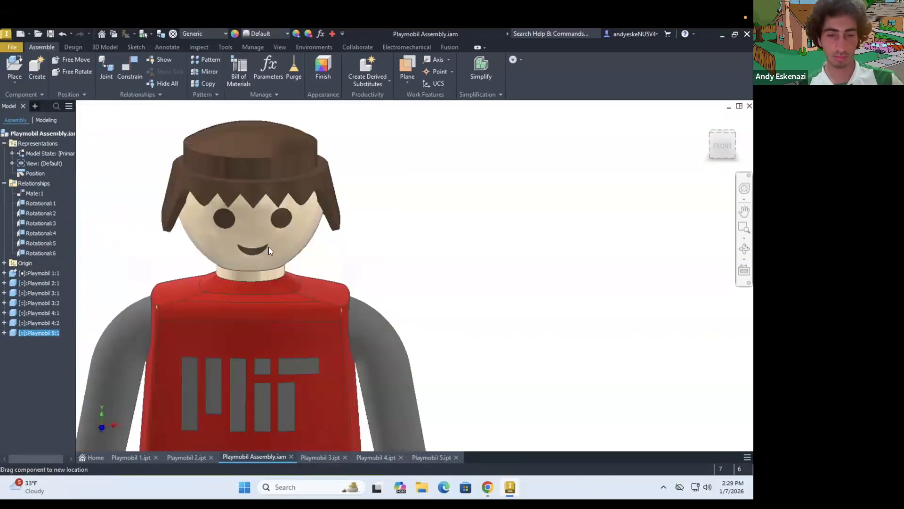
pyautogui.scroll(-3, 262, 264)
pyautogui.scroll(3, 233, 243)
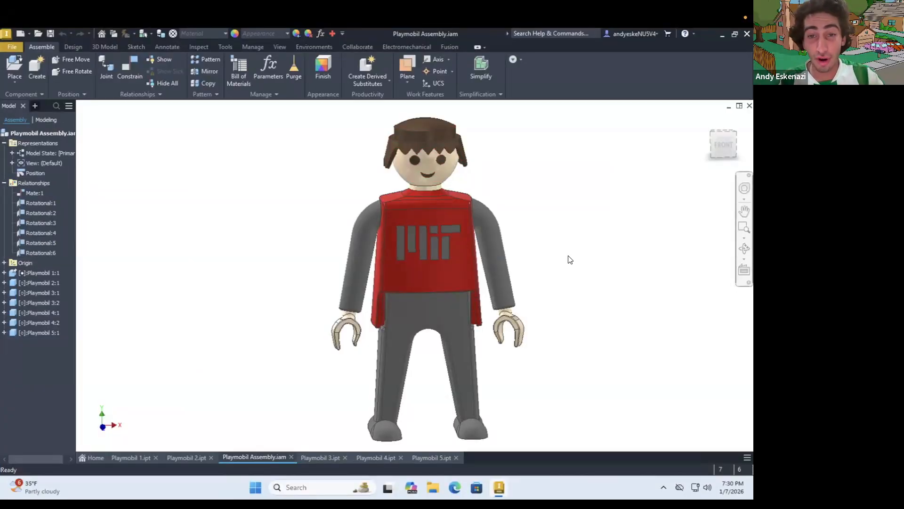
pyautogui.scroll(-3, 545, 258)
pyautogui.scroll(4, 562, 258)
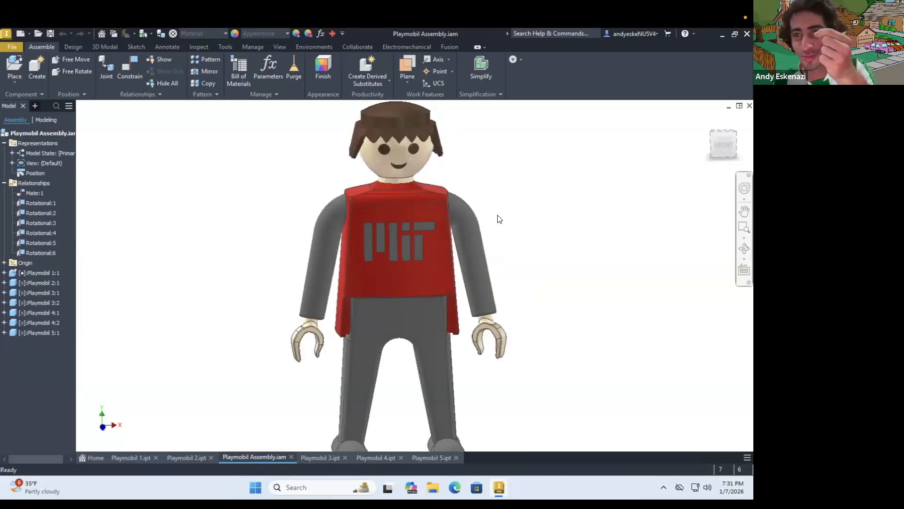
pyautogui.scroll(-3, 495, 240)
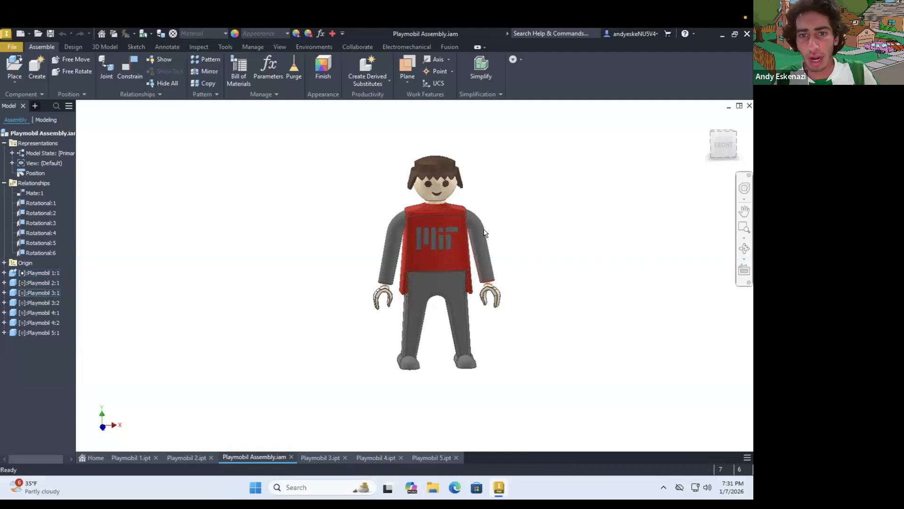
pyautogui.scroll(3, 472, 226)
pyautogui.scroll(-2, 473, 227)
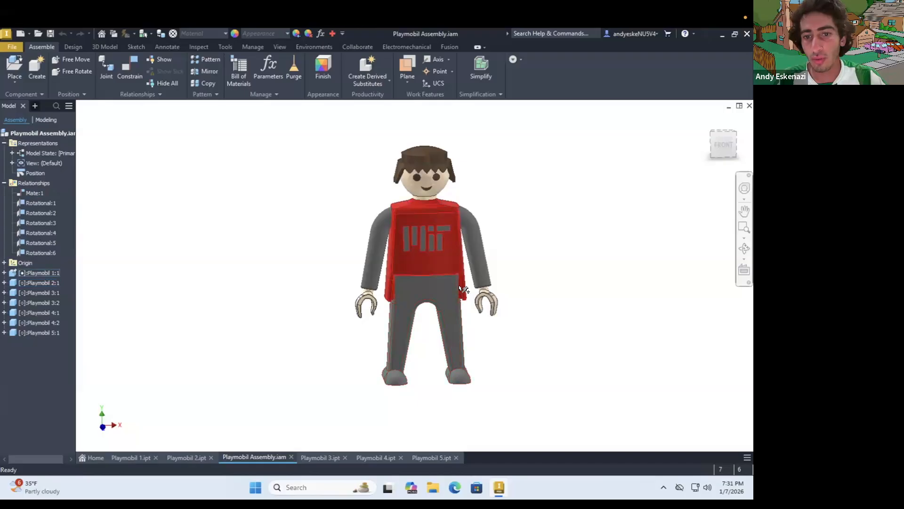
pyautogui.scroll(-3, 463, 288)
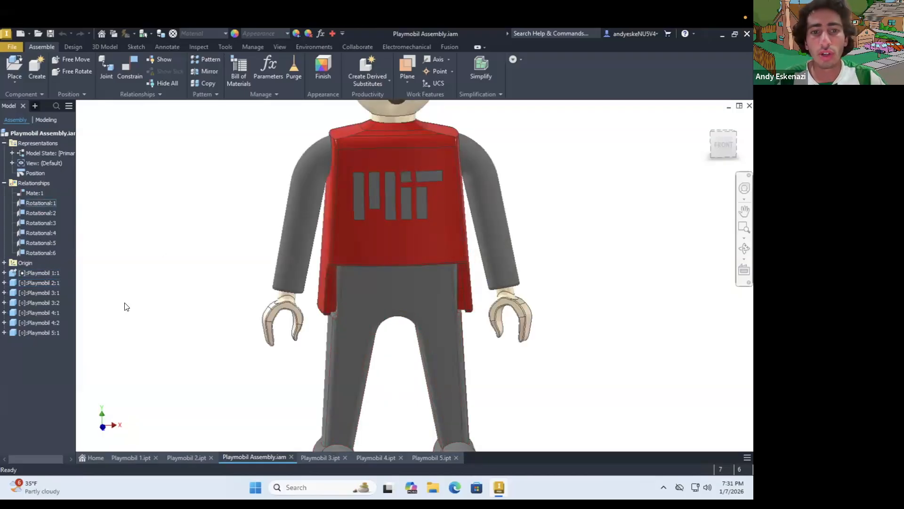
# Swing the figure's arm and legs about their rotational joints to check how they move
pyautogui.scroll(5, 365, 338)
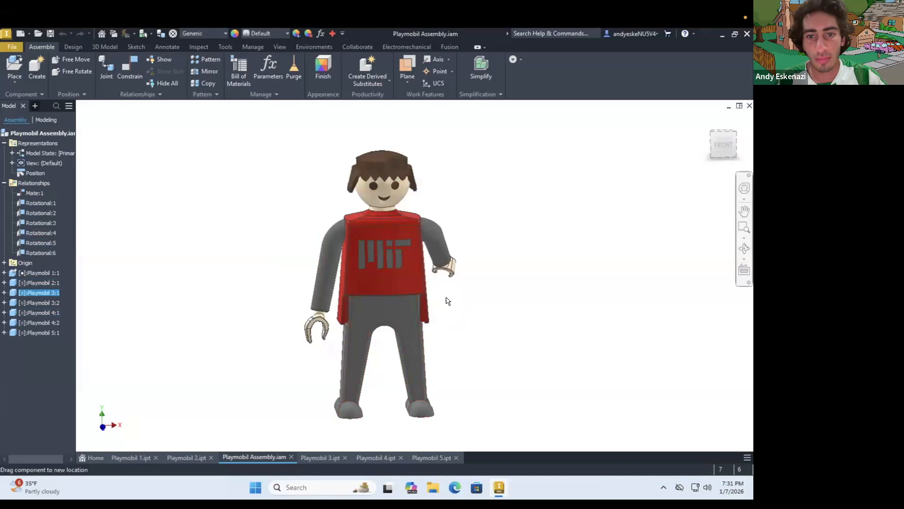
pyautogui.keyDown('shift'); pyautogui.moveTo(414, 297); pyautogui.dragTo(500, 260, button='middle'); pyautogui.keyUp('shift')
pyautogui.moveTo(485, 257); pyautogui.dragTo(395, 279)
pyautogui.keyDown('shift'); pyautogui.moveTo(395, 279); pyautogui.dragTo(421, 379, button='middle'); pyautogui.keyUp('shift')
pyautogui.moveTo(373, 356)
pyautogui.mouseDown()
pyautogui.moveTo(355, 318)
pyautogui.moveTo(351, 329)
pyautogui.moveTo(377, 357)
pyautogui.moveTo(372, 304)
pyautogui.moveTo(386, 343)
pyautogui.mouseUp()
pyautogui.moveTo(417, 375); pyautogui.dragTo(425, 375)
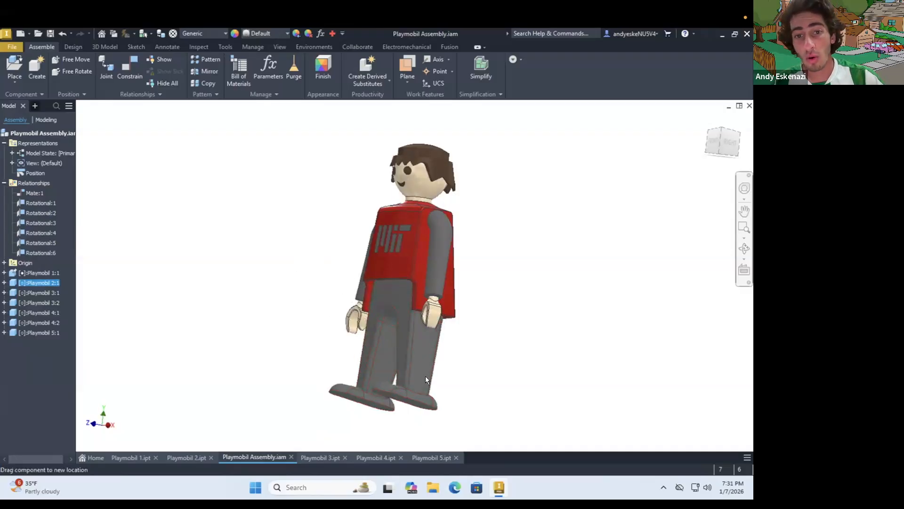
# Examine the finished Playmobil assembly from the right side and the front
pyautogui.moveTo(413, 366)
pyautogui.keyDown('shift'); pyautogui.mouseDown(button='middle')
pyautogui.moveTo(353, 359)
pyautogui.moveTo(389, 361)
pyautogui.mouseUp(button='middle'); pyautogui.keyUp('shift')
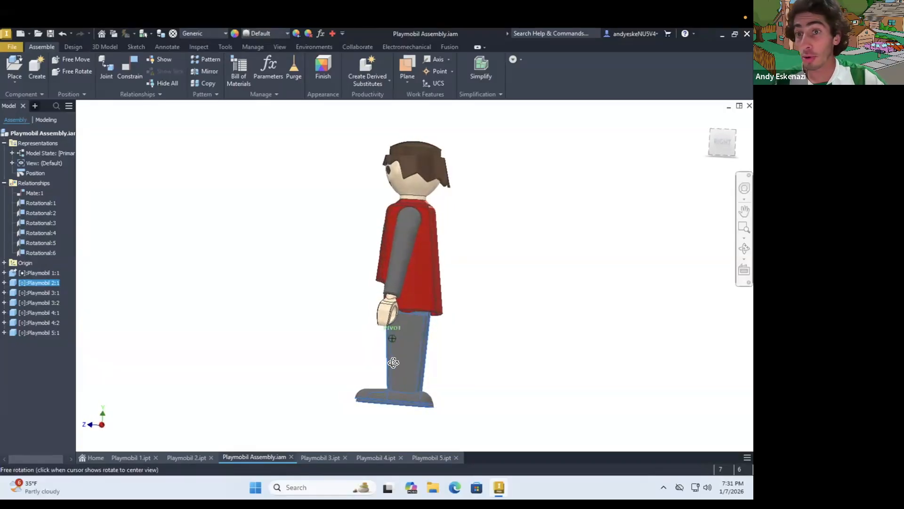
pyautogui.scroll(3, 391, 375)
pyautogui.scroll(-5, 428, 359)
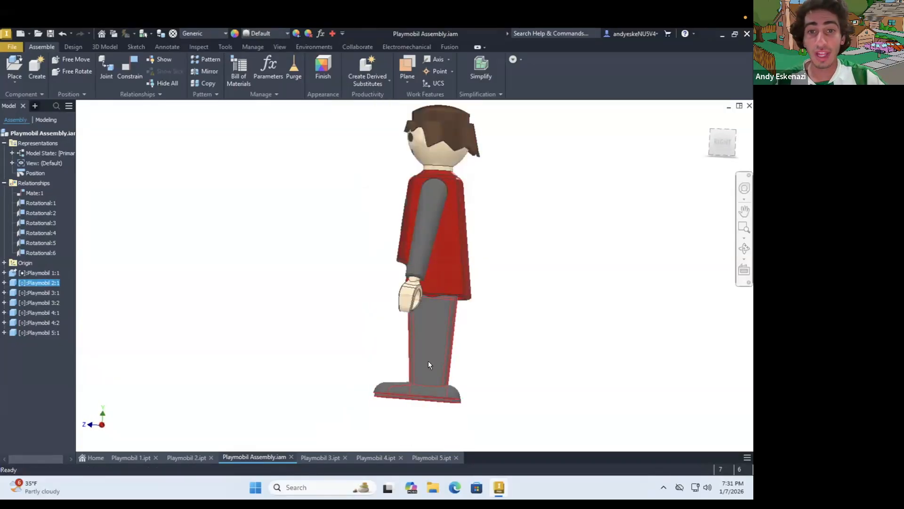
pyautogui.keyDown('shift'); pyautogui.moveTo(384, 316); pyautogui.dragTo(428, 282, button='middle'); pyautogui.keyUp('shift')
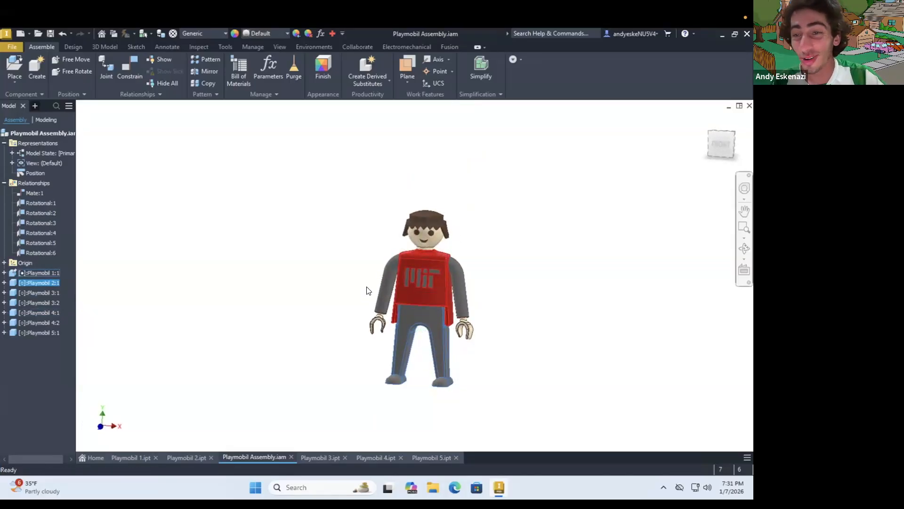
pyautogui.moveTo(346, 288)
pyautogui.keyDown('shift'); pyautogui.mouseDown(button='middle')
pyautogui.moveTo(377, 275)
pyautogui.moveTo(457, 284)
pyautogui.moveTo(369, 287)
pyautogui.mouseUp(button='middle'); pyautogui.keyUp('shift')
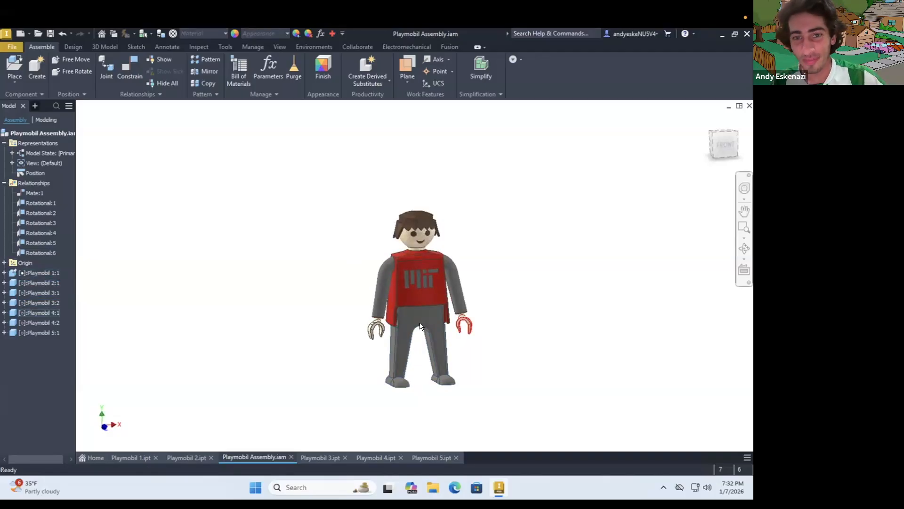
pyautogui.scroll(-5, 420, 324)
pyautogui.scroll(5, 403, 300)
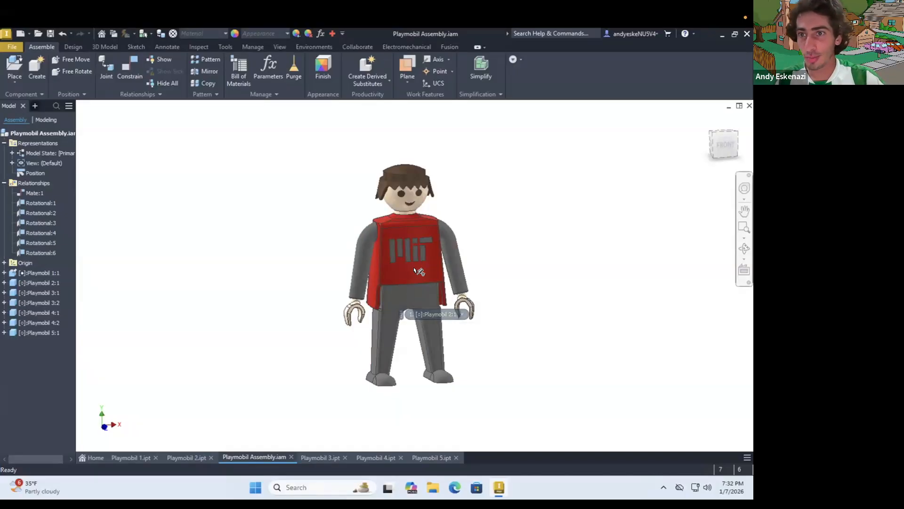
pyautogui.moveTo(415, 267)
pyautogui.keyDown('shift'); pyautogui.mouseDown(button='middle')
pyautogui.moveTo(435, 267)
pyautogui.moveTo(399, 269)
pyautogui.moveTo(409, 278)
pyautogui.moveTo(408, 269)
pyautogui.mouseUp(button='middle'); pyautogui.keyUp('shift')
pyautogui.scroll(3, 411, 273)
pyautogui.scroll(-3, 409, 275)
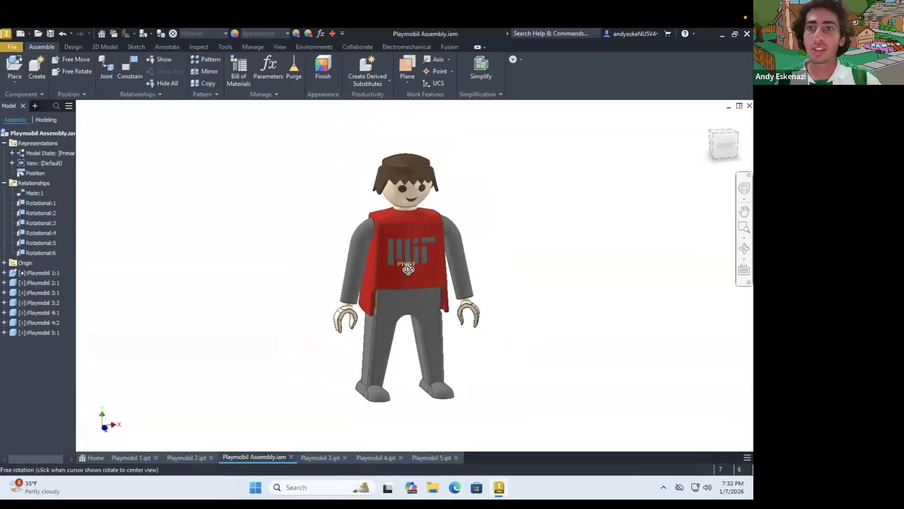
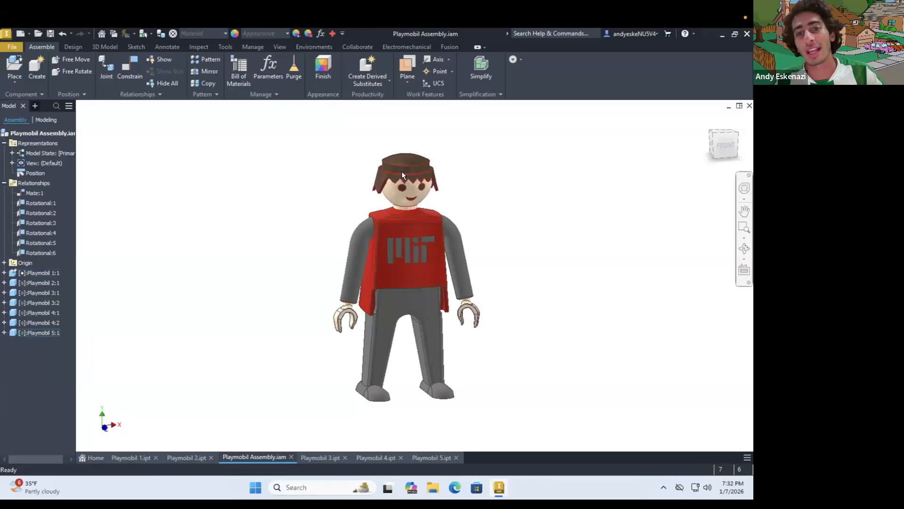
# Create a presentation from the Standard.ipn template and insert Playmobil Assembly.iam as its model
pyautogui.moveTo(356, 247)
pyautogui.keyDown('shift'); pyautogui.mouseDown(button='middle')
pyautogui.moveTo(348, 249)
pyautogui.moveTo(359, 255)
pyautogui.mouseUp(button='middle'); pyautogui.keyUp('shift')
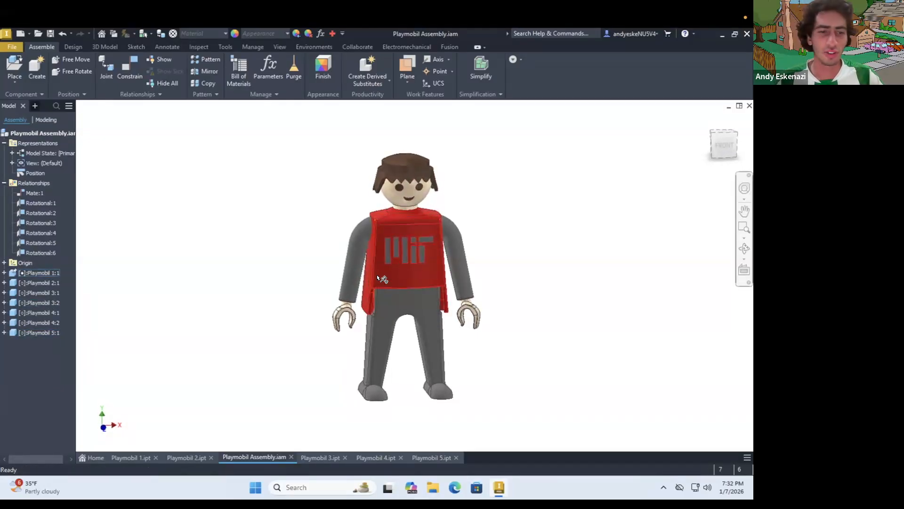
pyautogui.click(10, 47)
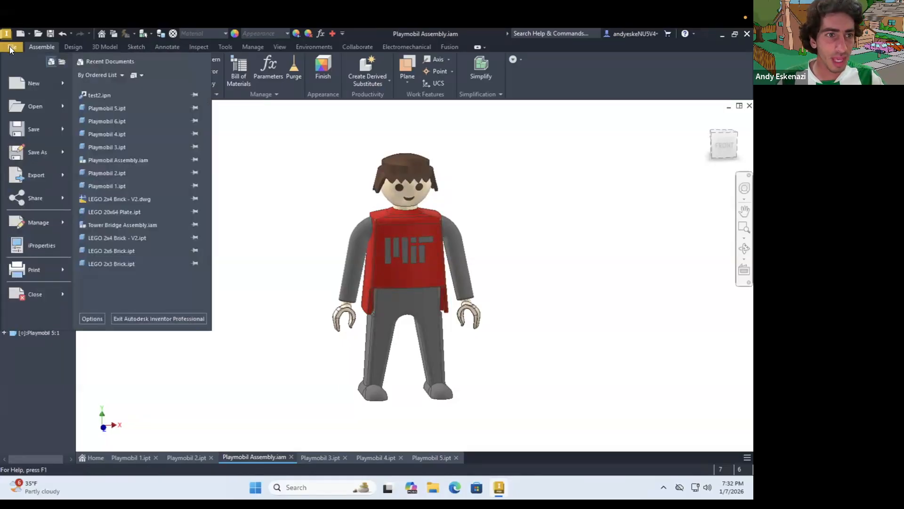
pyautogui.click(47, 83)
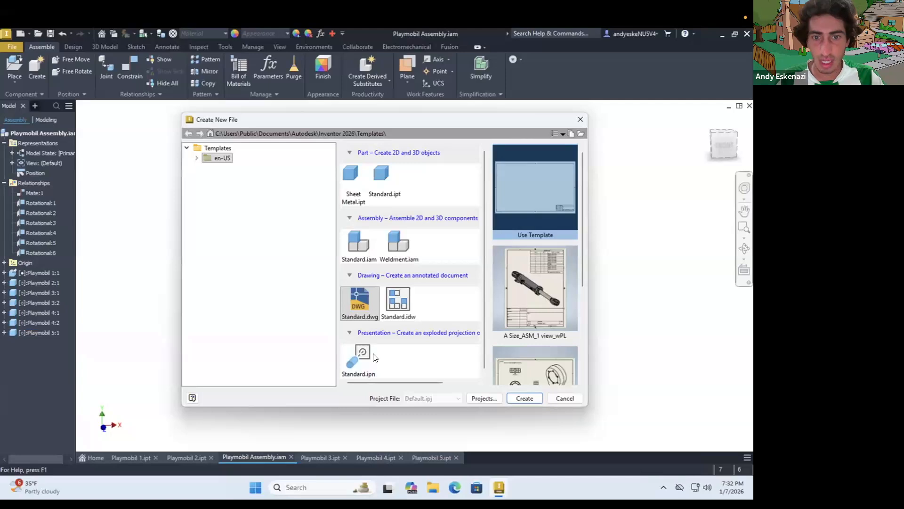
pyautogui.click(365, 356)
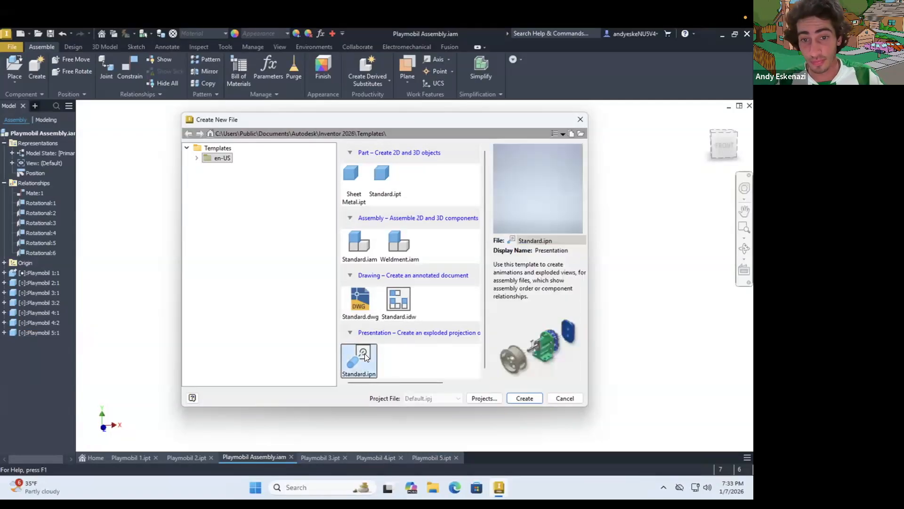
pyautogui.click(520, 399)
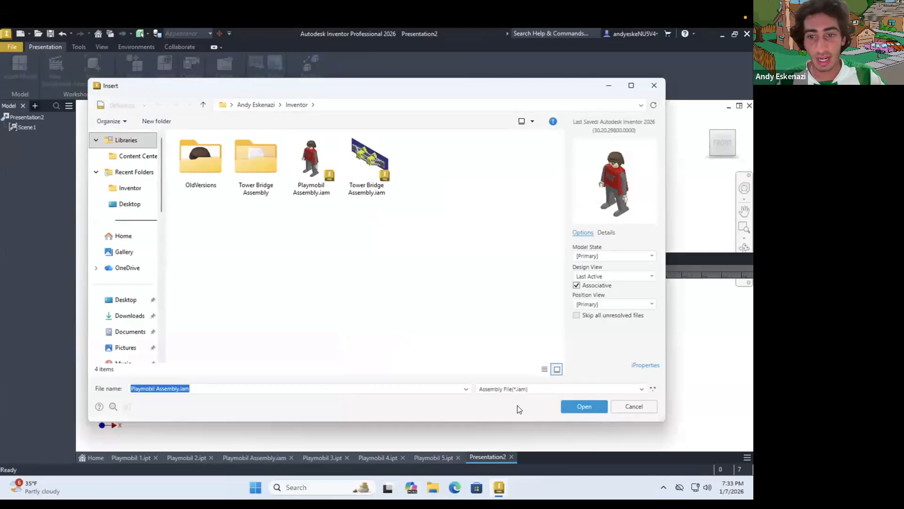
pyautogui.click(576, 404)
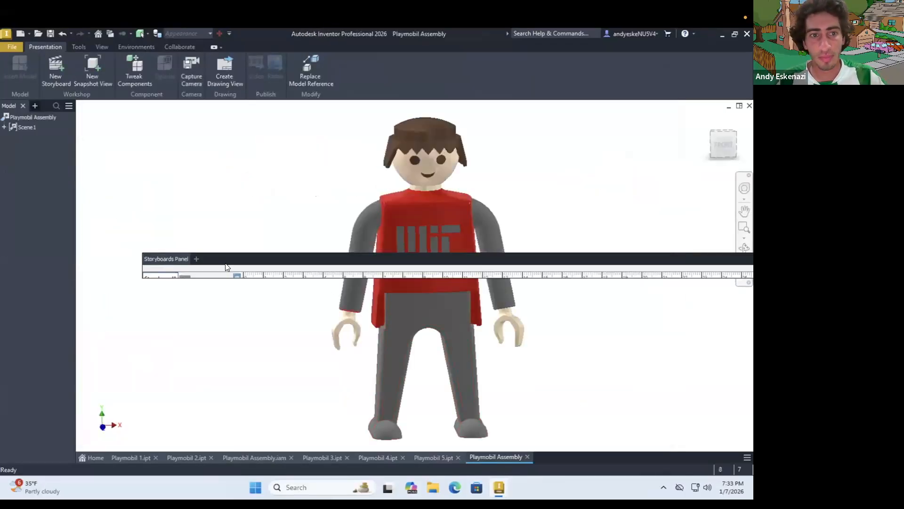
# Dock the floating Storyboards Panel beneath the model view so it no longer covers the figure
pyautogui.moveTo(257, 260); pyautogui.dragTo(202, 293)
pyautogui.moveTo(205, 344); pyautogui.dragTo(195, 429)
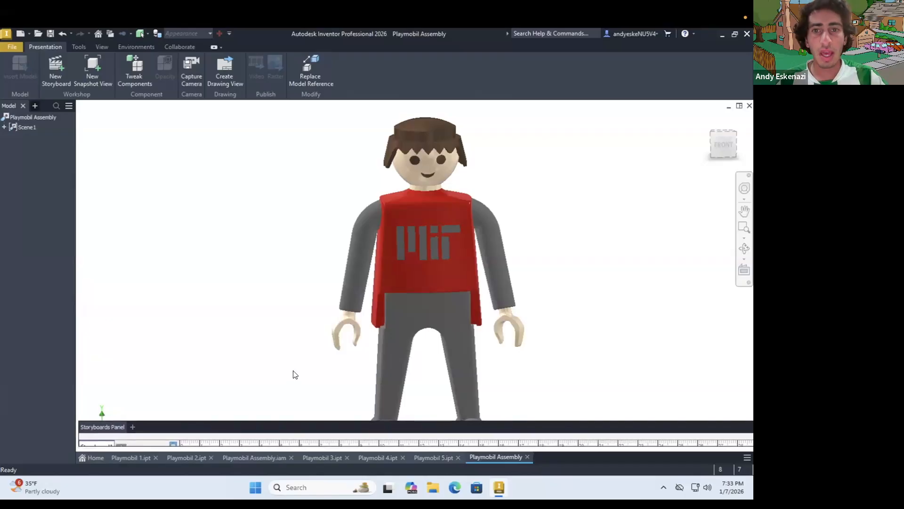
pyautogui.scroll(3, 316, 276)
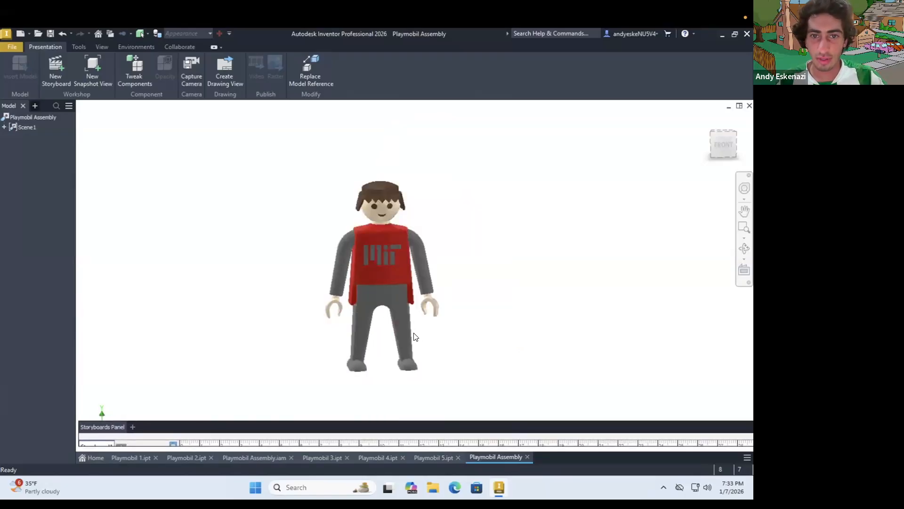
# Change the visual style so the figure is shaded with its edges displayed
pyautogui.click(101, 46)
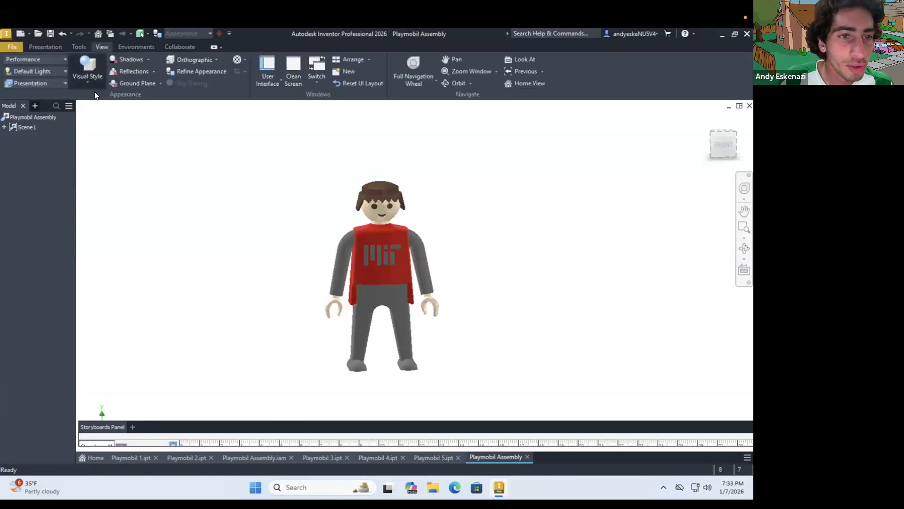
pyautogui.click(94, 91)
pyautogui.click(147, 137)
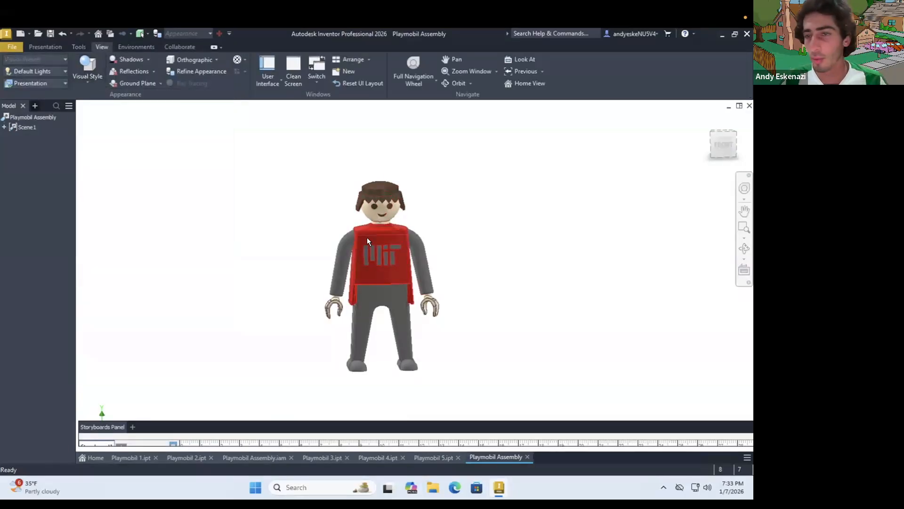
# Expand the scene's component list and add a tweak that moves the head 0.5 in upward along Y
pyautogui.click(43, 46)
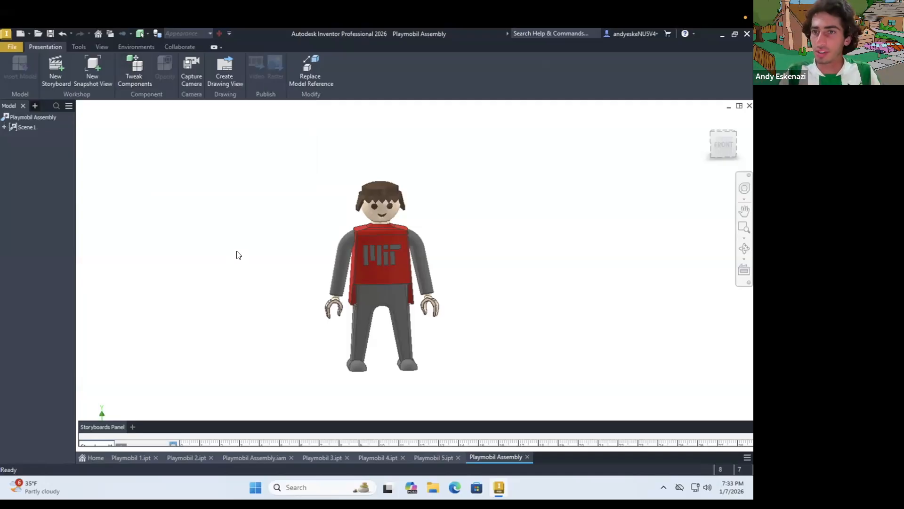
pyautogui.click(5, 127)
pyautogui.click(11, 136)
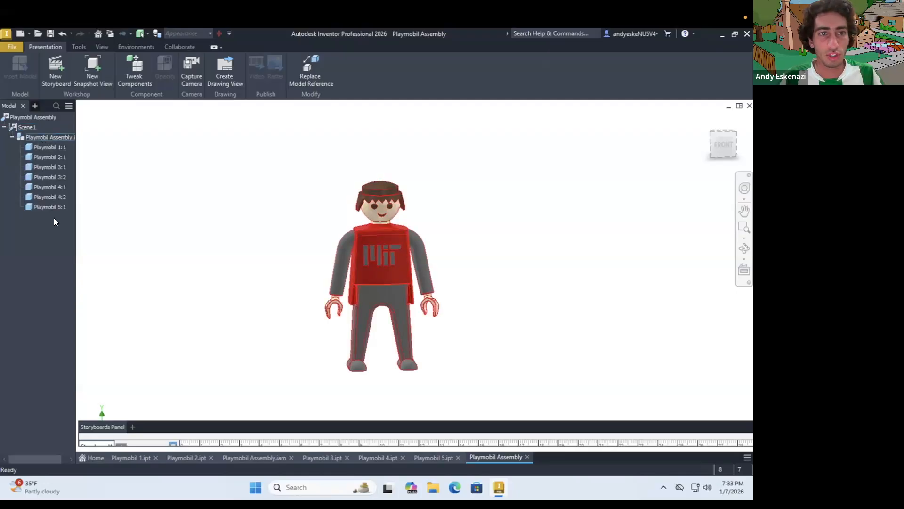
pyautogui.click(136, 69)
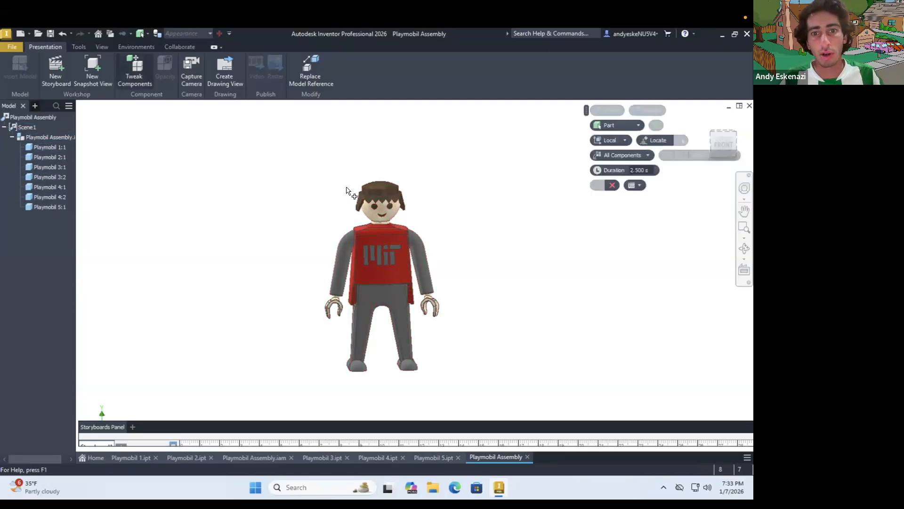
pyautogui.click(386, 207)
pyautogui.moveTo(380, 165); pyautogui.dragTo(379, 136)
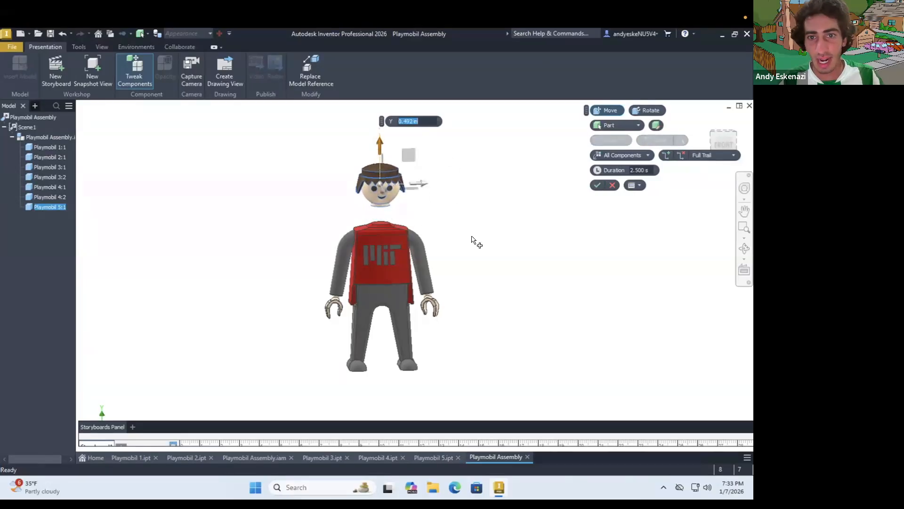
pyautogui.scroll(2, 474, 240)
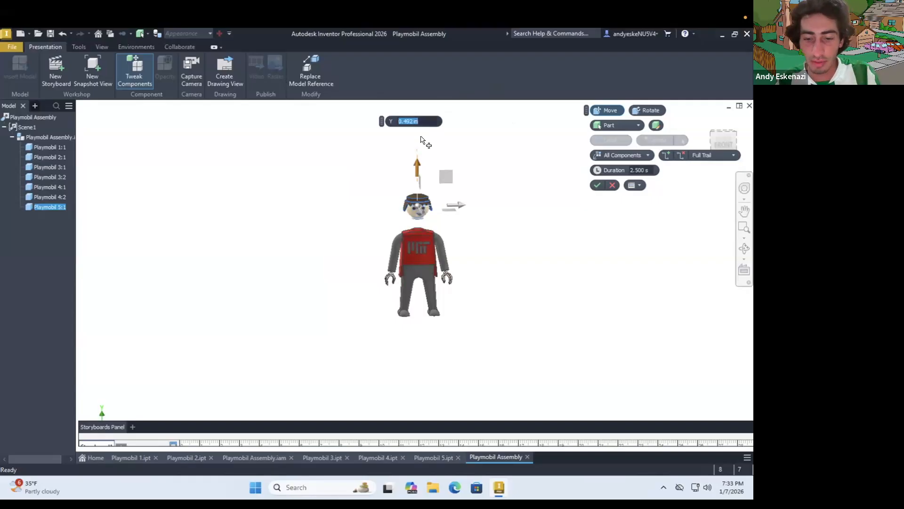
pyautogui.write('.5')
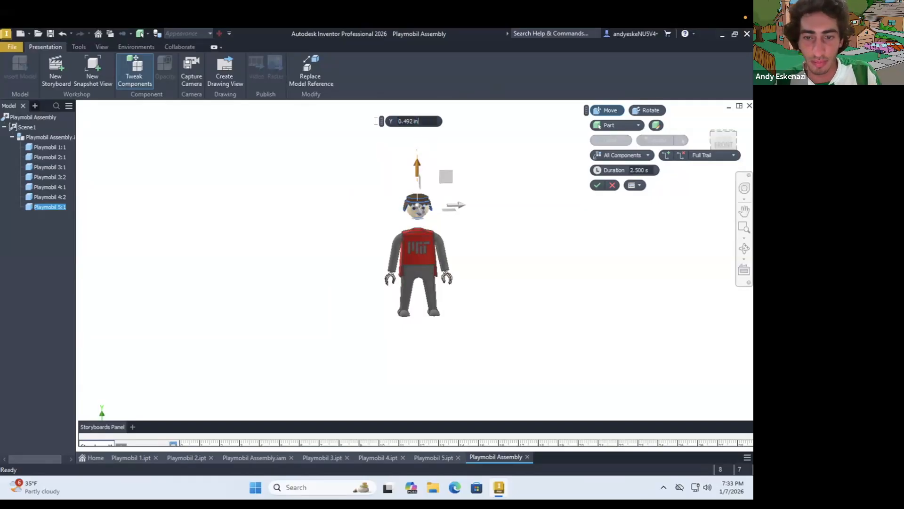
pyautogui.click(597, 185)
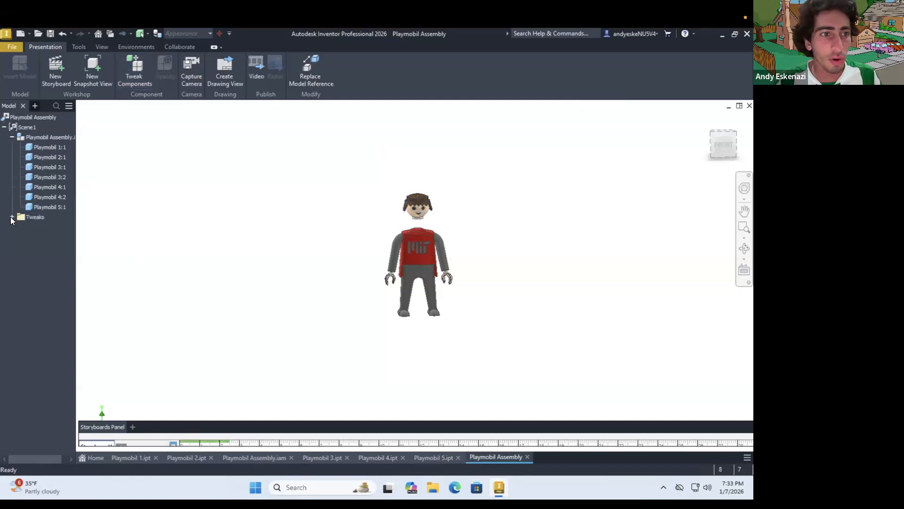
# Open the head's tweak for editing to review its distance, and close it again
pyautogui.rightClick(41, 227)
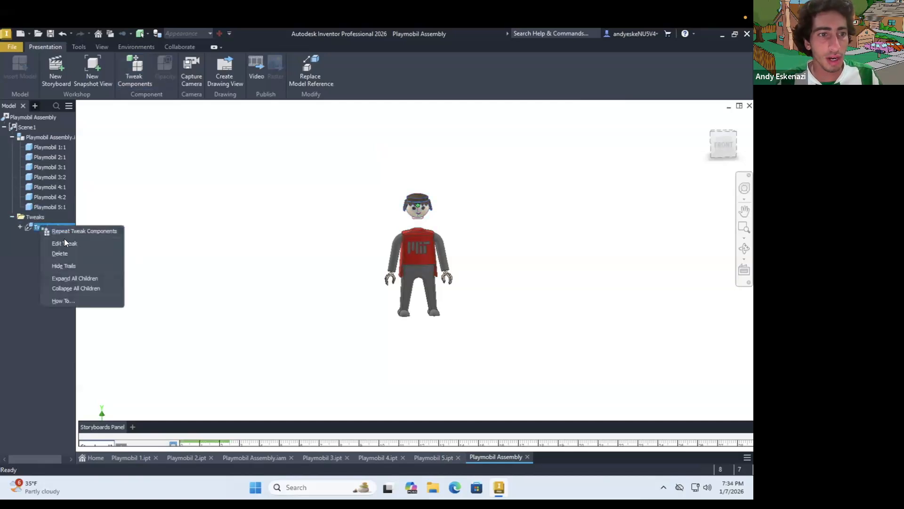
pyautogui.click(65, 240)
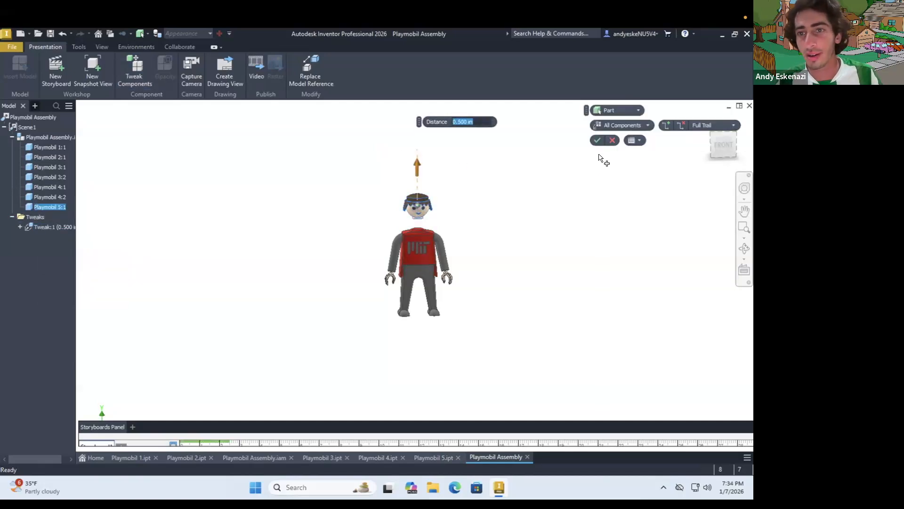
pyautogui.click(597, 140)
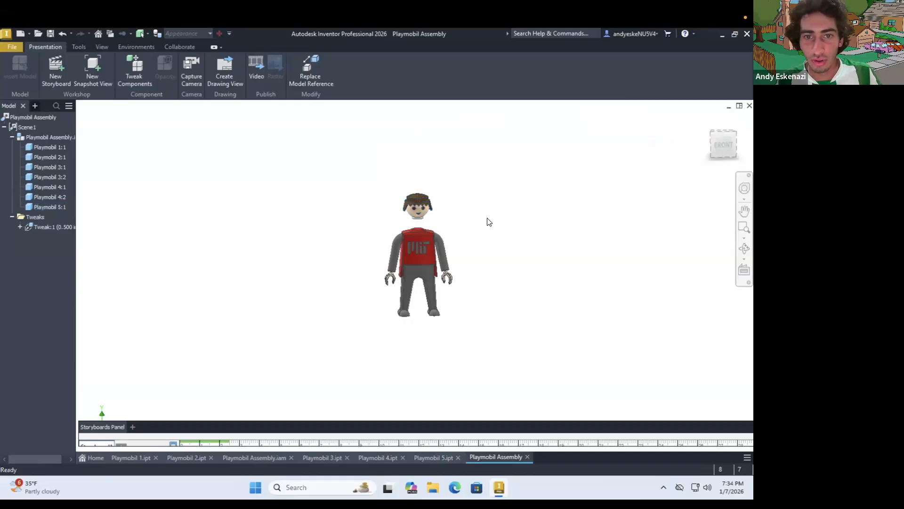
# Add a tweak that moves the legs away from the torso by -1.5 in along Y
pyautogui.scroll(3, 488, 222)
pyautogui.scroll(-3, 347, 190)
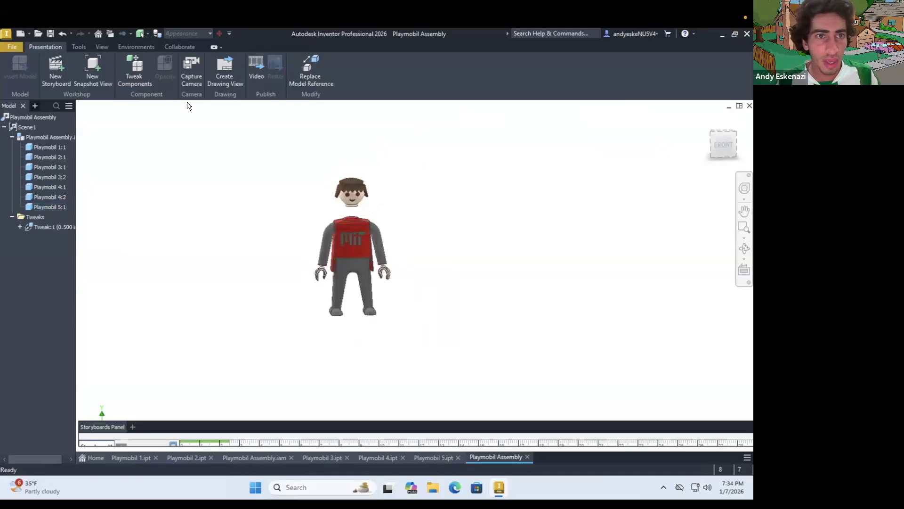
pyautogui.press('t')
pyautogui.click(357, 265)
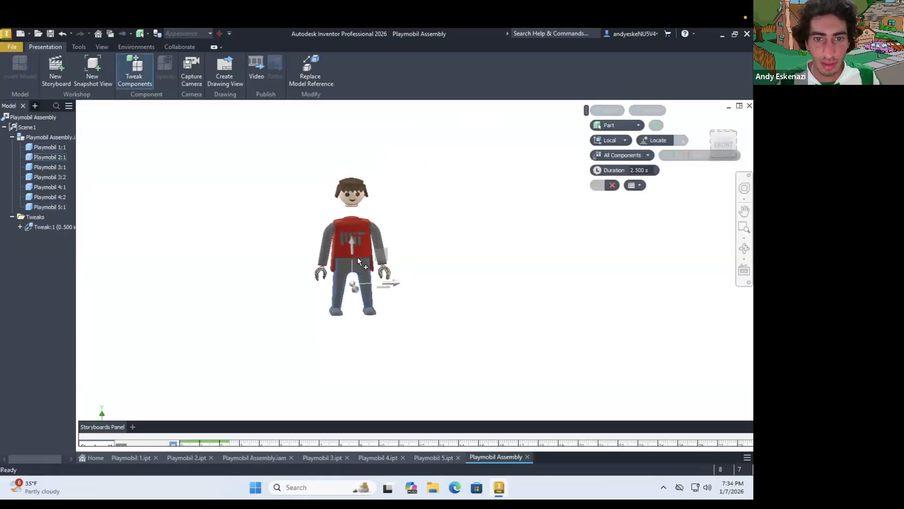
pyautogui.moveTo(352, 242); pyautogui.dragTo(352, 281)
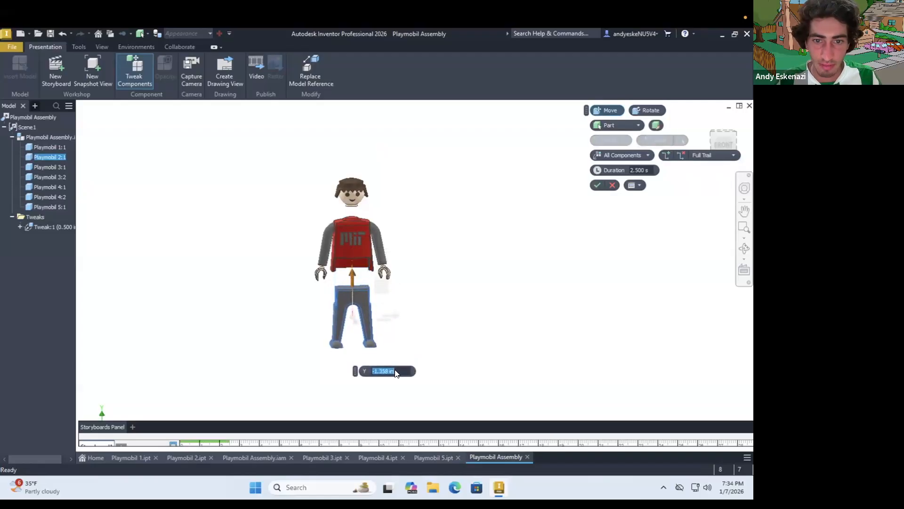
pyautogui.write('-1.5')
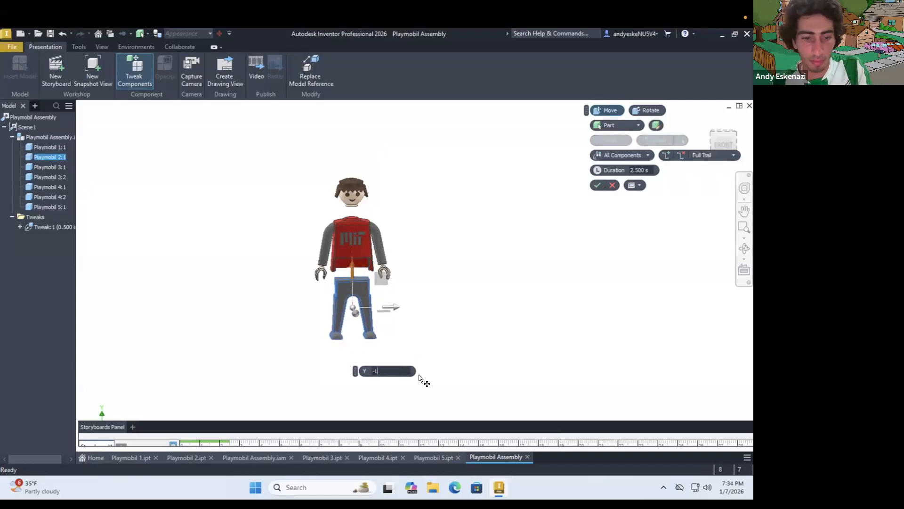
pyautogui.click(597, 185)
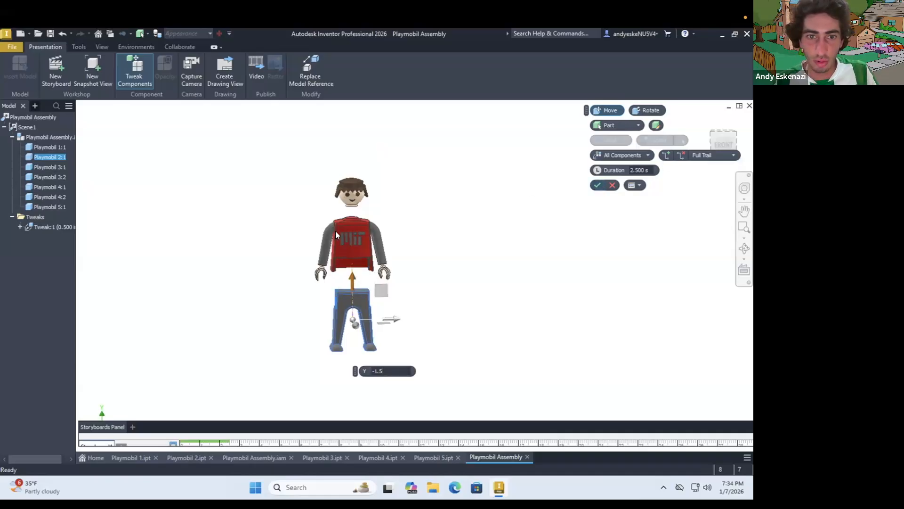
# Tweak the arm Playmobil 3:1 together with its hand Playmobil 4:1, moving both 1 in outward along X
pyautogui.scroll(3, 331, 230)
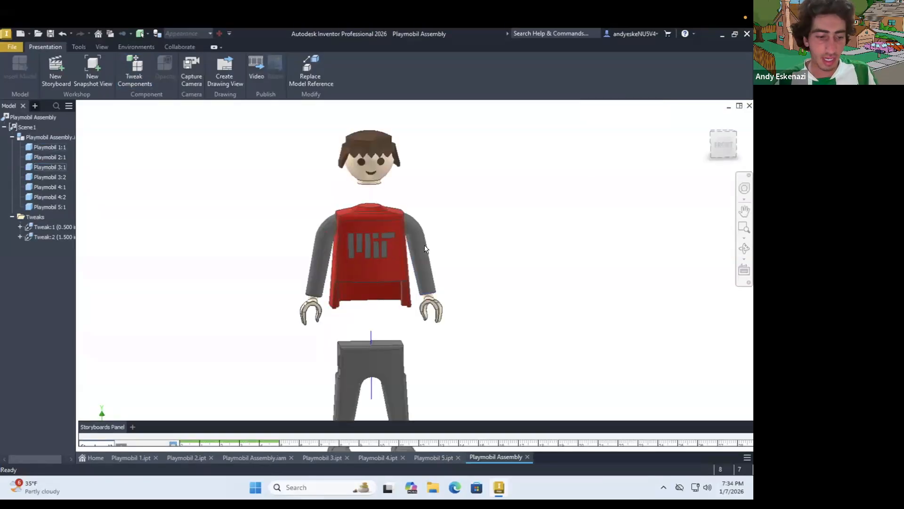
pyautogui.click(433, 303)
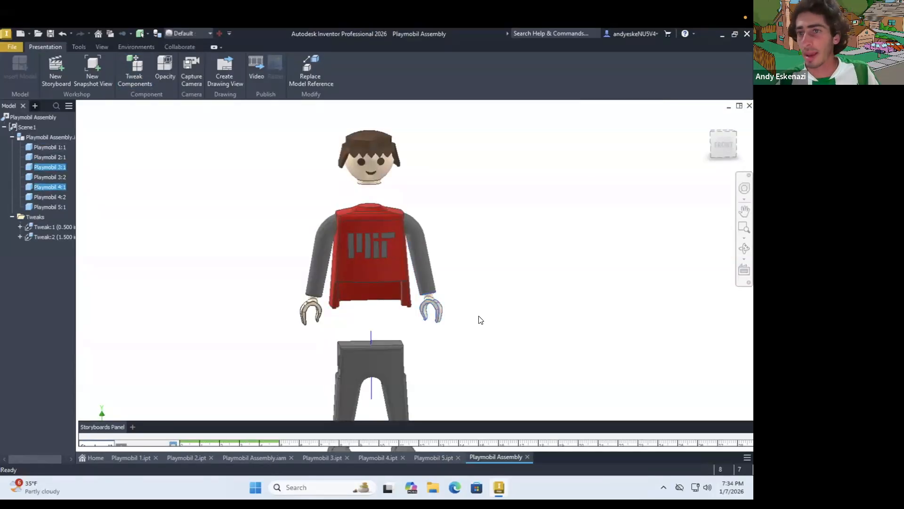
pyautogui.click(143, 76)
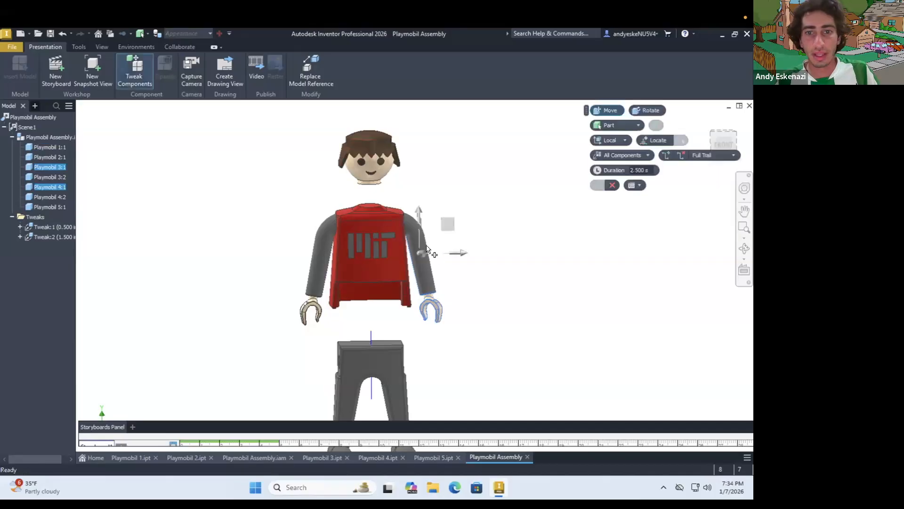
pyautogui.moveTo(460, 255); pyautogui.dragTo(506, 253)
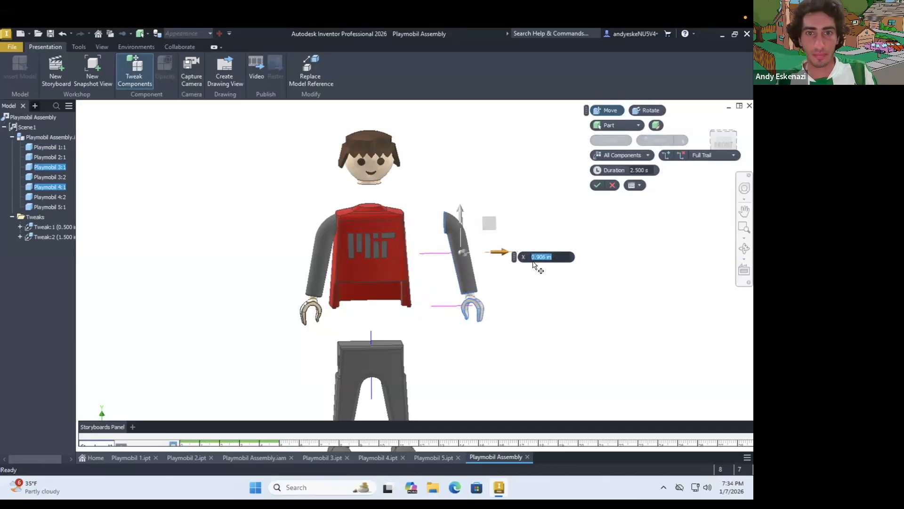
pyautogui.write('1')
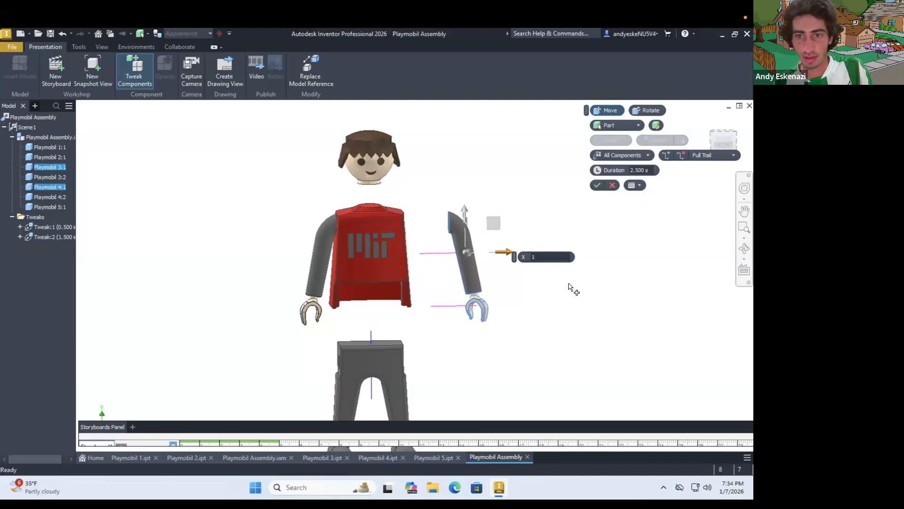
pyautogui.click(598, 184)
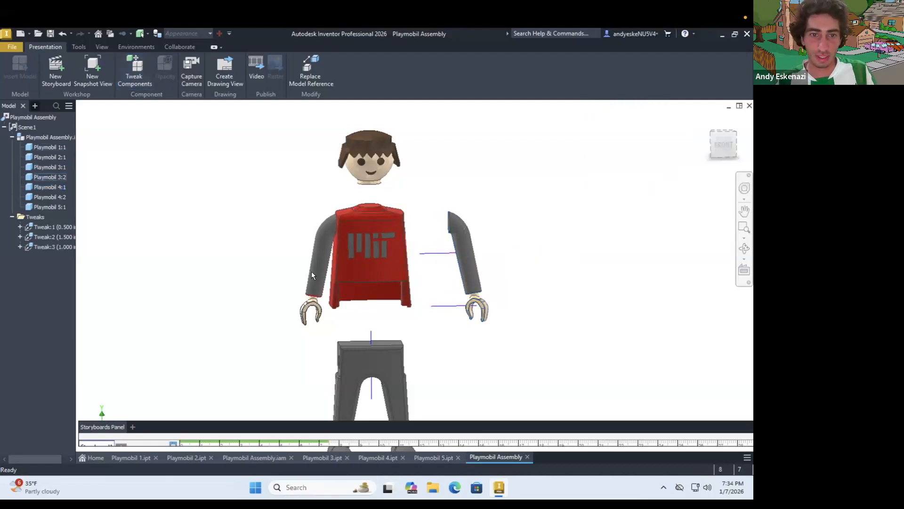
# Tweak the opposite arm Playmobil 3:2 together with its hand Playmobil 4:2, moving both 1 in outward along X
pyautogui.click(316, 316)
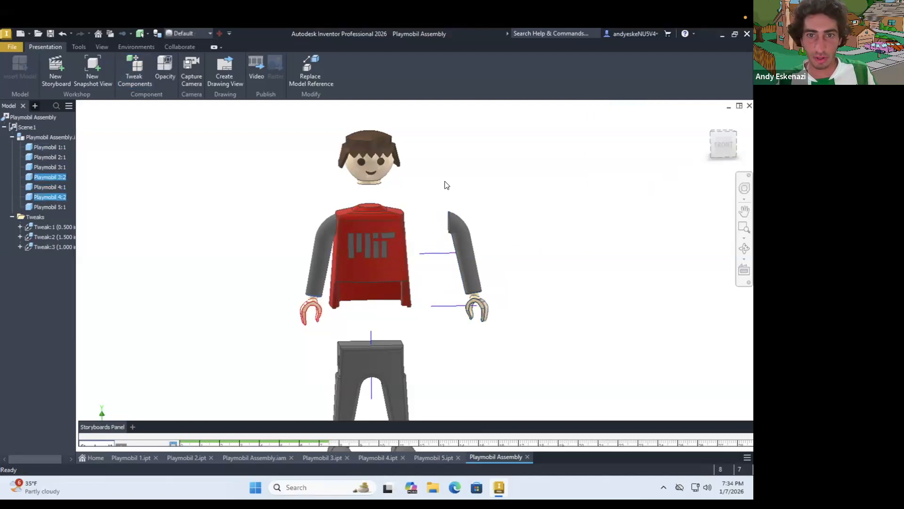
pyautogui.click(134, 71)
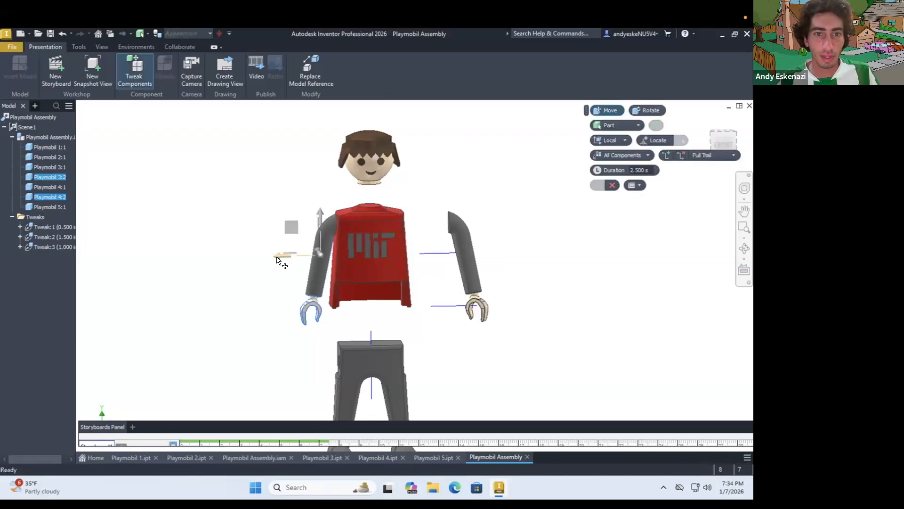
pyautogui.moveTo(262, 258); pyautogui.dragTo(235, 262)
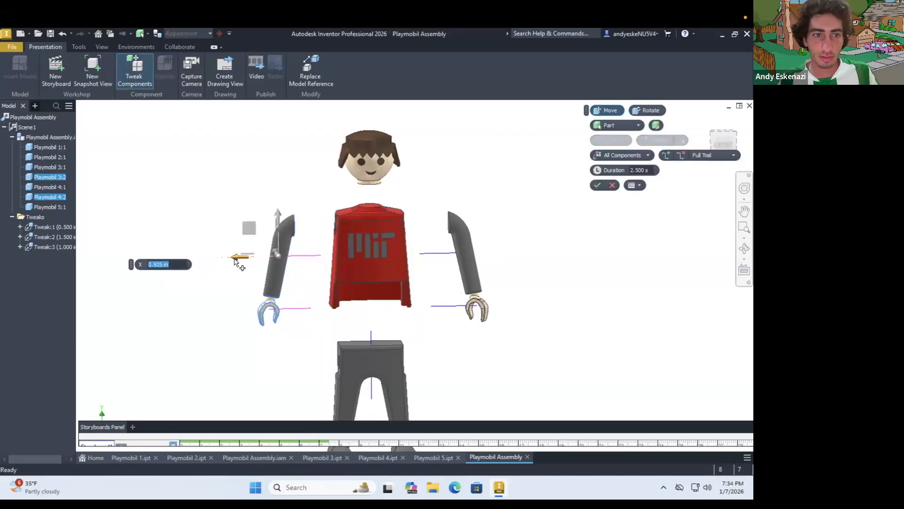
pyautogui.write('1')
pyautogui.press('Return')
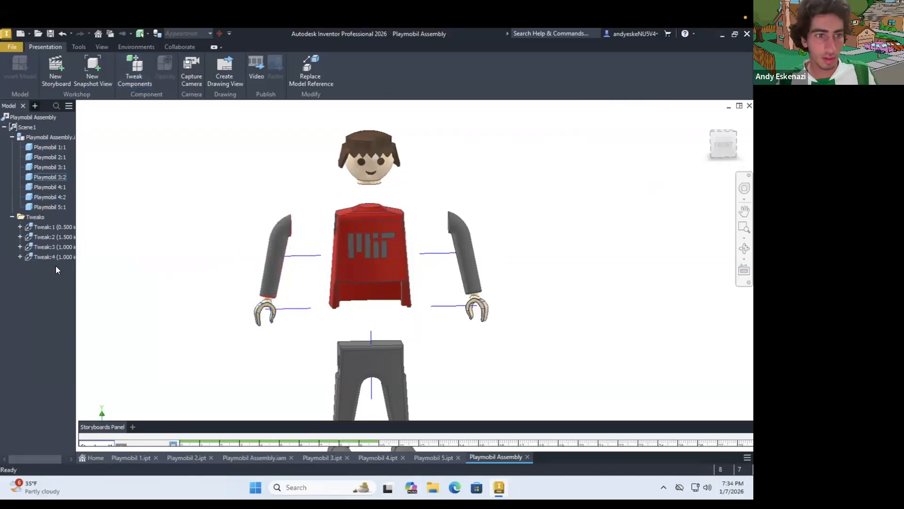
# Tweak the hand Playmobil 4:1, moving it about 0.669 in down along Y and about 0.157 in outward along X
pyautogui.click(489, 310)
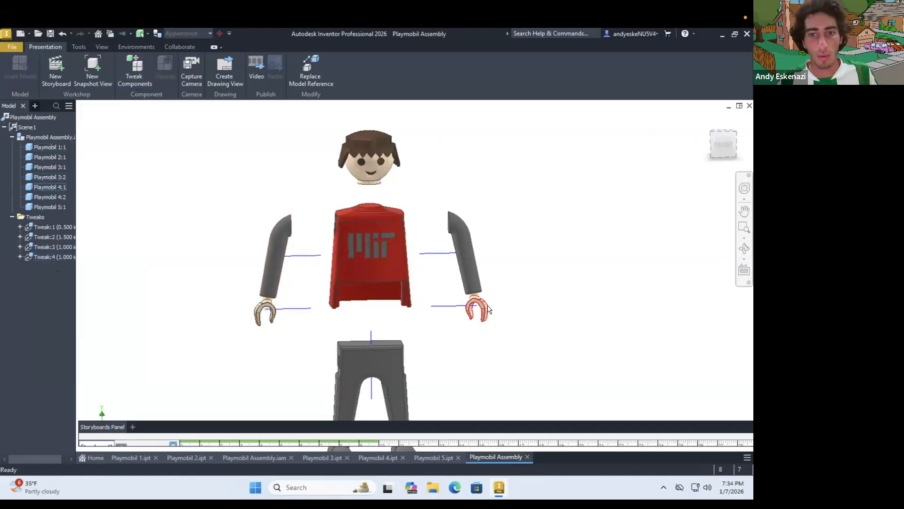
pyautogui.click(134, 70)
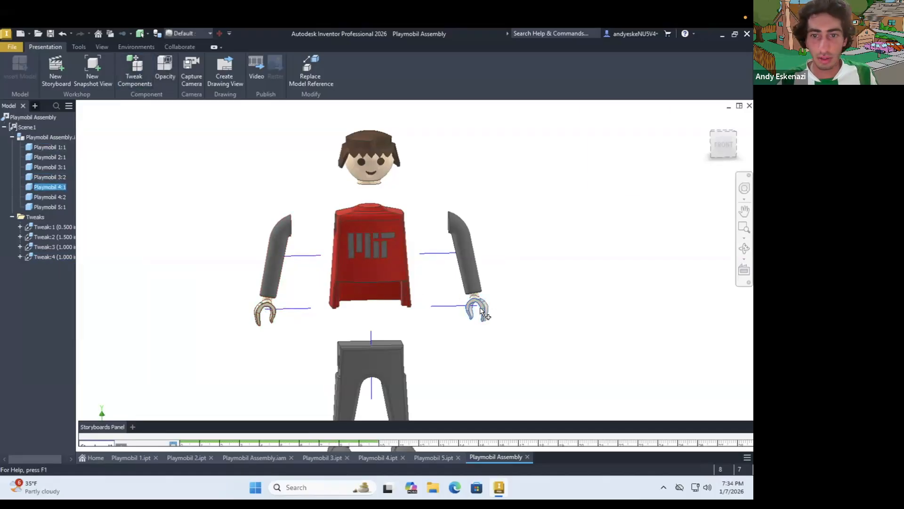
pyautogui.moveTo(475, 271); pyautogui.dragTo(477, 302)
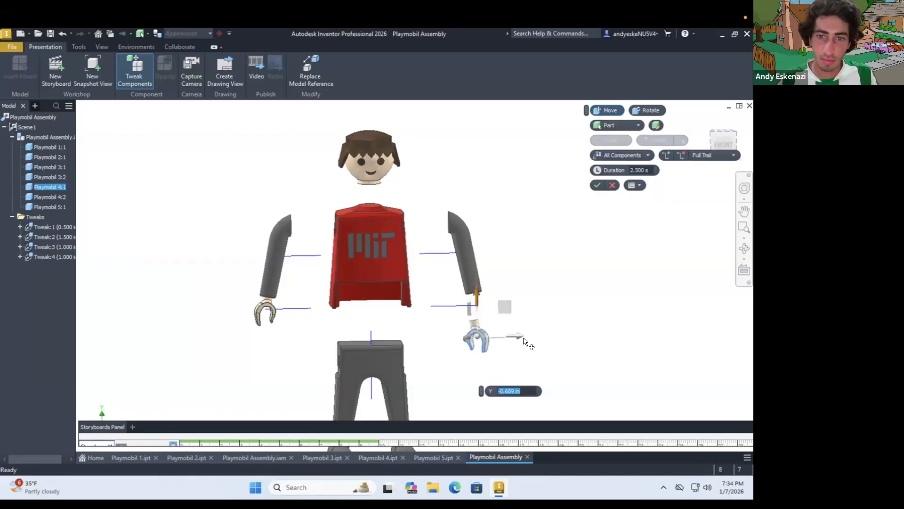
pyautogui.moveTo(521, 337); pyautogui.dragTo(567, 330)
pyautogui.click(597, 185)
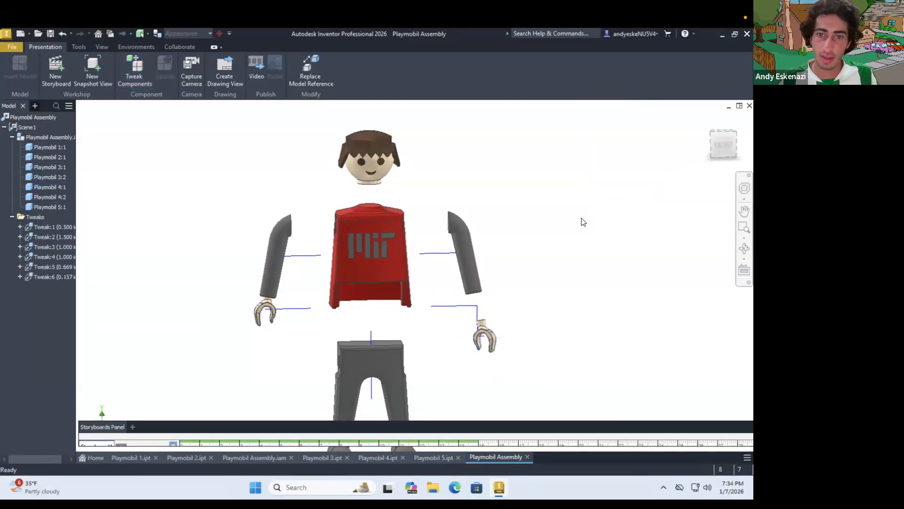
# Tweak the opposite hand Playmobil 4:2 about 0.709 in down along Y, and try moving it about 0.256 in outward along X
pyautogui.click(266, 312)
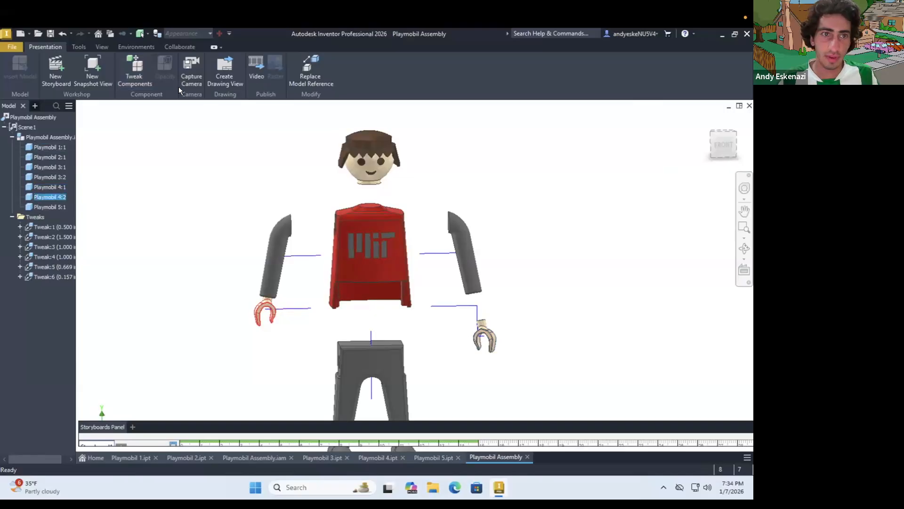
pyautogui.click(135, 70)
pyautogui.moveTo(265, 285); pyautogui.dragTo(266, 312)
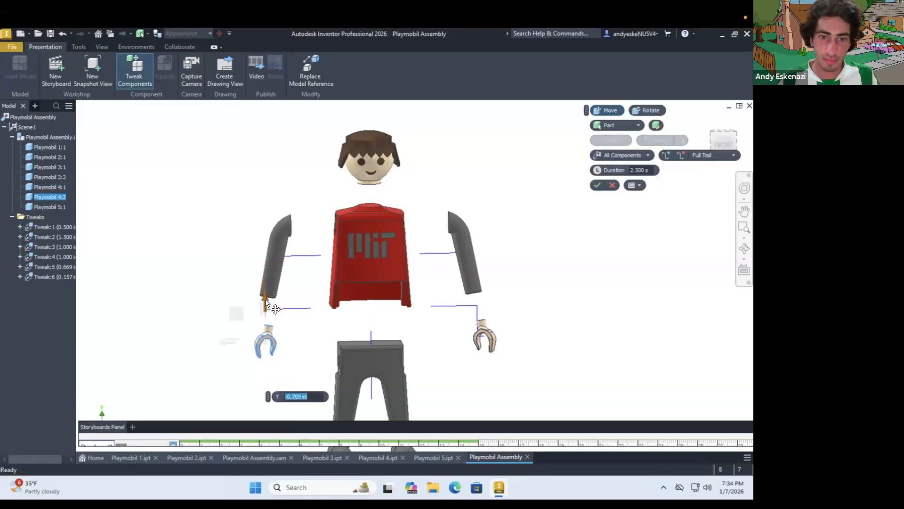
pyautogui.moveTo(225, 342); pyautogui.dragTo(212, 346)
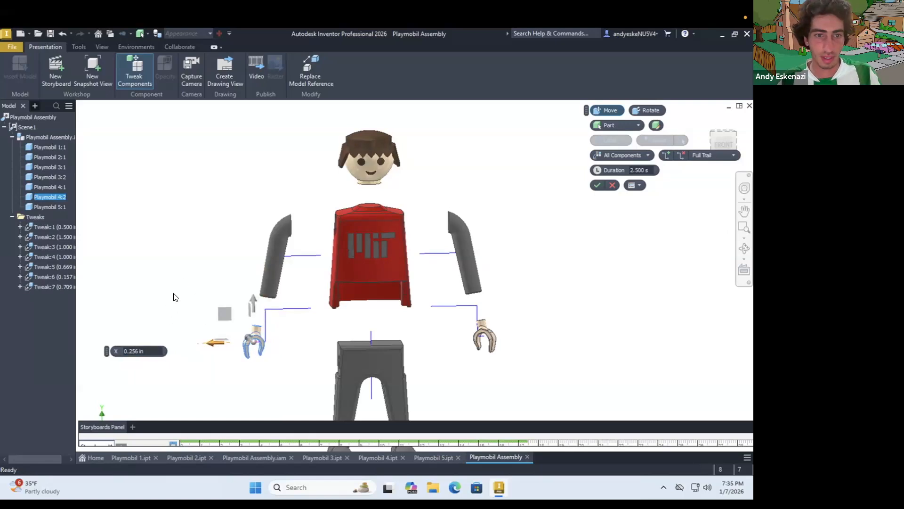
pyautogui.press('Escape')
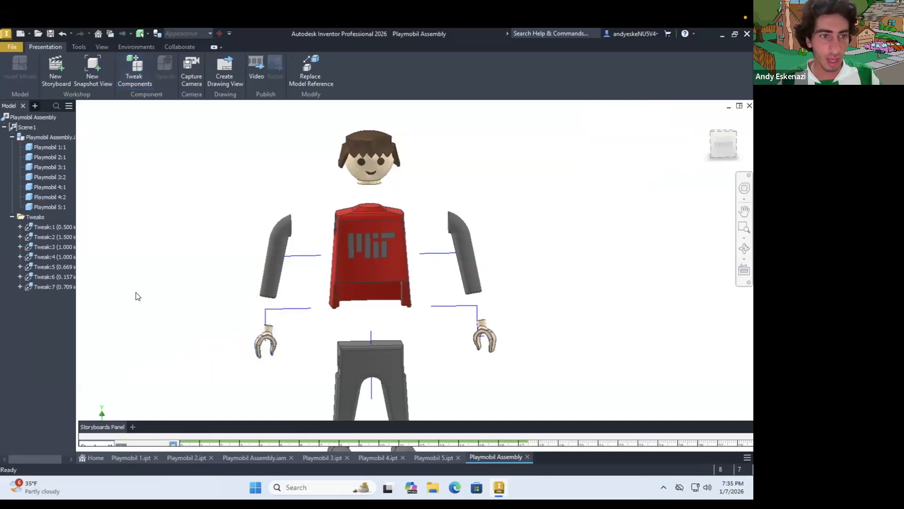
# Try to change the downward tweak distance of the hand Playmobil 4:1 to 0.65 in
pyautogui.rightClick(66, 269)
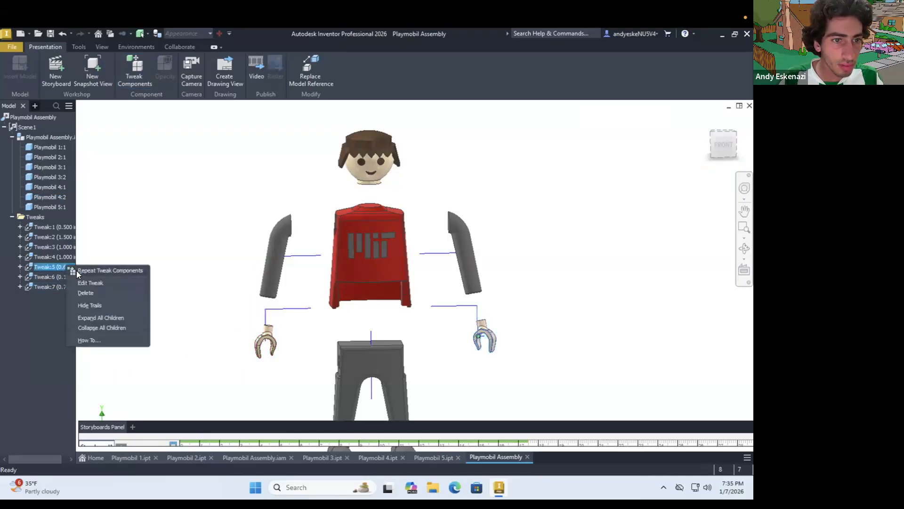
pyautogui.click(112, 282)
pyautogui.write('.65')
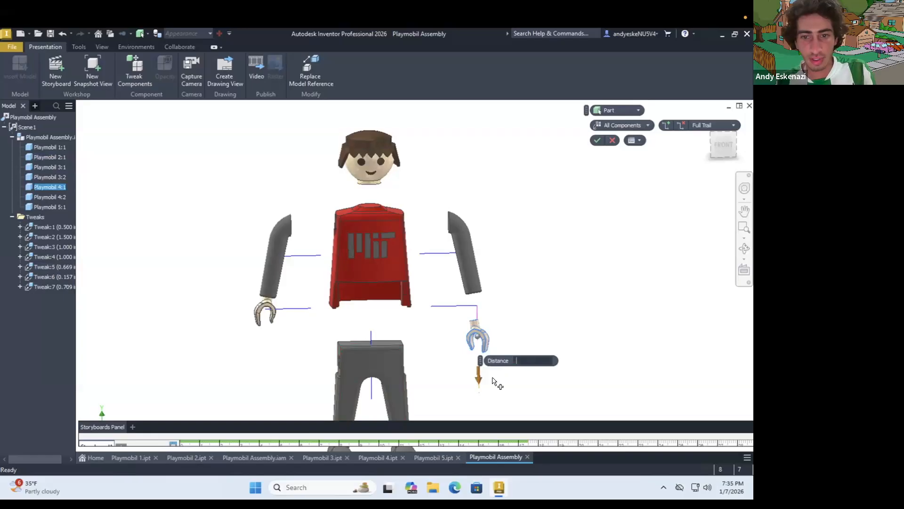
pyautogui.rightClick(61, 286)
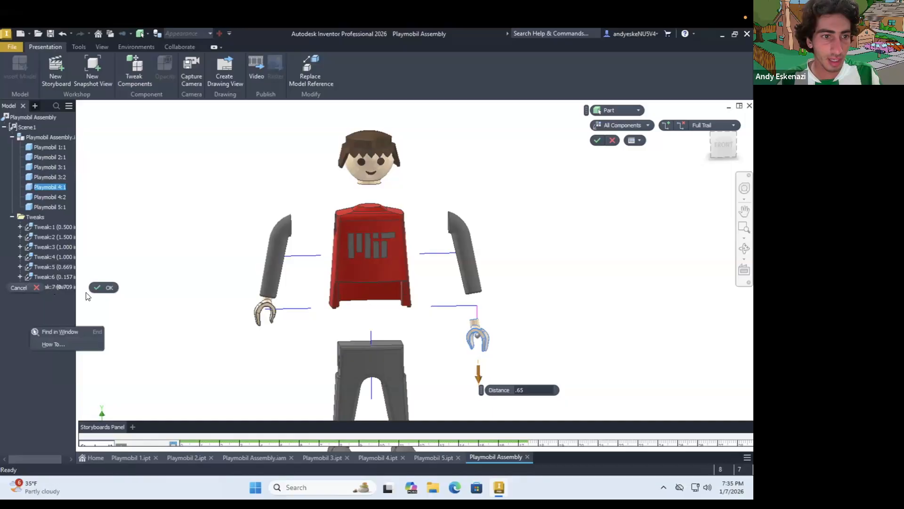
pyautogui.click(103, 287)
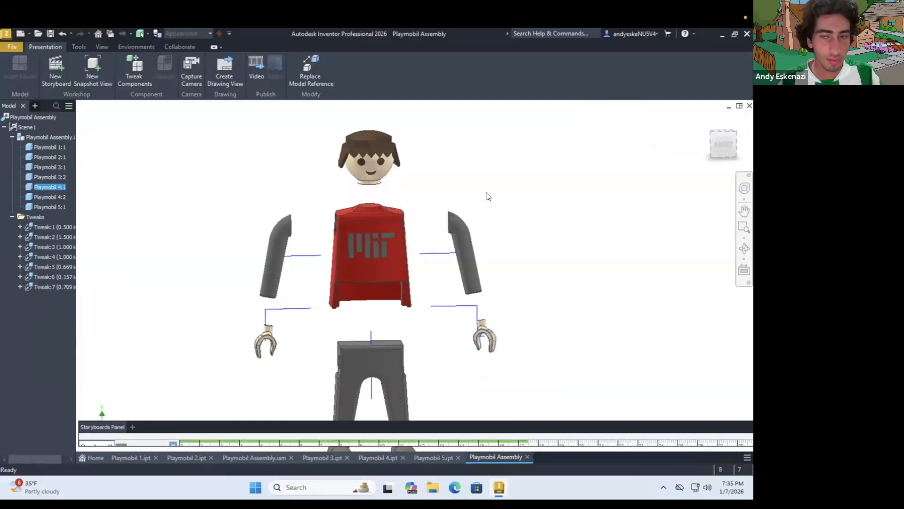
# Set the distance of the downward tweak on the hand Playmobil 4:1 to 0.65 in
pyautogui.rightClick(67, 268)
pyautogui.click(90, 283)
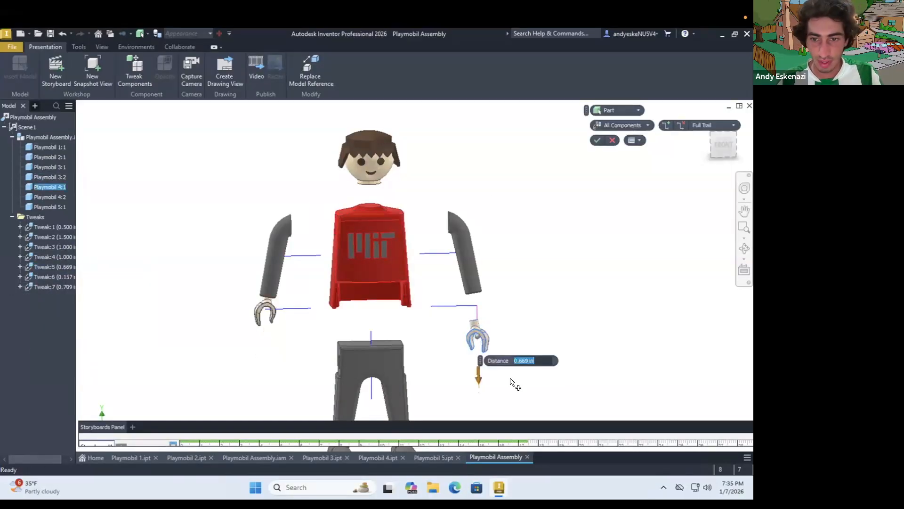
pyautogui.write('.65')
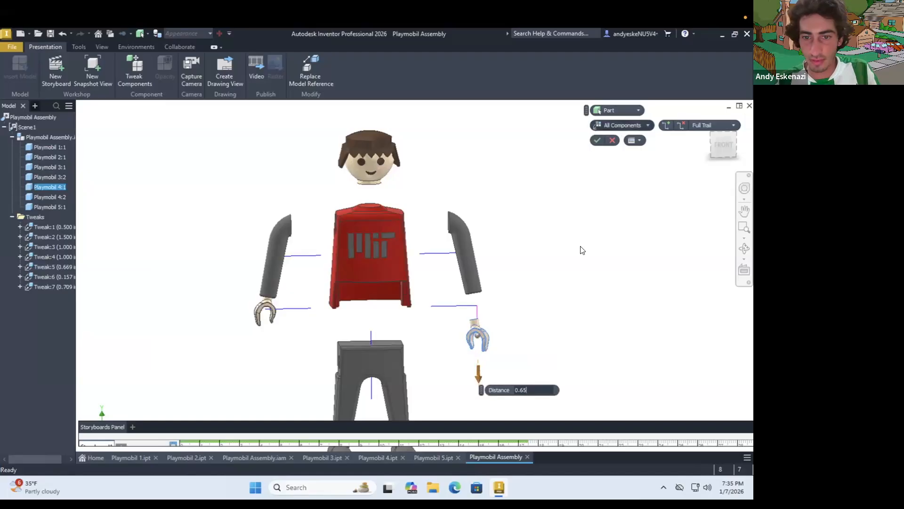
pyautogui.click(597, 139)
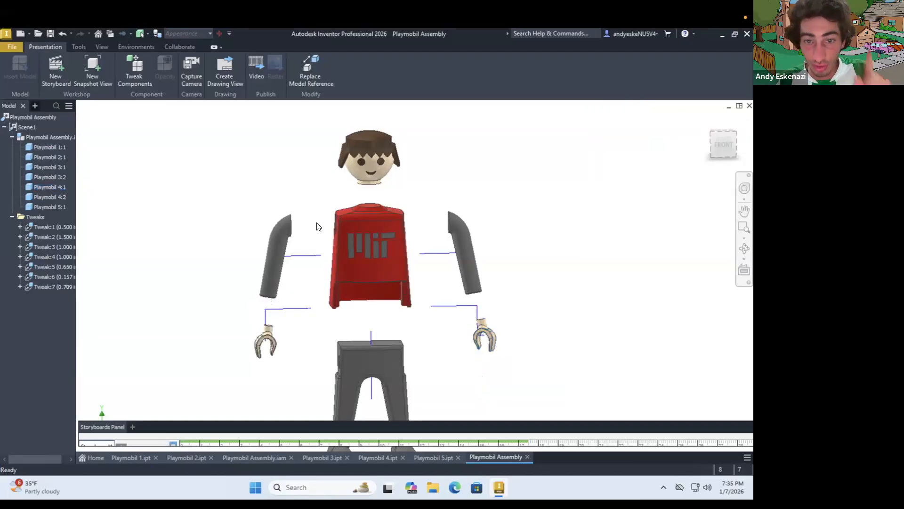
# Set the distance of the downward tweak on the hand Playmobil 4:2 to 0.65 in
pyautogui.rightClick(51, 281)
pyautogui.click(73, 301)
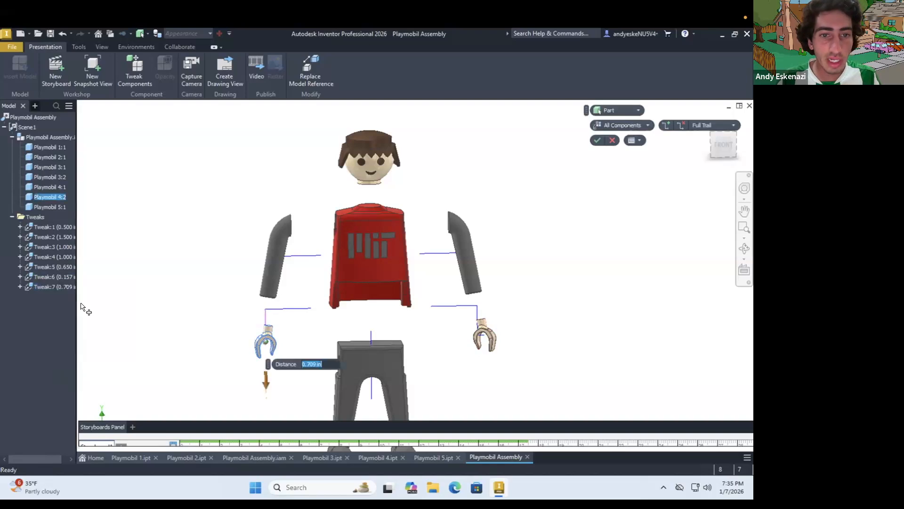
pyautogui.write('0.65')
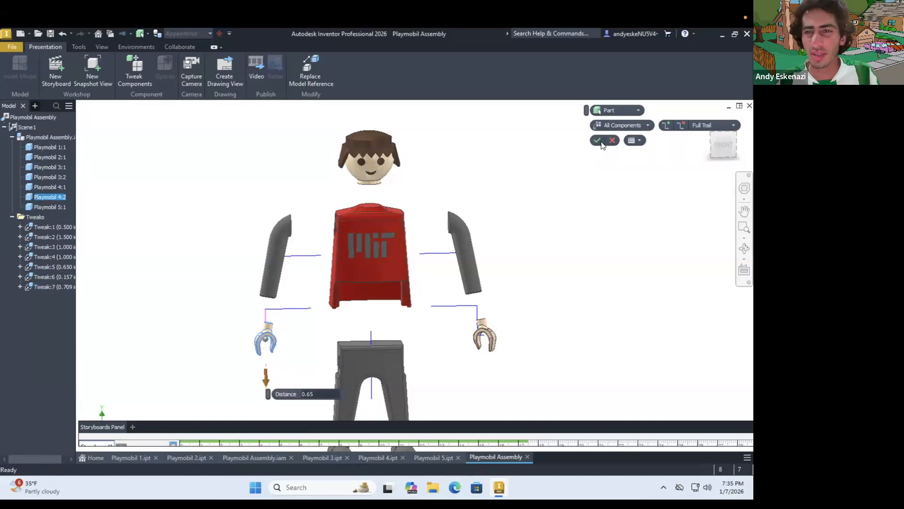
pyautogui.click(599, 141)
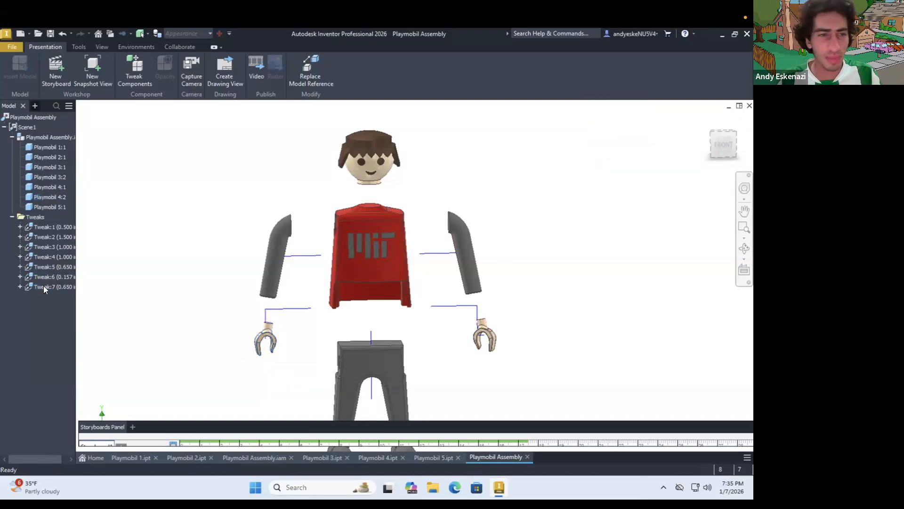
# Set the distance of the outward tweak on the hand Playmobil 4:1 to 0.15 in
pyautogui.rightClick(57, 274)
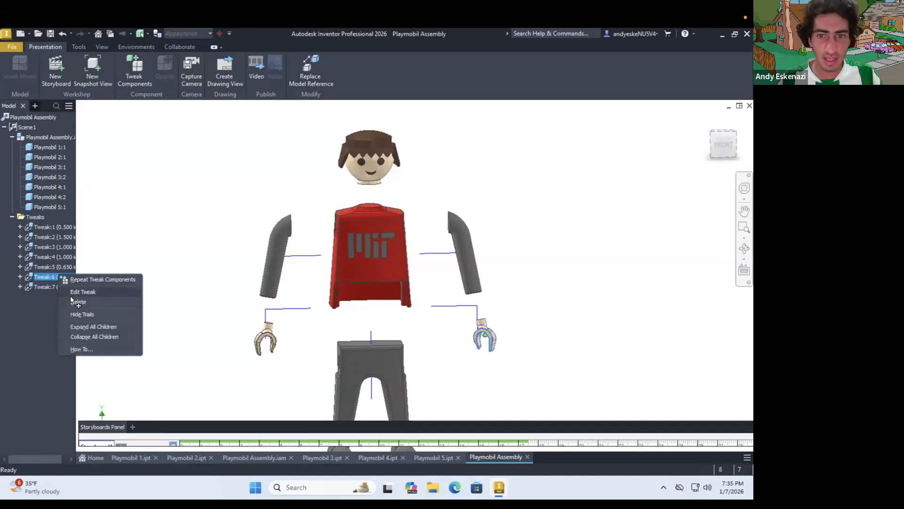
pyautogui.click(70, 292)
pyautogui.write('.15')
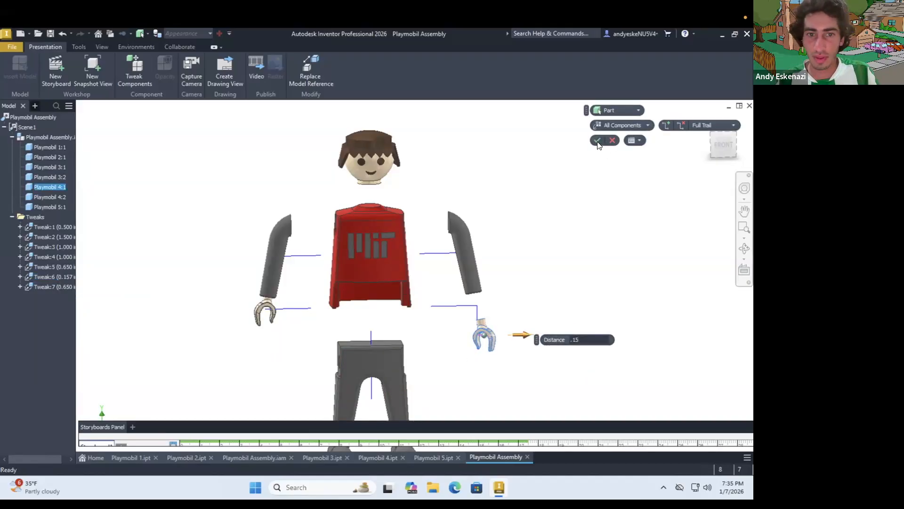
pyautogui.click(597, 141)
# Add a tweak that moves the hand Playmobil 4:2 outward by 0.15 in along X
pyautogui.click(269, 333)
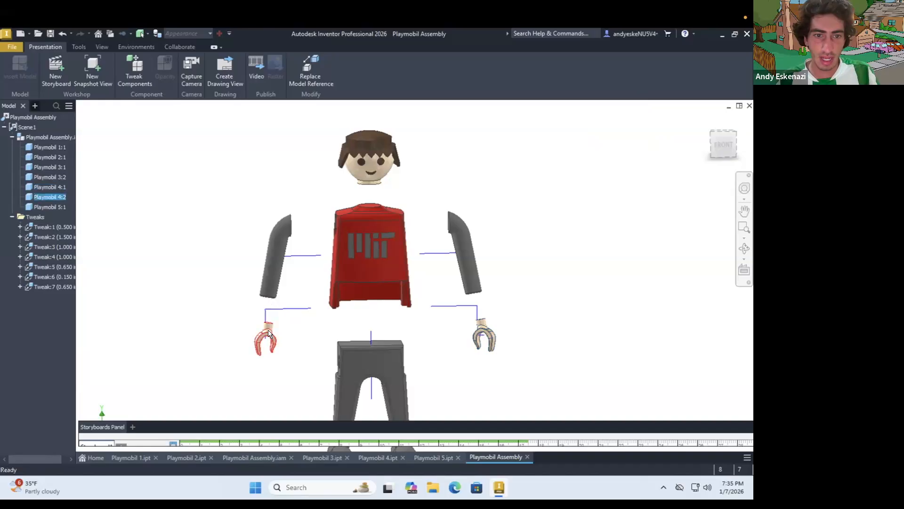
pyautogui.press('t')
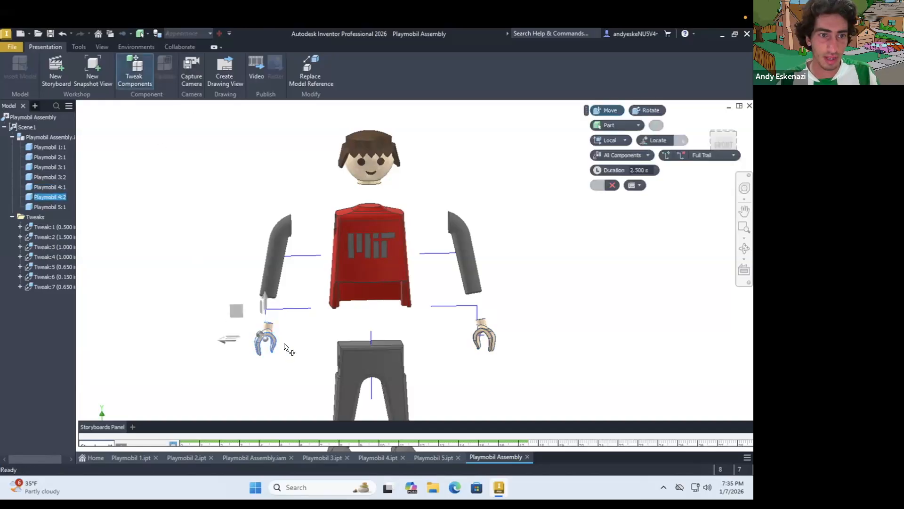
pyautogui.moveTo(225, 341); pyautogui.dragTo(196, 347)
pyautogui.write('.15')
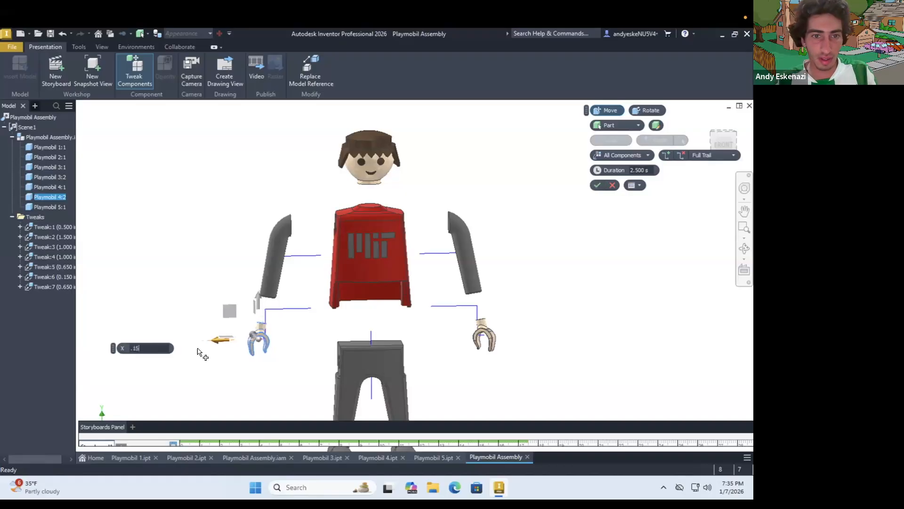
pyautogui.click(597, 185)
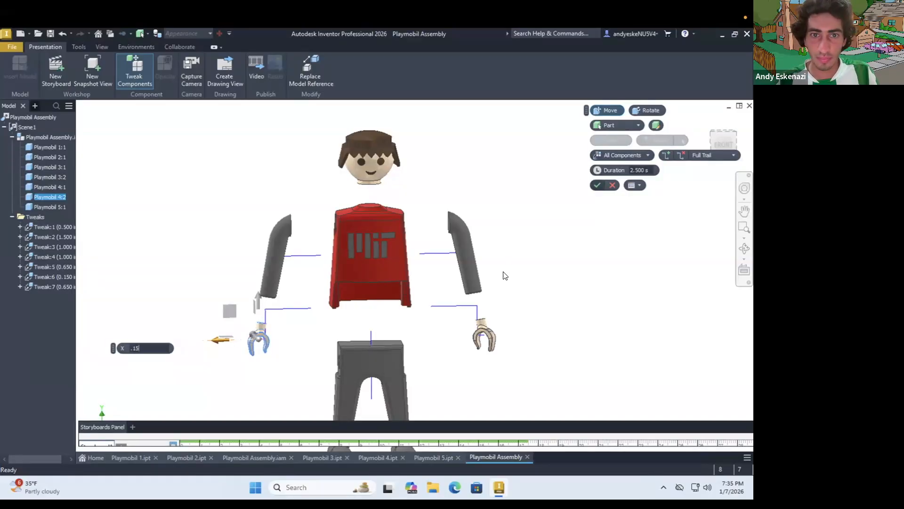
pyautogui.scroll(-3, 481, 243)
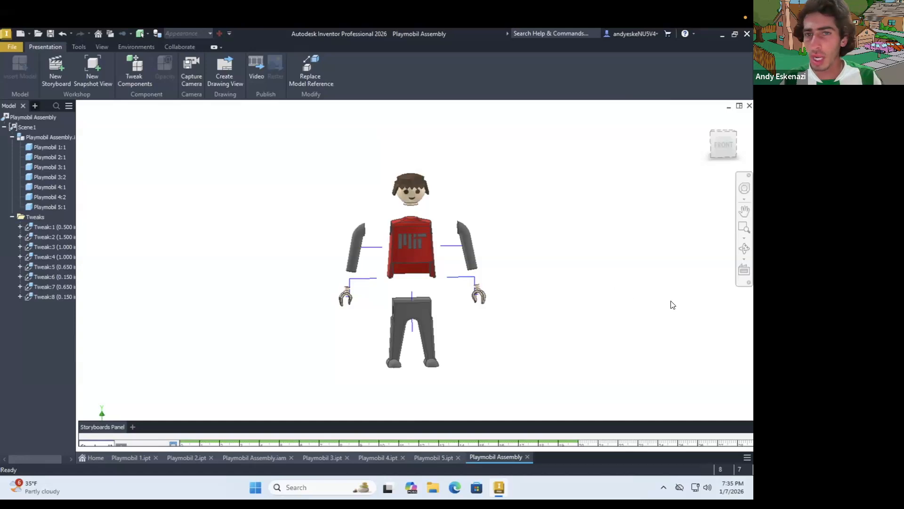
# Reveal the storyboard timeline, preview the explosion animation, and return the playhead to the start
pyautogui.click(92, 81)
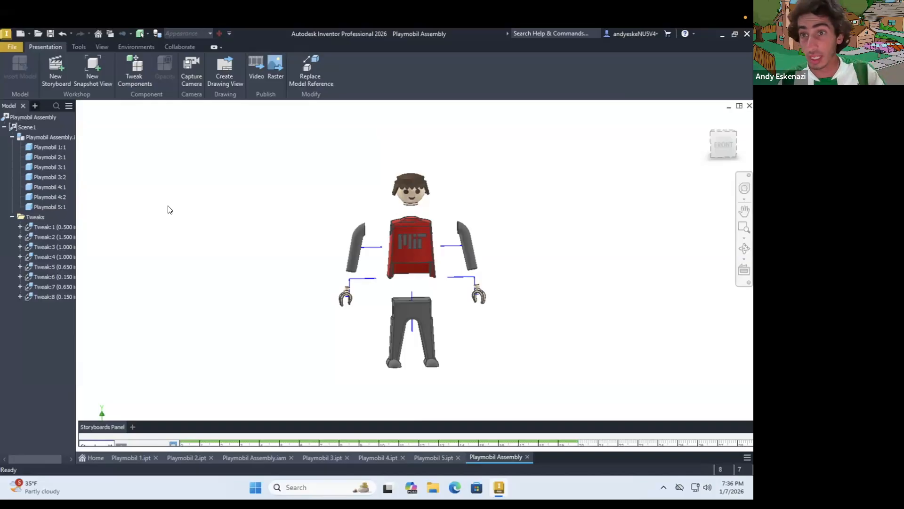
pyautogui.moveTo(399, 422); pyautogui.dragTo(342, 345)
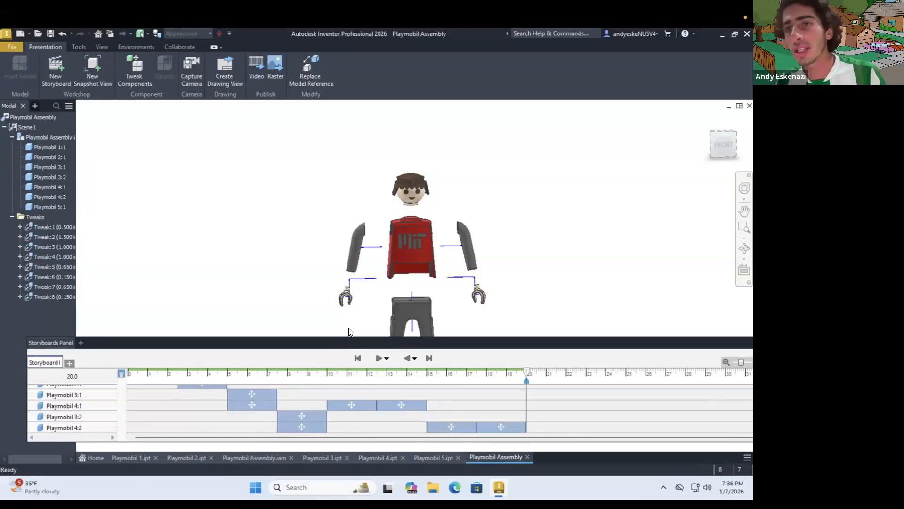
pyautogui.click(379, 359)
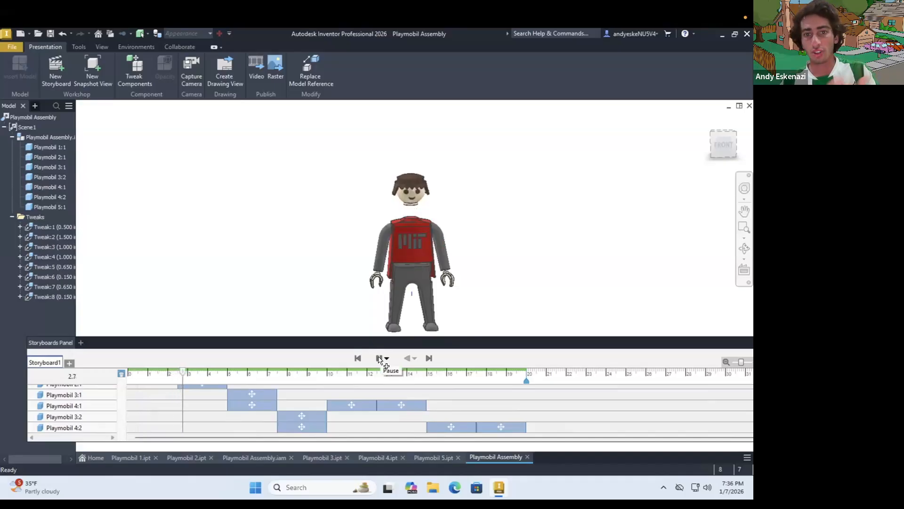
pyautogui.click(378, 357)
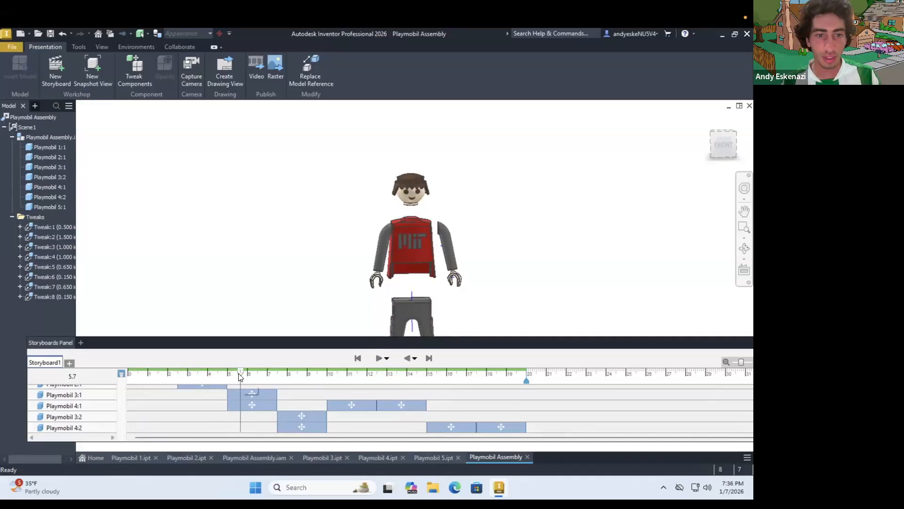
pyautogui.moveTo(240, 373); pyautogui.dragTo(115, 377)
# Enlarge the storyboard timeline and shift the first tweaks of Playmobil 2:1, 3:1, 4:1, 3:2 and 4:2 to start at 0 s
pyautogui.moveTo(114, 337); pyautogui.dragTo(146, 215)
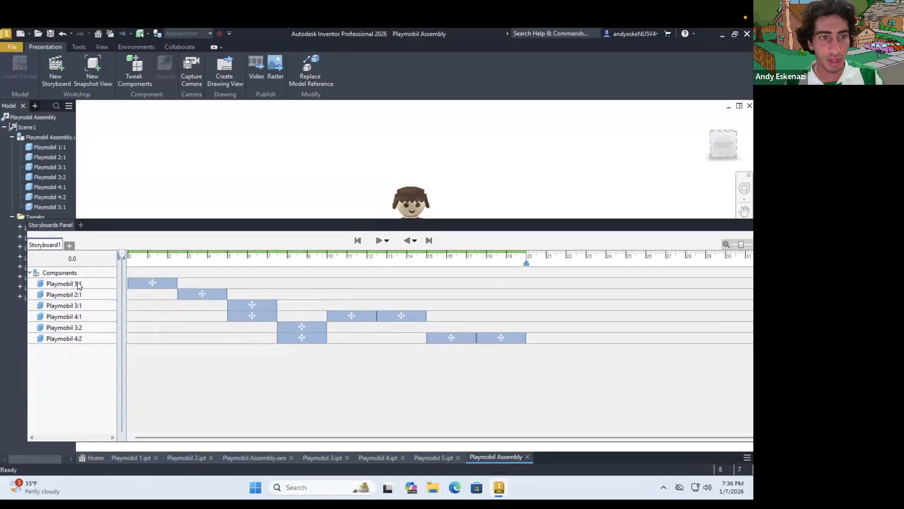
pyautogui.moveTo(207, 293); pyautogui.dragTo(148, 294)
pyautogui.moveTo(259, 305); pyautogui.dragTo(162, 315)
pyautogui.moveTo(306, 324); pyautogui.dragTo(158, 325)
pyautogui.click(319, 337)
pyautogui.moveTo(319, 337); pyautogui.dragTo(169, 337)
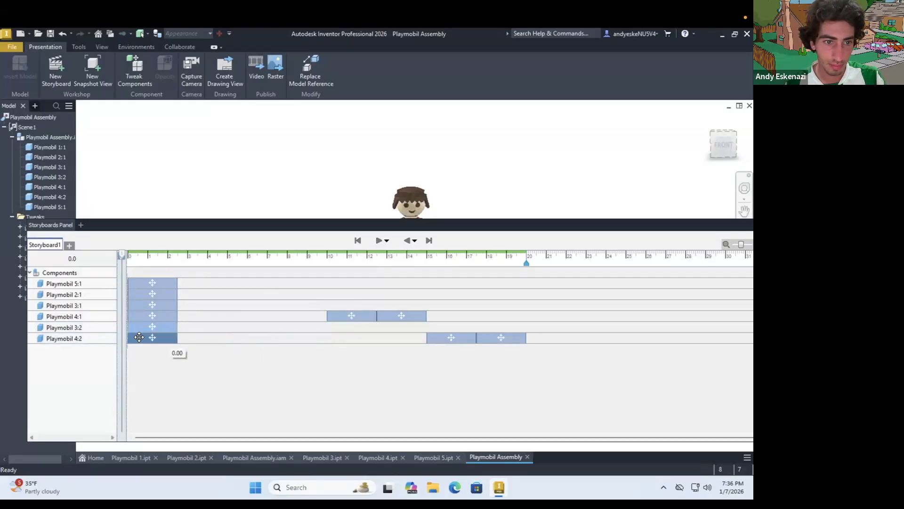
# Shift the two remaining tweaks of each hand, Playmobil 4:1 and 4:2, to start at 2.5 s and 5 s
pyautogui.moveTo(366, 322); pyautogui.dragTo(203, 319)
pyautogui.moveTo(412, 316); pyautogui.dragTo(263, 316)
pyautogui.moveTo(438, 335); pyautogui.dragTo(197, 337)
pyautogui.moveTo(512, 337); pyautogui.dragTo(264, 335)
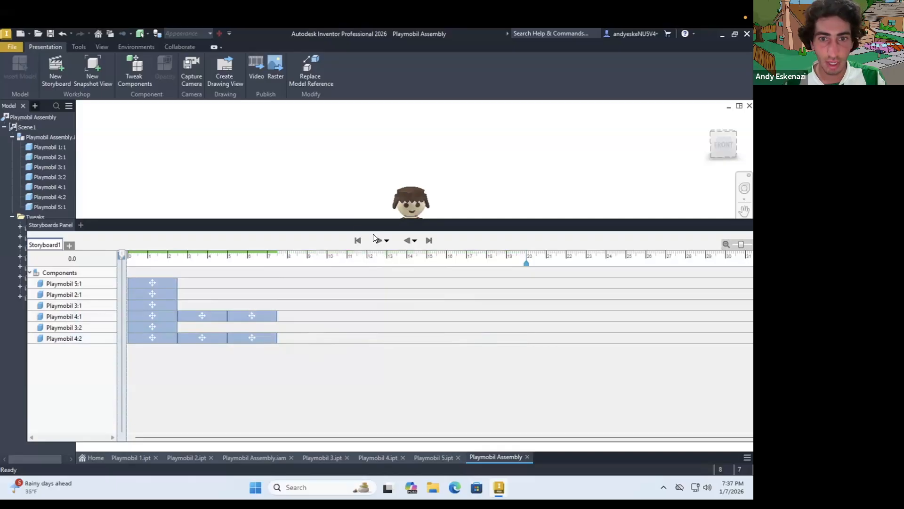
# Shrink the storyboard timeline to show the figure and preview the rearranged explosion animation
pyautogui.moveTo(356, 225); pyautogui.dragTo(363, 343)
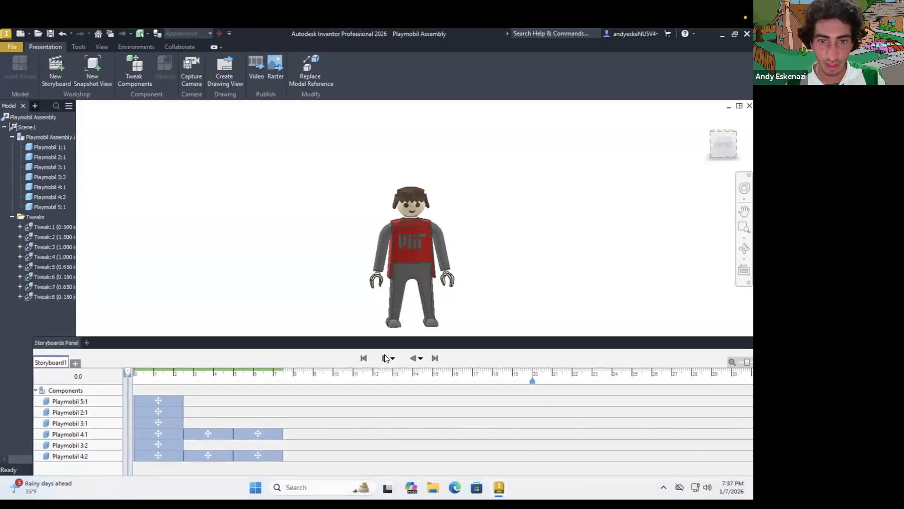
pyautogui.click(385, 358)
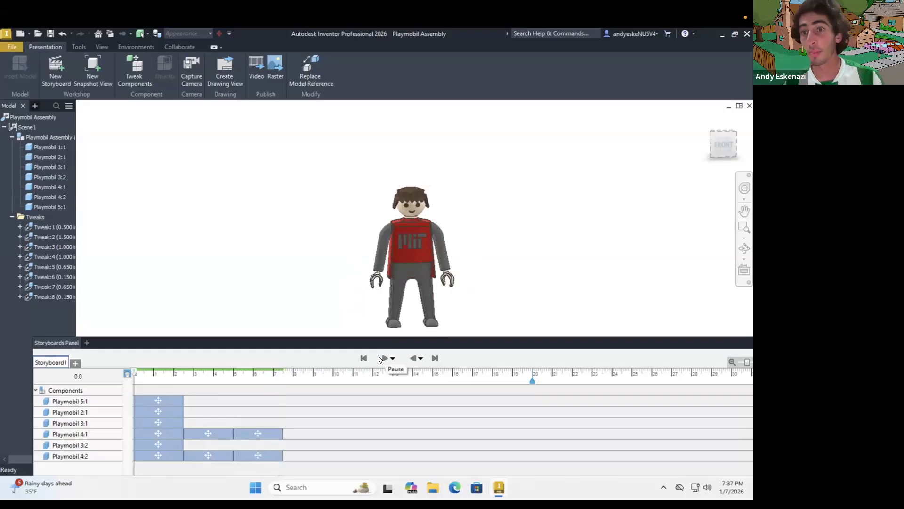
pyautogui.moveTo(355, 338); pyautogui.dragTo(377, 325)
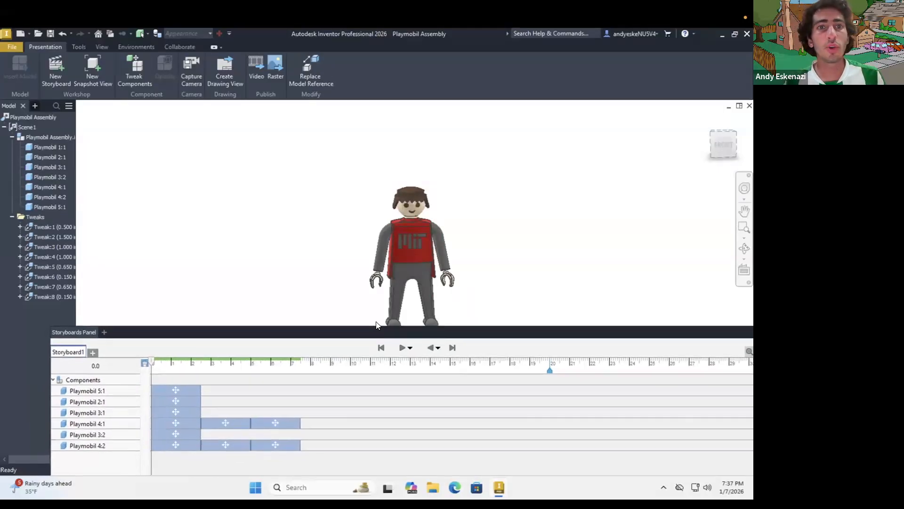
# Check the video publishing settings for the current storyboard without publishing, and shift the storyboard timeline aside
pyautogui.click(257, 70)
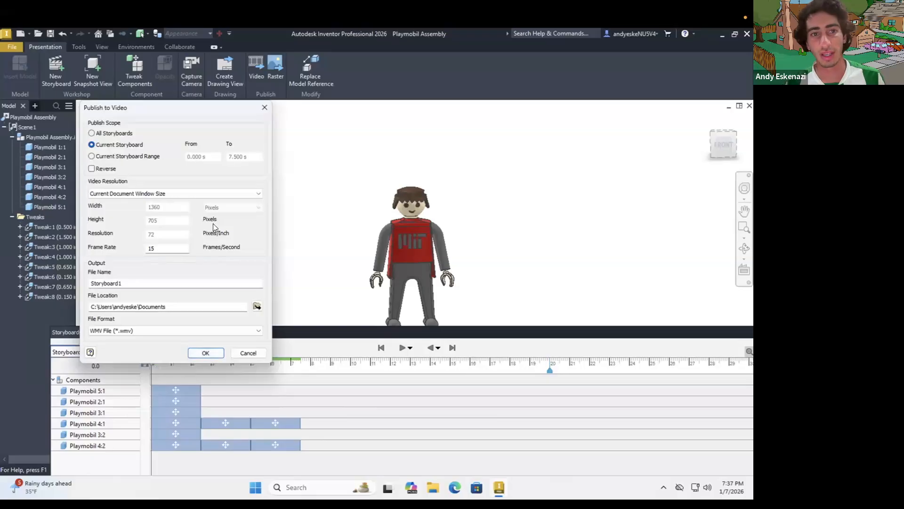
pyautogui.click(264, 107)
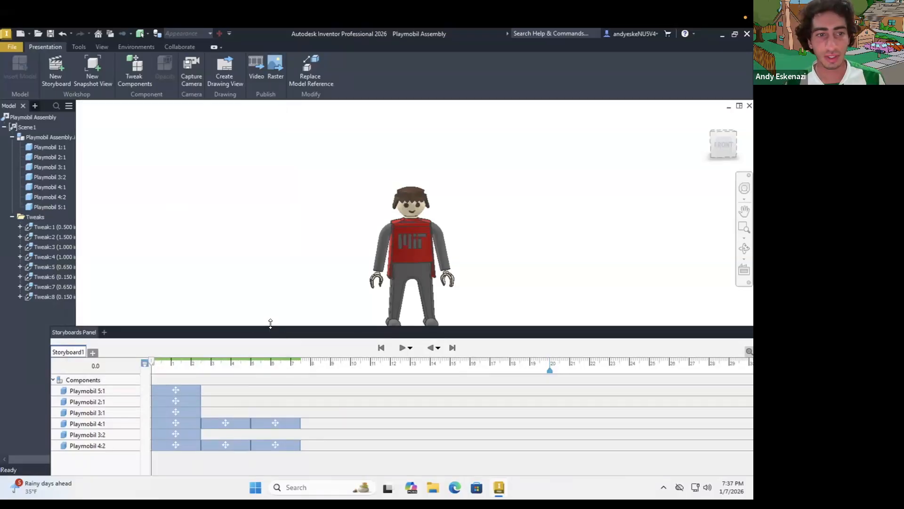
pyautogui.moveTo(269, 337); pyautogui.dragTo(204, 333)
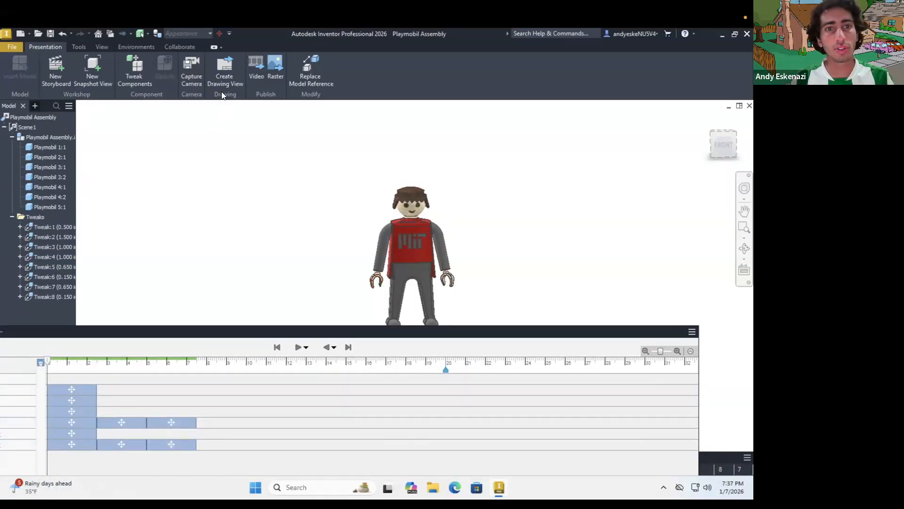
# Start a drawing view from the presentation, saving it as Playmobil Assembly.ipn together with the modified assembly file
pyautogui.click(221, 79)
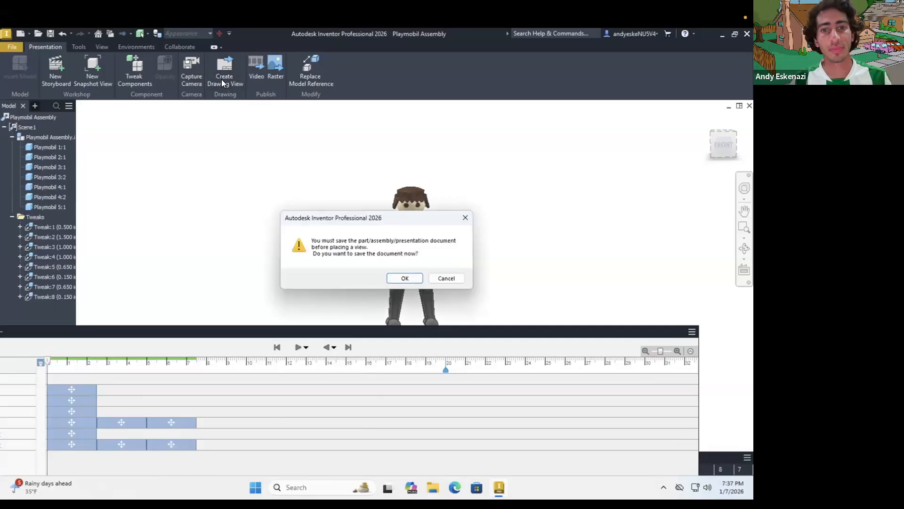
pyautogui.click(404, 279)
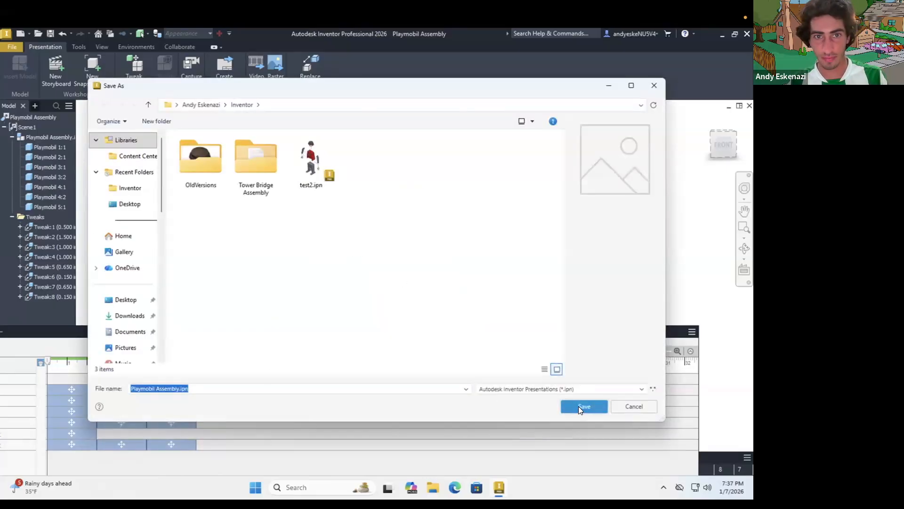
pyautogui.click(579, 406)
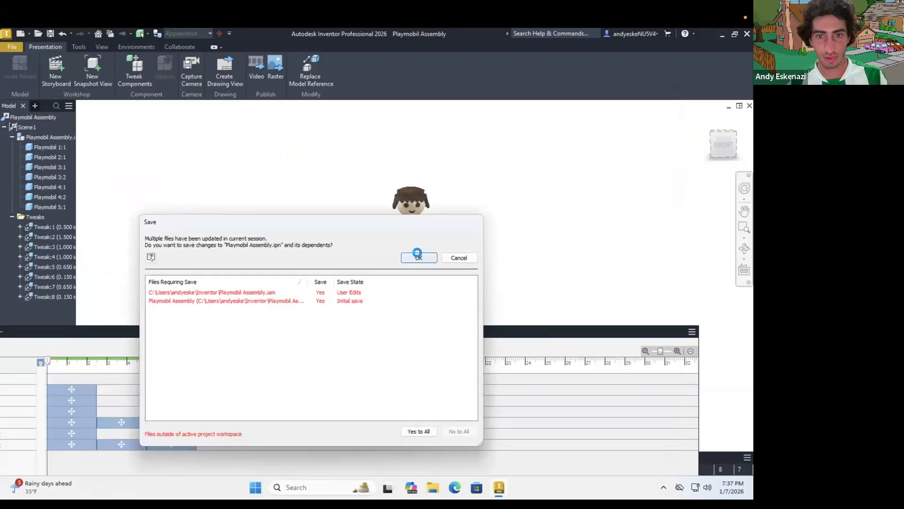
pyautogui.click(417, 258)
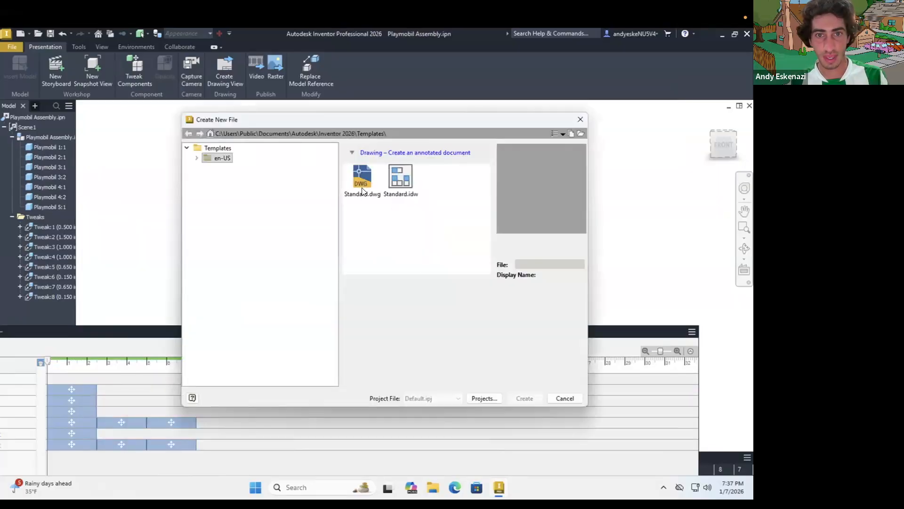
# Create a drawing from the Standard.dwg template and place the exploded front view at 1:1 scale with trails shown
pyautogui.click(361, 179)
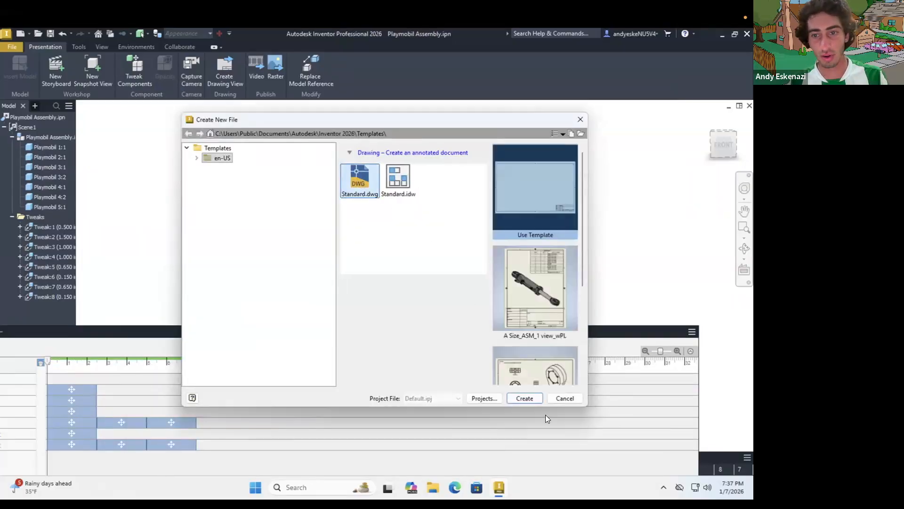
pyautogui.click(525, 398)
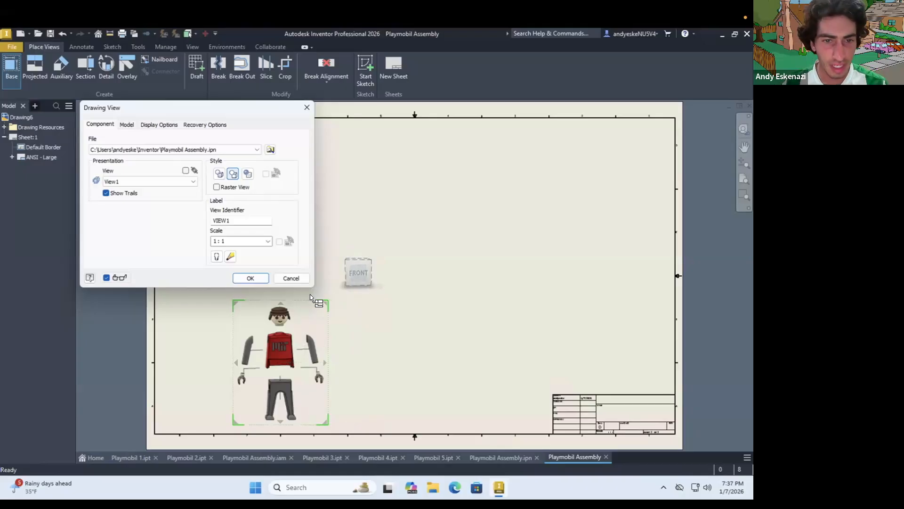
pyautogui.click(260, 279)
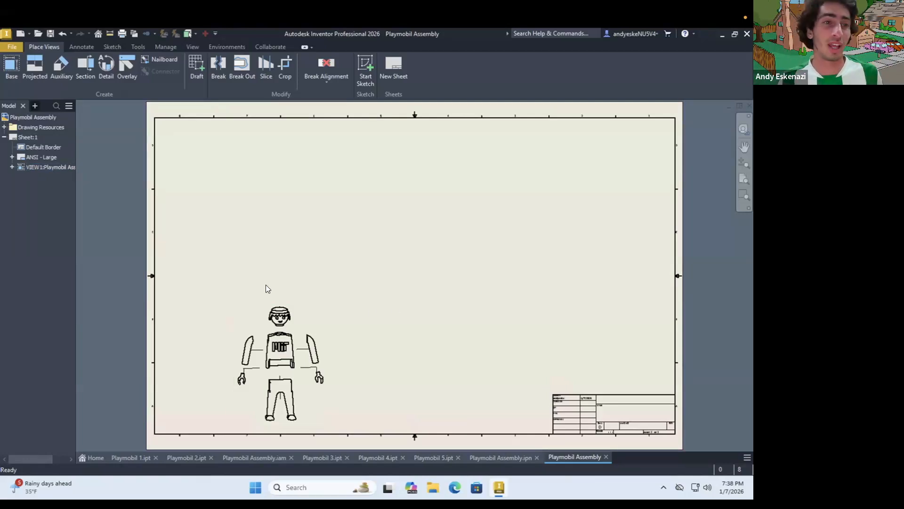
# Change the drawing sheet to A4 size in portrait orientation
pyautogui.rightClick(22, 138)
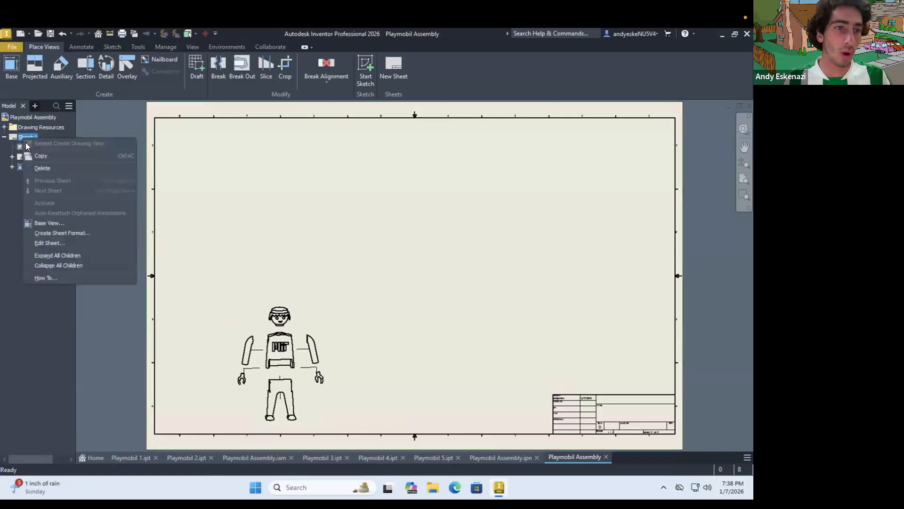
pyautogui.click(49, 243)
pyautogui.click(192, 168)
pyautogui.click(108, 161)
pyautogui.click(102, 217)
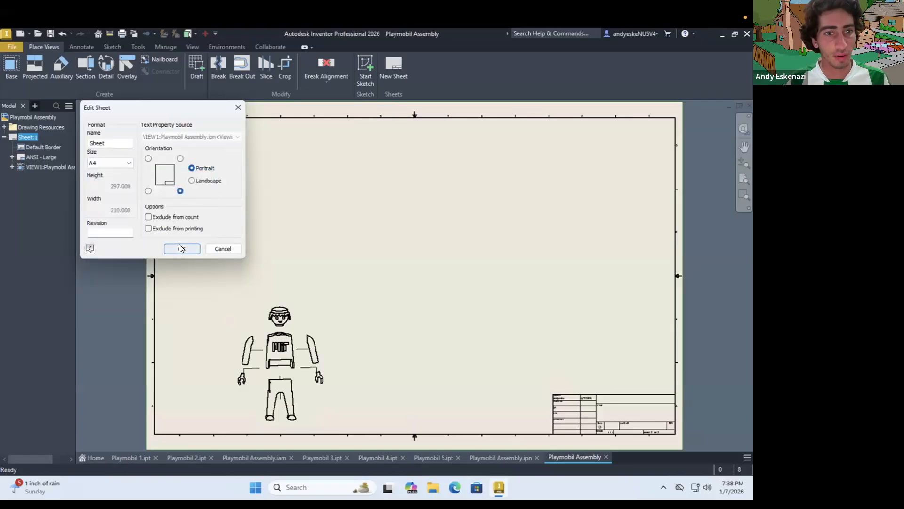
pyautogui.click(181, 249)
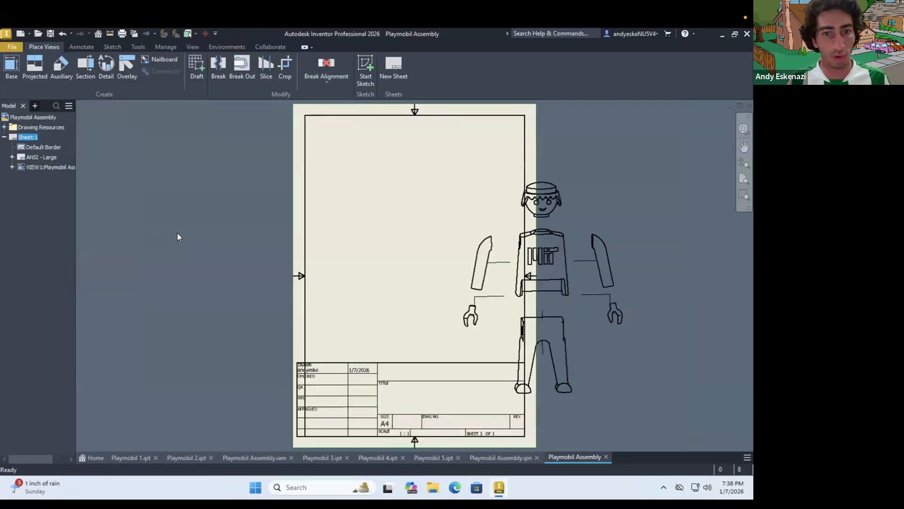
# Open the definition of the sheet's ANSI - Large title block and finish editing it with the edits saved
pyautogui.rightClick(42, 157)
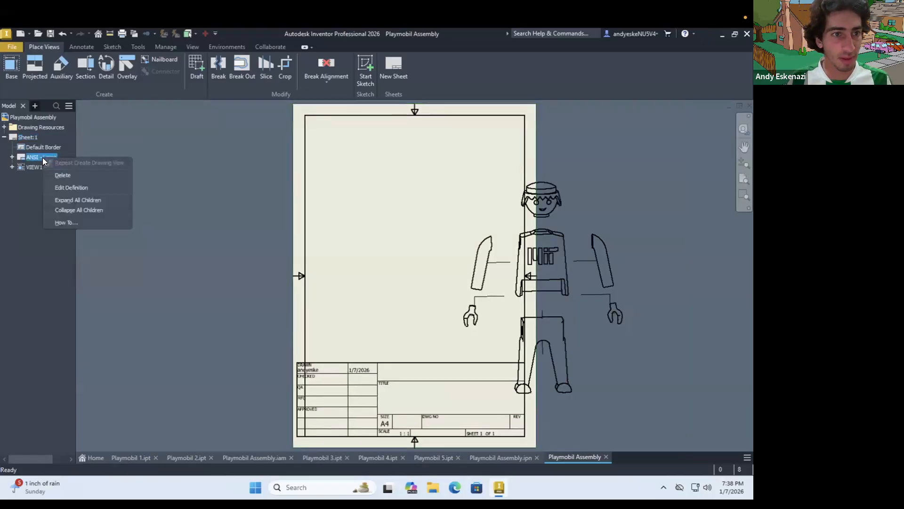
pyautogui.click(74, 187)
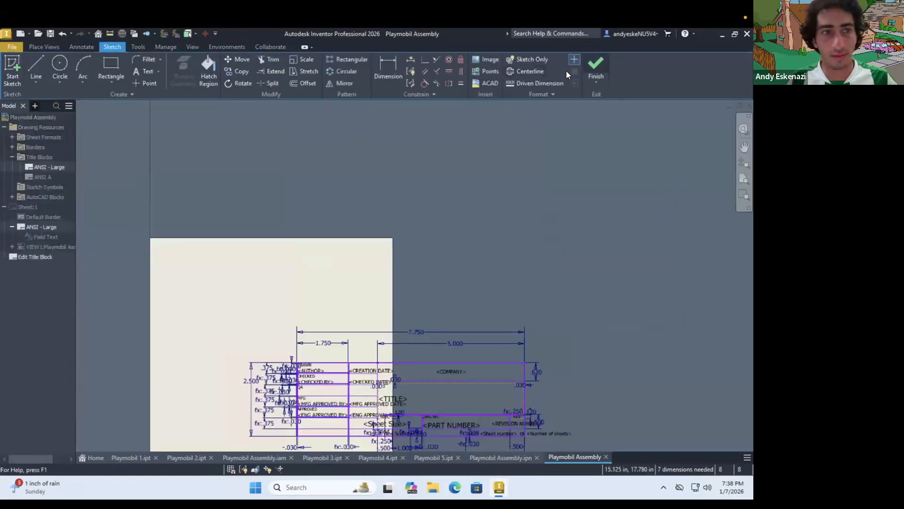
pyautogui.click(595, 66)
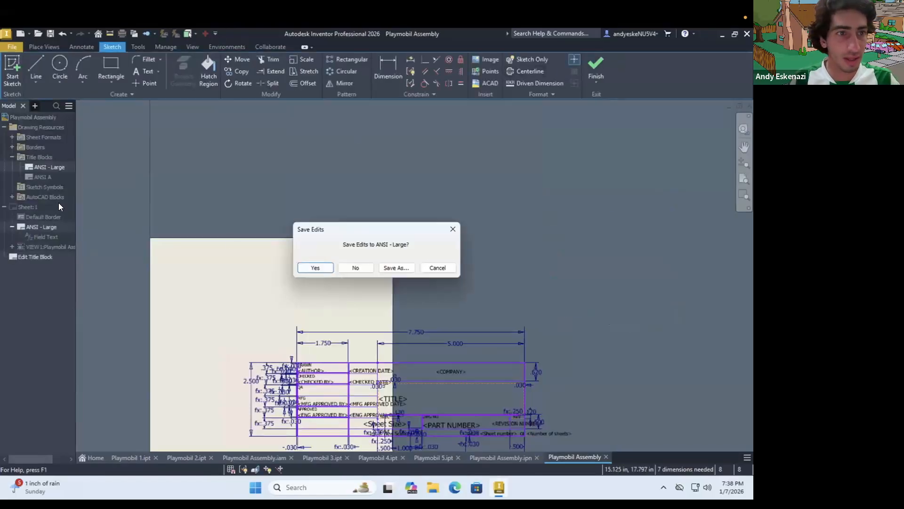
pyautogui.click(320, 269)
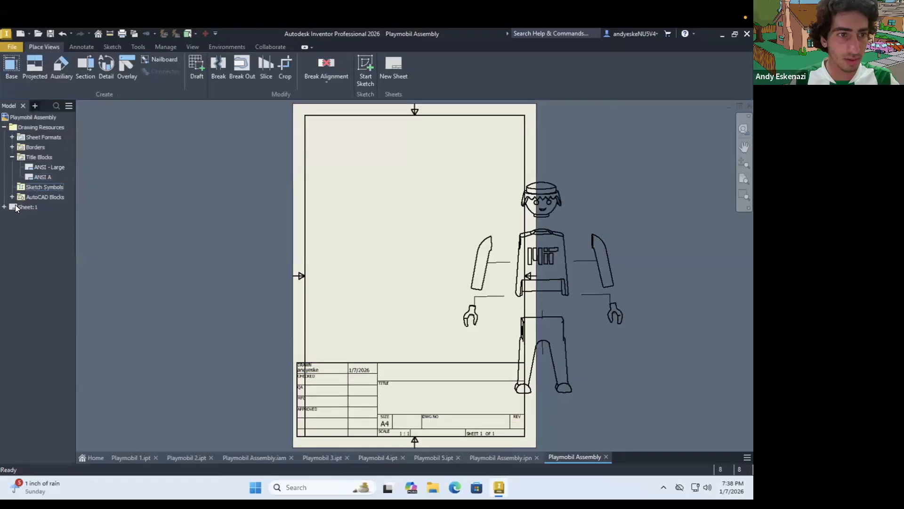
# Replace the sheet's ANSI - Large title block with the smaller ANSI A title block
pyautogui.rightClick(38, 177)
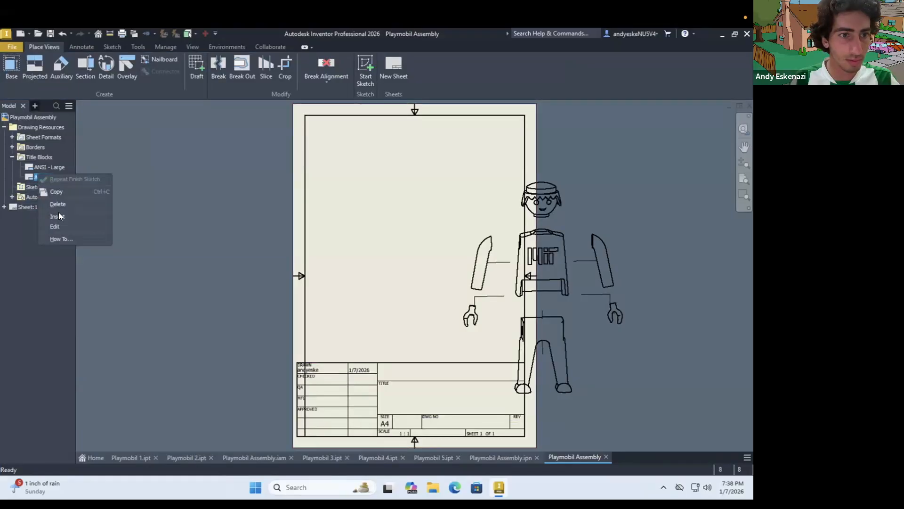
pyautogui.click(13, 206)
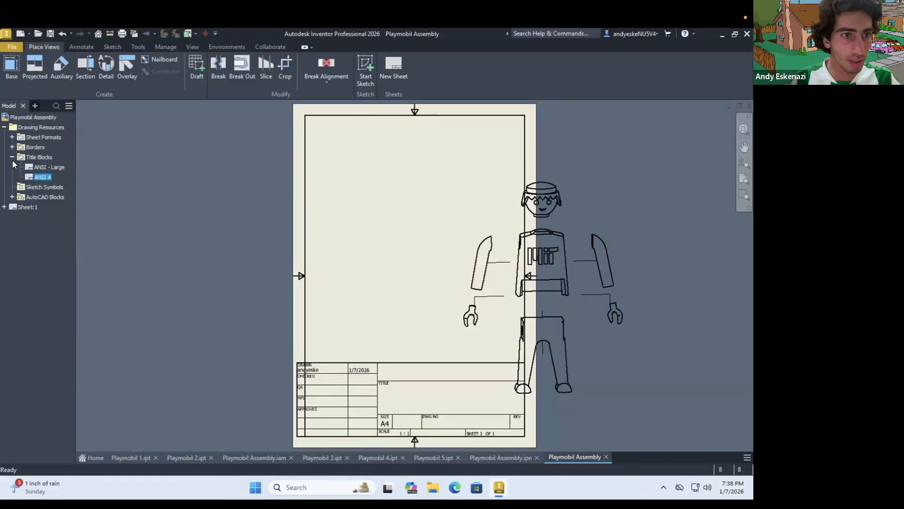
pyautogui.click(5, 206)
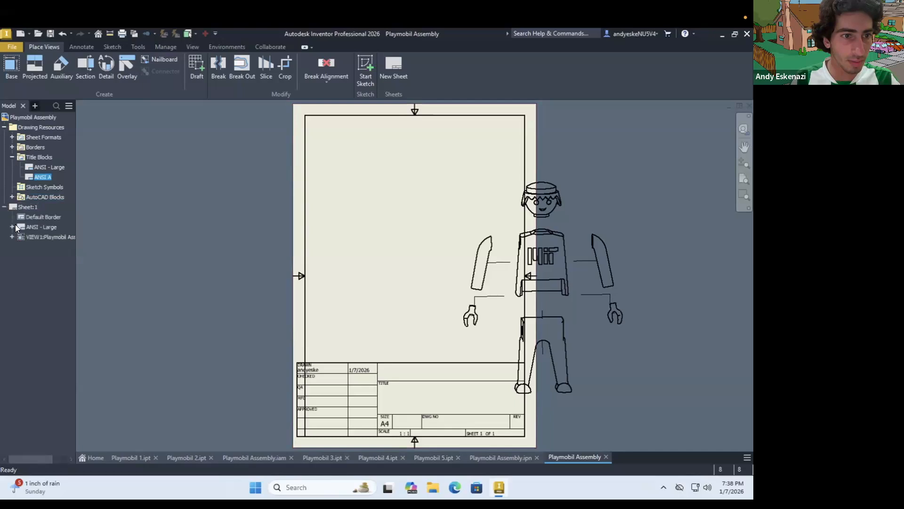
pyautogui.click(12, 224)
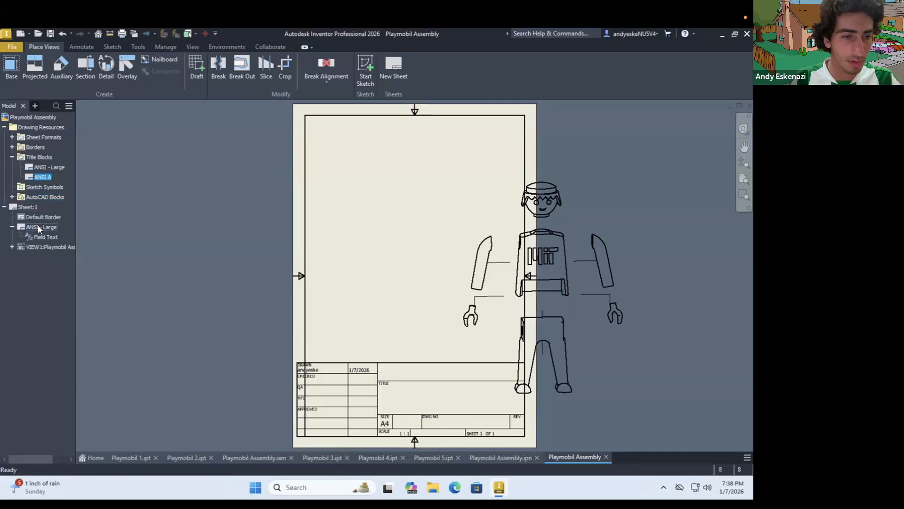
pyautogui.rightClick(38, 226)
pyautogui.click(45, 176)
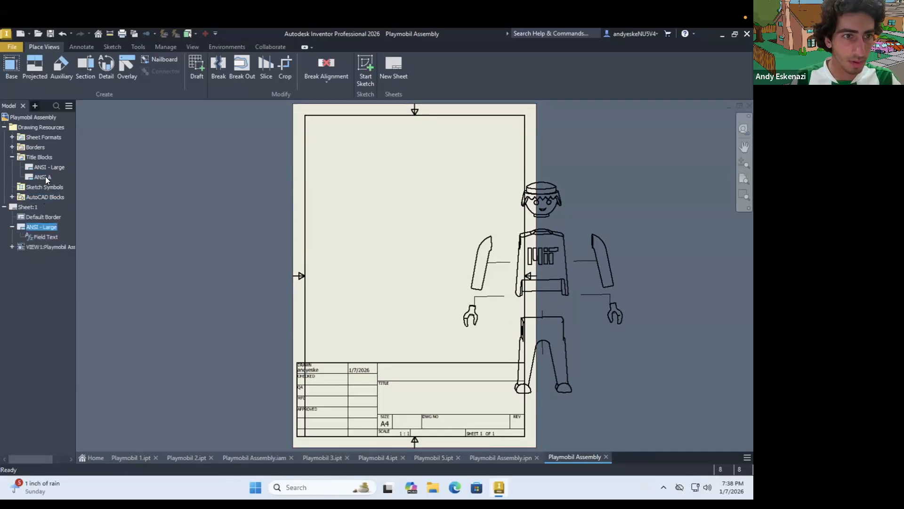
pyautogui.doubleClick(45, 176)
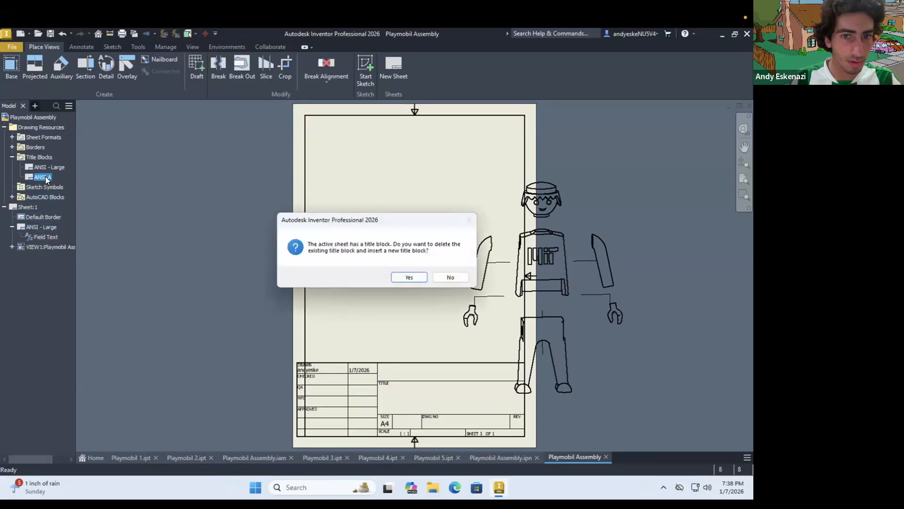
pyautogui.click(406, 279)
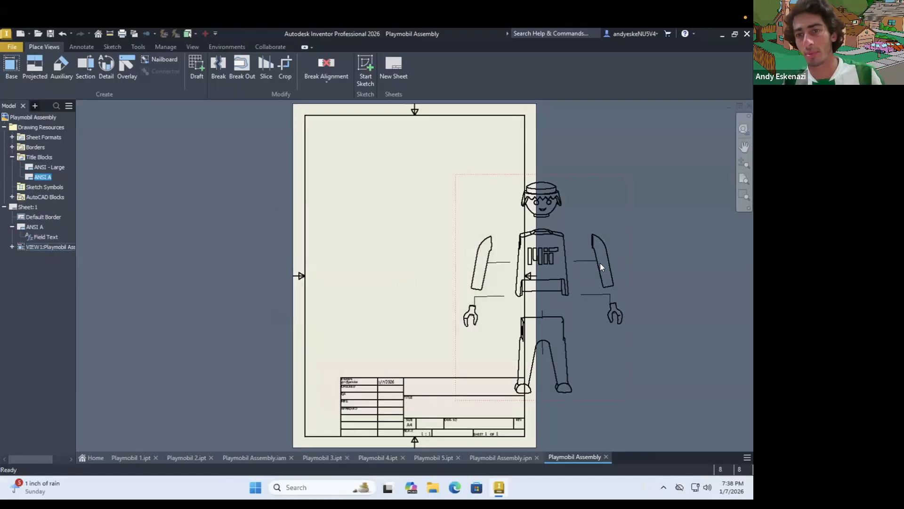
# Move the exploded view fully onto the A4 sheet, above the title block
pyautogui.moveTo(528, 255)
pyautogui.mouseDown()
pyautogui.moveTo(468, 240)
pyautogui.moveTo(476, 221)
pyautogui.mouseUp()
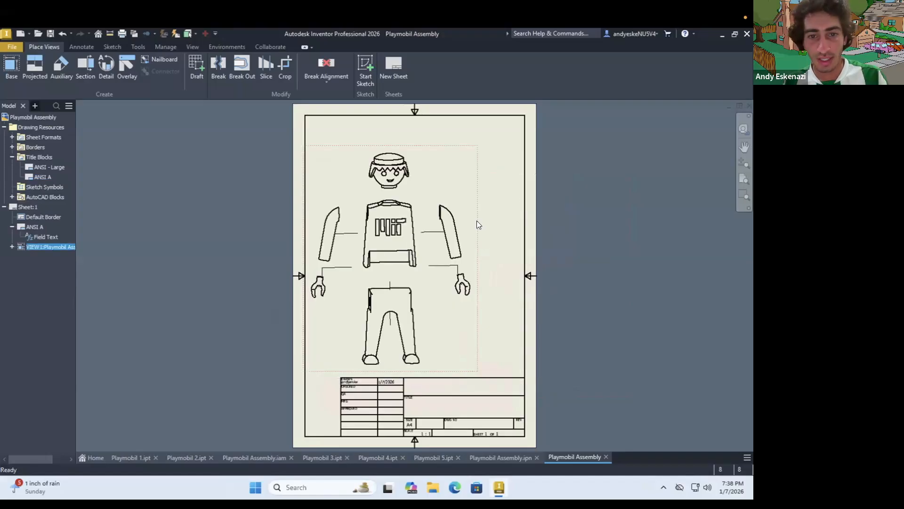
pyautogui.scroll(4, 401, 256)
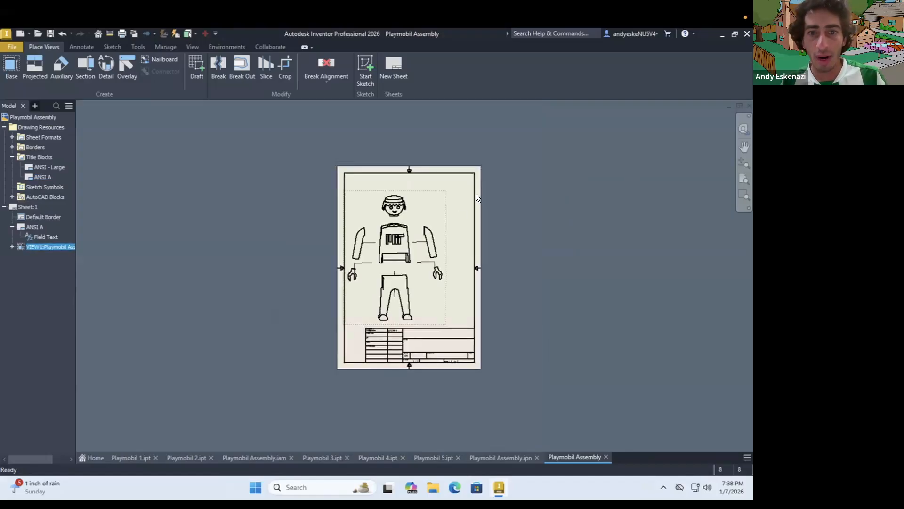
pyautogui.scroll(-5, 488, 196)
pyautogui.click(565, 251)
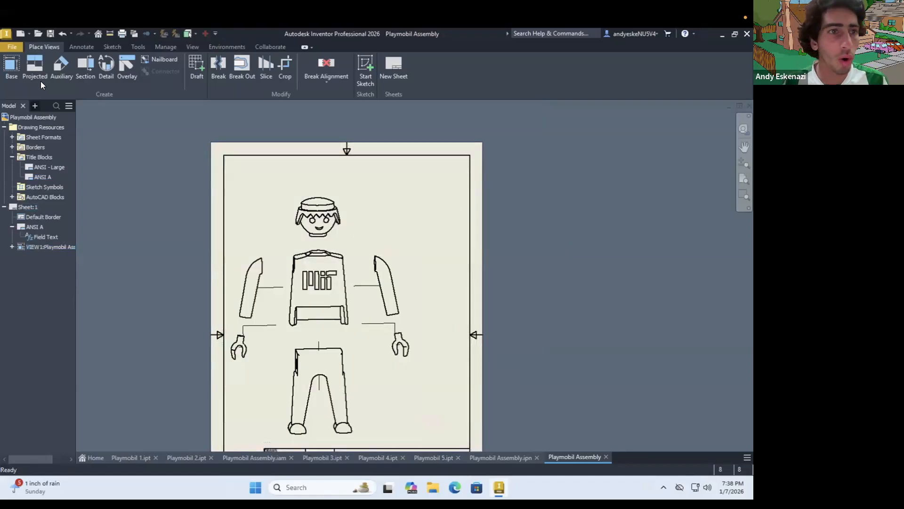
# Add a base view of Playmobil Assembly.iam at 1/4 scale and move it to the sheet's upper right corner
pyautogui.click(10, 73)
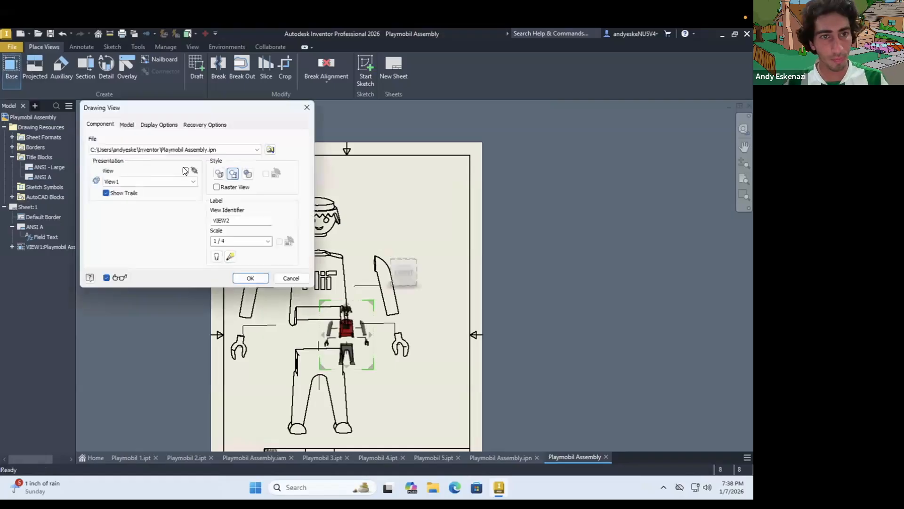
pyautogui.click(269, 150)
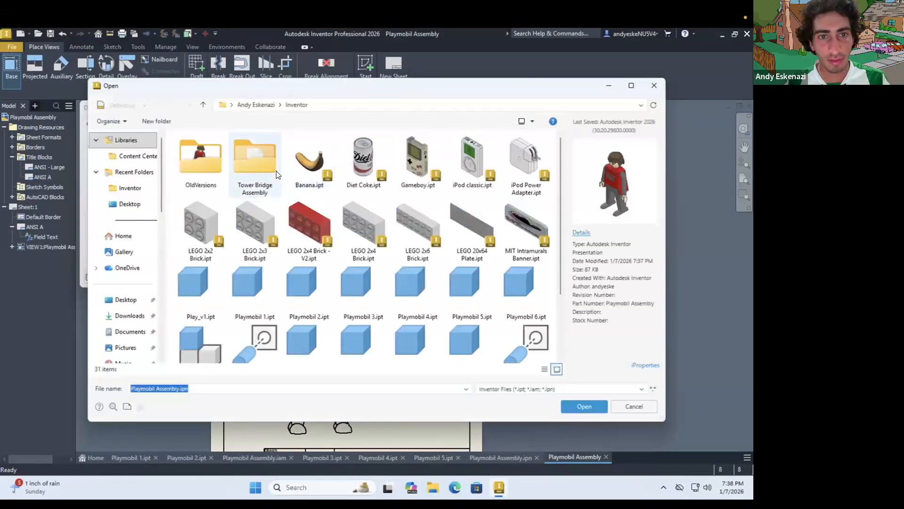
pyautogui.scroll(-2, 238, 324)
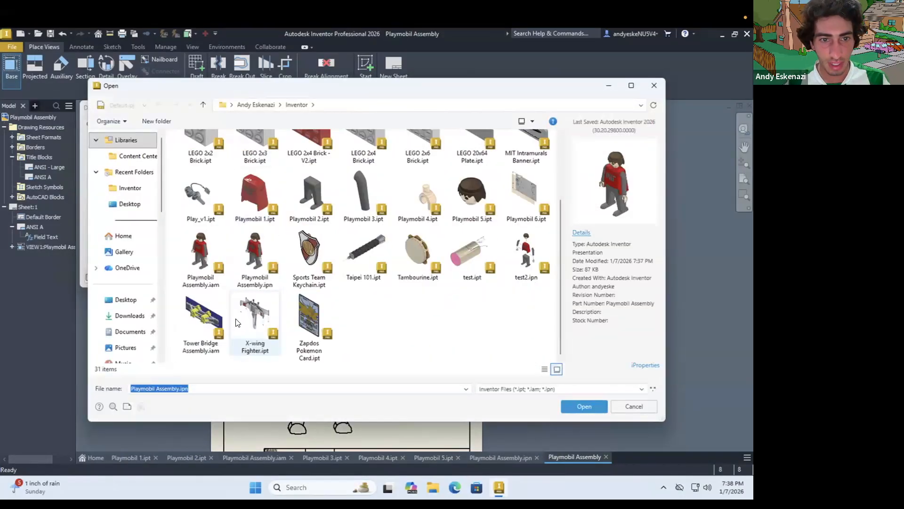
pyautogui.click(203, 244)
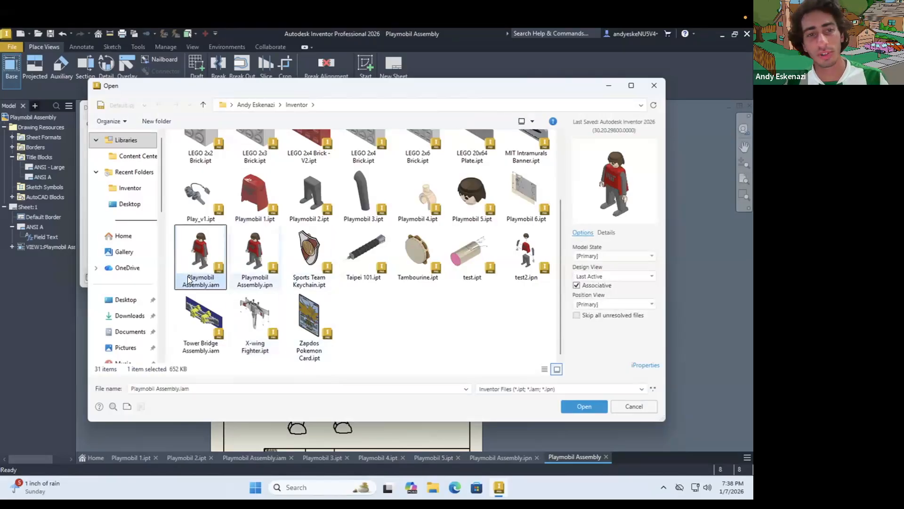
pyautogui.click(582, 406)
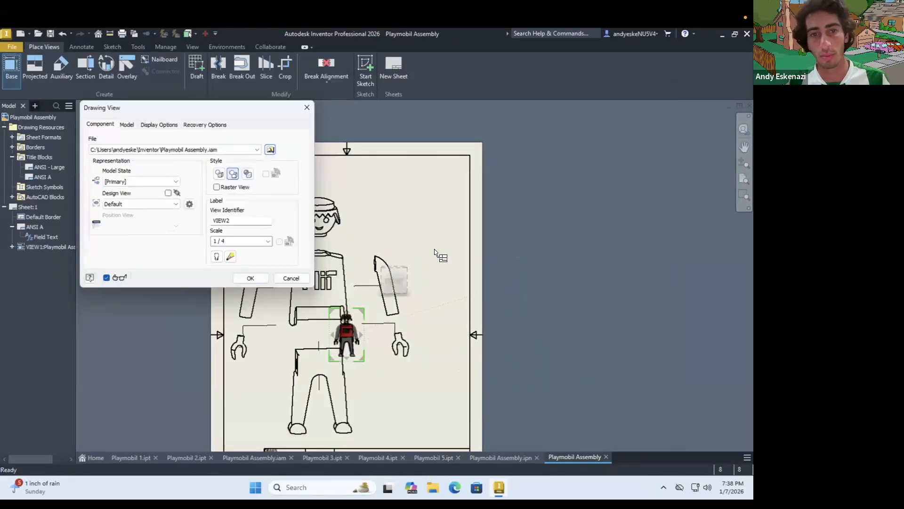
pyautogui.click(245, 278)
pyautogui.moveTo(430, 249); pyautogui.dragTo(447, 227)
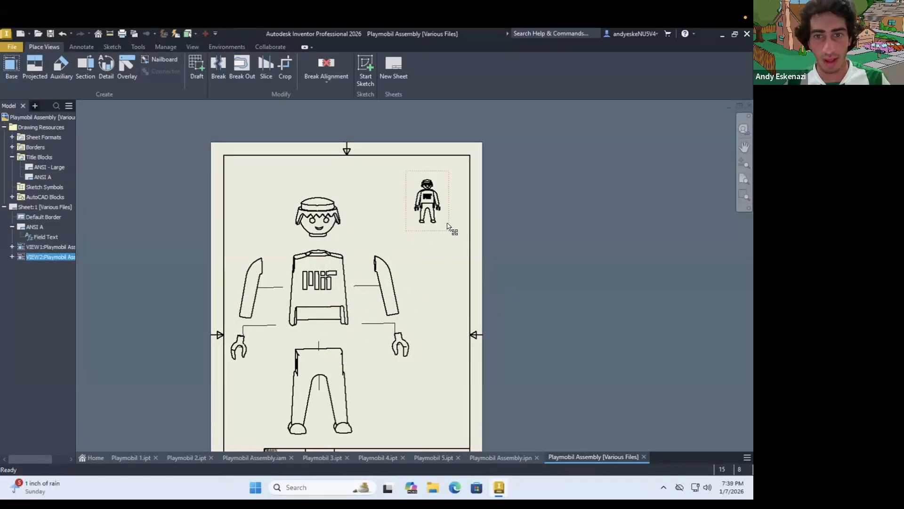
# Set the assembled figure's view to 1:1 scale with shaded style
pyautogui.doubleClick(449, 226)
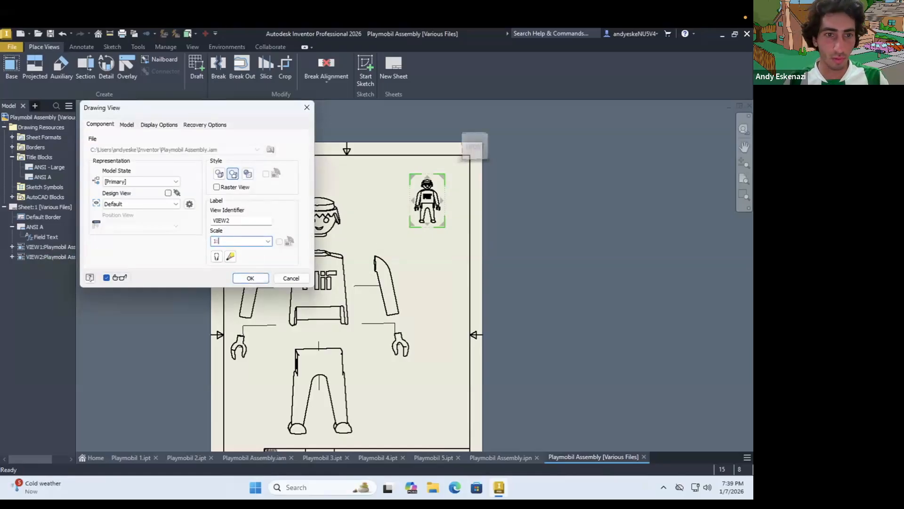
pyautogui.write('1:1')
pyautogui.click(248, 174)
pyautogui.click(243, 278)
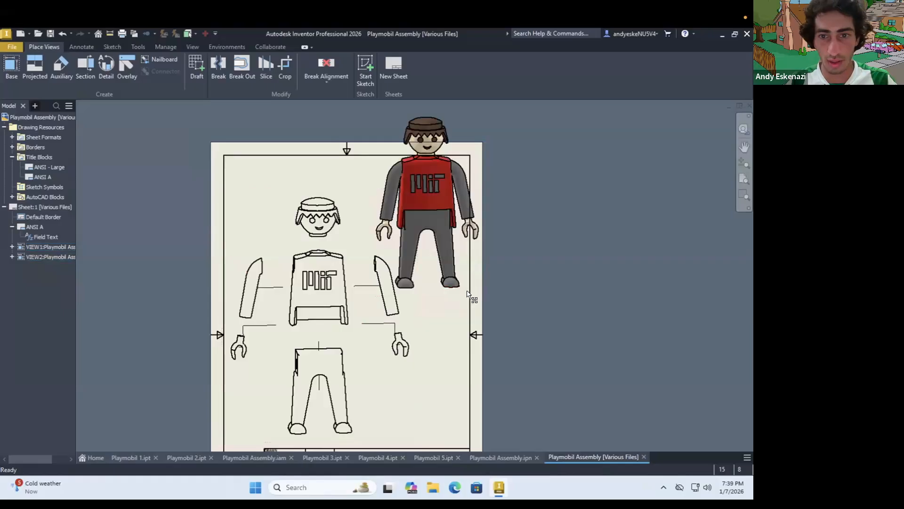
# Move the assembled figure's view down so it sits fully inside the sheet's upper border
pyautogui.moveTo(471, 299); pyautogui.dragTo(472, 346)
pyautogui.moveTo(482, 291); pyautogui.dragTo(479, 284)
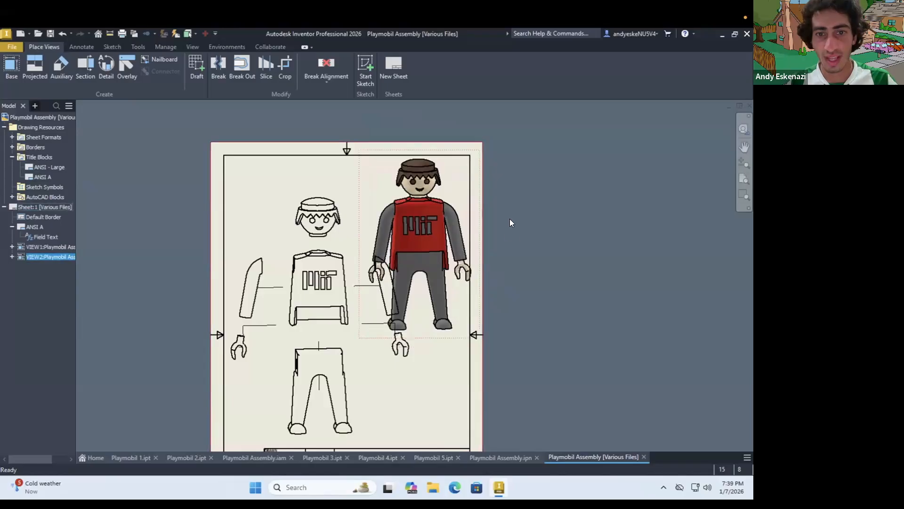
pyautogui.scroll(3, 456, 289)
pyautogui.scroll(-4, 463, 297)
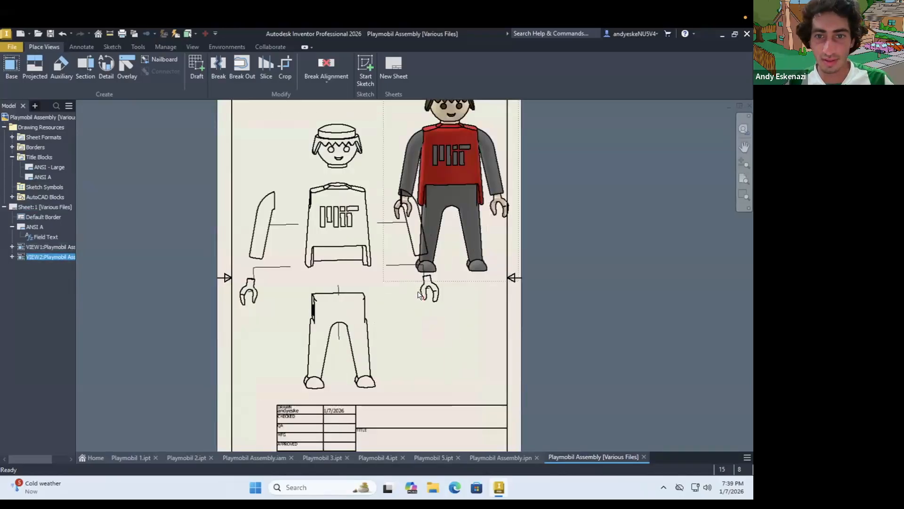
pyautogui.scroll(3, 441, 263)
pyautogui.scroll(-4, 460, 322)
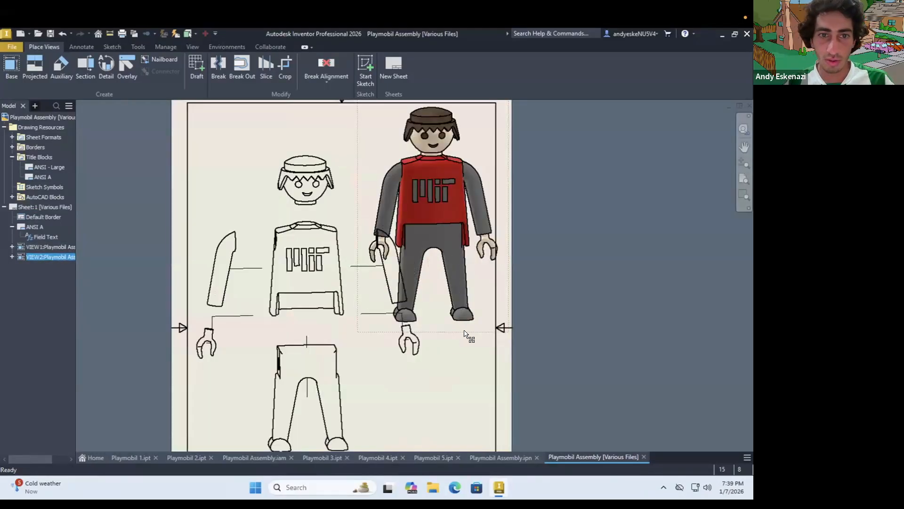
# Set the assembled figure's view scale to 2:3
pyautogui.doubleClick(464, 332)
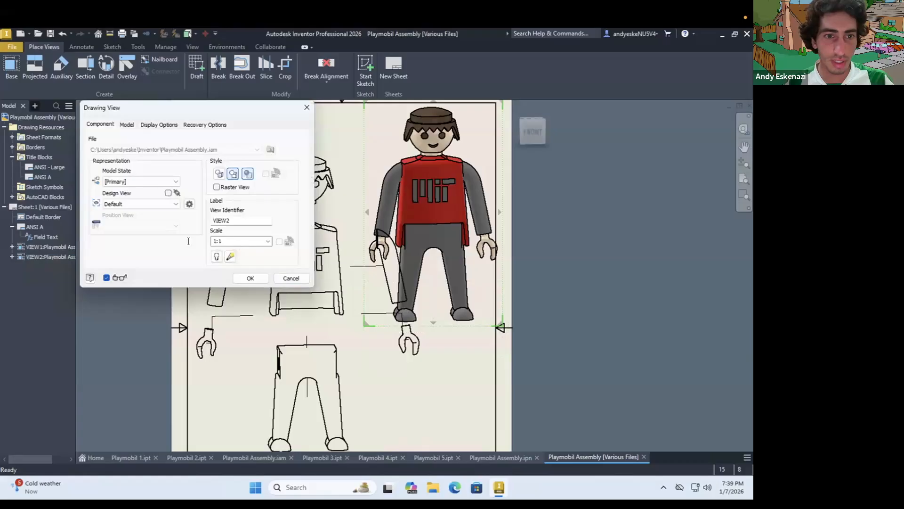
pyautogui.write('2')
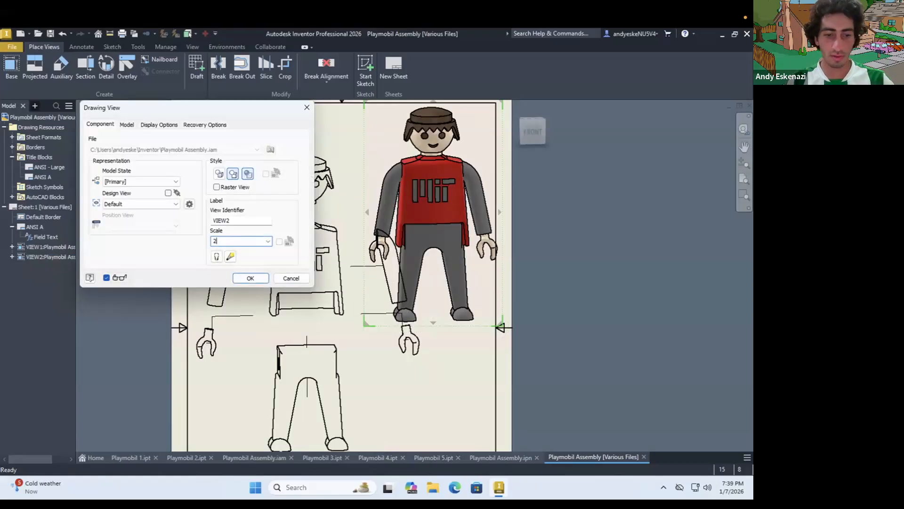
pyautogui.write(':3')
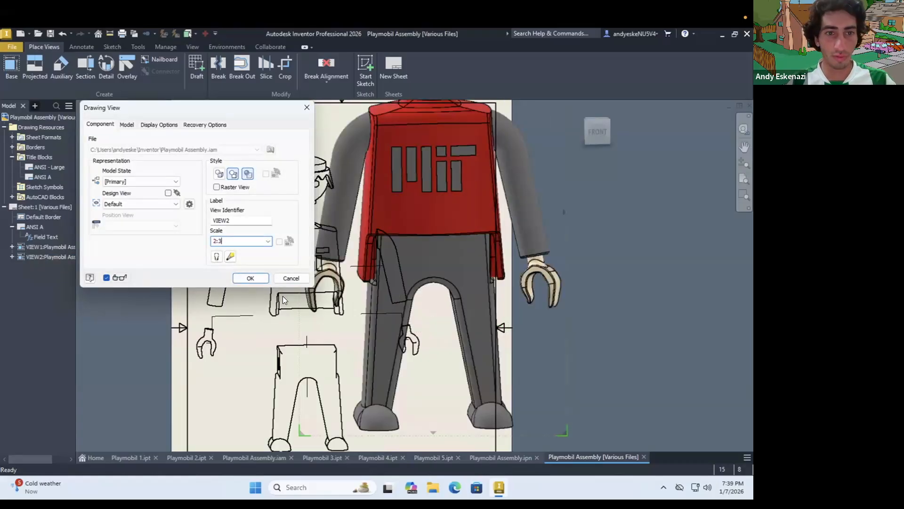
pyautogui.click(251, 279)
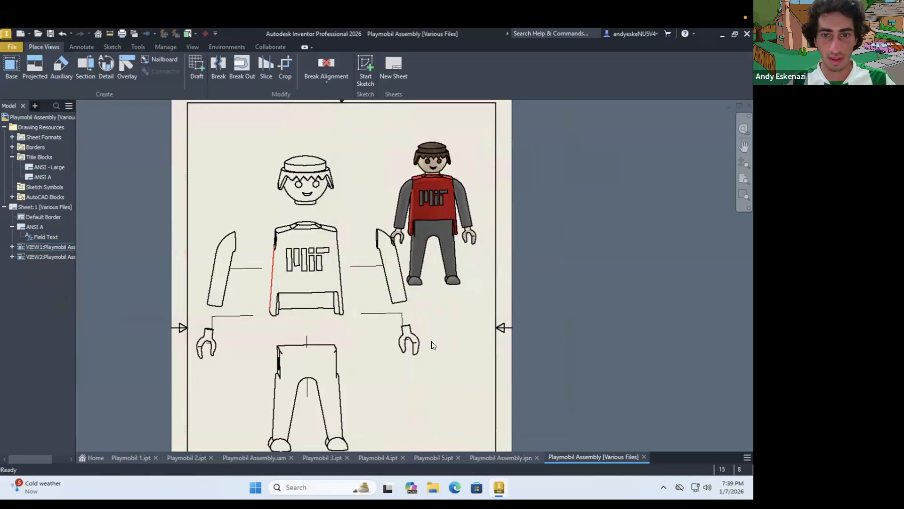
# Set the exploded view's scale to 2:3
pyautogui.doubleClick(431, 331)
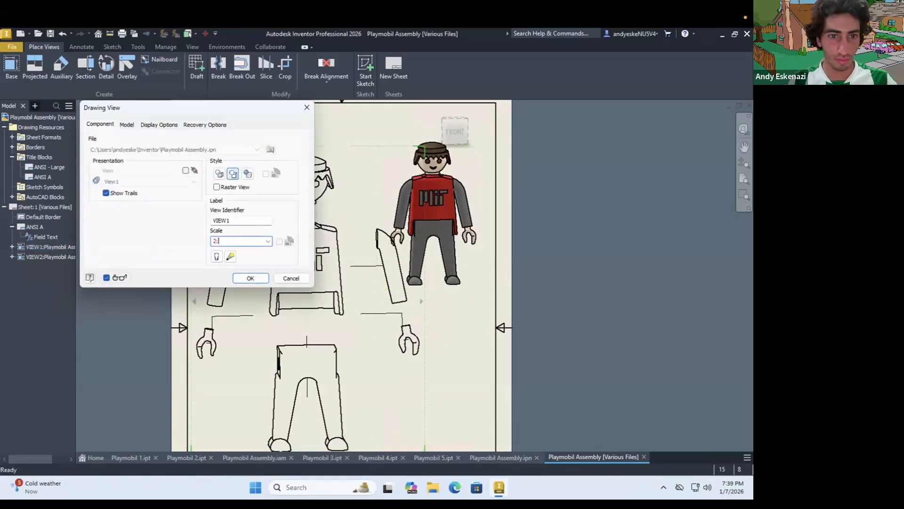
pyautogui.click(251, 278)
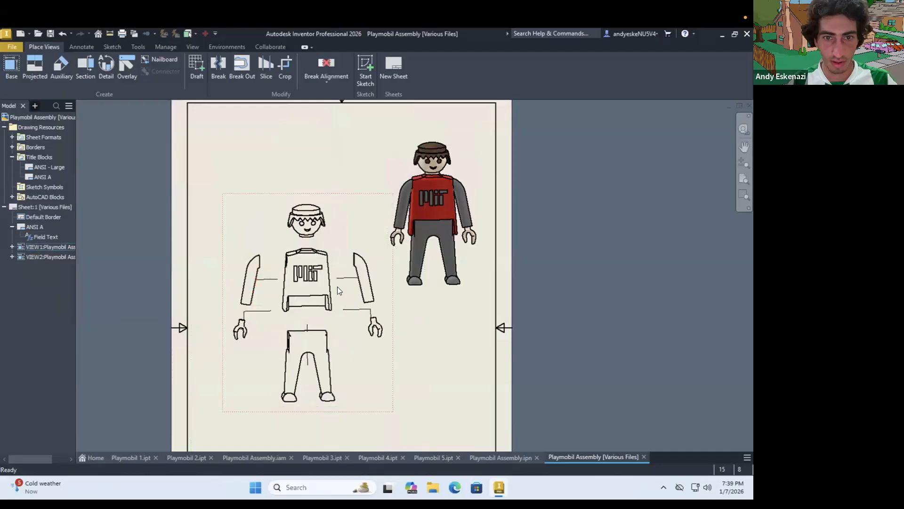
pyautogui.scroll(-2, 344, 306)
pyautogui.scroll(3, 372, 329)
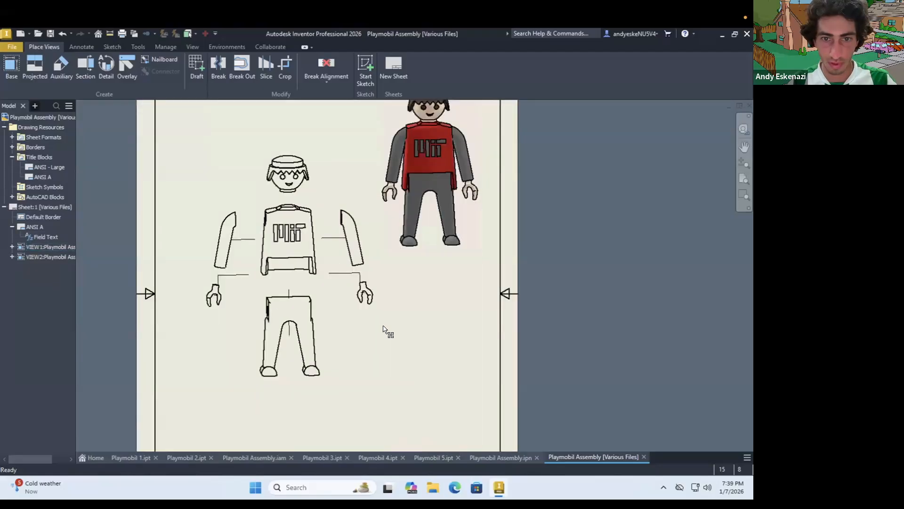
# Move the assembled figure's view closer into the upper right corner of the sheet border
pyautogui.scroll(-2, 383, 317)
pyautogui.moveTo(432, 282)
pyautogui.mouseDown()
pyautogui.moveTo(448, 256)
pyautogui.moveTo(424, 258)
pyautogui.mouseUp()
pyautogui.click(476, 222)
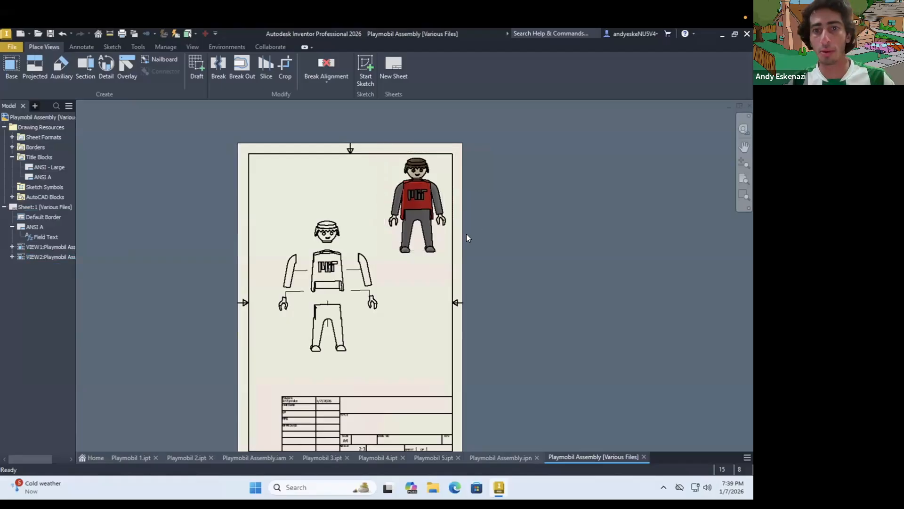
pyautogui.scroll(-2, 467, 234)
pyautogui.scroll(3, 448, 250)
pyautogui.click(447, 255)
pyautogui.moveTo(447, 255); pyautogui.dragTo(447, 259)
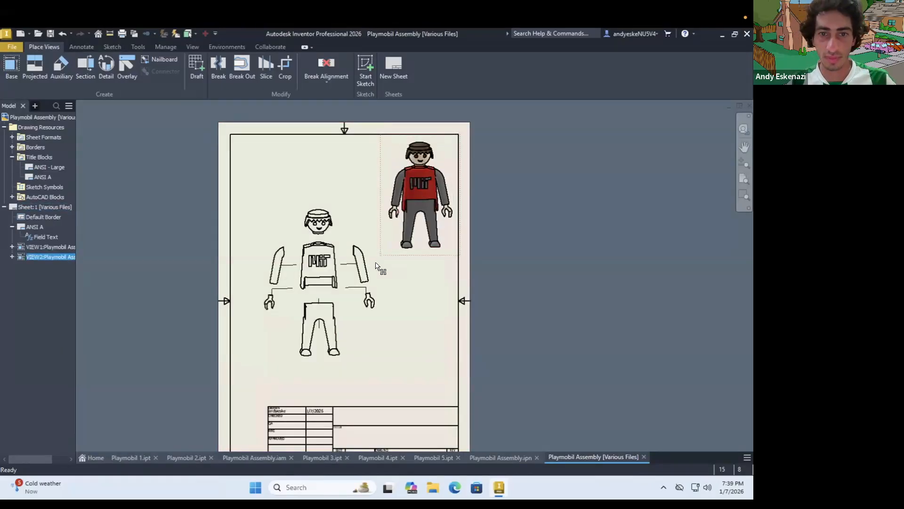
# Set the exploded view's scale to 1:1 and nudge the view slightly down above the title block
pyautogui.doubleClick(383, 293)
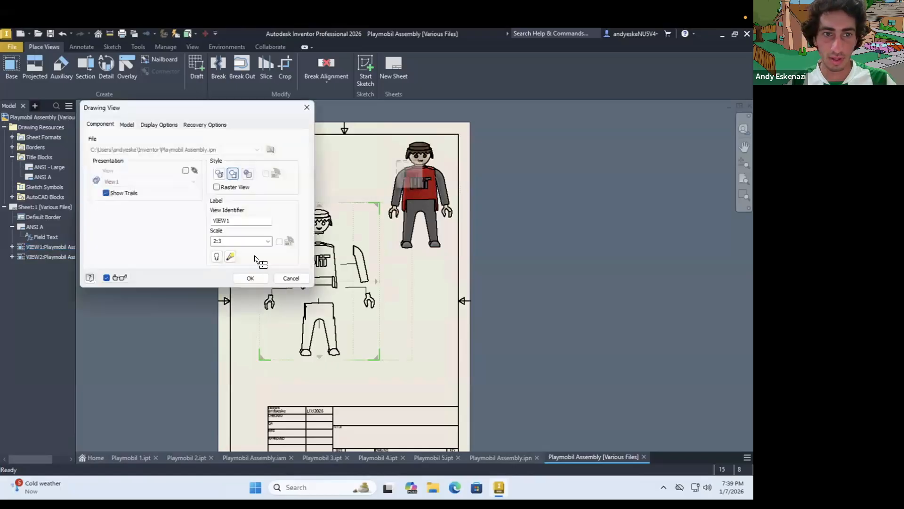
pyautogui.click(210, 241)
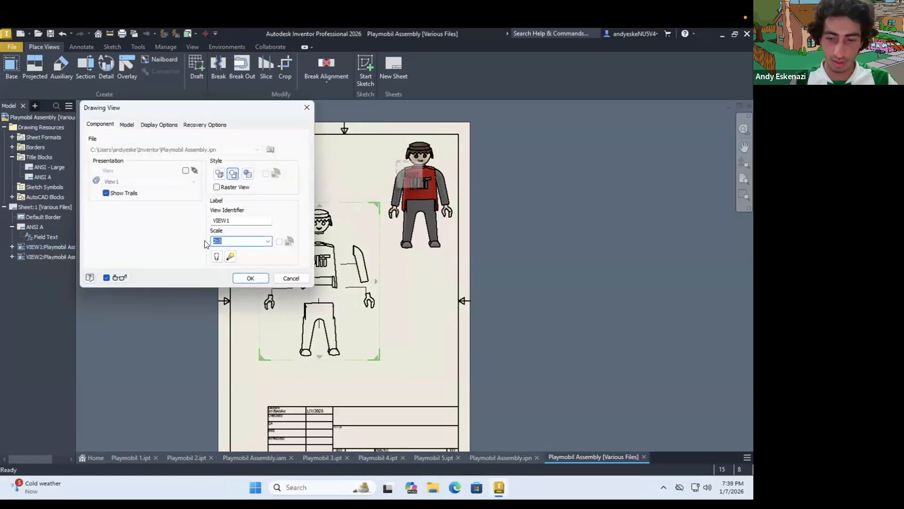
pyautogui.click(251, 277)
pyautogui.moveTo(407, 294); pyautogui.dragTo(408, 298)
pyautogui.click(438, 256)
pyautogui.scroll(-3, 445, 250)
pyautogui.scroll(4, 459, 342)
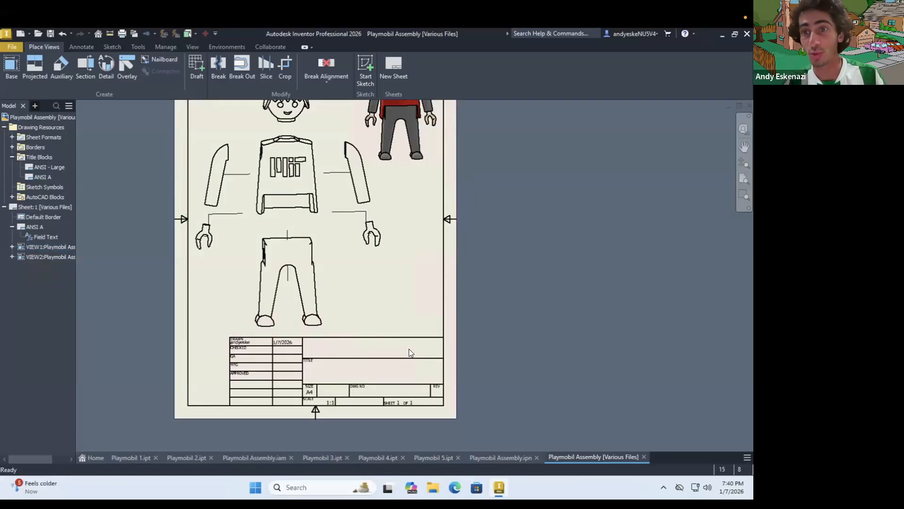
pyautogui.rightClick(423, 312)
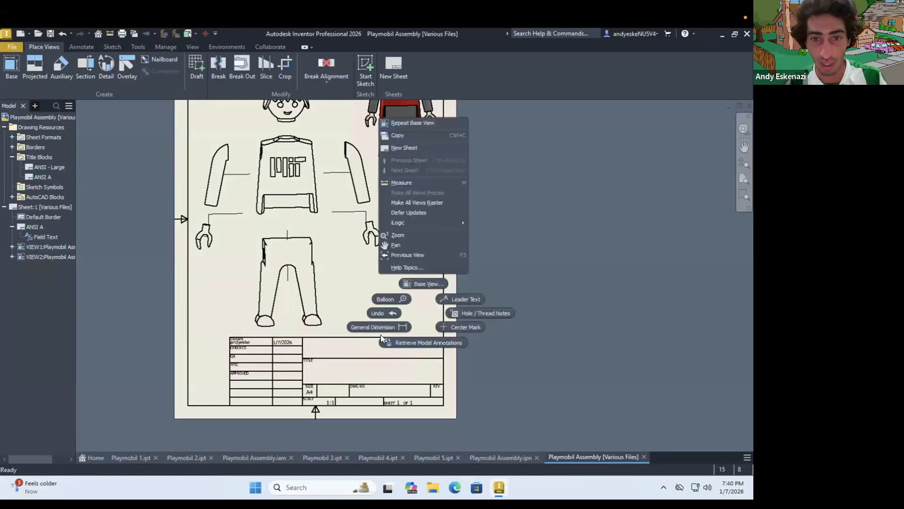
pyautogui.click(52, 238)
pyautogui.rightClick(51, 238)
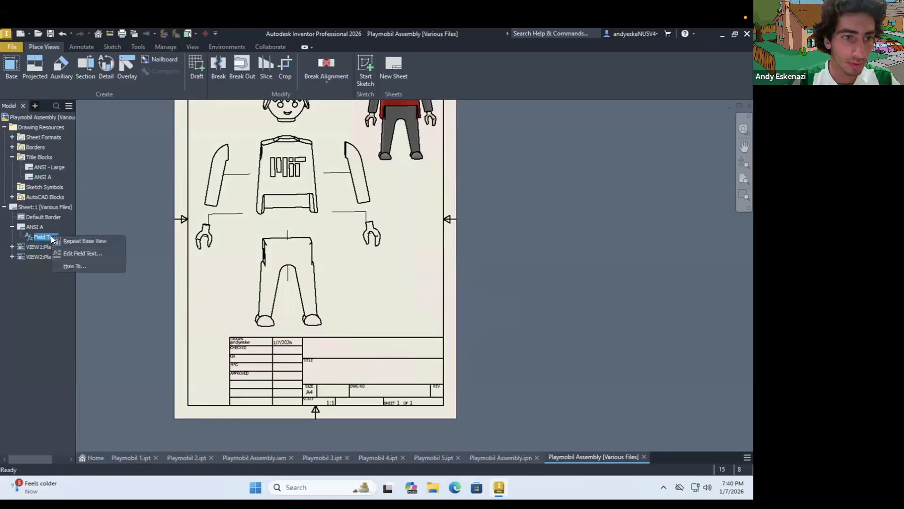
pyautogui.click(91, 253)
pyautogui.press('Escape')
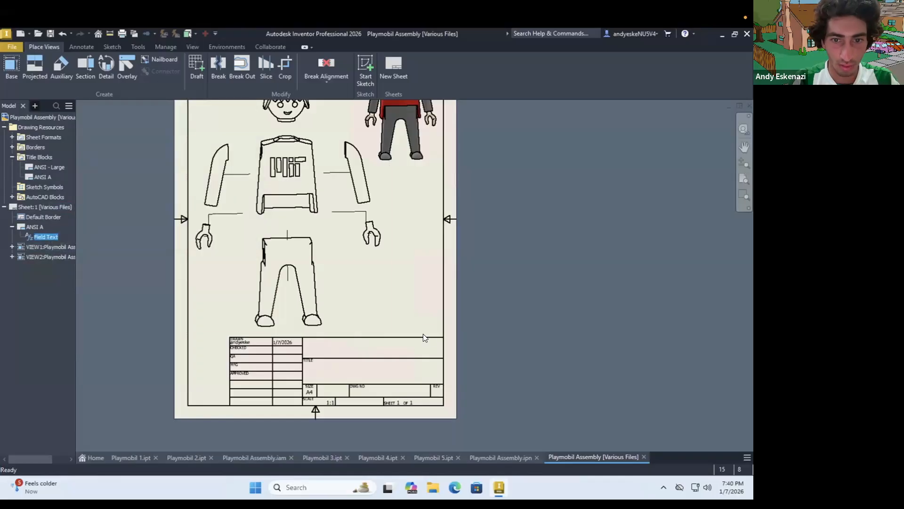
# Open the ANSI A title block definition for editing and delete its Creation Date text
pyautogui.rightClick(35, 229)
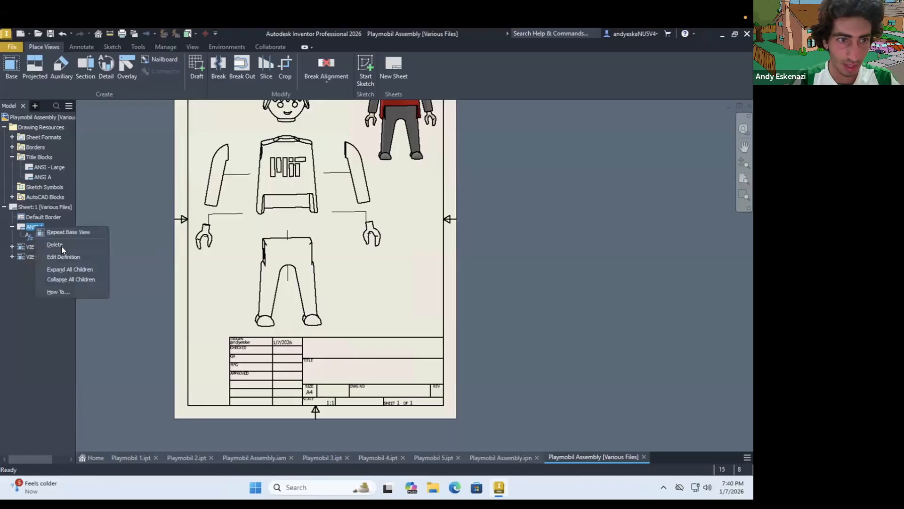
pyautogui.click(62, 257)
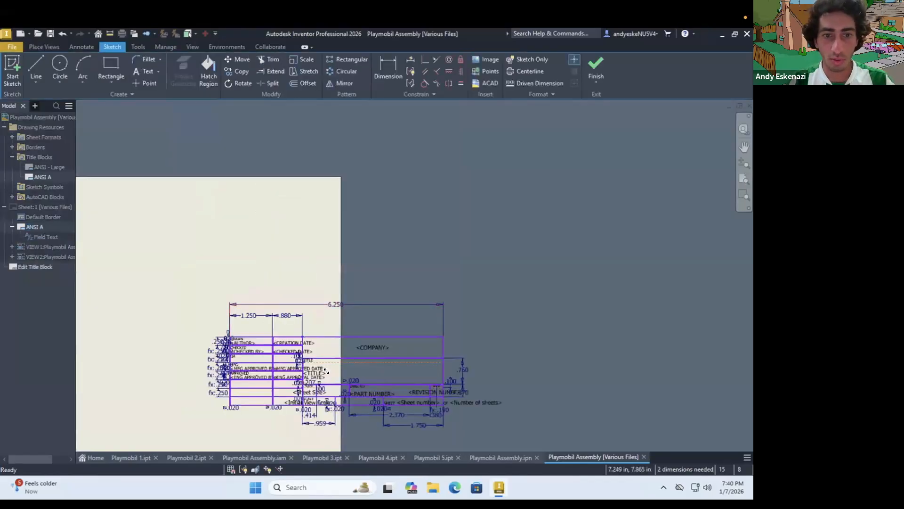
pyautogui.scroll(2, 325, 339)
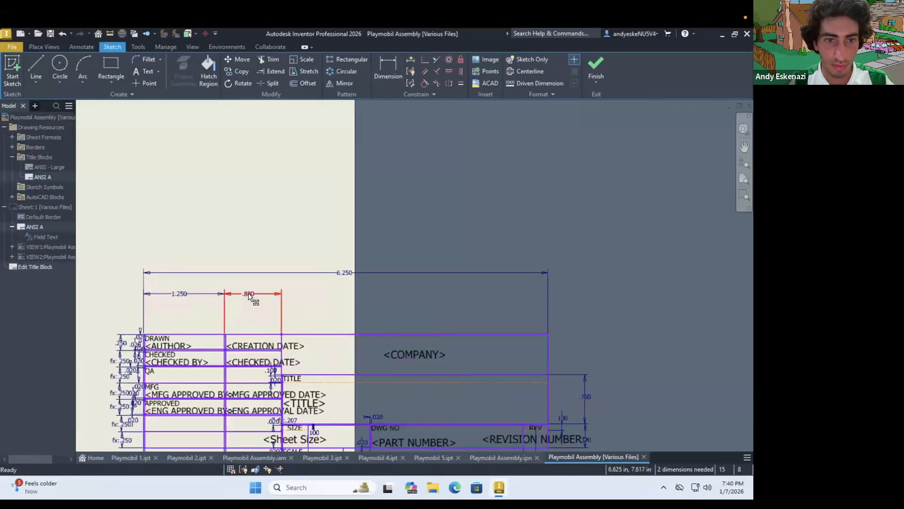
pyautogui.rightClick(248, 293)
pyautogui.click(280, 350)
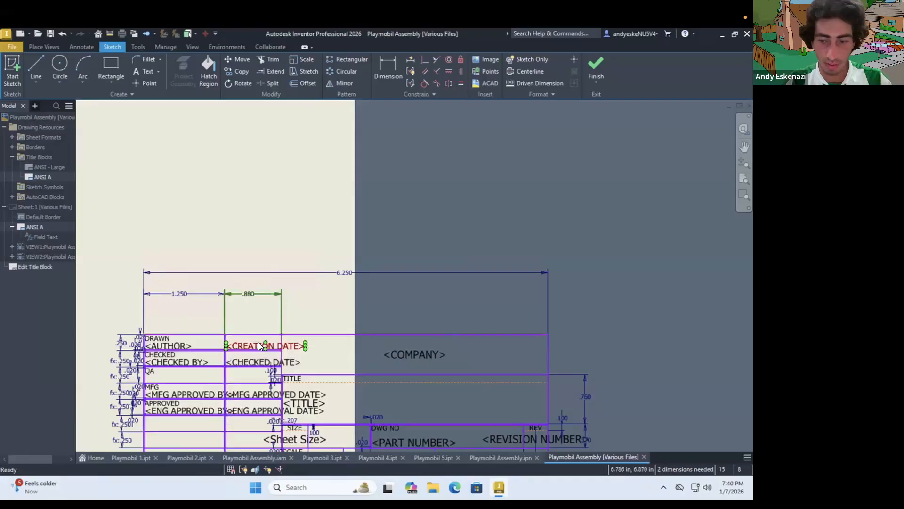
pyautogui.rightClick(258, 342)
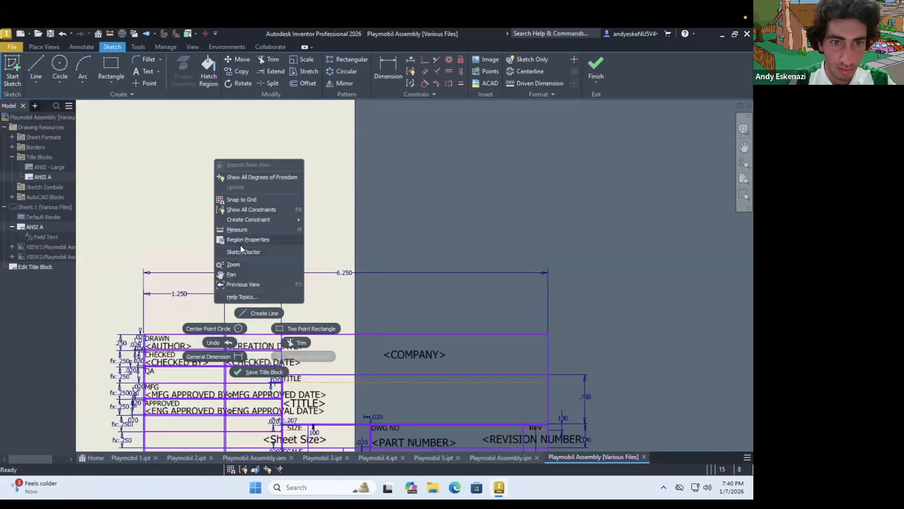
pyautogui.click(249, 343)
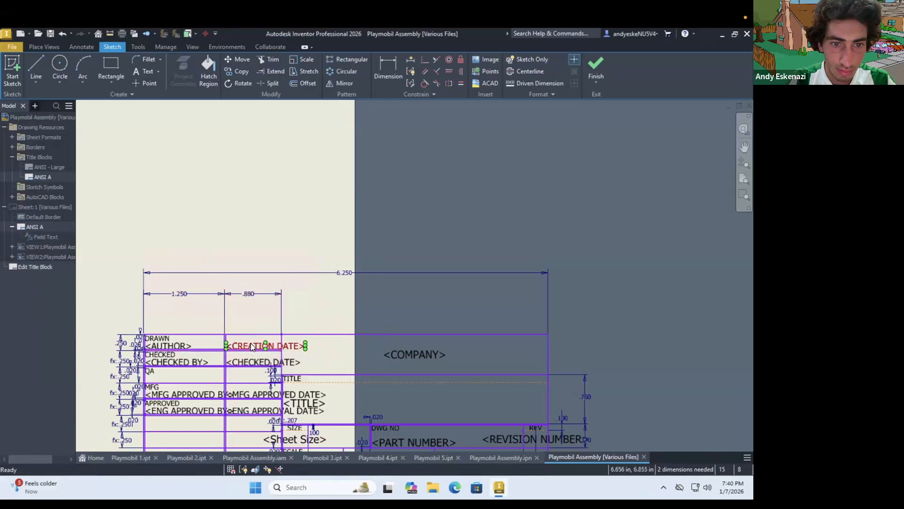
pyautogui.rightClick(250, 344)
pyautogui.click(249, 315)
# Delete the Checked Date, MFG Approved Date and ENG Approval Date texts from the title block definition
pyautogui.rightClick(255, 359)
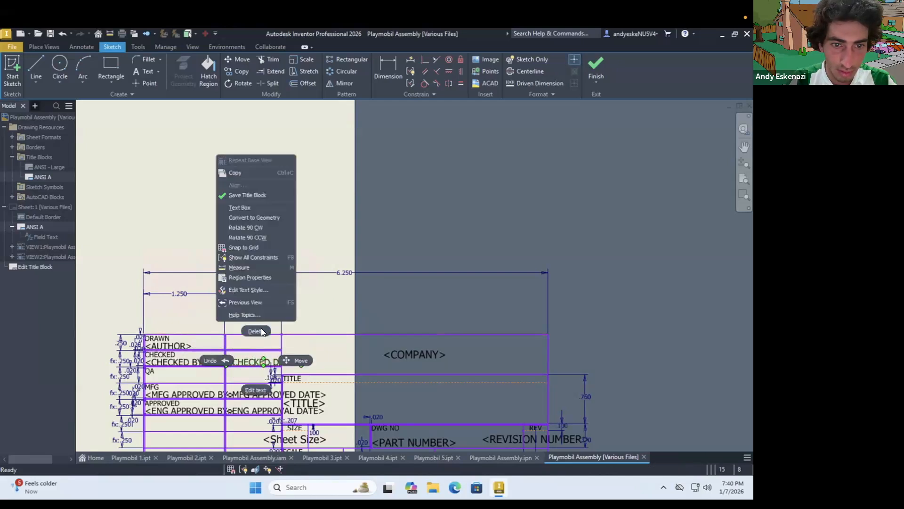
pyautogui.click(256, 331)
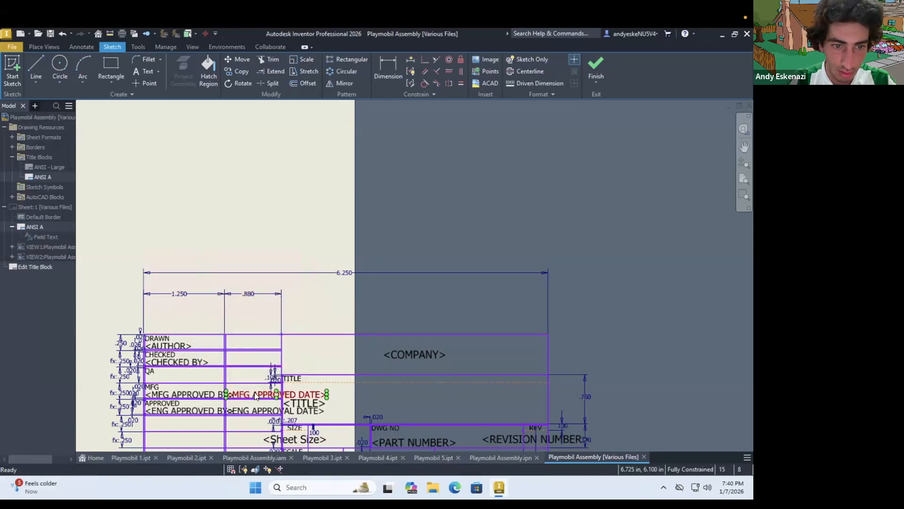
pyautogui.rightClick(255, 392)
pyautogui.click(255, 363)
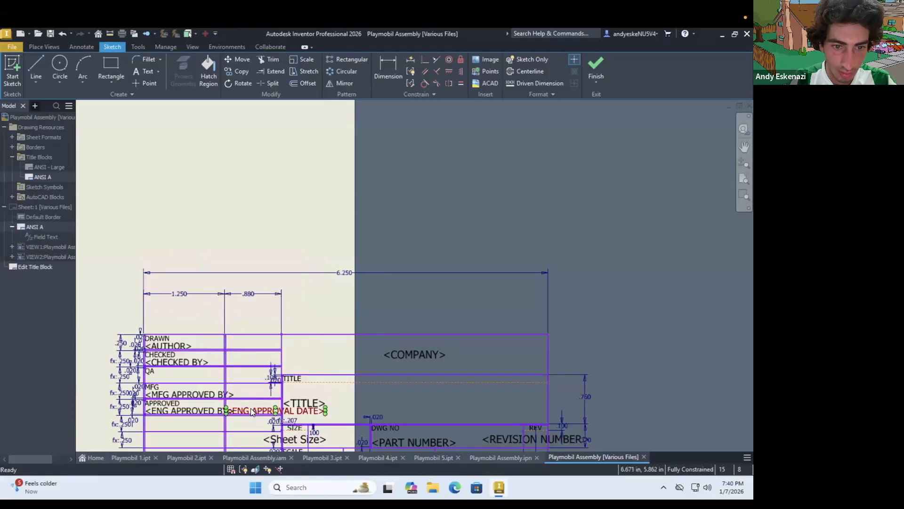
pyautogui.rightClick(250, 407)
pyautogui.click(251, 374)
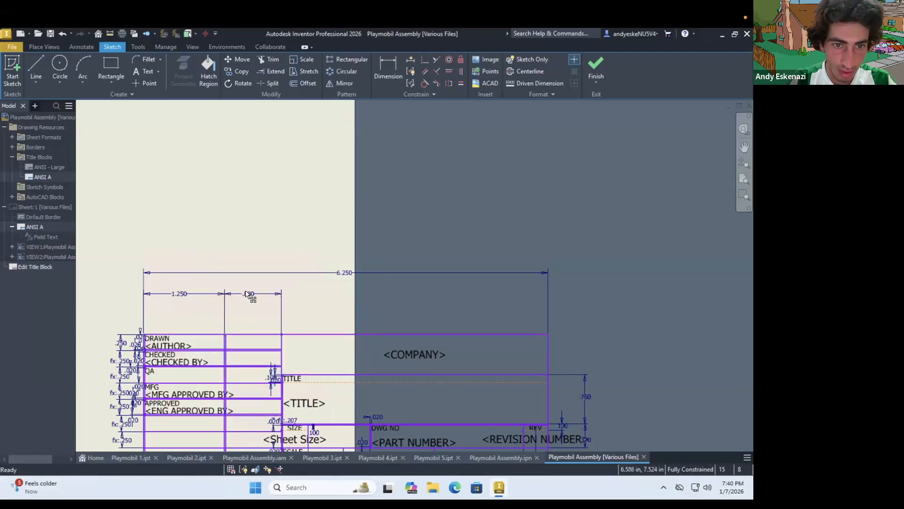
# Set the title block's date column width to 0 and its overall width to 5 inches
pyautogui.doubleClick(247, 294)
pyautogui.write('0')
pyautogui.press('Return')
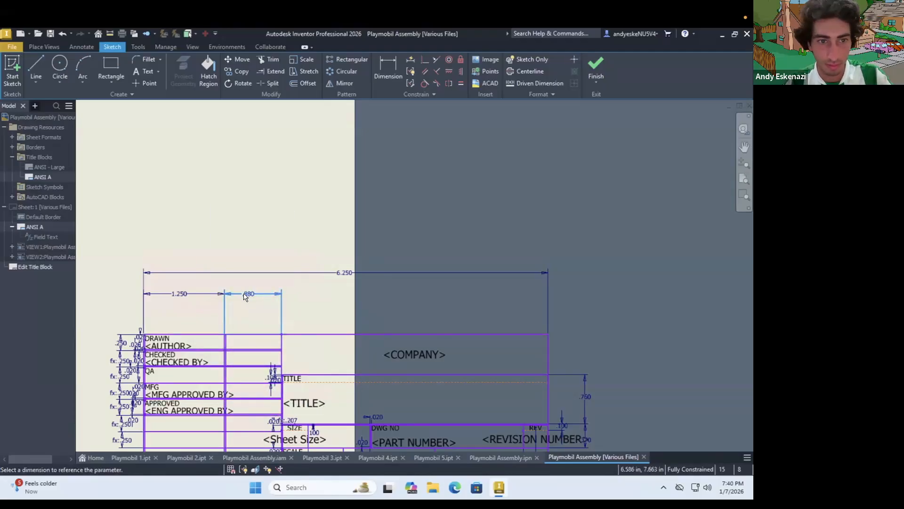
pyautogui.doubleClick(345, 274)
pyautogui.write('5')
pyautogui.press('Return')
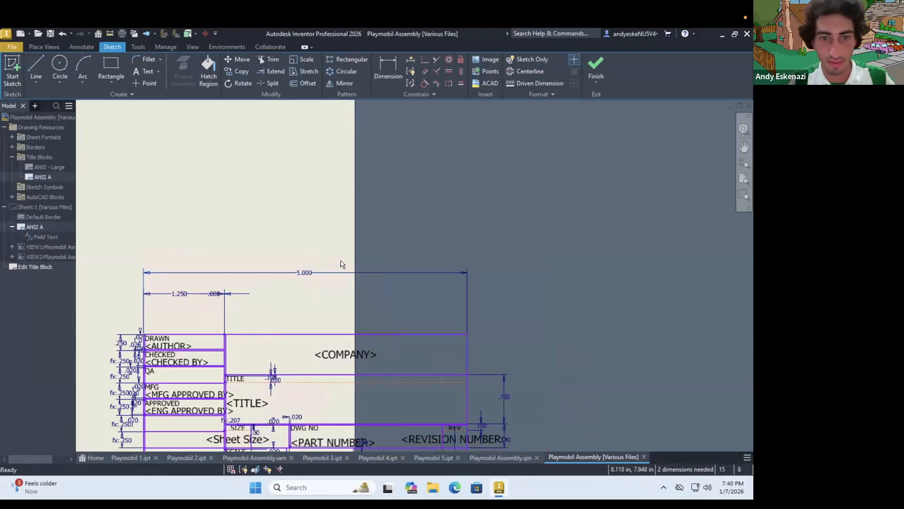
# Set the width of the title block's Drawn and Checked column to 1 inch
pyautogui.doubleClick(183, 293)
pyautogui.write('1')
pyautogui.press('Return')
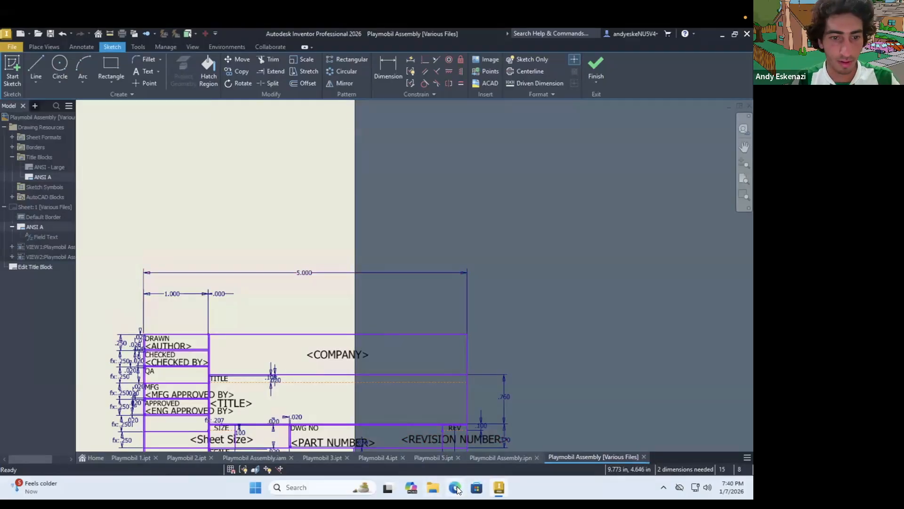
# Open the existing drawing LEGO 2x4 Brick - V2.dwg from the Inventor folder
pyautogui.click(15, 46)
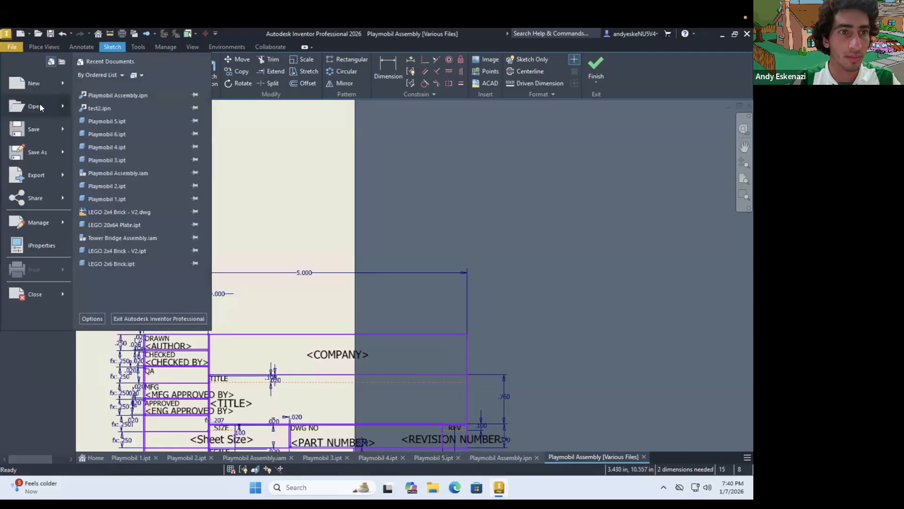
pyautogui.moveTo(40, 103)
pyautogui.click(107, 92)
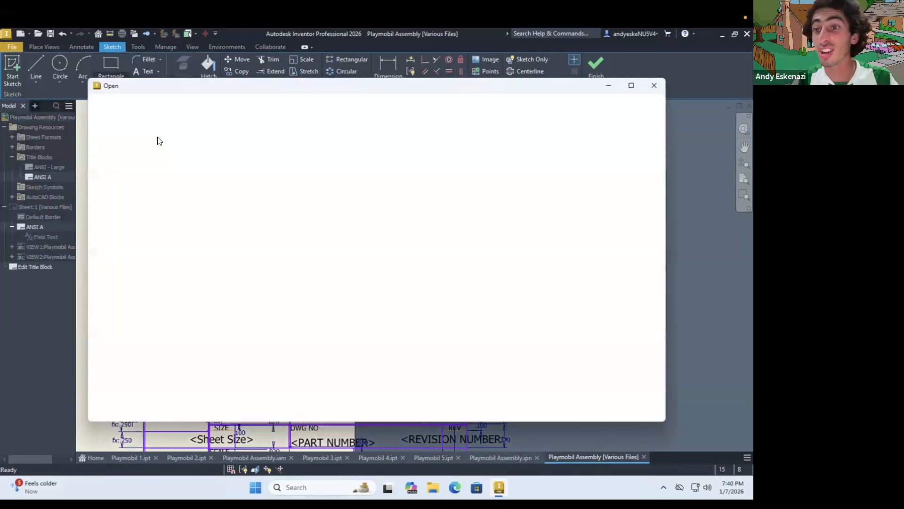
pyautogui.click(307, 228)
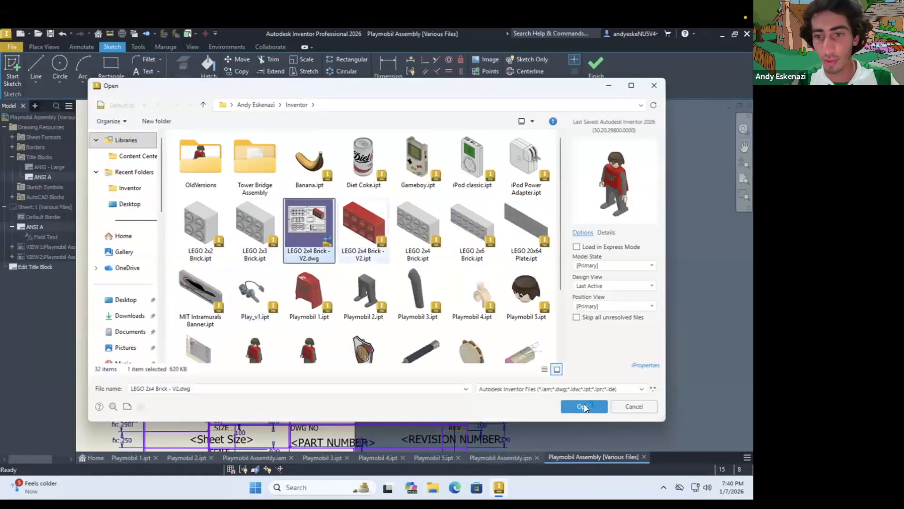
pyautogui.click(584, 404)
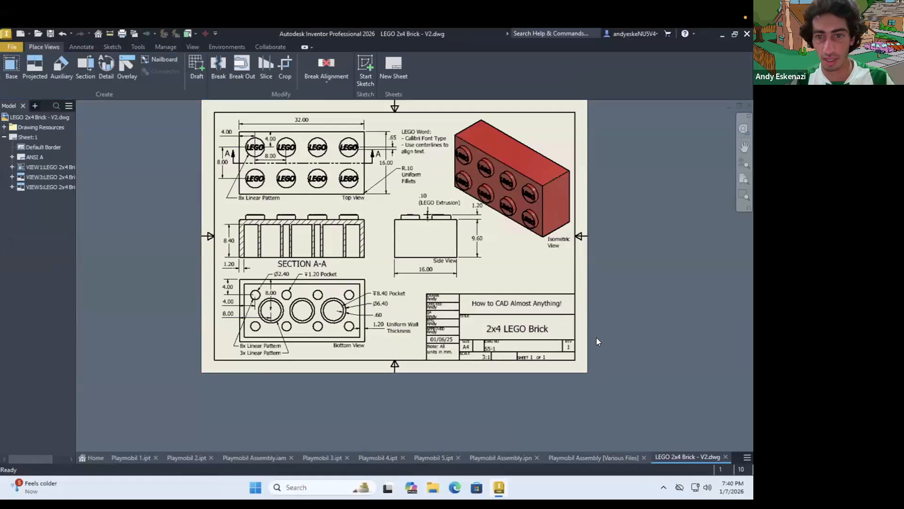
# Replace the name fields in the Drawn, Checked, MFG and Approved rows of the Playmobil Assembly title block with the drafter's first name
pyautogui.scroll(3, 584, 335)
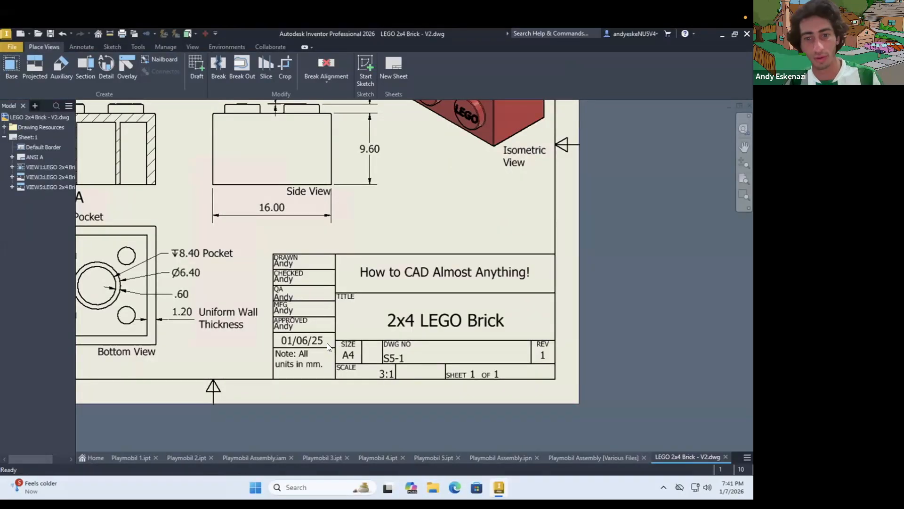
pyautogui.click(600, 457)
pyautogui.scroll(-2, 358, 267)
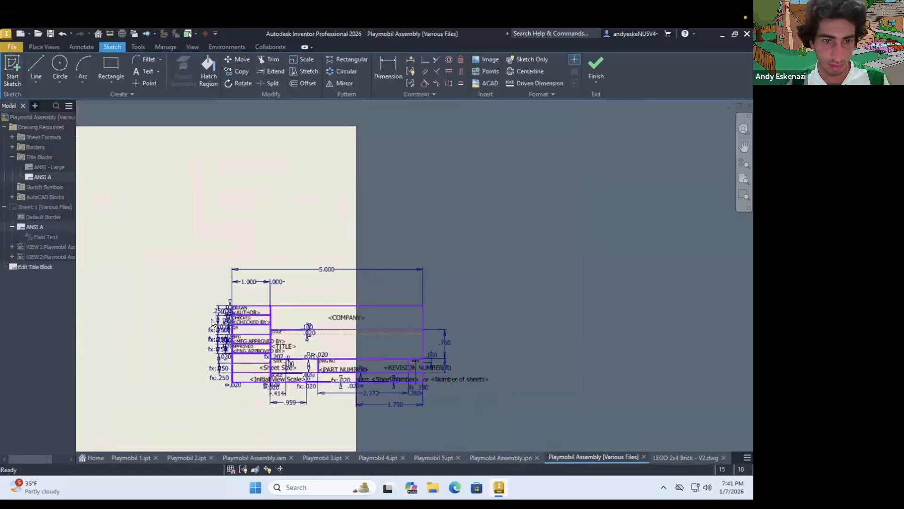
pyautogui.scroll(5, 256, 312)
pyautogui.click(317, 294)
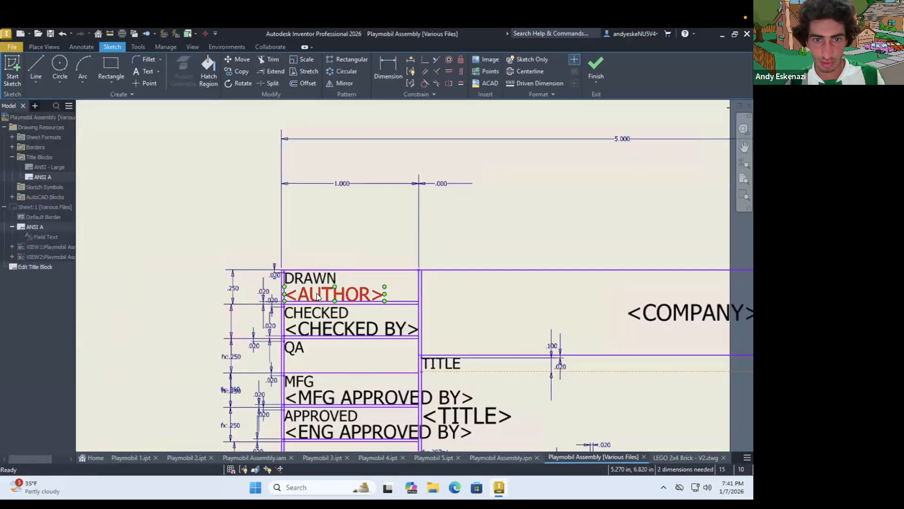
pyautogui.rightClick(317, 294)
pyautogui.press('Escape')
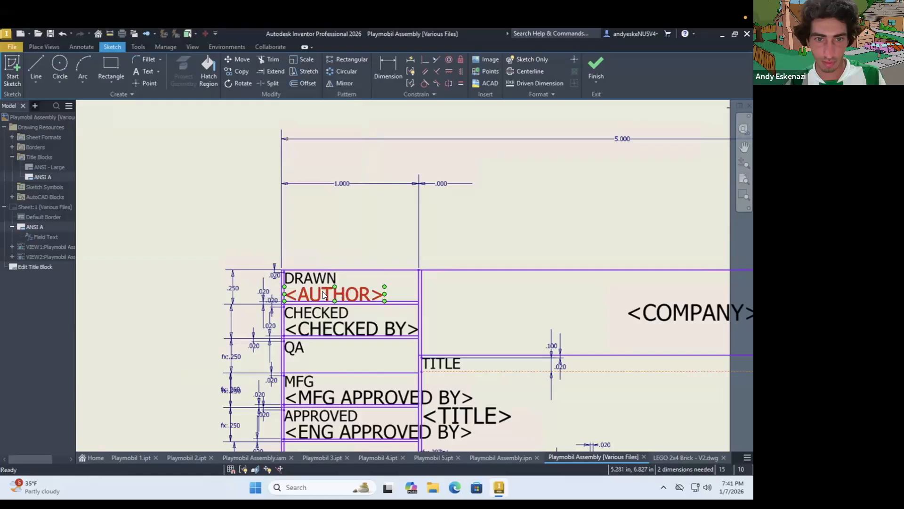
pyautogui.doubleClick(322, 291)
pyautogui.write('A')
pyautogui.hotkey('ctrl', 'a')
pyautogui.write('Andy')
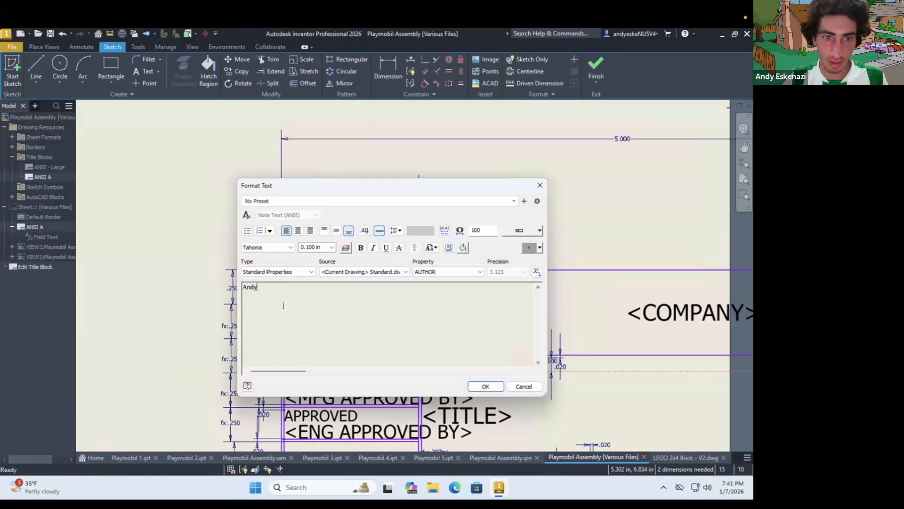
pyautogui.click(484, 386)
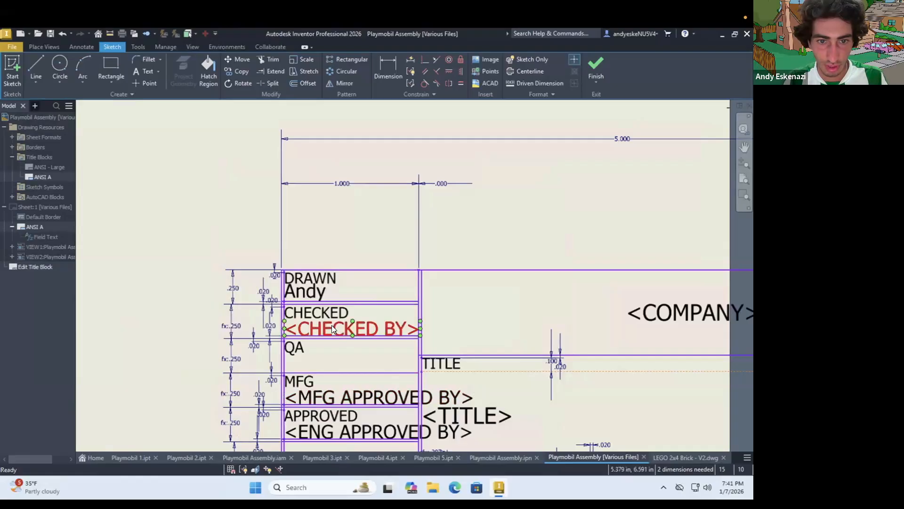
pyautogui.doubleClick(331, 325)
pyautogui.write('Andy')
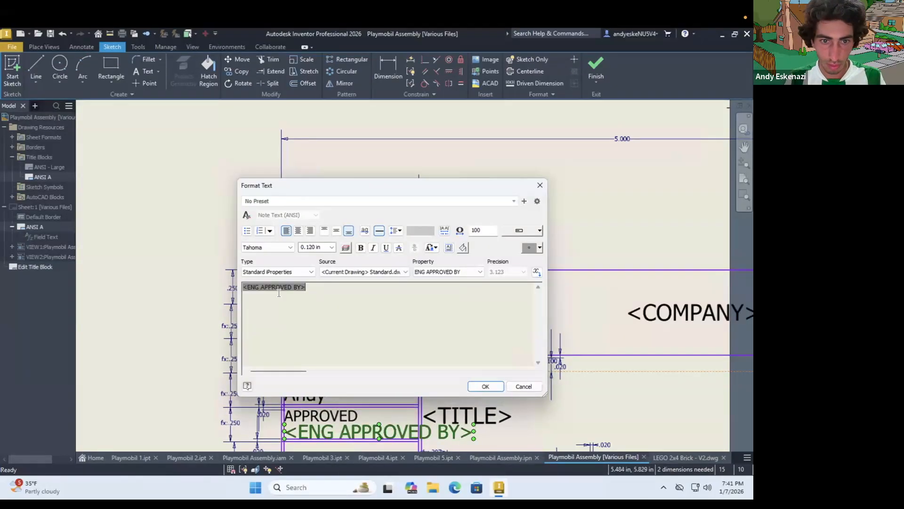
# Replace the title block's title field with Playmobil Figure at a text height of 0.2 in
pyautogui.write('Playmobil Figure')
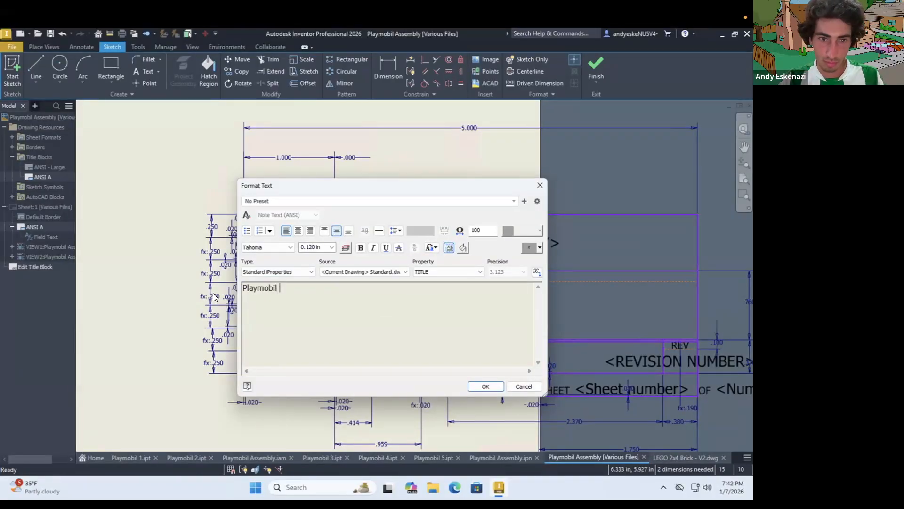
pyautogui.hotkey('ctrl', 'a')
pyautogui.moveTo(322, 247); pyautogui.dragTo(284, 250)
pyautogui.write('0.2')
pyautogui.click(485, 386)
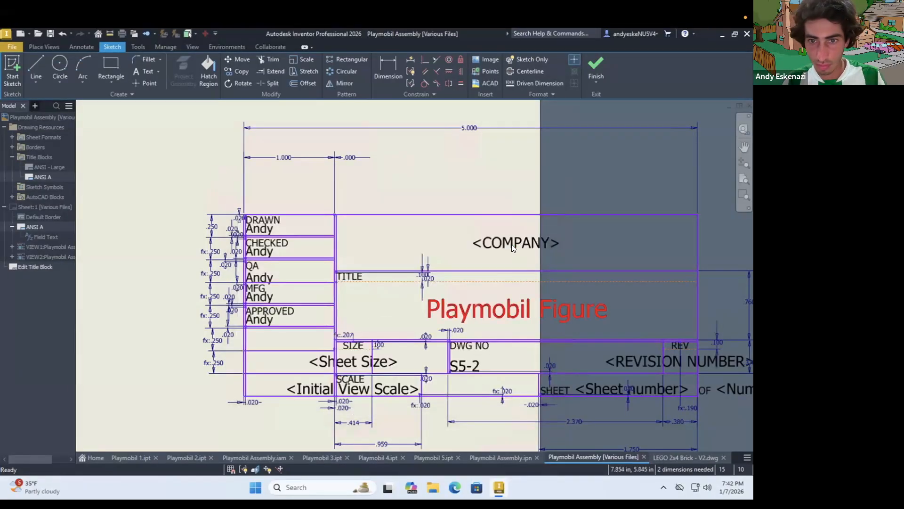
# Replace the title block's company field with the text How to CAD Almost Anything!
pyautogui.doubleClick(514, 247)
pyautogui.moveTo(371, 288); pyautogui.dragTo(272, 293)
pyautogui.write('How to CAD Almost Anything!')
pyautogui.hotkey('ctrl', 'a')
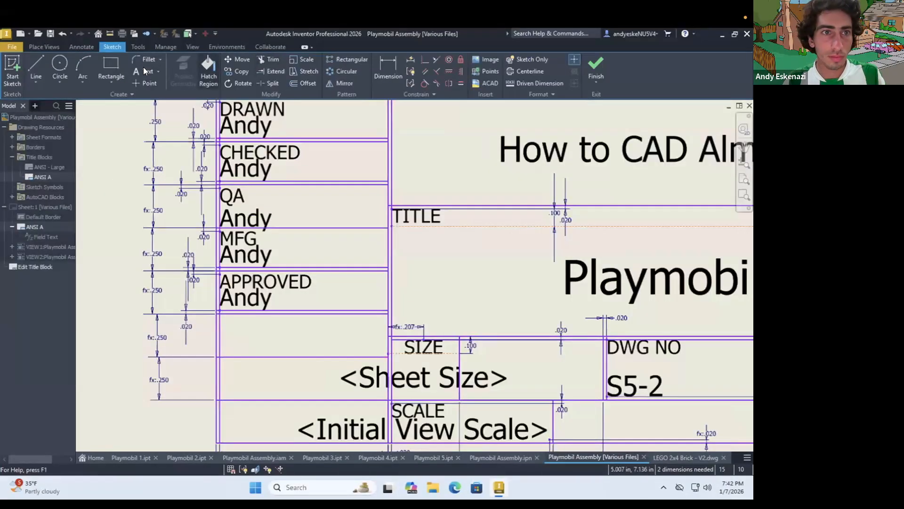
# Add the date text 01/07/26 in the title block cell directly beneath the Approved row
pyautogui.click(143, 71)
pyautogui.click(279, 334)
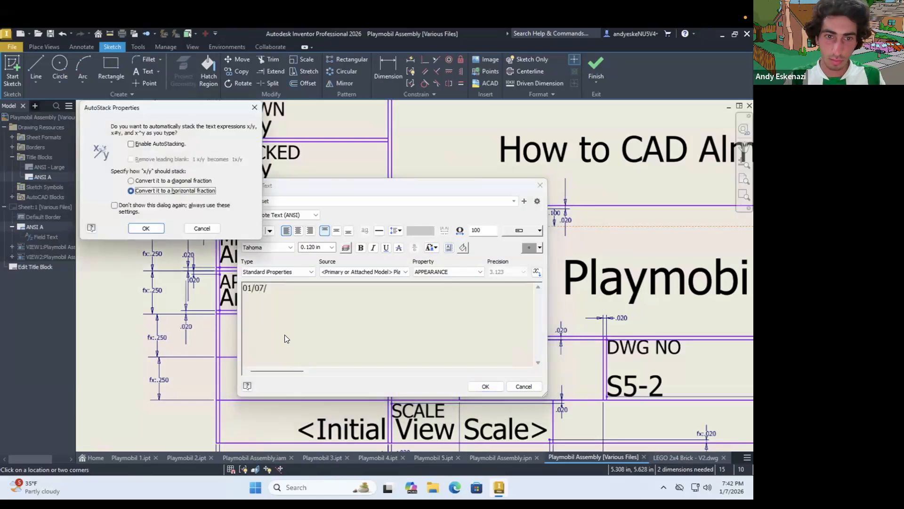
pyautogui.moveTo(321, 303); pyautogui.dragTo(293, 337)
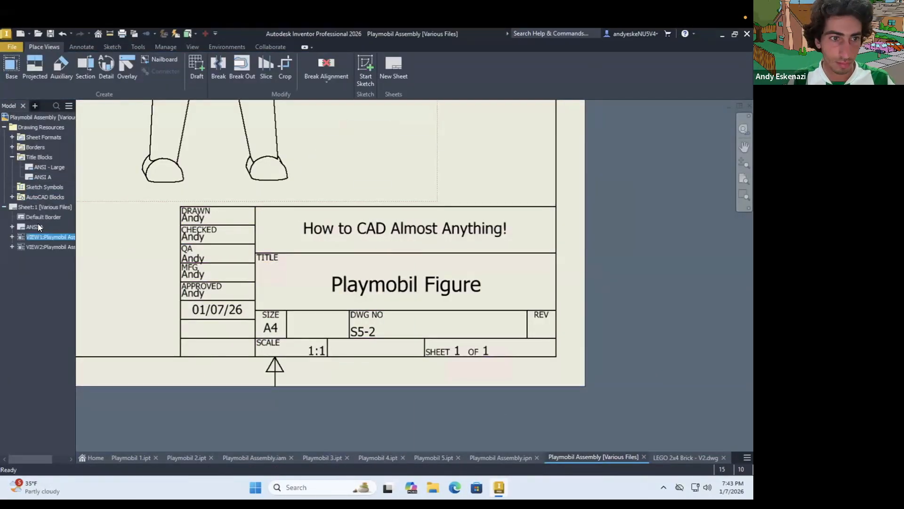
# Reopen the title block definition and remove the row divider lines below the date to form one tall cell
pyautogui.rightClick(38, 225)
pyautogui.click(65, 253)
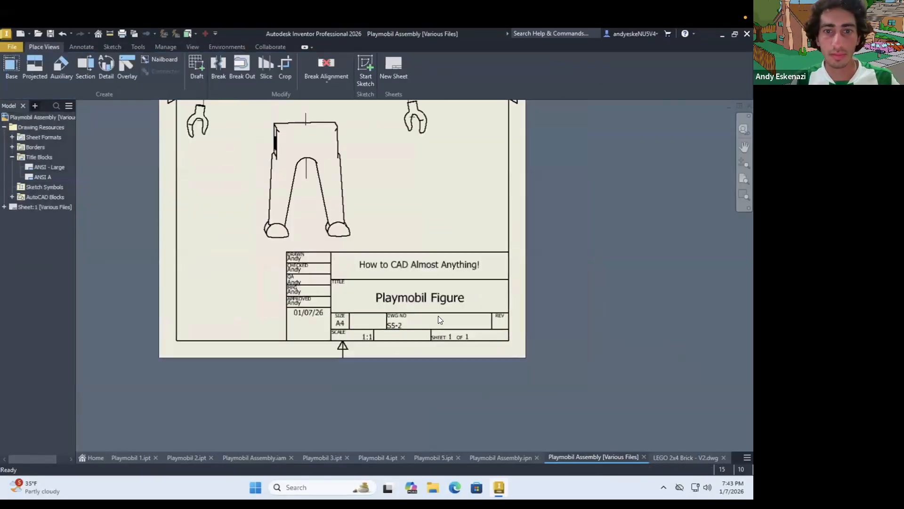
pyautogui.scroll(-5, 438, 317)
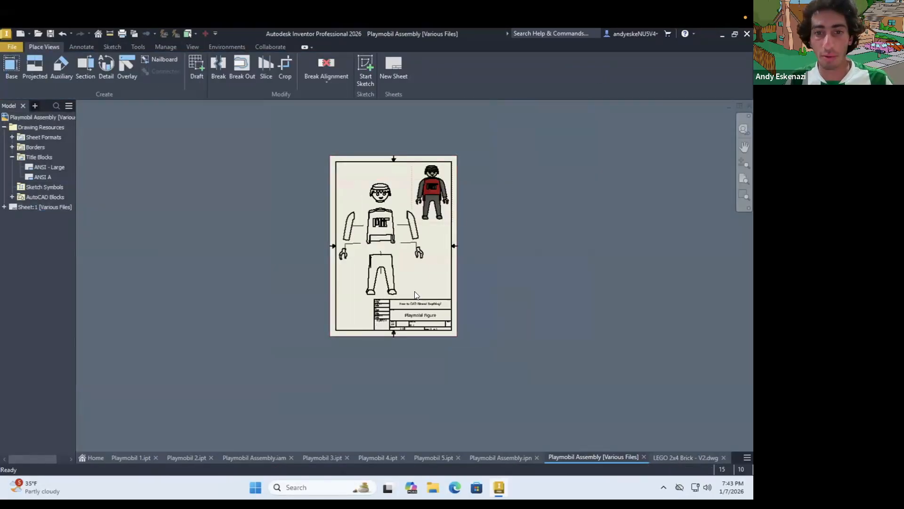
pyautogui.scroll(2, 415, 295)
pyautogui.scroll(2, 329, 385)
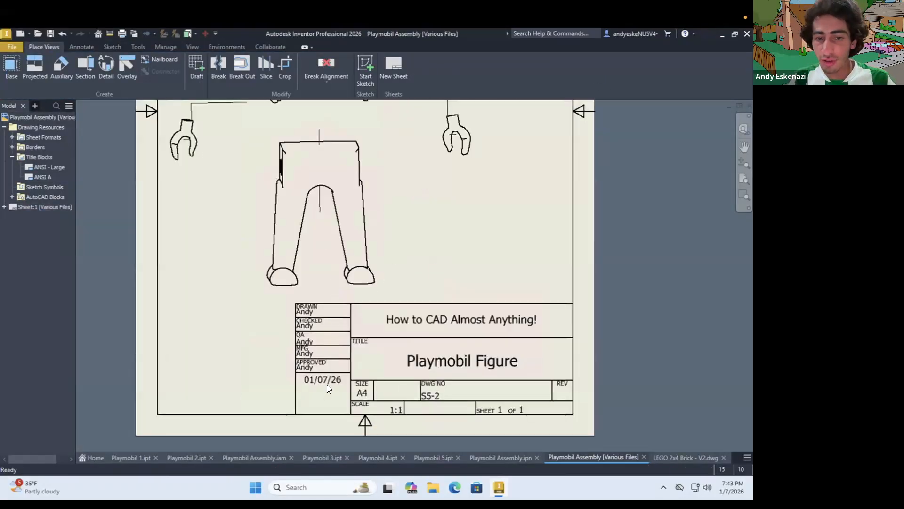
pyautogui.scroll(2, 327, 384)
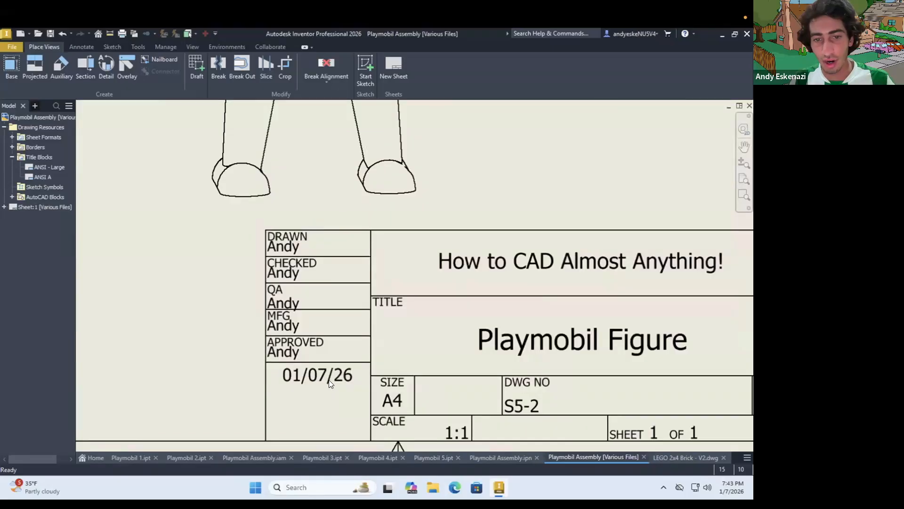
# Centre the date text vertically in its enlarged title block cell and save the edits to ANSI A
pyautogui.click(668, 457)
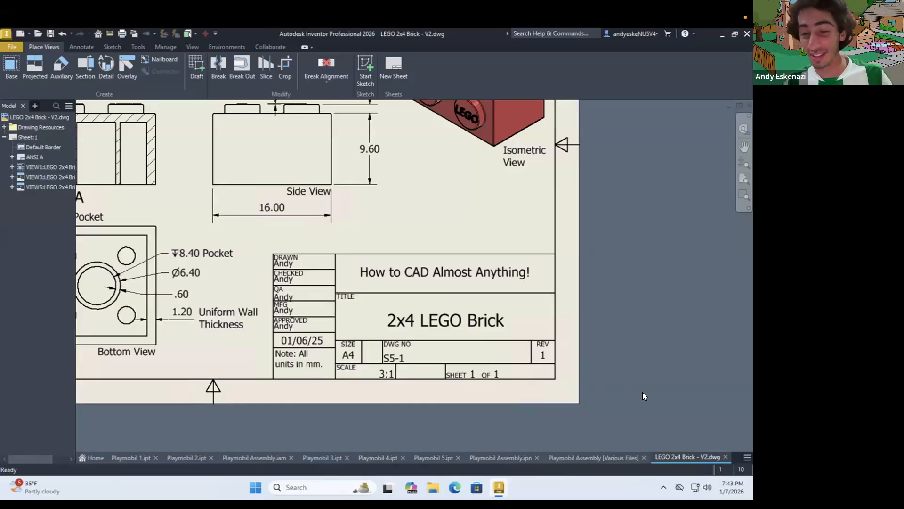
pyautogui.click(595, 457)
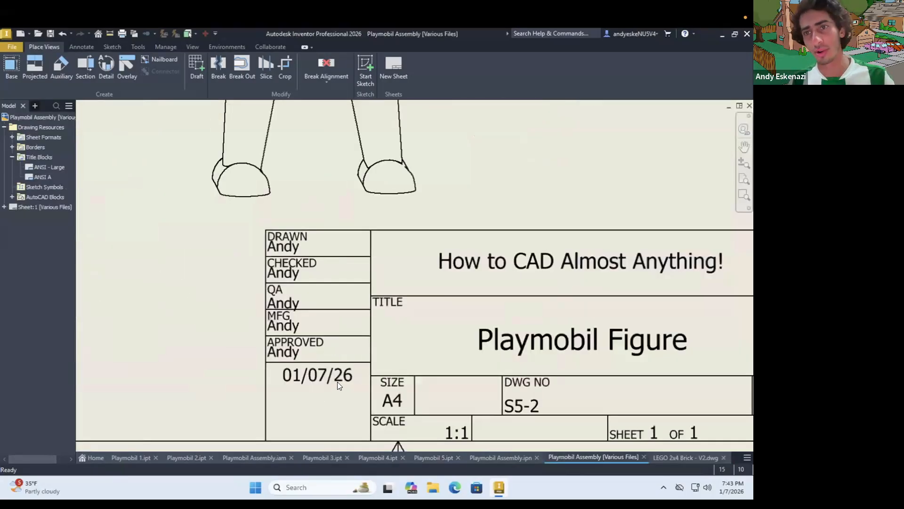
pyautogui.rightClick(240, 308)
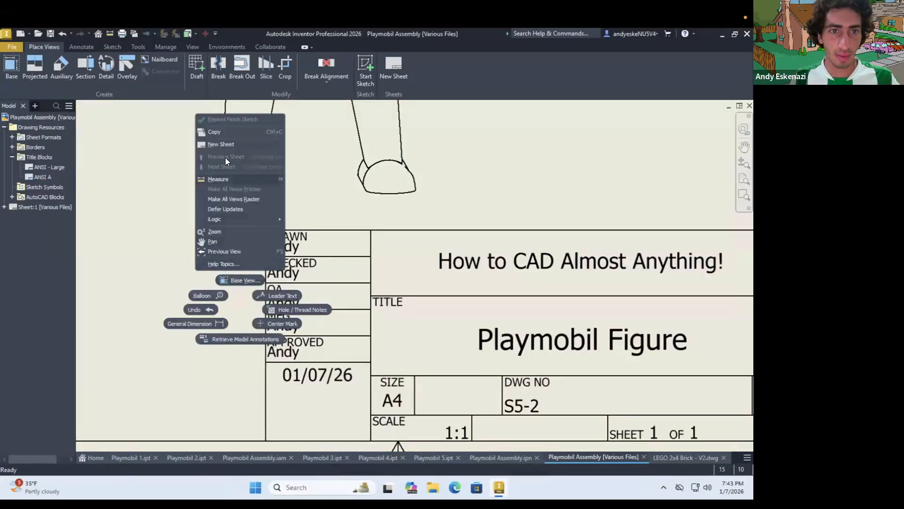
pyautogui.click(29, 197)
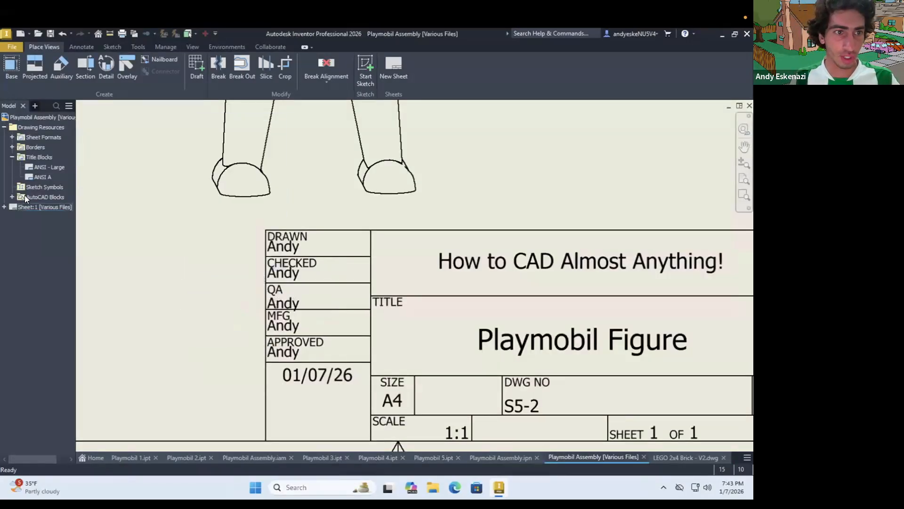
pyautogui.click(4, 207)
pyautogui.rightClick(30, 225)
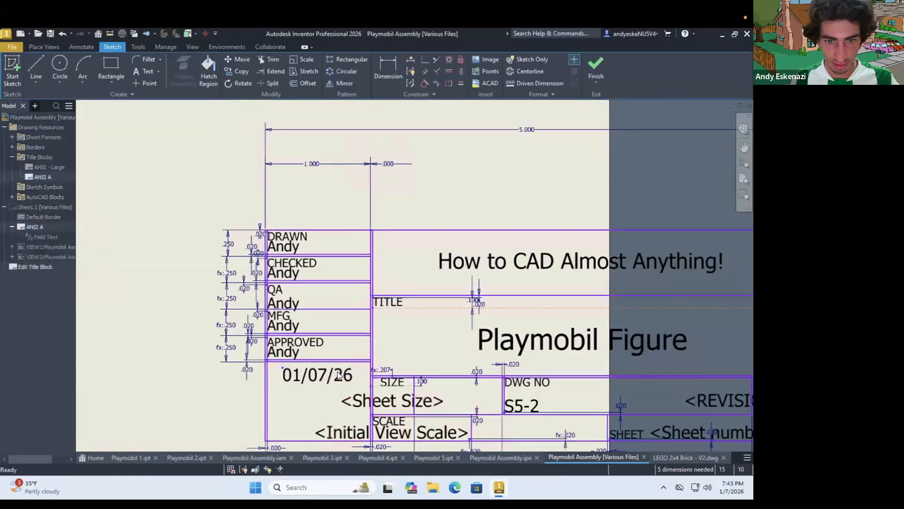
pyautogui.moveTo(337, 372); pyautogui.dragTo(337, 398)
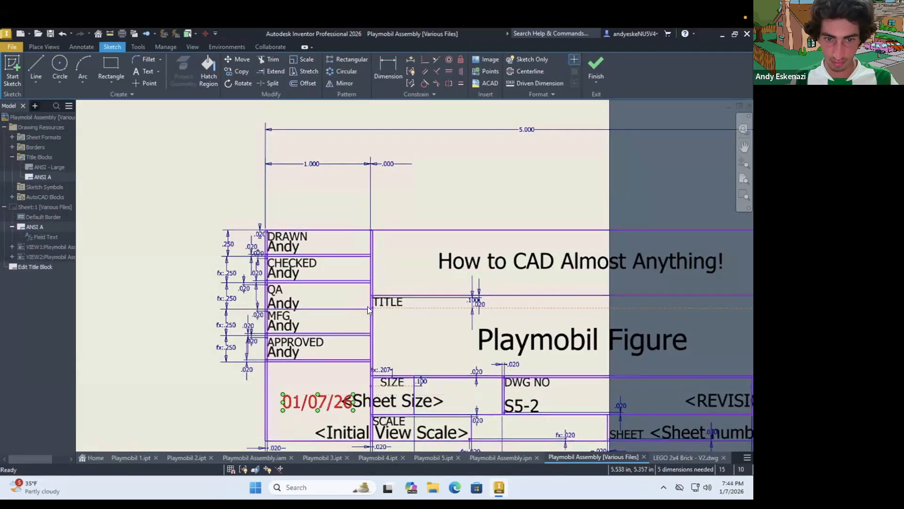
pyautogui.click(596, 65)
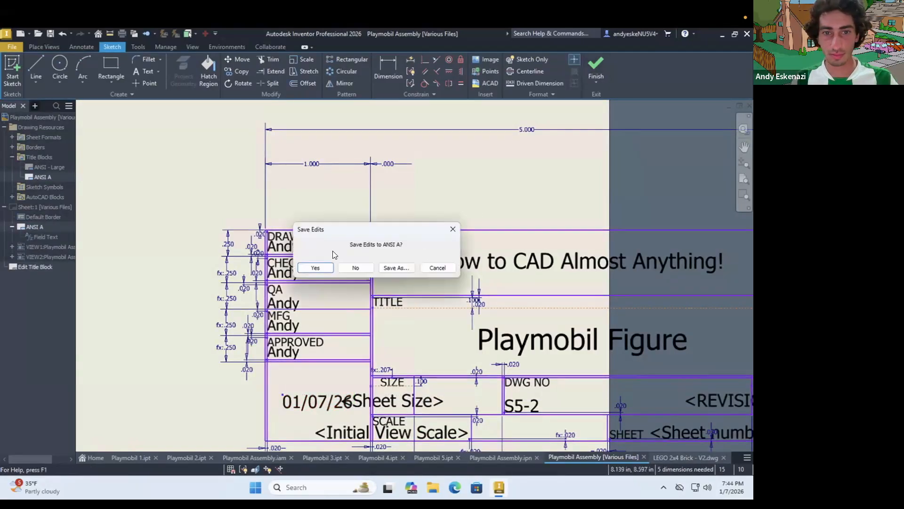
pyautogui.click(323, 266)
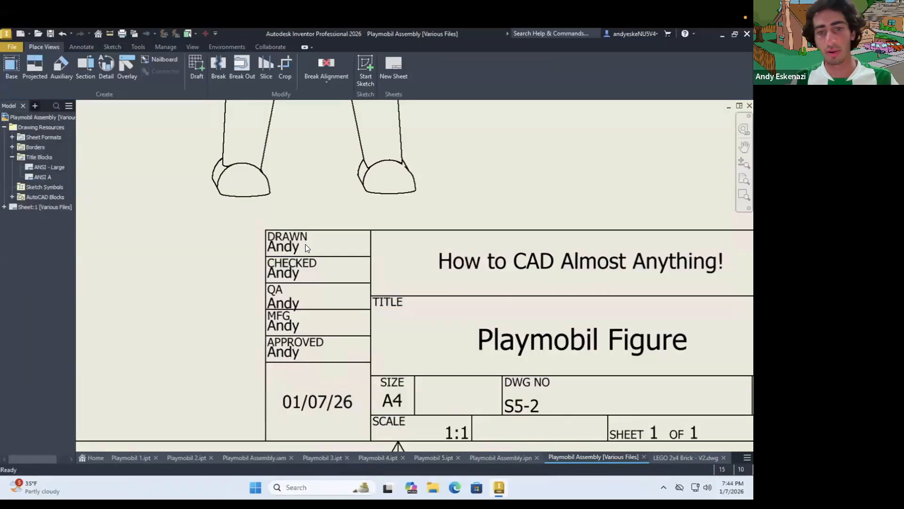
pyautogui.scroll(-3, 305, 243)
pyautogui.scroll(-1, 343, 268)
pyautogui.scroll(-1, 344, 284)
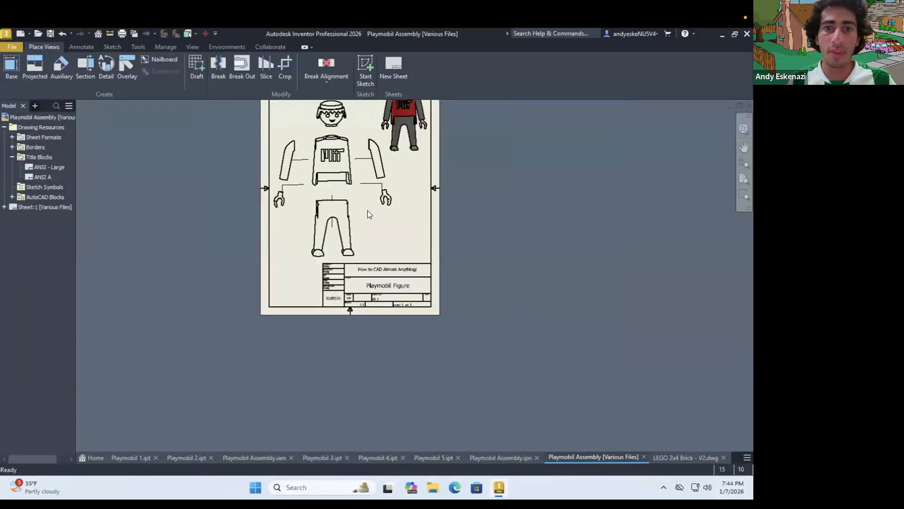
pyautogui.scroll(-2, 351, 266)
pyautogui.scroll(2, 397, 203)
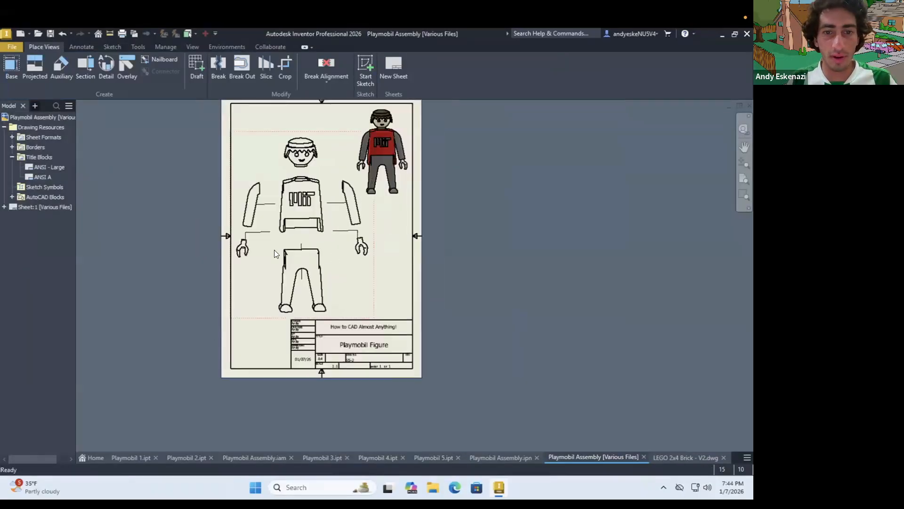
pyautogui.scroll(-2, 330, 280)
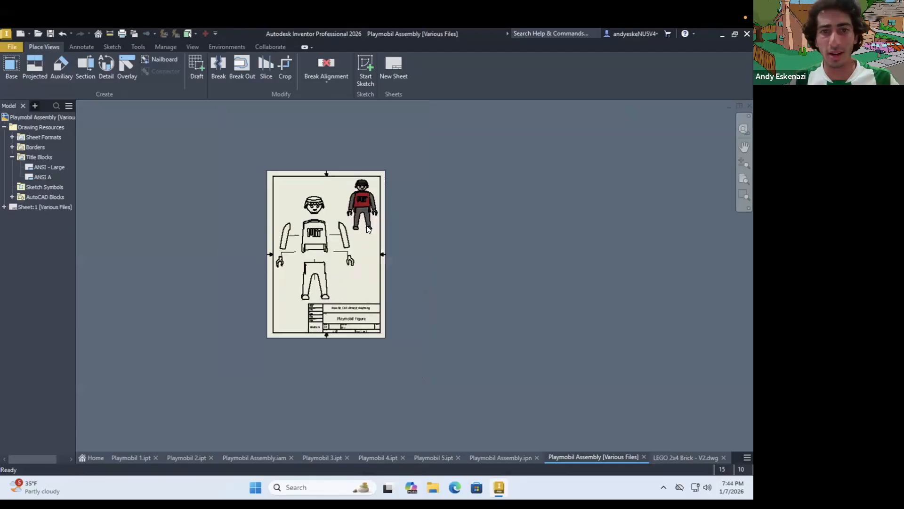
pyautogui.scroll(2, 372, 221)
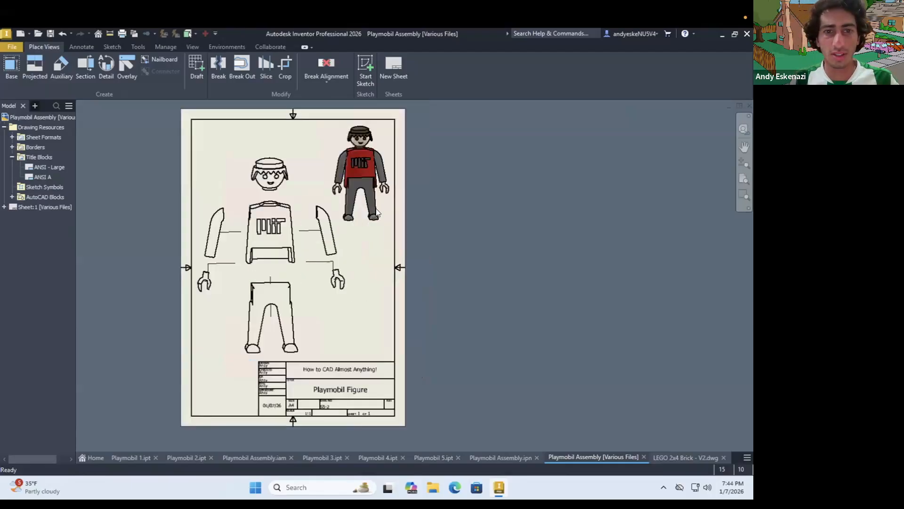
# Create a structured, first-level parts list from the exploded view, enabling the assembly's BOM view, and place it beside the sheet
pyautogui.click(89, 45)
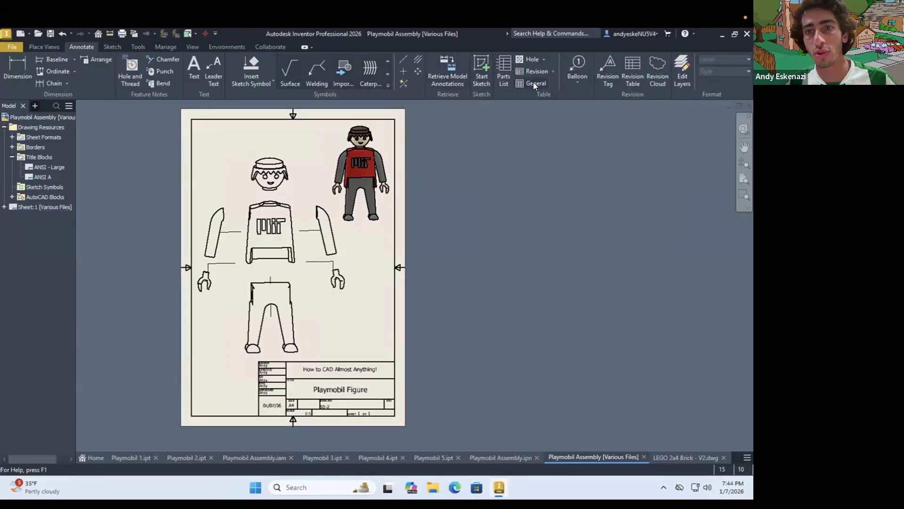
pyautogui.click(535, 84)
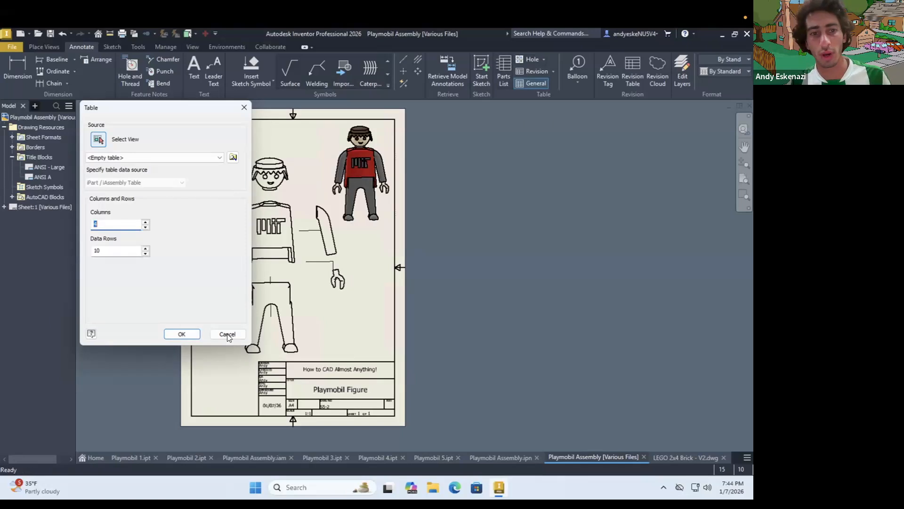
pyautogui.click(507, 67)
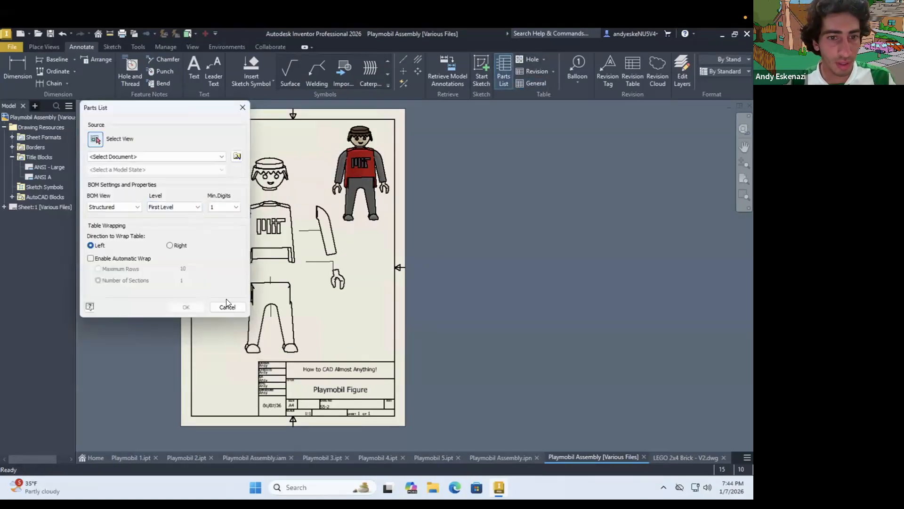
pyautogui.click(284, 222)
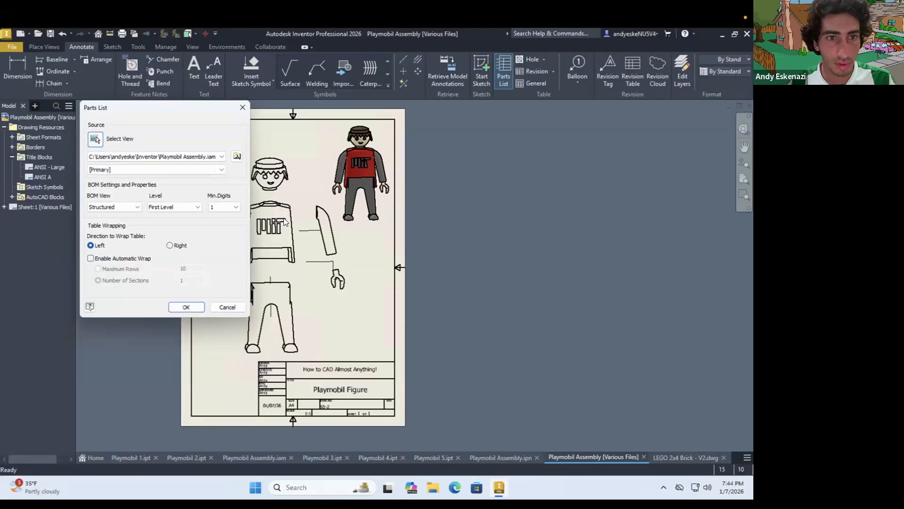
pyautogui.click(187, 307)
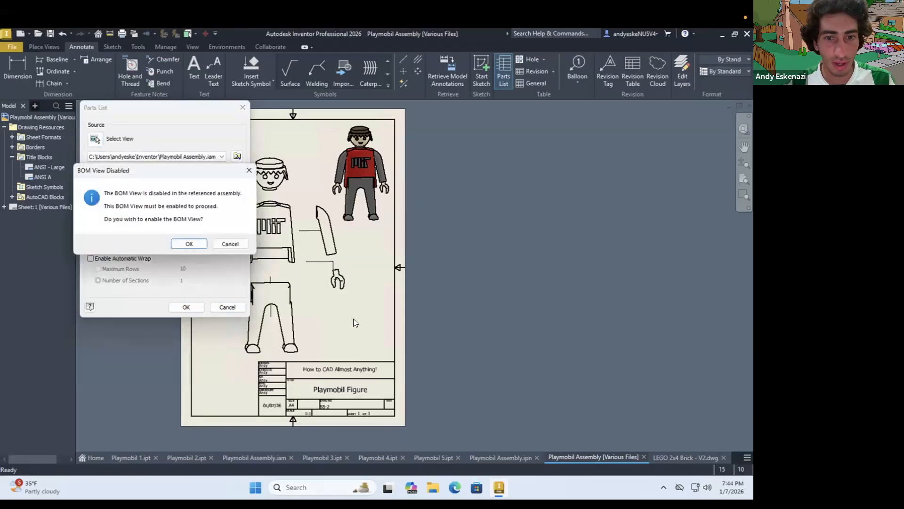
pyautogui.click(189, 244)
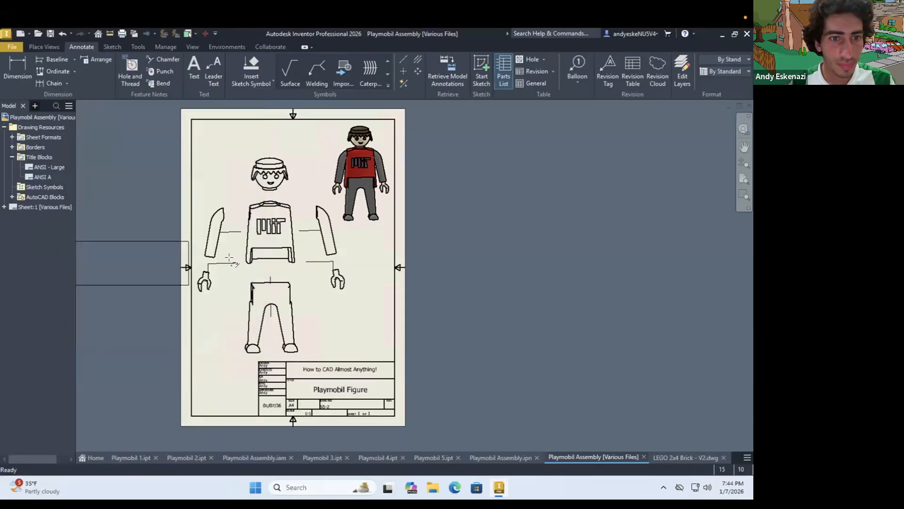
pyautogui.click(633, 295)
pyautogui.scroll(3, 560, 324)
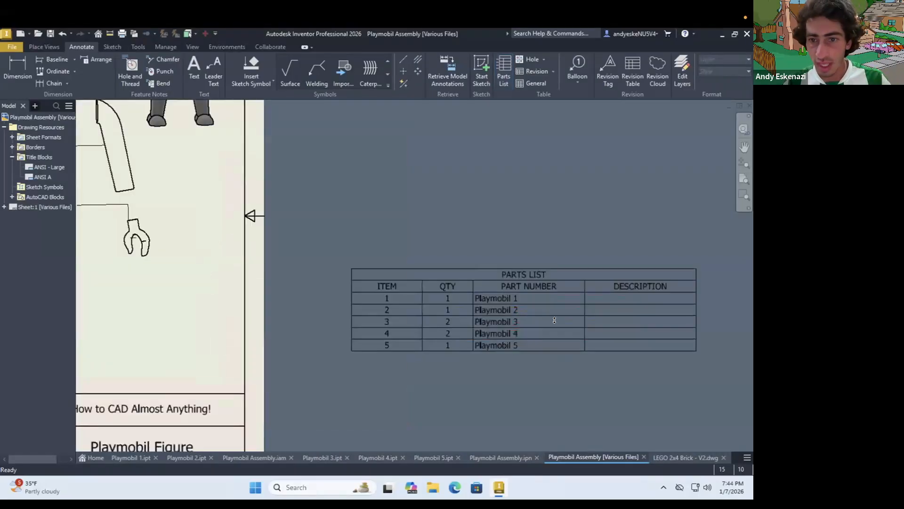
pyautogui.doubleClick(509, 298)
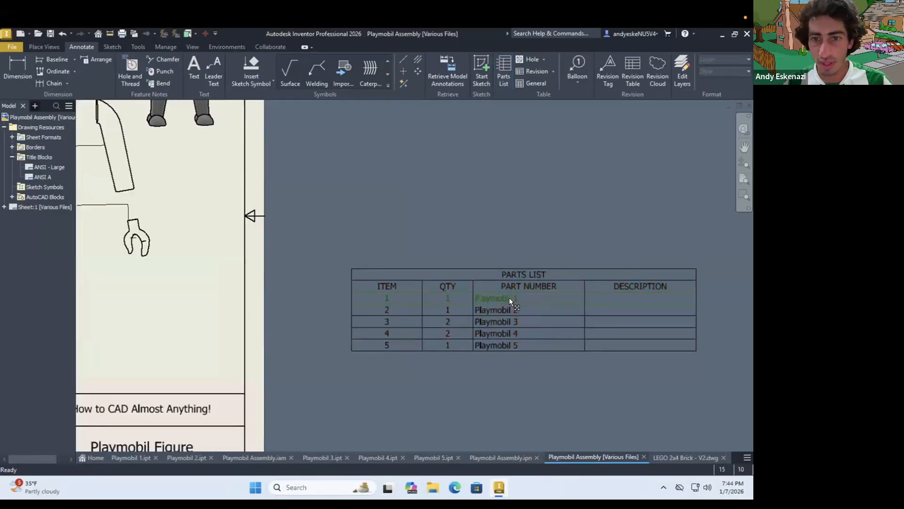
pyautogui.click(611, 455)
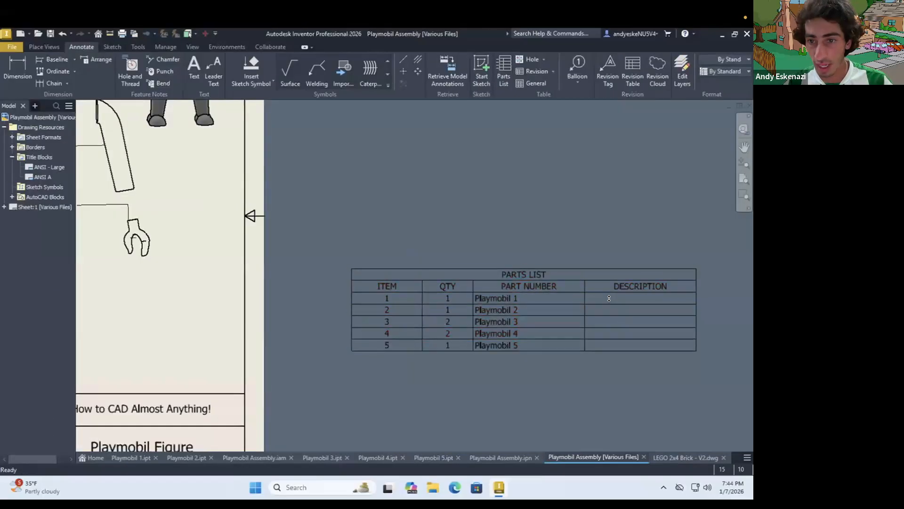
pyautogui.rightClick(610, 297)
pyautogui.click(532, 266)
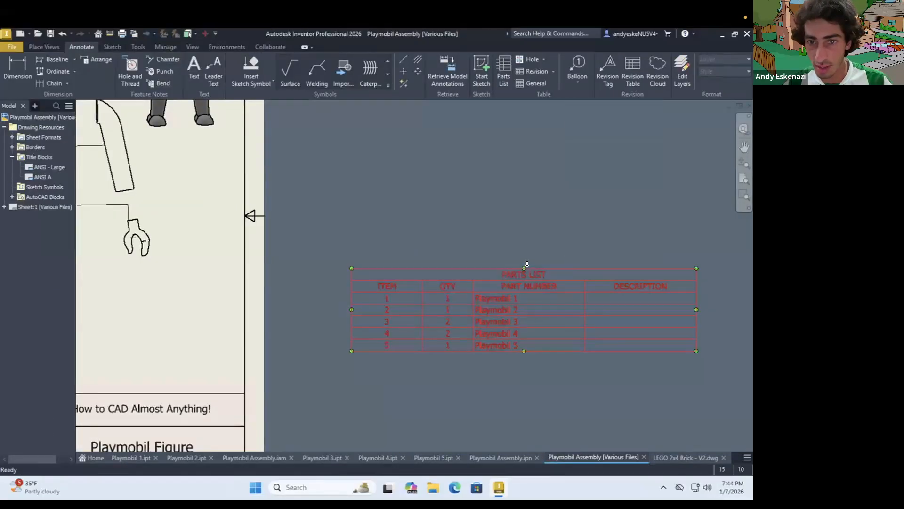
pyautogui.rightClick(531, 268)
pyautogui.click(619, 297)
pyautogui.rightClick(619, 296)
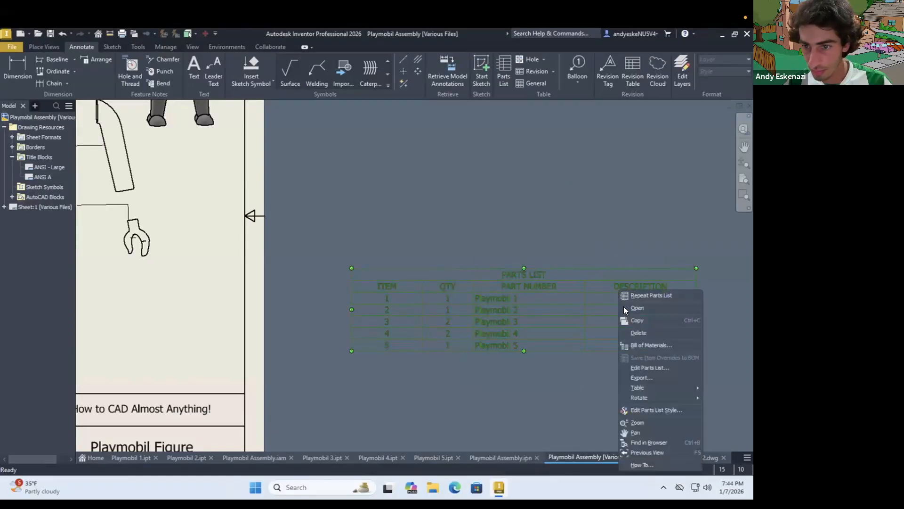
pyautogui.click(655, 367)
pyautogui.click(294, 164)
pyautogui.write('e')
pyautogui.press('BackSpace')
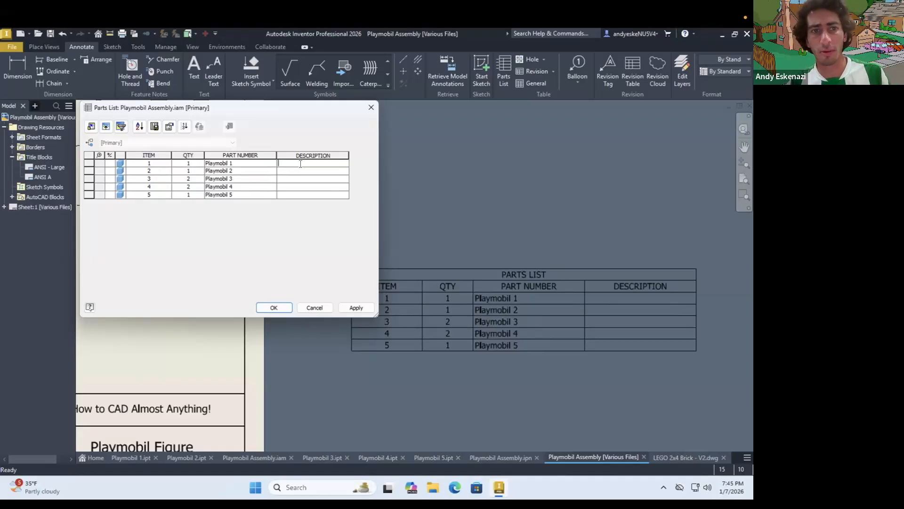
pyautogui.click(273, 307)
pyautogui.scroll(-5, 410, 262)
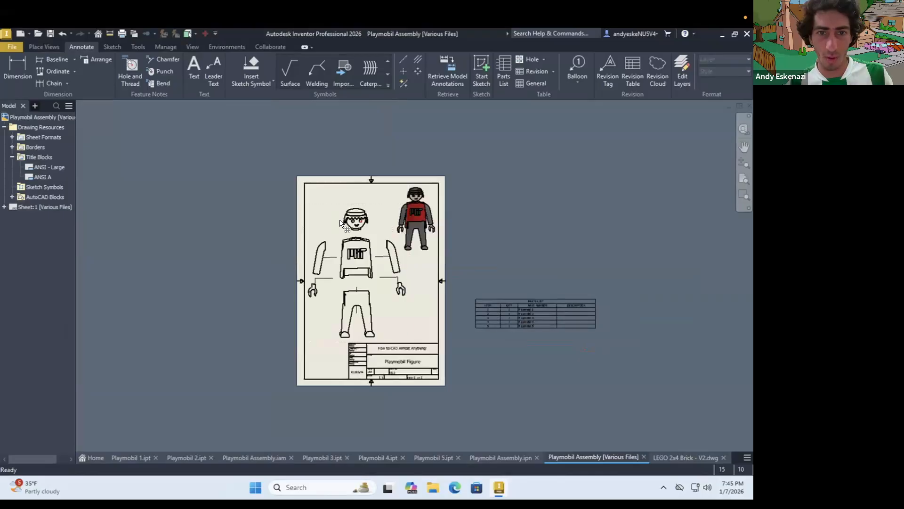
# Attach an item balloon to the head in the exploded view, placing it up and to the right of the hair
pyautogui.scroll(3, 340, 223)
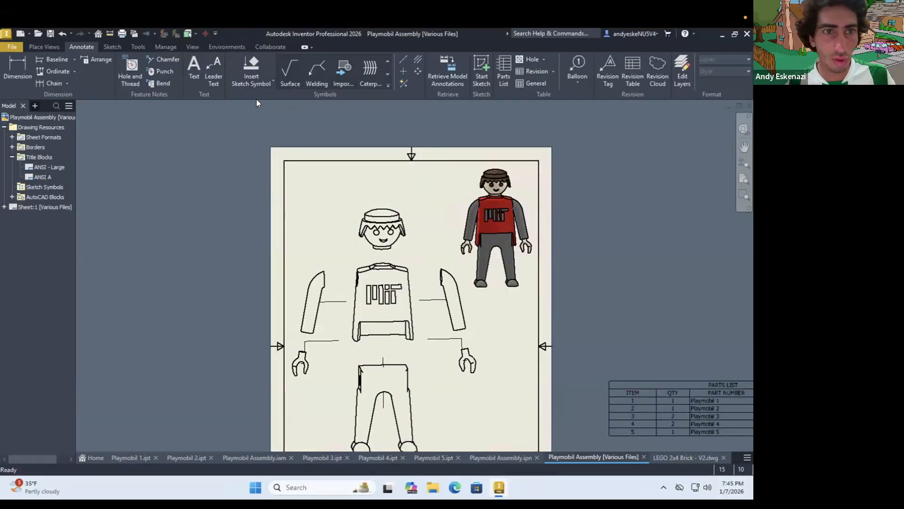
pyautogui.click(577, 66)
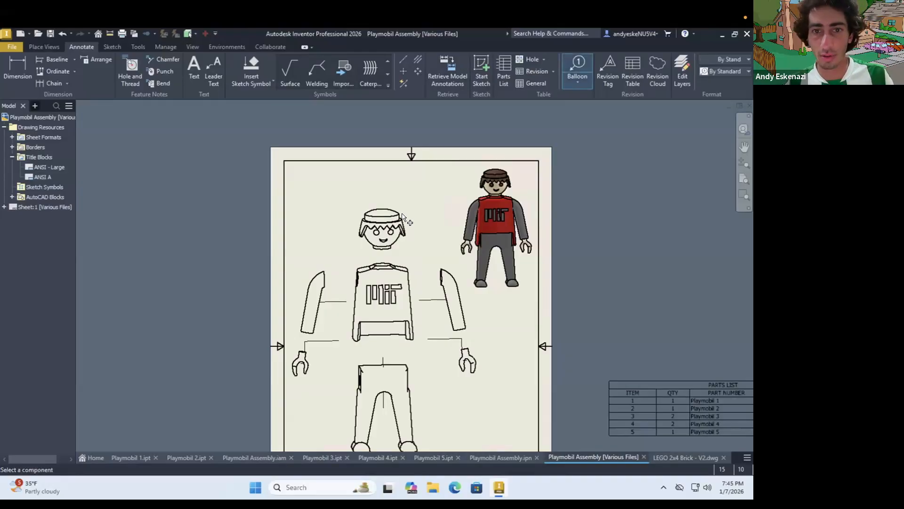
pyautogui.click(400, 214)
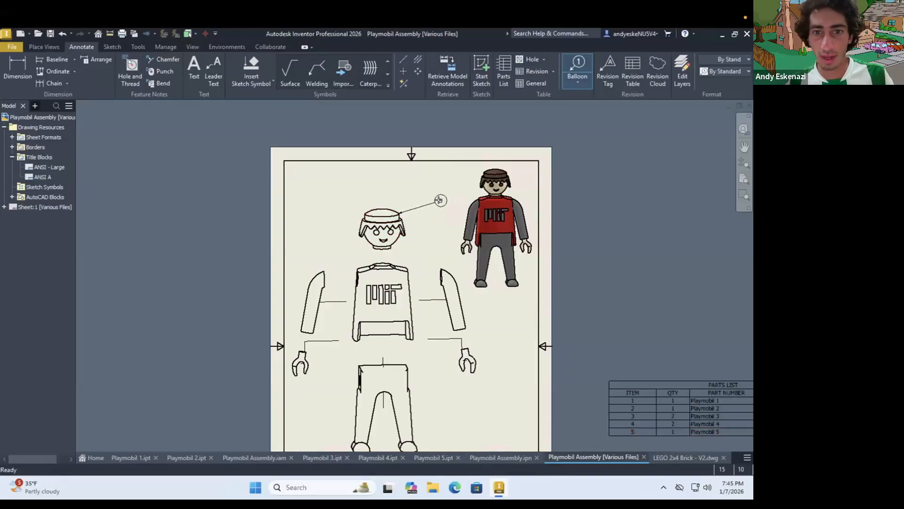
pyautogui.click(440, 198)
pyautogui.click(443, 223)
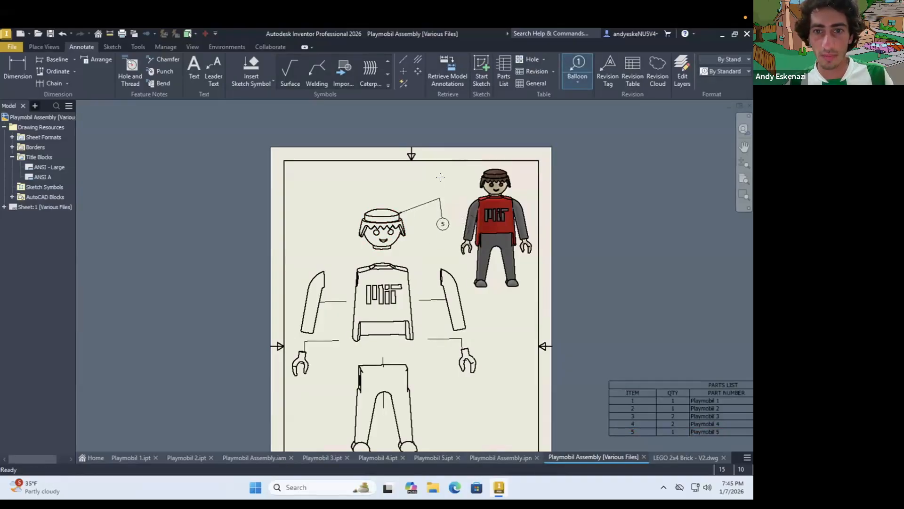
pyautogui.rightClick(442, 178)
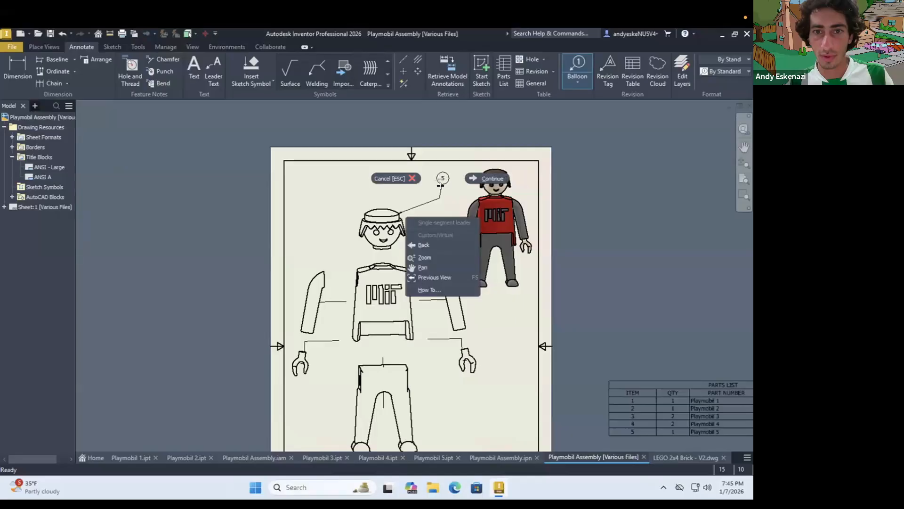
pyautogui.click(443, 181)
pyautogui.rightClick(446, 189)
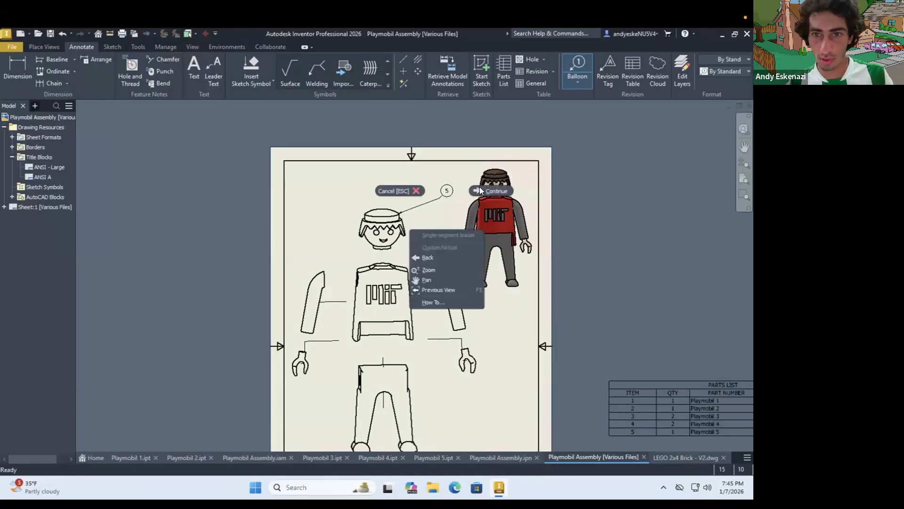
pyautogui.click(451, 193)
pyautogui.scroll(3, 445, 193)
pyautogui.scroll(-2, 323, 193)
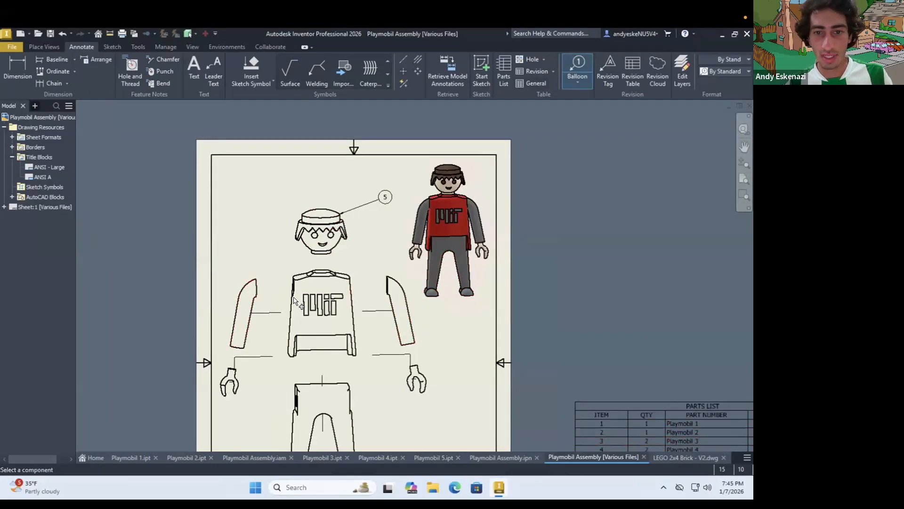
pyautogui.scroll(-2, 311, 298)
pyautogui.scroll(3, 318, 284)
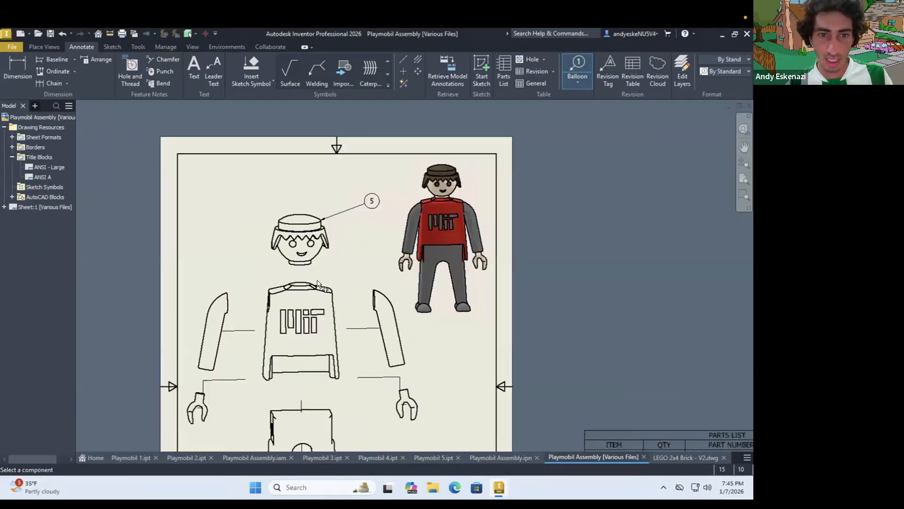
pyautogui.click(223, 295)
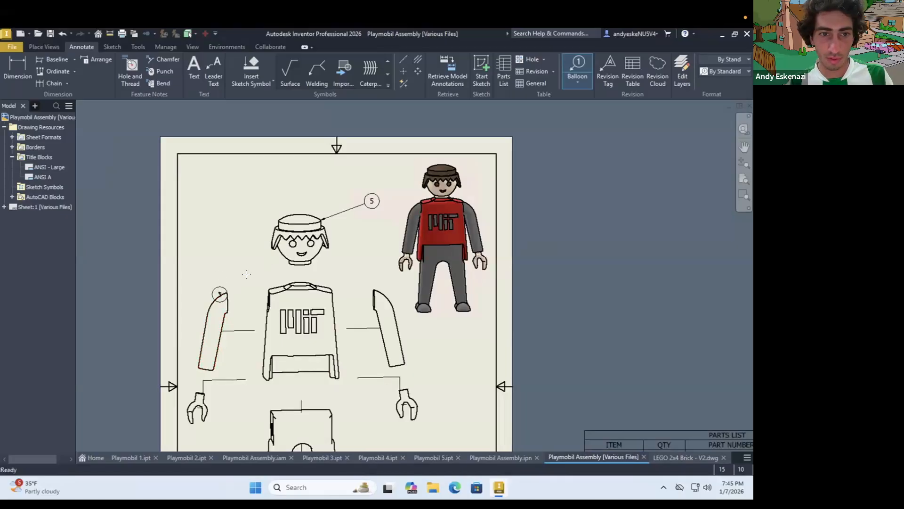
pyautogui.click(396, 315)
pyautogui.press('Escape')
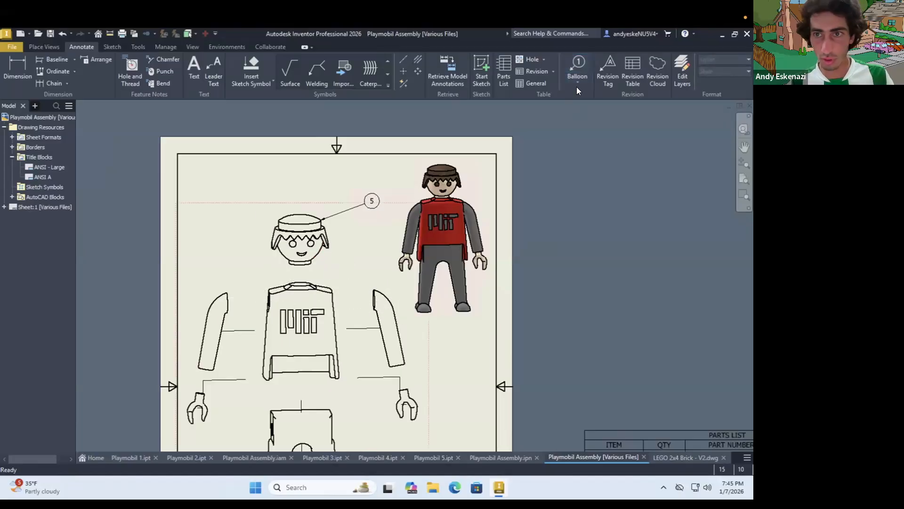
pyautogui.click(578, 86)
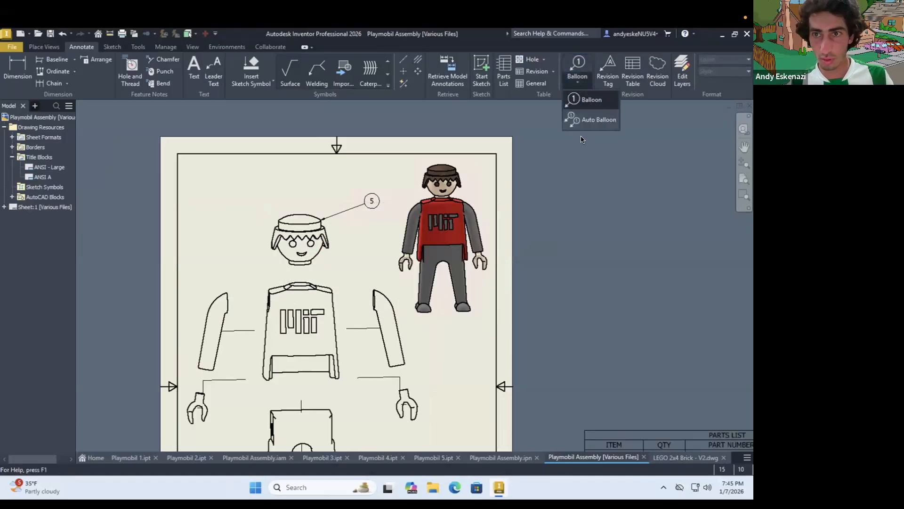
pyautogui.click(582, 100)
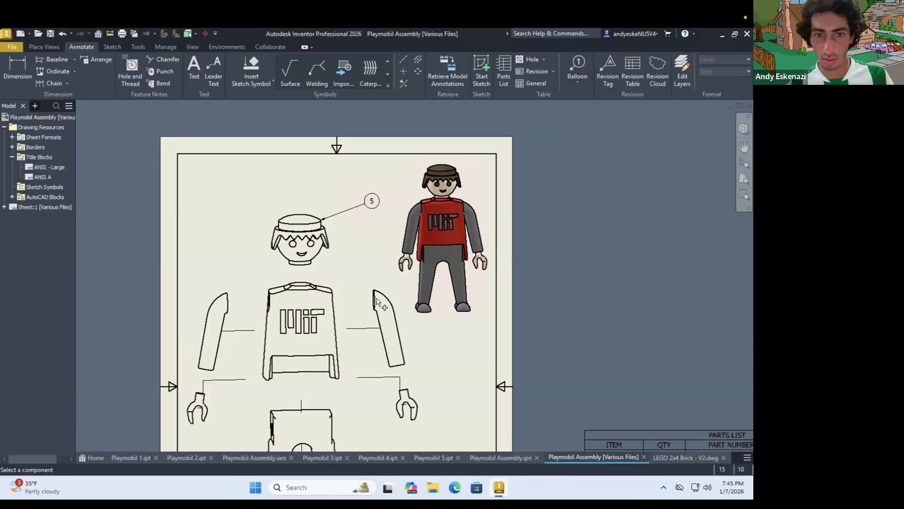
pyautogui.click(326, 287)
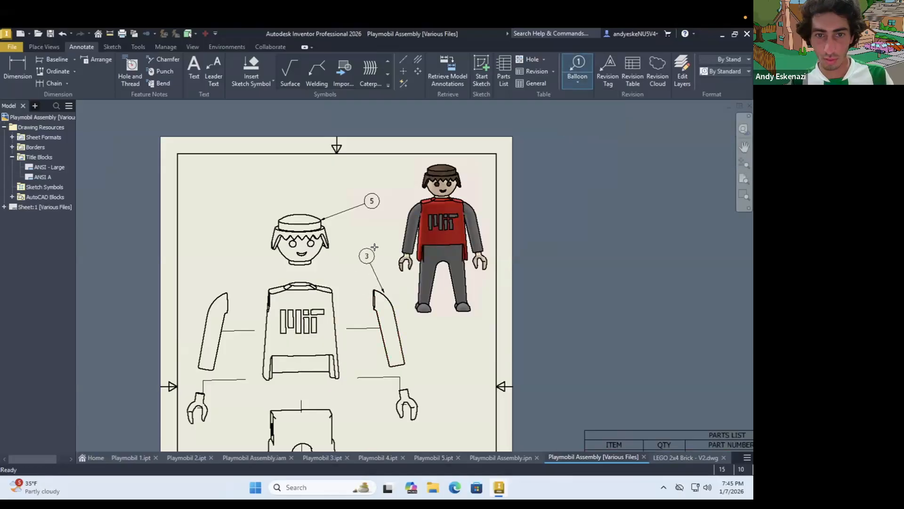
pyautogui.press('Escape')
pyautogui.click(574, 79)
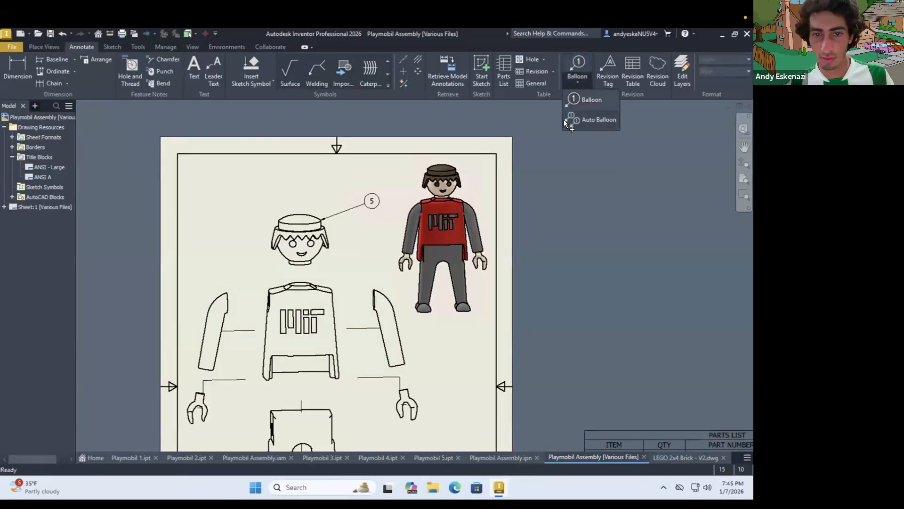
pyautogui.click(564, 119)
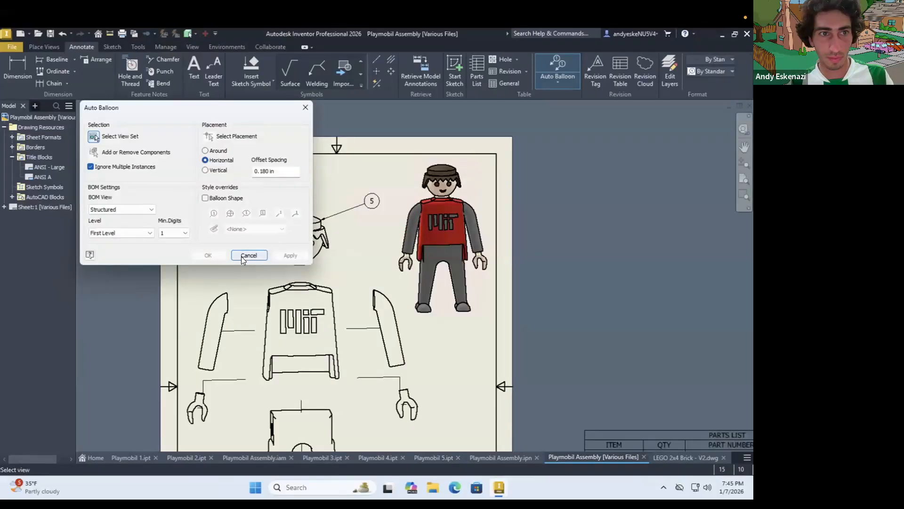
pyautogui.click(419, 339)
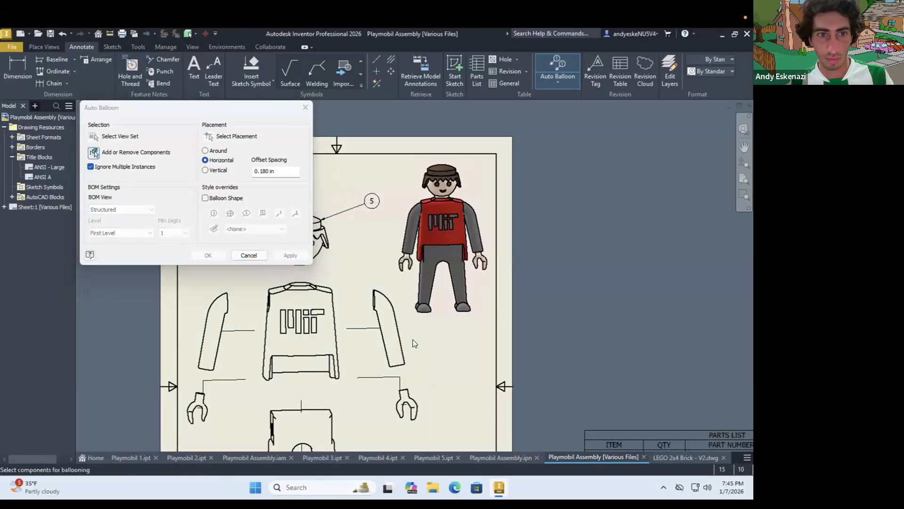
pyautogui.press('Escape')
pyautogui.click(559, 68)
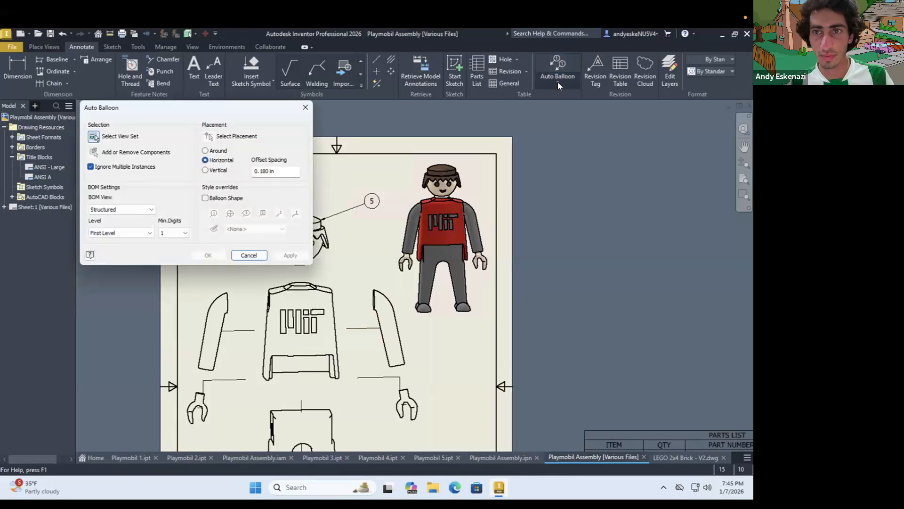
pyautogui.click(557, 83)
pyautogui.click(558, 83)
pyautogui.click(558, 84)
pyautogui.click(540, 108)
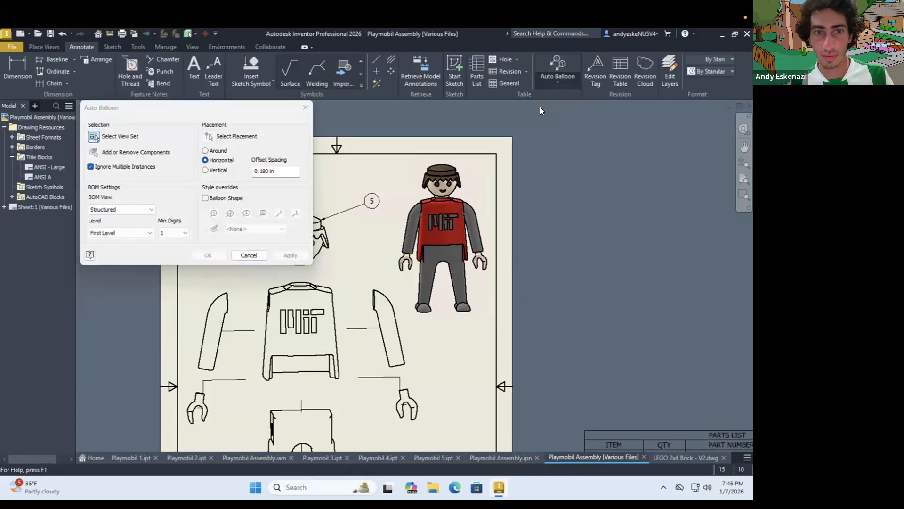
pyautogui.press('Escape')
# Attach item balloons to both arms in the exploded view, each placed above its shoulder end with a near-vertical leader
pyautogui.click(557, 85)
pyautogui.click(561, 99)
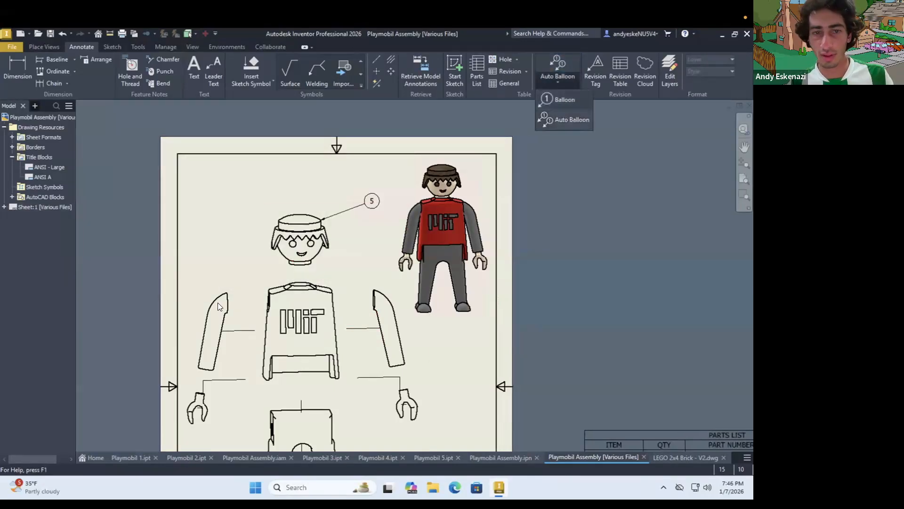
pyautogui.click(218, 295)
pyautogui.click(217, 243)
pyautogui.click(235, 227)
pyautogui.press('Return')
pyautogui.click(380, 291)
pyautogui.click(380, 237)
pyautogui.rightClick(380, 237)
pyautogui.click(372, 281)
# Delete the head's slanted balloon and attach a new one directly above the head with a vertical leader
pyautogui.rightClick(371, 205)
pyautogui.click(390, 252)
pyautogui.click(577, 68)
pyautogui.click(299, 214)
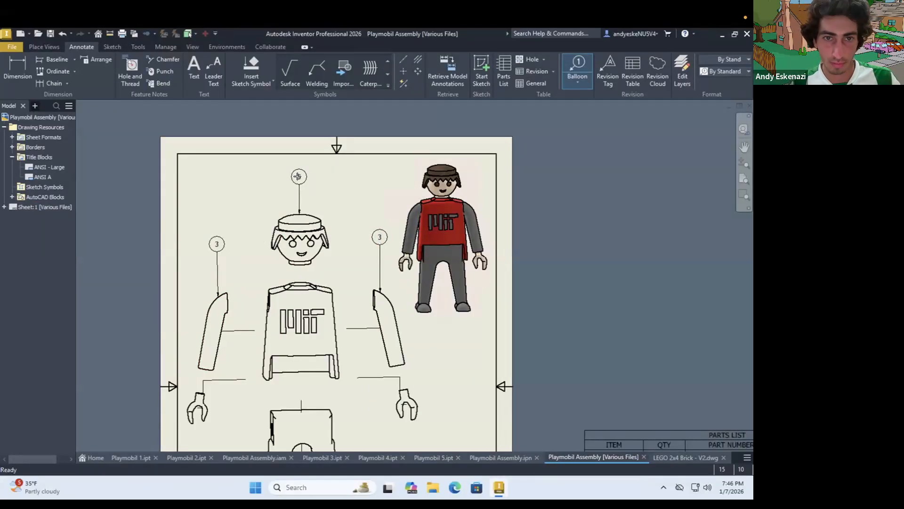
pyautogui.click(297, 176)
pyautogui.rightClick(297, 176)
pyautogui.click(290, 220)
# Attach item balloons to both hands in the exploded view, placing each one below its hand
pyautogui.scroll(2, 334, 245)
pyautogui.click(290, 348)
pyautogui.press('Escape')
pyautogui.click(577, 68)
pyautogui.click(417, 402)
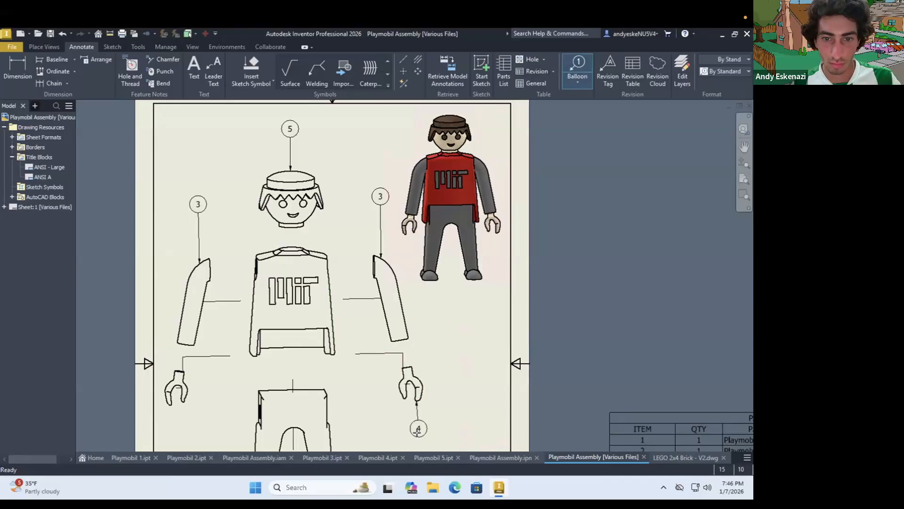
pyautogui.click(417, 434)
pyautogui.rightClick(417, 434)
pyautogui.scroll(-3, 291, 377)
pyautogui.click(291, 360)
pyautogui.click(291, 396)
pyautogui.rightClick(291, 397)
pyautogui.scroll(-3, 404, 384)
pyautogui.click(401, 382)
pyautogui.press('Escape')
# Attach item balloons to the legs, placed to their left, and to the torso, placed on its lower left area
pyautogui.click(577, 68)
pyautogui.click(301, 381)
pyautogui.click(249, 381)
pyautogui.rightClick(249, 381)
pyautogui.click(293, 384)
pyautogui.click(302, 273)
pyautogui.rightClick(259, 273)
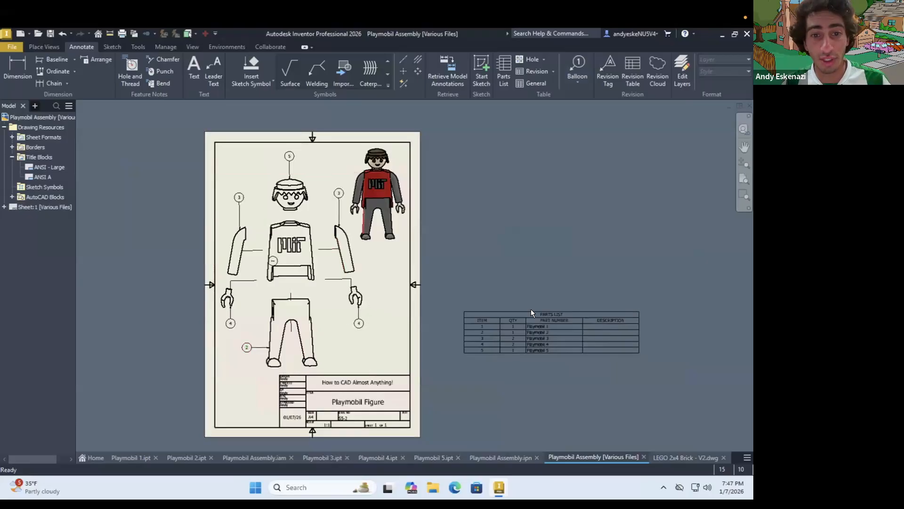
# Narrow the parts list to about three quarters of its width, undoing the accidental heightening of its title row
pyautogui.moveTo(564, 309); pyautogui.dragTo(563, 301)
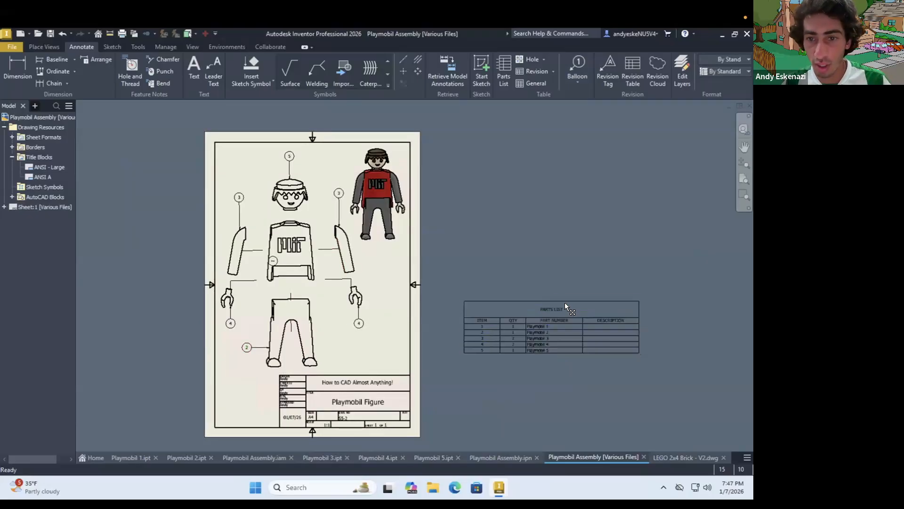
pyautogui.hotkey('ctrl', 'z')
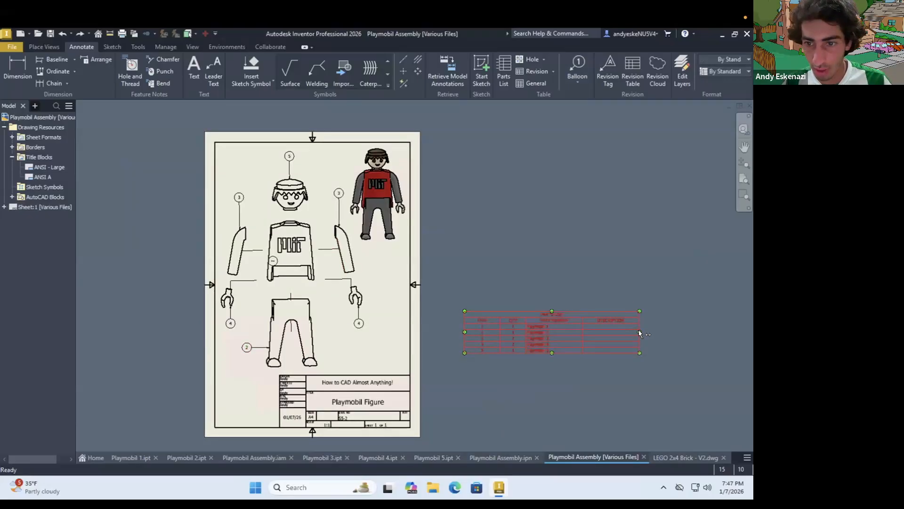
pyautogui.moveTo(610, 331); pyautogui.dragTo(592, 331)
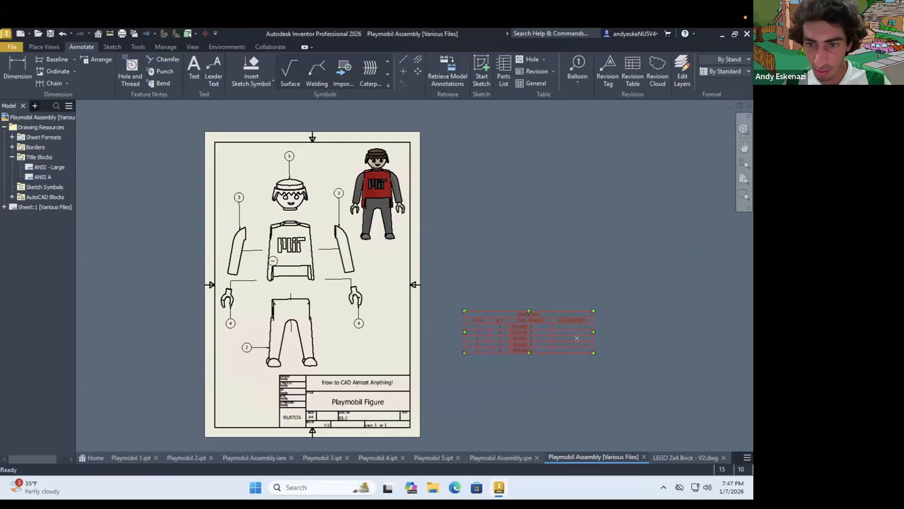
# Open the parts list for editing and move its editing window clear of the exploded view's balloons
pyautogui.scroll(3, 577, 335)
pyautogui.rightClick(544, 314)
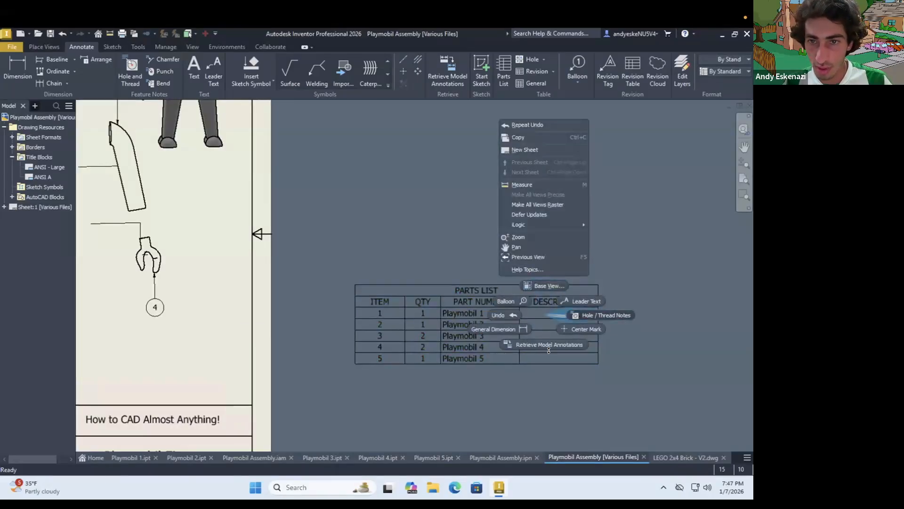
pyautogui.click(548, 326)
pyautogui.rightClick(535, 285)
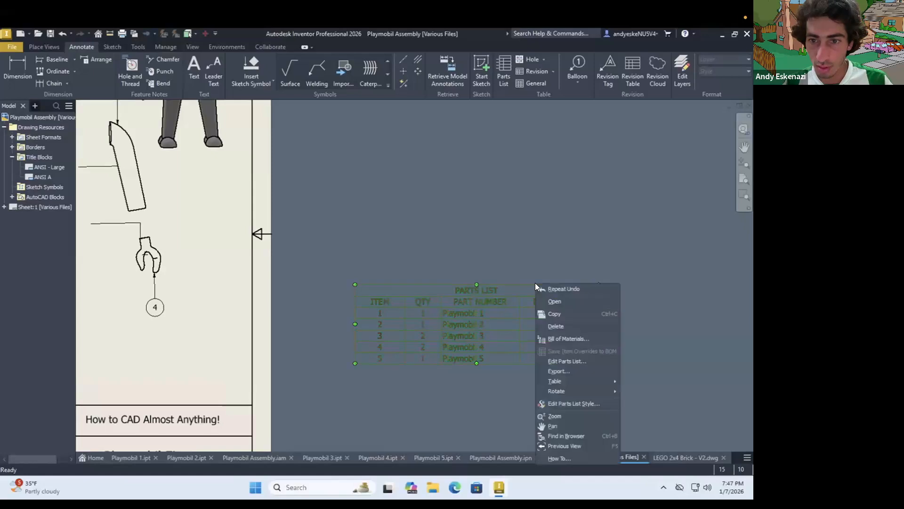
pyautogui.click(564, 361)
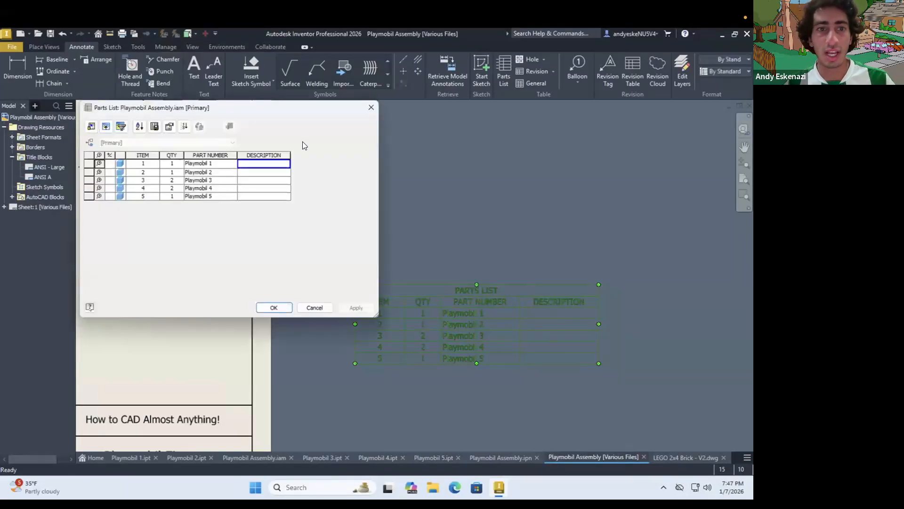
pyautogui.moveTo(457, 194); pyautogui.dragTo(573, 207)
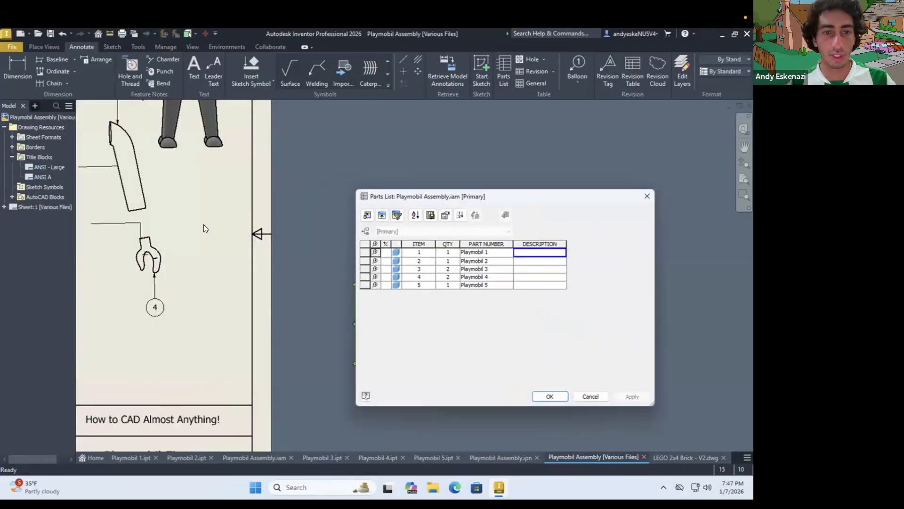
pyautogui.scroll(4, 203, 224)
pyautogui.scroll(-3, 122, 160)
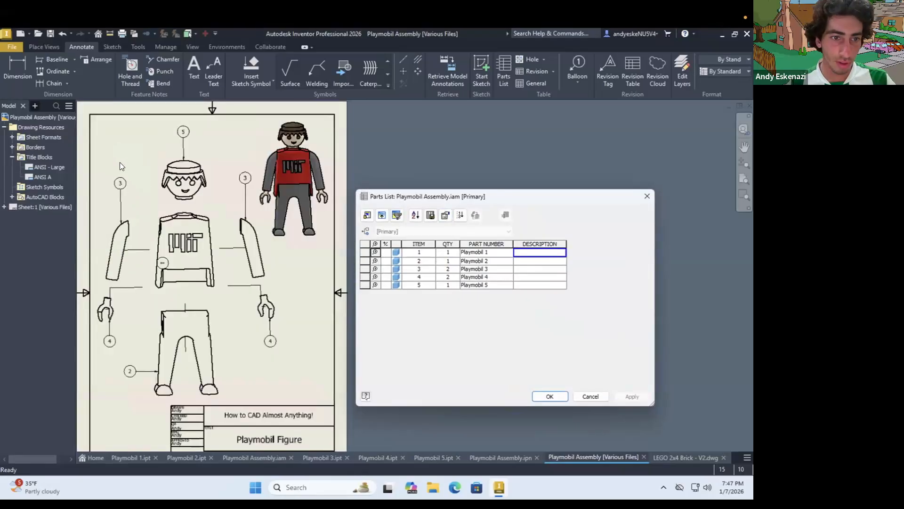
# Enter the parts list descriptions Body for item 1 and Legs for item 2
pyautogui.click(517, 259)
pyautogui.click(521, 254)
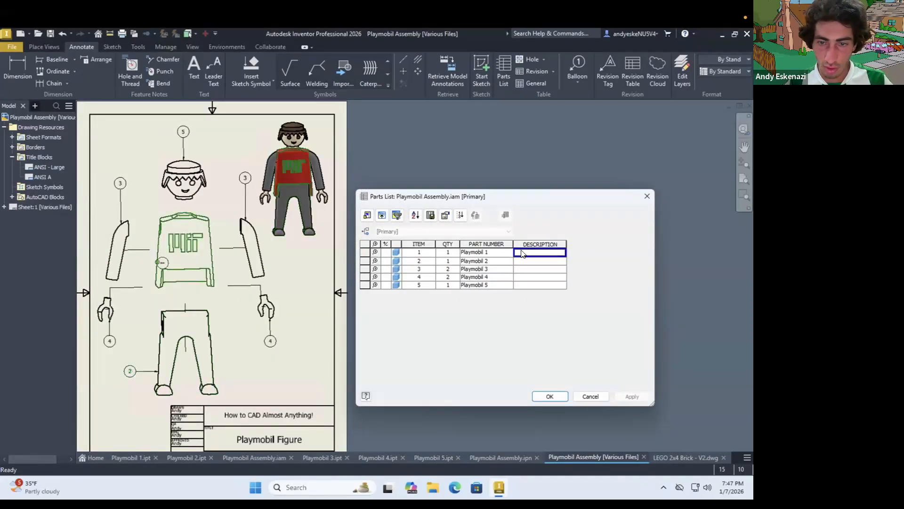
pyautogui.write('Body')
pyautogui.click(530, 260)
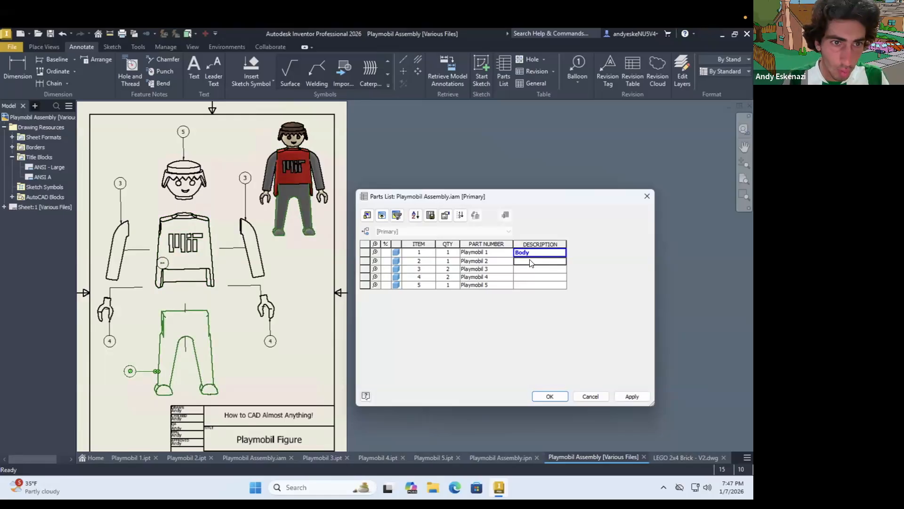
pyautogui.write('Lw')
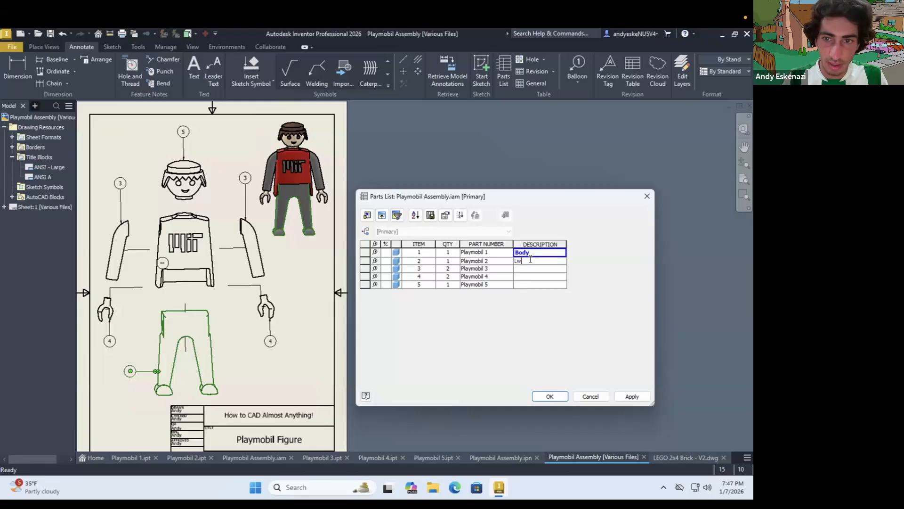
pyautogui.write('egs')
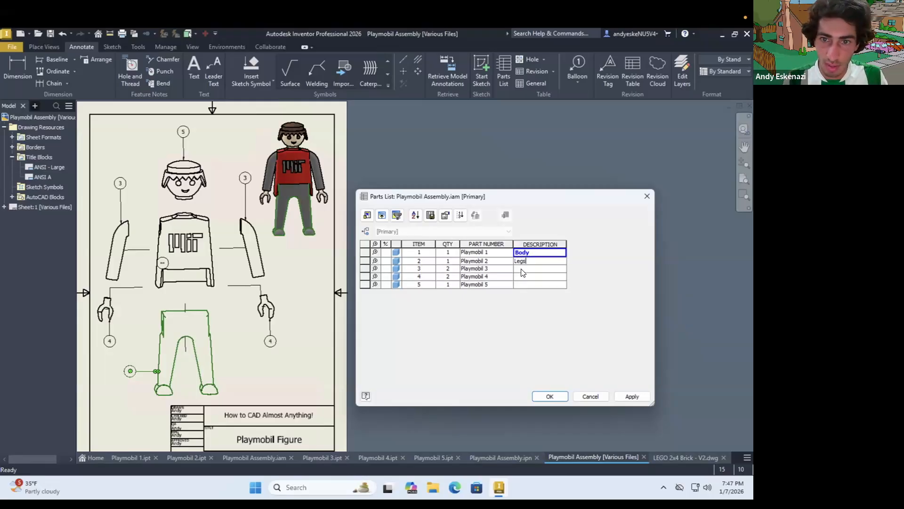
# Describe items 3, 4 and 5 as Arm, Hands and Head, and apply the parts list edits
pyautogui.click(521, 269)
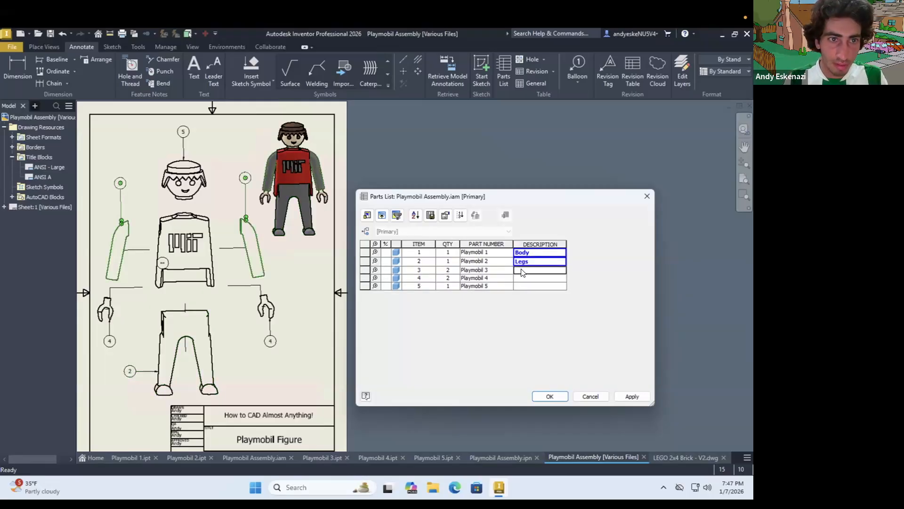
pyautogui.write('Arm')
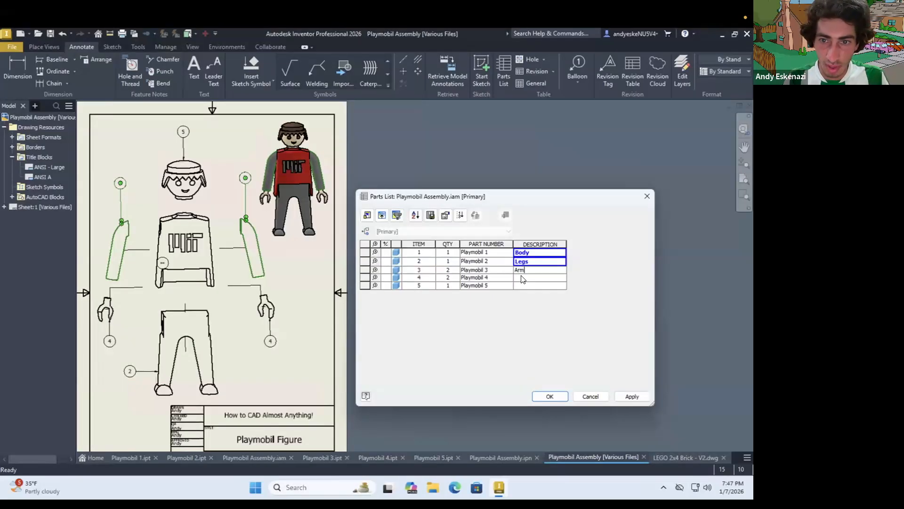
pyautogui.click(521, 277)
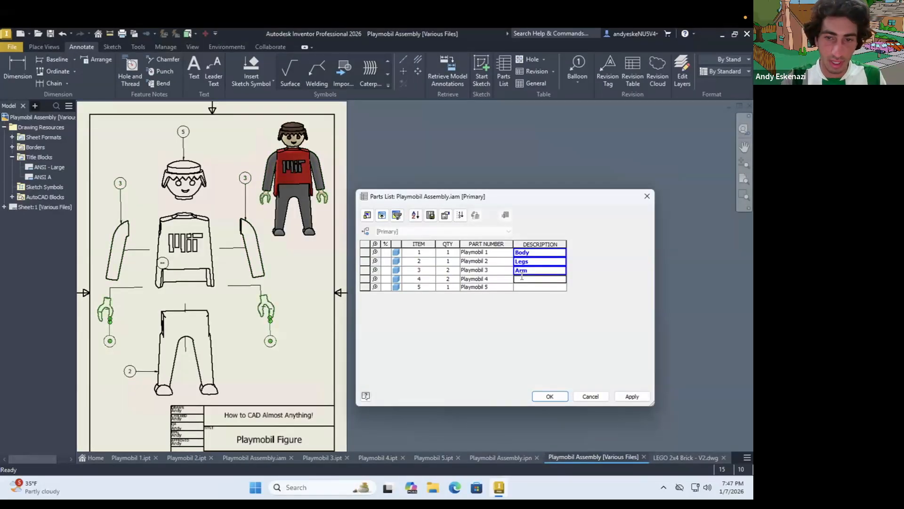
pyautogui.write('Hands')
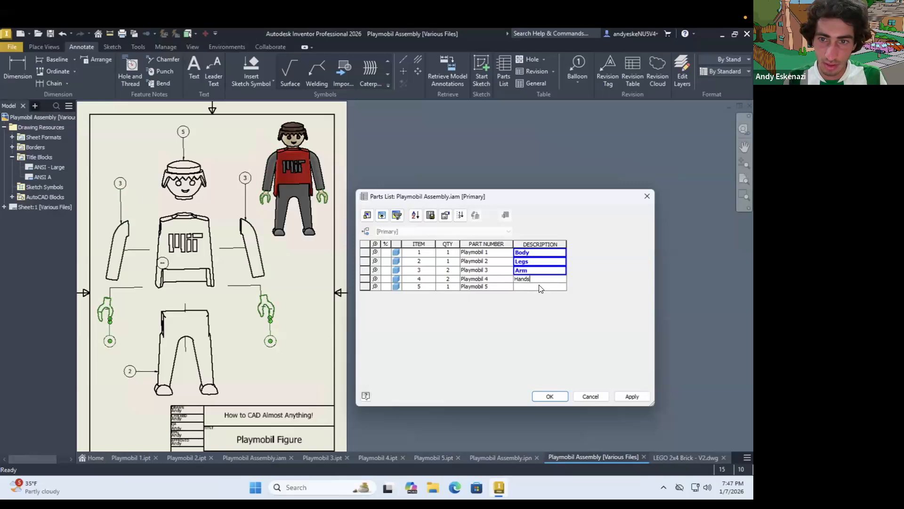
pyautogui.click(540, 287)
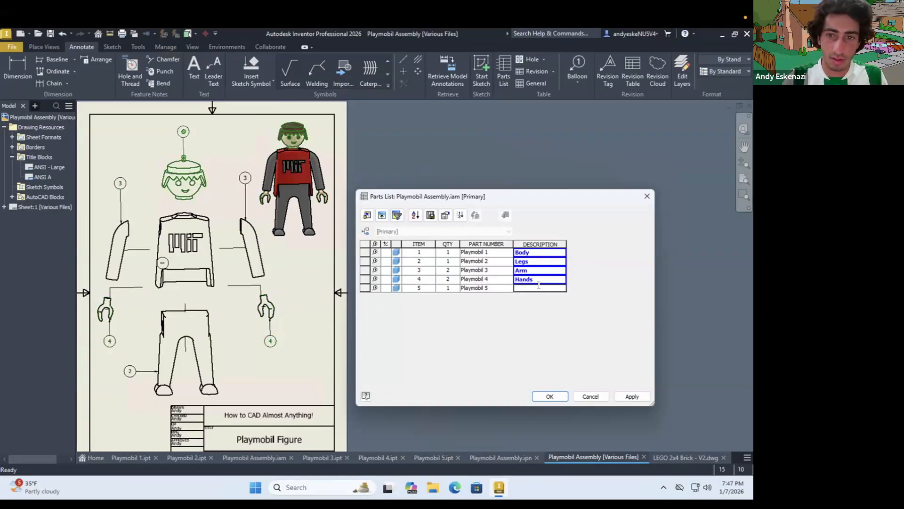
pyautogui.write('He')
pyautogui.click(550, 395)
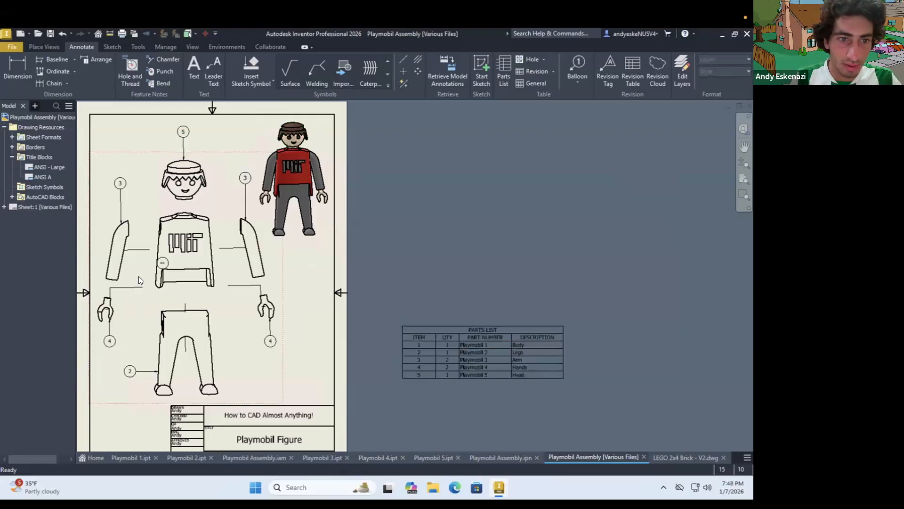
# Replace the torso's sideways balloon with a new one placed to the torso's left on a horizontal leader
pyautogui.scroll(3, 138, 276)
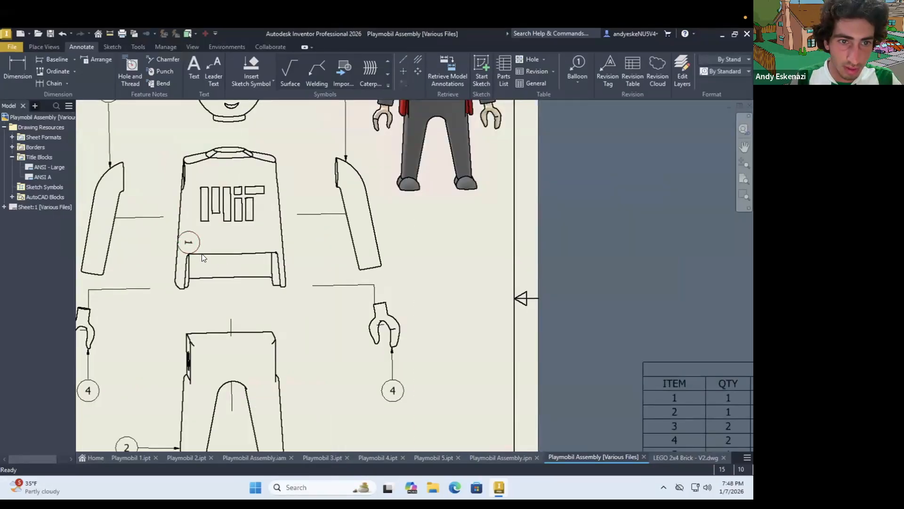
pyautogui.rightClick(197, 249)
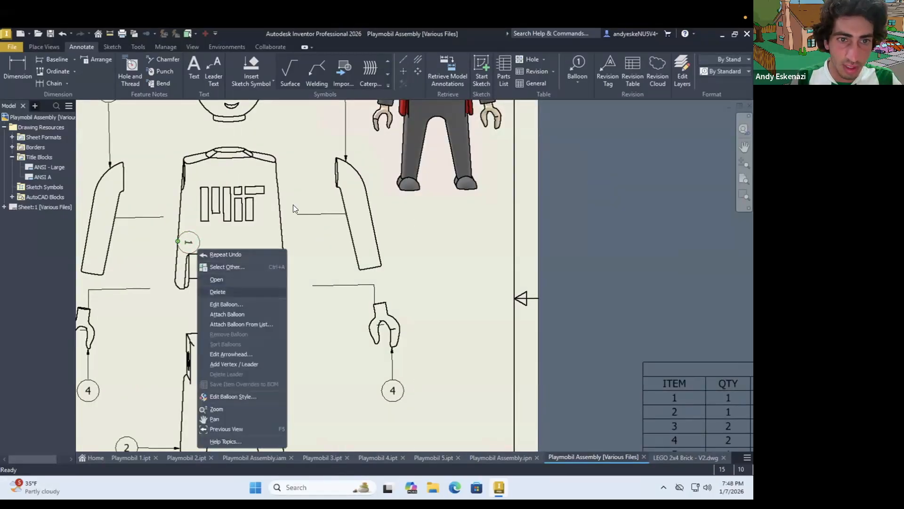
pyautogui.click(218, 291)
pyautogui.click(577, 70)
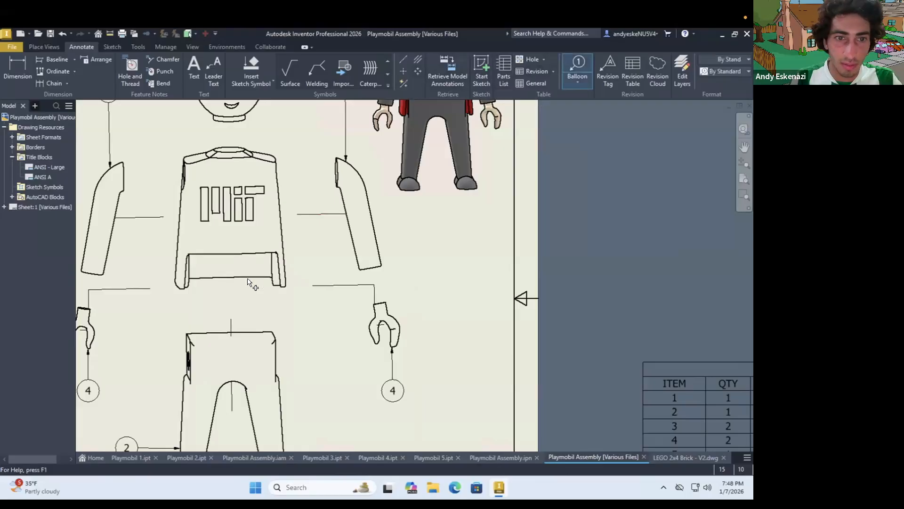
pyautogui.click(180, 250)
pyautogui.scroll(2, 137, 247)
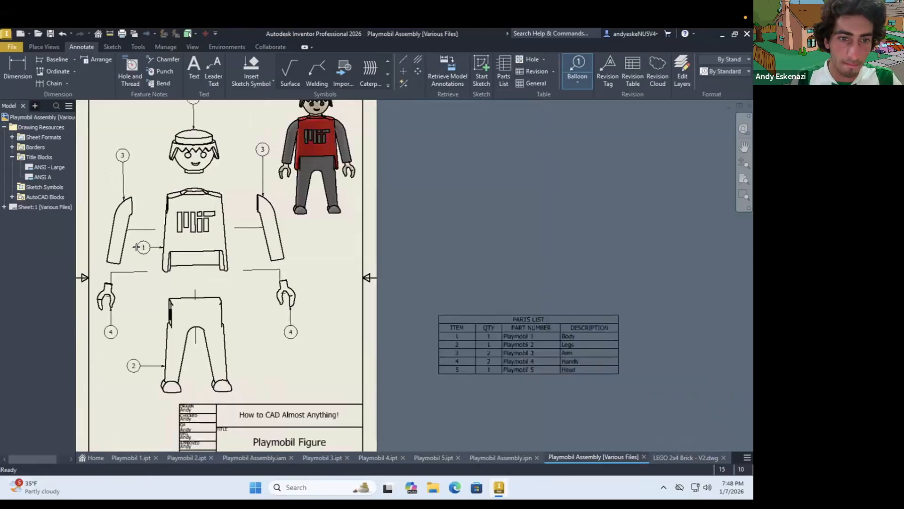
pyautogui.scroll(-2, 137, 247)
pyautogui.click(140, 249)
pyautogui.rightClick(140, 249)
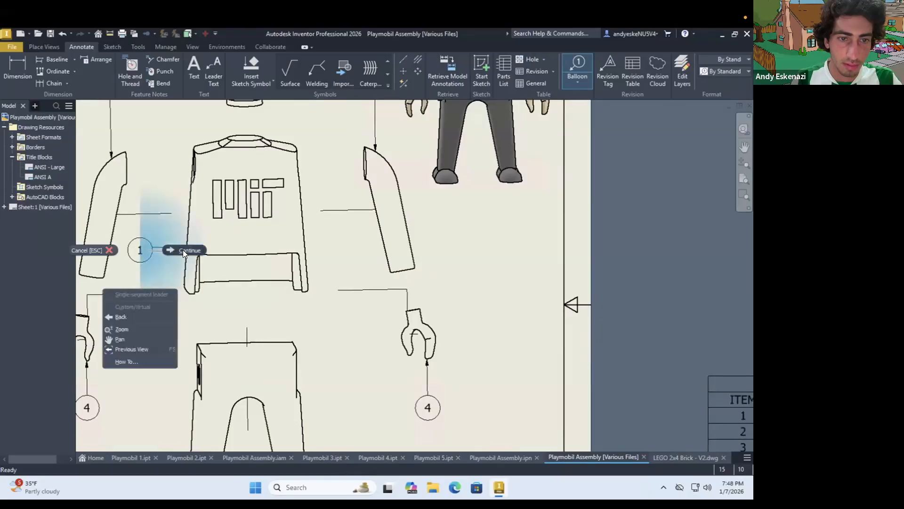
pyautogui.click(183, 249)
pyautogui.scroll(3, 181, 250)
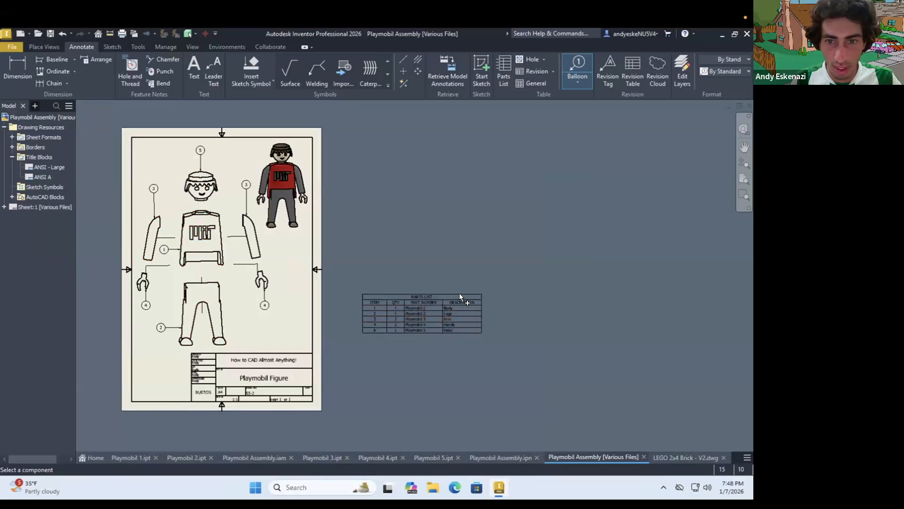
pyautogui.press('Escape')
# Move the parts list onto the sheet beside the legs, just above the title block, and make it narrower
pyautogui.click(480, 298)
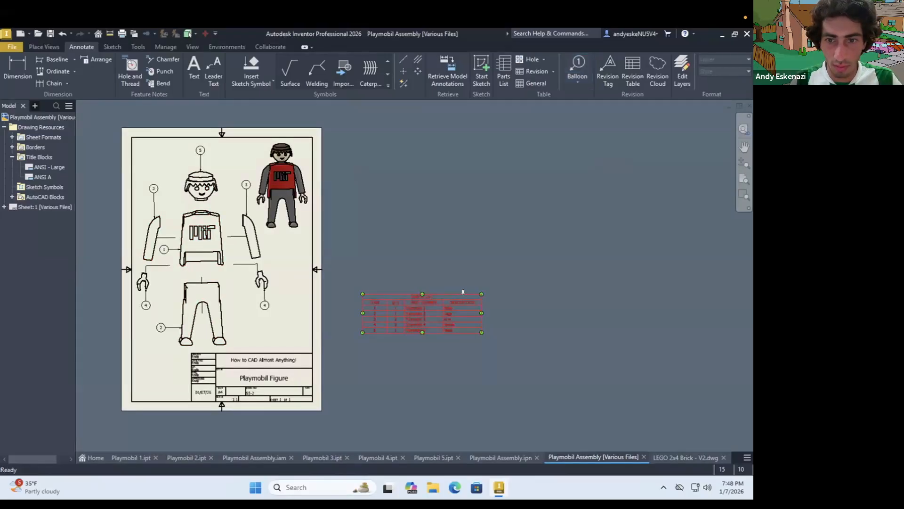
pyautogui.click(460, 289)
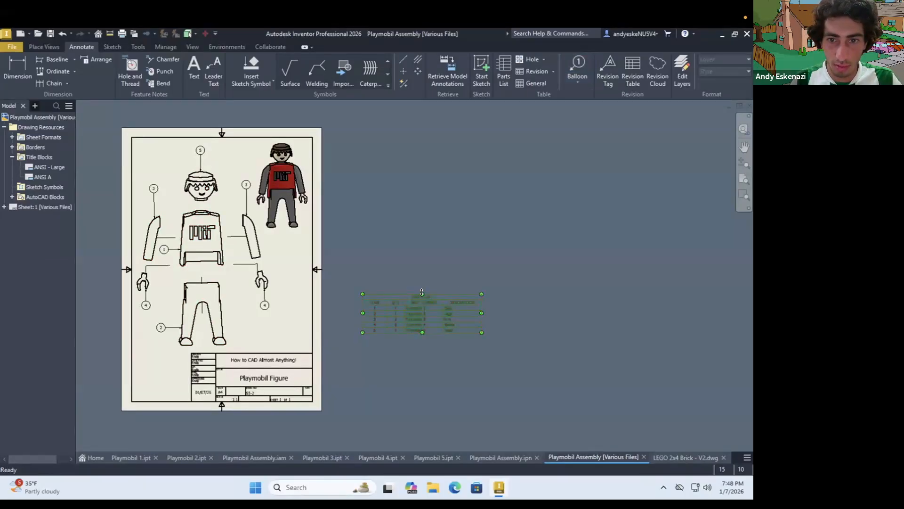
pyautogui.click(393, 296)
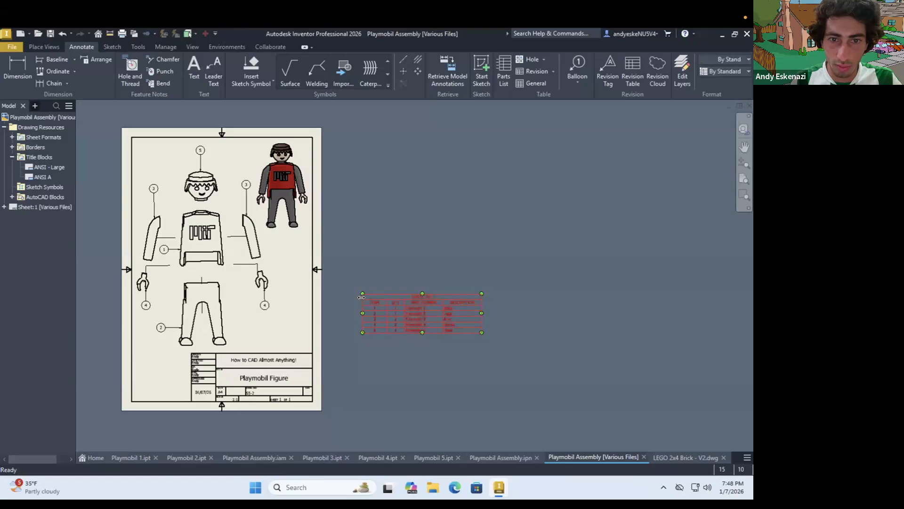
pyautogui.click(354, 304)
pyautogui.rightClick(382, 332)
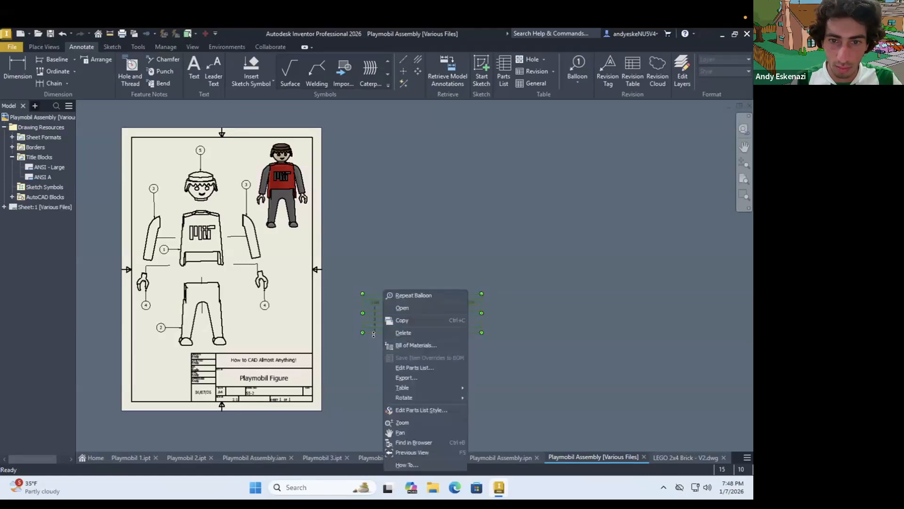
pyautogui.press('Escape')
pyautogui.moveTo(375, 333); pyautogui.dragTo(254, 337)
pyautogui.moveTo(363, 313); pyautogui.dragTo(317, 315)
pyautogui.moveTo(245, 329); pyautogui.dragTo(230, 331)
pyautogui.scroll(3, 263, 331)
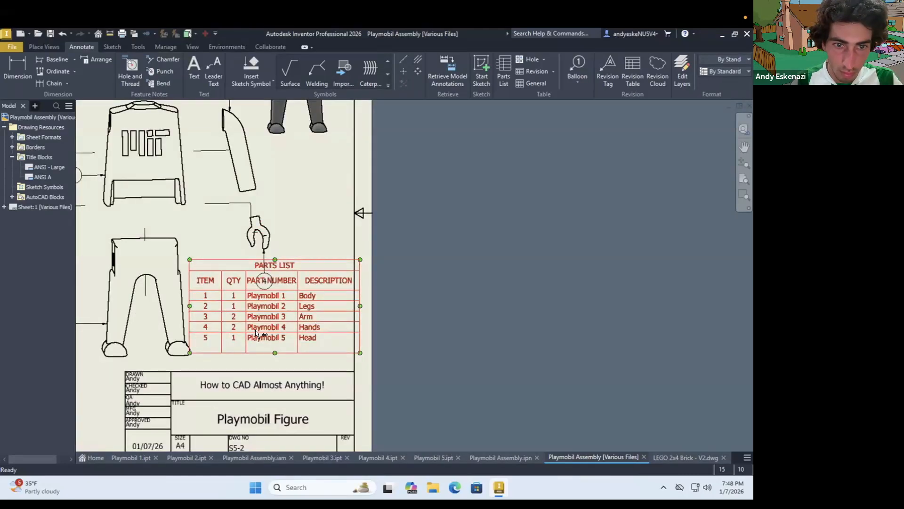
# Adjust the parts list's size and position so it sits on the title block and ends flush with the right border
pyautogui.moveTo(192, 301)
pyautogui.mouseDown()
pyautogui.moveTo(180, 301)
pyautogui.moveTo(192, 302)
pyautogui.mouseUp()
pyautogui.moveTo(272, 343); pyautogui.dragTo(272, 372)
pyautogui.moveTo(272, 259); pyautogui.dragTo(272, 286)
pyautogui.moveTo(272, 370); pyautogui.dragTo(273, 371)
pyautogui.scroll(1, 215, 287)
pyautogui.moveTo(214, 287); pyautogui.dragTo(272, 297, button='middle')
pyautogui.moveTo(337, 390); pyautogui.dragTo(337, 391)
pyautogui.click(484, 383)
# Narrow the parts list slightly from its left side to leave a gap beside the figure's legs
pyautogui.scroll(-3, 484, 383)
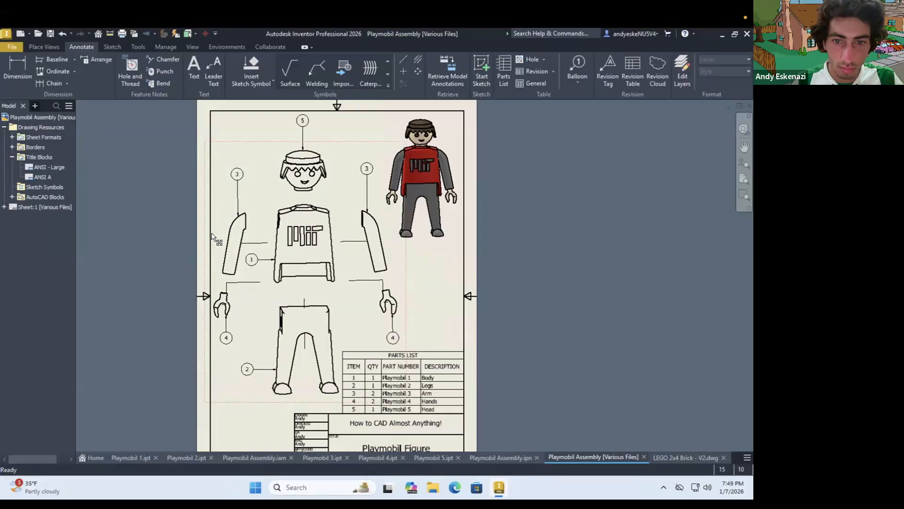
pyautogui.scroll(-3, 214, 240)
pyautogui.scroll(6, 357, 353)
pyautogui.moveTo(358, 352); pyautogui.dragTo(364, 353)
pyautogui.moveTo(232, 349); pyautogui.dragTo(239, 350)
pyautogui.click(552, 327)
# Shorten the leaders of both hand balloons by moving each balloon slightly up towards its hand
pyautogui.scroll(-4, 549, 325)
pyautogui.scroll(5, 443, 282)
pyautogui.moveTo(433, 315); pyautogui.dragTo(432, 303)
pyautogui.scroll(-3, 449, 302)
pyautogui.moveTo(146, 311); pyautogui.dragTo(145, 306)
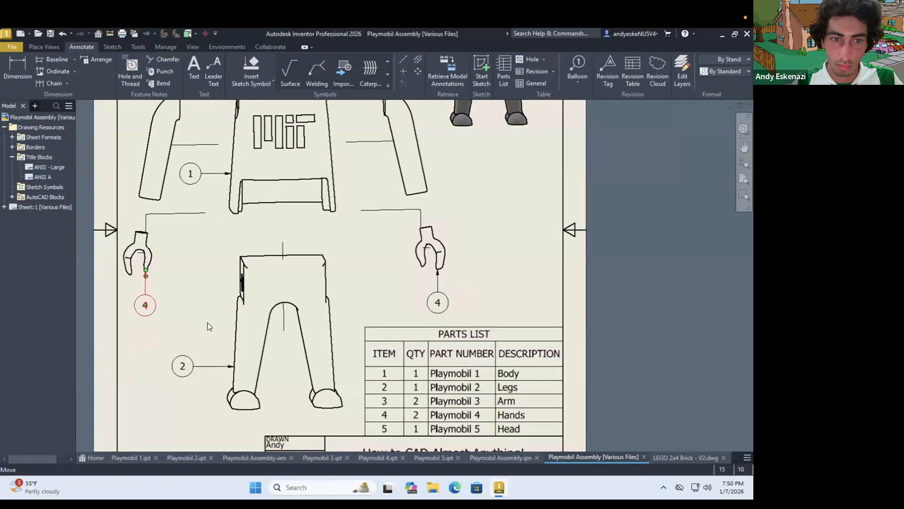
pyautogui.click(207, 323)
# Save the drawing as Playmobil Assembly.dwg in the Inventor folder, including the modified assembly file
pyautogui.scroll(-5, 354, 331)
pyautogui.scroll(4, 417, 218)
pyautogui.scroll(-4, 369, 296)
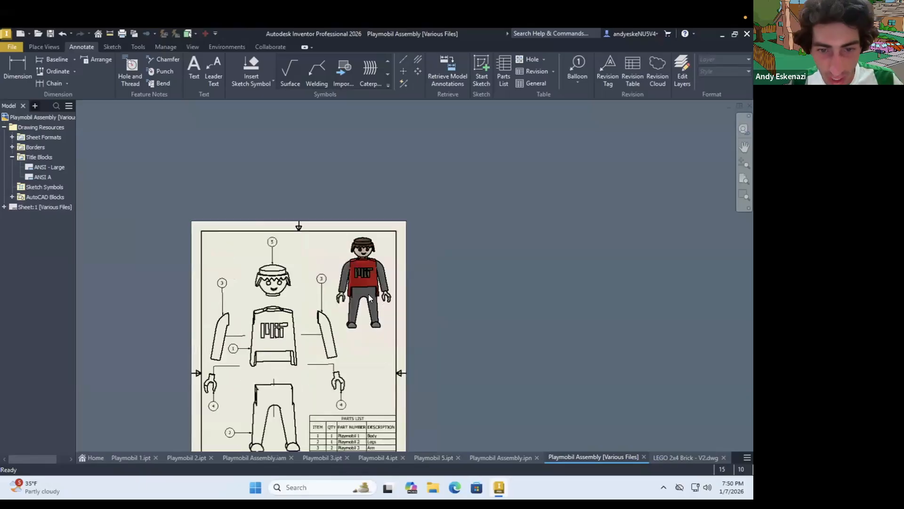
pyautogui.scroll(3, 334, 344)
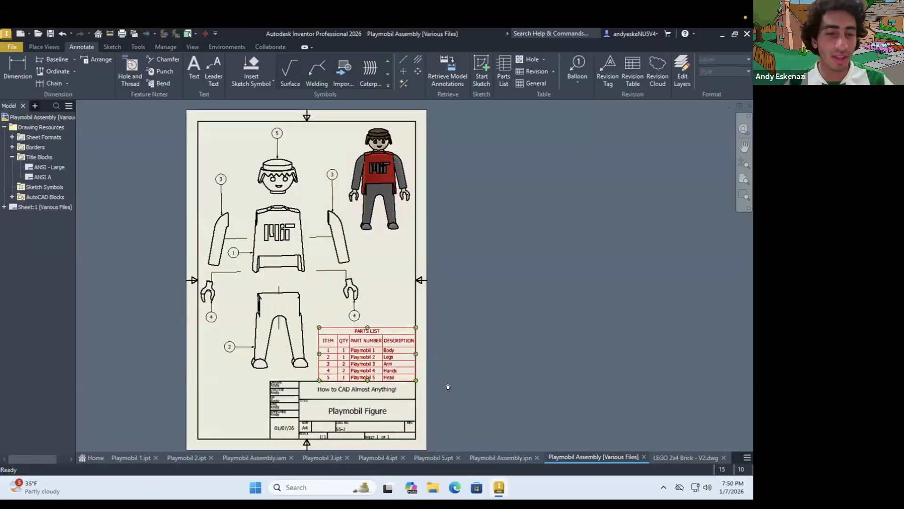
pyautogui.click(49, 34)
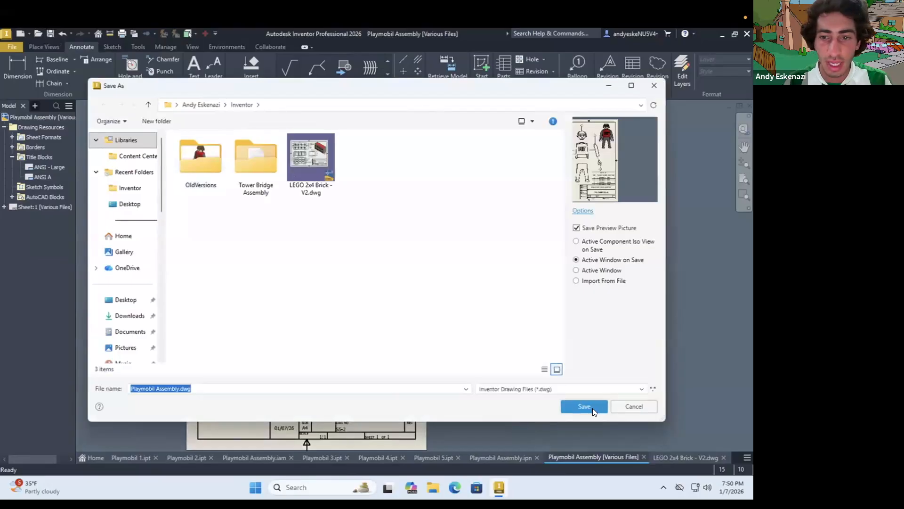
pyautogui.click(584, 406)
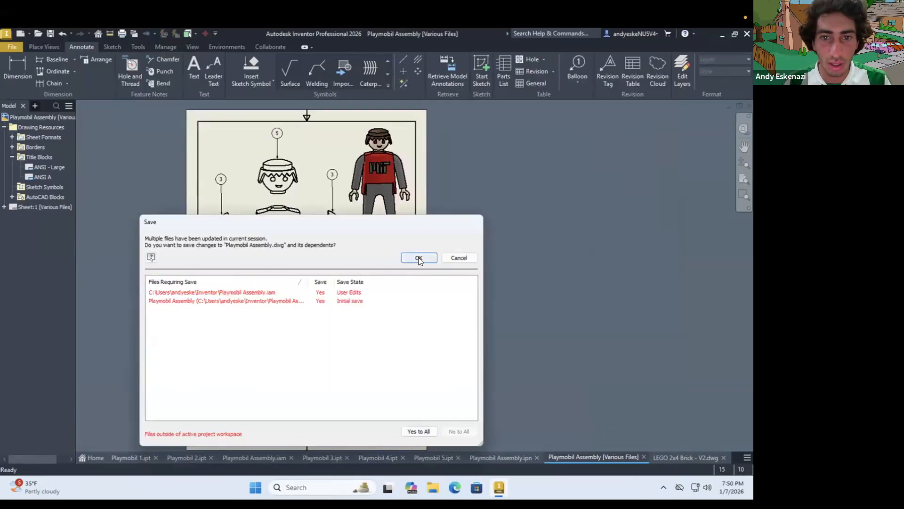
pyautogui.click(419, 259)
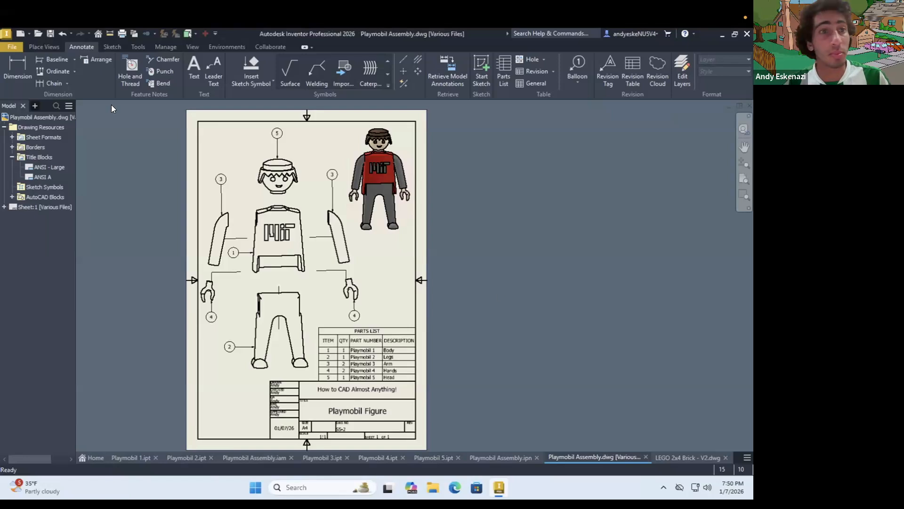
# Export the drawing in PDF format as Playmobil Assembly.pdf in the Inventor folder
pyautogui.click(8, 46)
pyautogui.moveTo(61, 171)
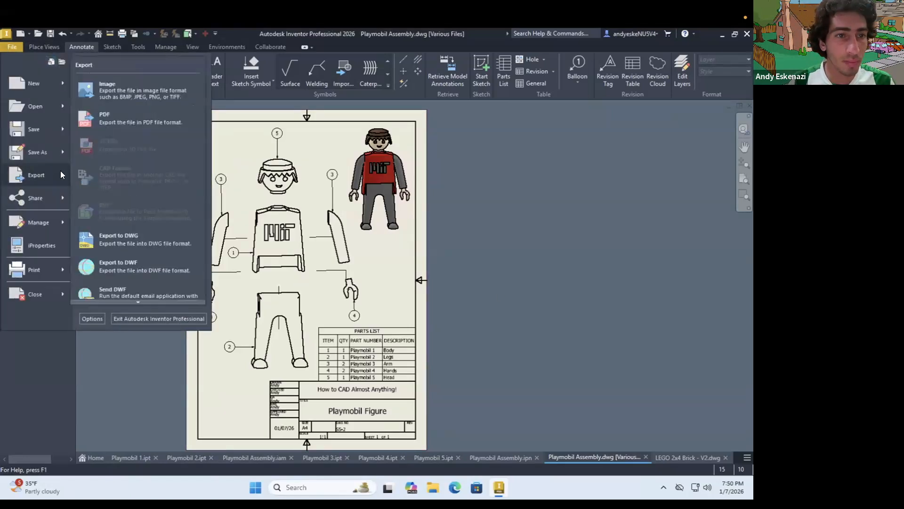
pyautogui.click(109, 119)
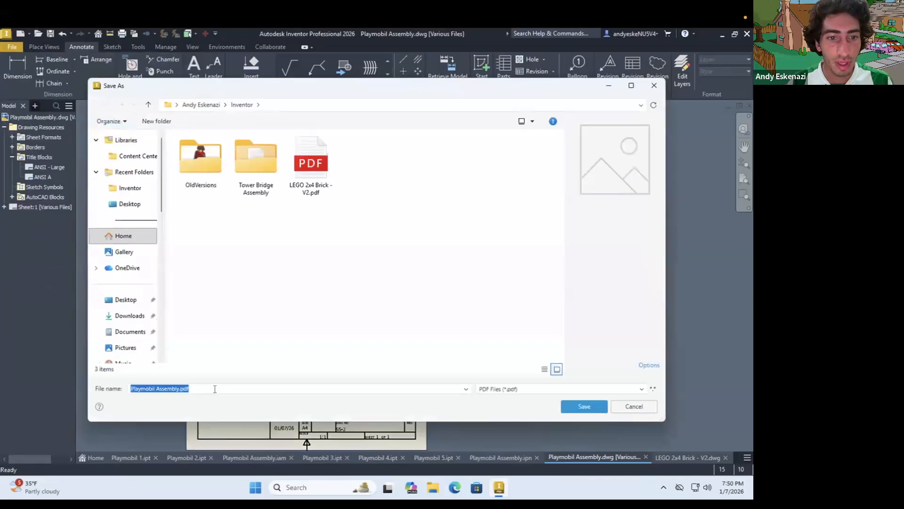
pyautogui.click(583, 406)
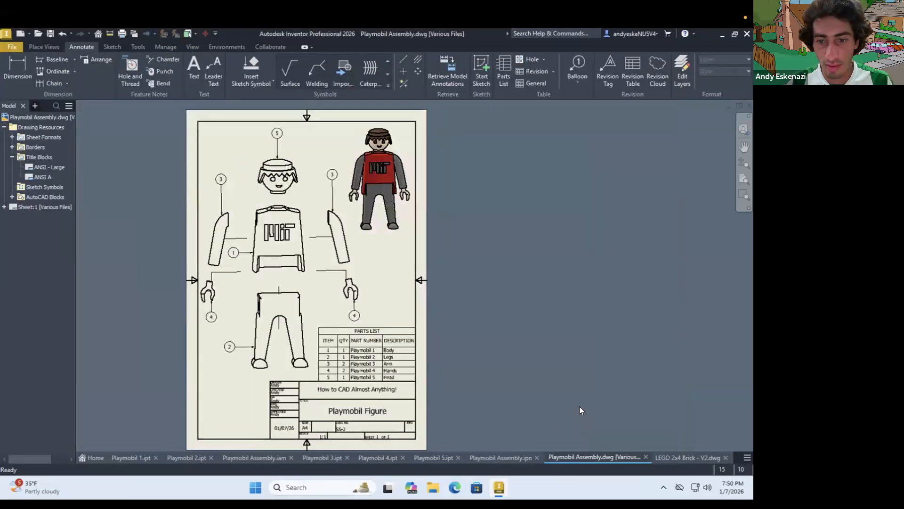
# Open the exported Playmobil Assembly.pdf from the Inventor folder in File Explorer and maximize its window
pyautogui.click(434, 488)
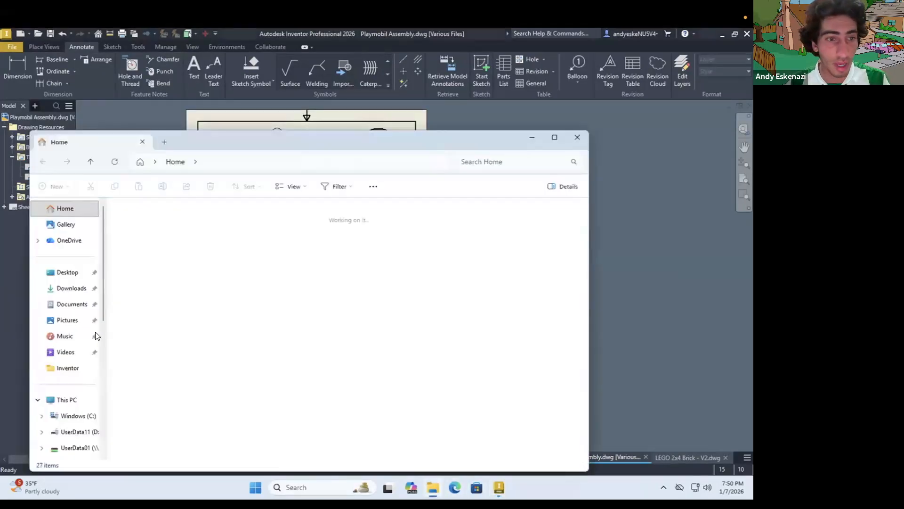
pyautogui.click(63, 369)
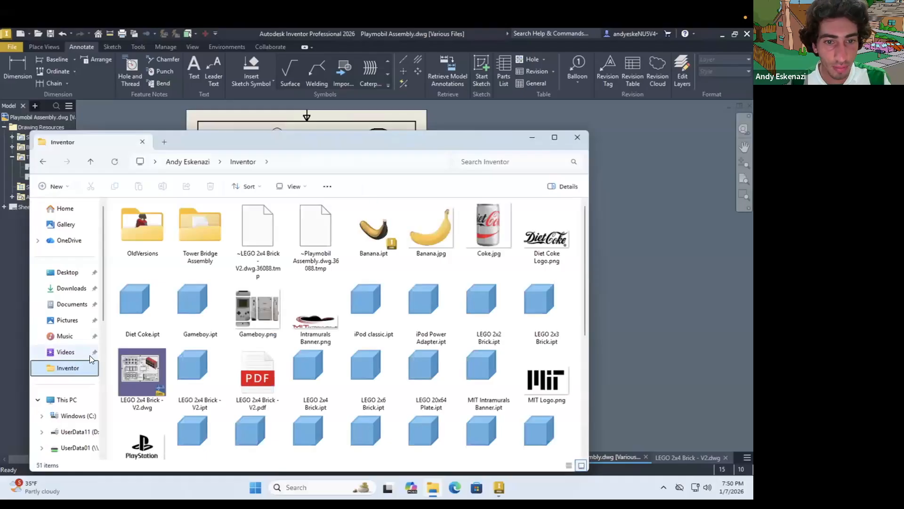
pyautogui.scroll(-5, 268, 406)
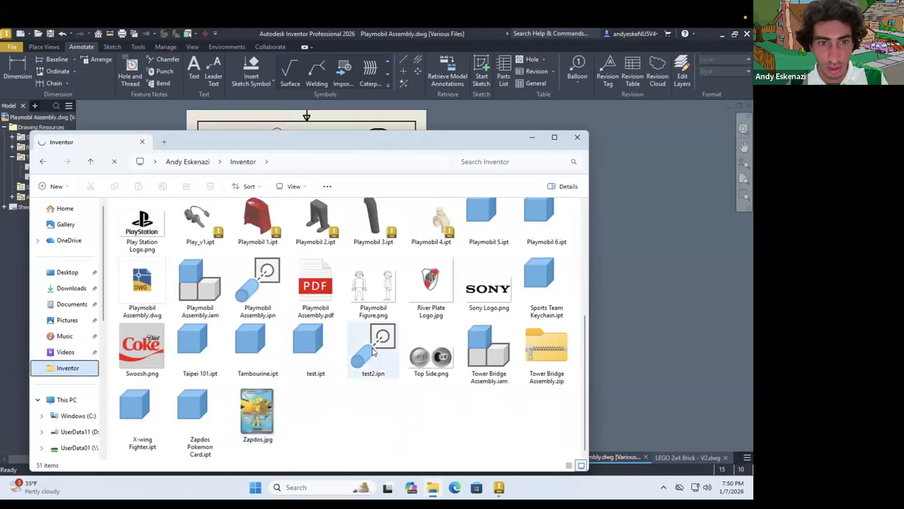
pyautogui.doubleClick(310, 270)
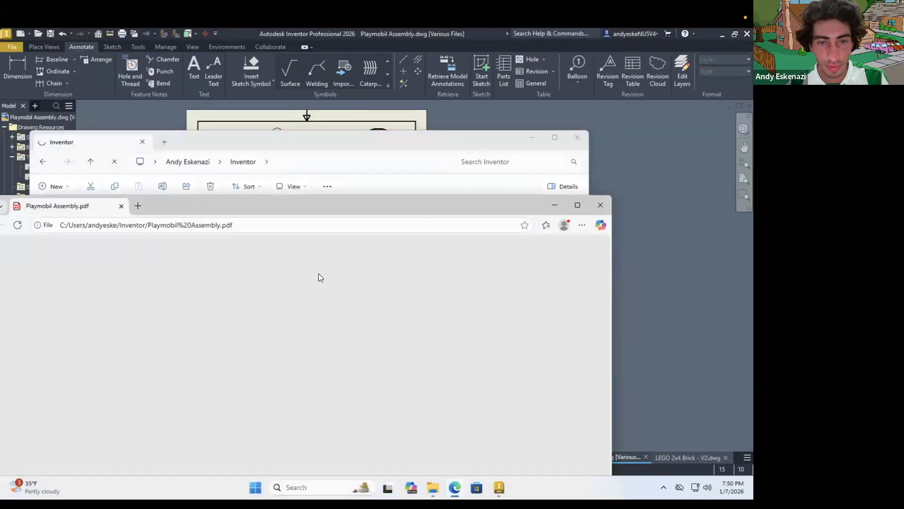
pyautogui.click(577, 206)
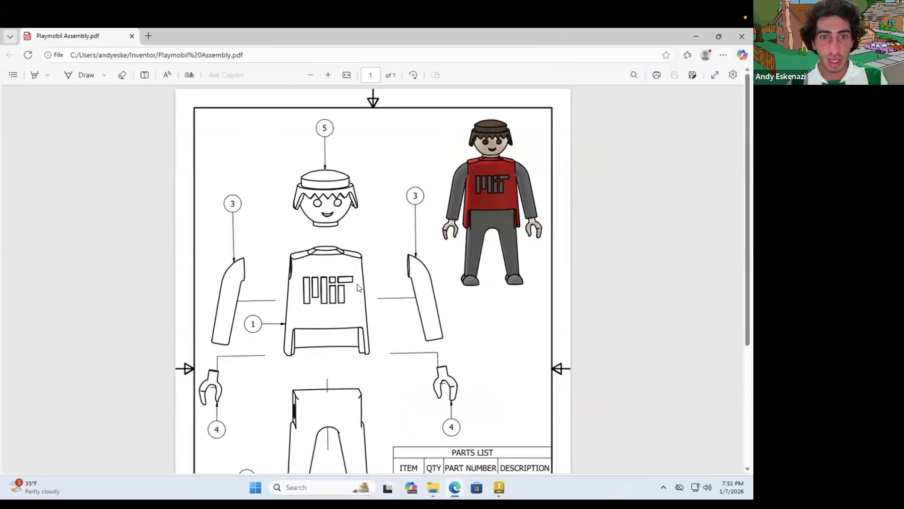
# Review the PDF's views, balloons, parts list and title block, and close the PDF and the folder window to return to the drawing
pyautogui.scroll(-4, 358, 295)
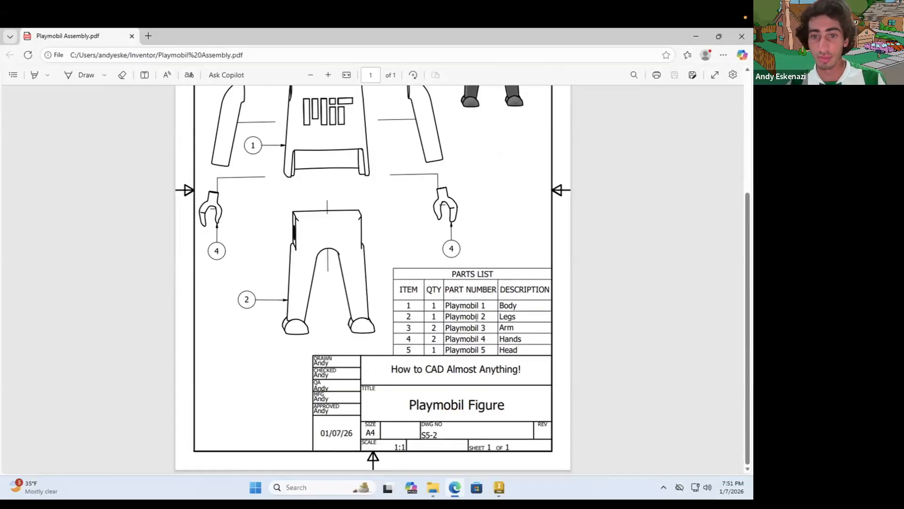
pyautogui.scroll(2, 485, 183)
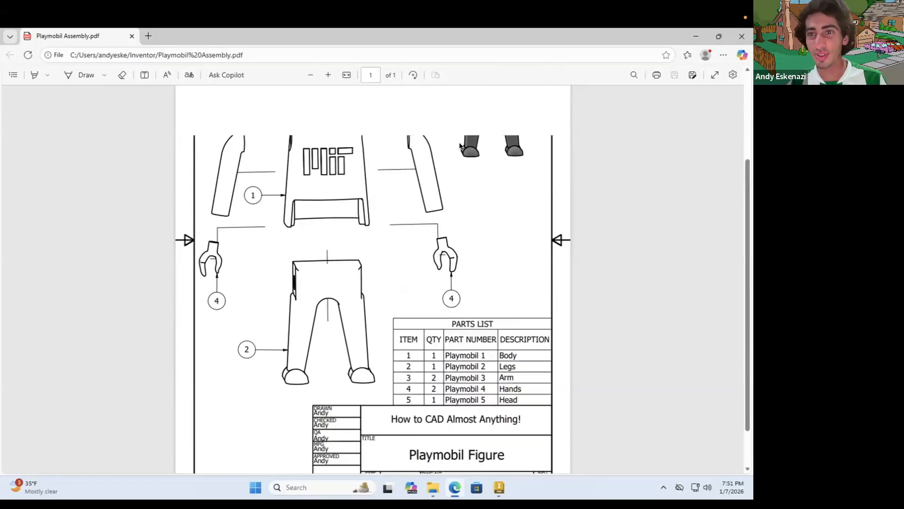
pyautogui.moveTo(430, 45); pyautogui.dragTo(336, 260)
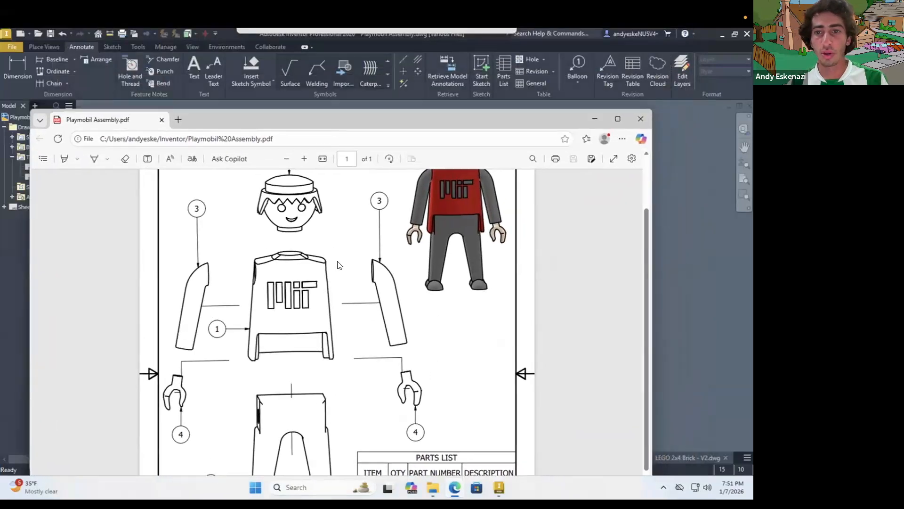
pyautogui.click(588, 257)
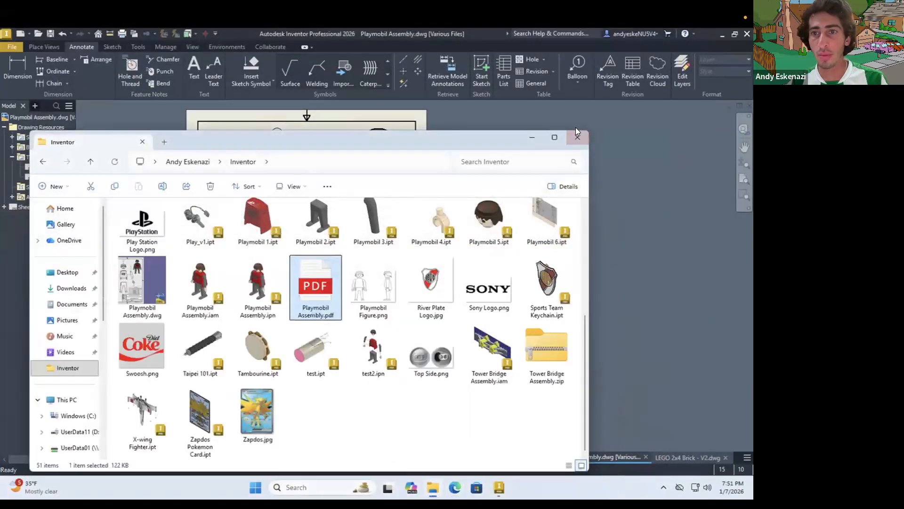
pyautogui.click(576, 129)
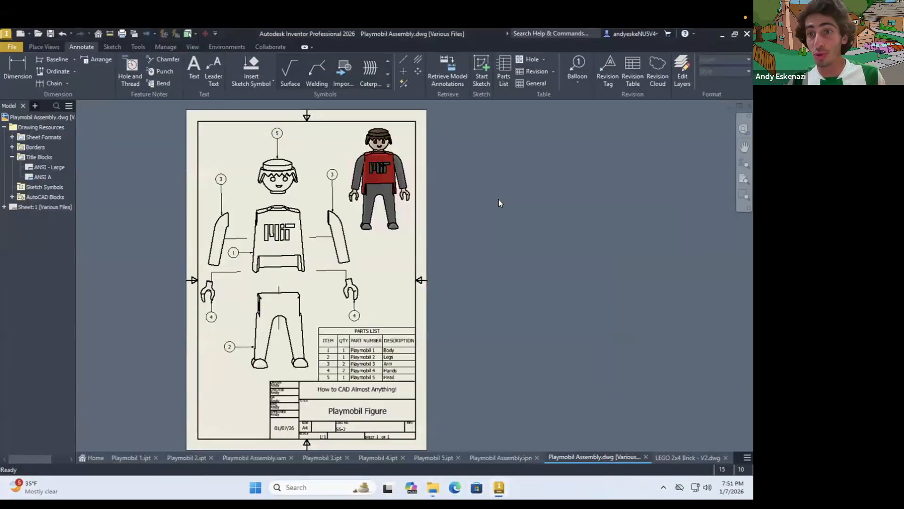